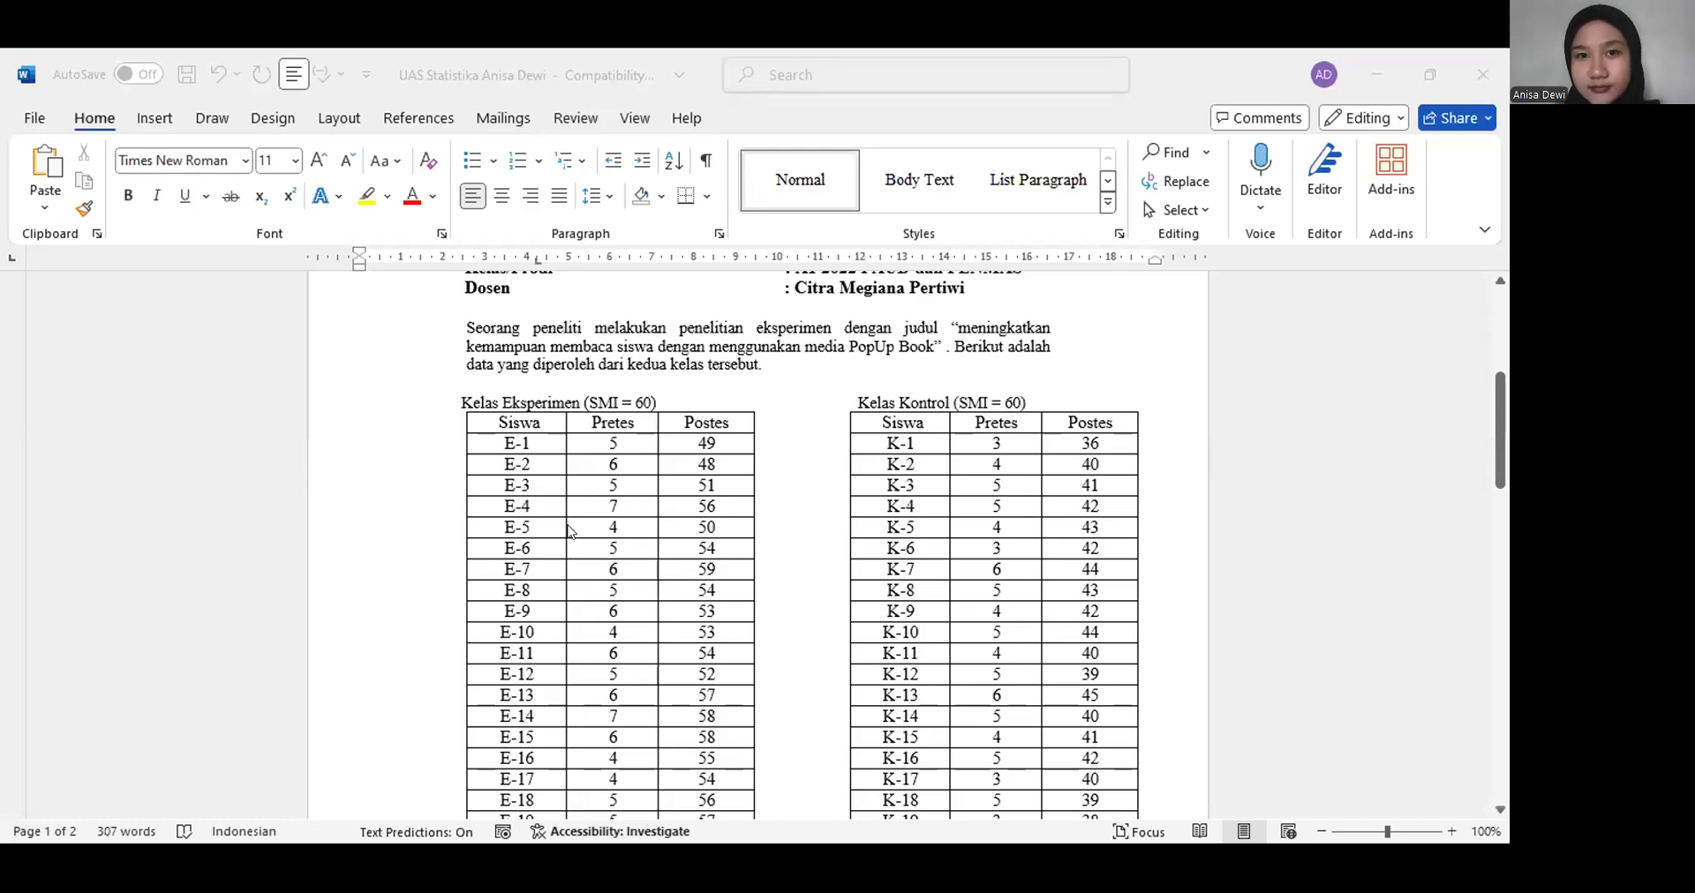
Add the bold heading "HIPOTESISI PENELITIAN" on the line below the Ho formula at the end of the document
scroll(569, 530, "down", 3)
scroll(569, 531, "down", 9)
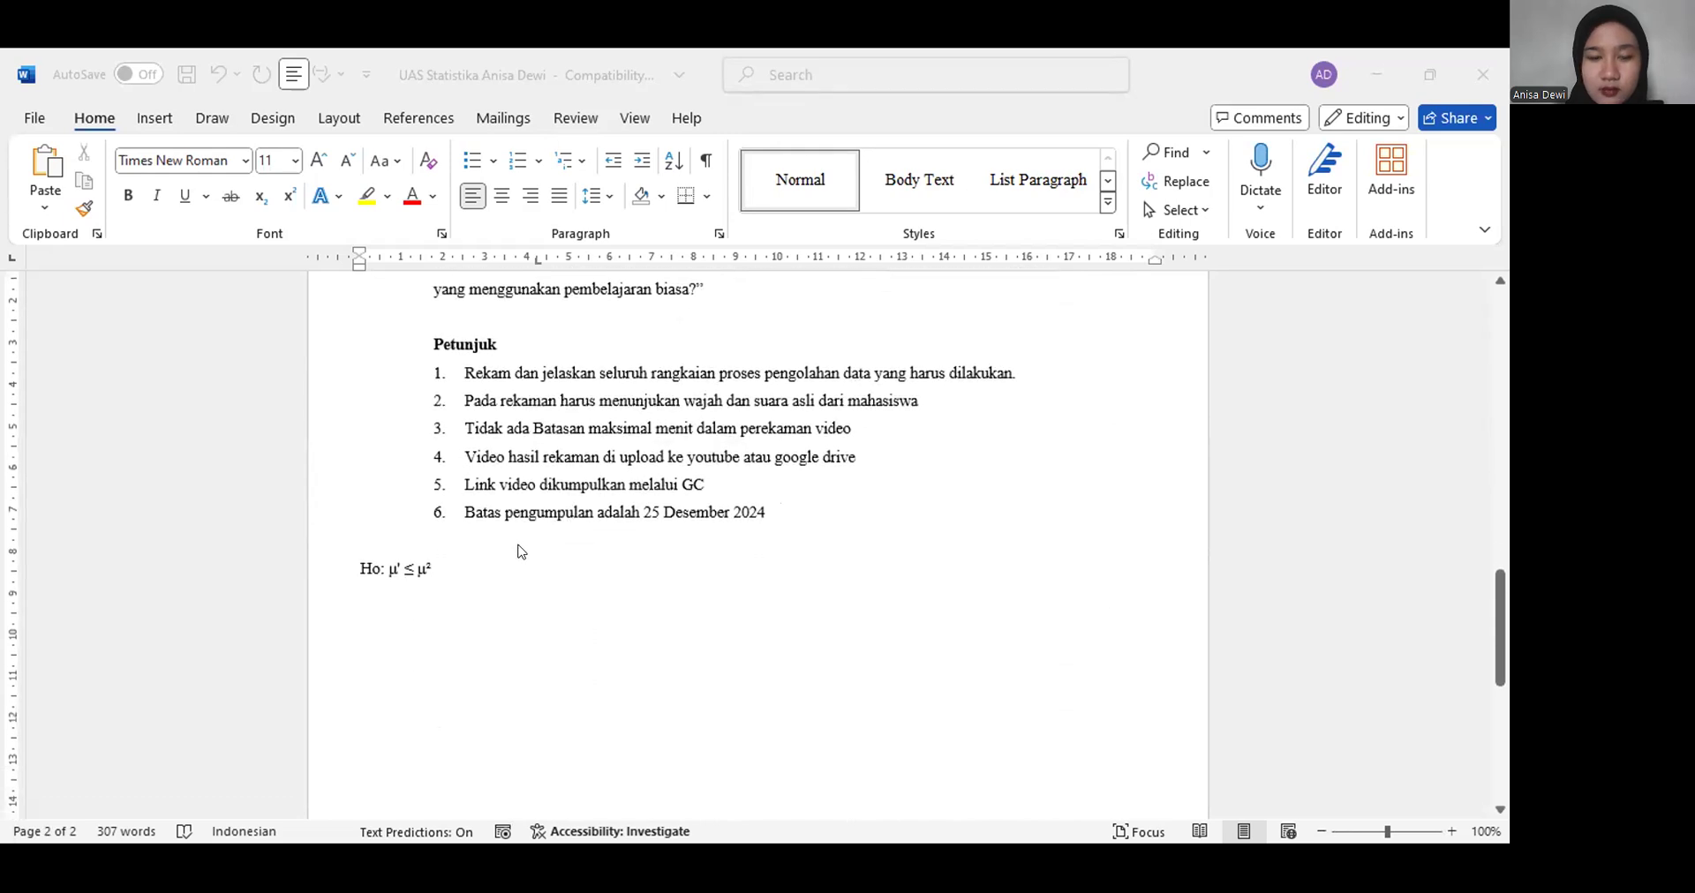
left_click(491, 591)
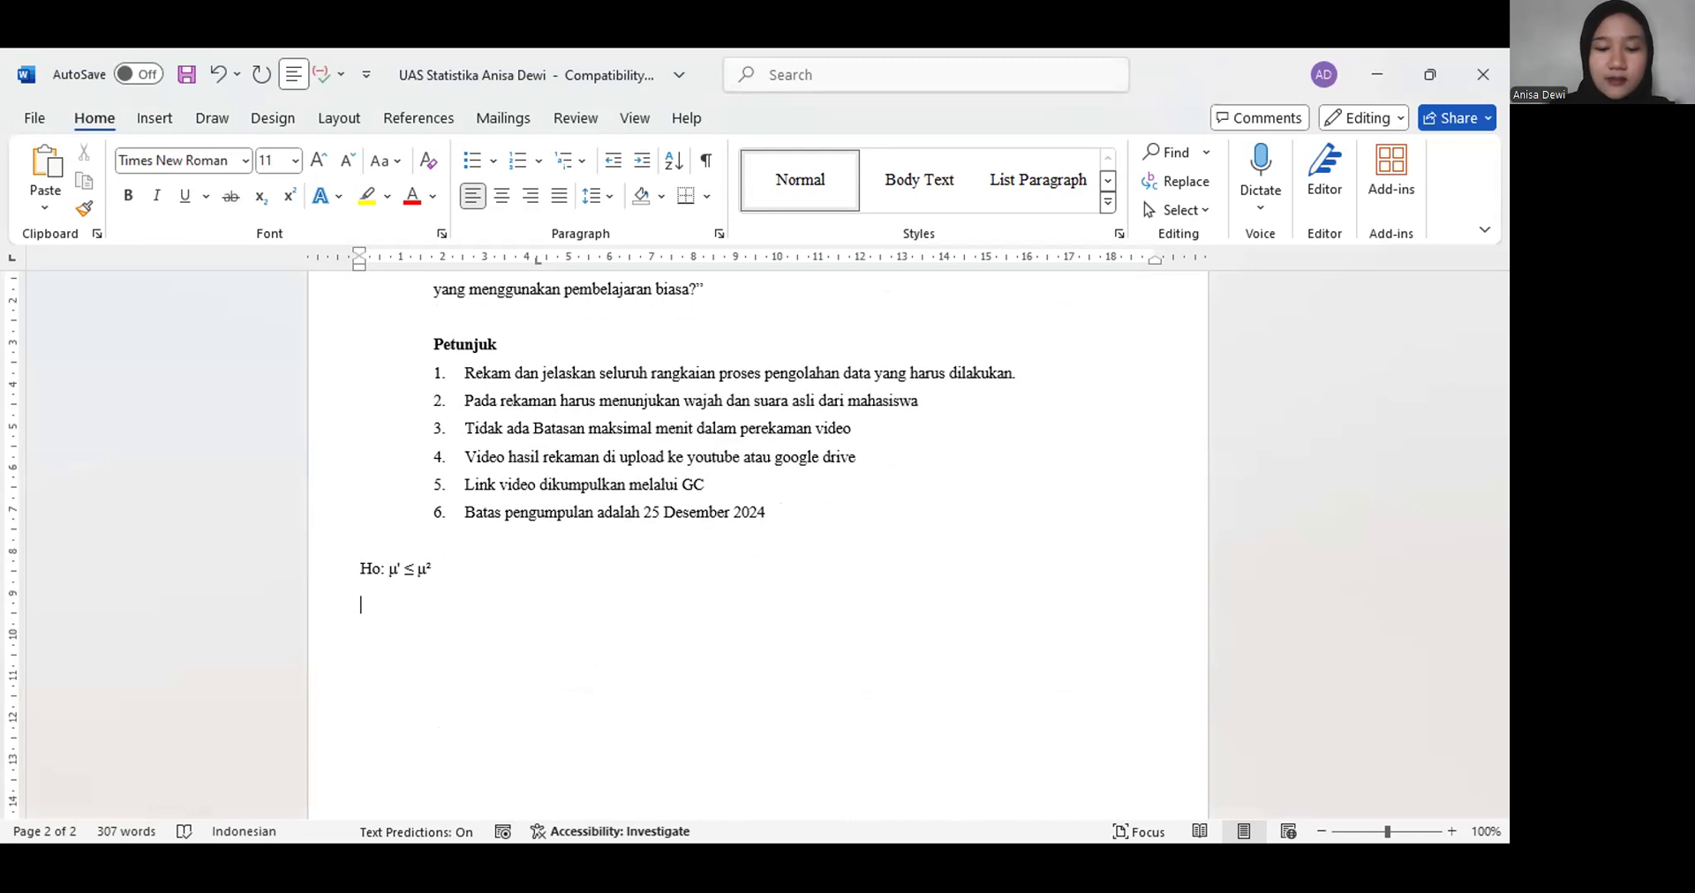
key("ctrl+b")
type("HIPOTESISI PENELITIAN")
key("Return")
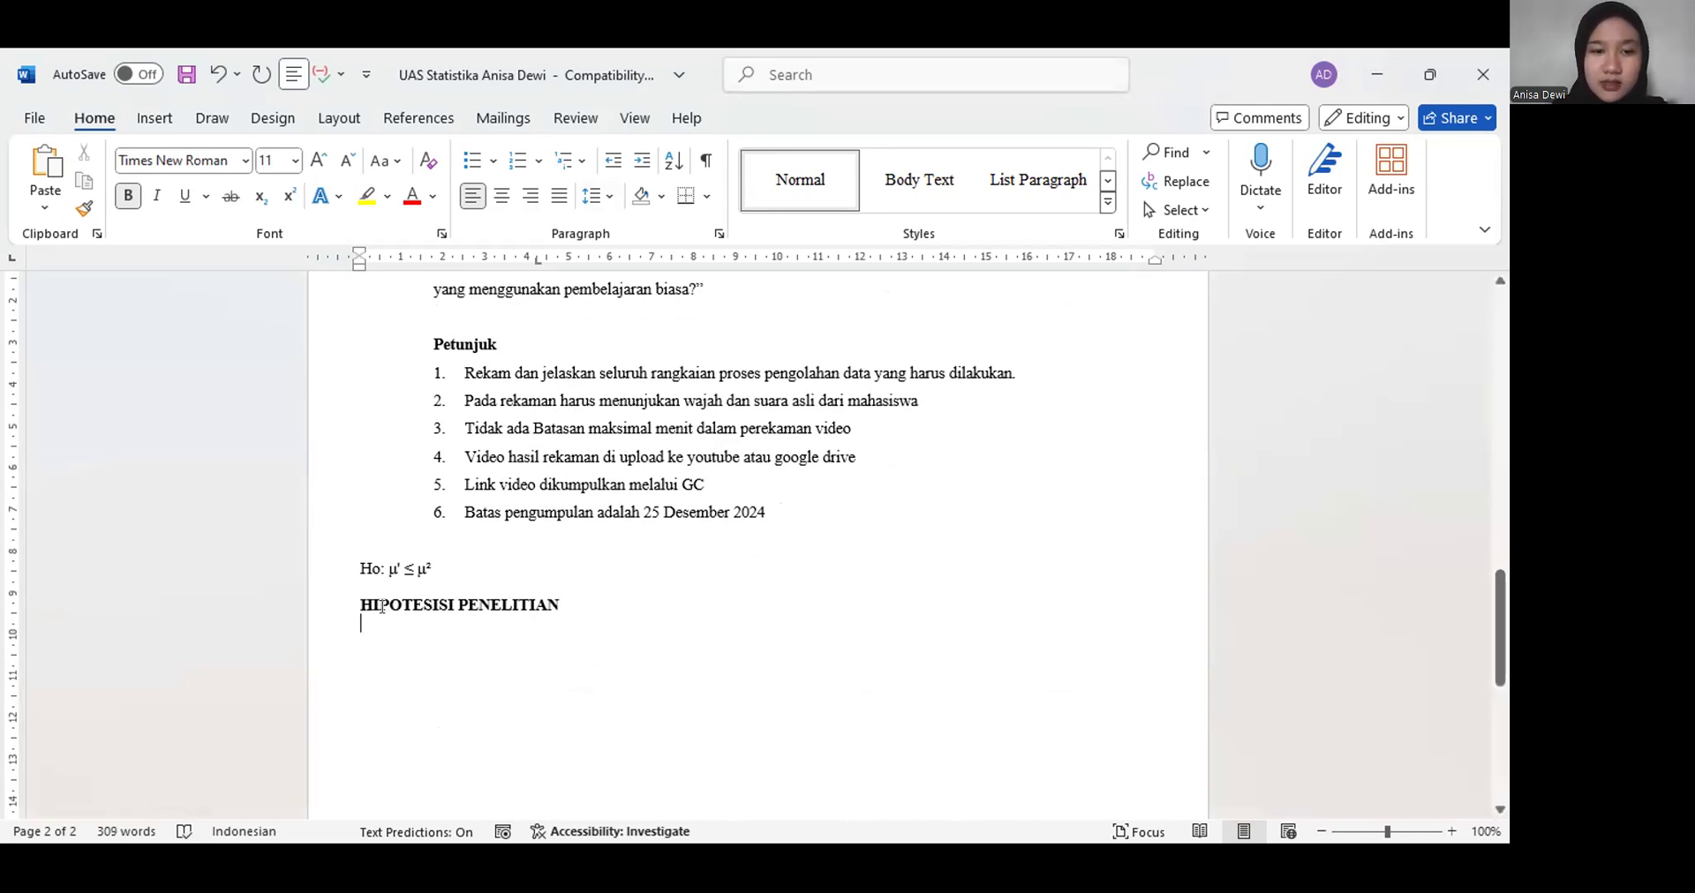
Justify the HIPOTESISI PENELITIAN heading and the empty line beneath it
left_click_drag(381, 606, 366, 624)
left_click(558, 195)
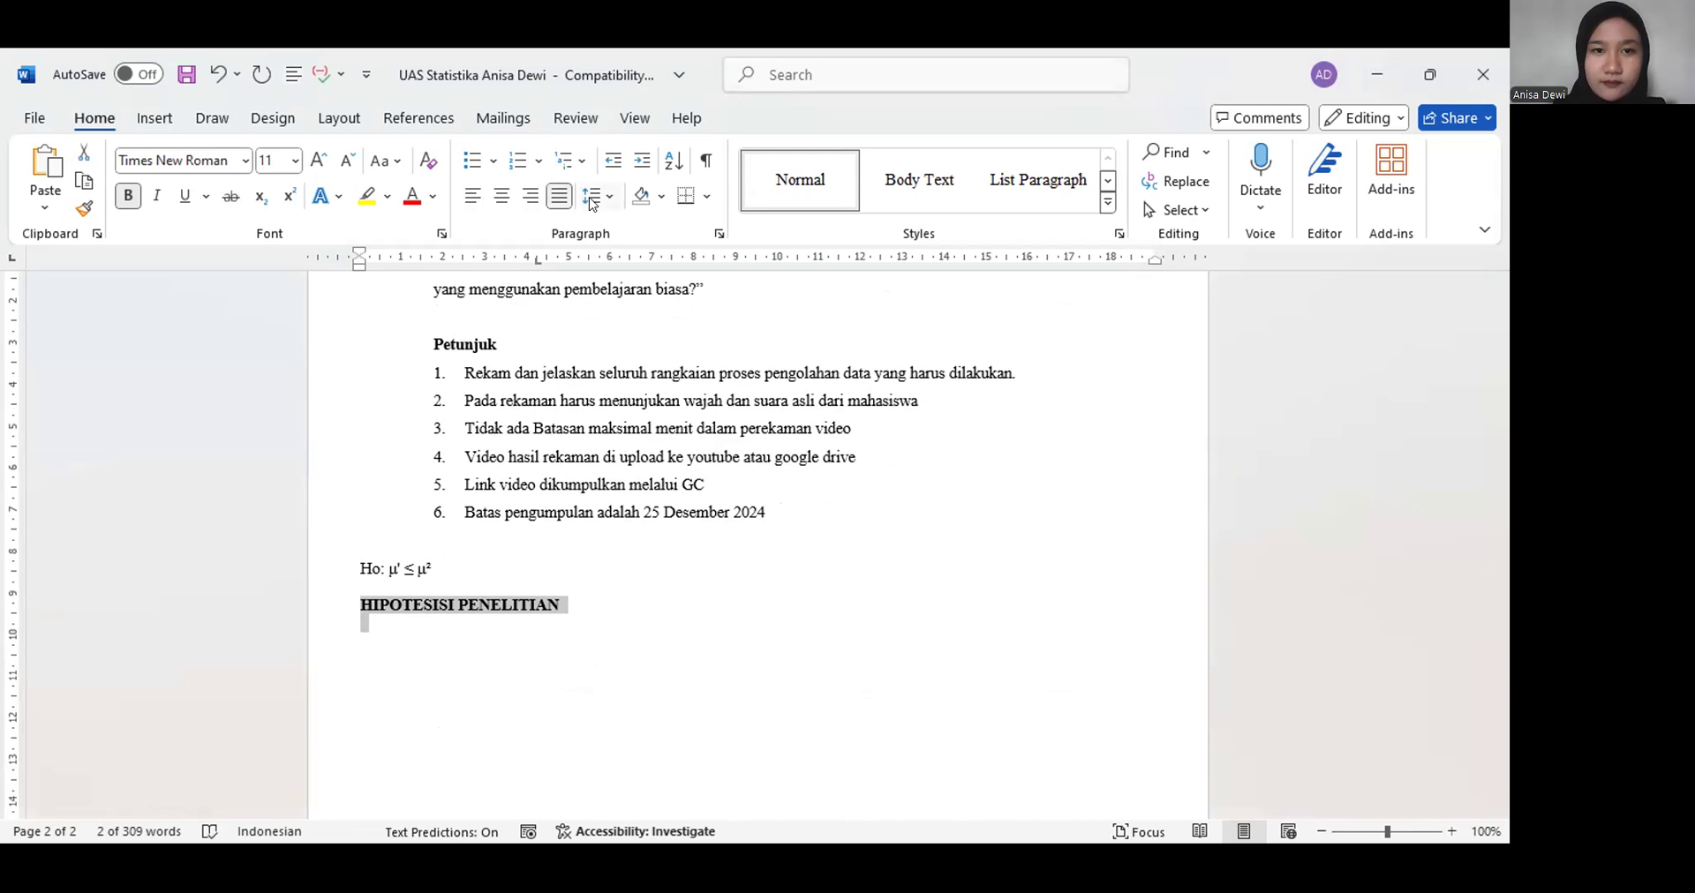
left_click(590, 196)
left_click(584, 647)
Copy the problem statement from "kemampuan membaca" to "pembelajaran biasa" beneath the HIPOTESISI PENELITIAN heading, followed by a blank line
scroll(758, 484, "up", 3)
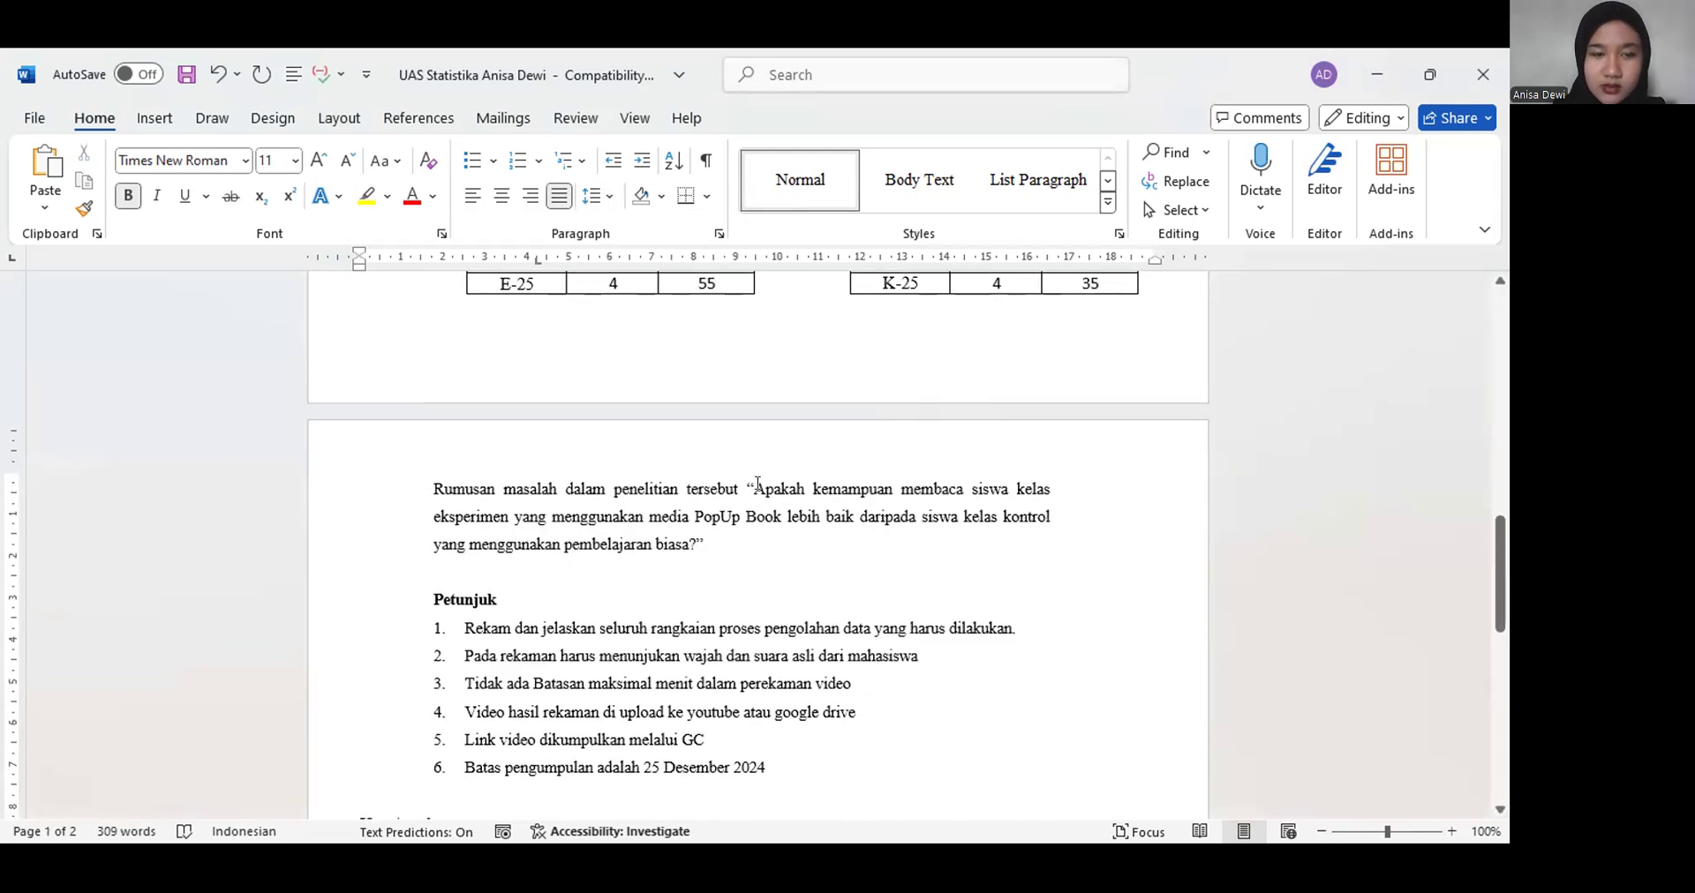
left_click_drag(812, 484, 688, 542)
key("ctrl+c")
scroll(688, 542, "down", 3)
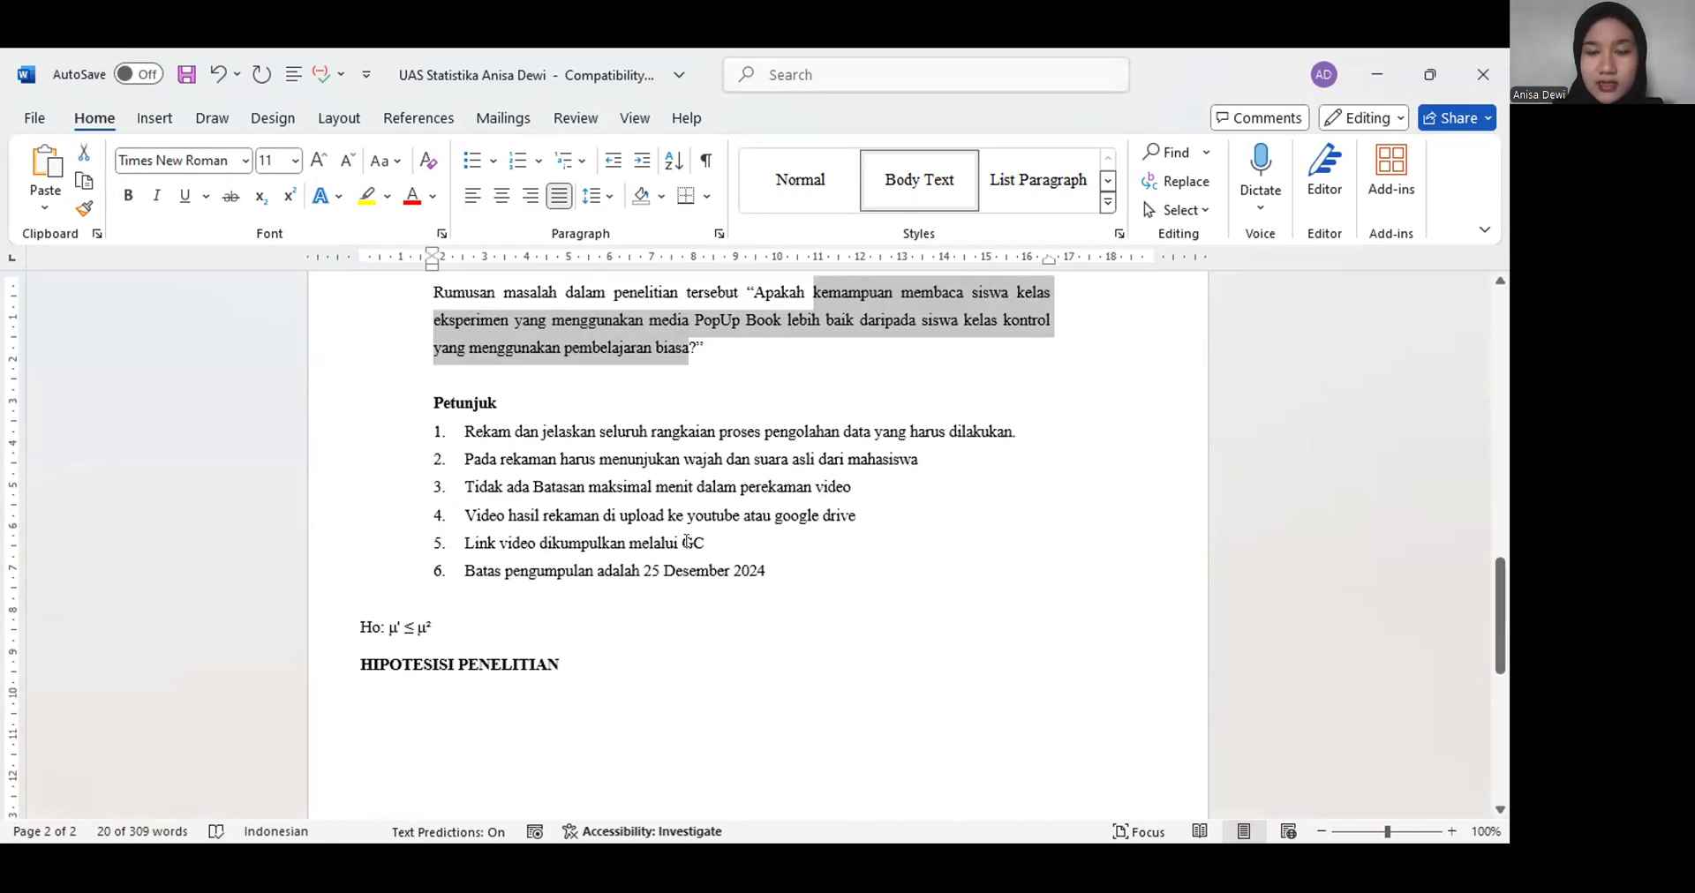
scroll(687, 542, "up", 1)
scroll(685, 541, "down", 2)
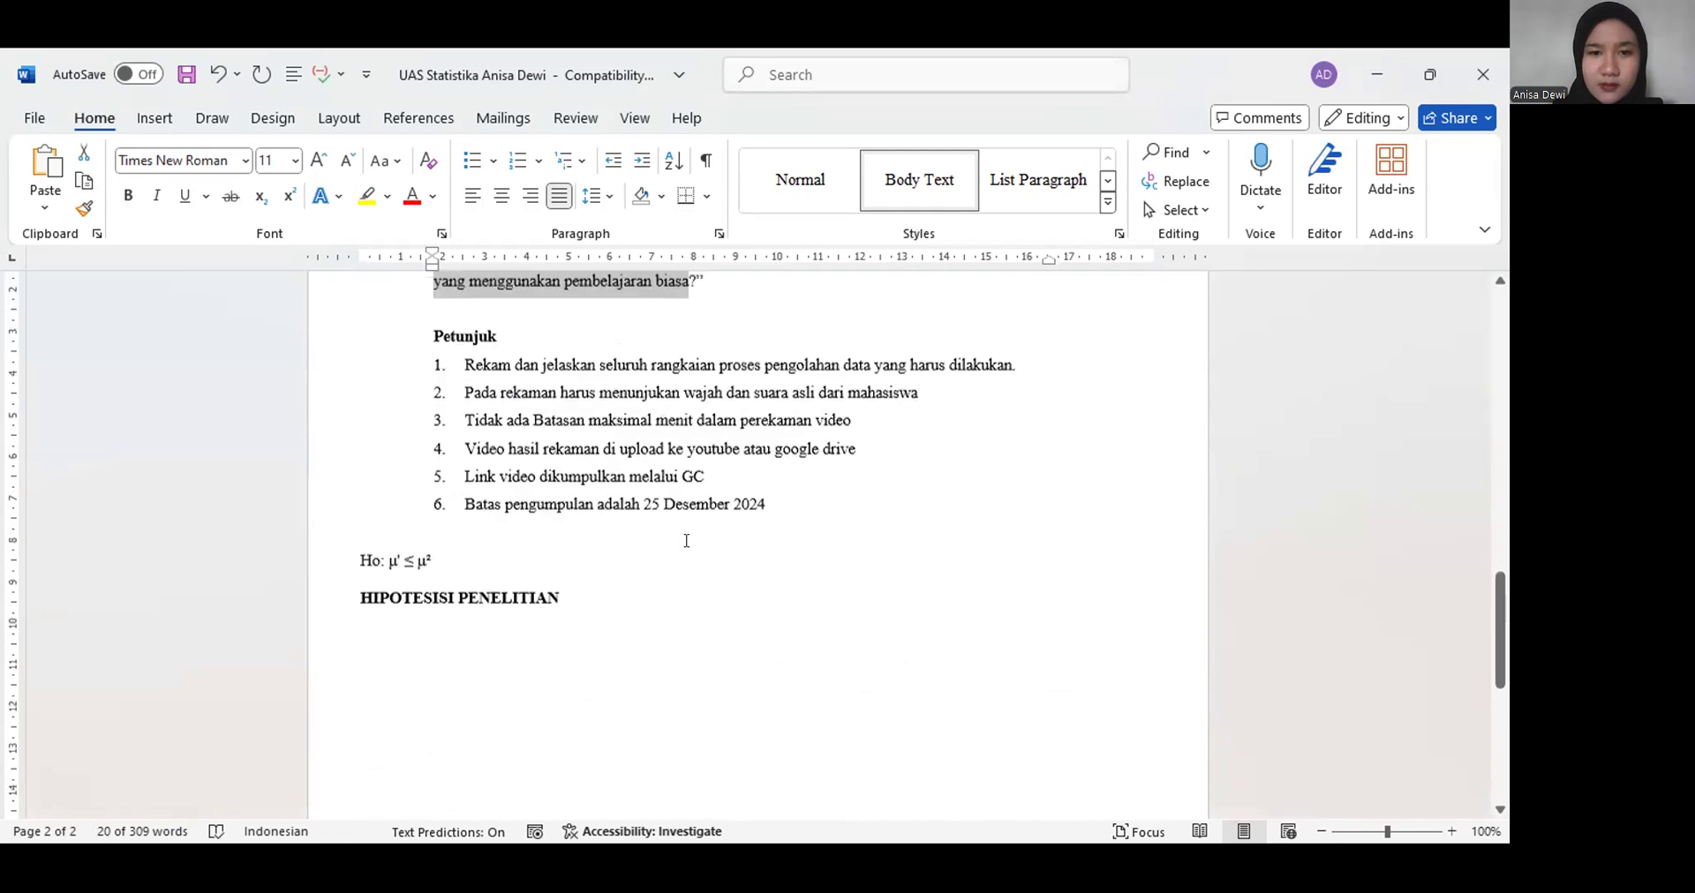
left_click(459, 633)
key("ctrl+v")
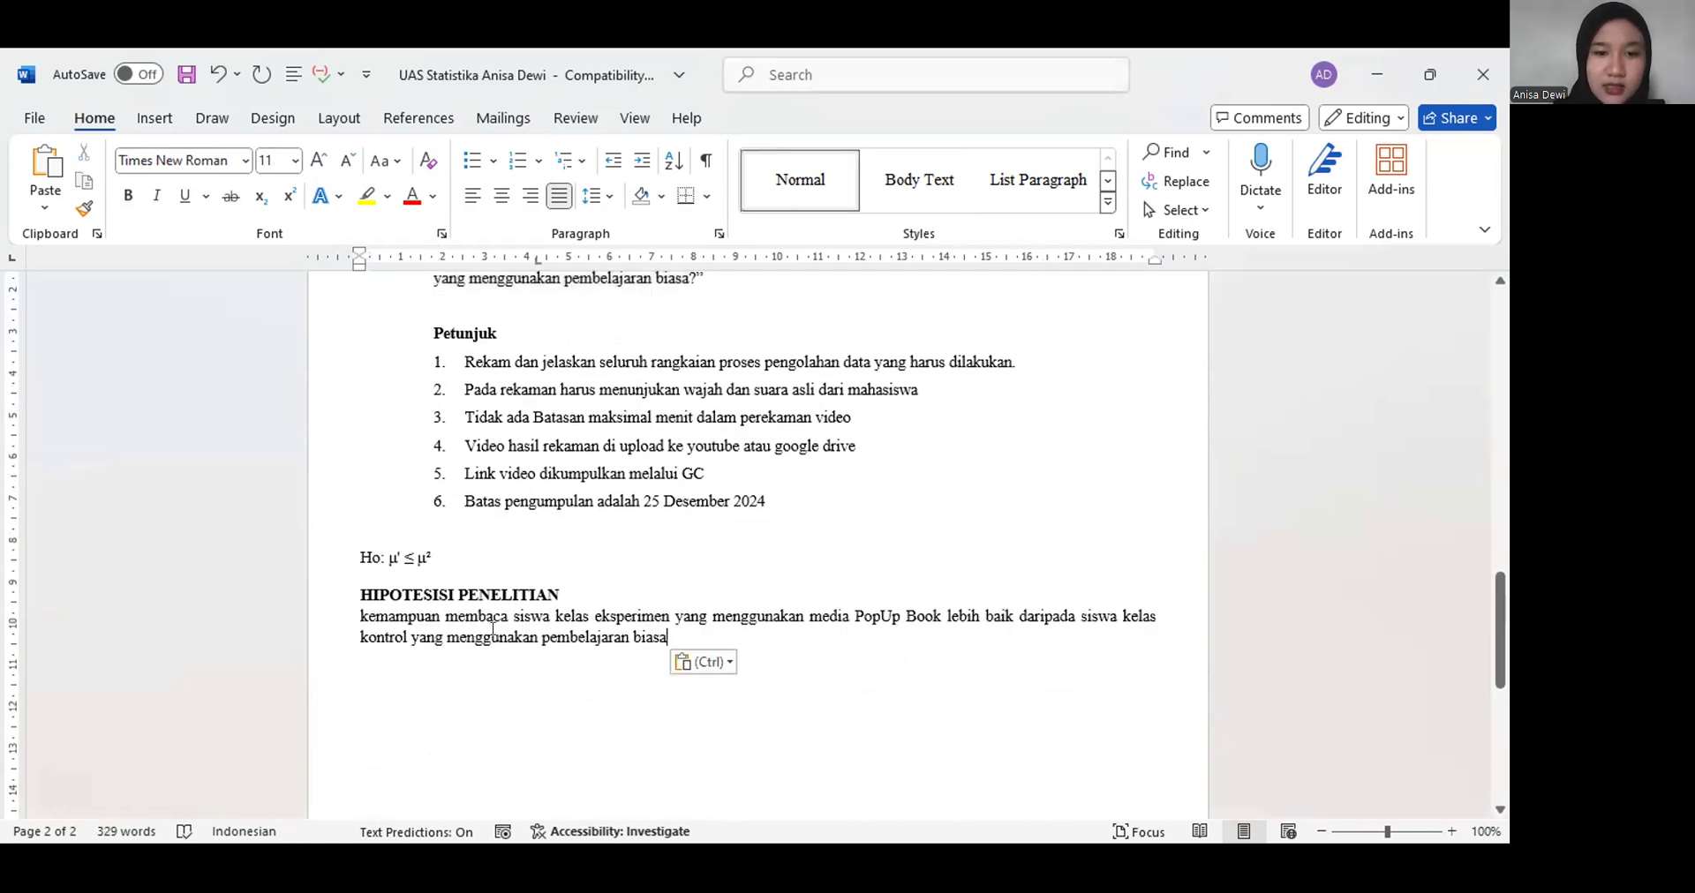
key("Return")
key("Return")
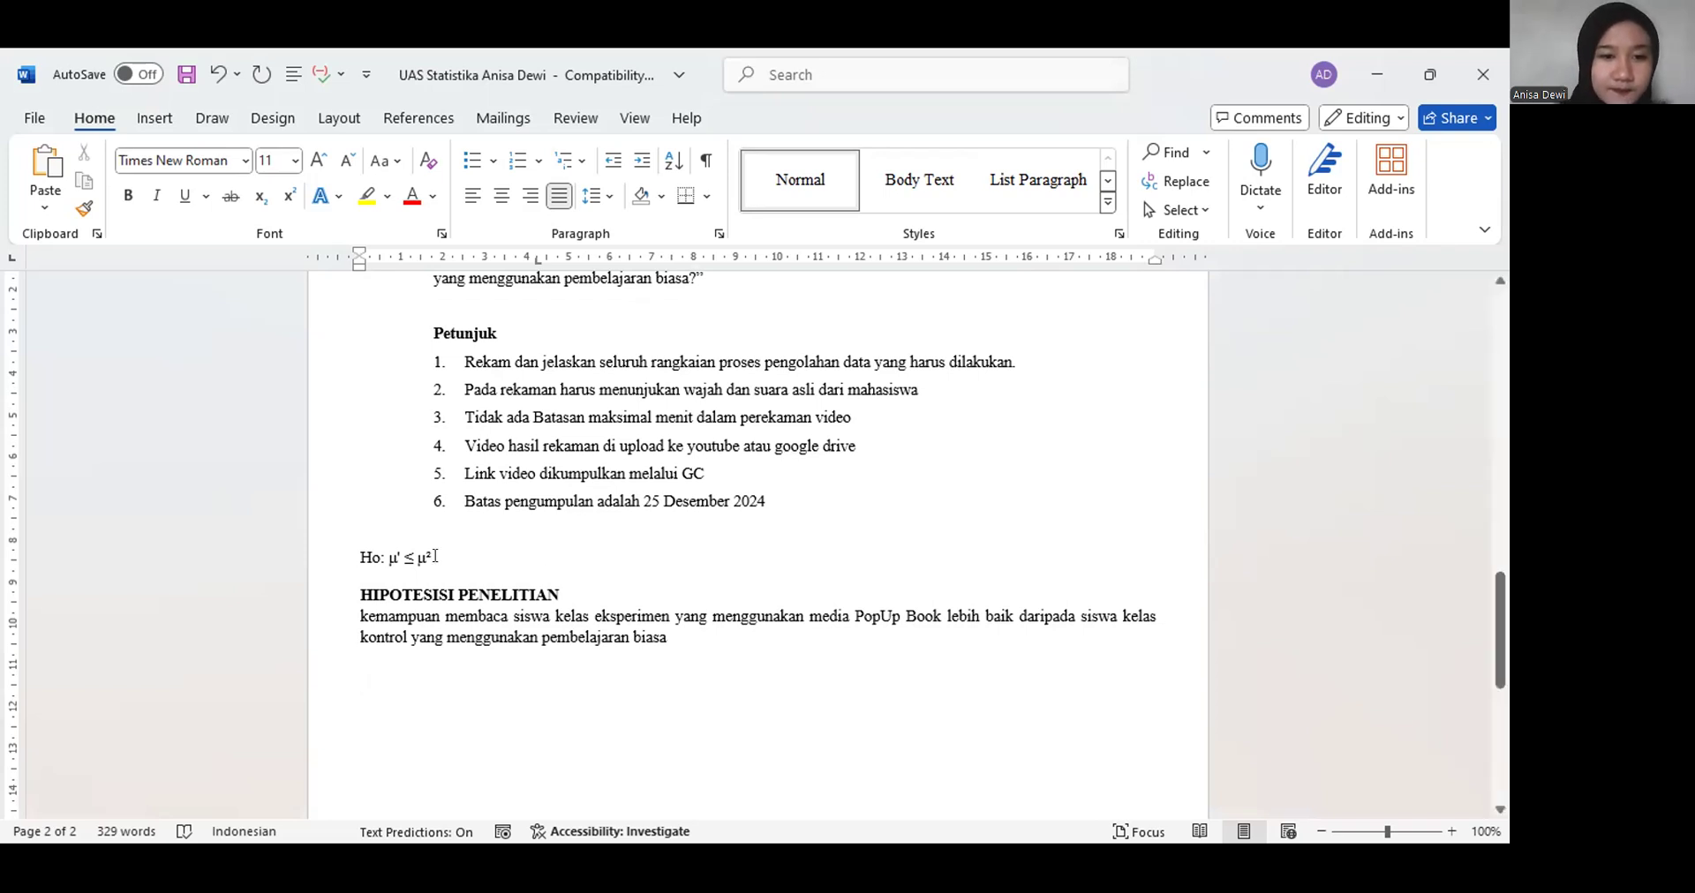
Move the line "Ho: μ' ≤ μ²" from above the heading to below the hypothesis paragraph
triple_click(353, 557)
key("ctrl+c")
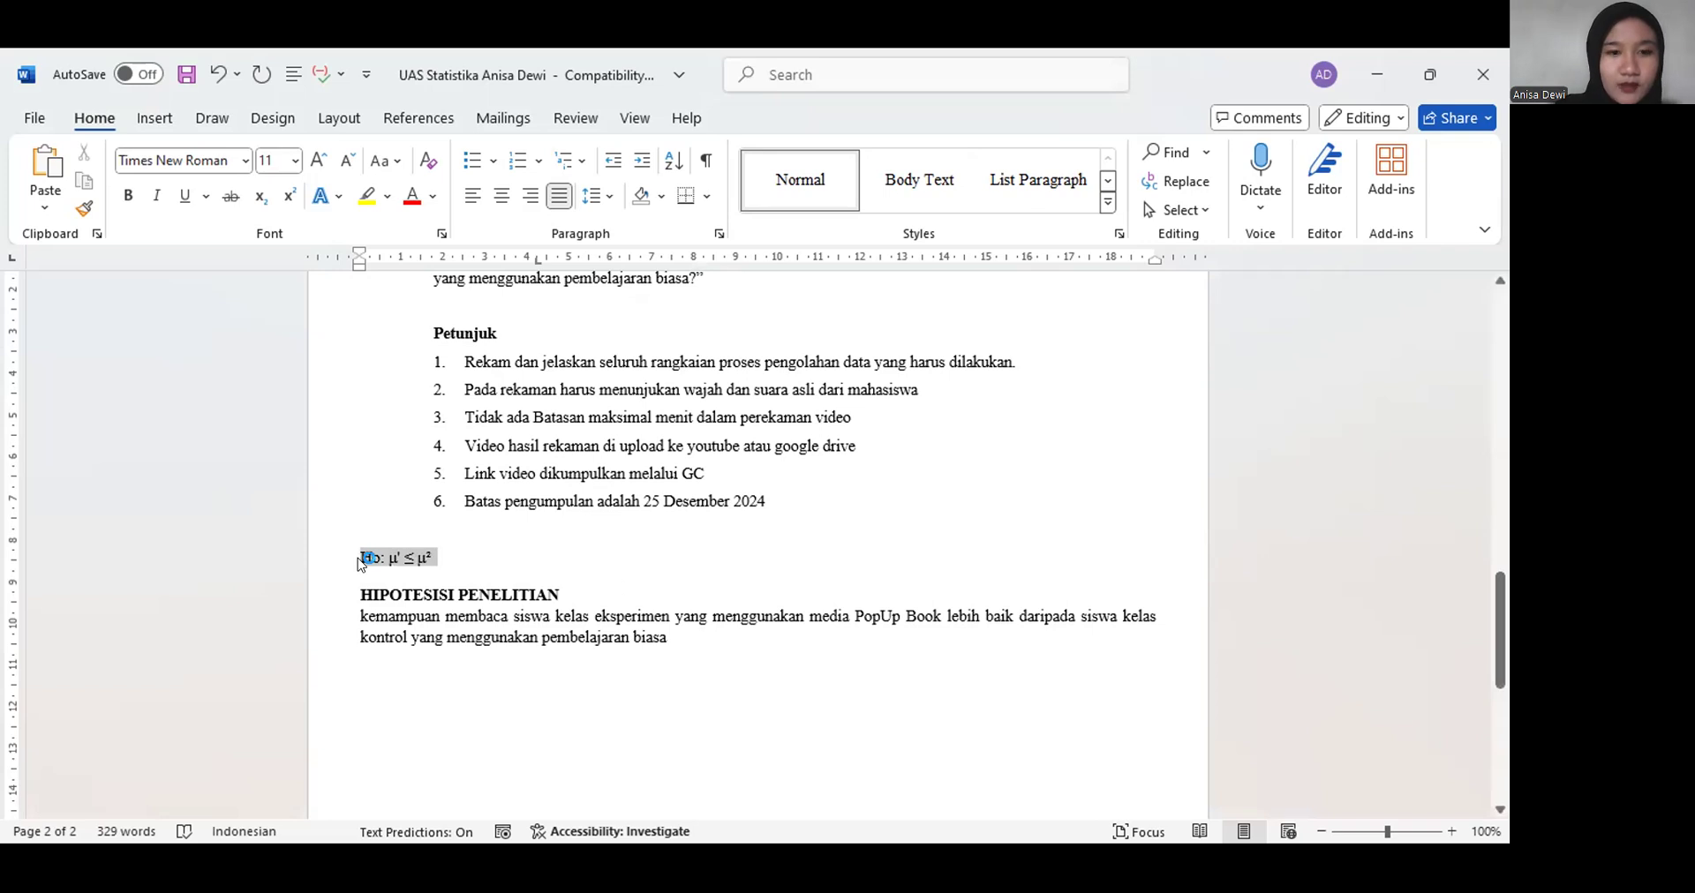
key("BackSpace")
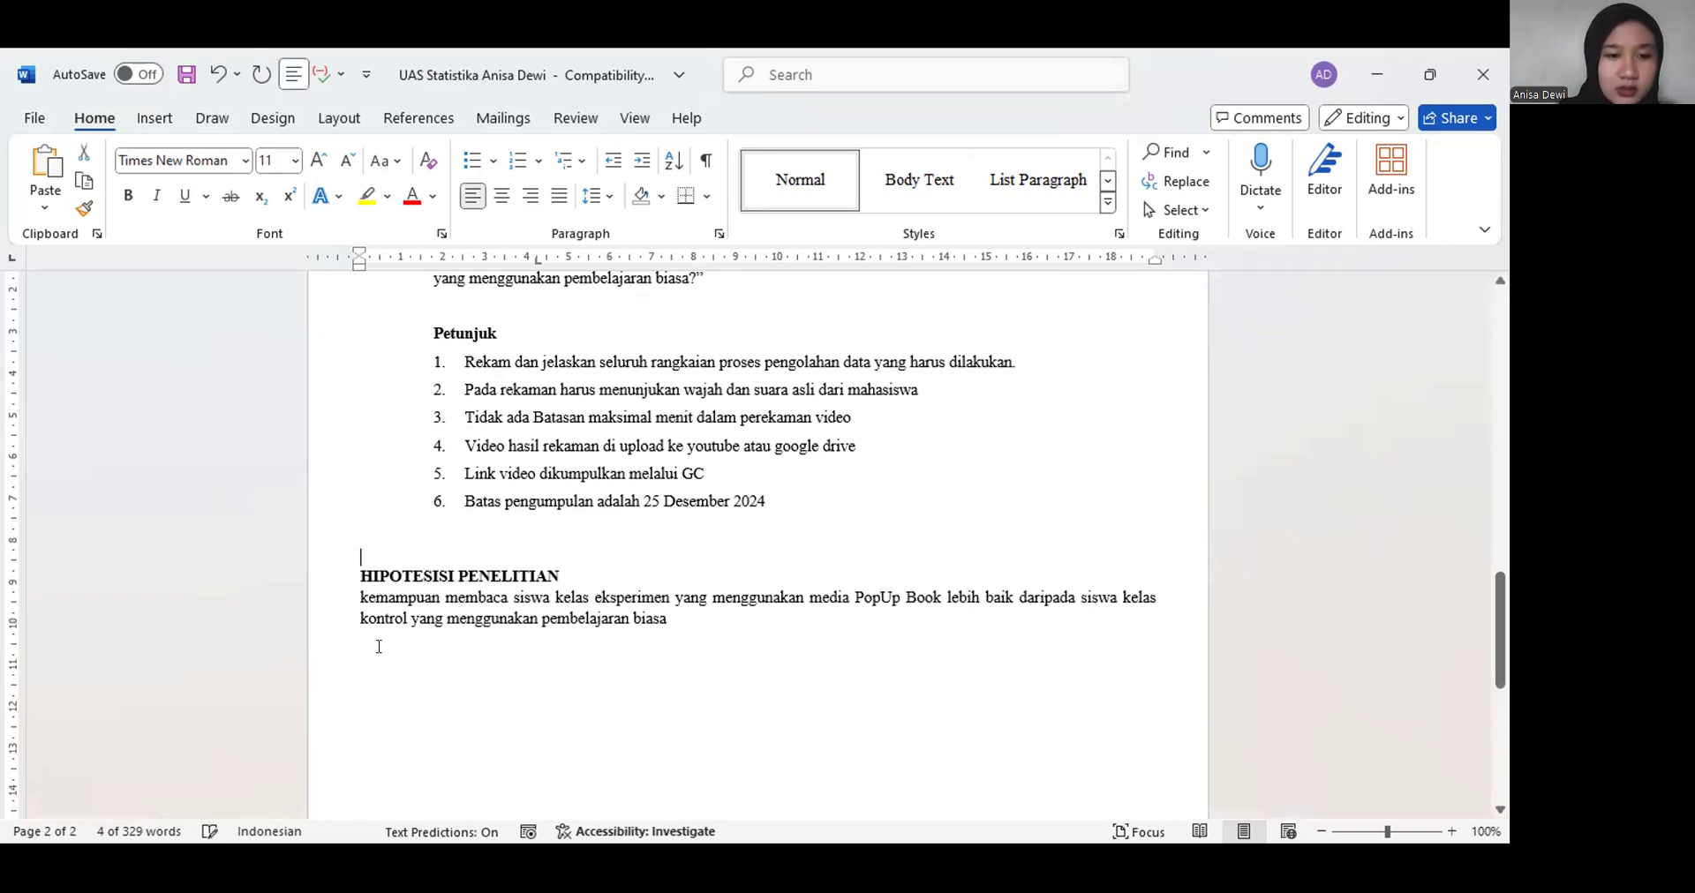
key("Down")
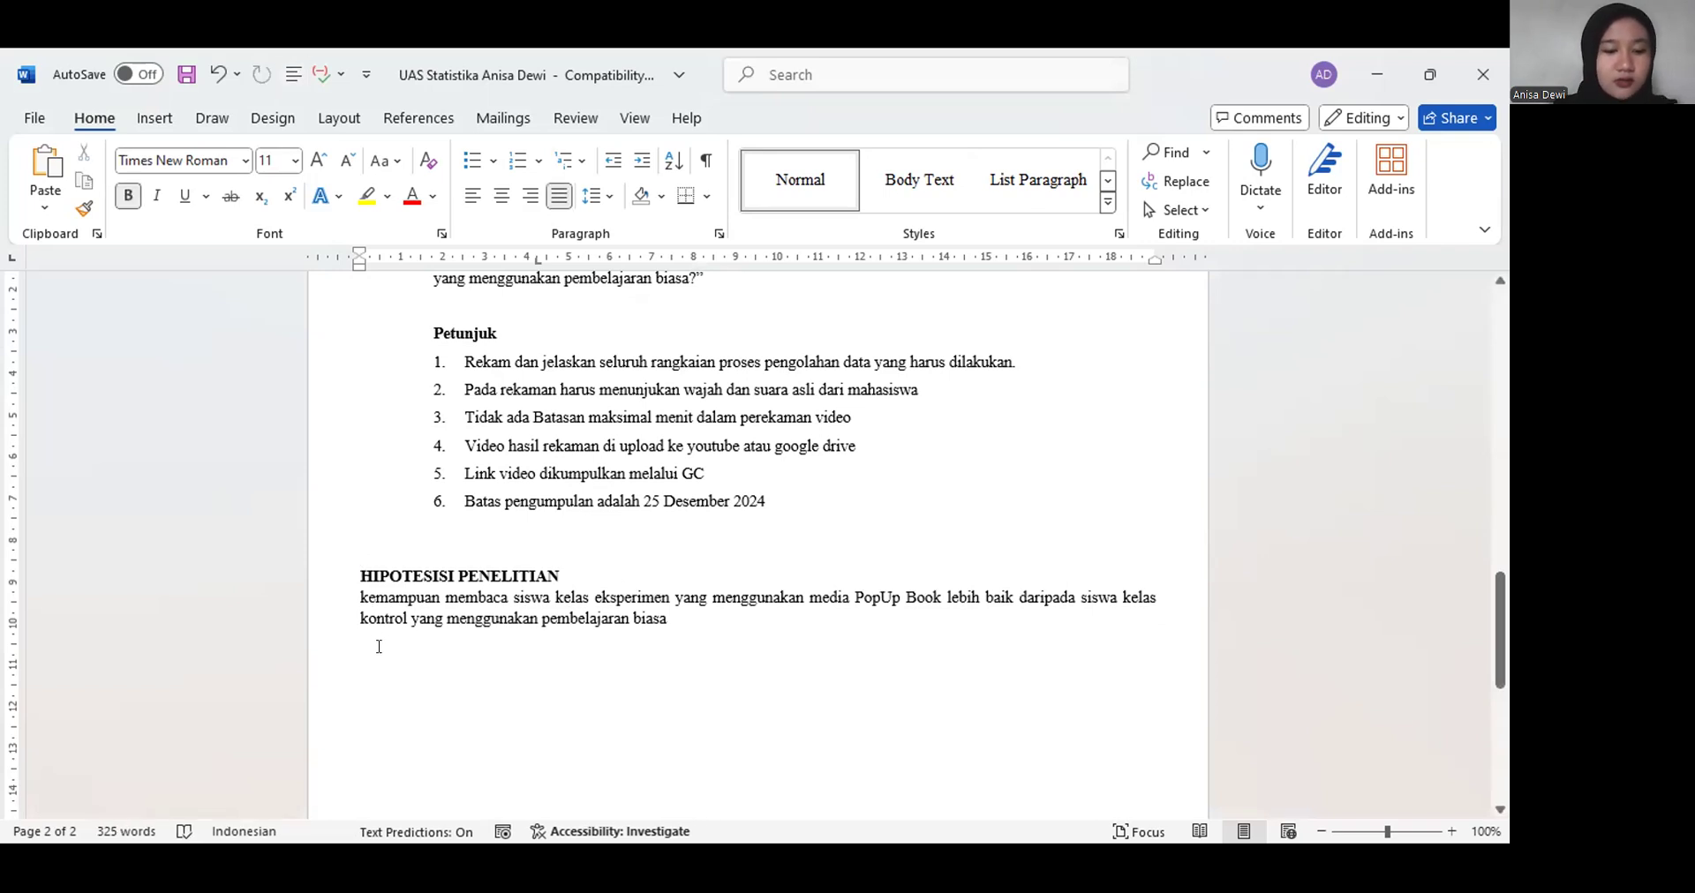
key("ctrl+v")
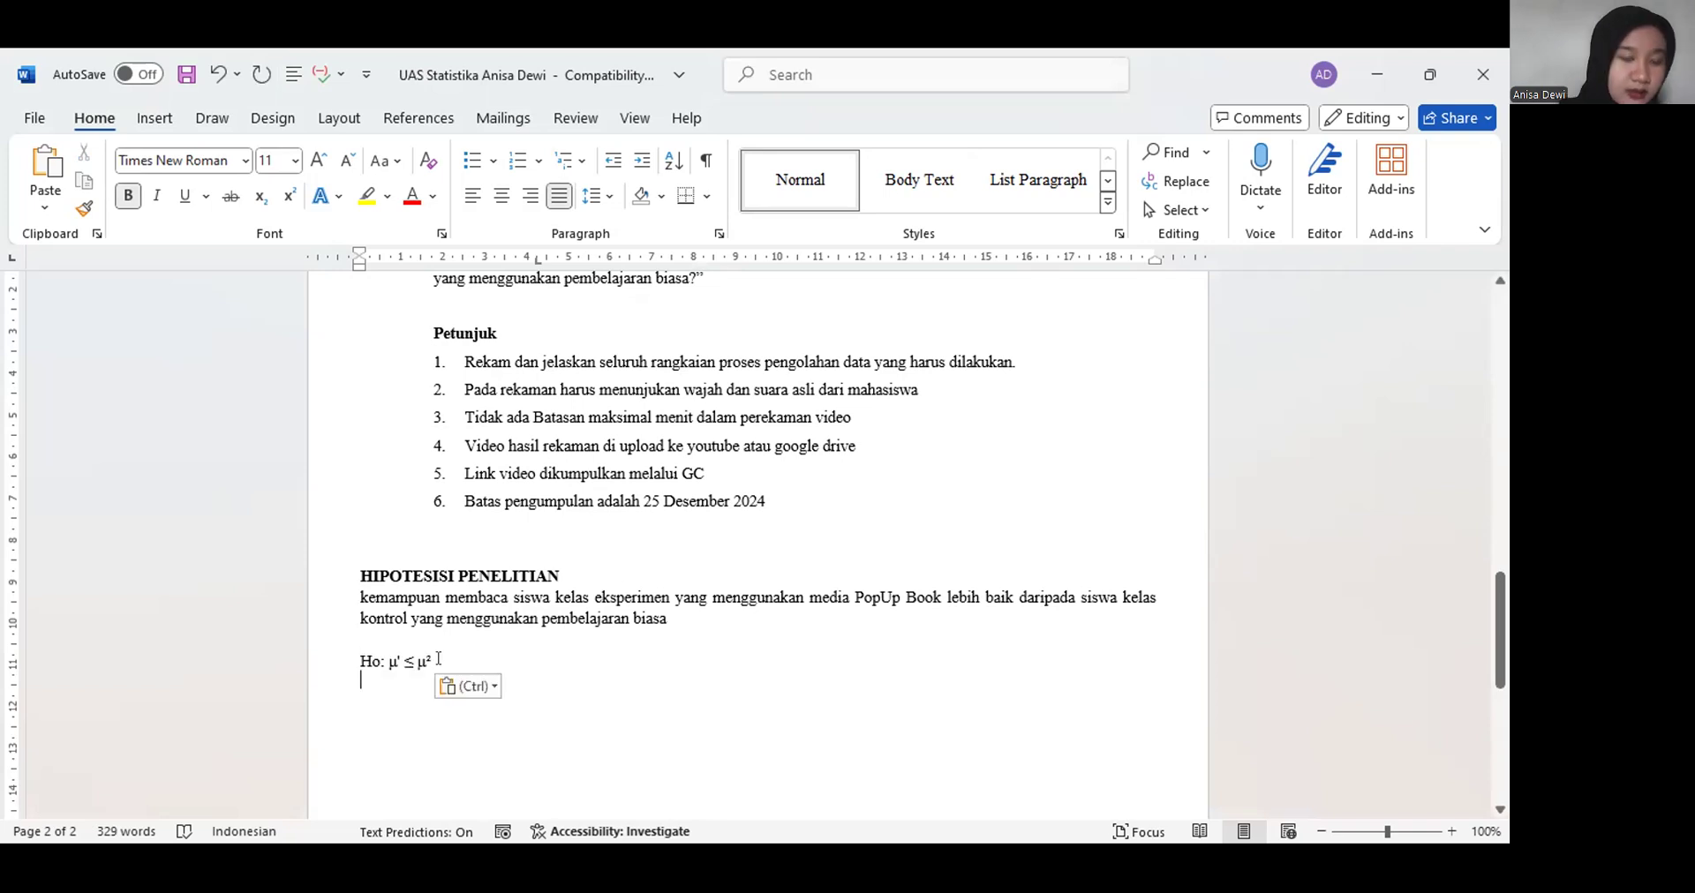
Remove the "Ho:" prefix from the moved formula, leaving only μ' ≤ μ²
left_click(382, 662)
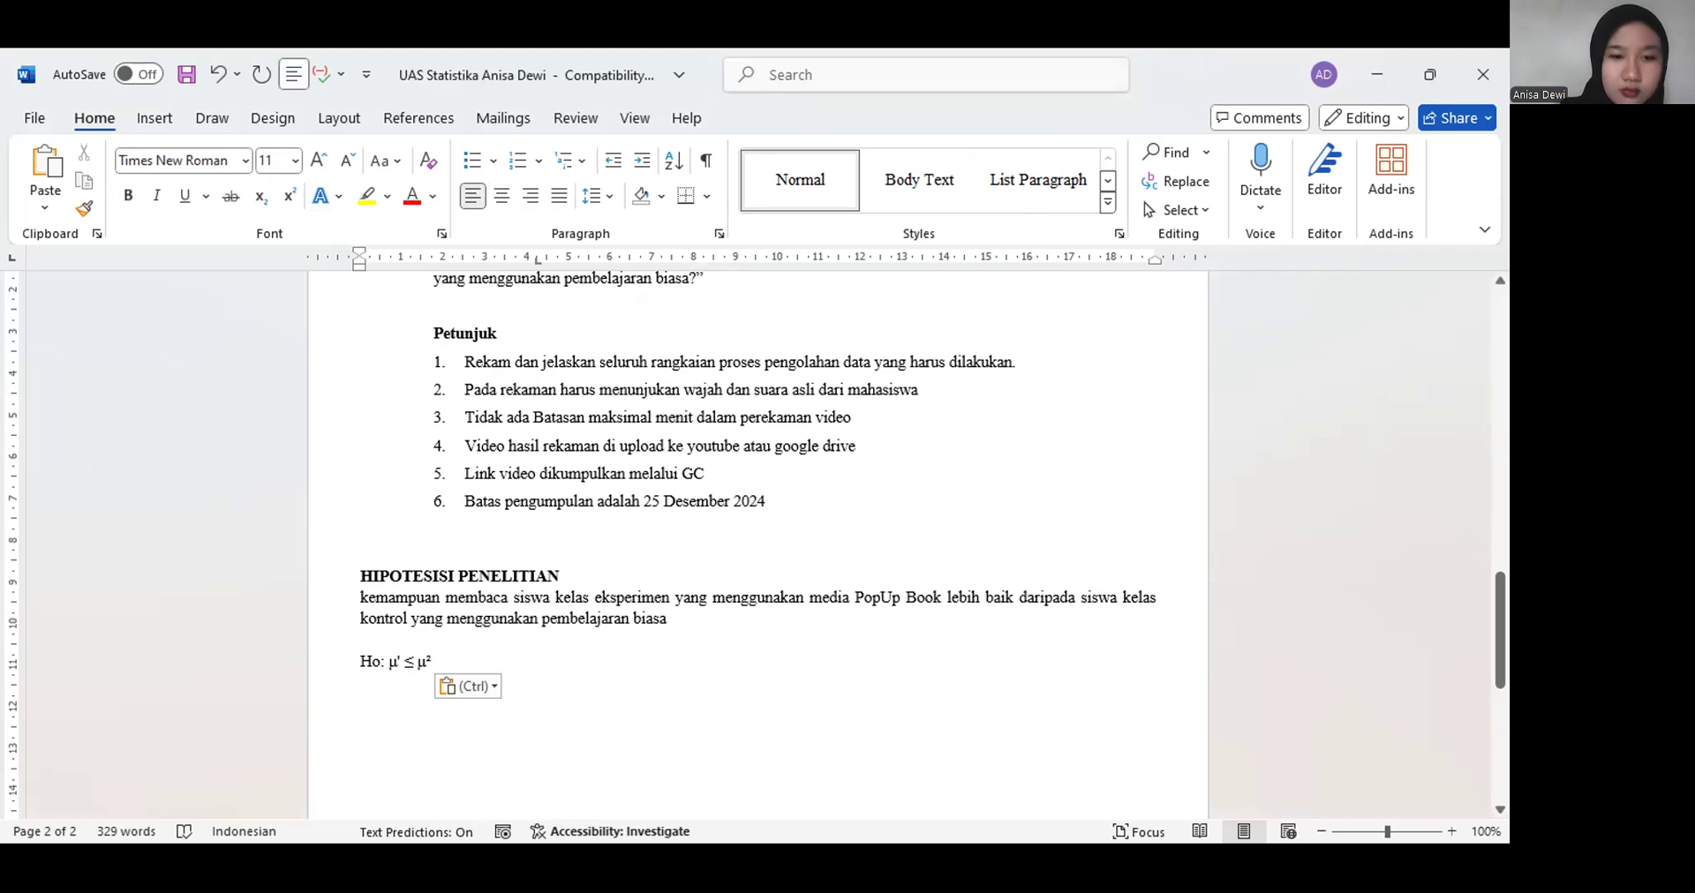
key("BackSpace")
key("BackSpace")
key("BackSpace")
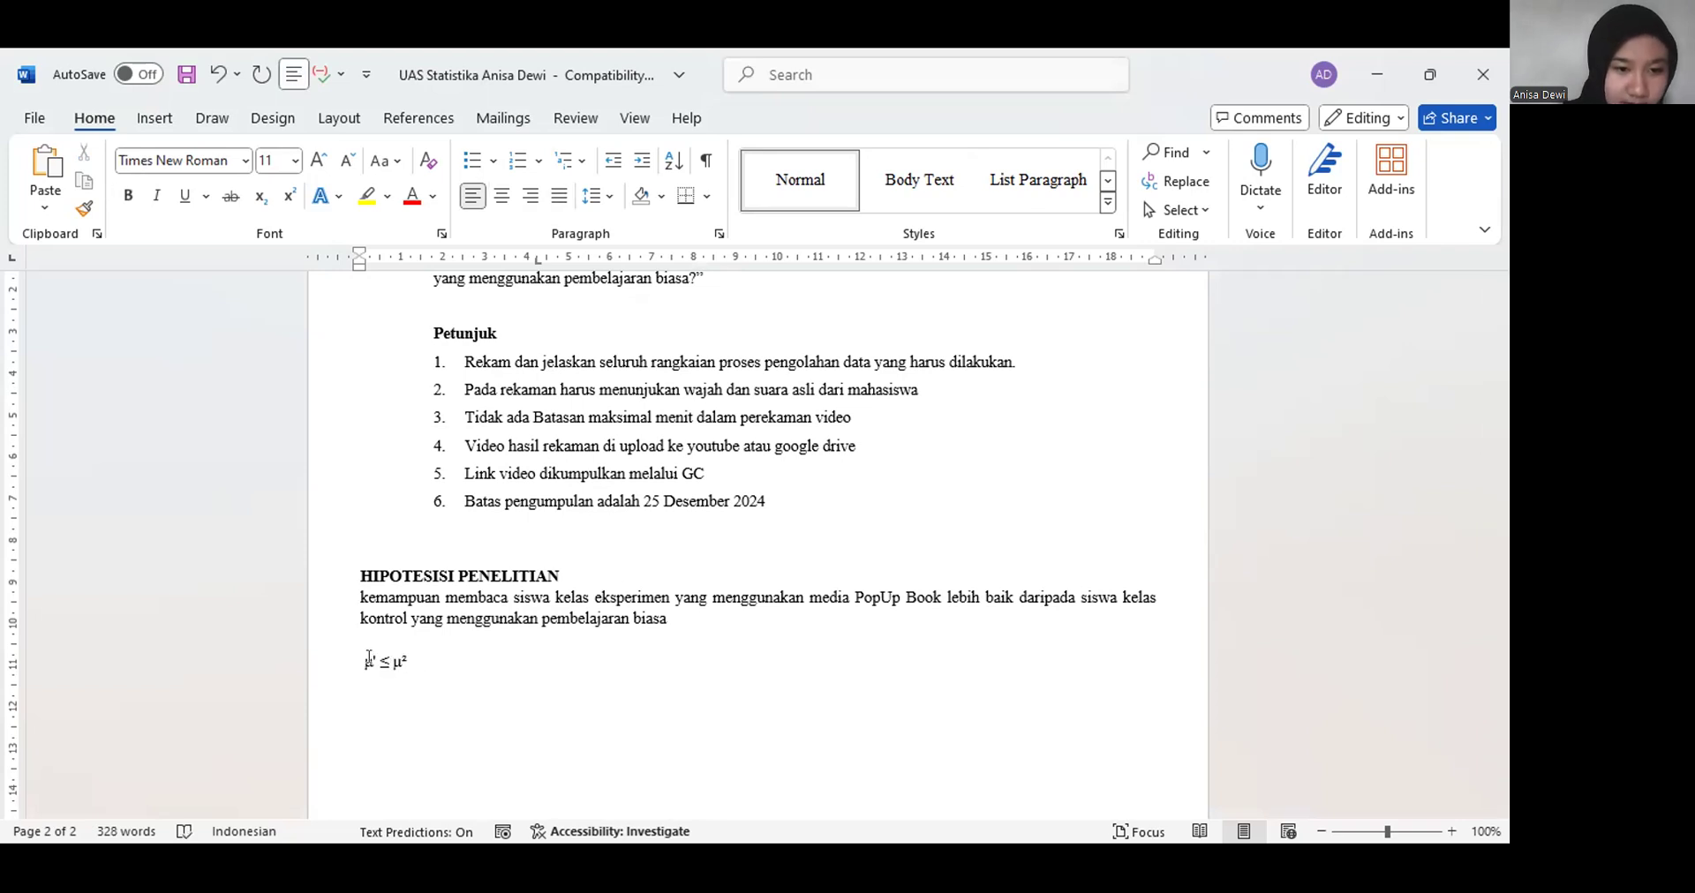
Copy μ' from the formula onto a new line below it and label it "Kelas Eksperimen"
left_click_drag(375, 661, 361, 662)
key("ctrl+c")
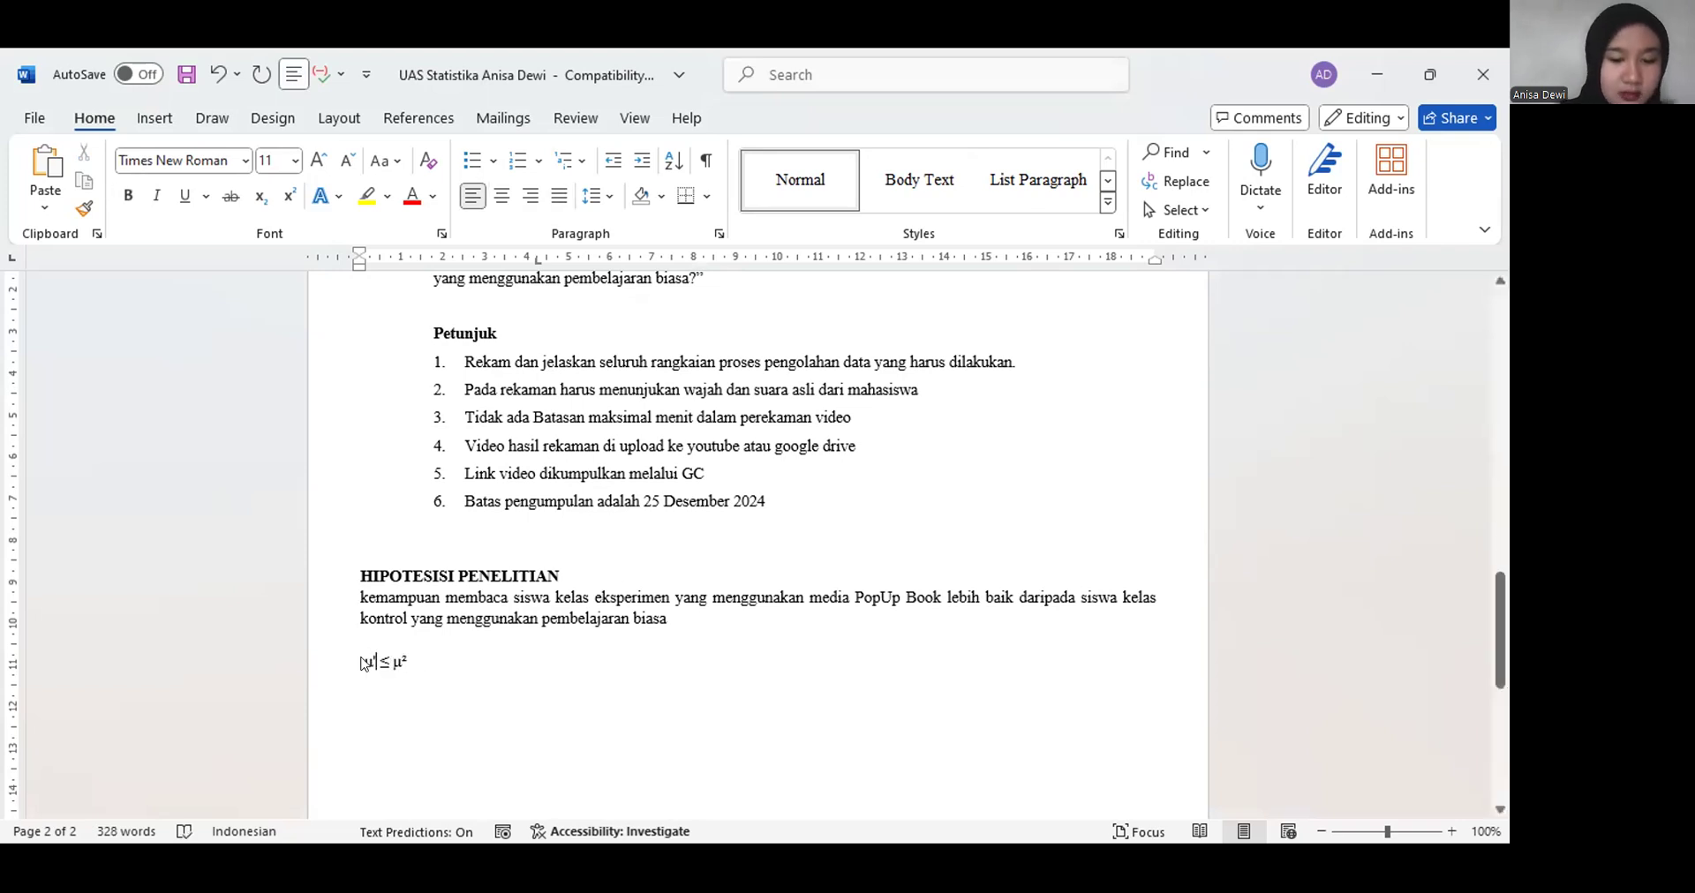
left_click(401, 686)
key("Return")
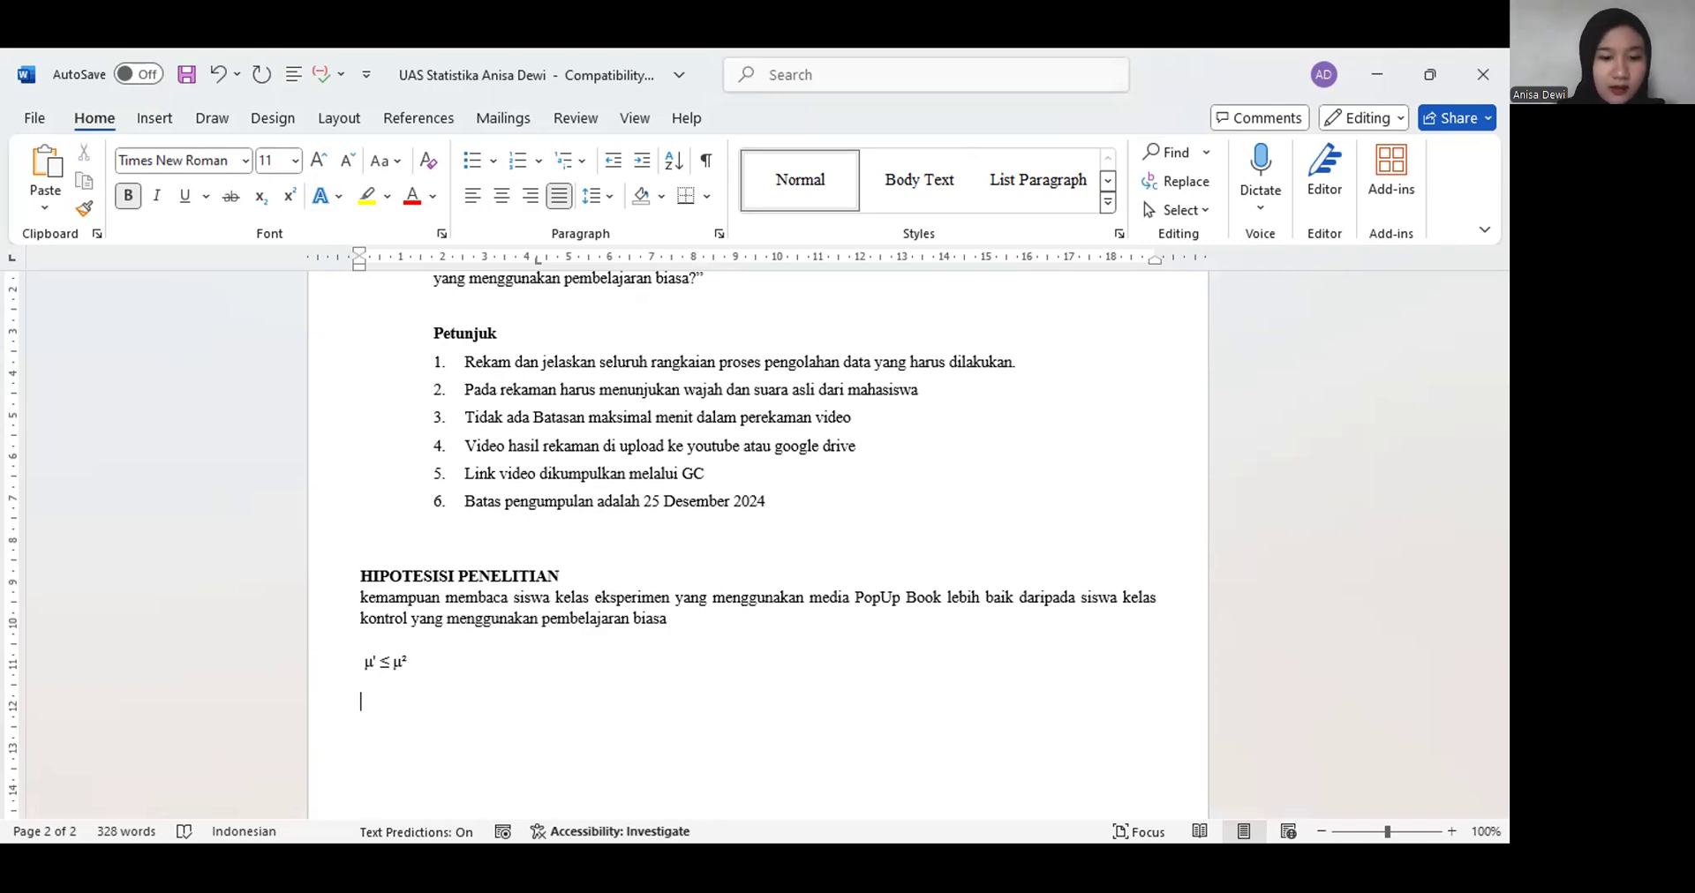
key("ctrl+v")
type("K")
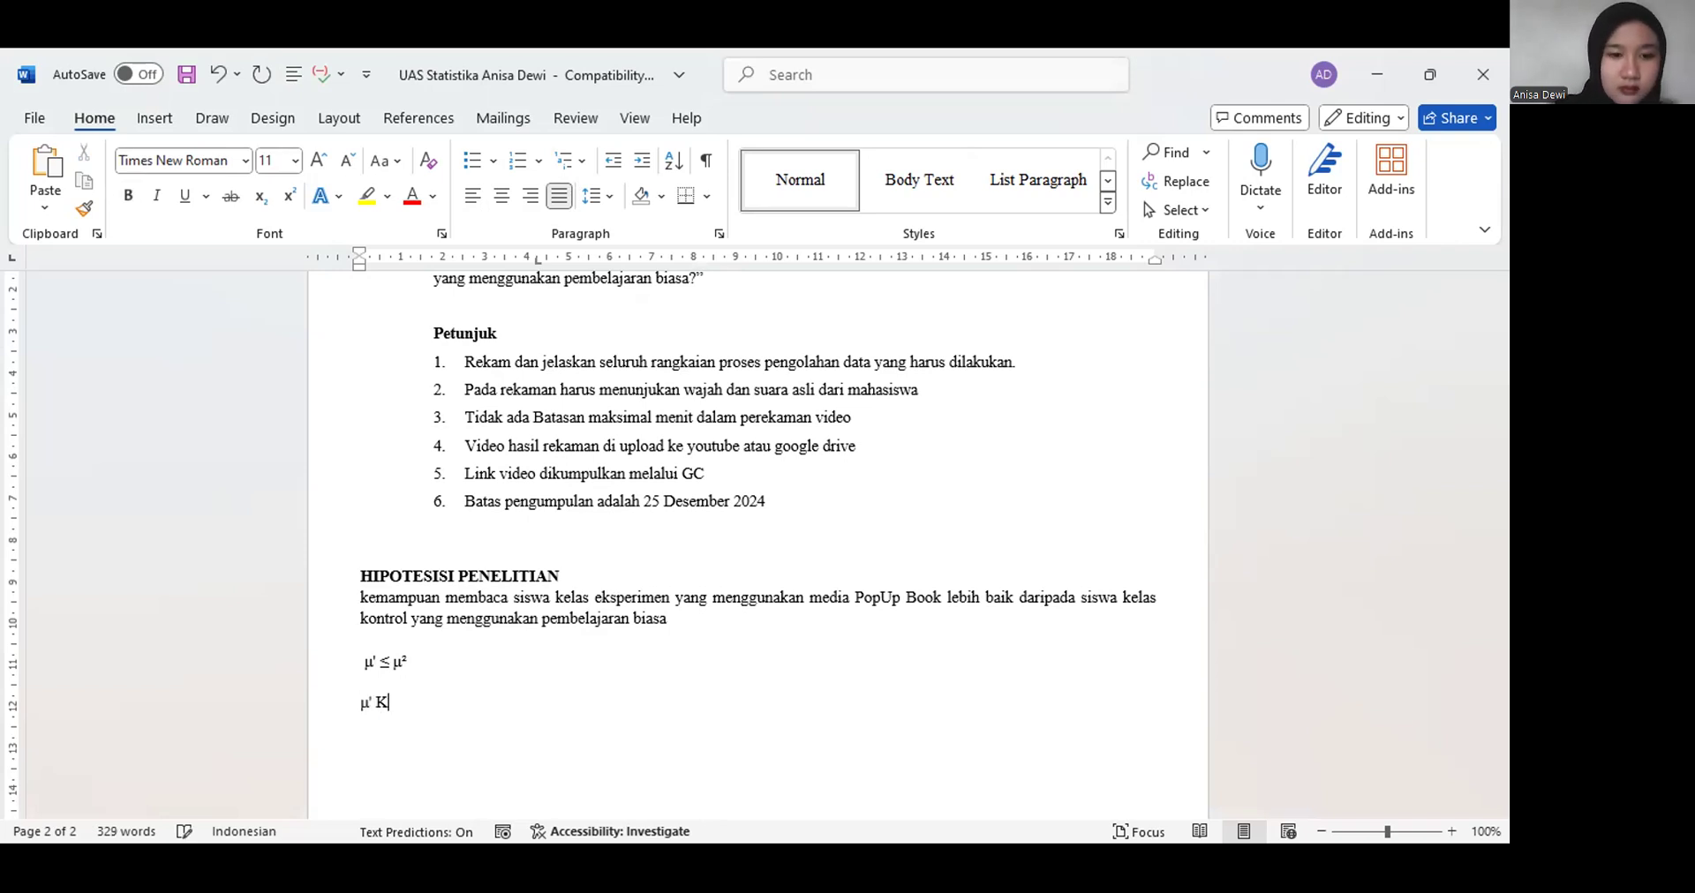
type("elas ")
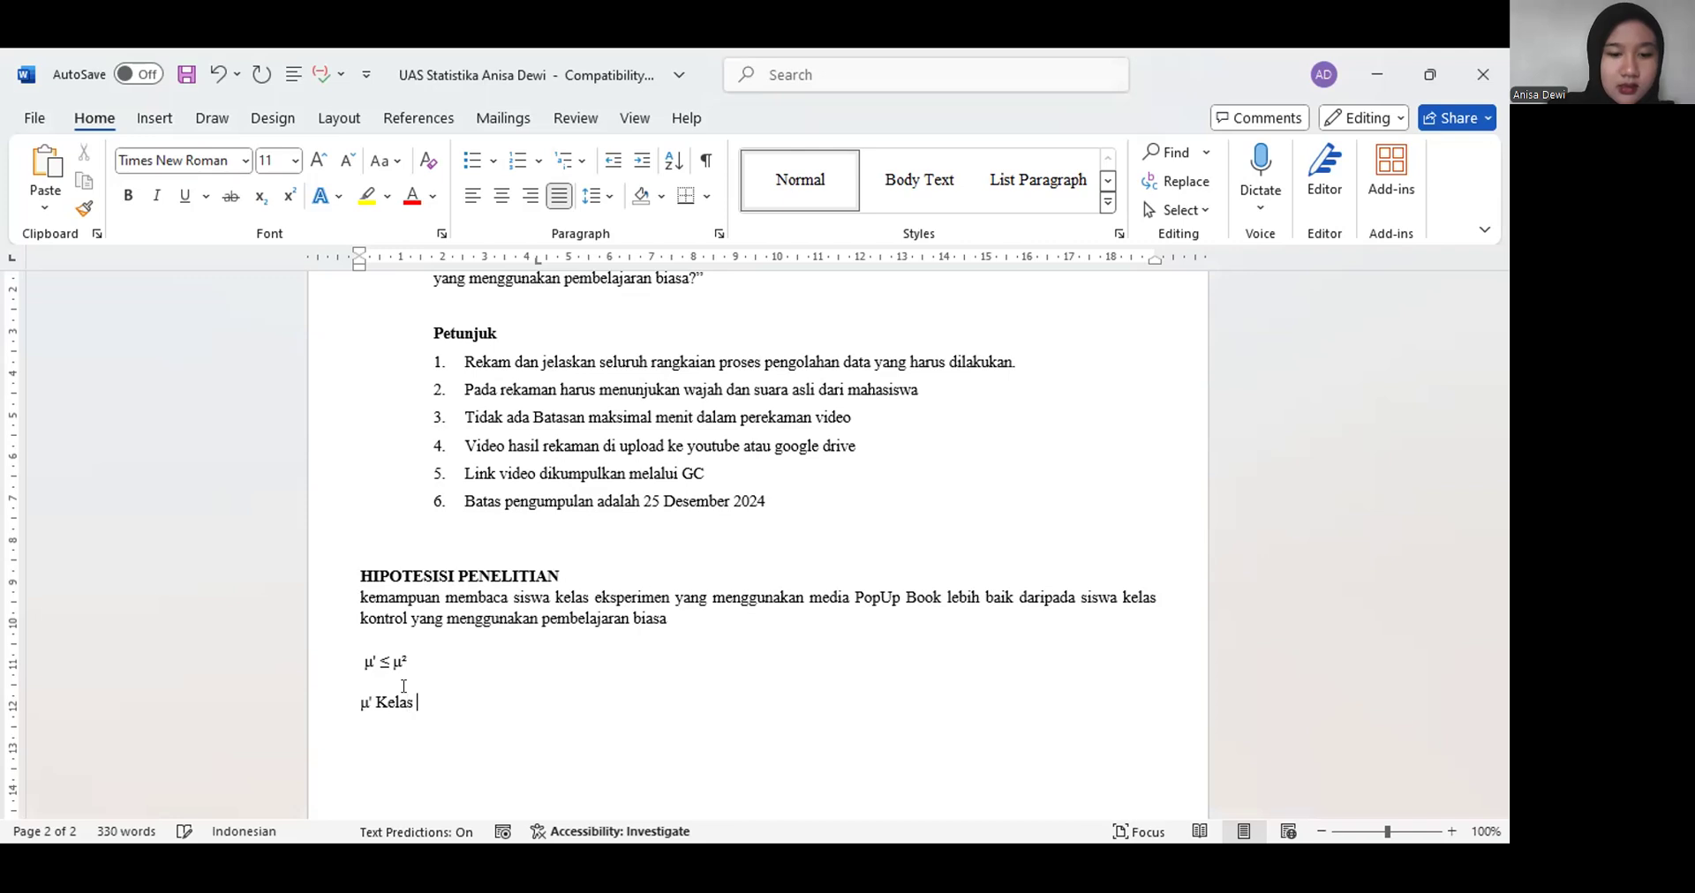
type("Eksp")
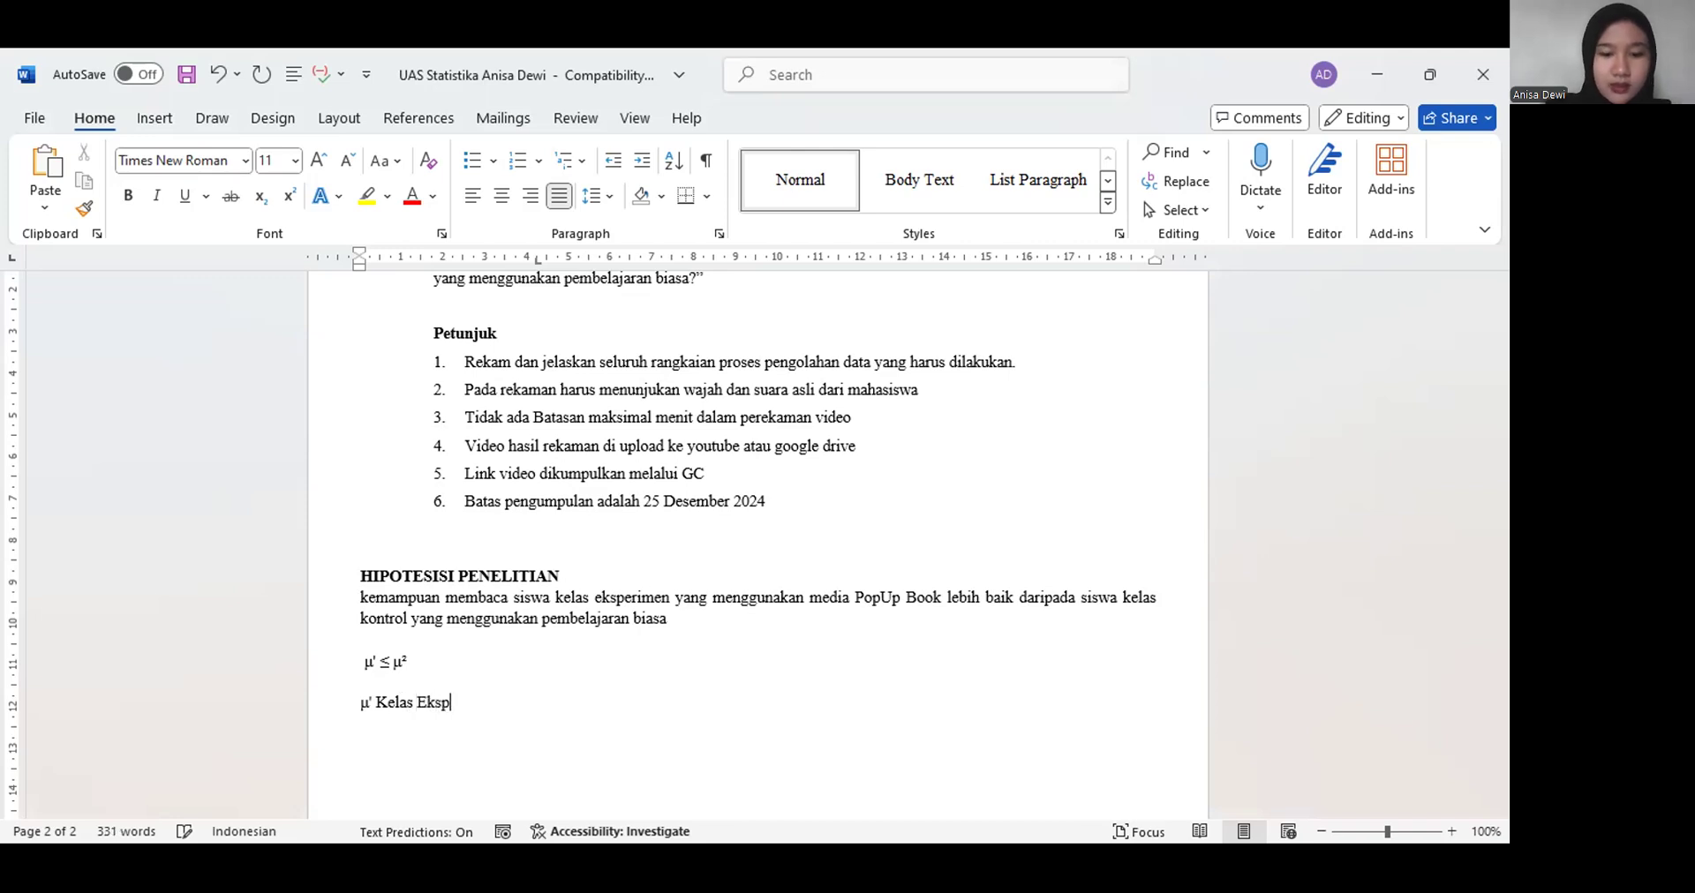
type("erimen")
key("Return")
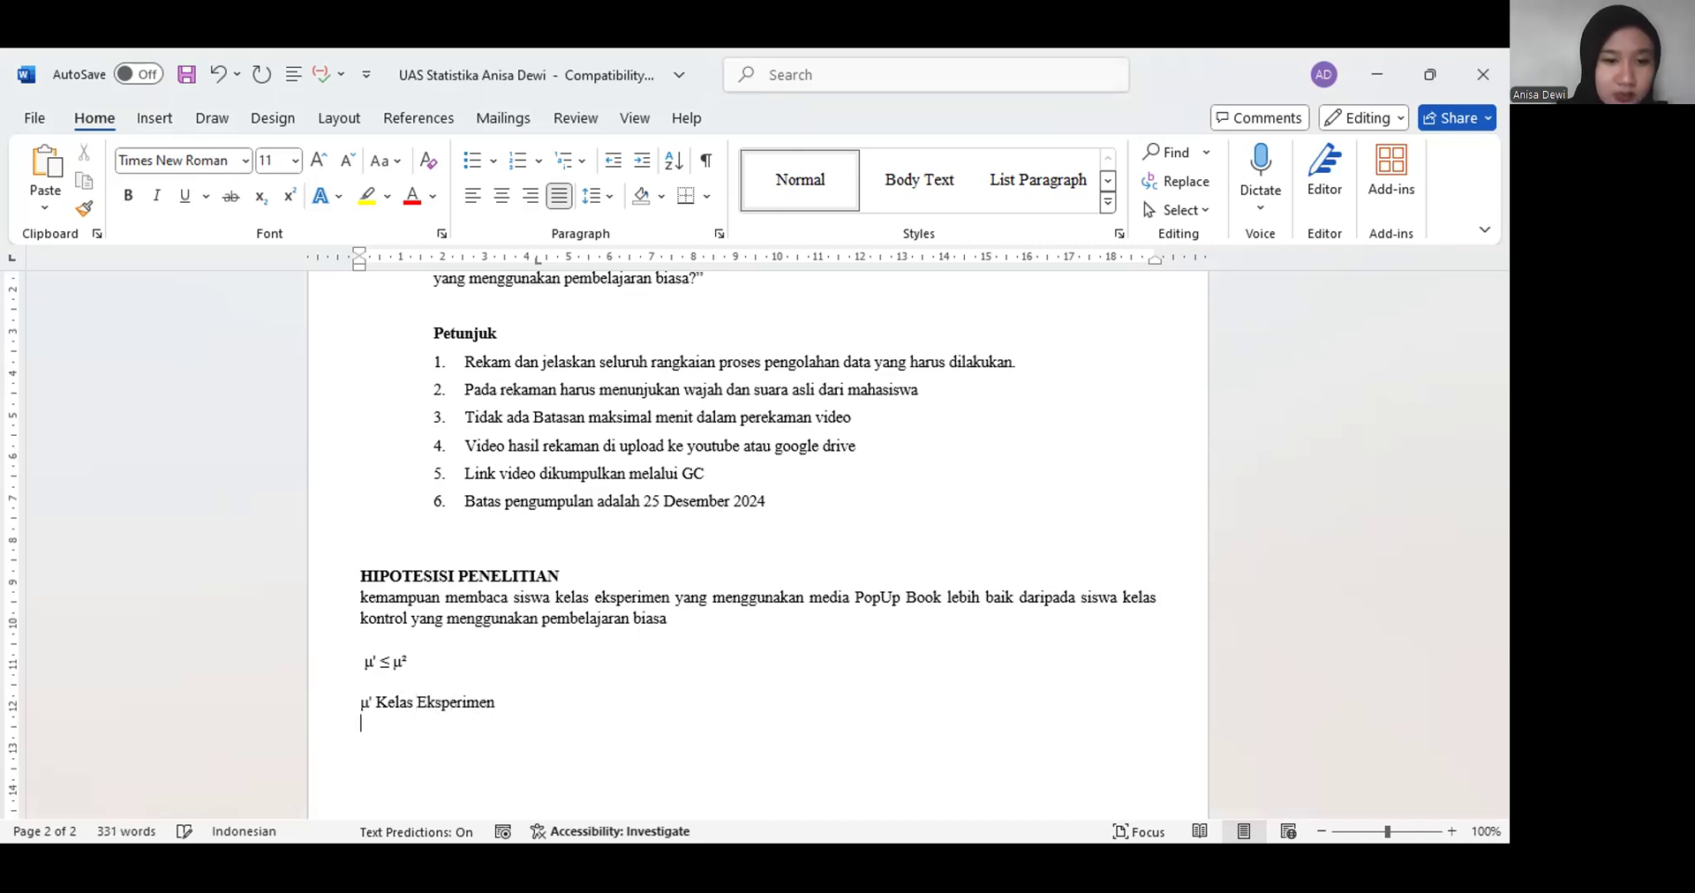
Copy μ² from the formula to the line below "Kelas Eksperimen" and label it "Kelas Kontrol"
left_click(387, 663)
key("shift+End")
key("ctrl+c")
left_click(382, 727)
key("ctrl+v")
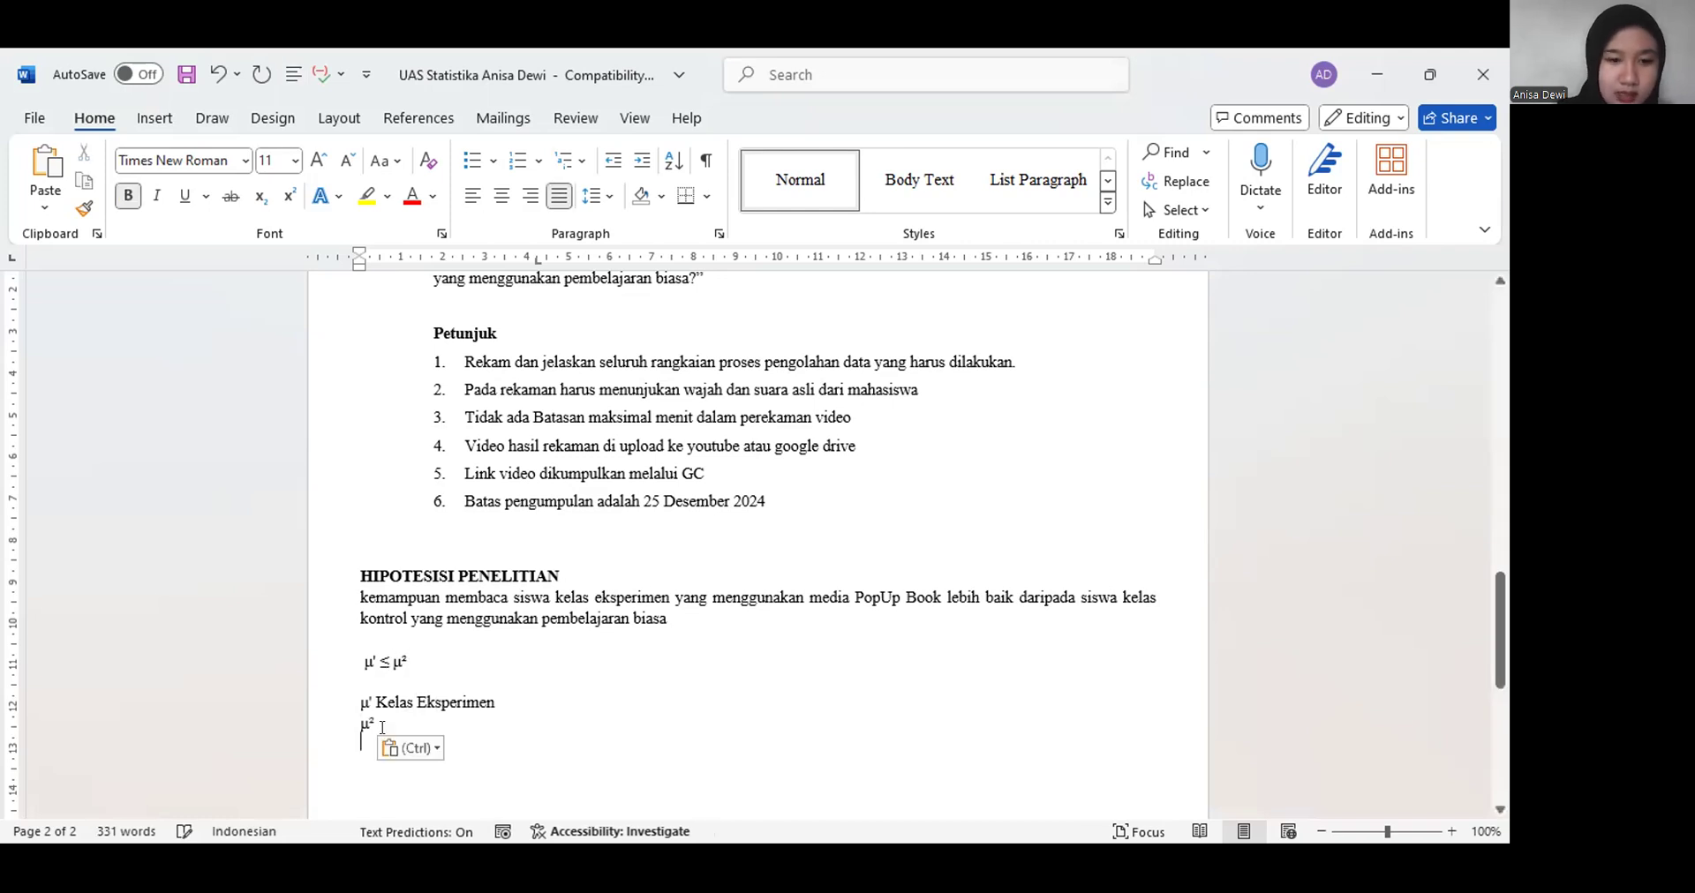
type("Kelas K")
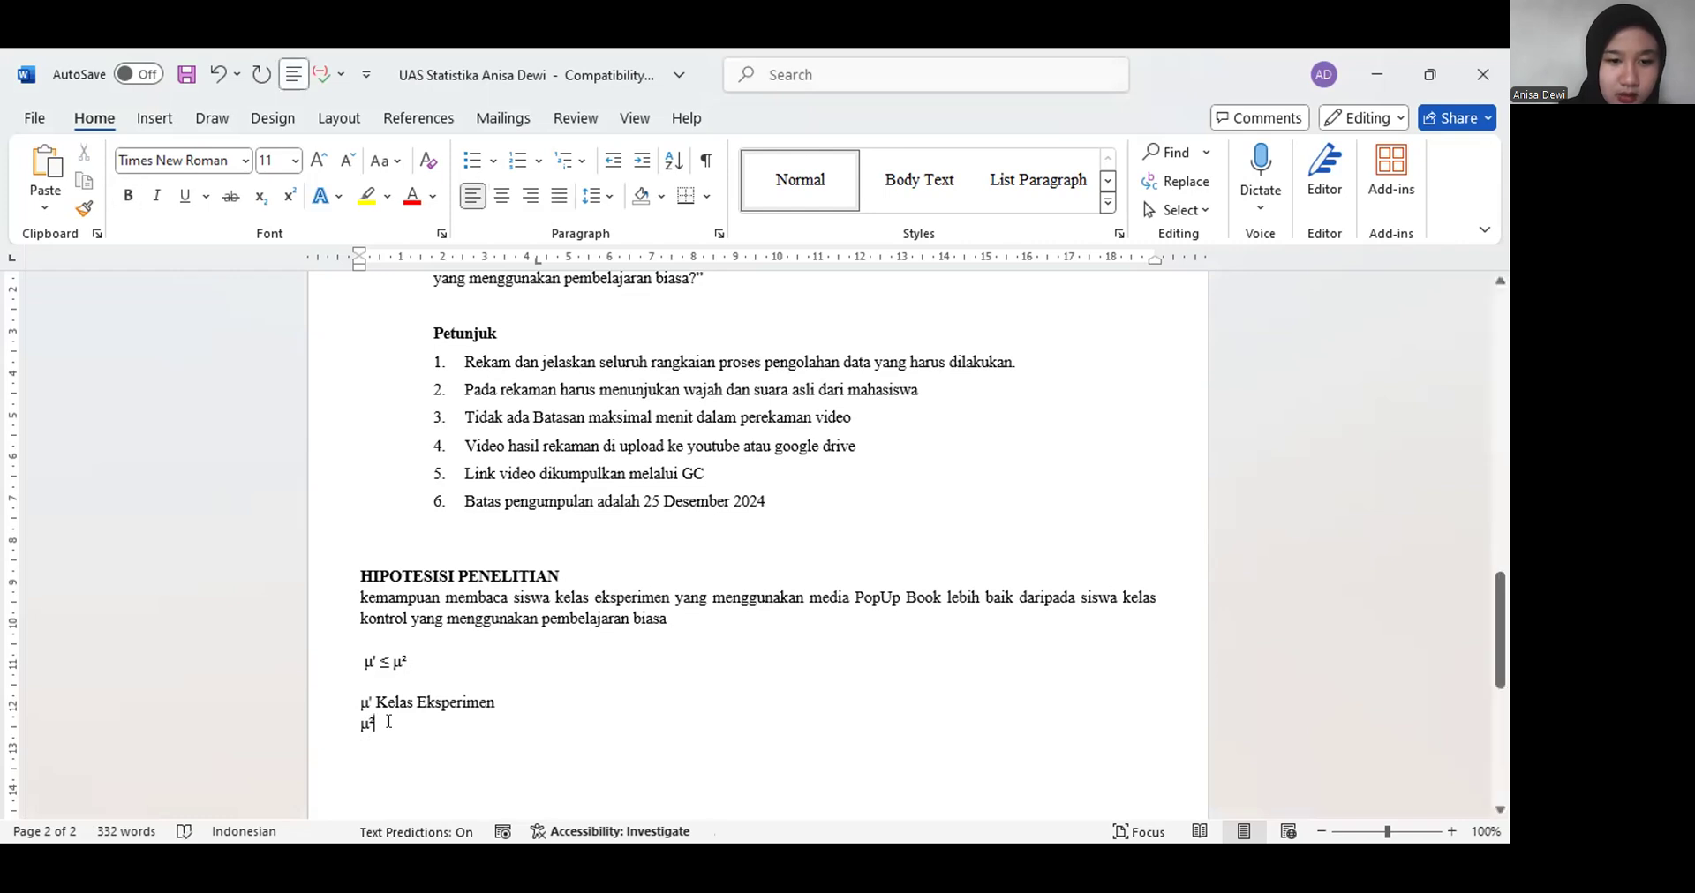
type("ontrol")
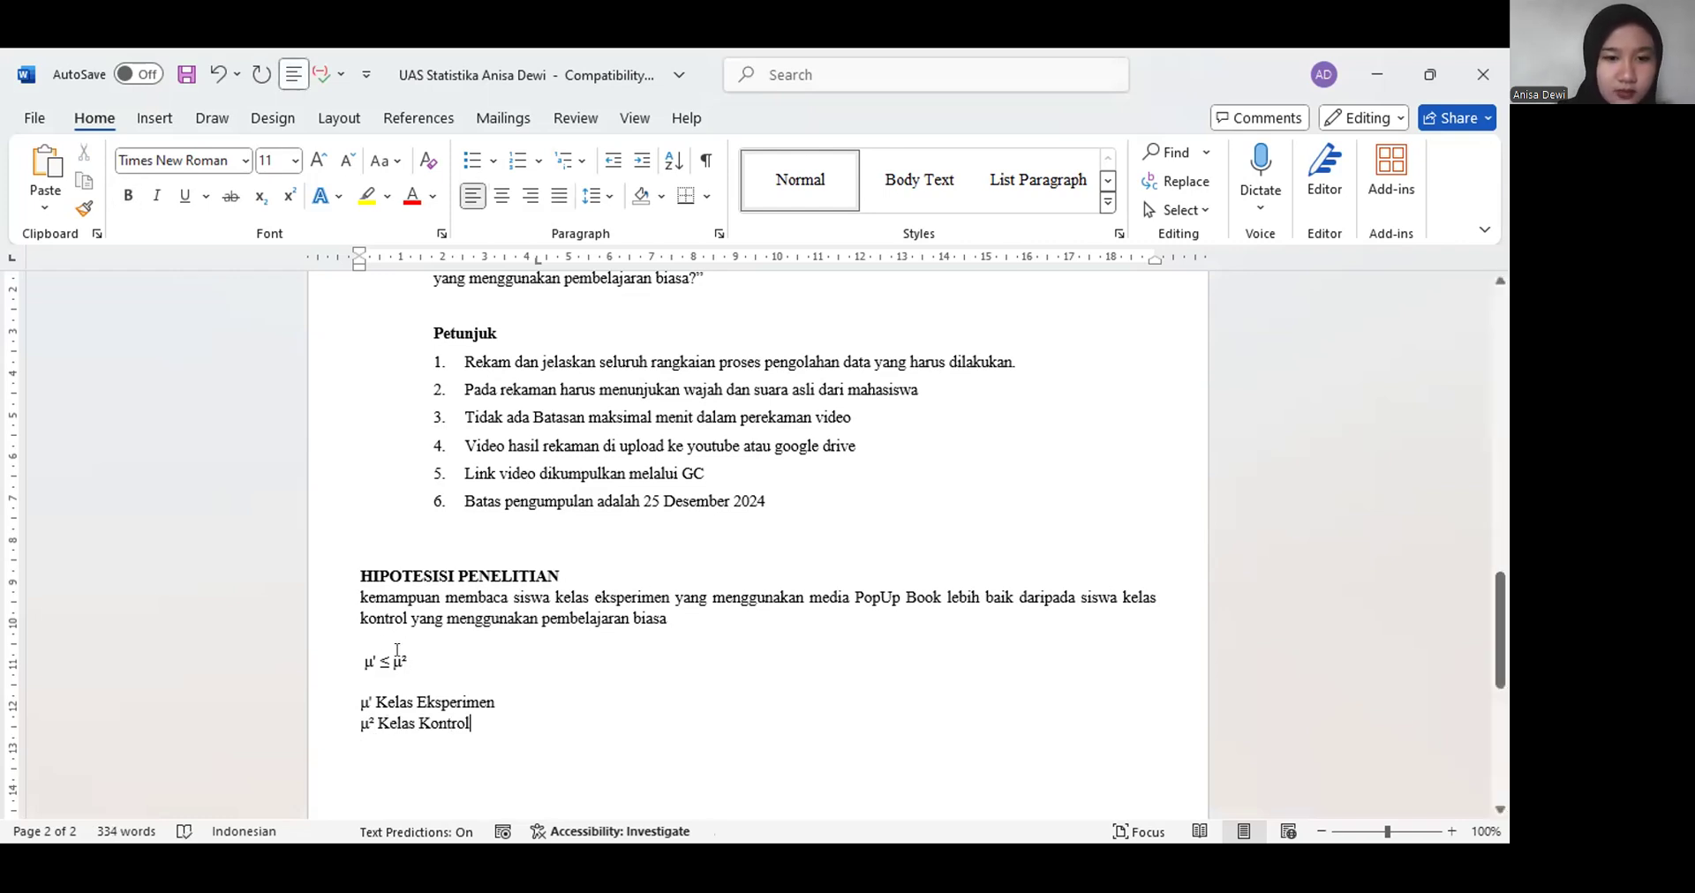
Add the bold heading "HIPOTESIS STATISTIKA" below the Kelas Kontrol line and start a new line under it
scroll(473, 553, "down", 1)
scroll(484, 544, "down", 2)
key("Return")
key("Return")
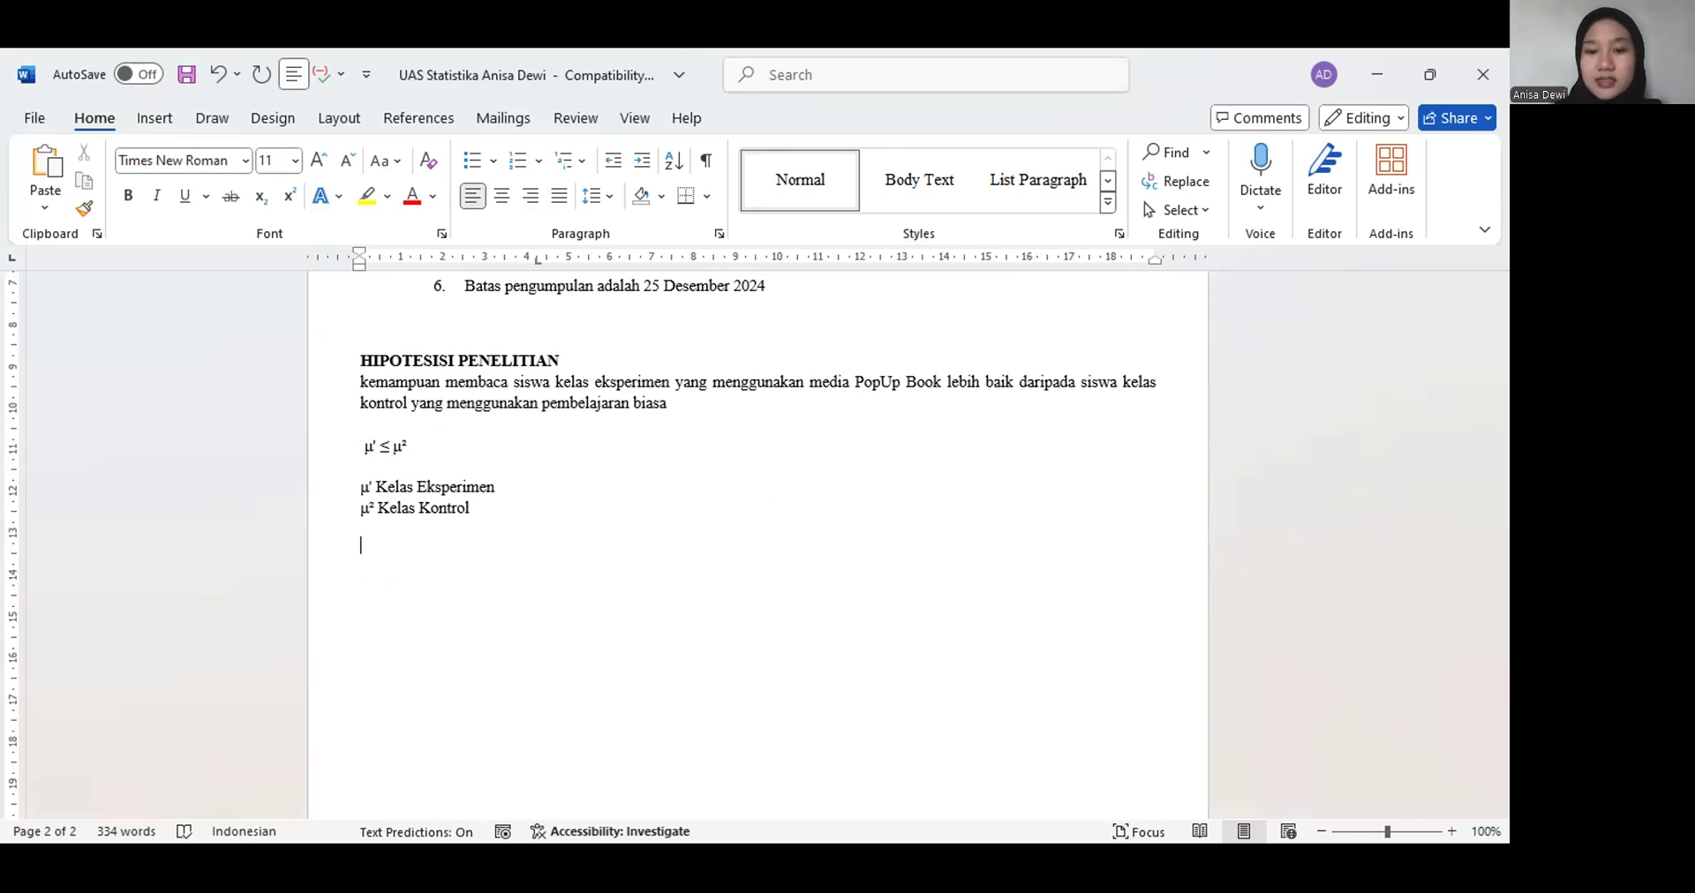
key("ctrl+b")
type("HIPOTE")
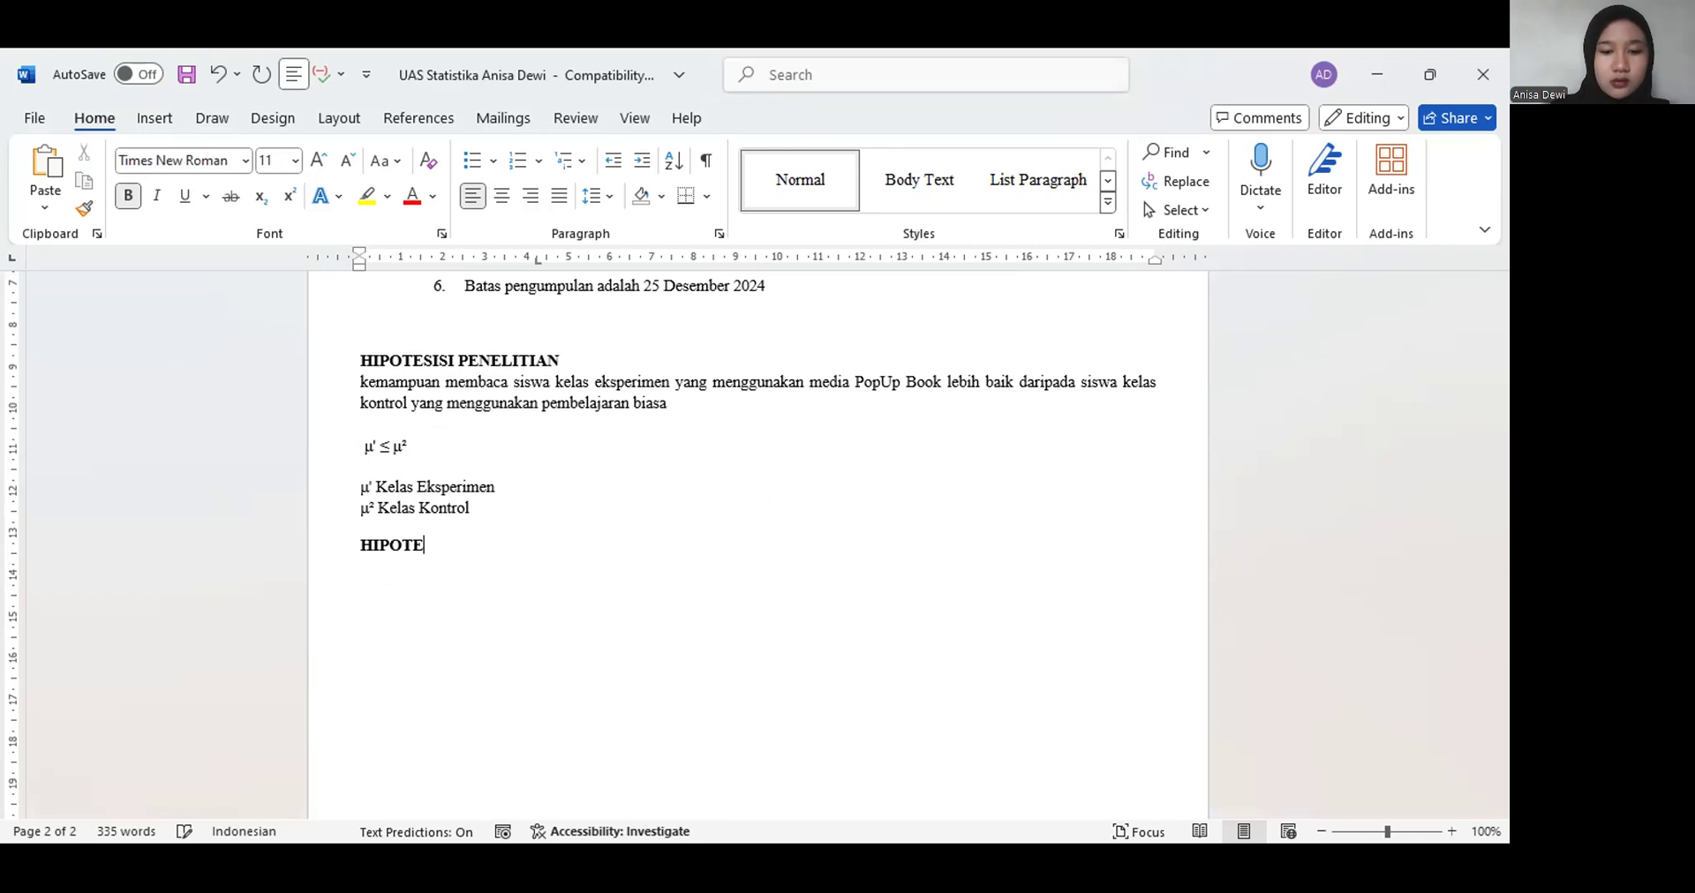
type("SIS STATISTIKA")
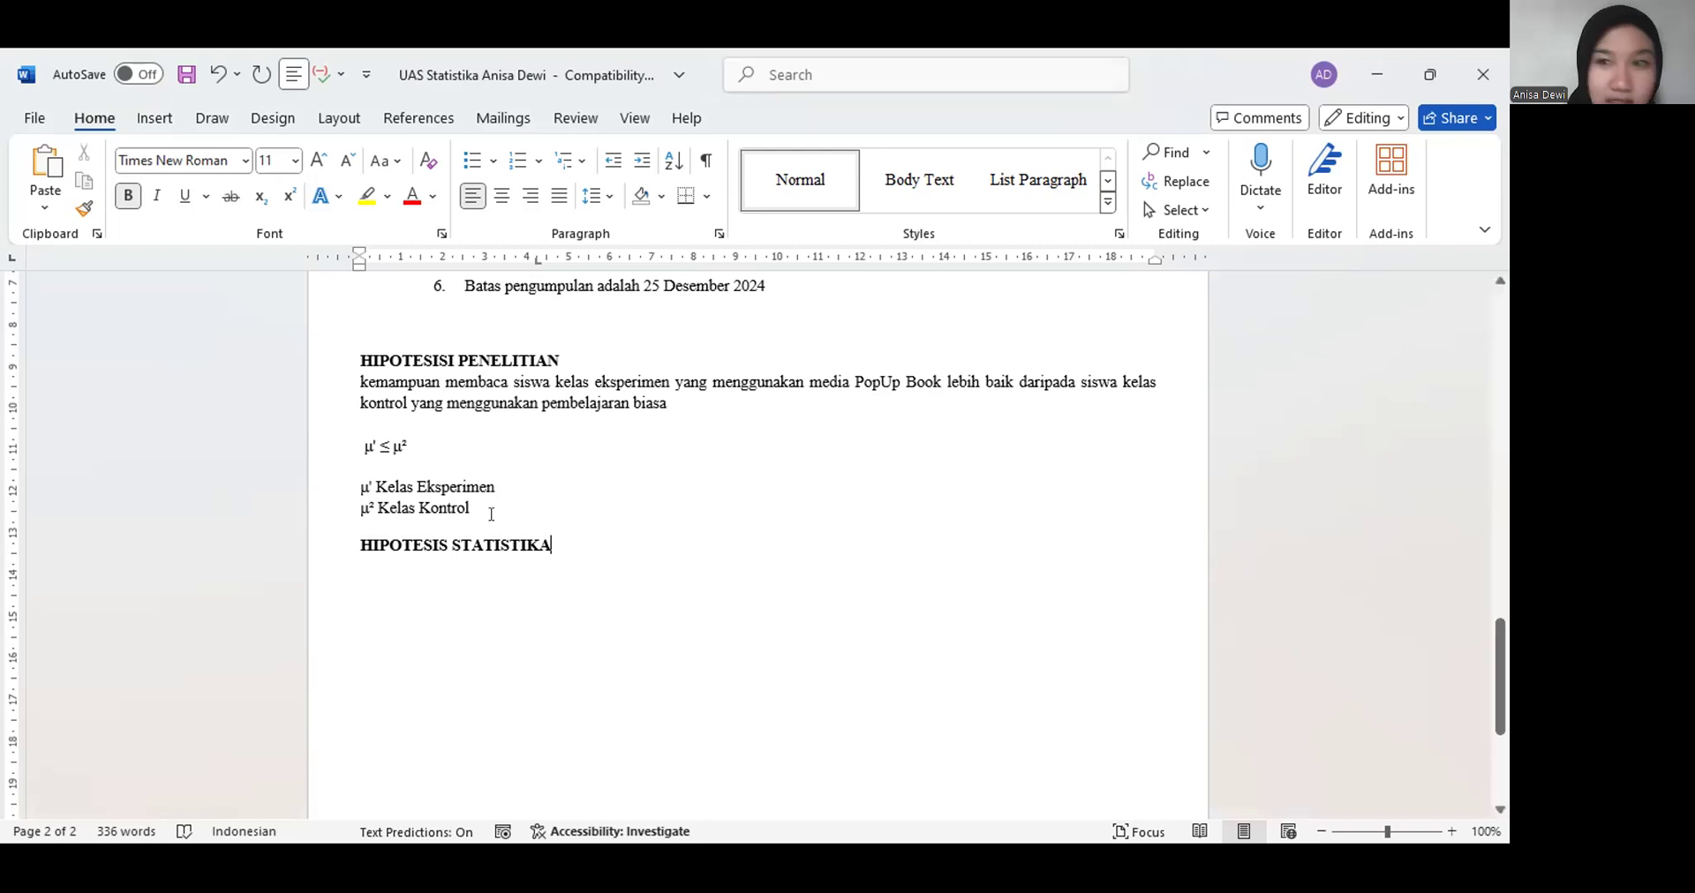
key("Return")
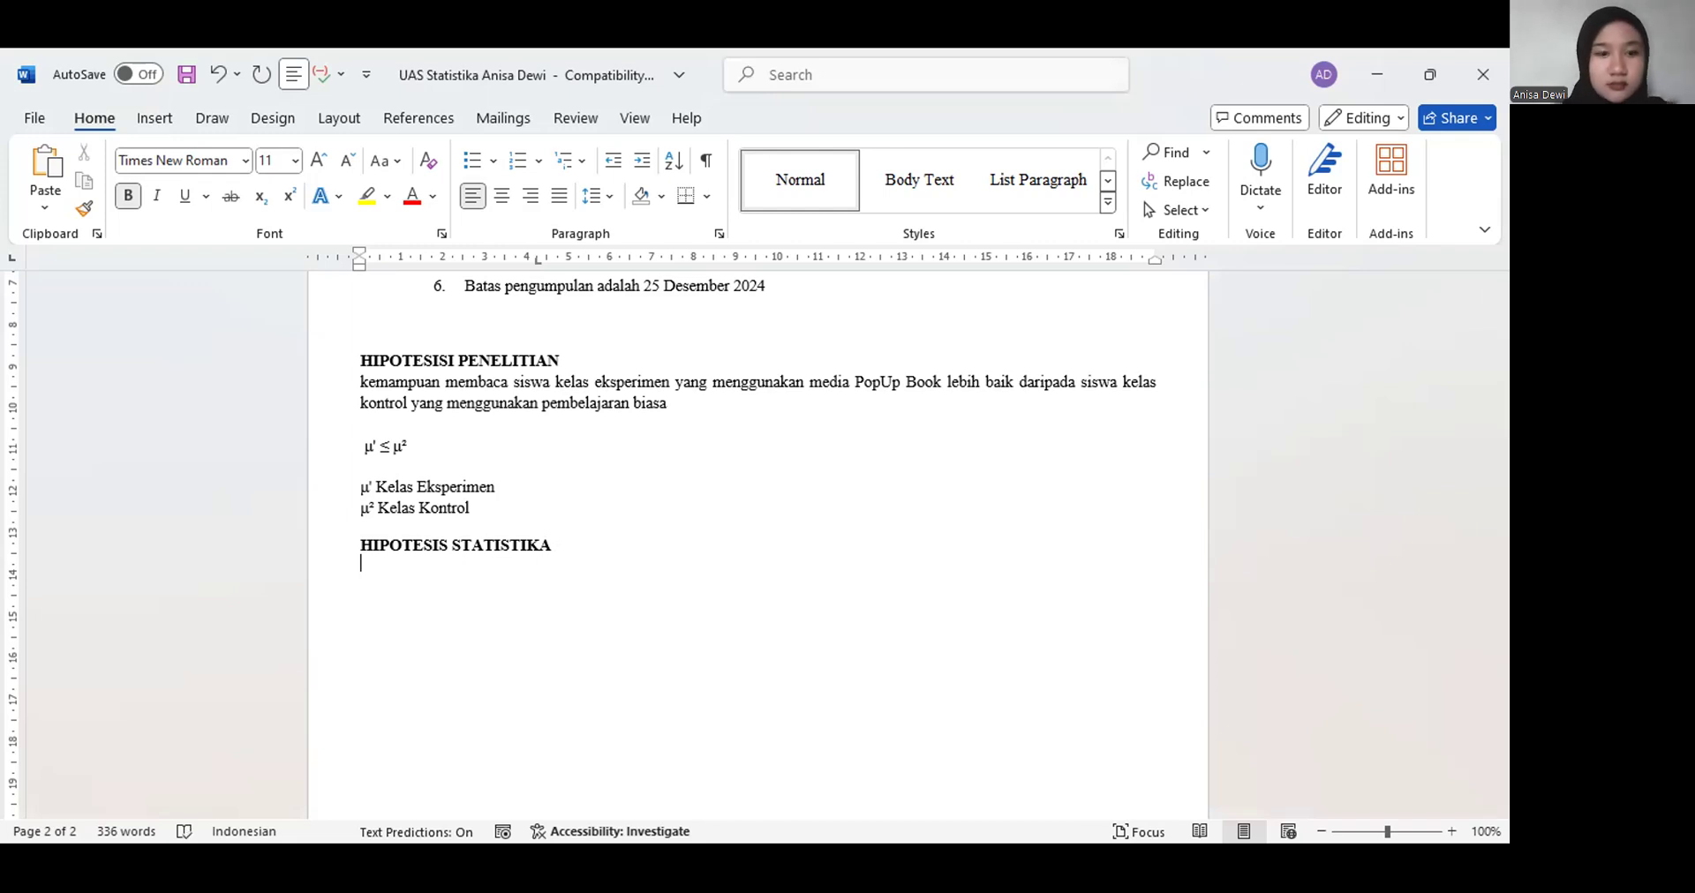
type("μ²")
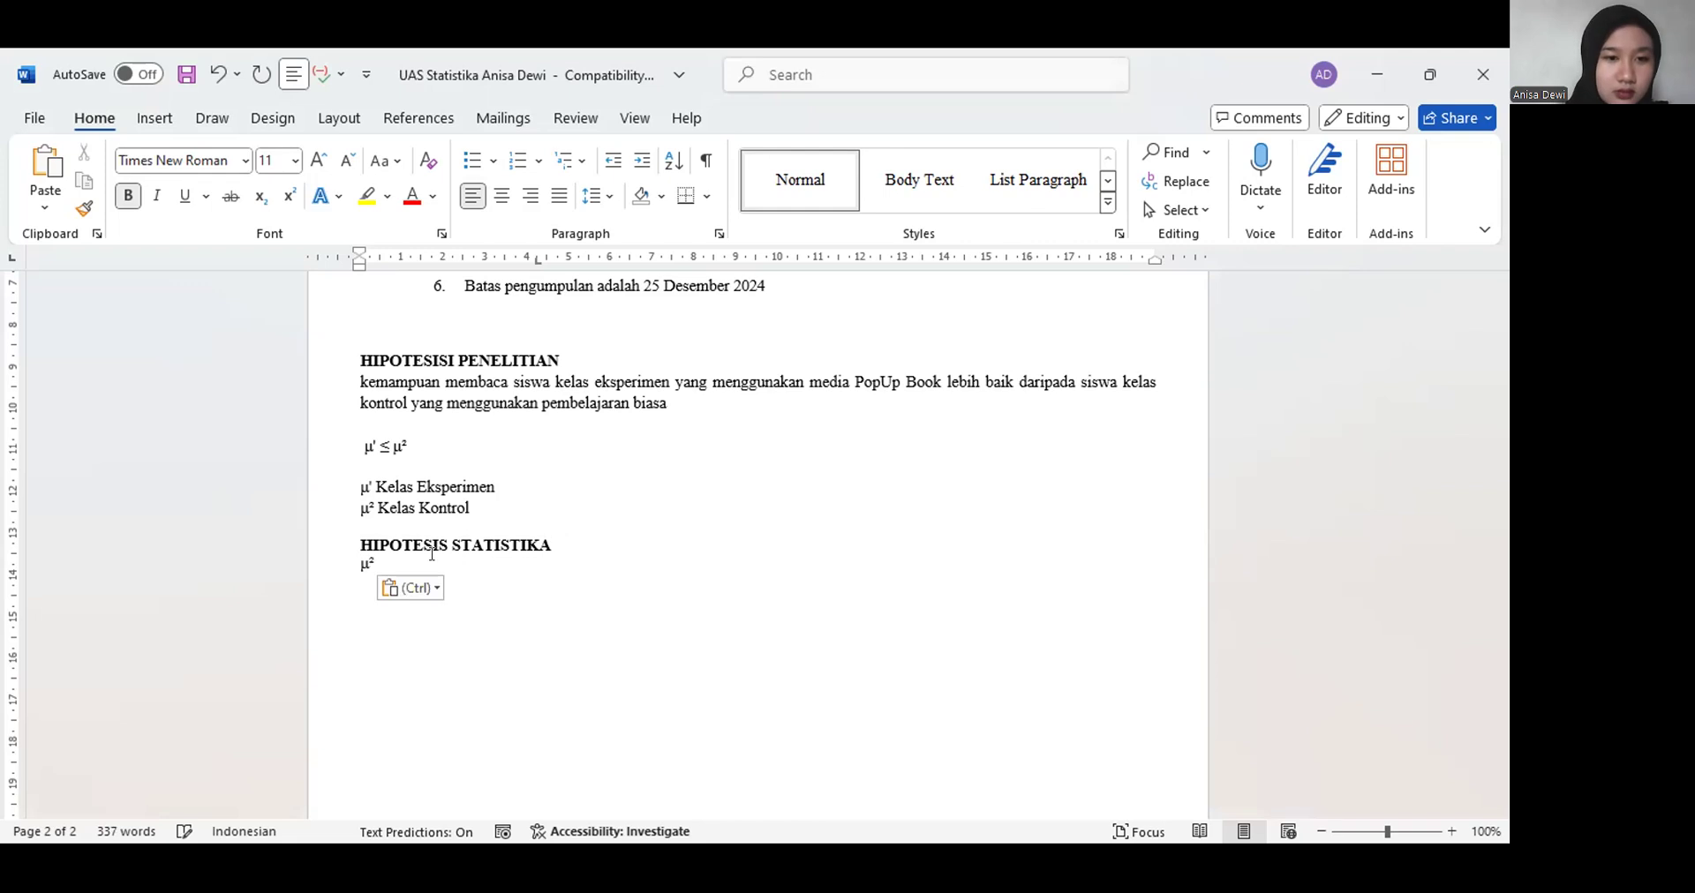
double_click(362, 566)
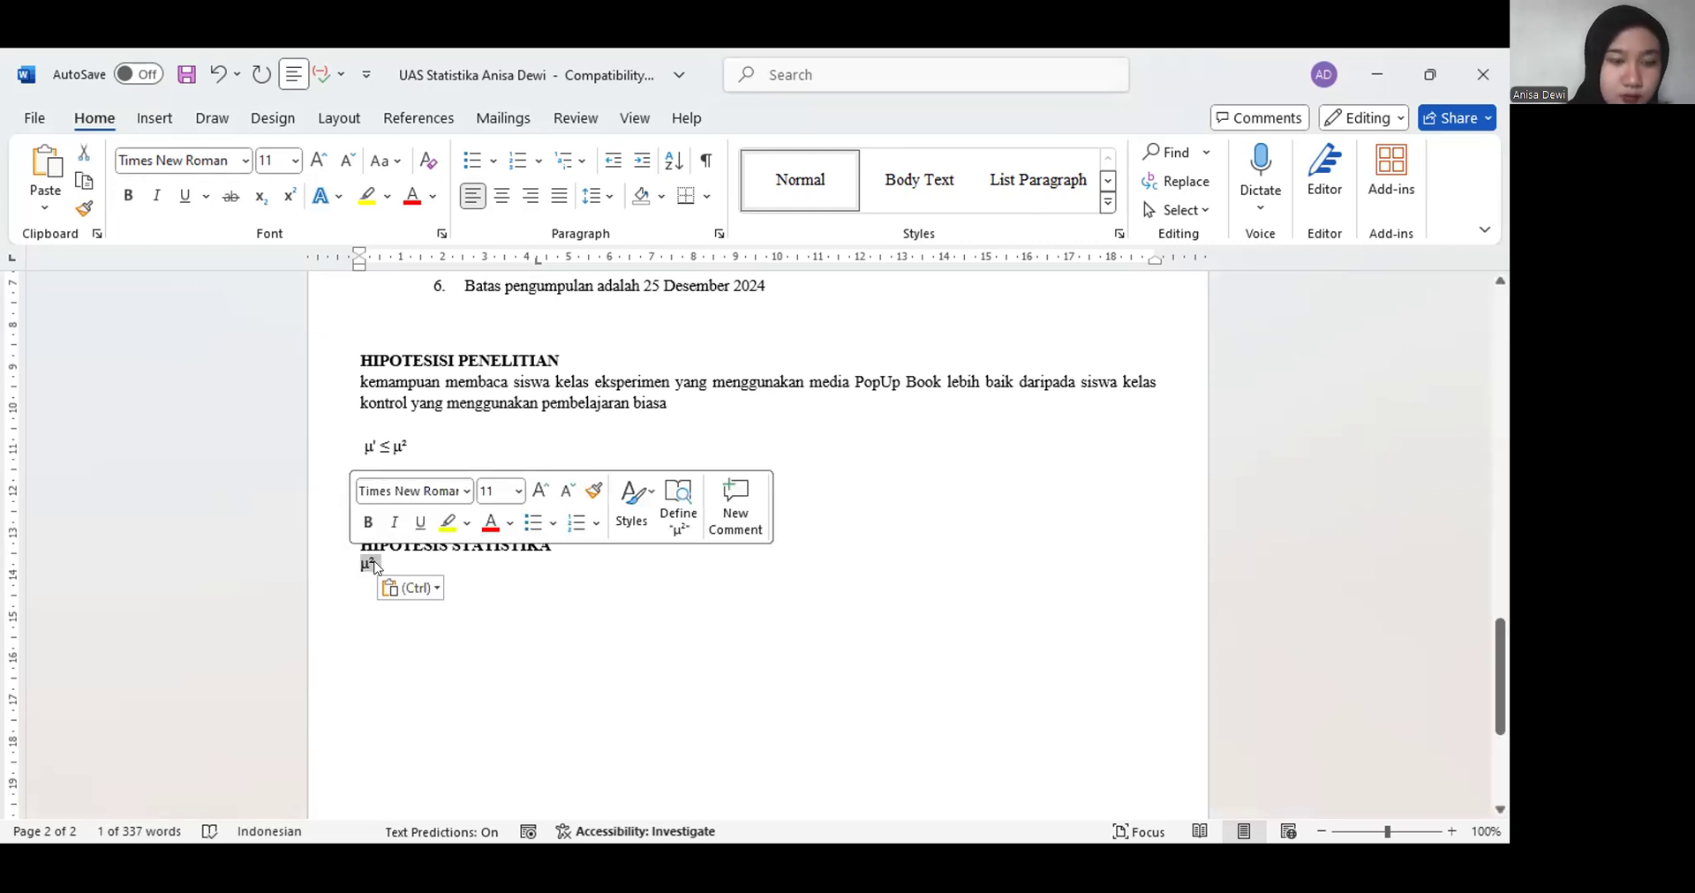
key("BackSpace")
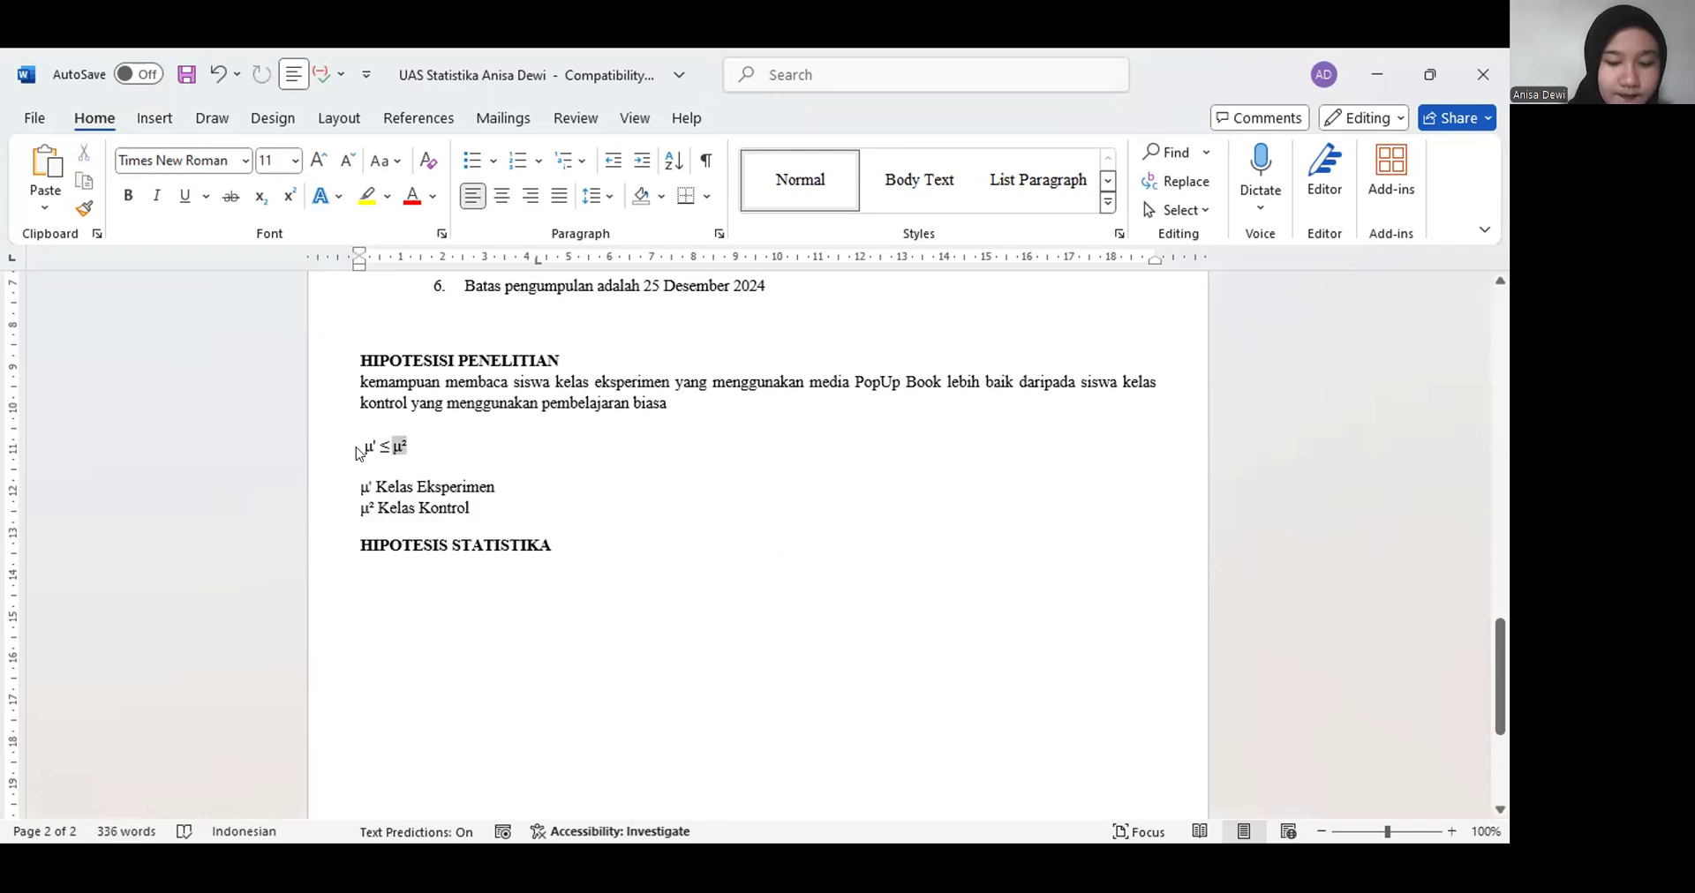
Enter "Ho" in regular weight below the HIPOTESIS STATISTIKA heading, followed by a copy of the formula μ' ≤ μ², and begin a new line
left_click(356, 453)
key("ctrl+c")
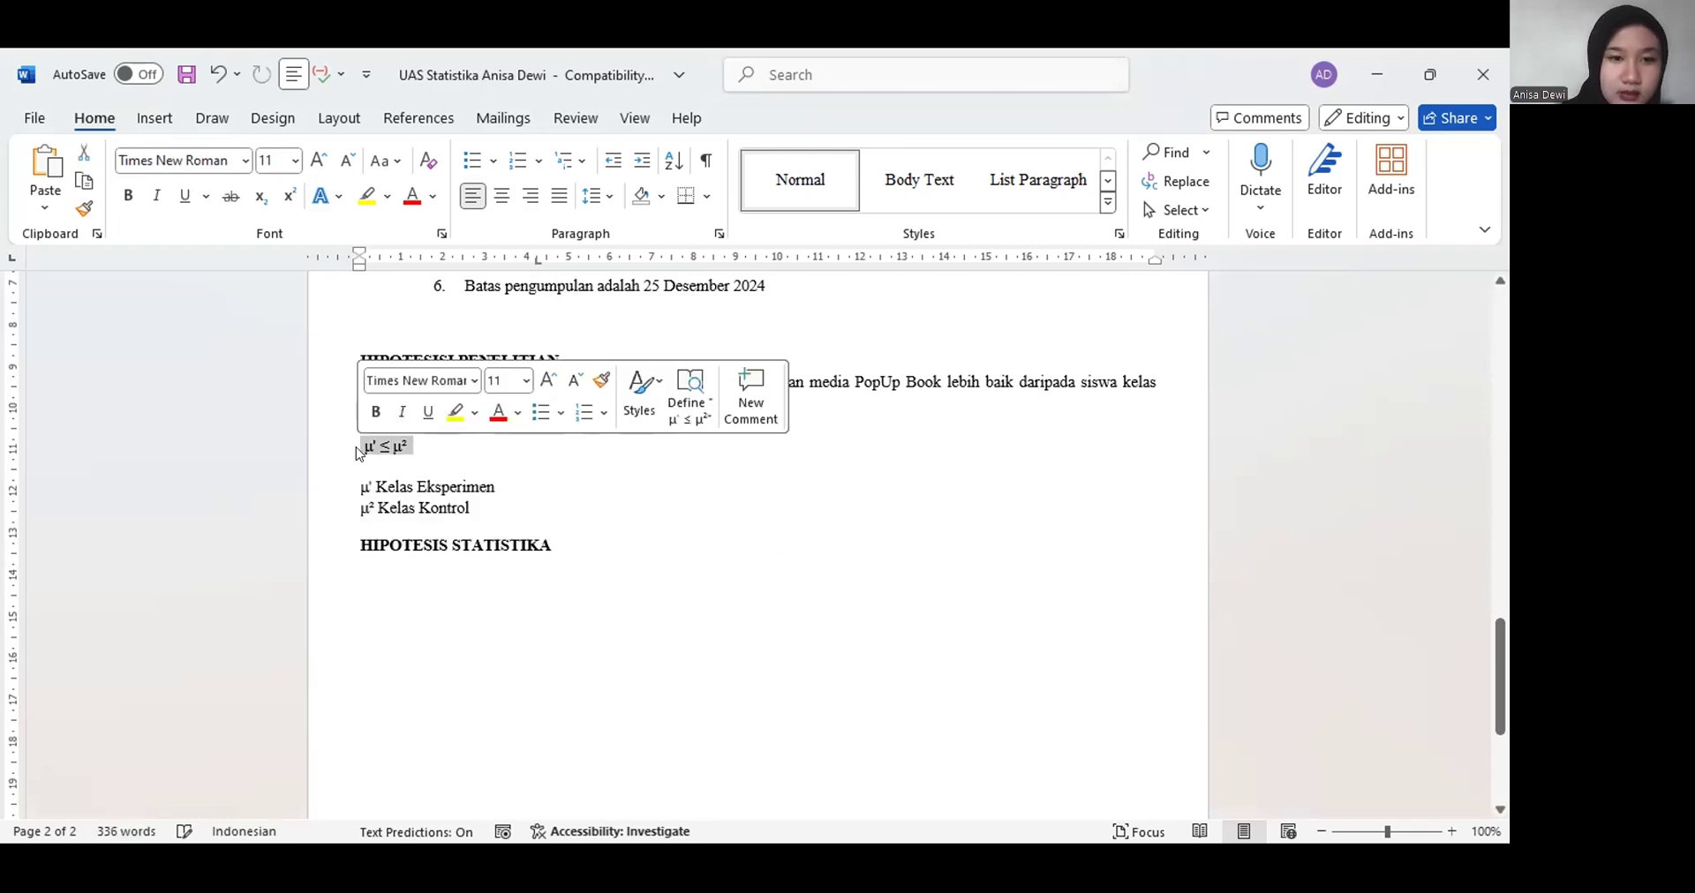
left_click(370, 568)
type("H")
key("BackSpace")
key("ctrl+b")
type("Ho")
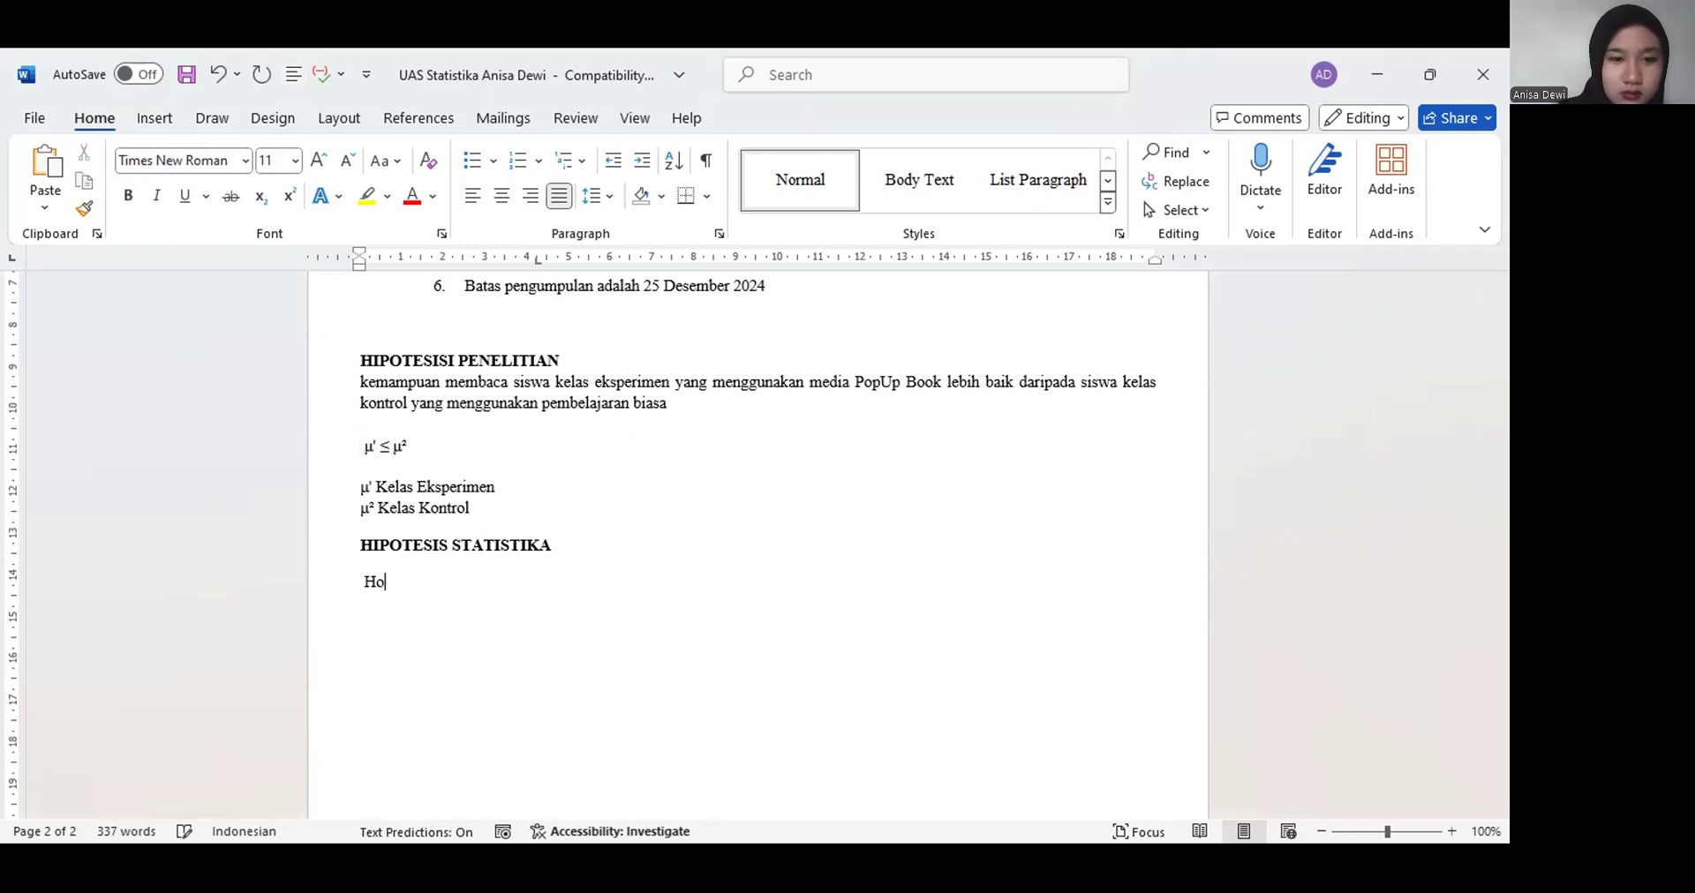
key("ctrl+v")
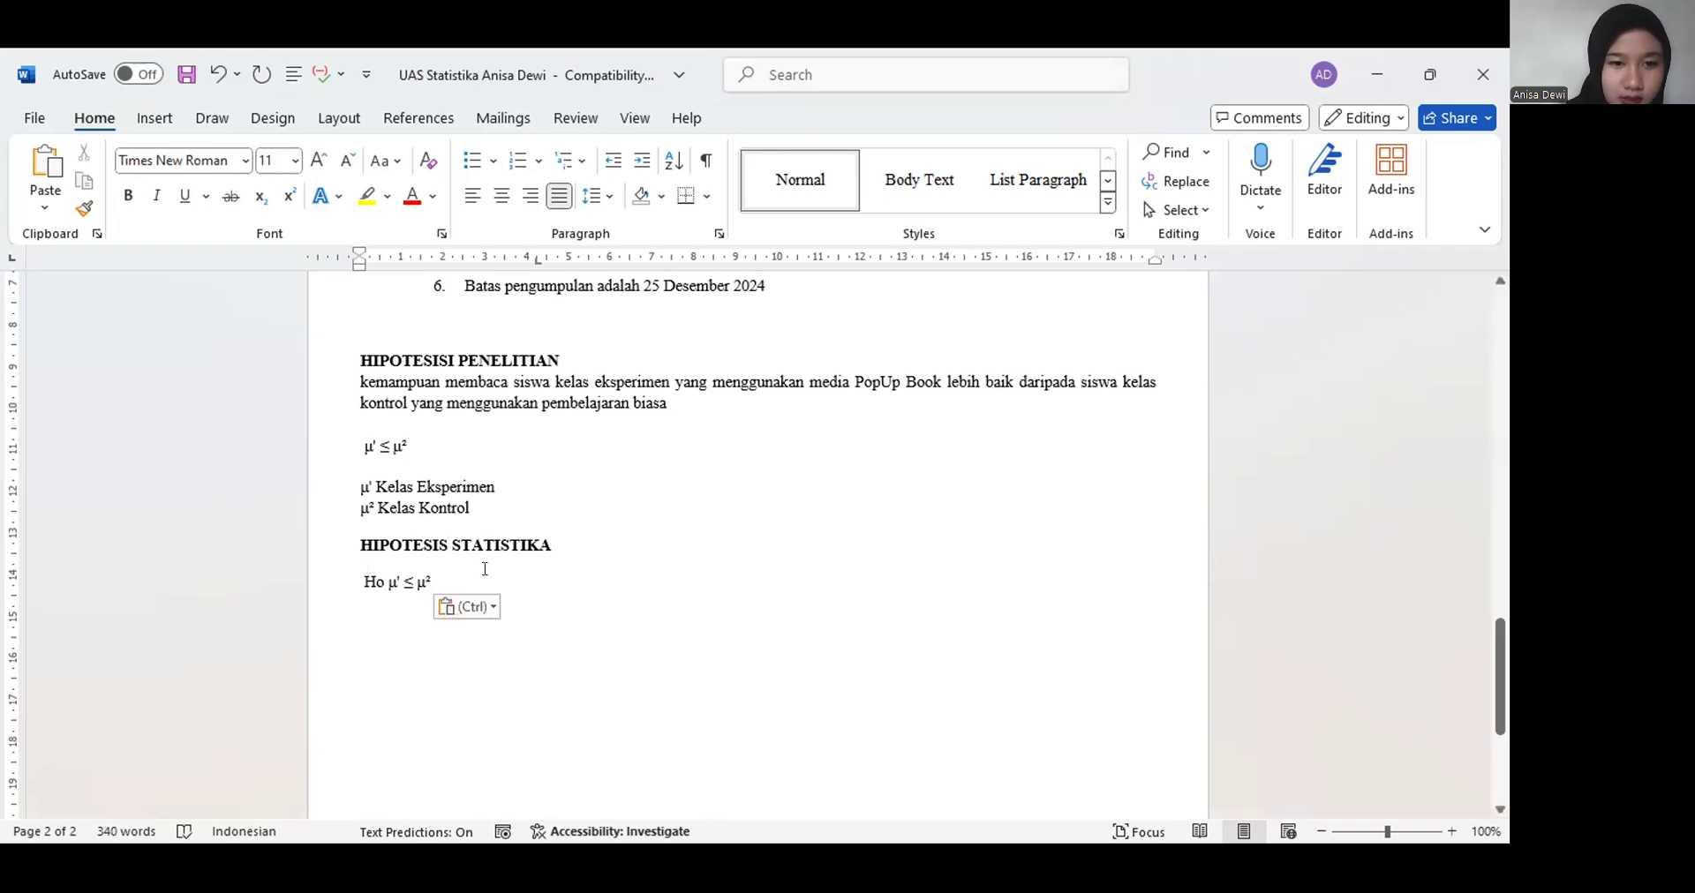
left_click(484, 572)
key("Return")
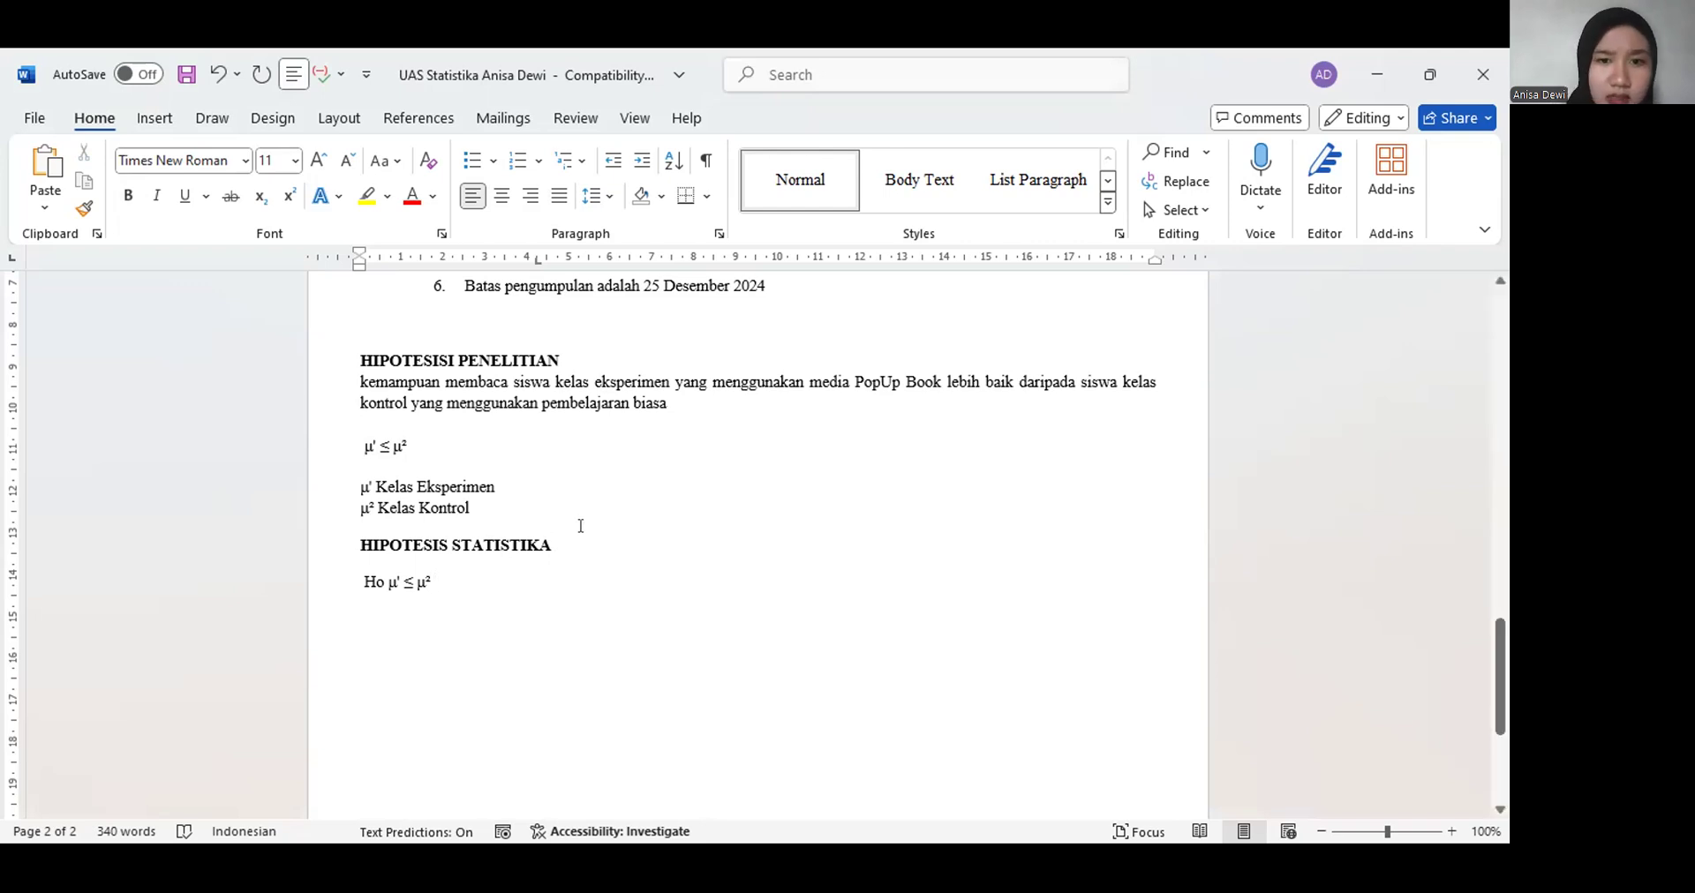
Copy the research hypothesis sentence under HIPOTESISI PENELITIAN onto its own line below "Ho μ' ≤ μ²"
scroll(591, 527, "up", 2)
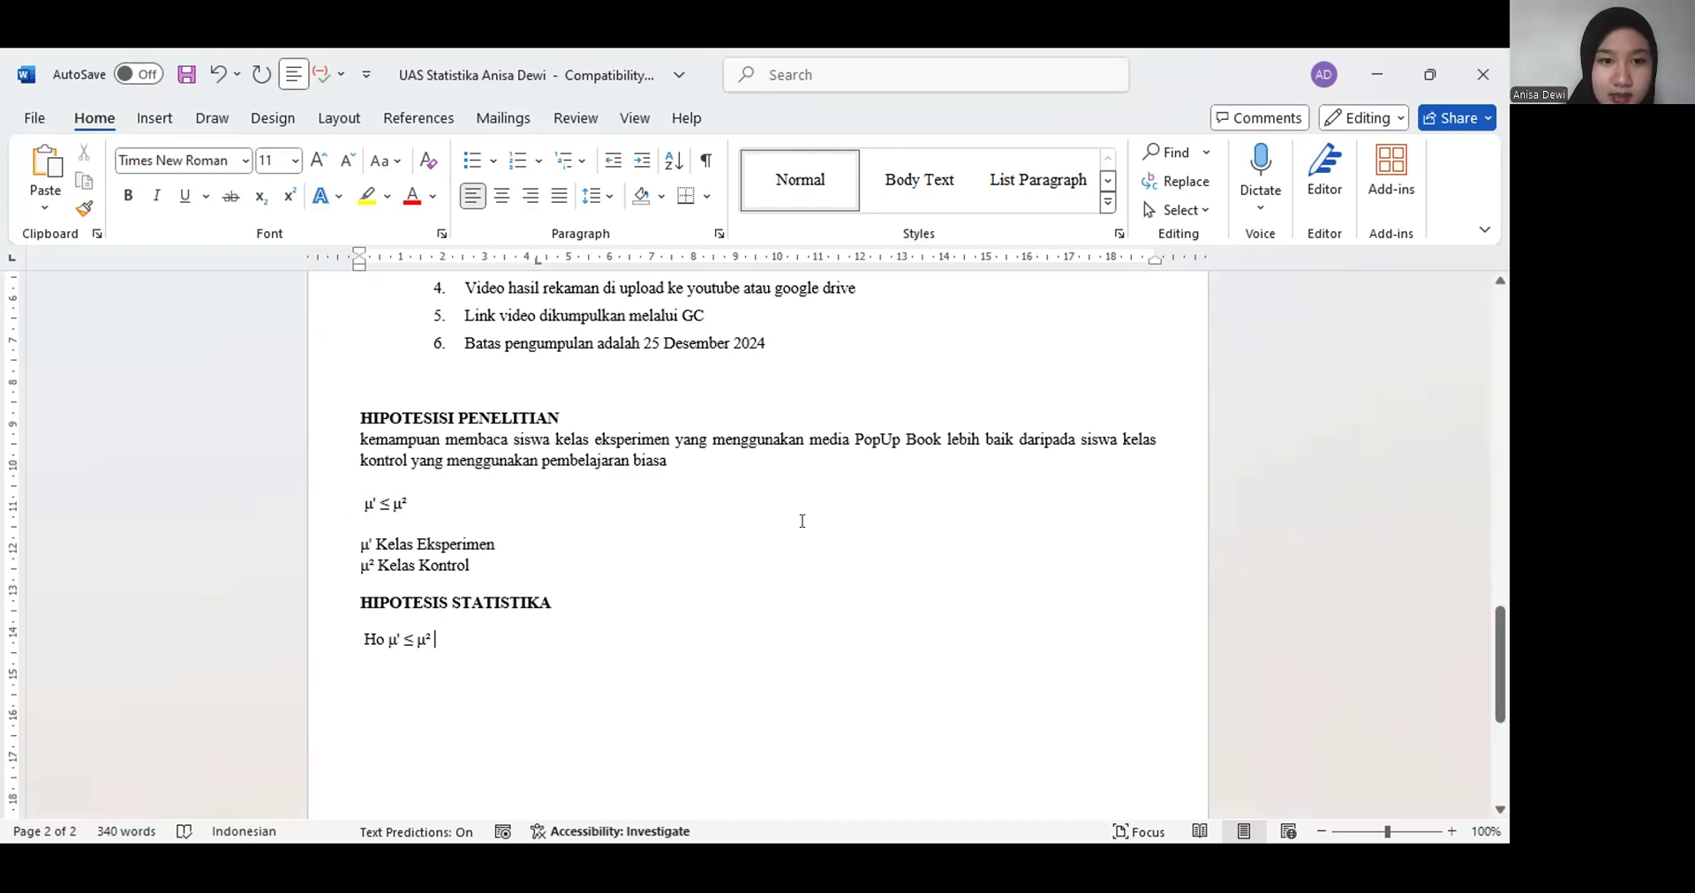
left_click_drag(352, 436, 688, 461)
key("ctrl+c")
left_click(495, 662)
key("ctrl+v")
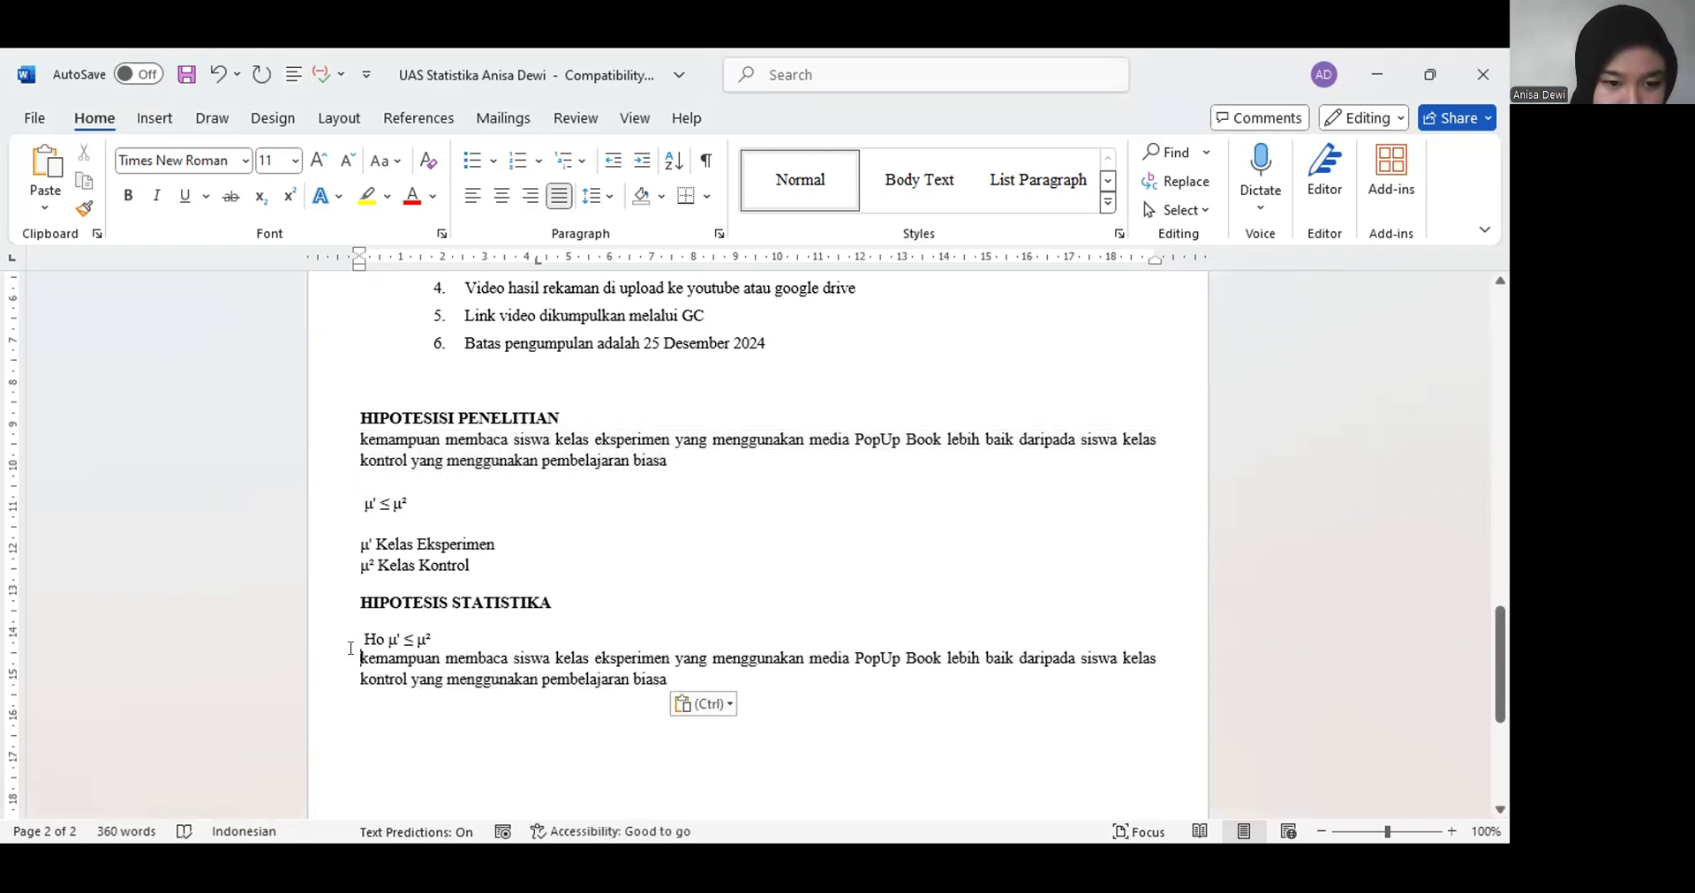
key("BackSpace")
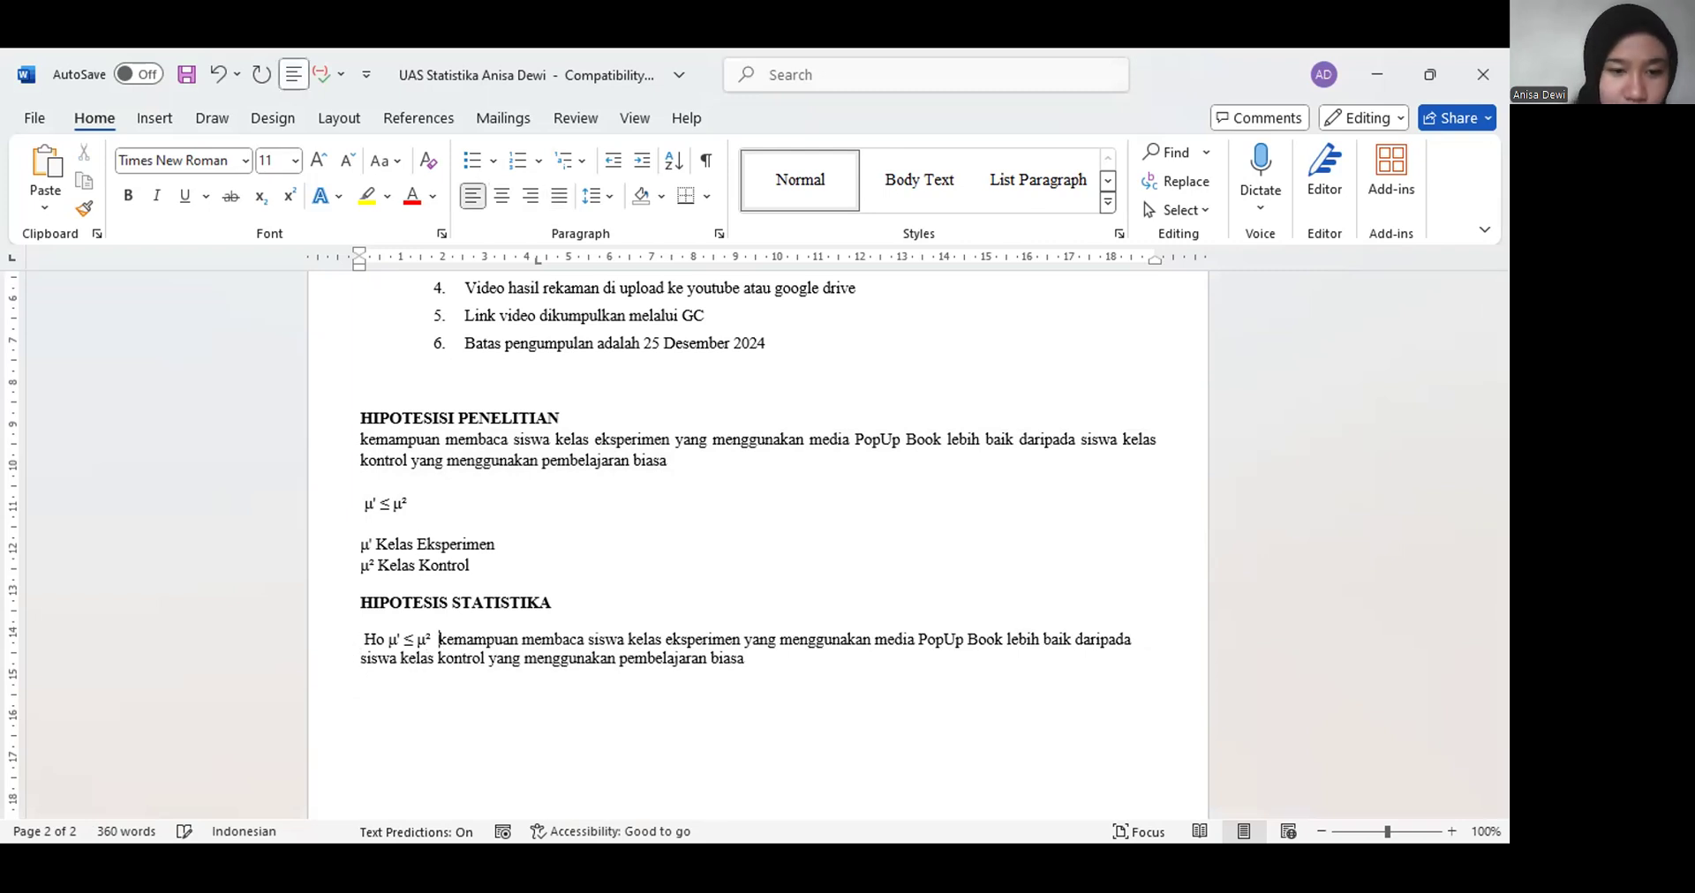
key("Down")
key("Down")
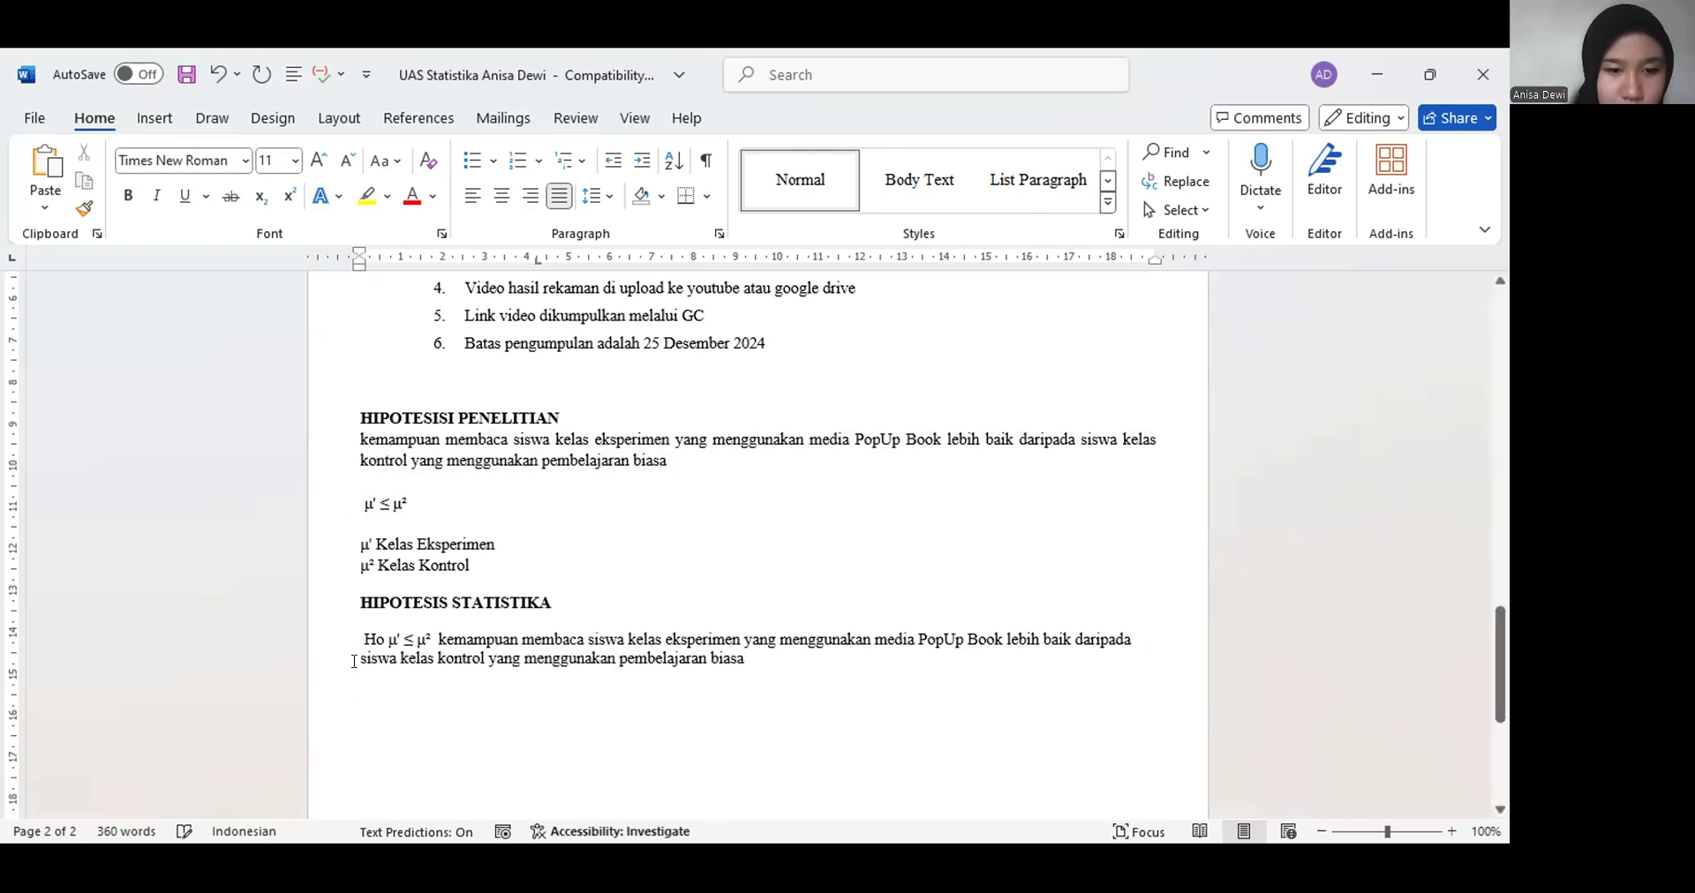
left_click(435, 641)
key("Return")
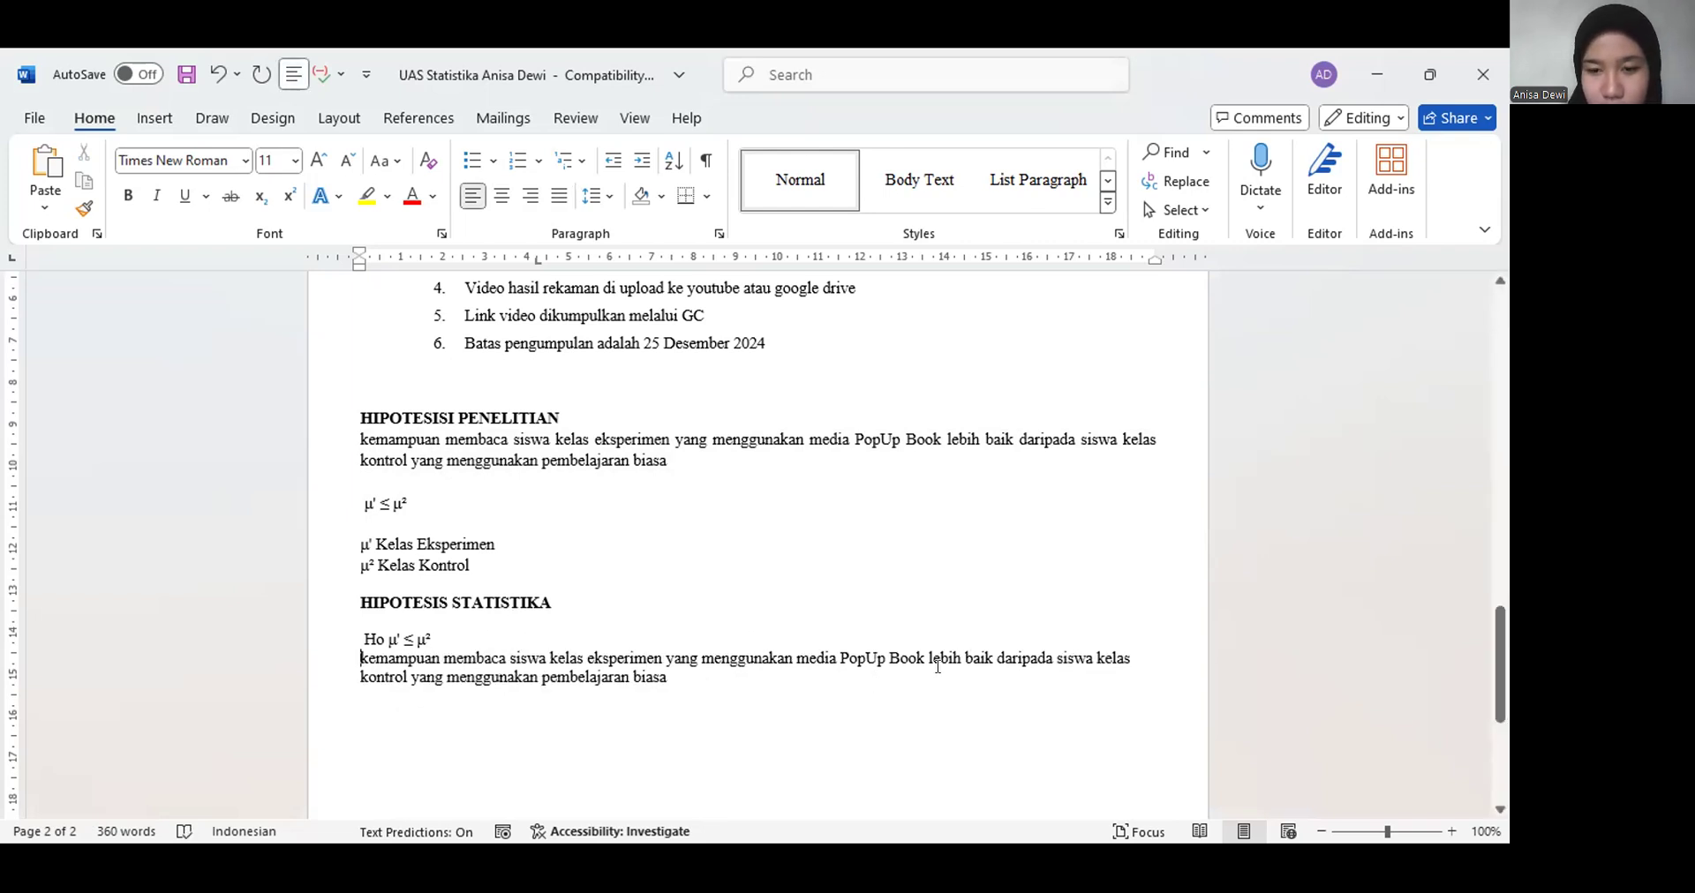
Replace "lebih baik" with "kurang baik sama dengan" in the sentence below the Ho formula
left_click_drag(926, 650, 985, 661)
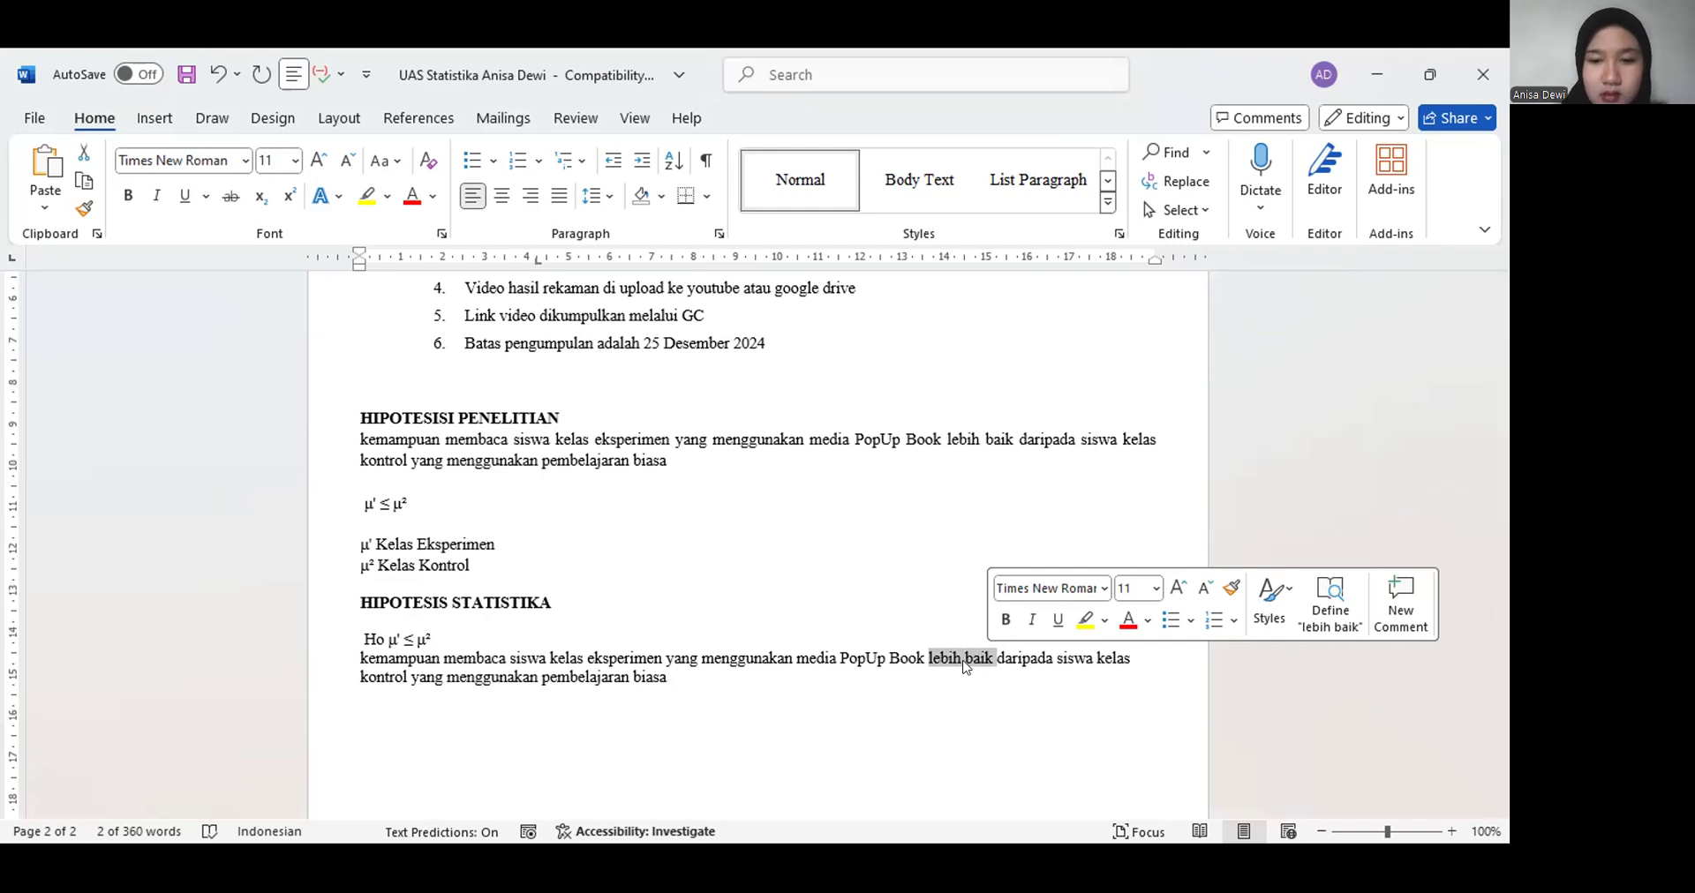
key("Delete")
type("kurang baik sam")
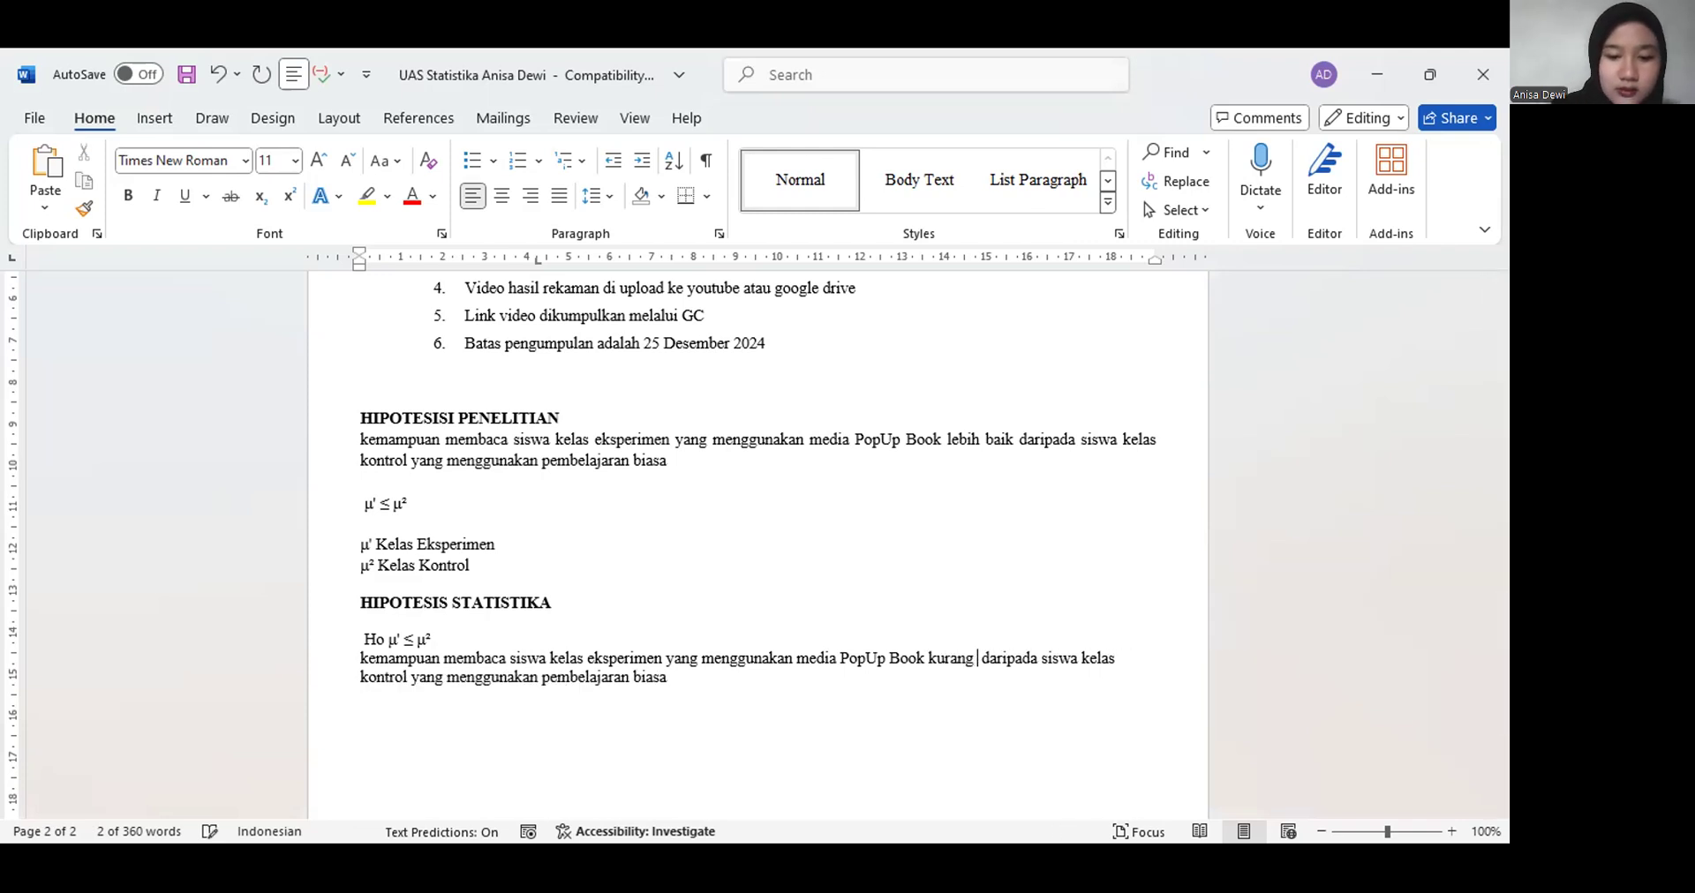
type("a d")
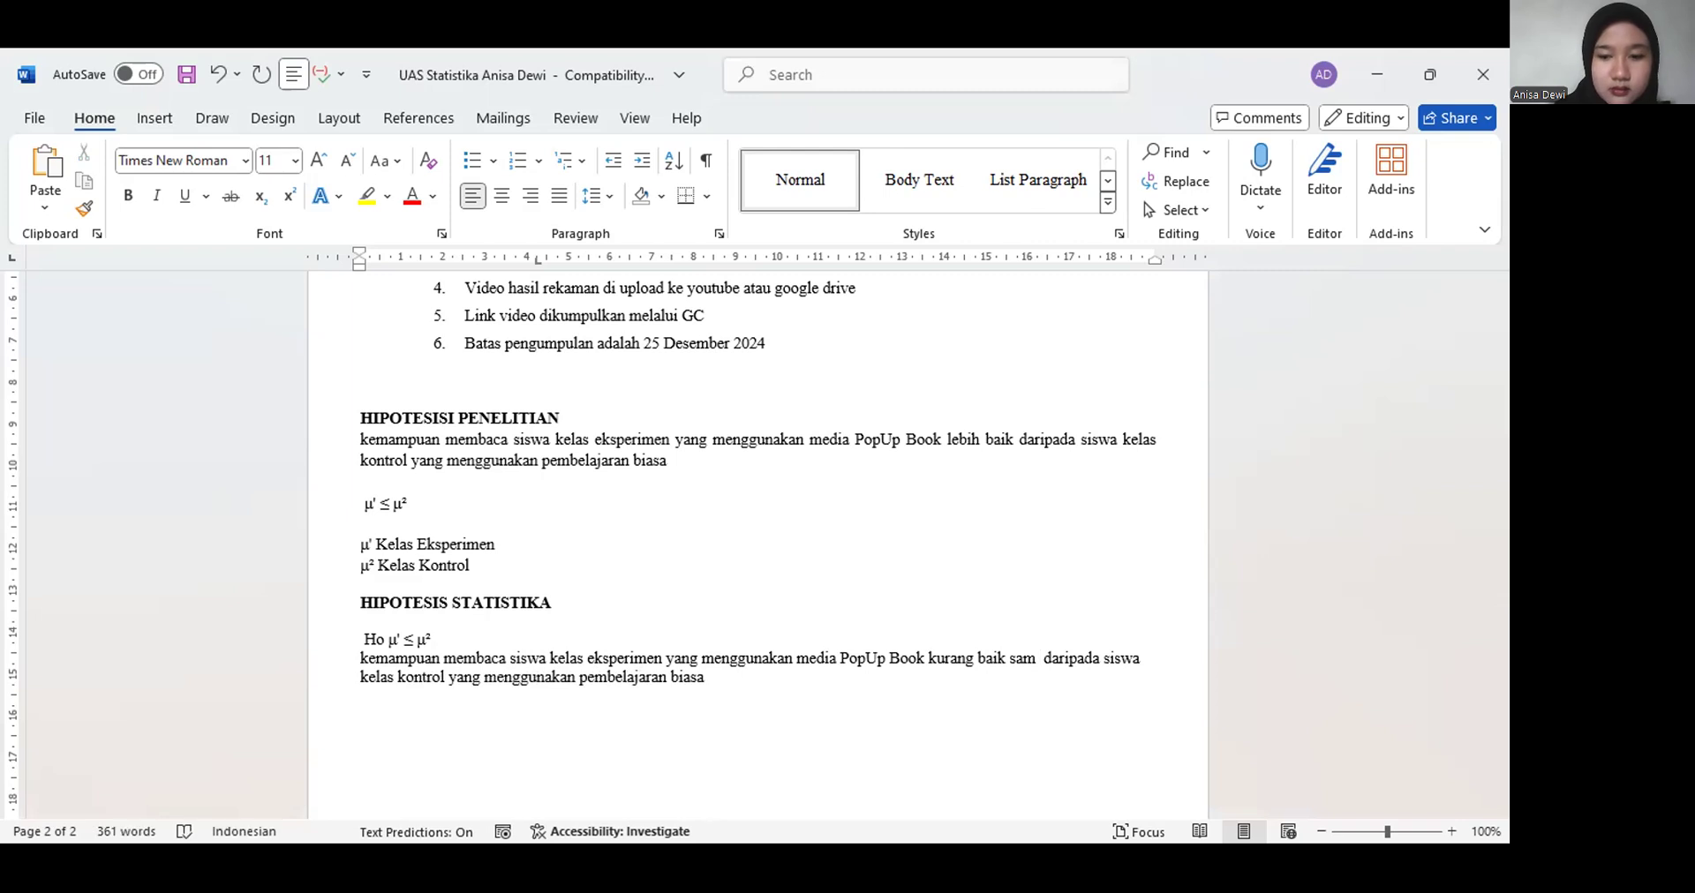
type("engan")
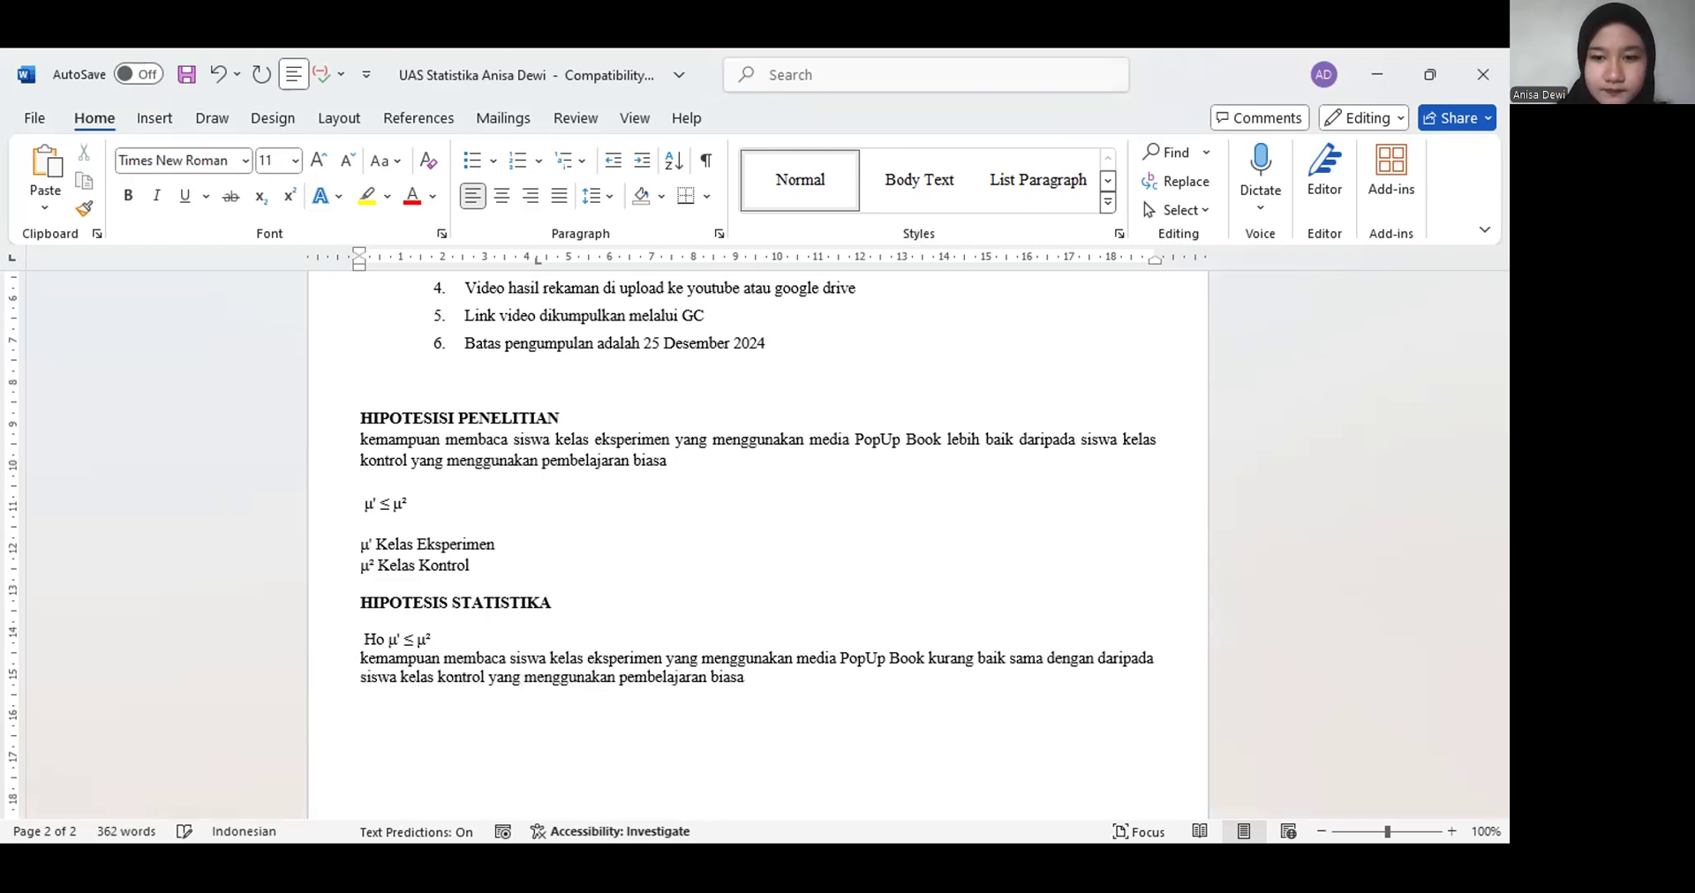
Add "Ha" below the Ho sentence, separated by a blank line, and follow it with a copy of the formula μ' ≤ μ²
left_click(753, 686)
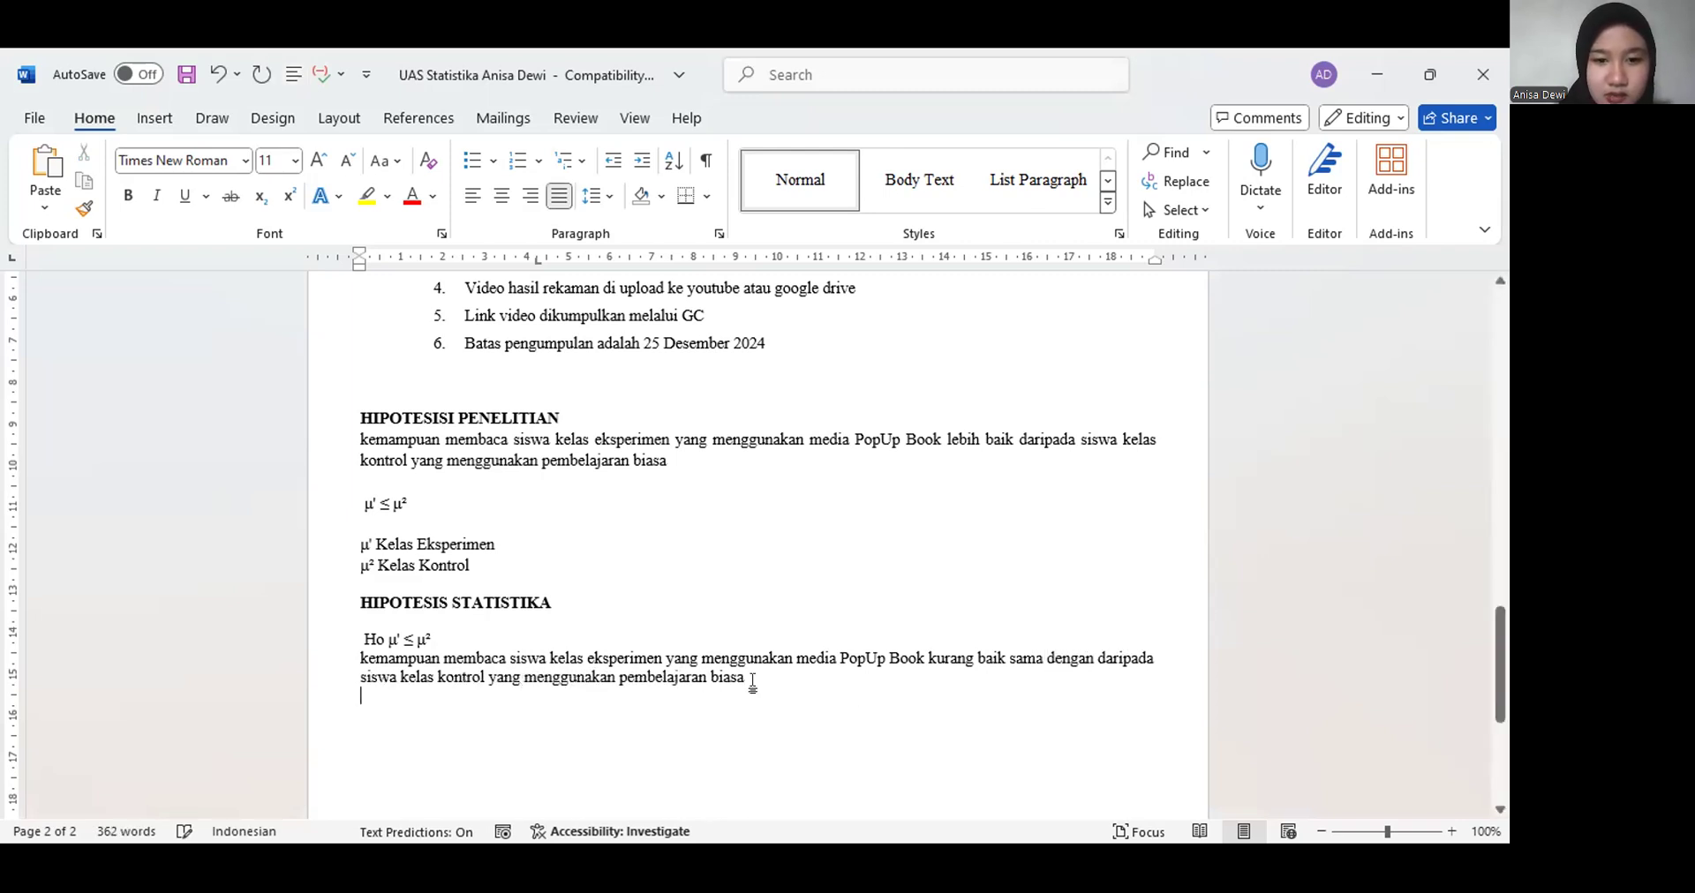
type("H")
key("BackSpace")
type("Ha")
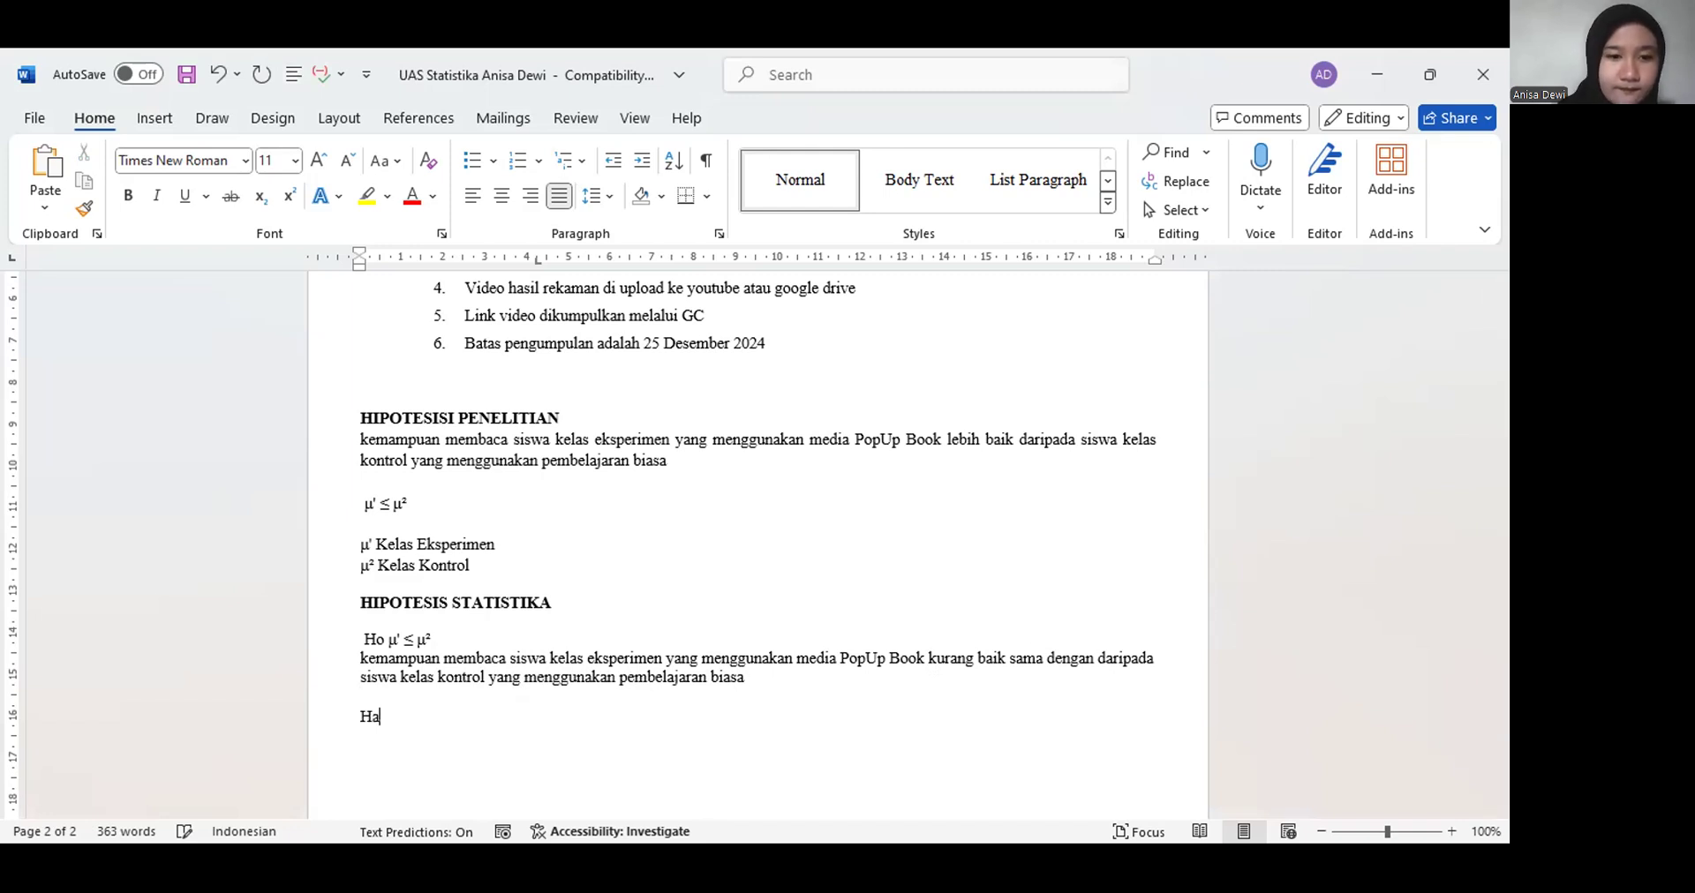
left_click_drag(363, 640, 424, 633)
key("ctrl+c")
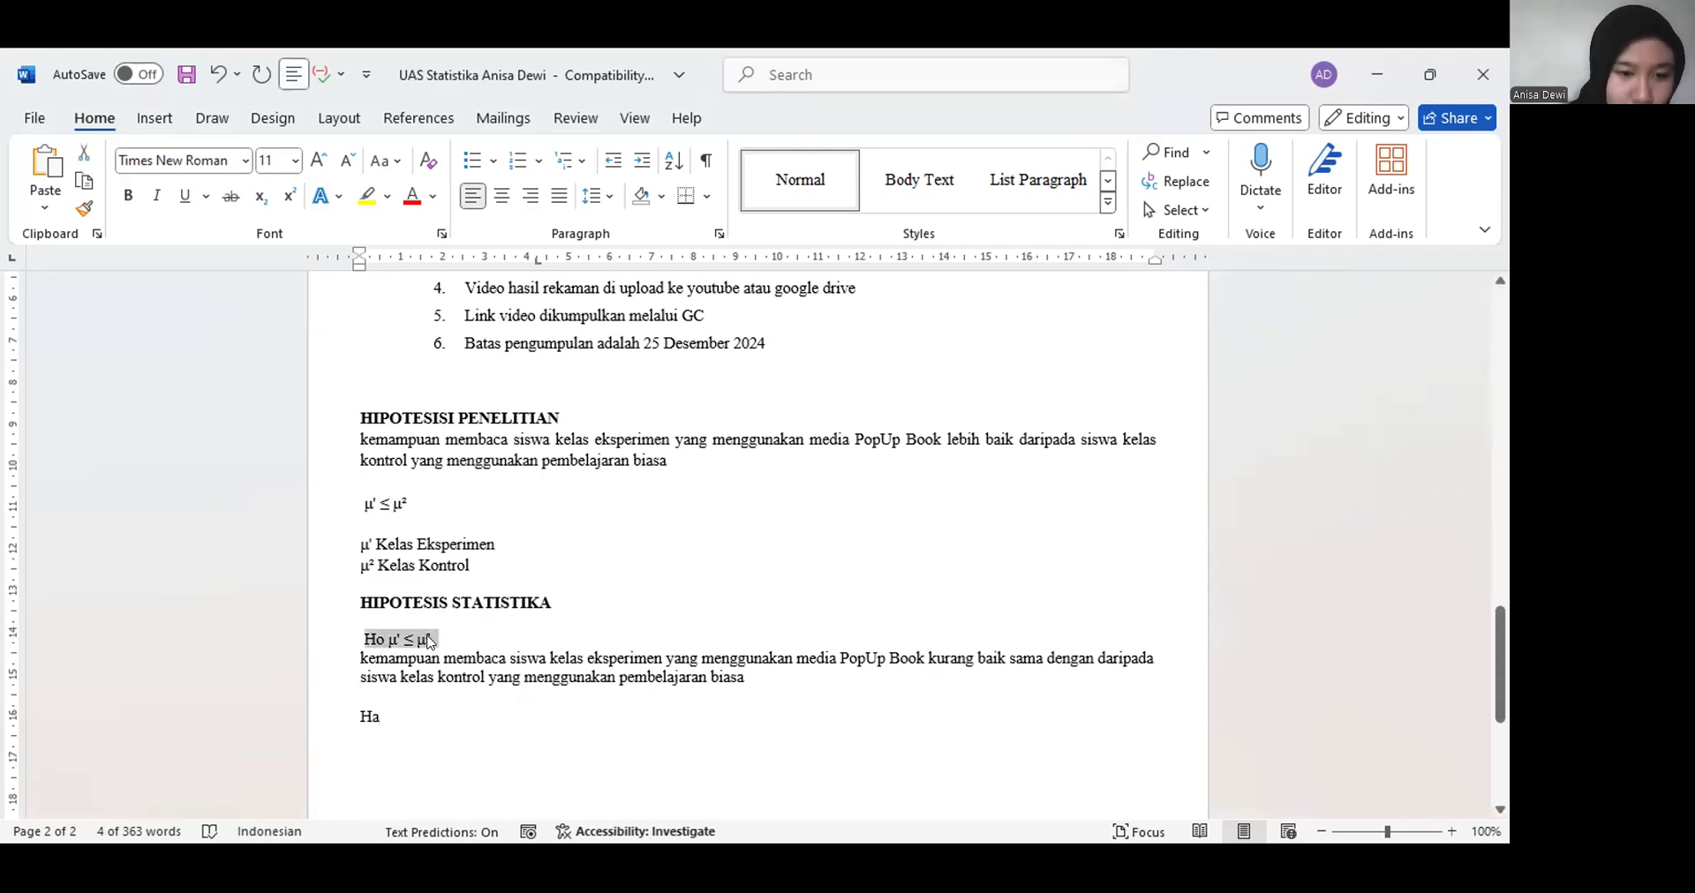
left_click(403, 714)
key("ctrl+v")
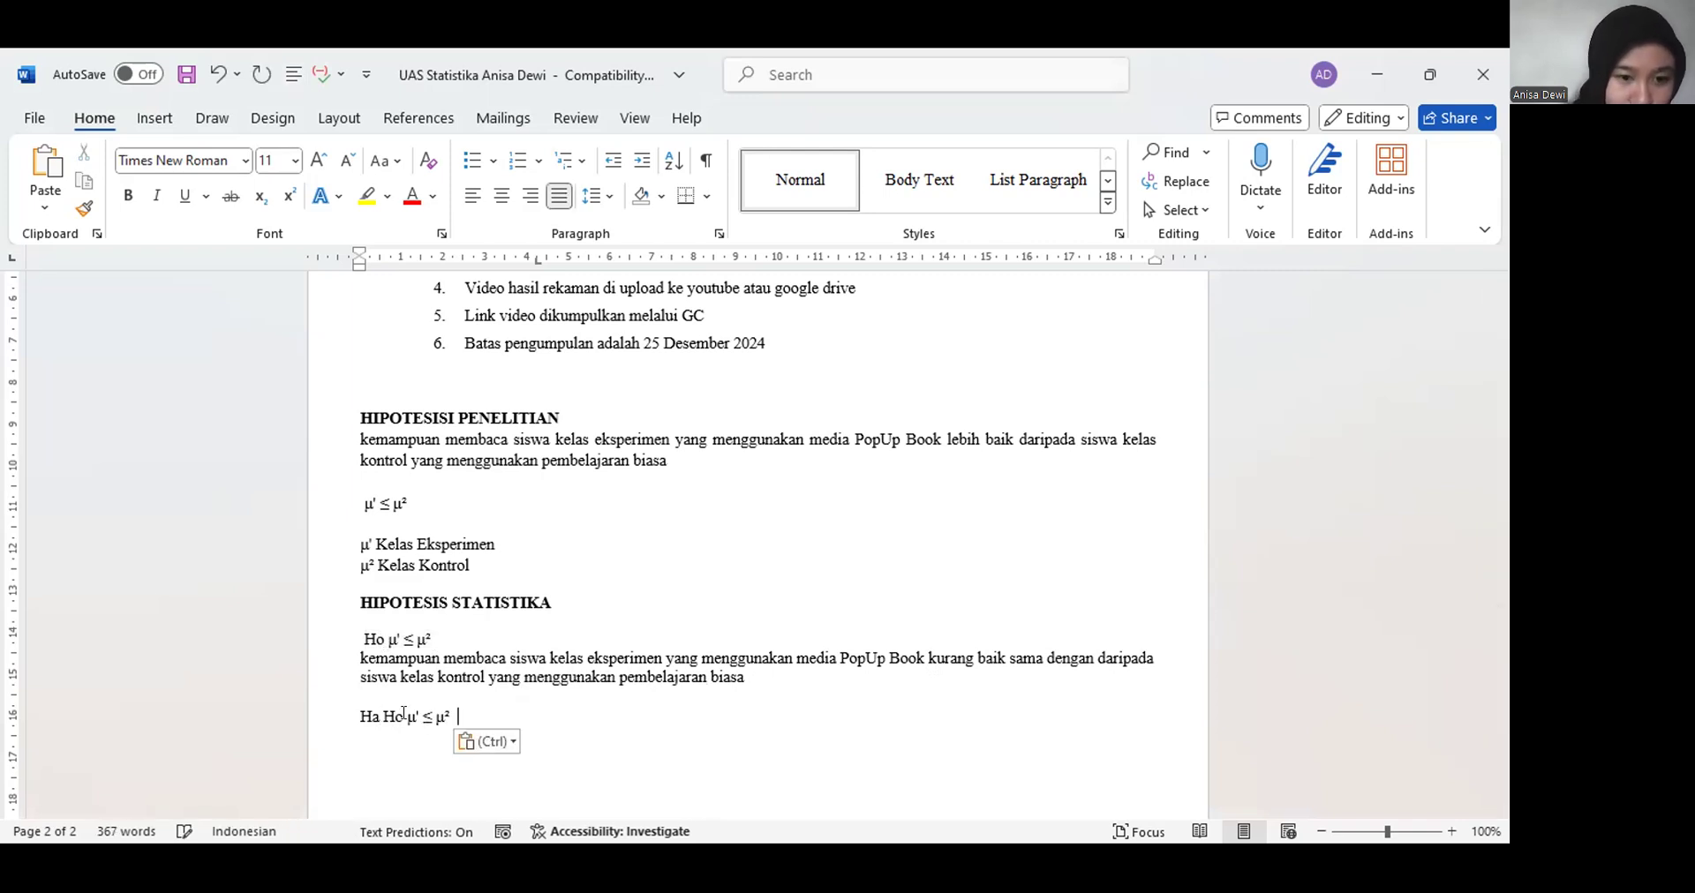
left_click(395, 716)
key("BackSpace")
key("BackSpace")
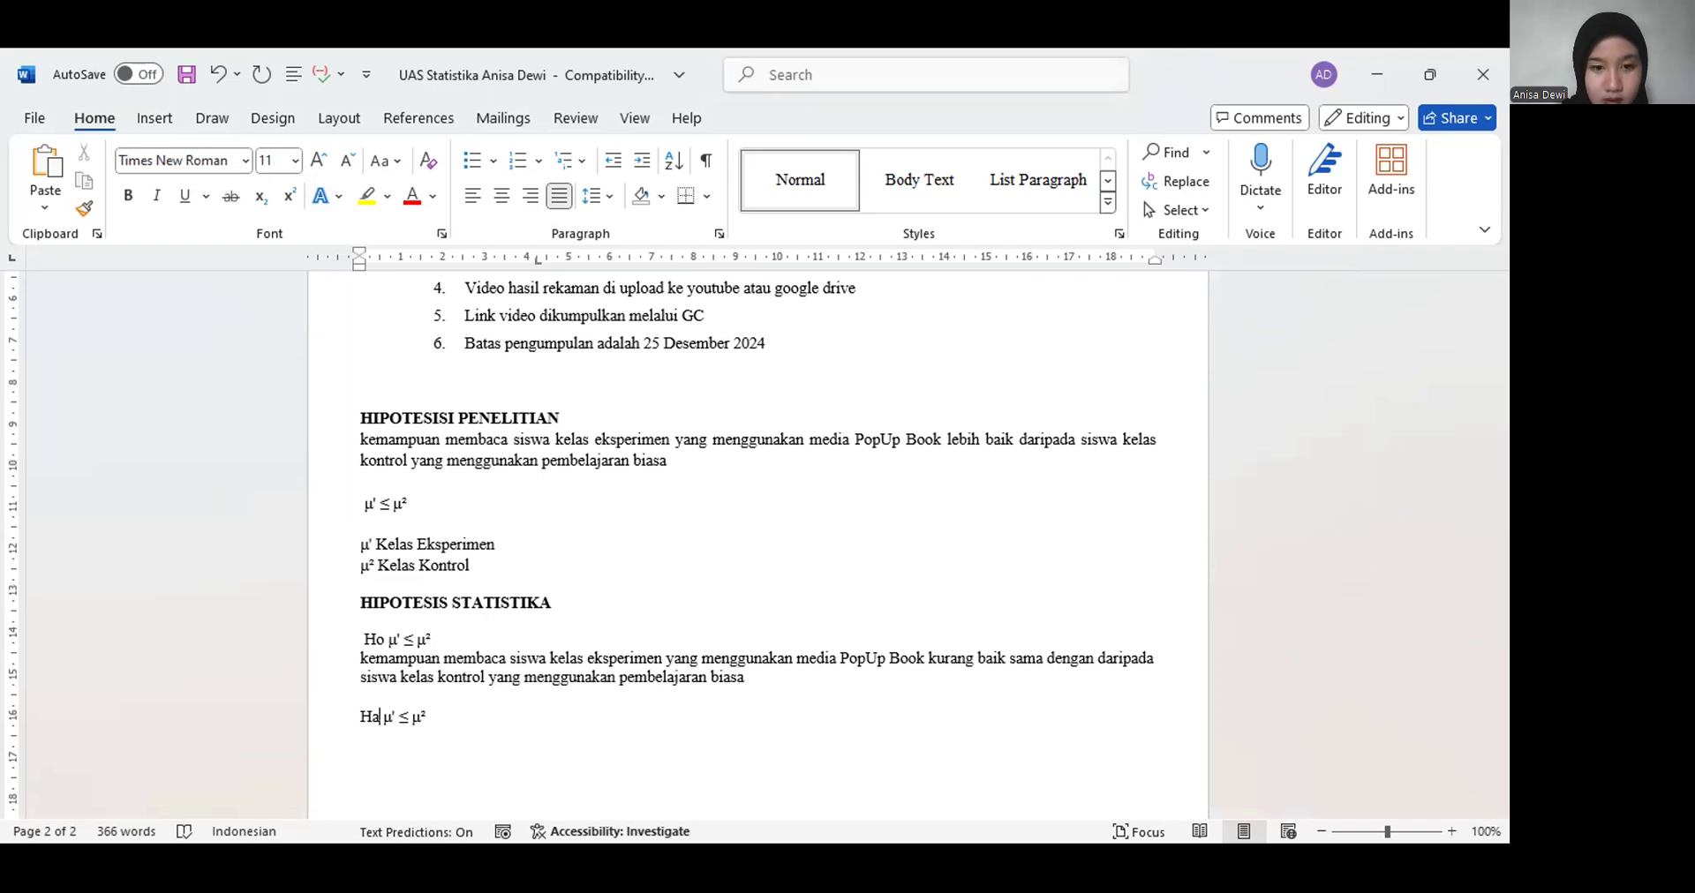
Replace the ≤ sign in the Ha formula with >
left_click(409, 716)
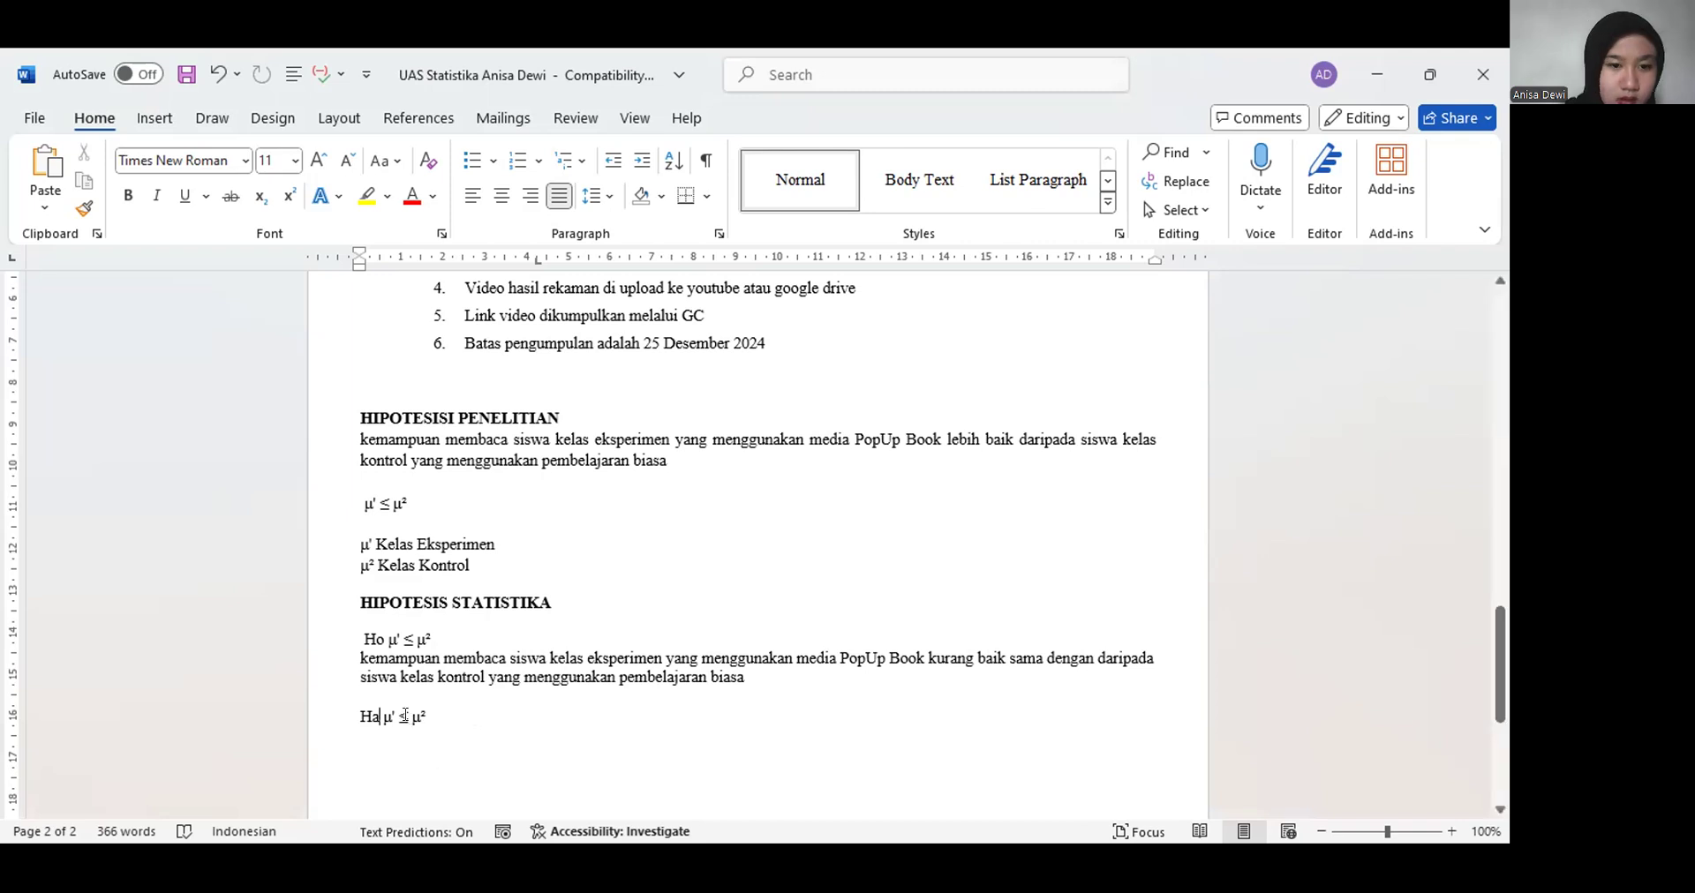
key("BackSpace")
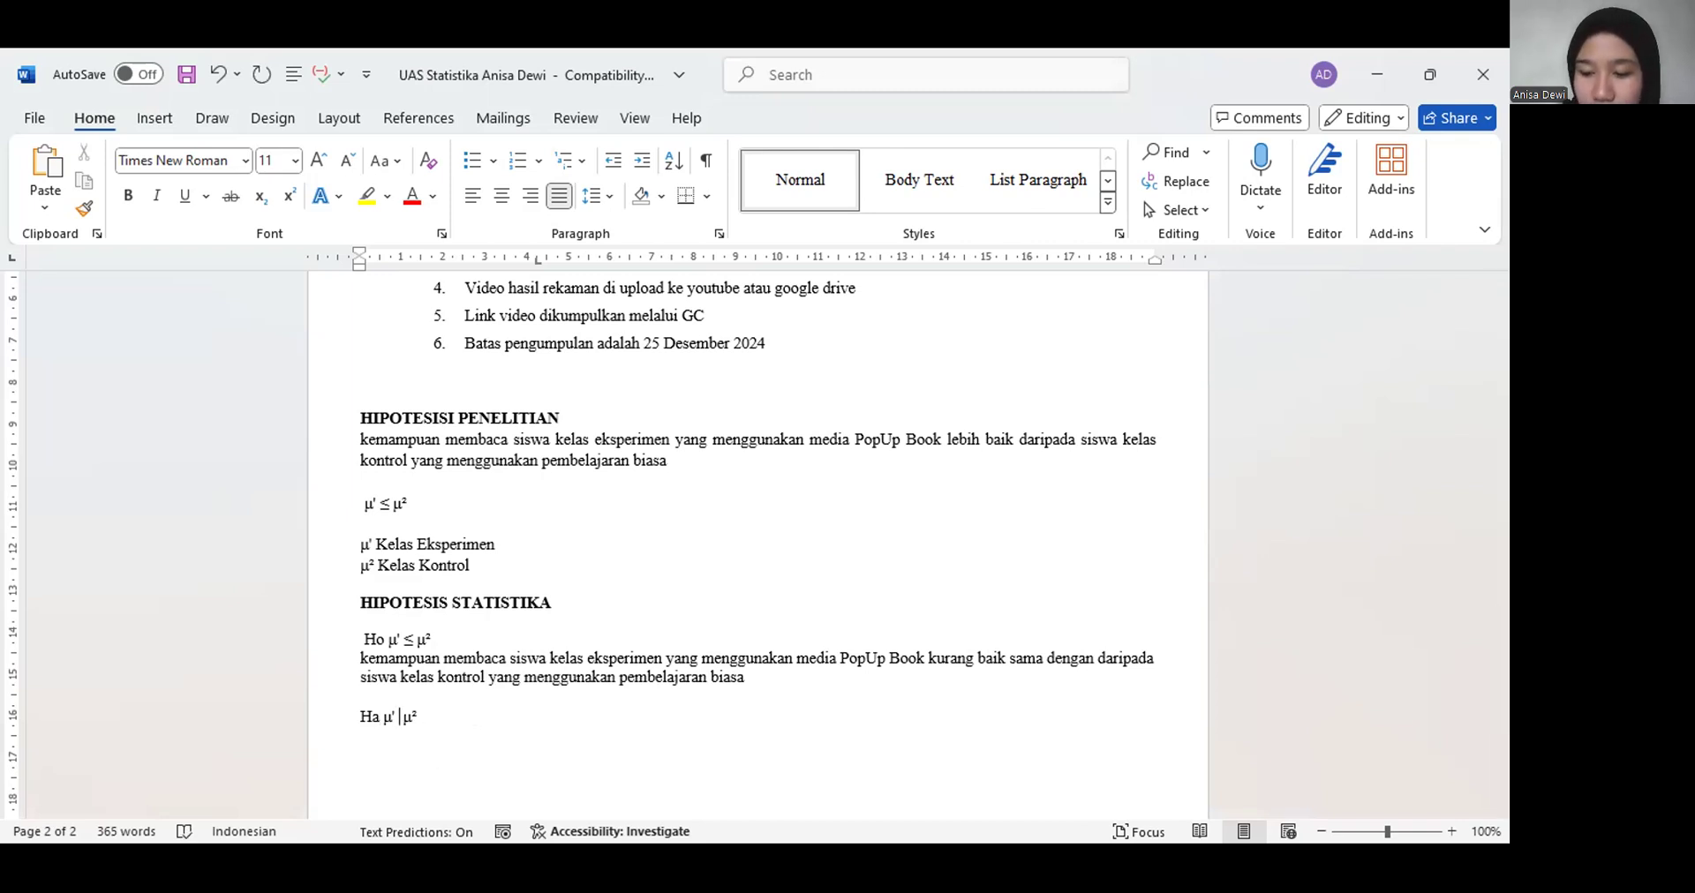
type(">")
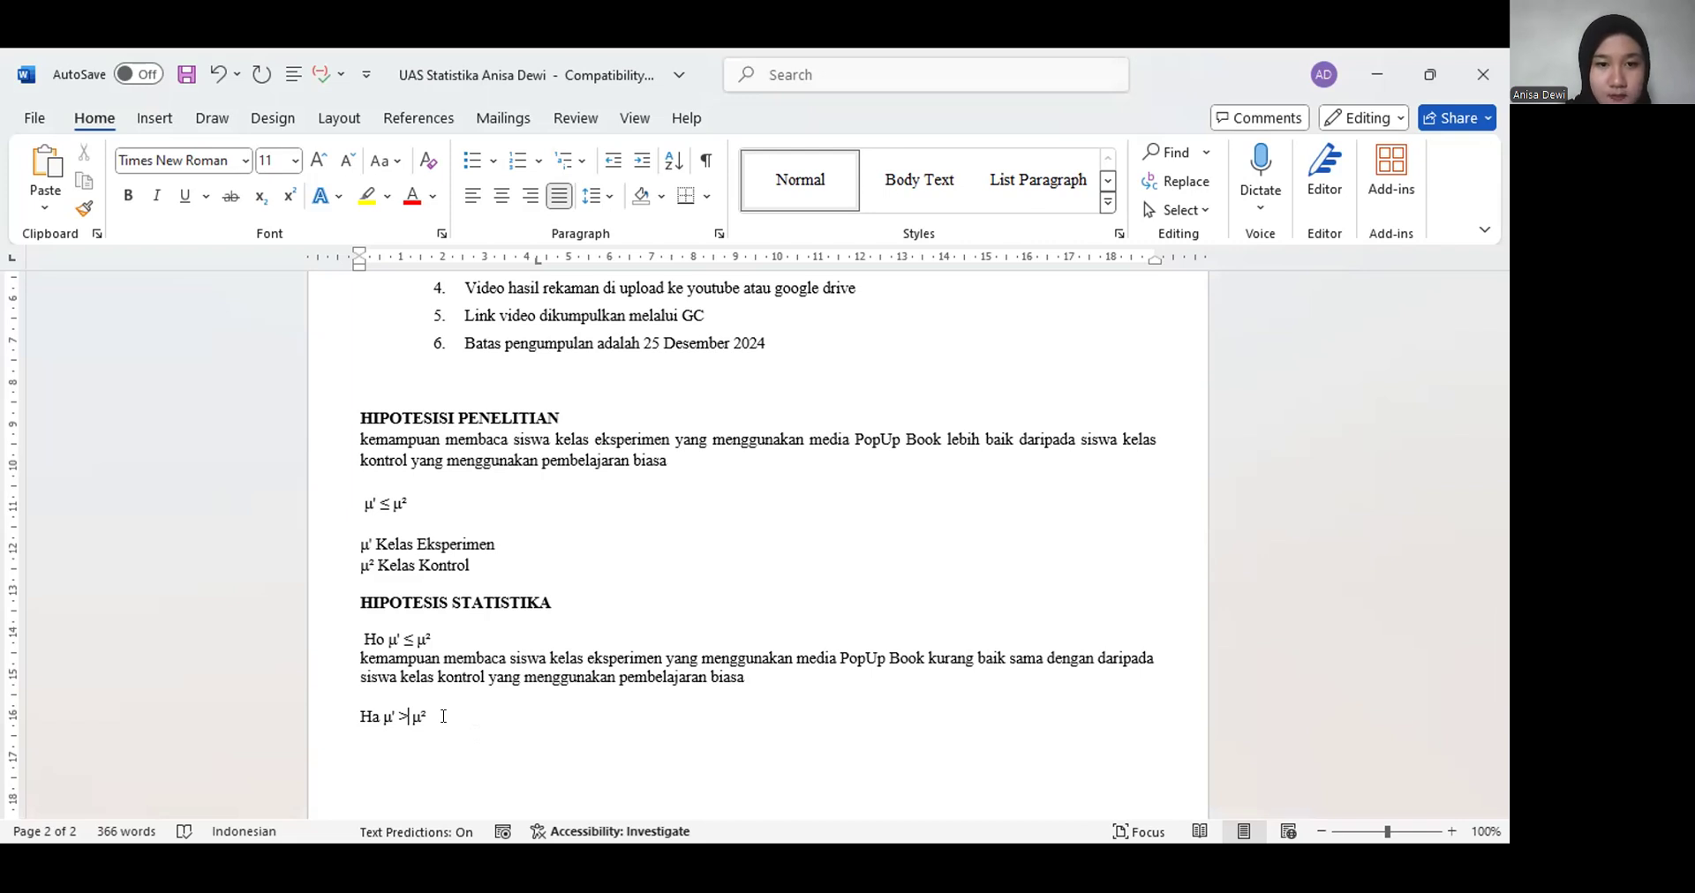
Copy the research hypothesis sentence under HIPOTESISI PENELITIAN onto a new line below "Ha μ' > μ²"
left_click_drag(362, 448, 692, 466)
key("ctrl+c")
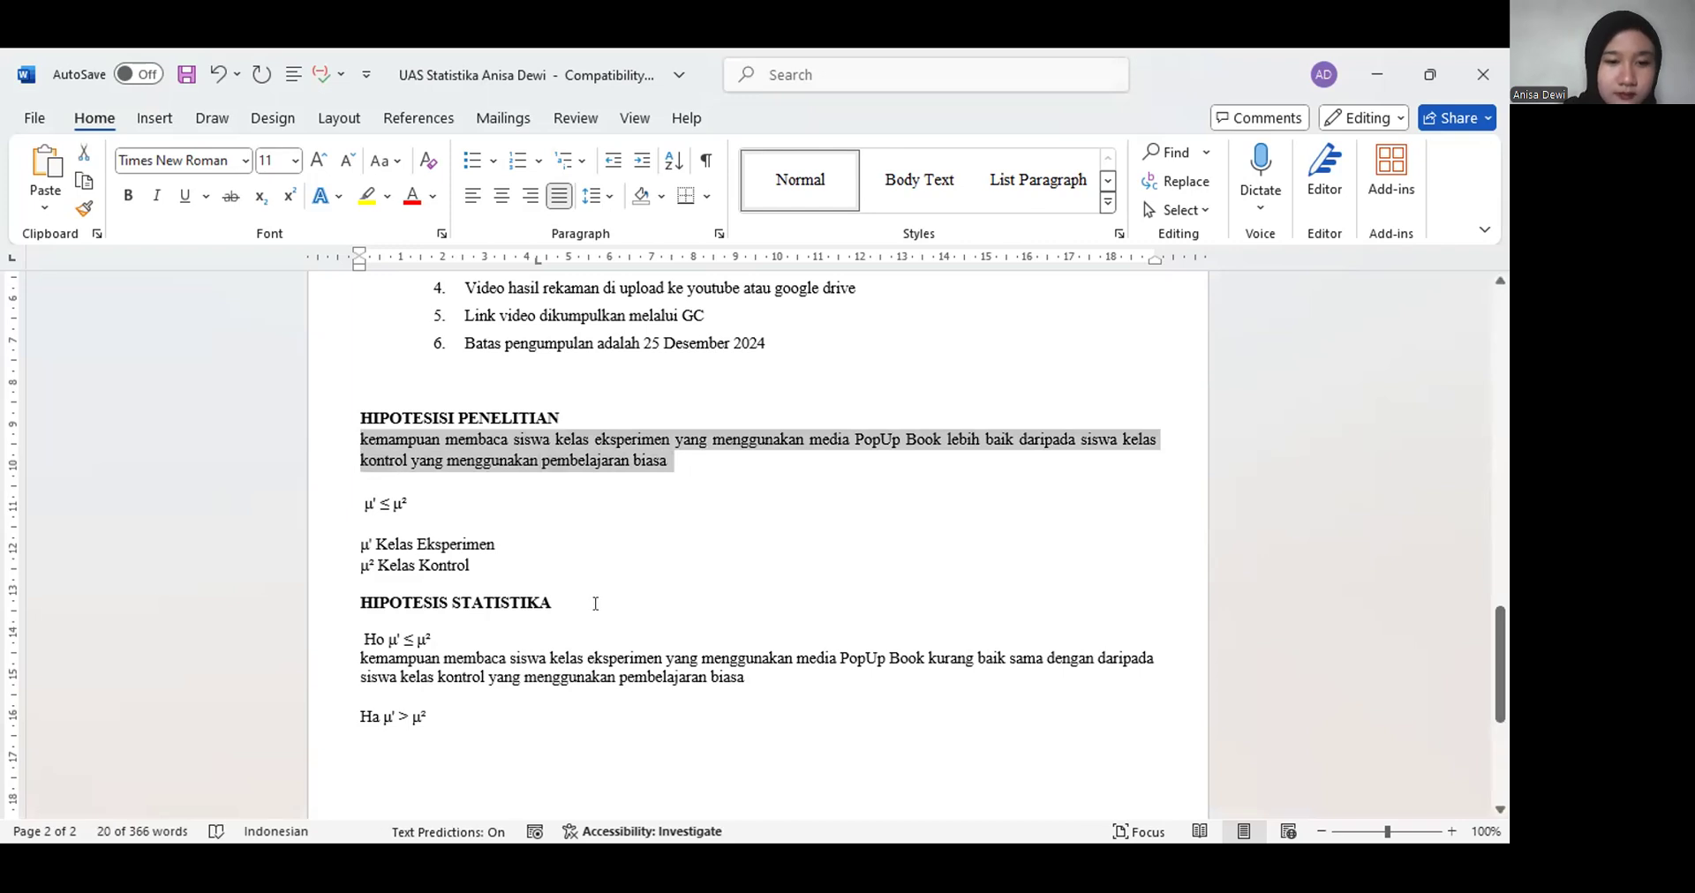
left_click(523, 715)
key("Return")
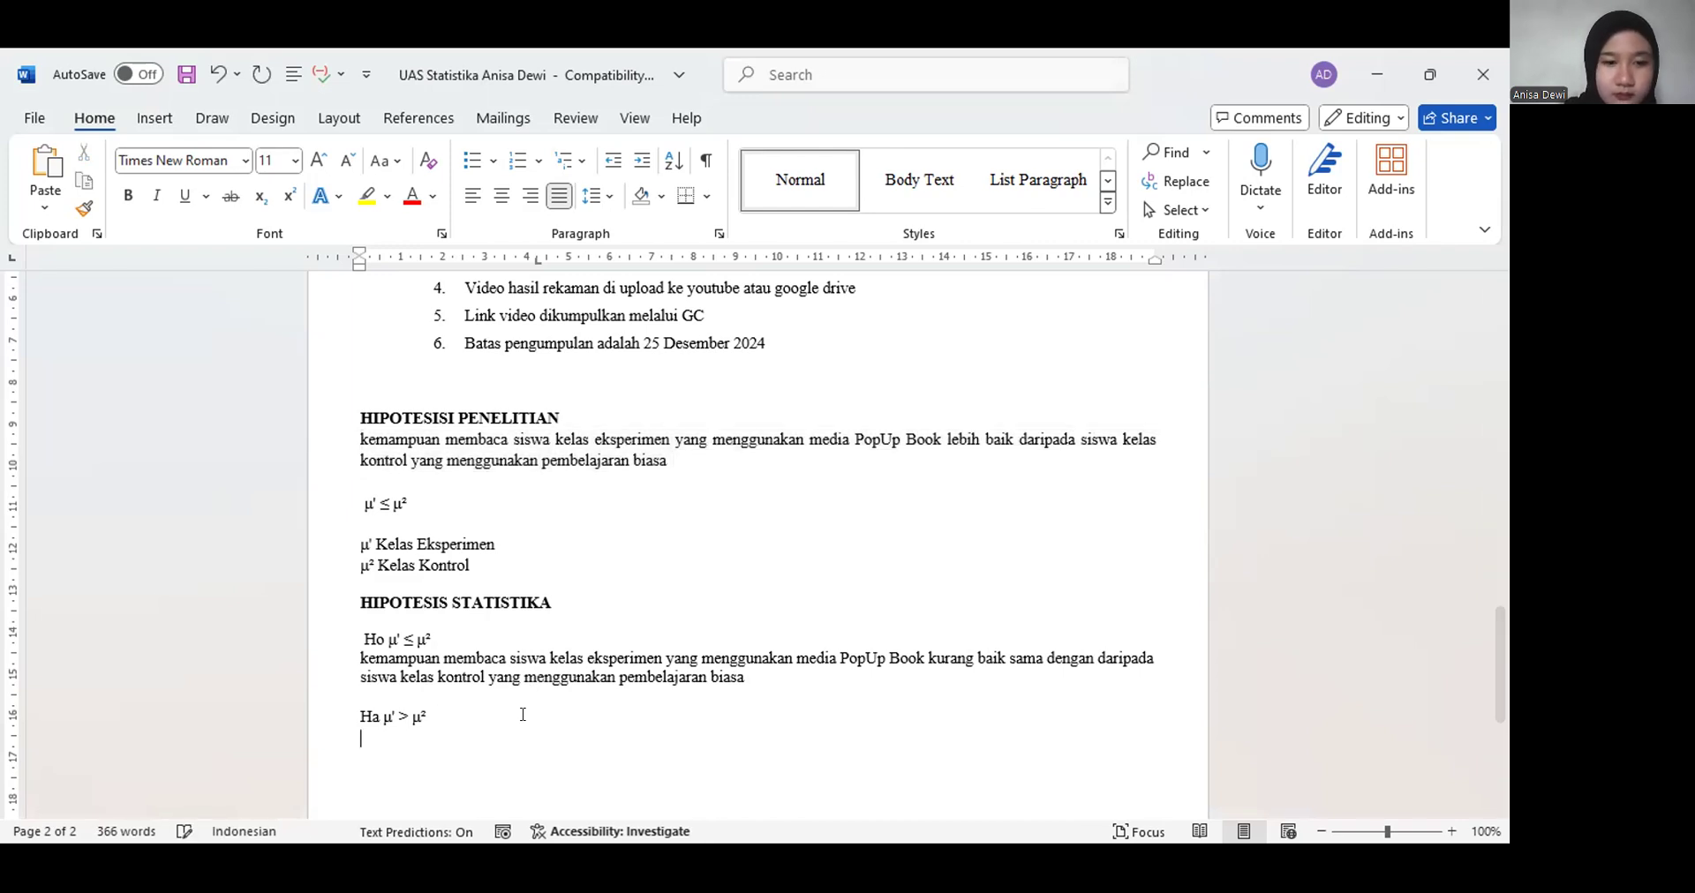
key("ctrl+v")
Leave a blank line after the Ha sentence, add "Selanjutnya, mendefinisikan kriteria signifikasi:" and start a new line
scroll(522, 715, "down", 4)
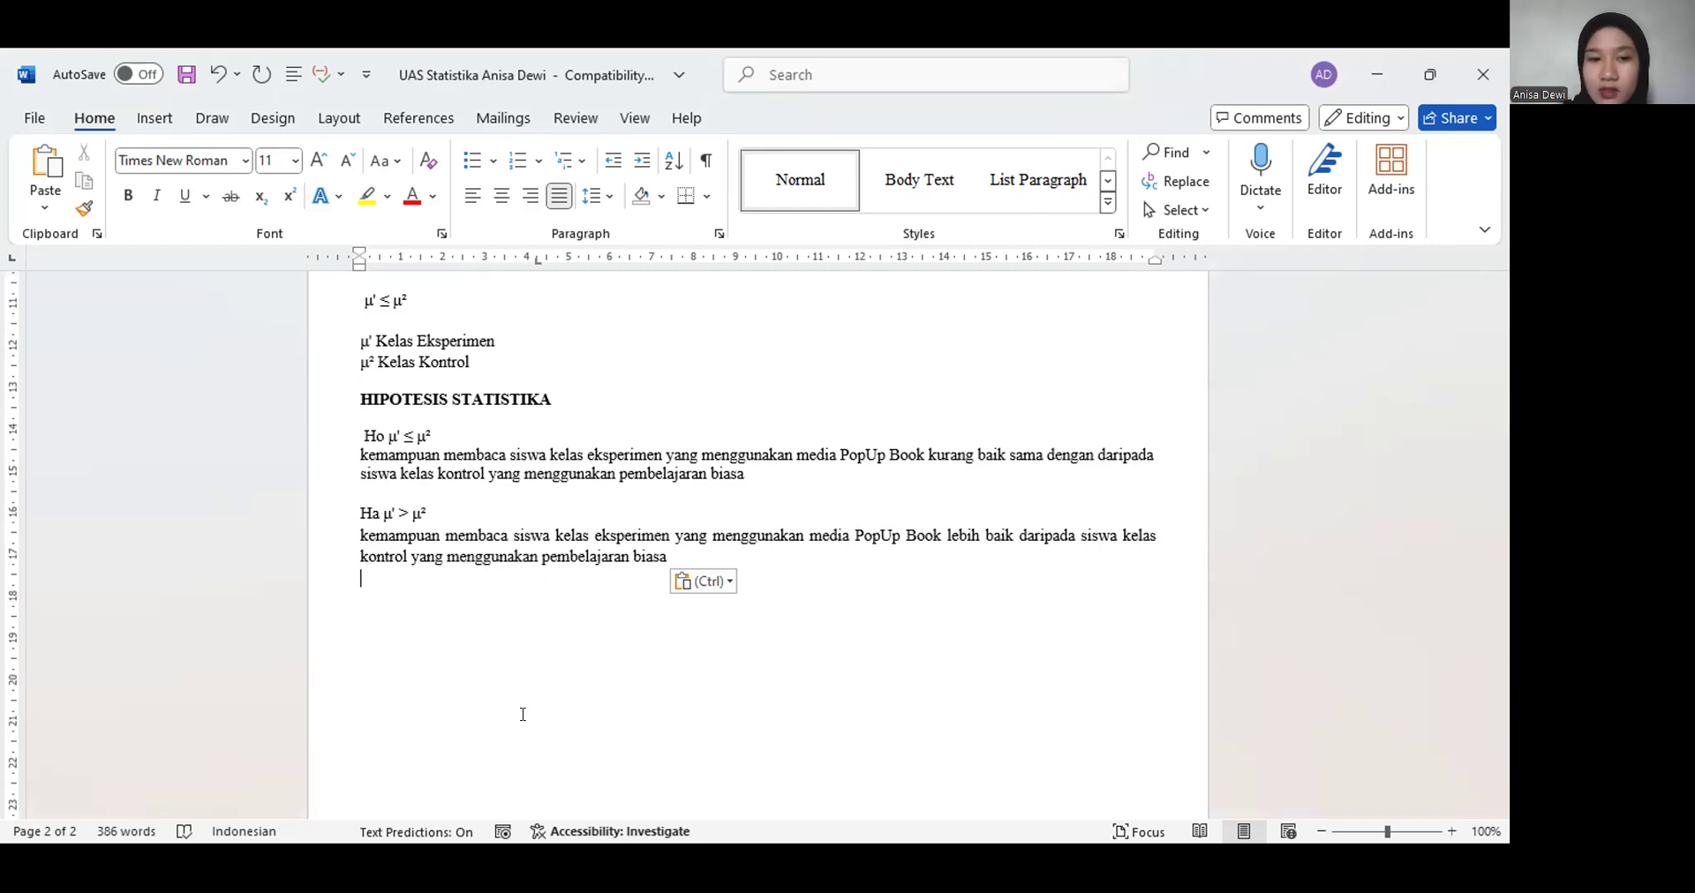
key("Return")
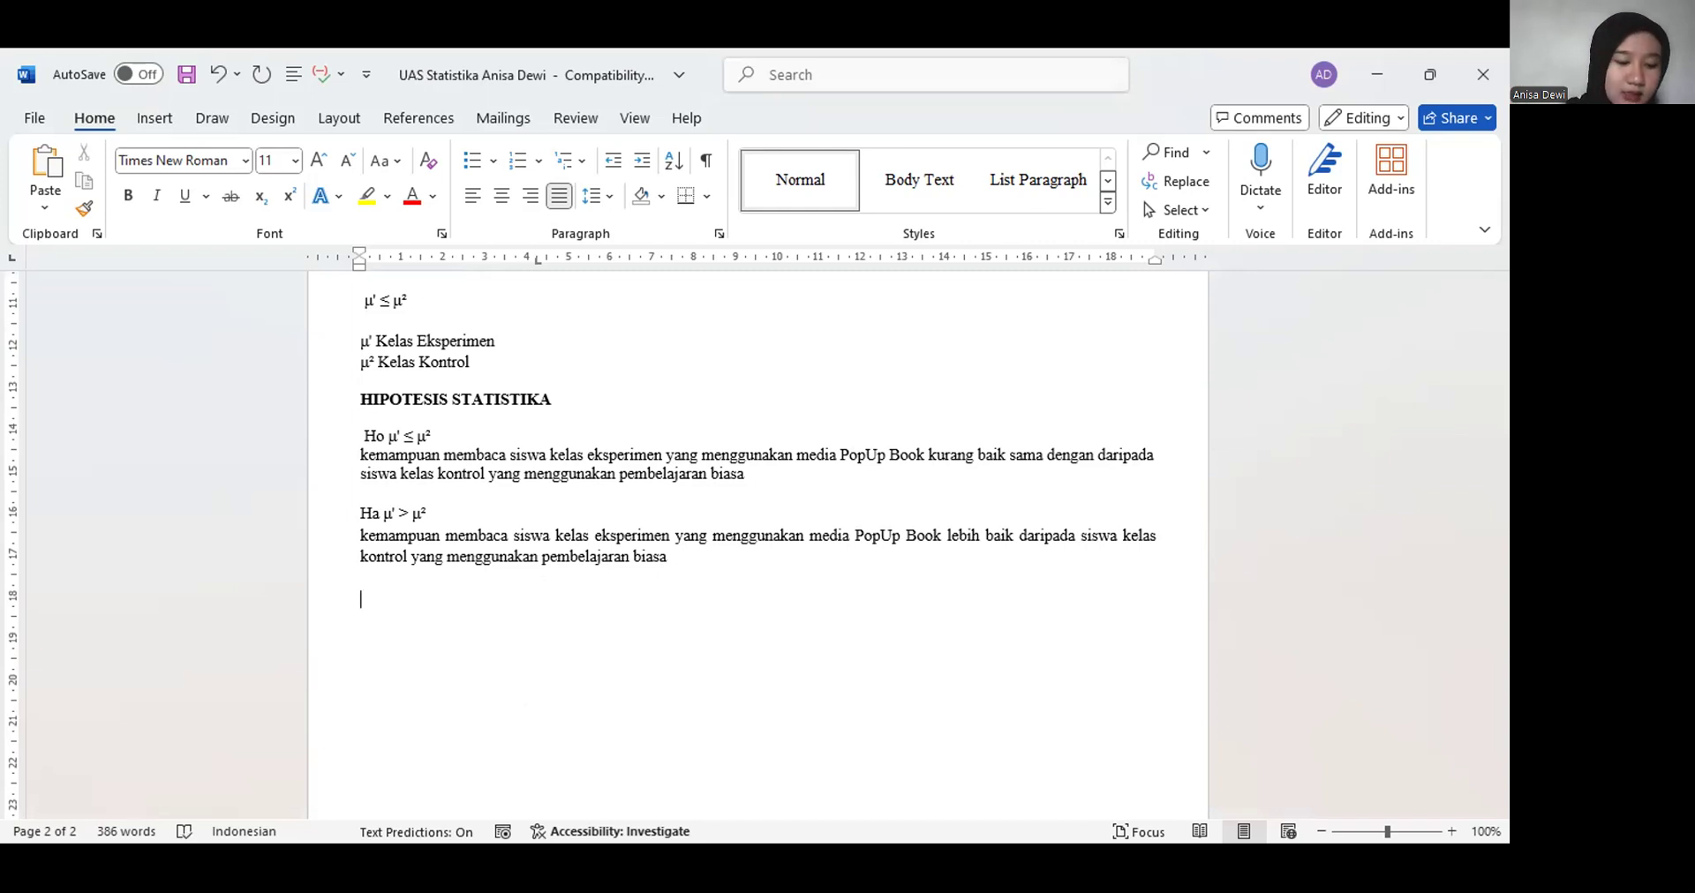
type("Selanjutnya")
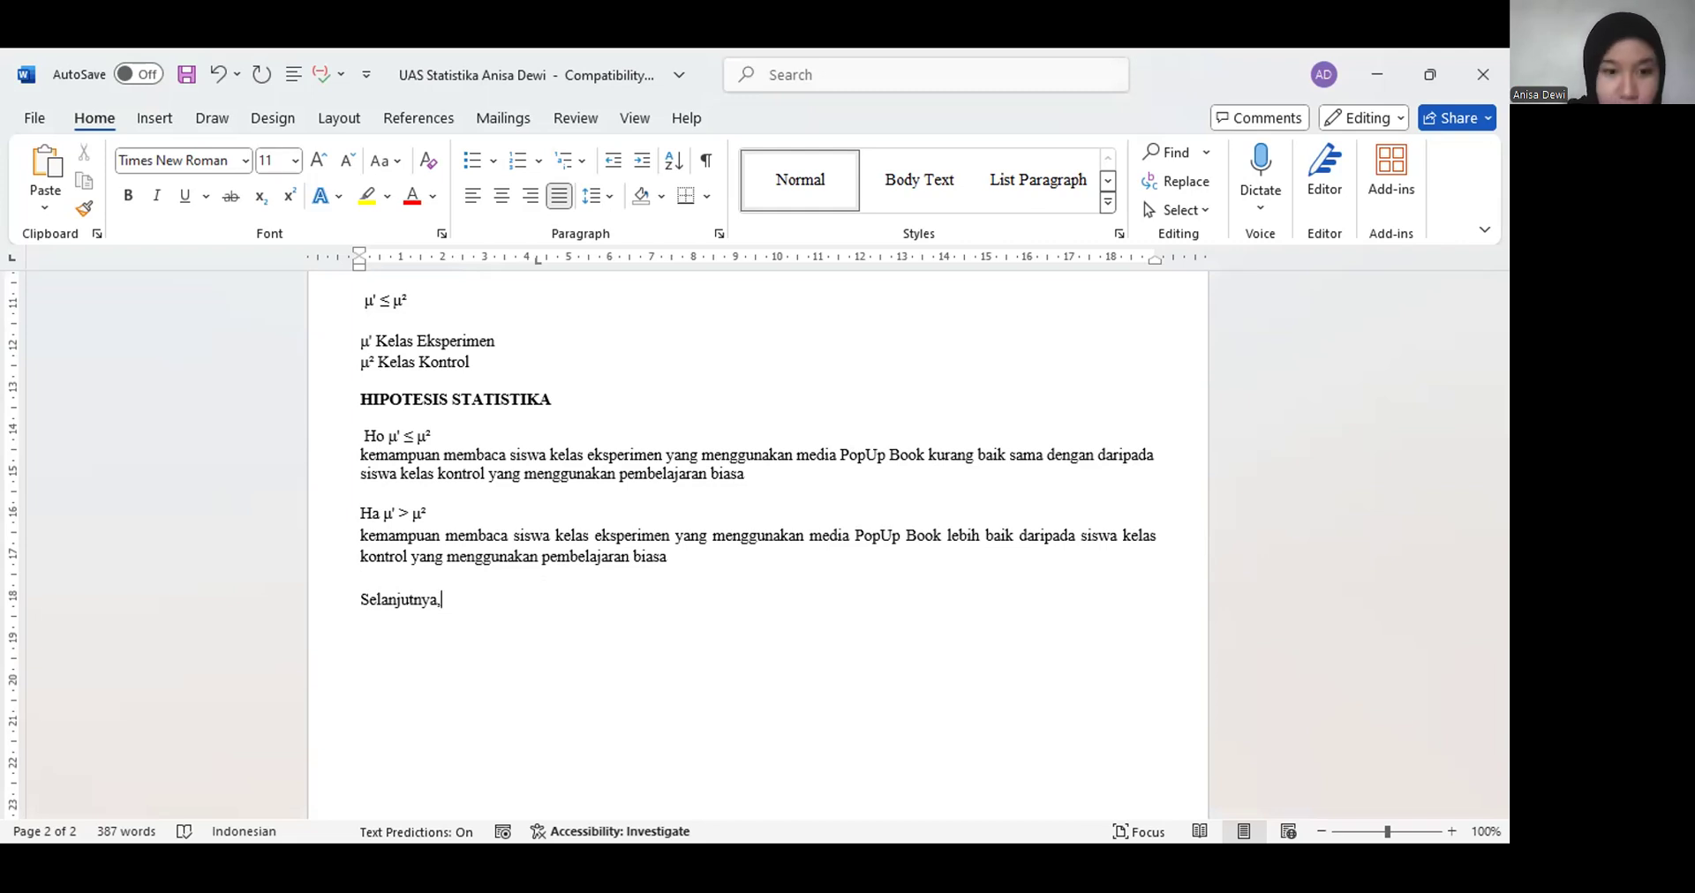
type(", mende")
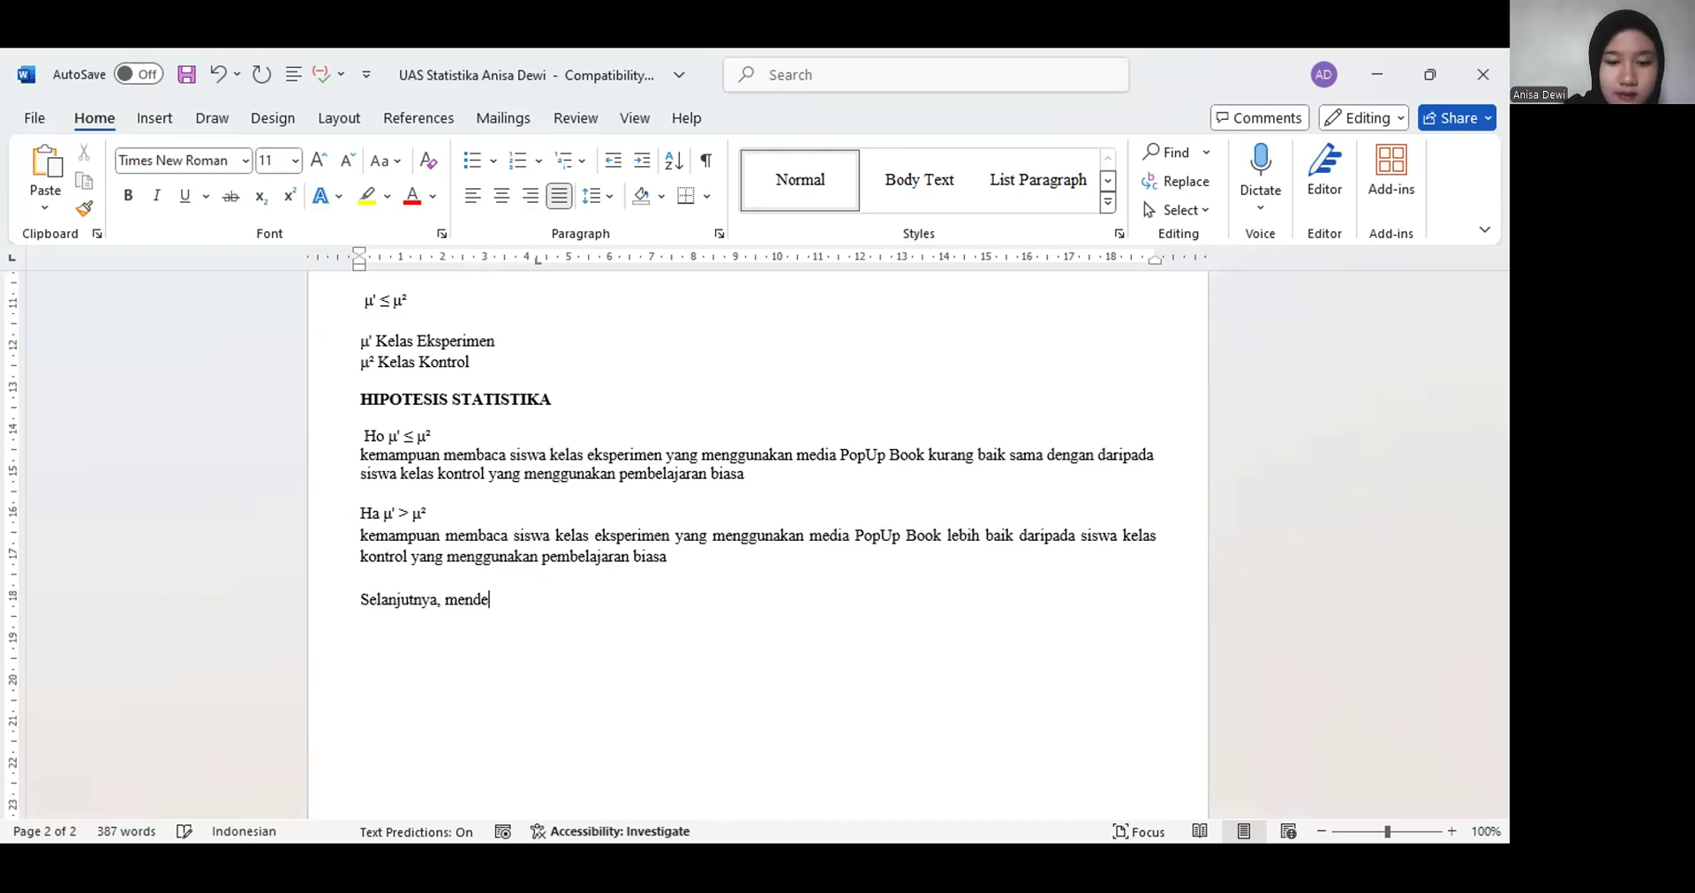
type("finisikan ")
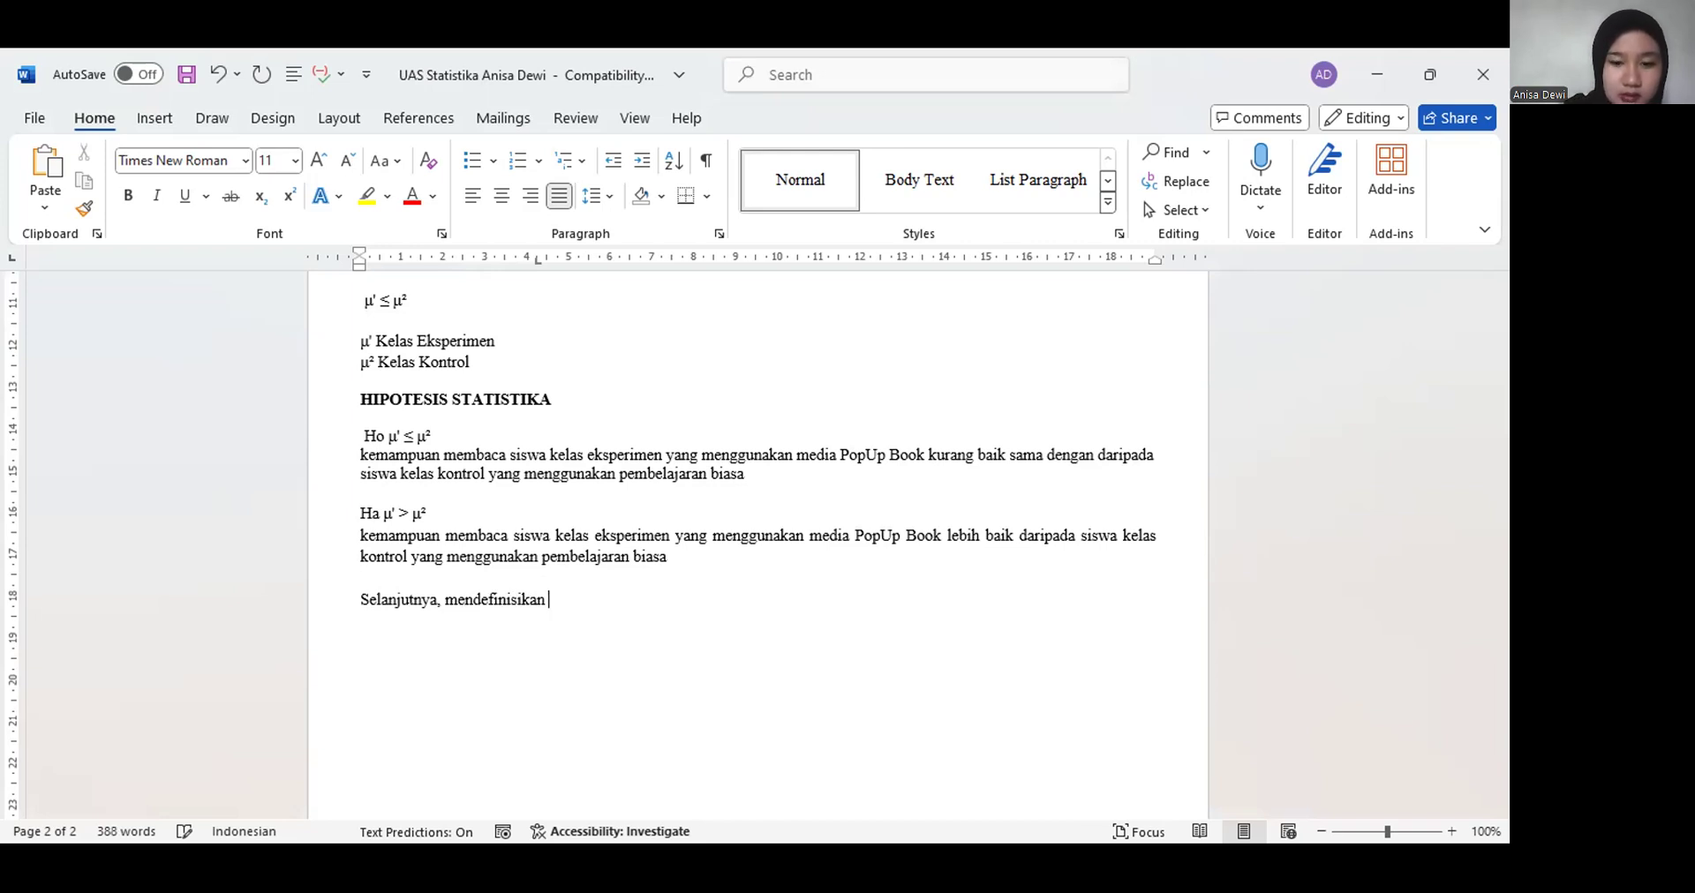
type("kriter")
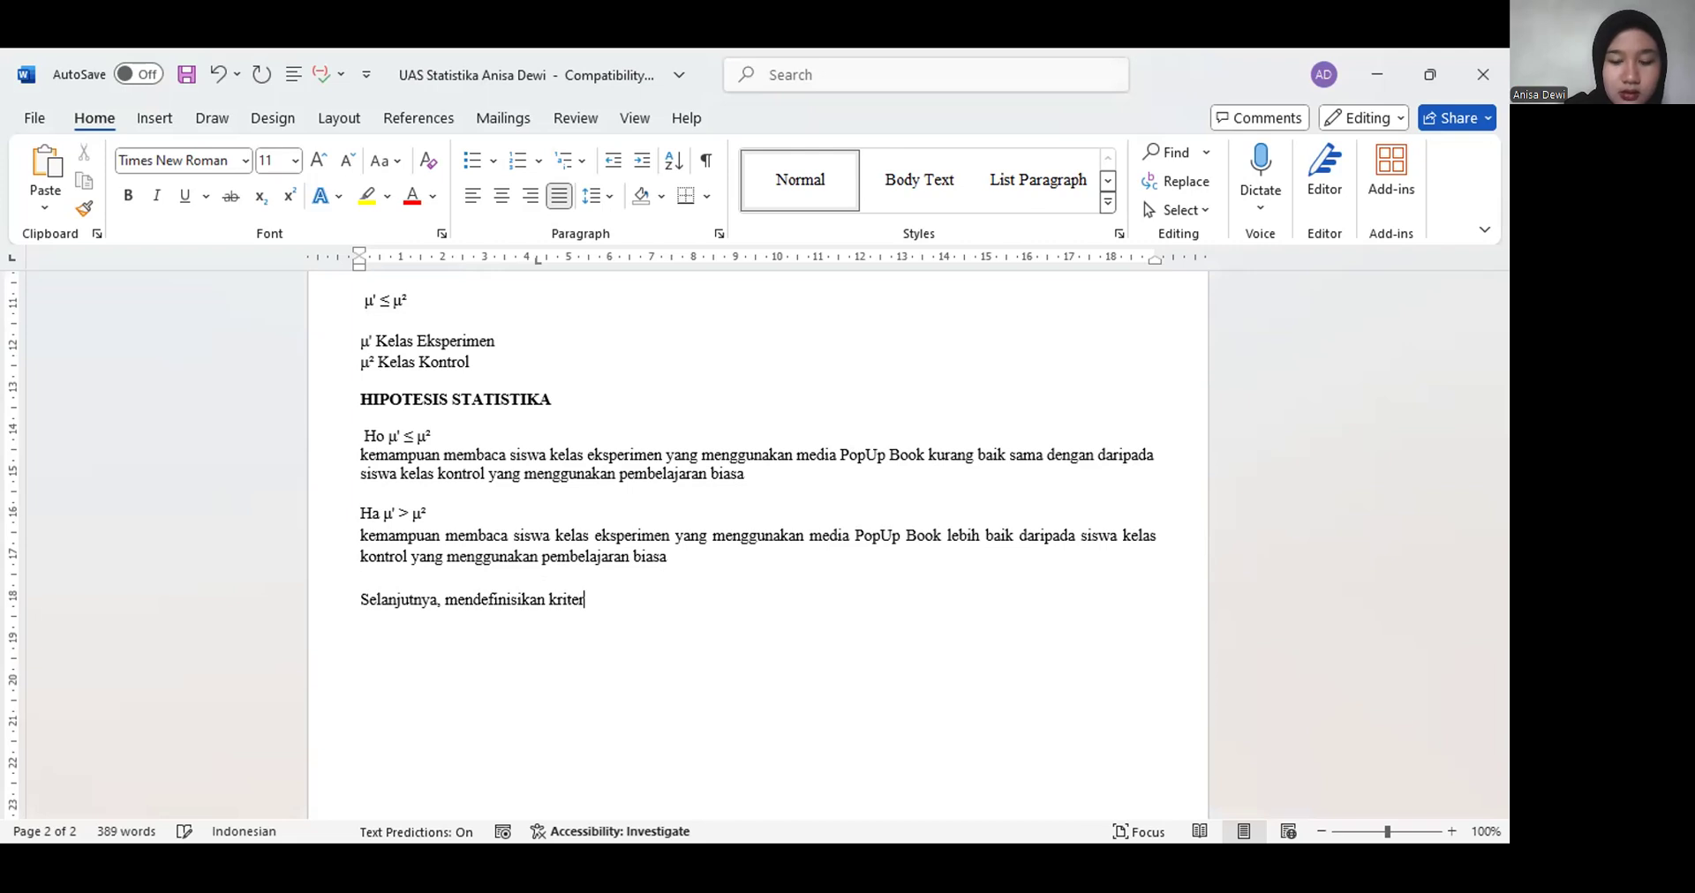
type("ia signifikasi:")
key("Return")
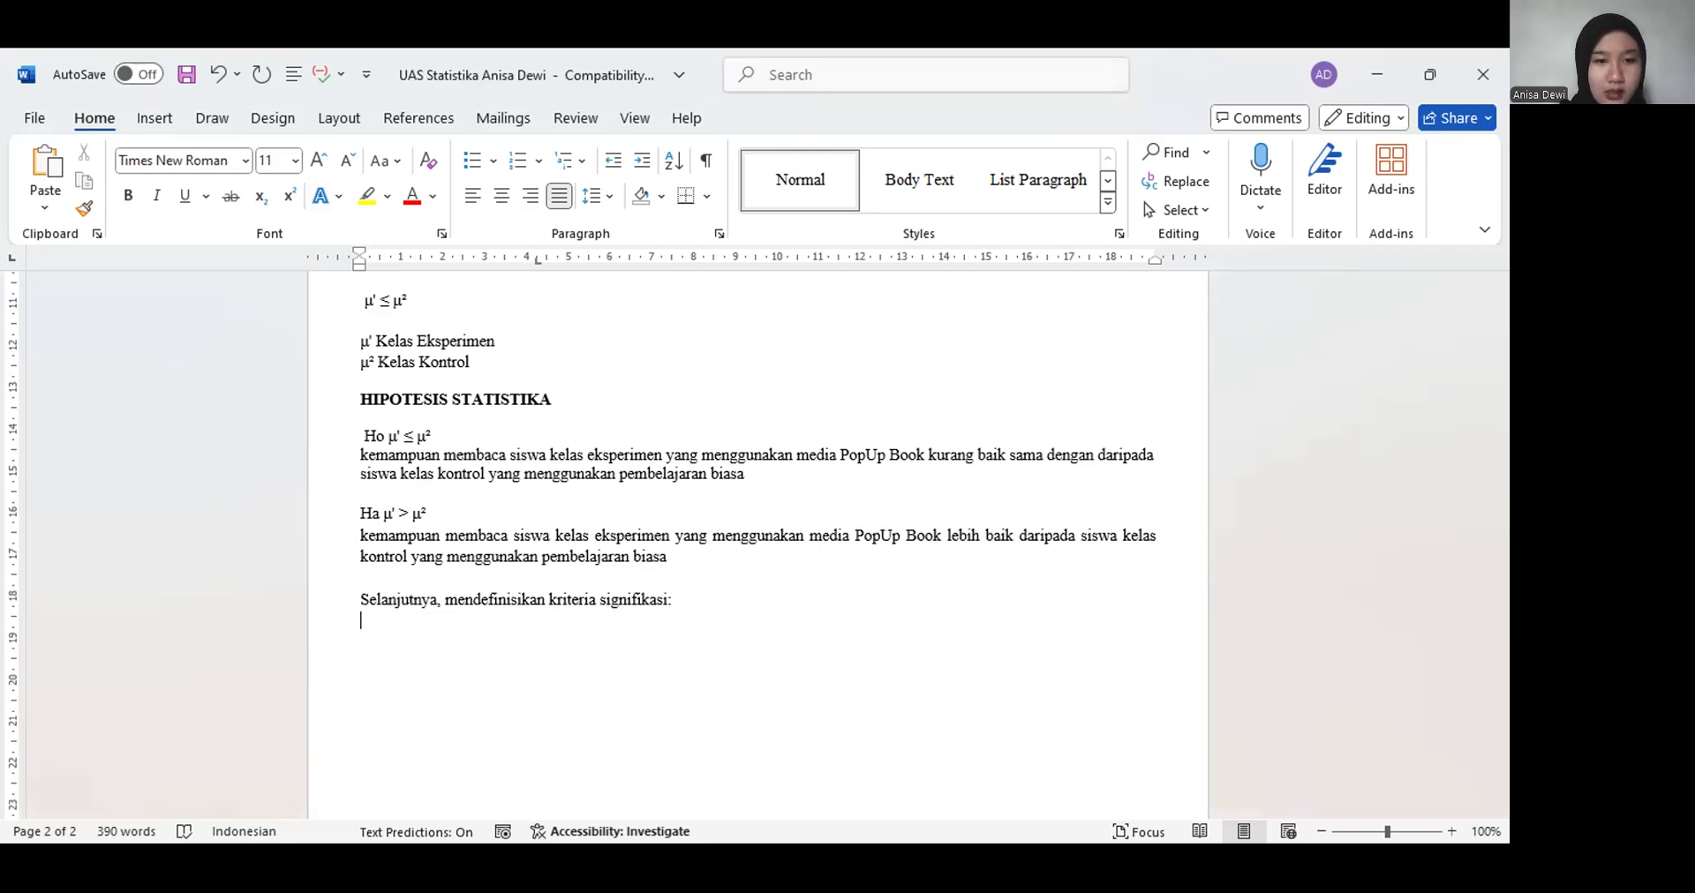
Enter the first significance criterion as "Ha: Sig > 0.05 Maka Ho diterima"
type("Ha")
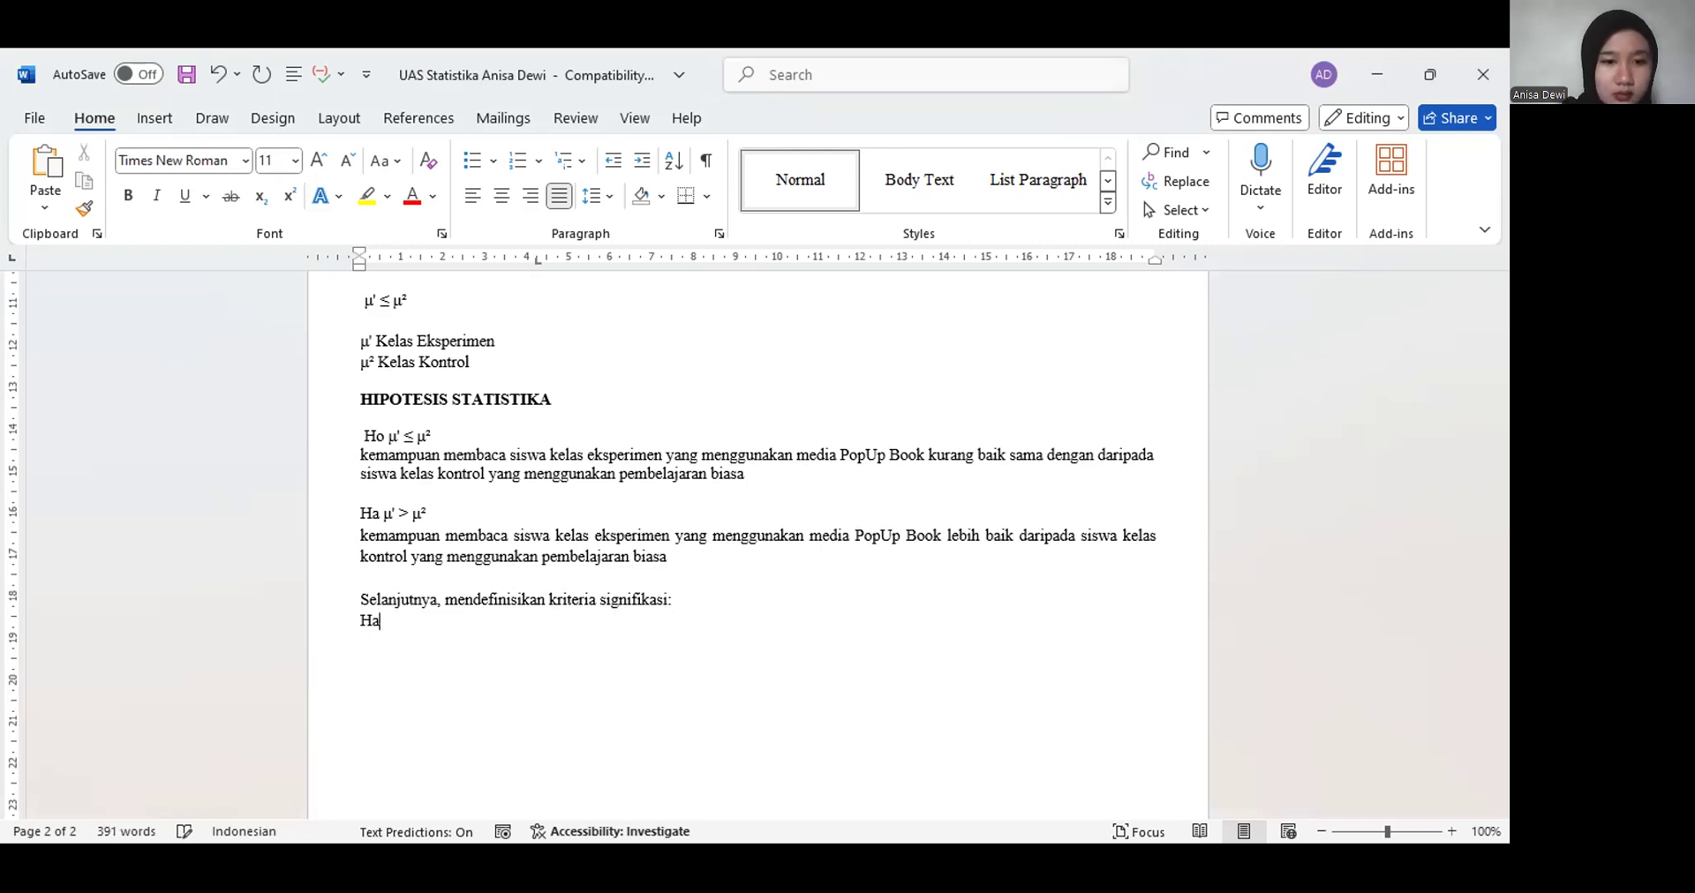
type(":")
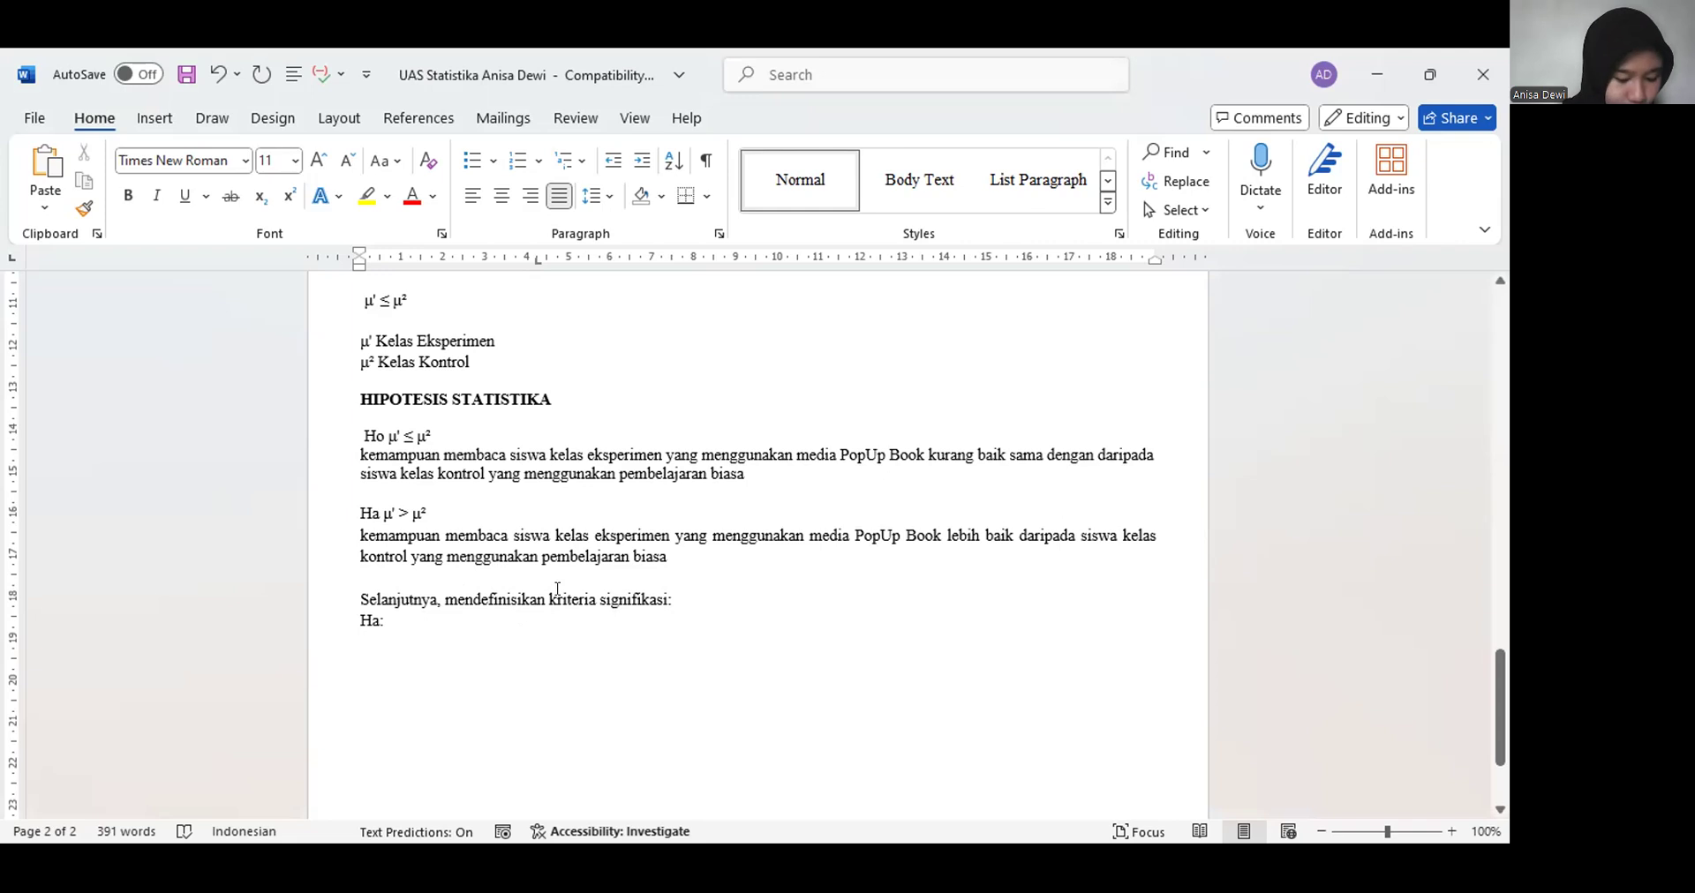
type("Si")
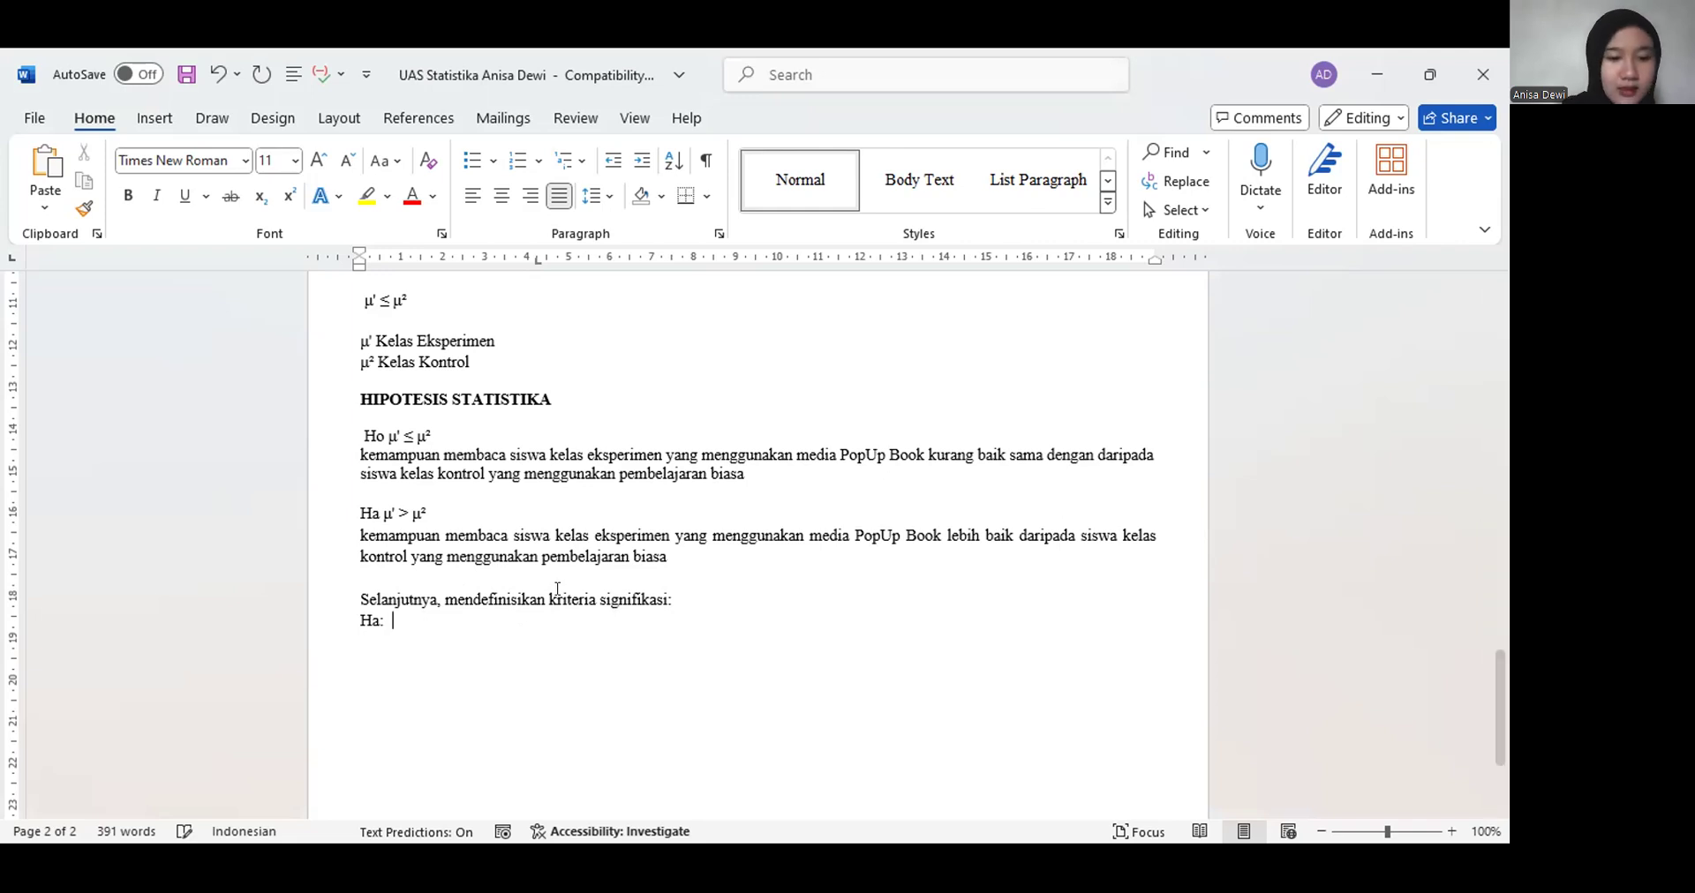
type("g")
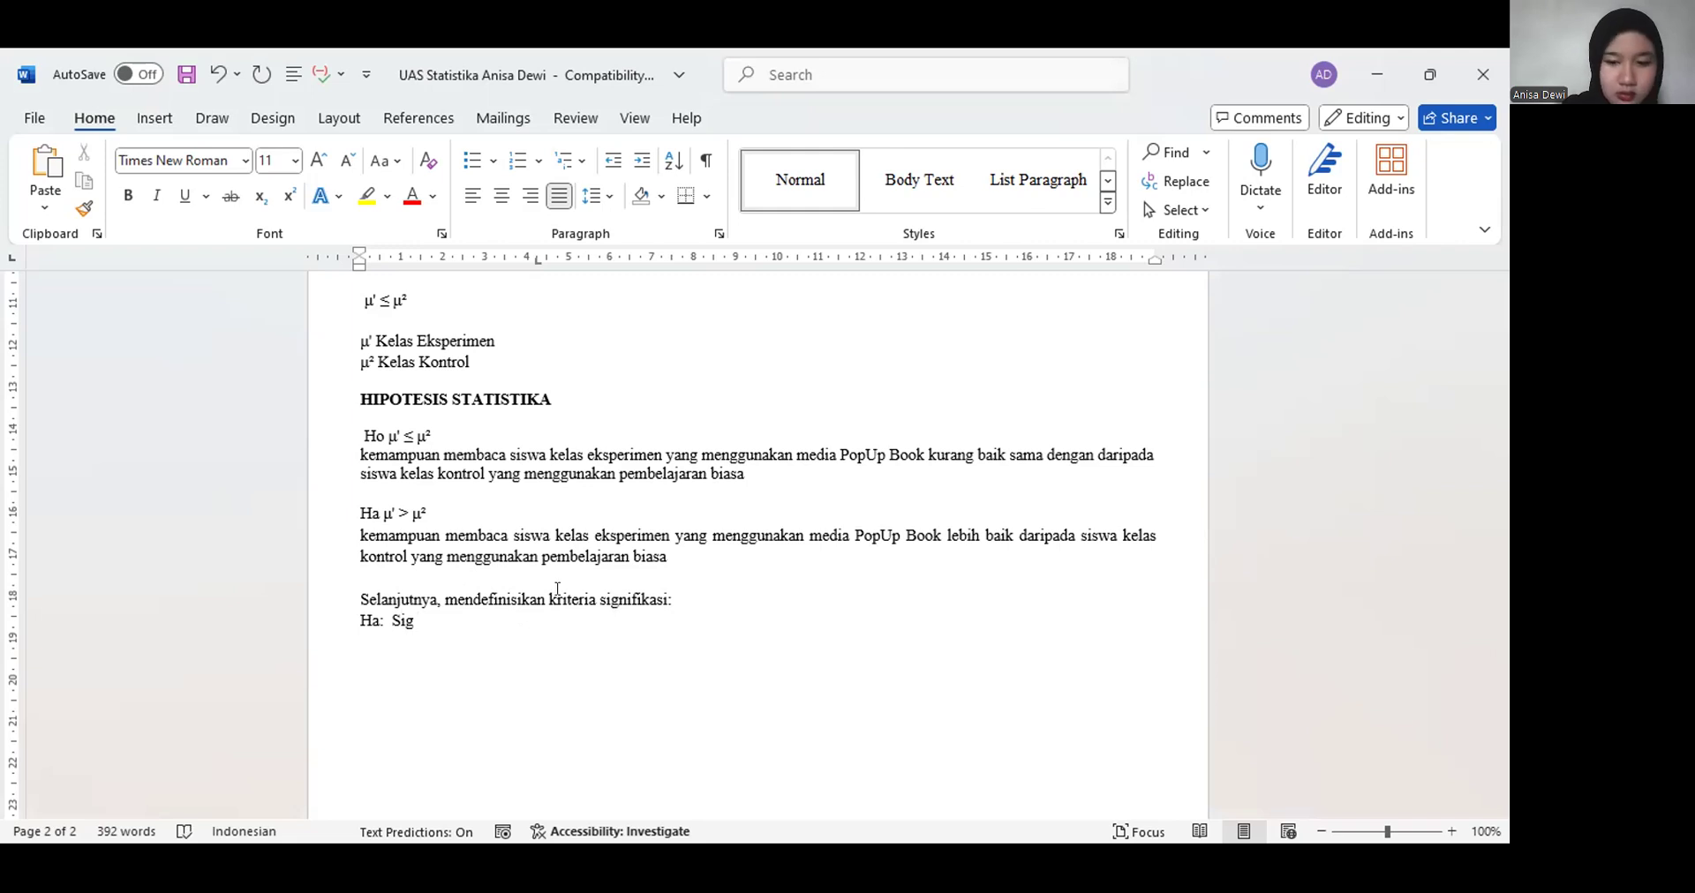
type(" > 0.05")
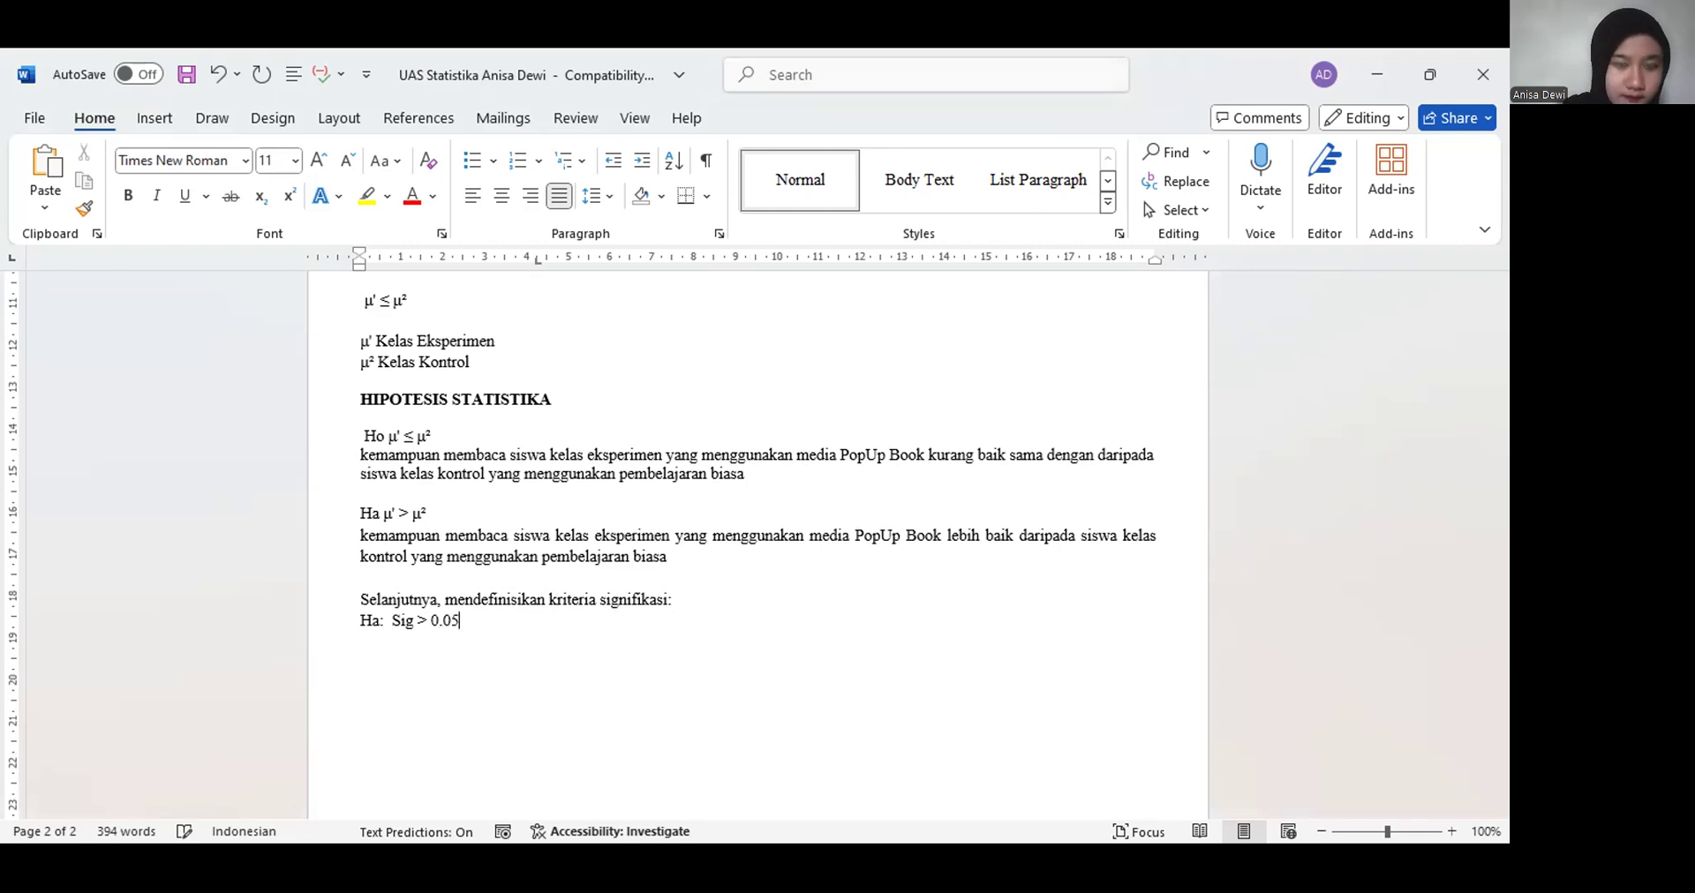
type(",")
key("BackSpace")
key("BackSpace")
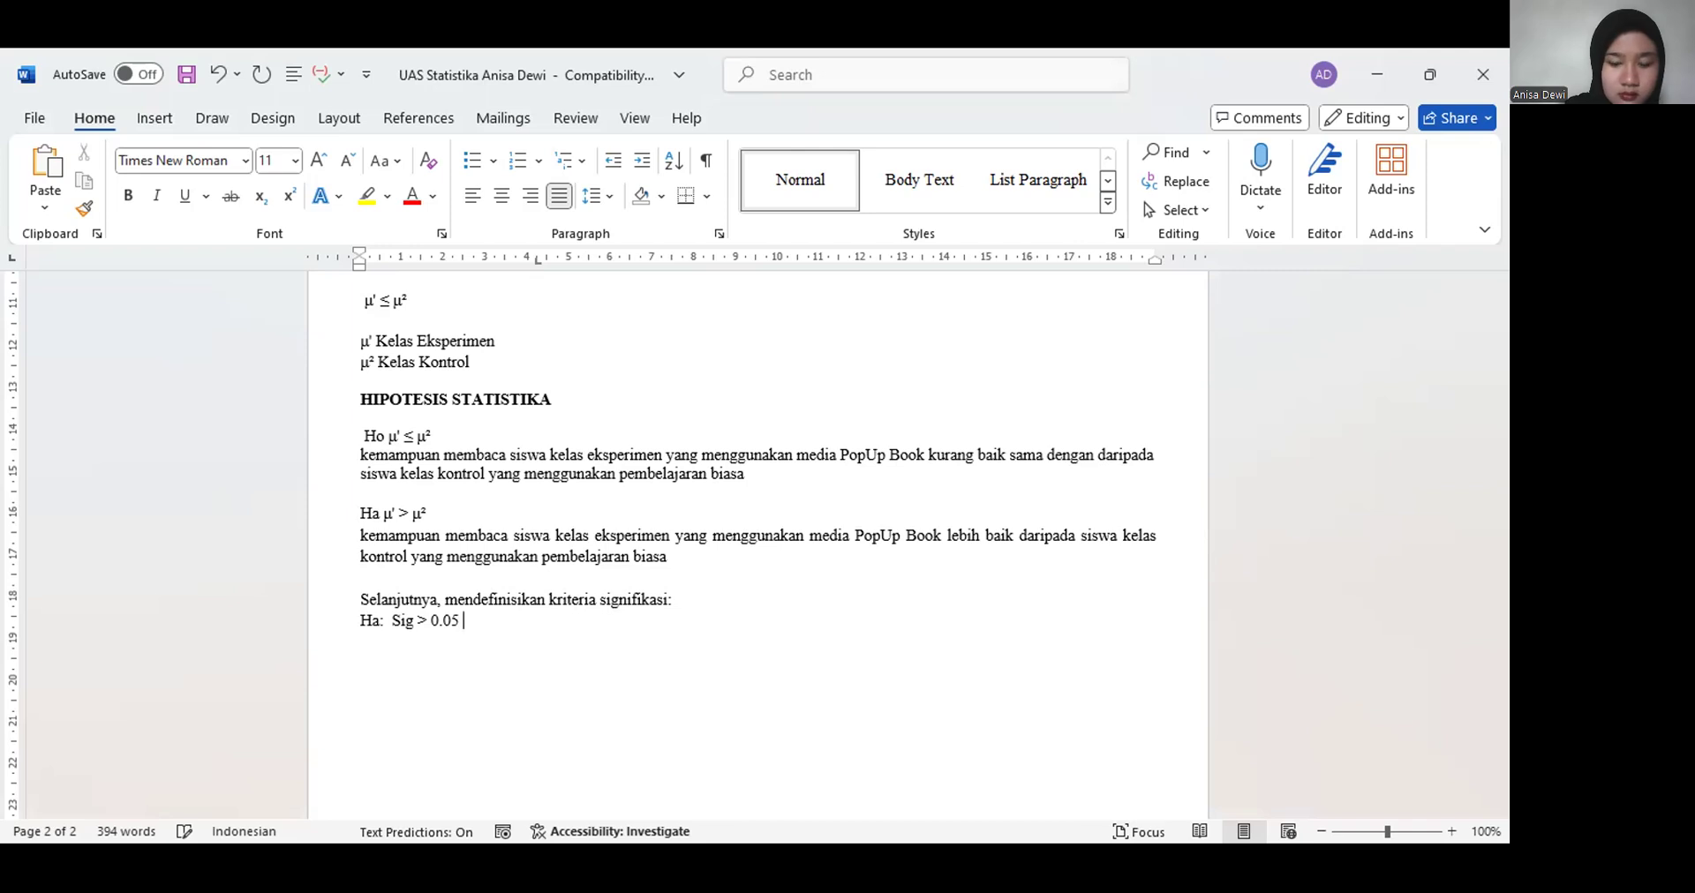
type("Maka ")
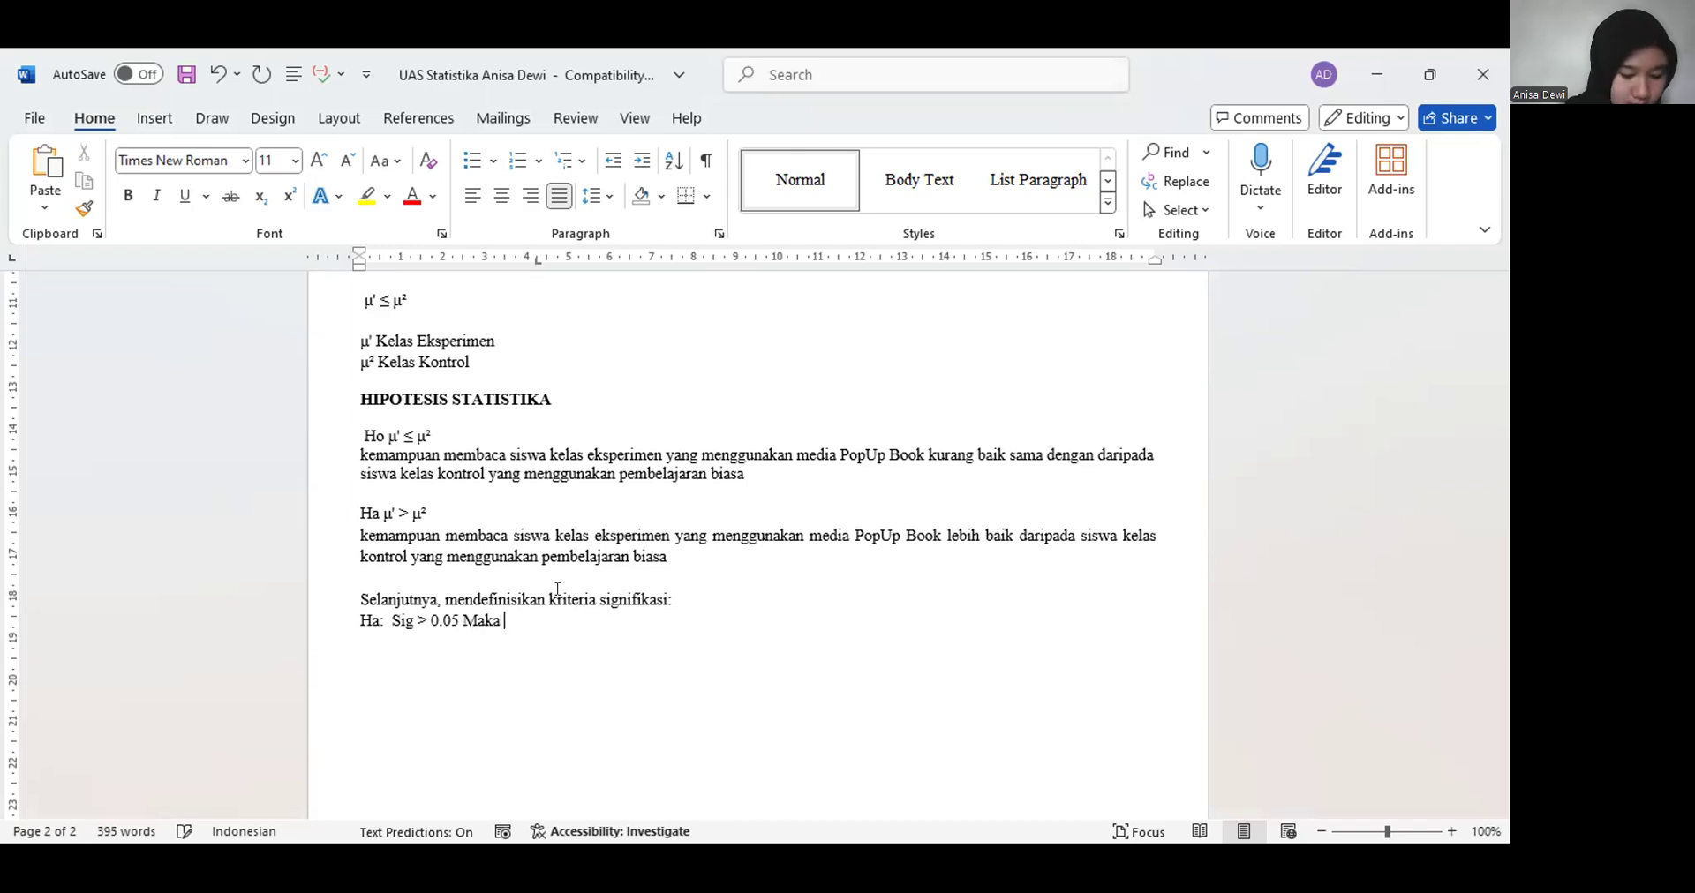
type("Ho ")
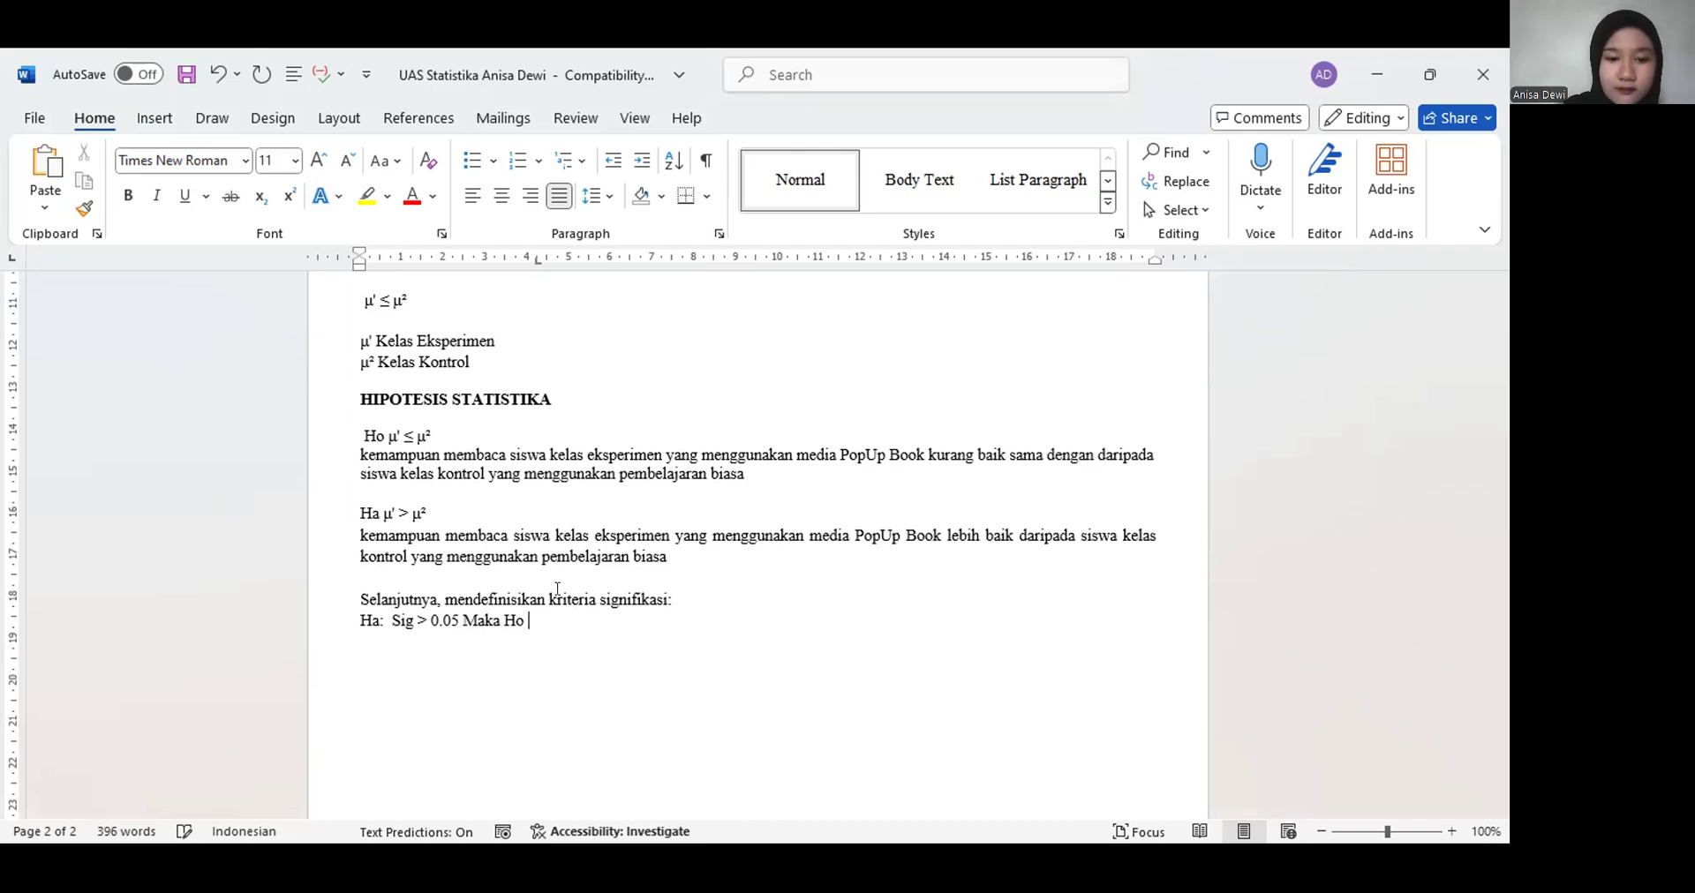
type("diterima")
Add a second significance criterion on a new line below the first: "H0: Sig < 0.05 Maka Ha diterima"
key("Return")
type("H0")
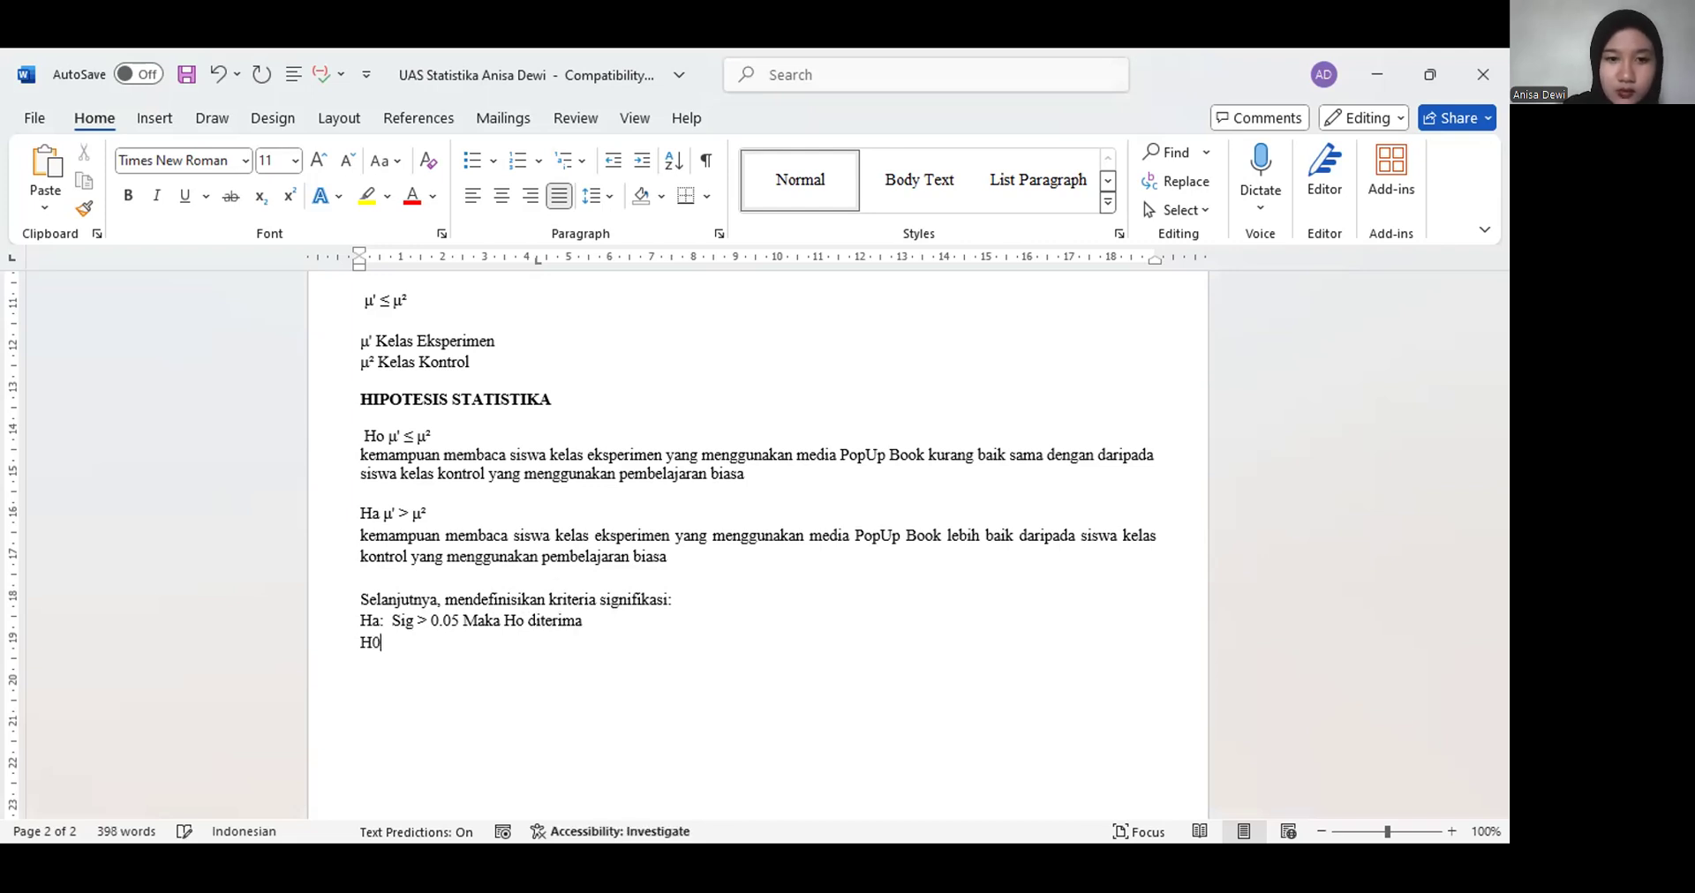
type(":")
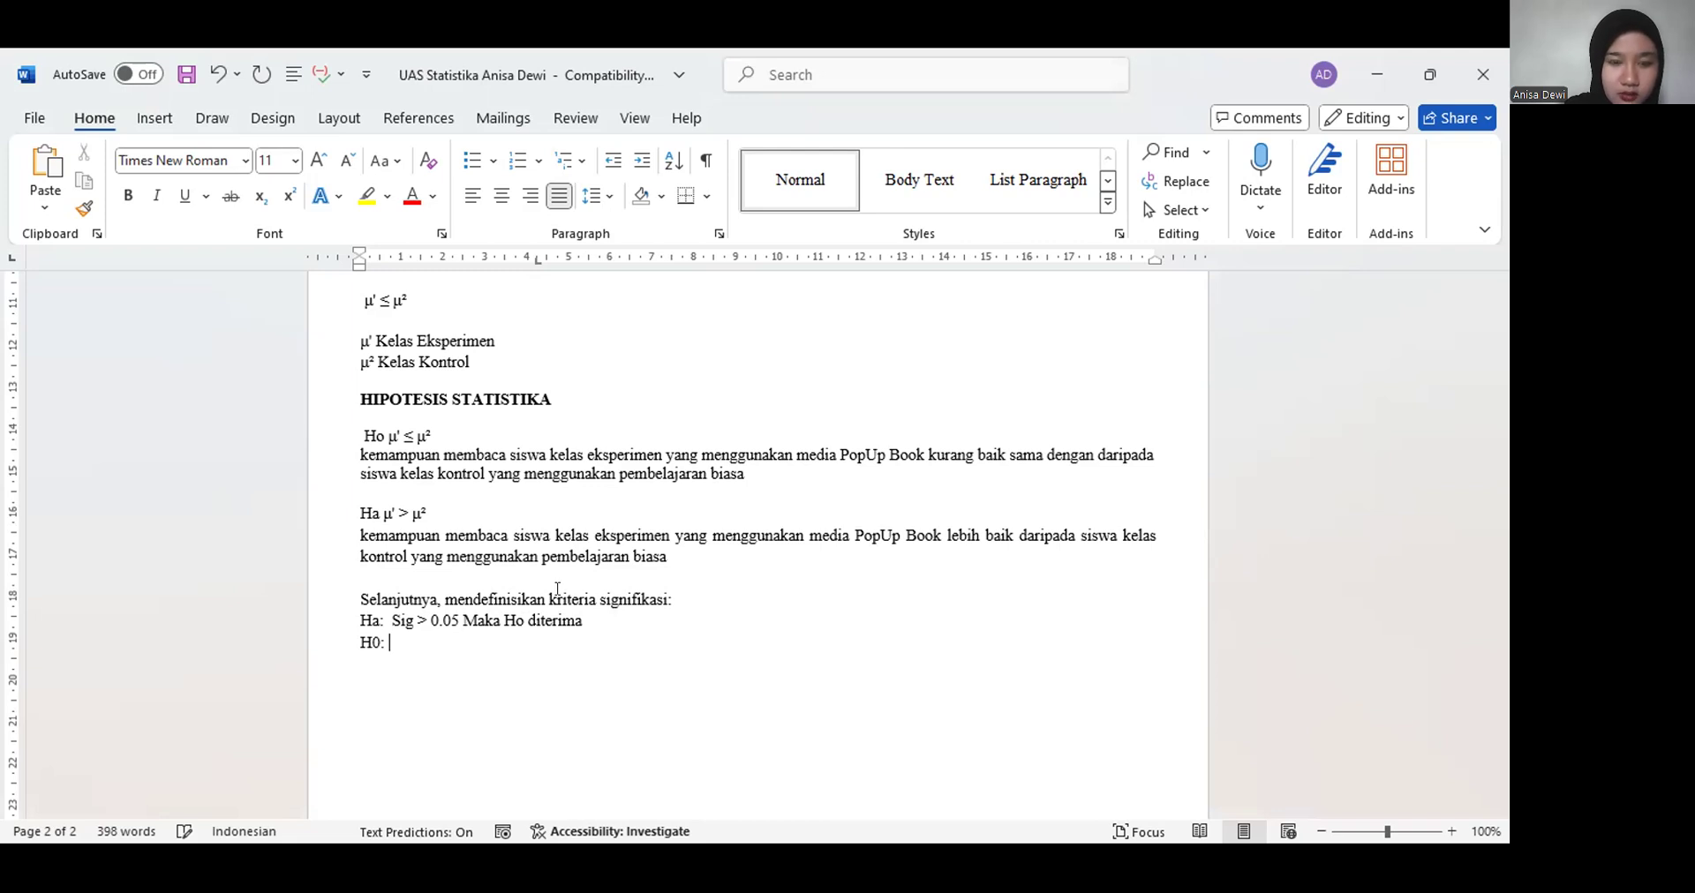
type(" Si")
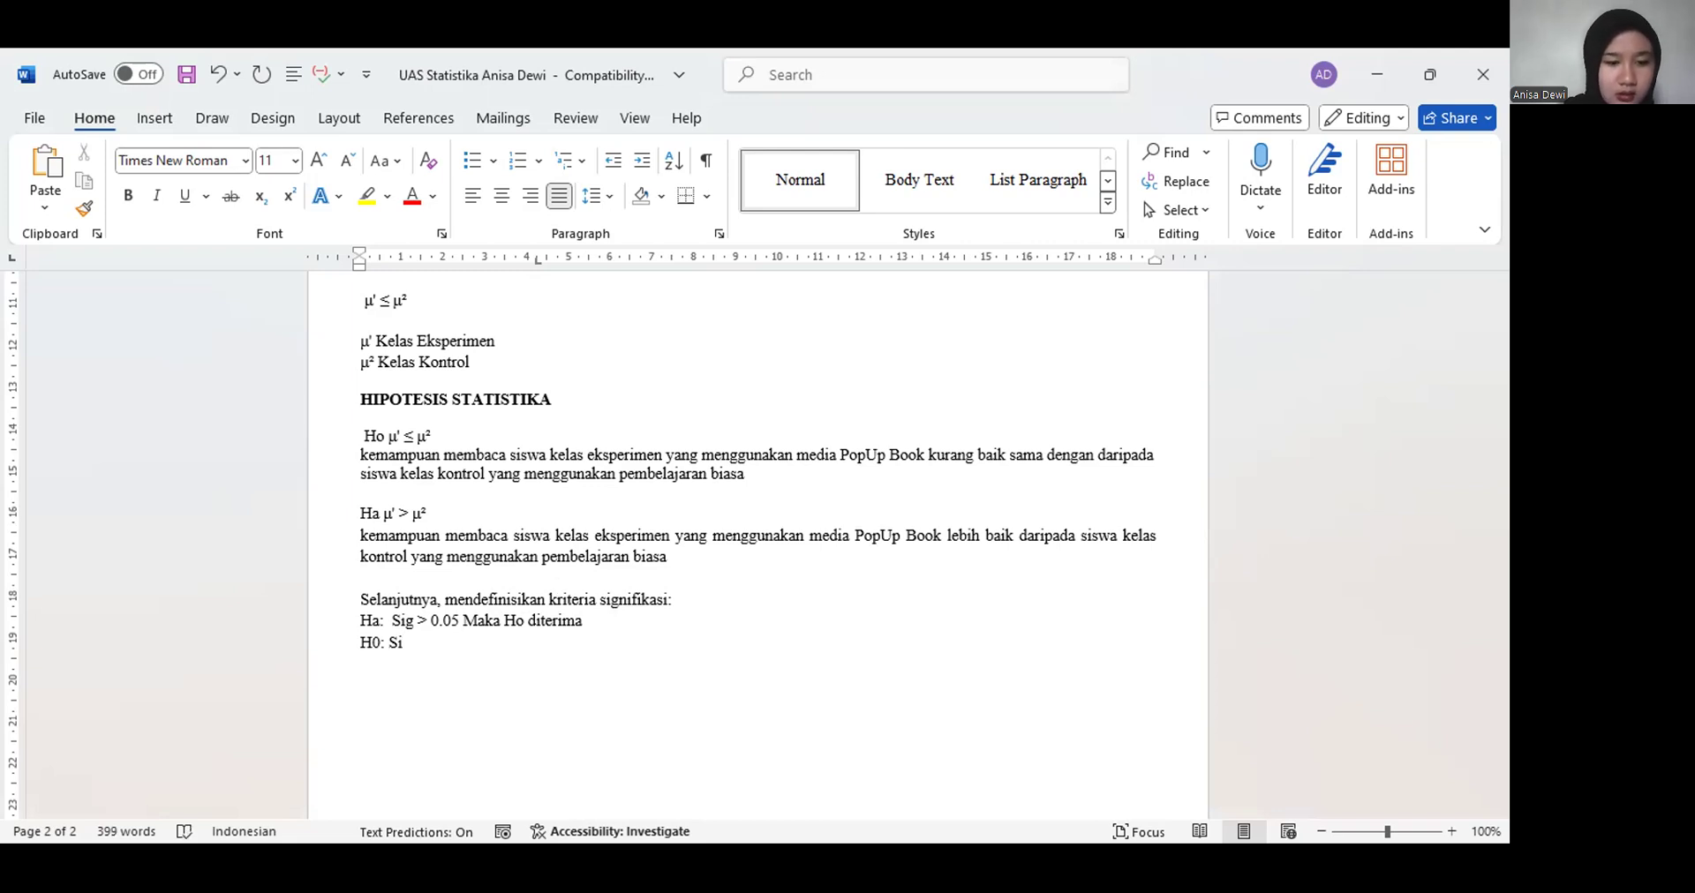
type("g ")
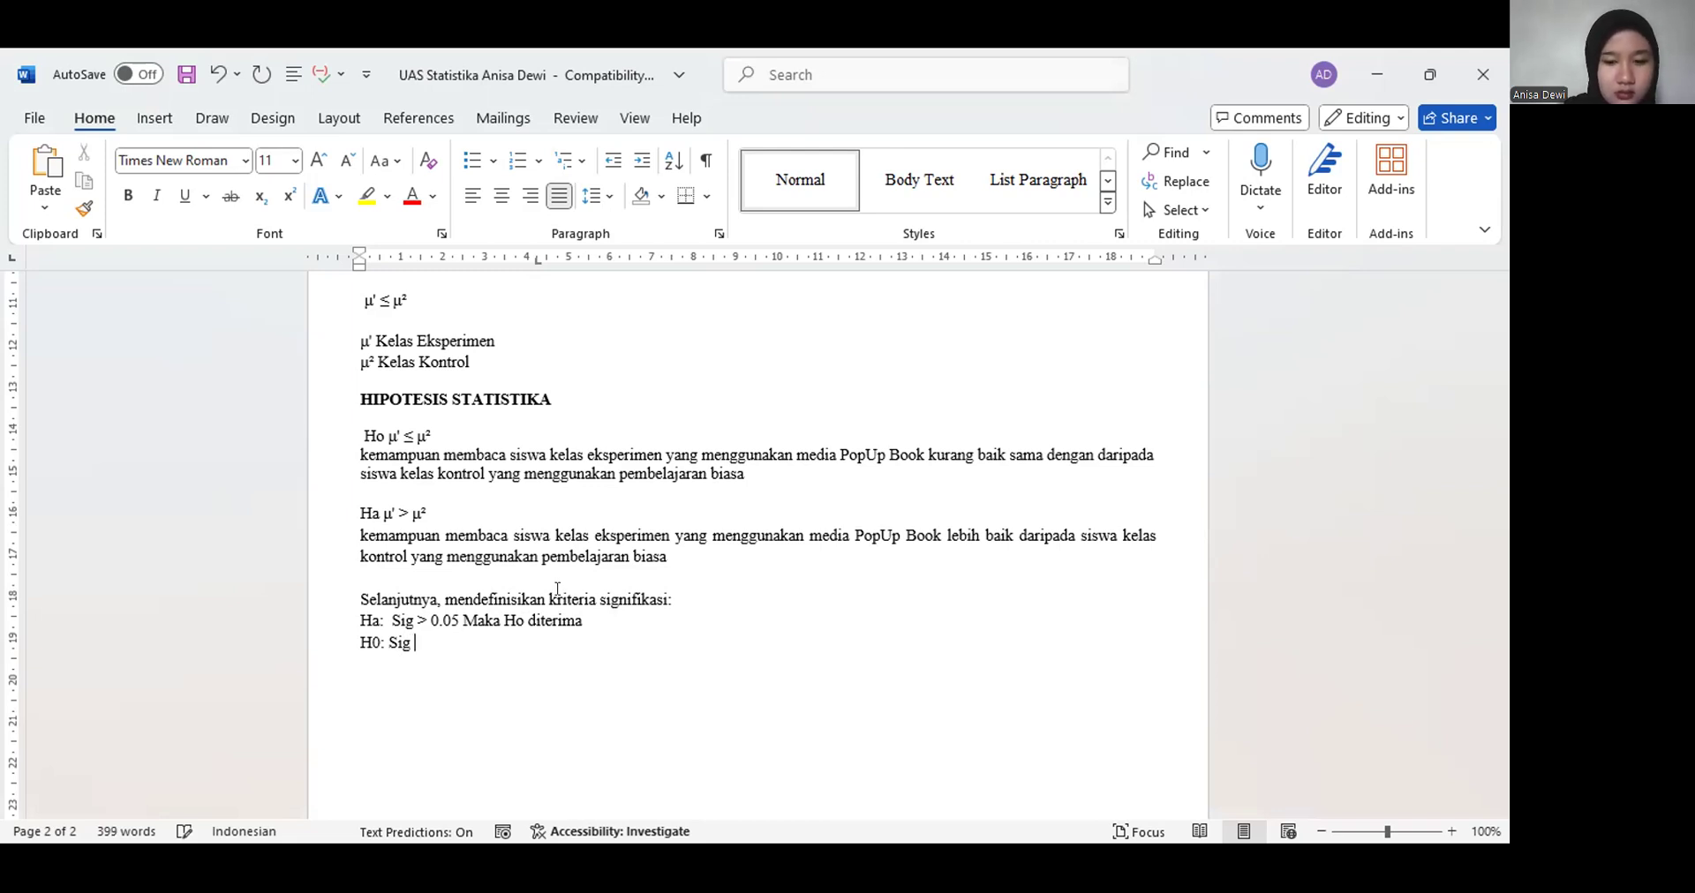
type("< 0")
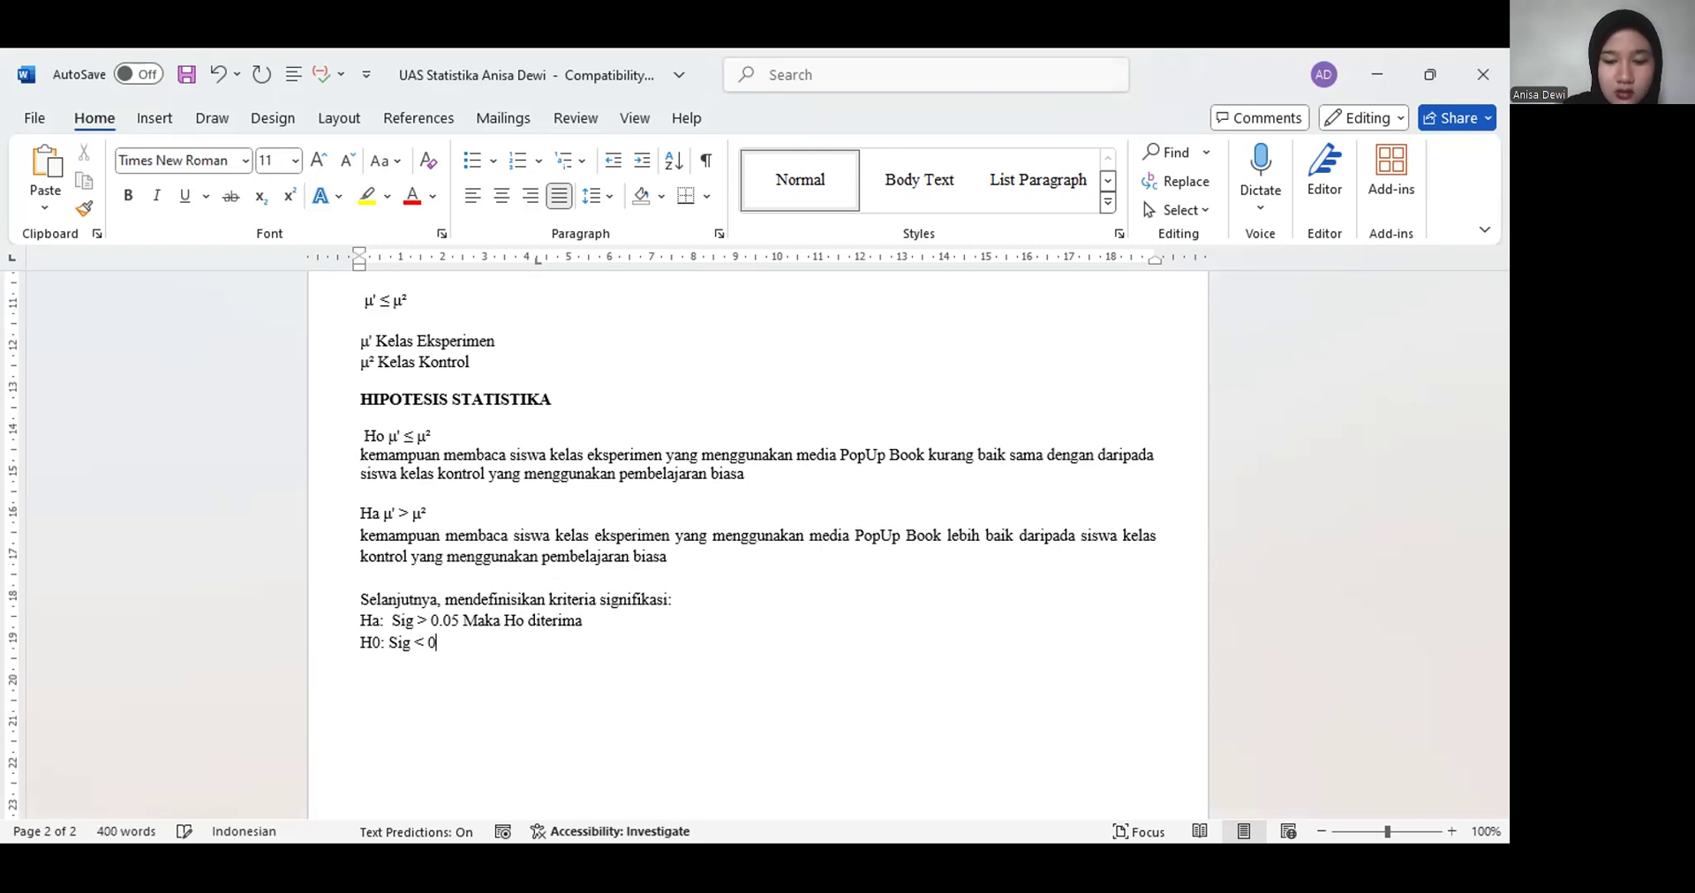
type(".05 ")
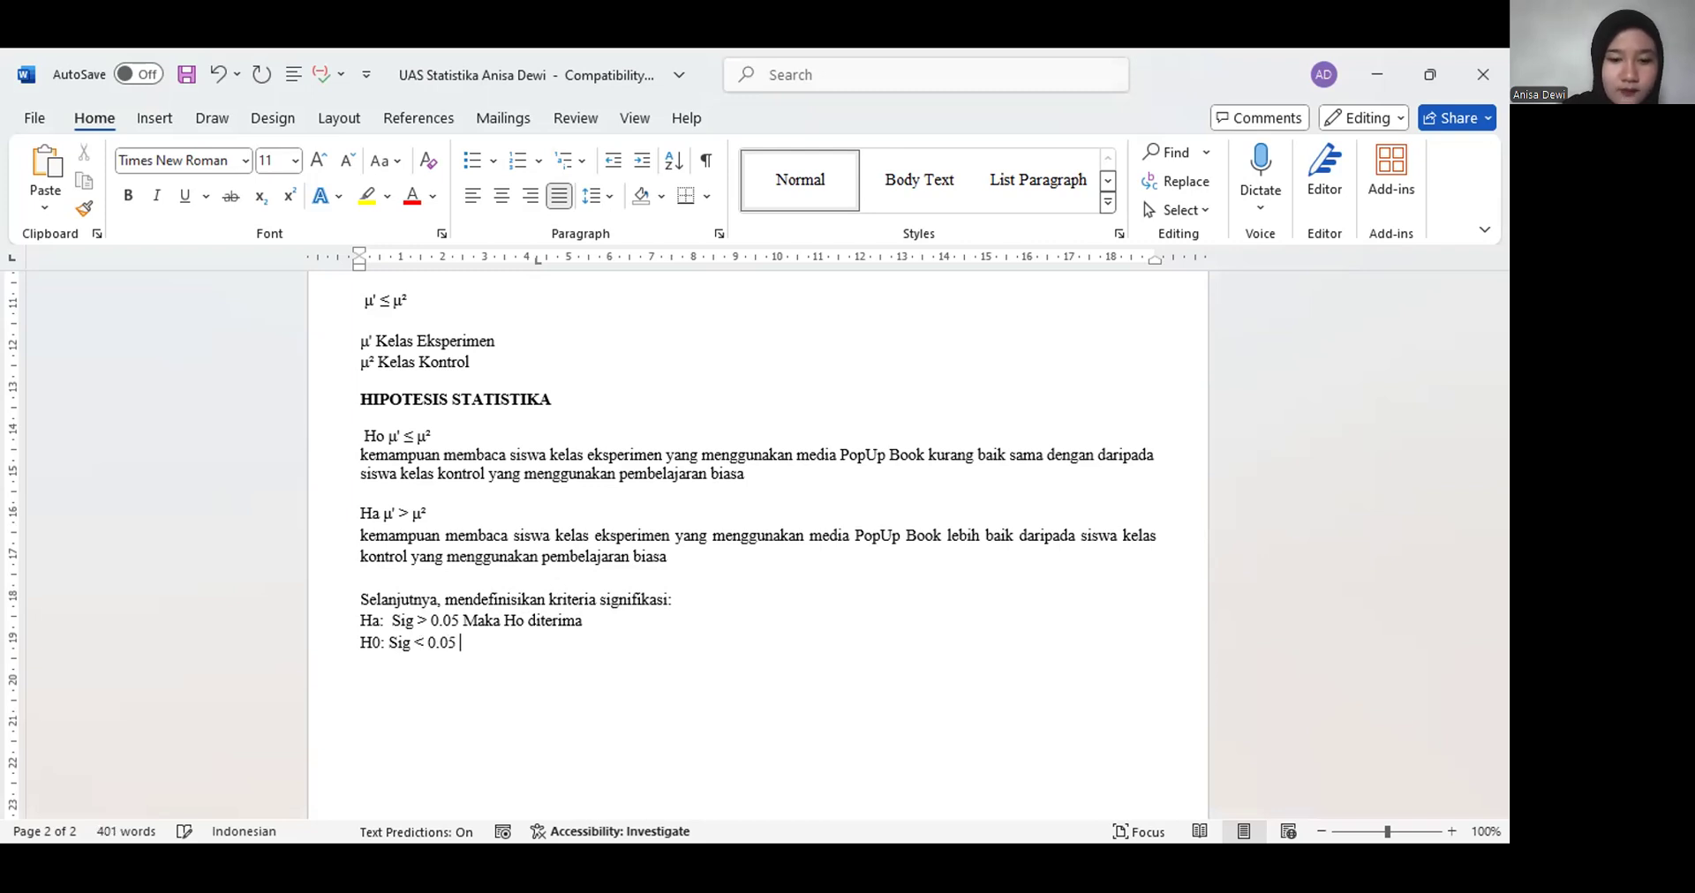
type("Maka")
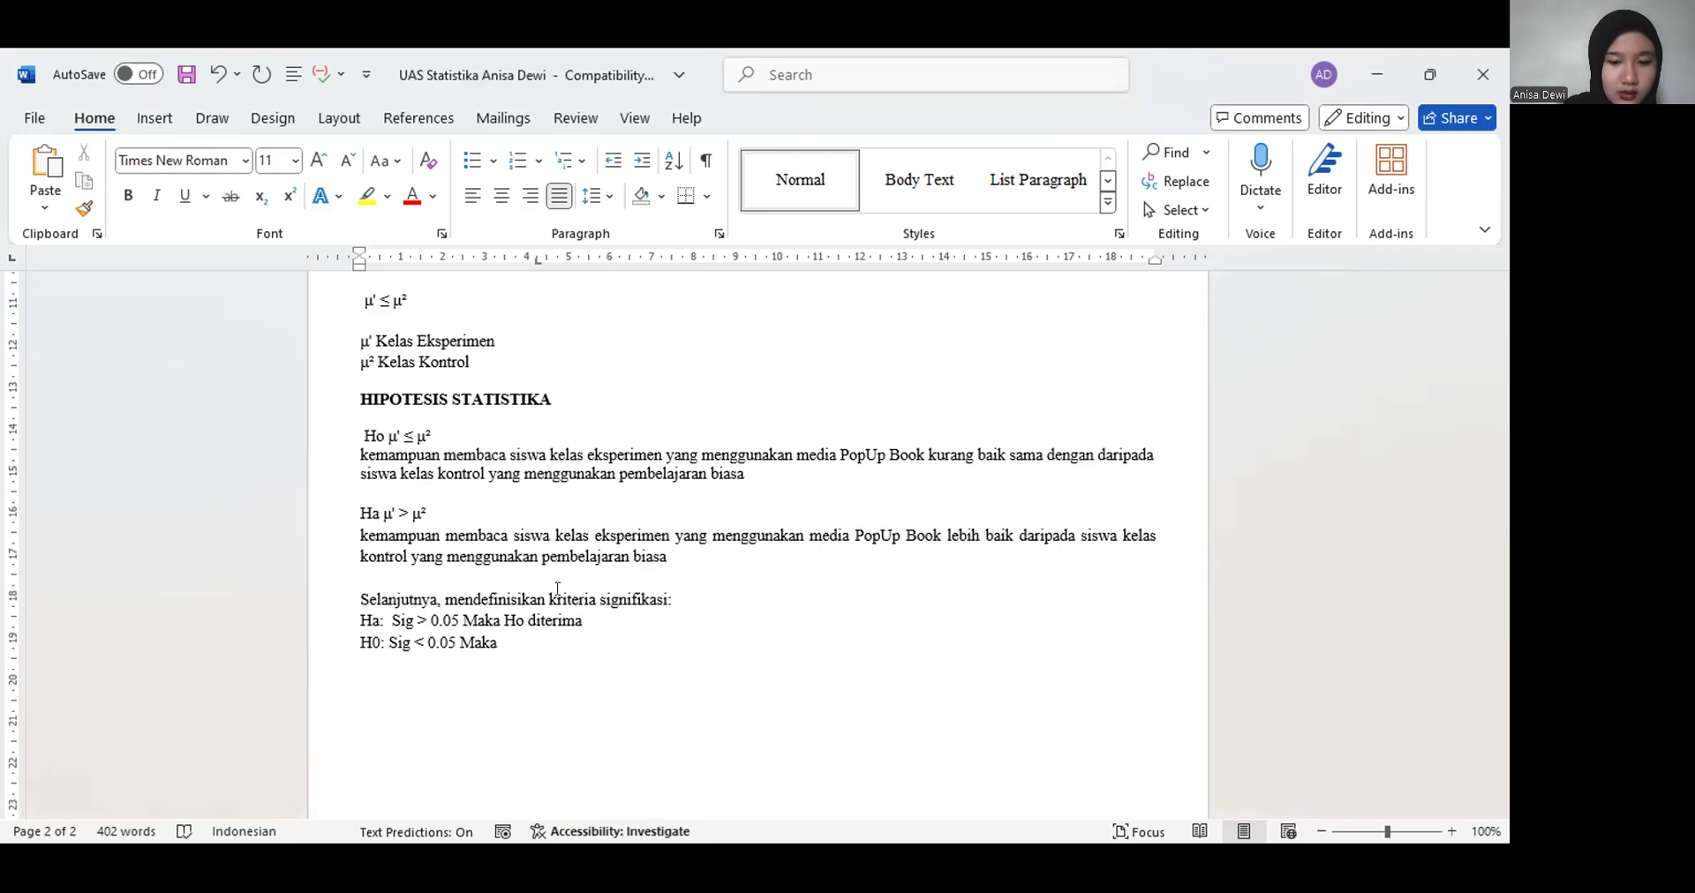
type(" Ha ")
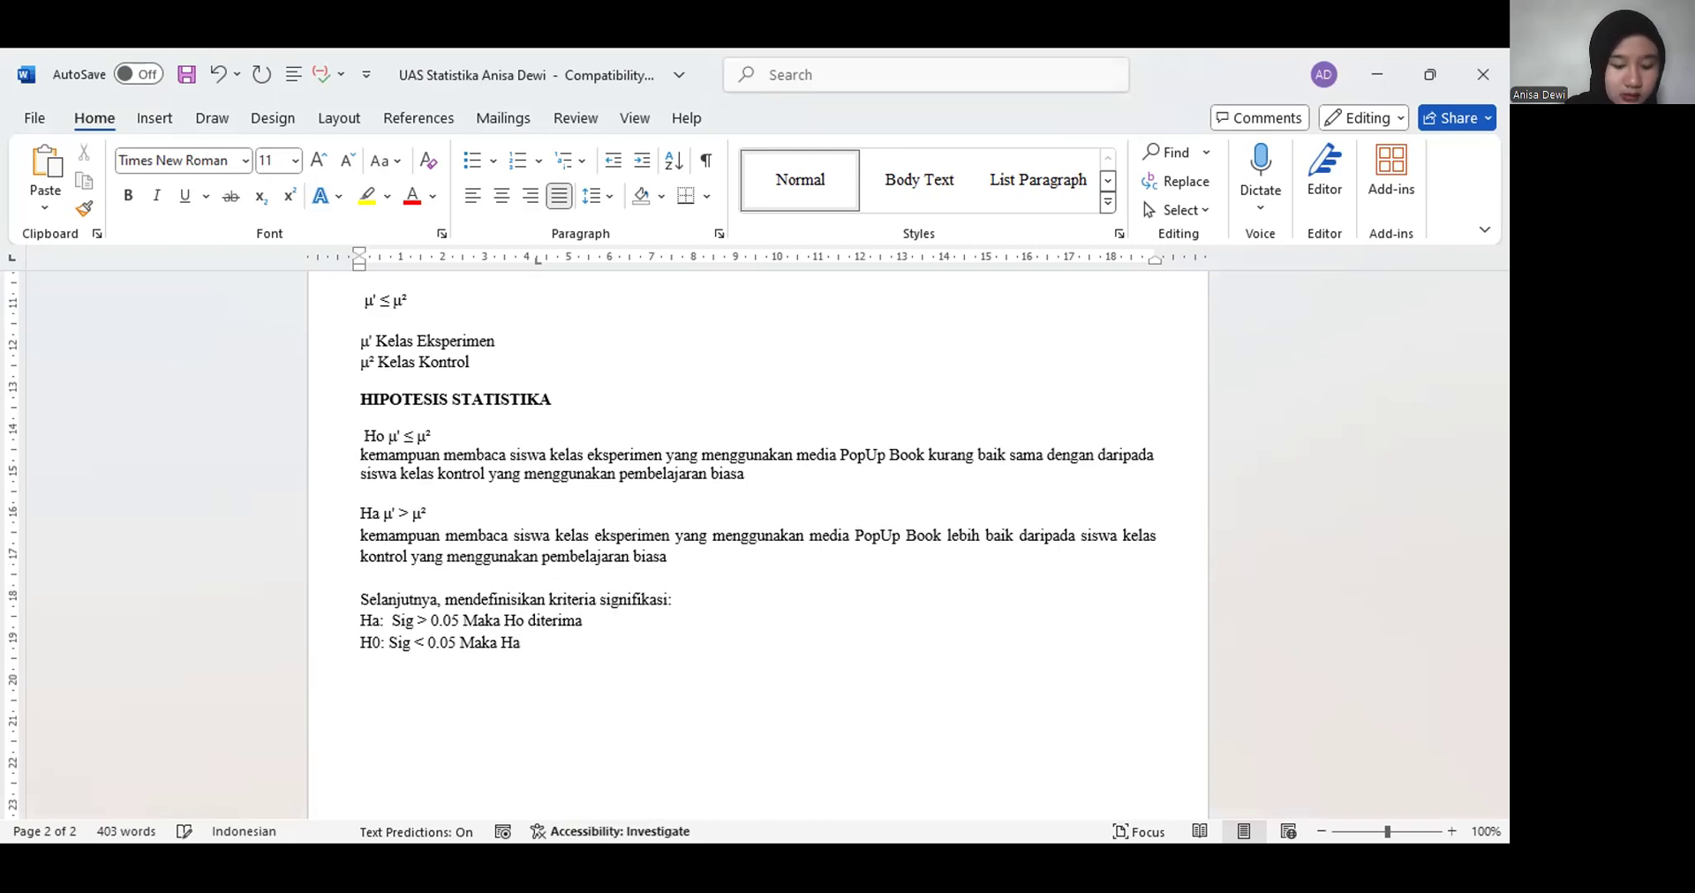
type("d")
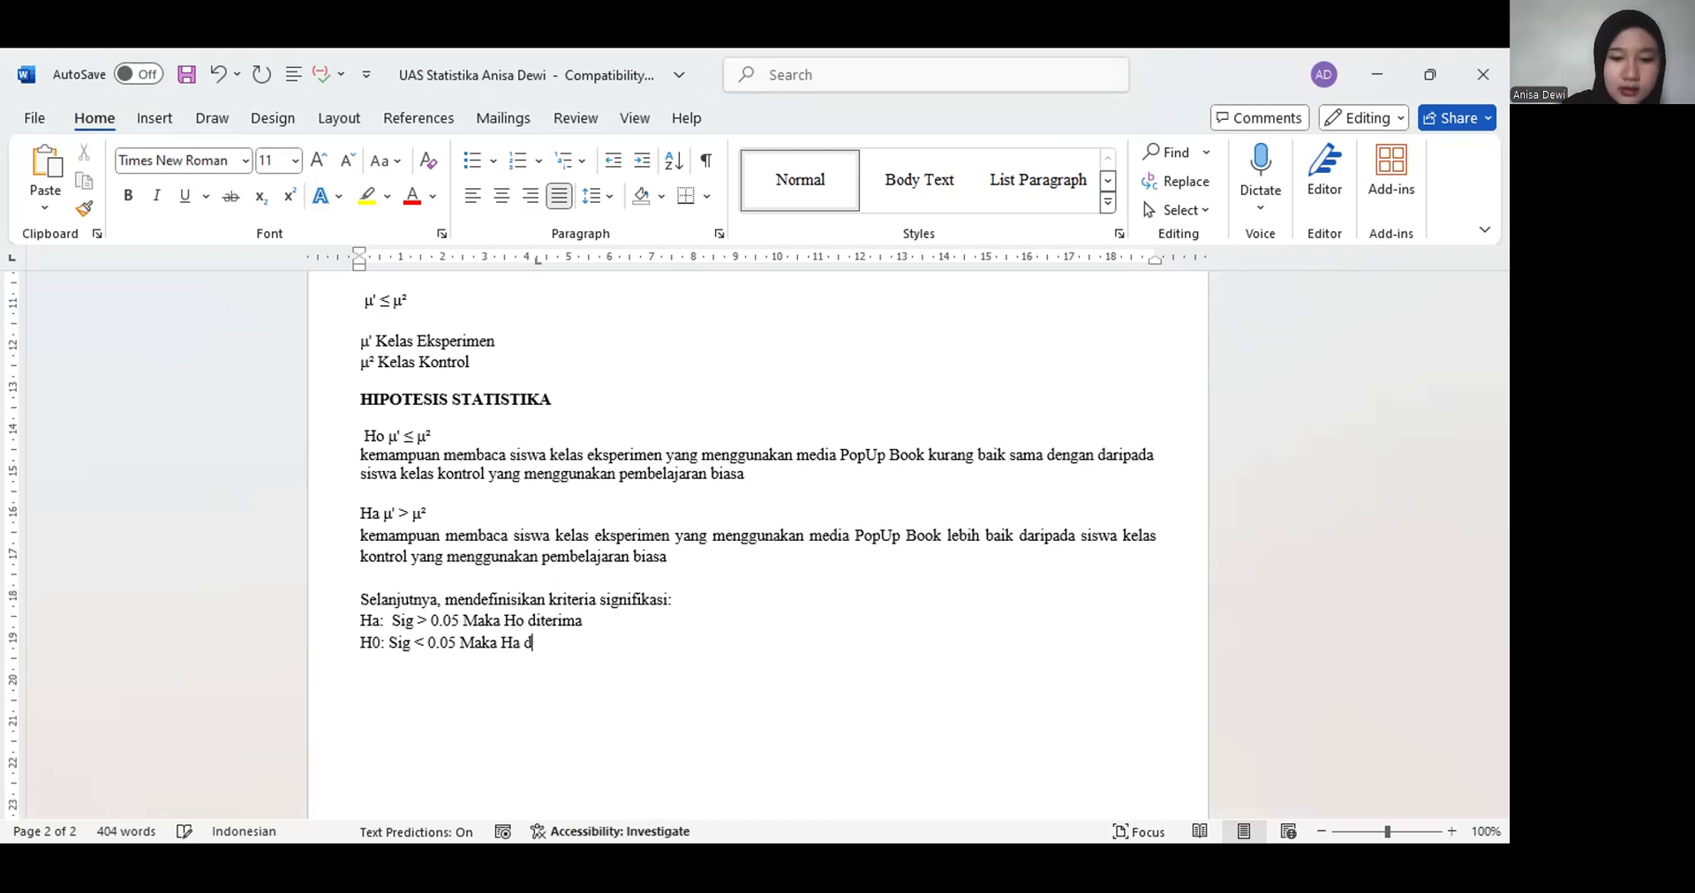
type("iterima")
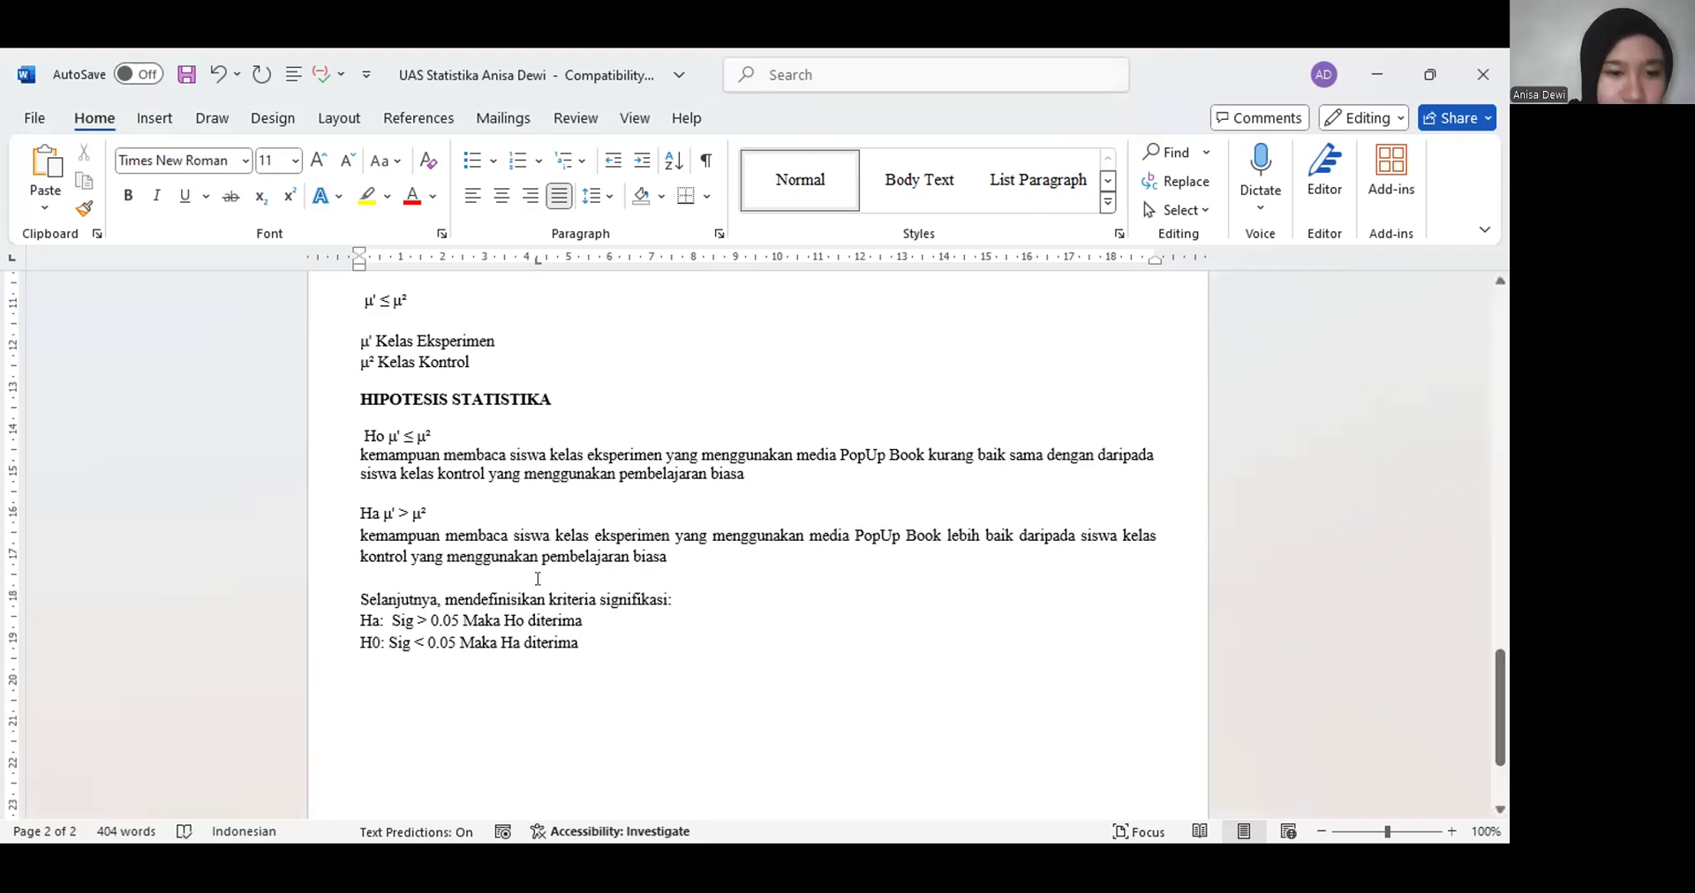
Correct the label of the second significance criterion to "Ho:"
left_click(378, 642)
type("o")
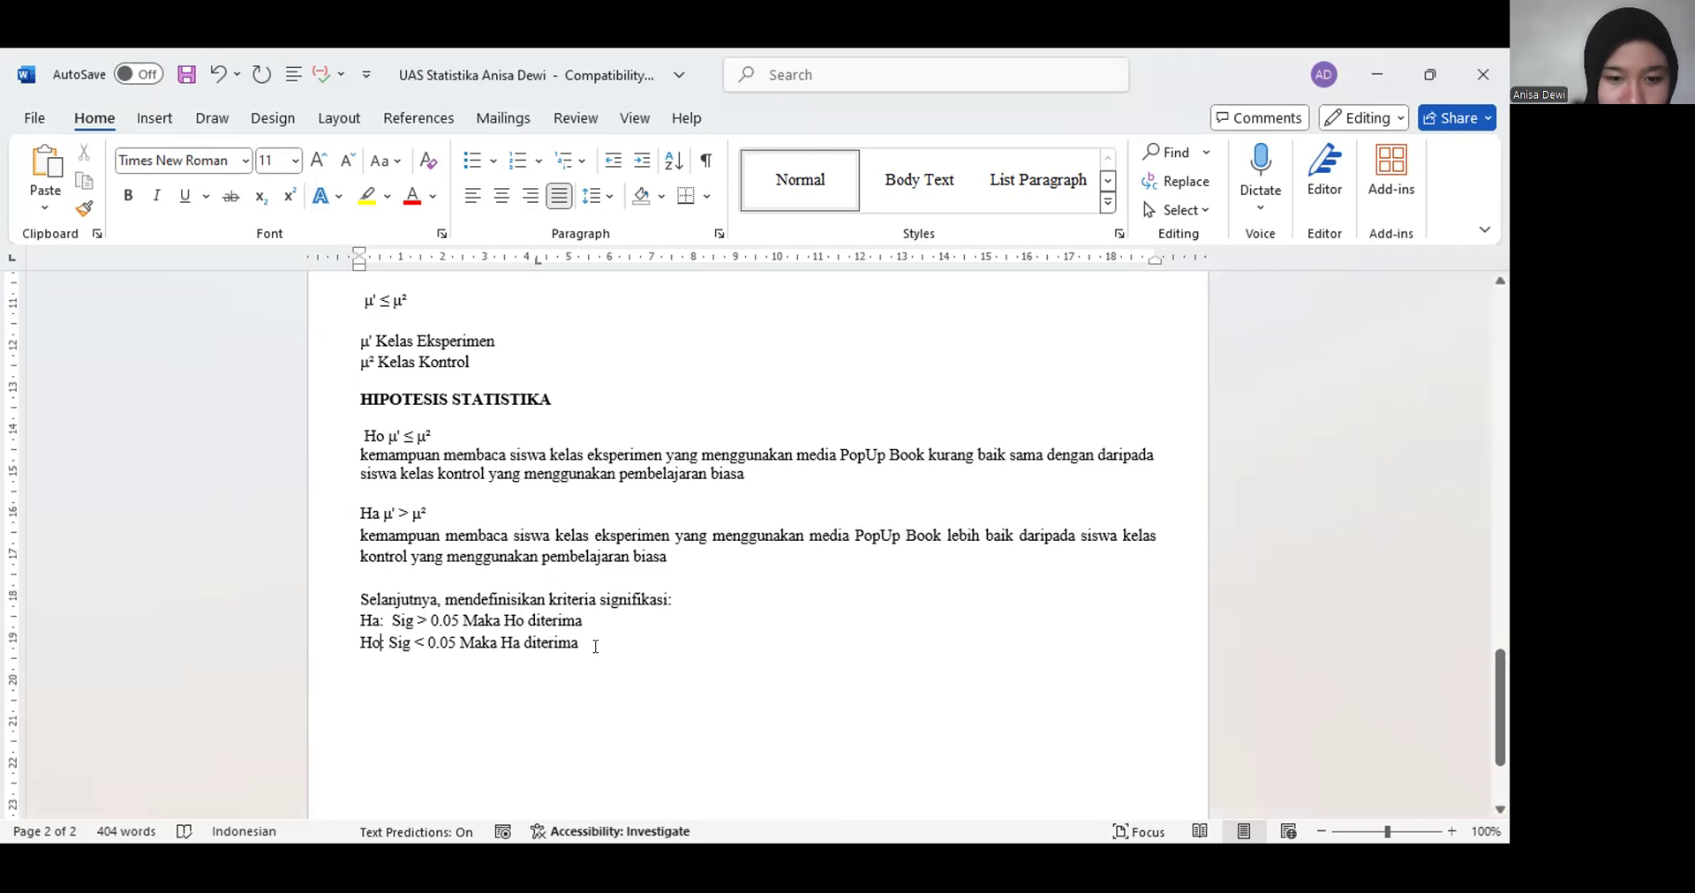
type(":")
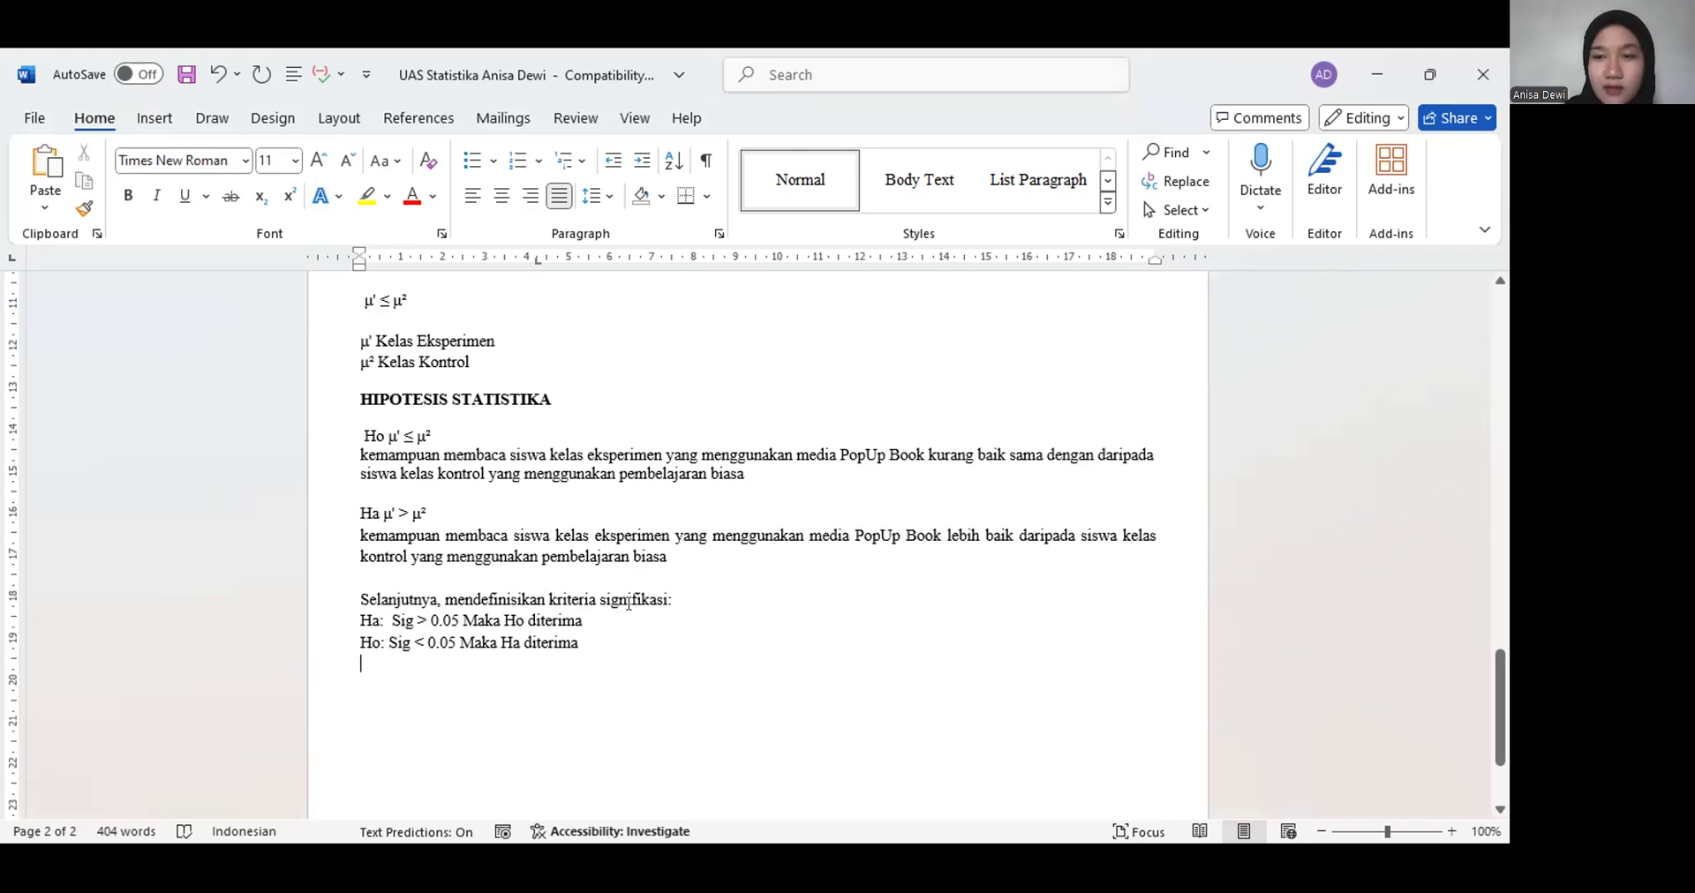
Leave a blank line below the significance criteria and add the bold heading "PENGOLAHAN DATA"
key("Return")
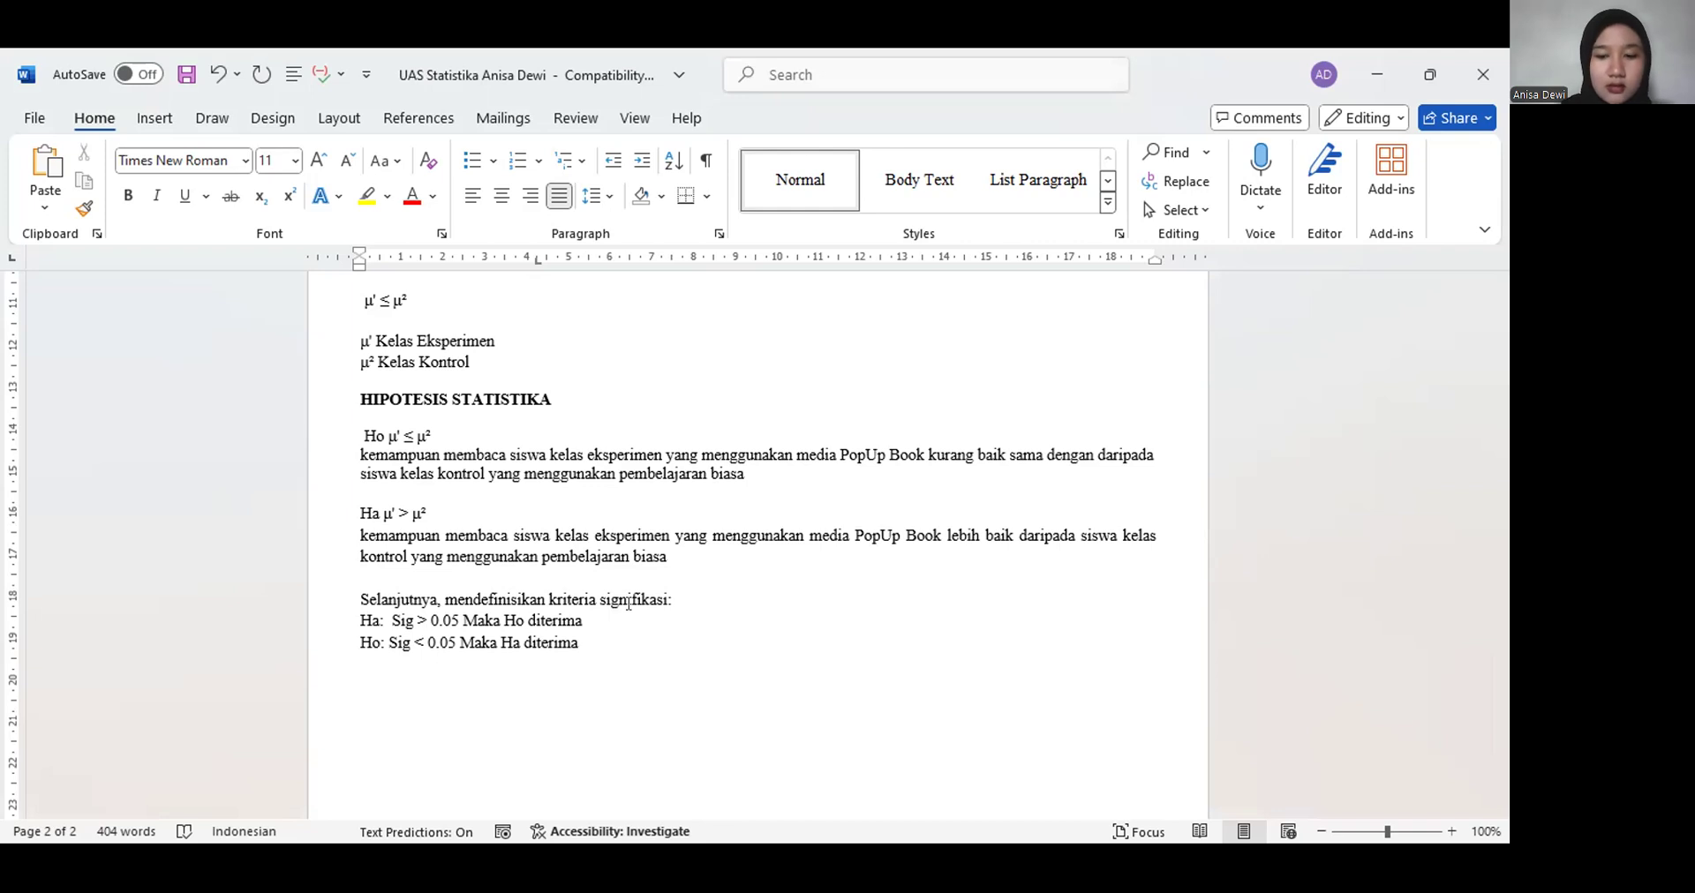
key("ctrl+b")
type("PENGOLAHAN DATA")
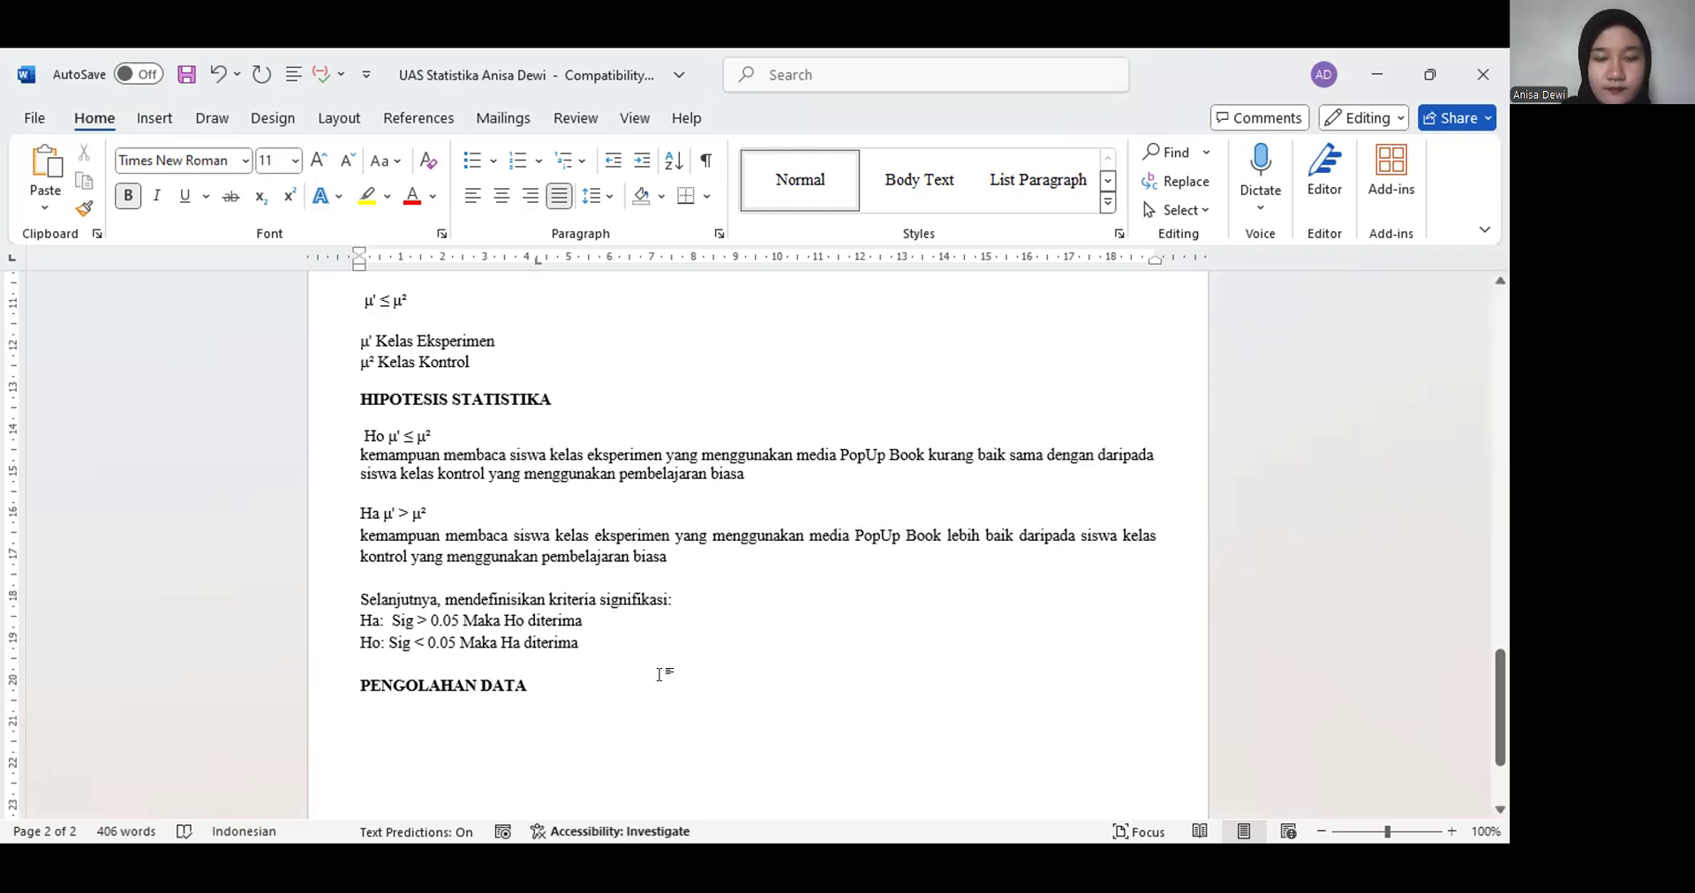
Review the Kelas Eksperimen and Kelas Kontrol score tables in the document, and switch to a blank Excel workbook
scroll(660, 675, "up", 5)
scroll(661, 676, "up", 8)
scroll(662, 675, "down", 3)
scroll(662, 675, "up", 1)
scroll(662, 676, "down", 2)
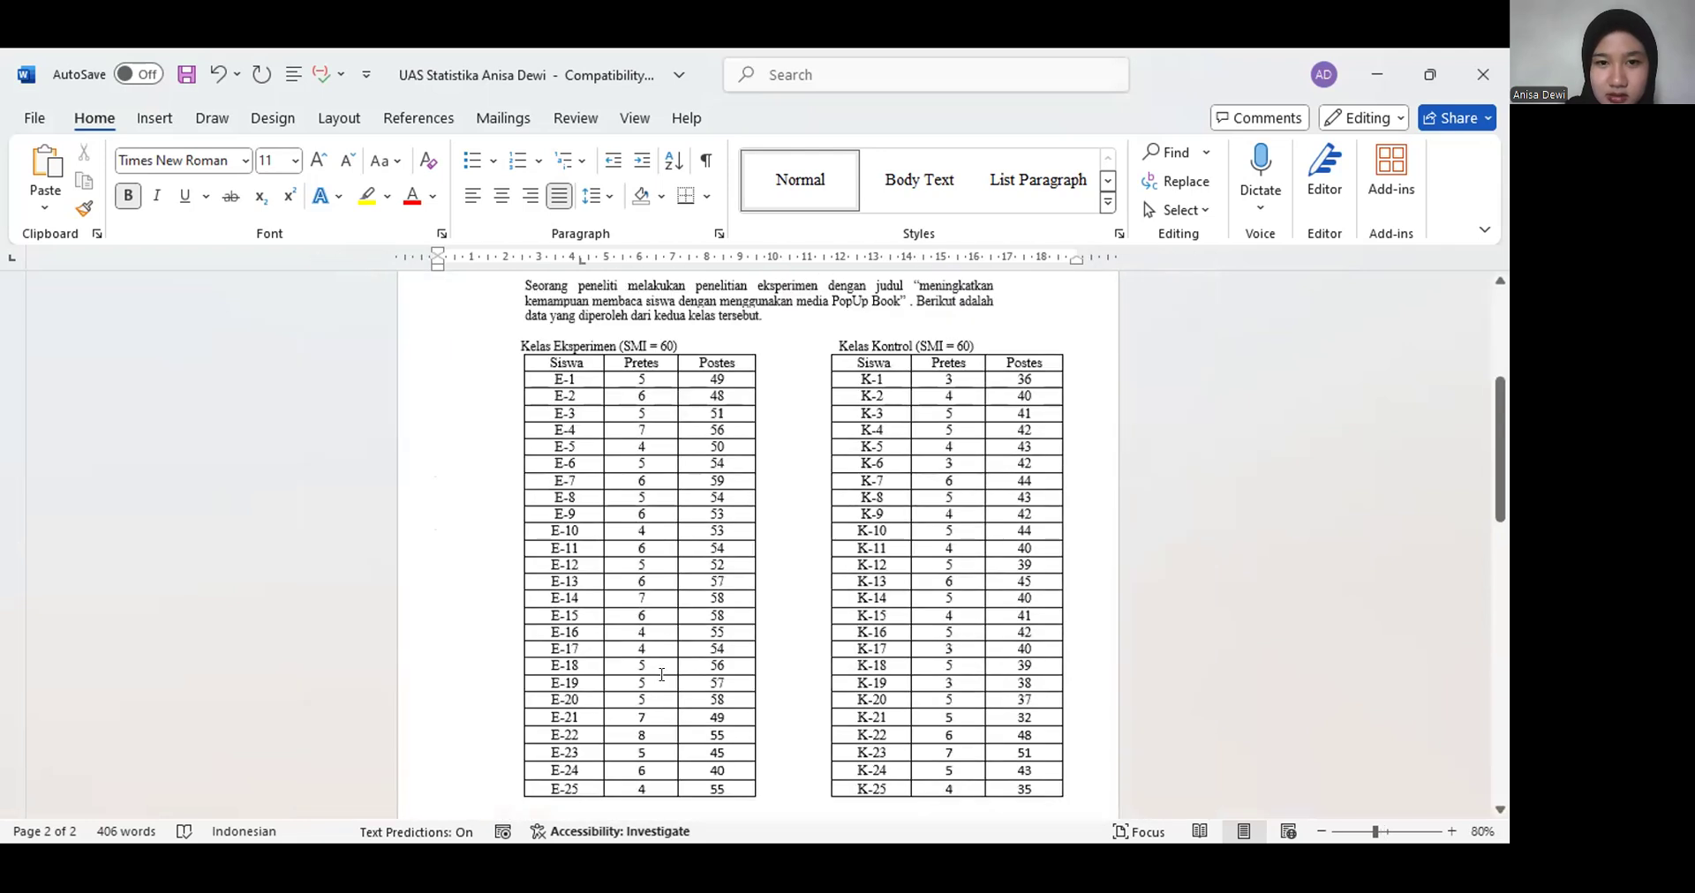
scroll(662, 676, "up", 1)
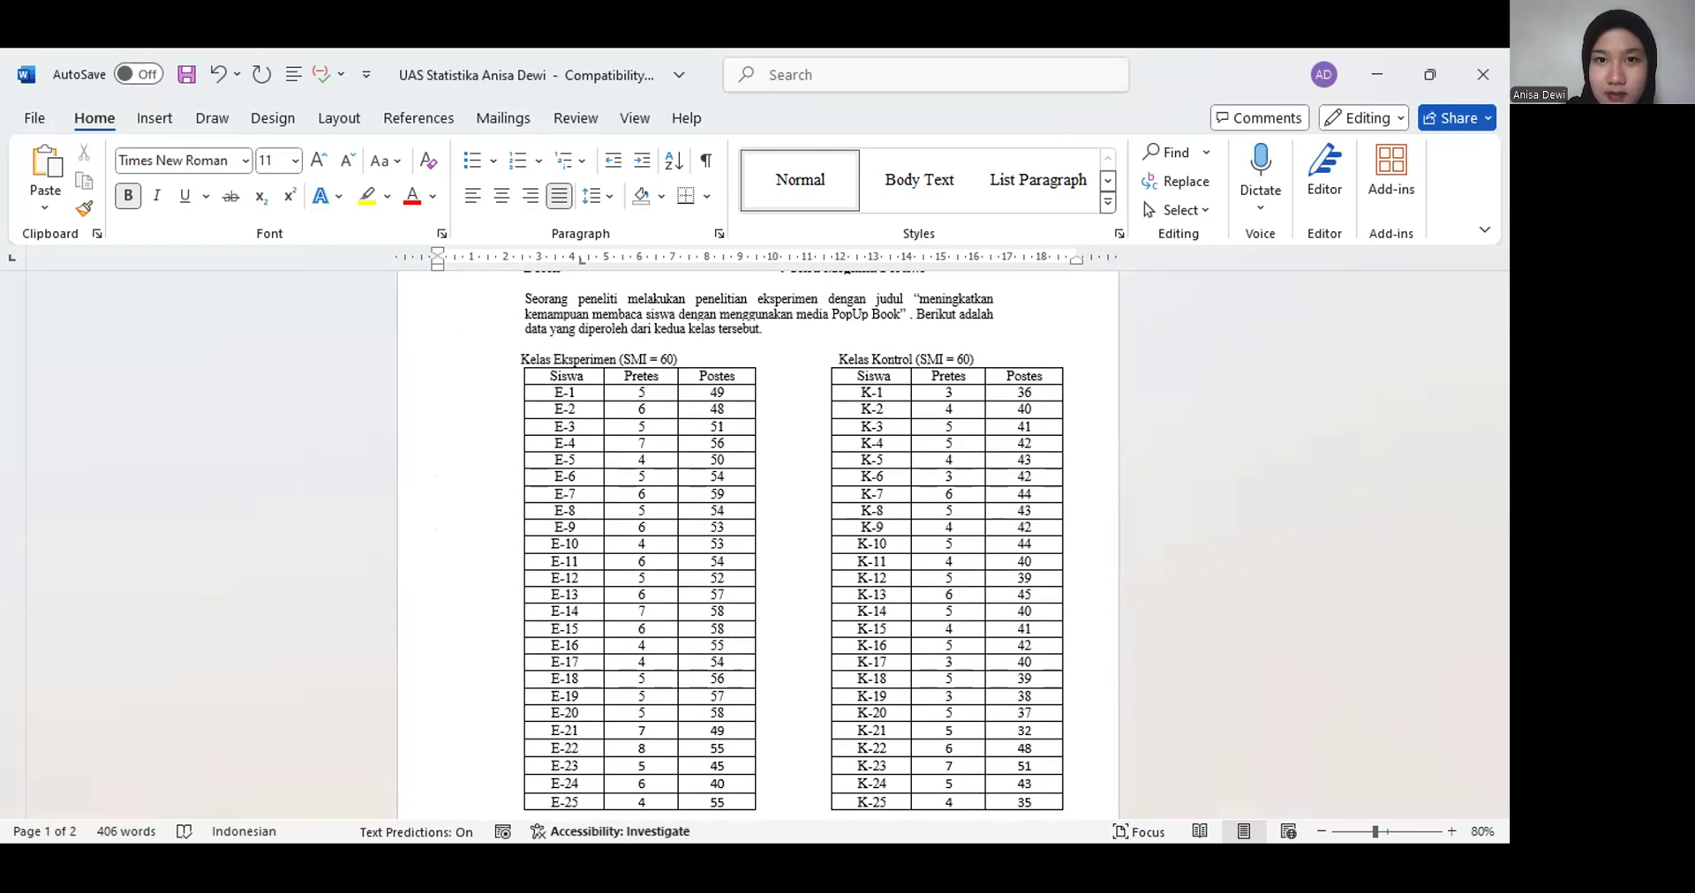
key("alt+Tab")
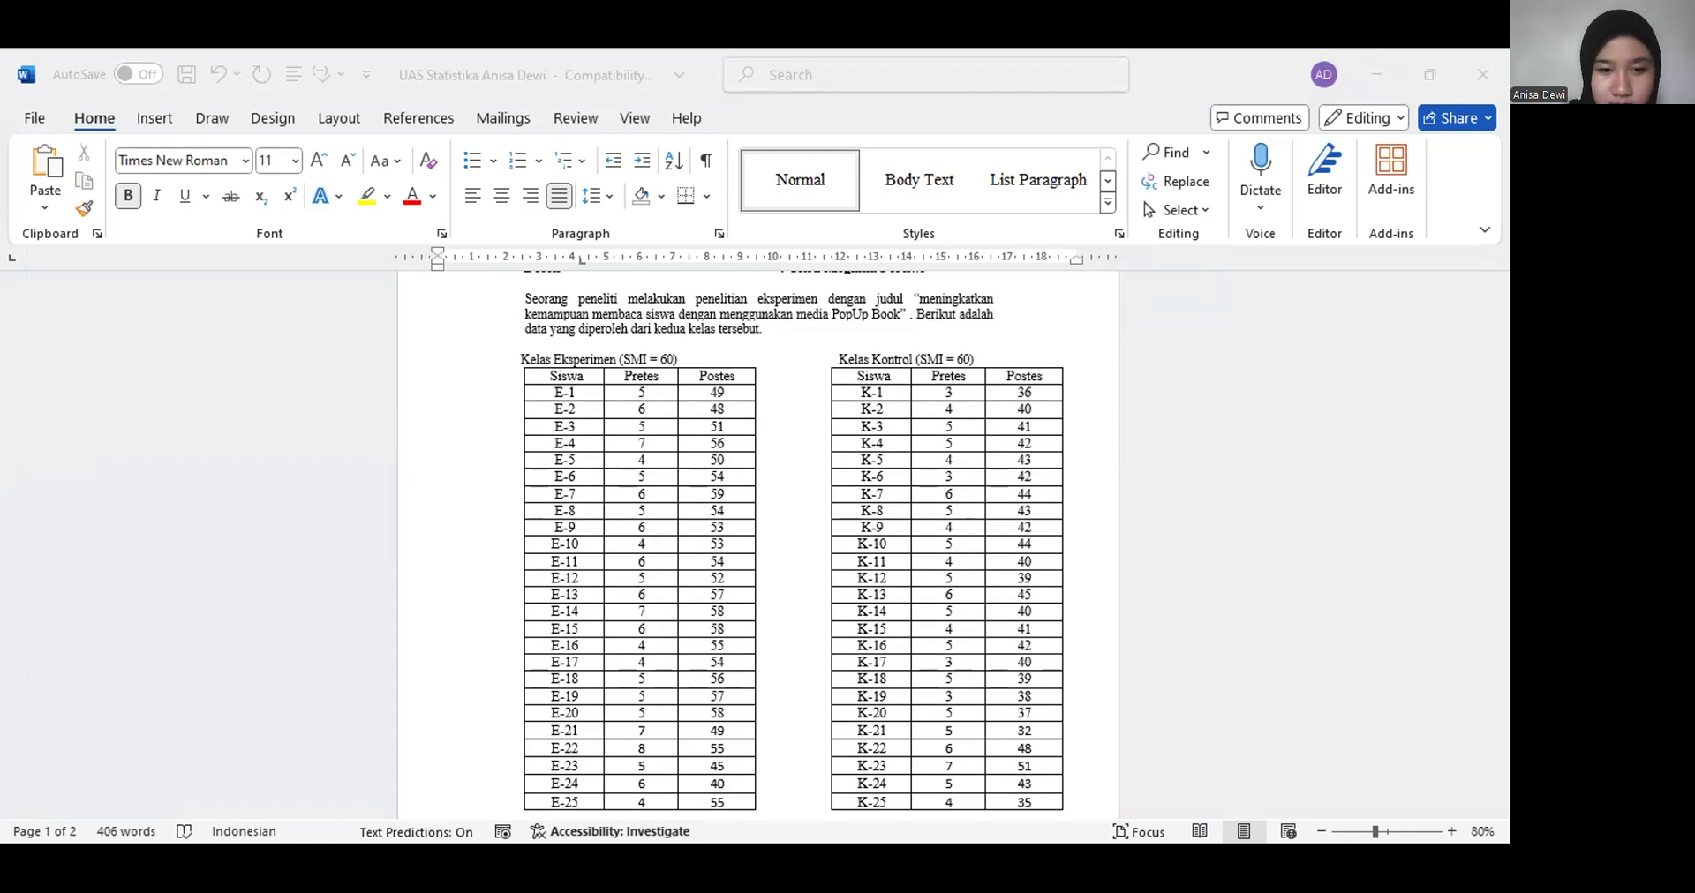
left_click(746, 819)
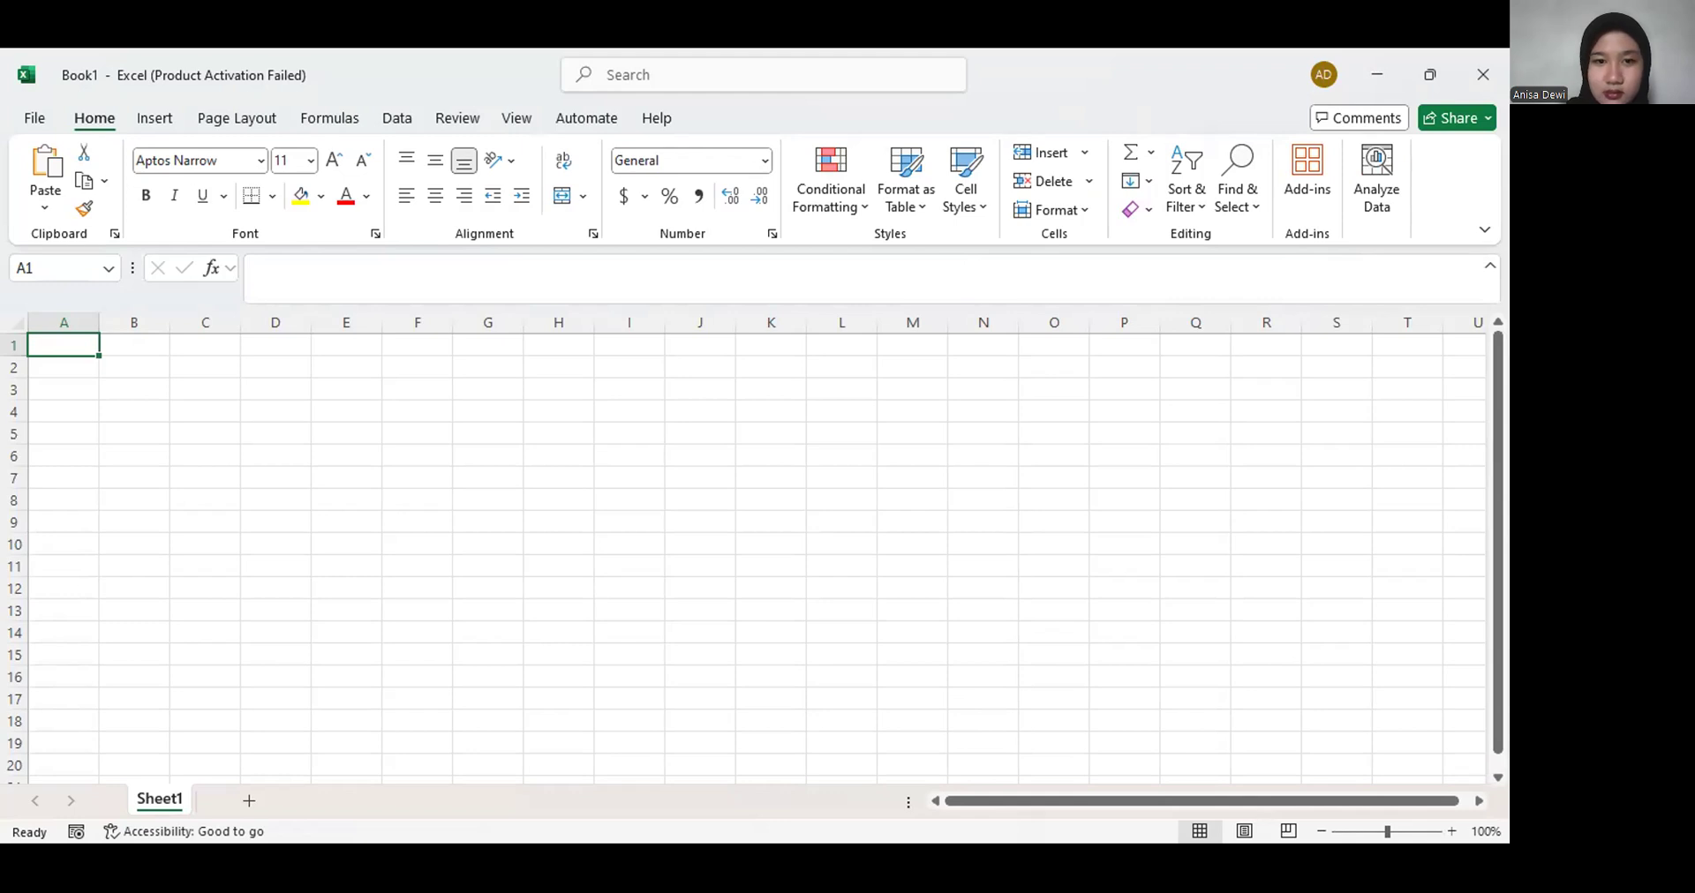
Enter "Kelas Eksperimen" in A1 and paste the experimental class's Siswa, Pretes and Postes table from the Word document starting at A2
key("alt+Tab")
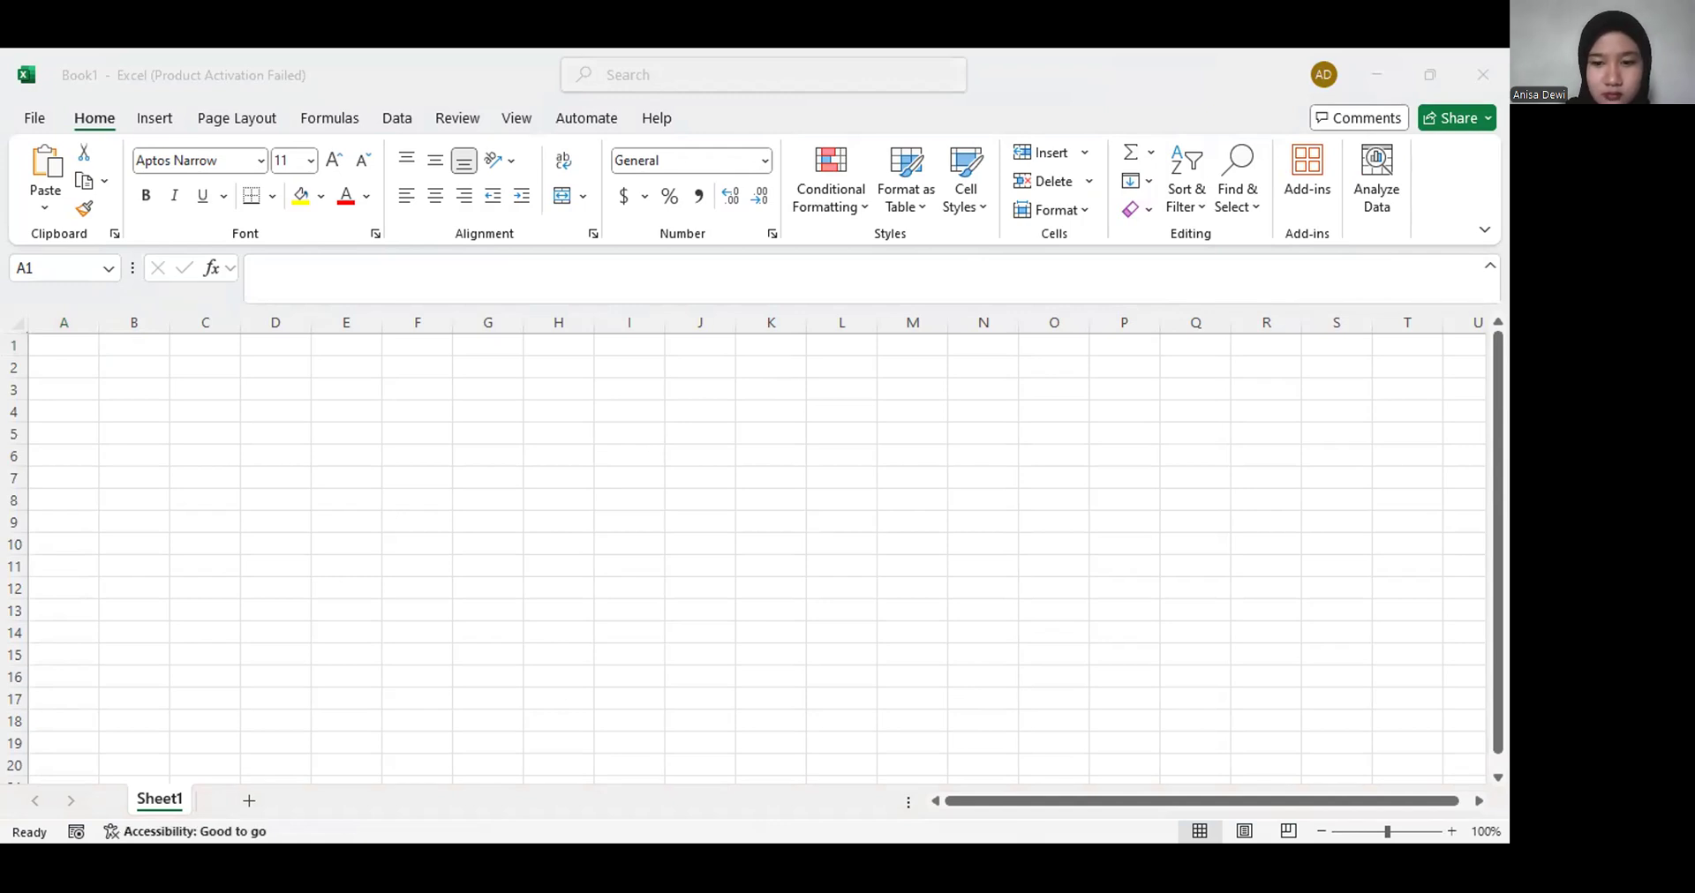
key("alt+Tab")
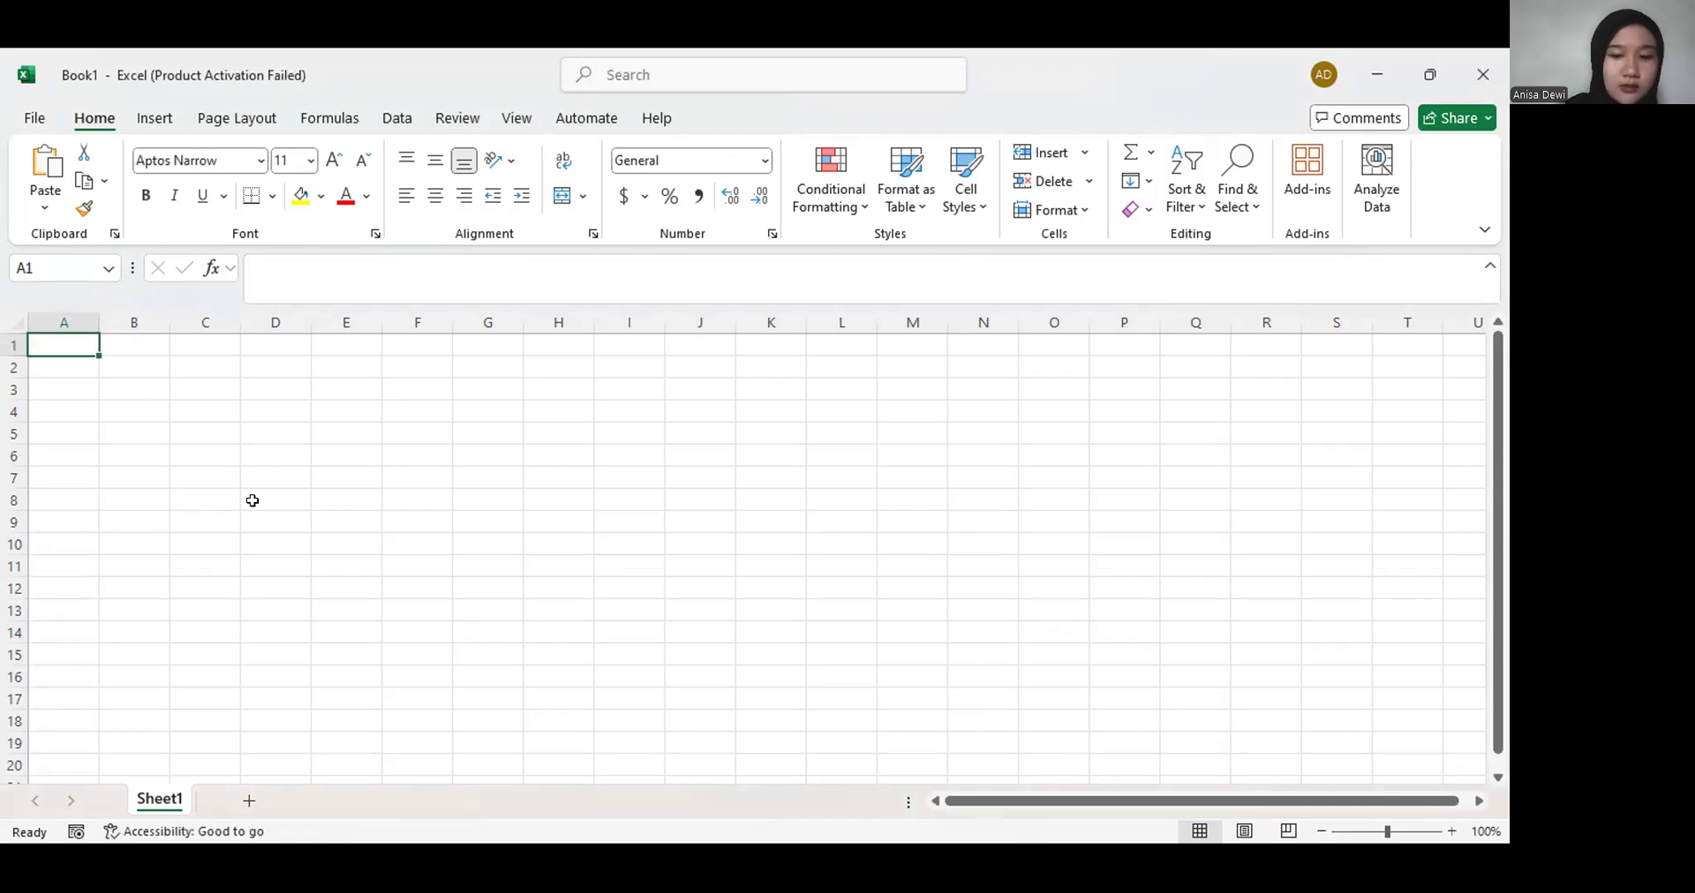
type("Kelas")
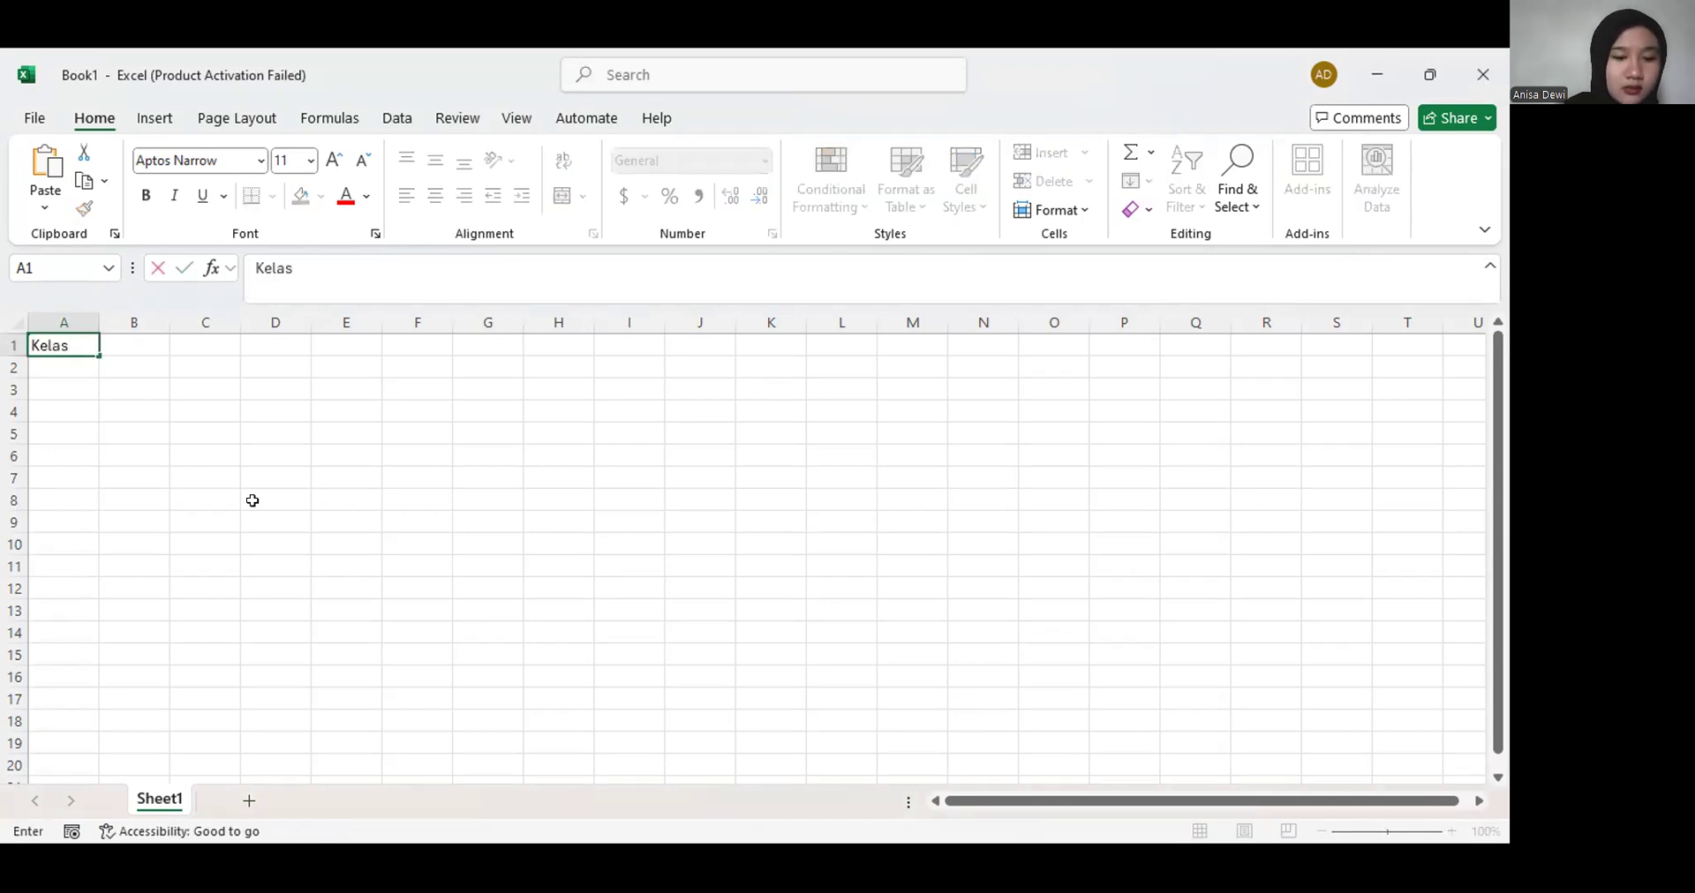
type(" Eksper")
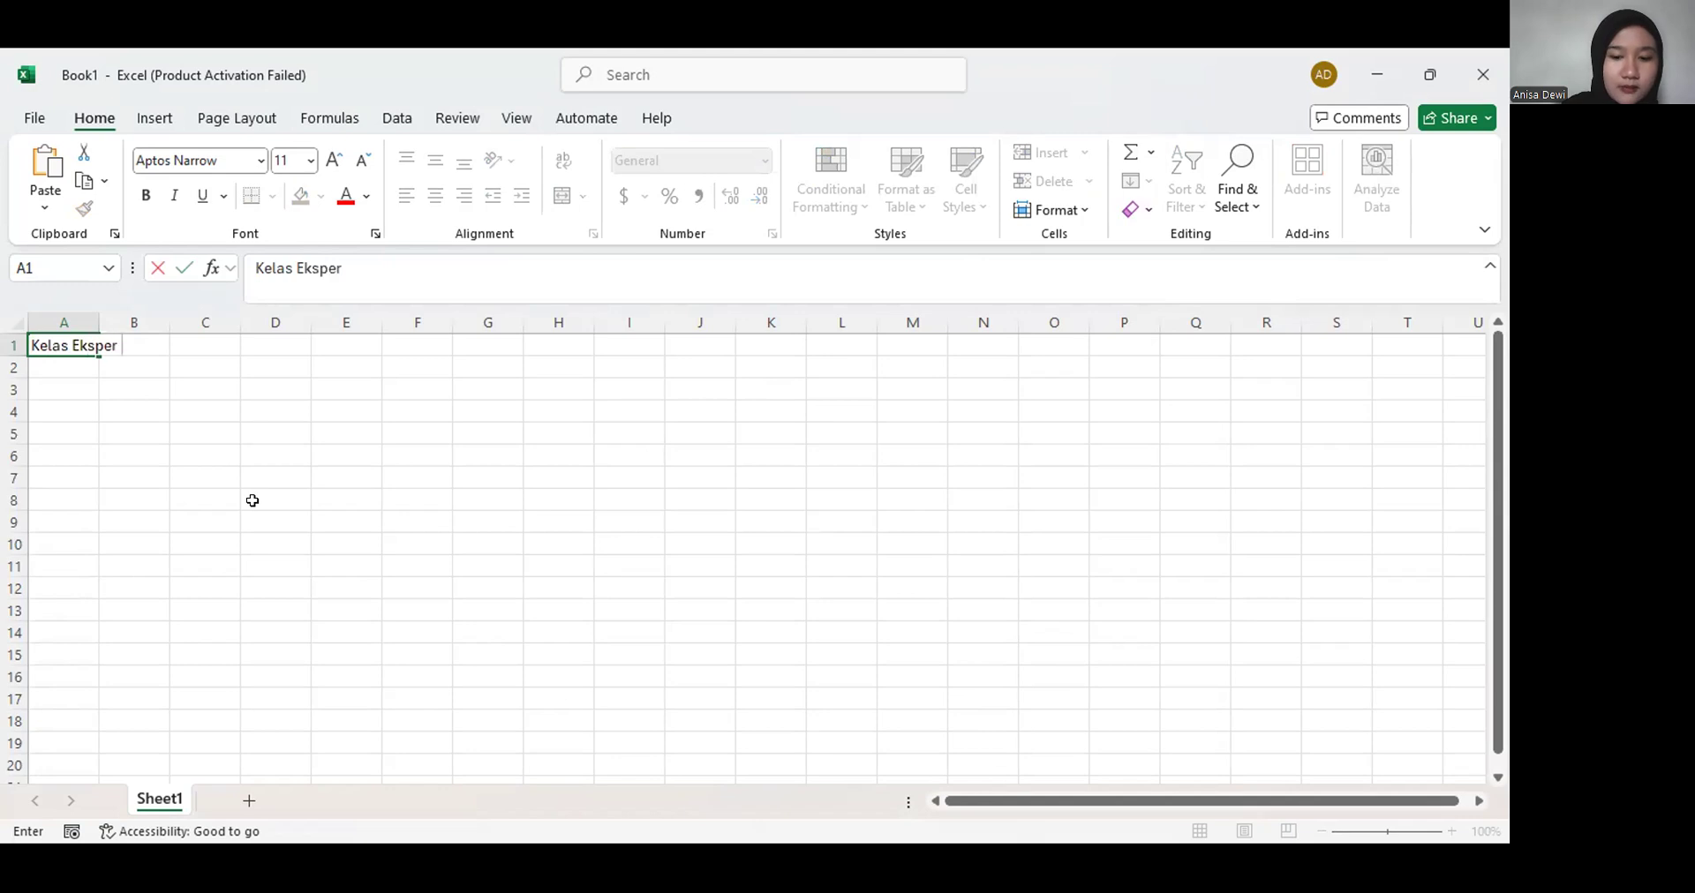
type("imen")
key("Return")
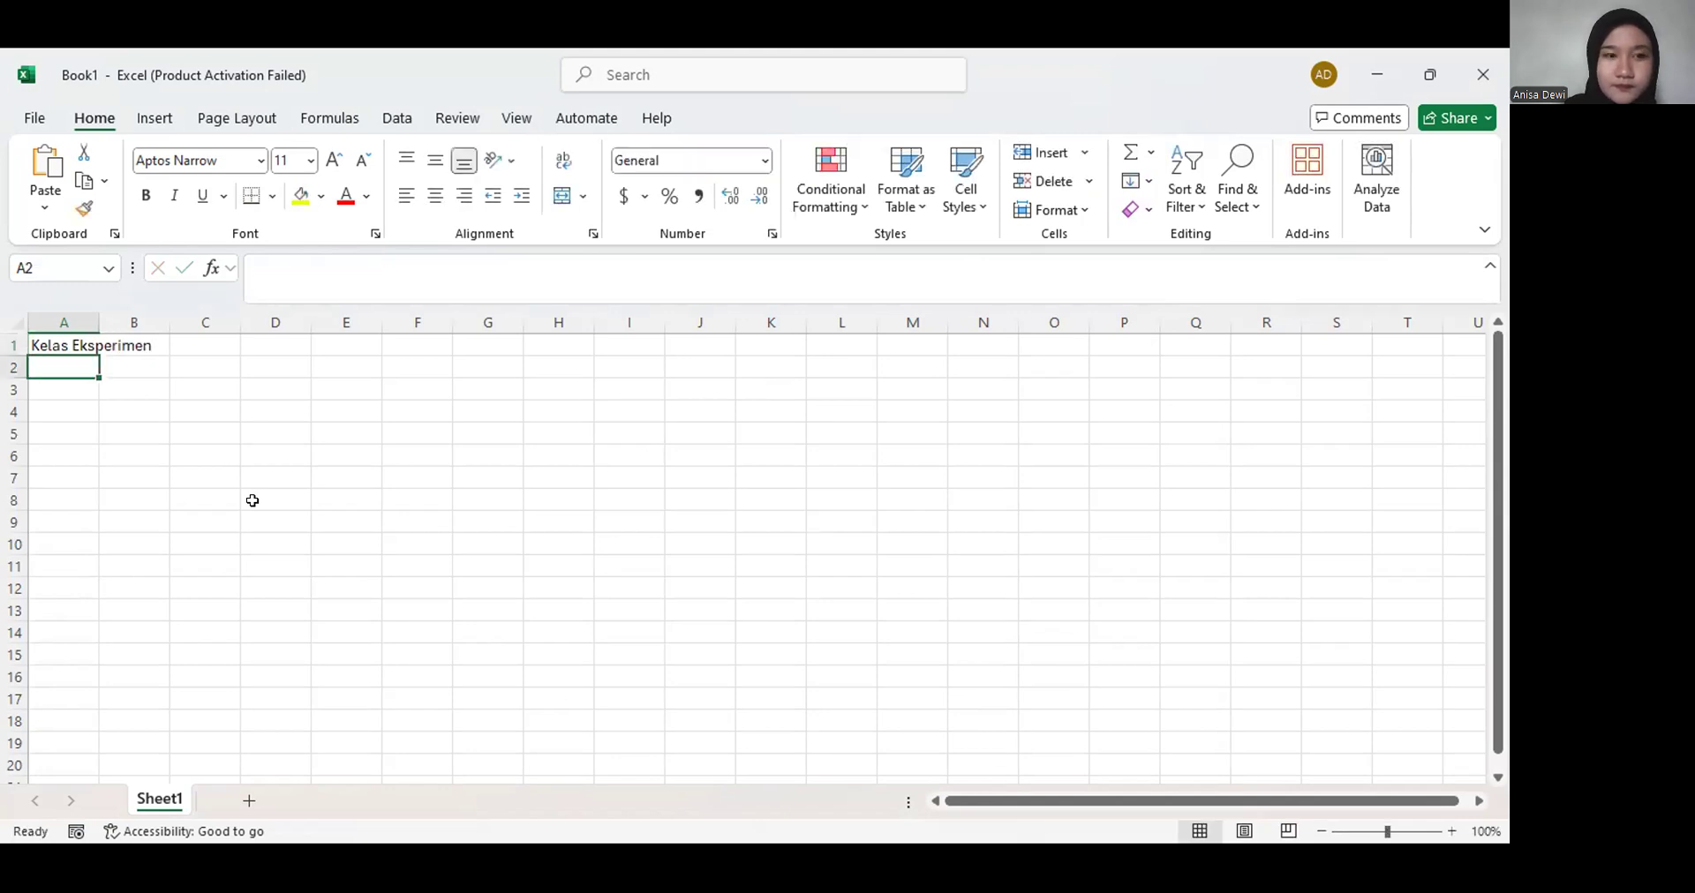
key("ctrl+v")
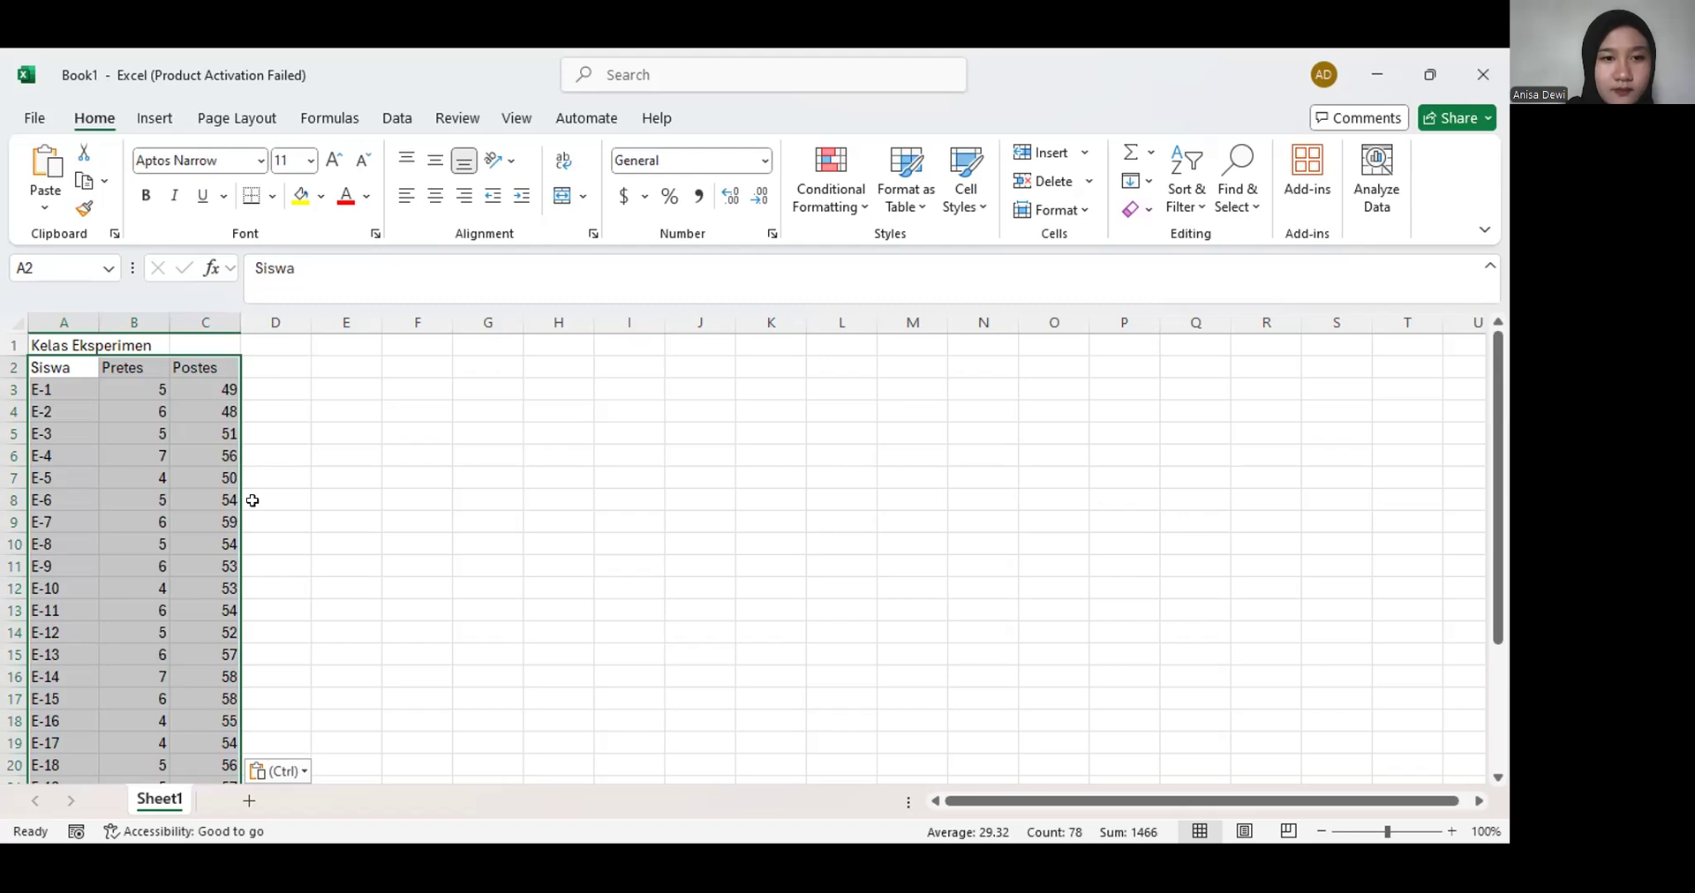
Enter "Kelas Kontrol" in I1 and paste the control class's Siswa, Pretes and Postes table from the Word document starting at I2
left_click(636, 343)
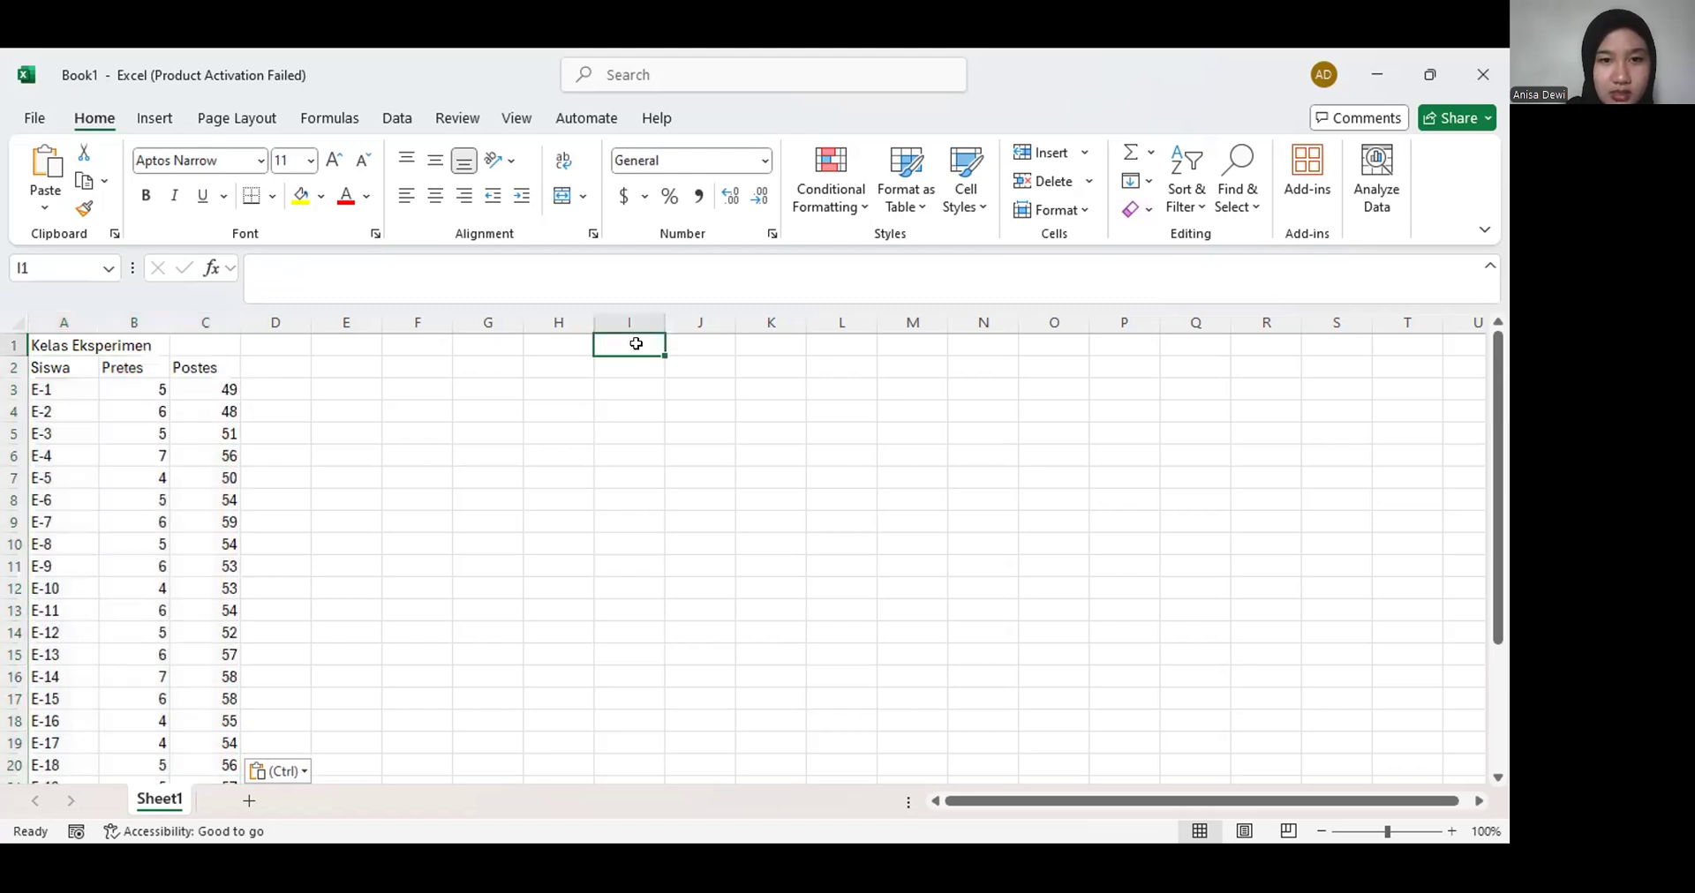
type("Kelas Kontrol")
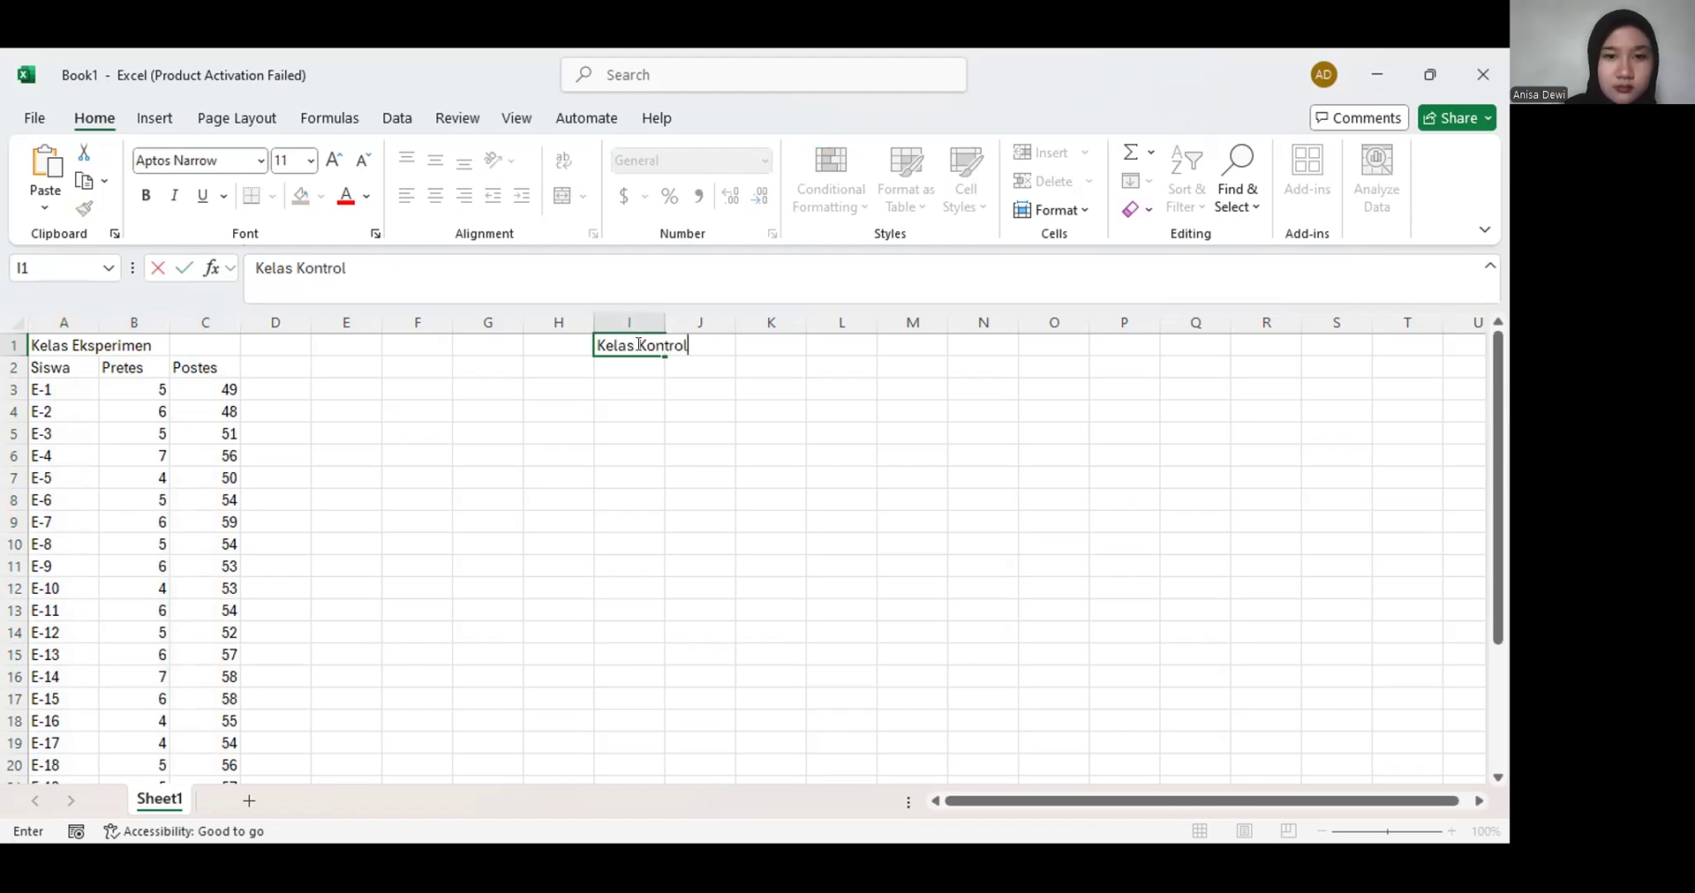
key("Return")
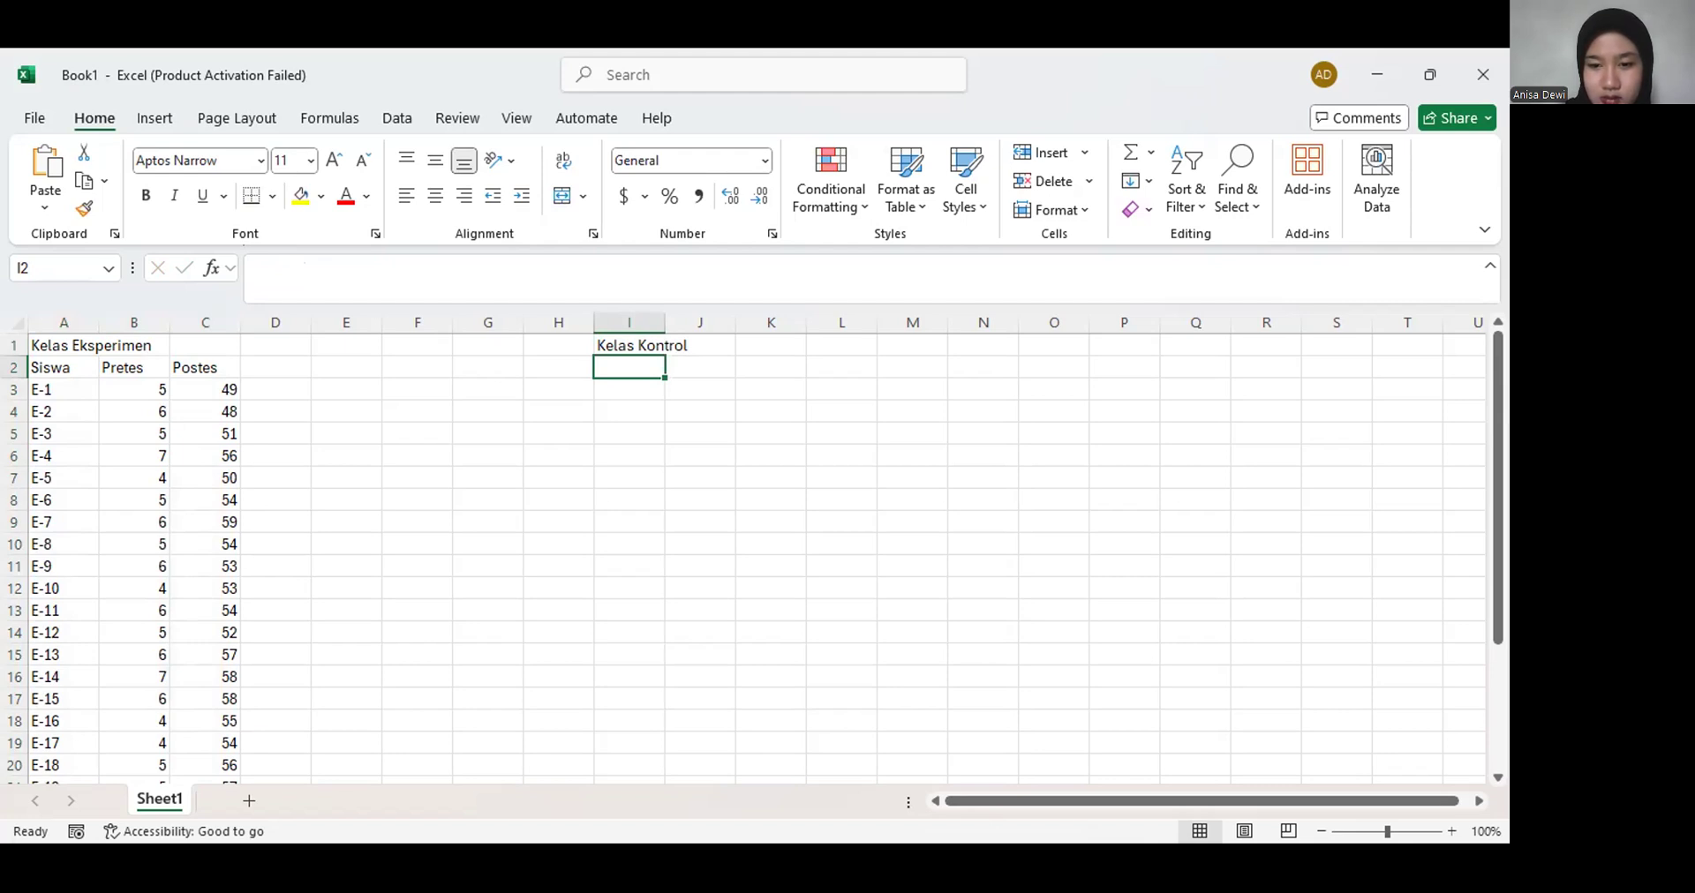
key("alt+Tab")
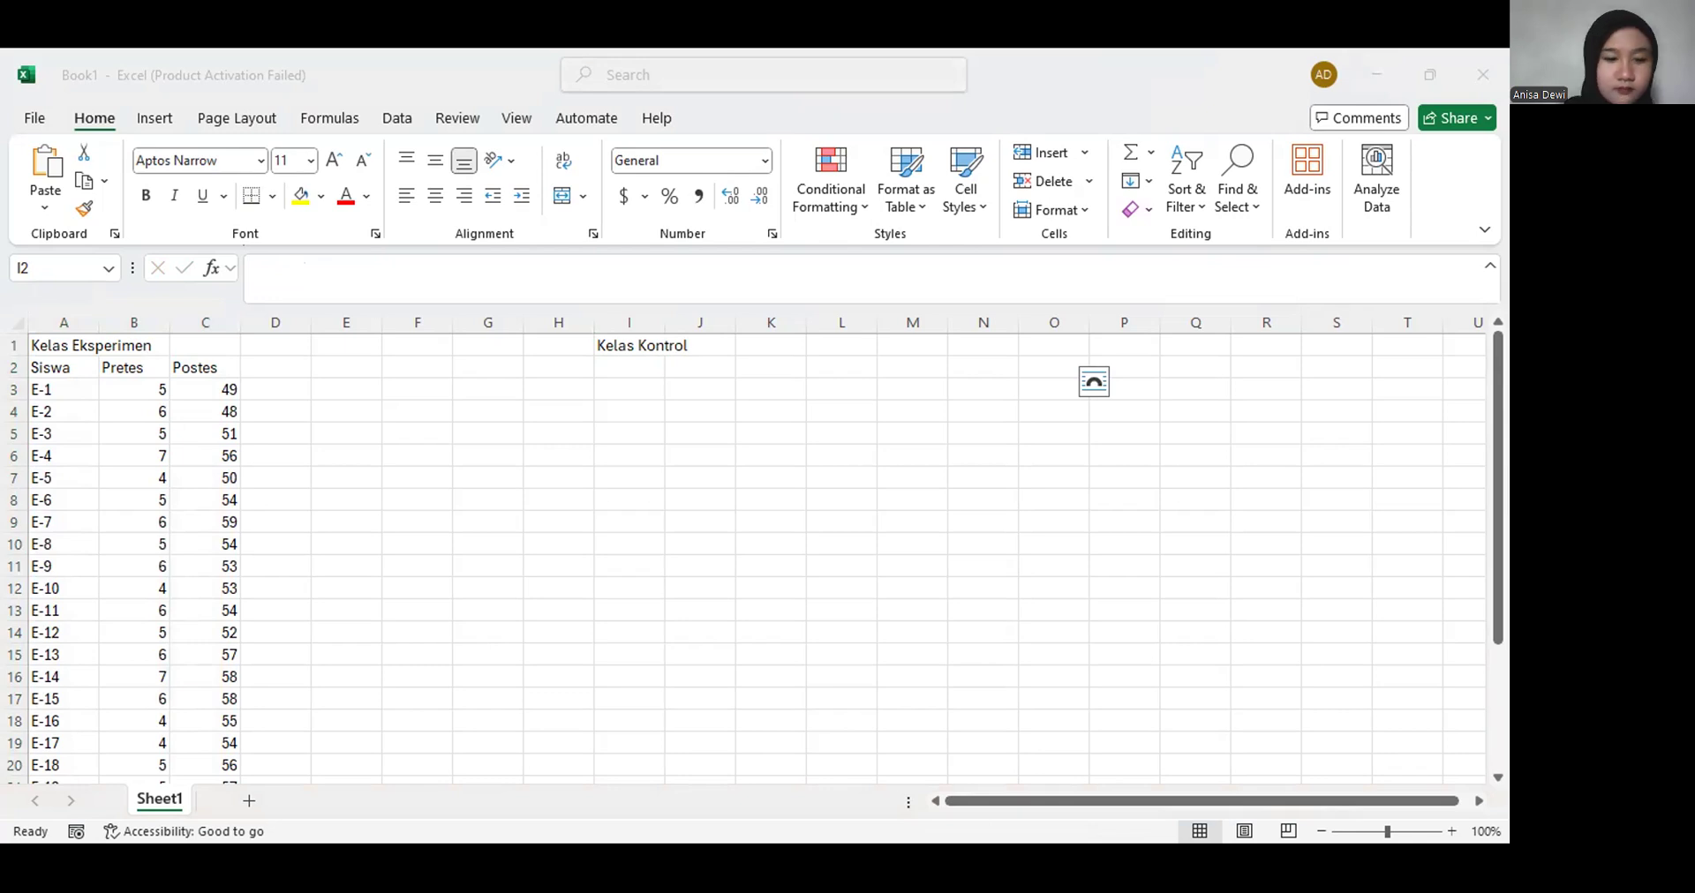
key("ctrl+v")
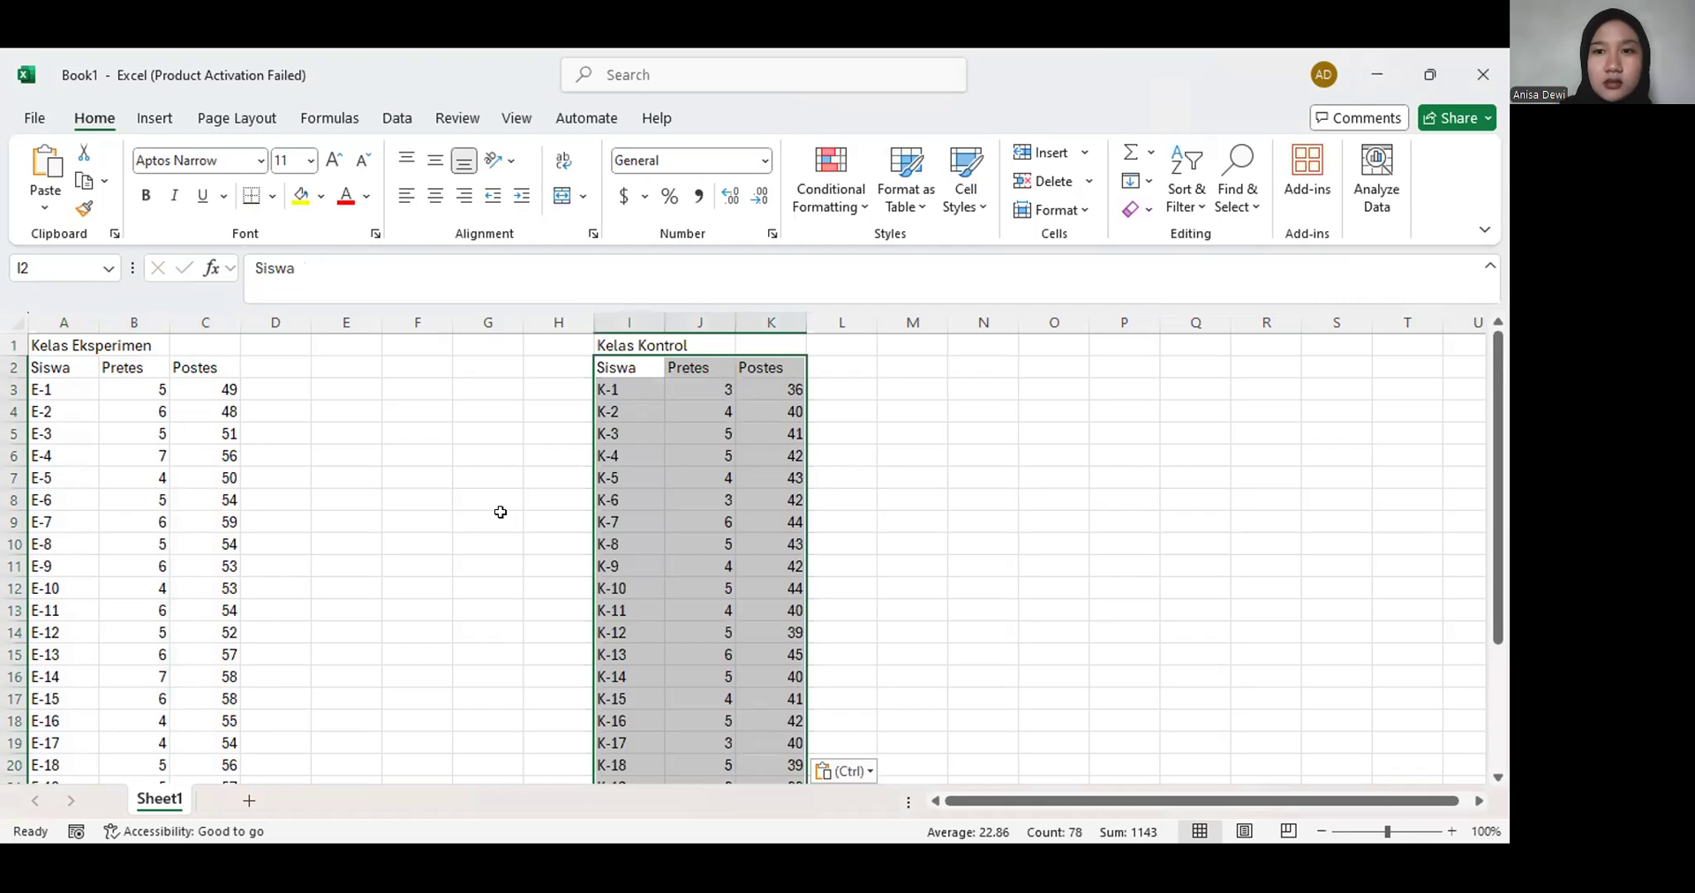
scroll(500, 512, "down", 1)
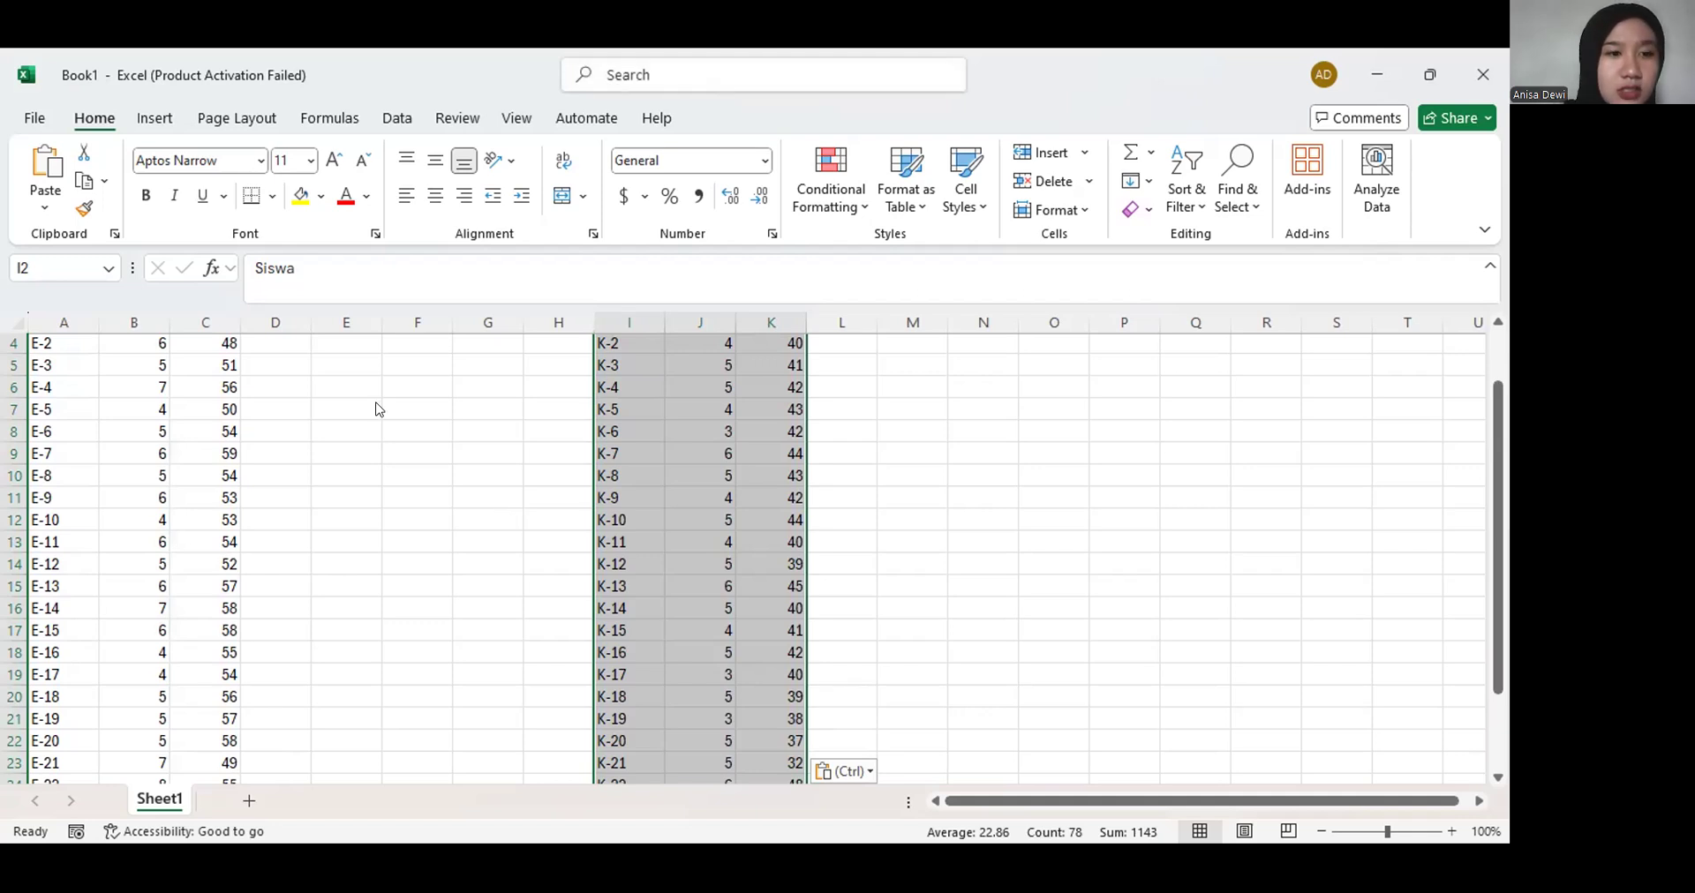
scroll(372, 403, "up", 1)
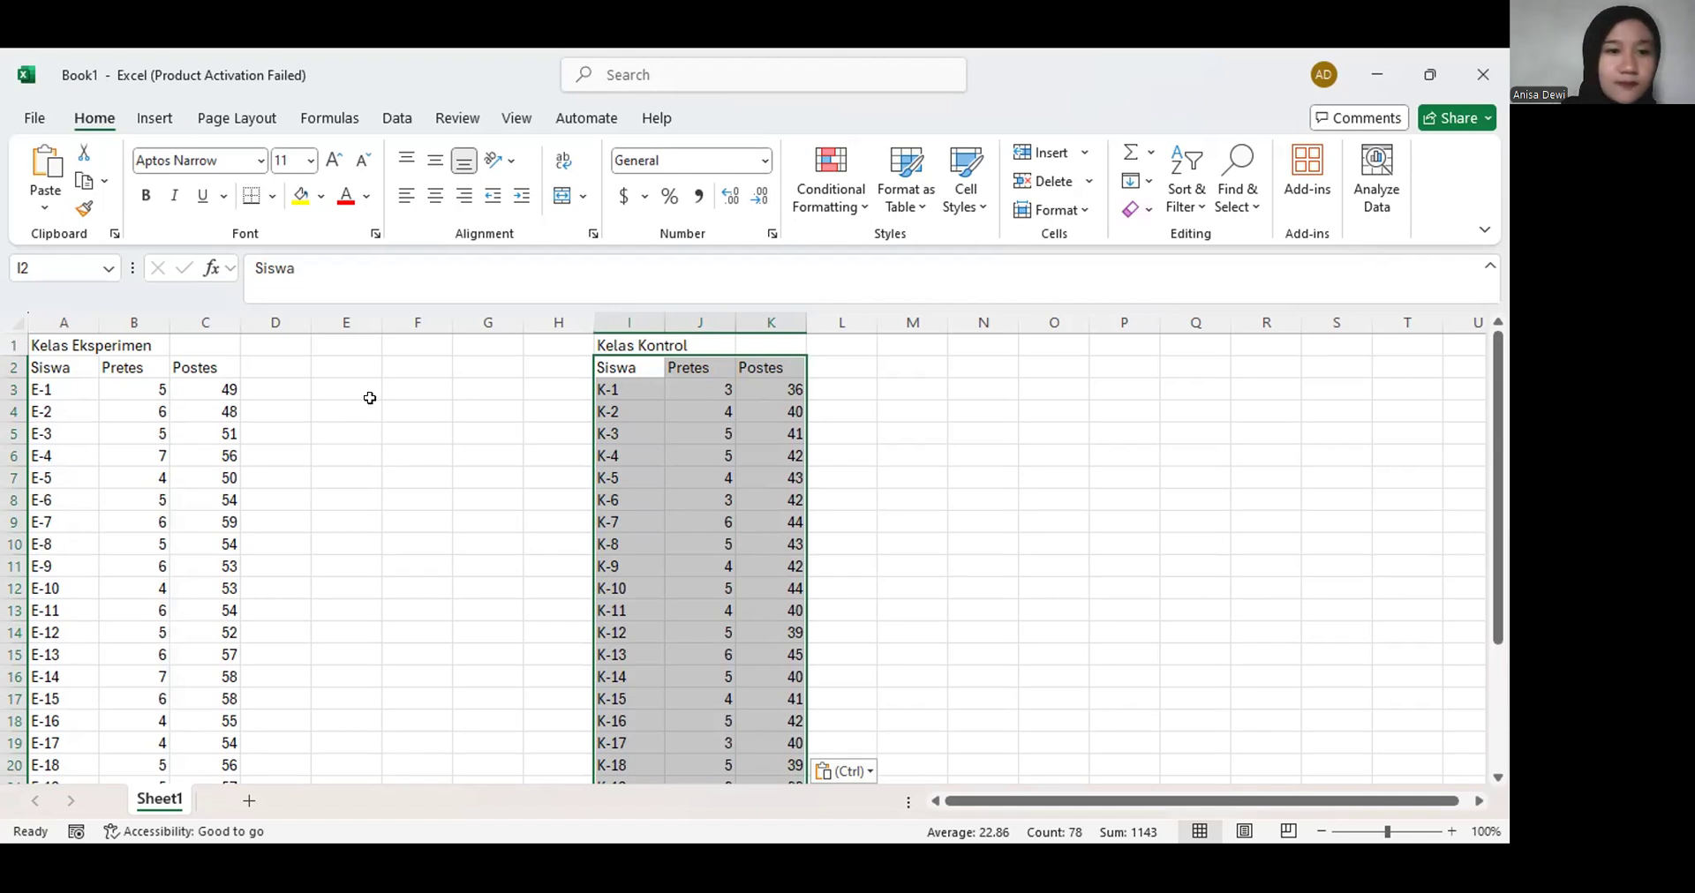
Enter the labels "Rata-rata", "Persentase" and "Standar Deviasi" in cells E3 to E5 beside the experimental class's table
left_click(349, 392)
type("Rer")
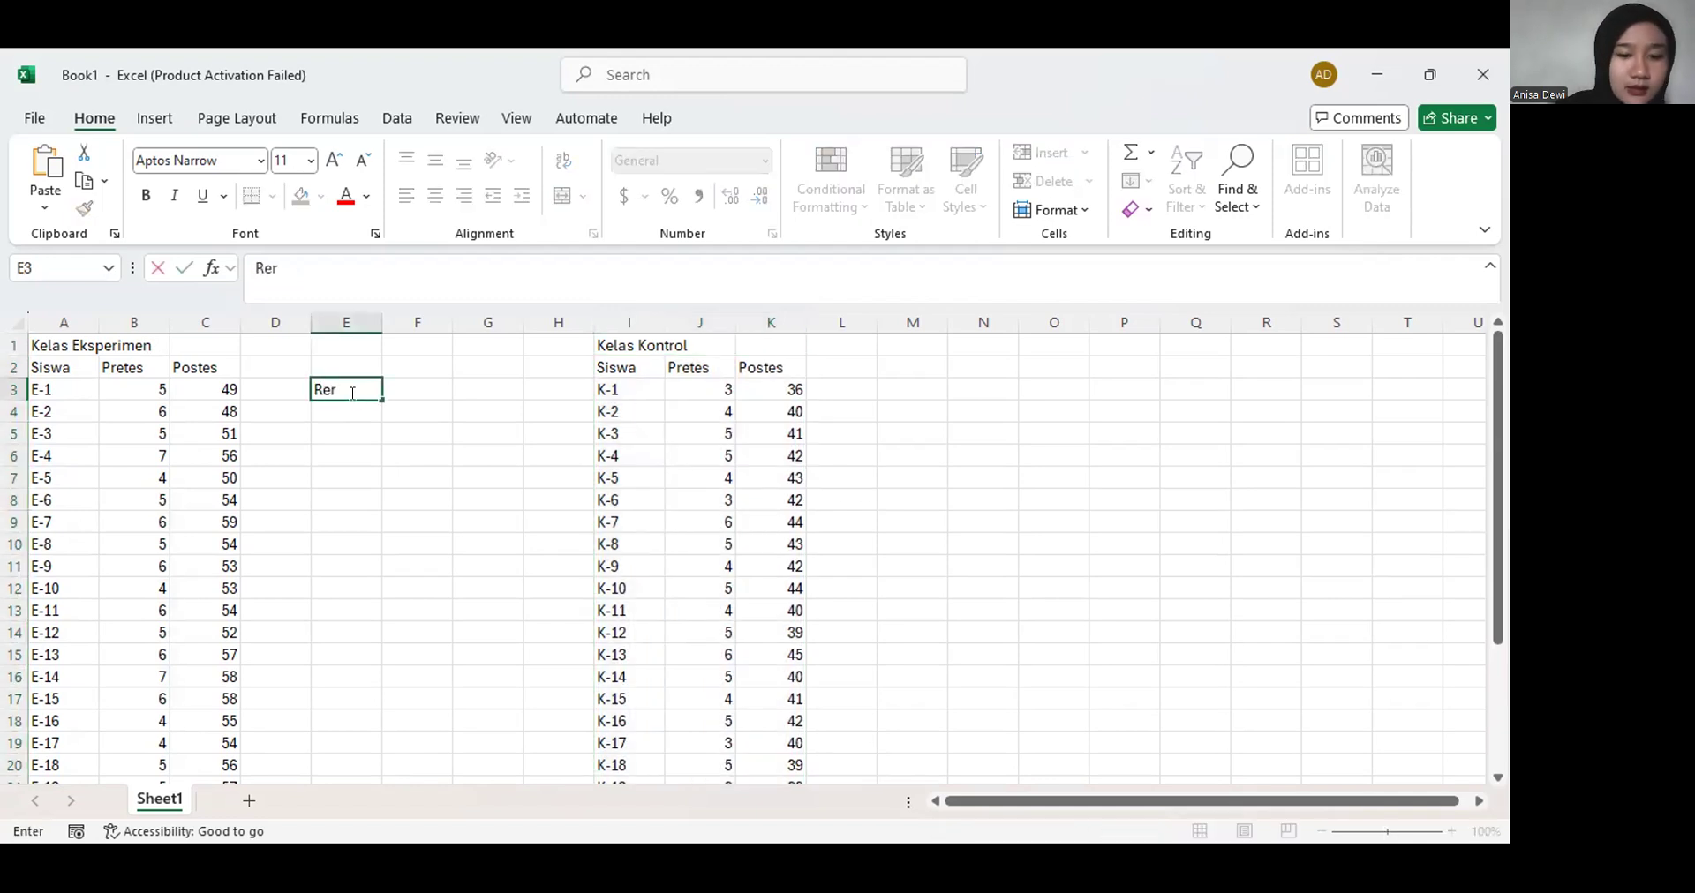
key("BackSpace")
key("BackSpace")
type("ata")
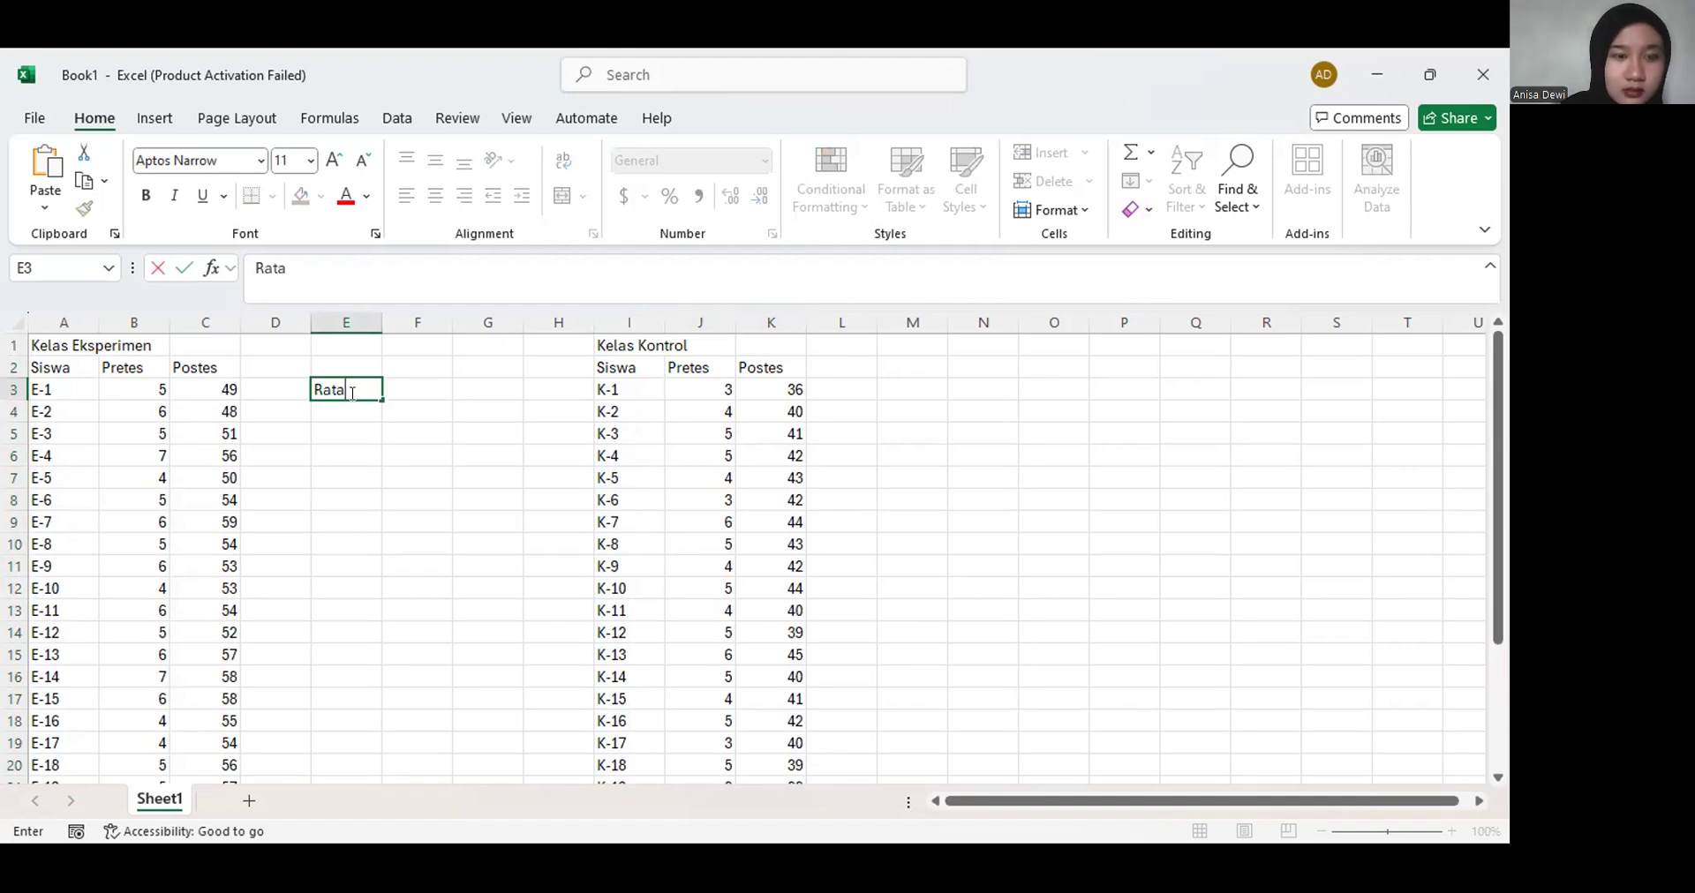
type("-rata")
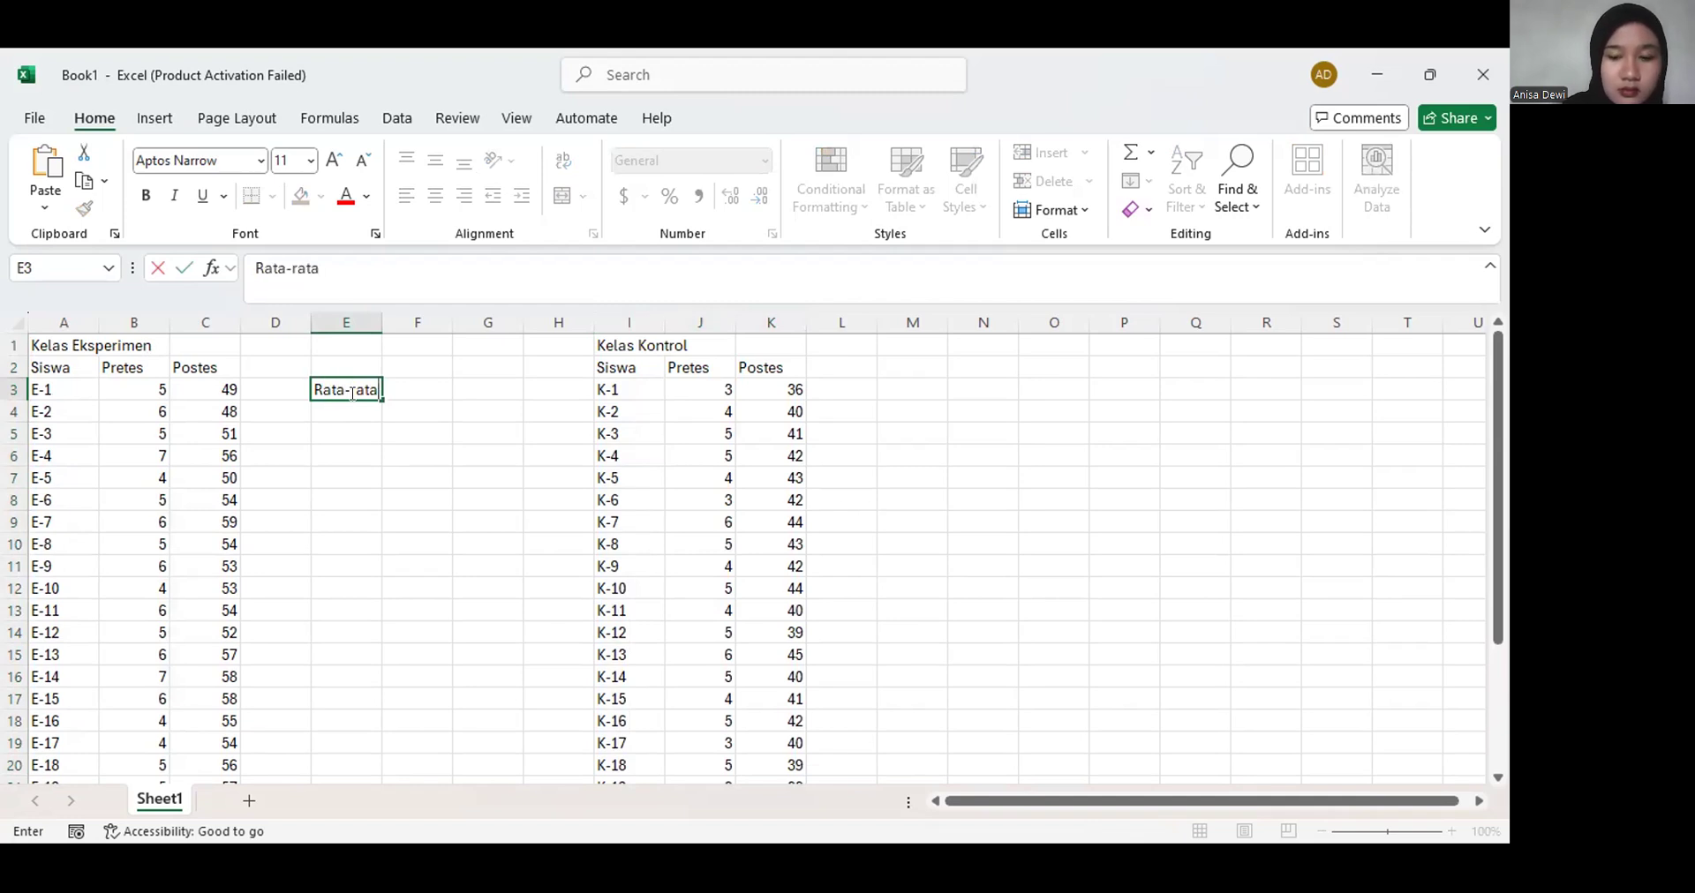
key("Return")
type("Pers")
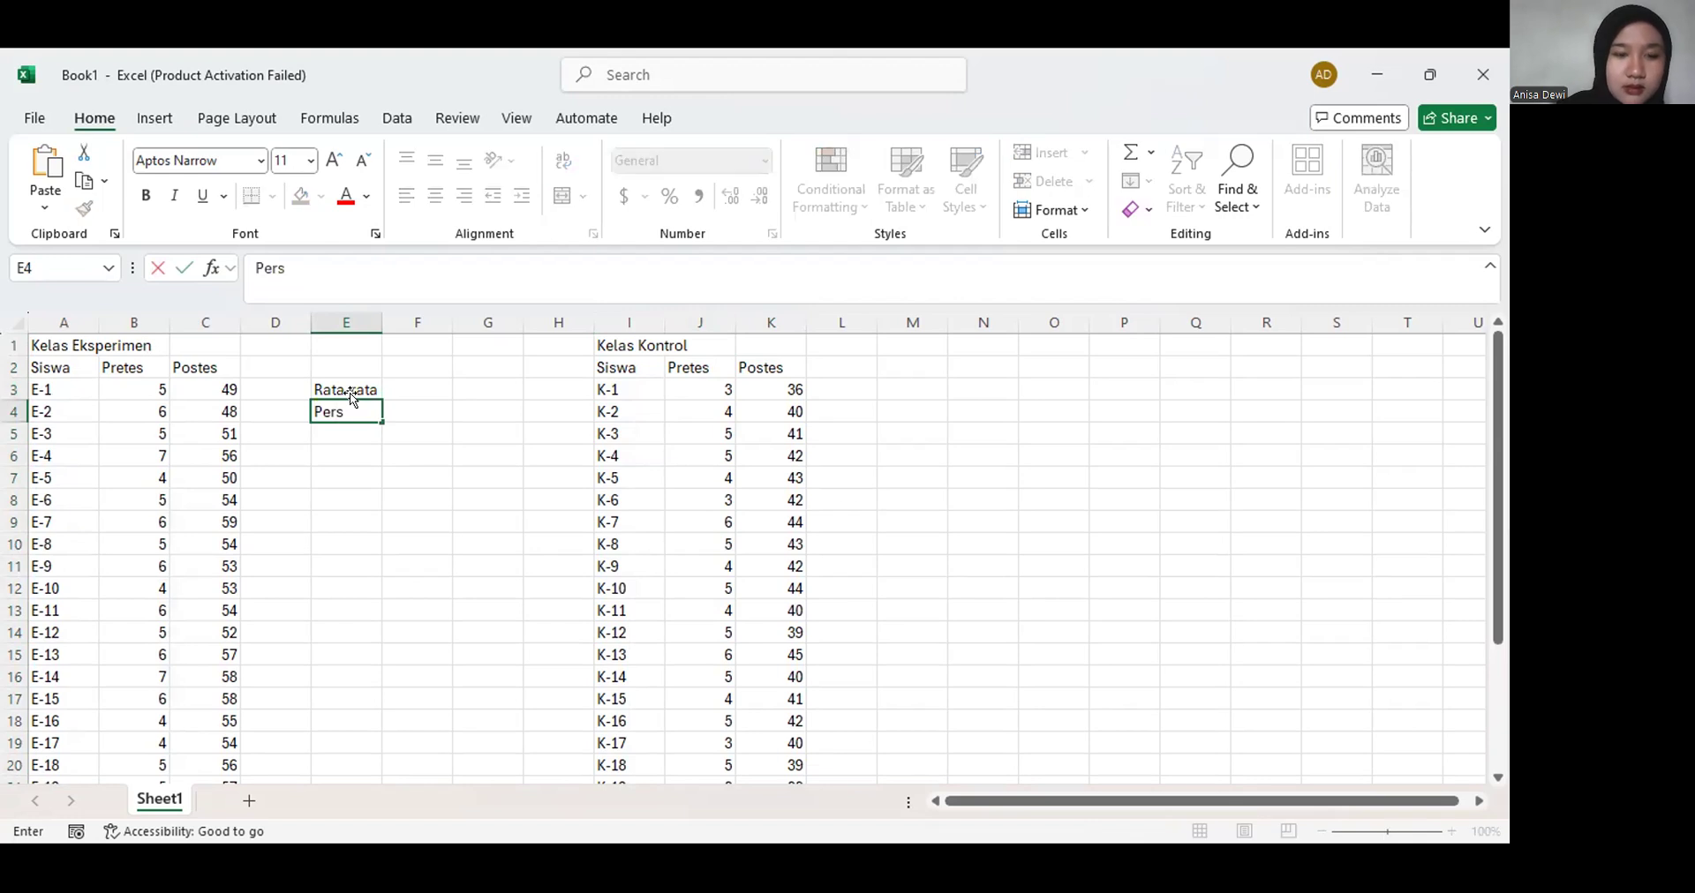
type("entase")
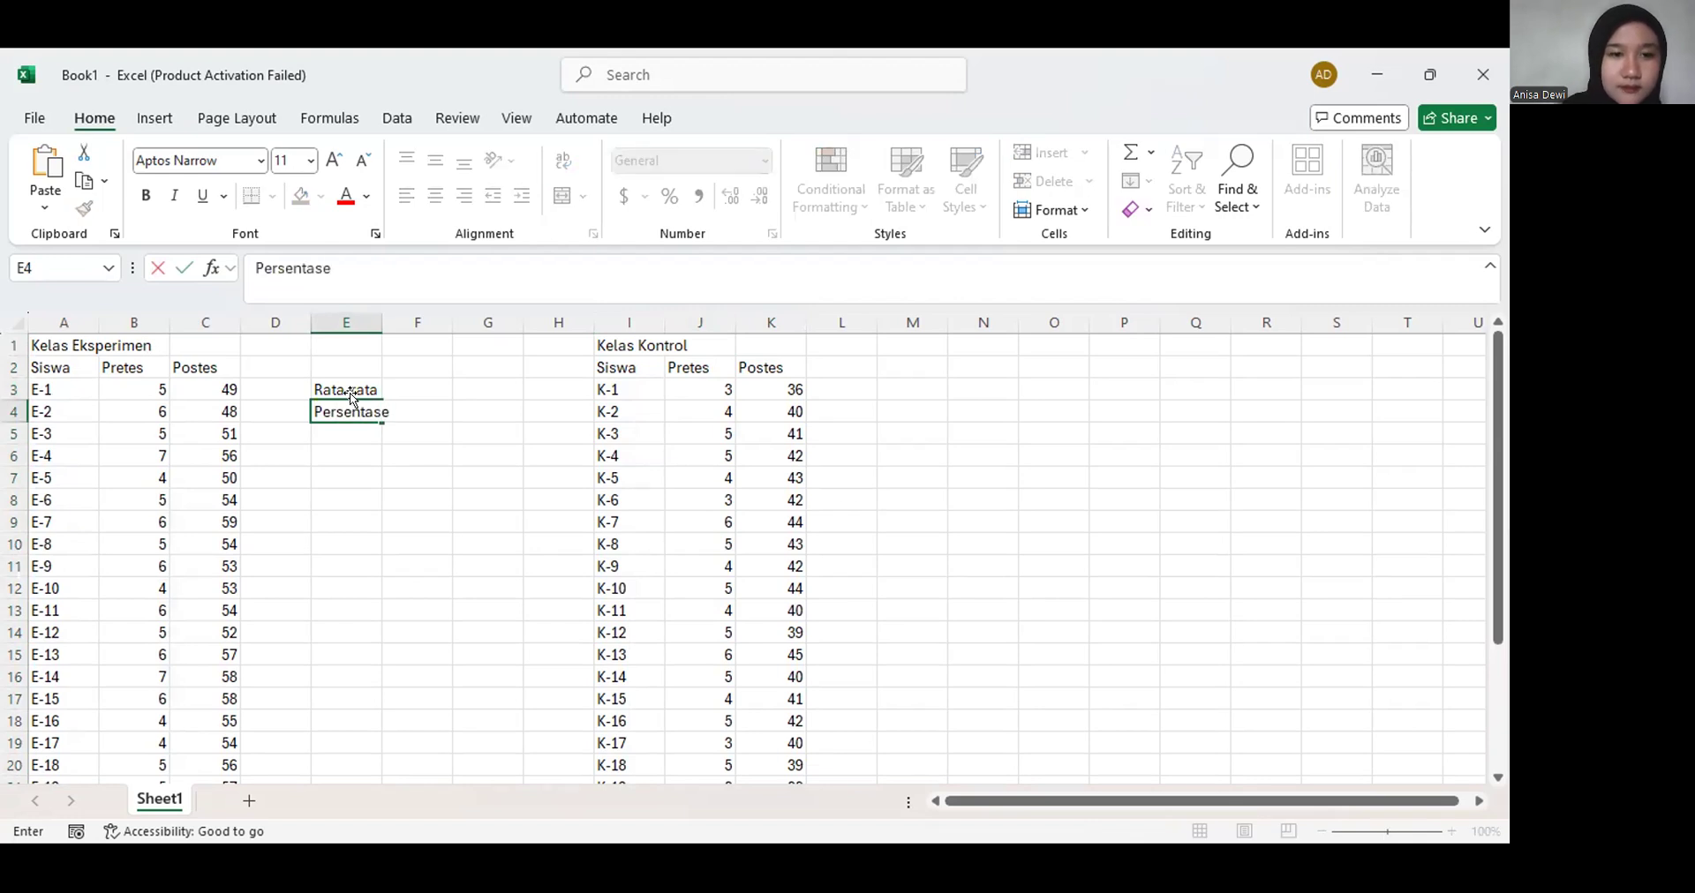
key("Return")
type("Standa")
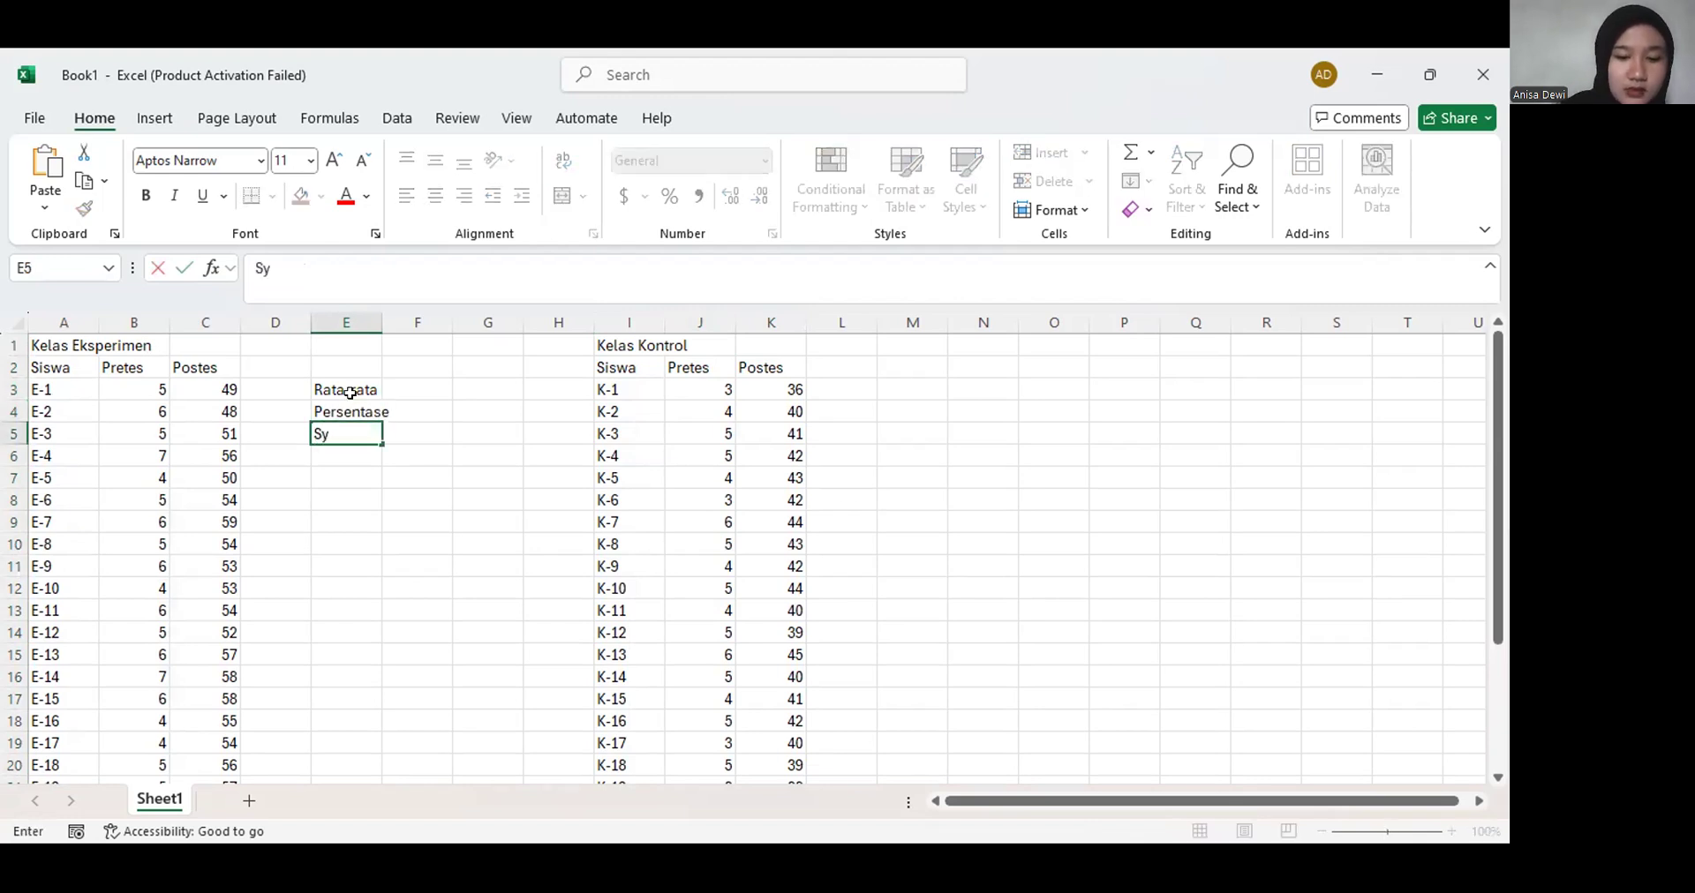
type("r Deviasi")
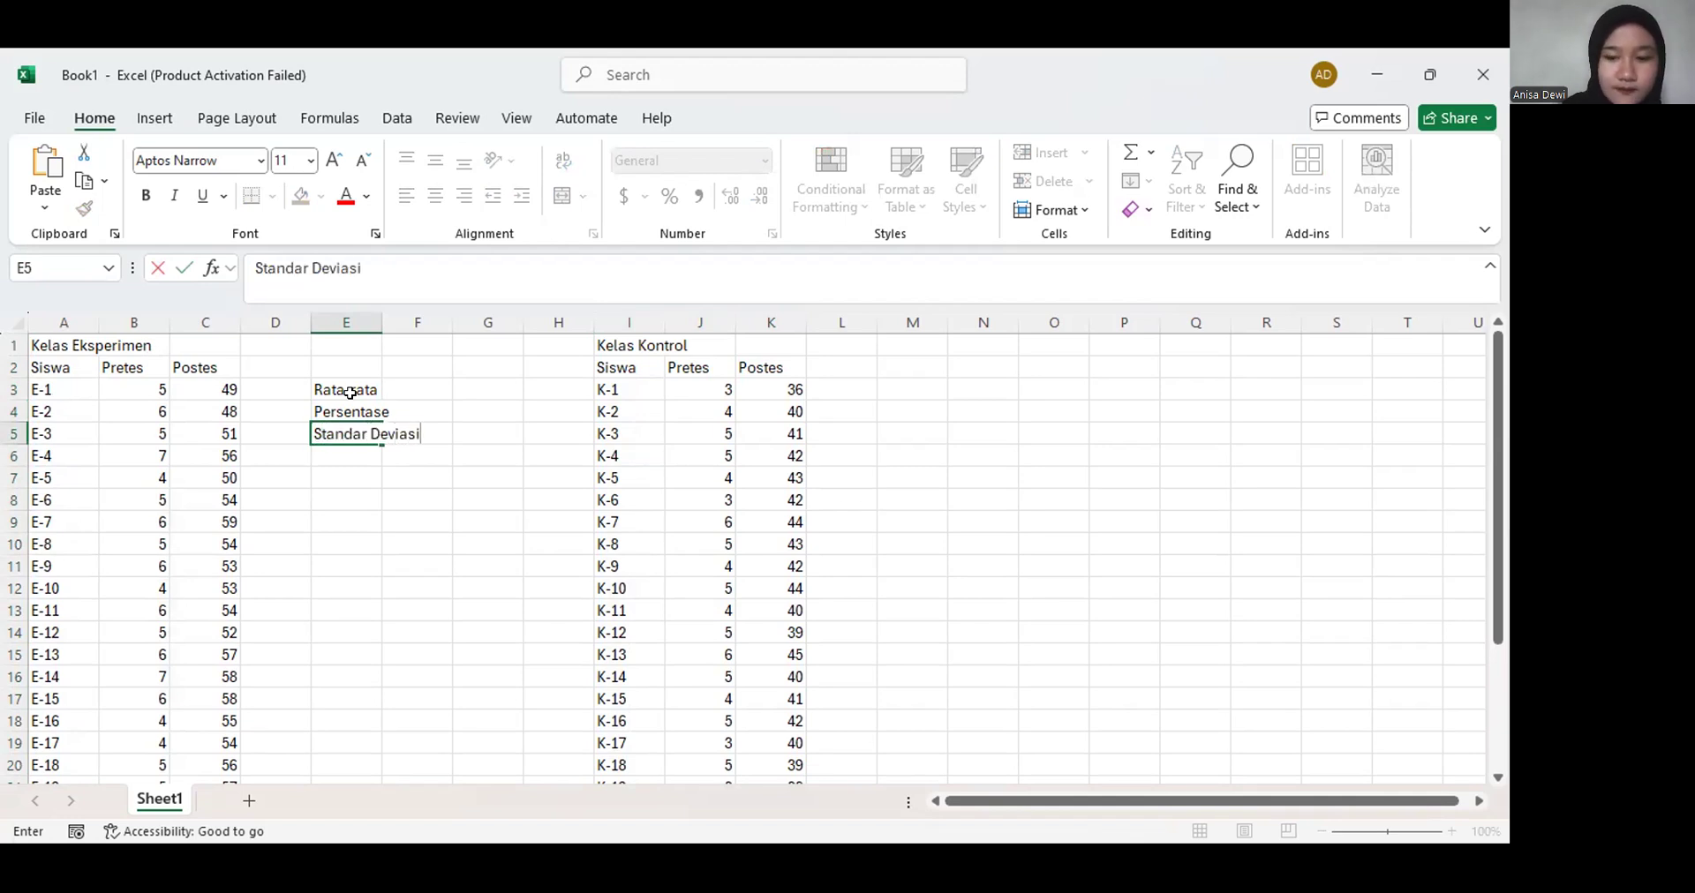
Add the label "SMI" in E6 and enter 60 beside it in F6
key("Return")
type("SMI")
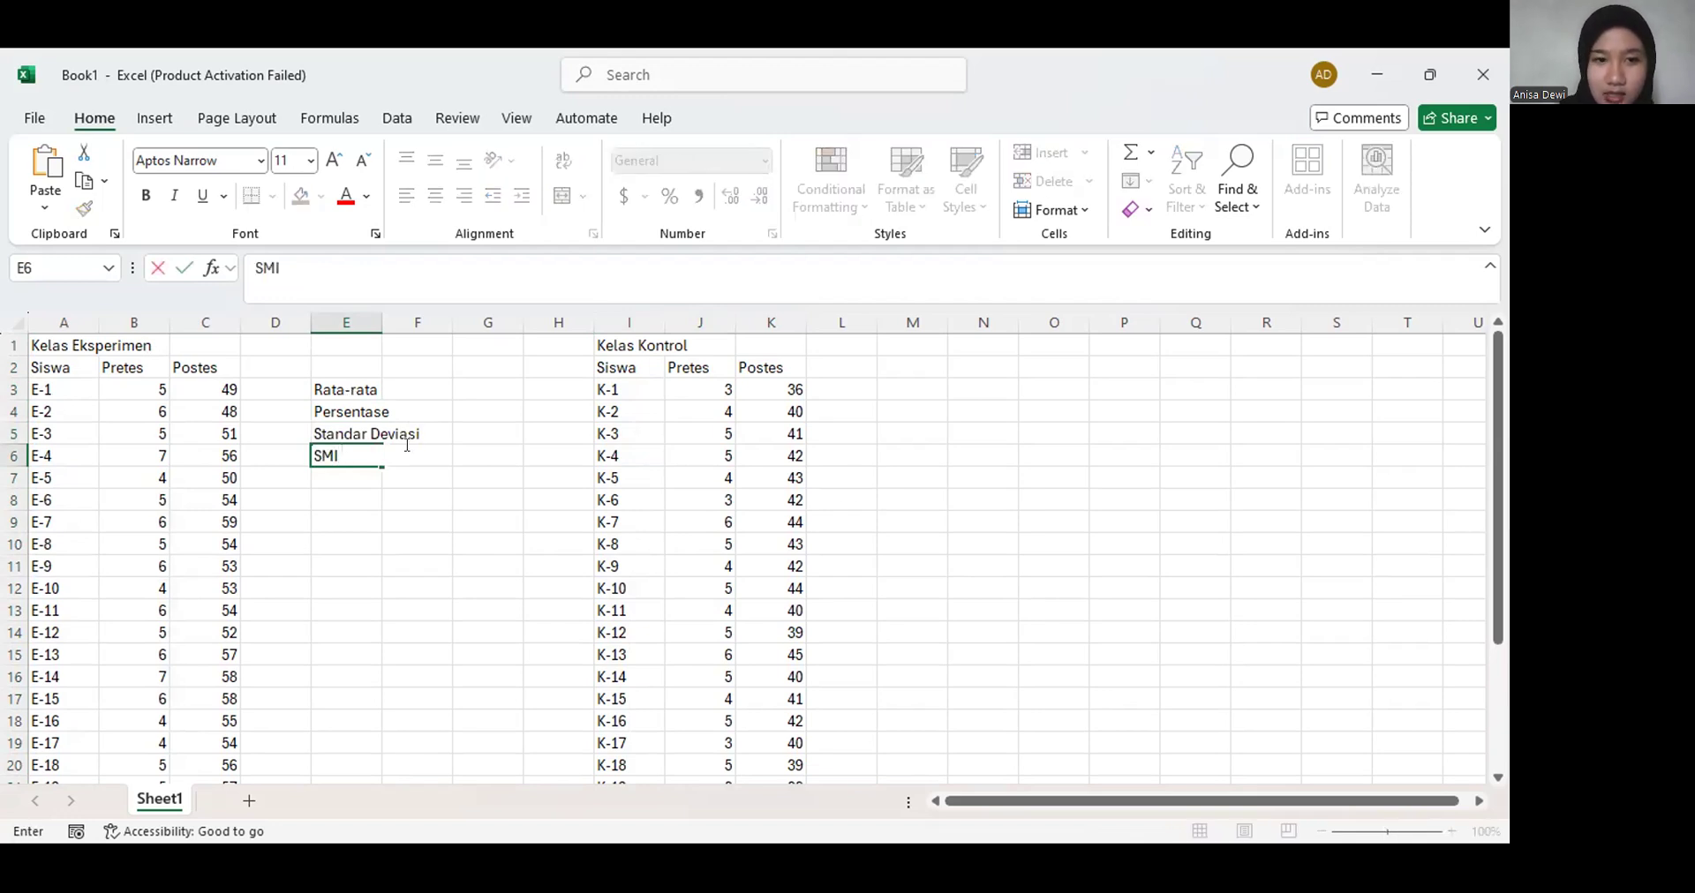
left_click(461, 457)
left_click(425, 458)
type("60")
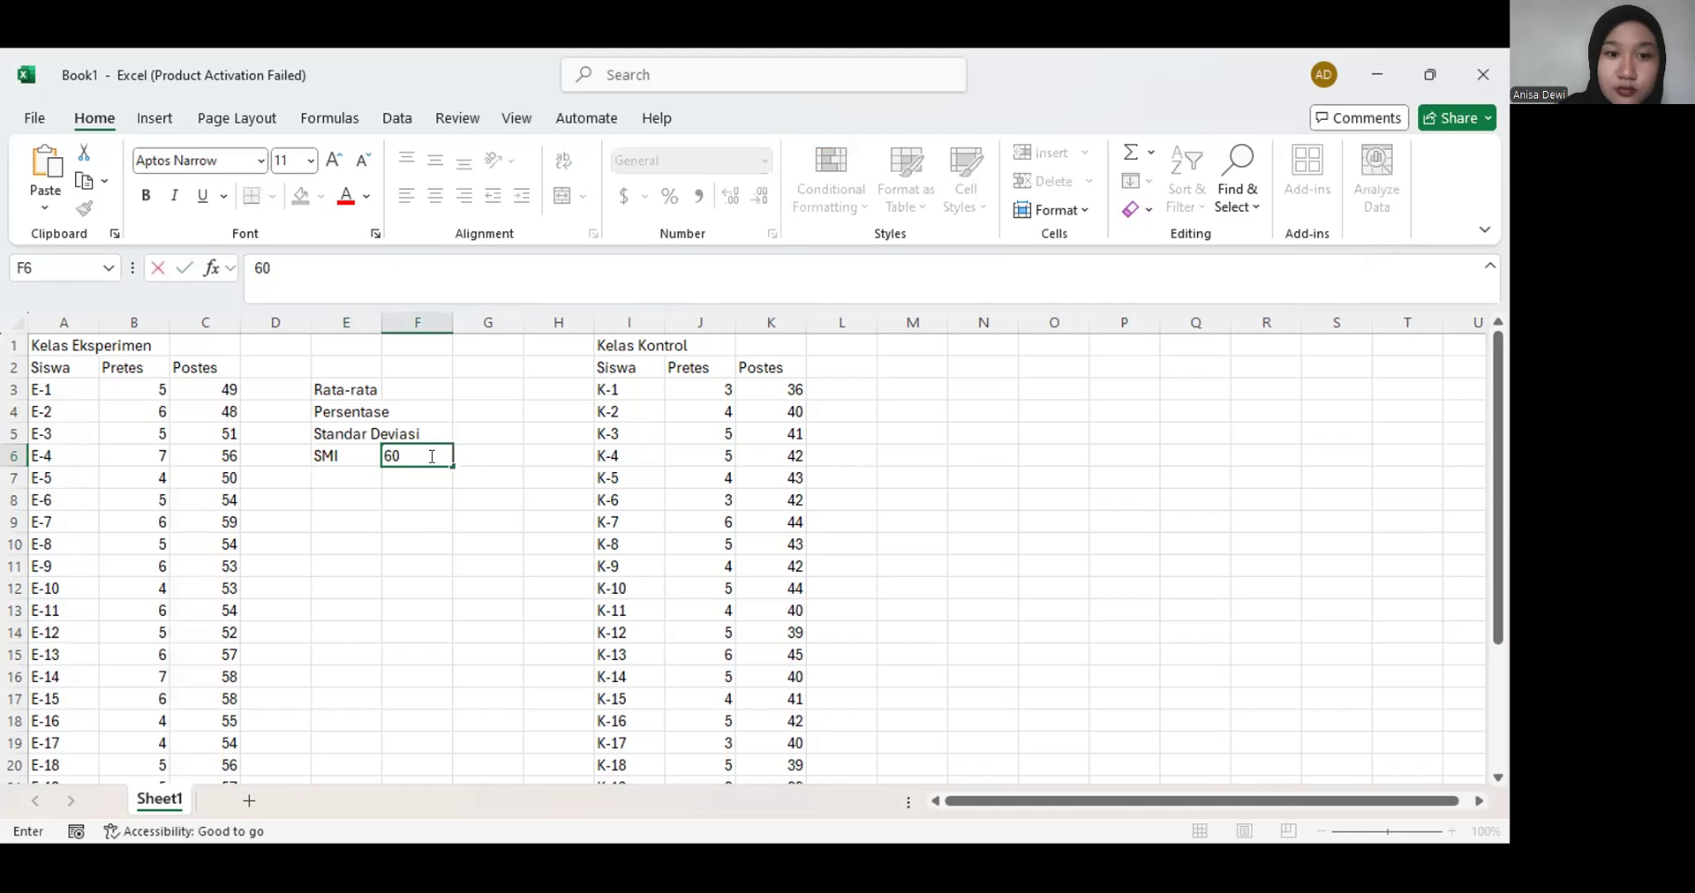
left_click(352, 403)
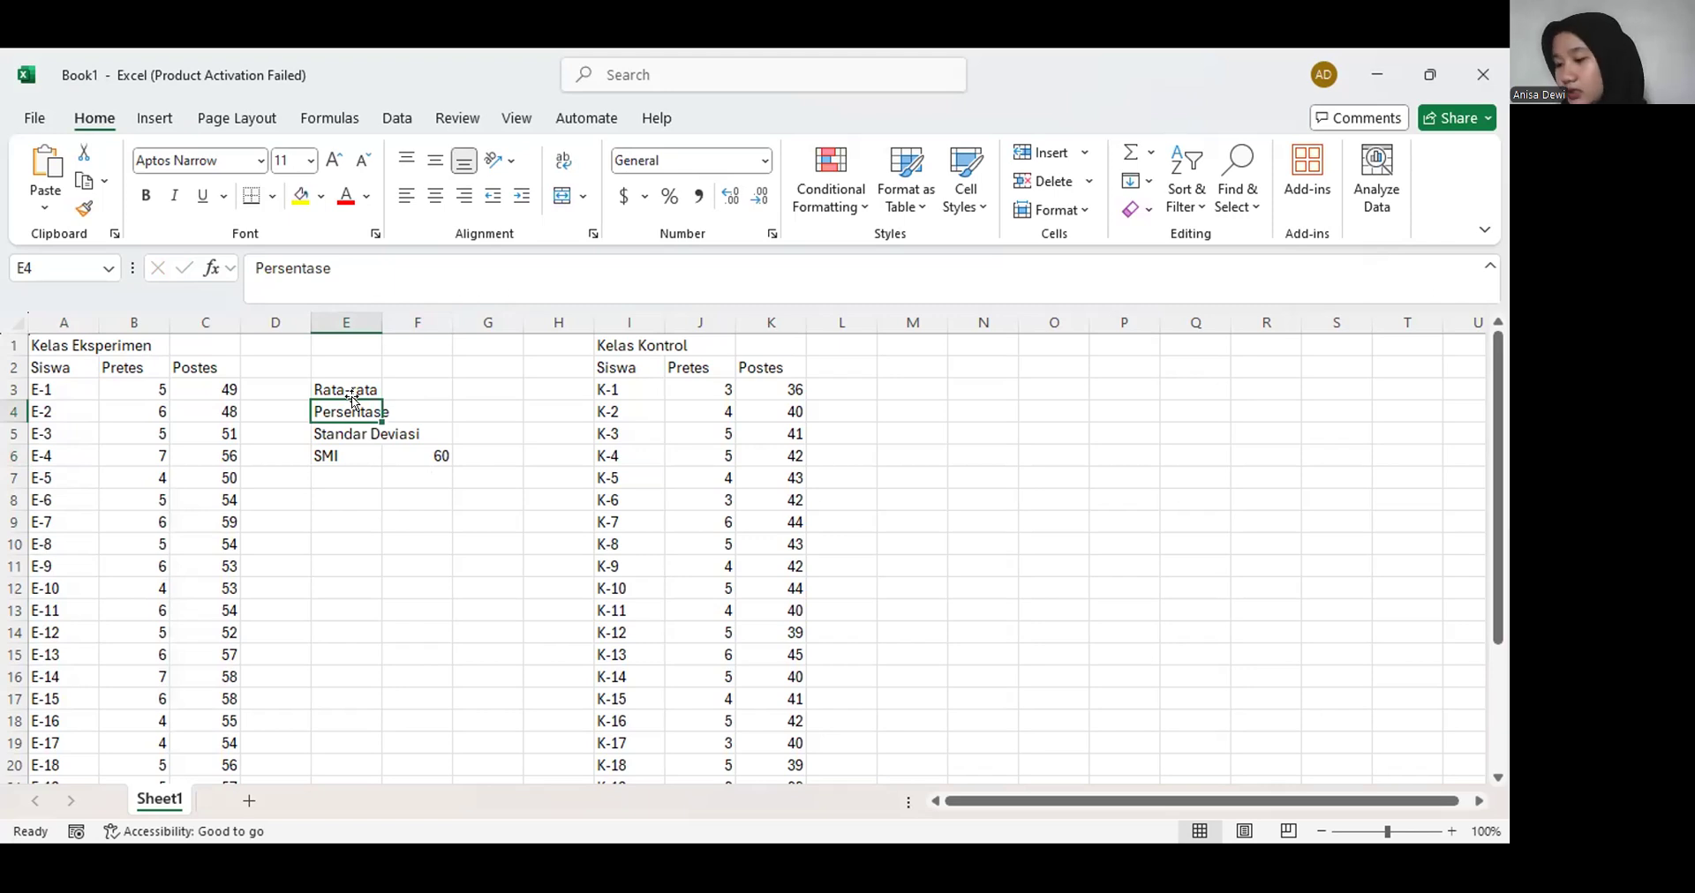
Calculate the experimental class's pretest mean in F3 with =AVERAGE(B3:B27)
left_click(354, 388)
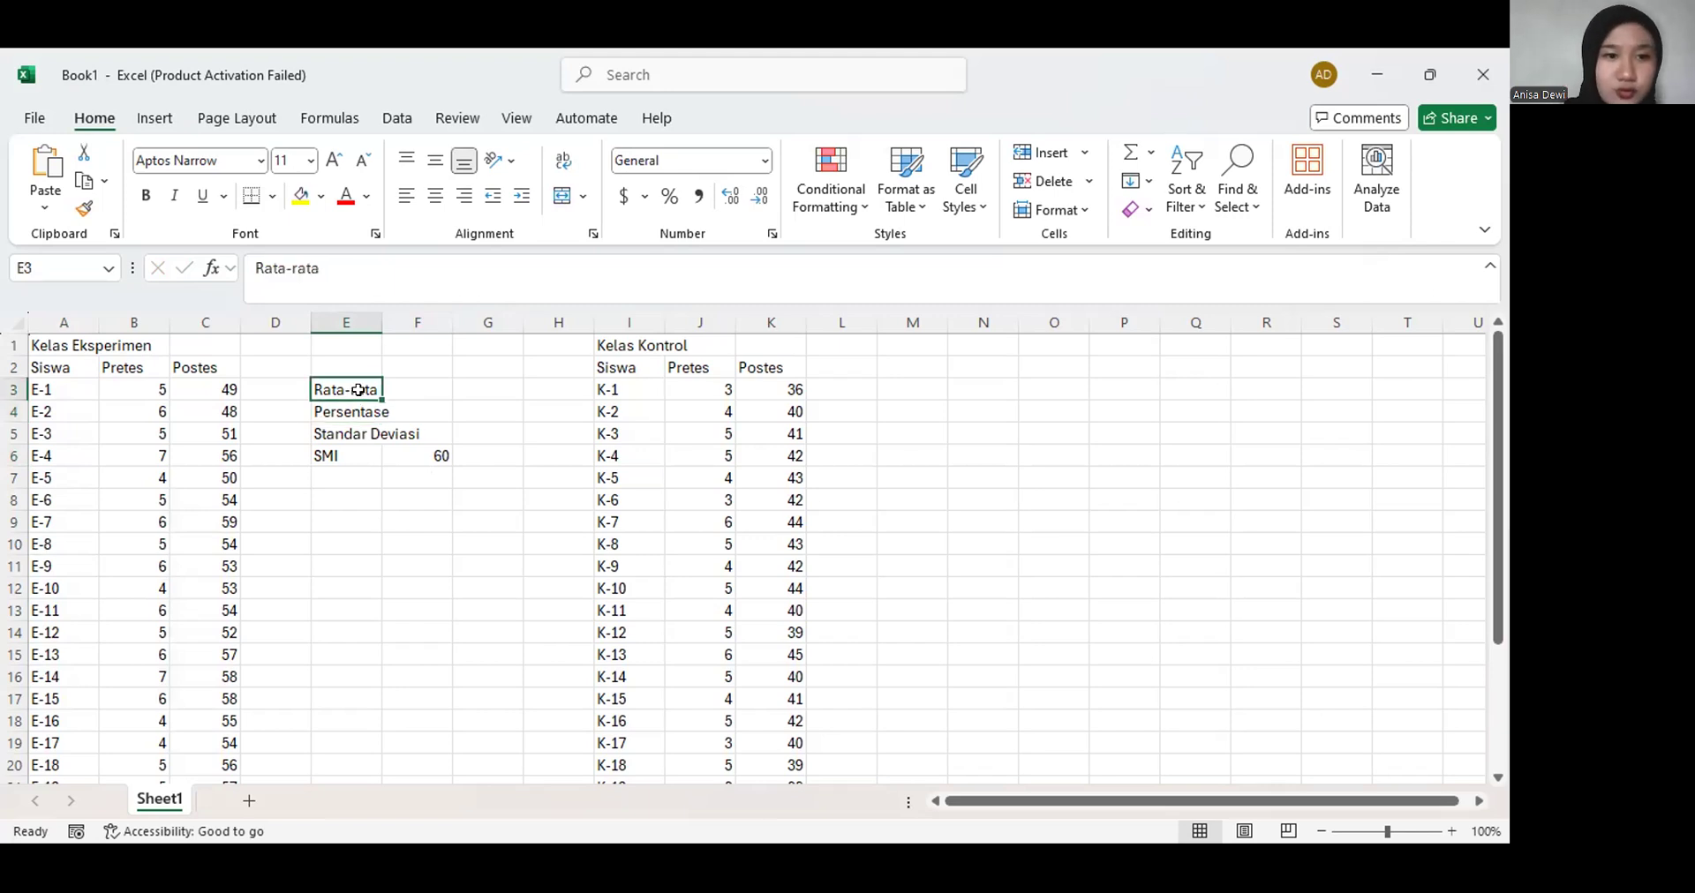
left_click(431, 391)
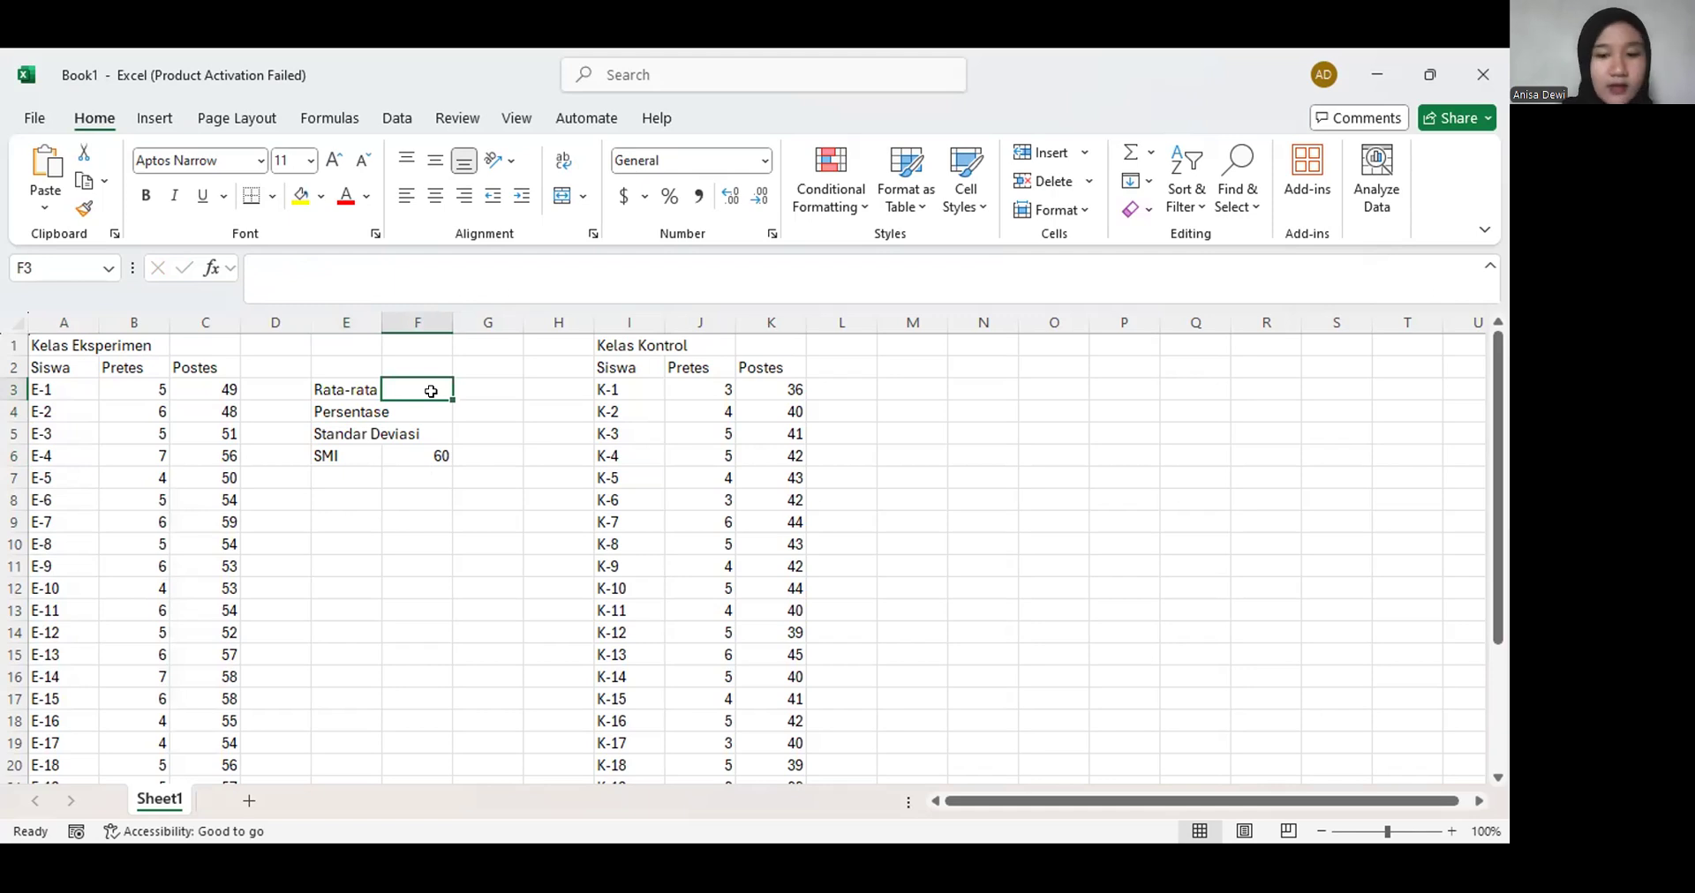
type("=A")
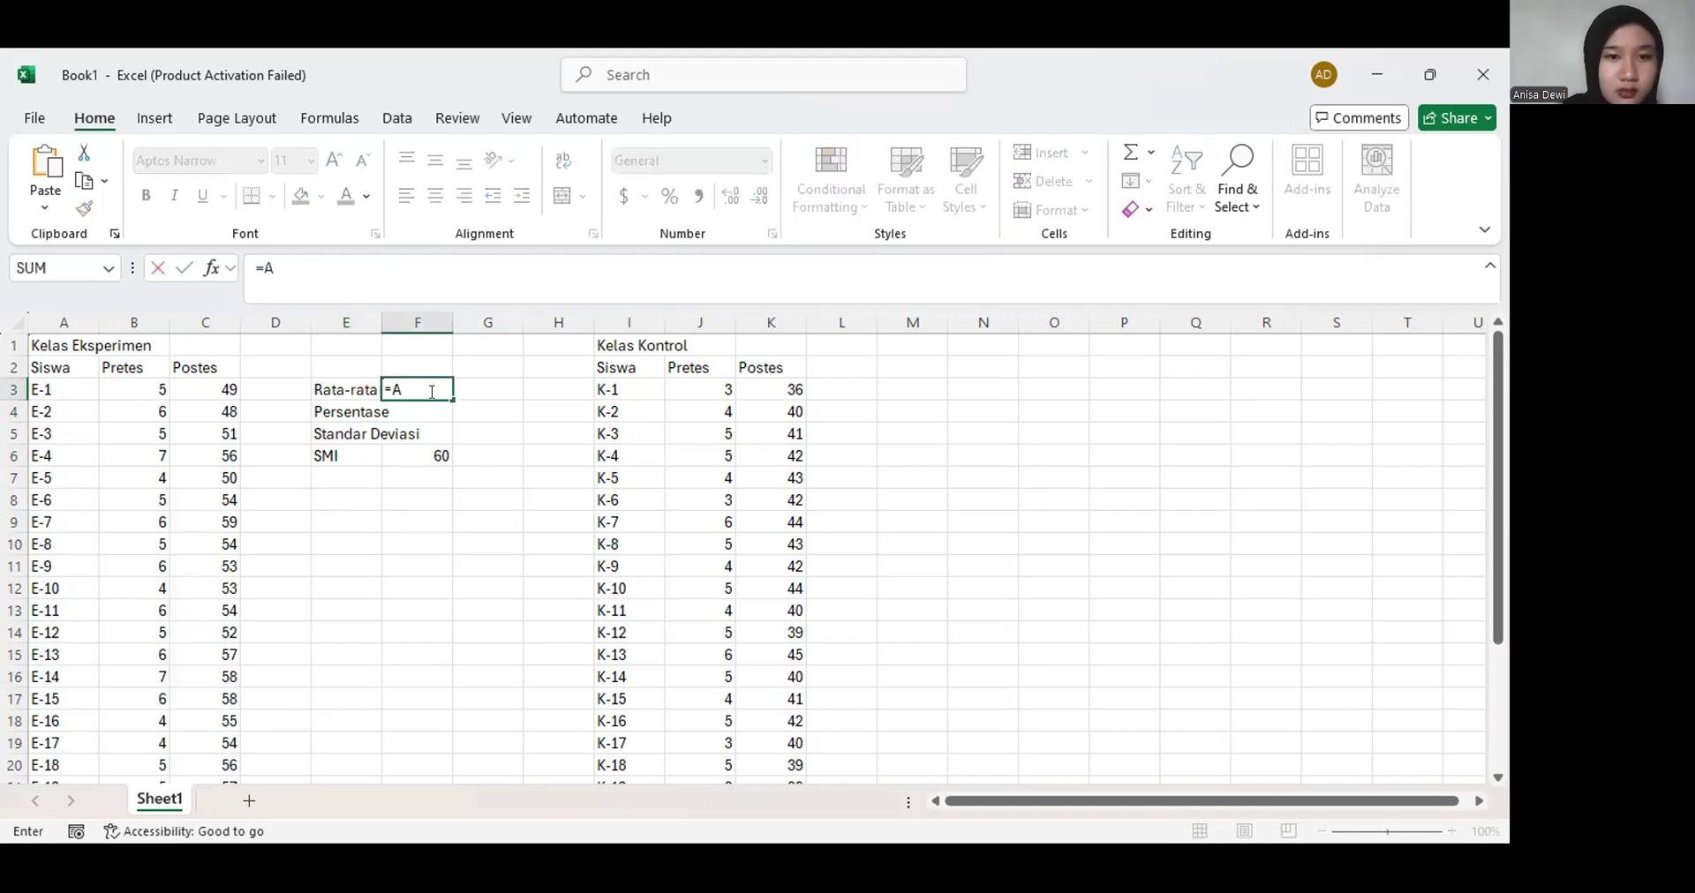
type("V")
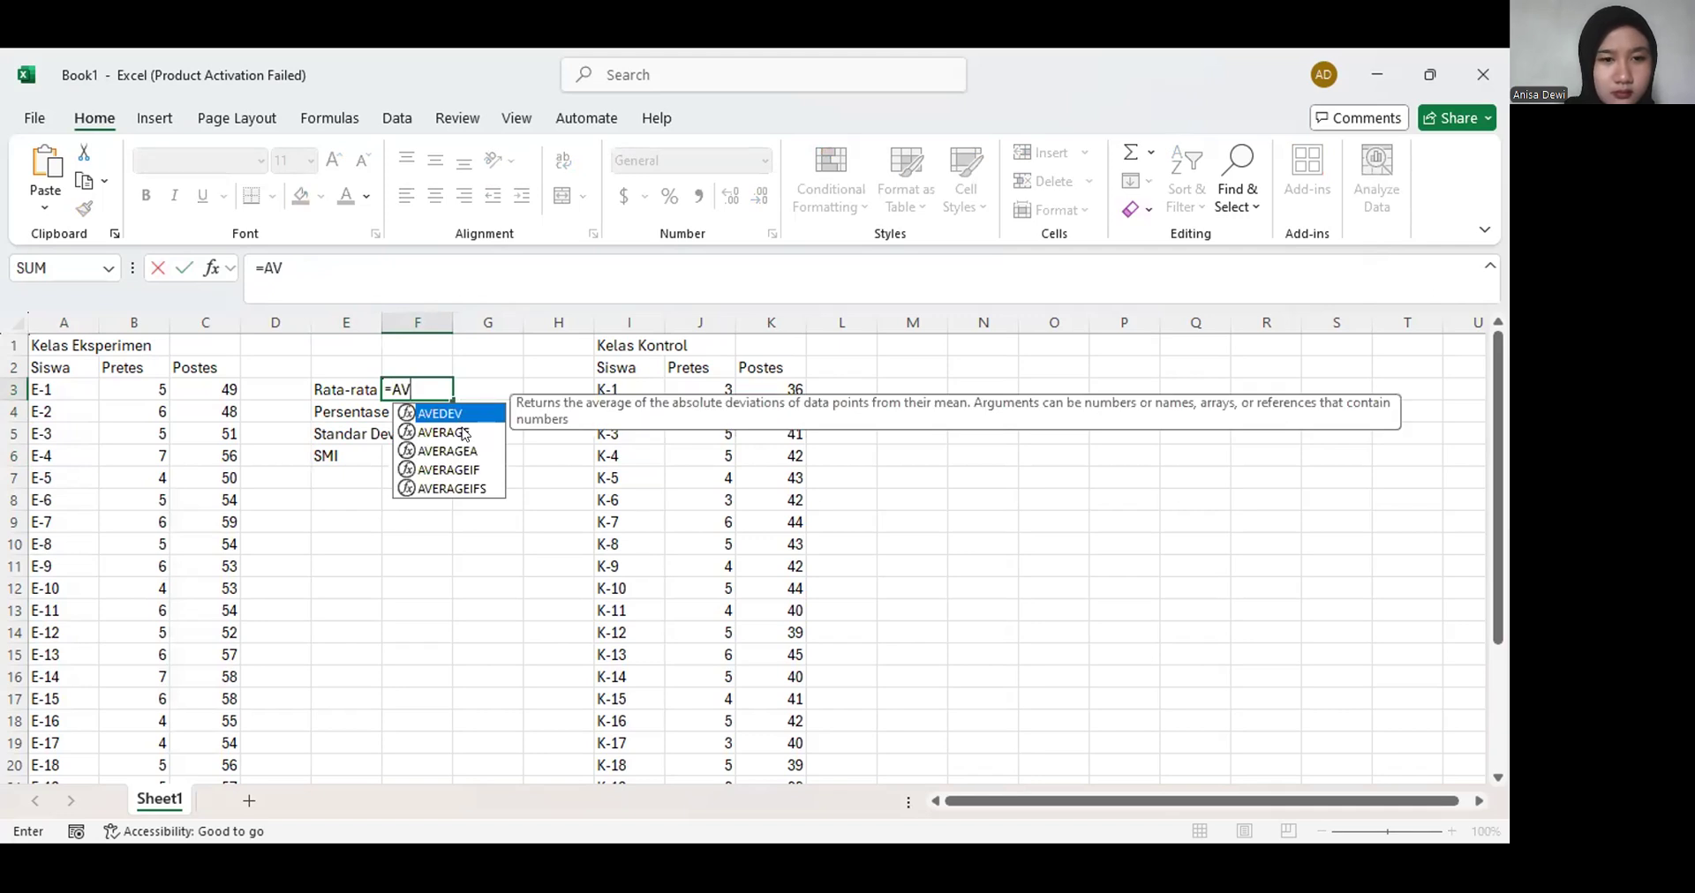
left_click(463, 433)
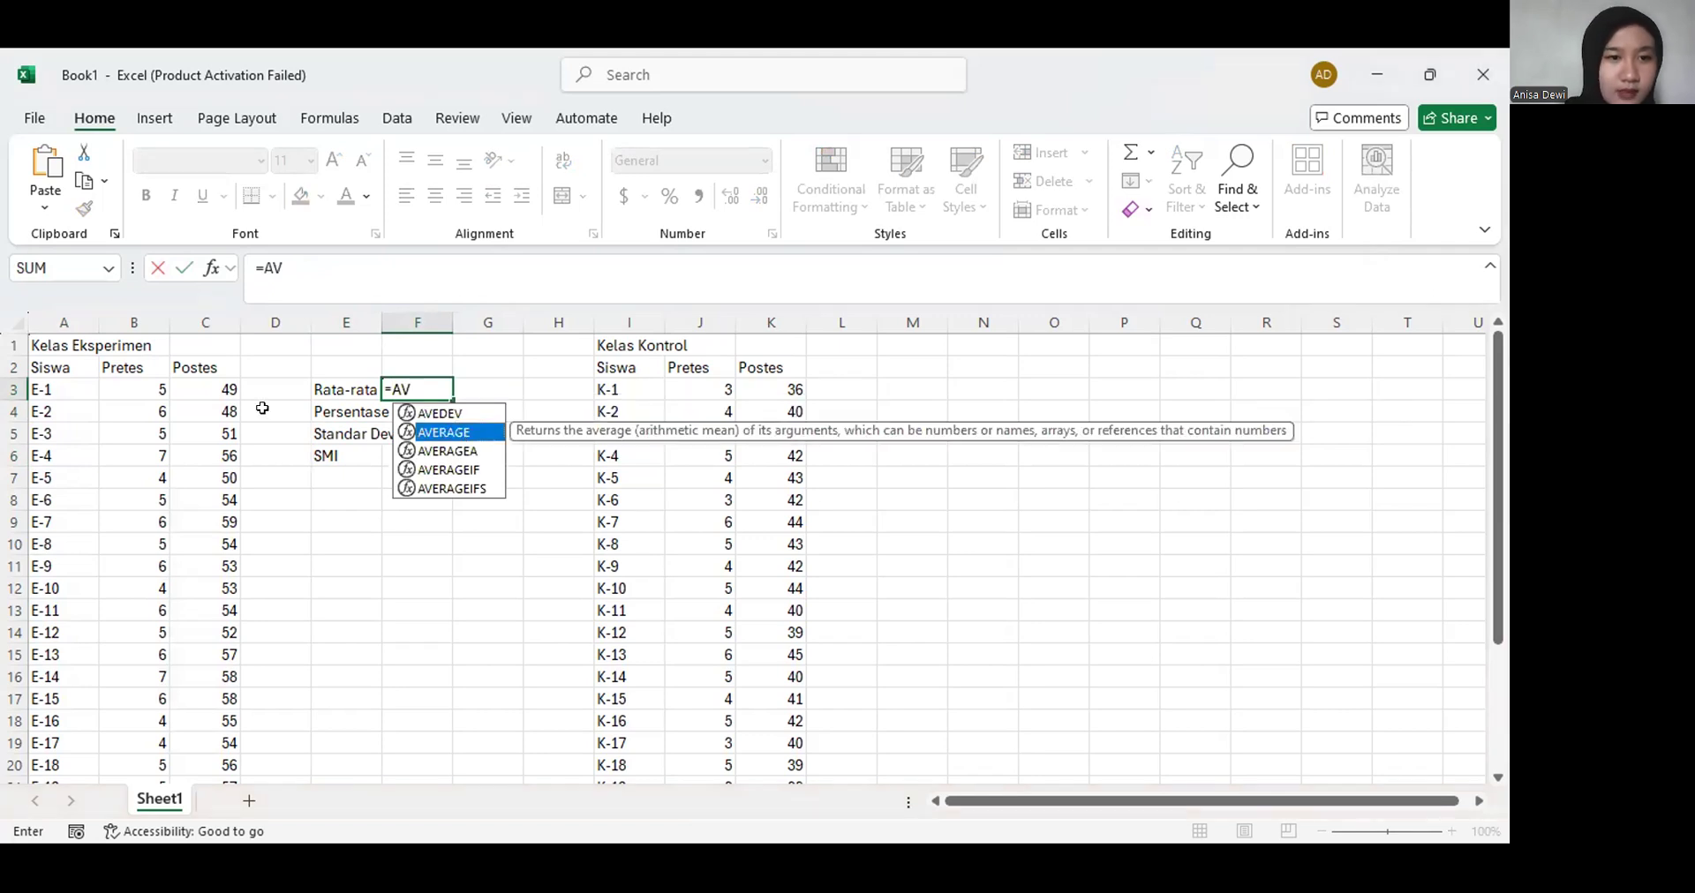
key("Tab")
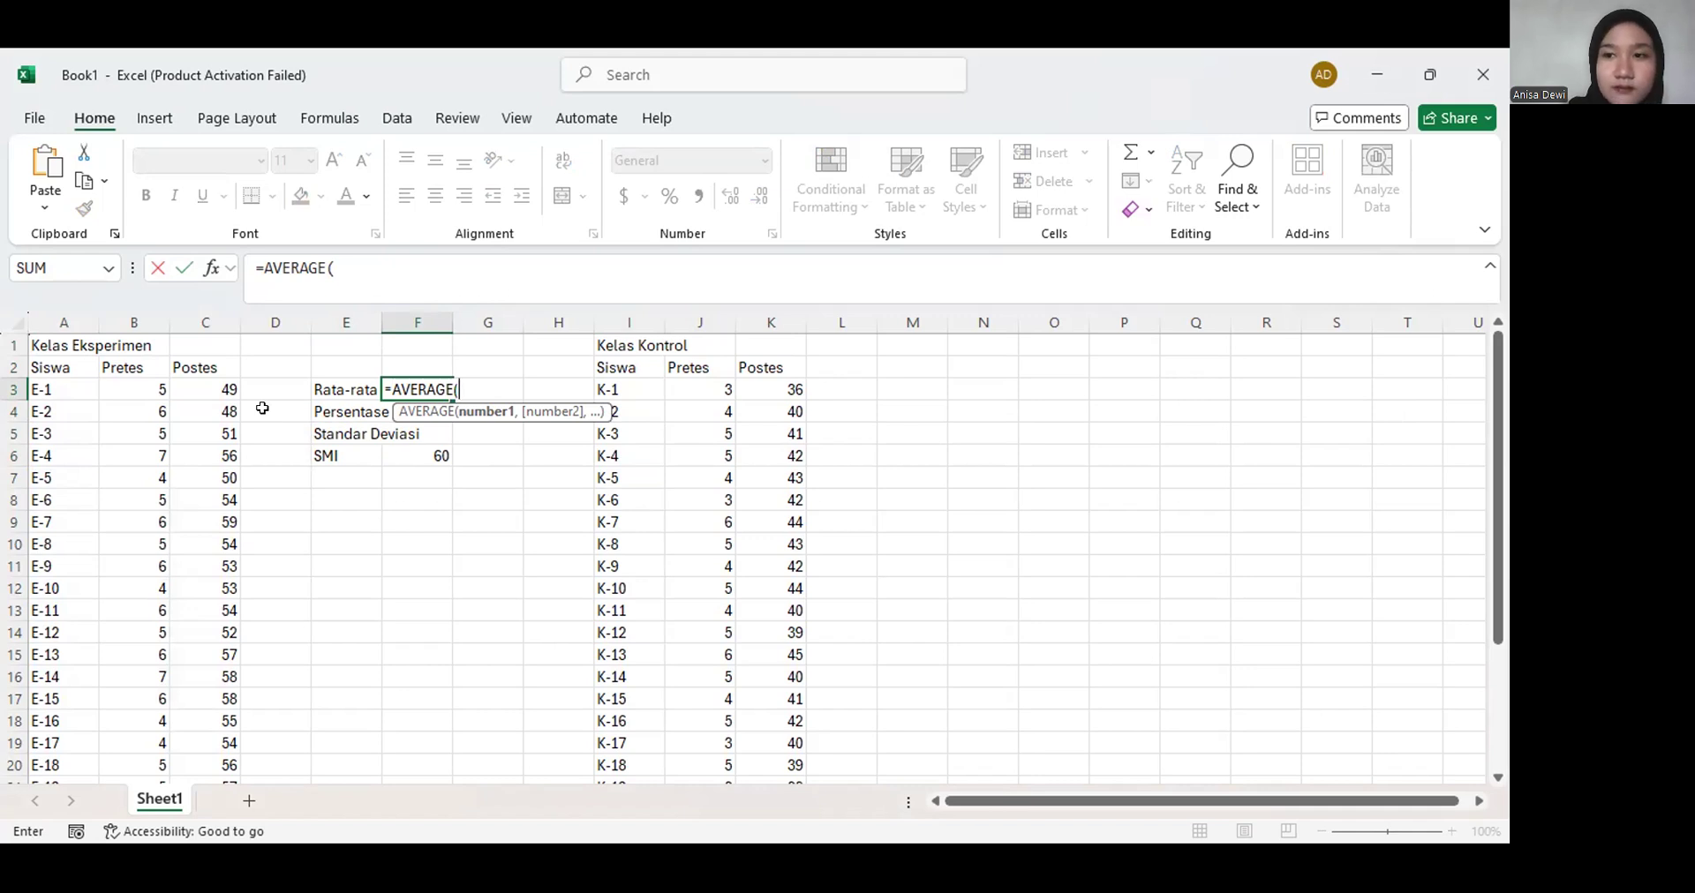
left_click(149, 388)
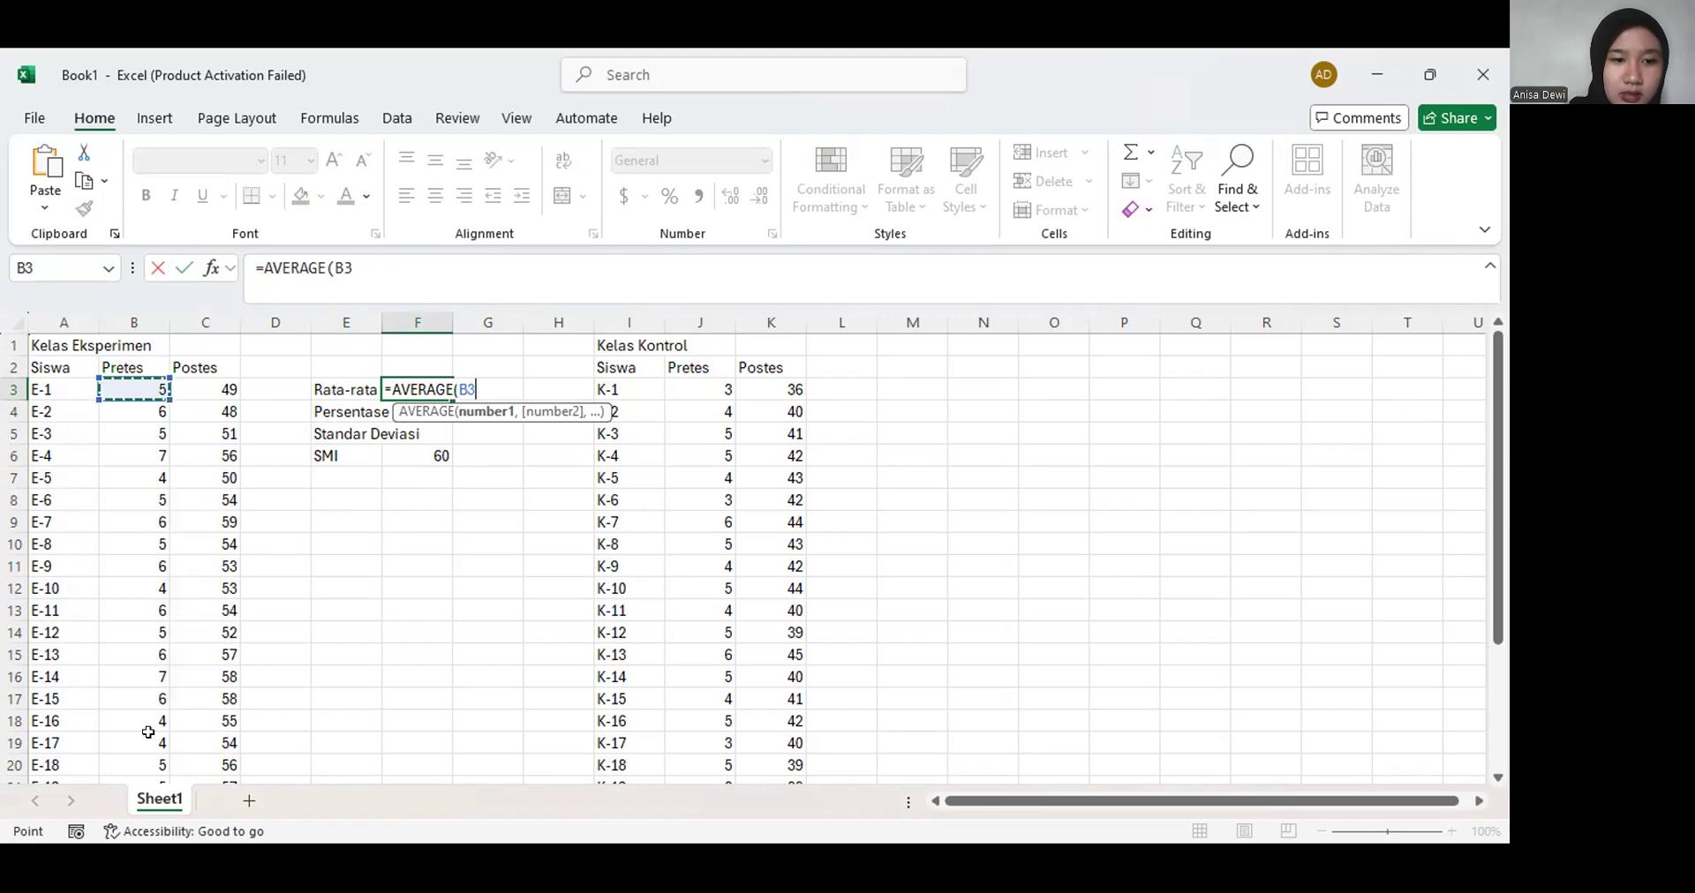
left_click_drag(149, 389, 163, 746)
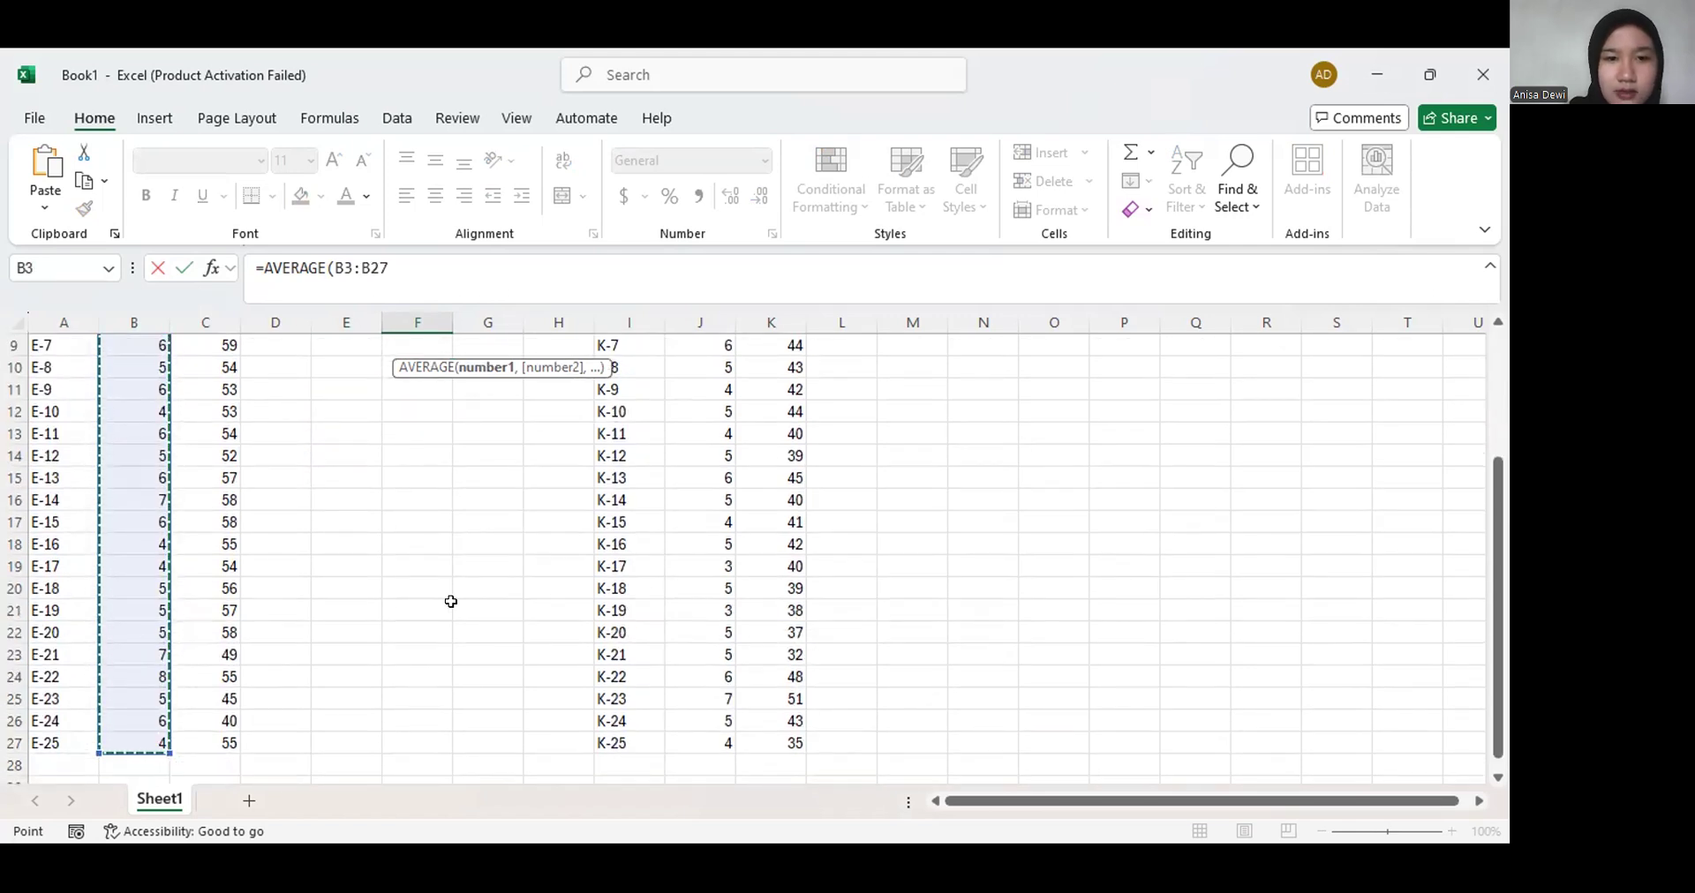
scroll(450, 602, "up", 3)
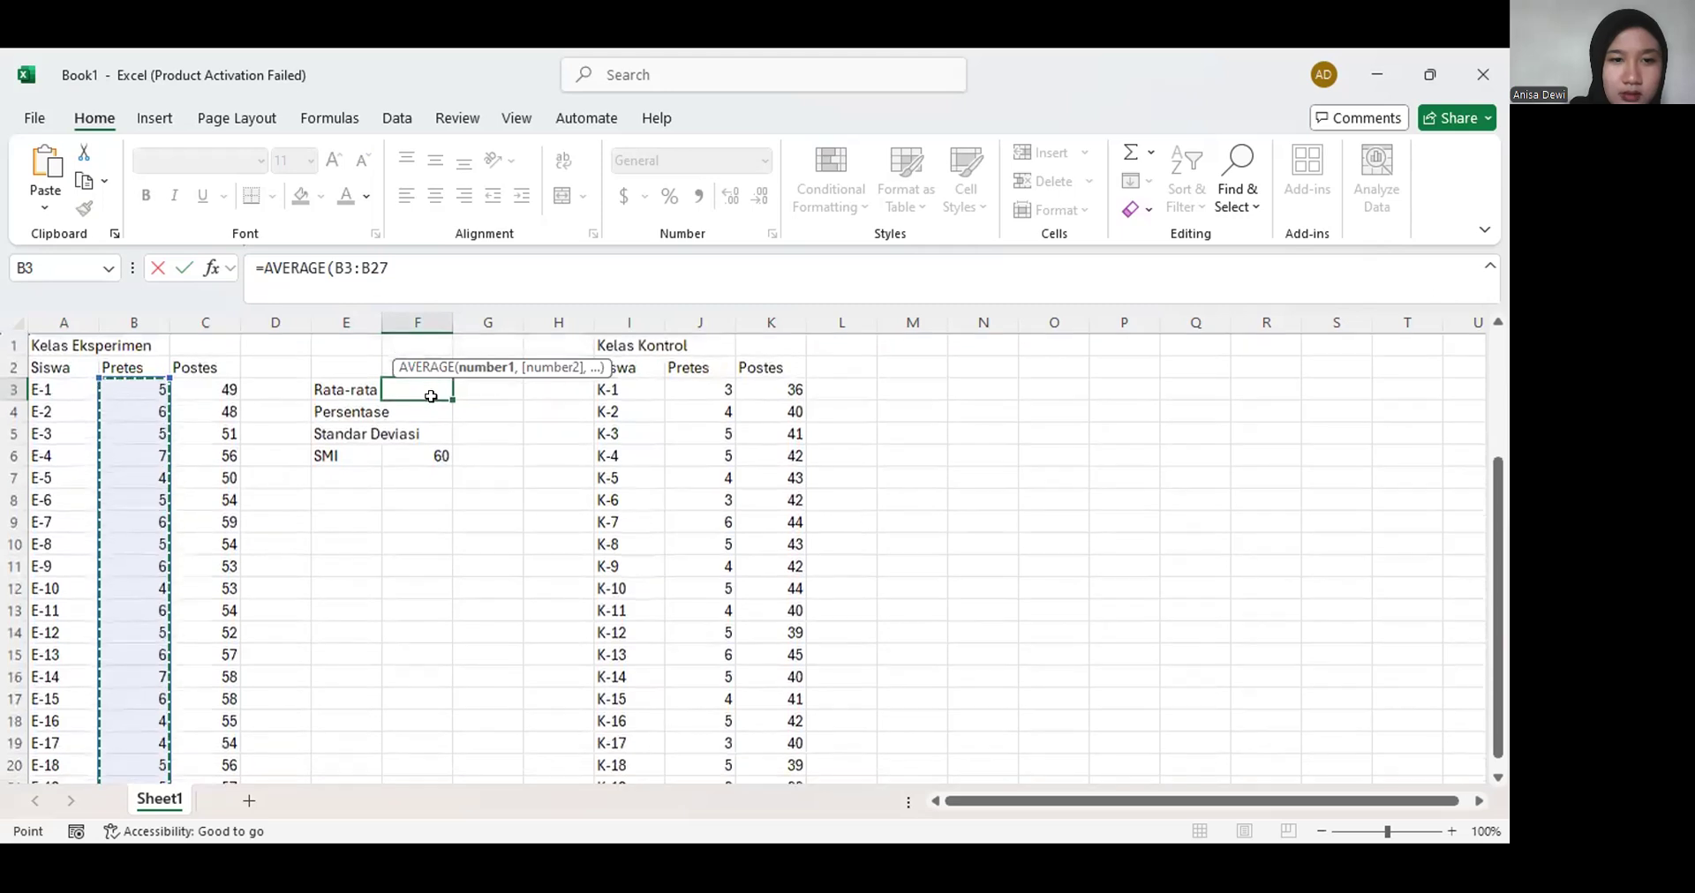
type(")")
key("Return")
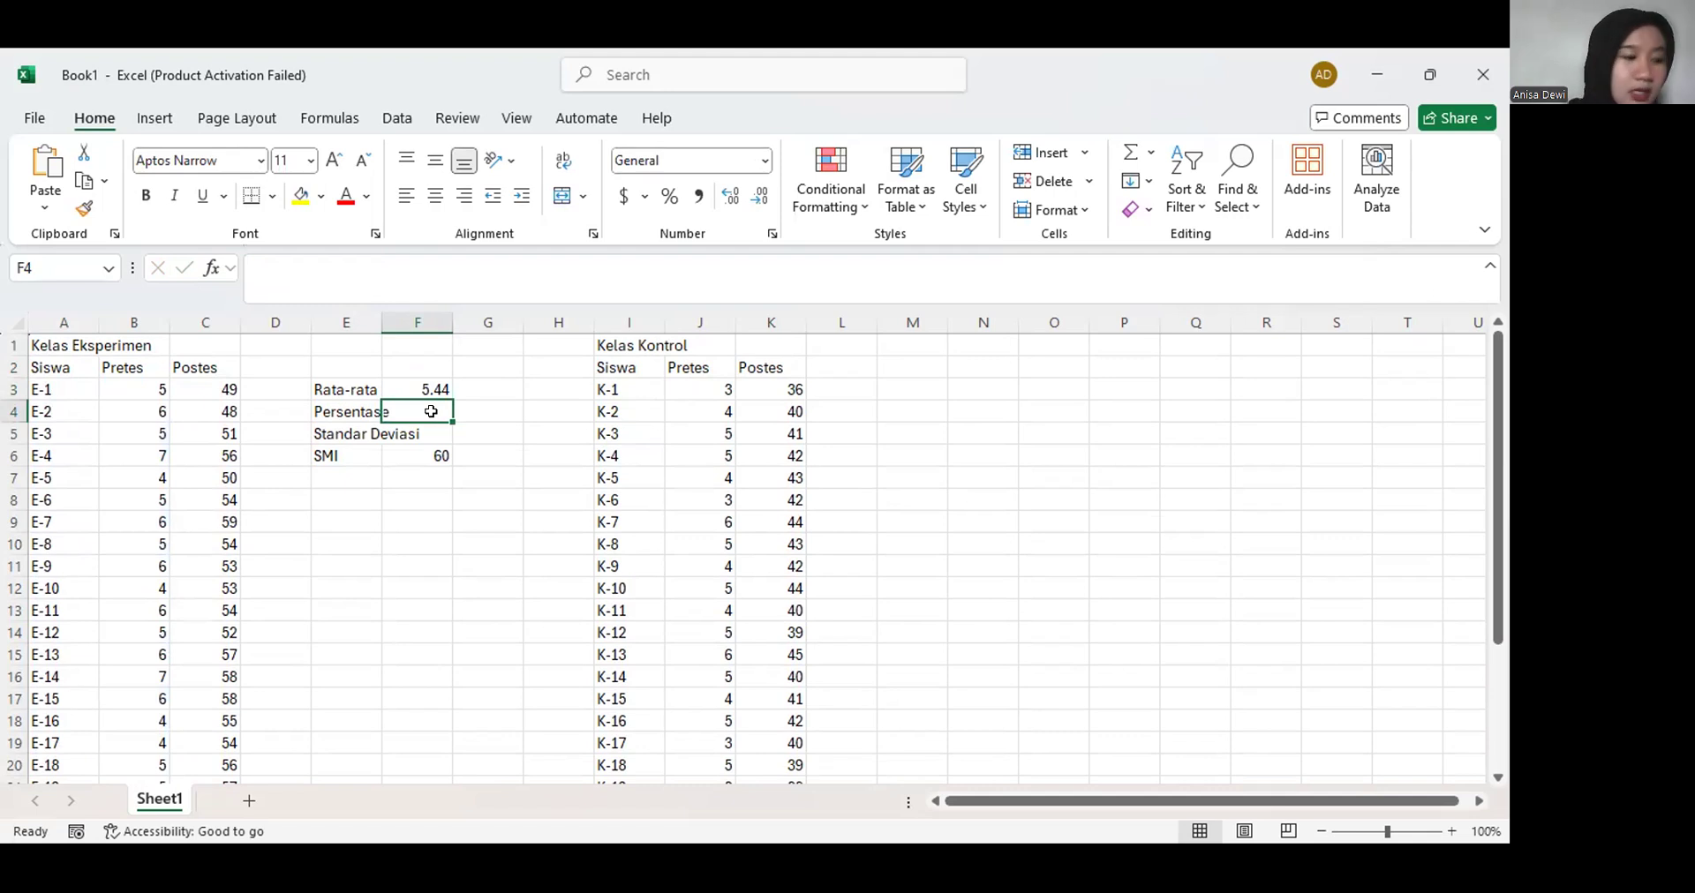
Calculate the pretest percentage in F4 with the formula =AVERAGE(F3/60)
type("-")
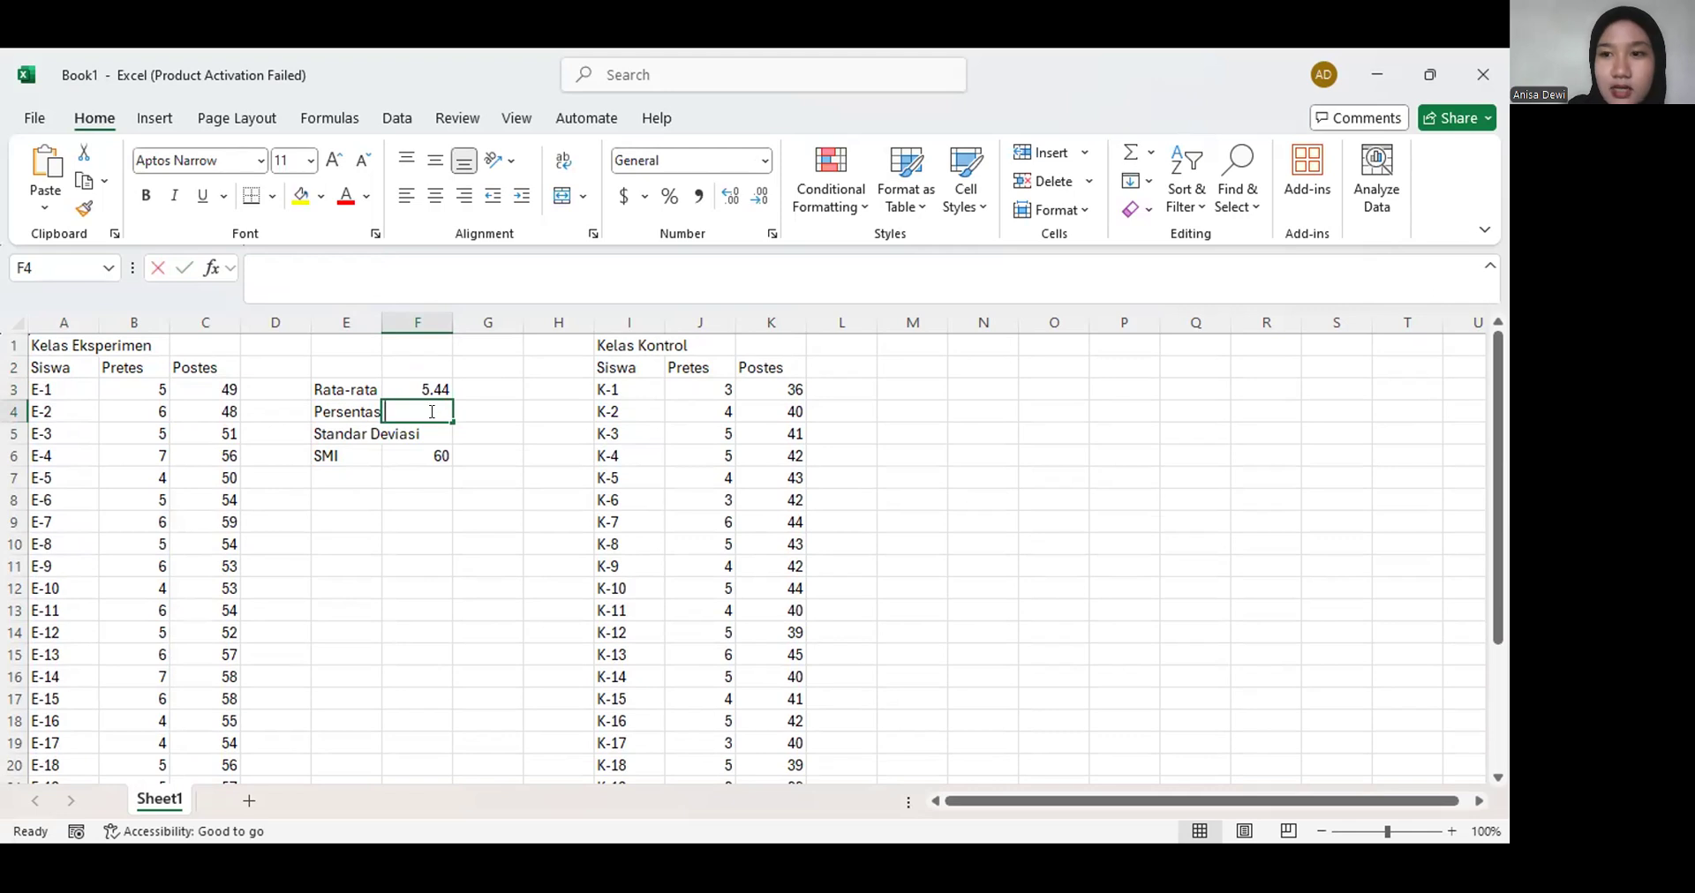
key("BackSpace")
type("=")
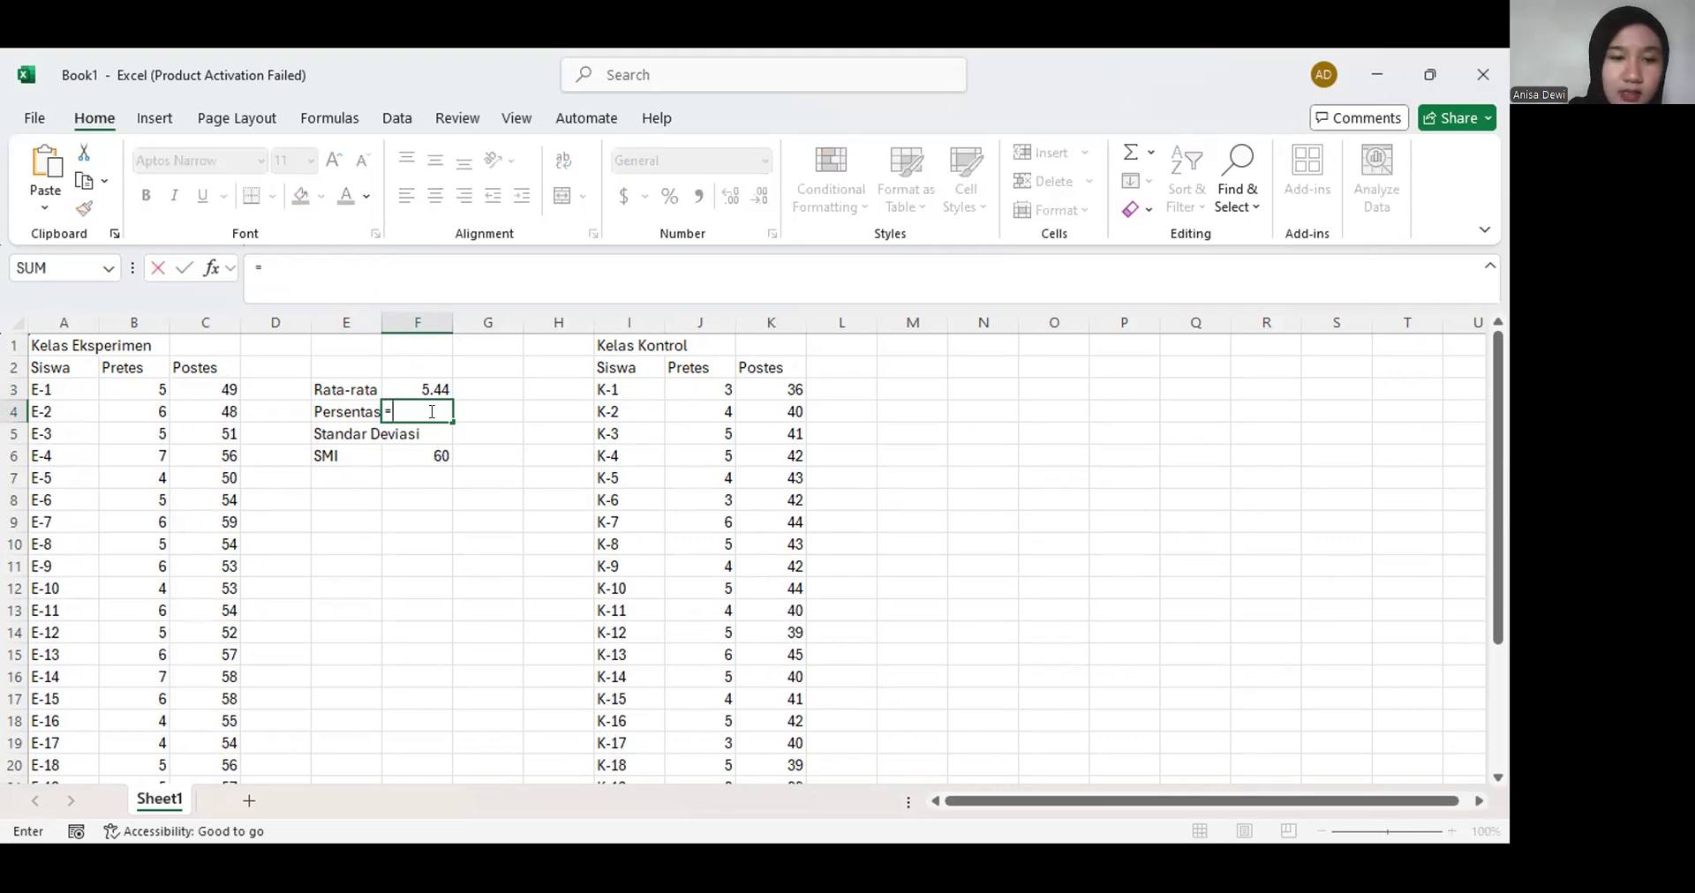
type("AV")
left_click(448, 450)
double_click(447, 450)
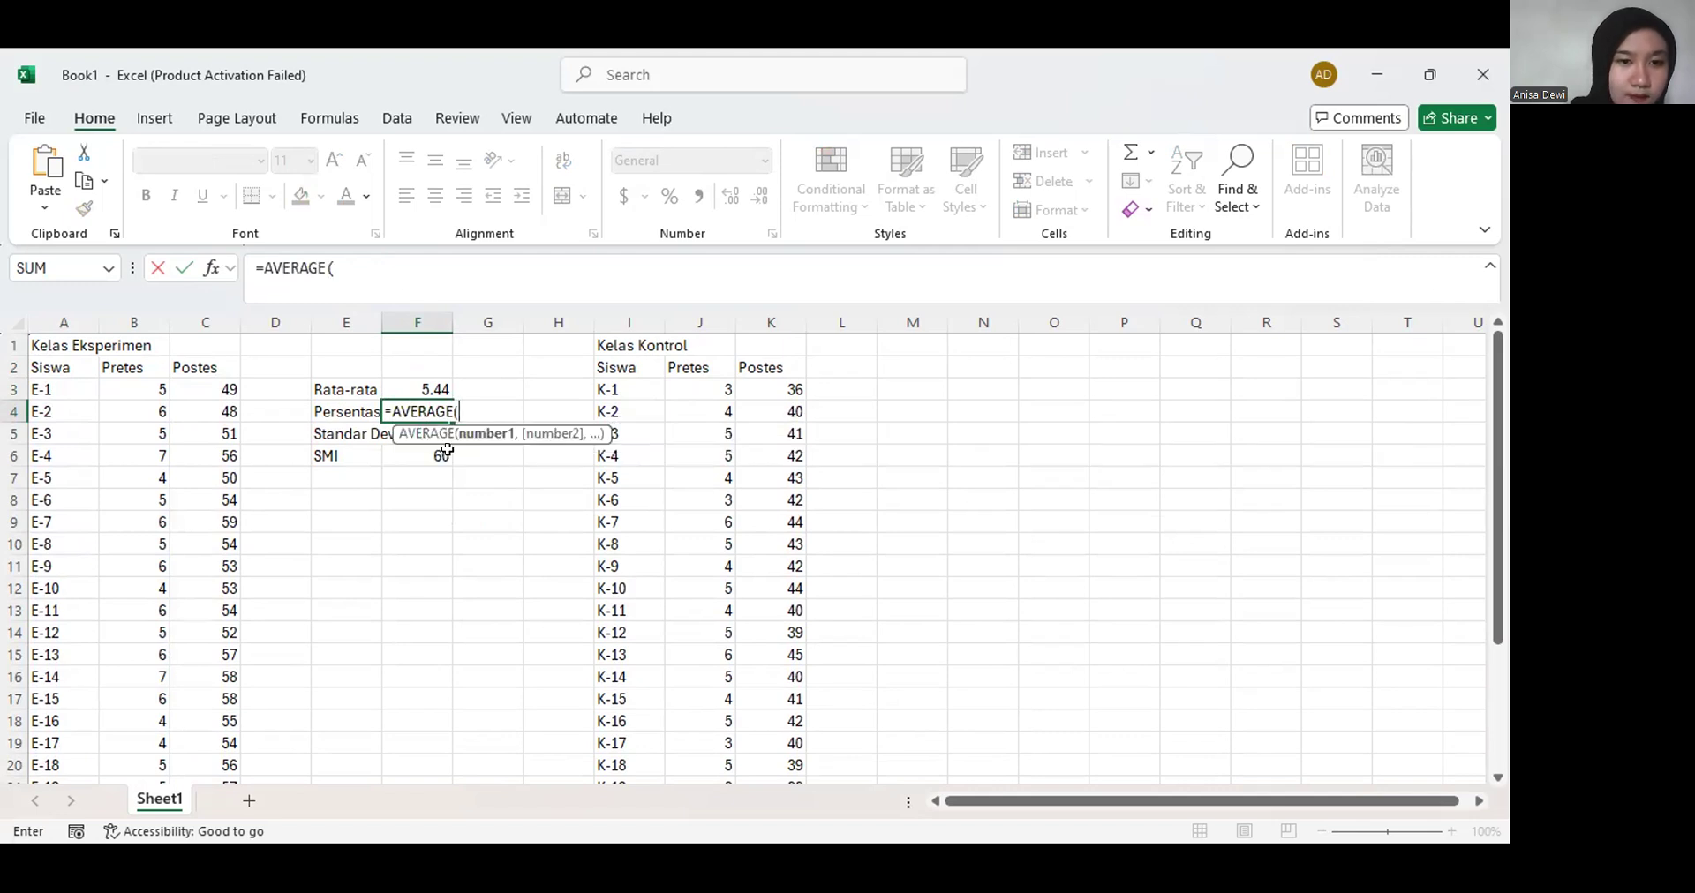
left_click(438, 385)
type("/")
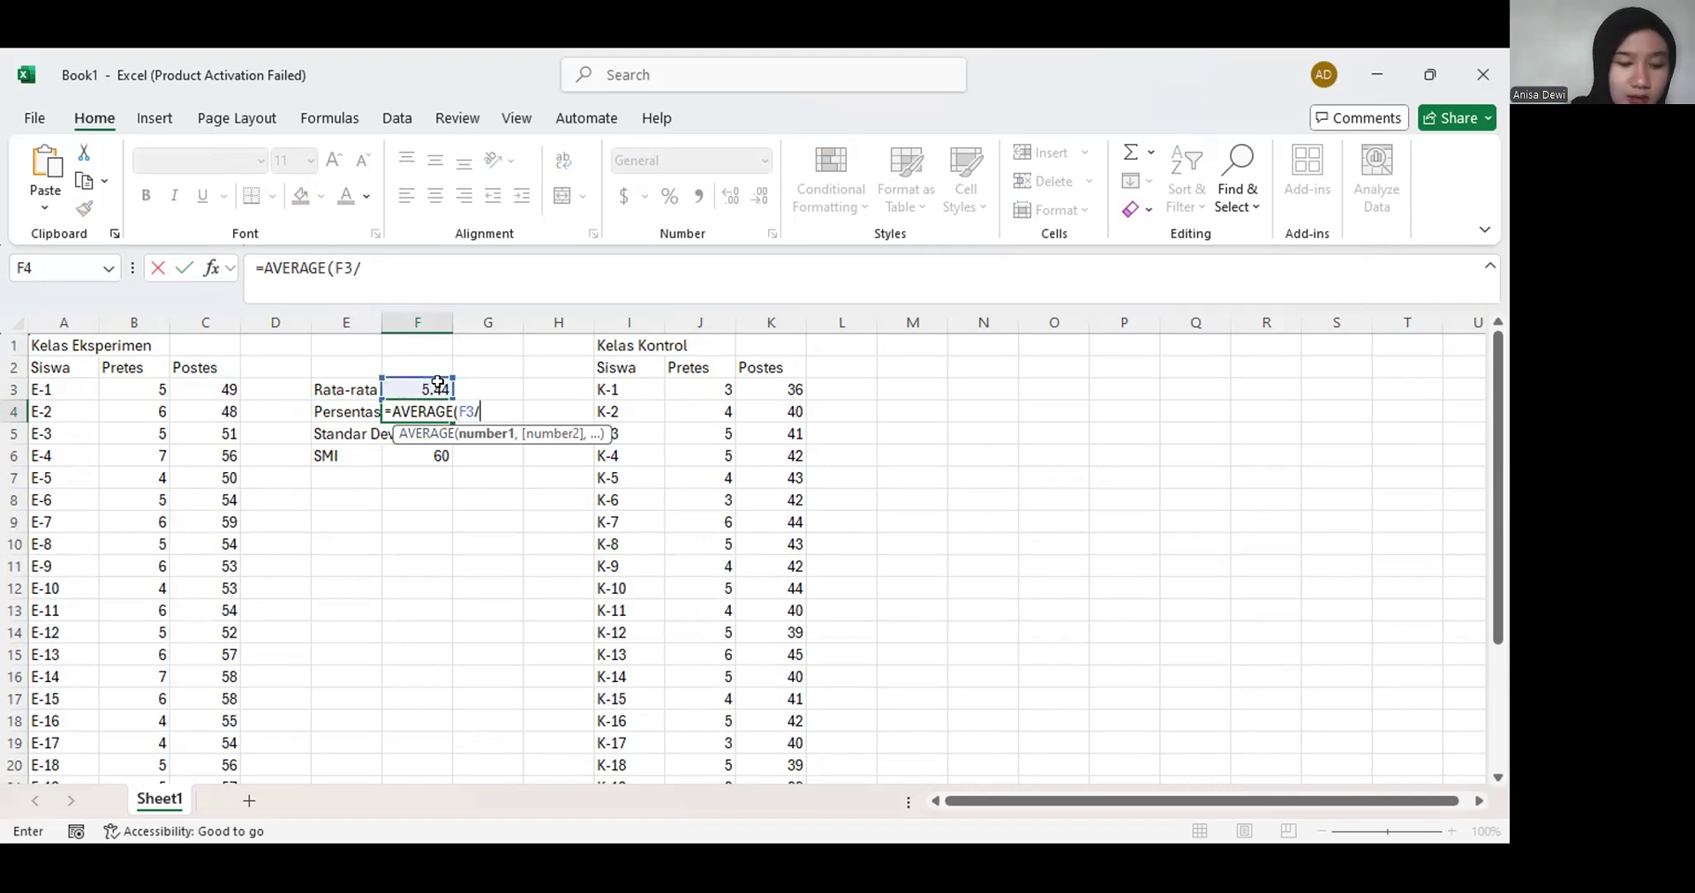
type("60")
key("Return")
Format the percentage result in F4 as a percentage with two decimal places
left_click(431, 408)
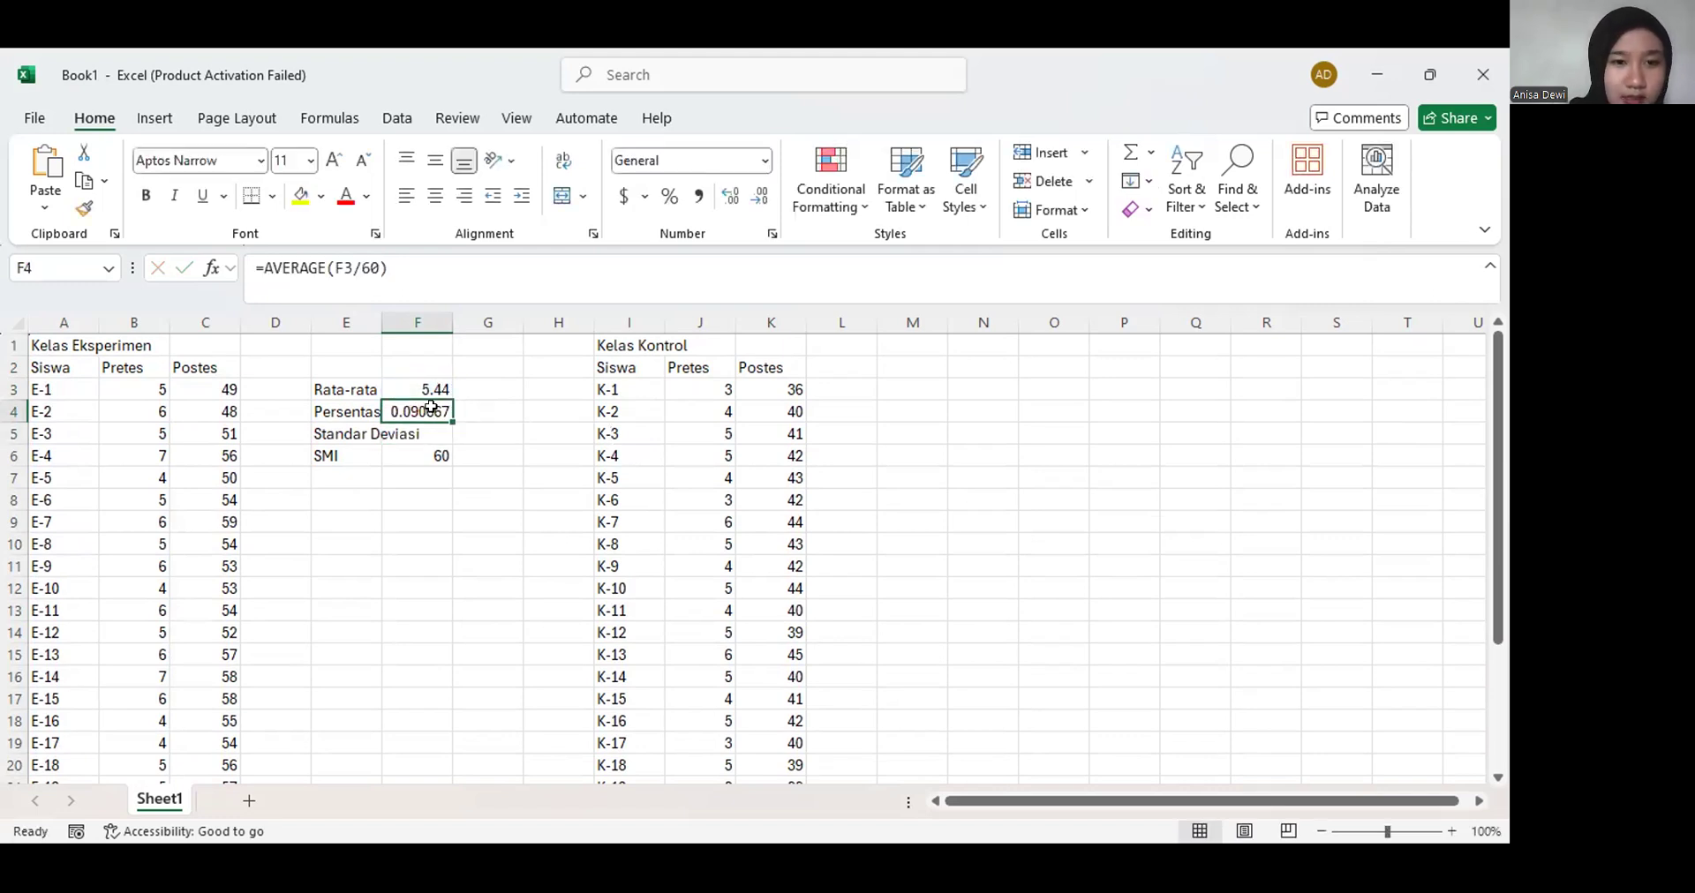
left_click(671, 198)
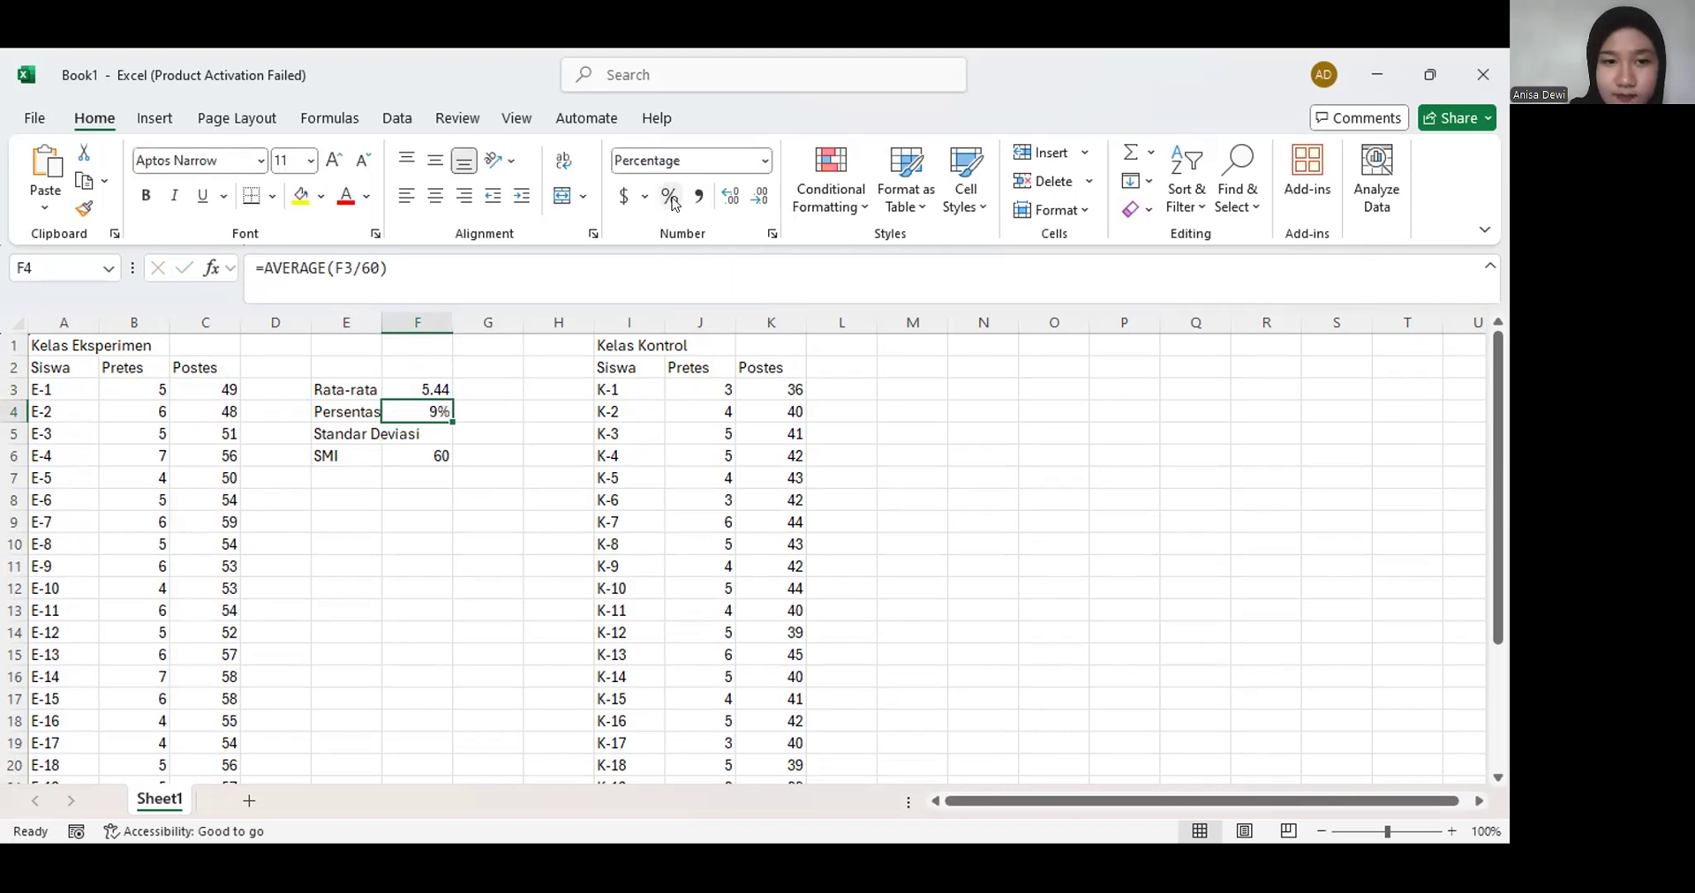
left_click(732, 196)
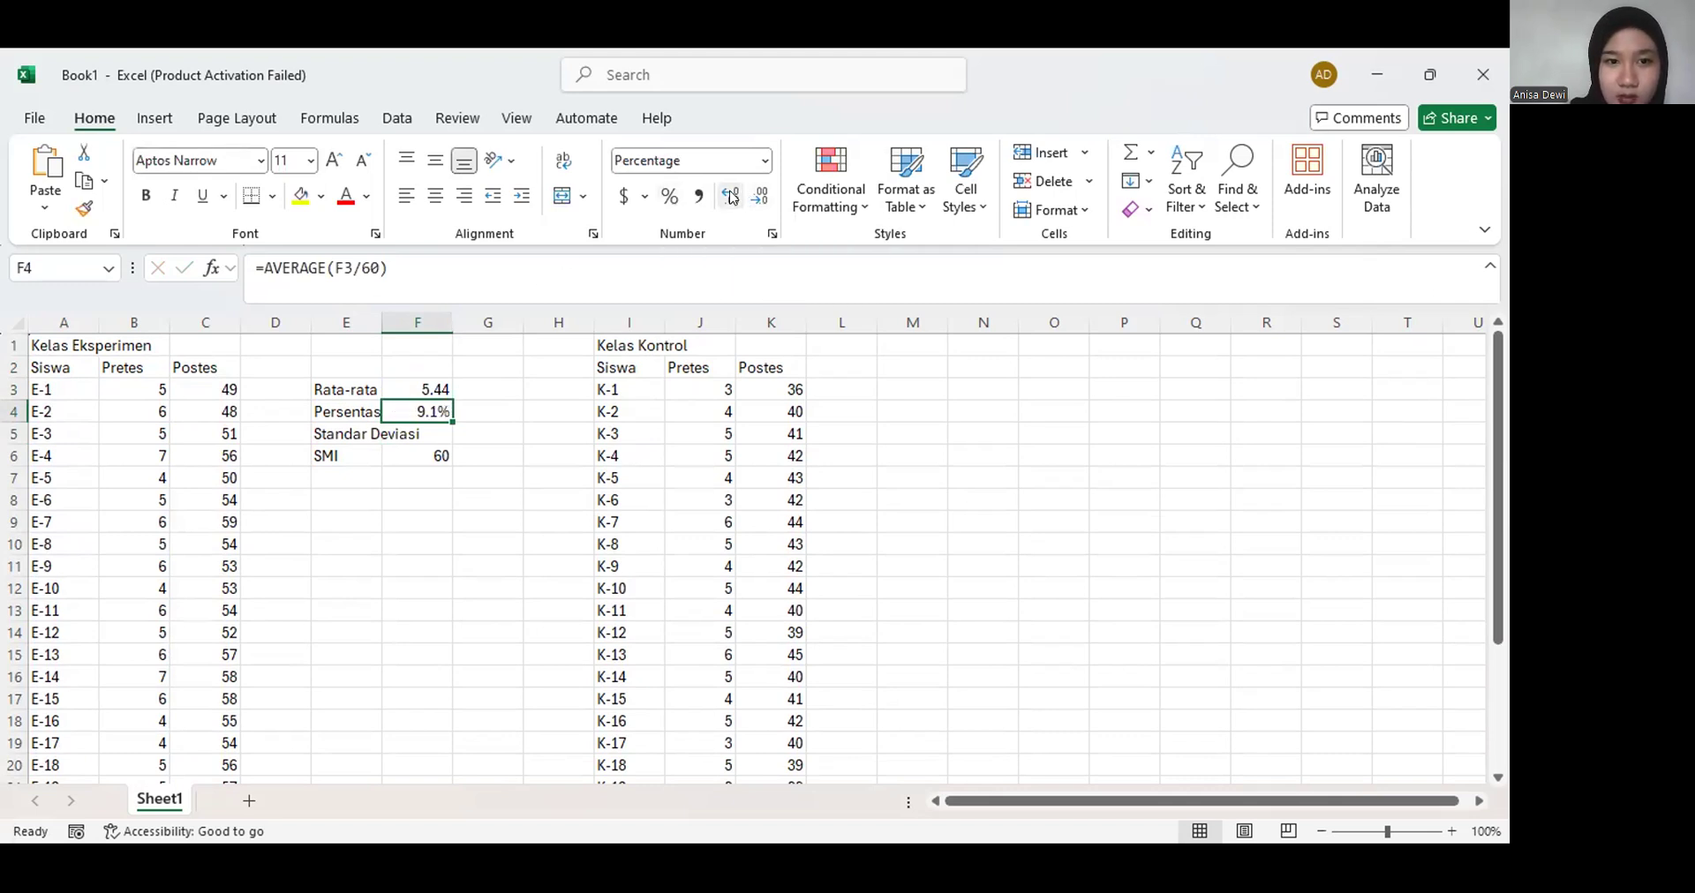
left_click(731, 196)
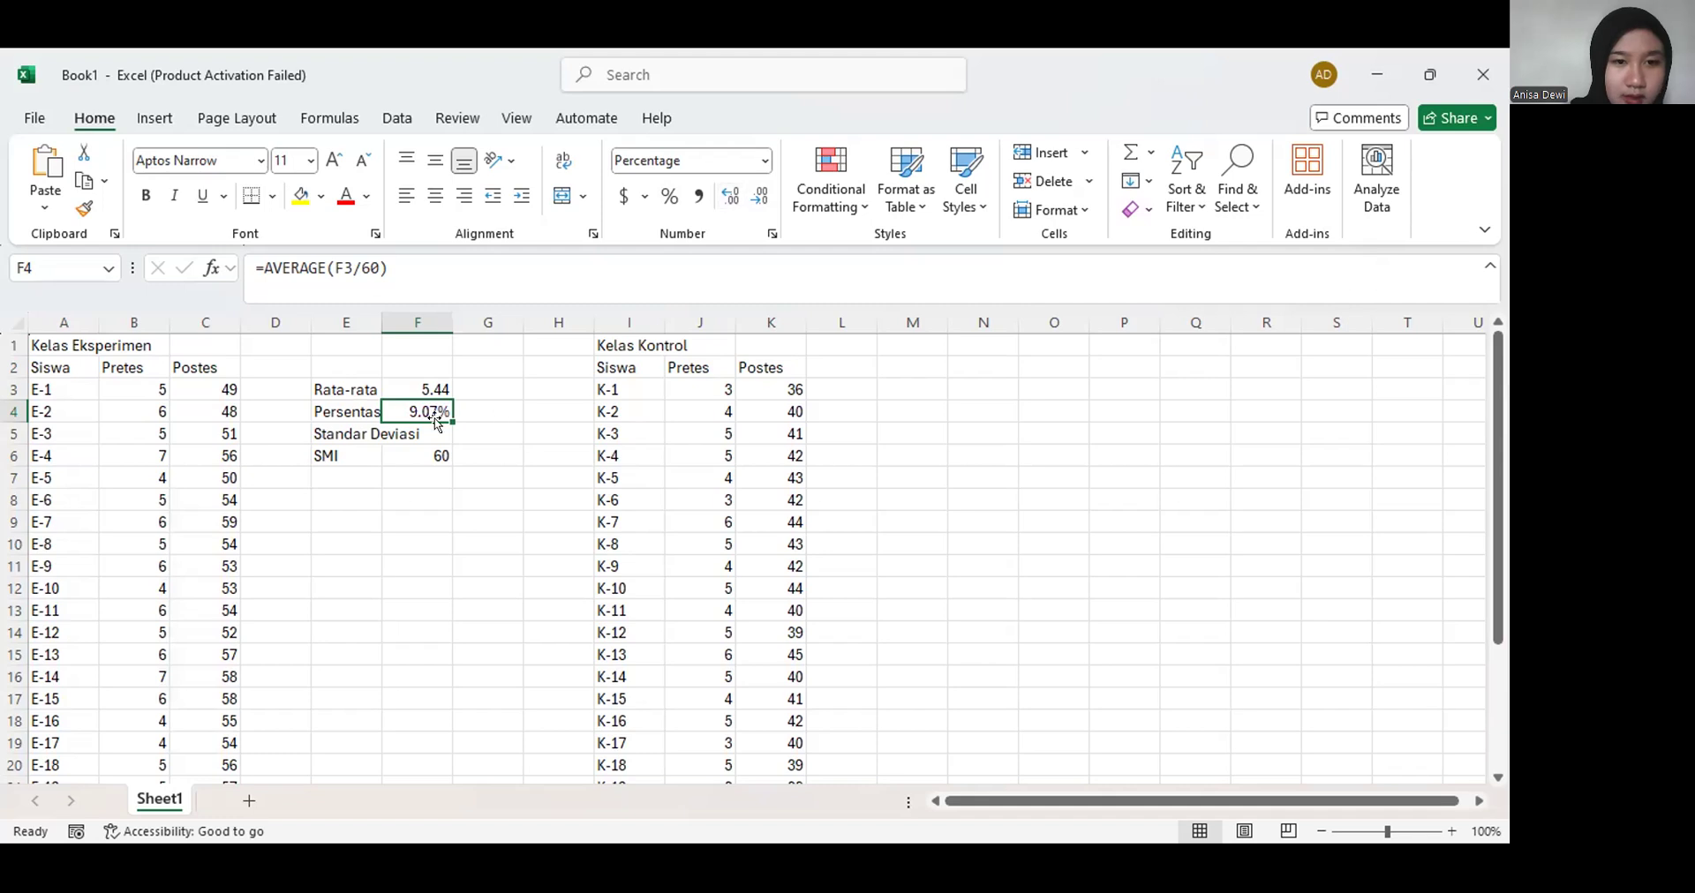
Calculate the experimental class's pretest standard deviation in F5 with =STDEV(B3:B27)
left_click(406, 432)
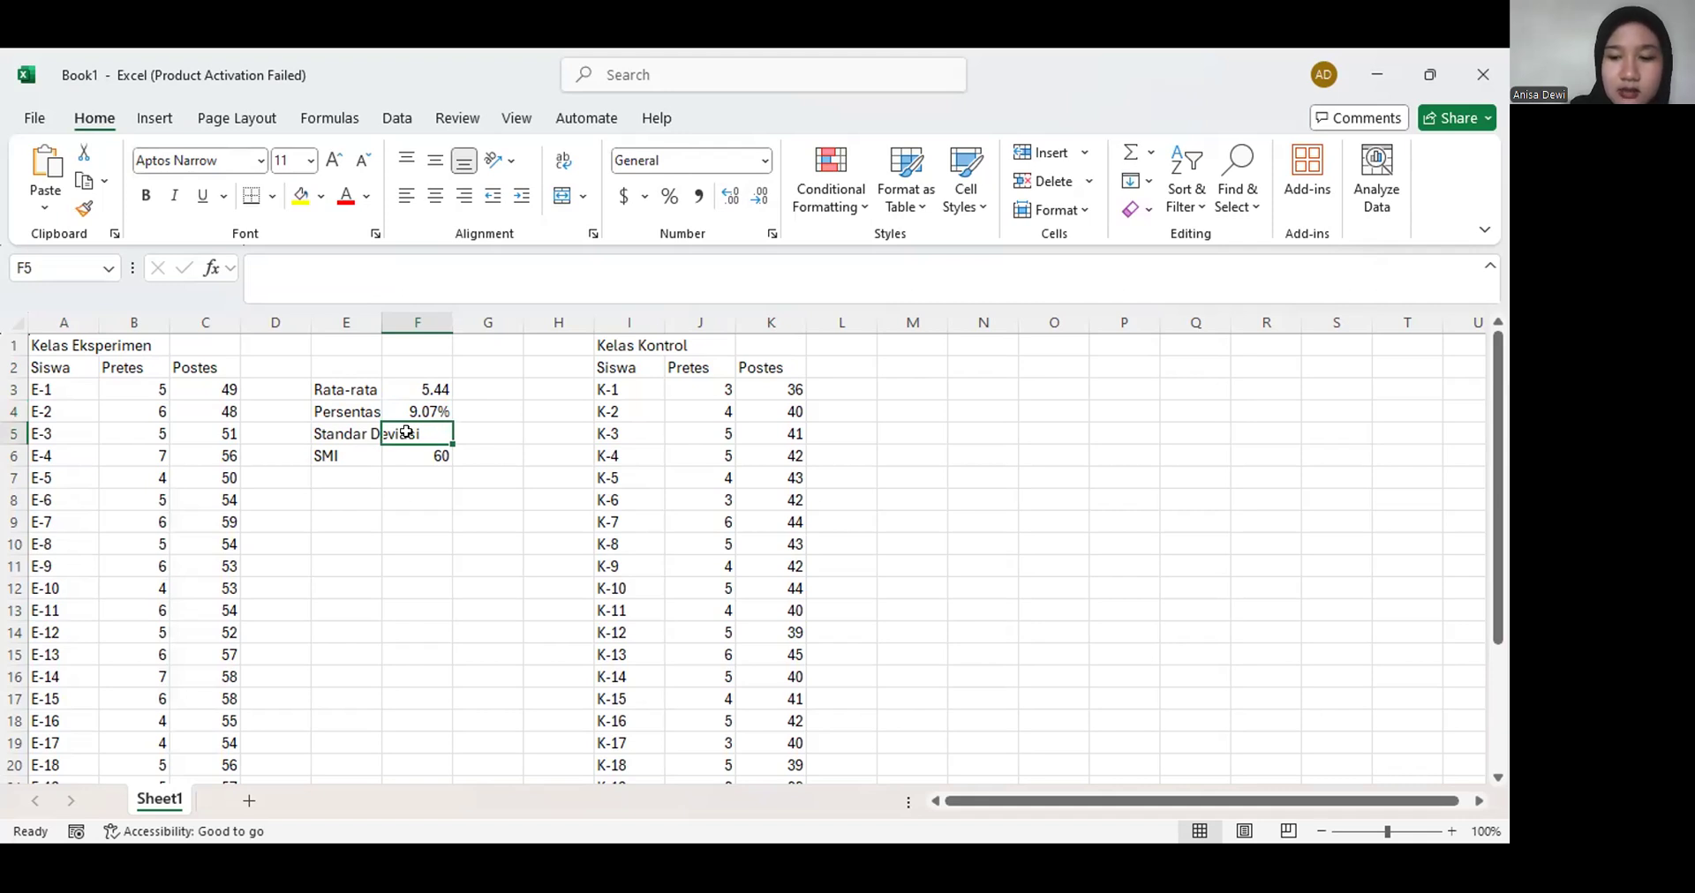
type("=")
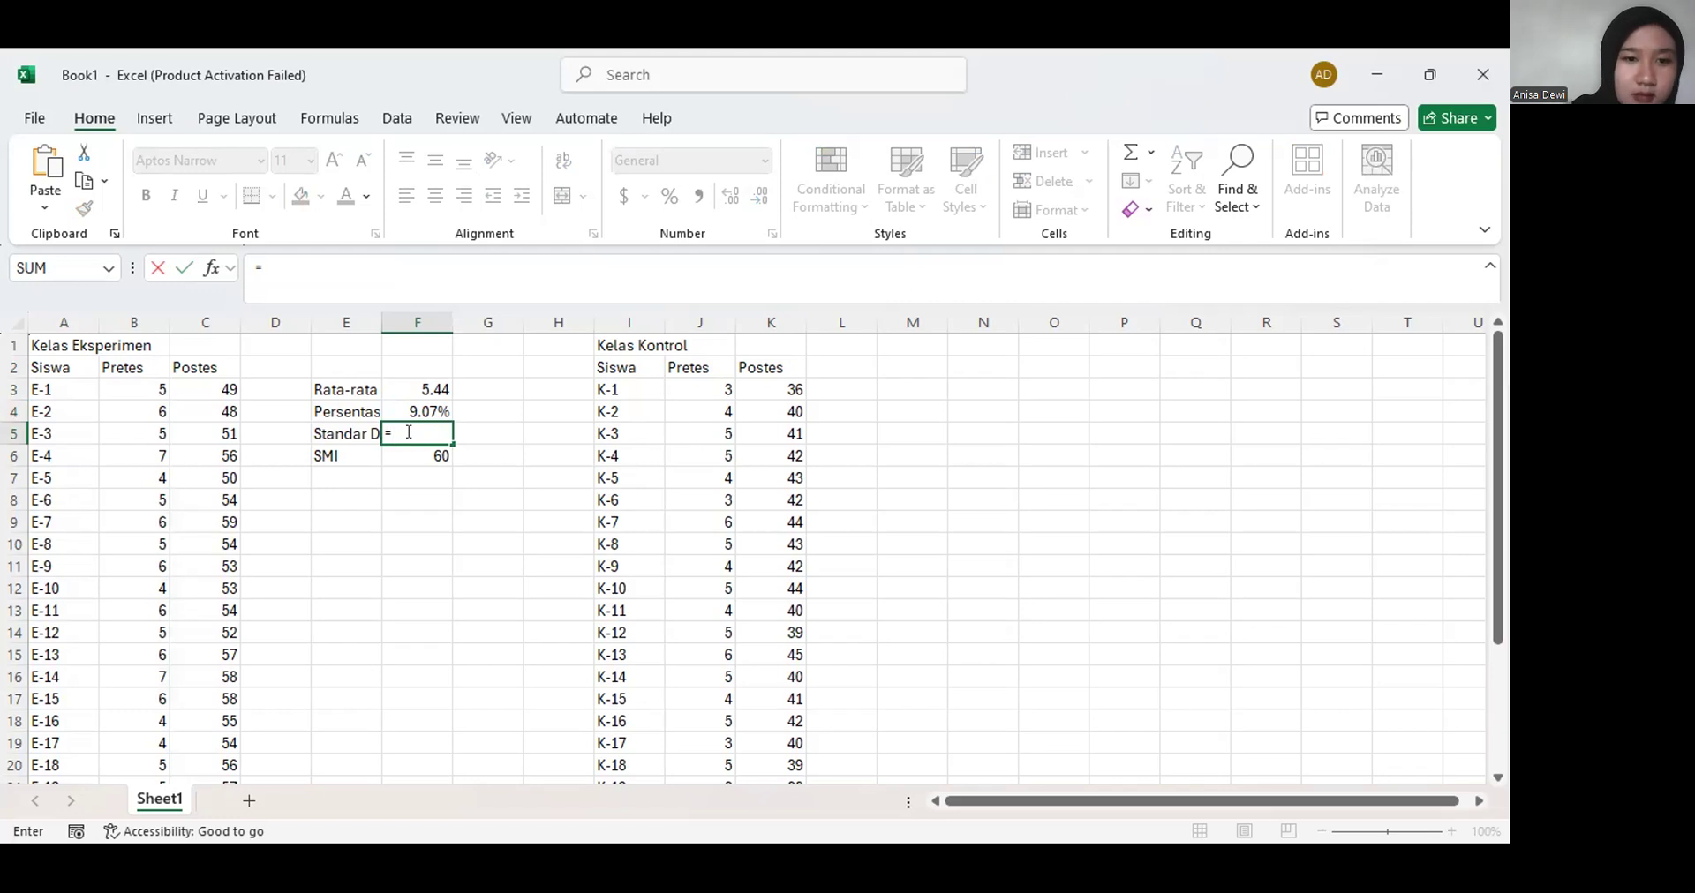
type("ST")
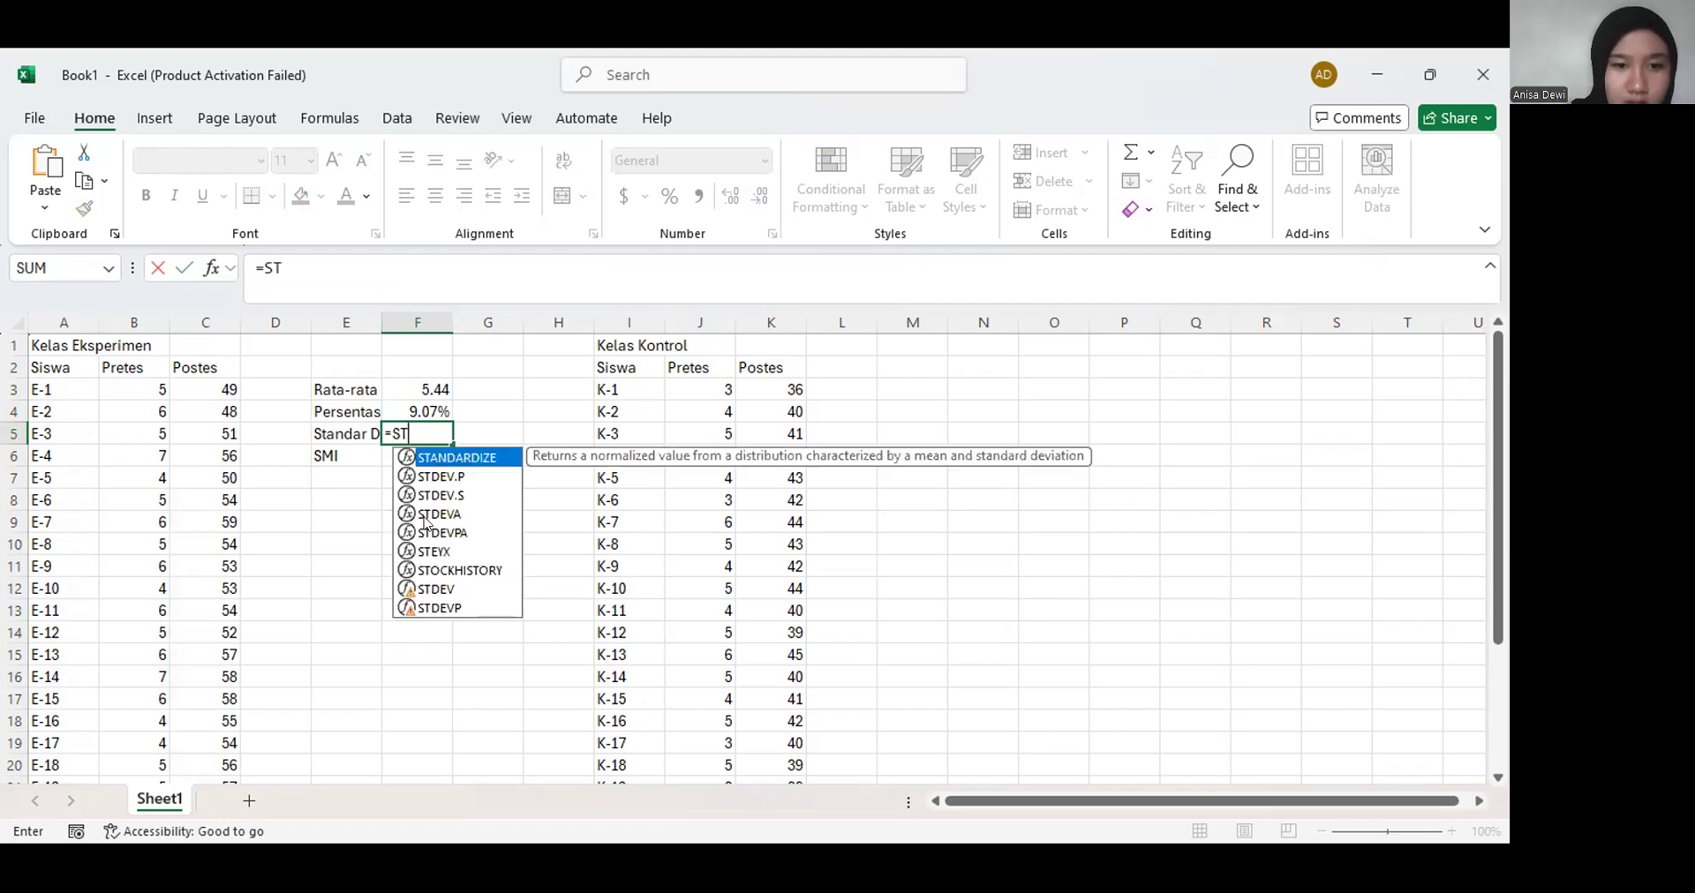
left_click(448, 590)
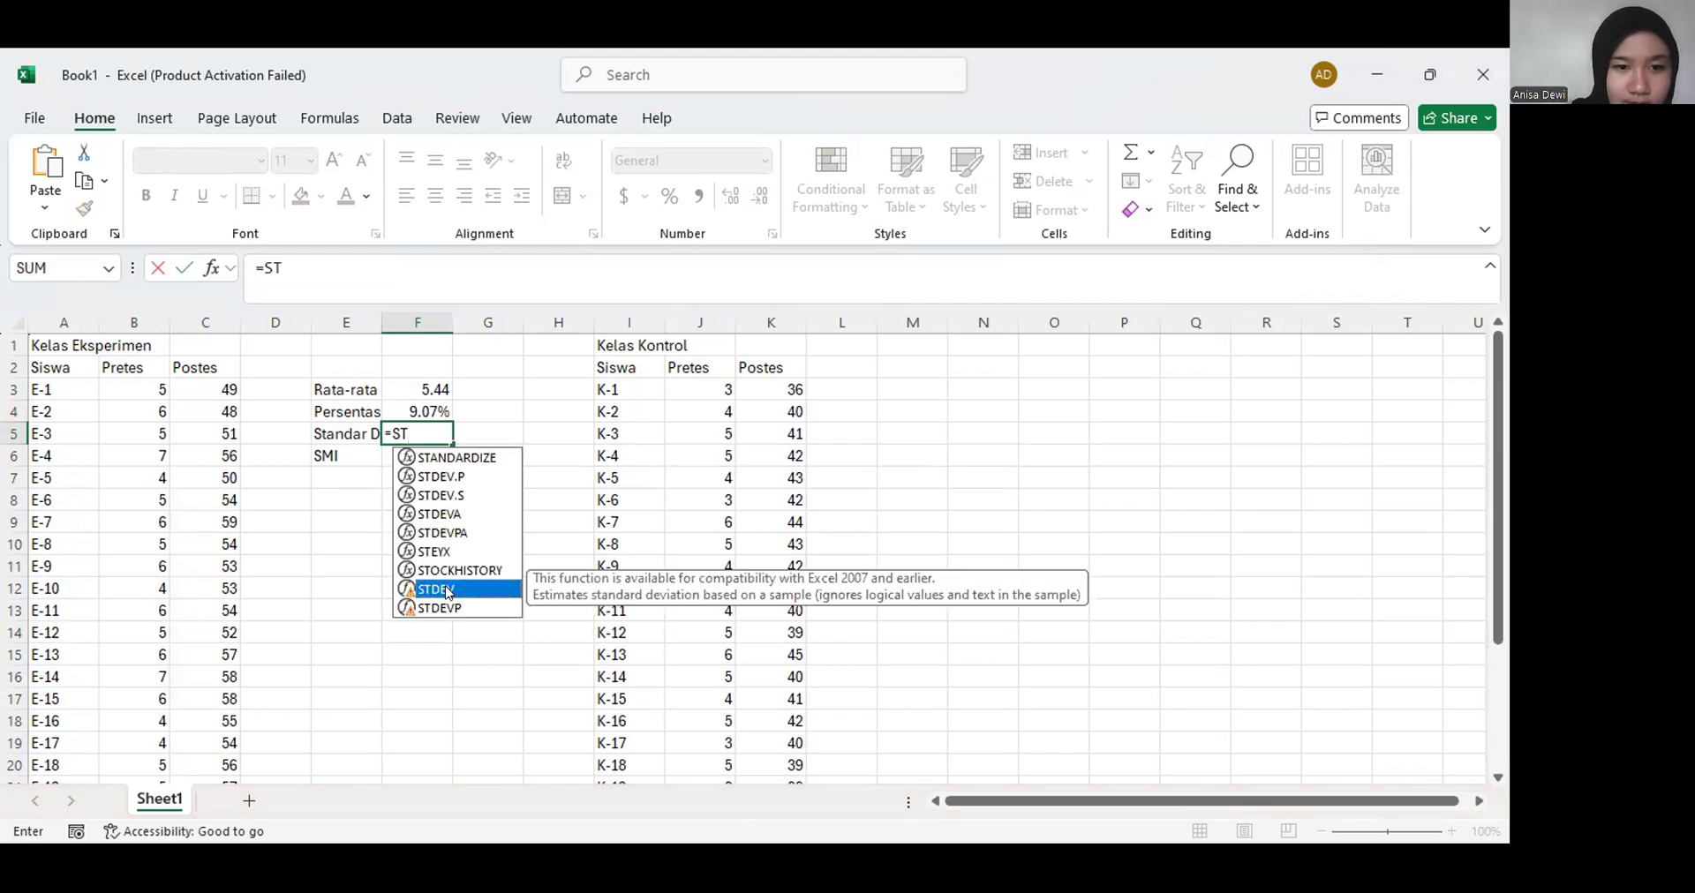
double_click(441, 586)
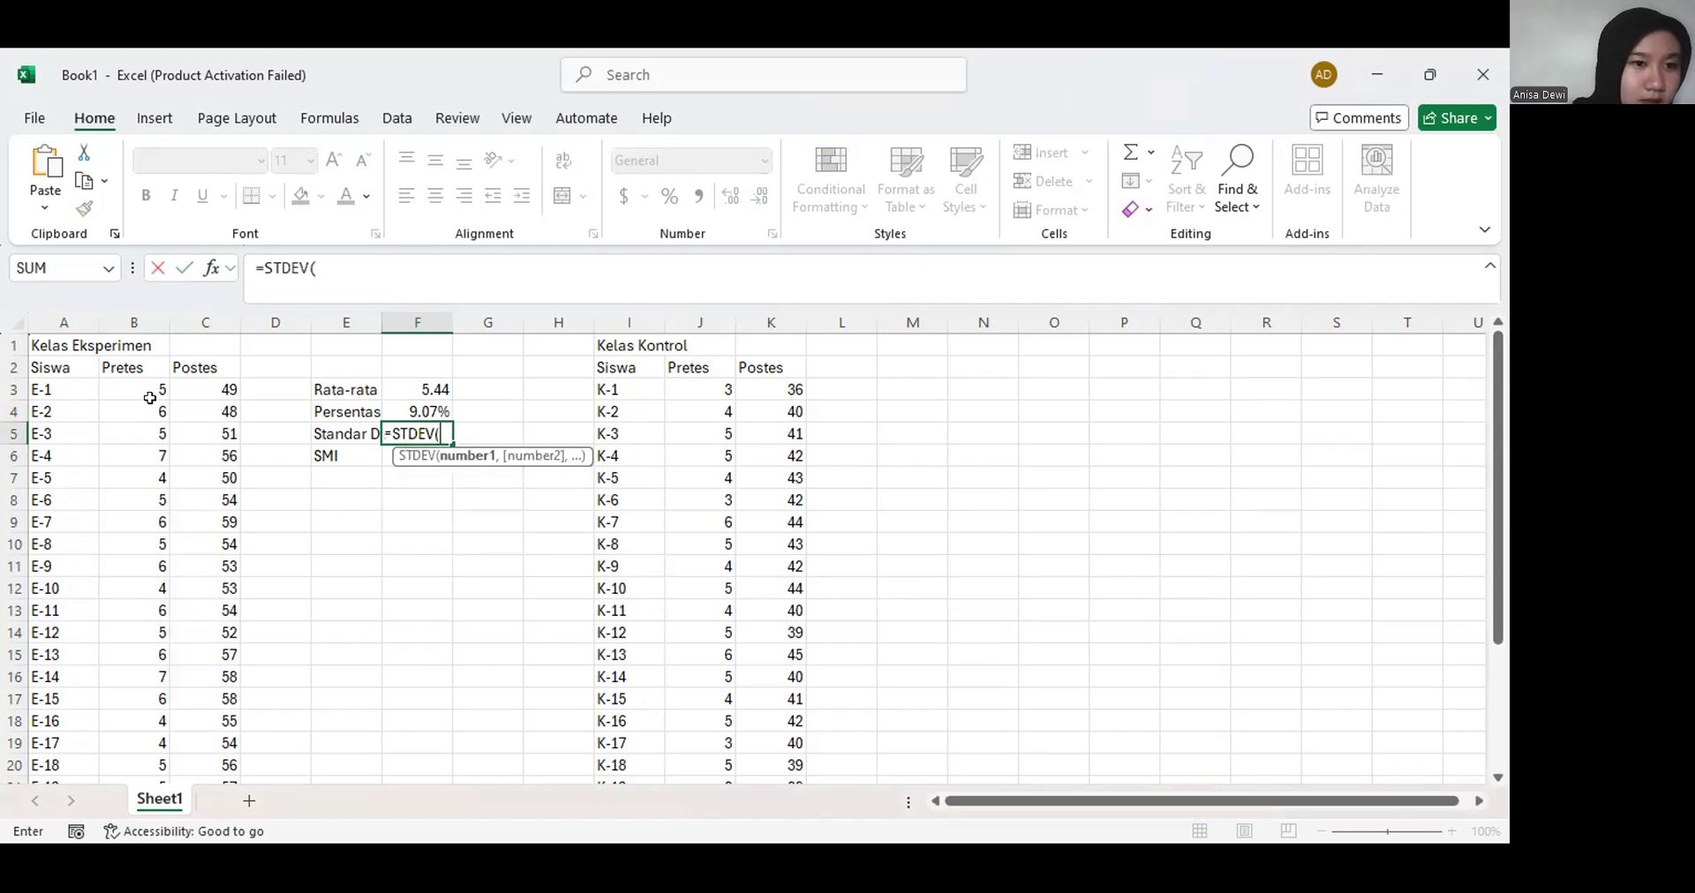
left_click(140, 390)
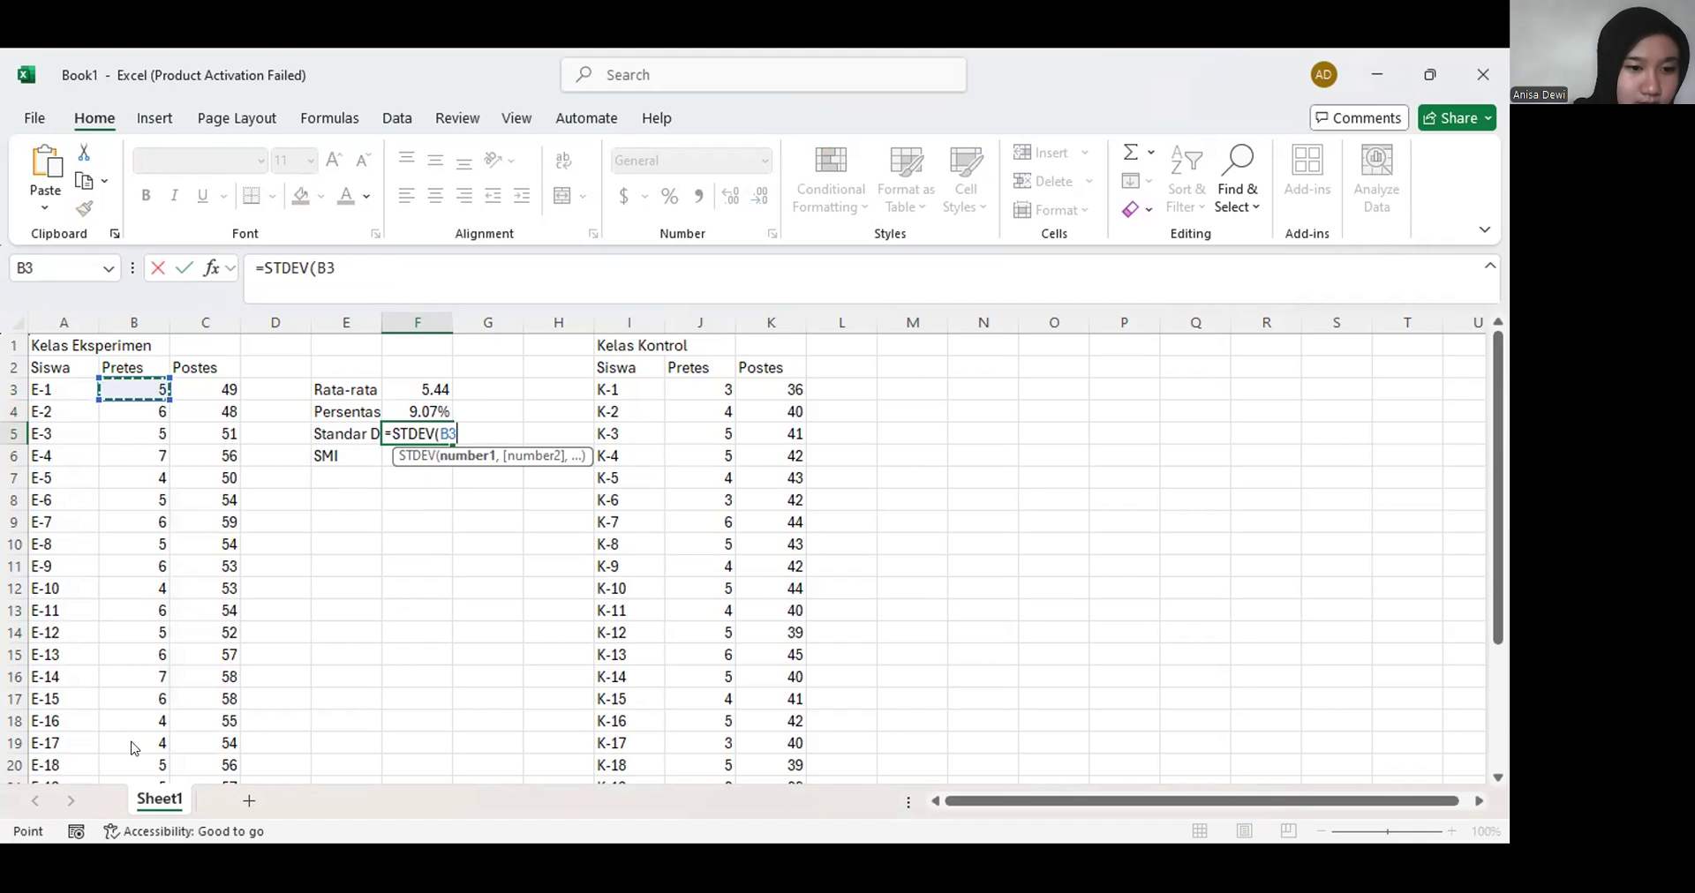
key("ctrl+shift+Down")
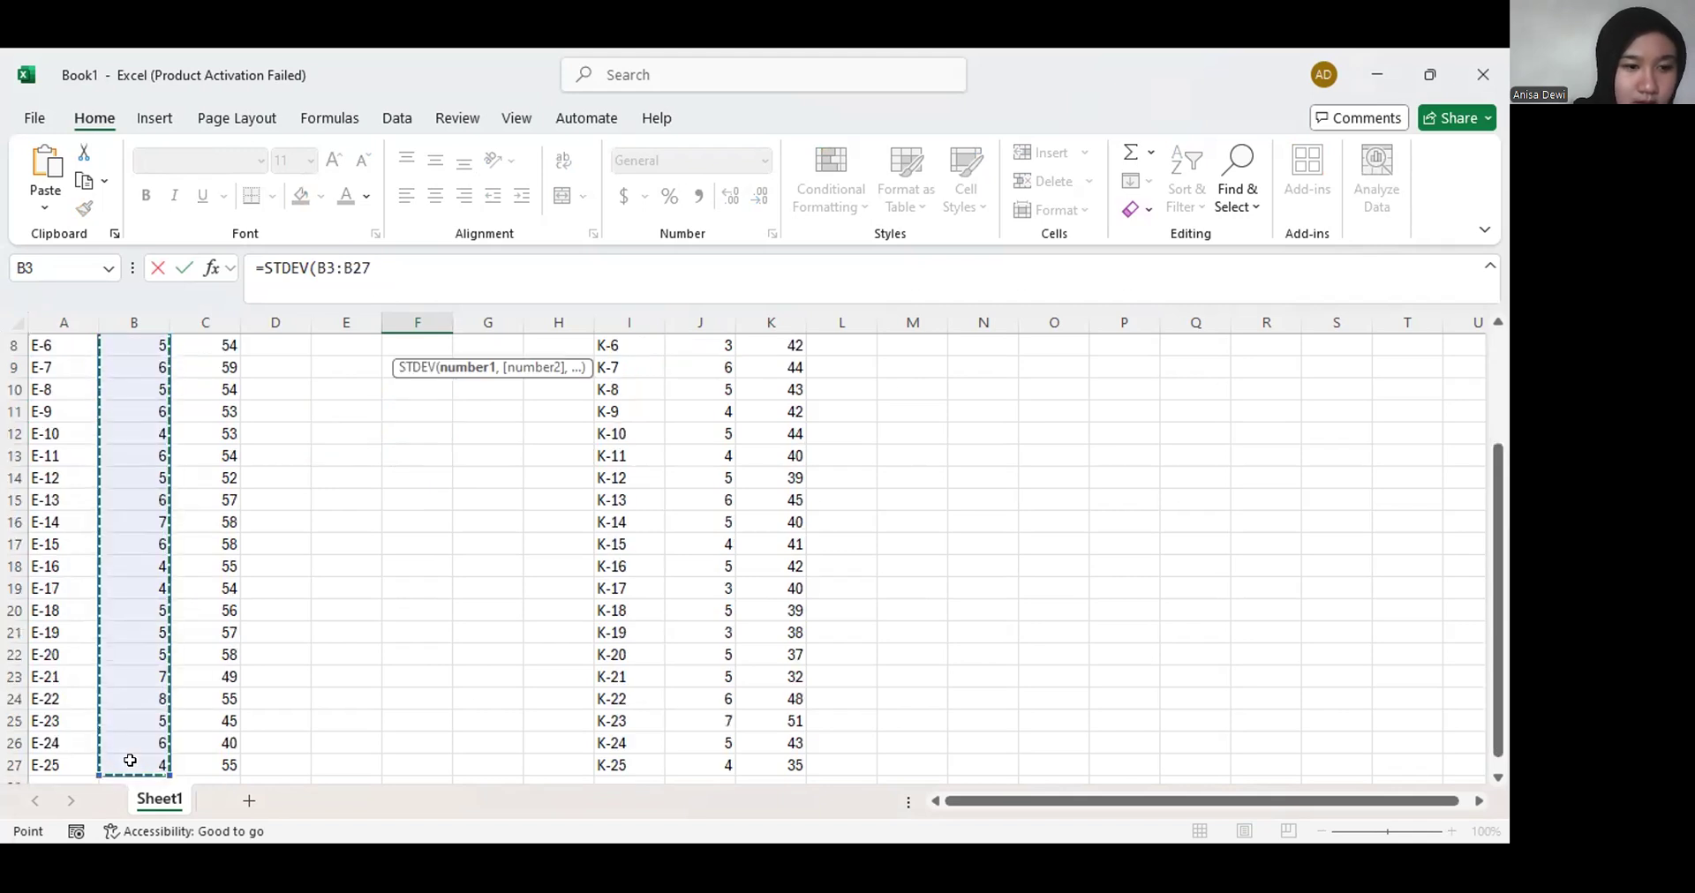
scroll(129, 760, "down", 2)
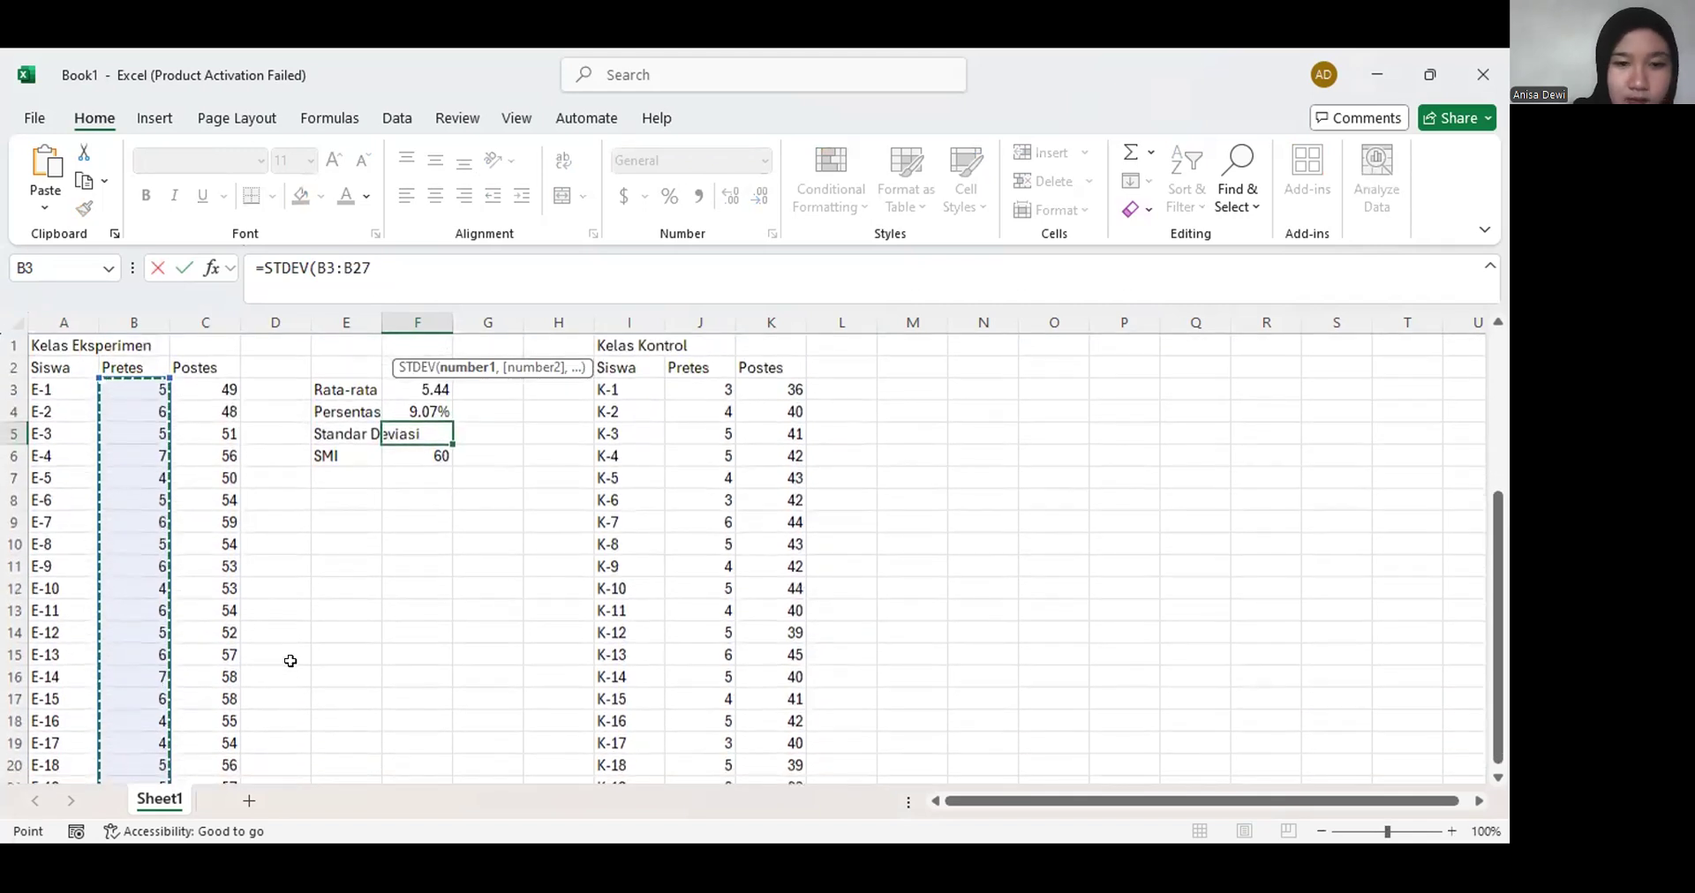
key("Return")
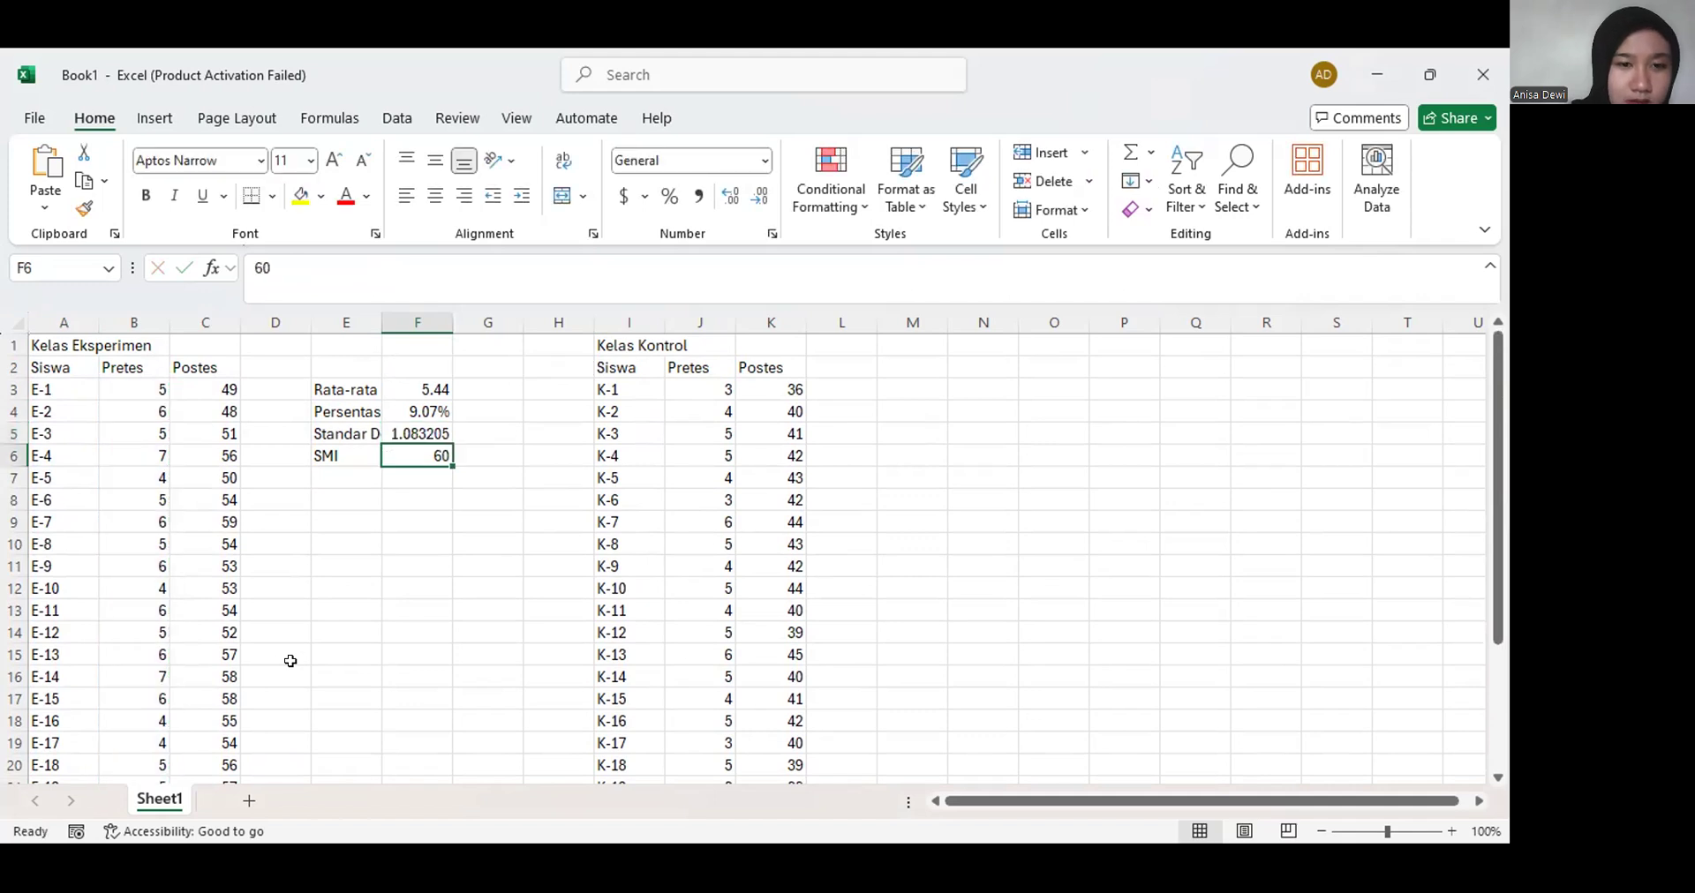
Format the pretest standard deviation in F5 to show two decimal places
left_click(418, 431)
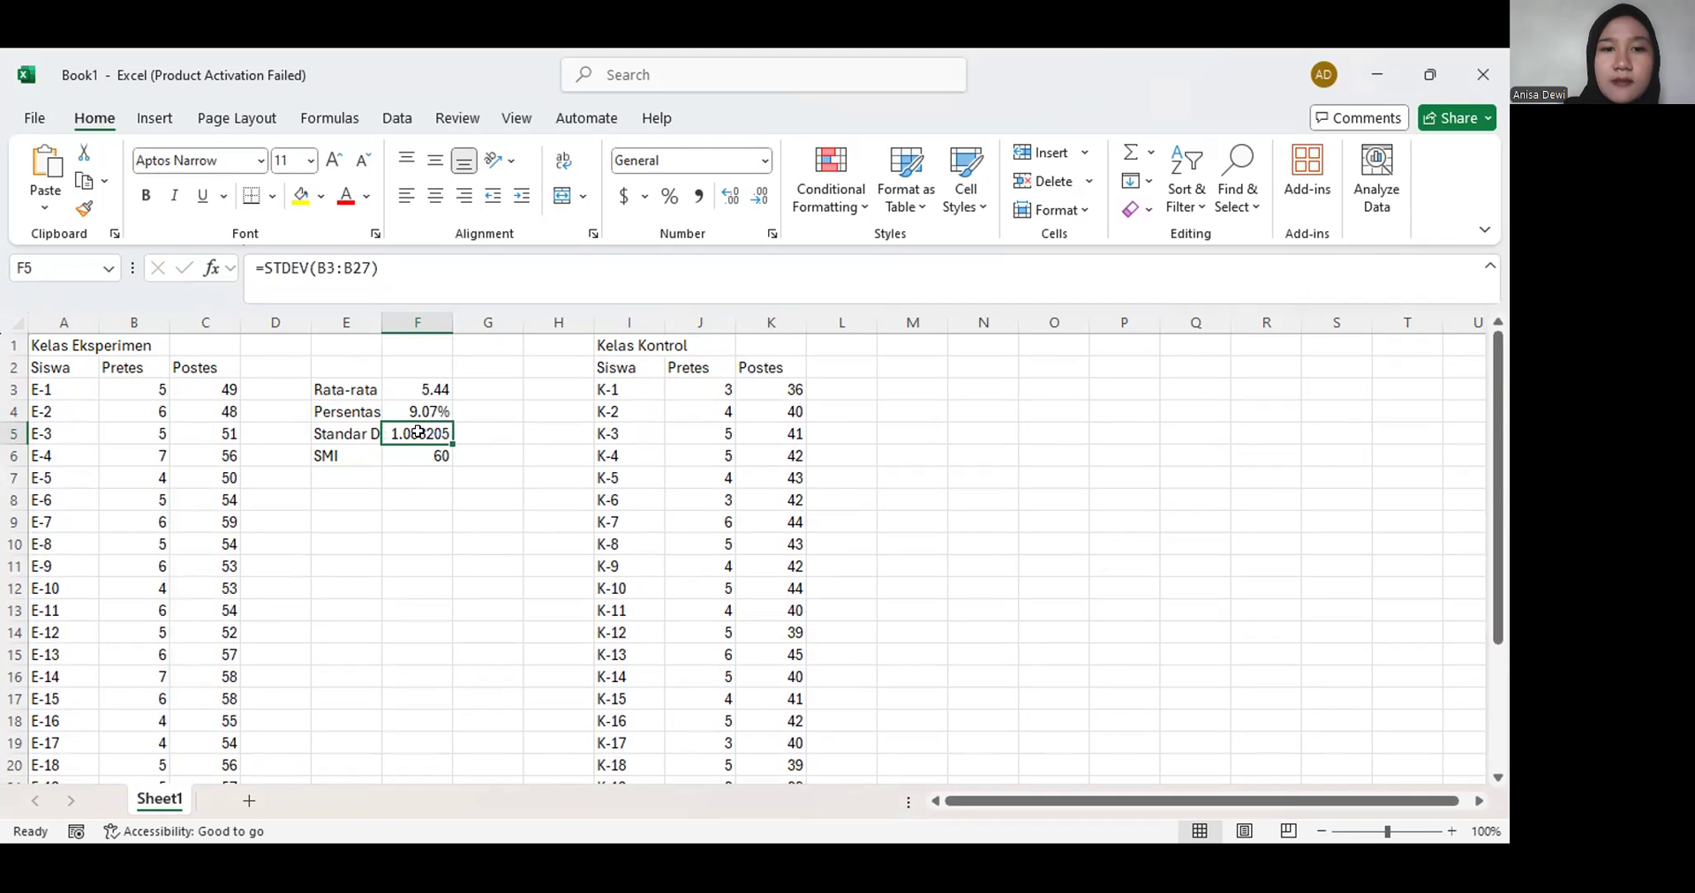
left_click(758, 198)
left_click(759, 198)
left_click(756, 203)
left_click(756, 203)
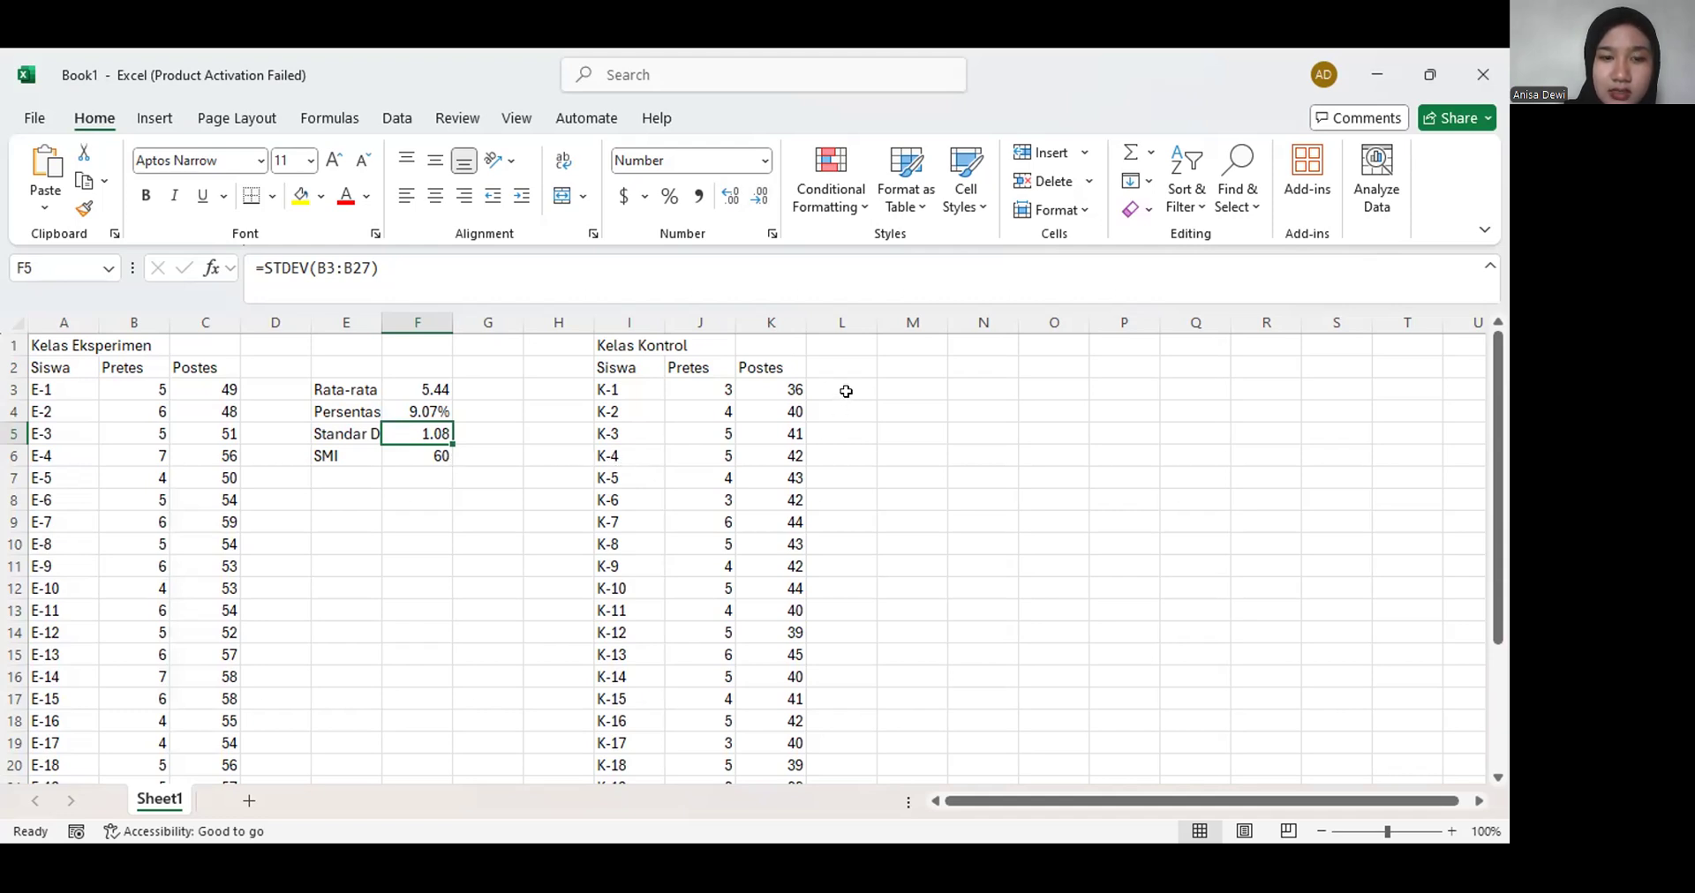
scroll(512, 568, "down", 7)
scroll(513, 568, "up", 7)
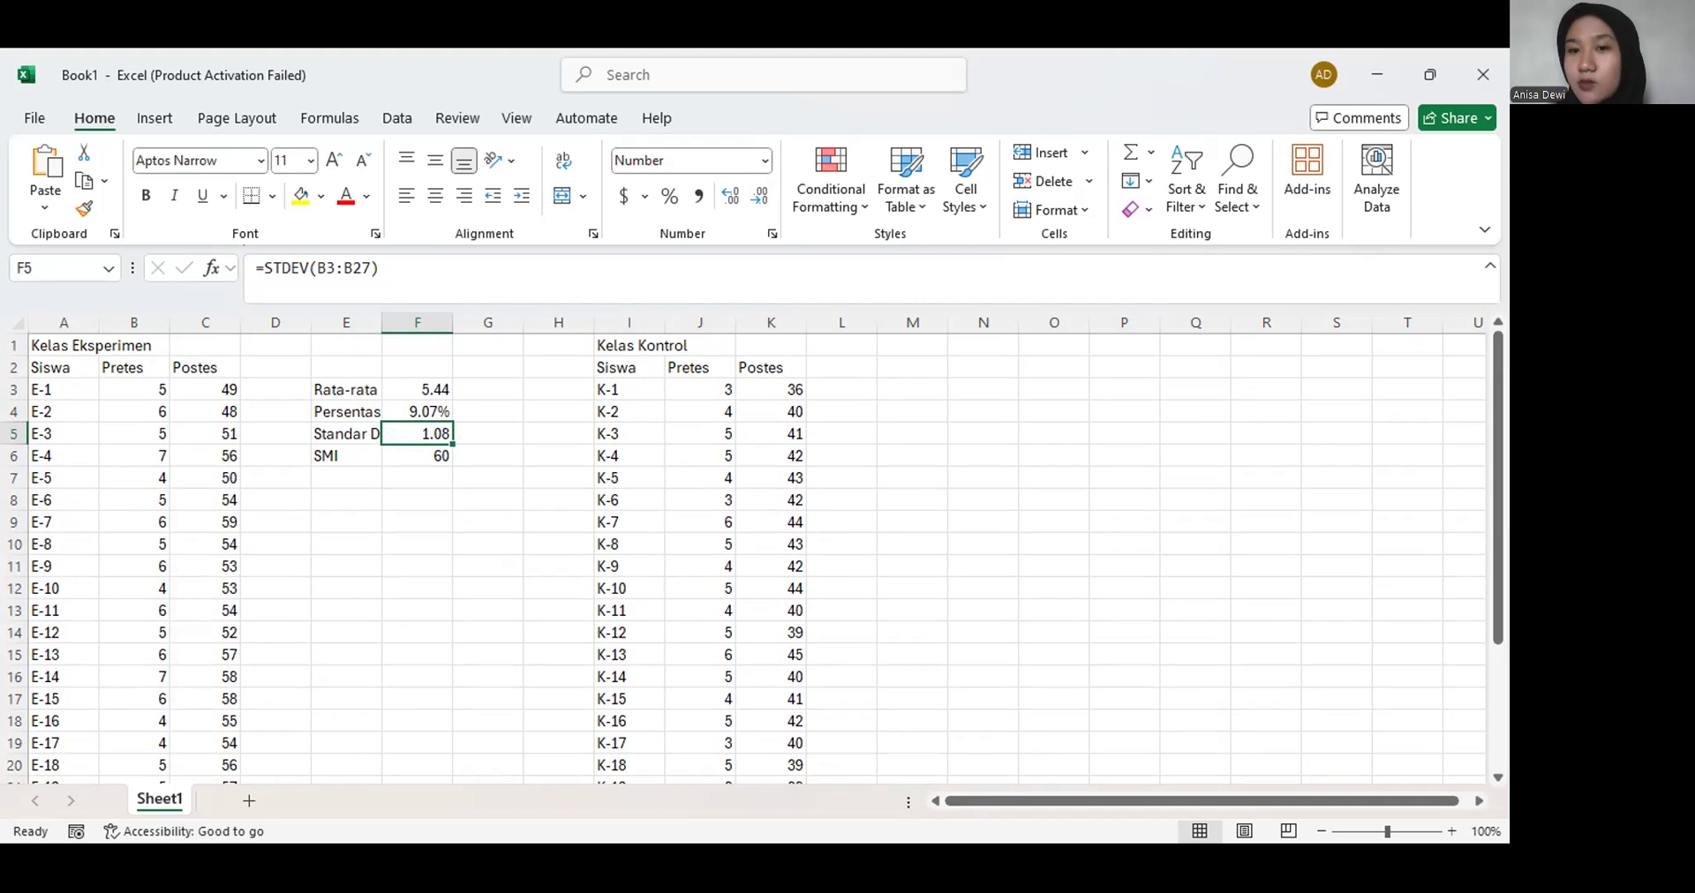
key("alt+Tab")
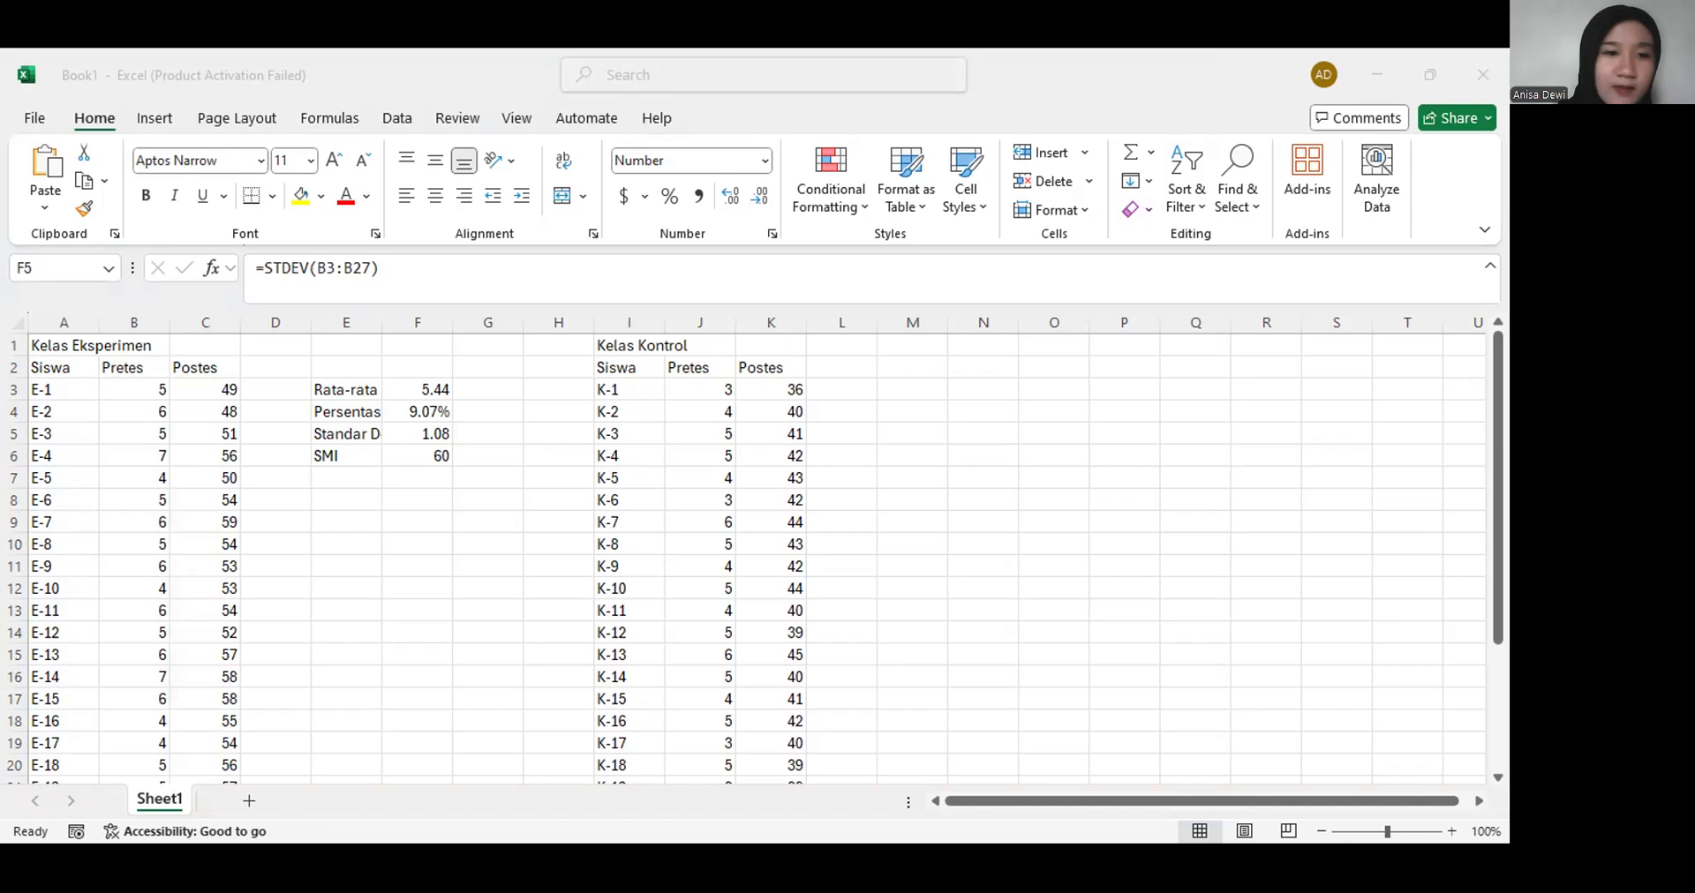
Label the experimental class's result blocks by entering "PRETEST" in D3 and "POSTTEST" in D9
left_click(274, 391)
type("PRETEST")
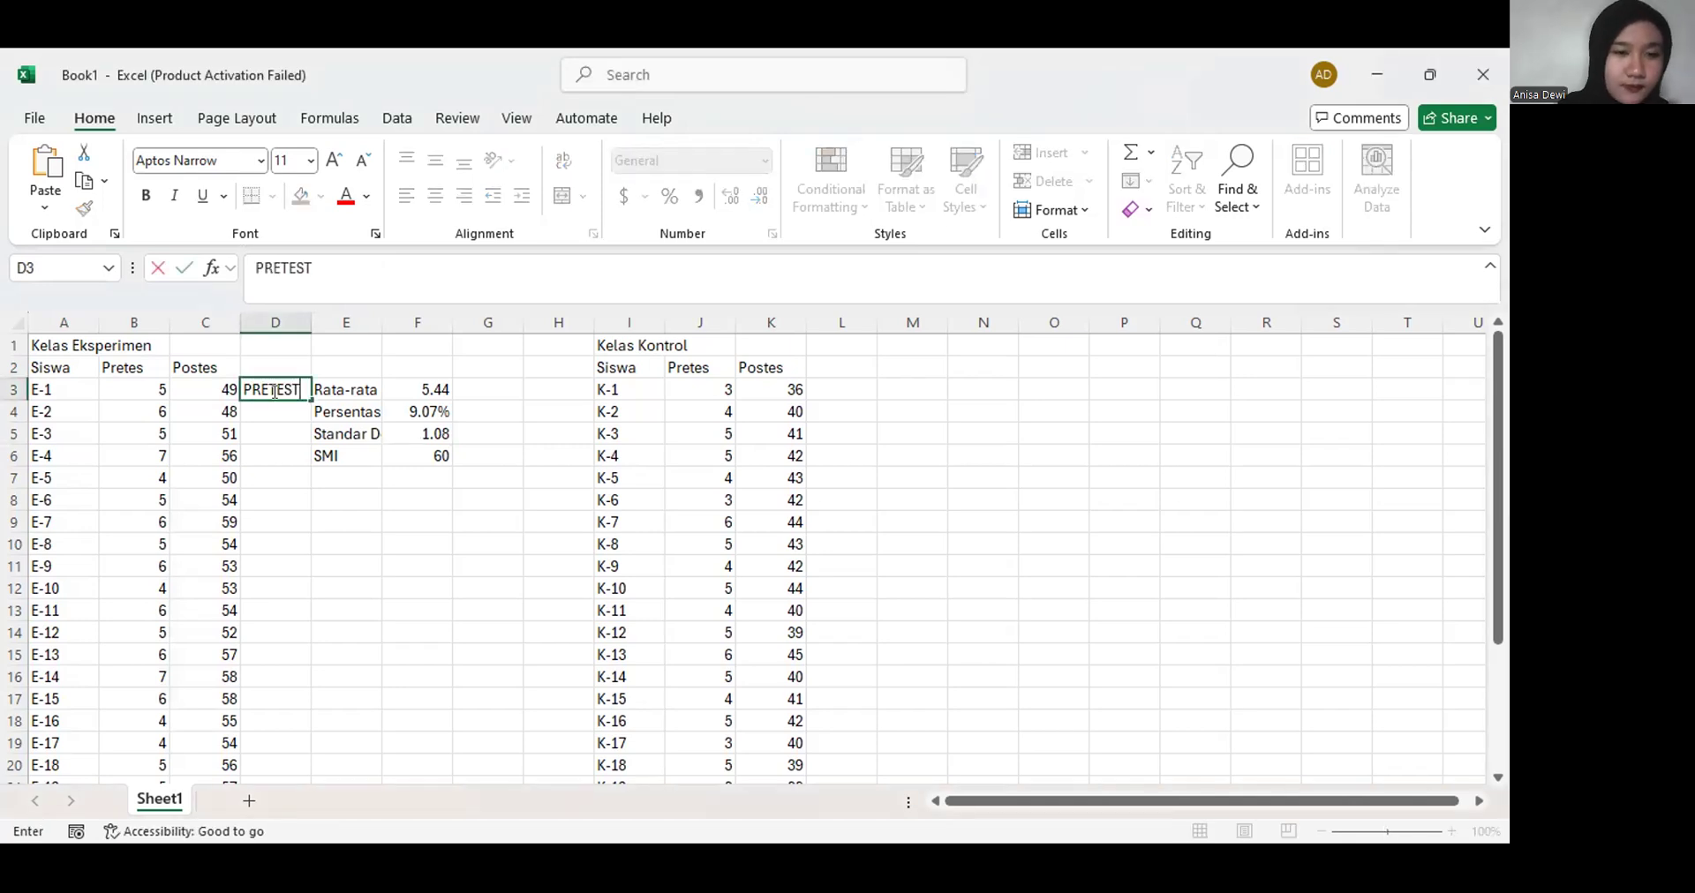
left_click(273, 517)
type("POSTTEST")
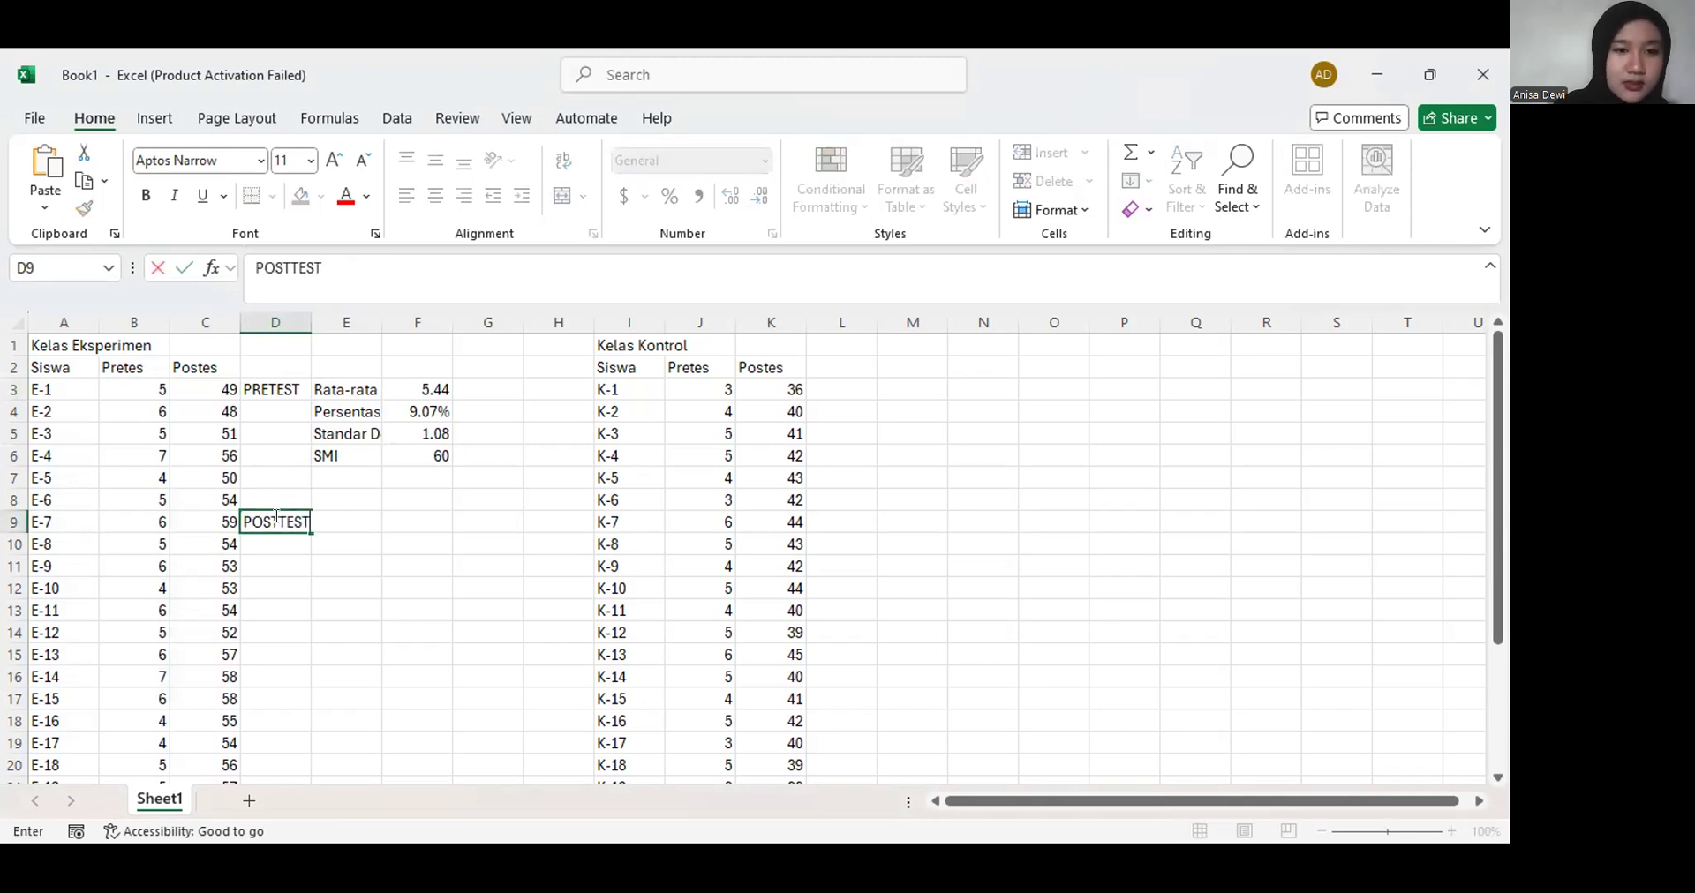
Enter the posttest row labels "Rata-rata", "Persentase", "Standar Deviasi" and "SMI" in cells E9 to E12
left_click(343, 523)
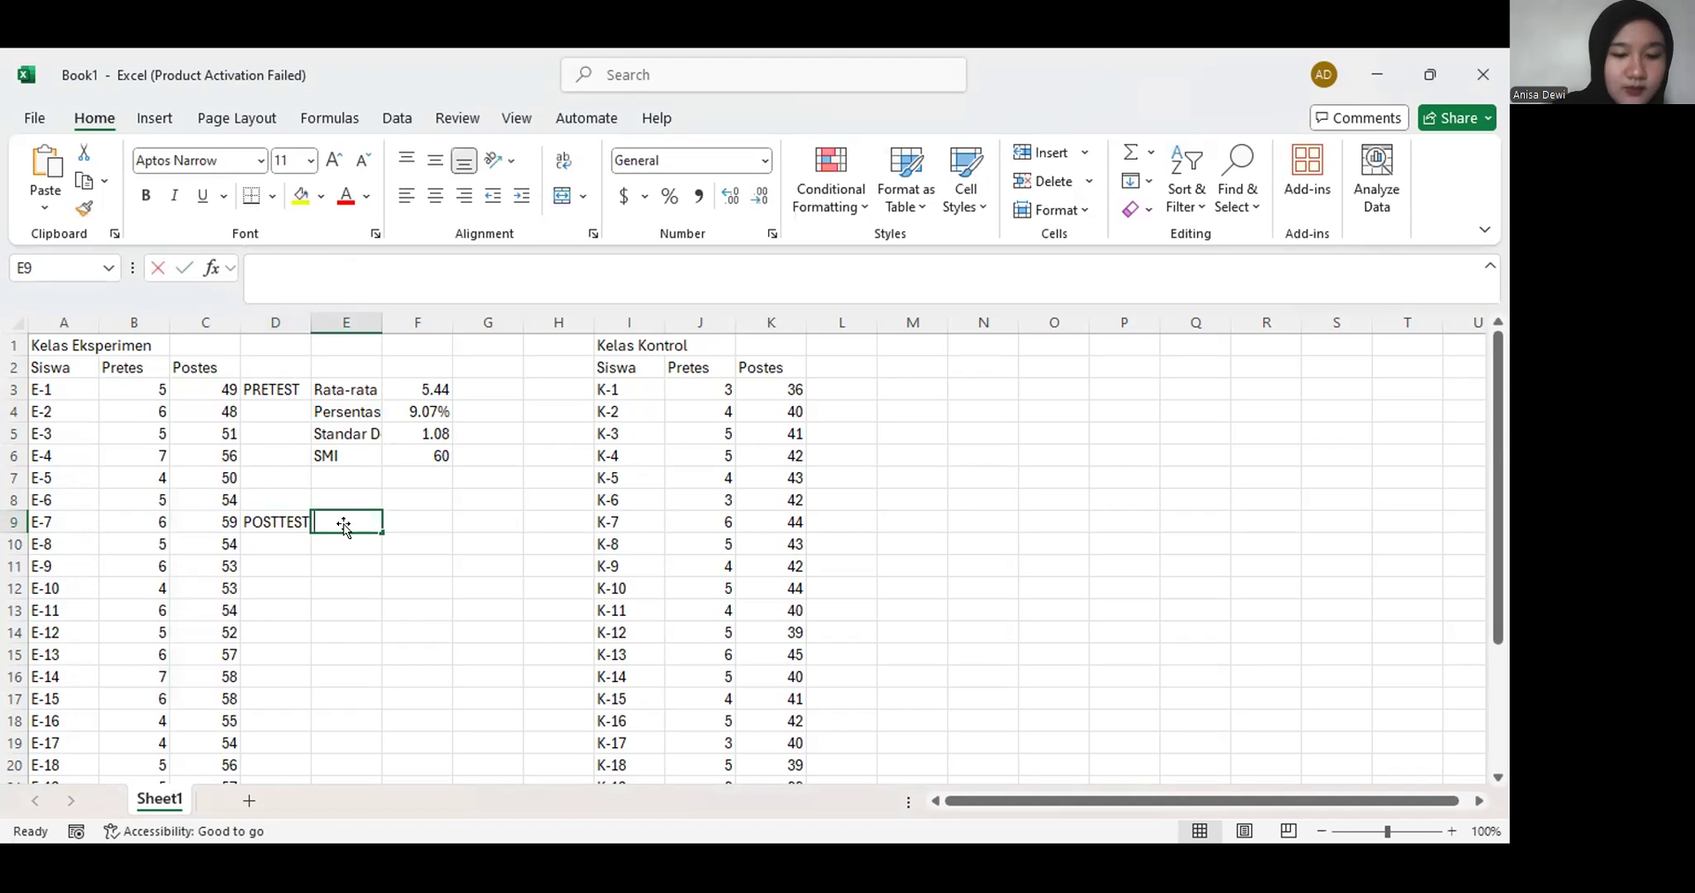
type("Rera")
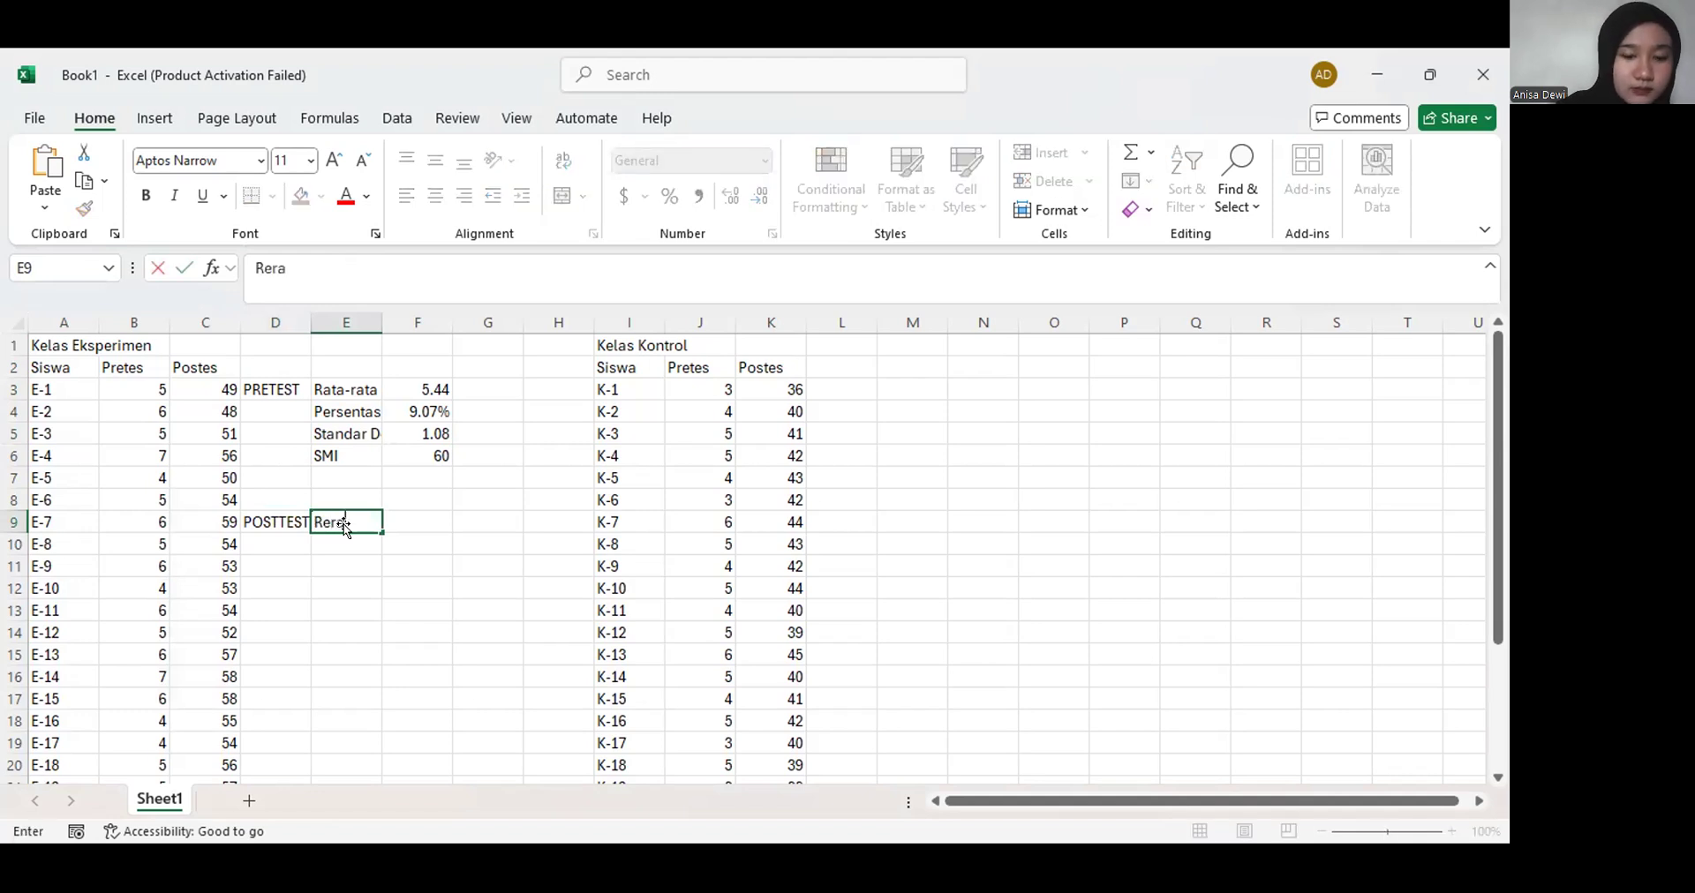
key("BackSpace")
key("BackSpace")
key("BackSpace")
type("ata-")
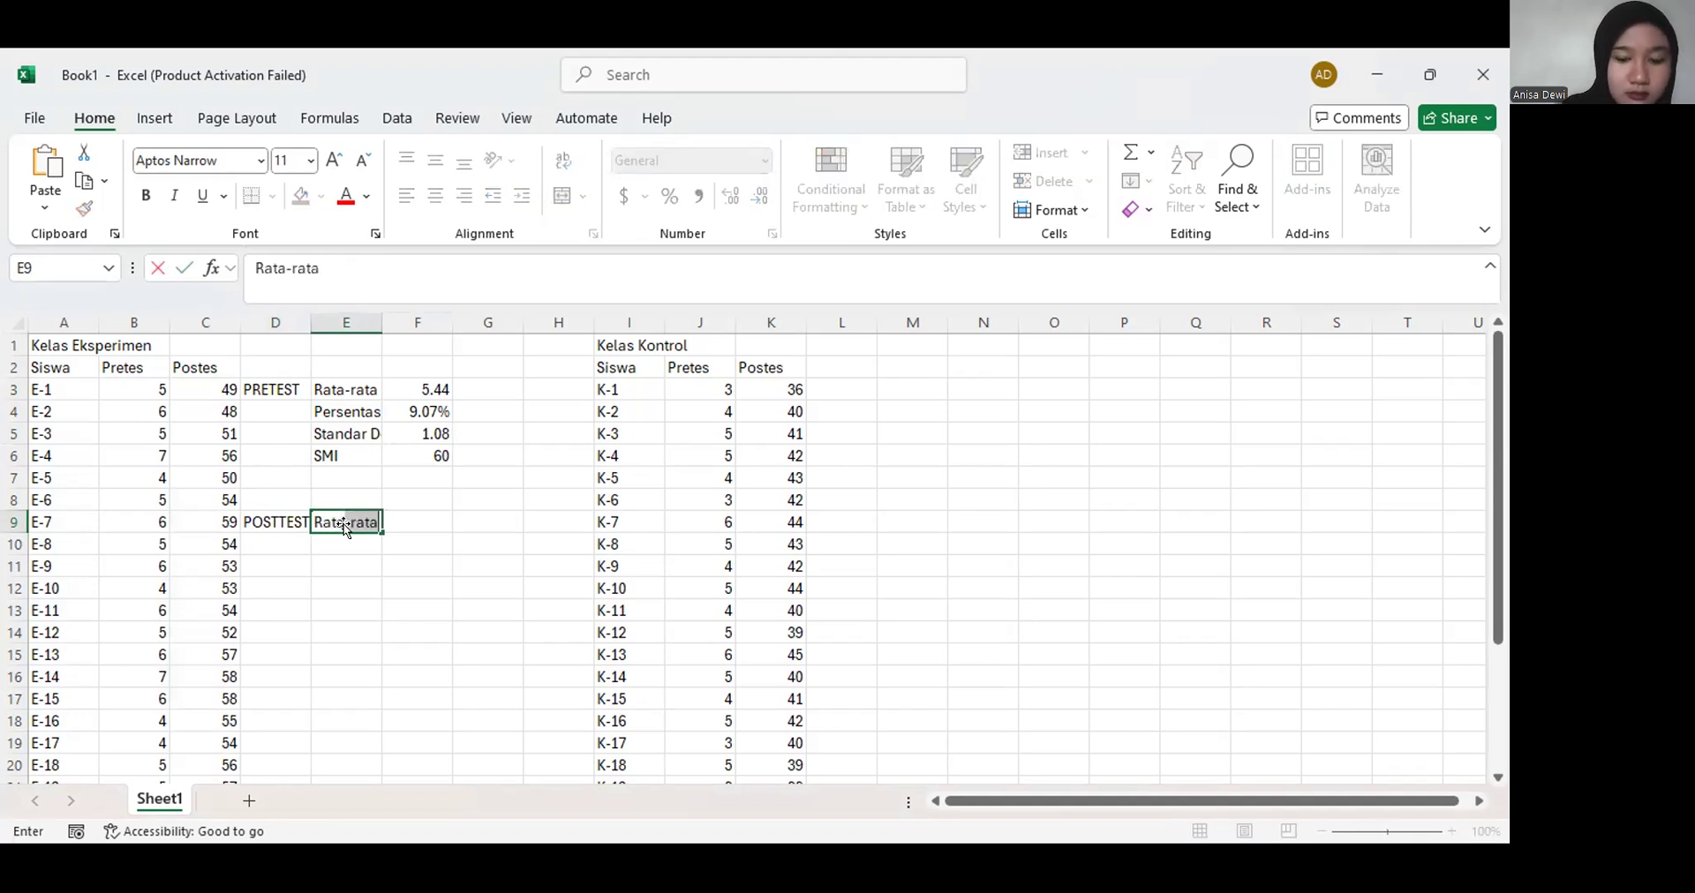
type("rata")
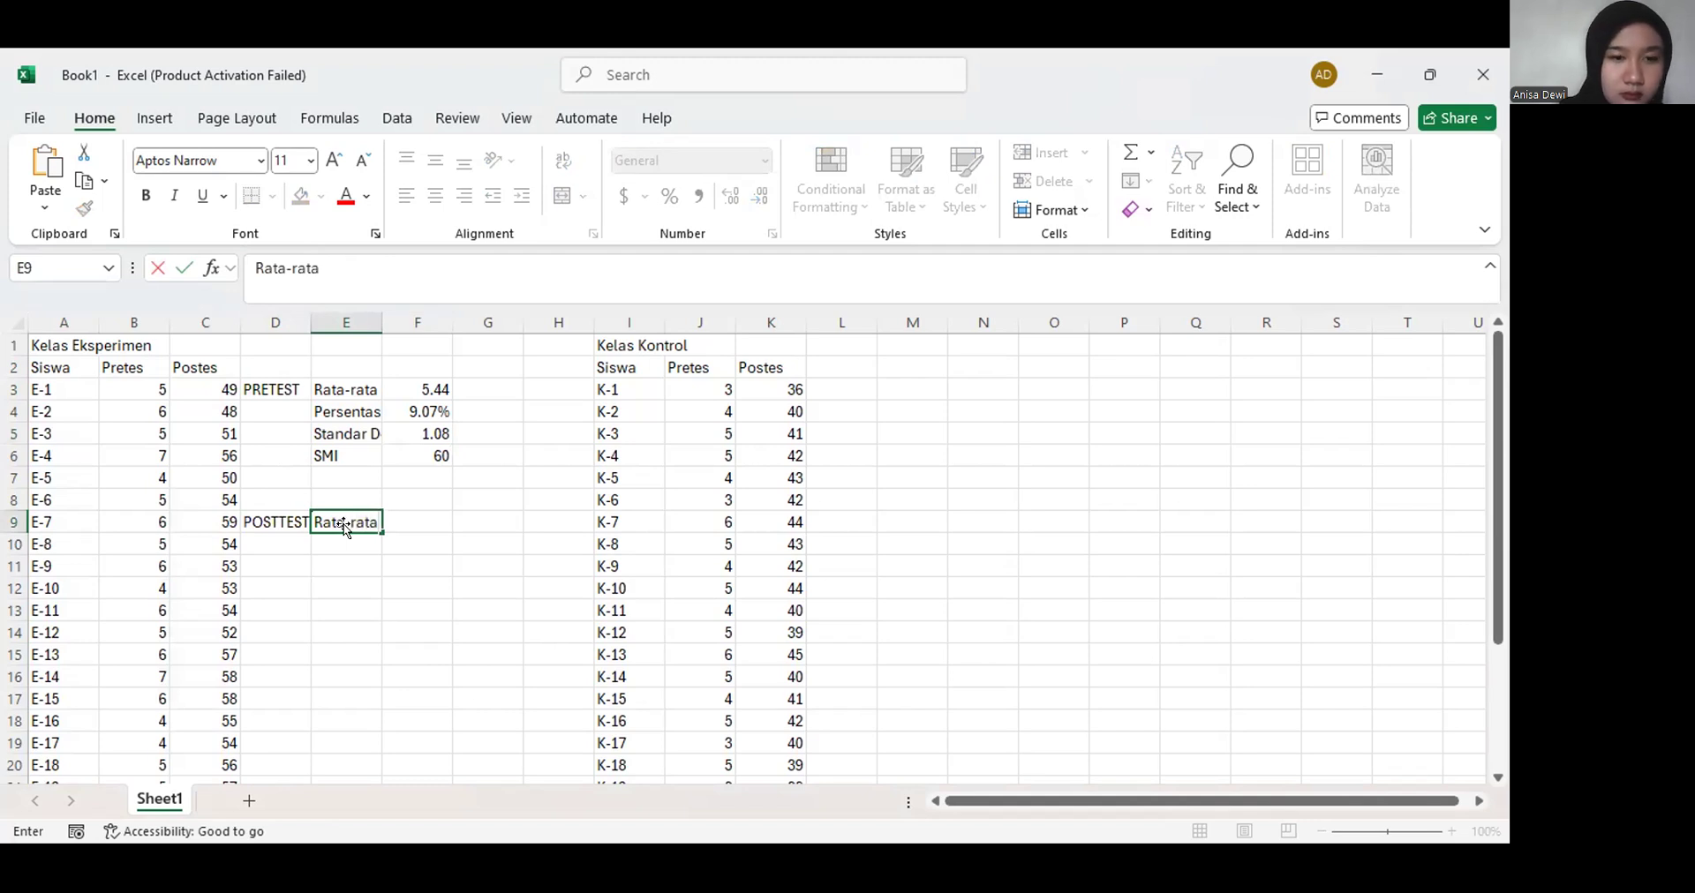
key("Return")
type("Persentase")
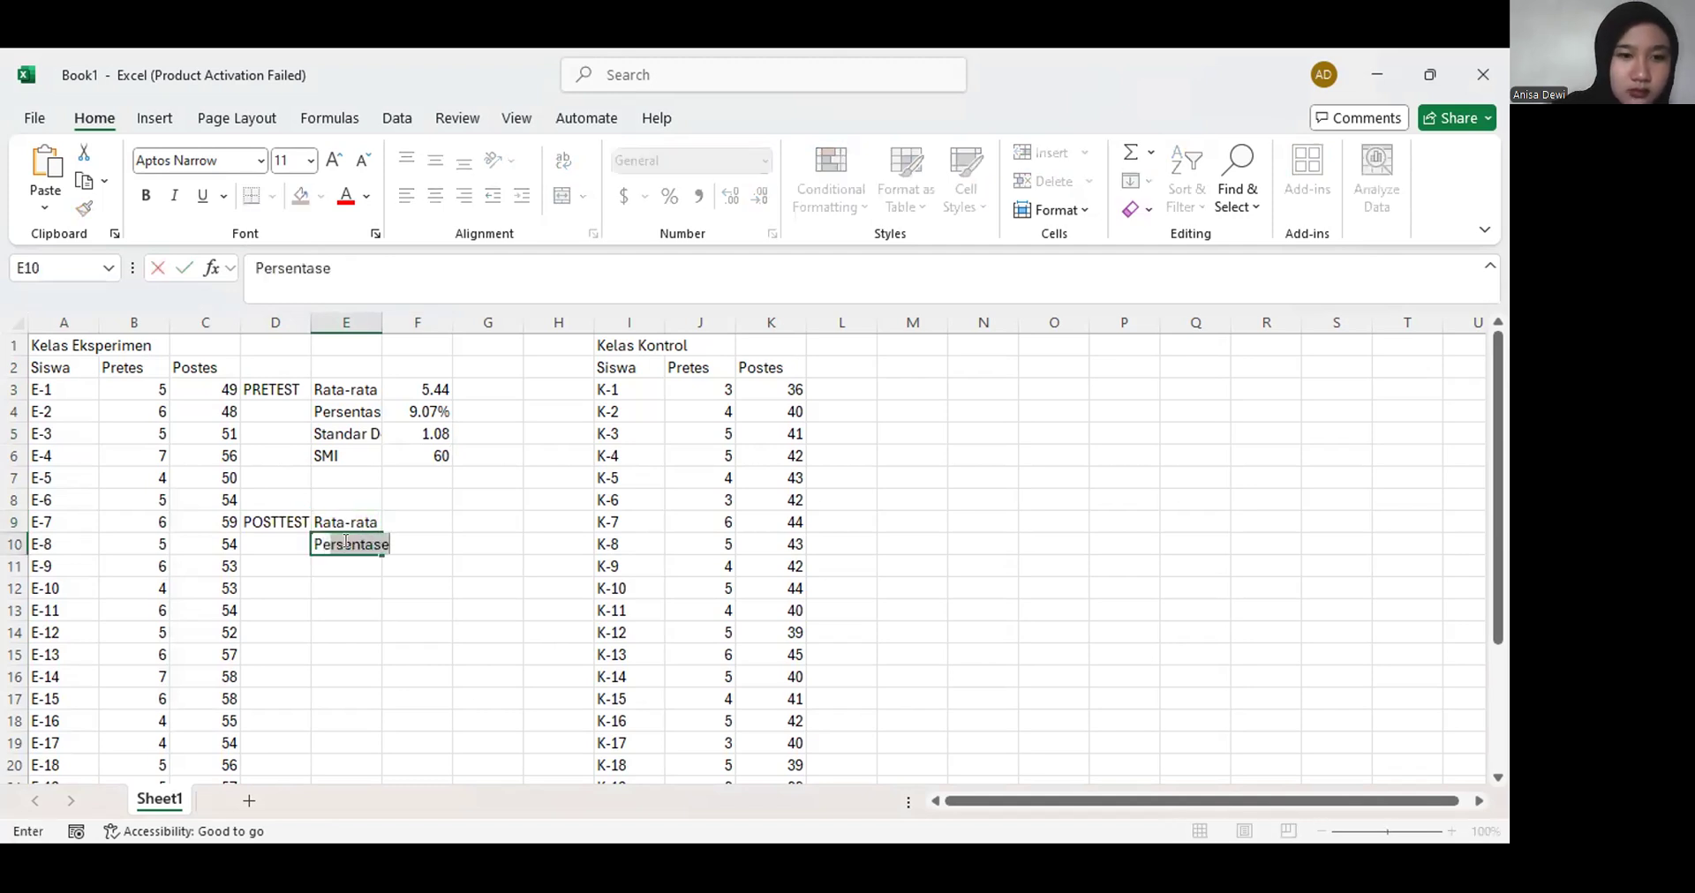
key("Return")
key("Return")
key("Up")
type("St")
key("Return")
type("SMI")
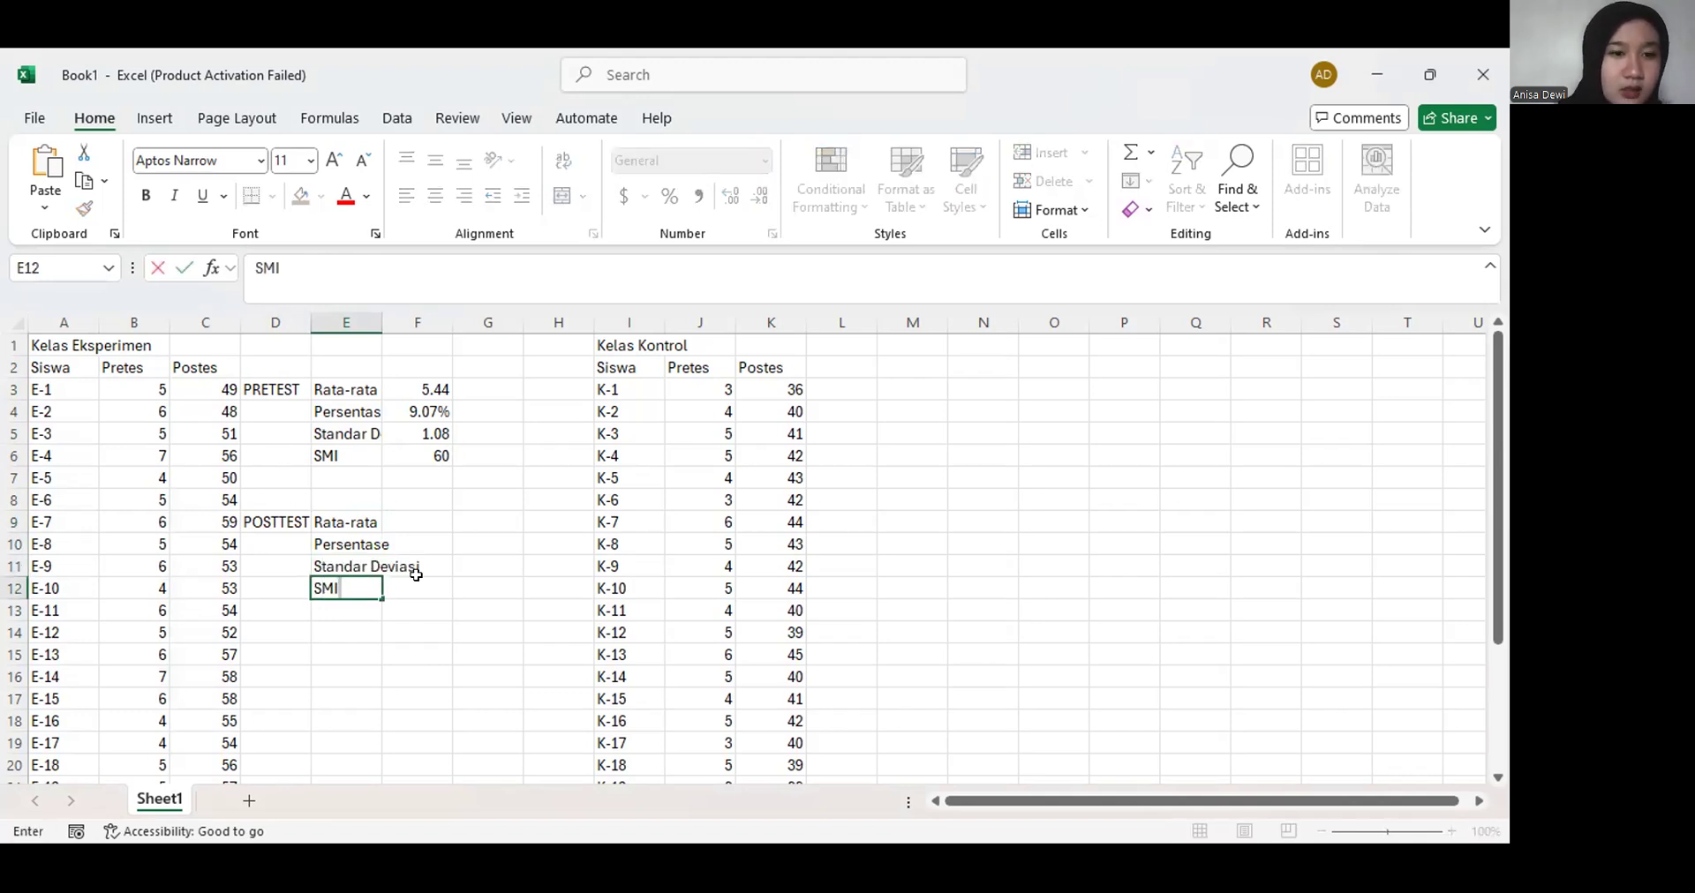
Calculate the experimental class's posttest mean in F9 with the AVERAGE function over the posttest scores C3:C27
left_click(422, 517)
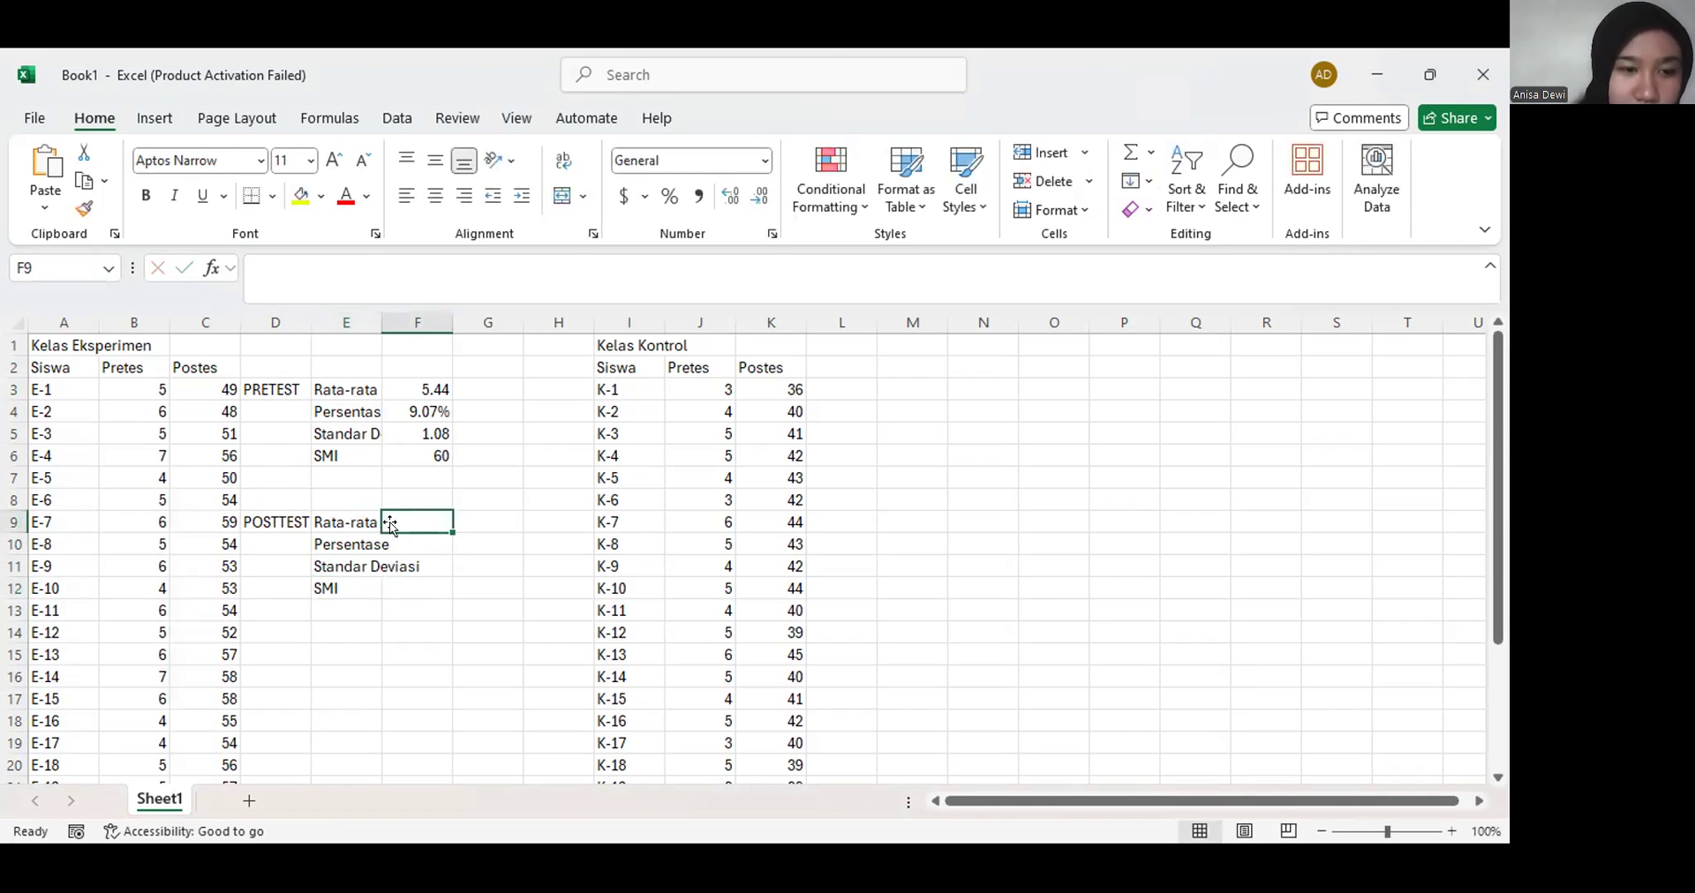
left_click(420, 385)
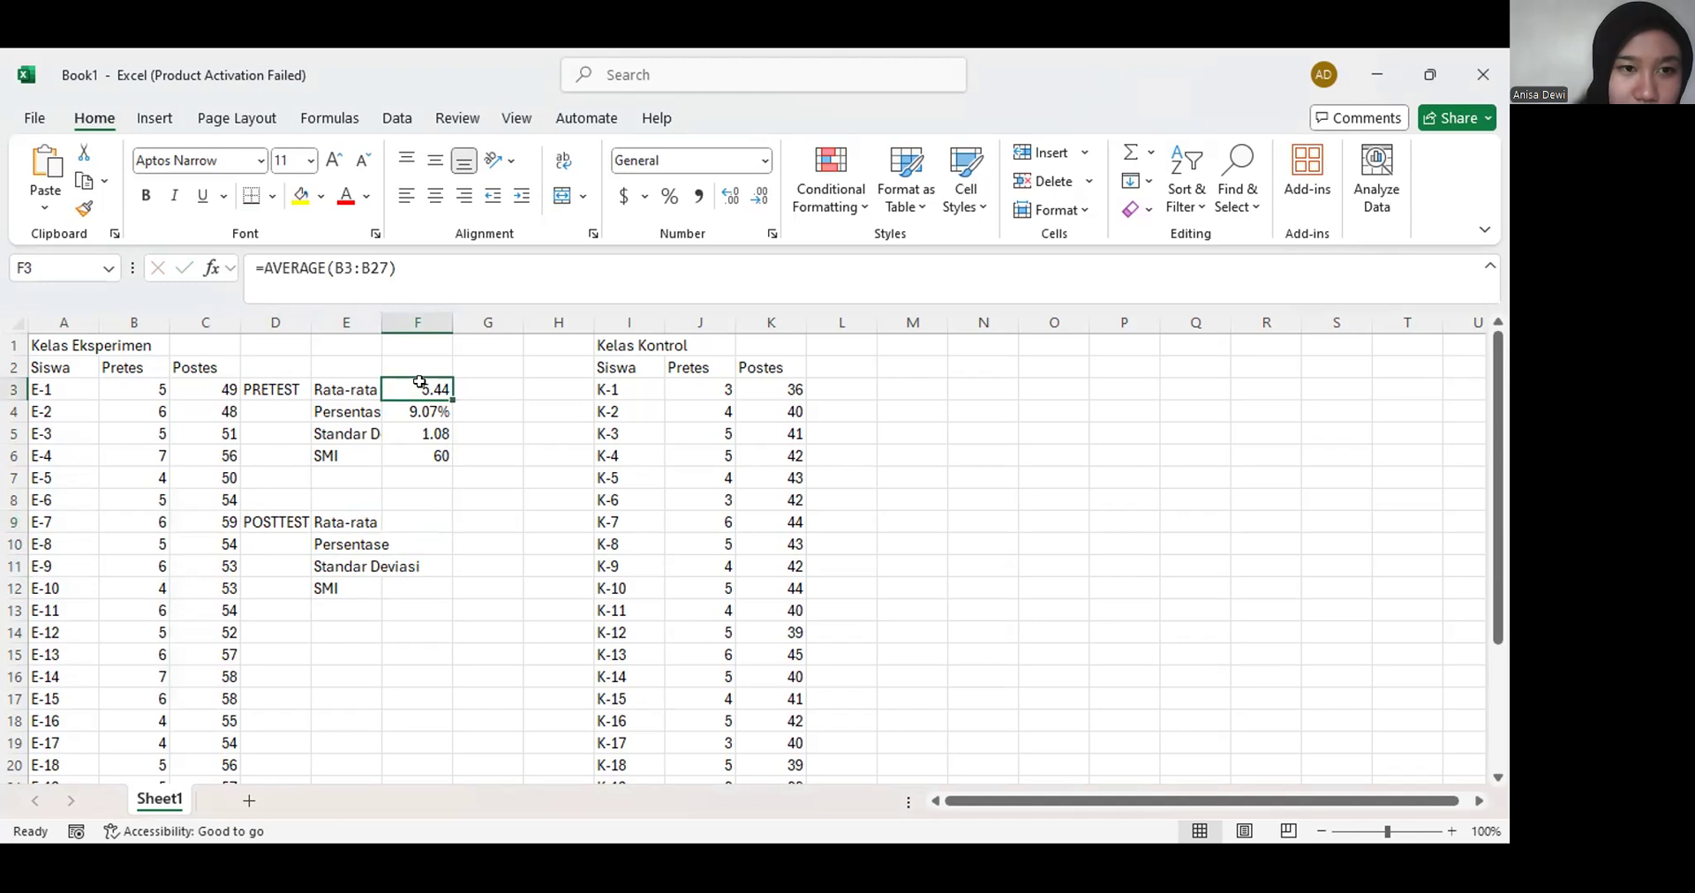
left_click(414, 521)
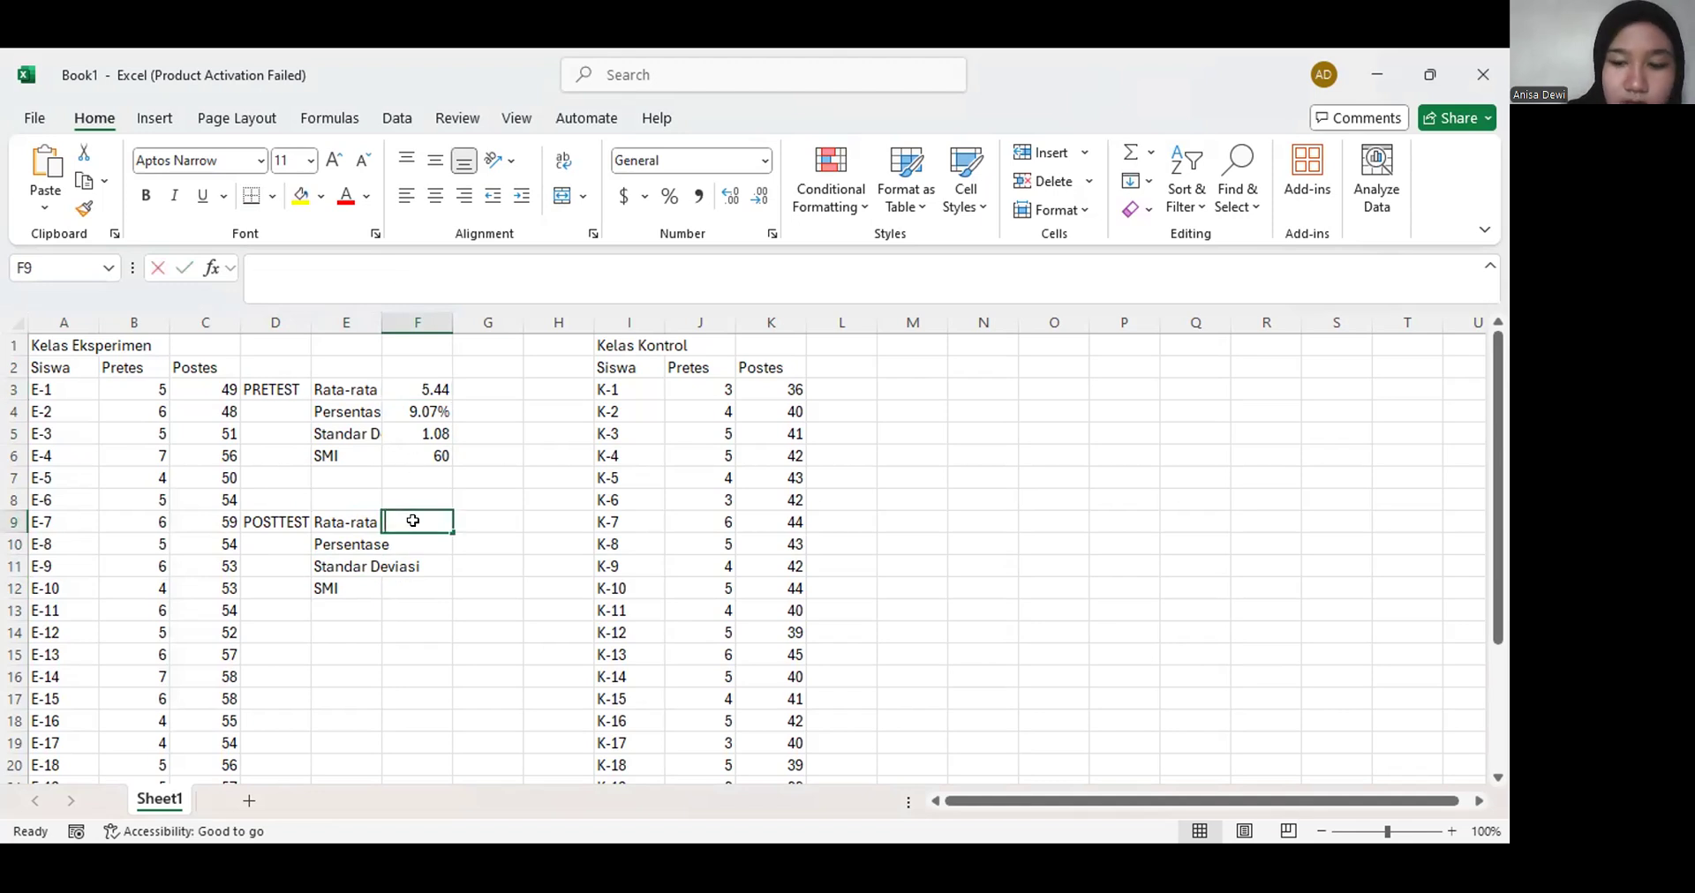
type("=av")
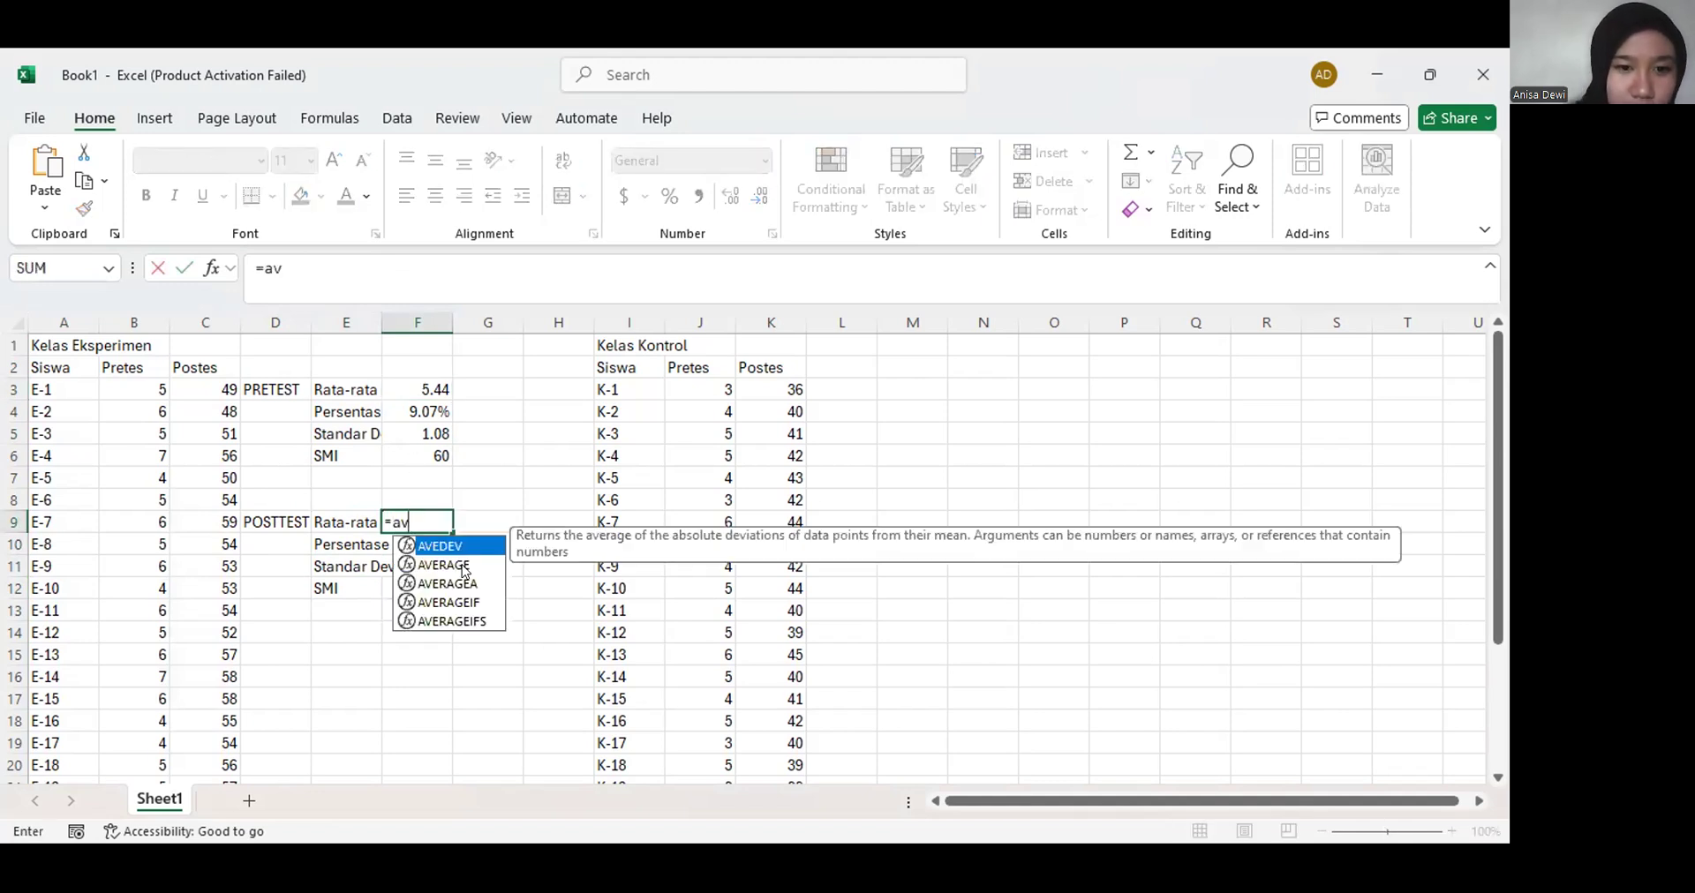
double_click(463, 566)
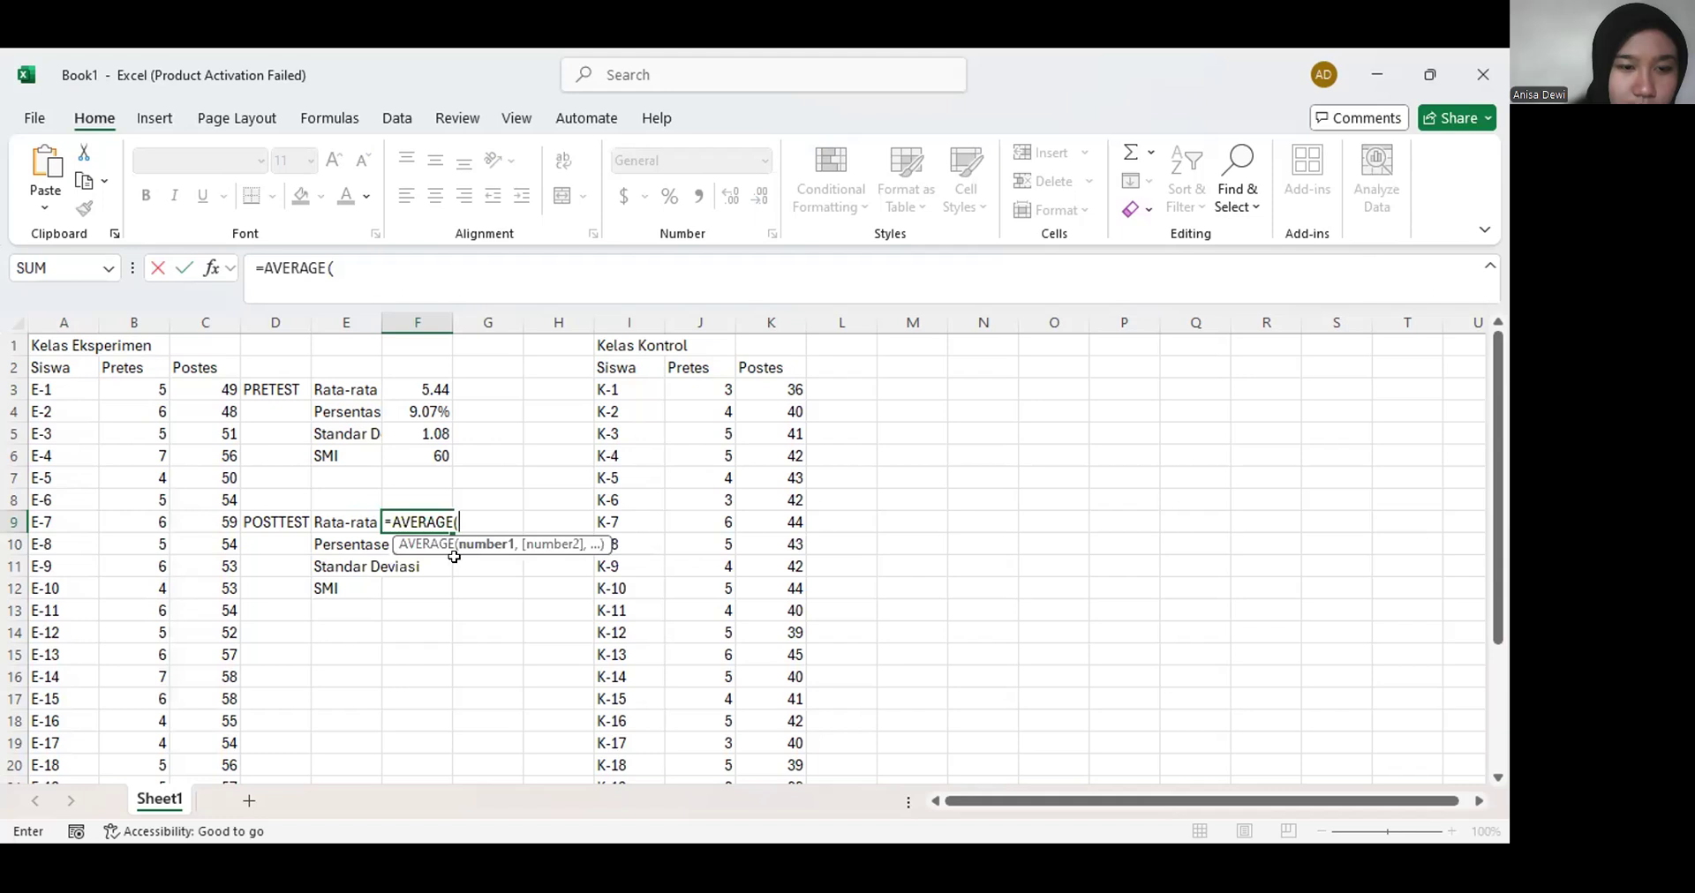
left_click_drag(206, 378, 204, 734)
key("Return")
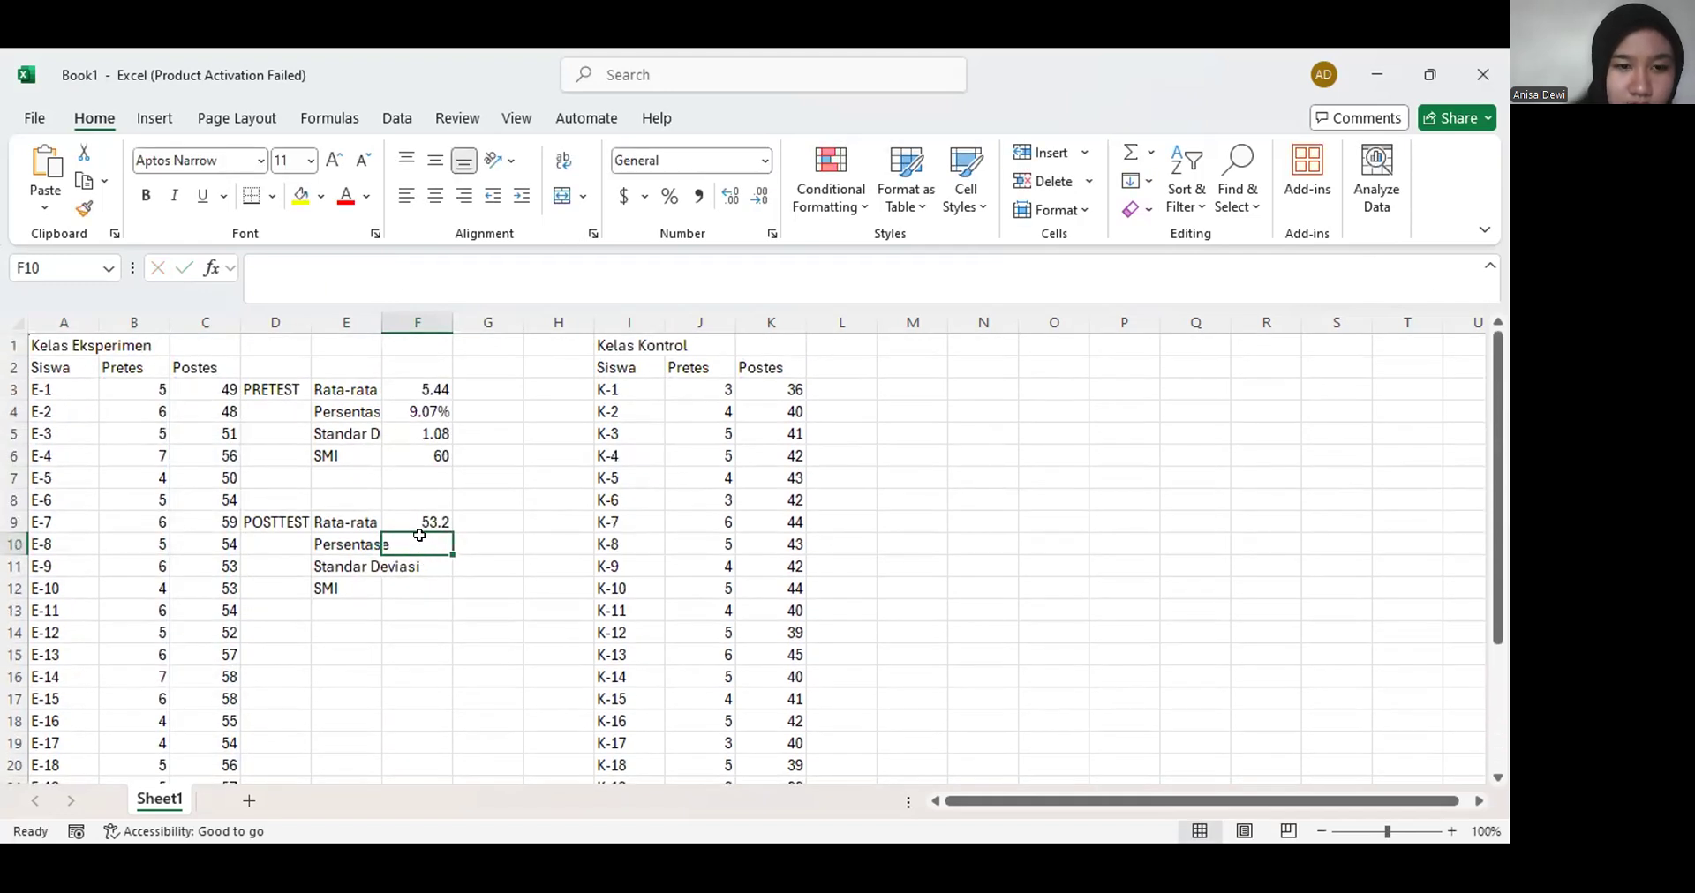
Calculate the posttest percentage in F10 with the formula =AVERAGE(F9/60)
type("=")
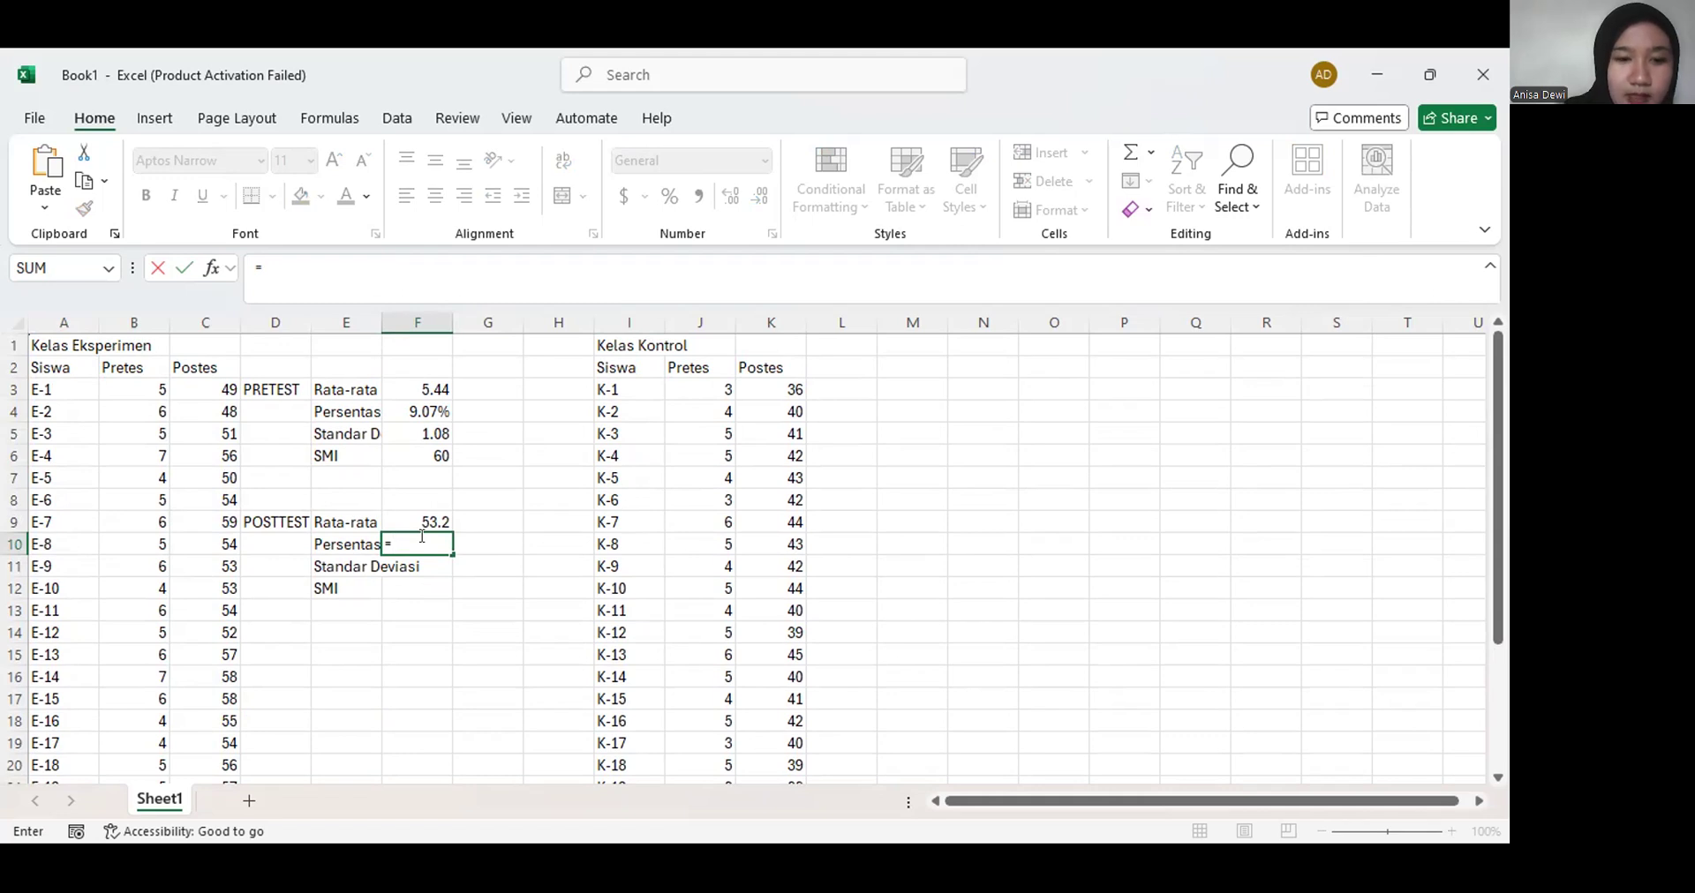
type("avr")
key("BackSpace")
double_click(433, 584)
left_click(423, 517)
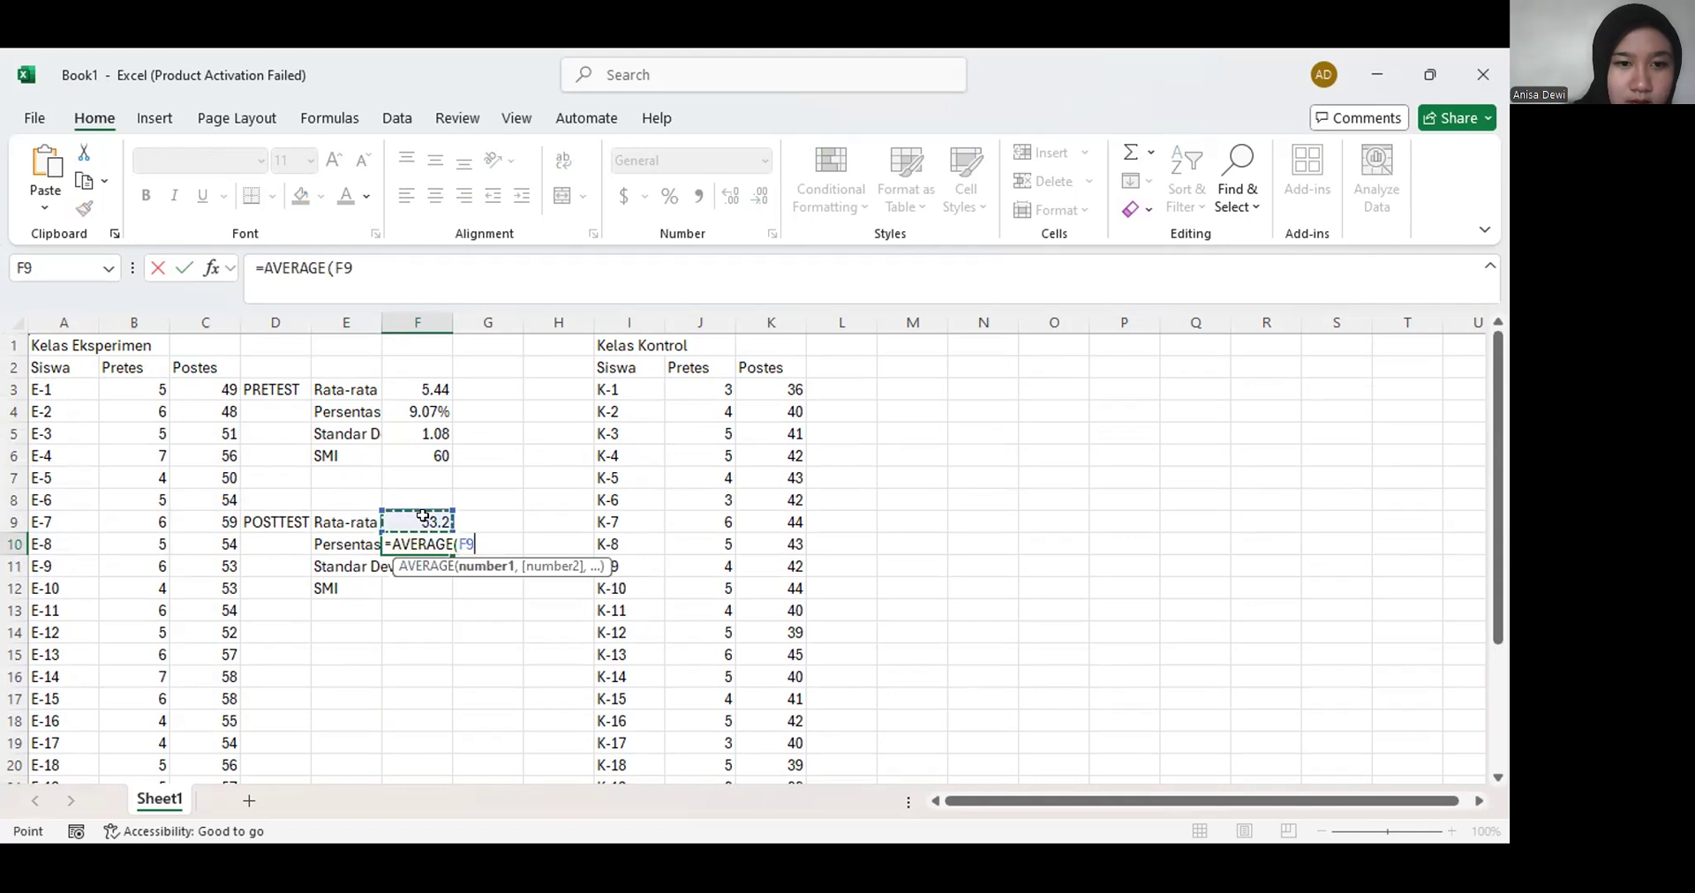
type("/60")
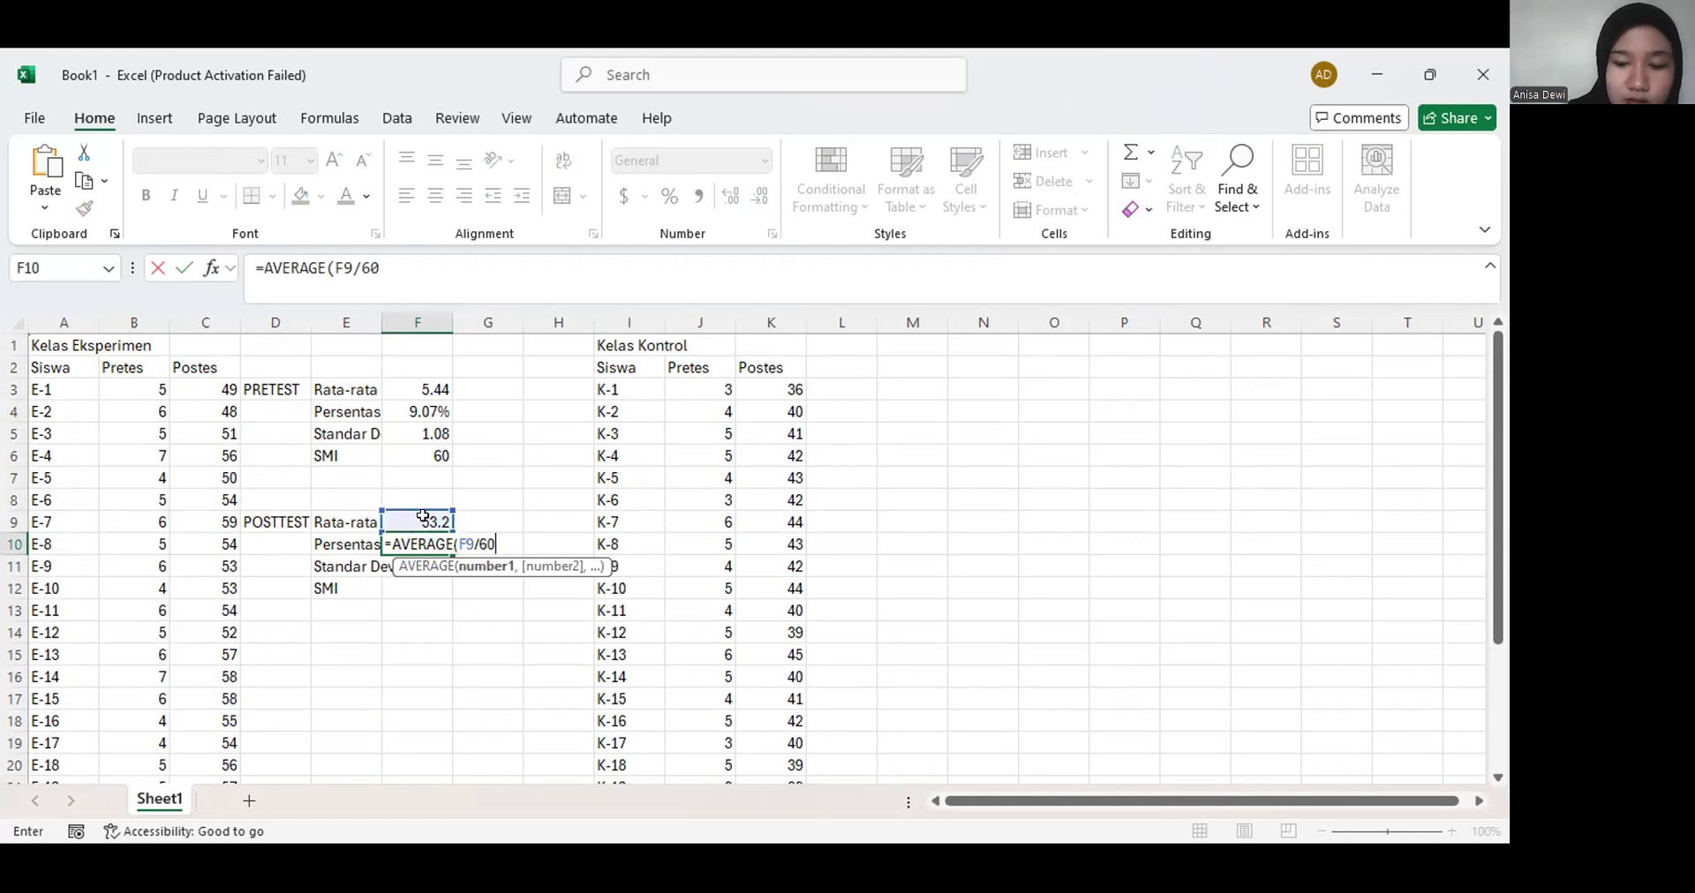
key("Return")
Format the posttest percentage in F10 as a percentage with two decimal places
key("Up")
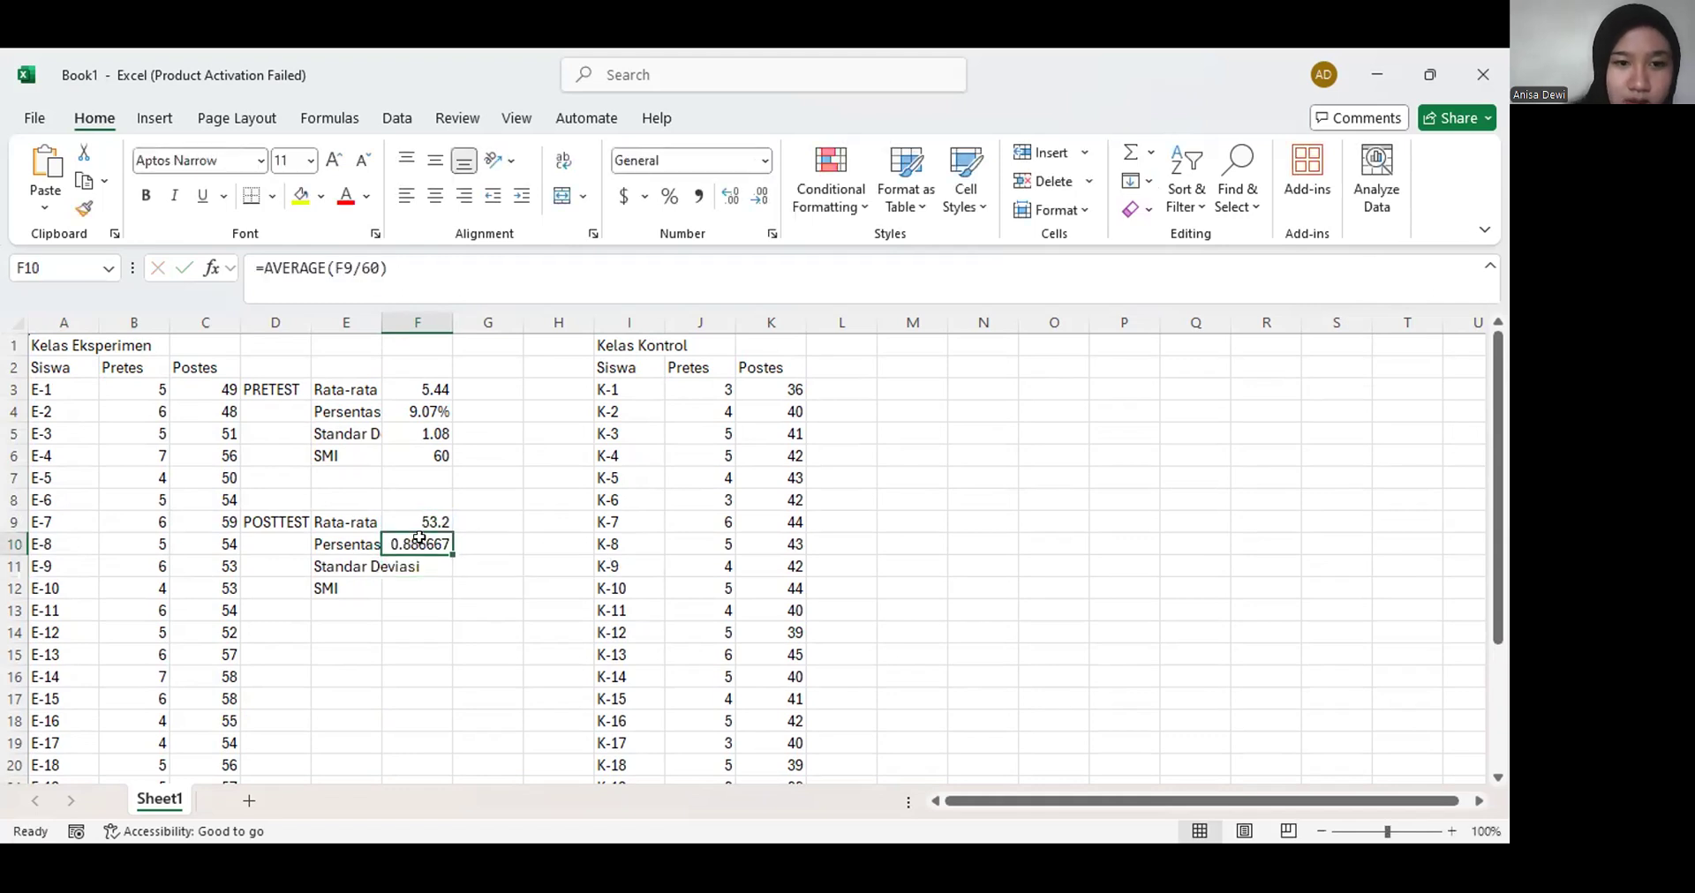
left_click(664, 201)
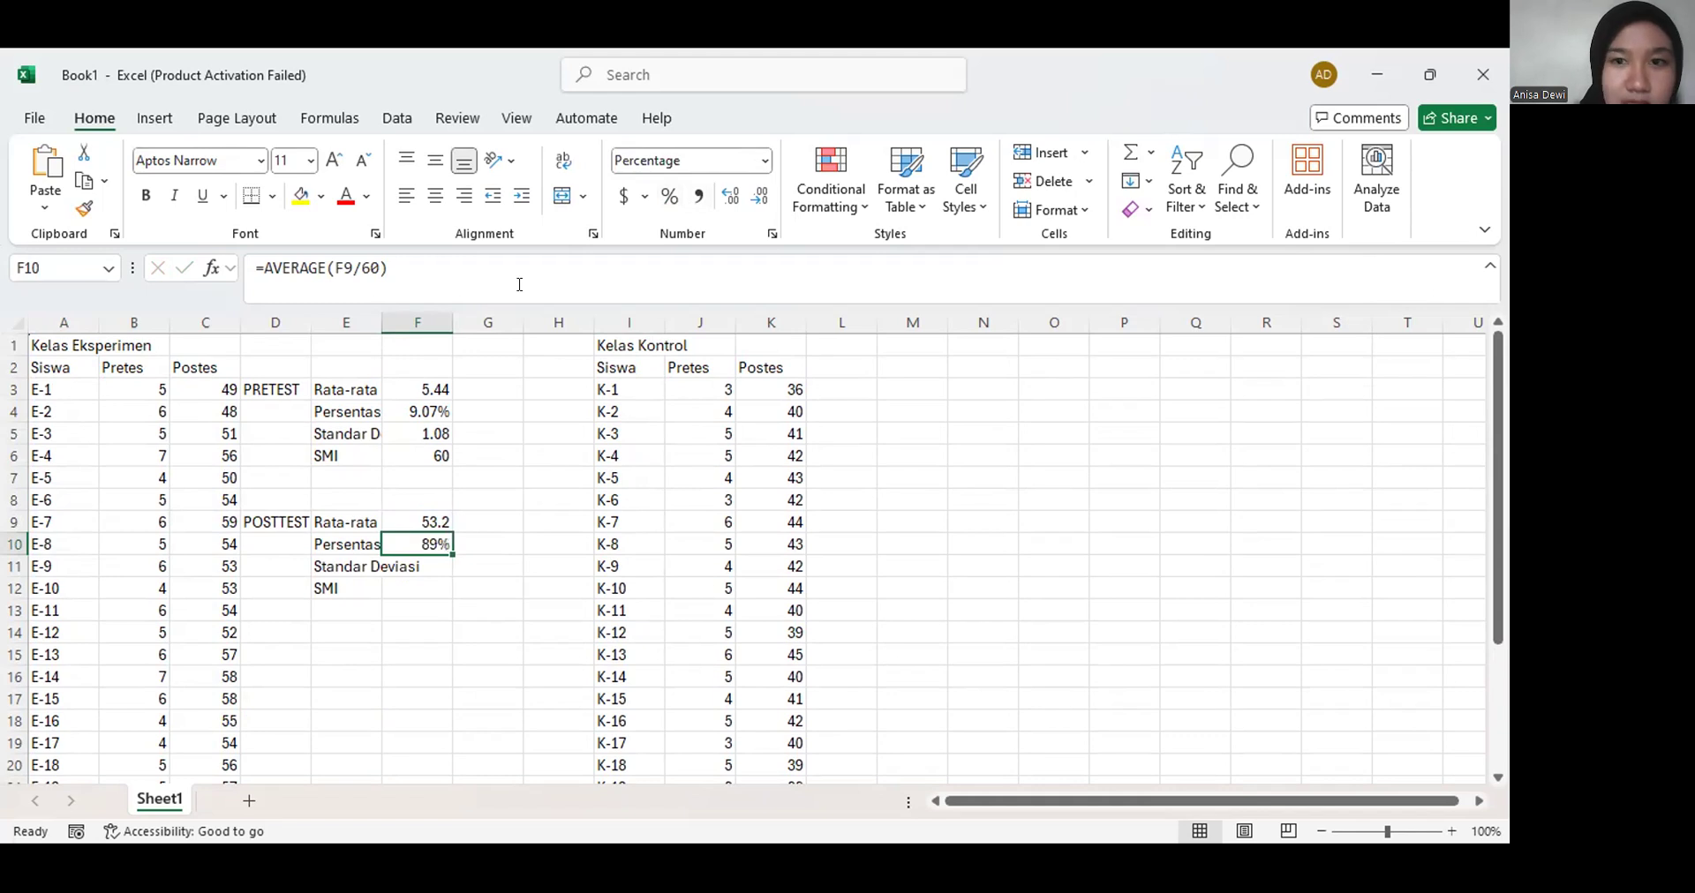
left_click(730, 195)
left_click(730, 196)
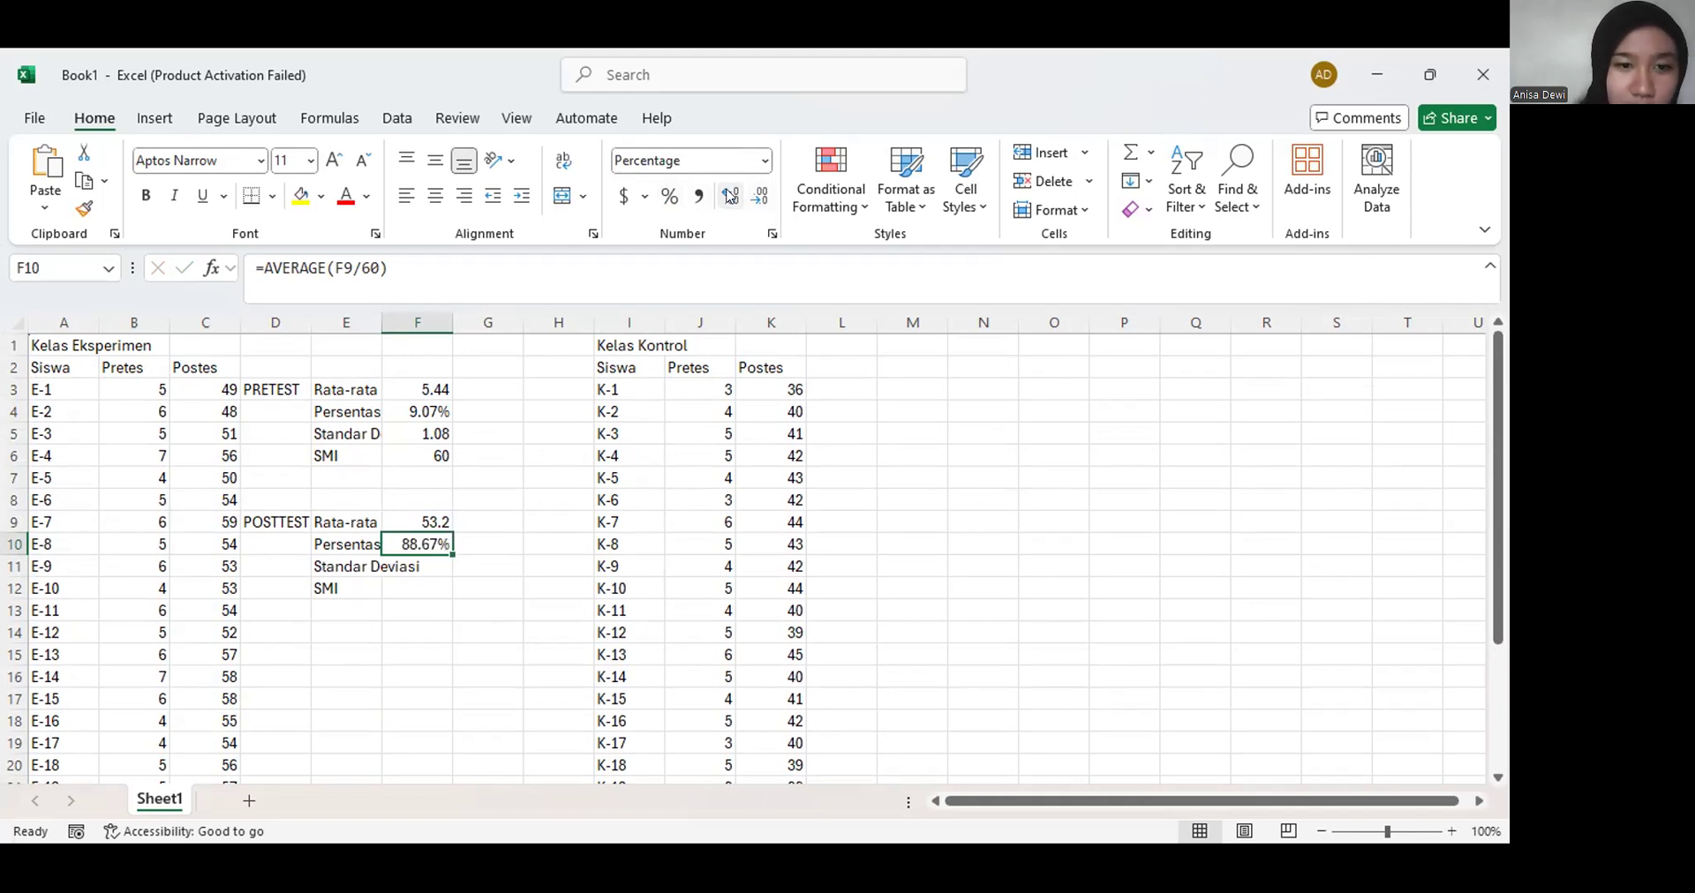
Calculate the experimental class's posttest standard deviation in F11 with the STDEV function over the posttest scores C3:C27
left_click(417, 567)
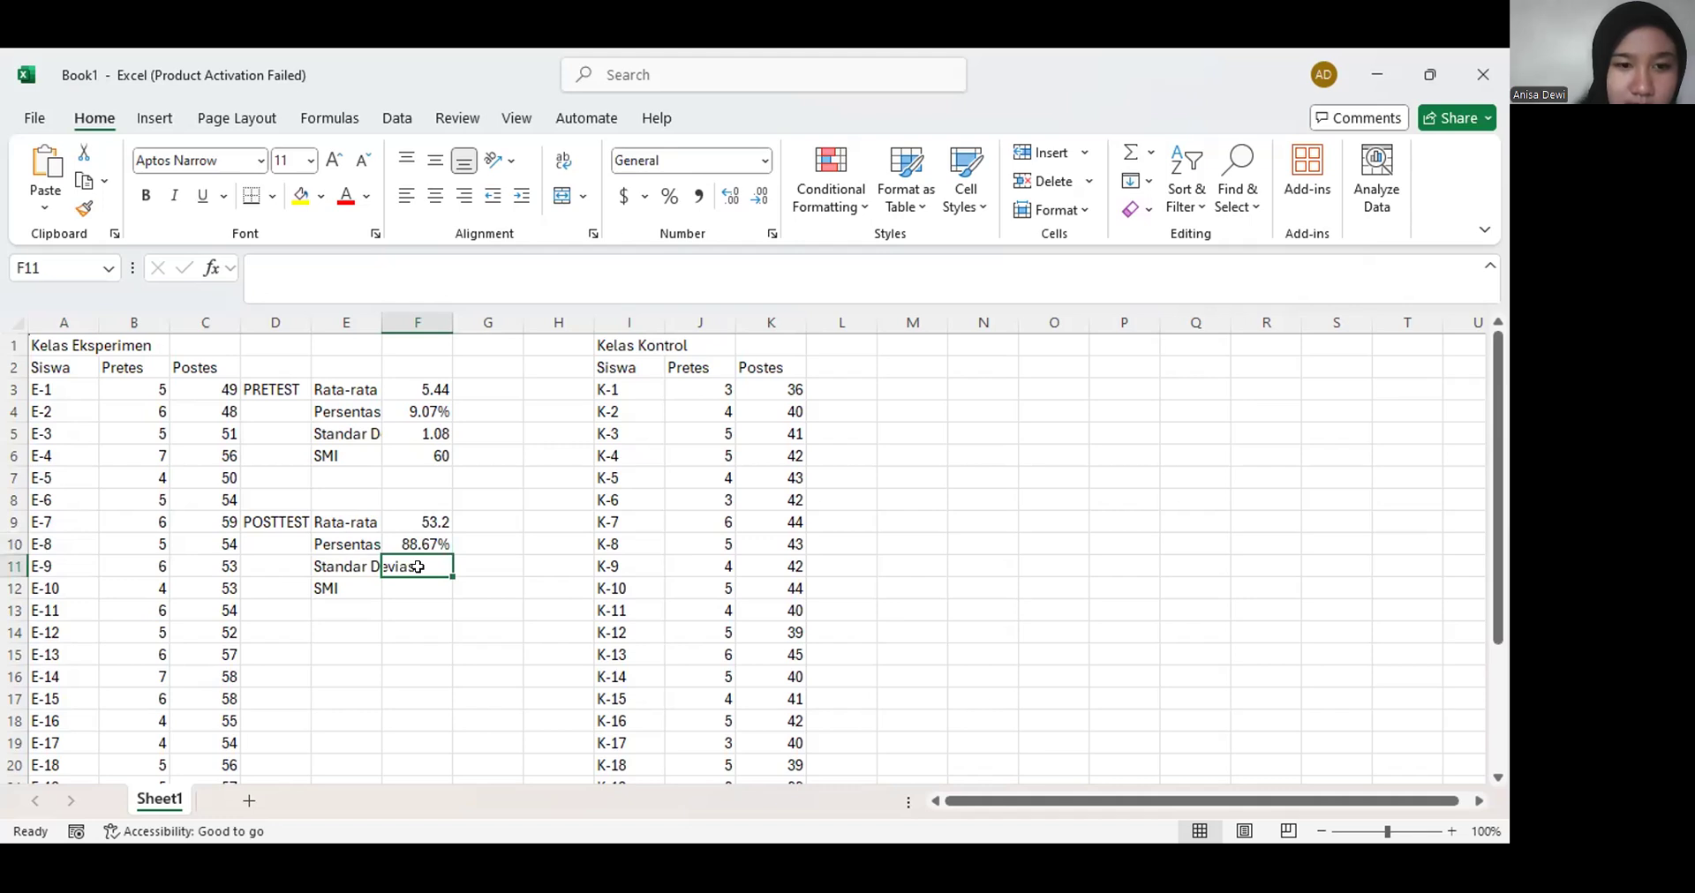
type("=")
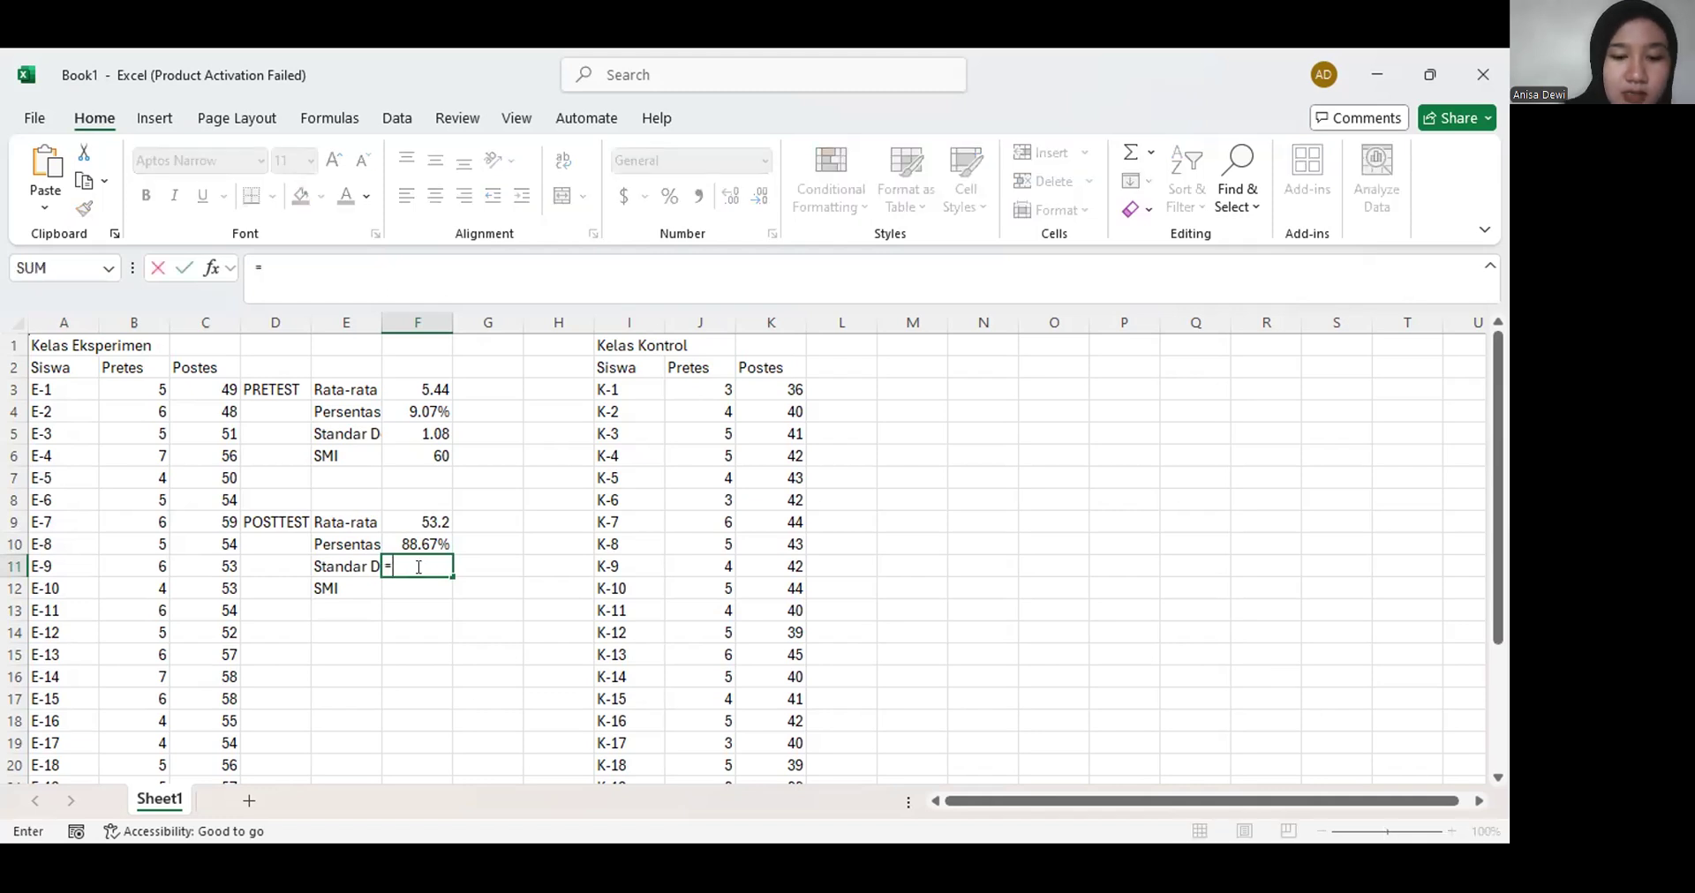
type("stde")
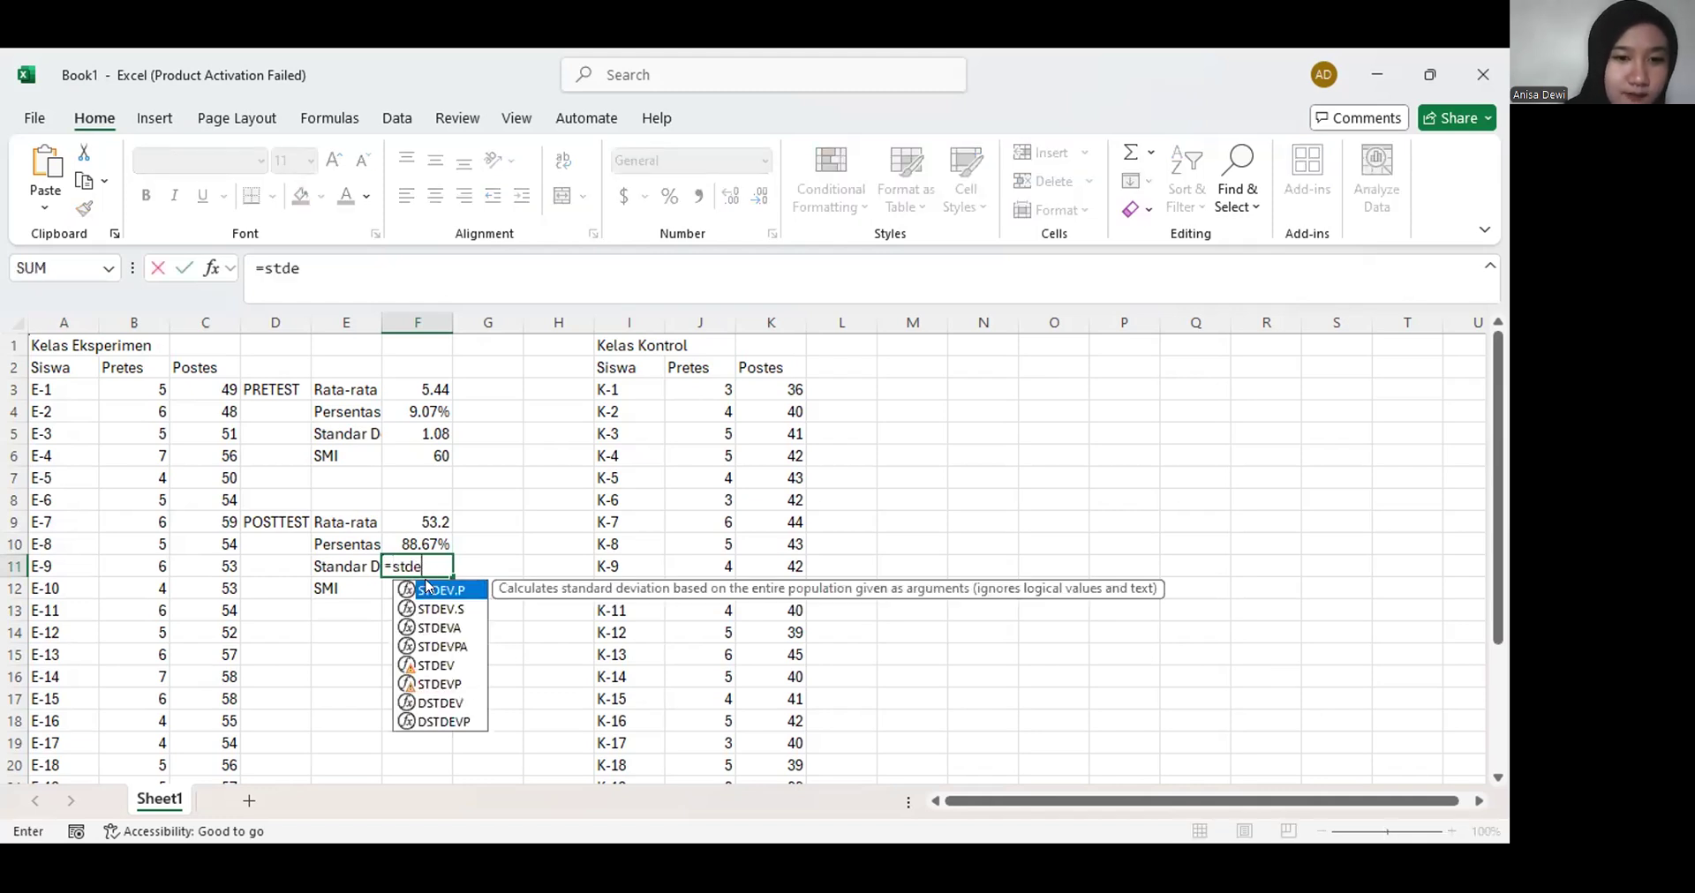
left_click(431, 665)
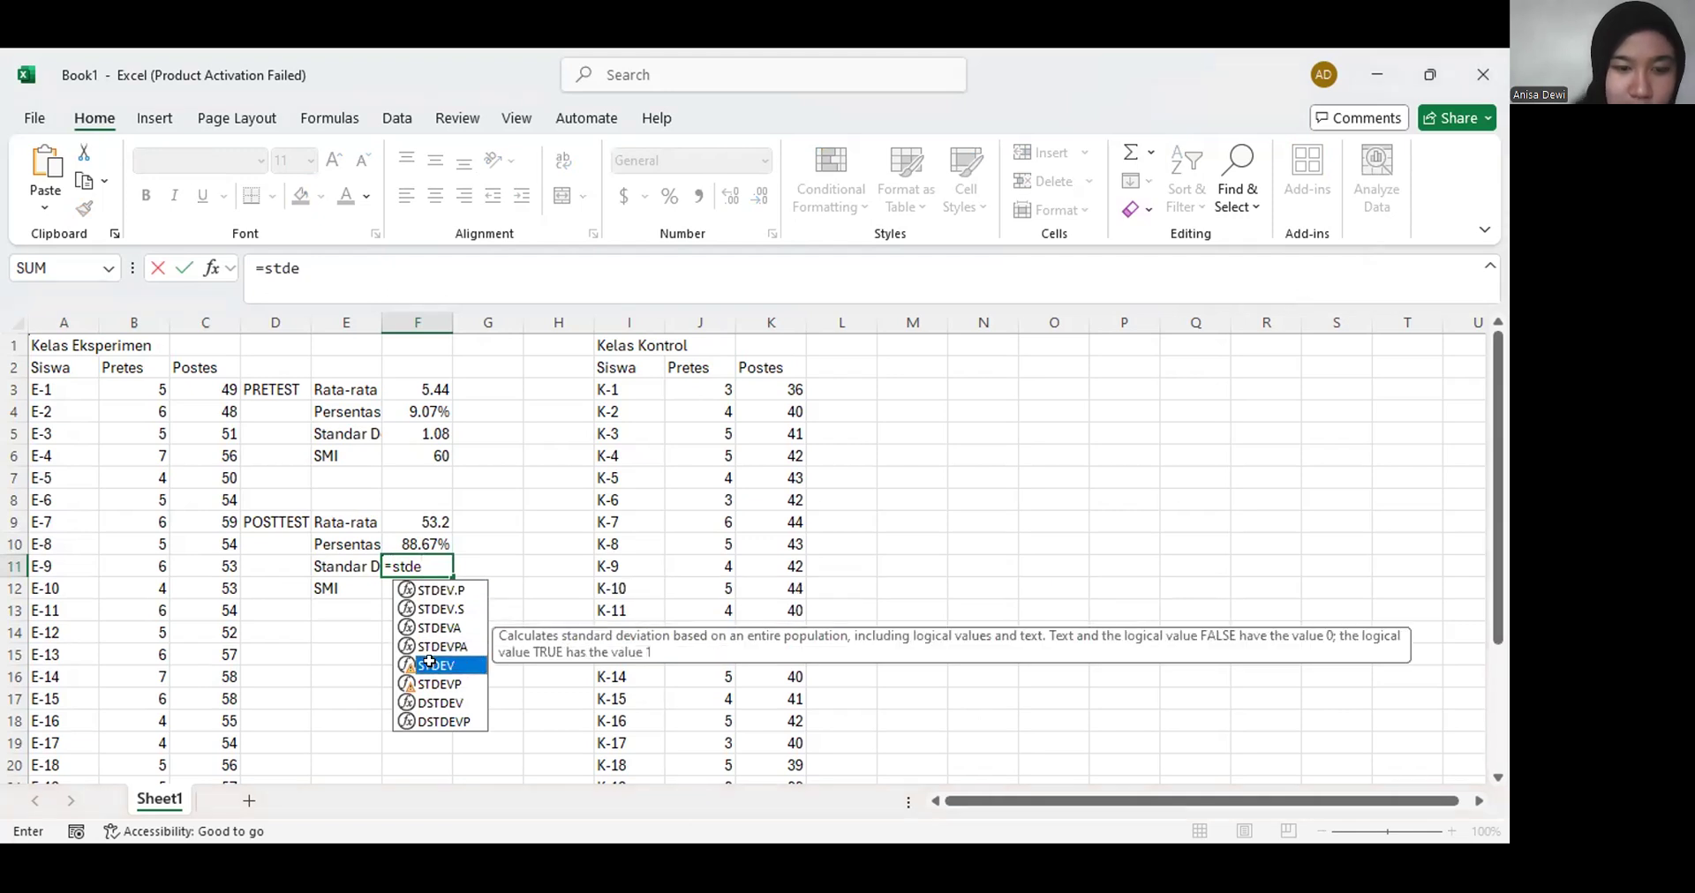
double_click(430, 664)
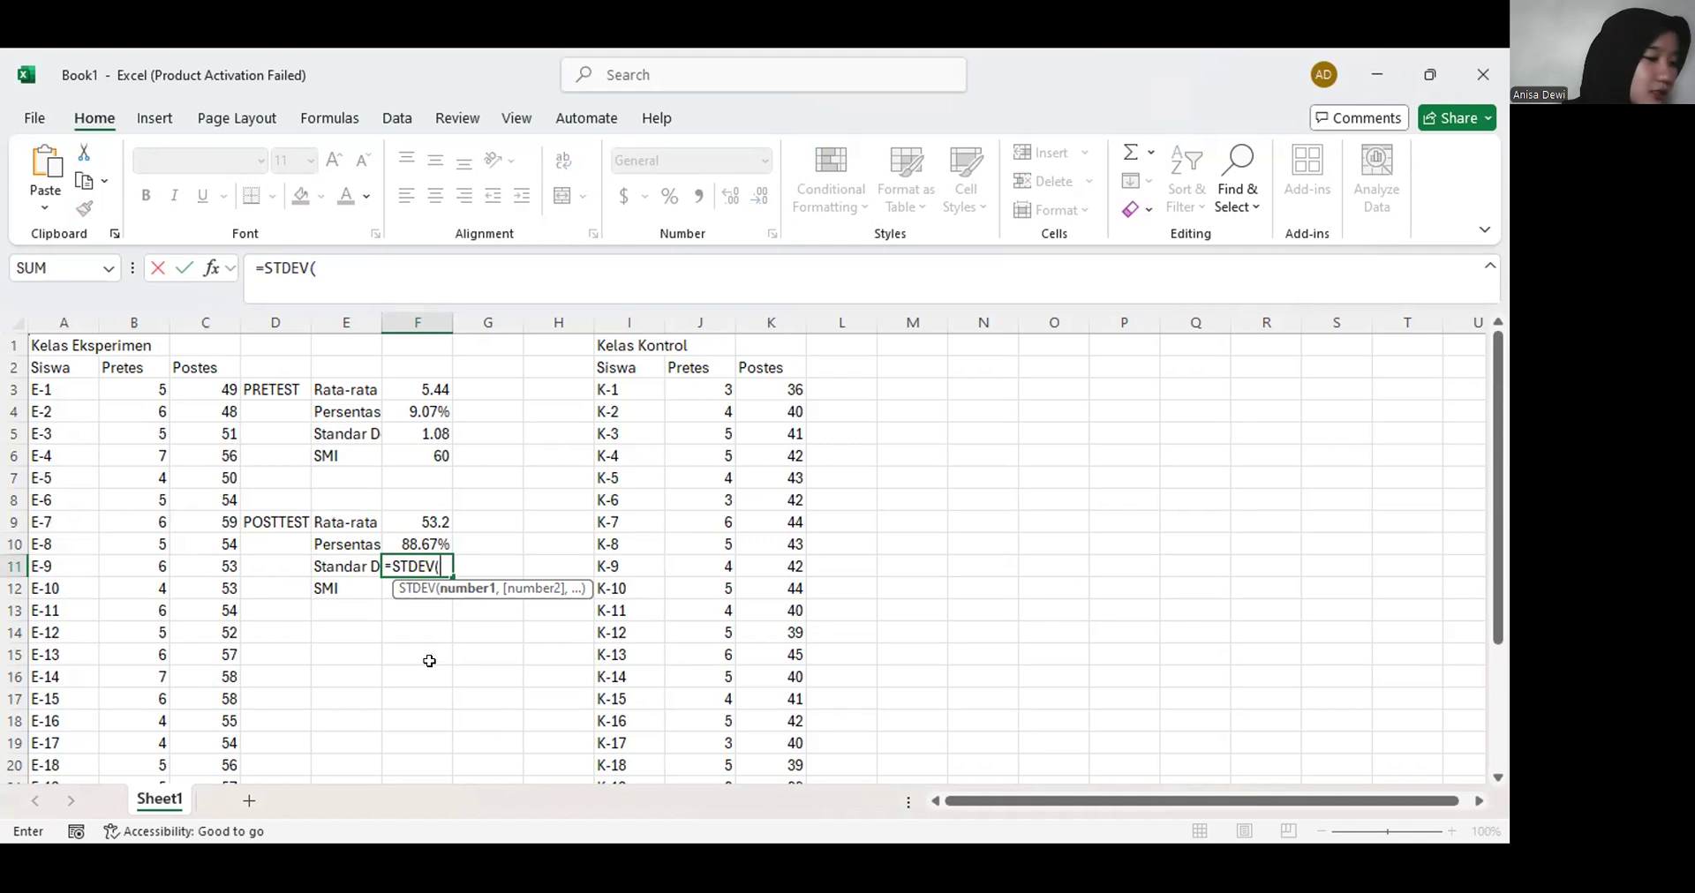
left_click(211, 389)
left_click_drag(211, 389, 223, 751)
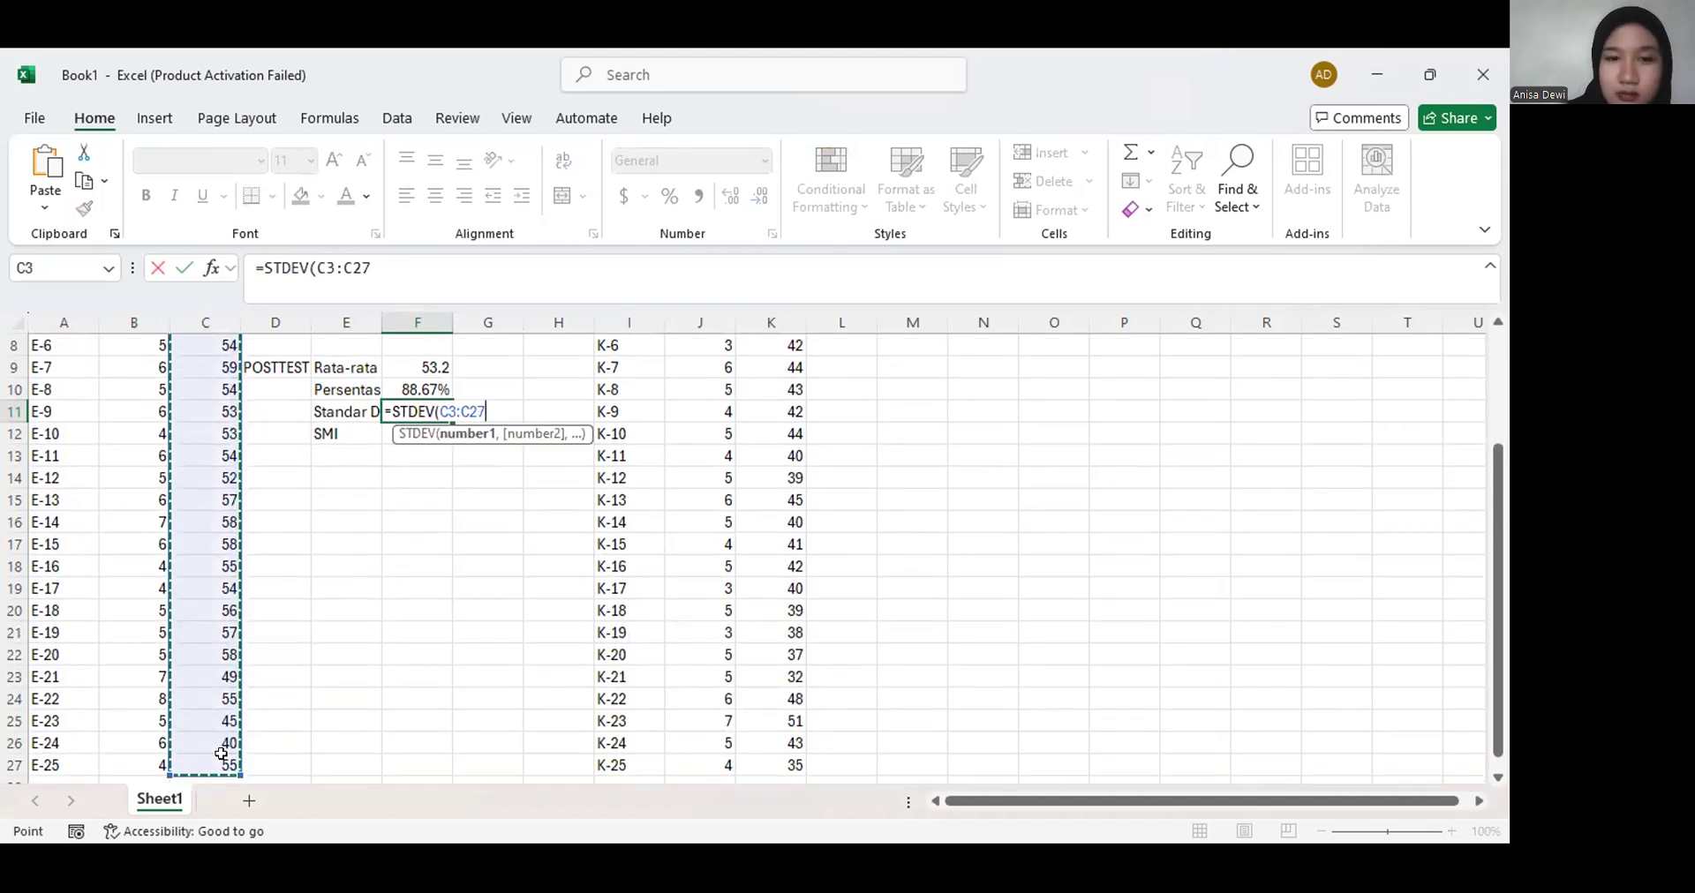
key("Return")
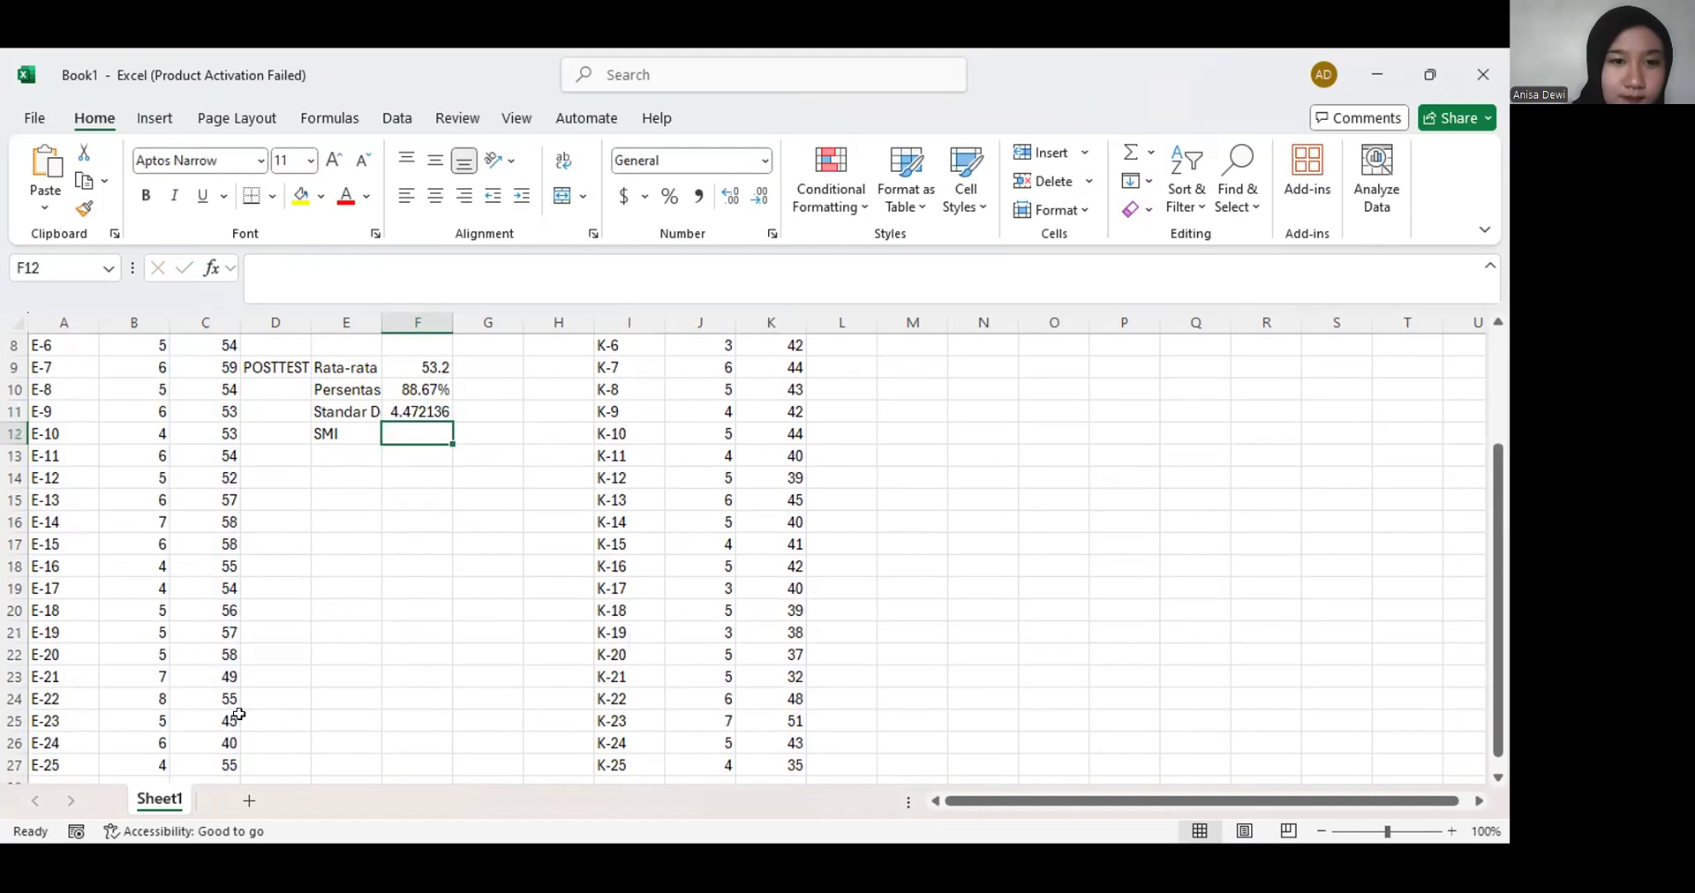
Show the posttest standard deviation in F11 with two decimal places and enter 60 as the posttest SMI in F12
left_click(418, 412)
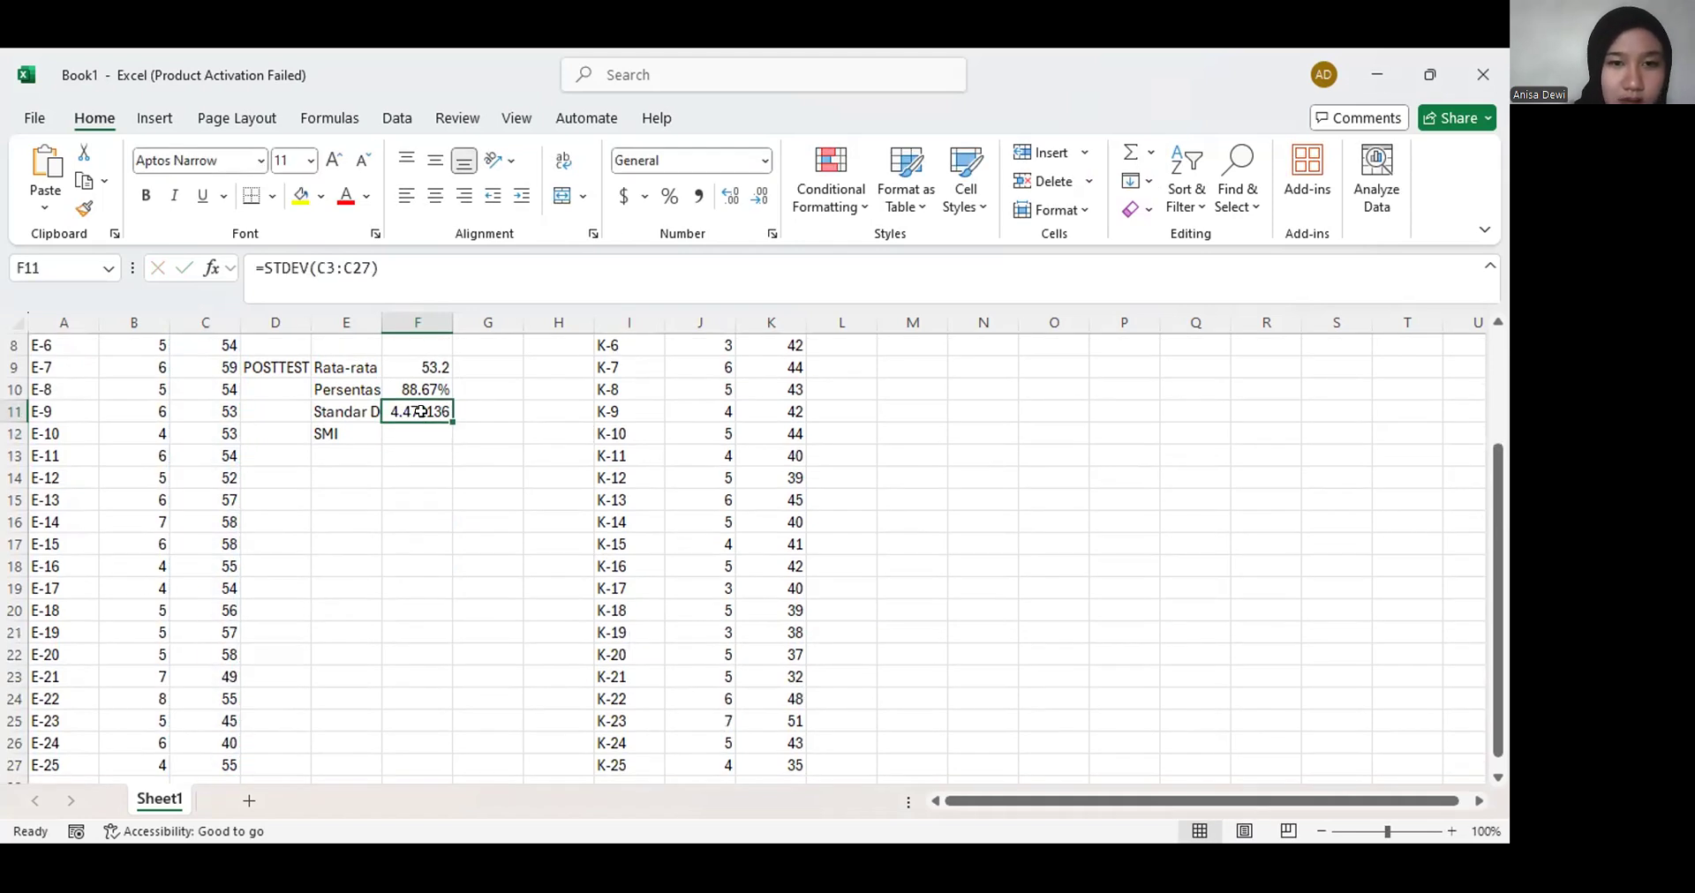
left_click(749, 202)
left_click(749, 202)
left_click(749, 201)
left_click(748, 201)
left_click(416, 435)
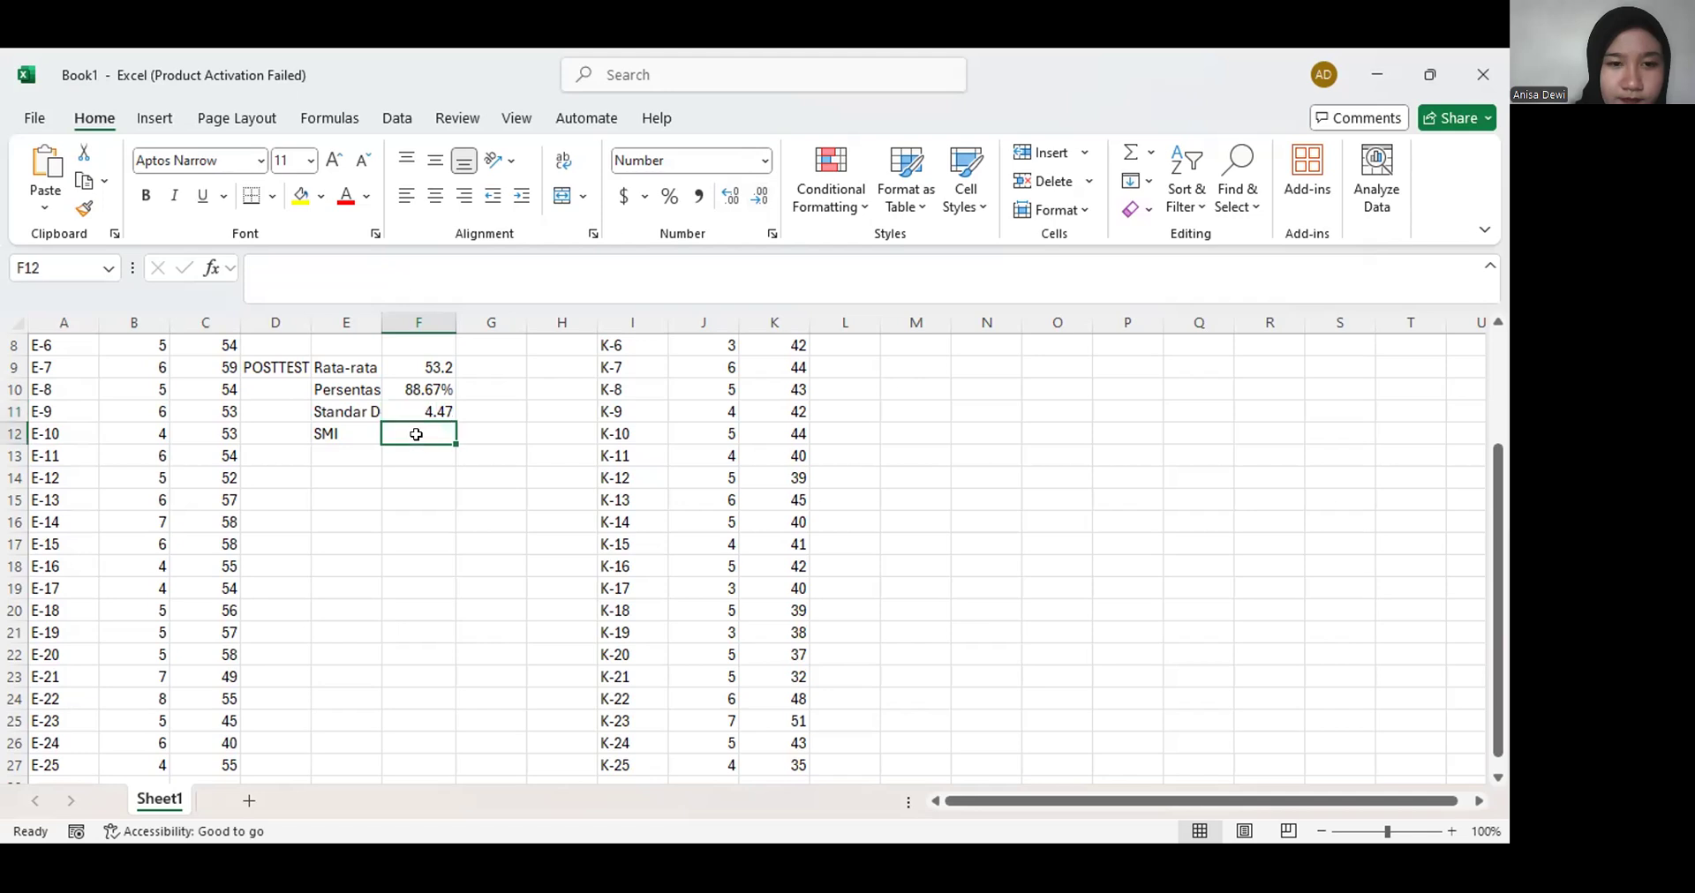
type("60")
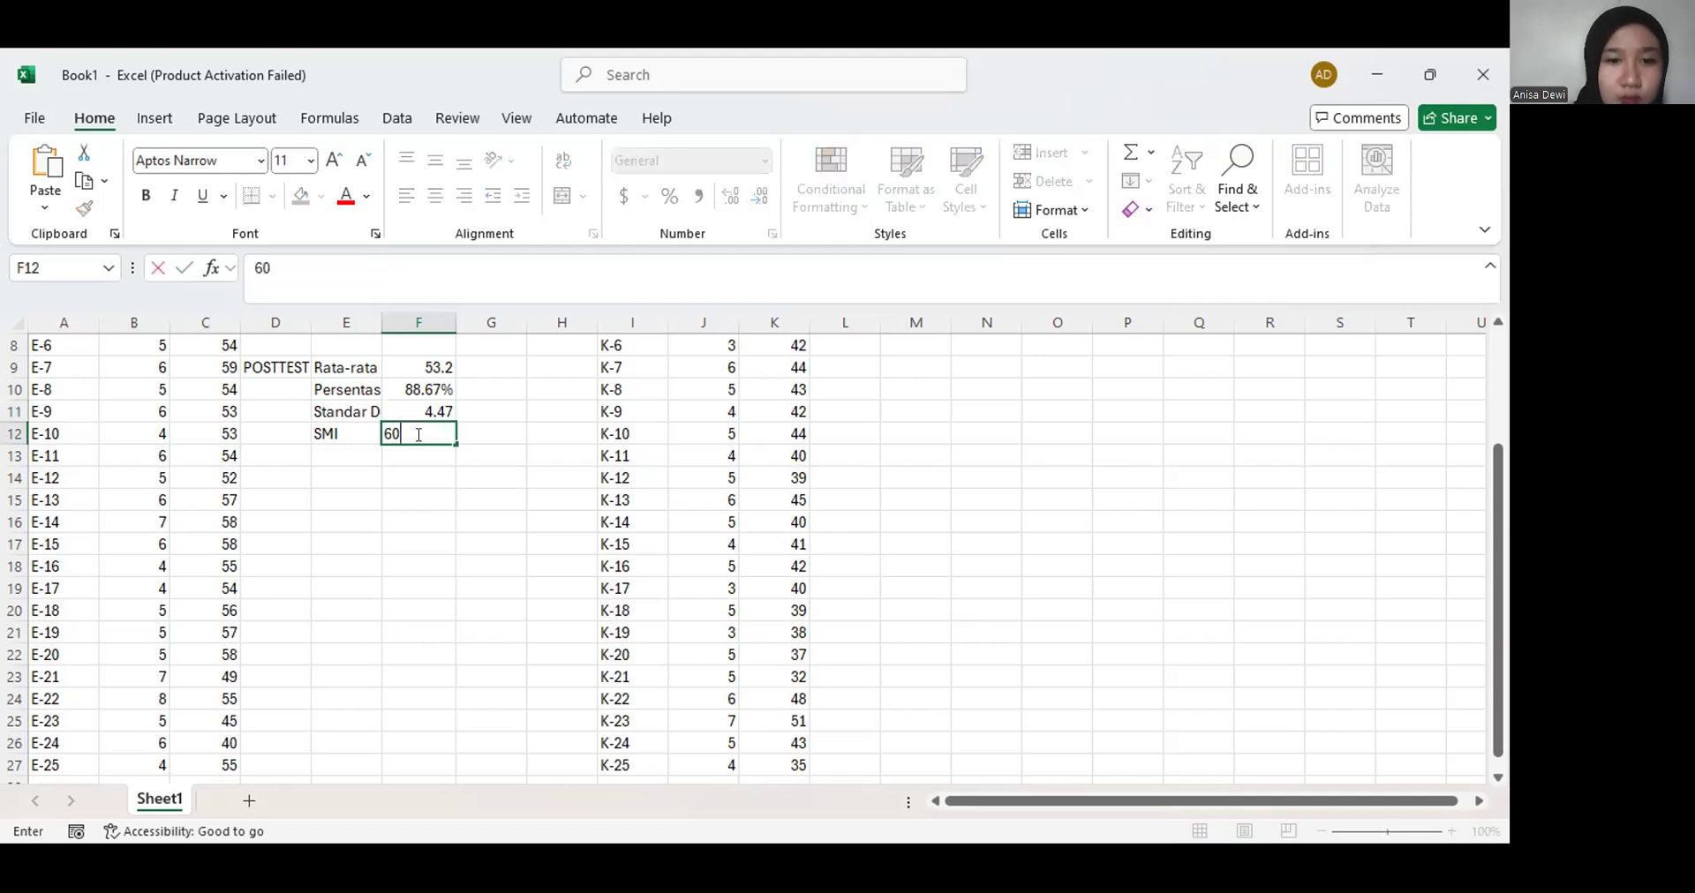
Copy the experimental class's pretest statistics block D3:F6 to L3:N6 beside the control class's scores
scroll(715, 536, "up", 3)
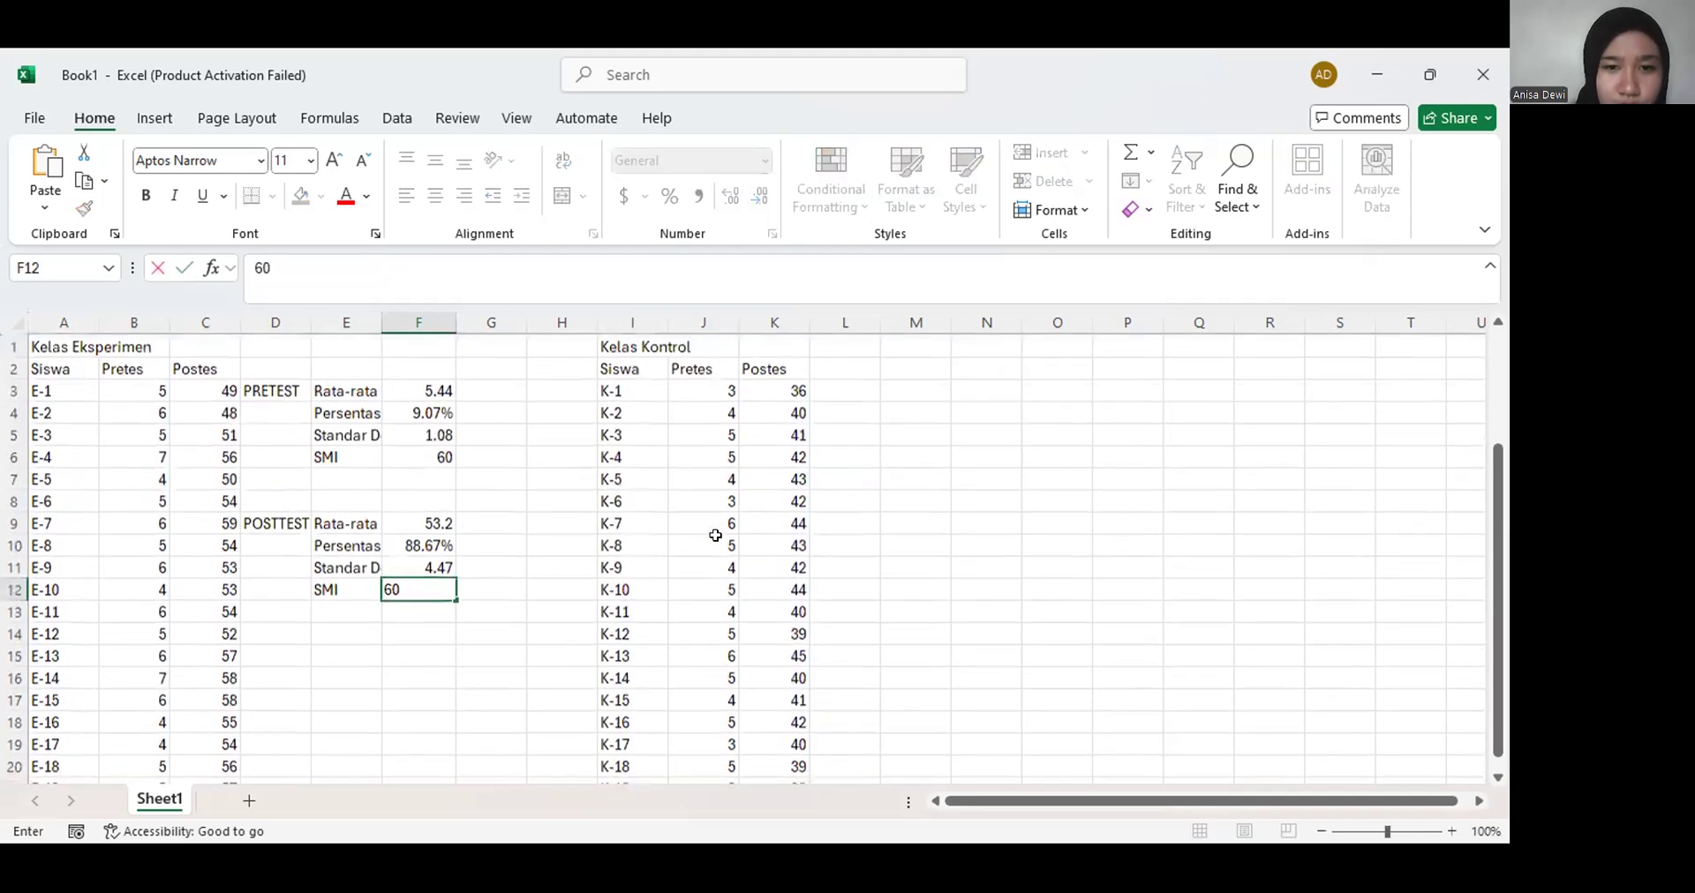
left_click_drag(276, 388, 406, 450)
key("ctrl+c")
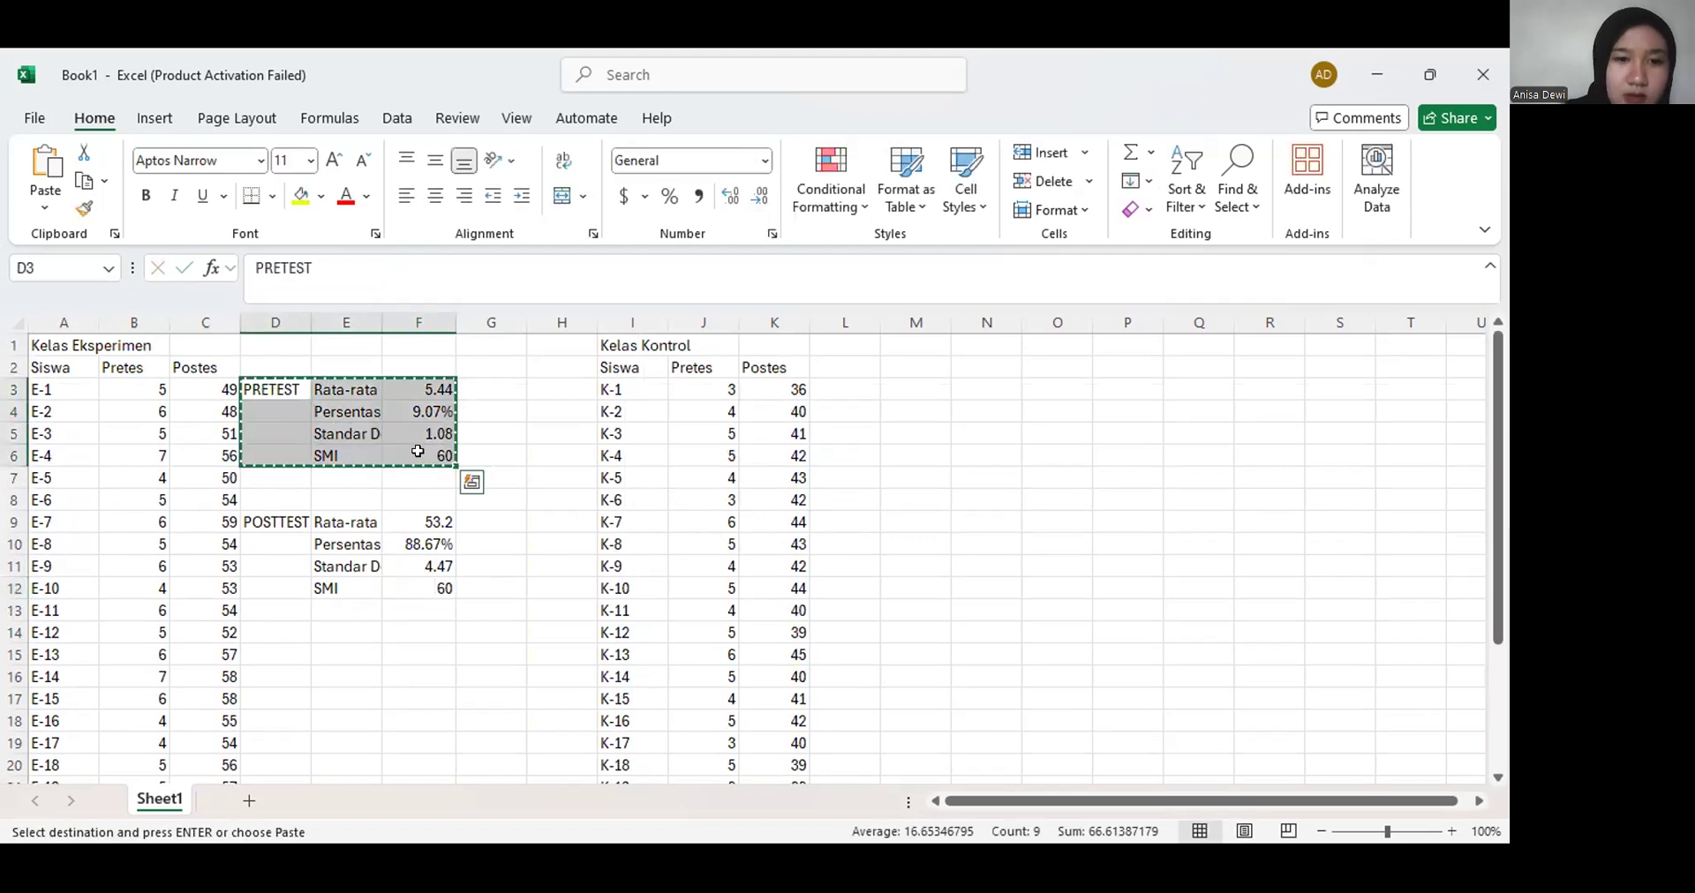
left_click_drag(874, 390, 982, 458)
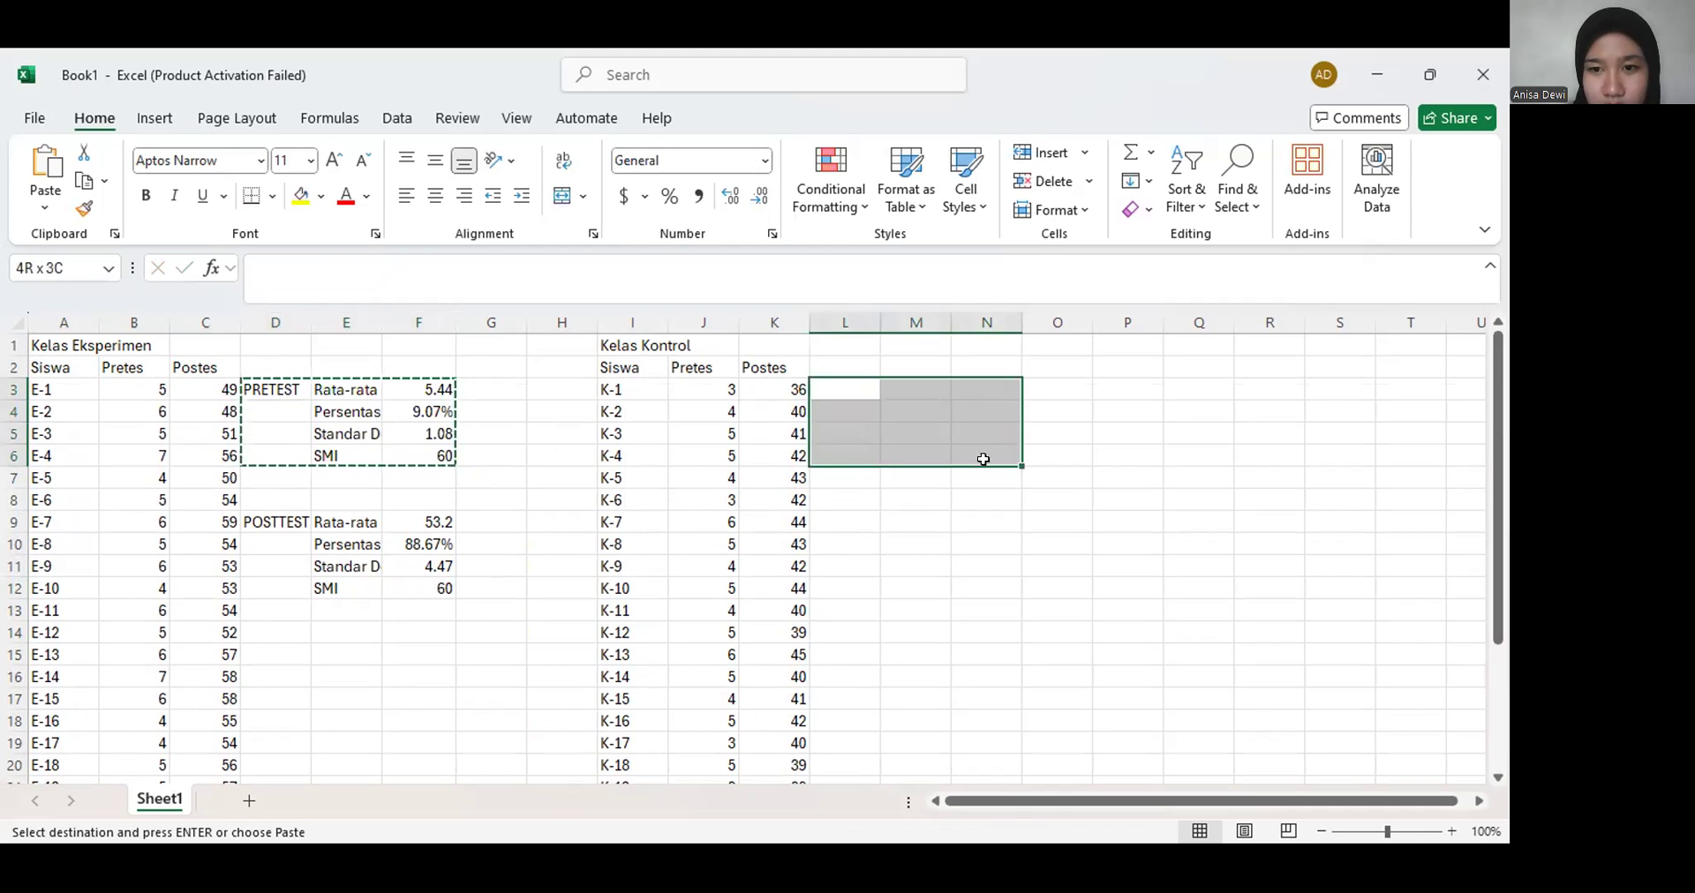
key("ctrl+v")
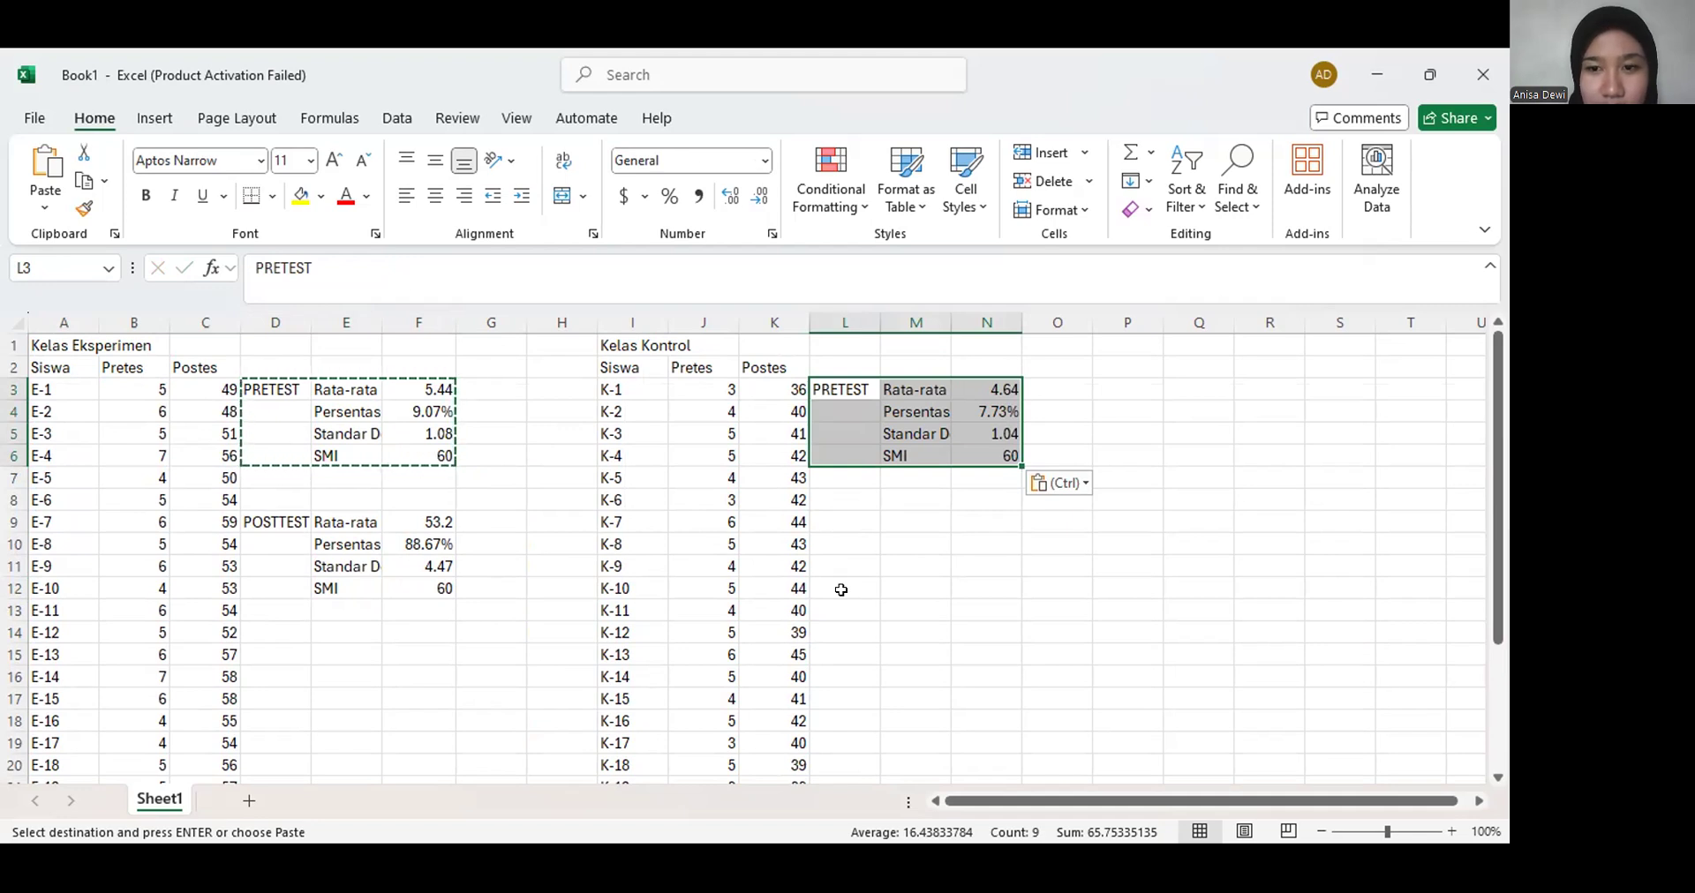
Try to copy the experimental class's posttest statistics block D9:F12 to L8:N11 beside the control class's scores
left_click(429, 521)
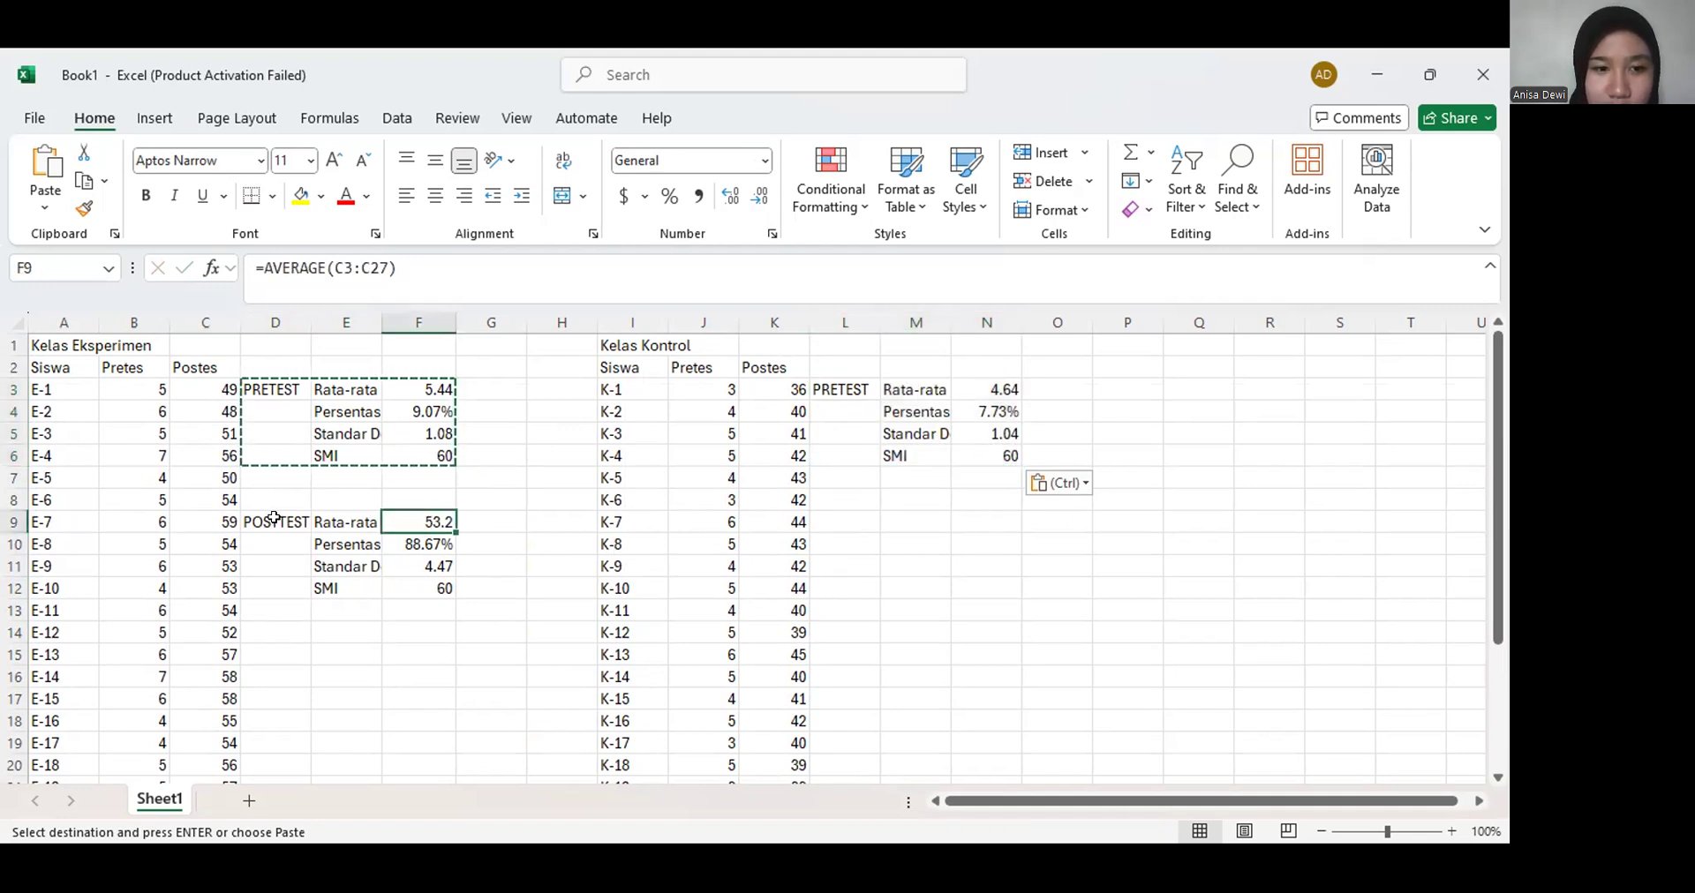
left_click_drag(276, 522, 417, 576)
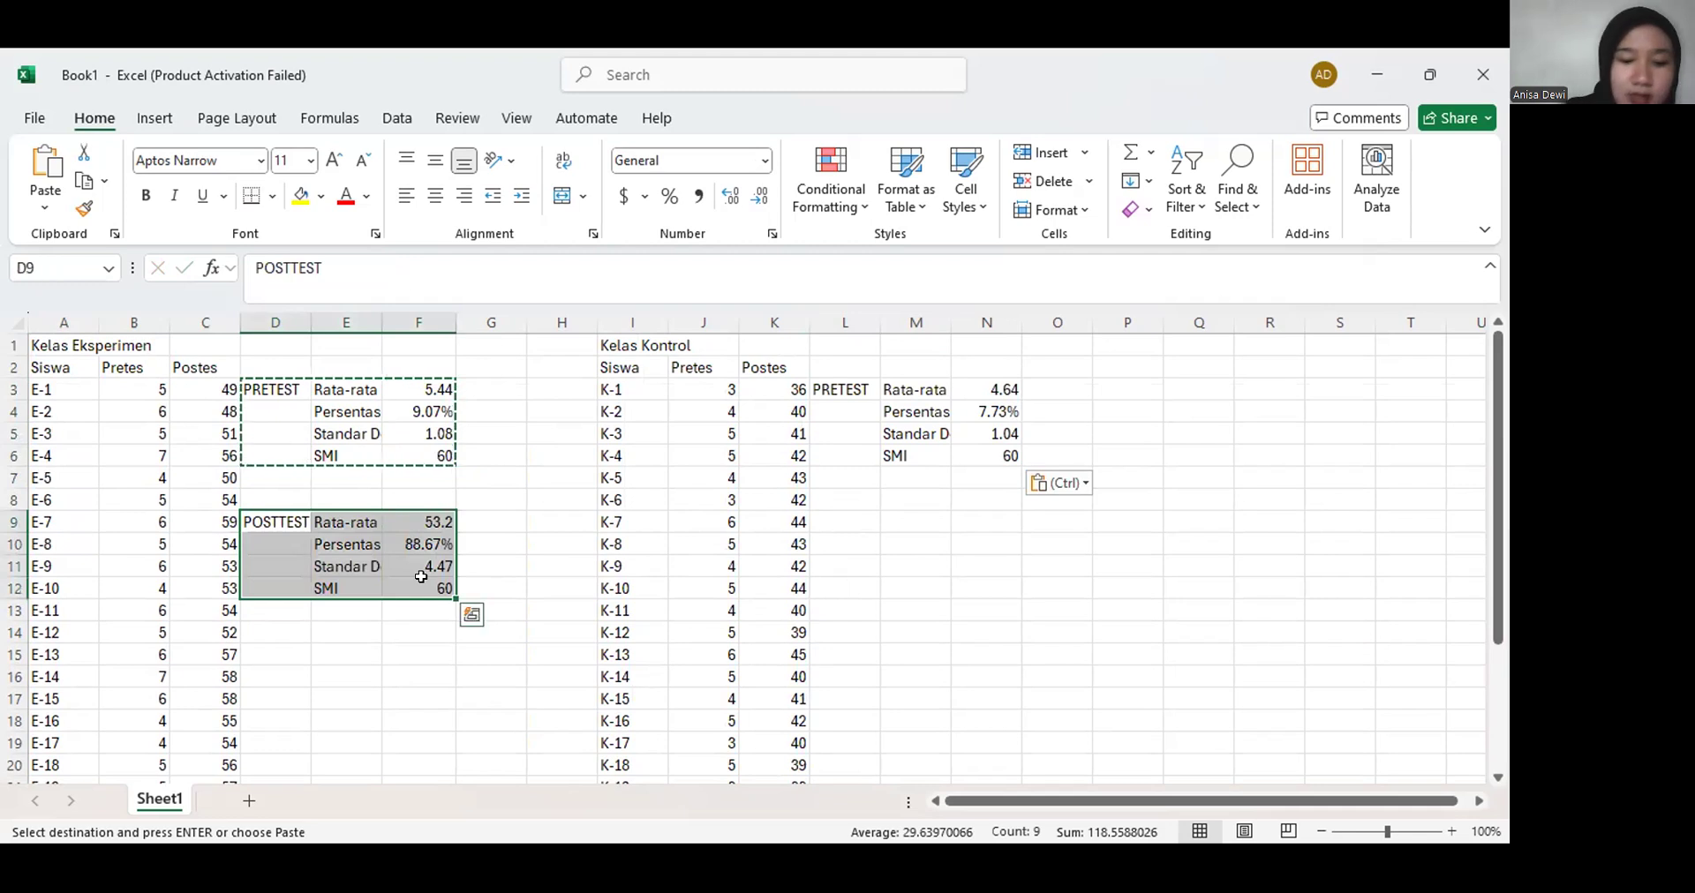
key("ctrl+c")
left_click_drag(829, 500, 993, 576)
key("ctrl+v")
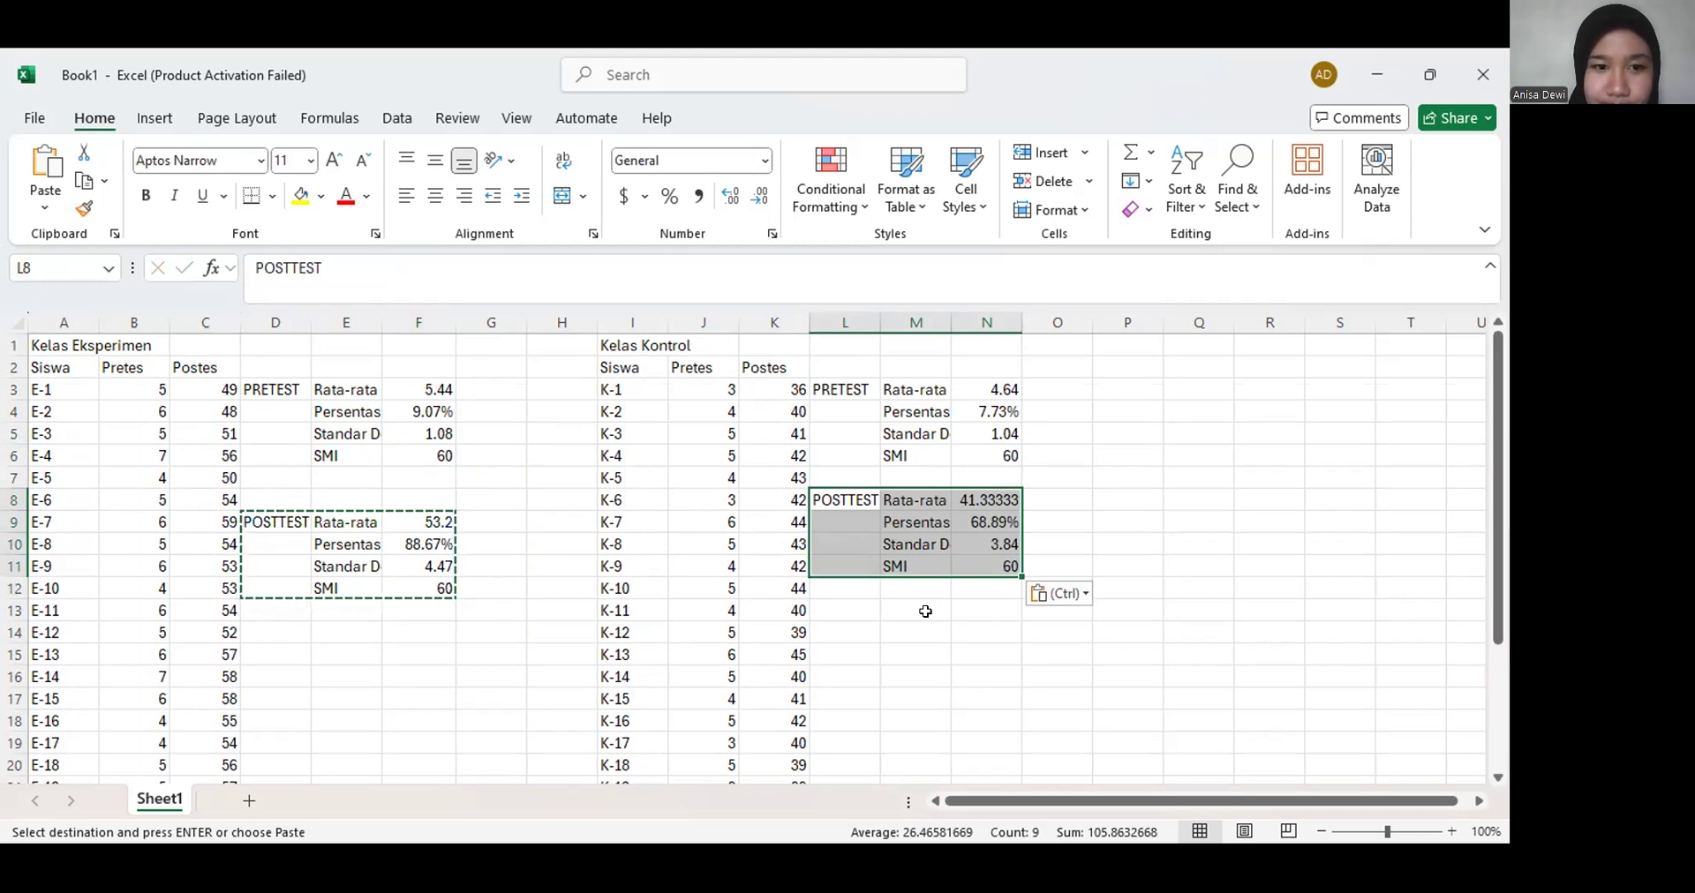
key("ctrl+c")
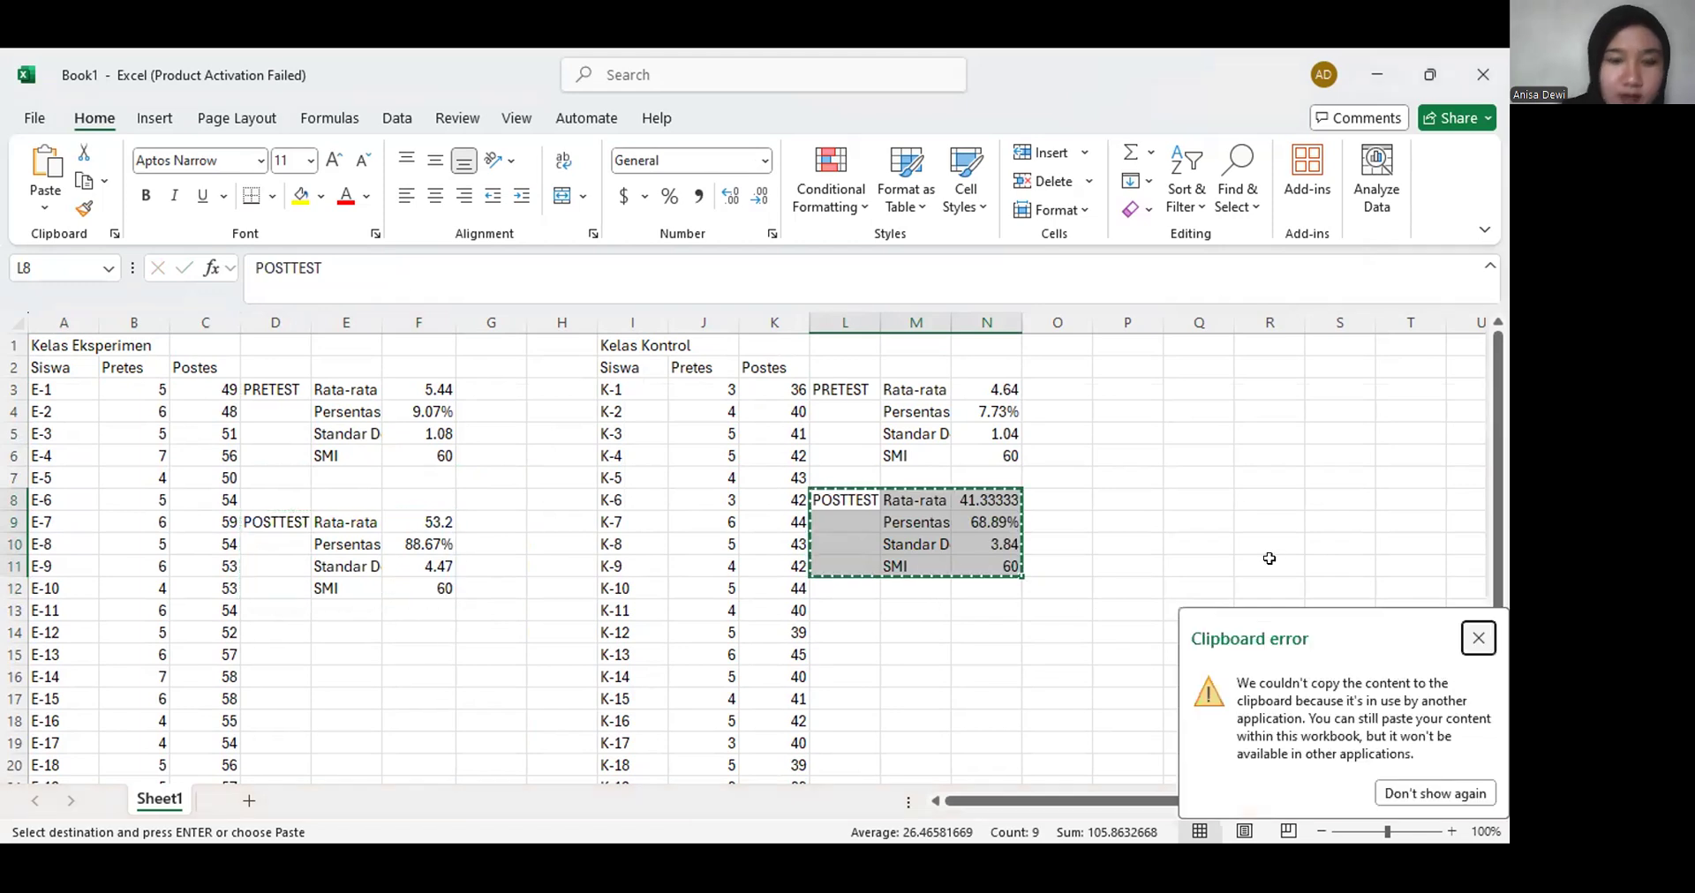
left_click(1464, 642)
key("ctrl+z")
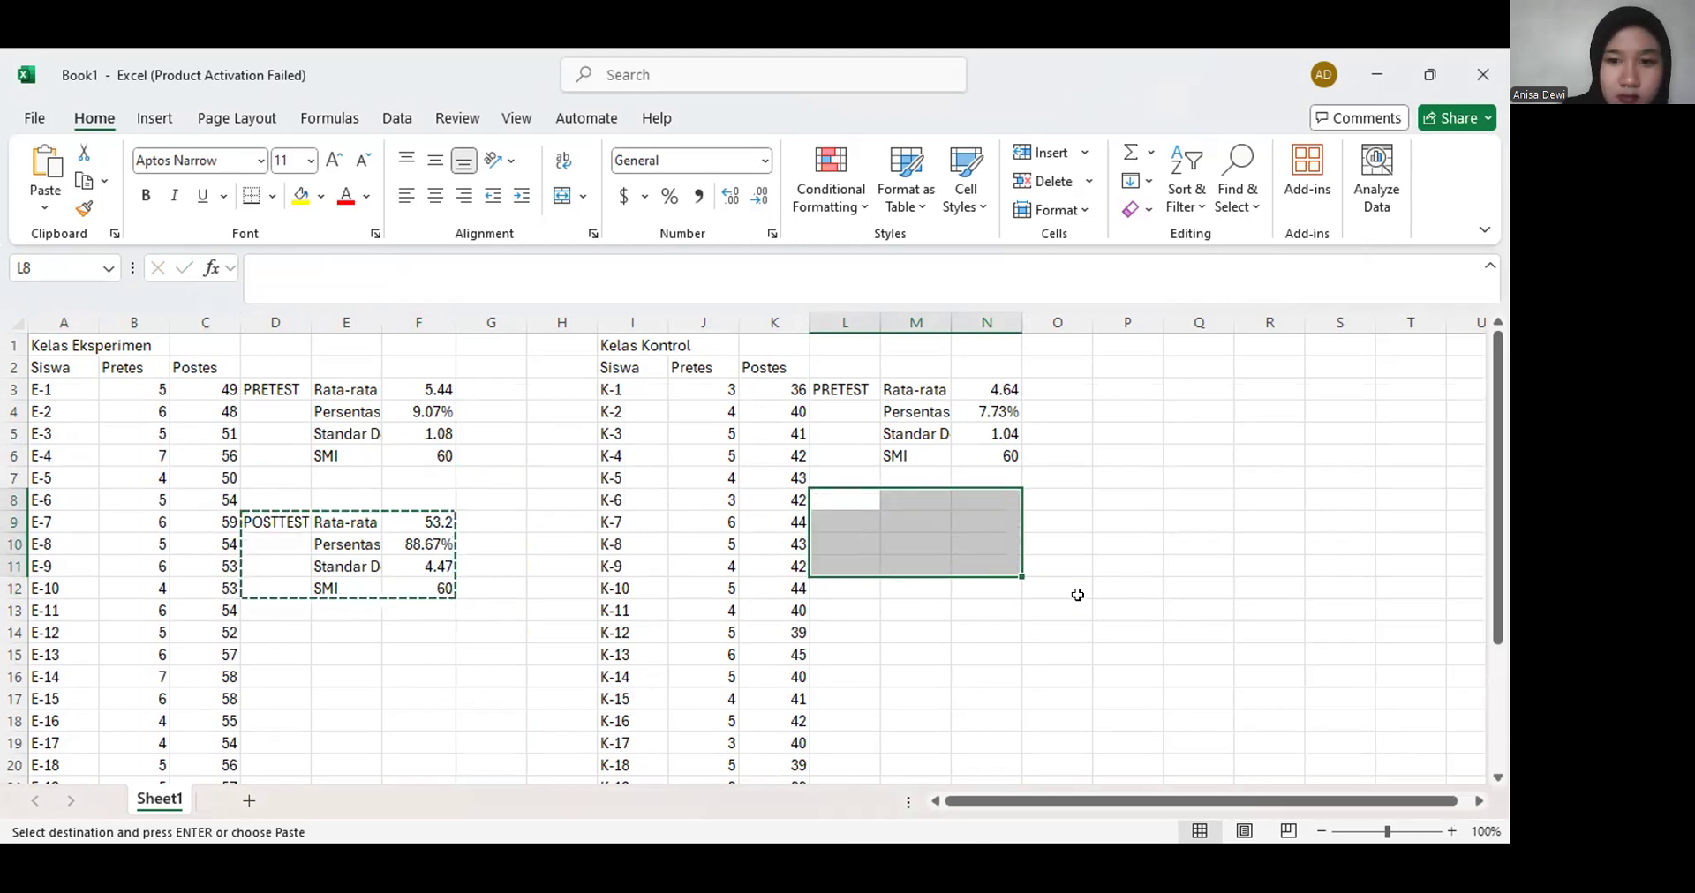
double_click(829, 519)
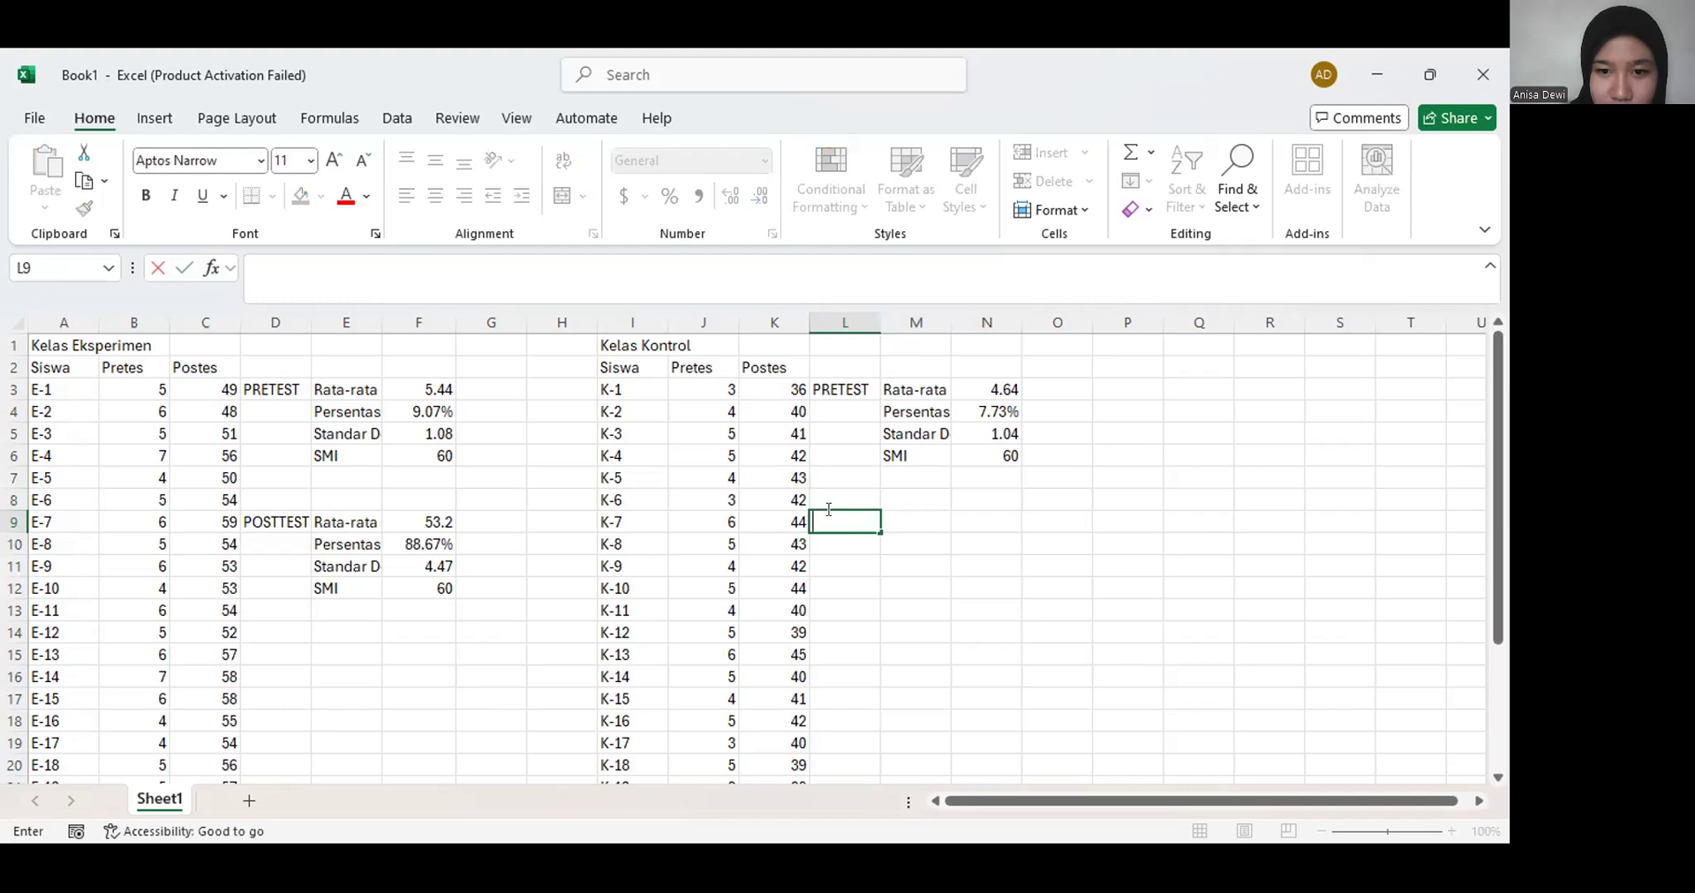
left_click(869, 558)
mouse_move(853, 514)
left_mouse_down()
mouse_move(938, 579)
mouse_move(999, 589)
left_mouse_up()
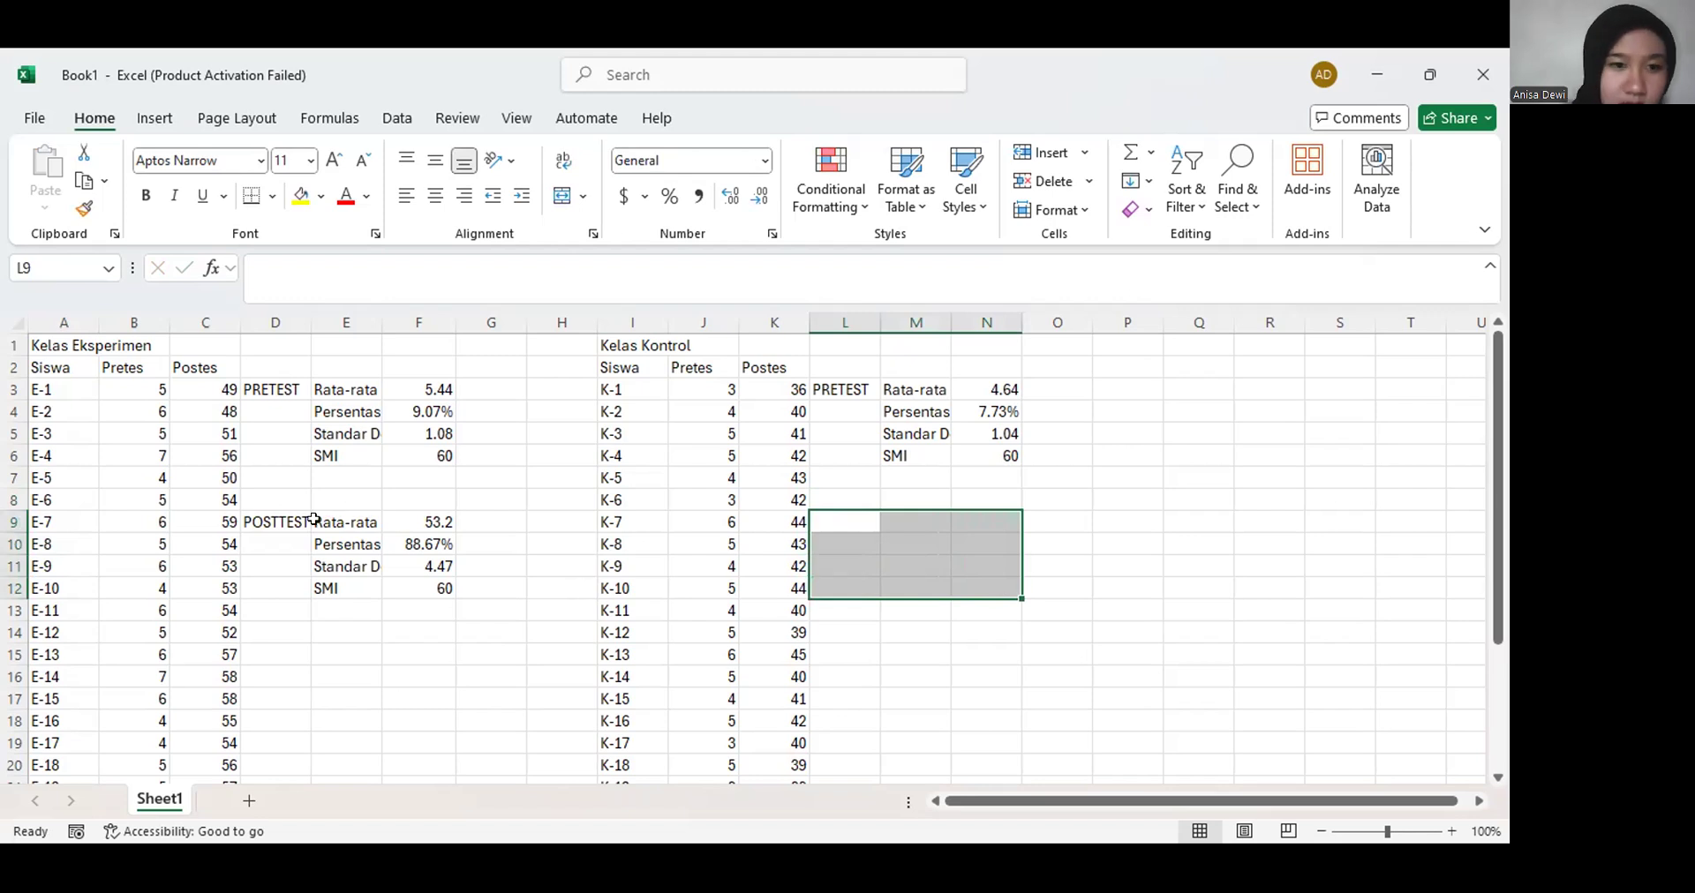
left_click(281, 521)
double_click(304, 522)
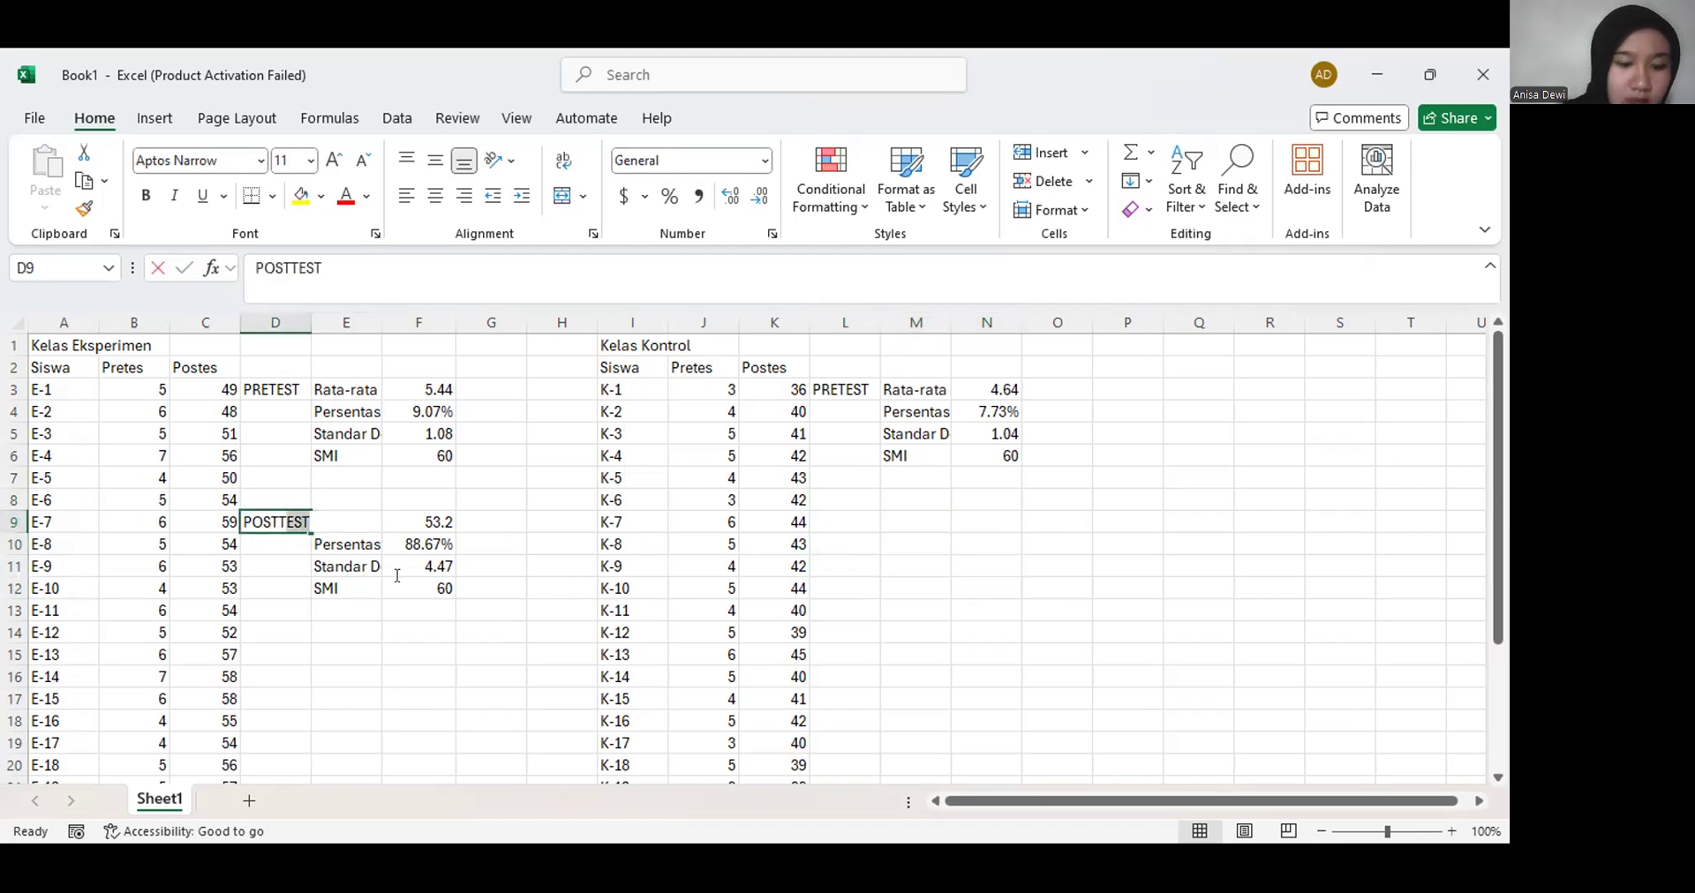
key("F2")
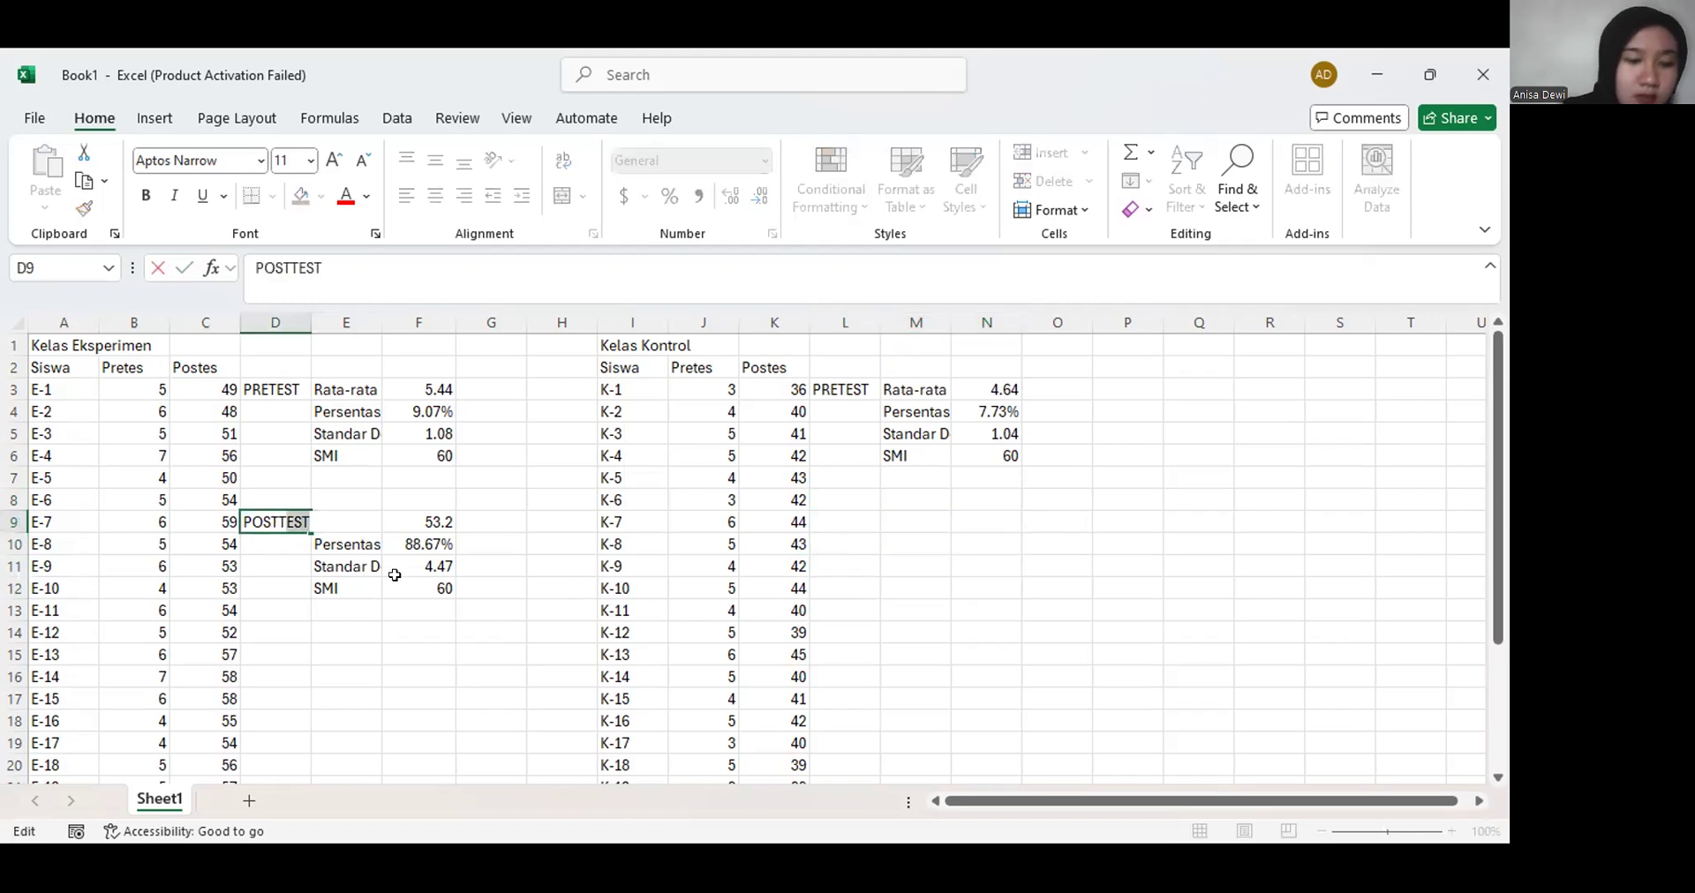
left_click(330, 585)
Copy the experimental class's posttest statistics block D9:F12 to L9:N12 for the control class
left_click_drag(276, 530, 395, 587)
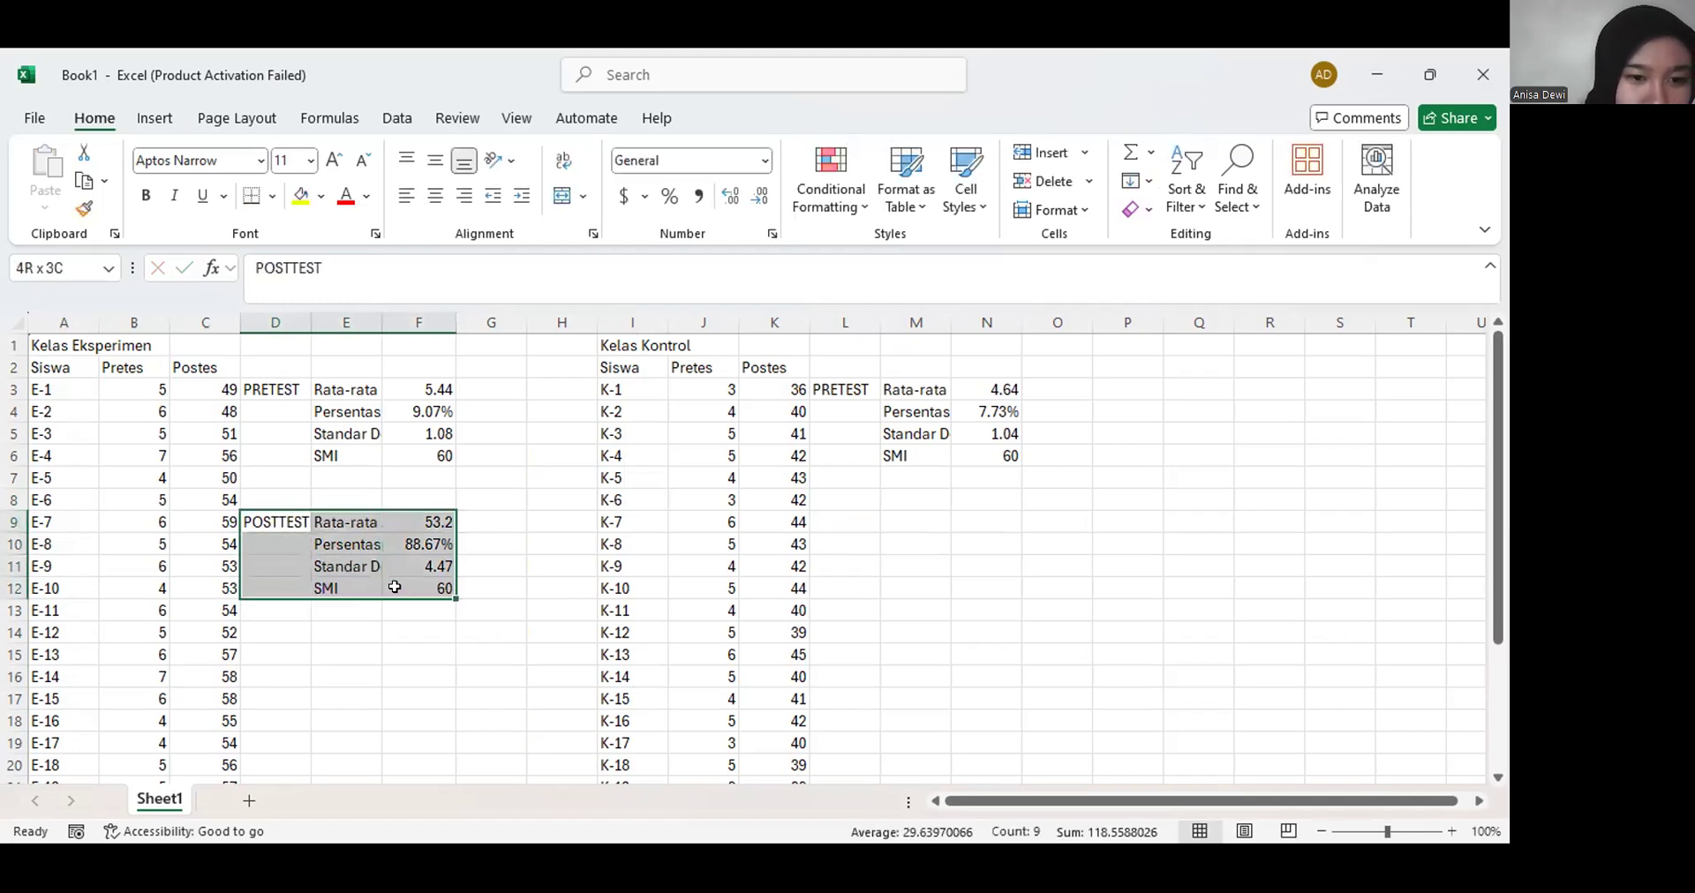
key("ctrl+c")
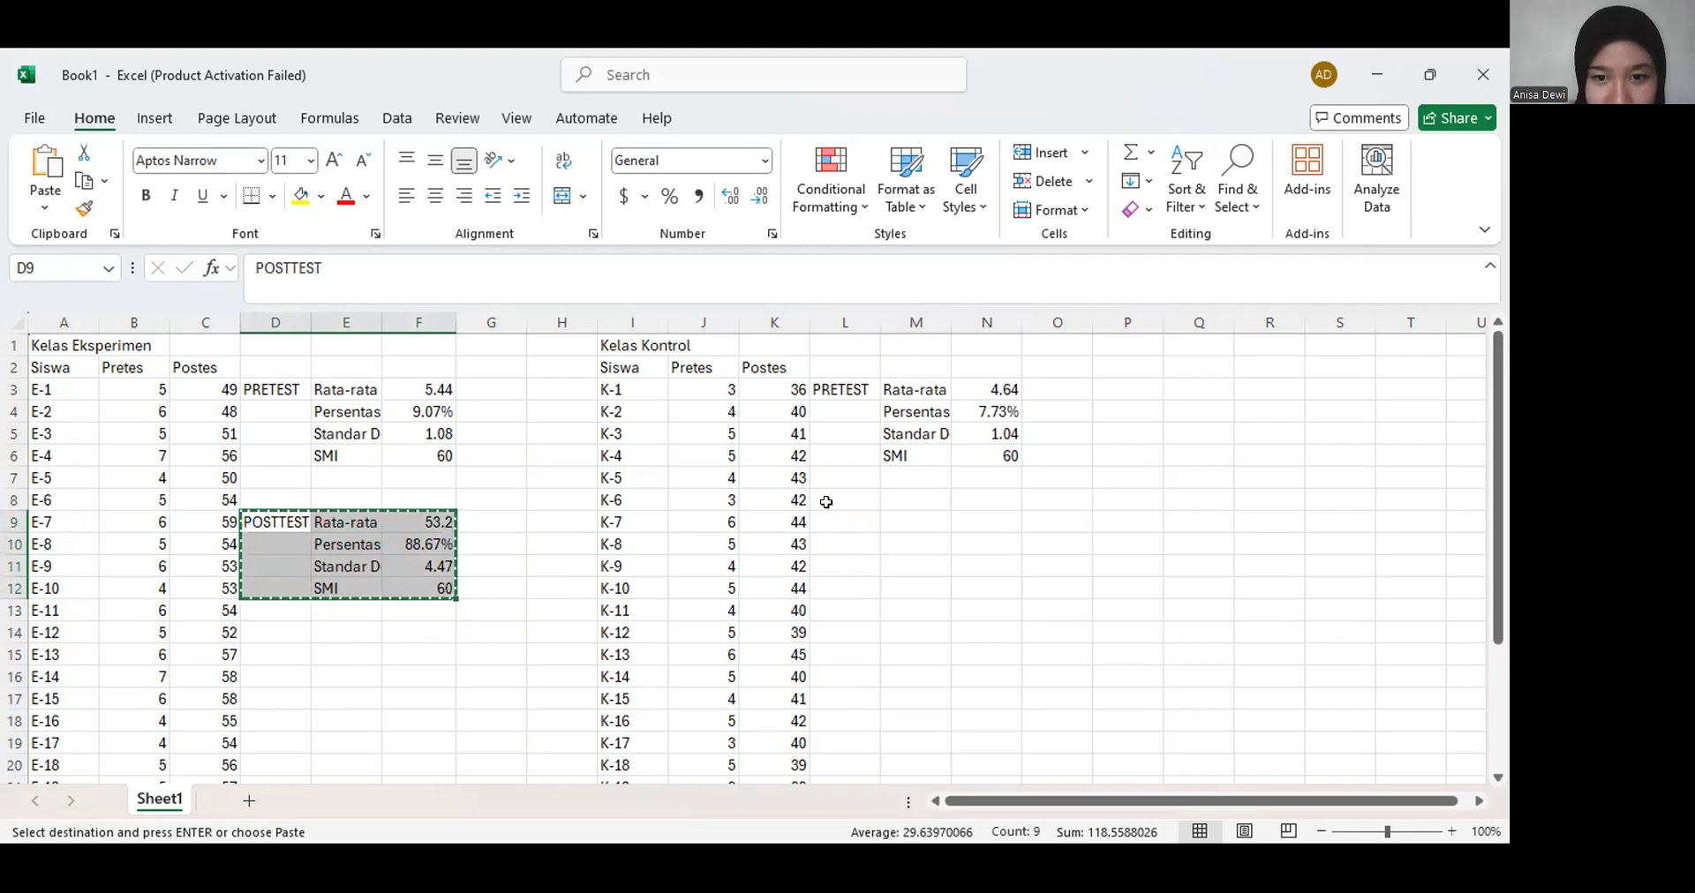
left_click_drag(823, 515, 969, 586)
key("ctrl+v")
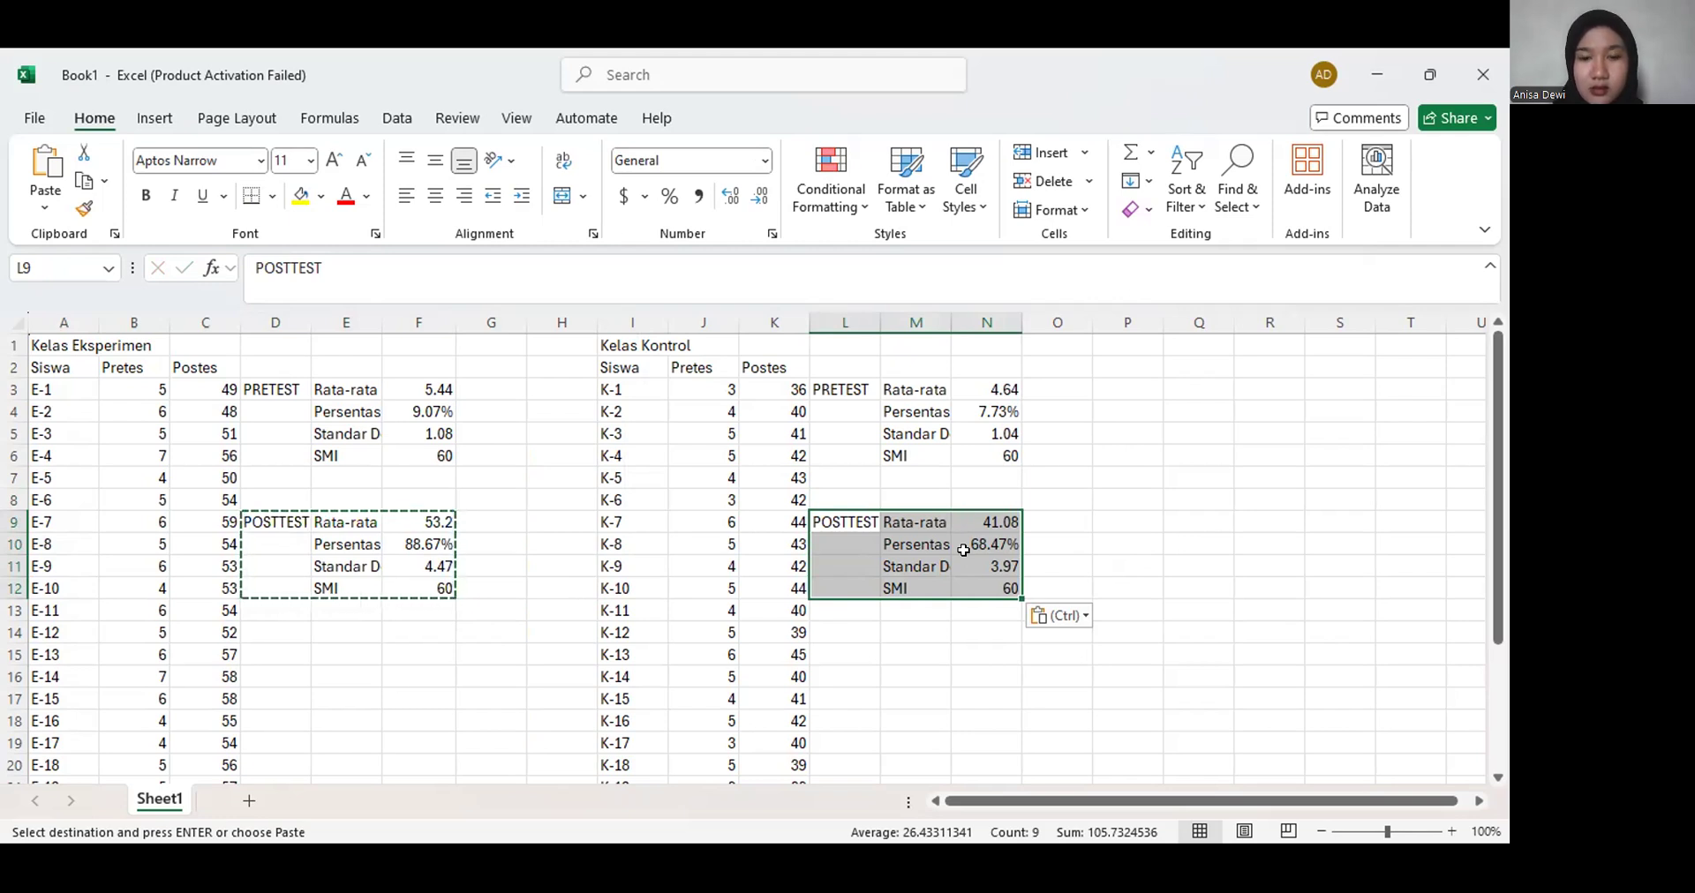
Try to paste the copied gain table of pretest and posttest scores below the student data, starting at B29
scroll(963, 550, "down", 3)
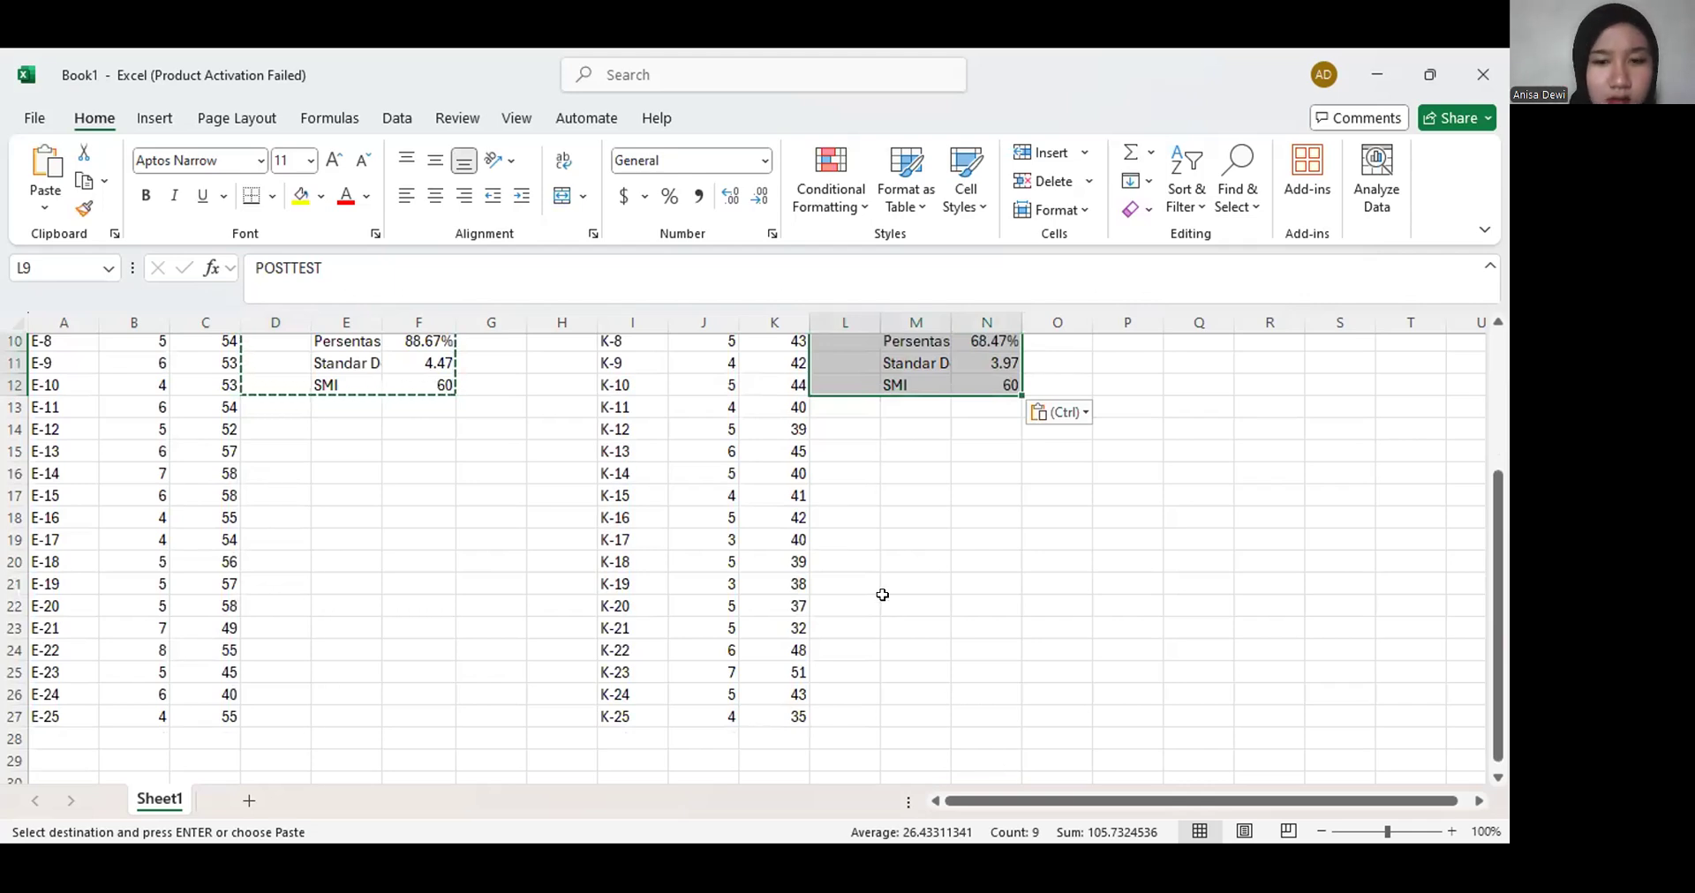
scroll(882, 596, "up", 1)
scroll(882, 595, "down", 4)
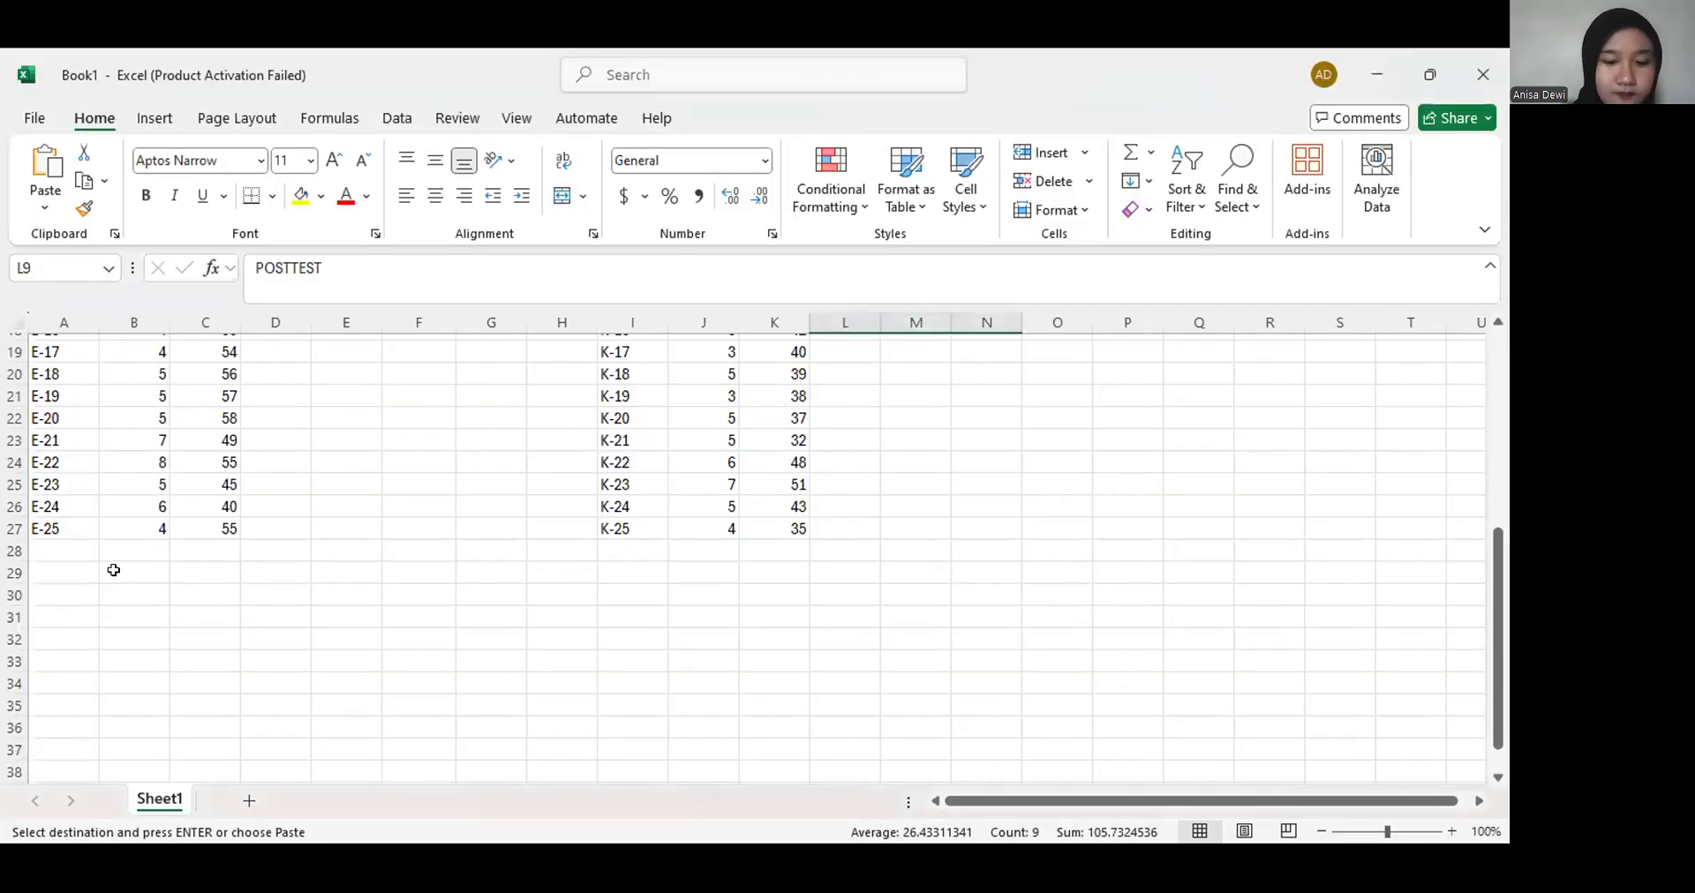
left_click(113, 570)
key("ctrl+v")
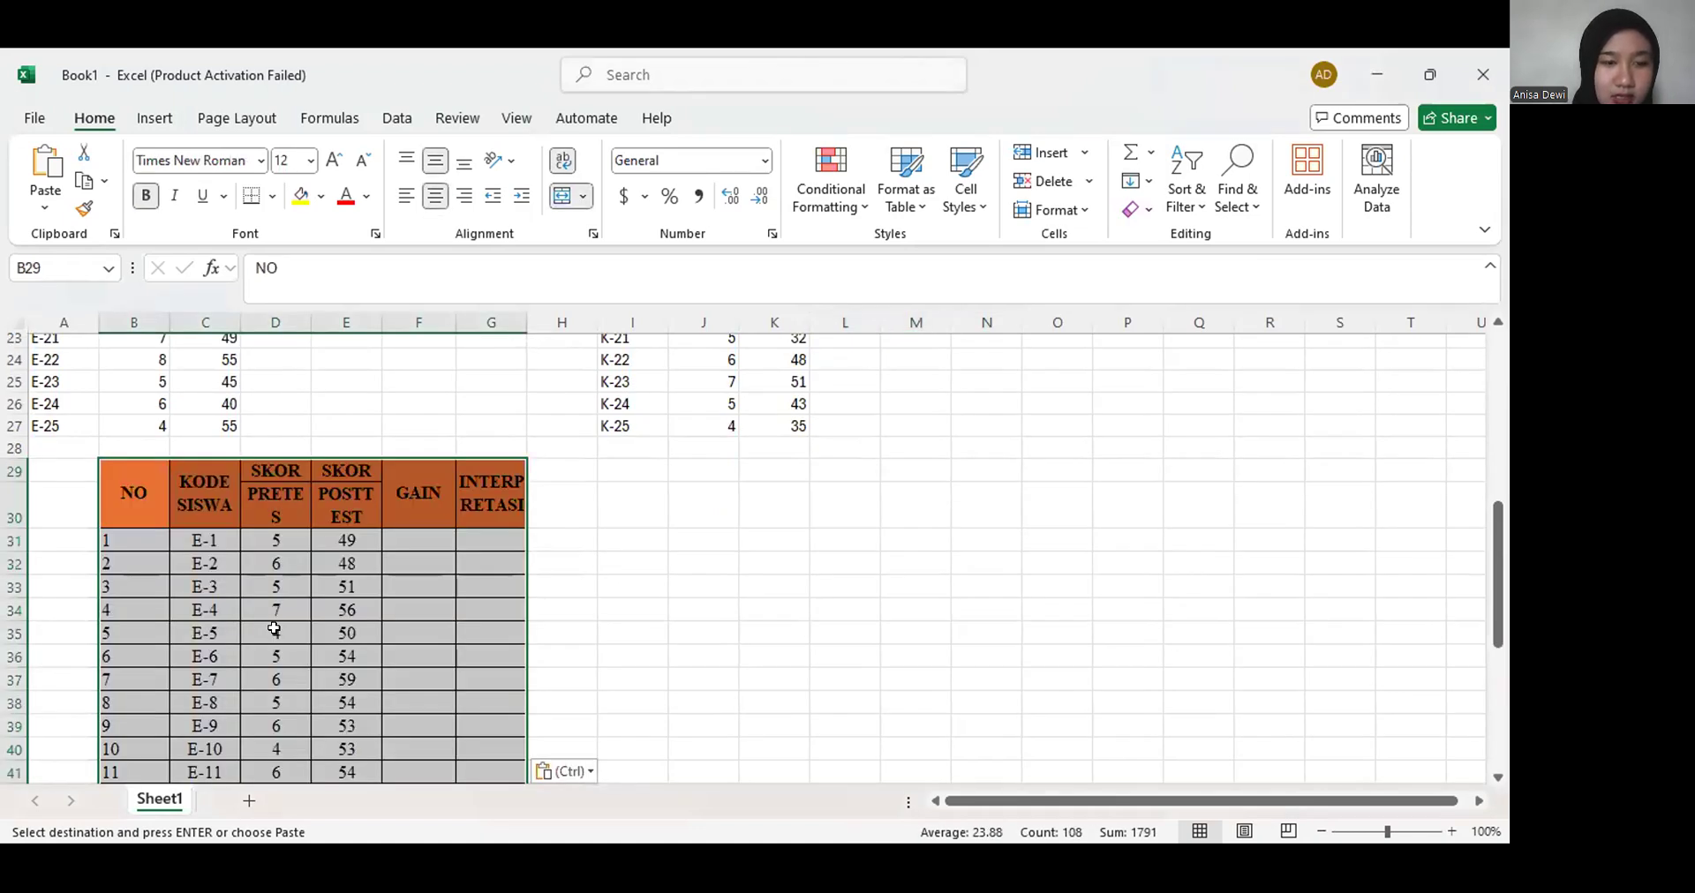
key("ctrl+z")
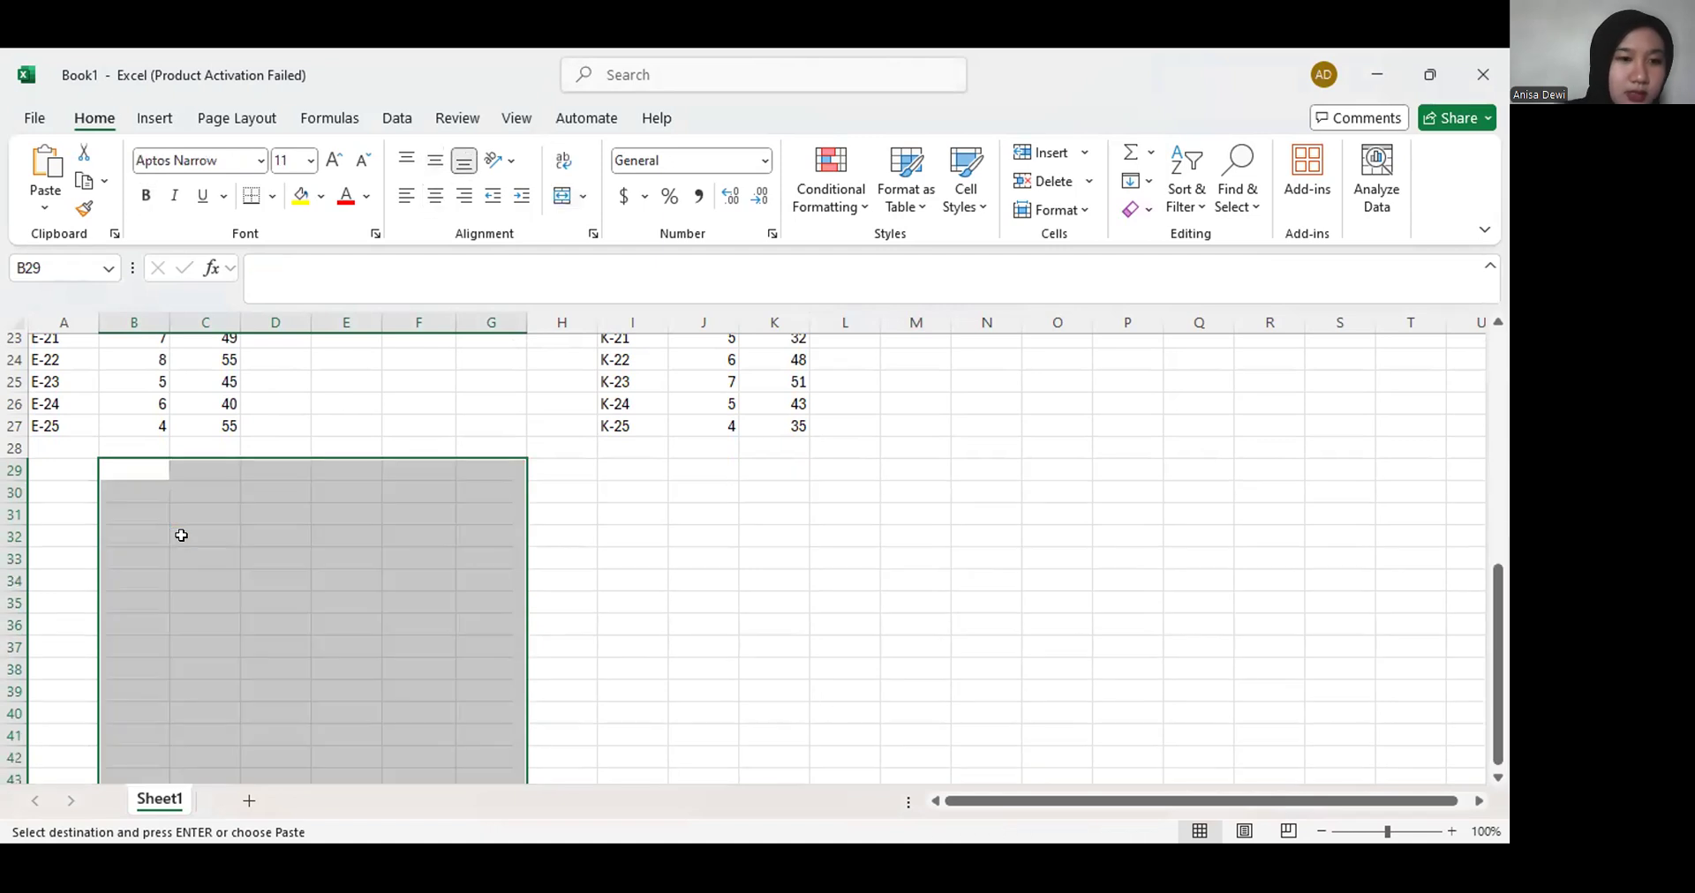
Paste the copied gain table of pretest and posttest scores at B31 and title it "Kelas Eksperimen" in B30
left_click(128, 502)
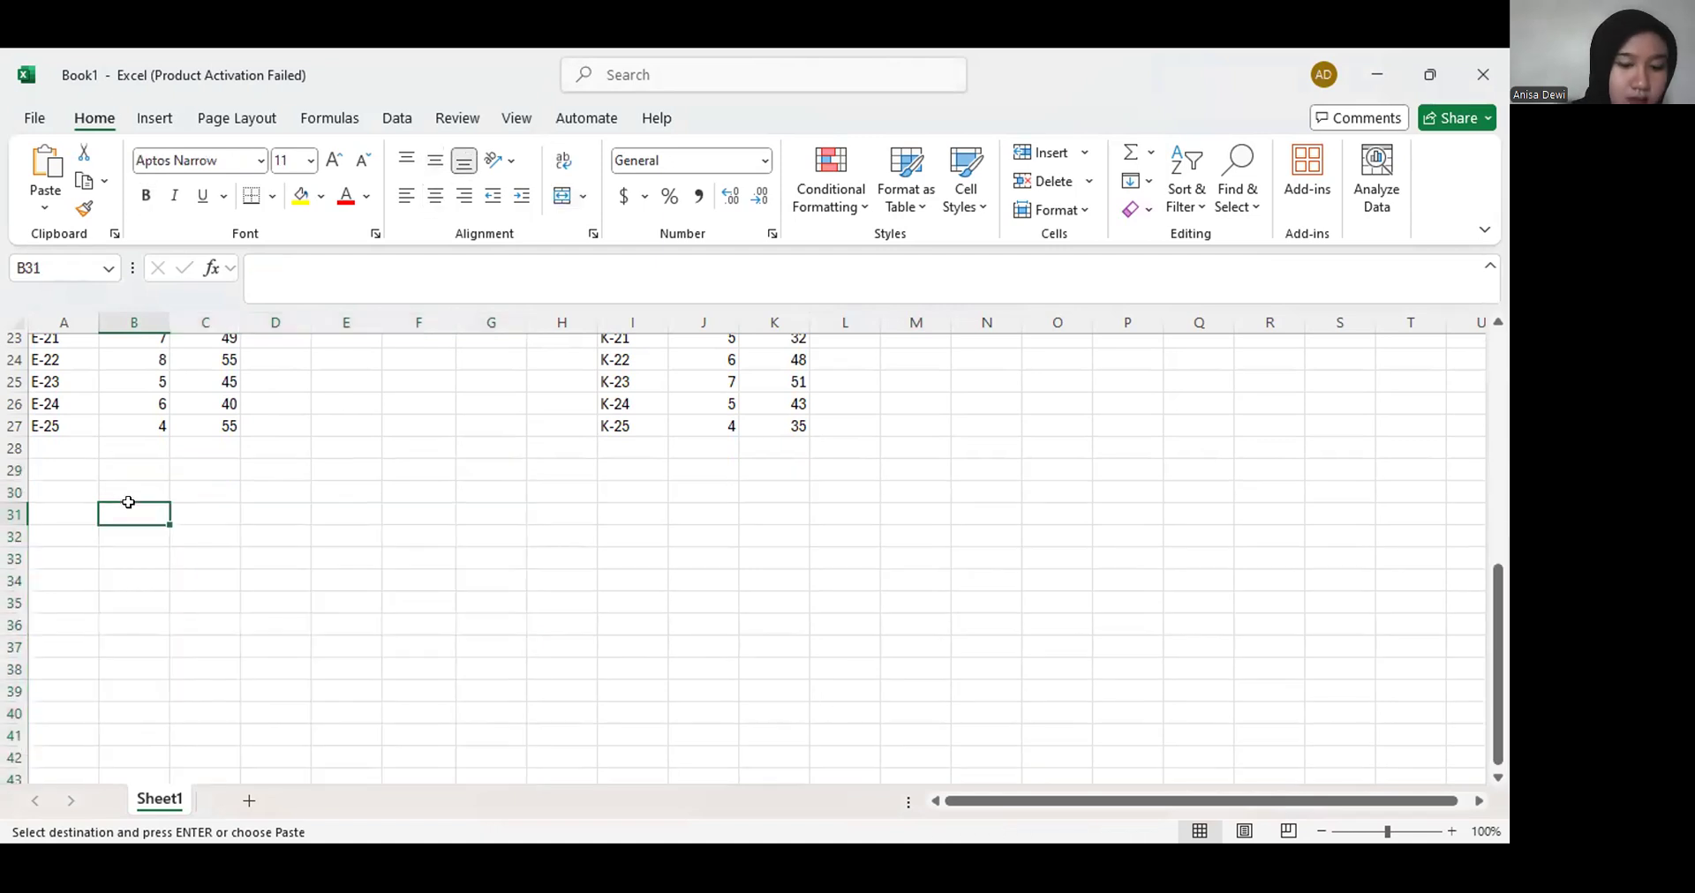
key("ctrl+v")
left_click(152, 482)
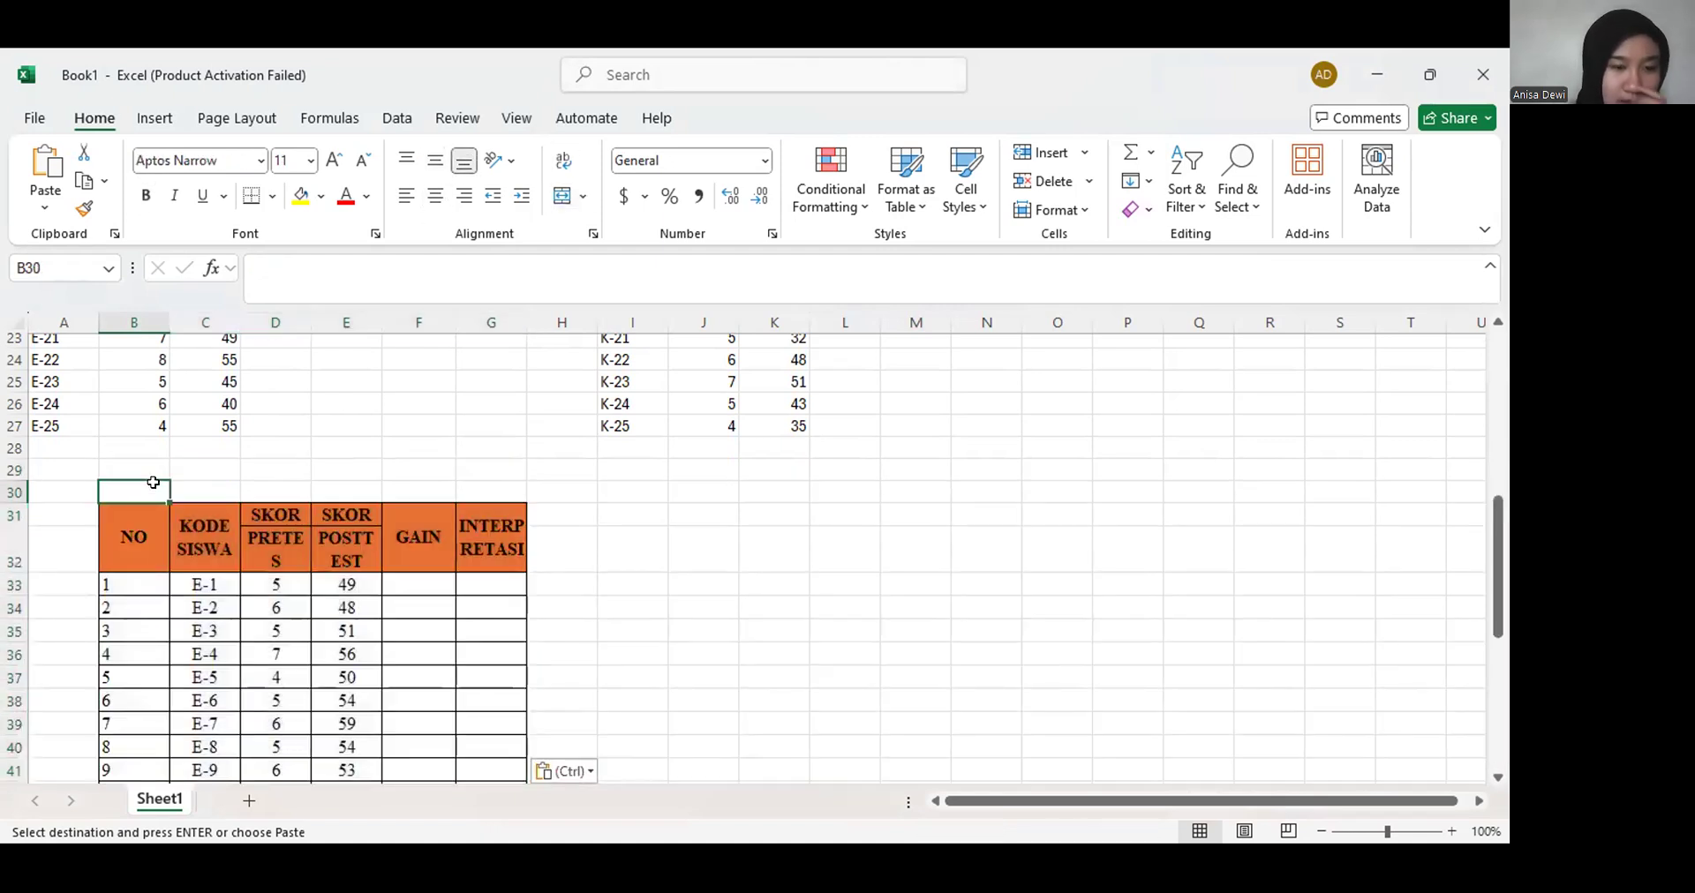
type("Ke")
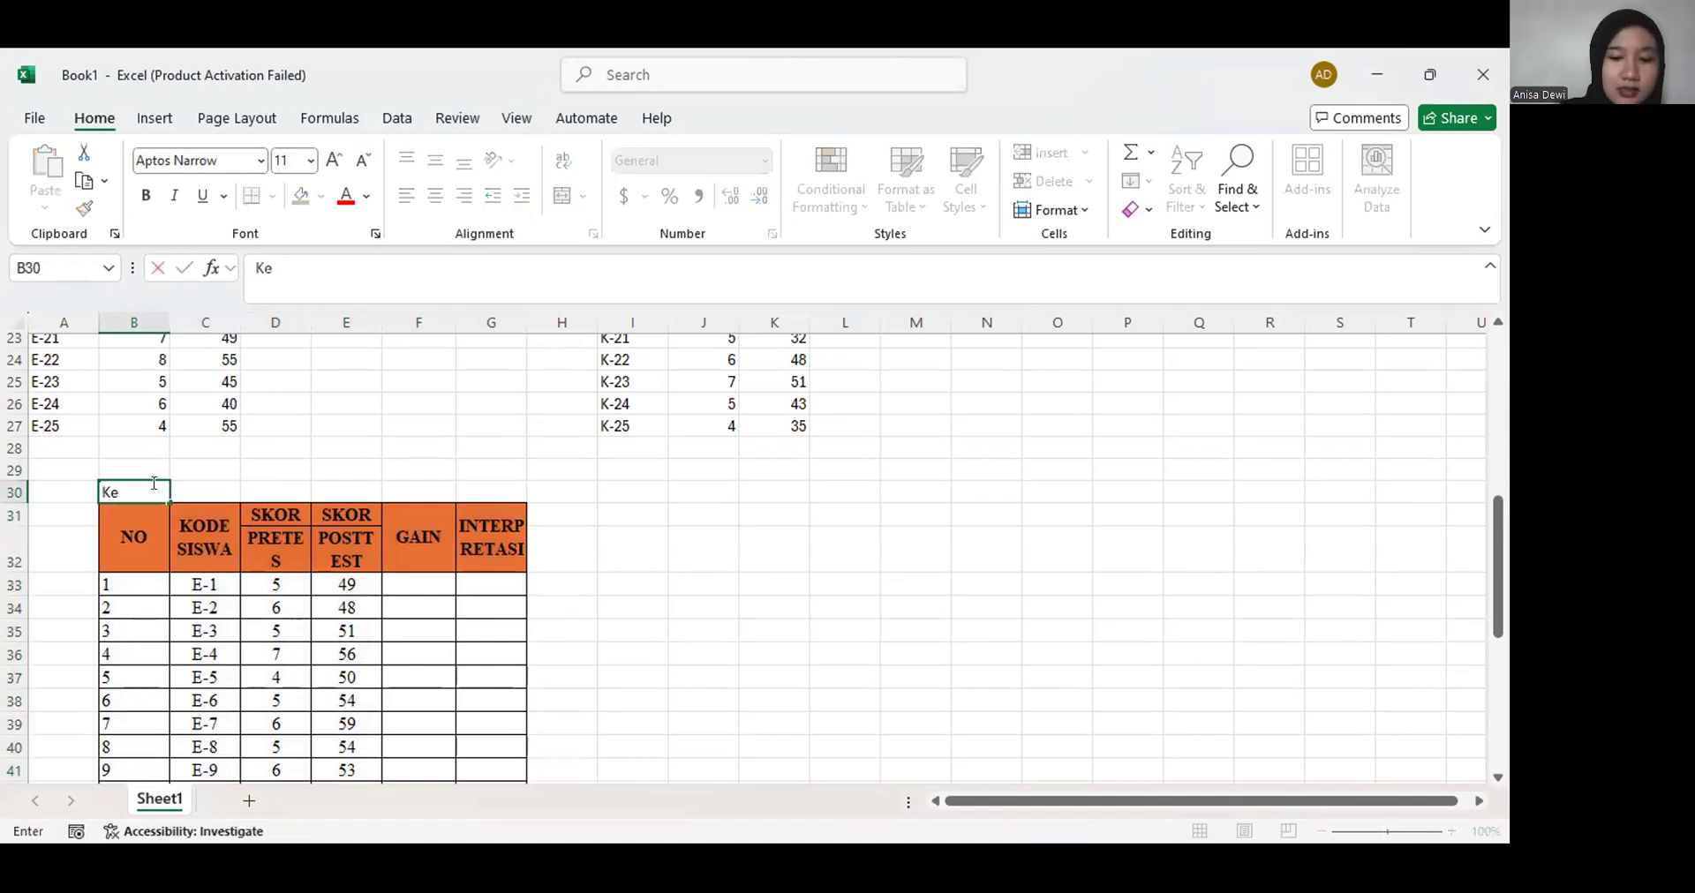
type("las Ek")
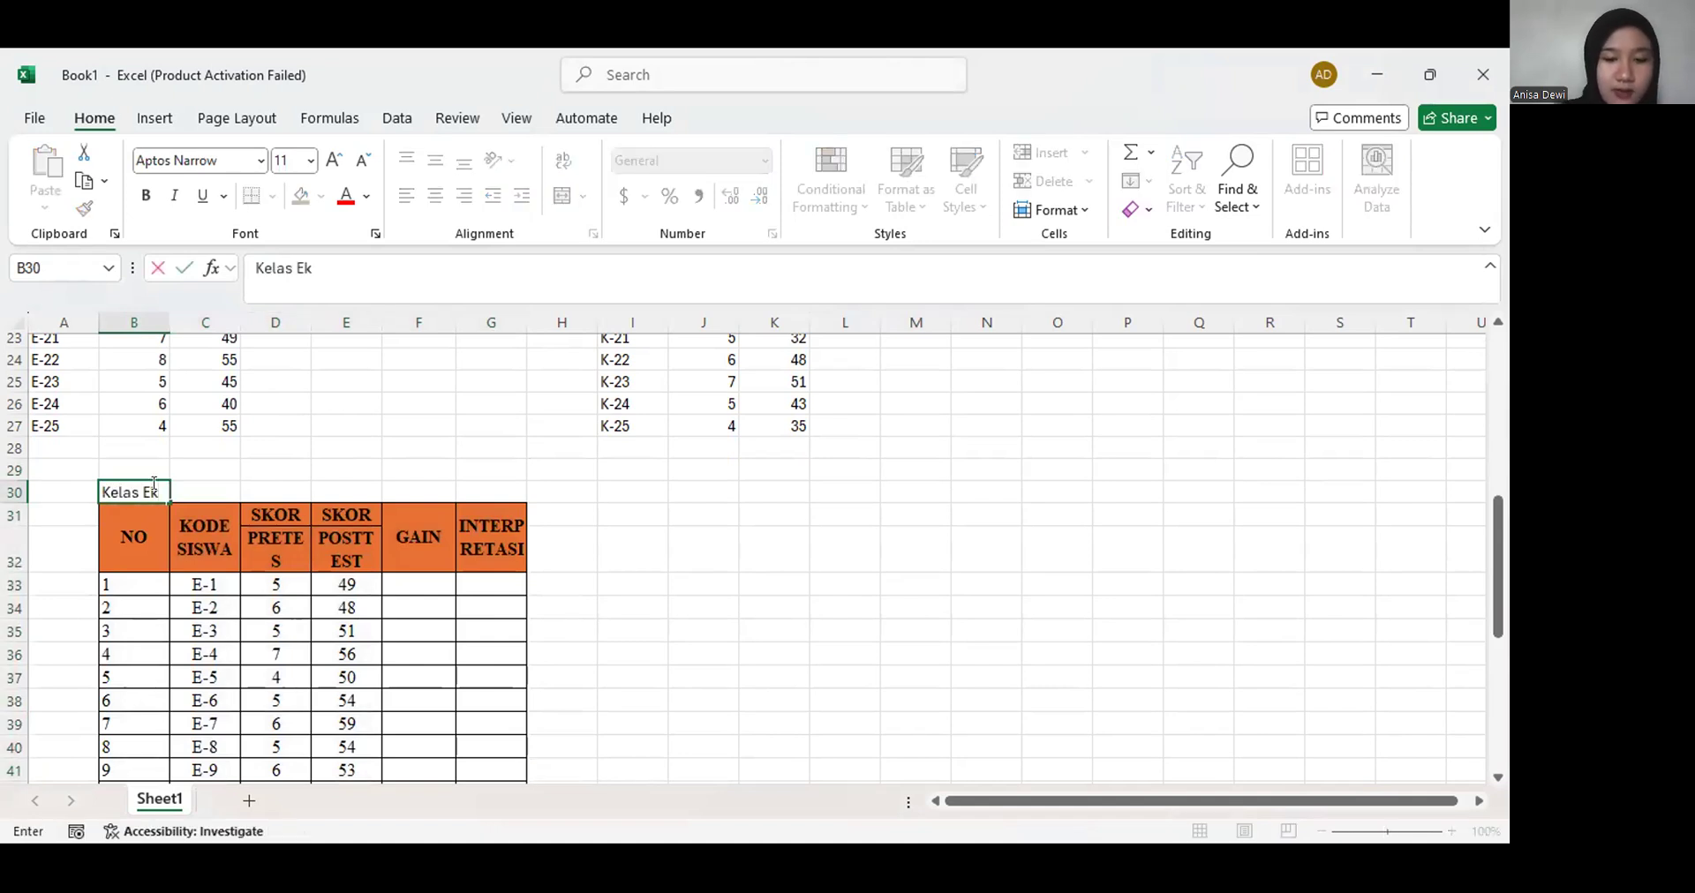
type("sperimen")
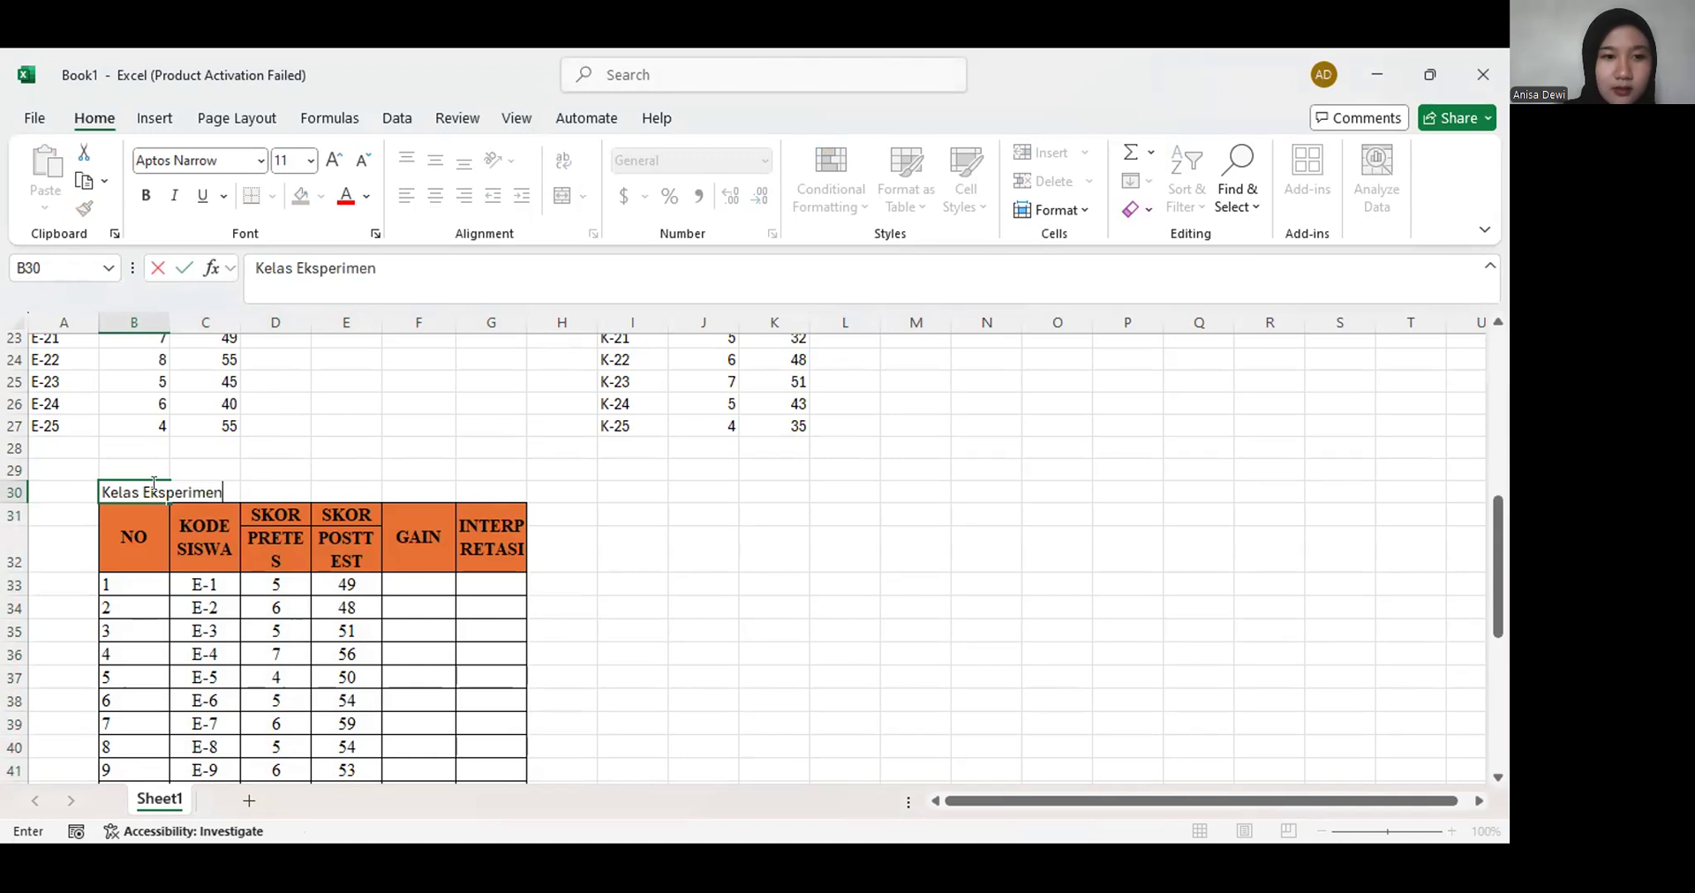
Enter the title "Kelas Kontrol" in N30, in the same row as the "Kelas Eksperimen" title
key("Return")
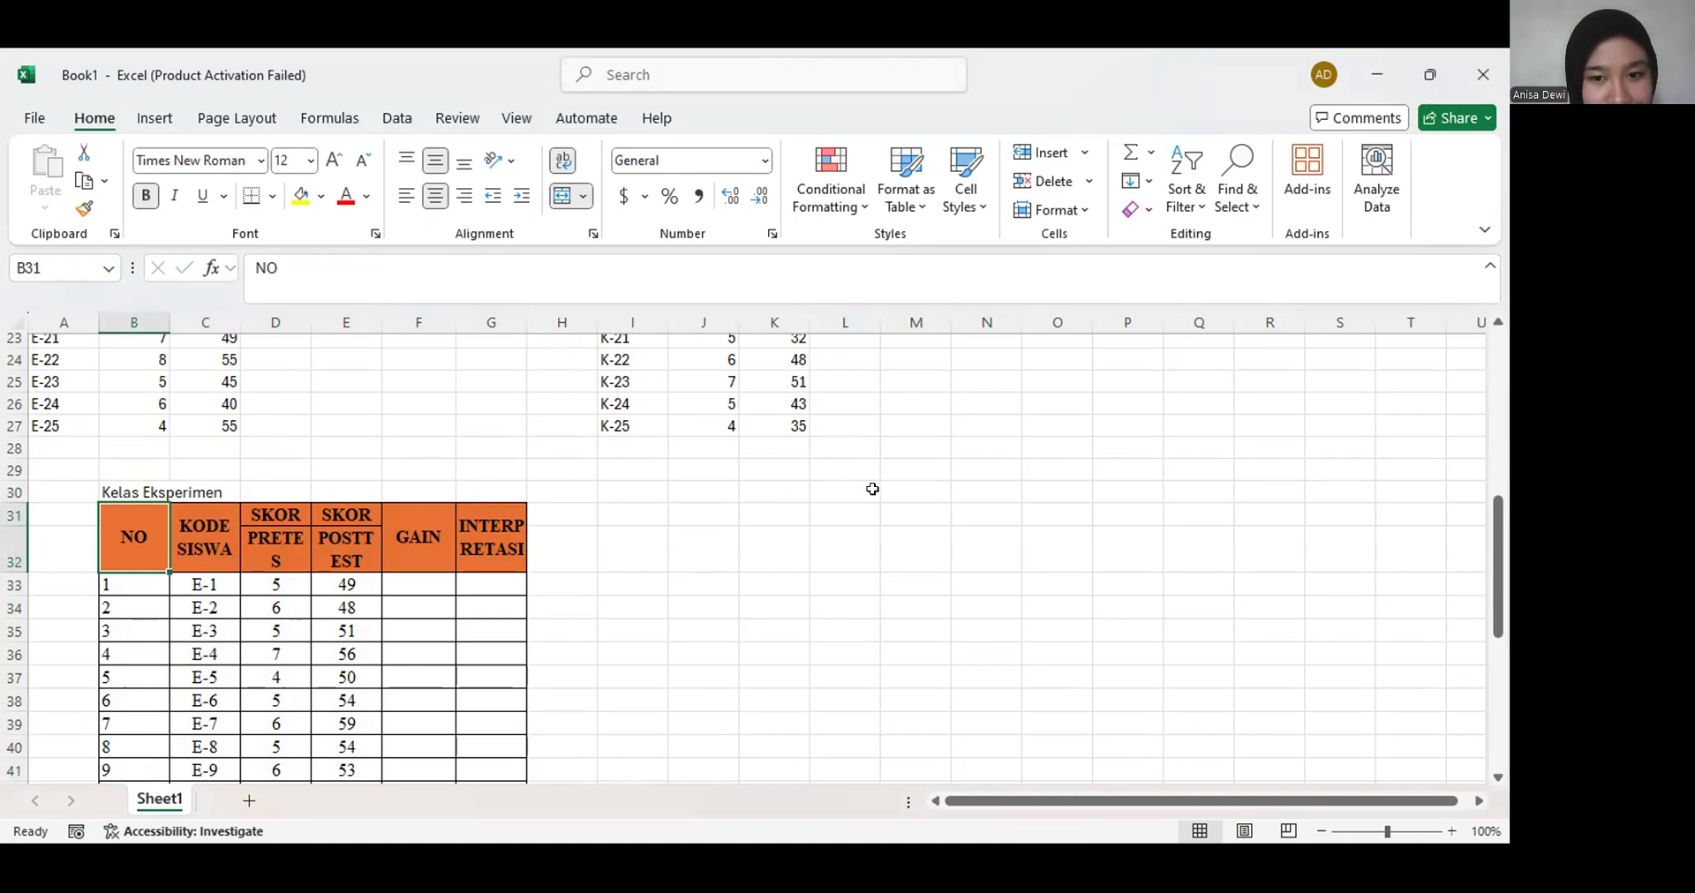
left_click(923, 487)
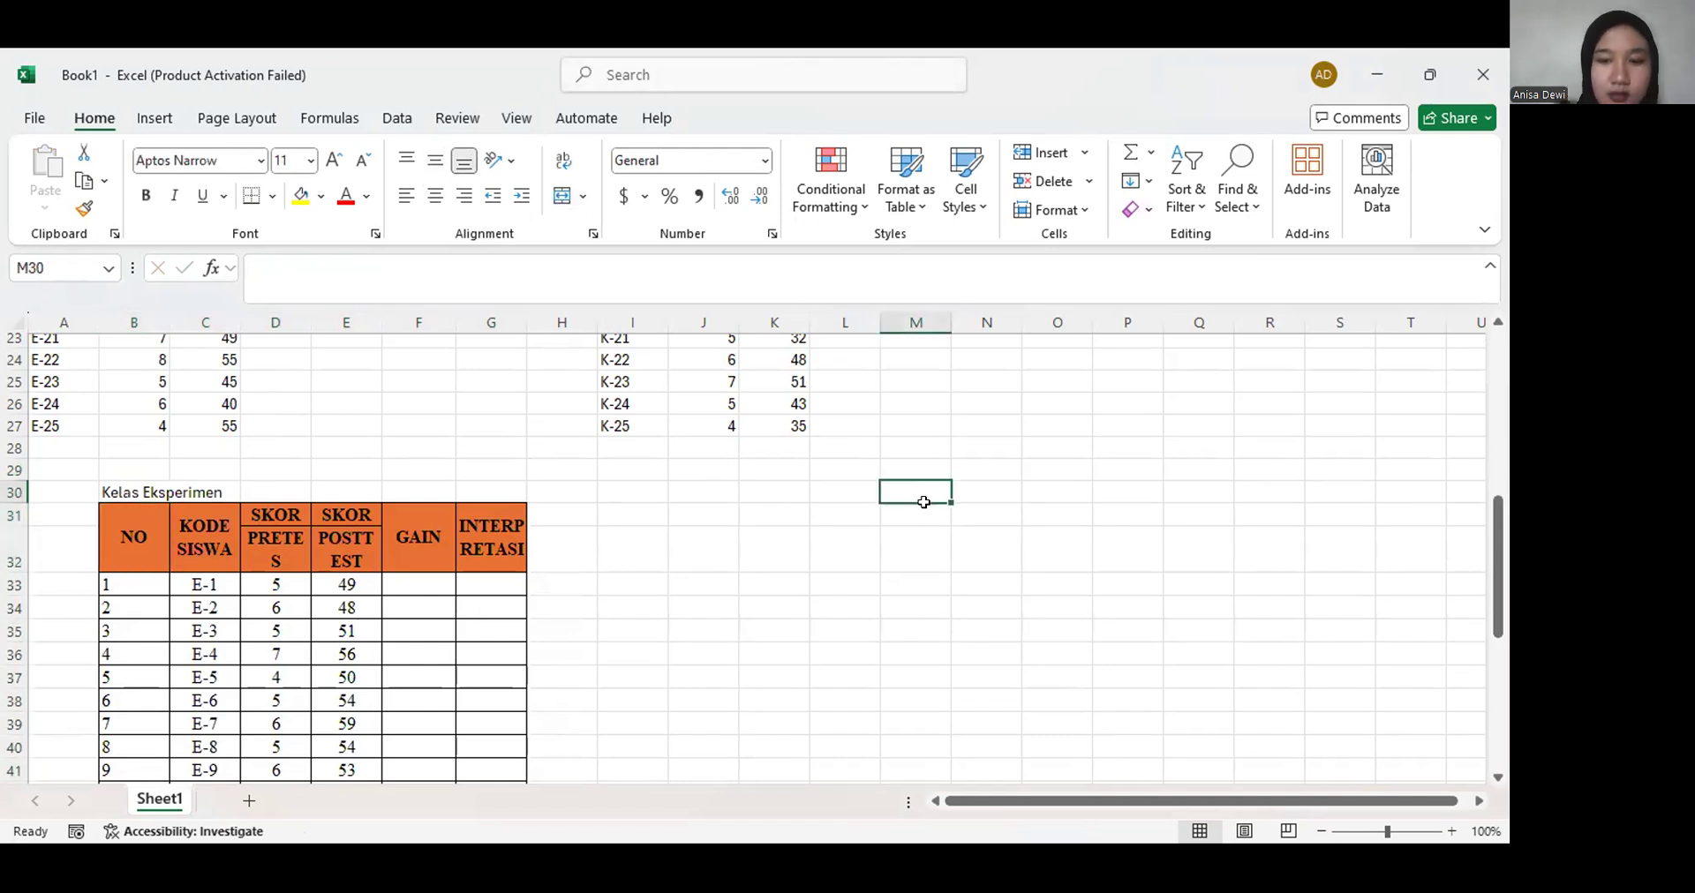
left_click(977, 505)
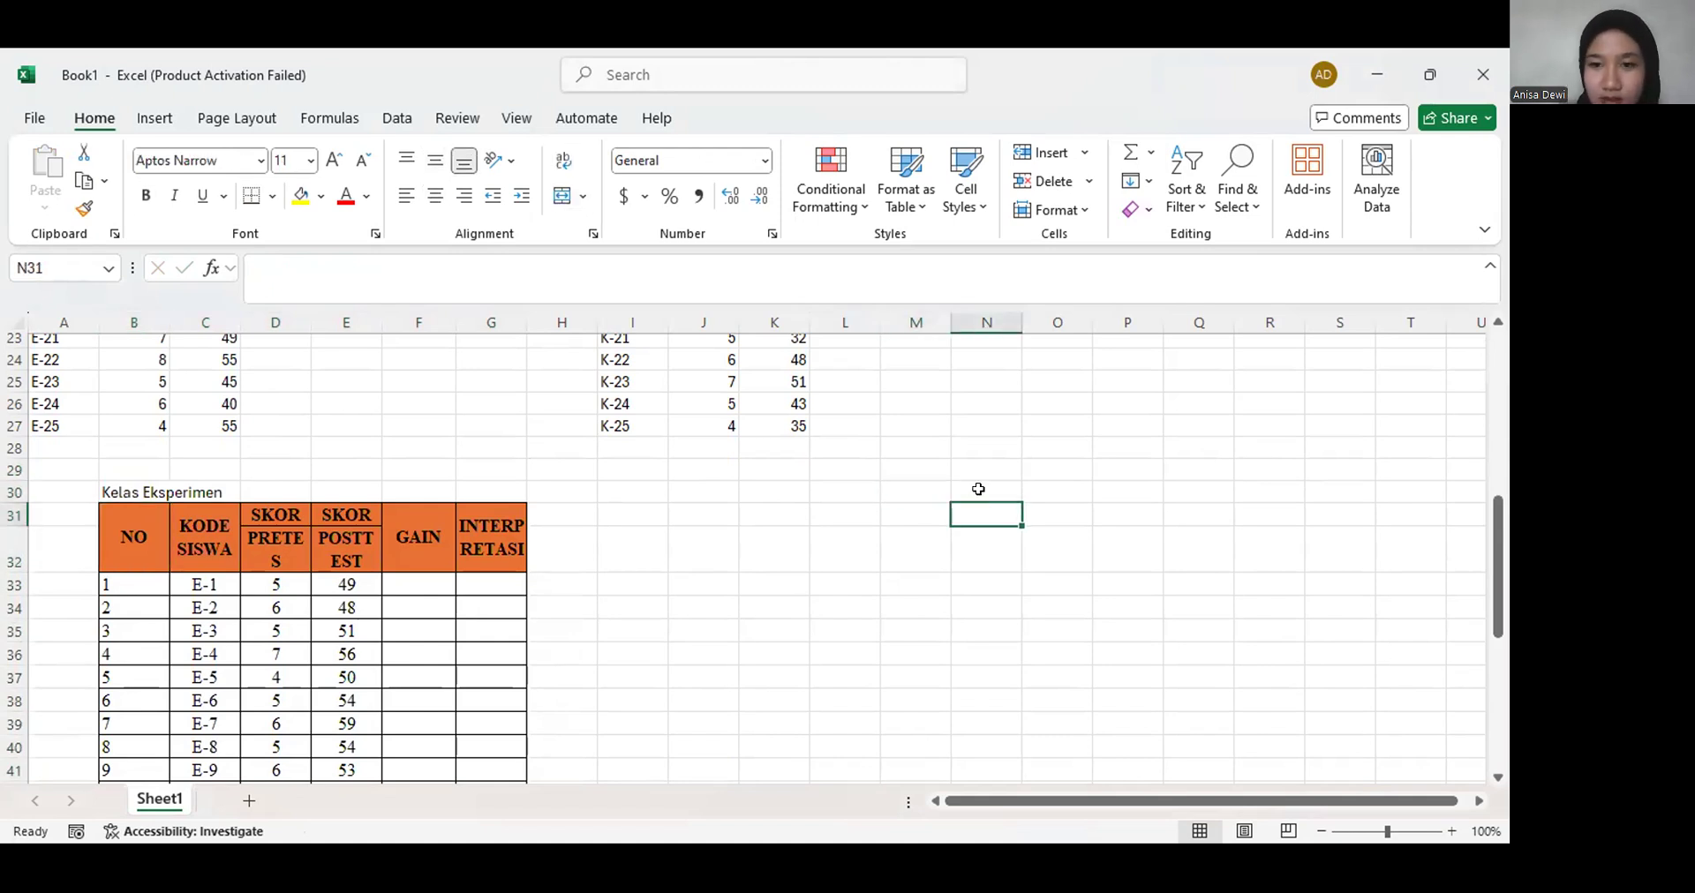
left_click(978, 488)
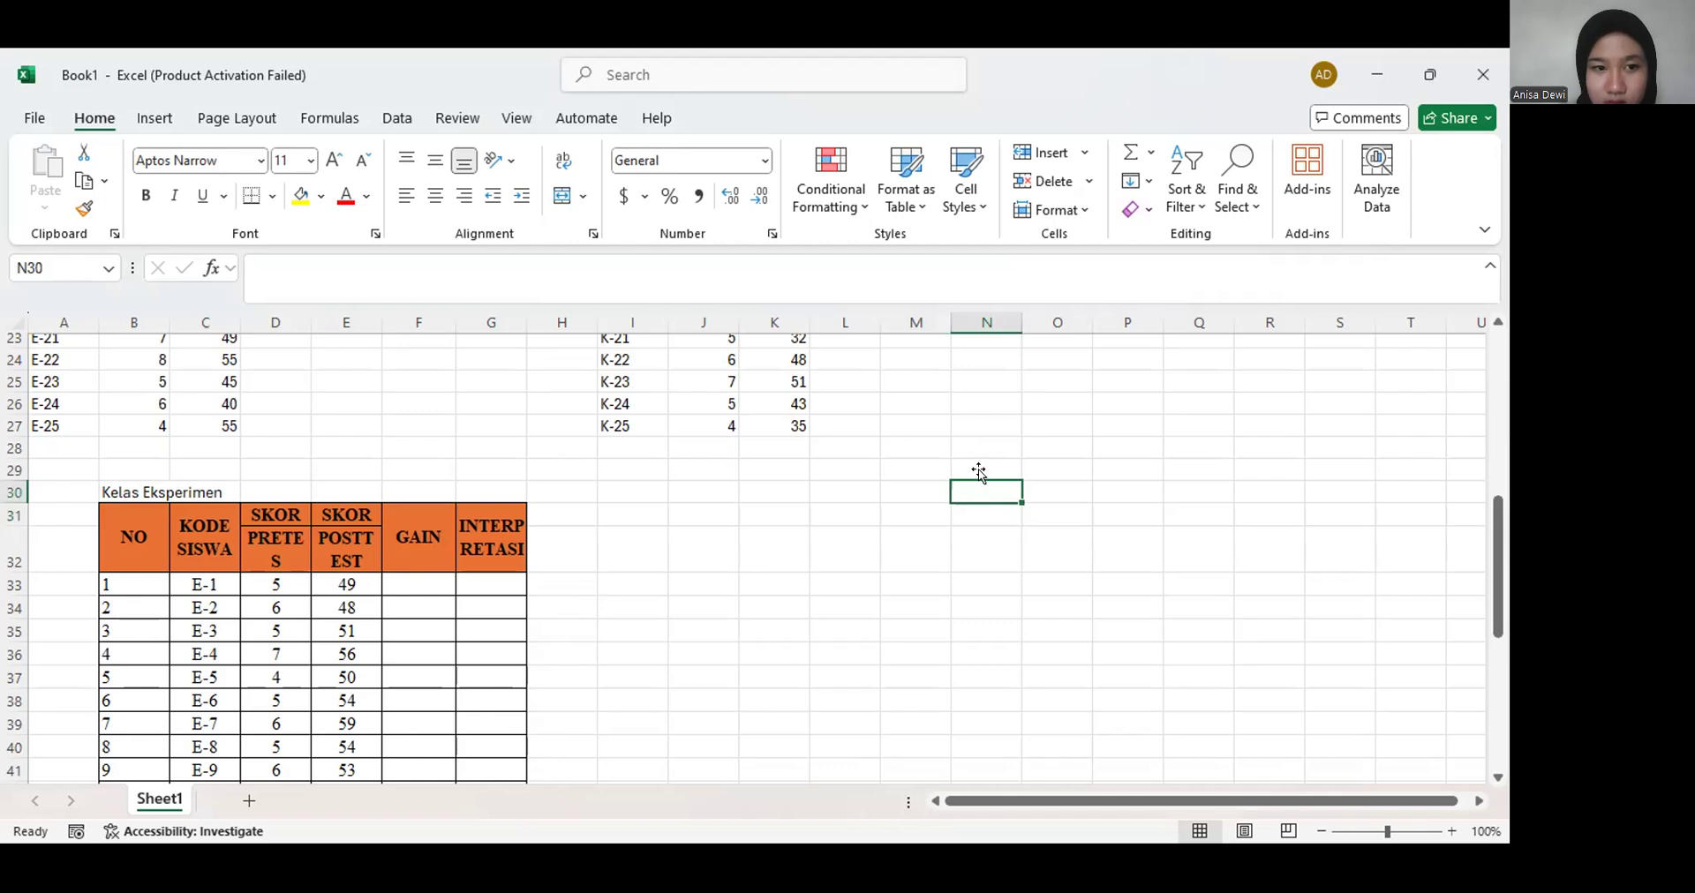
double_click(976, 486)
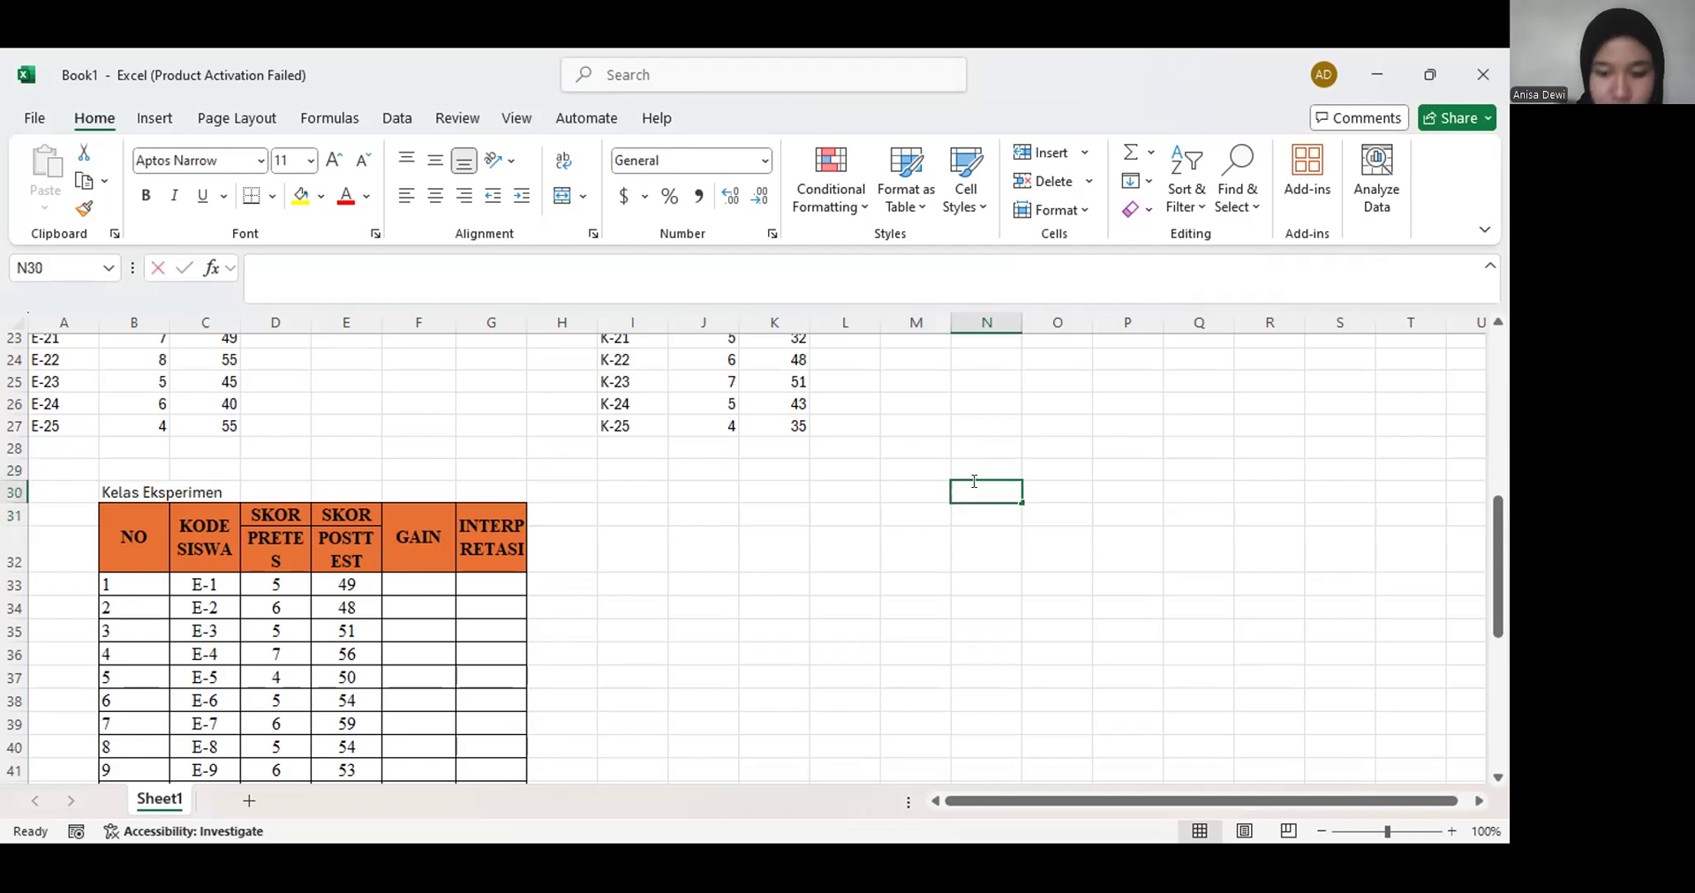
type("Kelas Kontrol")
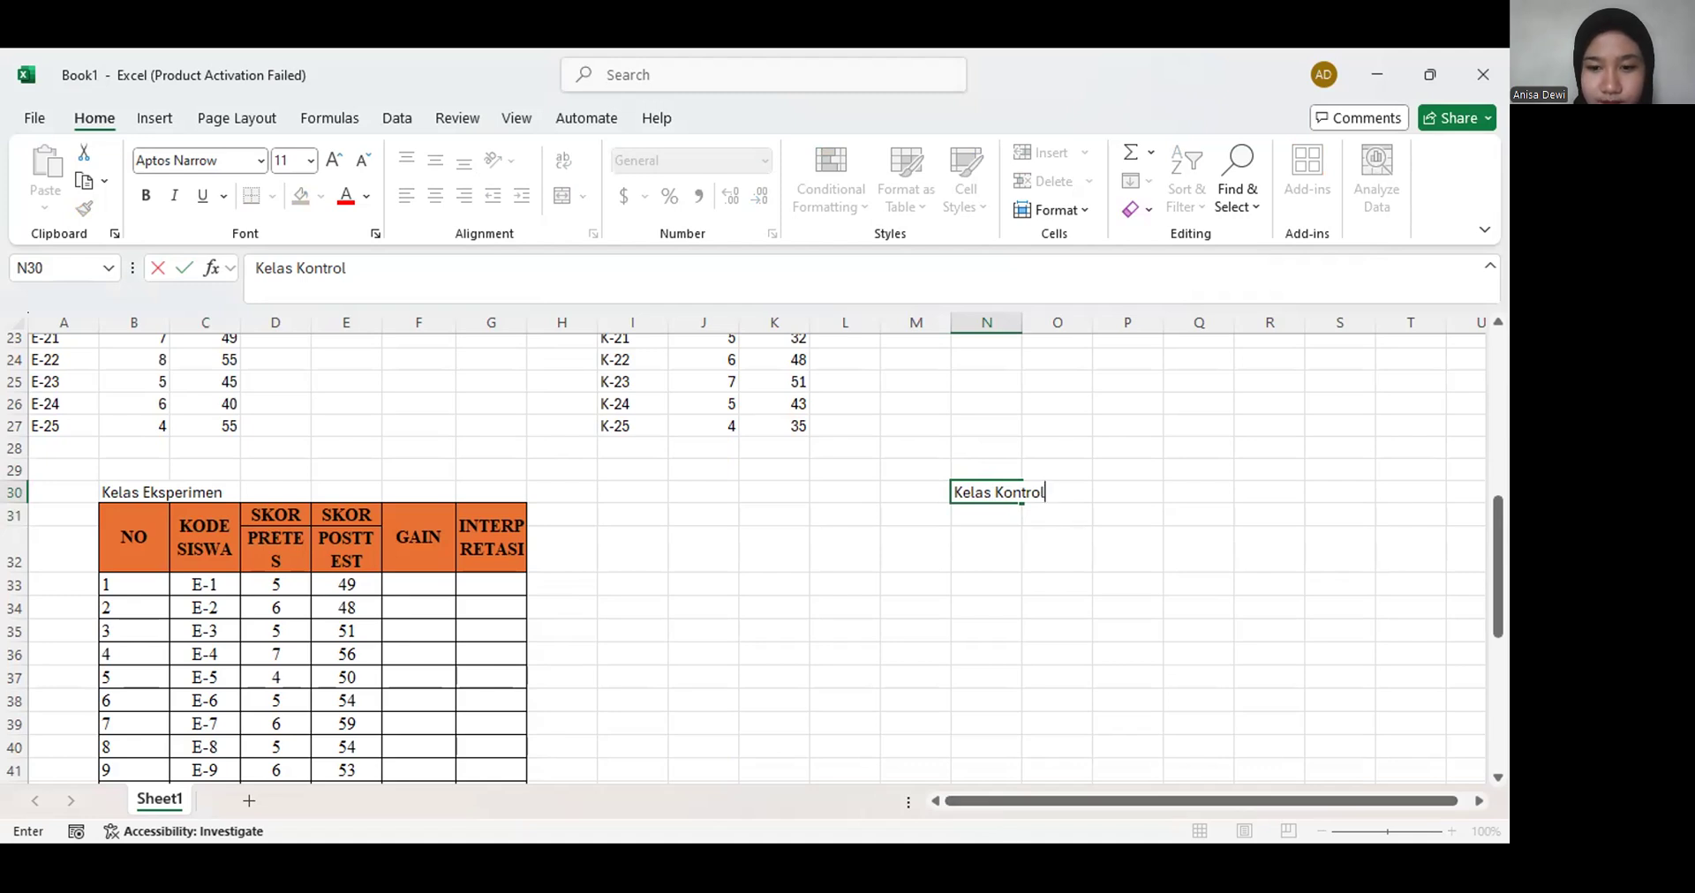
Copy the control class's gain table with pretest and posttest scores from the other window and paste it at N31
key("alt+Tab")
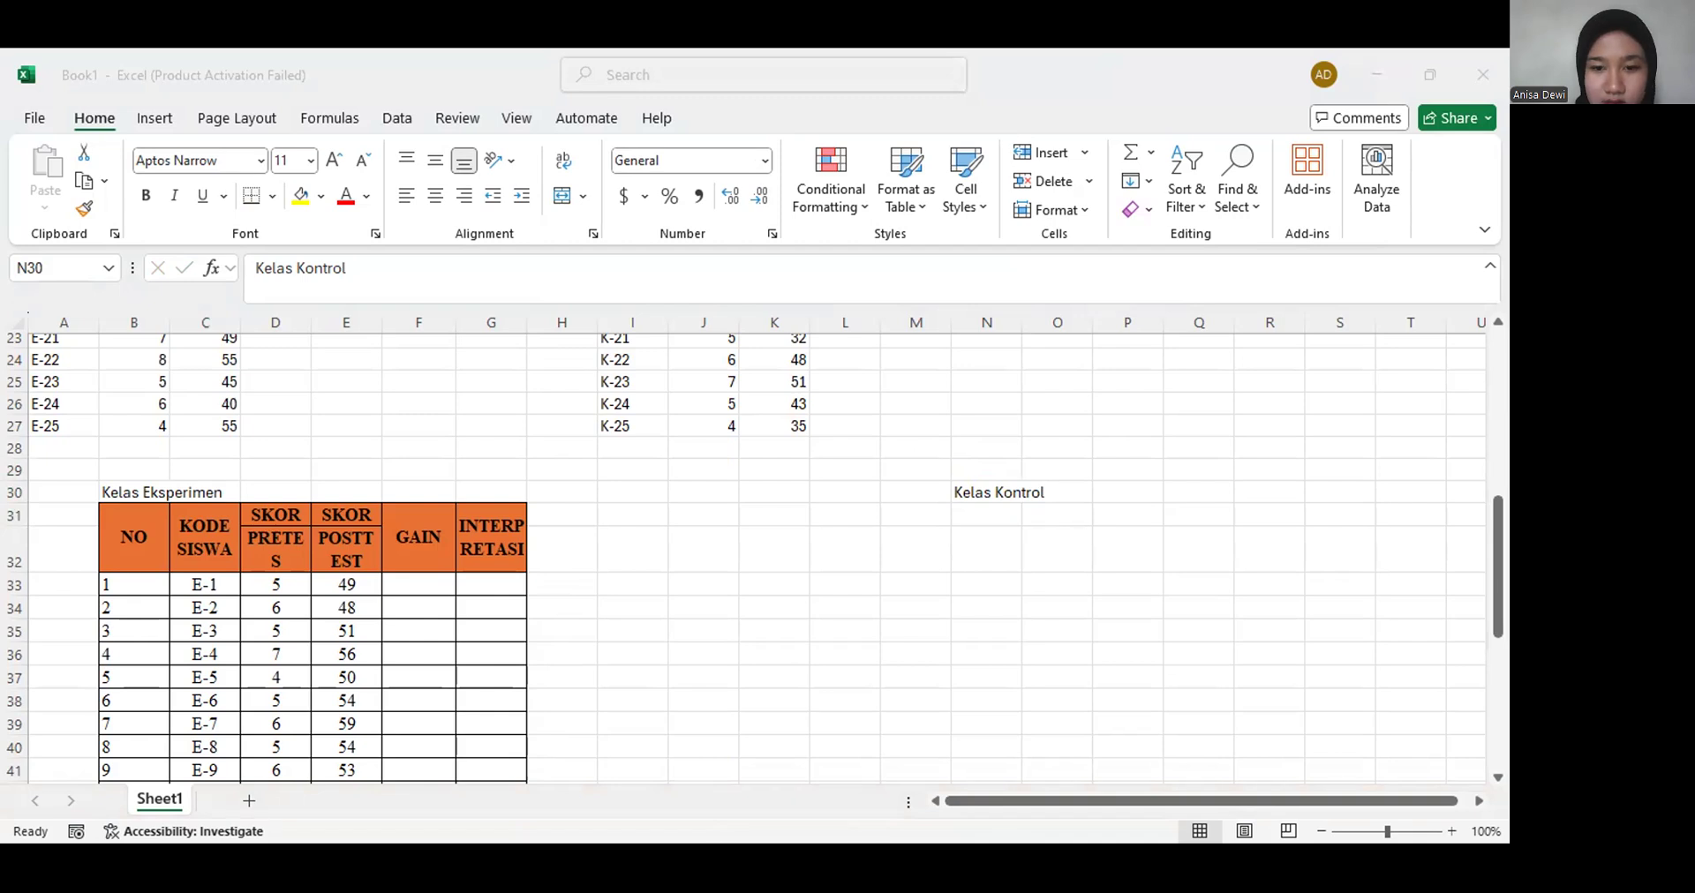
key("ctrl+c")
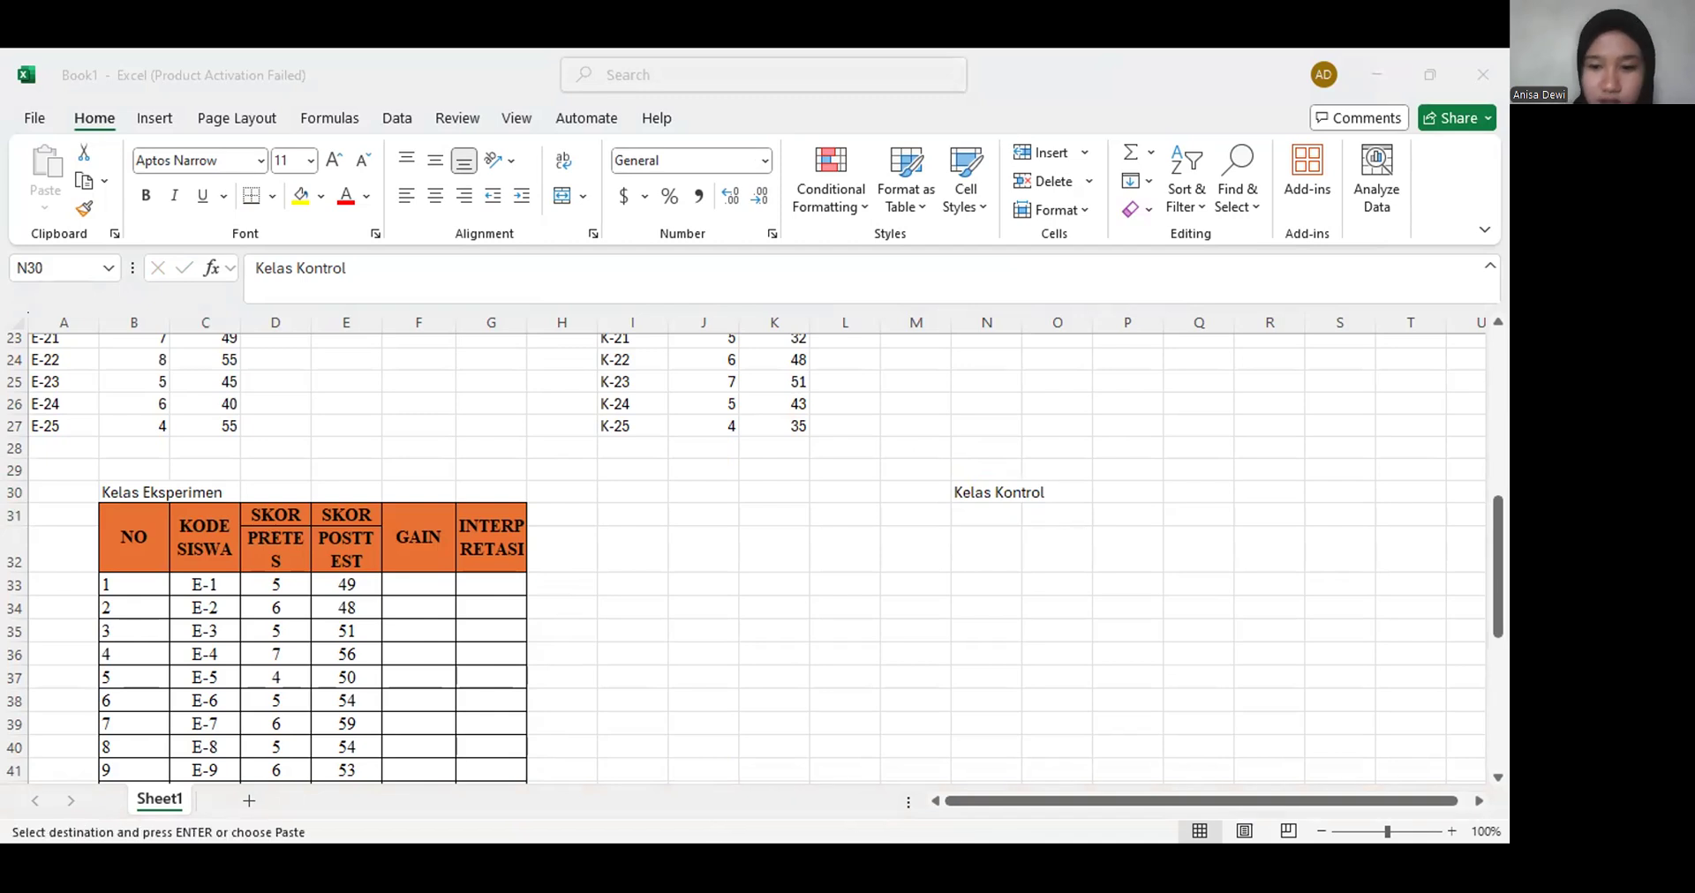
left_click(977, 518)
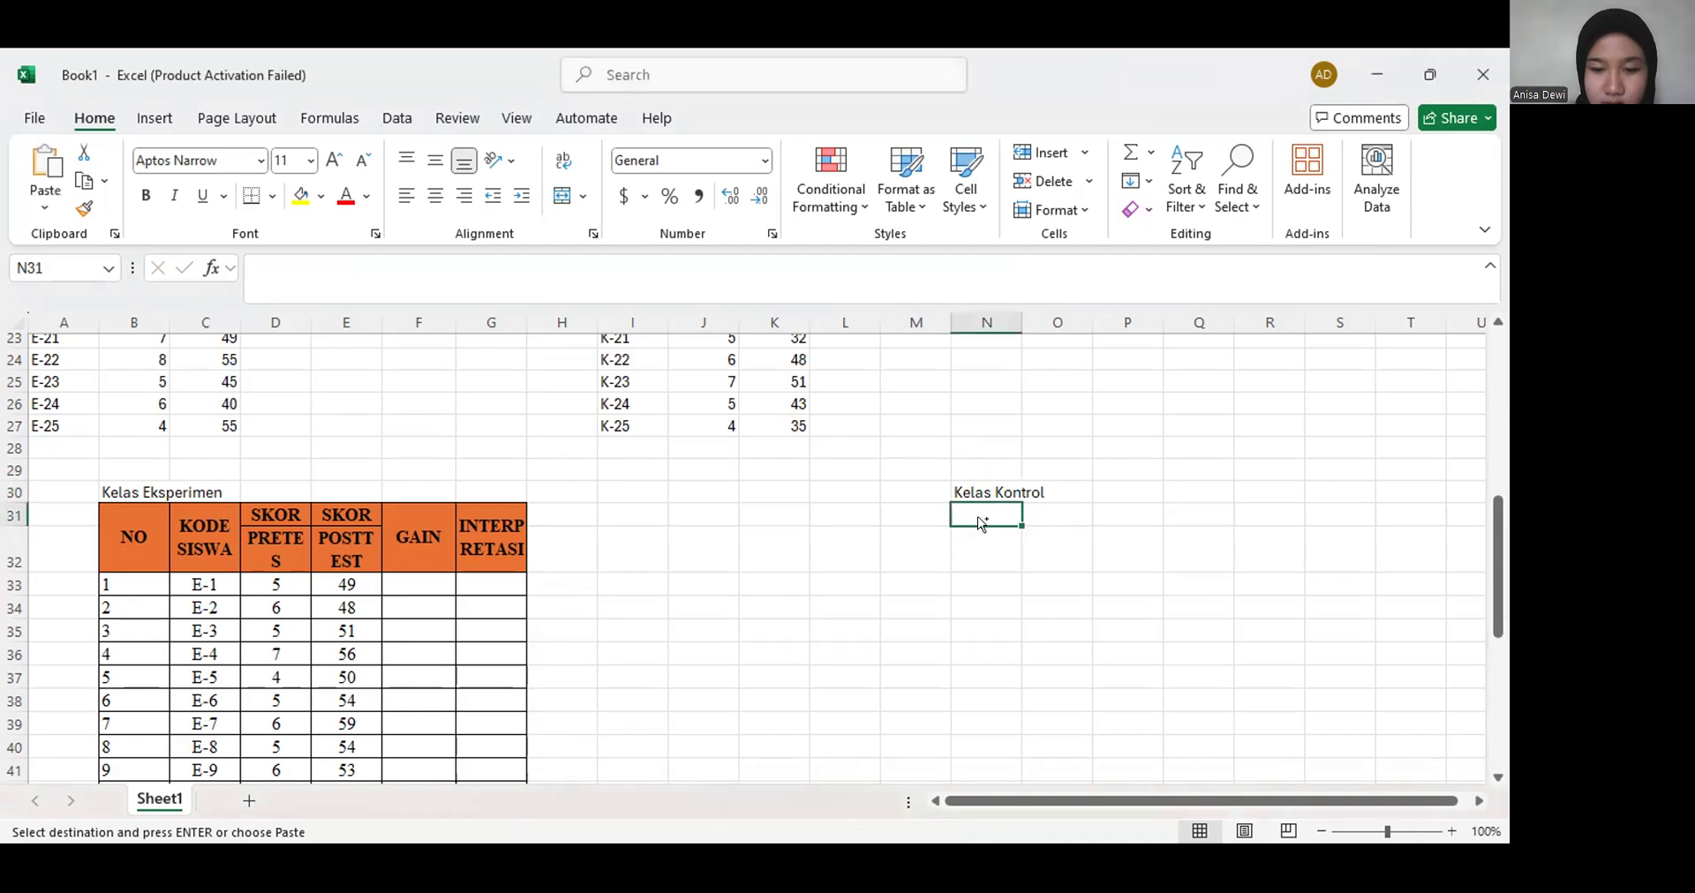
key("ctrl+v")
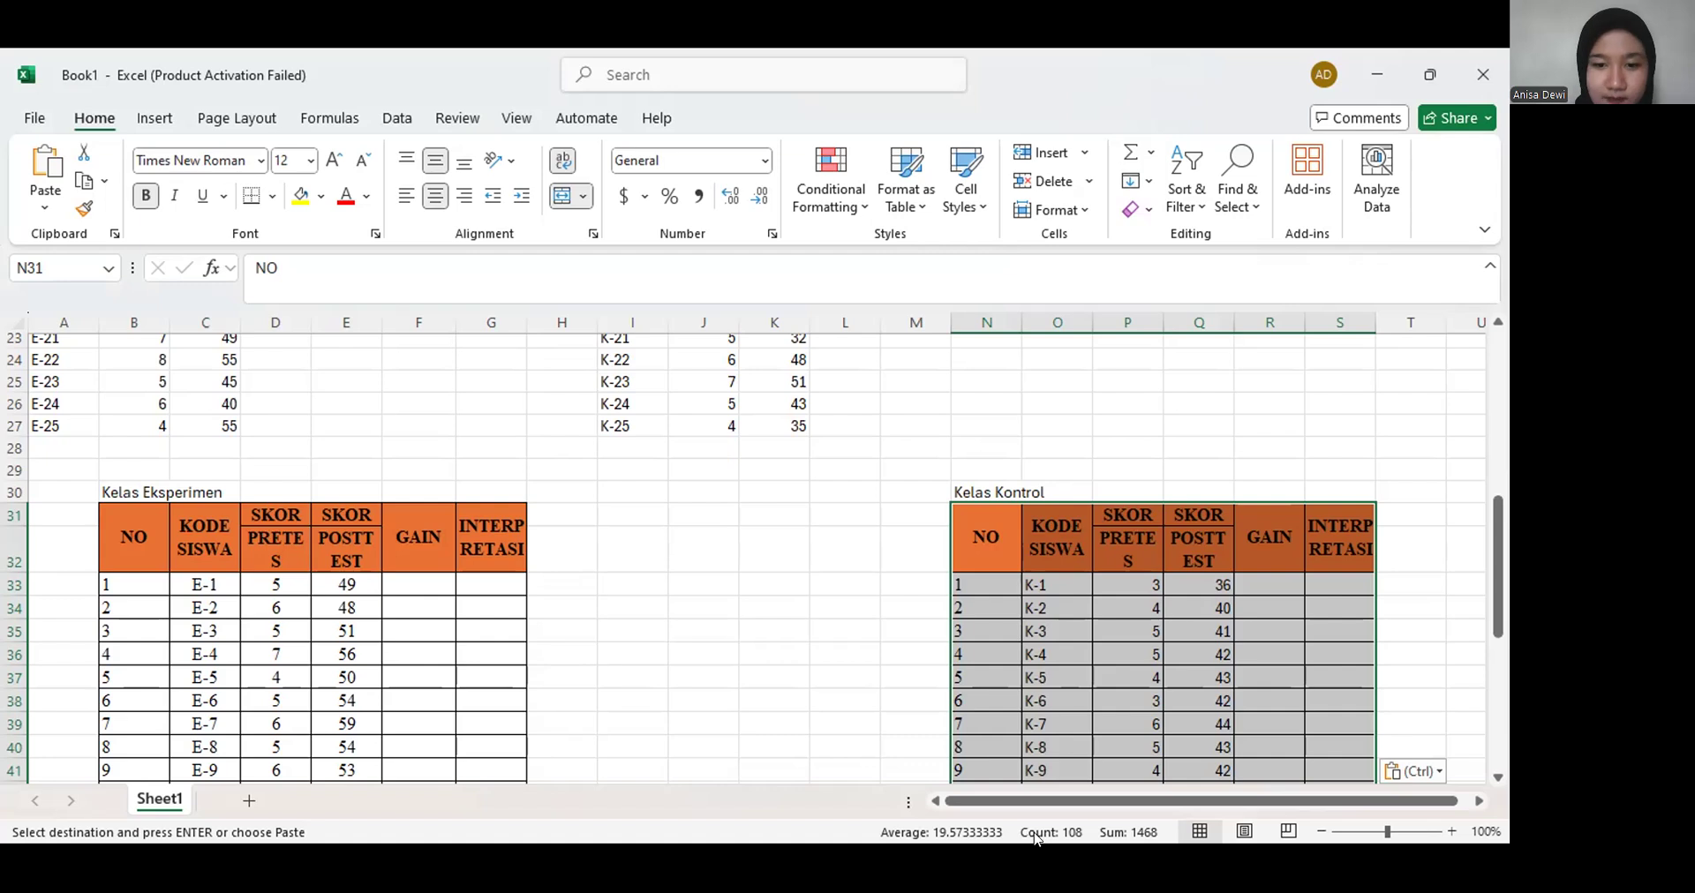
Copy the Nilai/Keterangan table (0-30 Rendah, 30-70 Sedang, 70-100 Tinggi) from the other window and paste it at I31 and U31
key("alt+Tab")
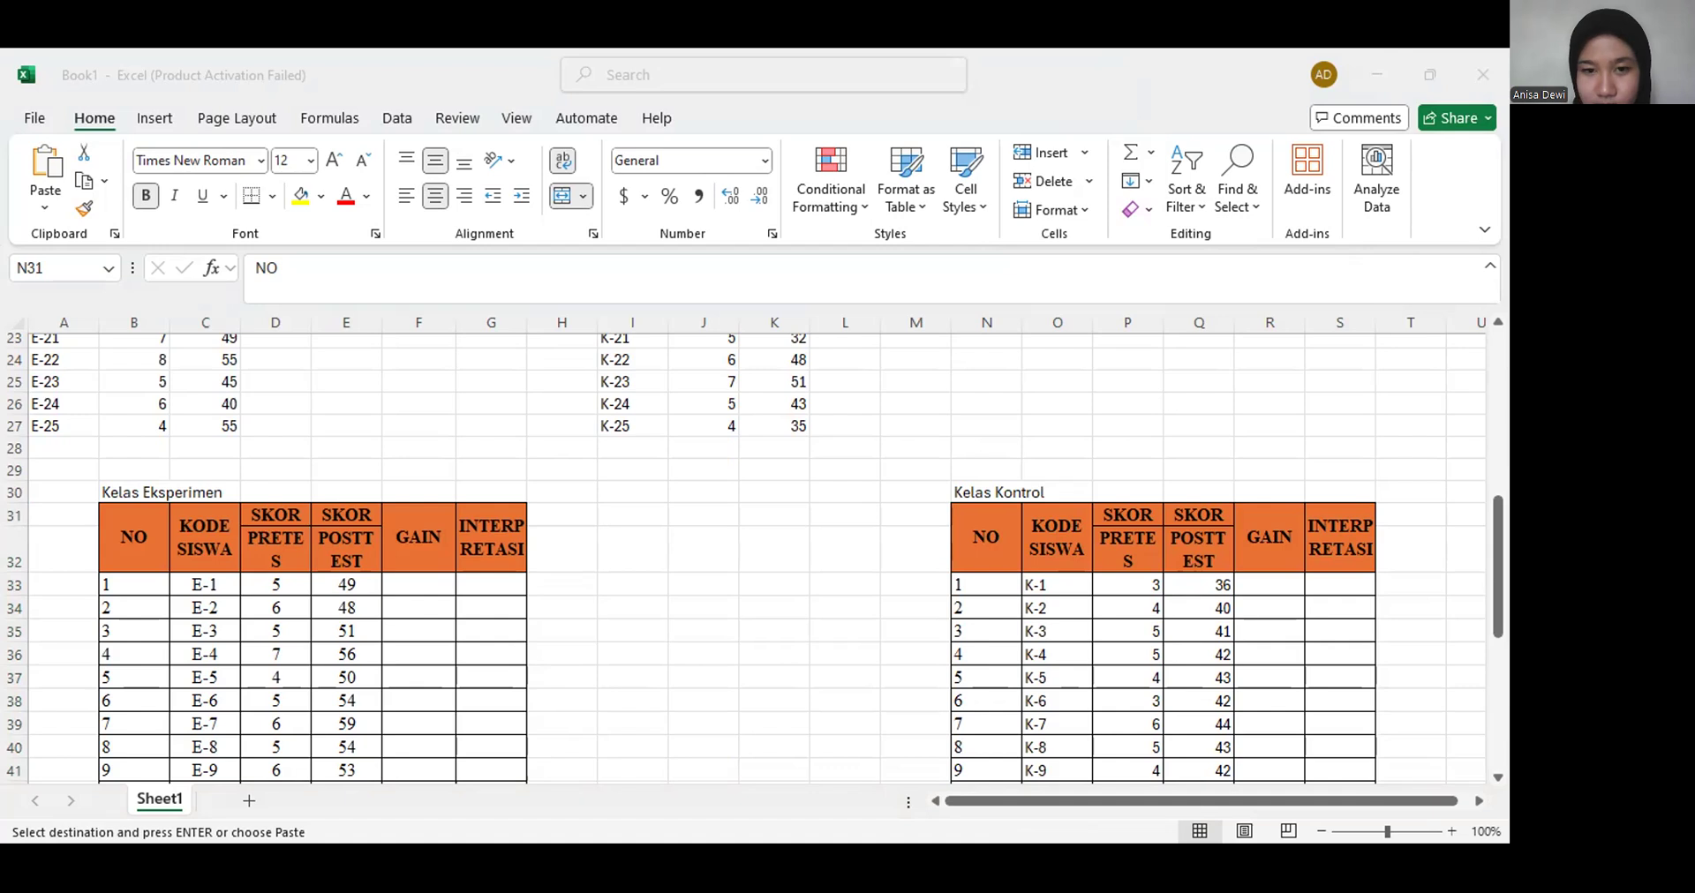
left_click(618, 513)
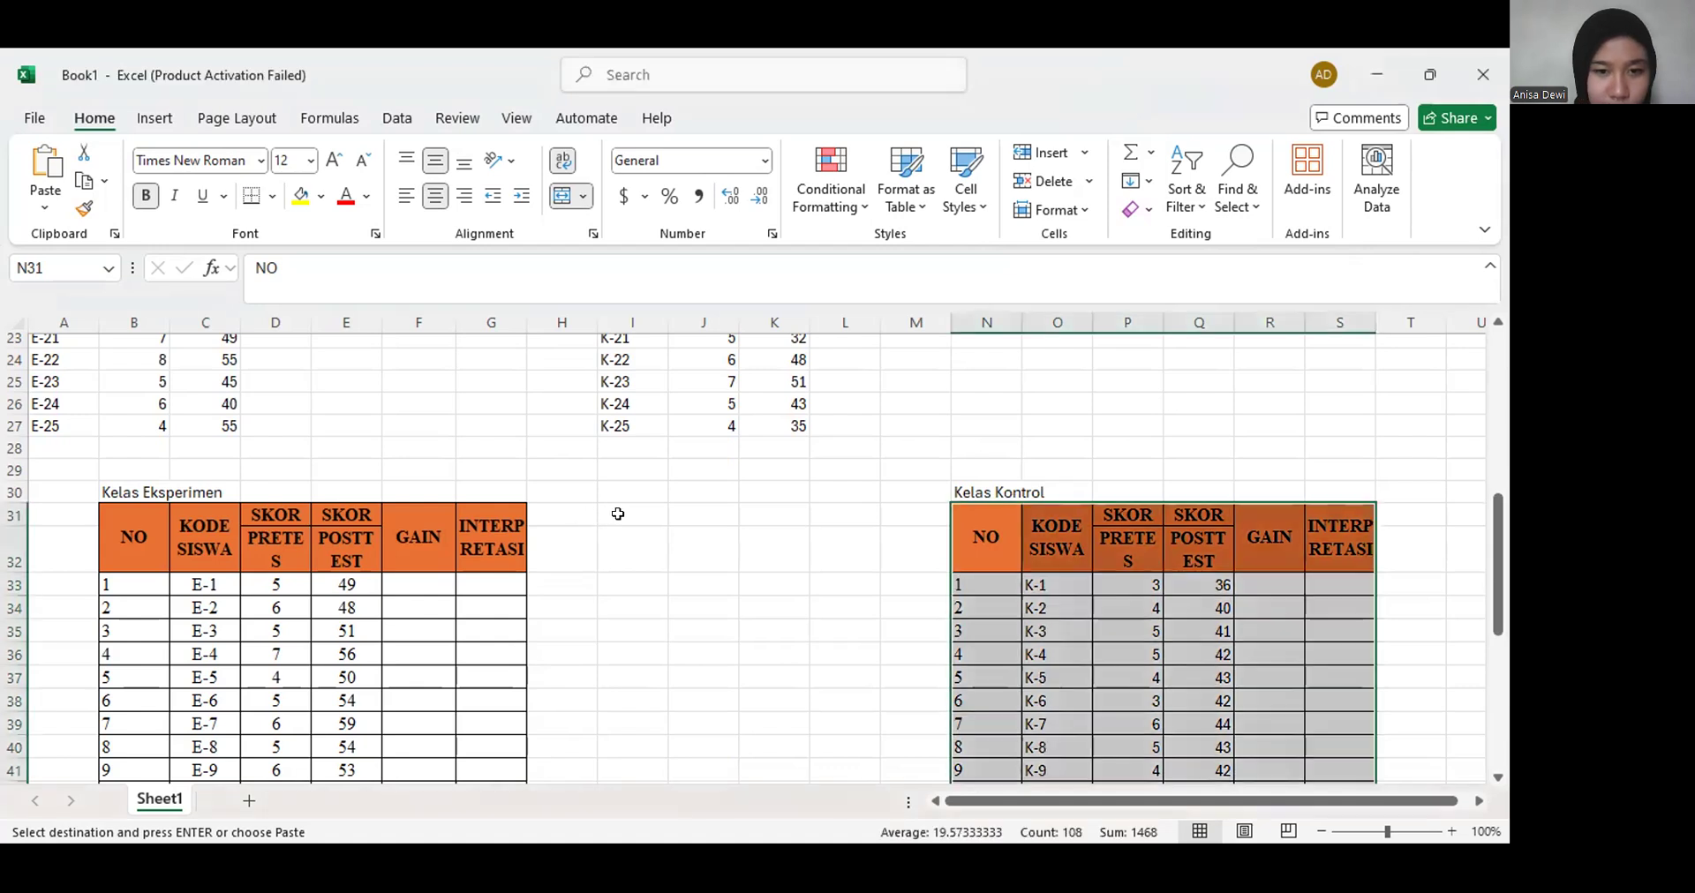
key("ctrl+v")
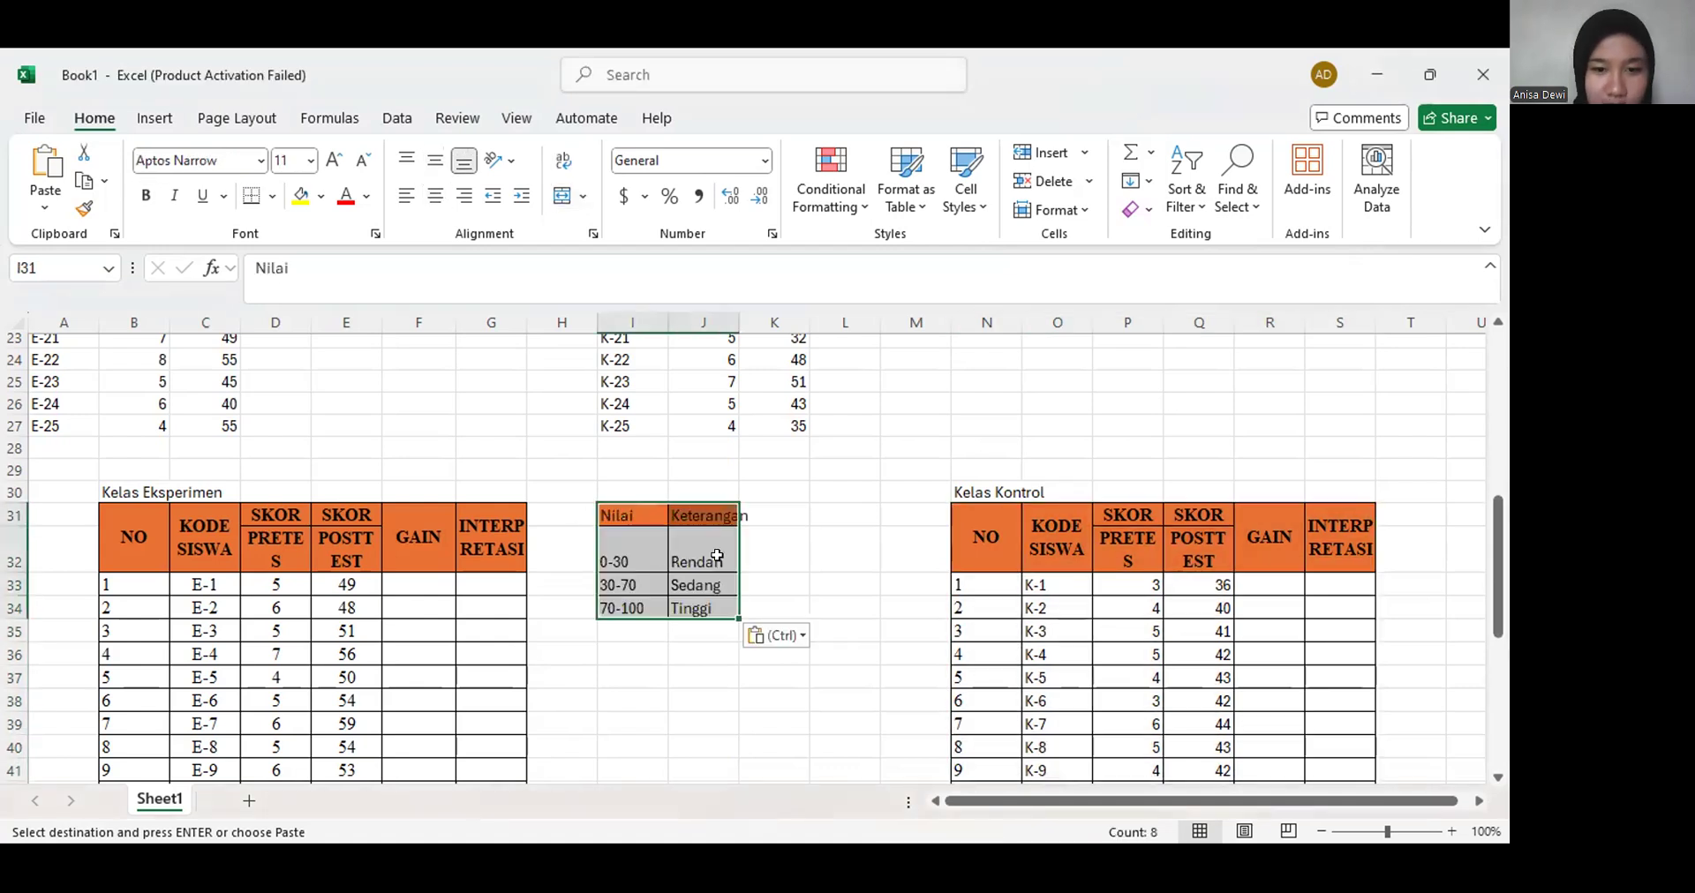
scroll(1247, 639, "right", 2)
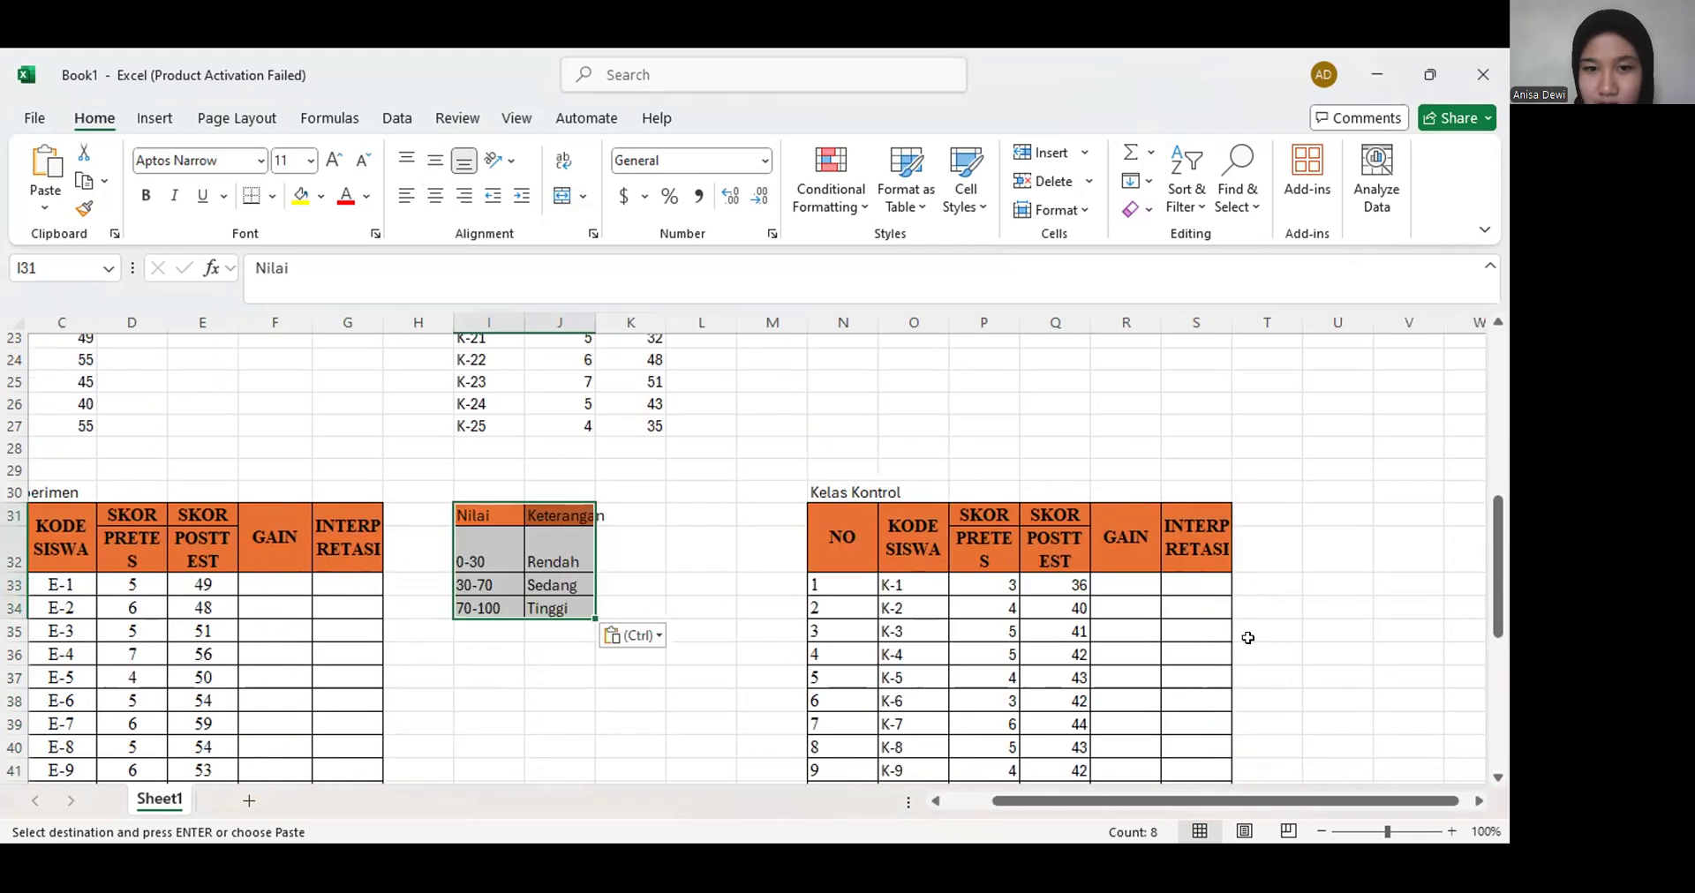
left_click(1306, 518)
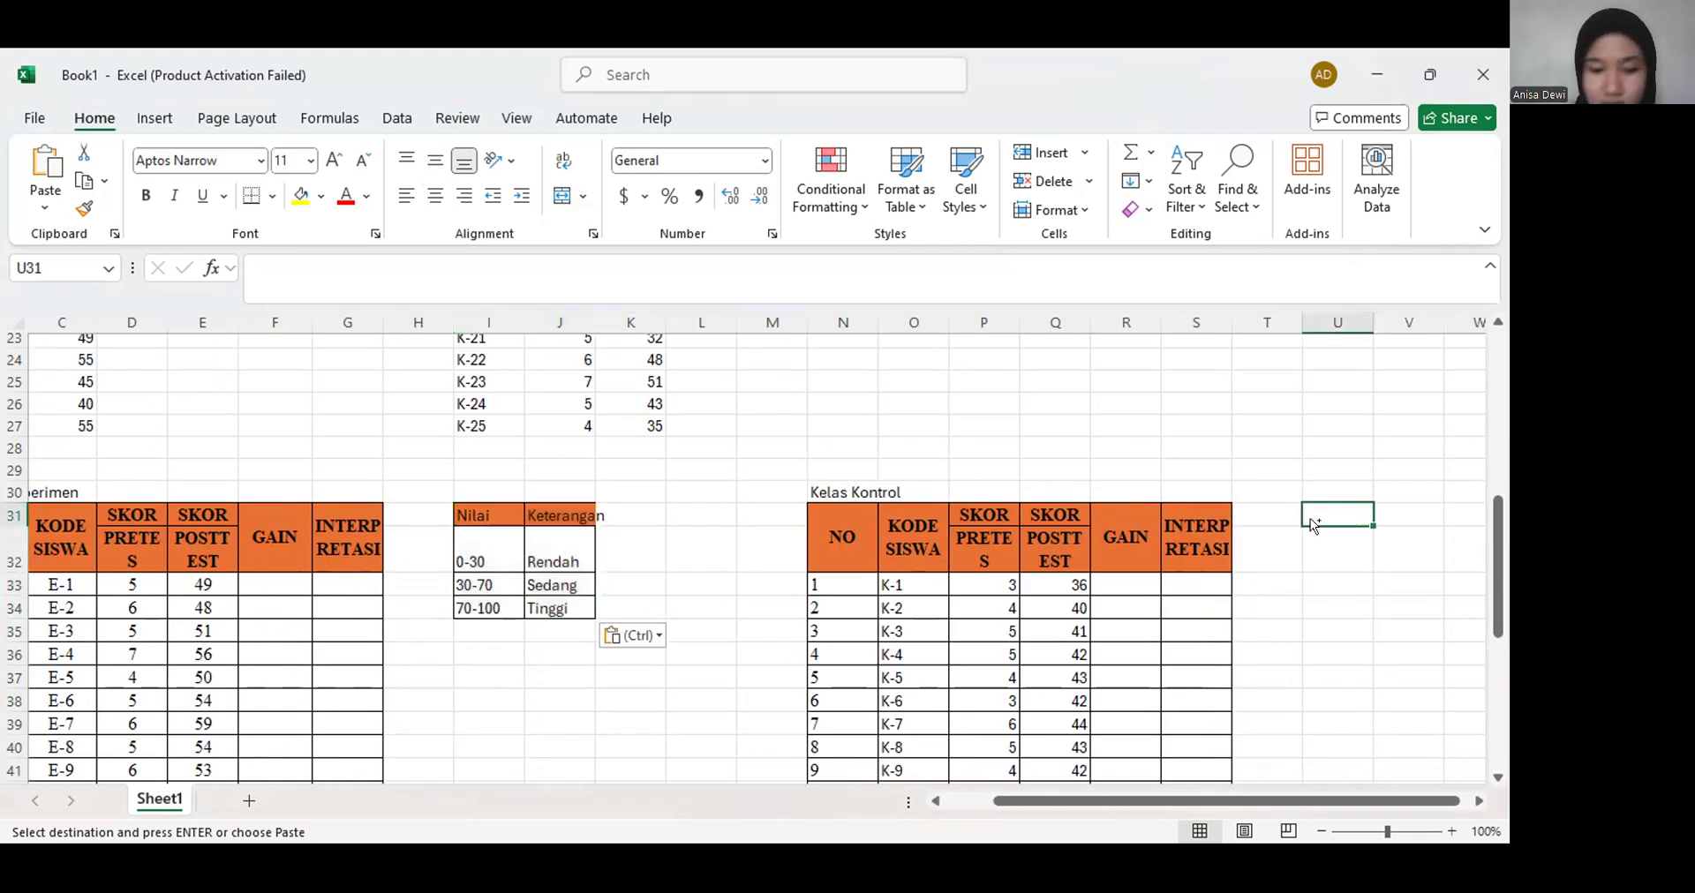
type("Nilai\tKeterangan 0-30\tRendah 30-70\tSedang 70-100\tTinggi")
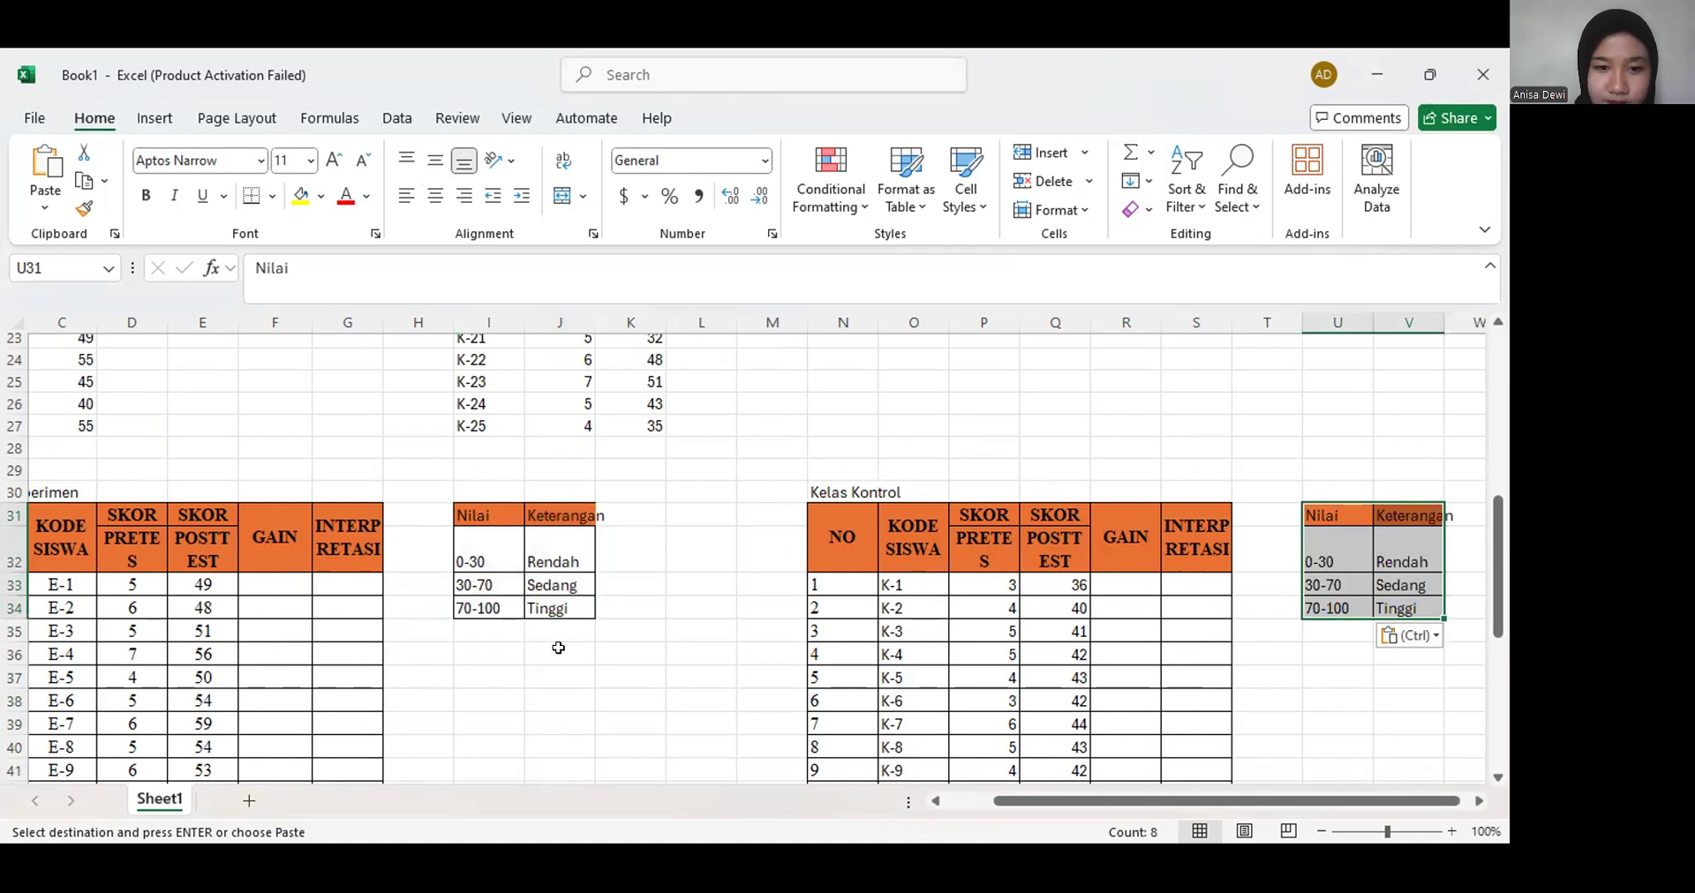
scroll(508, 667, "left", 1)
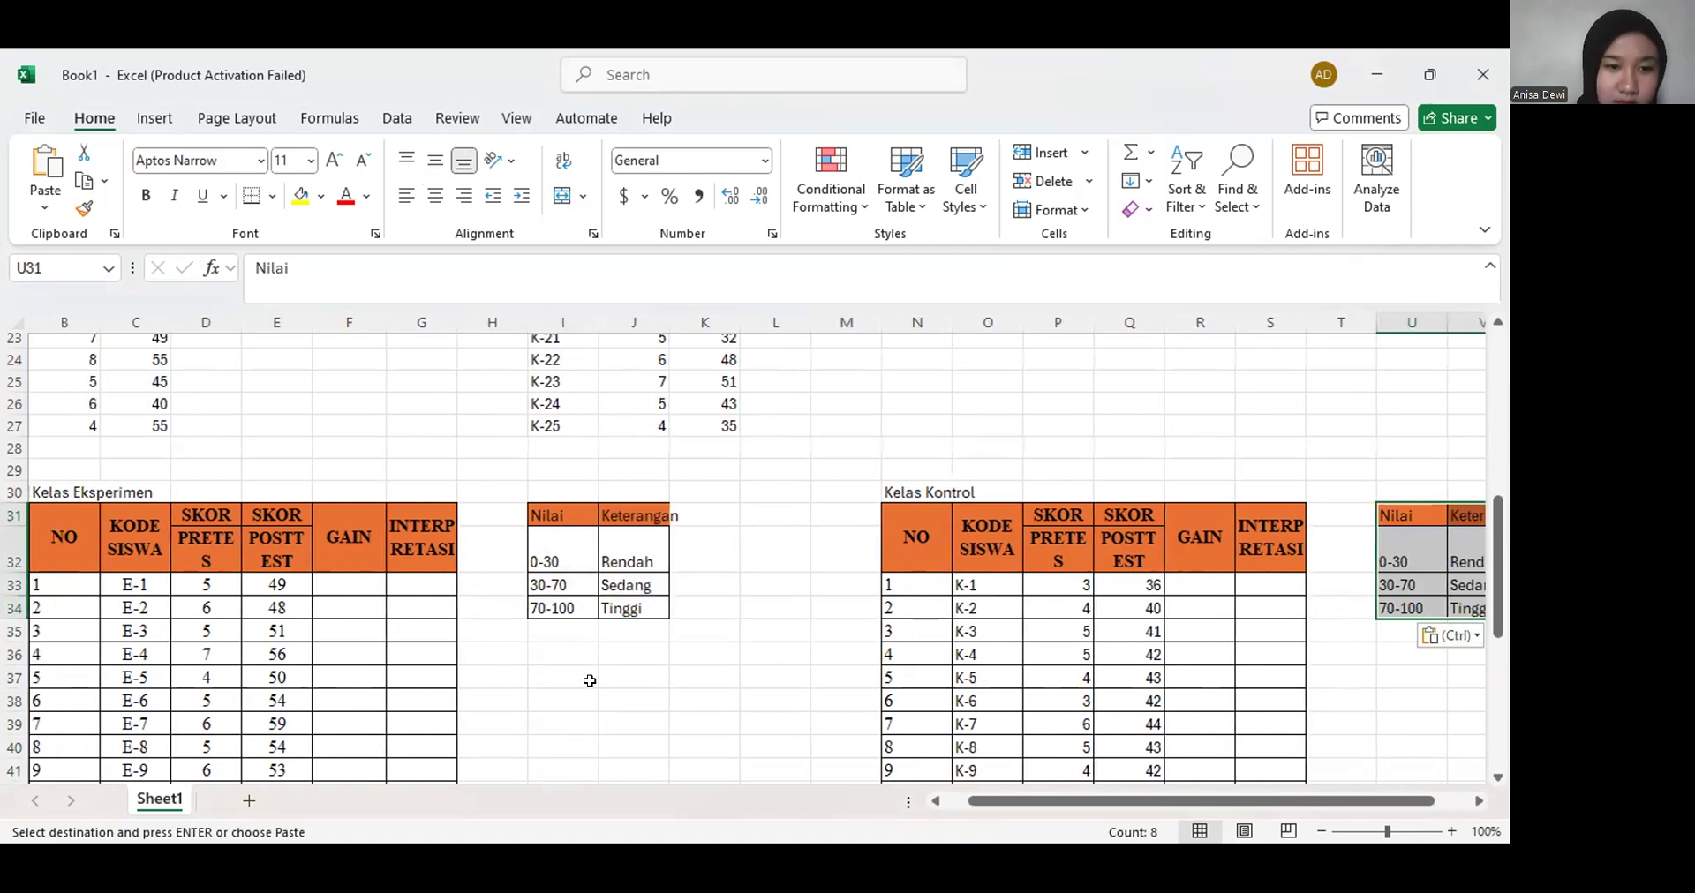
key("alt+Tab")
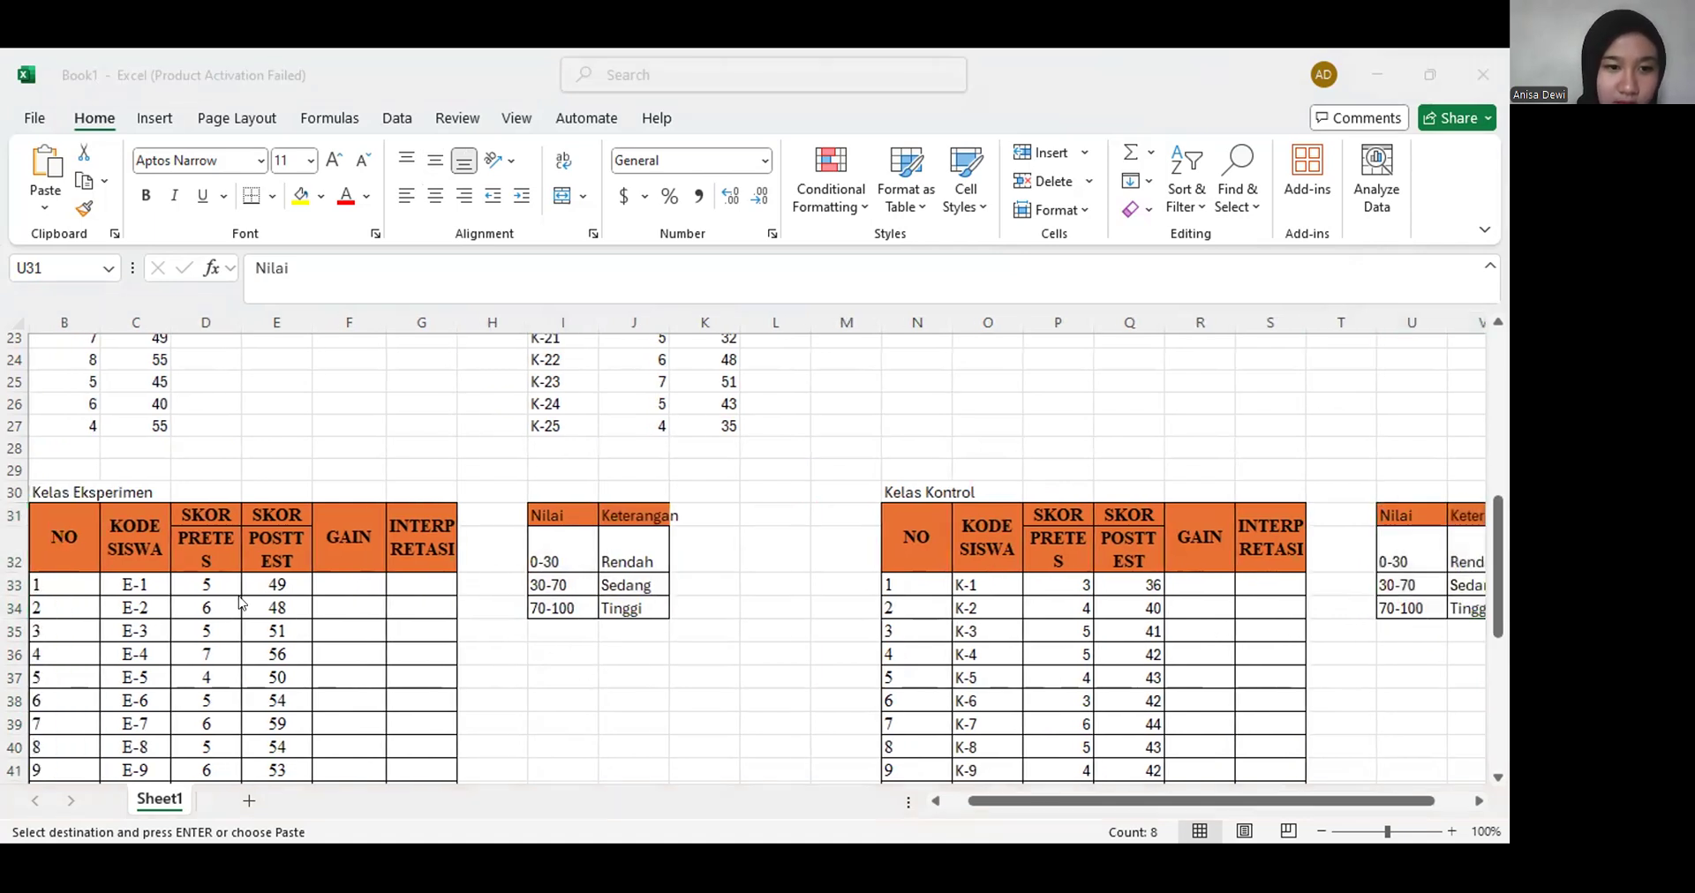
left_click(329, 584)
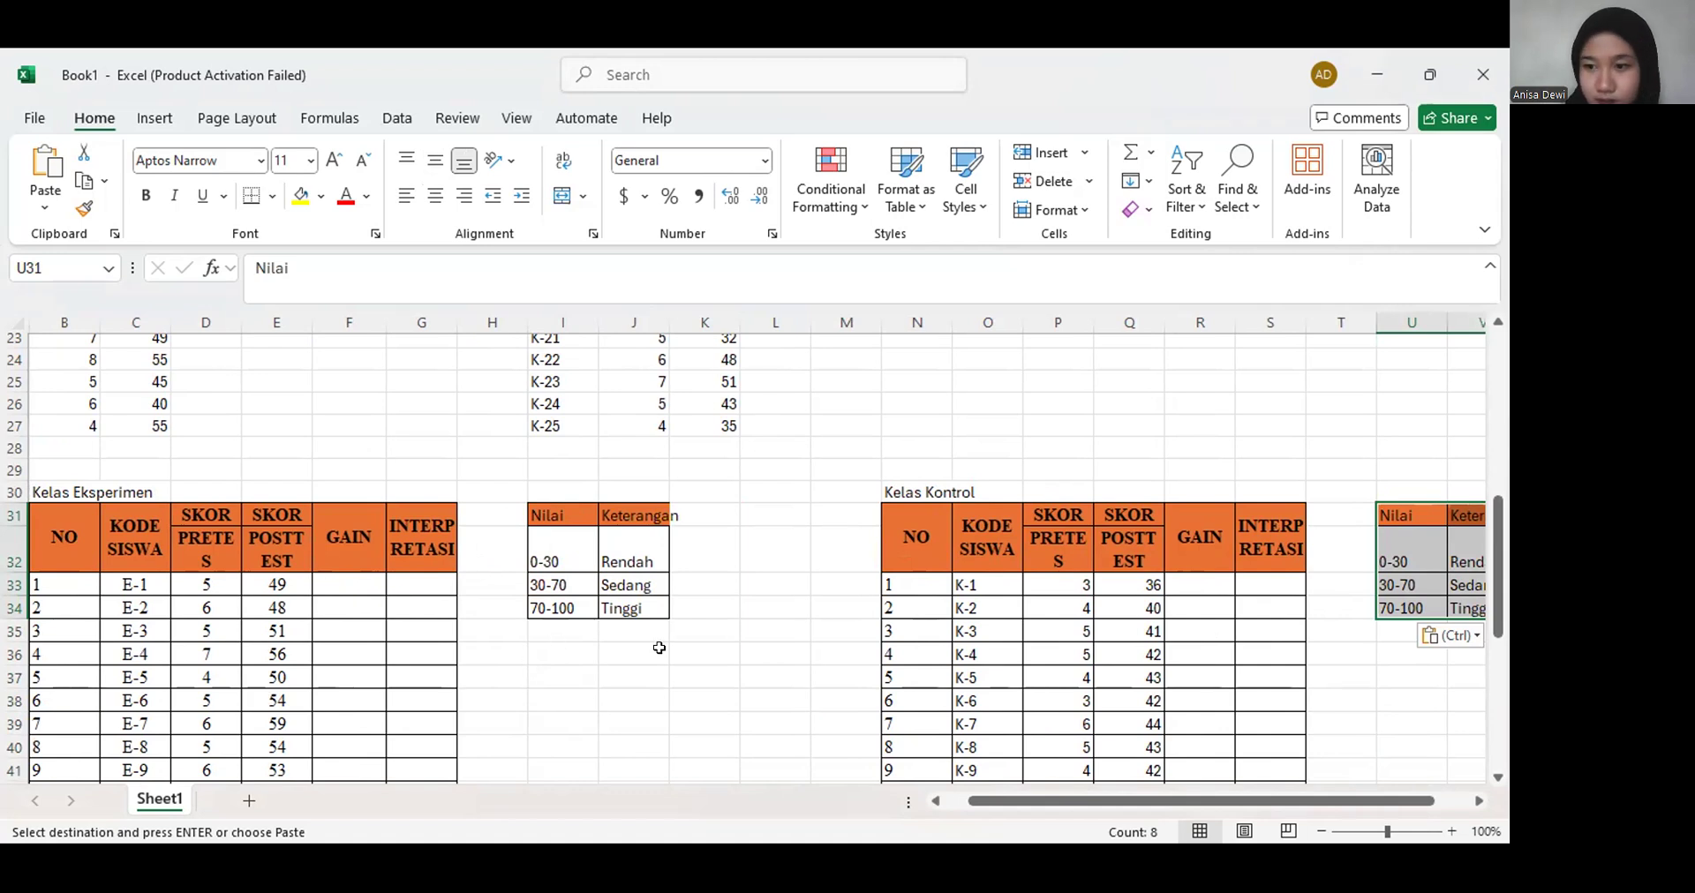
key("alt+Tab")
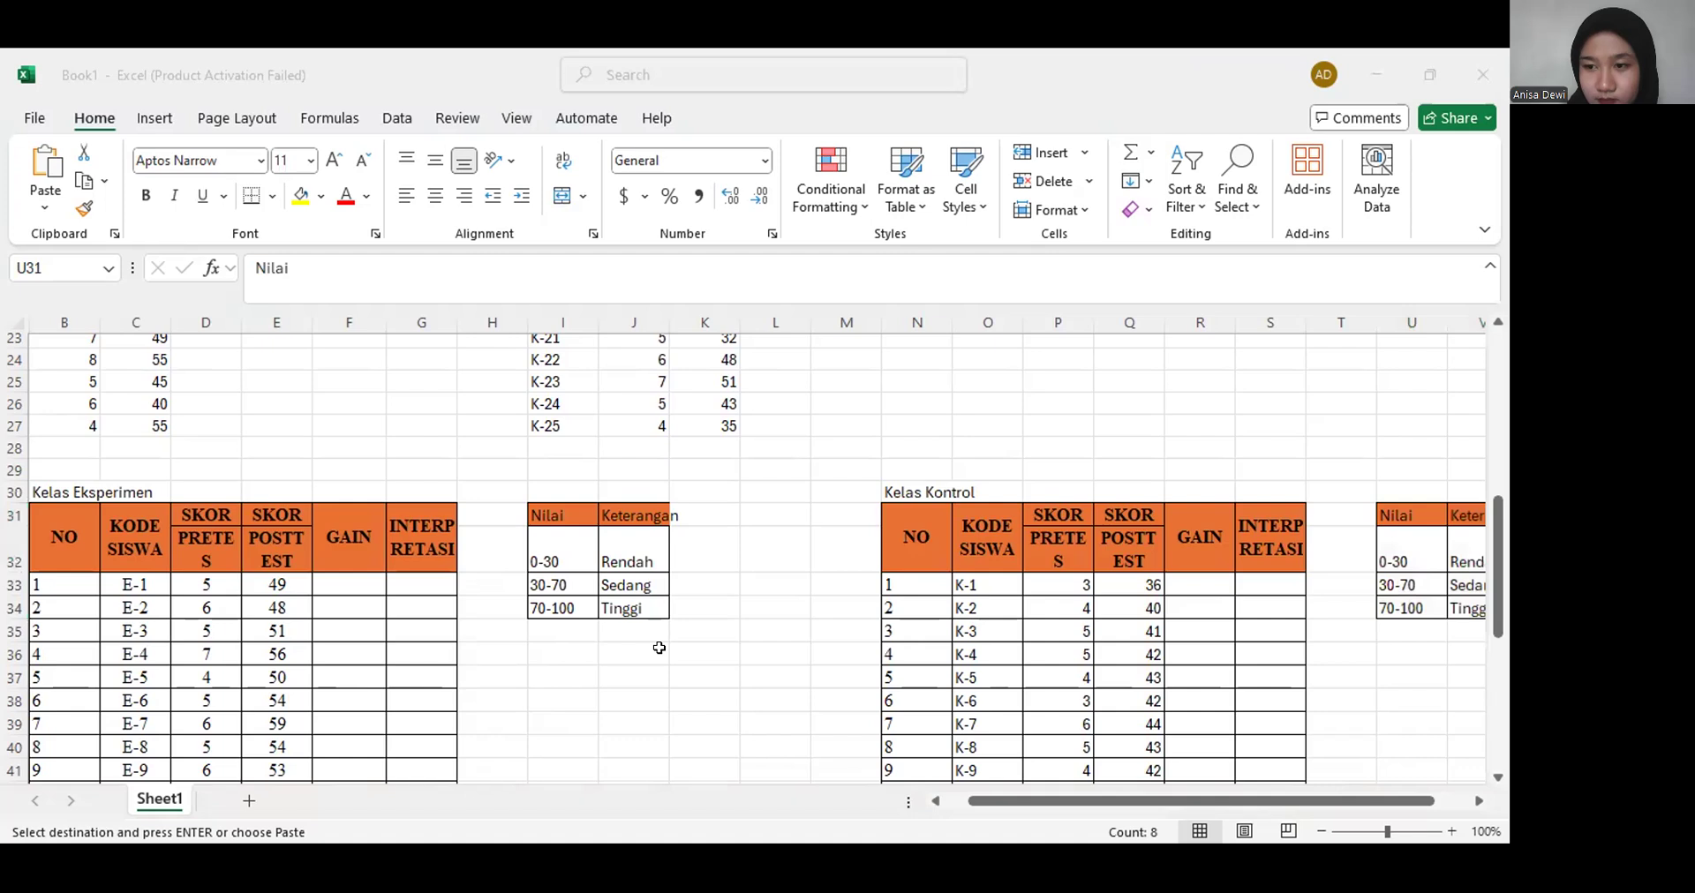
Enter the labels "Rata-rata Gain" in I36 and "Persentase Gain" in I37 below the experimental class's Nilai/Keterangan table
left_click(555, 657)
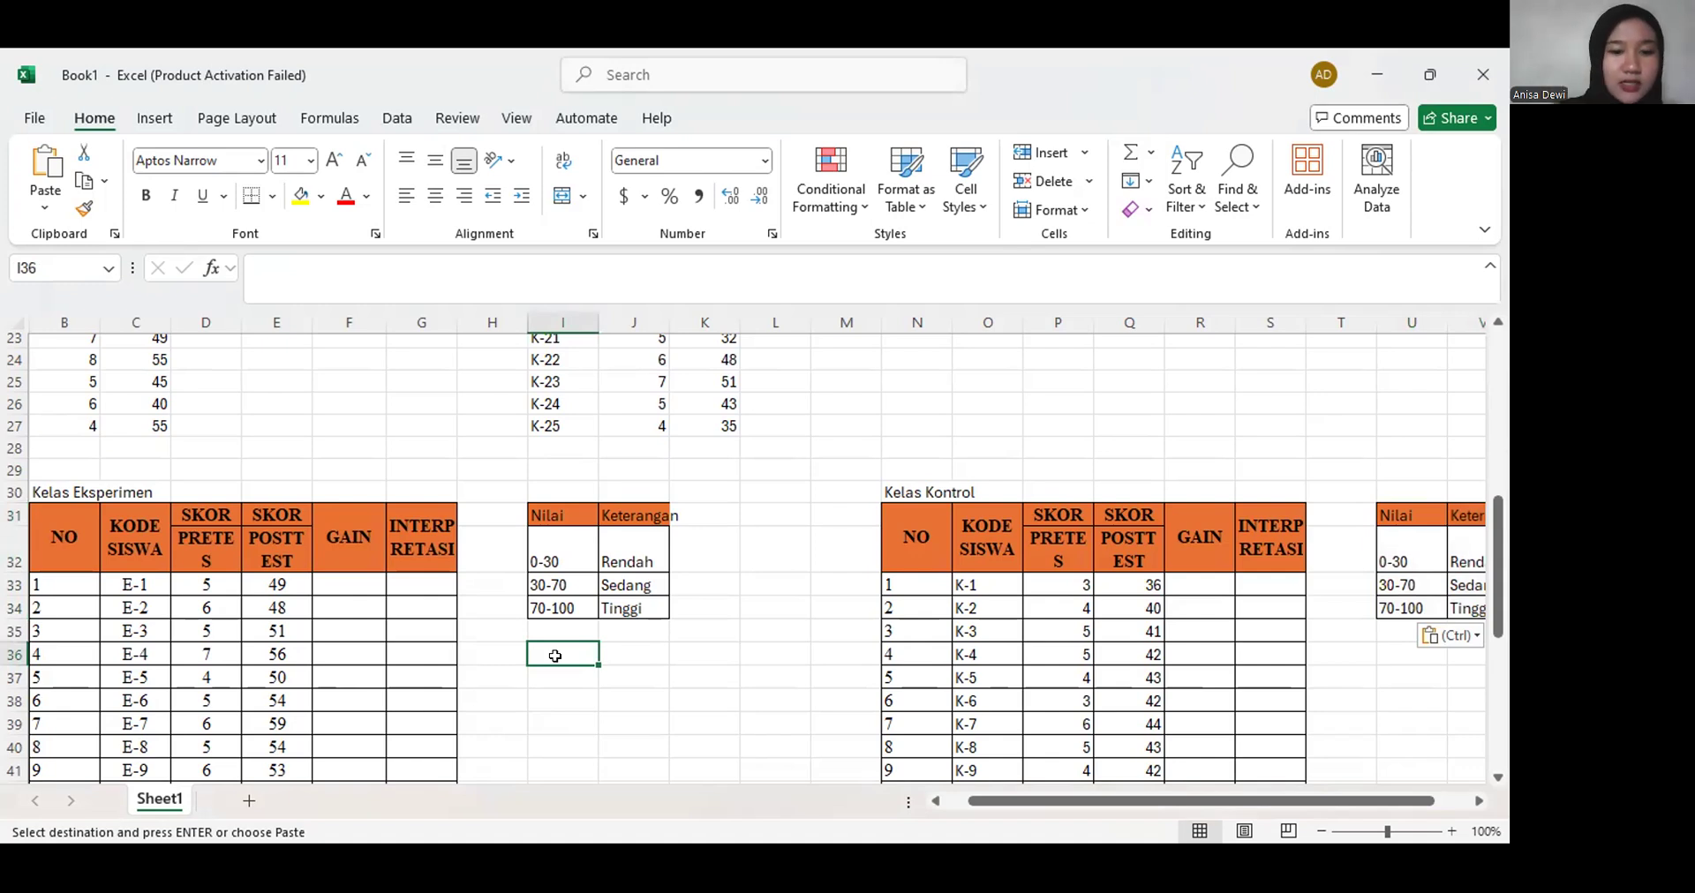
type("RATA")
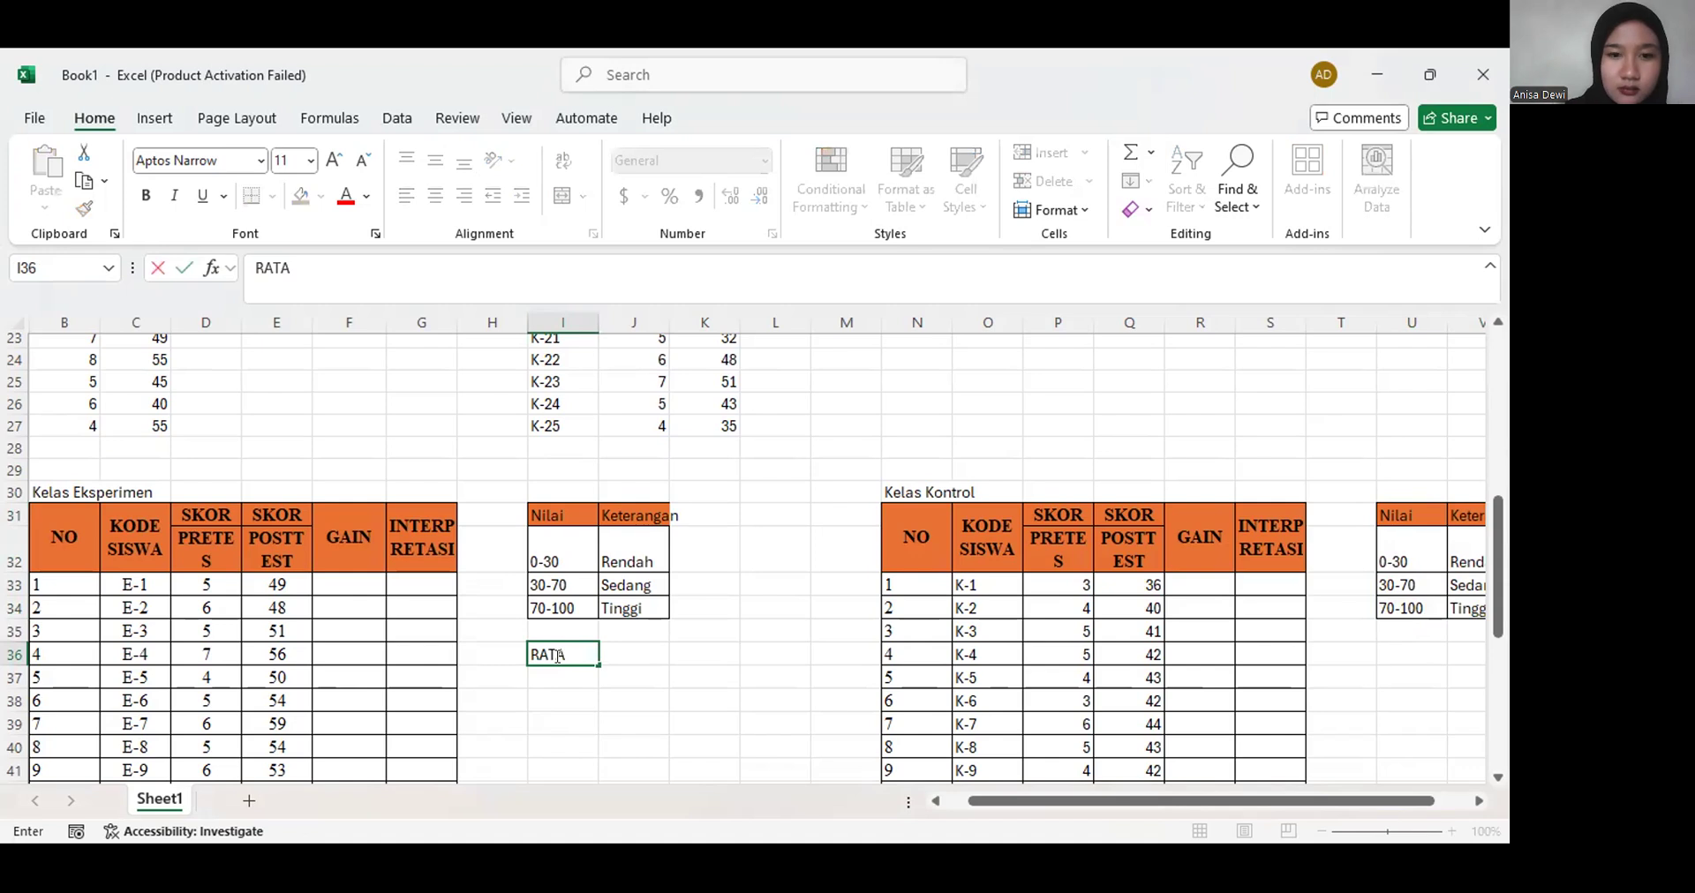
key("BackSpace")
key("BackSpace")
key("BackSpace")
type("ata-rata Gain")
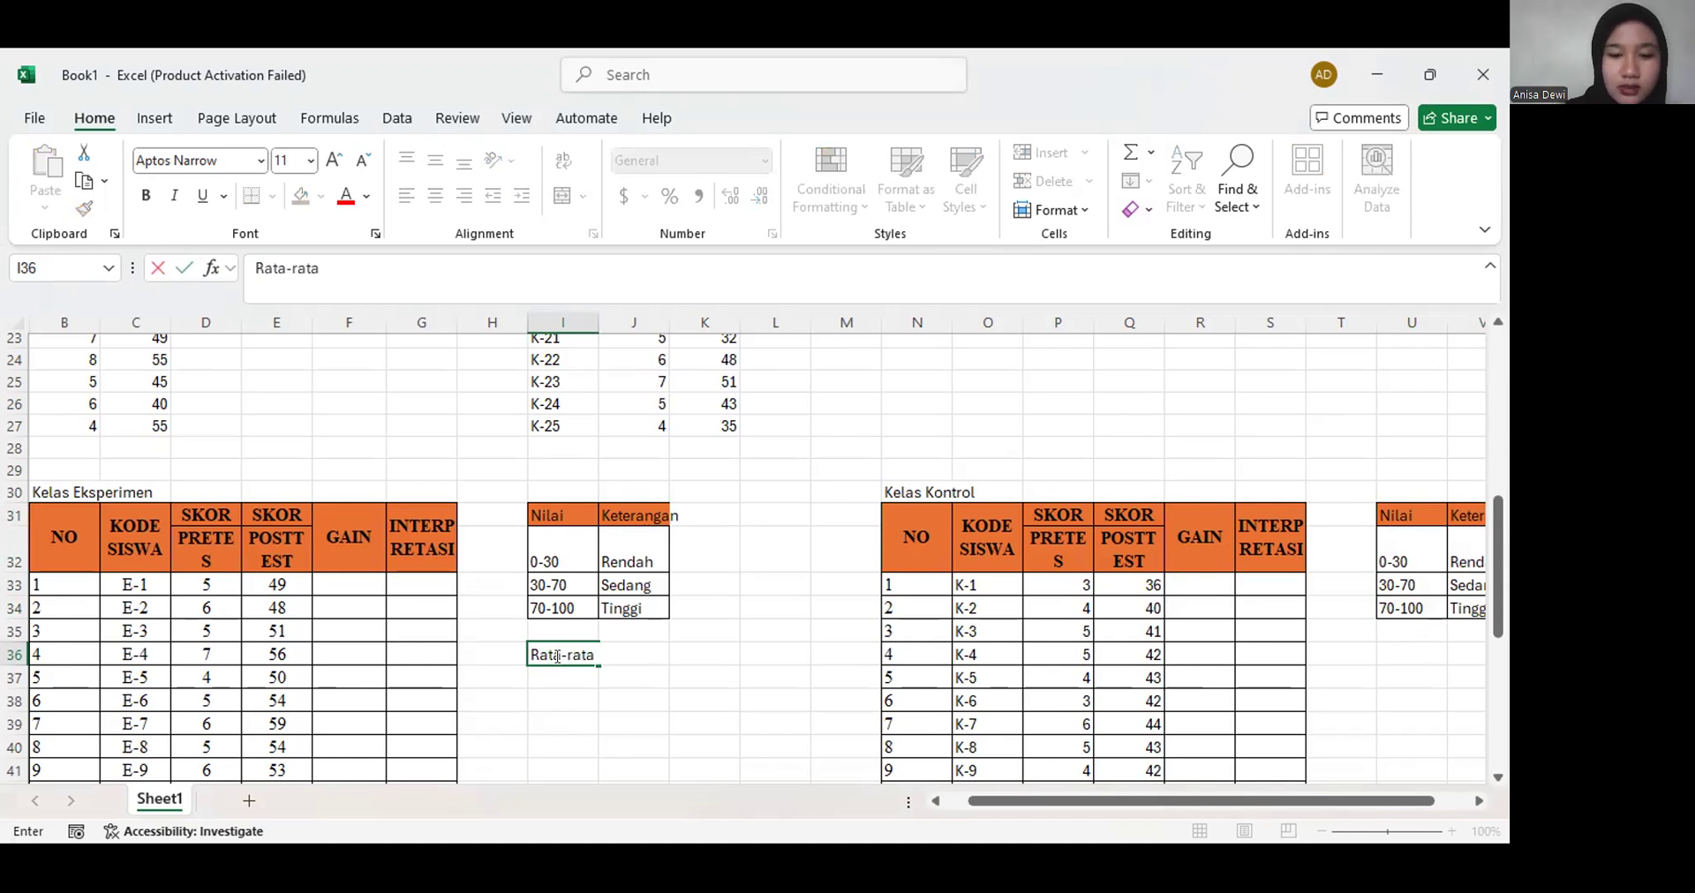
key("Return")
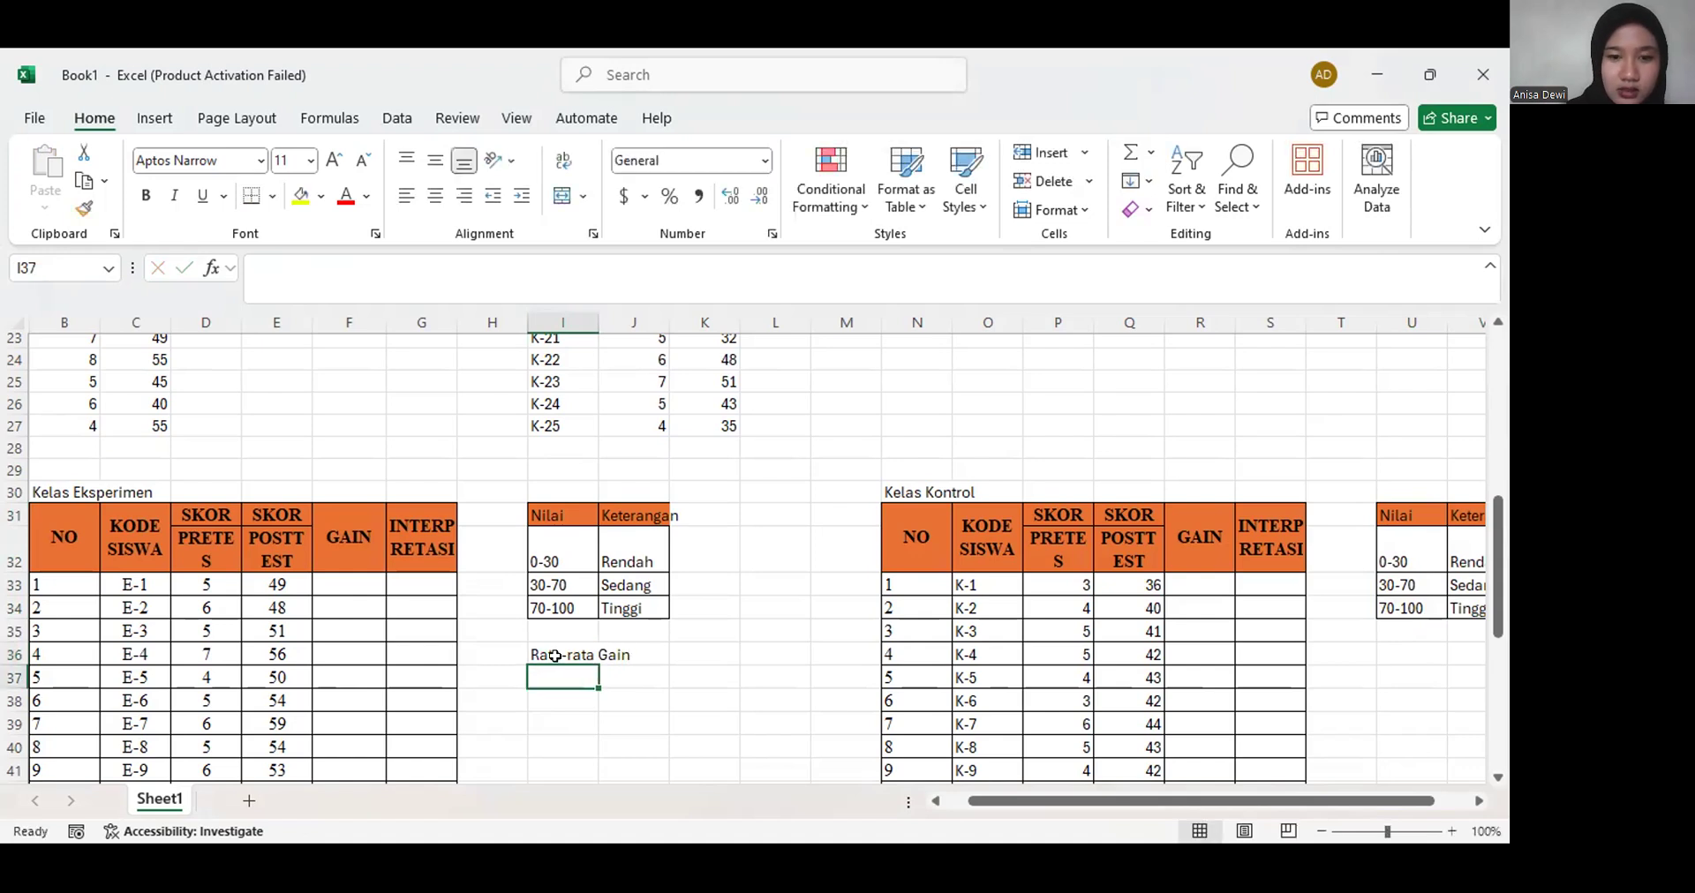
type("Persen")
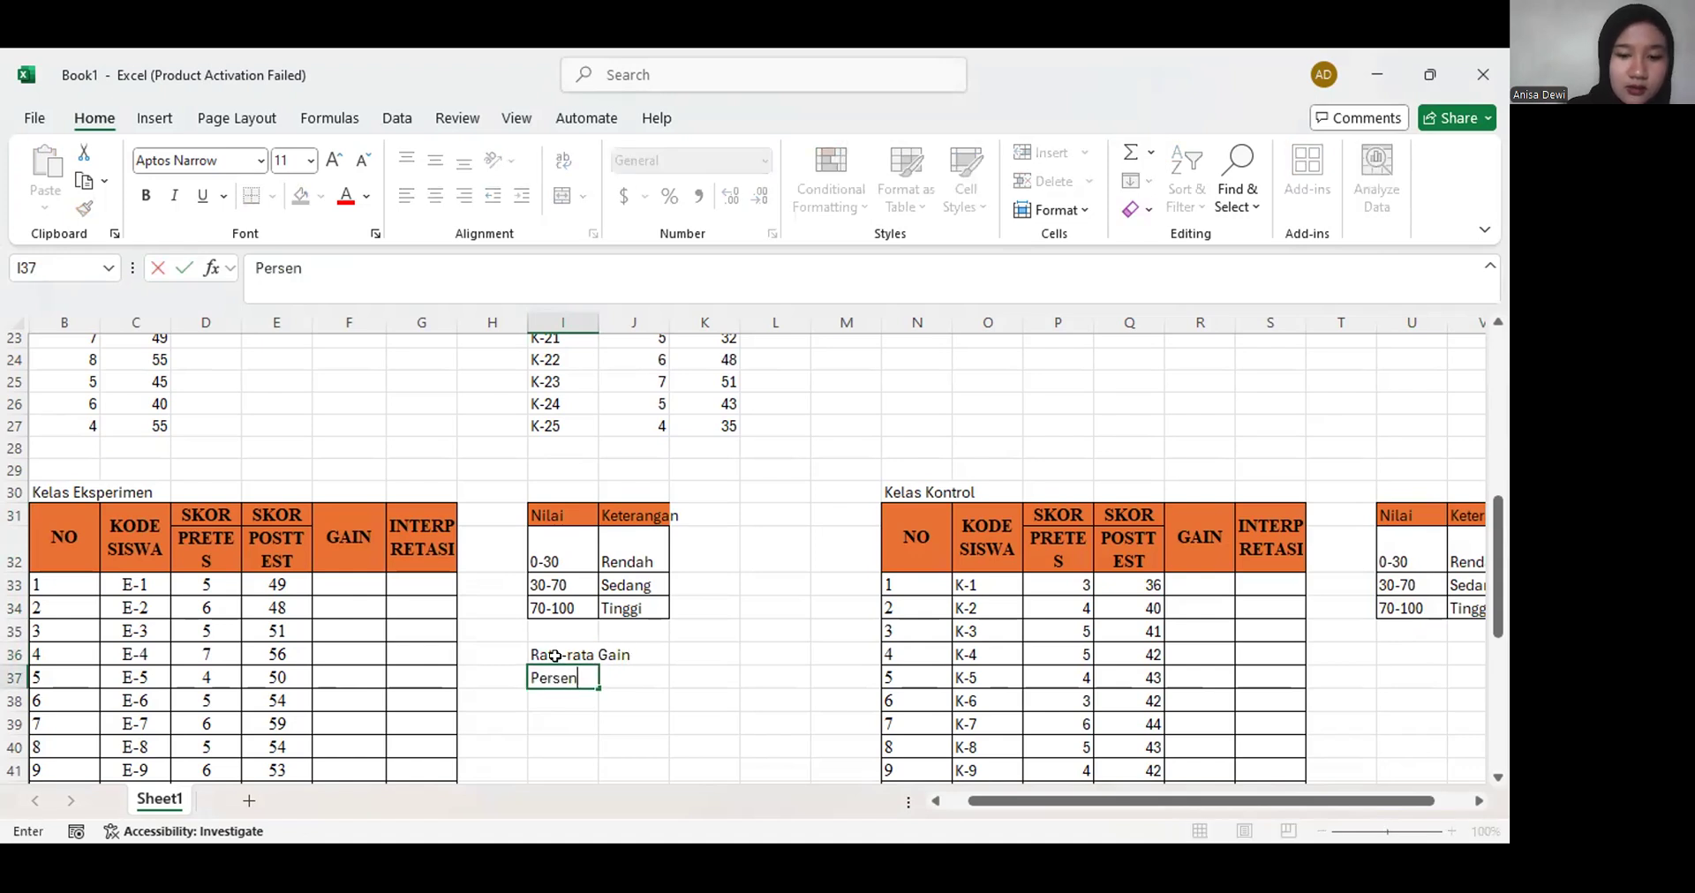
type("tase Gain")
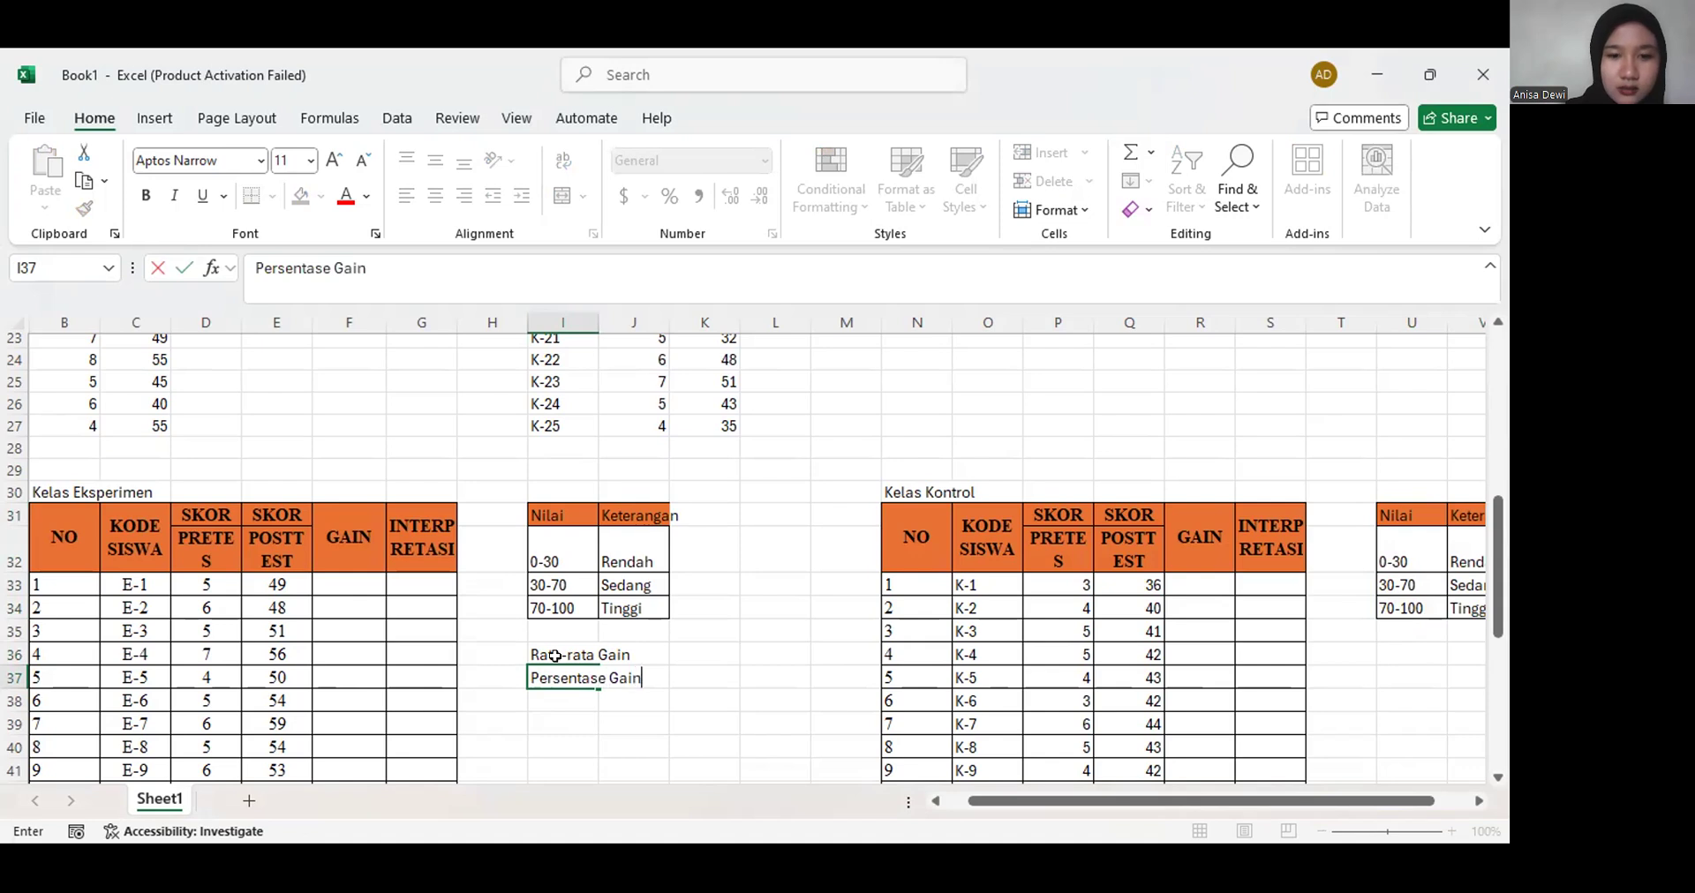
key("Return")
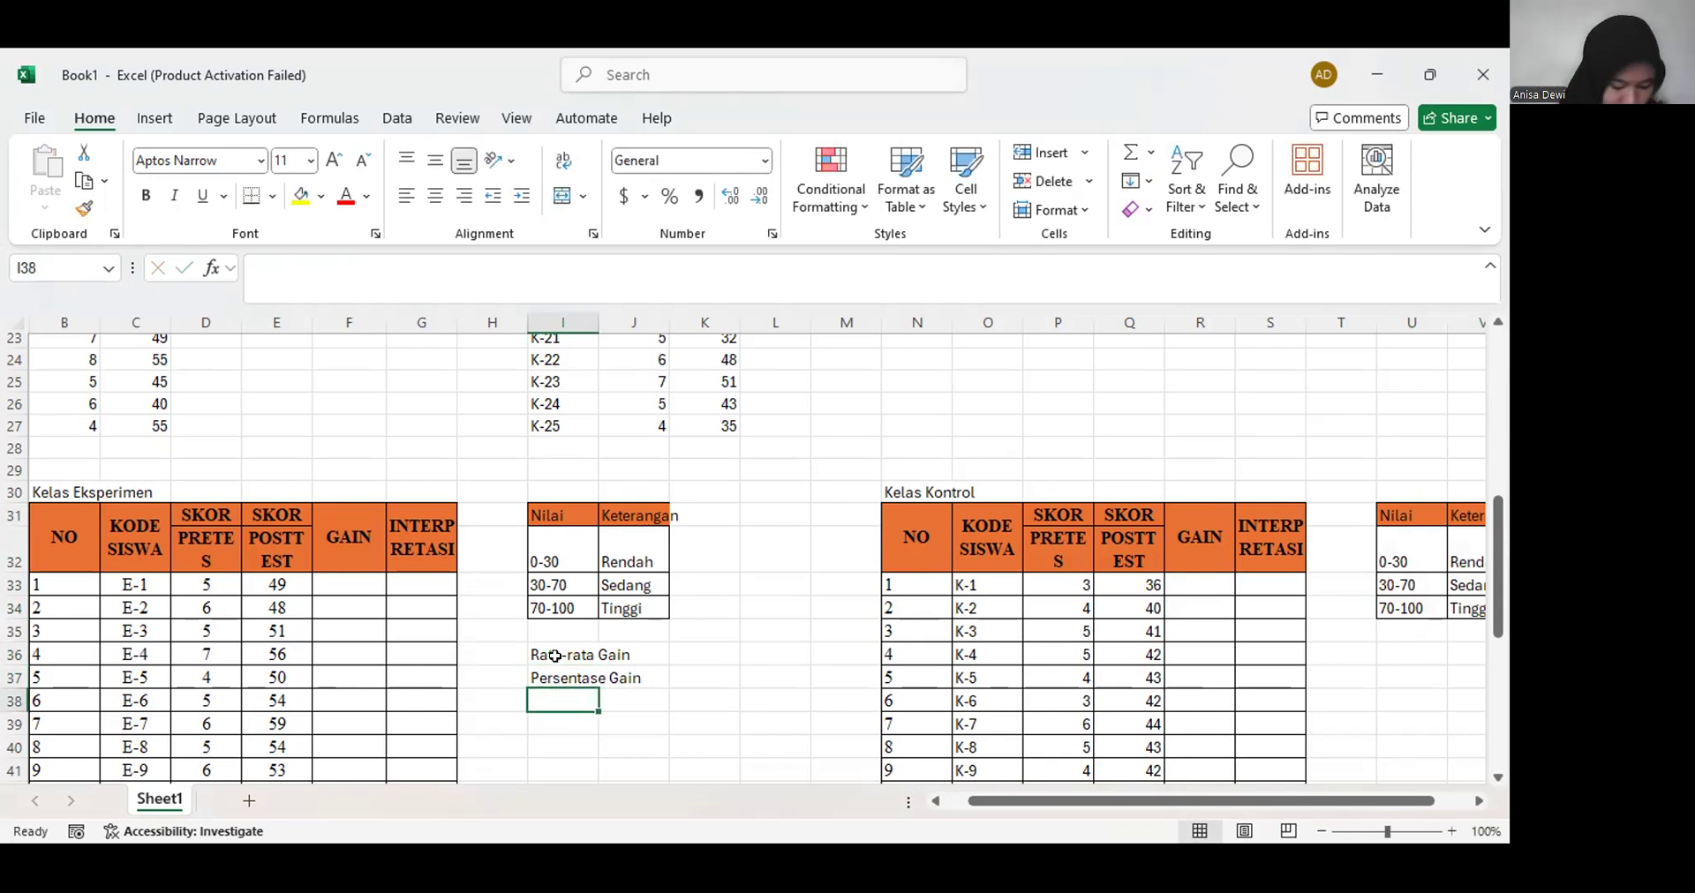
Add the label "Standar Deviasi Gain" in I38 below the "Persentase Gain" label
type("Sa")
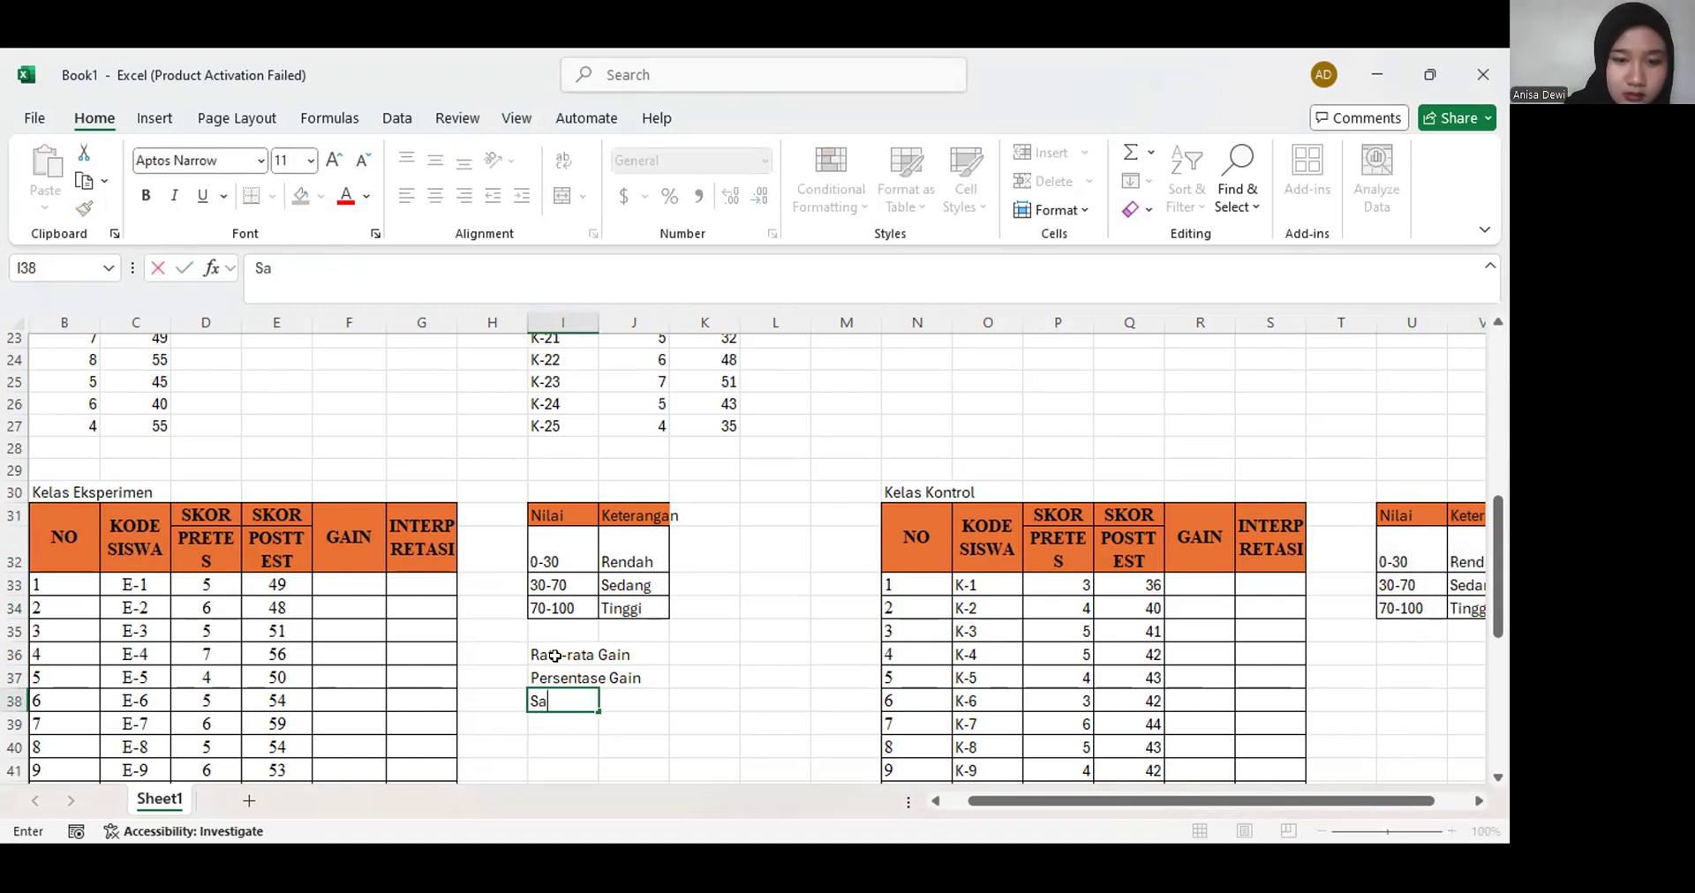
key("BackSpace")
type("tandar Deviasi")
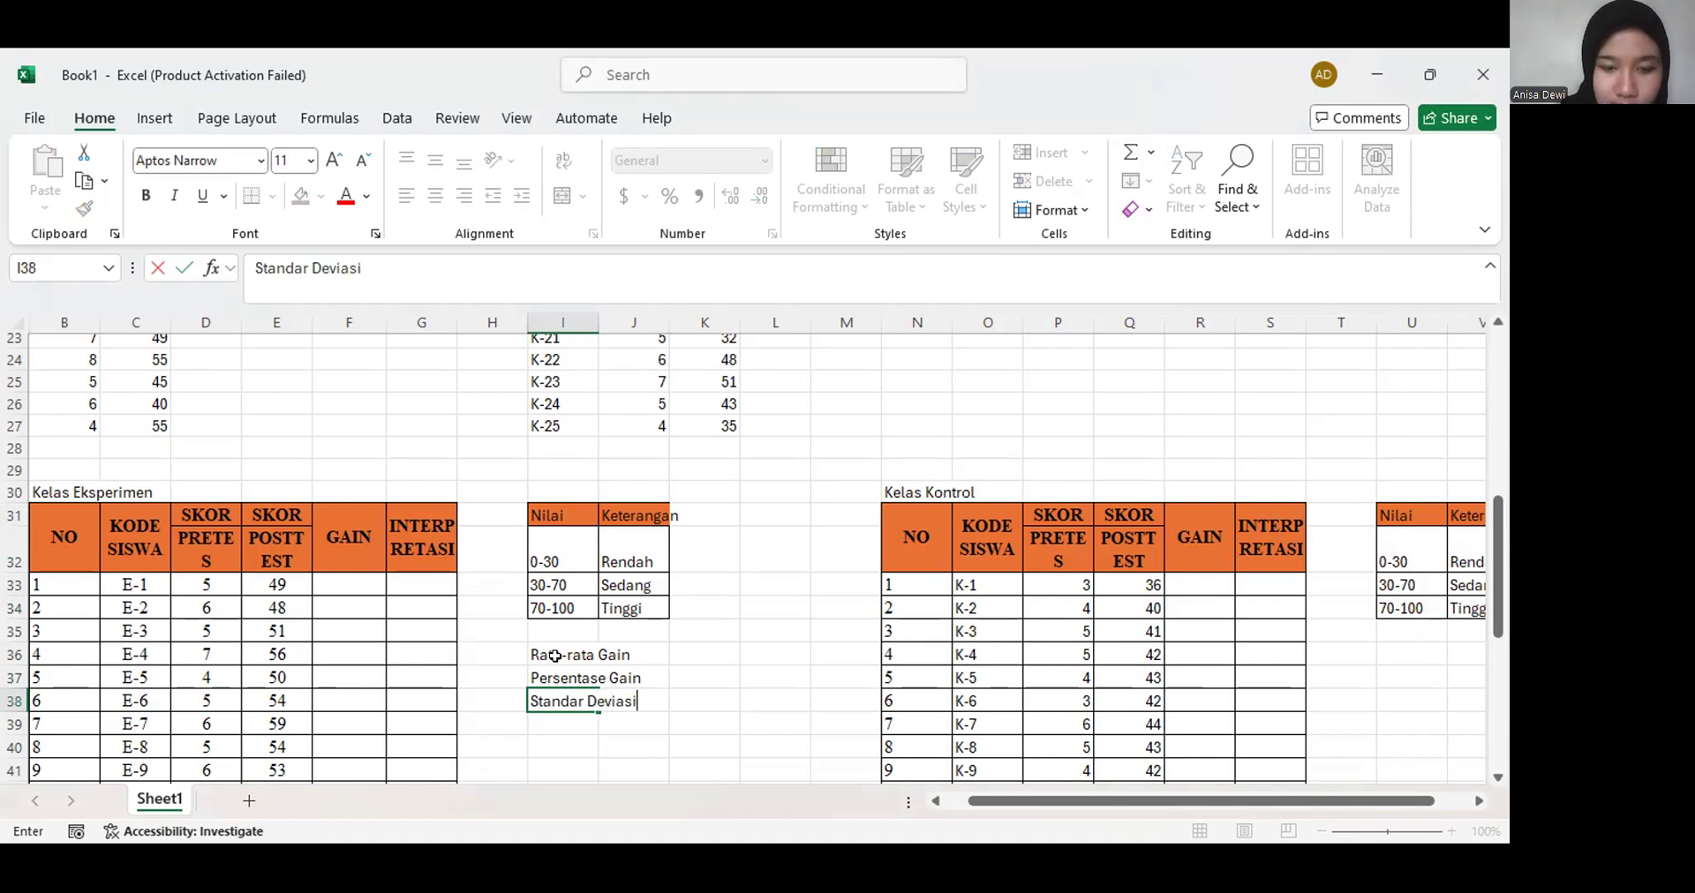
type(" Gain")
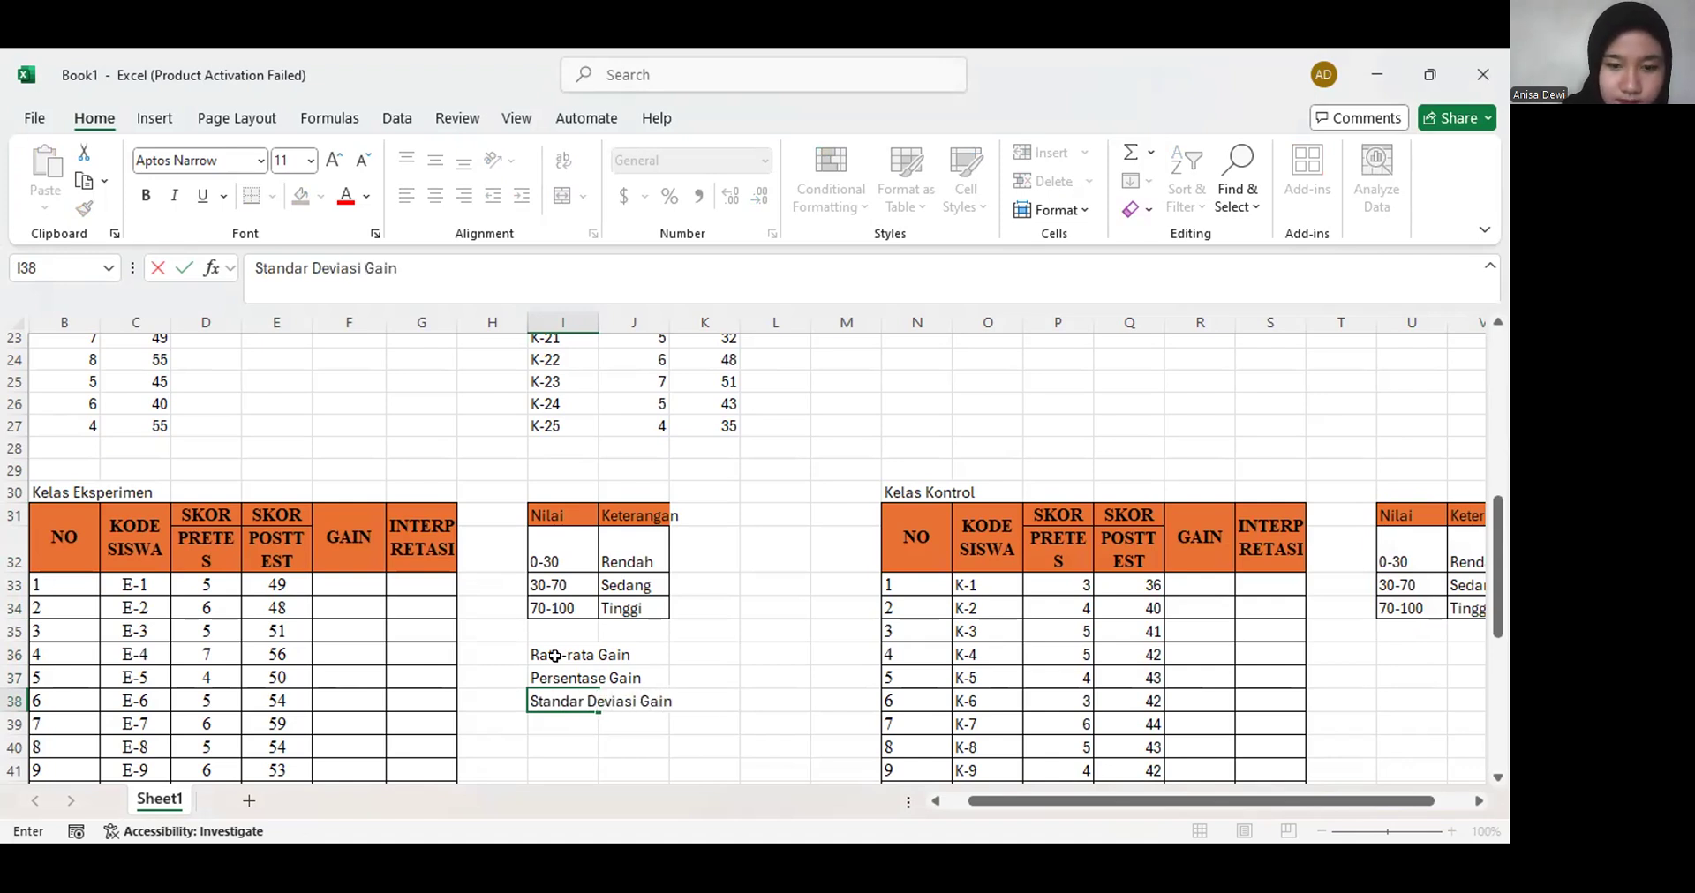
key("Return")
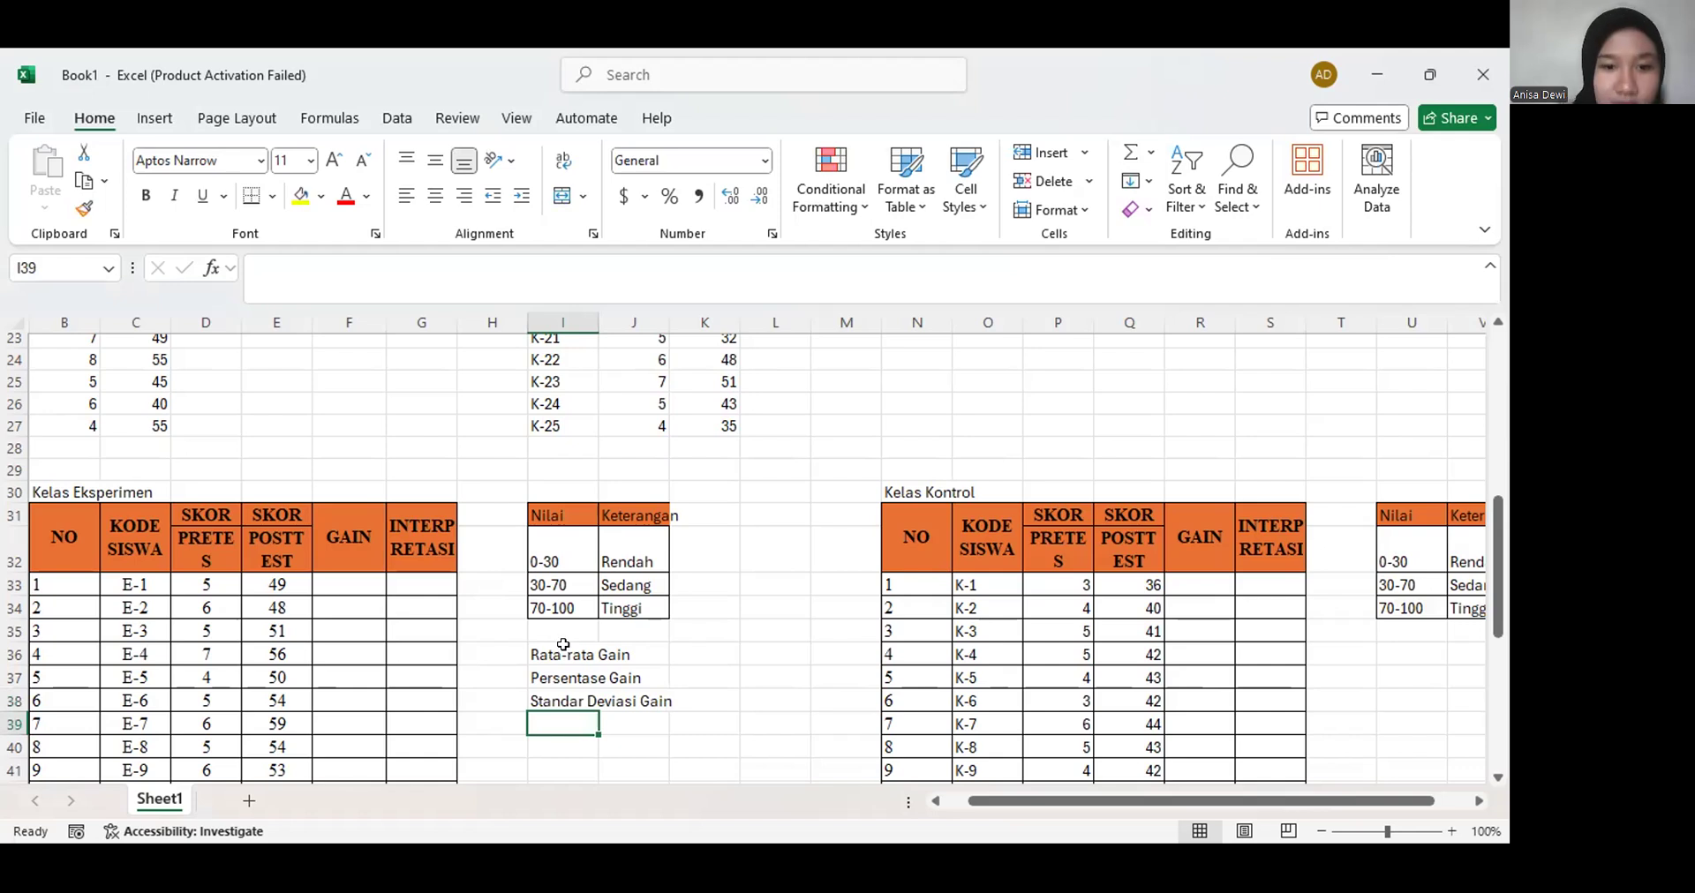
Copy the three gain statistics labels in I36:J38 to U36 below the control class's Nilai/Keterangan table
left_click_drag(540, 654, 651, 700)
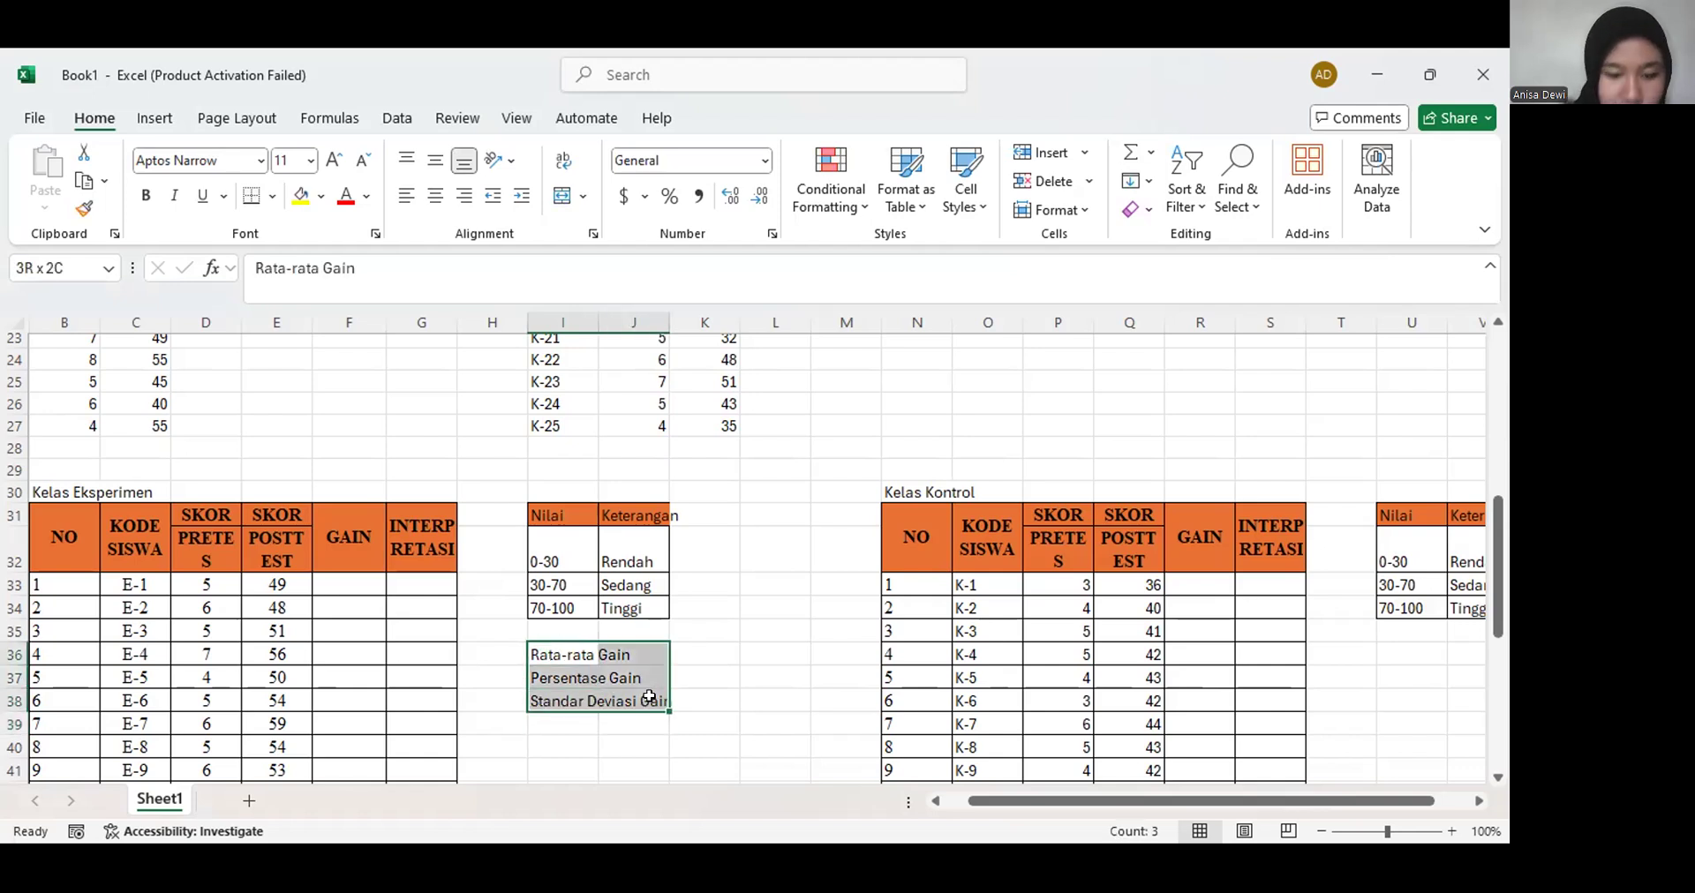
key("ctrl+c")
scroll(1271, 706, "right", 2)
left_click(1262, 648)
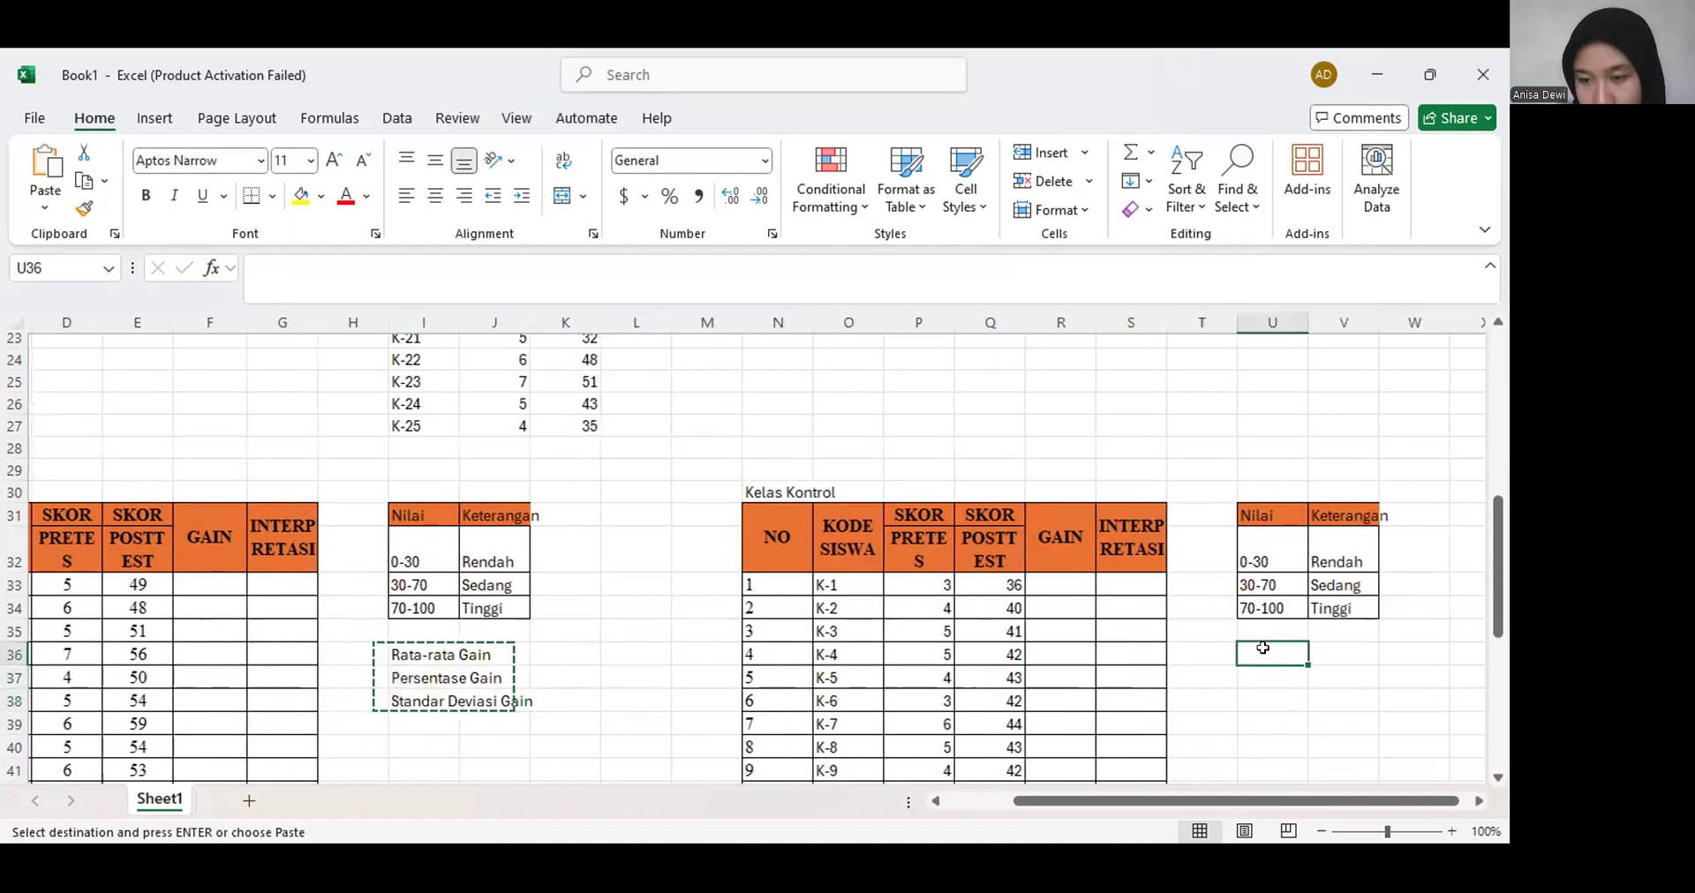
key("ctrl+v")
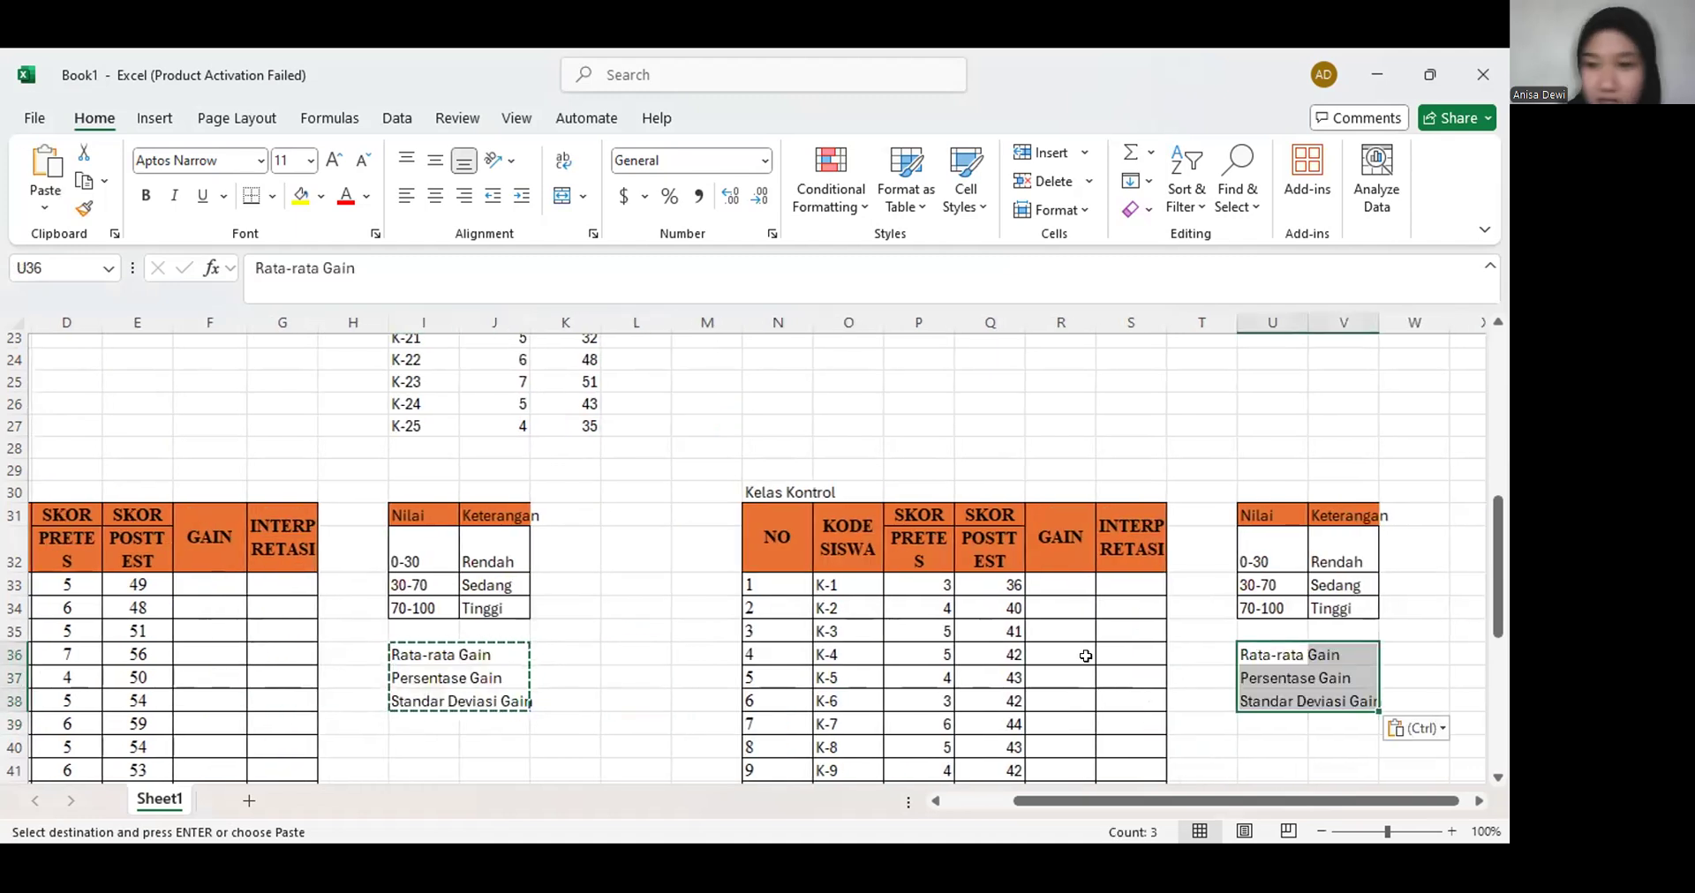
left_click(546, 646)
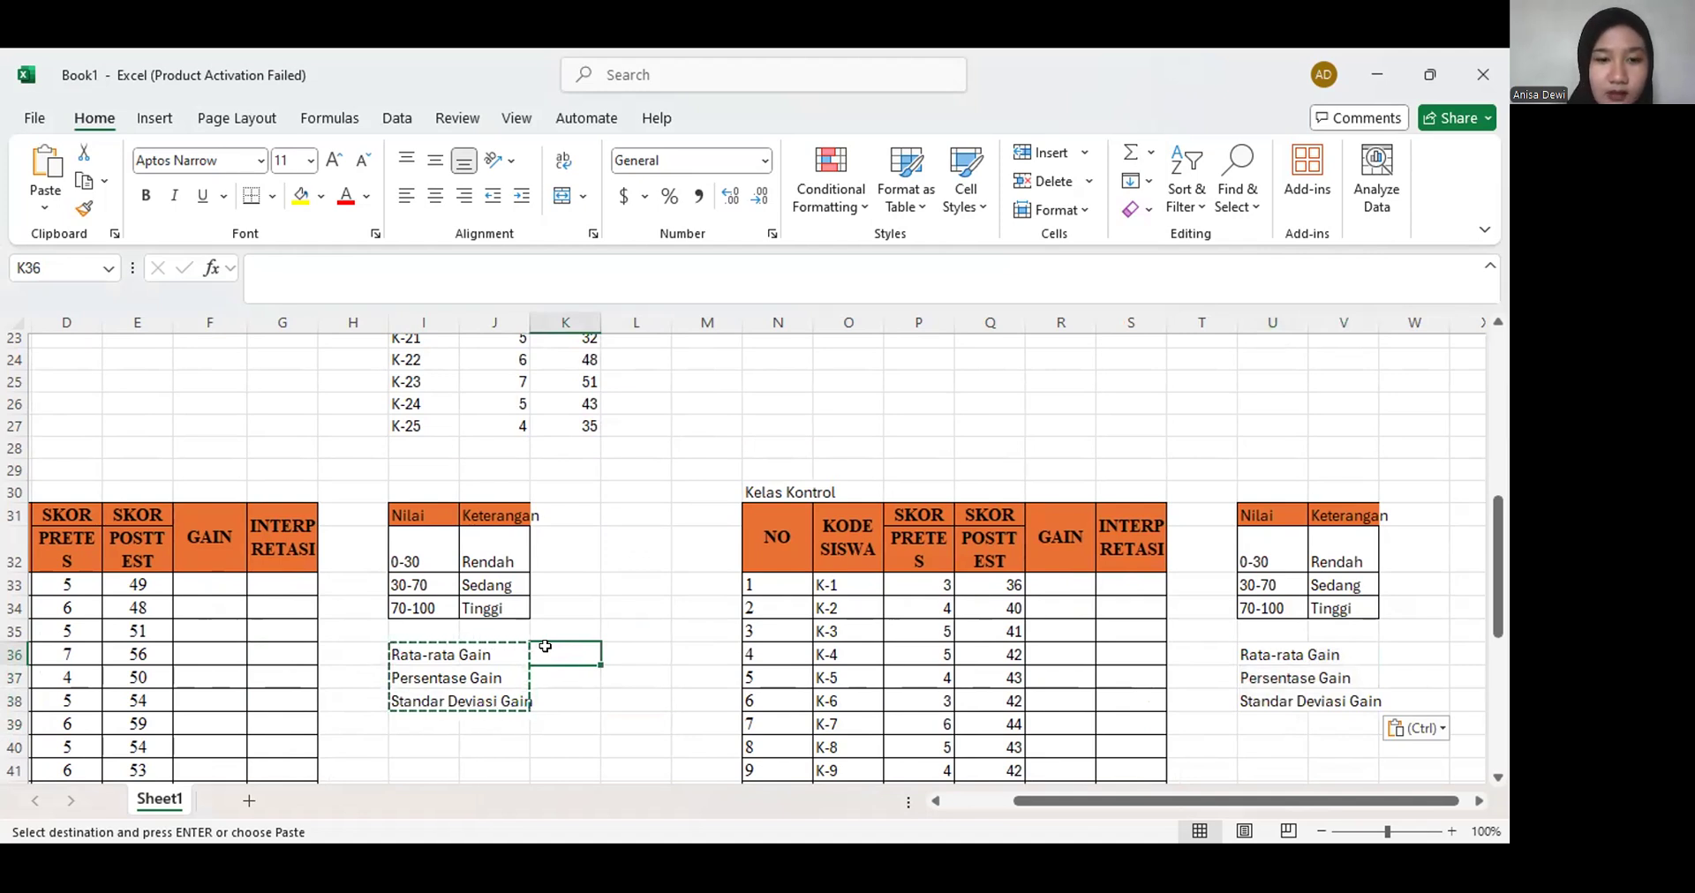
Enter the gain formula =(E33-D33)/(60-D33) in F33 for the first student of the experimental class
scroll(364, 585, "left", 3)
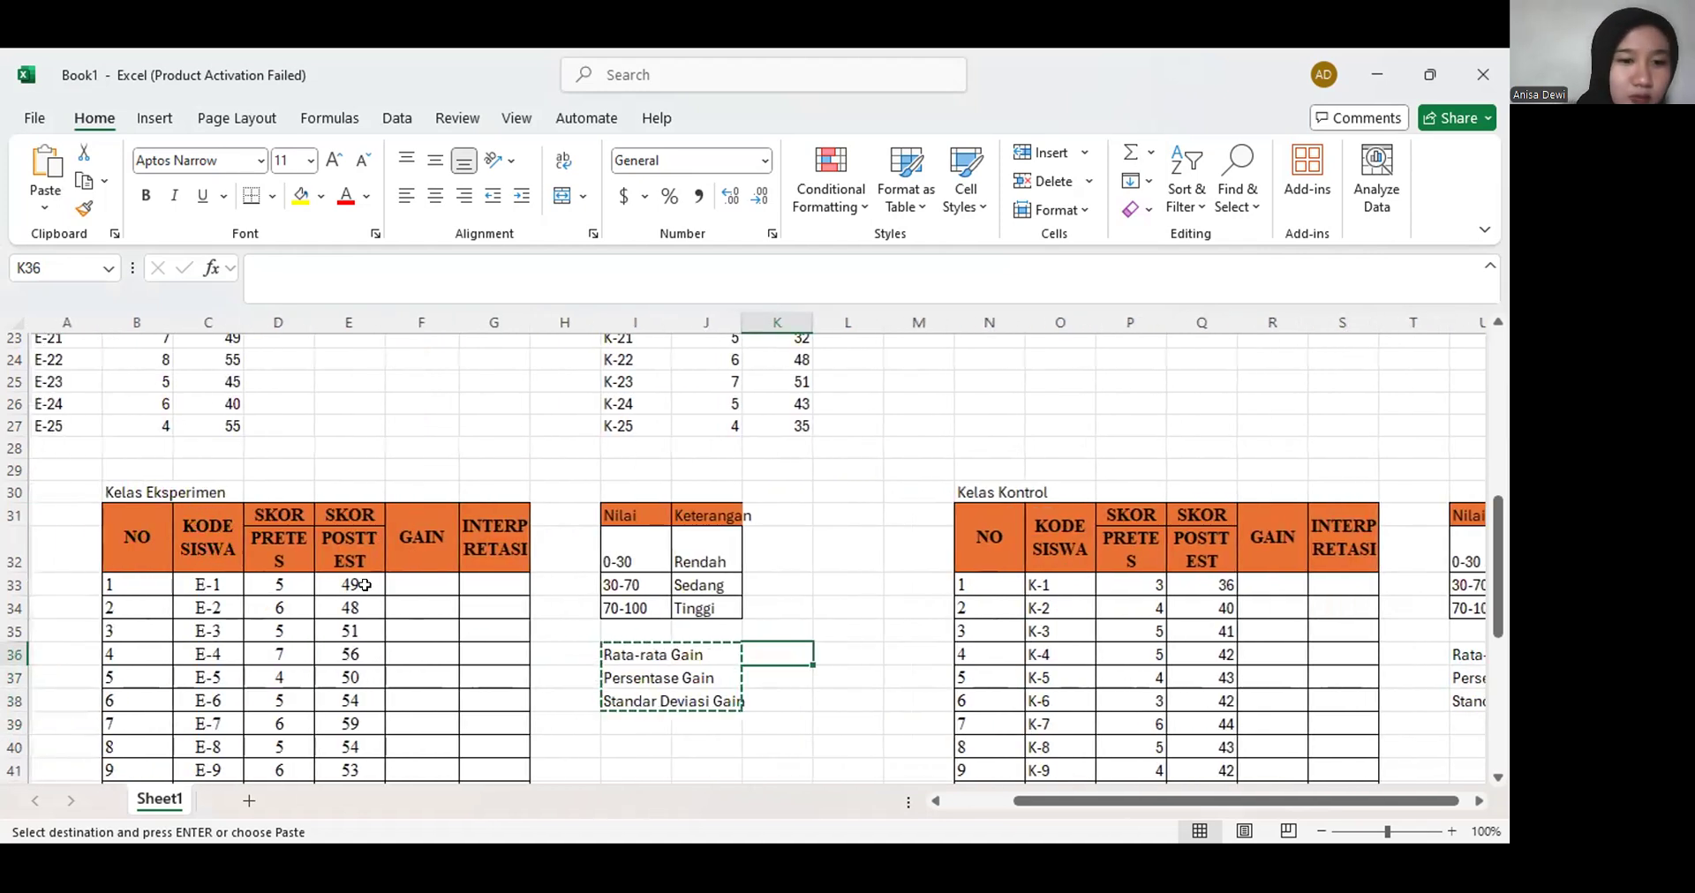
left_click(411, 584)
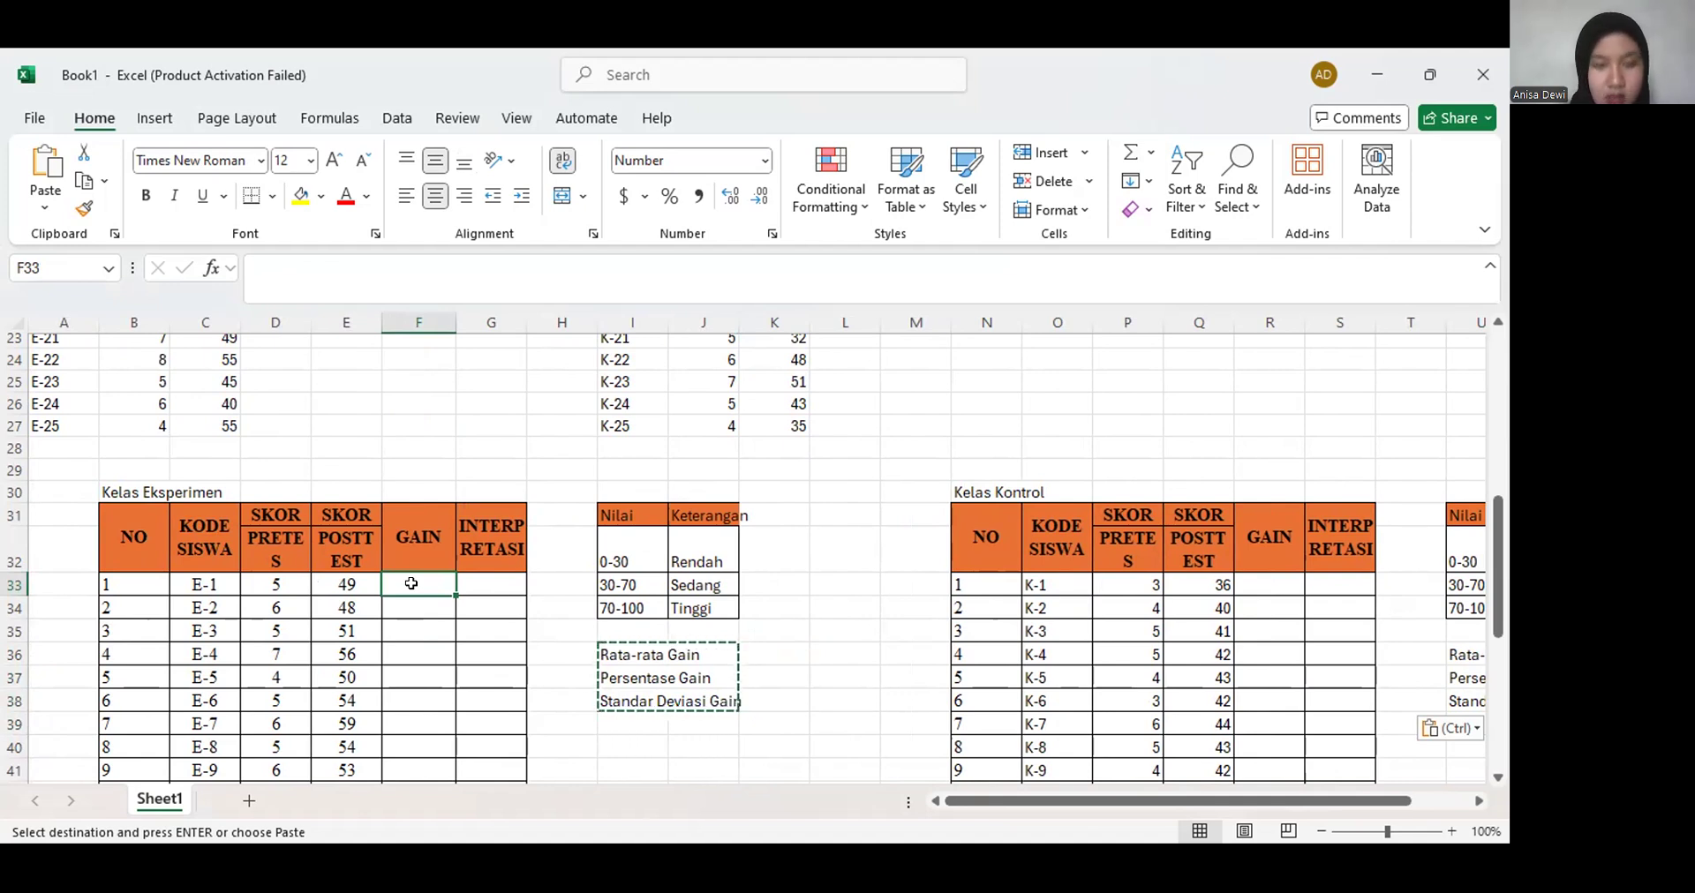
type("=")
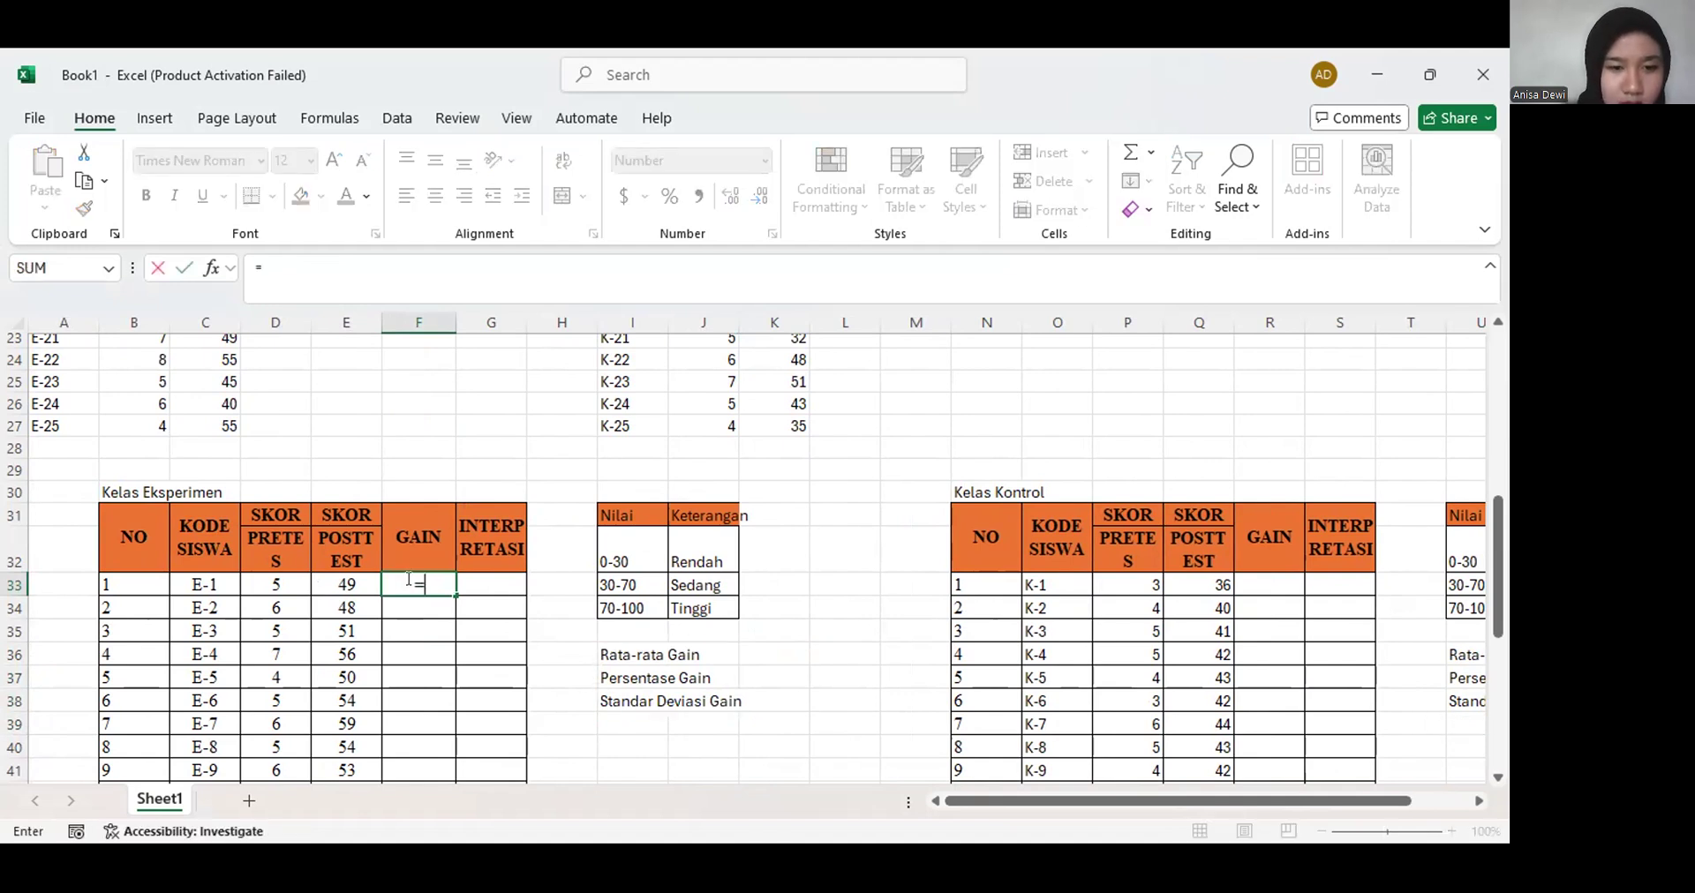
type("(")
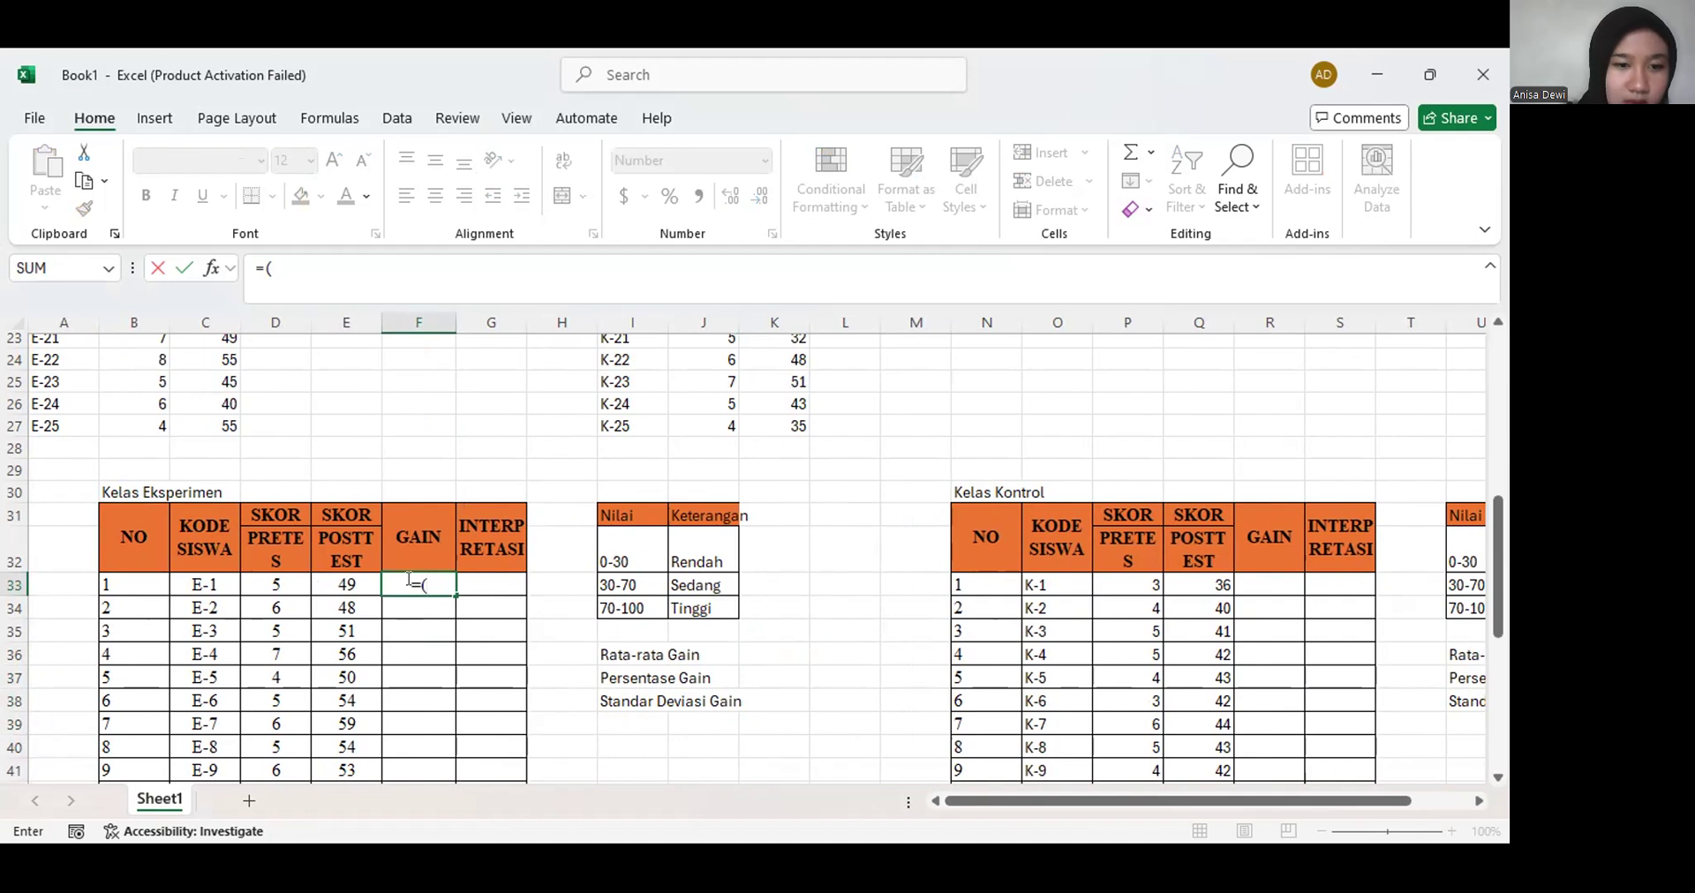
left_click(349, 584)
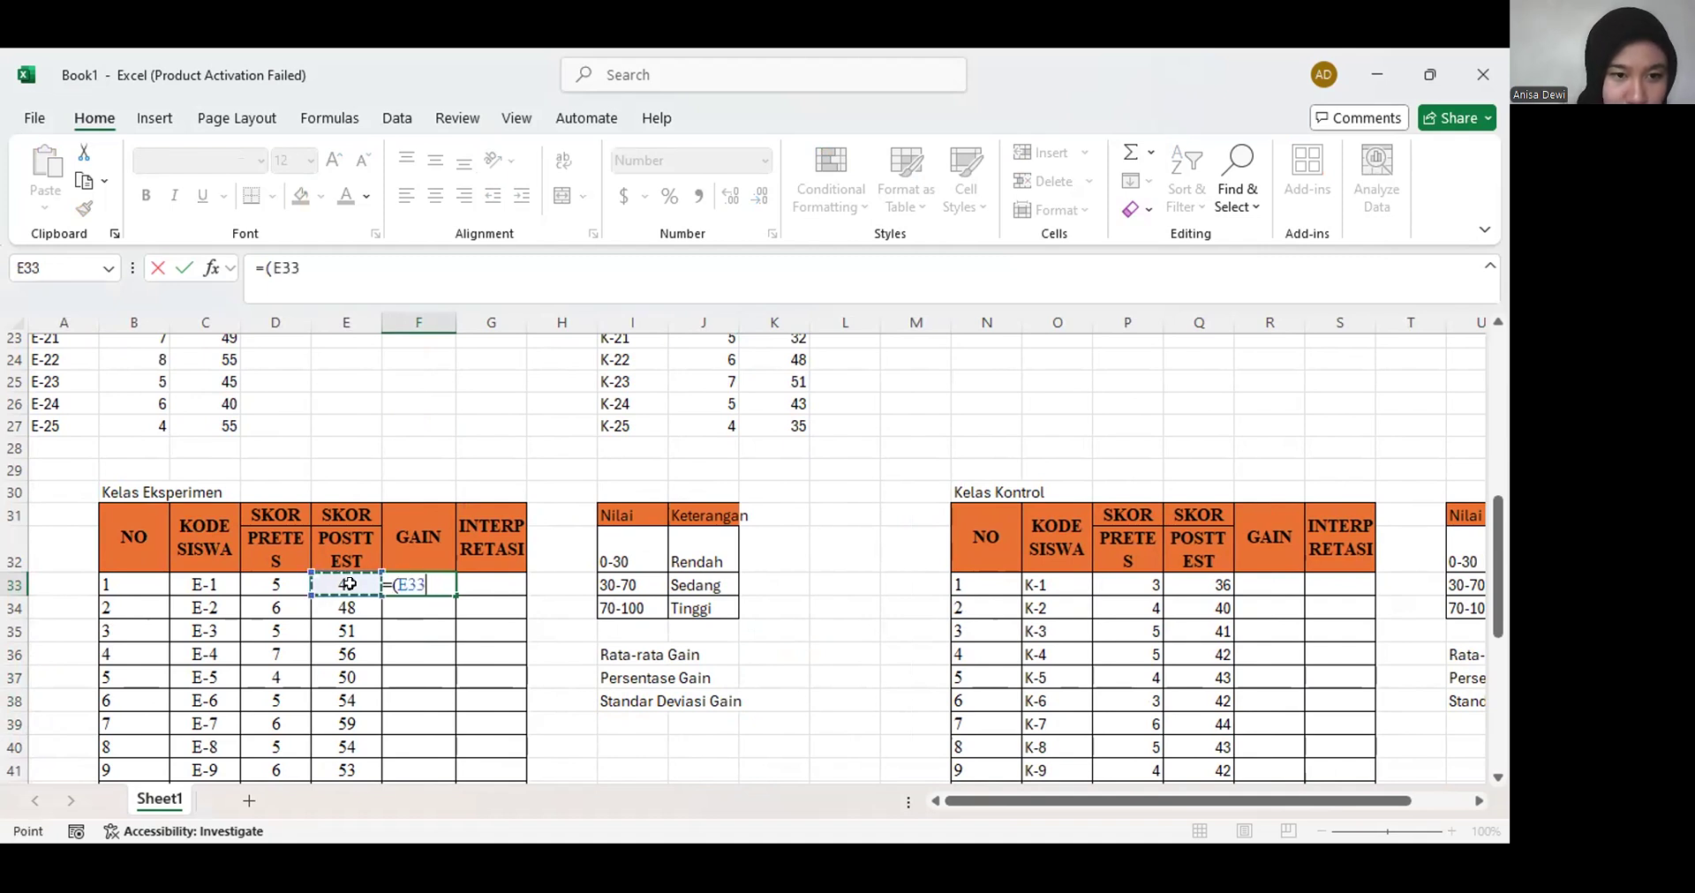
type("-")
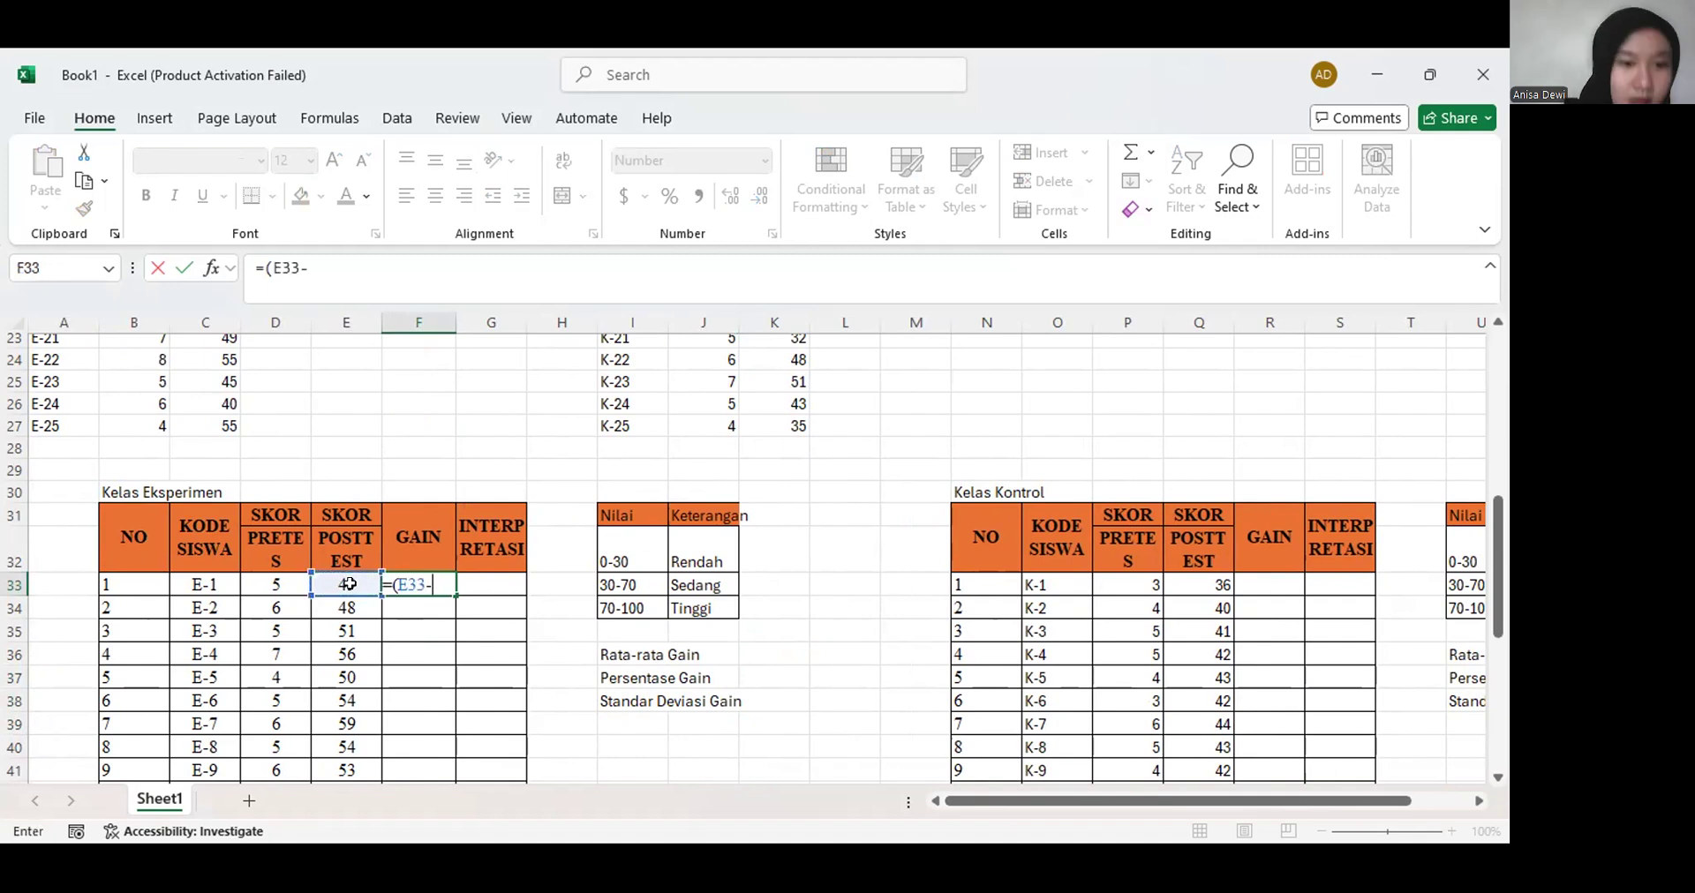
left_click(278, 588)
type(")")
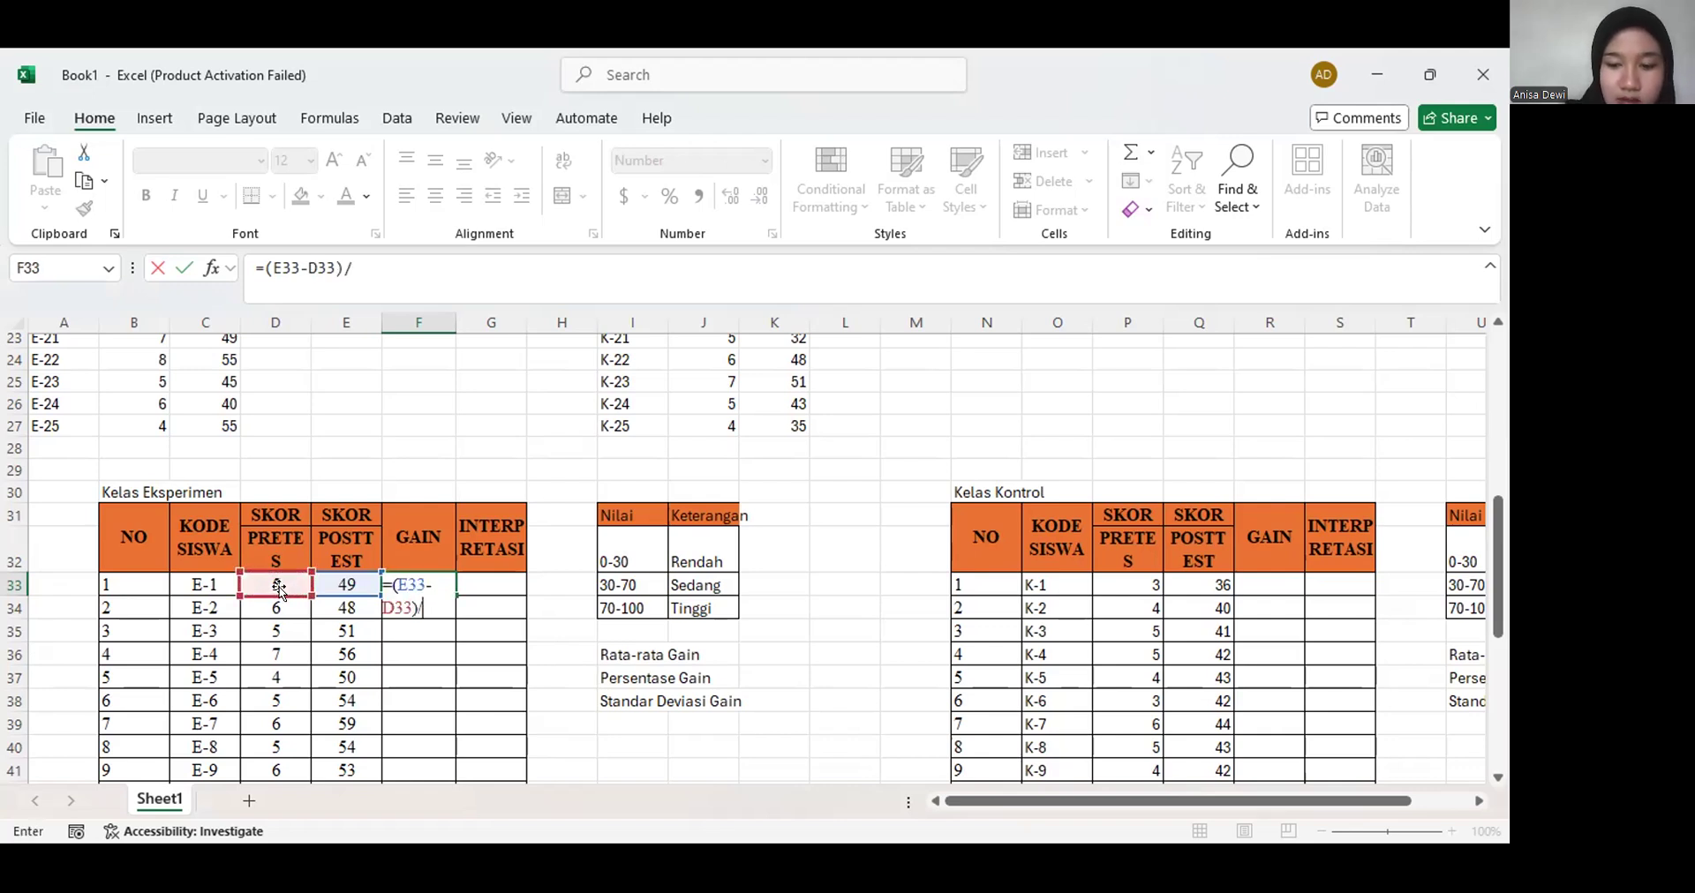
type("/(")
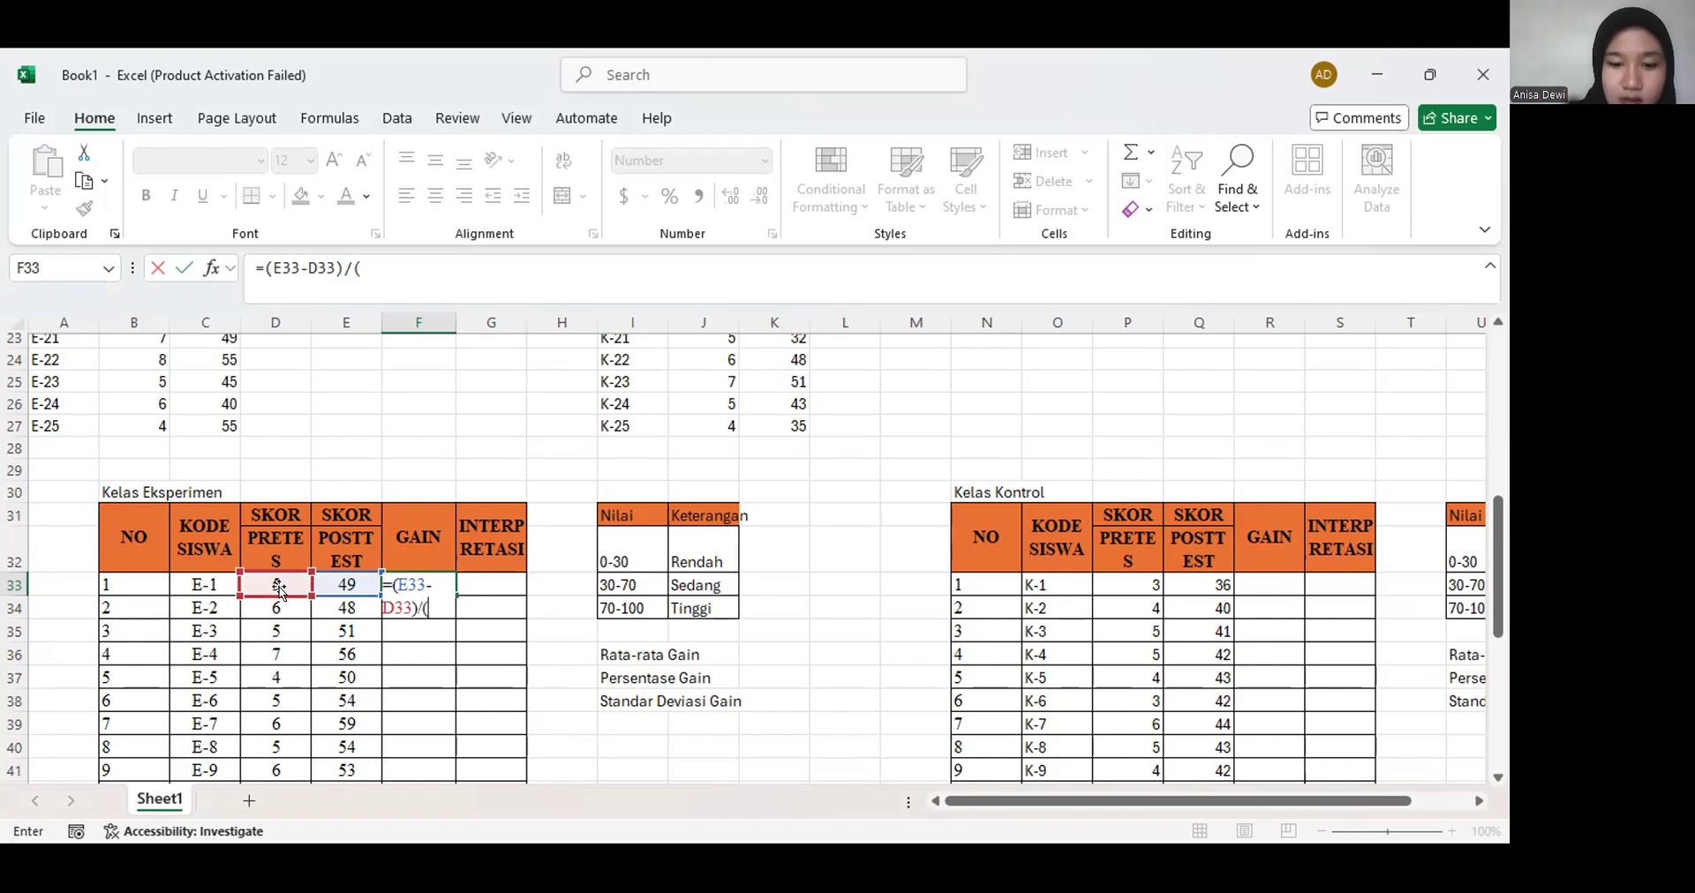
type("60-")
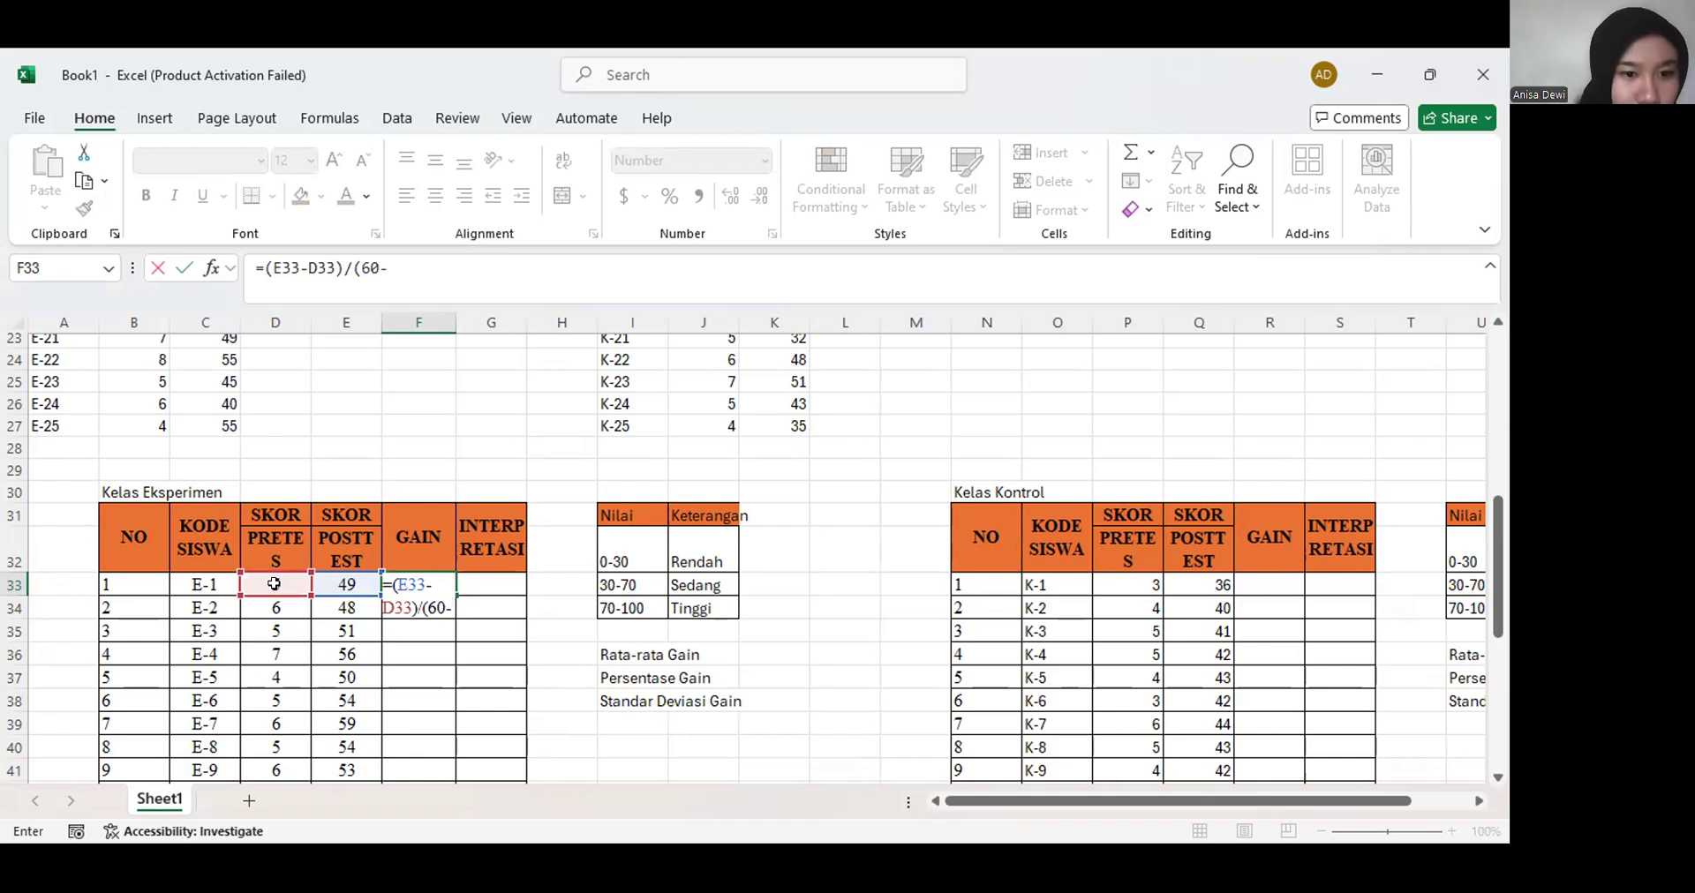
left_click(276, 583)
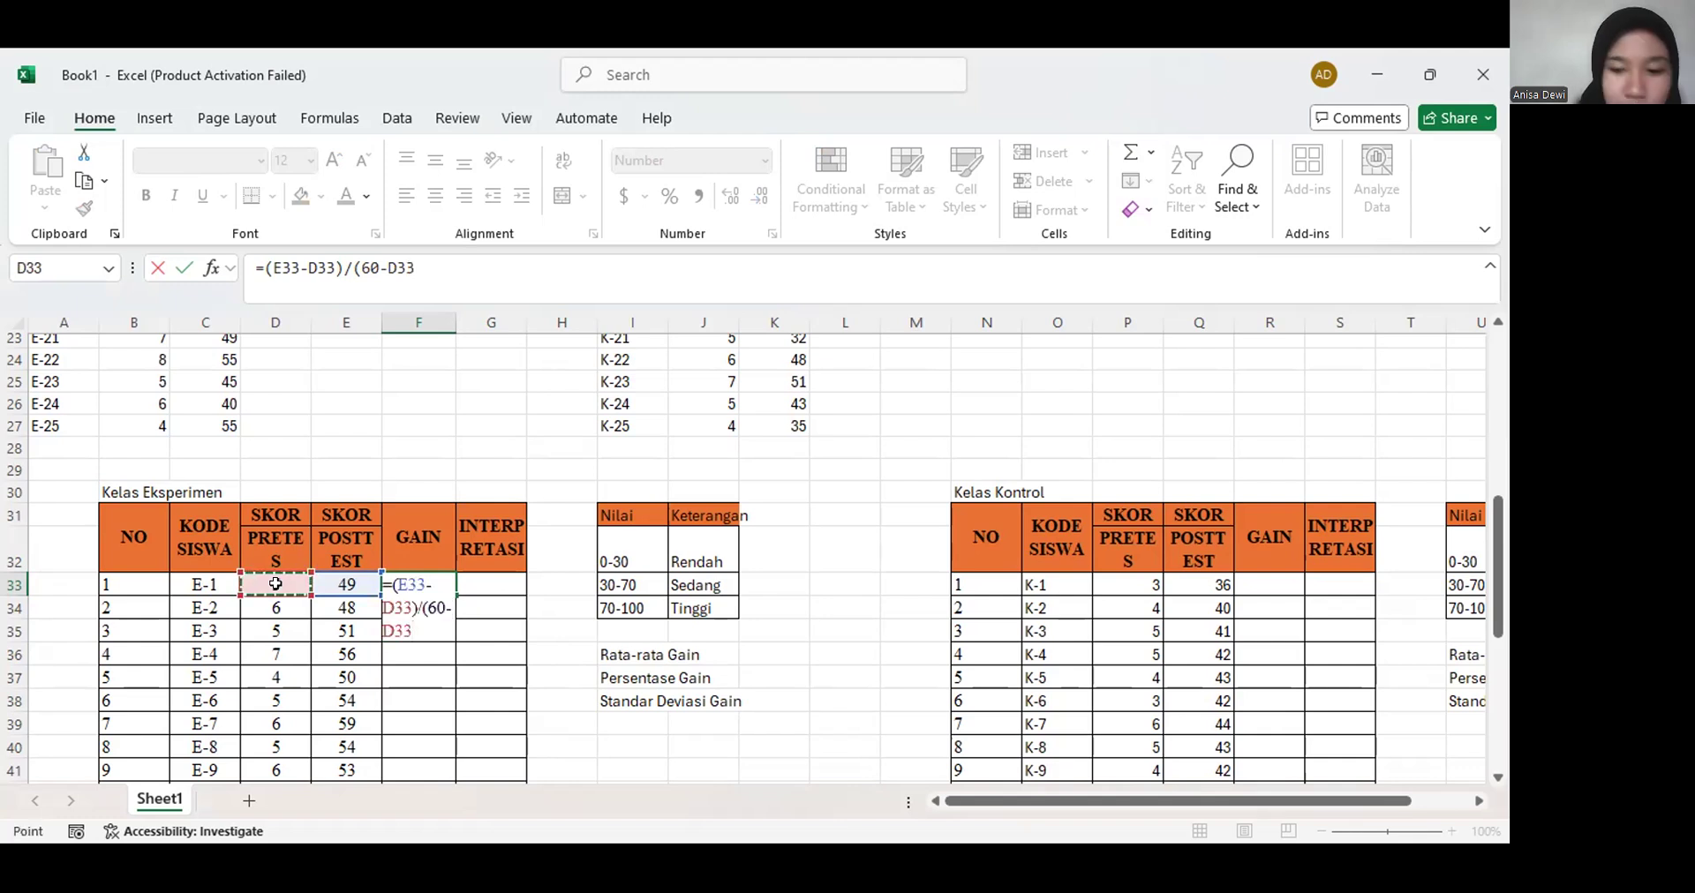
type(")")
key("Return")
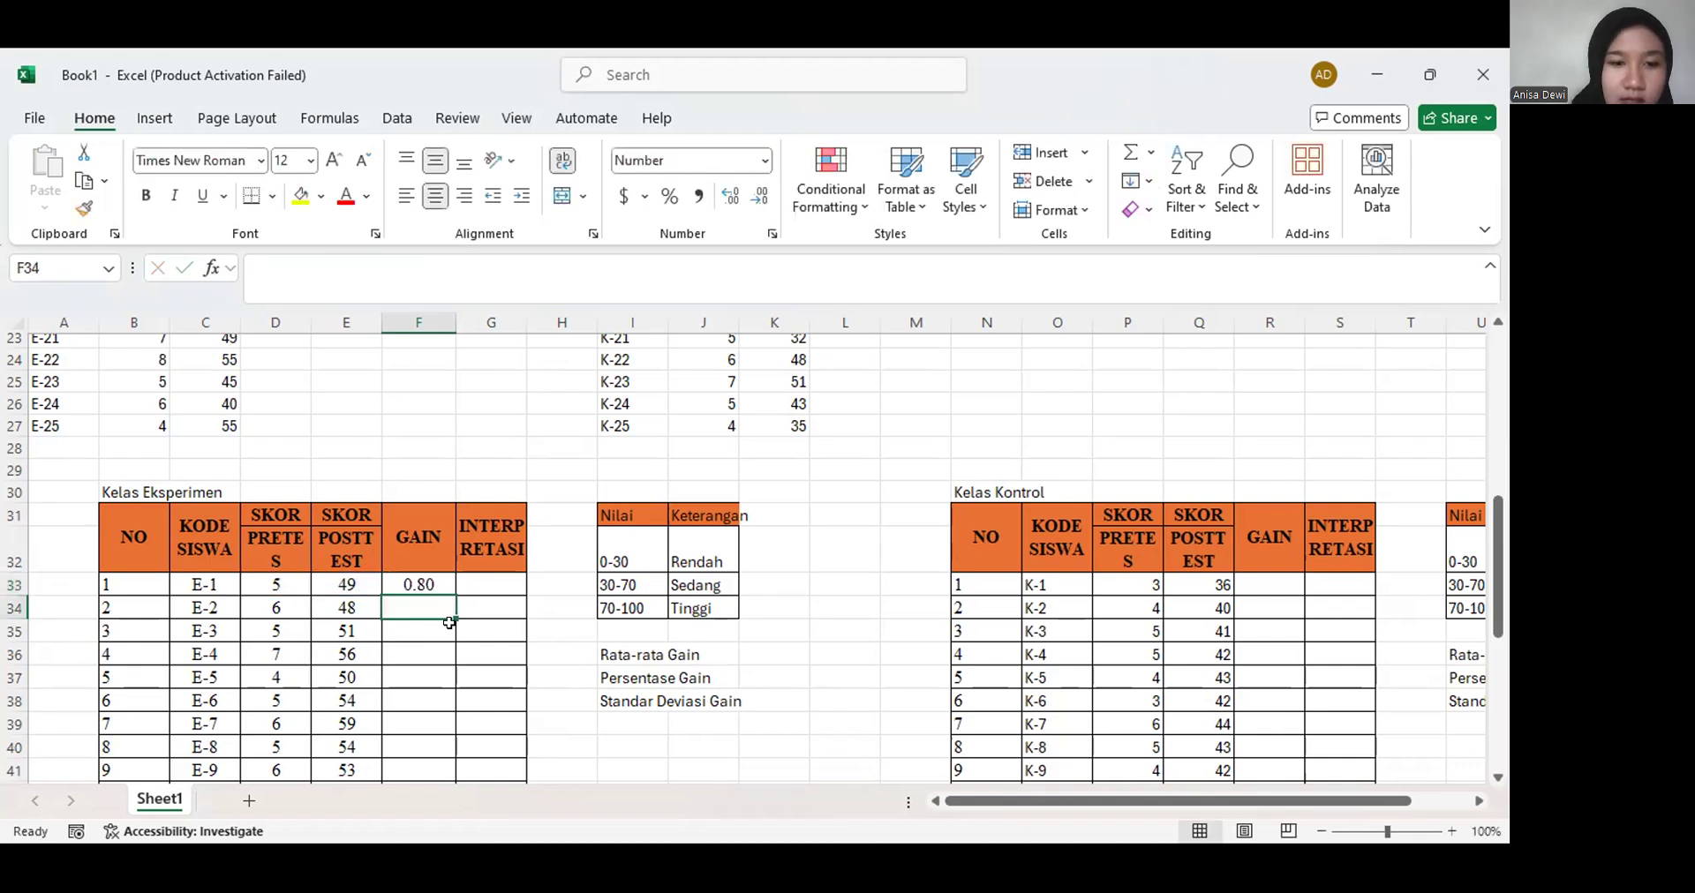
Fill the gain formula from F33 down to F57 for all experimental class students
scroll(431, 585, "down", 2)
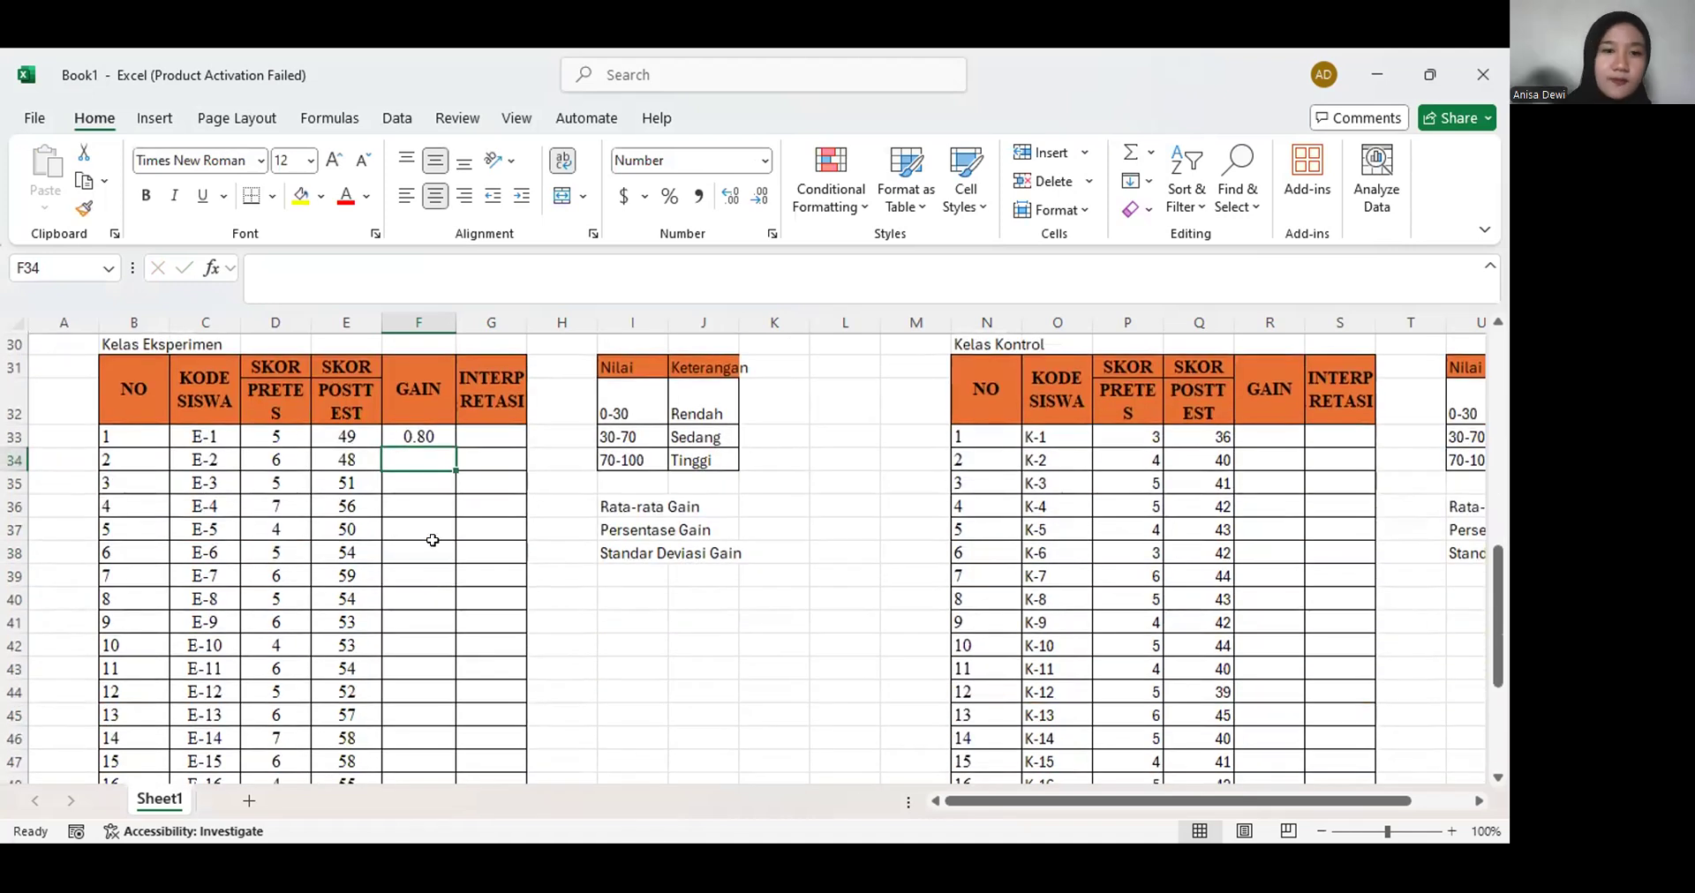
left_click(439, 438)
left_click_drag(452, 445, 451, 728)
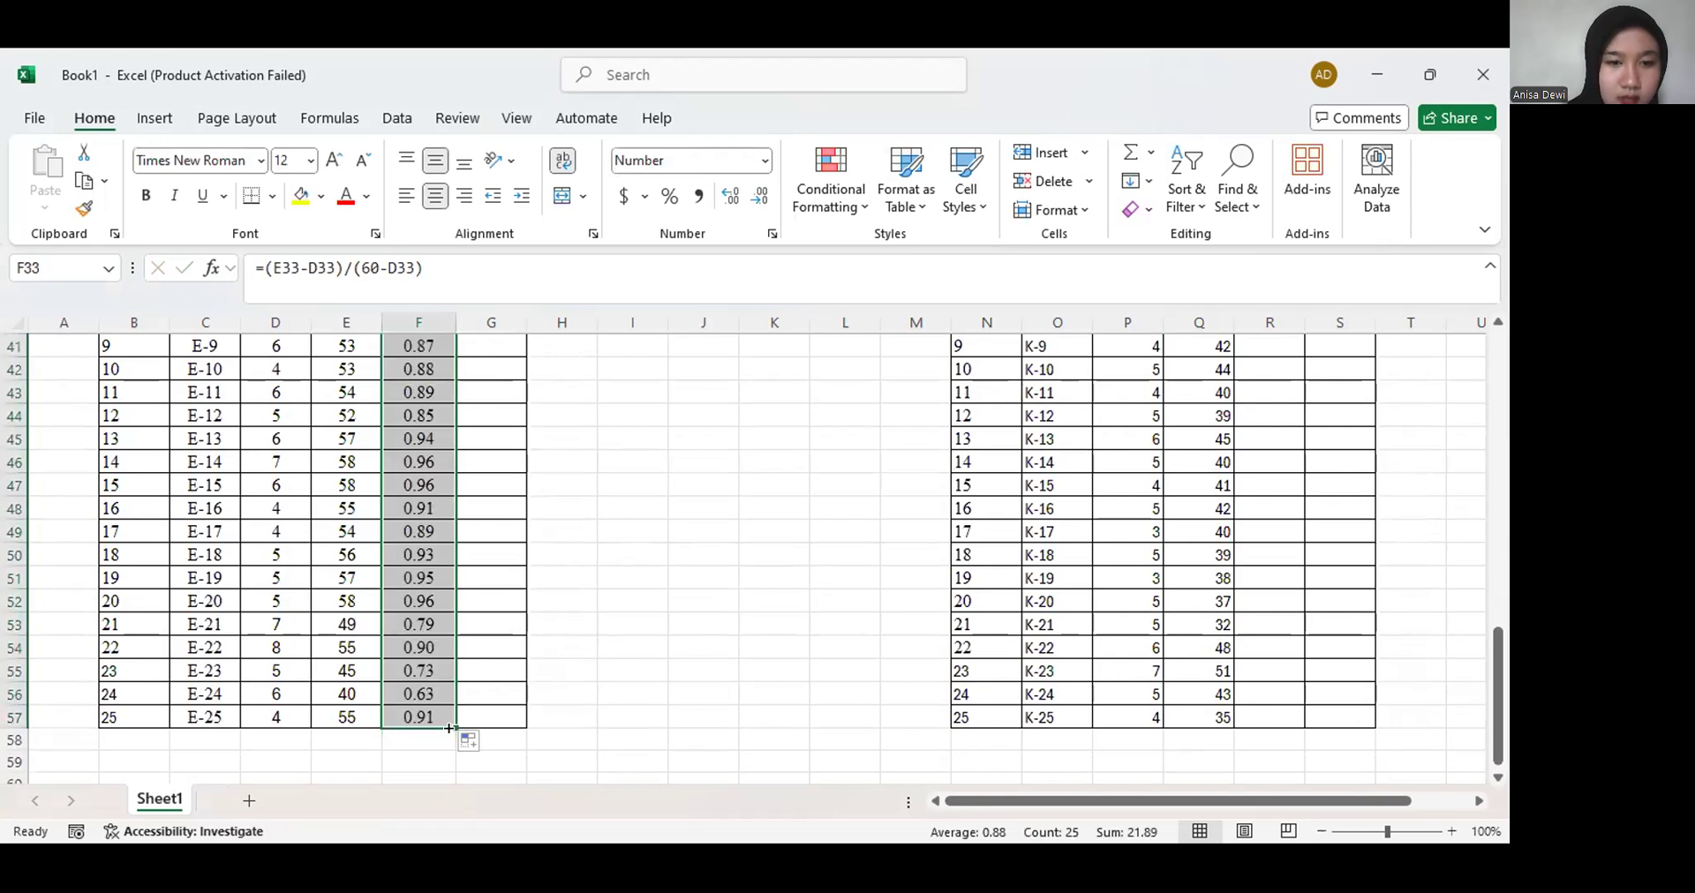
Calculate the experimental class's average gain in K36, beside "Rata-rata Gain", with AVERAGE over the whole GAIN column
scroll(685, 730, "up", 4)
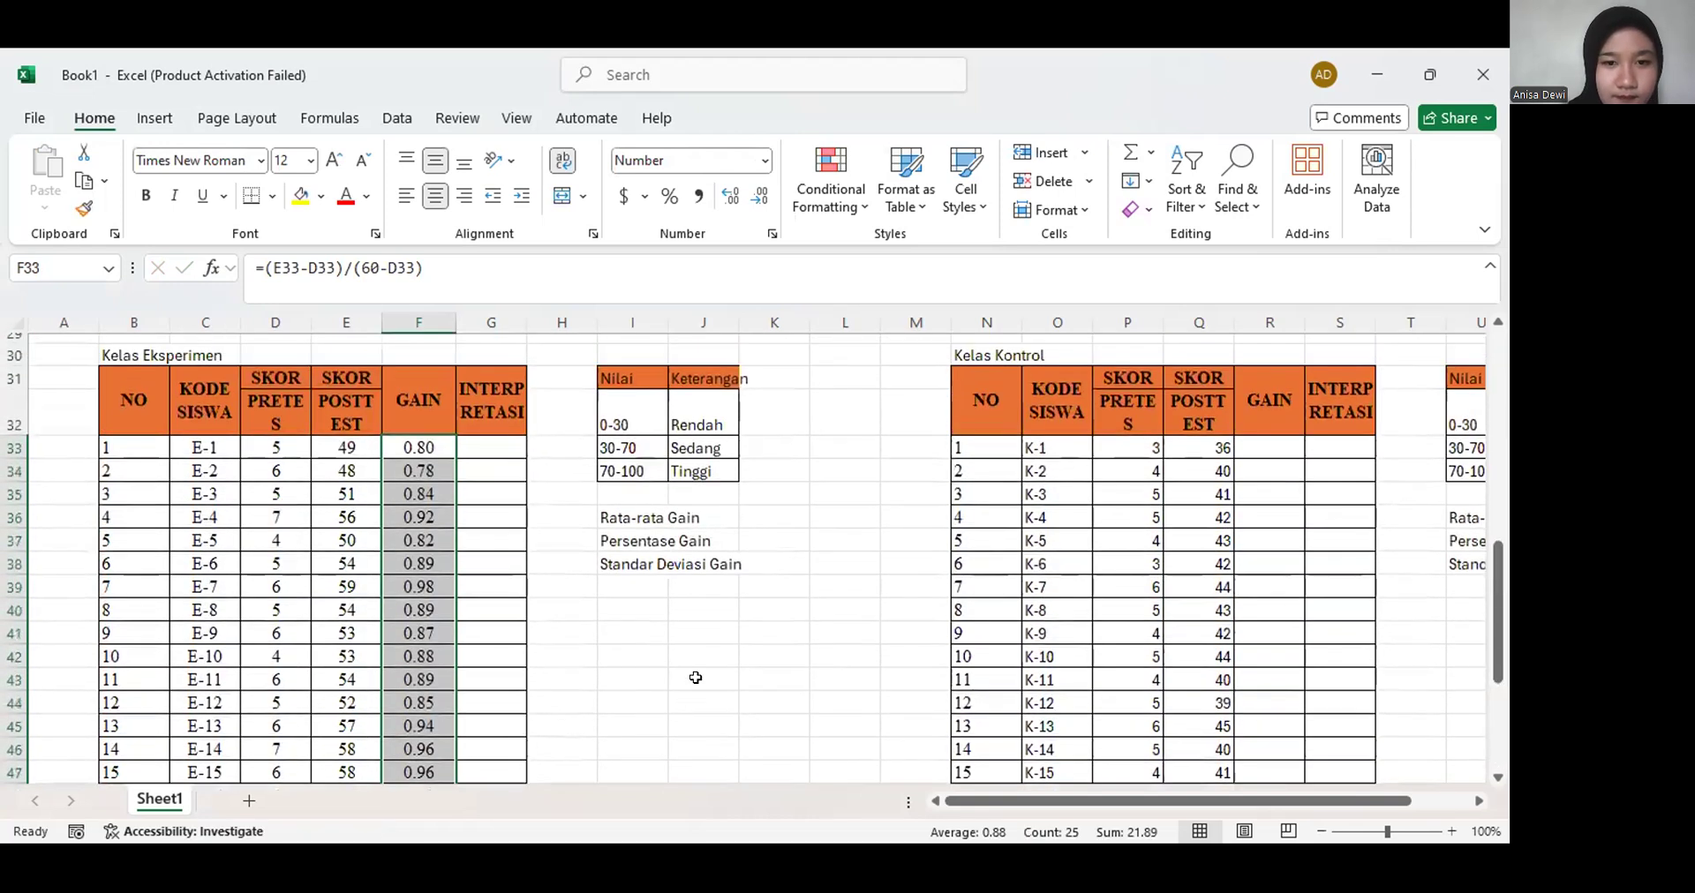
left_click(482, 448)
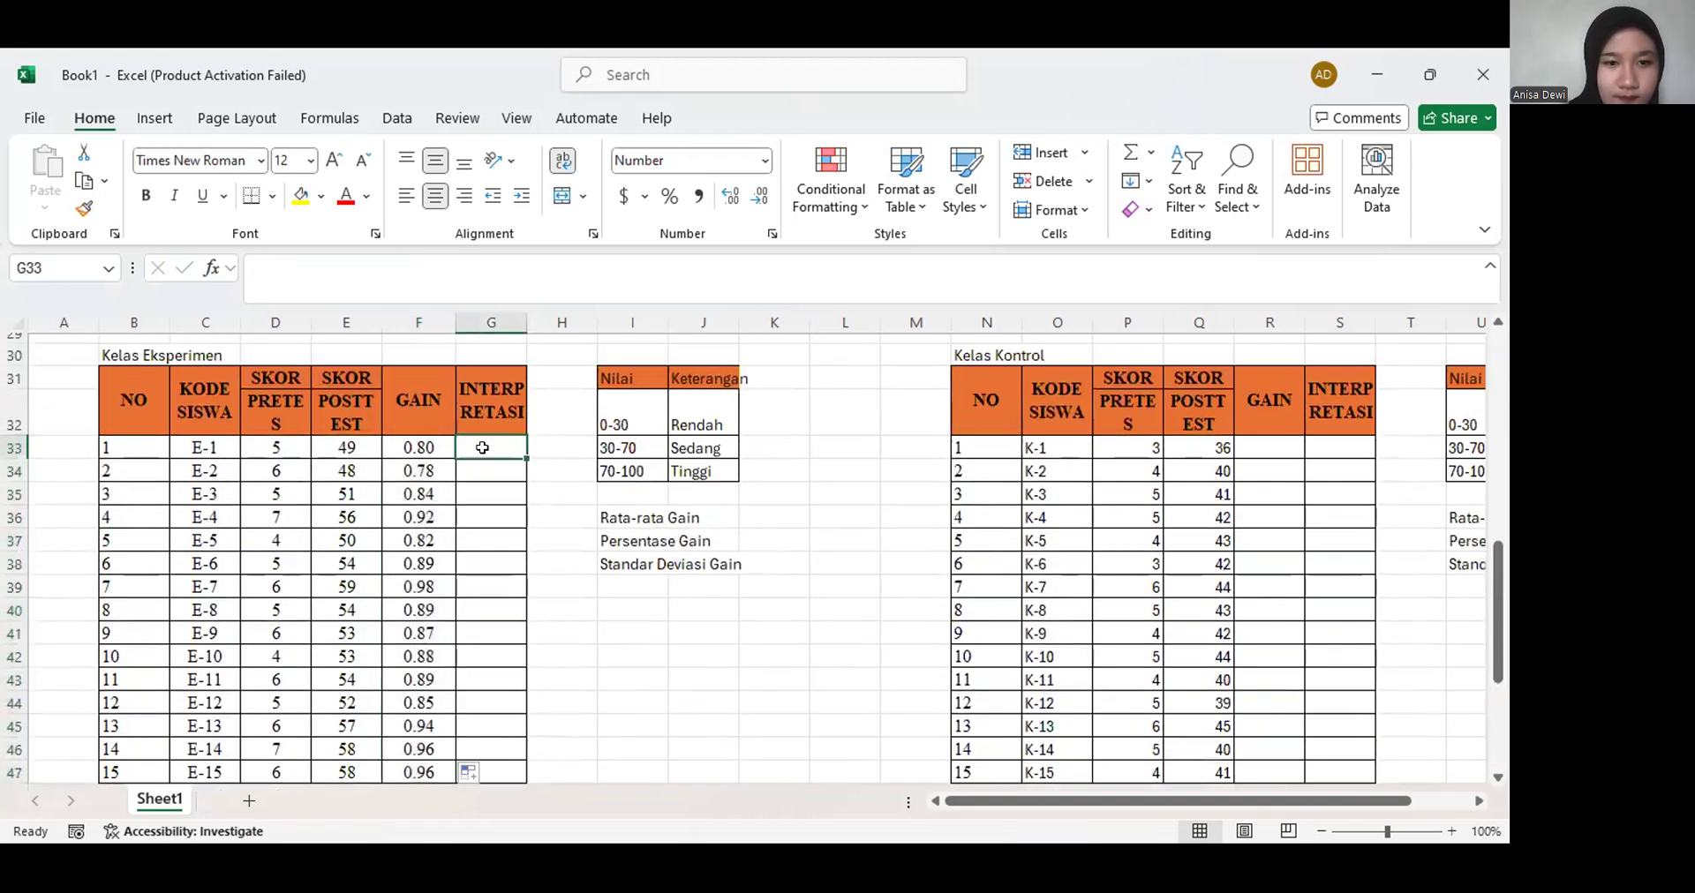
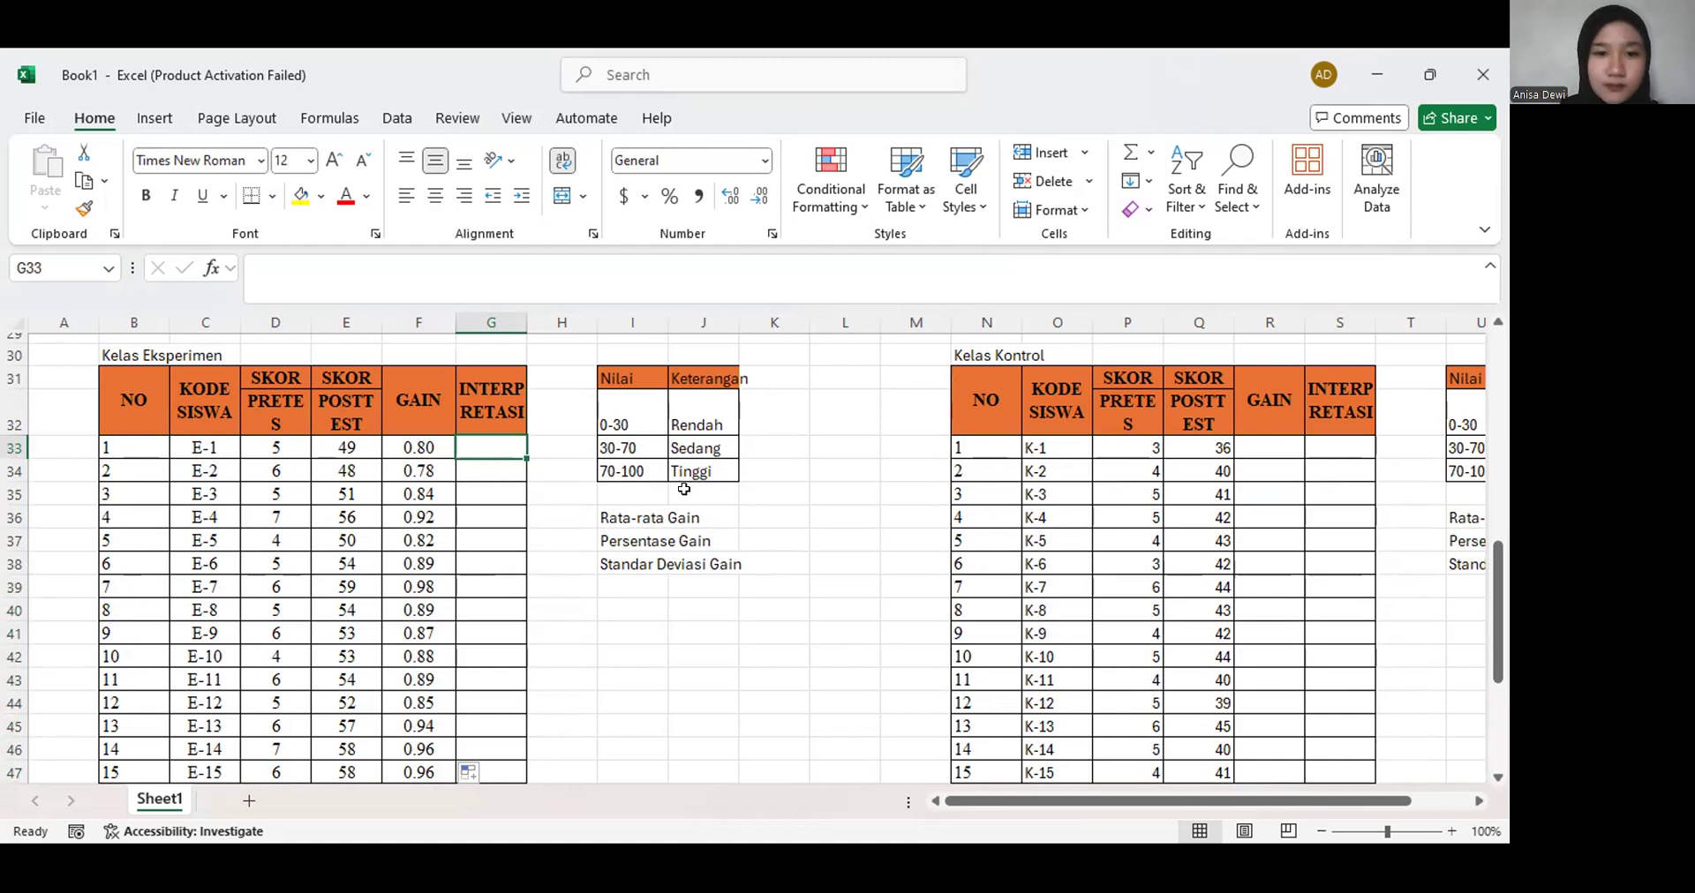
left_click(740, 513)
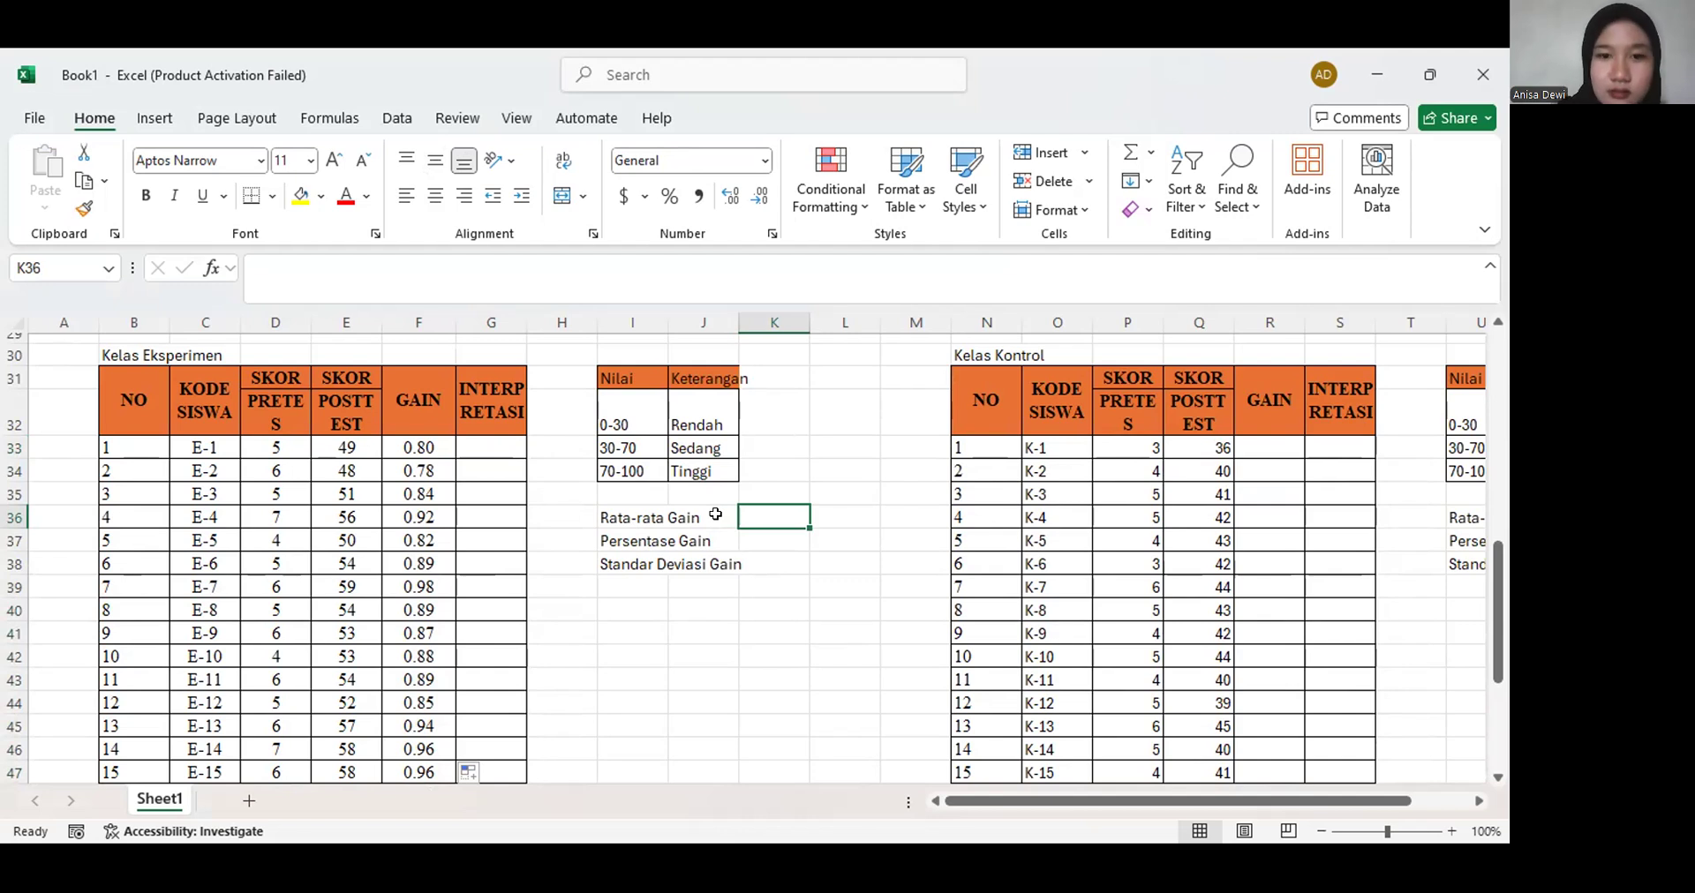
type("=")
key("BackSpace")
type("=")
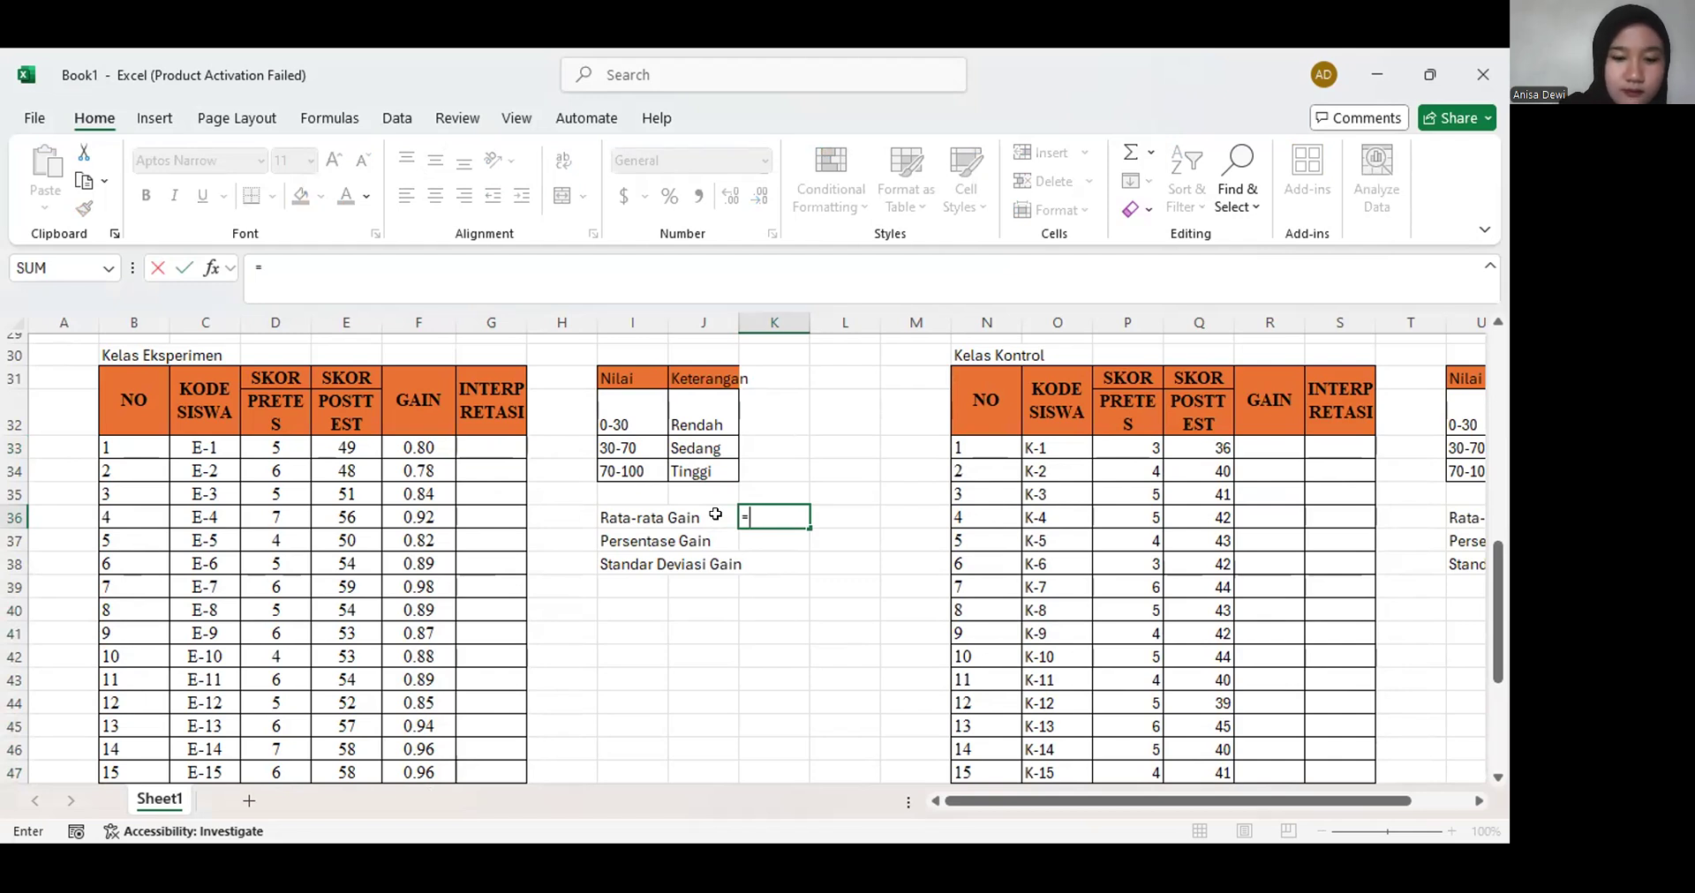
type("aver")
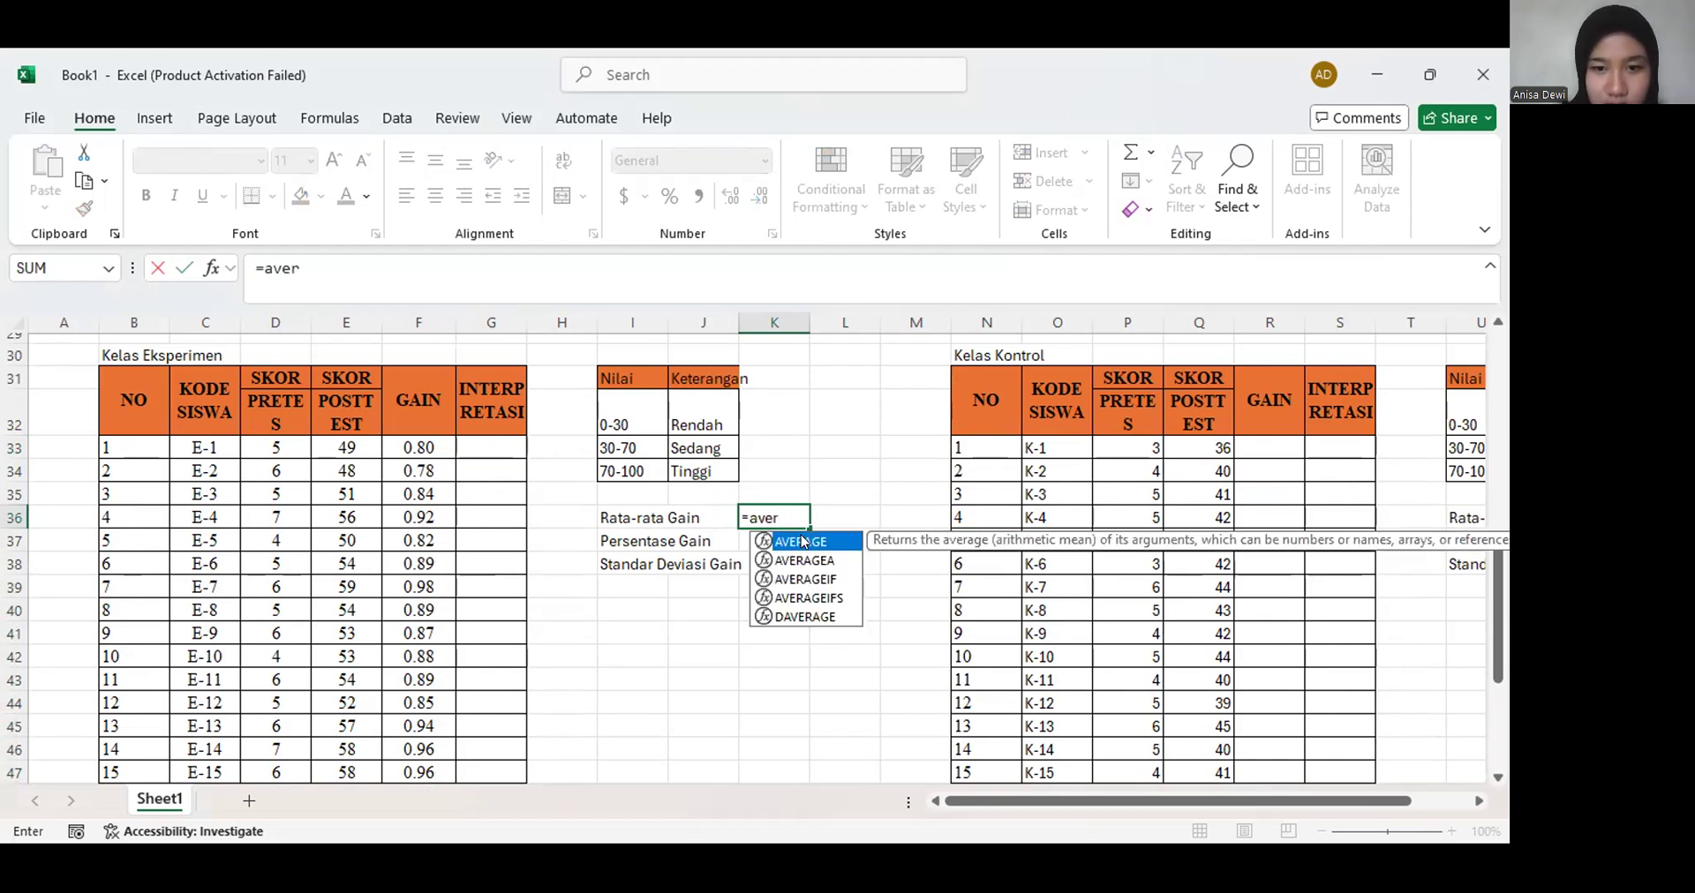
double_click(804, 541)
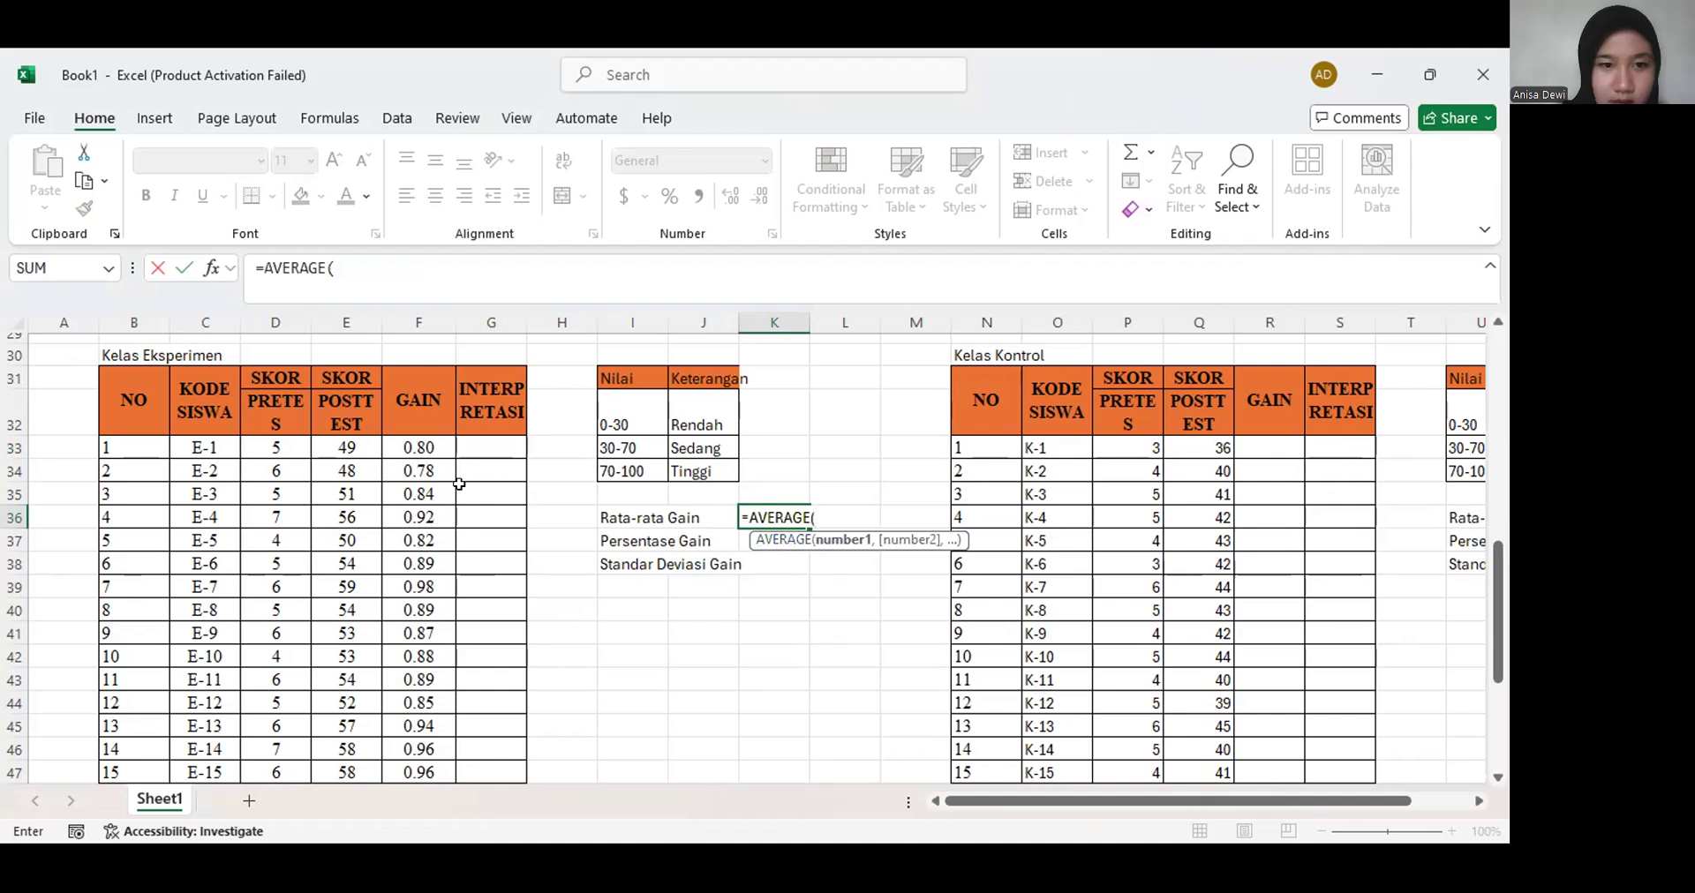
left_click(432, 447)
left_click_drag(432, 447, 436, 735)
key("Return")
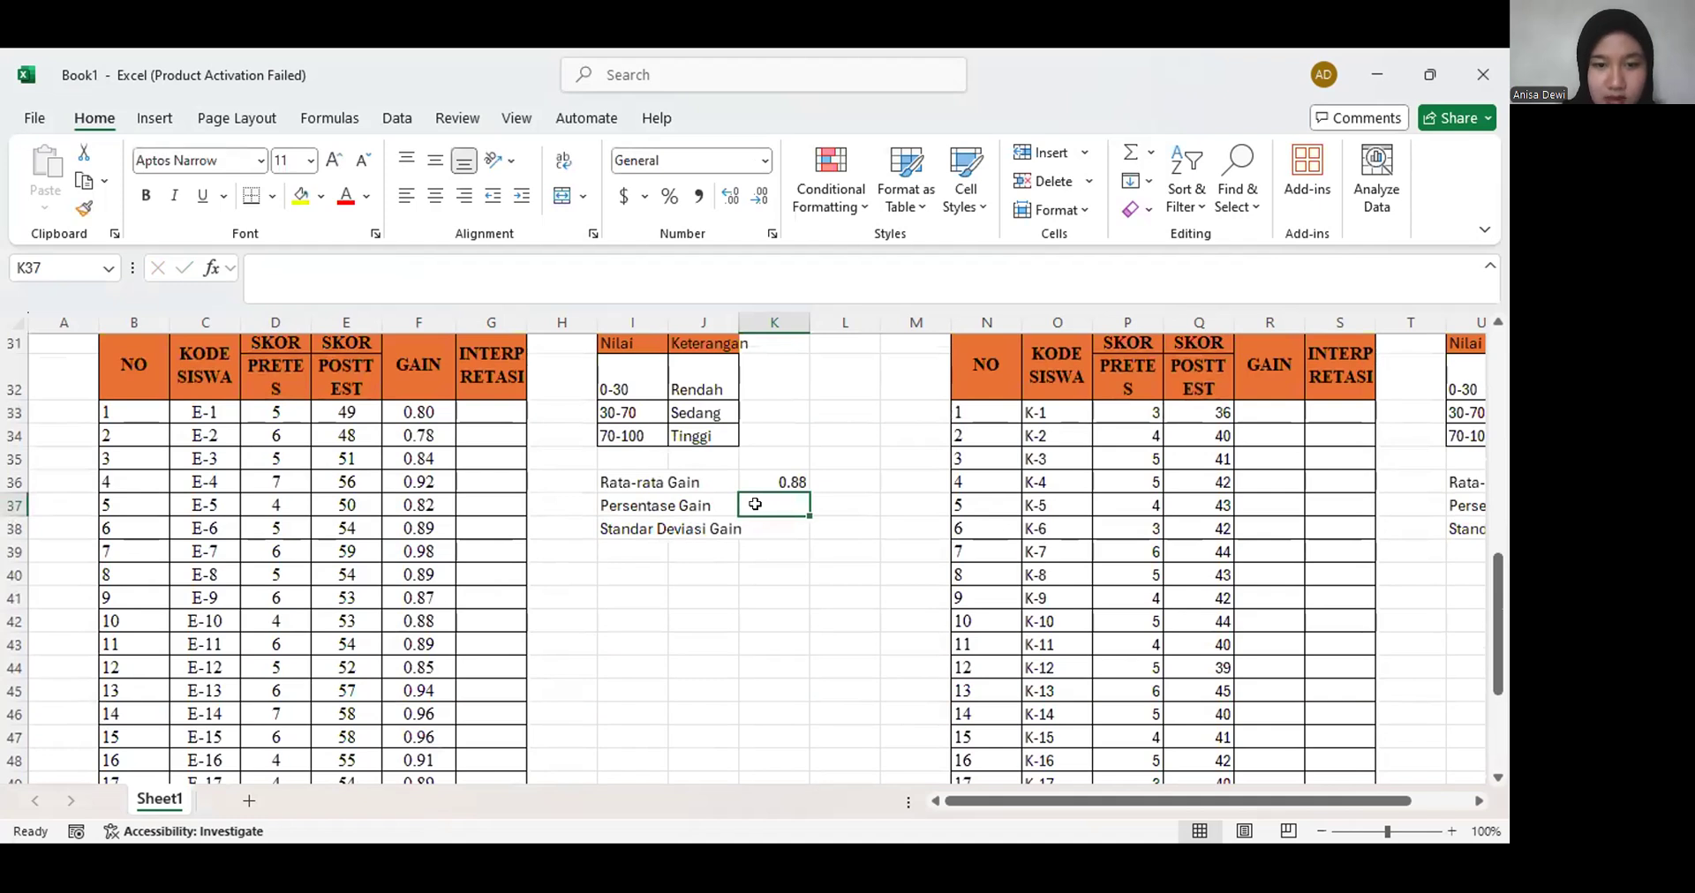
Enter =AVERAGE(K36/1) in K37 beside the experimental class's "Persentase Gain" label
type("=")
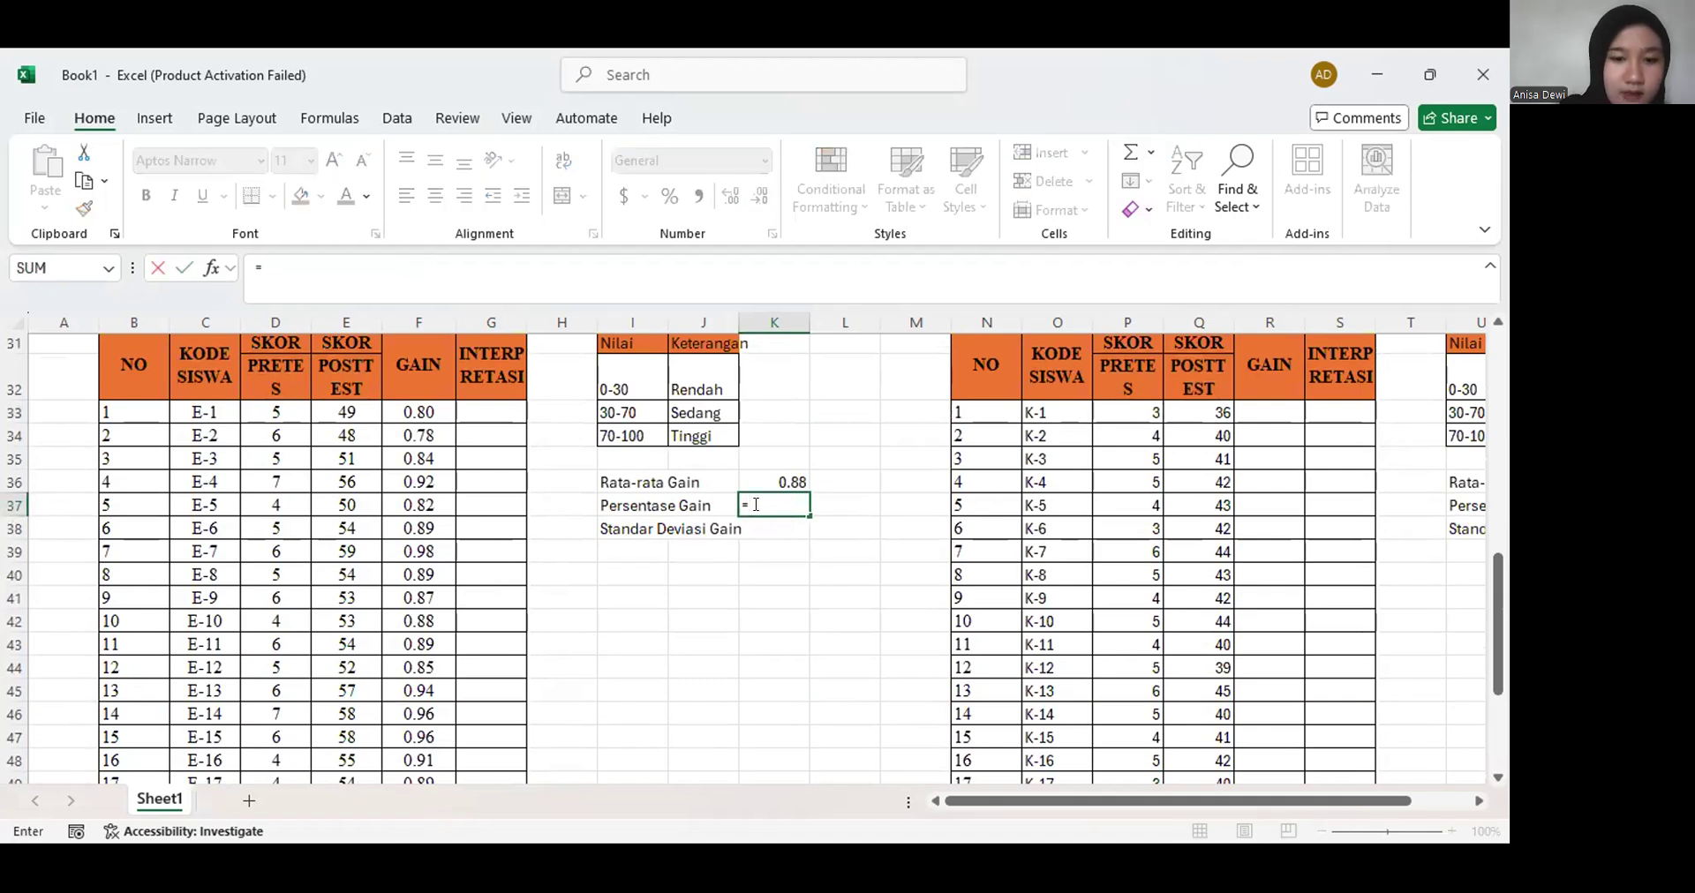
type("ave")
key("Down")
key("Tab")
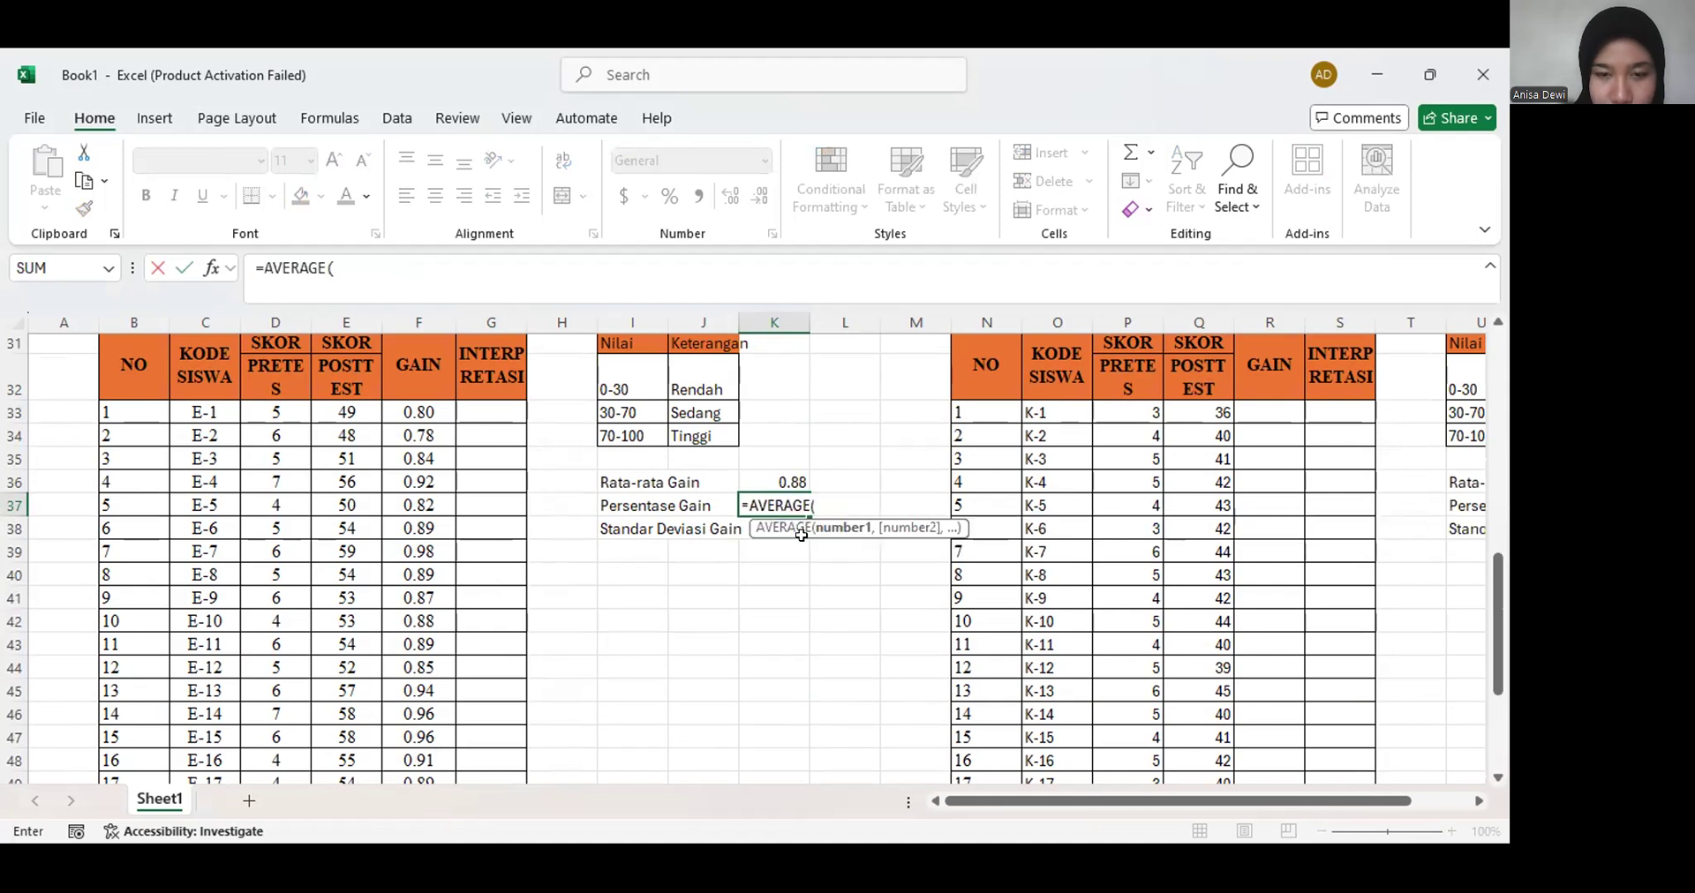
left_click(787, 480)
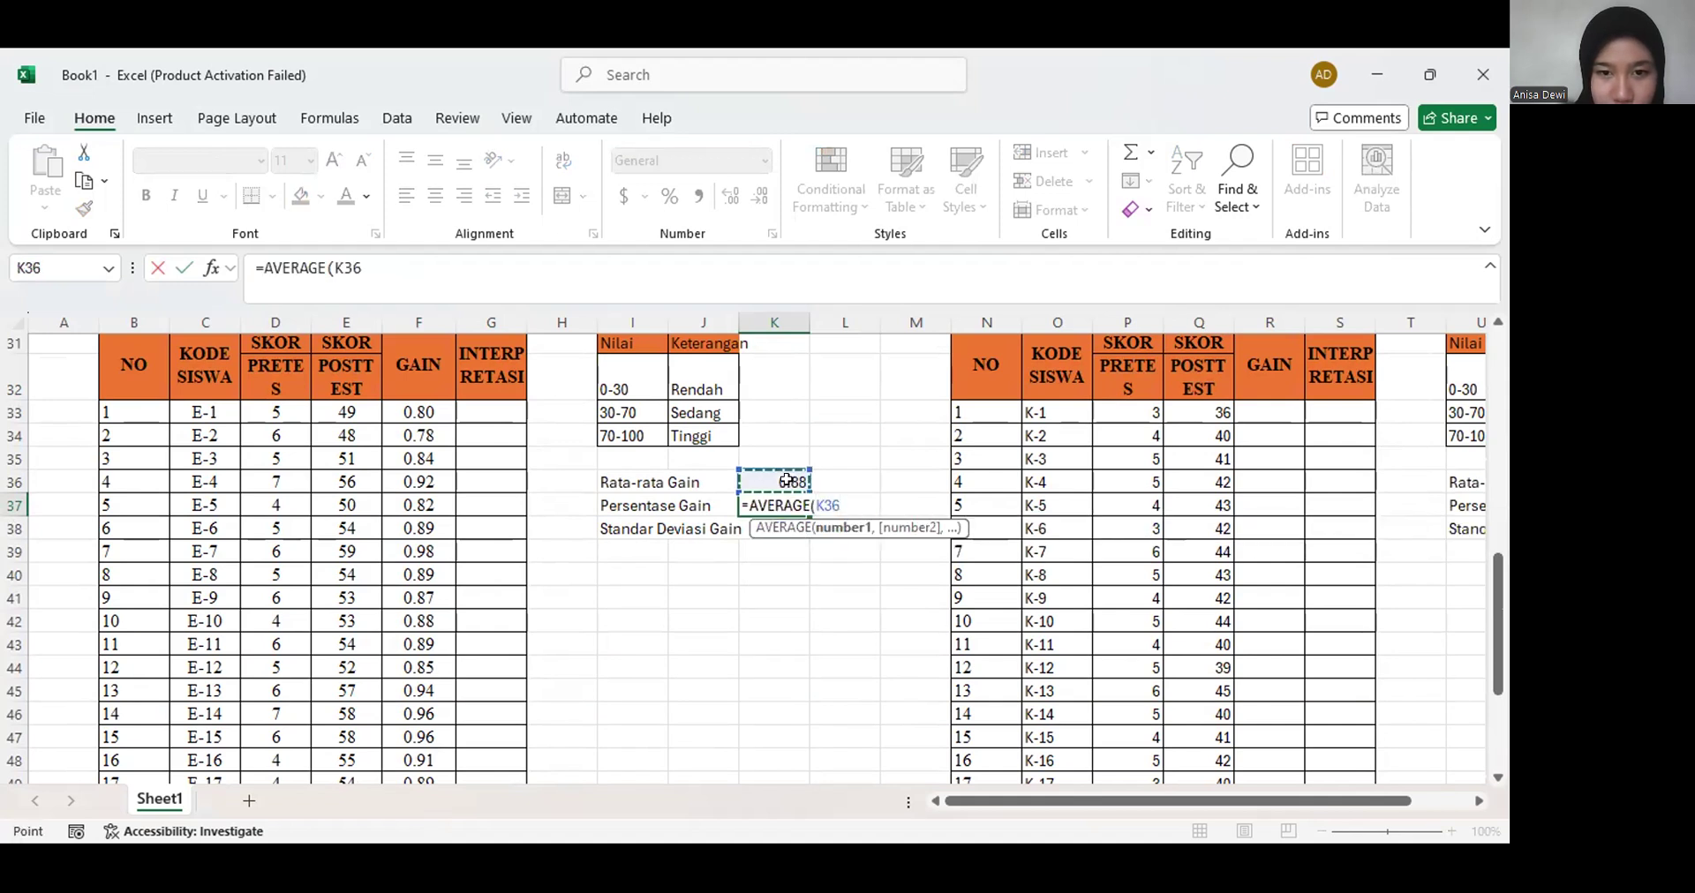
type("/1")
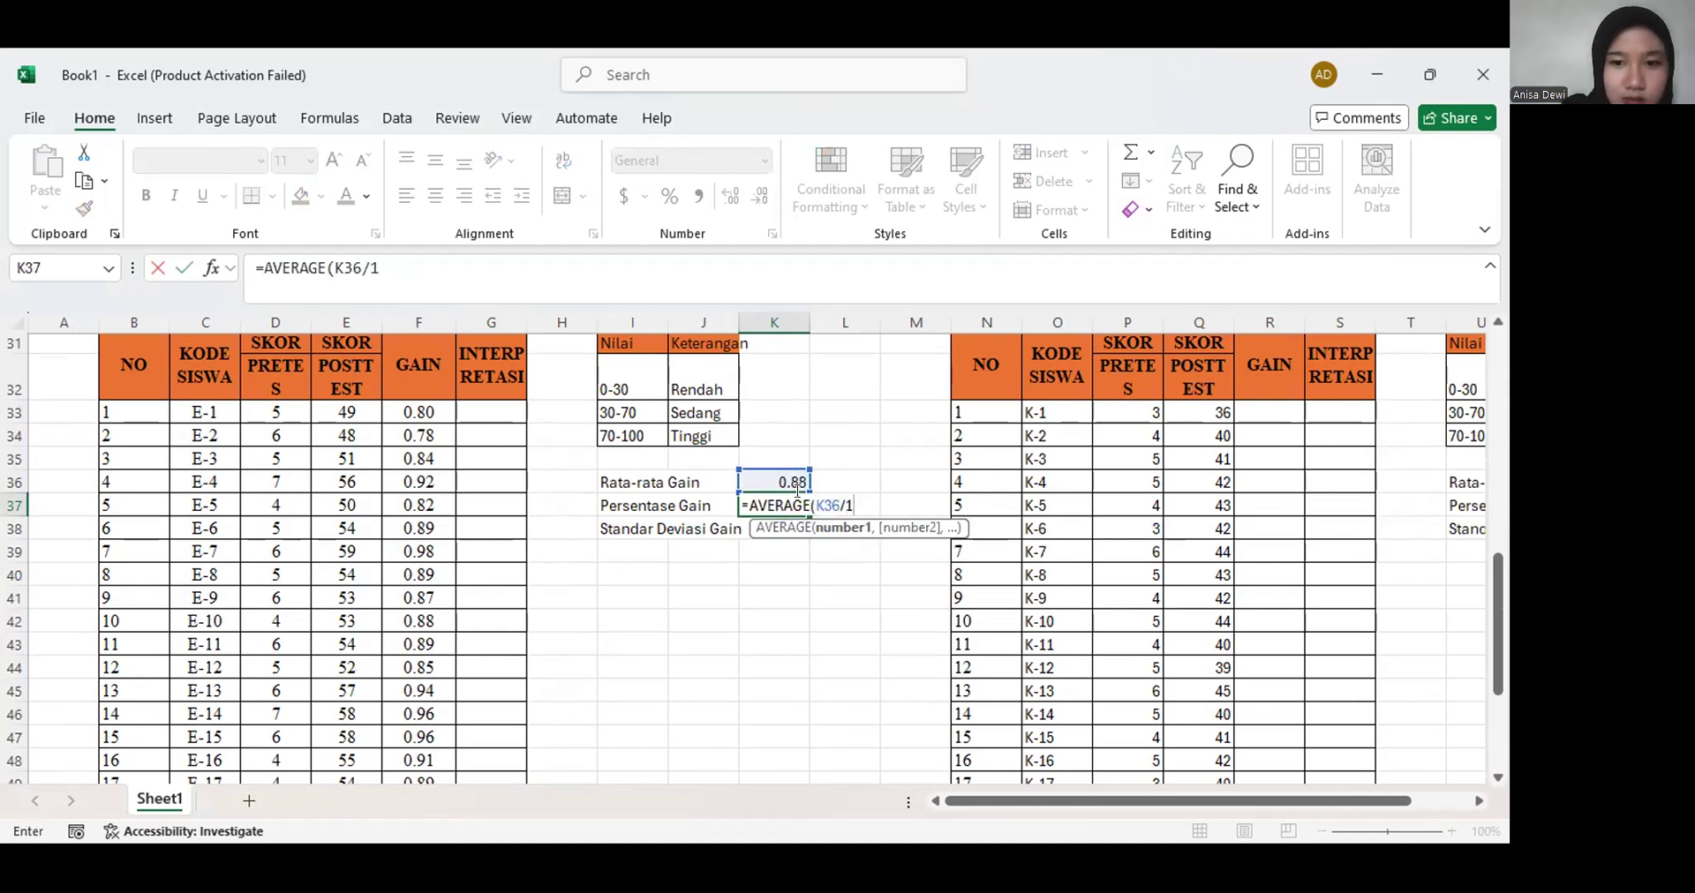
key("Return")
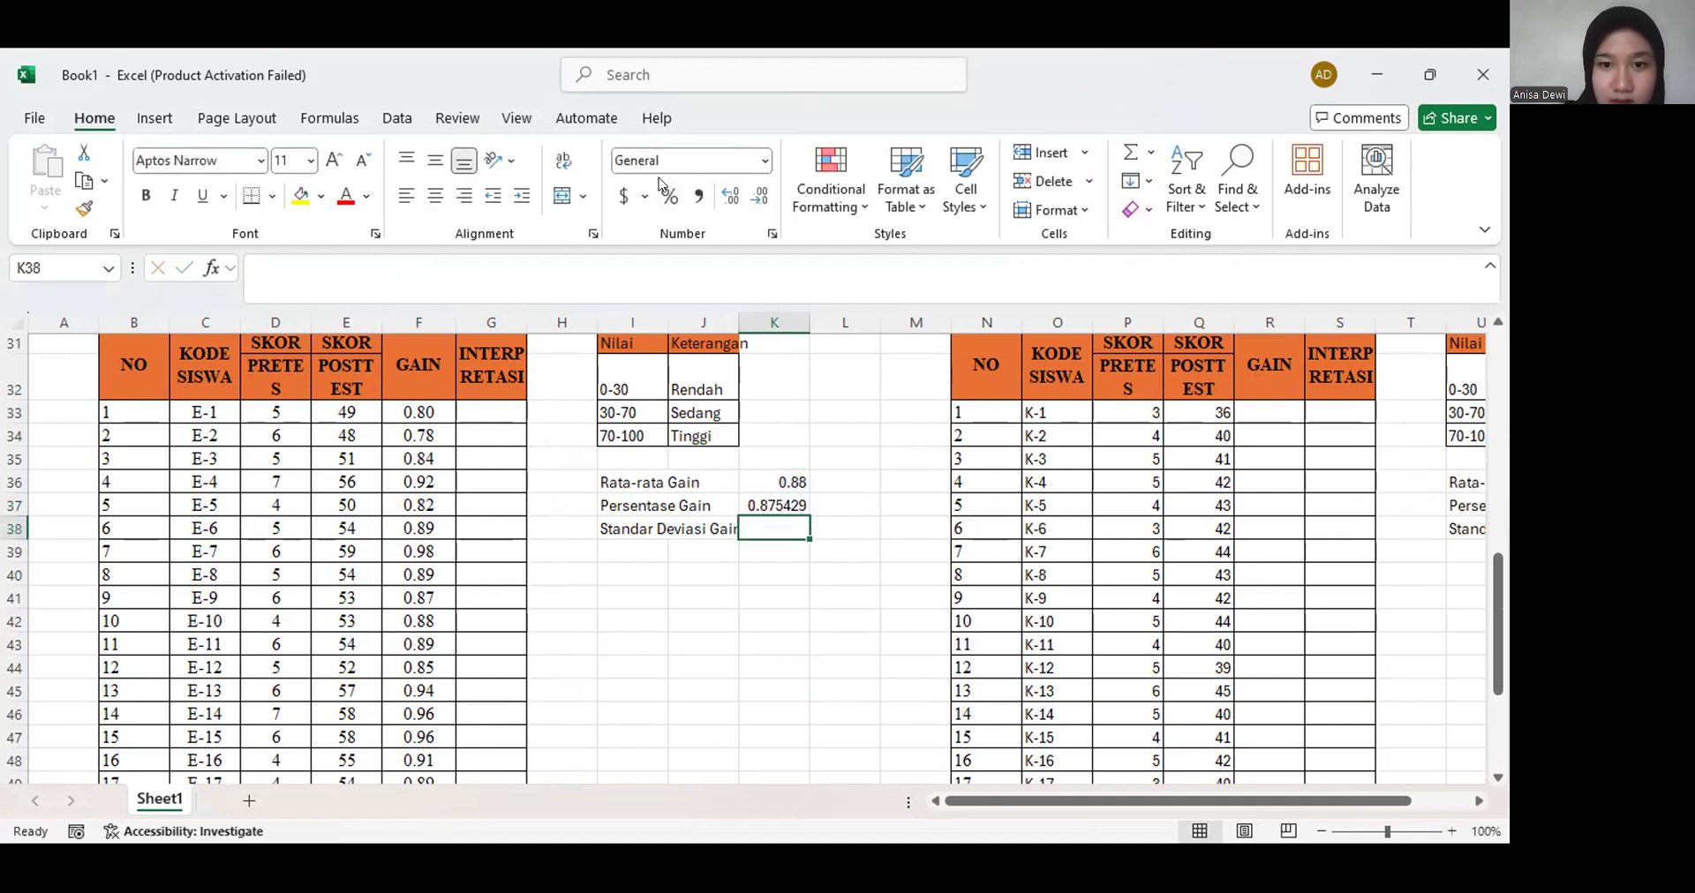
Format the gain percentage in K37 as a percentage with two decimal places
left_click(759, 500)
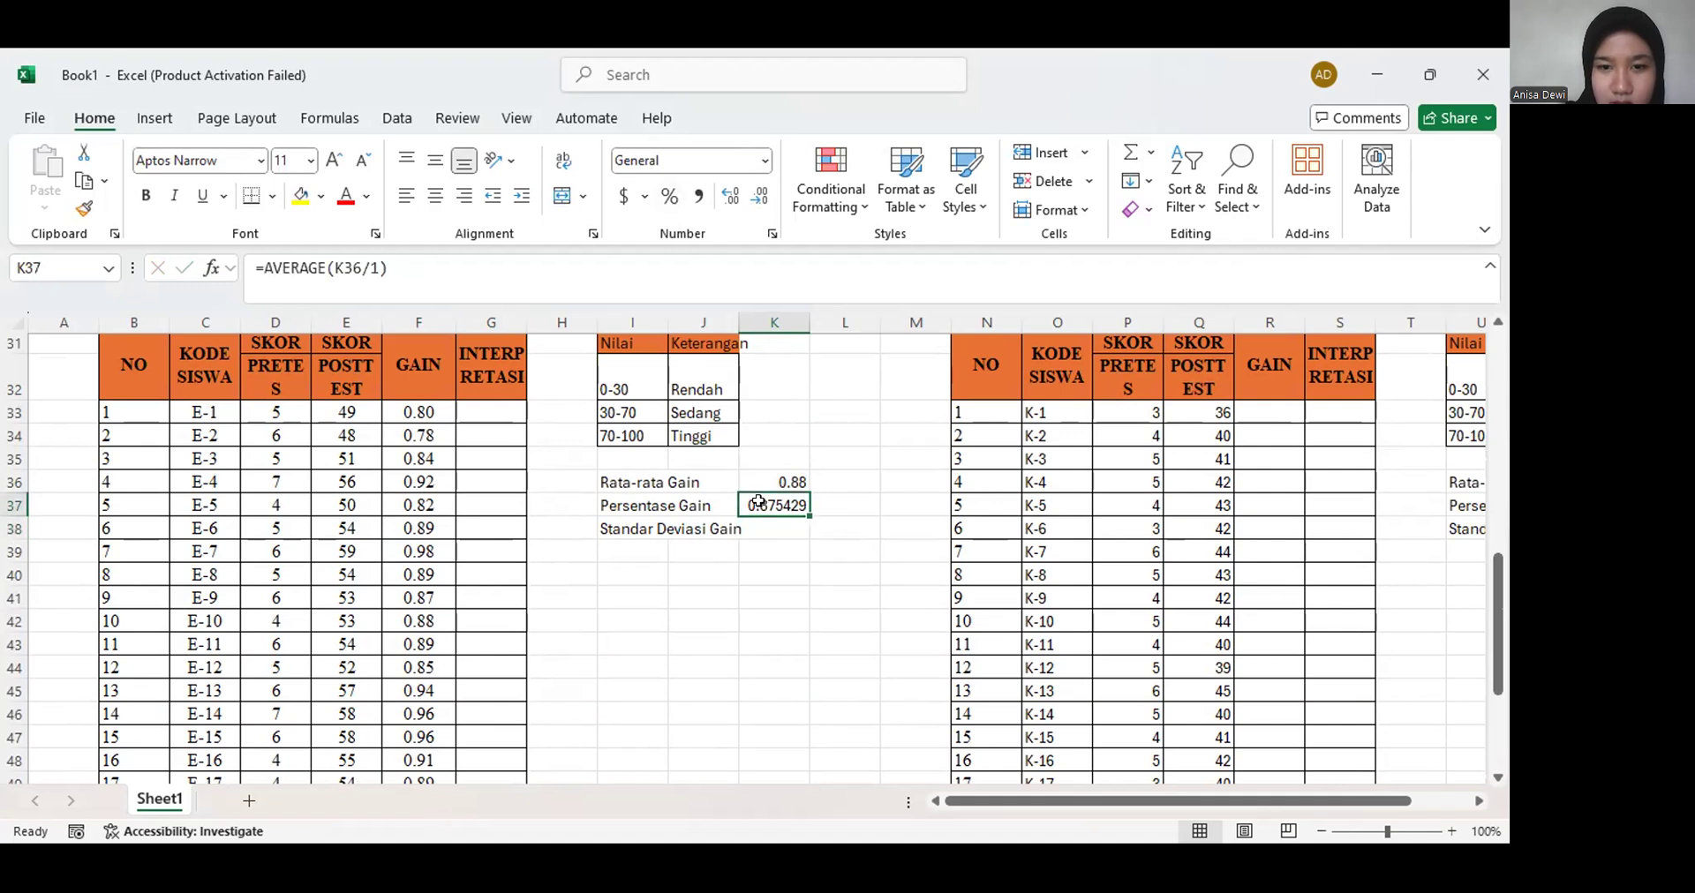
left_click(668, 196)
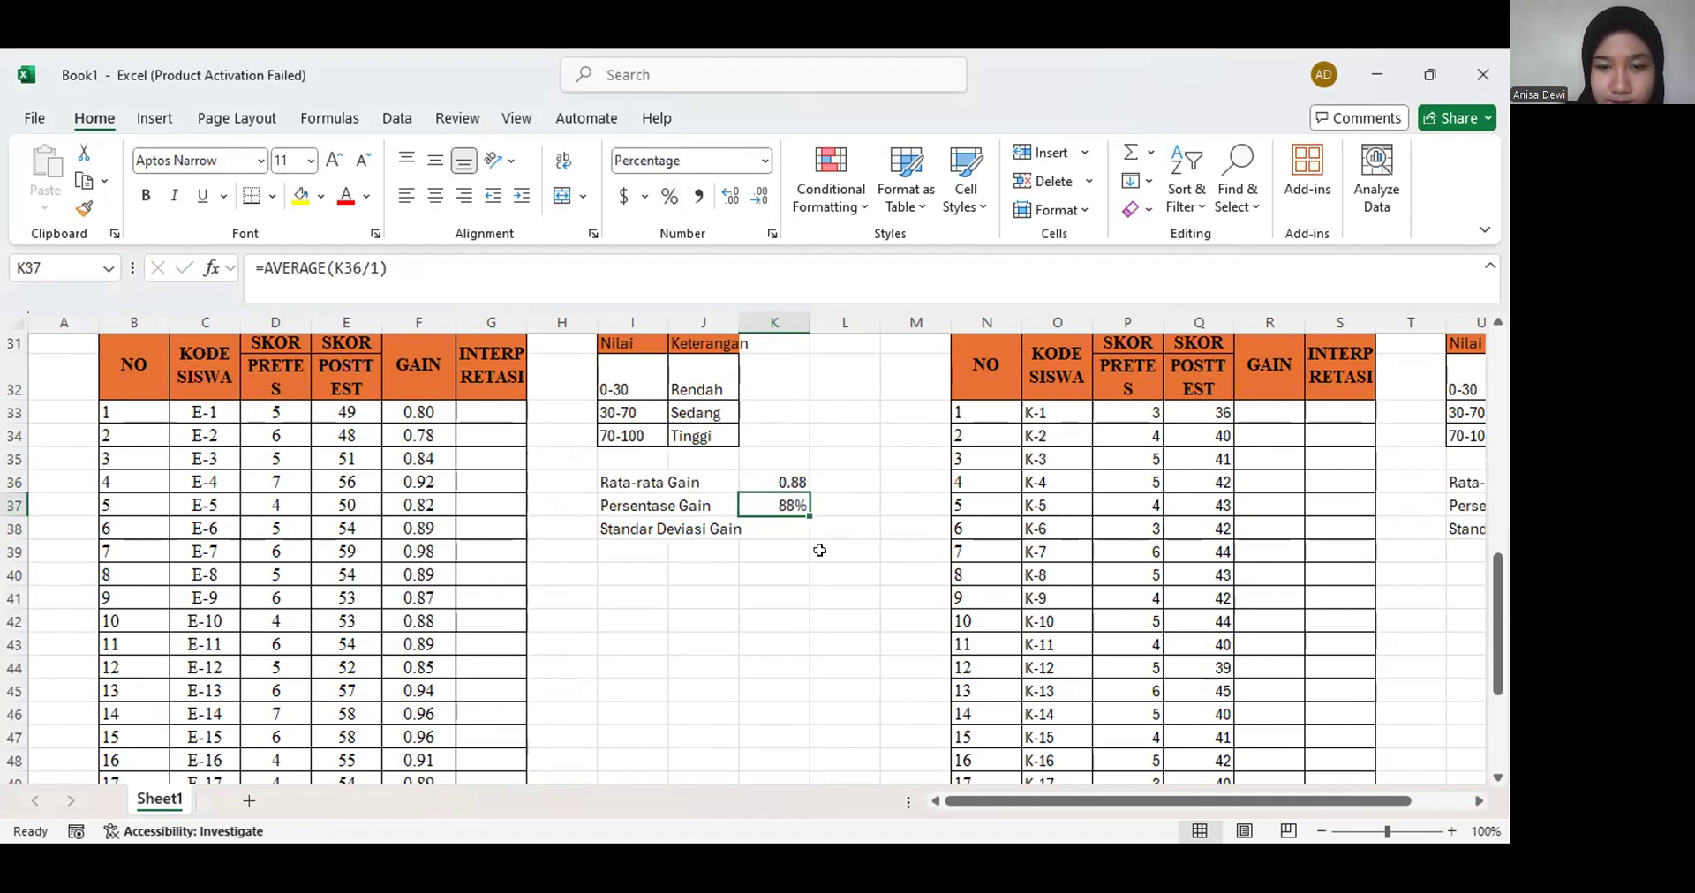
left_click(730, 196)
left_click(730, 195)
Calculate the experimental class's gain standard deviation in K38 with =STDEV(F33:F57)
left_click(774, 522)
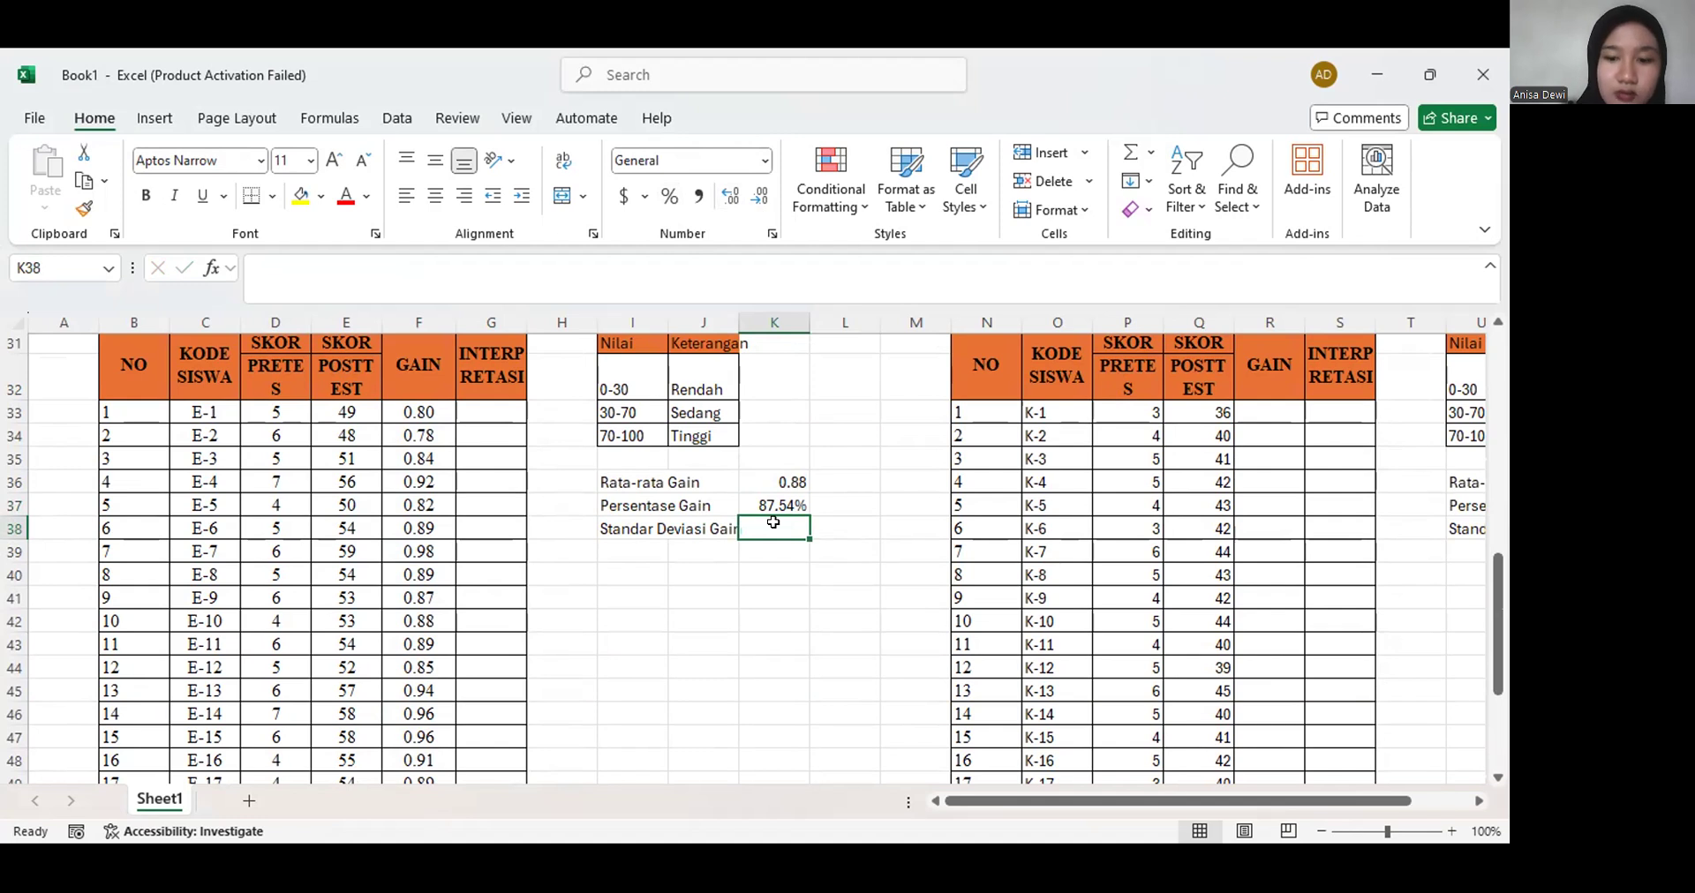
type("=")
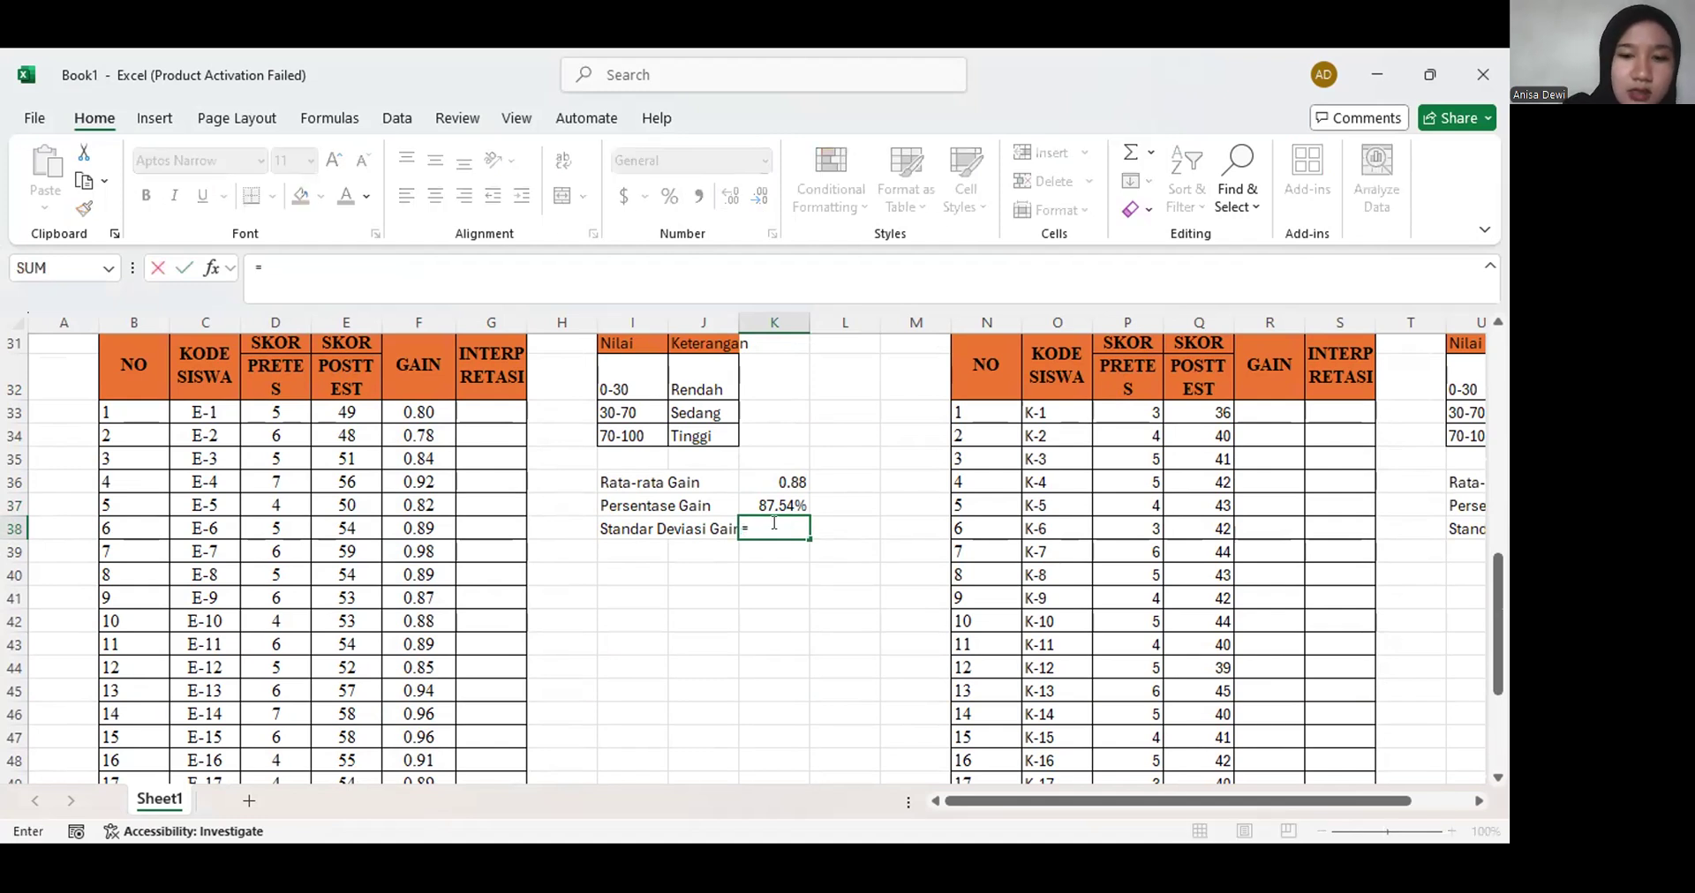
type("stde")
double_click(800, 623)
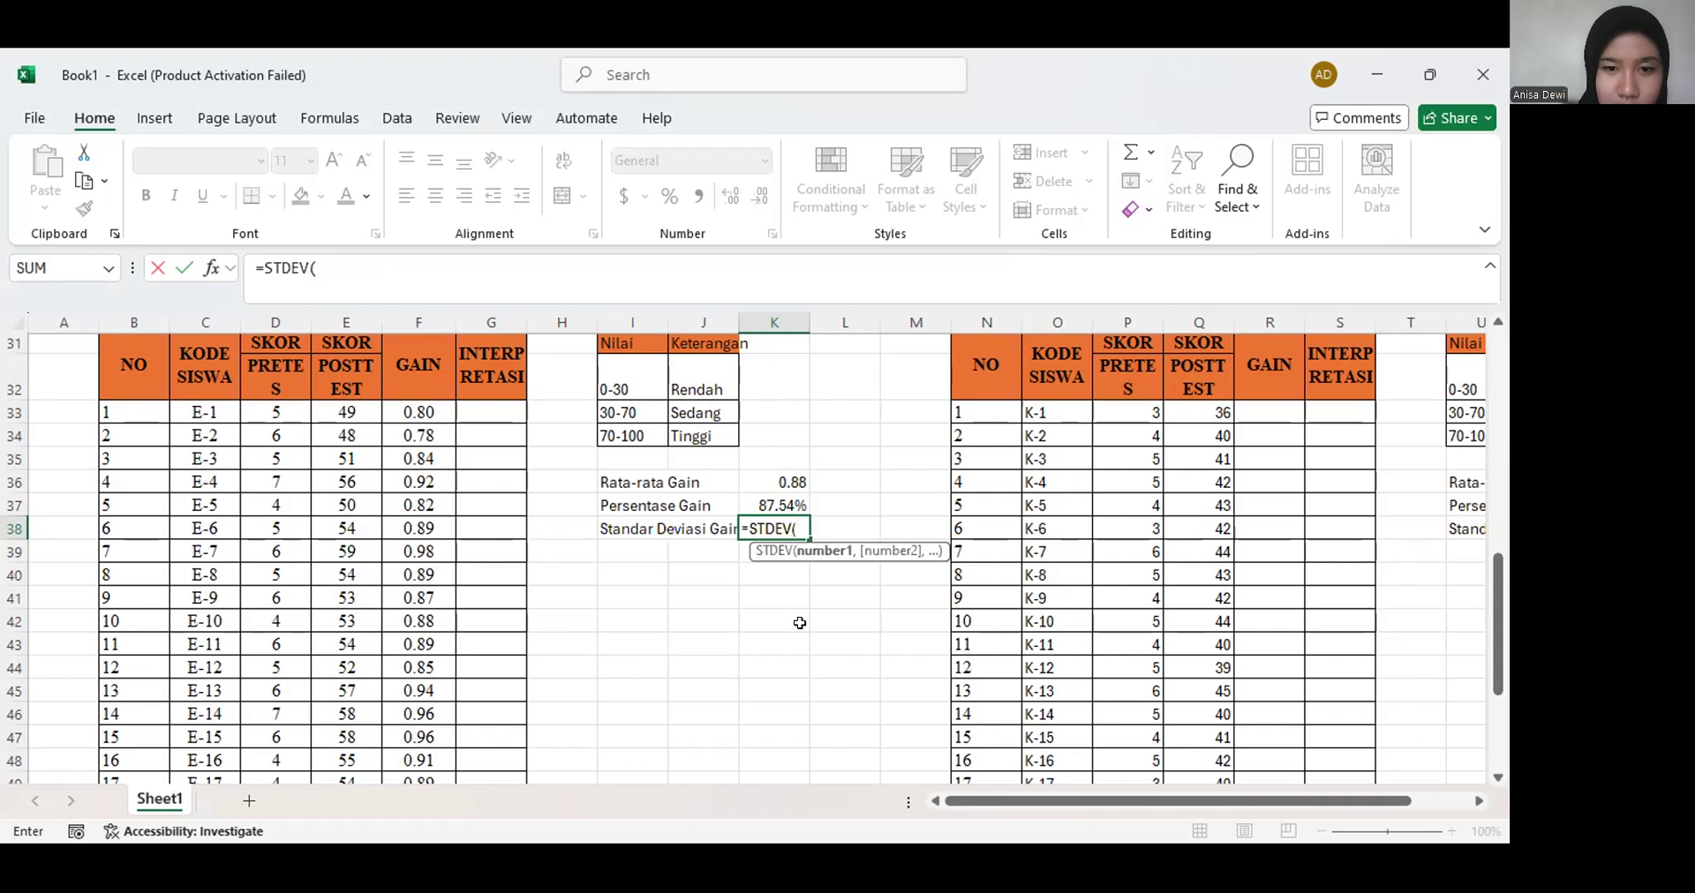
left_click(418, 405)
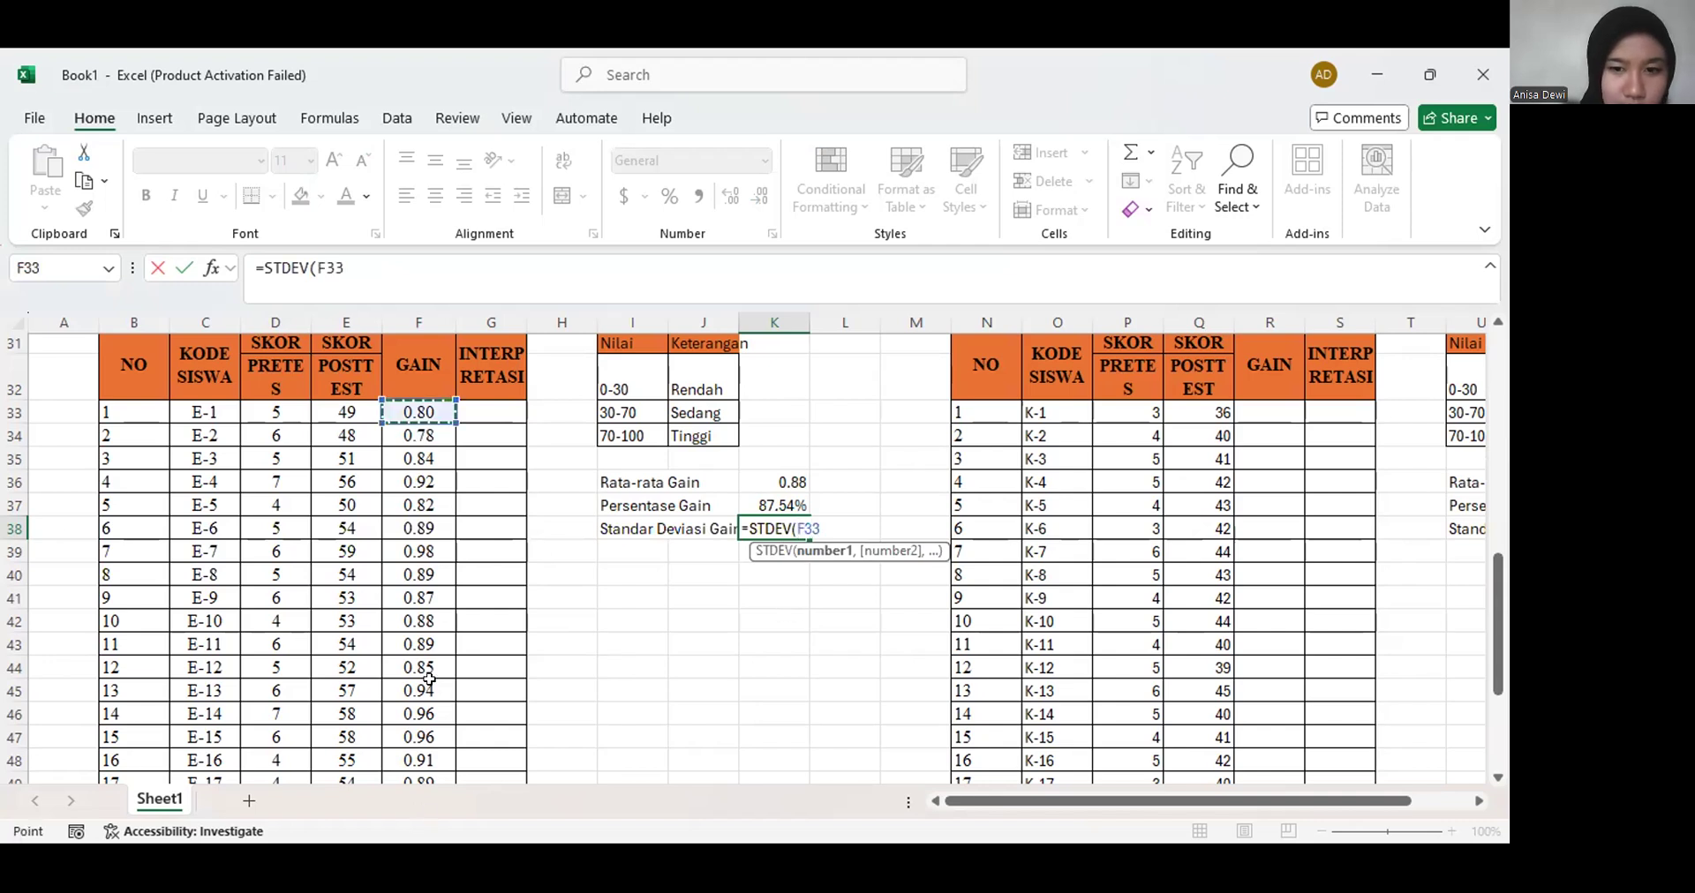
key("ctrl+shift+Down")
scroll(631, 630, "up", 3)
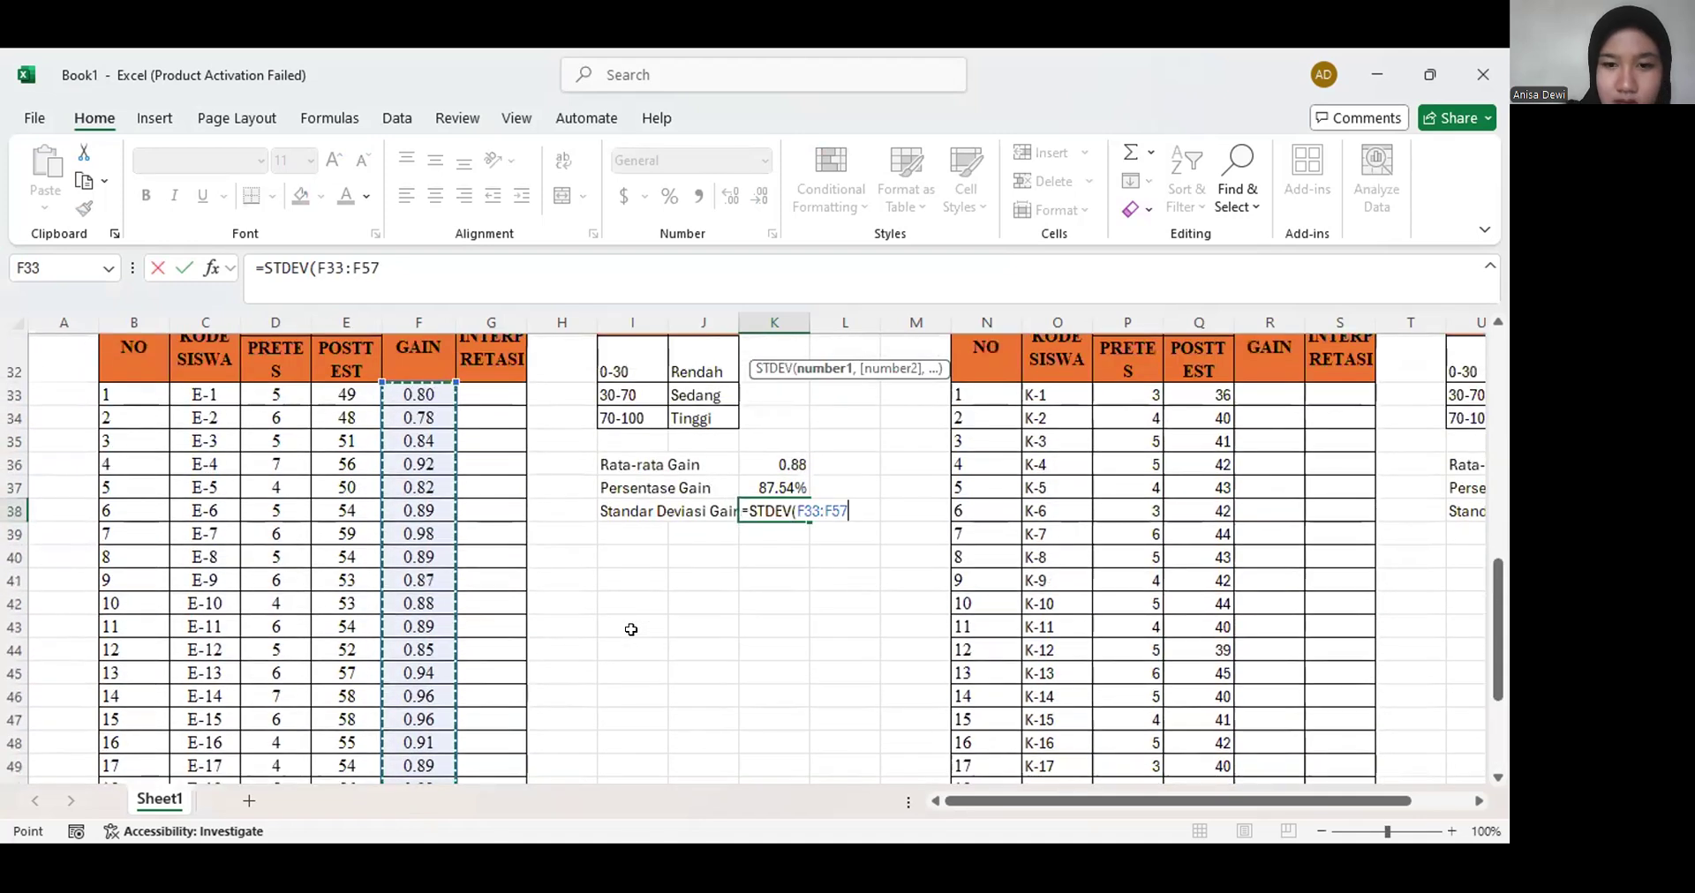
key("Return")
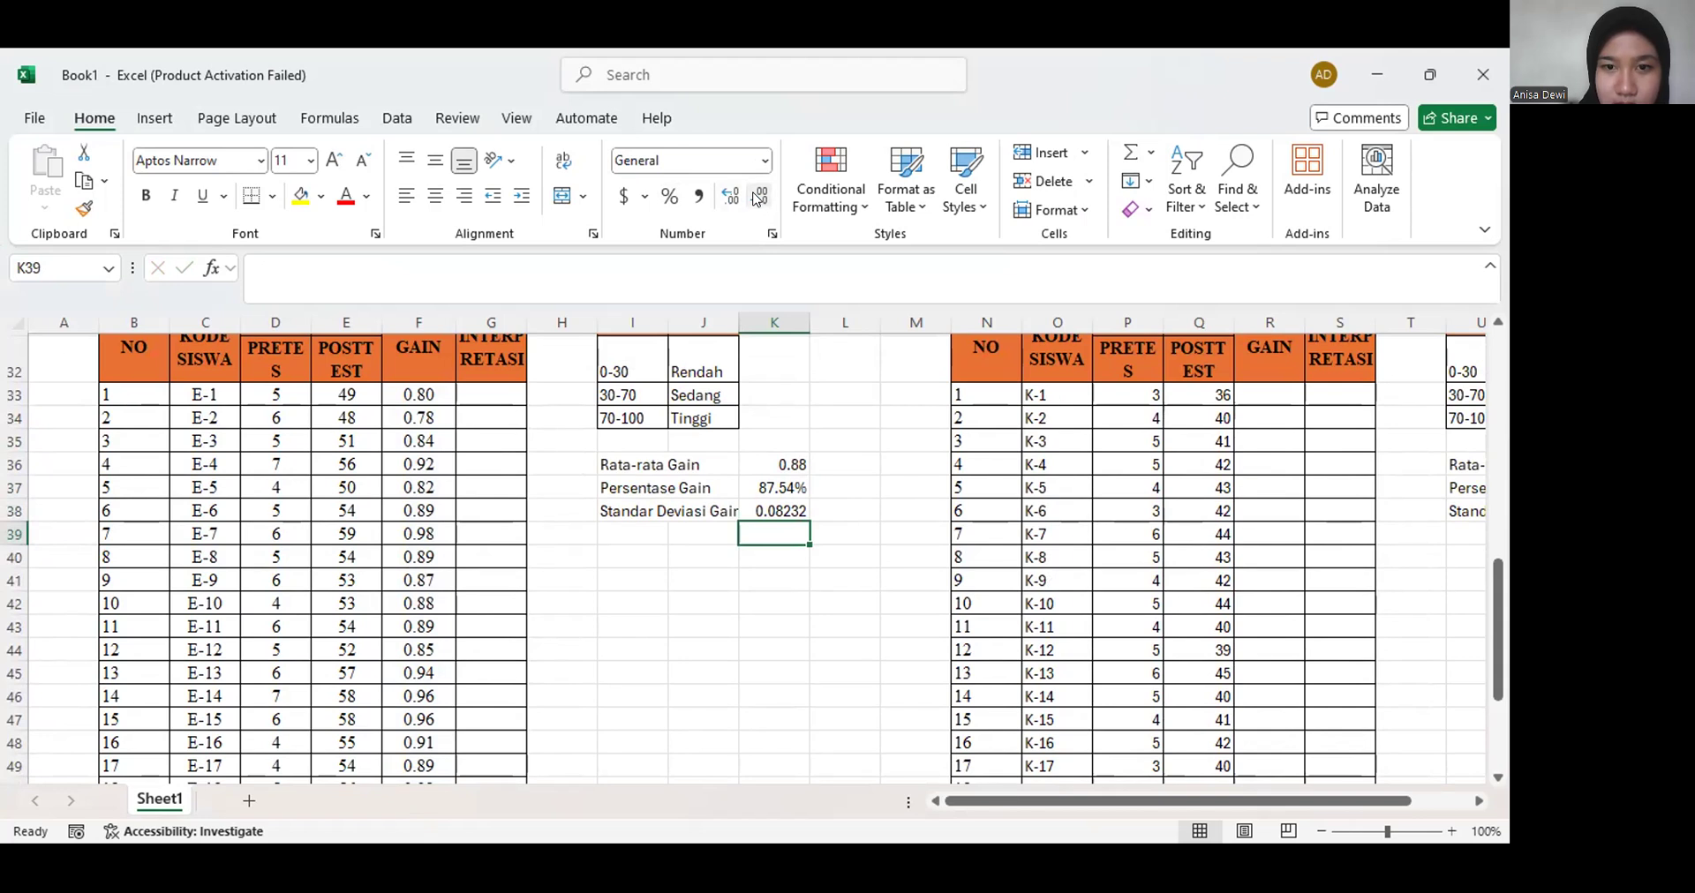
left_click(777, 509)
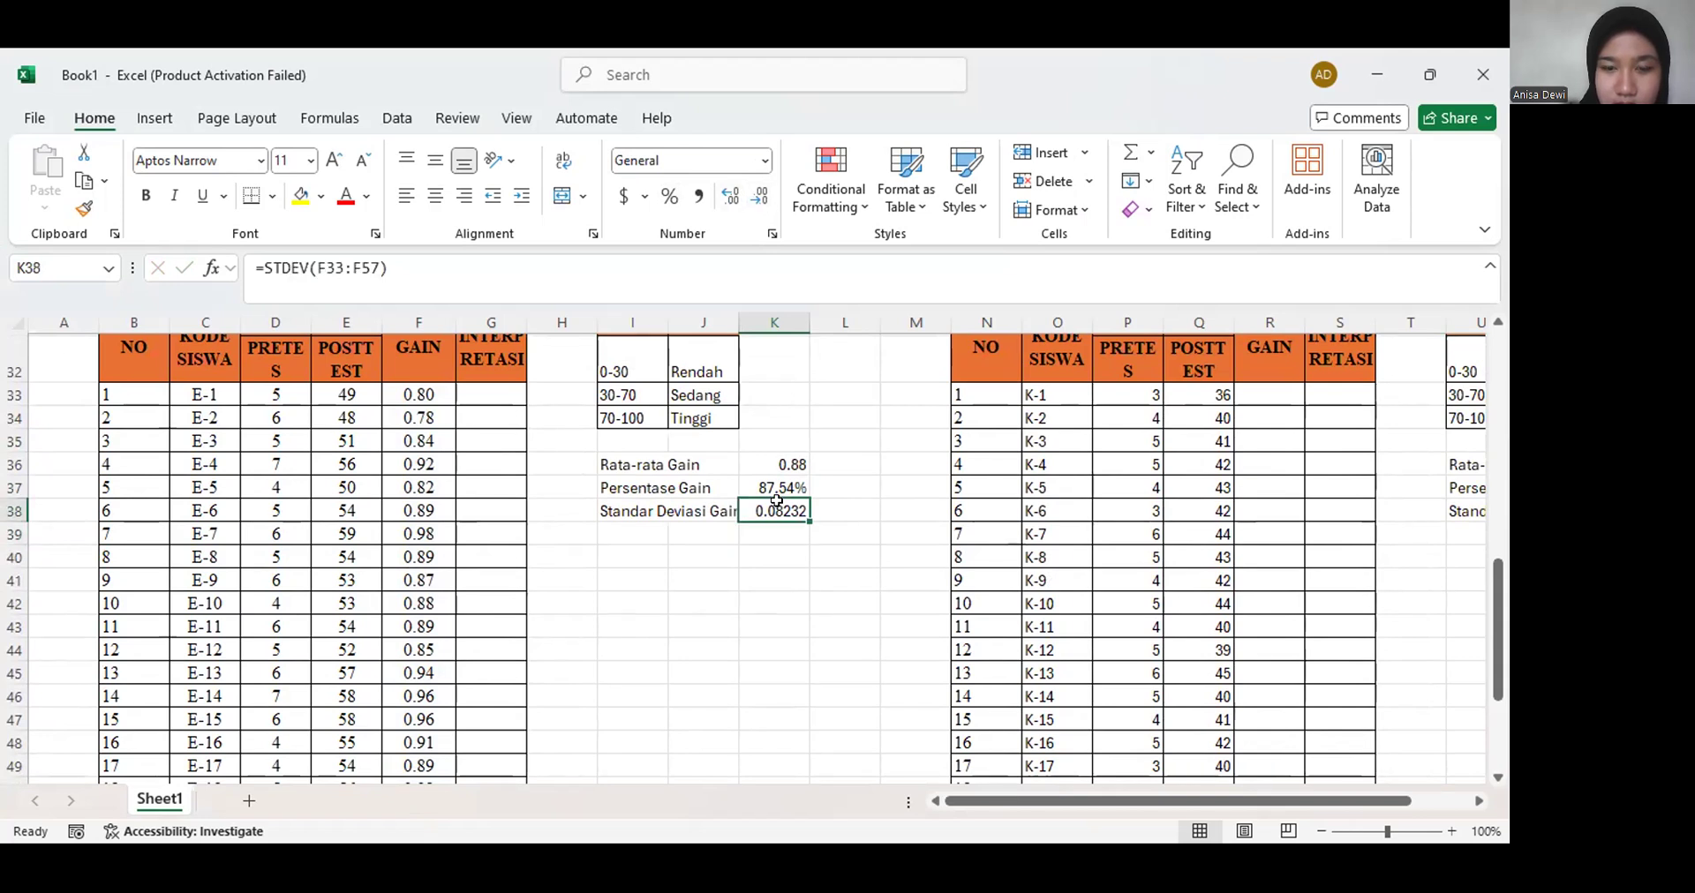
Reduce the experimental class's gain standard deviation in K38 to two decimal places
left_click(757, 190)
left_click(756, 190)
left_click(757, 190)
Enter the gain formula =(Q33-P33)/(60-P33) in R33 for student K-1 in the Kelas Kontrol table
scroll(860, 483, "right", 1)
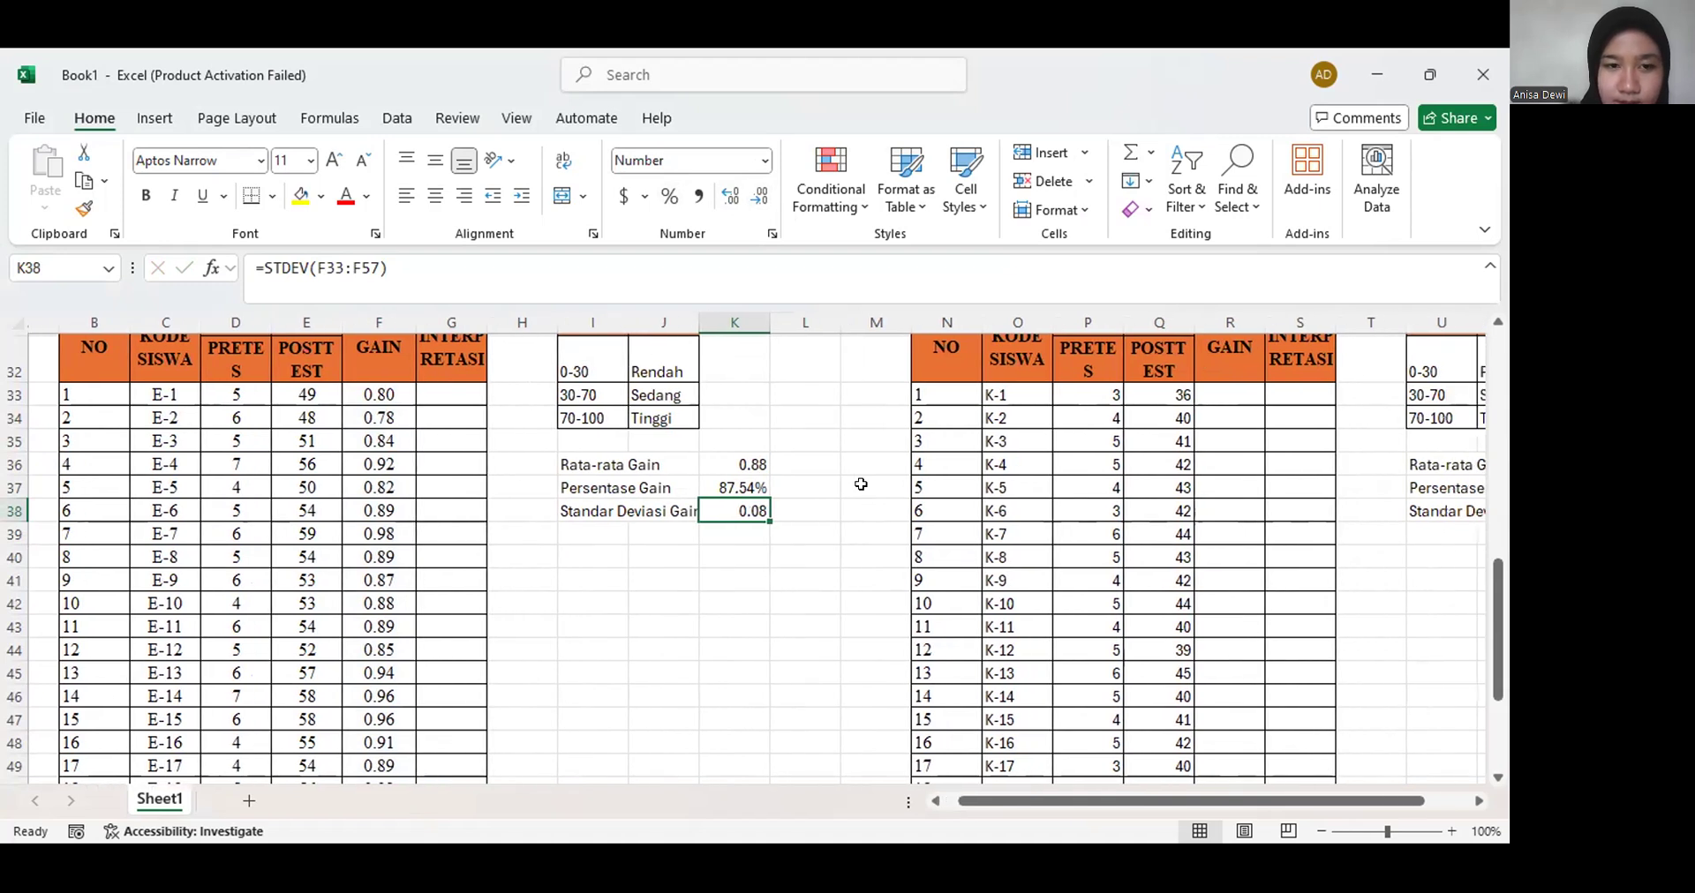
scroll(525, 487, "right", 2)
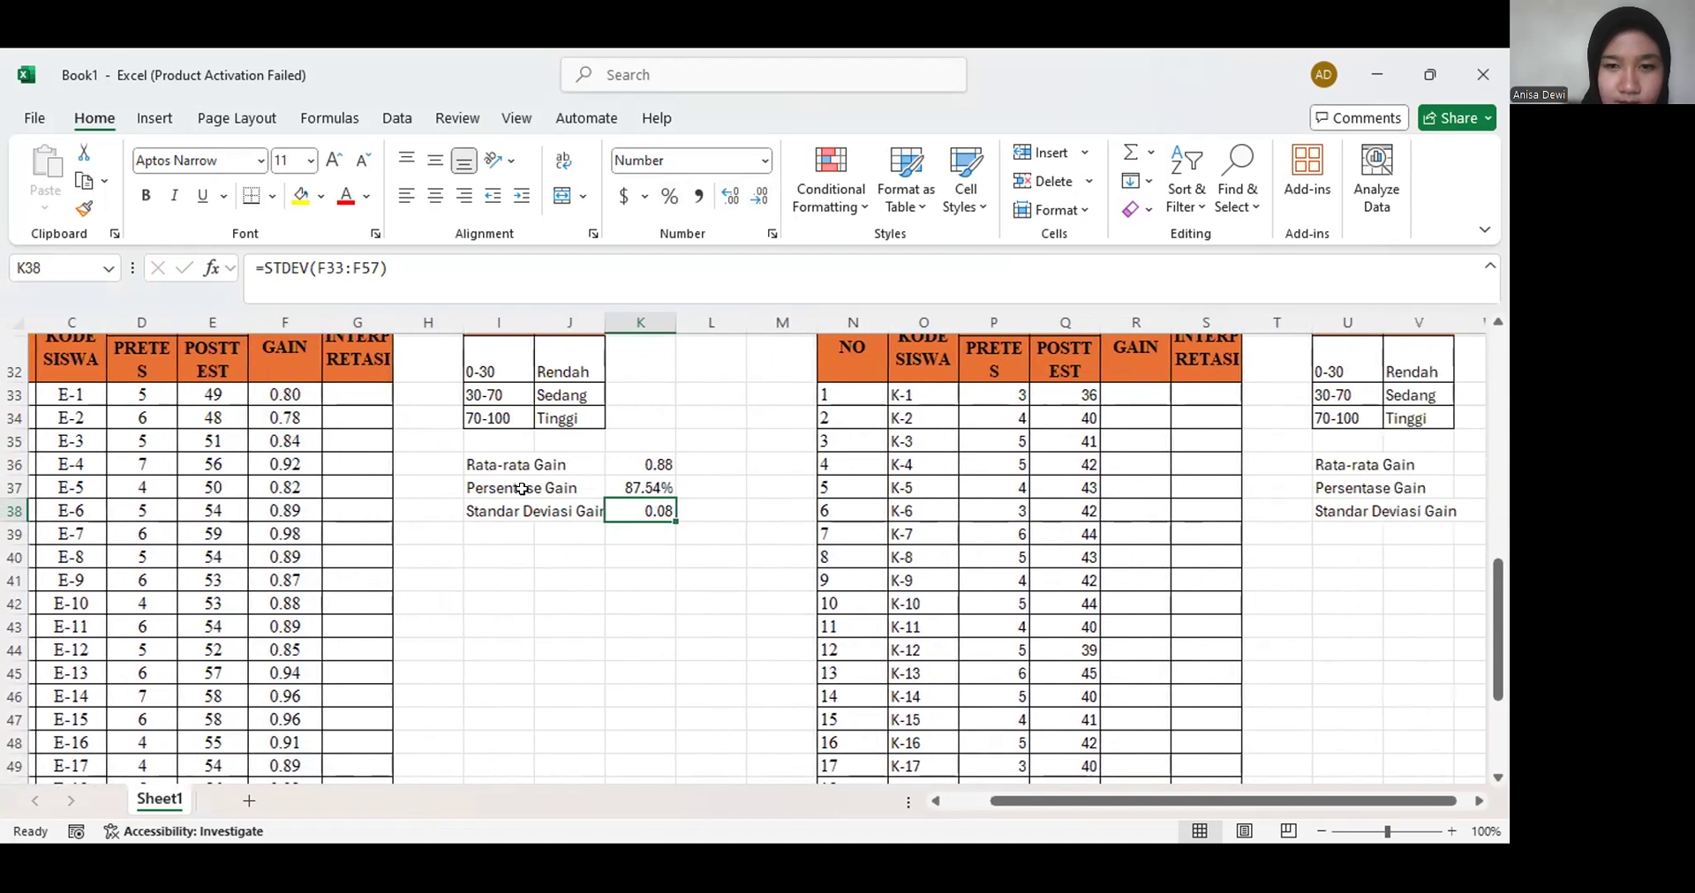
scroll(879, 501, "right", 3)
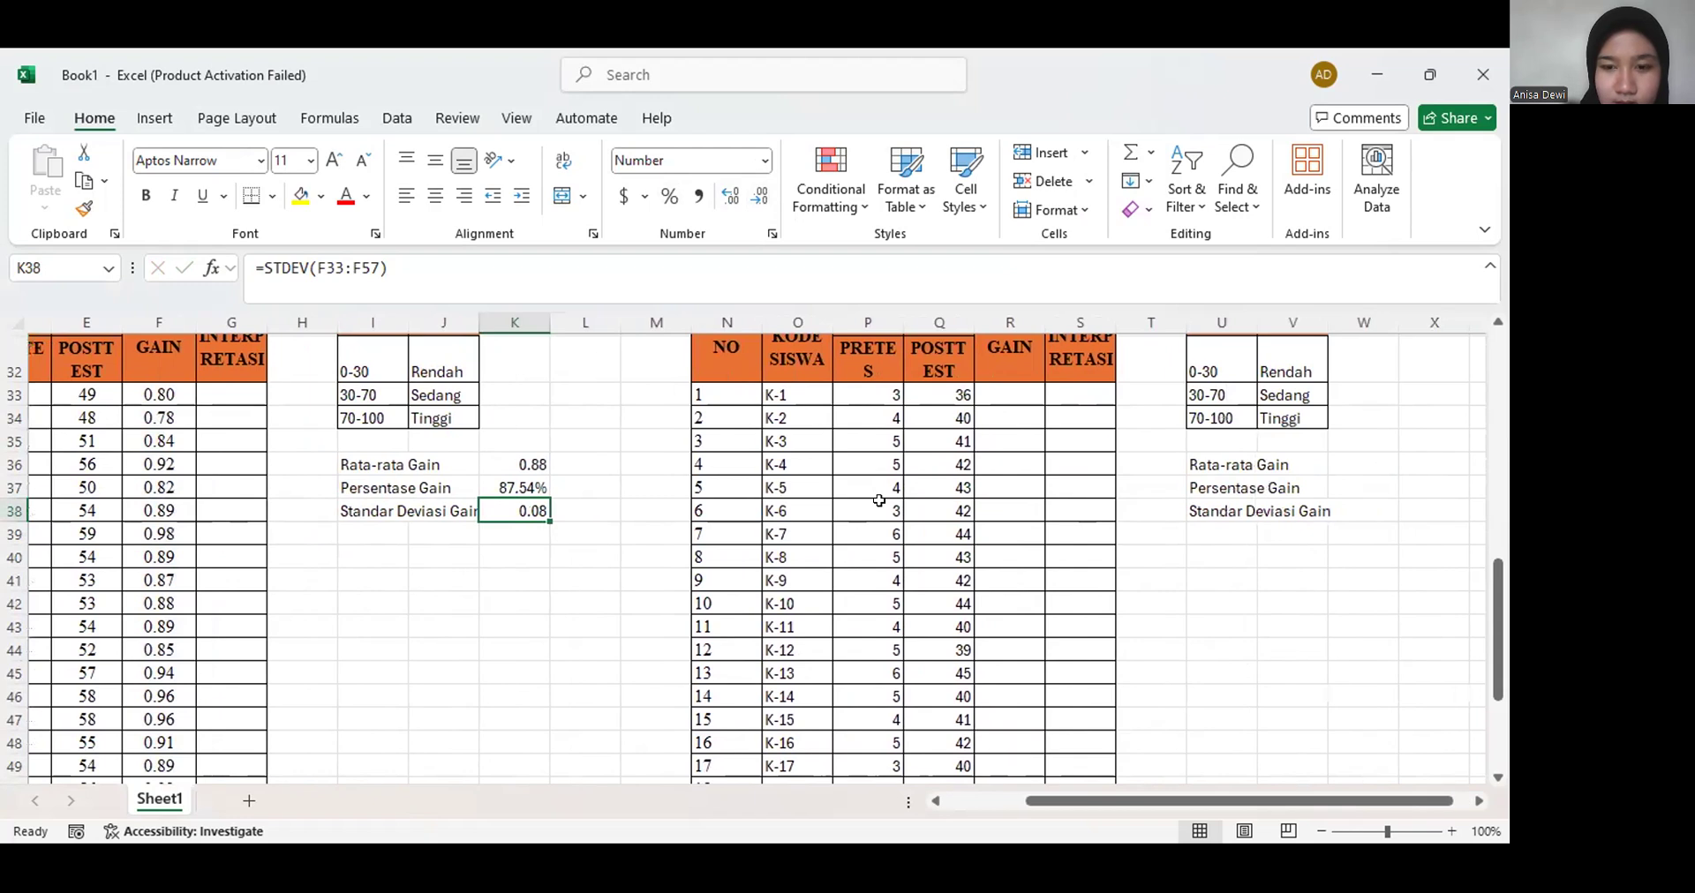
scroll(1195, 521, "up", 1)
scroll(1195, 521, "right", 2)
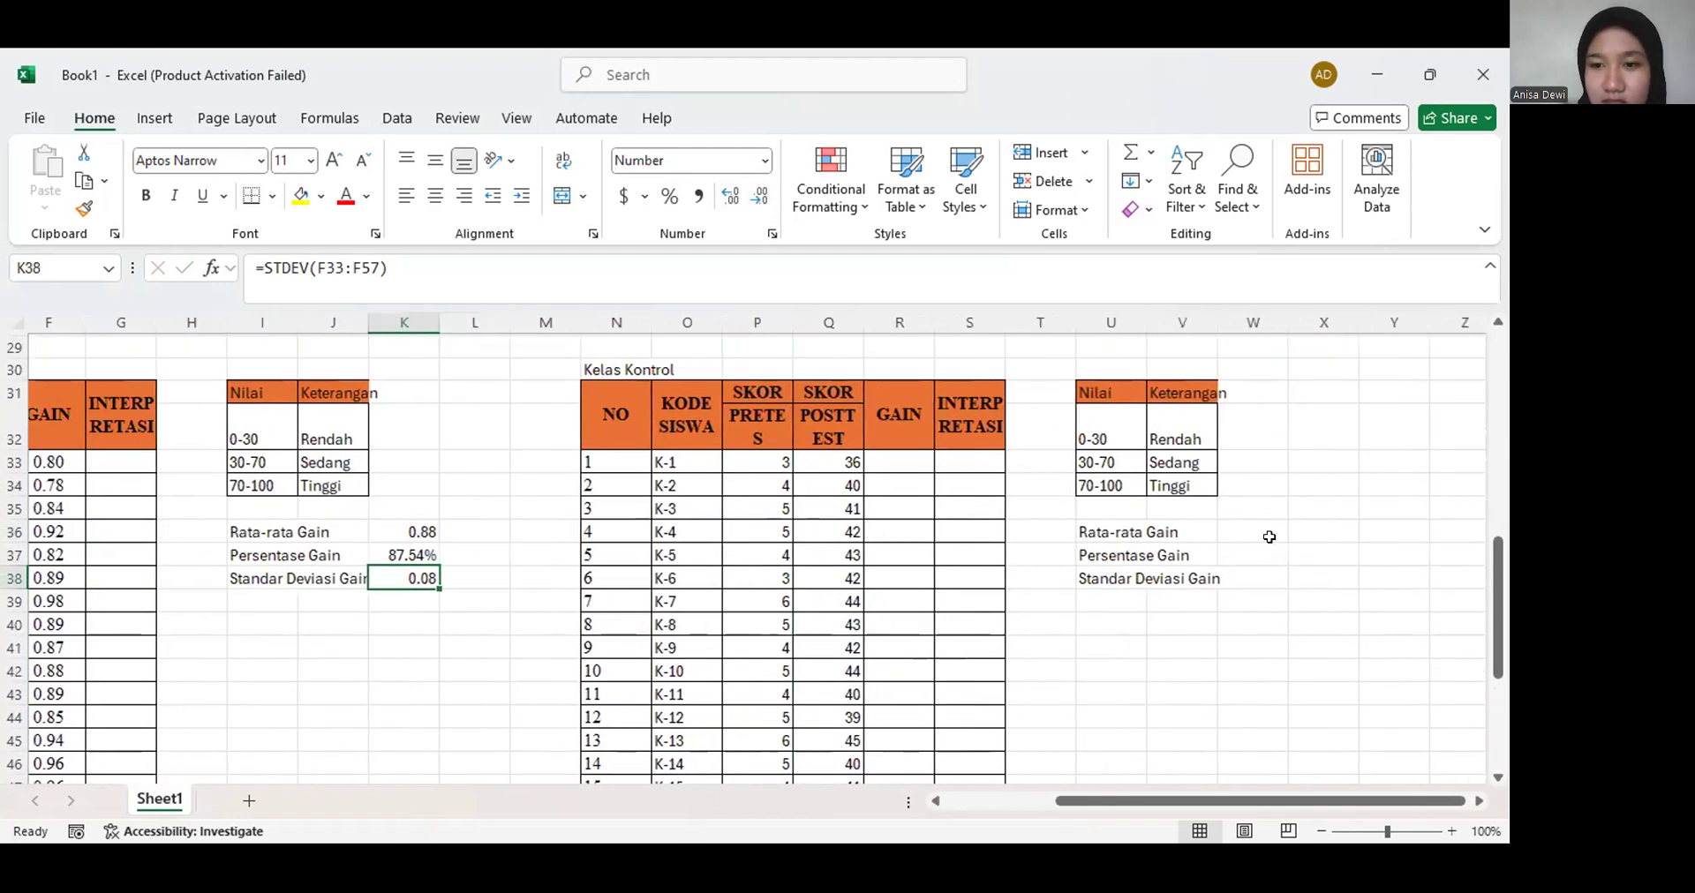
left_click(1251, 533)
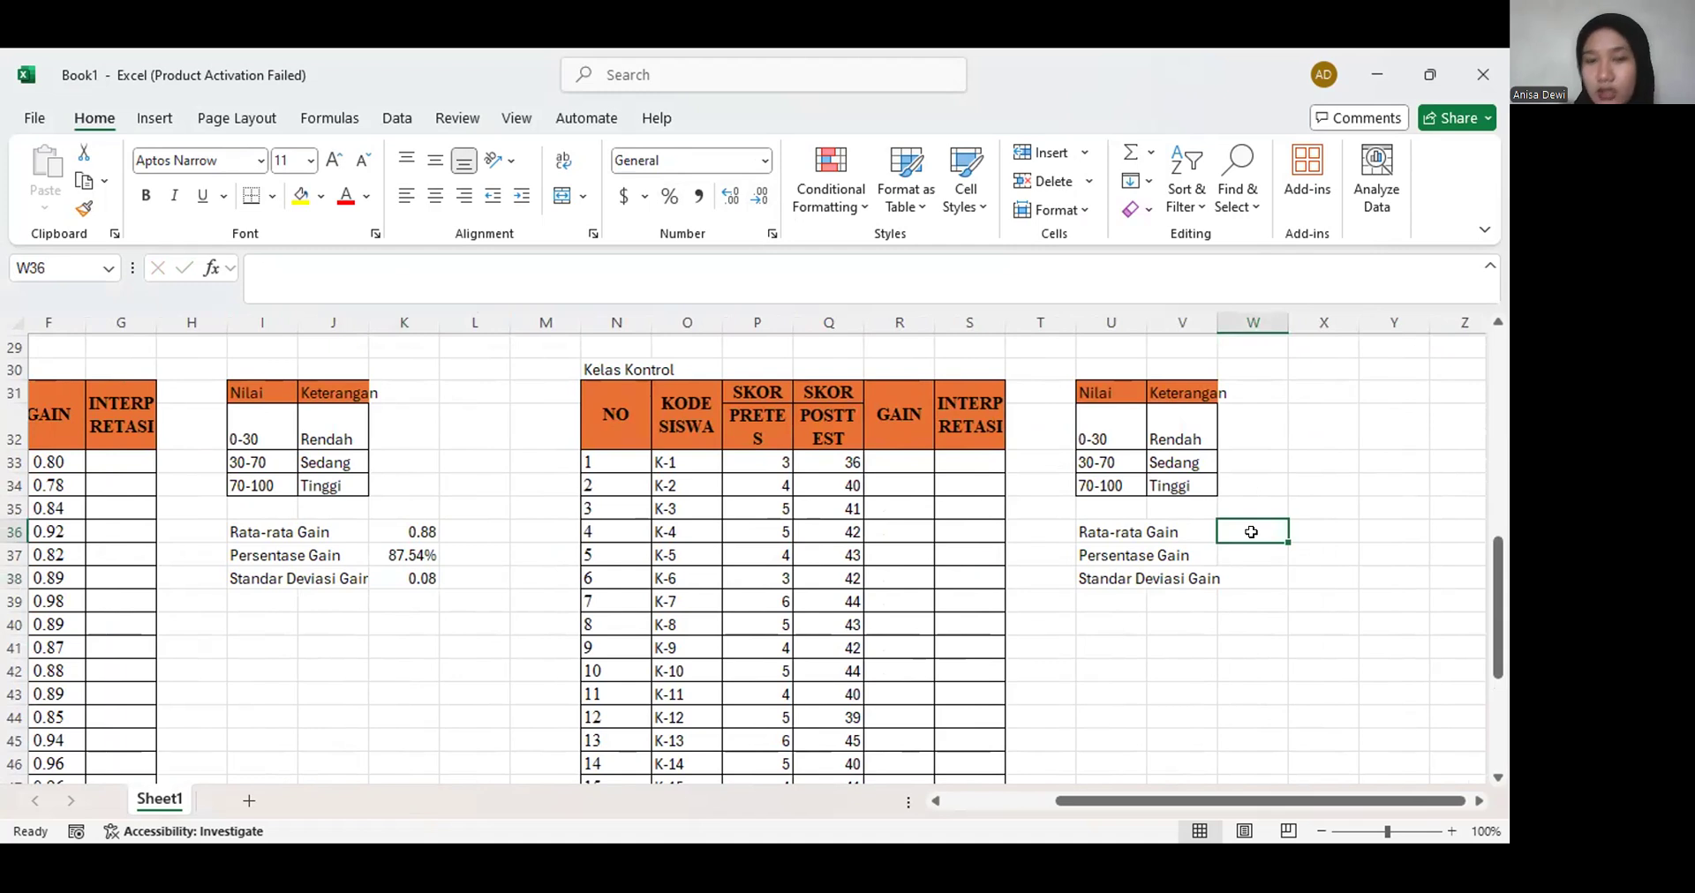
left_click(907, 459)
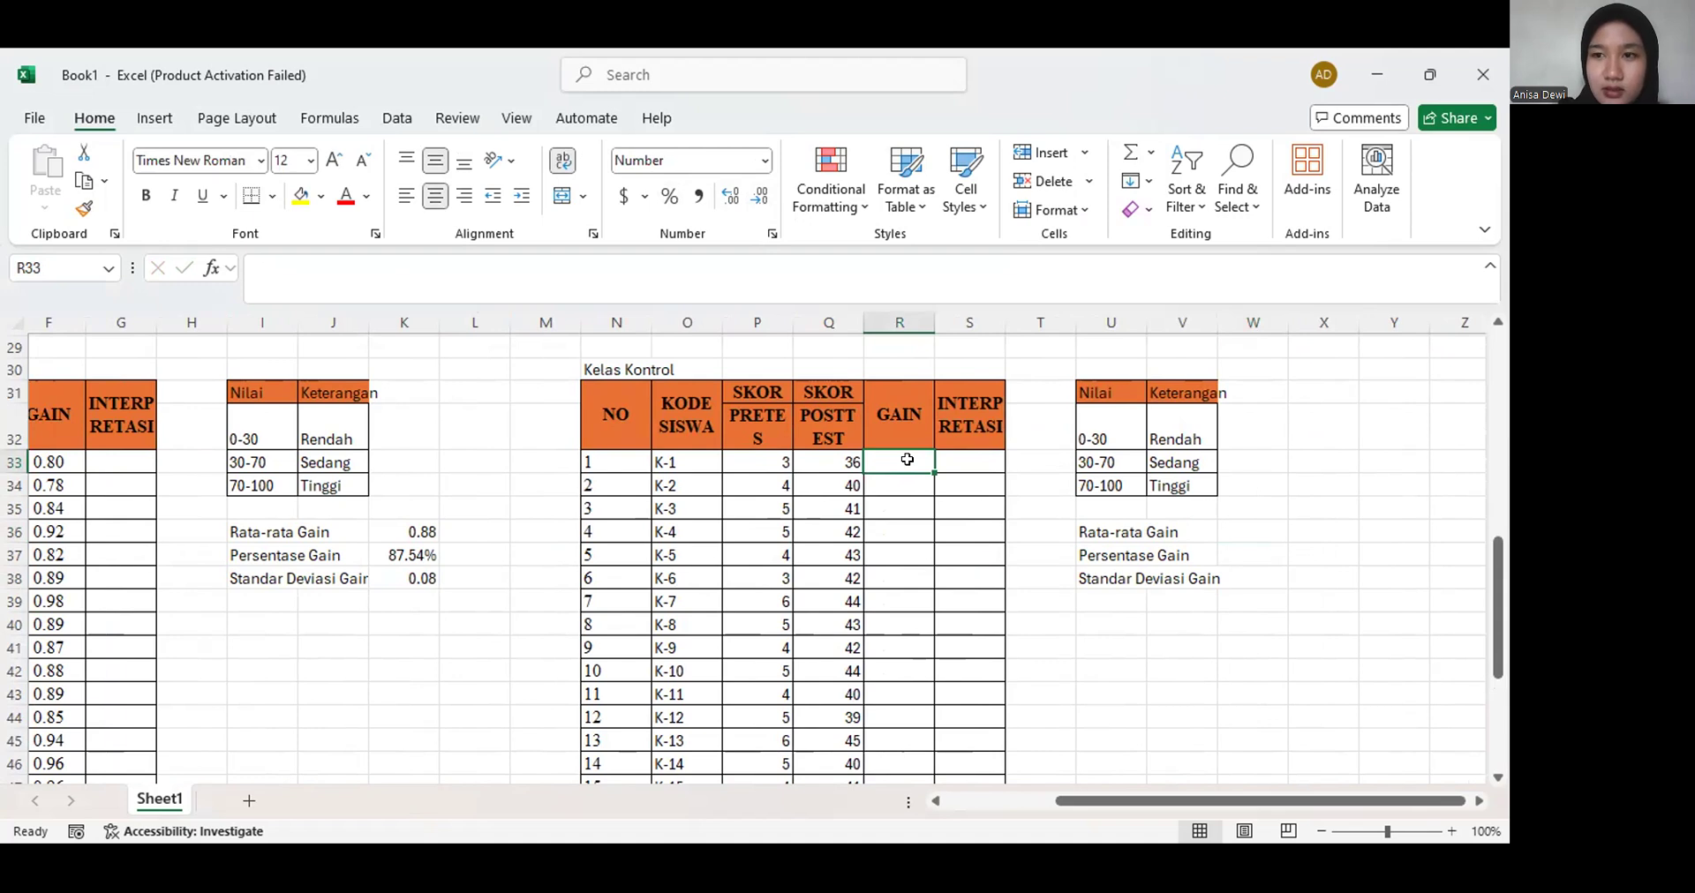
type("=")
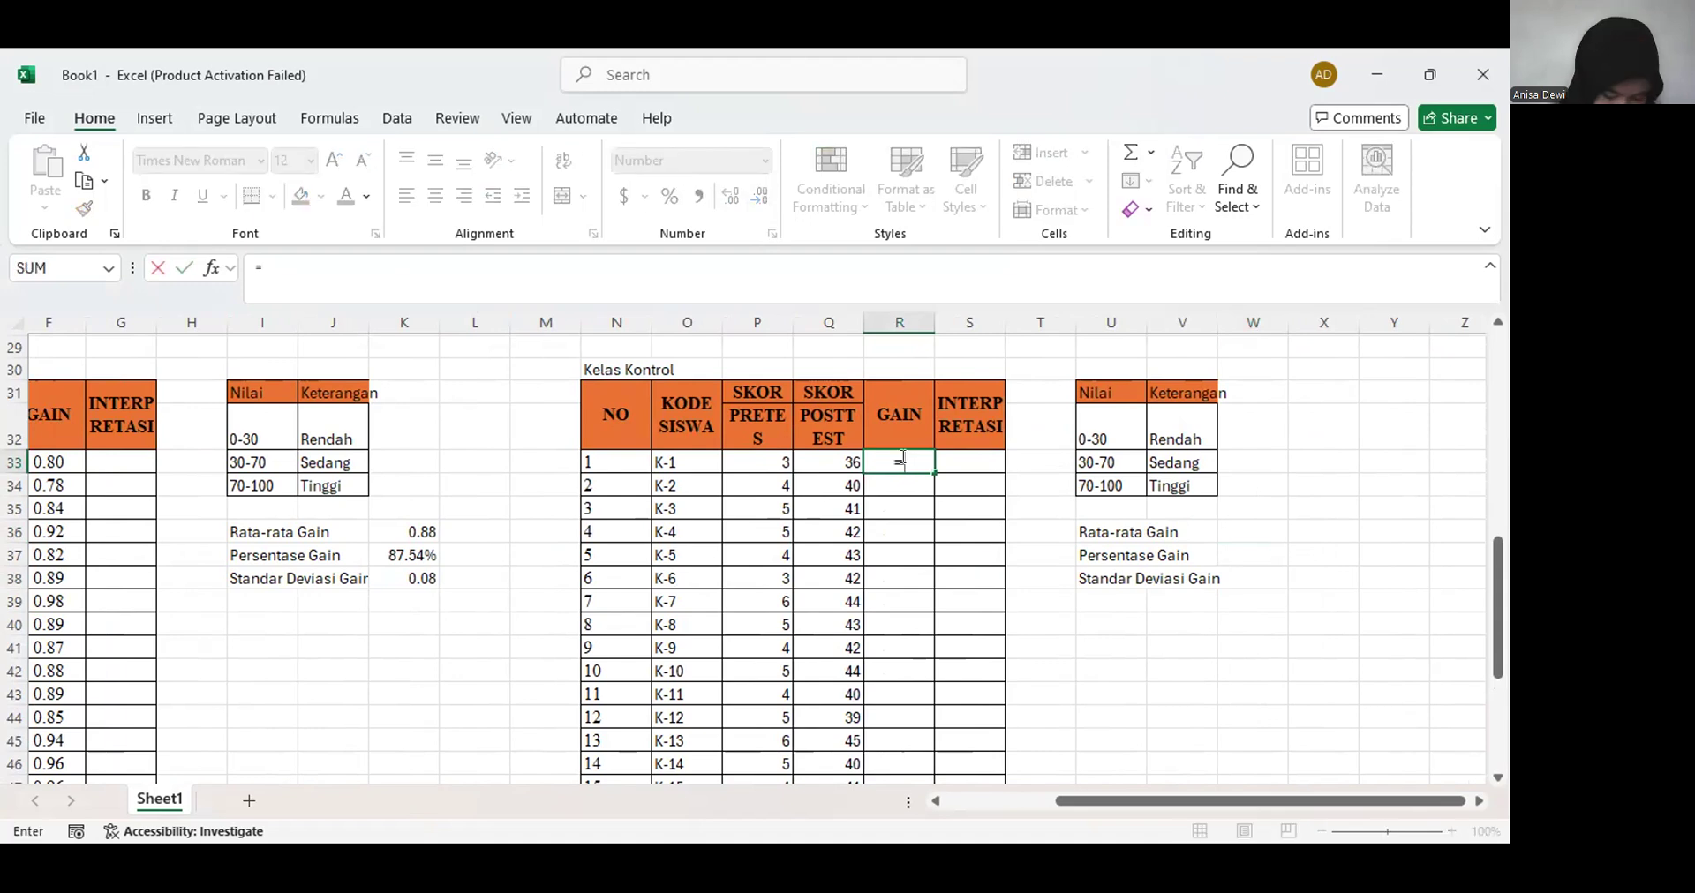
type("(")
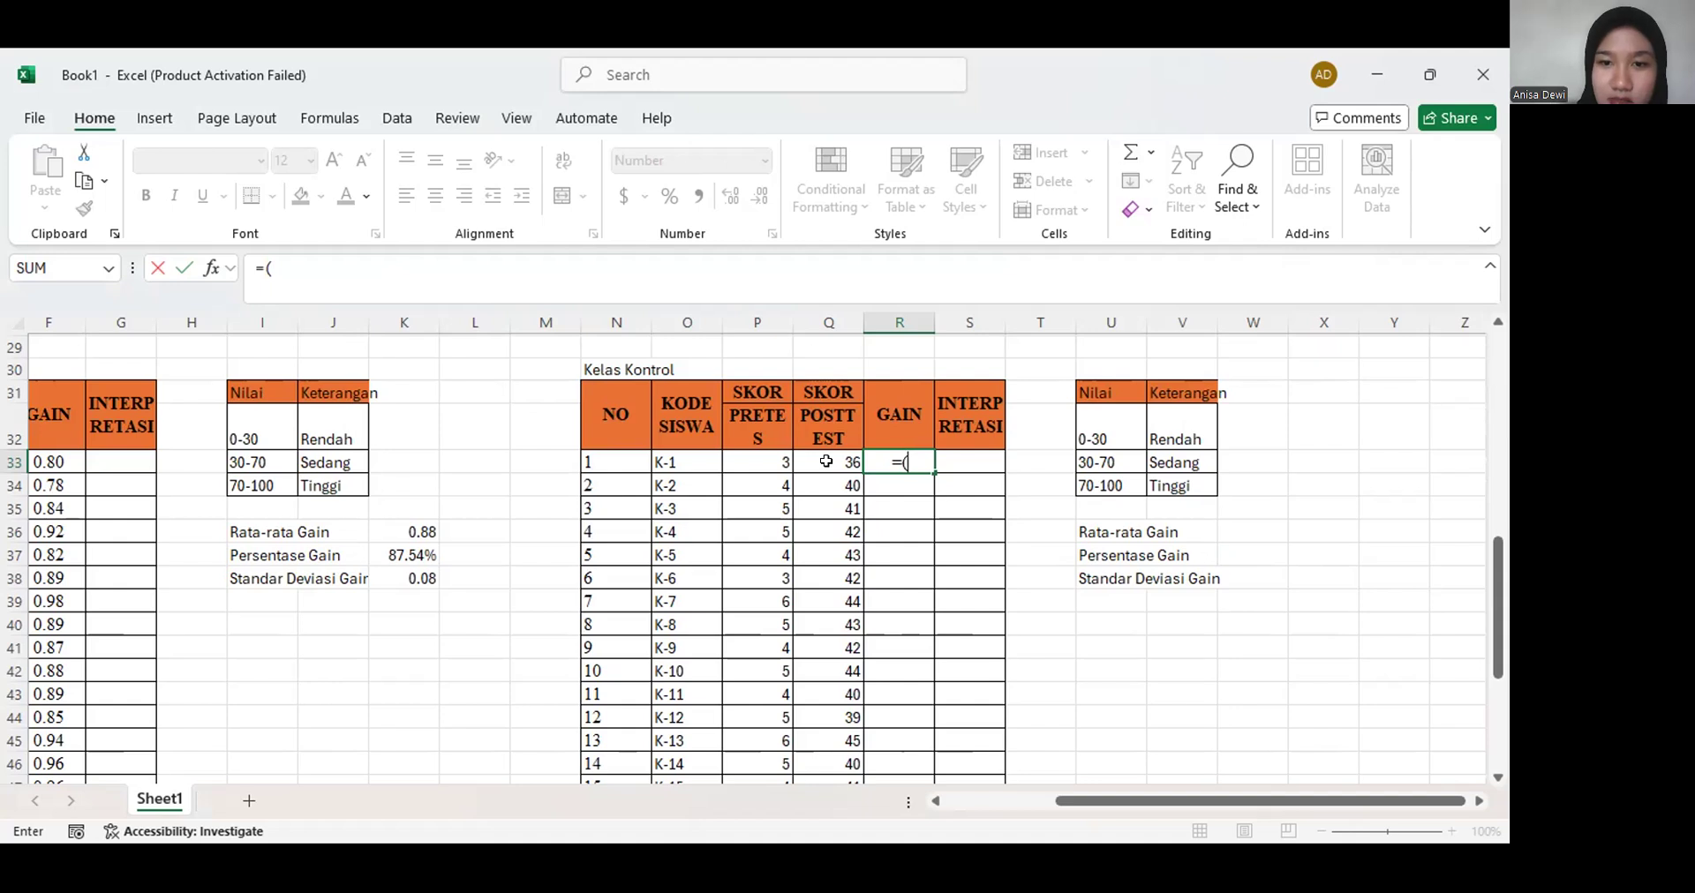
left_click(826, 461)
type("-")
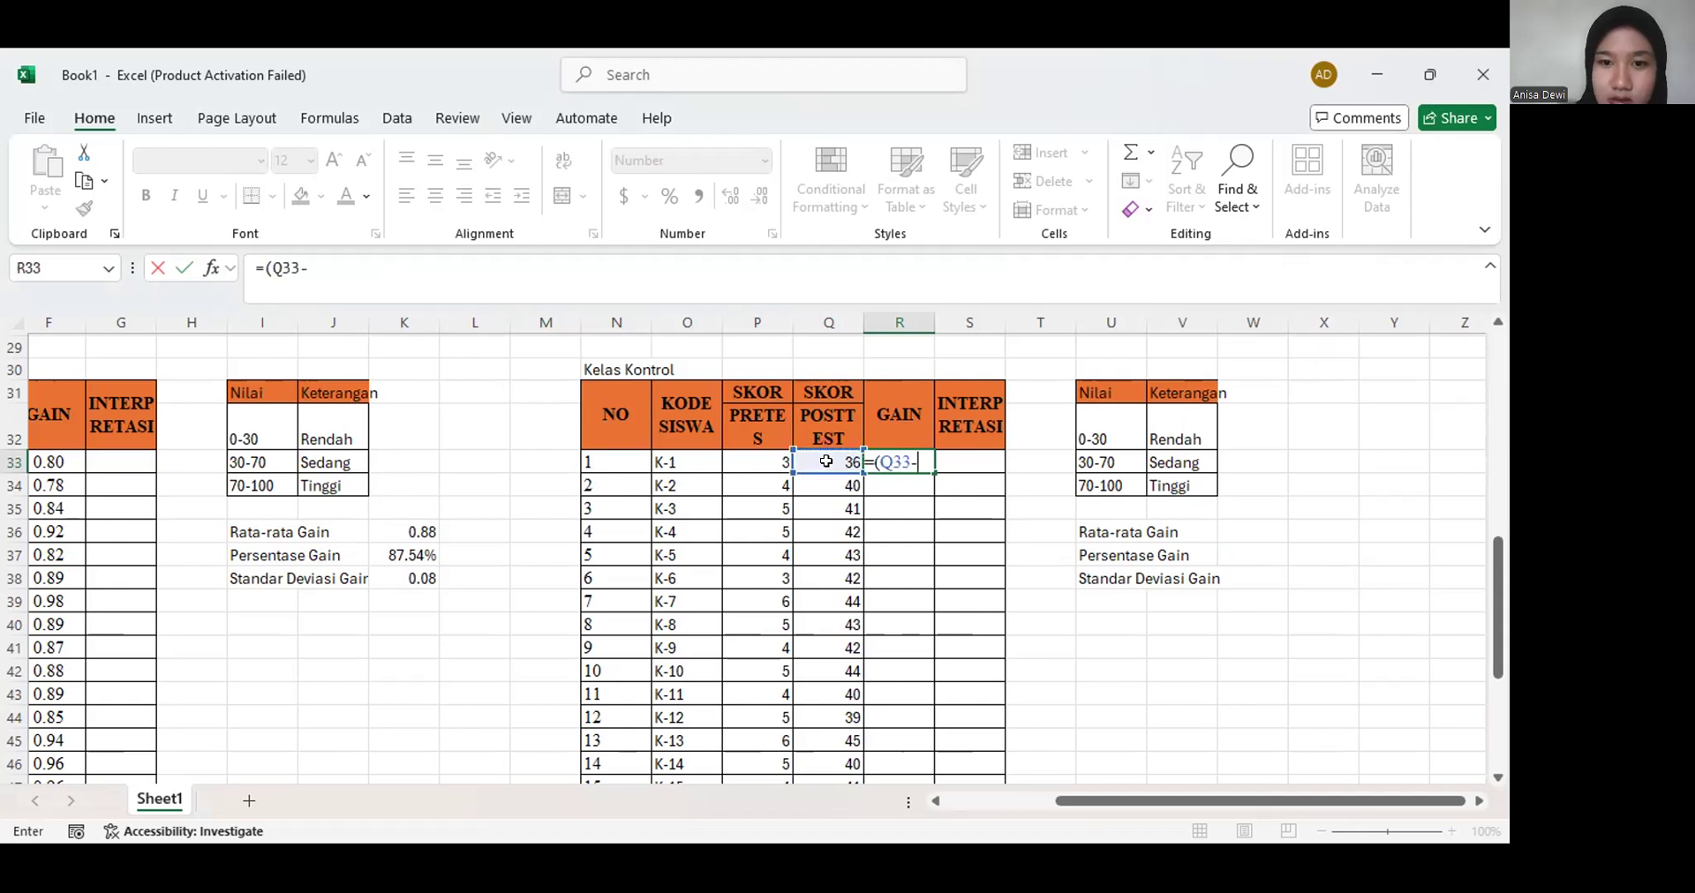
left_click(771, 461)
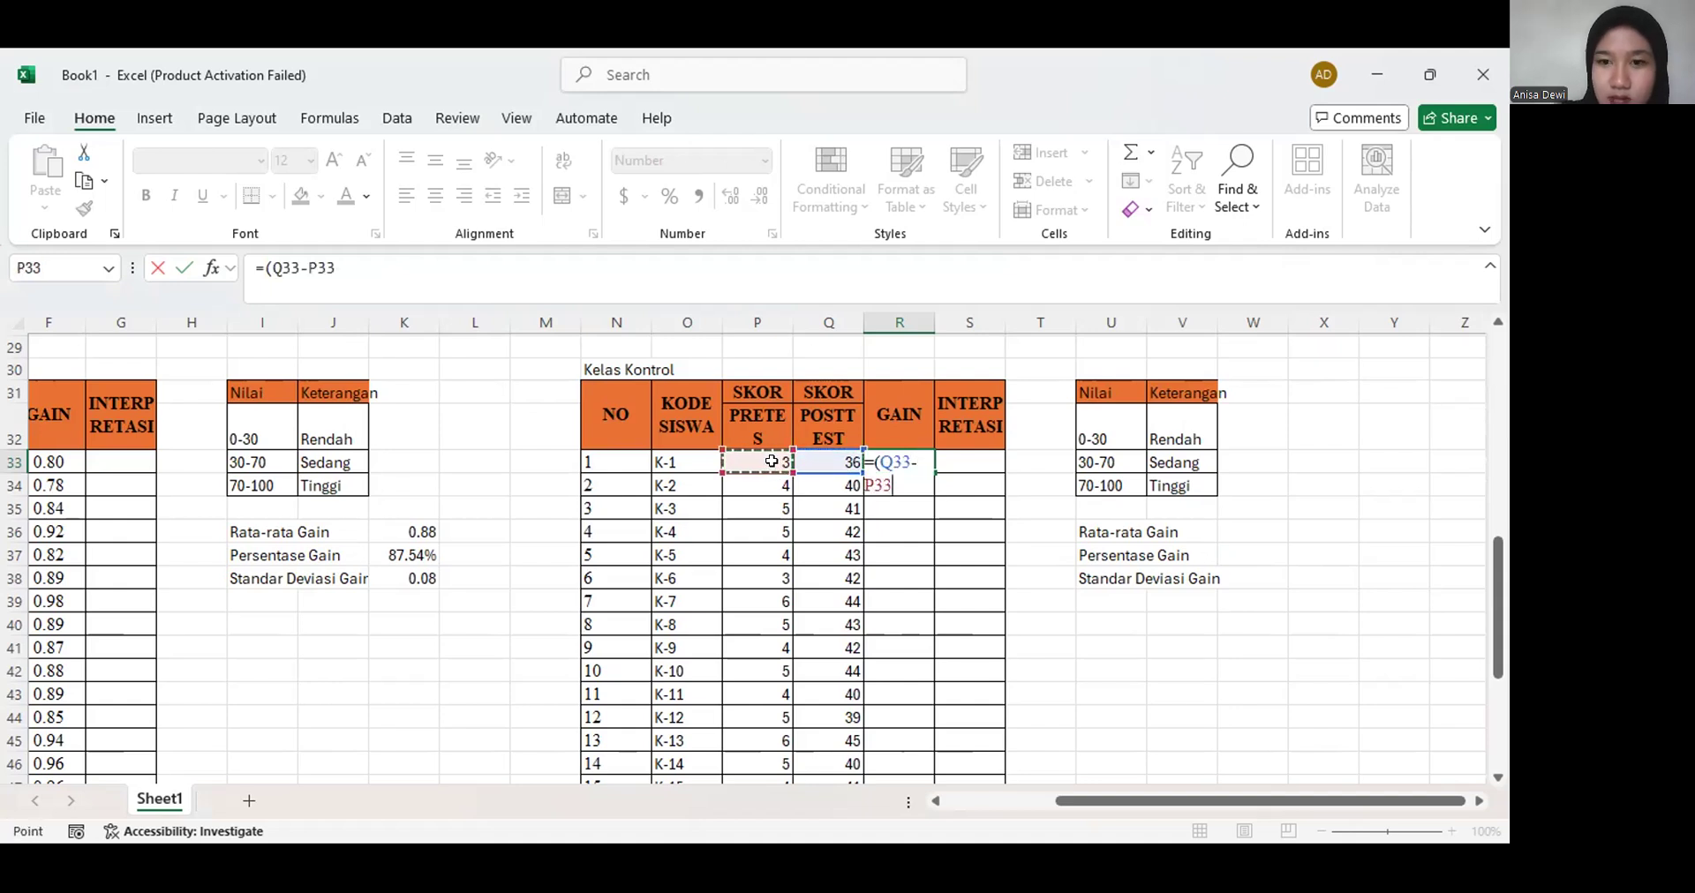
type(")/(60")
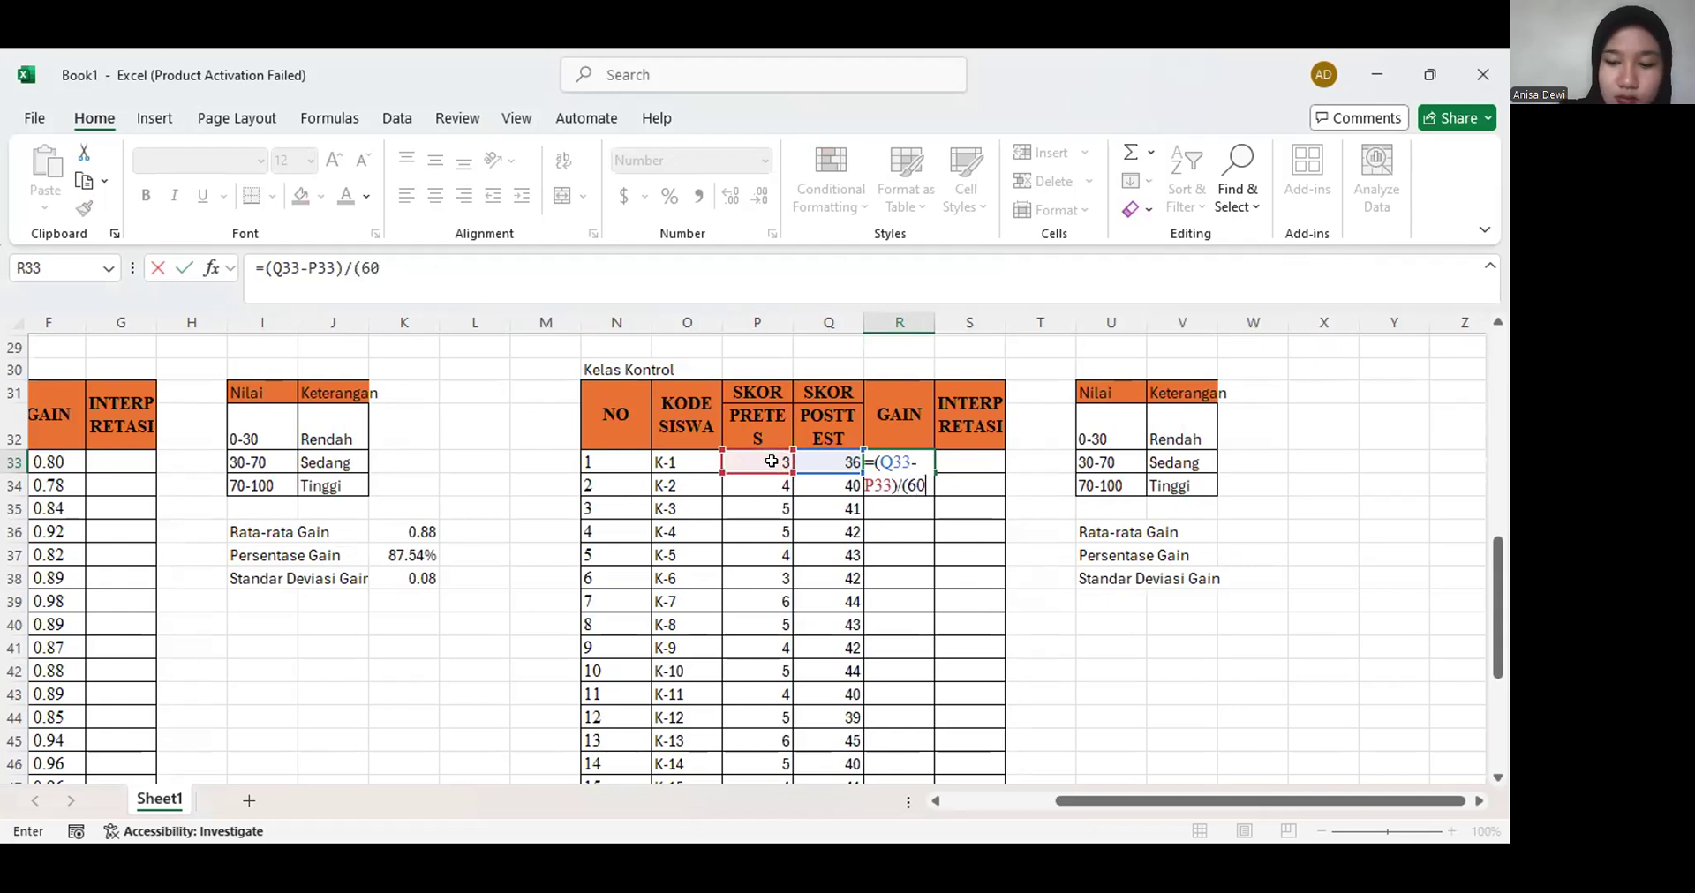
type("-")
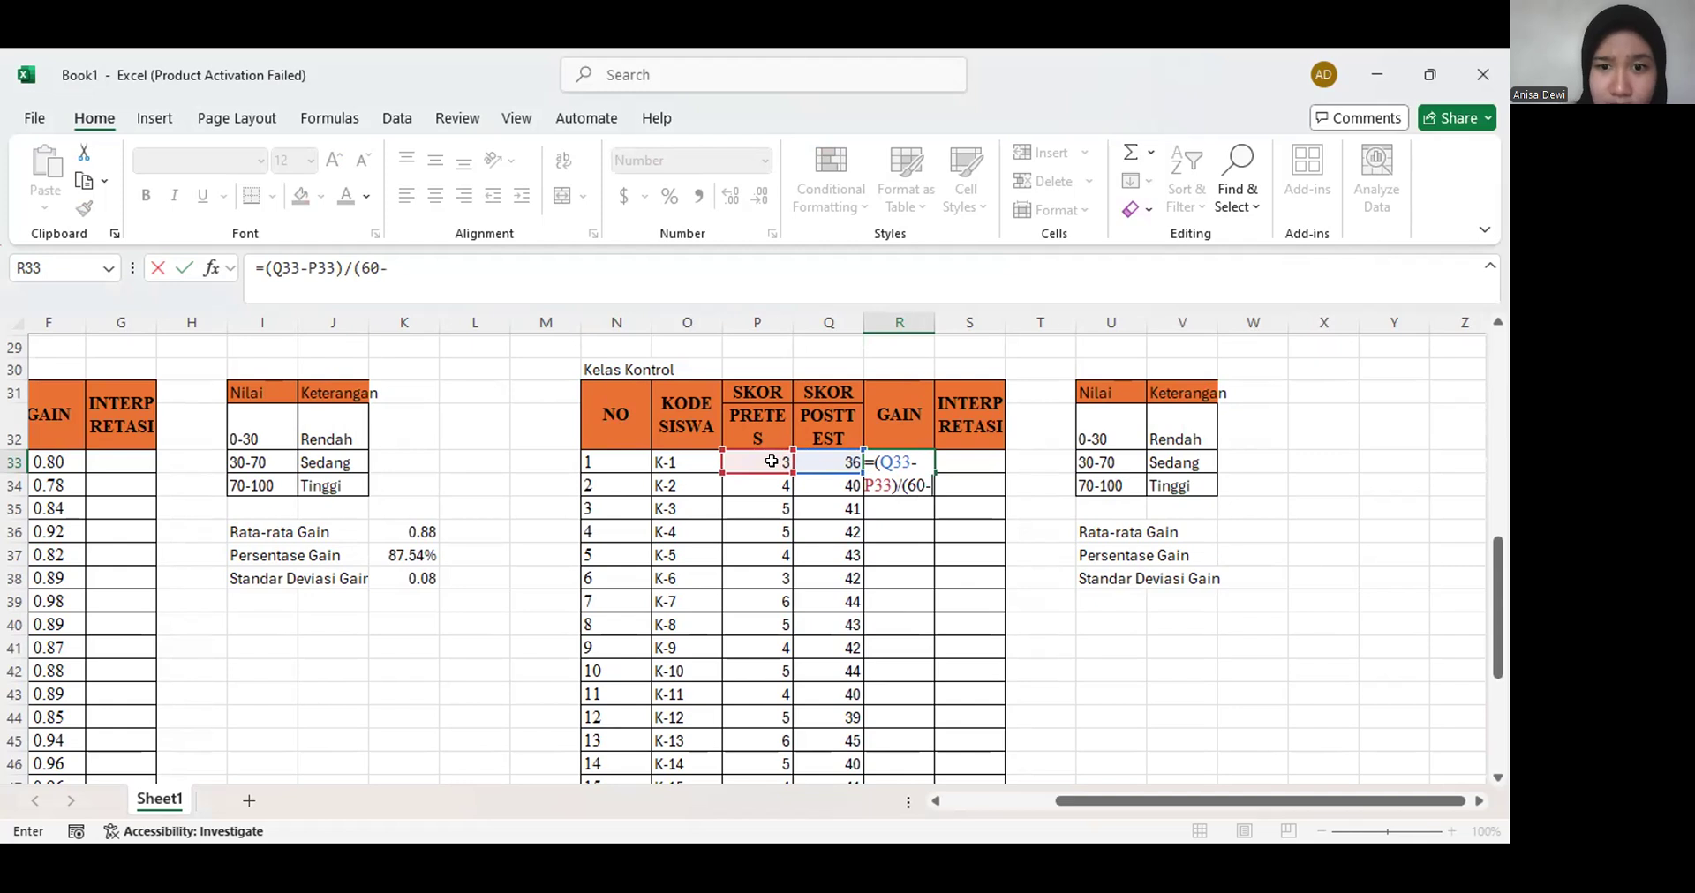
left_click(770, 461)
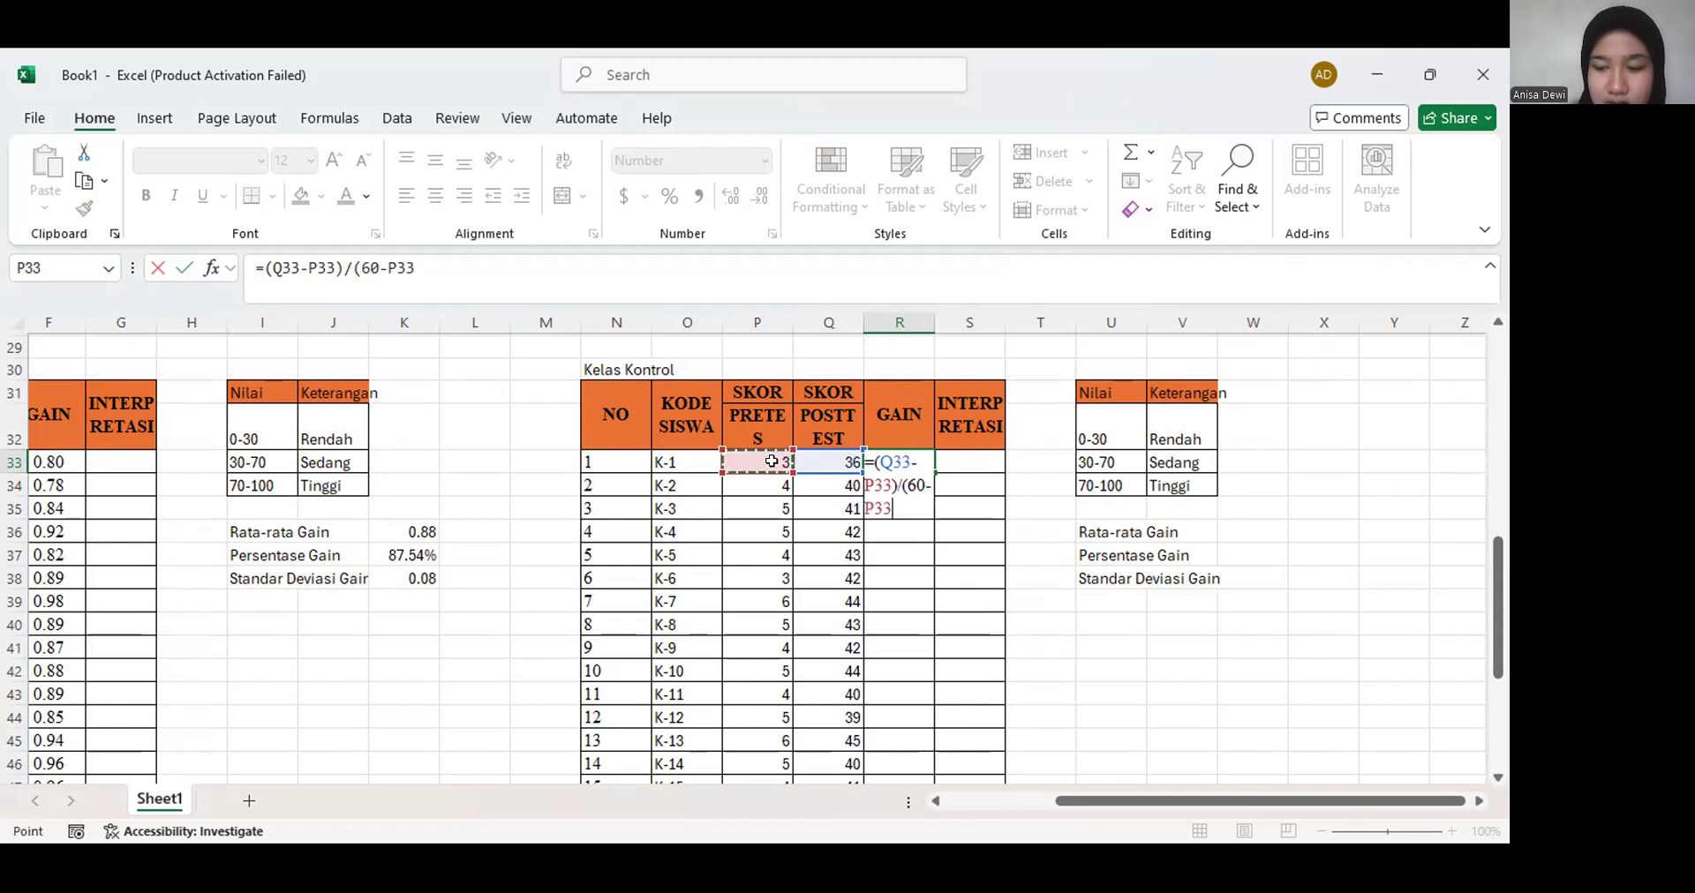
Complete the first control-class student's gain formula in R33 as =(Q33-P33)/(60-P33)
key("Return")
left_click(792, 536)
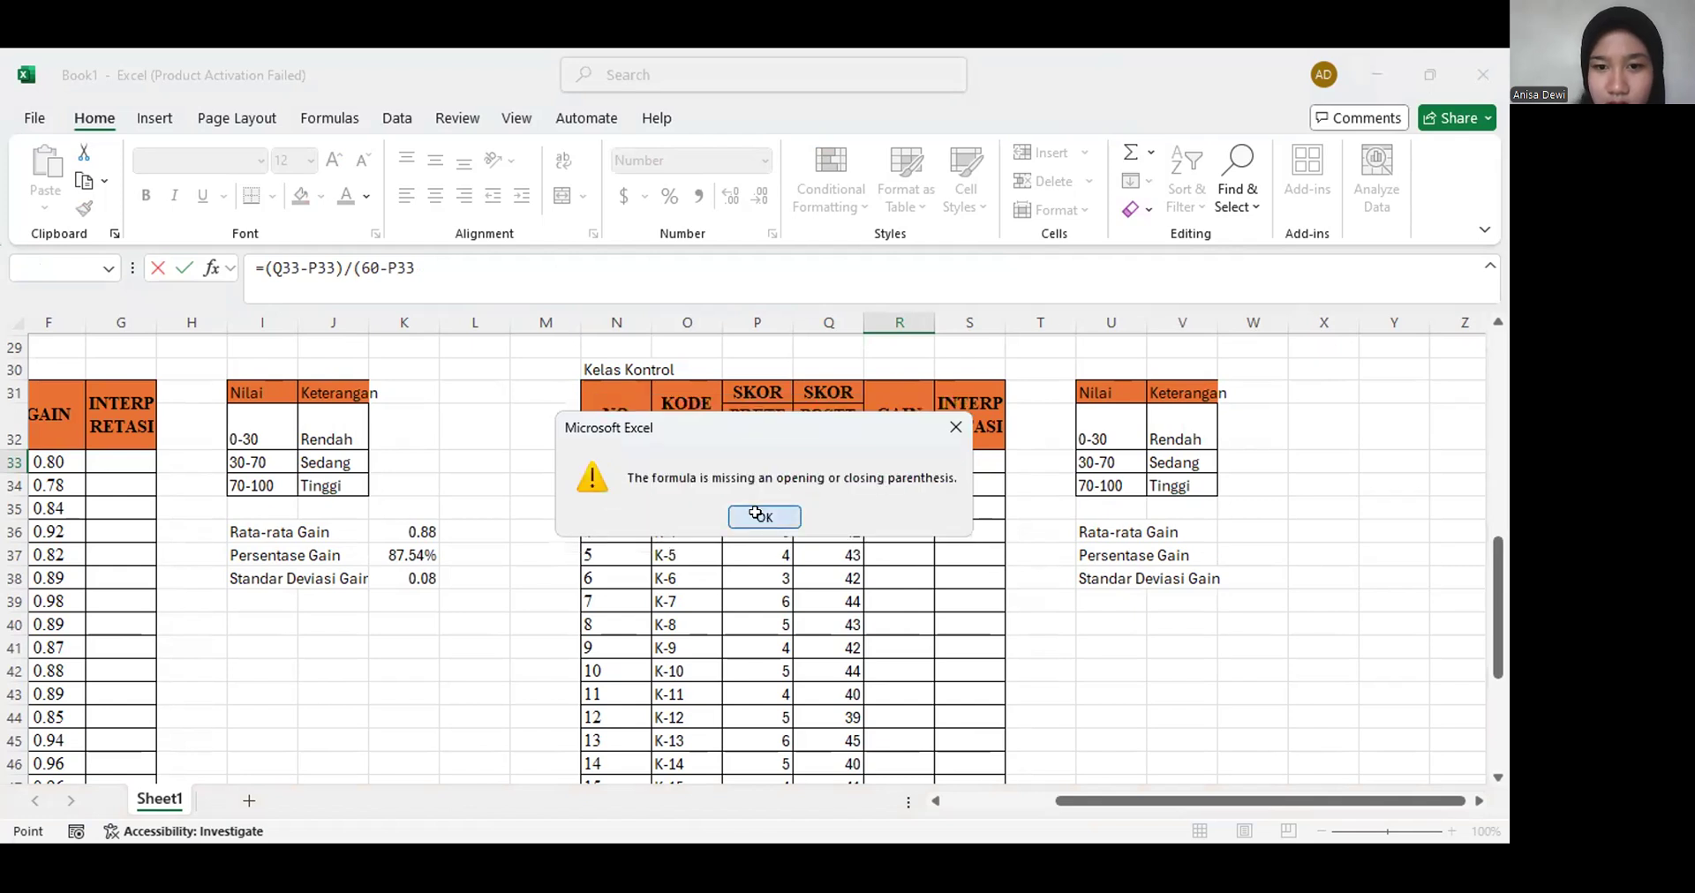
left_click(761, 517)
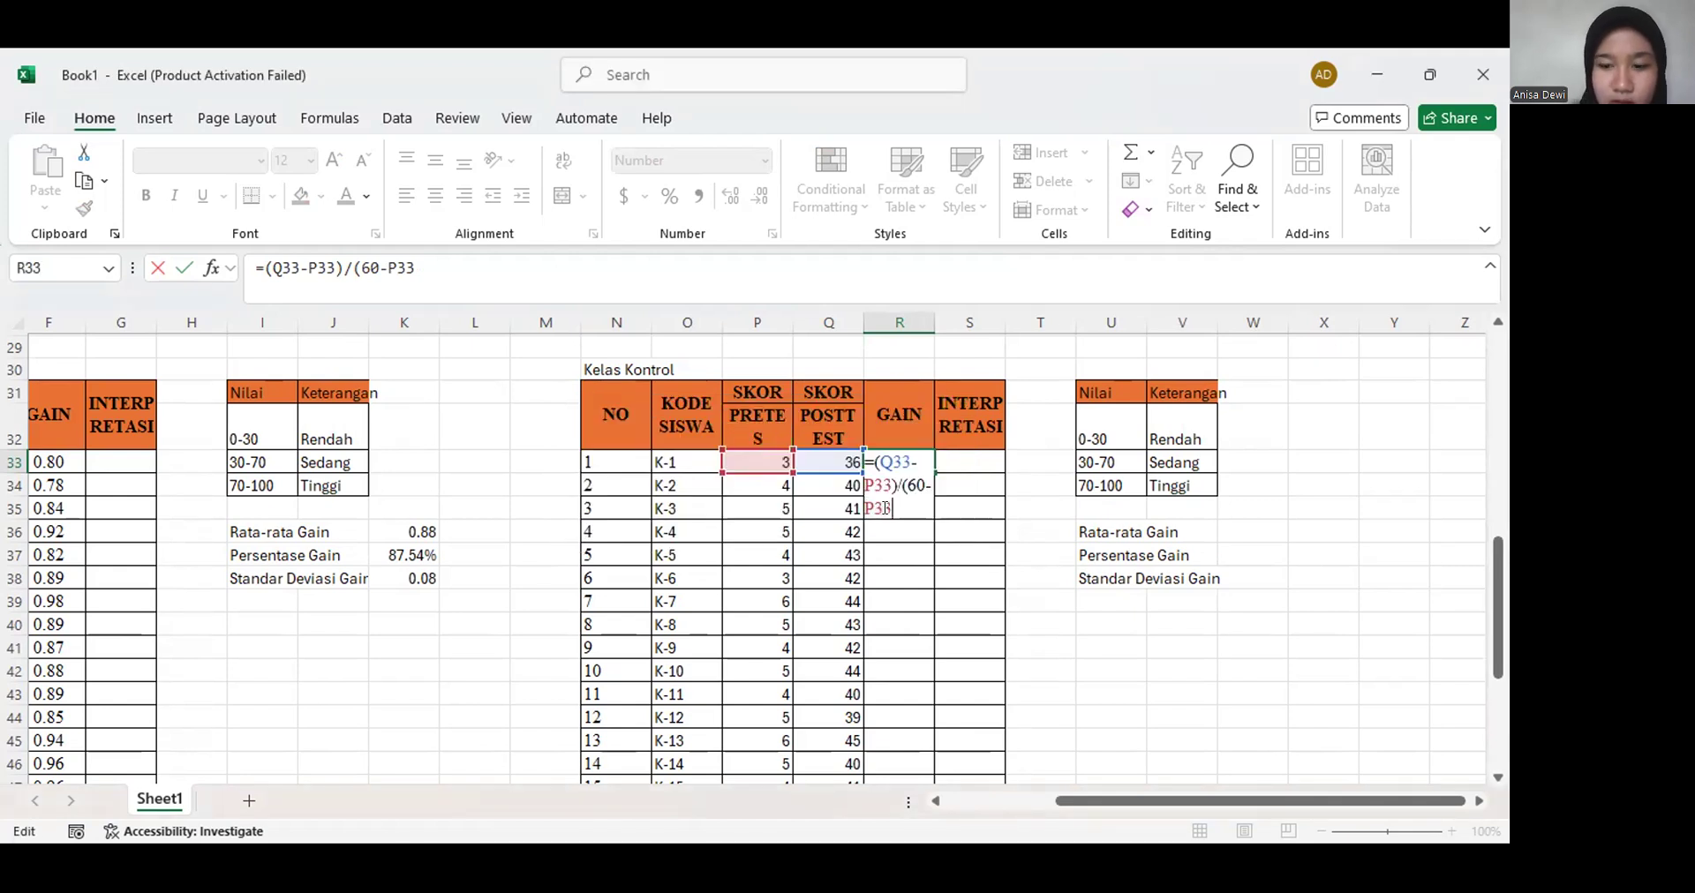
type(")")
key("Return")
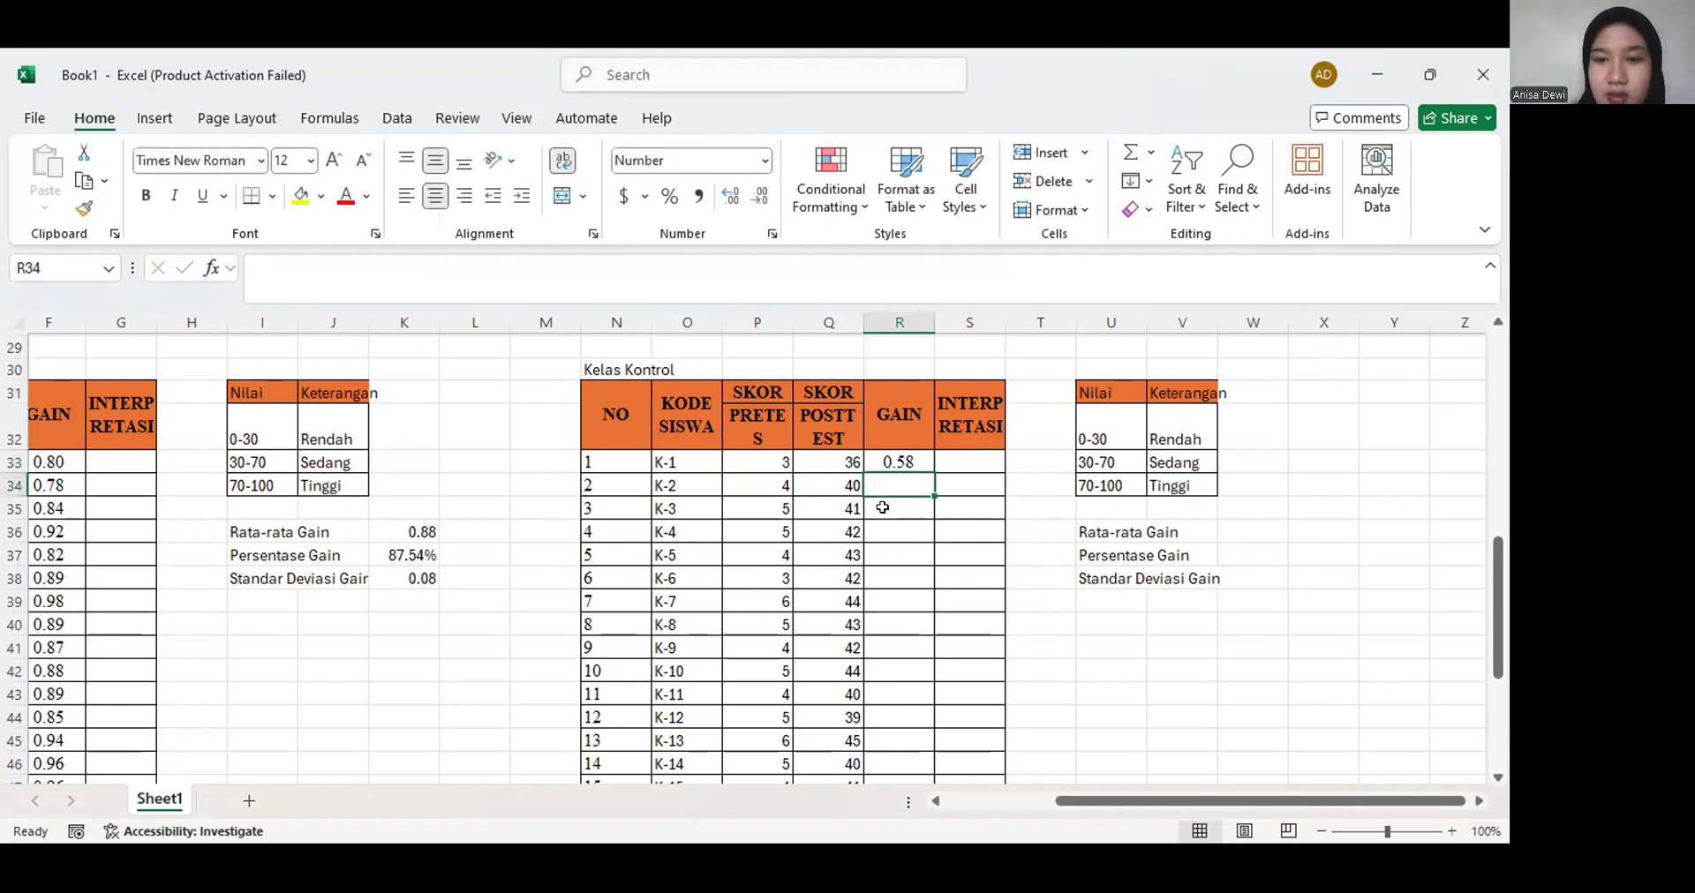
Fill the gain formula from R33 down through R57 for all students in the Kelas Kontrol table
left_click(918, 460)
left_click_drag(929, 465, 912, 753)
left_click(912, 754)
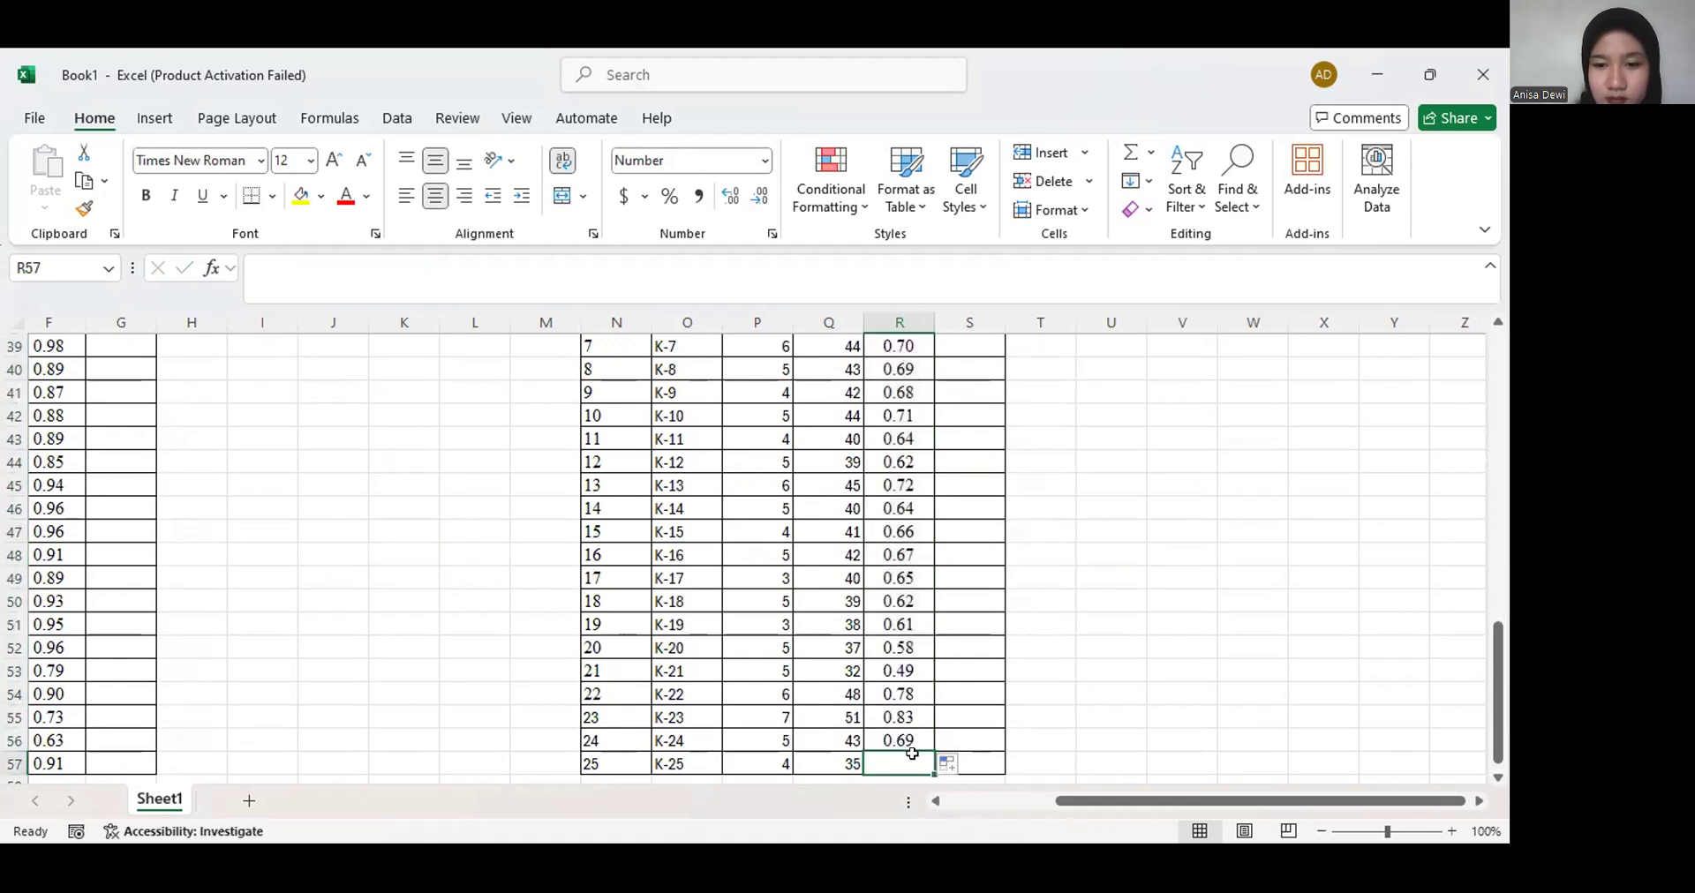
left_click(1008, 734)
left_click(924, 735)
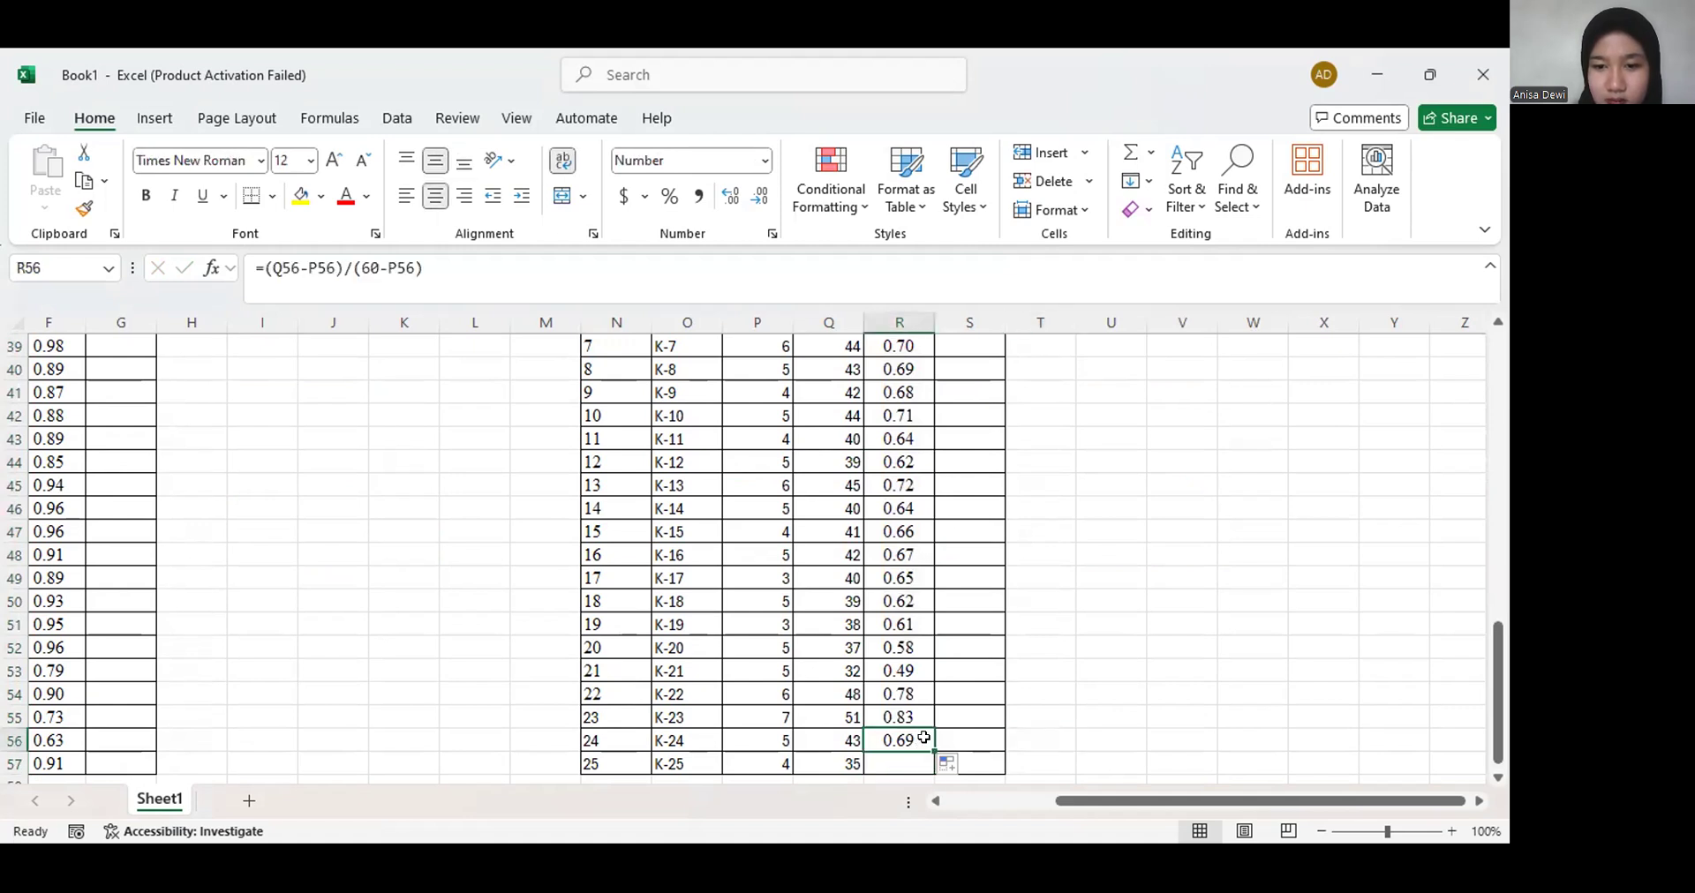
left_click_drag(929, 748, 932, 766)
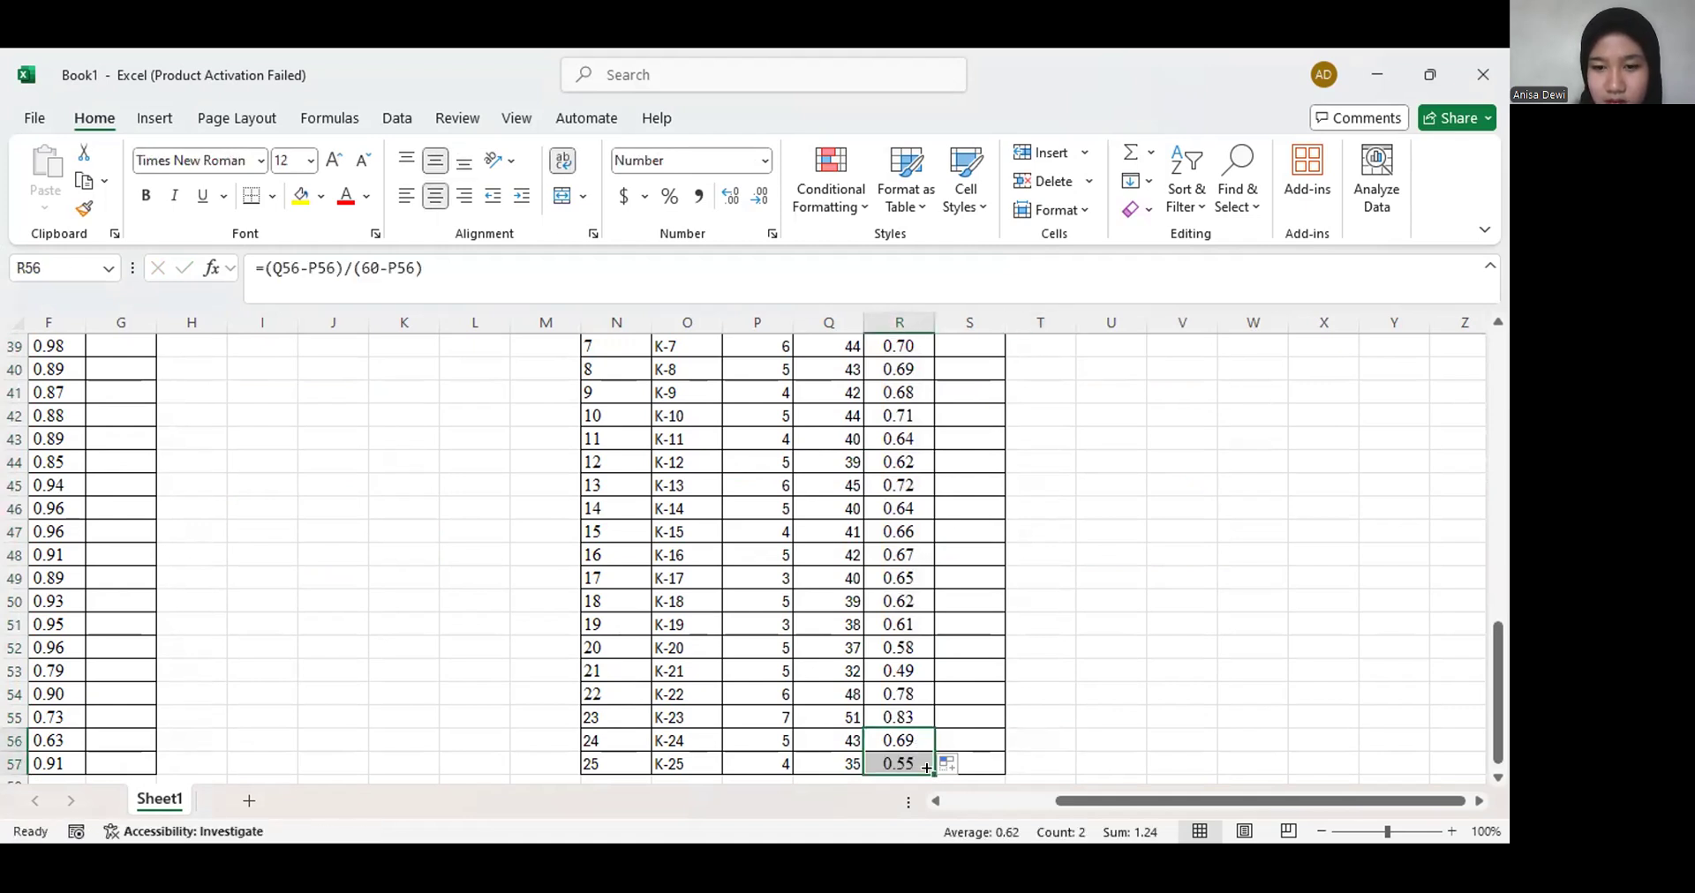
Calculate the control class's Rata-rata Gain in W36 with AVERAGE over R33:R57
scroll(1058, 712, "up", 4)
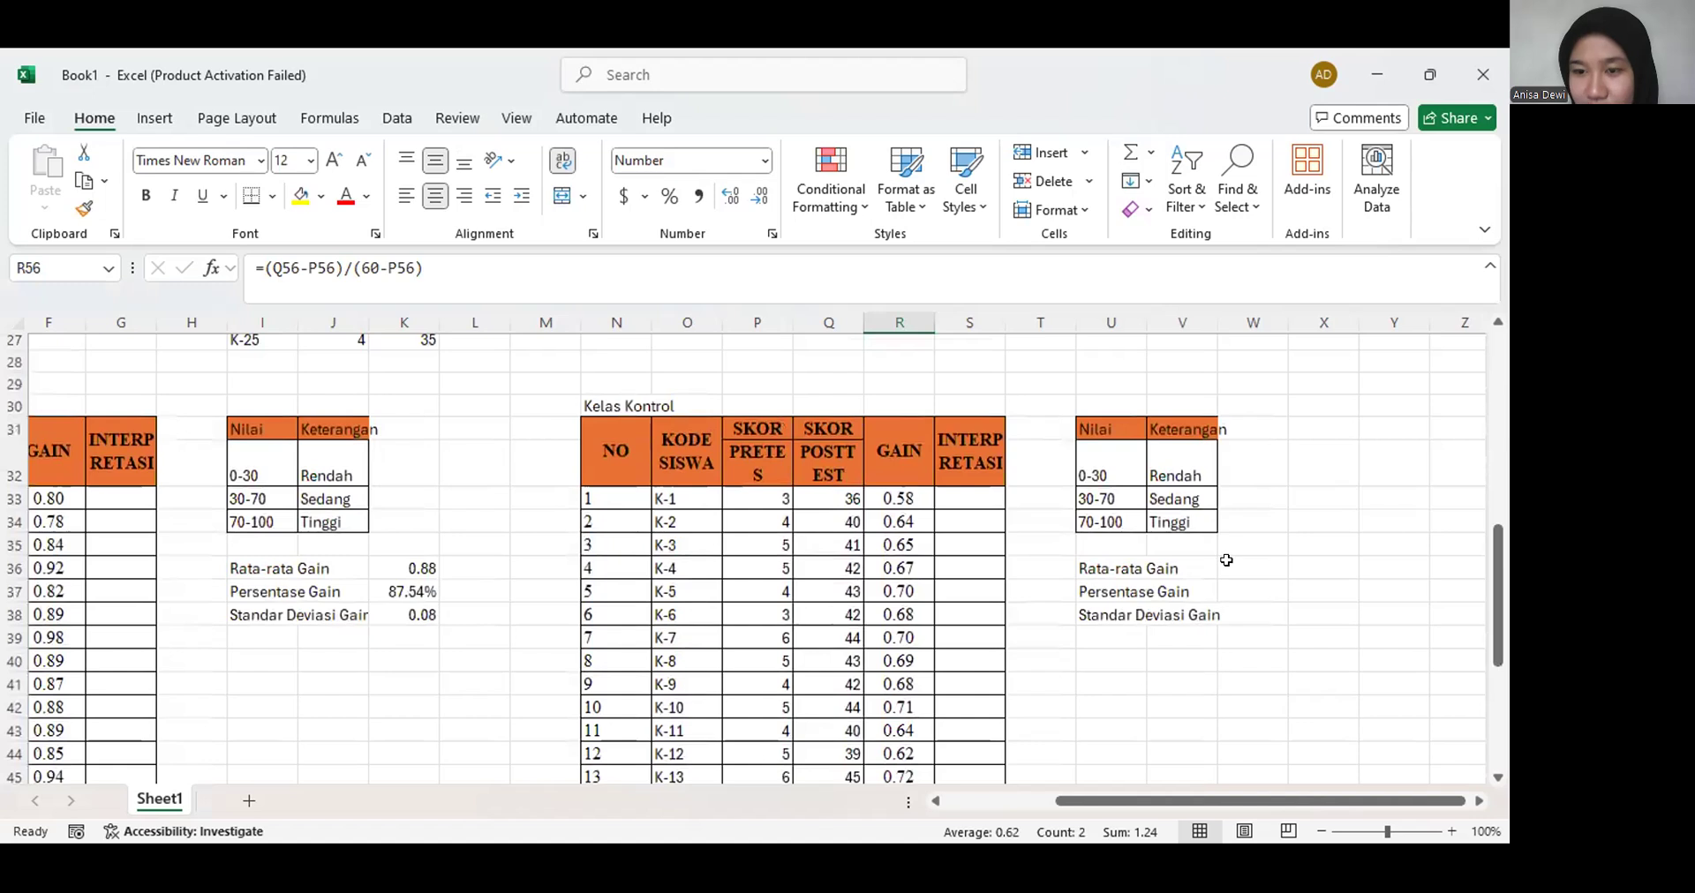
left_click(1226, 560)
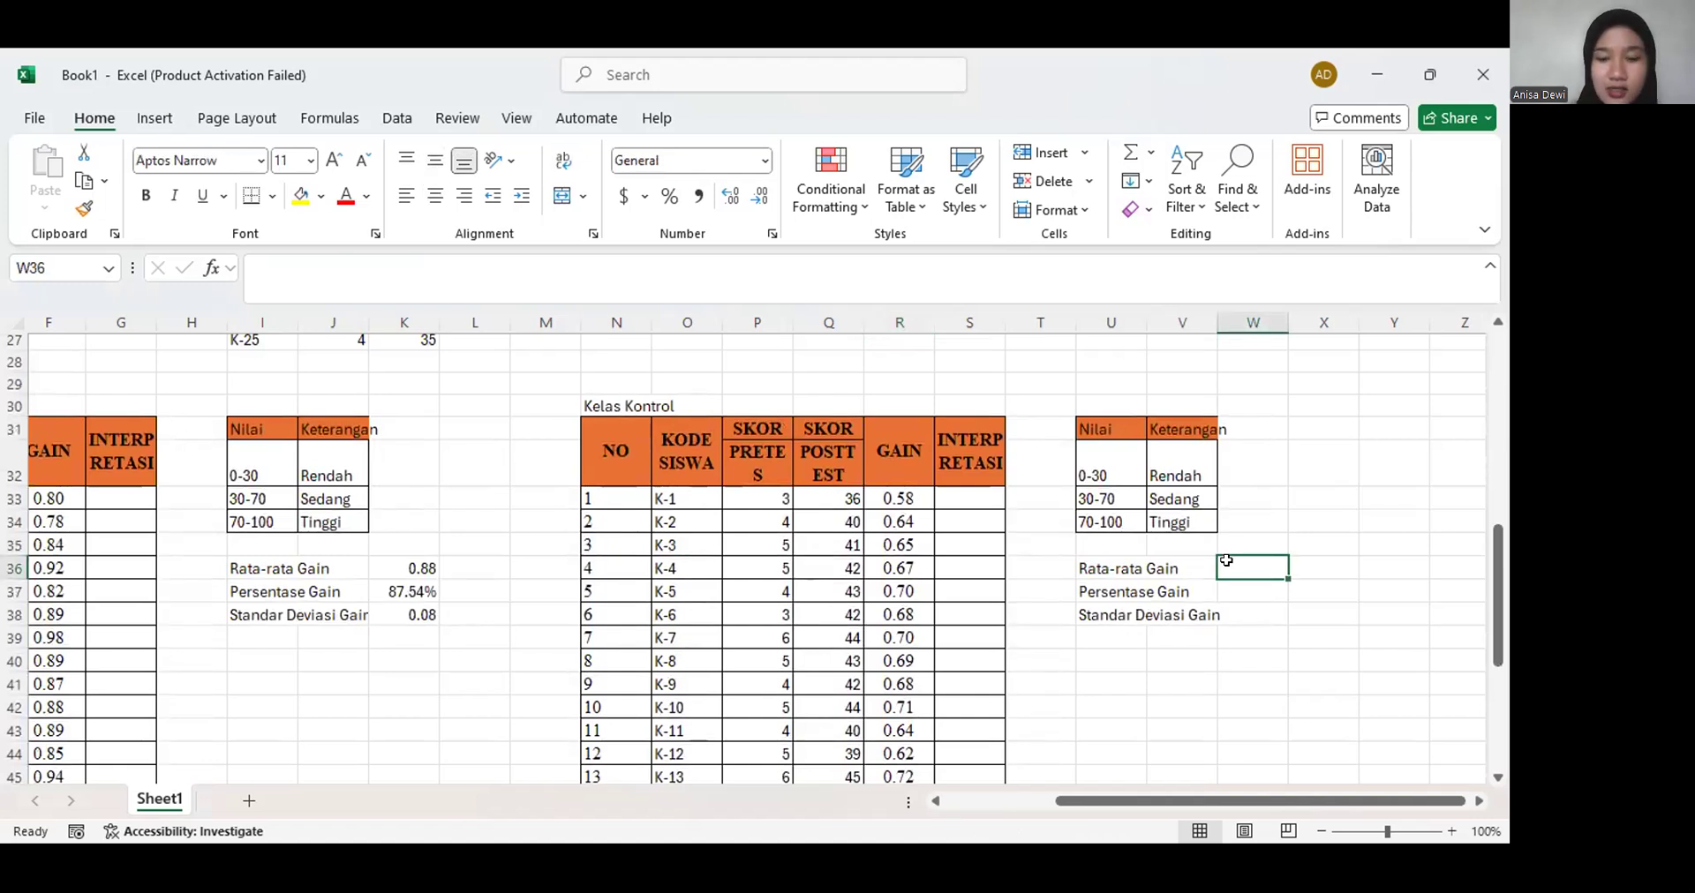
type("=")
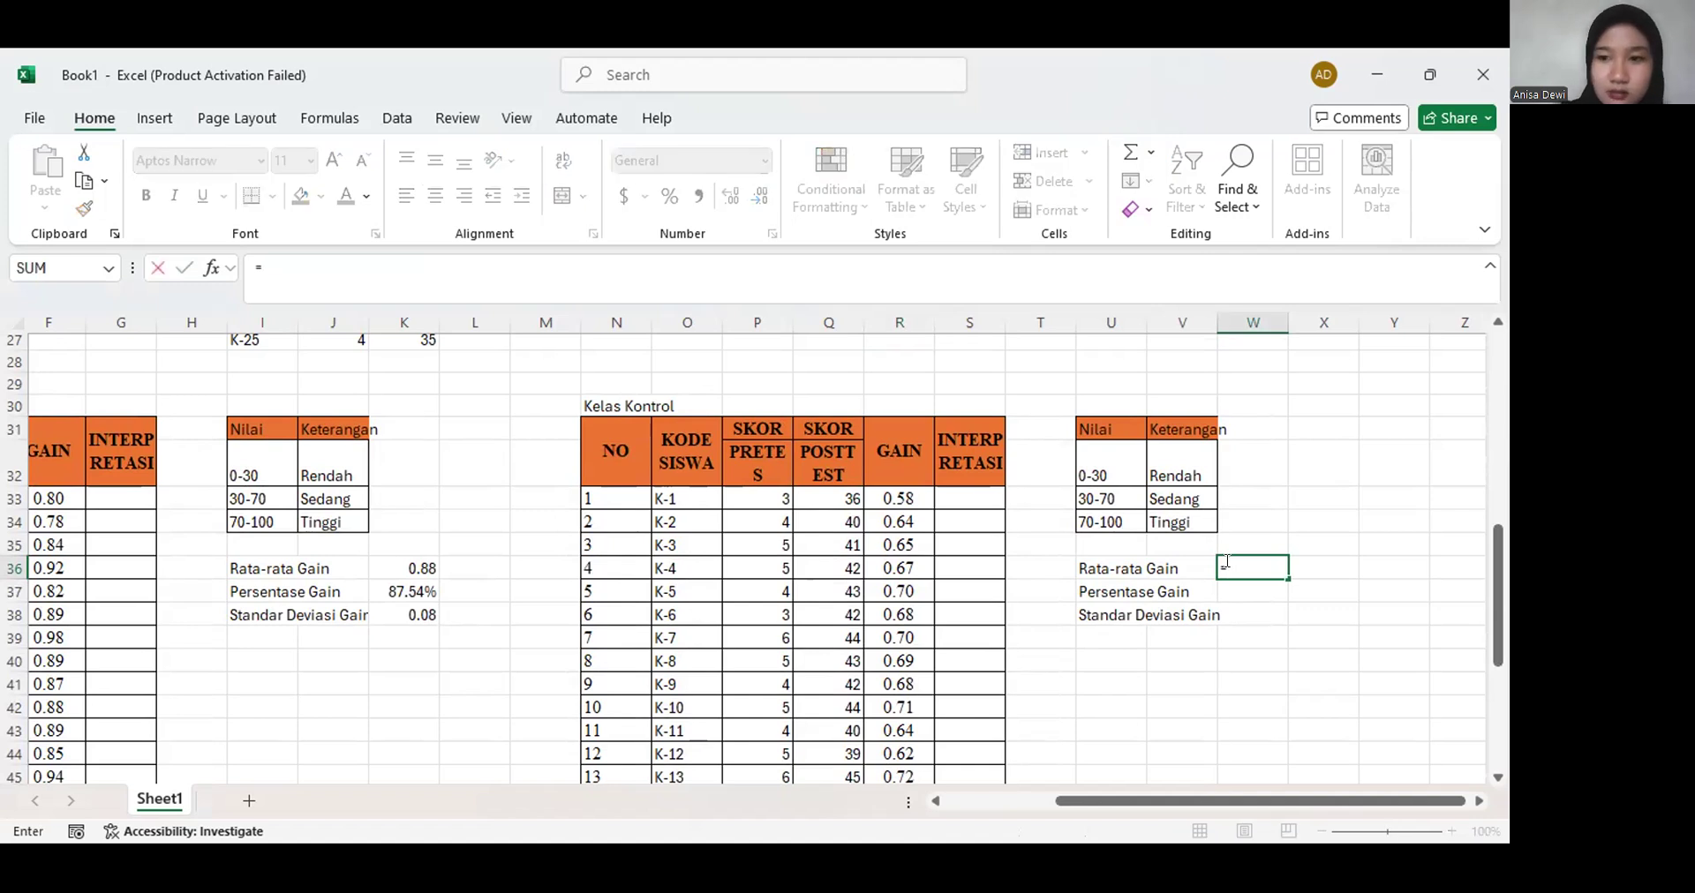
type("av")
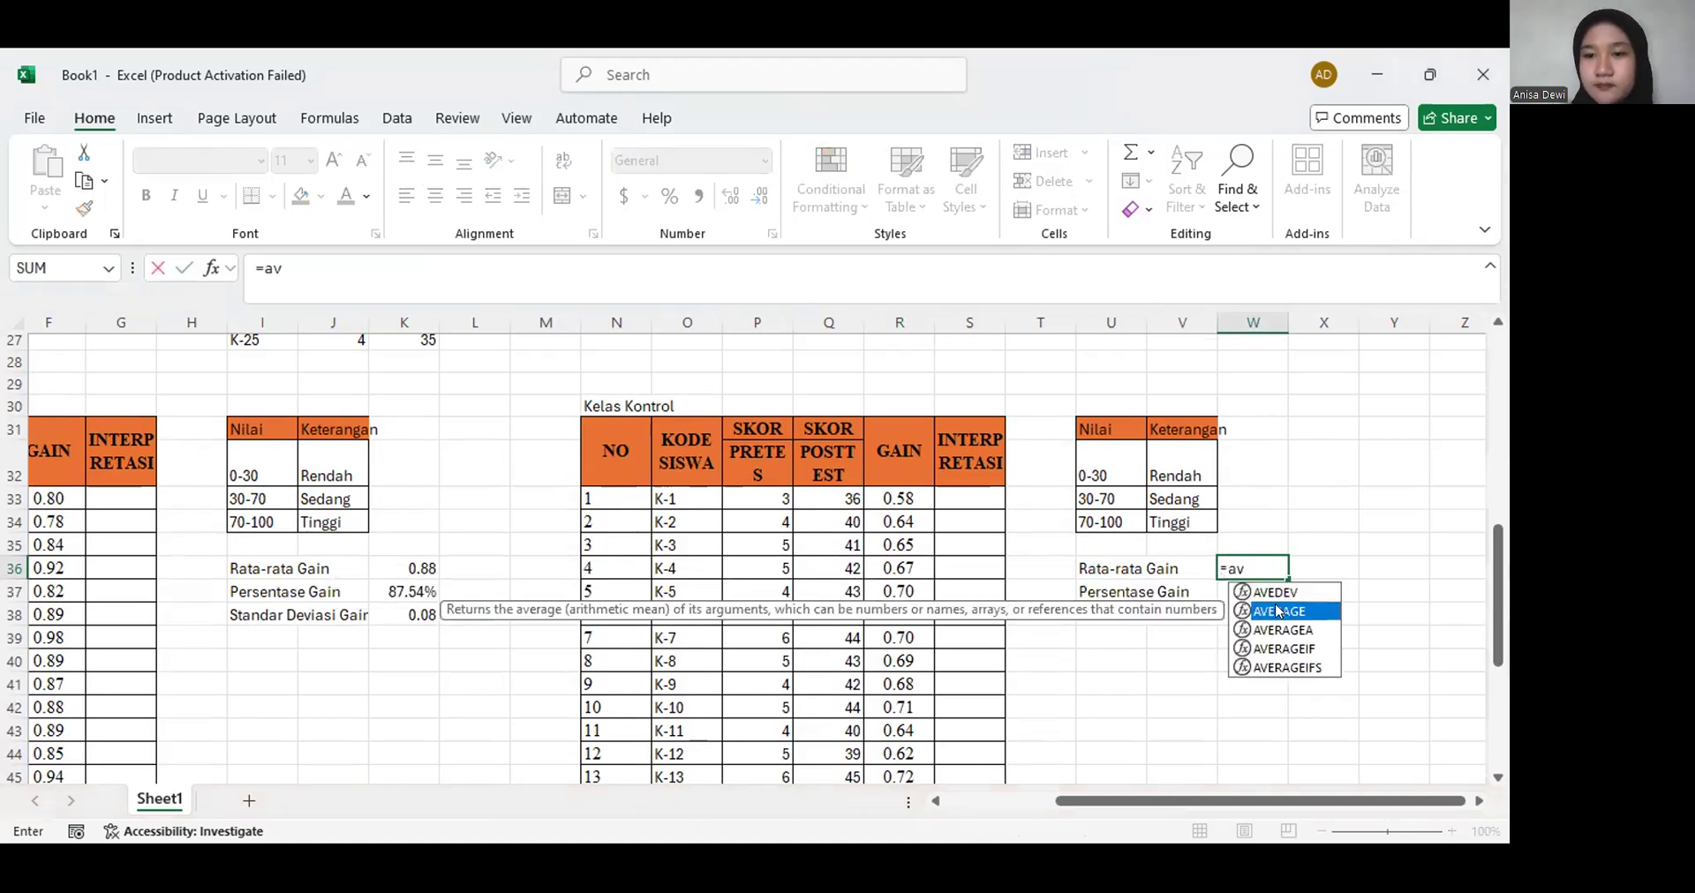
double_click(1270, 609)
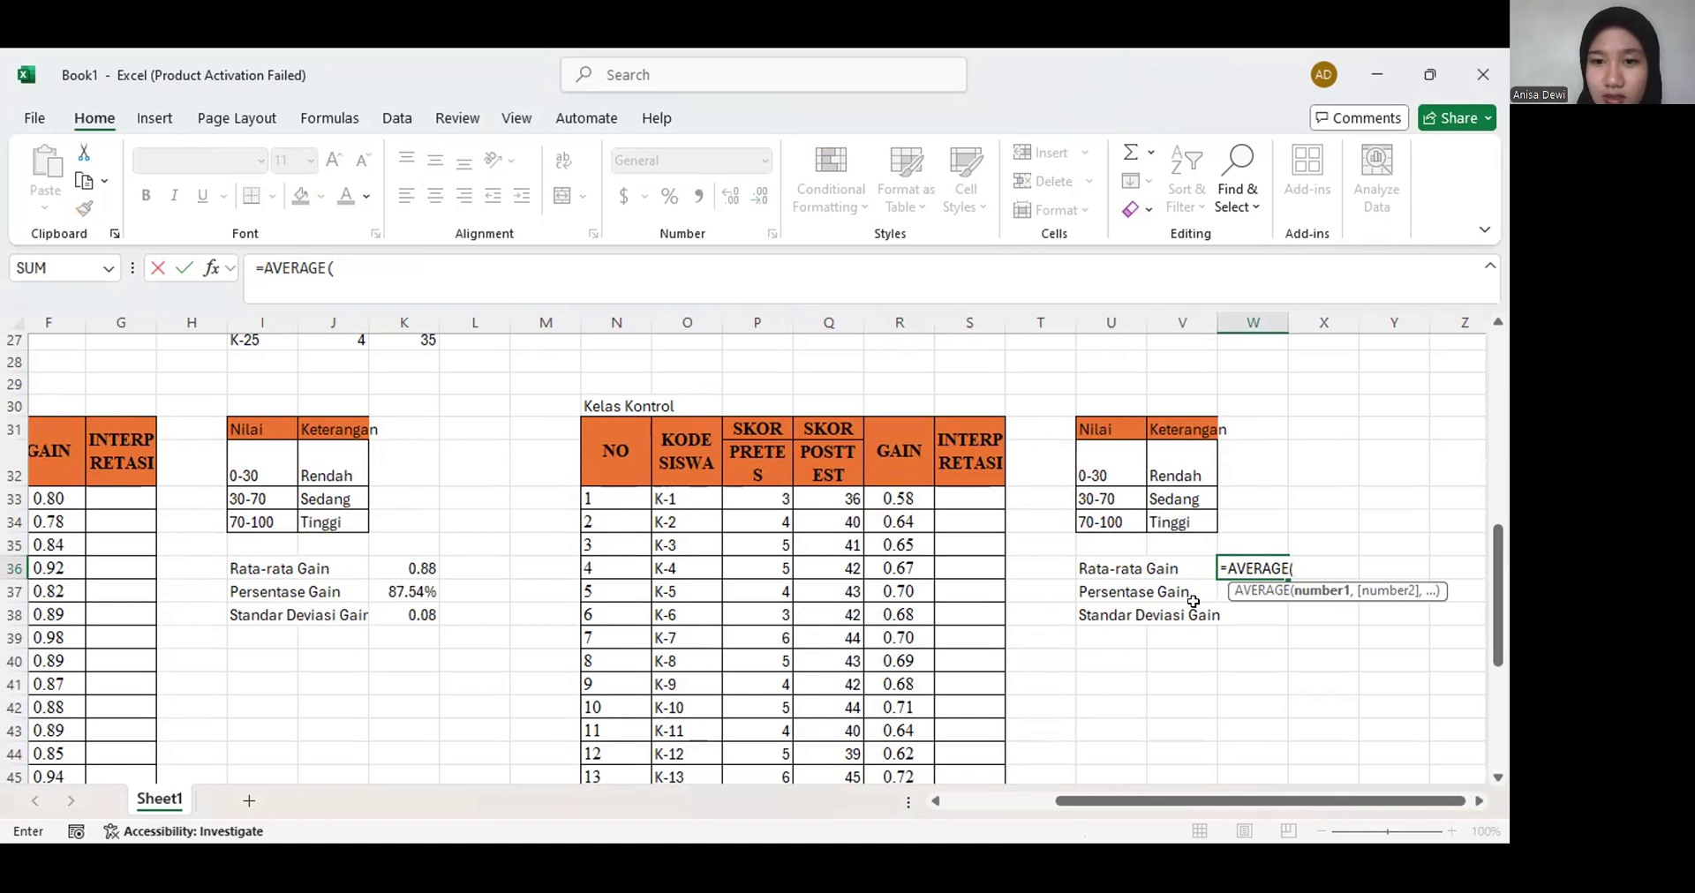
left_click(897, 497)
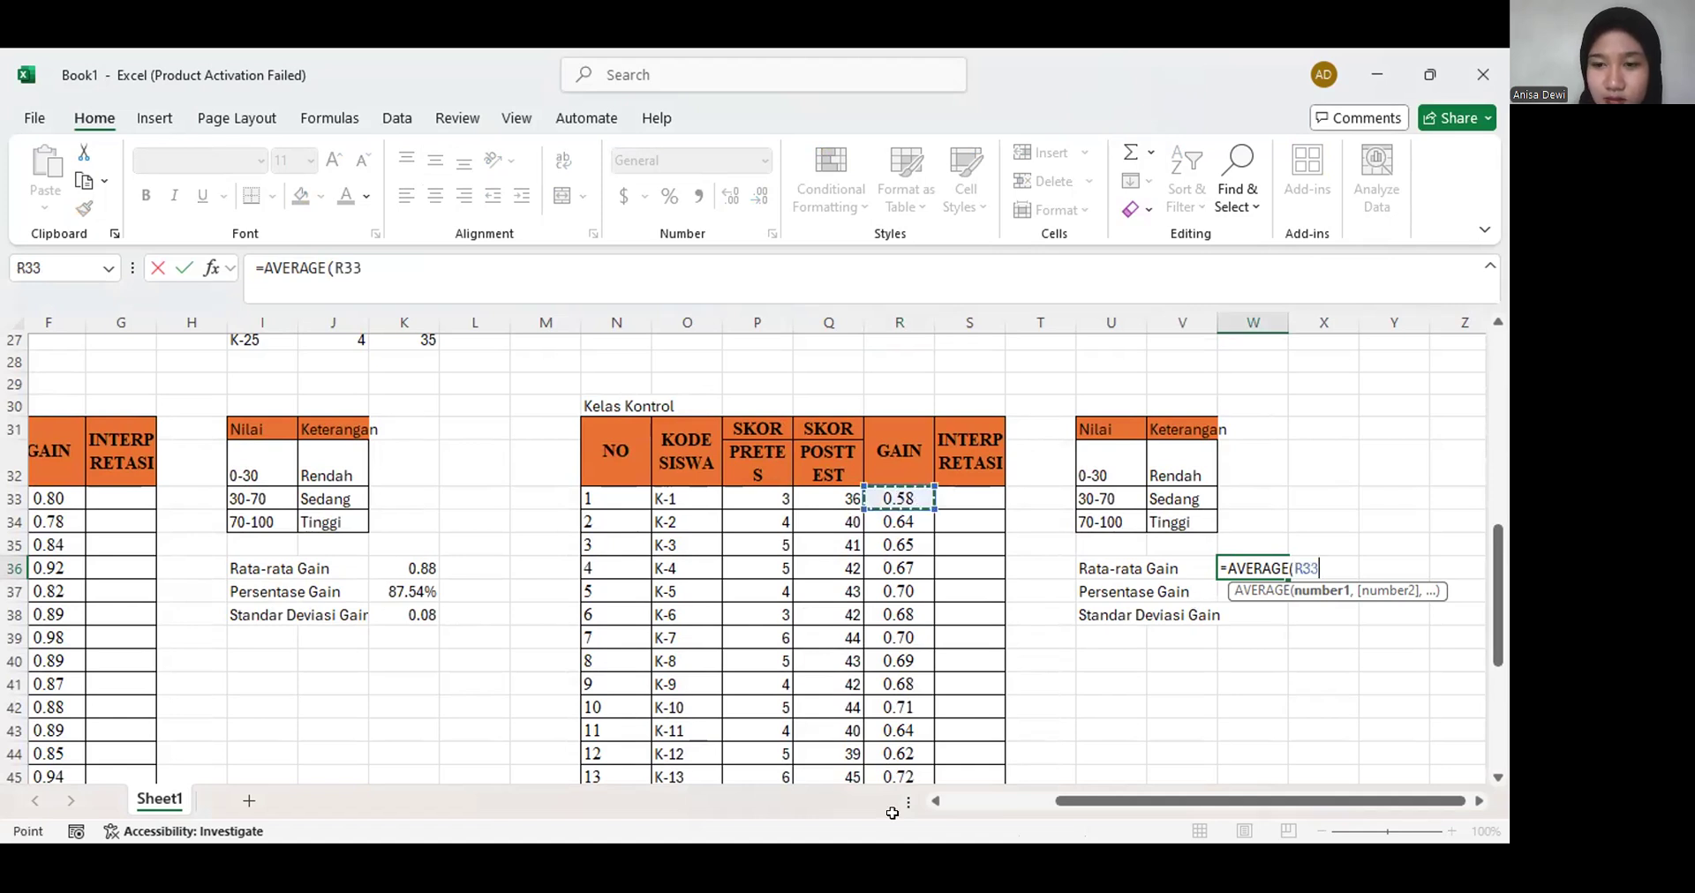
left_click_drag(892, 812, 899, 740)
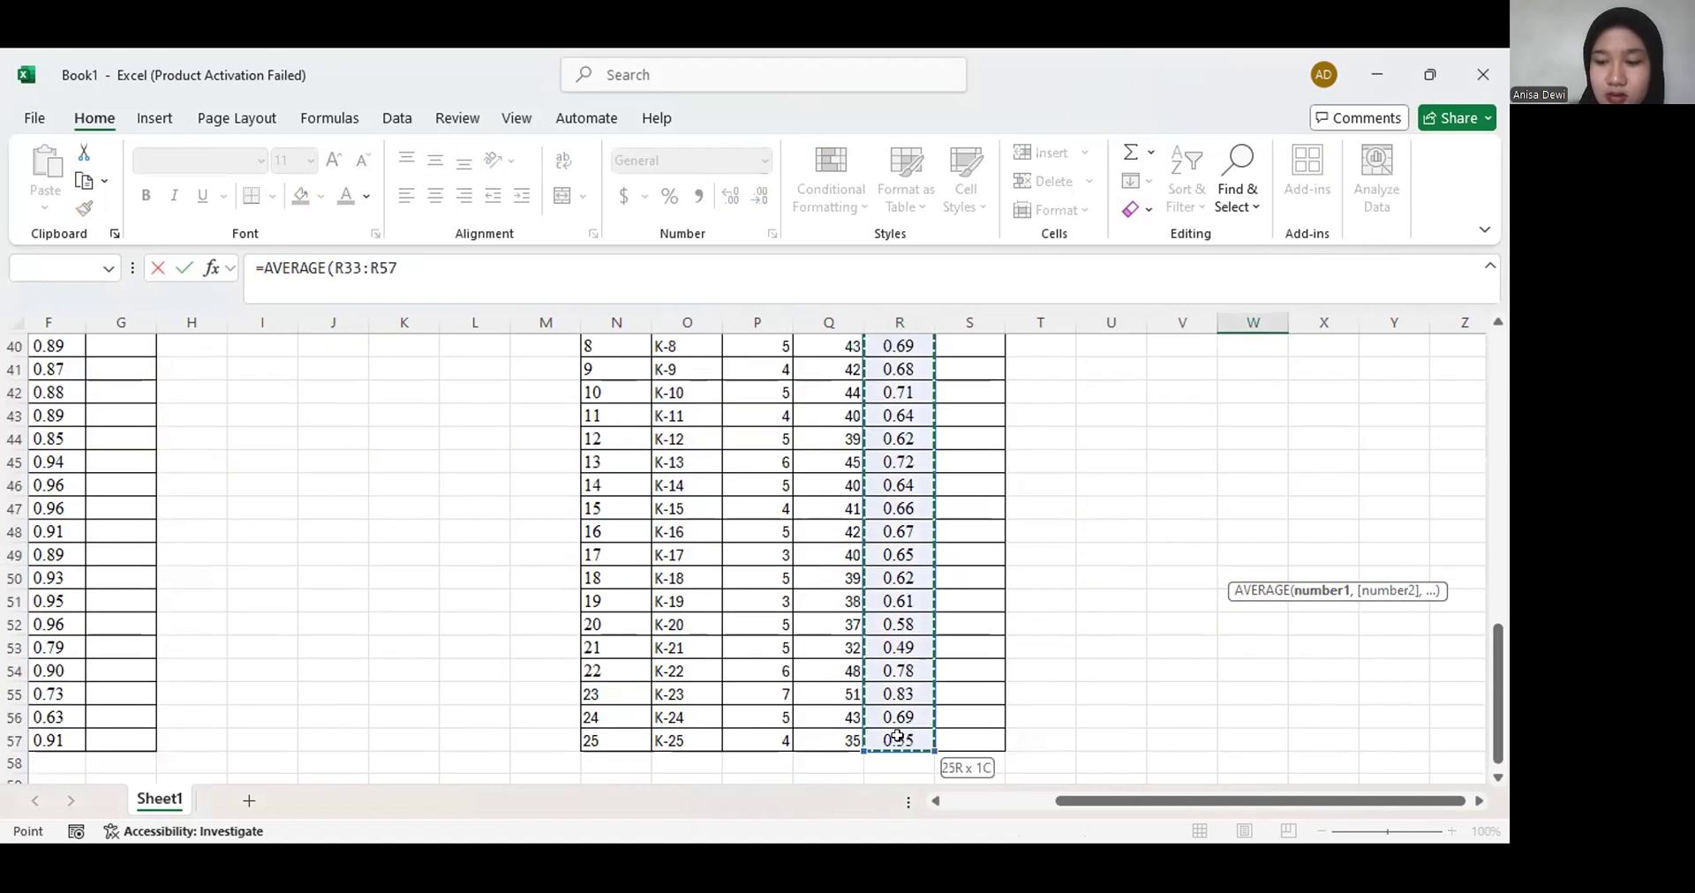
key("Return")
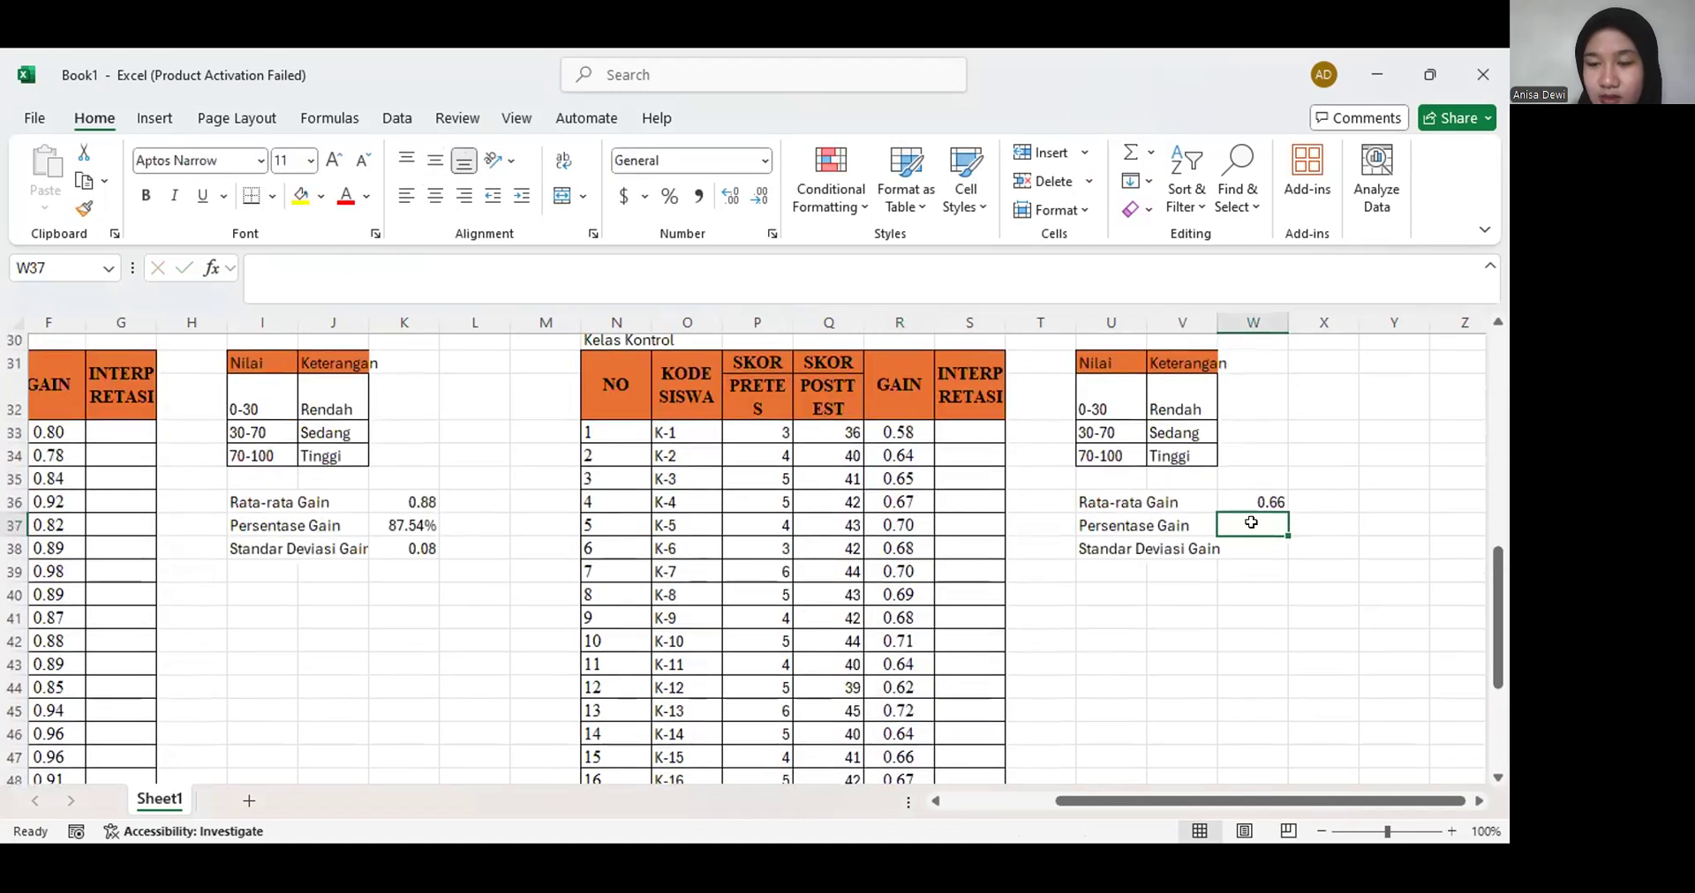
Enter the control class's Persentase Gain formula =AVERAGE(W36/1) in W37
type("=")
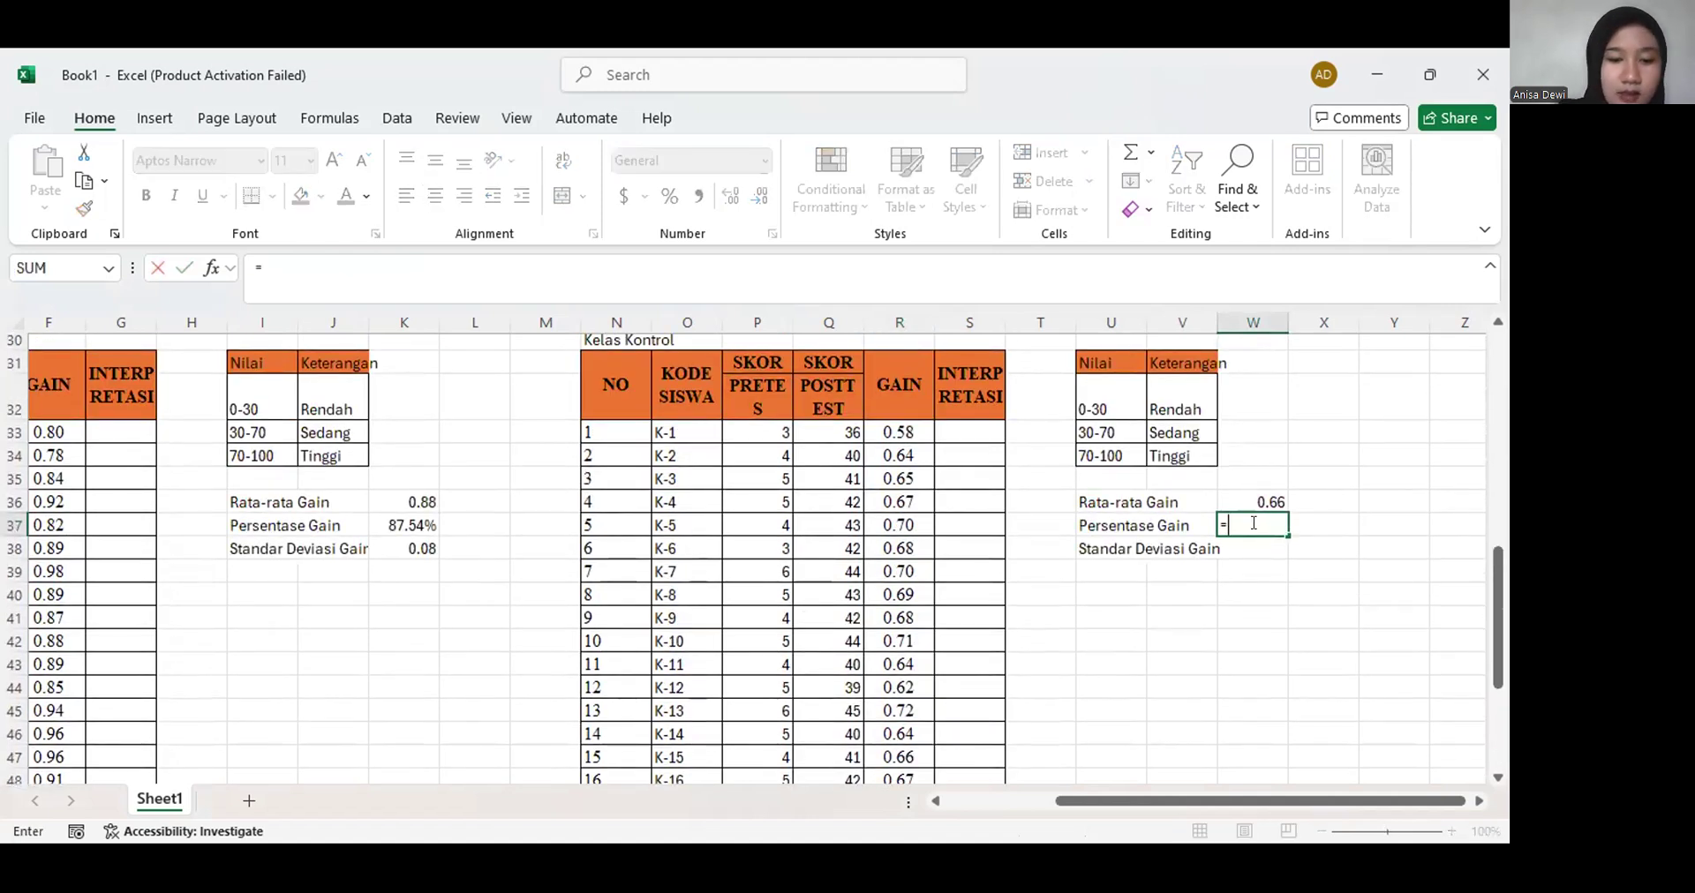
type("ave")
key("Down")
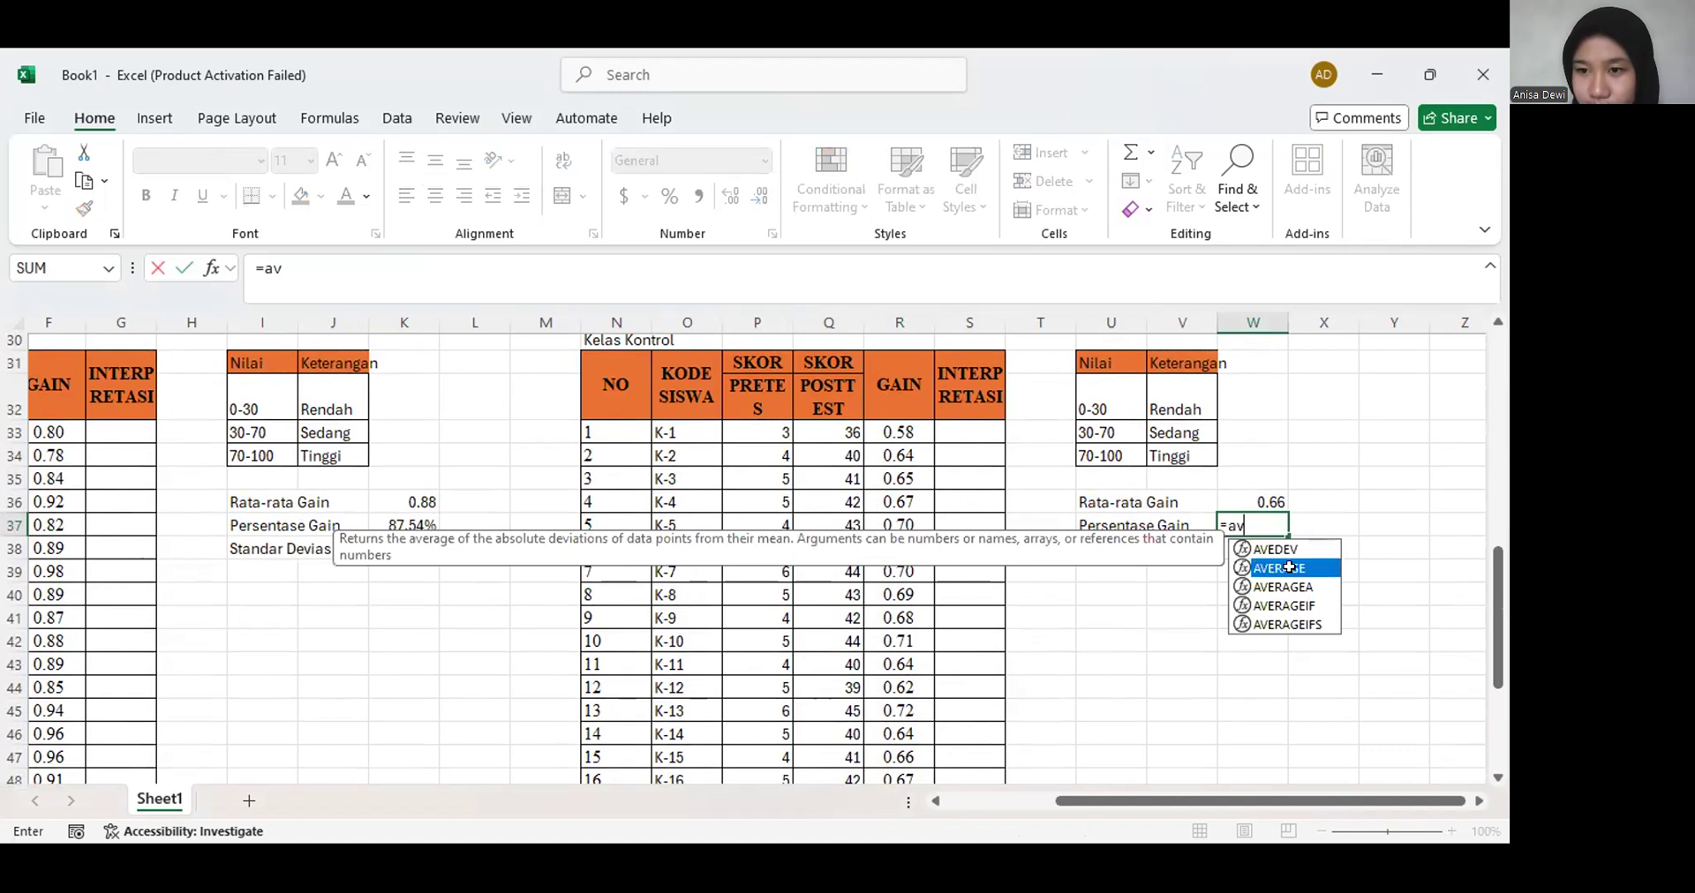
key("Tab")
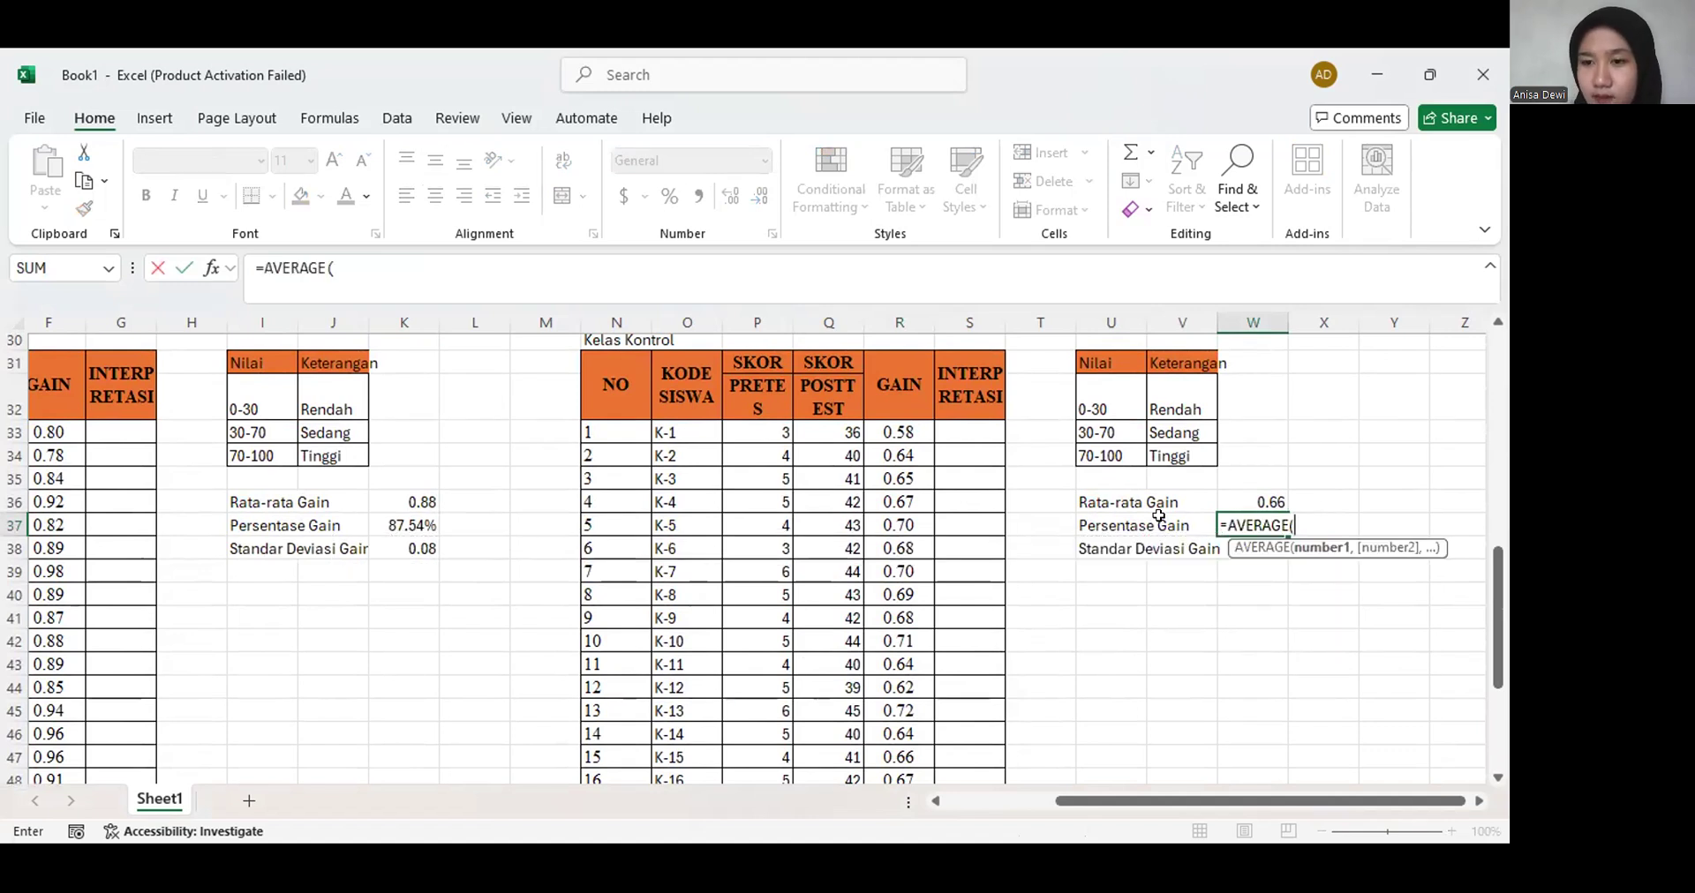
left_click(1266, 500)
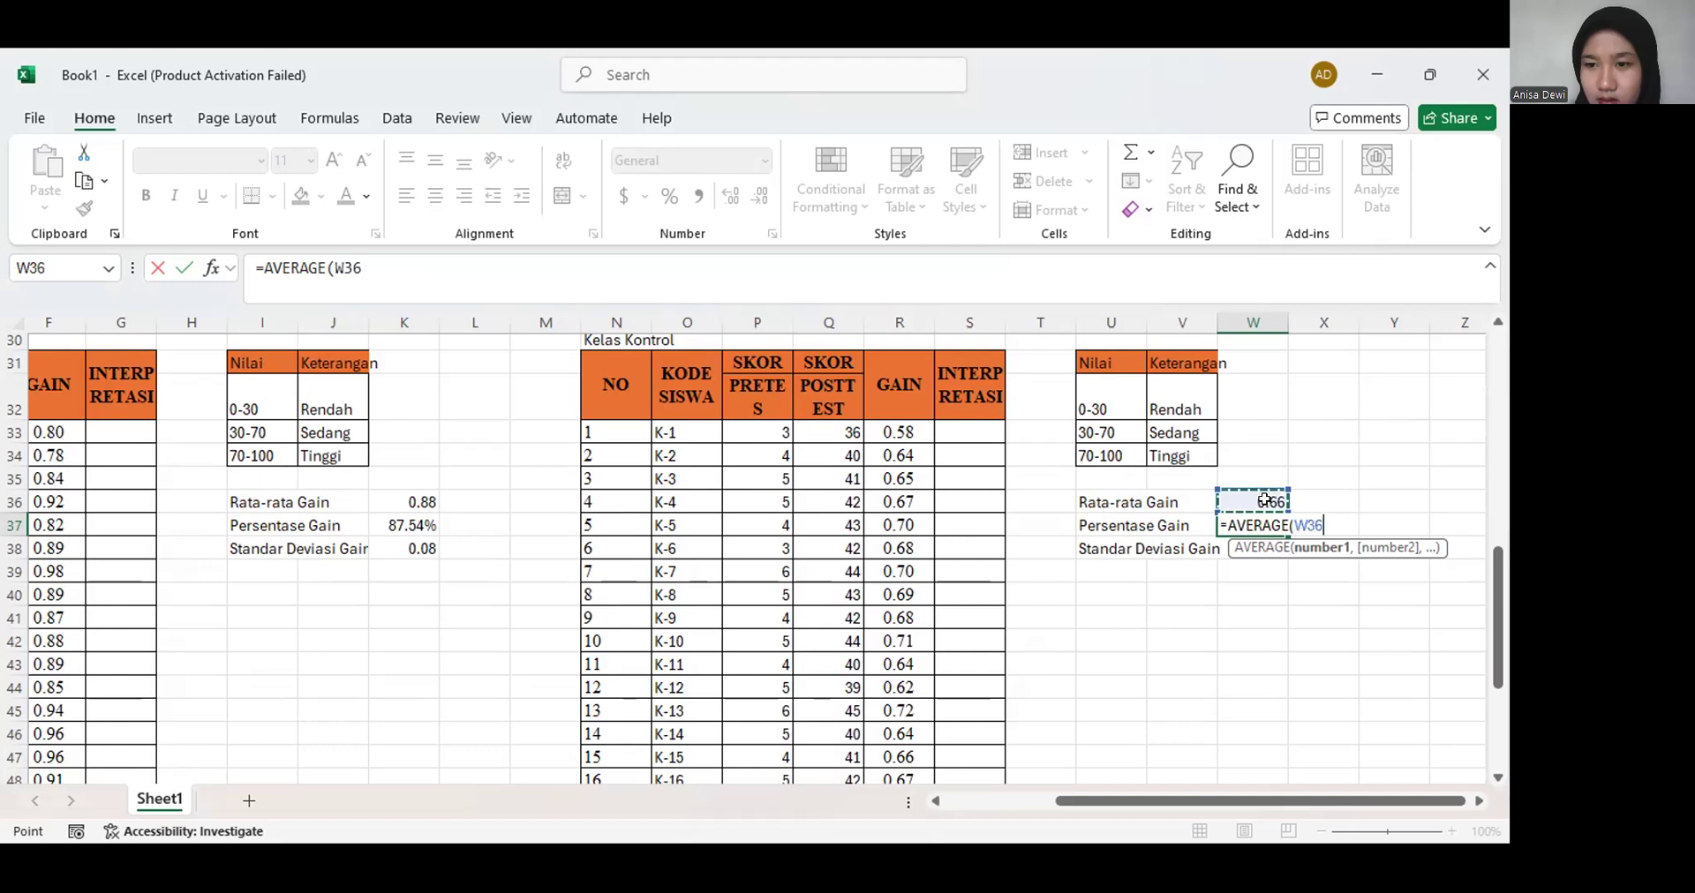
type("/1")
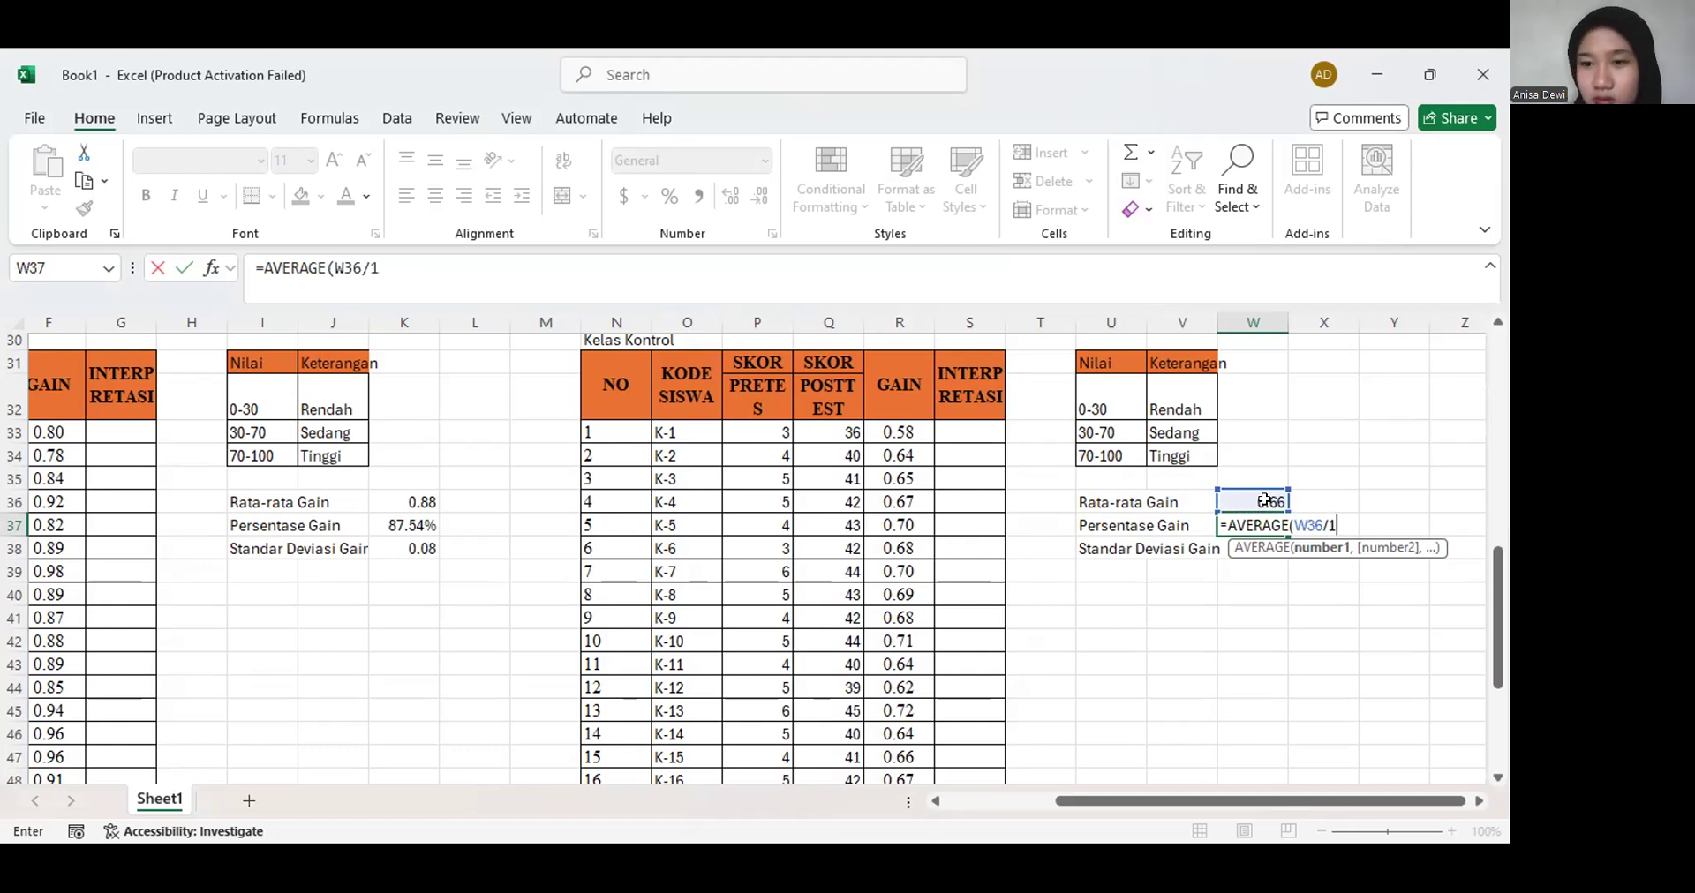
key("Return")
Format the control class's Persentase Gain in W37 as a percentage with two decimal places
key("Up")
left_click(670, 196)
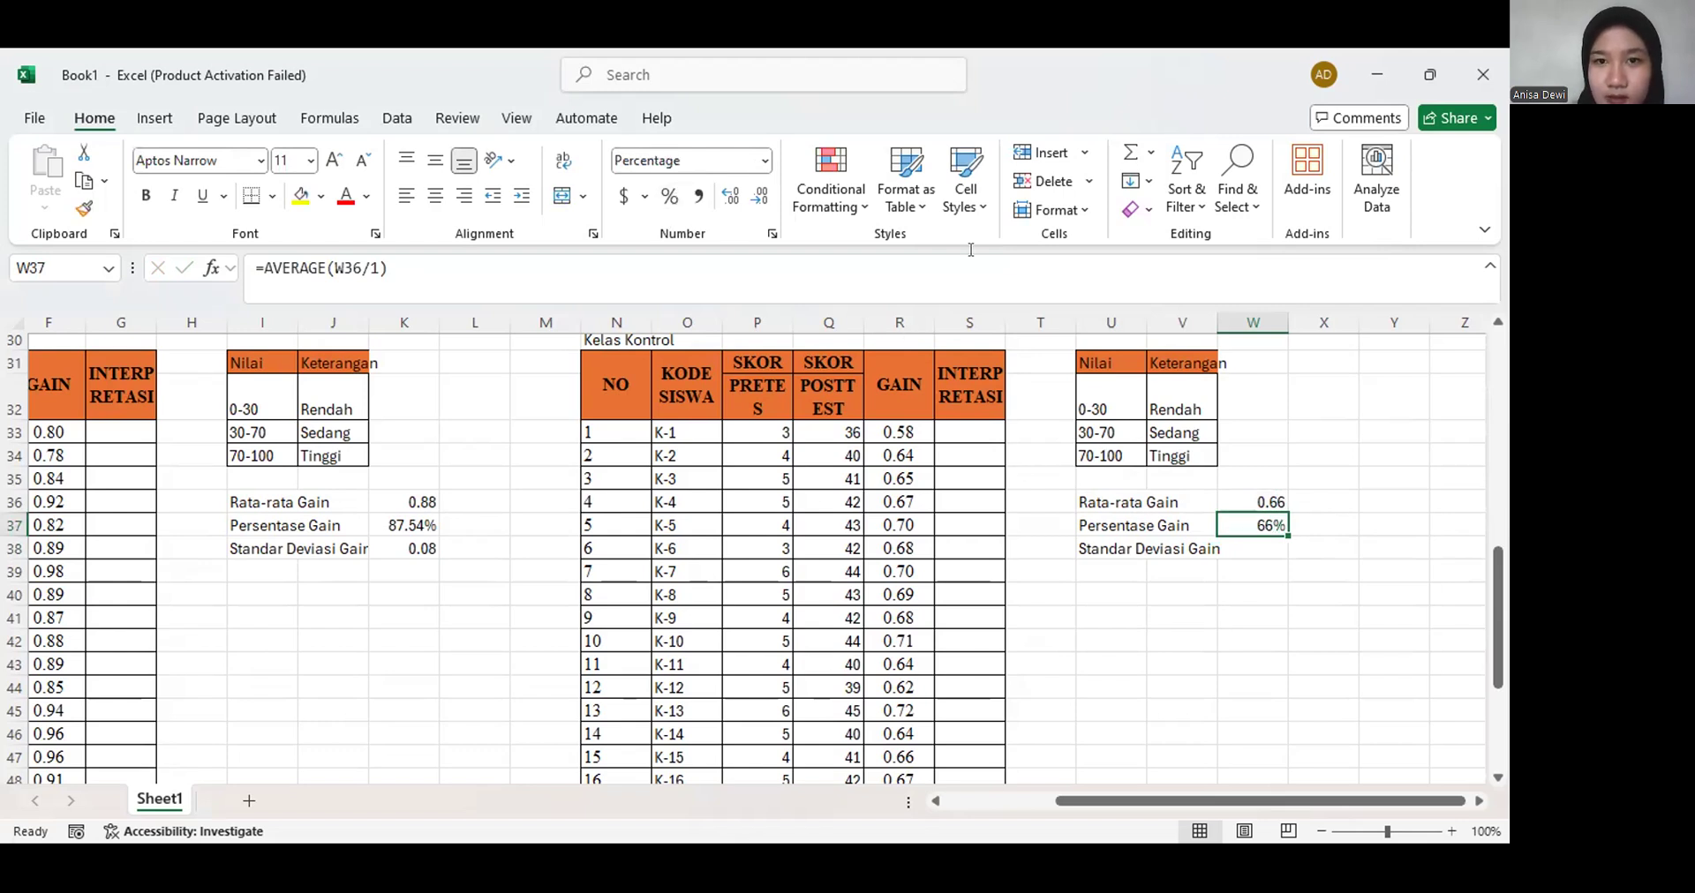
left_click(732, 198)
left_click(732, 198)
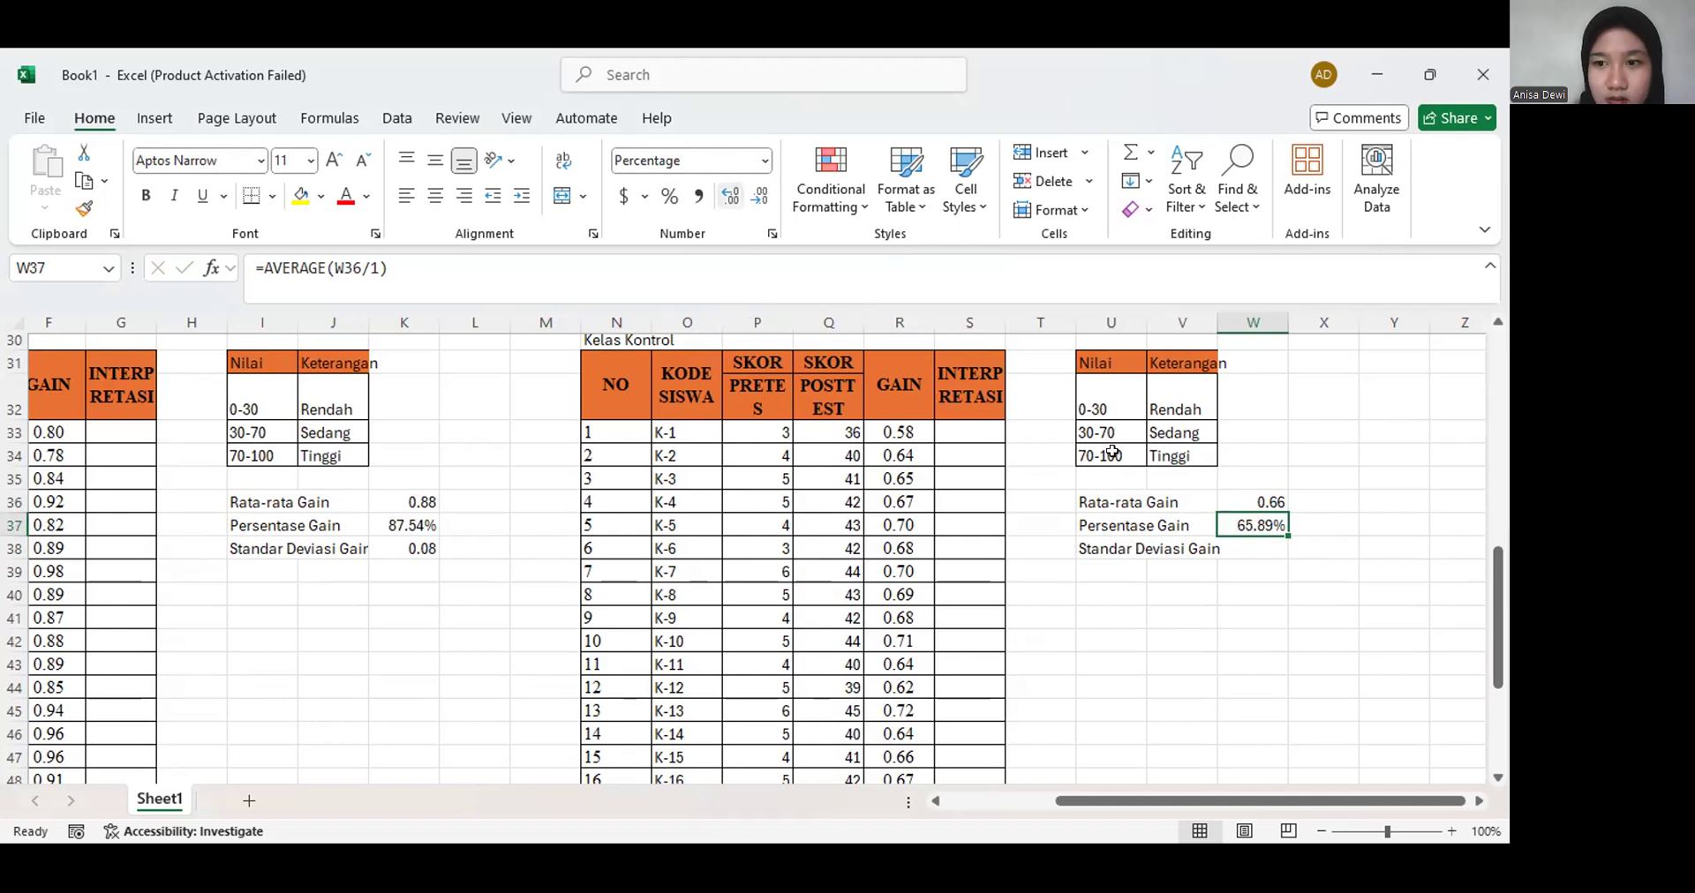
Calculate the control class's Standar Deviasi Gain in W38 with STDEV over R33:R57
left_click(1252, 552)
type("=")
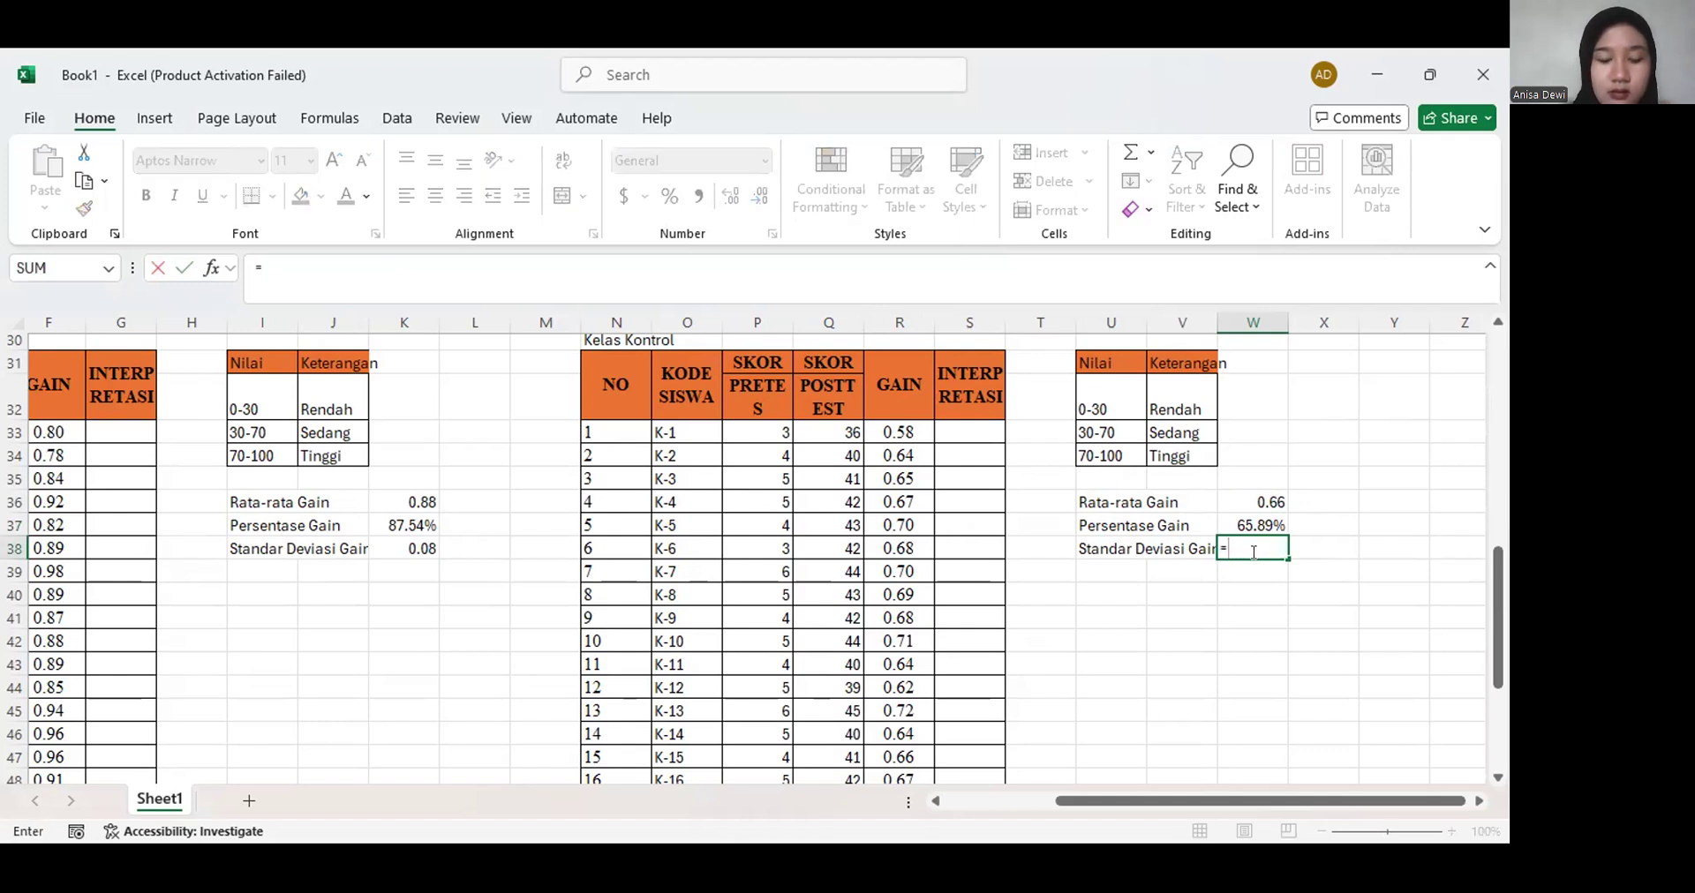
type("a")
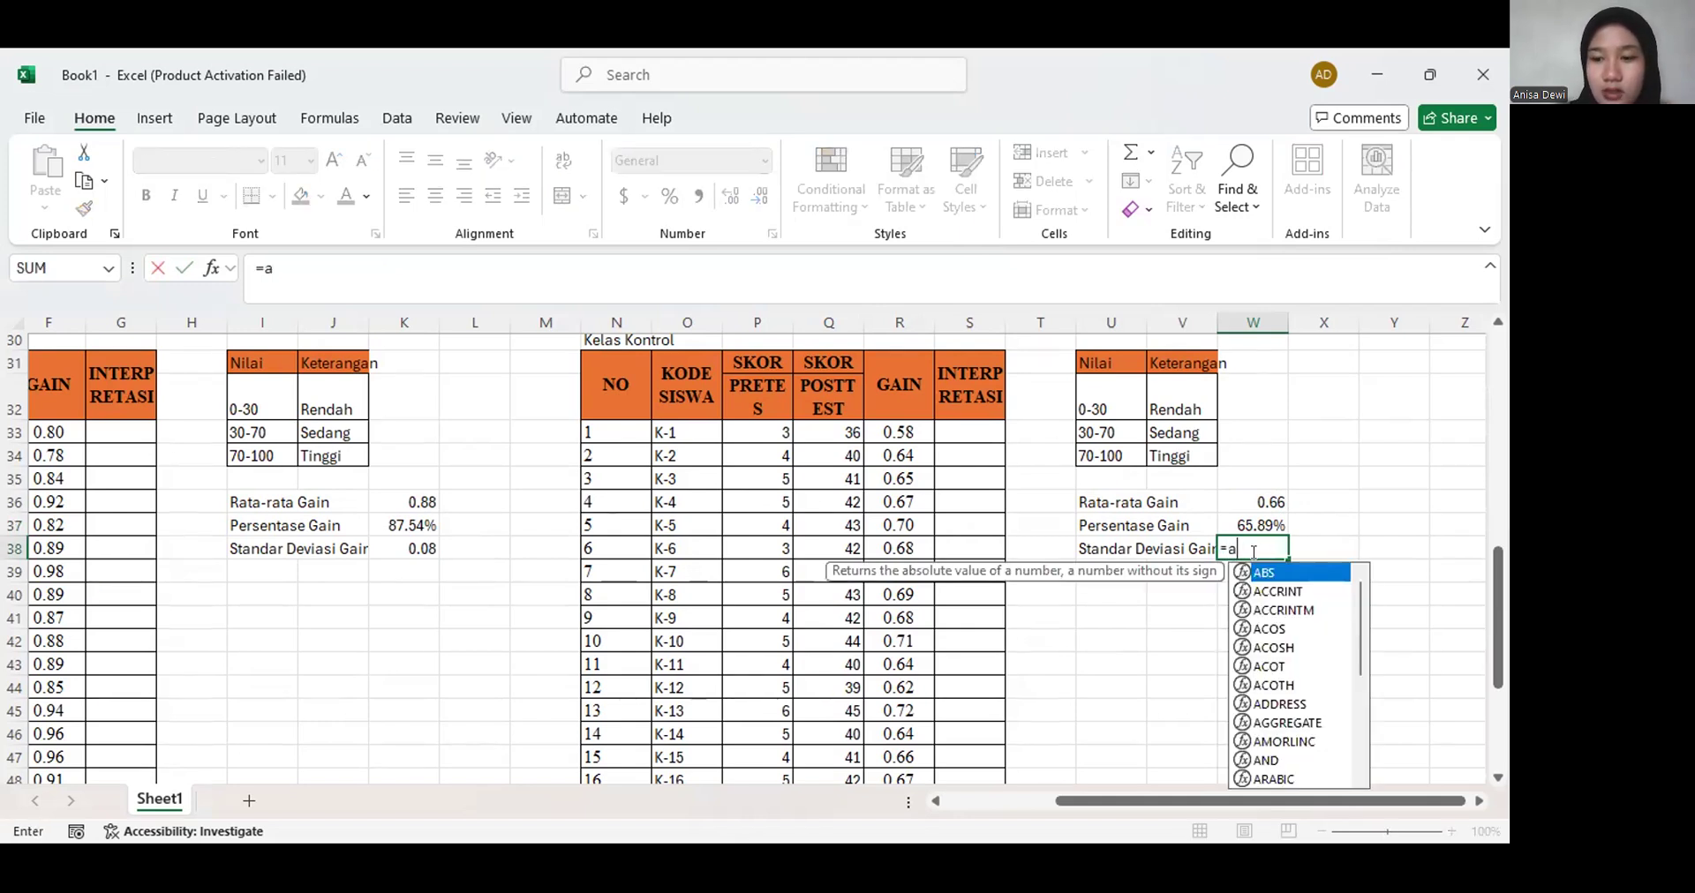
key("BackSpace")
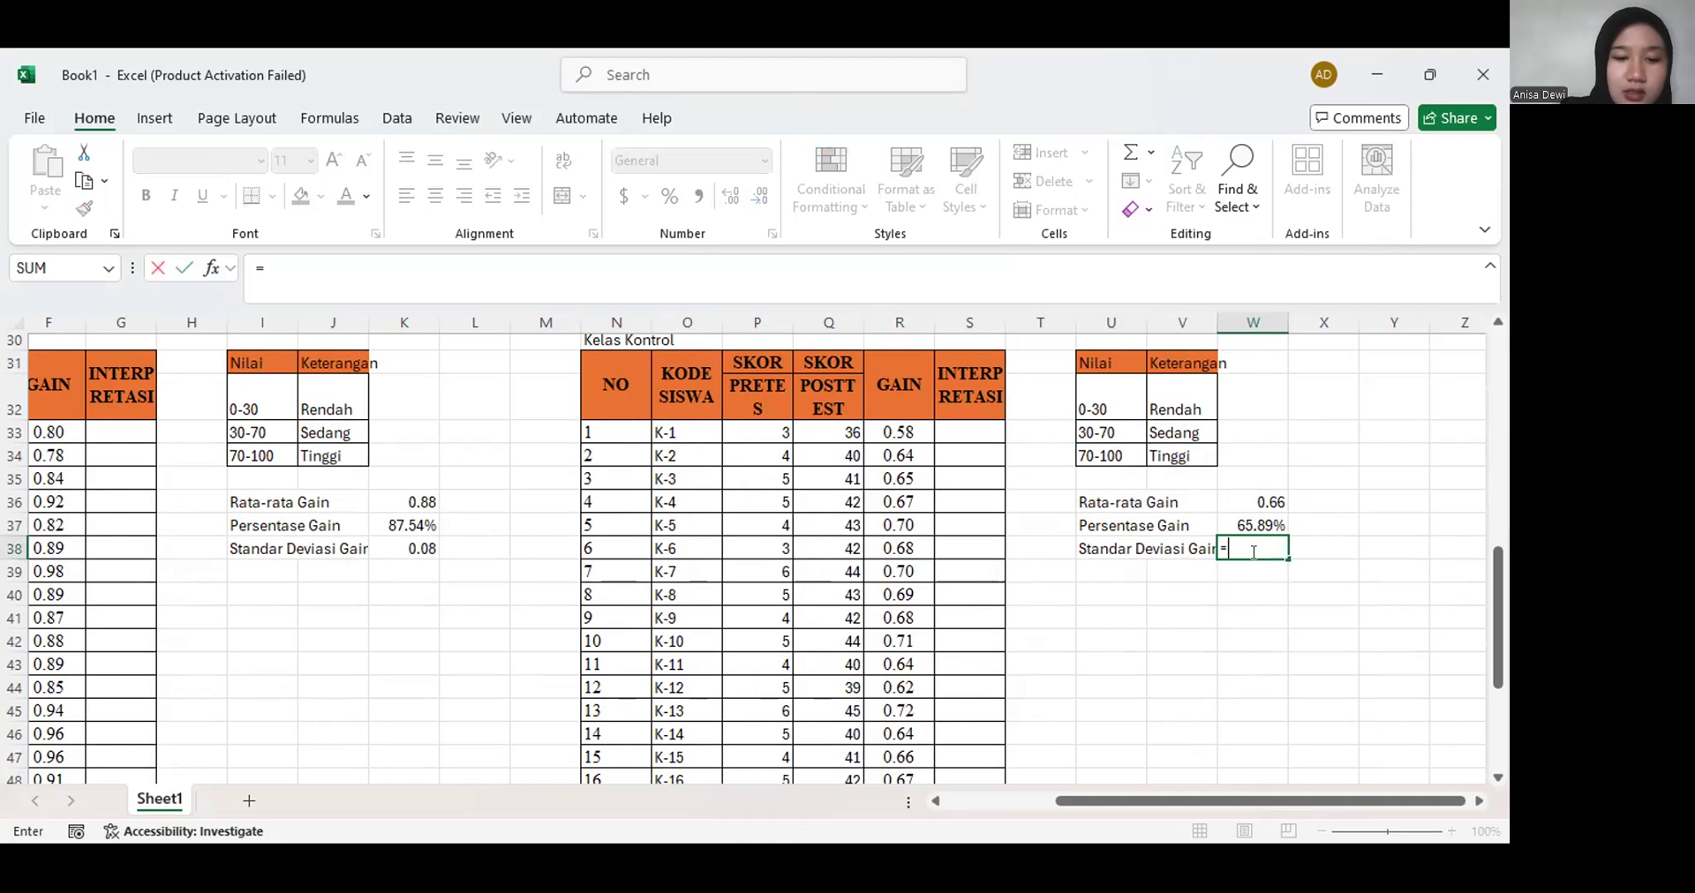
type("stde")
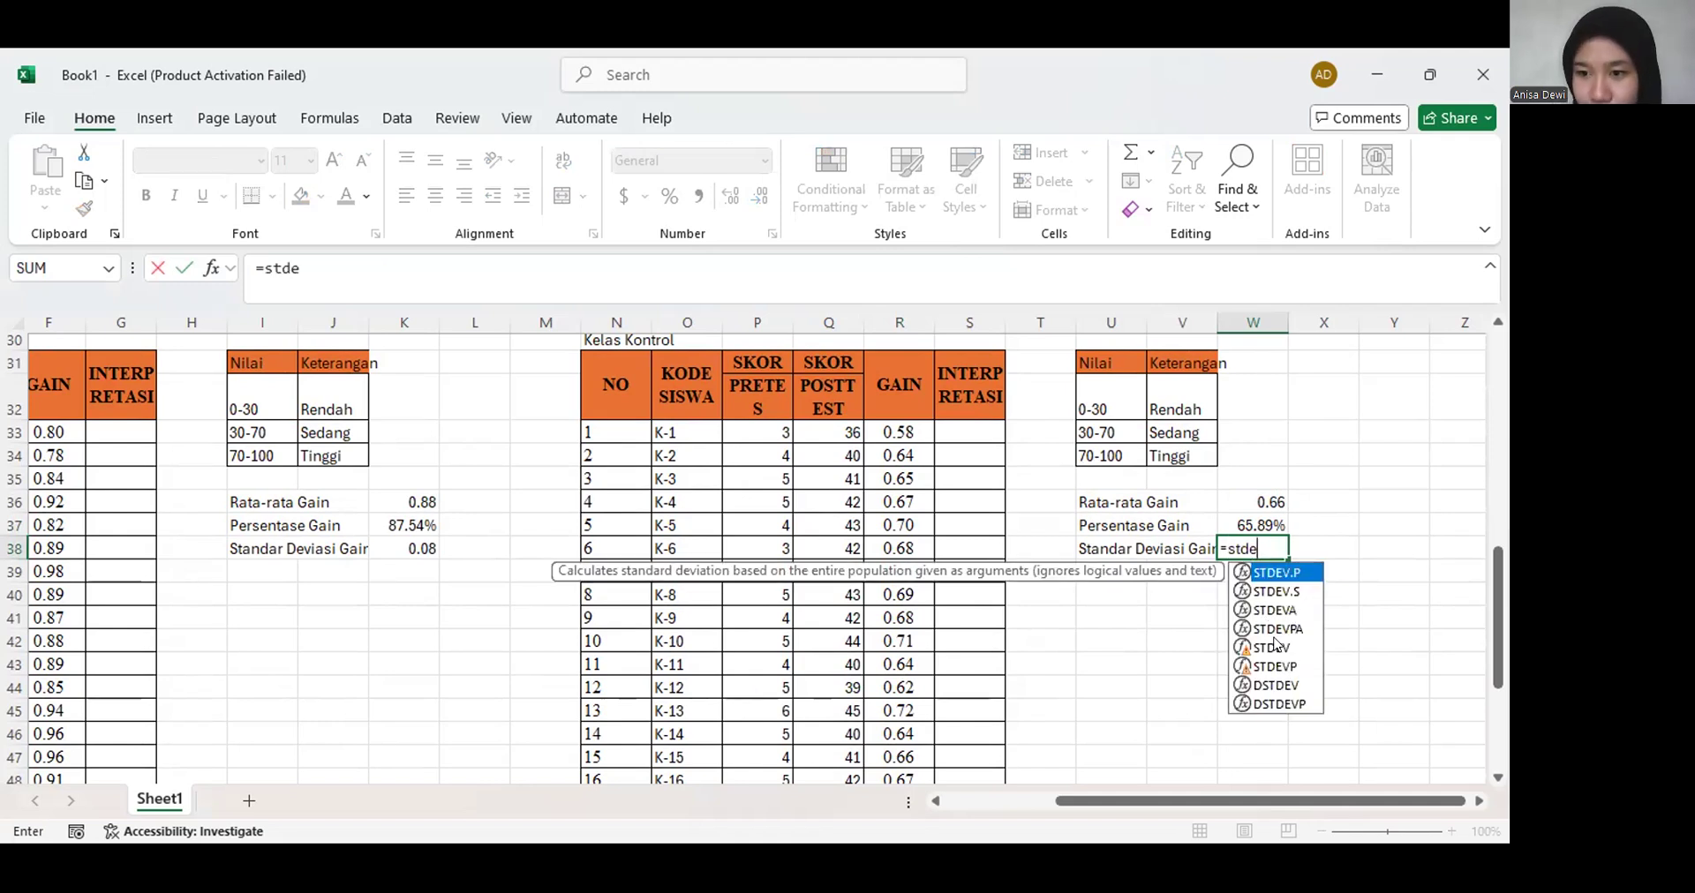
double_click(1269, 638)
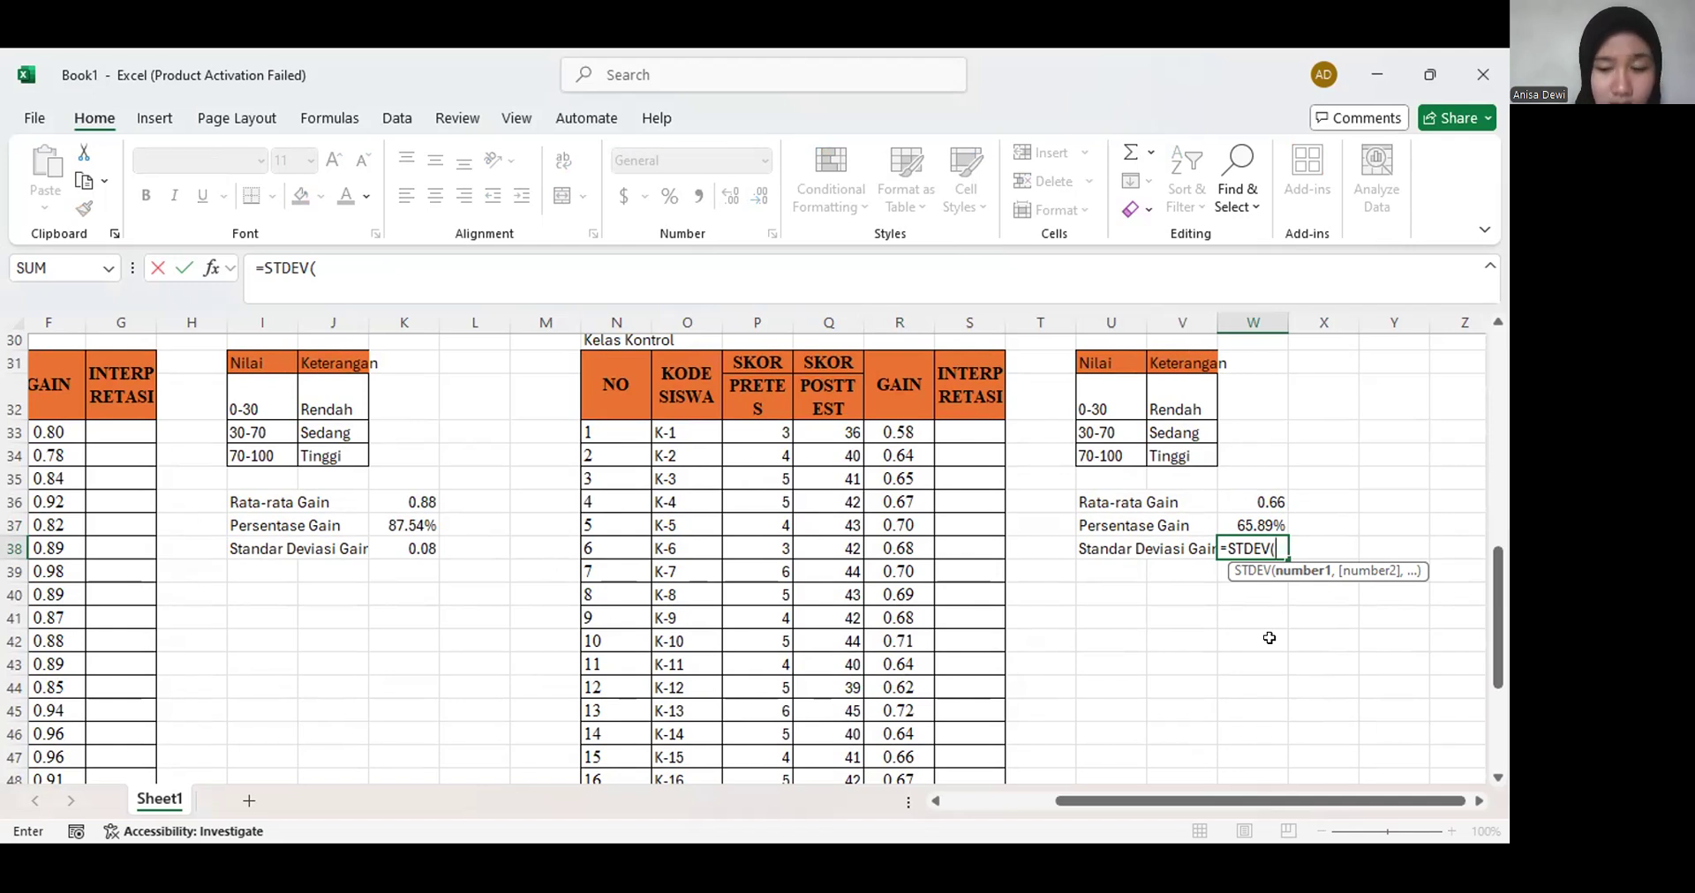
left_click(897, 428)
left_click_drag(892, 842, 898, 728)
key("Return")
Reduce the Standar Deviasi Gain in W38 to two decimal places
scroll(1094, 642, "up", 2)
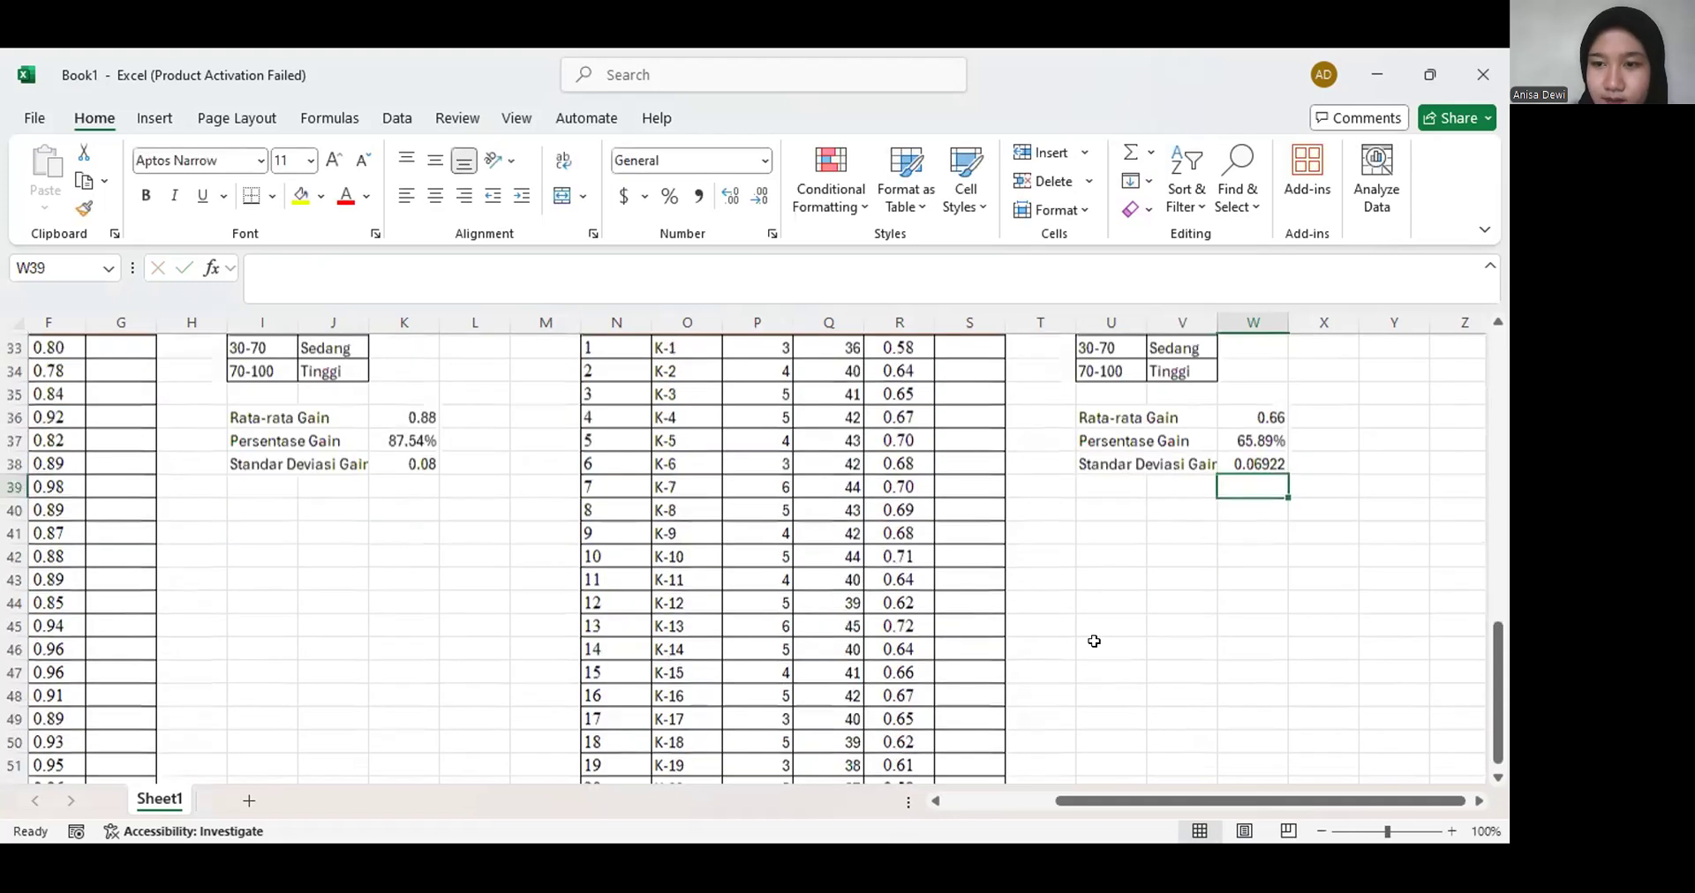
scroll(1094, 642, "up", 1)
left_click(1247, 521)
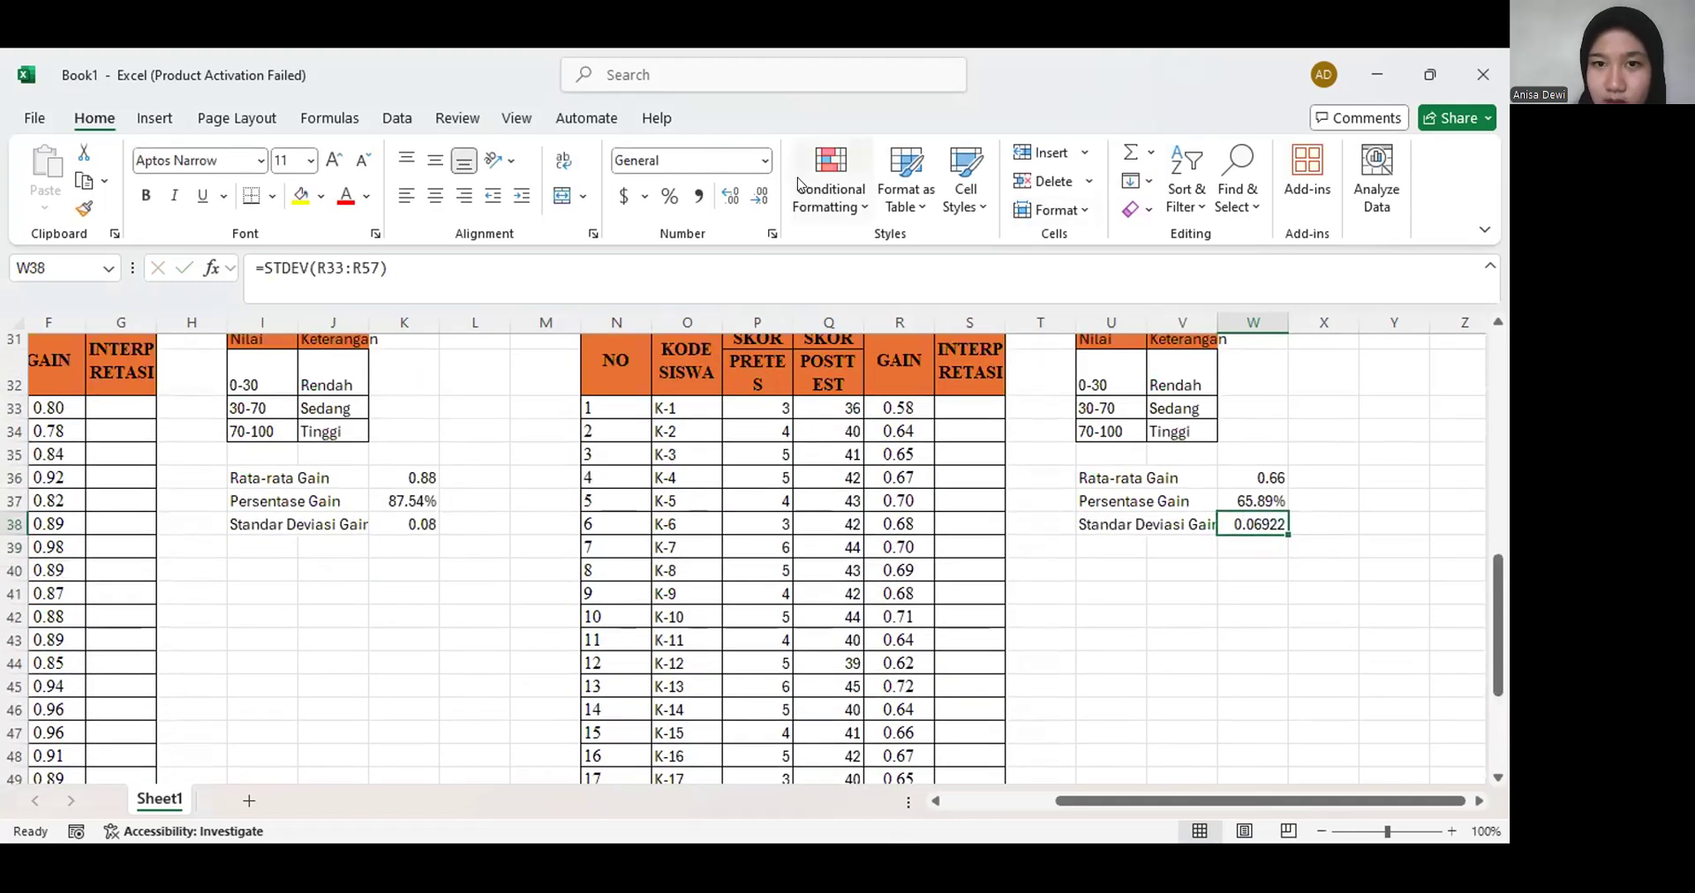
left_click(761, 196)
left_click(761, 196)
left_click(762, 196)
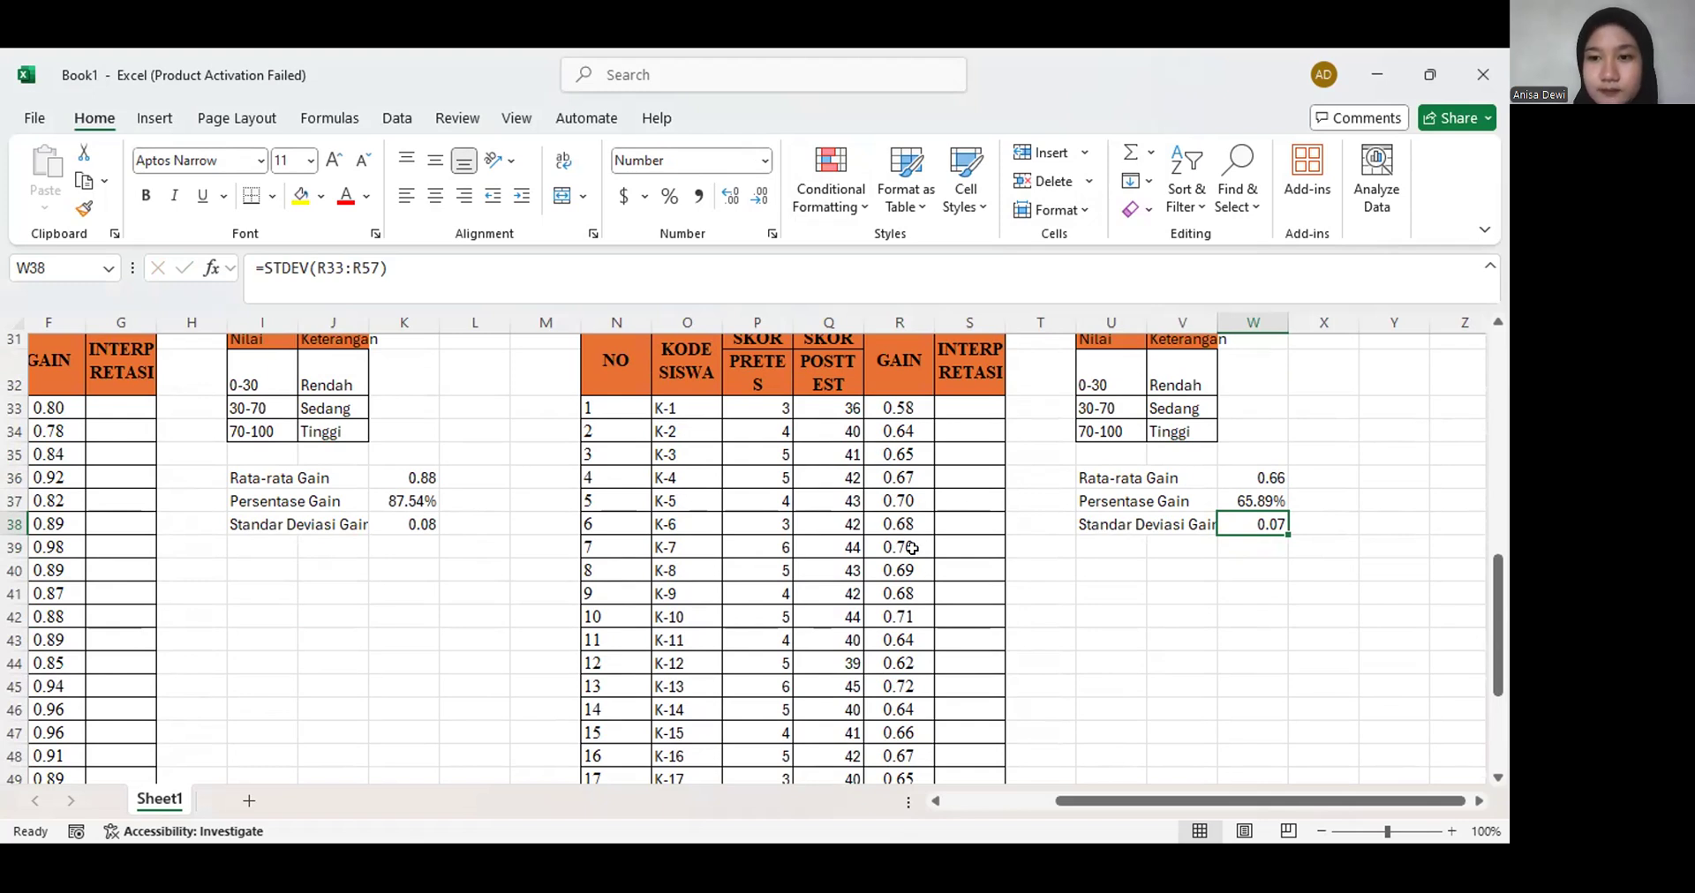
Copy the Kemampuan summary table comparing Kelas Eksperimen and Kelas Kontrol and paste it at F61, below the student data tables
scroll(912, 549, "down", 3)
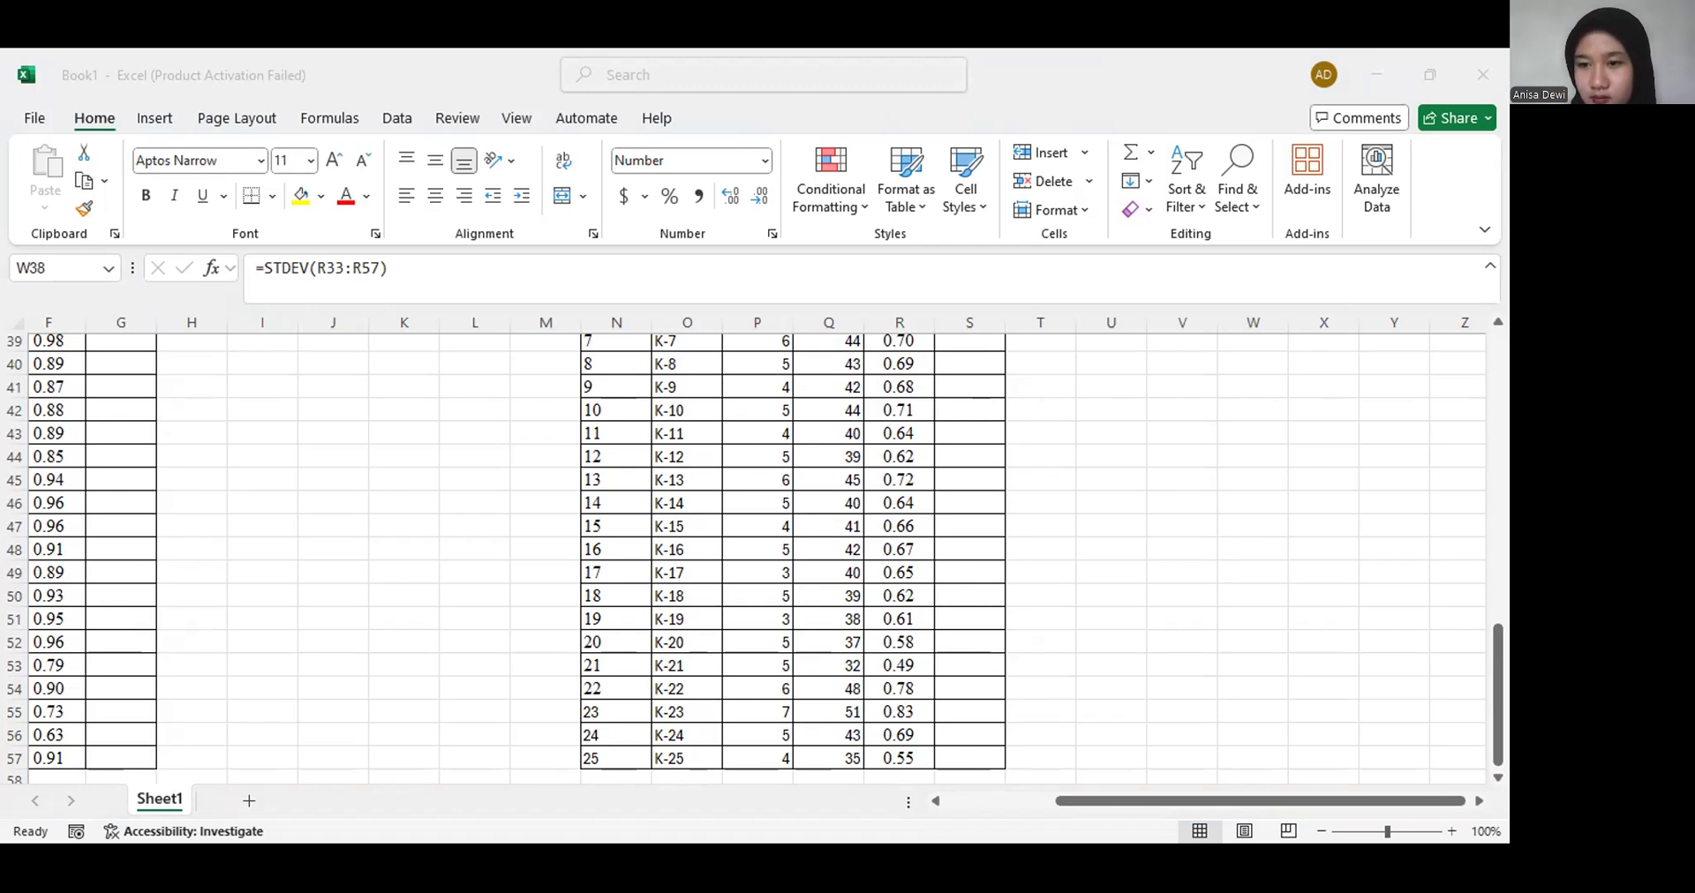
key("ctrl+c")
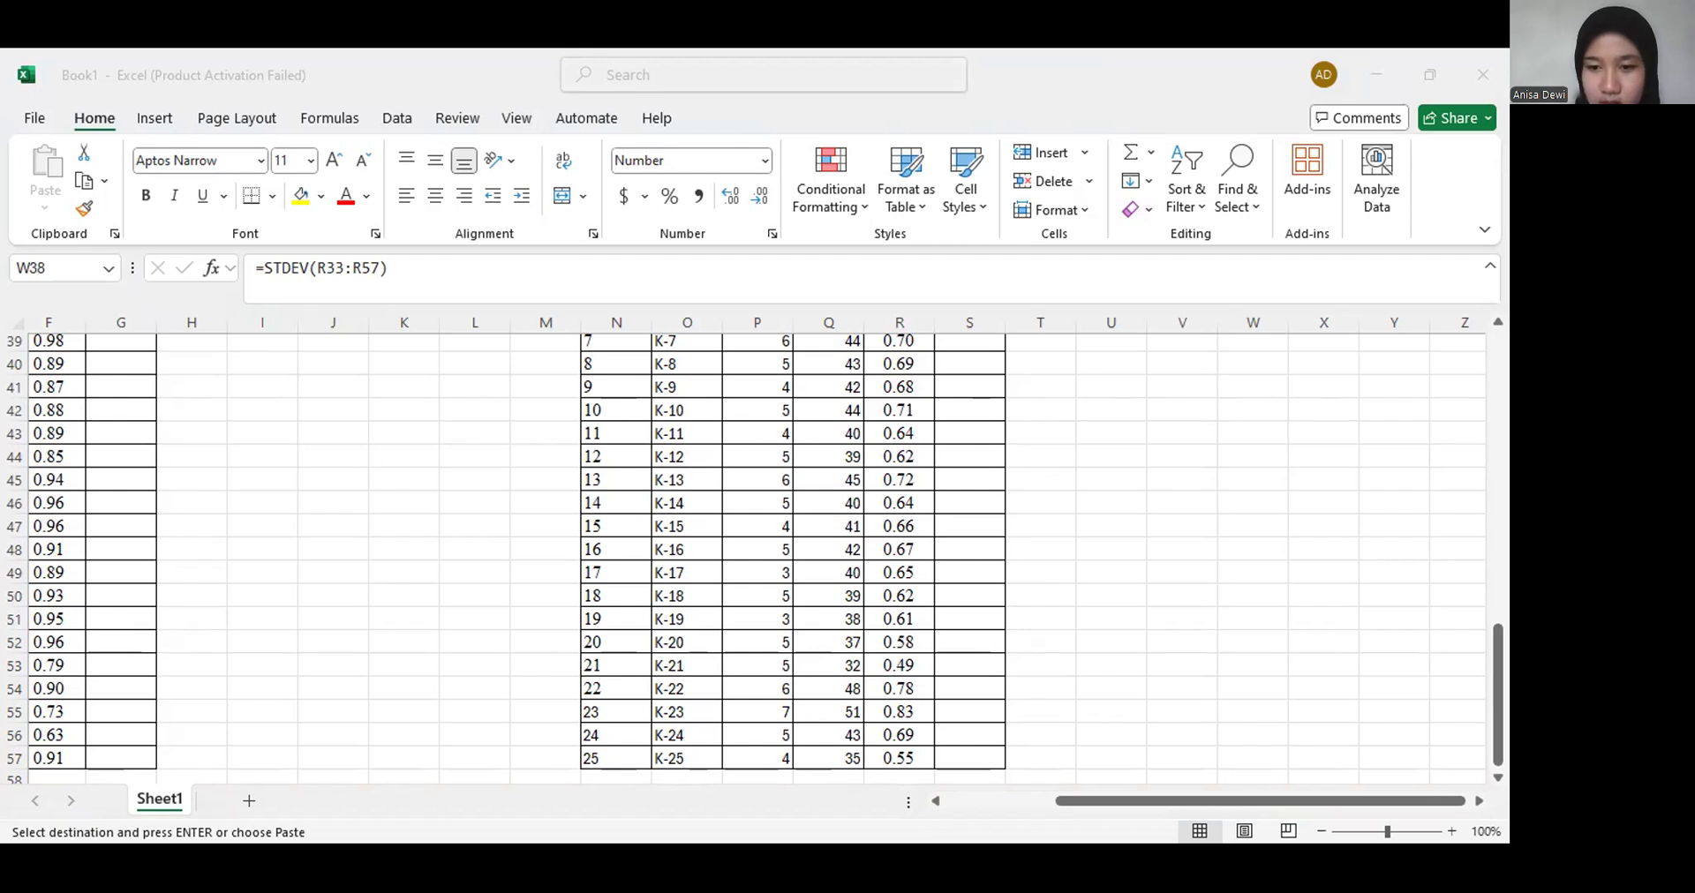
scroll(840, 731, "down", 5)
scroll(840, 731, "left", 3)
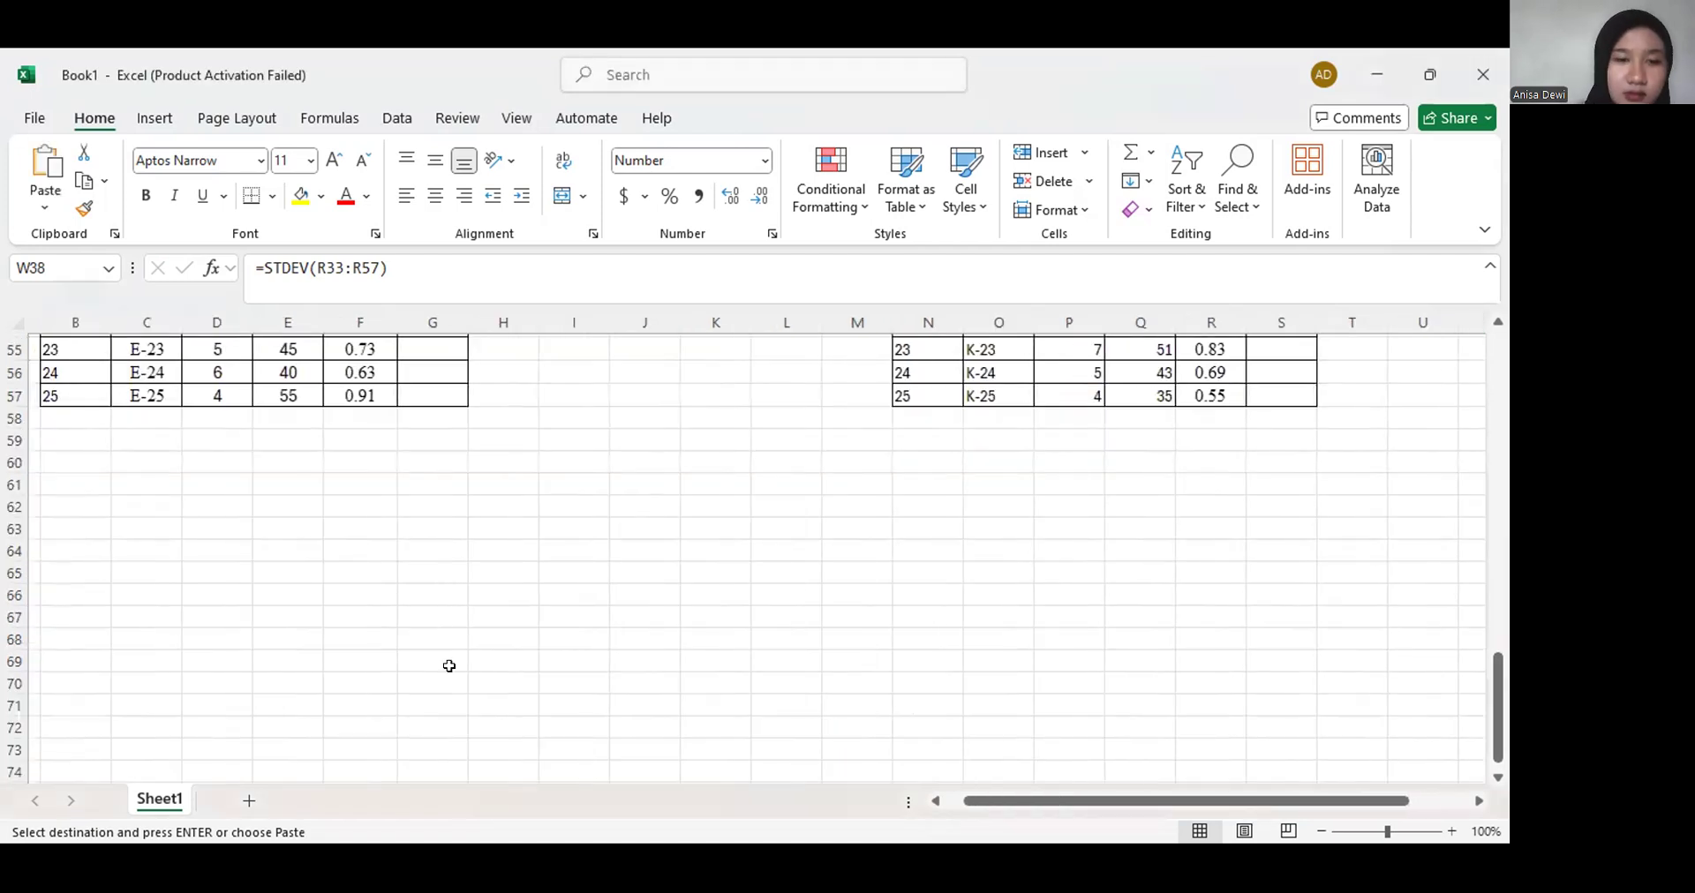
scroll(450, 666, "up", 1)
left_click(359, 577)
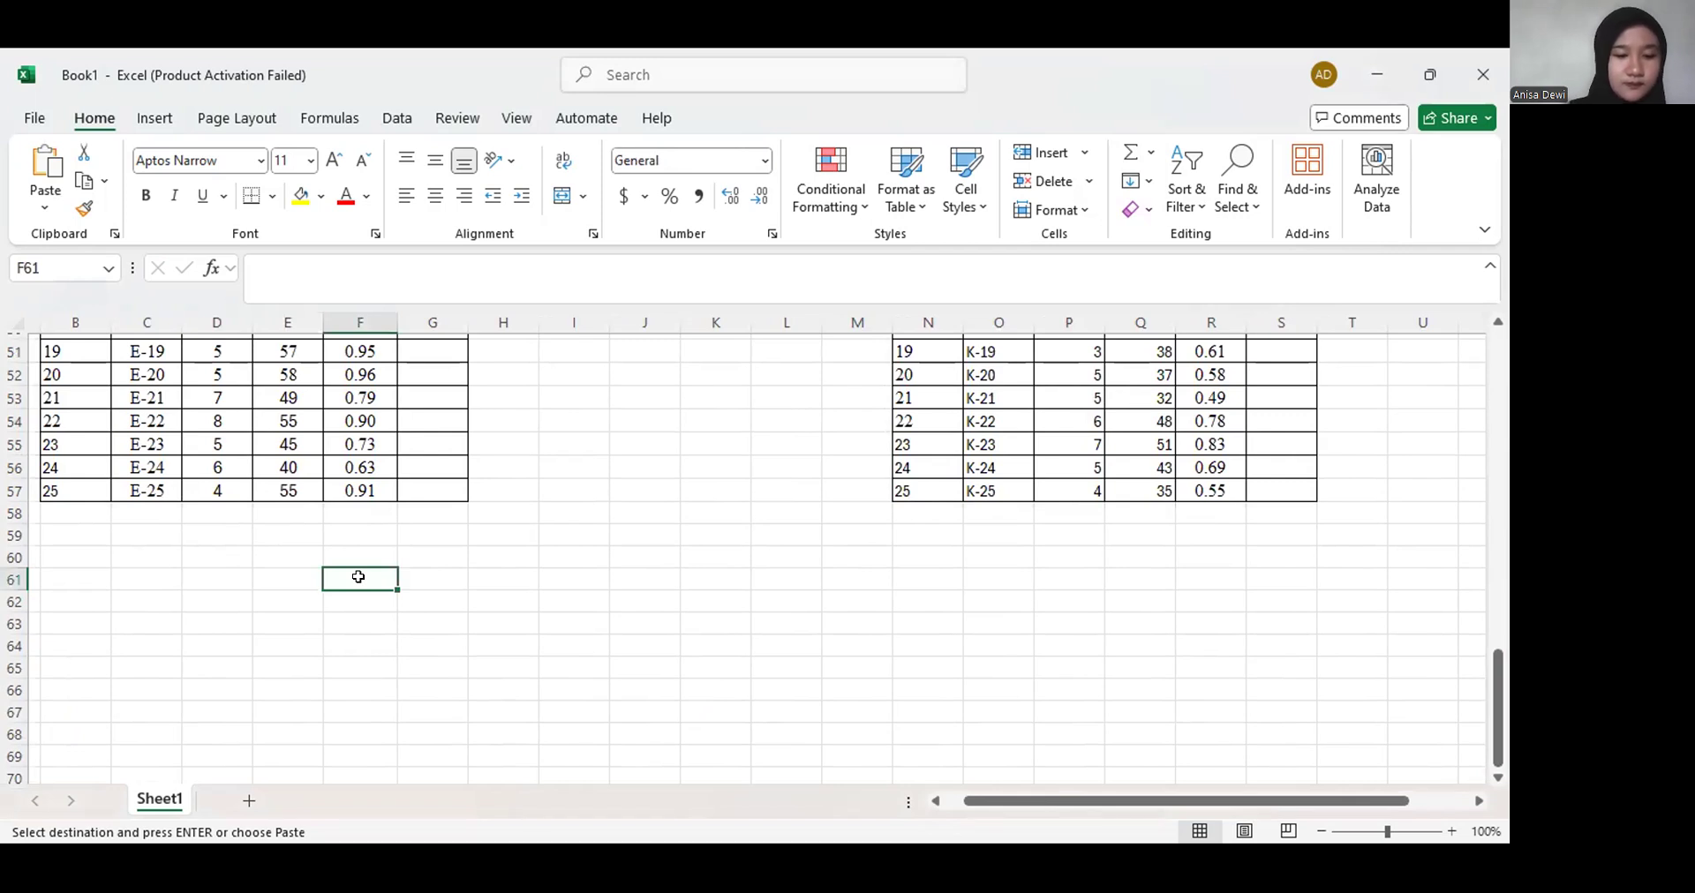
key("ctrl+v")
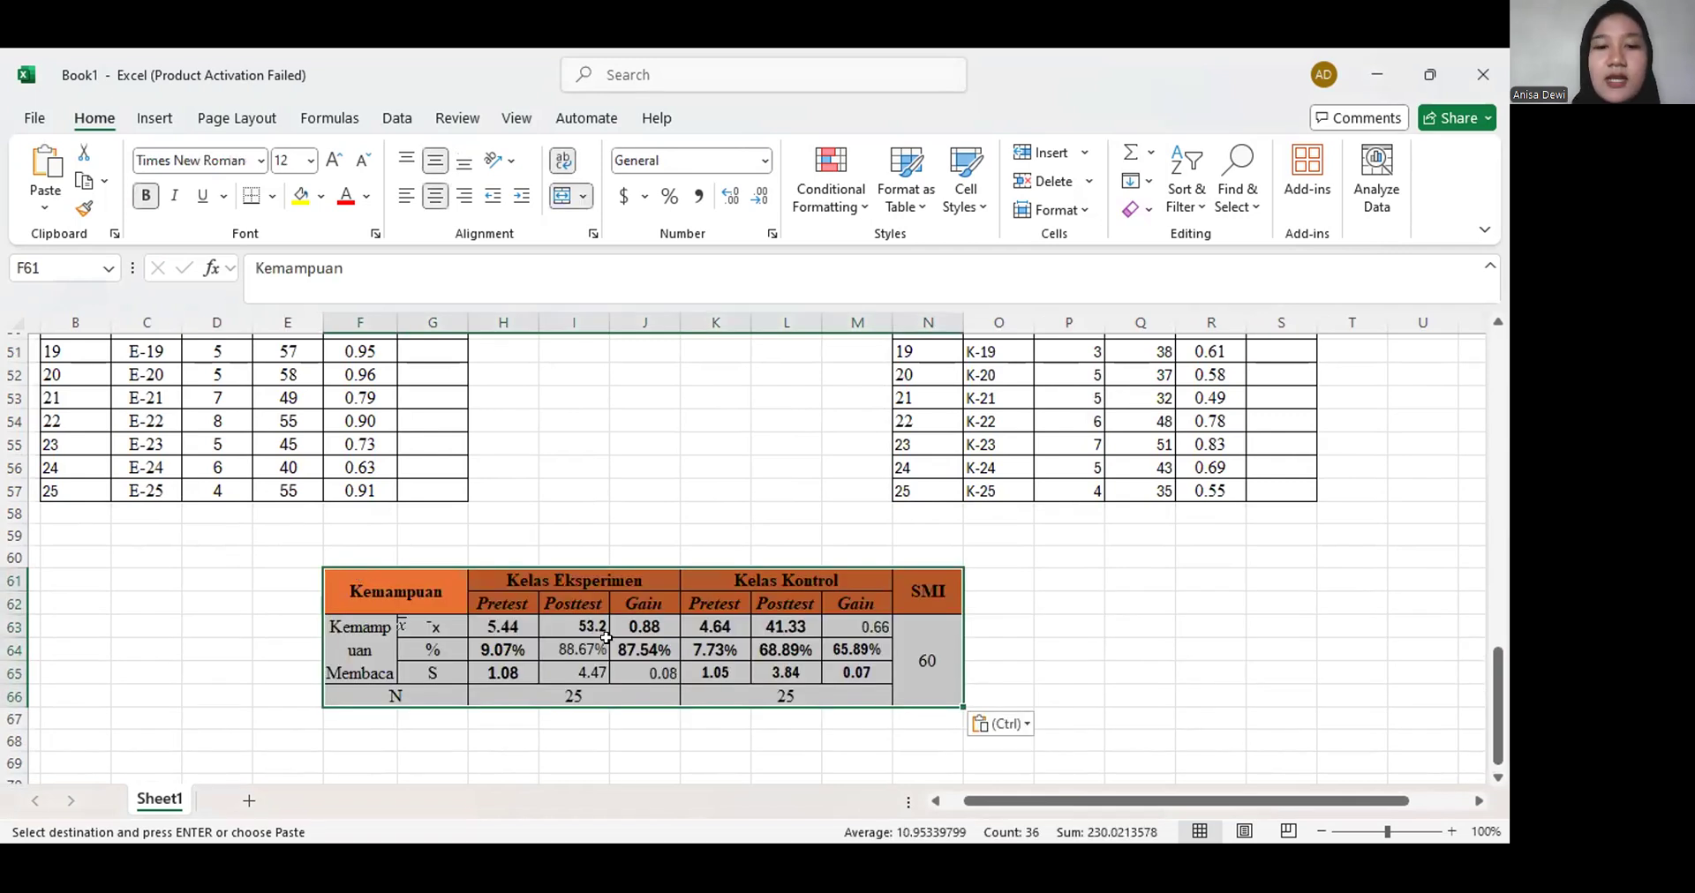
scroll(607, 638, "down", 1)
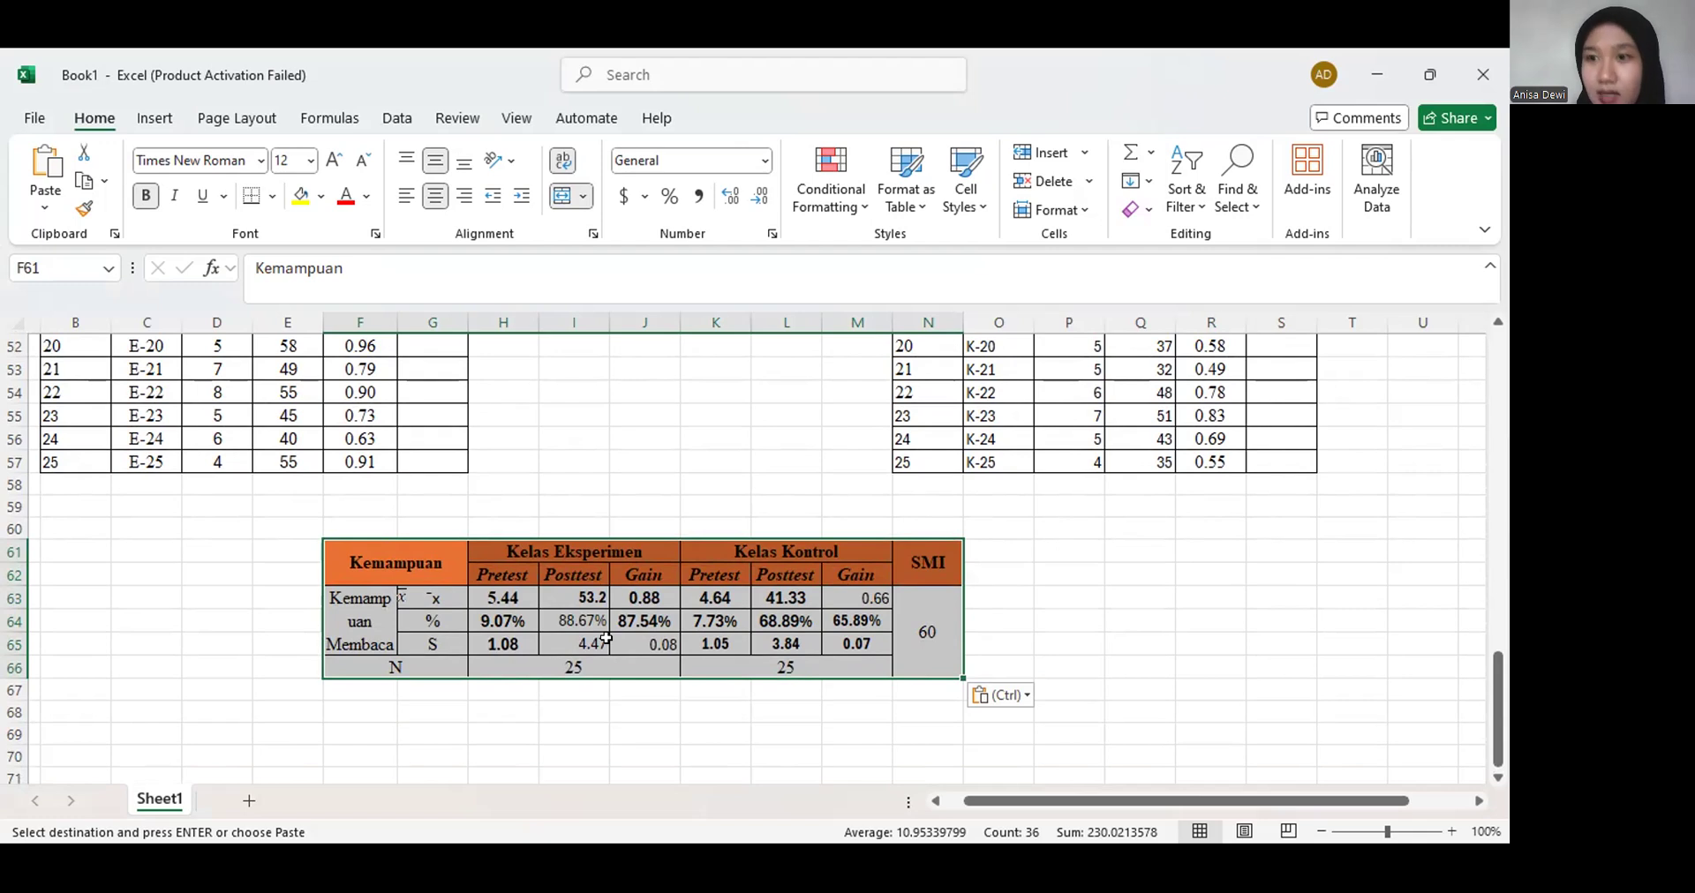
Check the pasted Kemampuan table against the pretest and posttest statistics at the start of the sheet
scroll(486, 570, "up", 10)
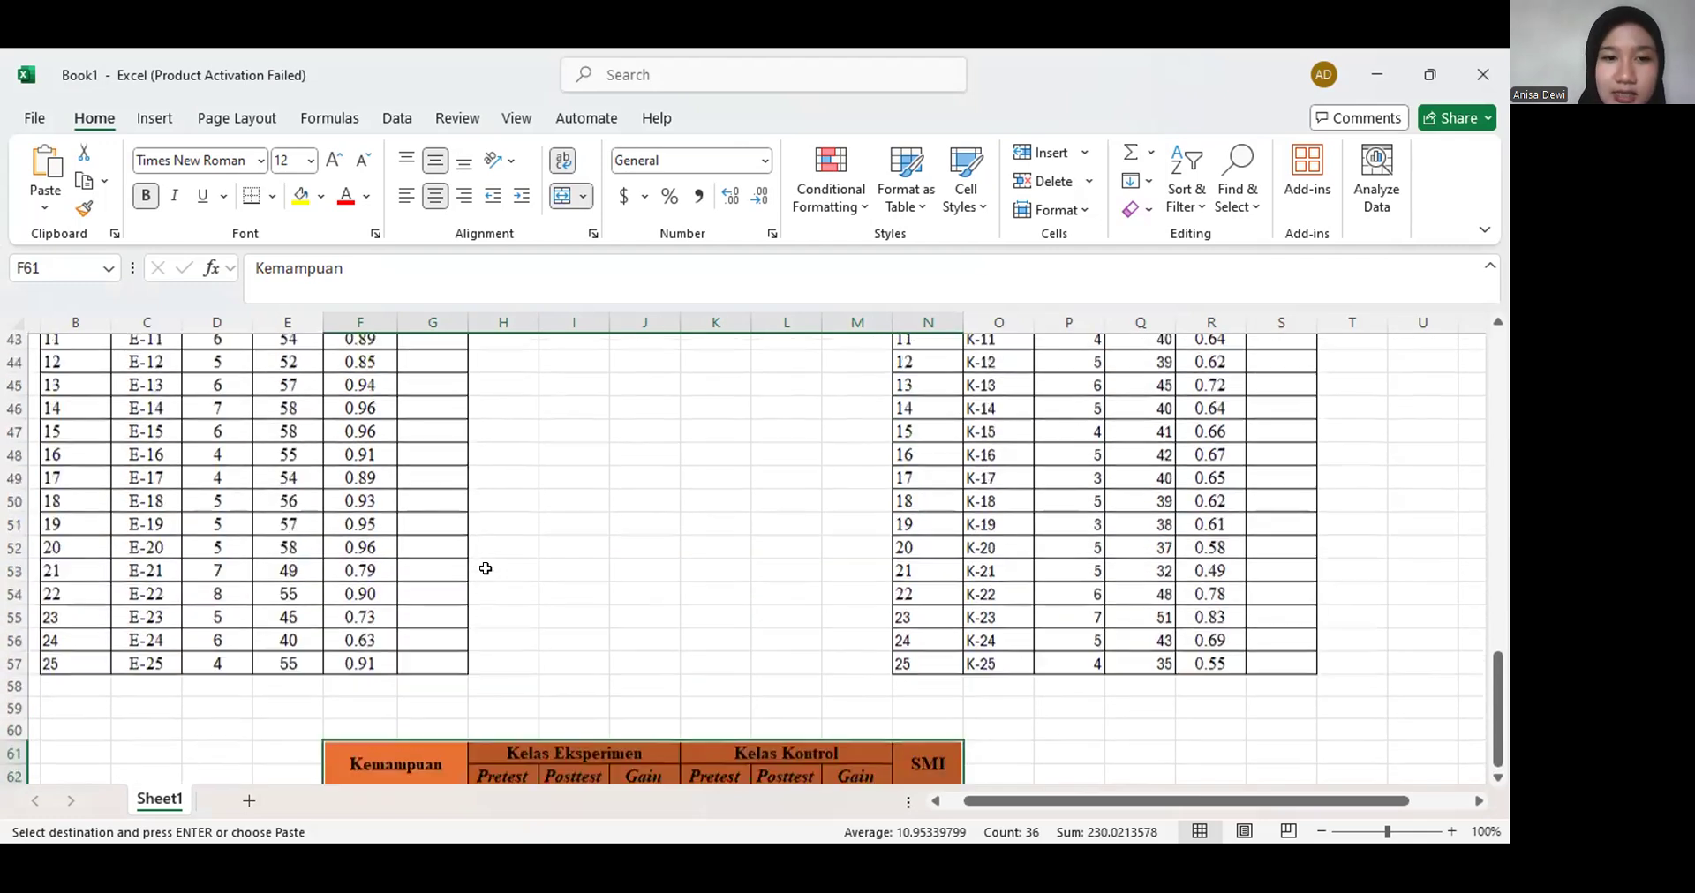
scroll(662, 594, "up", 3)
scroll(662, 594, "down", 3)
scroll(662, 594, "up", 7)
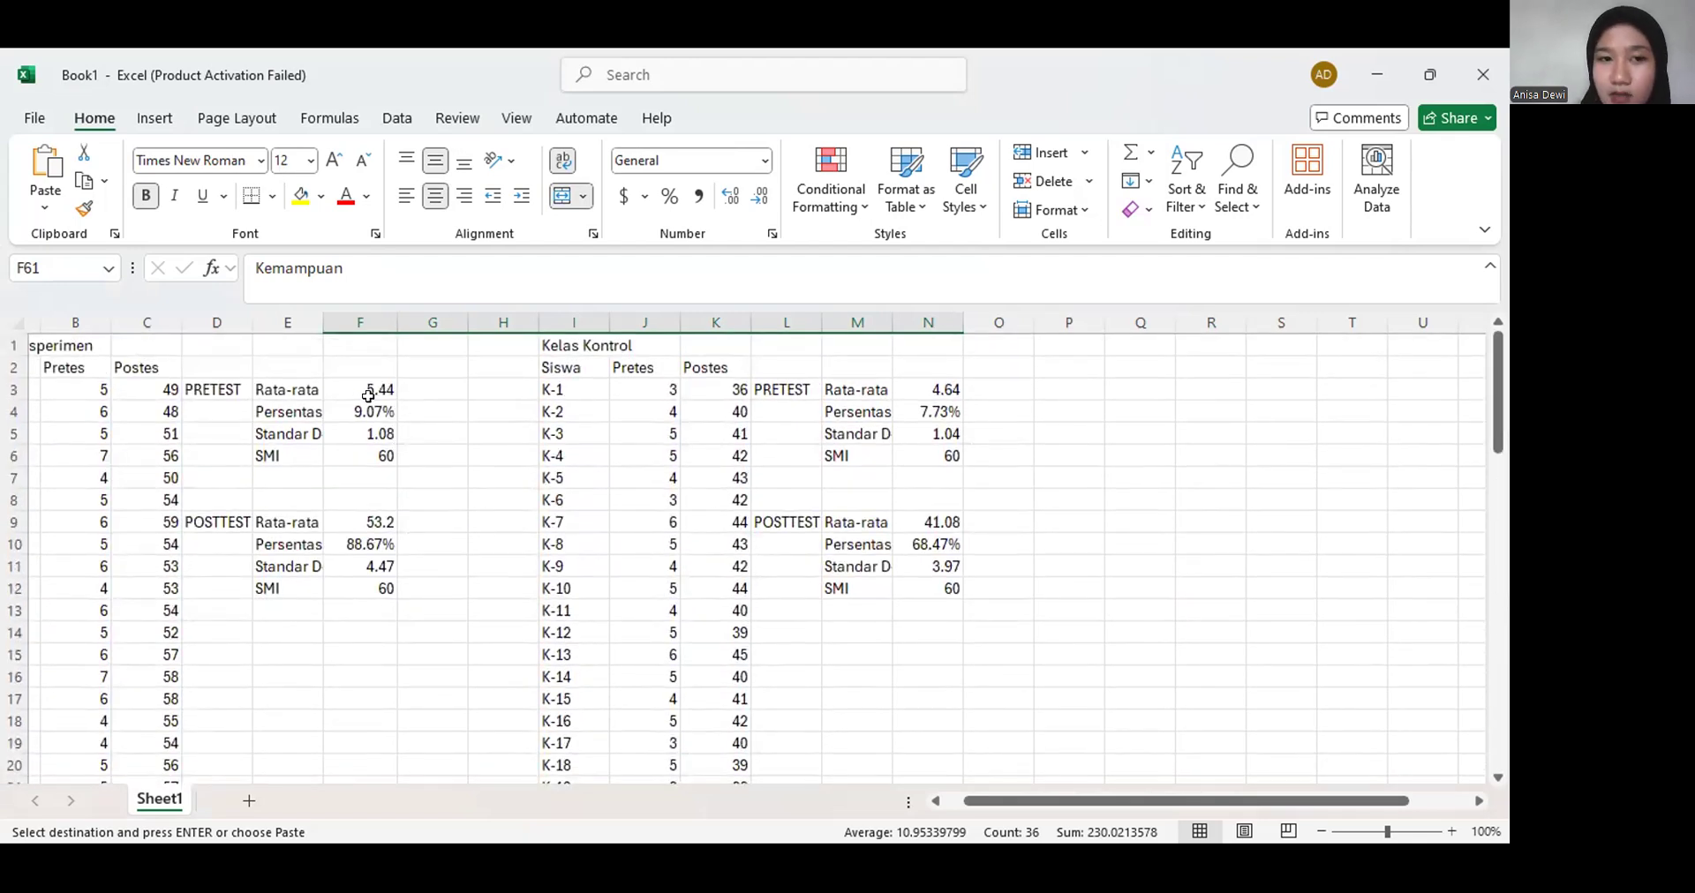
scroll(450, 481, "down", 17)
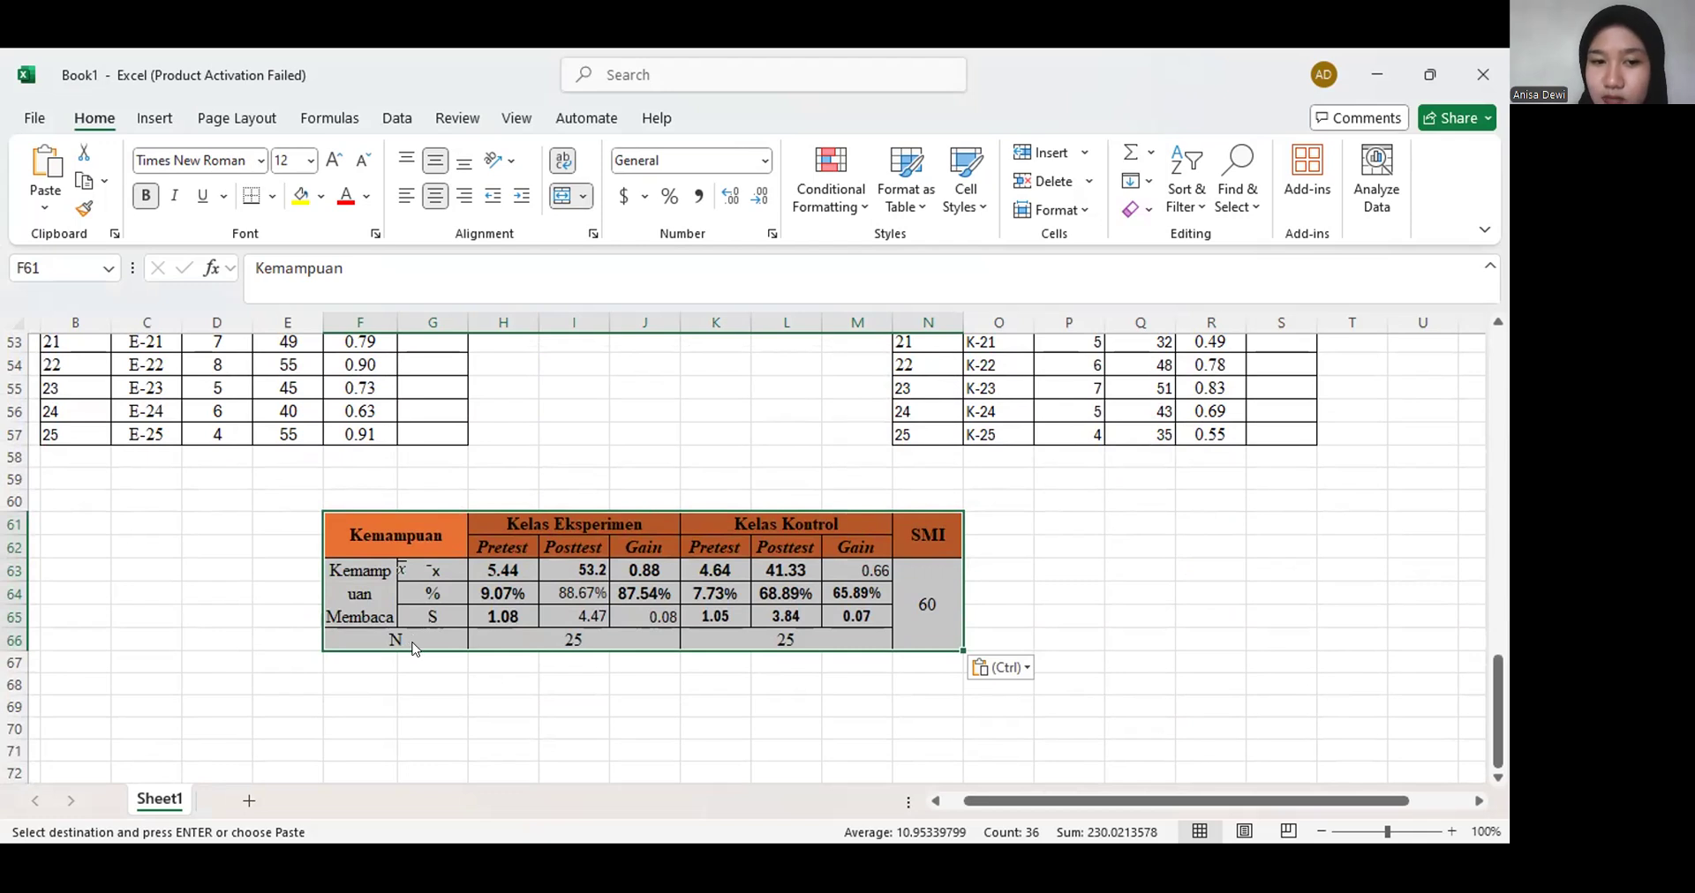
key("Escape")
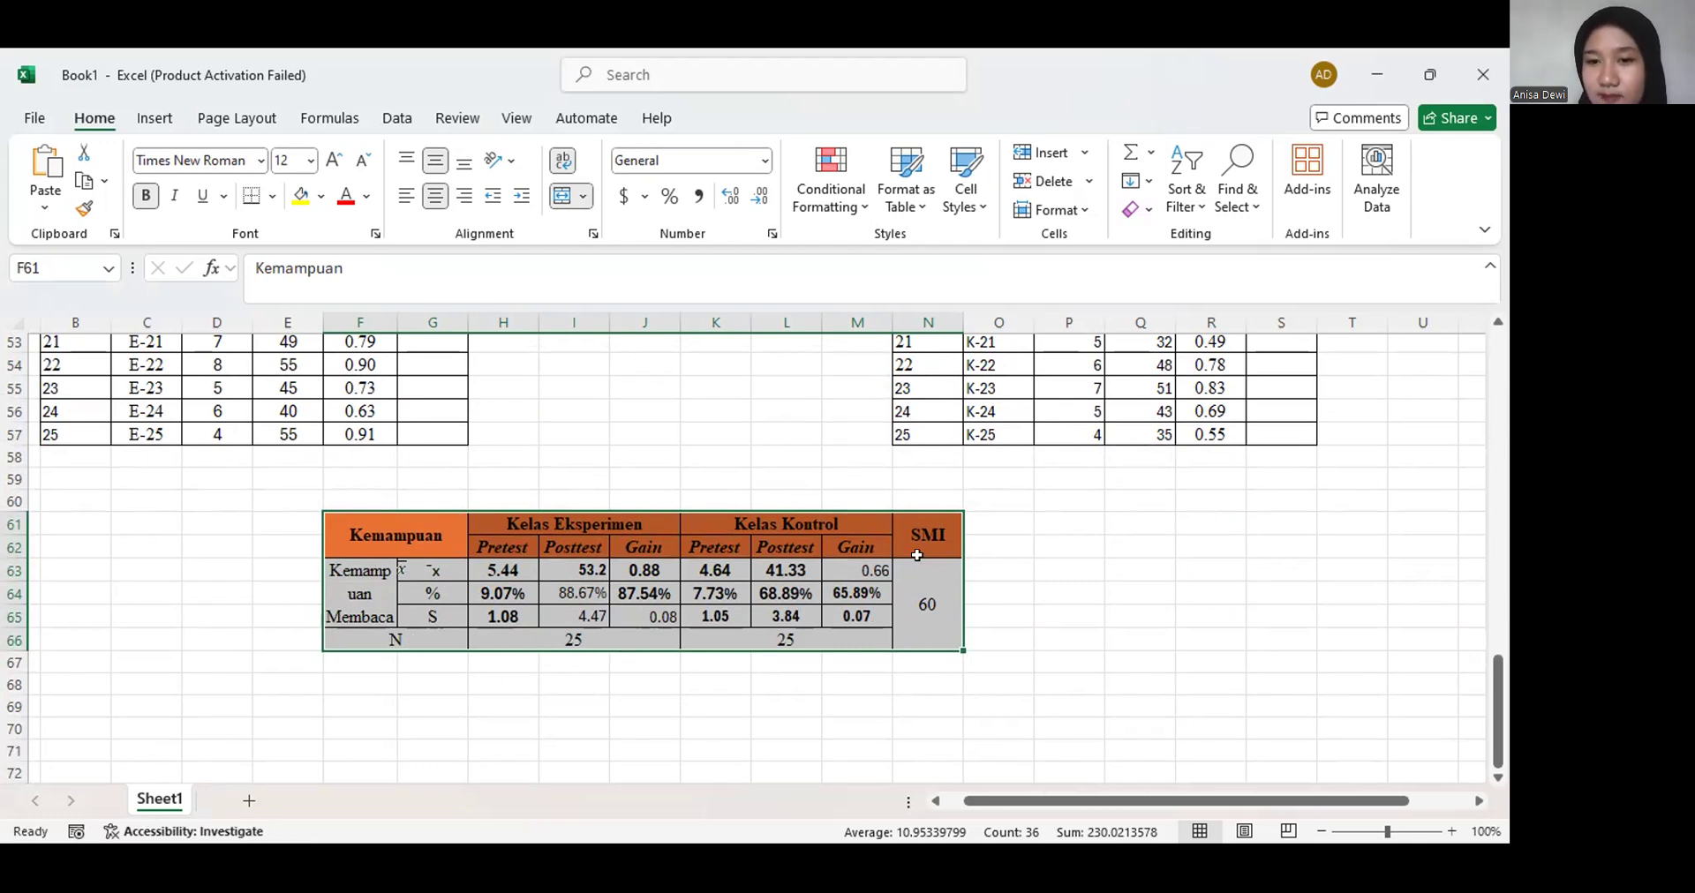
Copy the whole Kemampuan summary table, from its header row to the N row, including the SMI column
left_click(916, 632)
left_click_drag(364, 514, 982, 635)
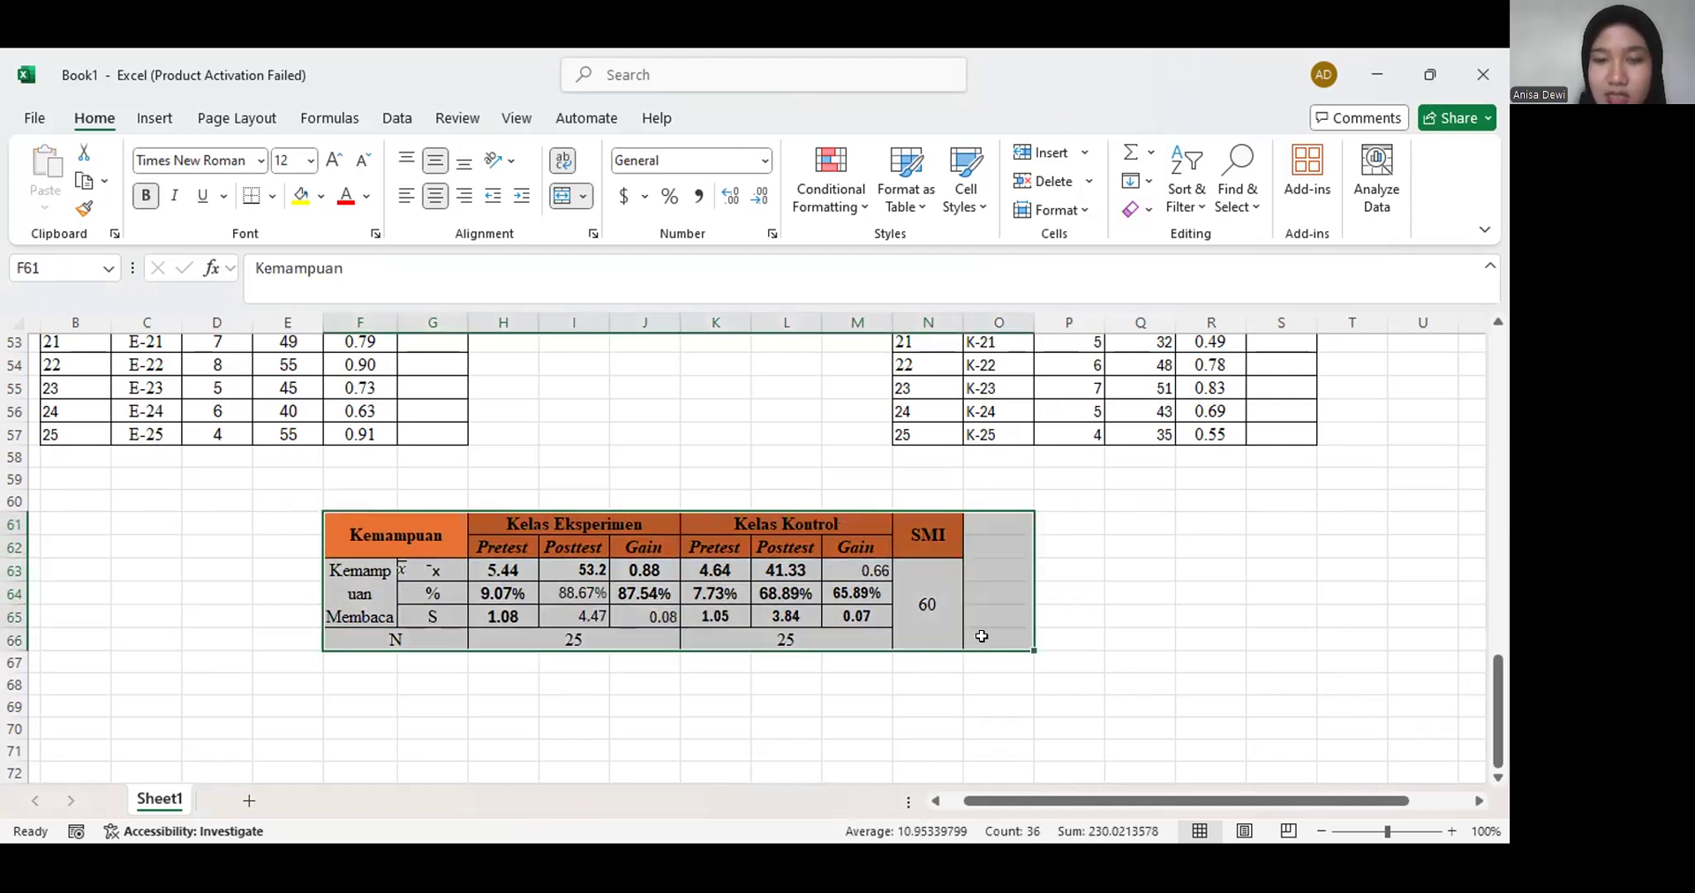
left_click(982, 635)
left_click_drag(396, 535, 935, 633)
key("ctrl+c")
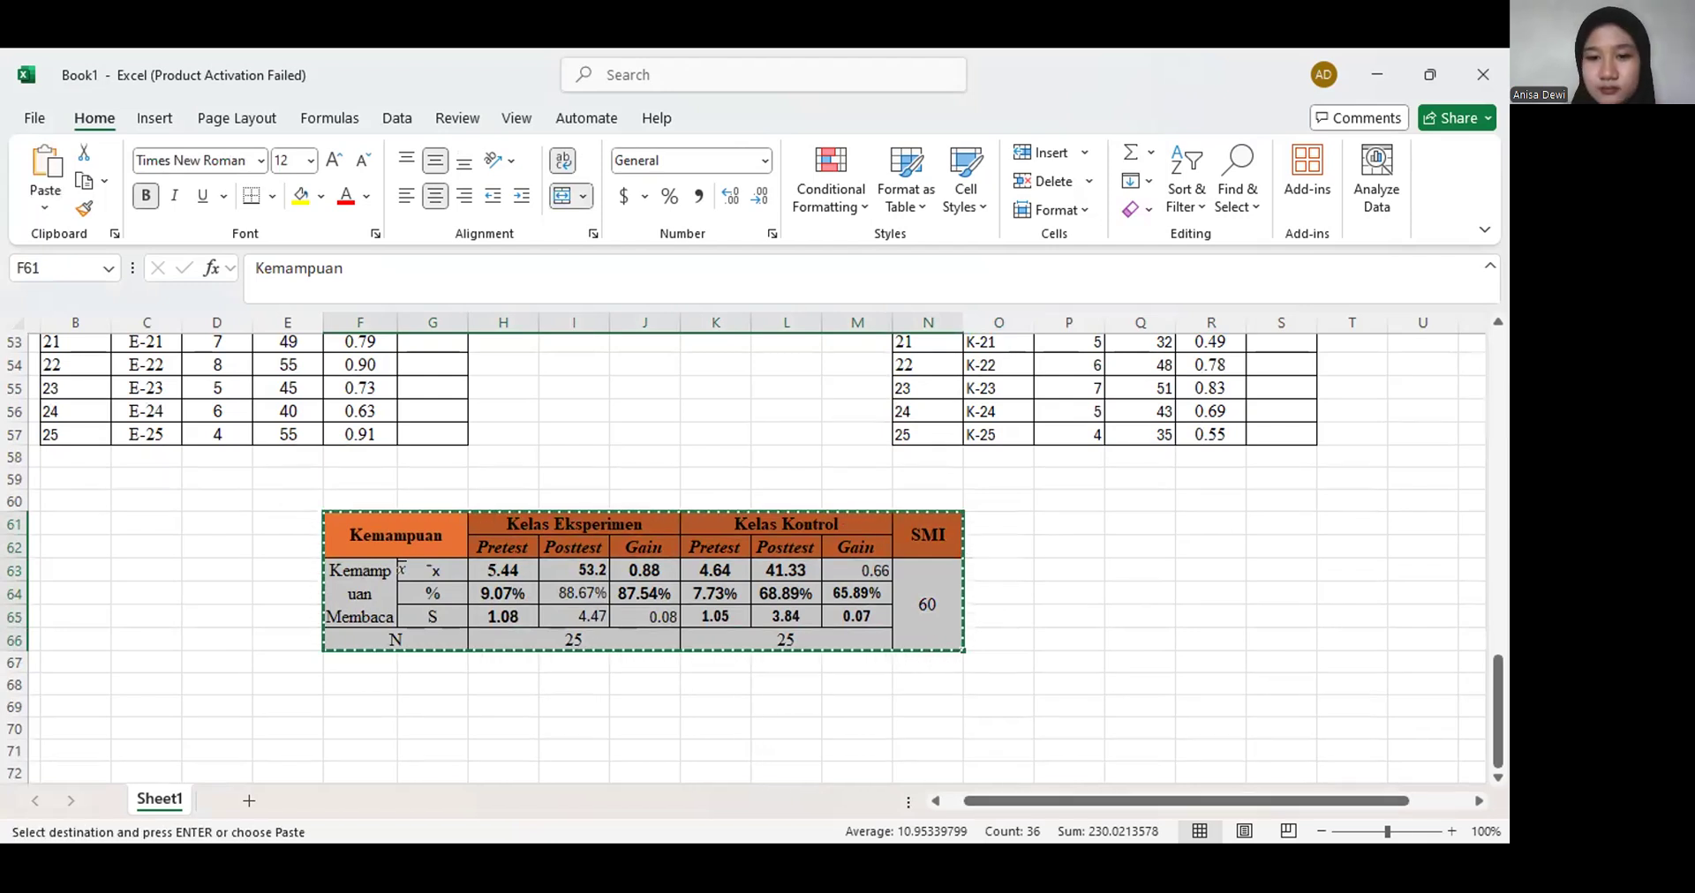
Switch to IBM SPSS Statistics and name the first variable Pretest.Kelas.Eksperimen in the variable definitions
key("alt+Tab")
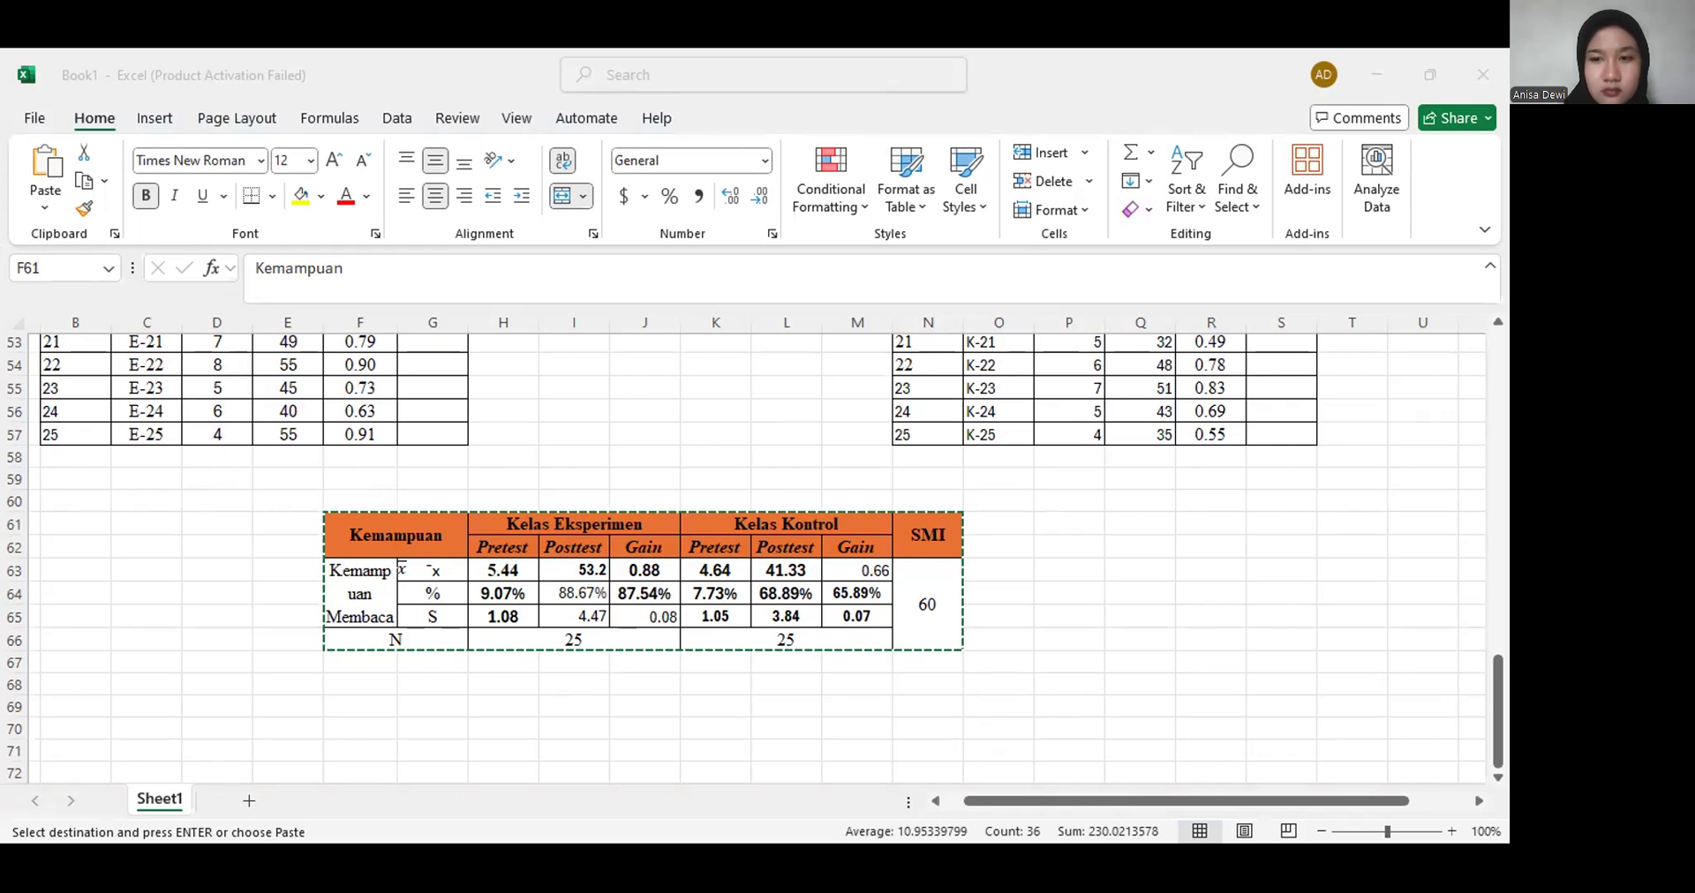
left_click(751, 813)
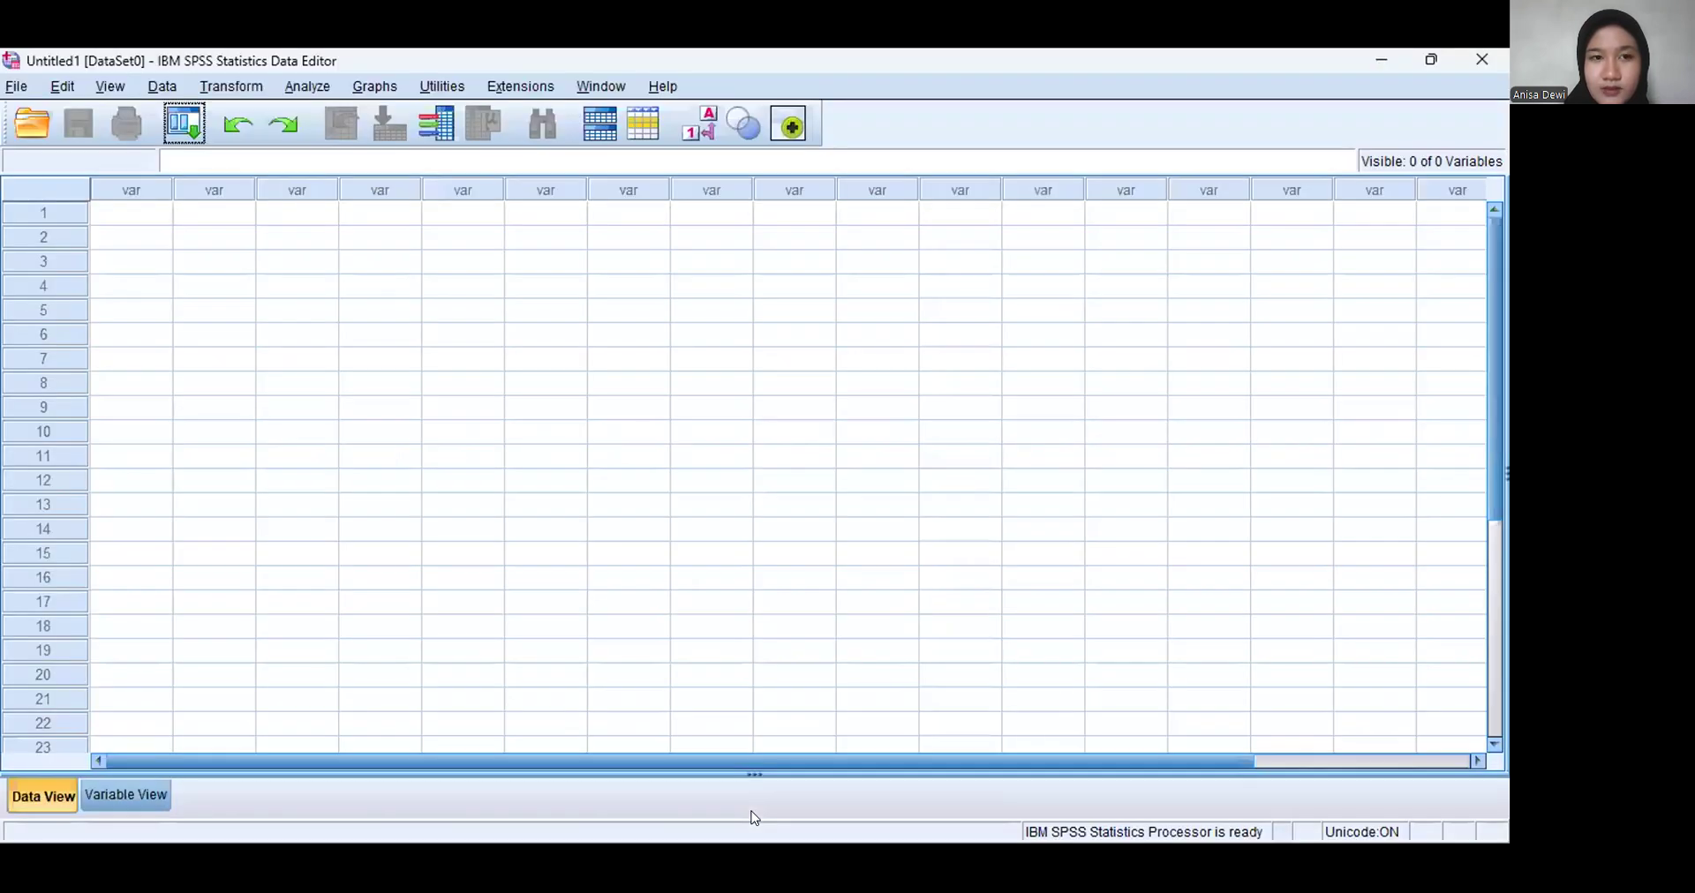
left_click(144, 796)
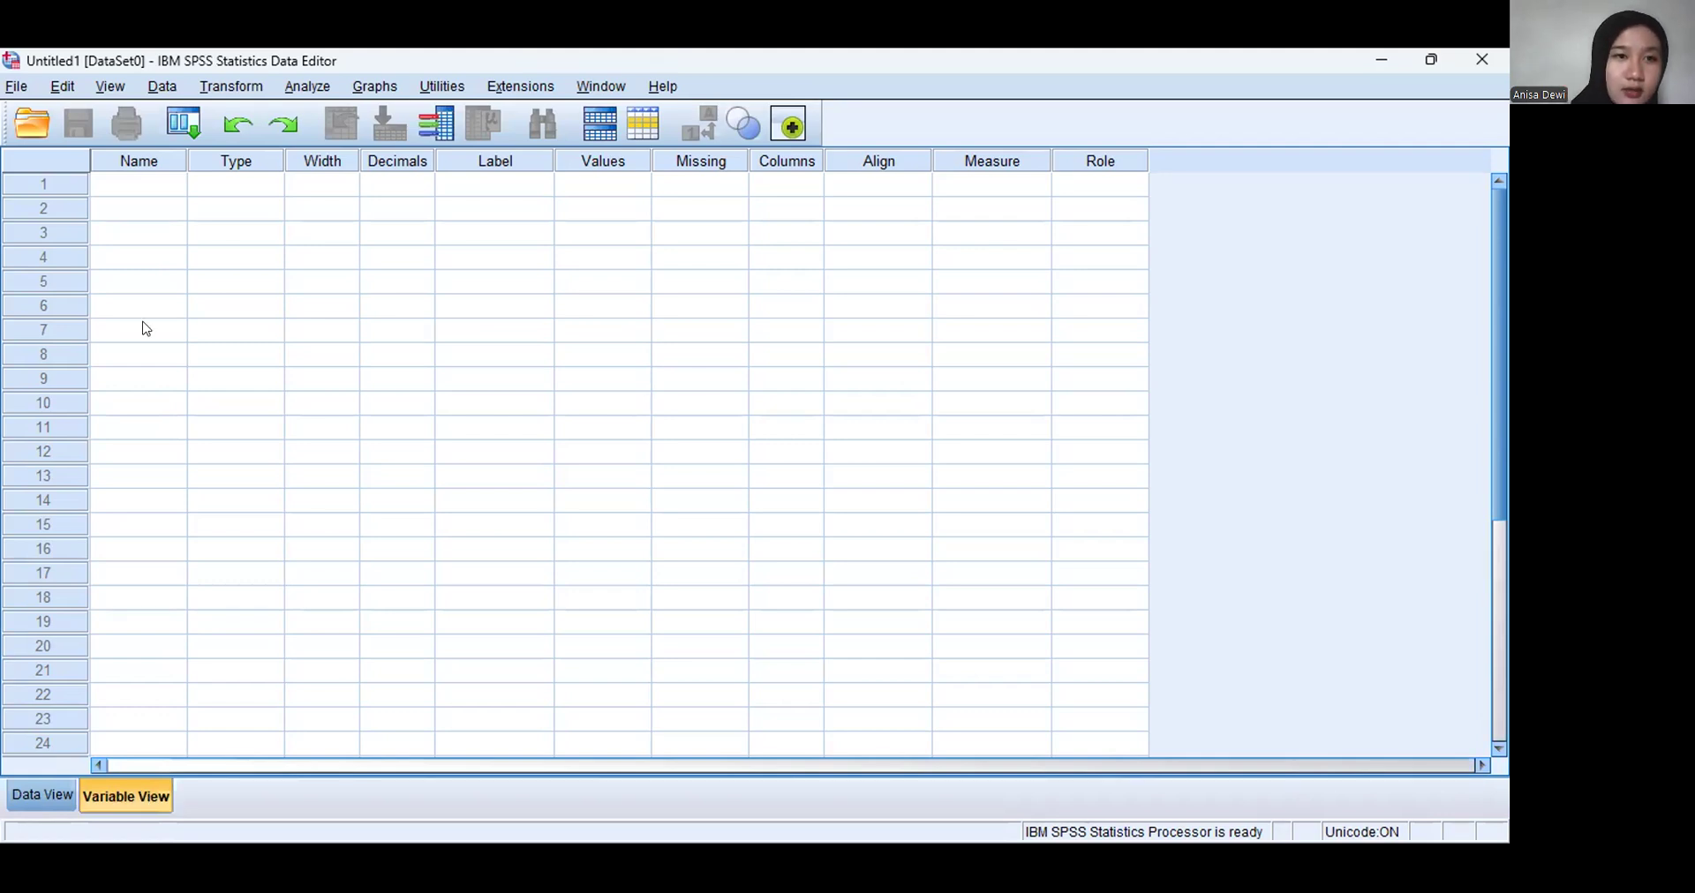
left_click(144, 186)
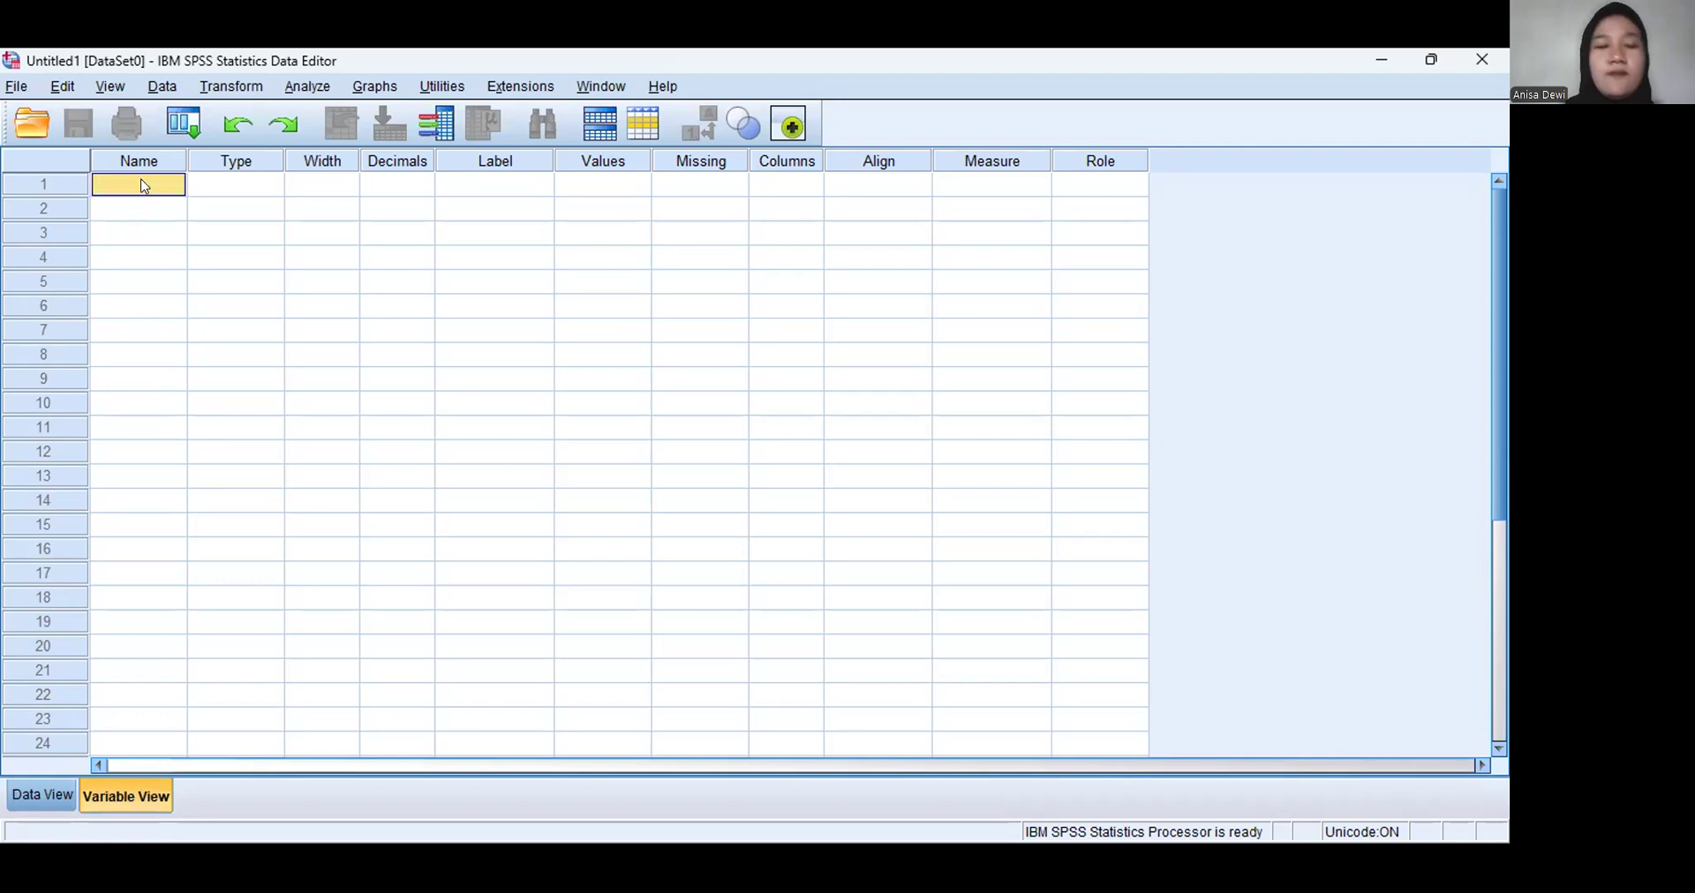
type("Pretest K")
key("BackSpace")
key("BackSpace")
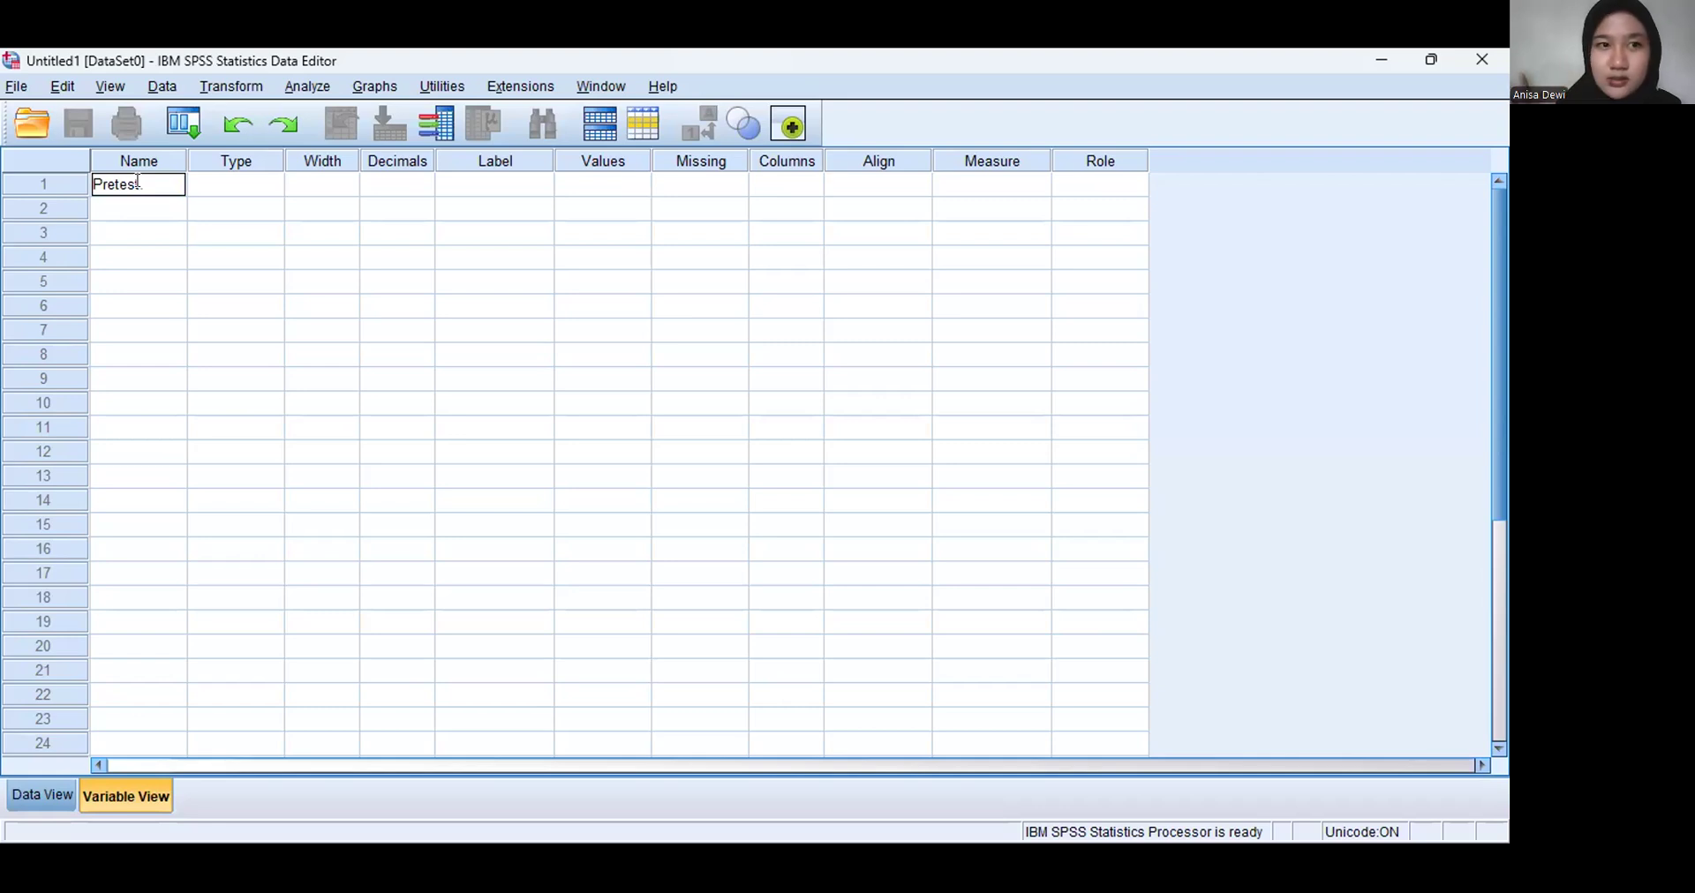
type("Kela")
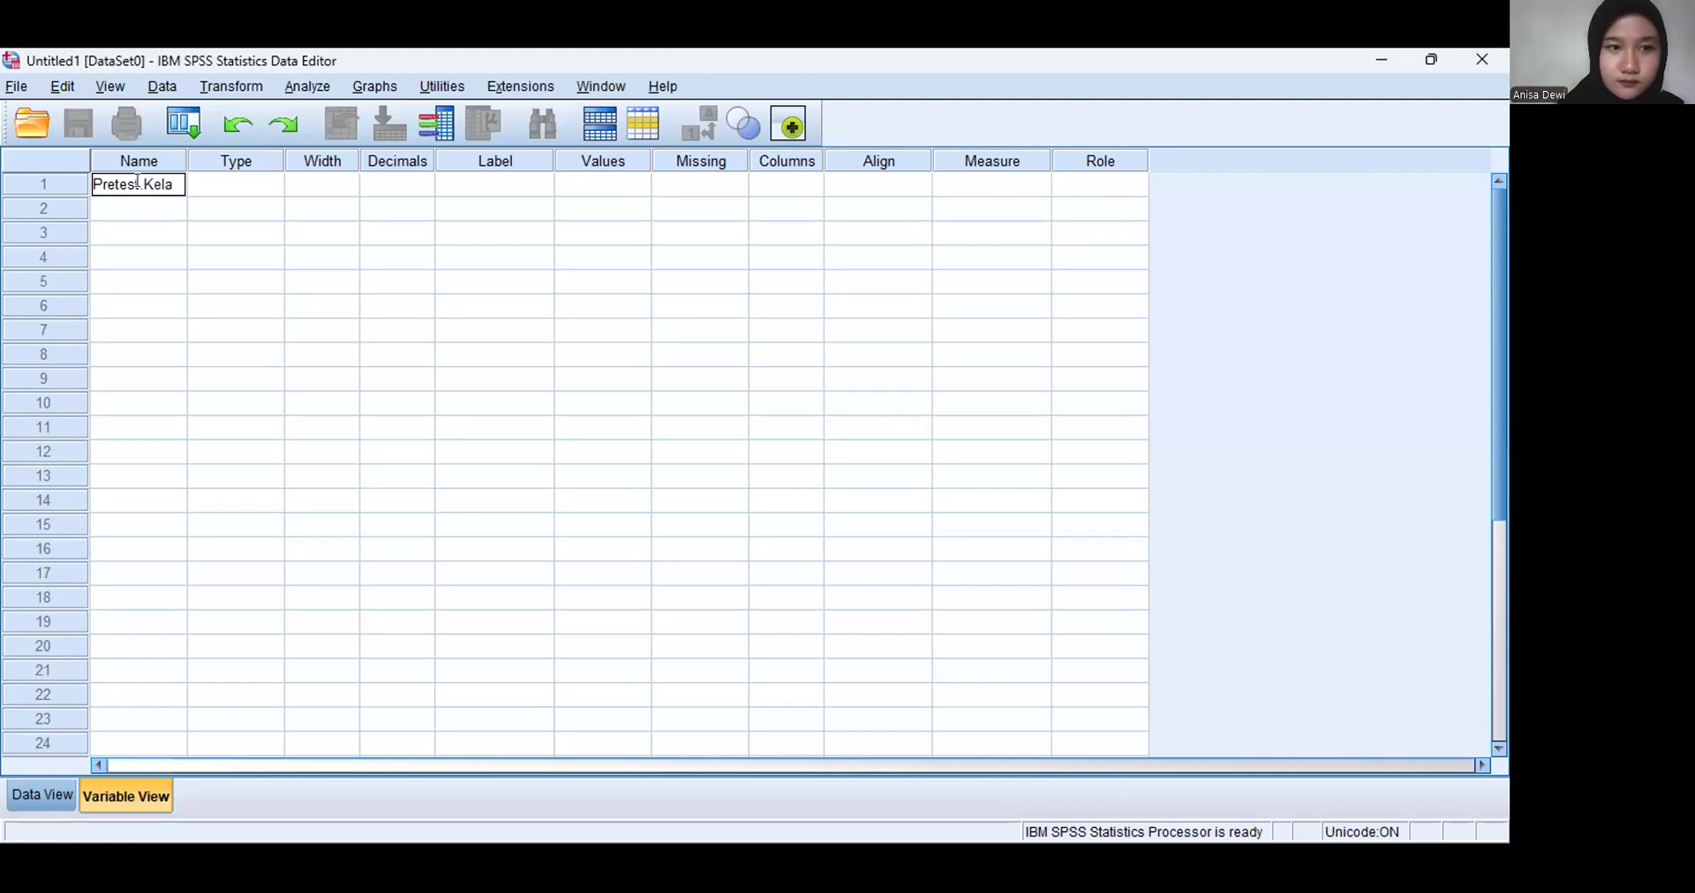
type("s.Eksperimen")
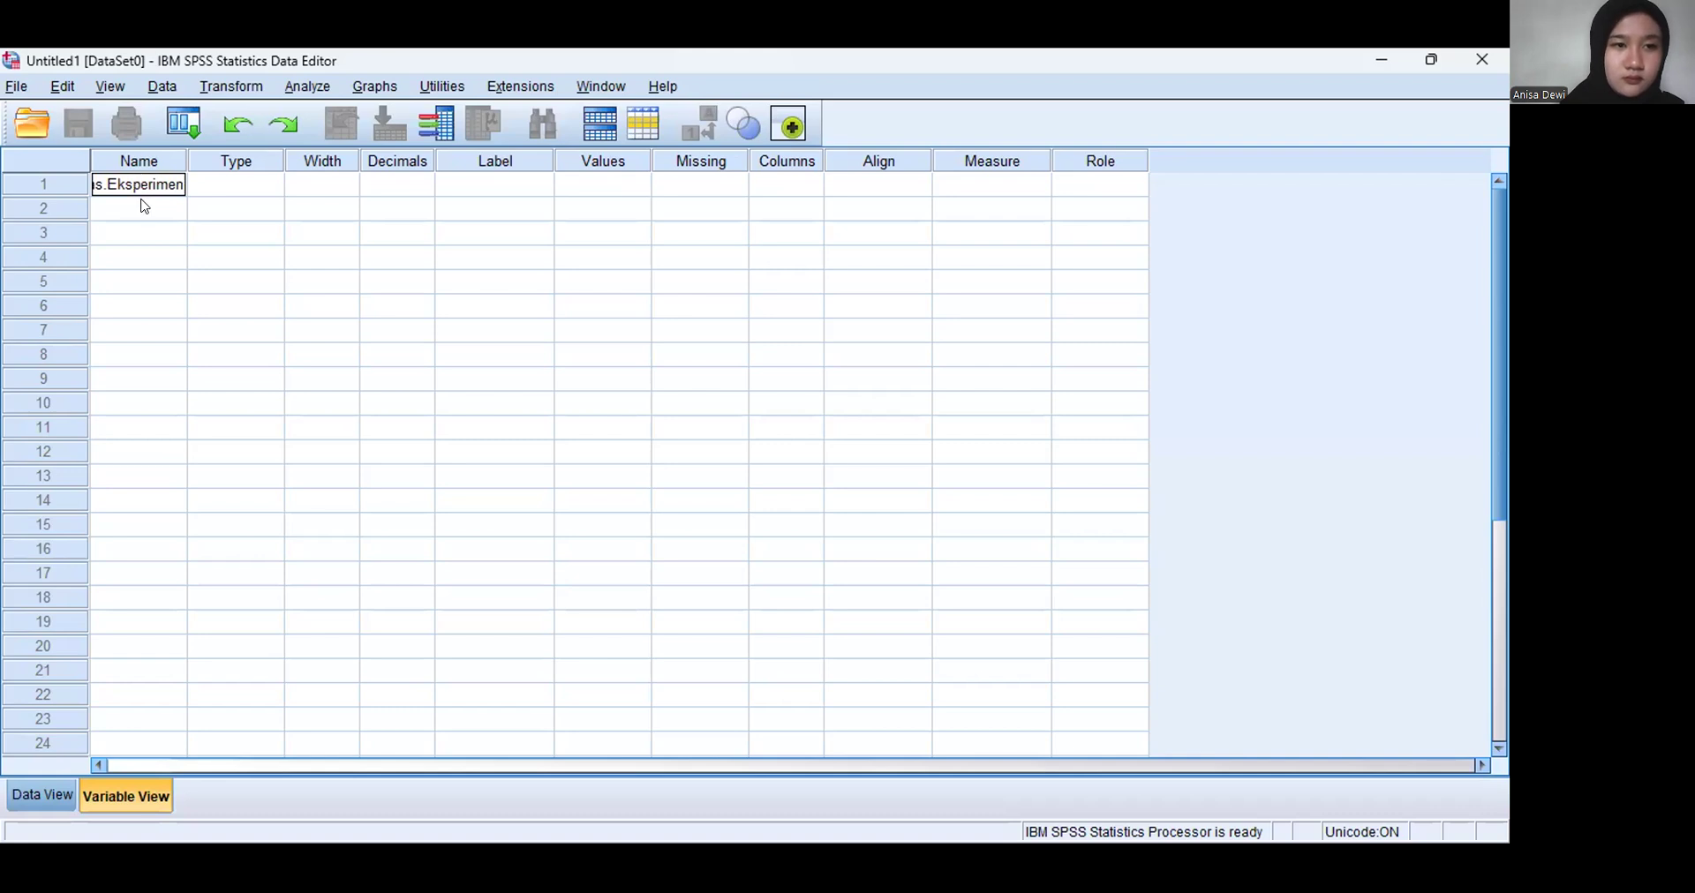
Add a second variable named Pretest.Kelas.Kontrol
left_click(144, 205)
type("P")
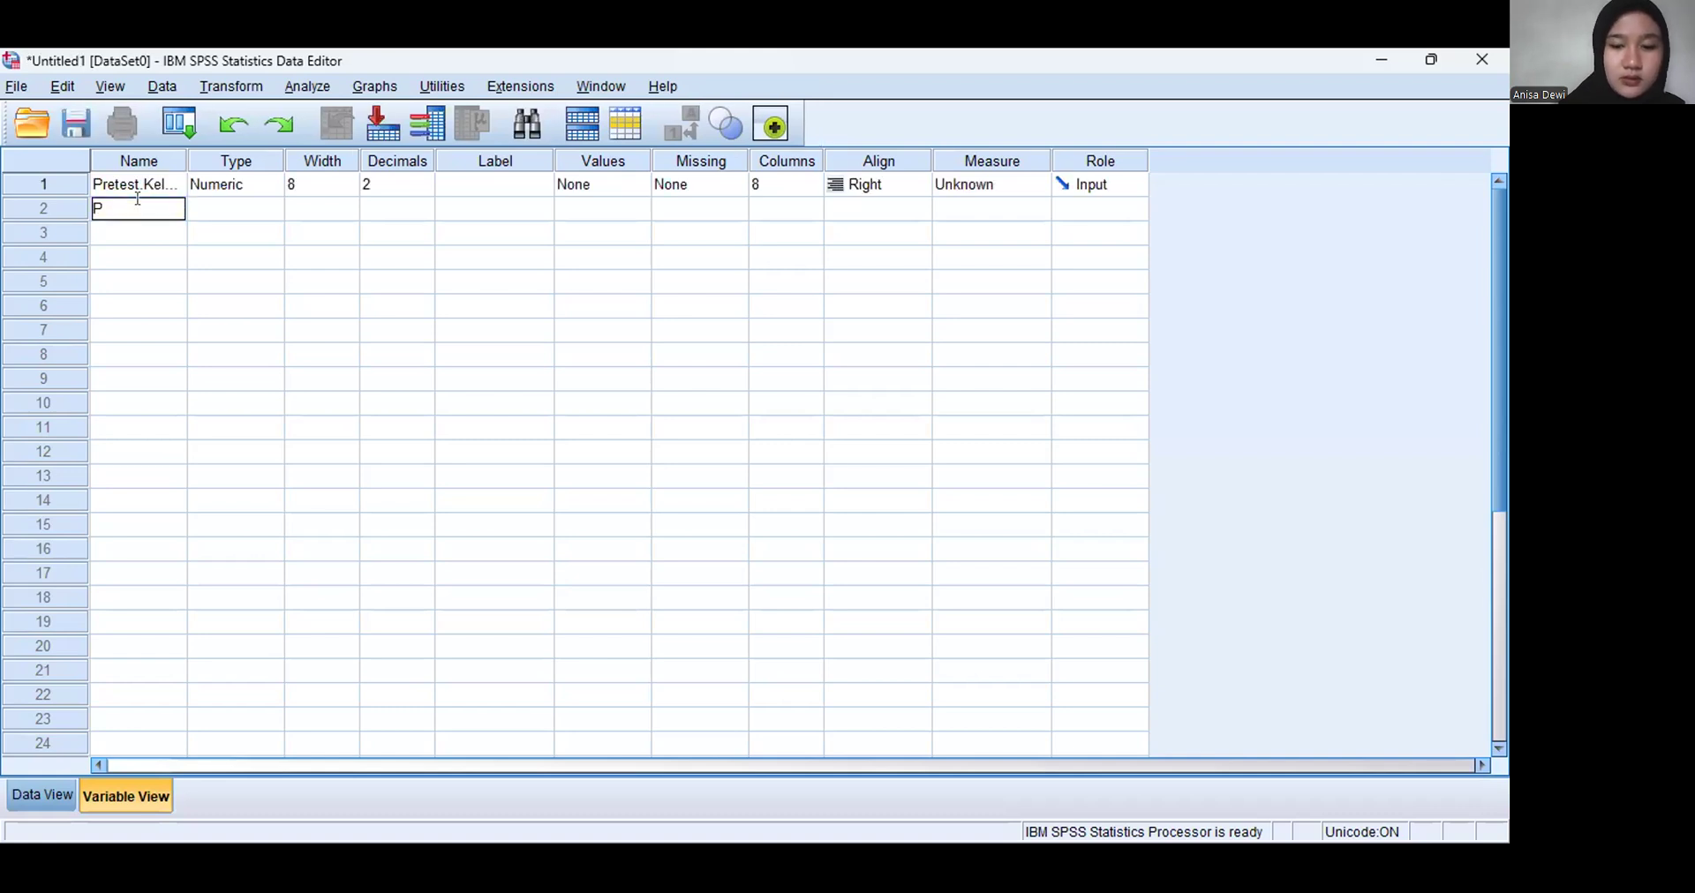
type("retest")
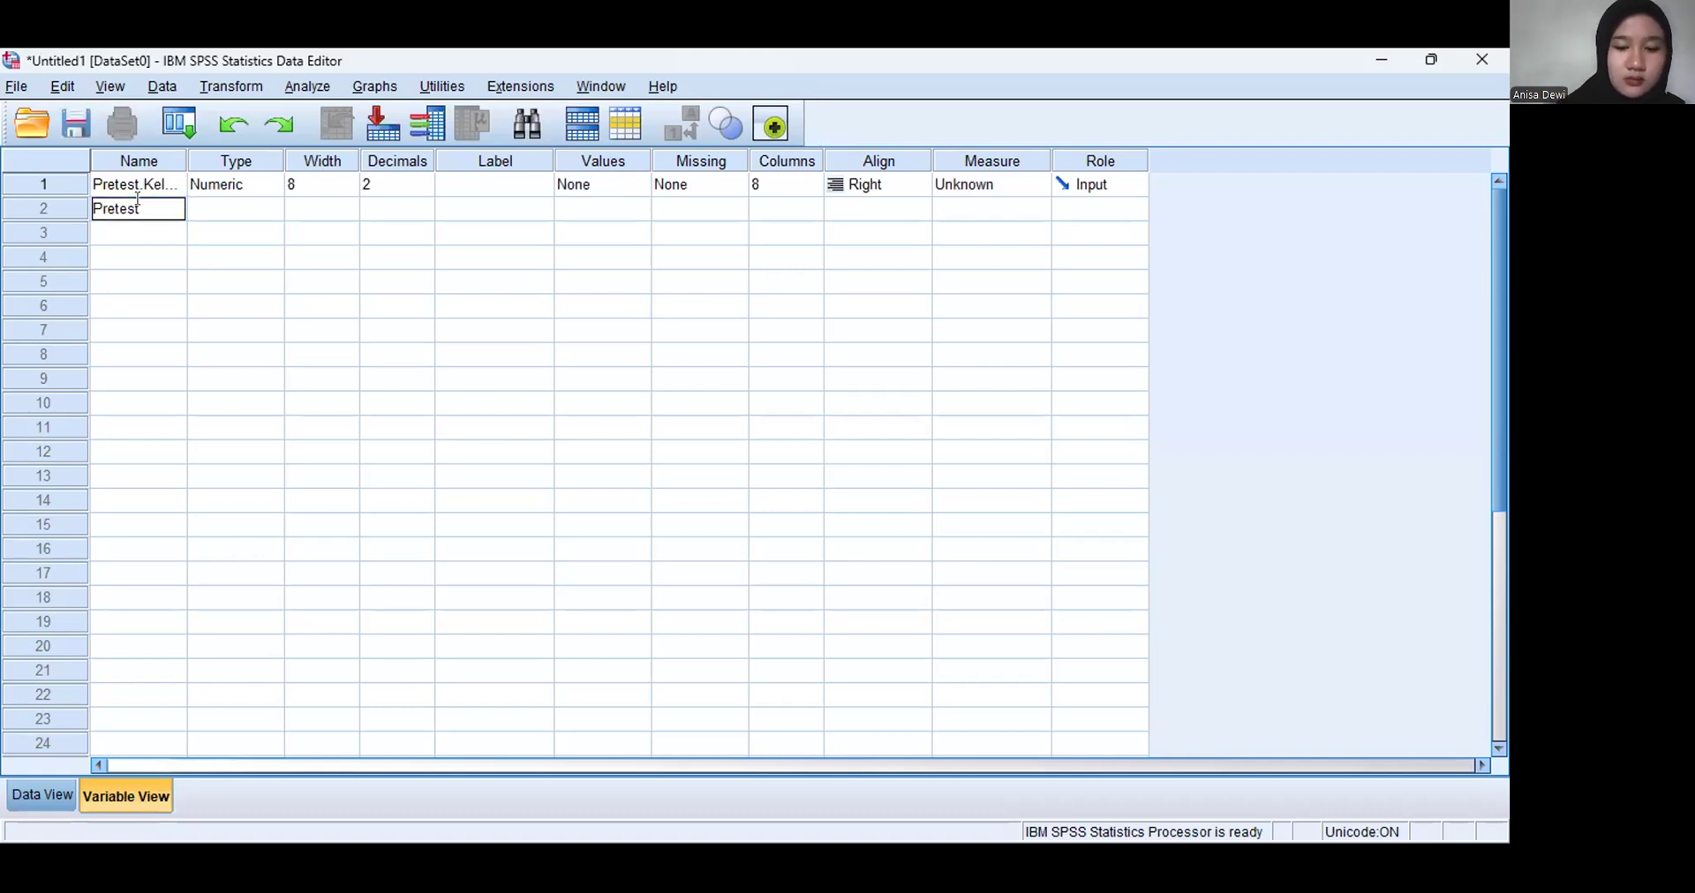
type(".Kelas.")
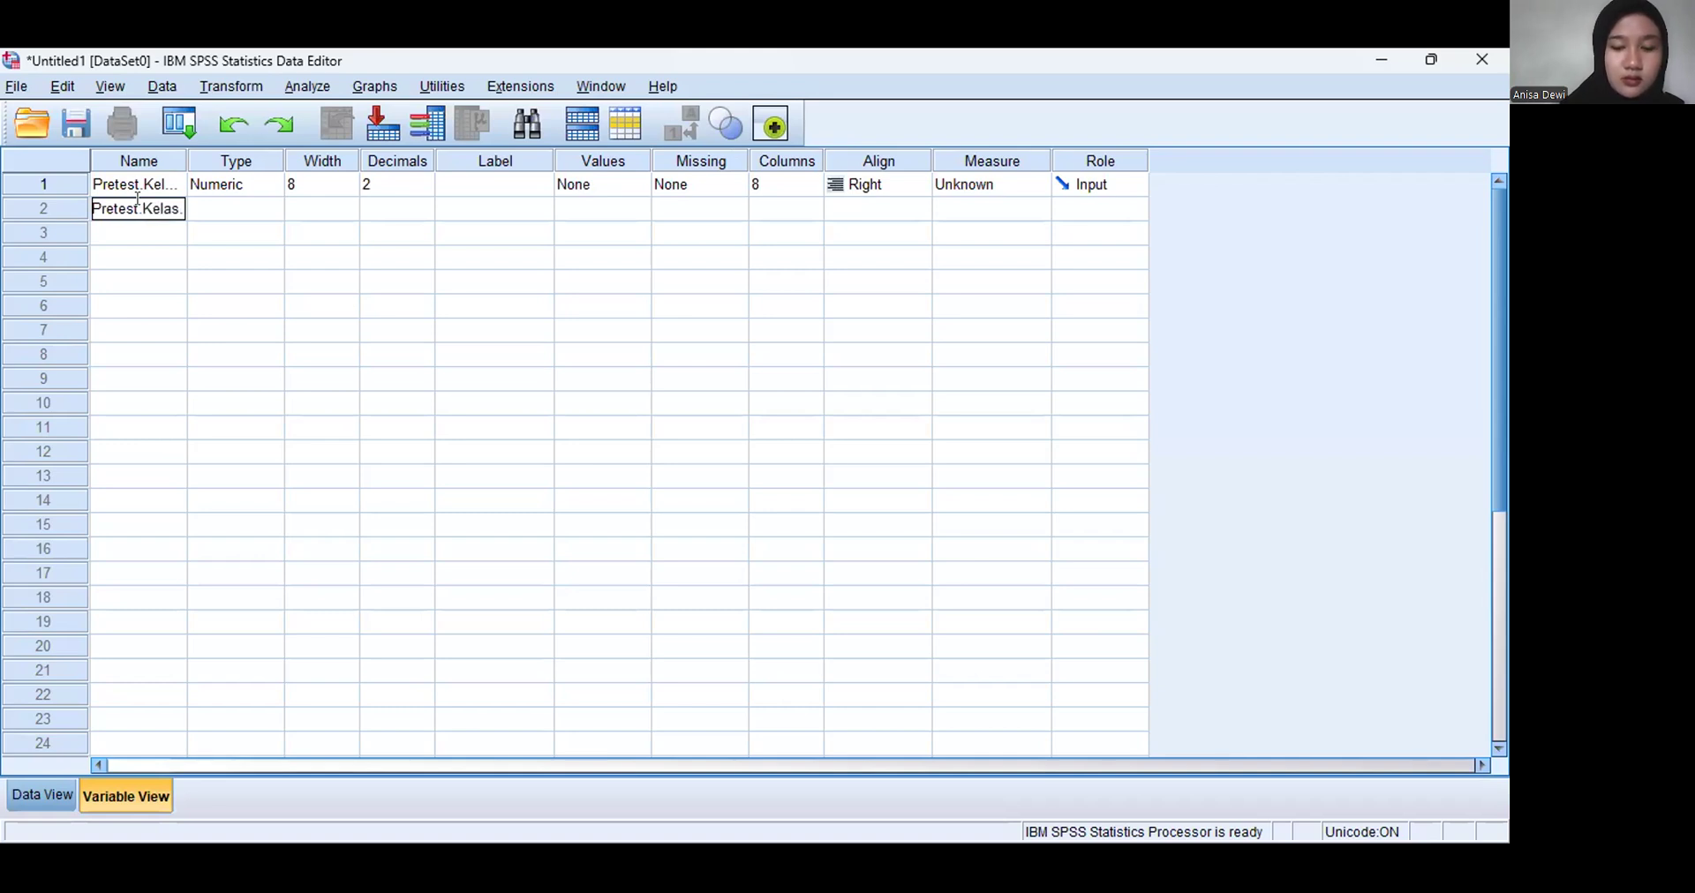
type("Kontrol")
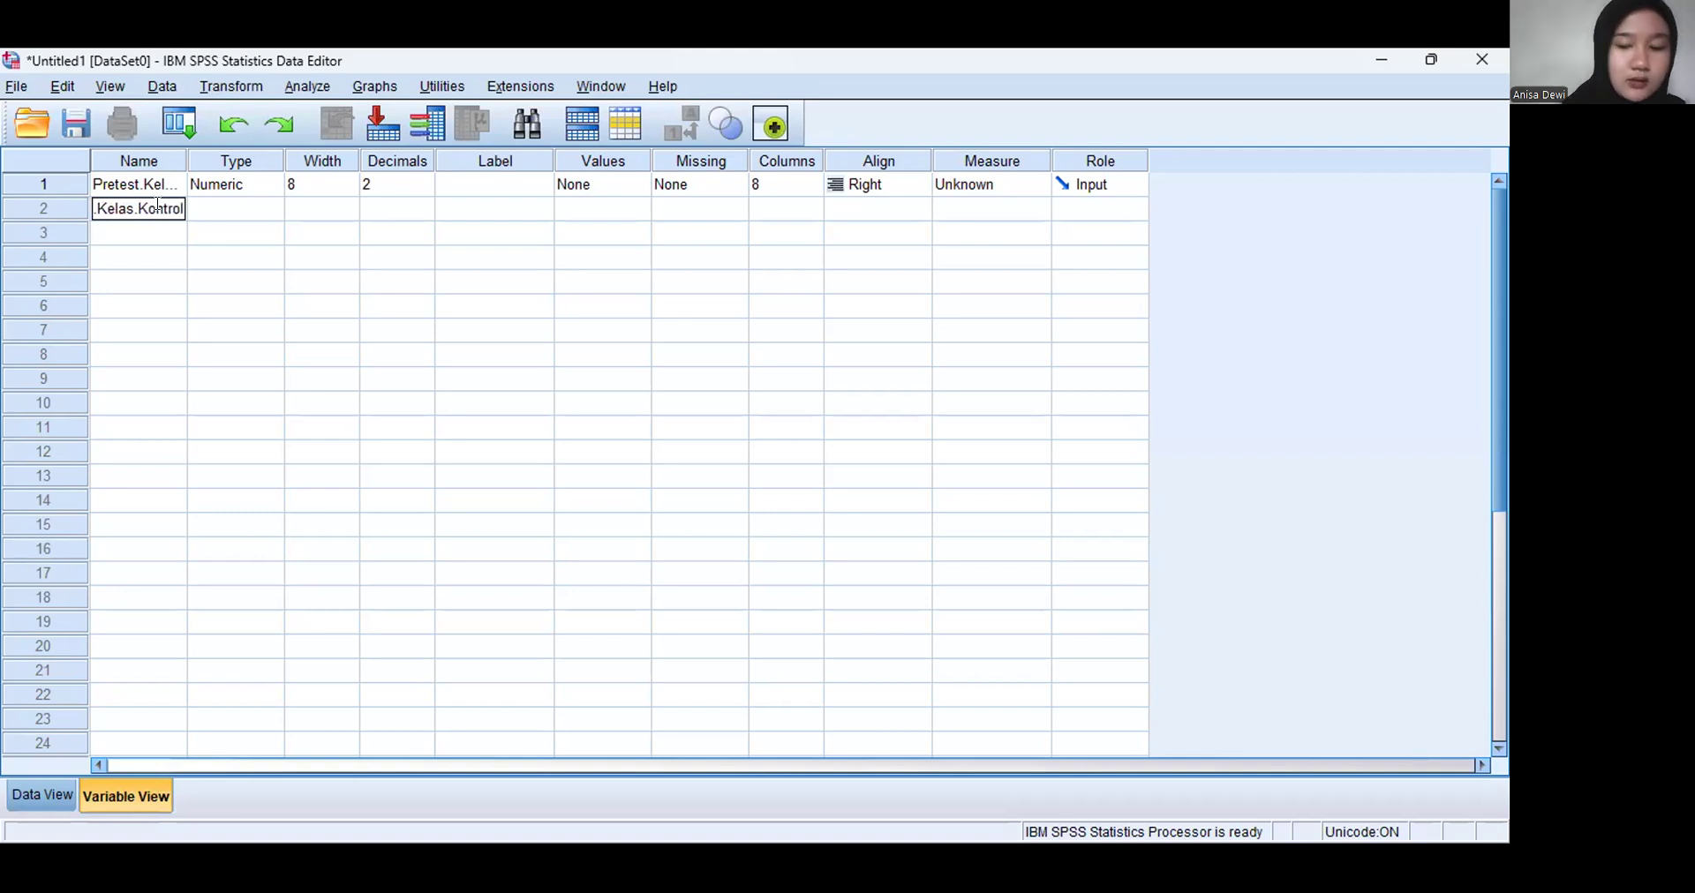
key("Return")
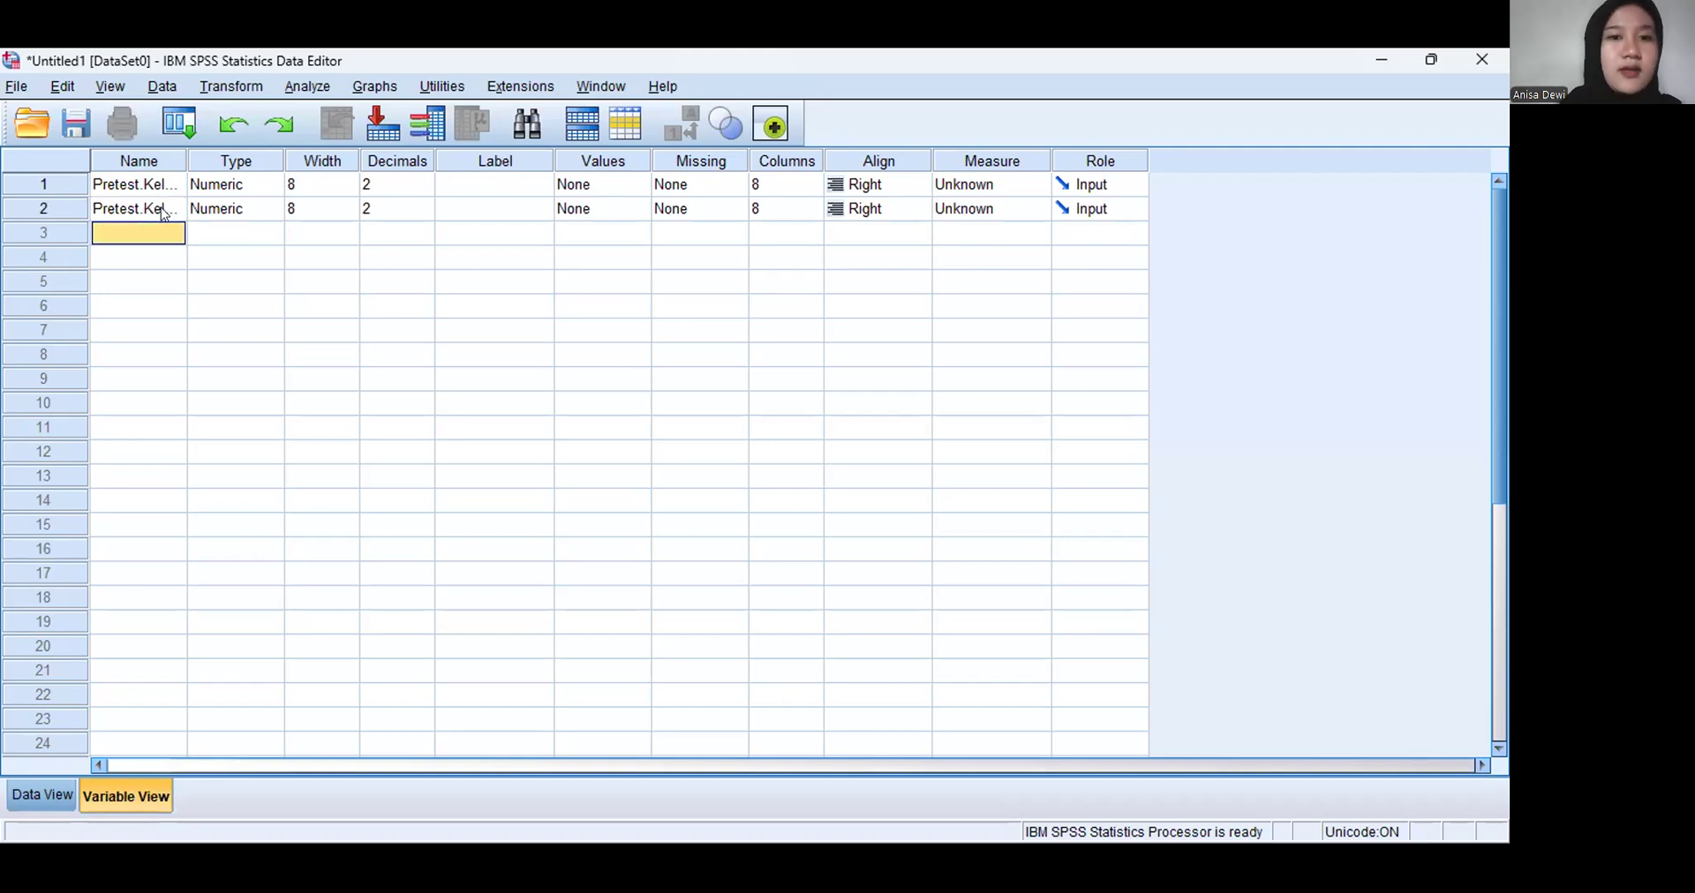
Set the decimals of both pretest variables to 0
left_click(392, 182)
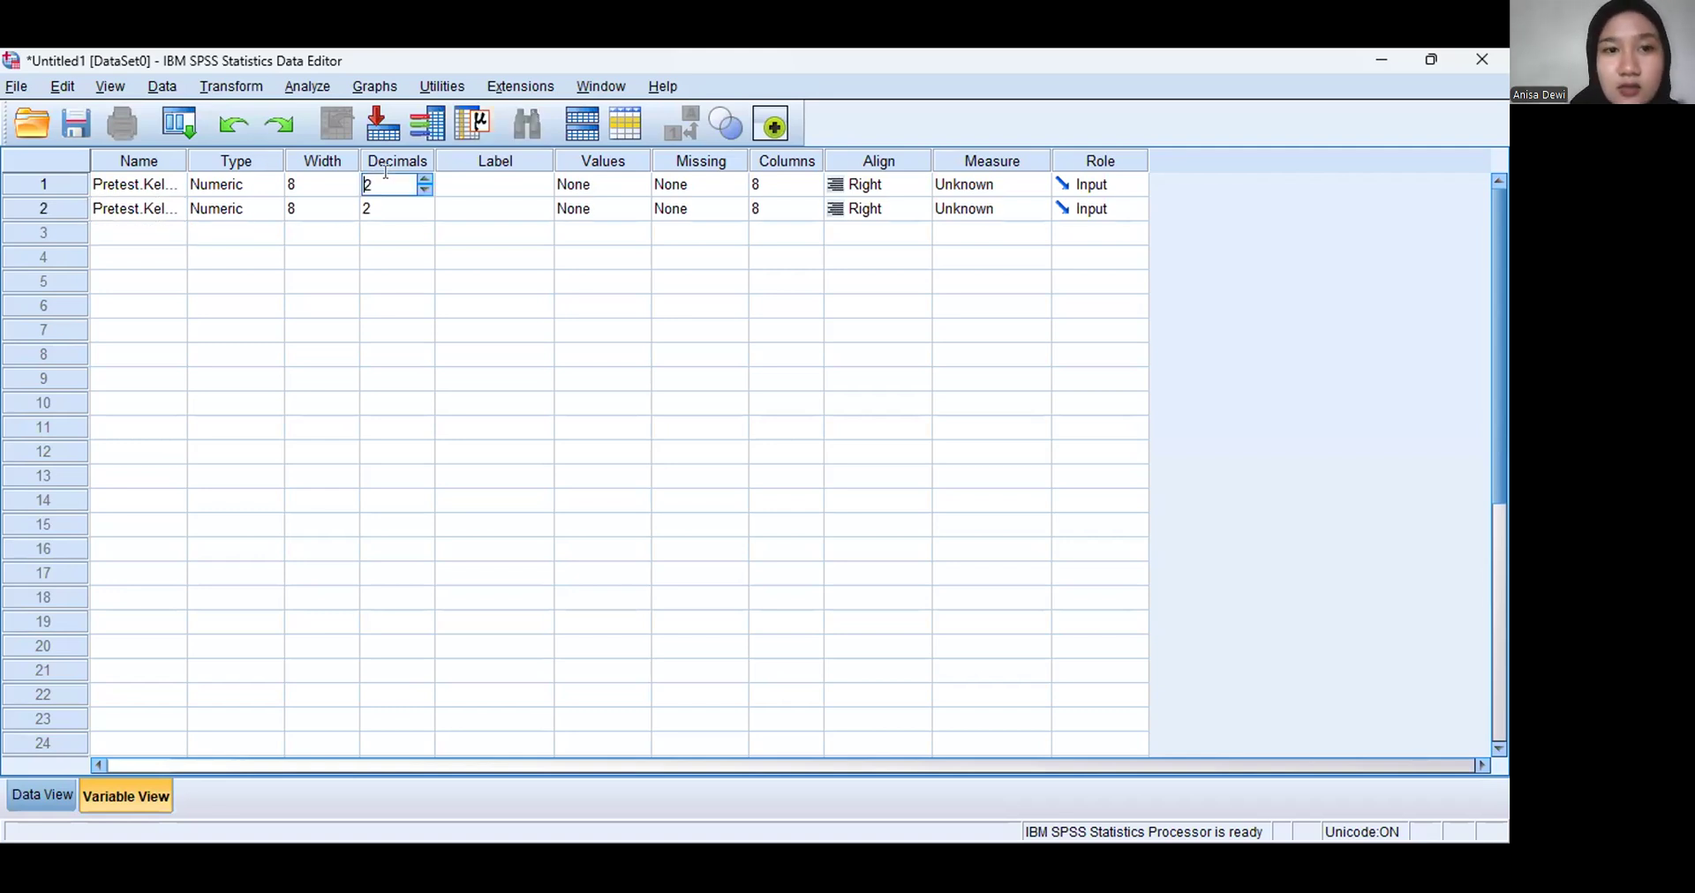
type("0")
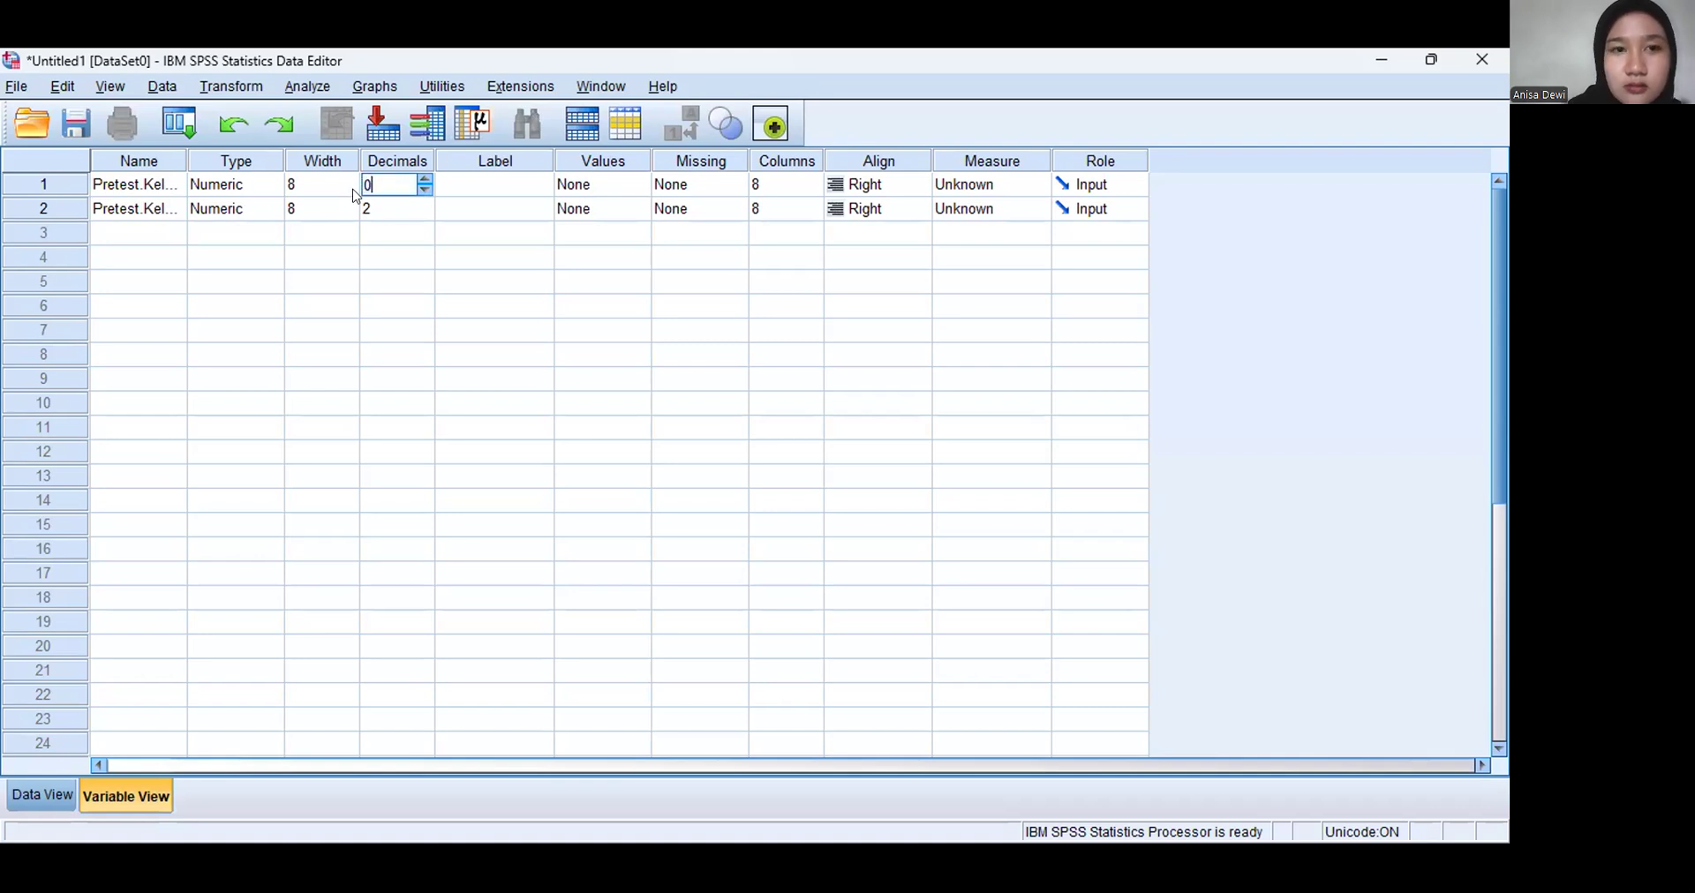
left_click(365, 205)
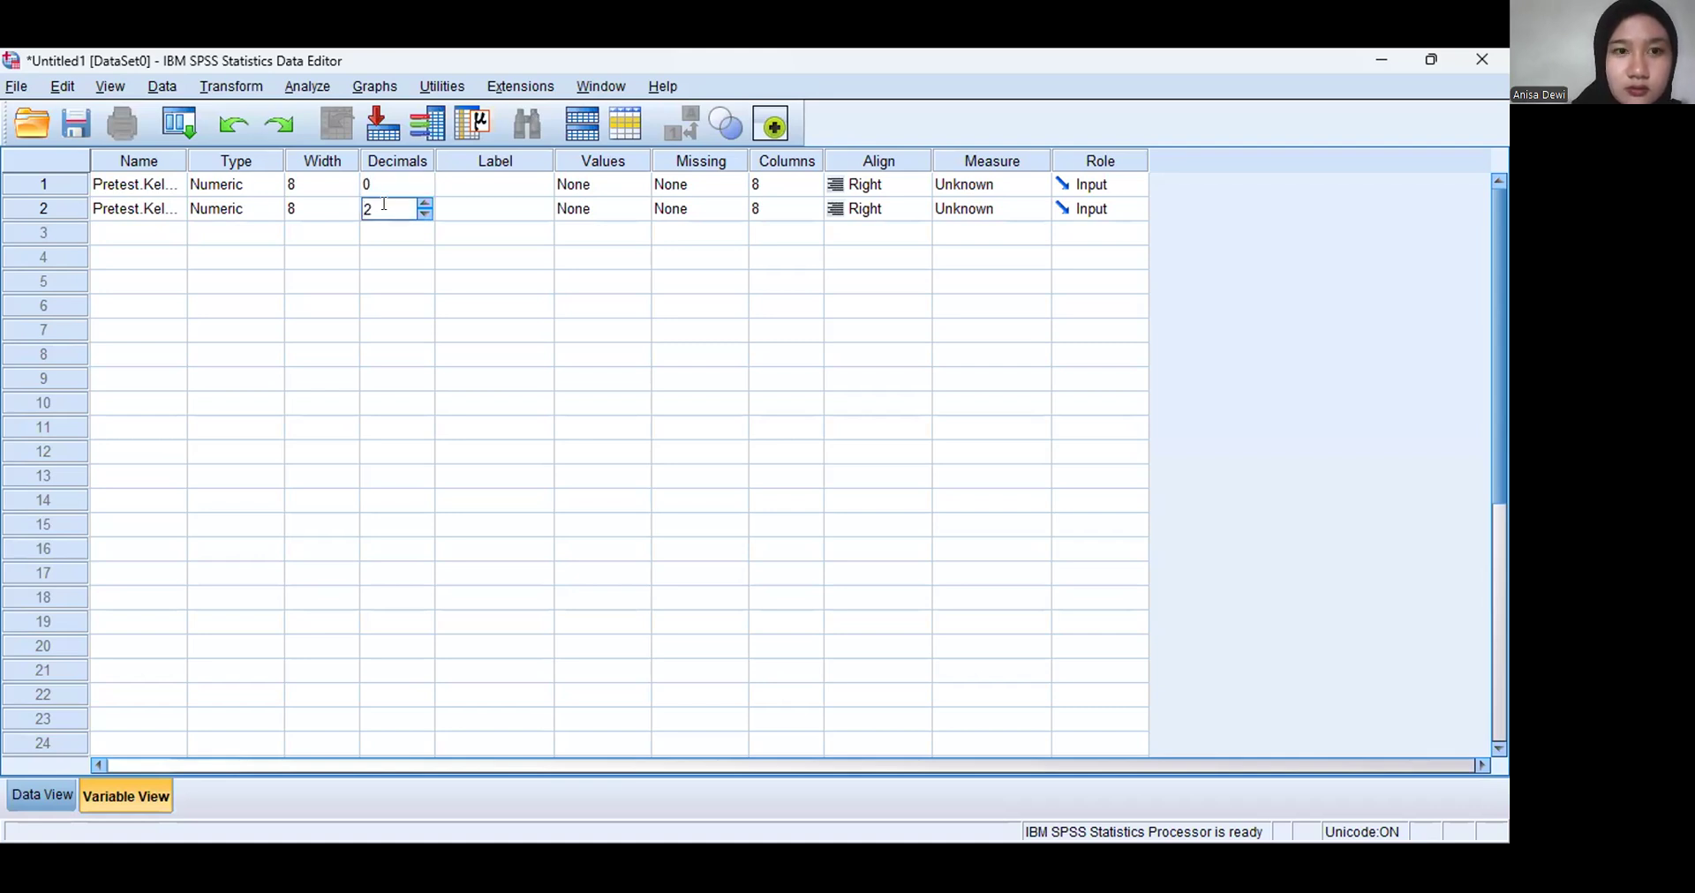
type("0")
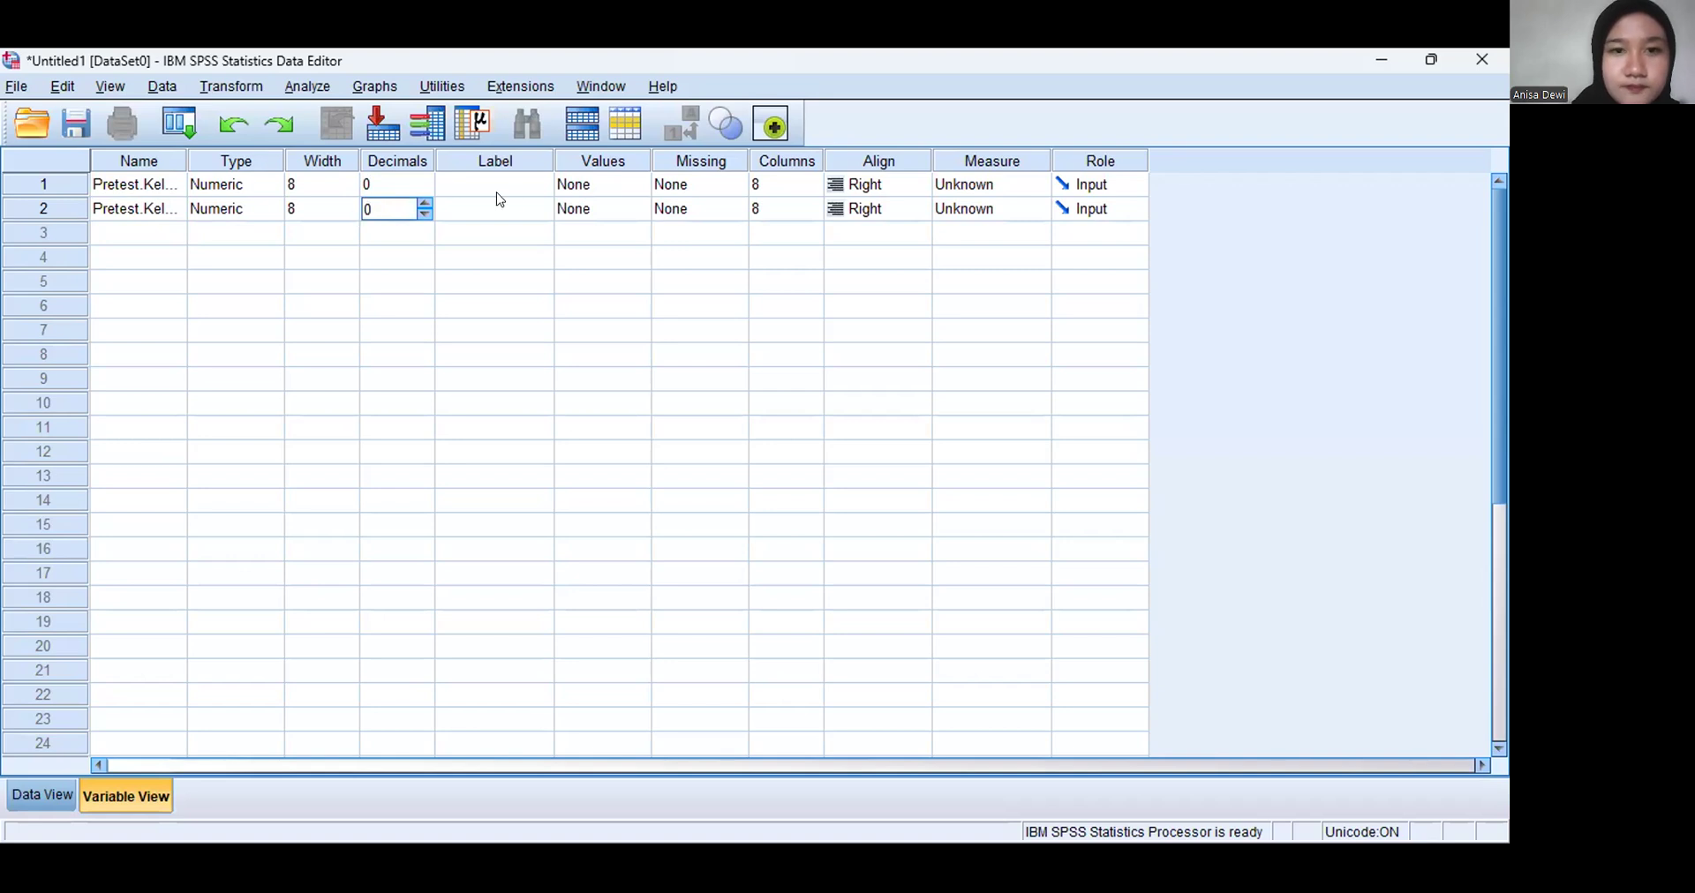
Label the first variable "Pretes kelas eksperimen"
left_click(518, 183)
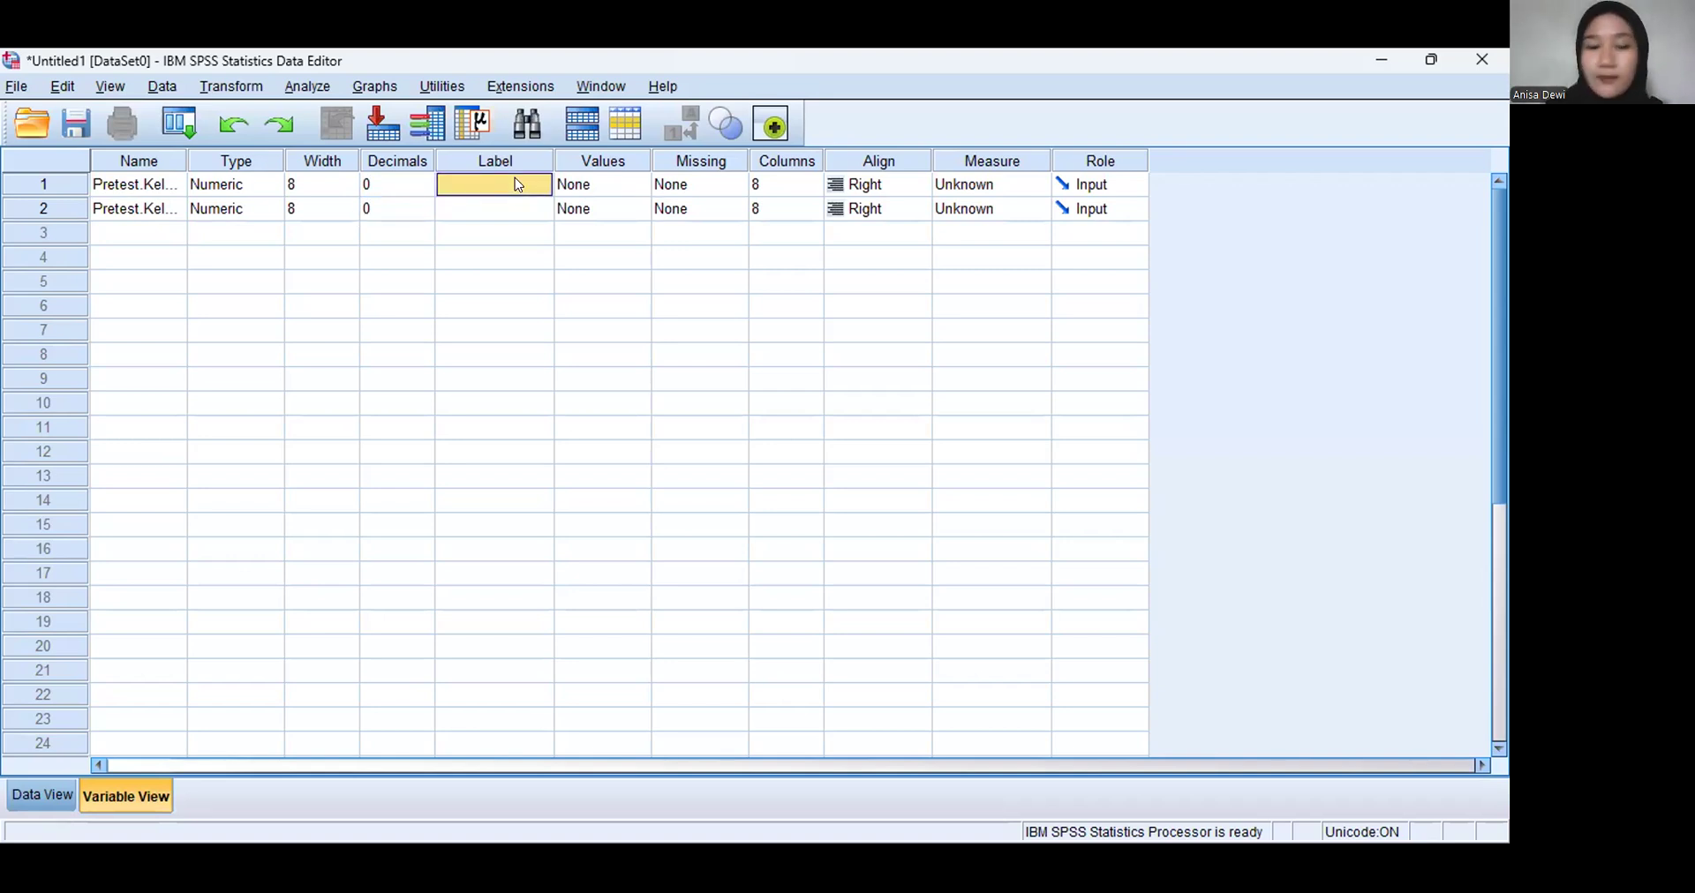
type("Pe")
key("BackSpace")
type("rete")
type("s kelas")
type(" eksper")
type("iment")
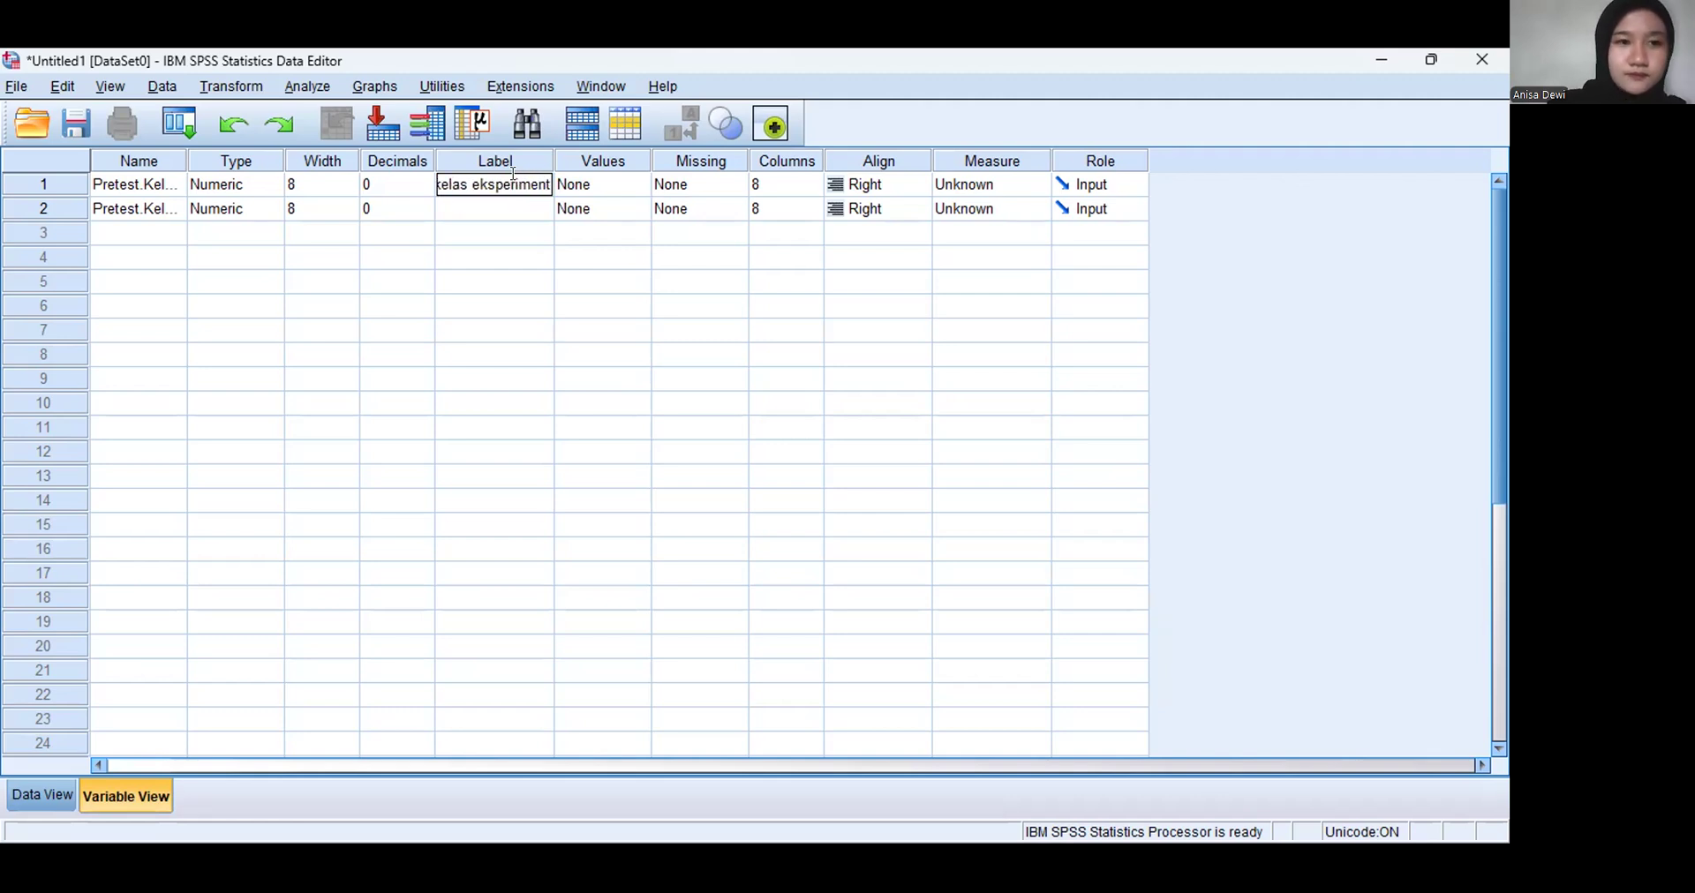
key("BackSpace")
key("Return")
Label the second variable "Pretest Kelas Kontrol"
type("Pretest")
type(" Kelas K")
type("ontrol")
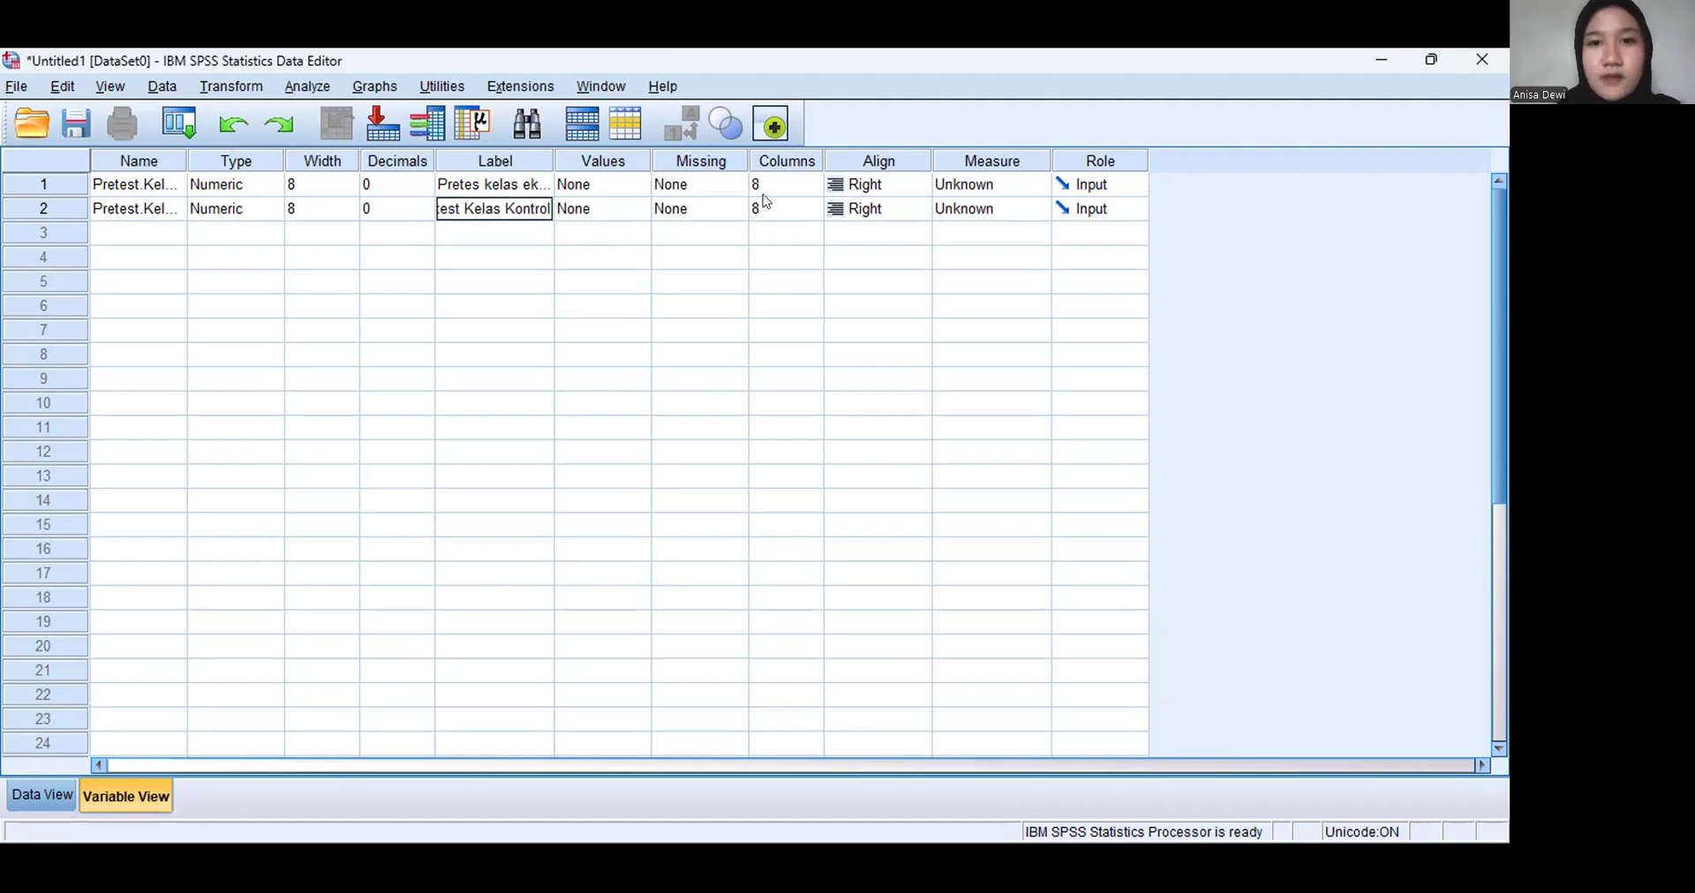
Set the measurement level of both pretest variables to Scale
left_click(945, 185)
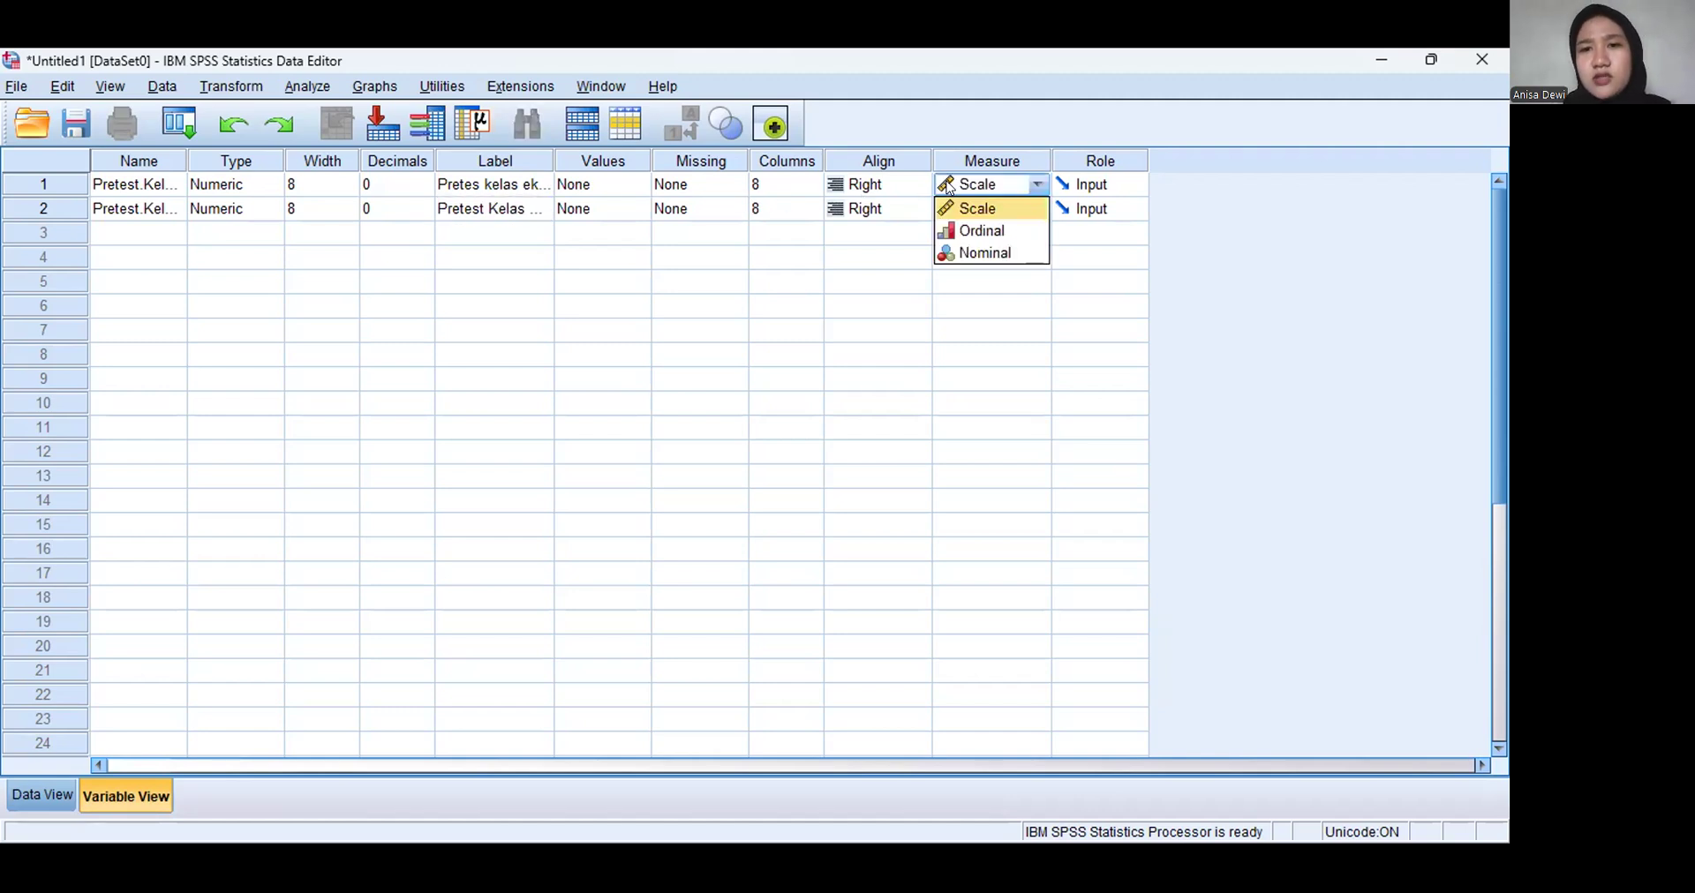
left_click(976, 215)
left_click(976, 212)
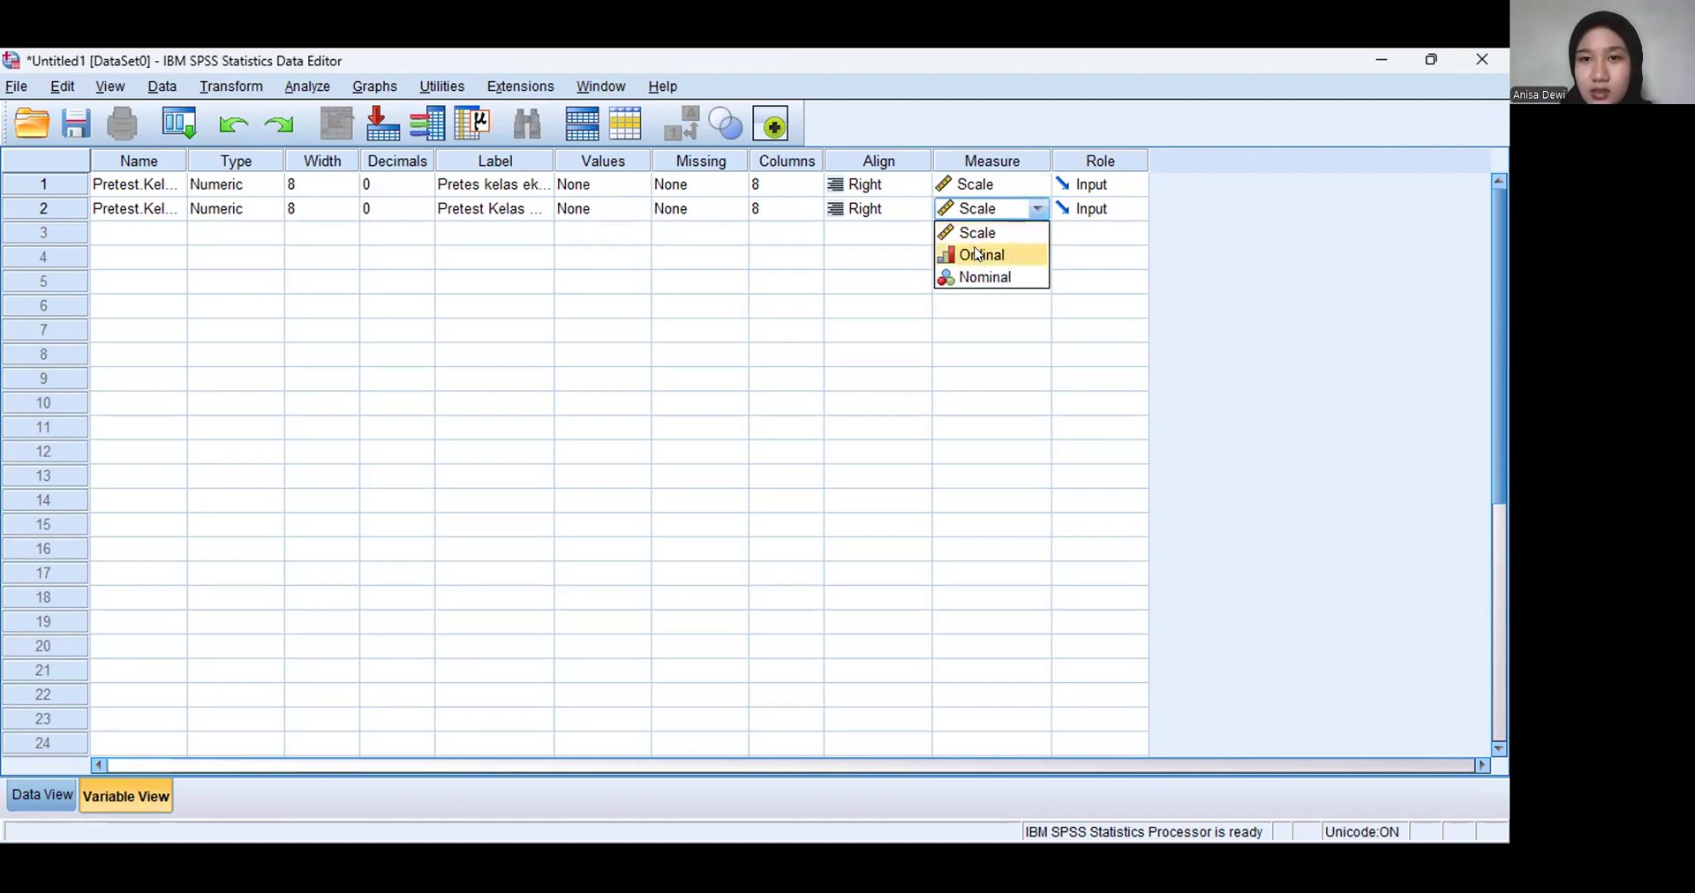
left_click(978, 232)
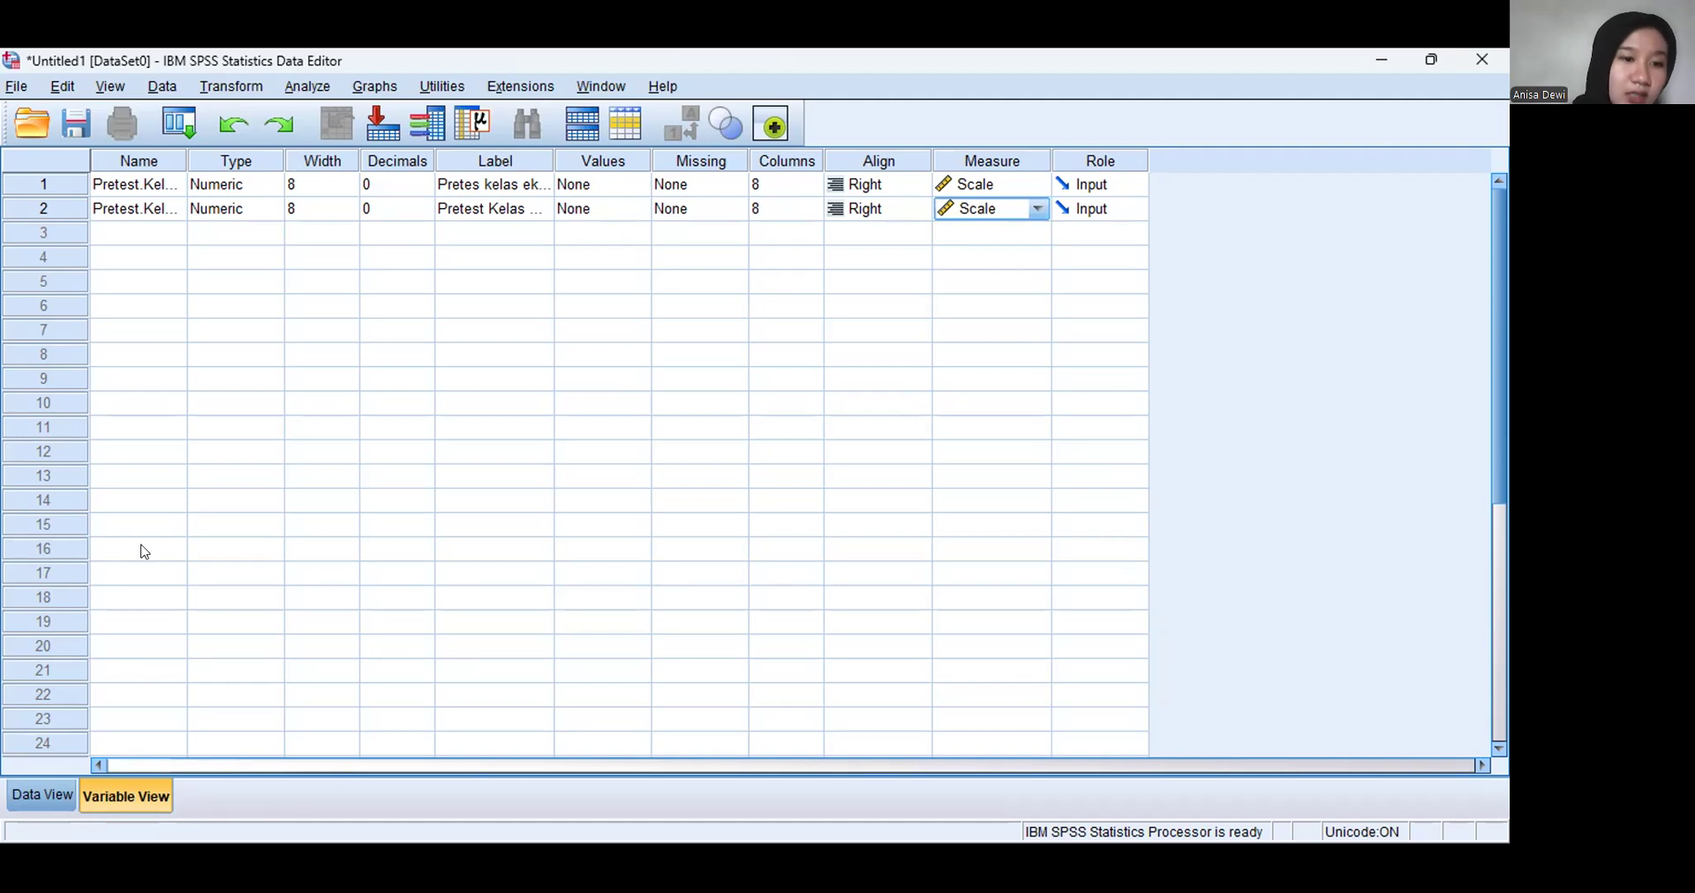
Copy the experimental class's pretest scores from the workbook and paste them into Pretest.Kelas.Eksperimen in the data sheet, starting at row 1
left_click(43, 794)
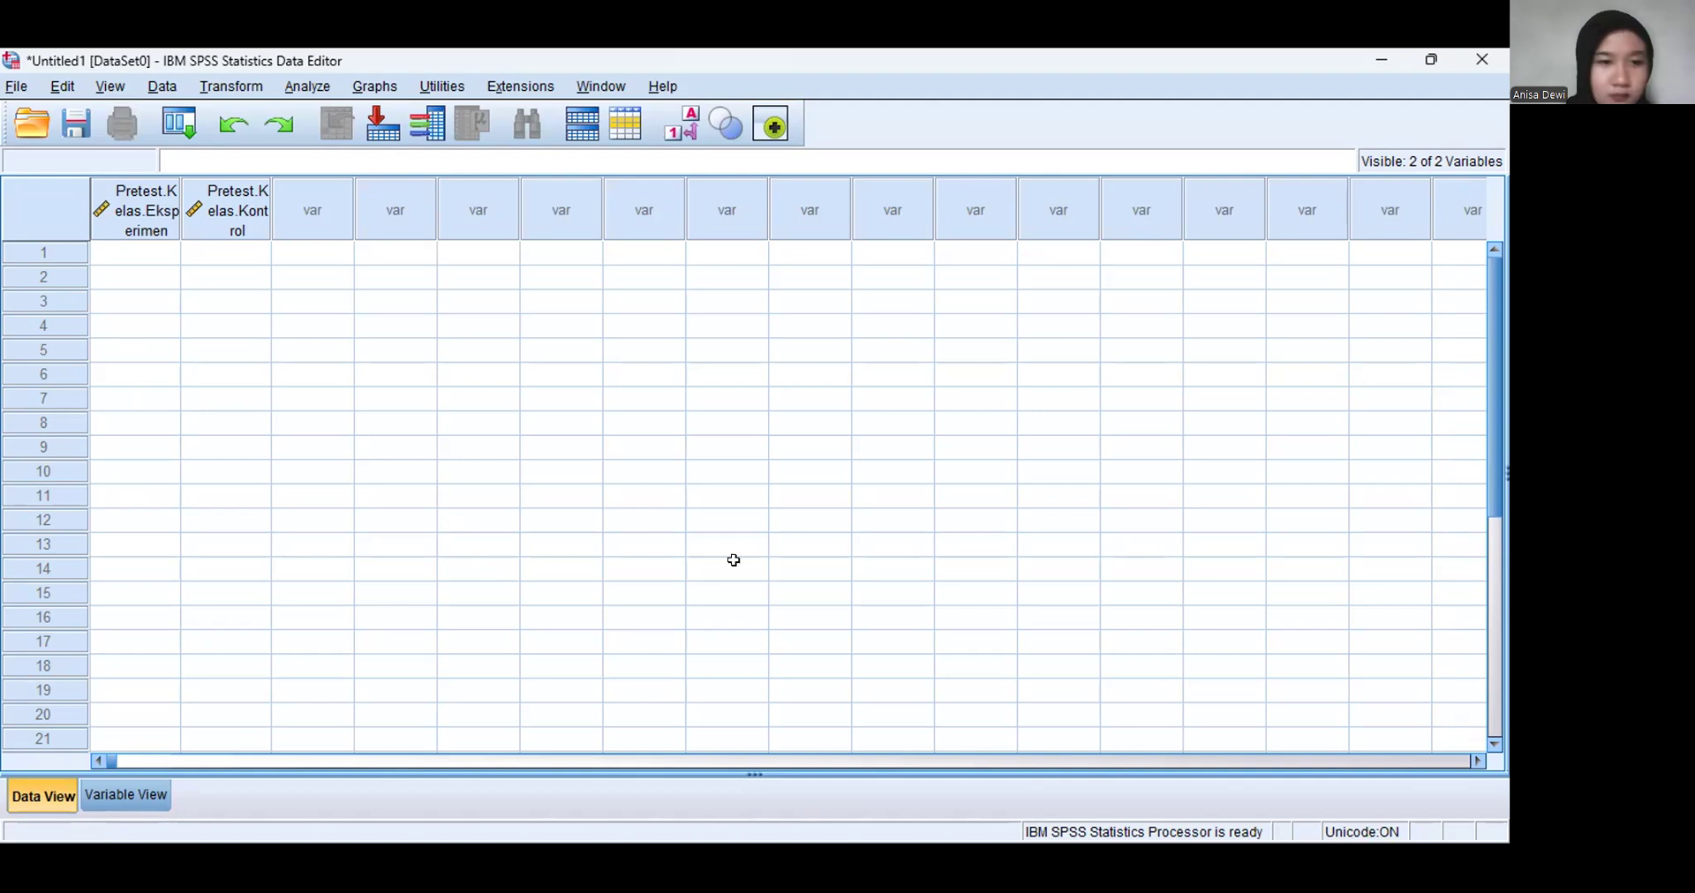
key("alt+Tab")
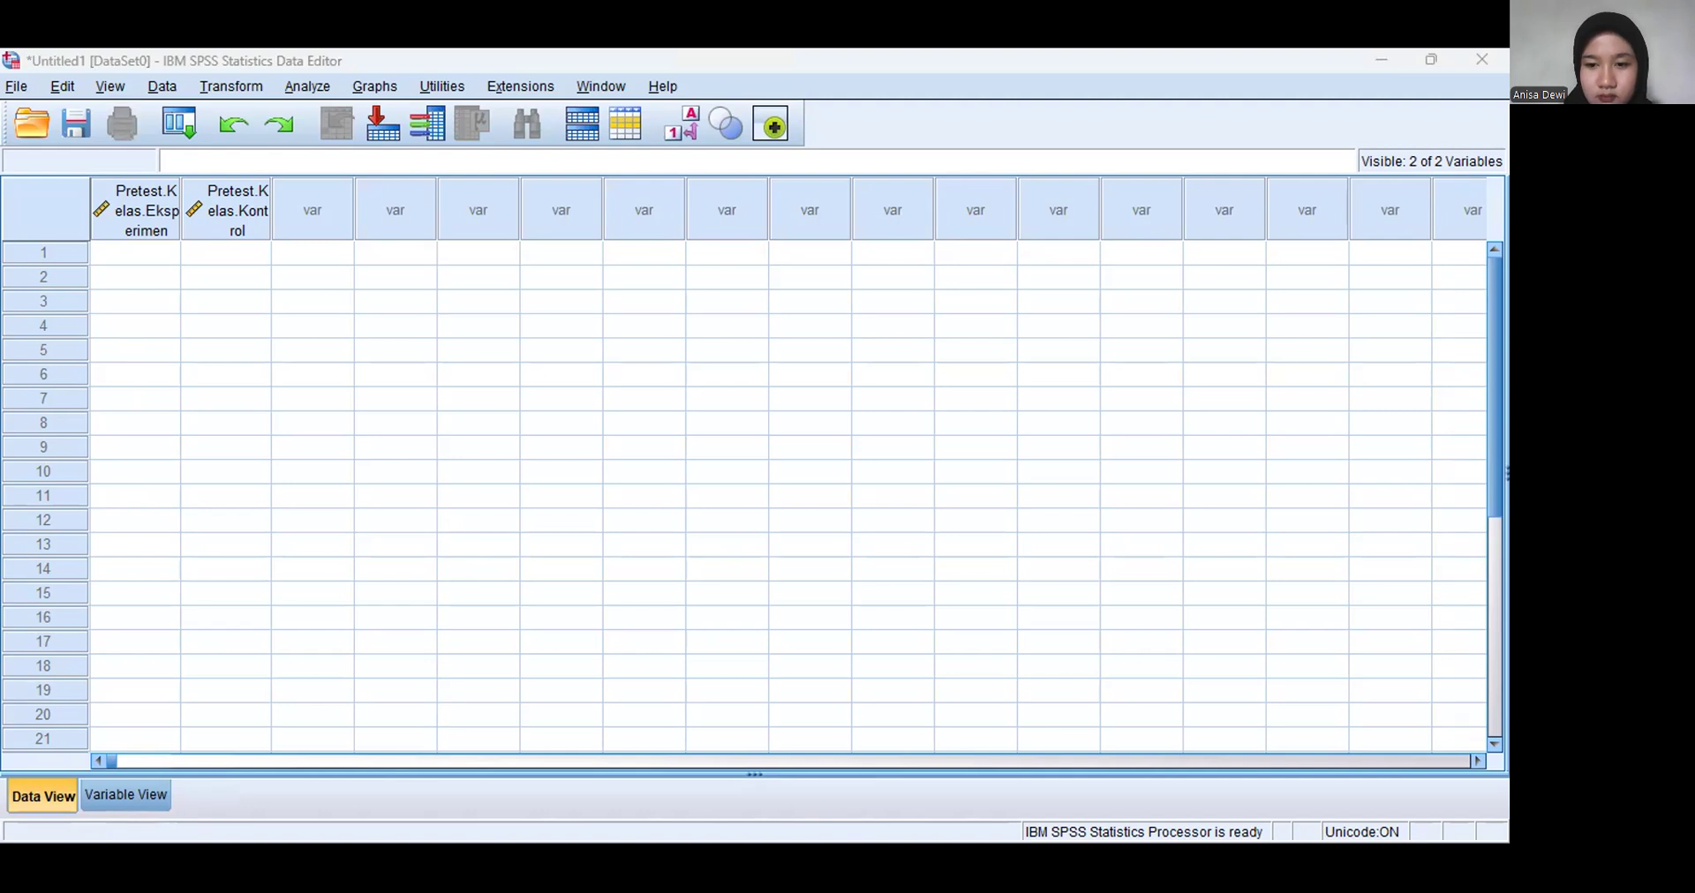
left_click(144, 254)
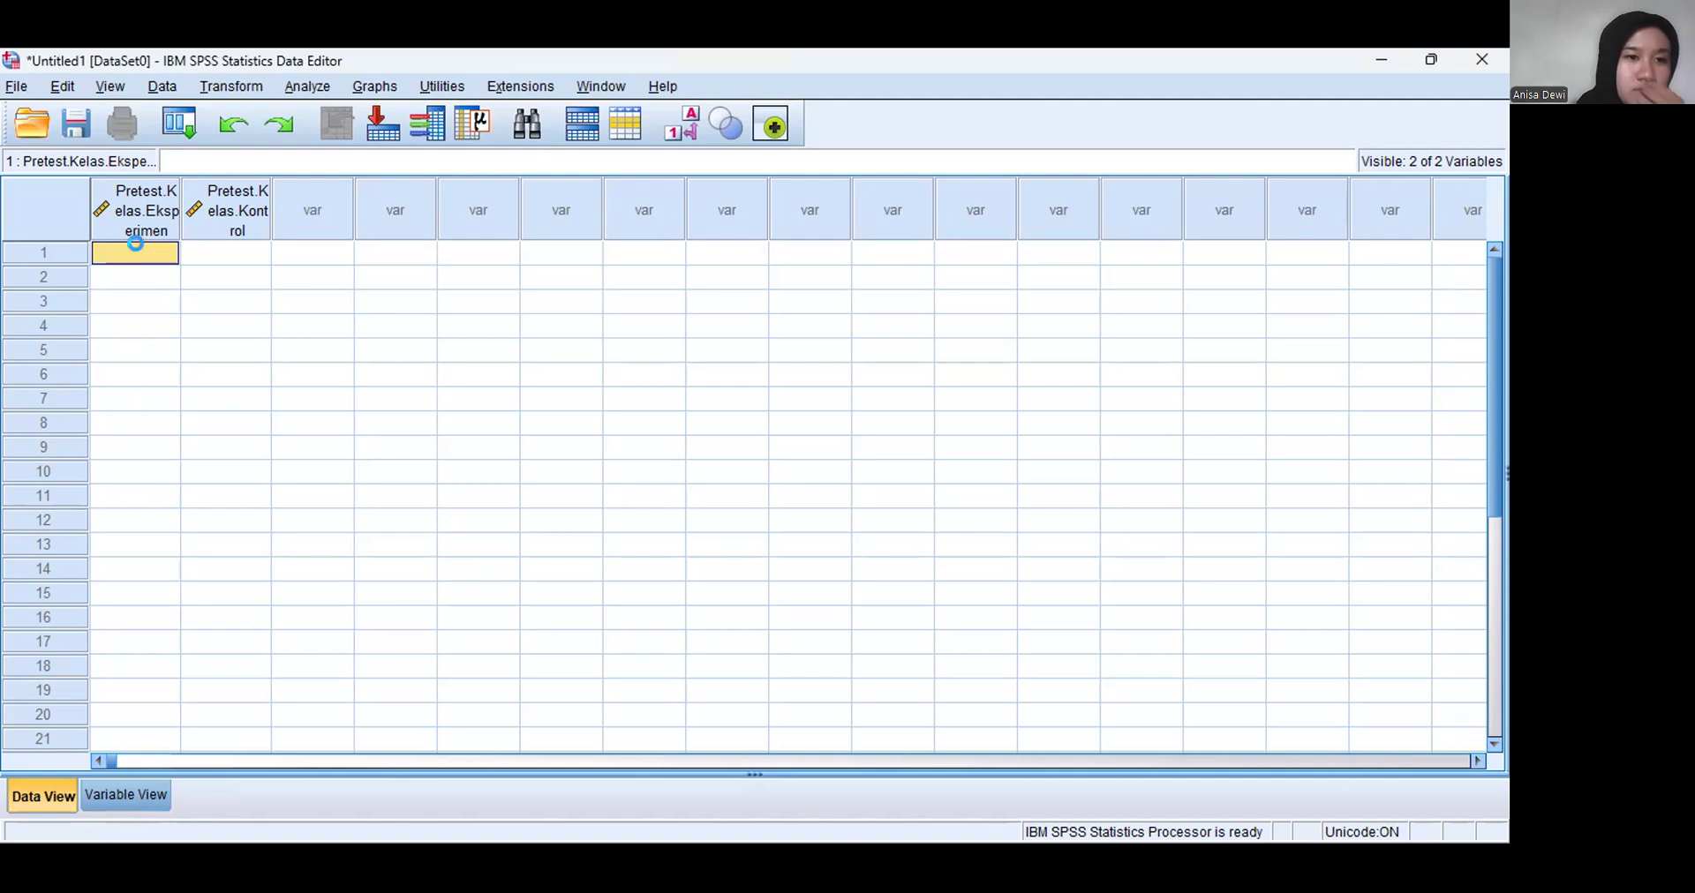
key("ctrl+v")
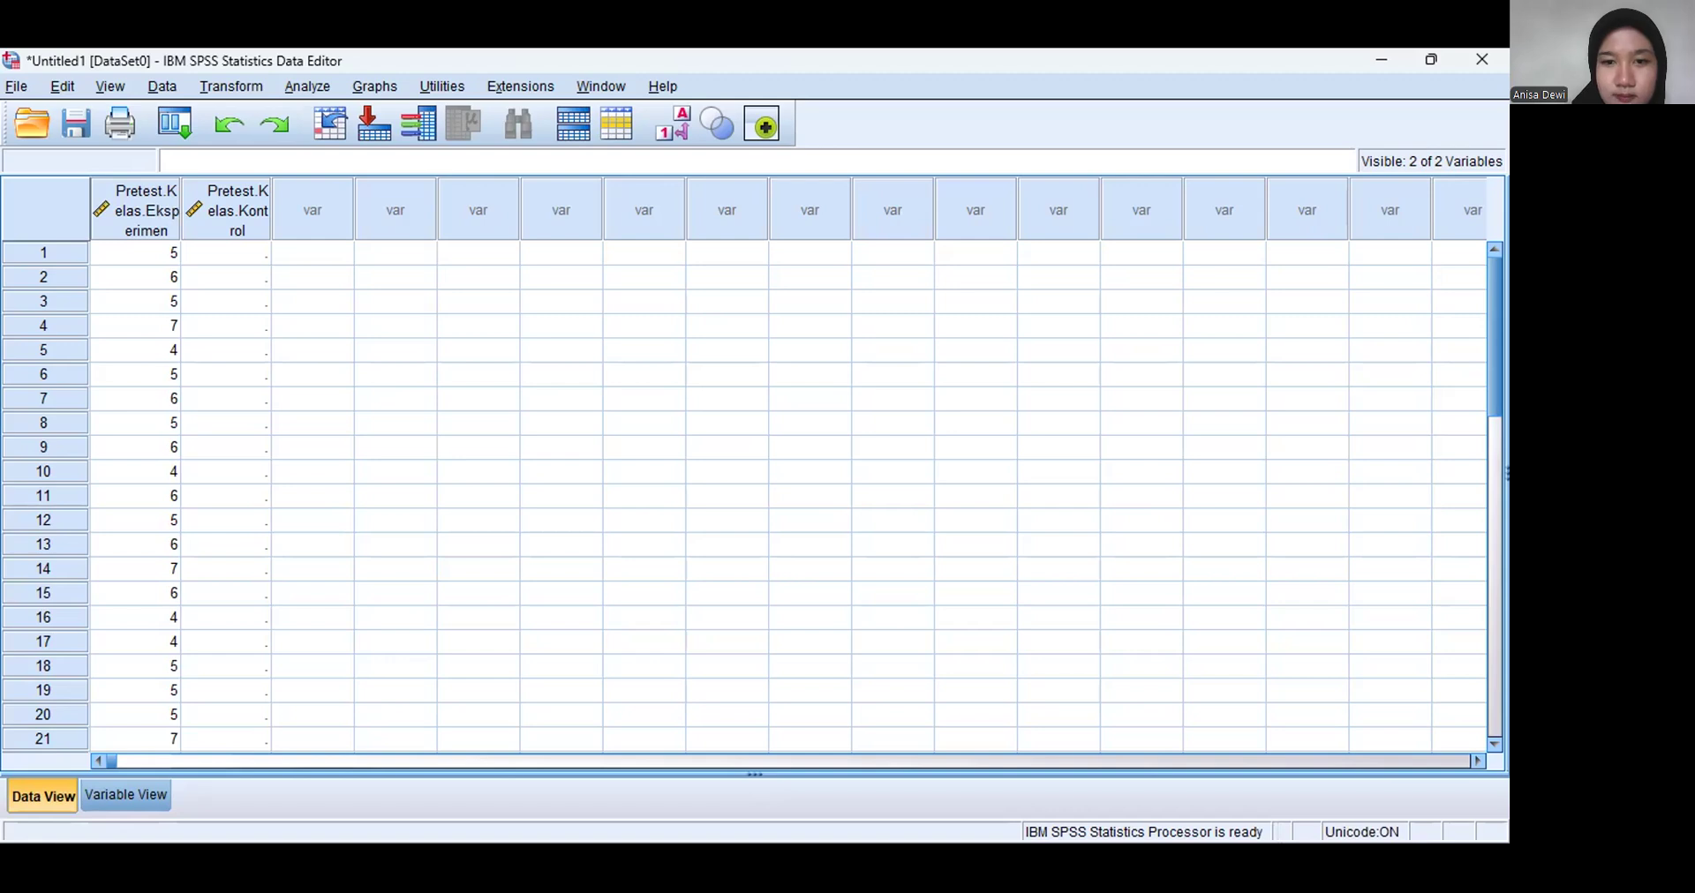
Copy the control class's pretest scores from the workbook and paste them into Pretest.Kelas.Kontrol, starting at row 1
key("alt+Tab")
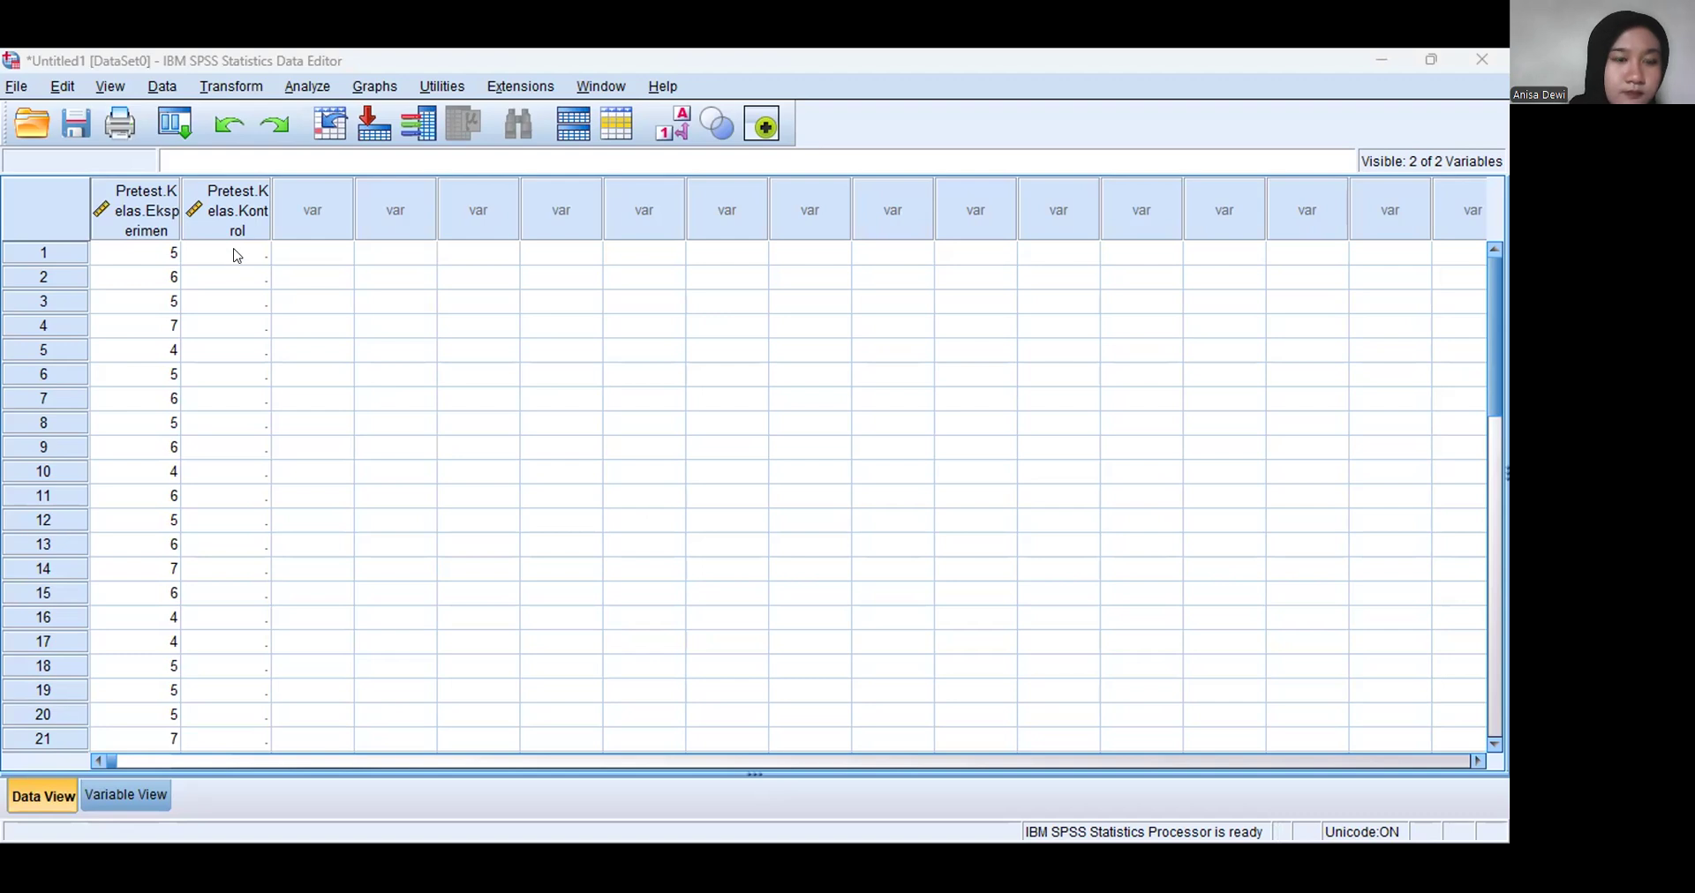
left_click(237, 255)
key("ctrl+v")
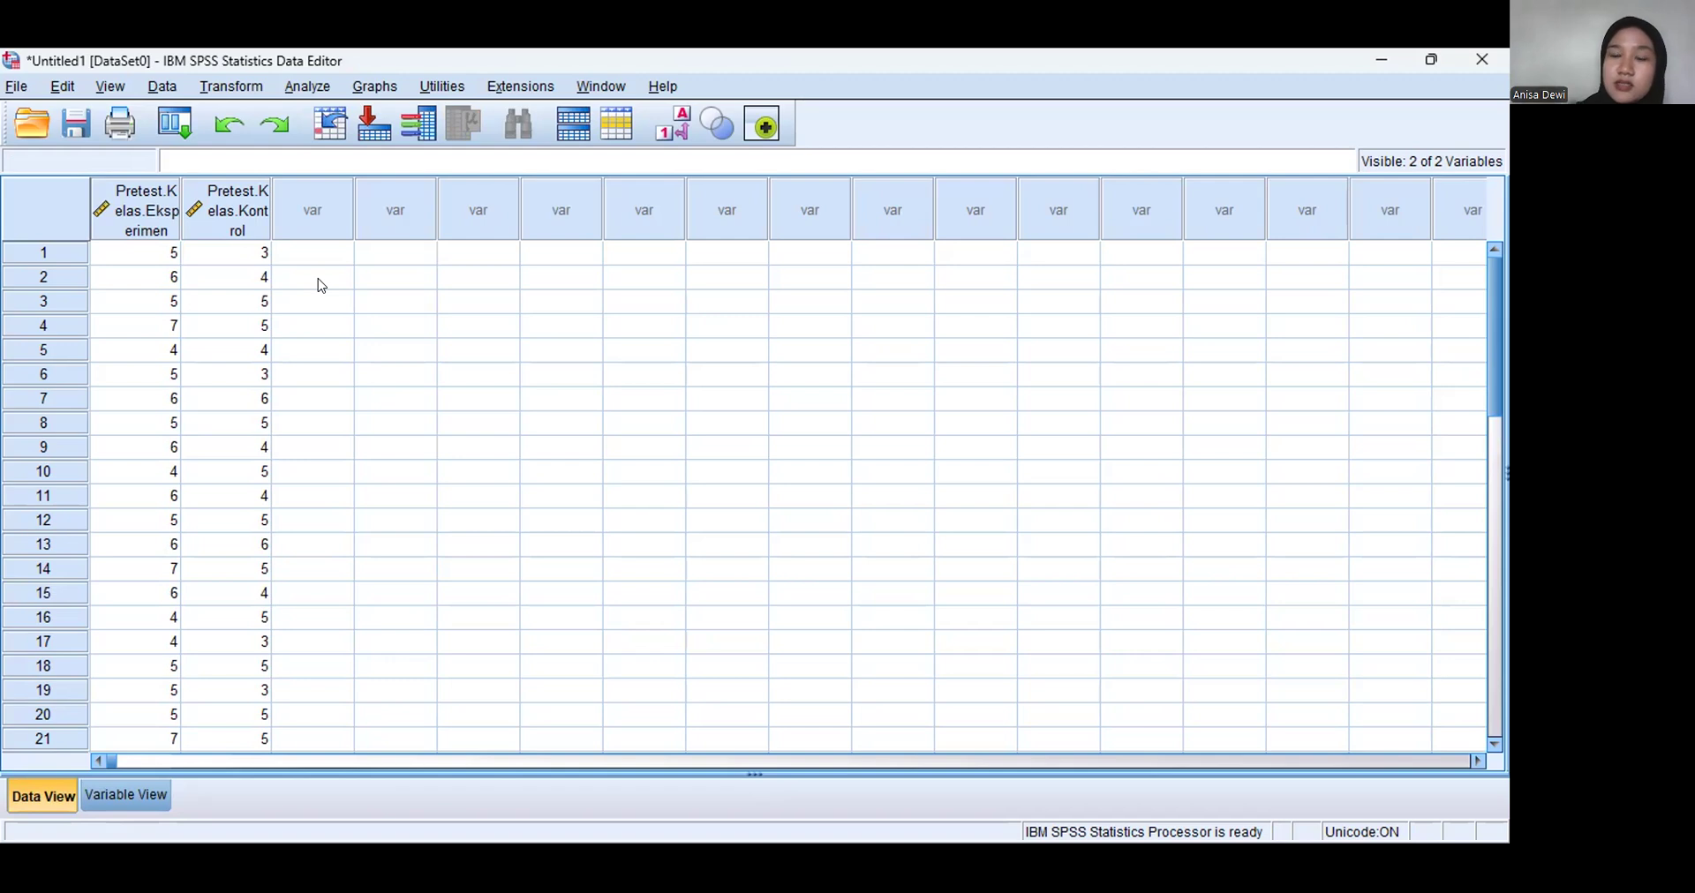
Open the Explore analysis and add the experimental and control pretest variables to the dependent list
left_click(309, 88)
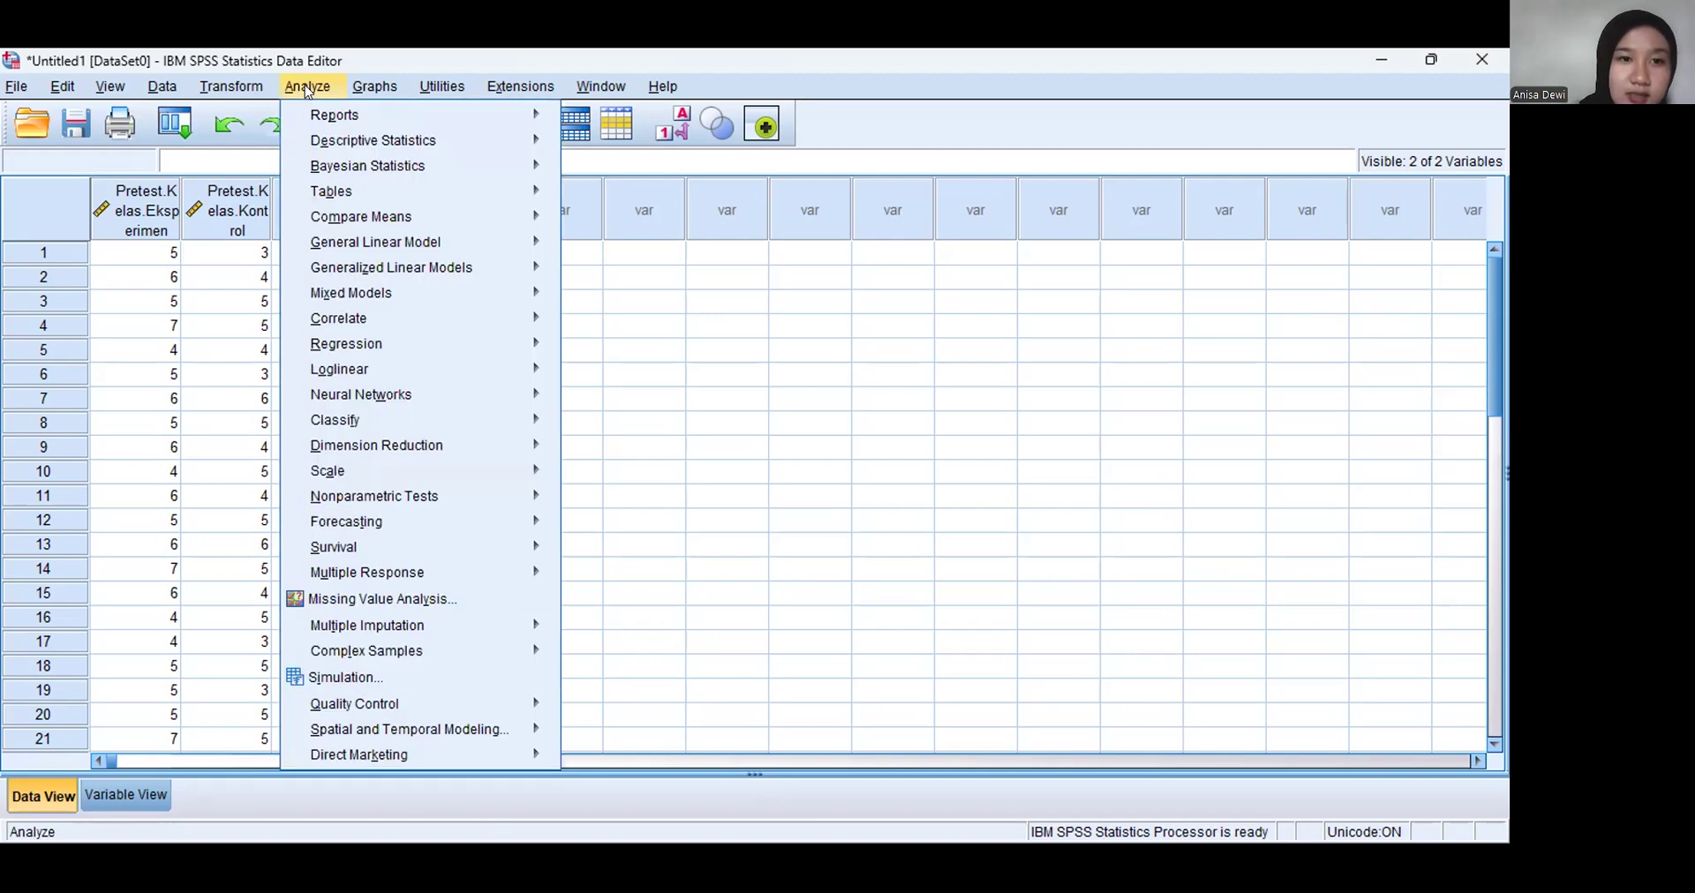
mouse_move(323, 113)
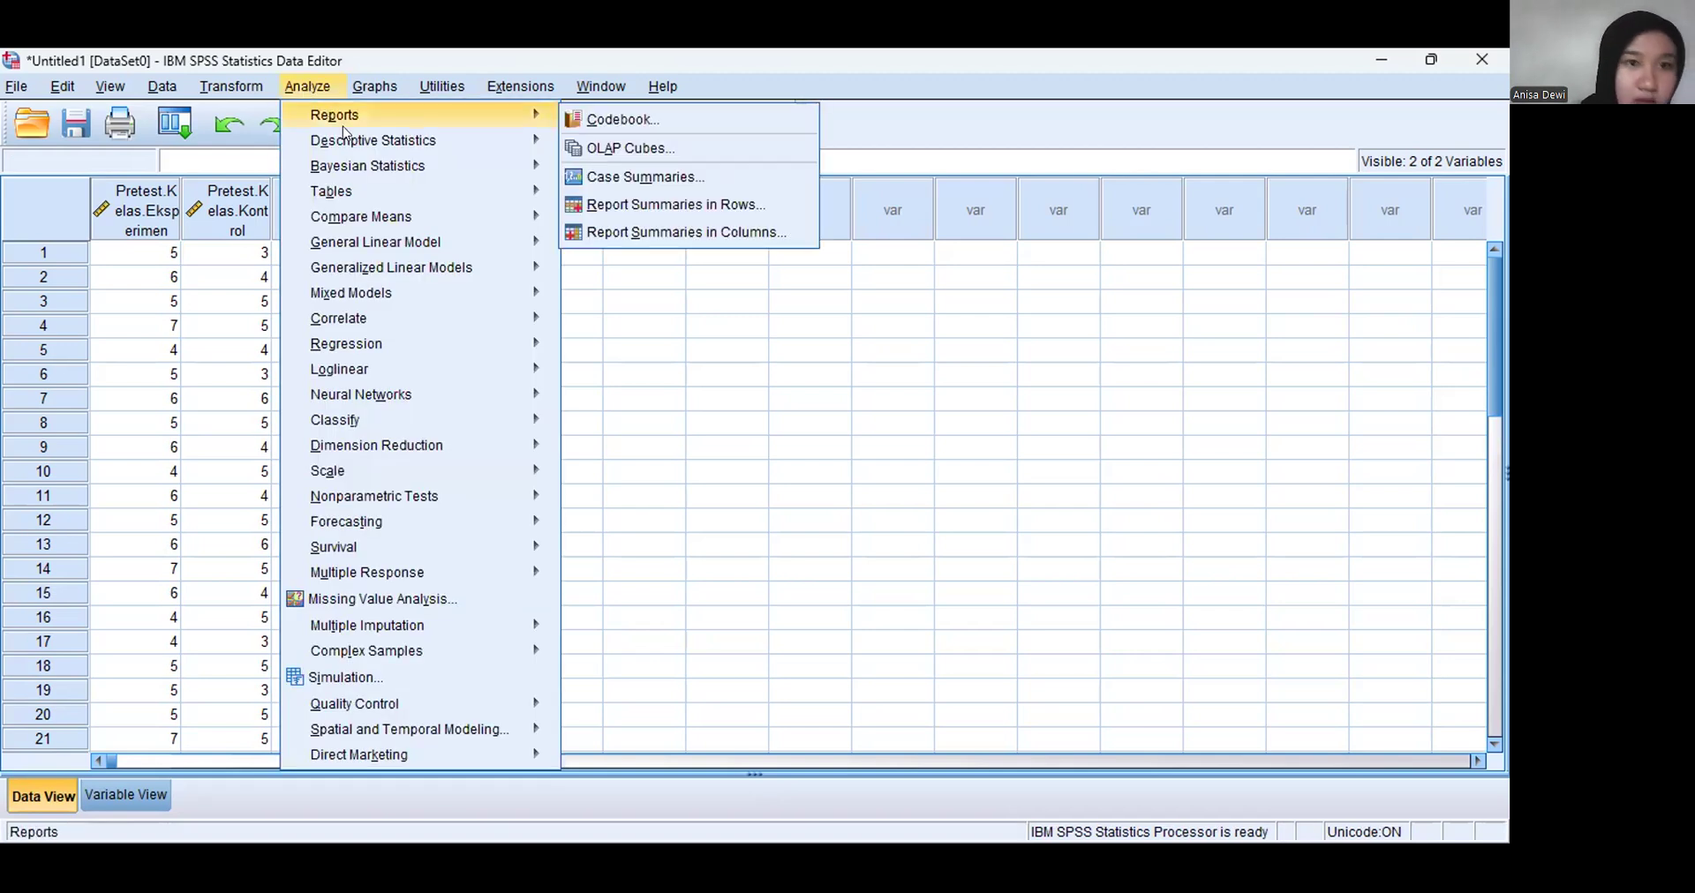
mouse_move(393, 143)
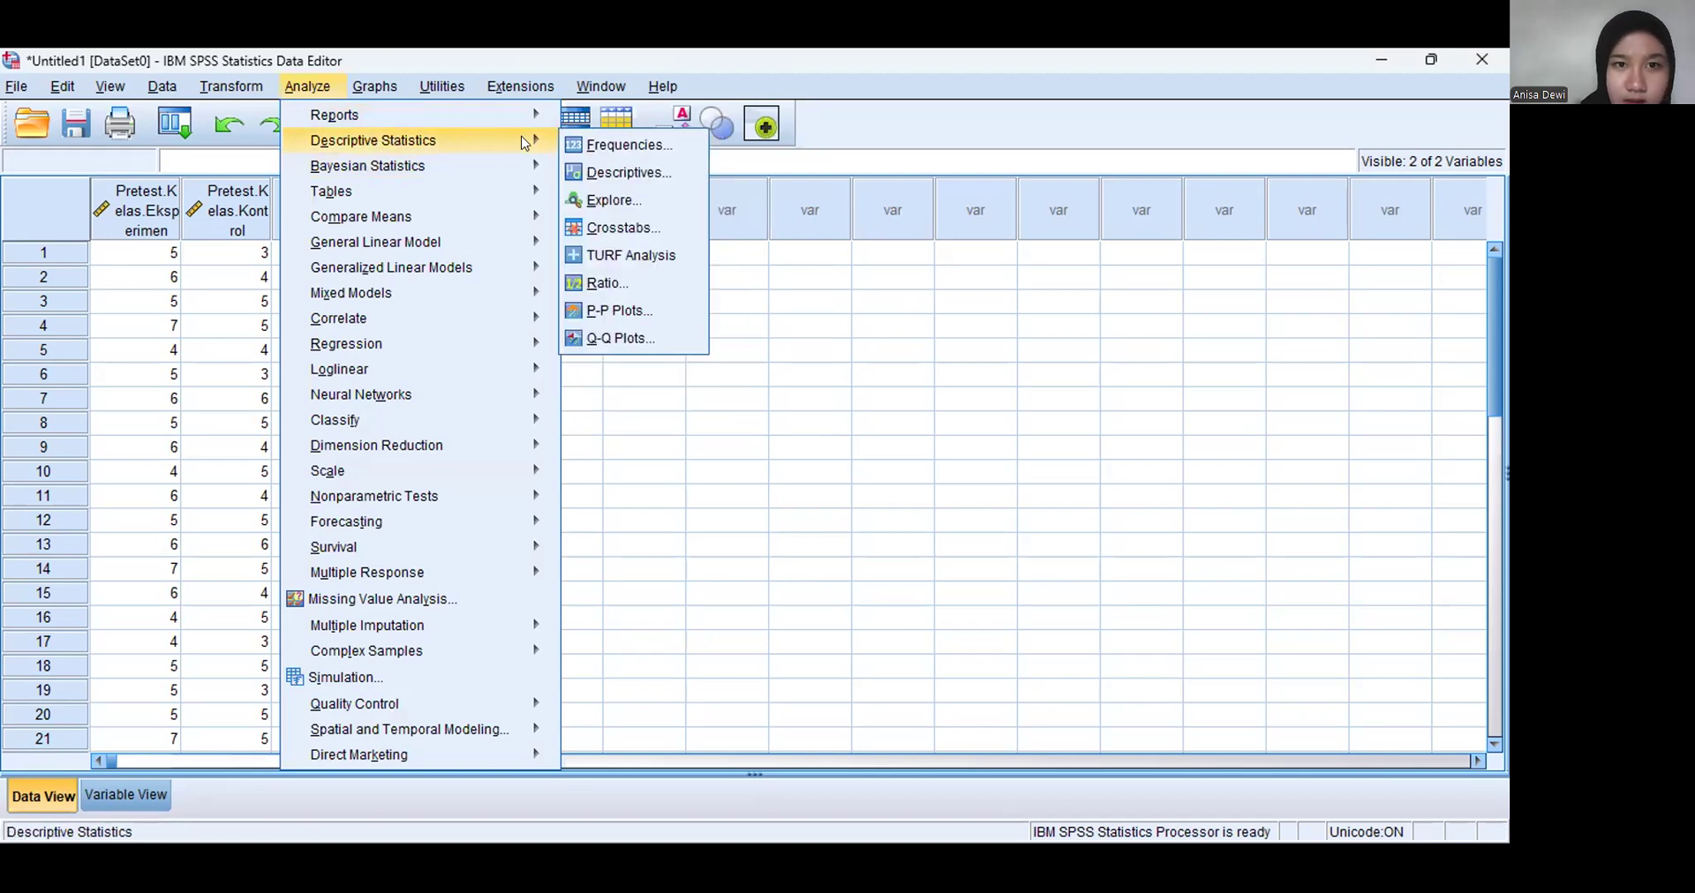
left_click(591, 202)
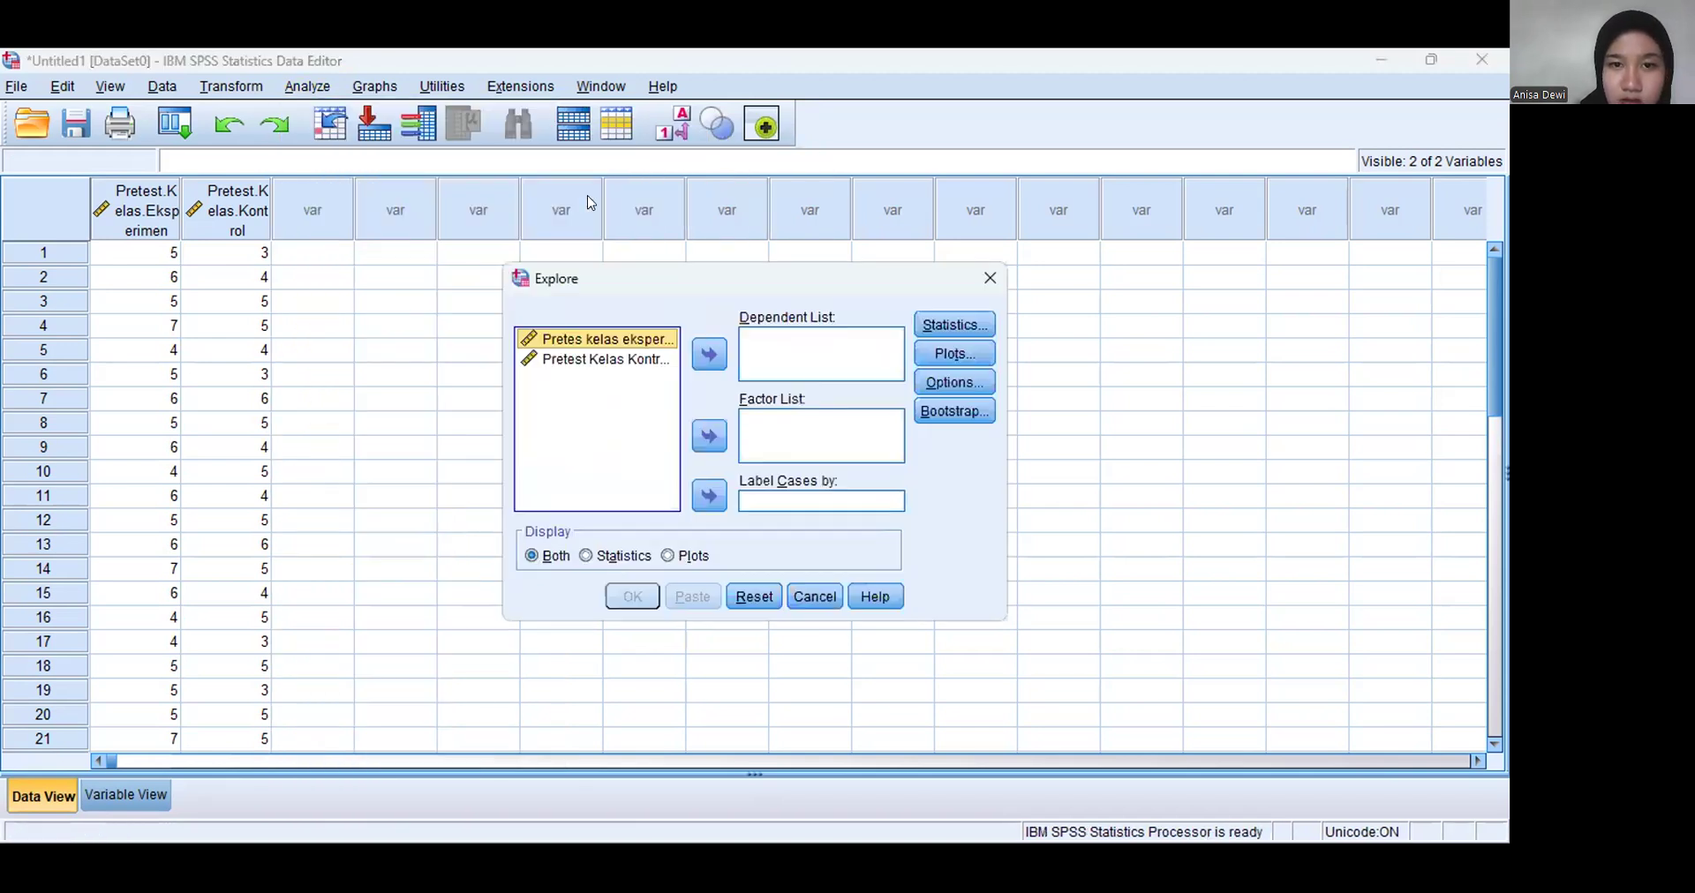
left_click(703, 356)
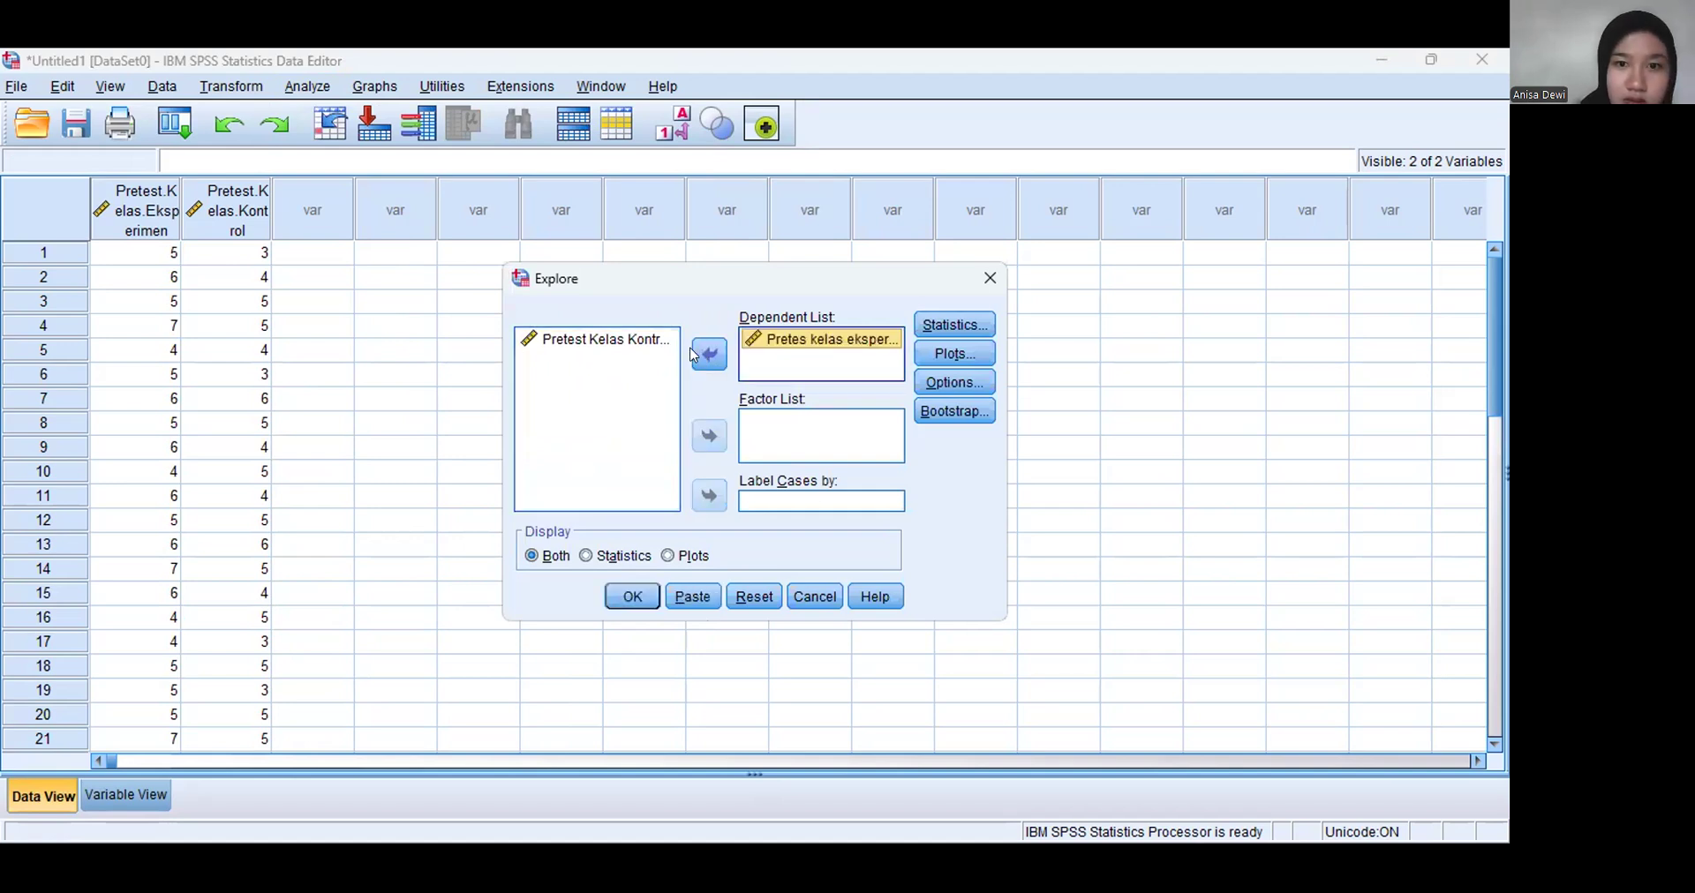
left_click(642, 344)
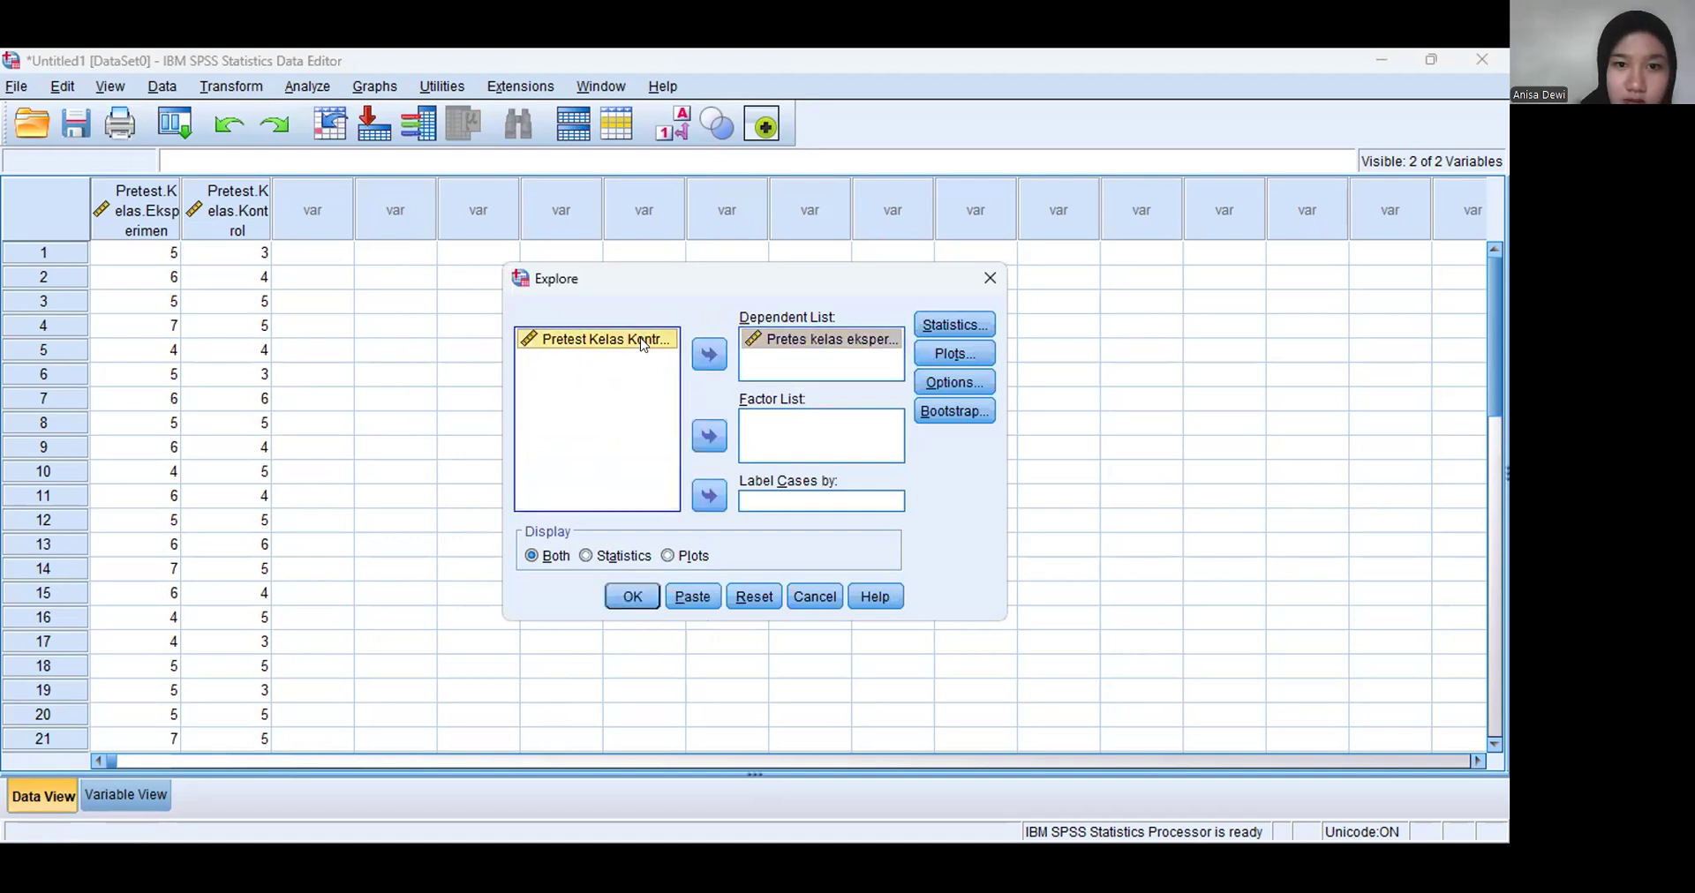
left_click(695, 353)
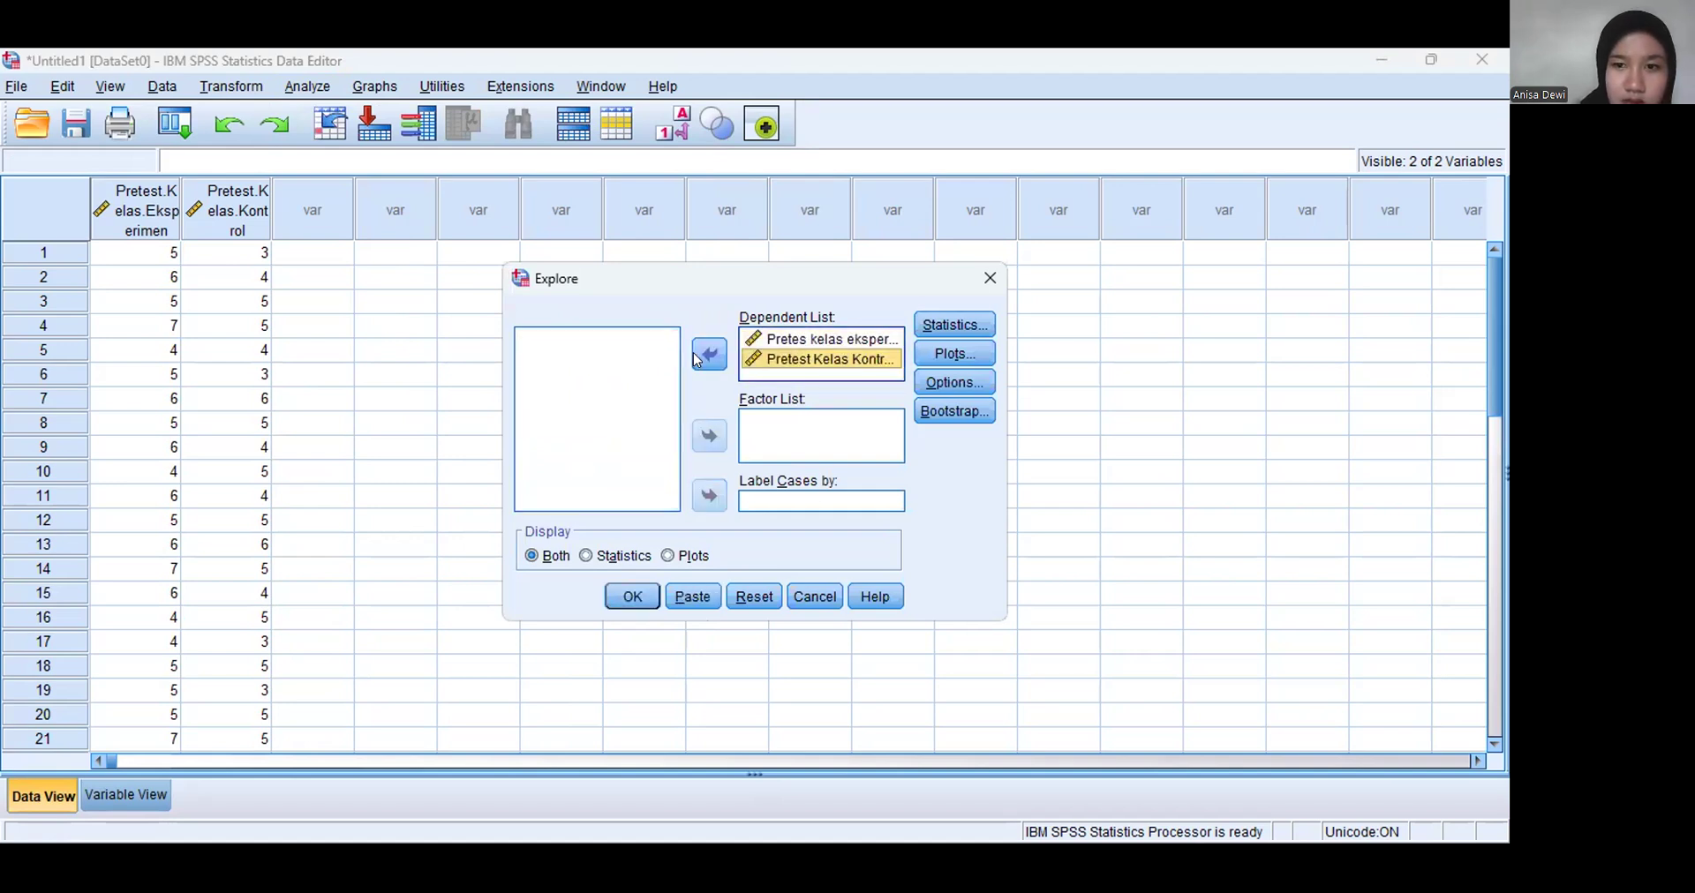
Enable normality plots with tests for the Explore analysis and run it
left_click(956, 354)
left_click(608, 429)
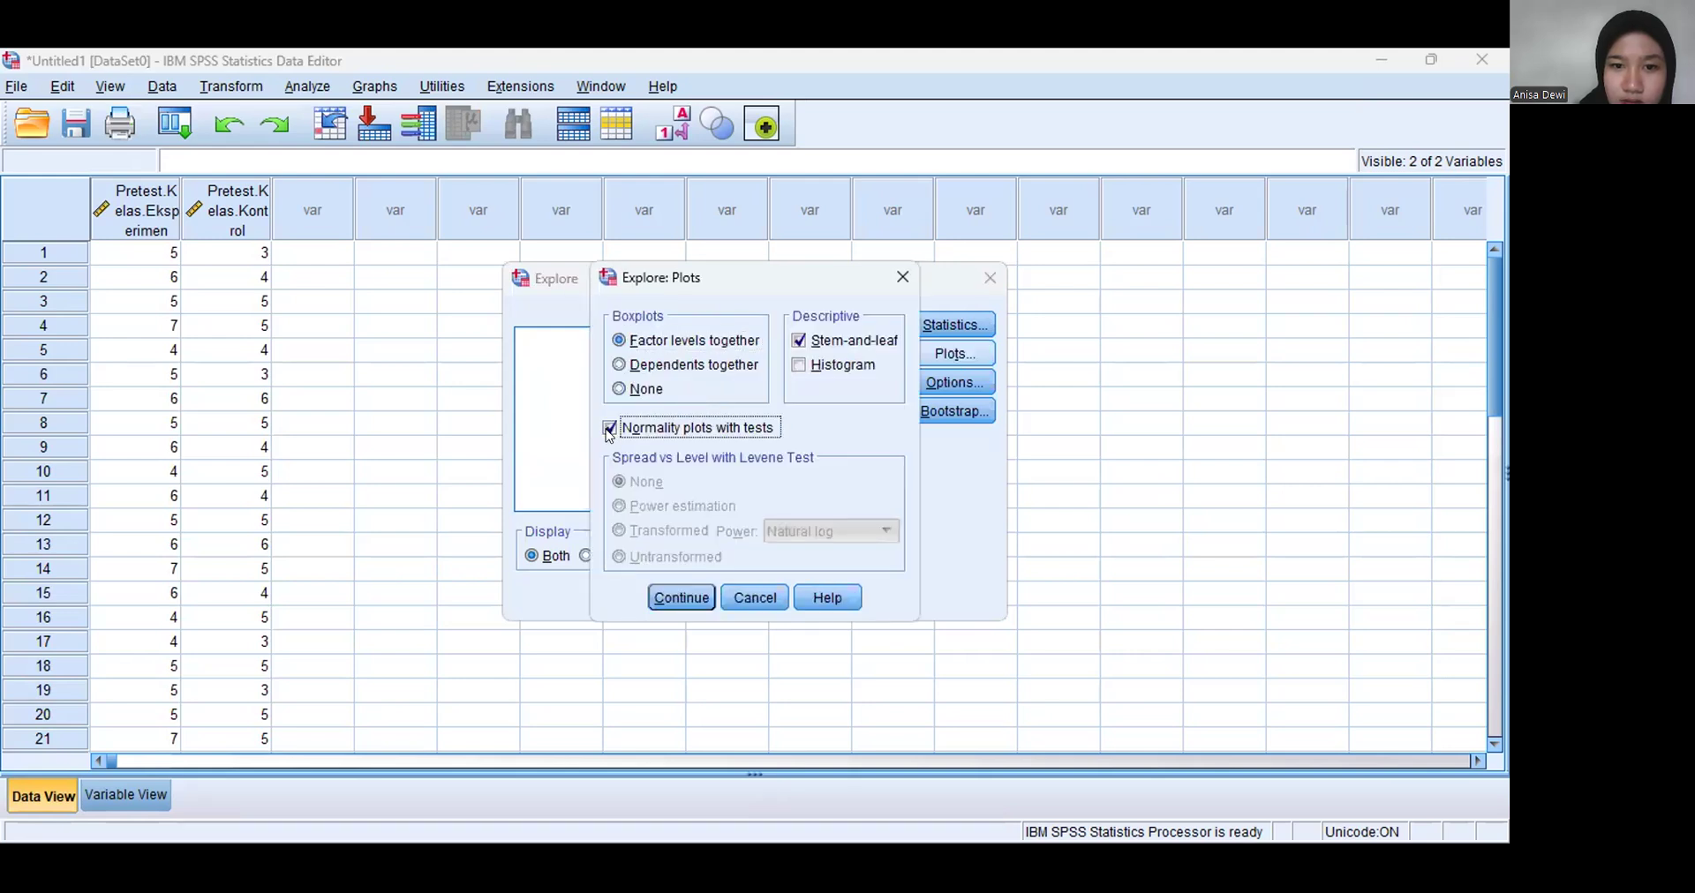
left_click(682, 600)
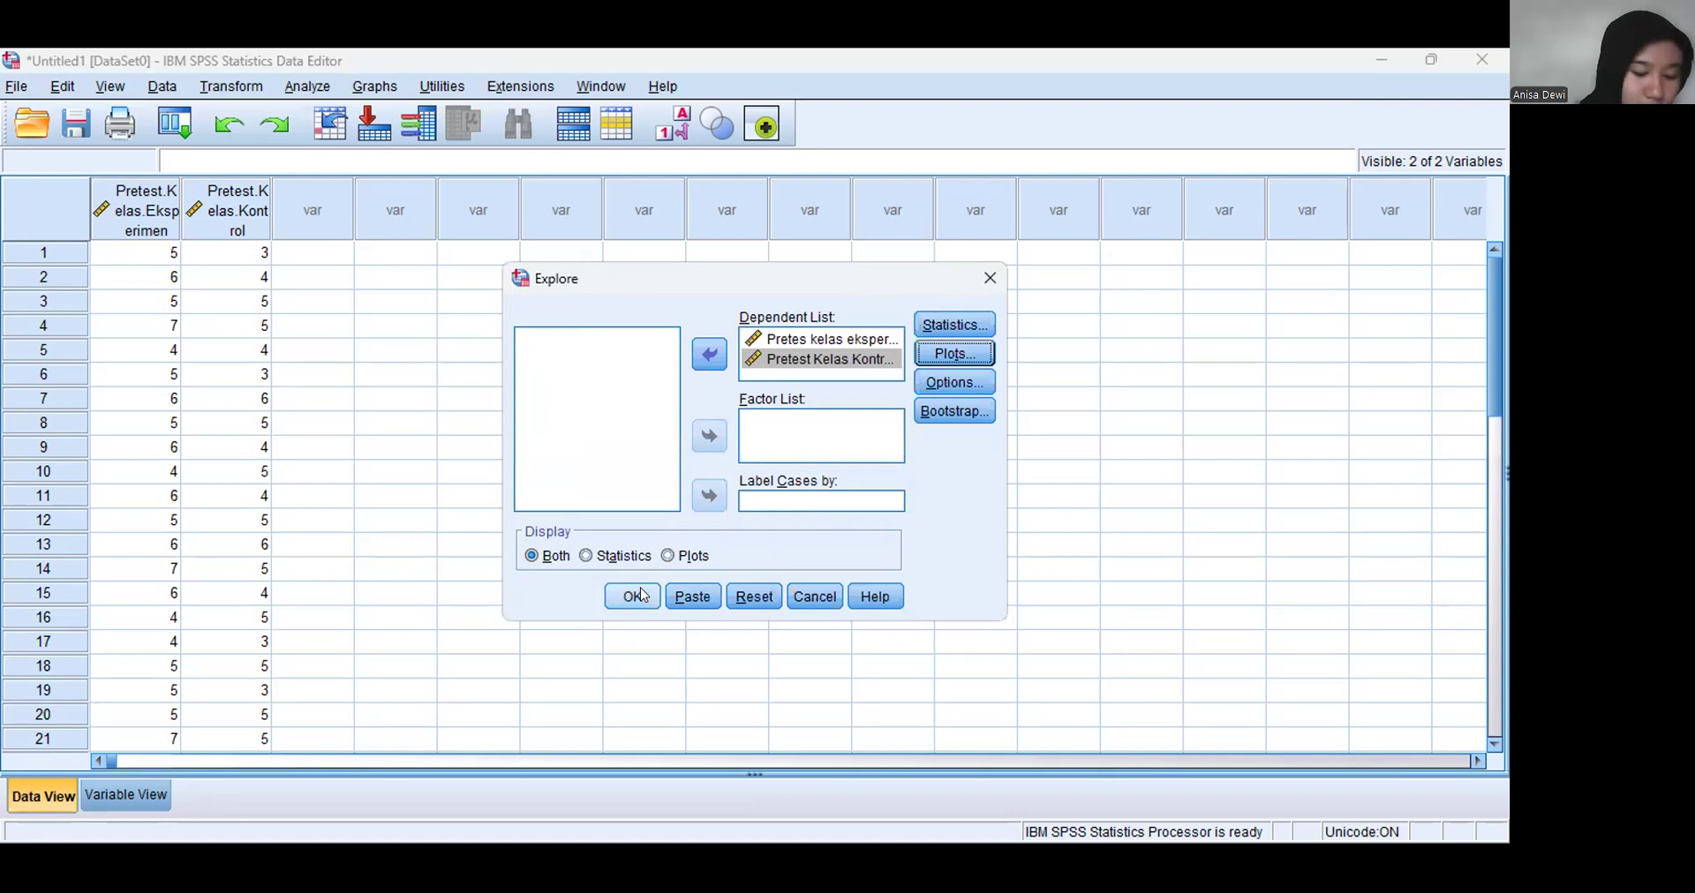
left_click(642, 595)
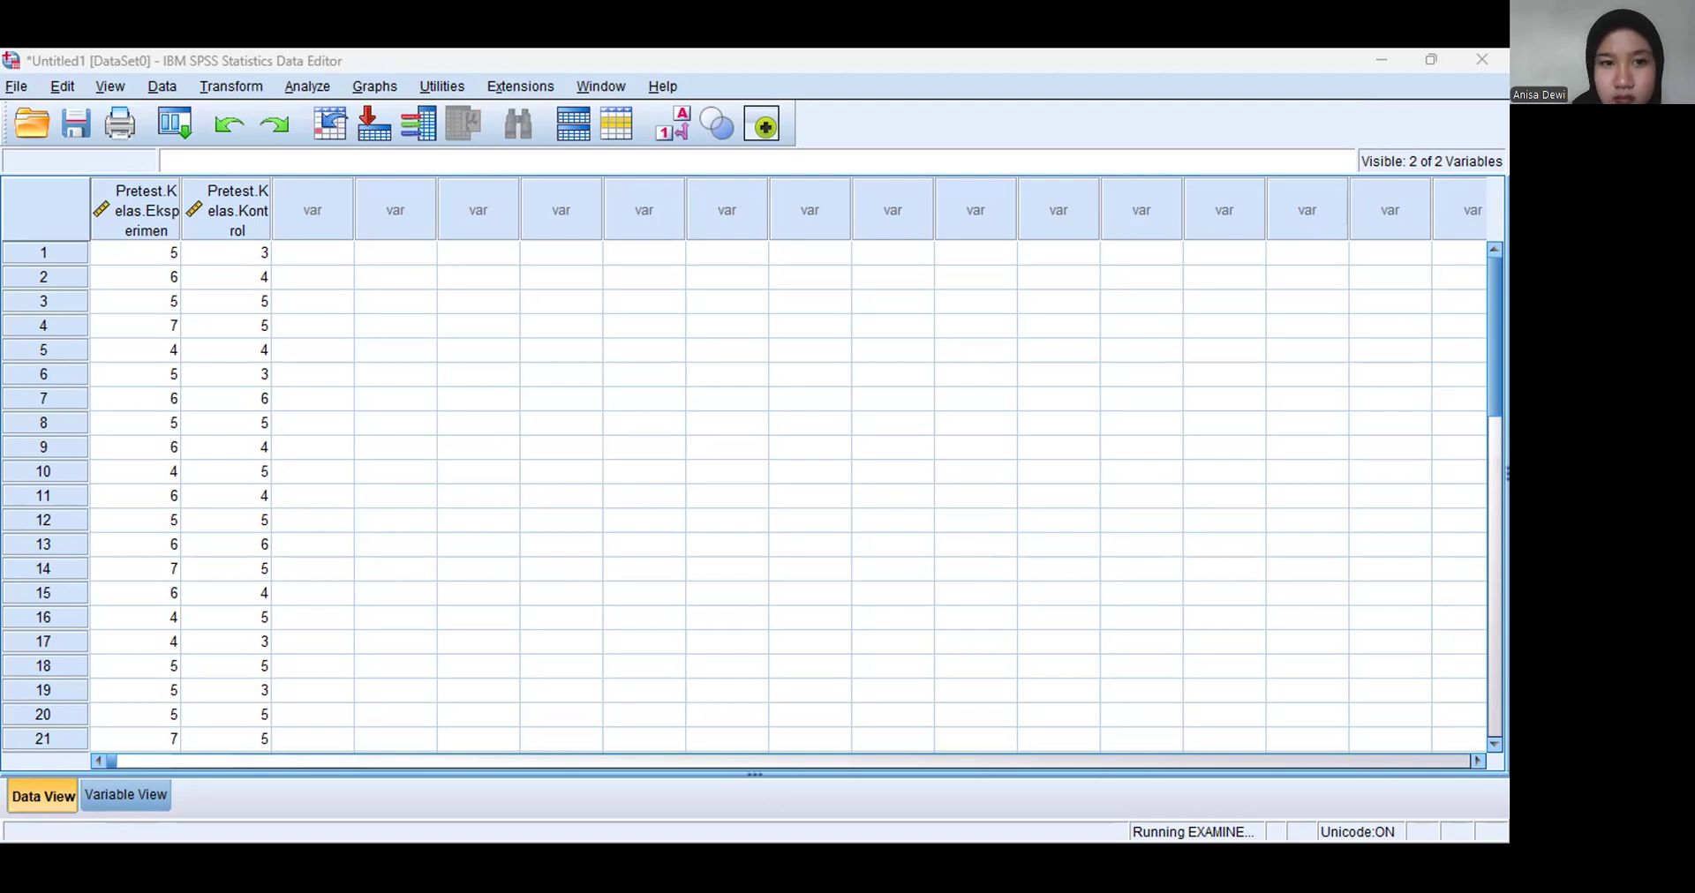
Rerun Explore with the experimental pretest as the dependent variable and the control pretest as the factor
left_click(307, 87)
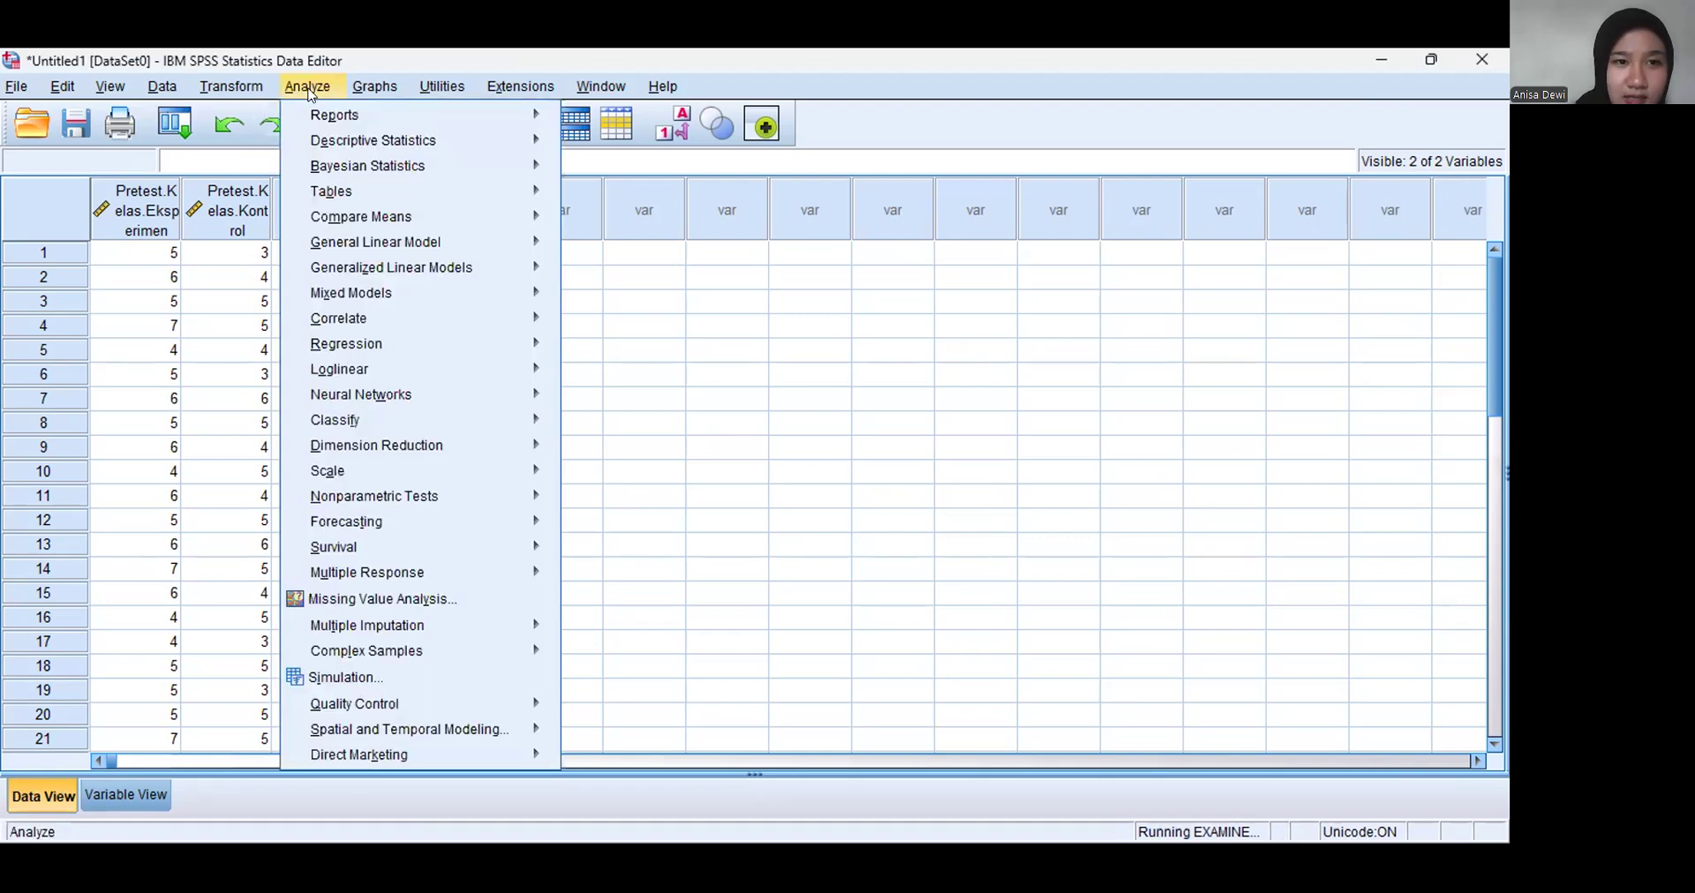
mouse_move(424, 141)
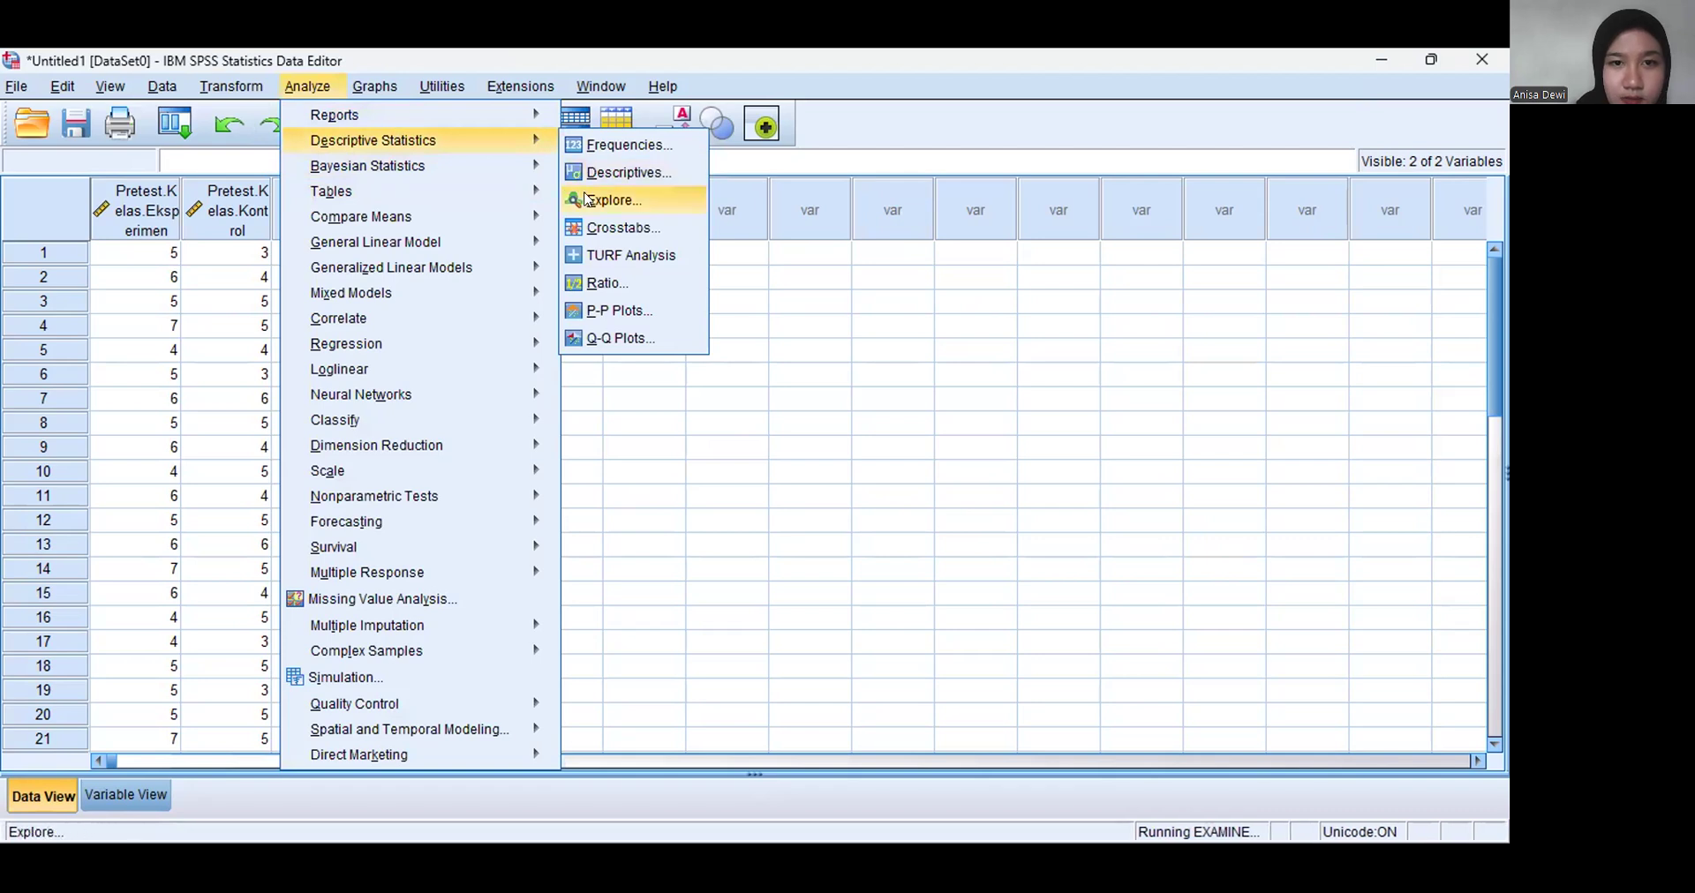
left_click(589, 200)
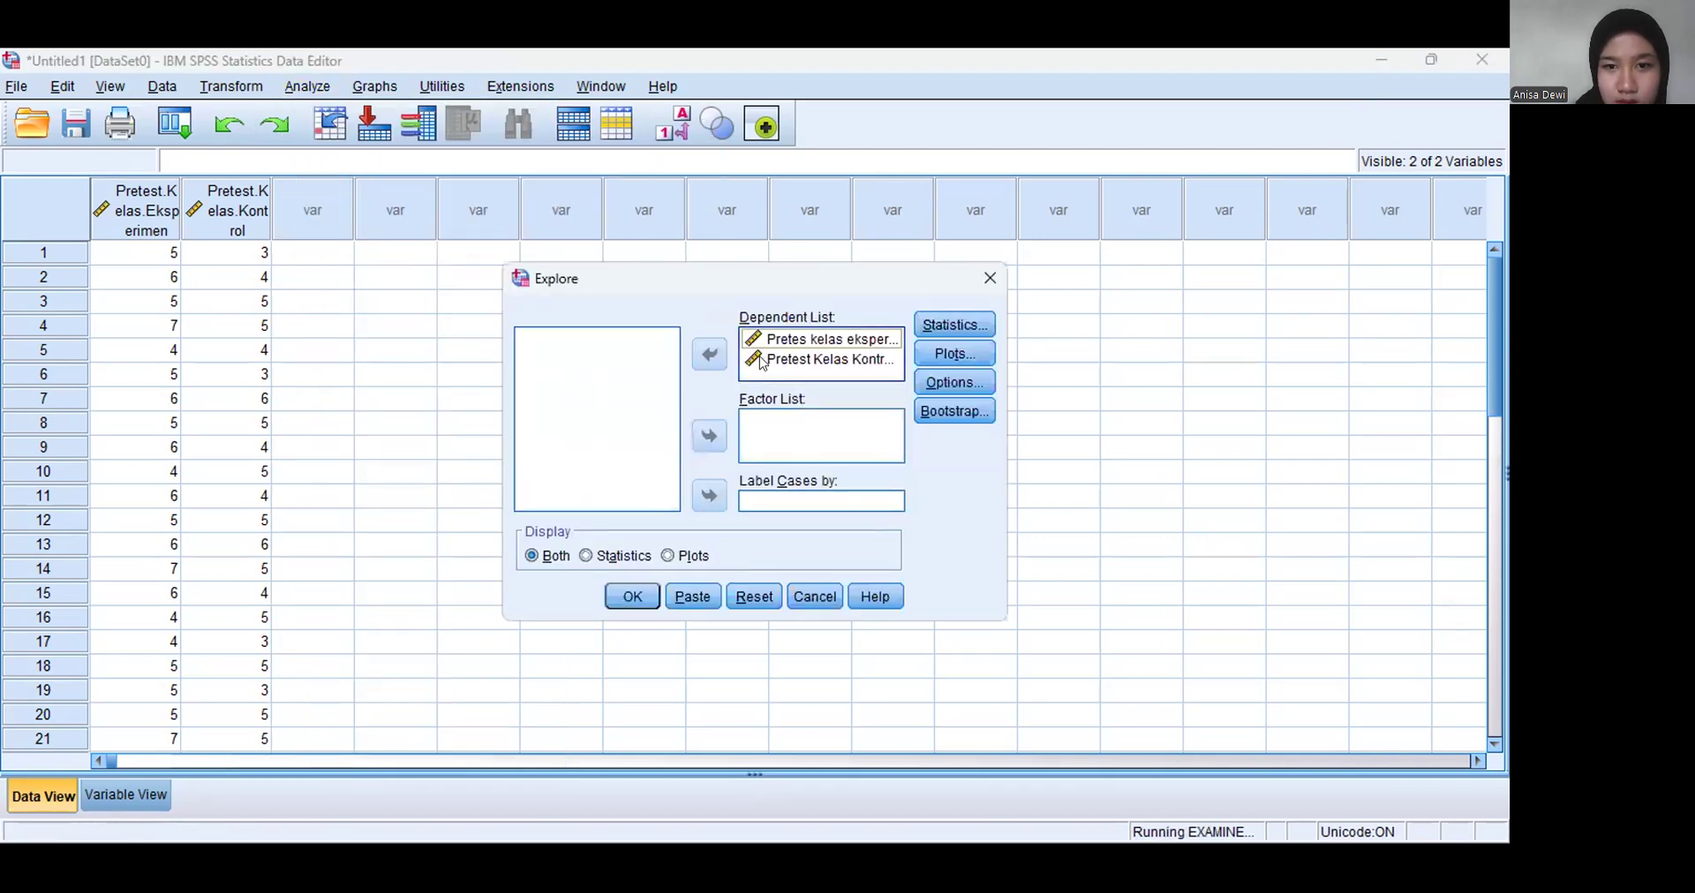
left_click(761, 360)
left_click(712, 356)
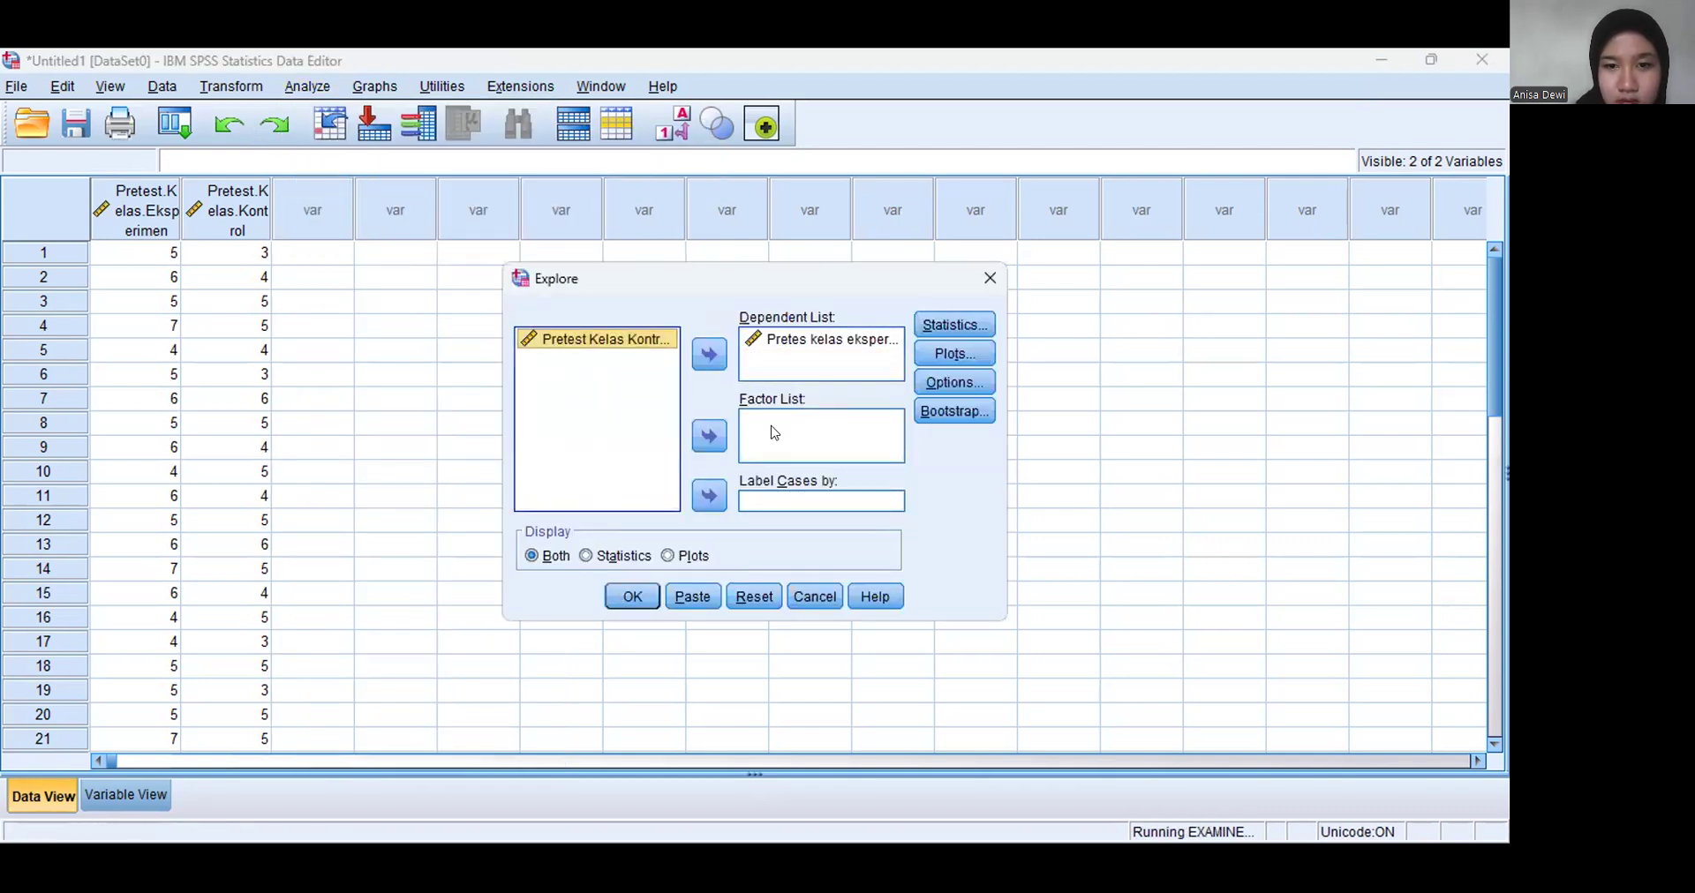
left_click(711, 357)
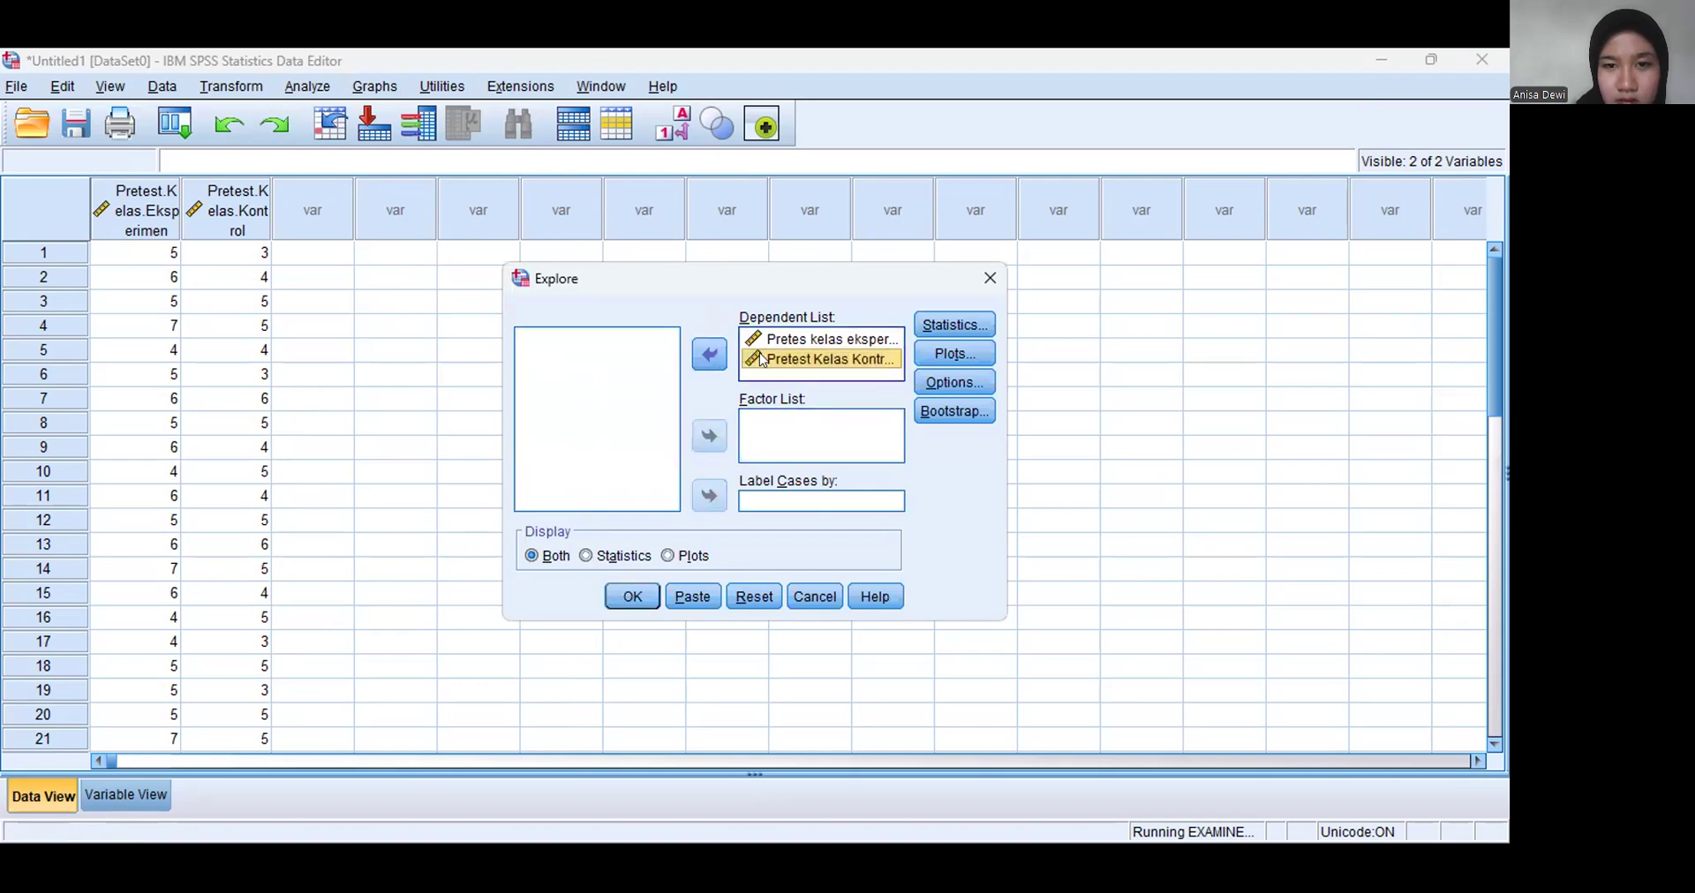
left_click(709, 354)
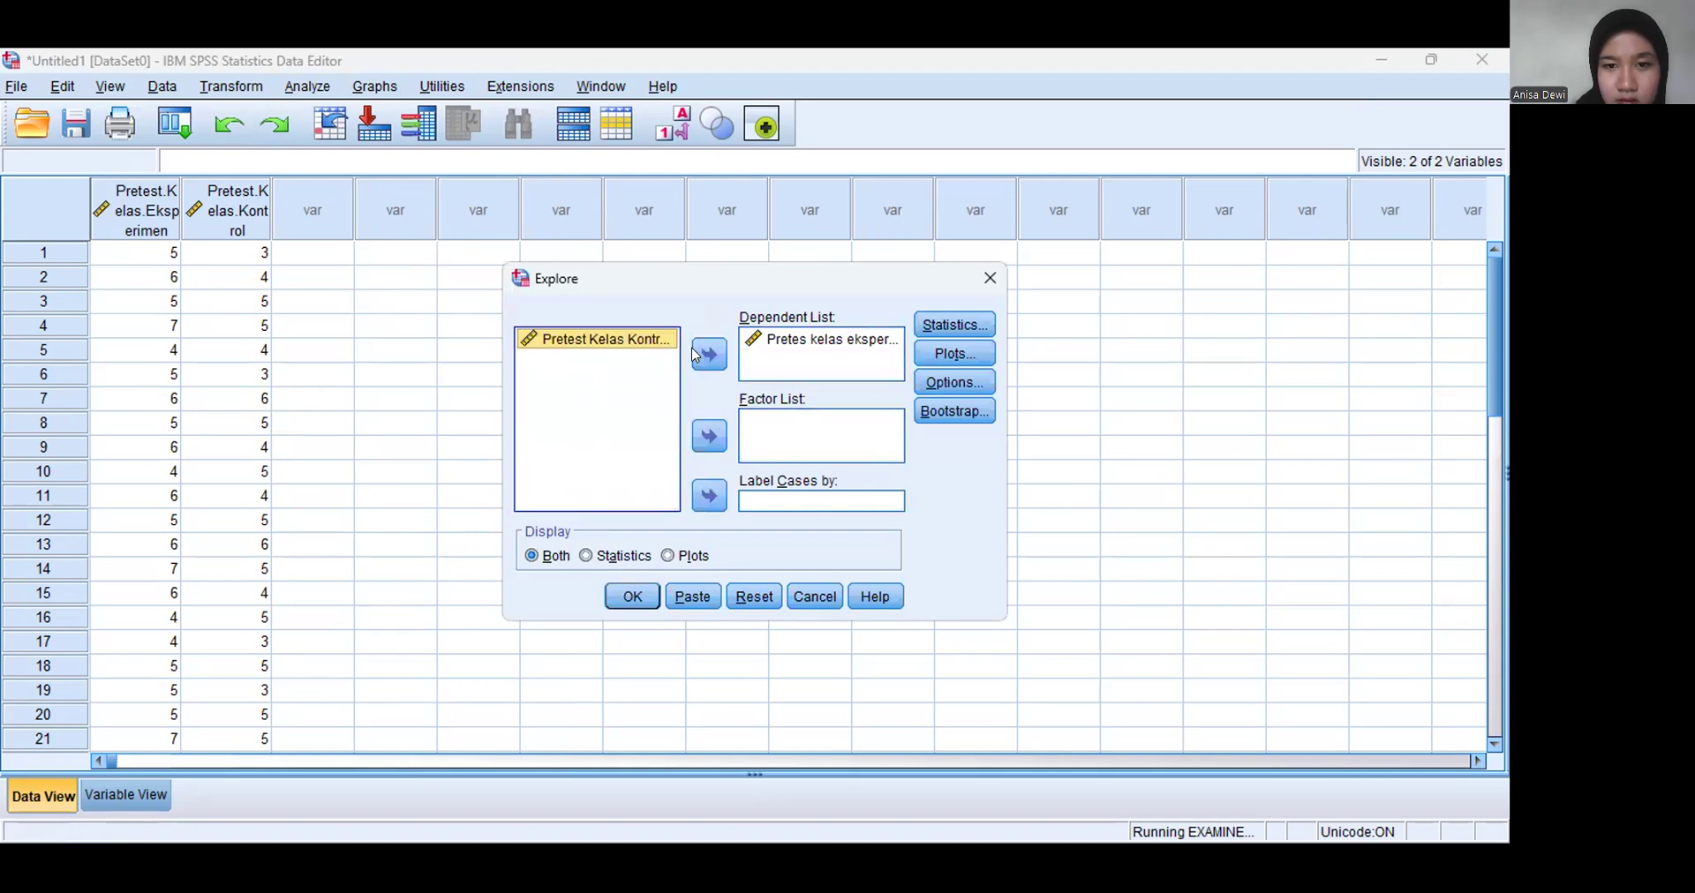
left_click(708, 442)
left_click(628, 587)
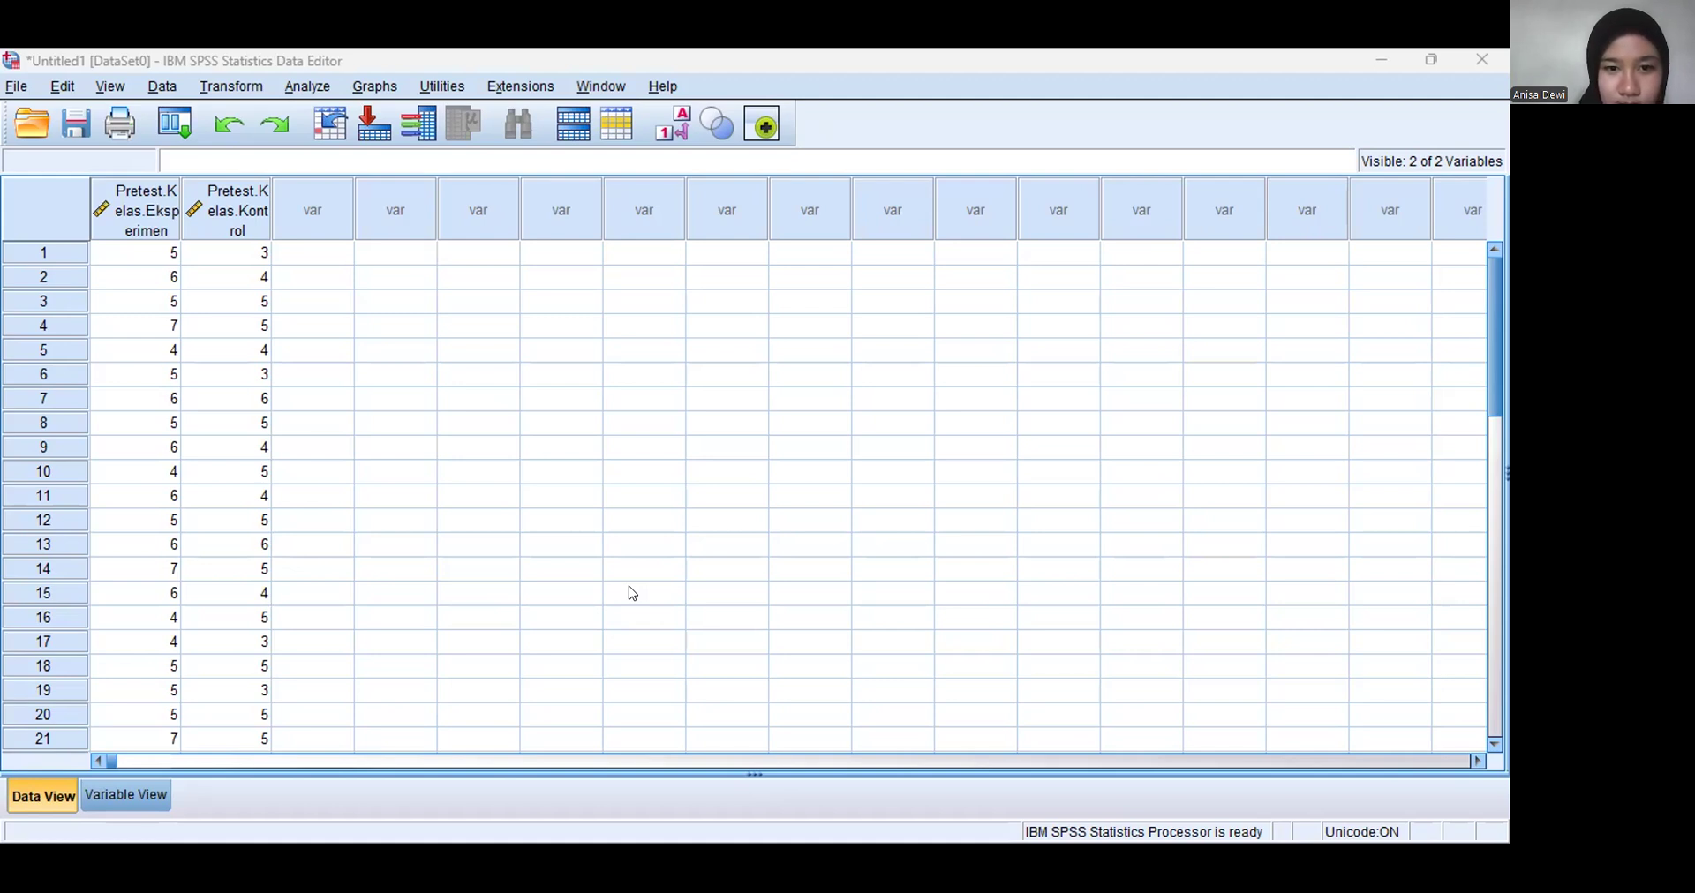
Switch to the Word report and paste the copied Tests of Normality table as a picture under the PRETEST heading
key("alt+Tab")
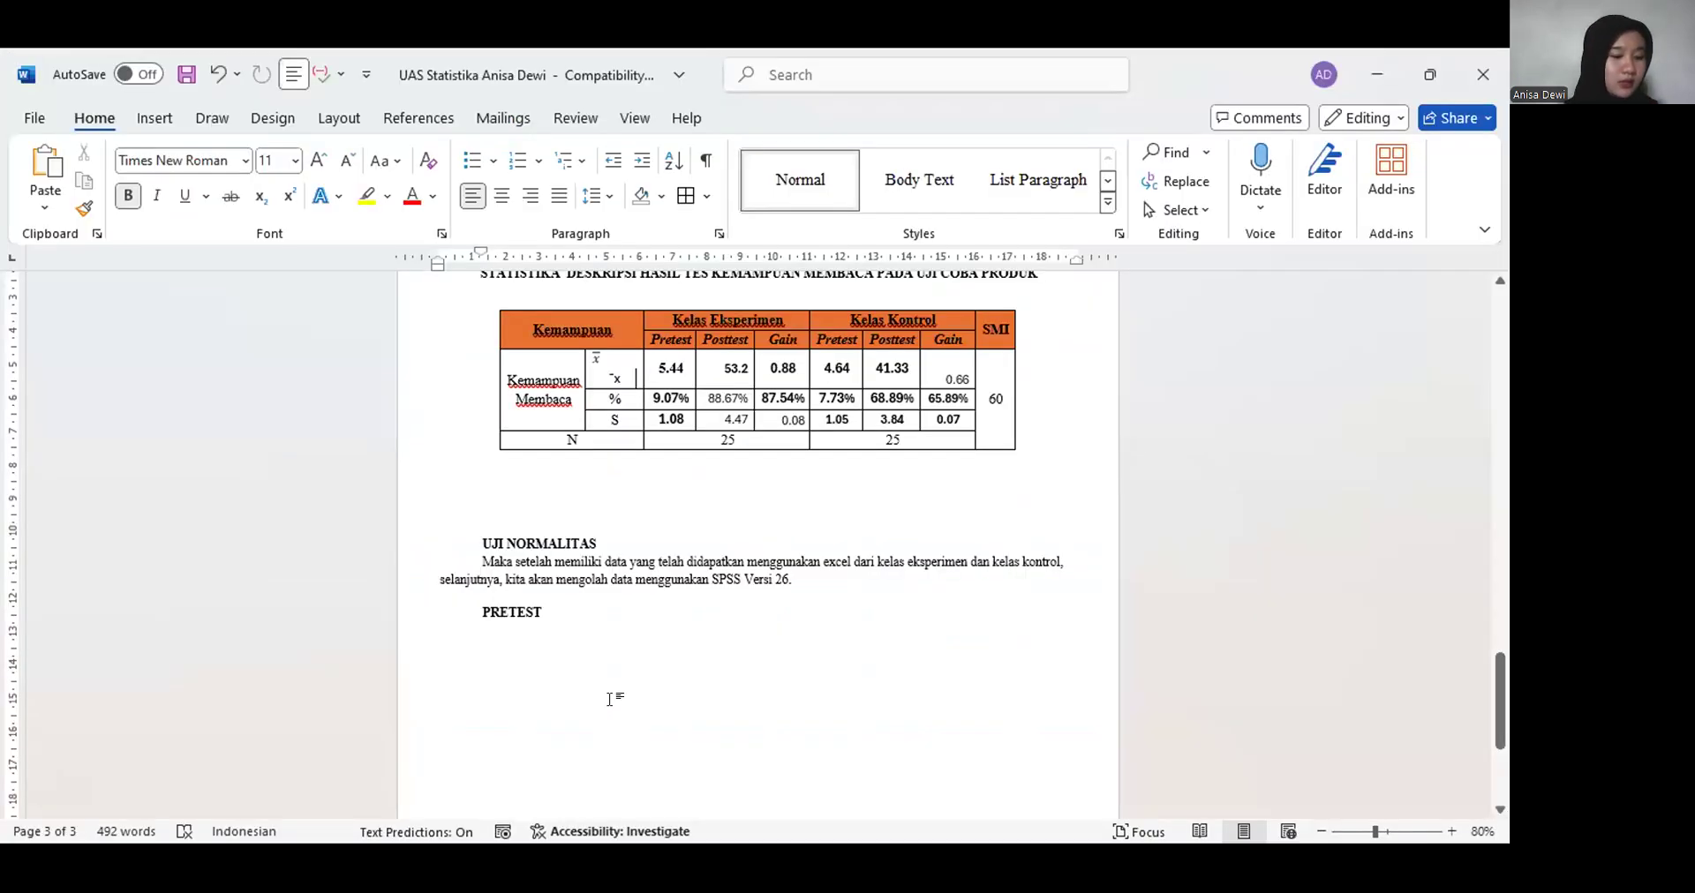
key("ctrl+v")
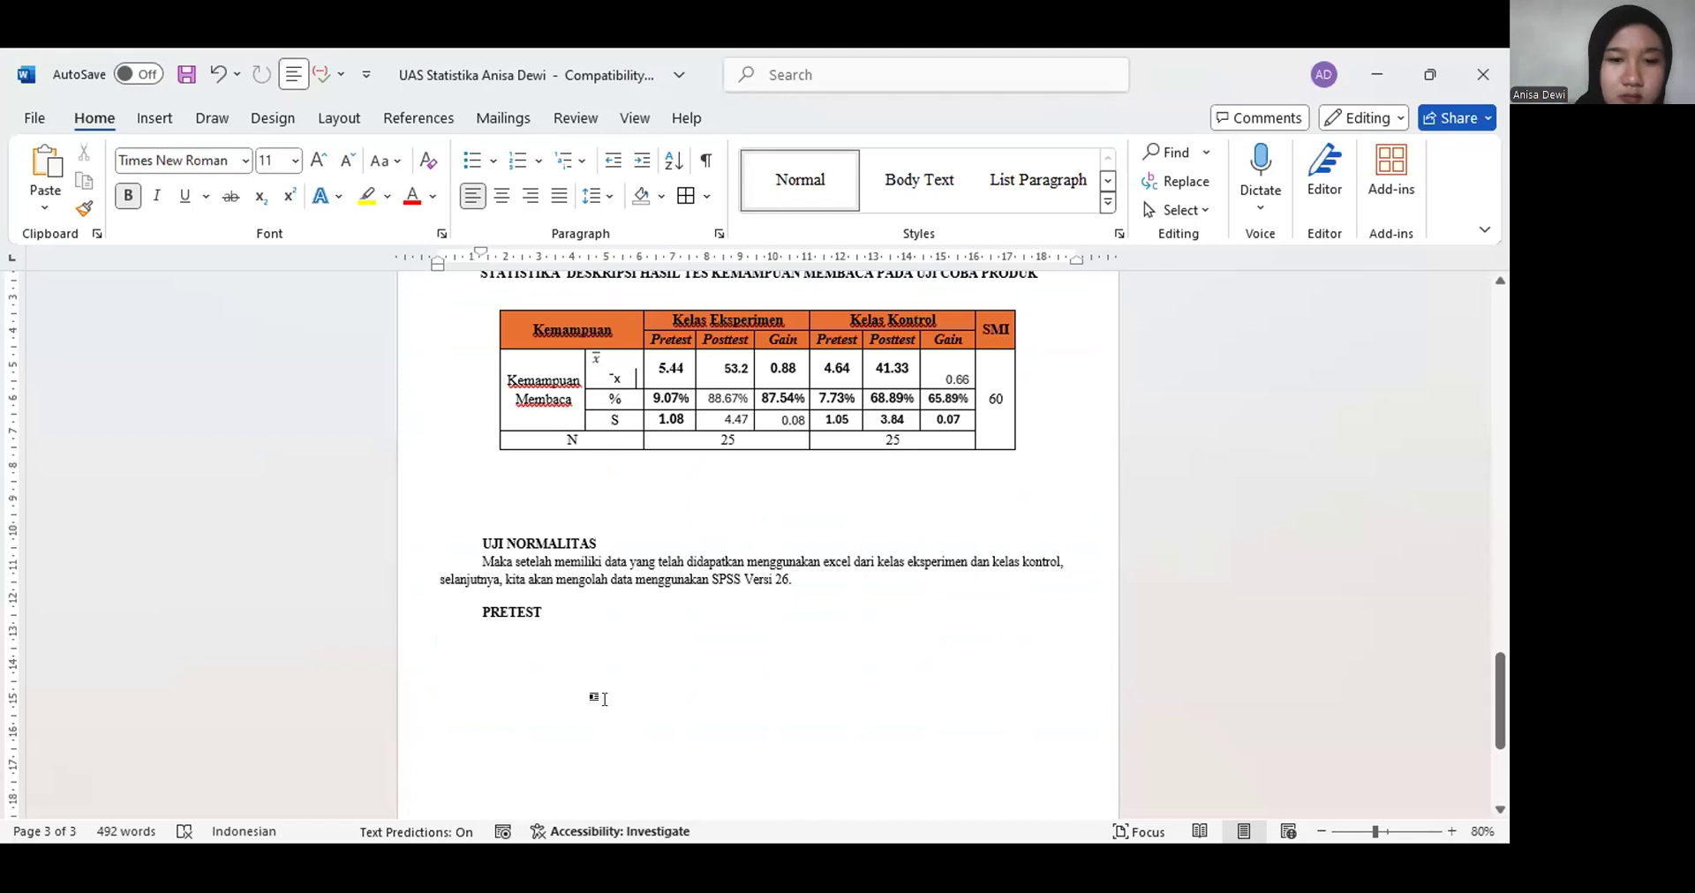
left_click(528, 799)
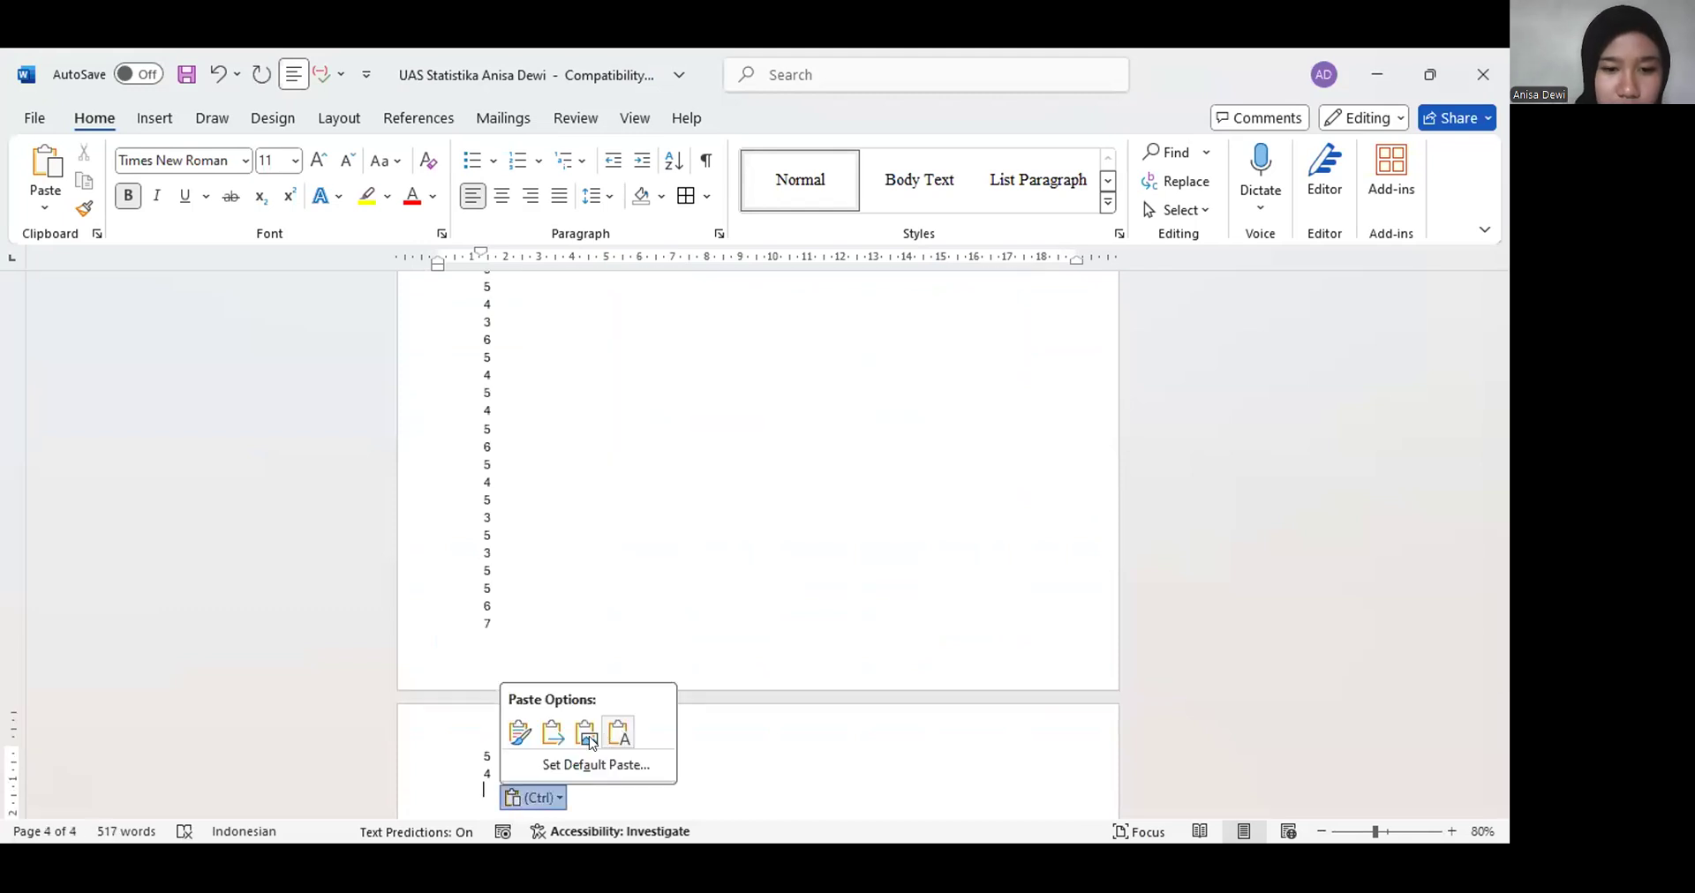
left_click(586, 732)
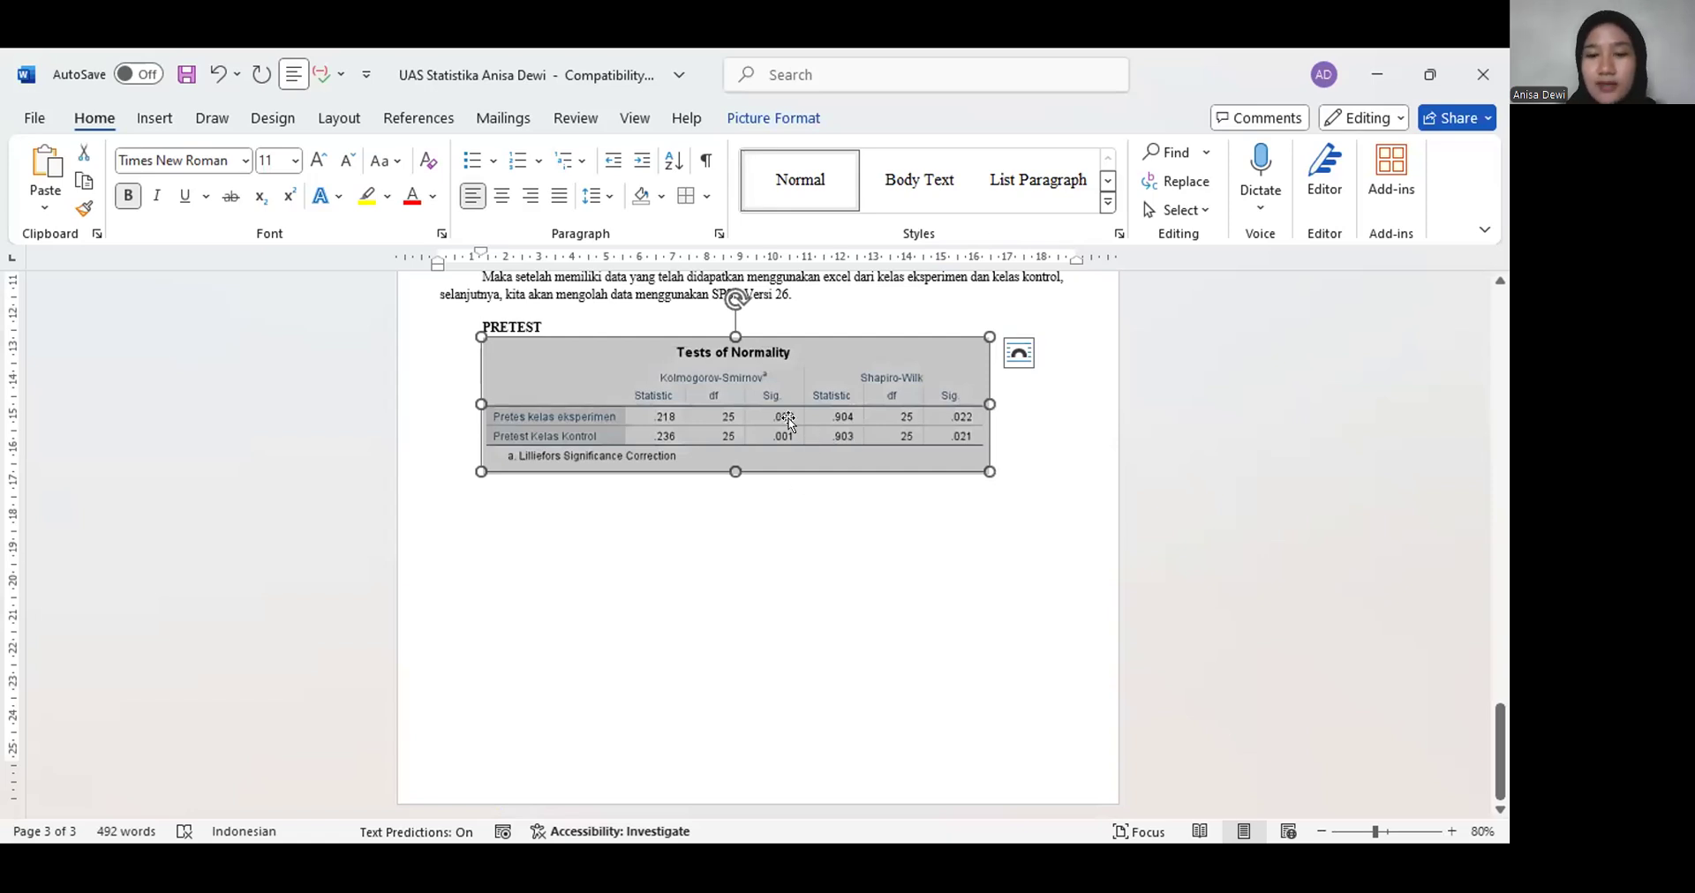
left_click(632, 519)
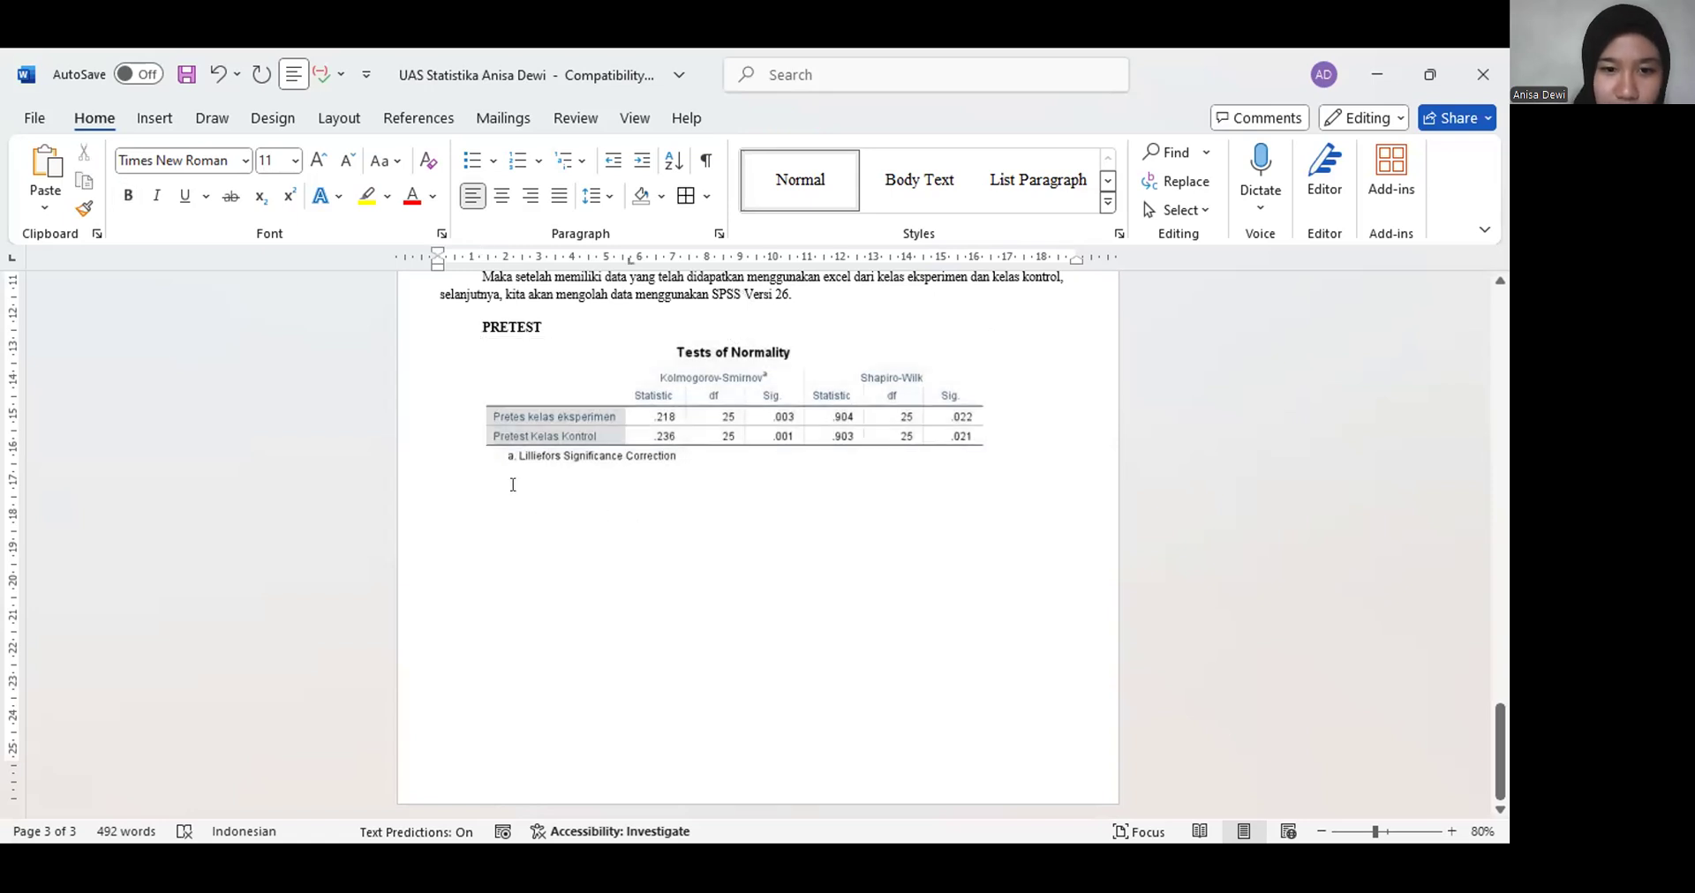
Start the interpretation below the normality table with "Dilihat dari siginikasi pretest kelas yaitu 0.003"
double_click(505, 503)
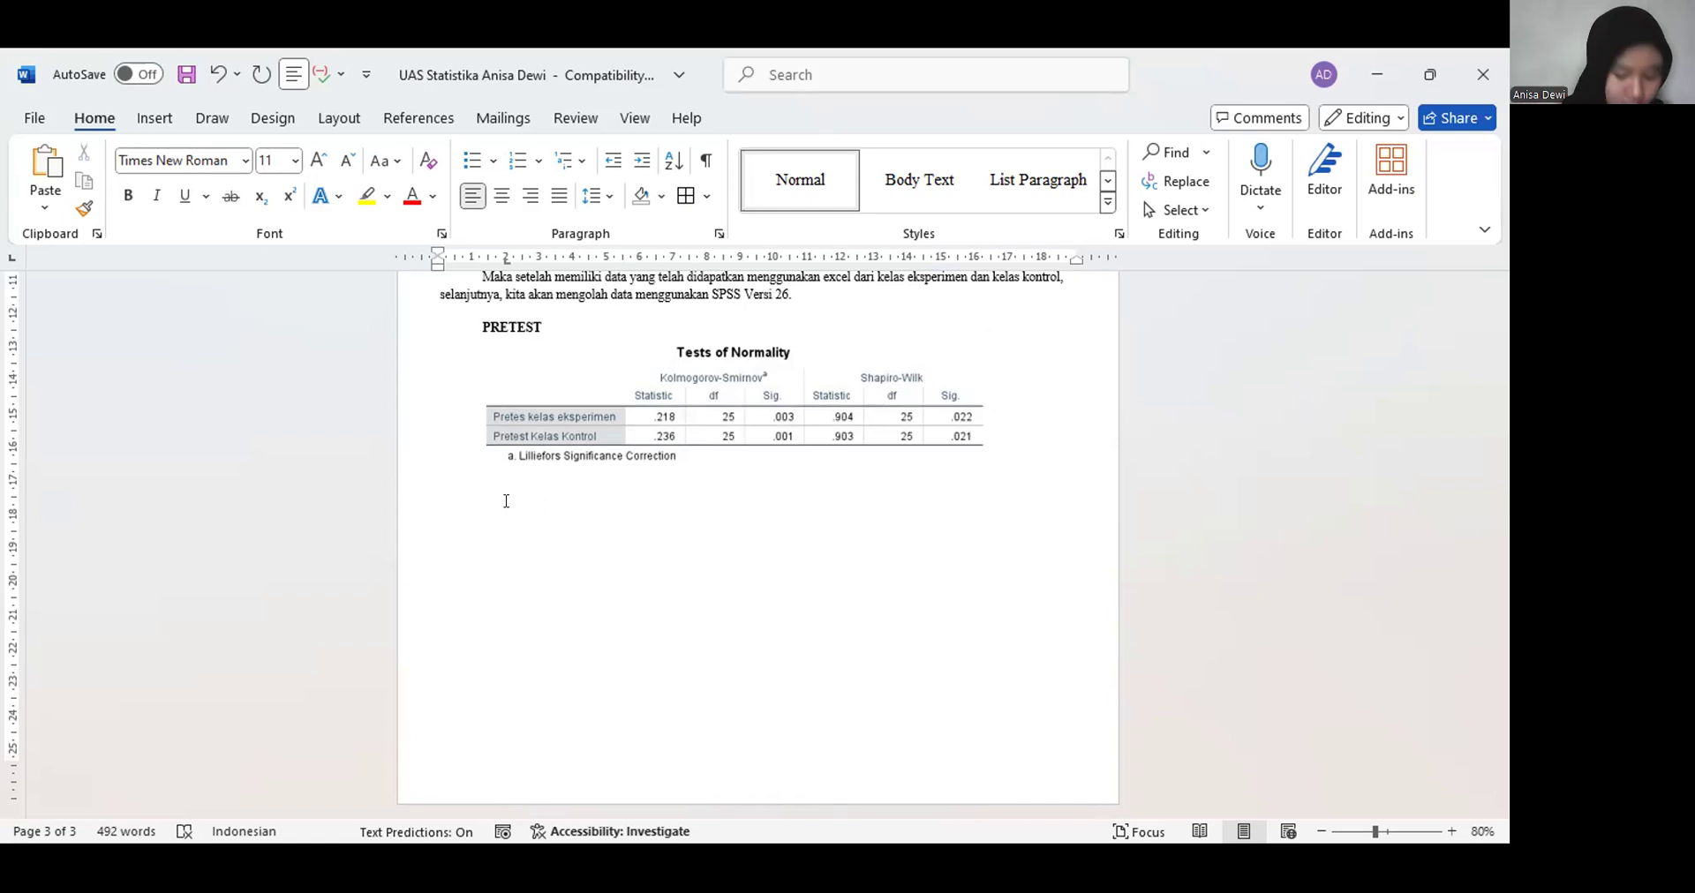
type("Dilihat dari")
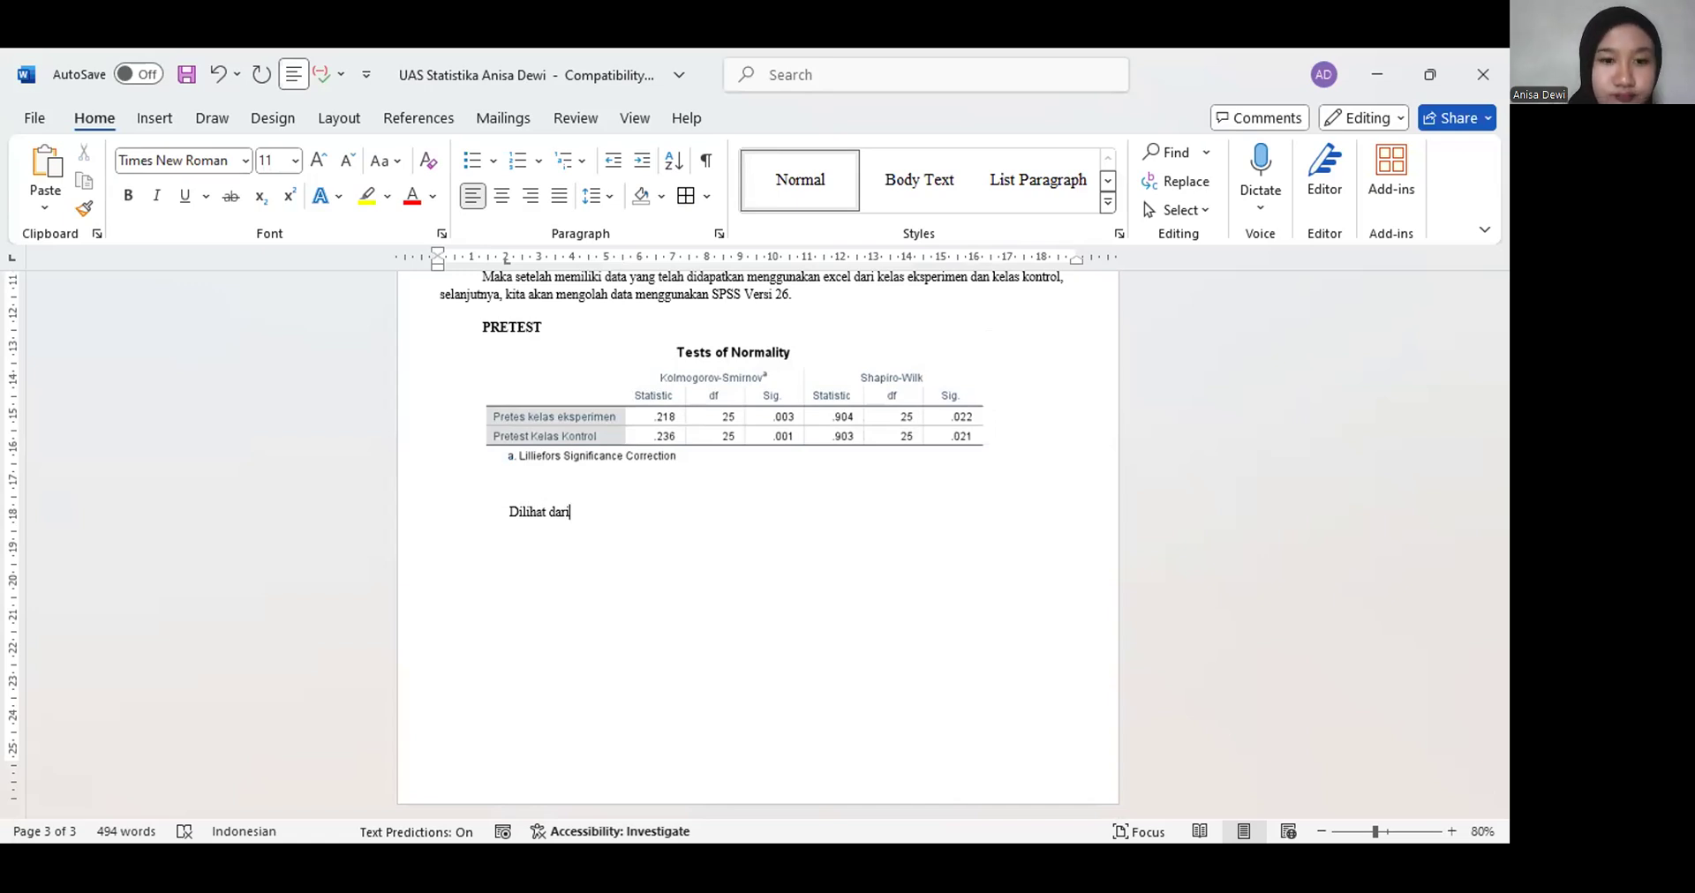
type("sig")
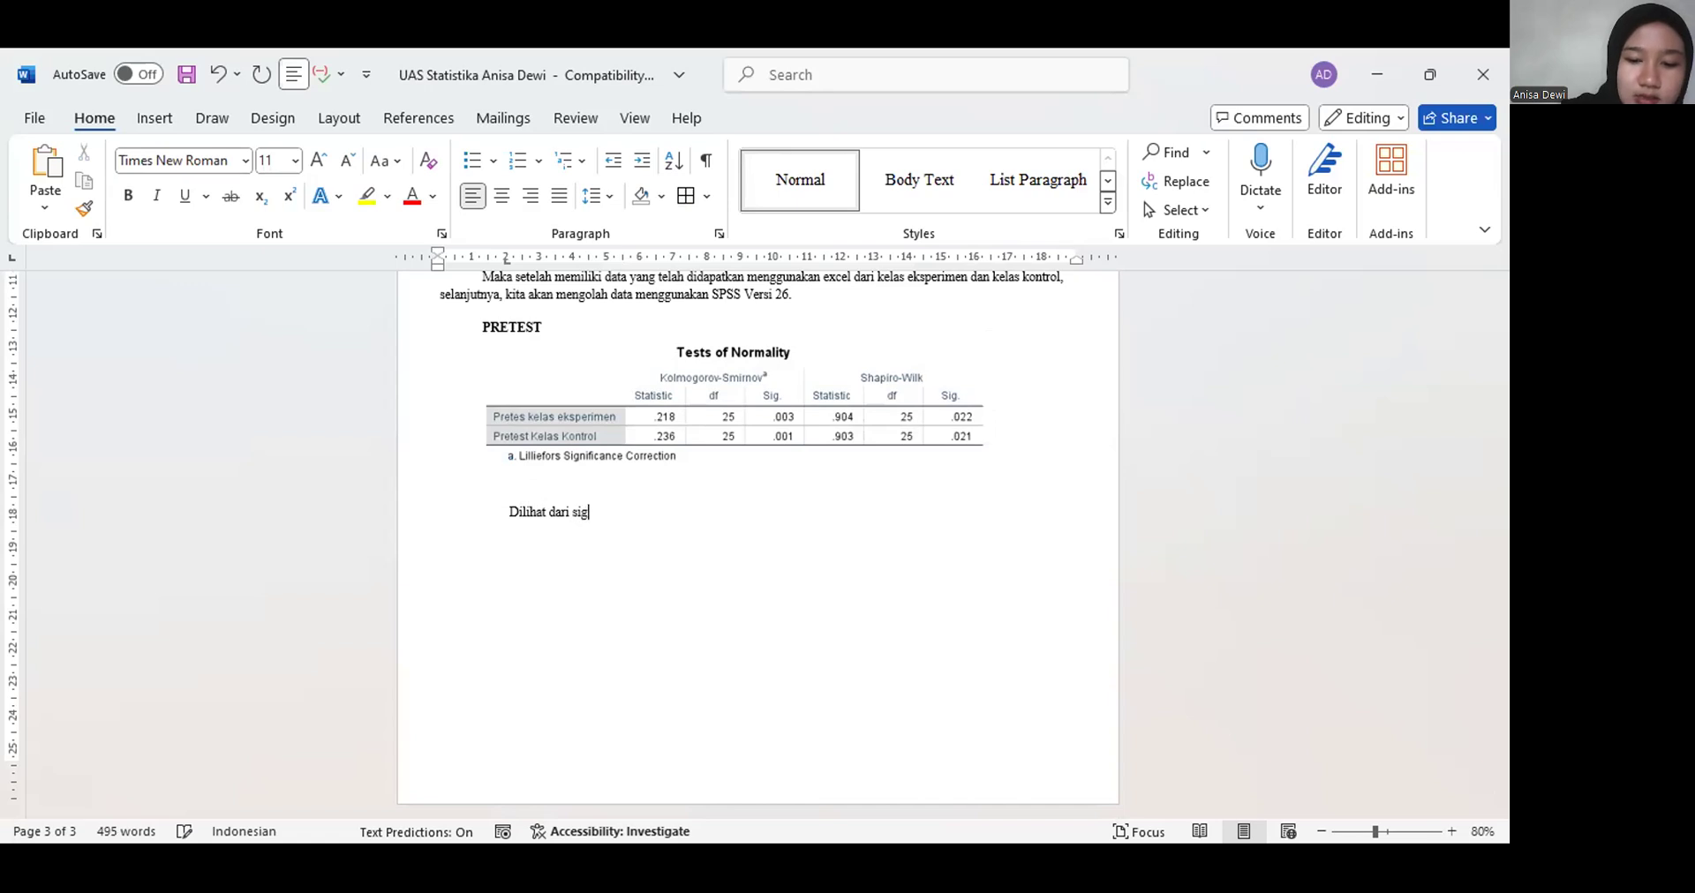
type("inikasi")
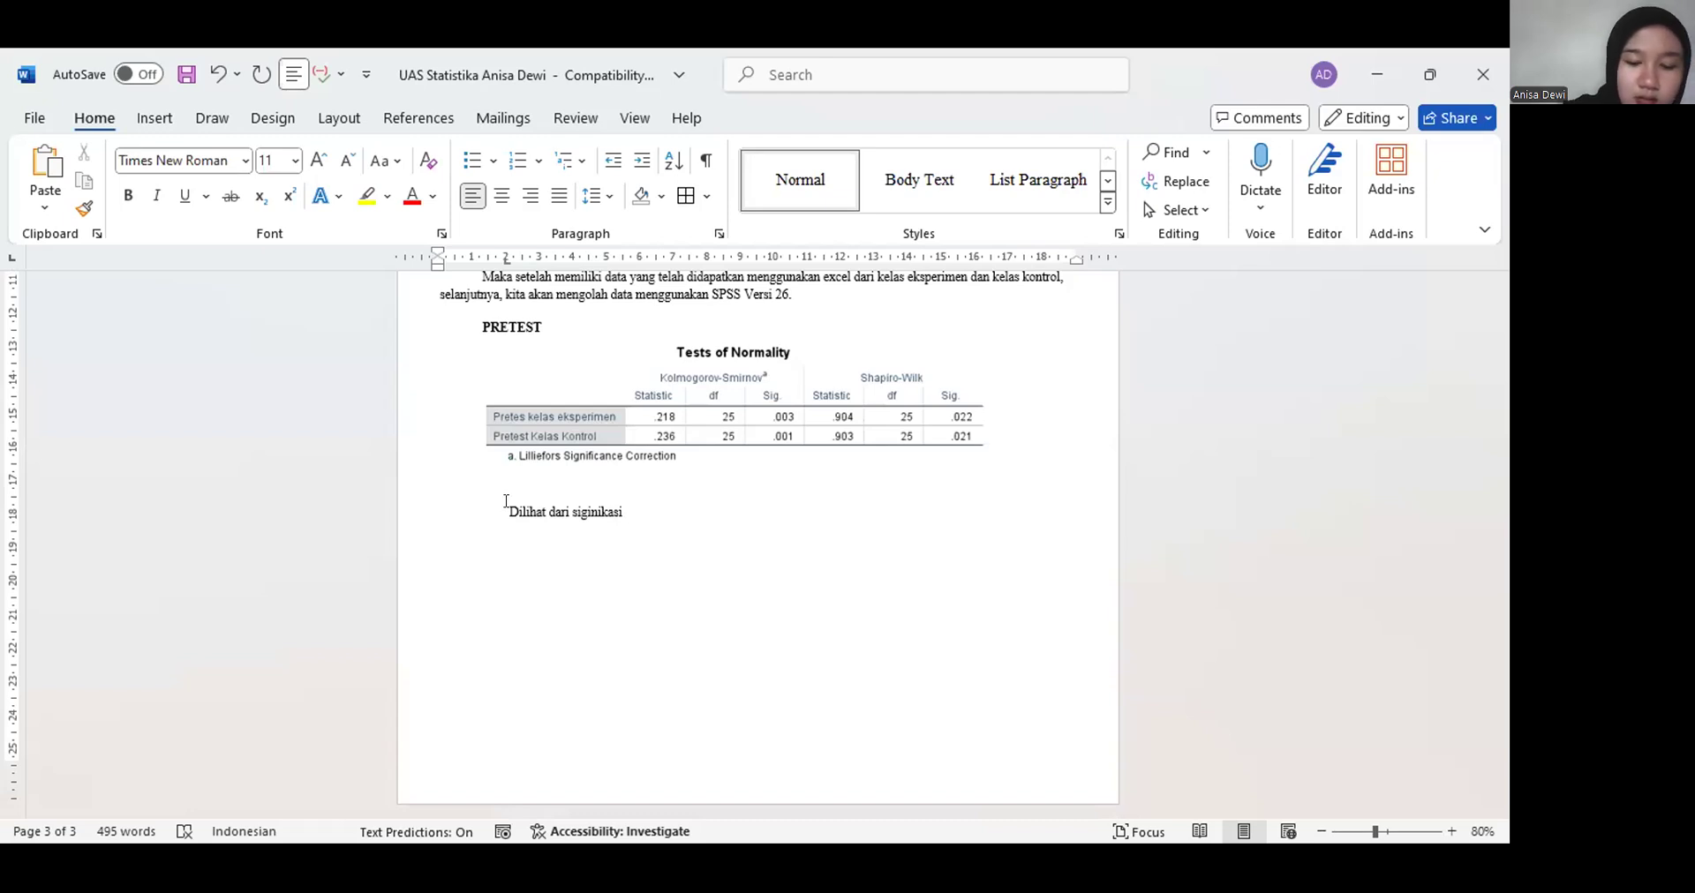
type("pr")
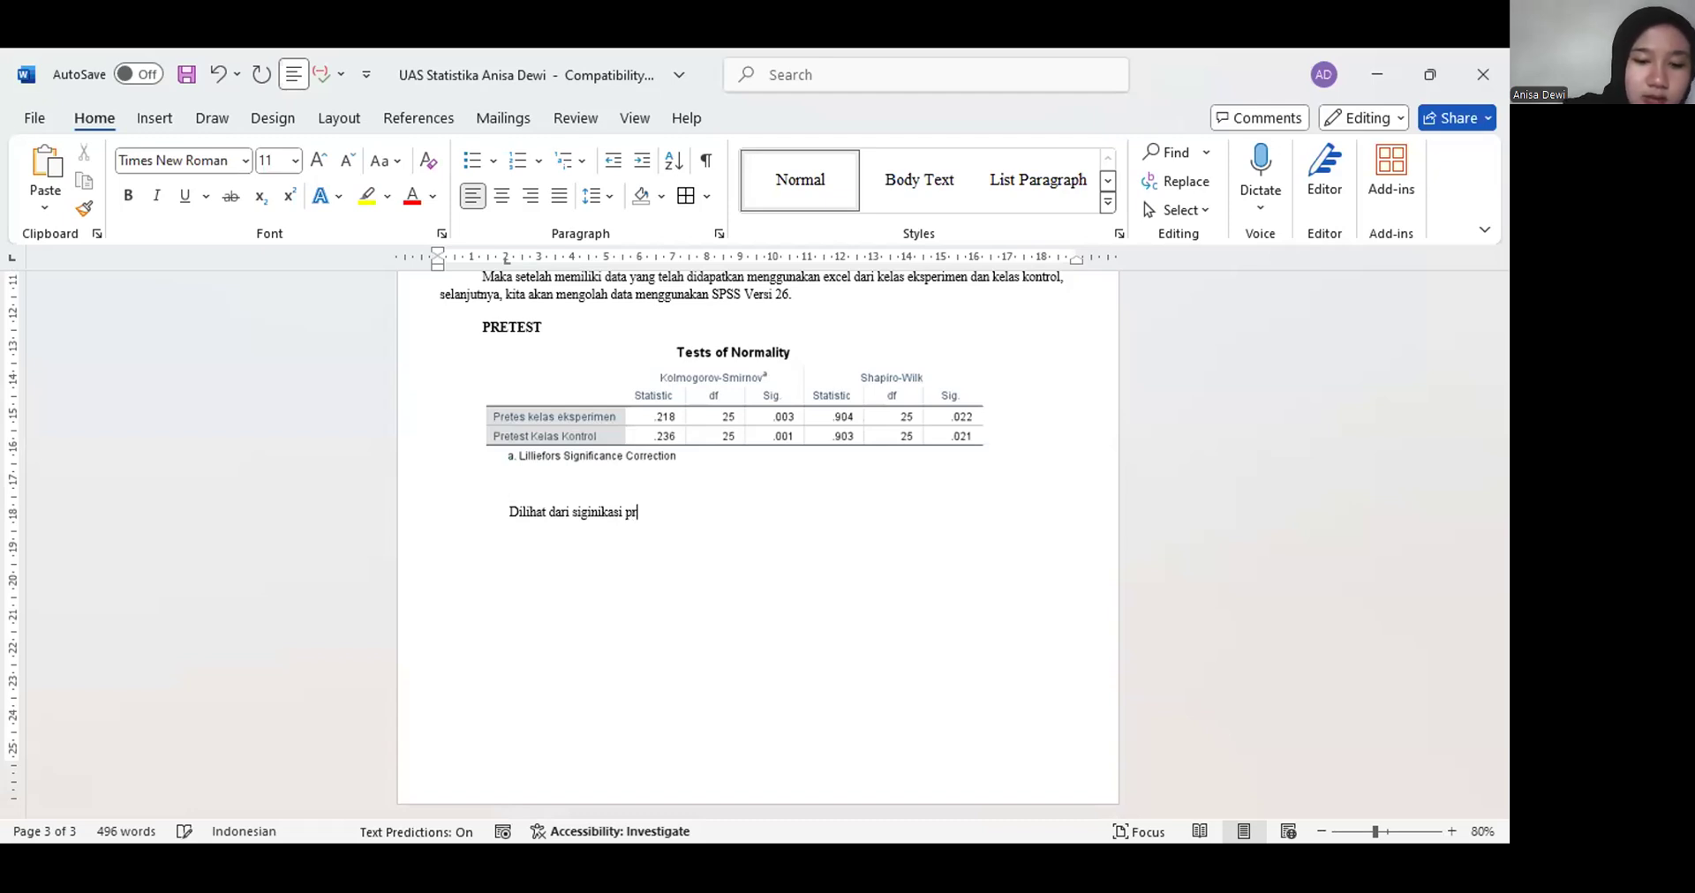
type("etest")
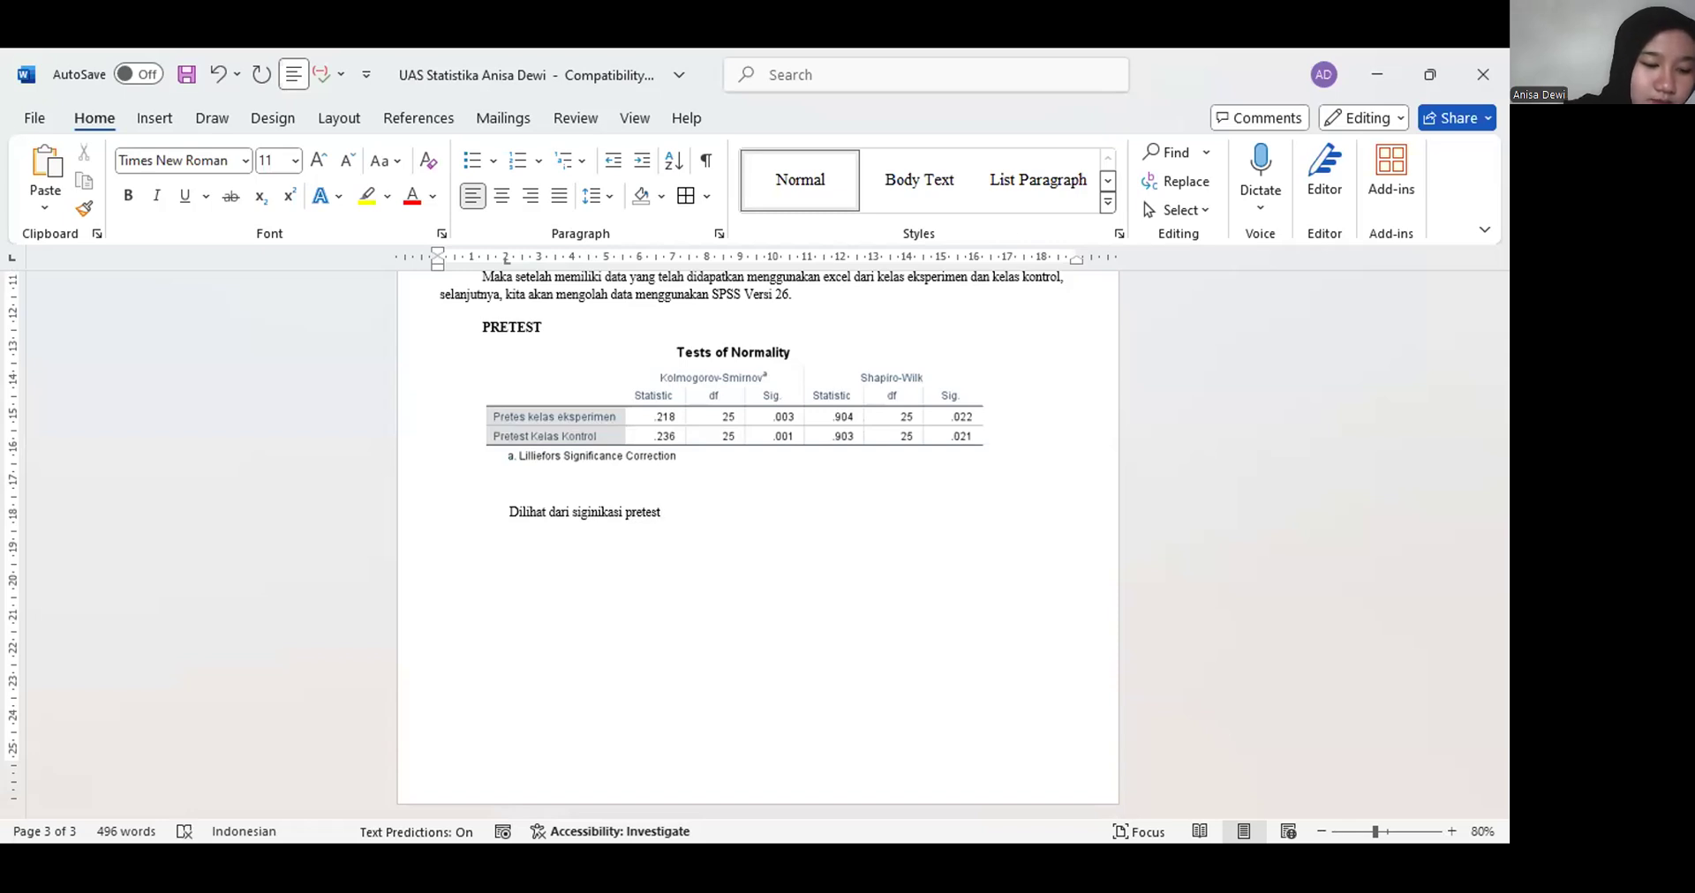
type(" kelas")
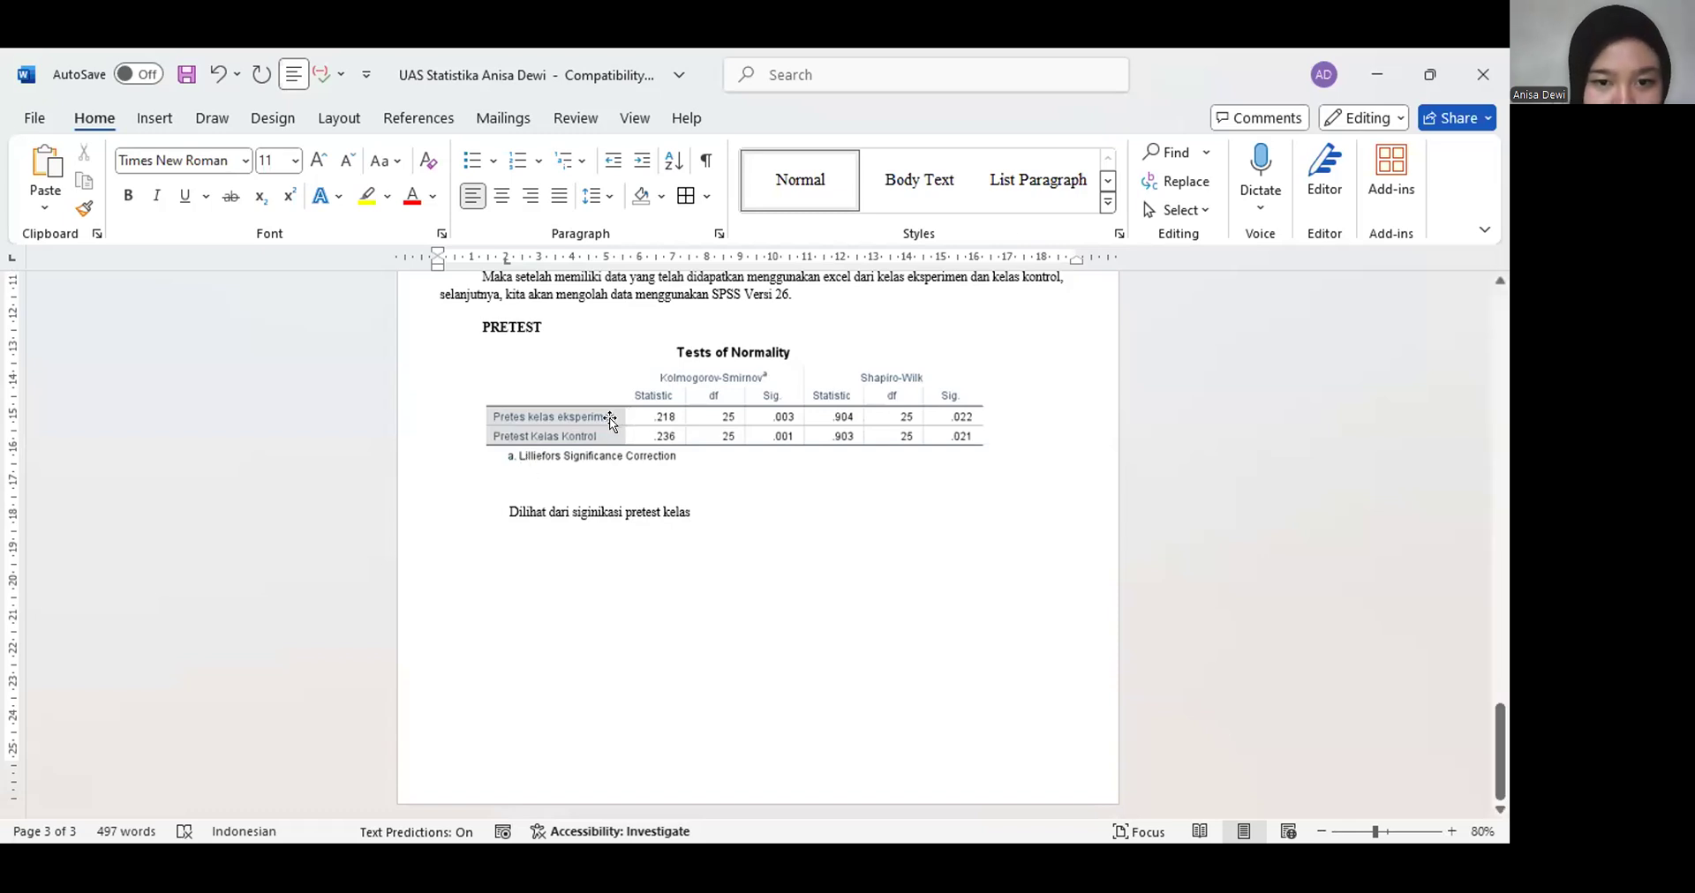
type(" yaitu ")
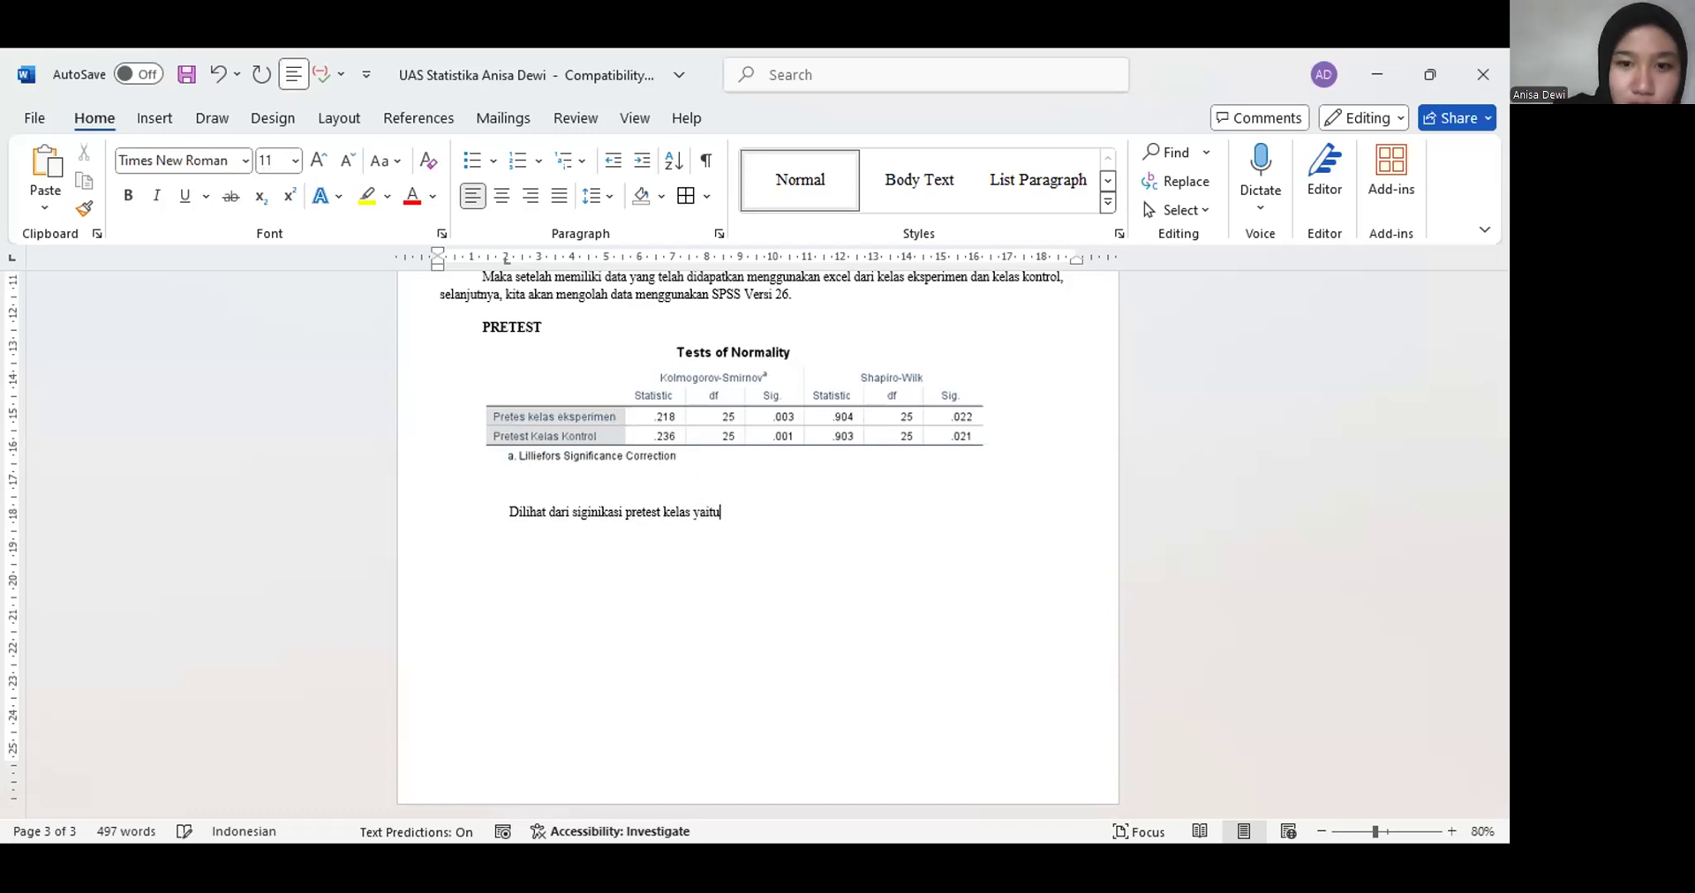
type("0.0")
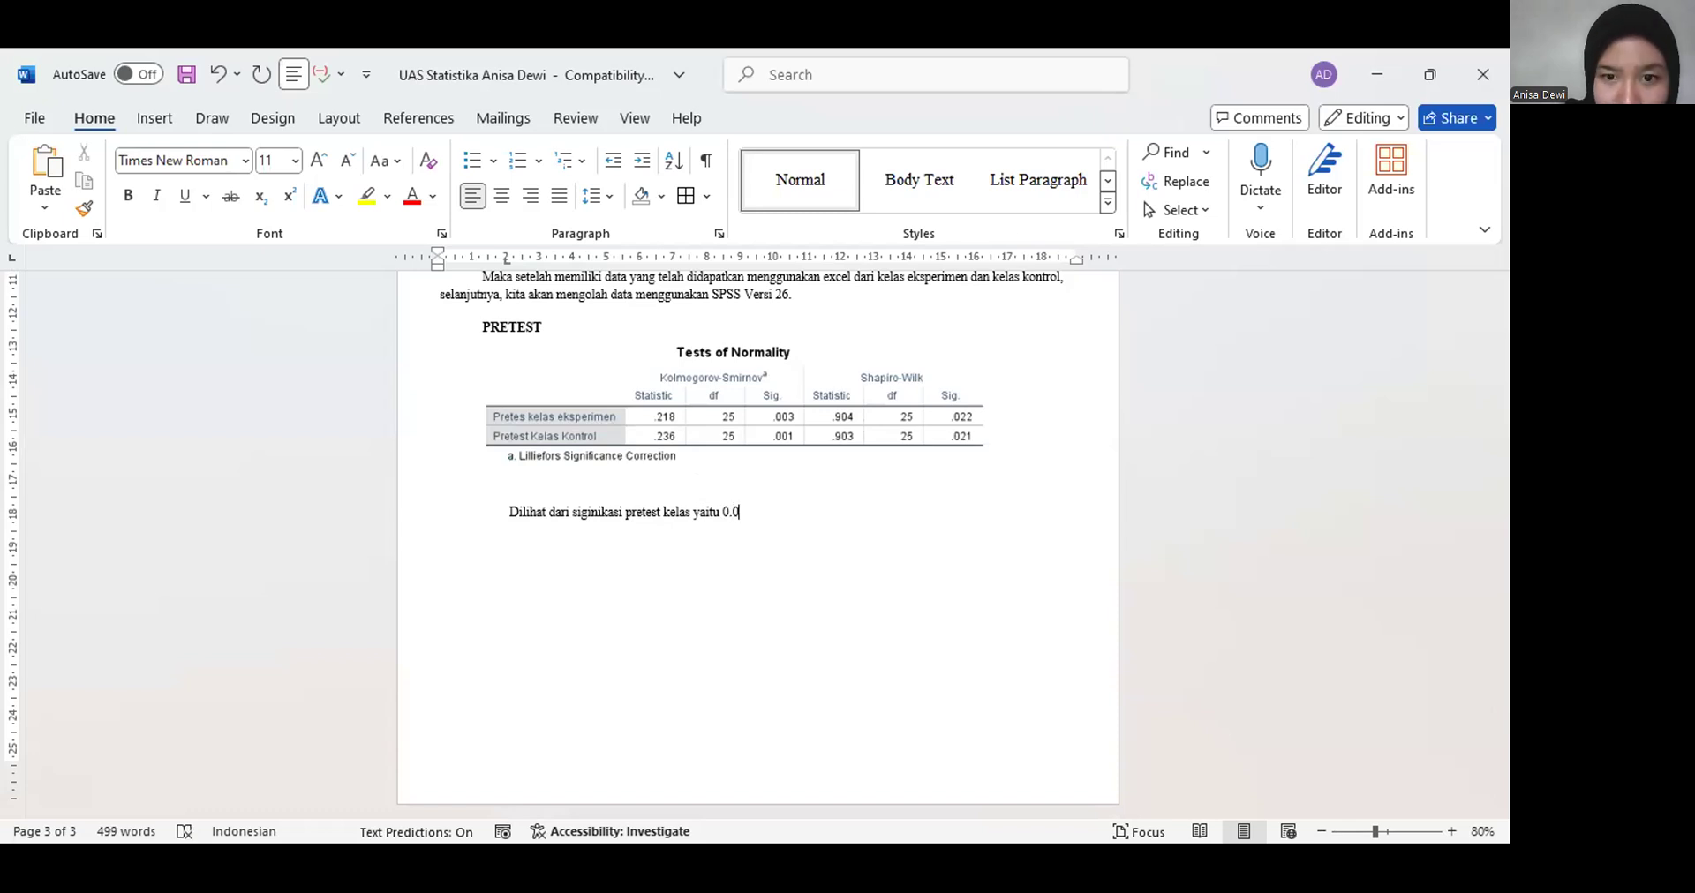
type("03 ")
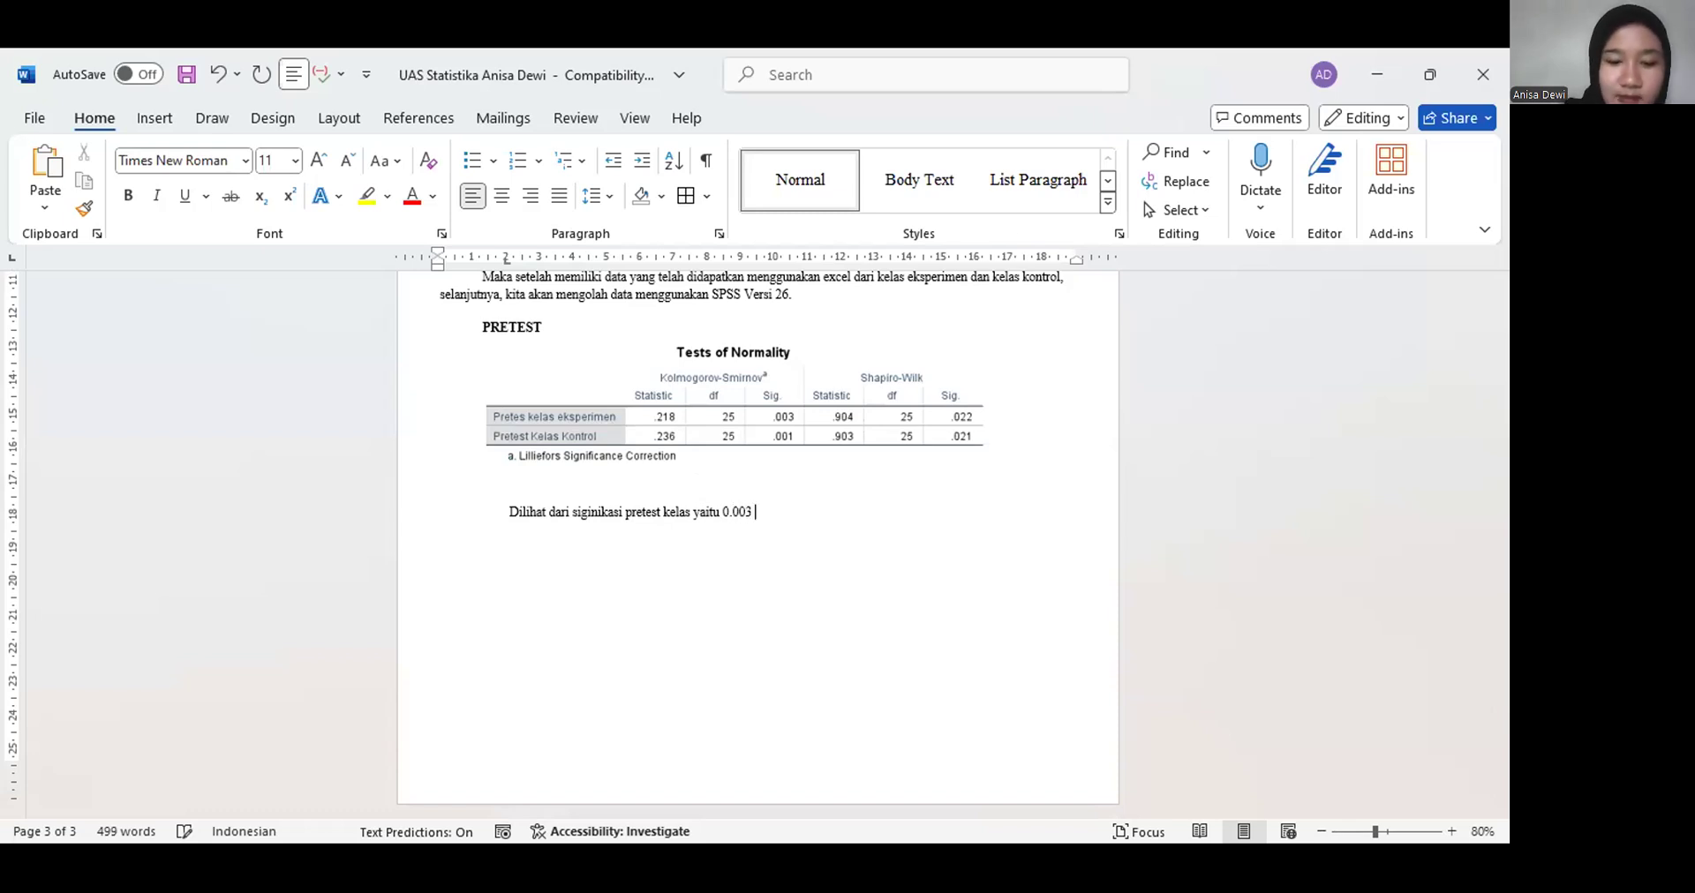
Continue the interpretation sentence after 0.003 with "dan pretest kelas"
type("dan pretedt")
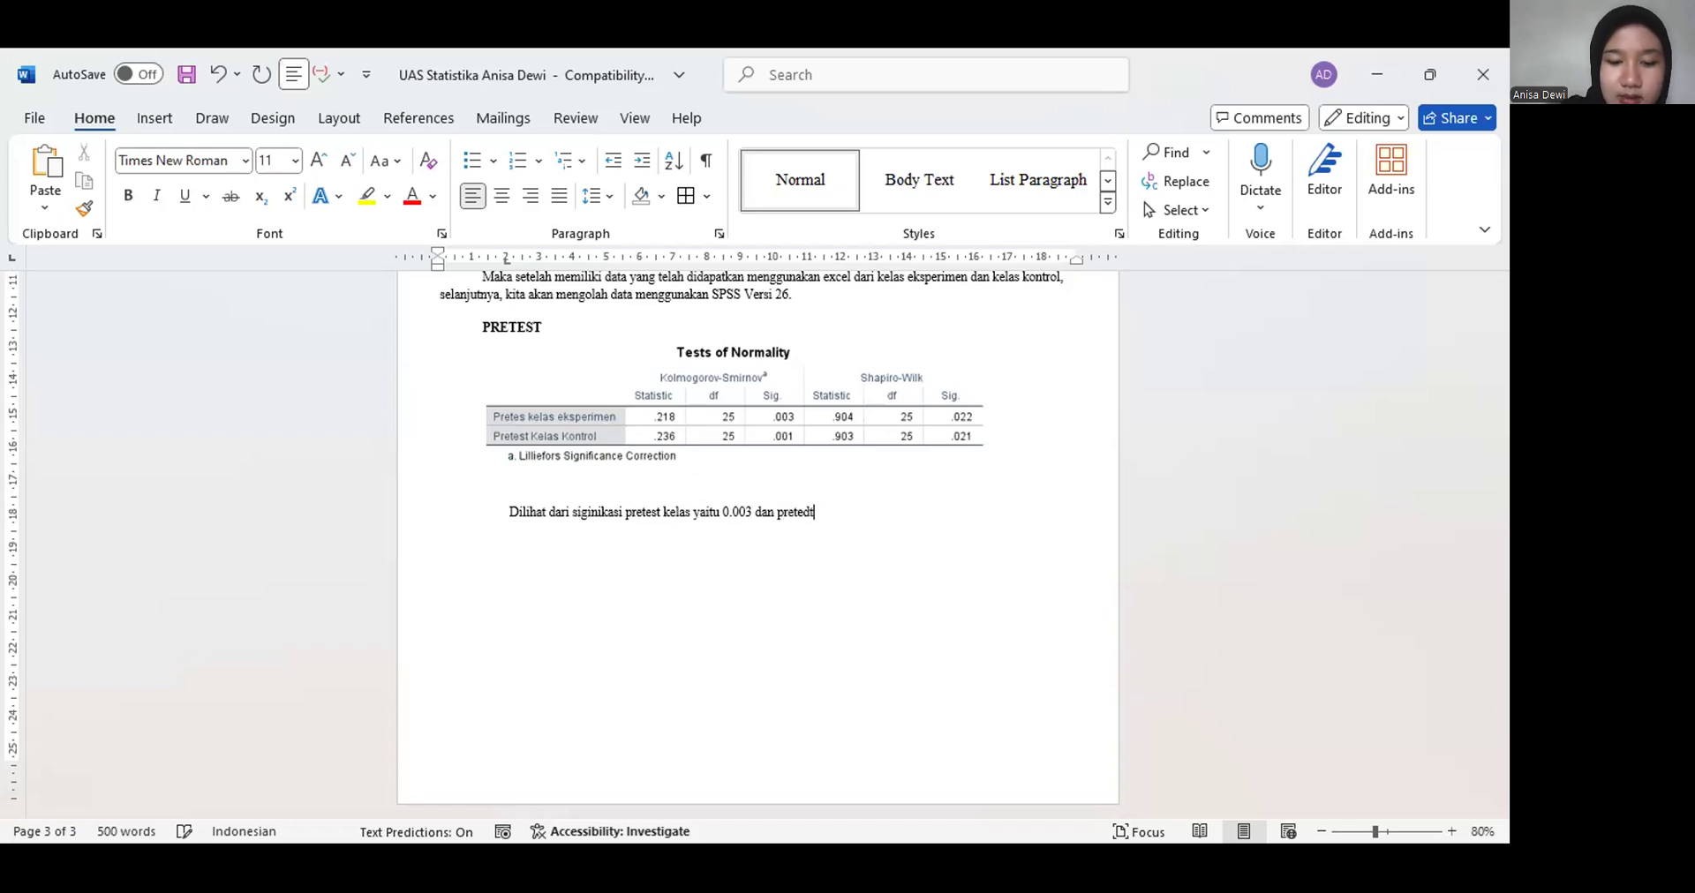
key("BackSpace")
key("BackSpace")
key("BackSpace")
type("st kelas")
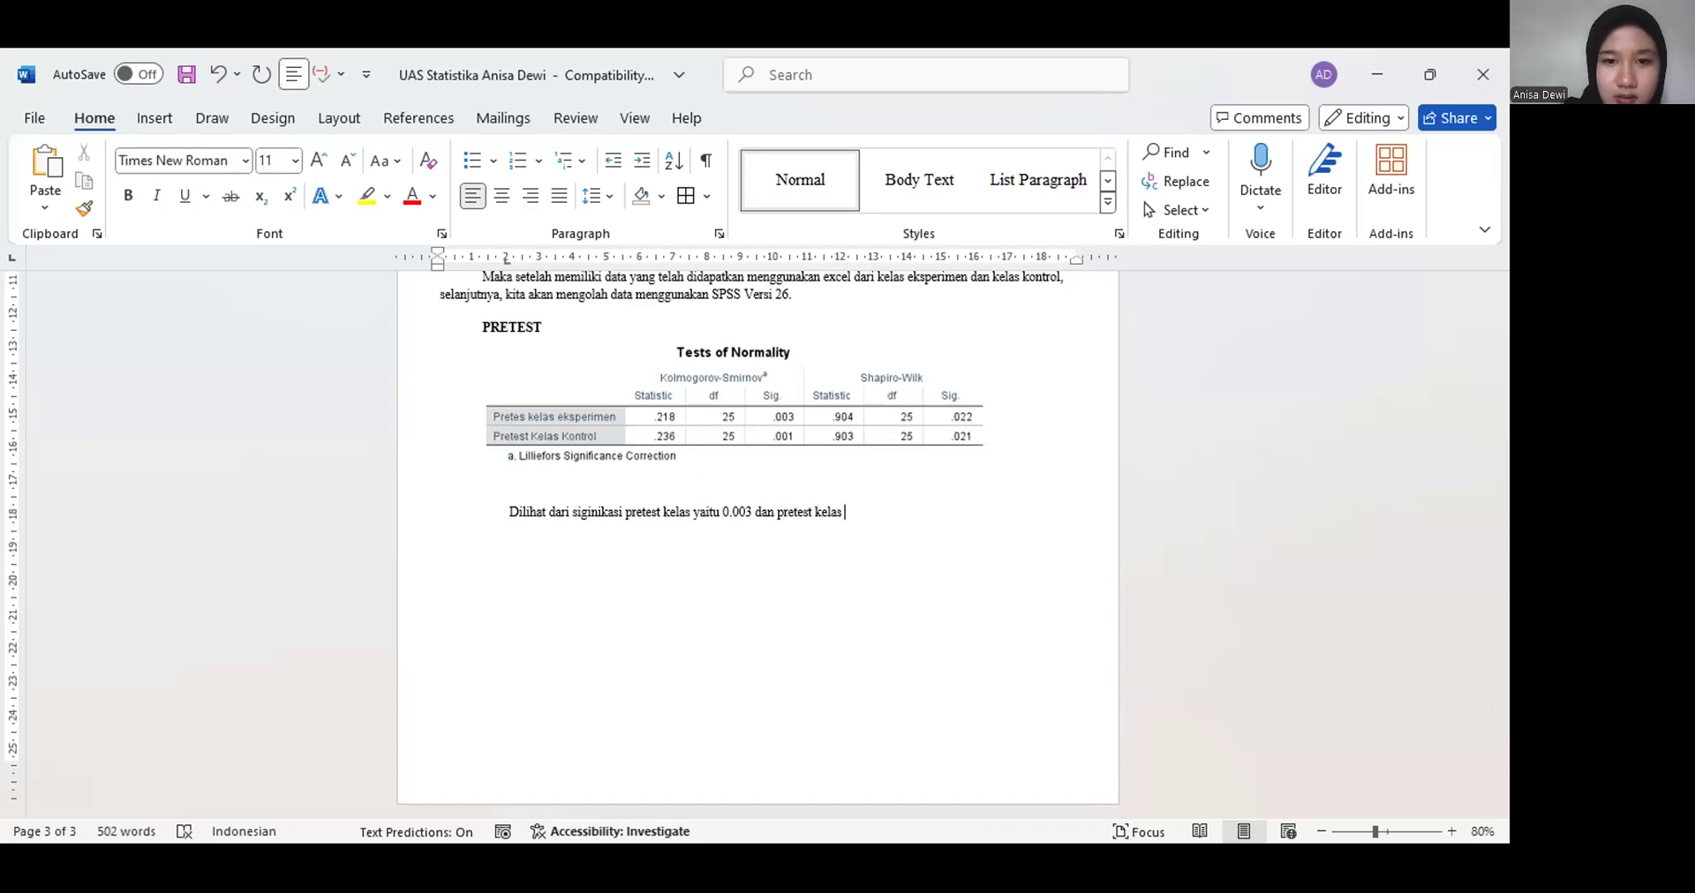
Insert "eksperimen" after the first "pretest kelas" in the interpretation sentence, before "yaitu 0.003"
left_click(691, 511)
type("ekspe")
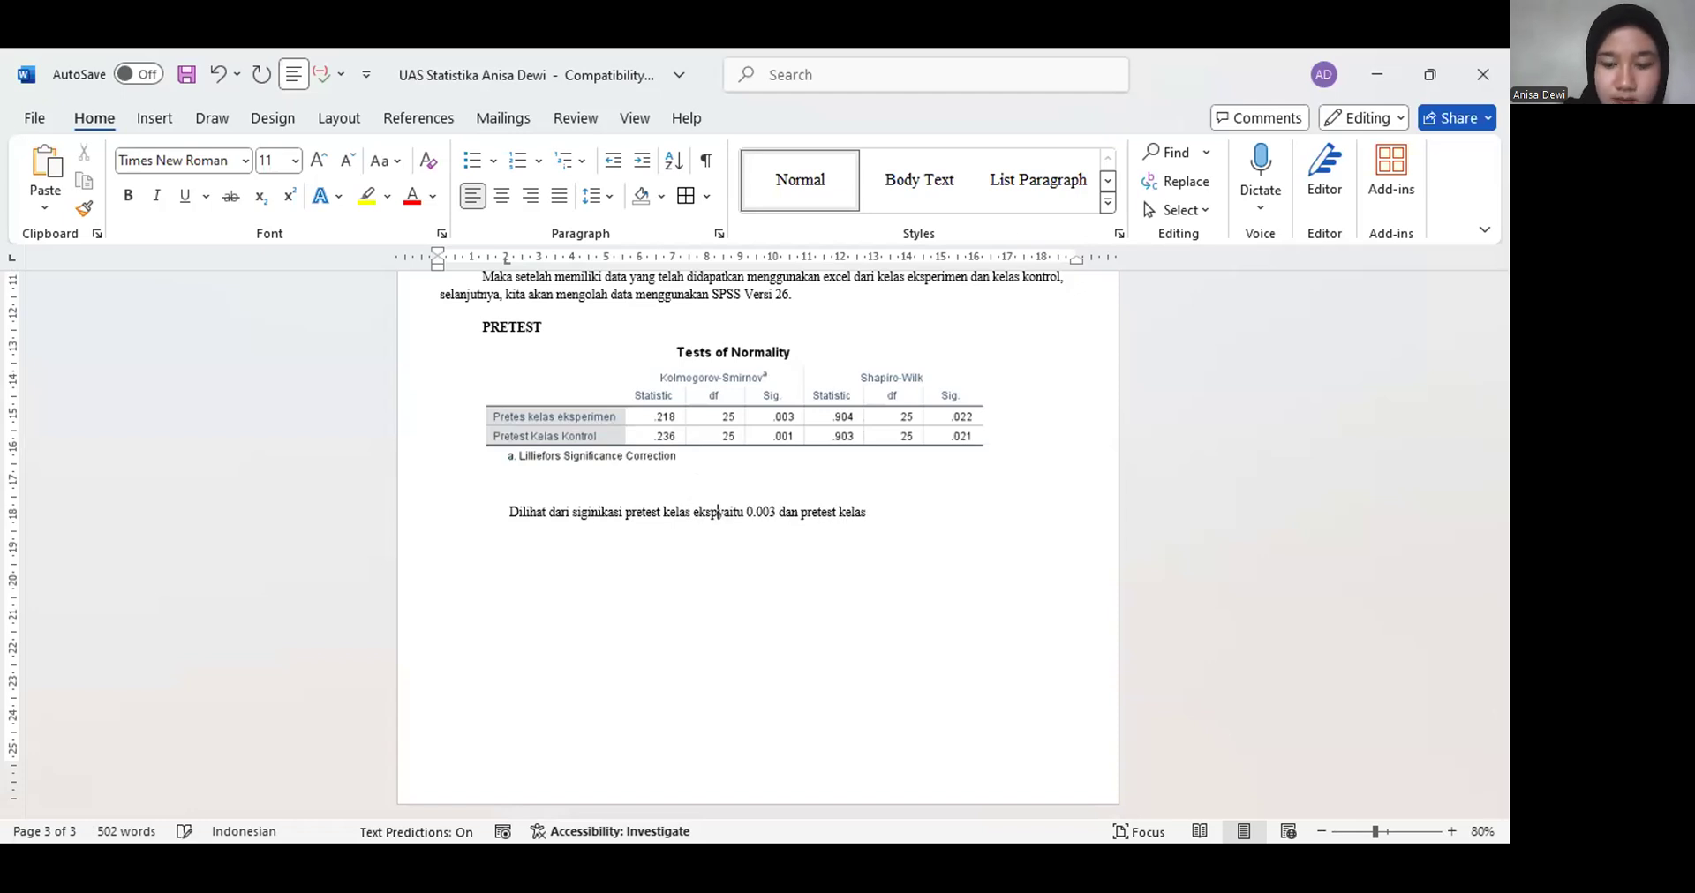
type("rimen")
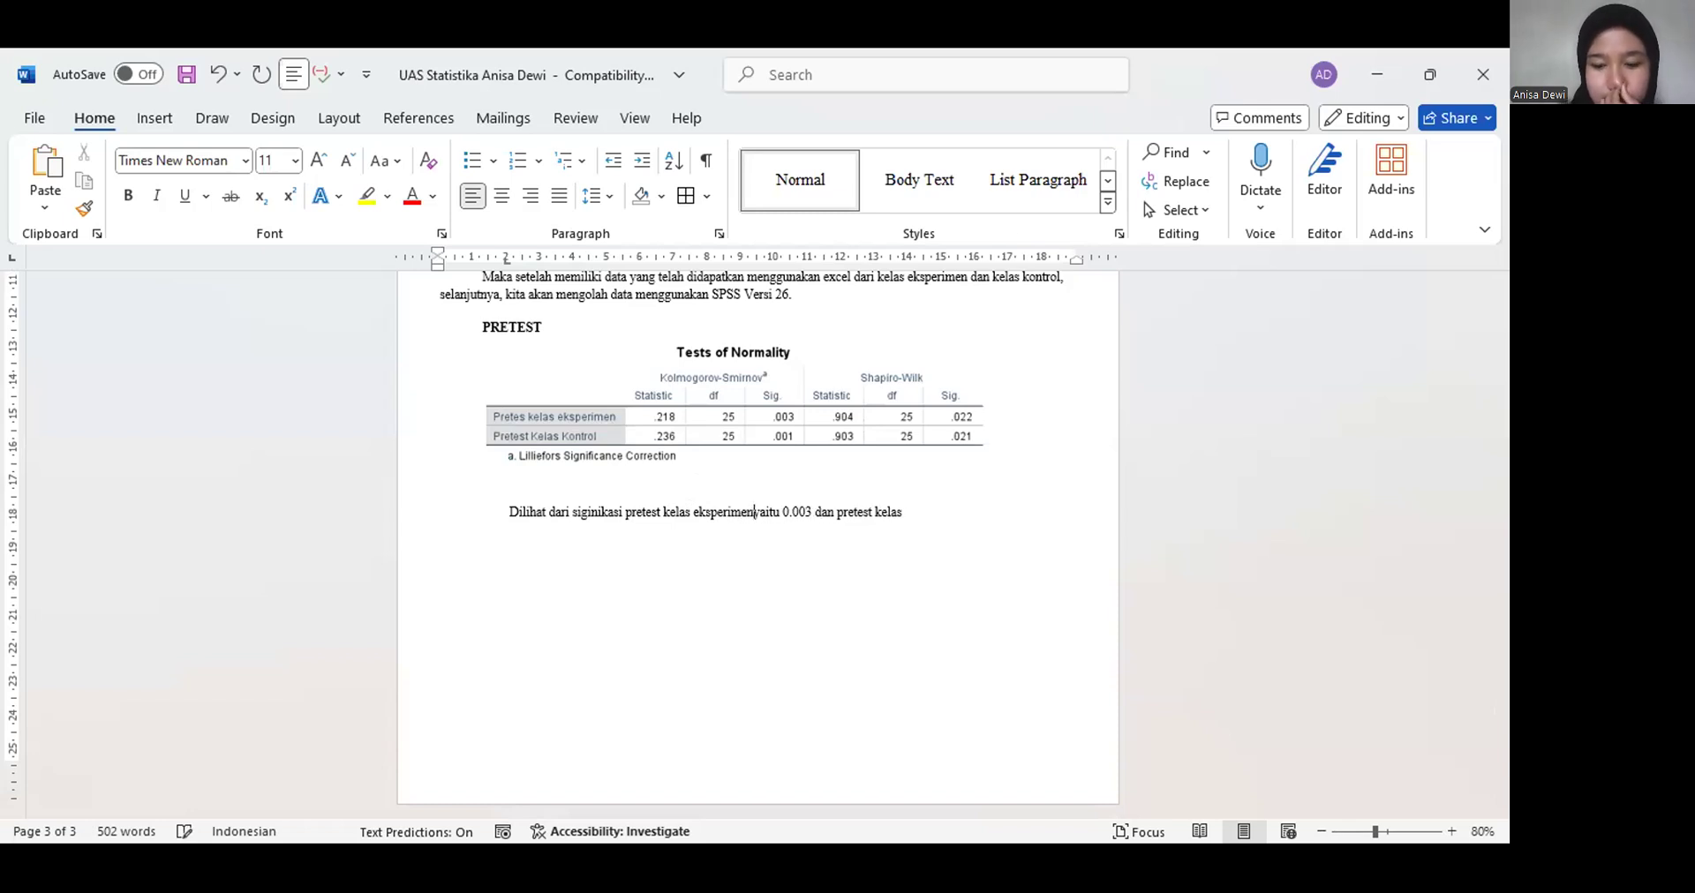
Finish the first interpretation sentence after "pretest kelas" with "kontrol yaitu 0.00."
key("End")
type("kontr")
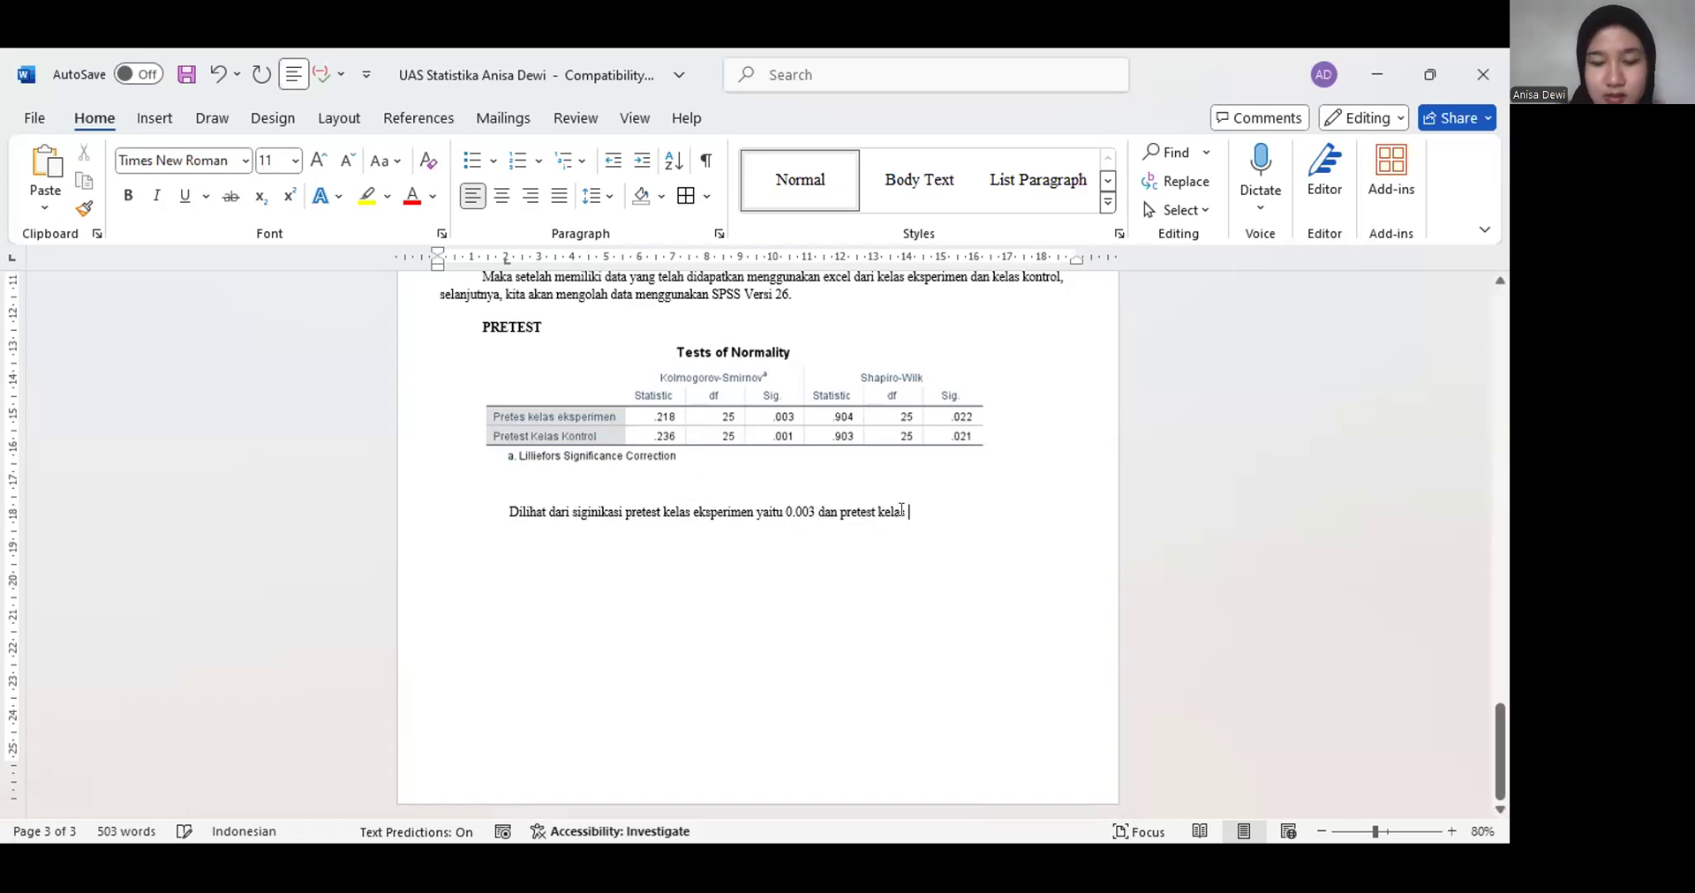
type("ol")
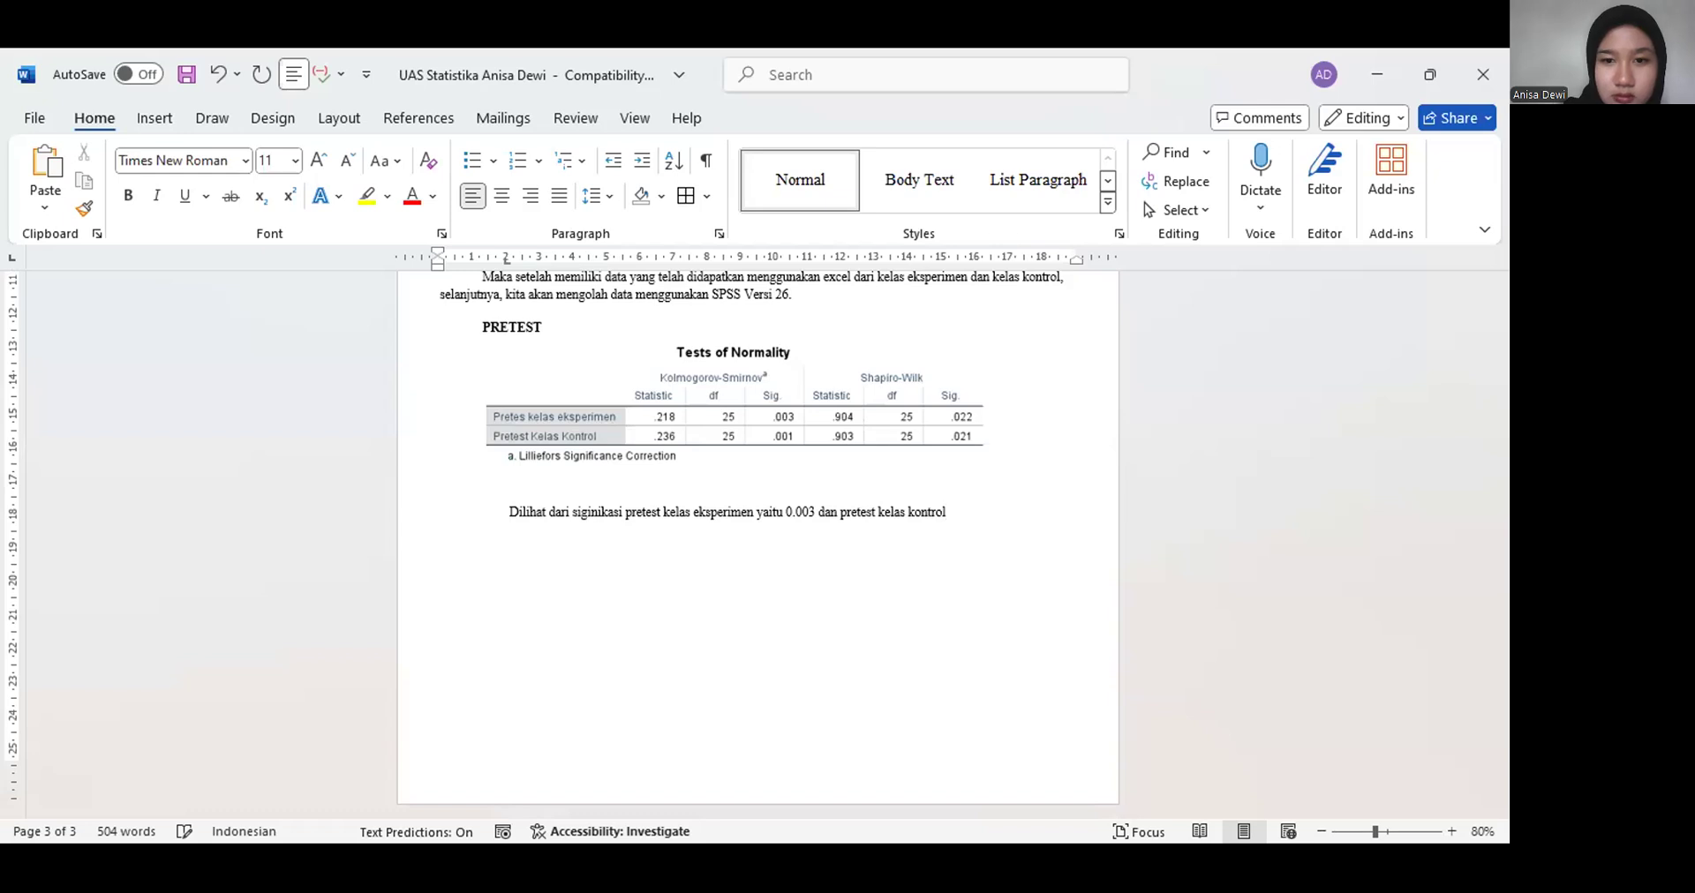
type(" yaitu")
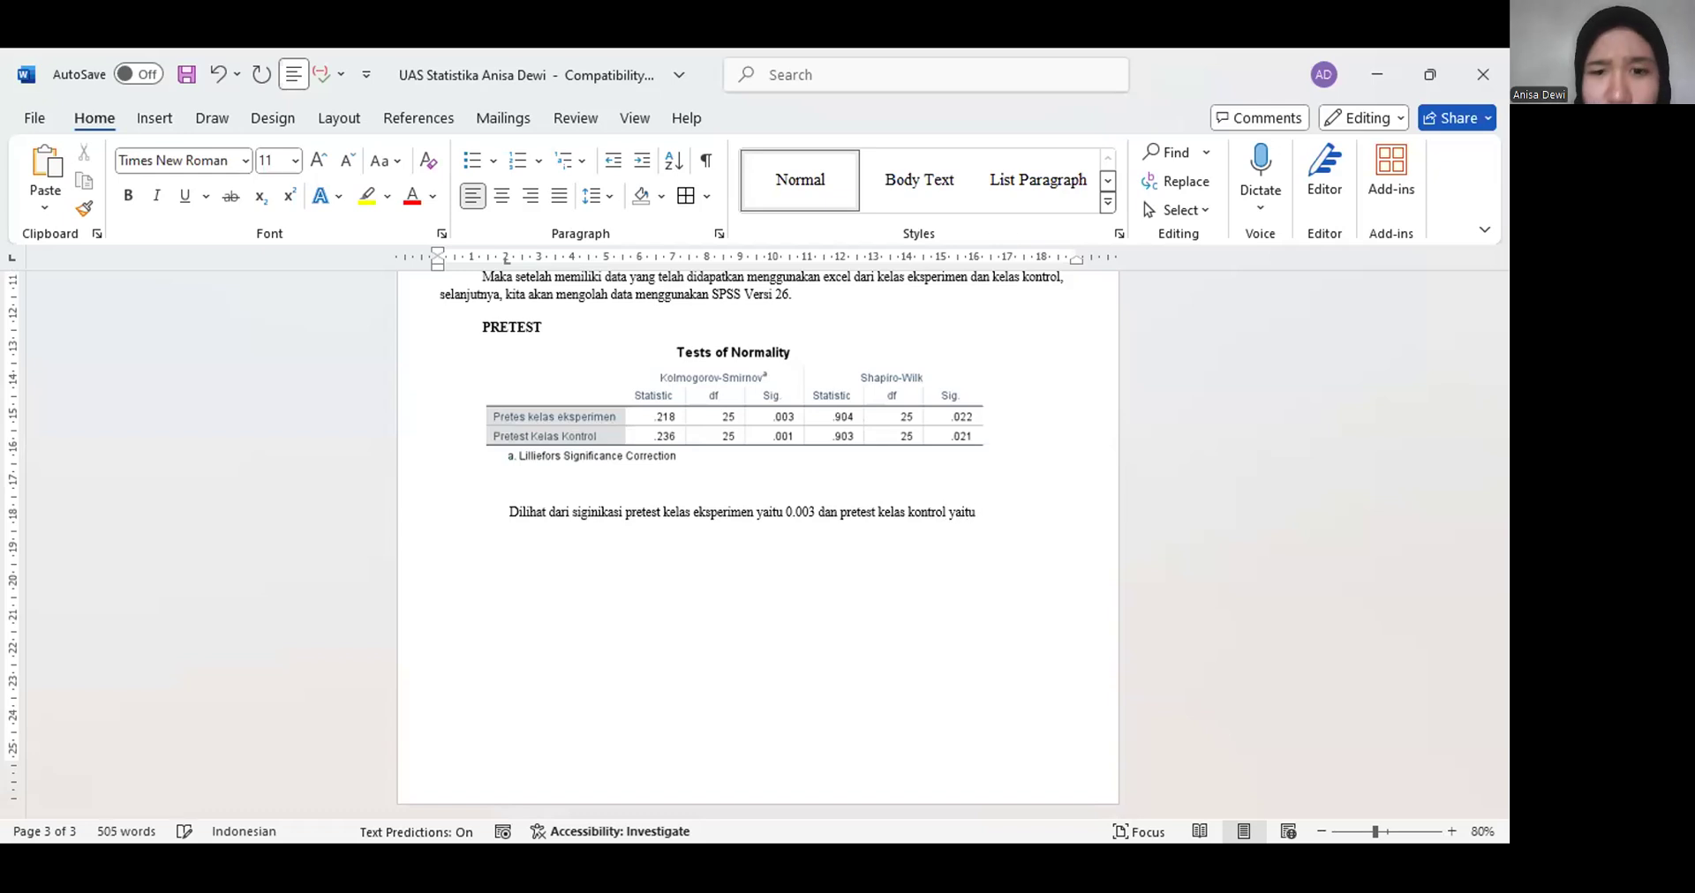
type(" 0.001")
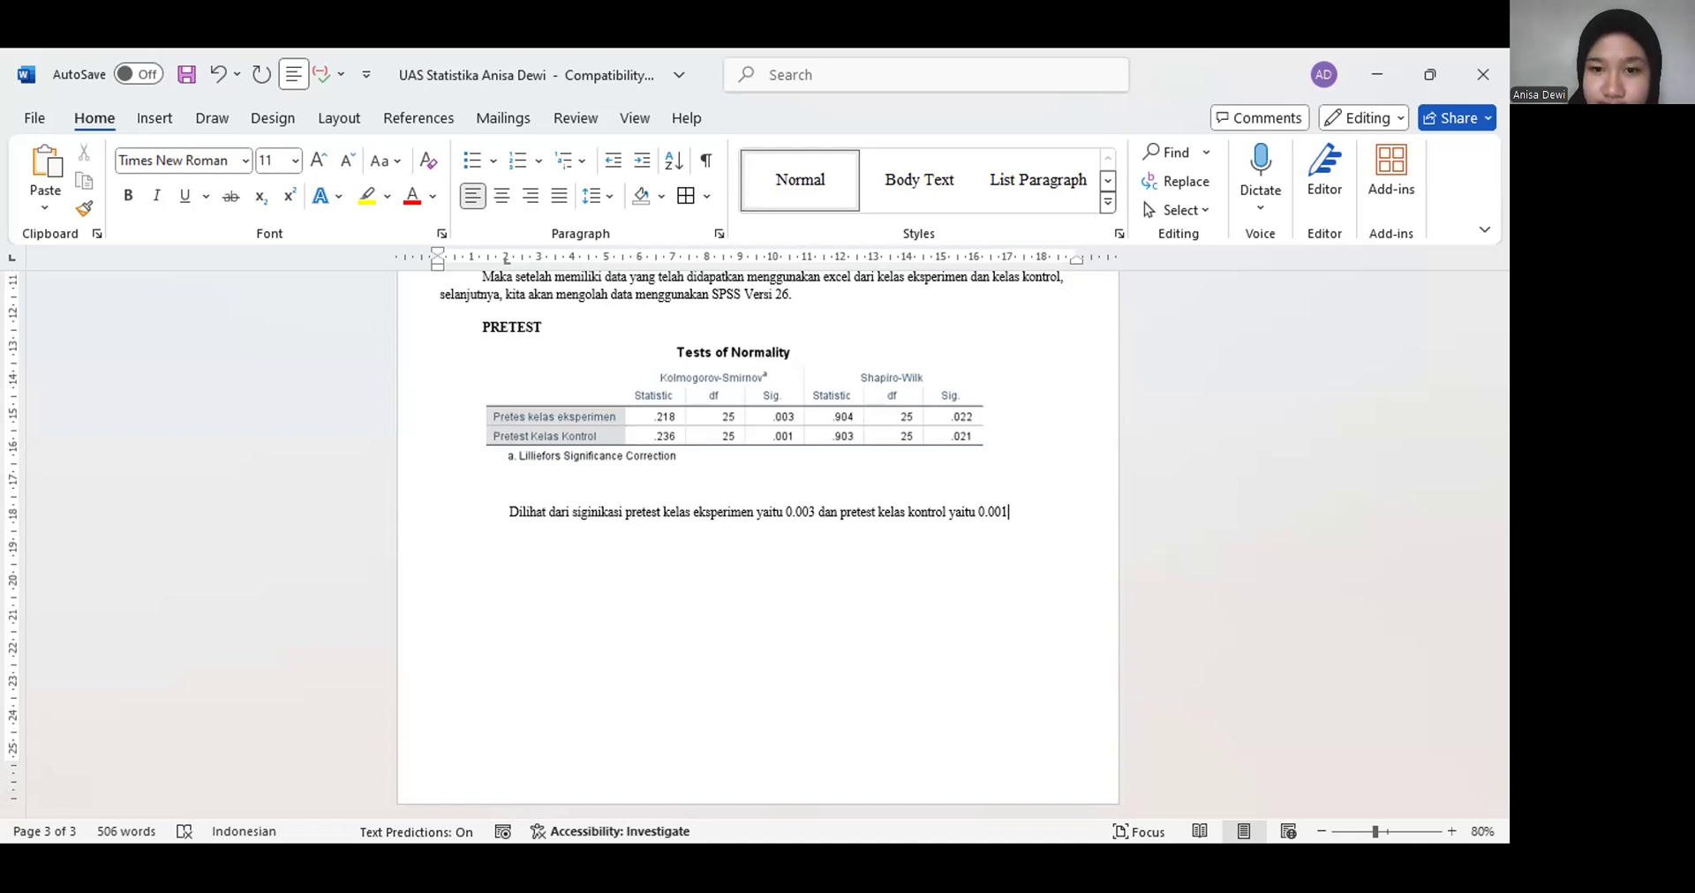
key("BackSpace")
type(".")
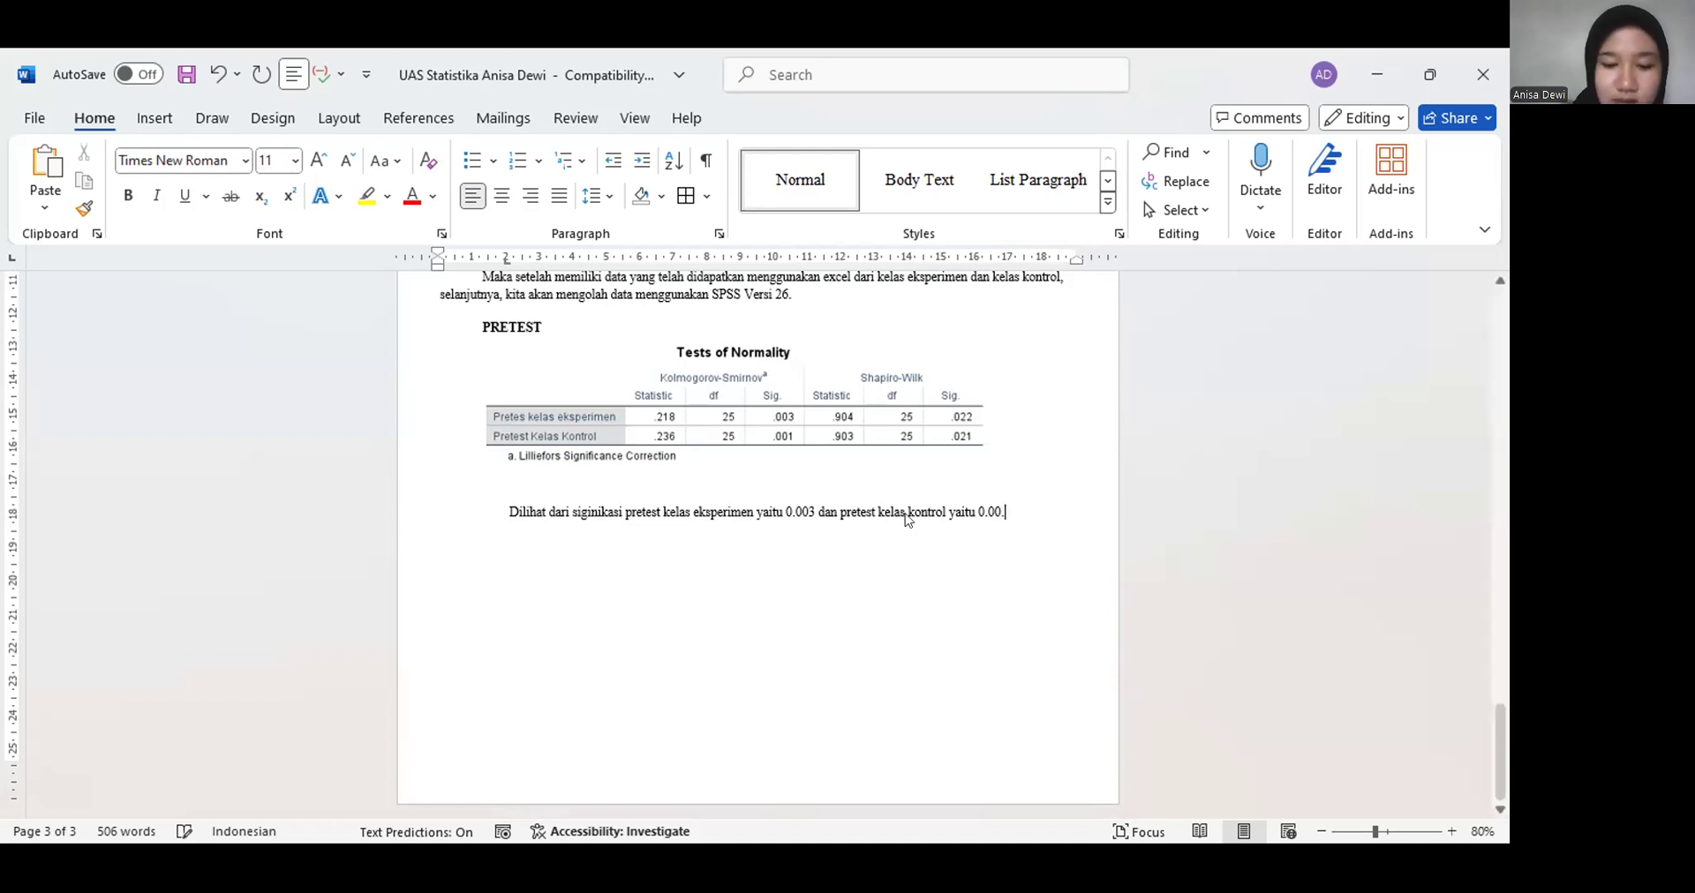
key("alt")
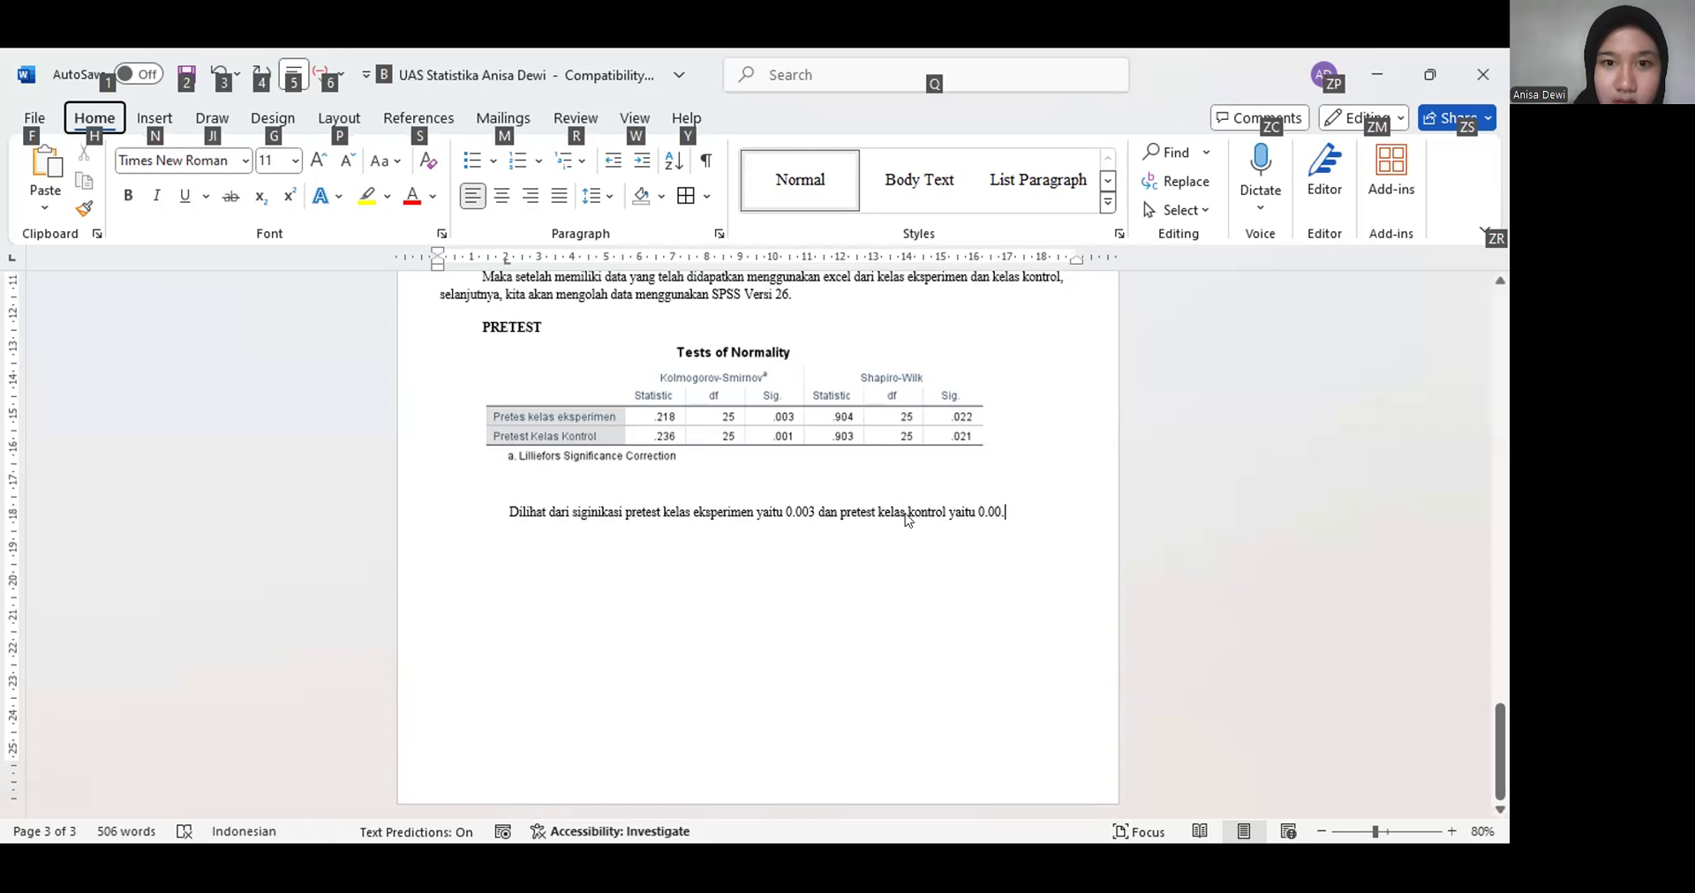
key("Escape")
Begin the second interpretation sentence directly after the first with "Jadi, signifikasi darri"
type("Jadi,")
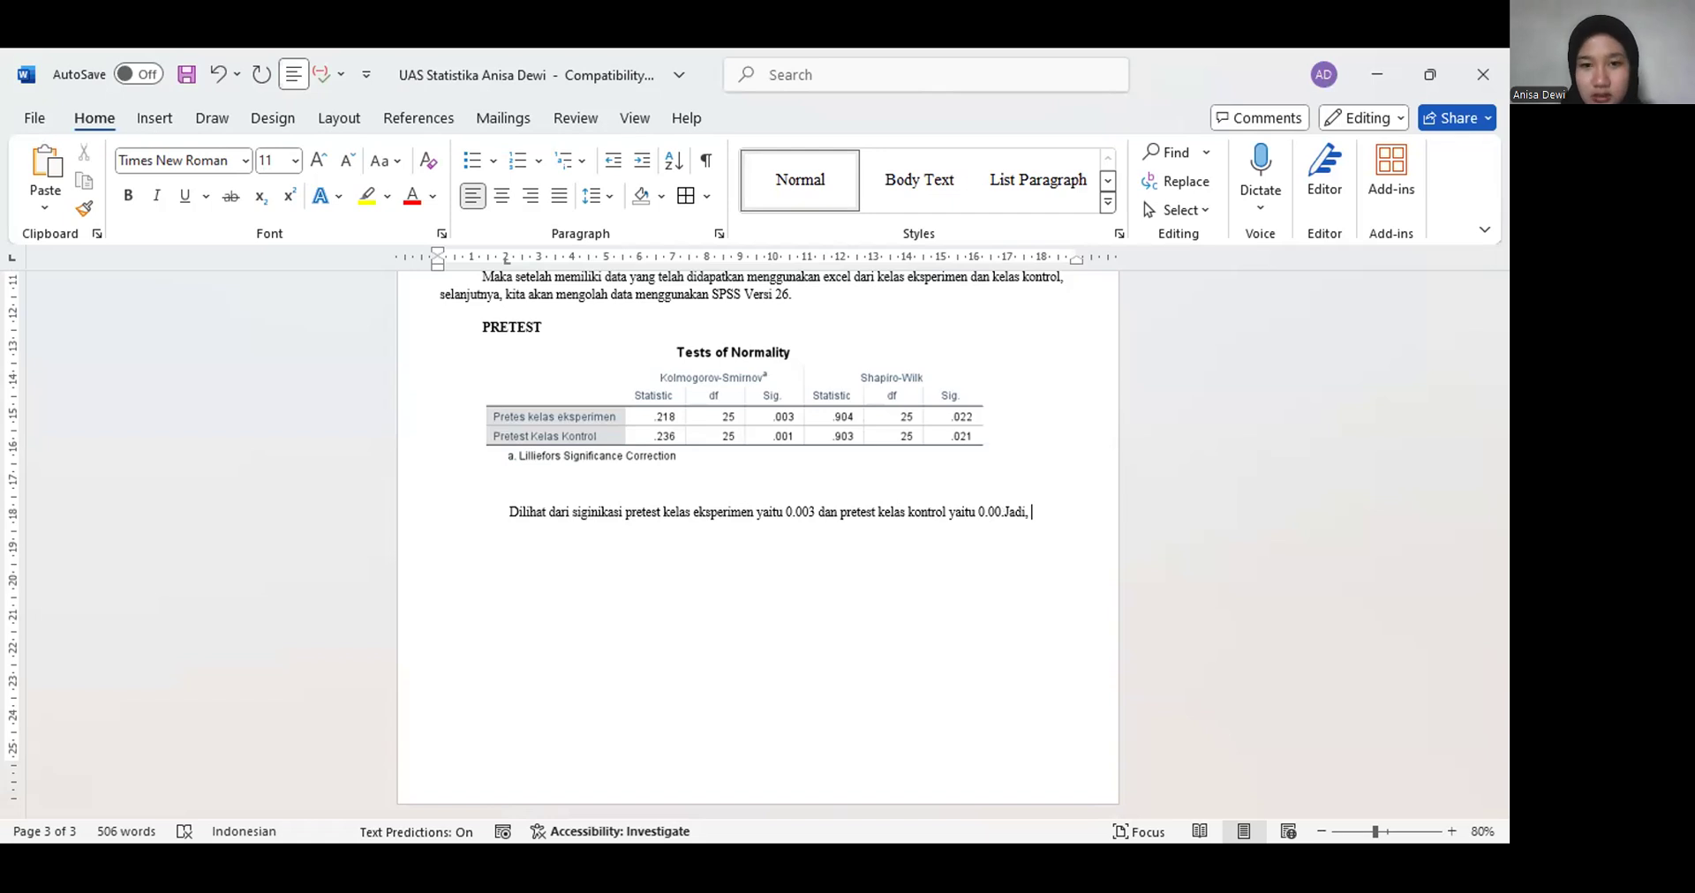
type("sig")
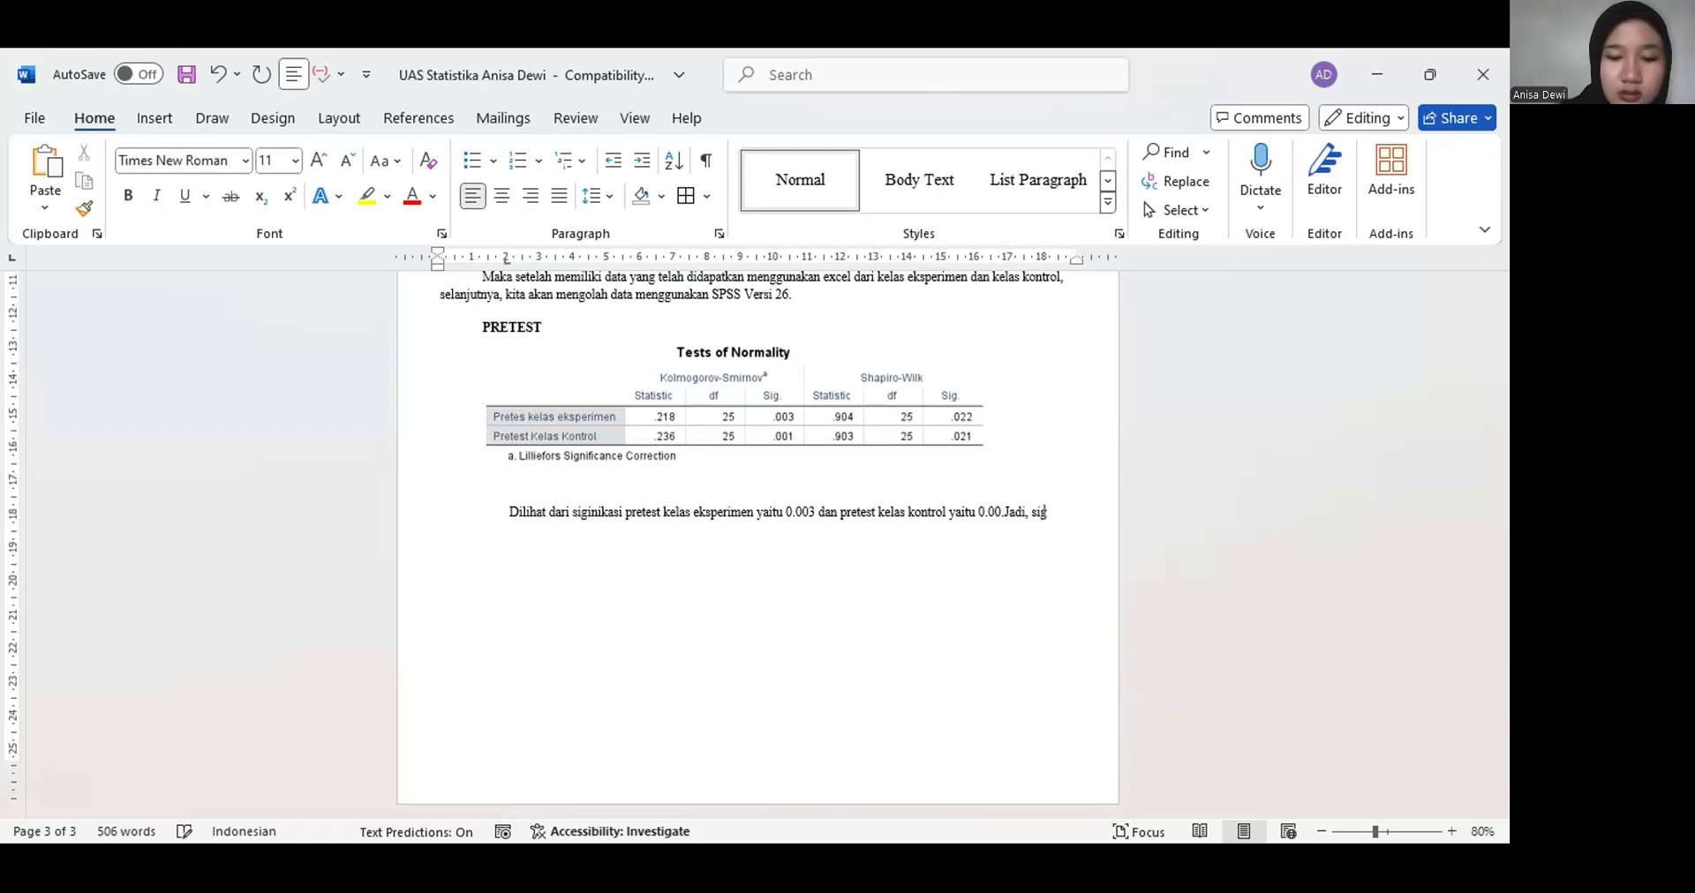
type("ni")
type("fika")
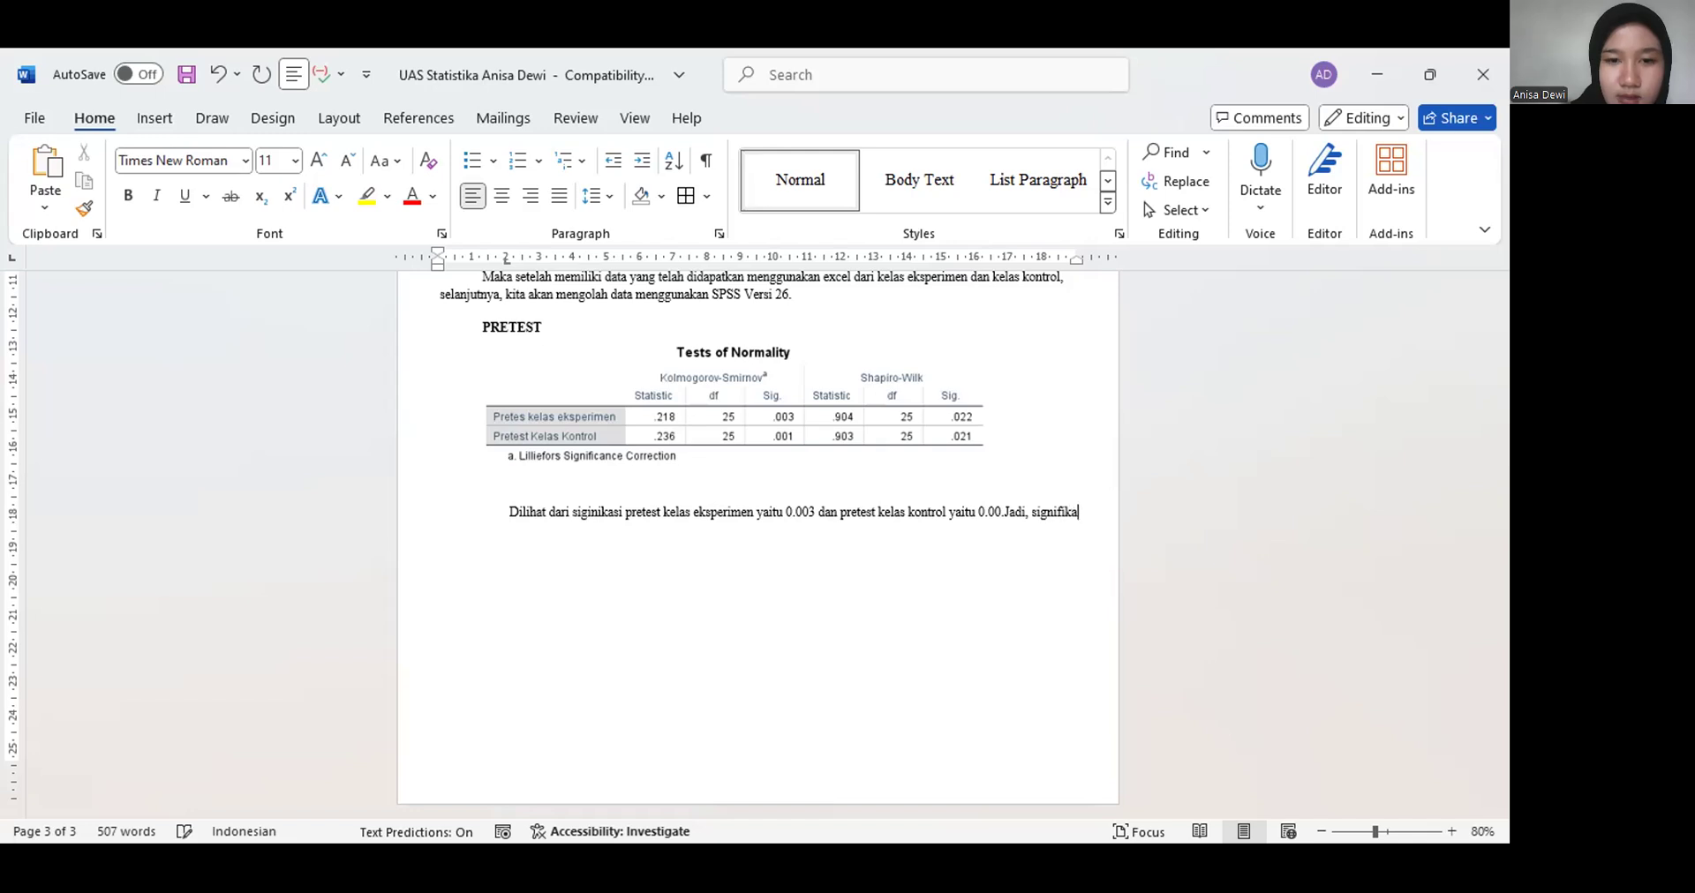
type("si dariignifikasi darri")
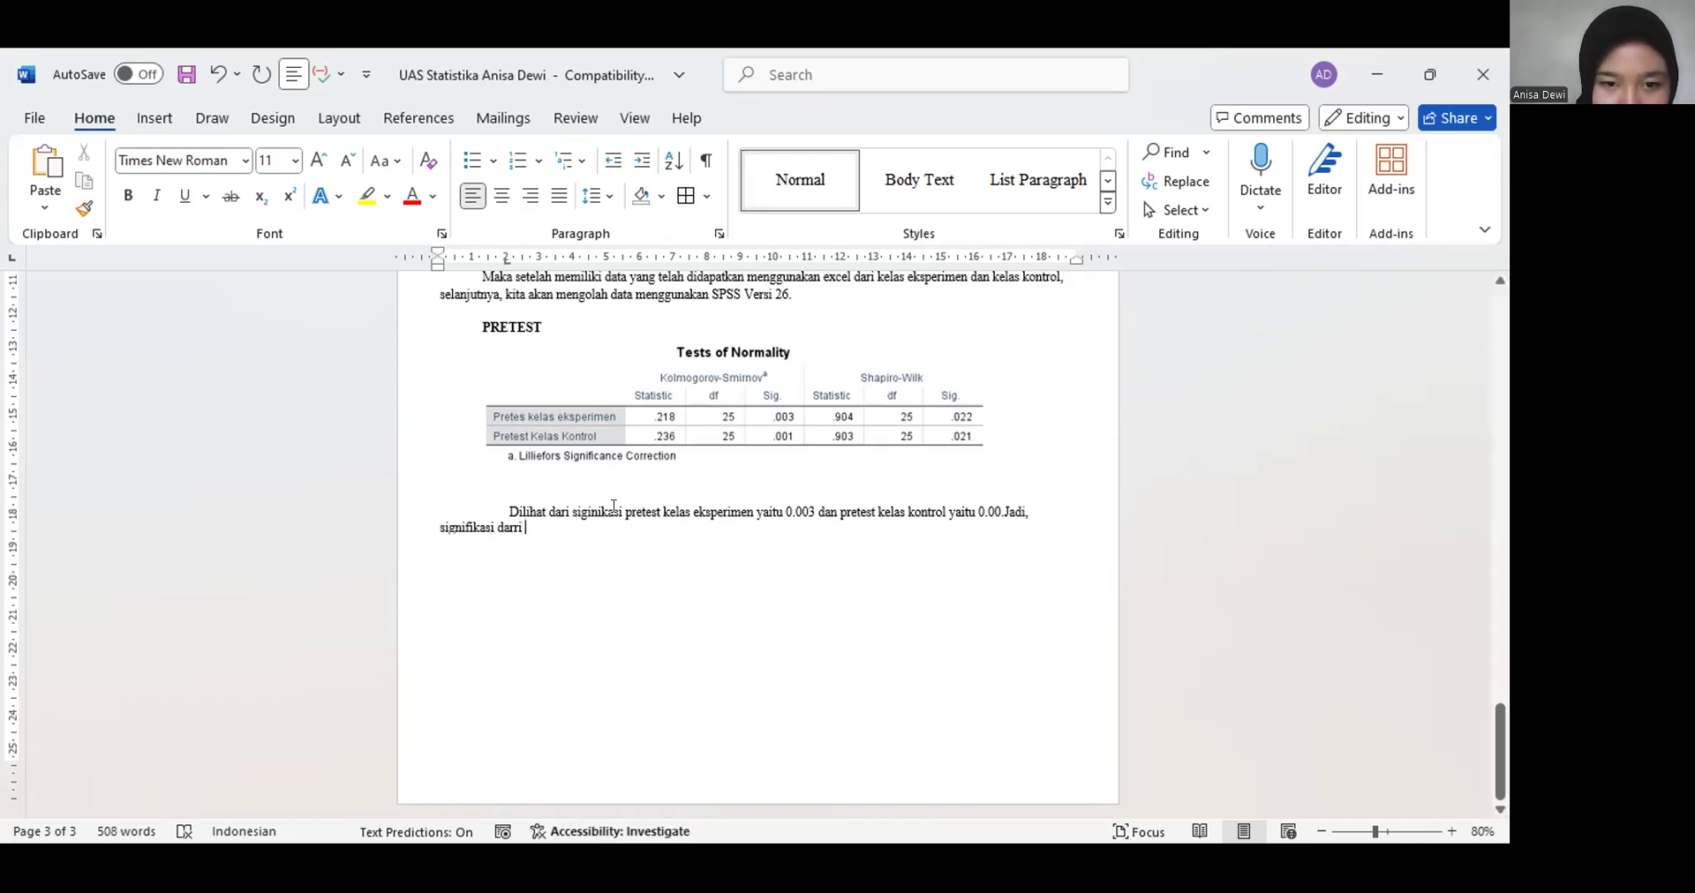
Continue the second sentence with "pretest kelas eksperimen dan pretest kelas kontrol", copying both class phrases from the first sentence
left_click_drag(626, 512, 719, 514)
key("ctrl+c")
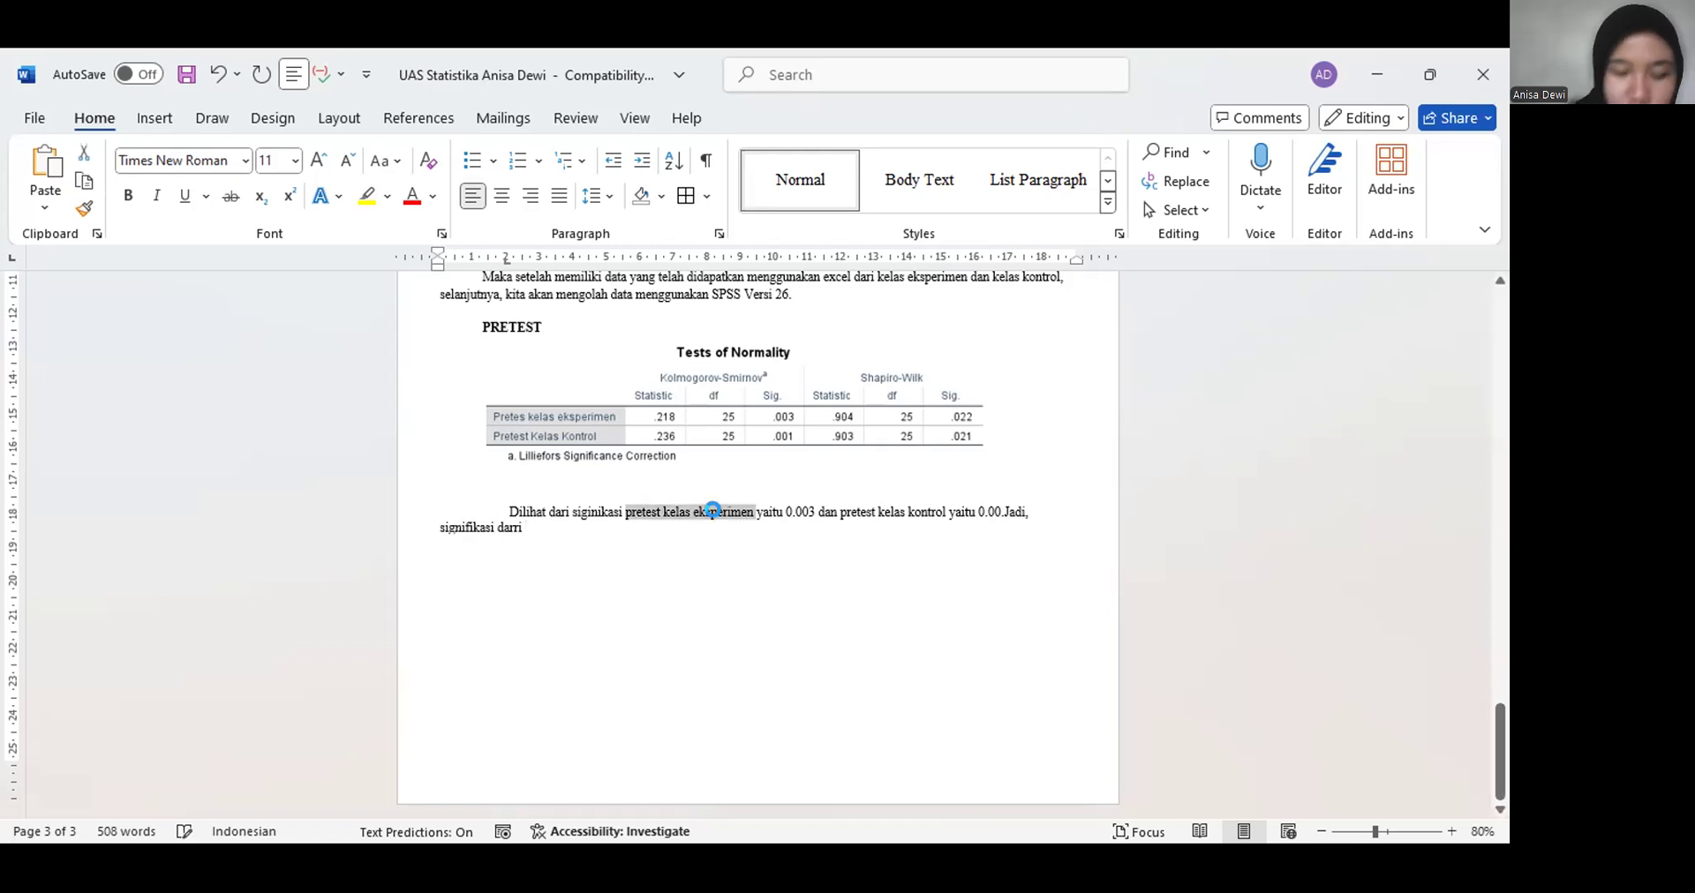
left_click(613, 532)
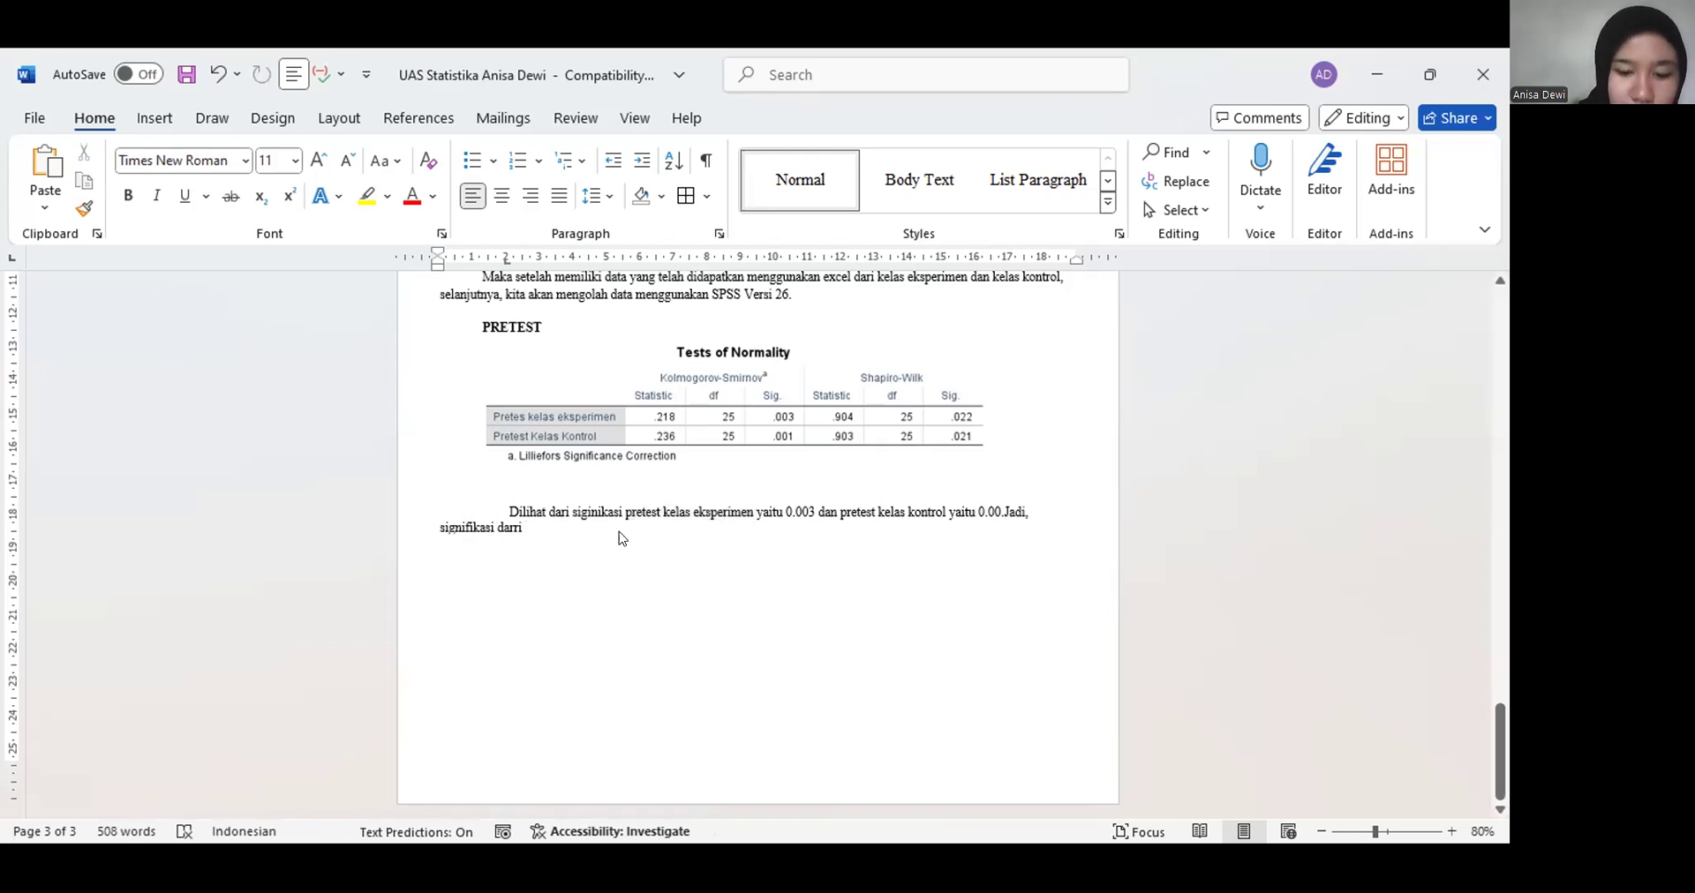
key("ctrl+v")
type("dan")
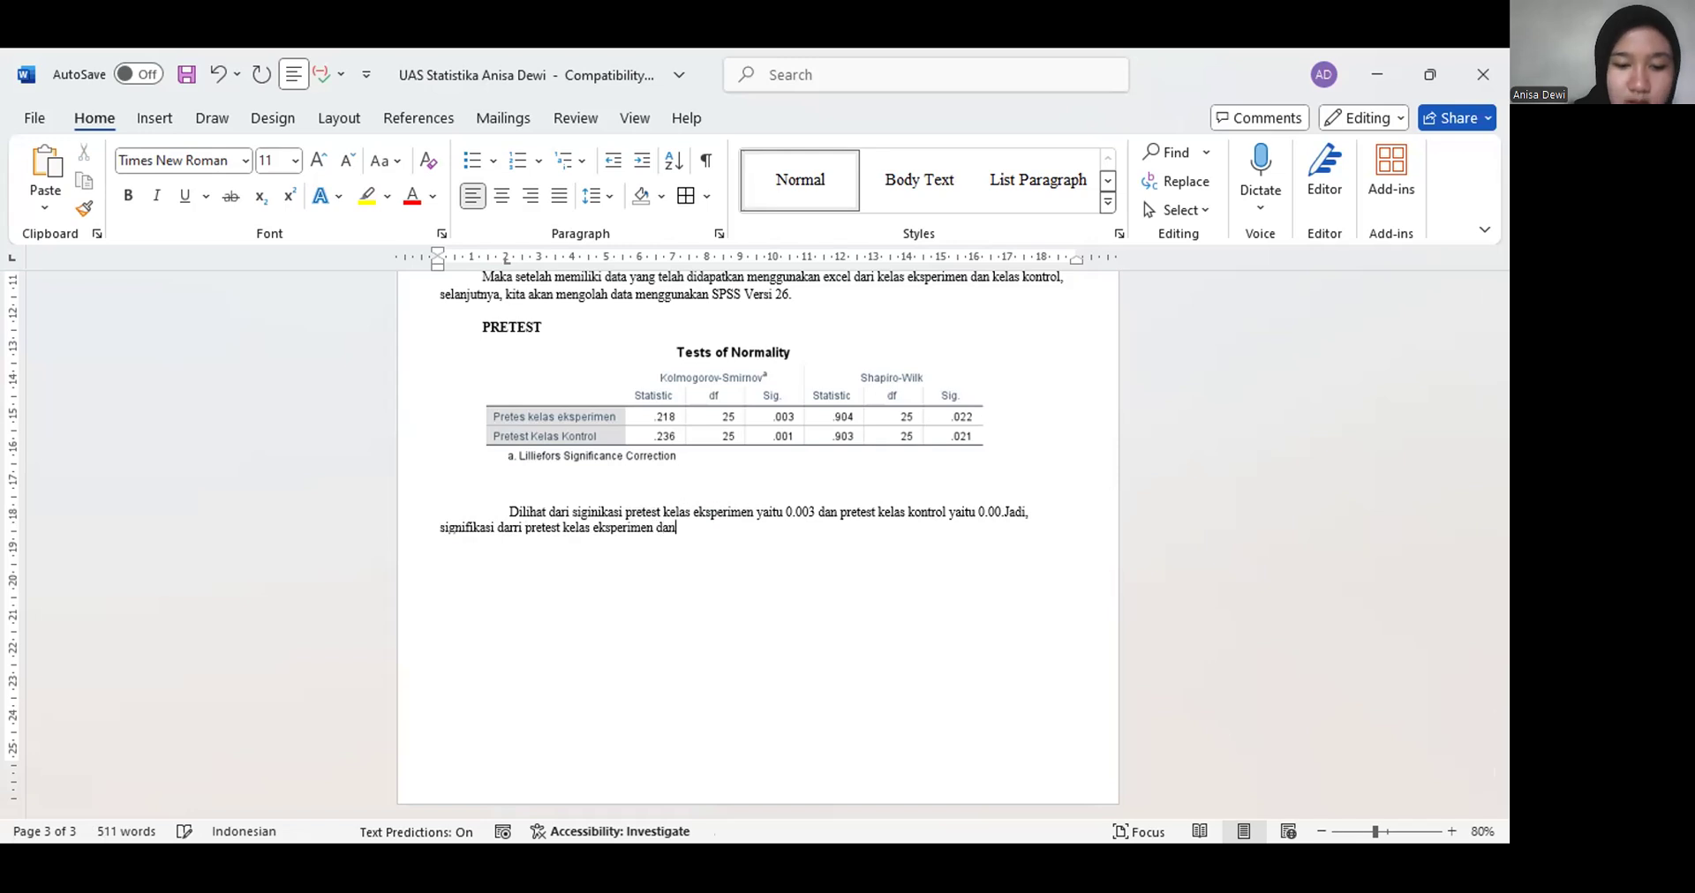
left_click_drag(844, 512, 947, 513)
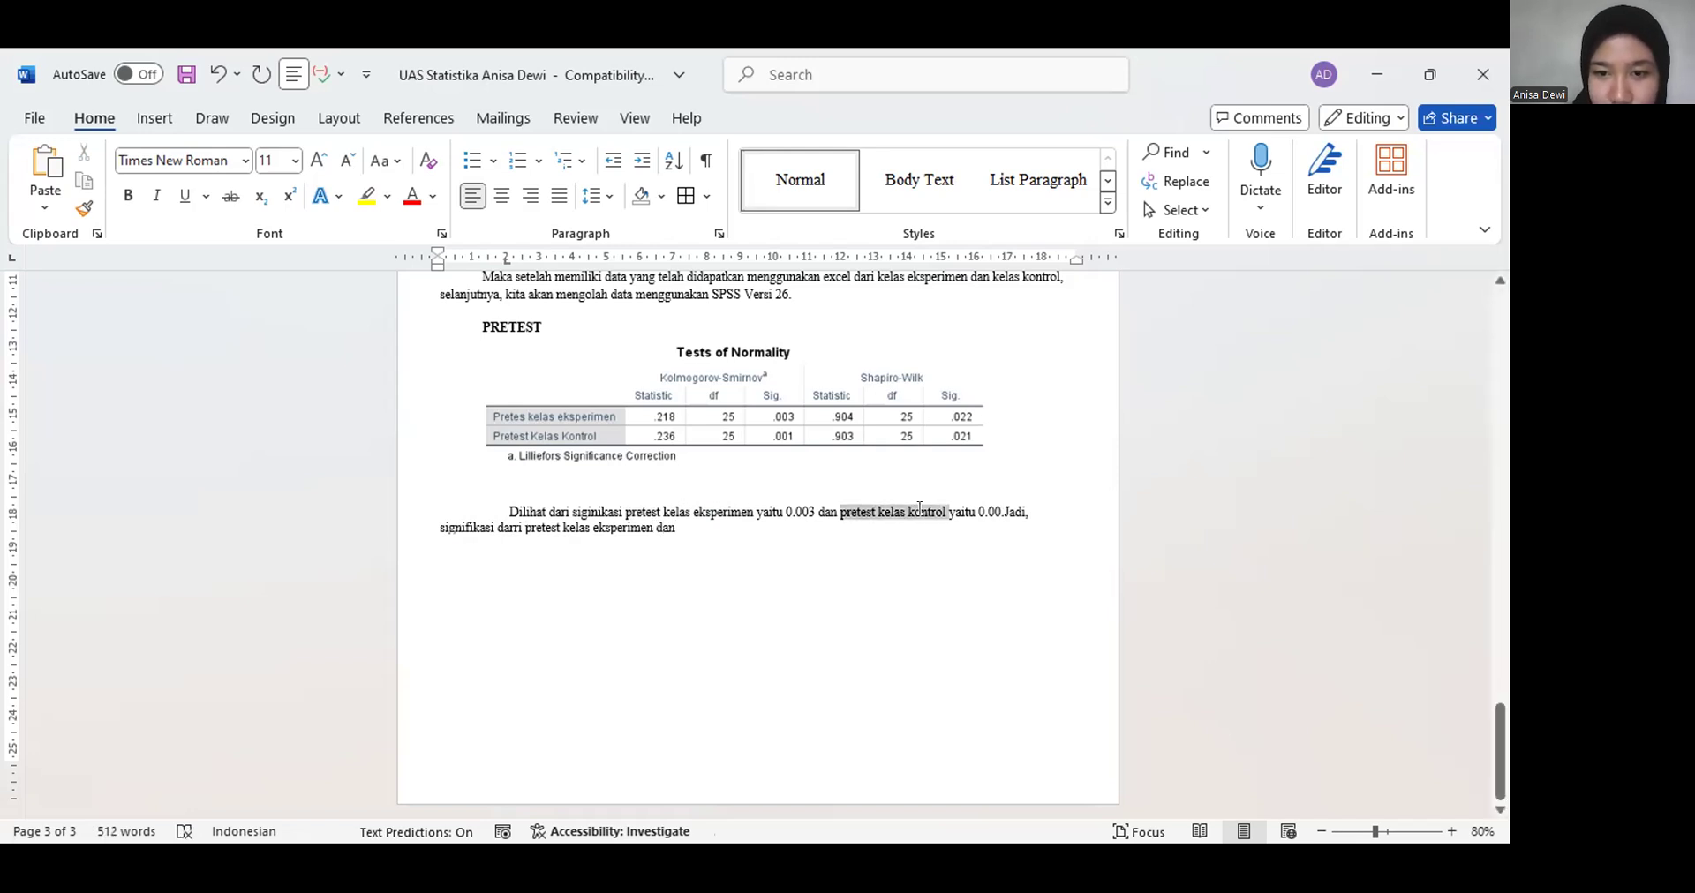
key("ctrl+c")
left_click(805, 534)
key("ctrl+v")
Complete the second interpretation sentence with the comparison "lebih kecil dari 0.005."
type("l")
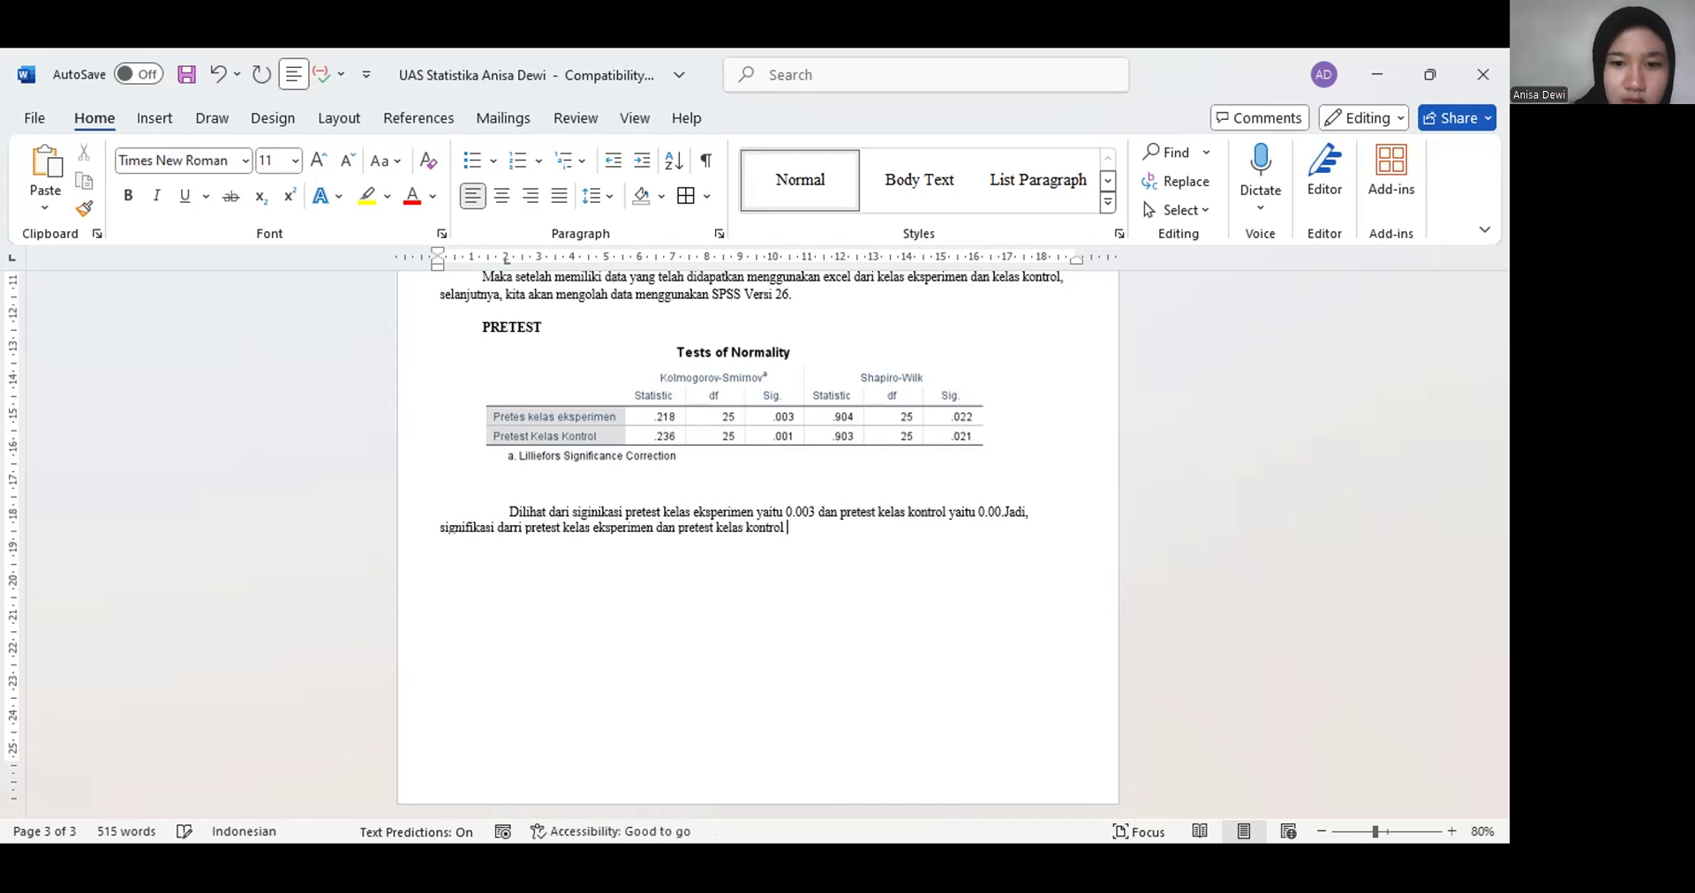
type("lebih kecil dari")
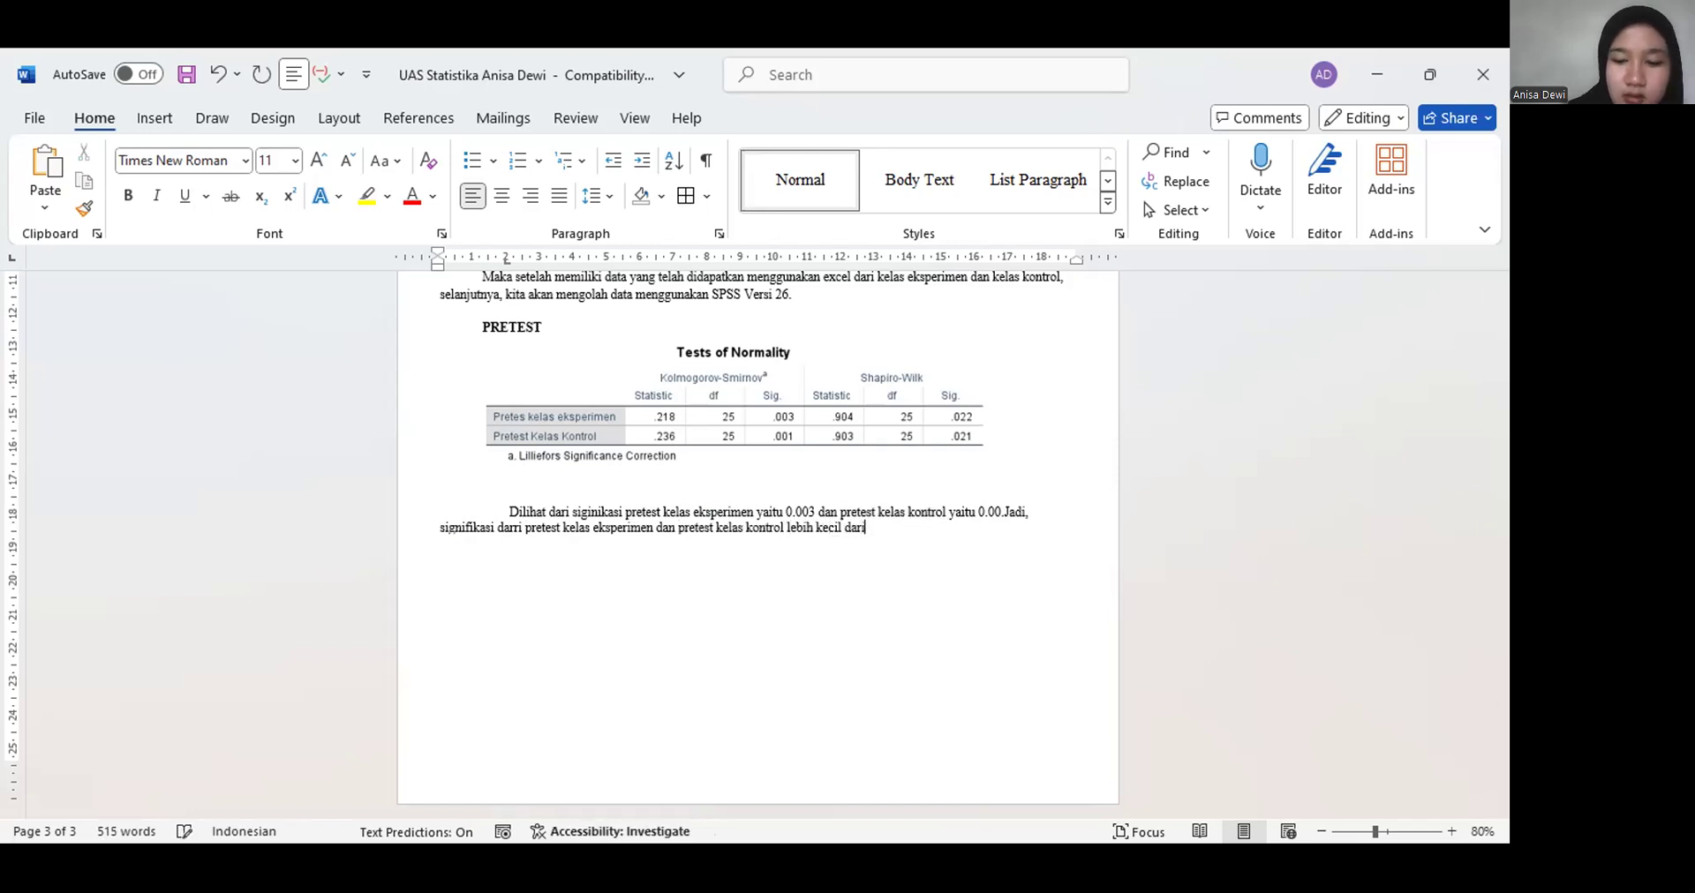
type(" 0.00")
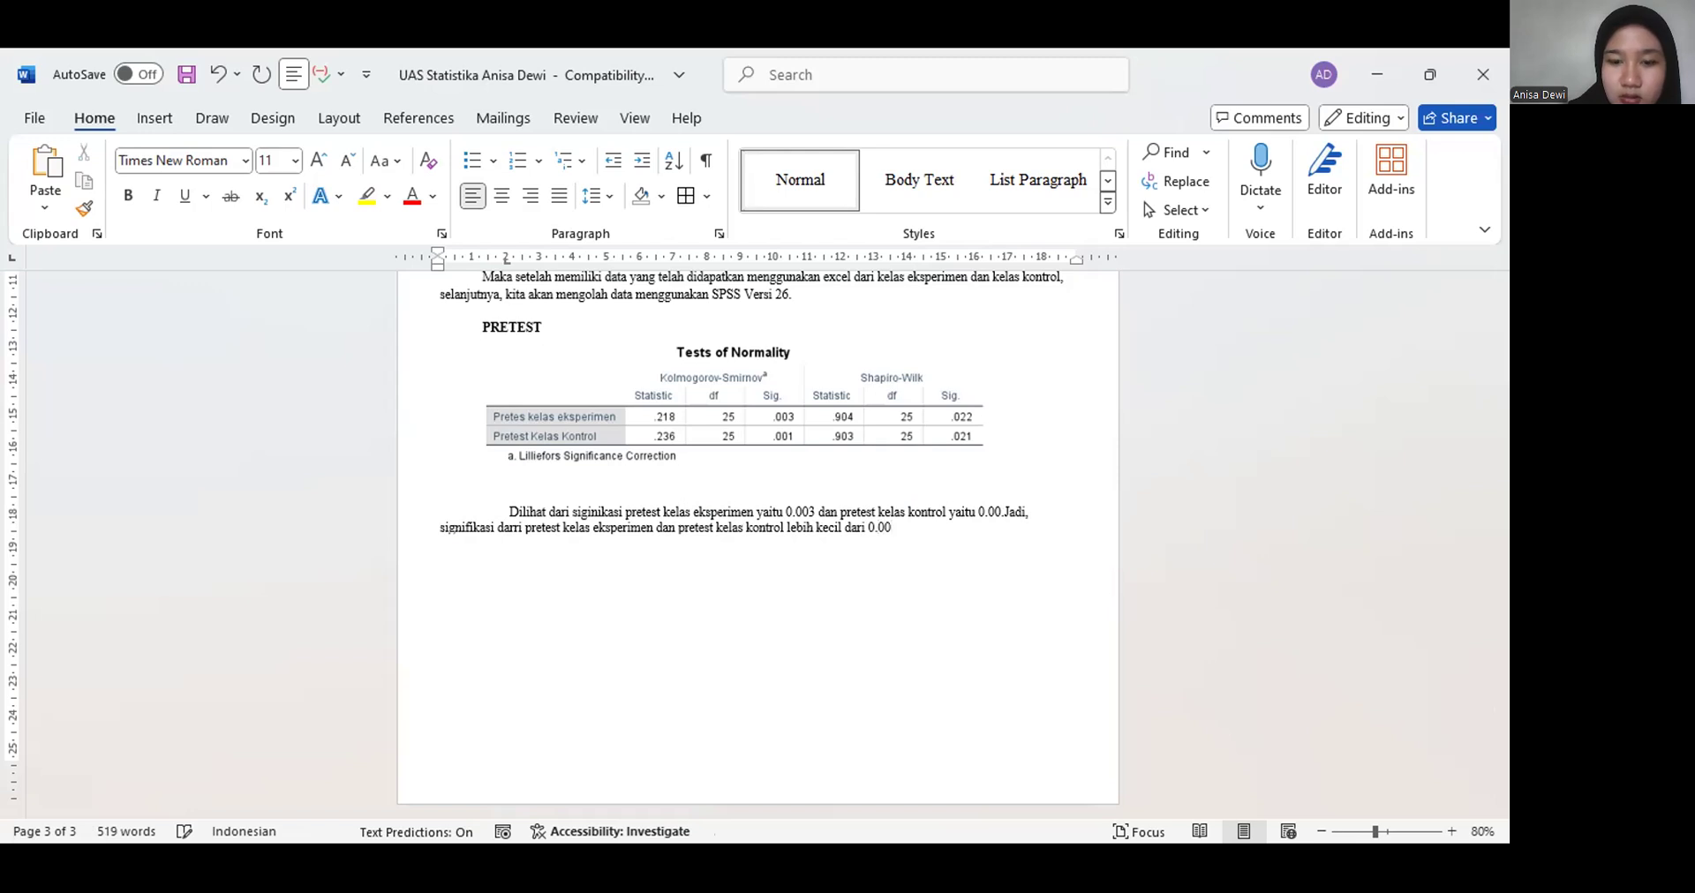
type("5")
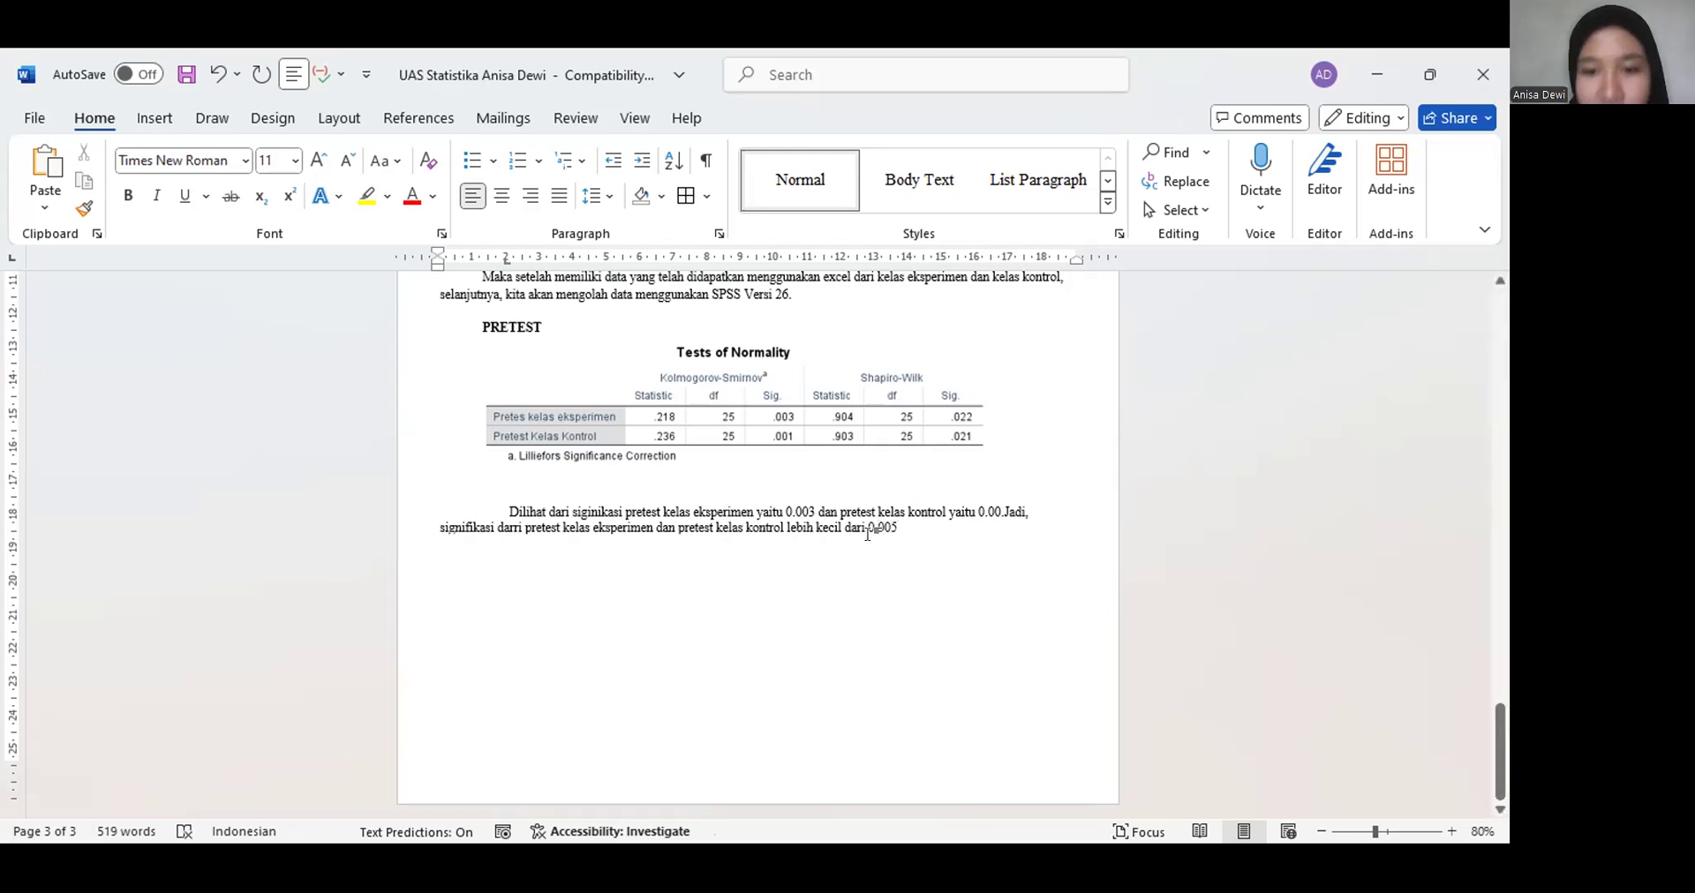
left_click(868, 529)
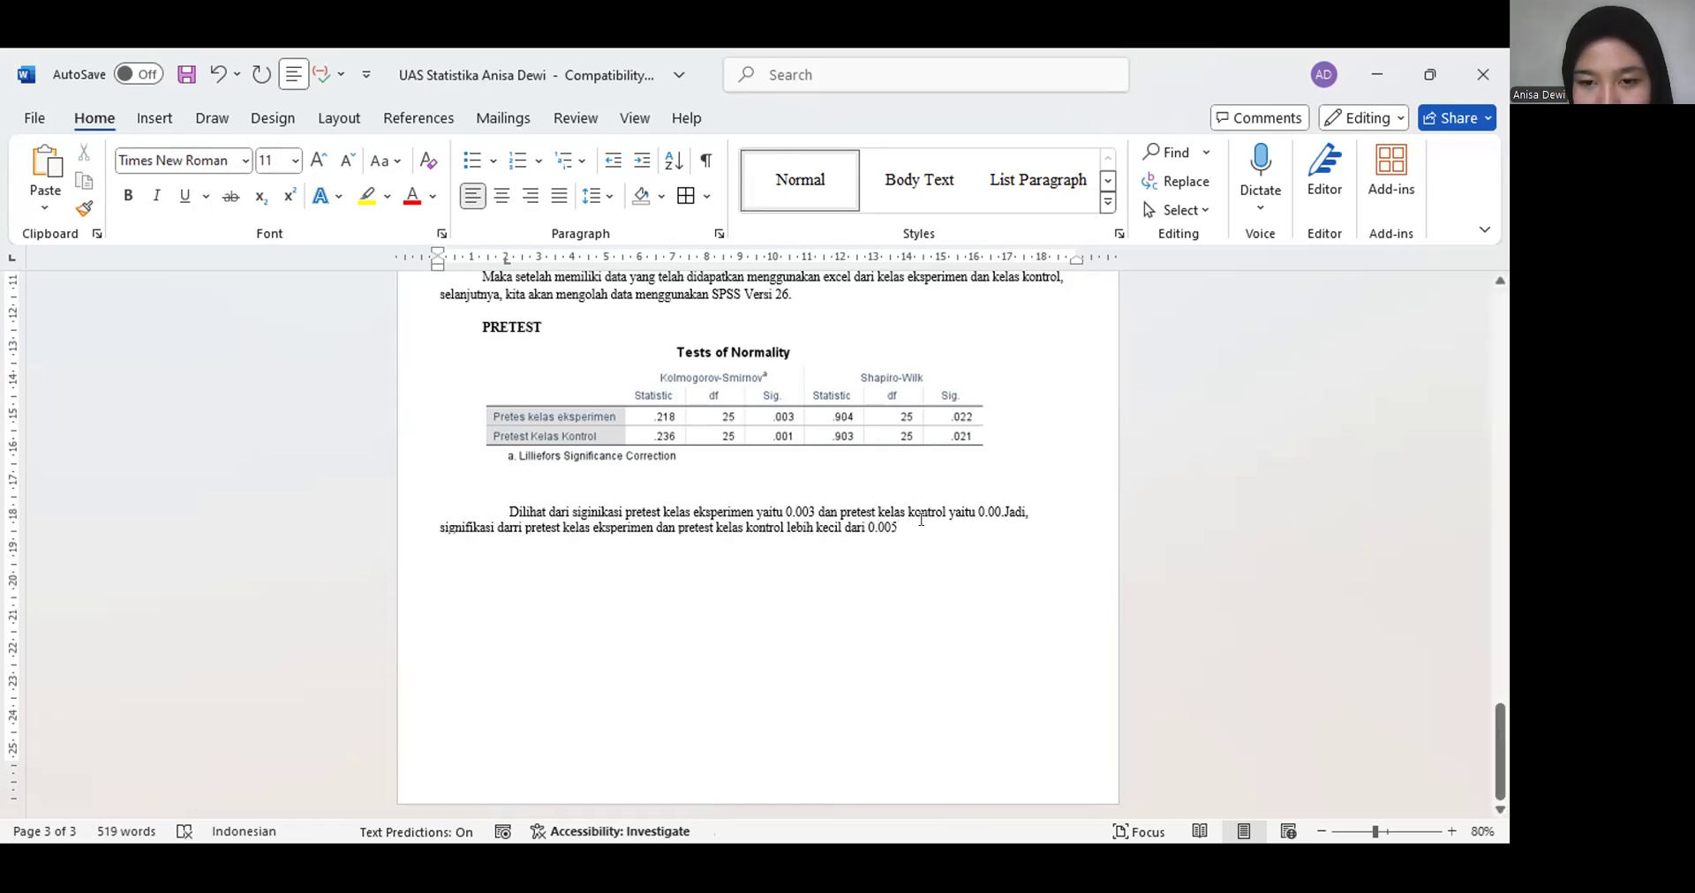
type(".")
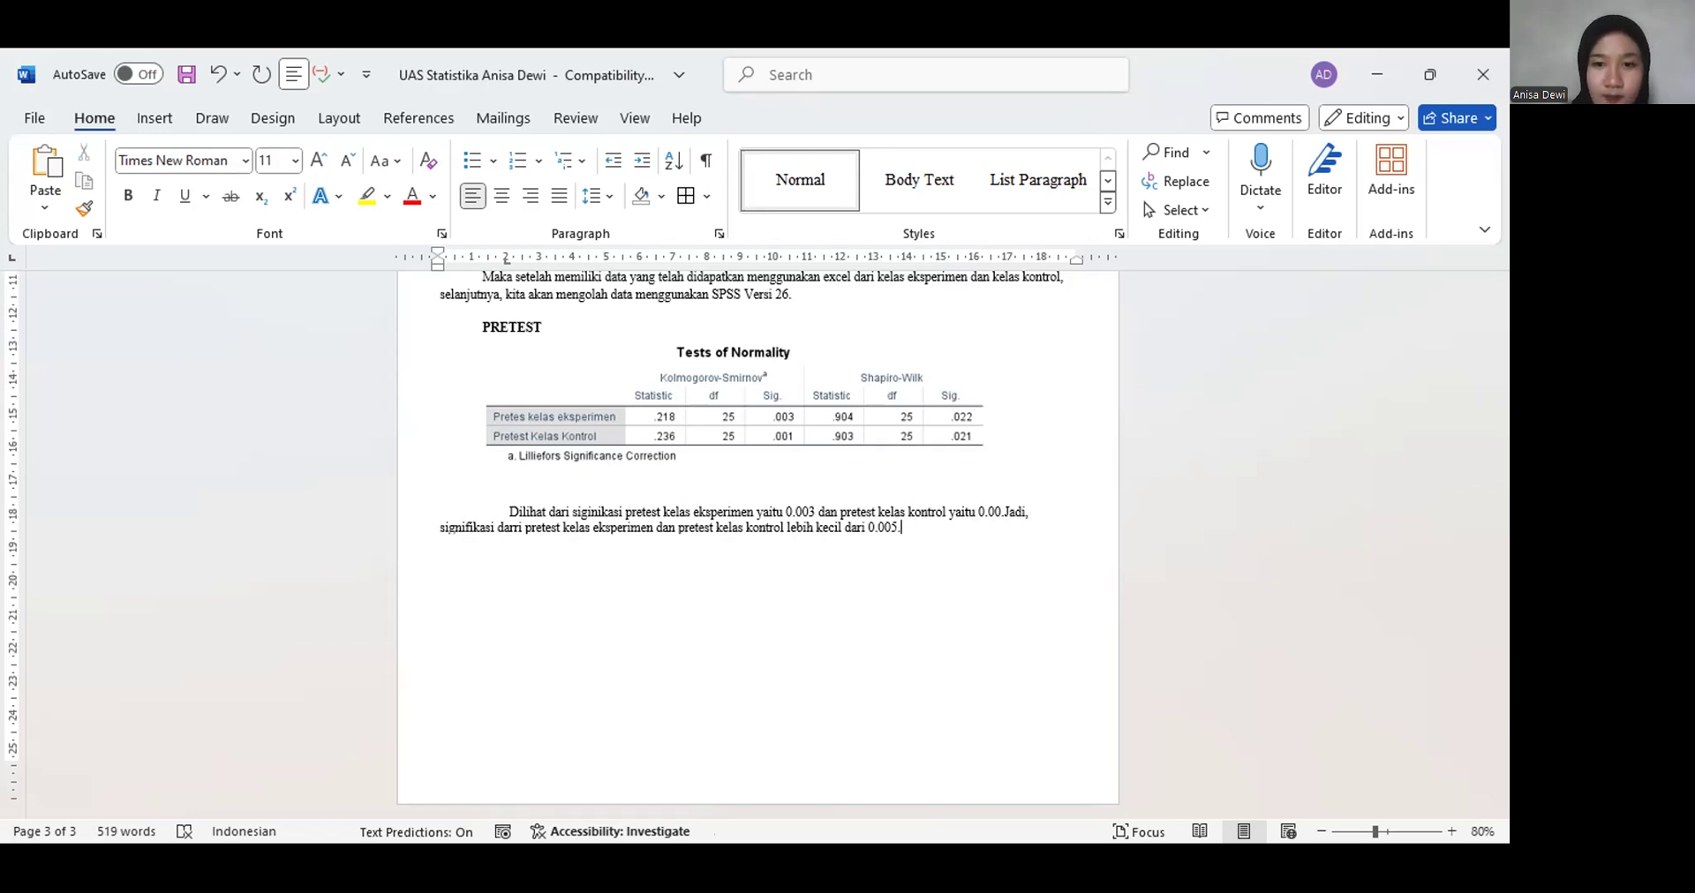
Start the concluding sentence after the 0.005 comparison with "Maka, dapat dikatakan bahwa ini"
type("M")
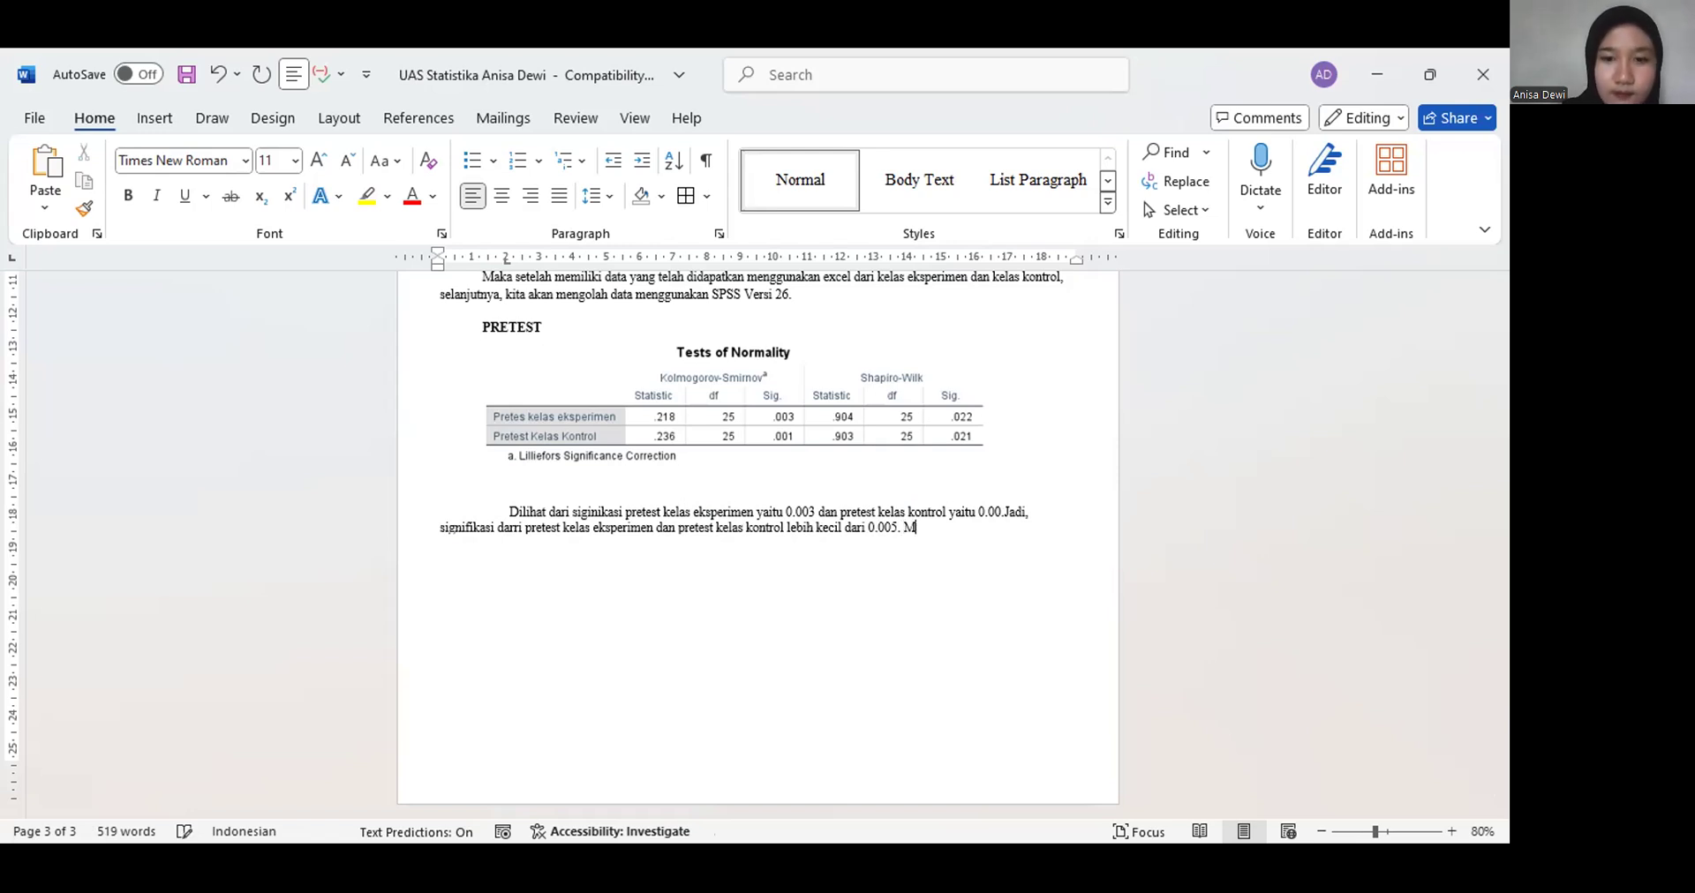
type("aka, da")
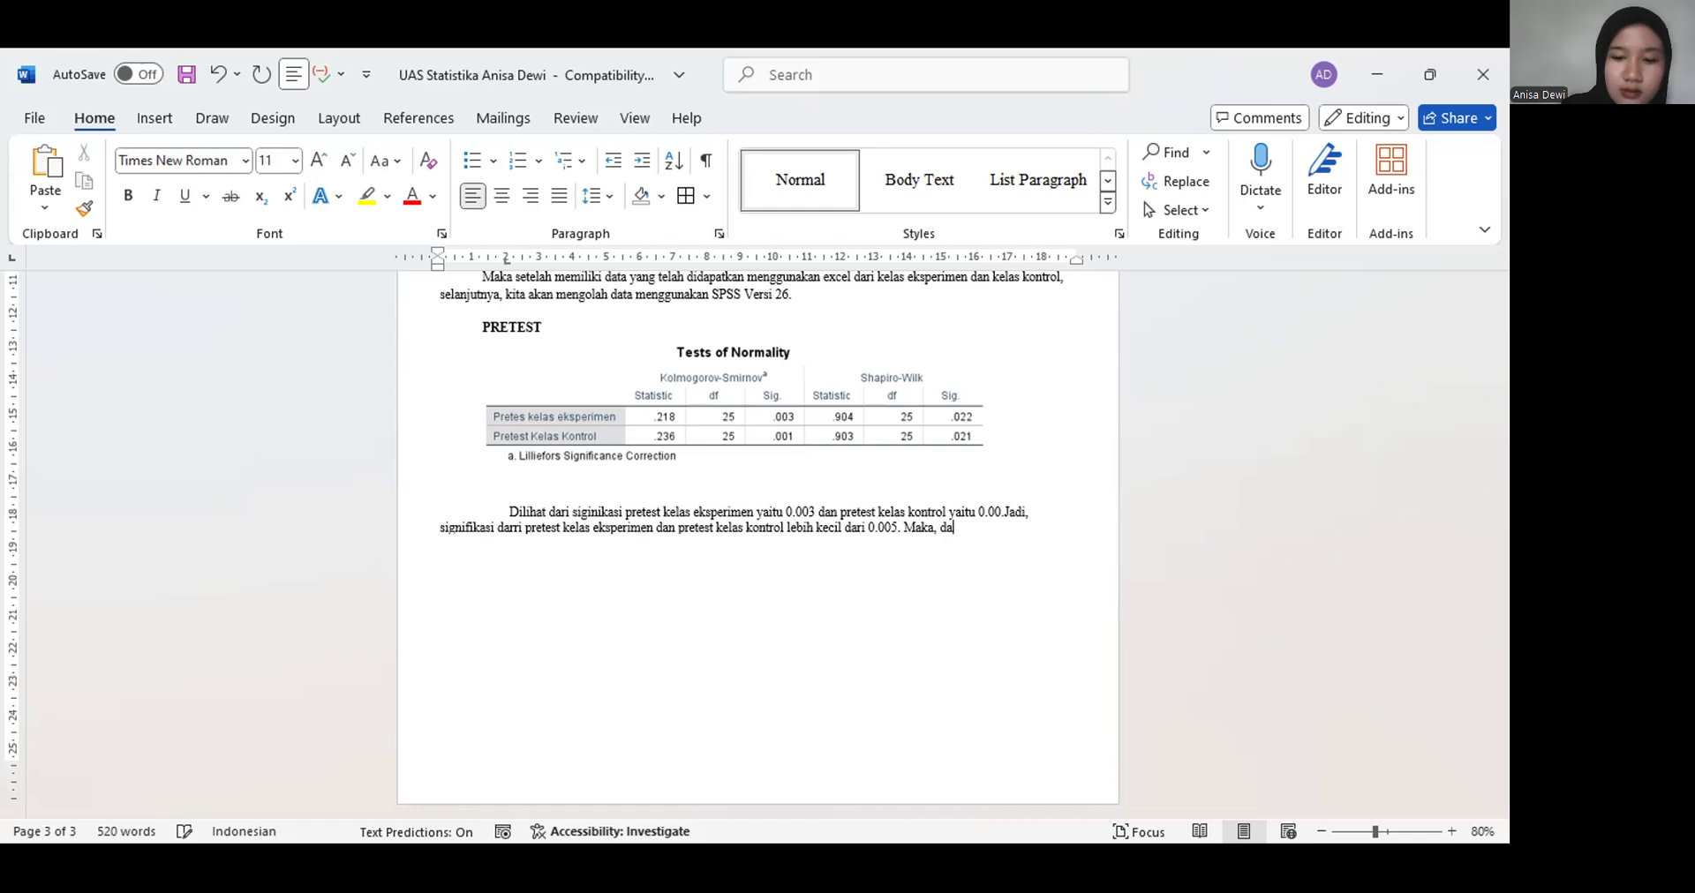
type("pat dikatan bah")
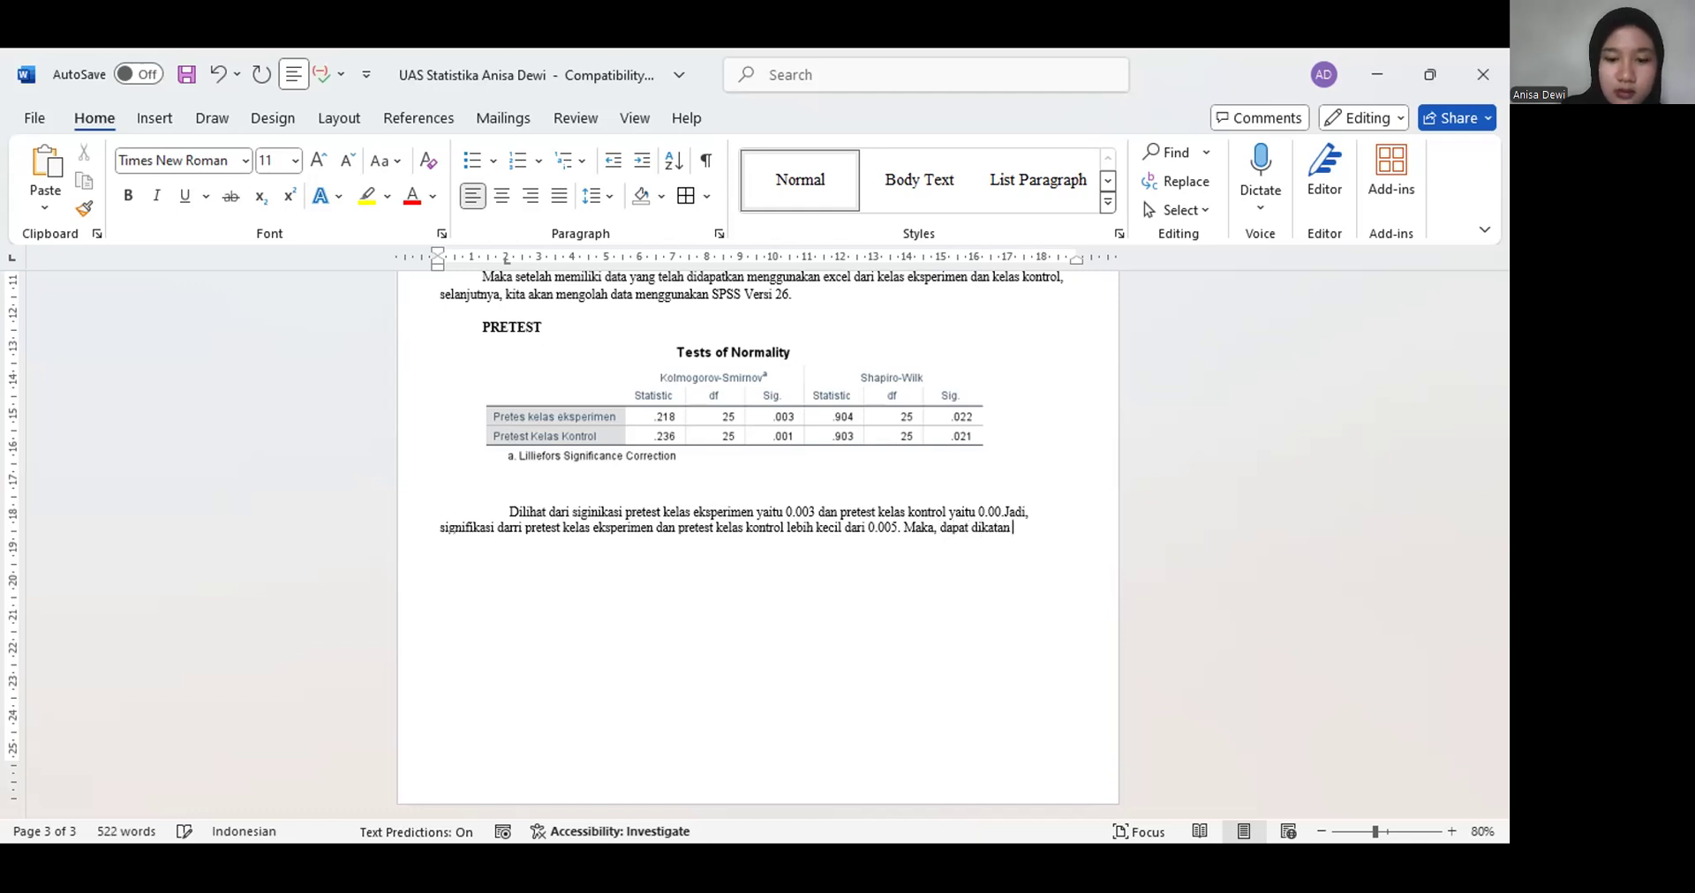
key("BackSpace")
key("BackSpace")
key("BackSpace")
key("BackSpace")
key("BackSpace")
type("kan bahwa")
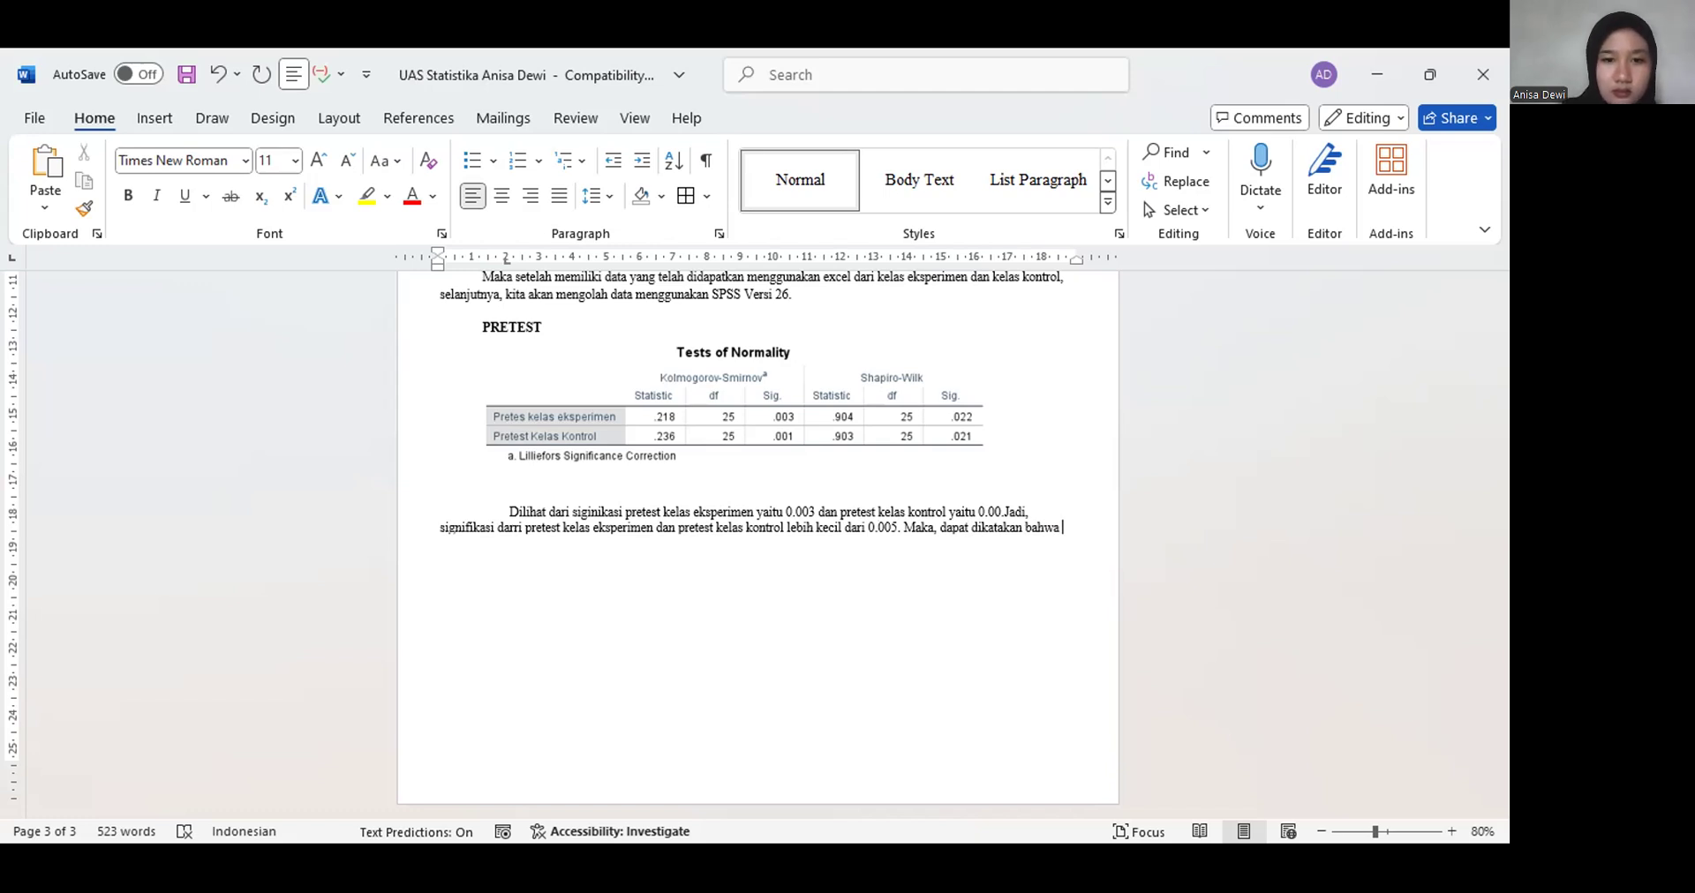
type("s")
key("BackSpace")
type("ini")
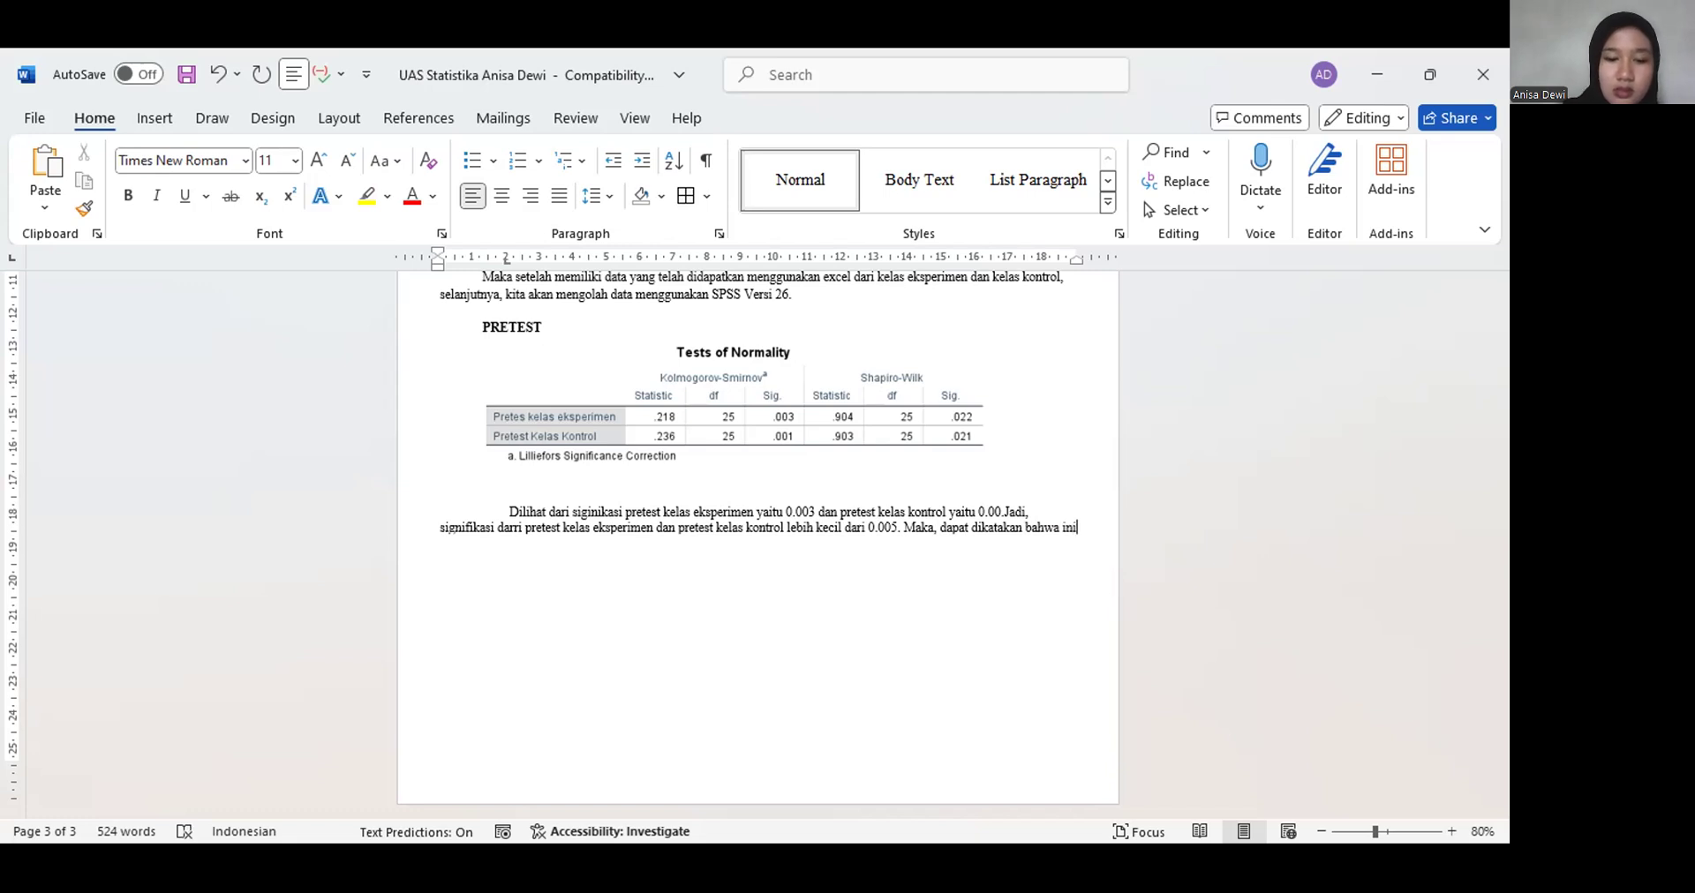
Complete the concluding sentence in bold with "TIDAK NORMAL/TIDAK BERDISTRIBUSI NORMAL."
key("ctrl+b")
type("T")
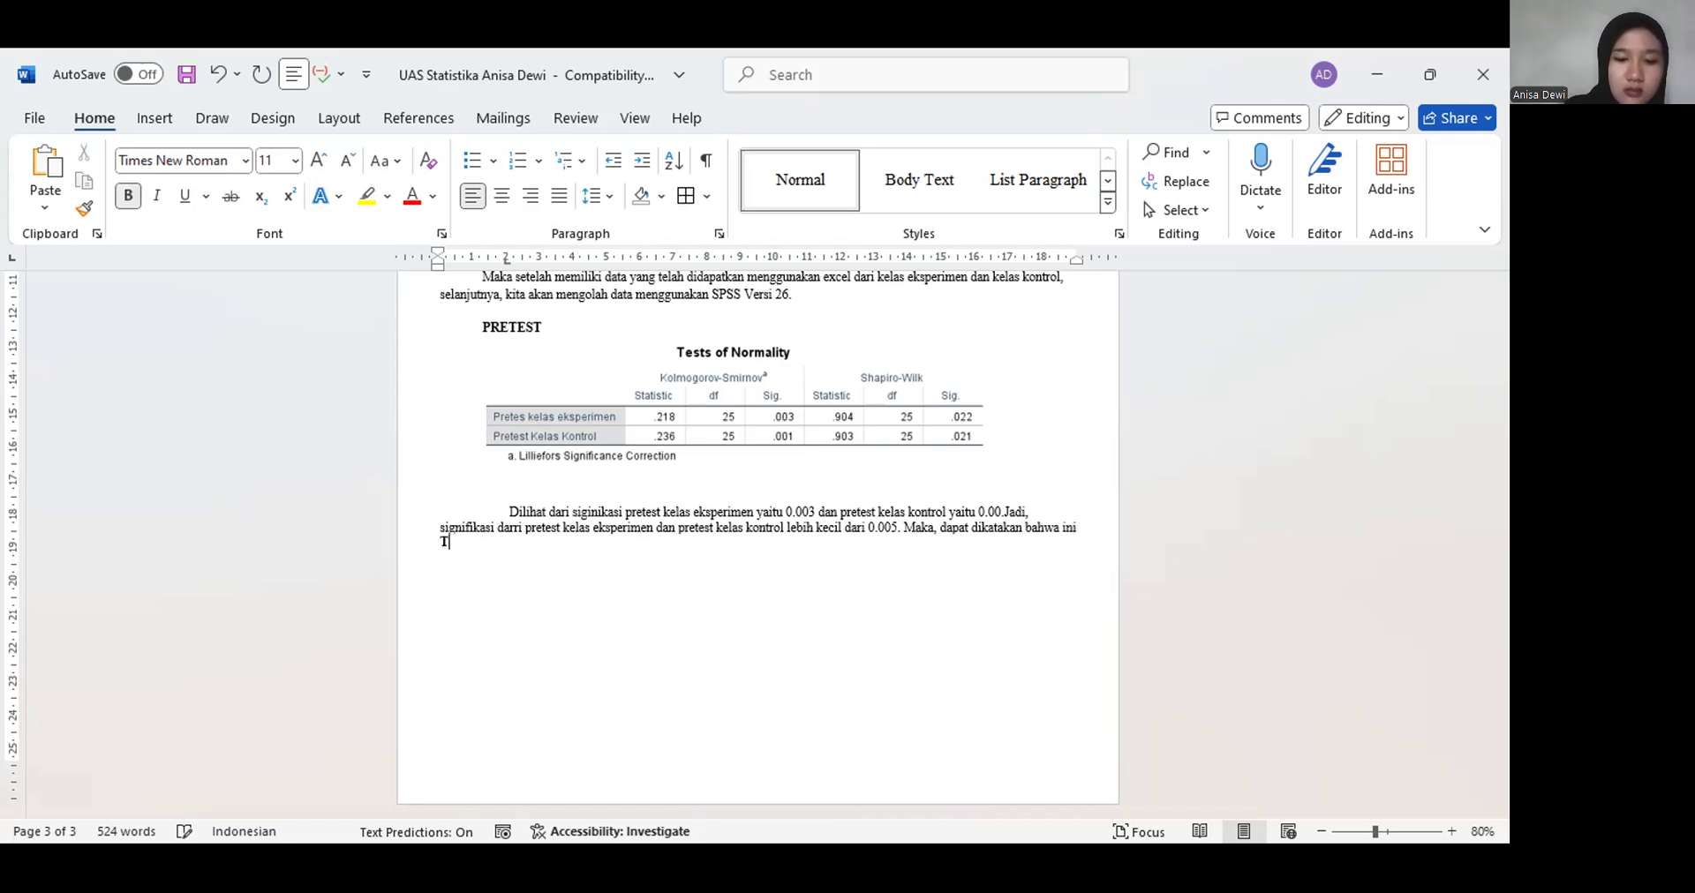
type("IDAK NORMAL/TIDAK D")
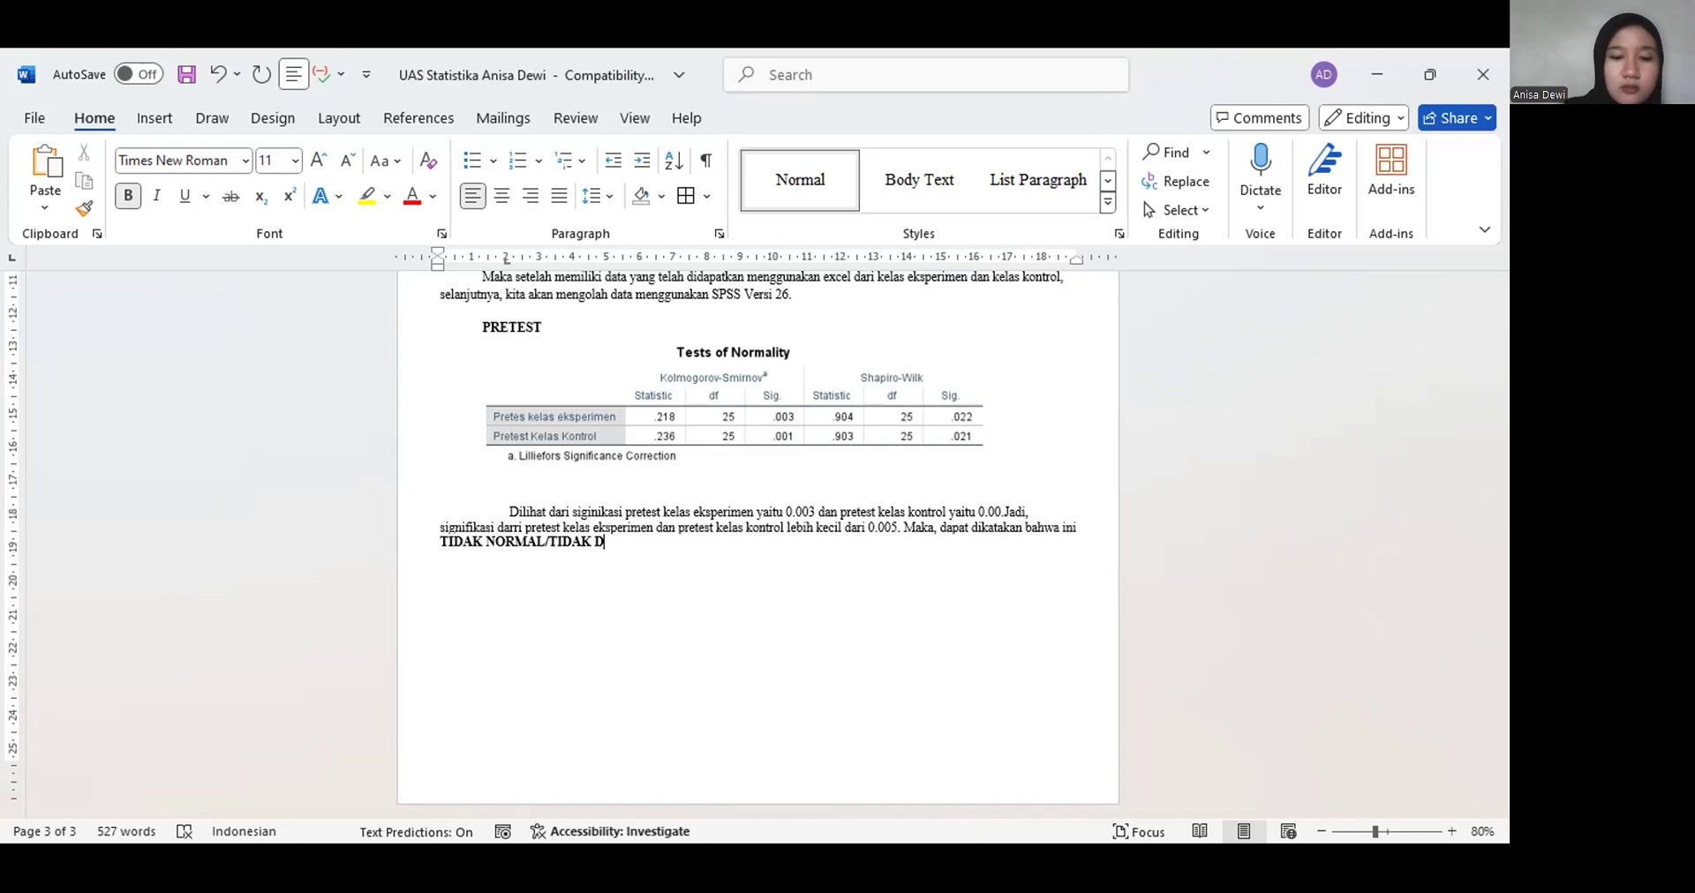
key("BackSpace")
type("BERDIST")
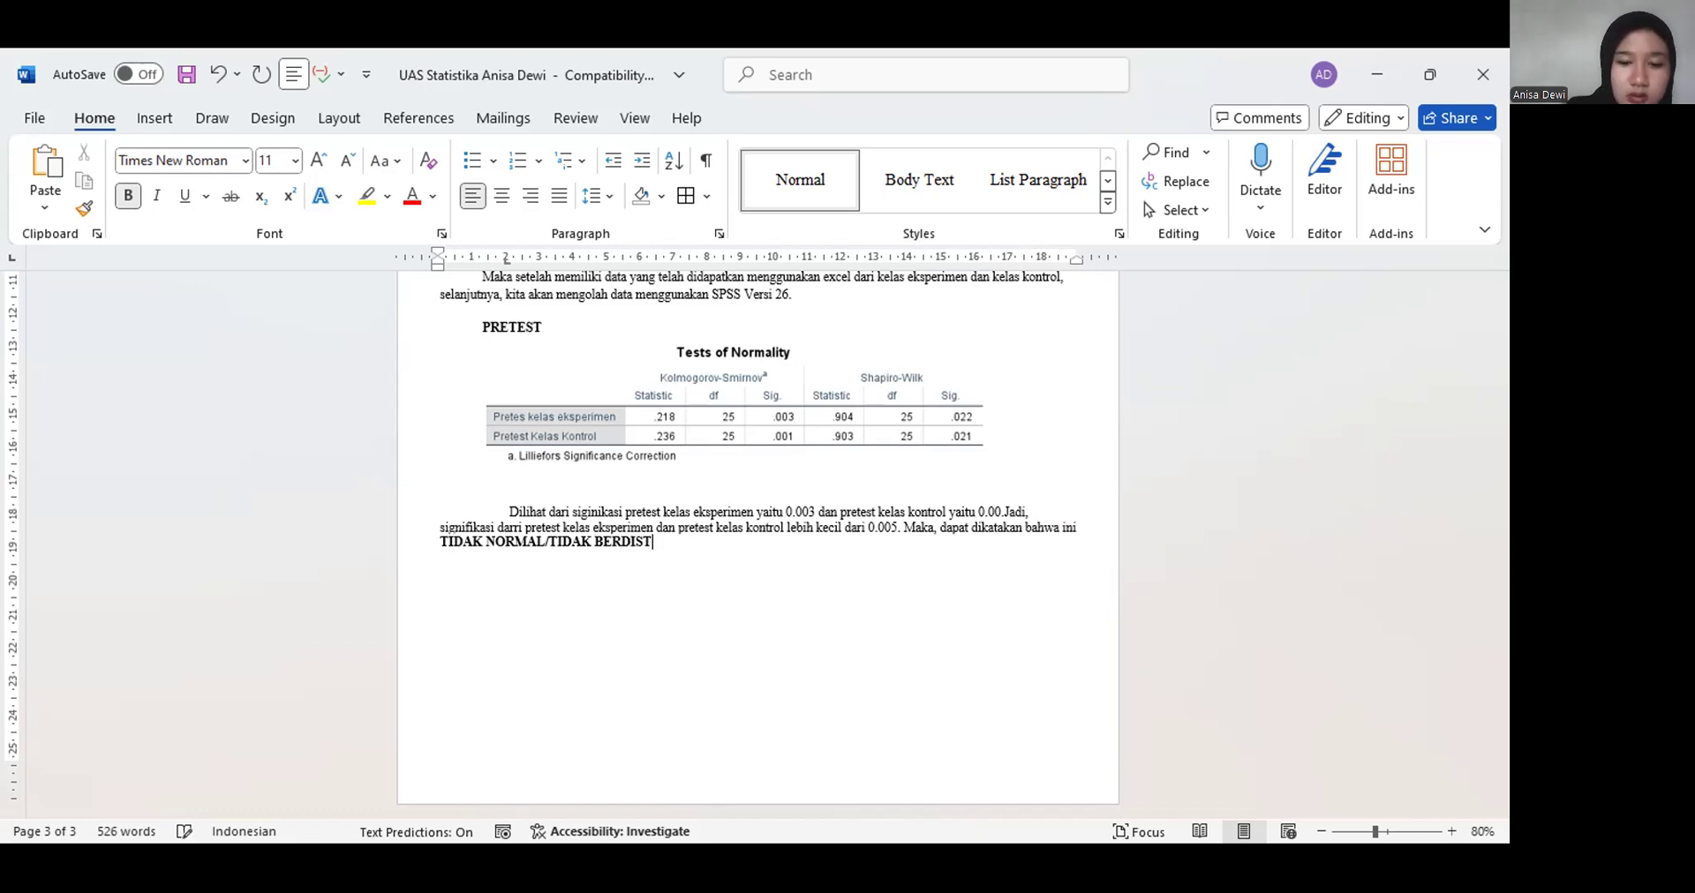
type("RIBUSI NOR")
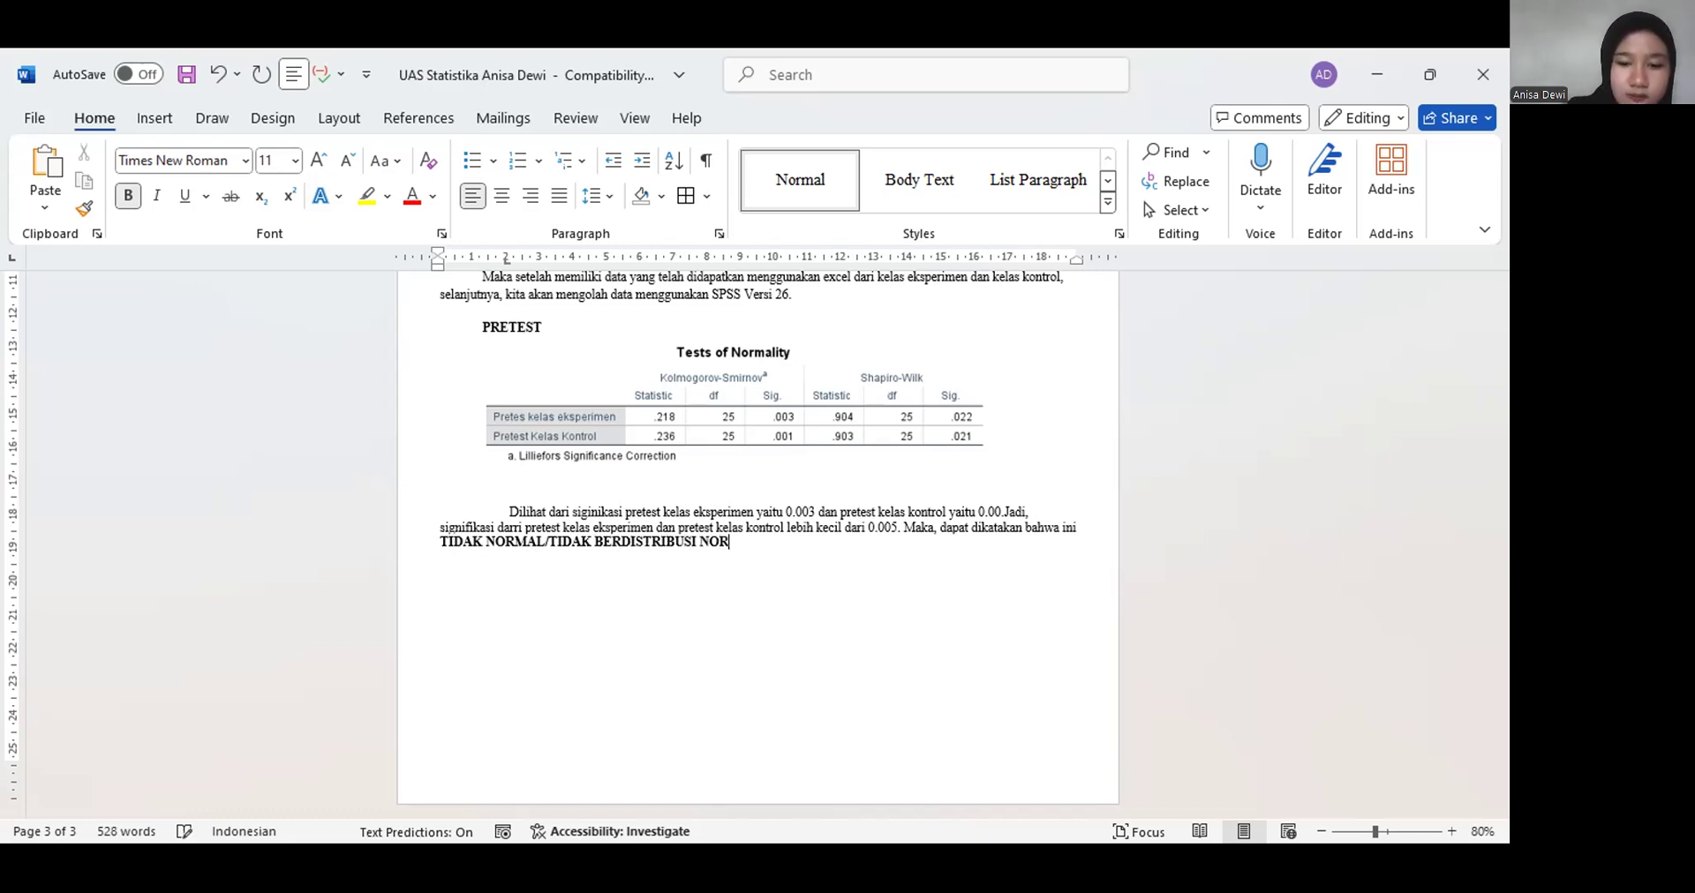
type("MAL.")
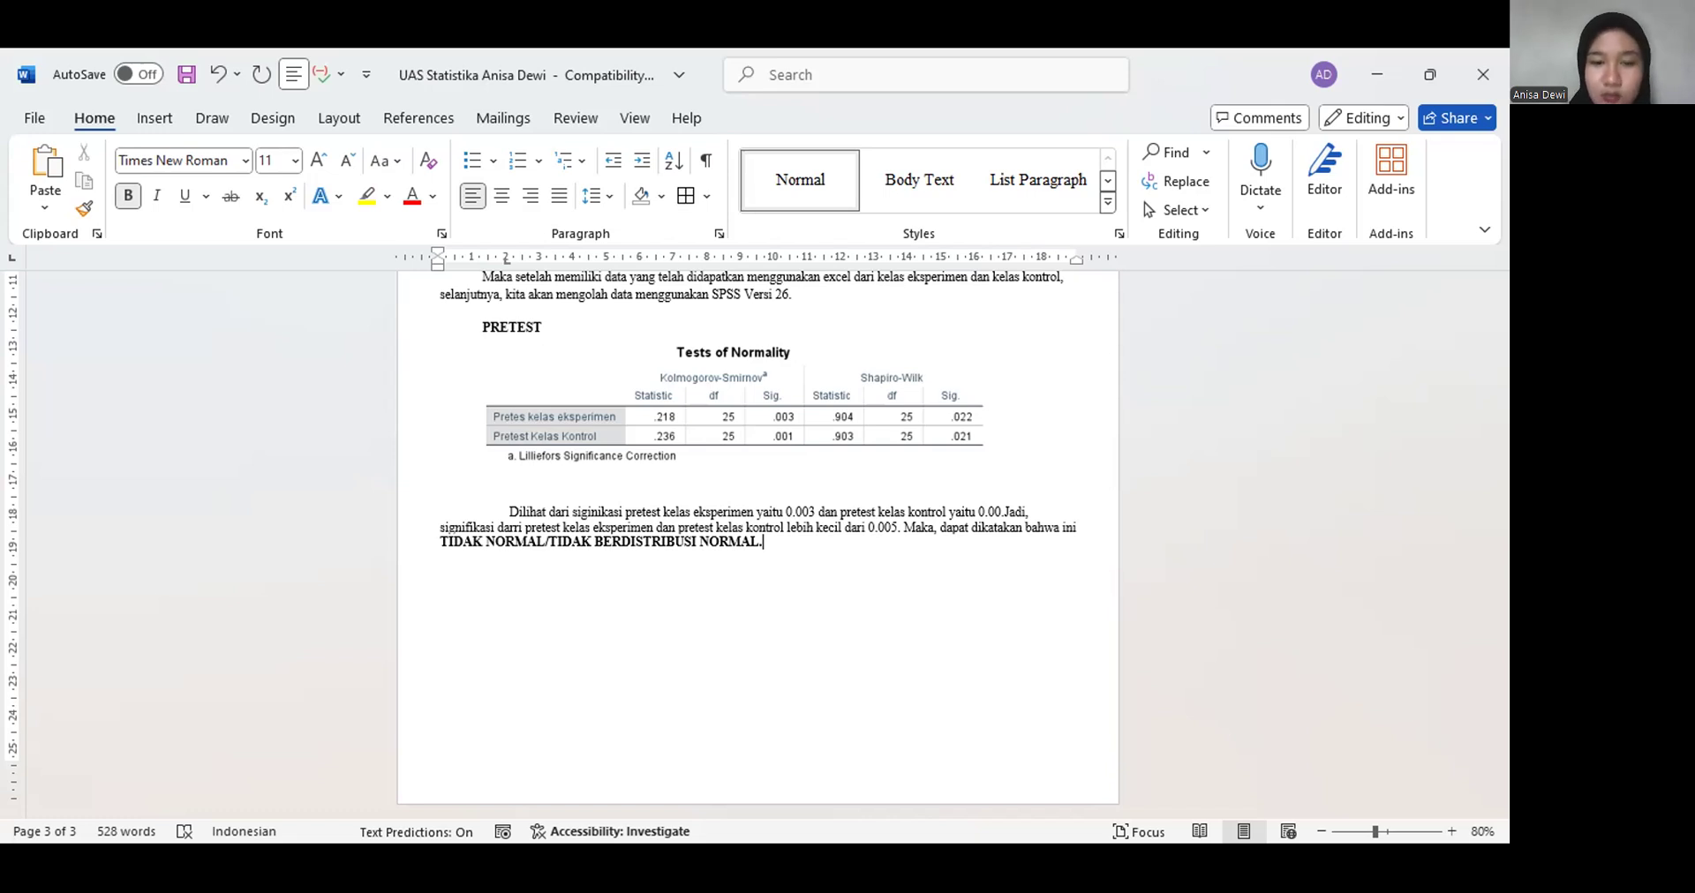
Add the hypothesis decision "Ho Diterima" in bold after the non-normality conclusion
type("H")
type("o")
type(" Di")
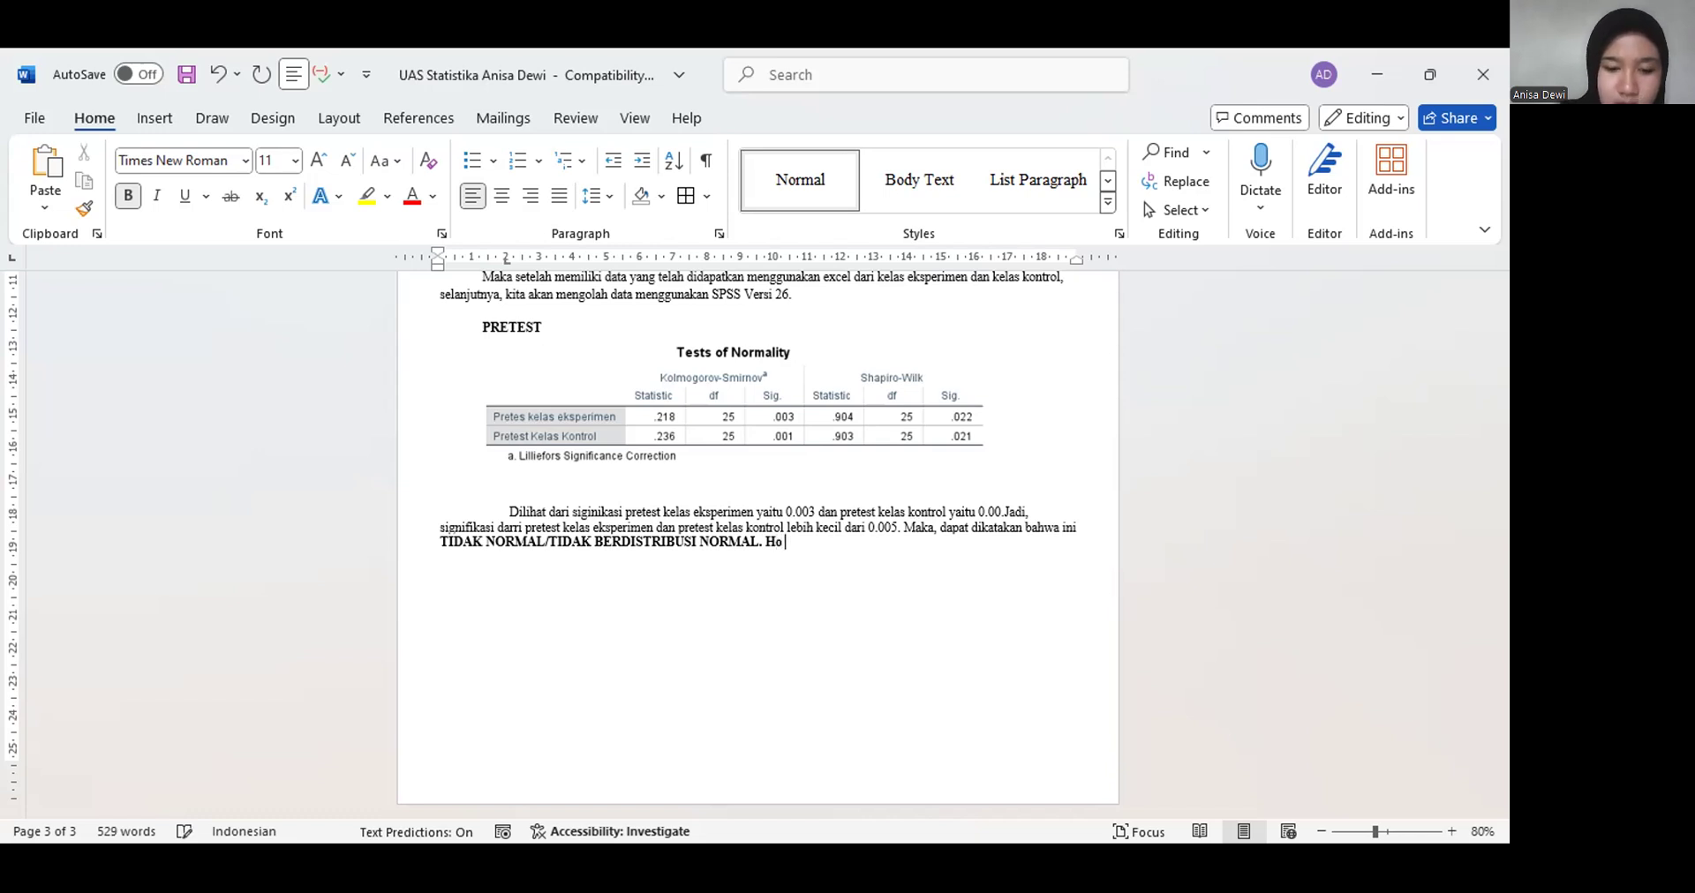
type("terima")
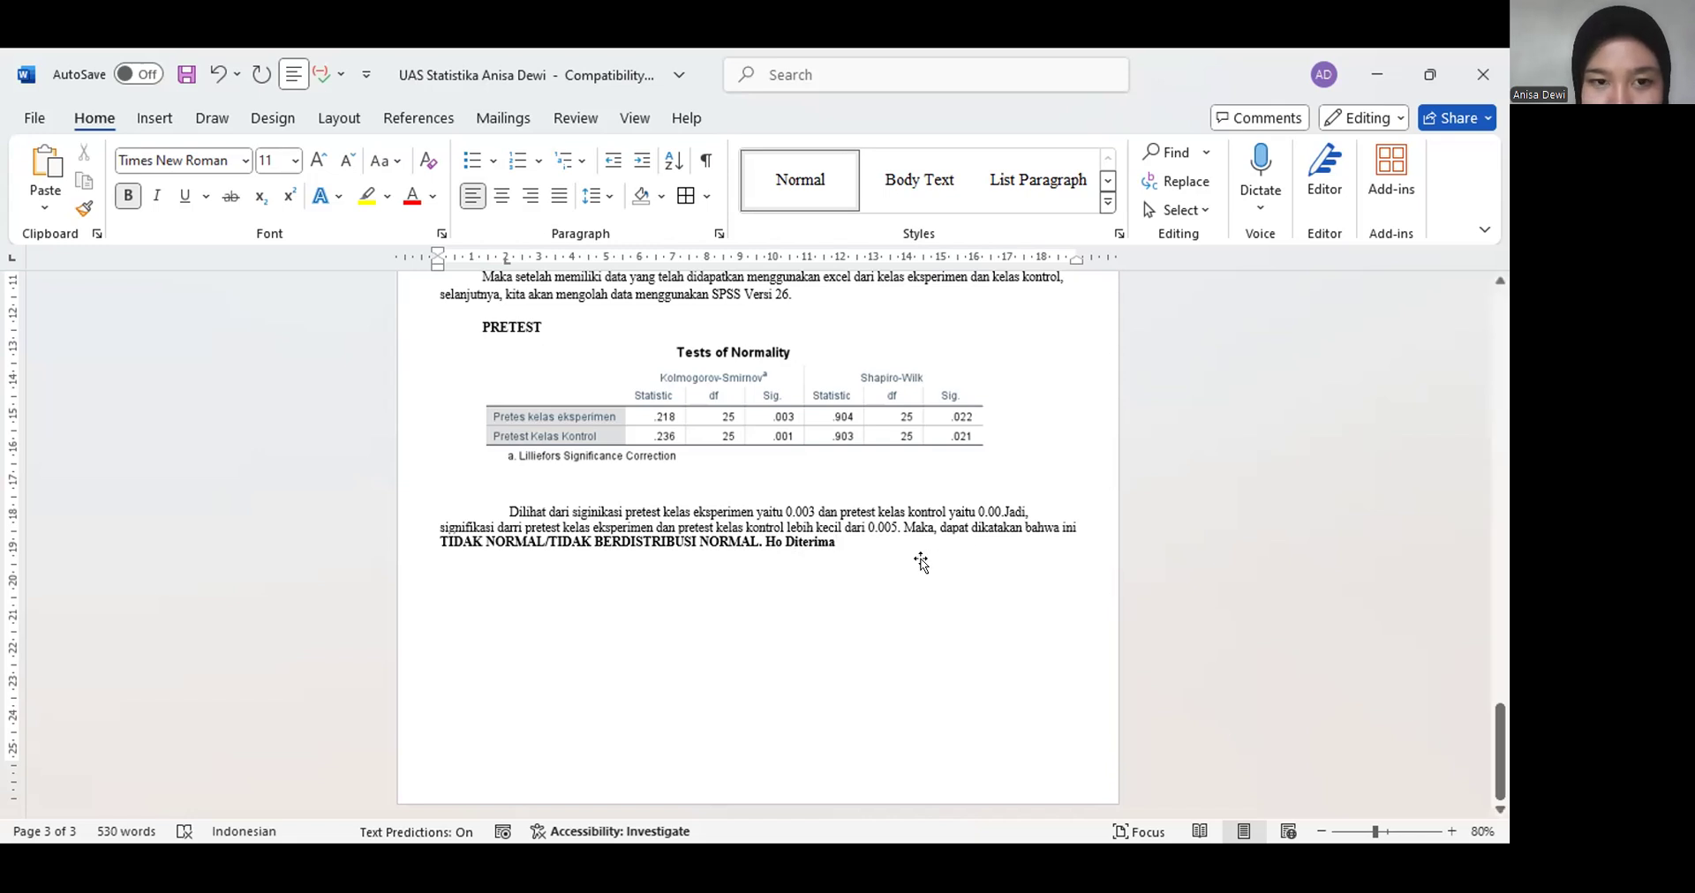
scroll(924, 559, "up", 3)
scroll(921, 562, "down", 3)
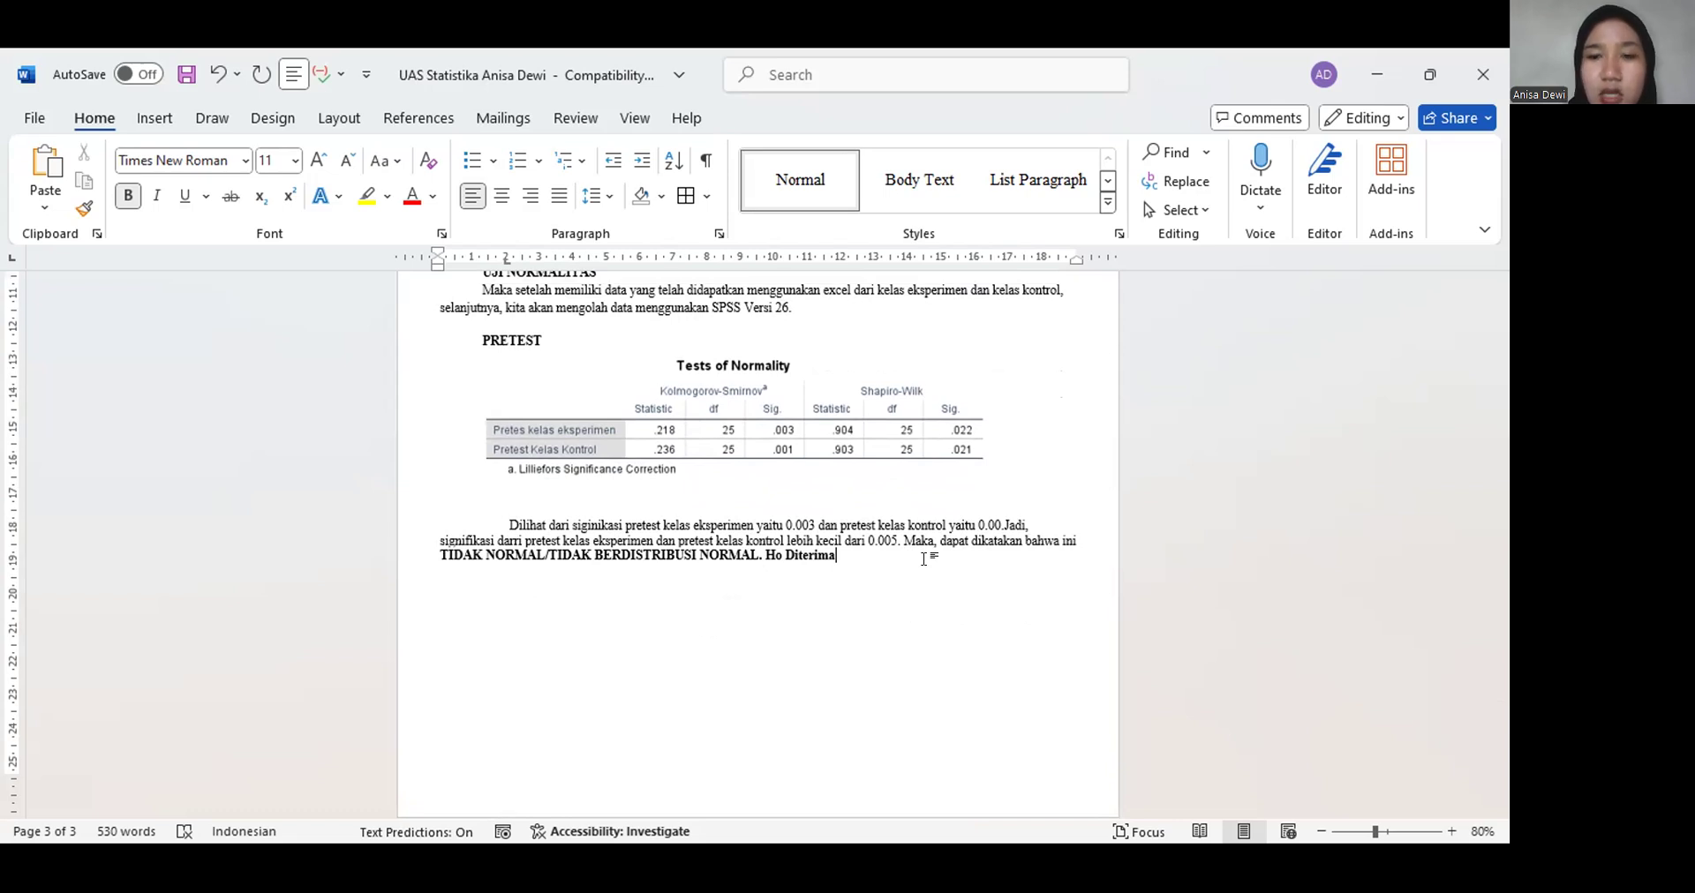
Correct the control class's pretest significance in the first interpretation sentence to 0.001
left_click(1002, 522)
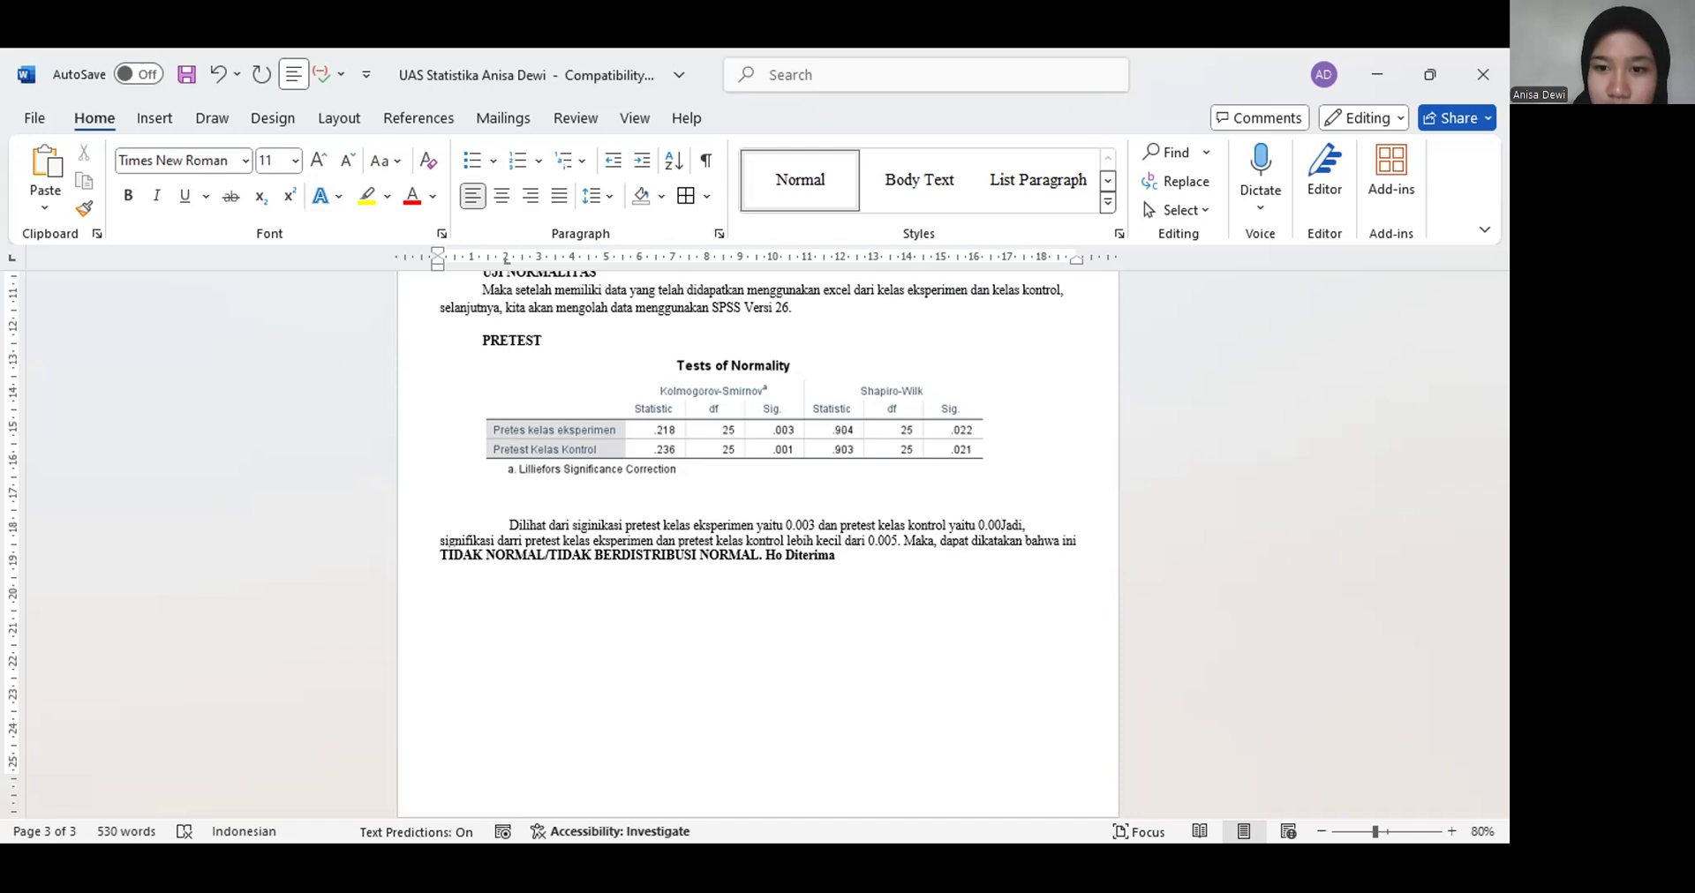
type("1.")
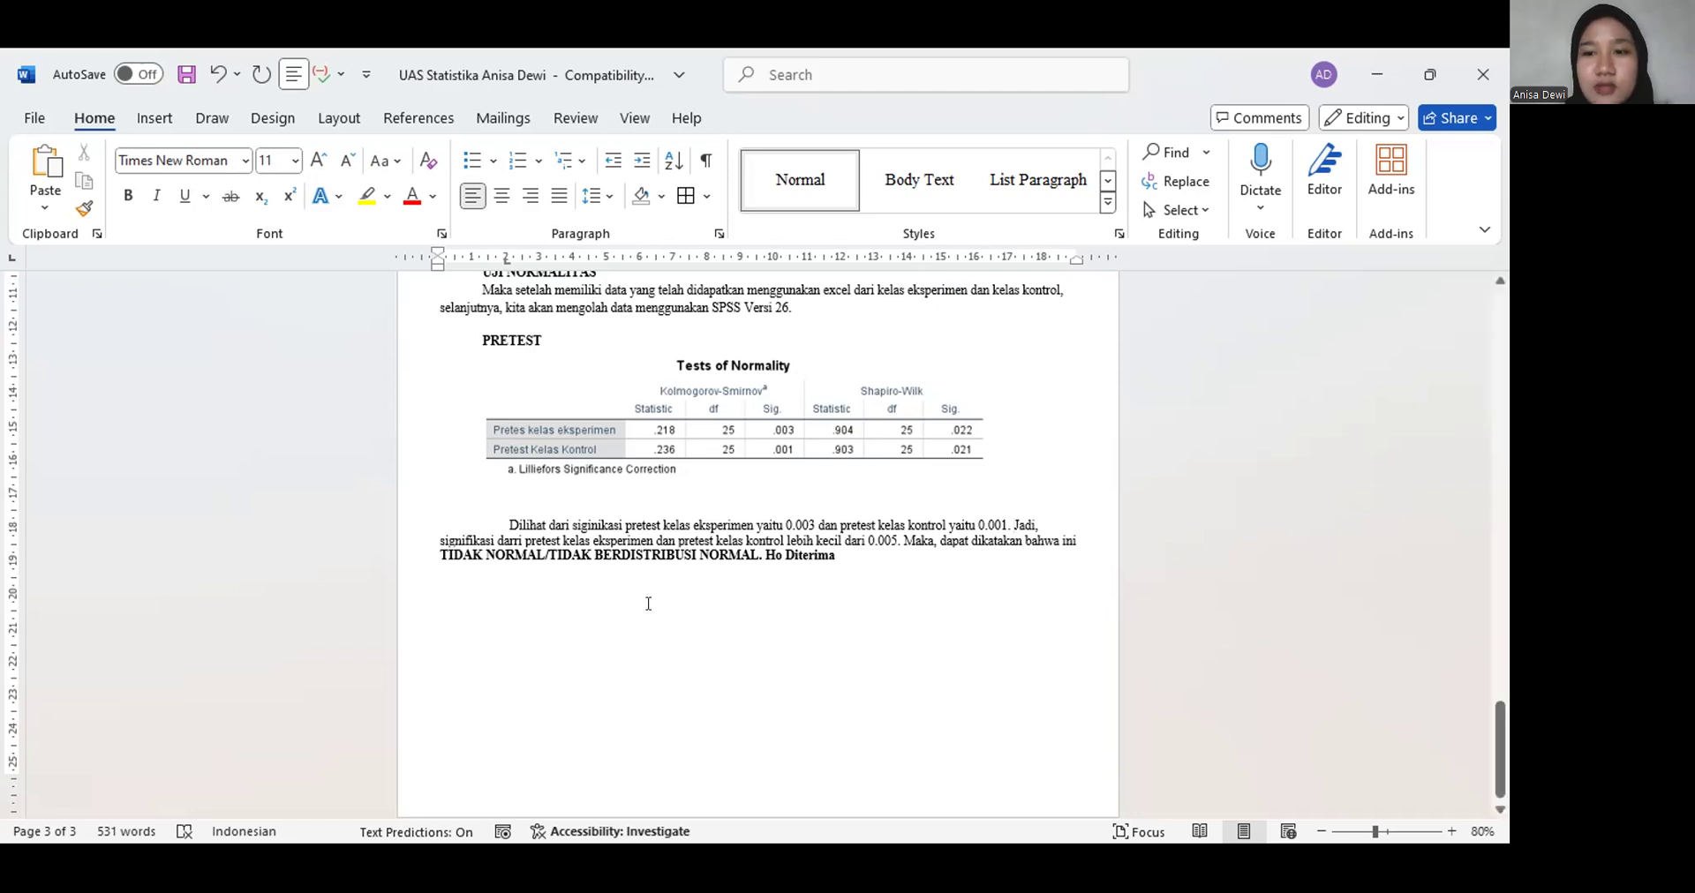
Start a new paragraph below the normality conclusion with the word "Karena" in regular, non-bold text
left_click(849, 575)
key("Return")
type("Karena")
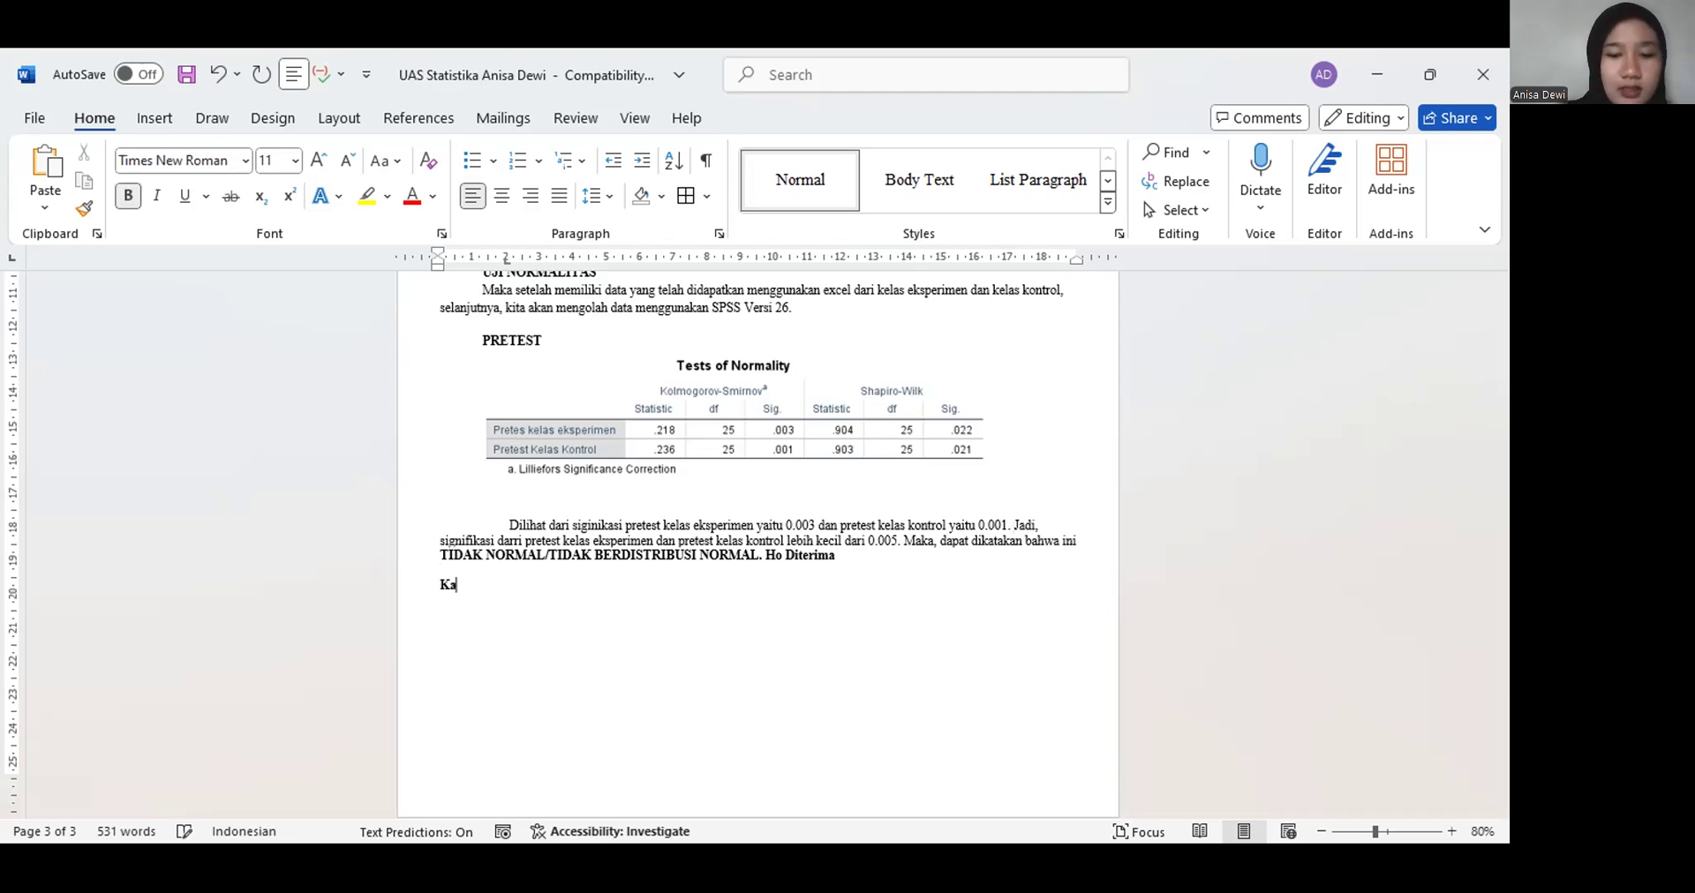
key("BackSpace")
key("BackSpace")
key("BackSpace")
key("BackSpace")
key("BackSpace")
key("BackSpace")
key("ctrl+b")
type("Karena")
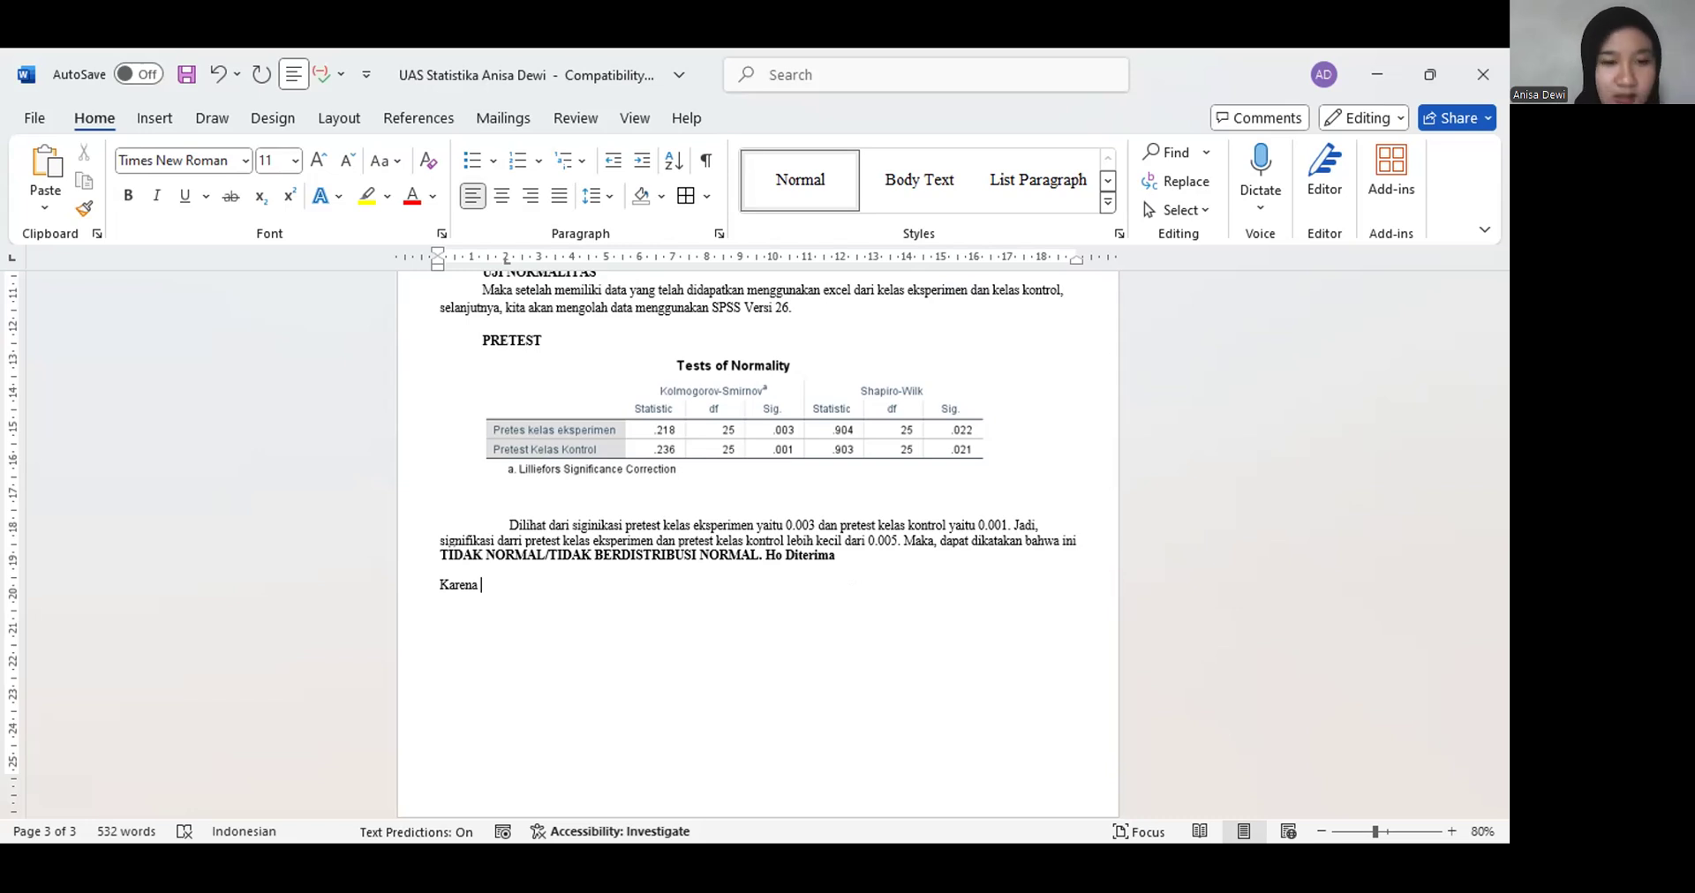
Continue the sentence after "Karena" with "diaktakan tidak normal, maka diperlukannya"
type("diaktaka")
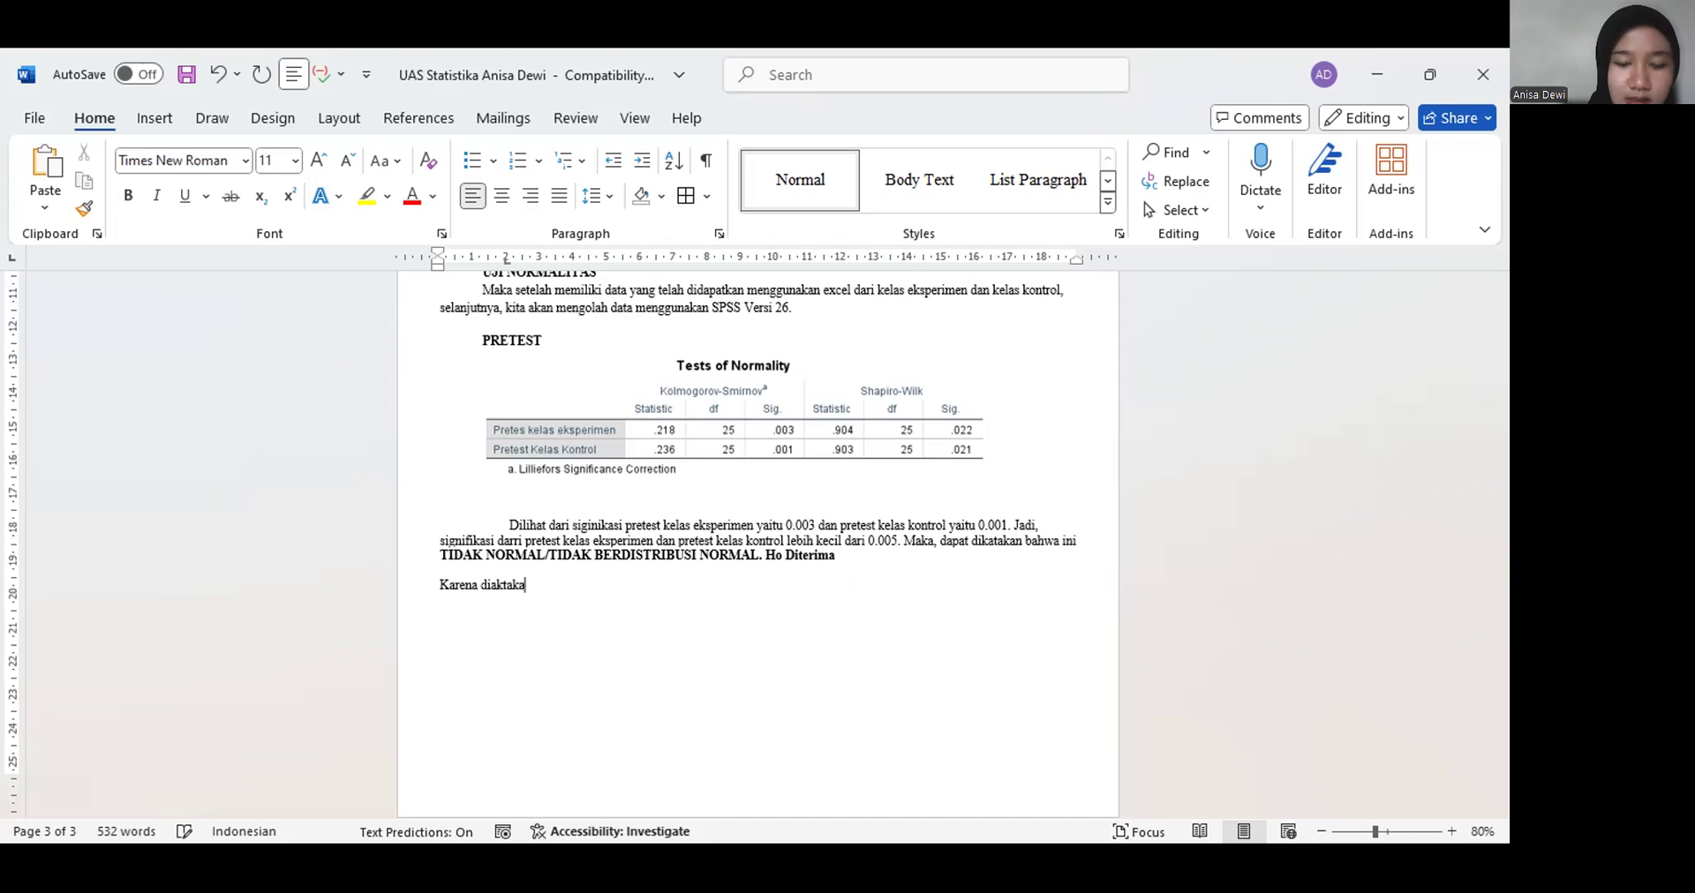
type("n tidak ")
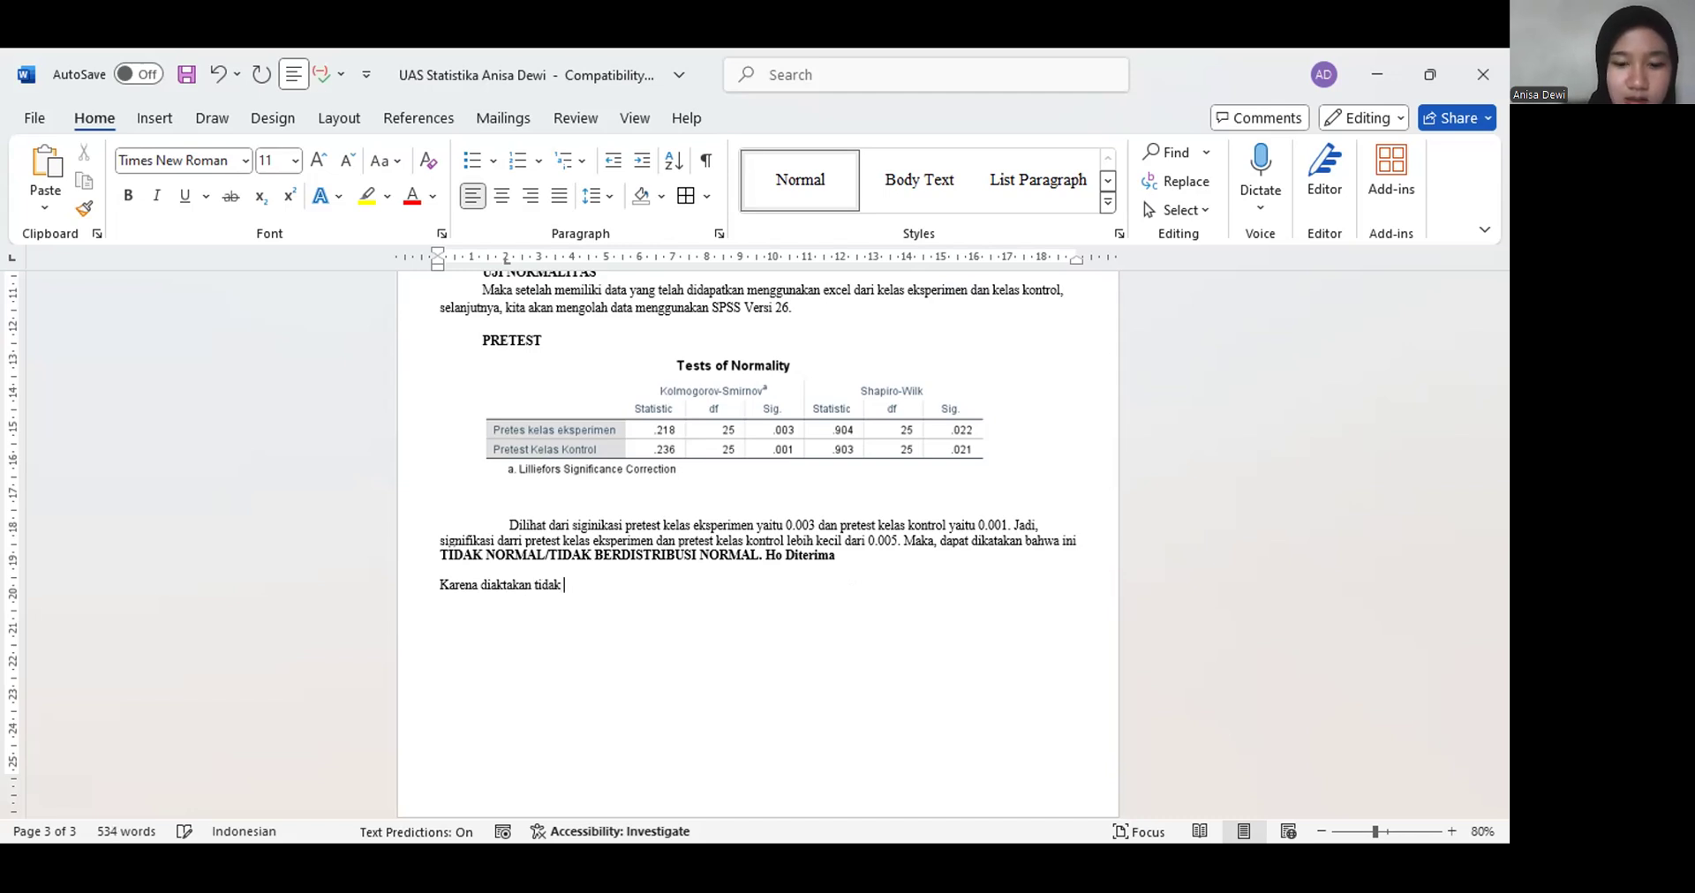
type("normal, ma")
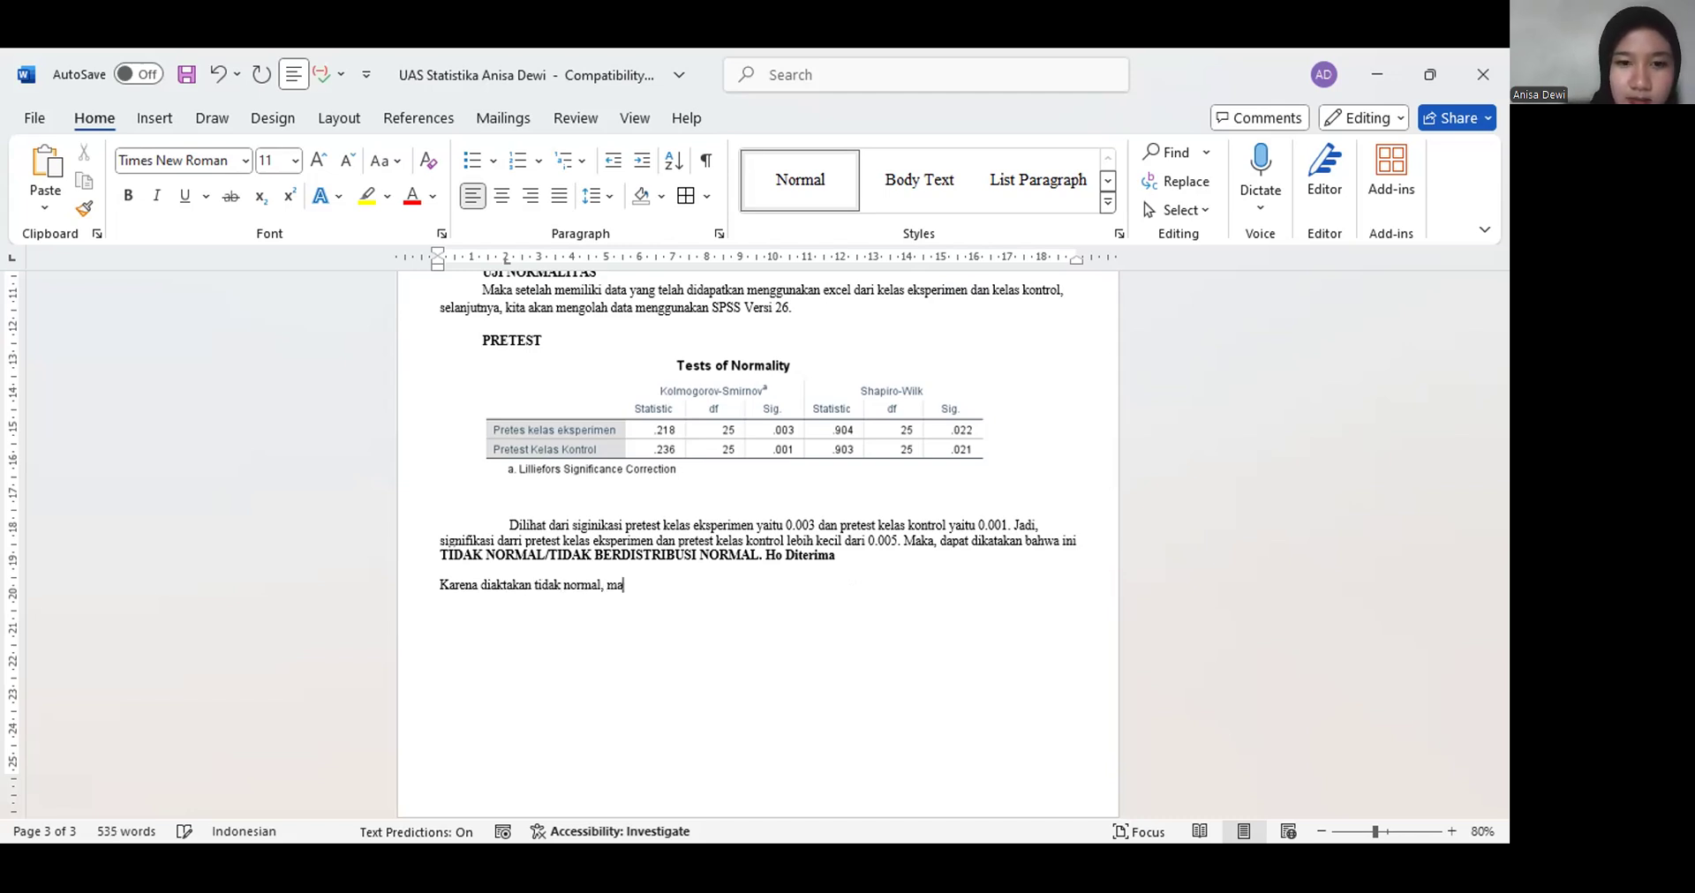
type("ka diper")
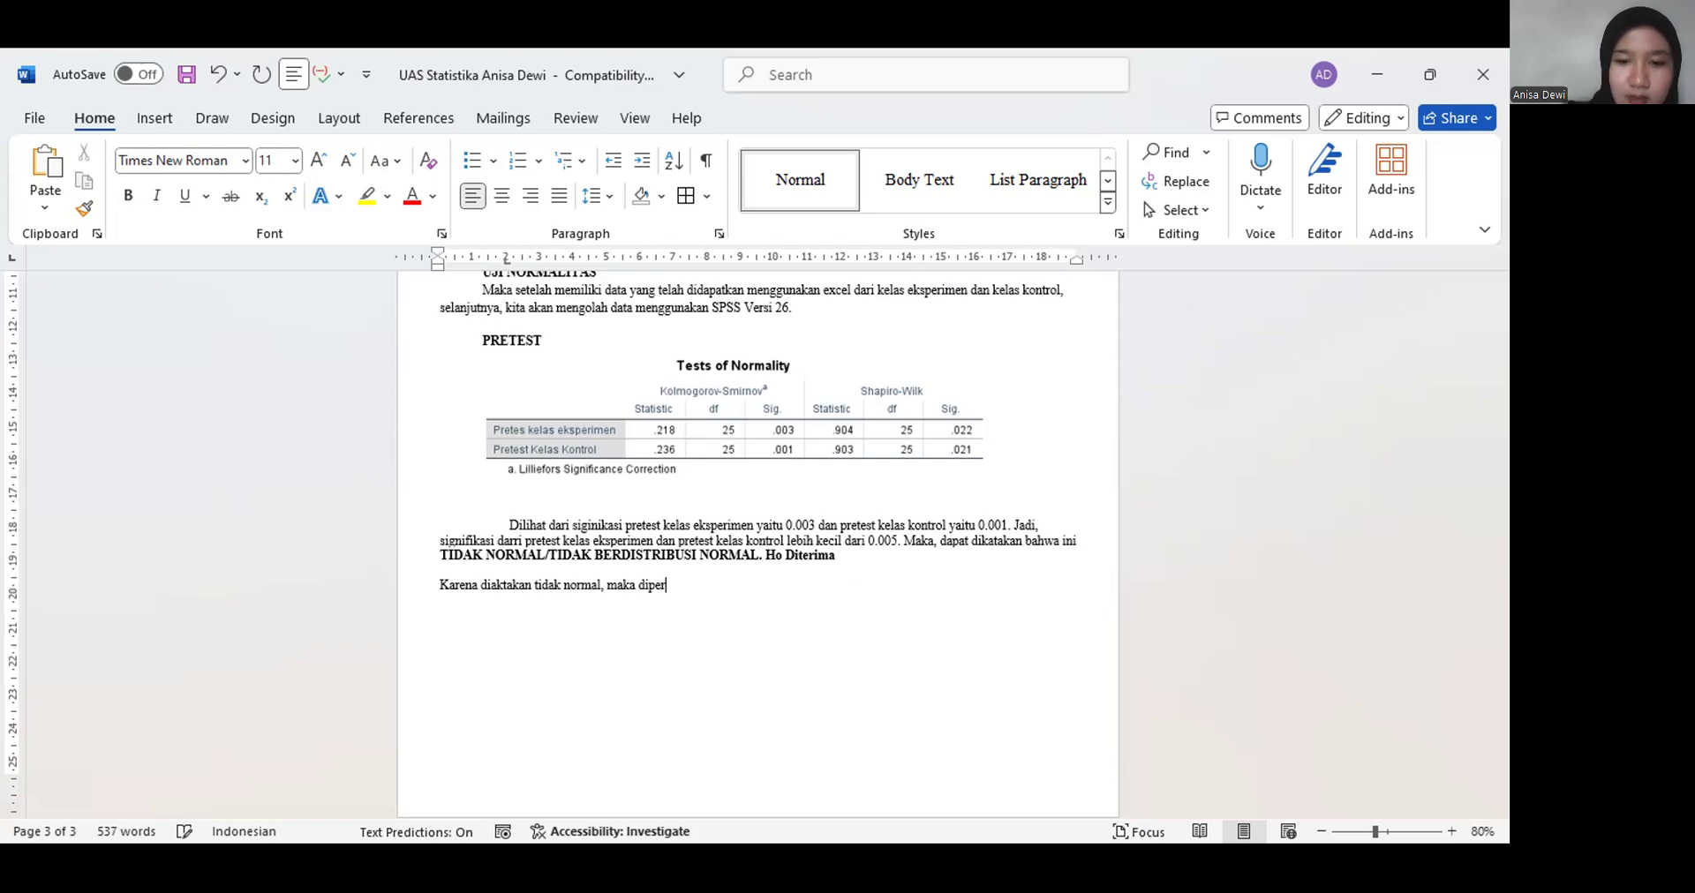
type("lukannya")
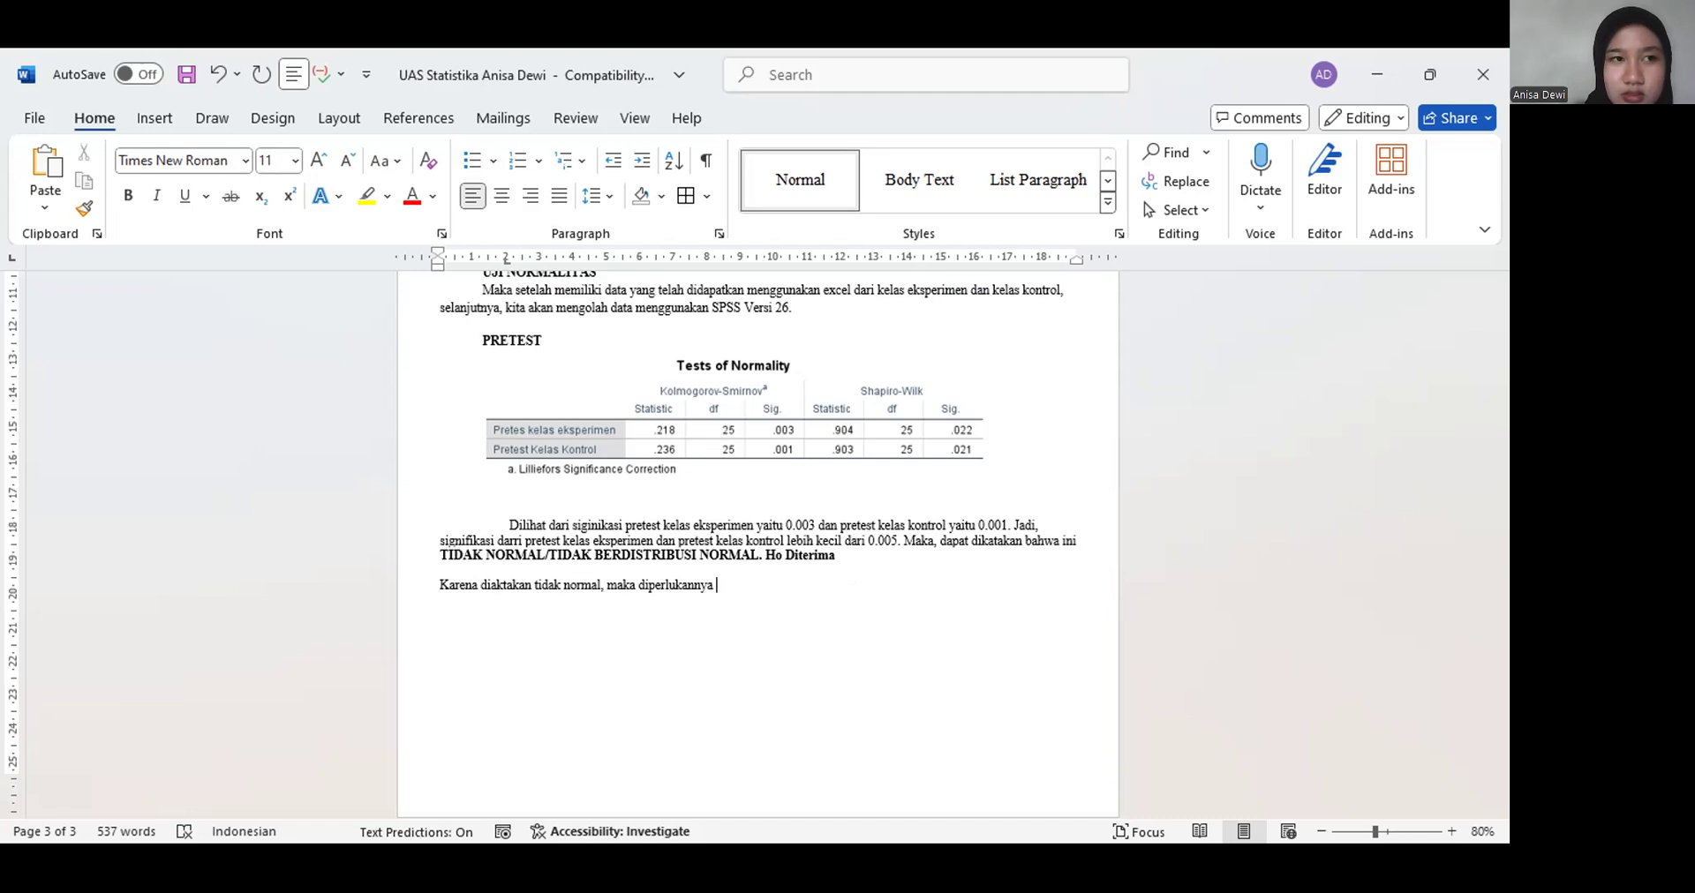
Complete the follow-up sentence with "uji Man Whitney/Uji Nonparametrik" and start a new line below it
type(" uji Man ")
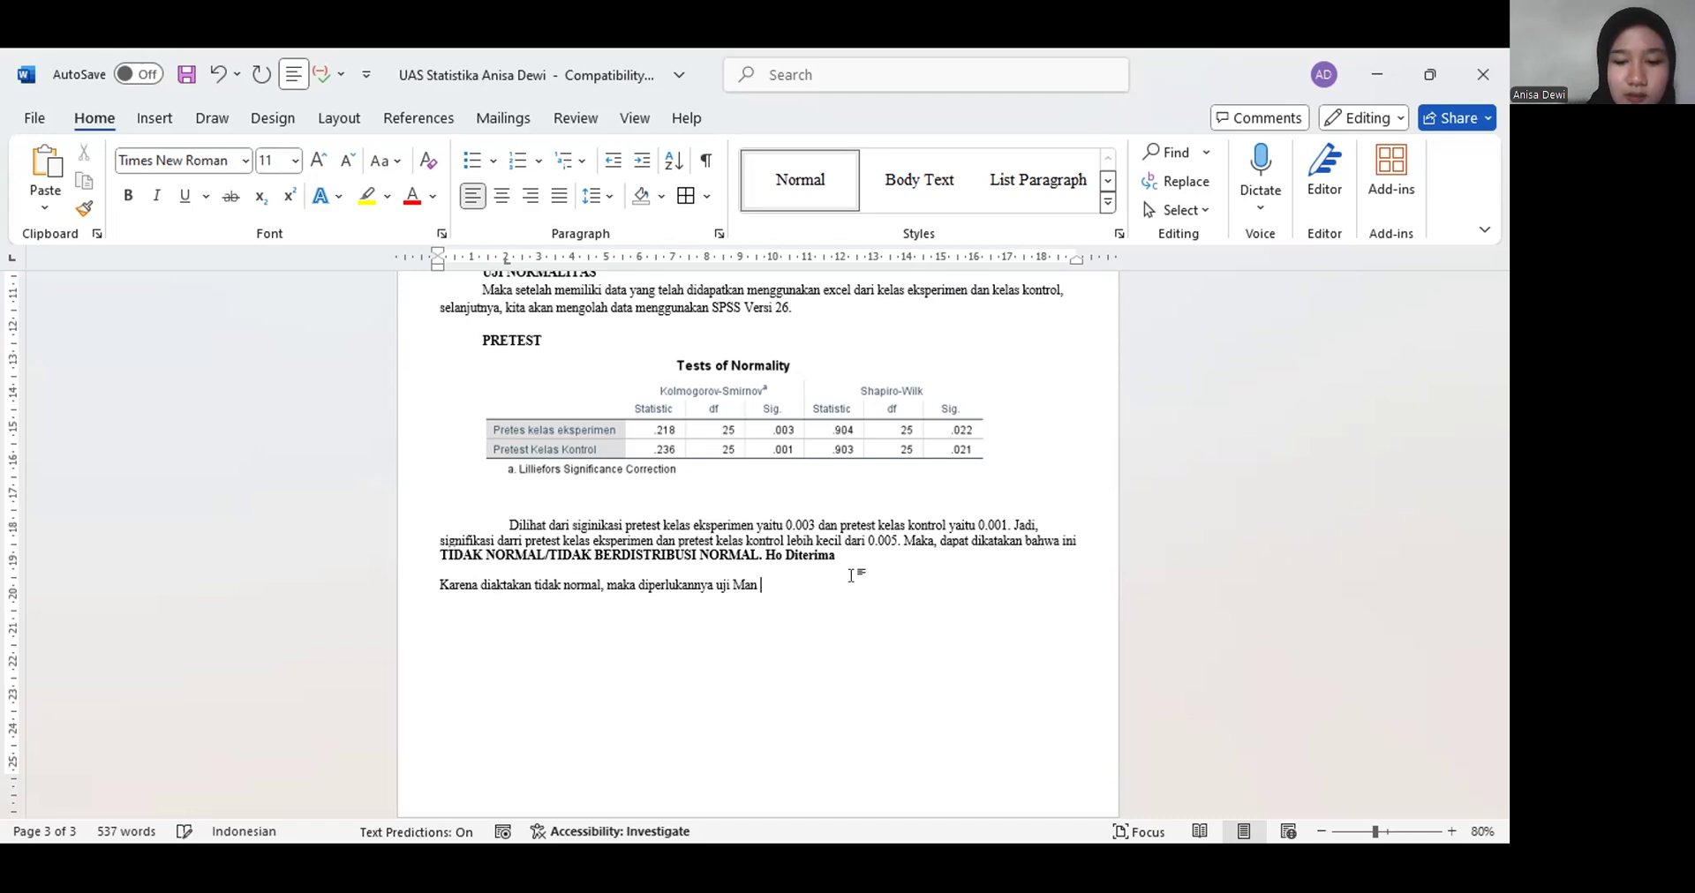
type("Whitney")
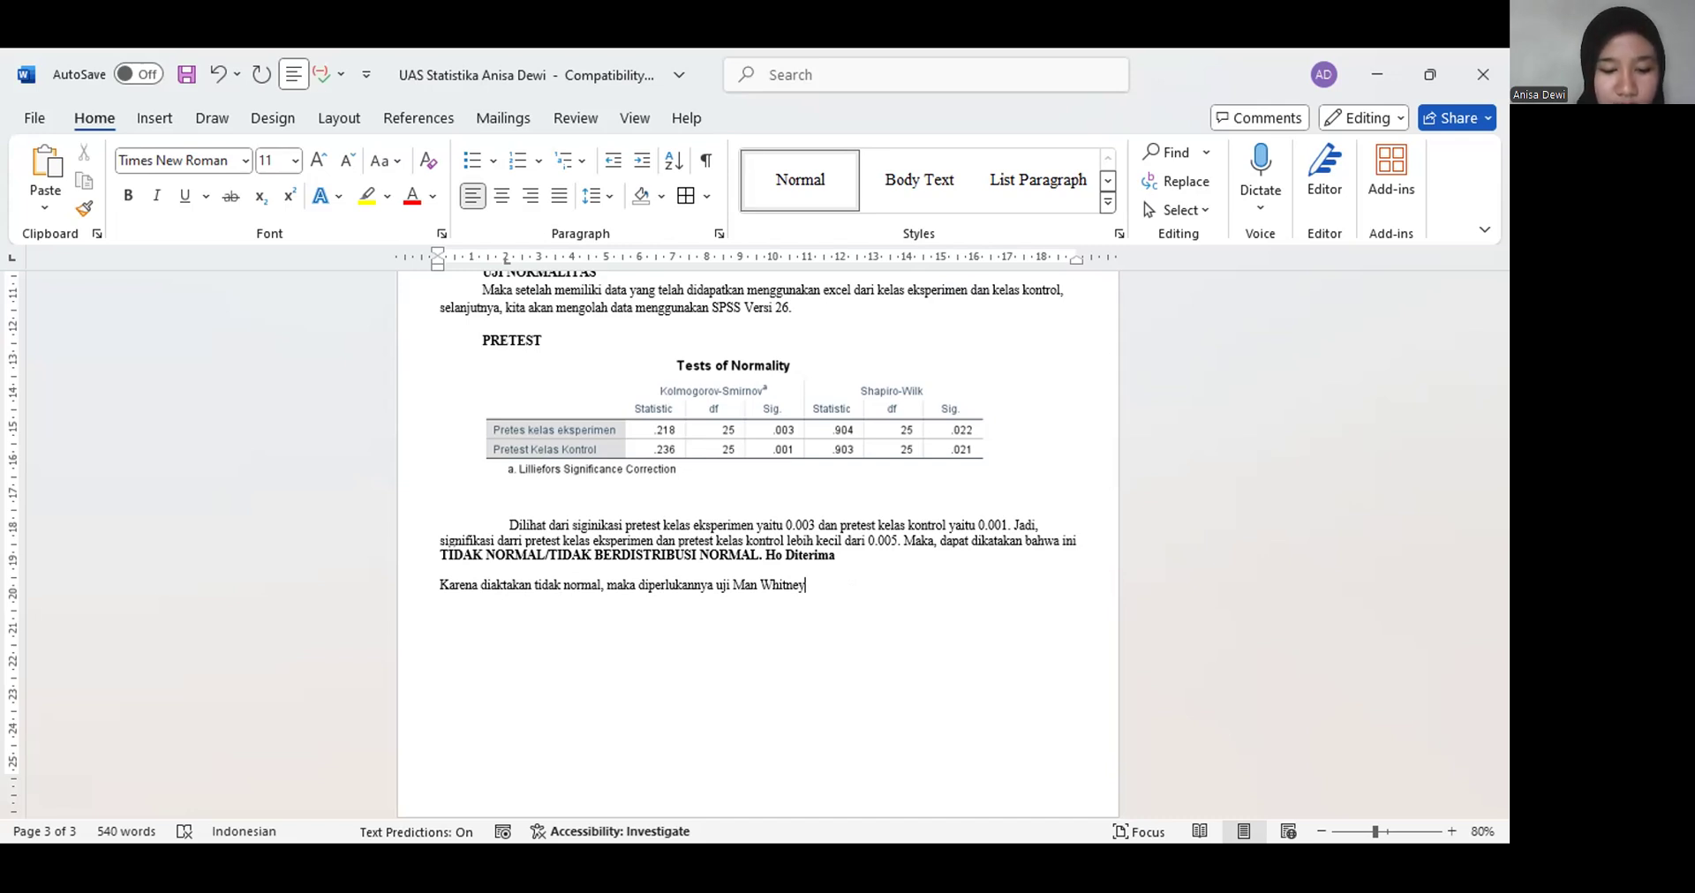
type("/")
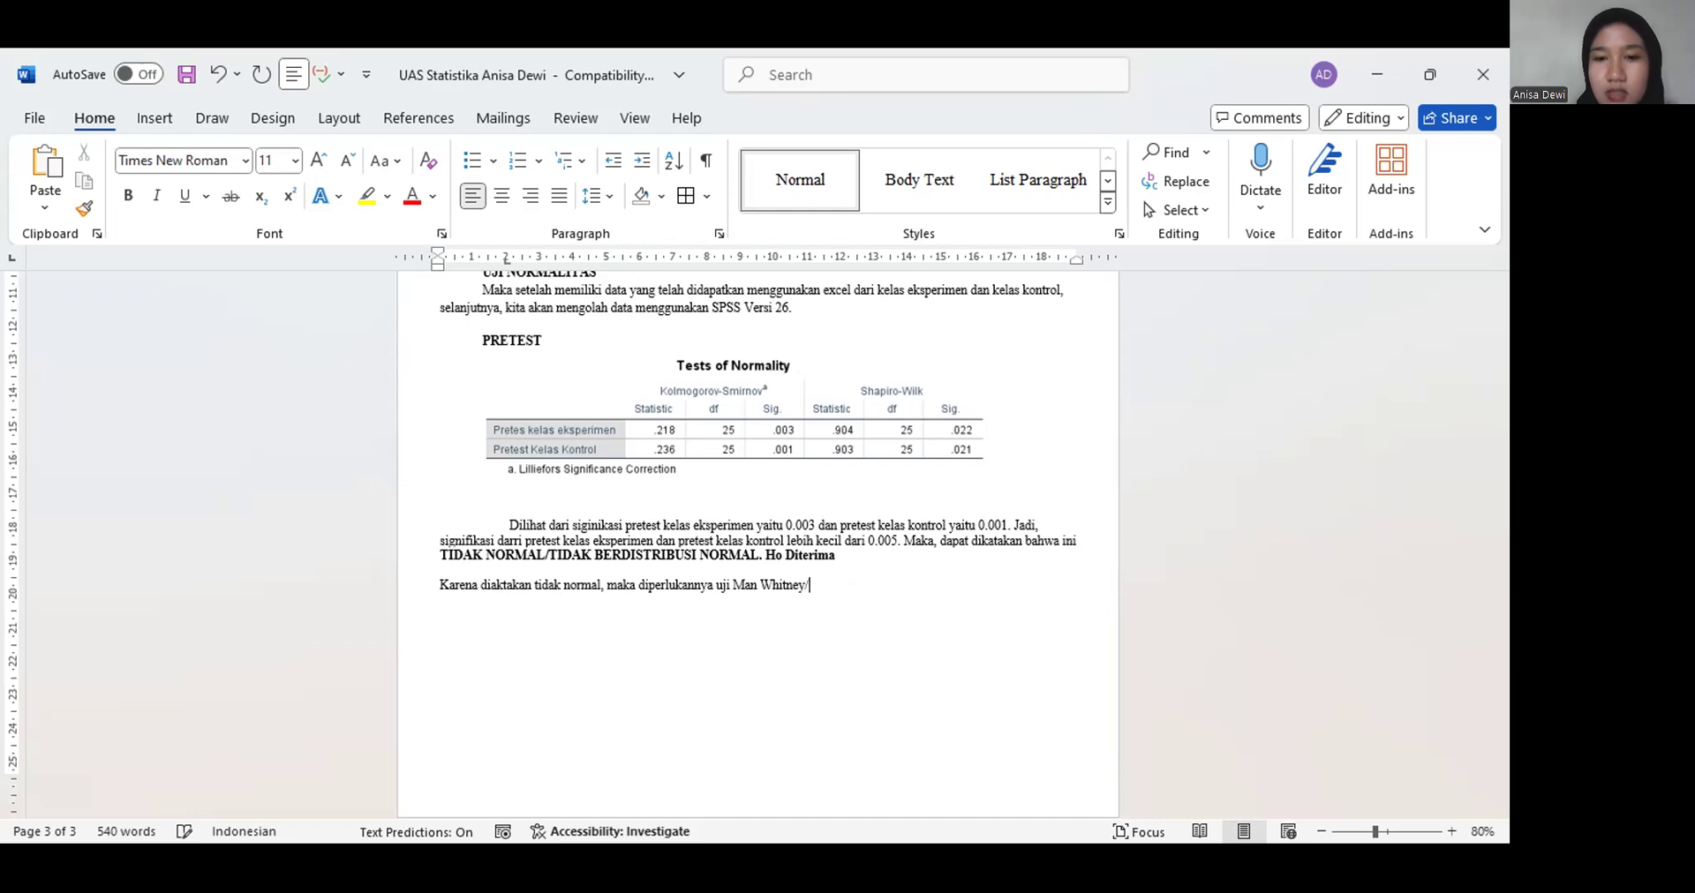
type("Uji ")
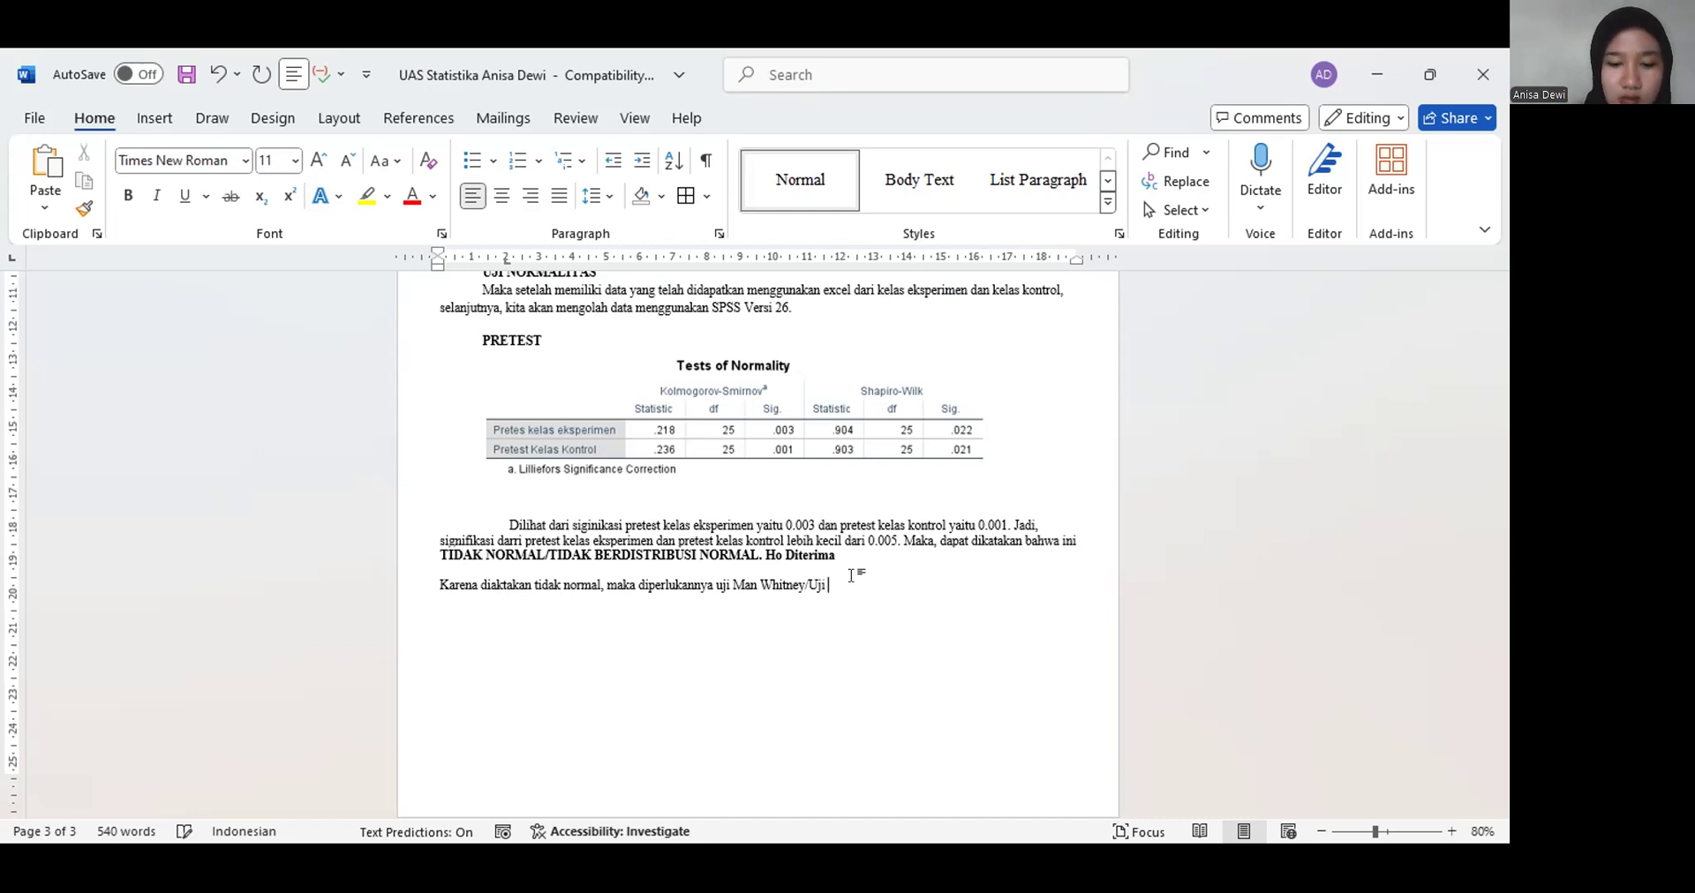
type("Nonparametrik")
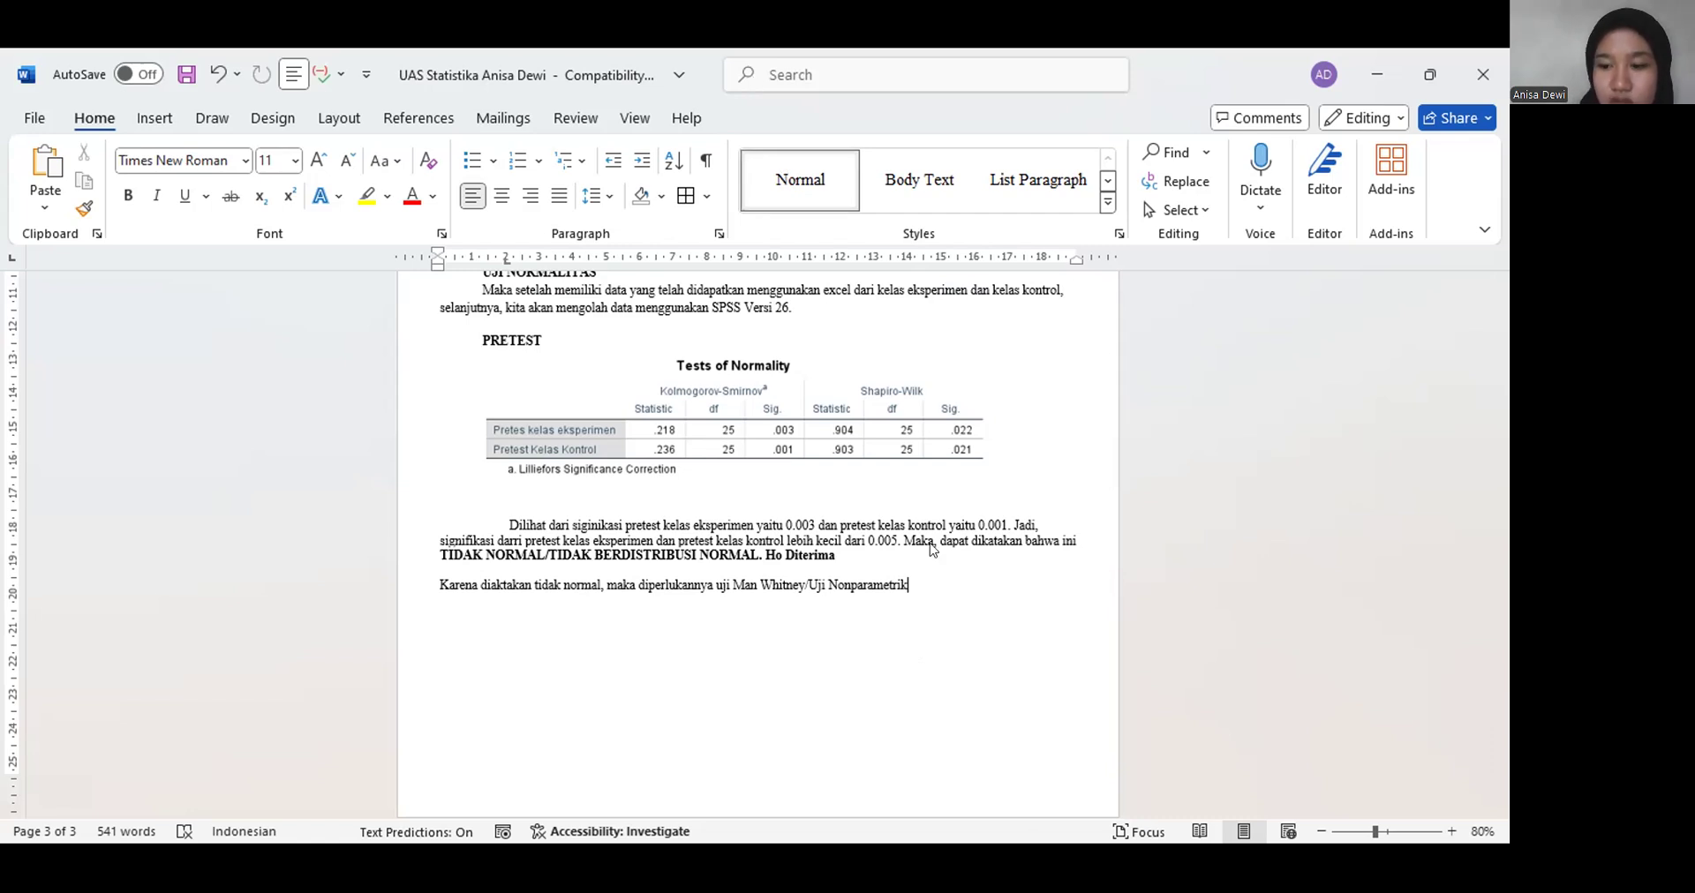
key("Return")
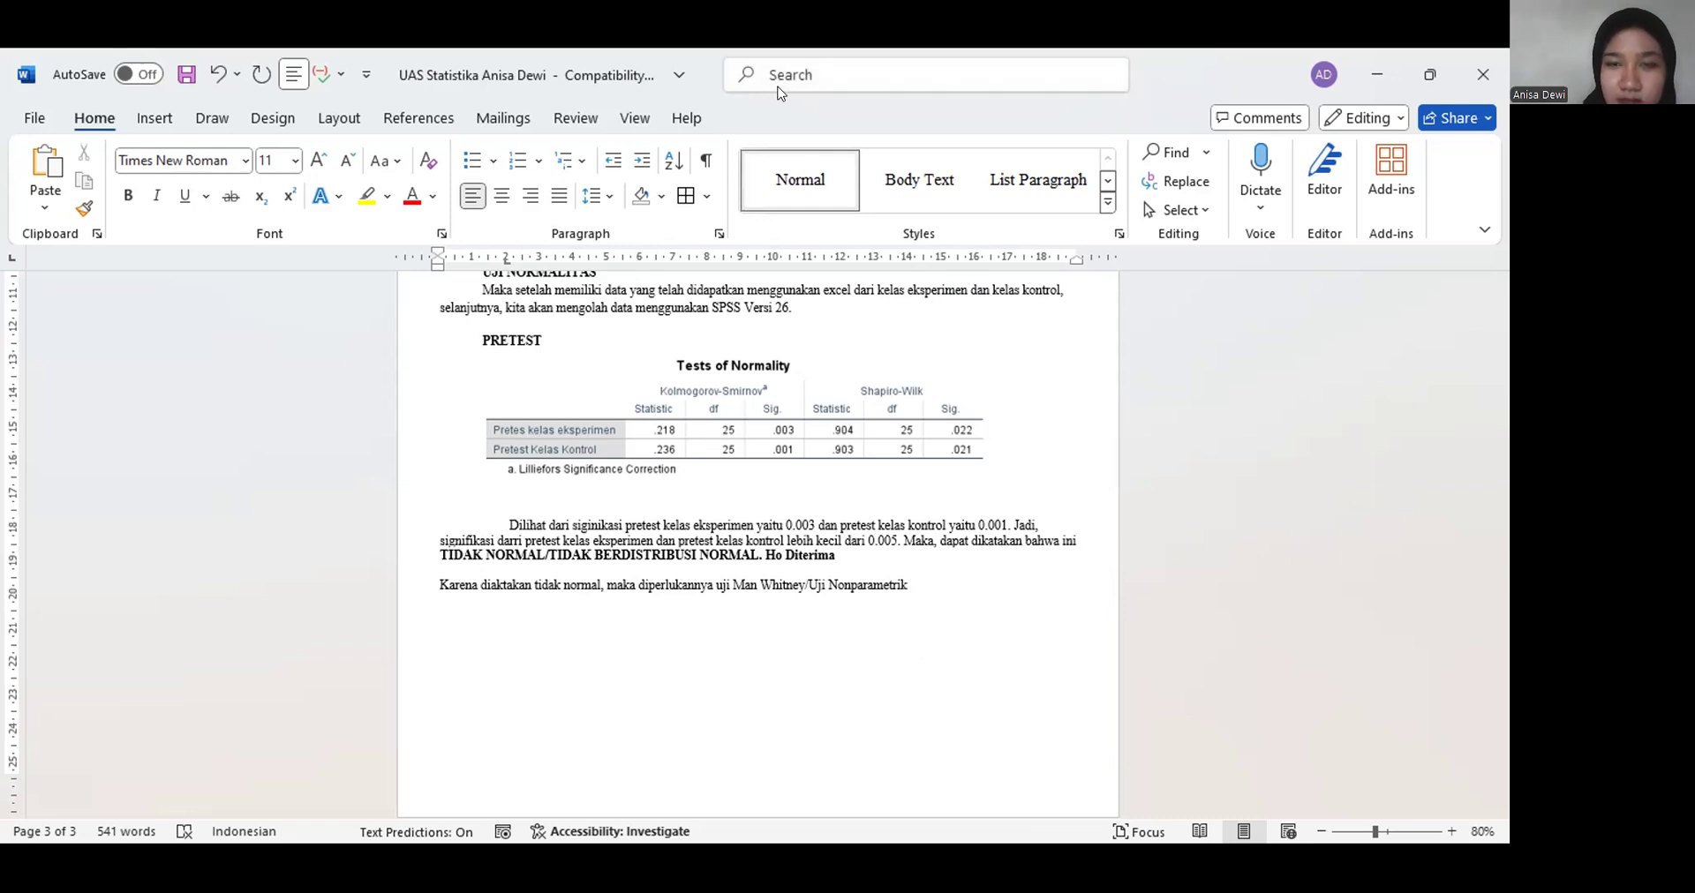
Switch to the SPSS Data Editor and create a new empty dataset
left_click(780, 94)
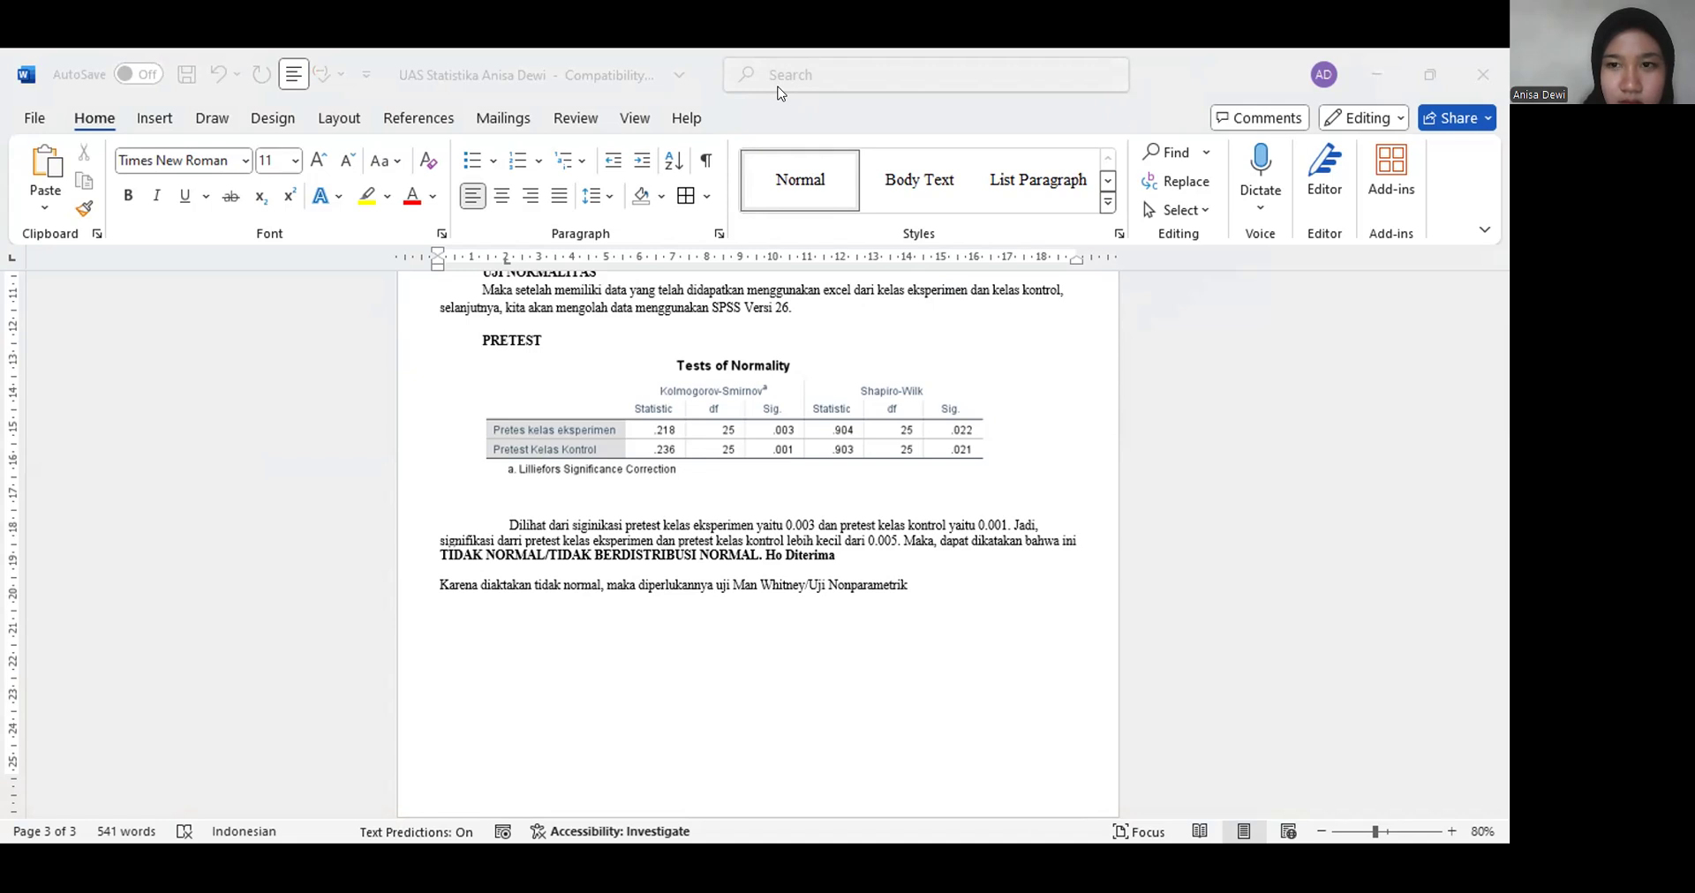
double_click(302, 251)
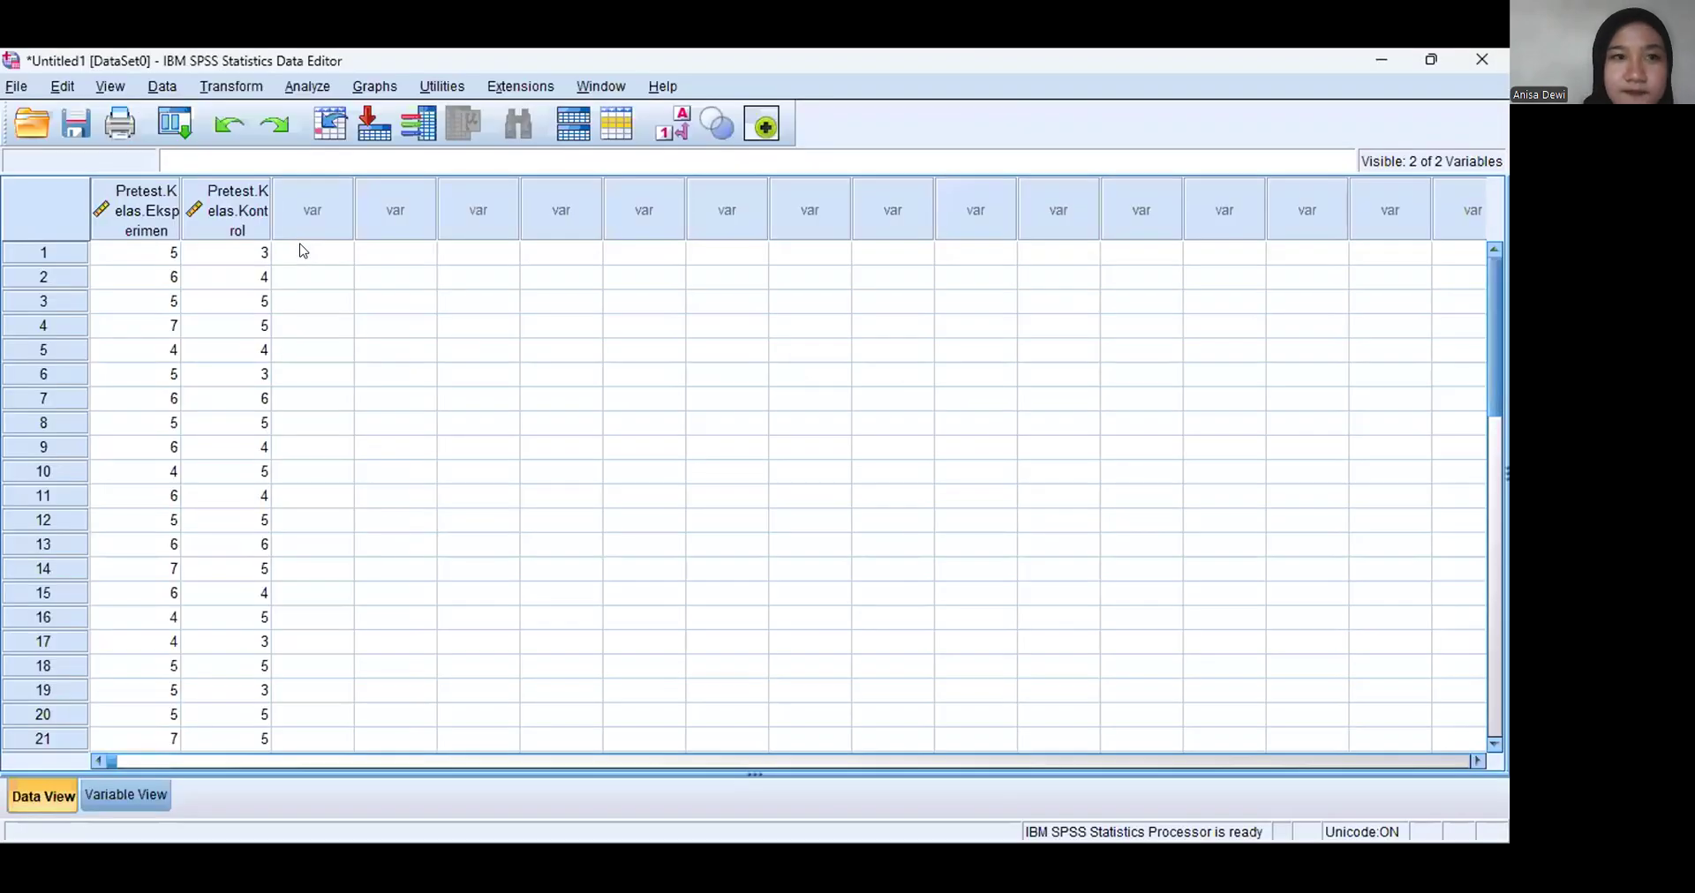
left_click(18, 87)
mouse_move(60, 113)
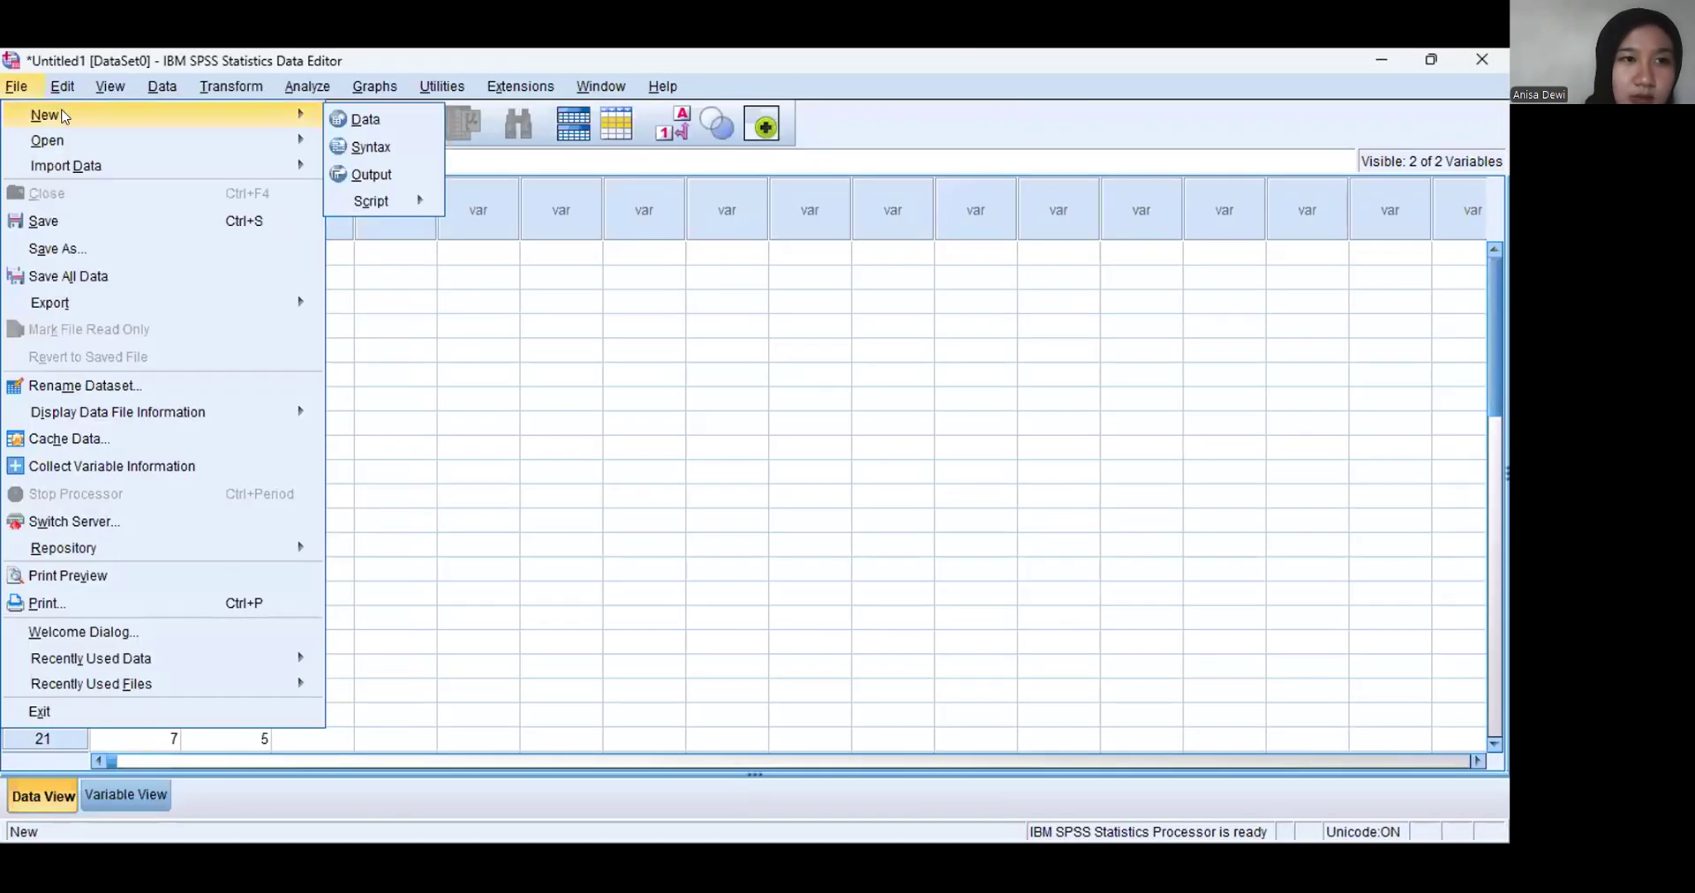
left_click(362, 118)
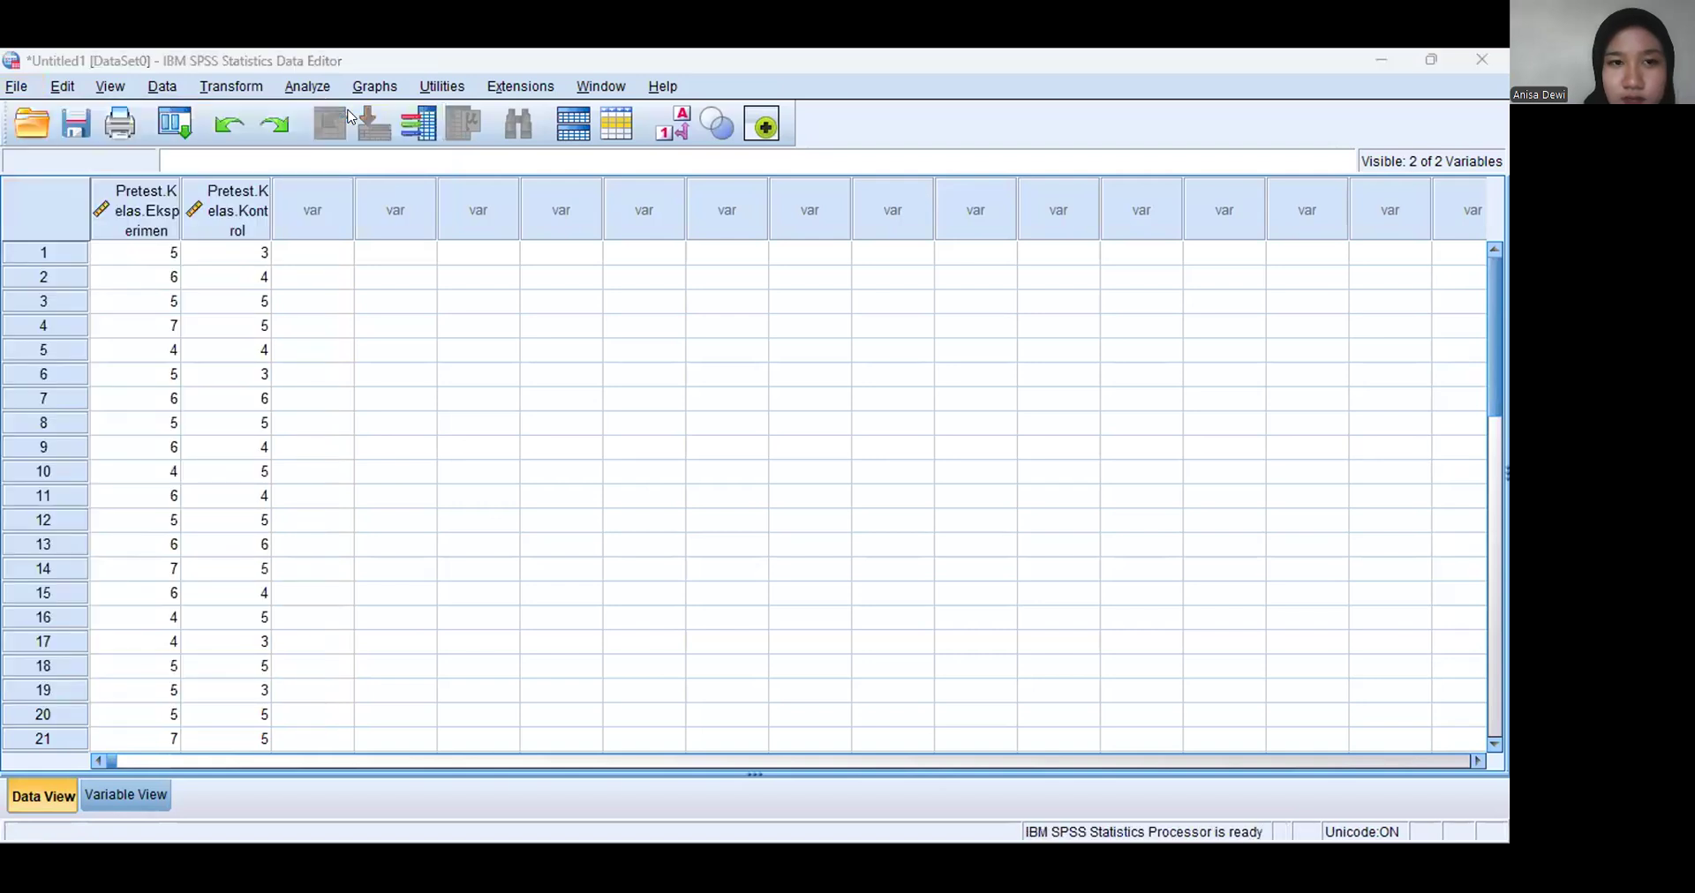
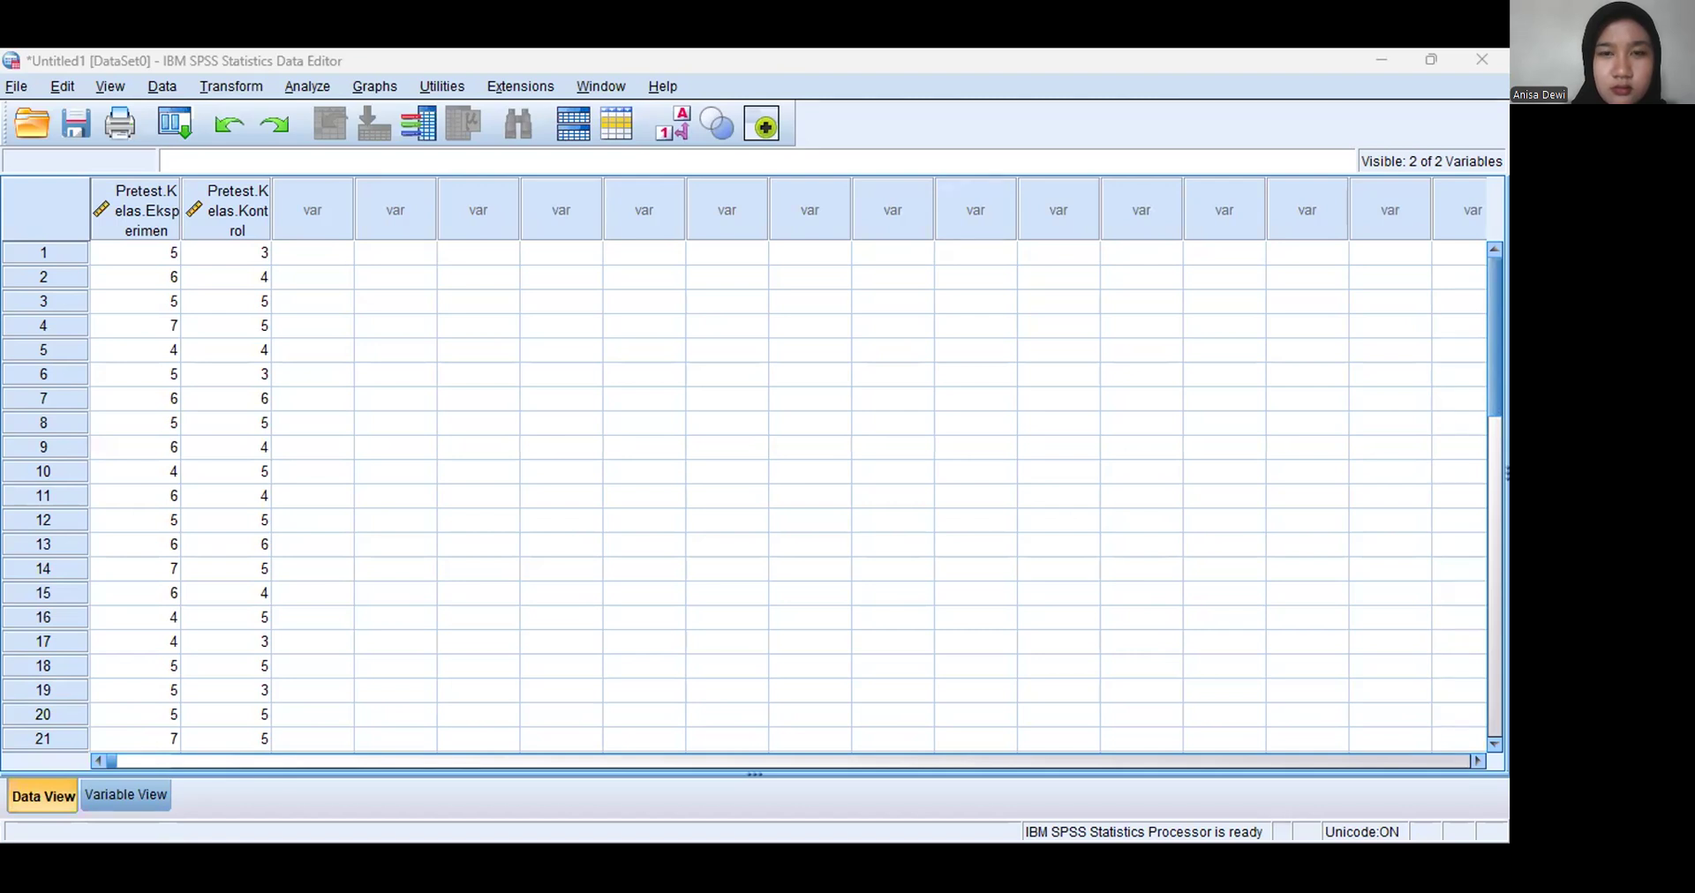
Switch to Word and try to paste the copied SPSS output as a table below the existing Ranks table
key("alt+Tab")
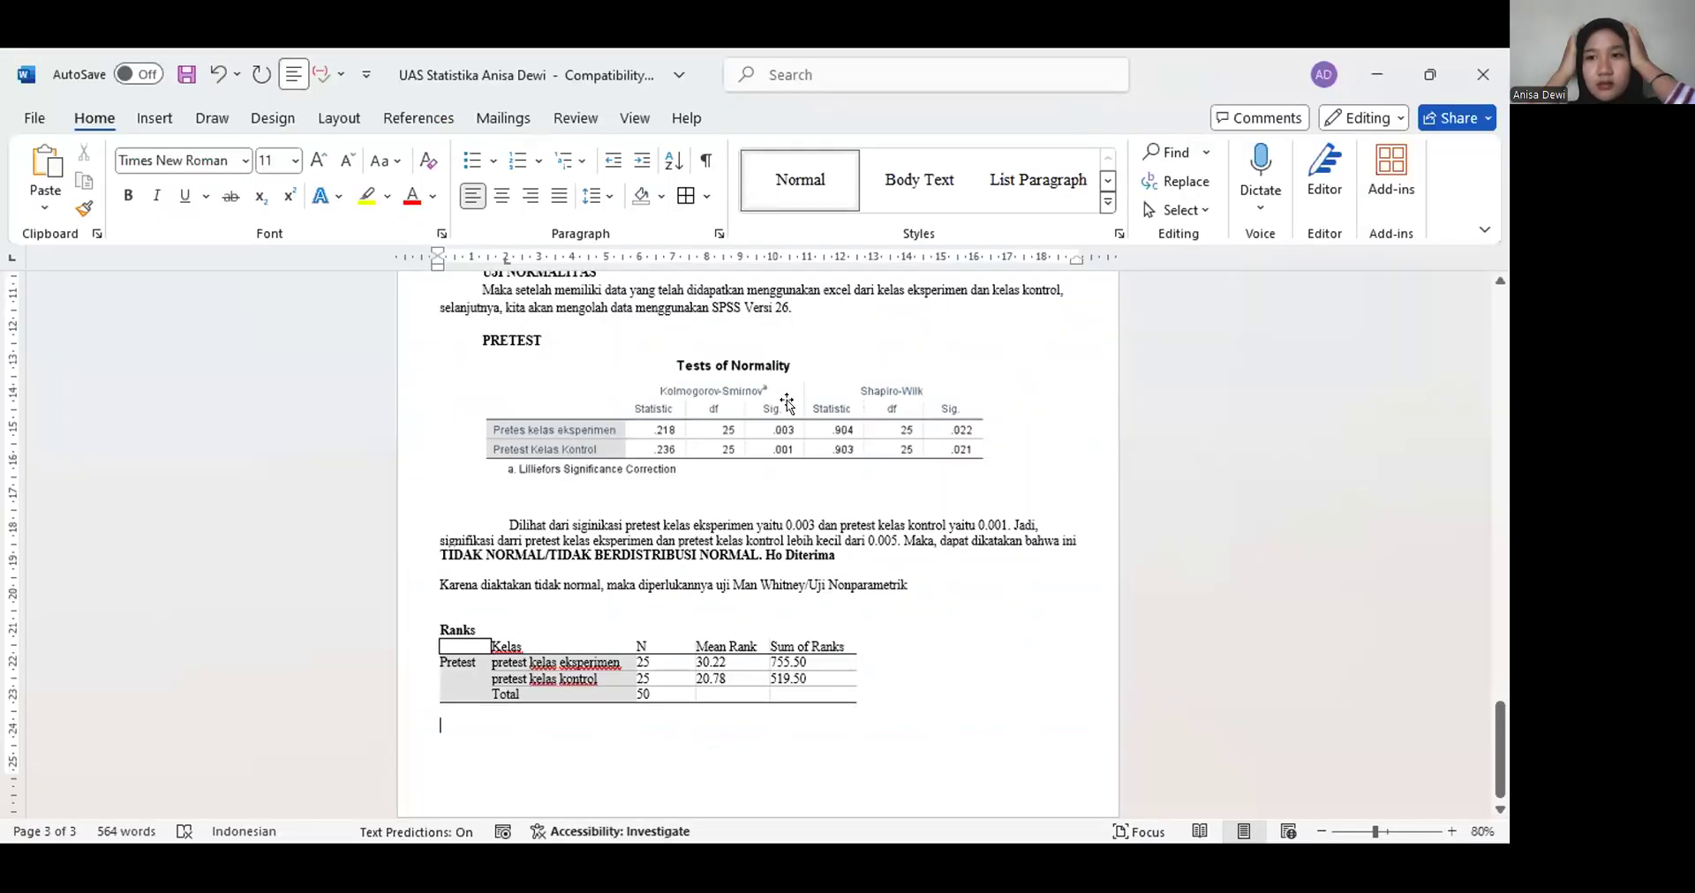
scroll(786, 403, "down", 1)
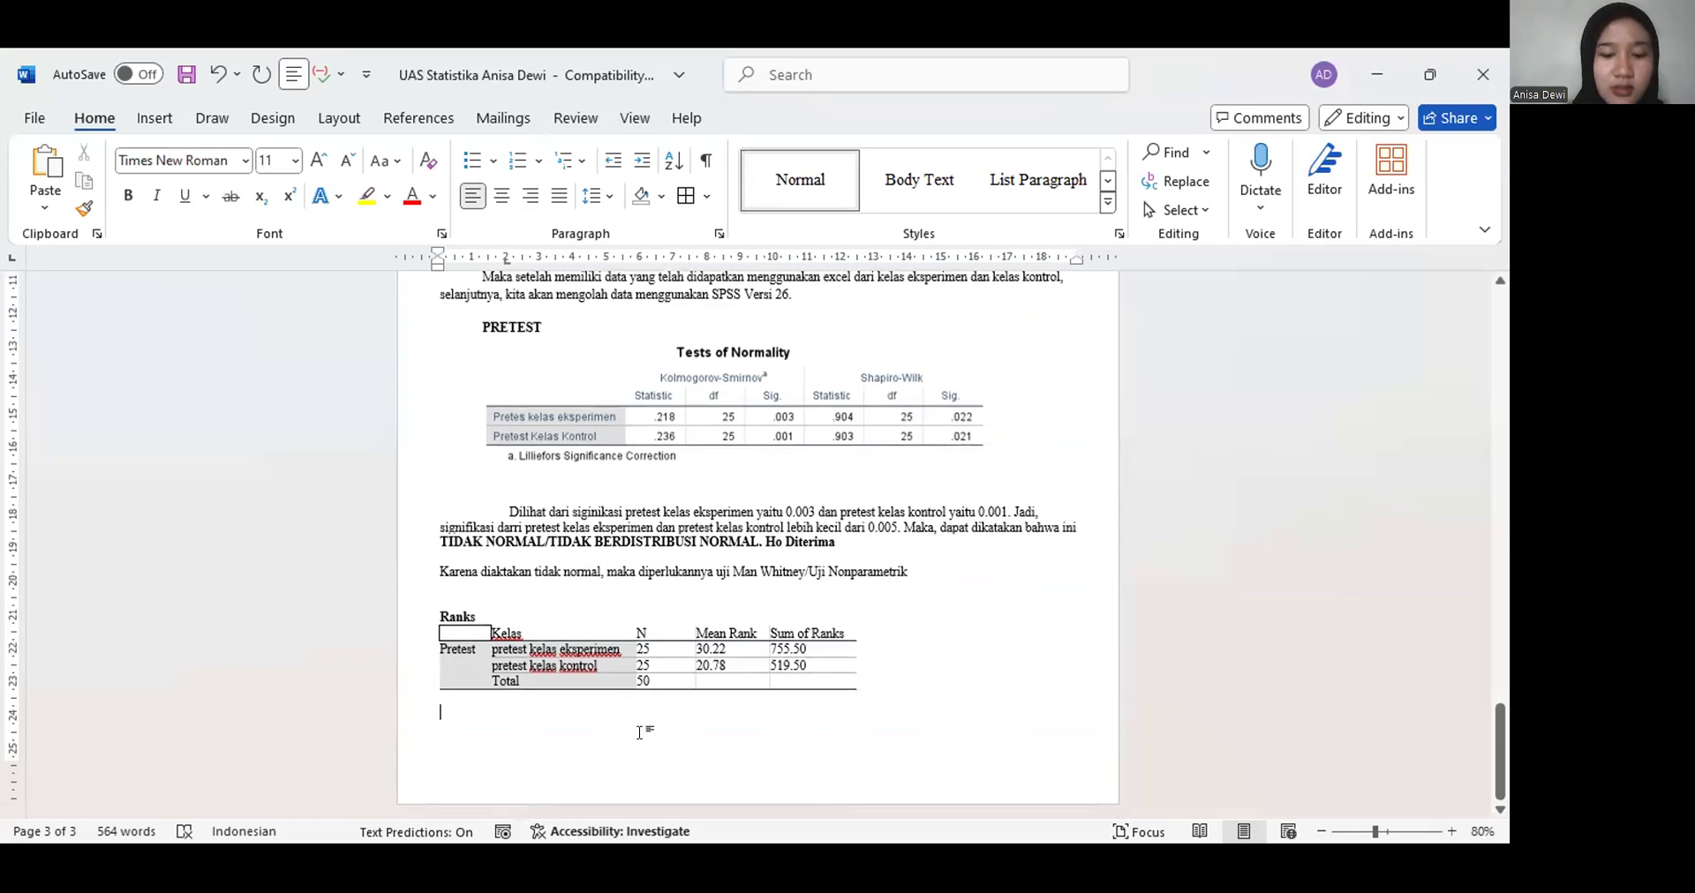
type("Ranks \tKelas\tN\tMean Rank\tSum of Ranks Pretest\tpretest kelas eksperimen\t25\t30.22\t755.50 \tpretest kelas kontrol\t25\t20.78\t519.50 \tTotal\t50")
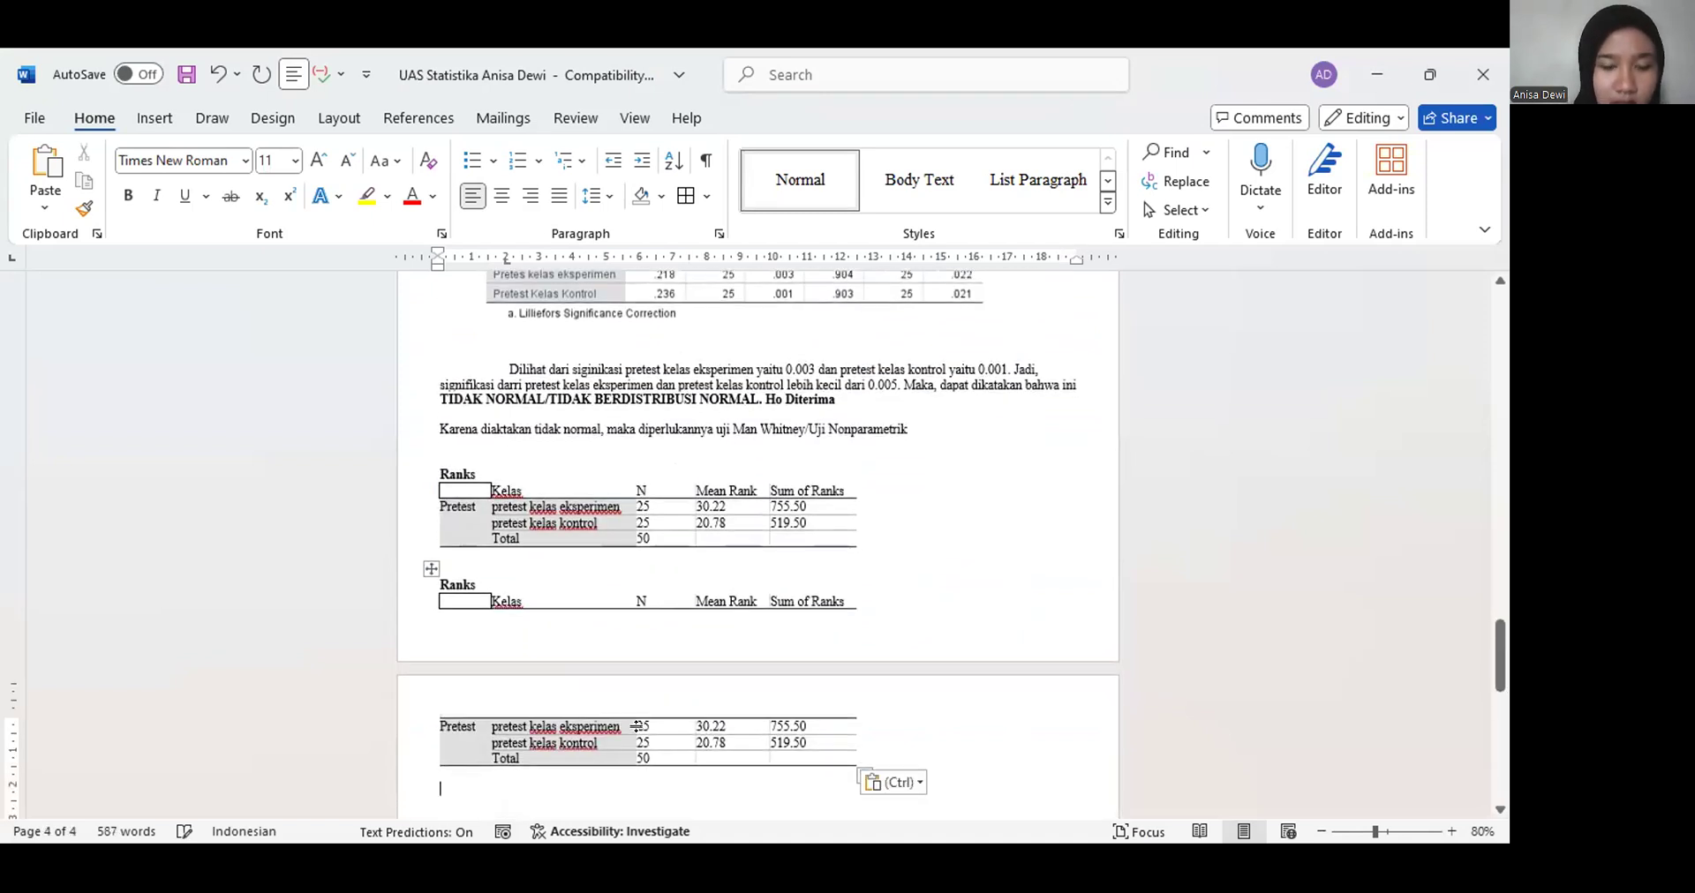
key("ctrl+z")
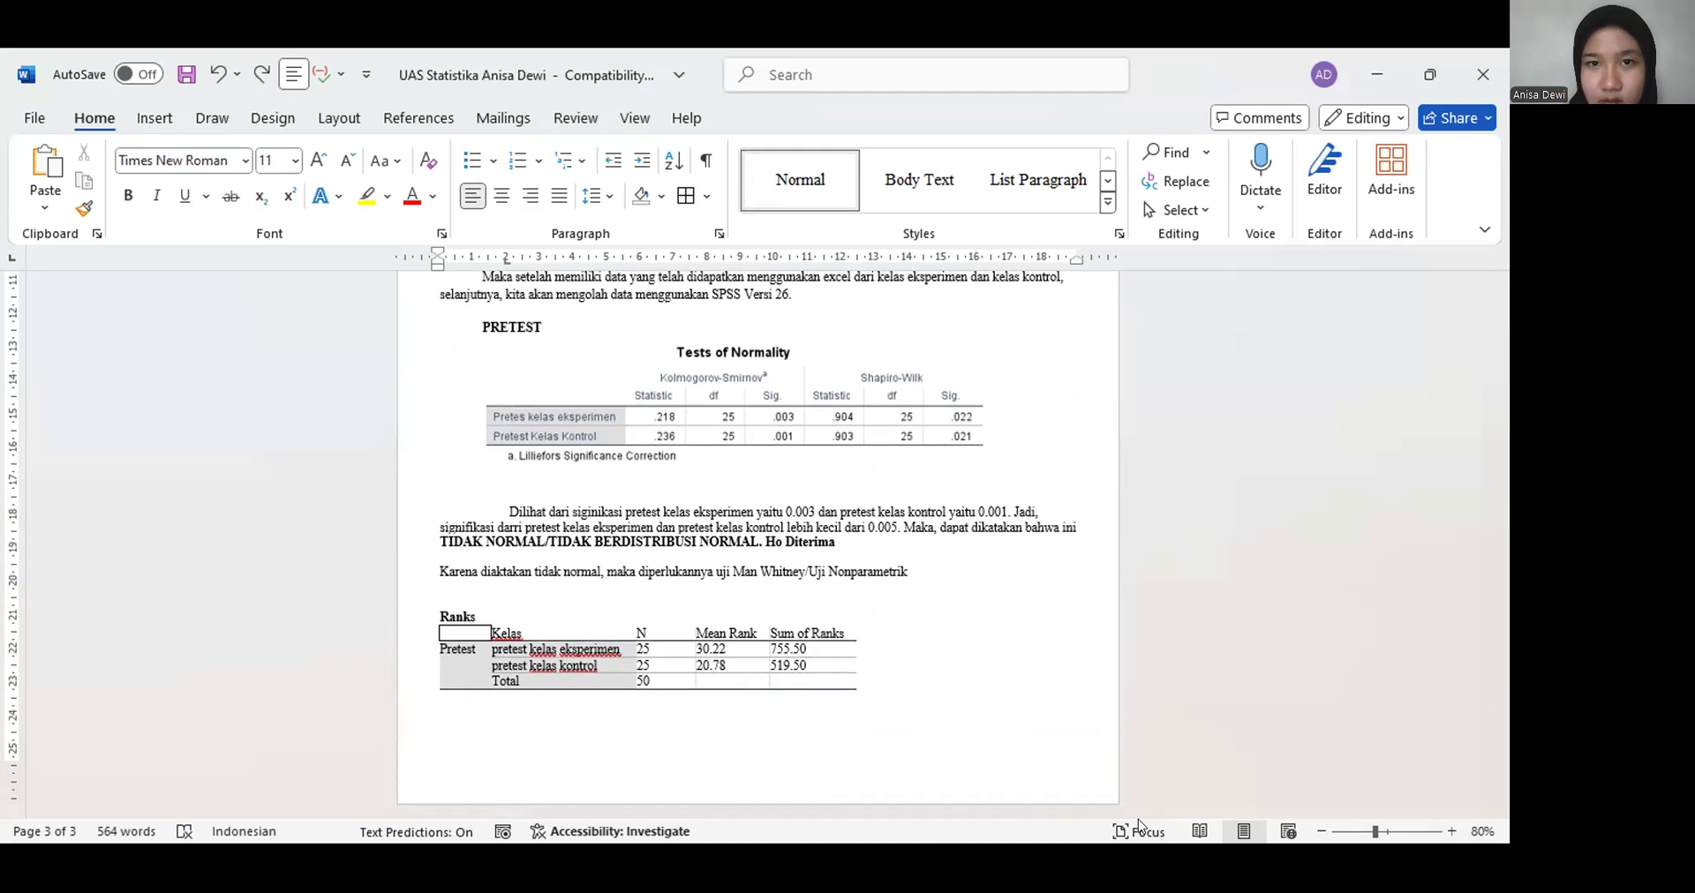
Paste the Test Statistics output from SPSS below the Ranks table as a picture
key("alt+Tab")
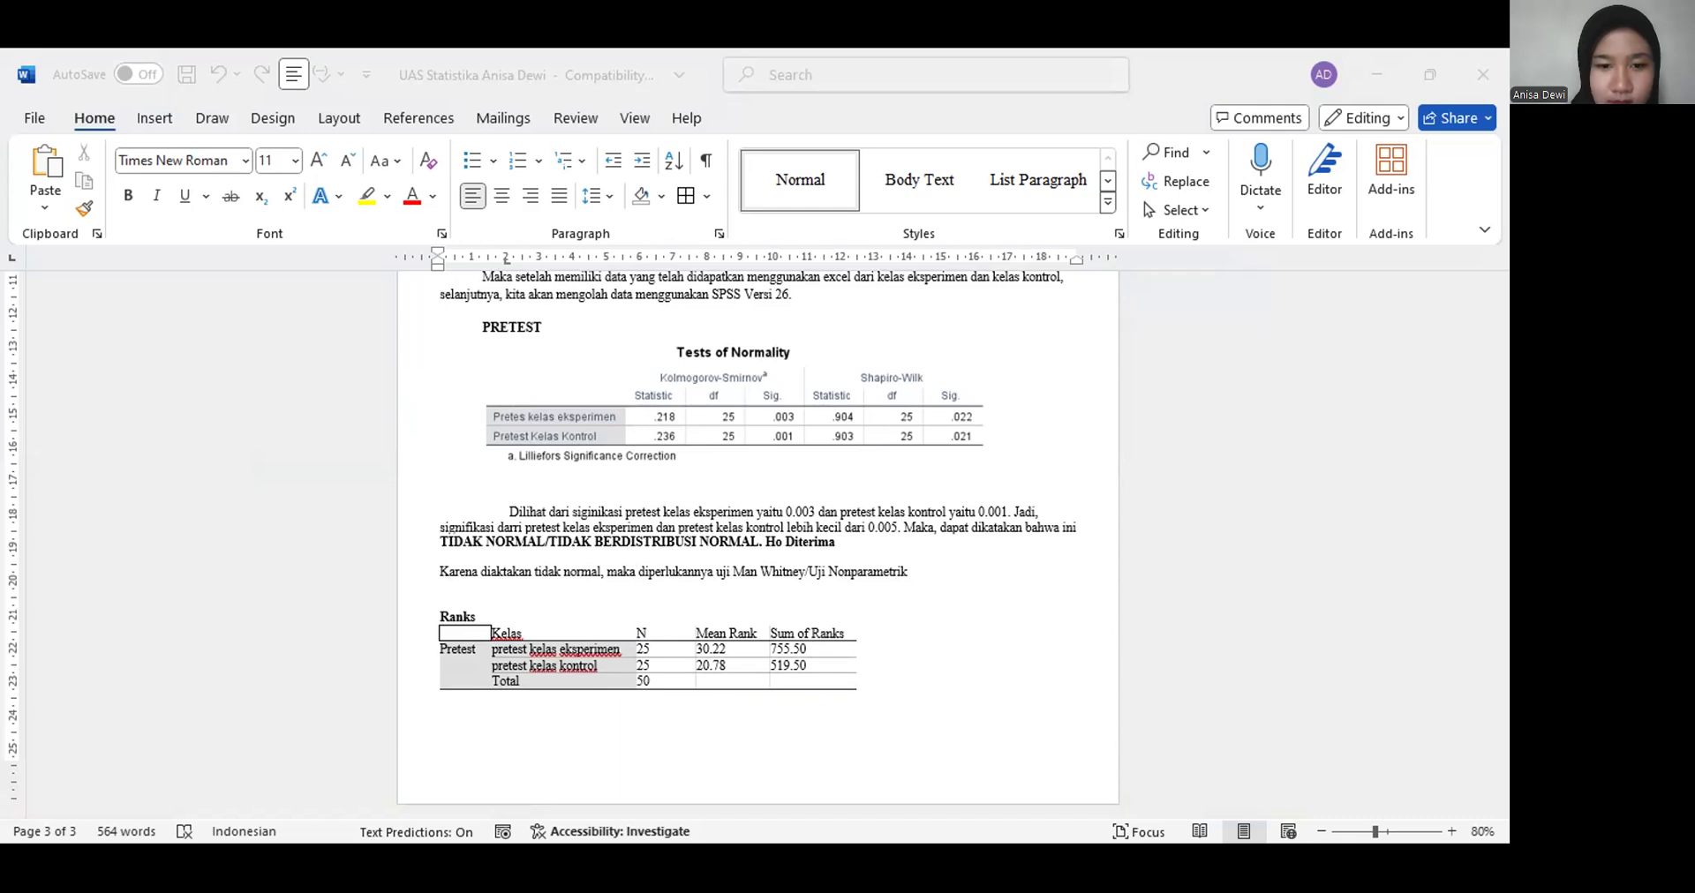
key("alt+Tab")
type("Ranks \tKelas\tN\tMean Rank\tSum of Ranks Pretest\tpretest kelas eksperimen\t25\t30.22\t755.50 \tpretest kelas kontrol\t25\t20.78\t519.50 \tTotal\t50")
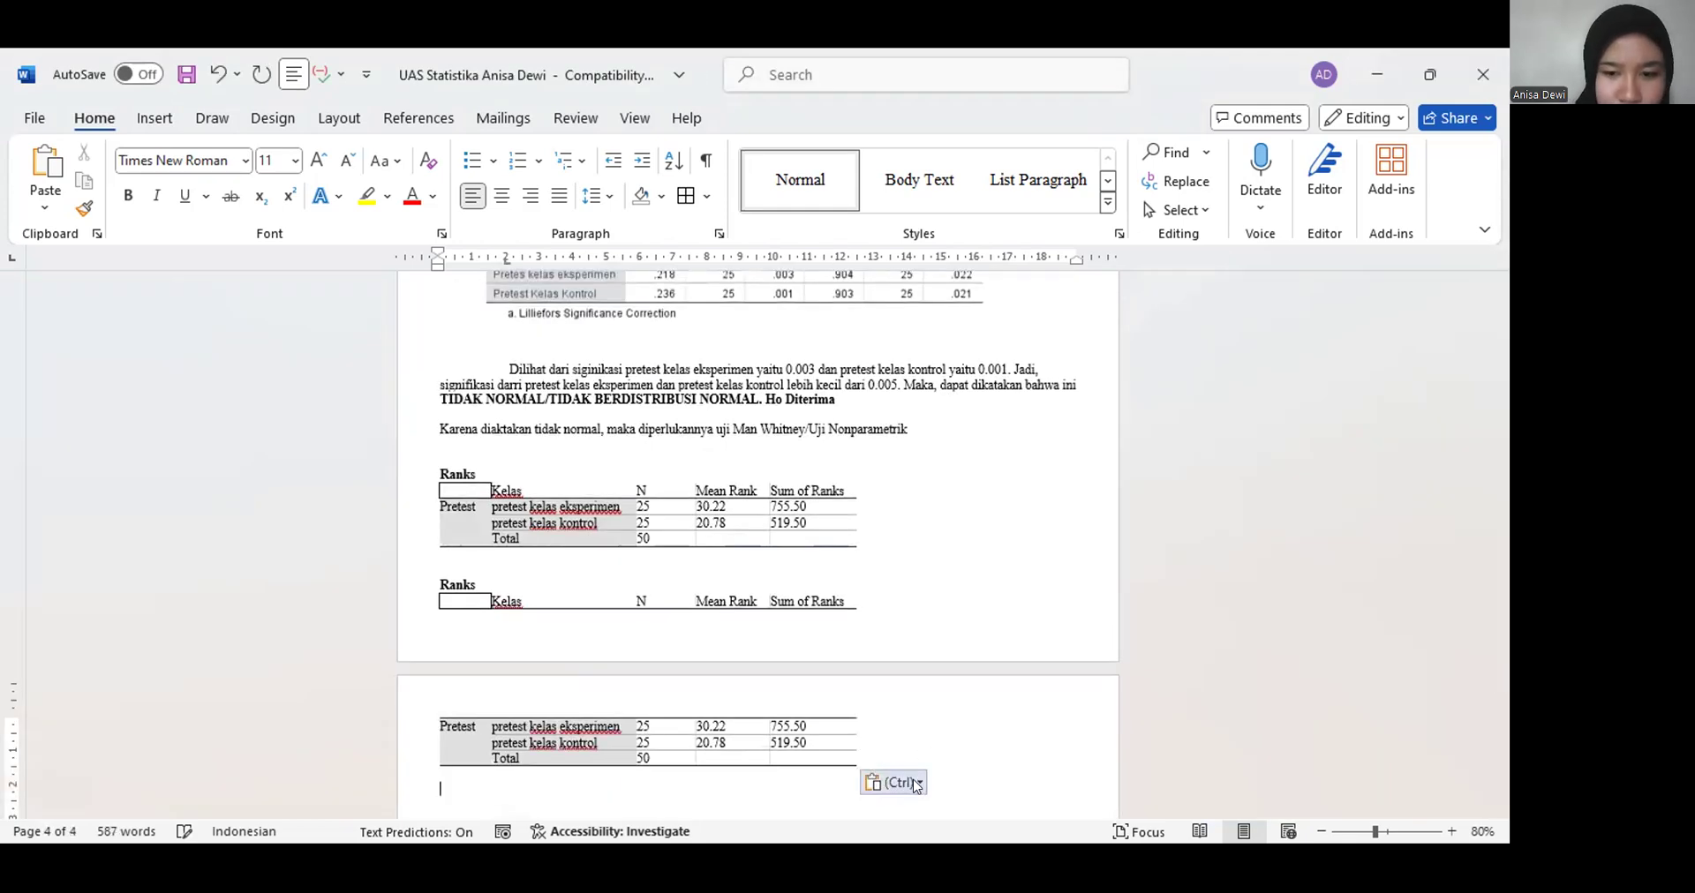
left_click(916, 784)
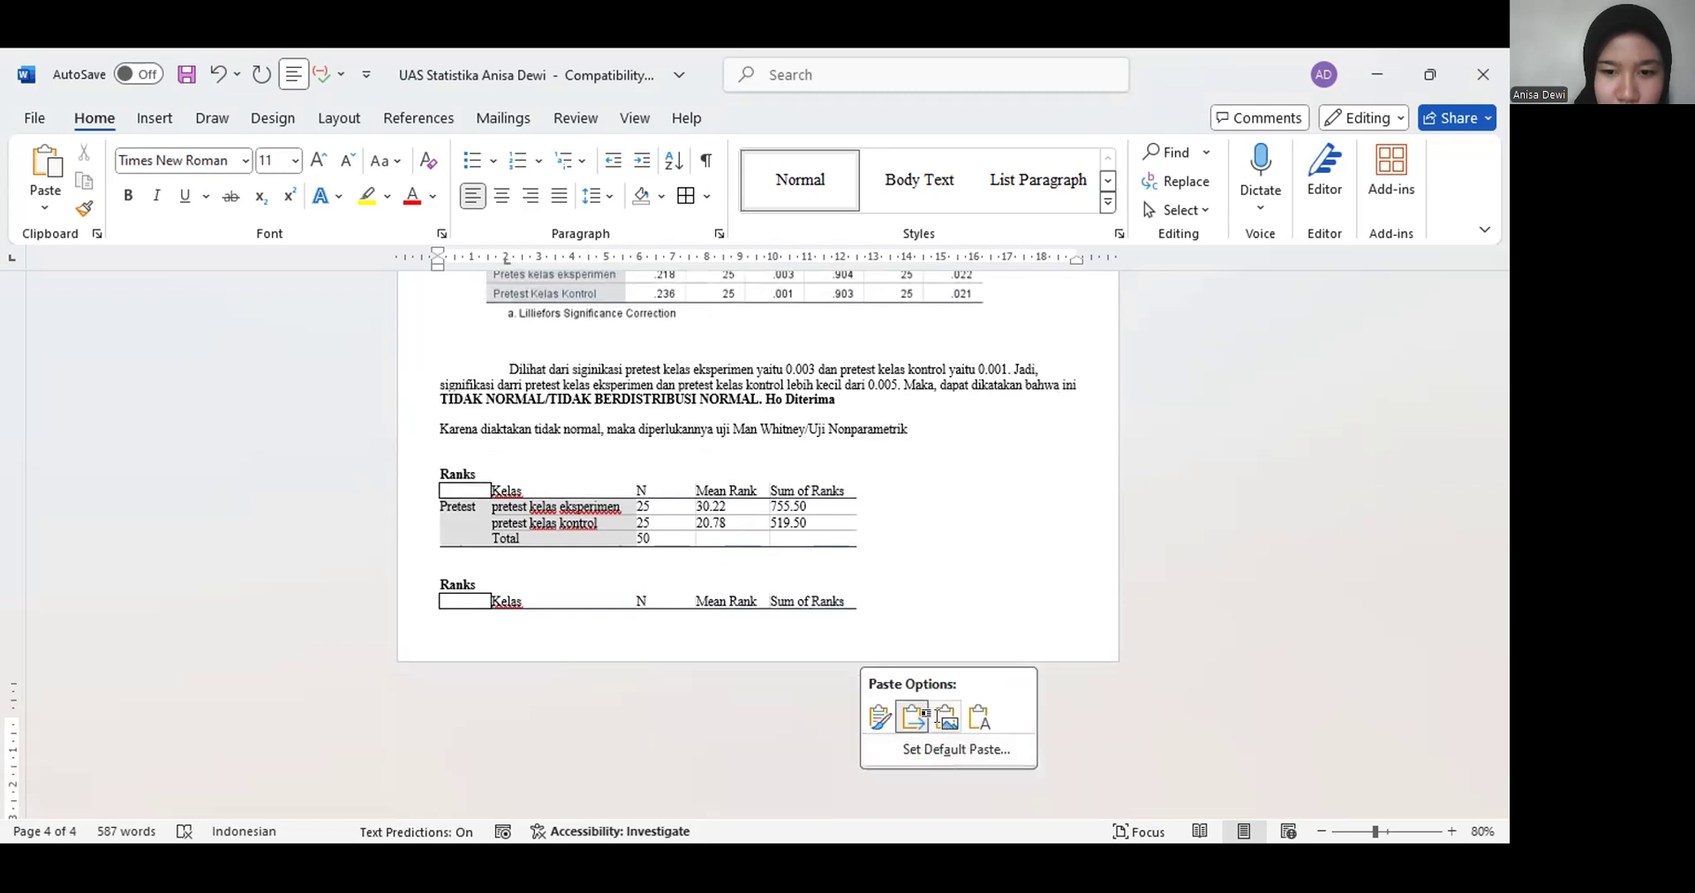
left_click(937, 722)
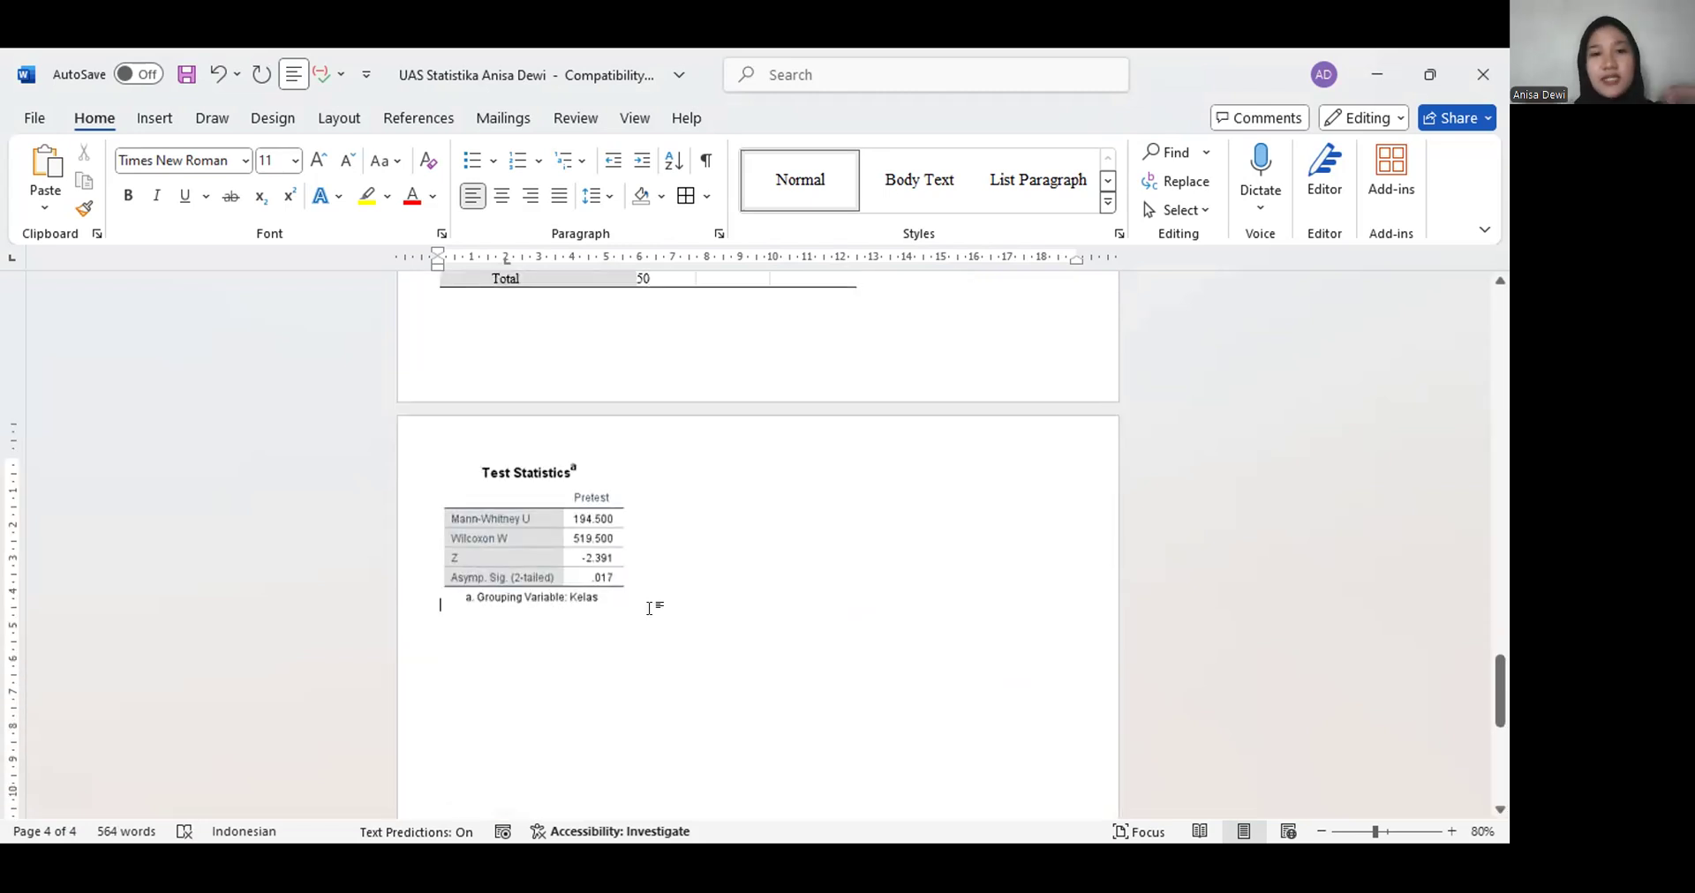
Add a blank line above the Ranks table and insert a page break after the "Ho Diterima" conclusion
scroll(650, 609, "up", 3)
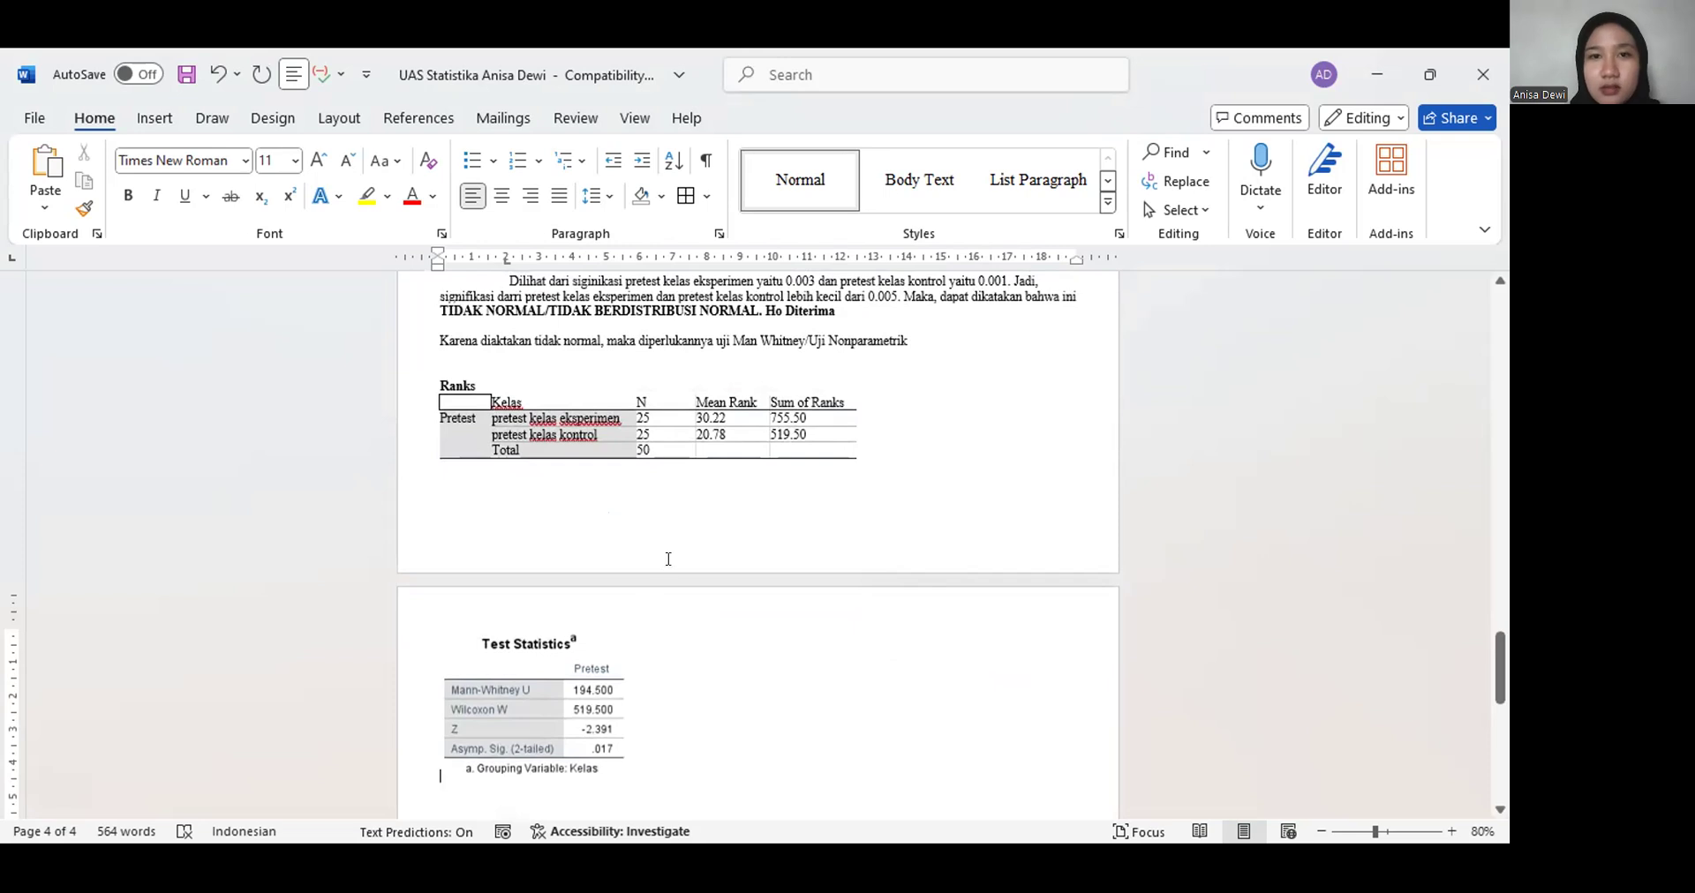
scroll(668, 559, "up", 1)
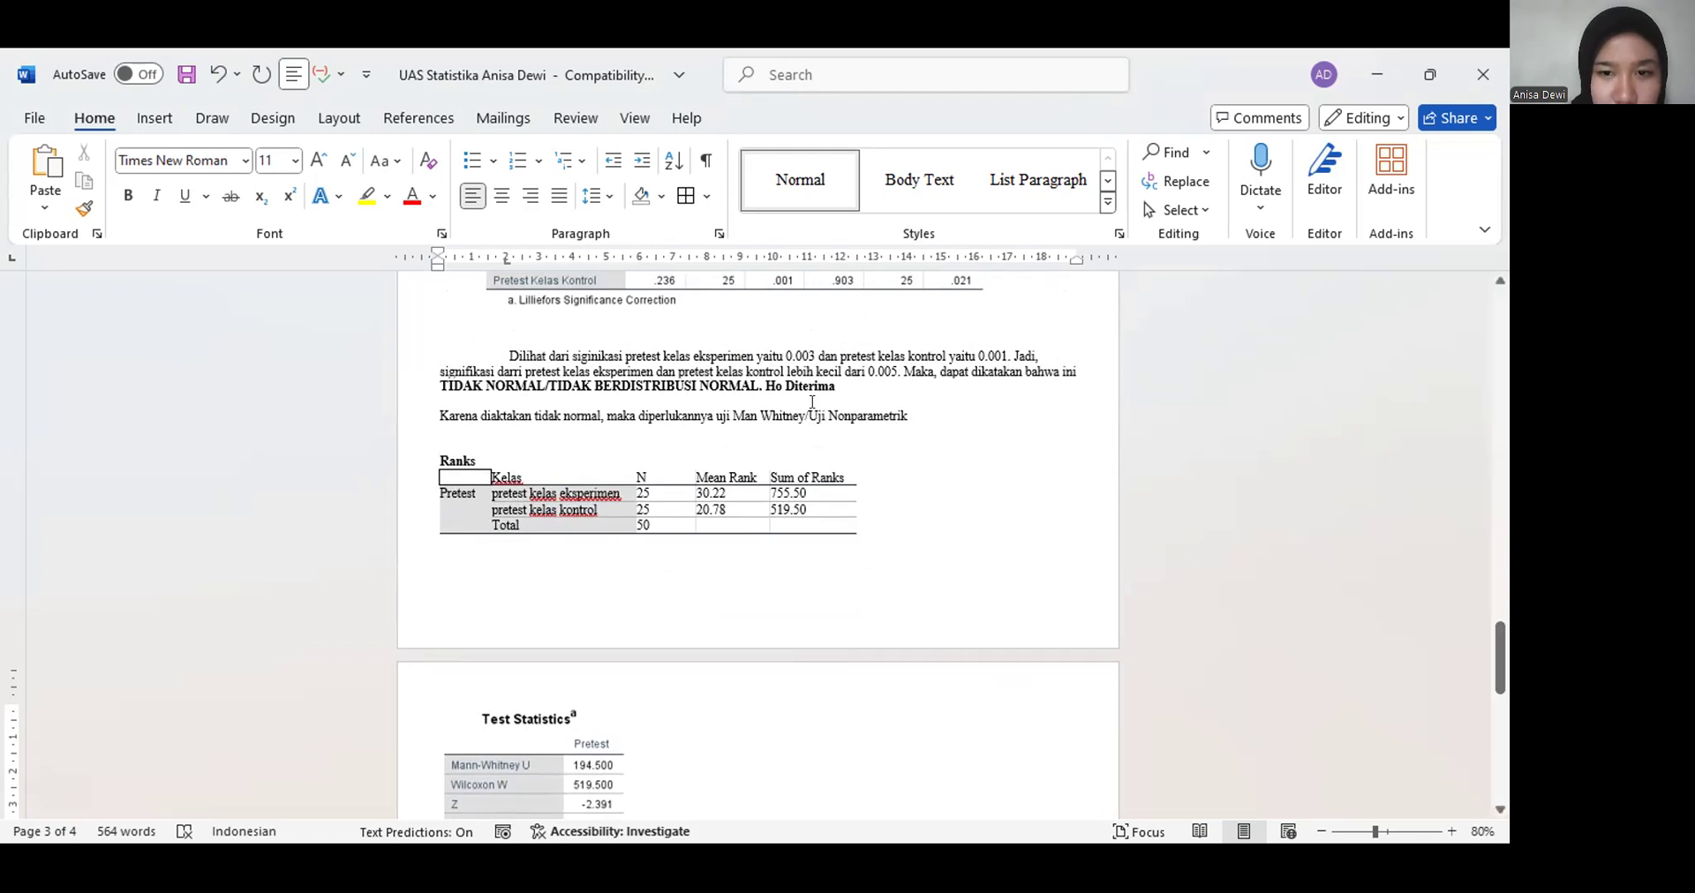
left_click(845, 422)
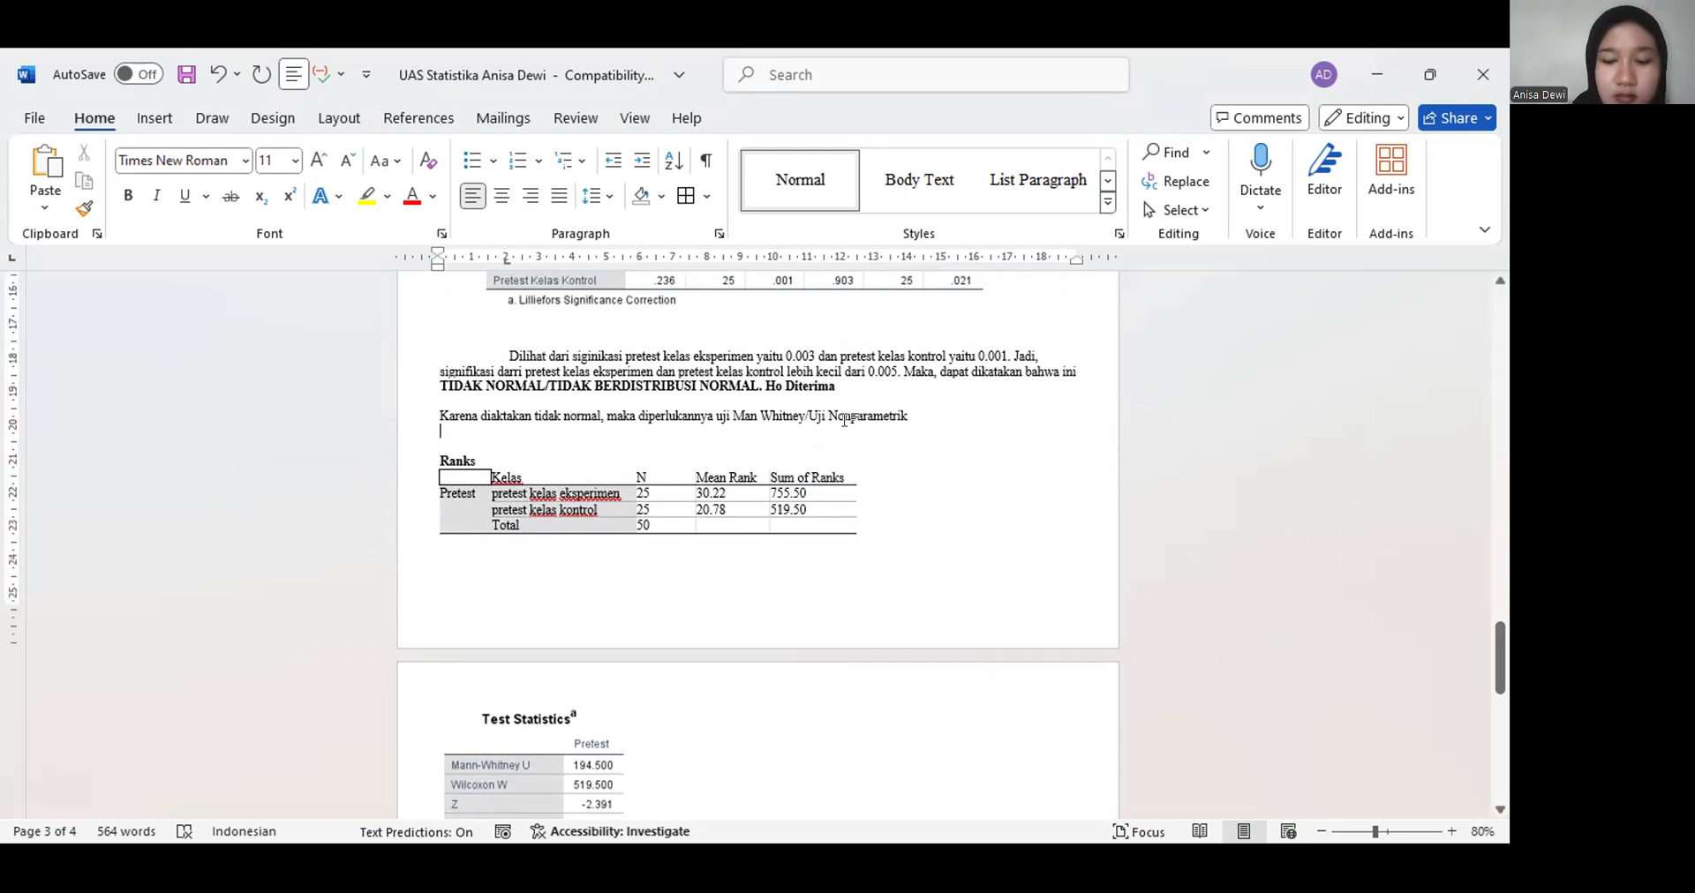
key("Return")
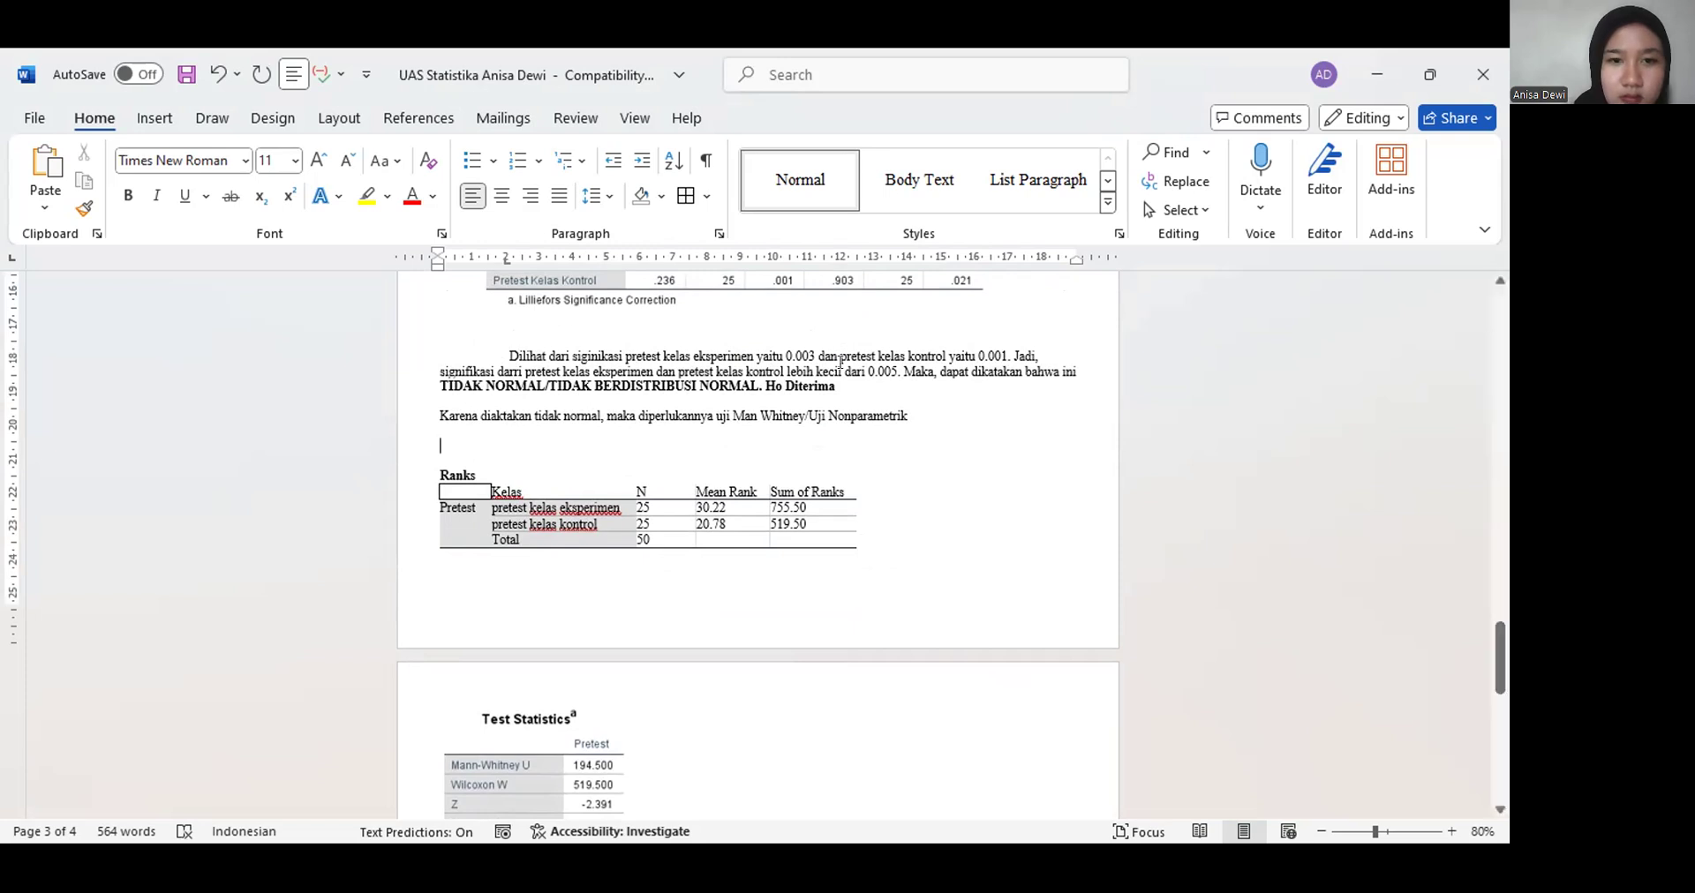
left_click(807, 400)
key("ctrl+Return")
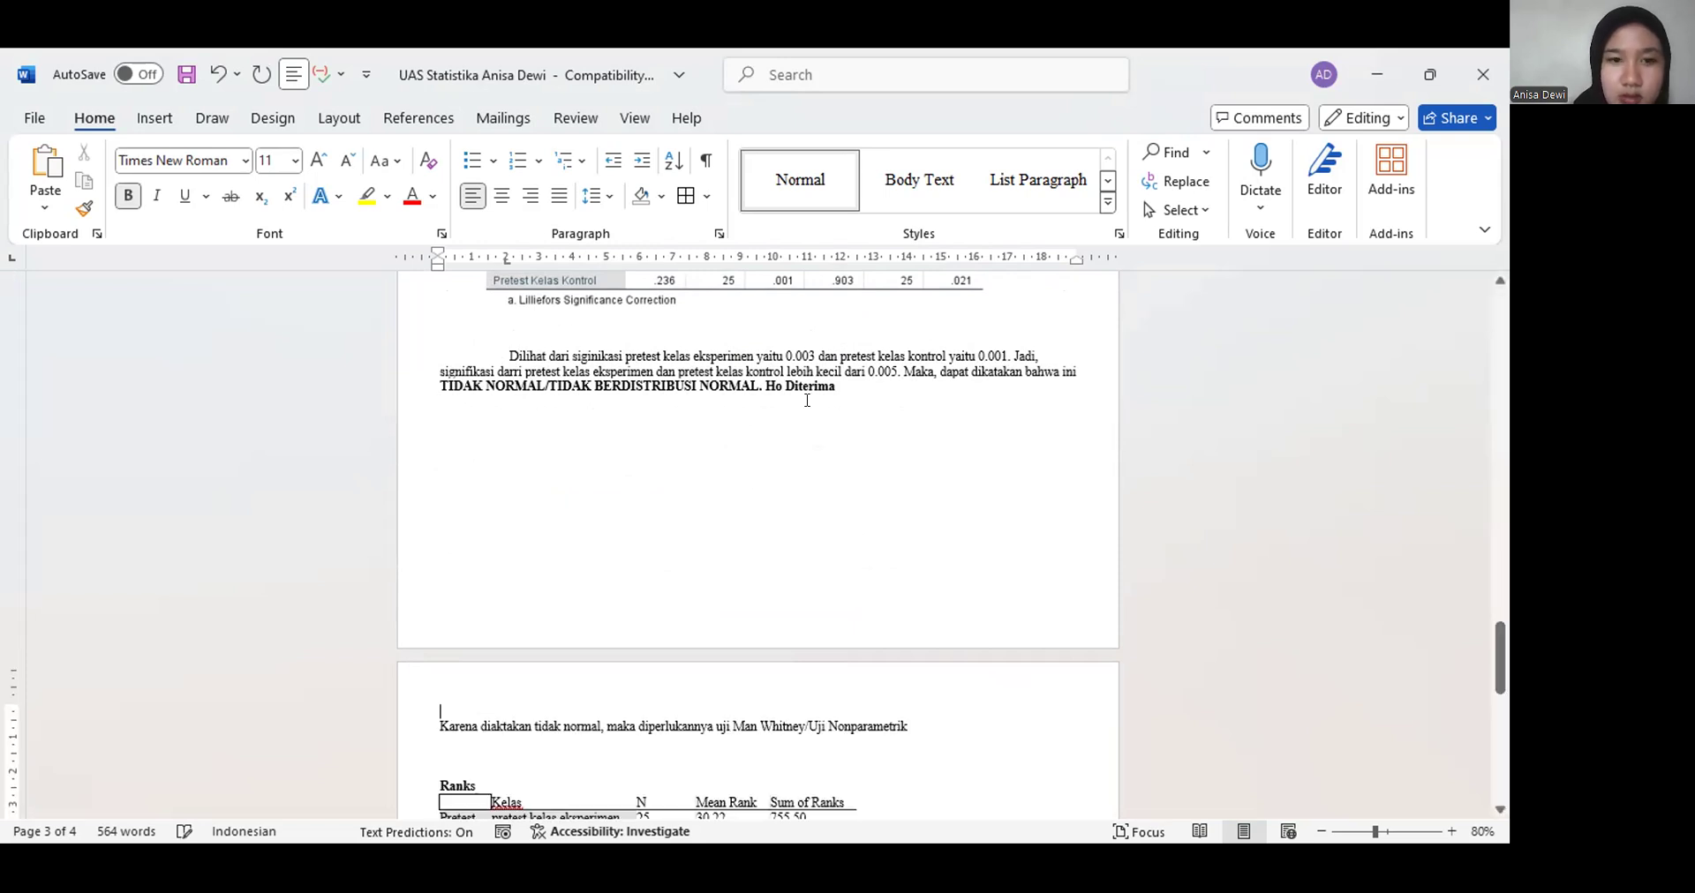
Add the bold heading "MAN WHITNEY/NONPARAMETRIK" on the blank line above the Ranks table
left_click(499, 627)
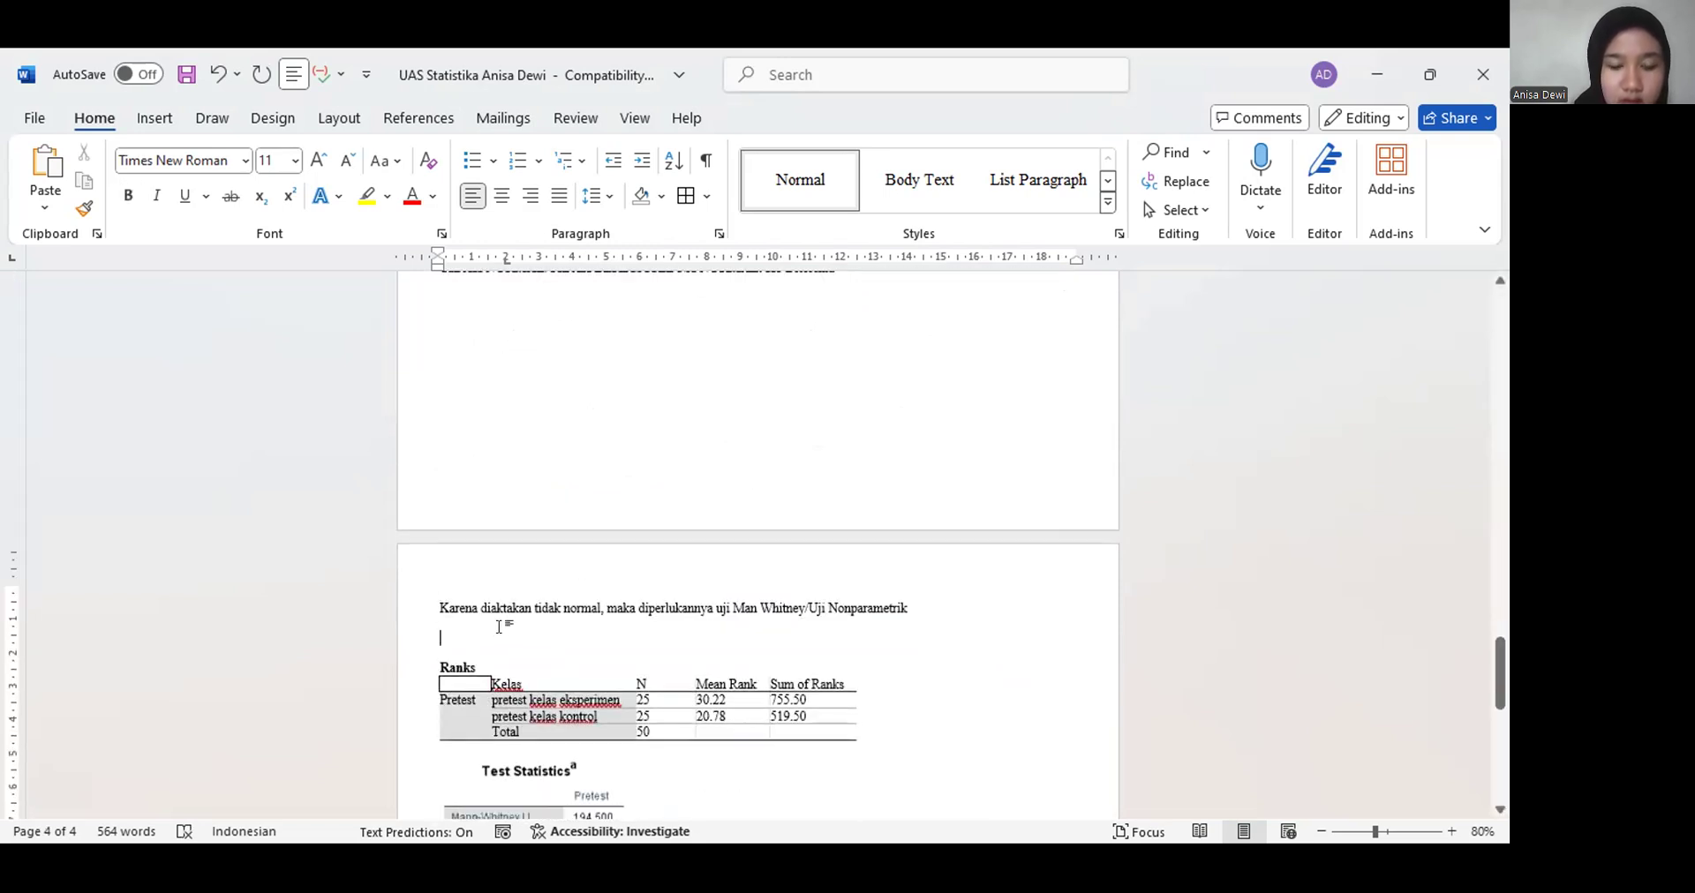
key("ctrl+b")
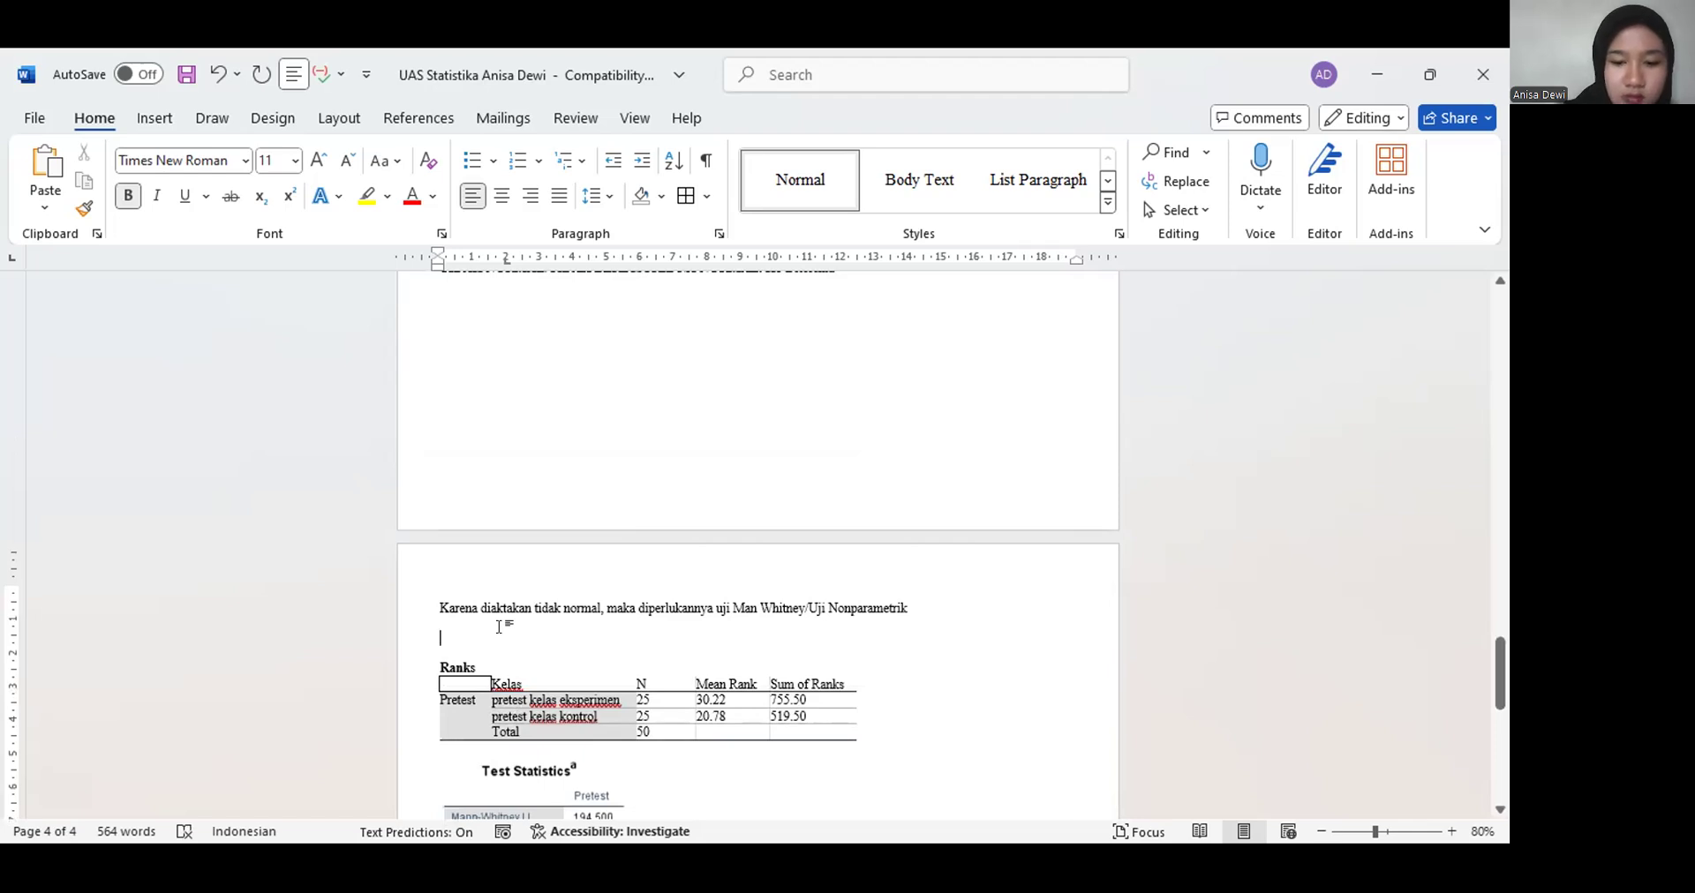
type("N")
key("BackSpace")
type("MAN")
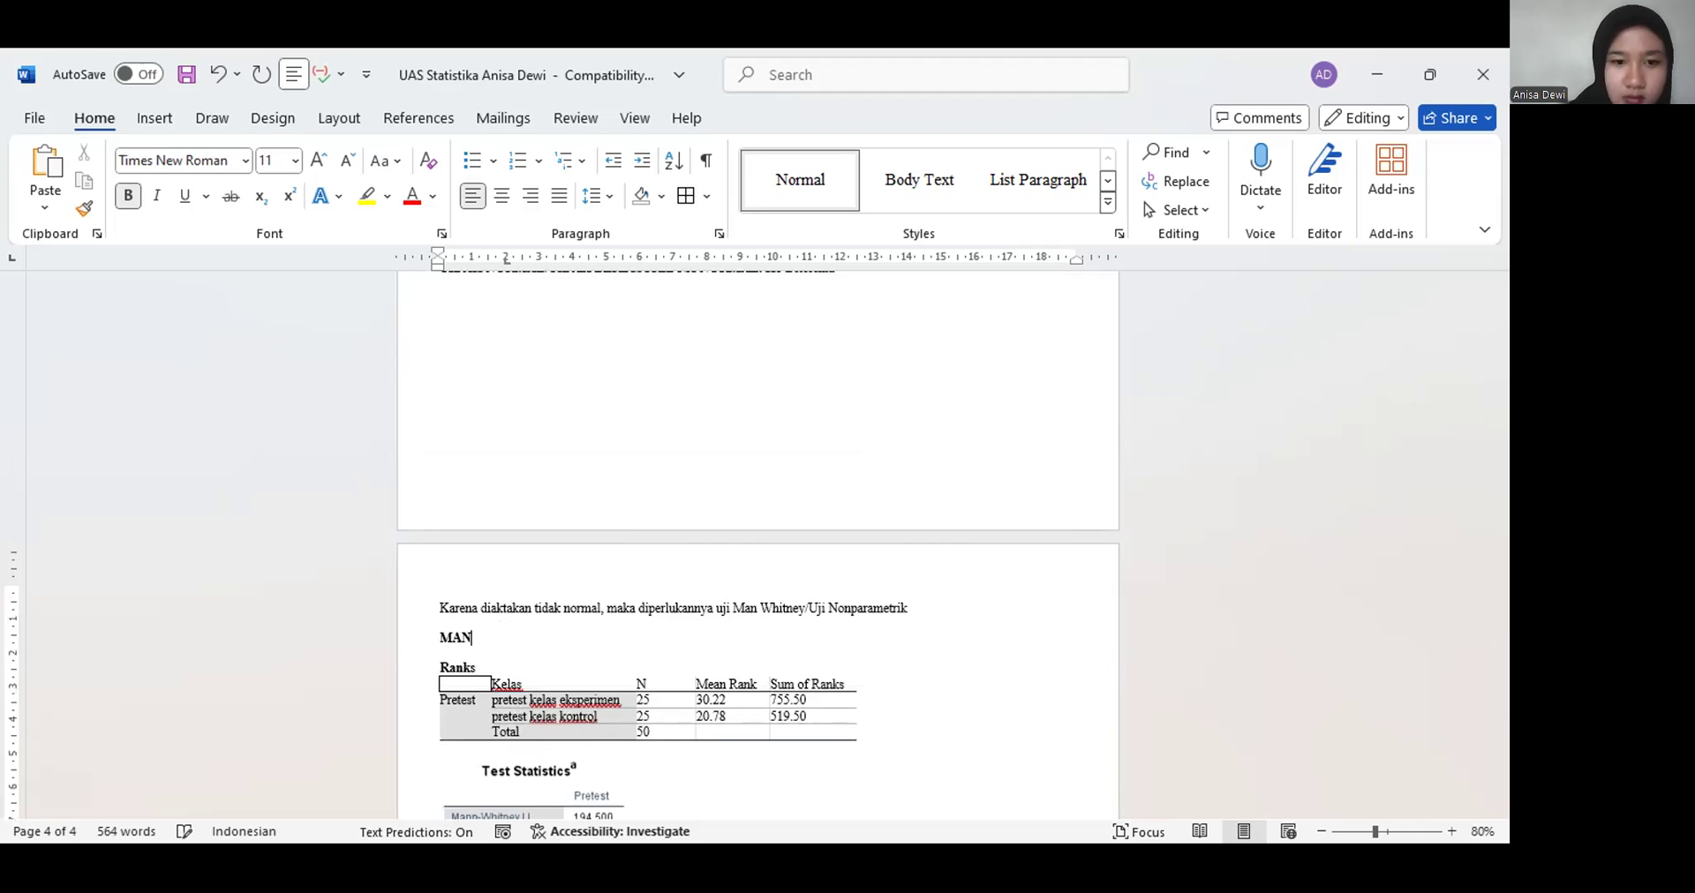
key("BackSpace")
key("BackSpace")
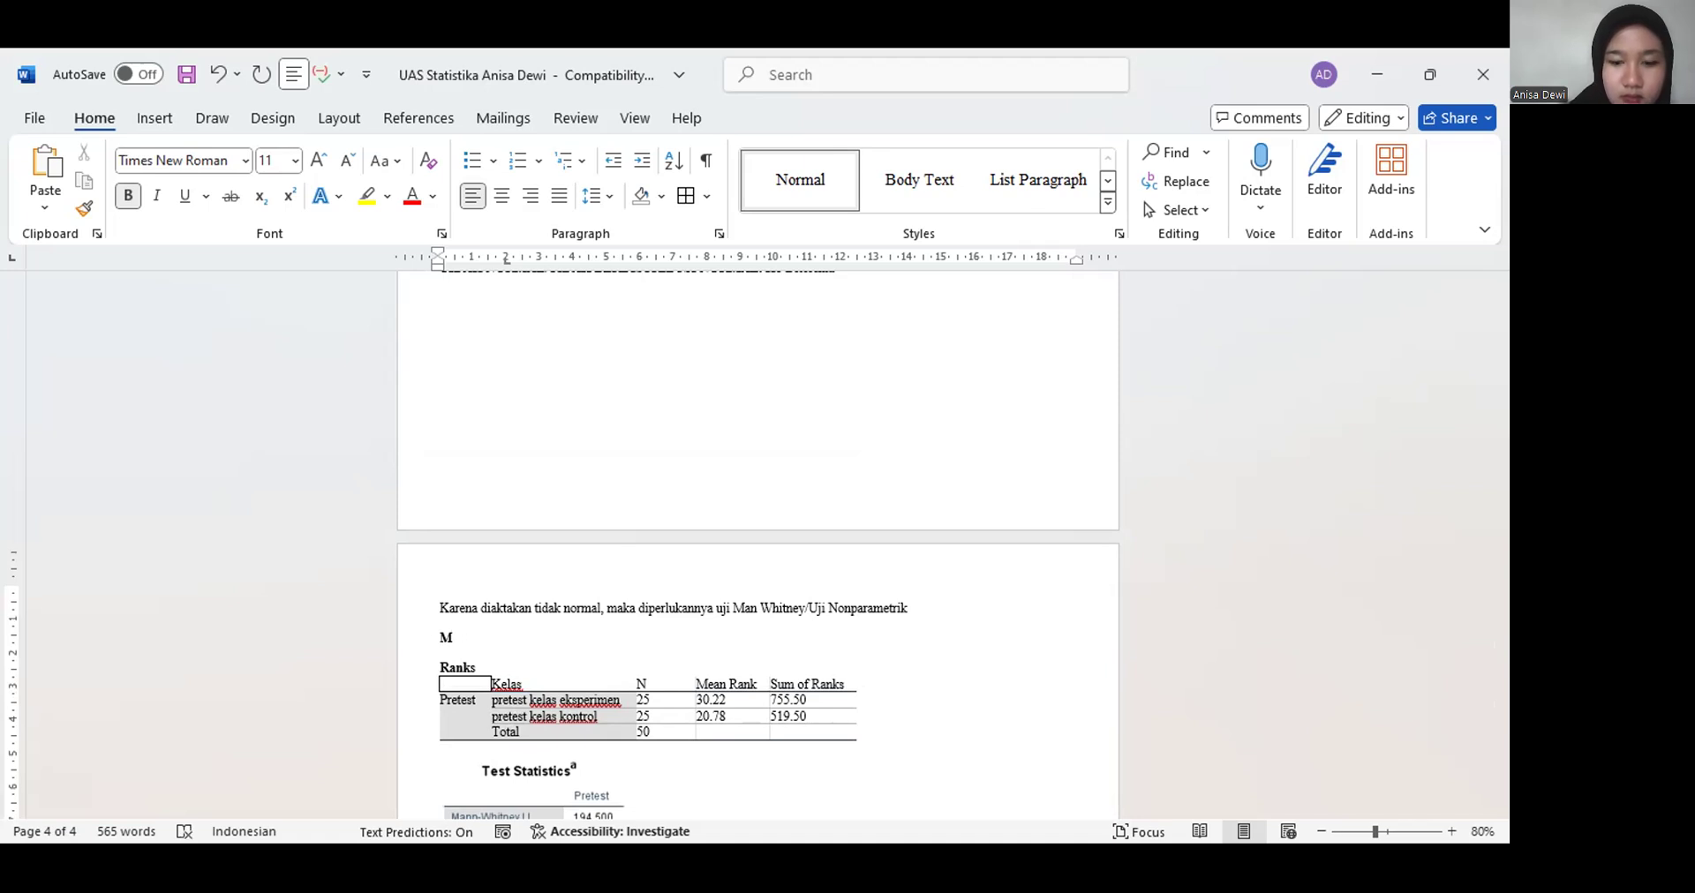
type("AN ")
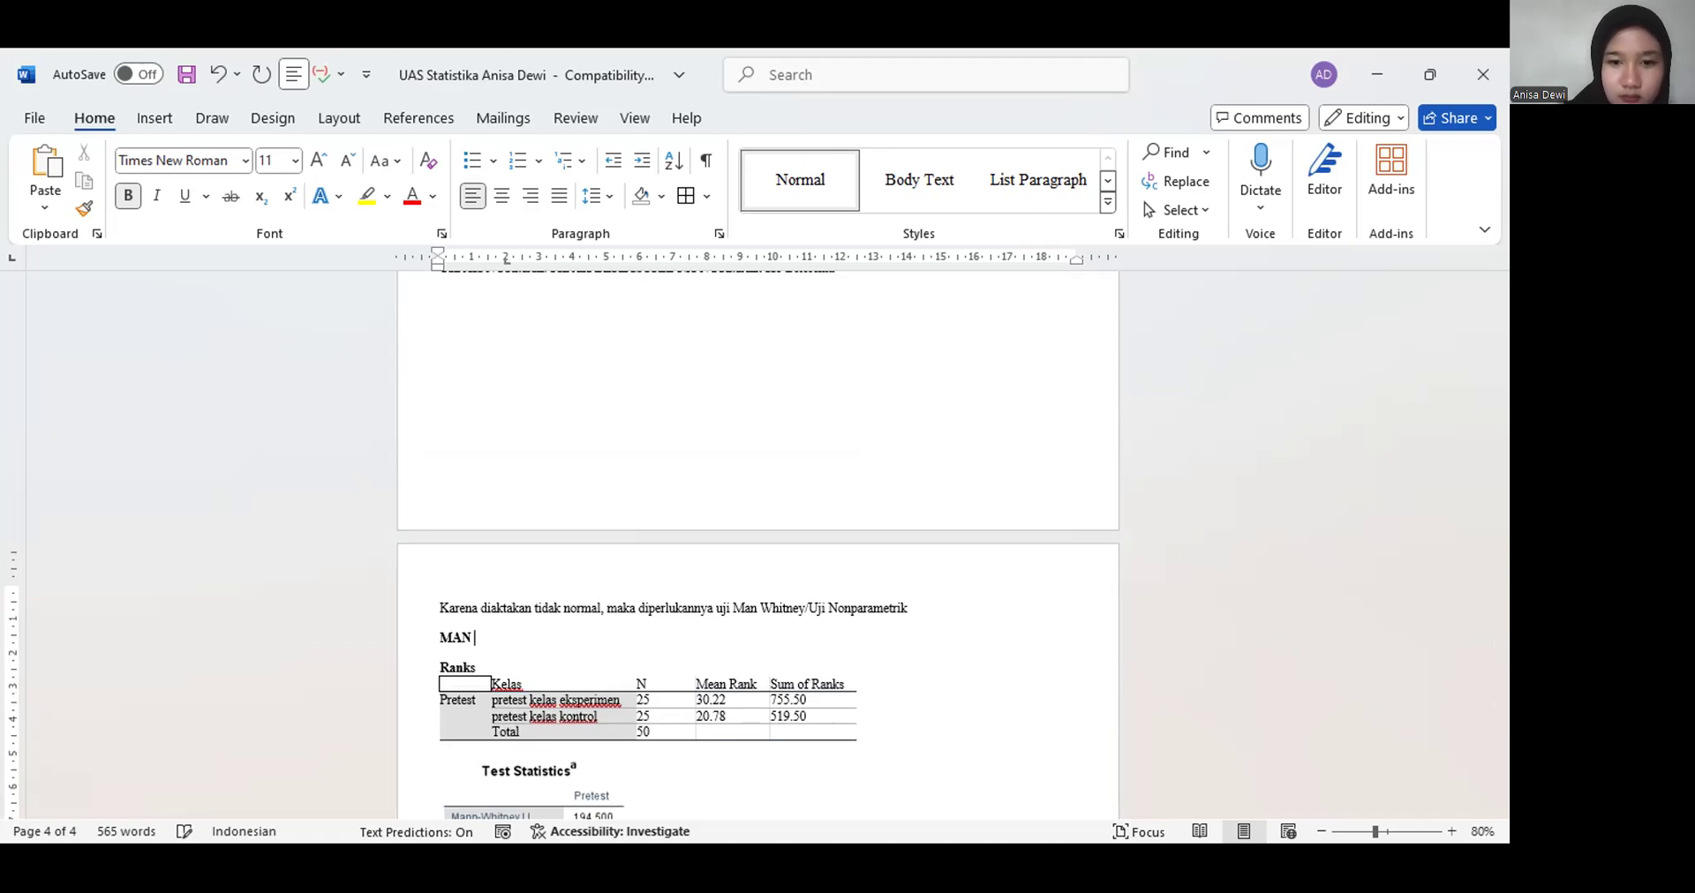
type("WHITNEY")
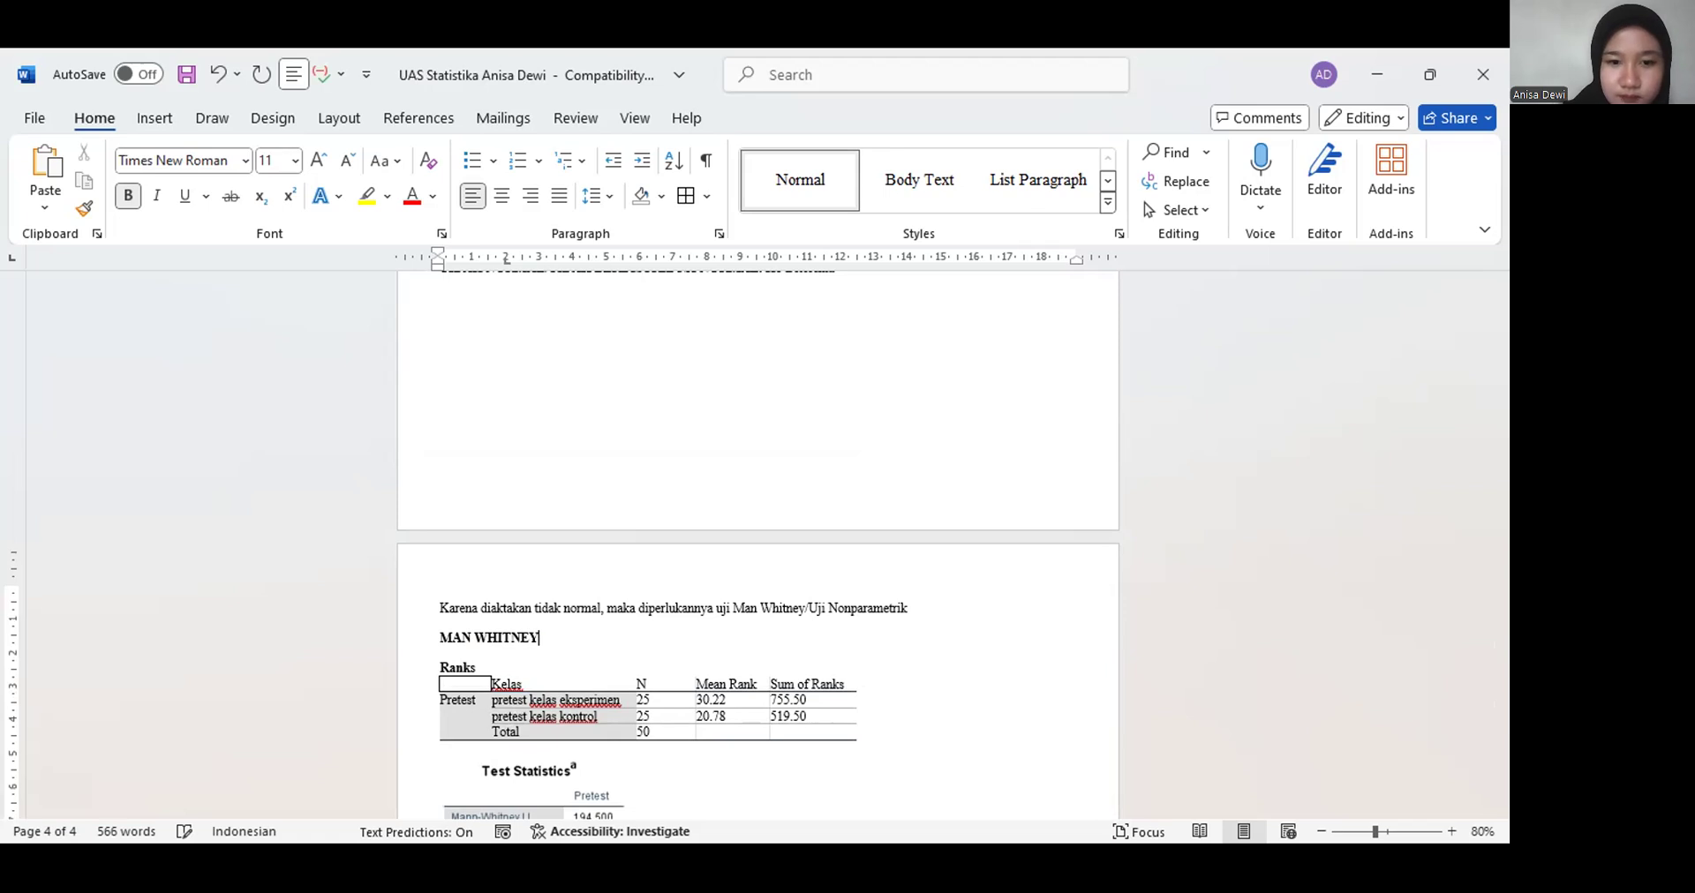
type("/N")
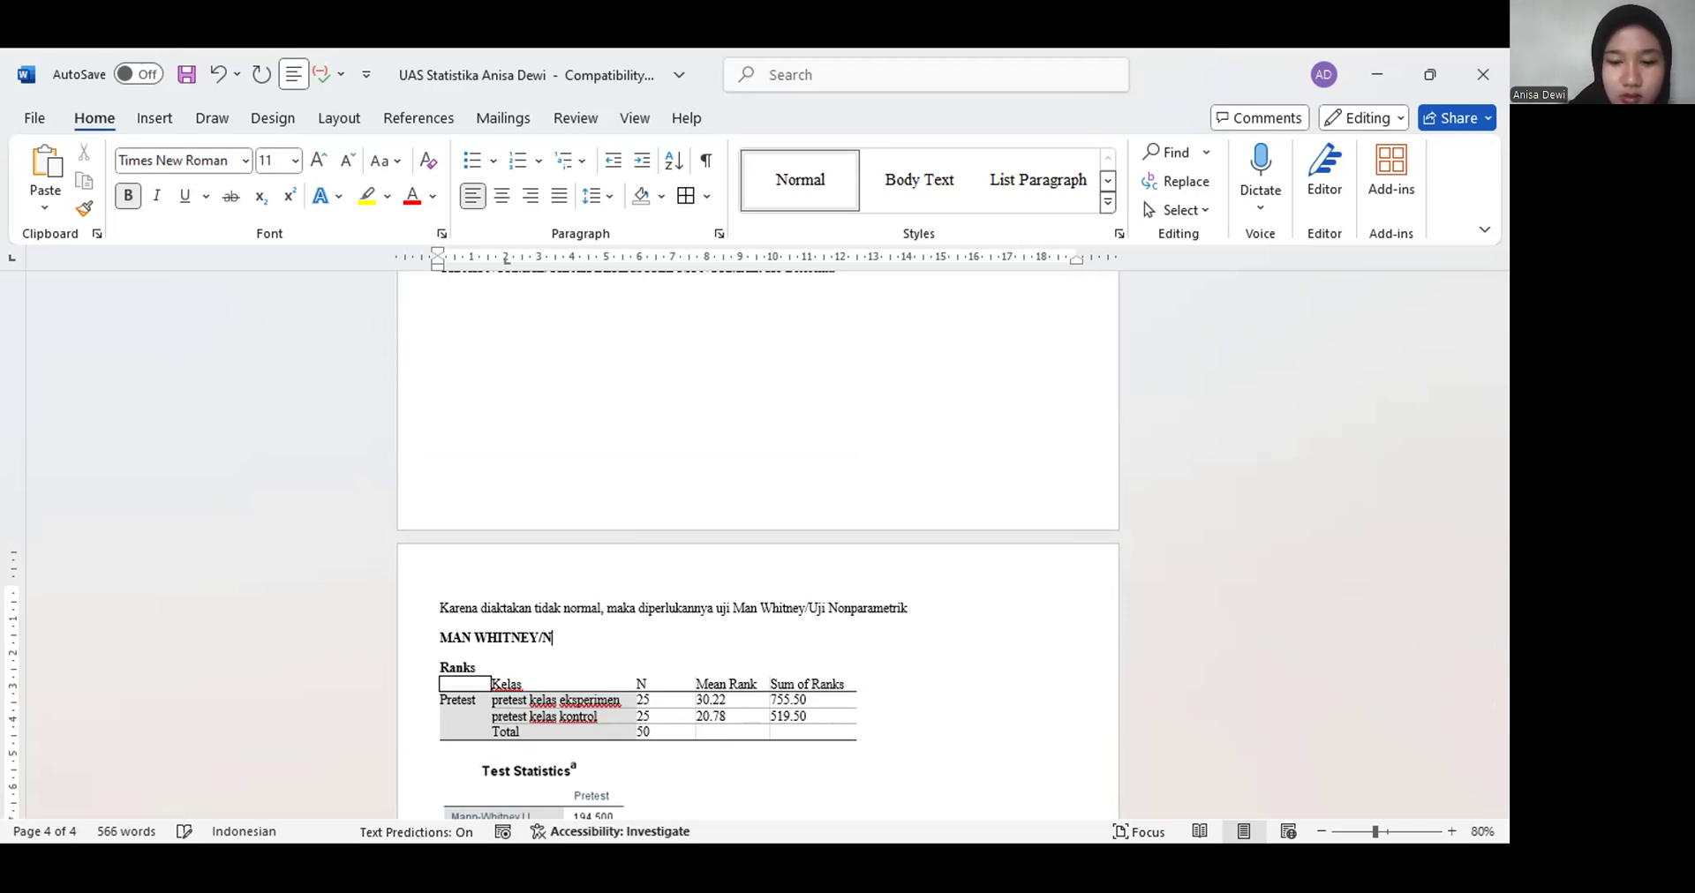
type("ONPARAME")
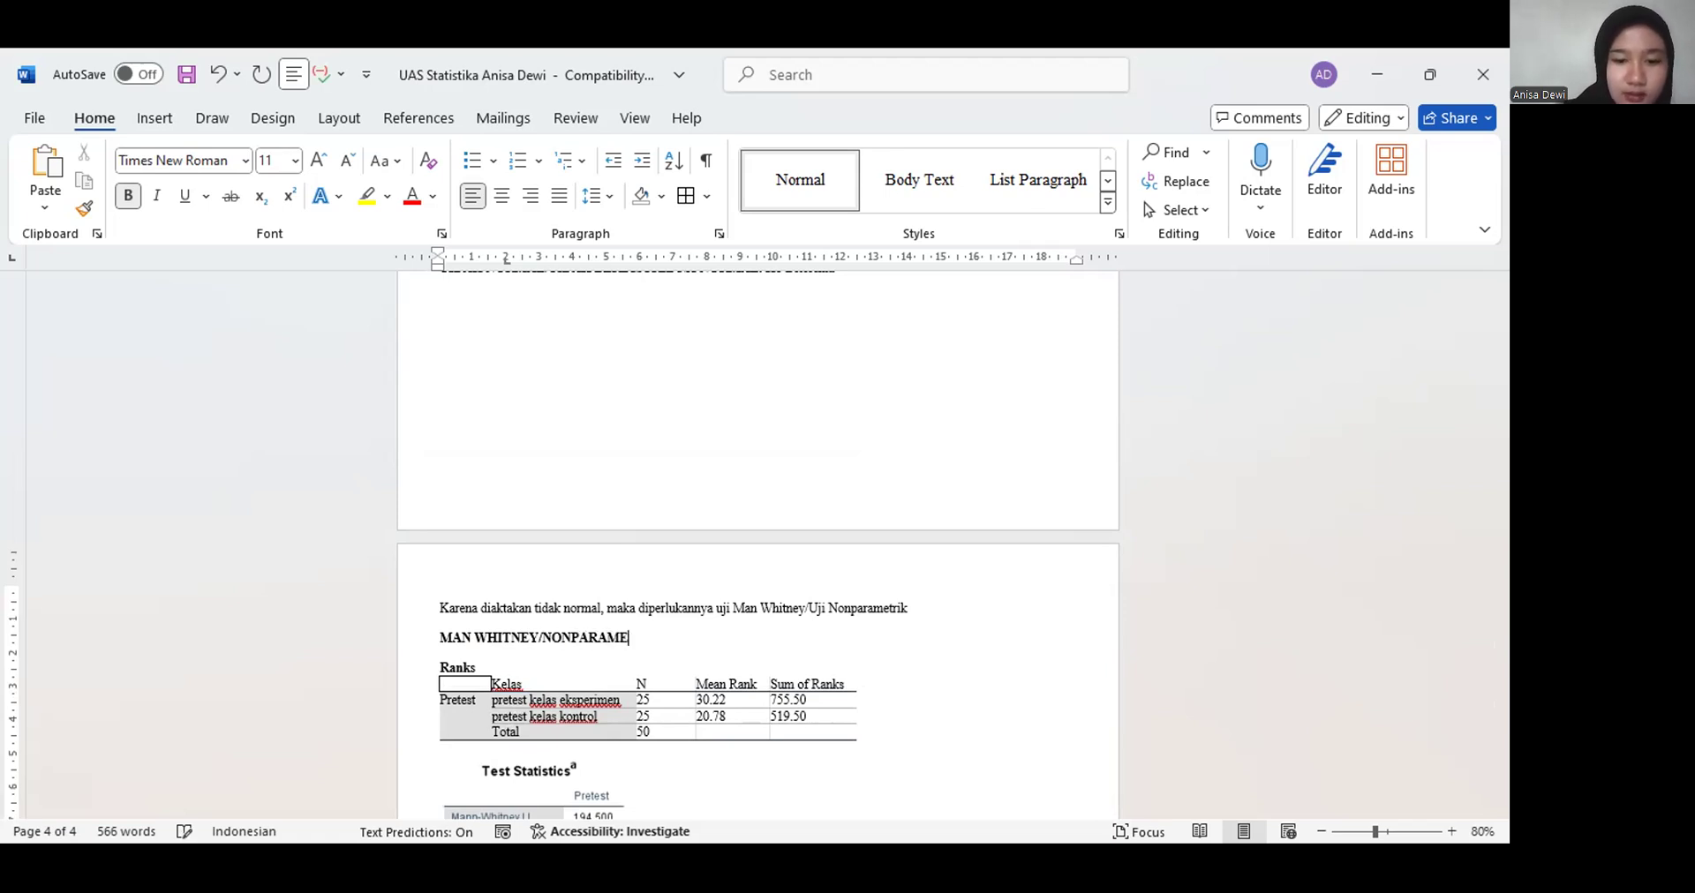
type("TRIK")
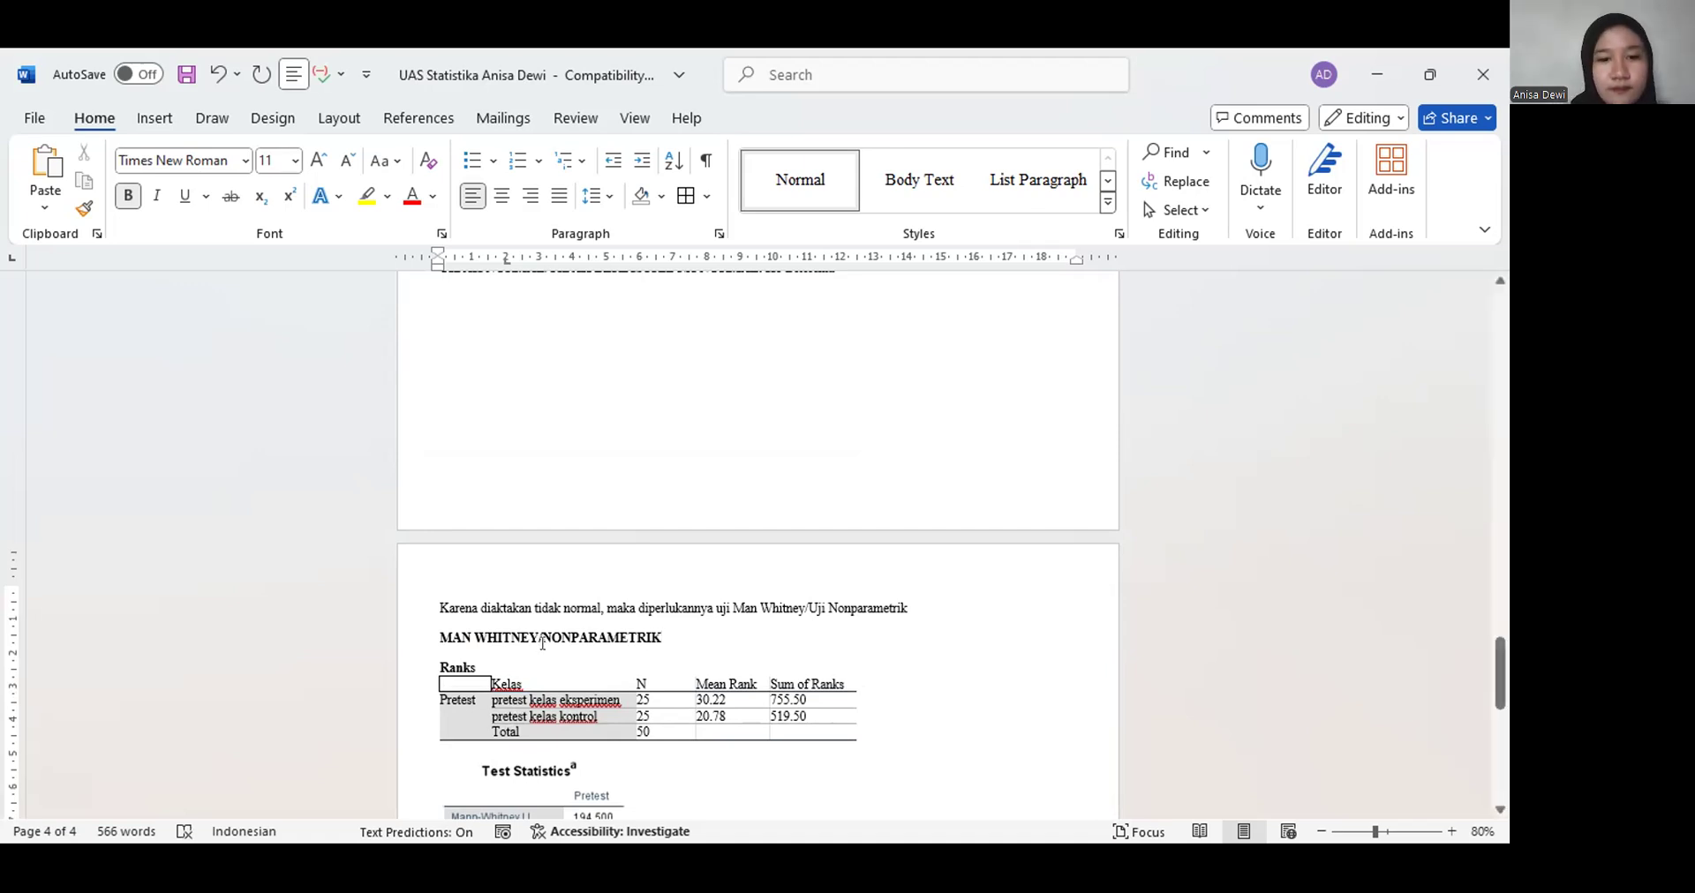
scroll(542, 642, "down", 5)
left_click(533, 663)
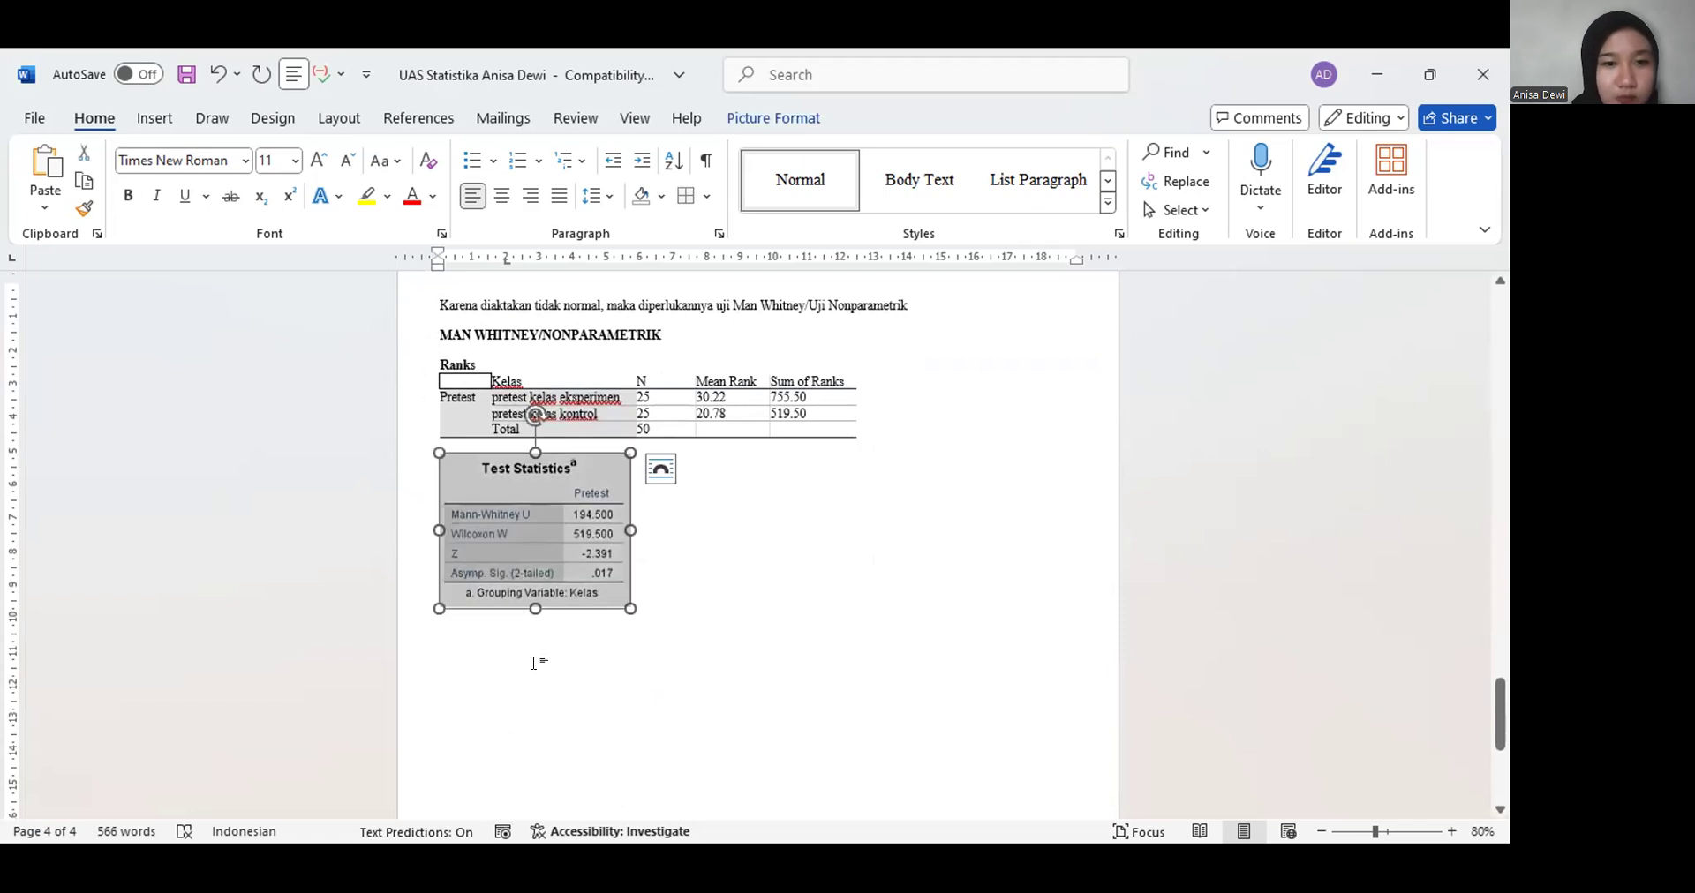
left_click(534, 665)
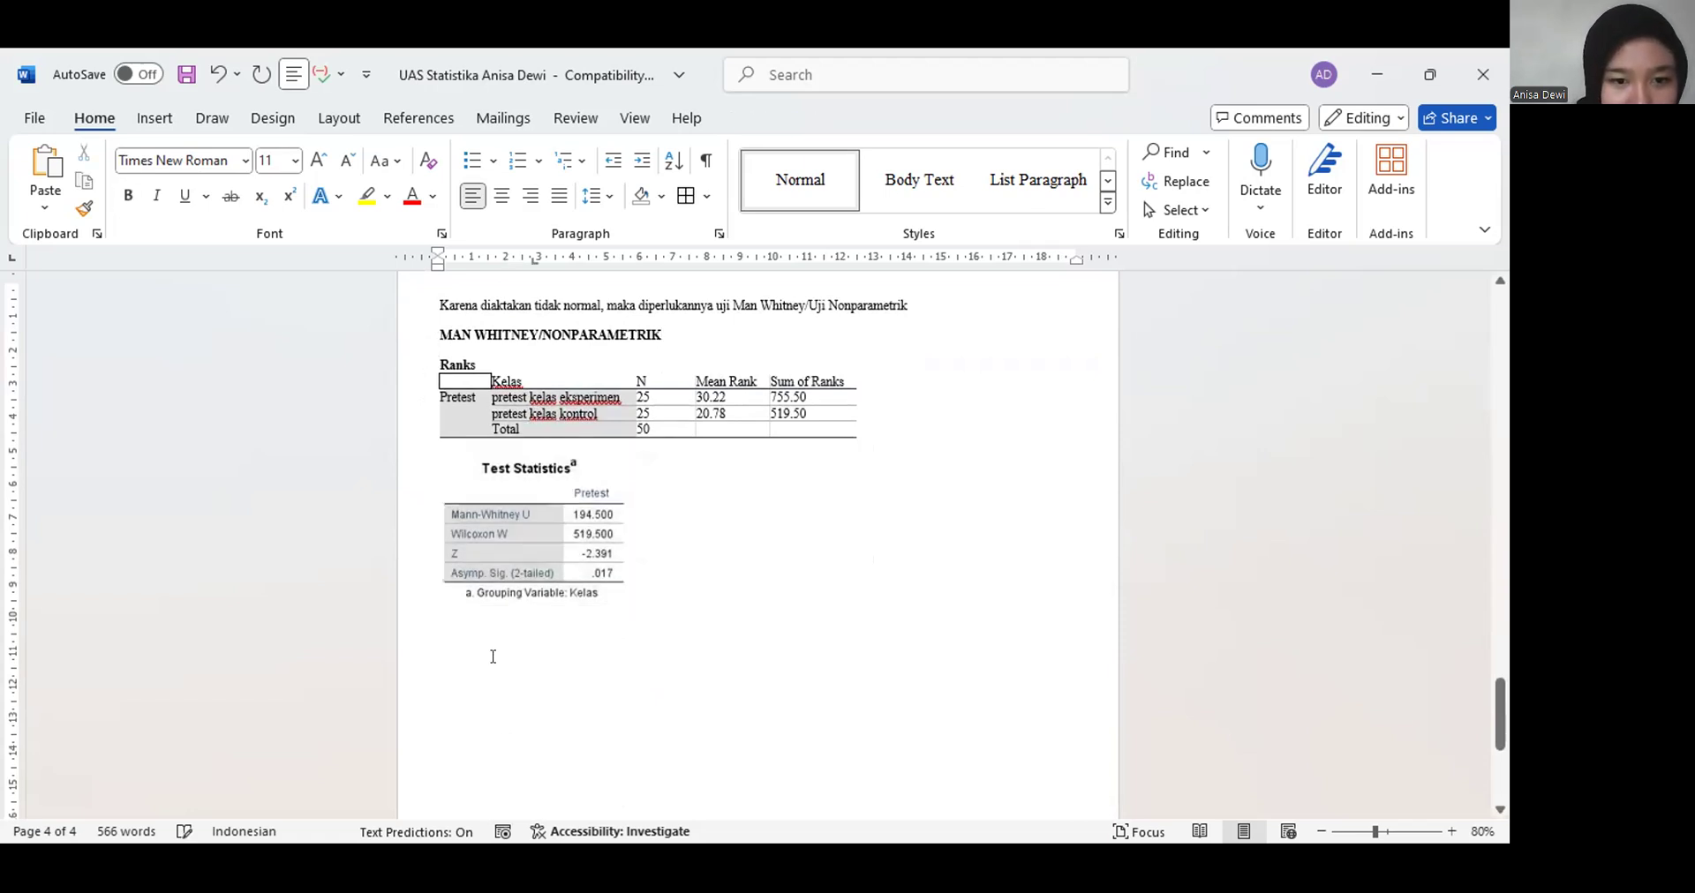
double_click(474, 642)
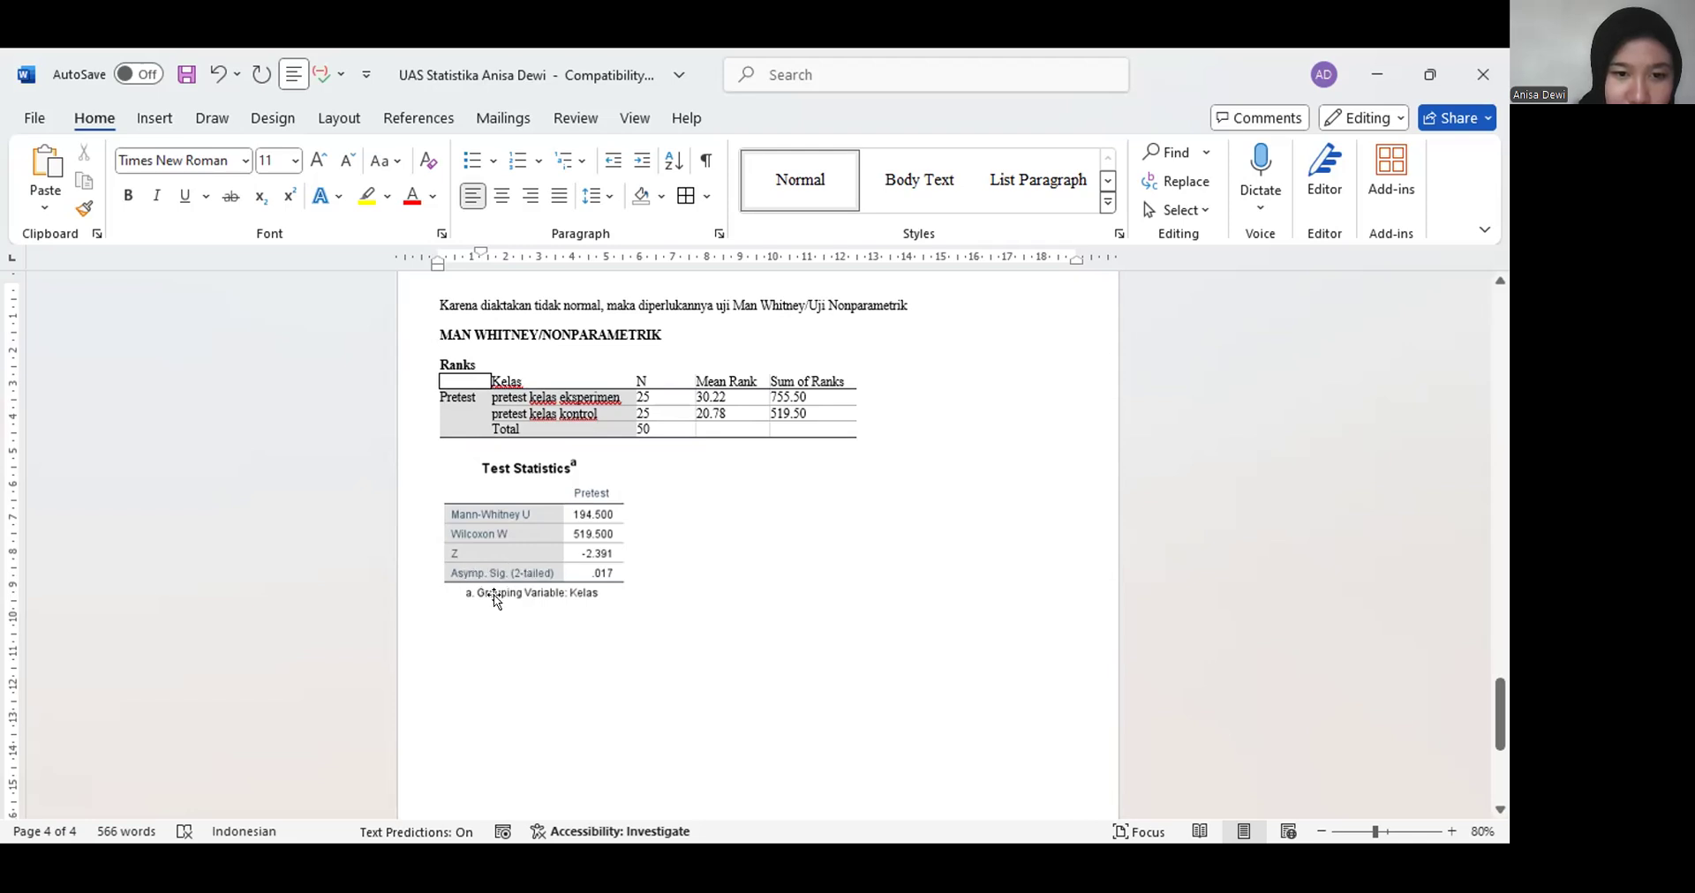
key("ctrl+z")
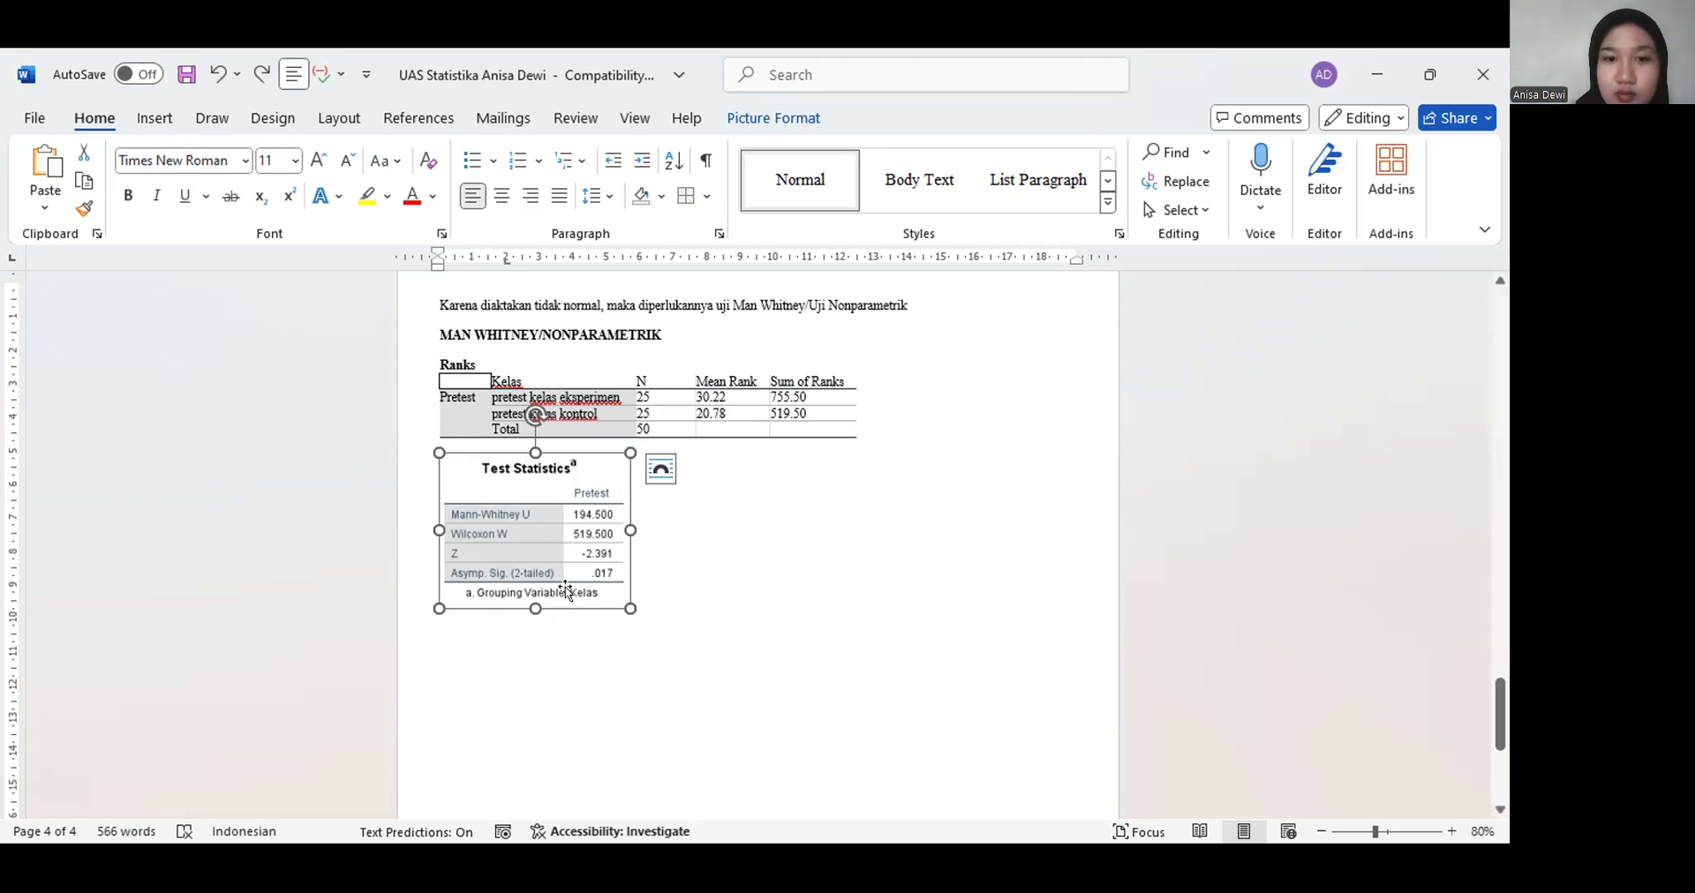
left_click(569, 661)
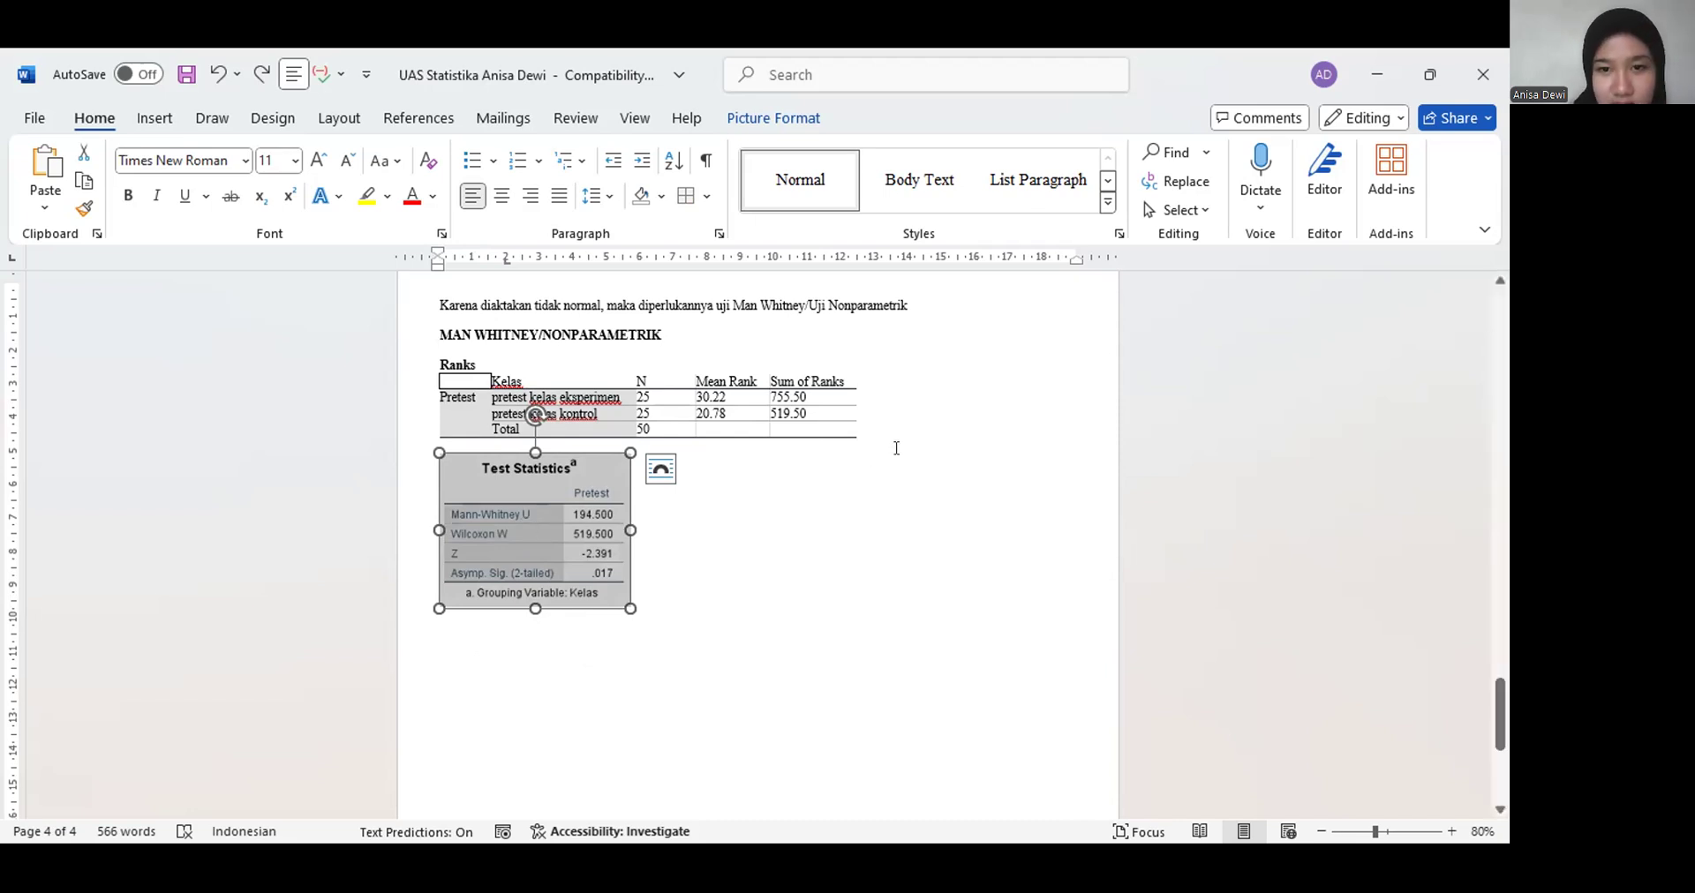
Centre the Ranks table's title and insert the line "Adapun sig. 2-Tailed" between that table and the Test Statistics picture
left_click(820, 446)
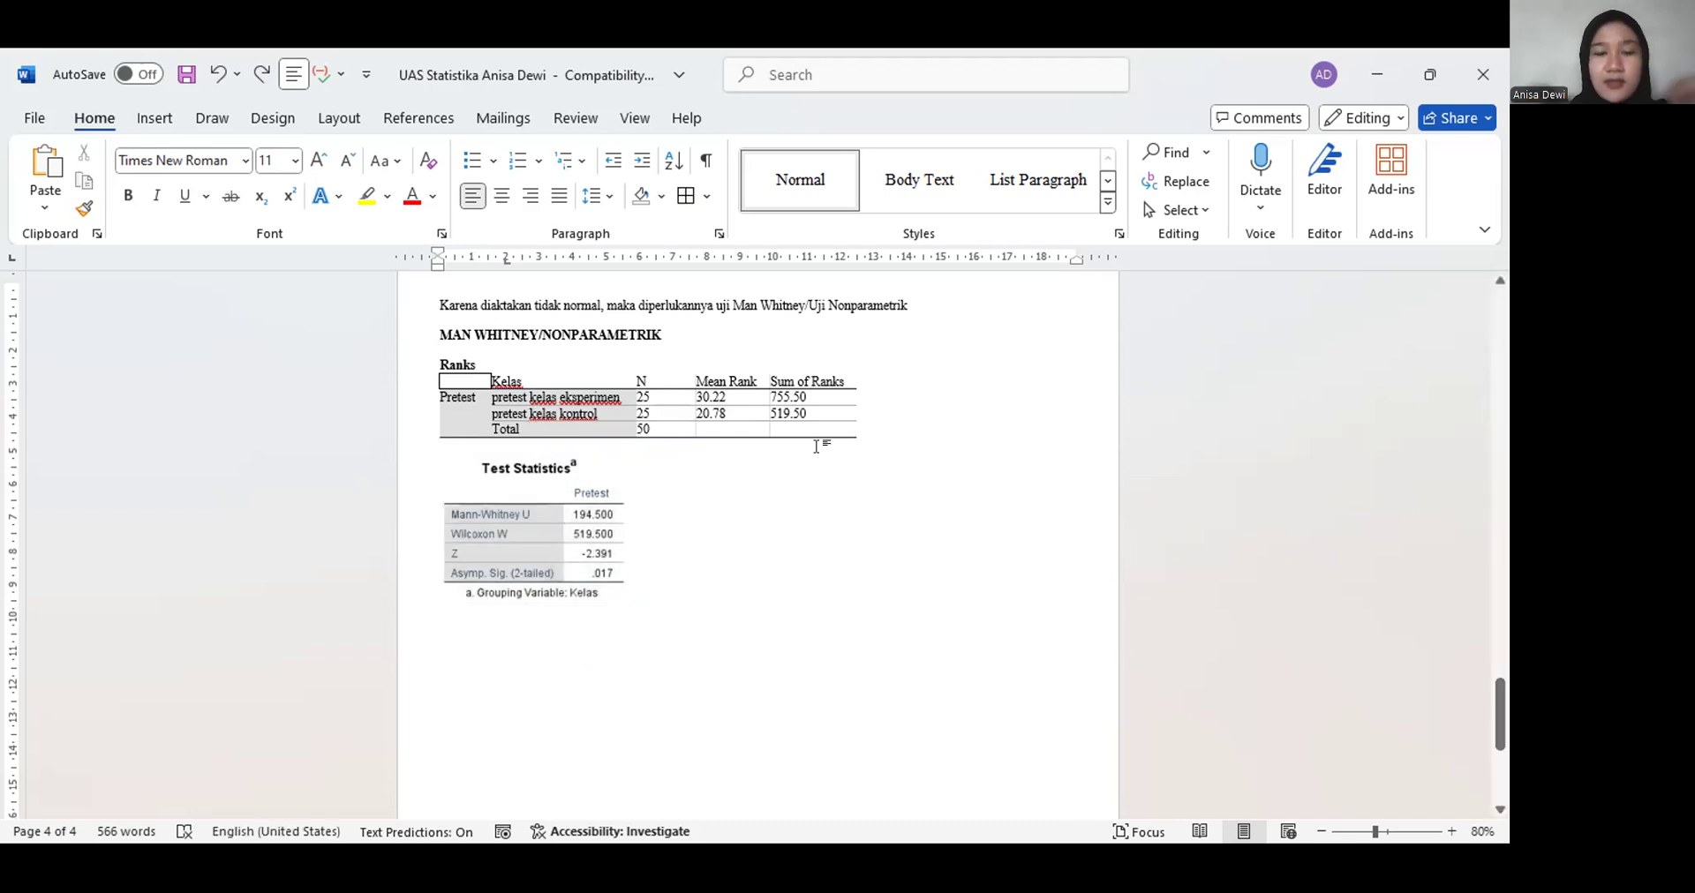
left_click(453, 363)
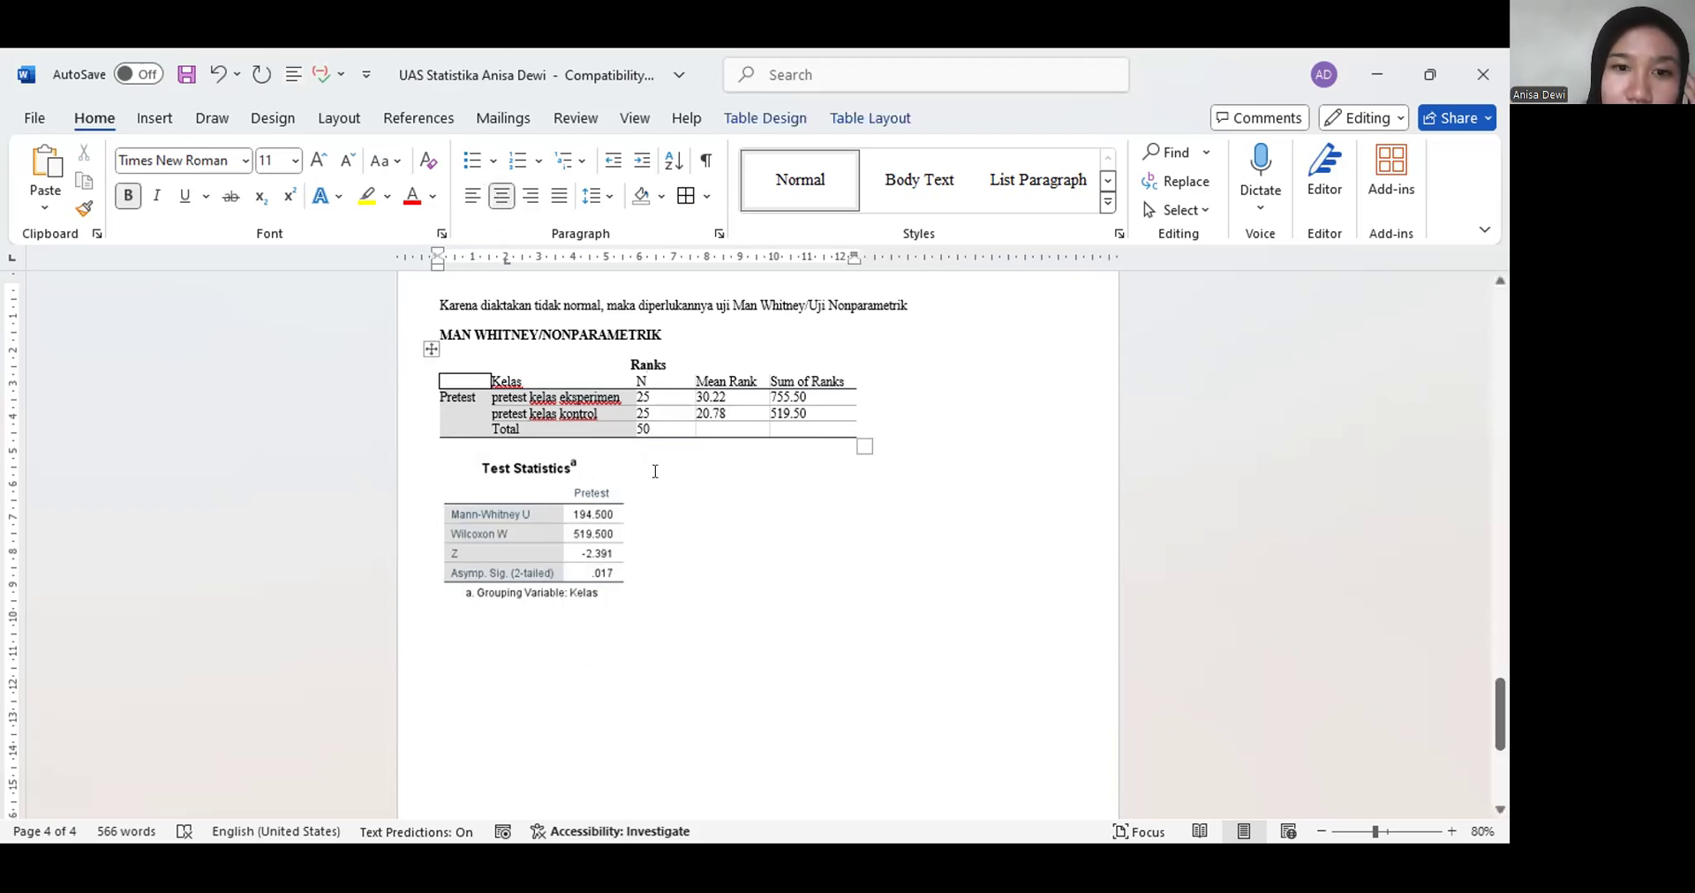
left_click(589, 448)
key("Return")
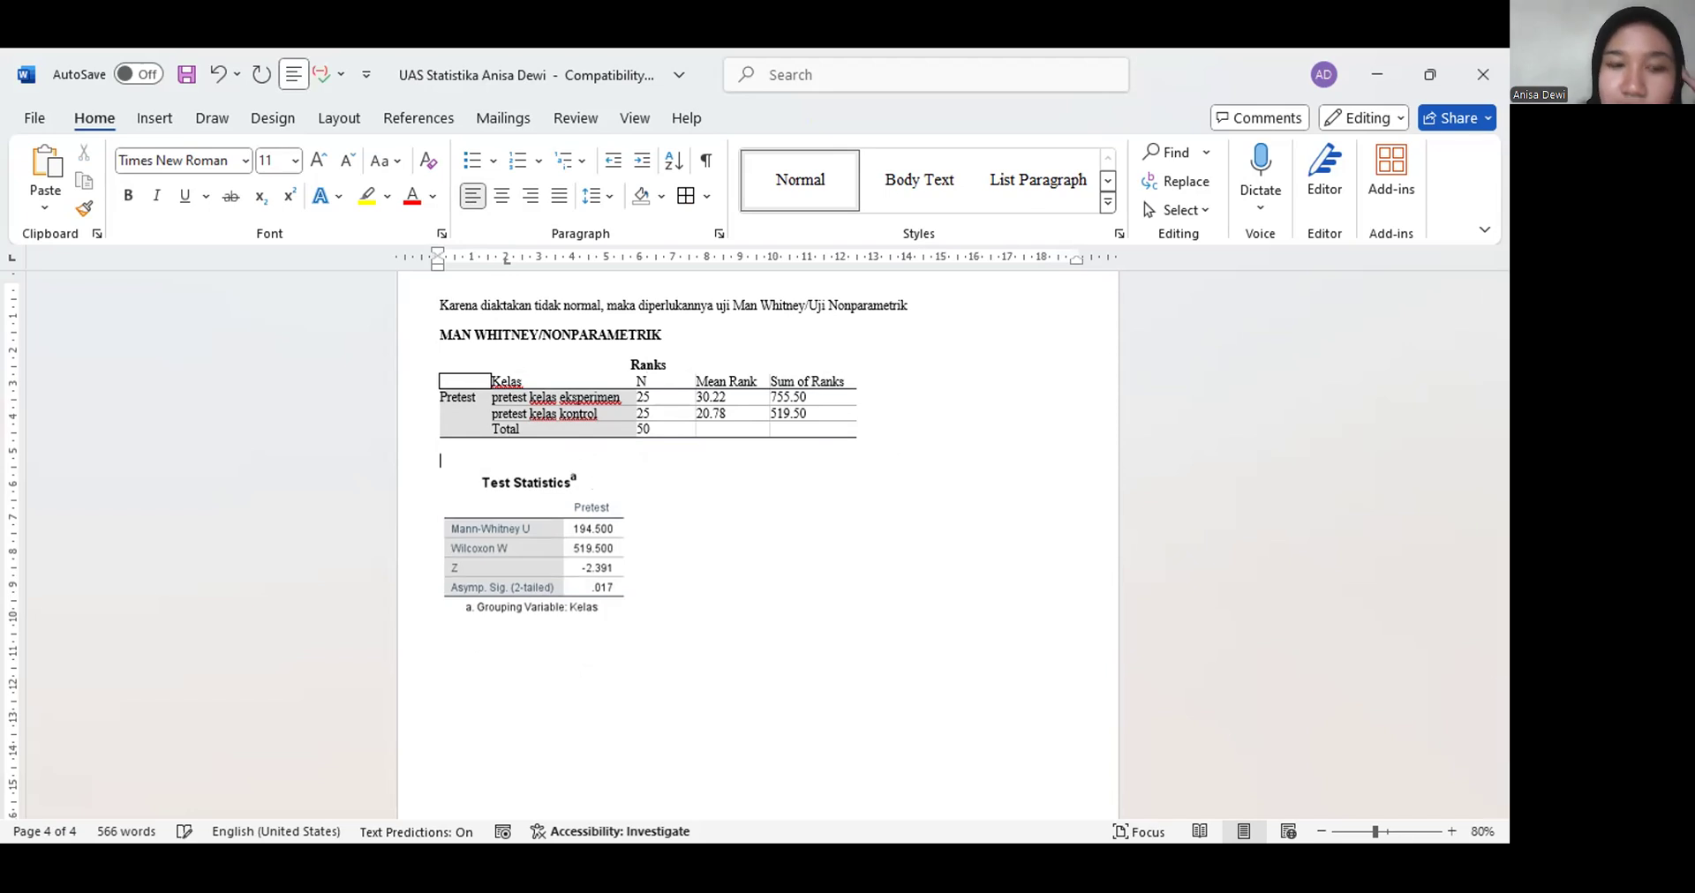
type("Adap")
type("ur")
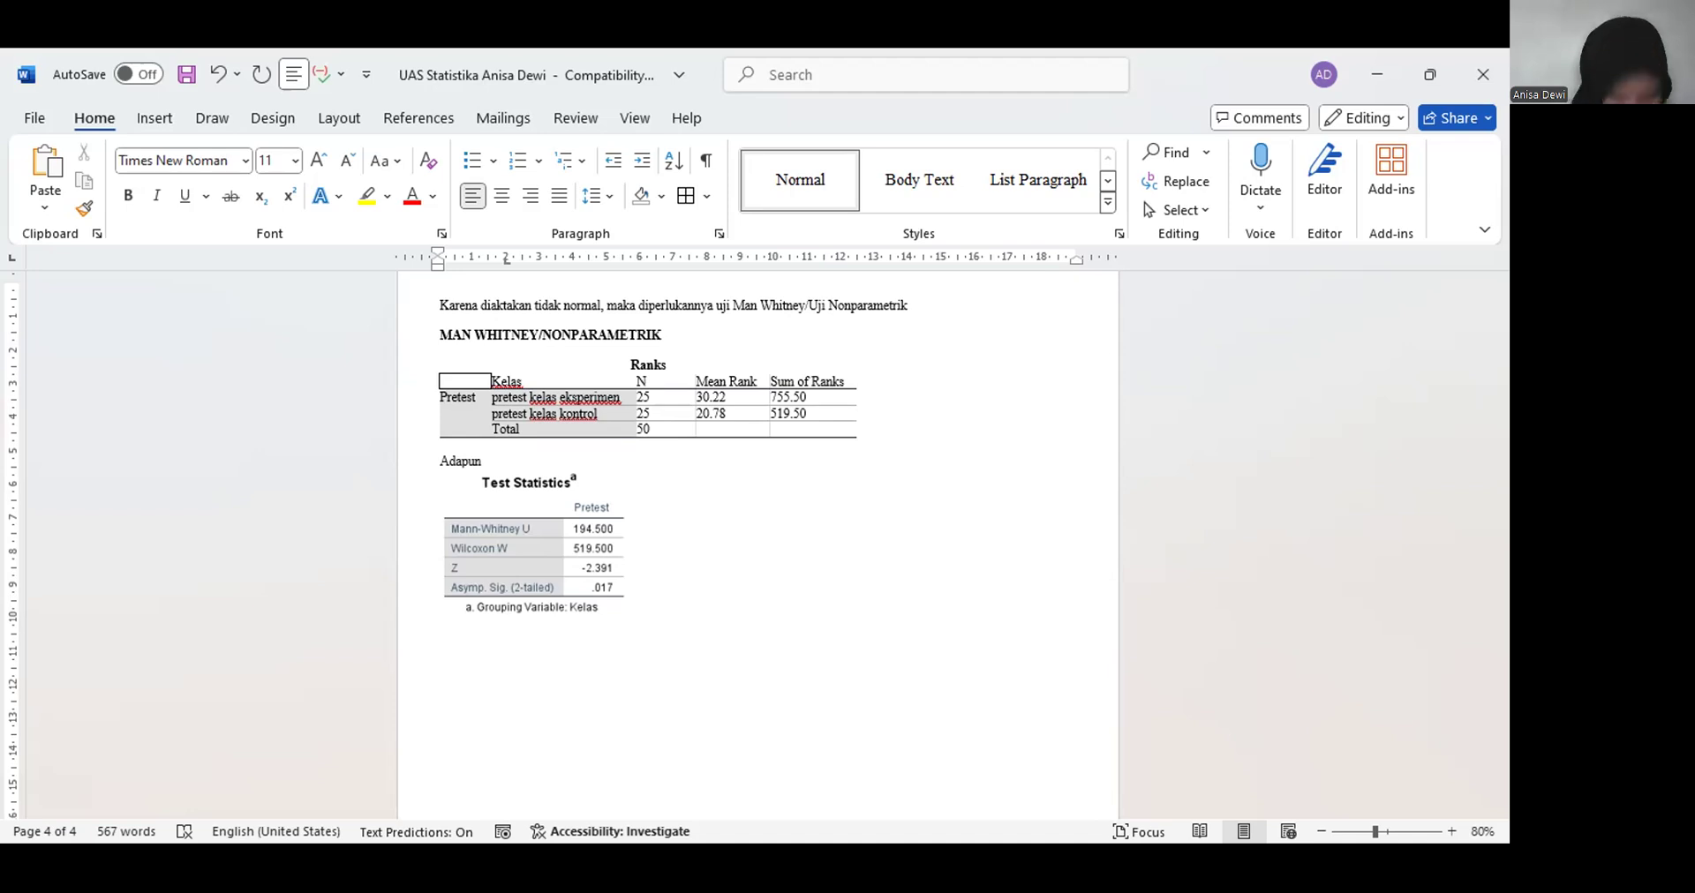
type("sig")
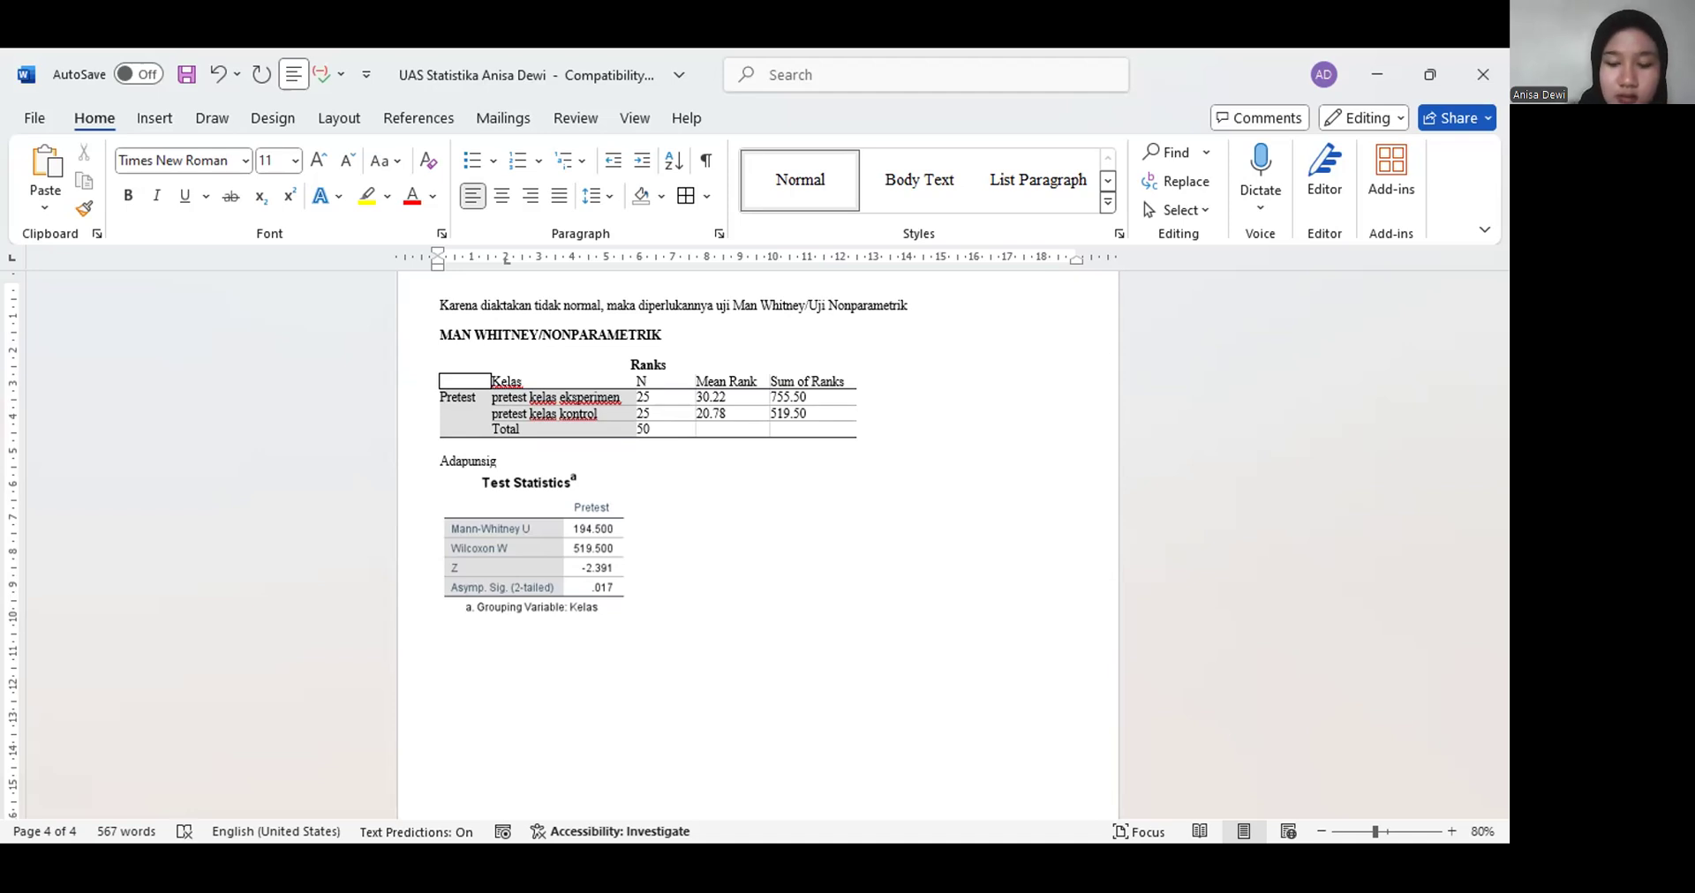
type(". 2-Tailed")
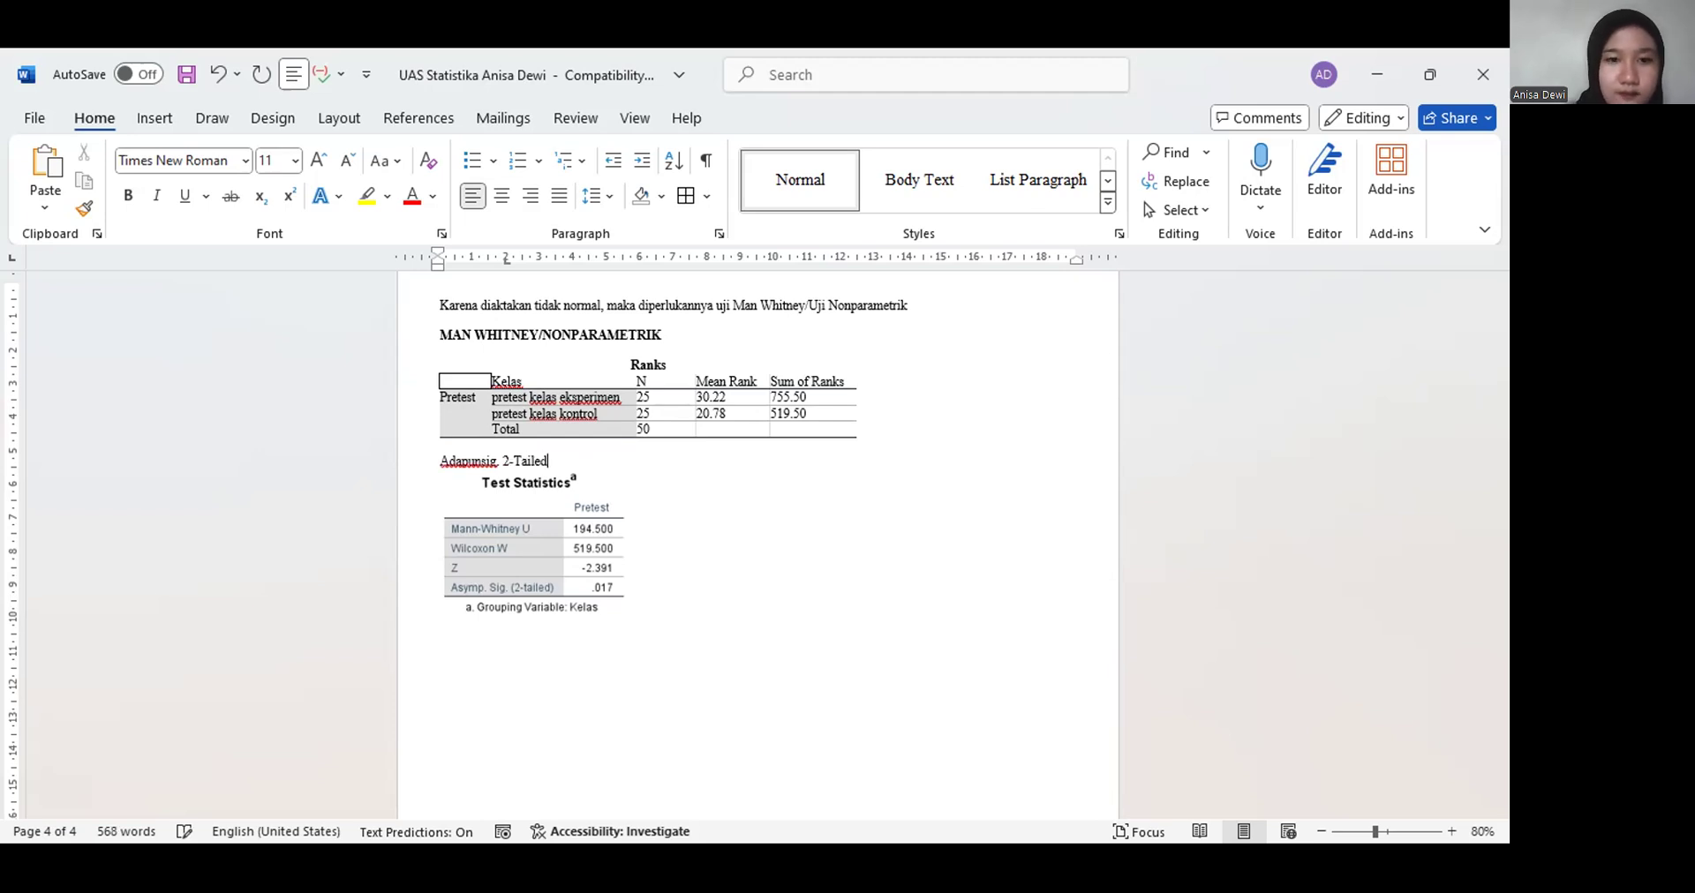
key("Return")
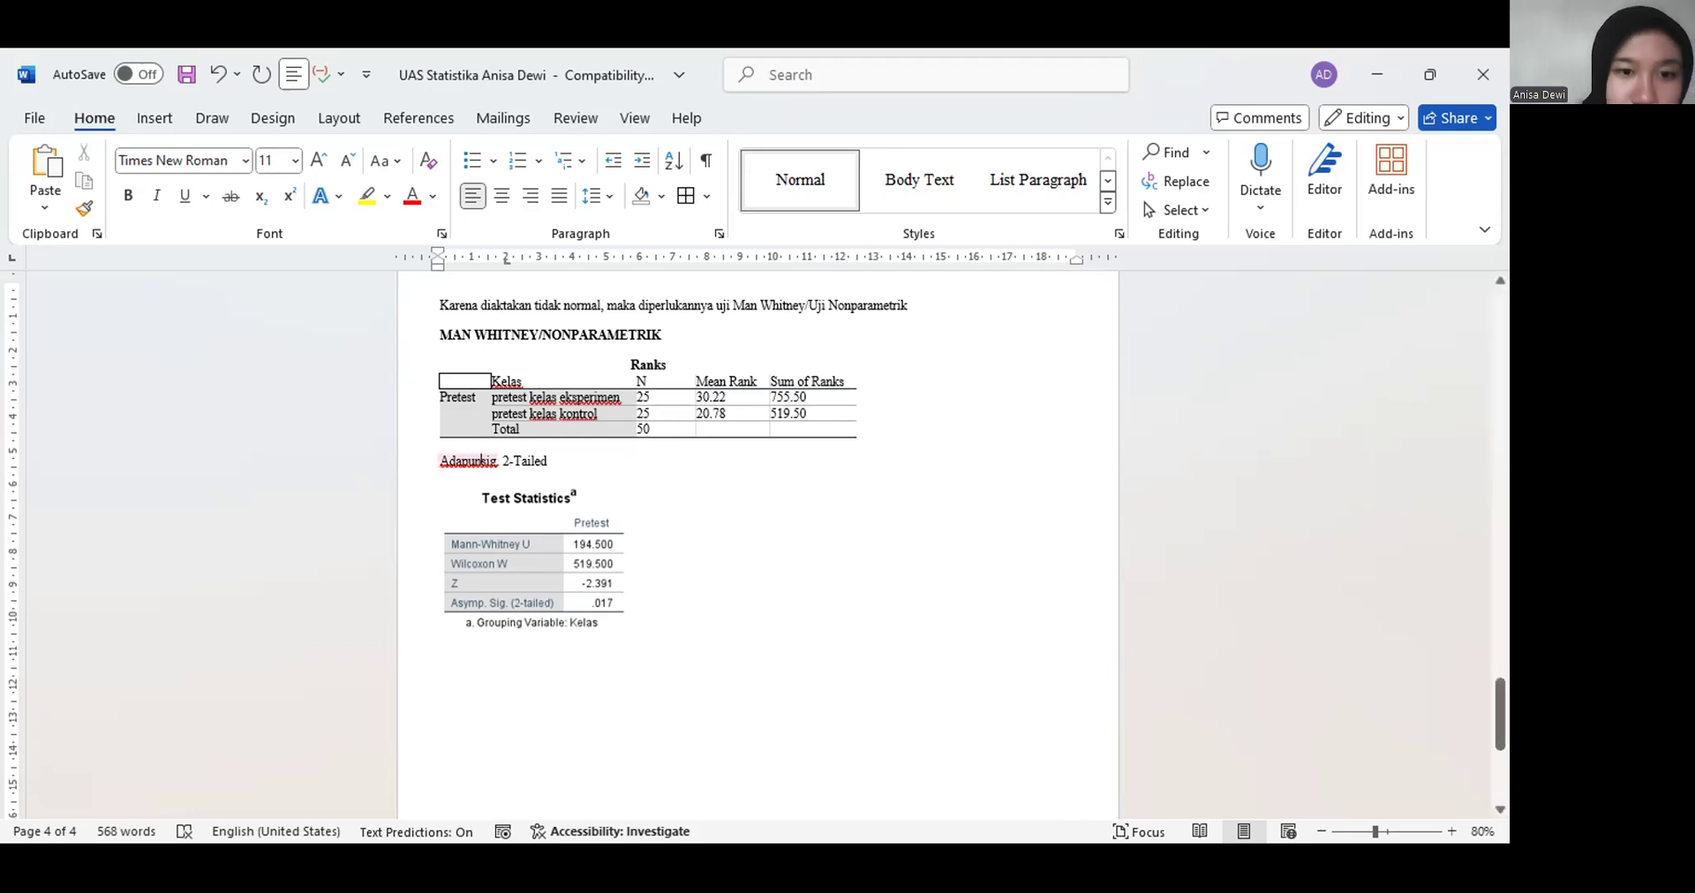
left_click(525, 682)
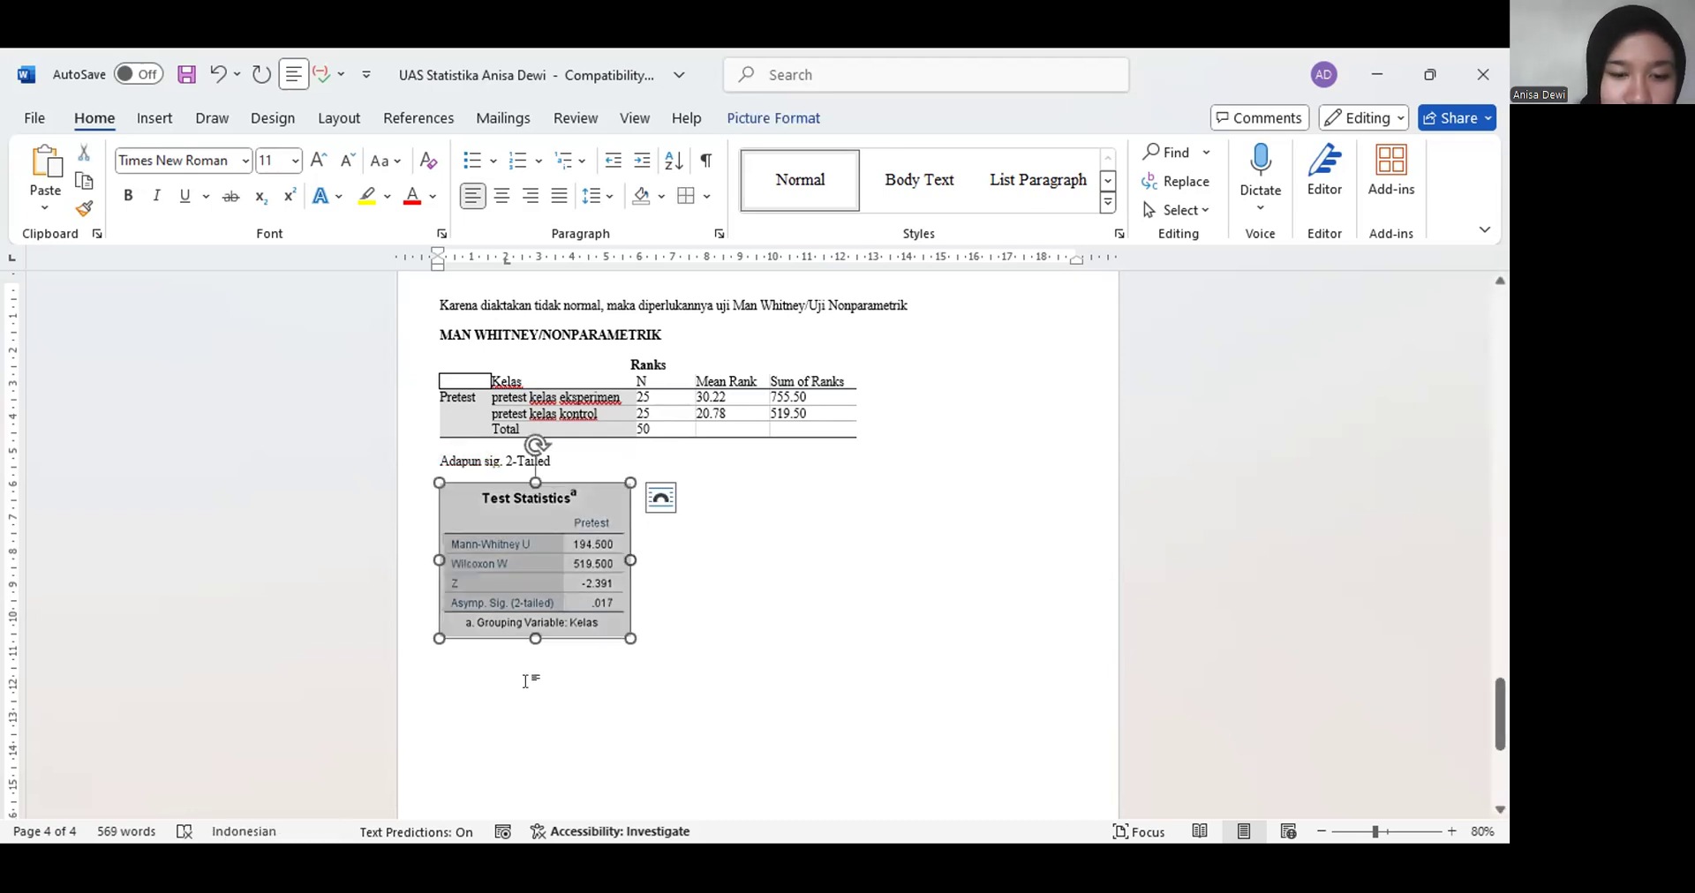
left_click(525, 682)
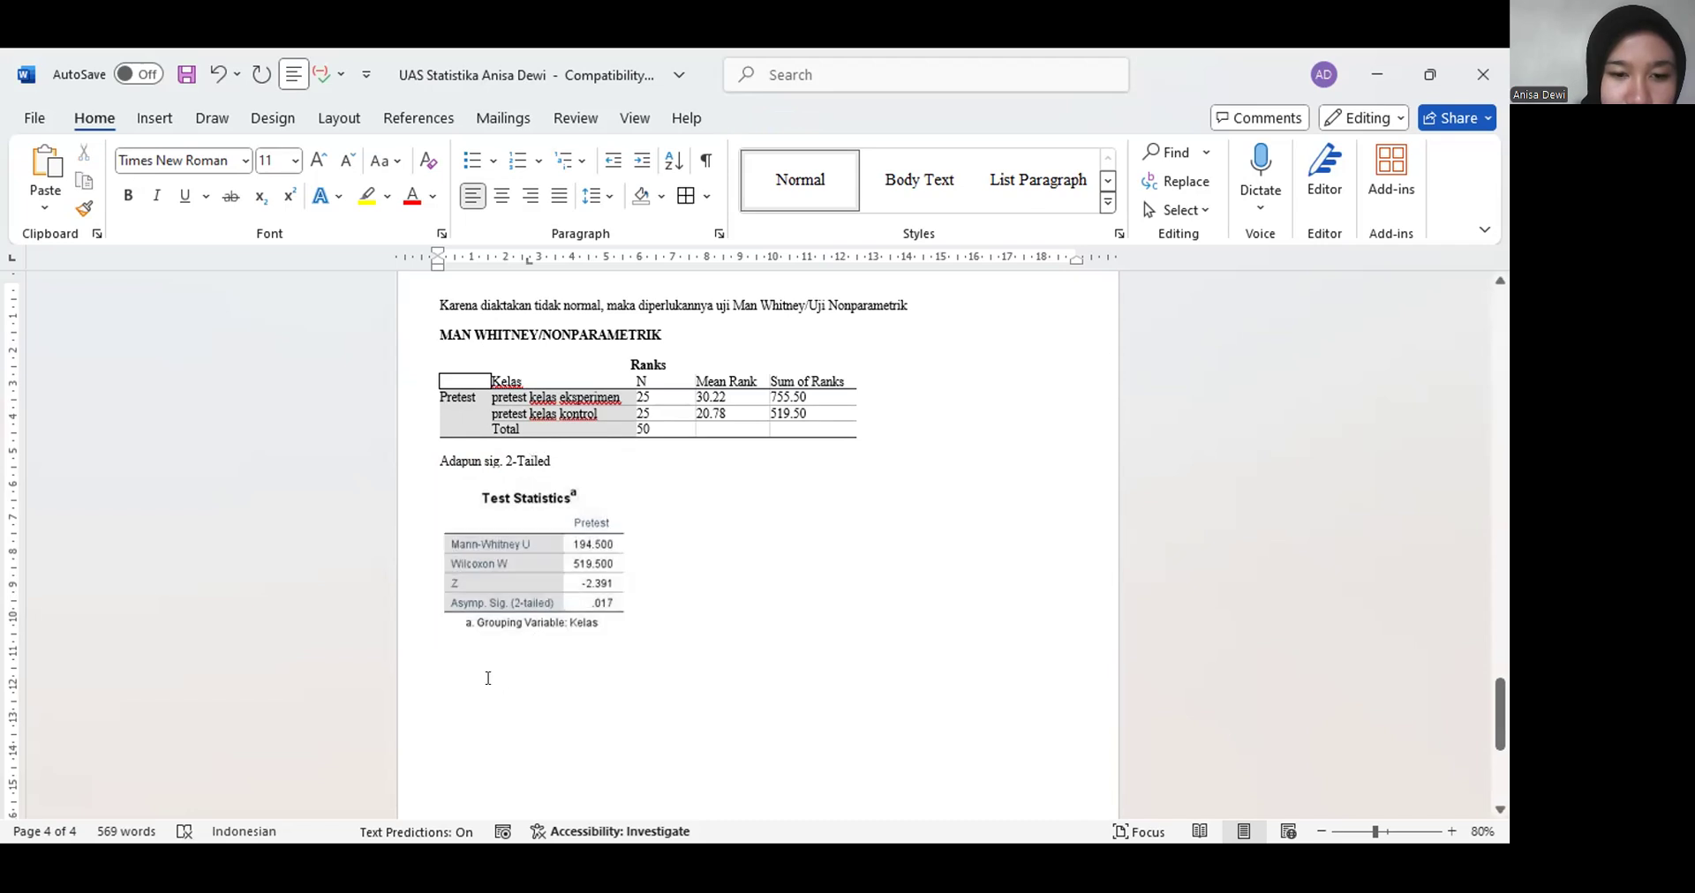
left_click(487, 679)
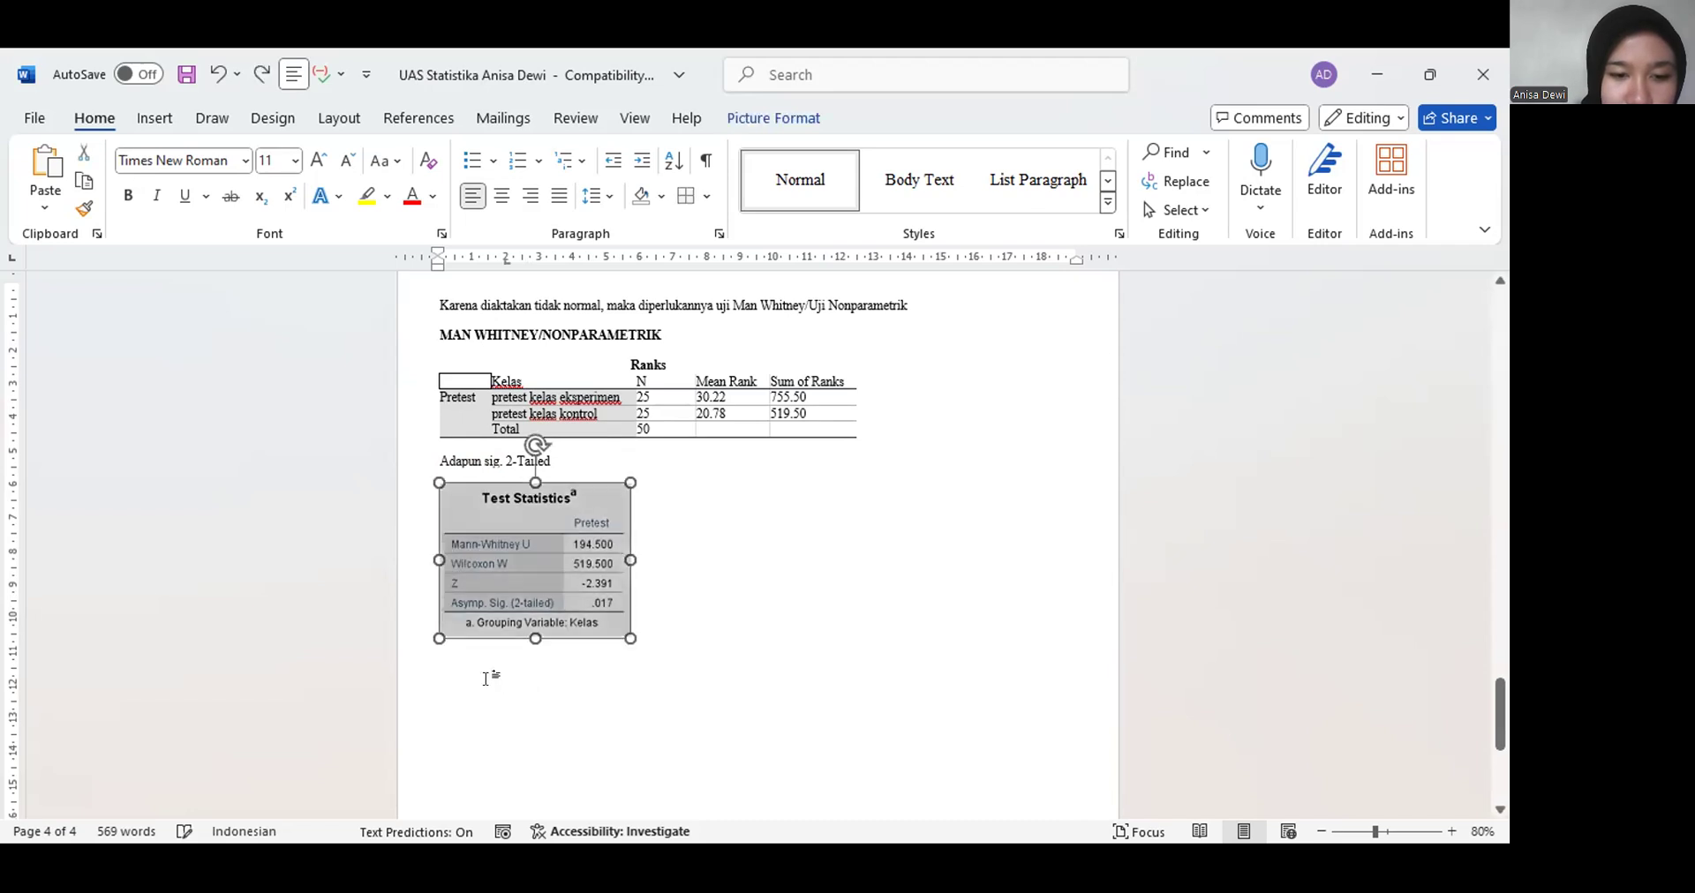
left_click(488, 678)
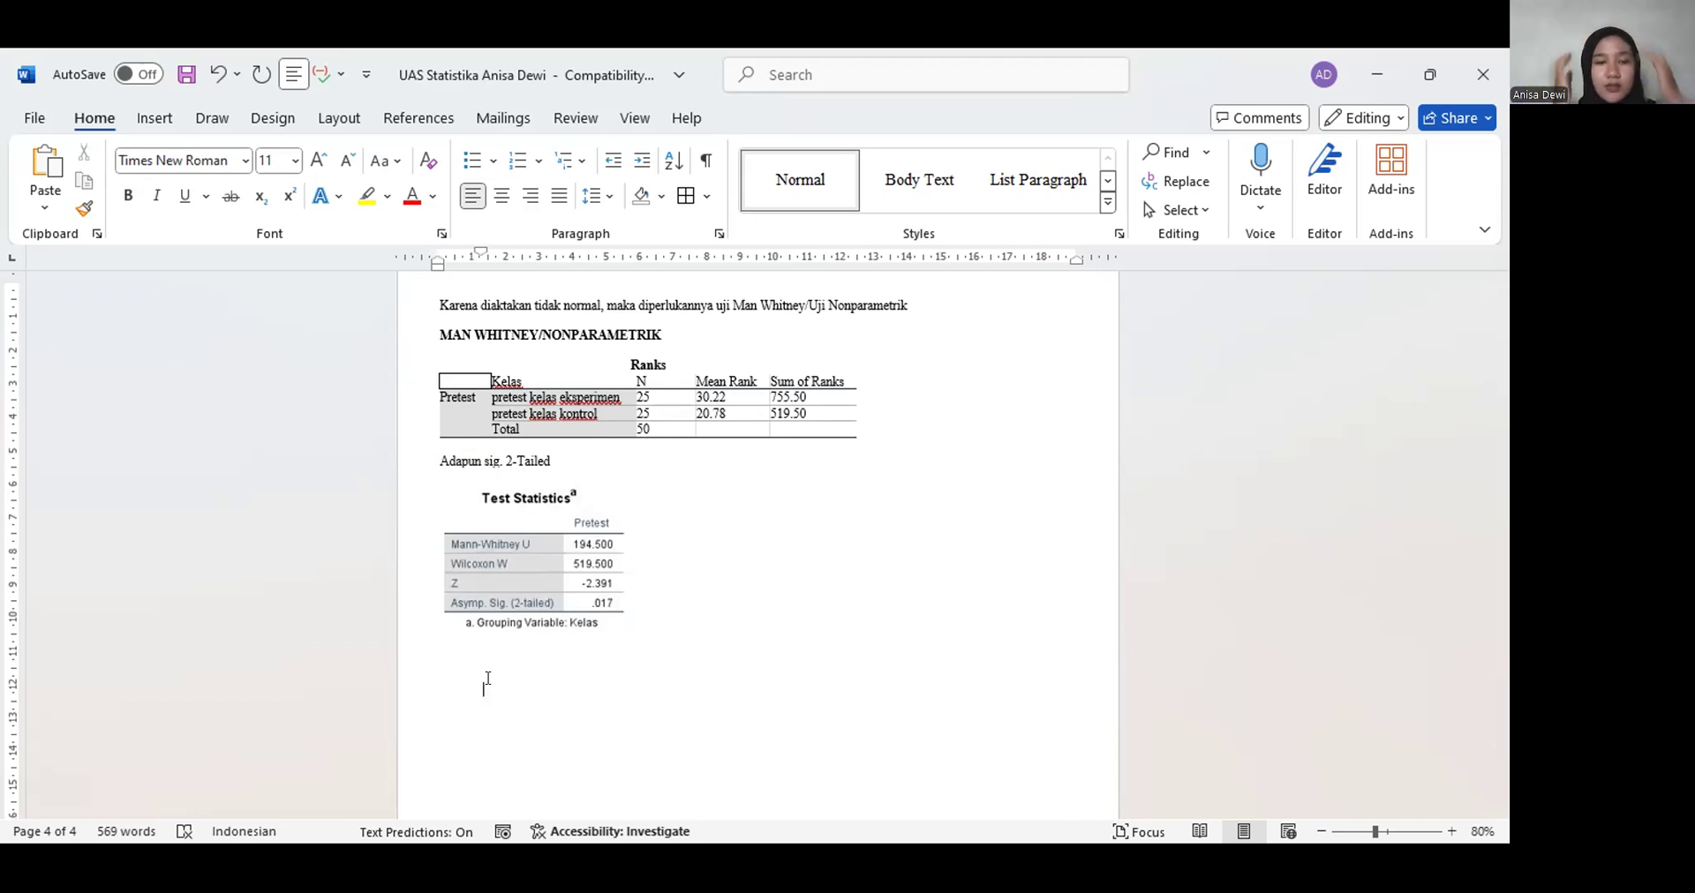
key("ctrl+z")
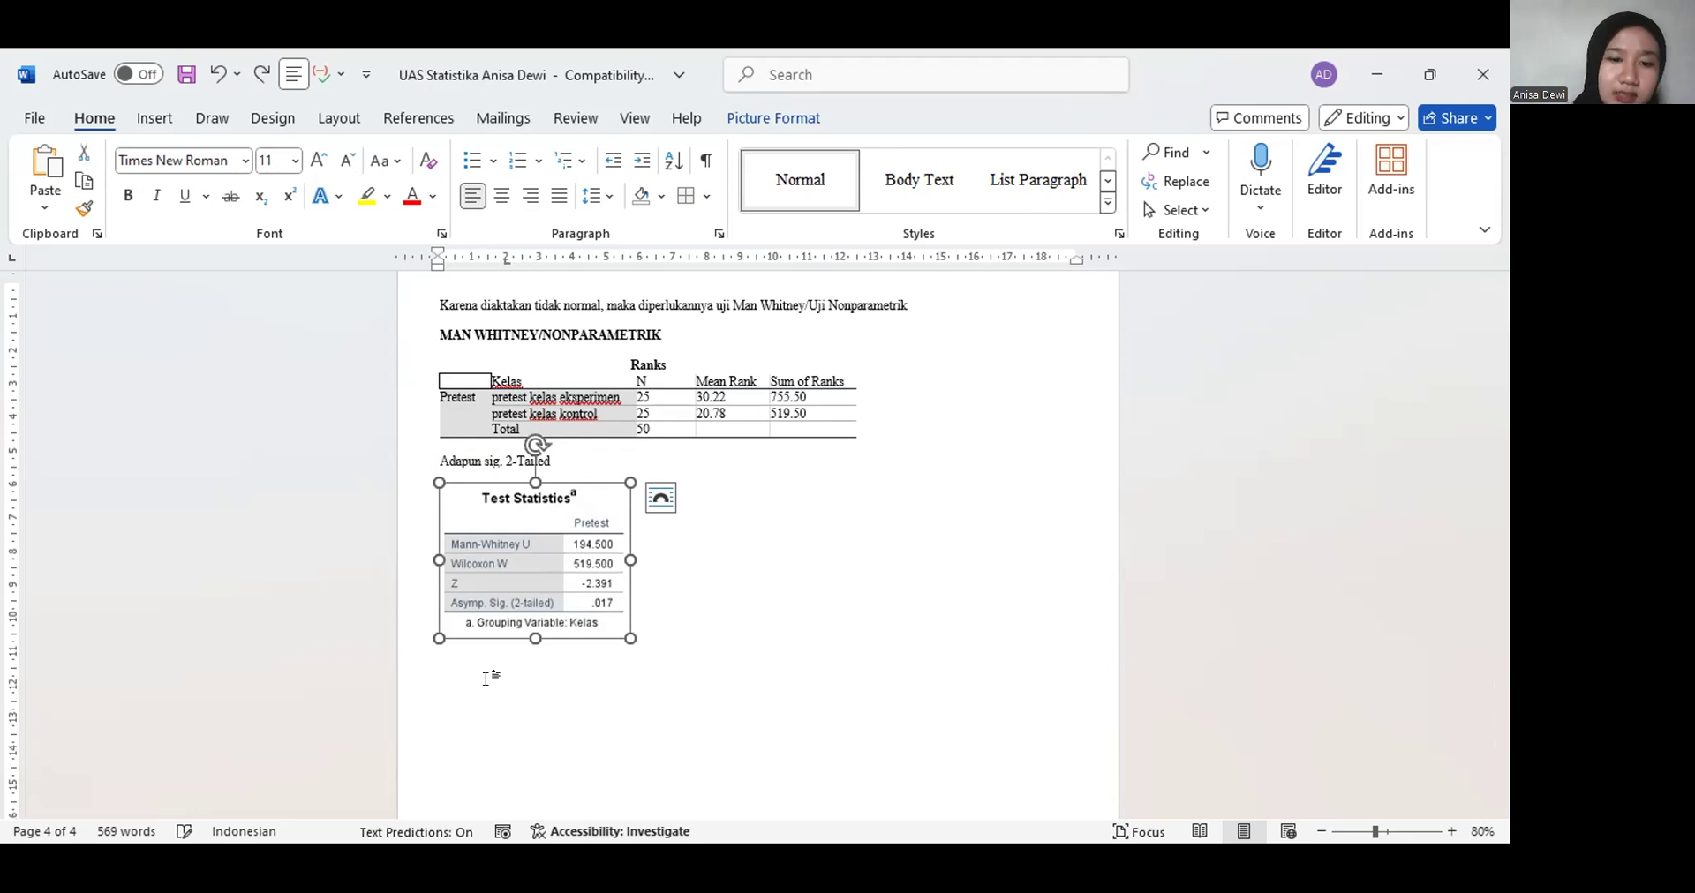
Start an interpretation sentence below the Test Statistics picture with "Dari pengolahan data menggunakan SPSS Versi 26"
left_click(458, 687)
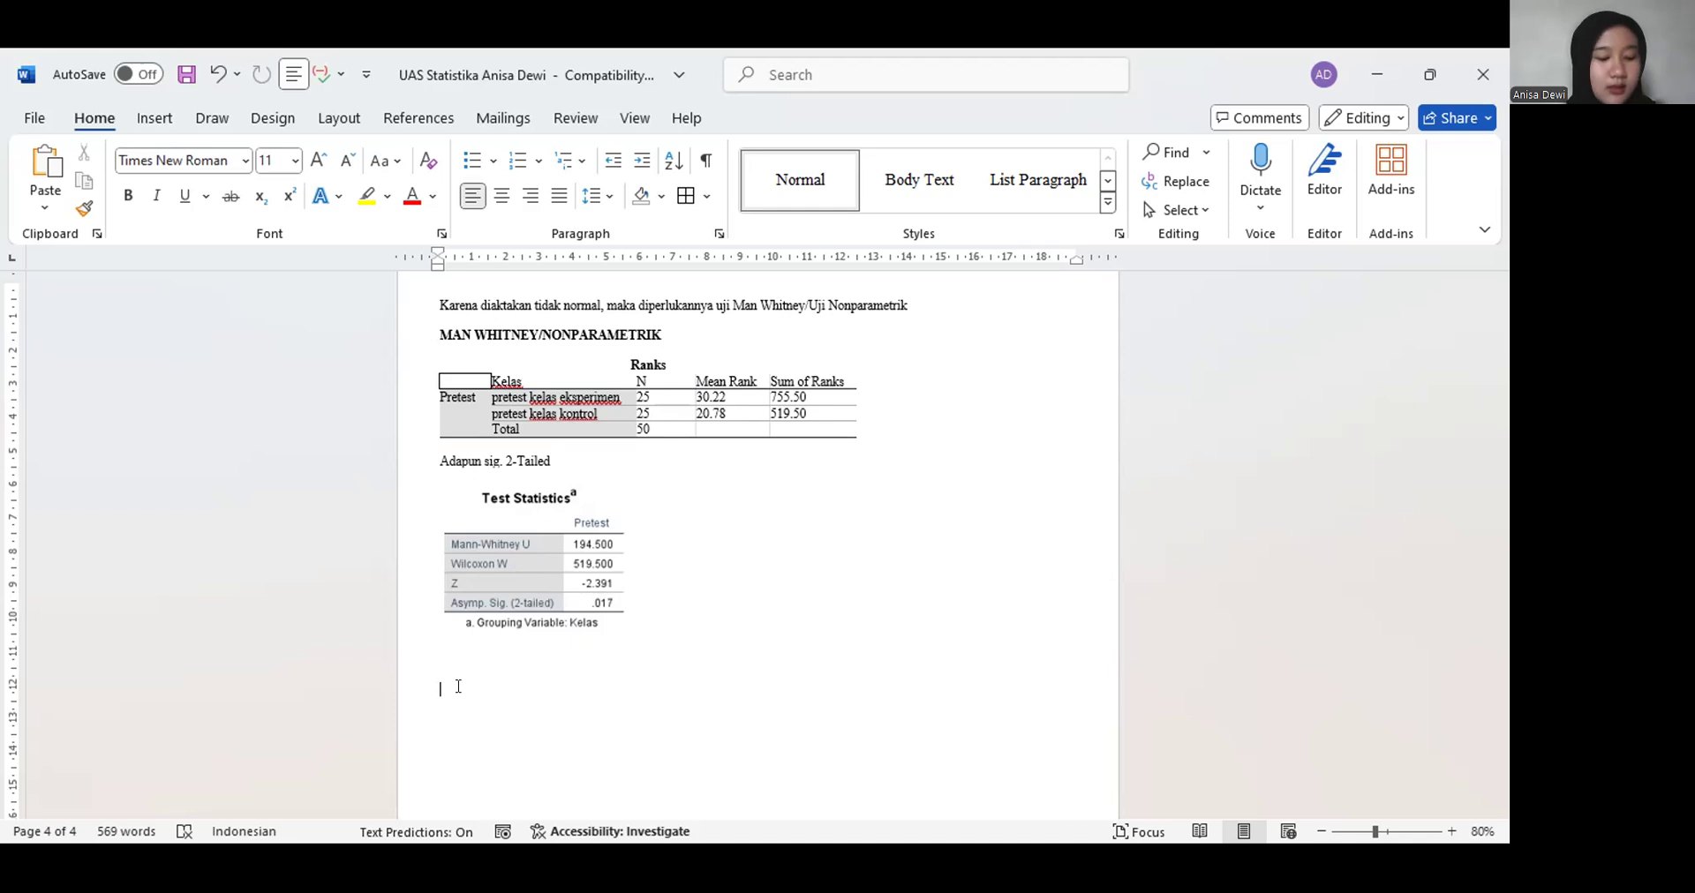
type("Dar")
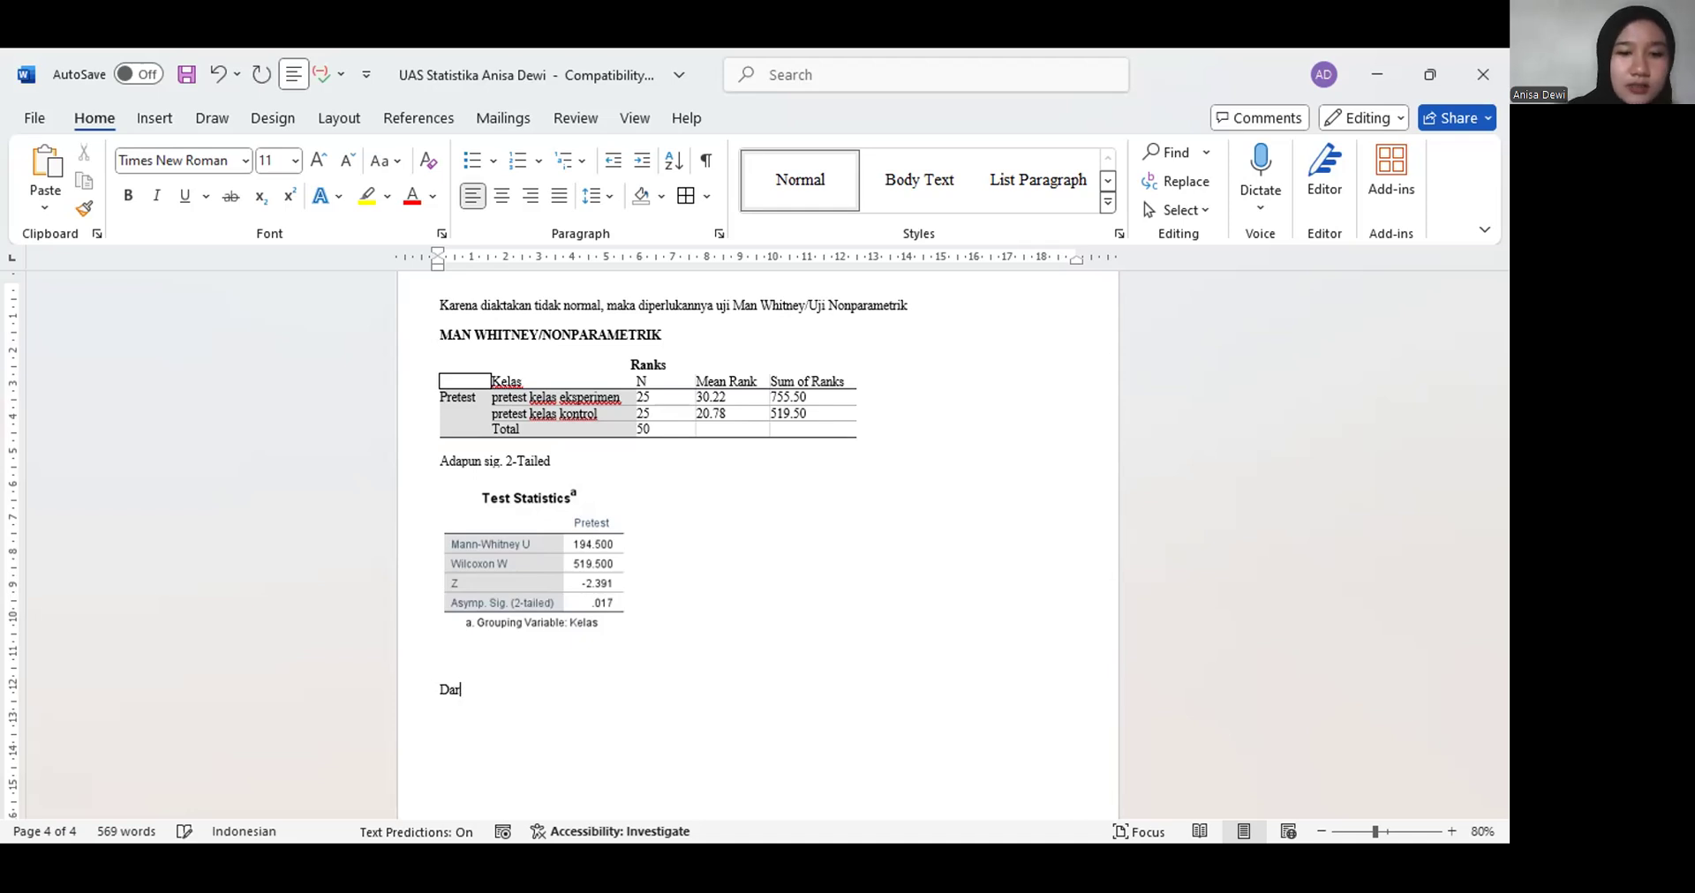
type("i penge")
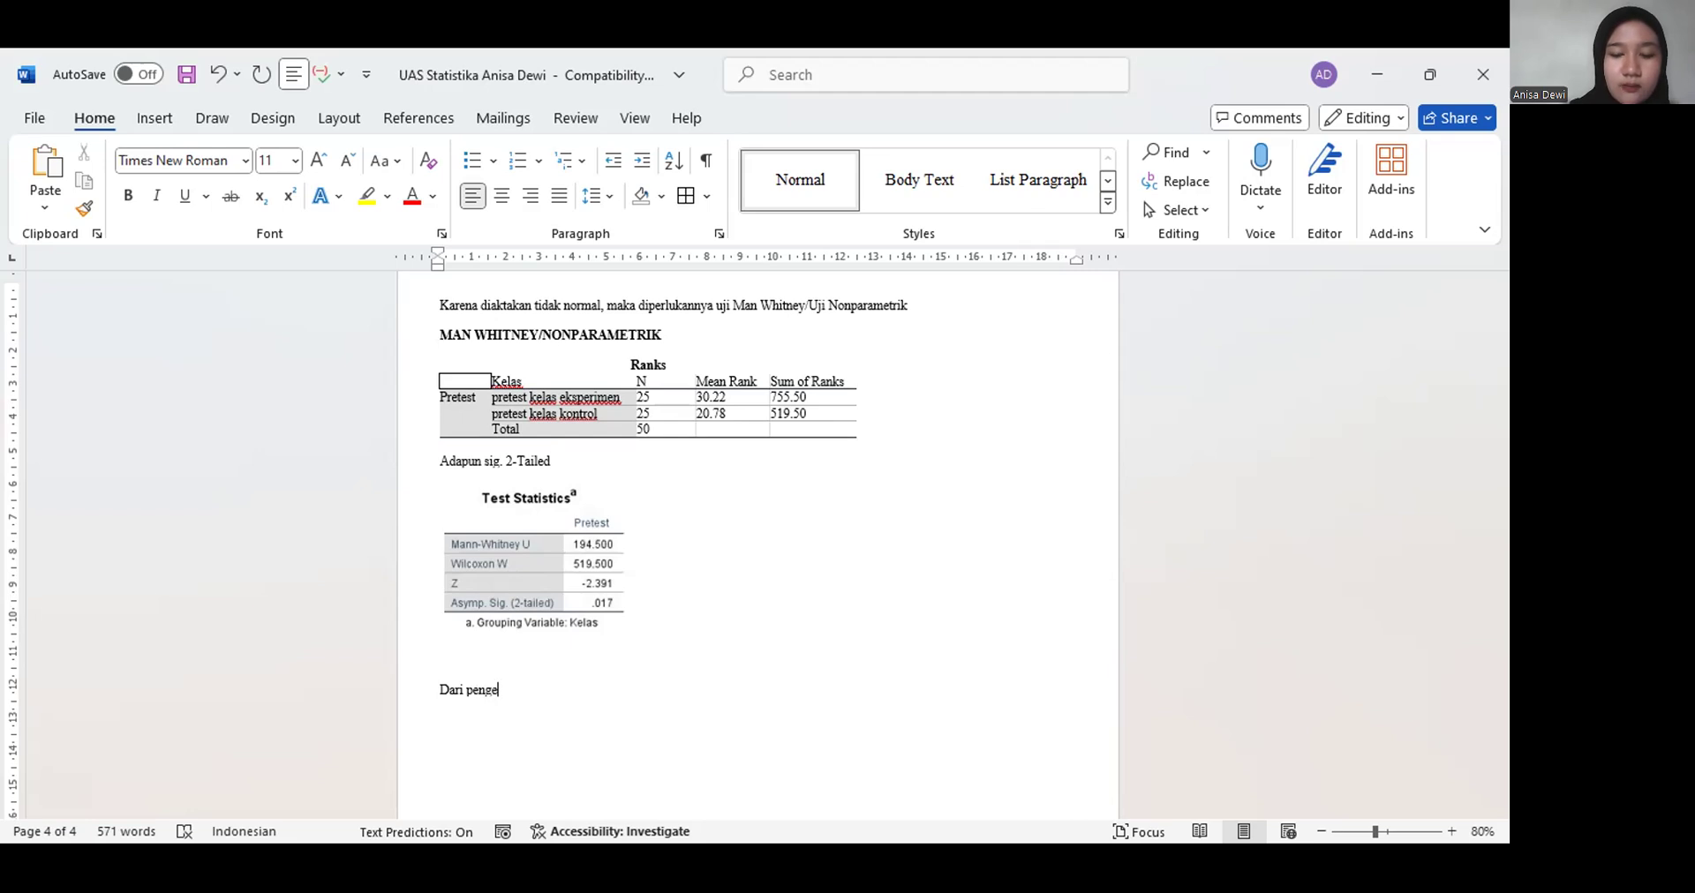
key("BackSpace")
type("olahan data")
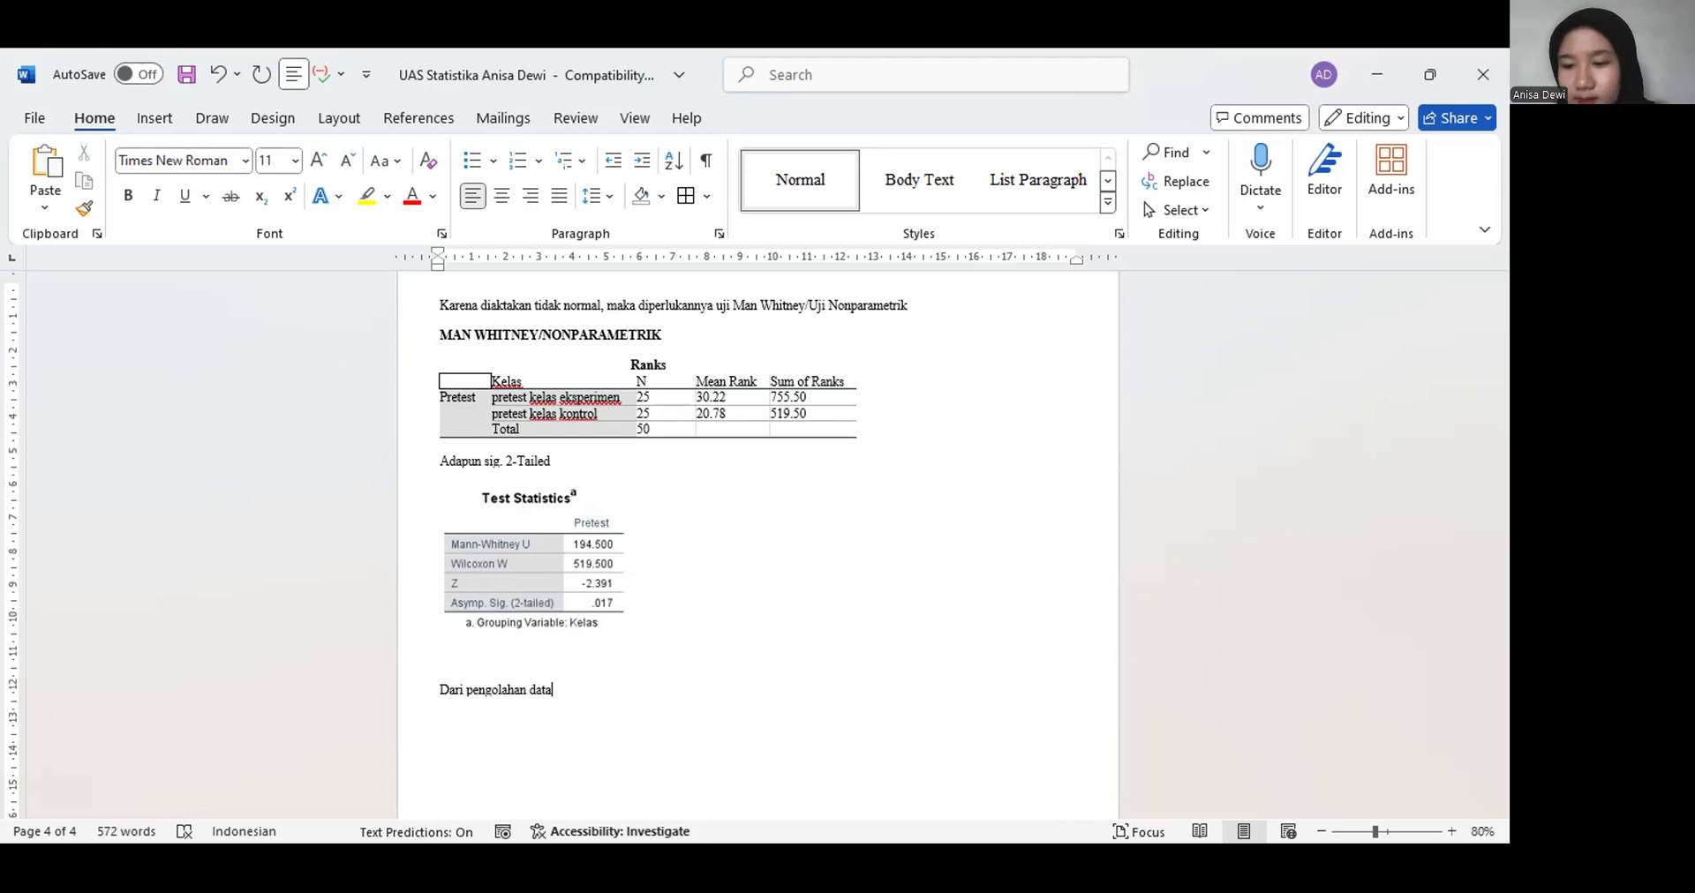
type(" menggunakan SPSS Versi 26")
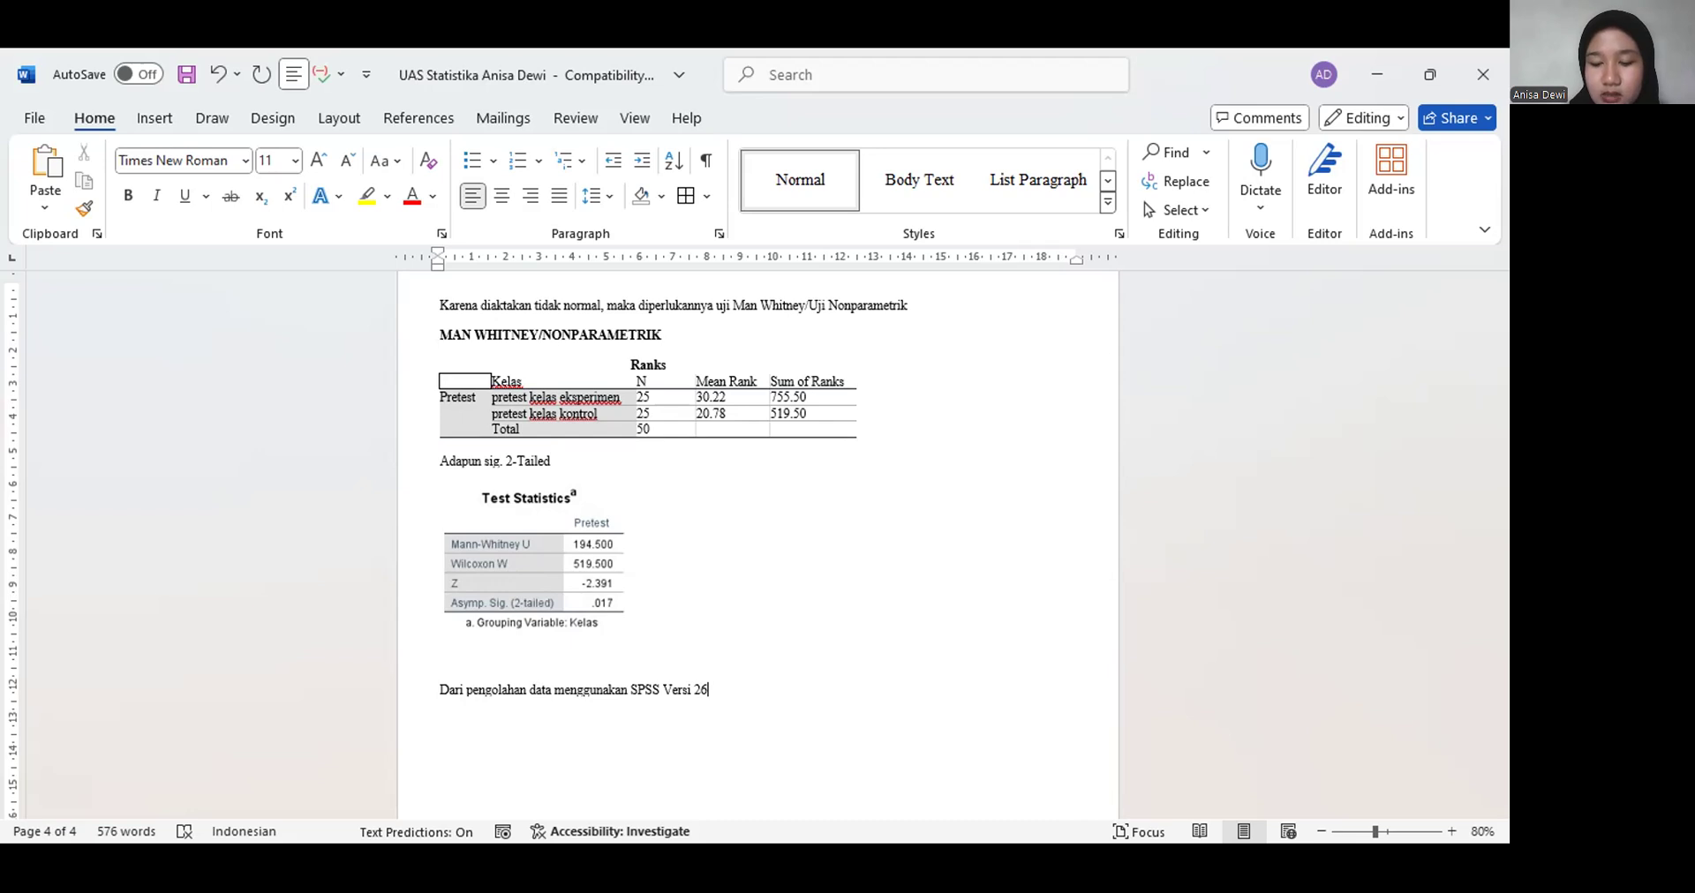
Continue the interpretation sentence with ", dihasilkan data Asymp. Sig. (2 Tailed) yaitu 0.017"
type(", dihasilkan")
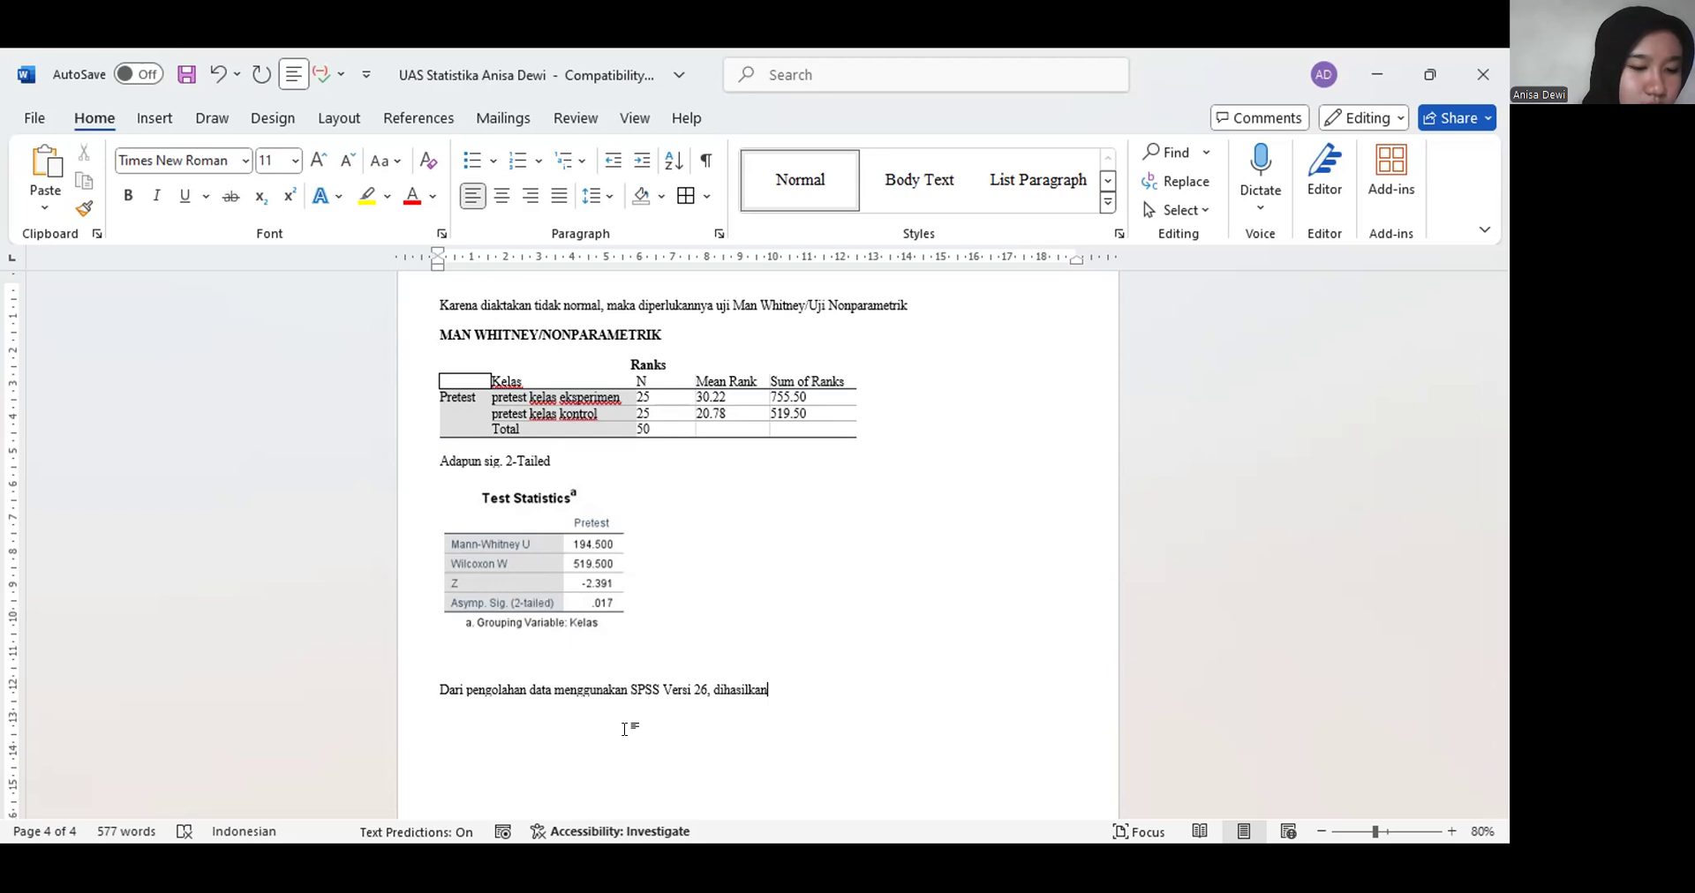
type("dat")
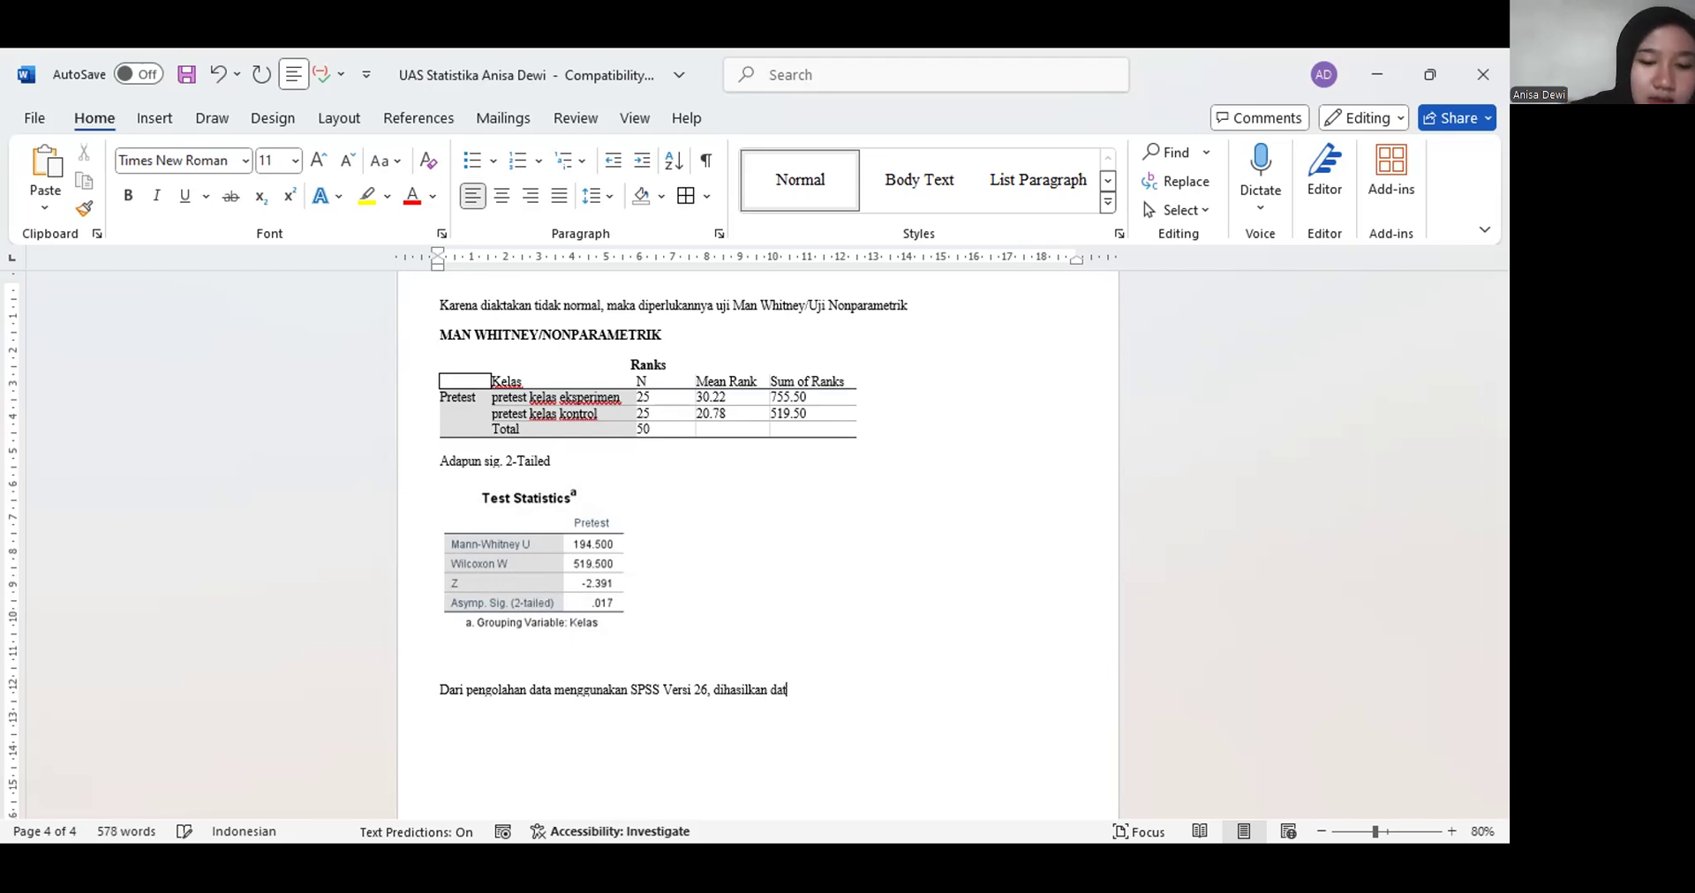
type("a As")
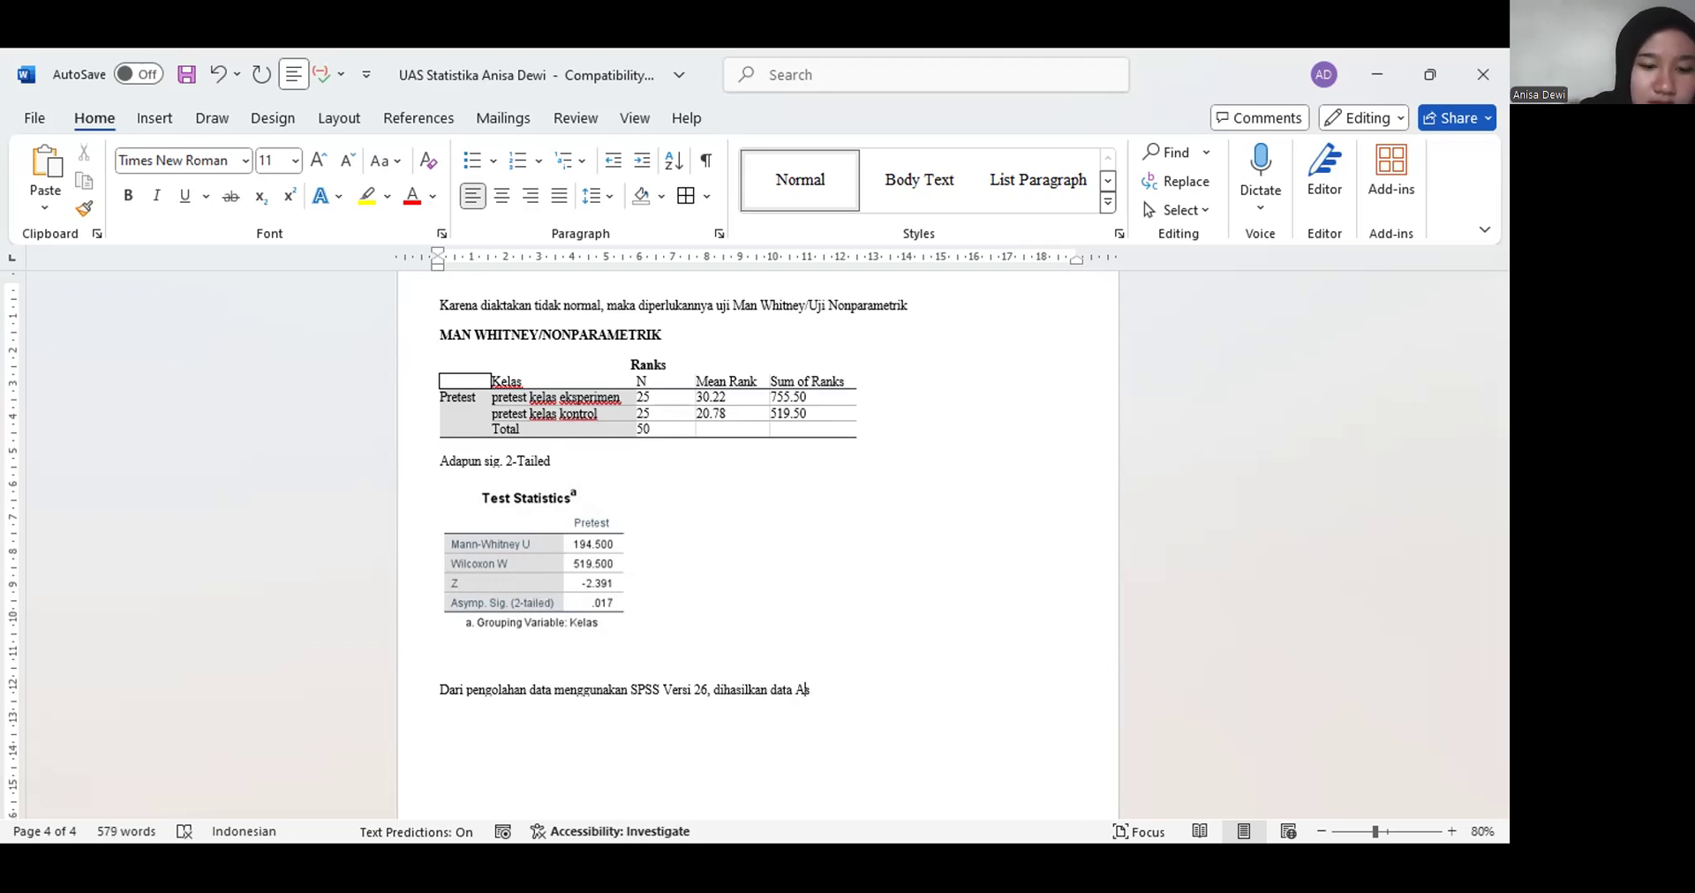
type("ymp. Sig.")
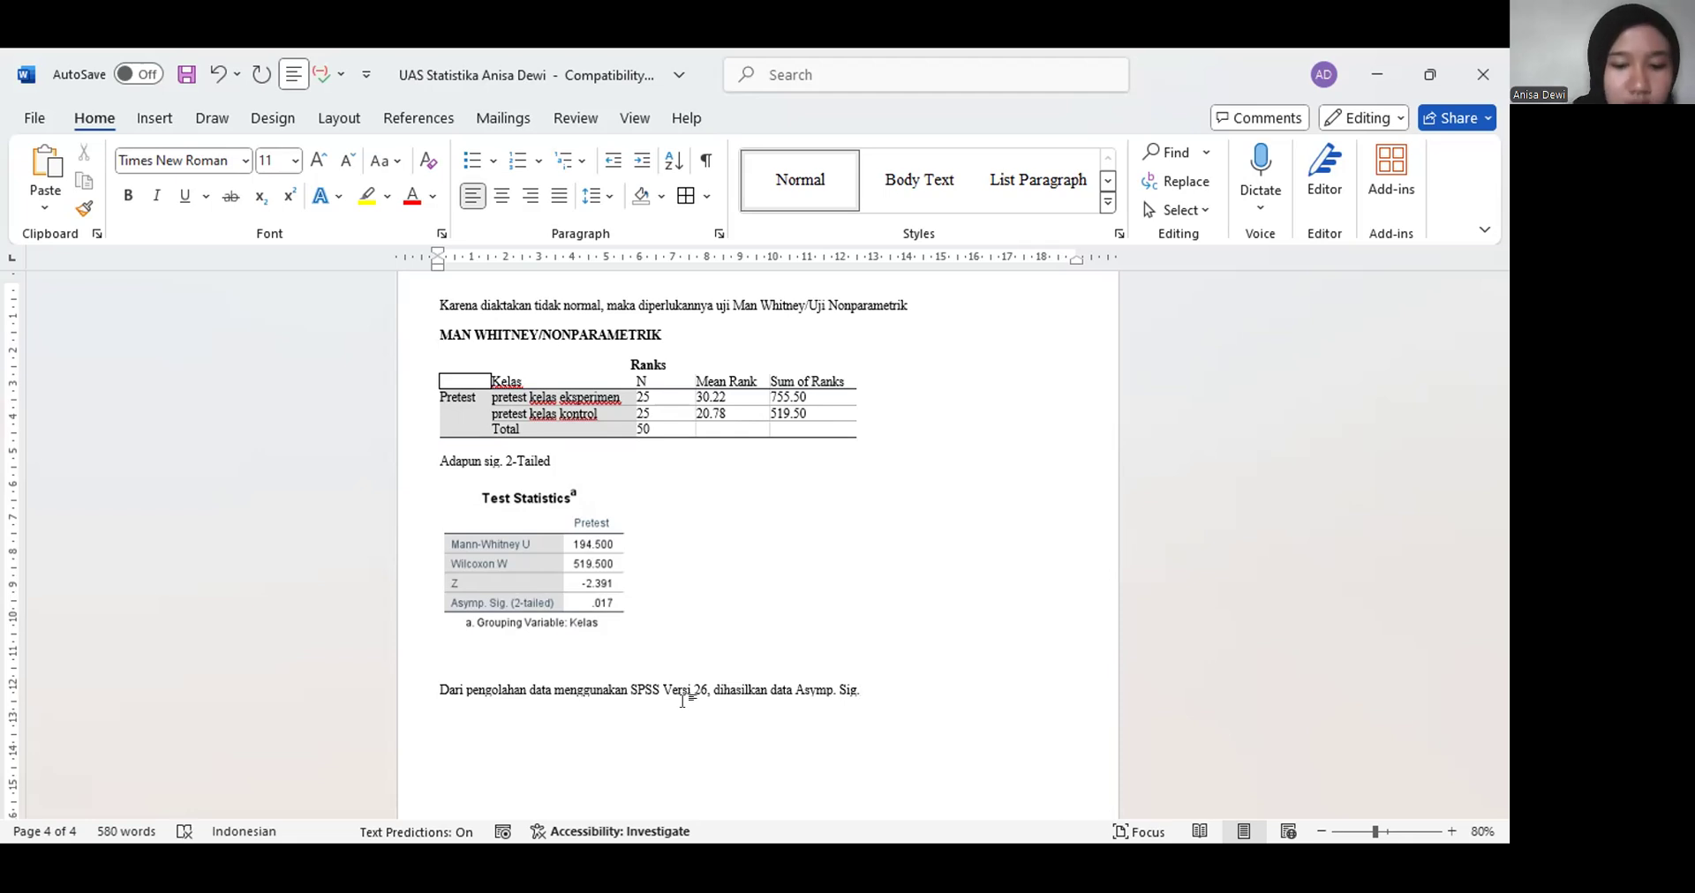
type(" (")
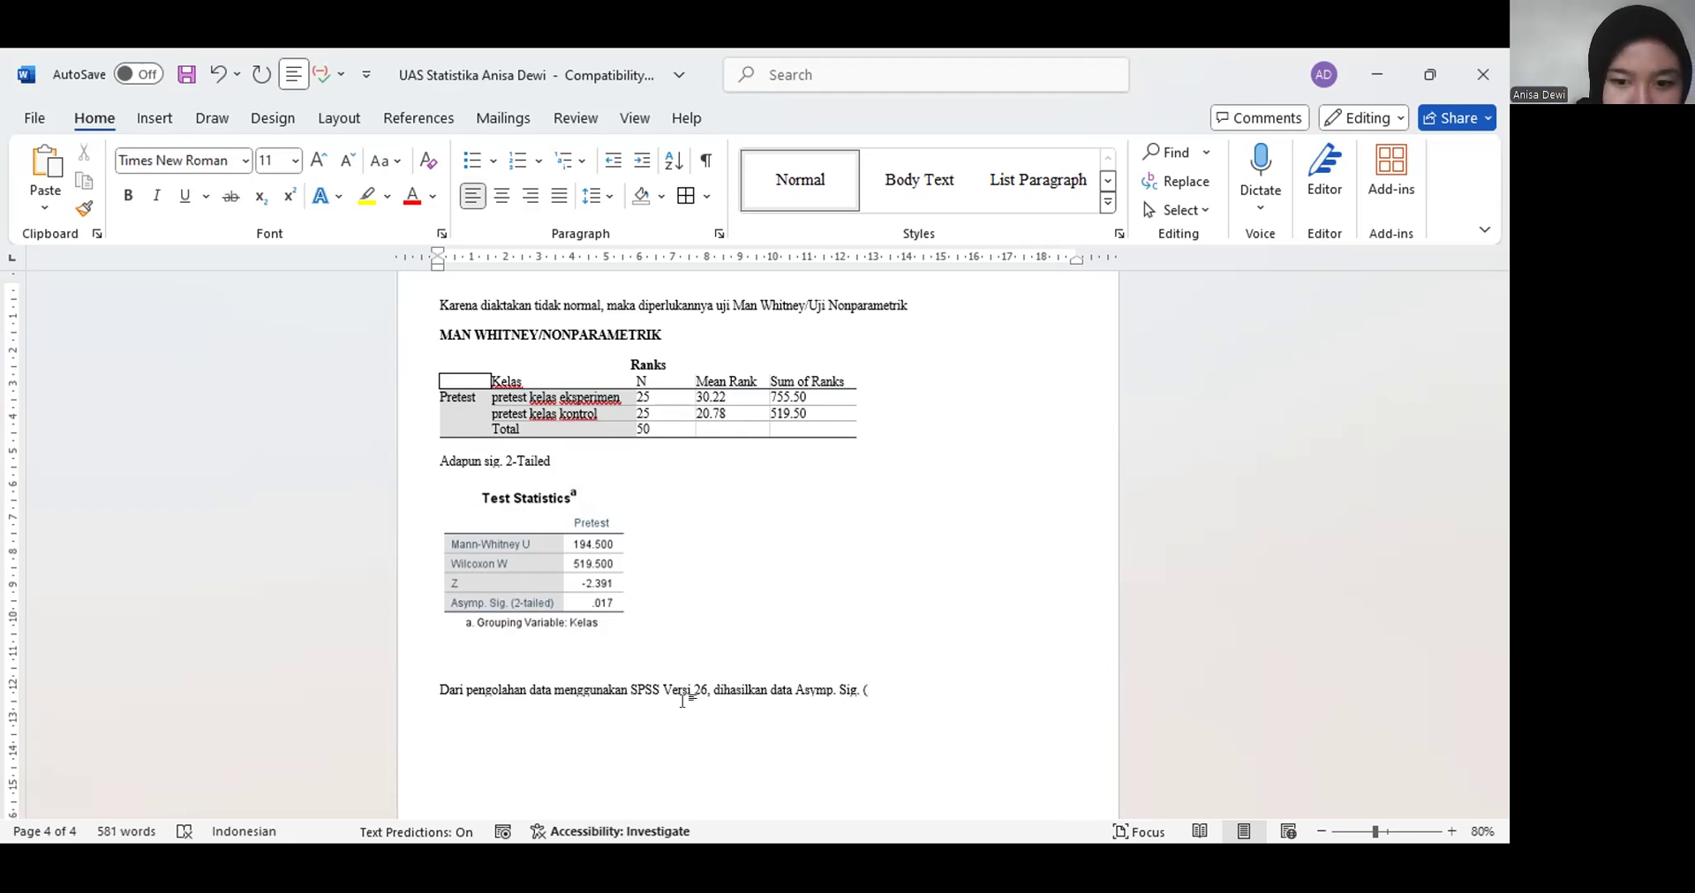
type("2 Ta")
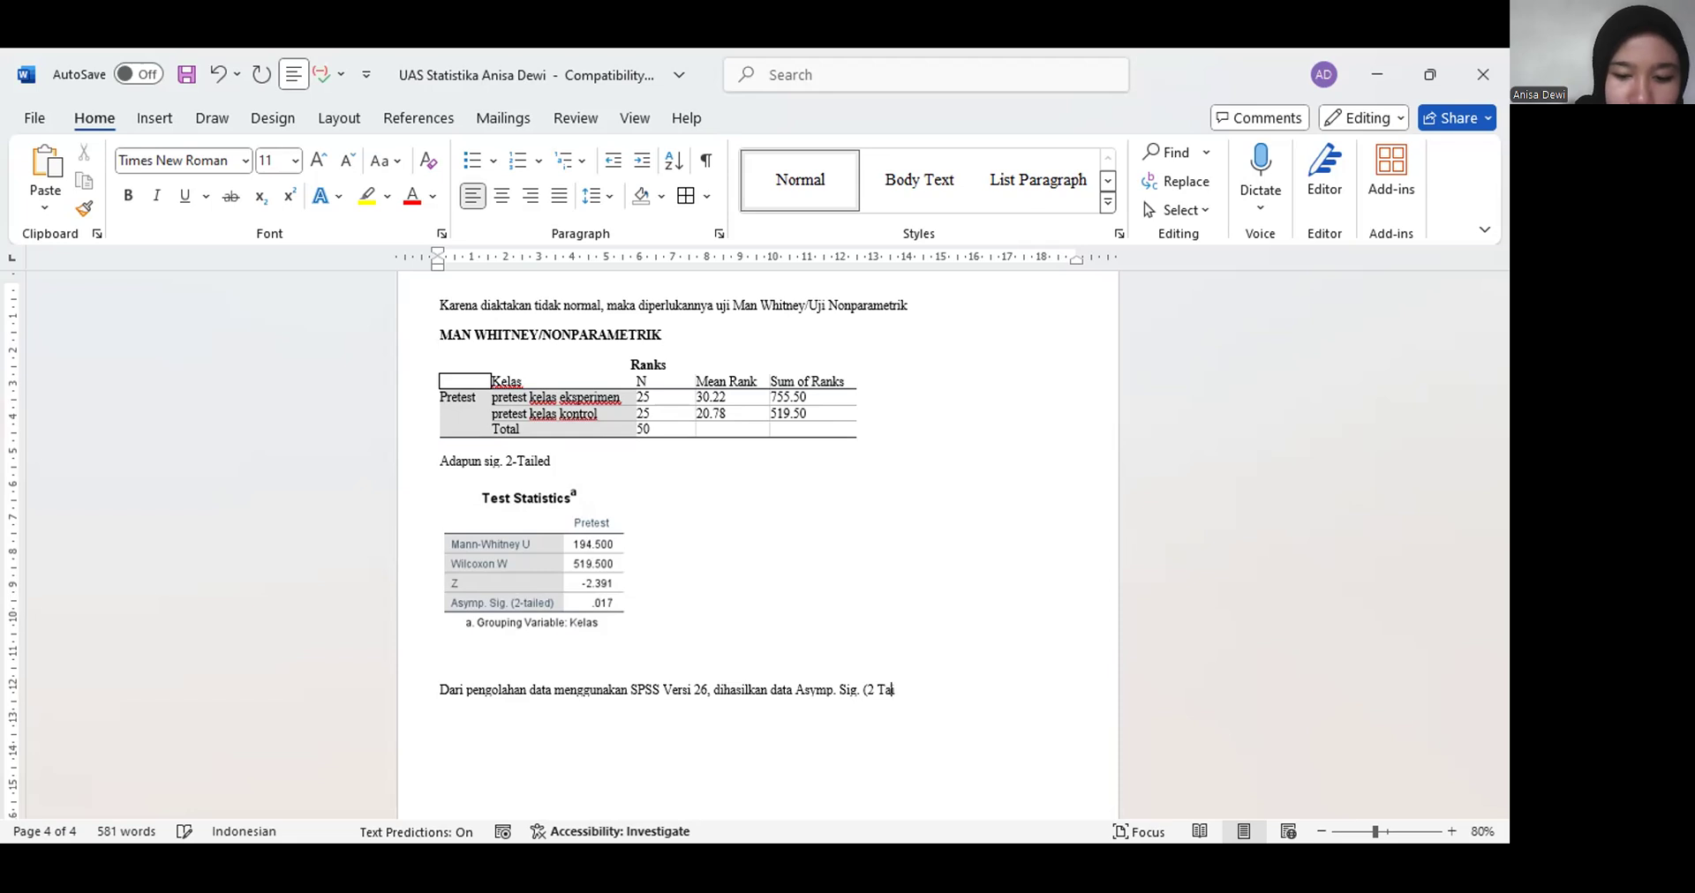
type("iled ")
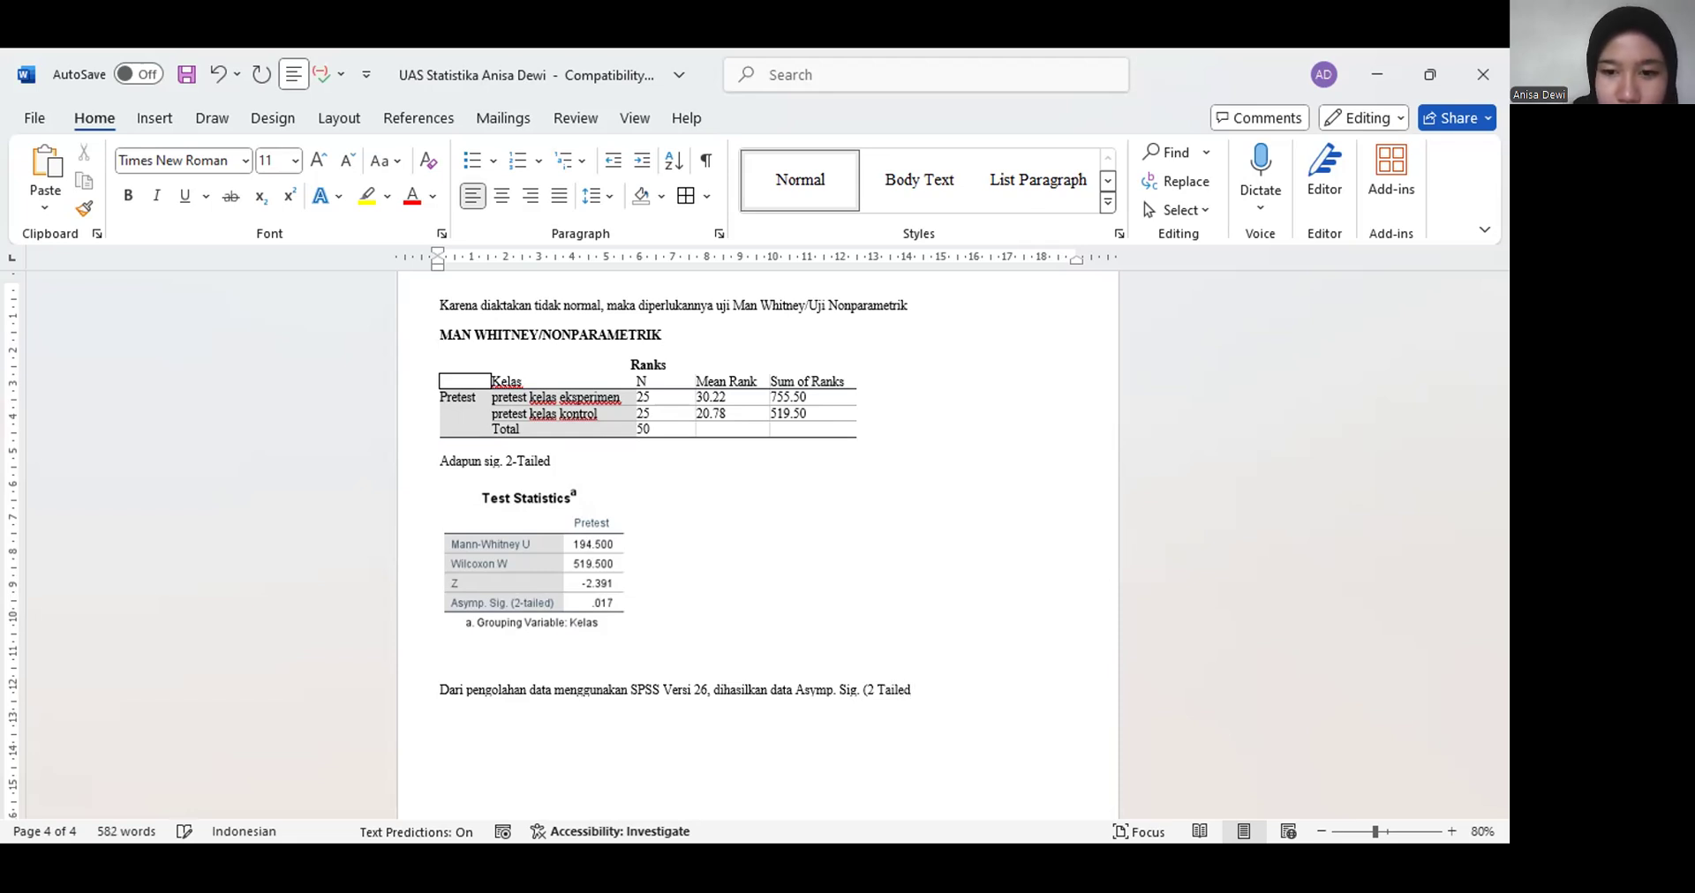
type(")")
key("Left")
key("BackSpace")
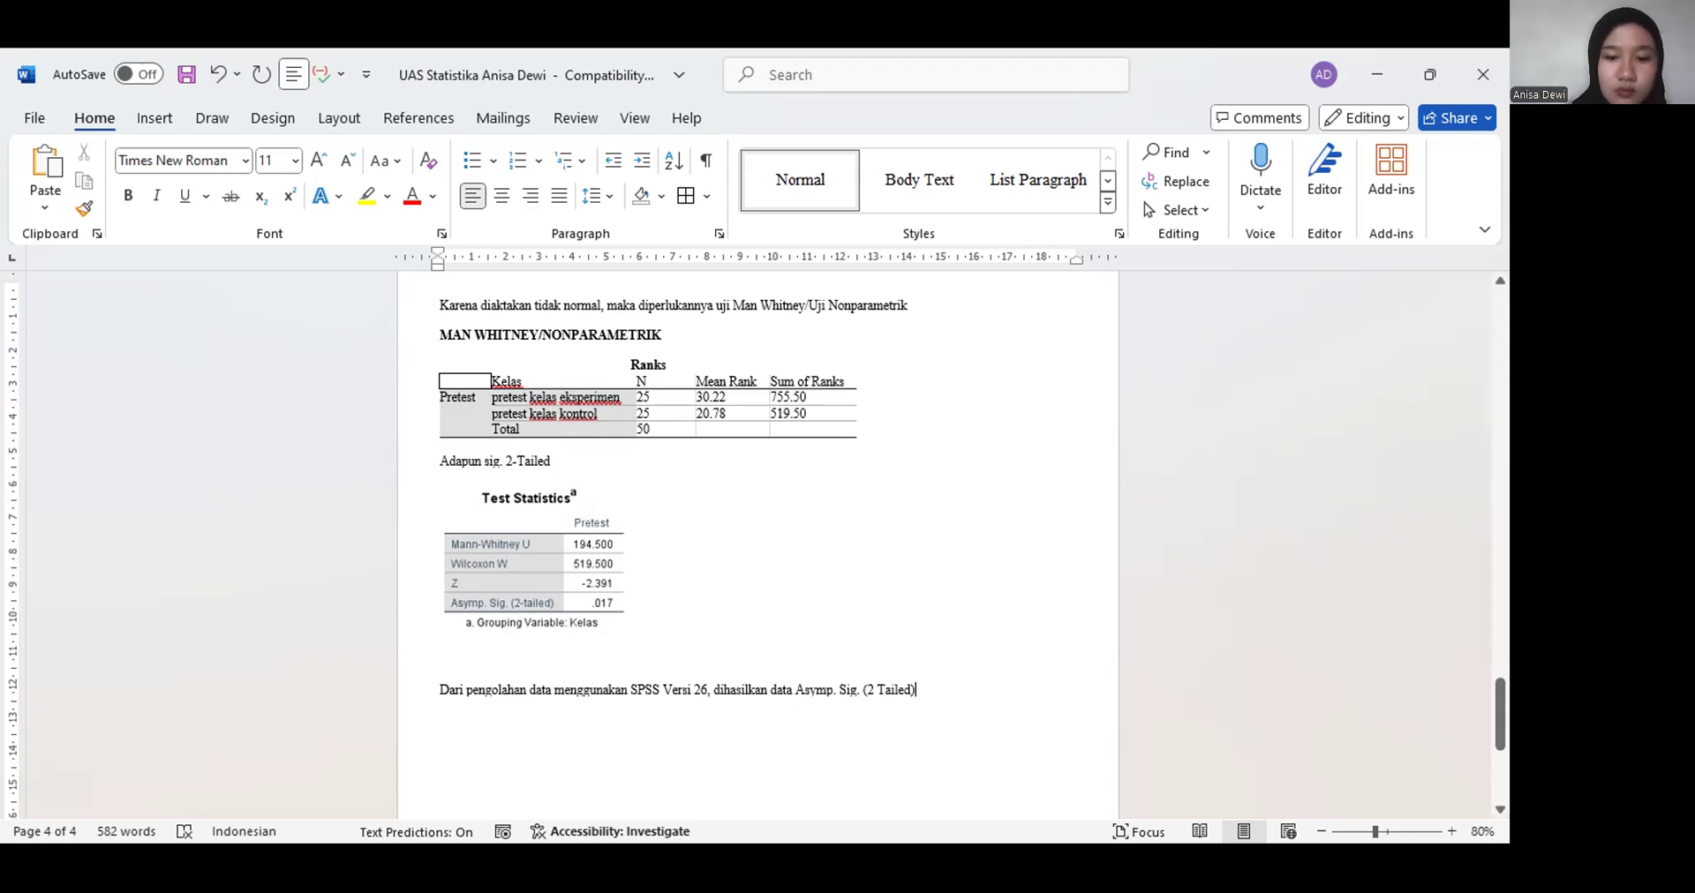
type("yaitu 0.017")
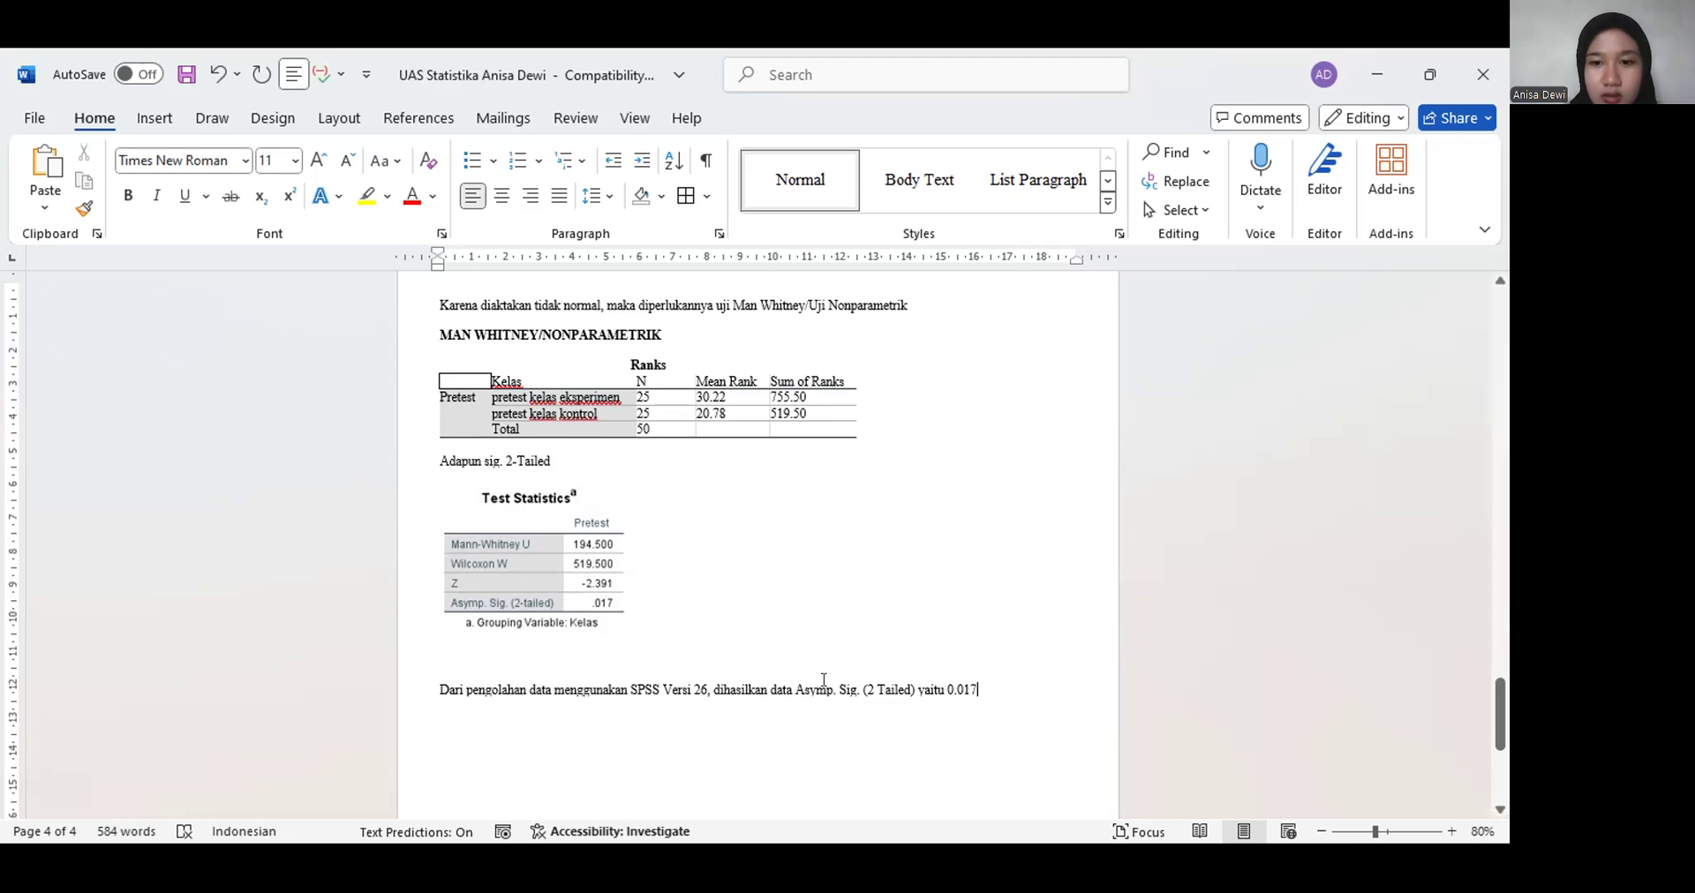
Check the significance criteria earlier in the document and write "Dismpulkan, bahwa Ha Diterima" on a new line below the interpretation sentence
key("Return")
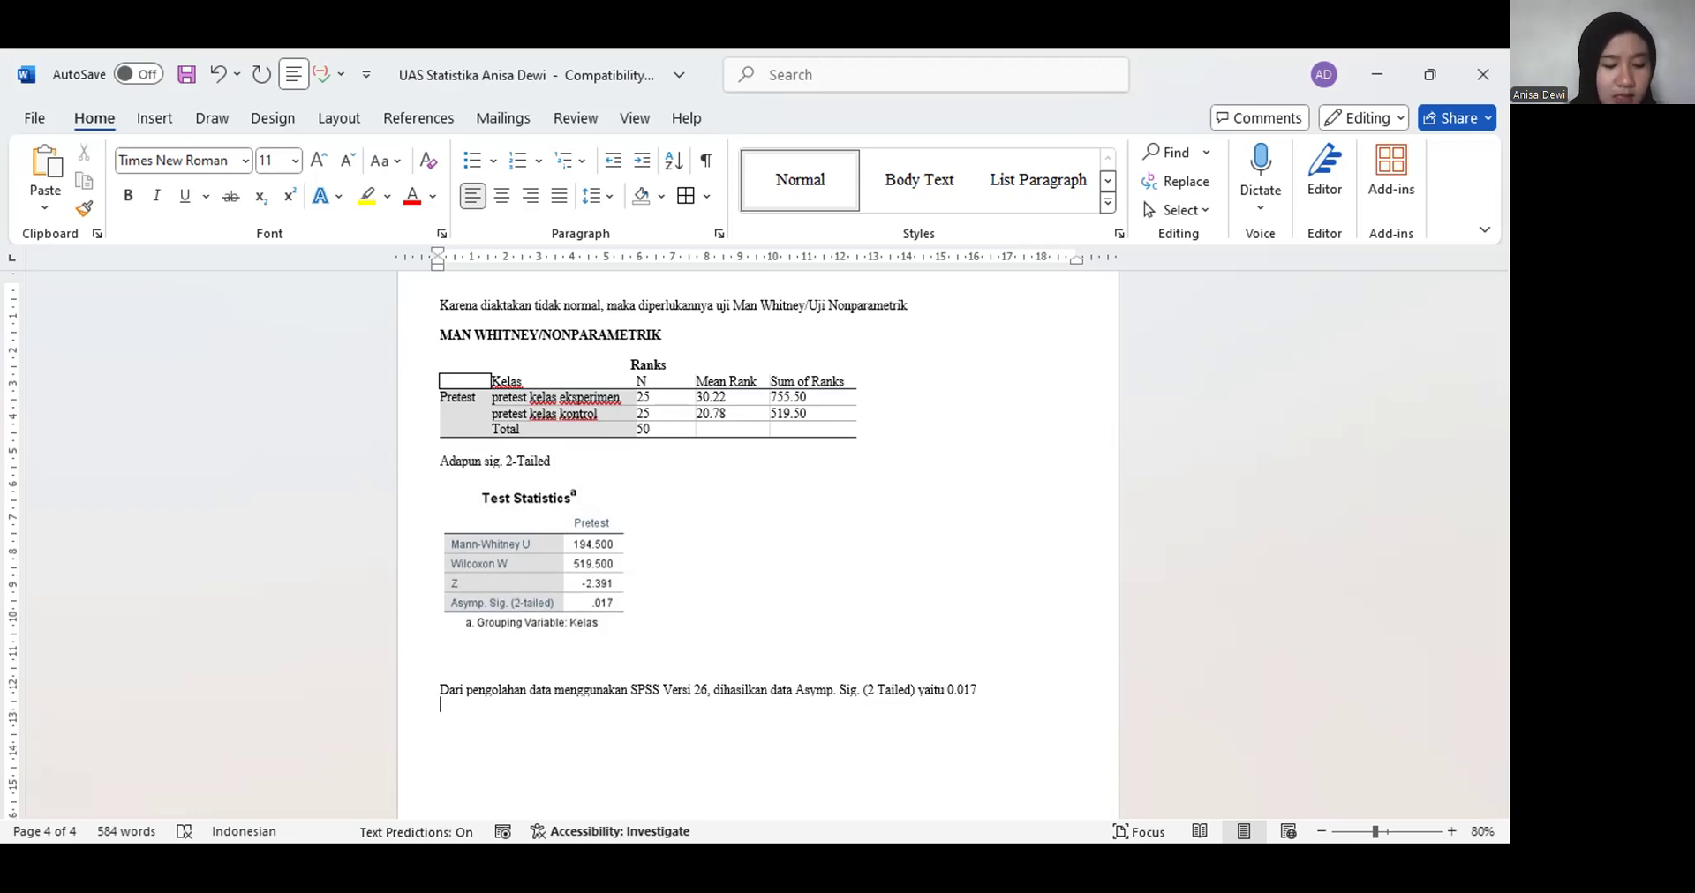
type("Dismpulkan, bahwa")
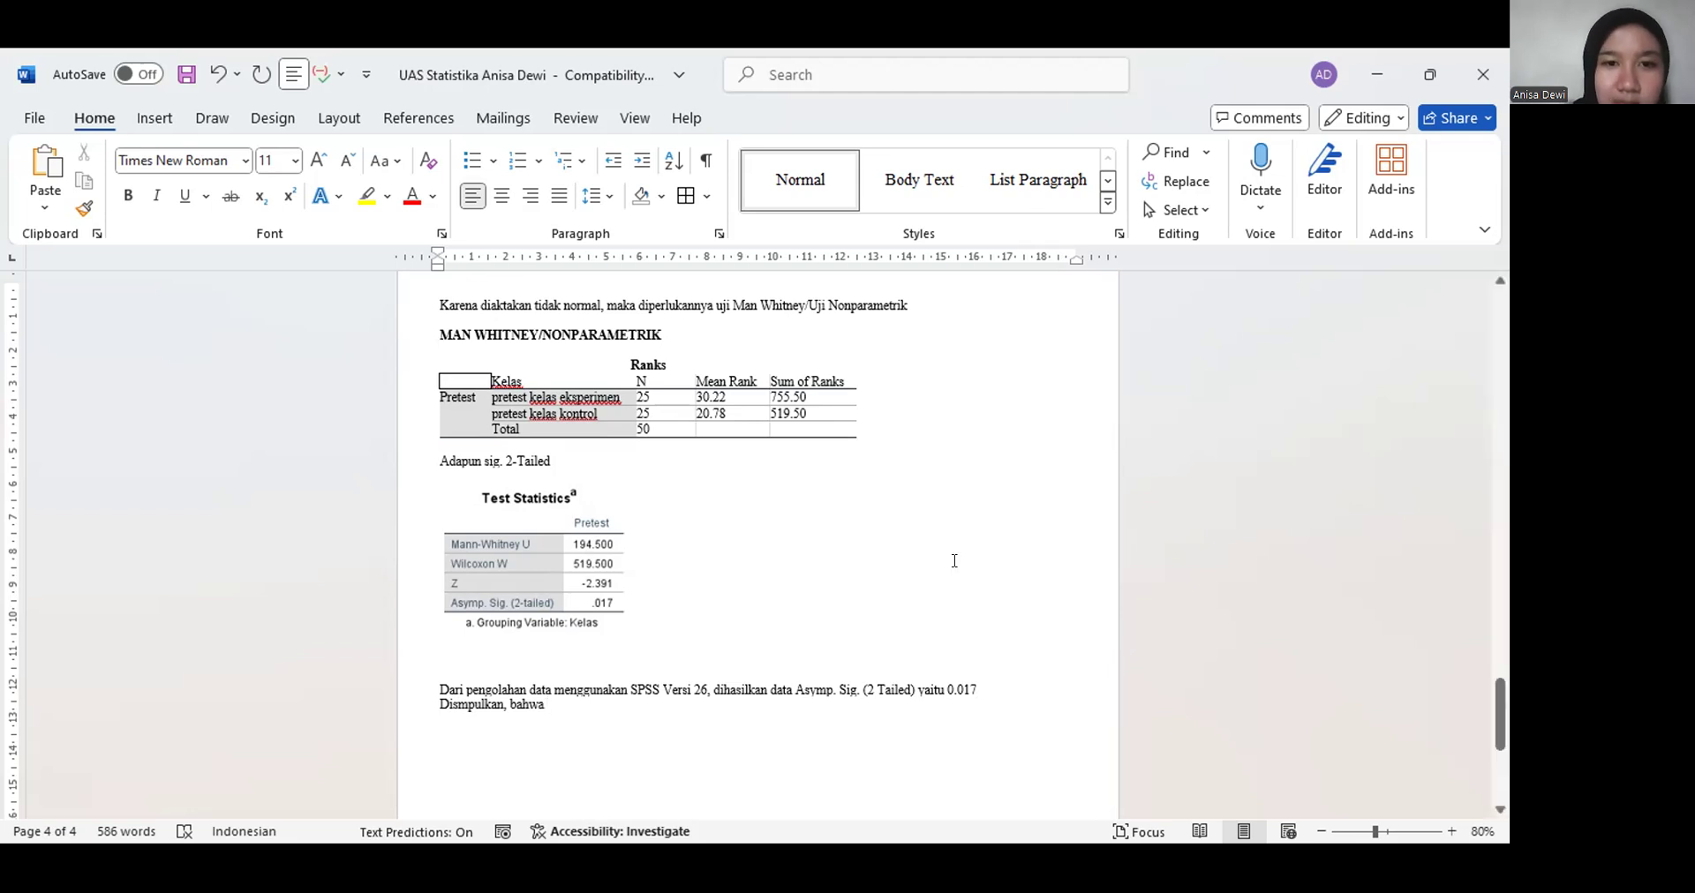
scroll(953, 557, "up", 5)
scroll(963, 557, "up", 10)
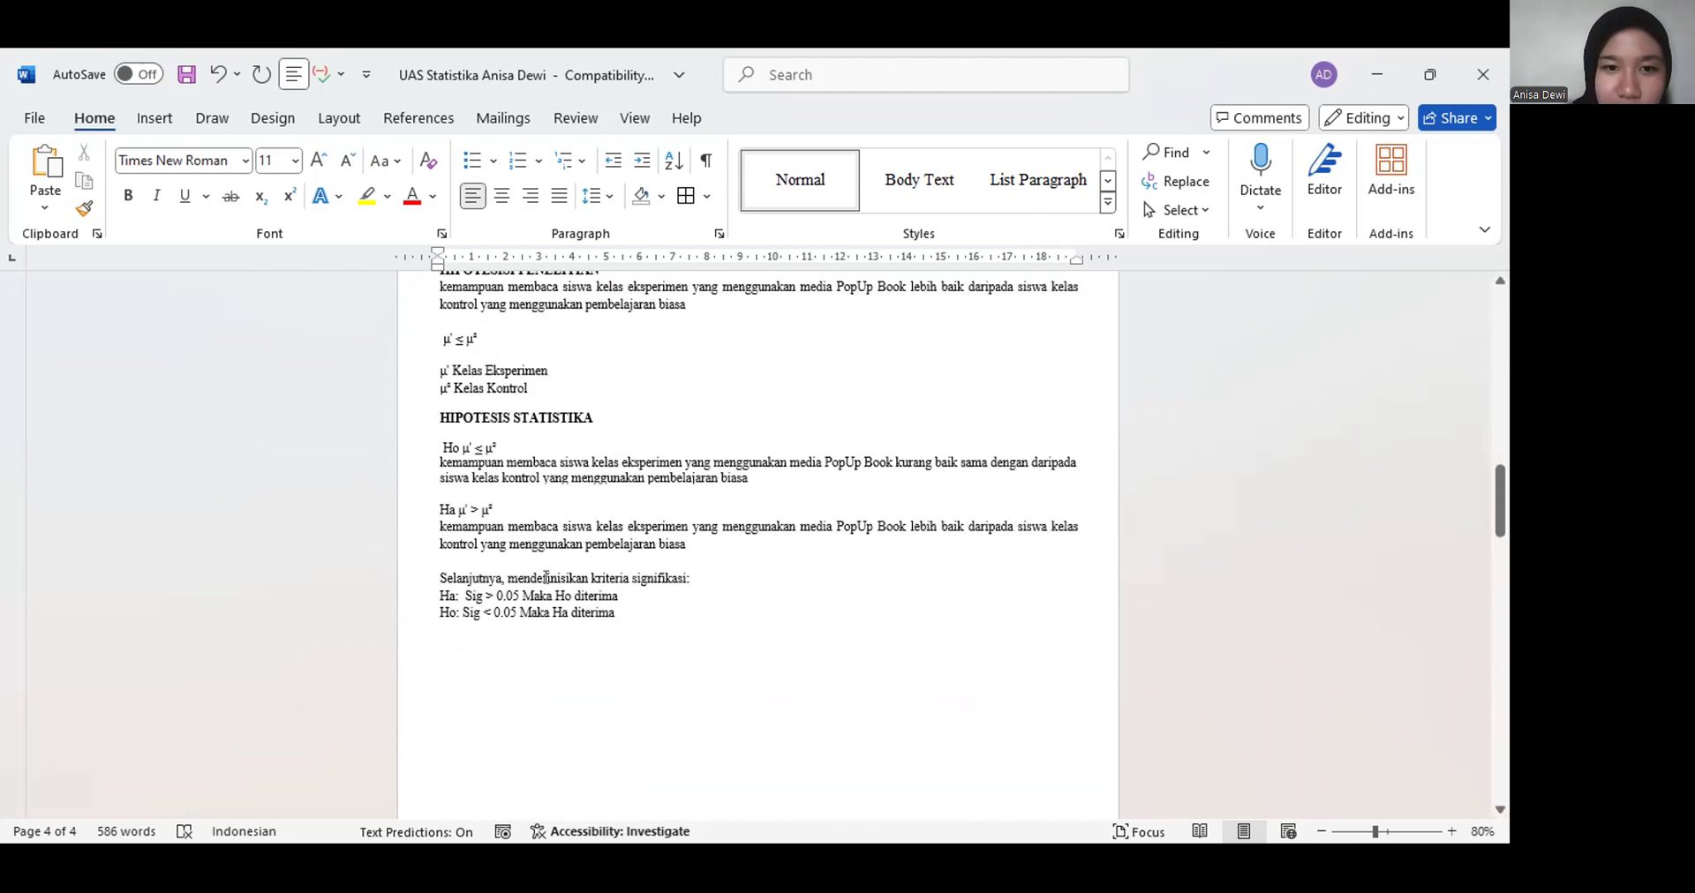
scroll(561, 607, "down", 3)
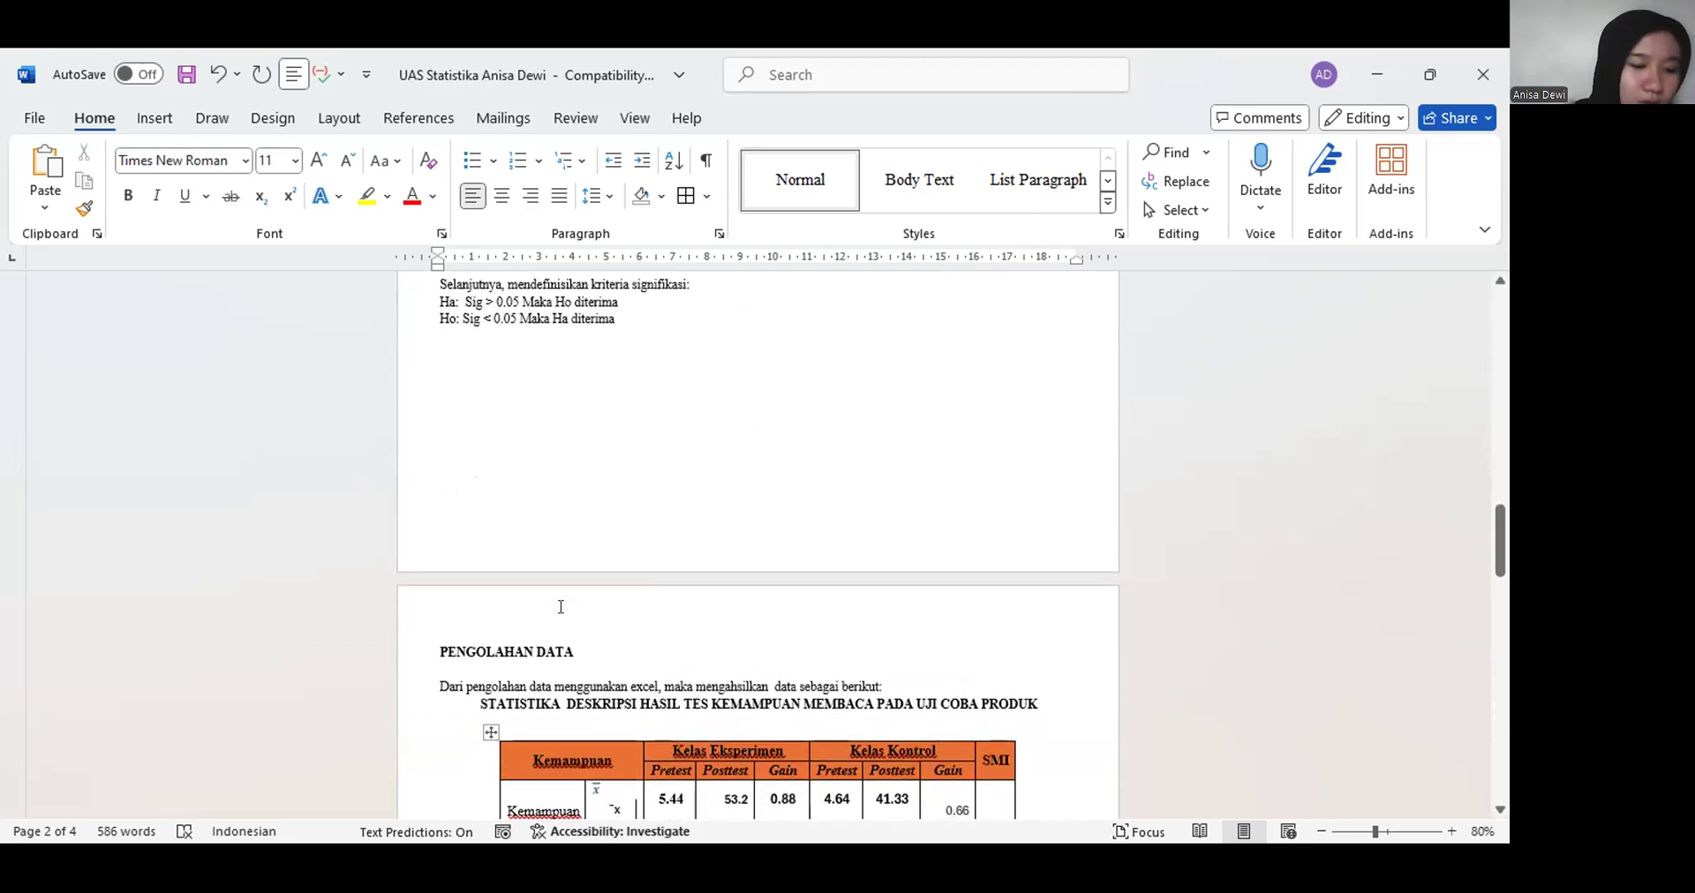
scroll(606, 618, "down", 1)
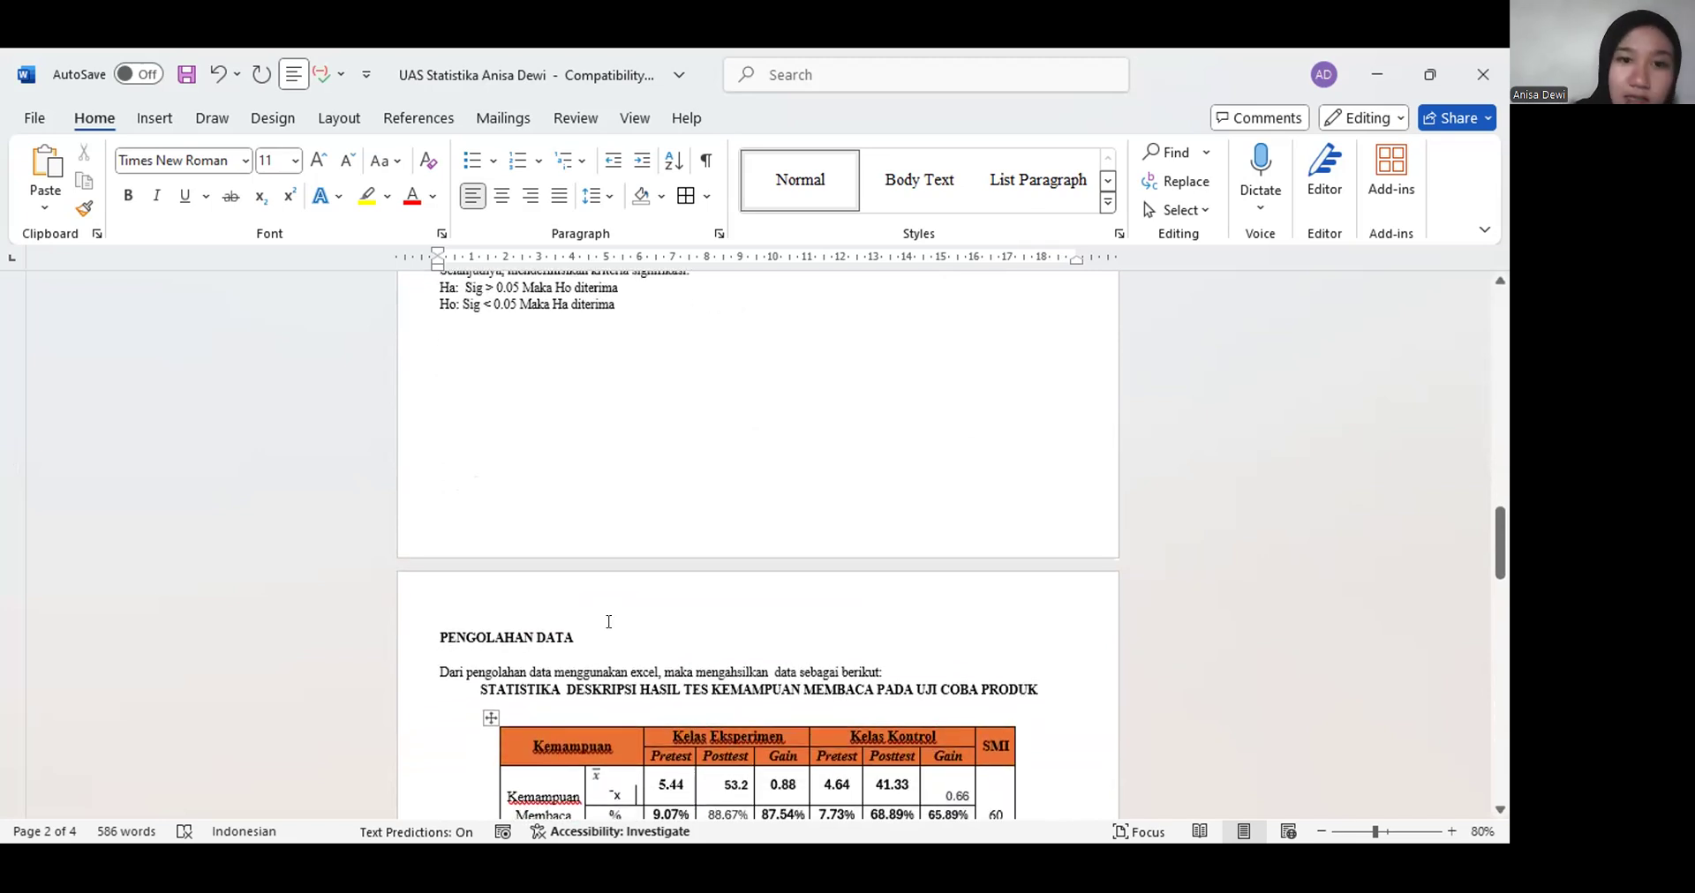
scroll(609, 621, "down", 15)
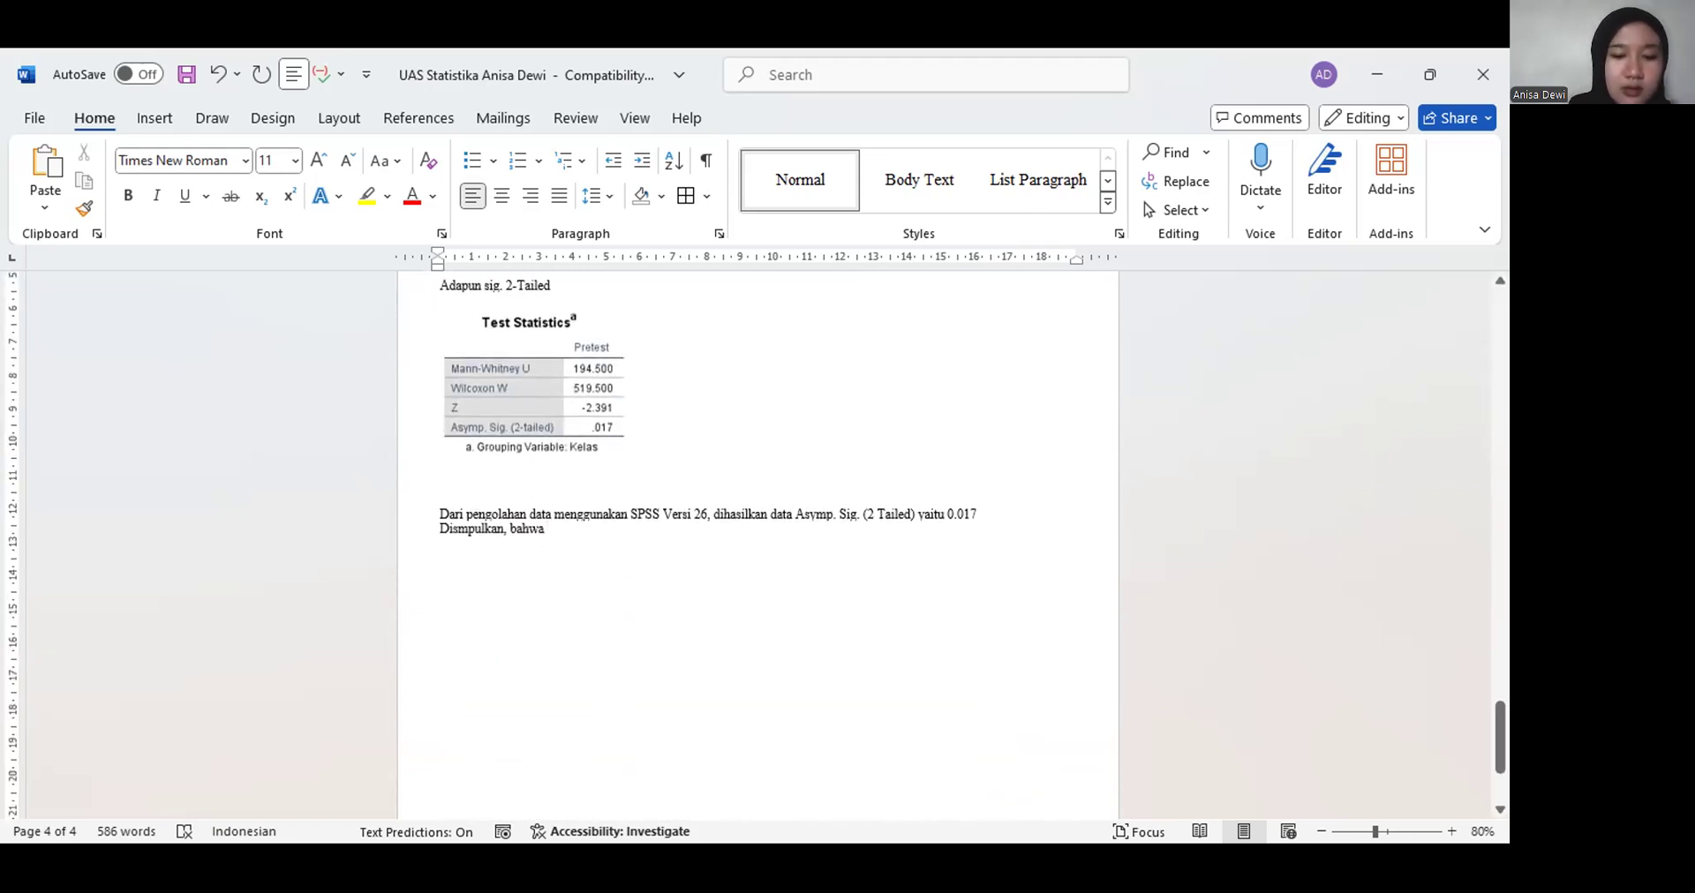
type("Ha")
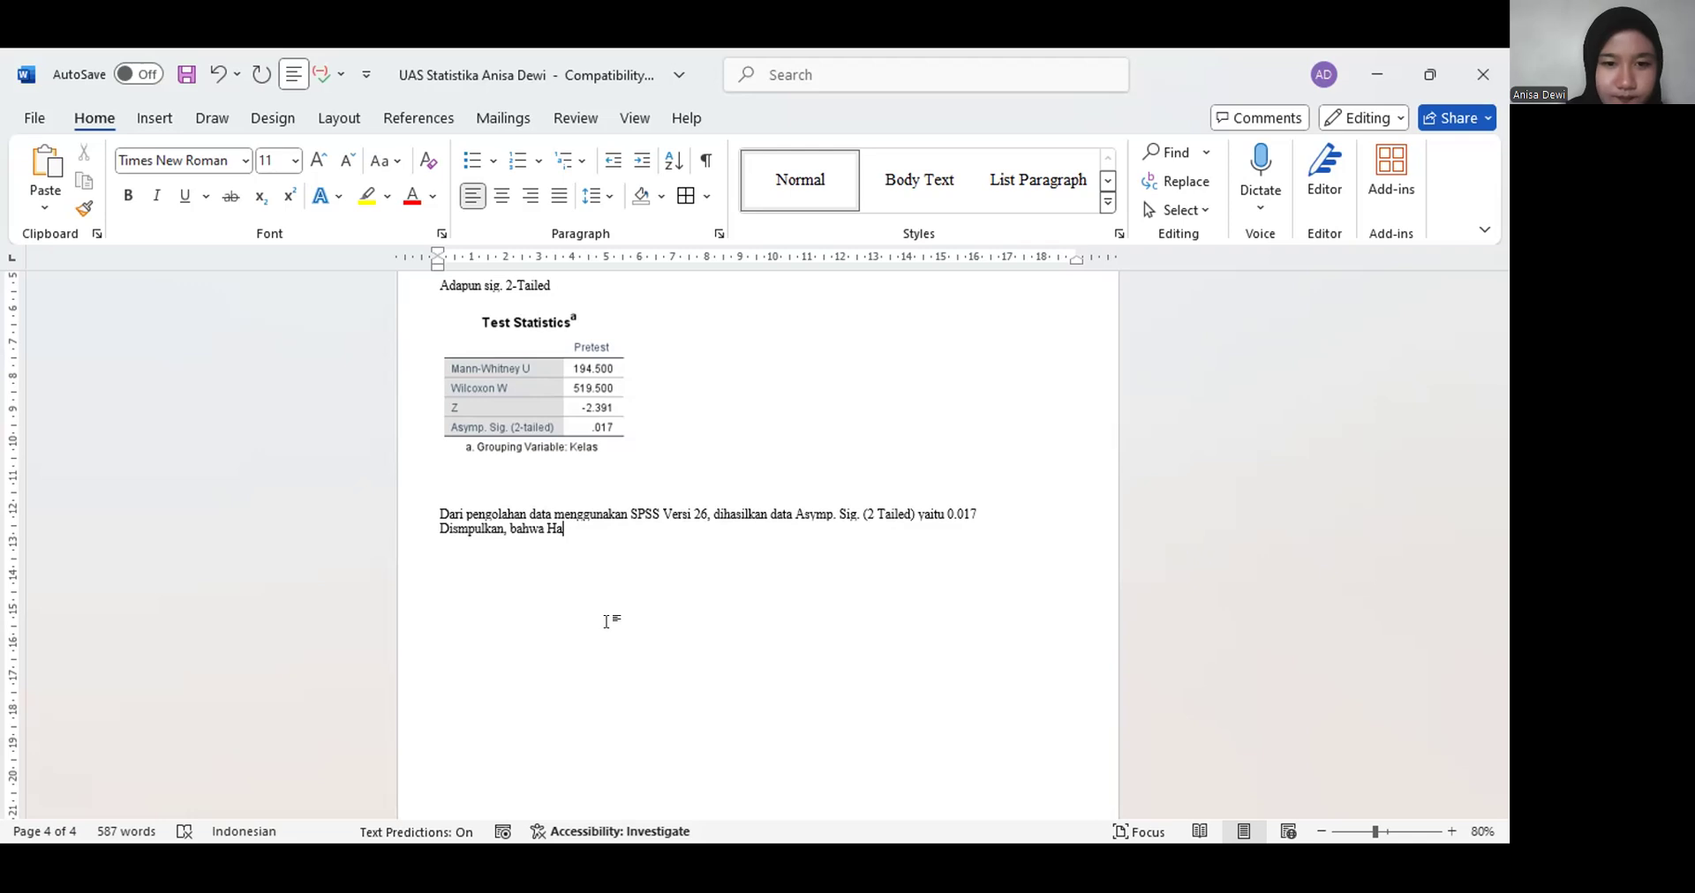
type(":")
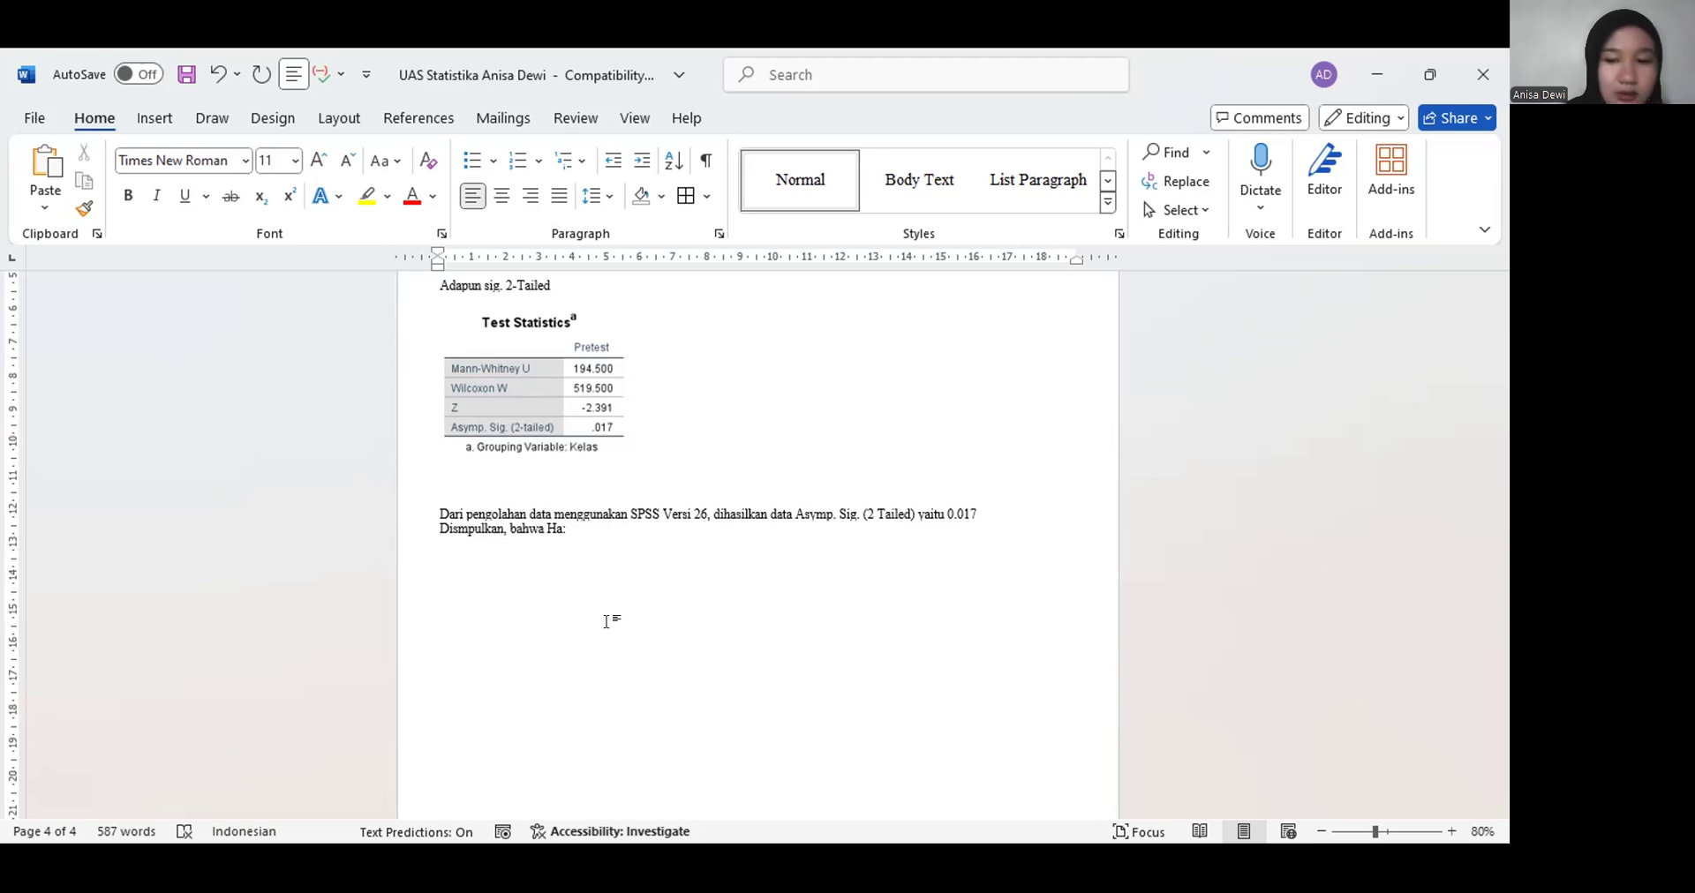
key("BackSpace")
type("Diterima")
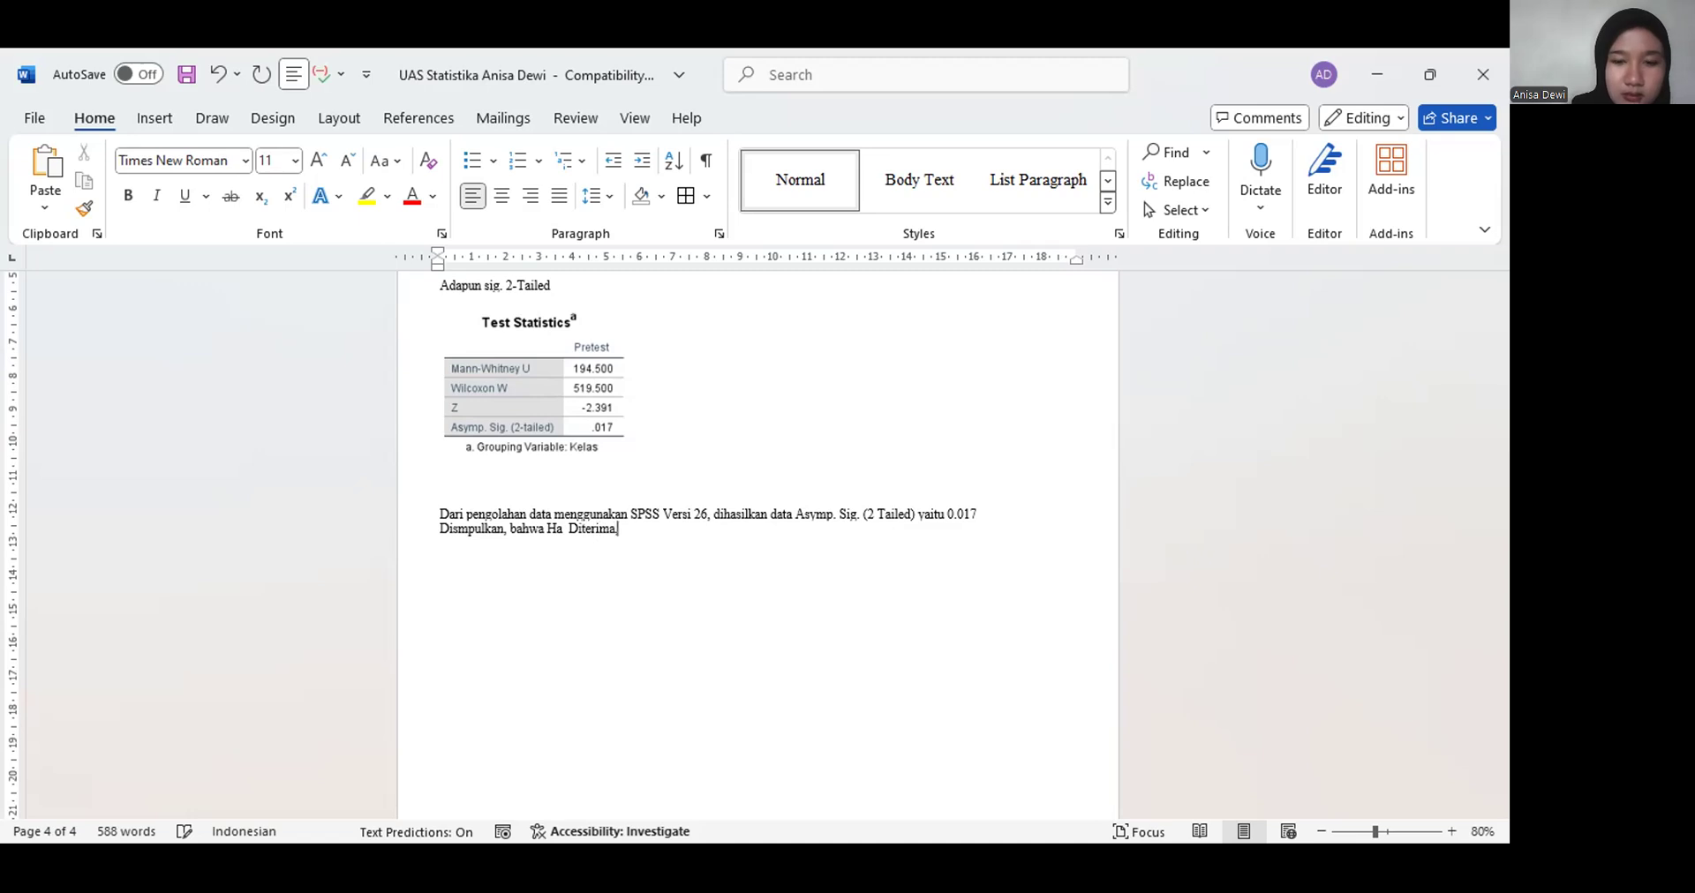
Extend the conclusion line with the reason "karena Sig. 0.017 > 0.05"
type(",")
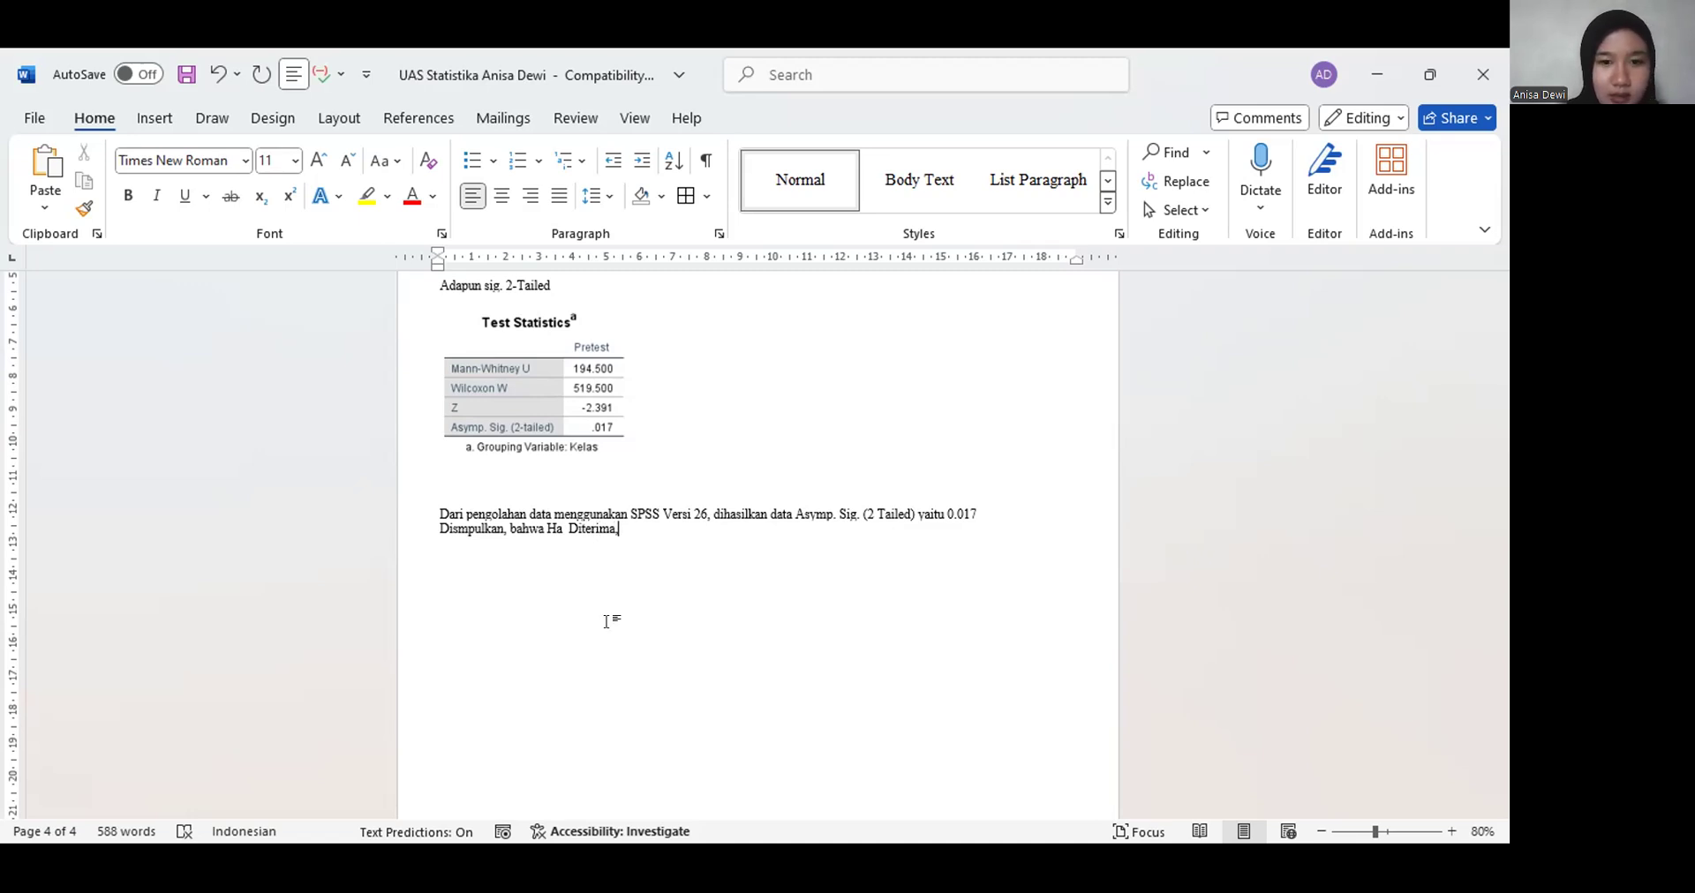
key("BackSpace")
type("karena Si")
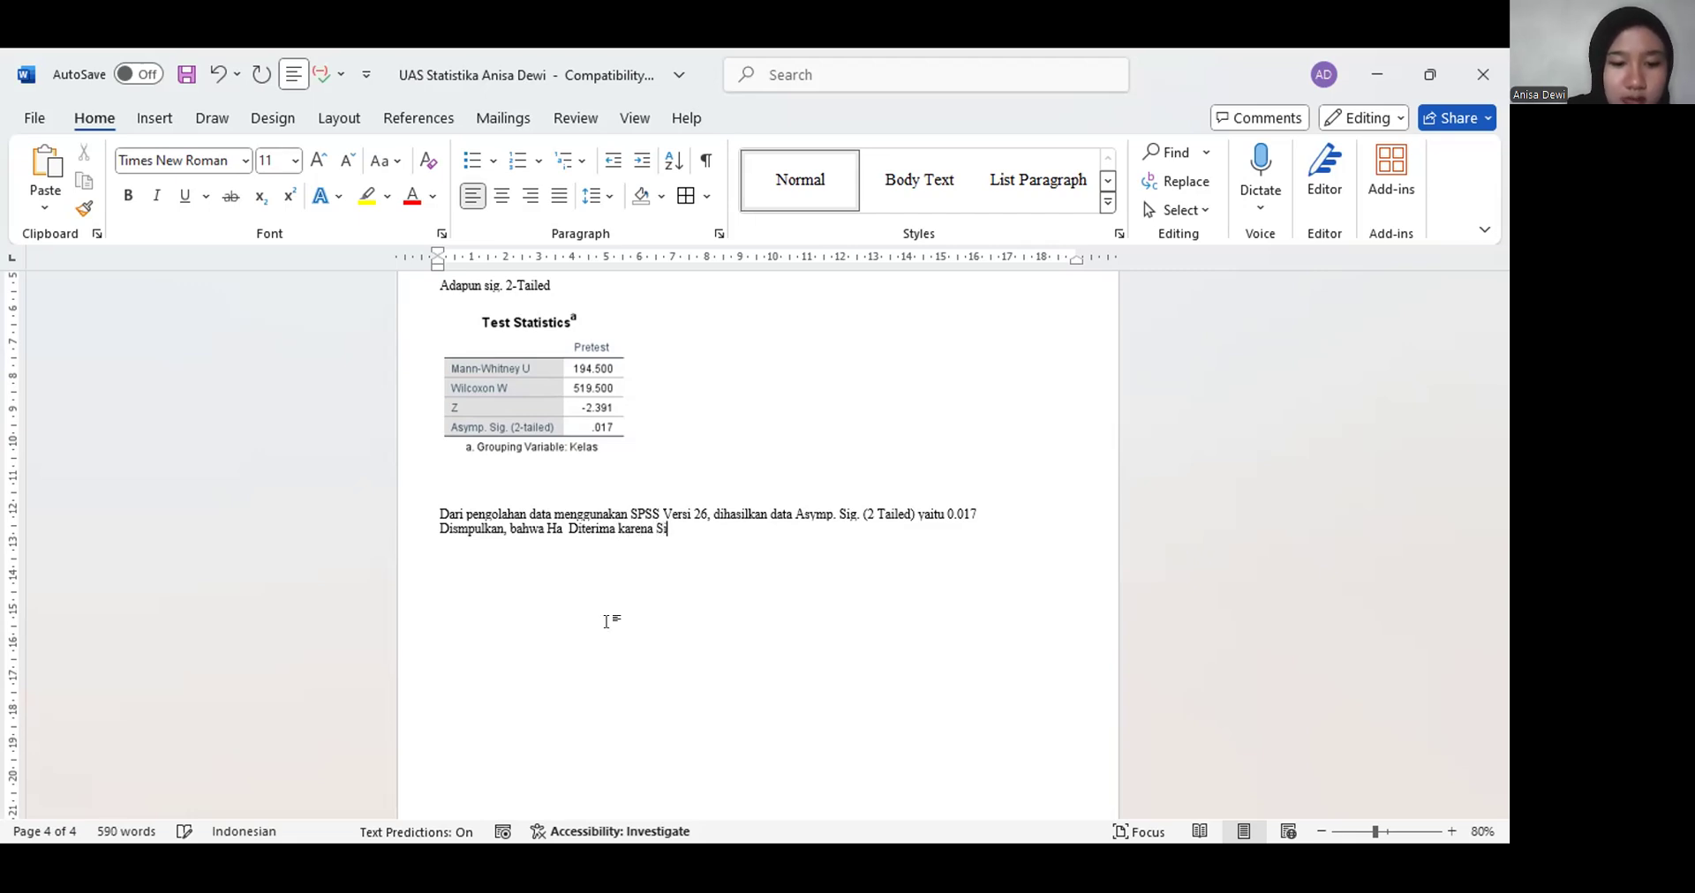
type("g")
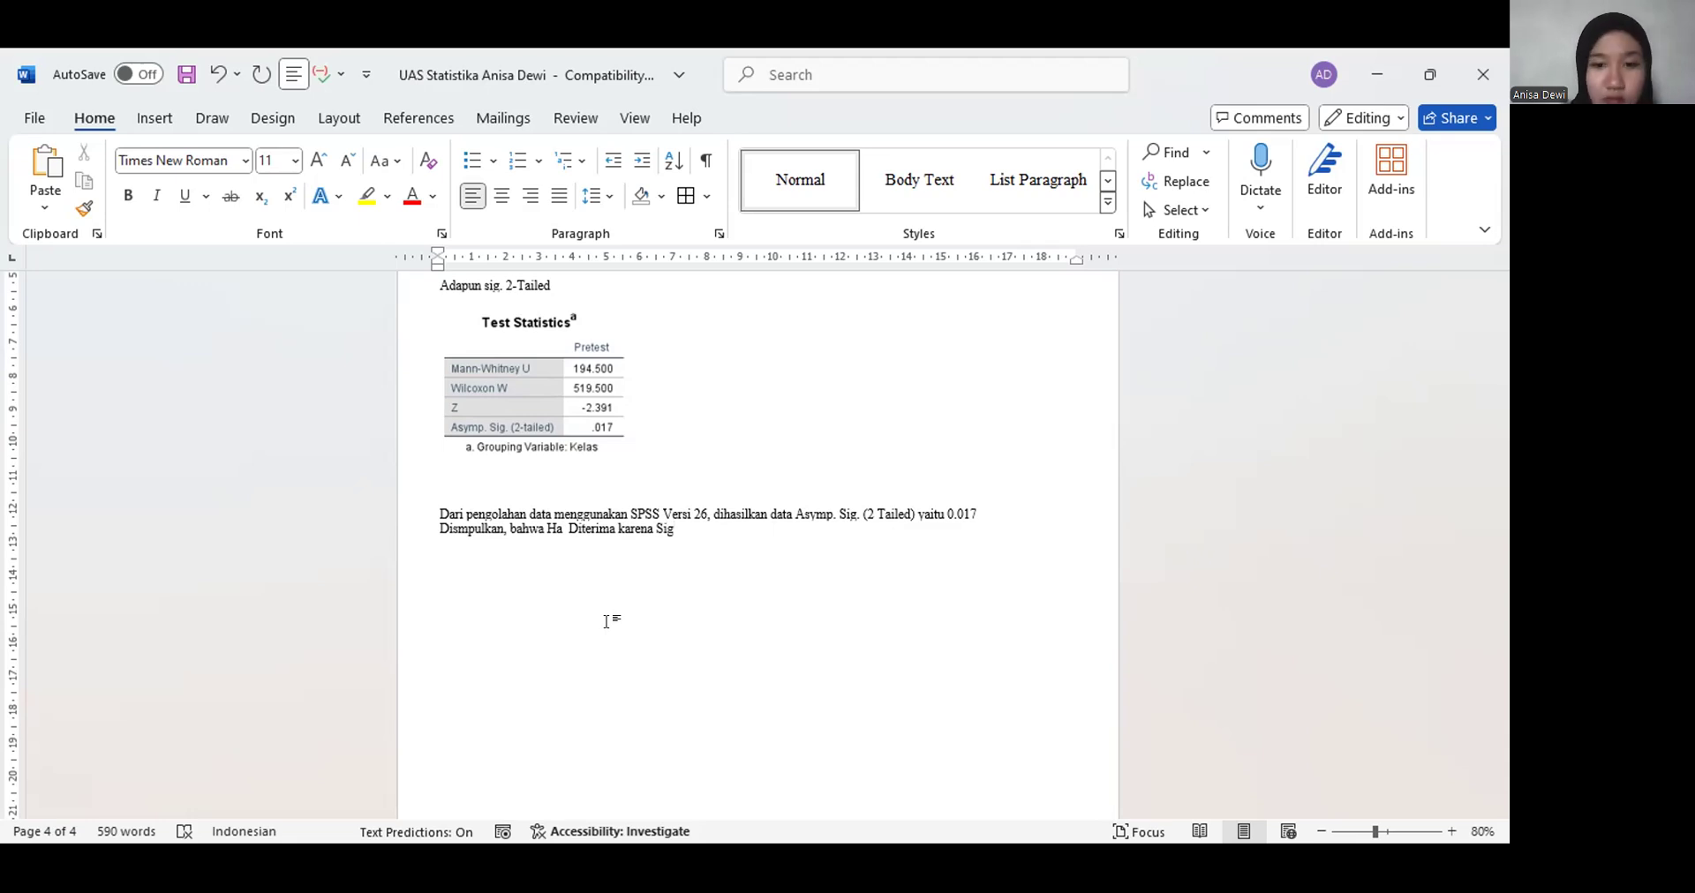
type(". 0")
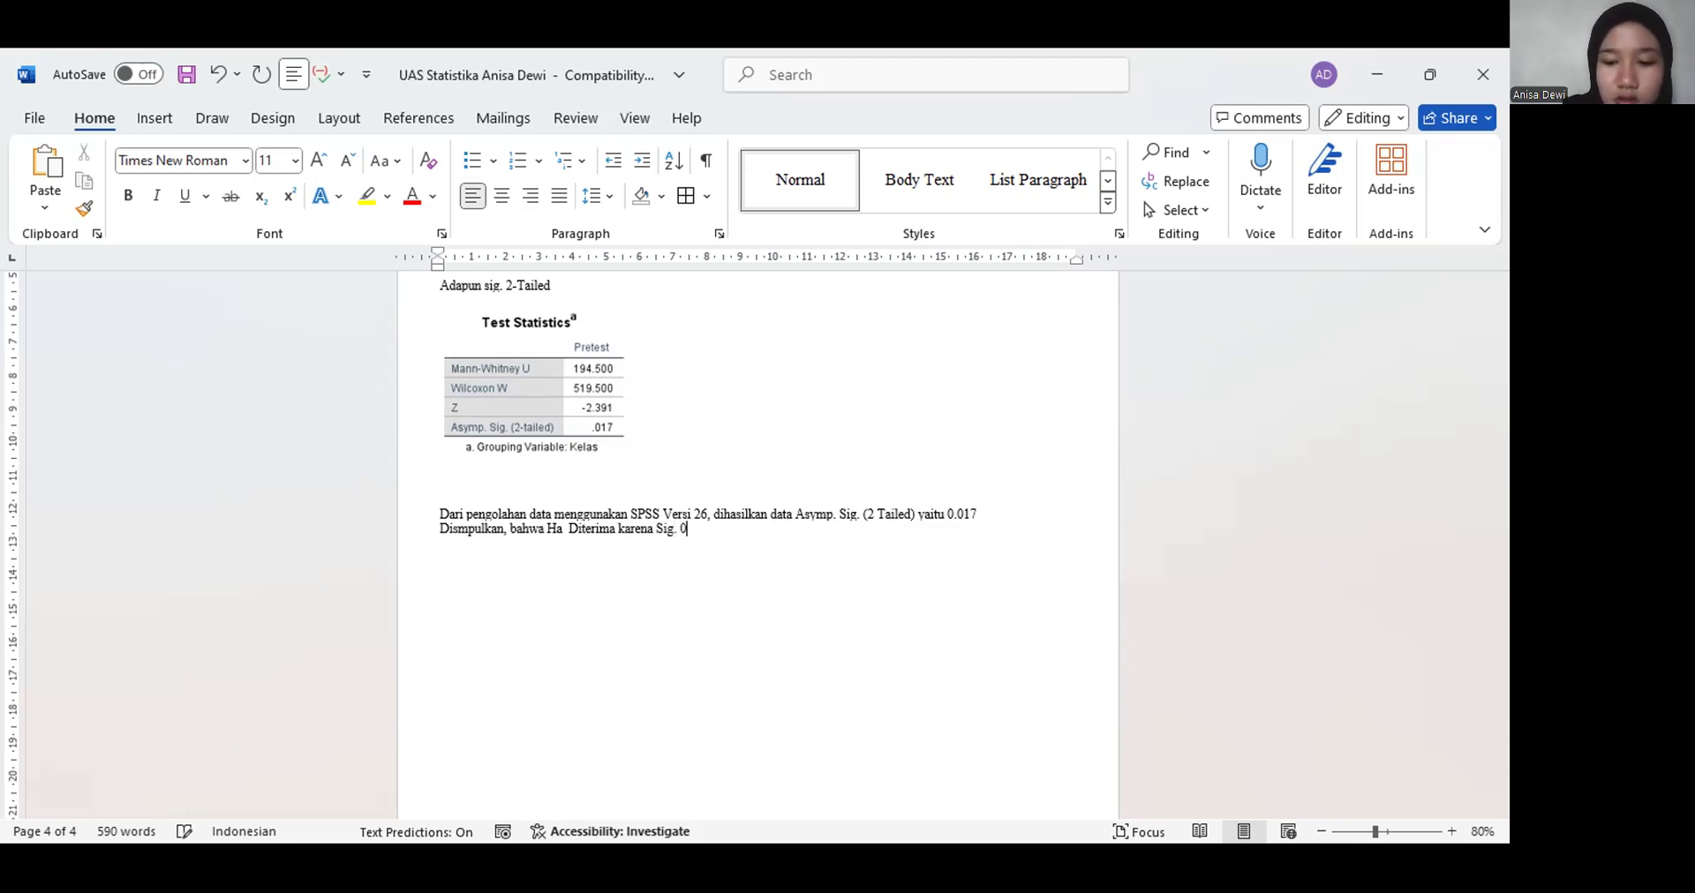
type(".117 ")
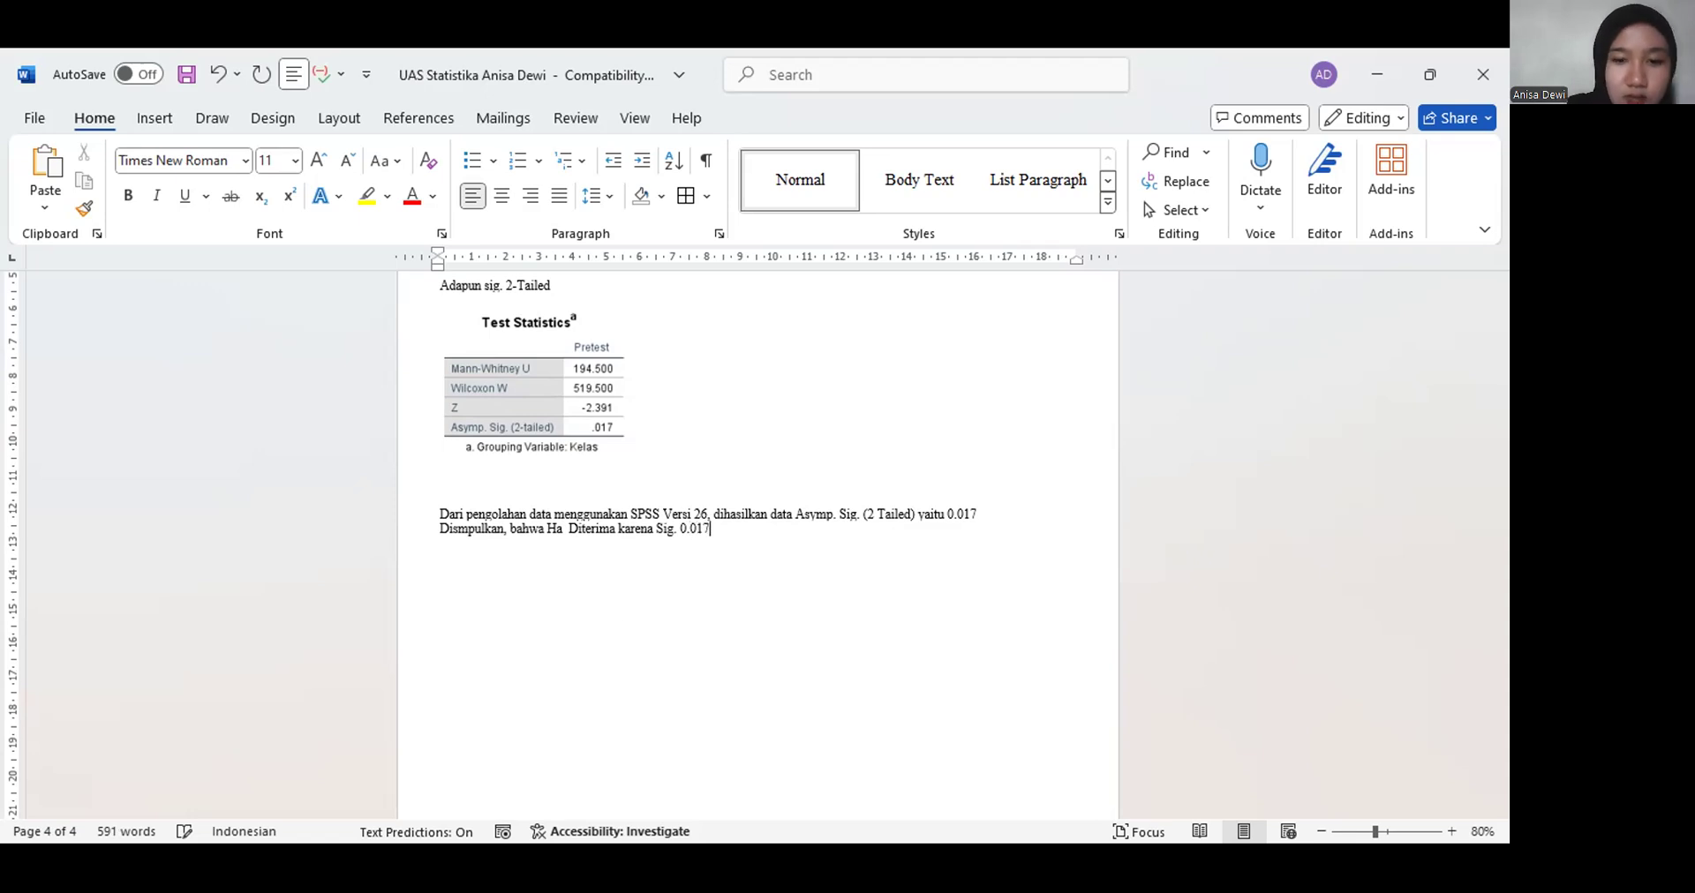
type(">")
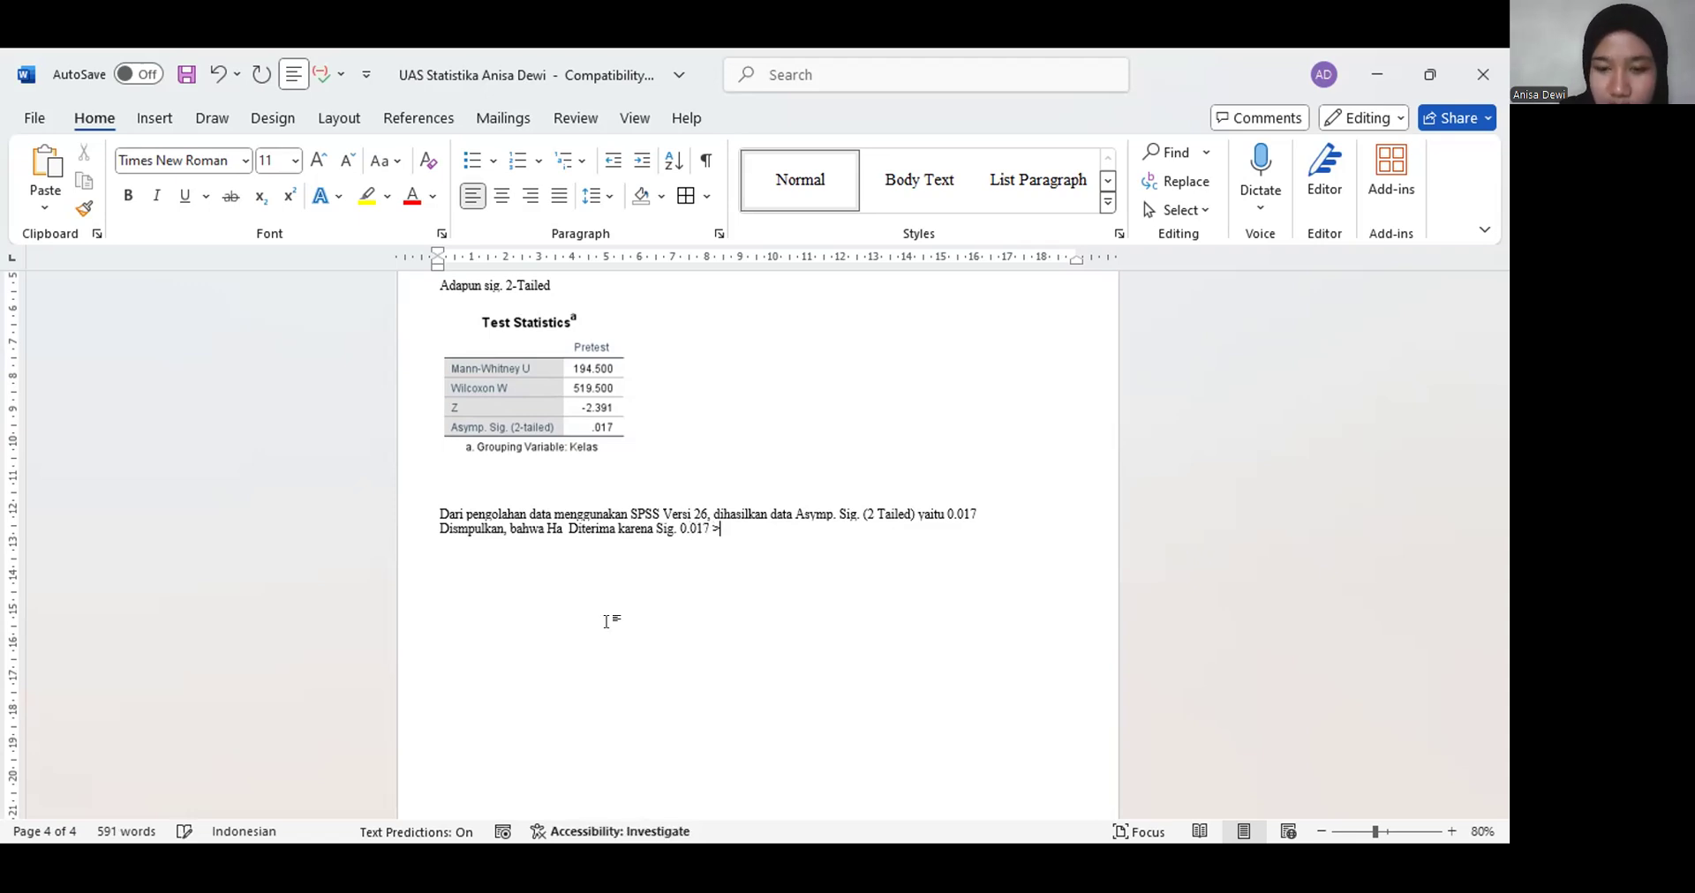
type(" 0.0")
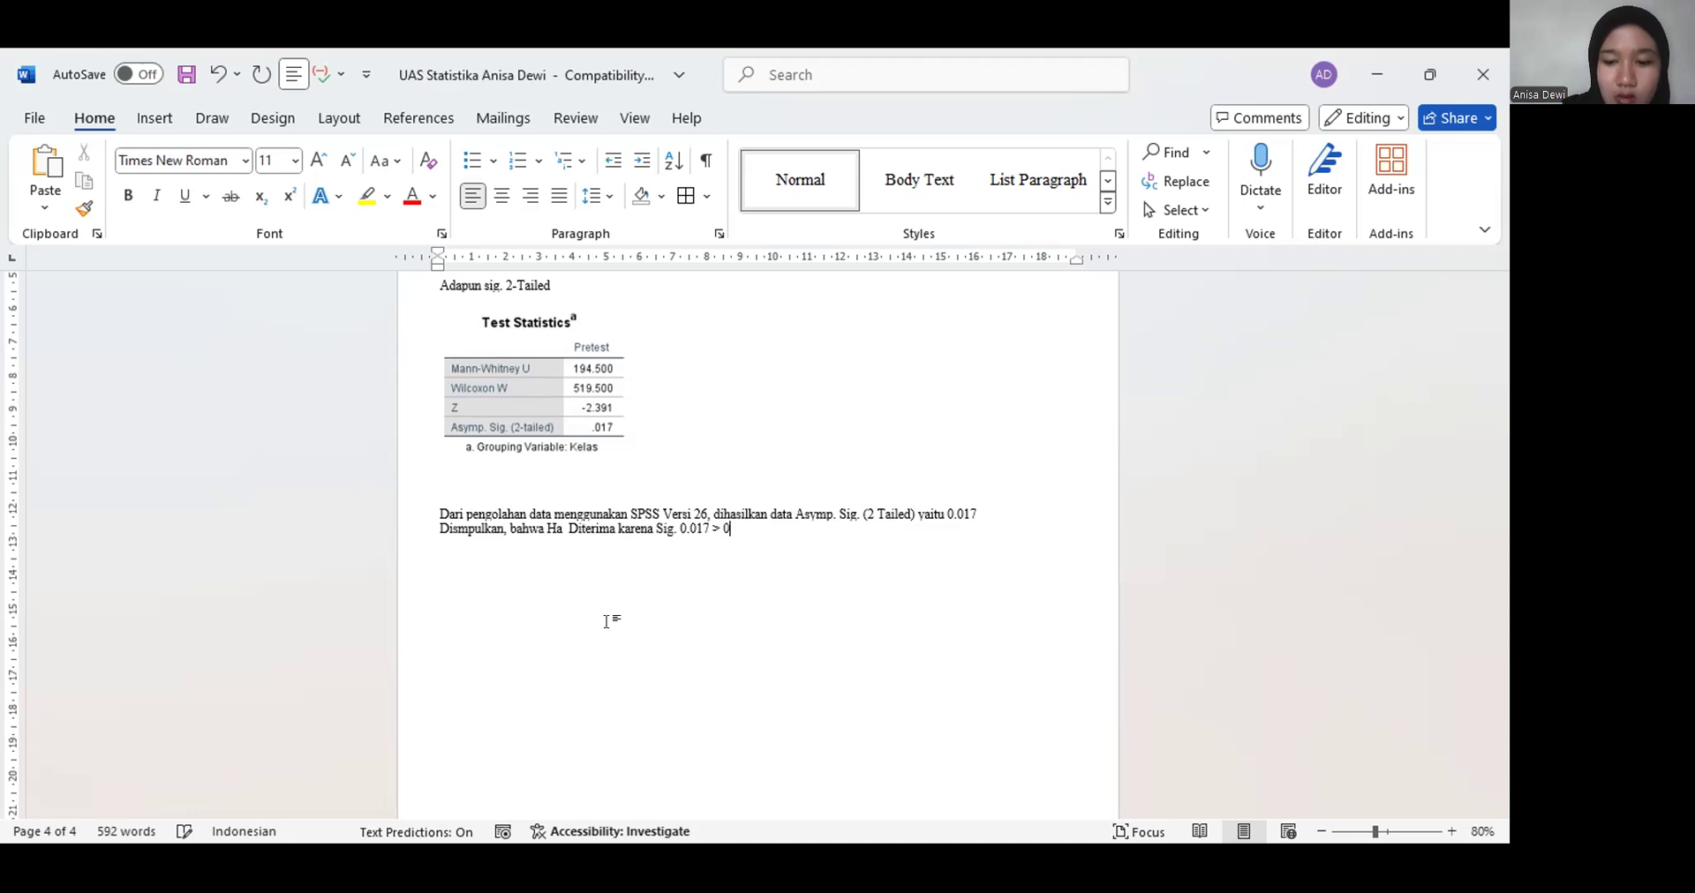
type("5")
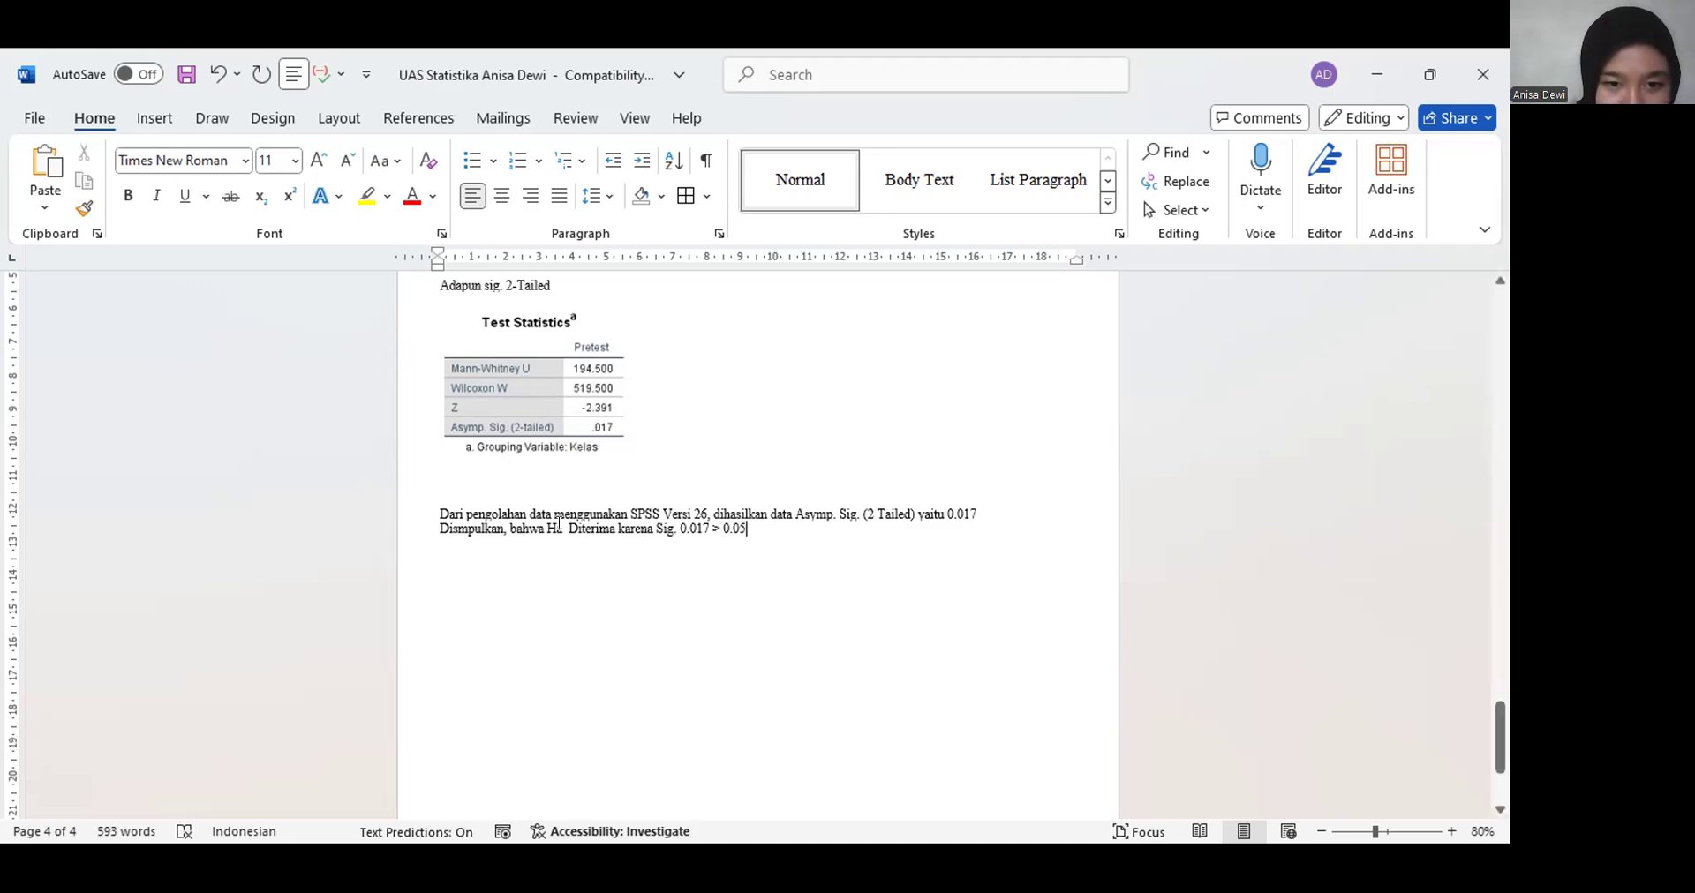
Remove the extra space after "Ha" and make "Ha Diterima karena Sig. 0.017 > 0.05" bold
left_click(565, 526)
key("BackSpace")
left_click(547, 525)
left_click_drag(574, 524, 752, 528)
key("ctrl+b")
Justify the two interpretation lines below the Test Statistics picture and set their line spacing to 1.15
left_click_drag(440, 515, 759, 529)
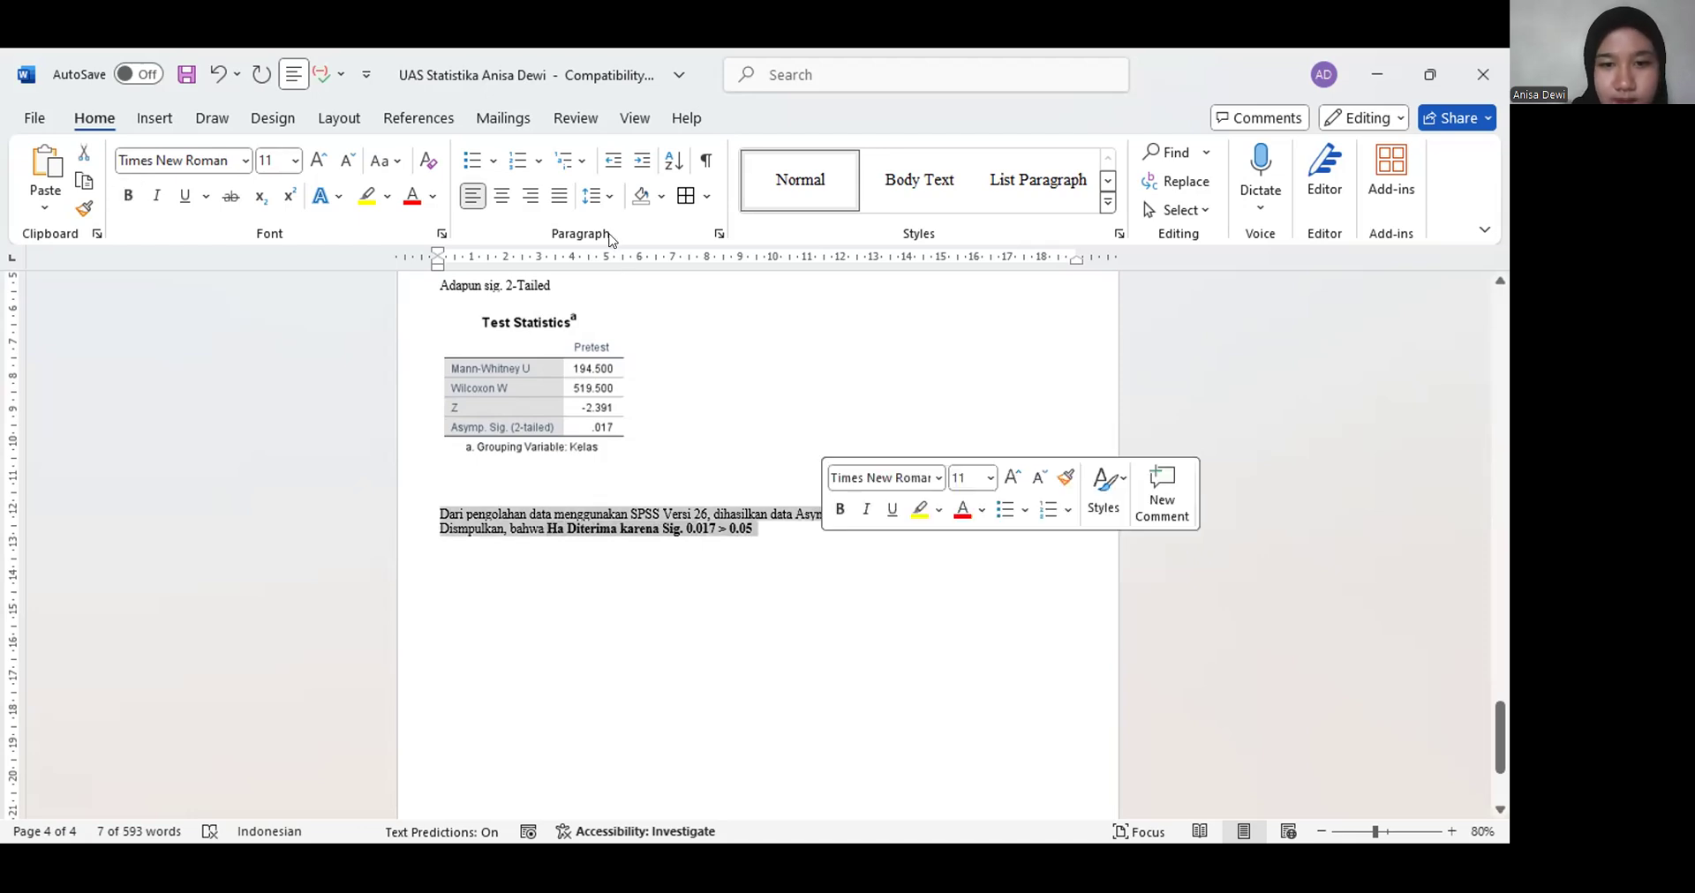
left_click(558, 195)
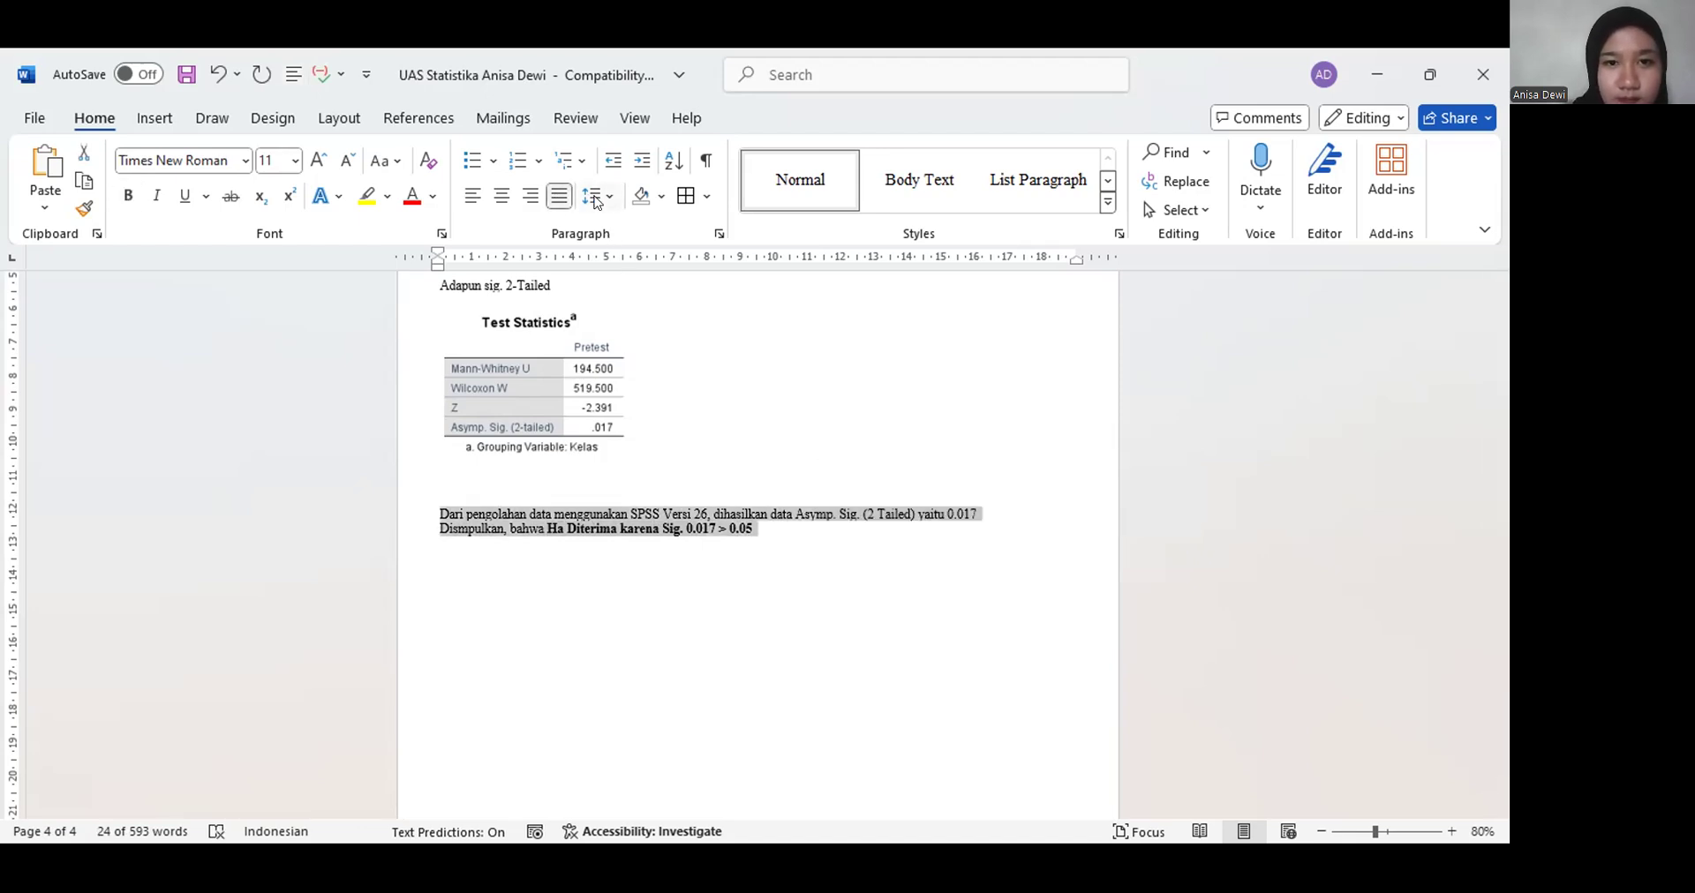
left_click(595, 198)
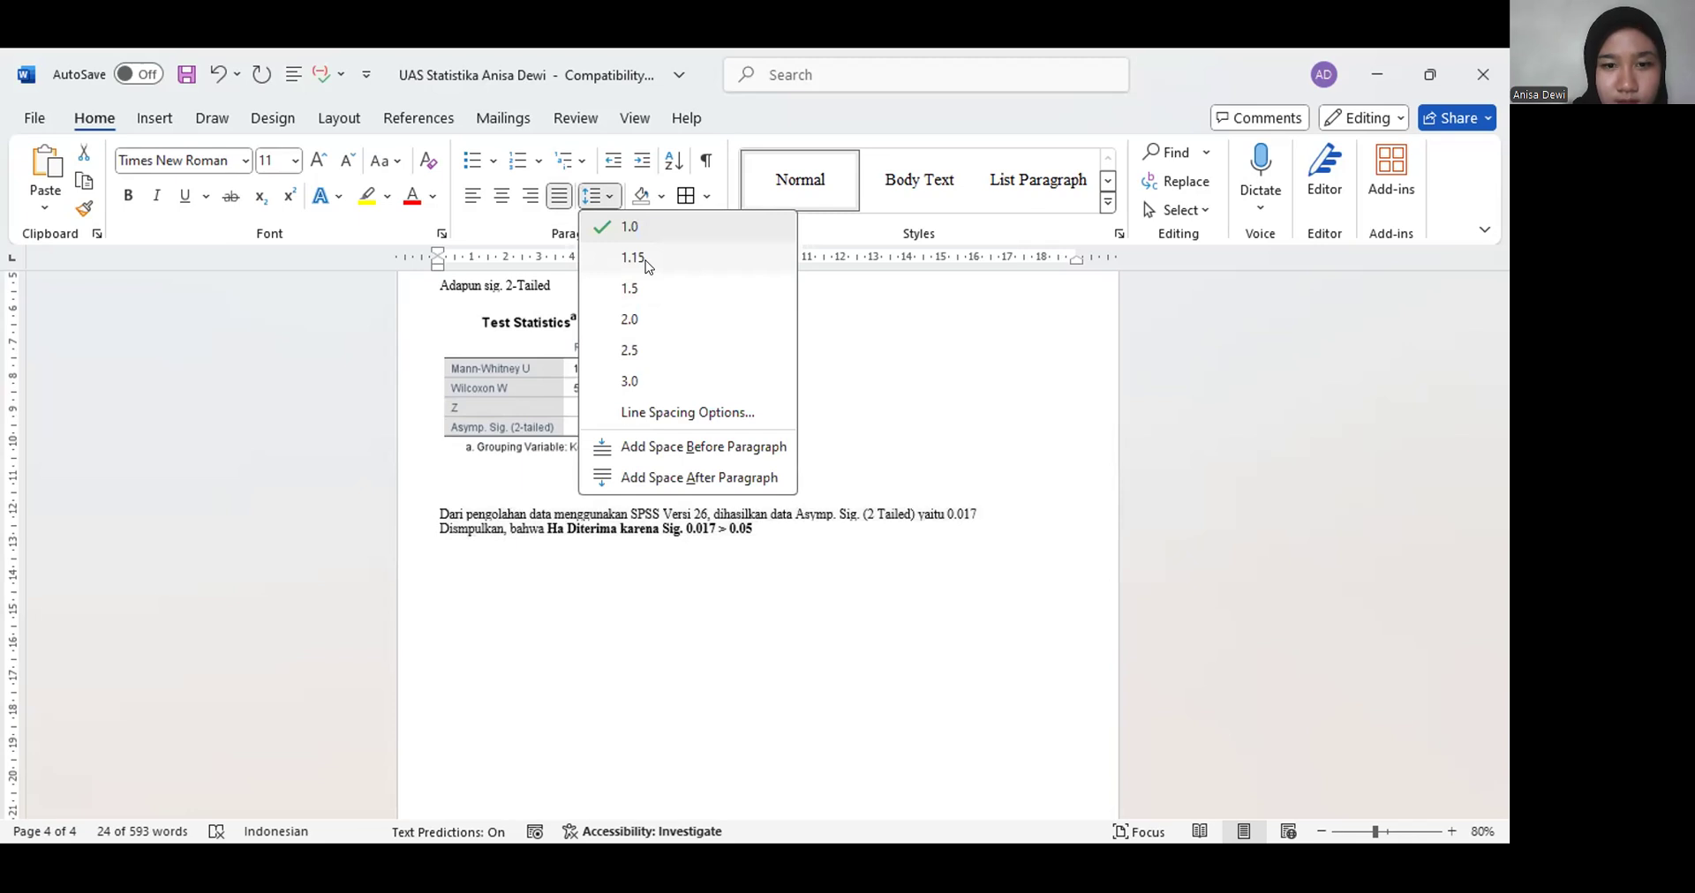
left_click(630, 258)
left_click(792, 534)
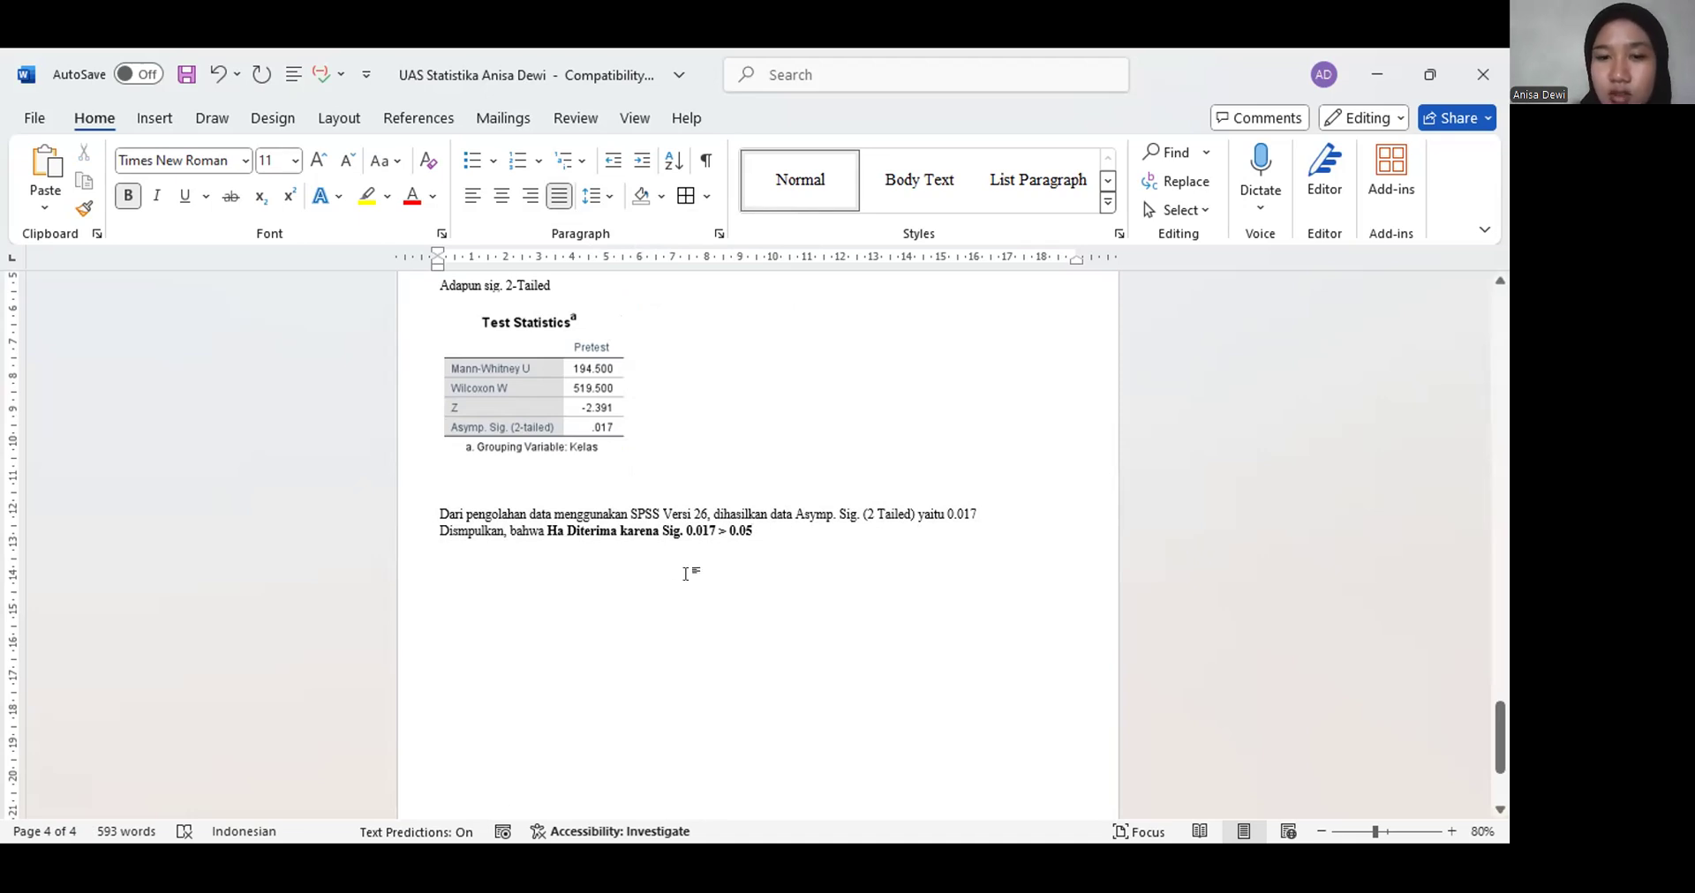
Review the results above and write the heading "POSTEST" below the Mann-Whitney conclusion, leaving a blank line between them
scroll(686, 573, "down", 2)
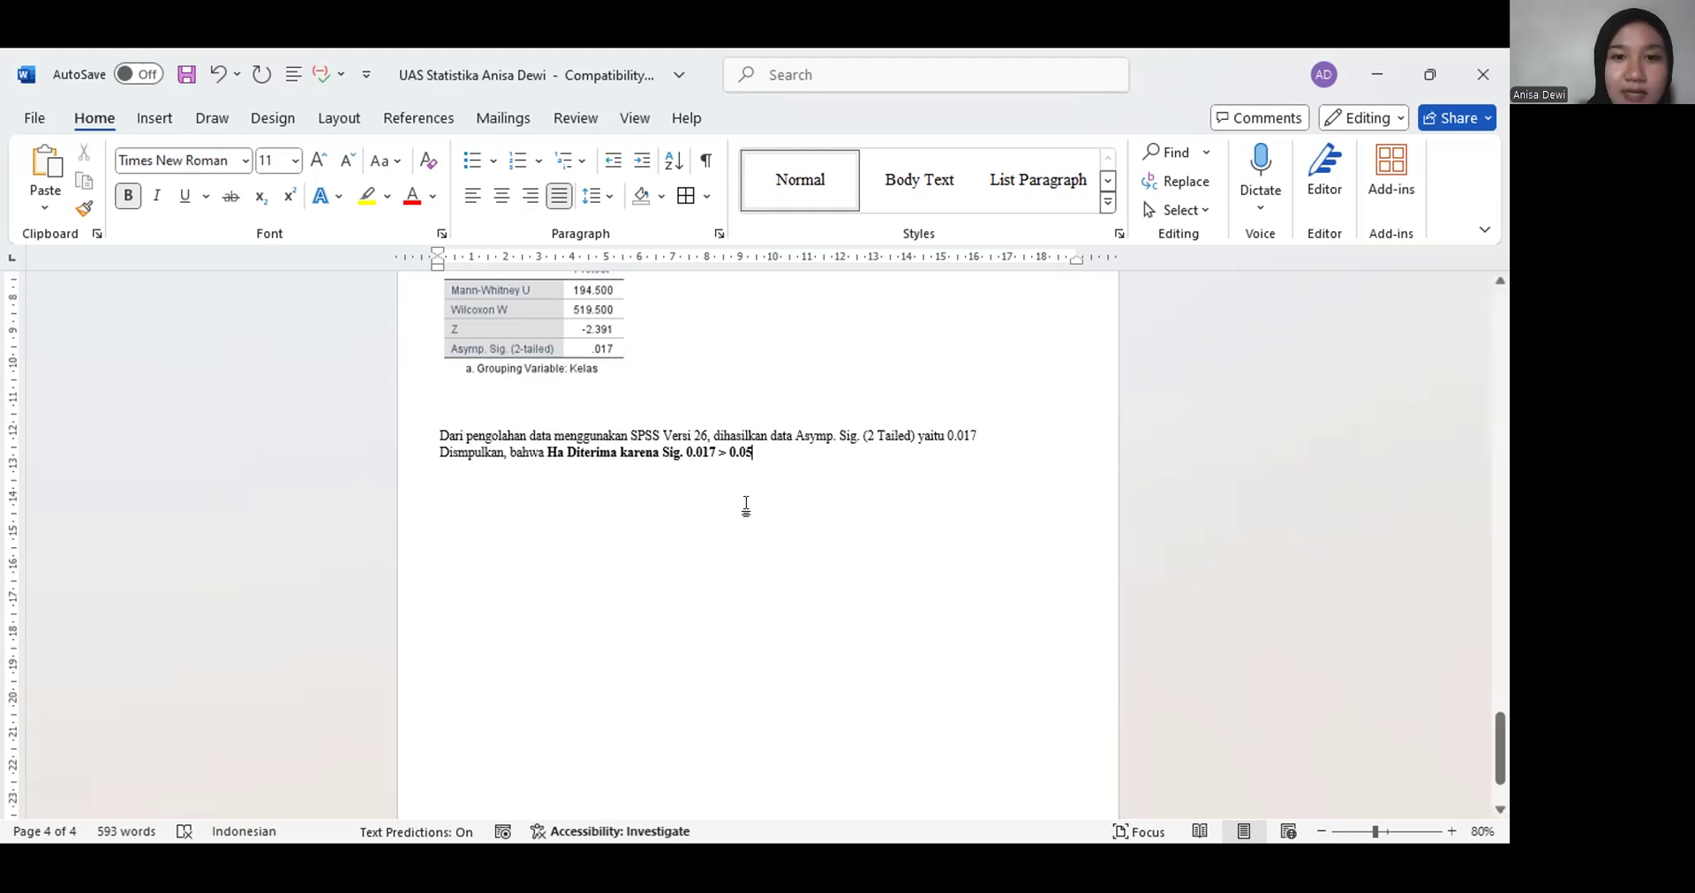
scroll(750, 504, "up", 8)
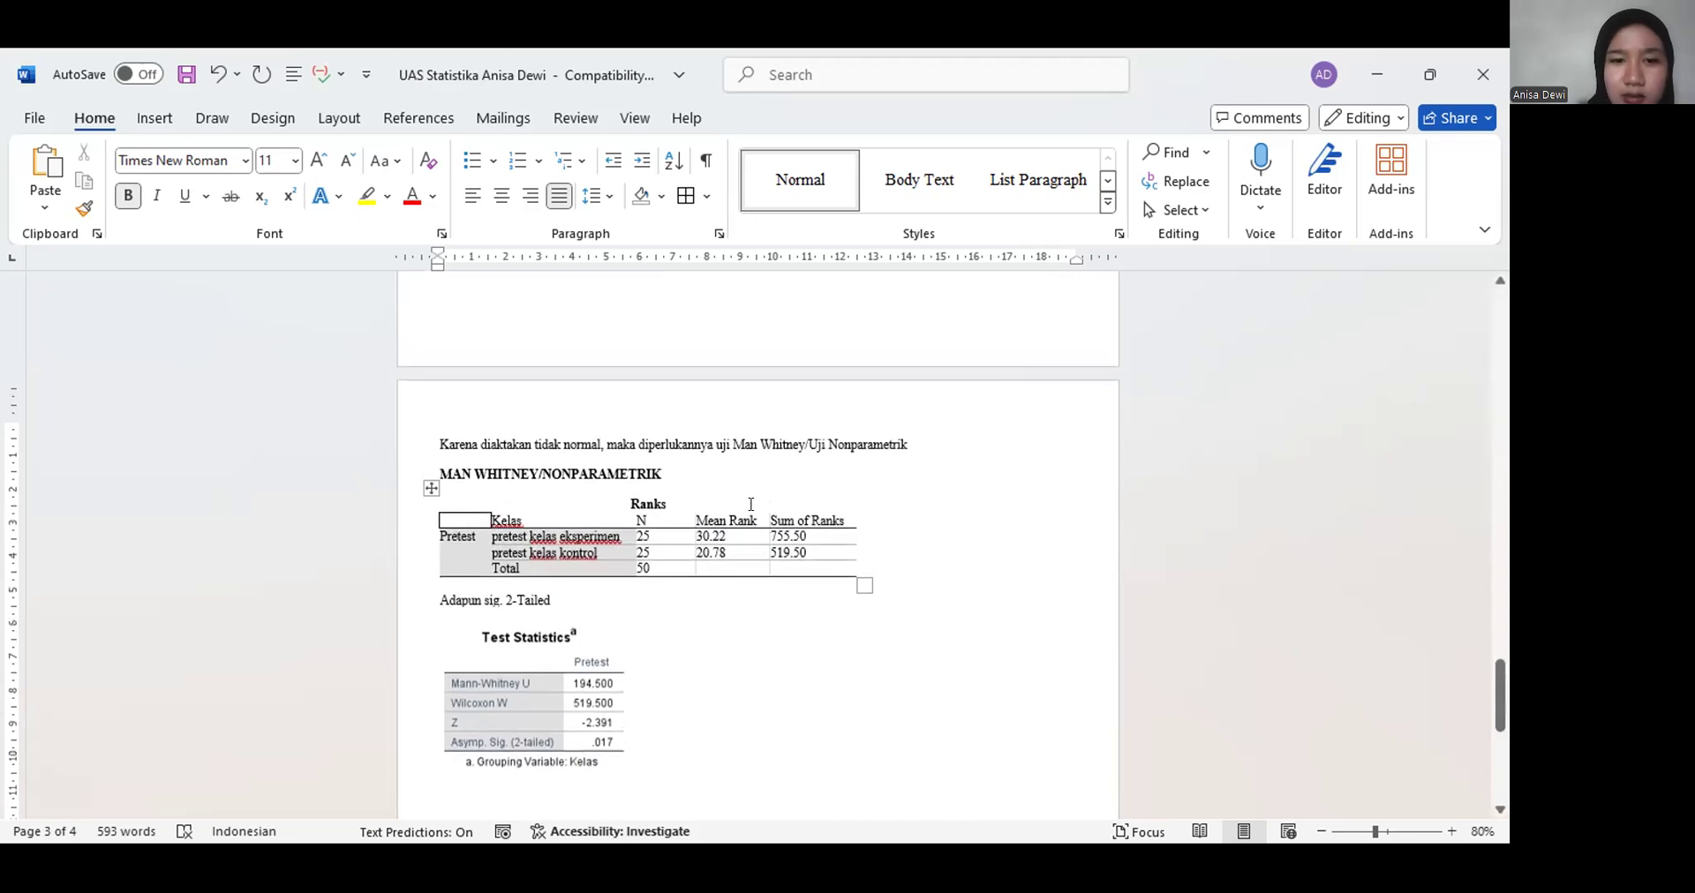
scroll(751, 504, "up", 12)
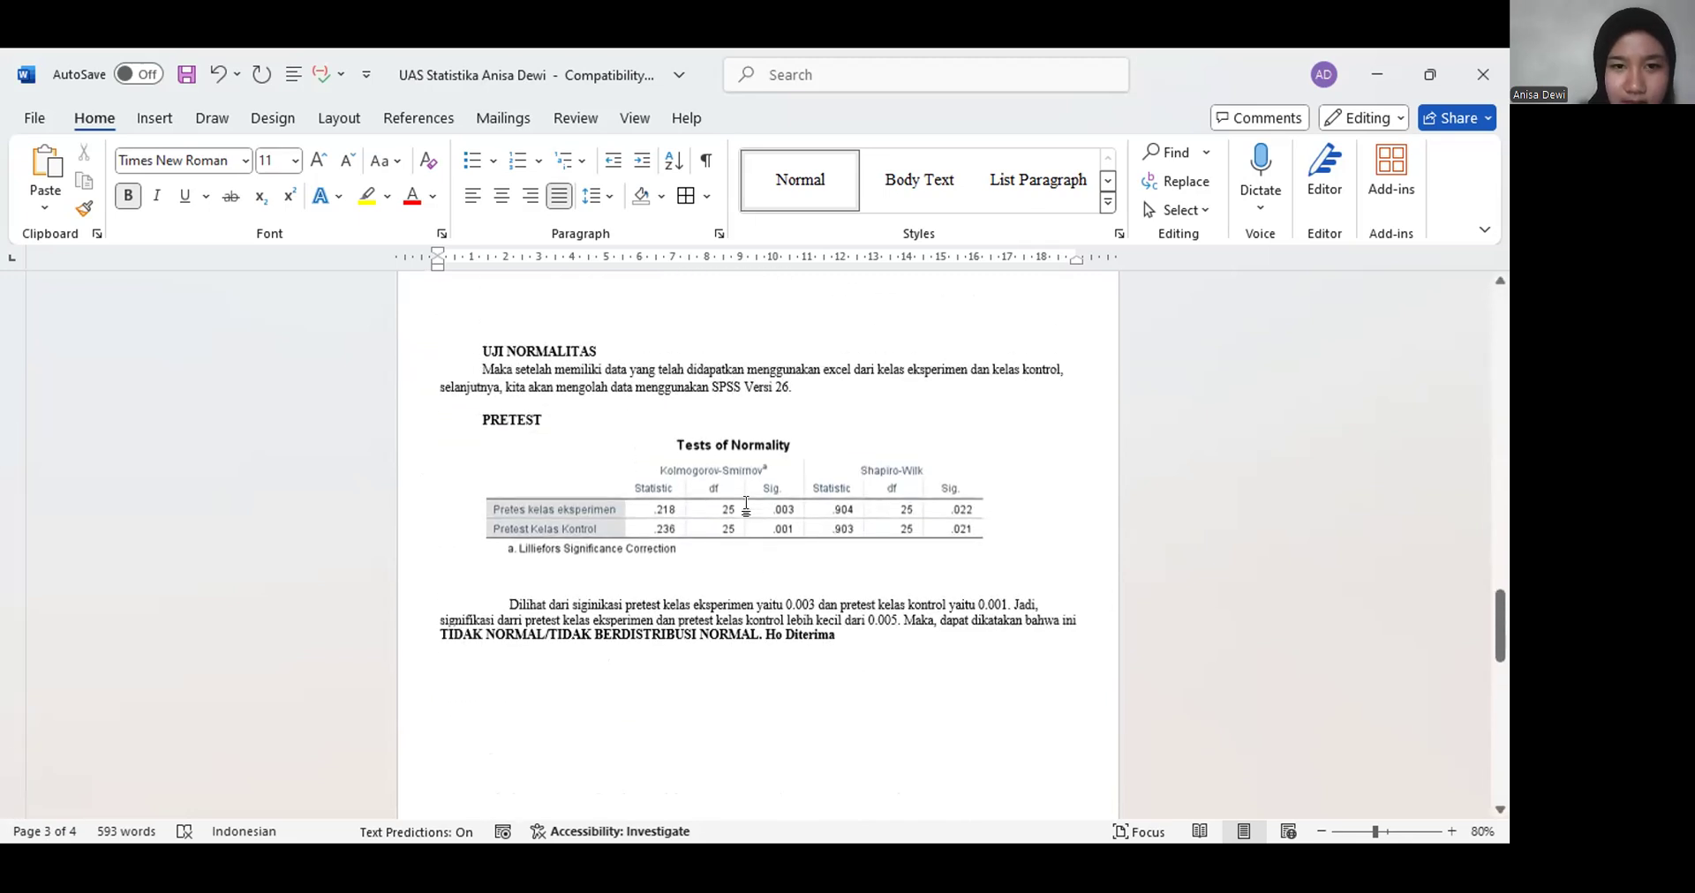
scroll(746, 504, "down", 20)
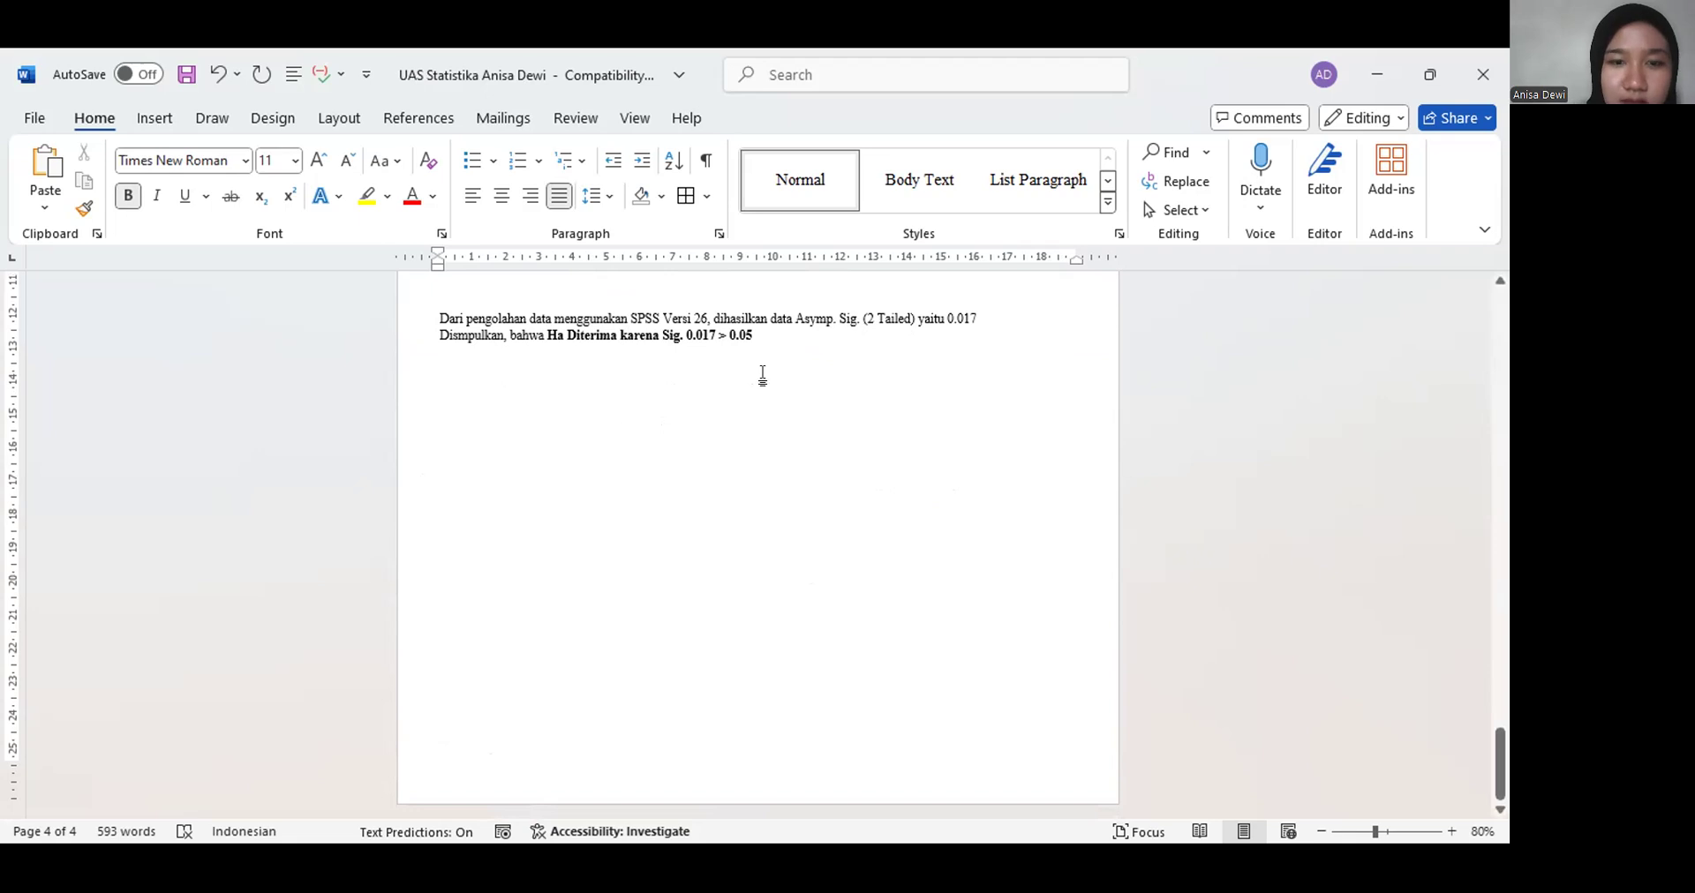
left_click(800, 347)
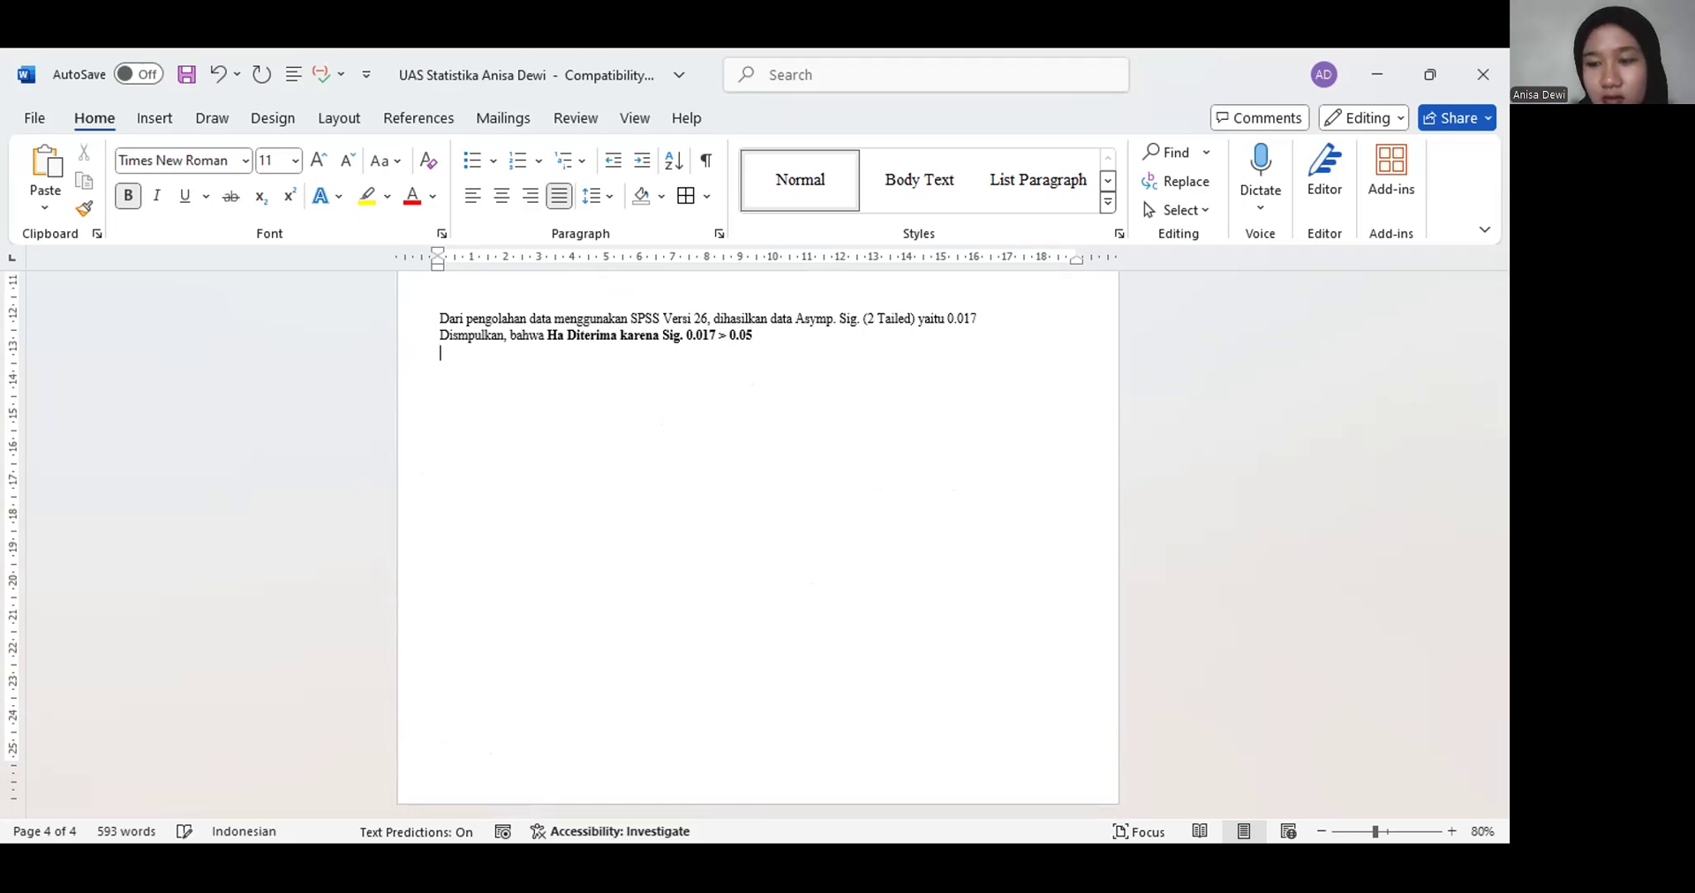
key("Return")
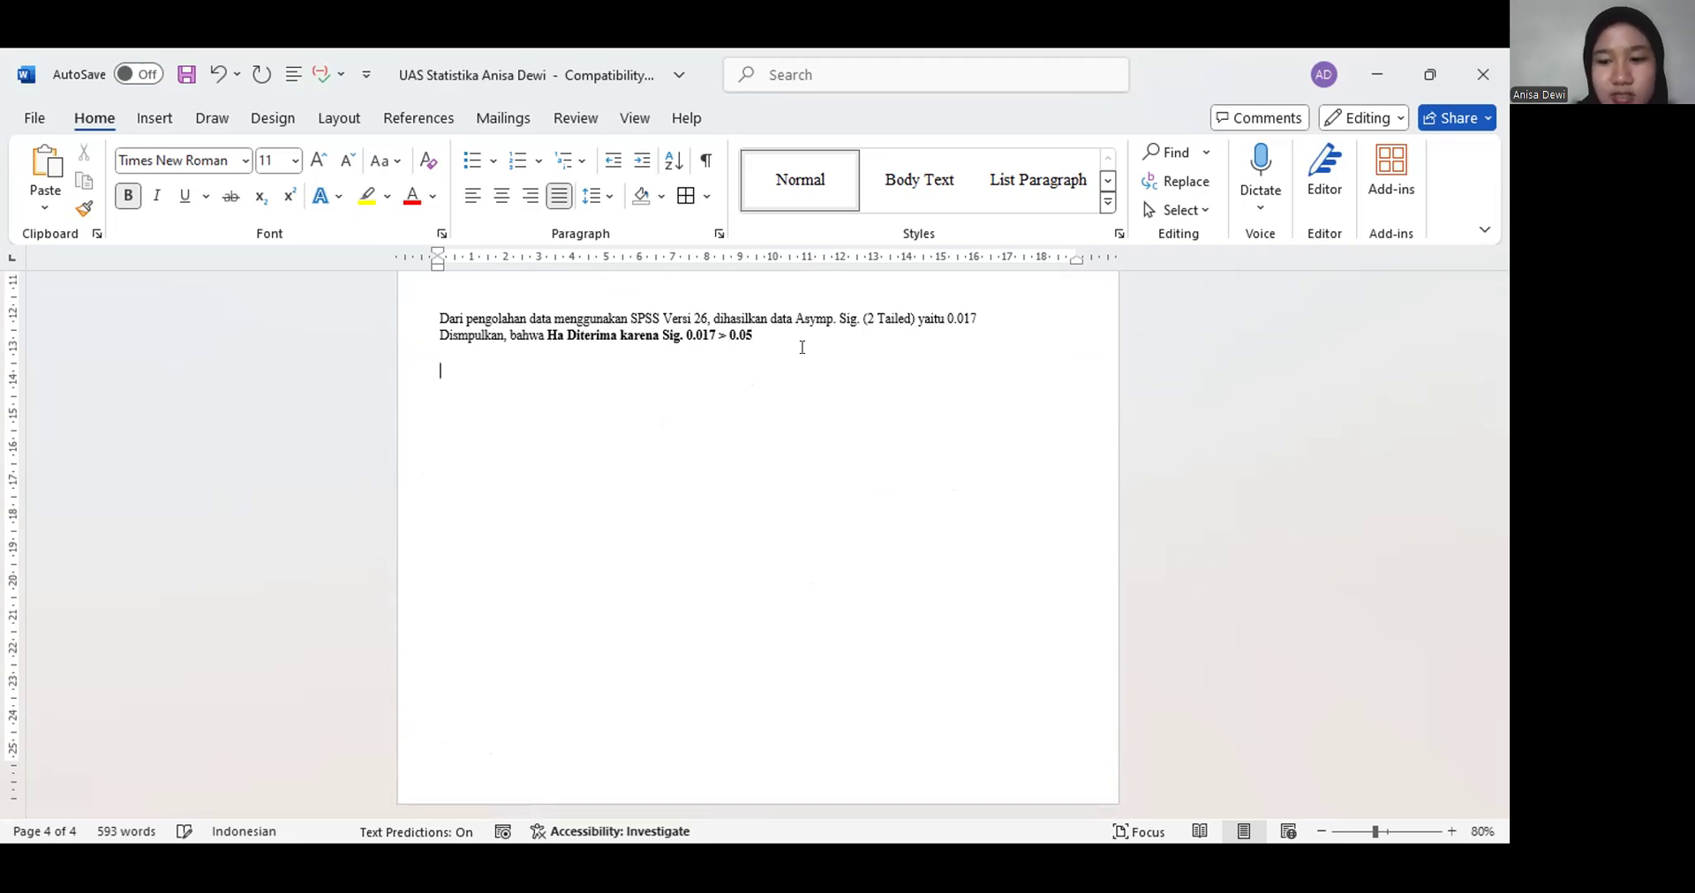
key("ctrl+b")
type("POS")
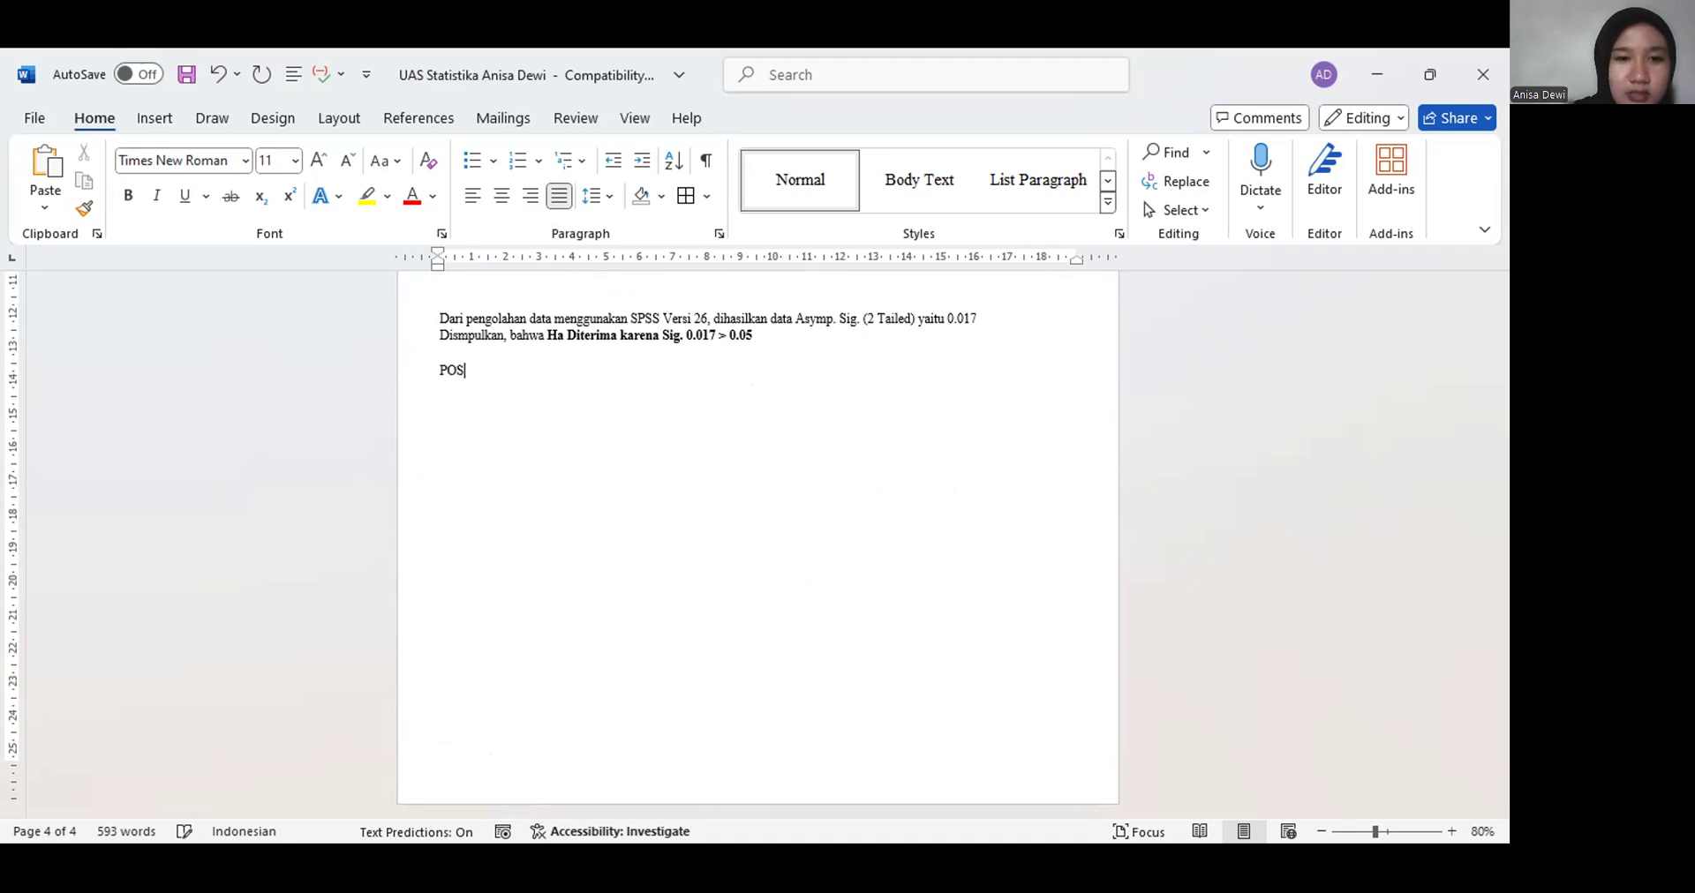
type("TETS")
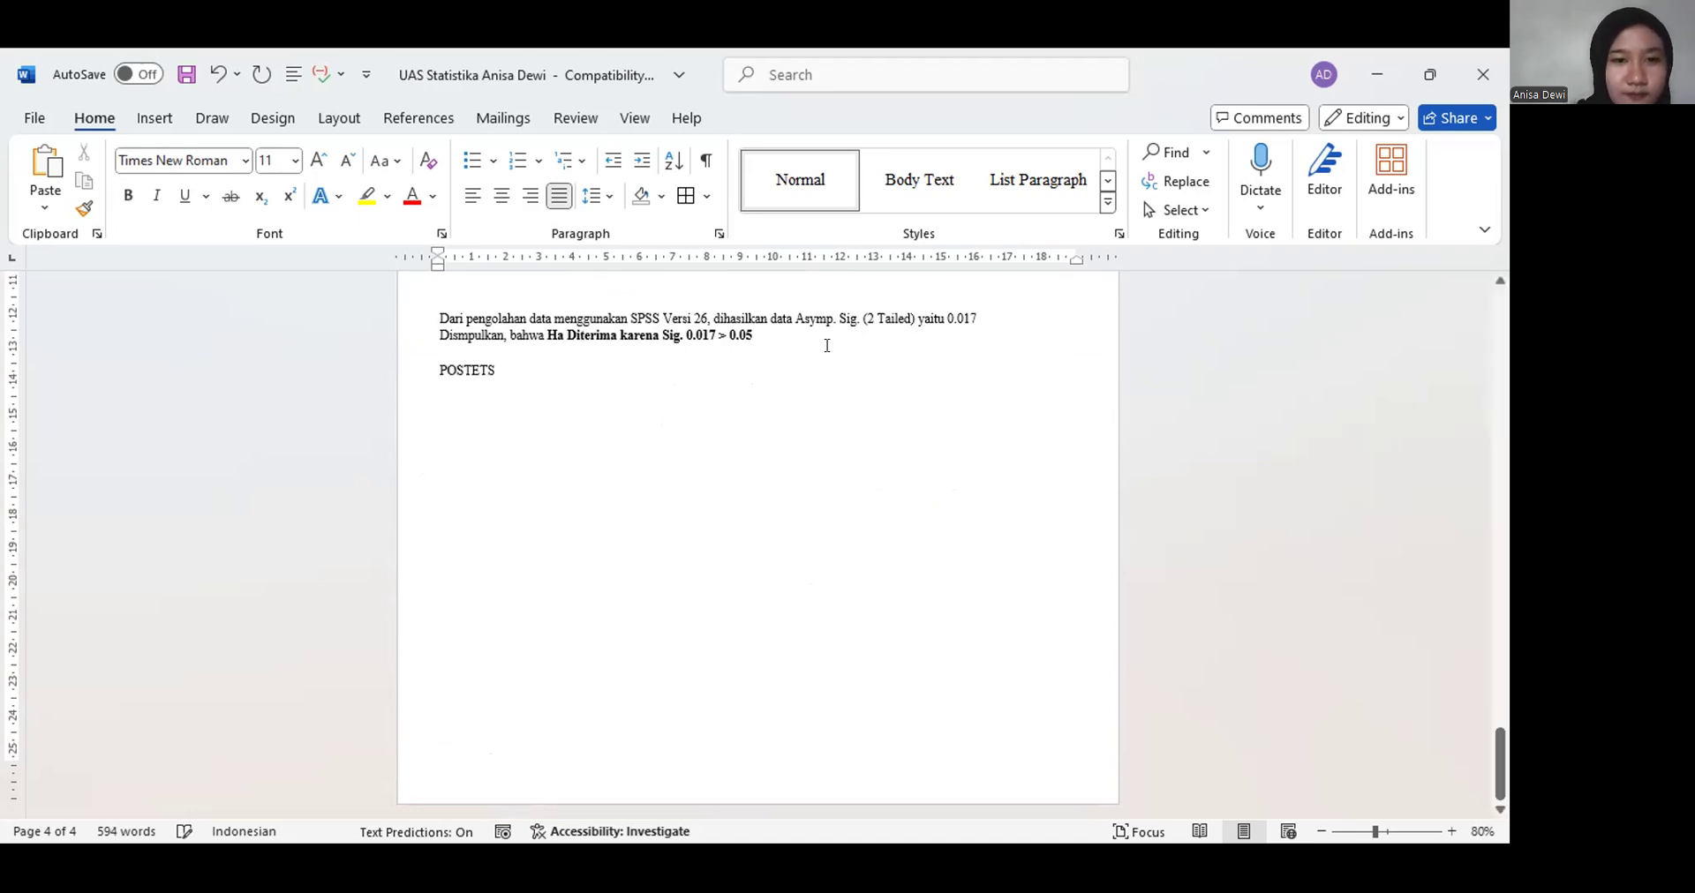
key("BackSpace")
key("BackSpace")
type("ST")
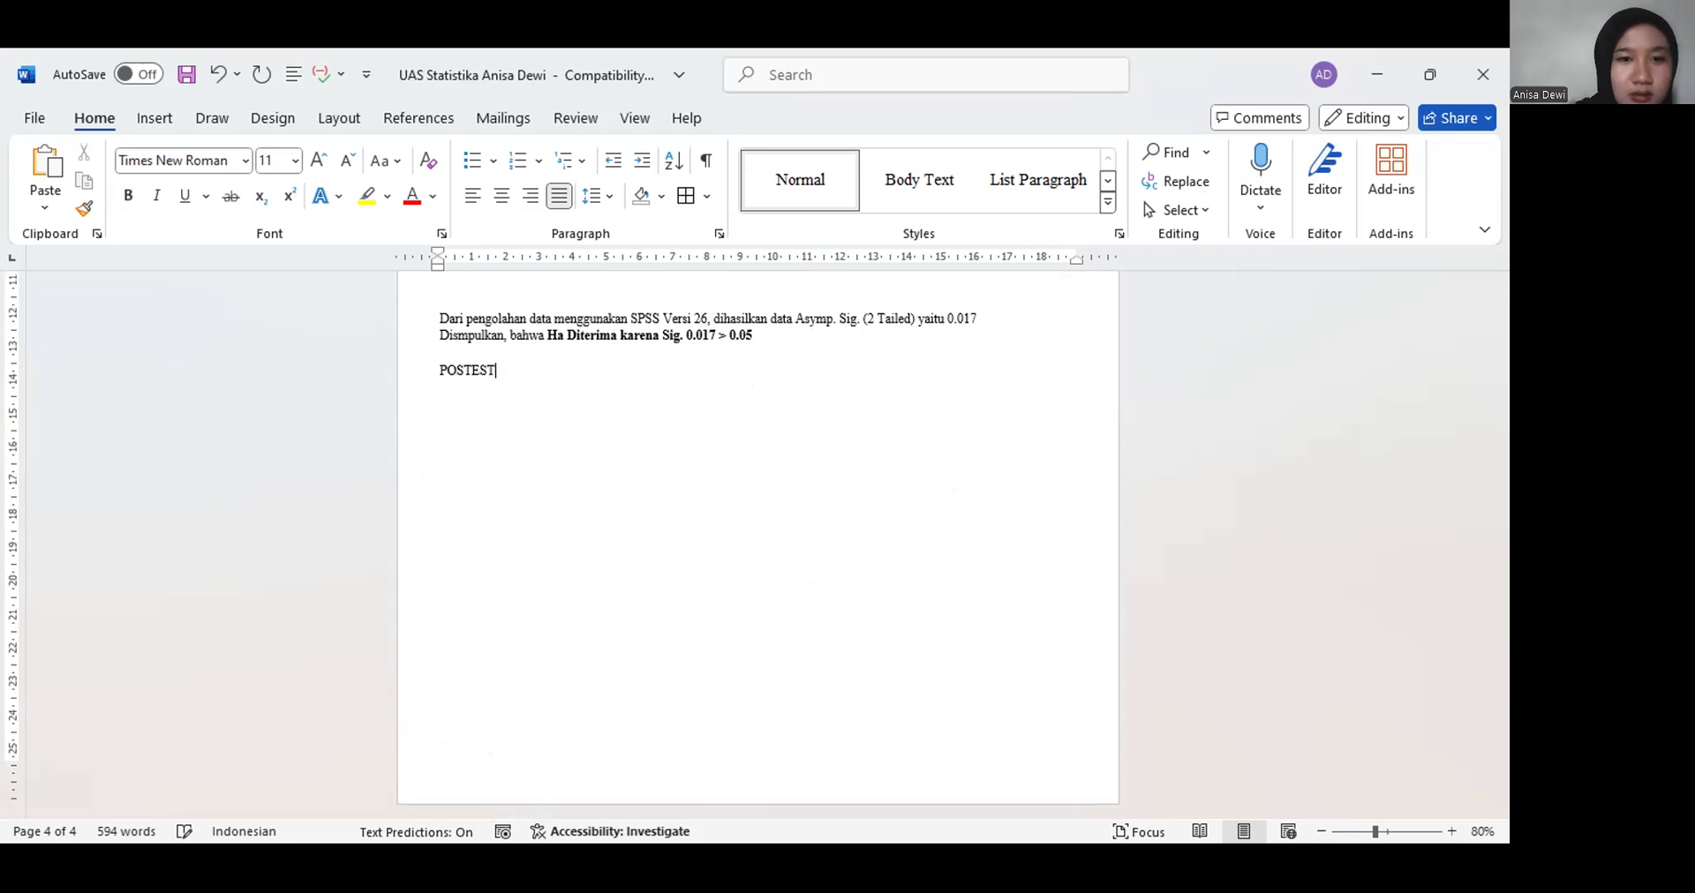
Make the "POSTEST" heading bold and start a new line below it
triple_click(506, 364)
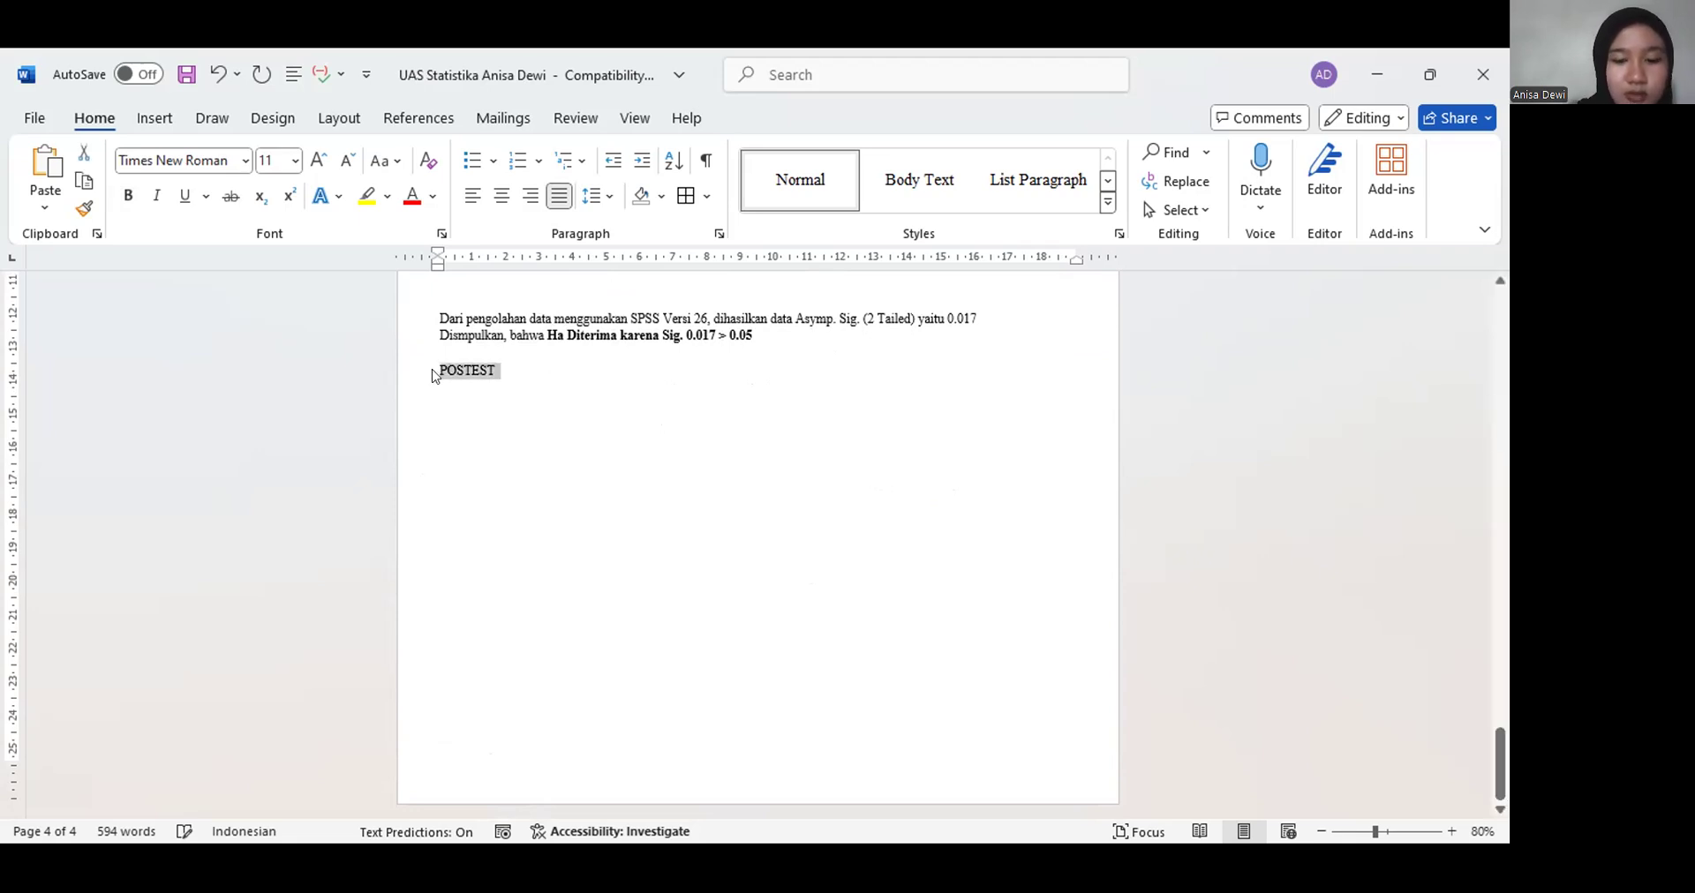
key("ctrl+b")
left_click(508, 364)
key("Return")
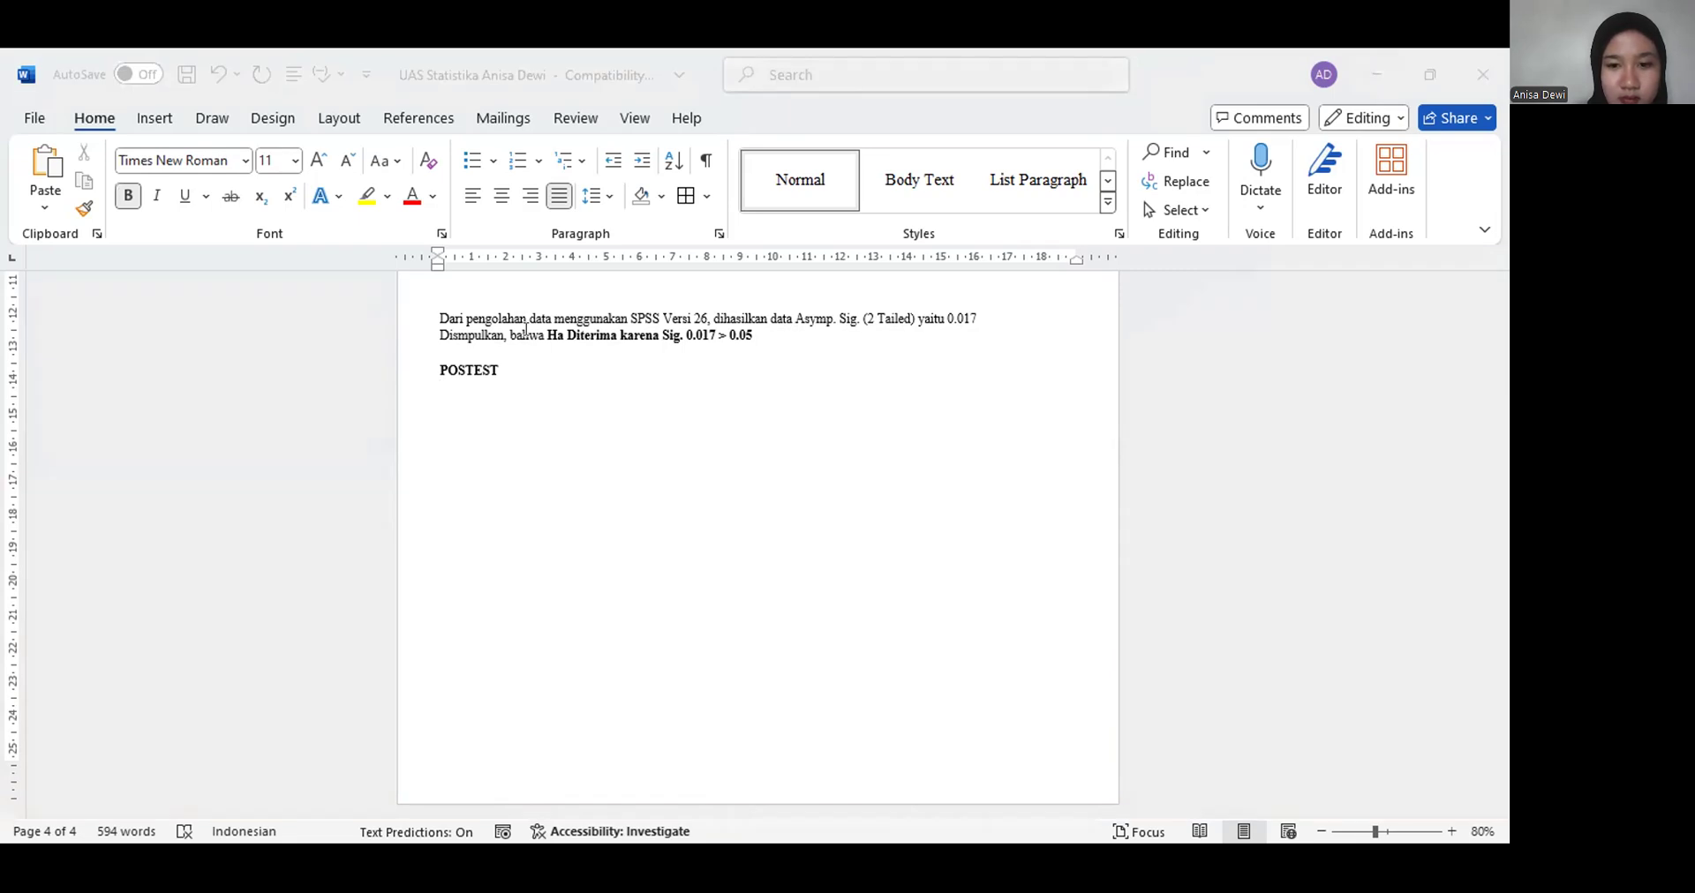
Switch to SPSS and create a new empty data file
key("alt+Tab")
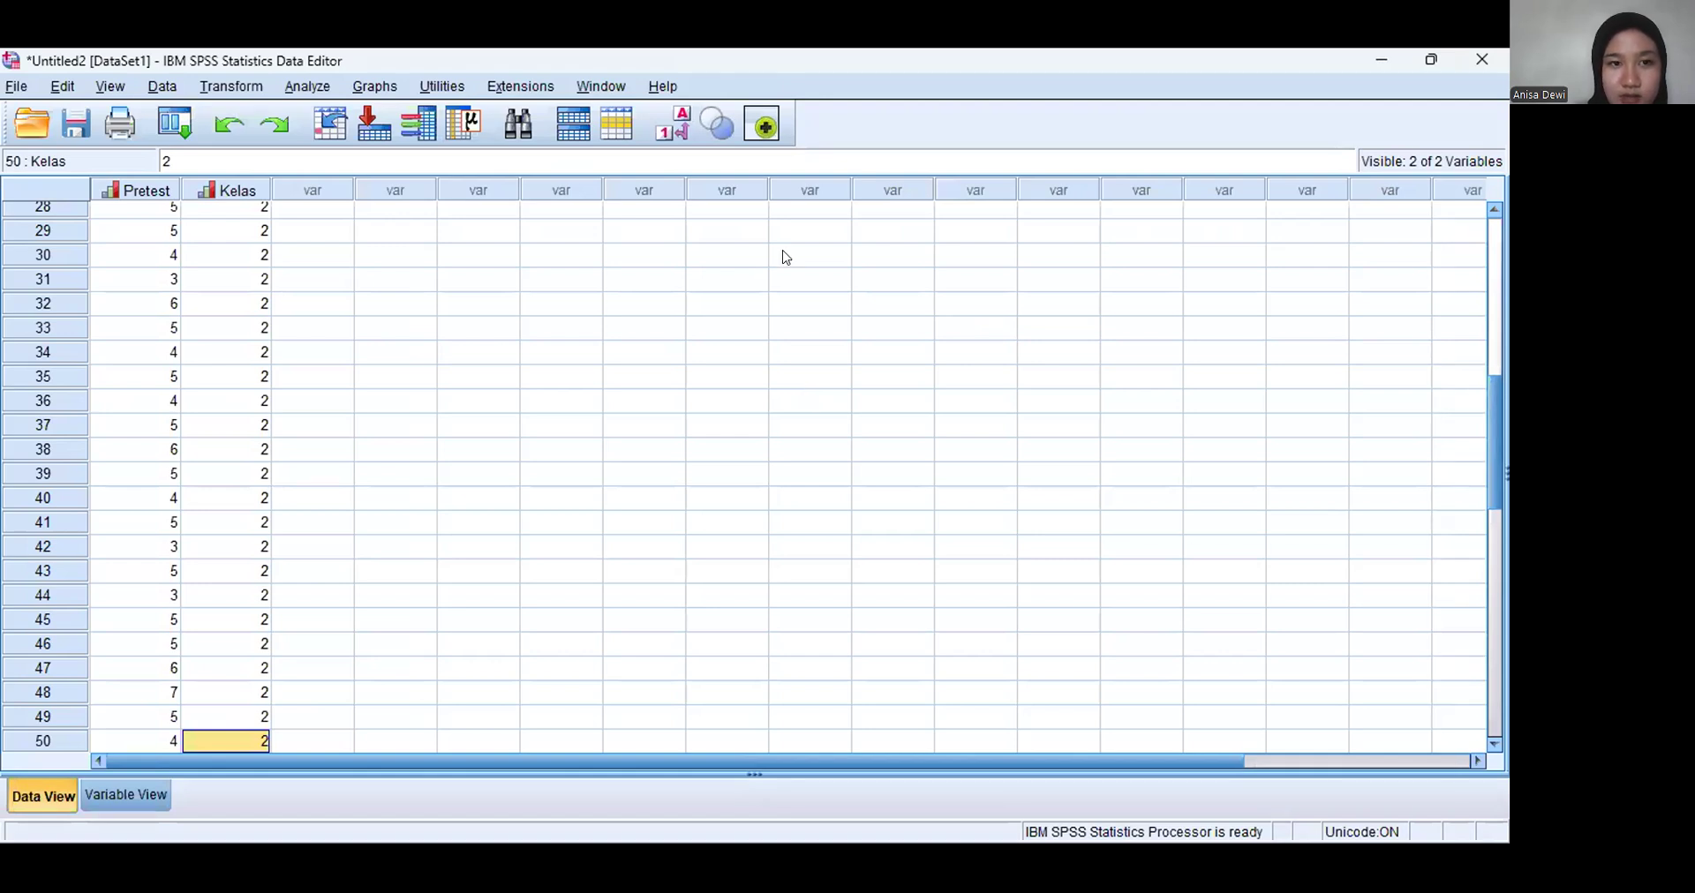
left_click(14, 84)
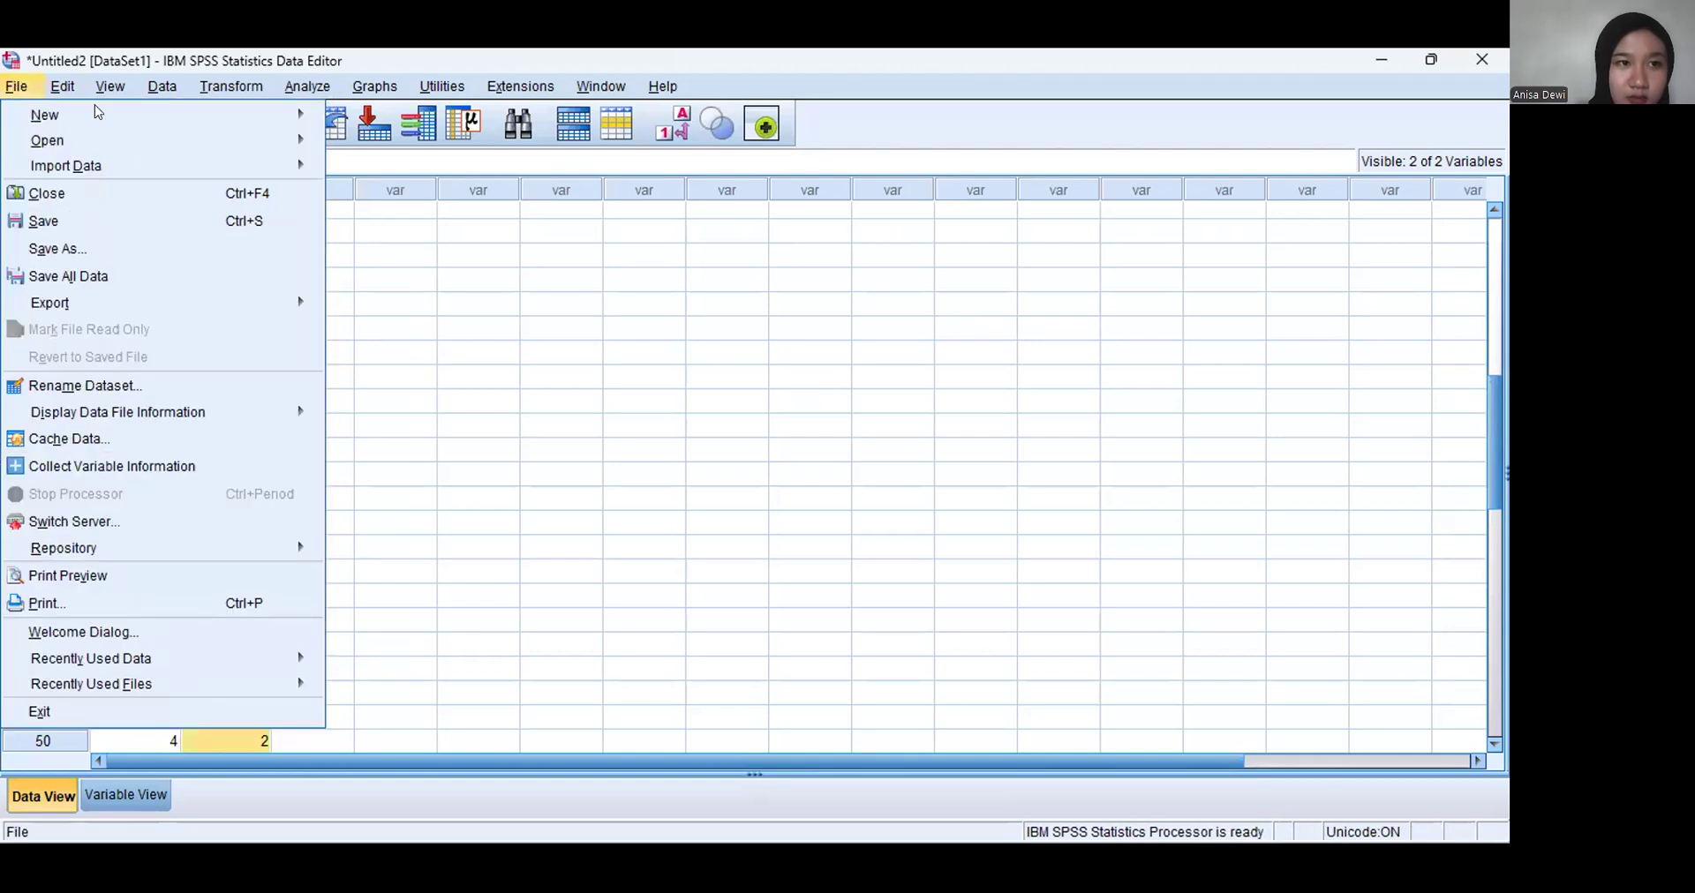
mouse_move(137, 113)
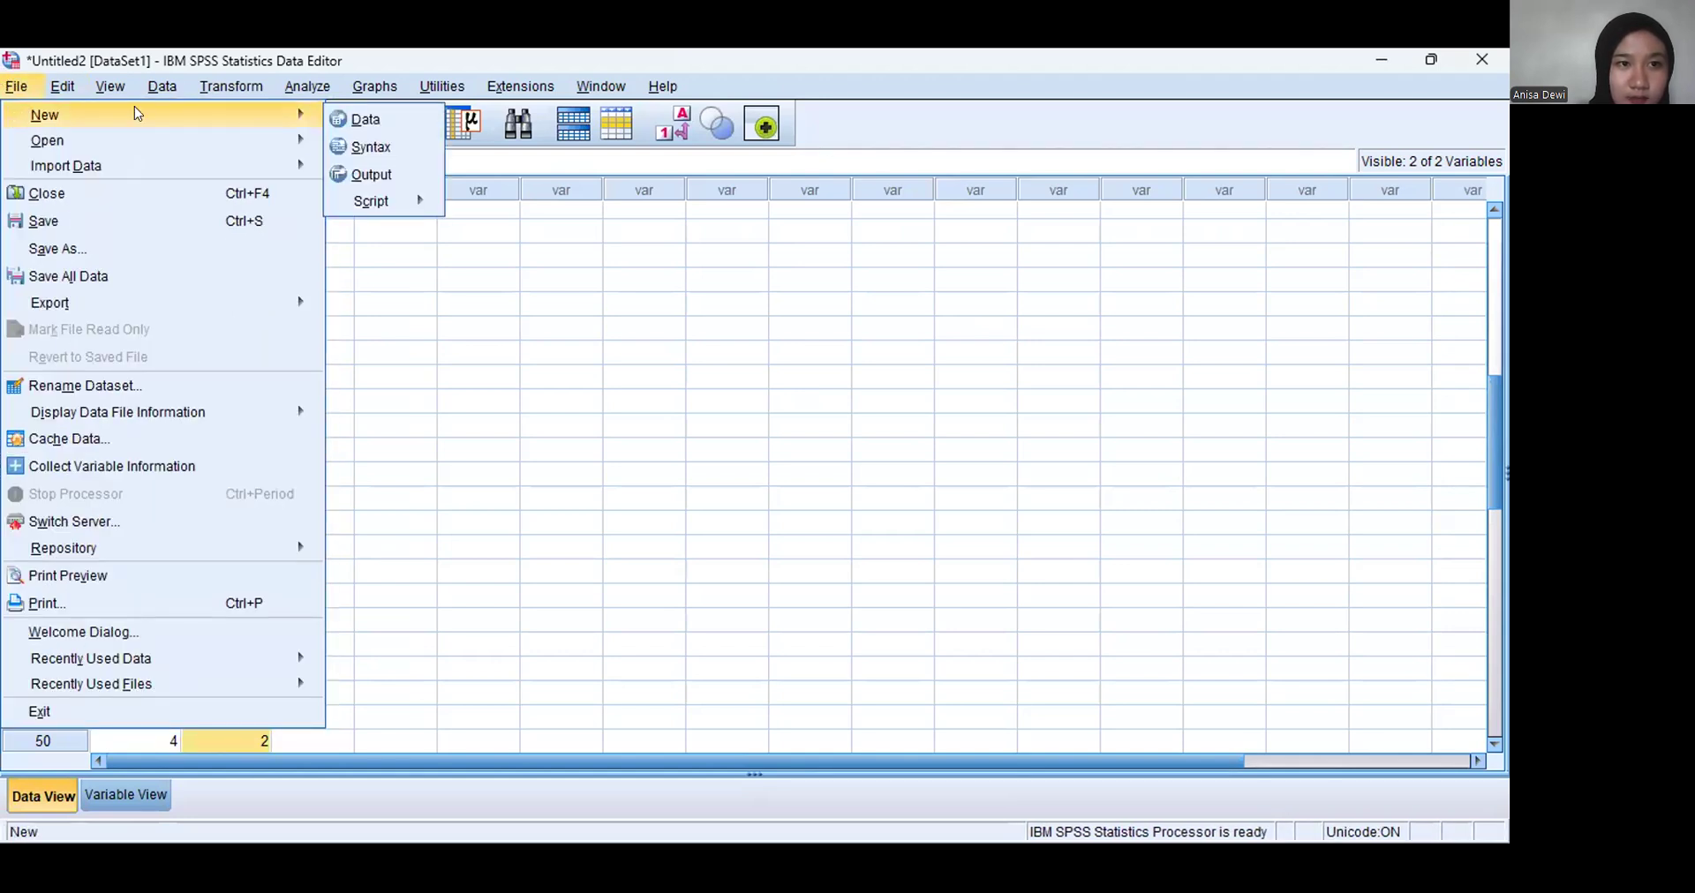
left_click(359, 118)
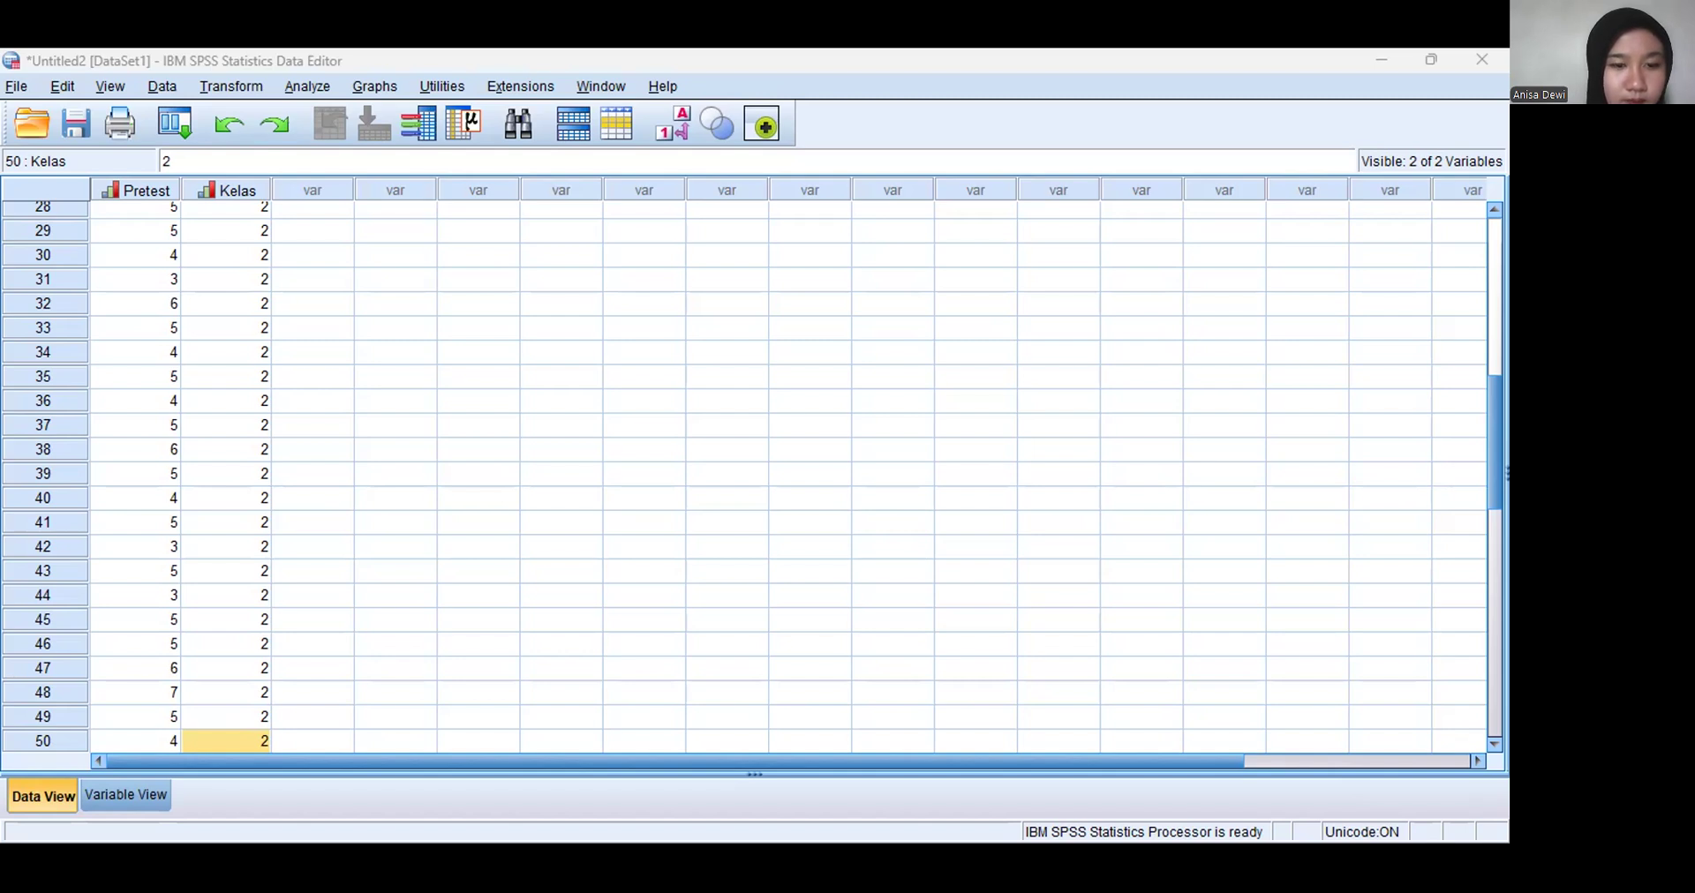
Bring the posttest Tests of Normality table from SPSS into the Word document below the "POSTEST" heading
key("alt+Tab")
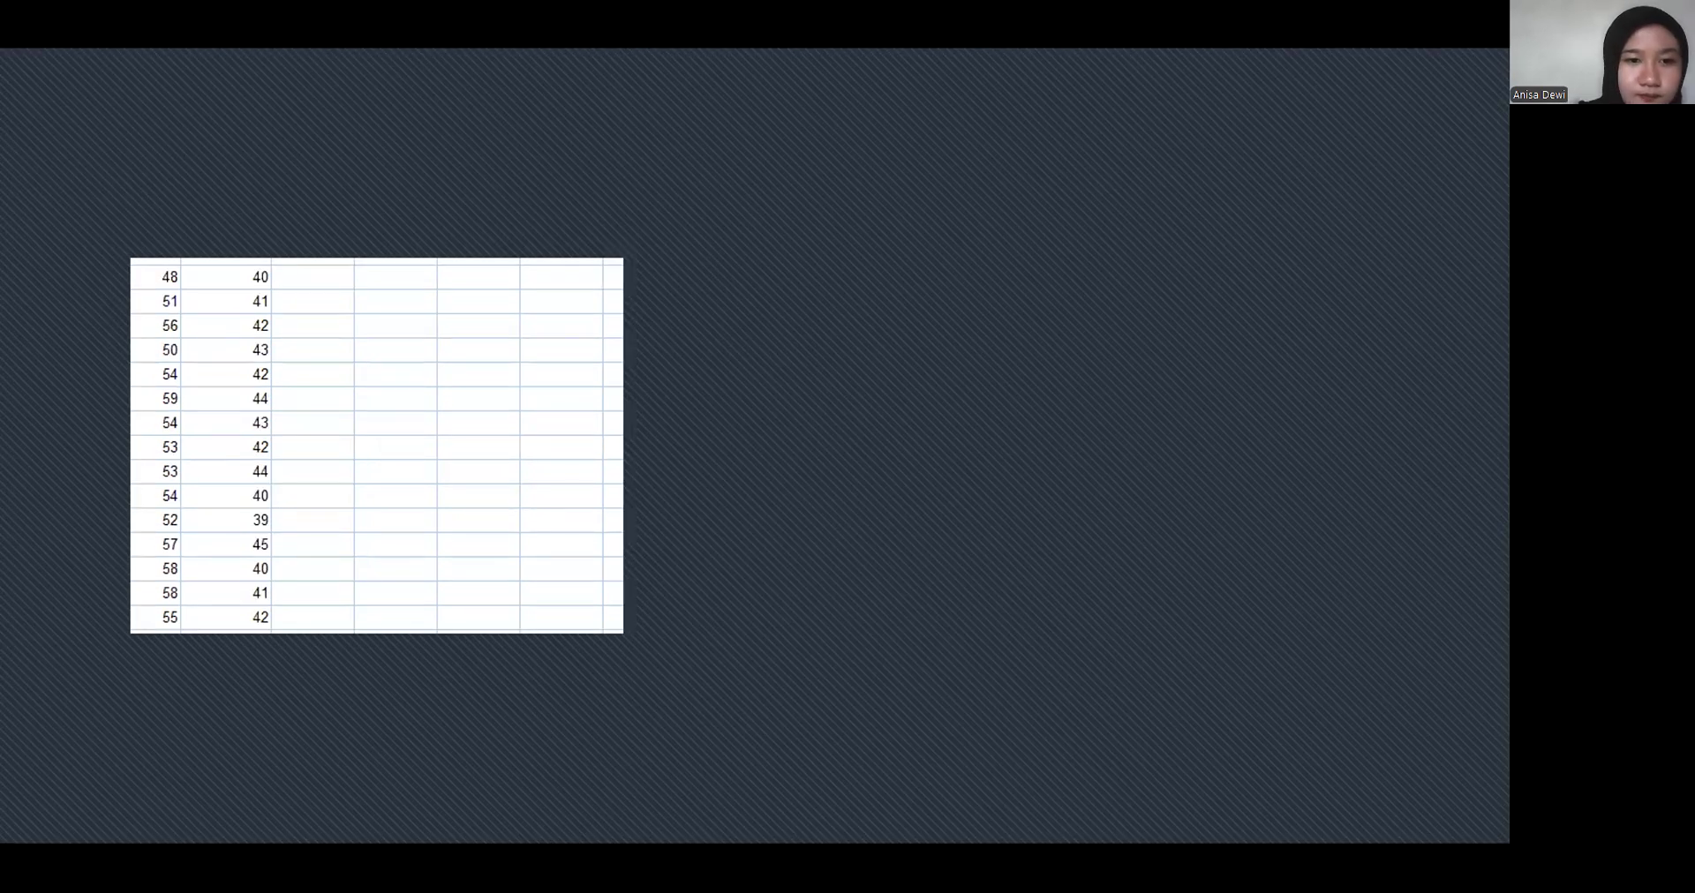
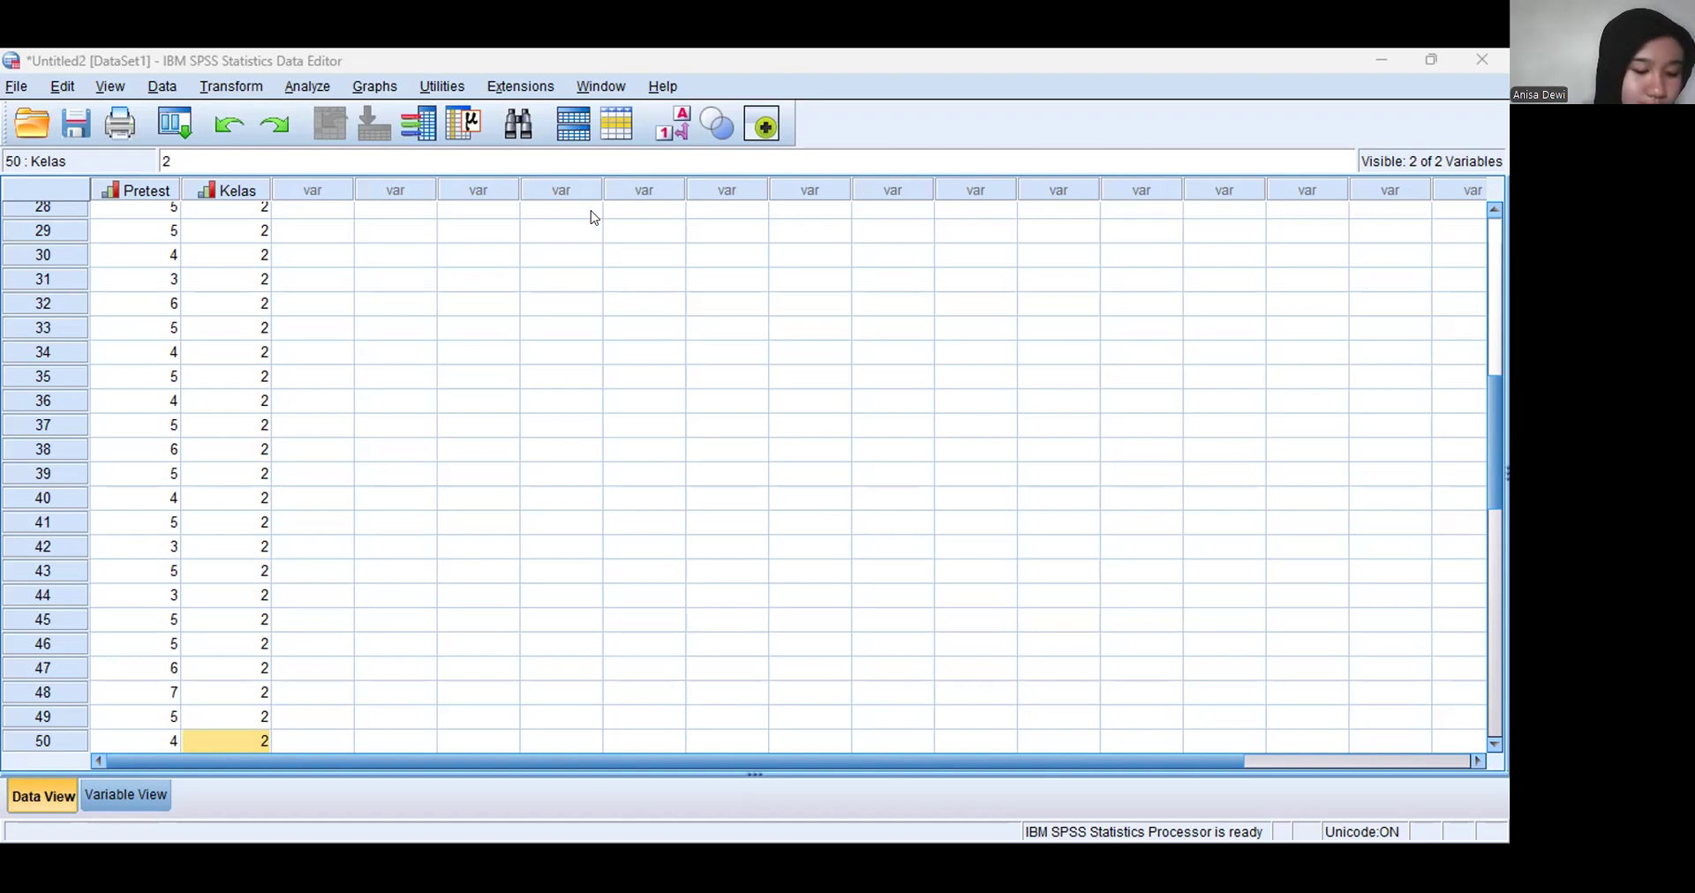
key("alt+Tab")
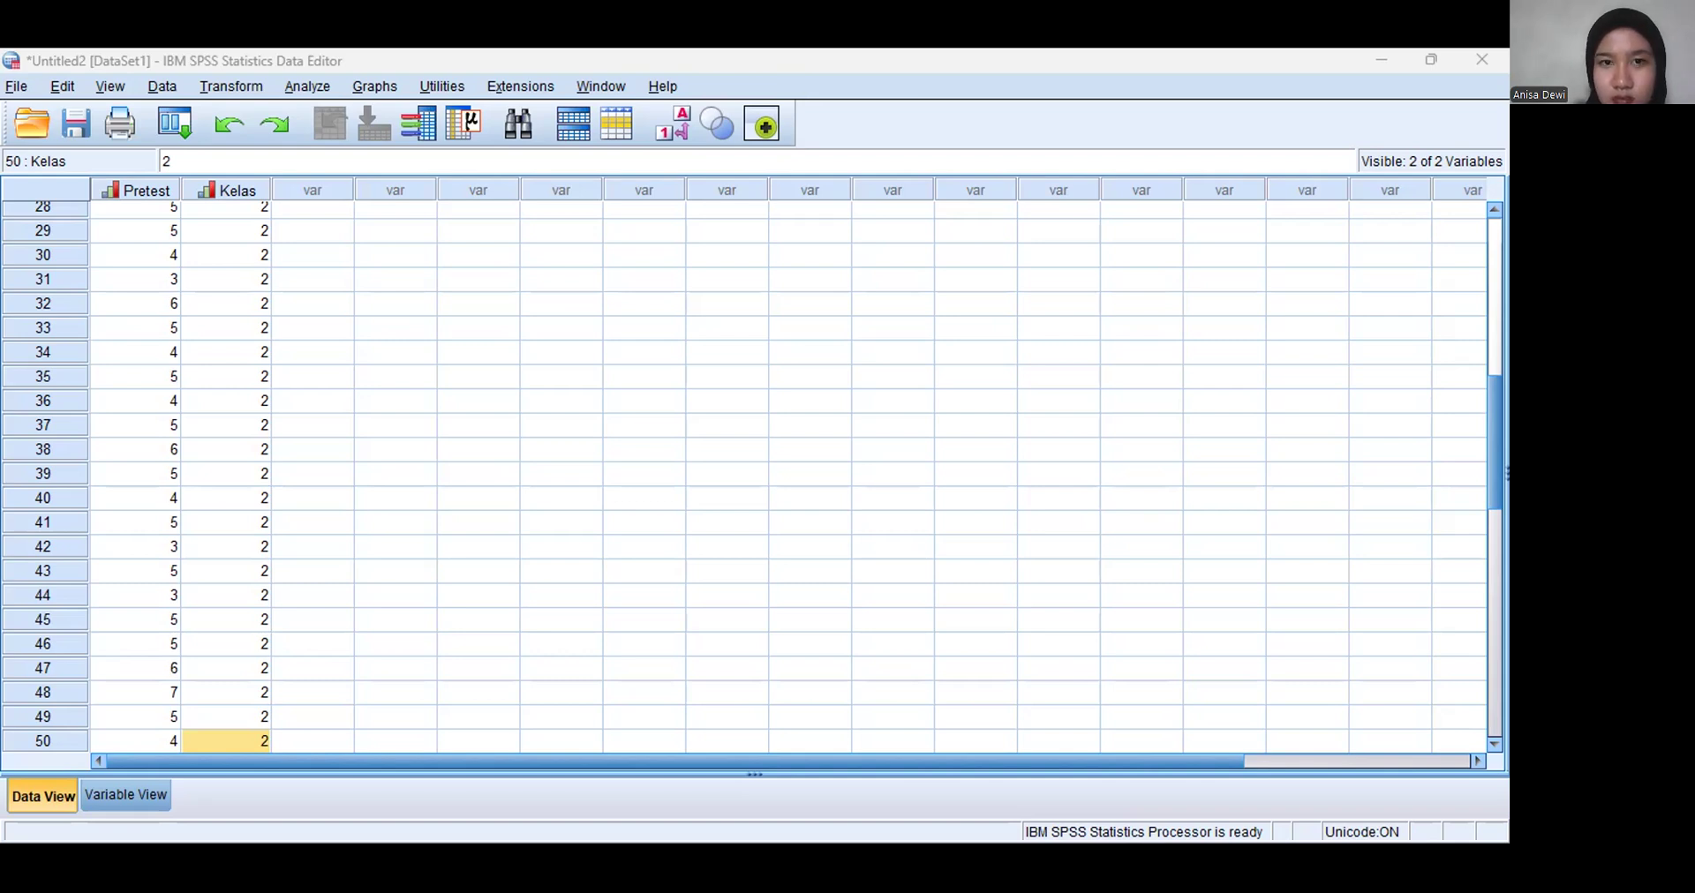
left_click(1013, 764)
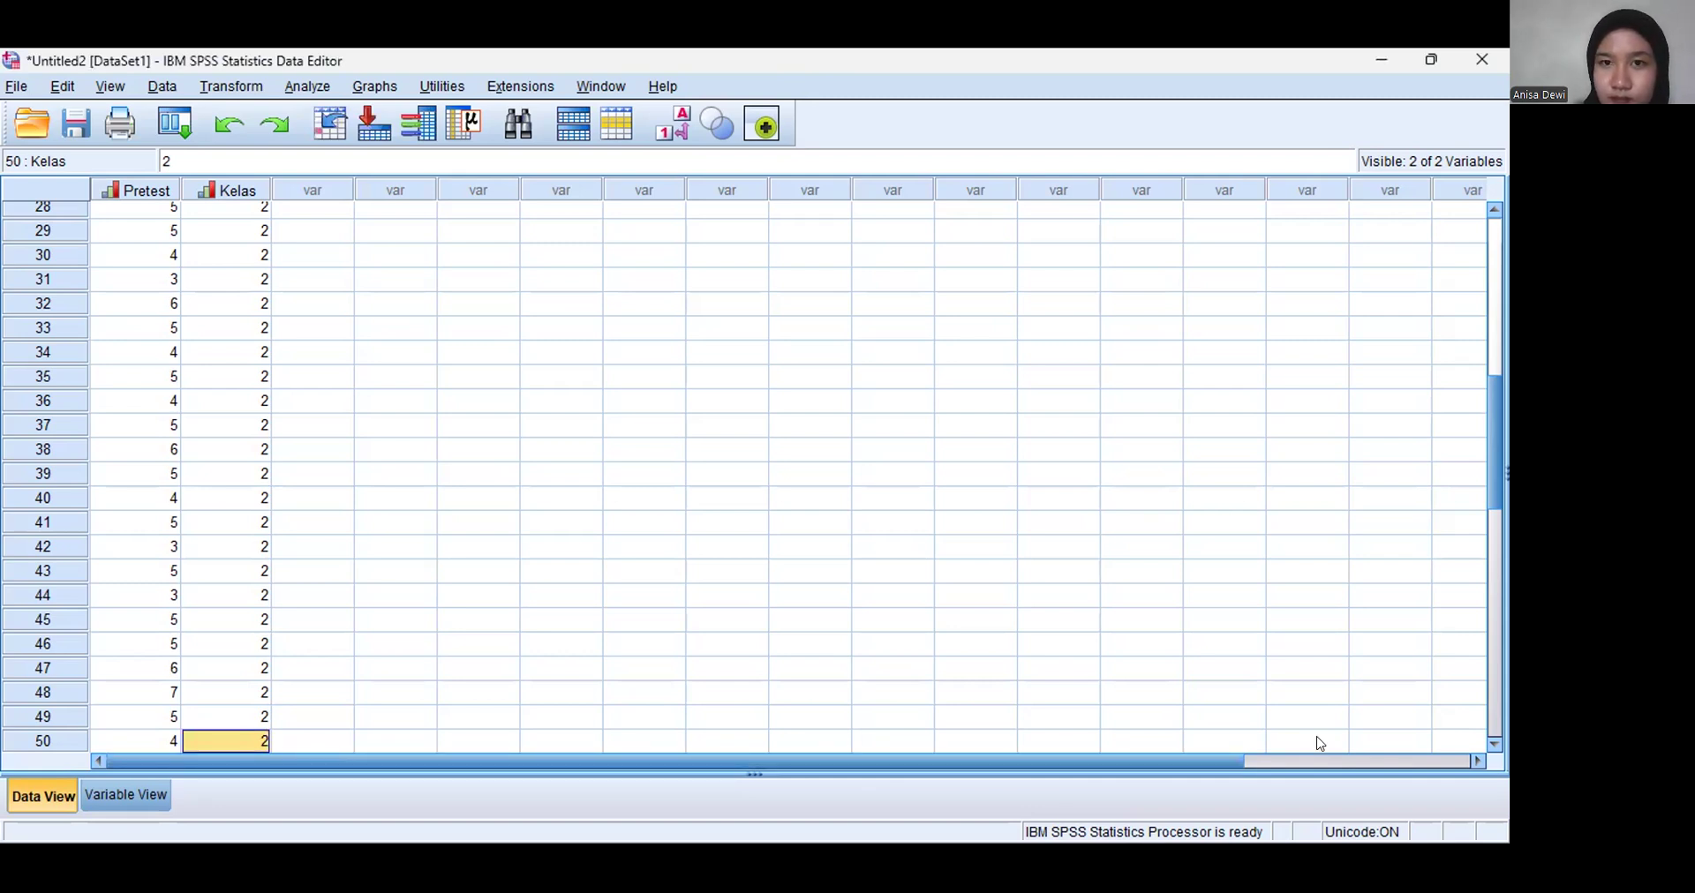
key("alt+Tab")
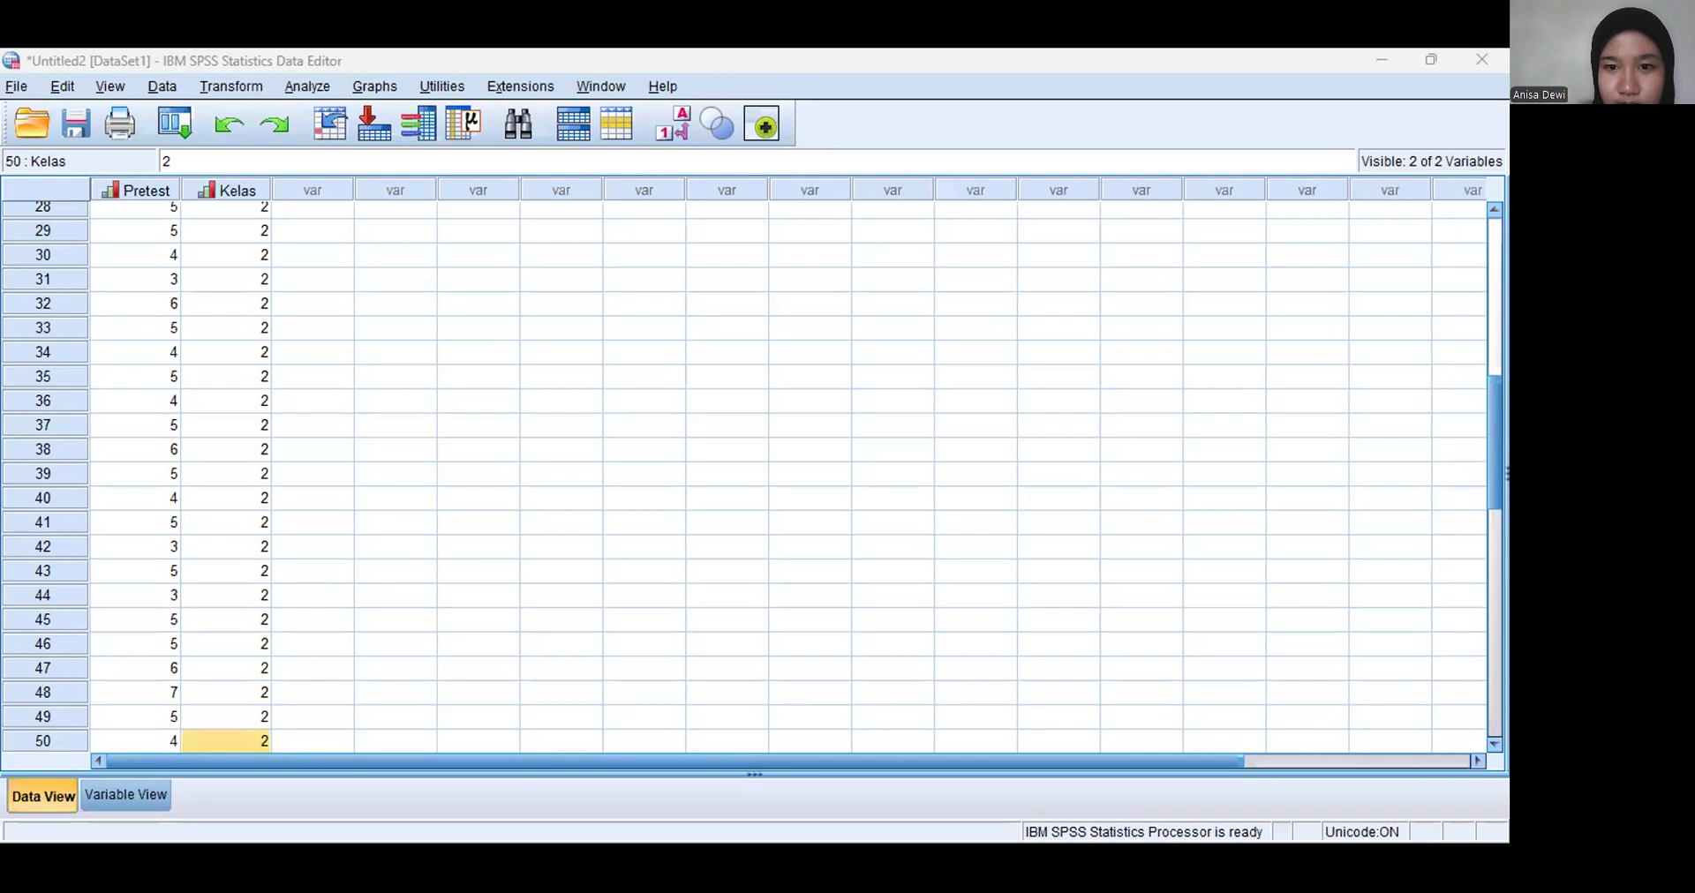
key("alt+Tab")
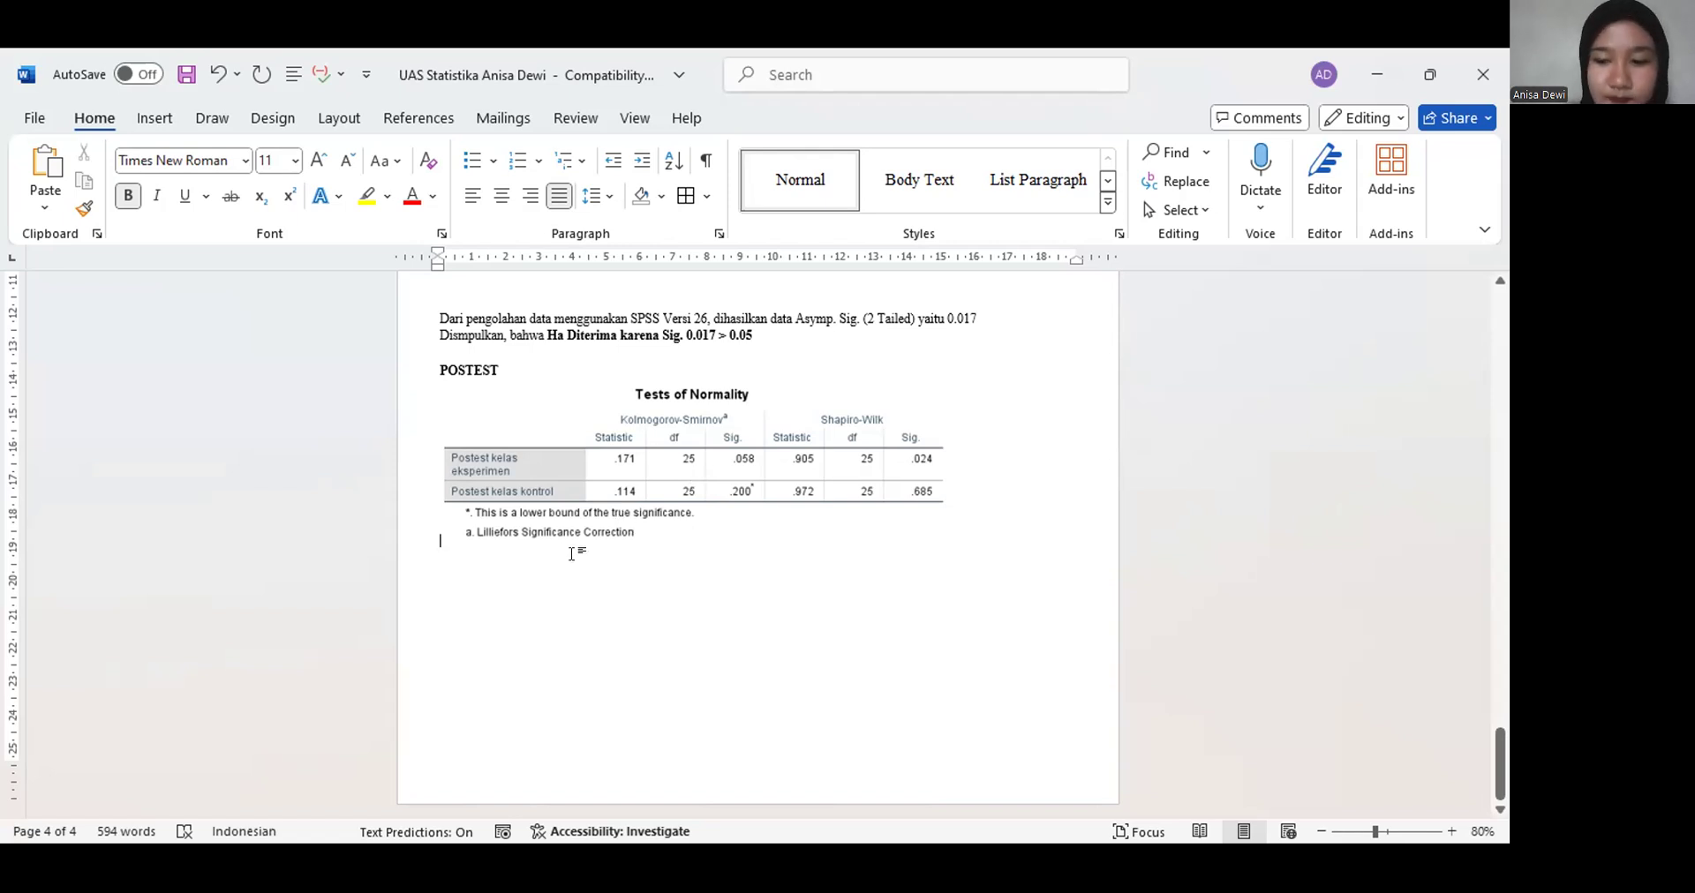
key("Return")
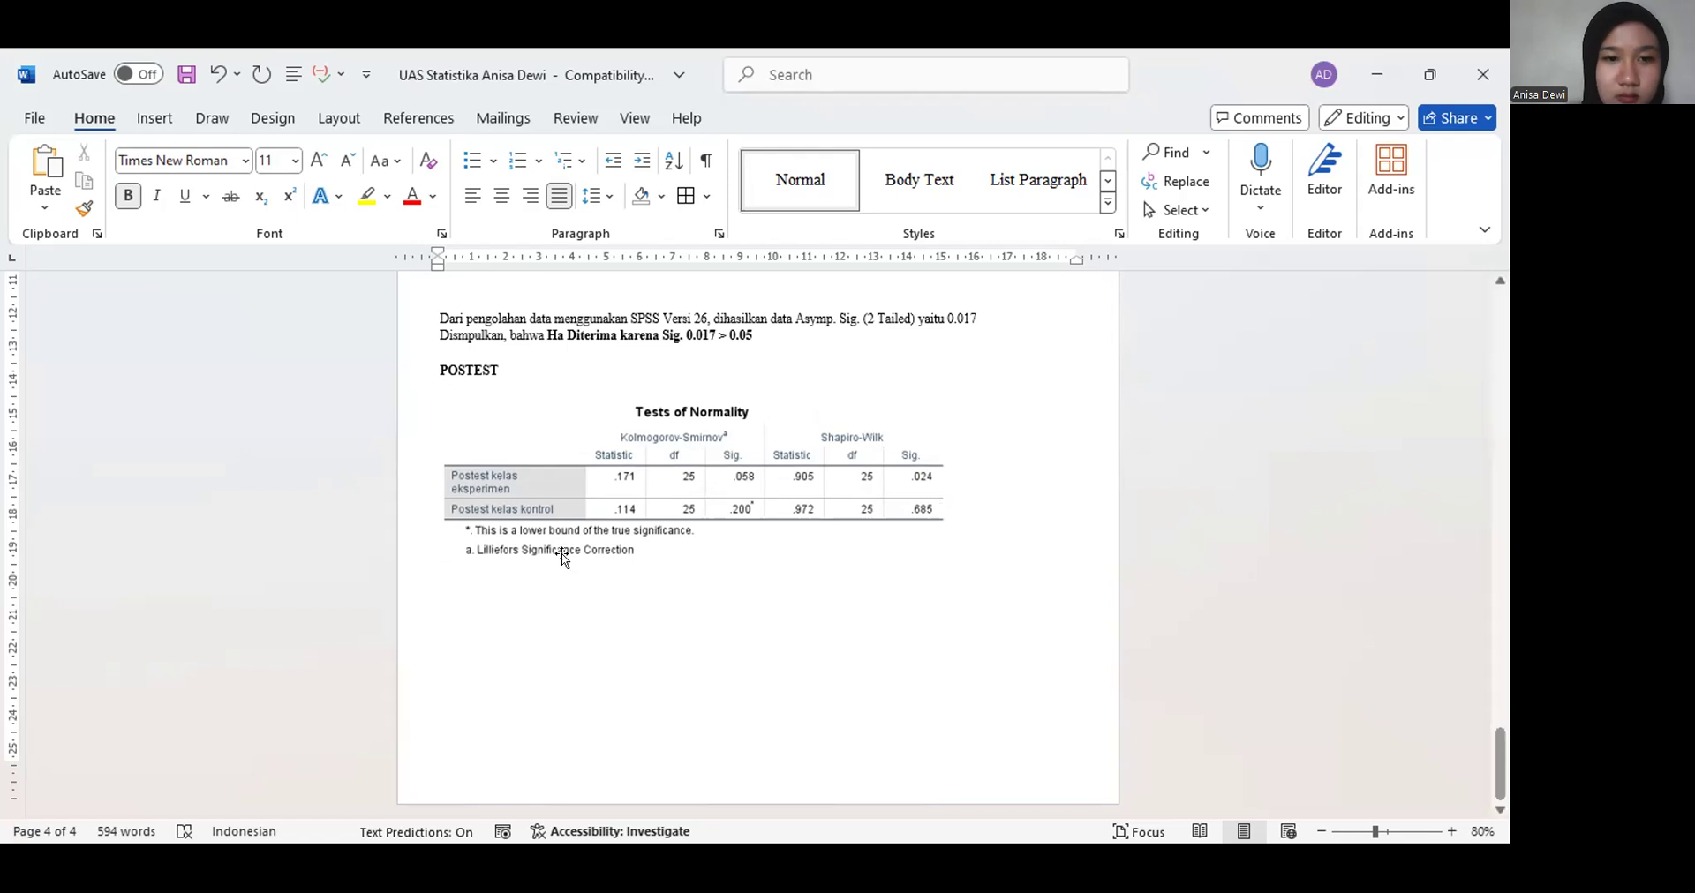
key("ctrl+z")
key("ctrl+z")
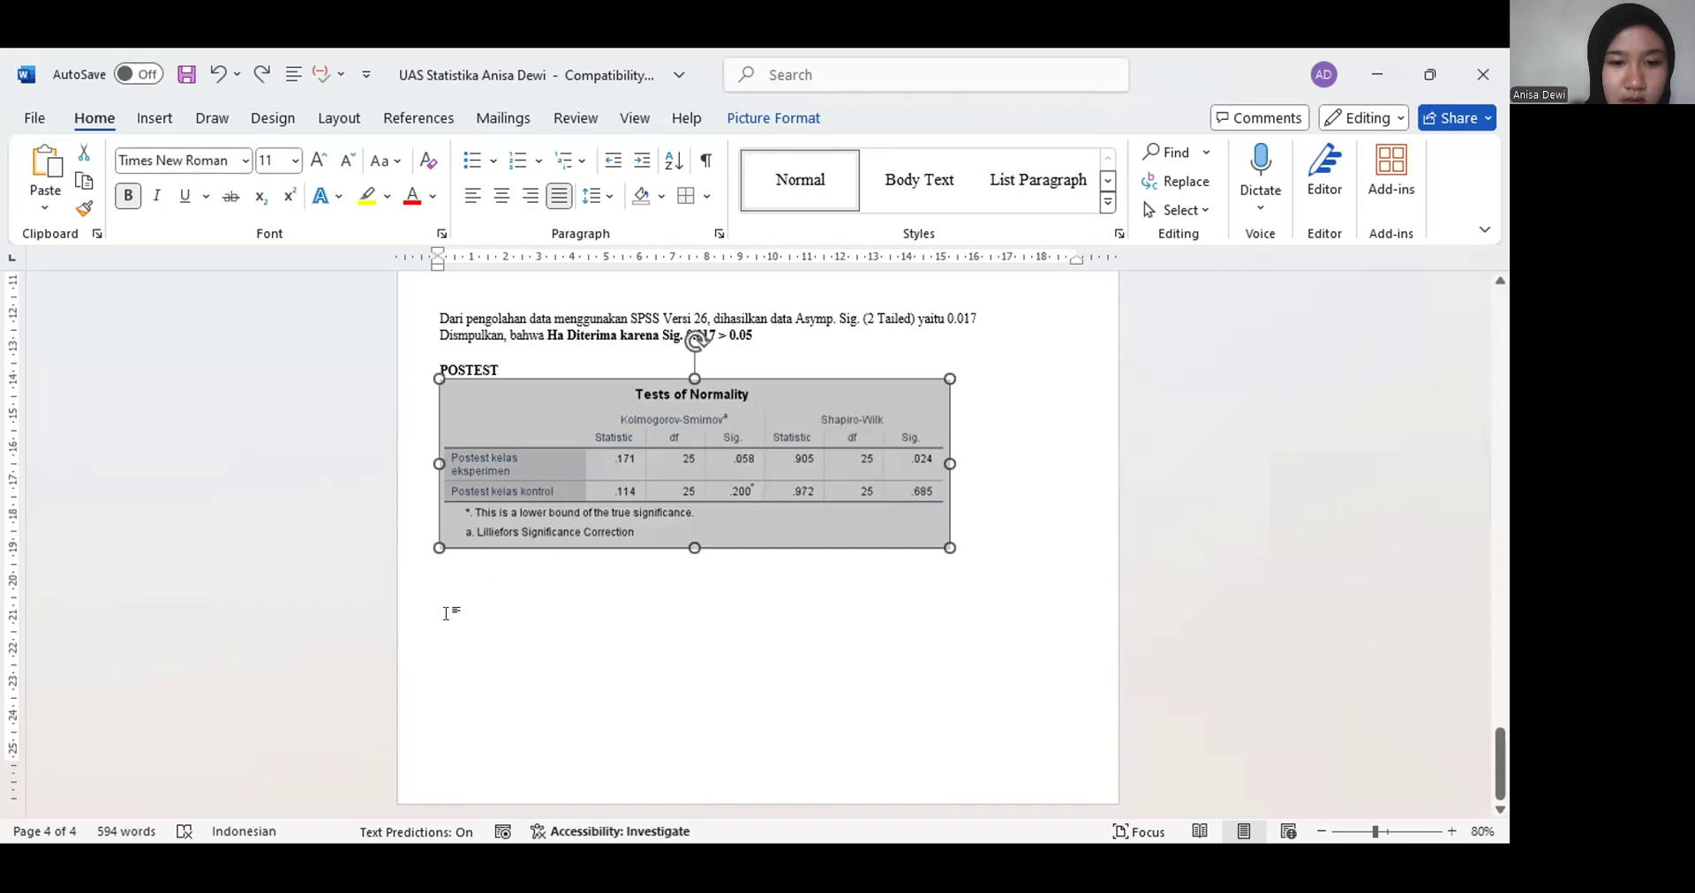
left_click(480, 616)
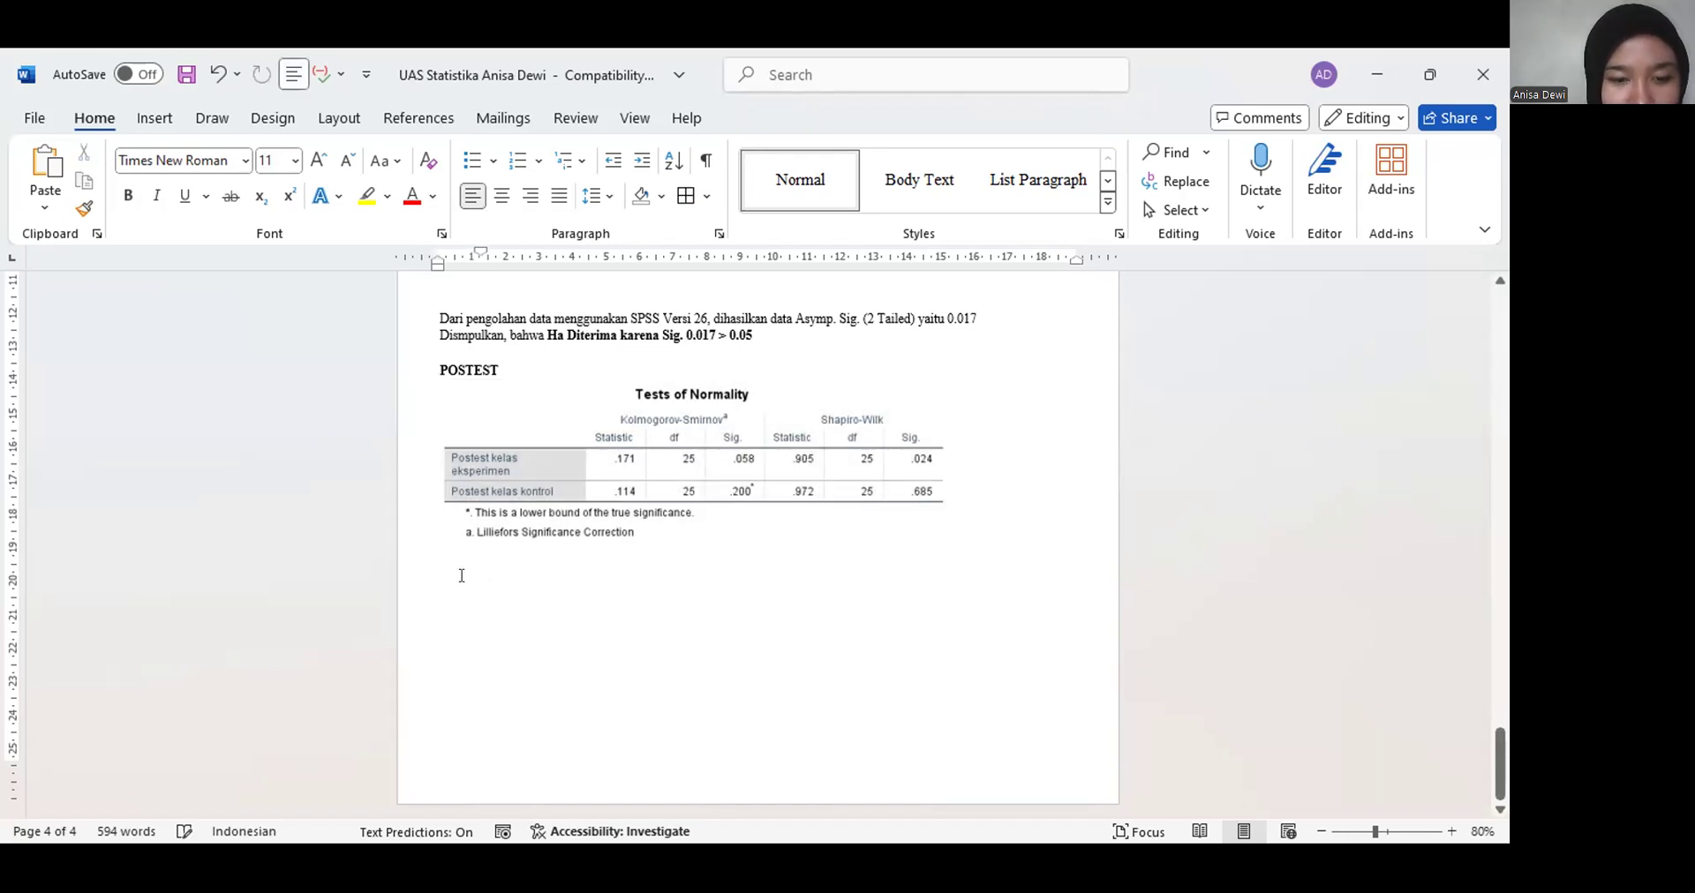
left_click(463, 605)
left_click(472, 611)
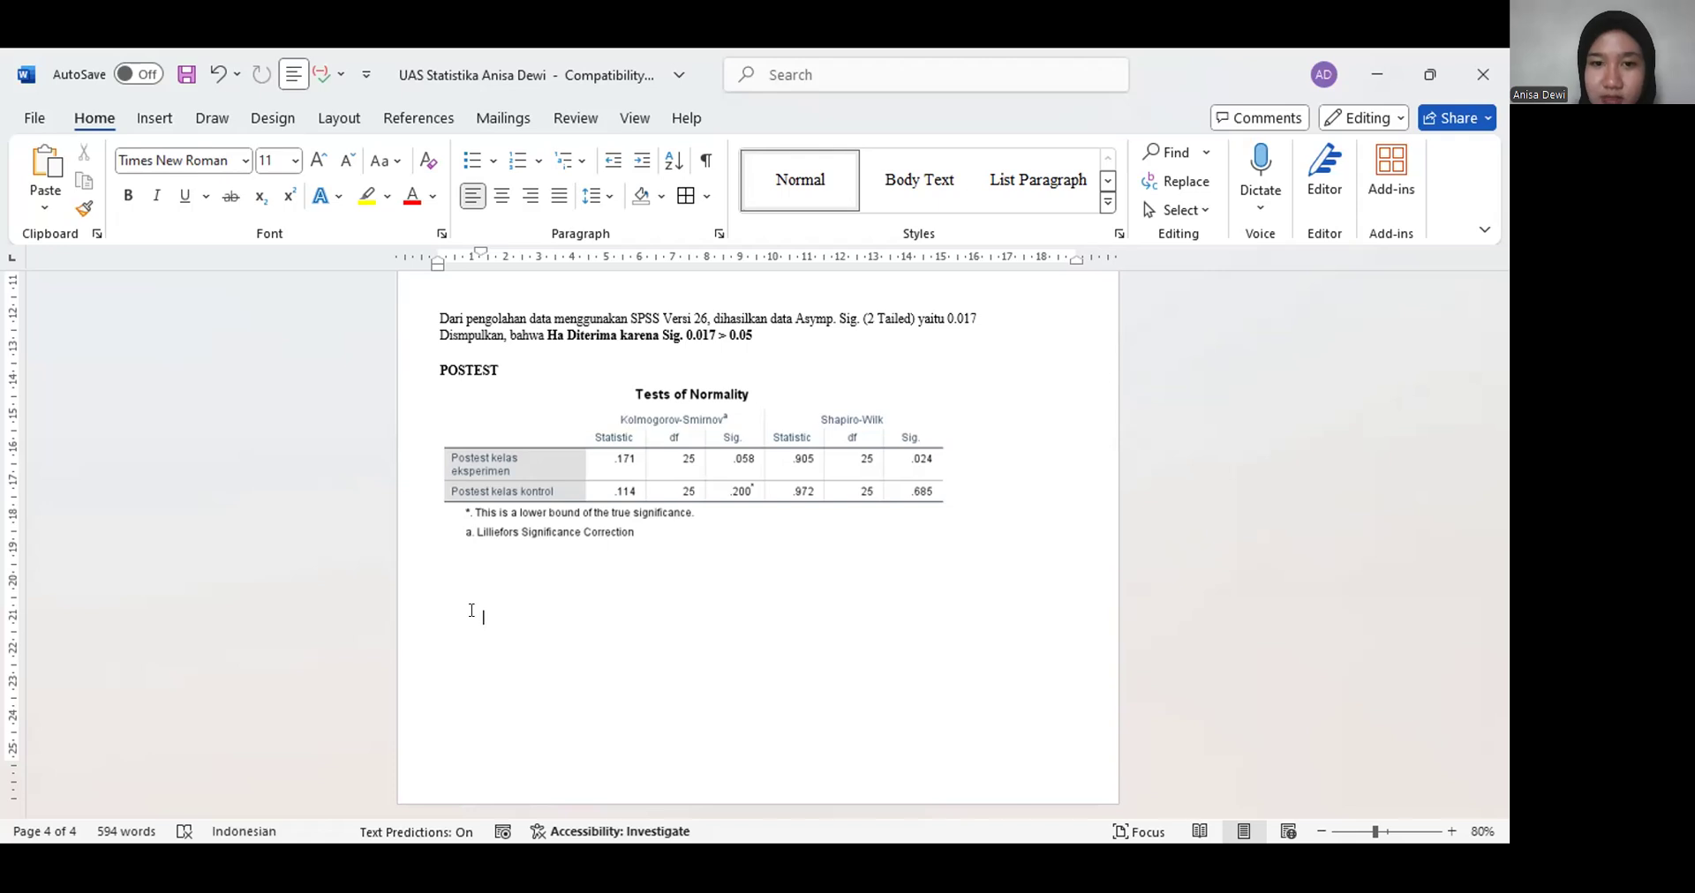
scroll(633, 517, "up", 2)
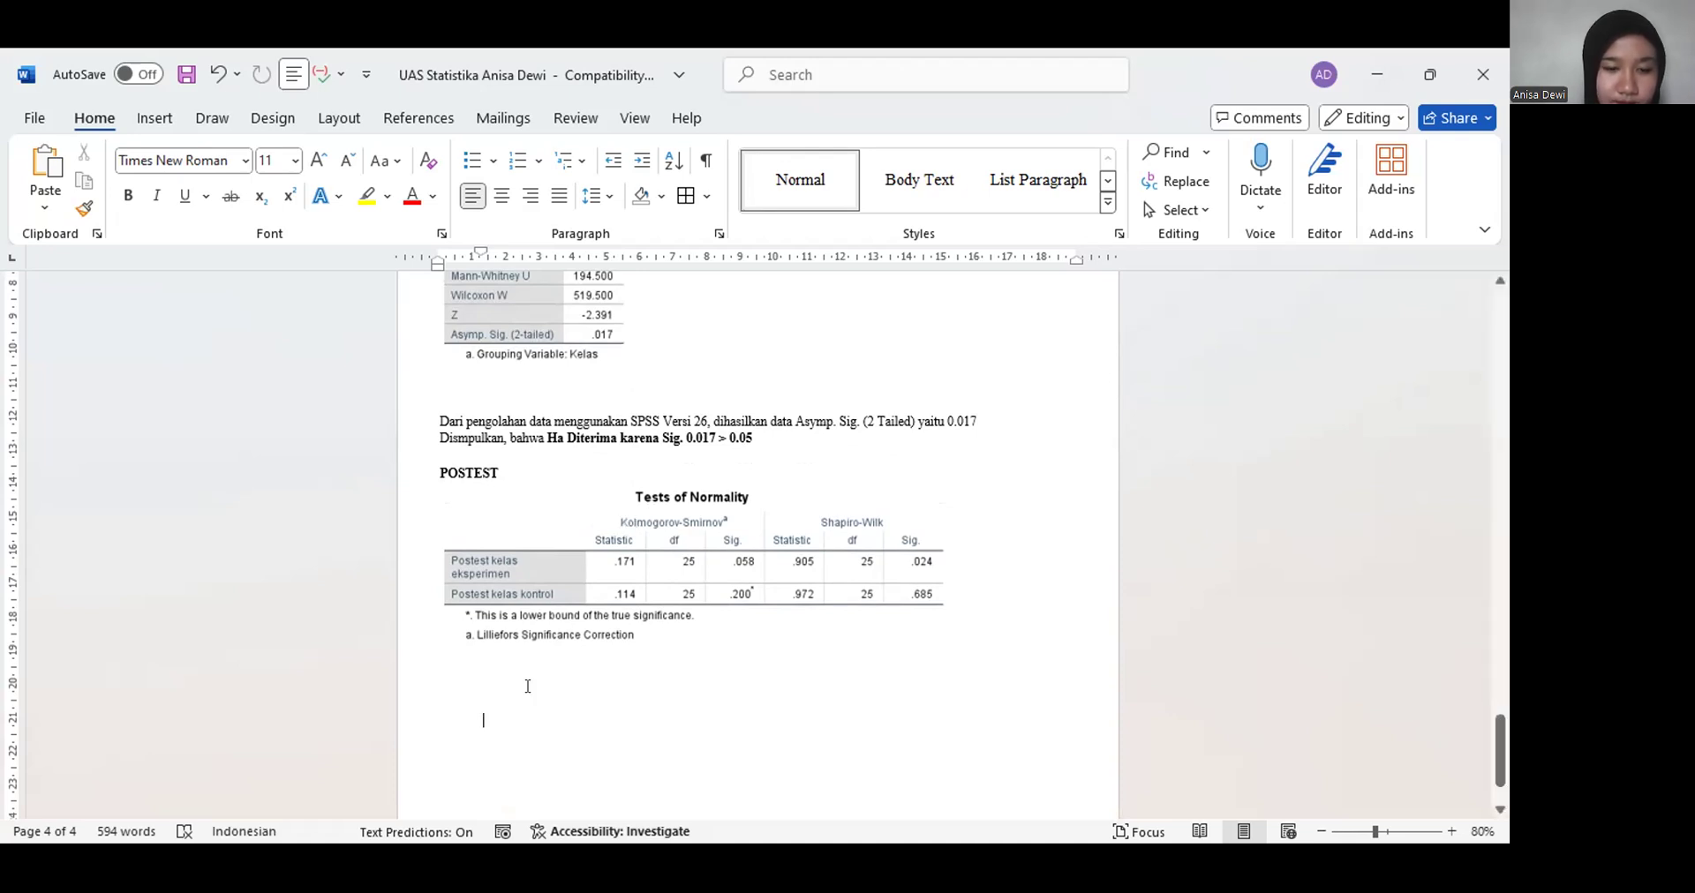
key("ctrl+z")
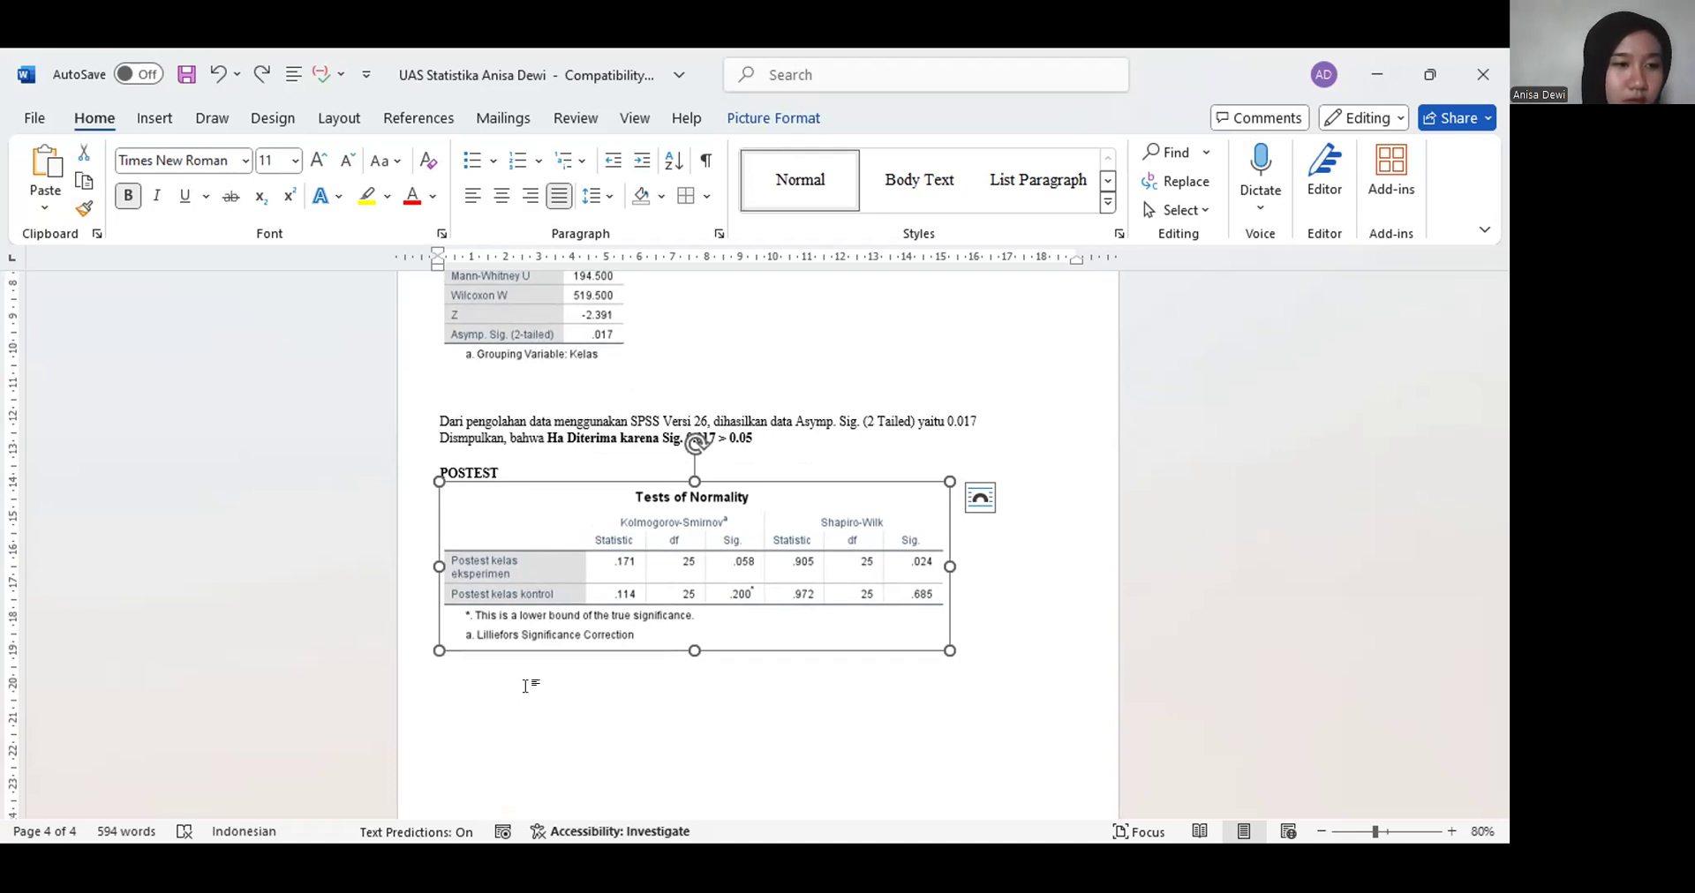
key("ctrl+y")
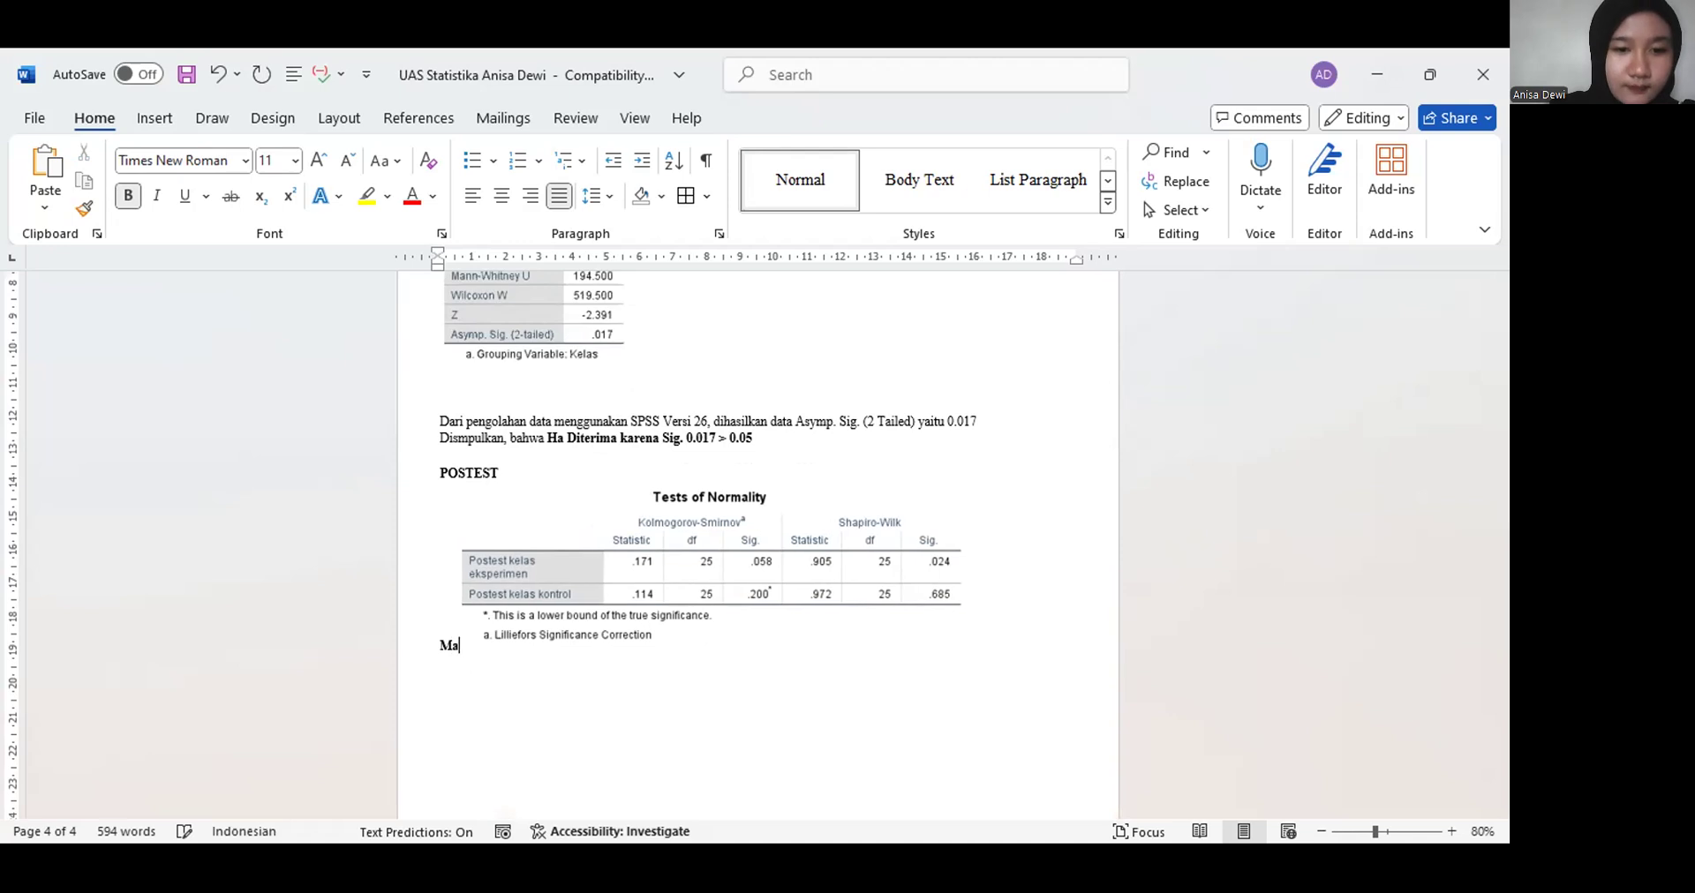
key("Return")
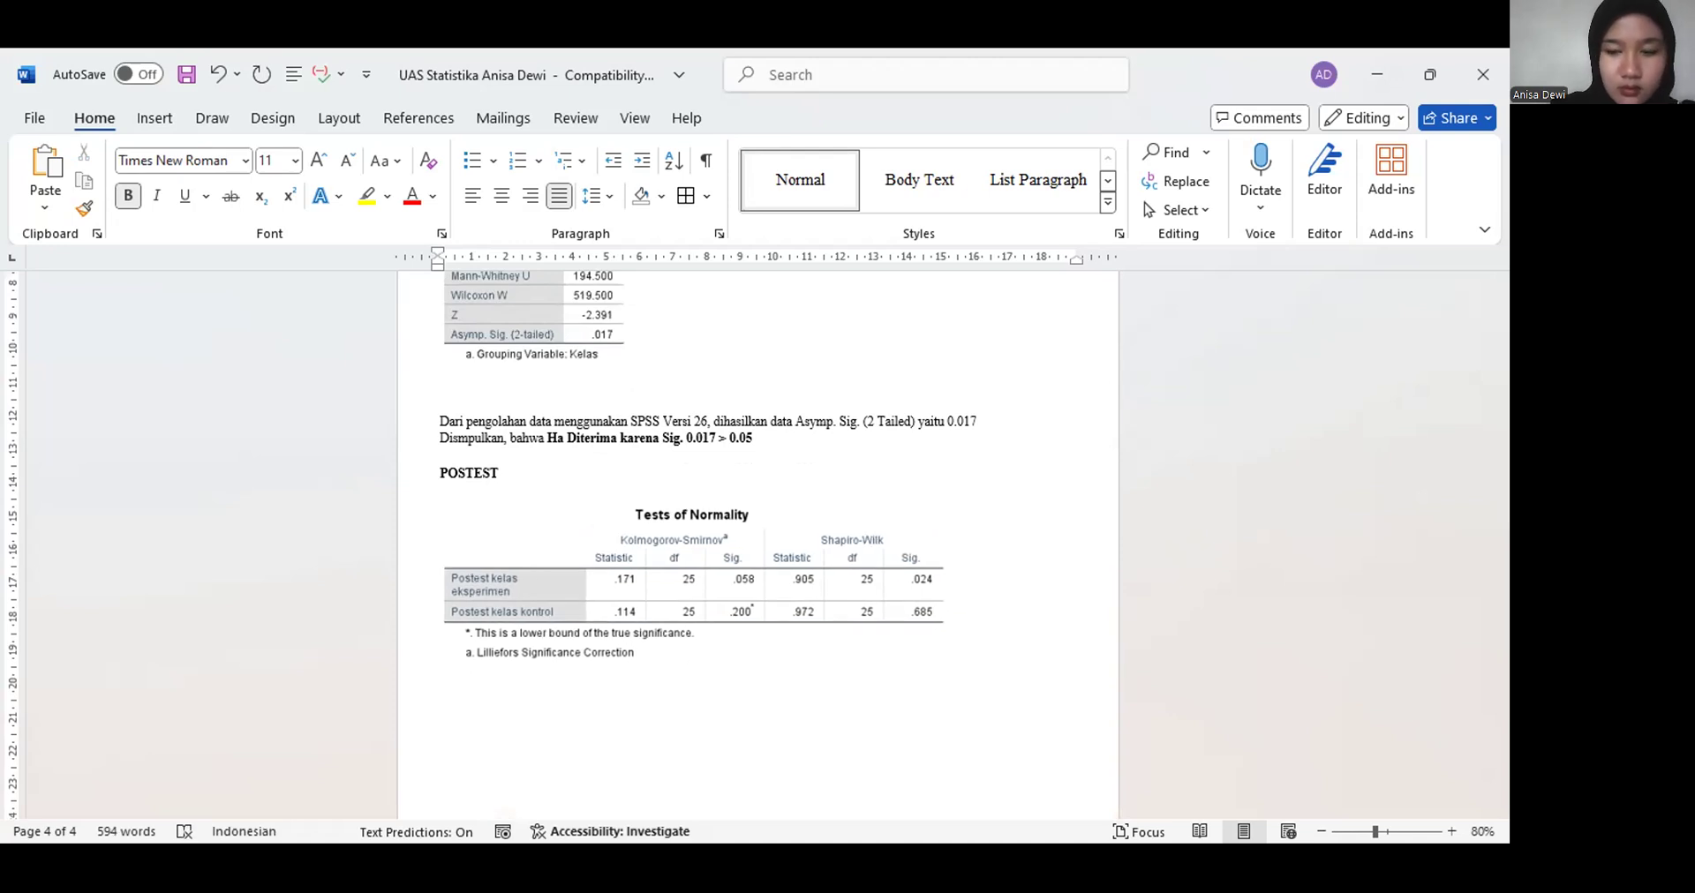
key("BackSpace")
key("BackSpace")
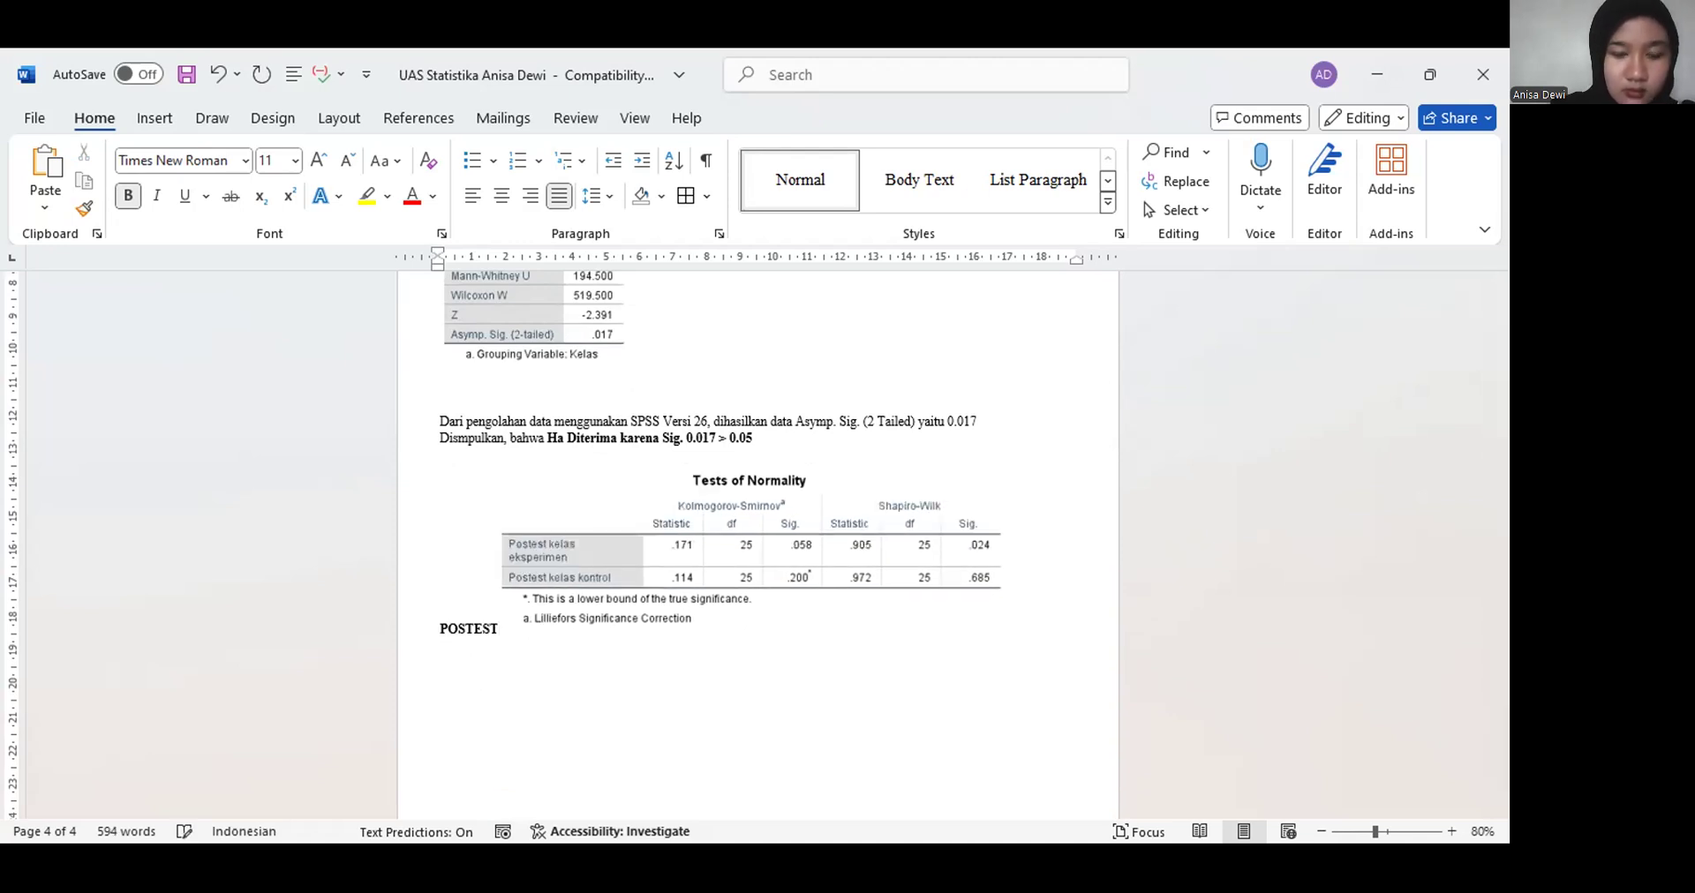
key("Return")
Start a non-bold interpretation paragraph below the posttest Tests of Normality table: "Maka dari hasil pengolahan data menggunakan SPSS Versi 26"
left_click(436, 678)
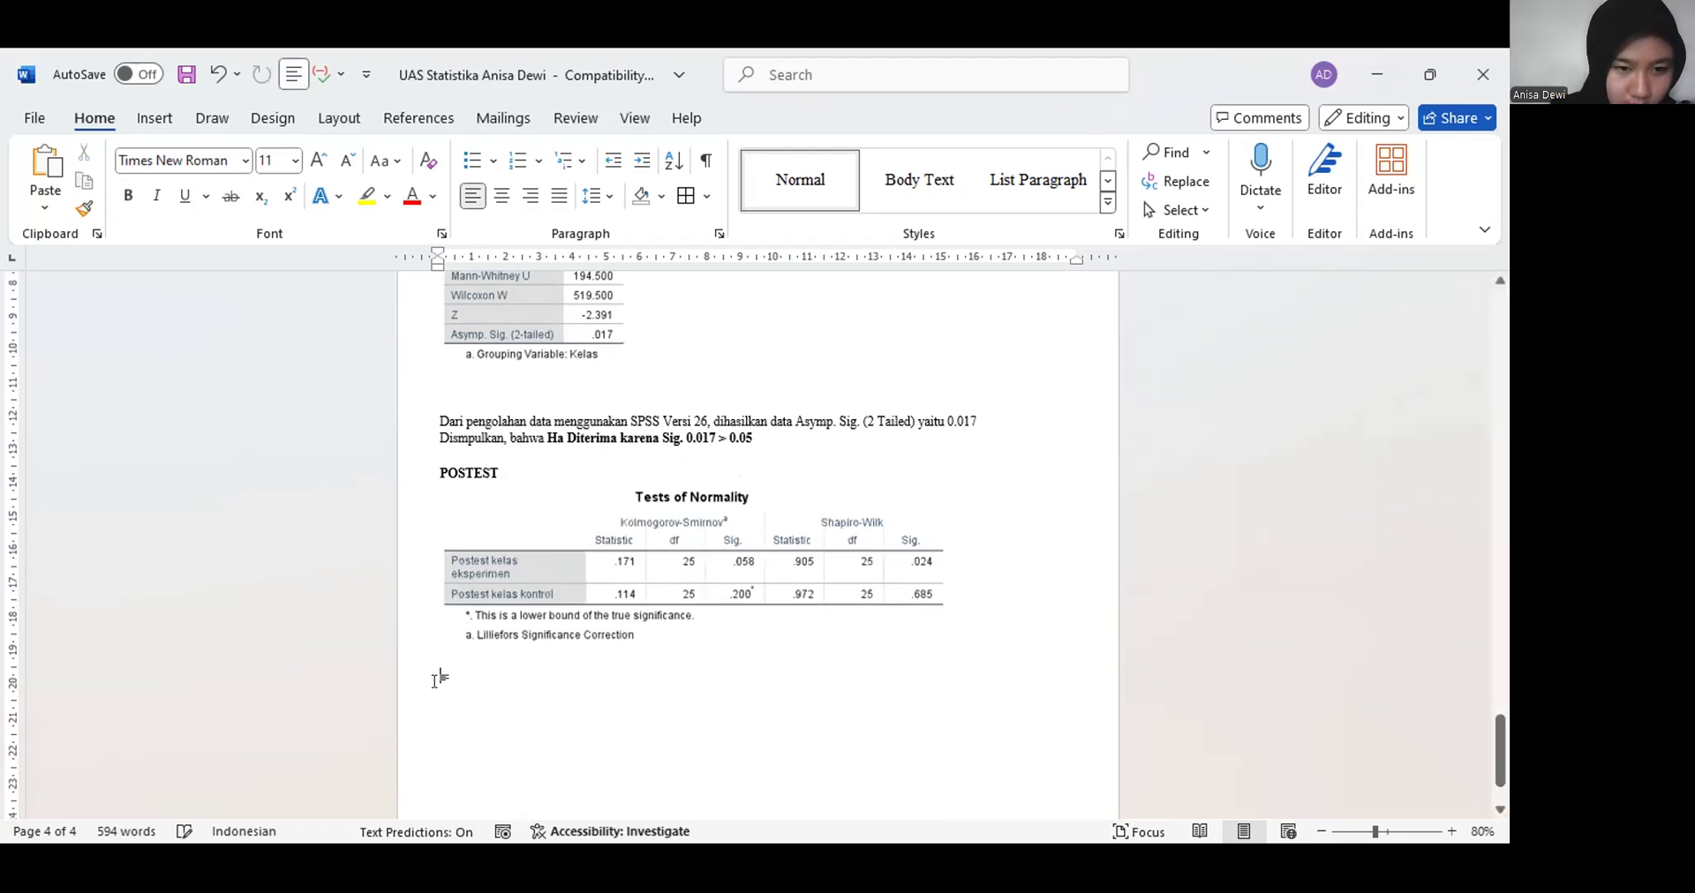
key("ctrl+b")
type("Mak")
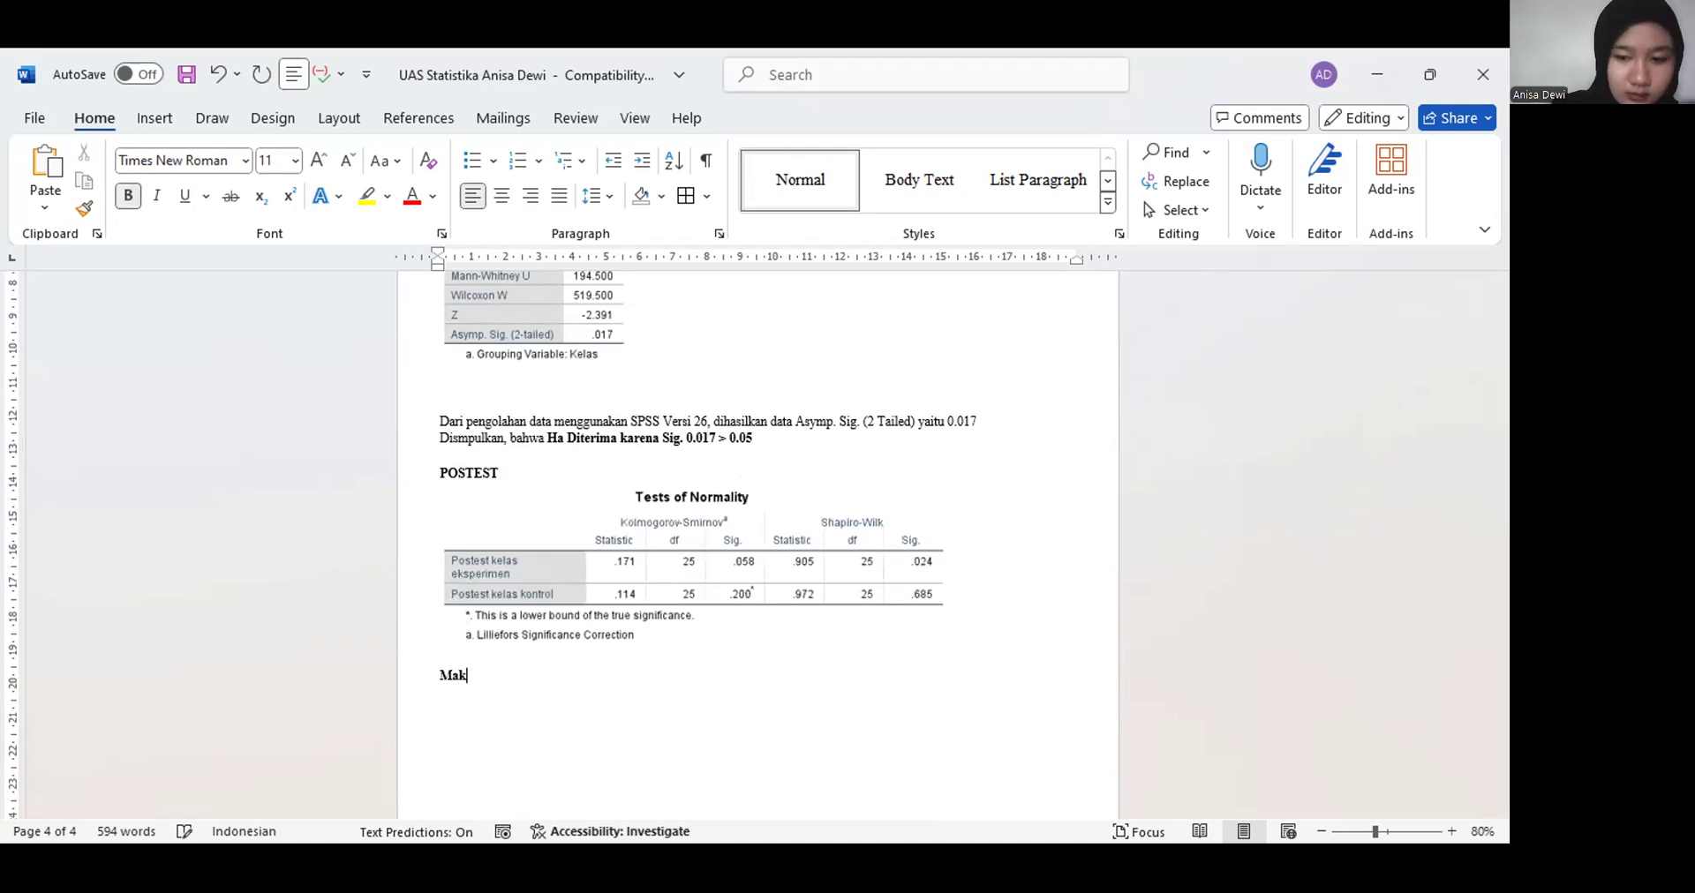
key("BackSpace")
key("ctrl+b")
type("Maka dari hasil ")
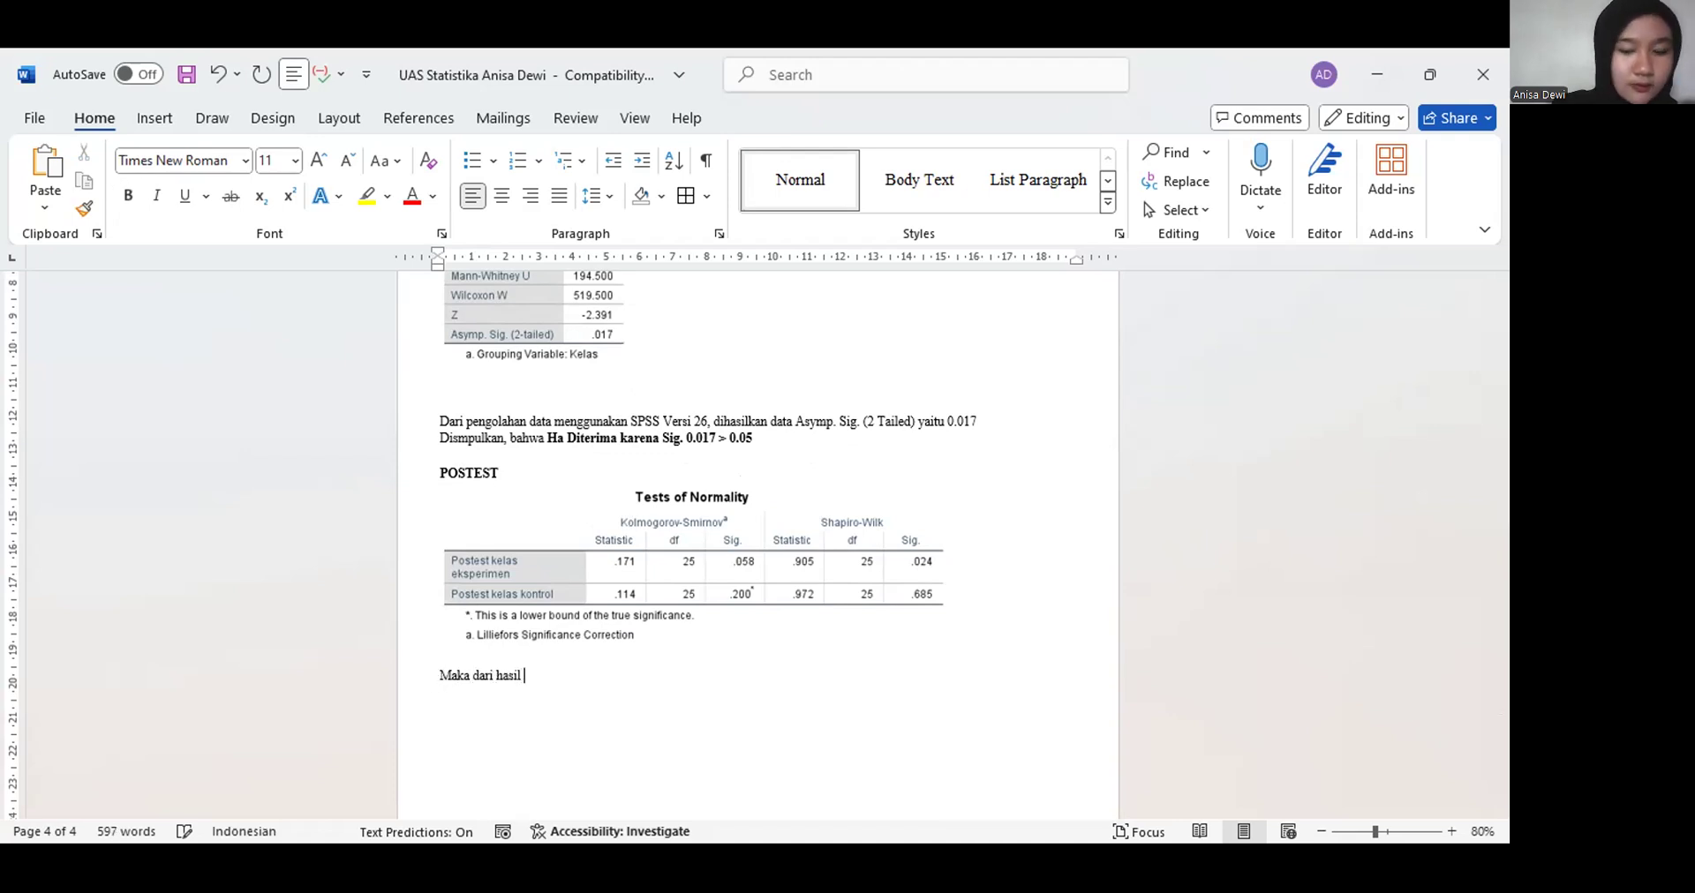
type("pengo")
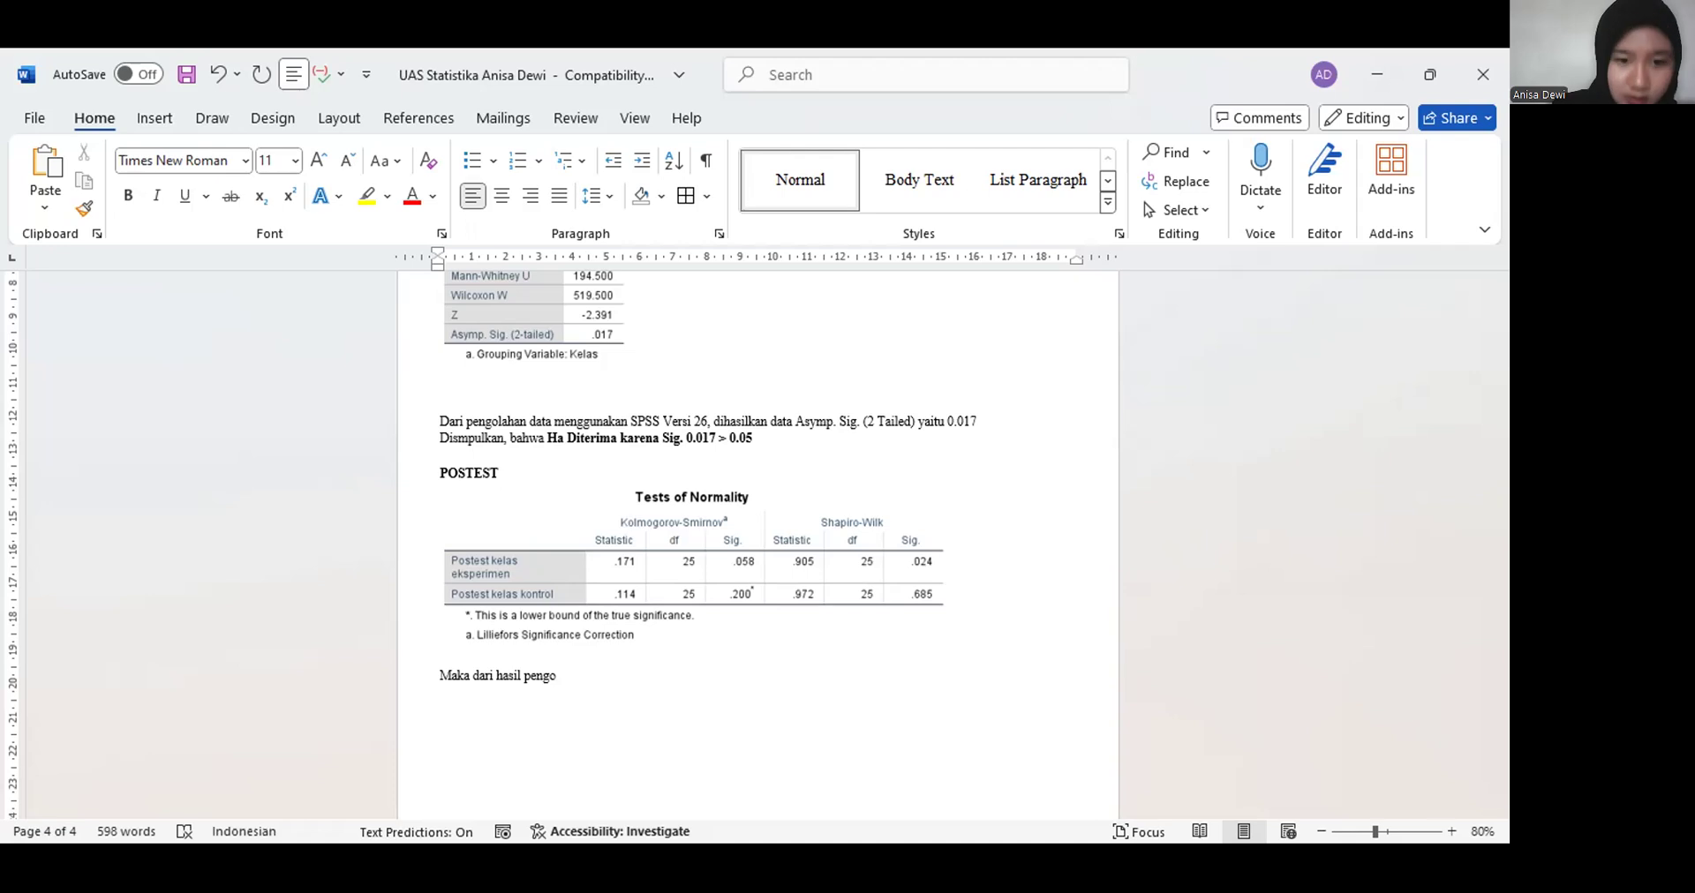
type("ll")
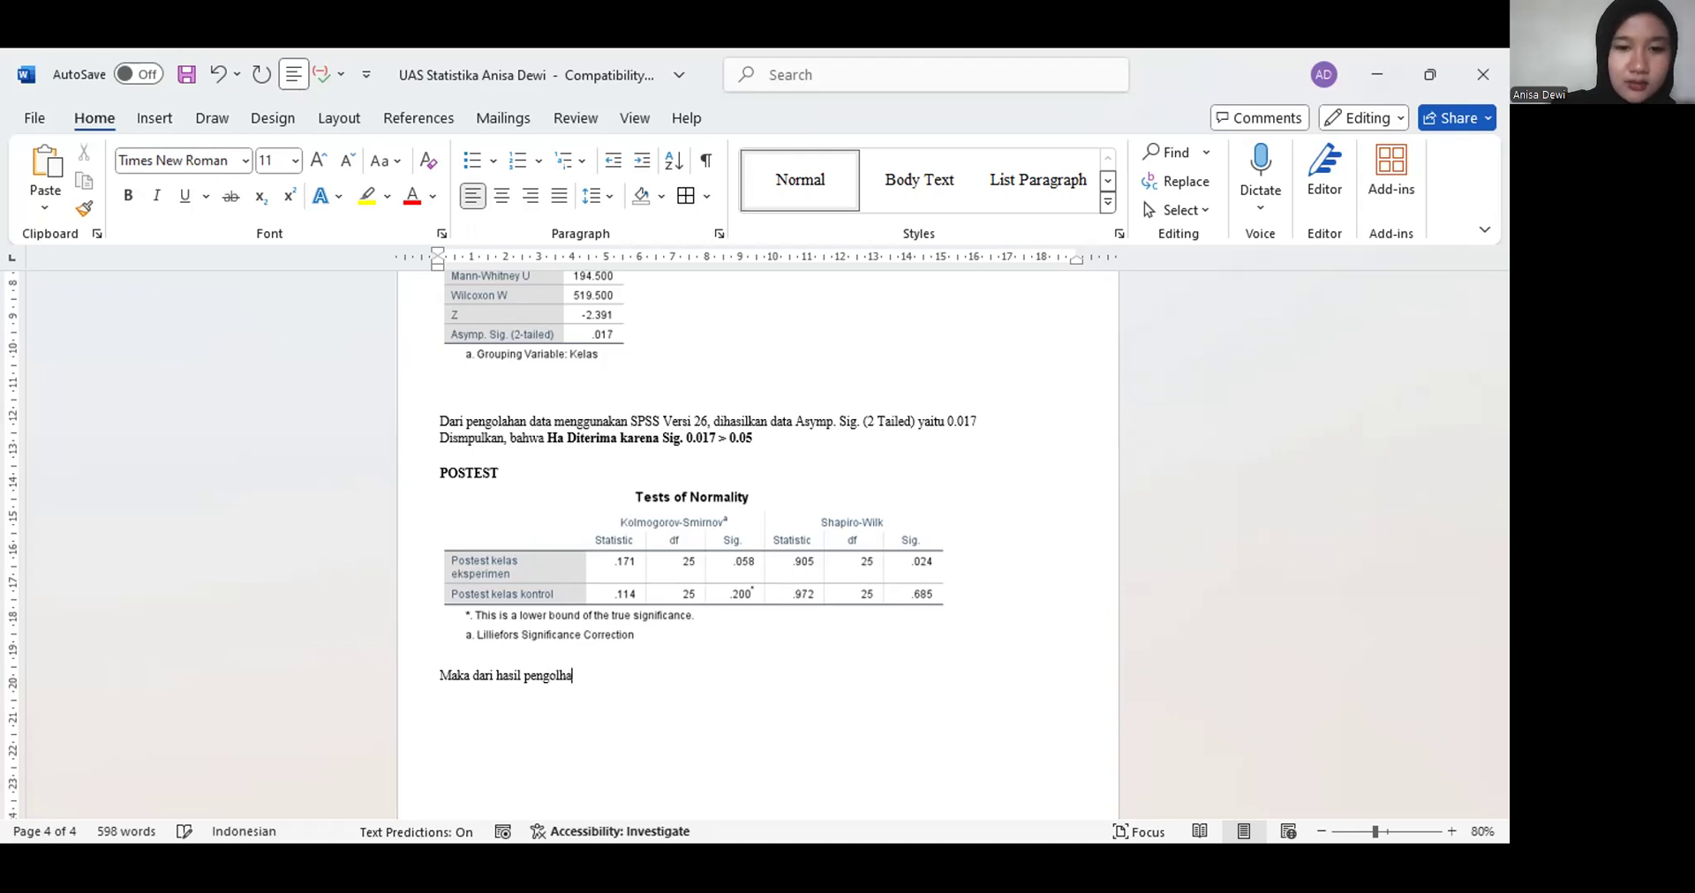
key("BackSpace")
type("ahan")
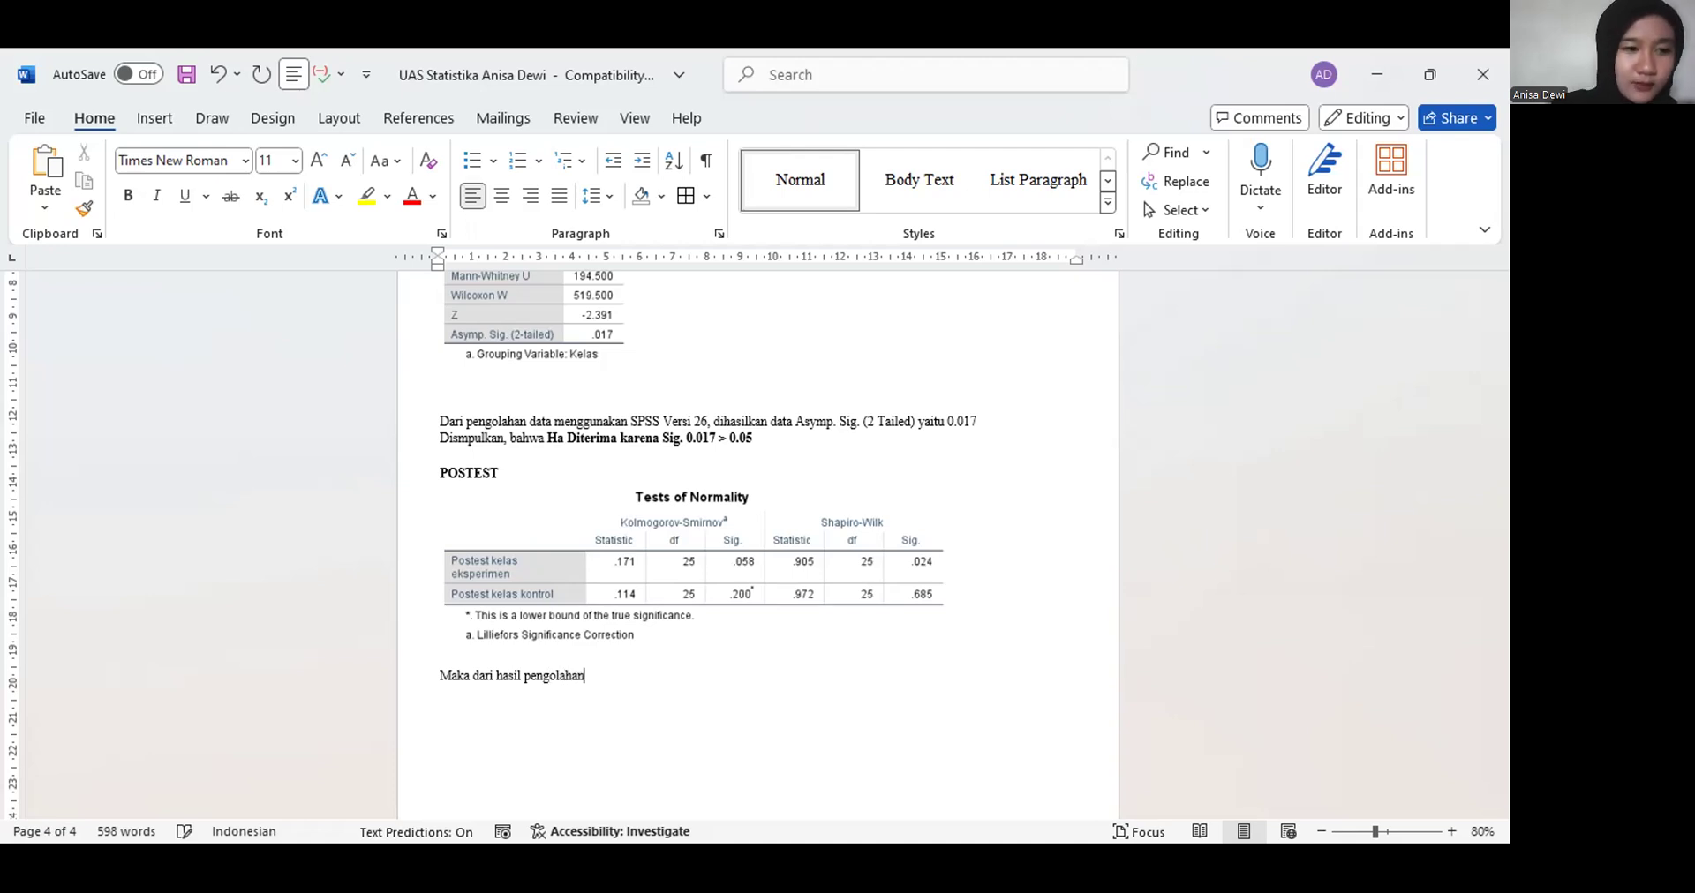
type(" data mengg")
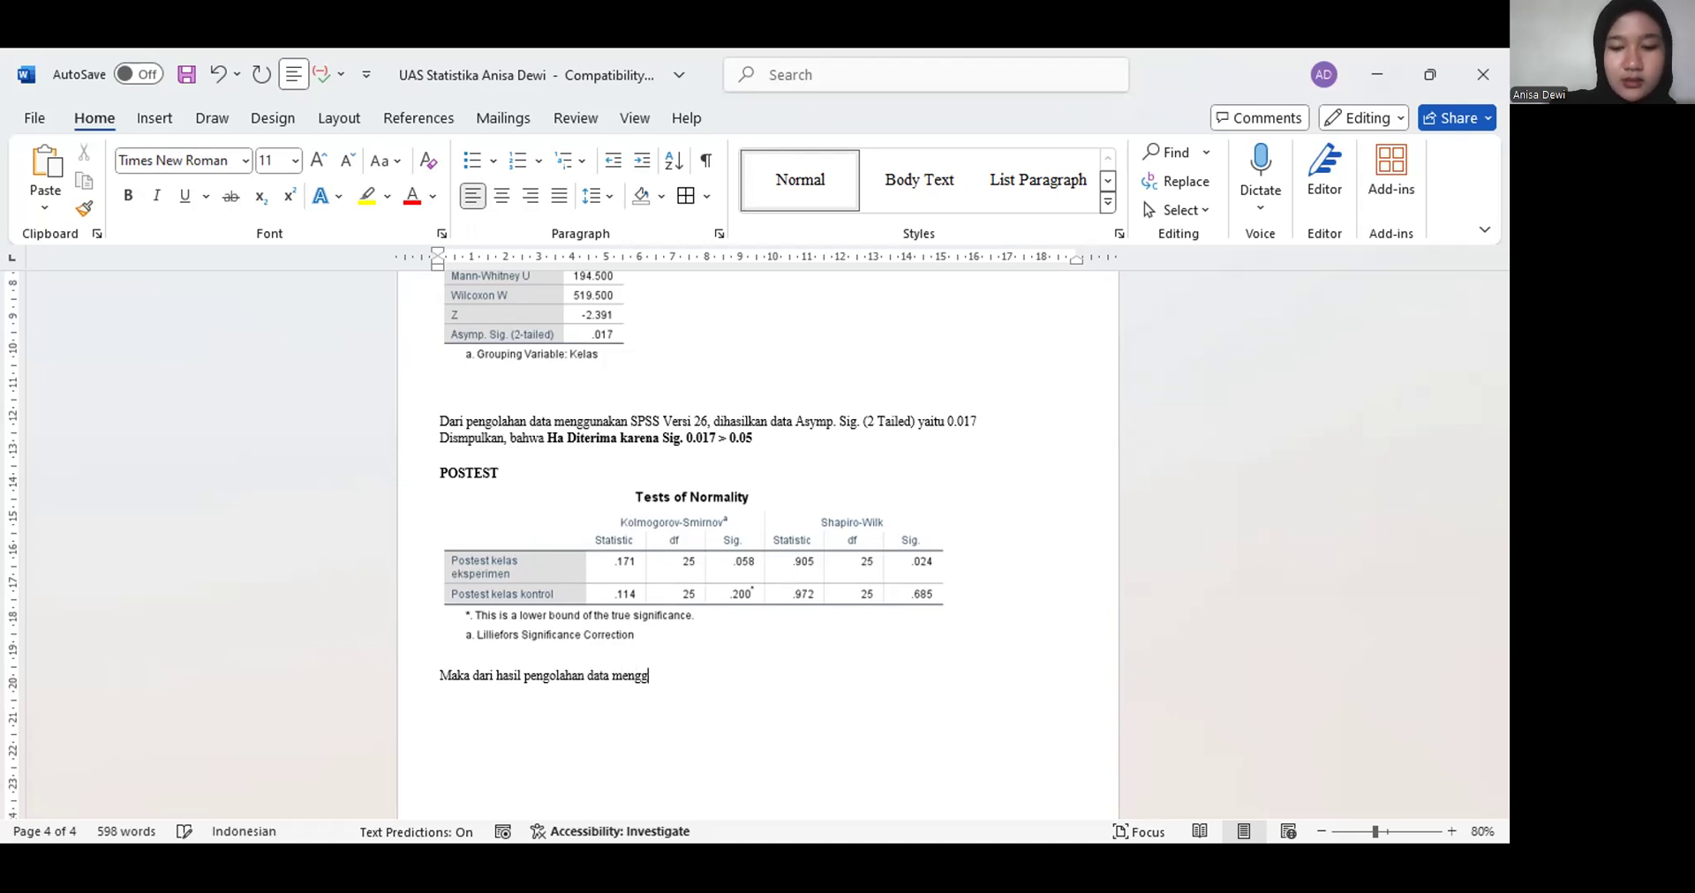
type("unakan SPSS Versi 26")
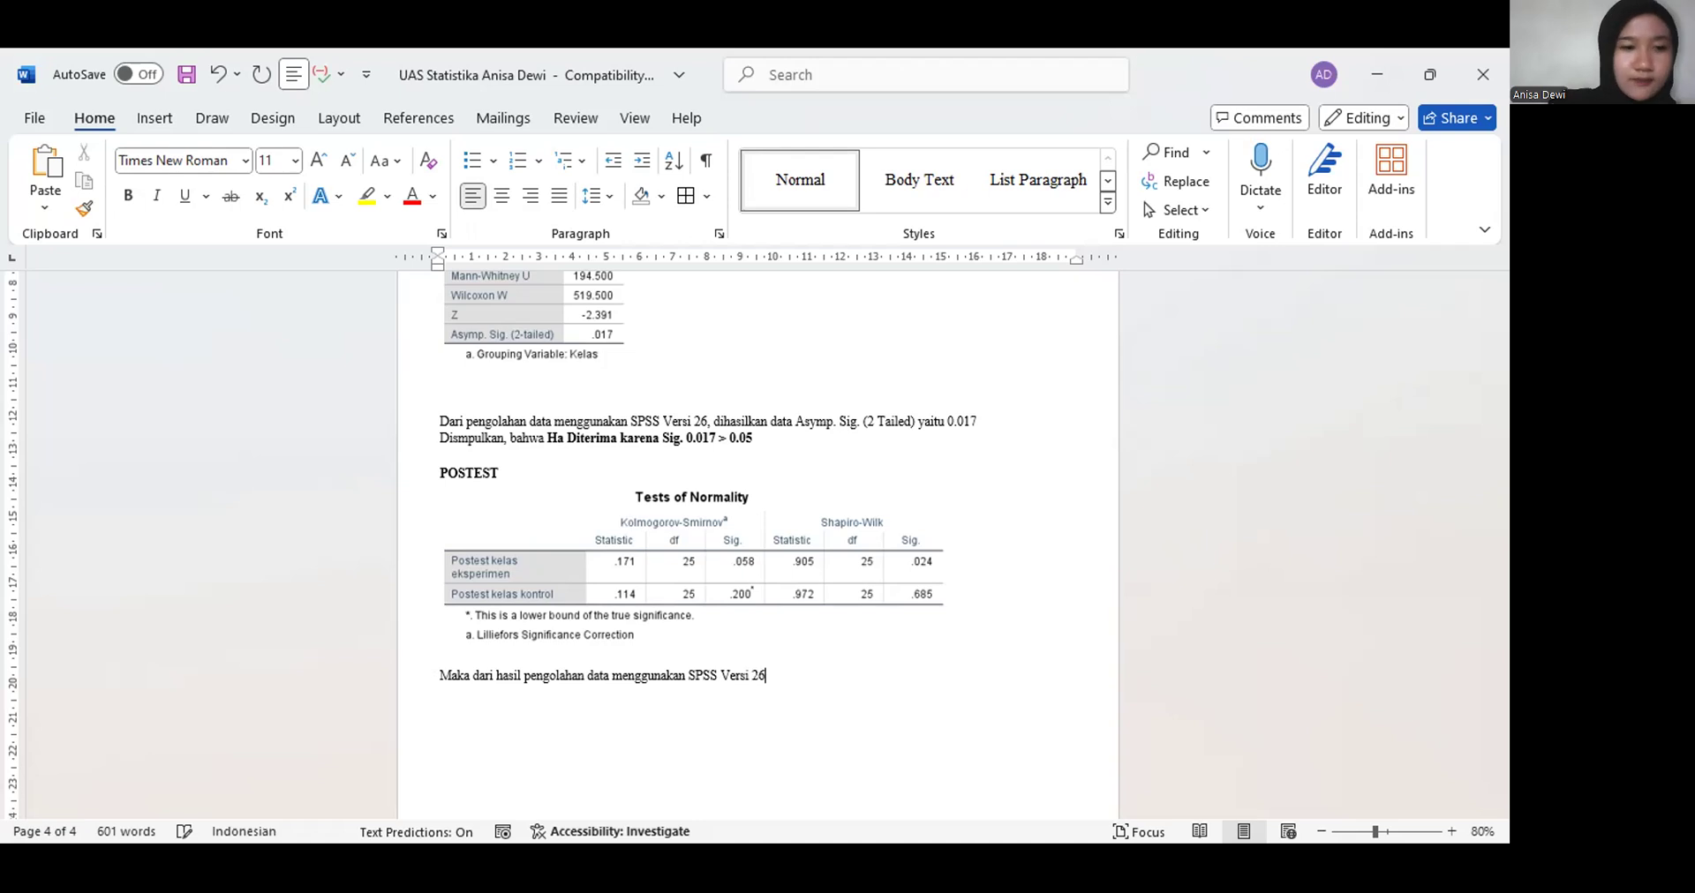
Continue the sentence with the experimental class result: ", mendapatkan hasil sig dari post test kelas eksperimen yaitu 0.058"
type(", men")
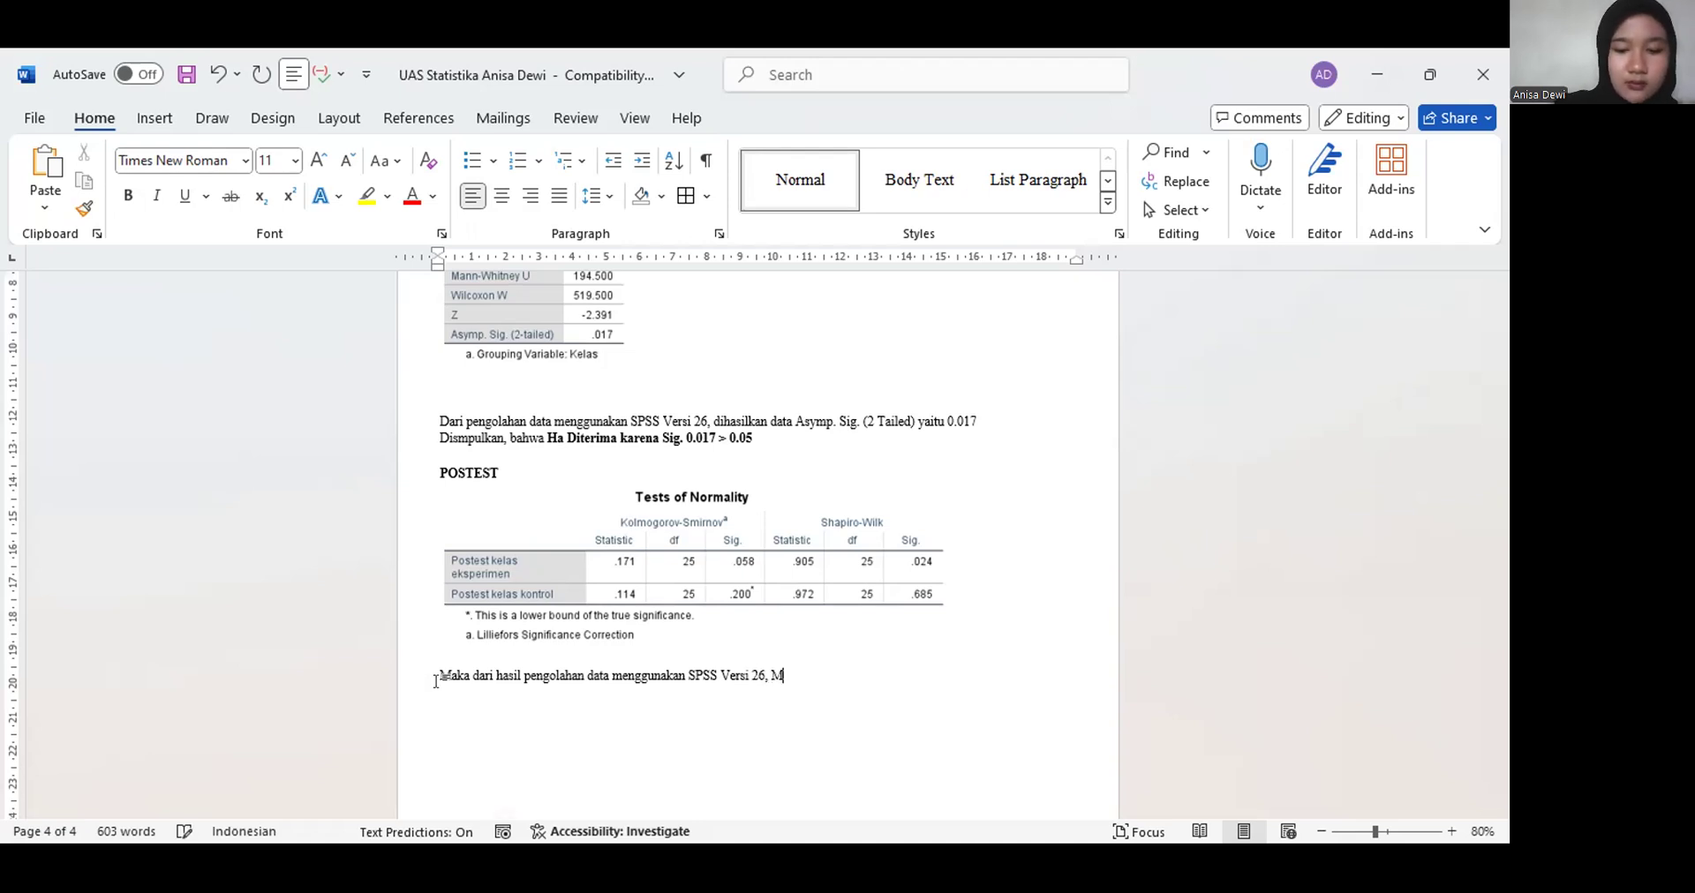
type("dapatkan")
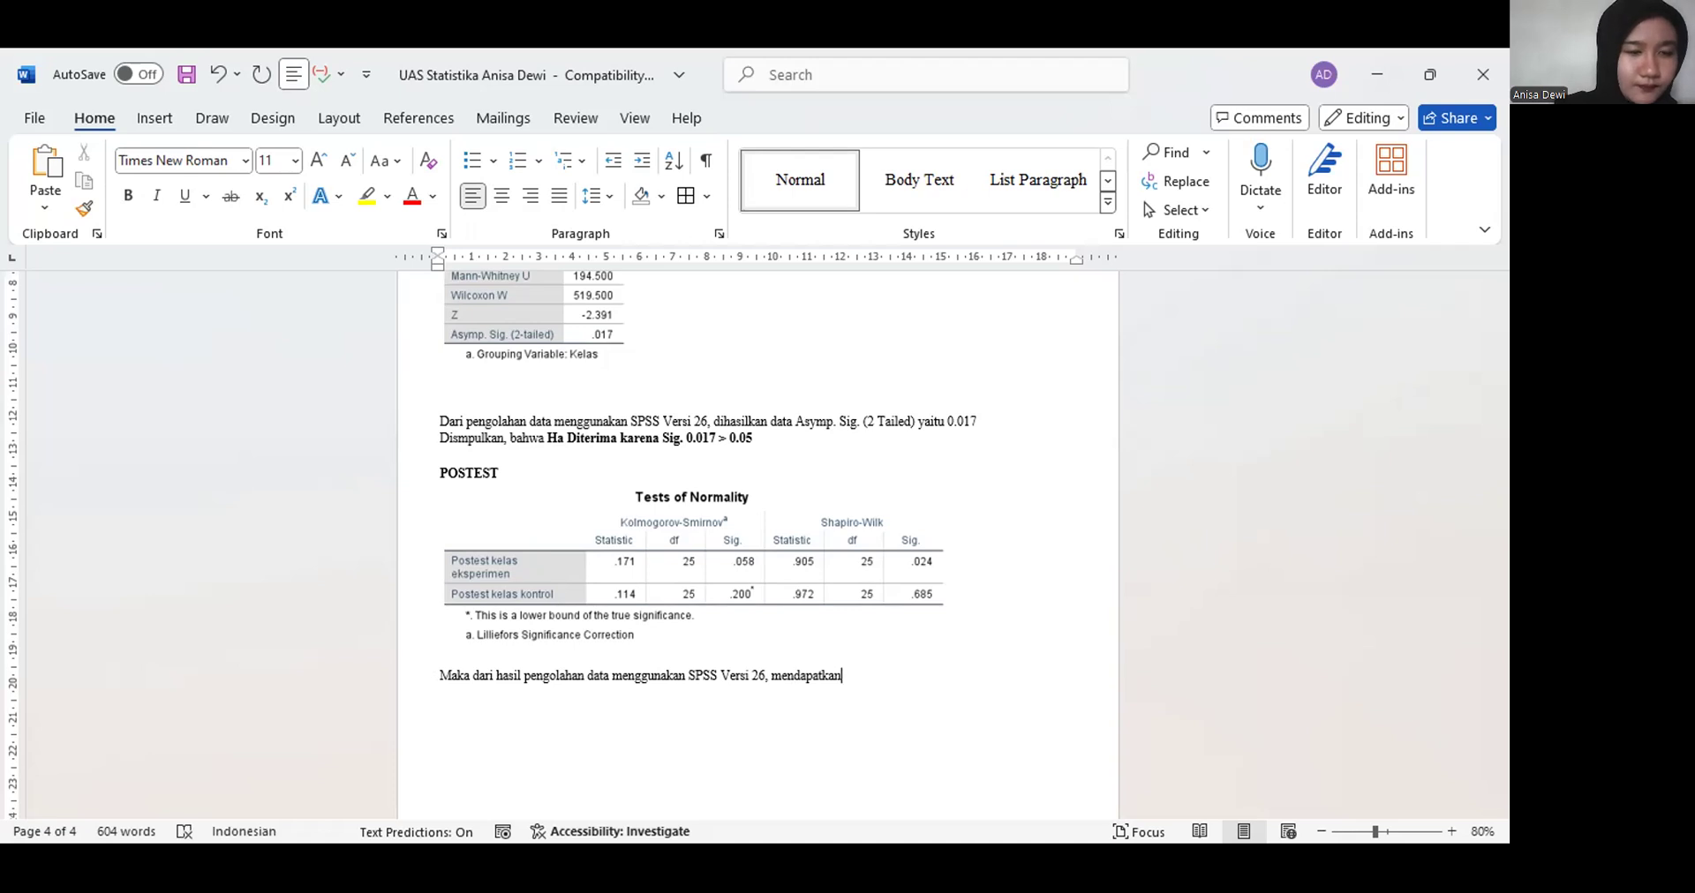
type(" hasil sig.")
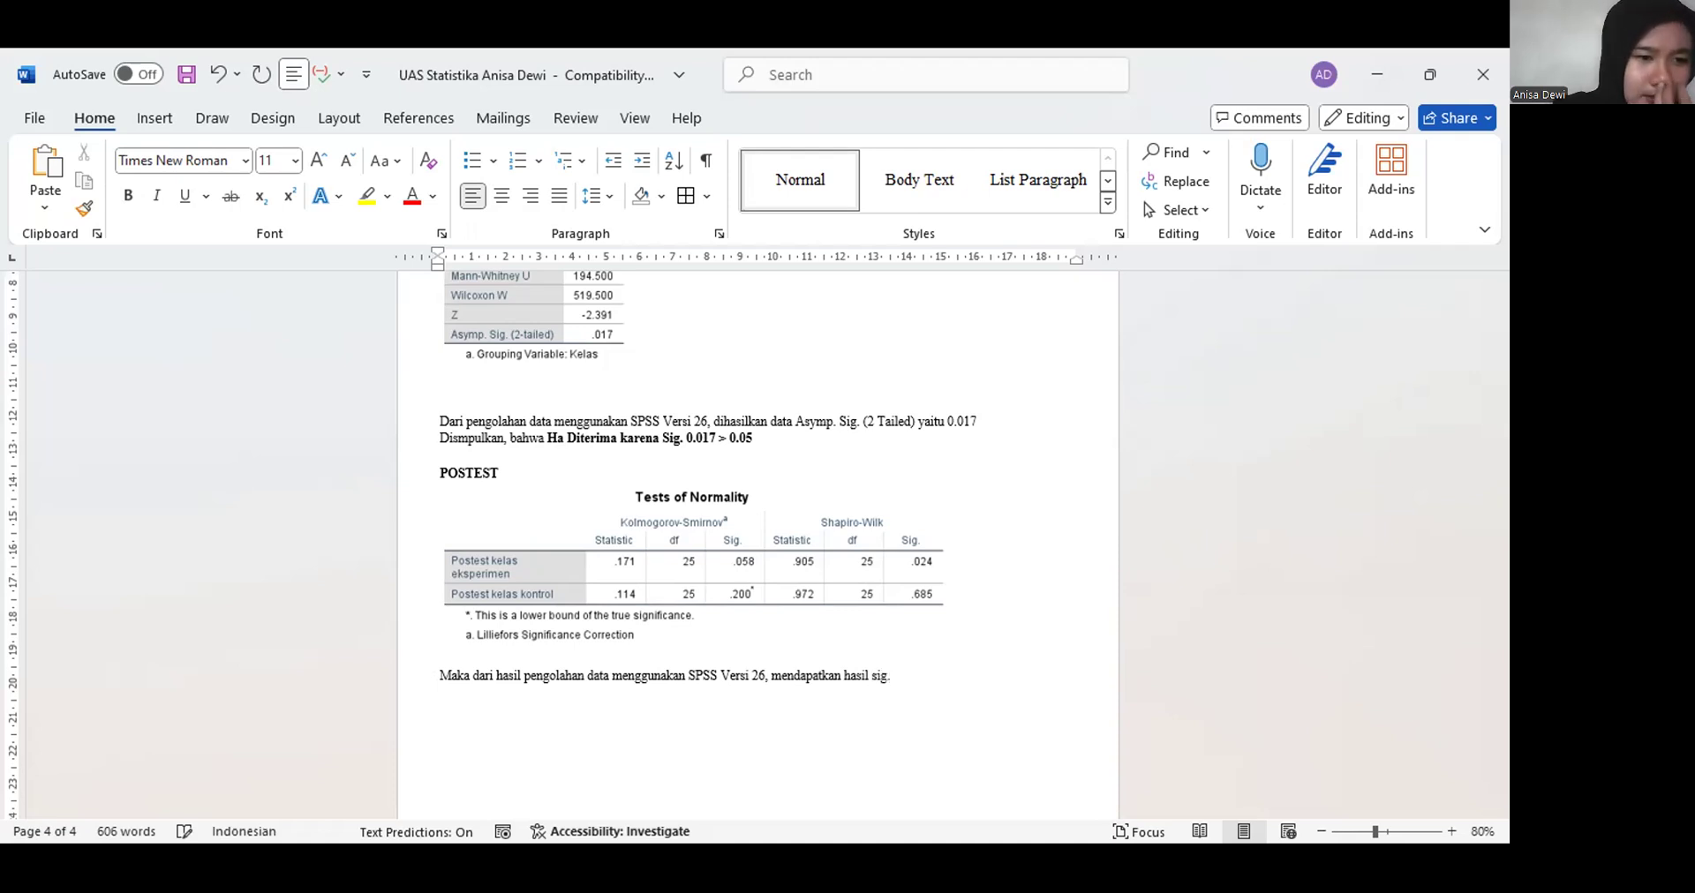
key("BackSpace")
type("dari post test")
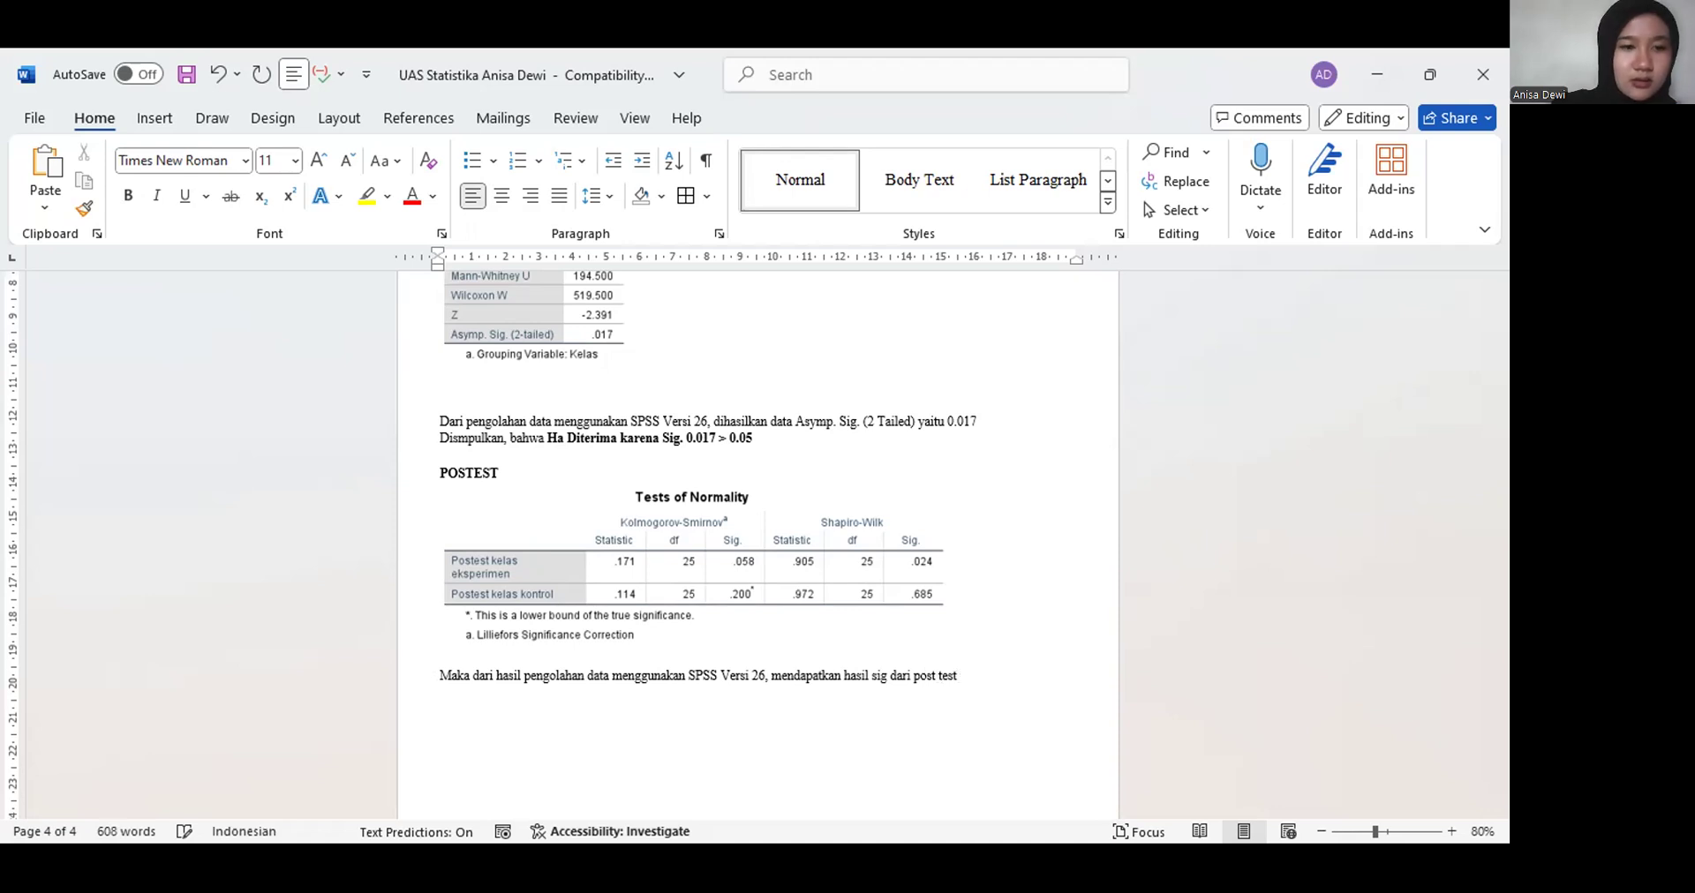
type(" kelas eksperimen")
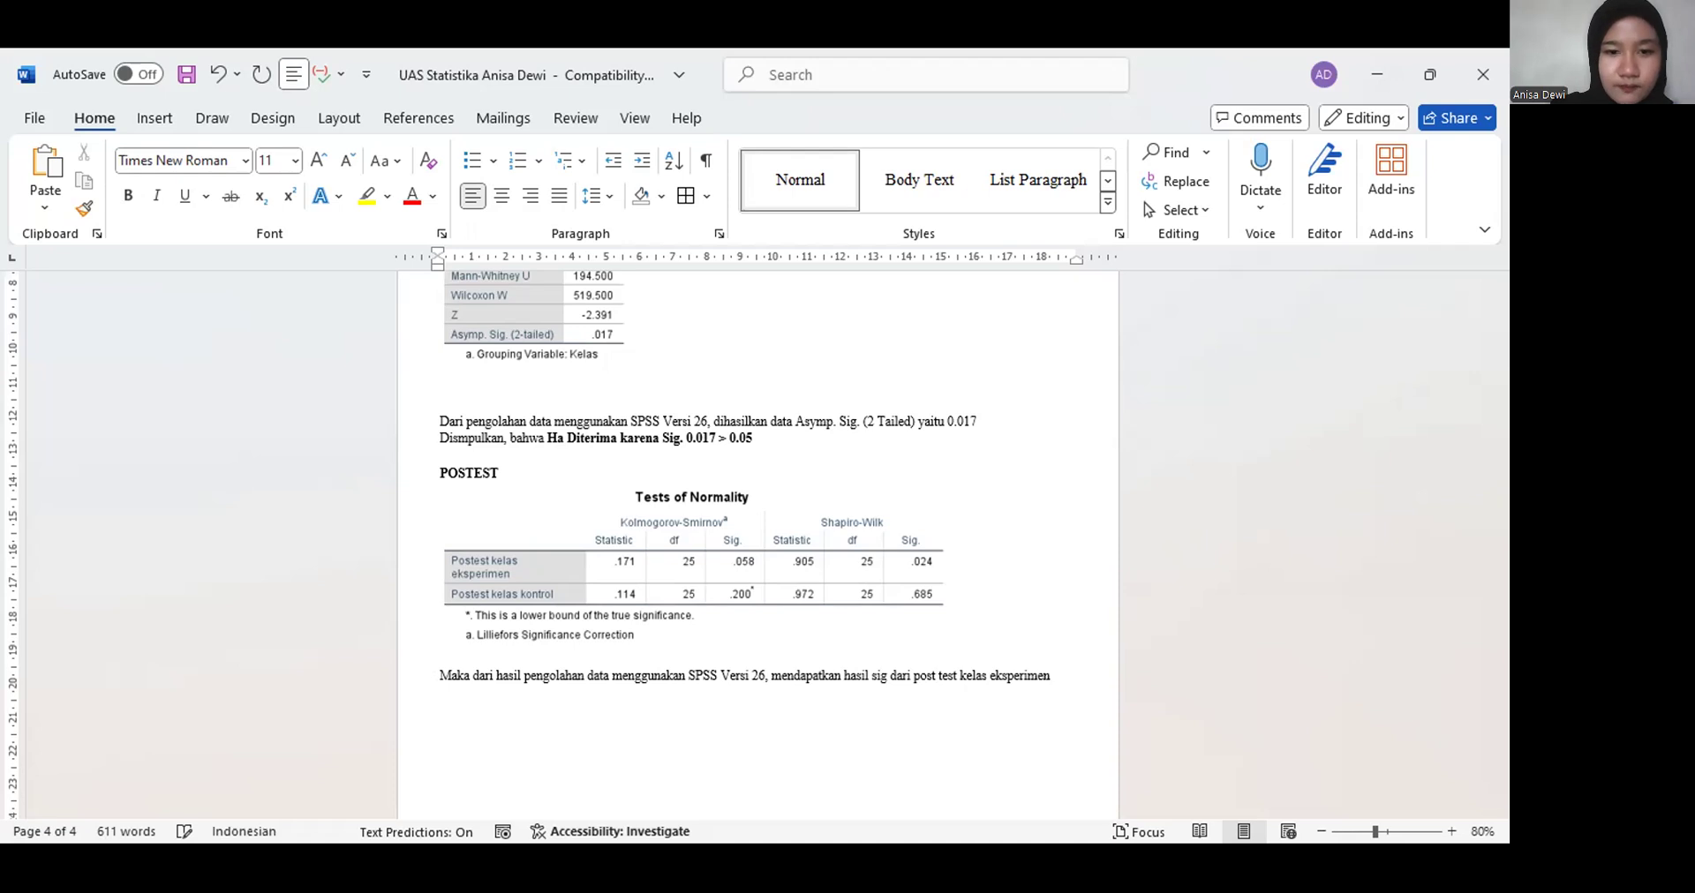
type(" yaitu ")
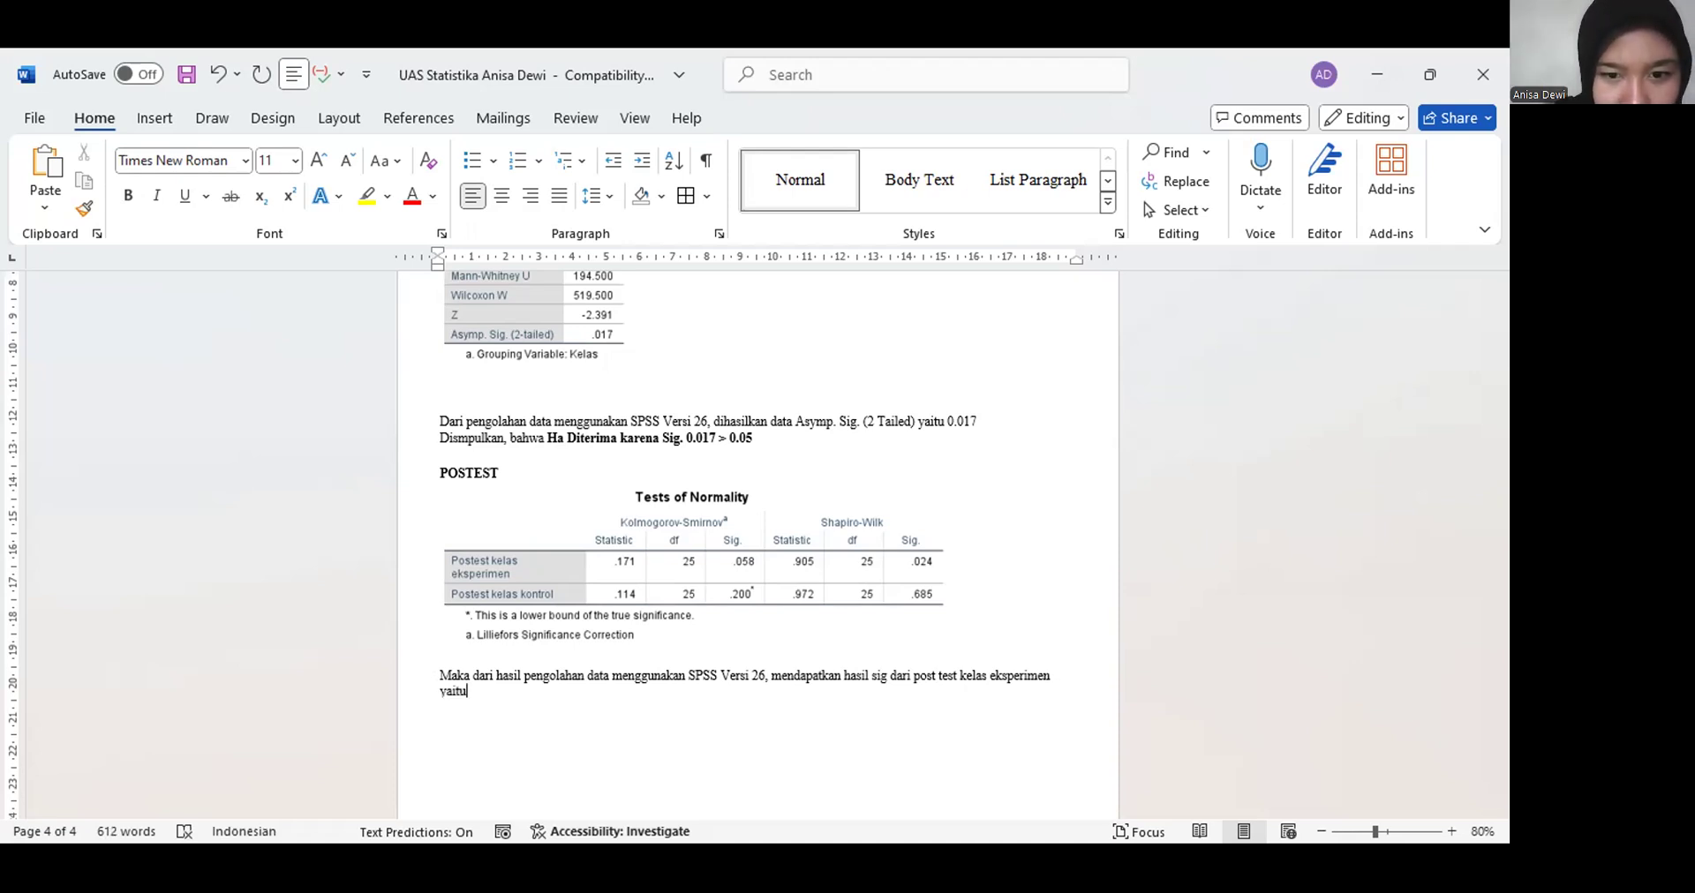
type("0.0")
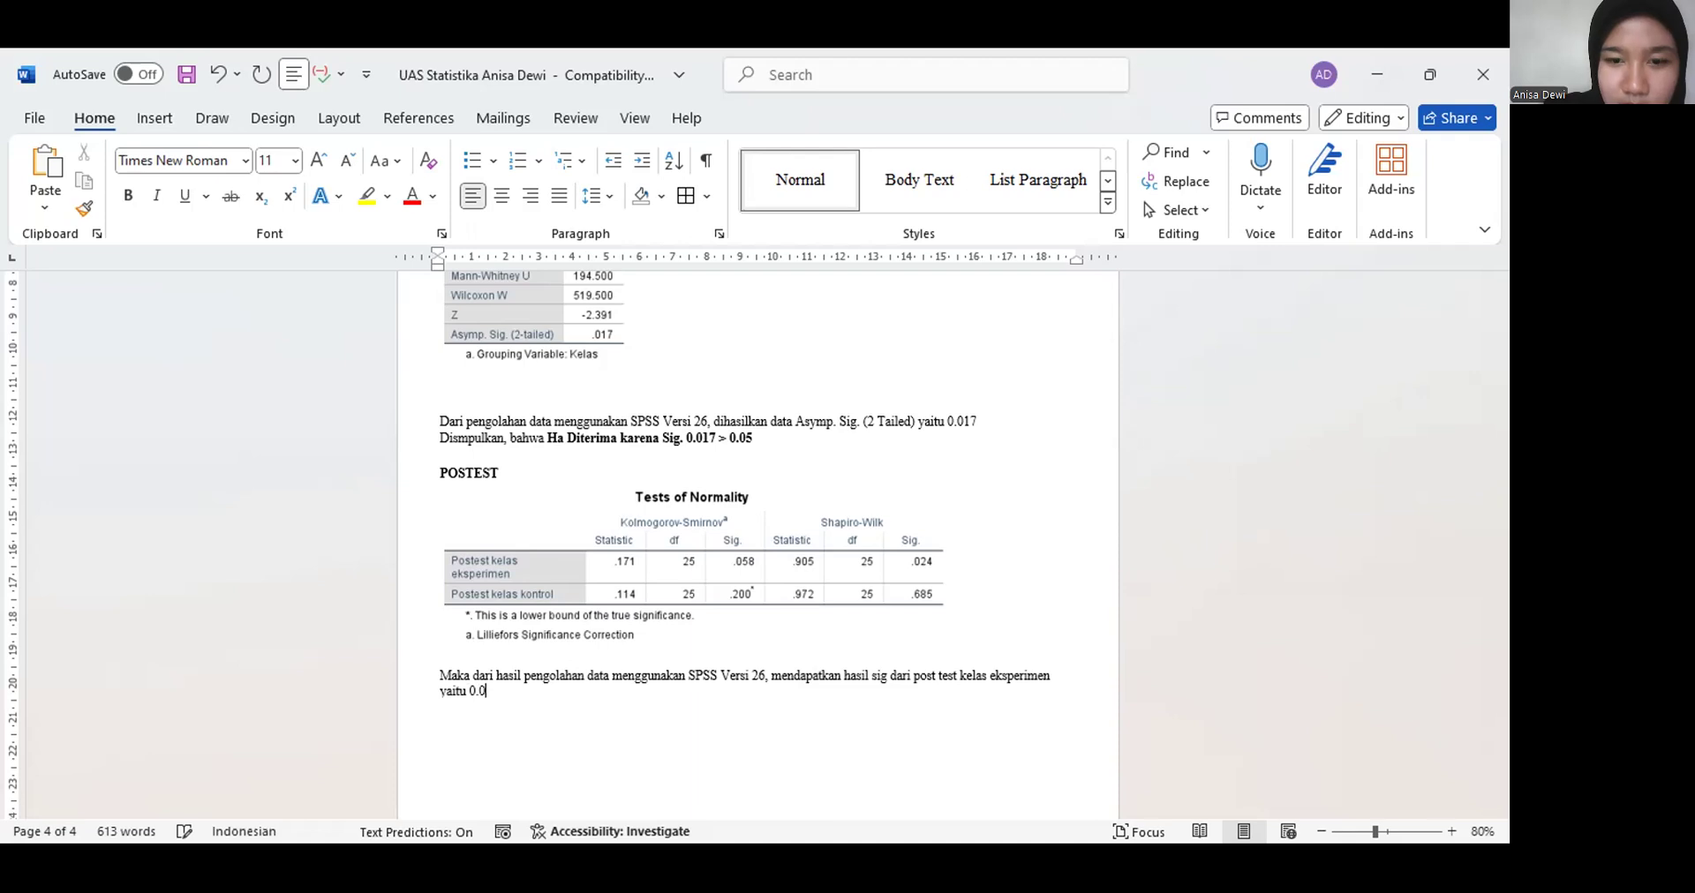
type("58")
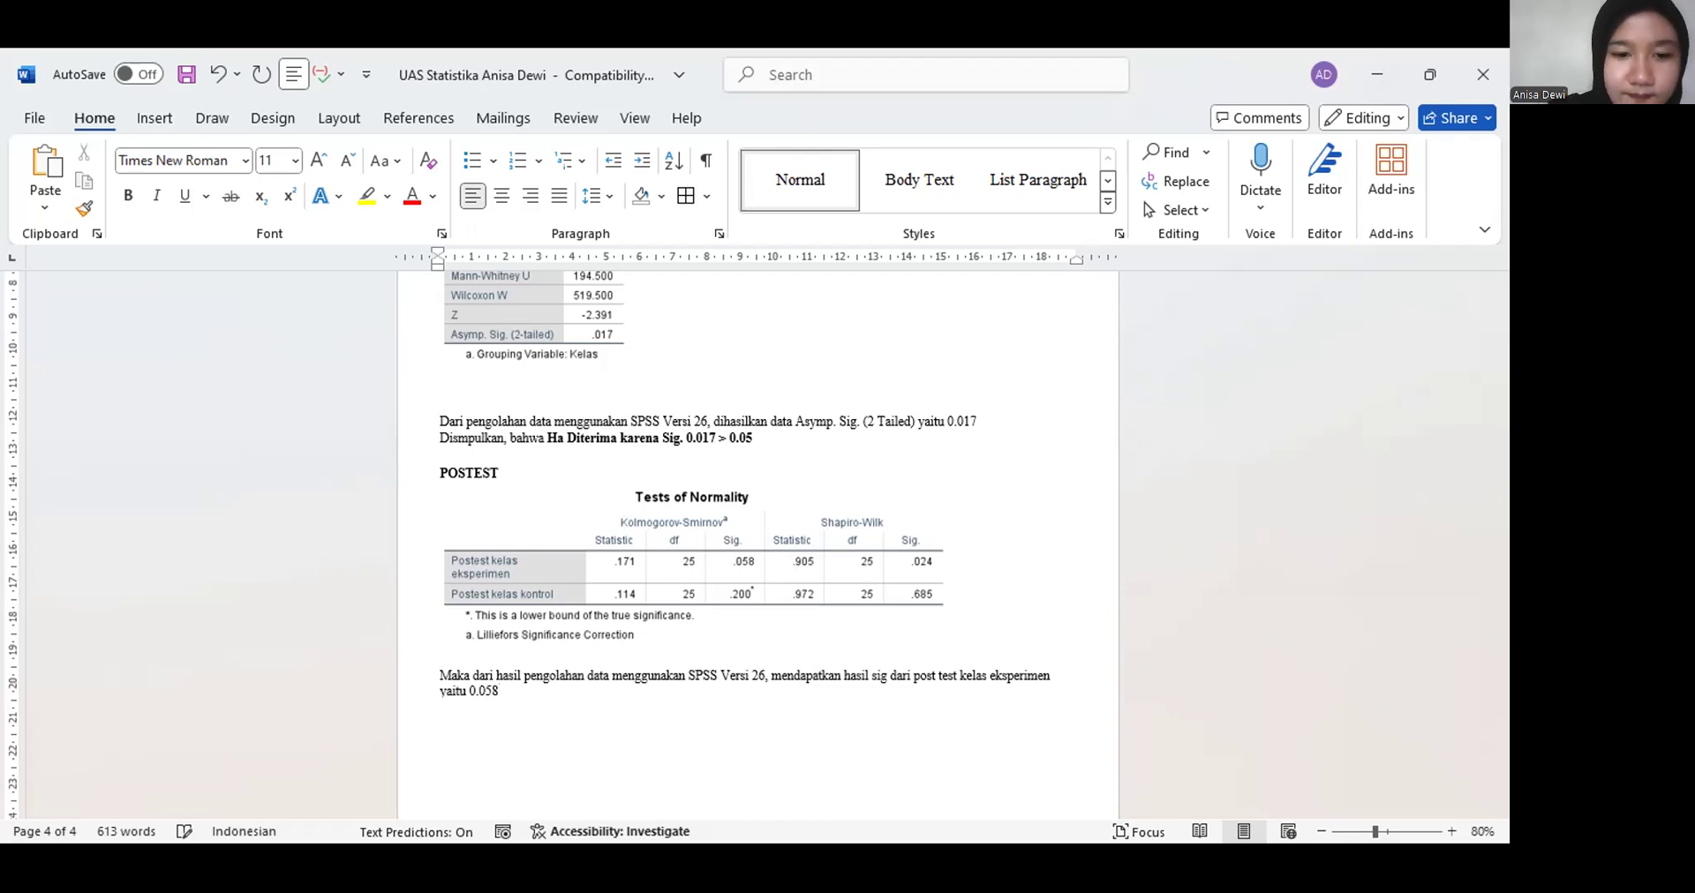
Extend the sentence to introduce the control class significance with "dan sig dari kelas kontrol"
type(" dan sig dari kelas e")
key("BackSpace")
type("kontrol")
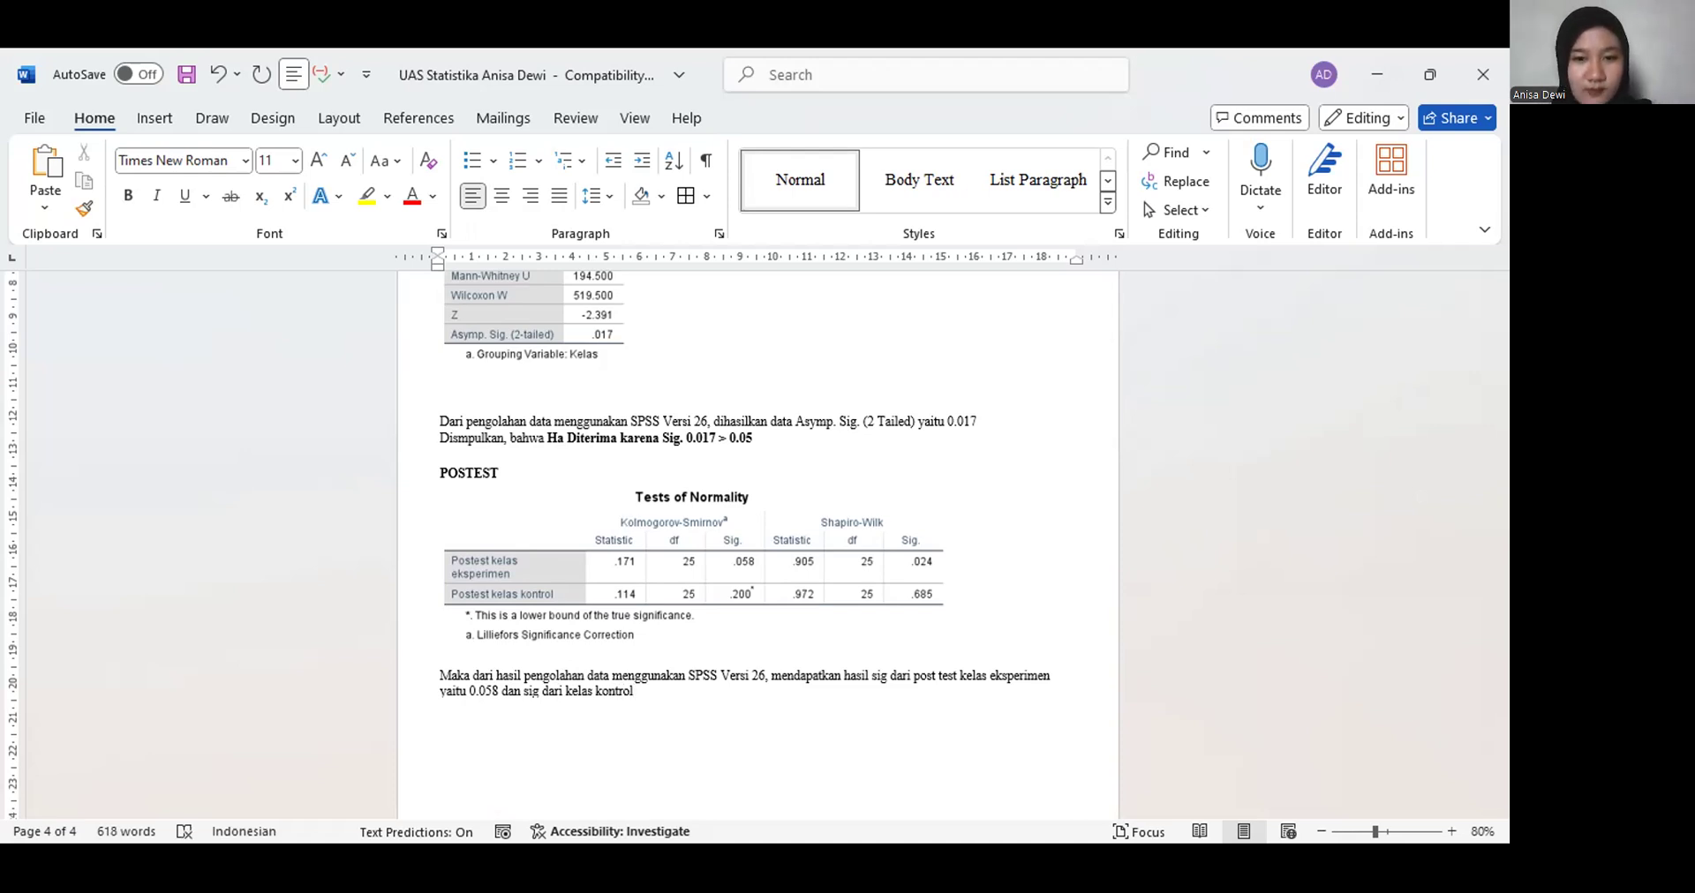
Finish the posttest significance sentence below the normality table with "yaitu 0.200." as the kelas kontrol value
type(" yaitu")
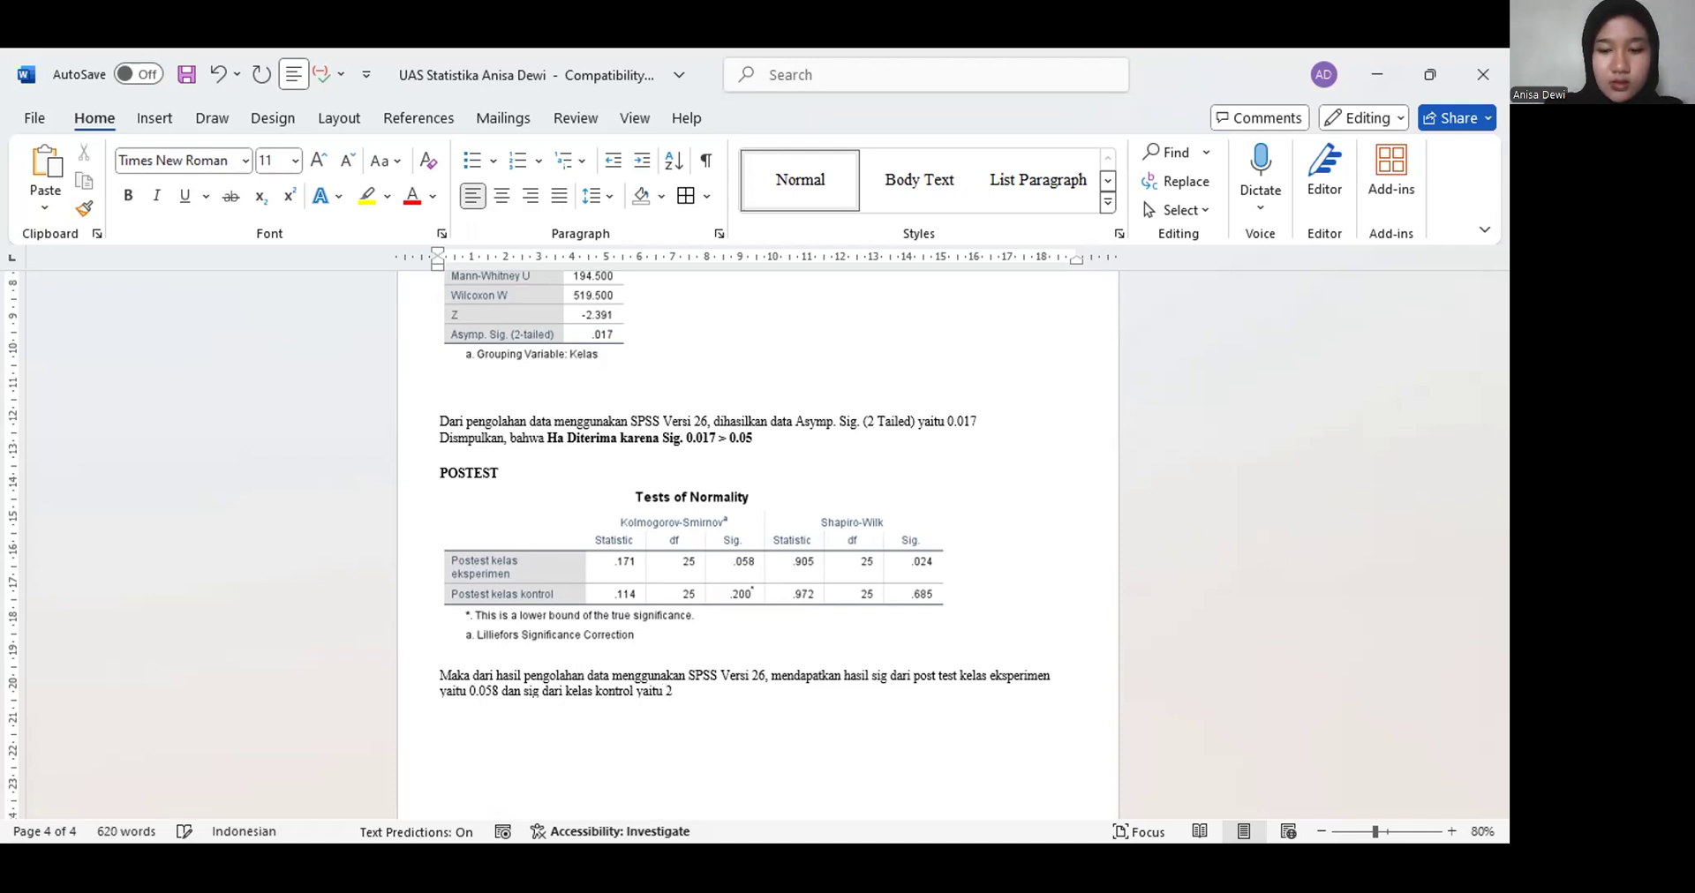
type(" 0")
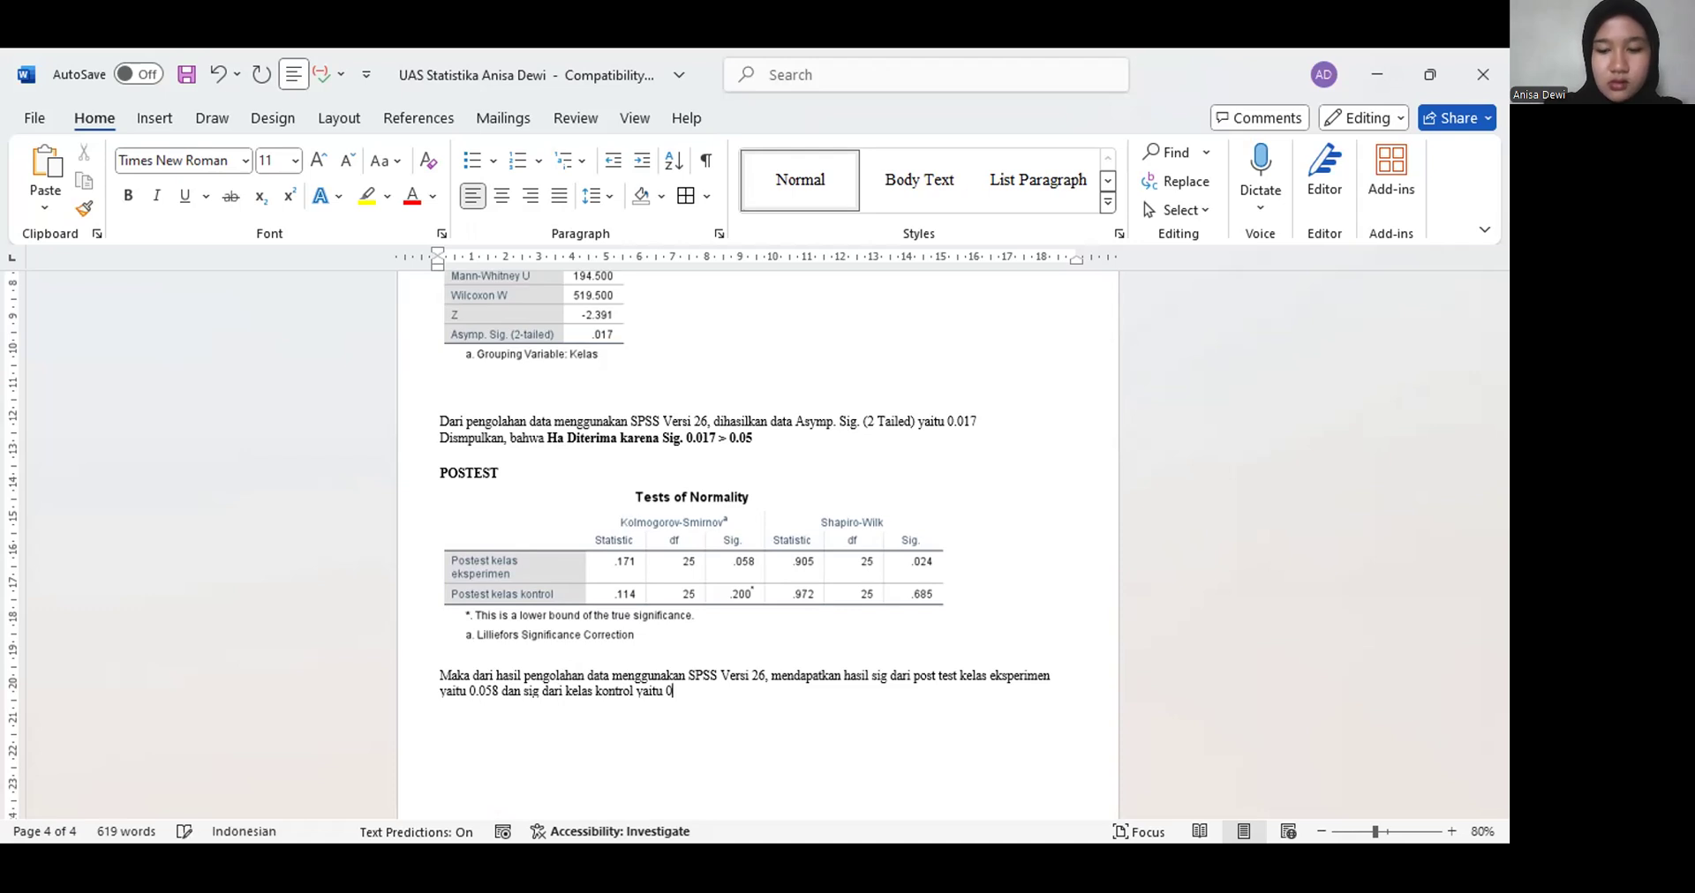
type(".200")
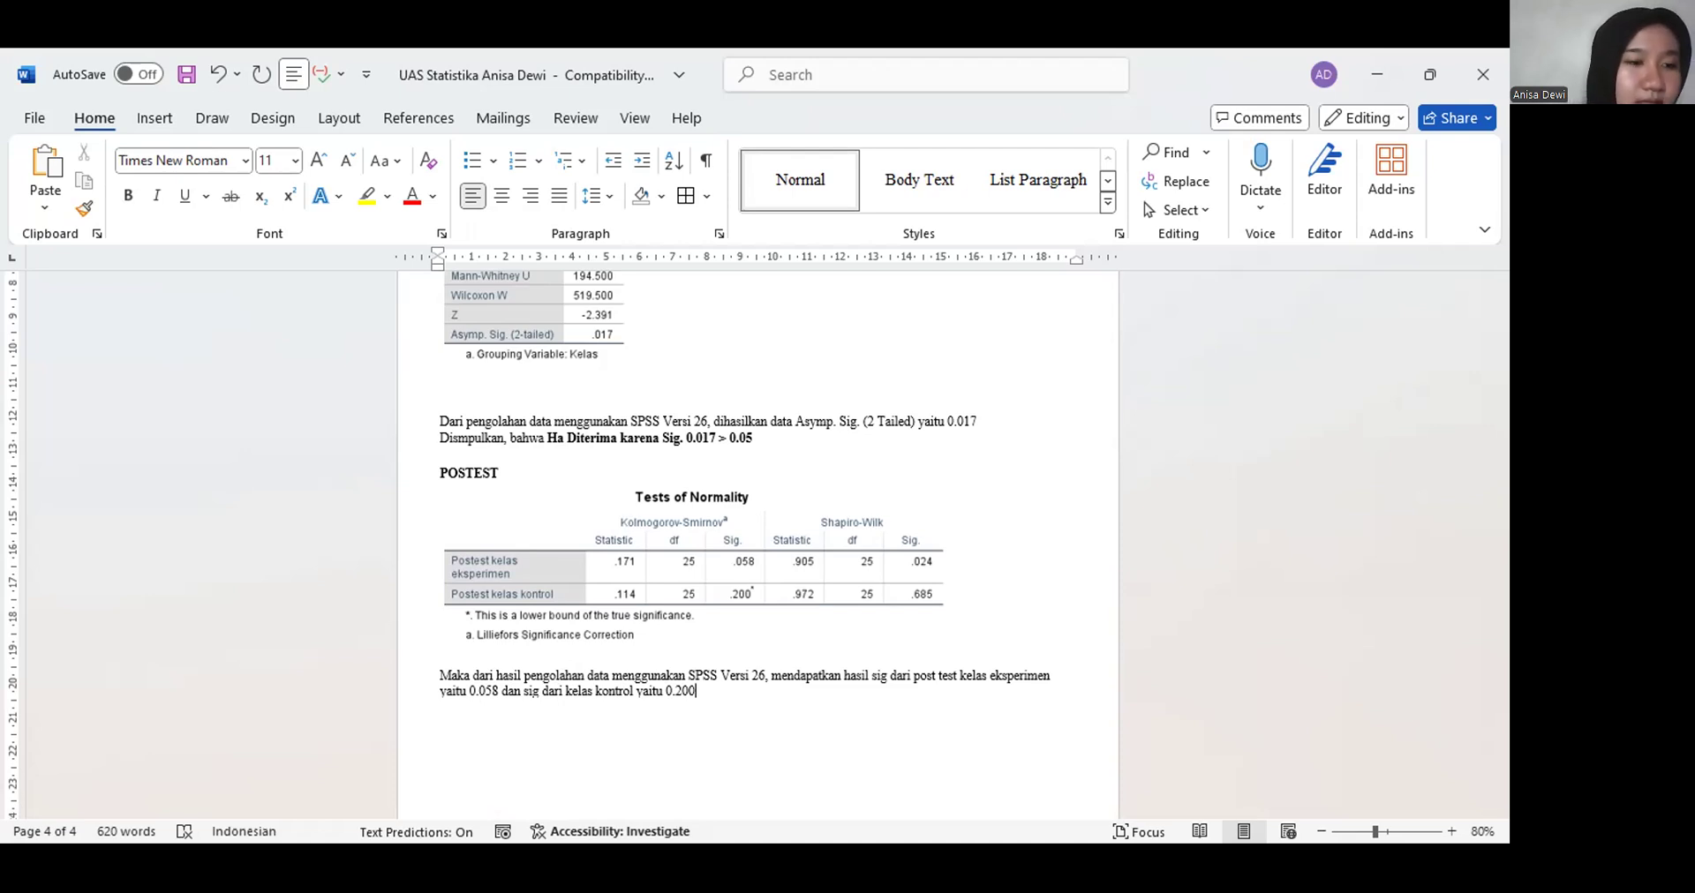
type(". ")
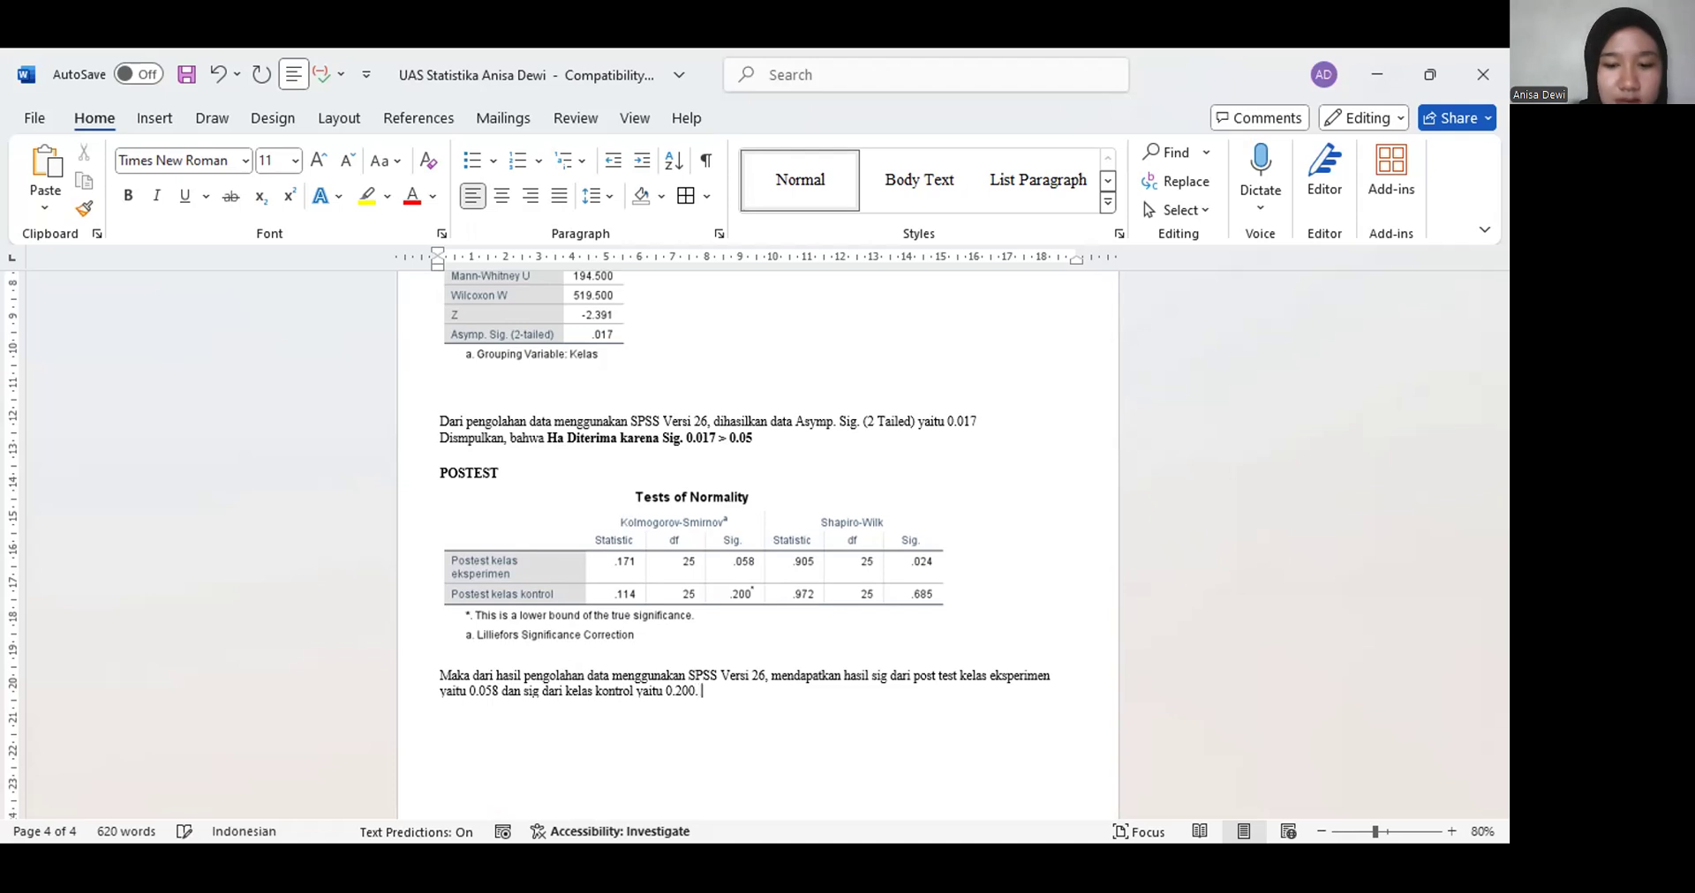
Begin the conclusion after the 0.200 value with "Jadi, dapat disimpulkan bahwa dari data tersebut dapat dikatakan"
type("Jadi, ")
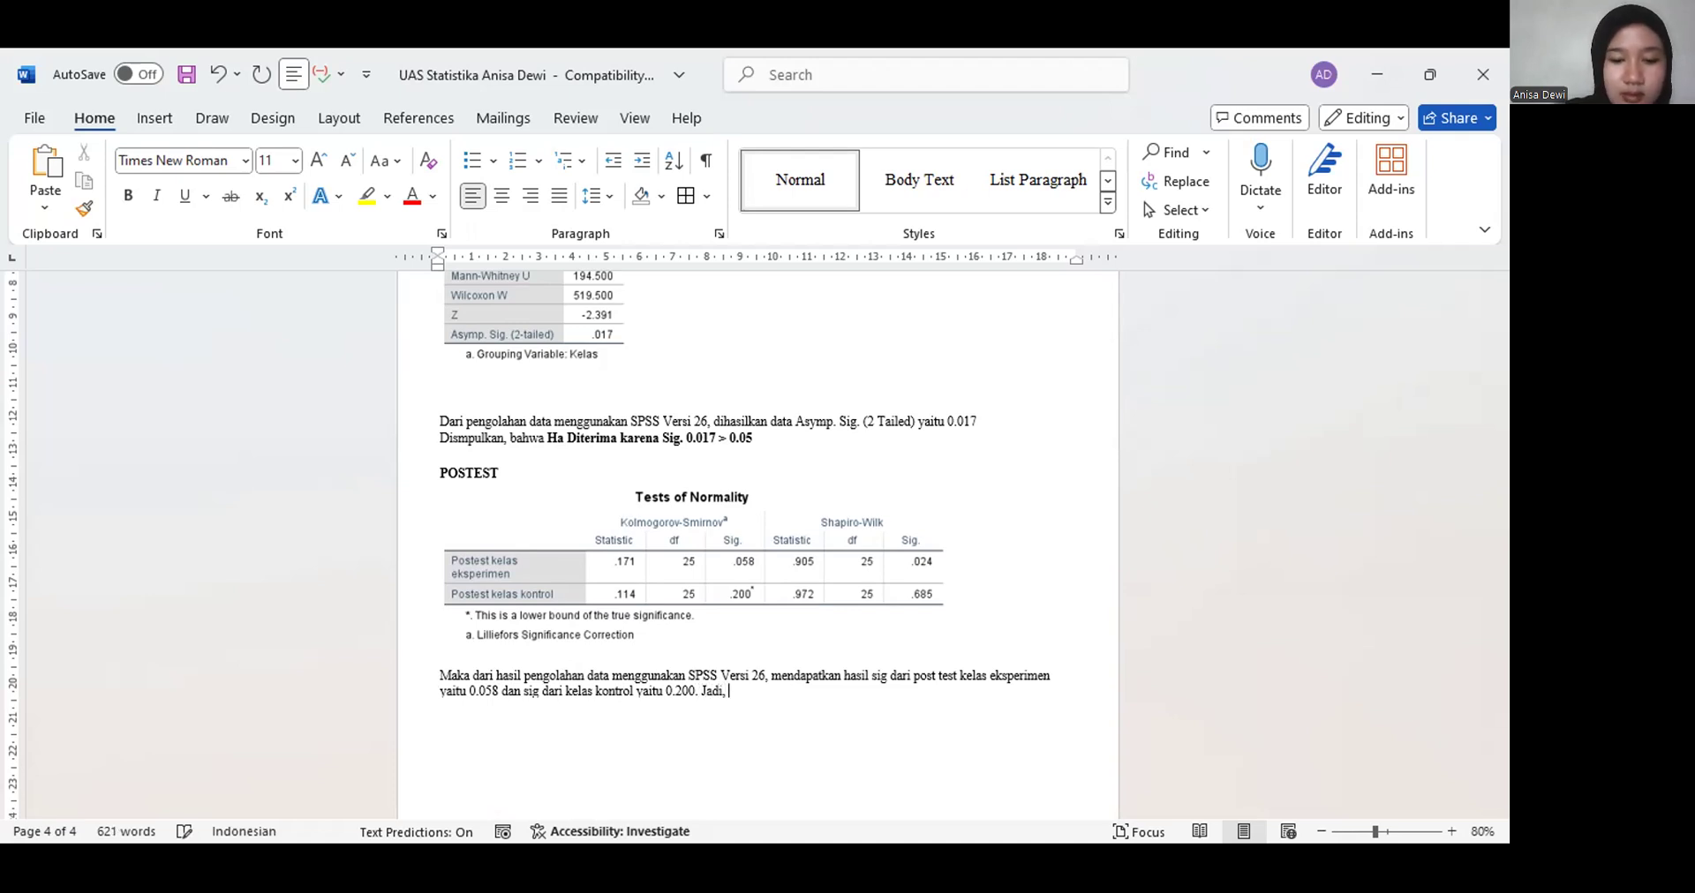
type("dapat disimpulkan bahwa dari data tersebut")
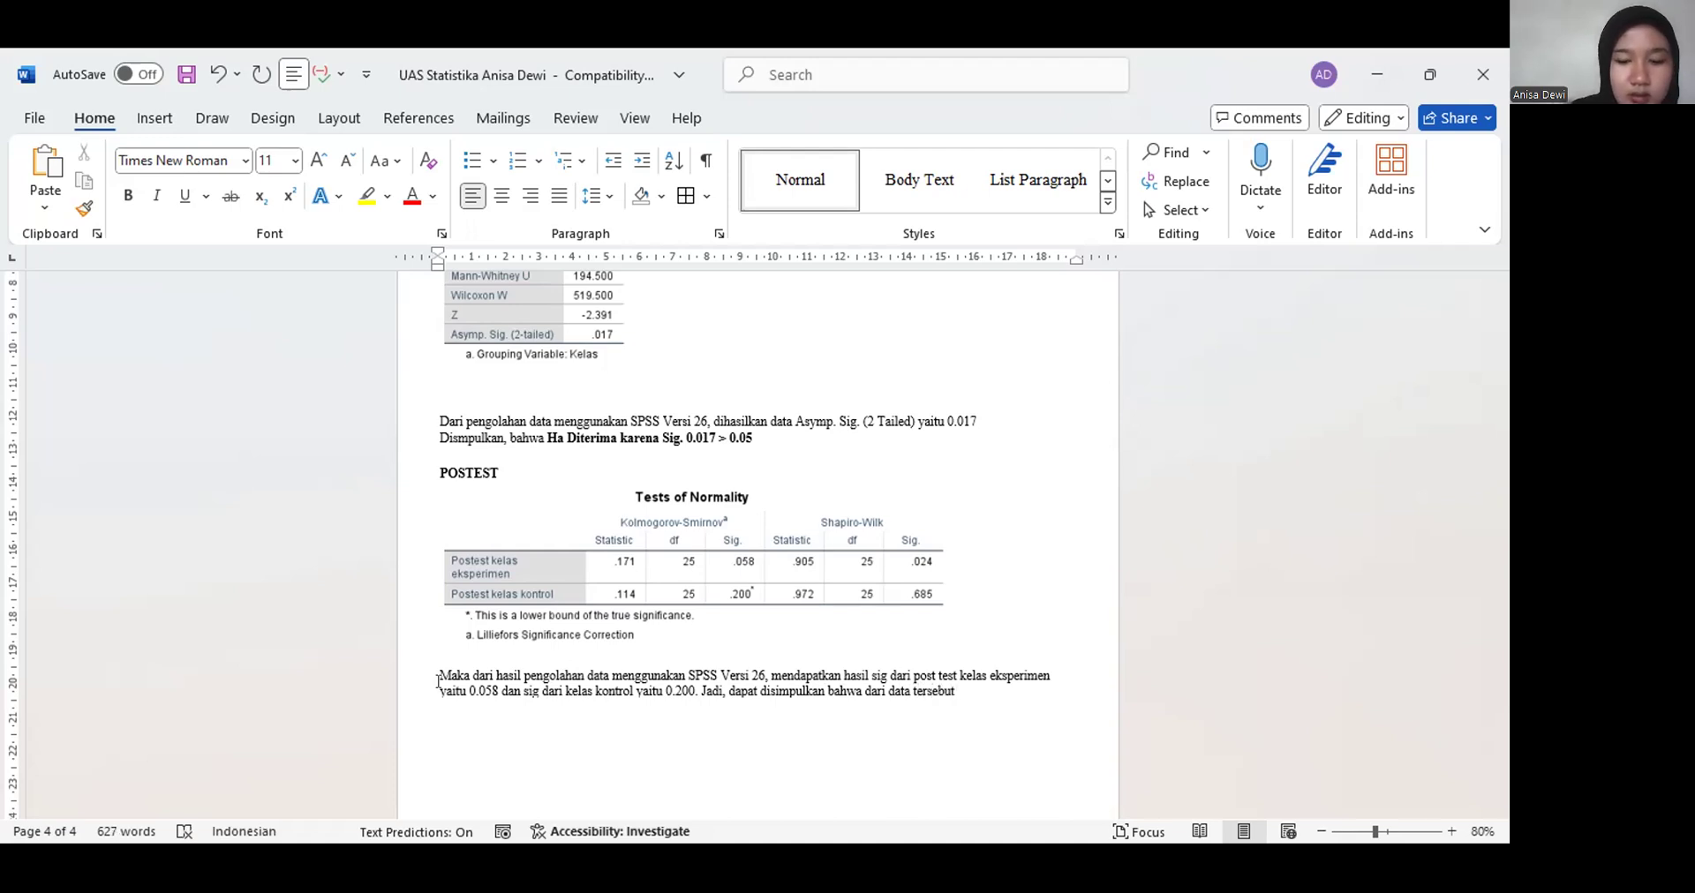
type(" da")
type("pat dikatakan B")
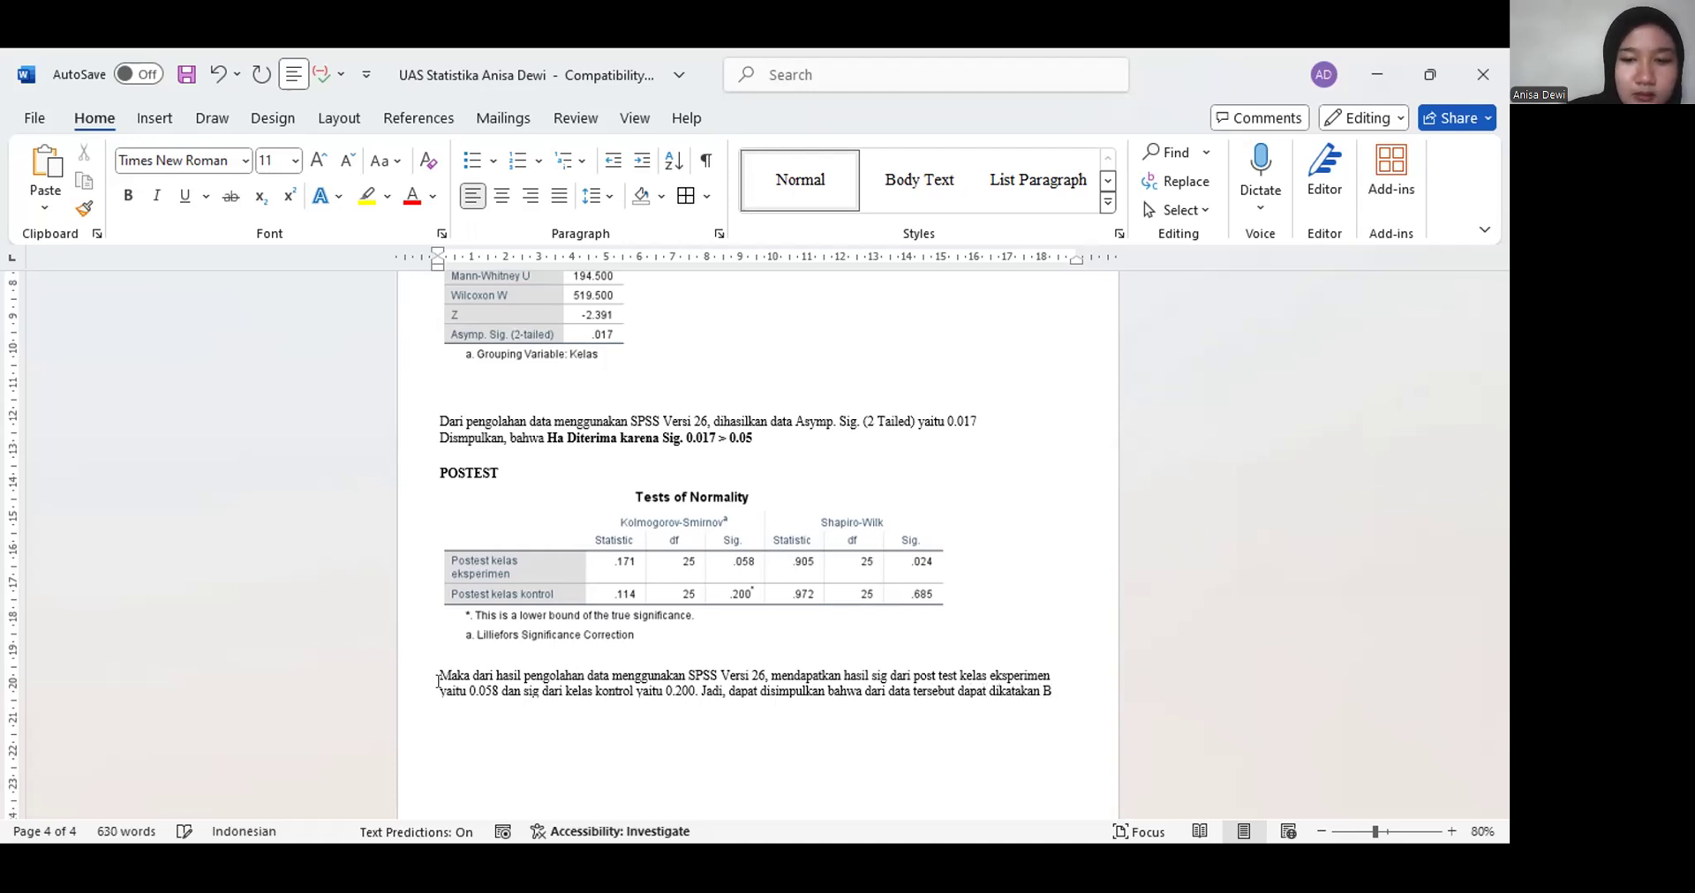
Complete the conclusion sentence with "BERDISTRIBUSI NORMAL/DITERIMA." in bold capitals
key("BackSpace")
key("ctrl+b")
type("N")
key("BackSpace")
type("BERDISTR")
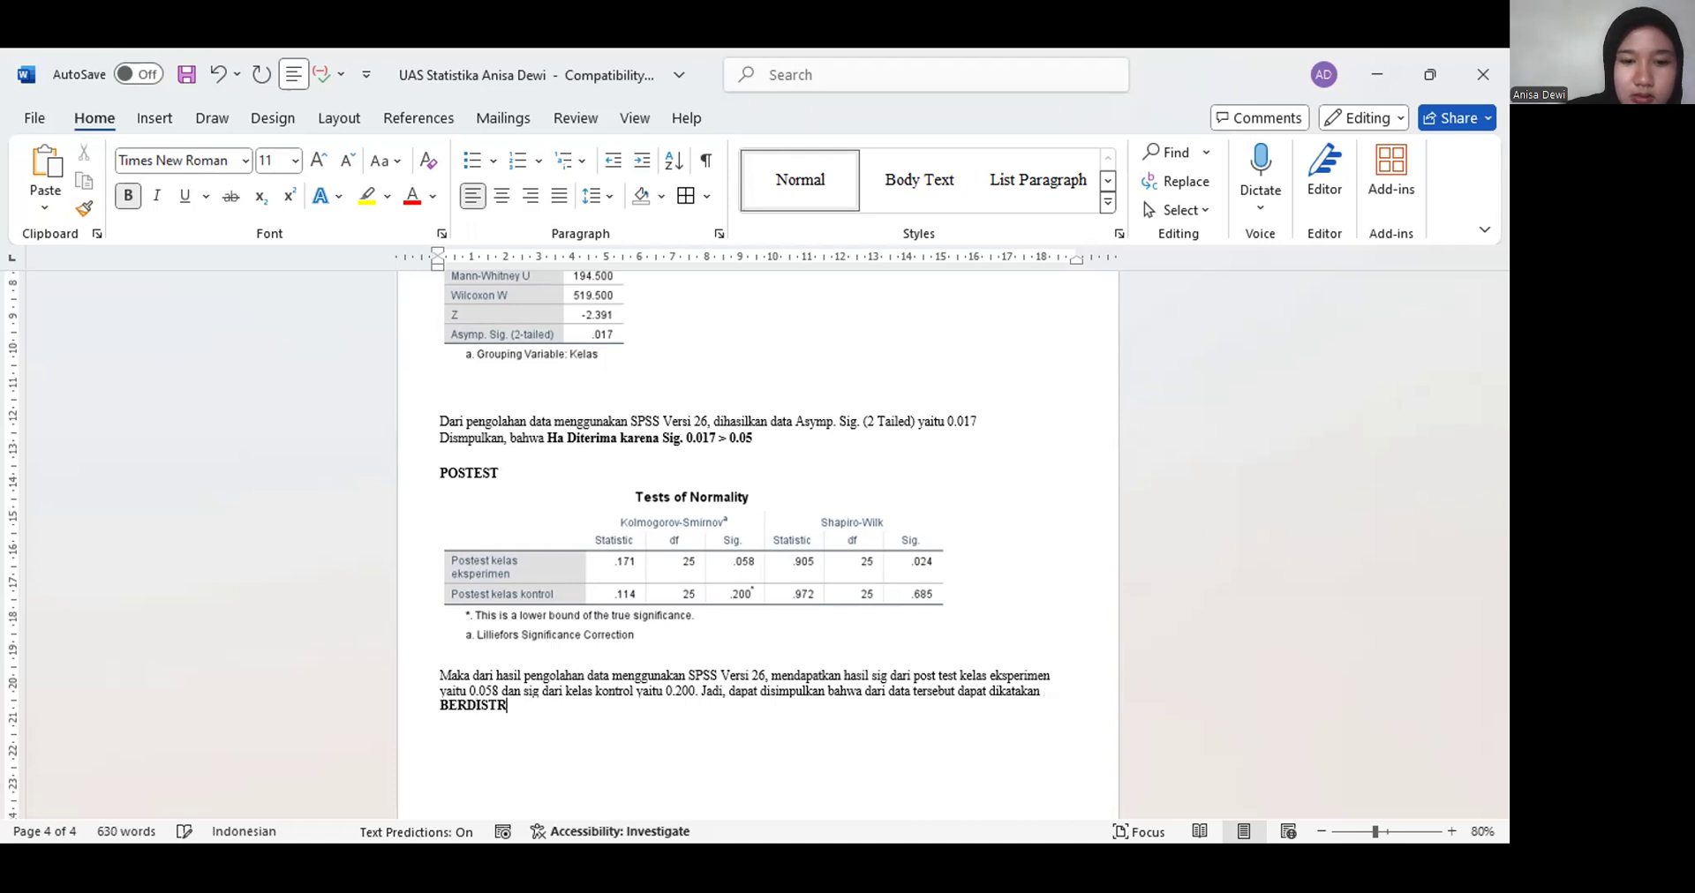
type("IBUSI NORMA;")
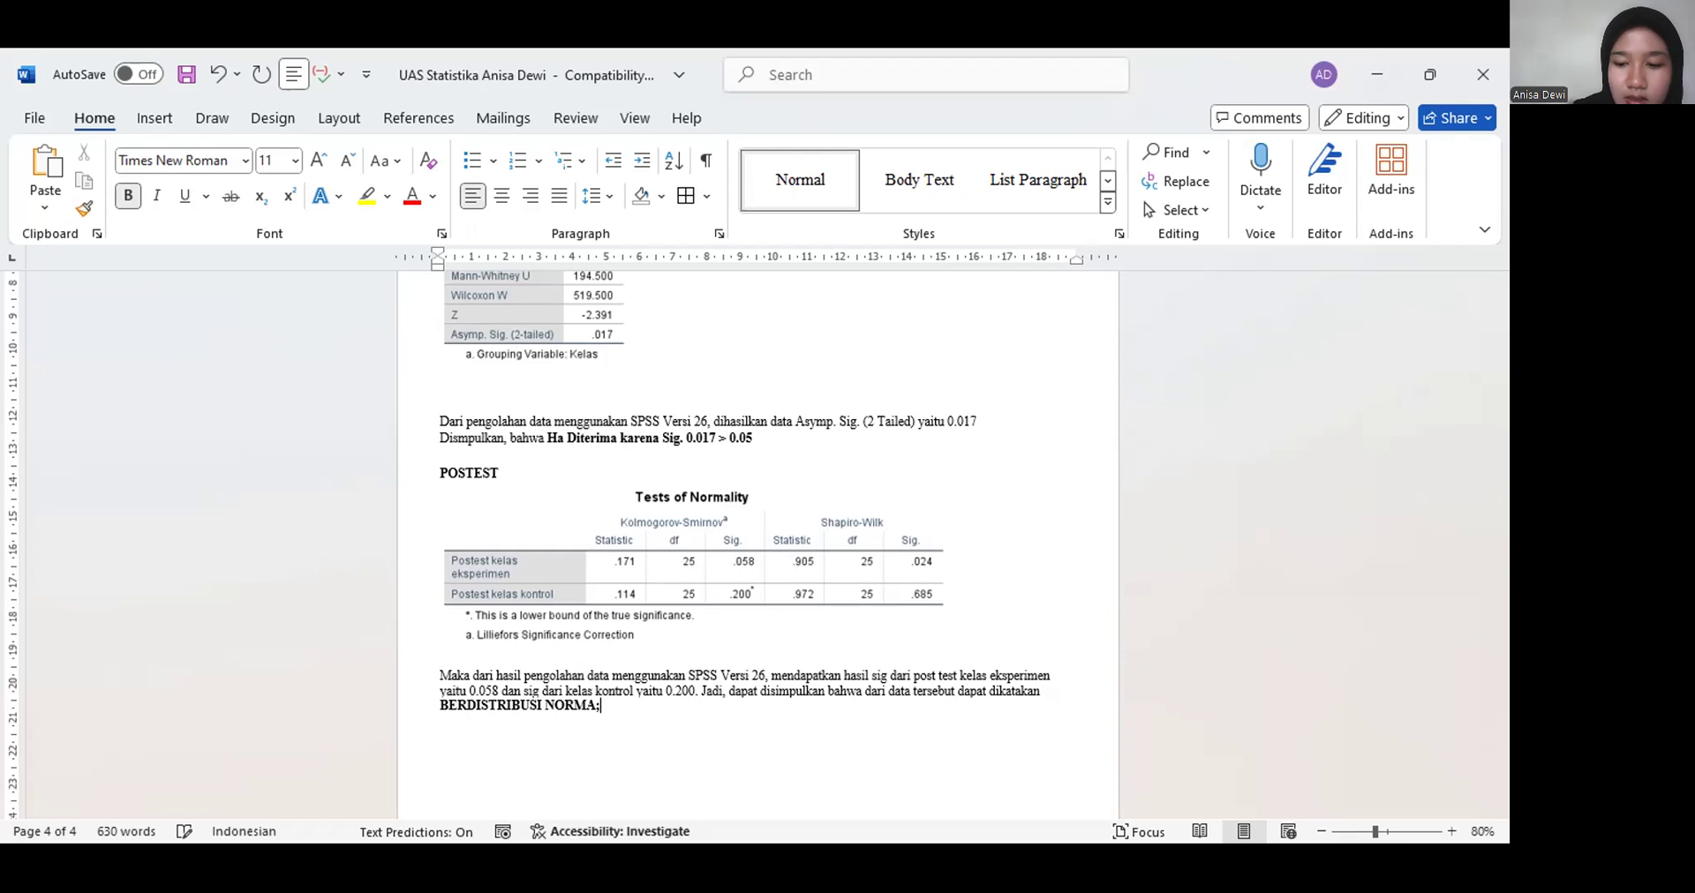
key("BackSpace")
type("L/DITERIMA")
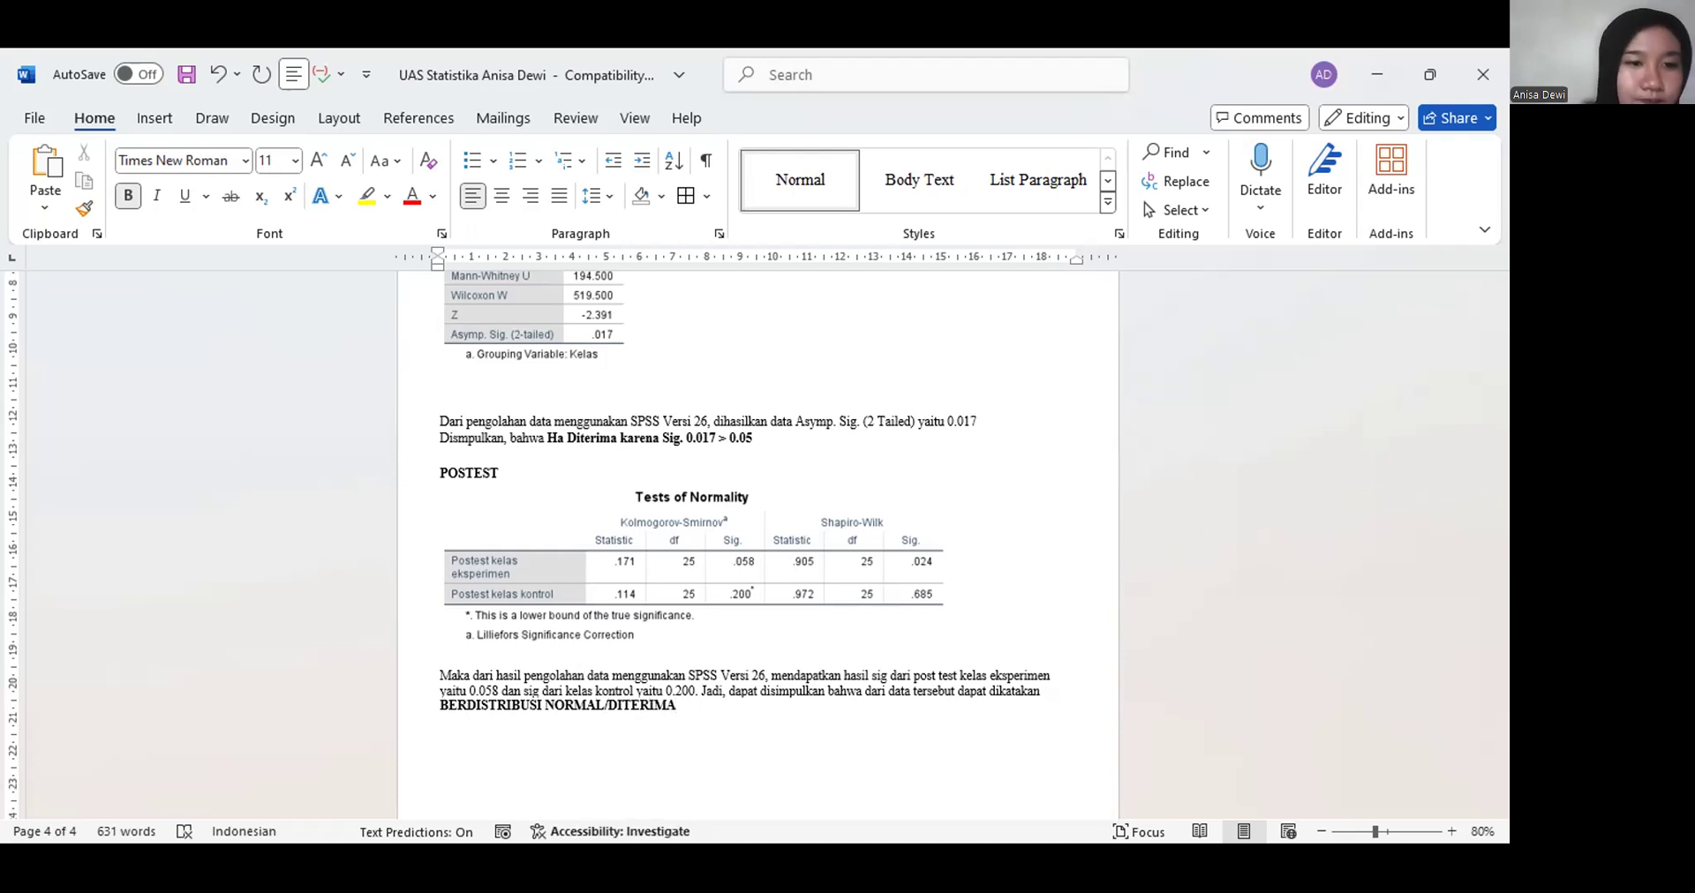
type(".")
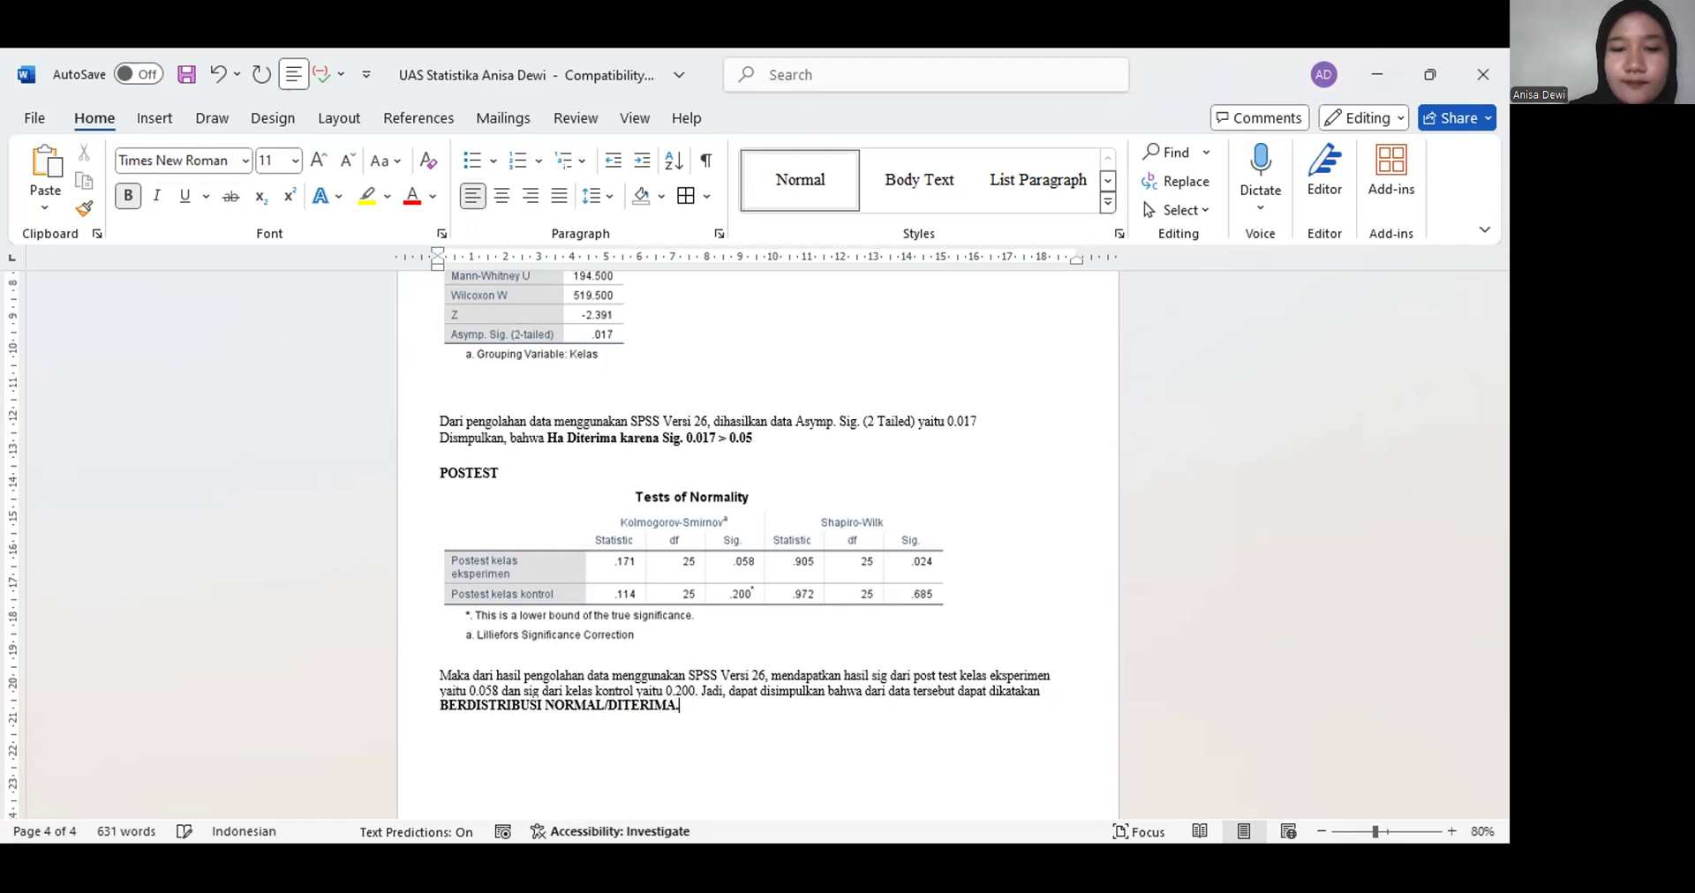
Start a further sentence in regular weight after the bold conclusion with the word "Maka,"
type(" M")
key("BackSpace")
key("ctrl+b")
type("M")
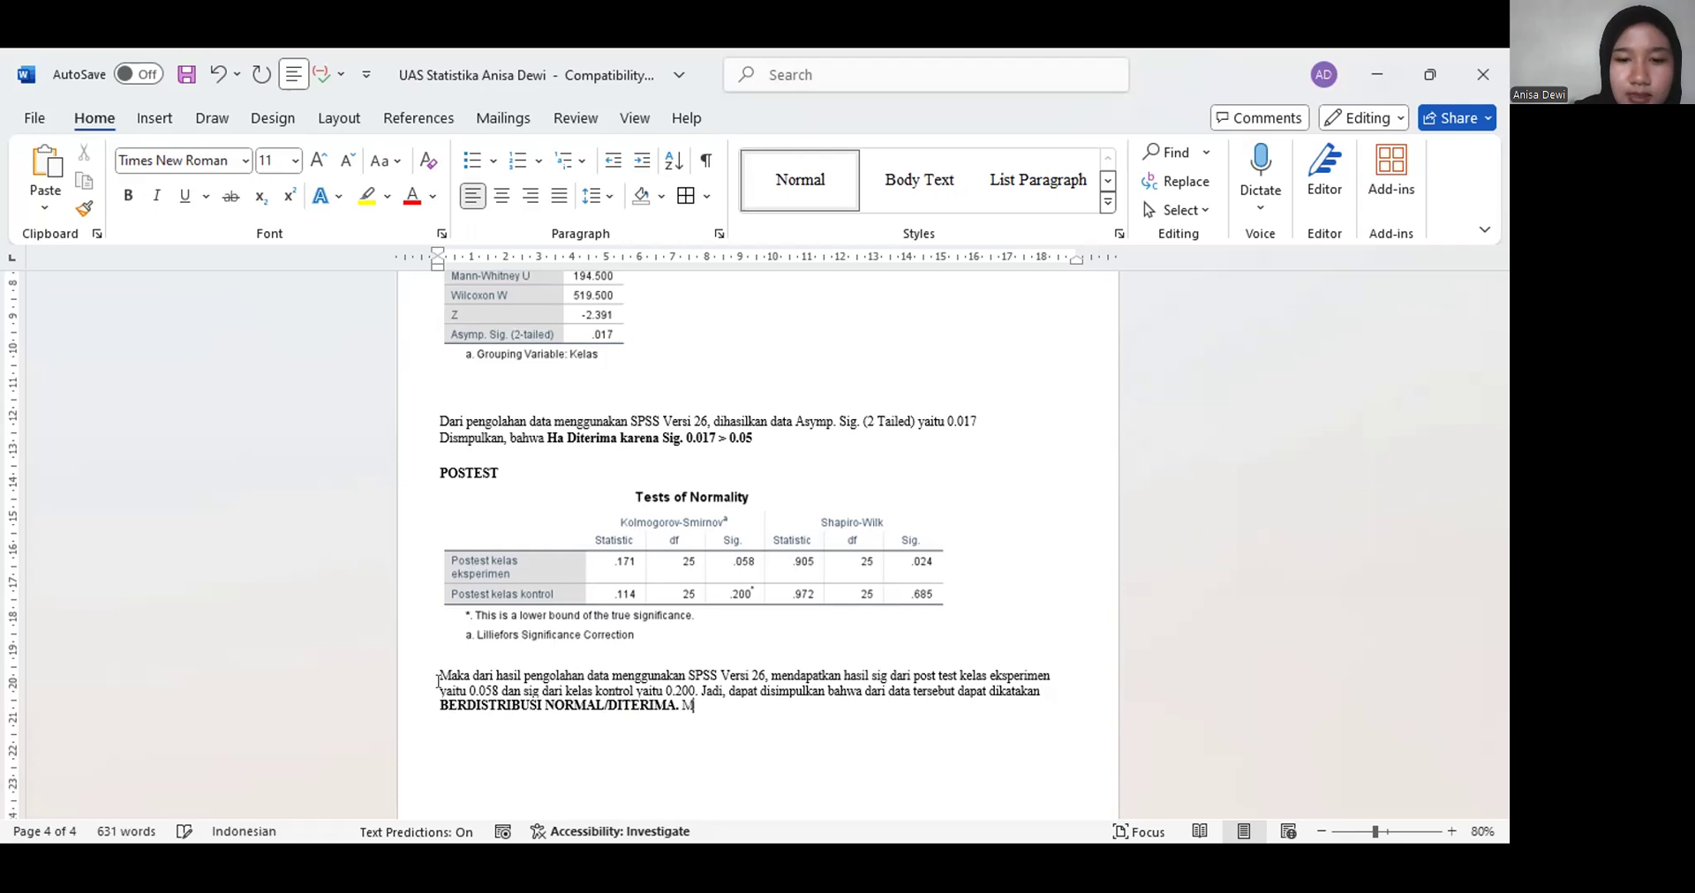
type("aka,")
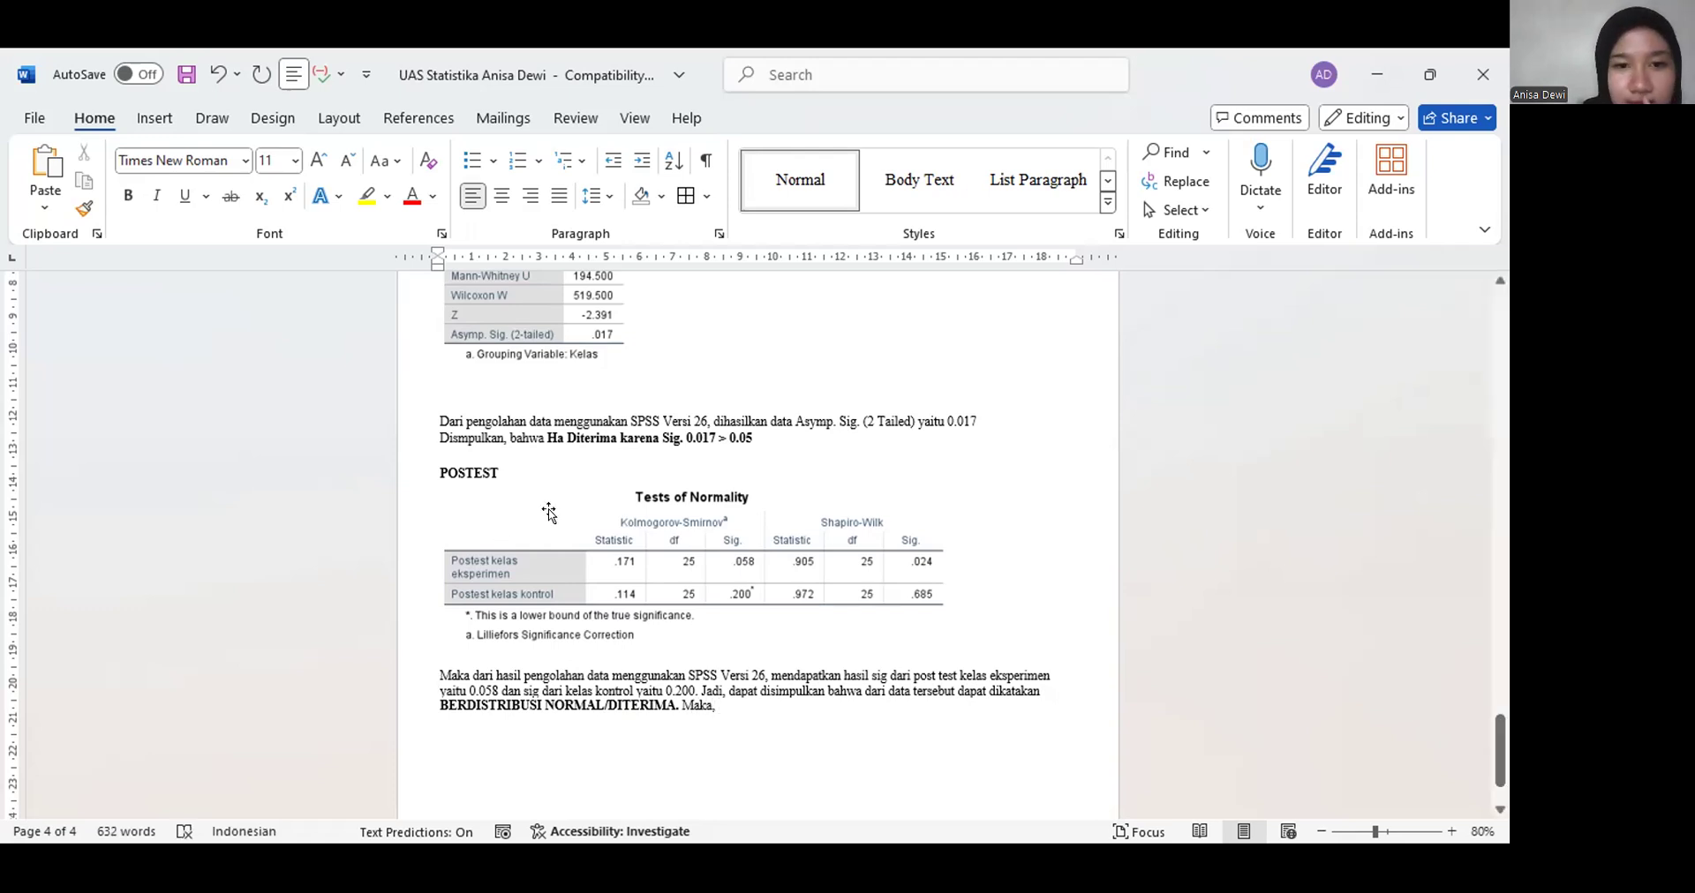
Check the significance criteria in the hypothesis section and continue the sentence after "Maka," with the accepted hypothesis, Ho Diterima
scroll(551, 513, "up", 15)
scroll(556, 510, "up", 8)
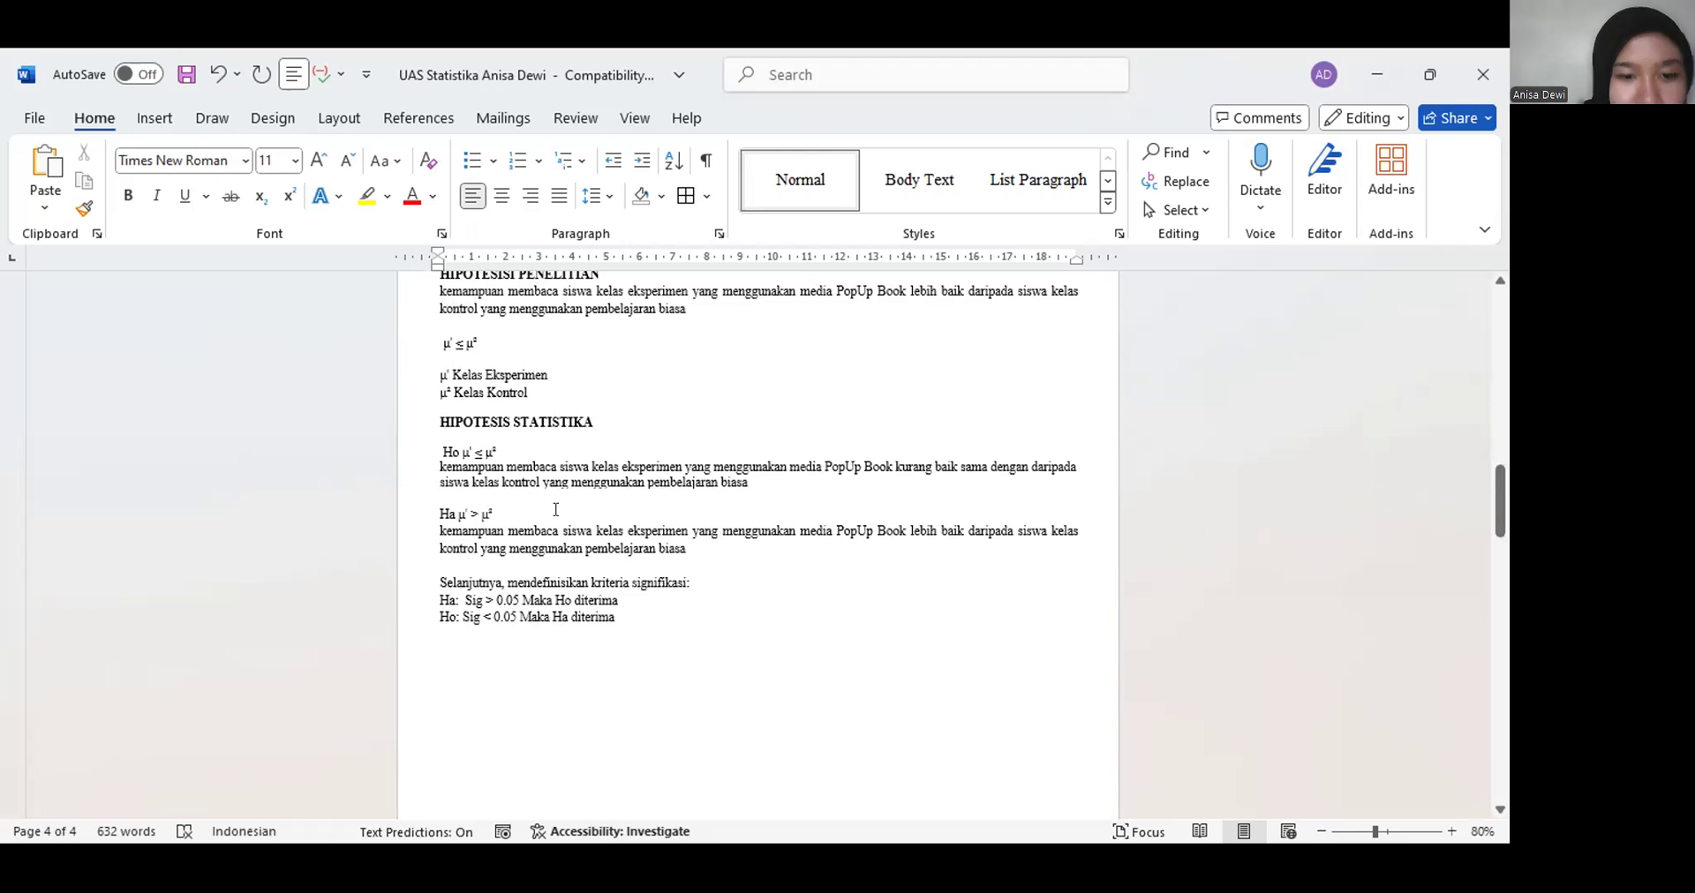
scroll(555, 510, "down", 20)
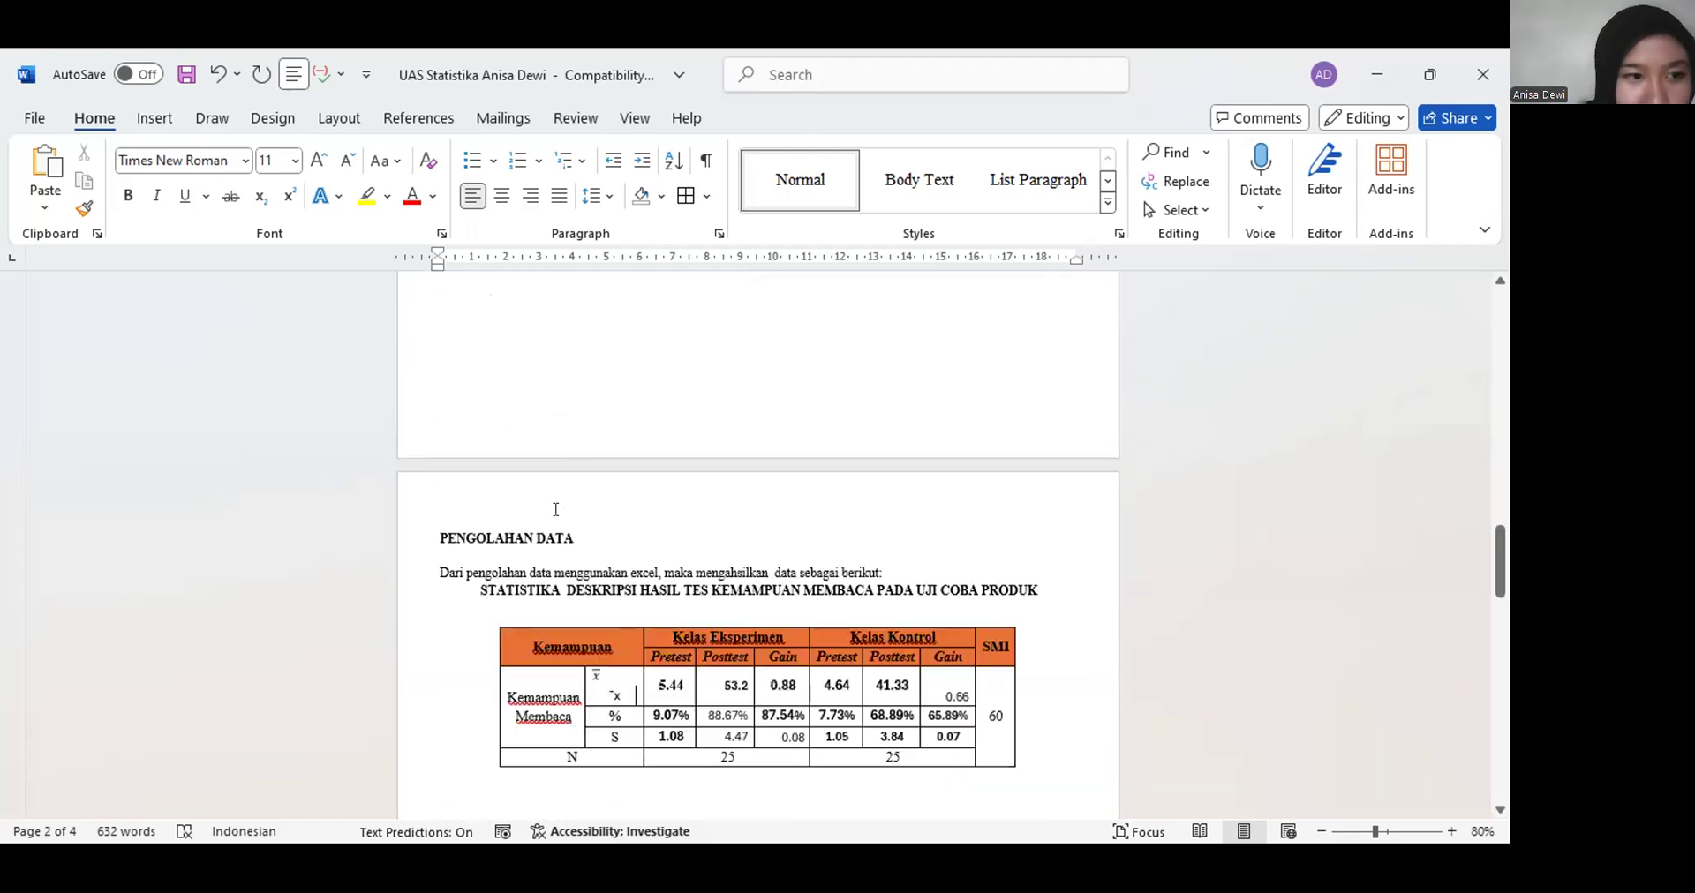
scroll(549, 512, "down", 3)
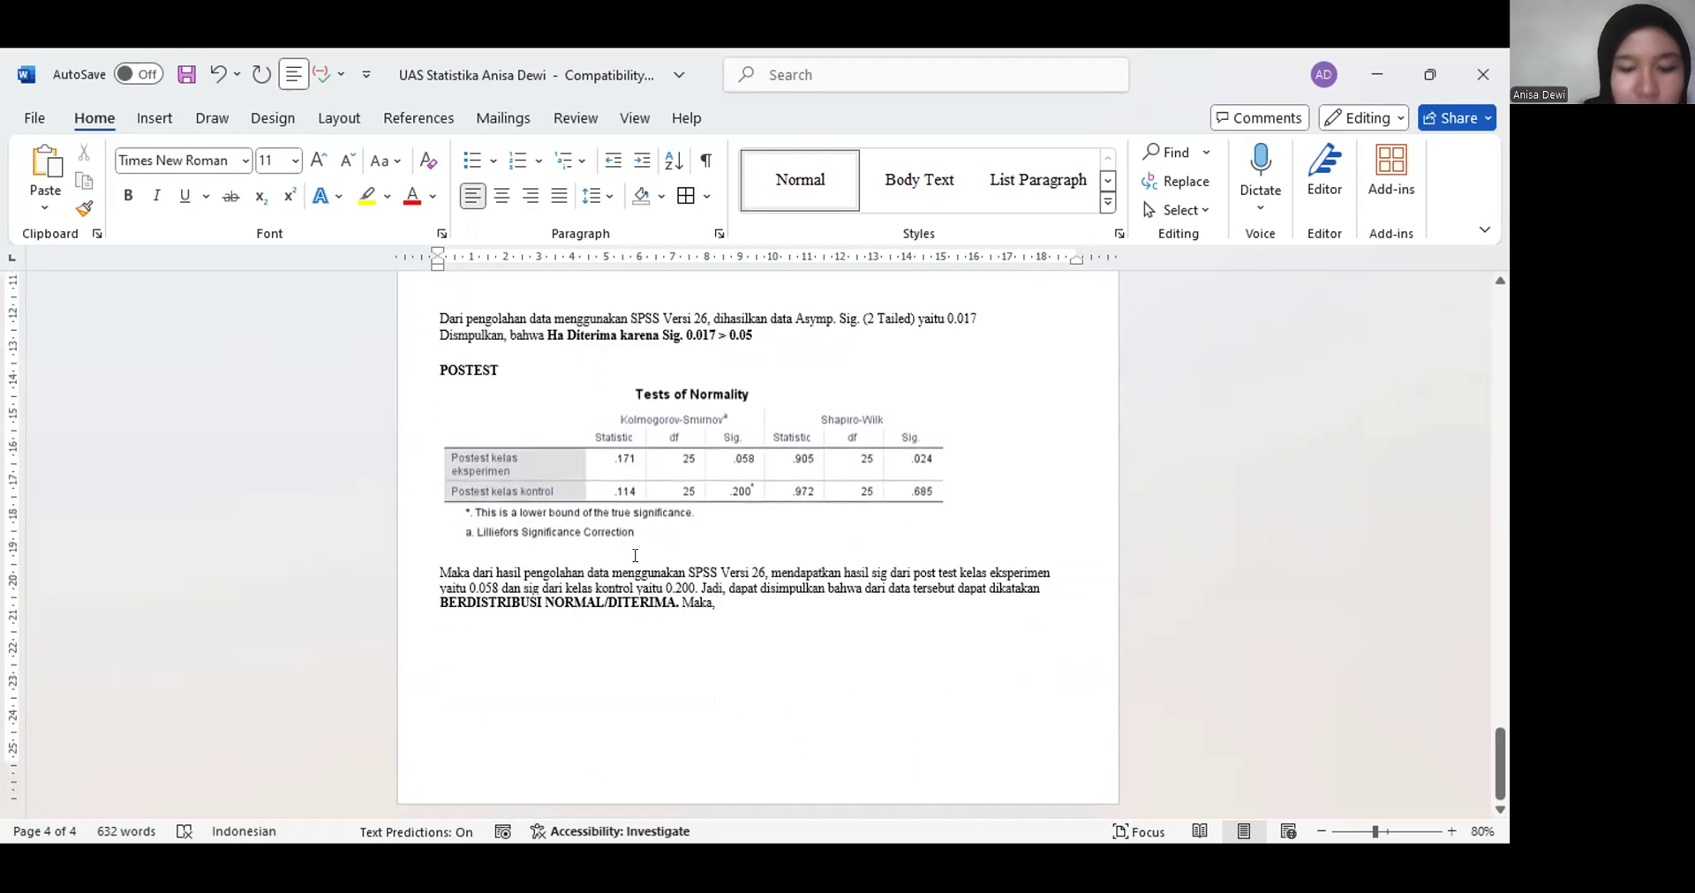
key("Tab")
type("H")
key("BackSpace")
key("BackSpace")
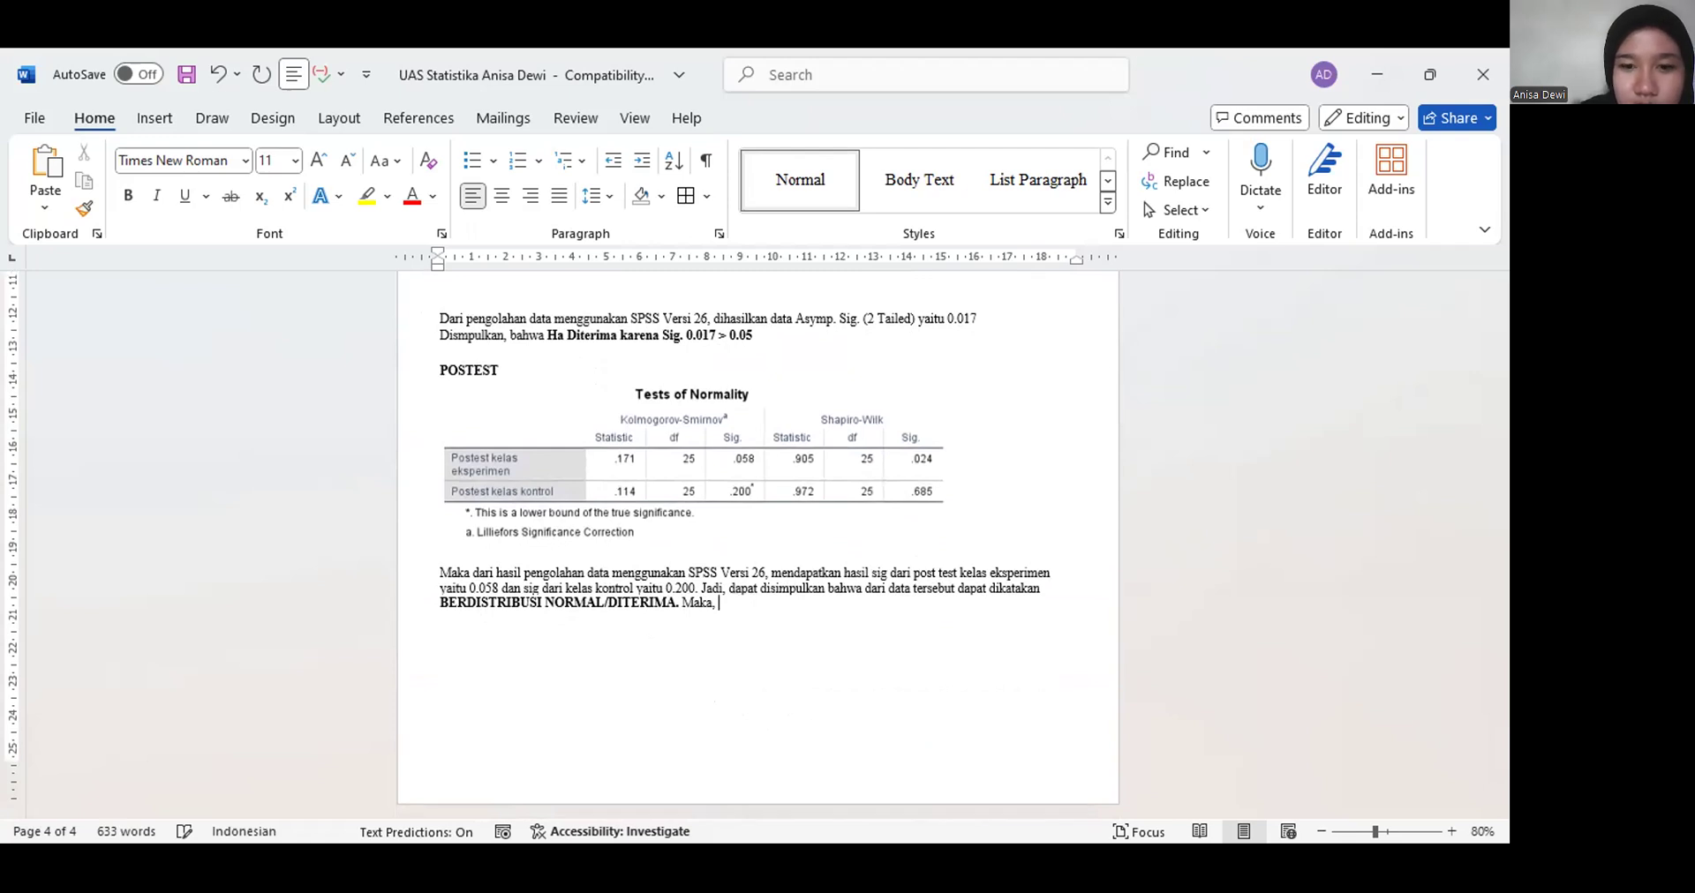
type("Ho")
type(" DIte")
type("rima")
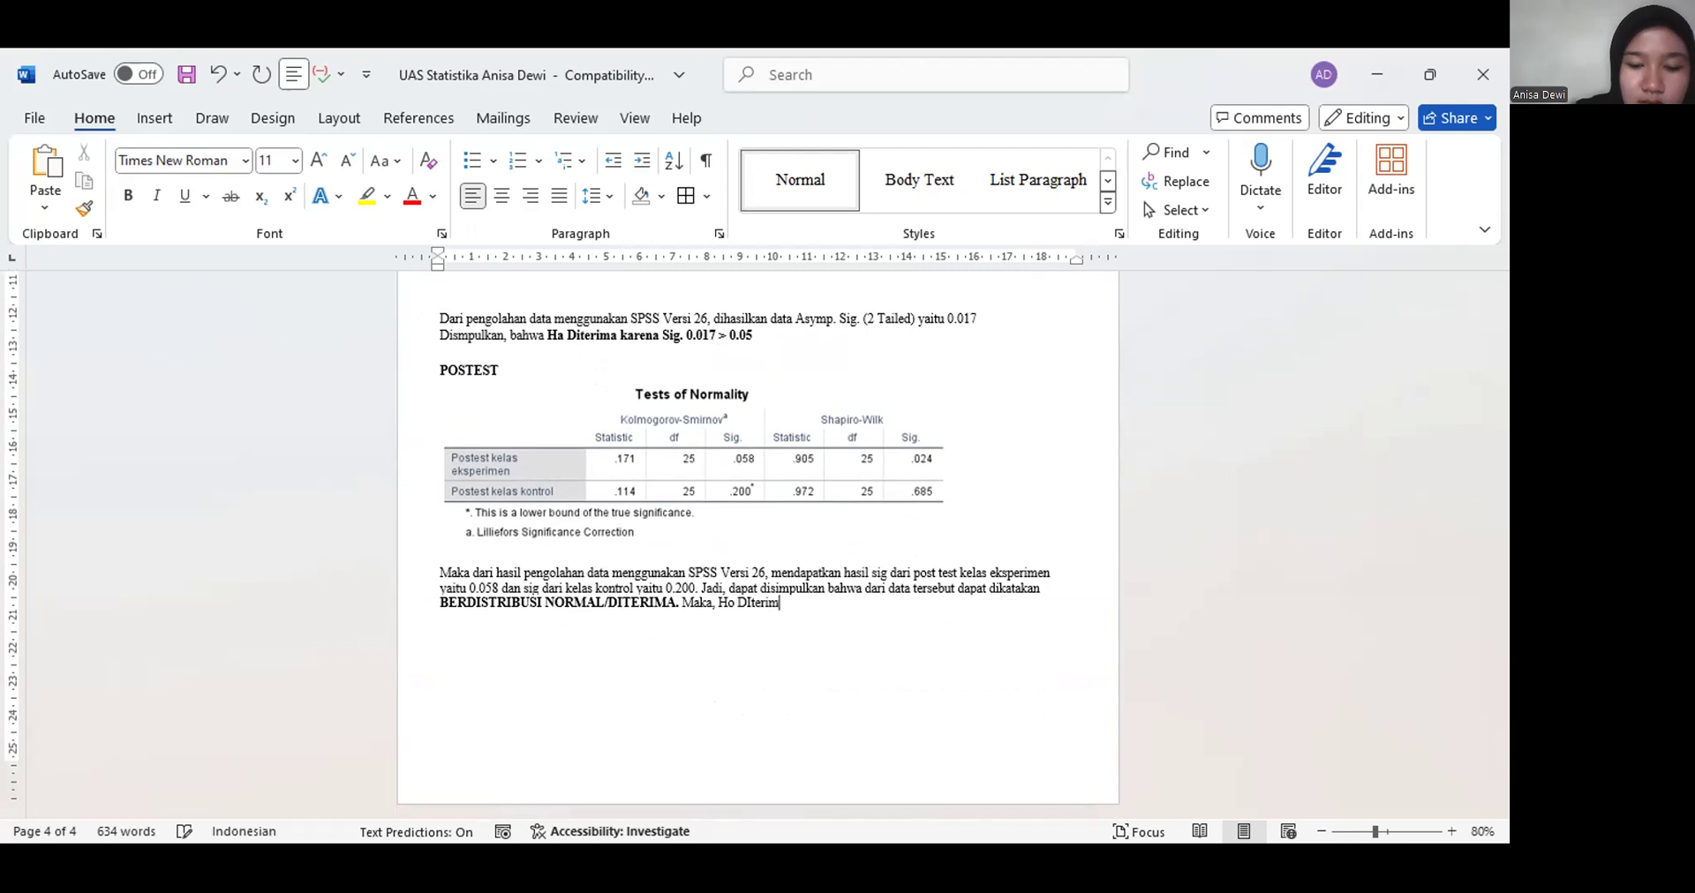
Make the closing words "Ho Diterima" bold and correct their capitalization
left_click_drag(786, 599, 718, 613)
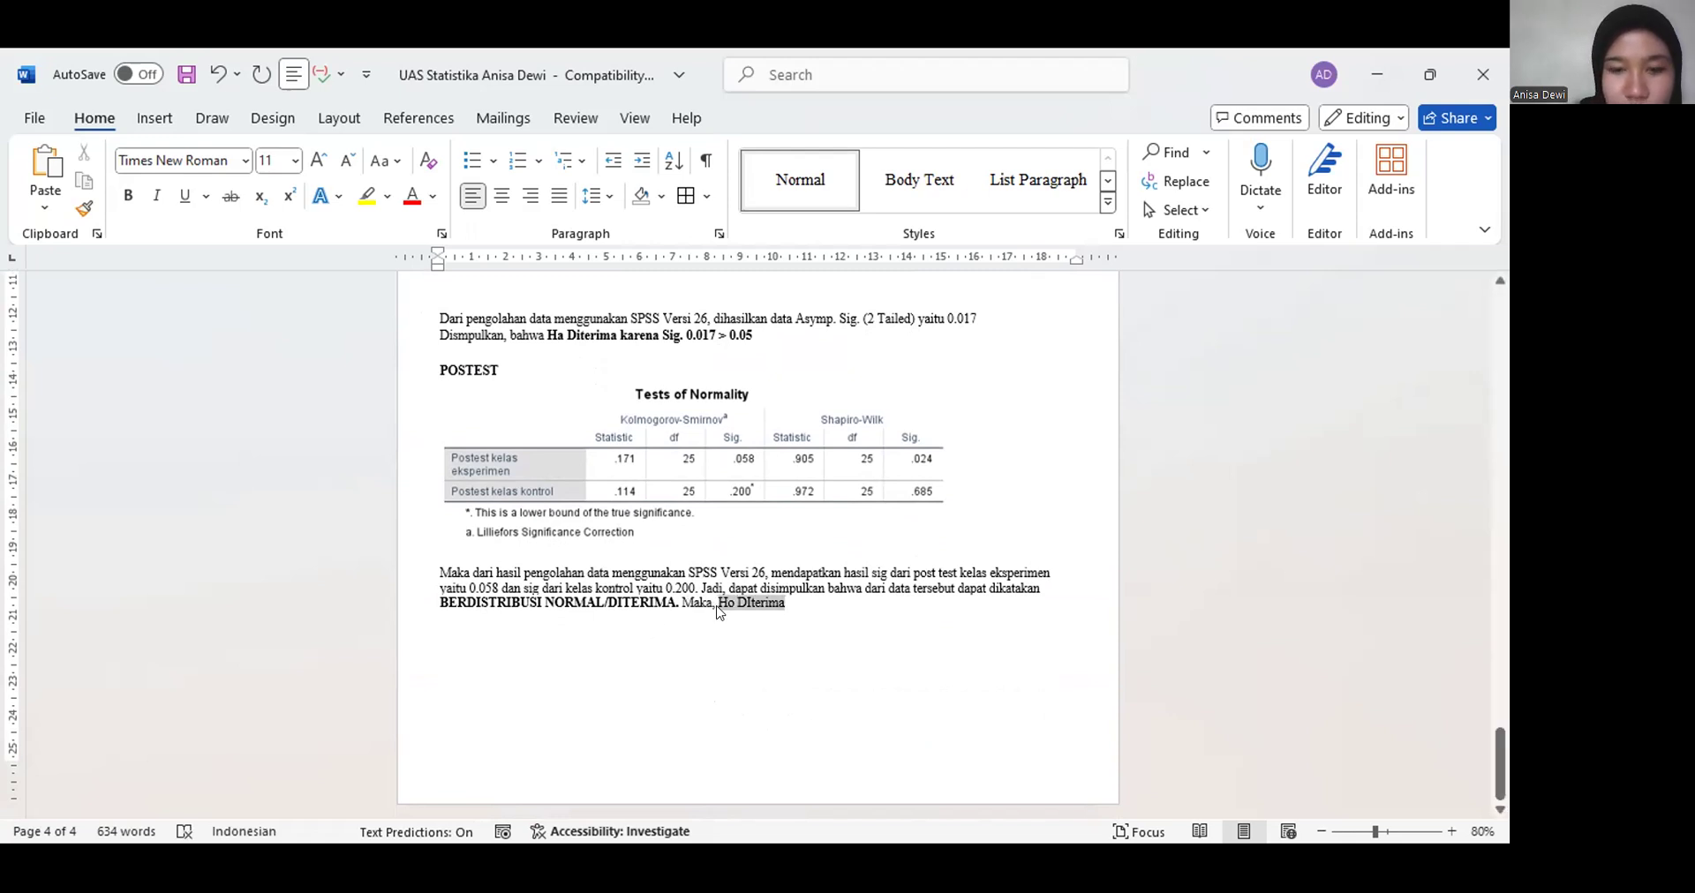
key("ctrl+b")
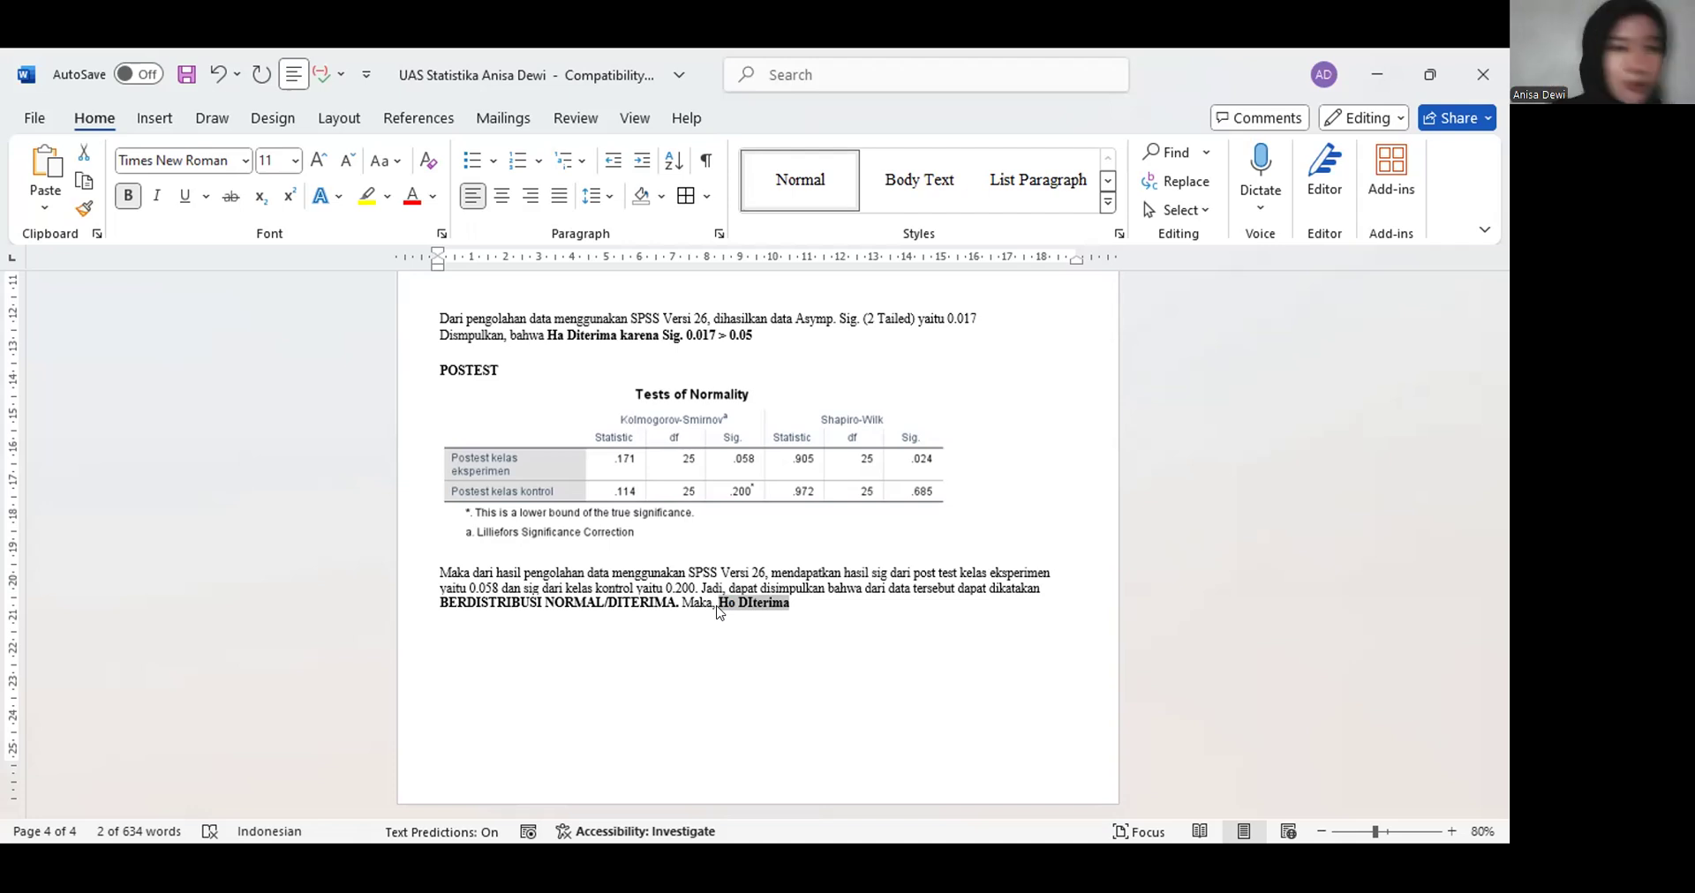
left_click(717, 607)
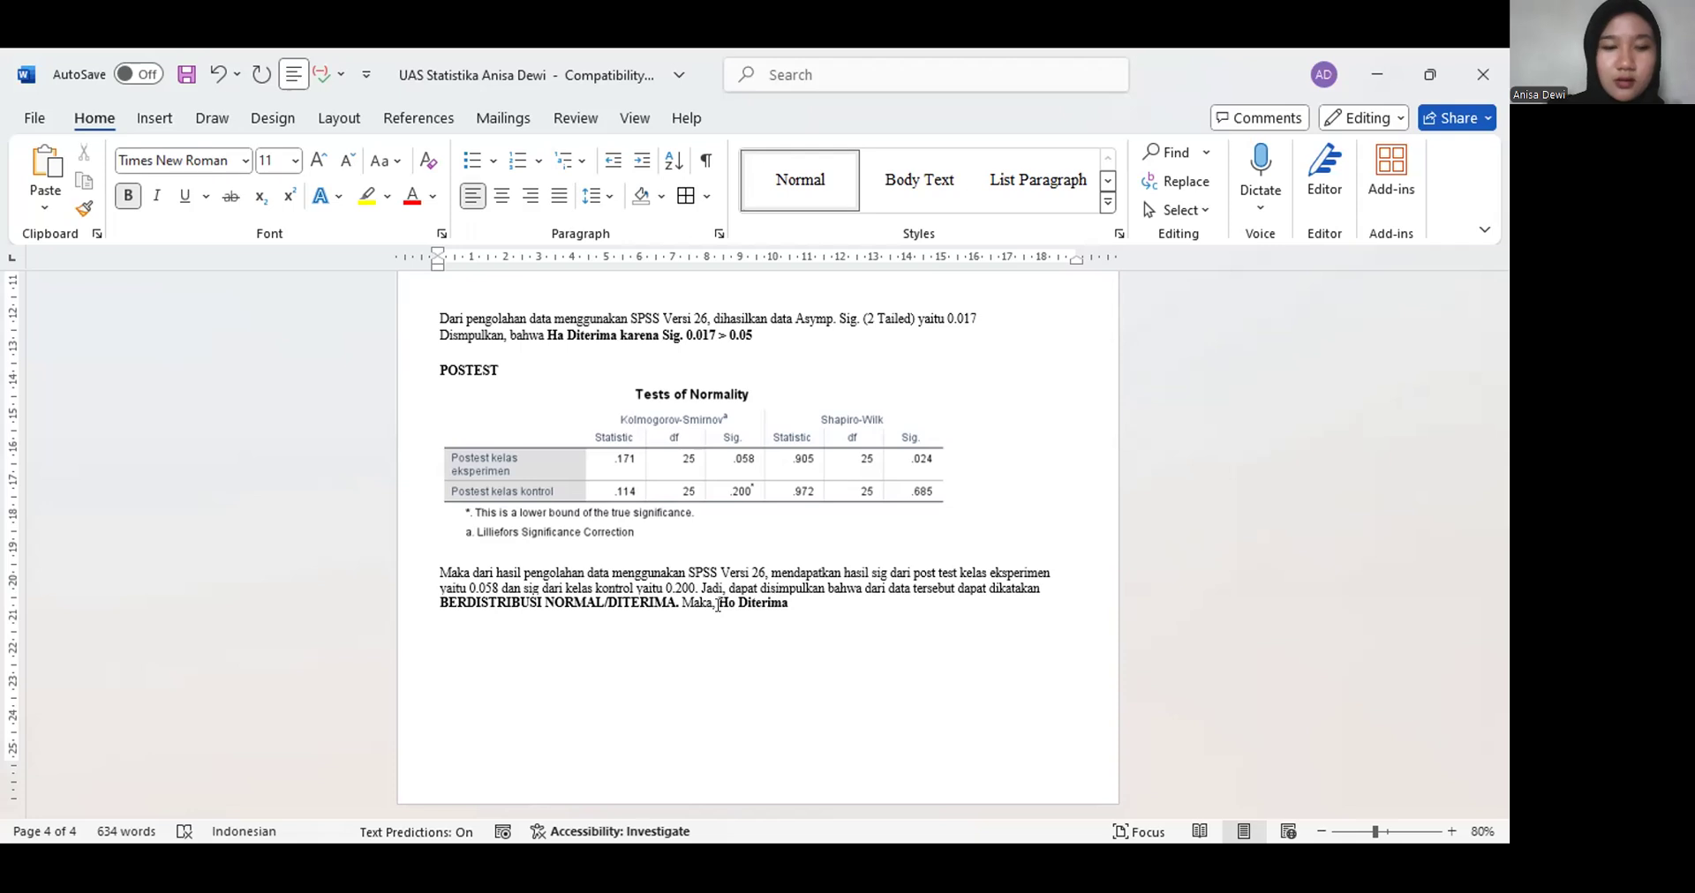
Add the bold heading "UJI HOMOGENITAS" below the posttest normality conclusion
type("UJI")
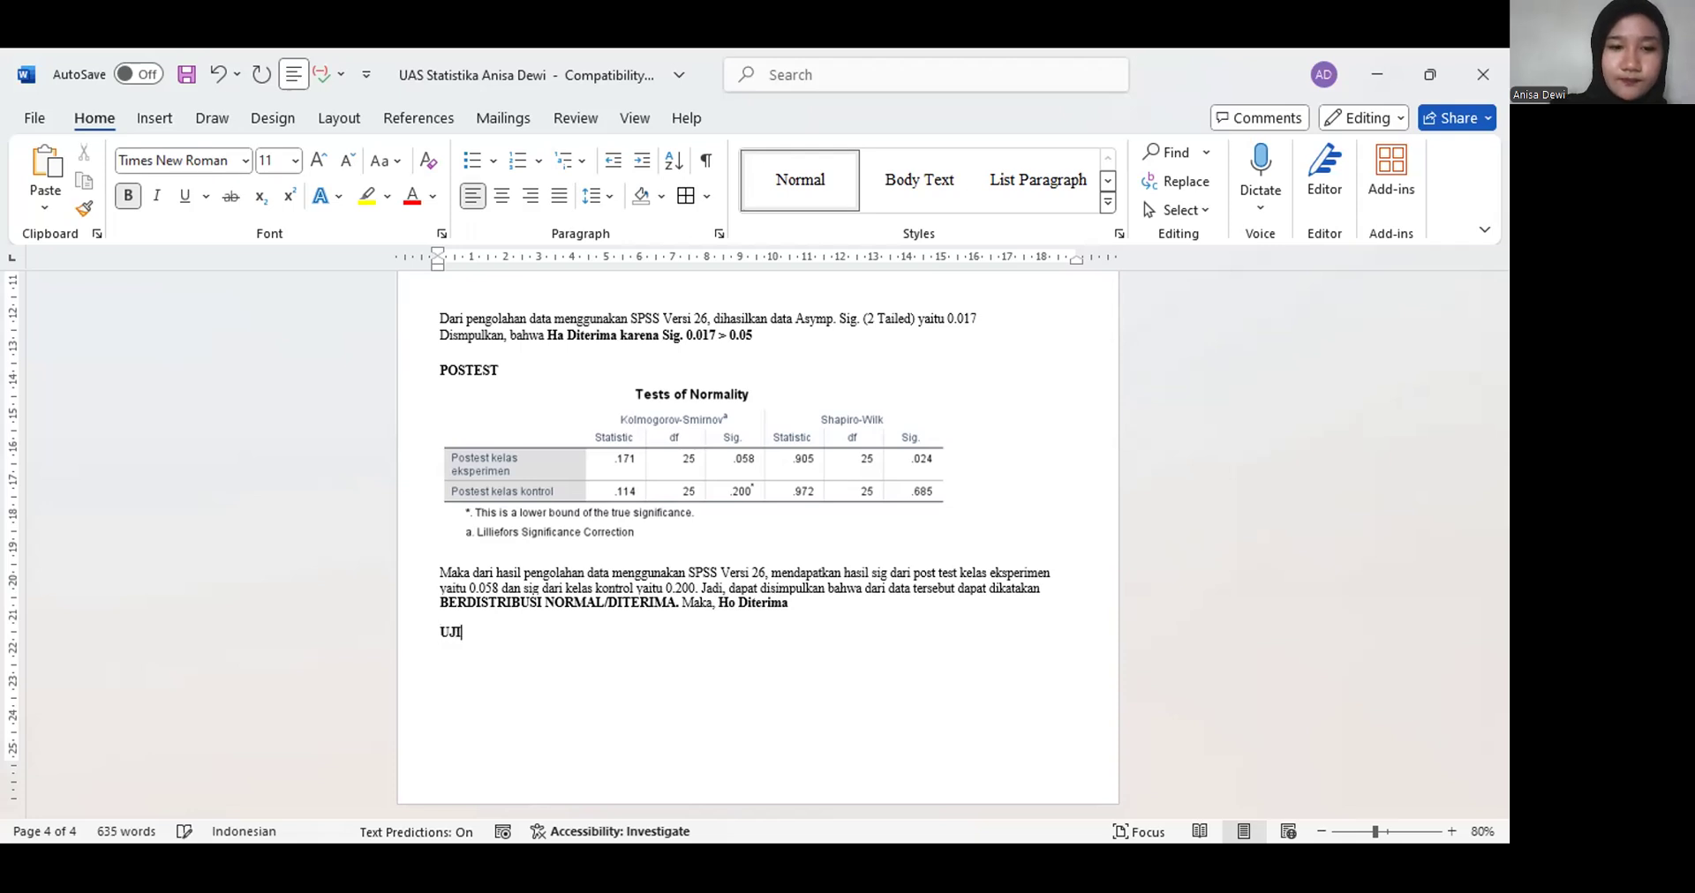
type(" HOMOGENE")
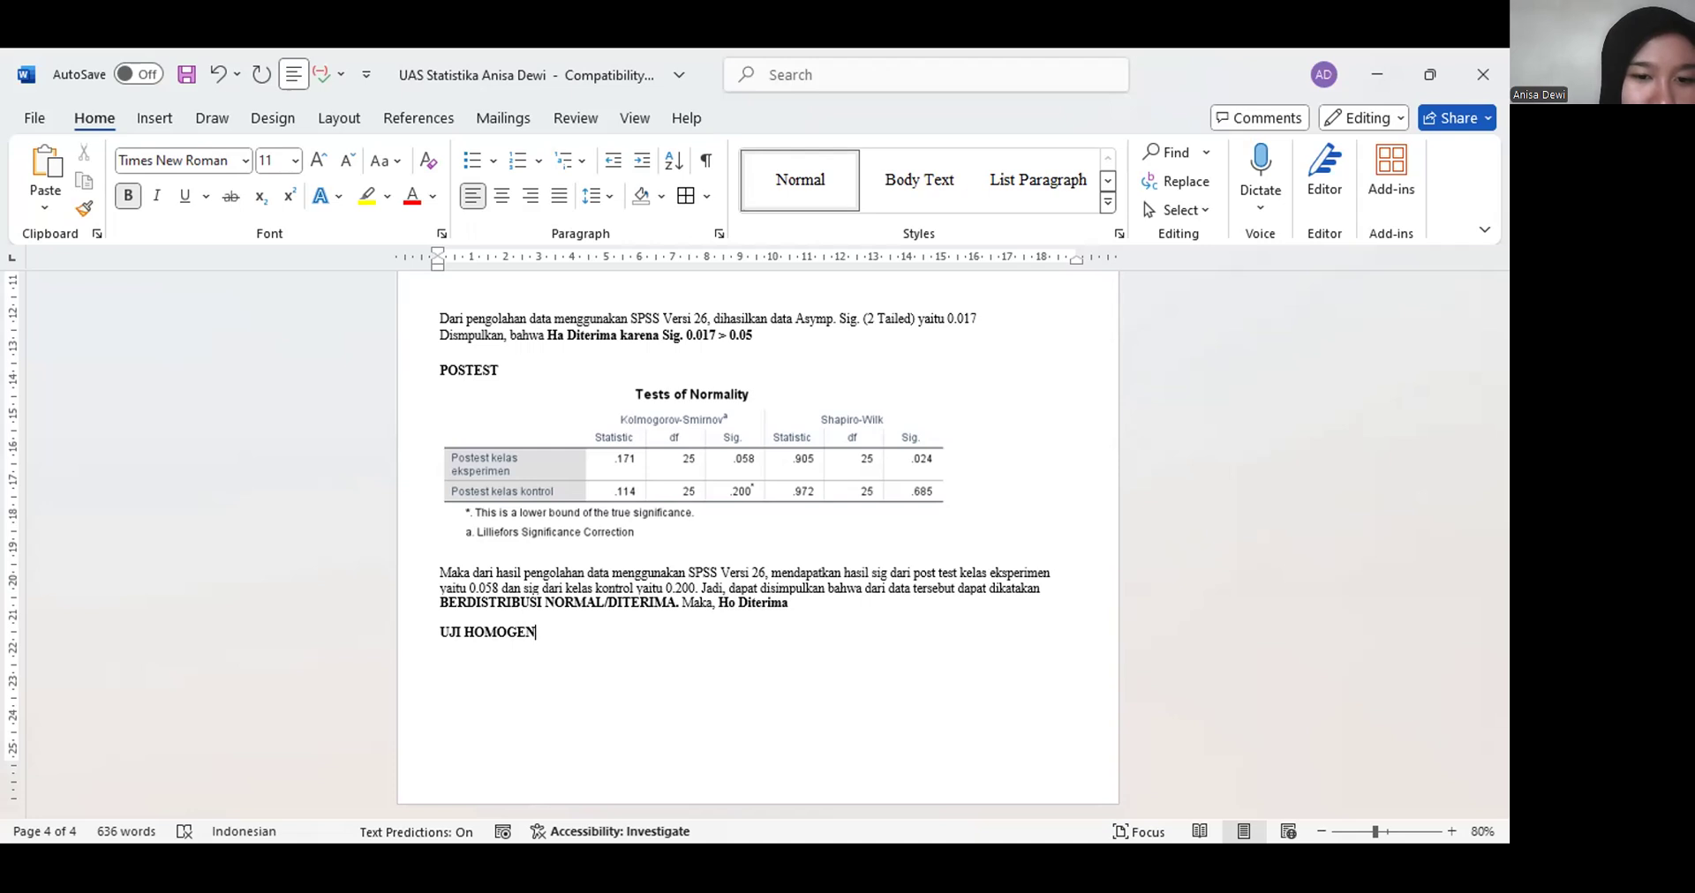
type("ITAS")
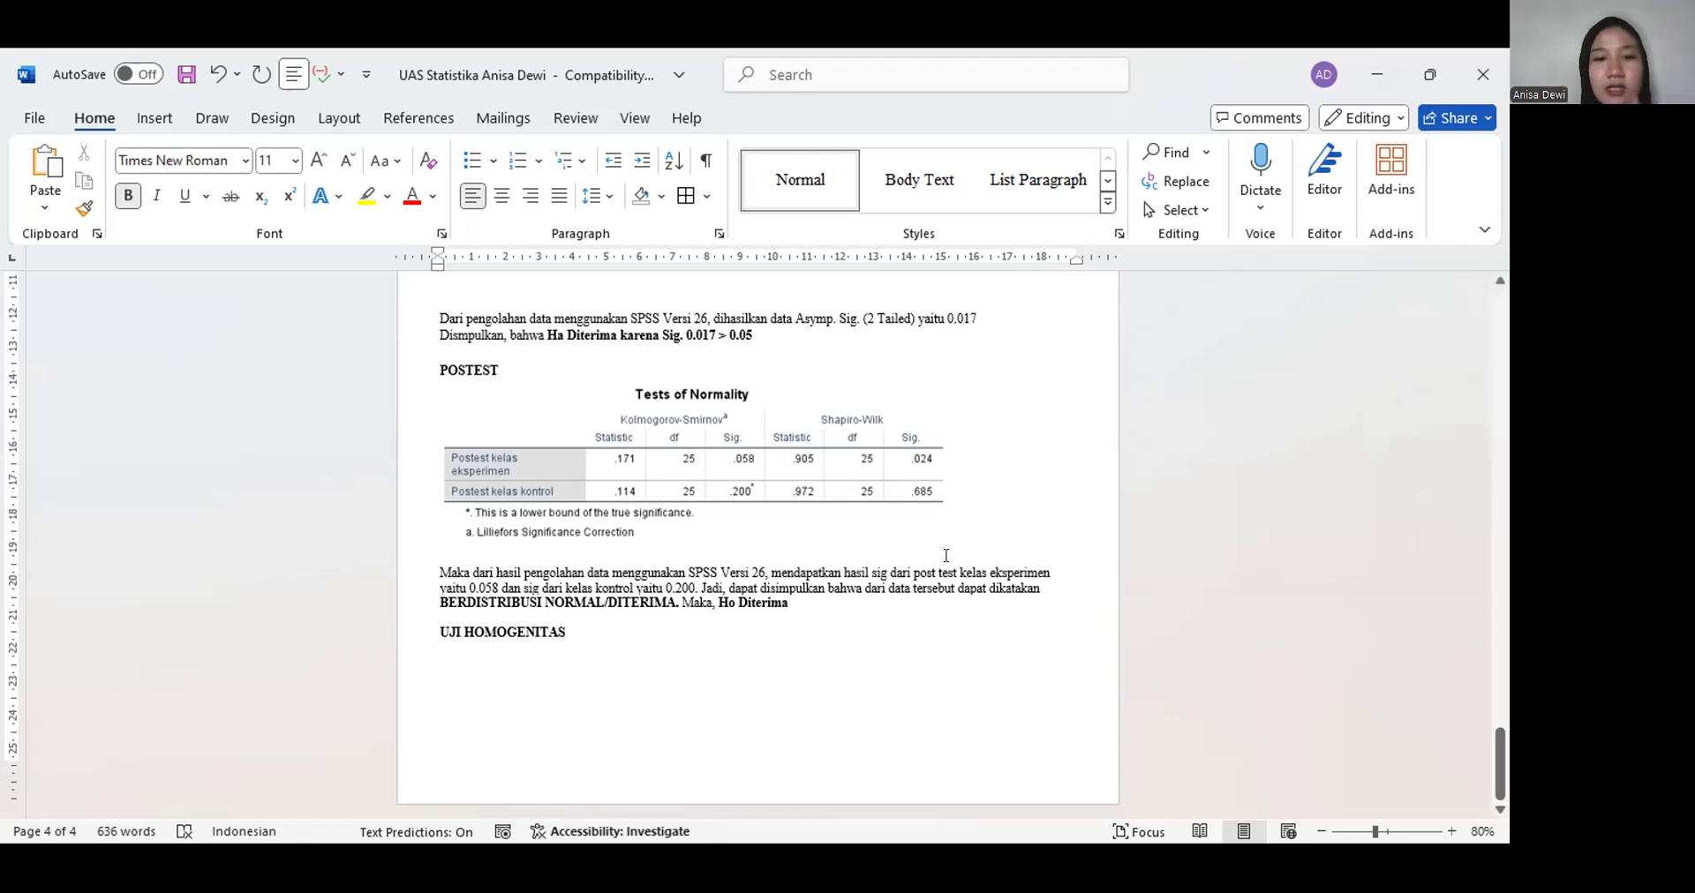
Move the UJI HOMOGENITAS heading to the start of a new page and add an empty line beneath it
left_click(796, 599)
key("ctrl+Return")
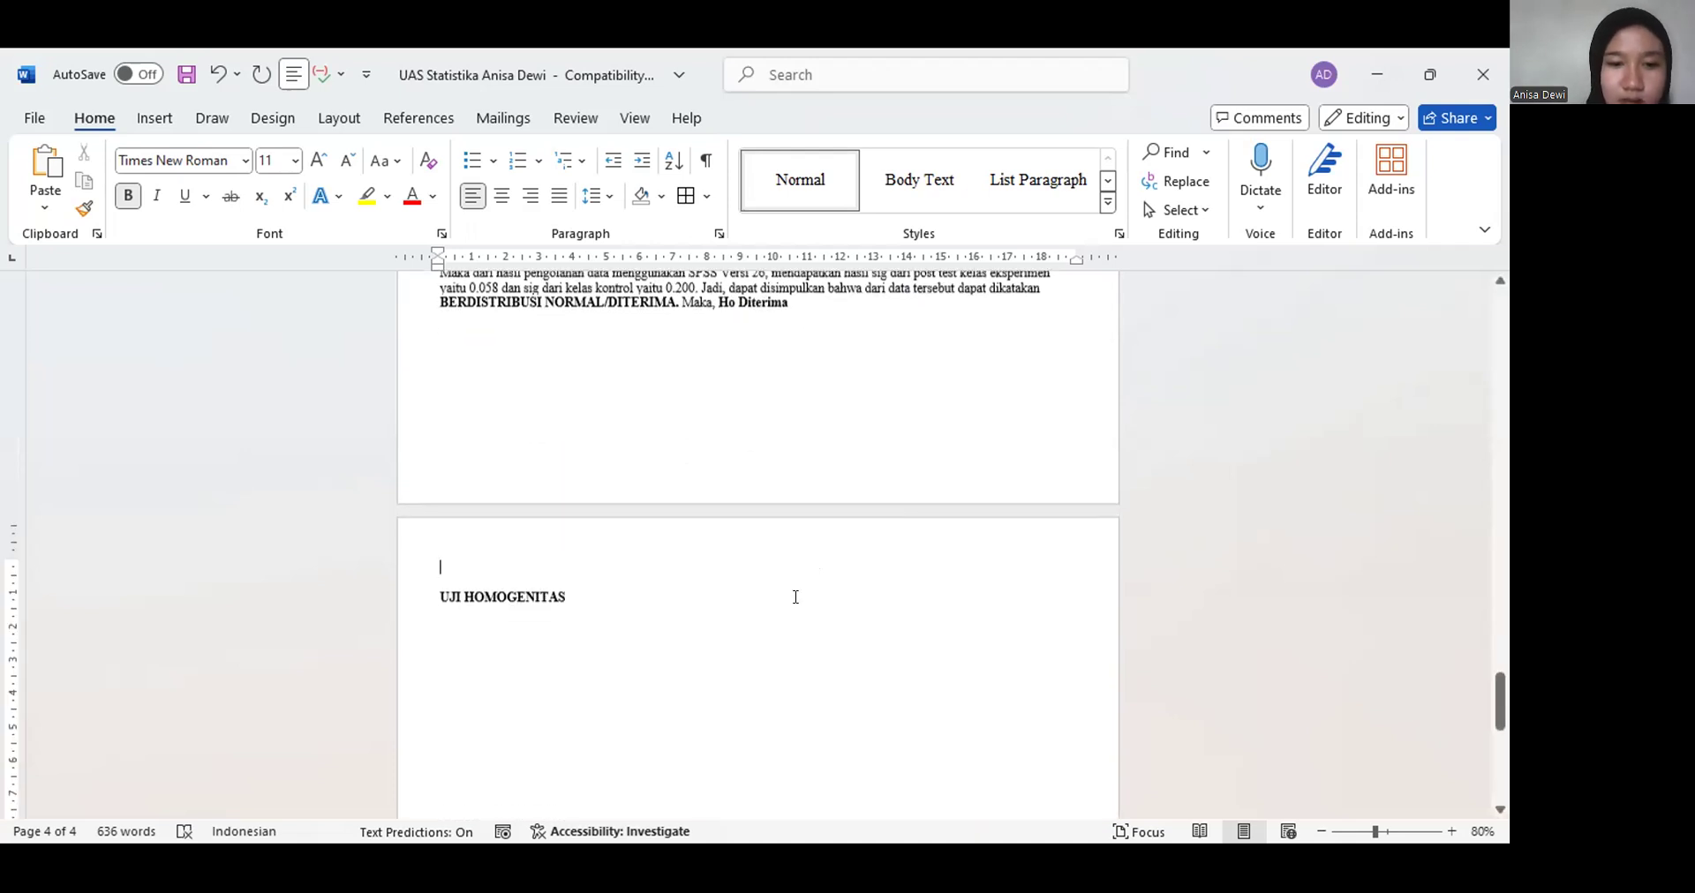
left_click(628, 590)
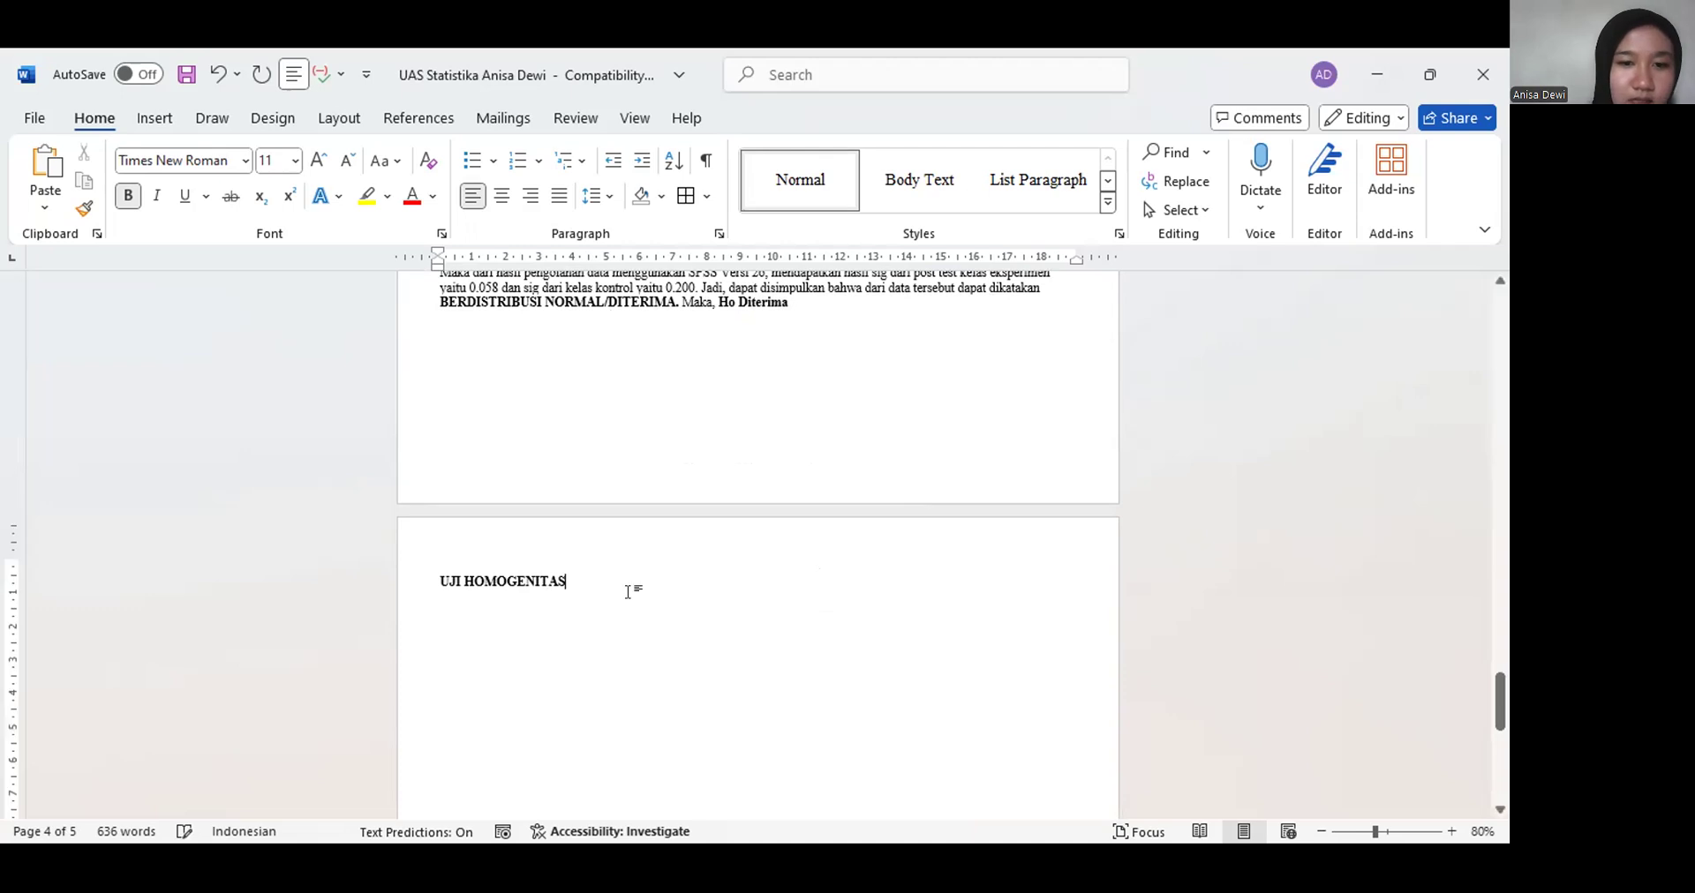
key("Return")
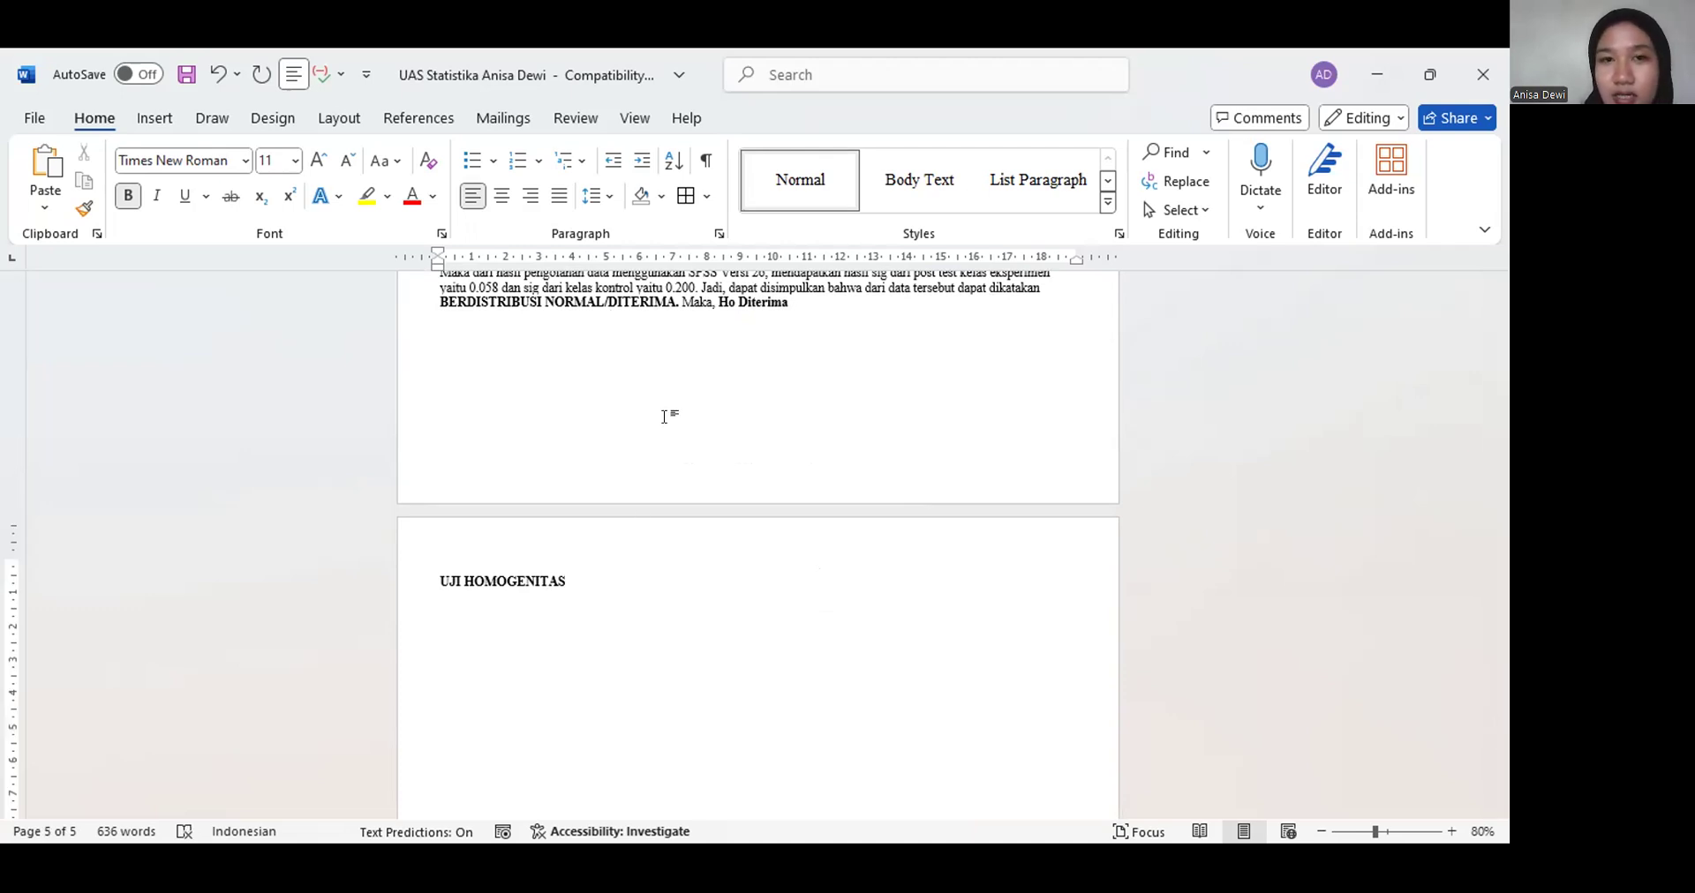
Switch to the SPSS Statistics Data Editor with the posttest scores and create a new empty dataset
left_click(834, 213)
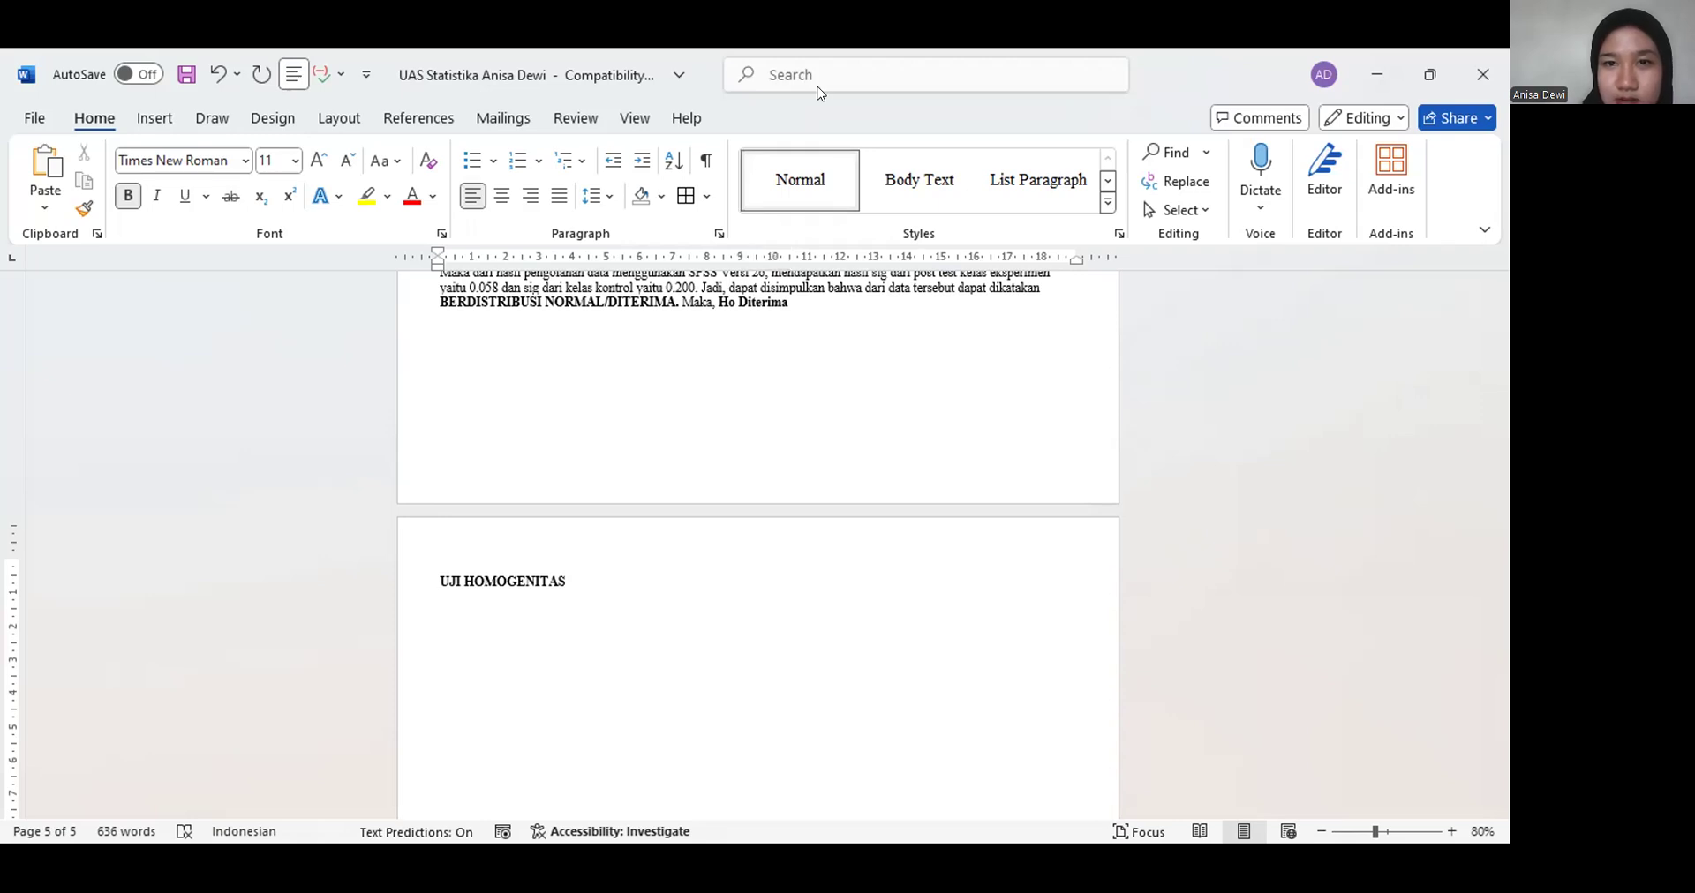
left_click(817, 87)
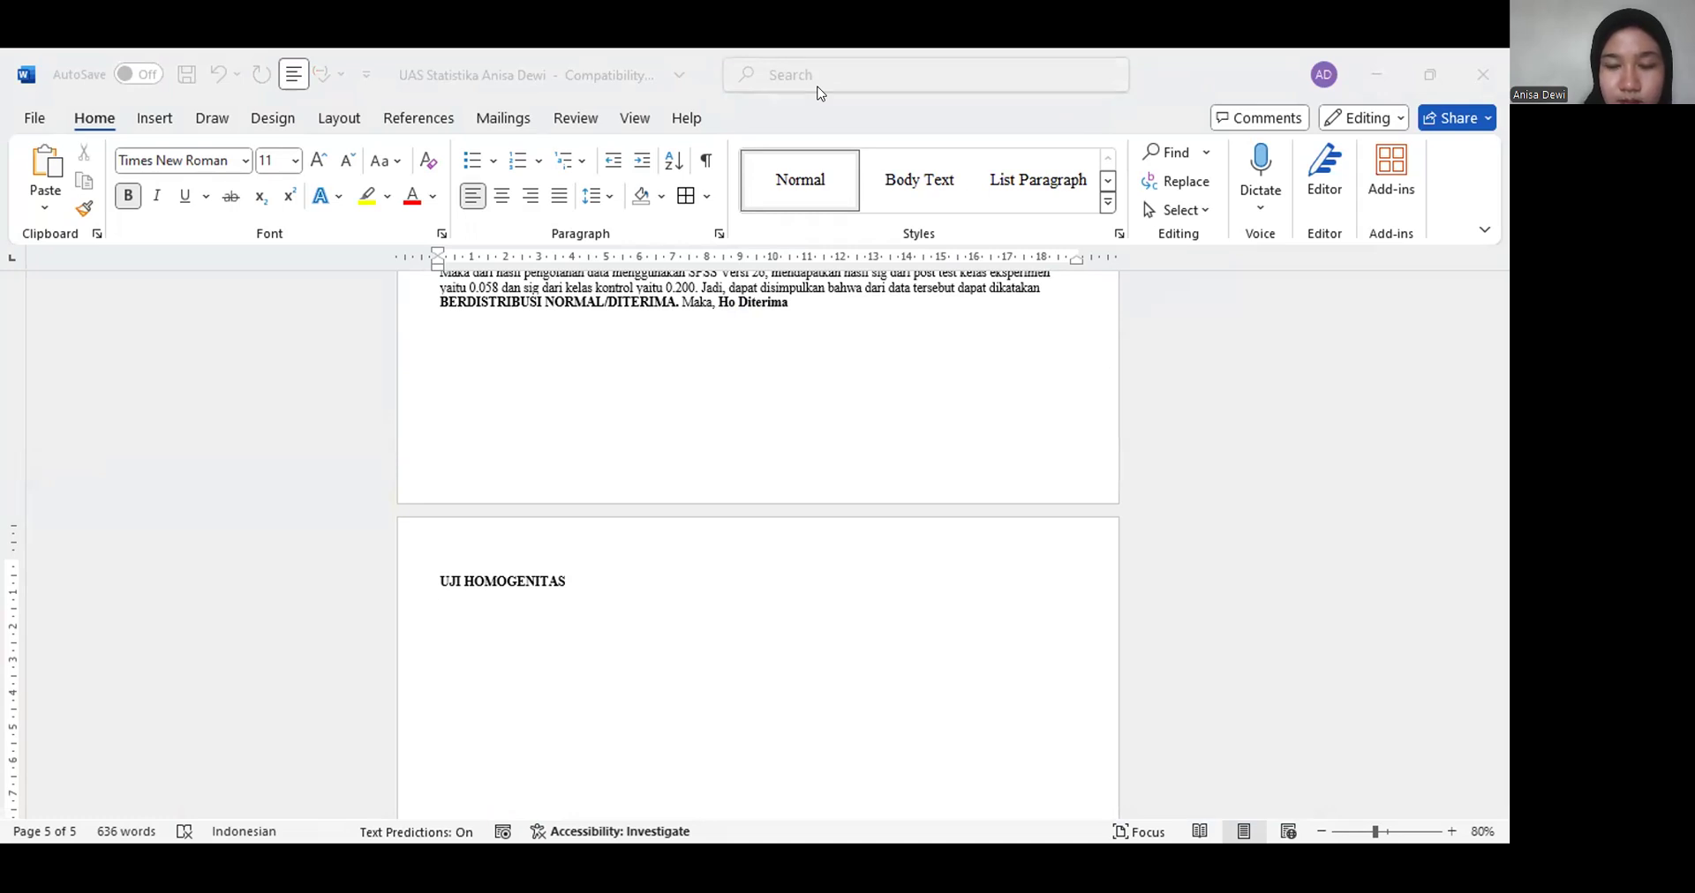
left_click(736, 820)
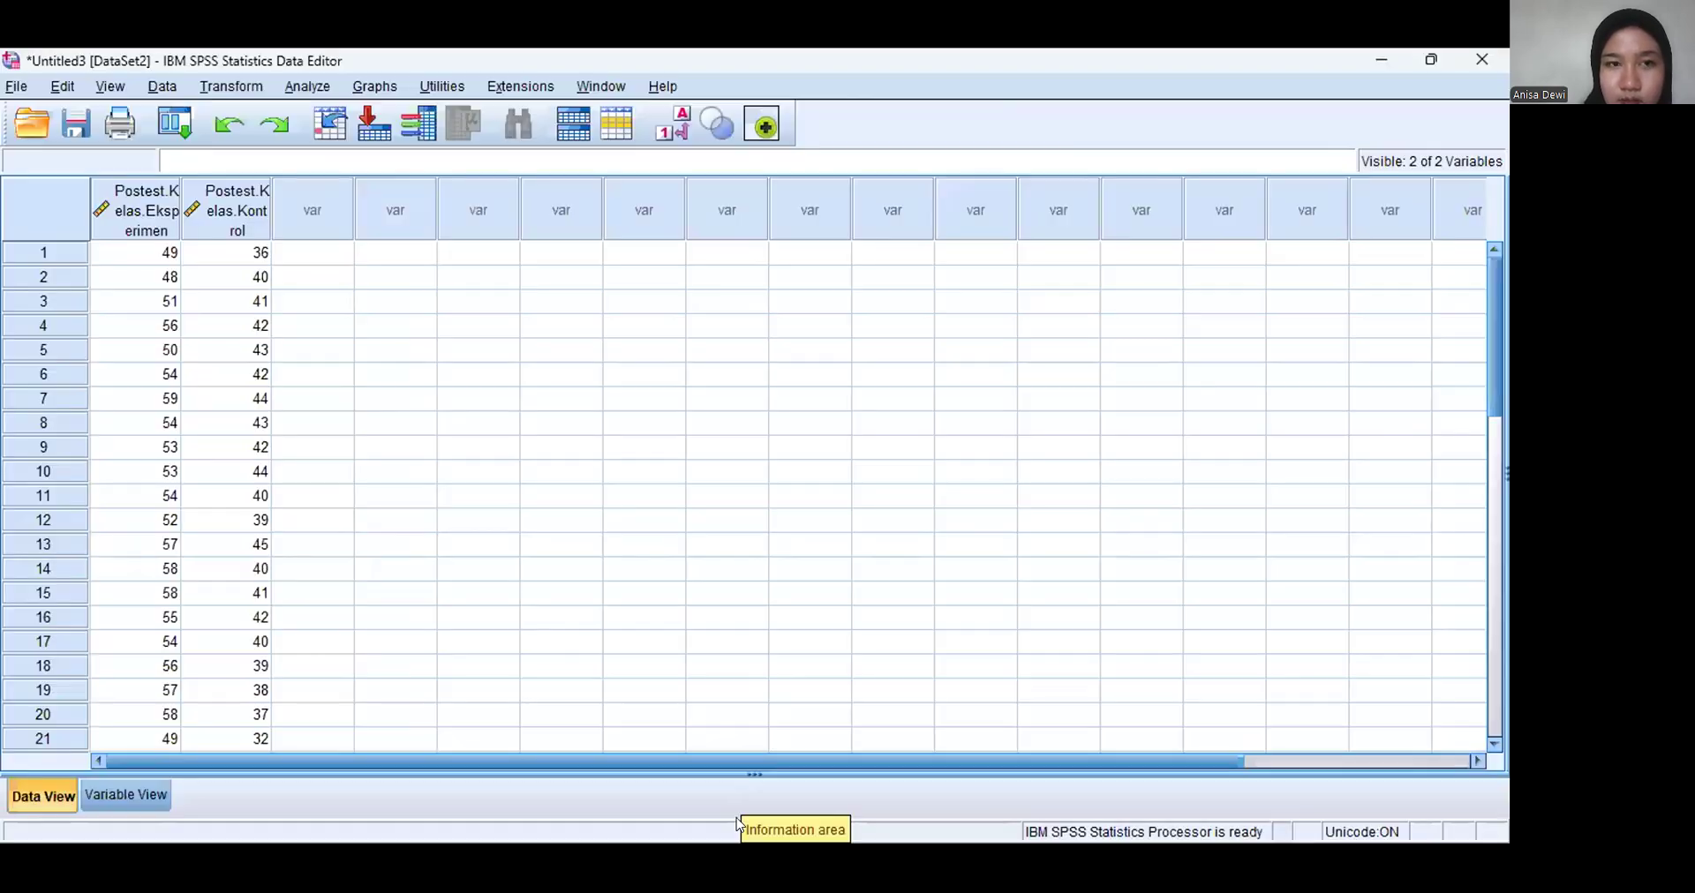
left_click(13, 88)
mouse_move(184, 110)
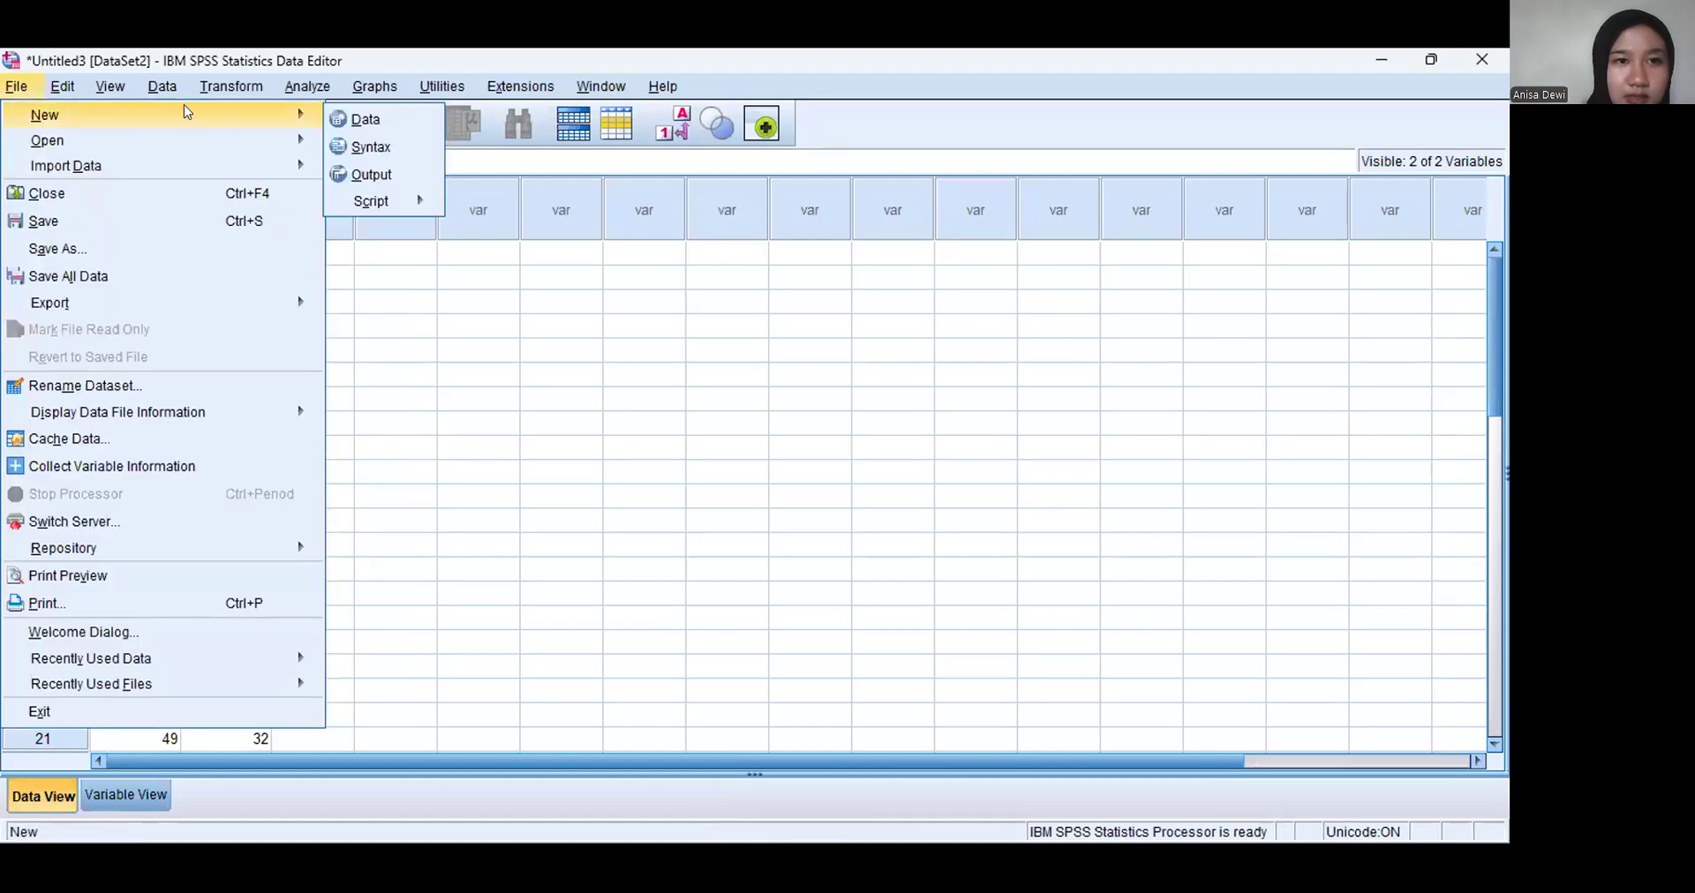
left_click(365, 117)
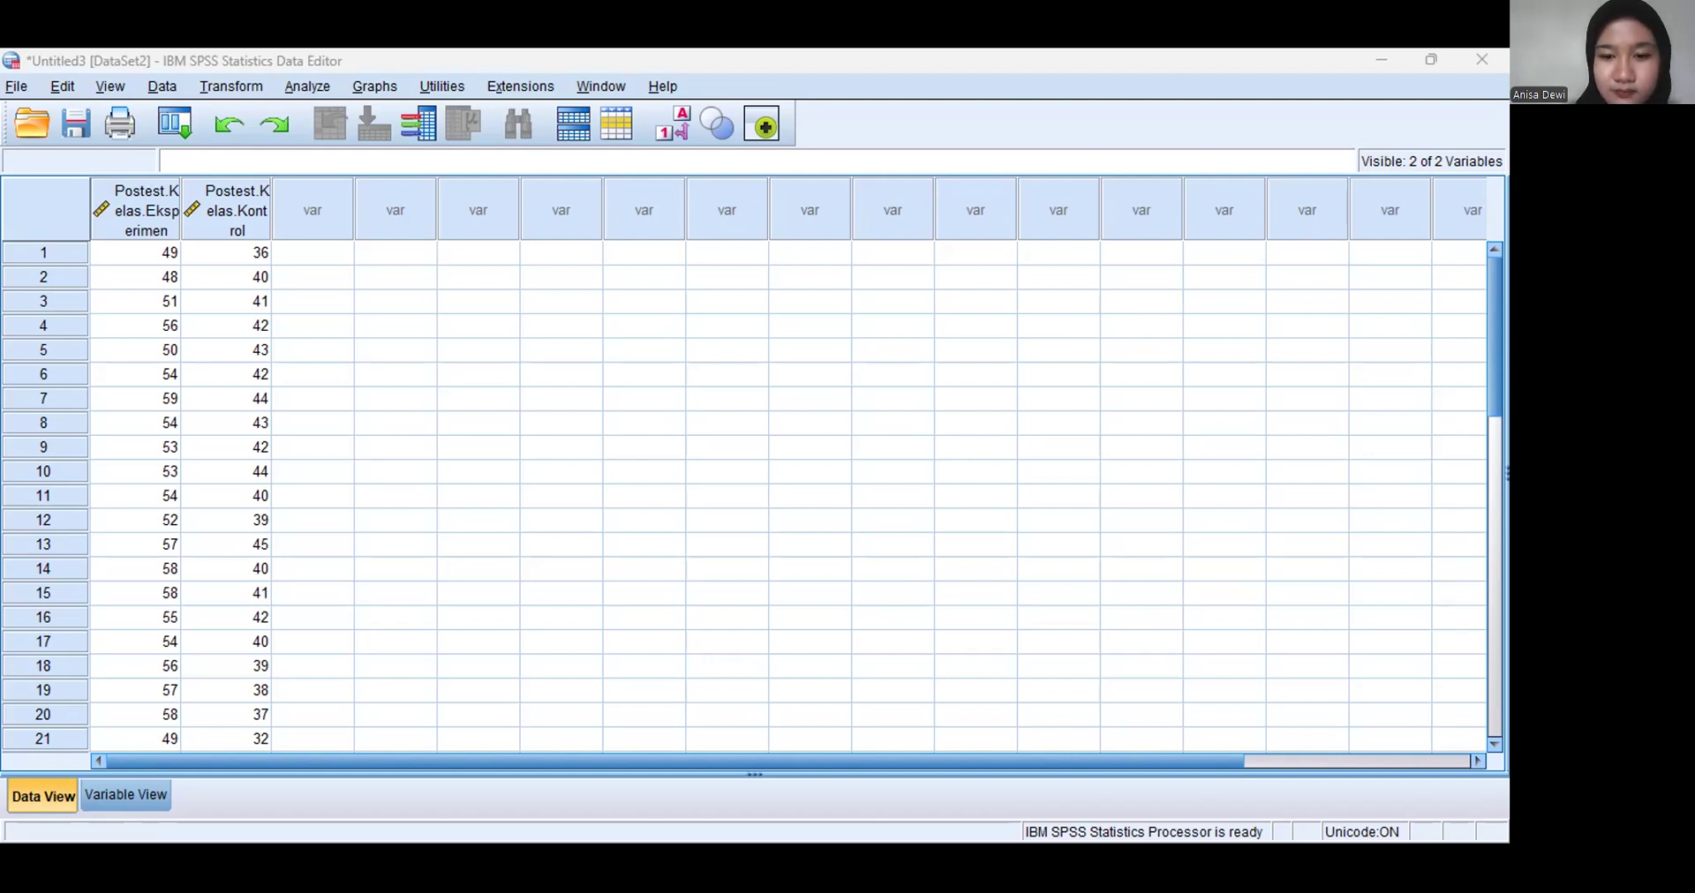
Switch to the Word report and paste the copied Test of Homogeneity of Variance table as a picture below the UJI HOMOGENITAS heading
left_click(748, 821)
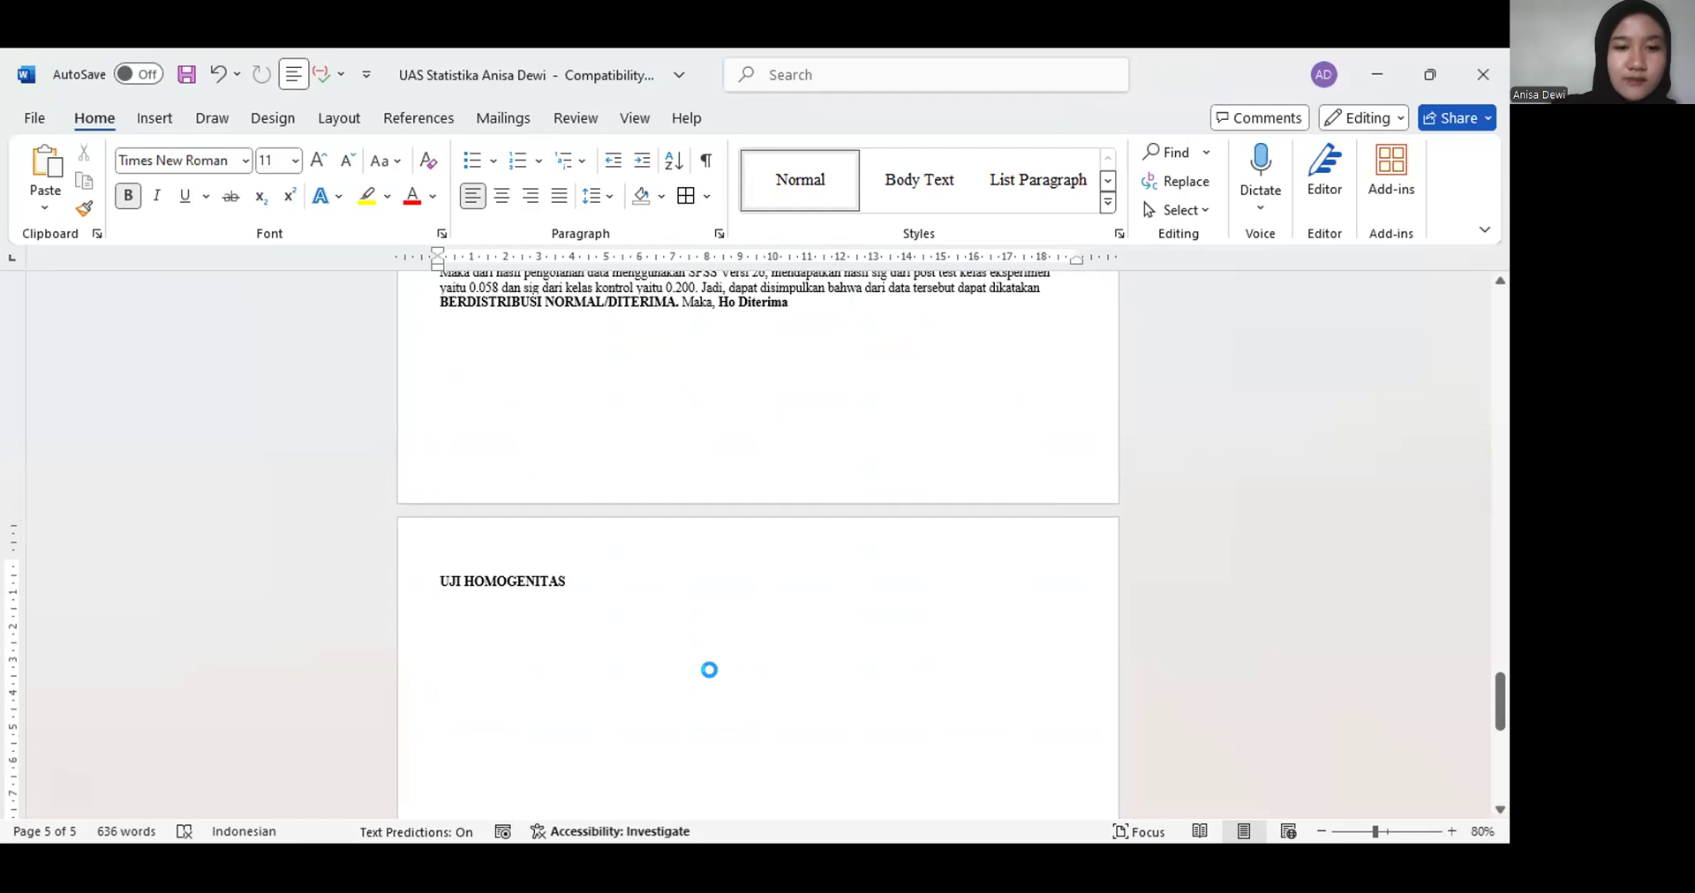
key("ctrl+v")
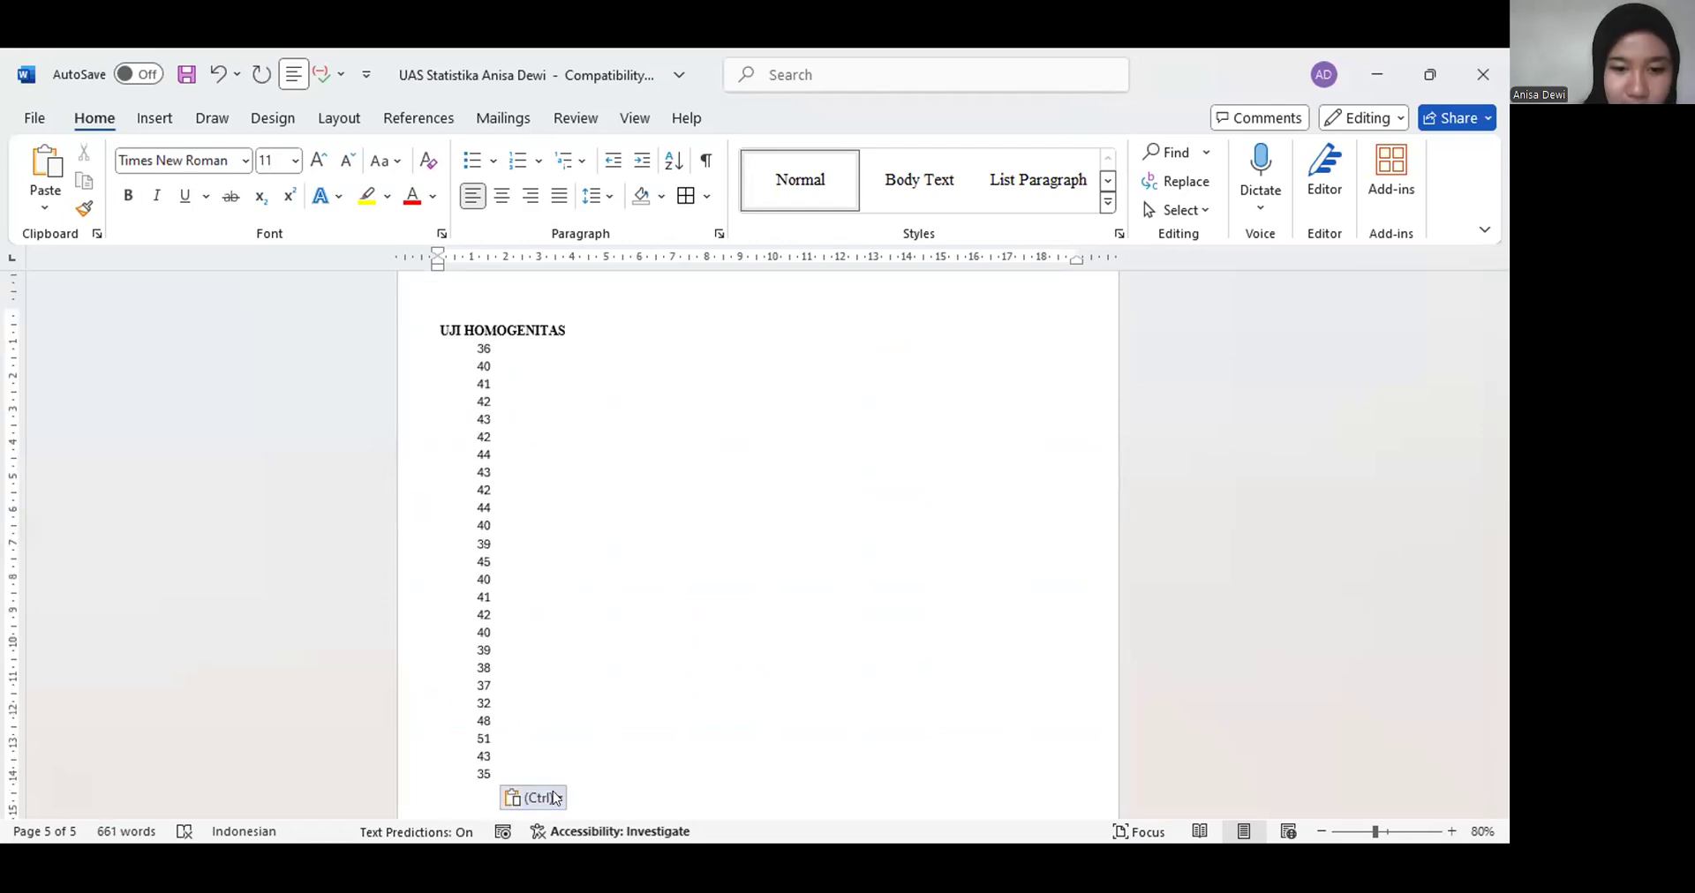
left_click(555, 797)
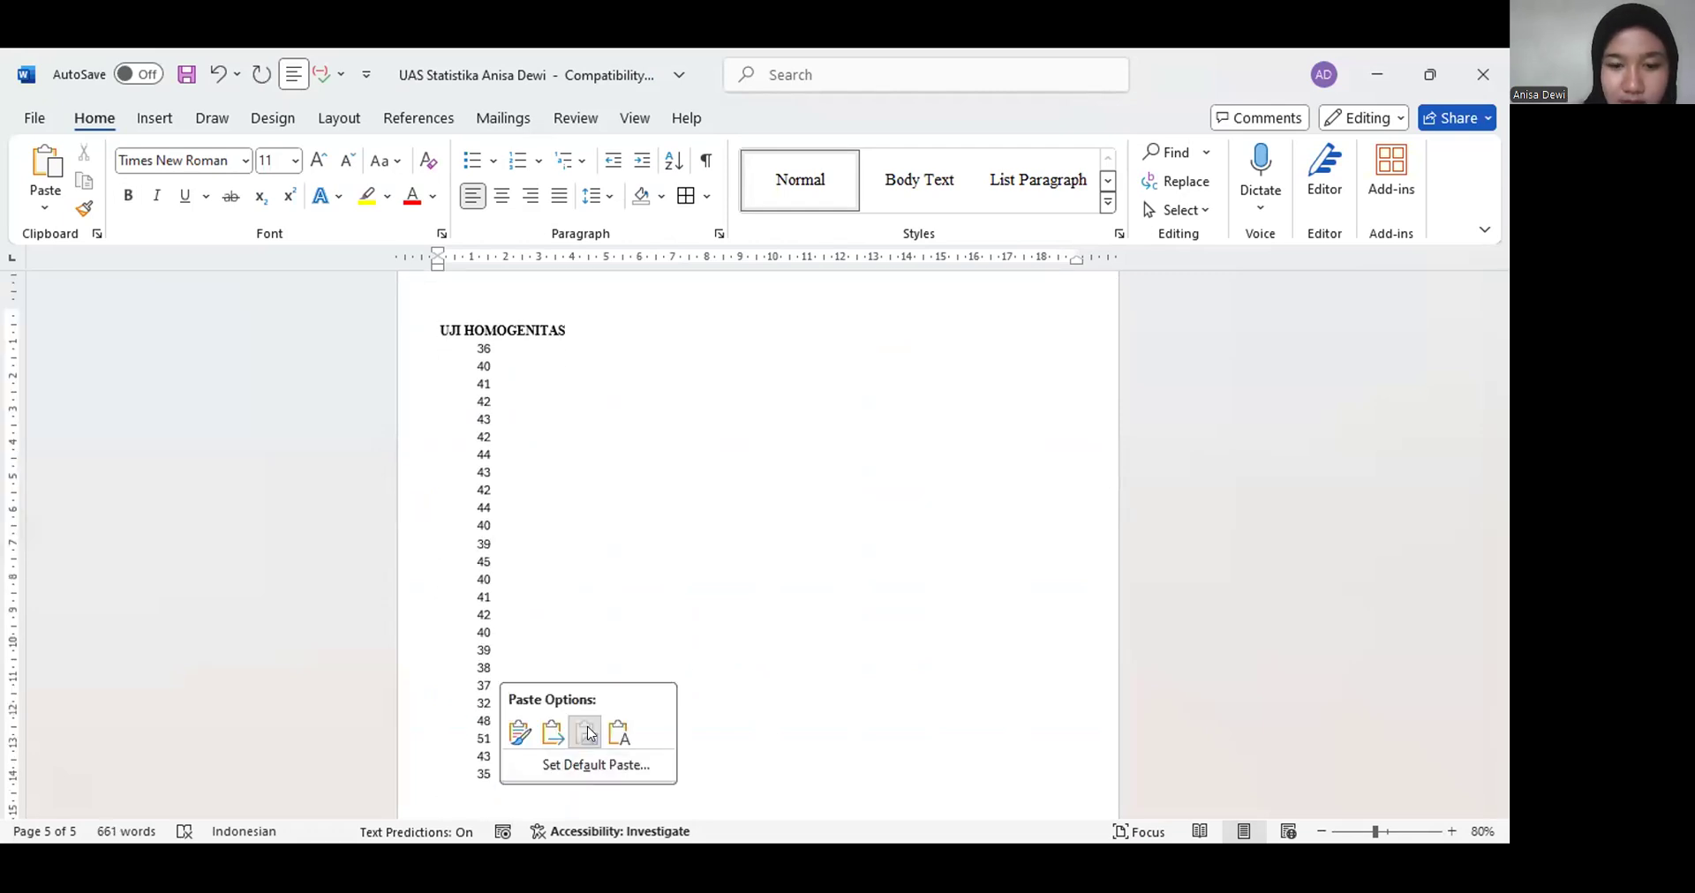
left_click(586, 721)
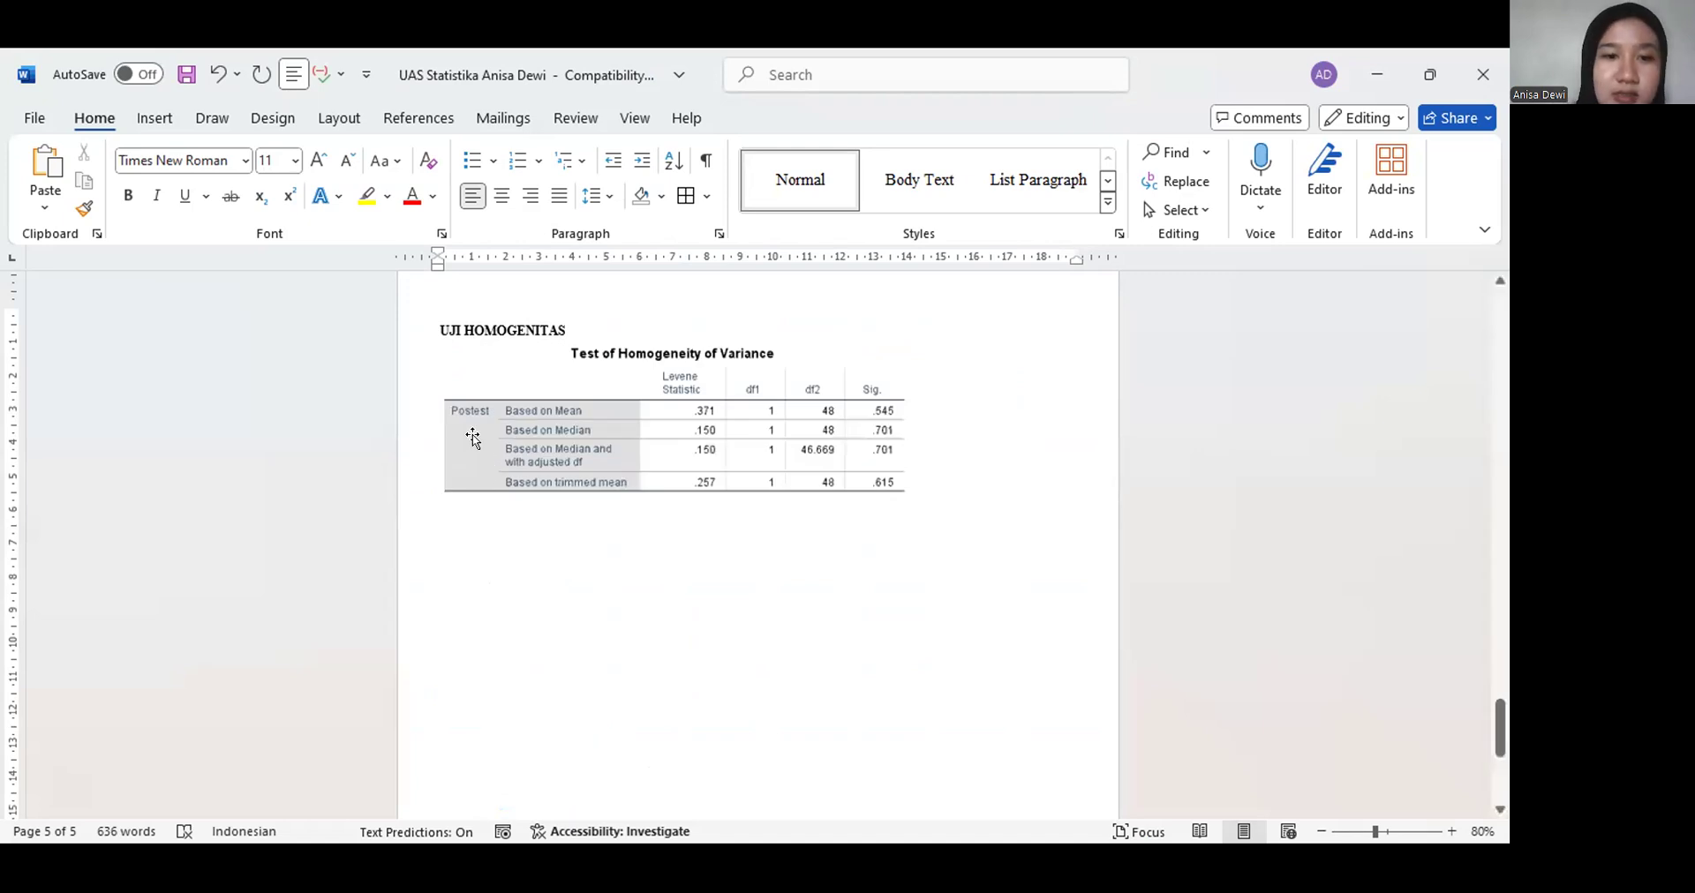
Set the text wrapping of the pasted homogeneity table picture to Tight
left_click_drag(473, 438, 556, 449)
left_click(484, 381)
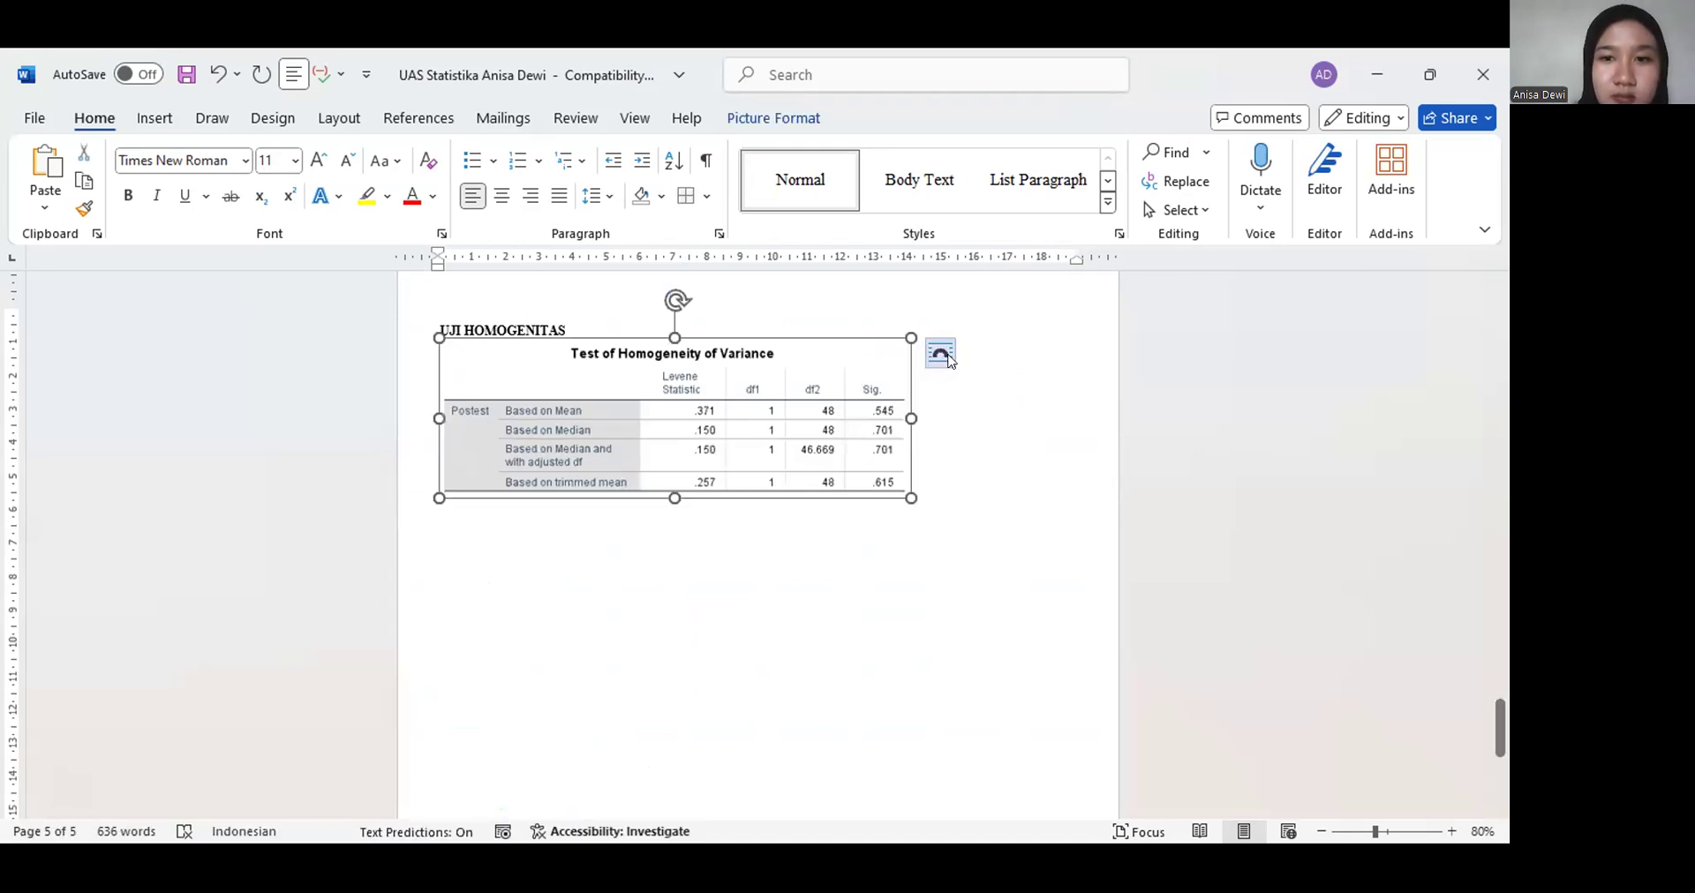
left_click(941, 354)
left_click(1052, 504)
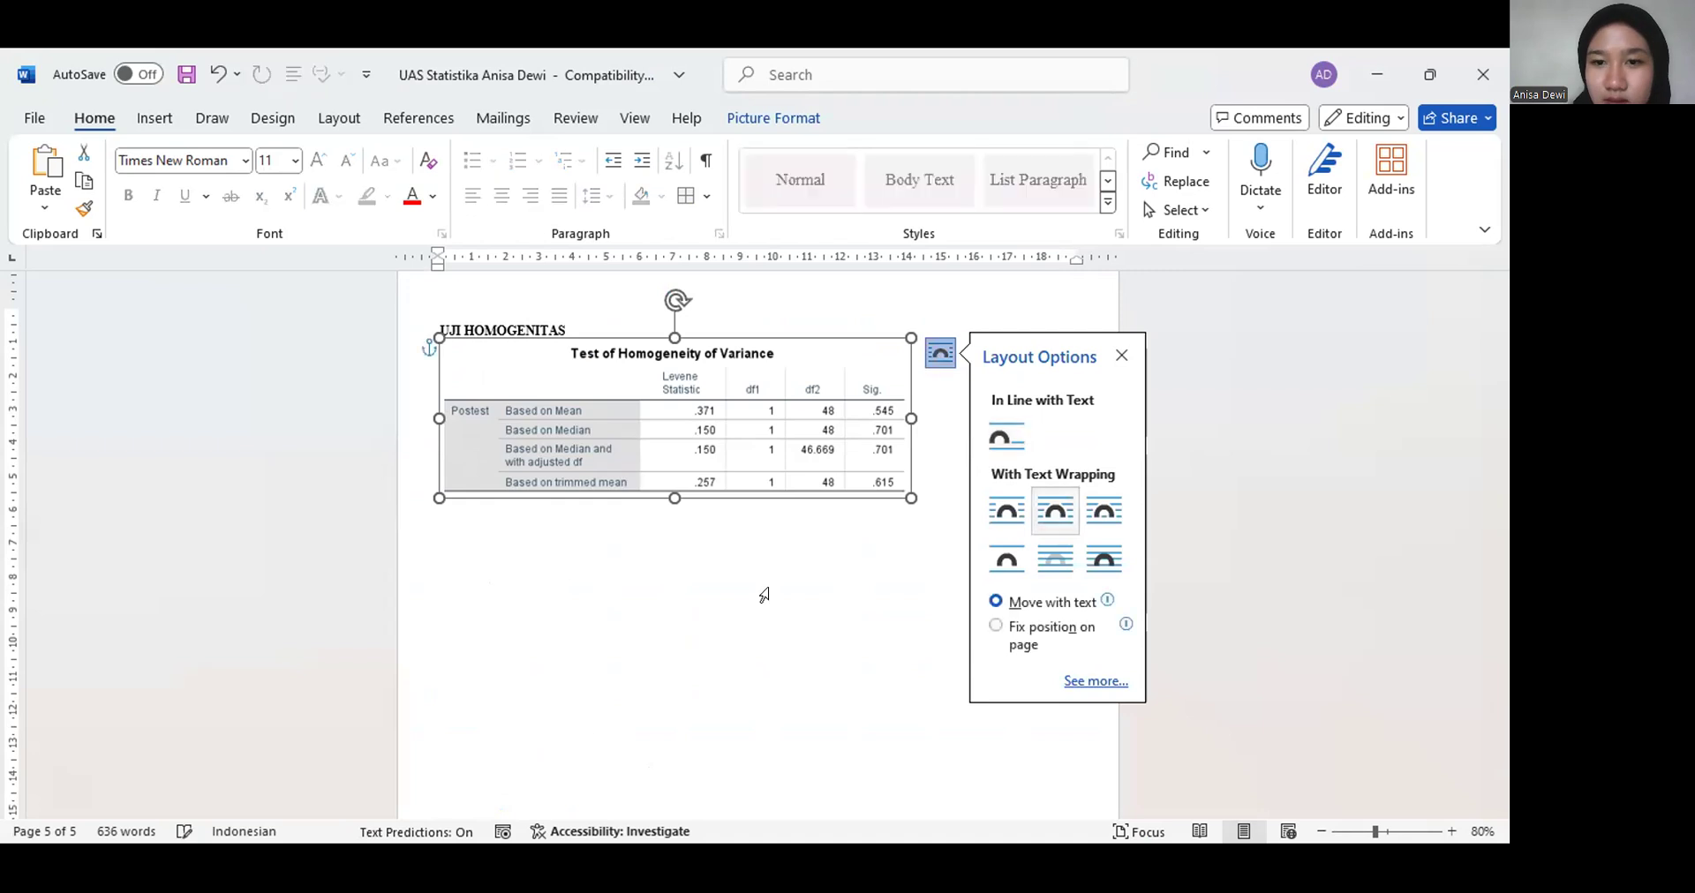
Shift the homogeneity table picture slightly to the right beneath the UJI HOMOGENITAS heading
left_click_drag(821, 444, 820, 540)
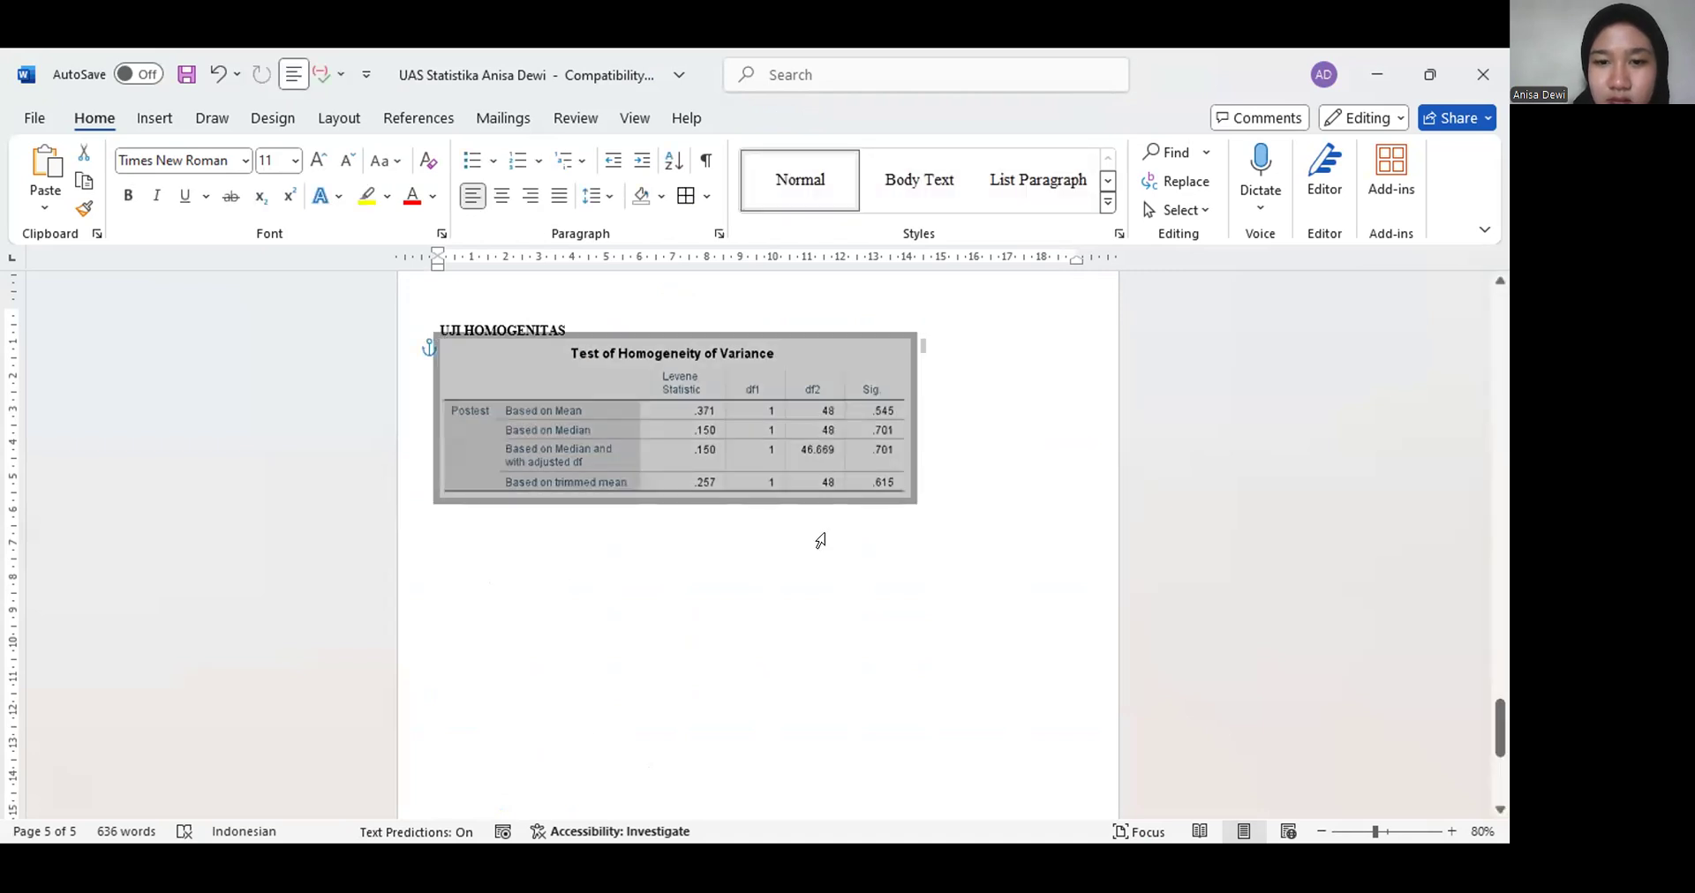
left_click(965, 526)
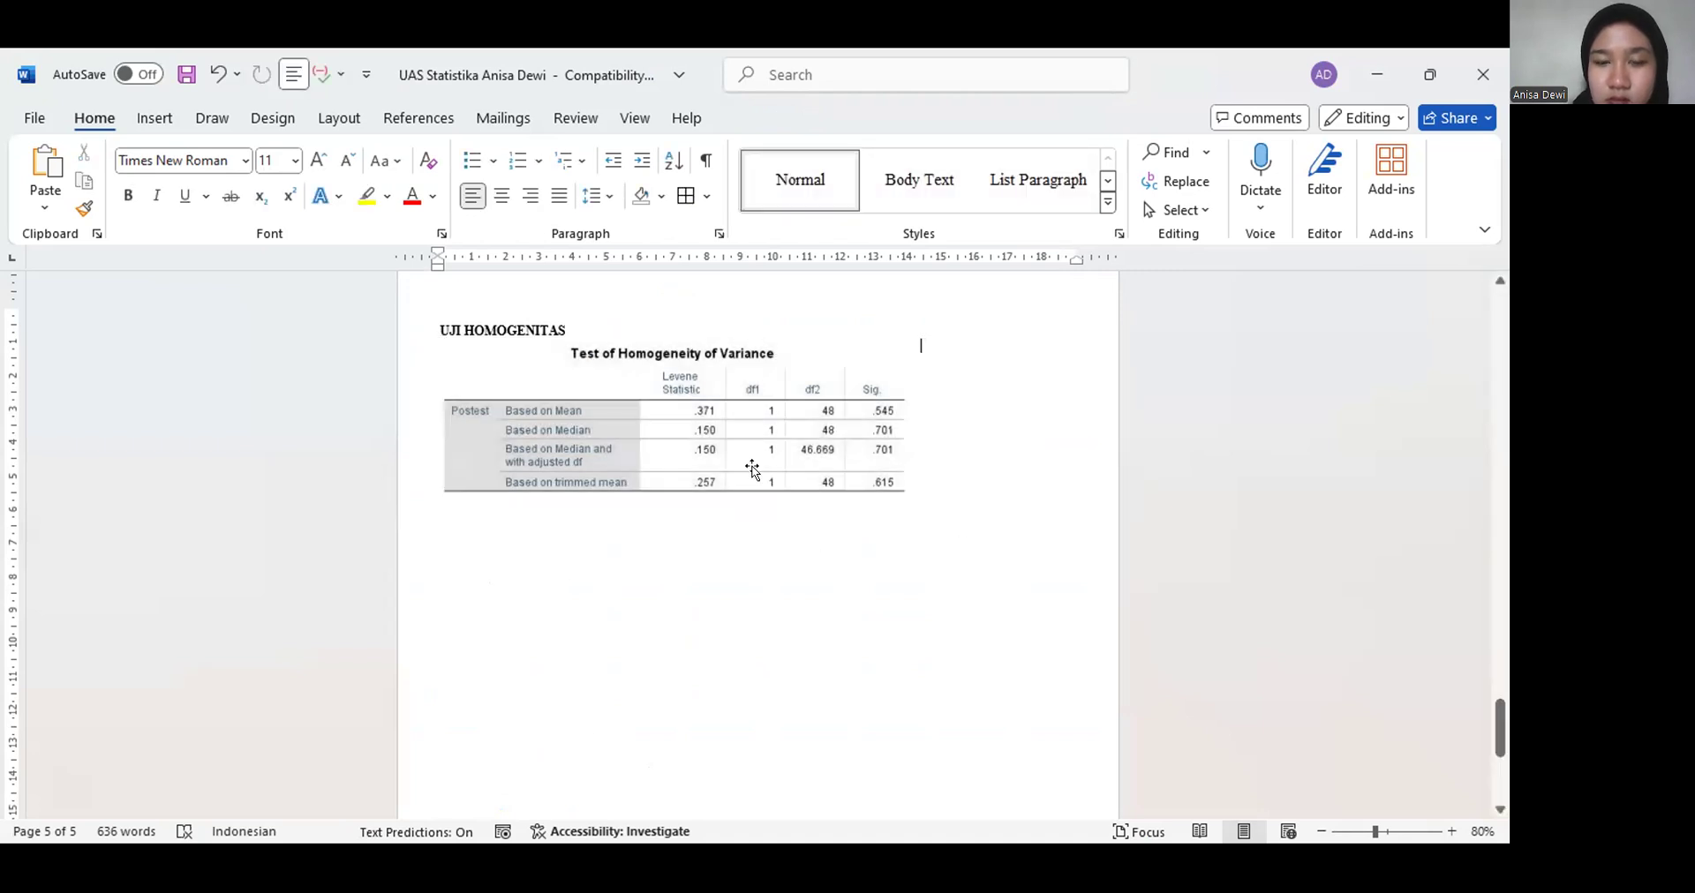
left_click_drag(737, 456, 794, 456)
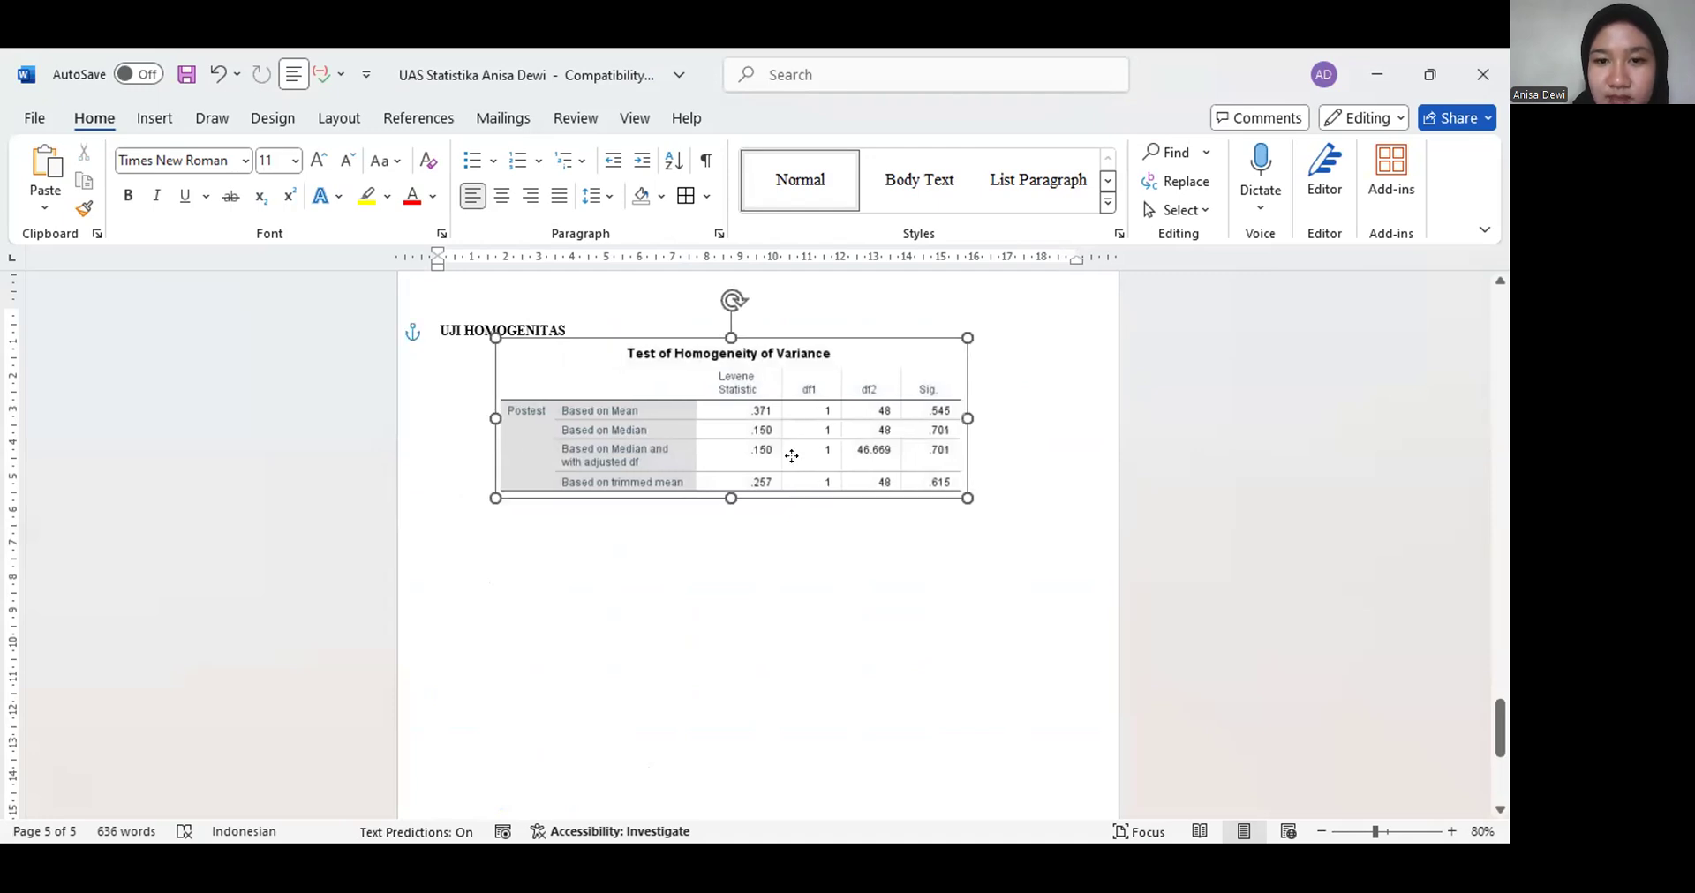
left_click(819, 557)
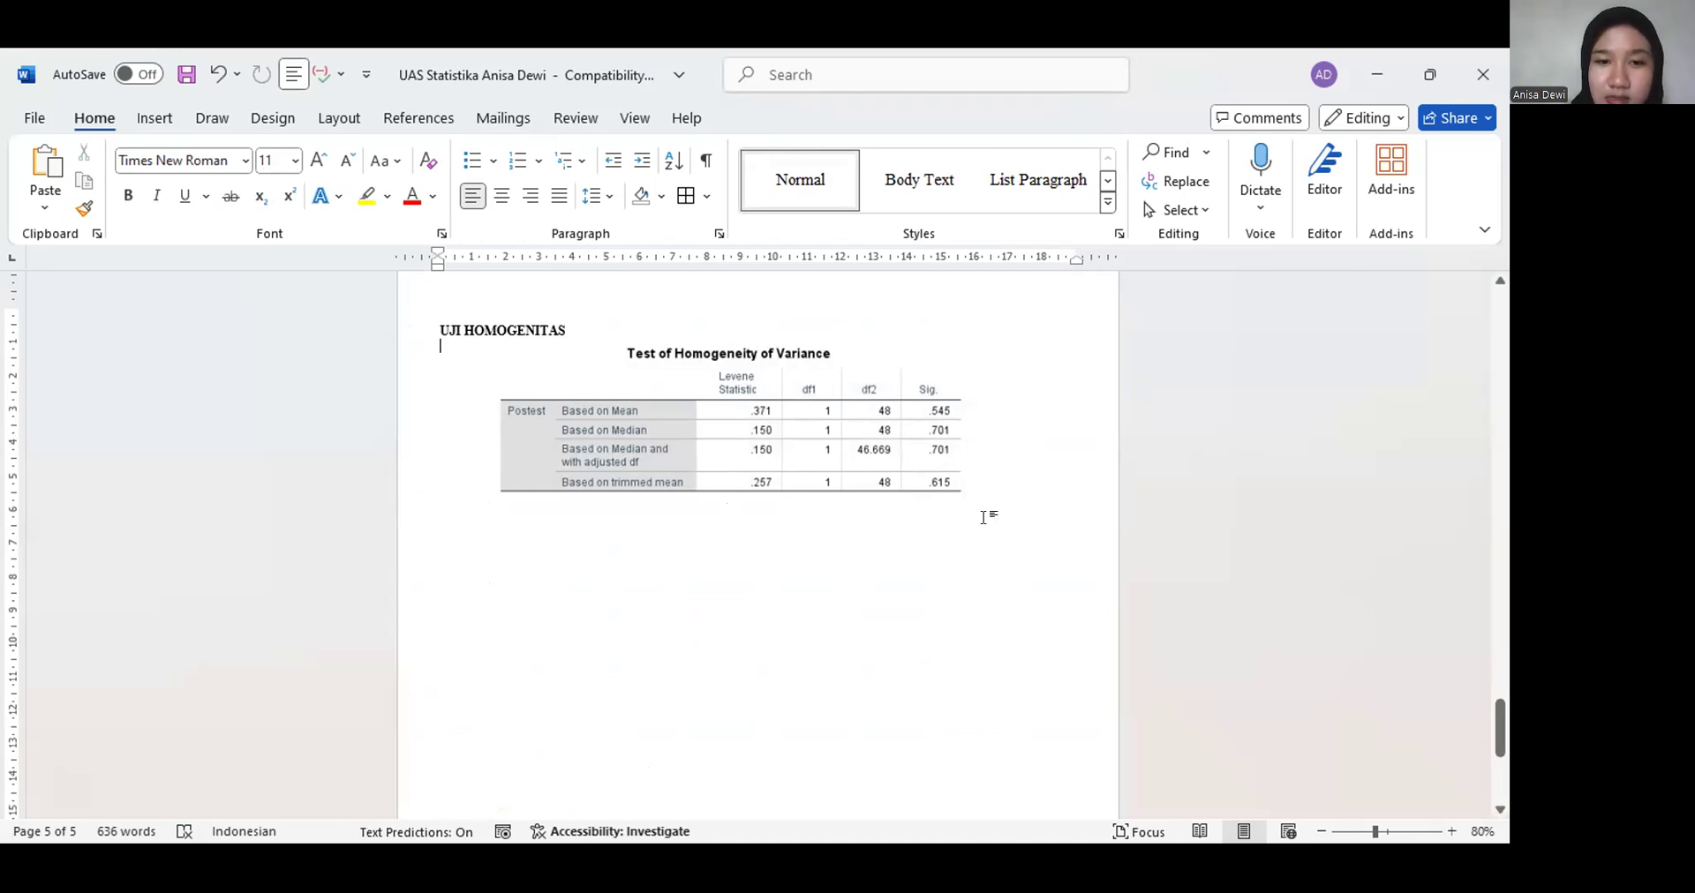
Start an indented paragraph below the homogeneity table with "Dari hasil pengelolaan data menggunakan SPSS Versi 26"
double_click(490, 561)
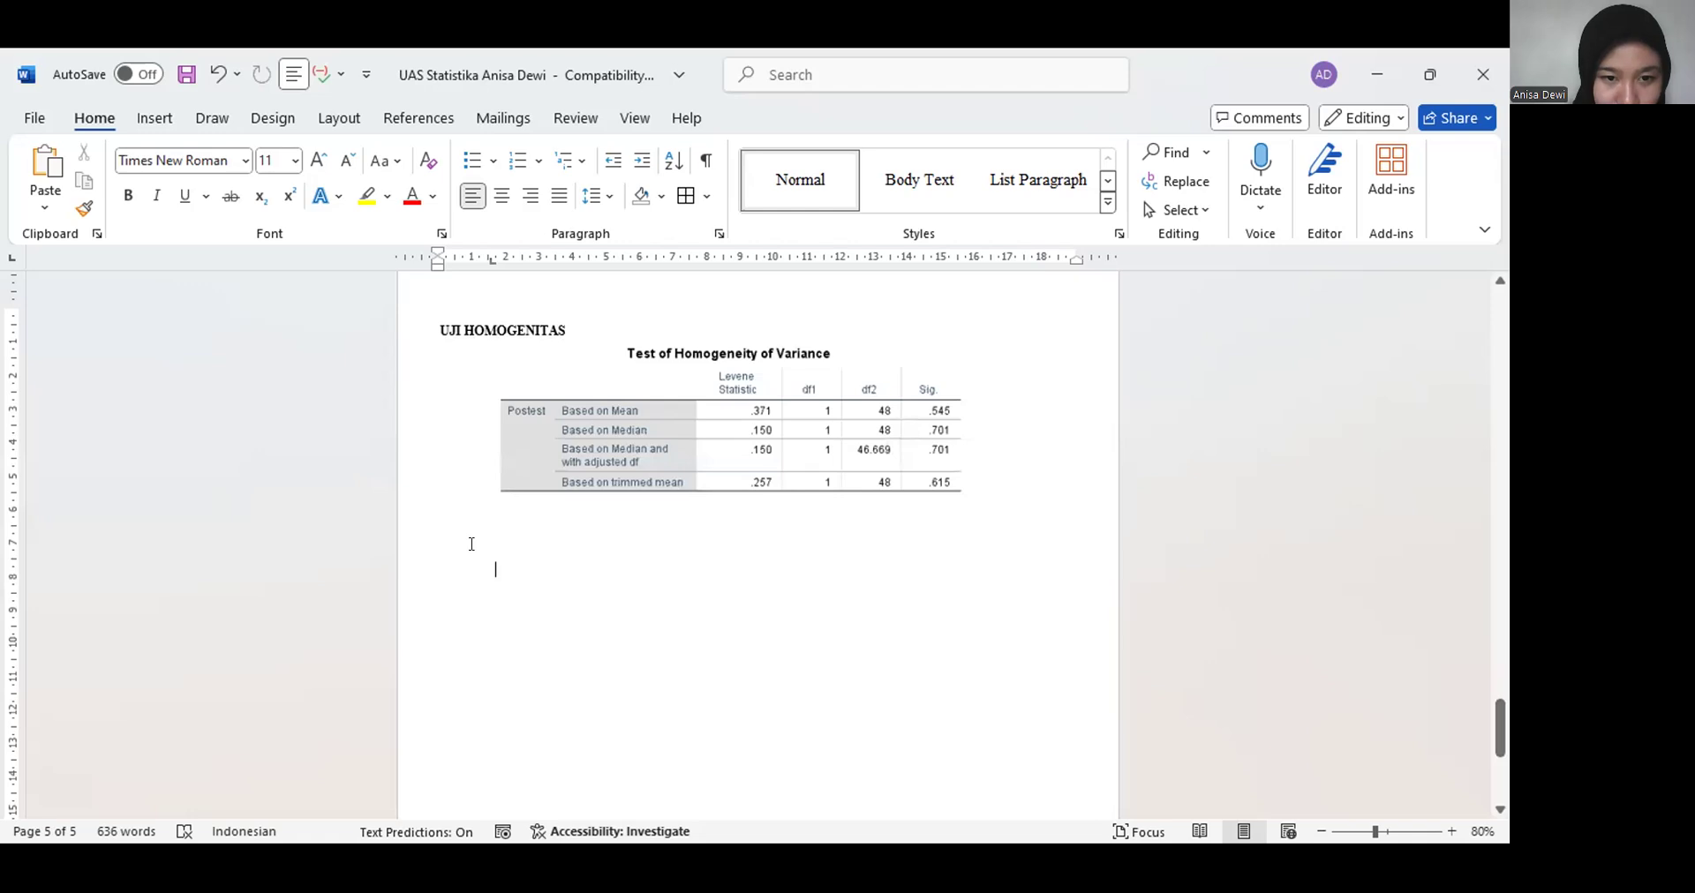
double_click(471, 543)
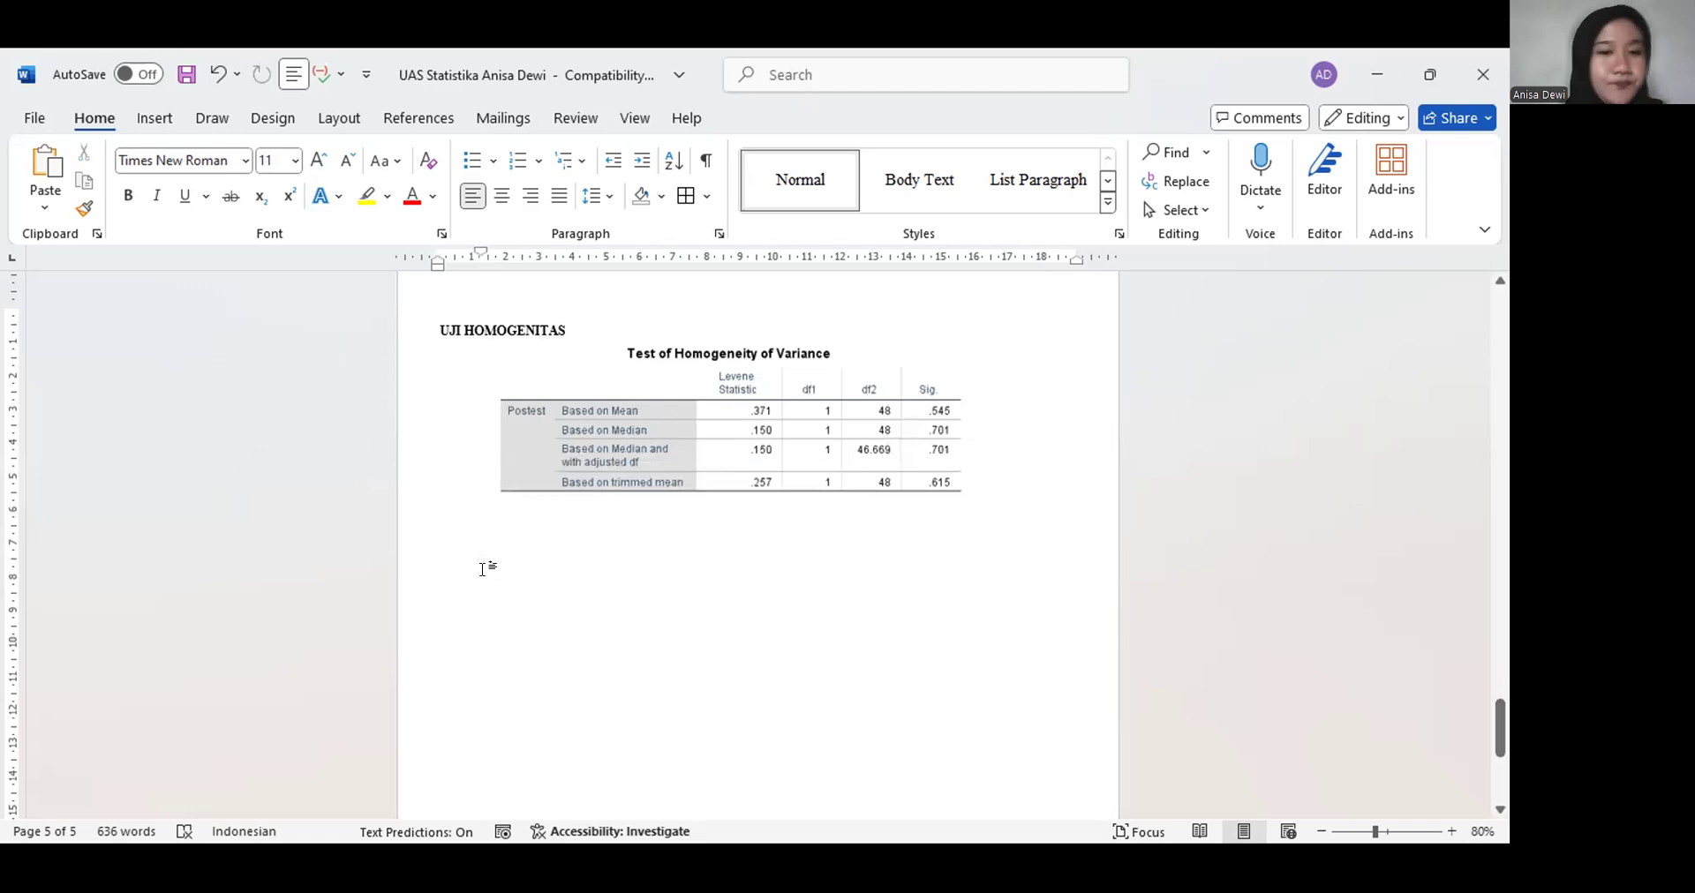
type("Dari hasil")
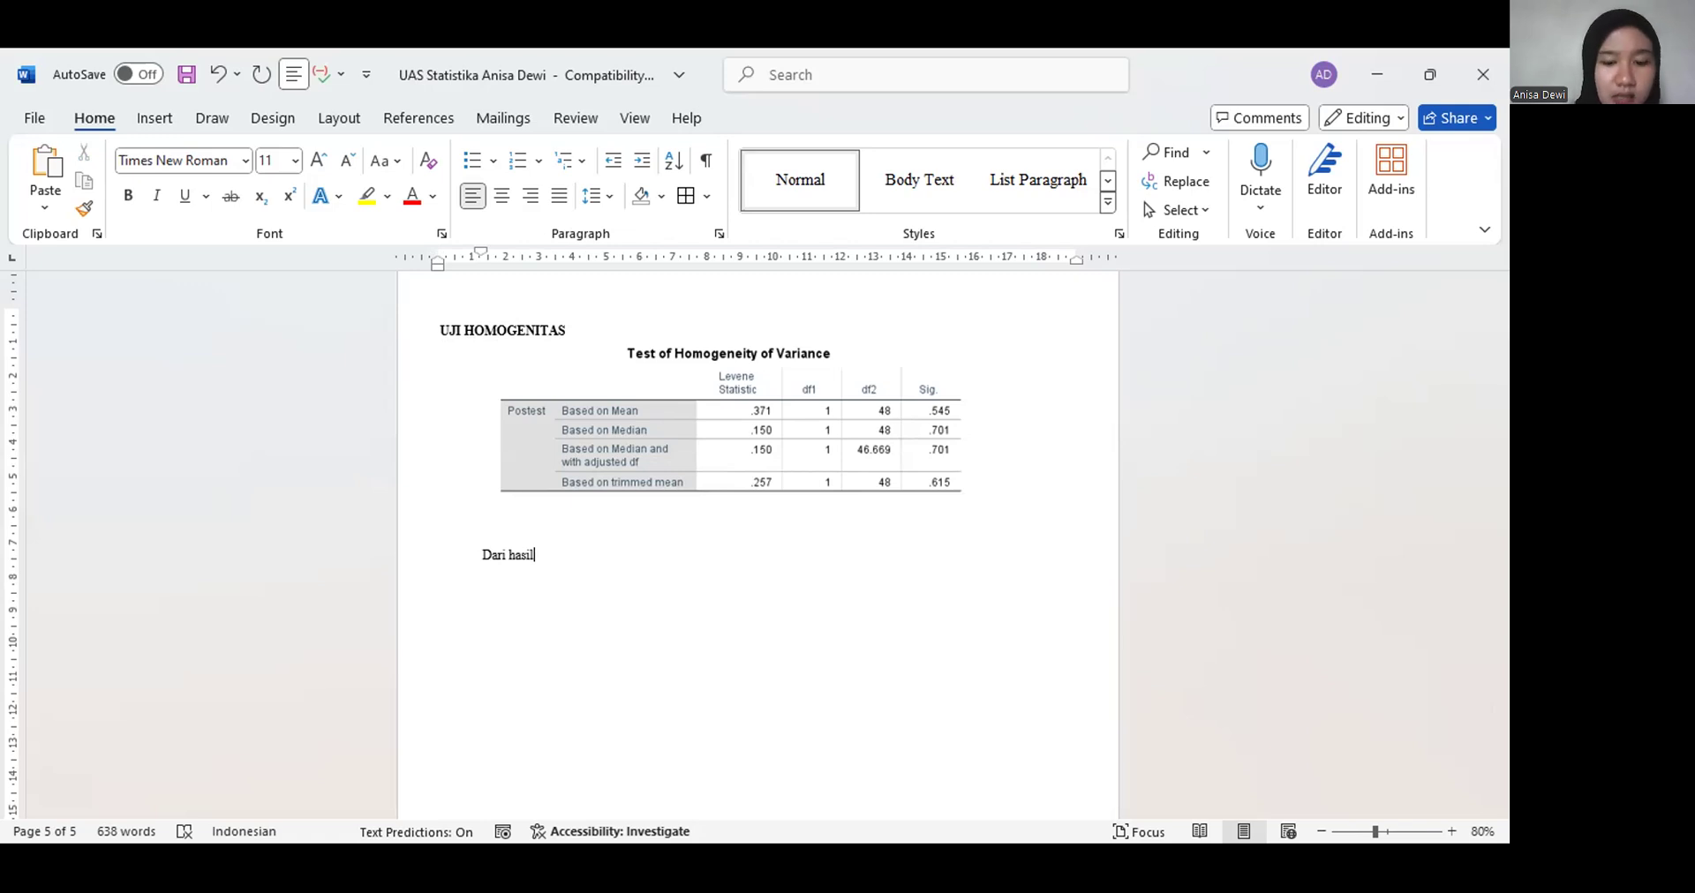
type("pe")
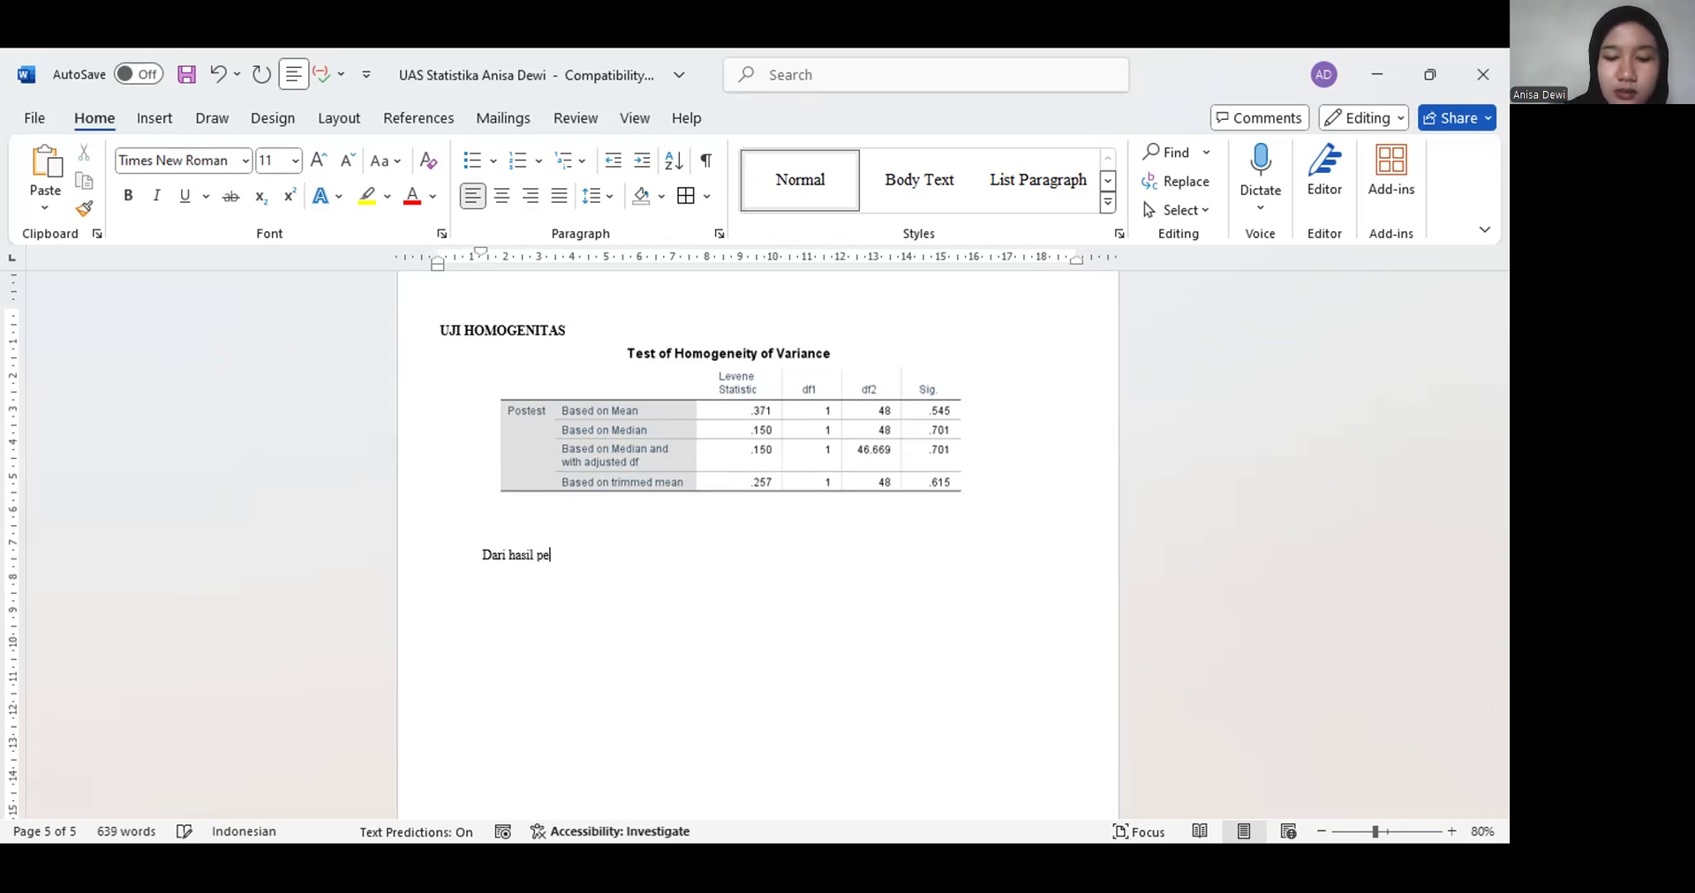
type("ngelolaan ")
type("data mnegg")
key("BackSpace")
key("BackSpace")
key("BackSpace")
key("BackSpace")
type("e")
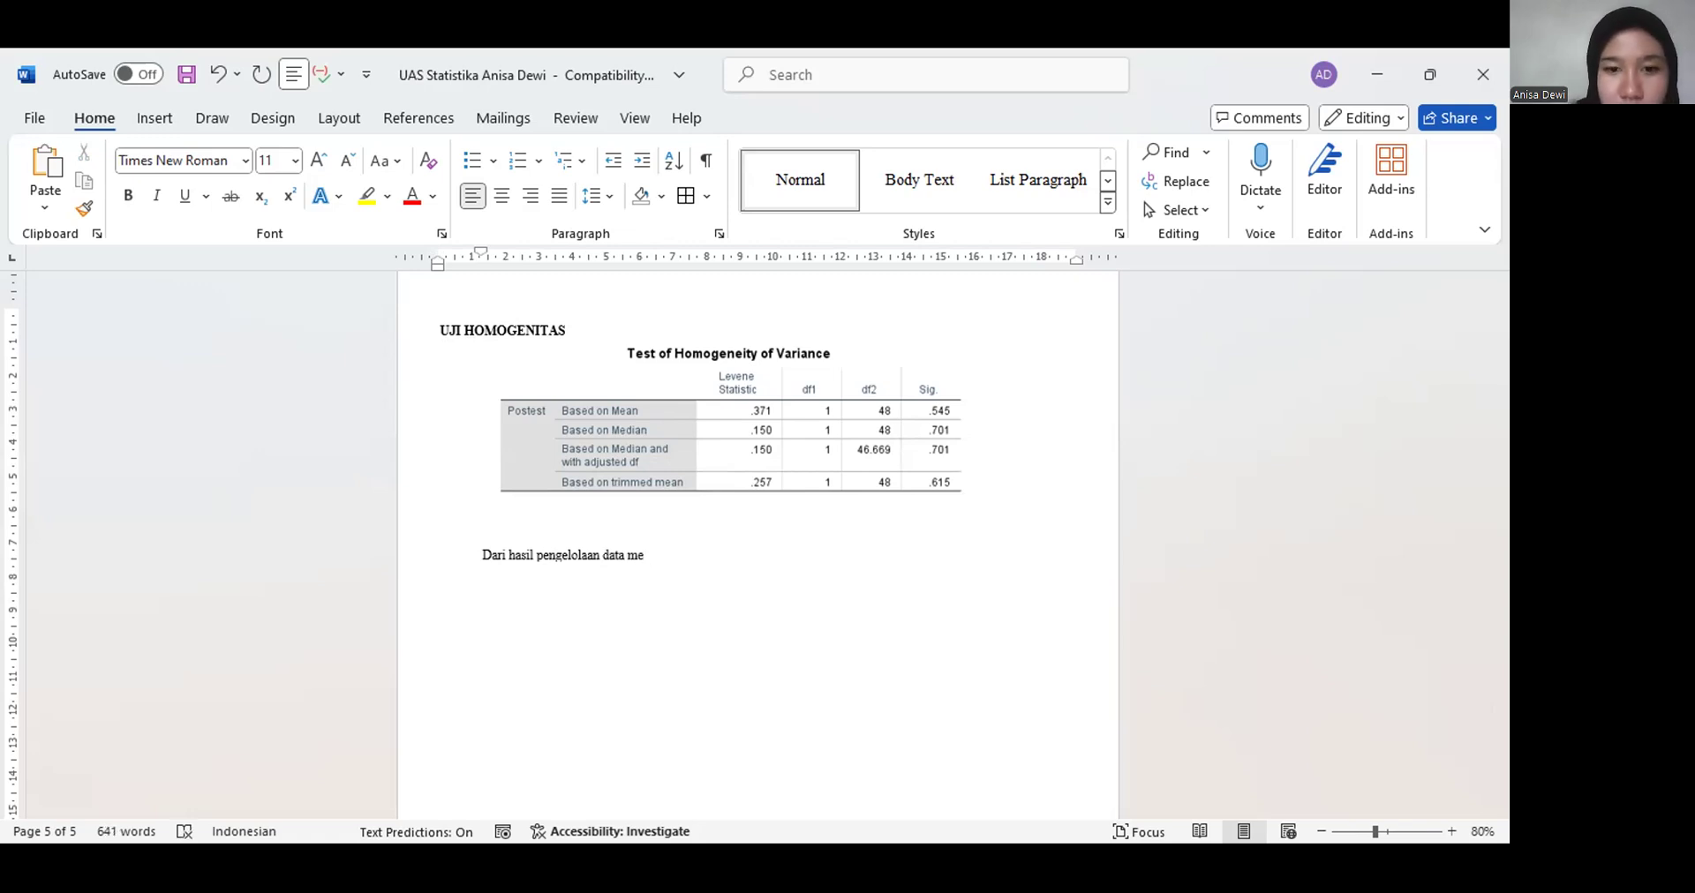
type("nggunaka")
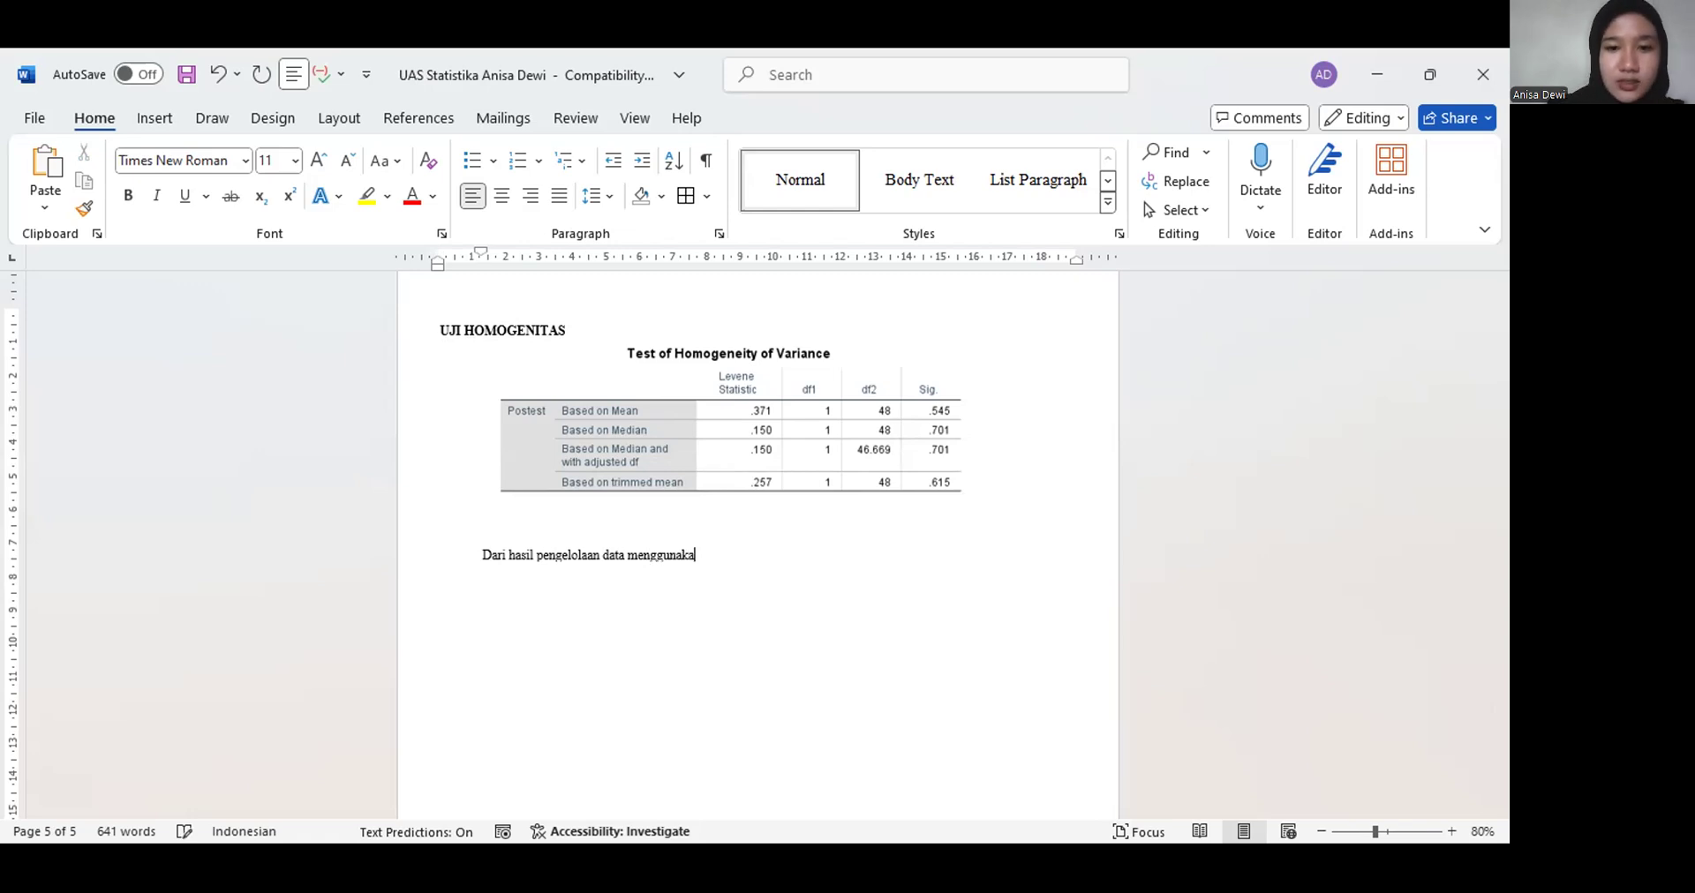
type("n SPS")
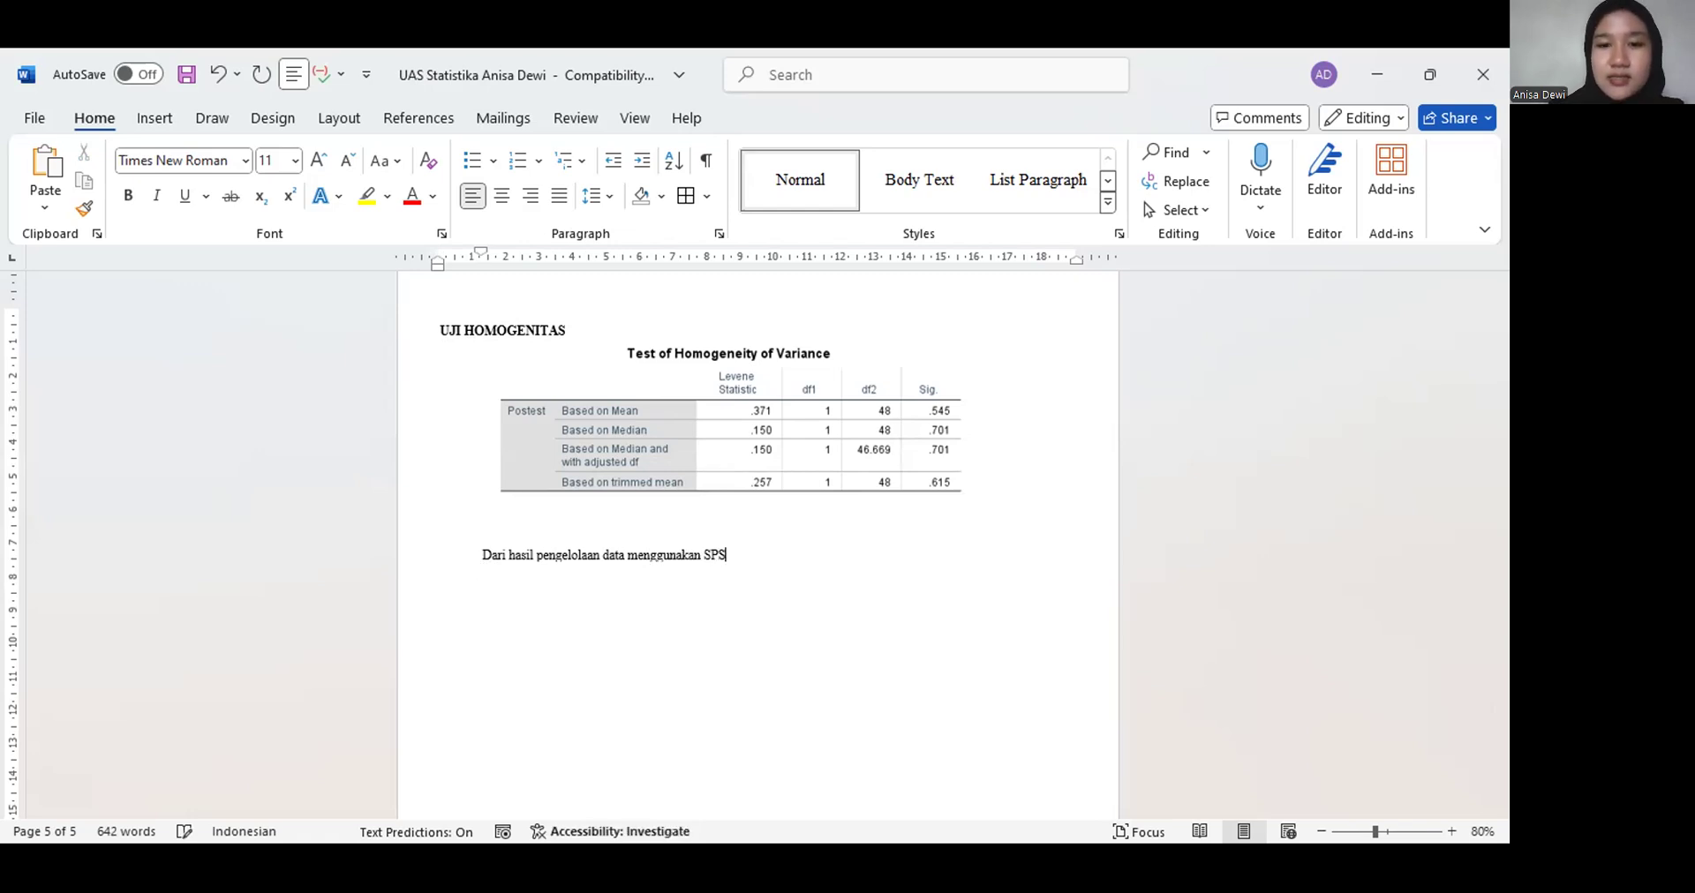
type("S Versi 26")
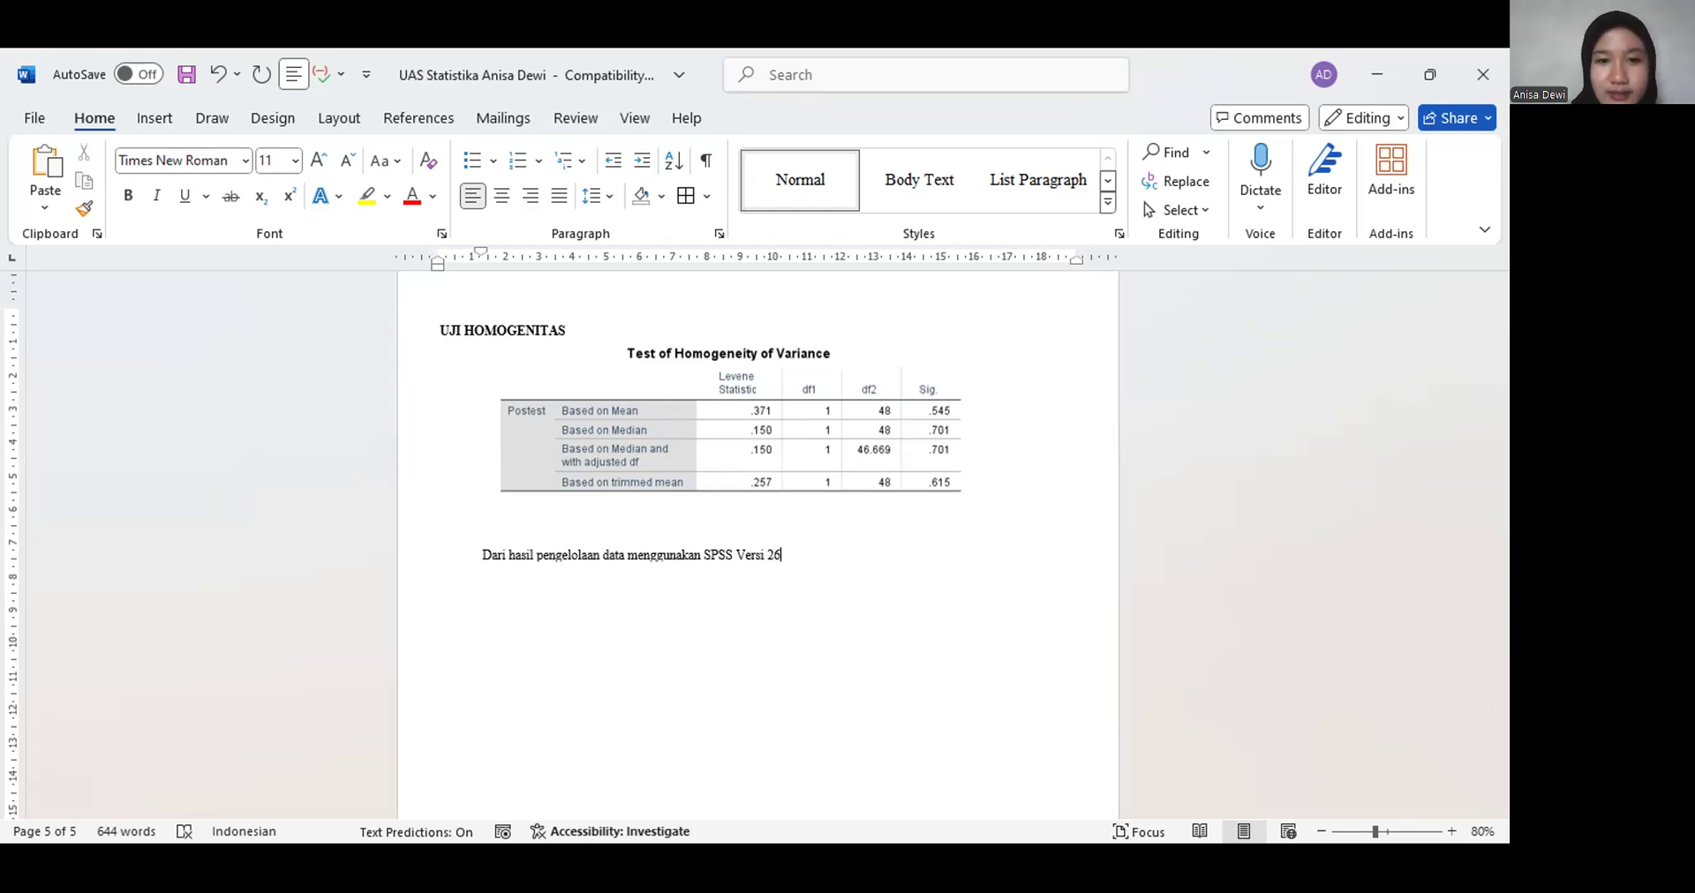
Continue the sentence below the table with "ditemukannya Based On Mean dengan sig 0.545"
type("ditemukannya ")
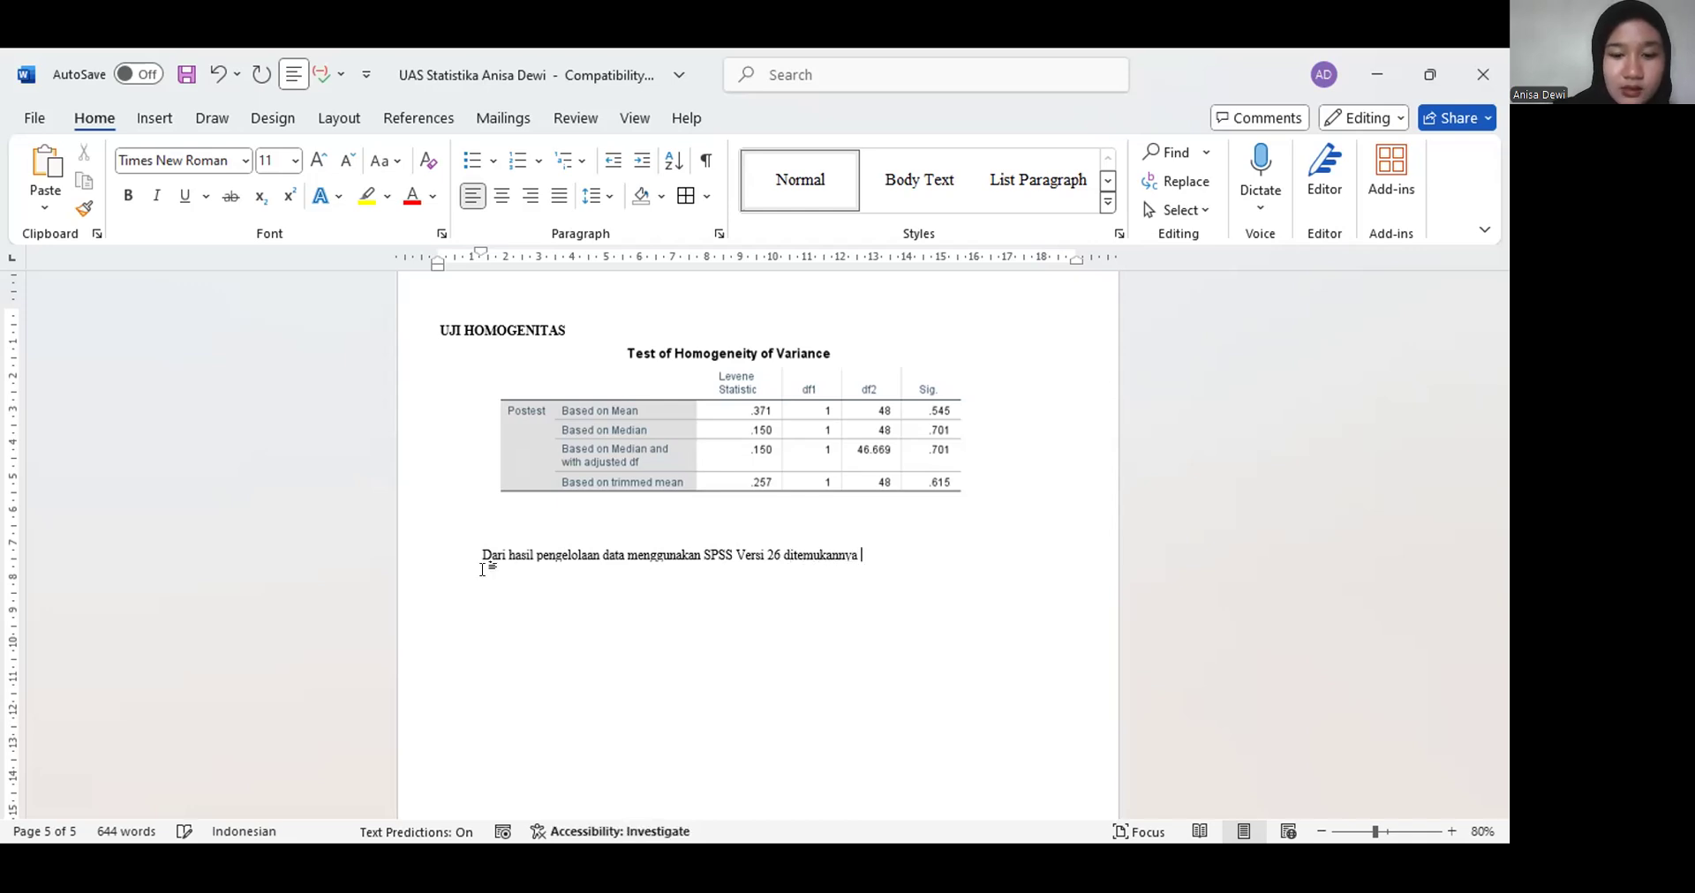
type("Based On mEan")
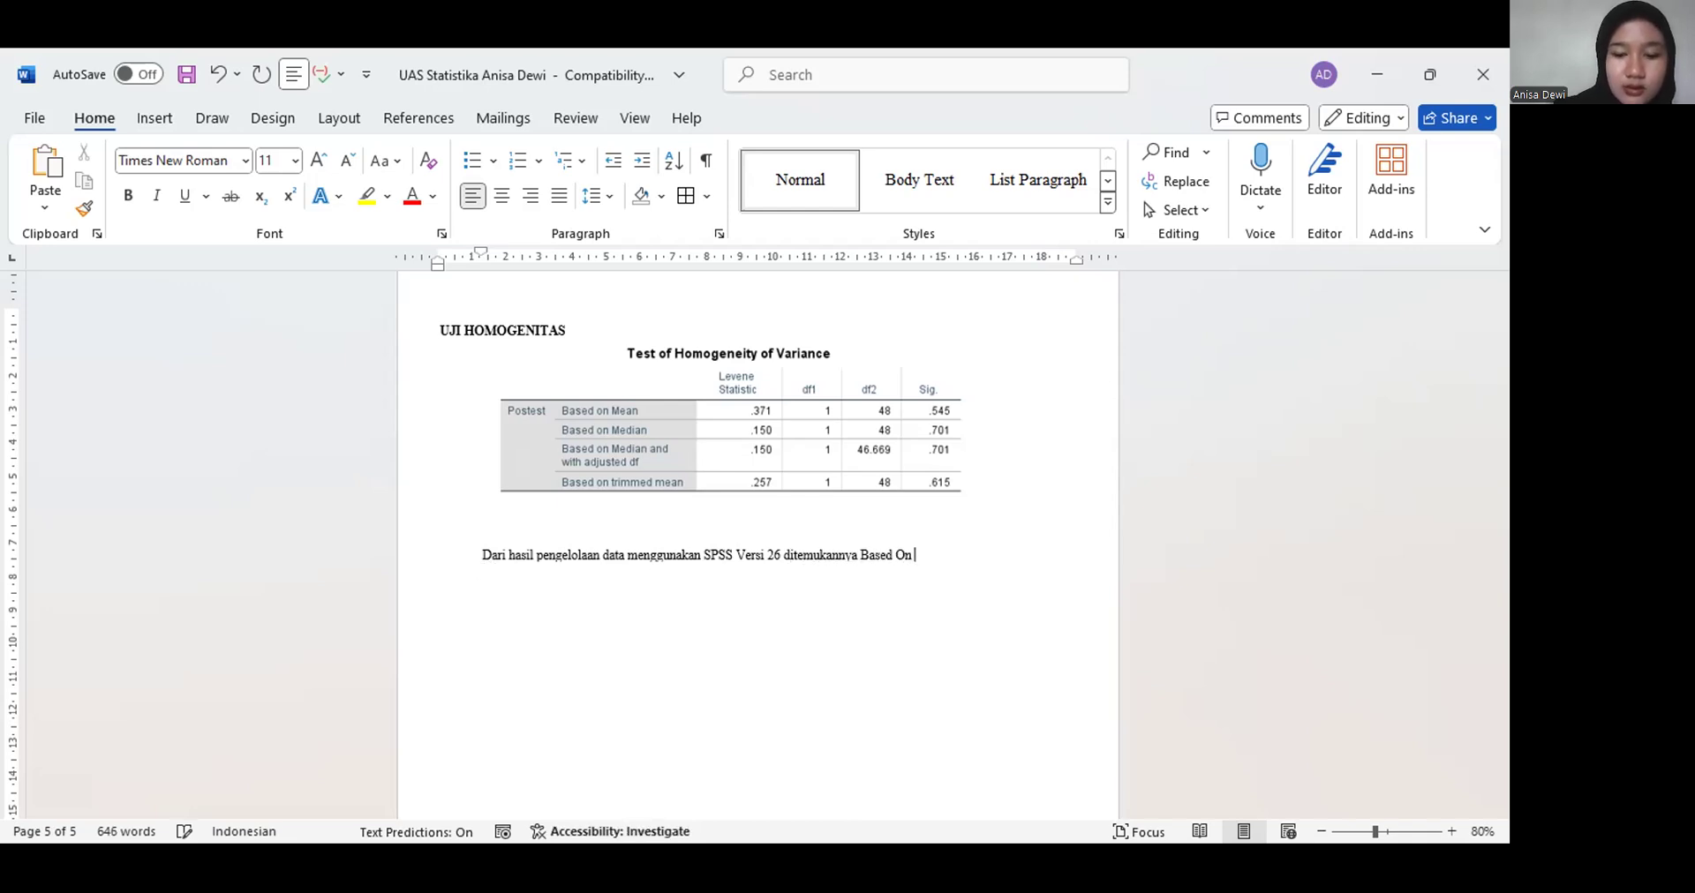
key("BackSpace")
key("BackSpace")
key("BackSpace")
key("BackSpace")
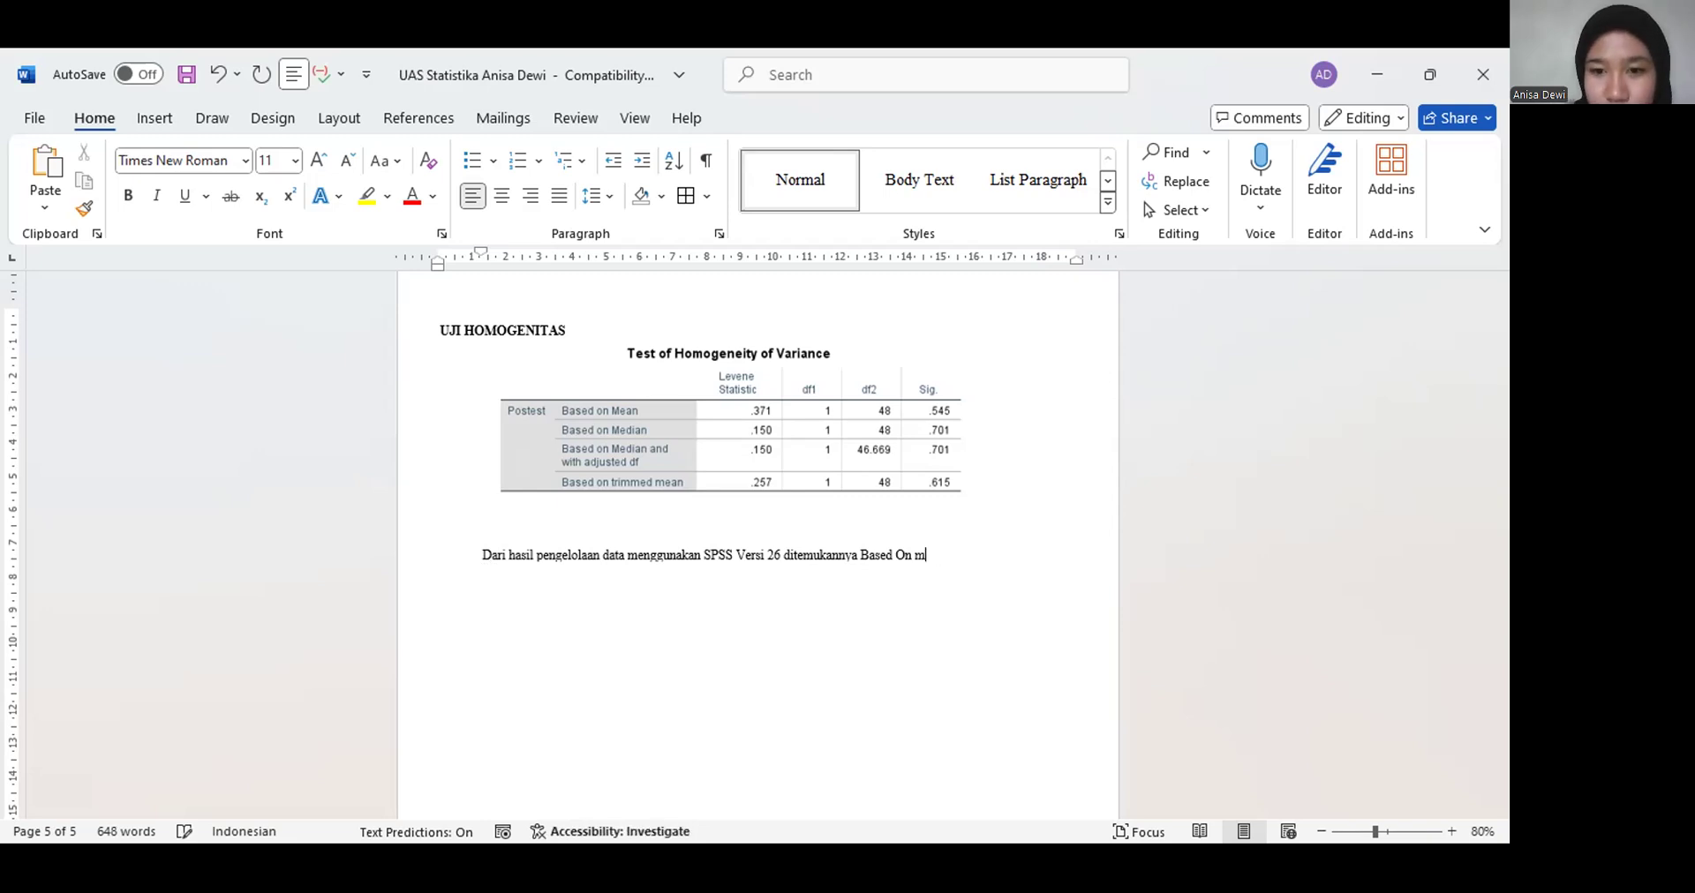
type("Mean")
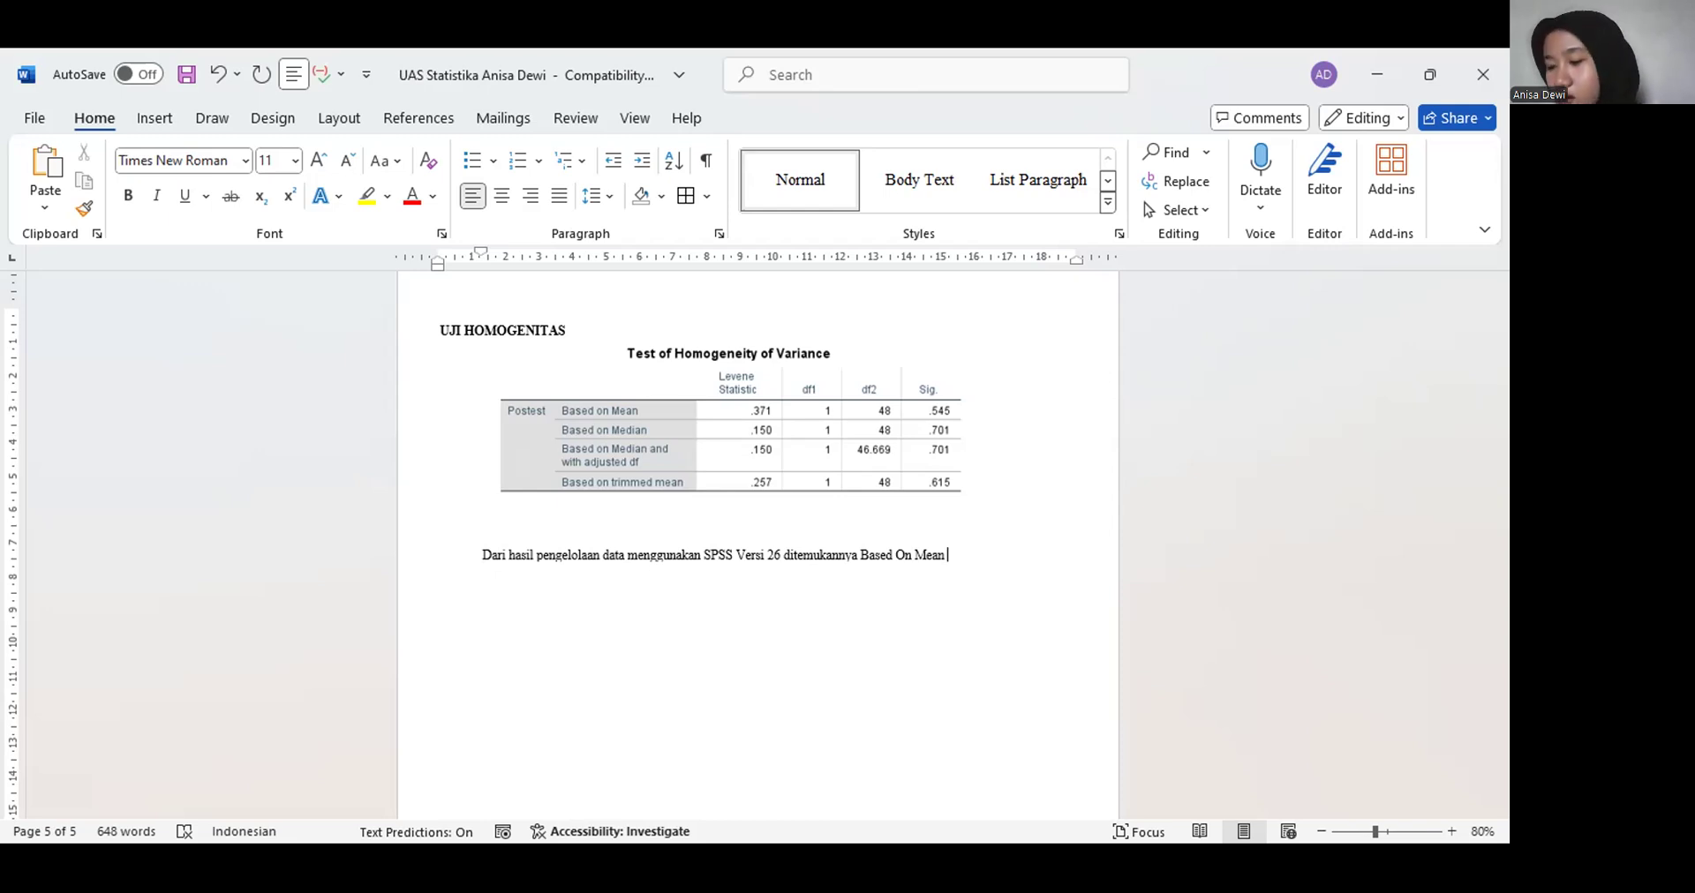
type("dengan sig o")
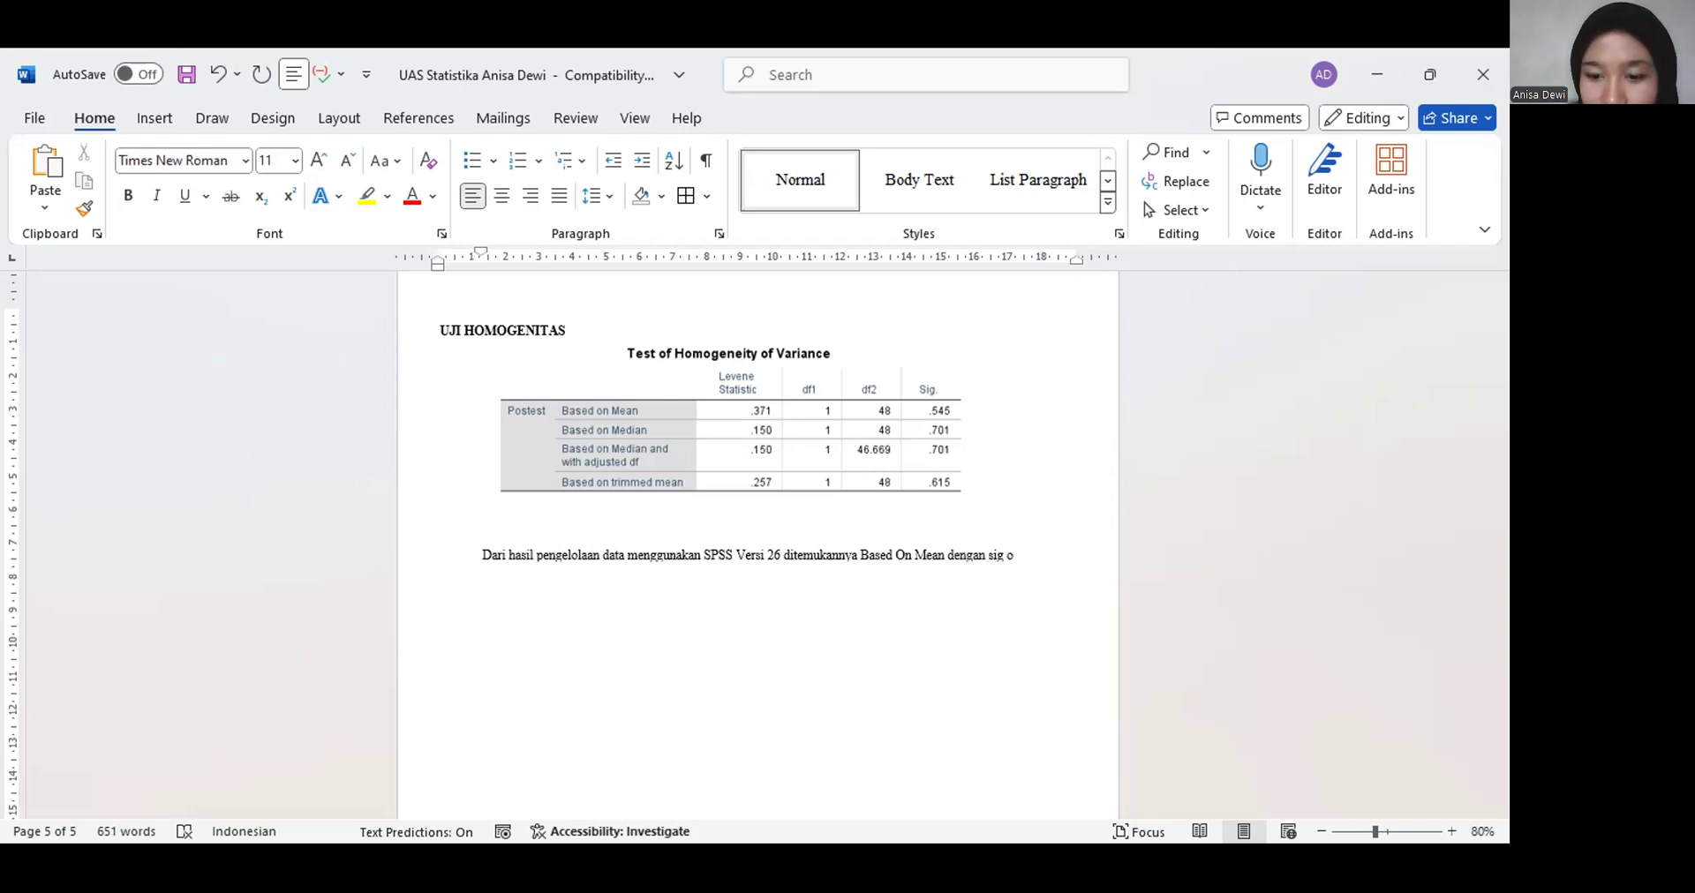
key("BackSpace")
type("0.")
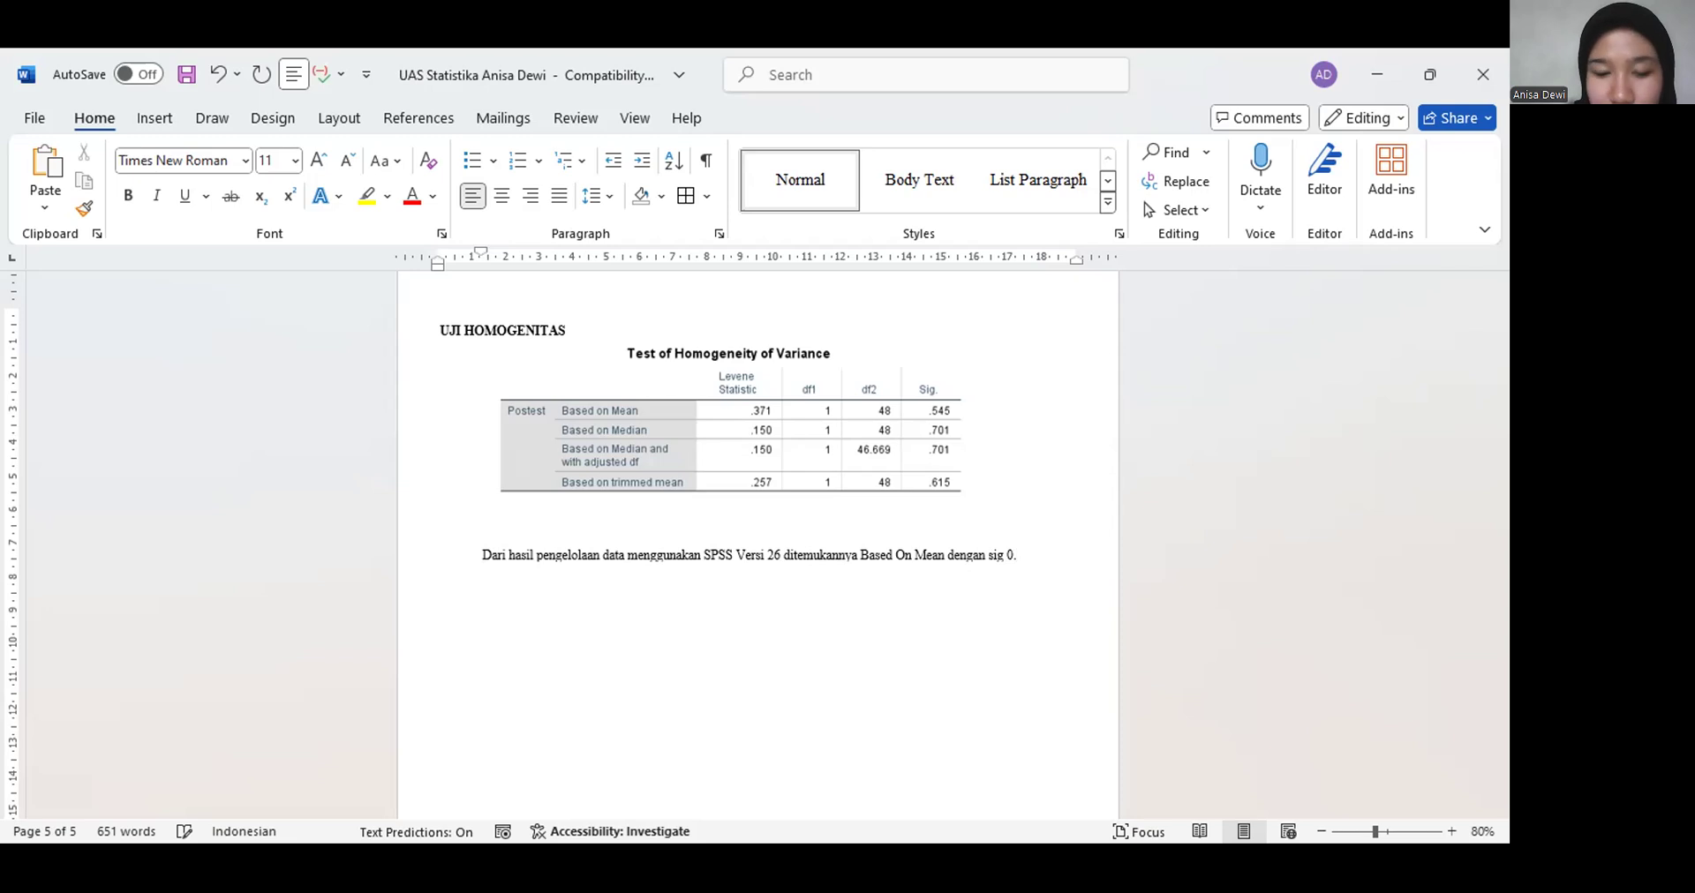
type("545")
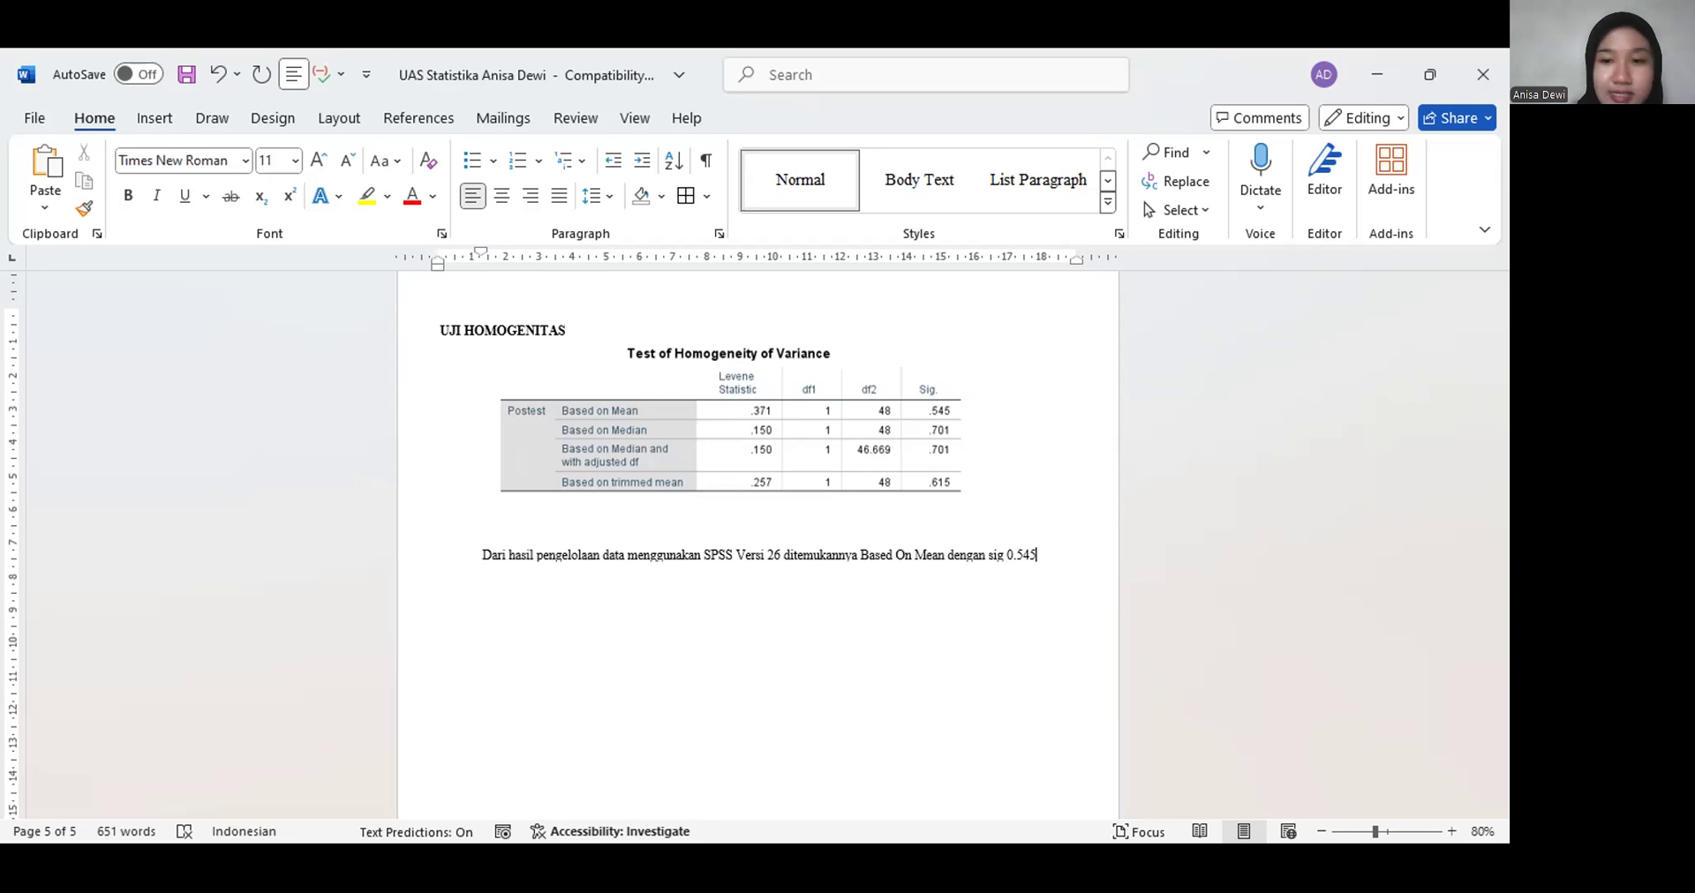
Add a new line below the sig value sentence reading "Dapat disimpulkan bahwa data tersebut dikatakan"
key("Return")
type("Dapat disi")
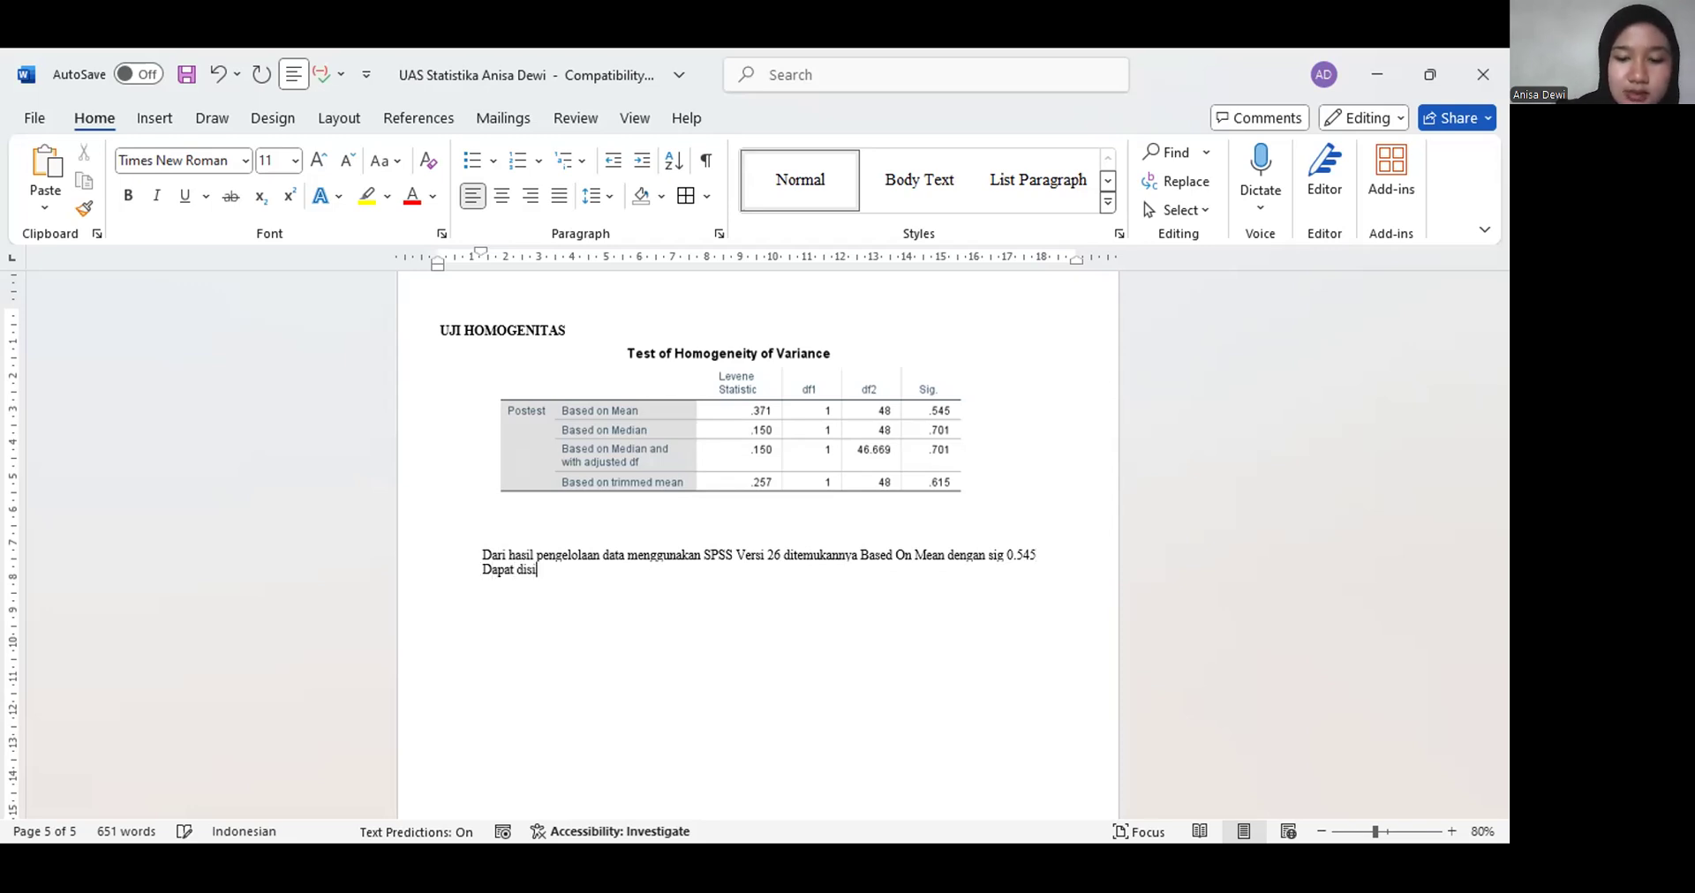
type("mpulkan bahwa ")
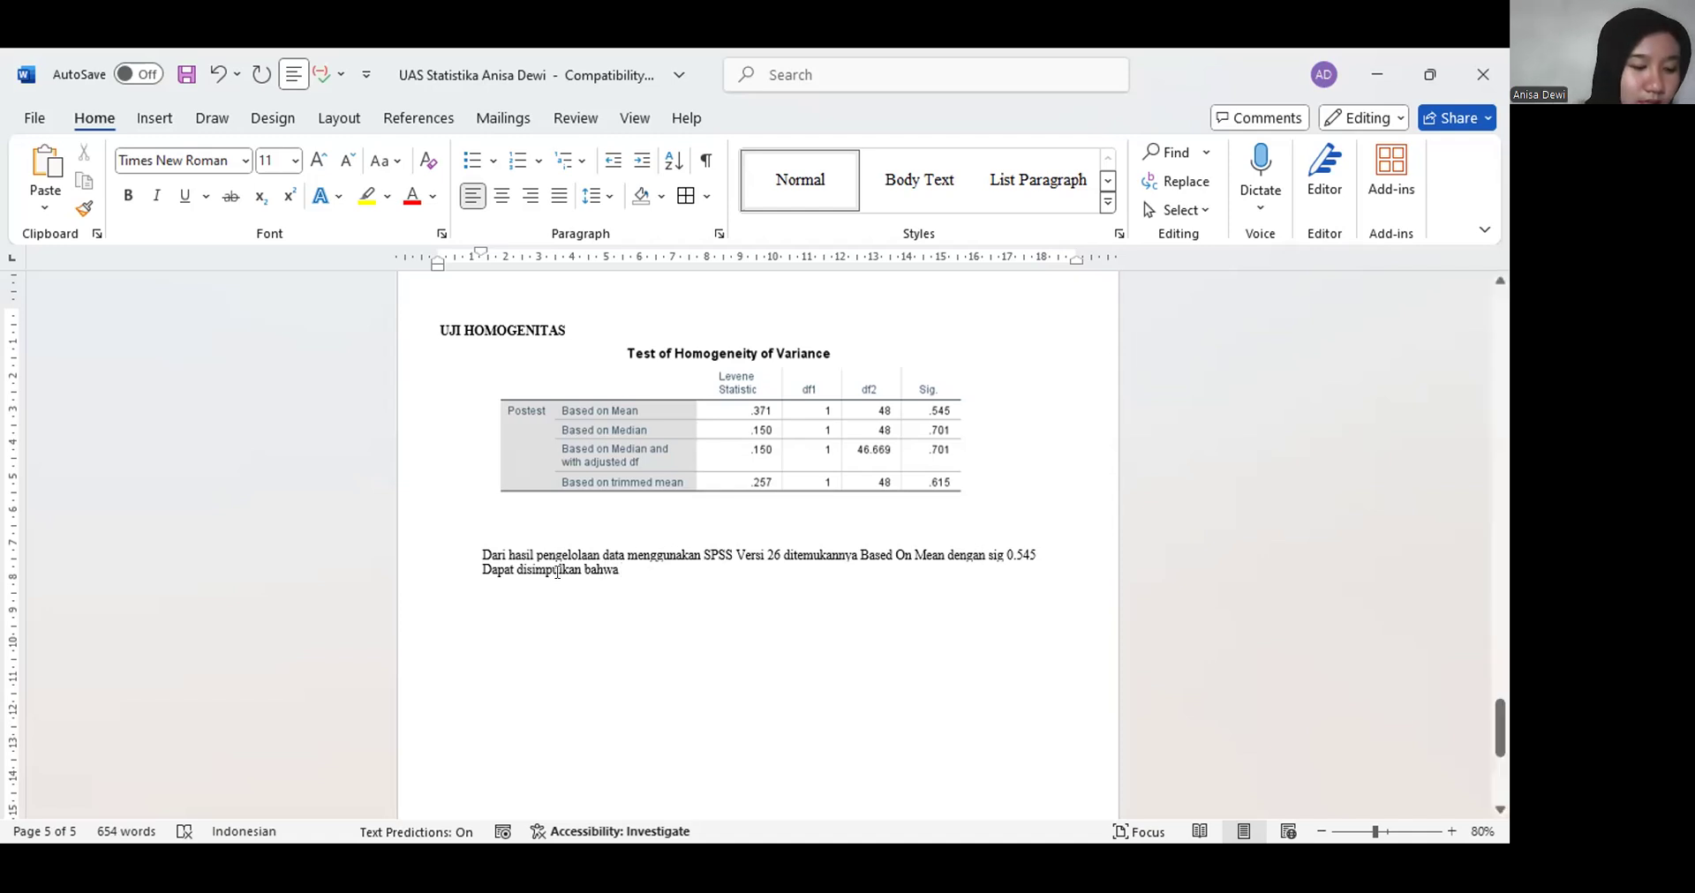
type(" dat")
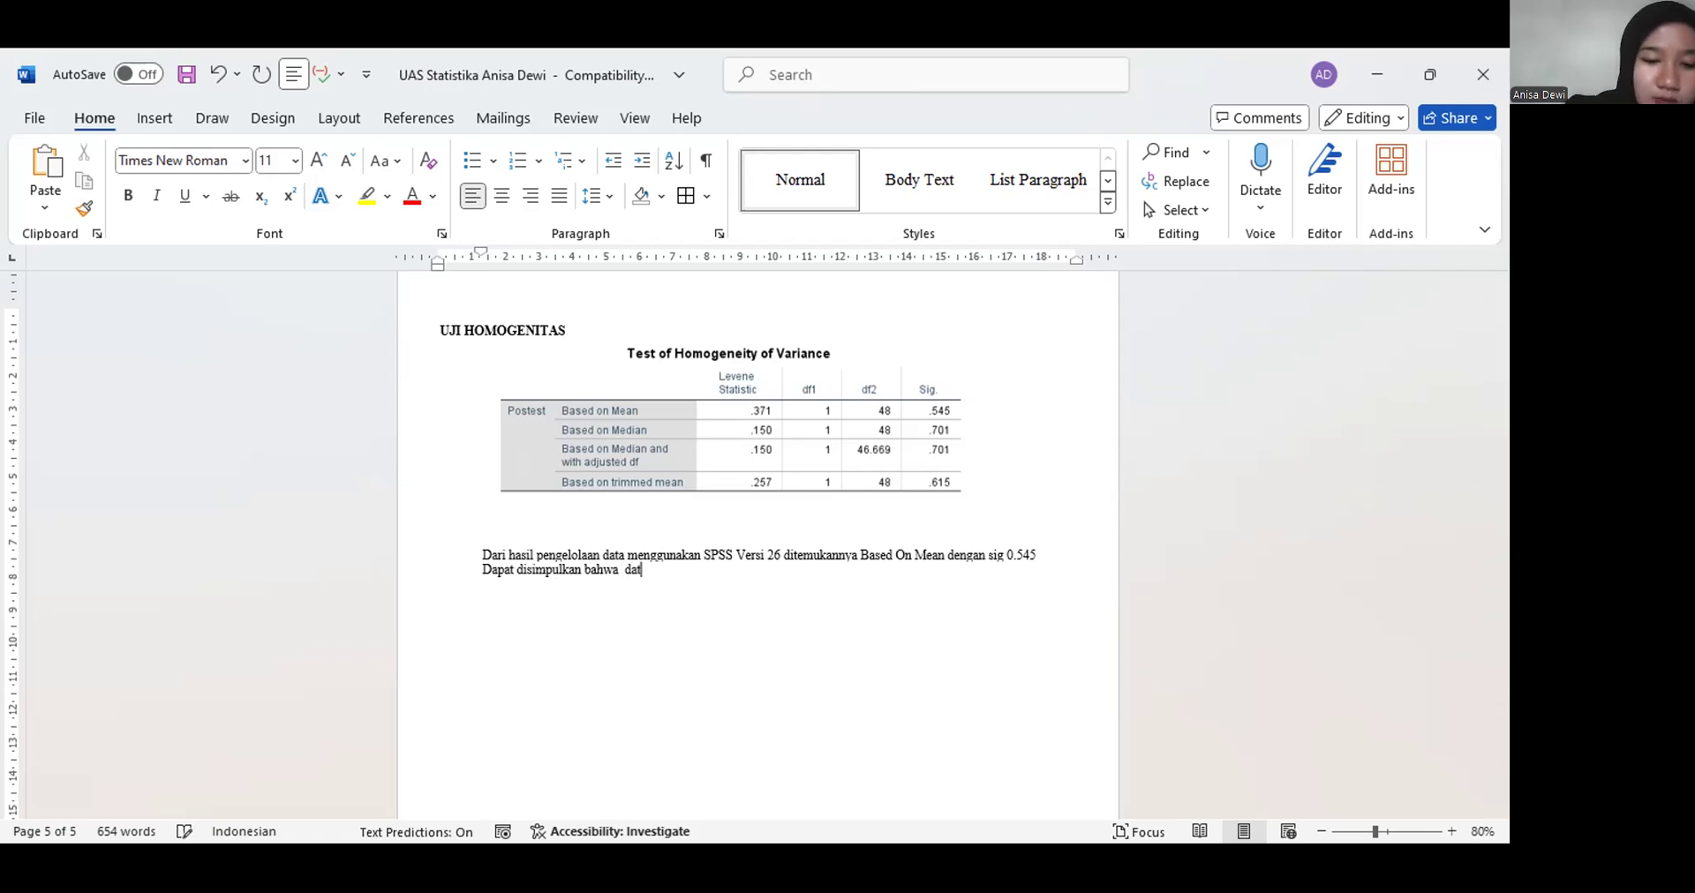
type("a tersebut h")
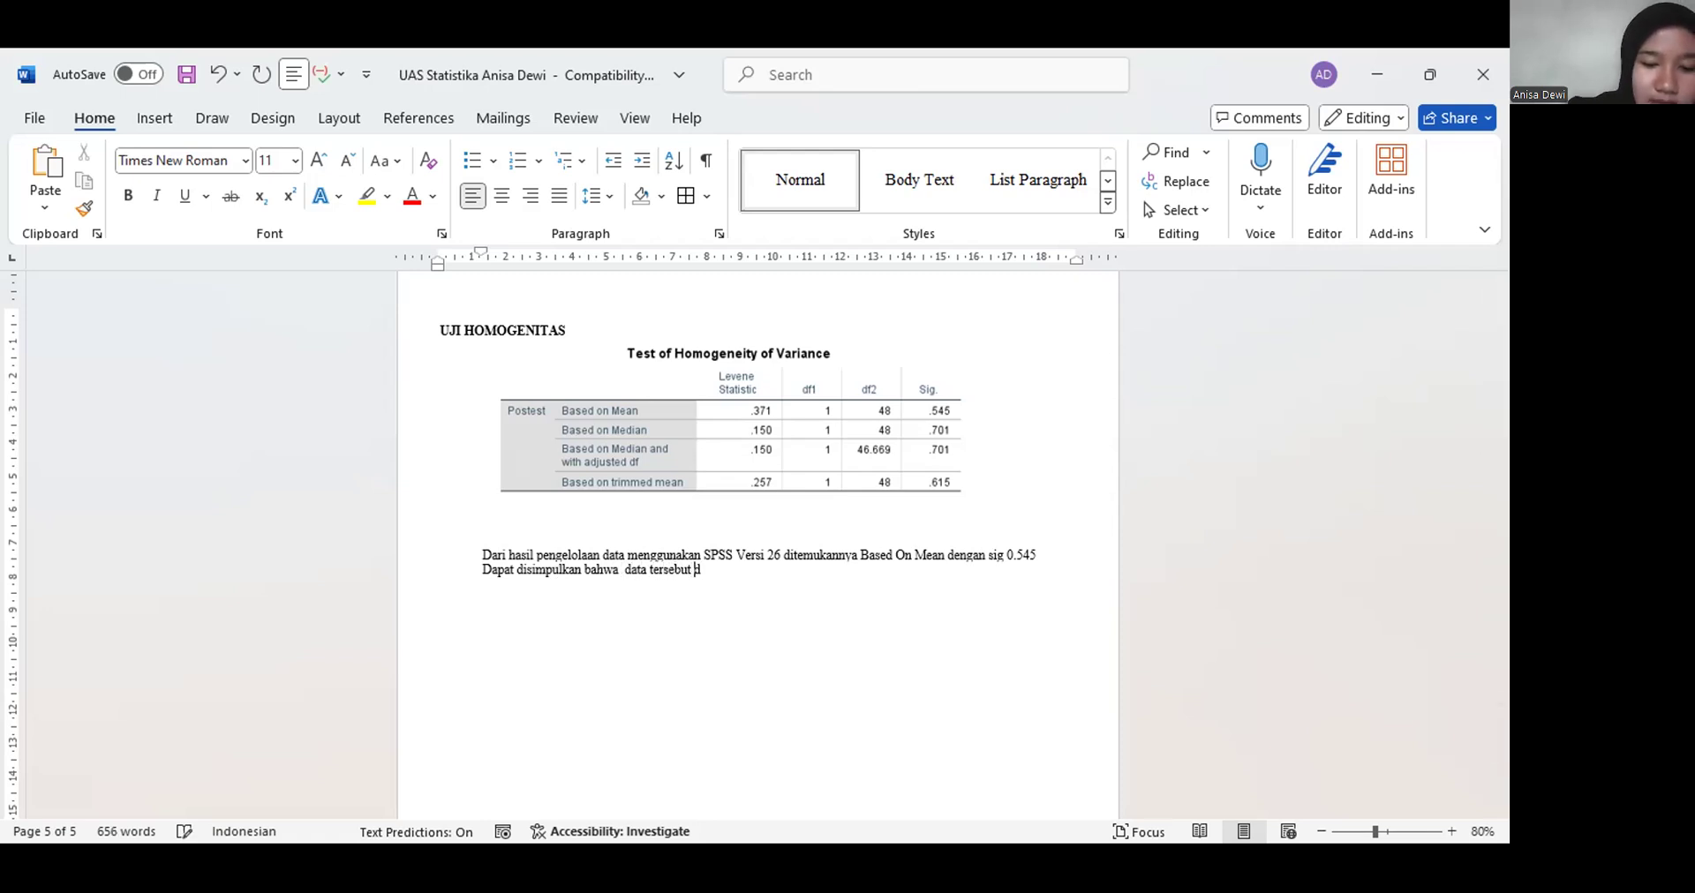
key("BackSpace")
type("dika")
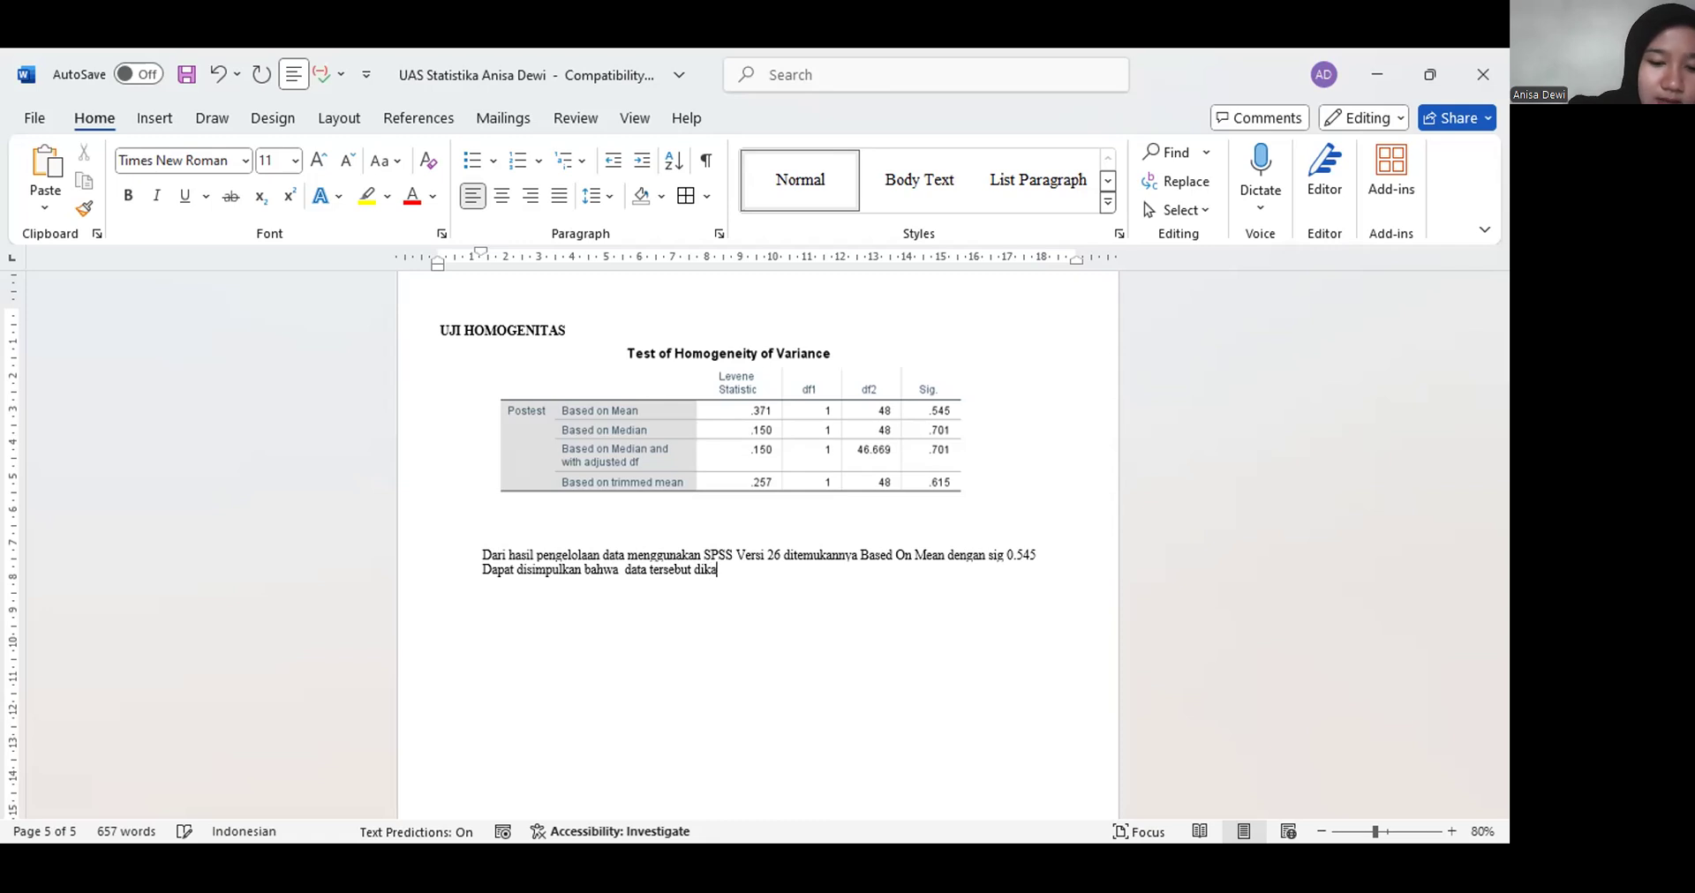
type("takan d")
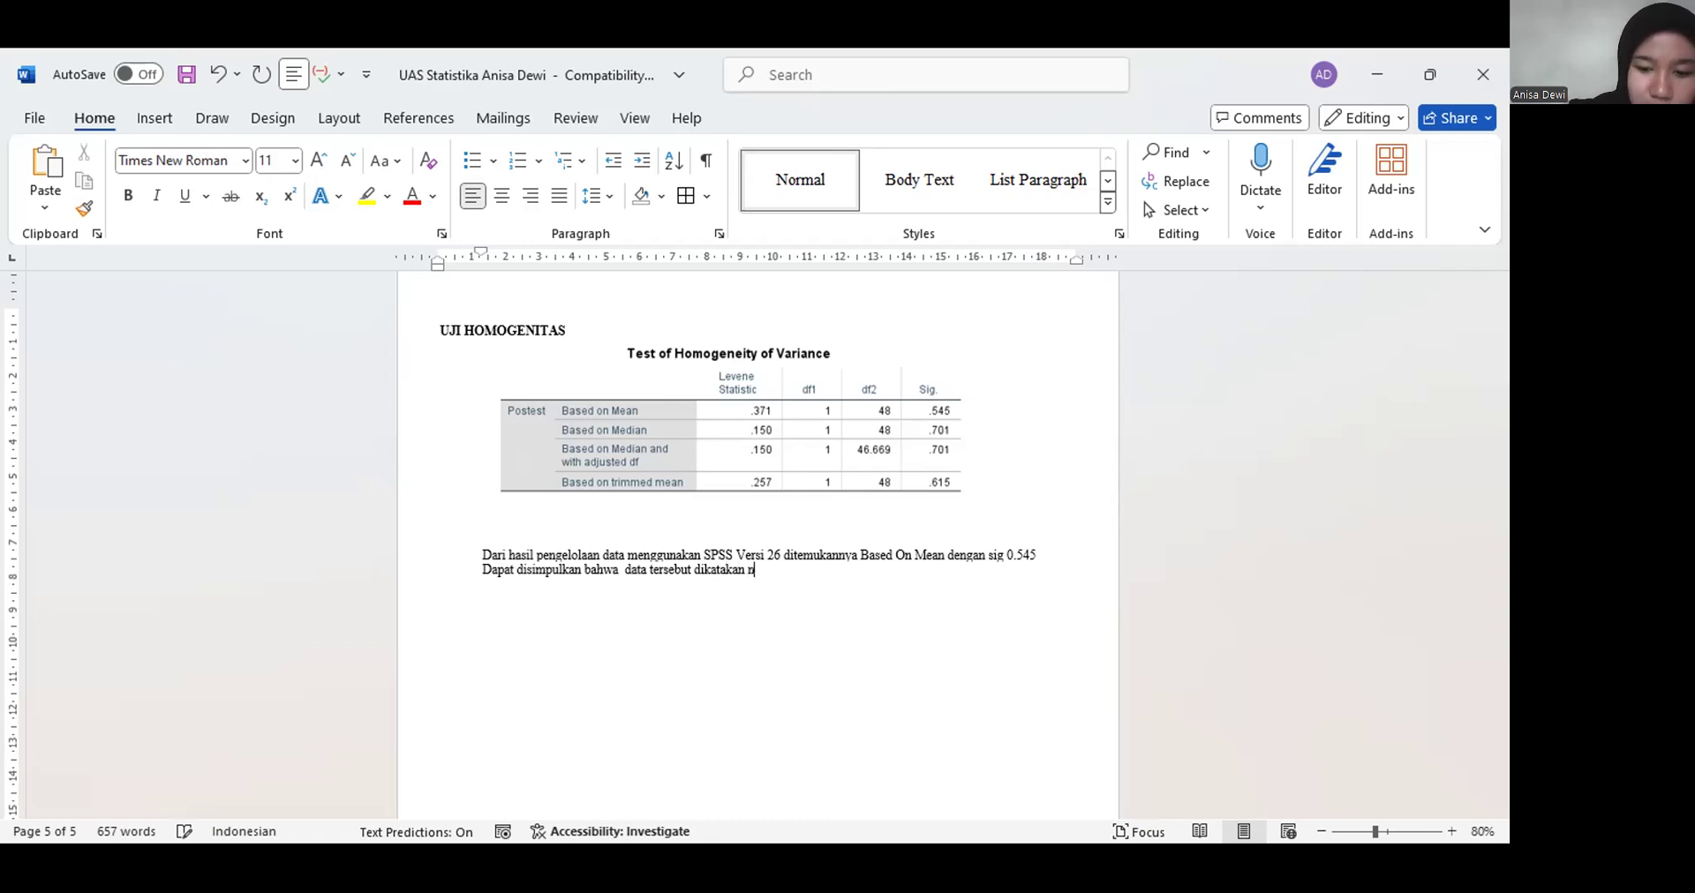
key("BackSpace")
key("BackSpace")
Continue the conclusion line with "Normal" in bold, followed by ", dan" in regular weight
key("ctrl+b")
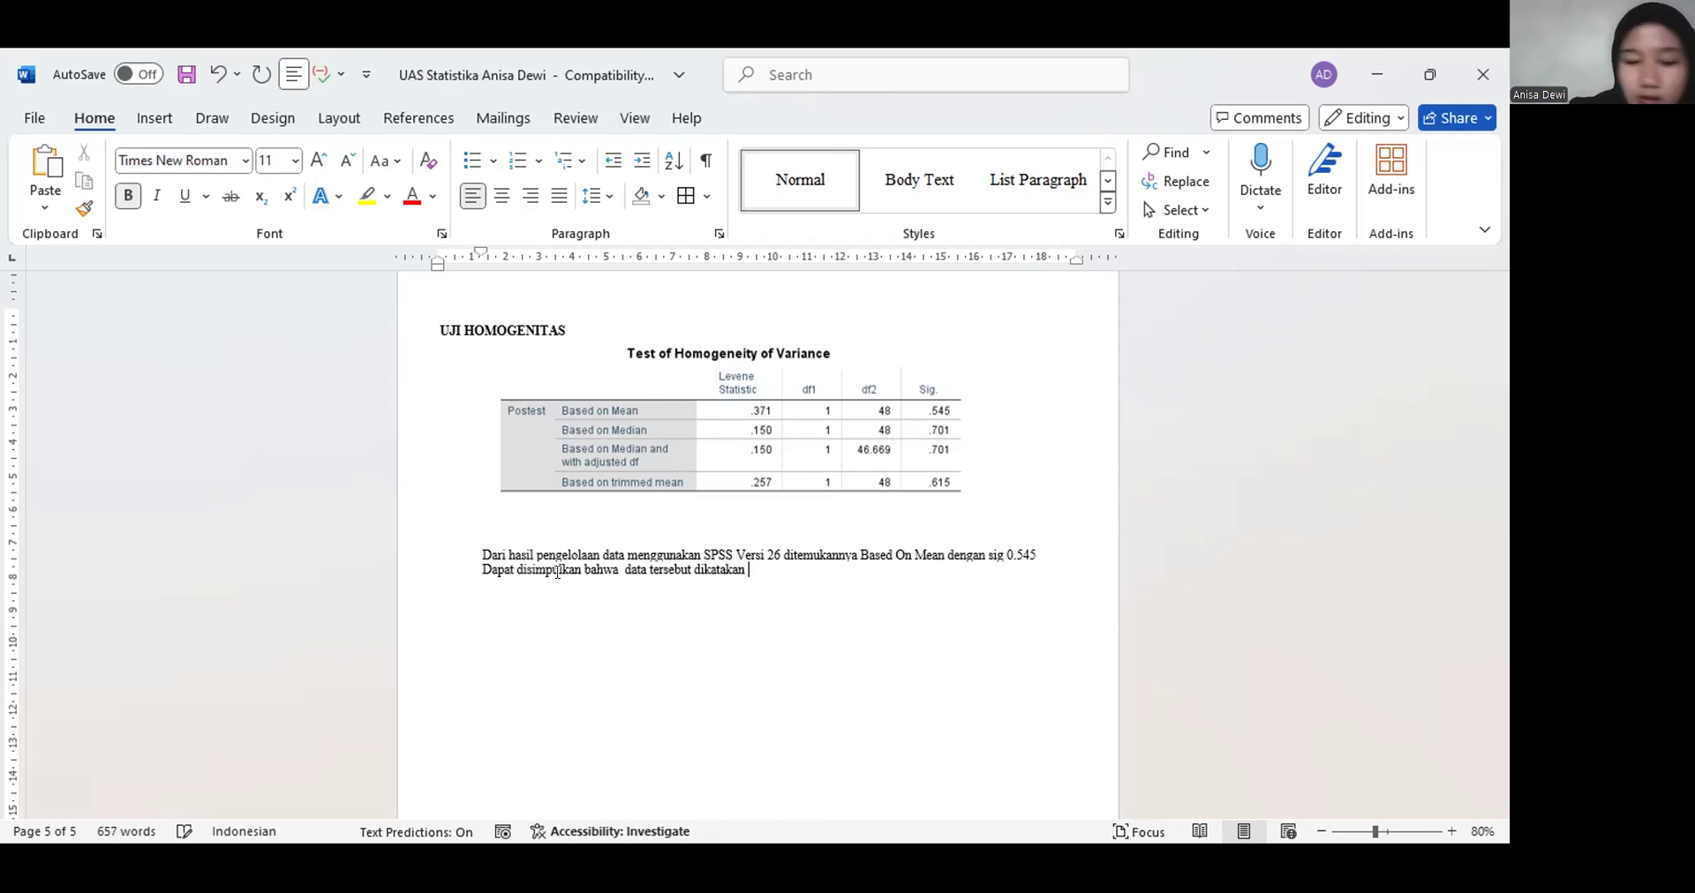
type("Normal")
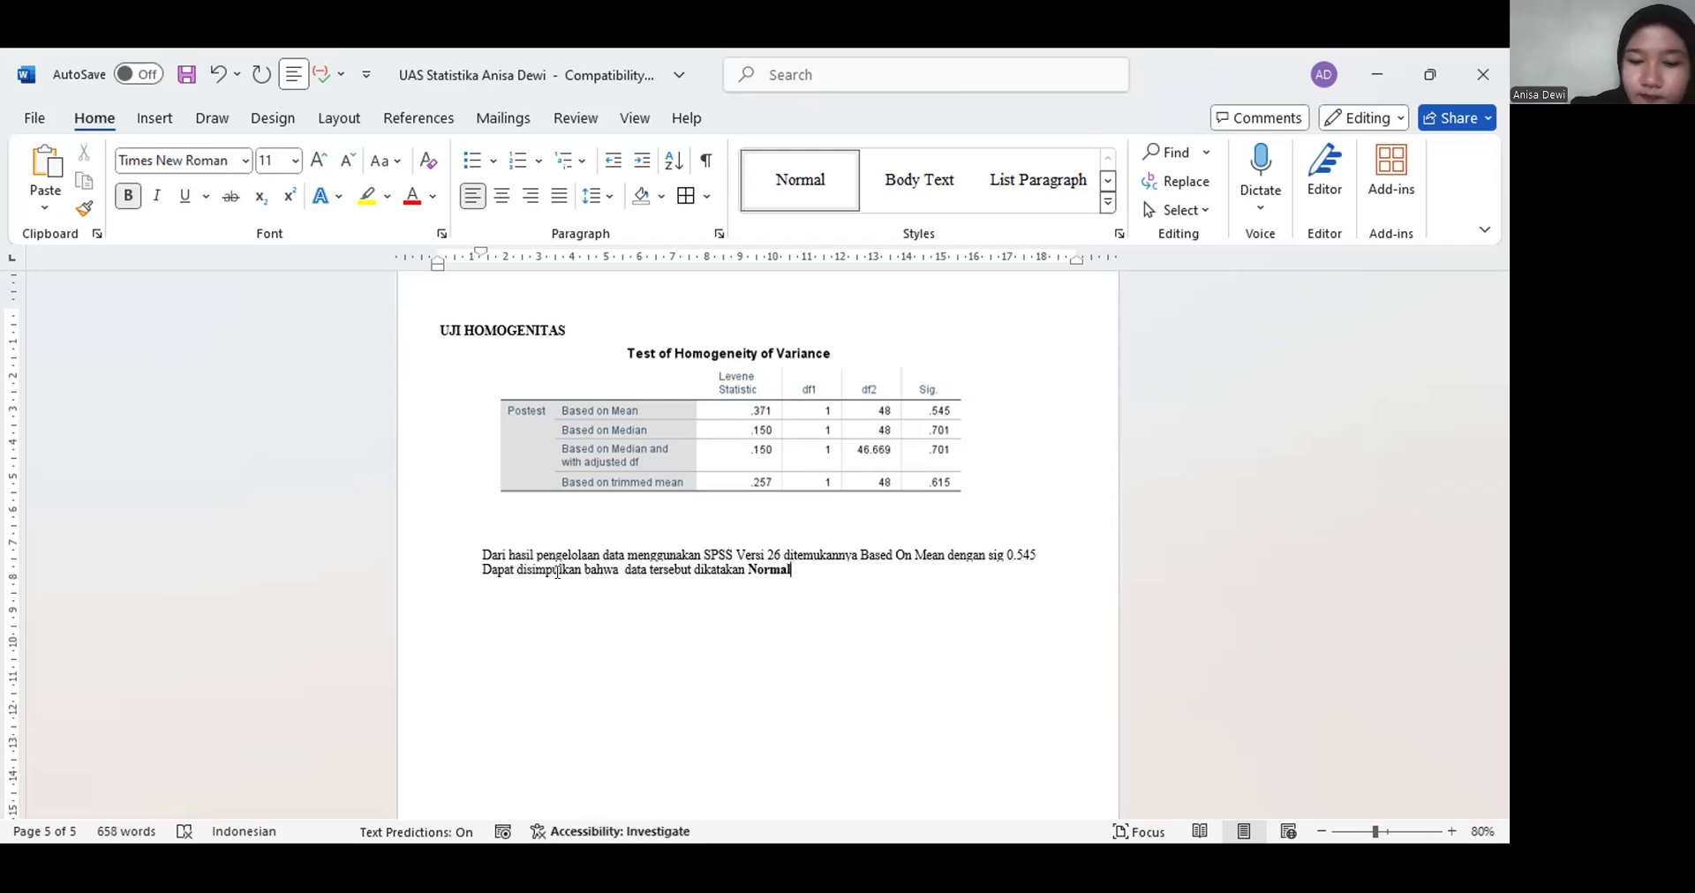
key("ctrl+b")
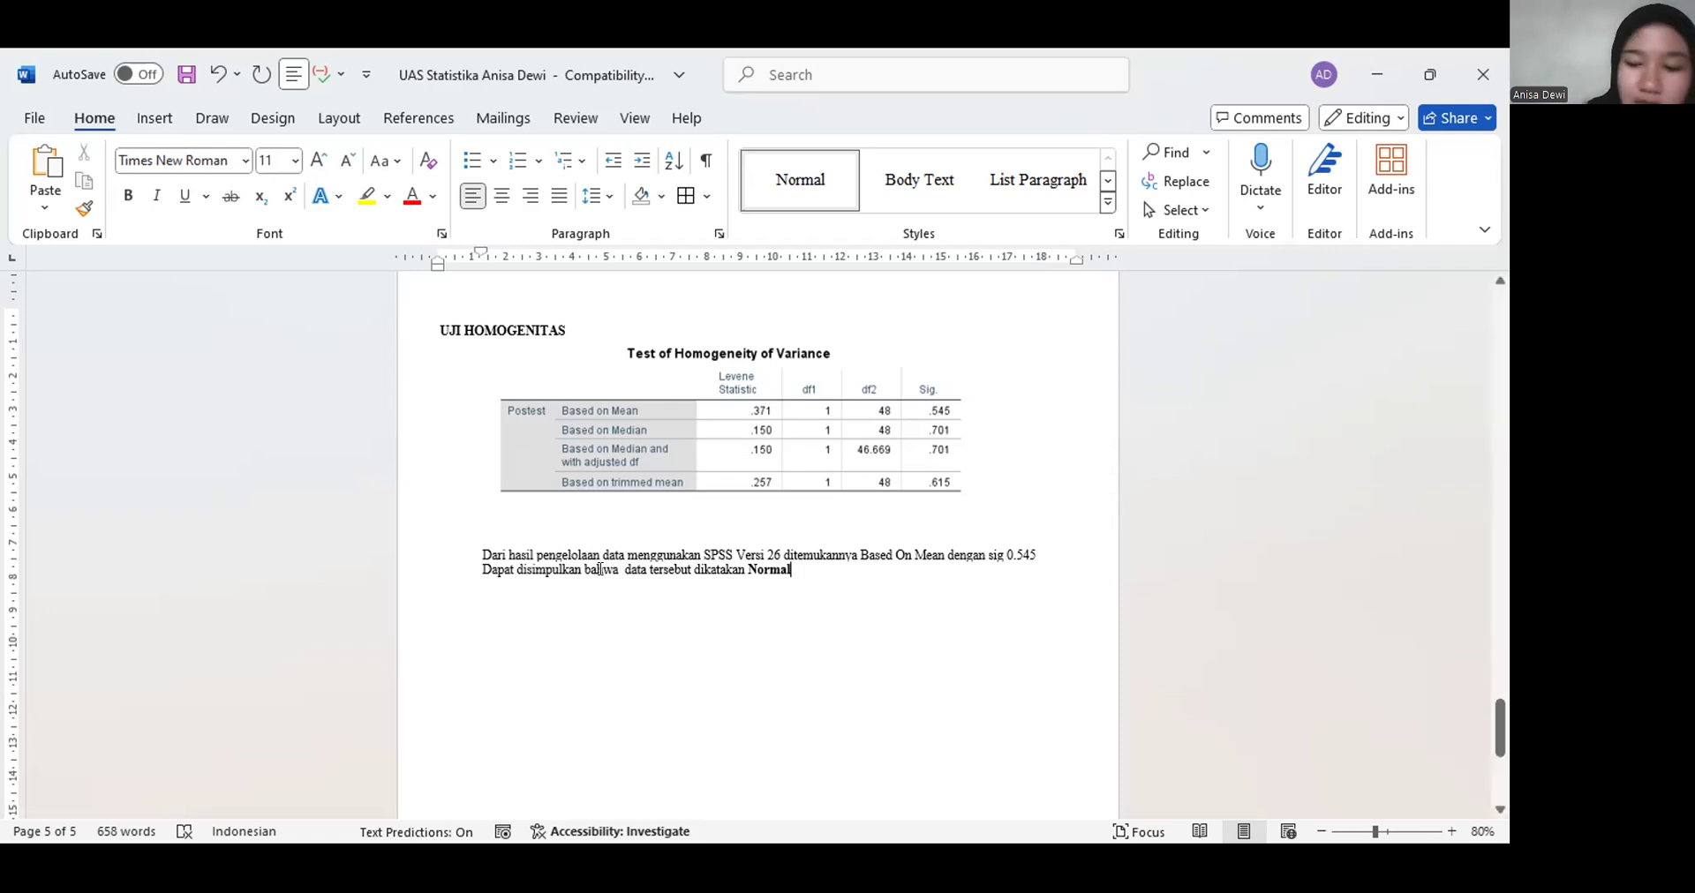
type(".")
key("BackSpace")
type(", dan")
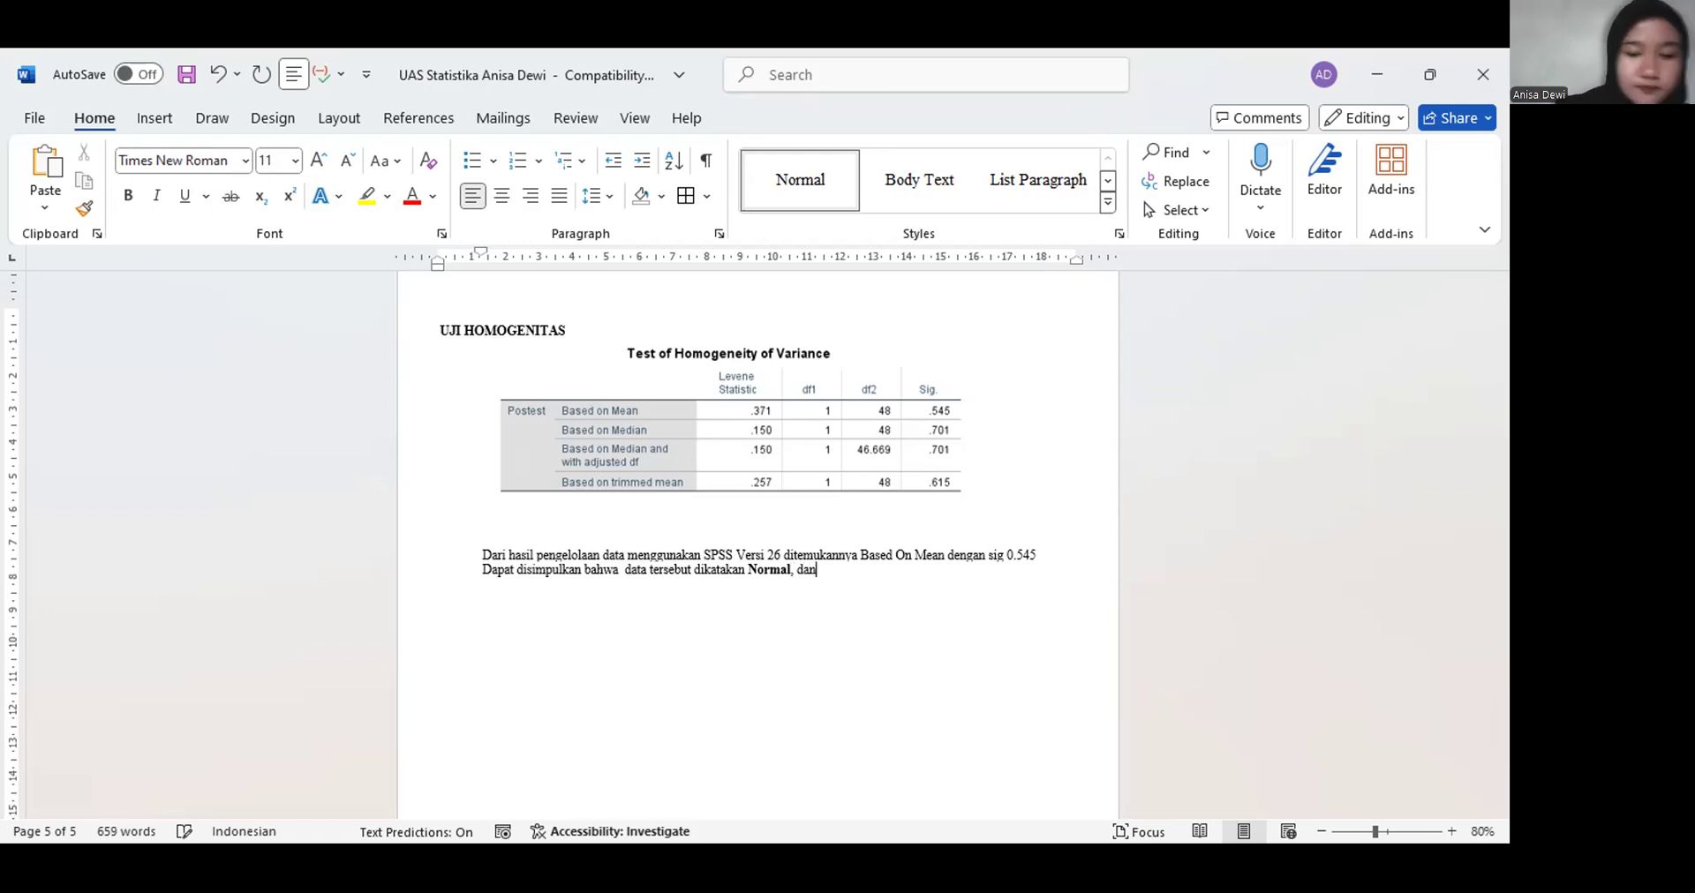
Add "Ho Diterima," in bold after "dan" in the conclusion line
key("ctrl+b")
type("Ho")
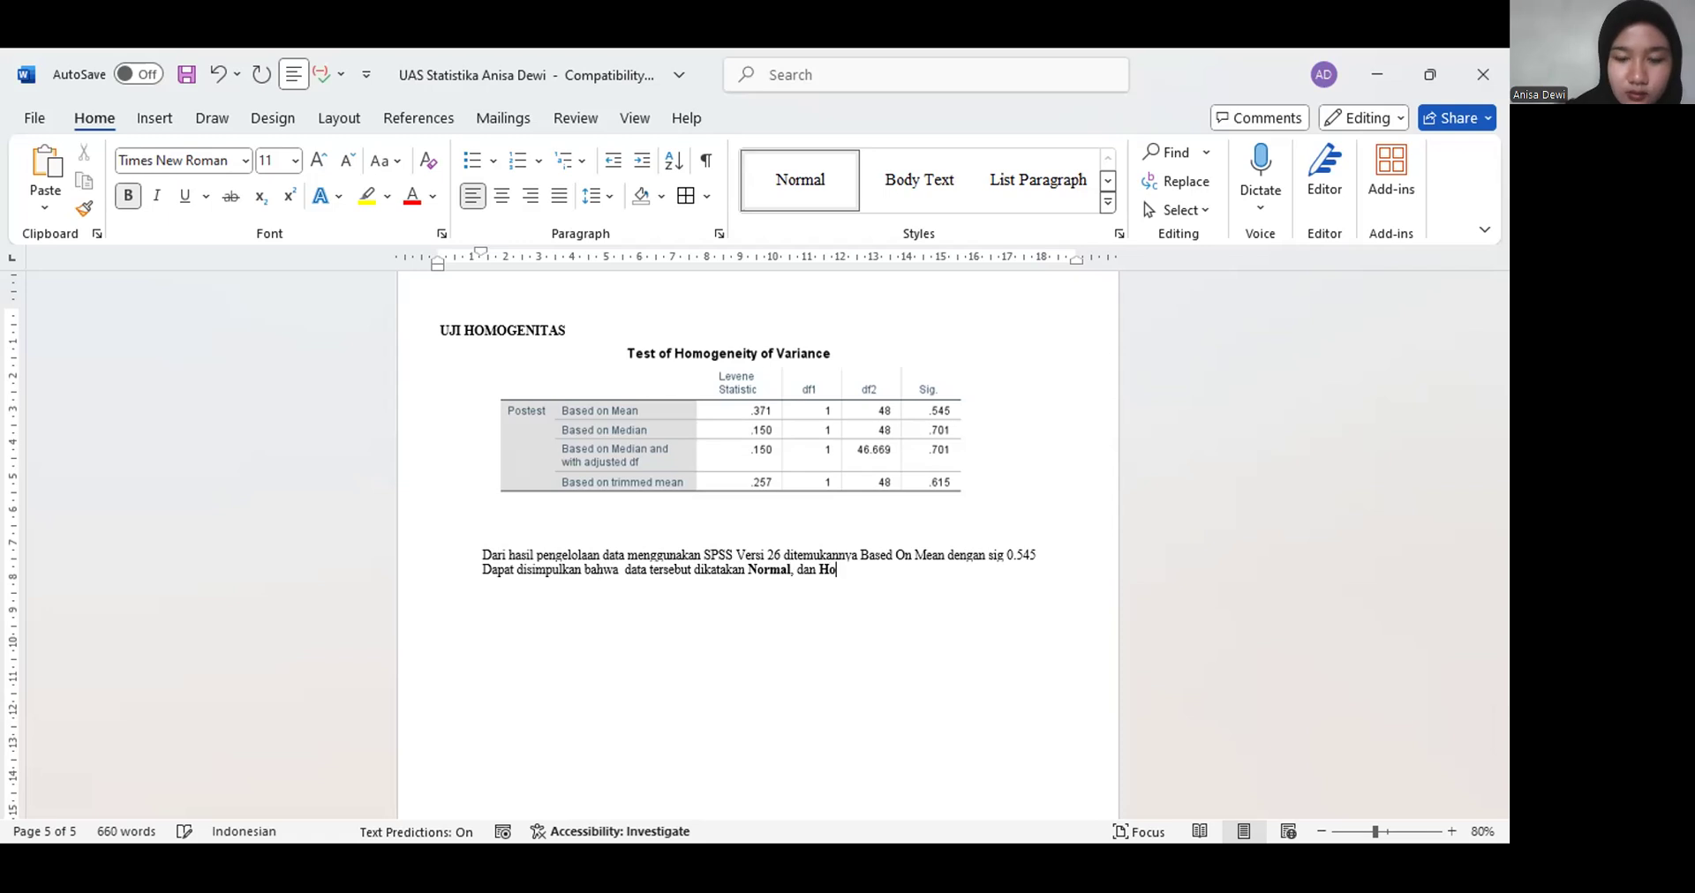
type(" Diterima")
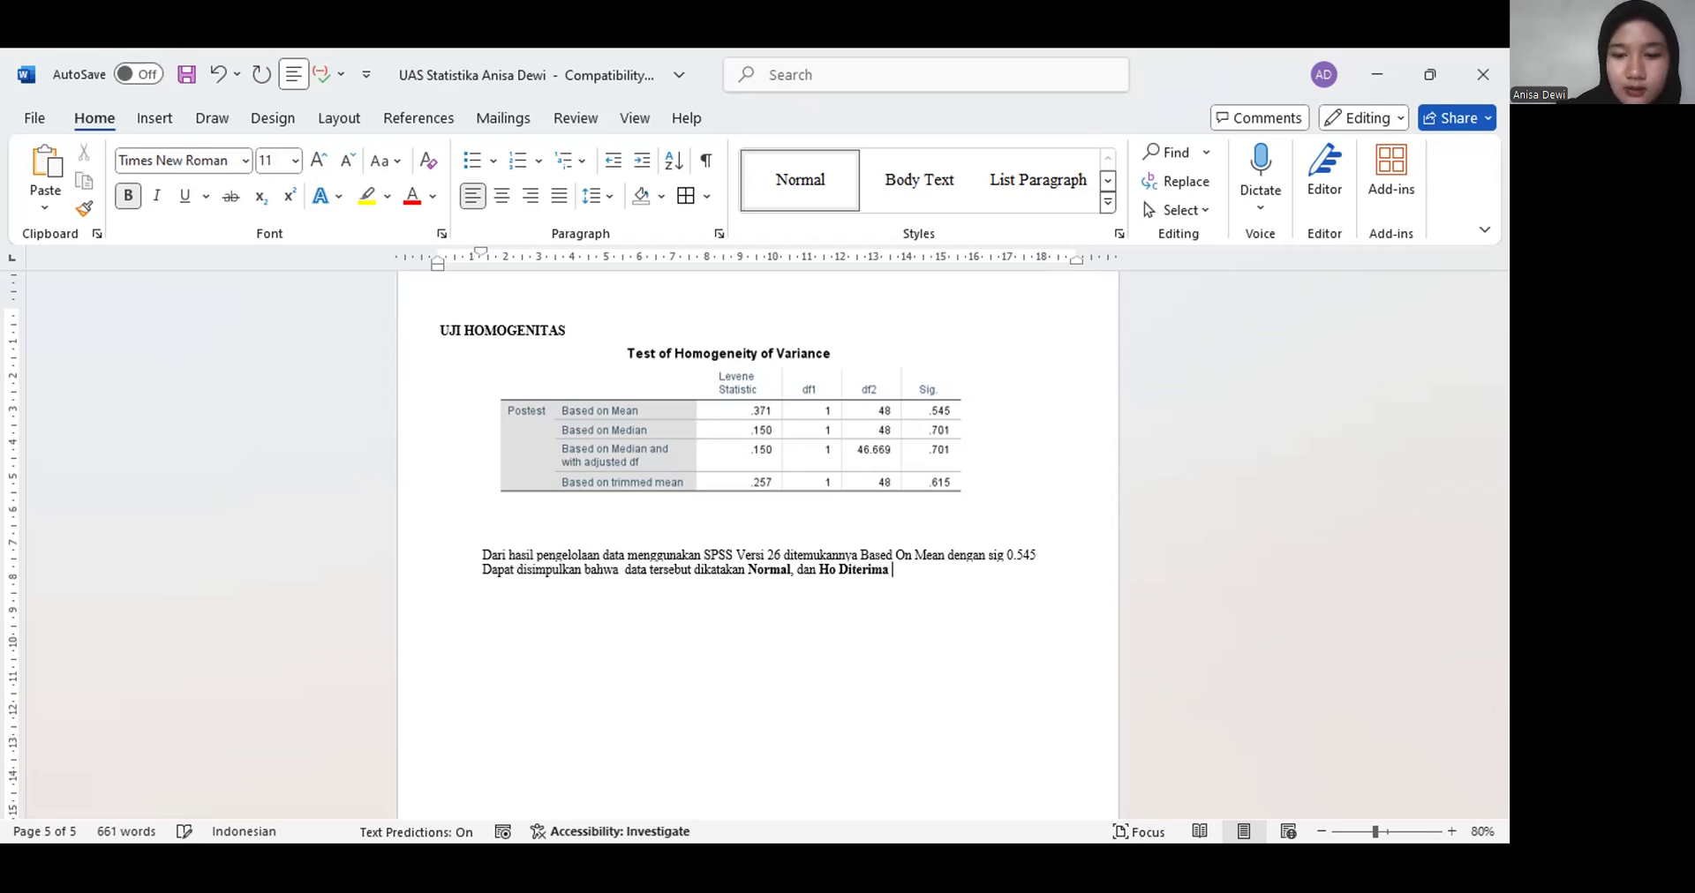
key("BackSpace")
type(".")
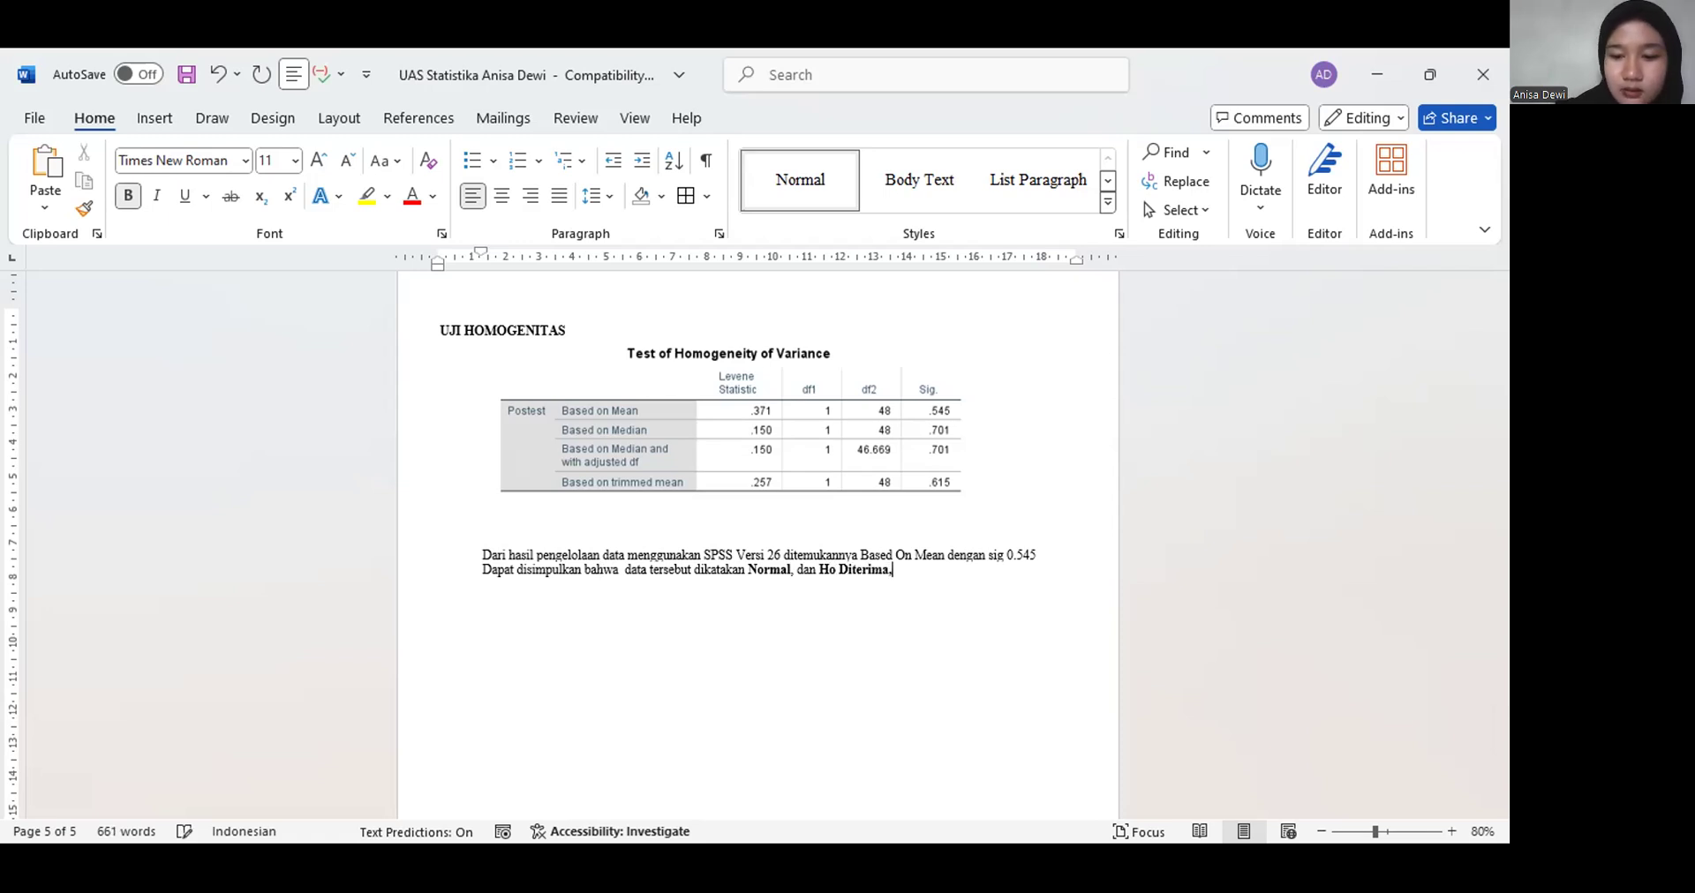
Complete the conclusion line in regular weight with "karena sig 0.0545 > 0.015"
key("ctrl+b")
type("ka")
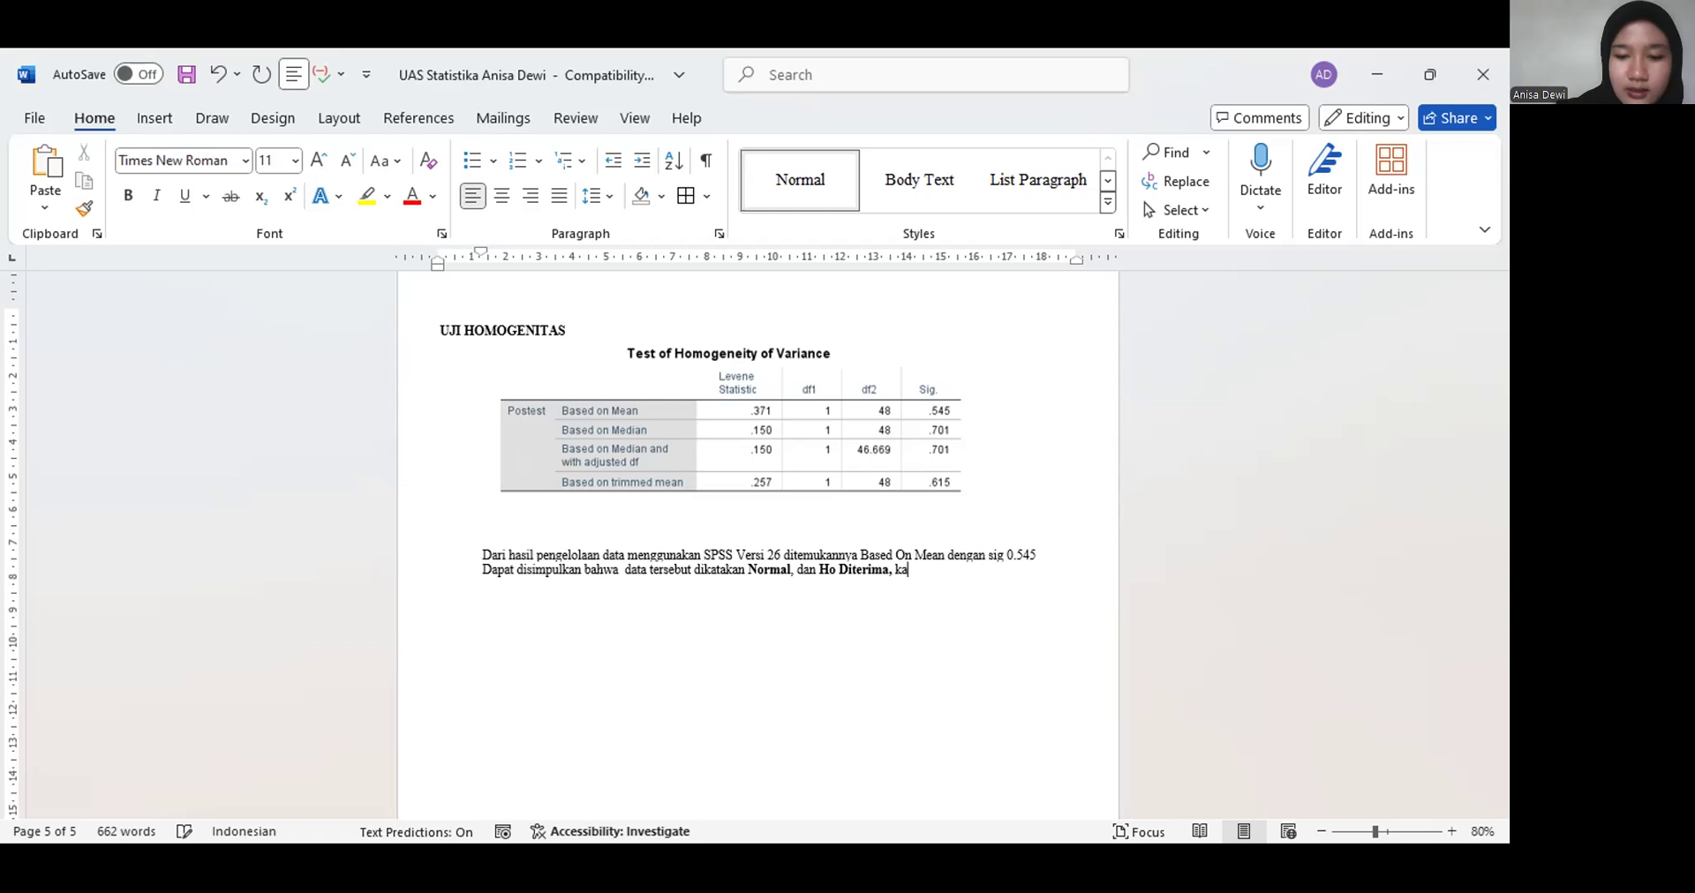
type("rena")
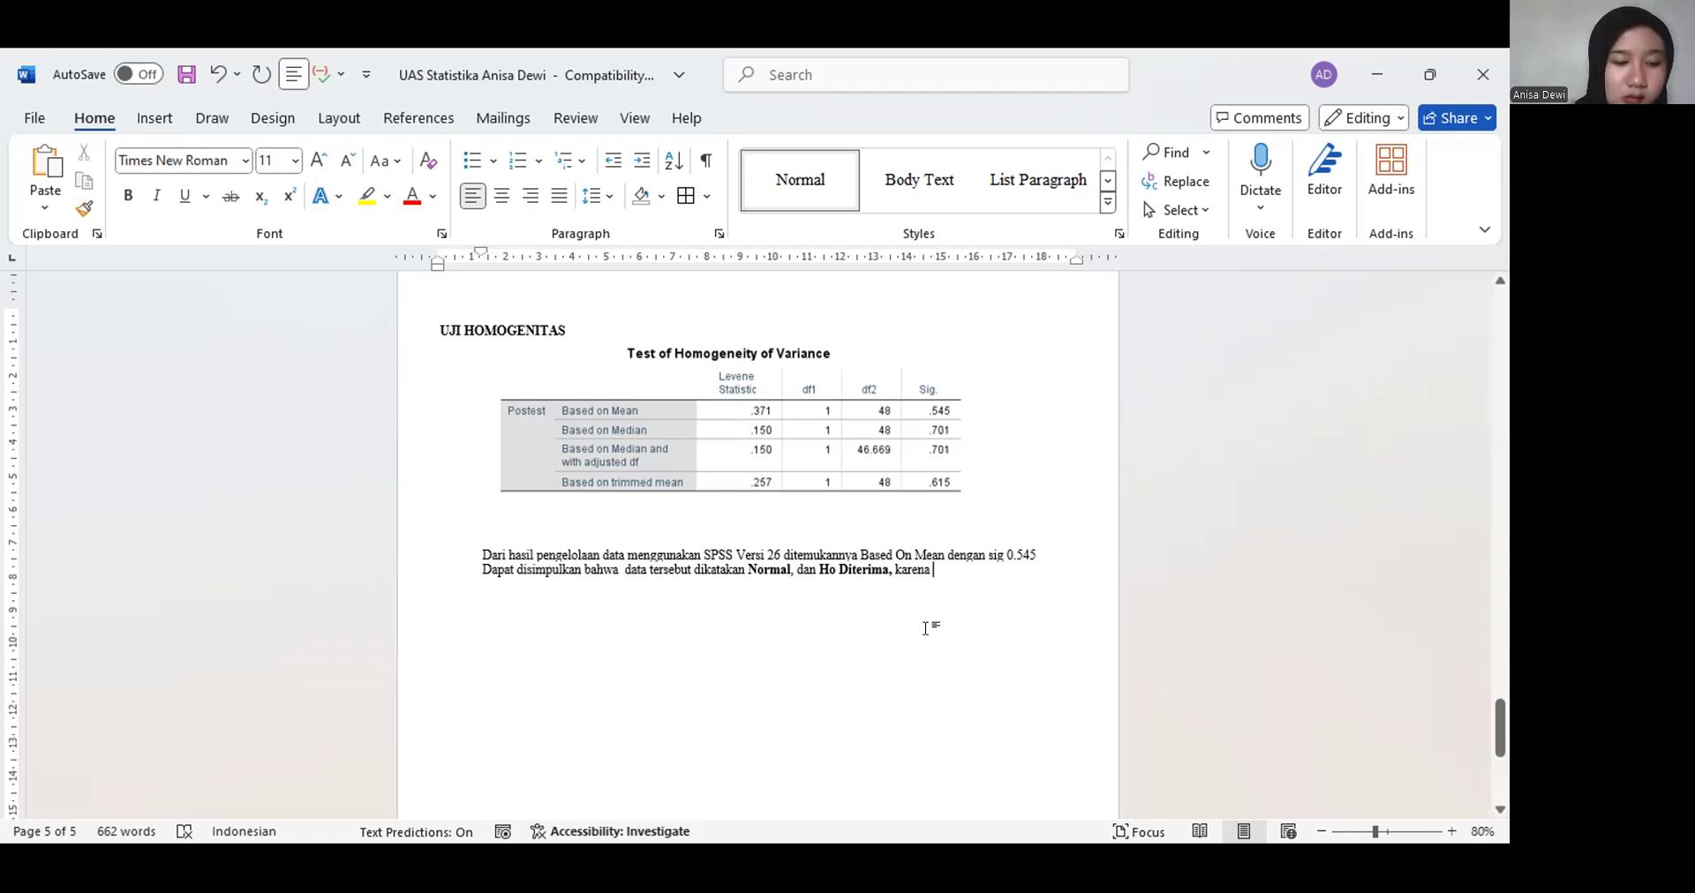
type("sig")
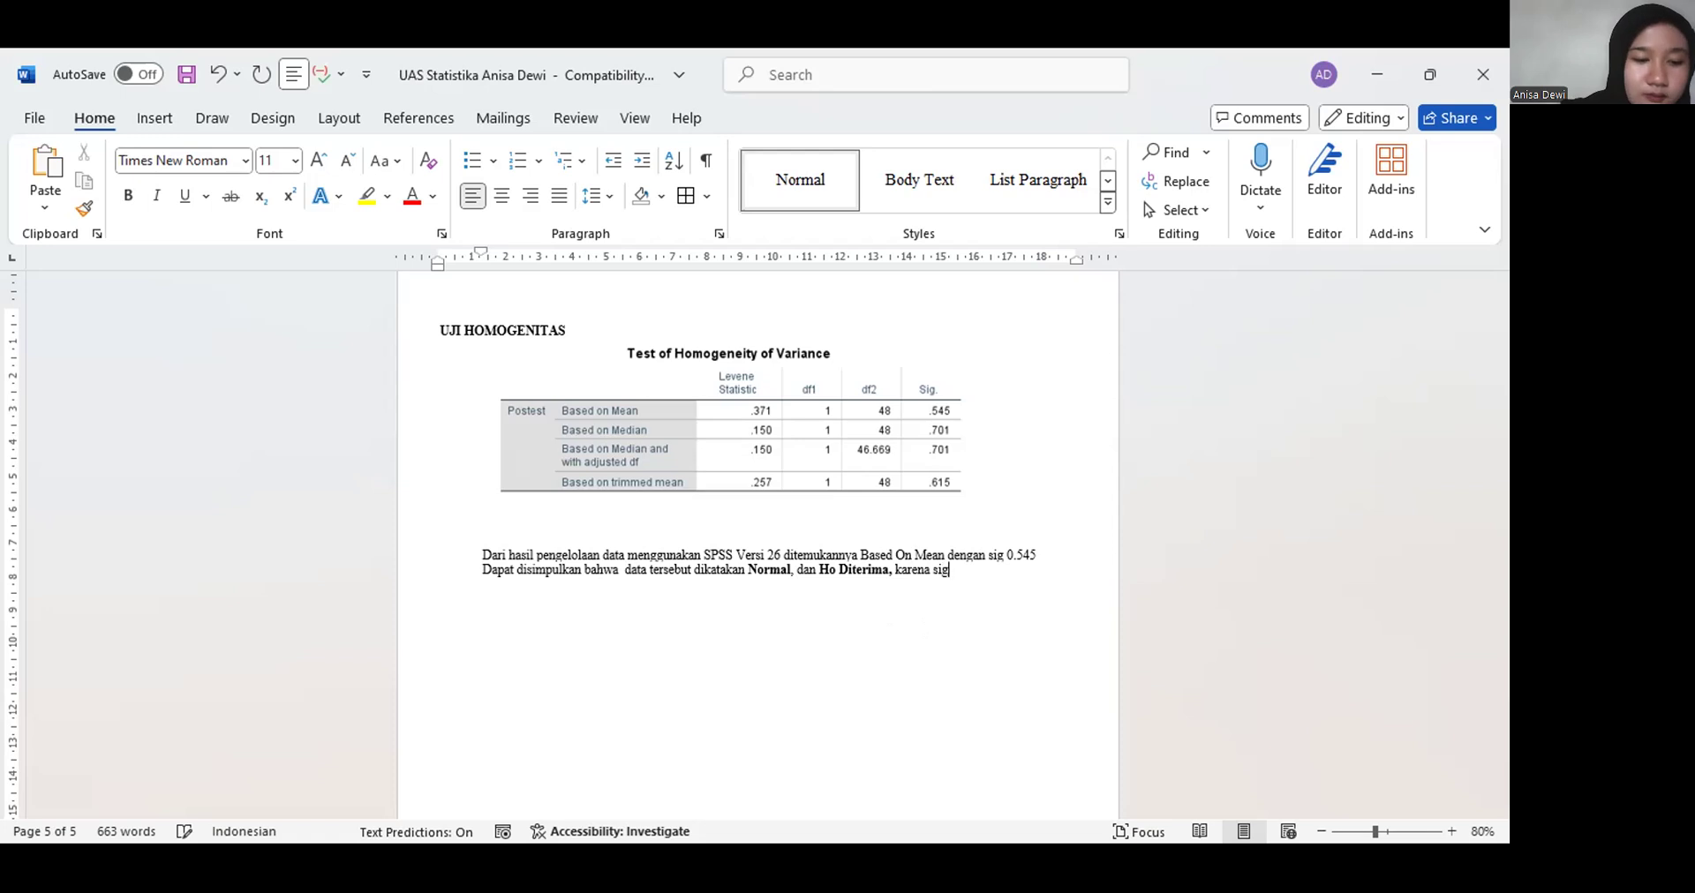
type(" 0")
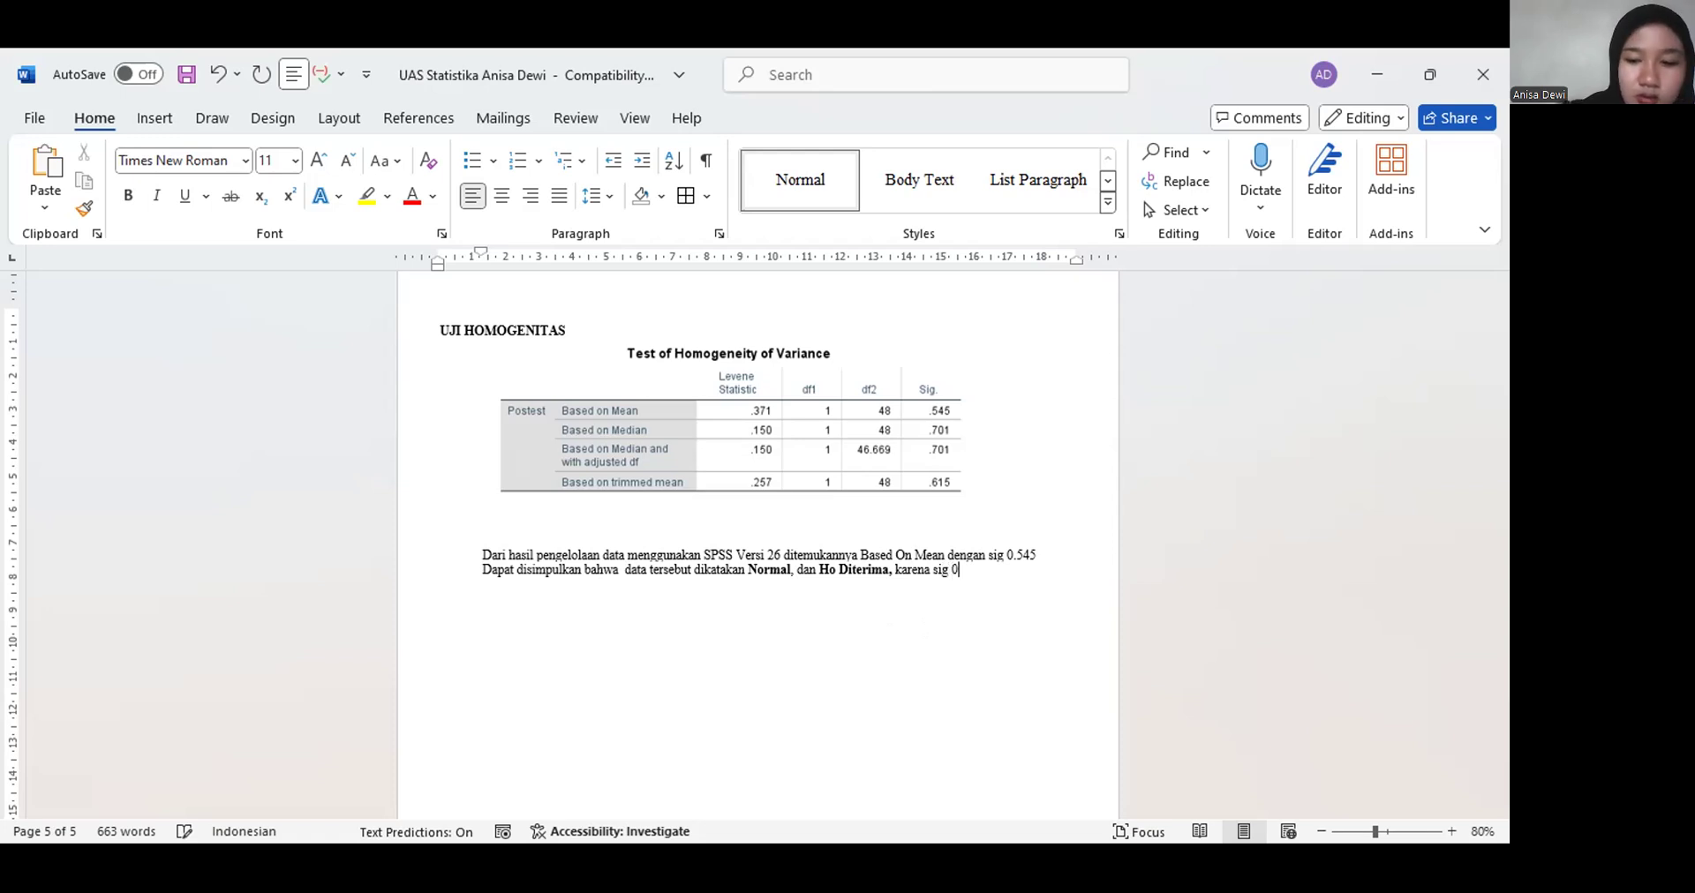
type(".0545")
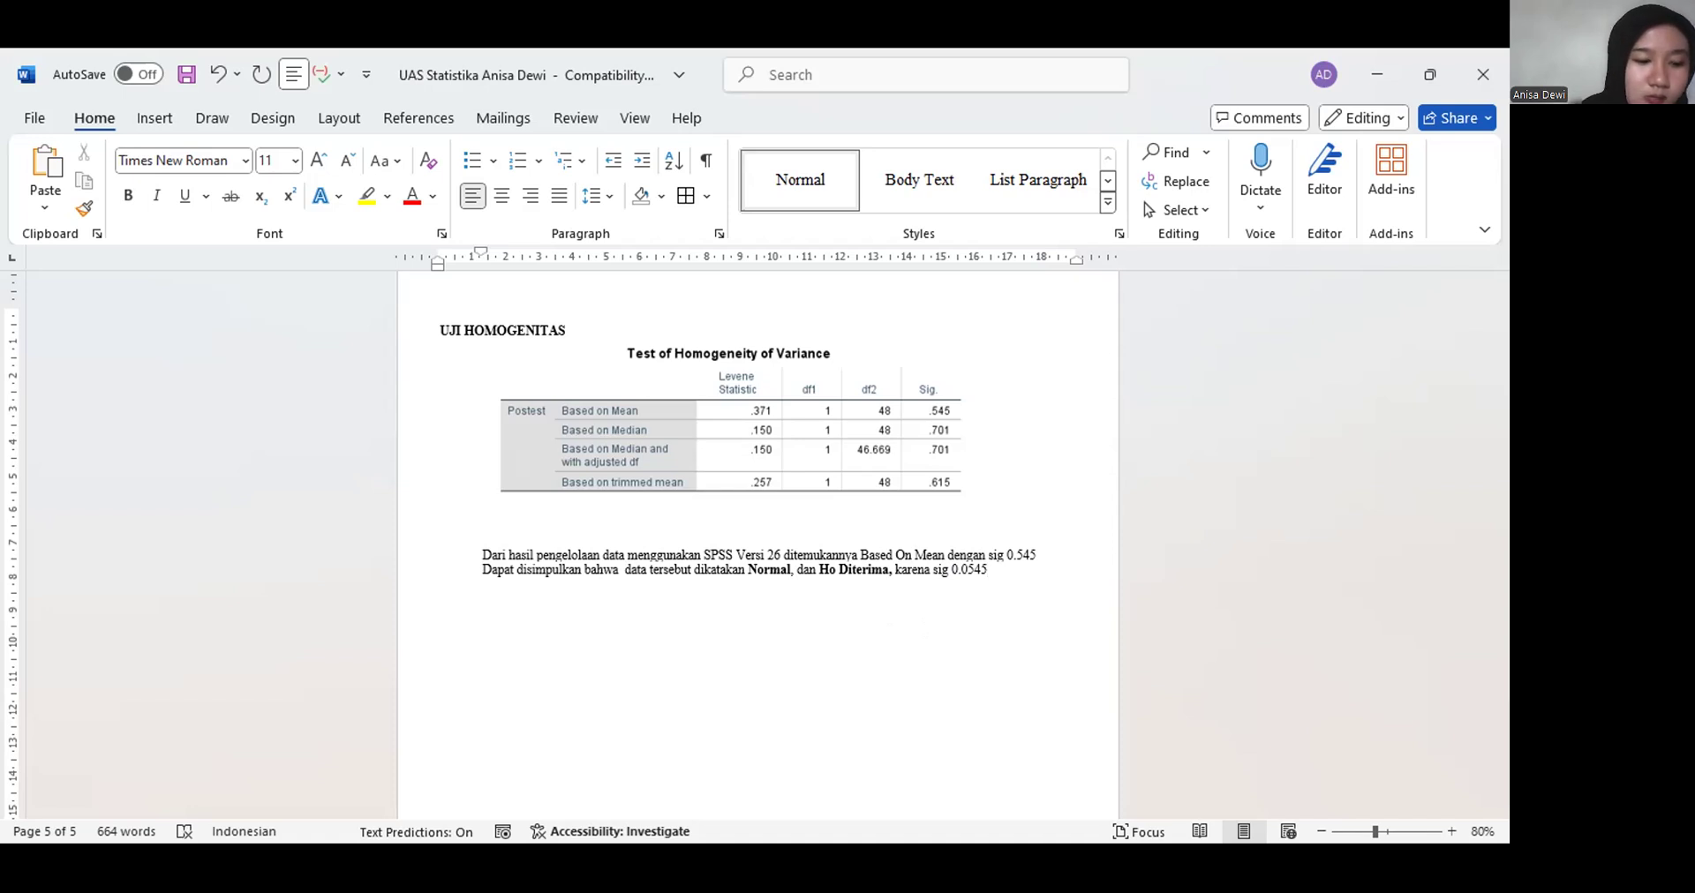
type(" >")
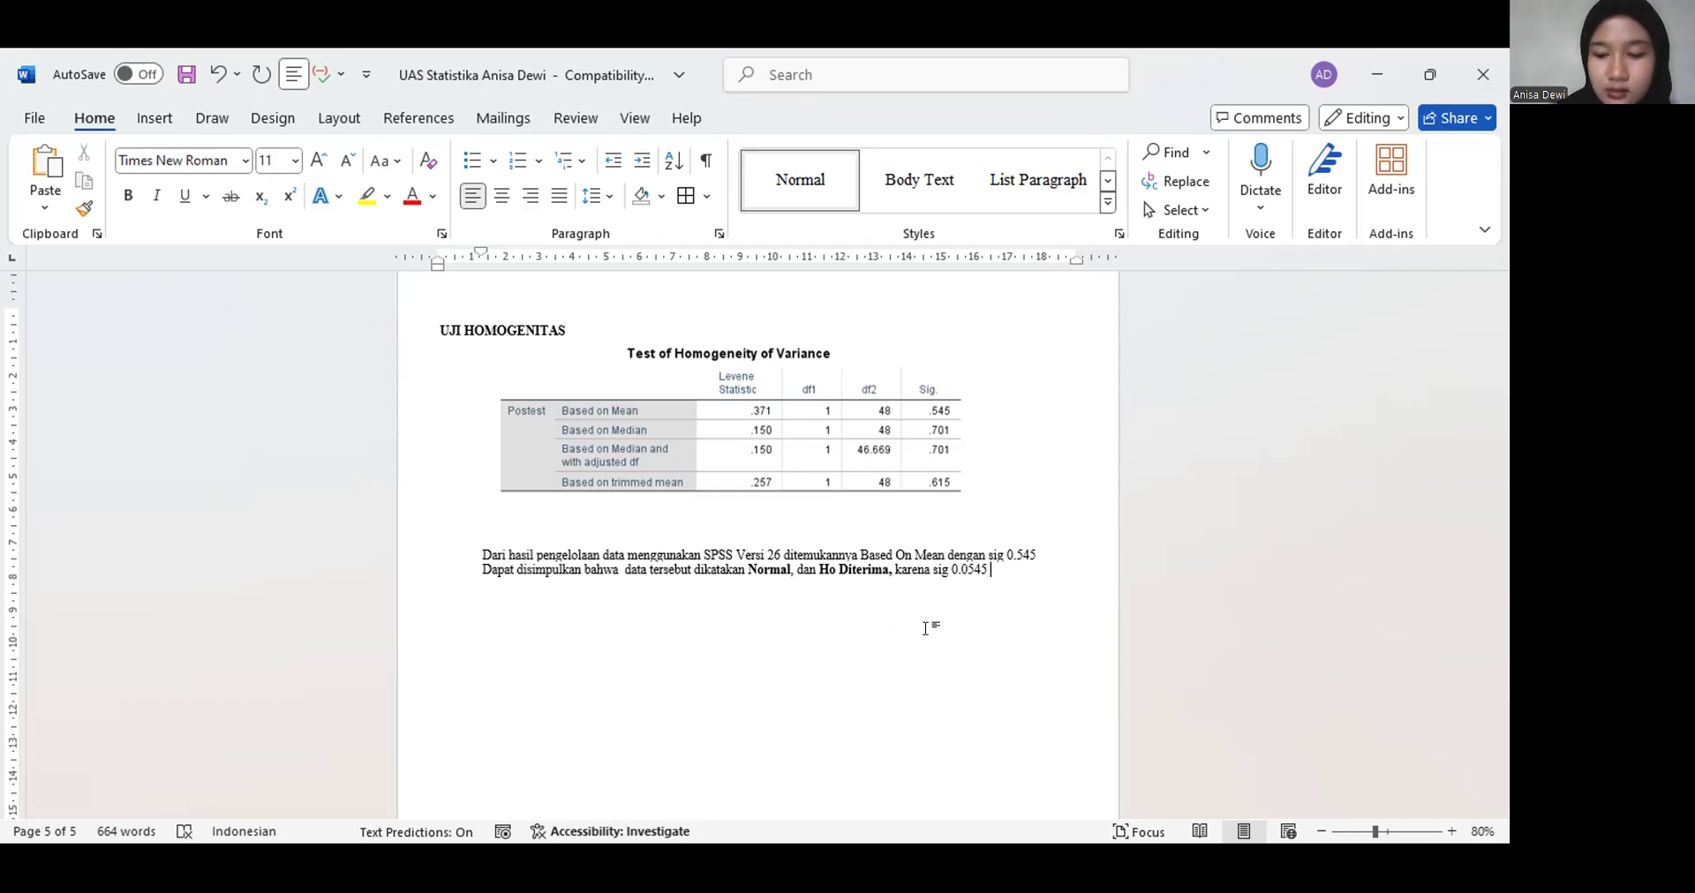
type(" 0.0")
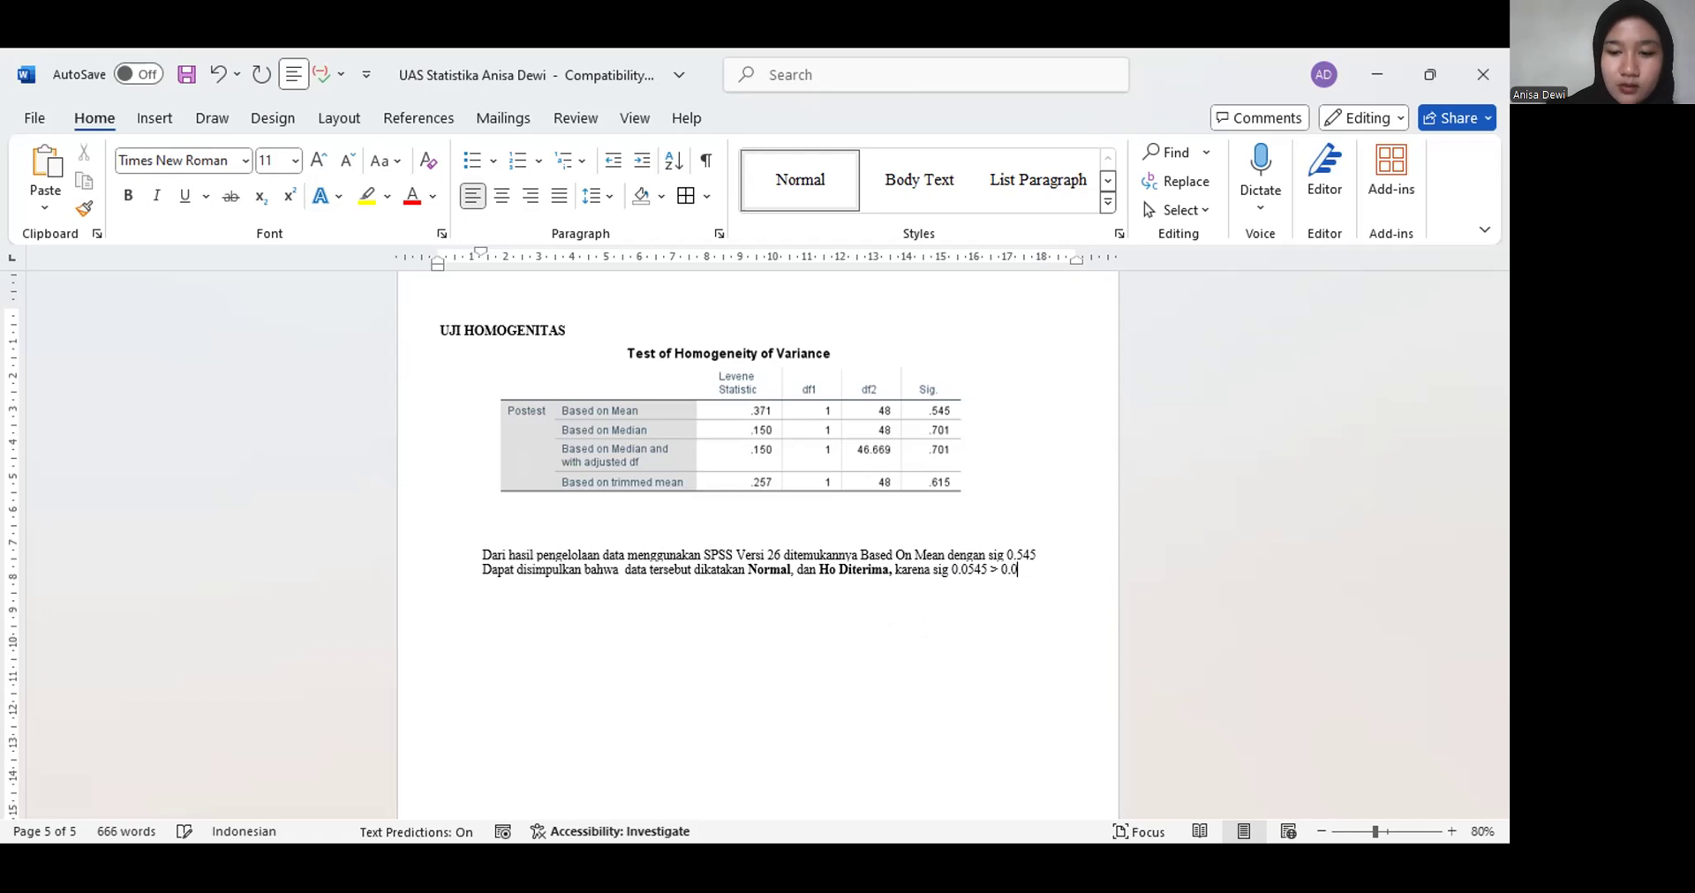
type("15")
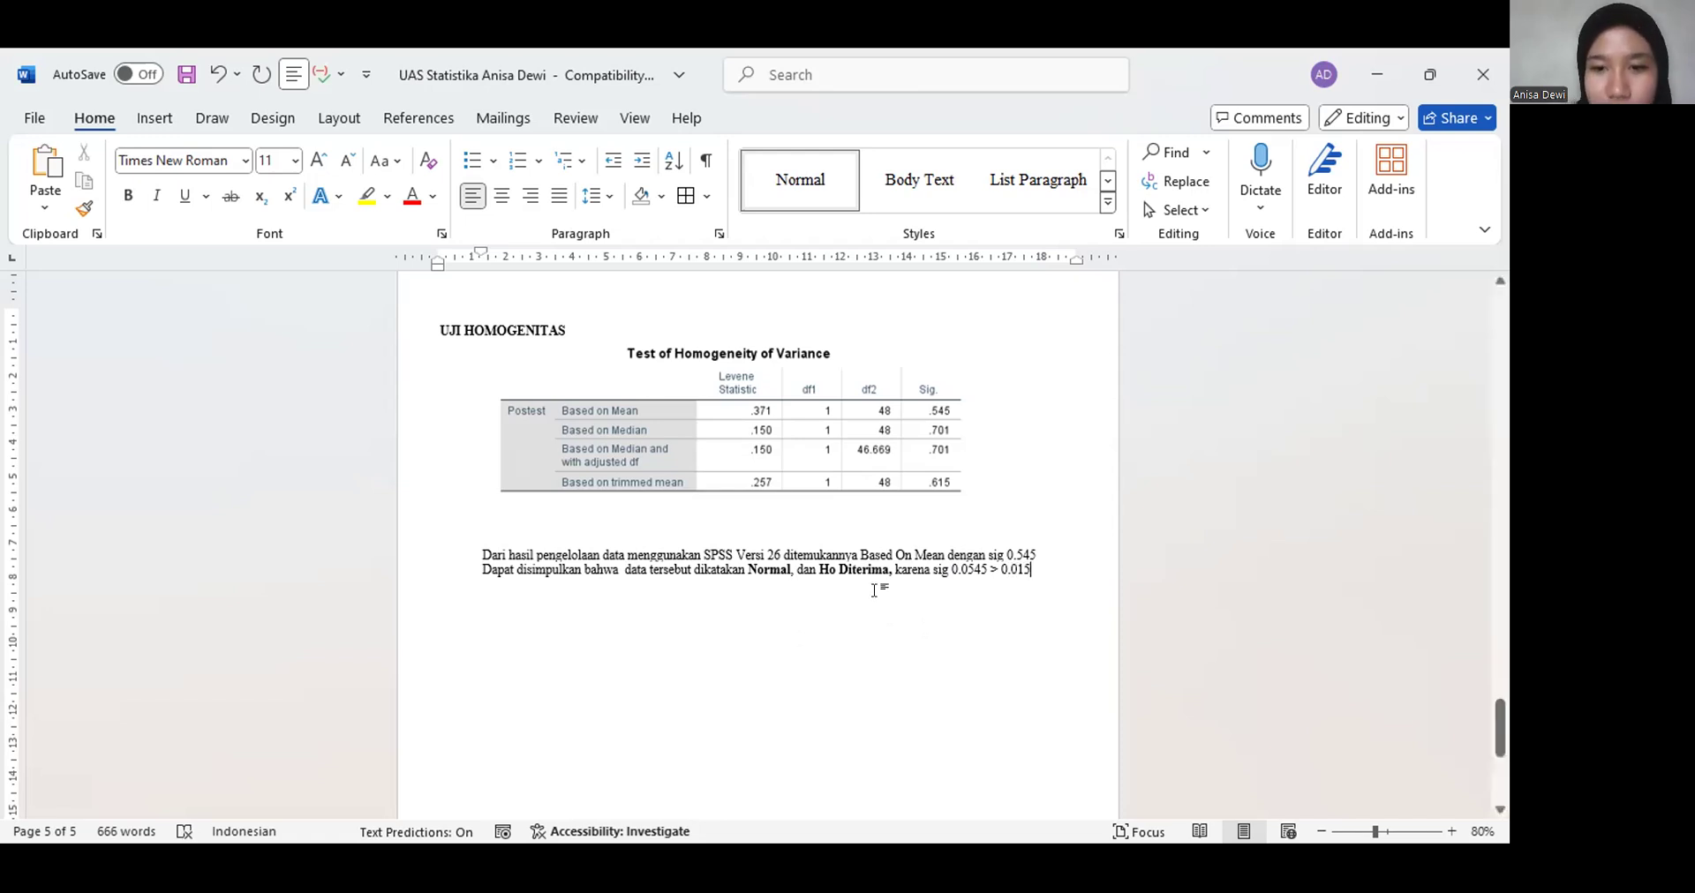
Make "sig 0.0545 > 0.015" at the end of the conclusion line bold
left_click_drag(933, 569, 1028, 571)
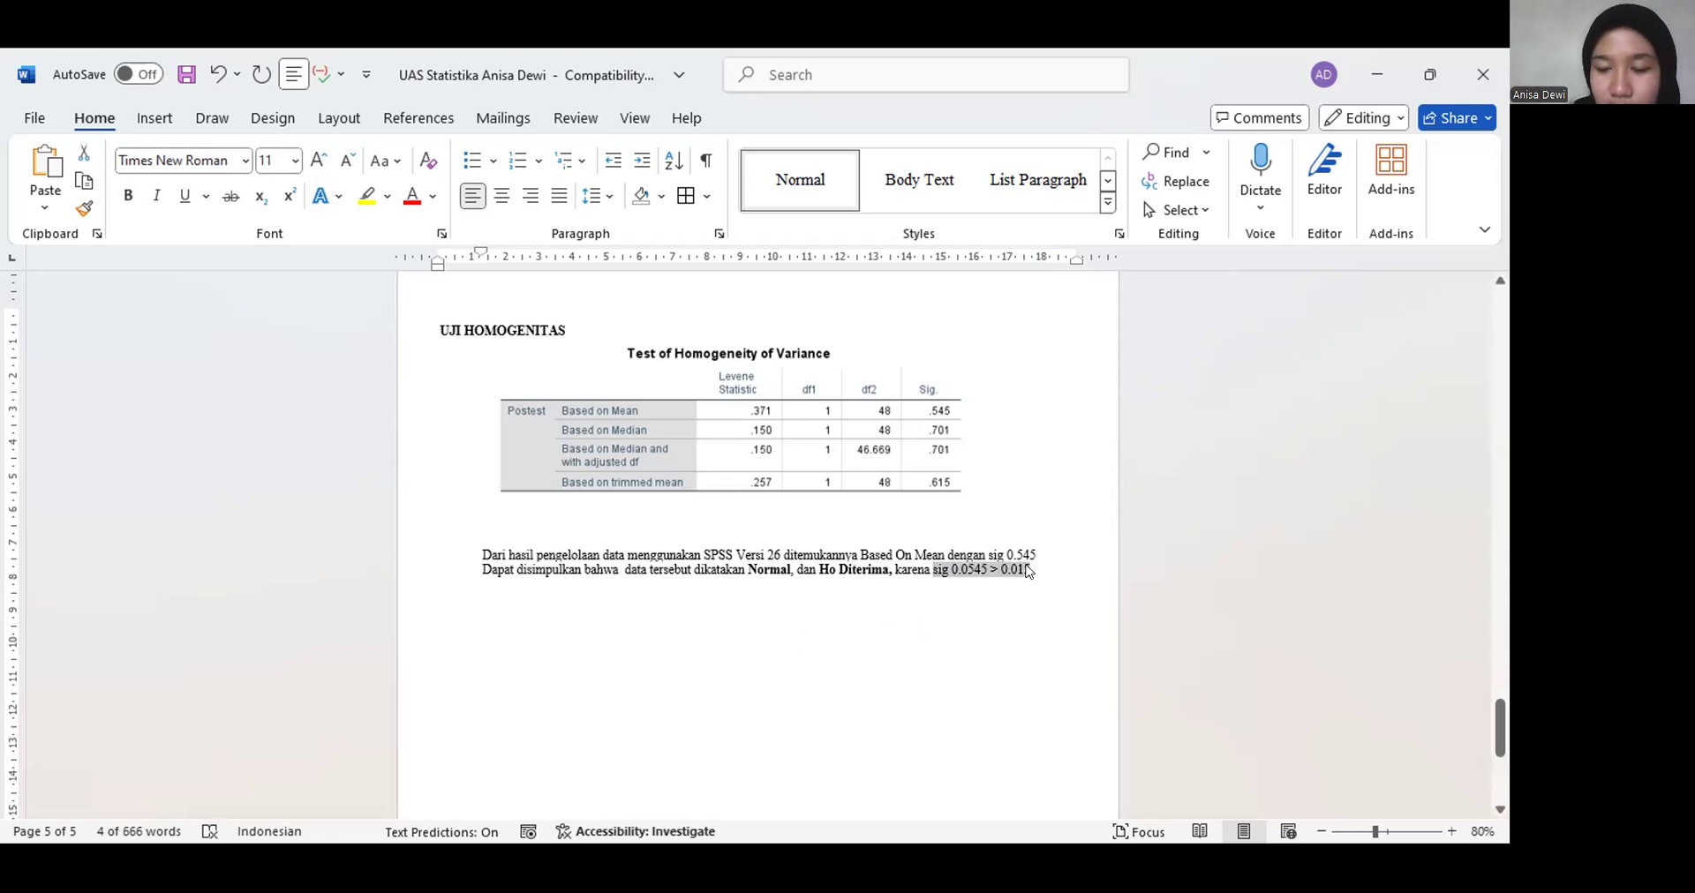
key("ctrl+b")
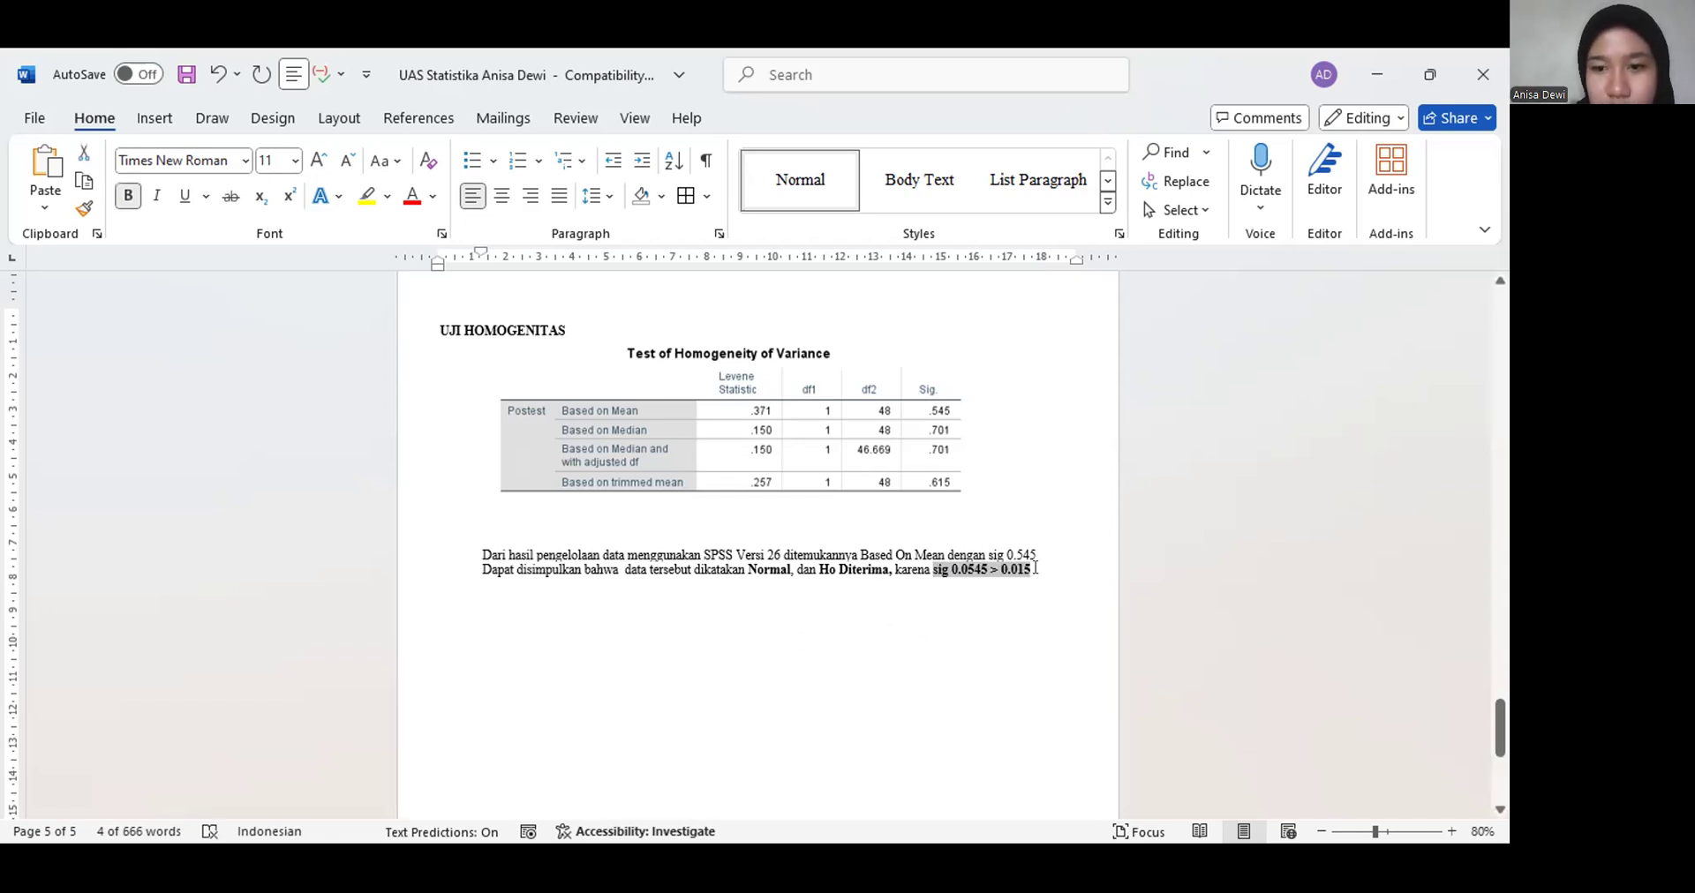
left_click(1036, 567)
Start a new indented bold line below the conclusion paragraph reading "Selanjutnya, ada uji T-Test"
key("Return")
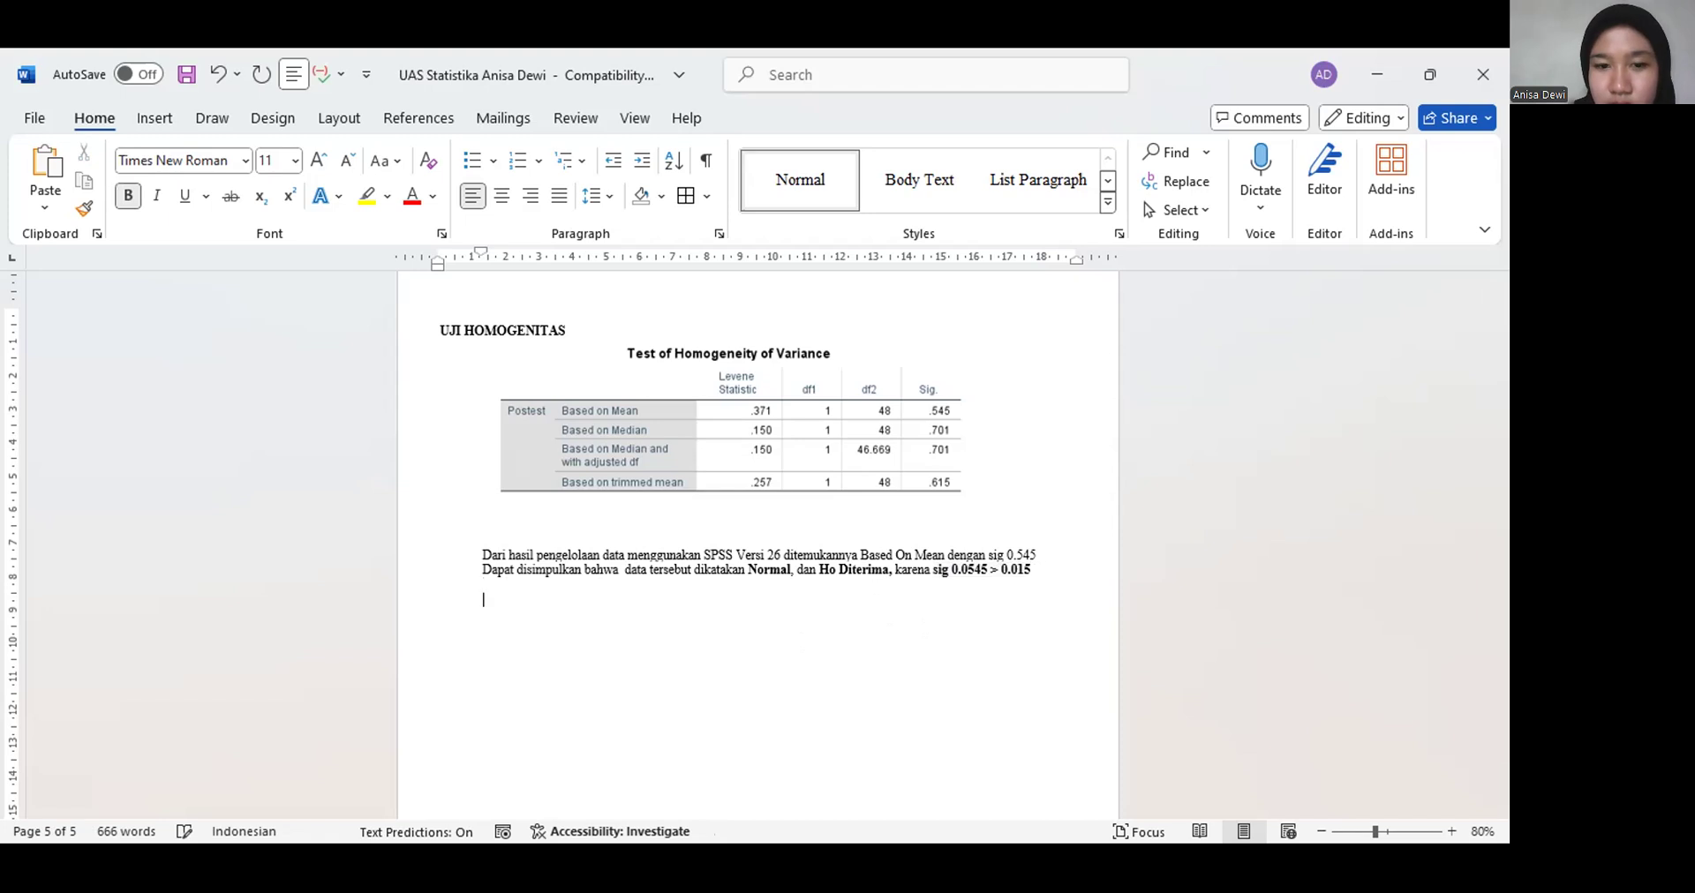
key("BackSpace")
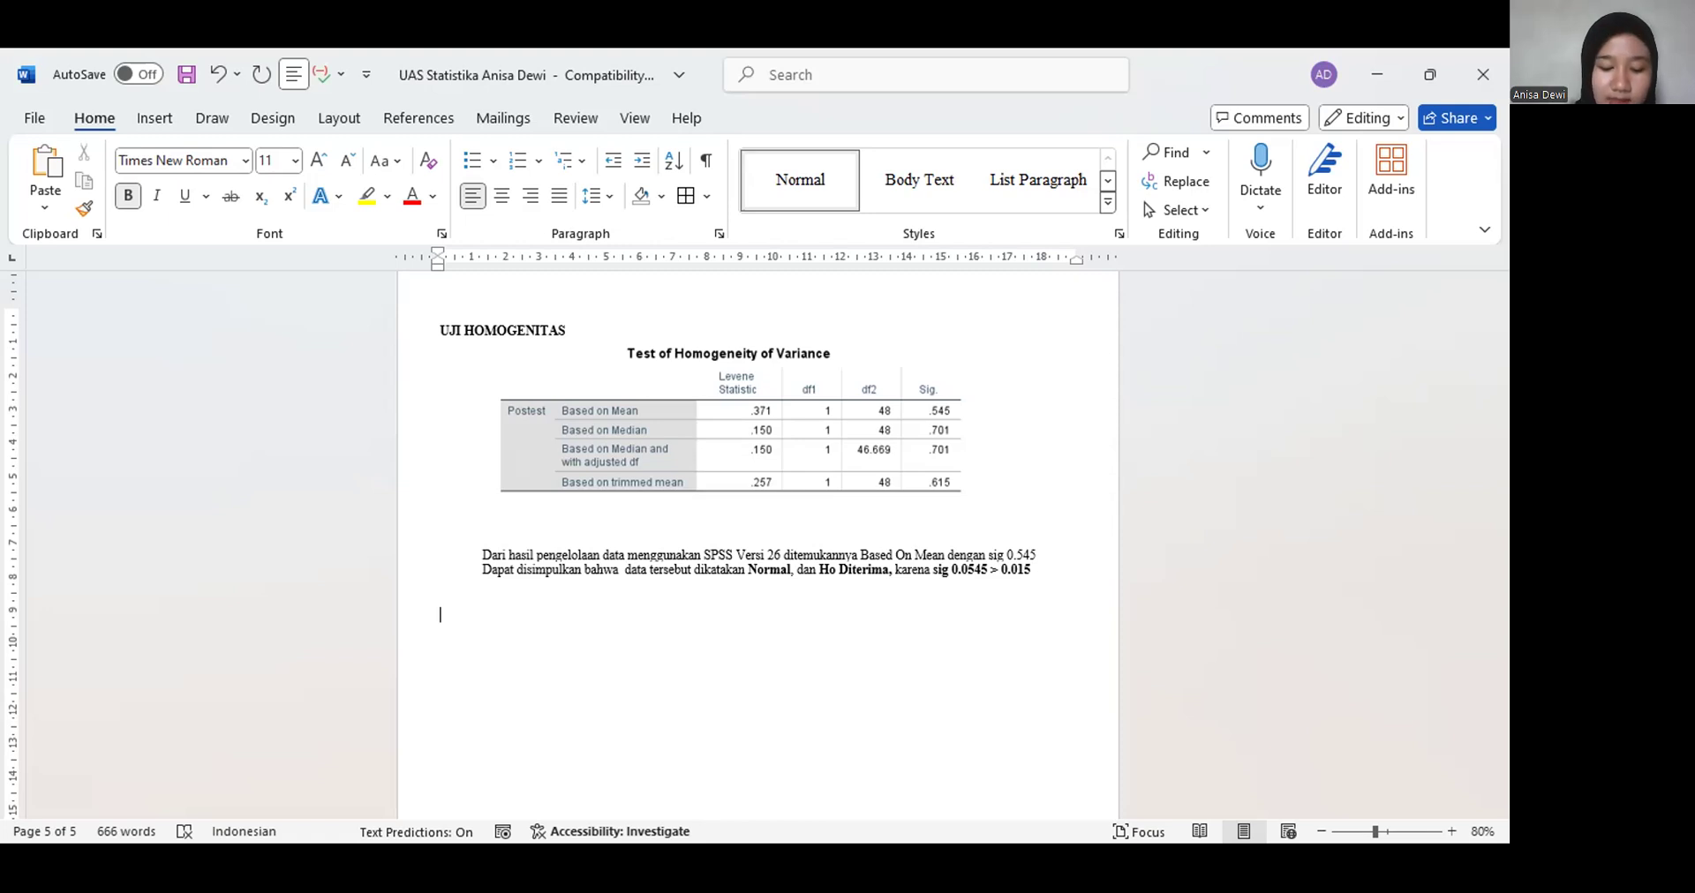
key("Tab")
type("Se")
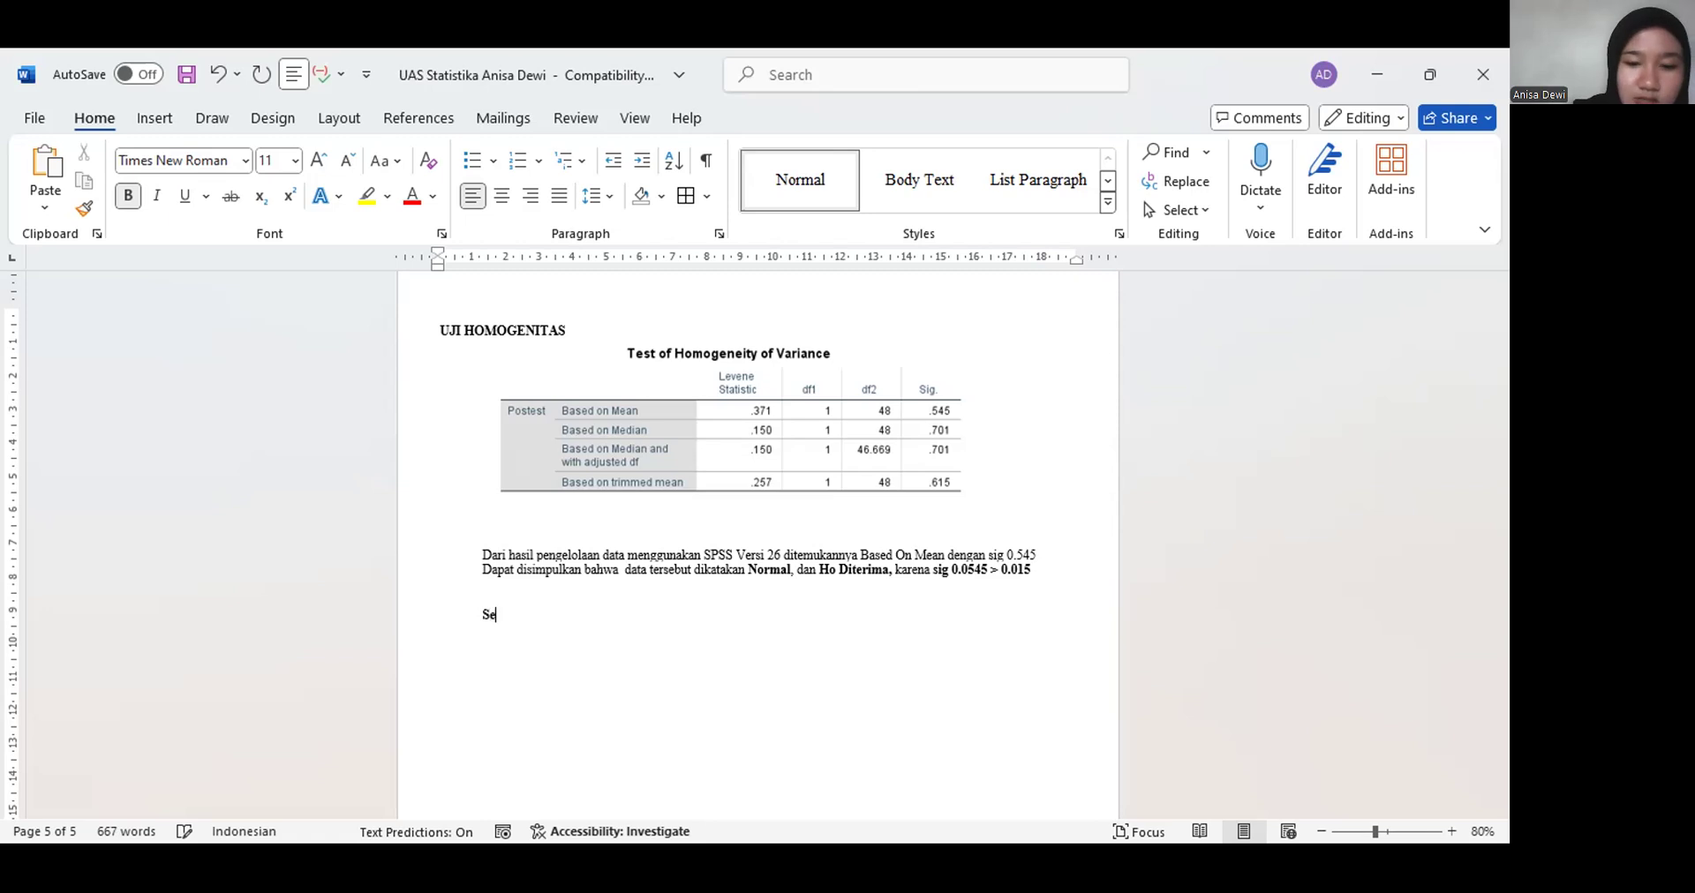
type("lanjutnya,")
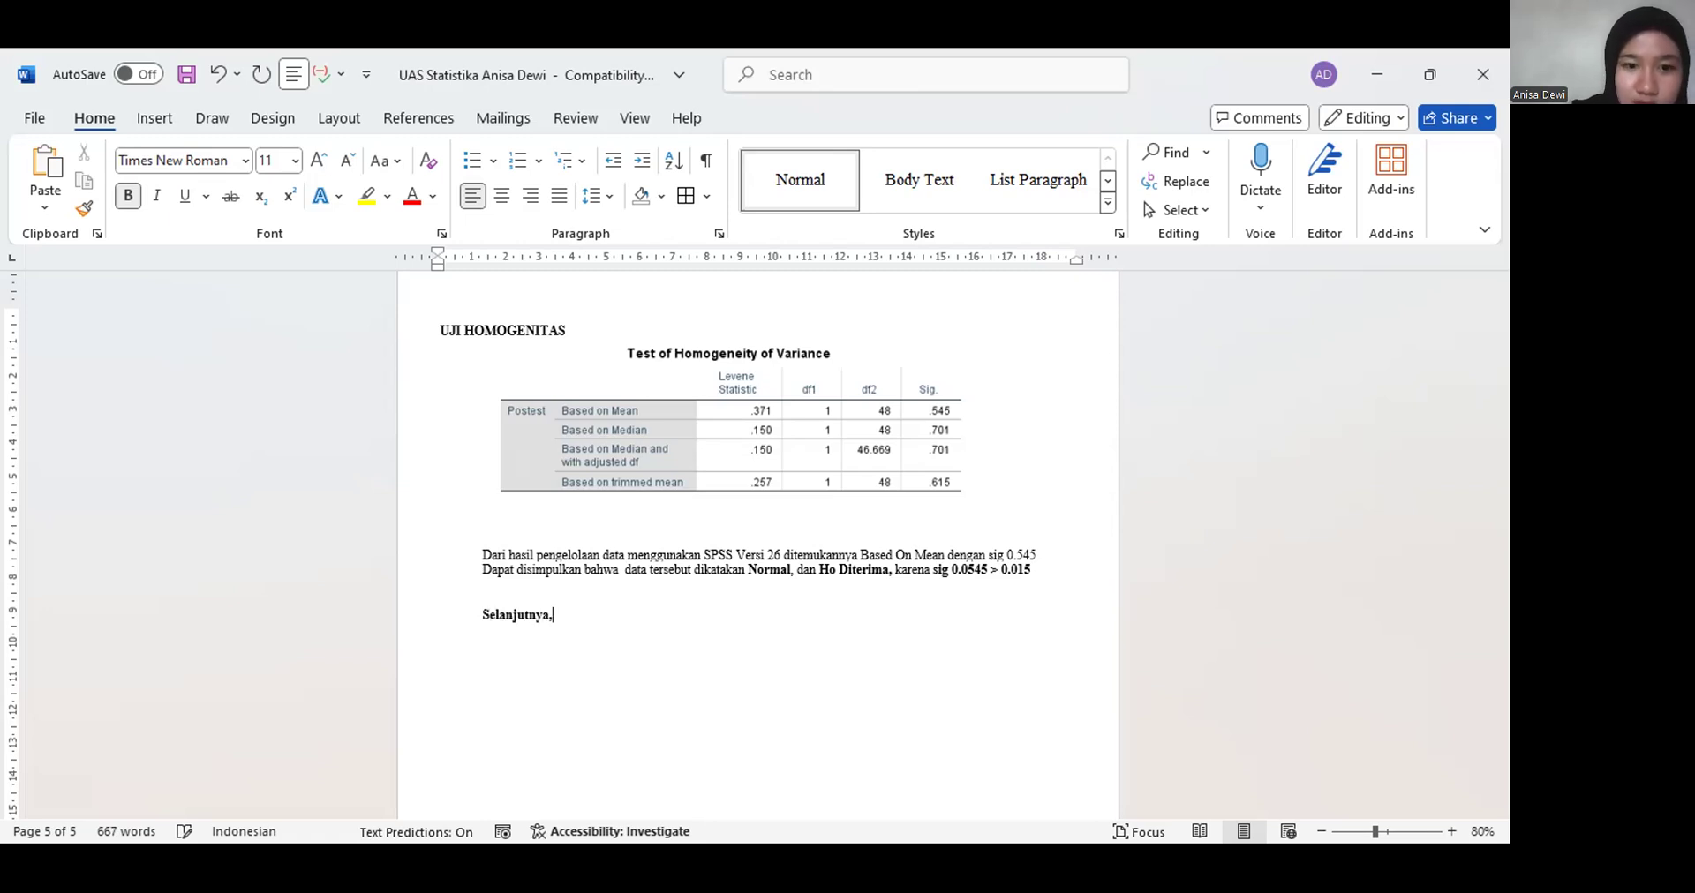
type(" ada uji")
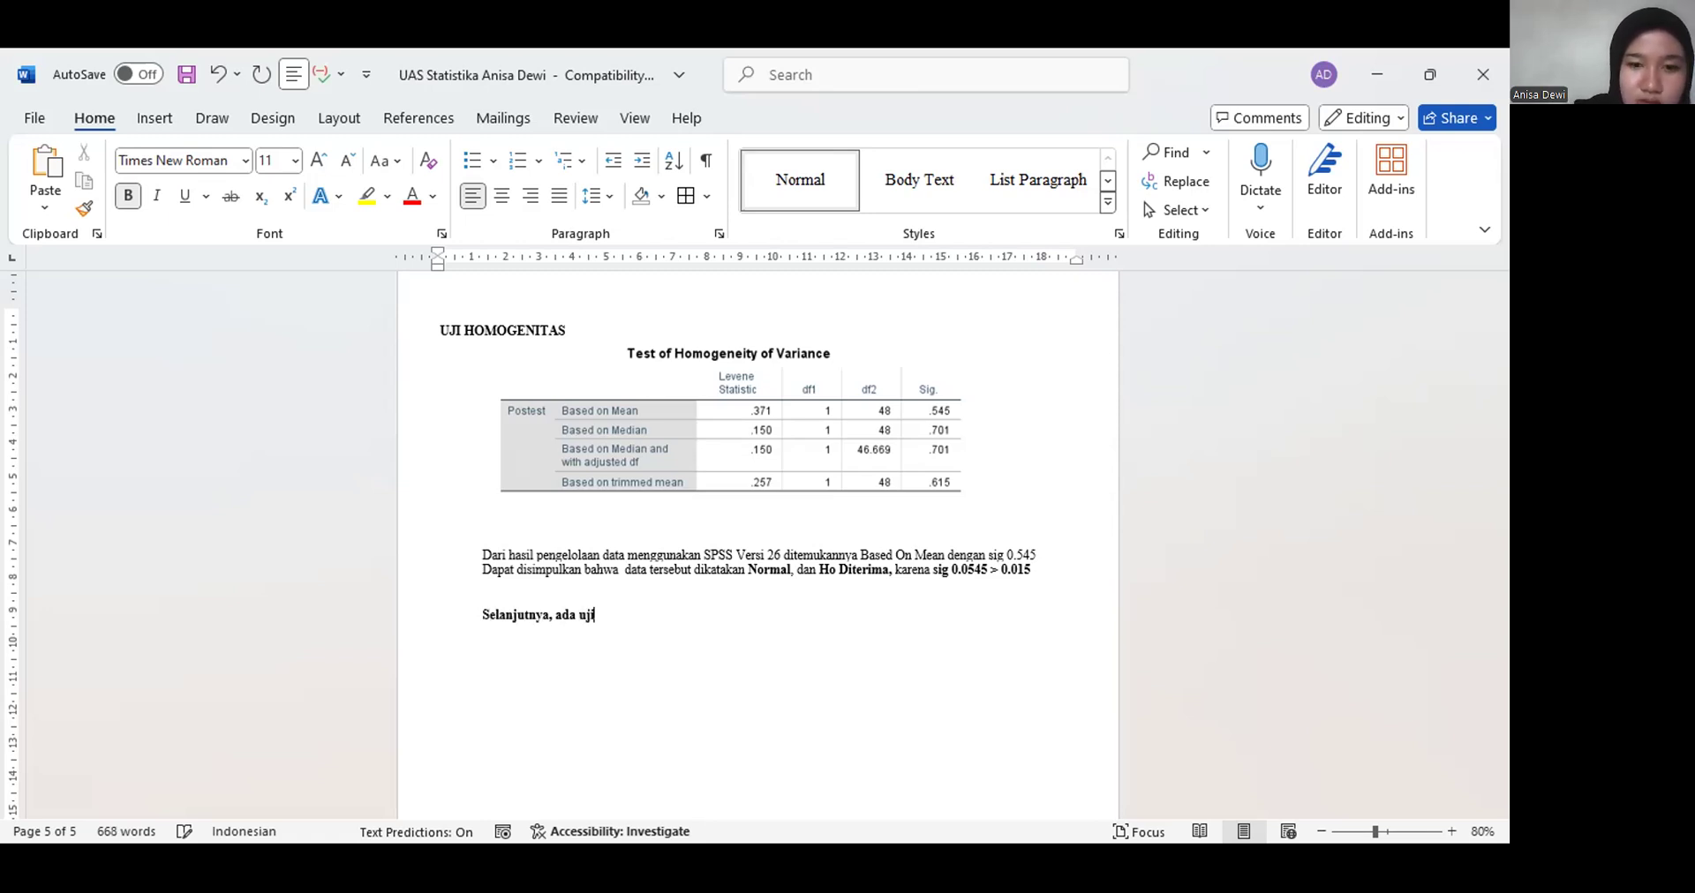
type(" T-")
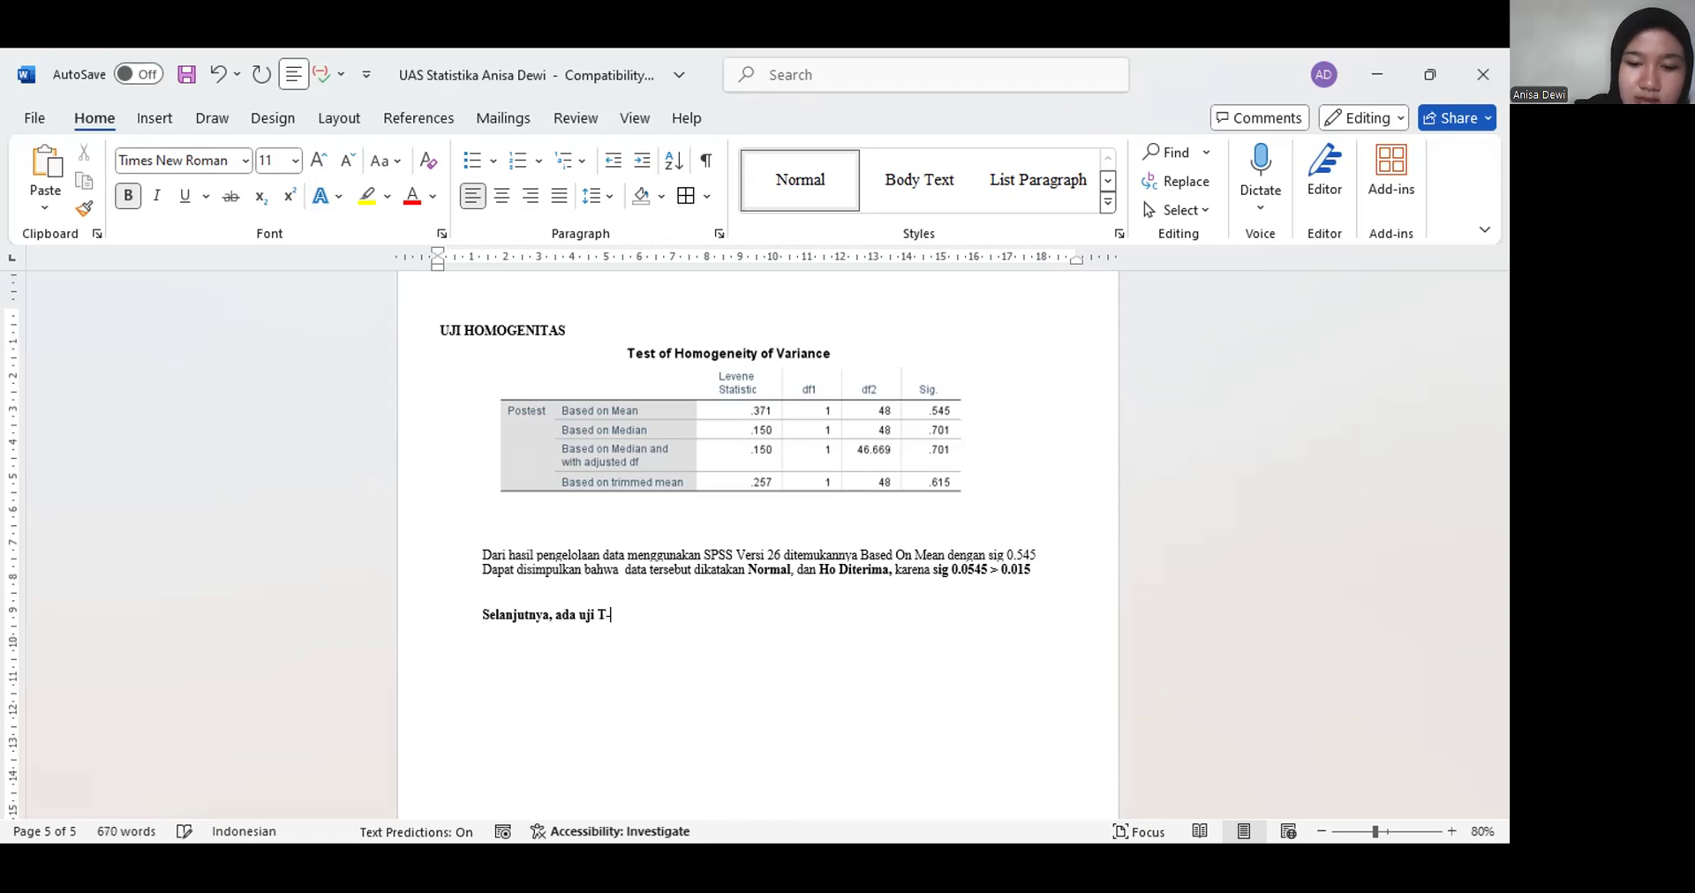
type("Test")
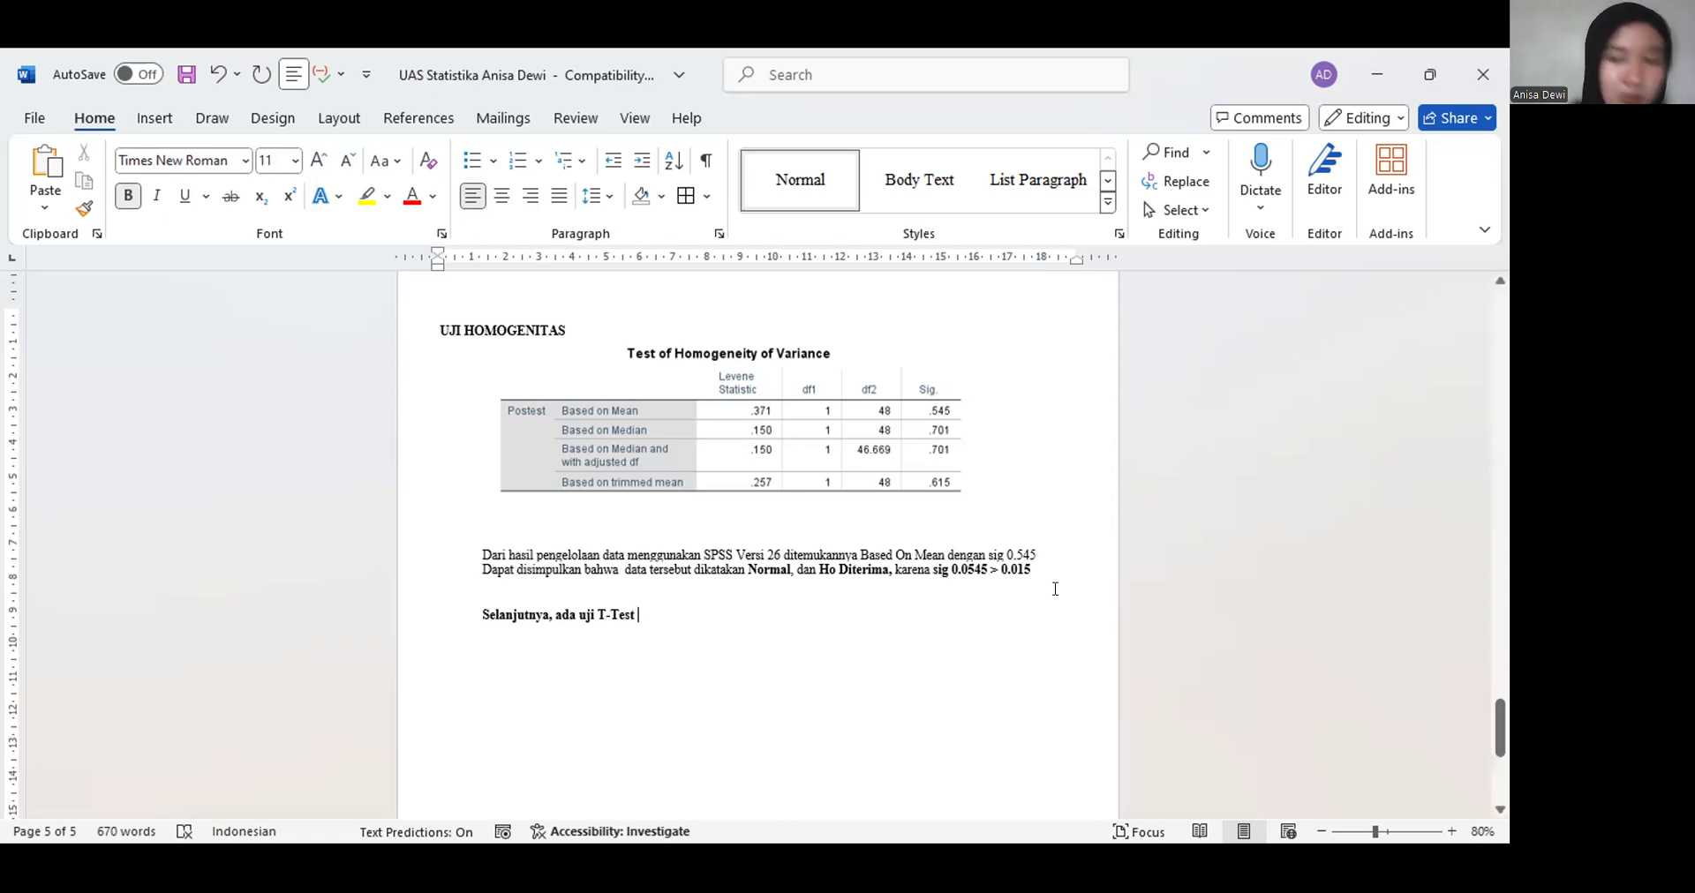
Extend the bold T-Test line with "menggunakan SPSS Versi 26" and start a new line below it
type("mengg")
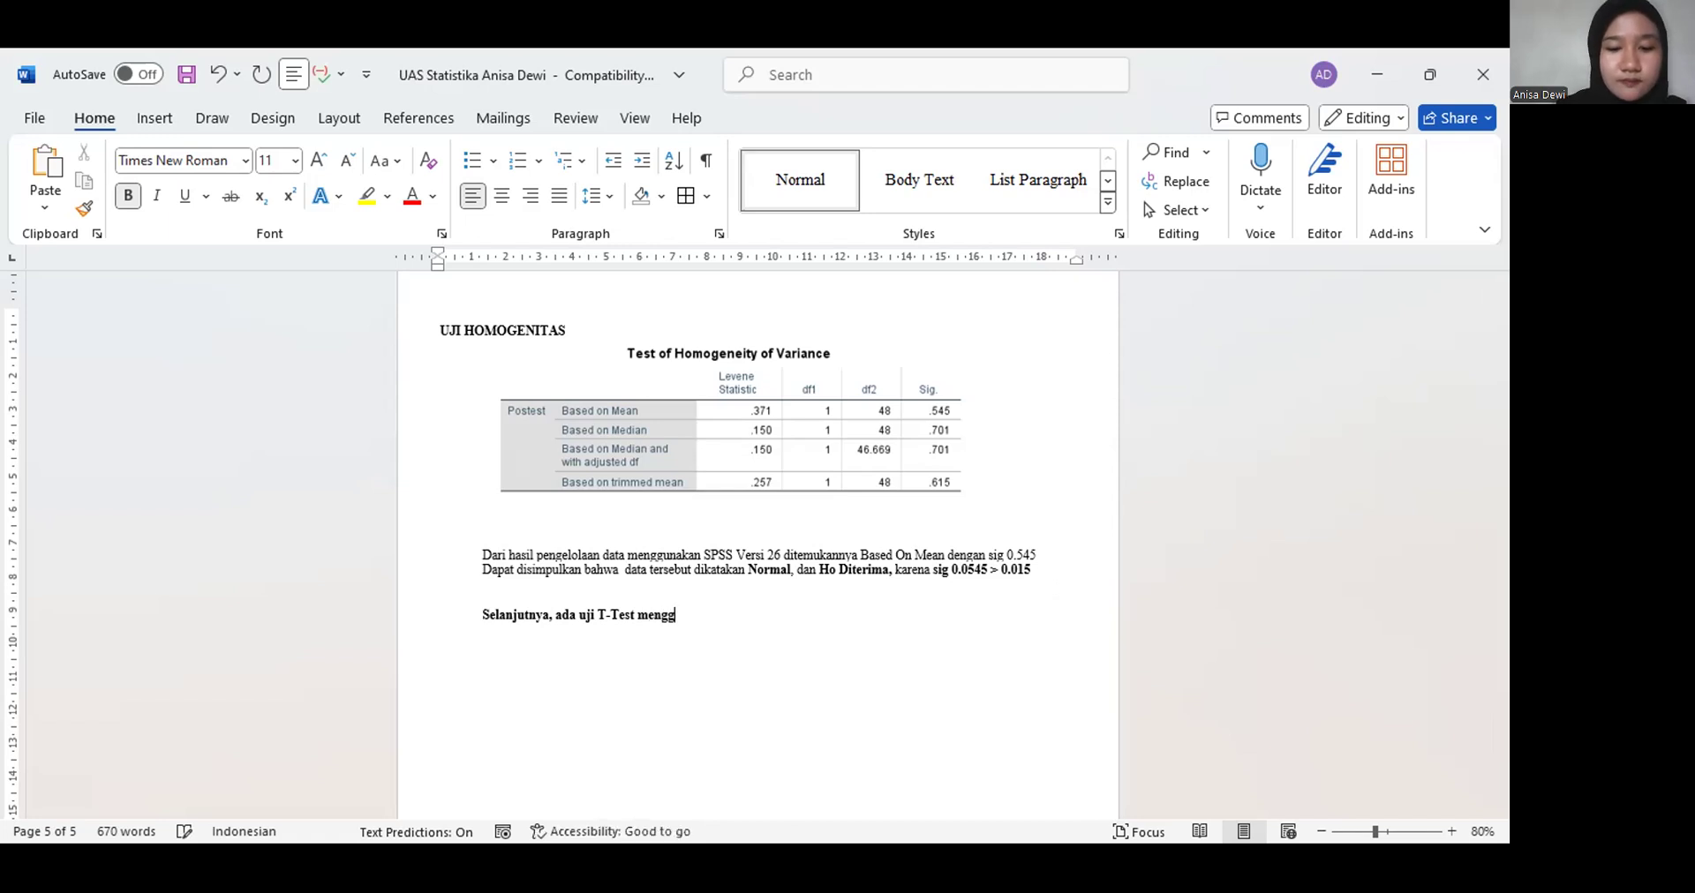
type("unakan SPSS")
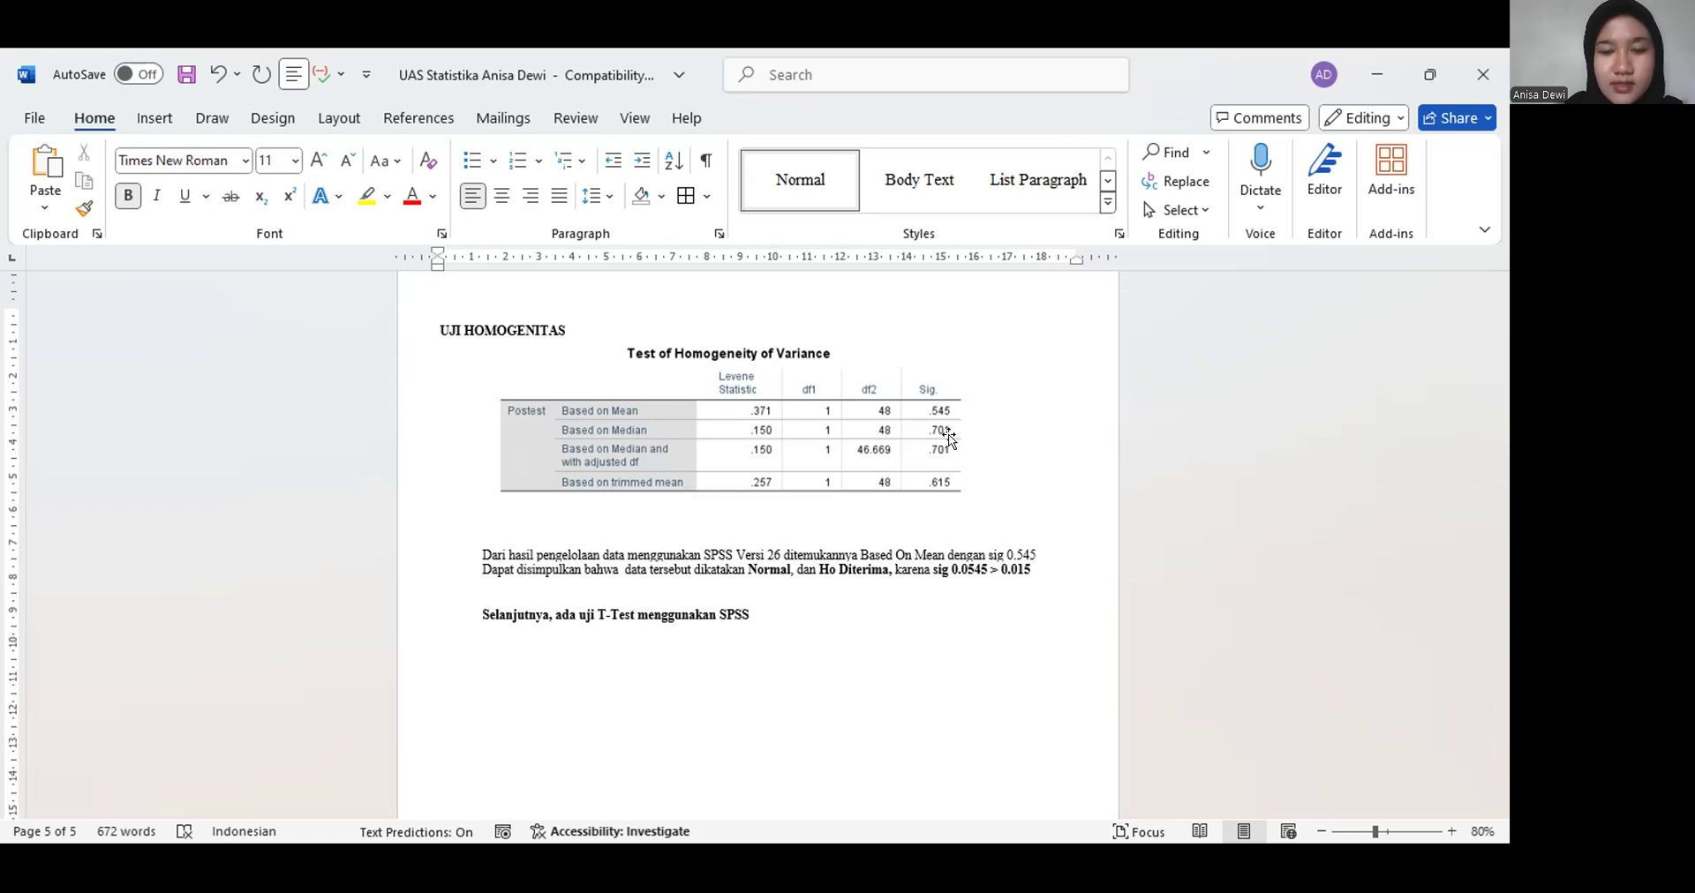
type("0")
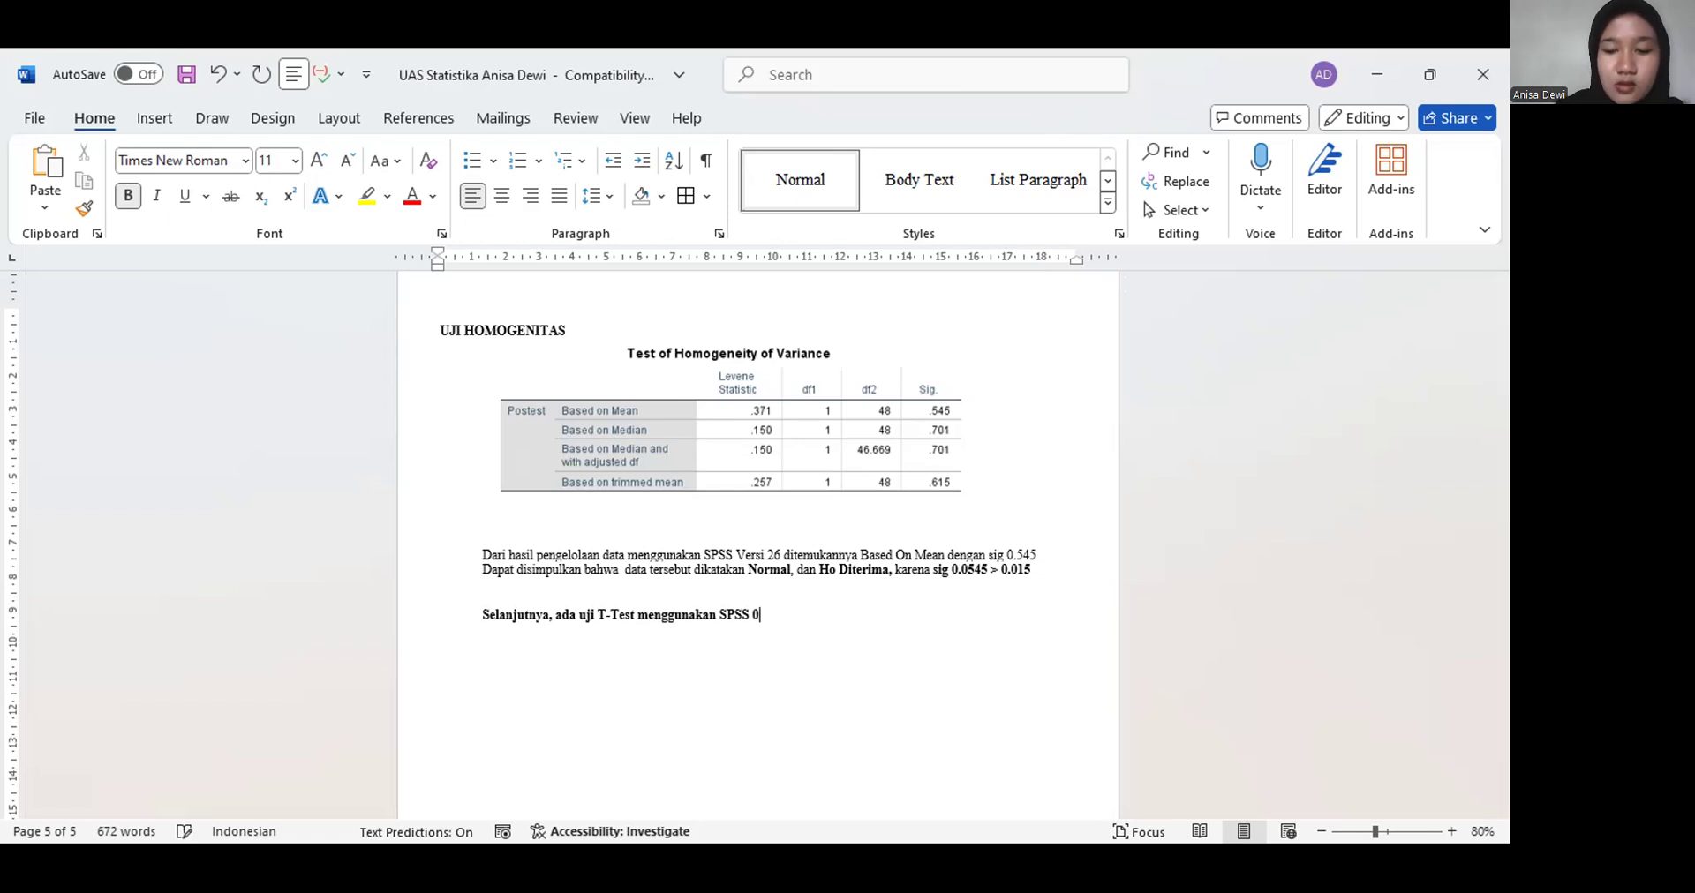
key("BackSpace")
type("Versi")
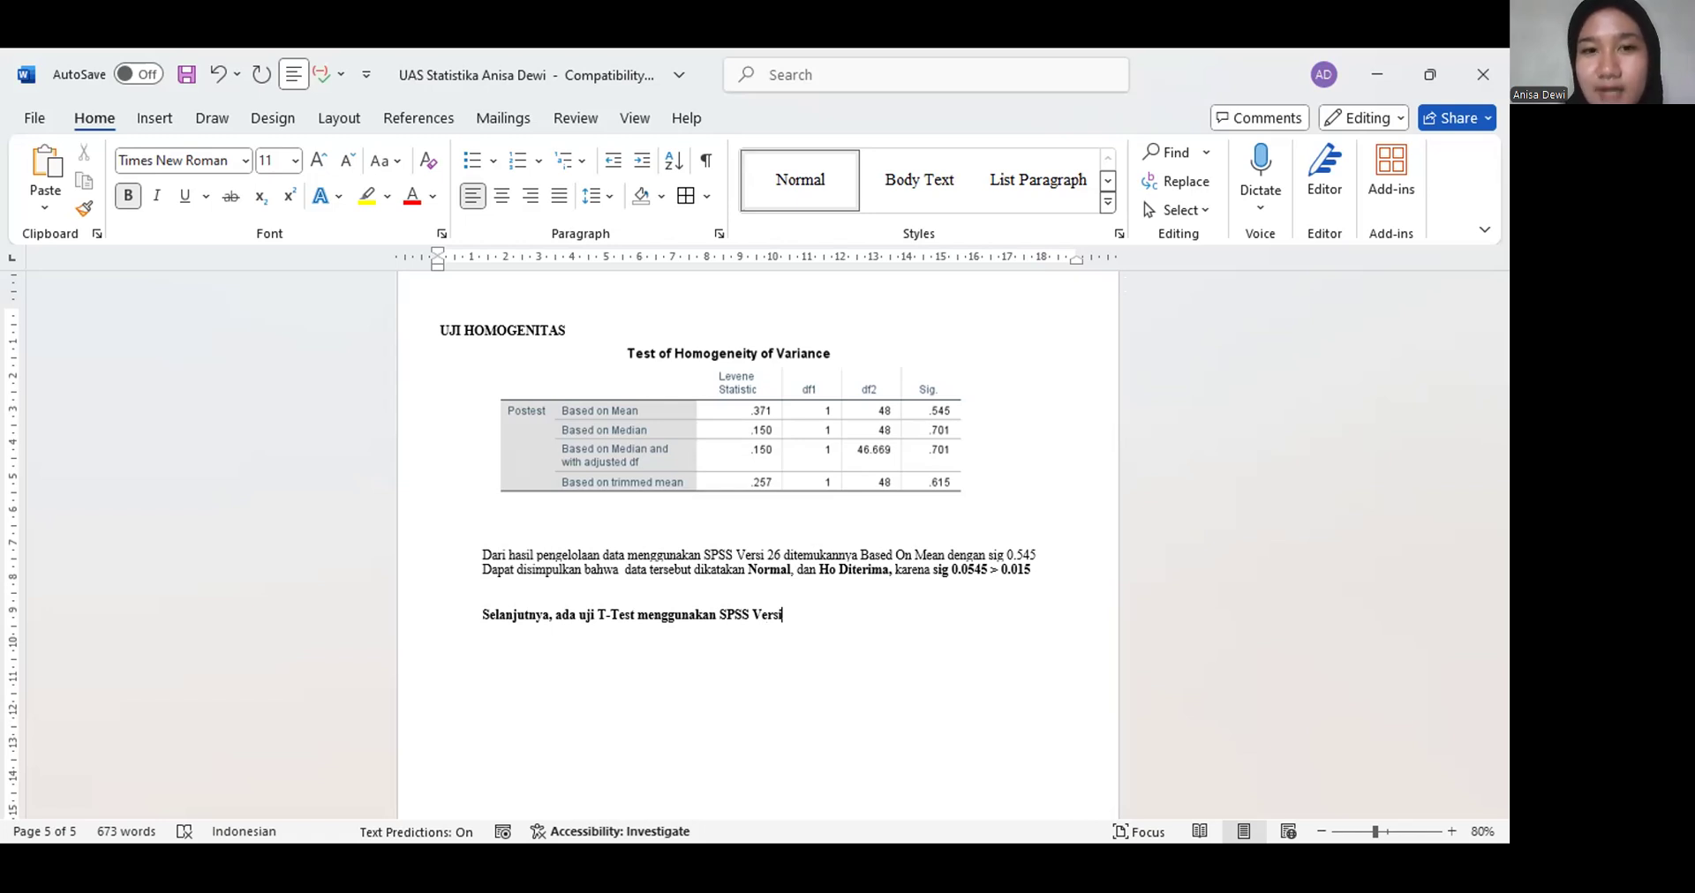
type("26")
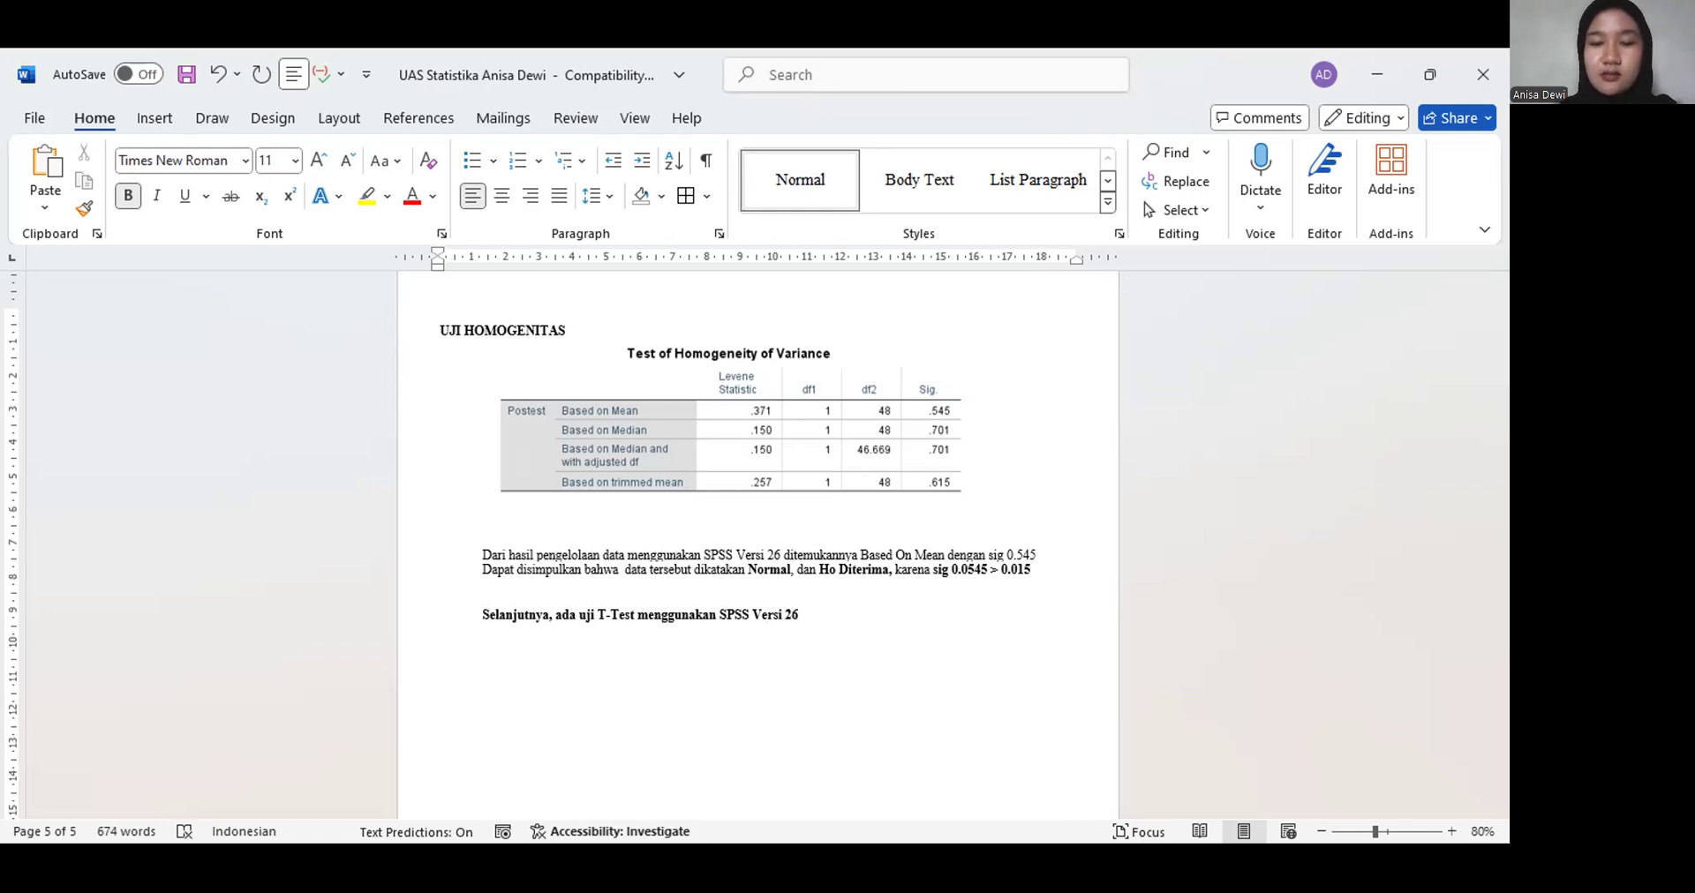
key("Return")
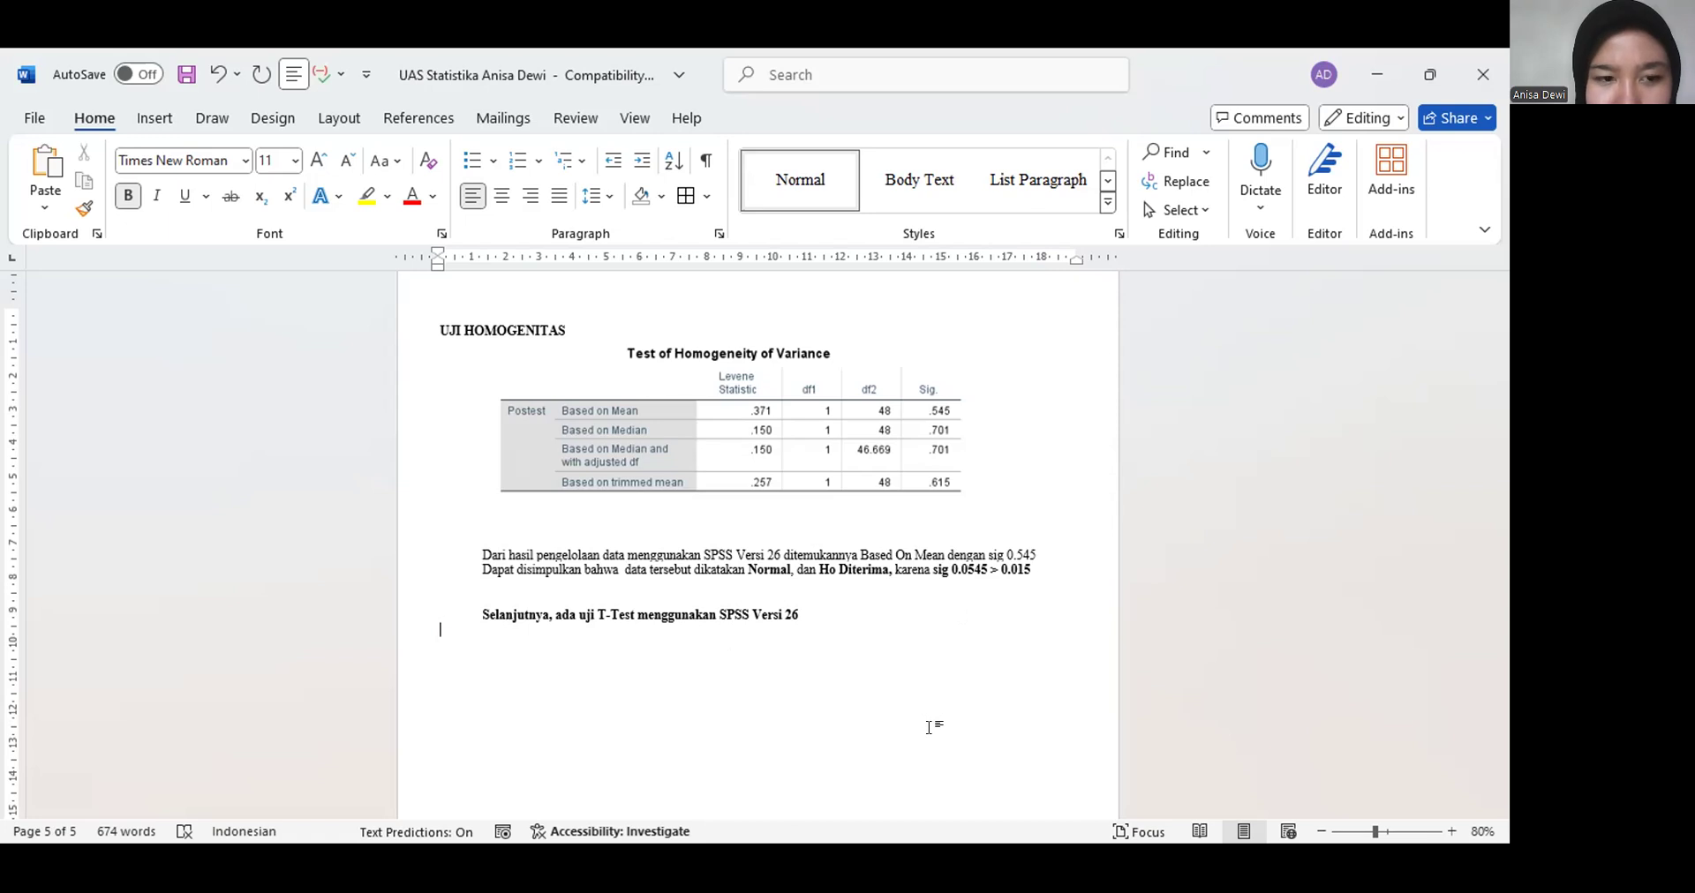
Switch from the Word report to the SPSS Data Editor holding the Postest and Kelas data
key("alt+Tab")
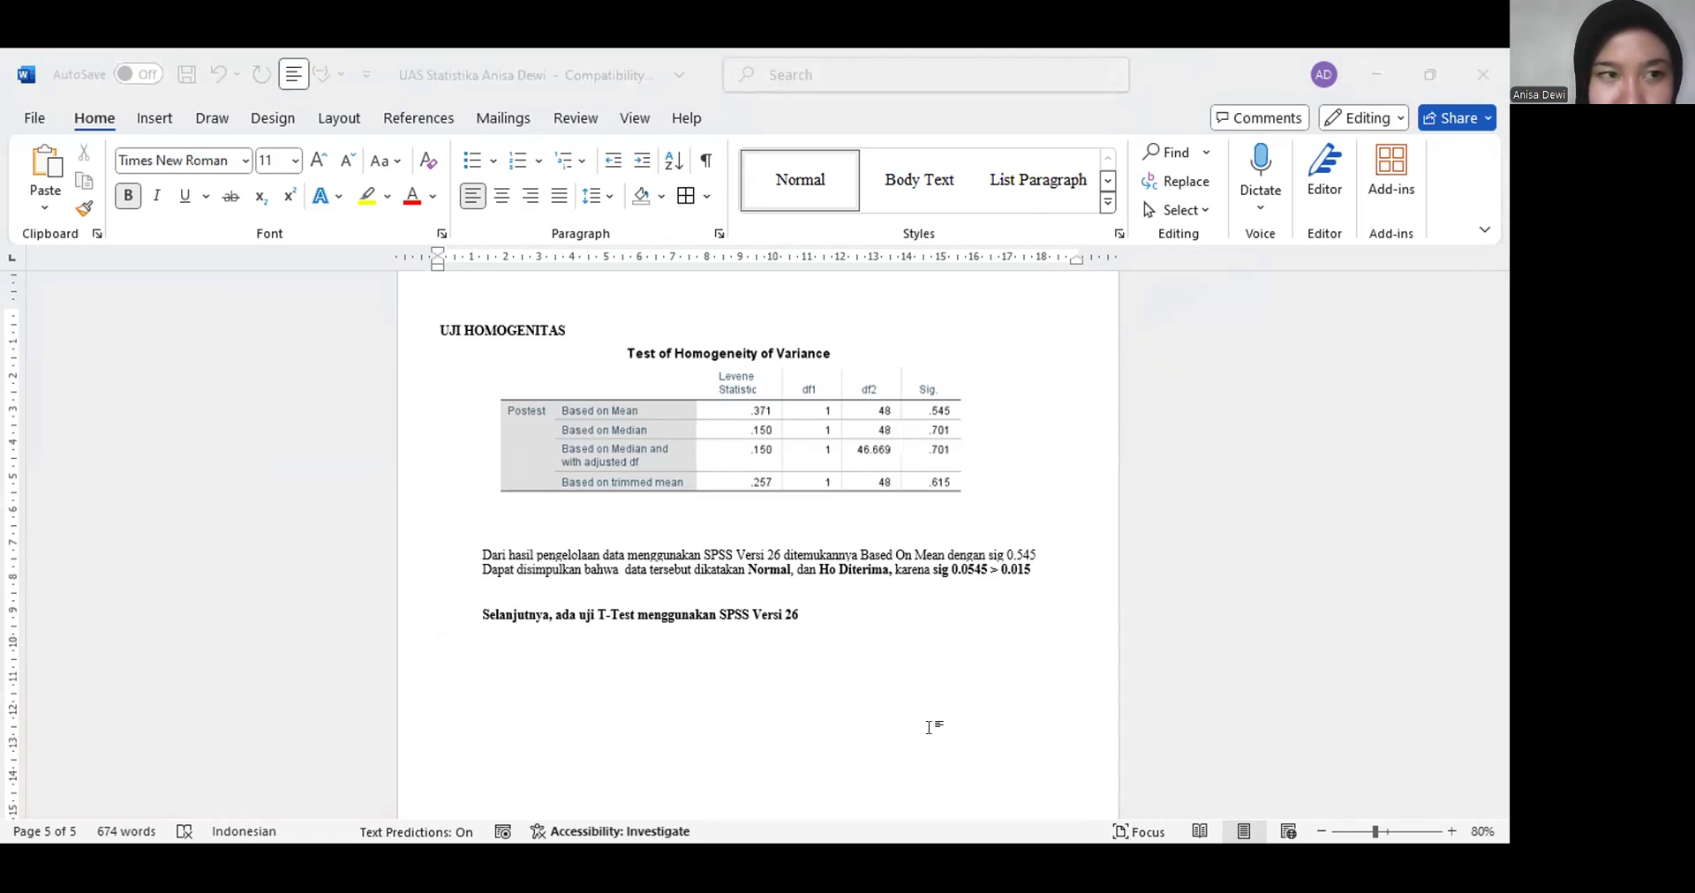
key("alt+Tab")
left_click(16, 85)
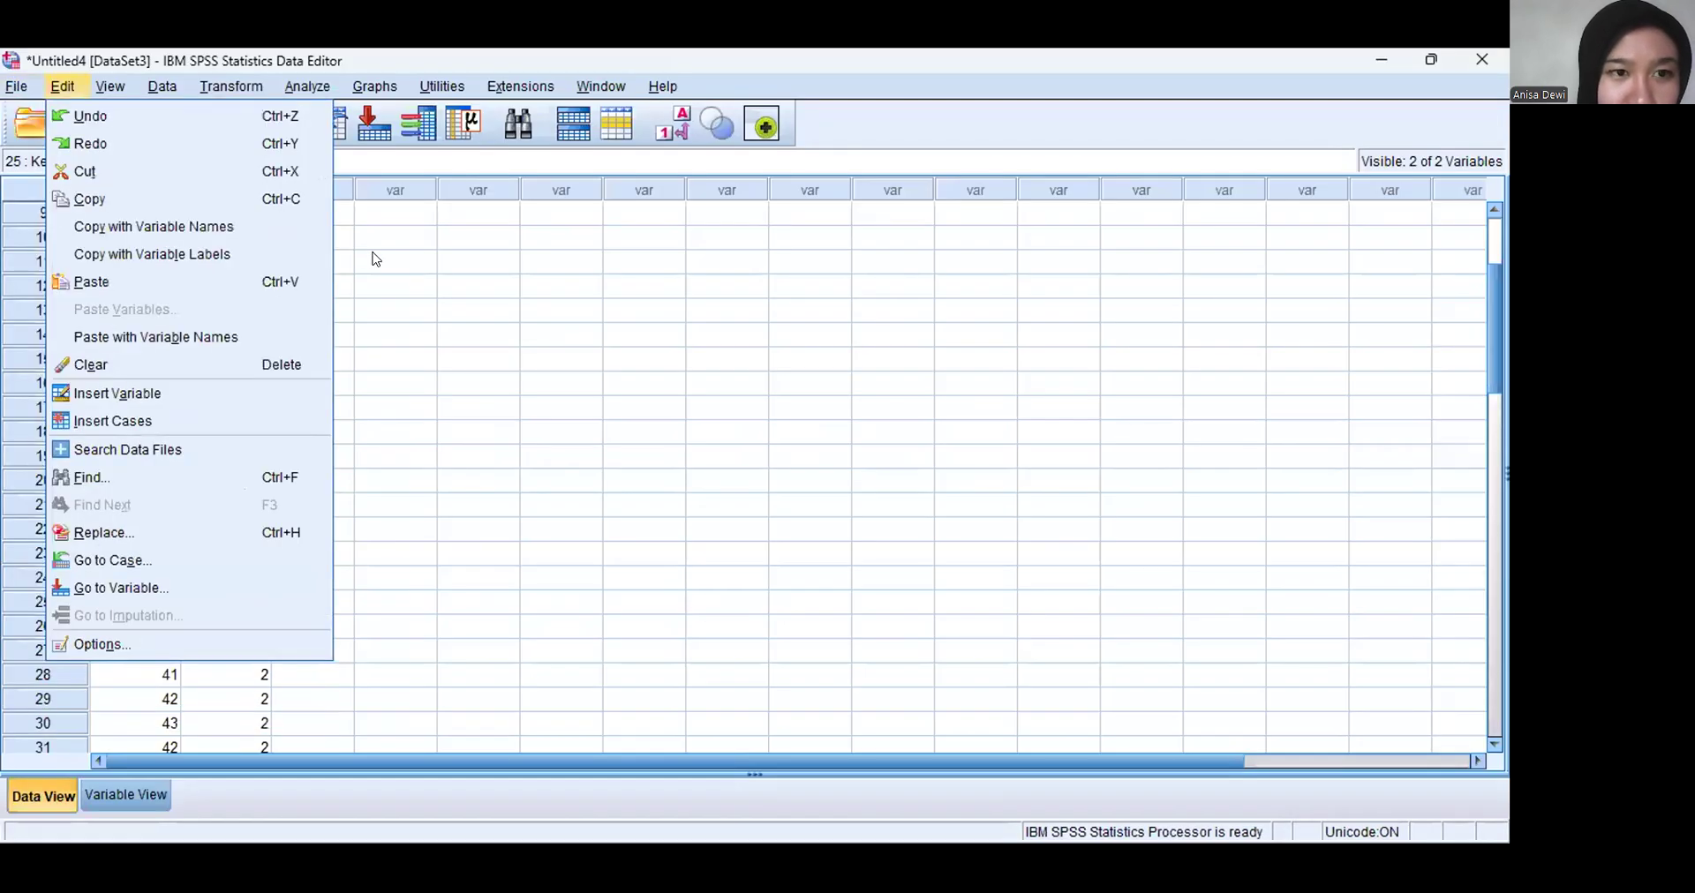
left_click(370, 258)
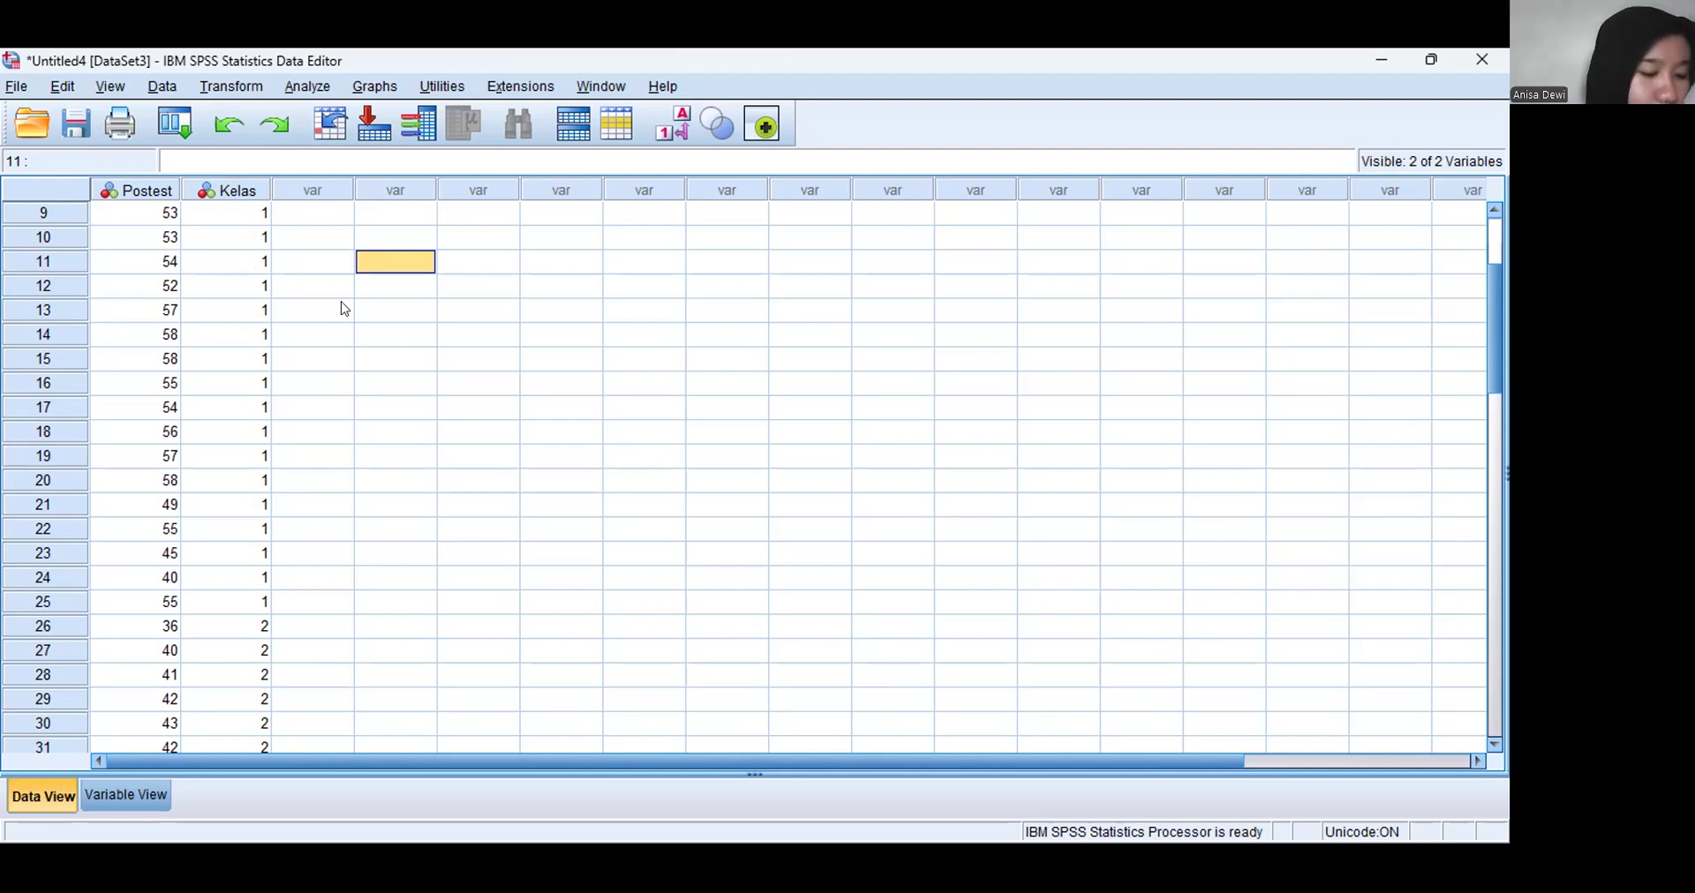
left_click(298, 81)
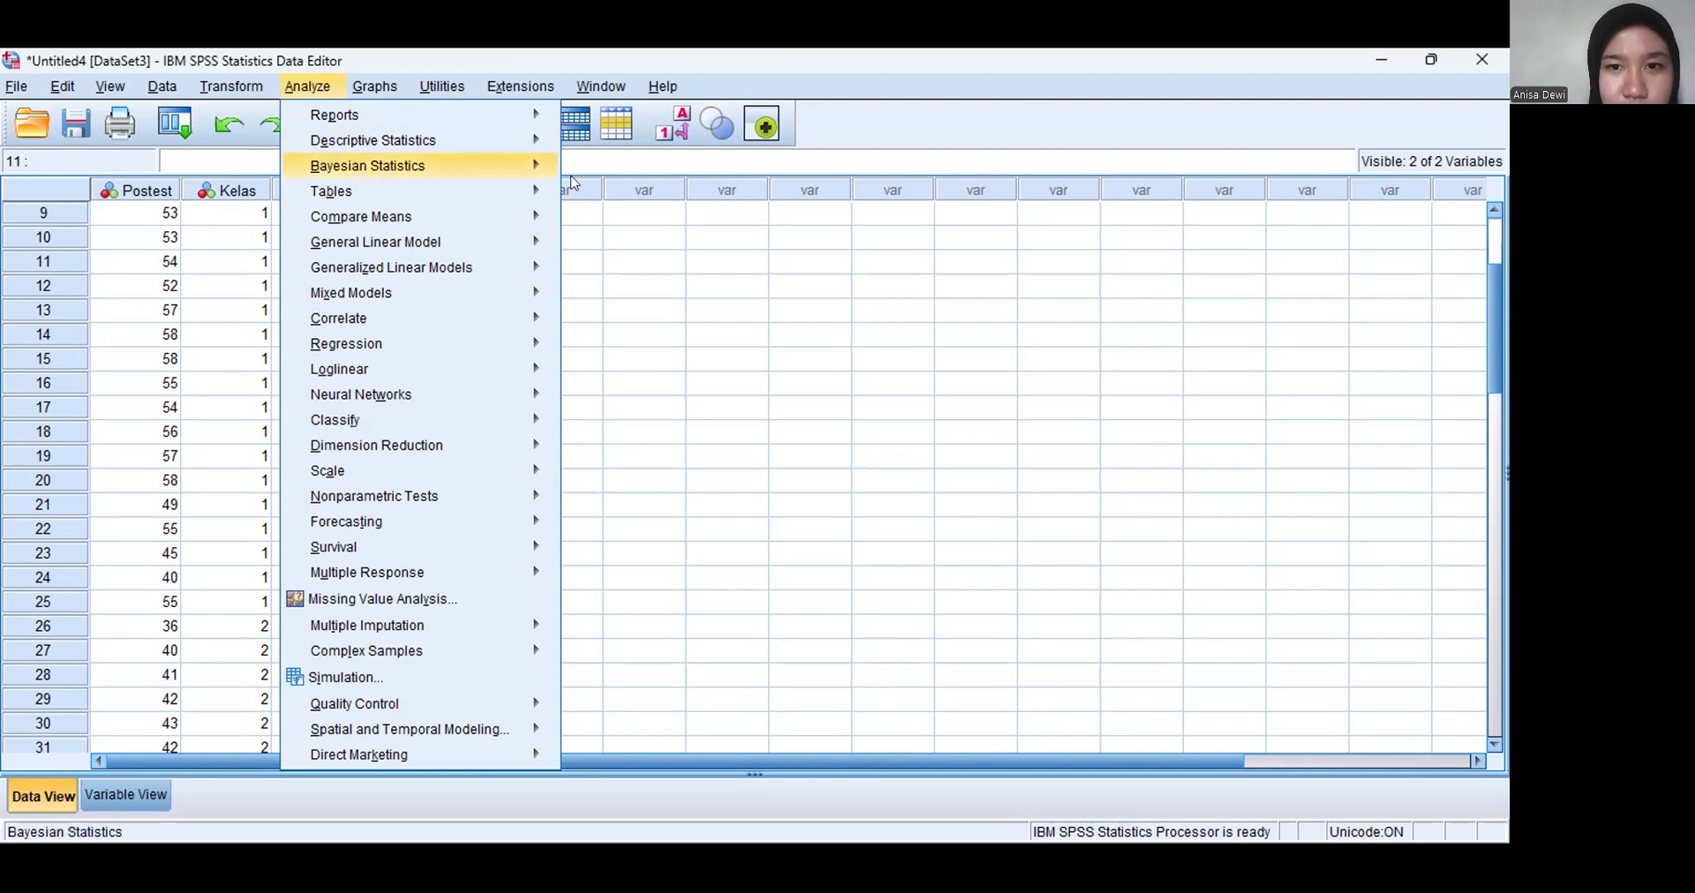
mouse_move(572, 181)
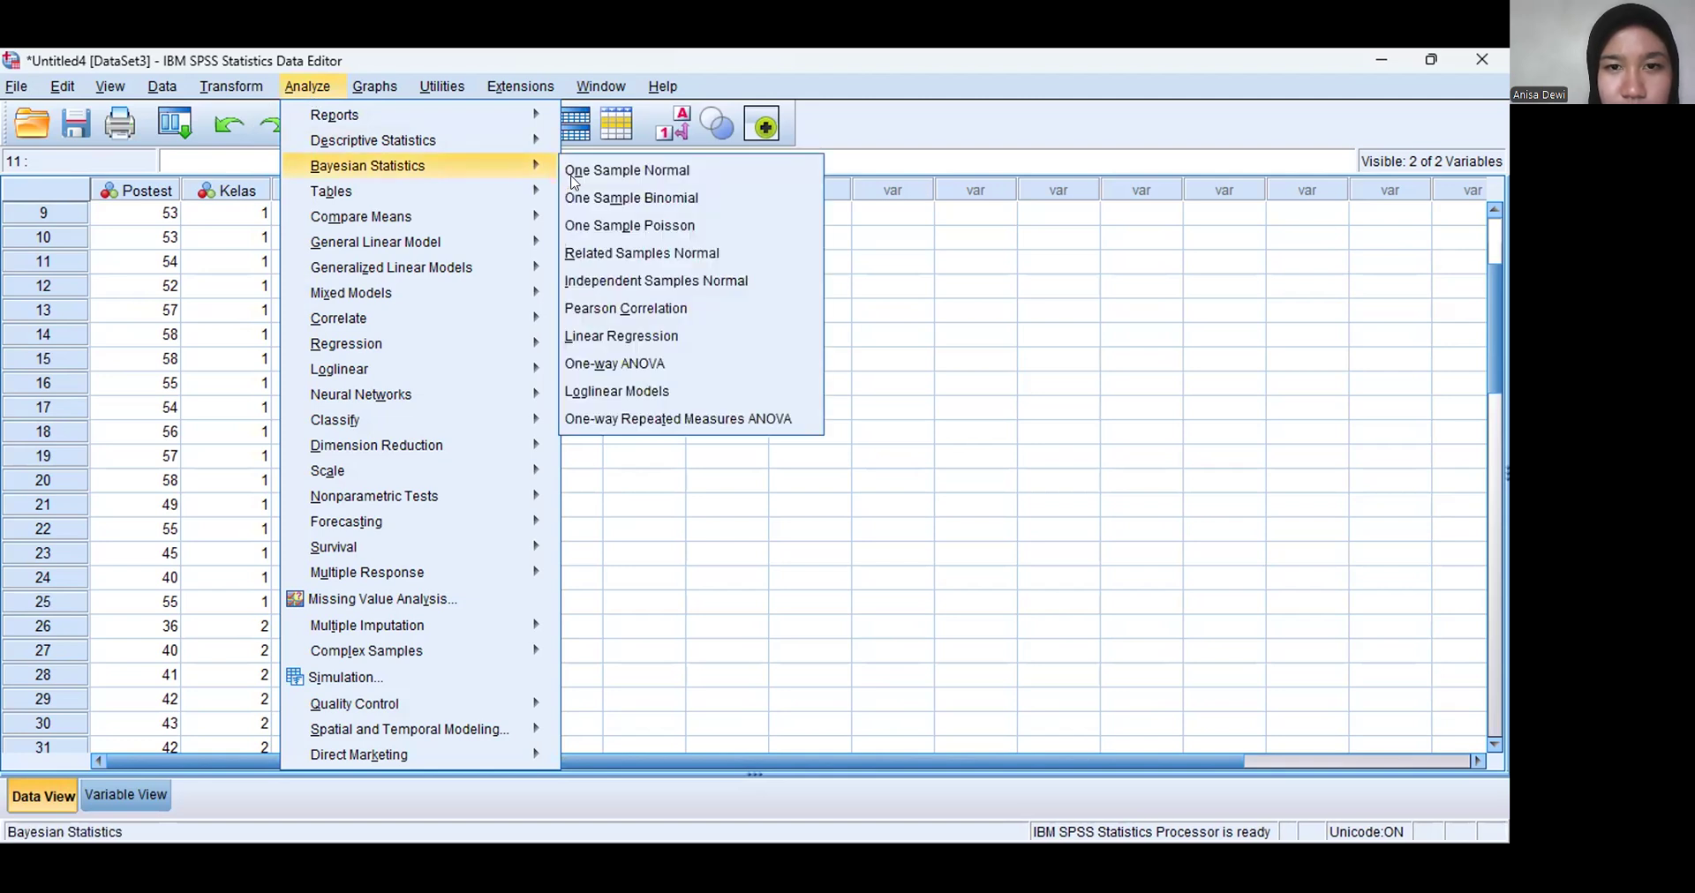
left_click(861, 268)
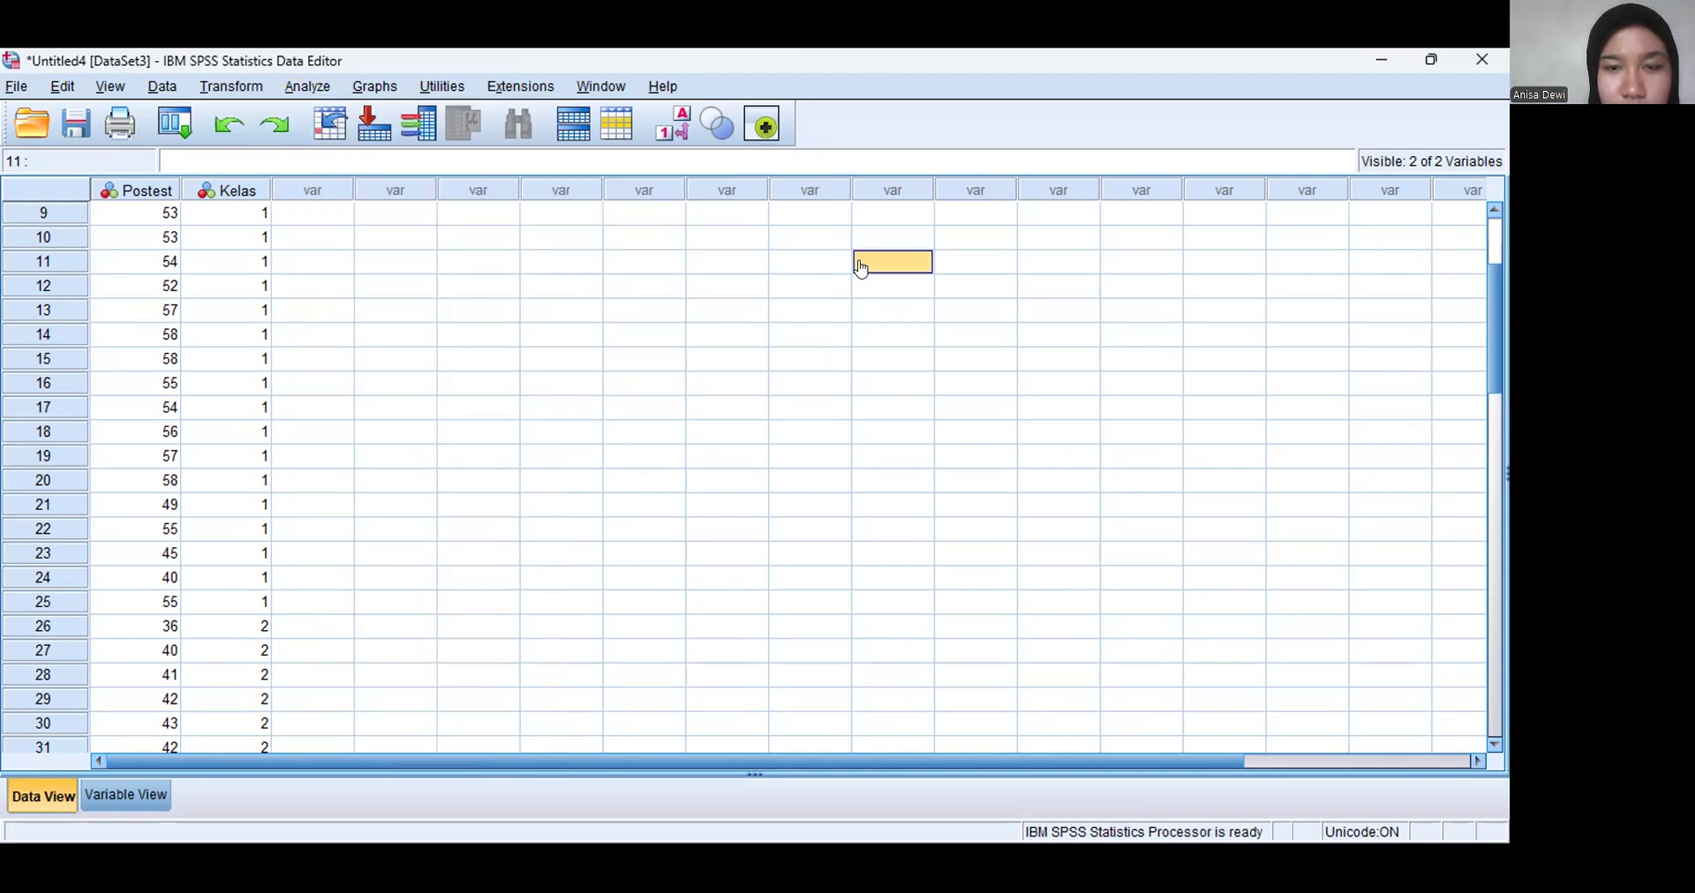
left_click(306, 84)
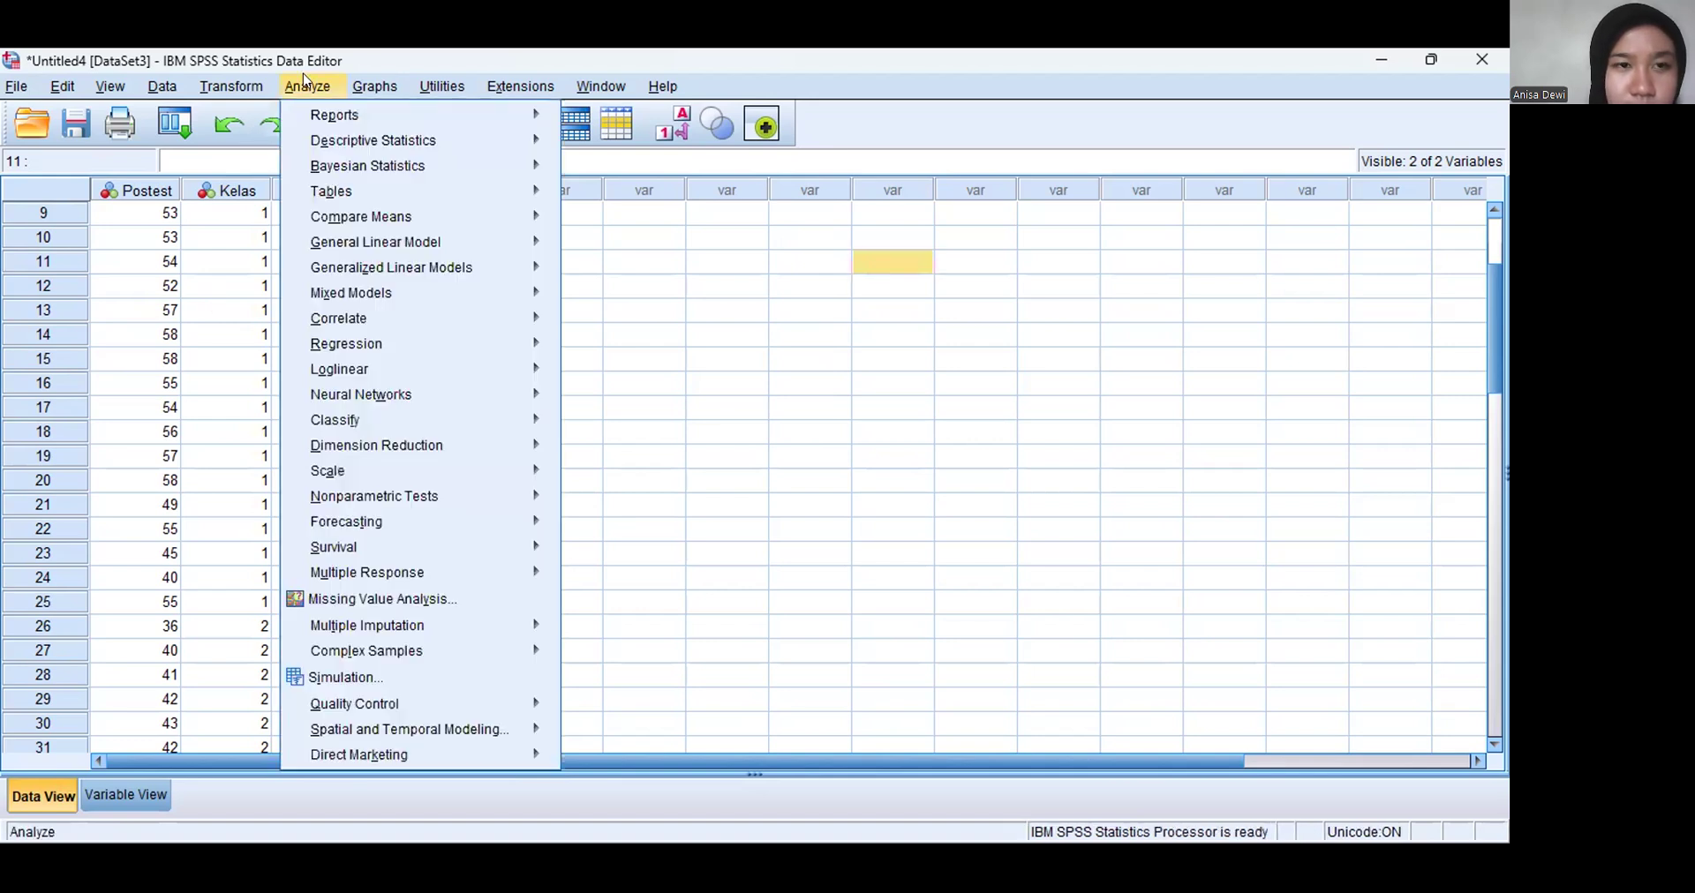
mouse_move(399, 148)
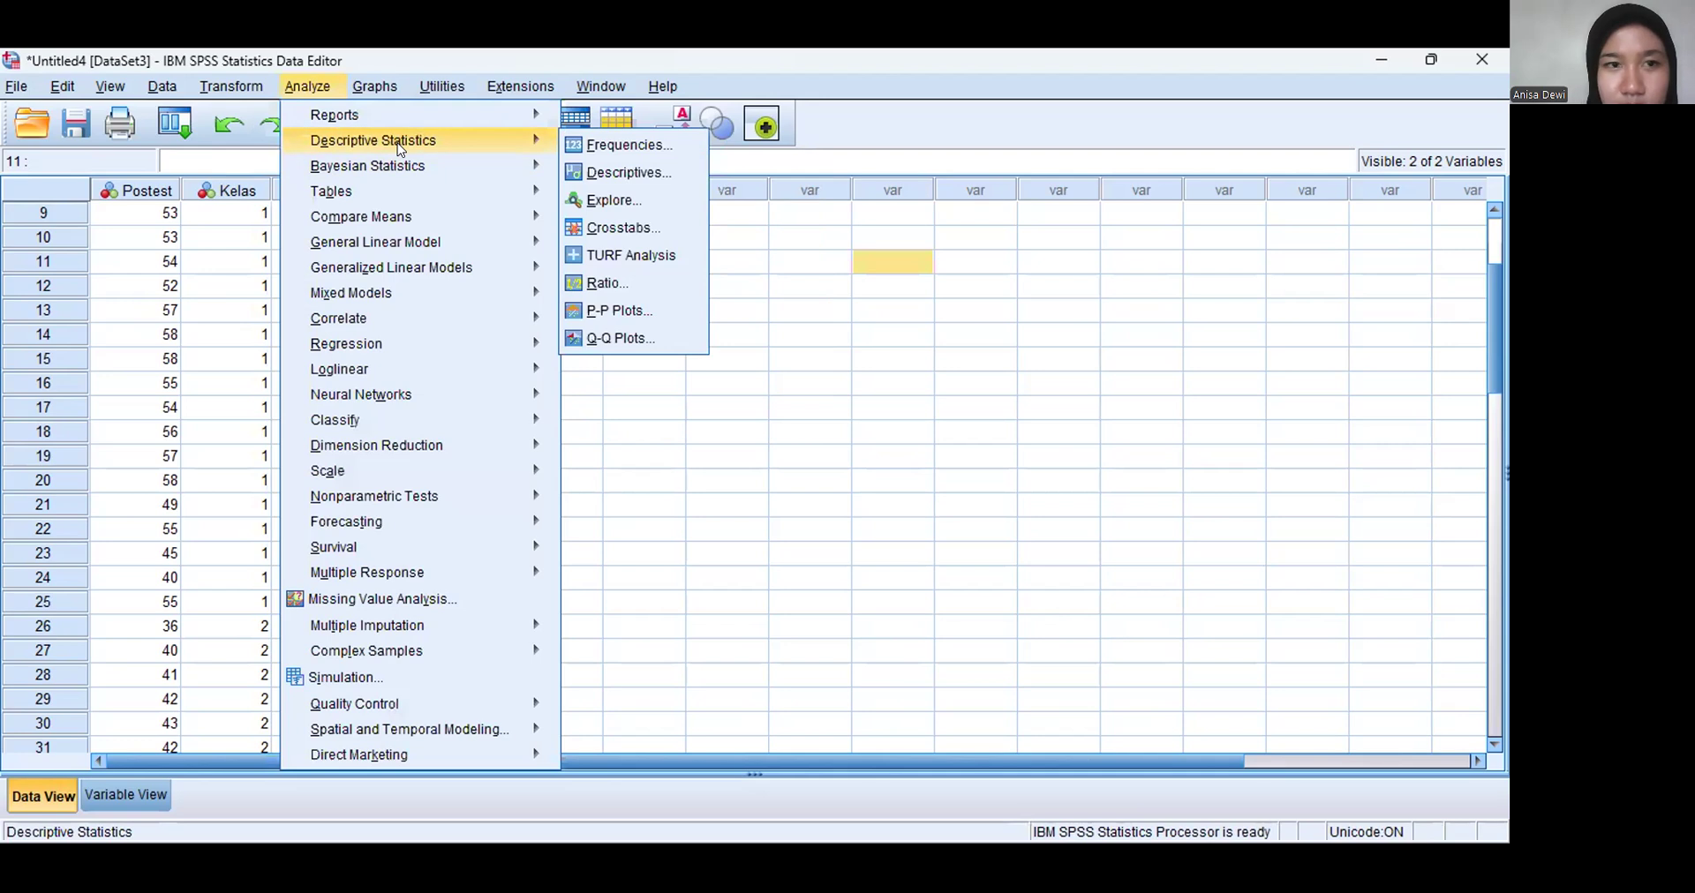
left_click(305, 81)
Start an Independent-Samples T Test and assign Postest as the test variable
left_click(306, 81)
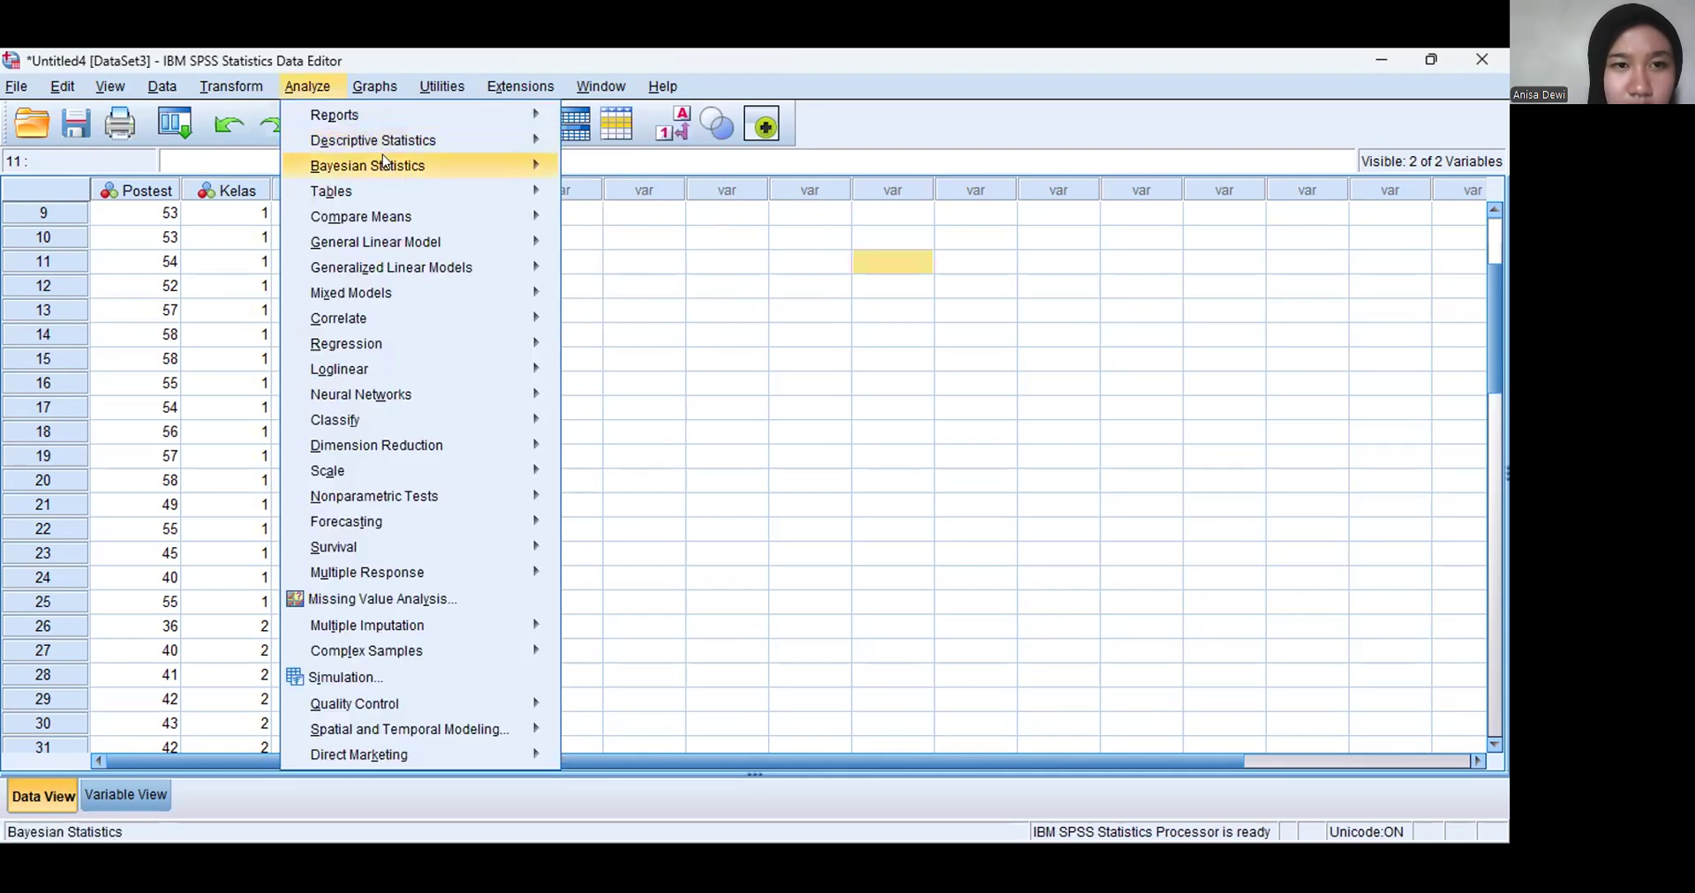
mouse_move(384, 161)
mouse_move(433, 144)
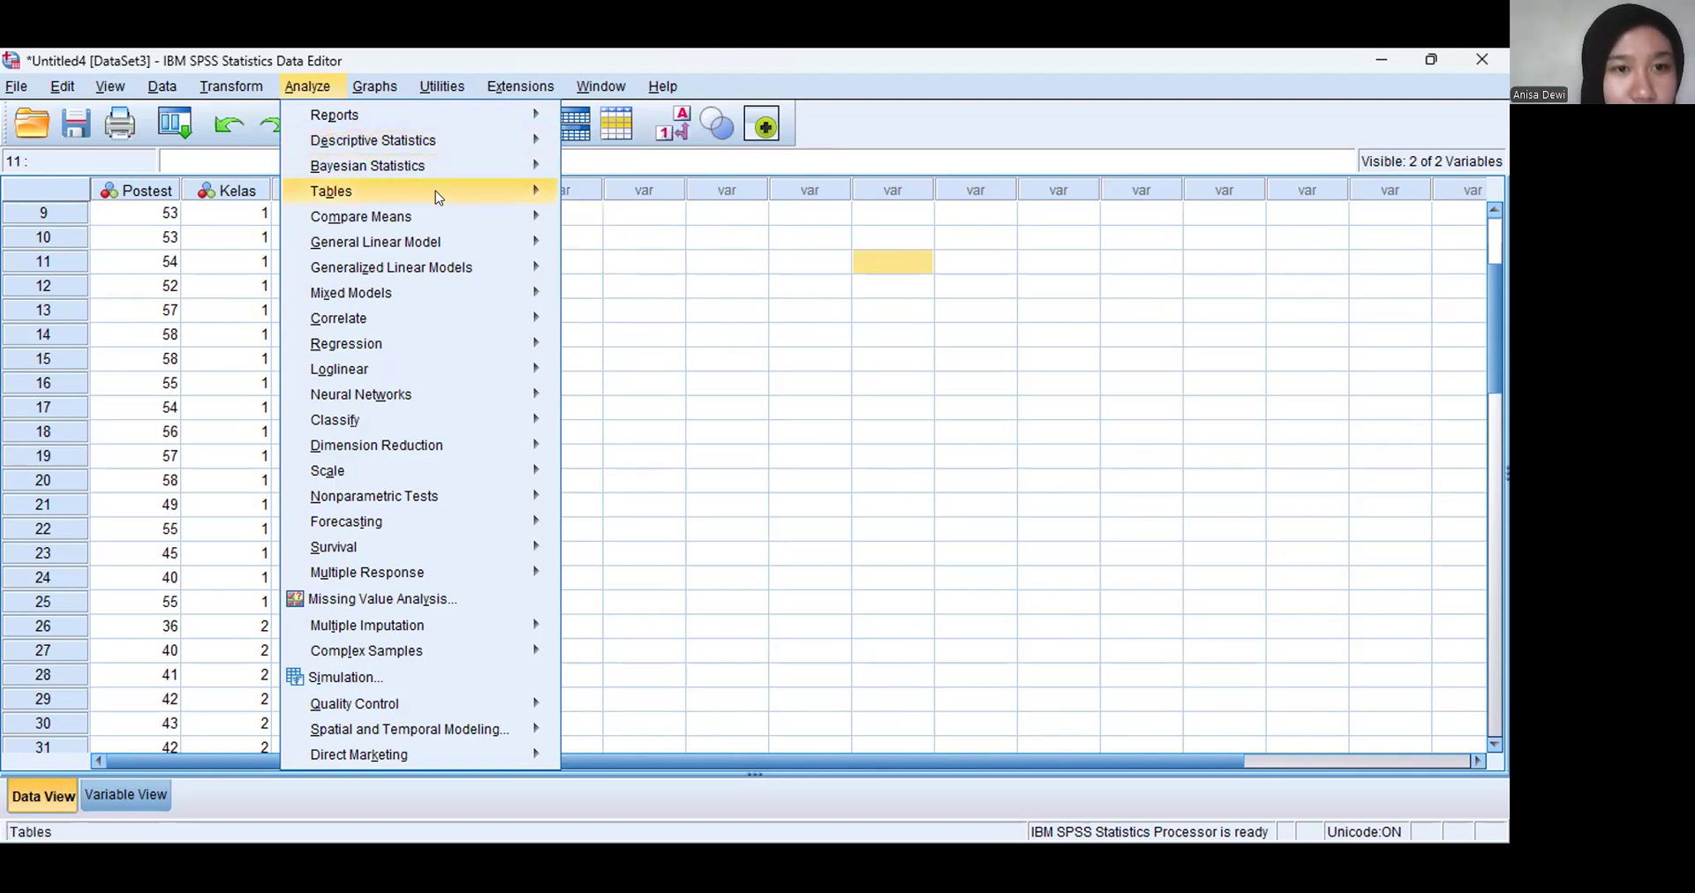
mouse_move(429, 218)
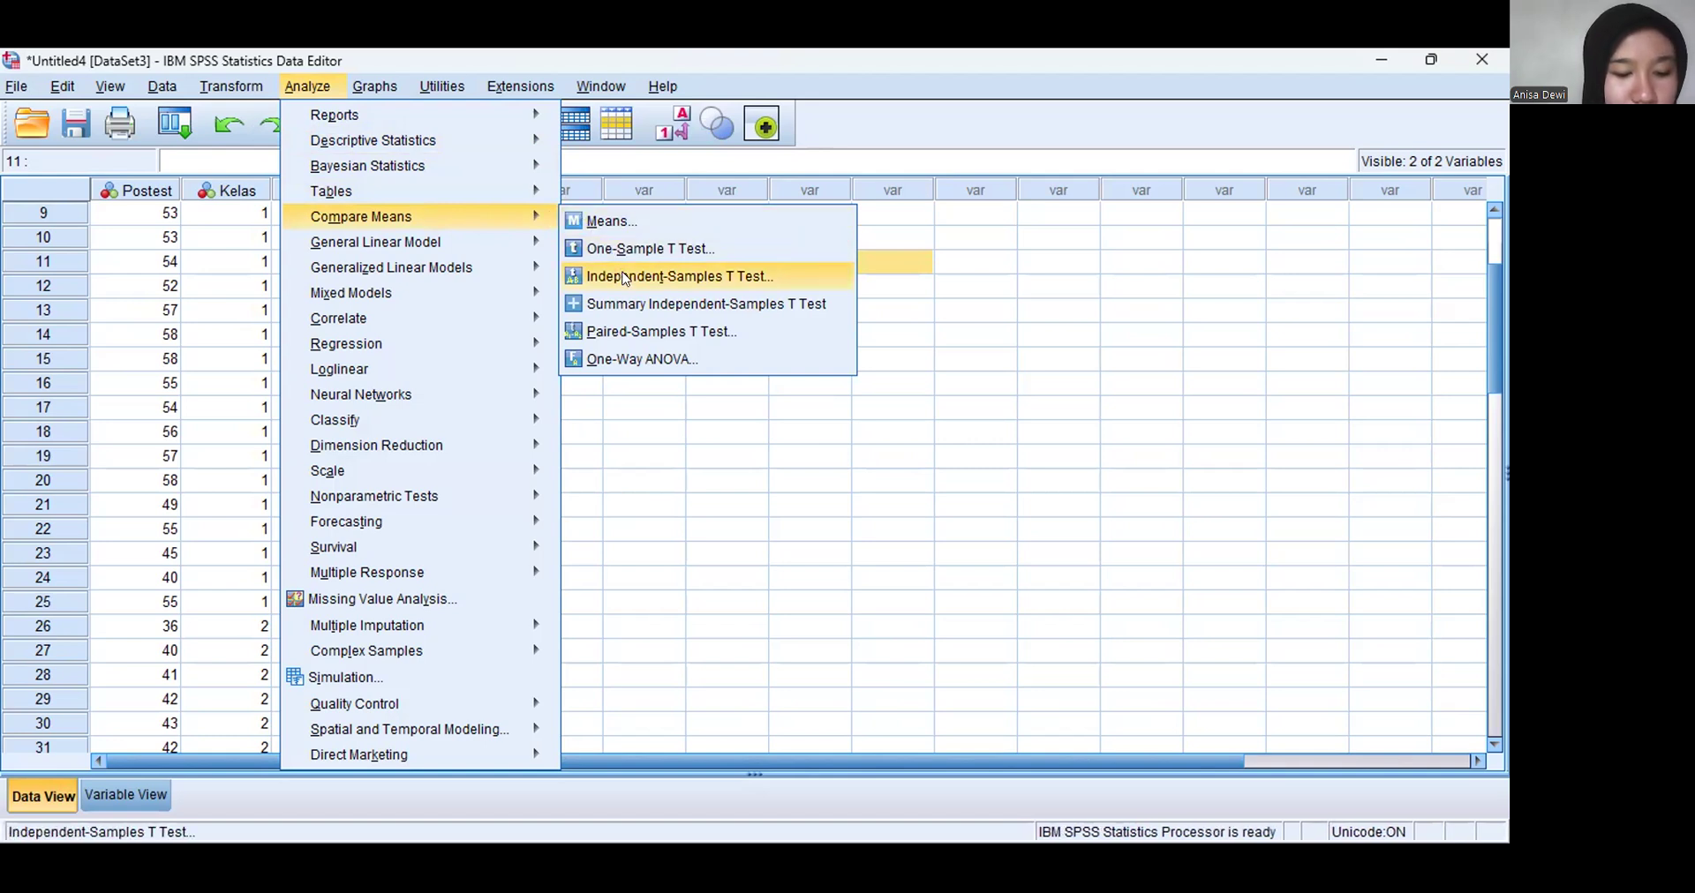
left_click(625, 277)
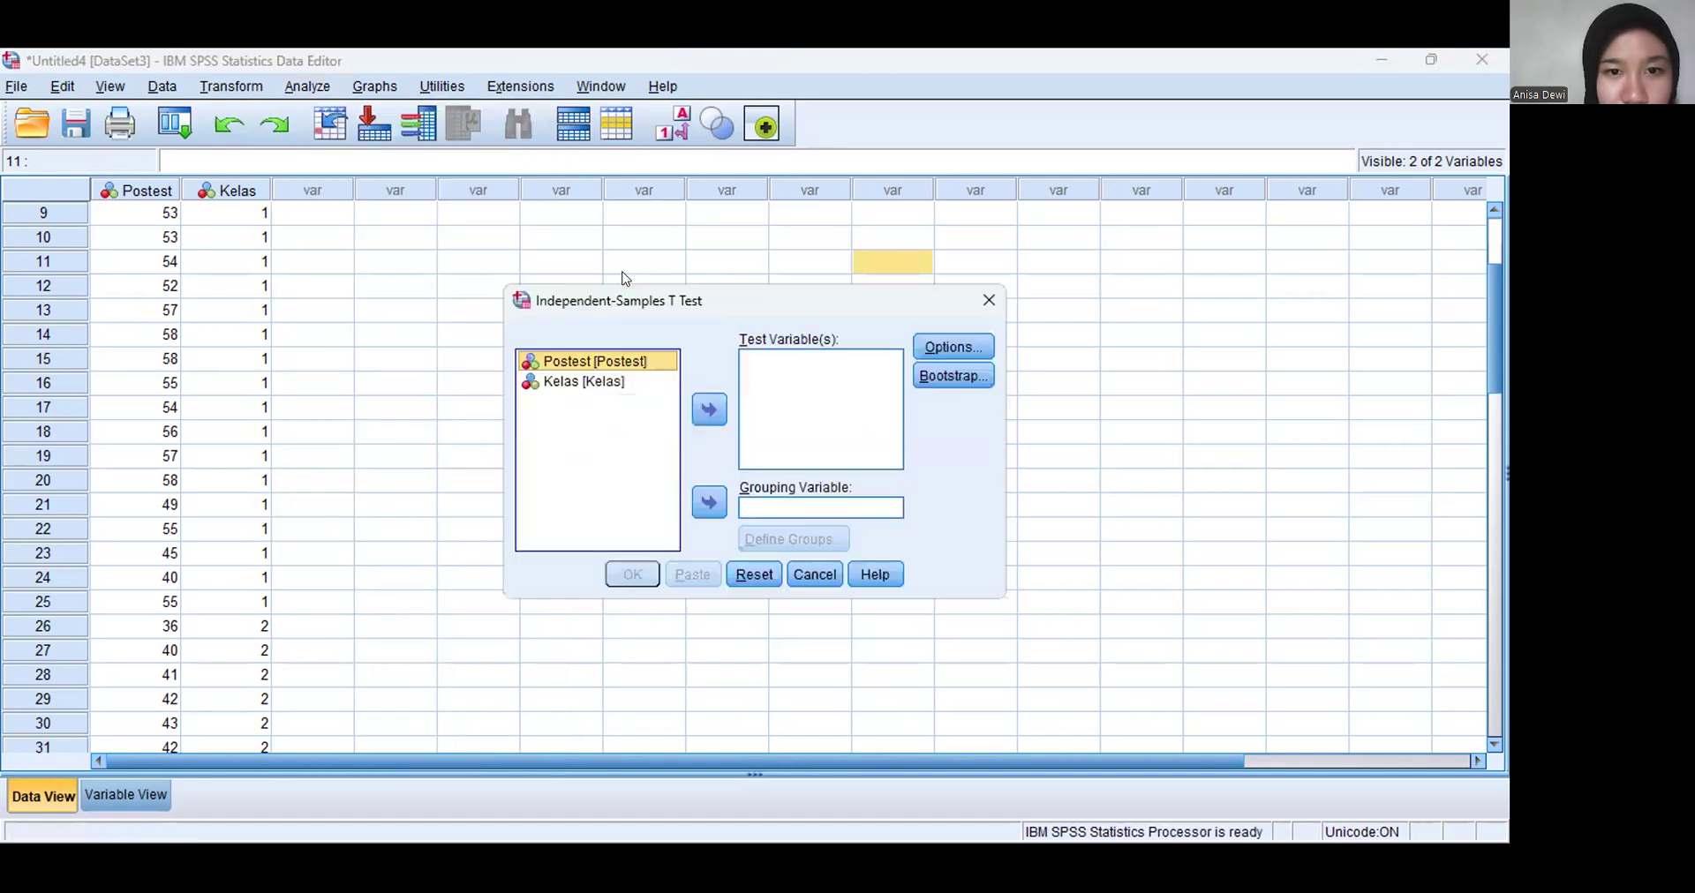
left_click(693, 409)
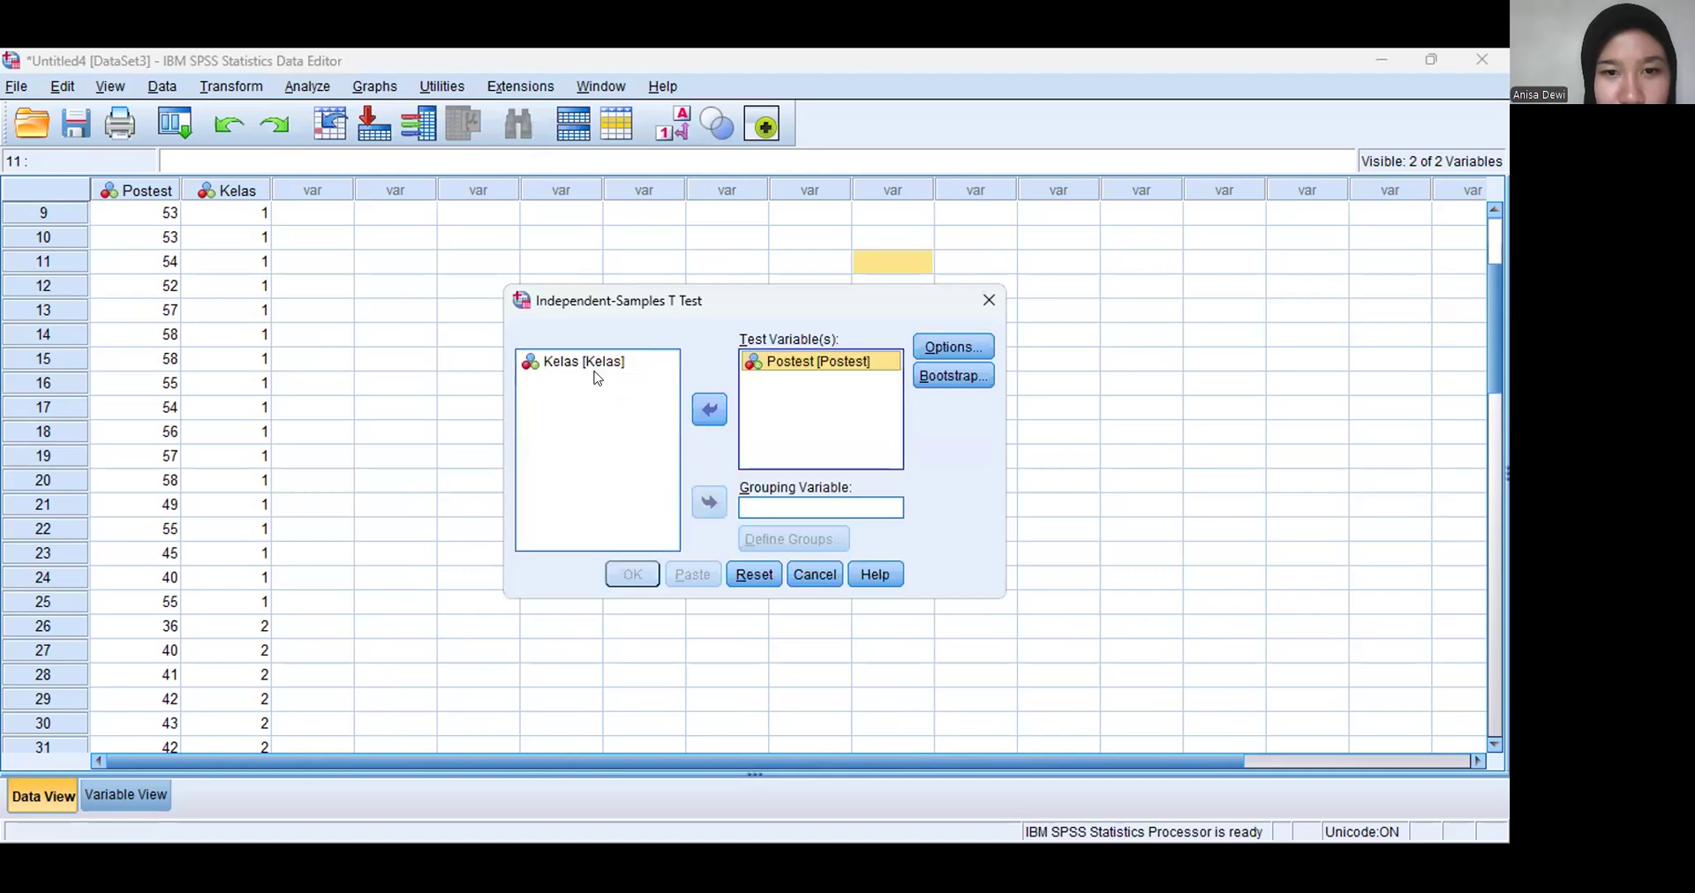
Assign Kelas as the grouping variable with group values 1 and 2, and run the T test
left_click(594, 365)
left_click(709, 502)
left_click(794, 539)
left_click(748, 413)
type("1")
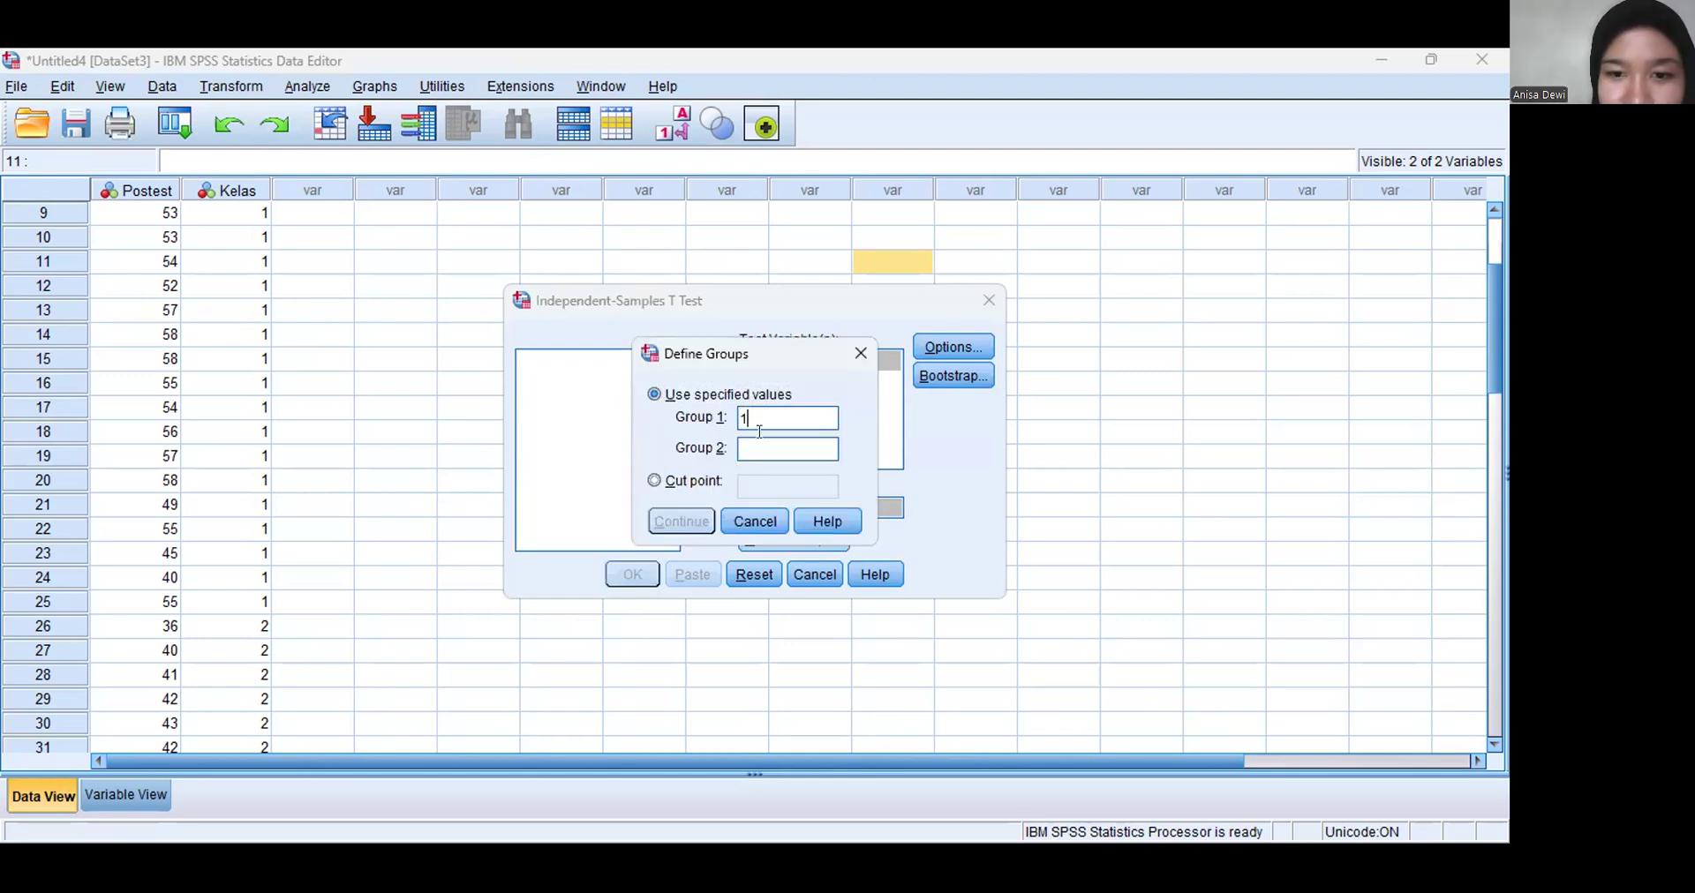
type("2")
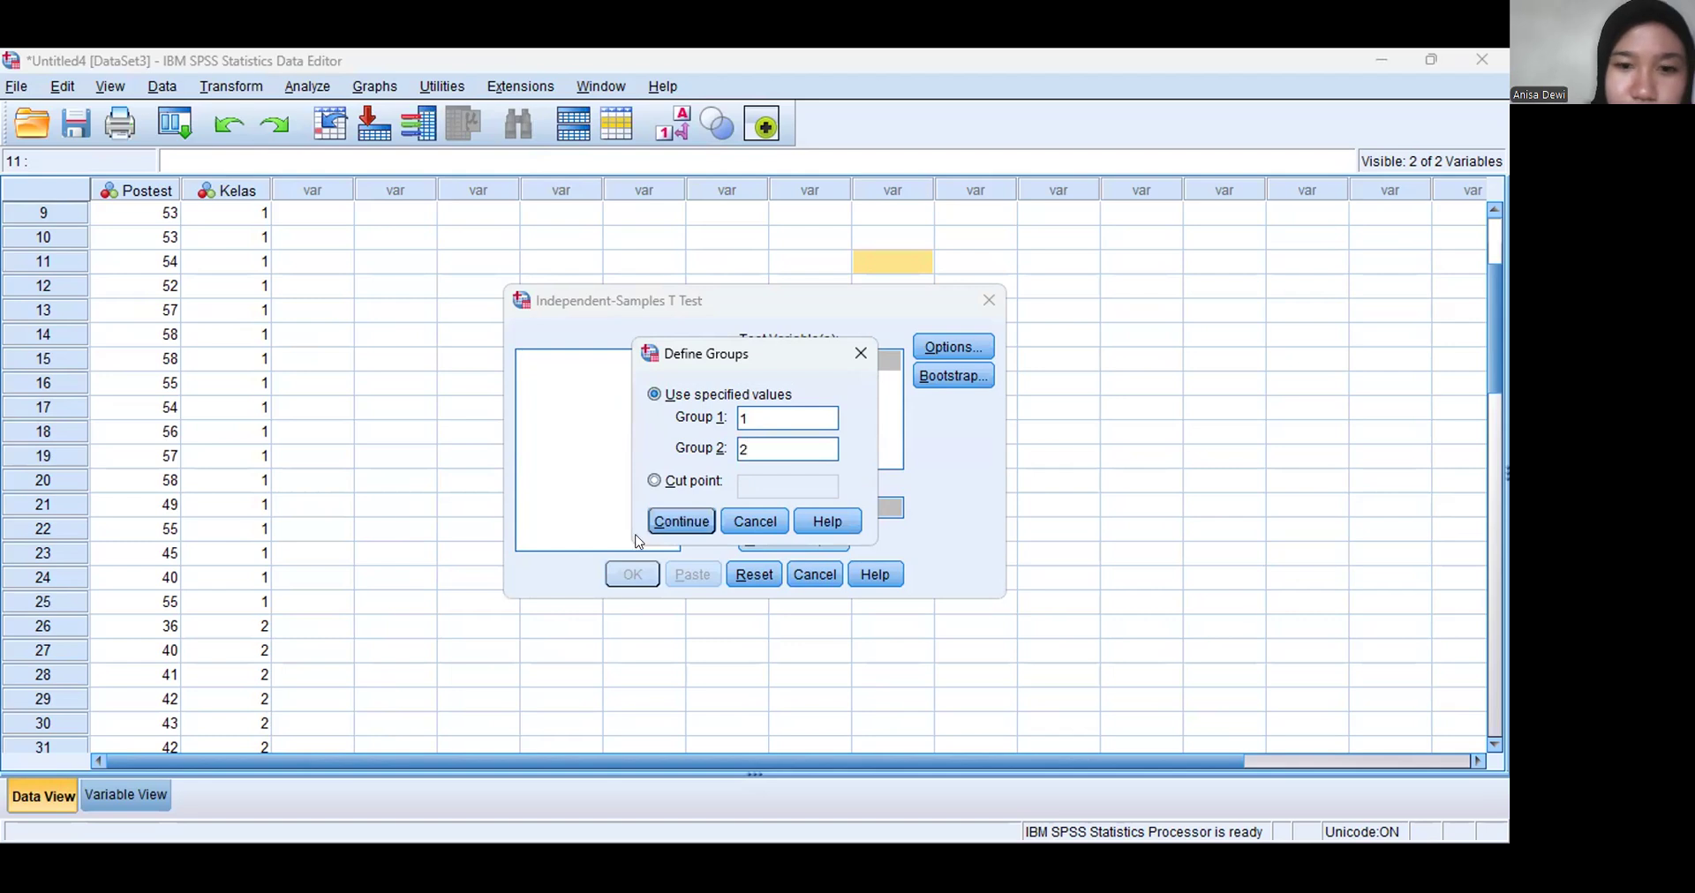
left_click(679, 528)
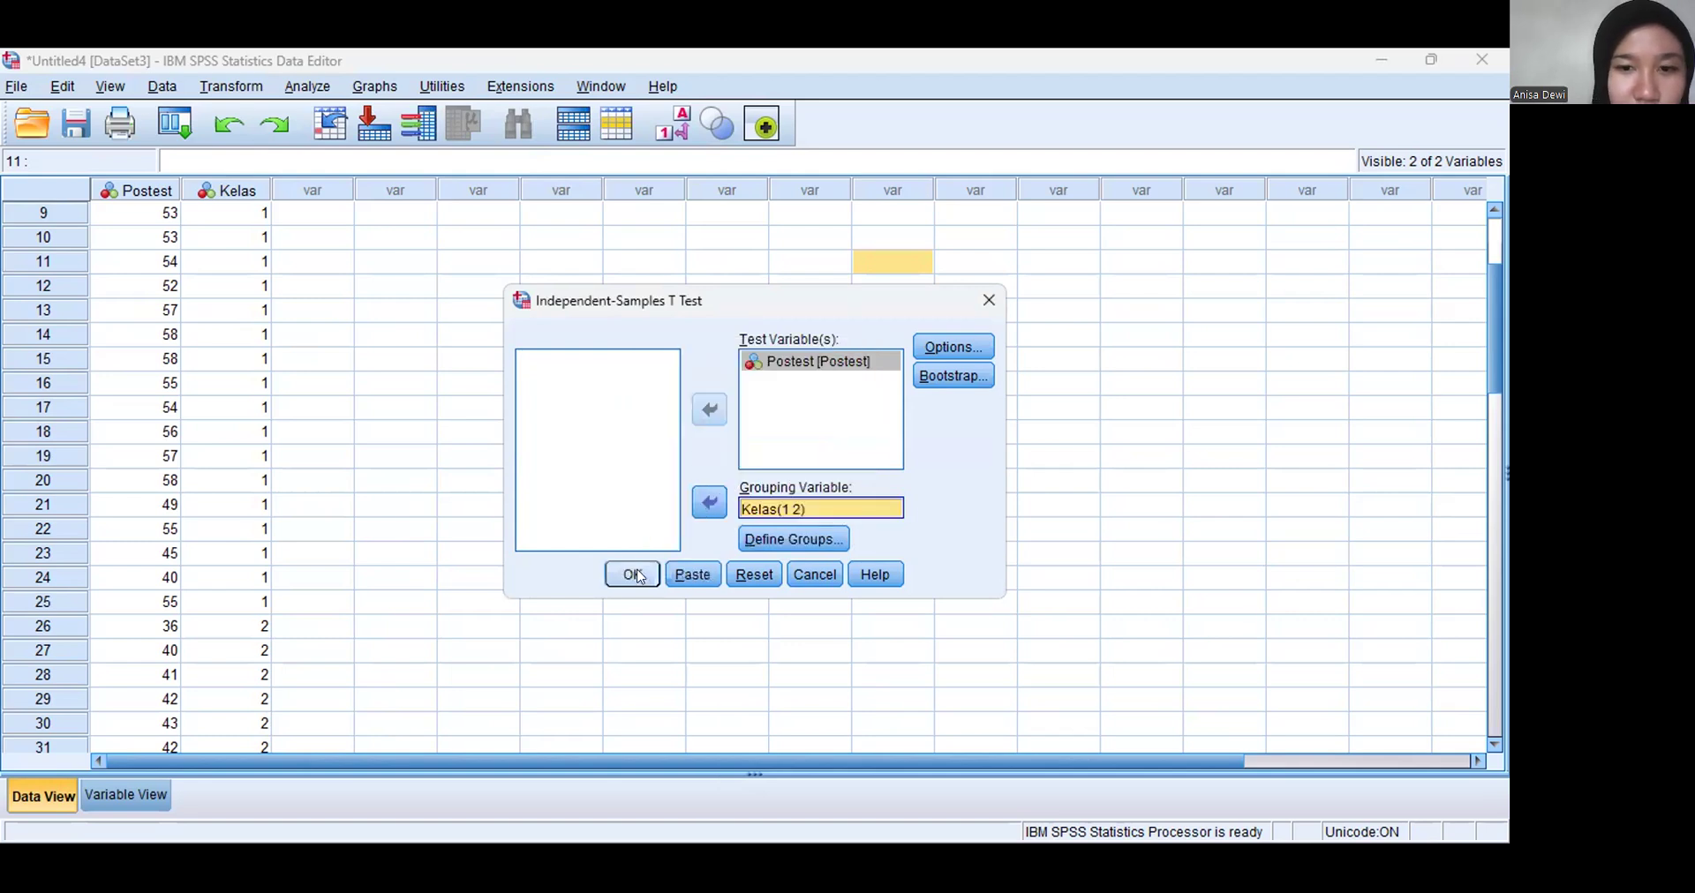
left_click(636, 575)
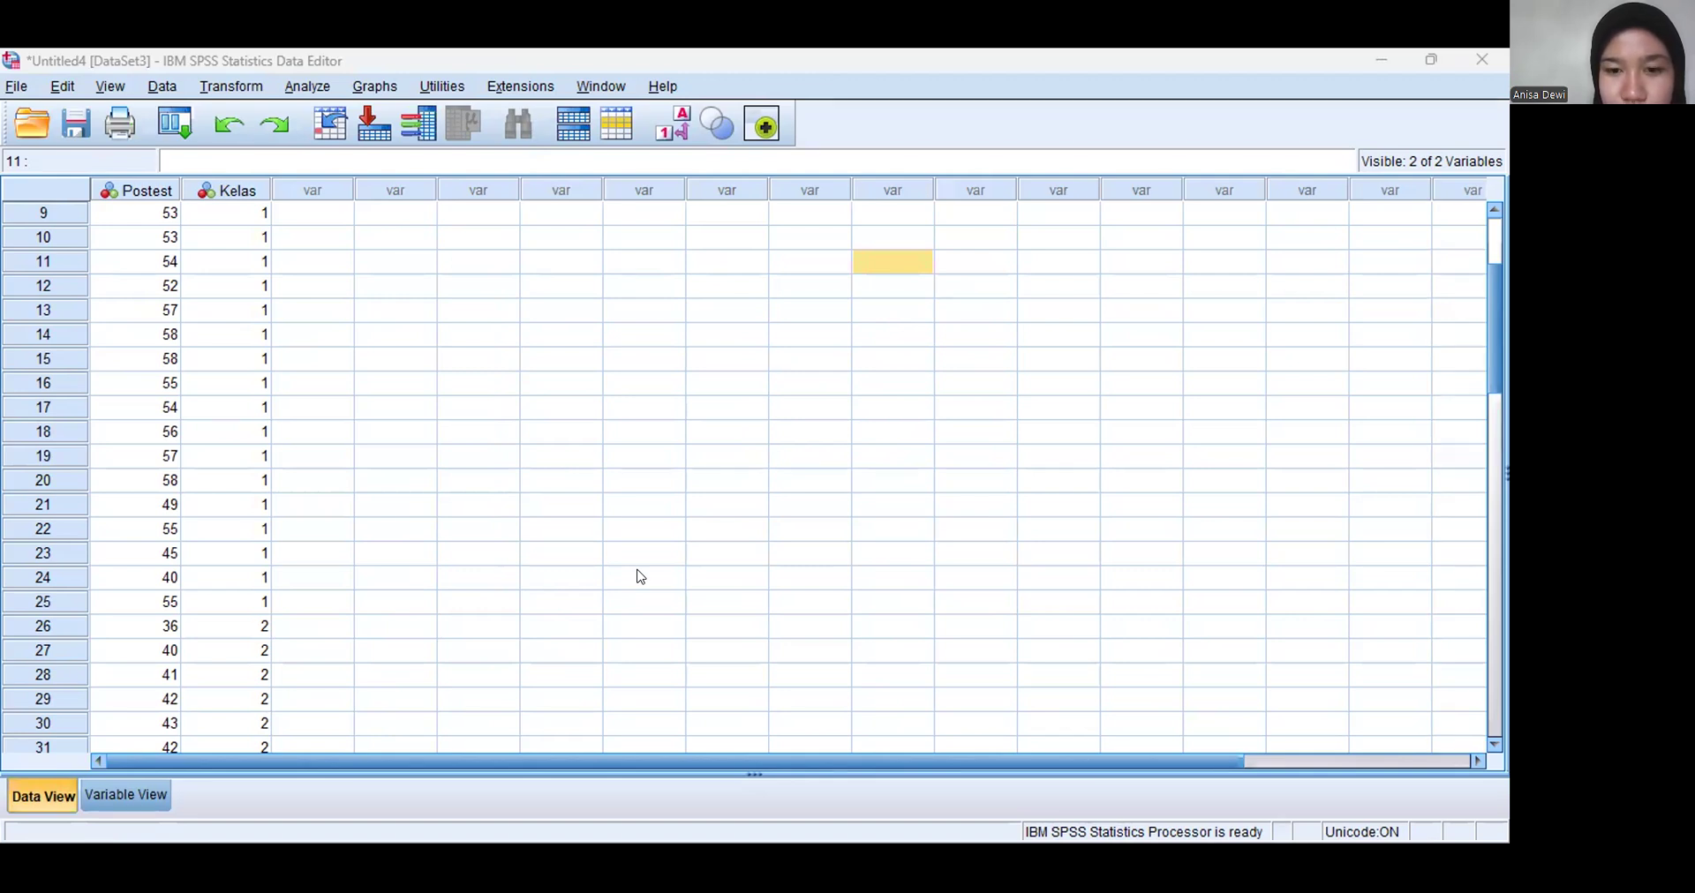
Switch to the Word report and paste the SPSS Independent Samples Test table as a picture below the bold T-Test line
key("alt+Tab")
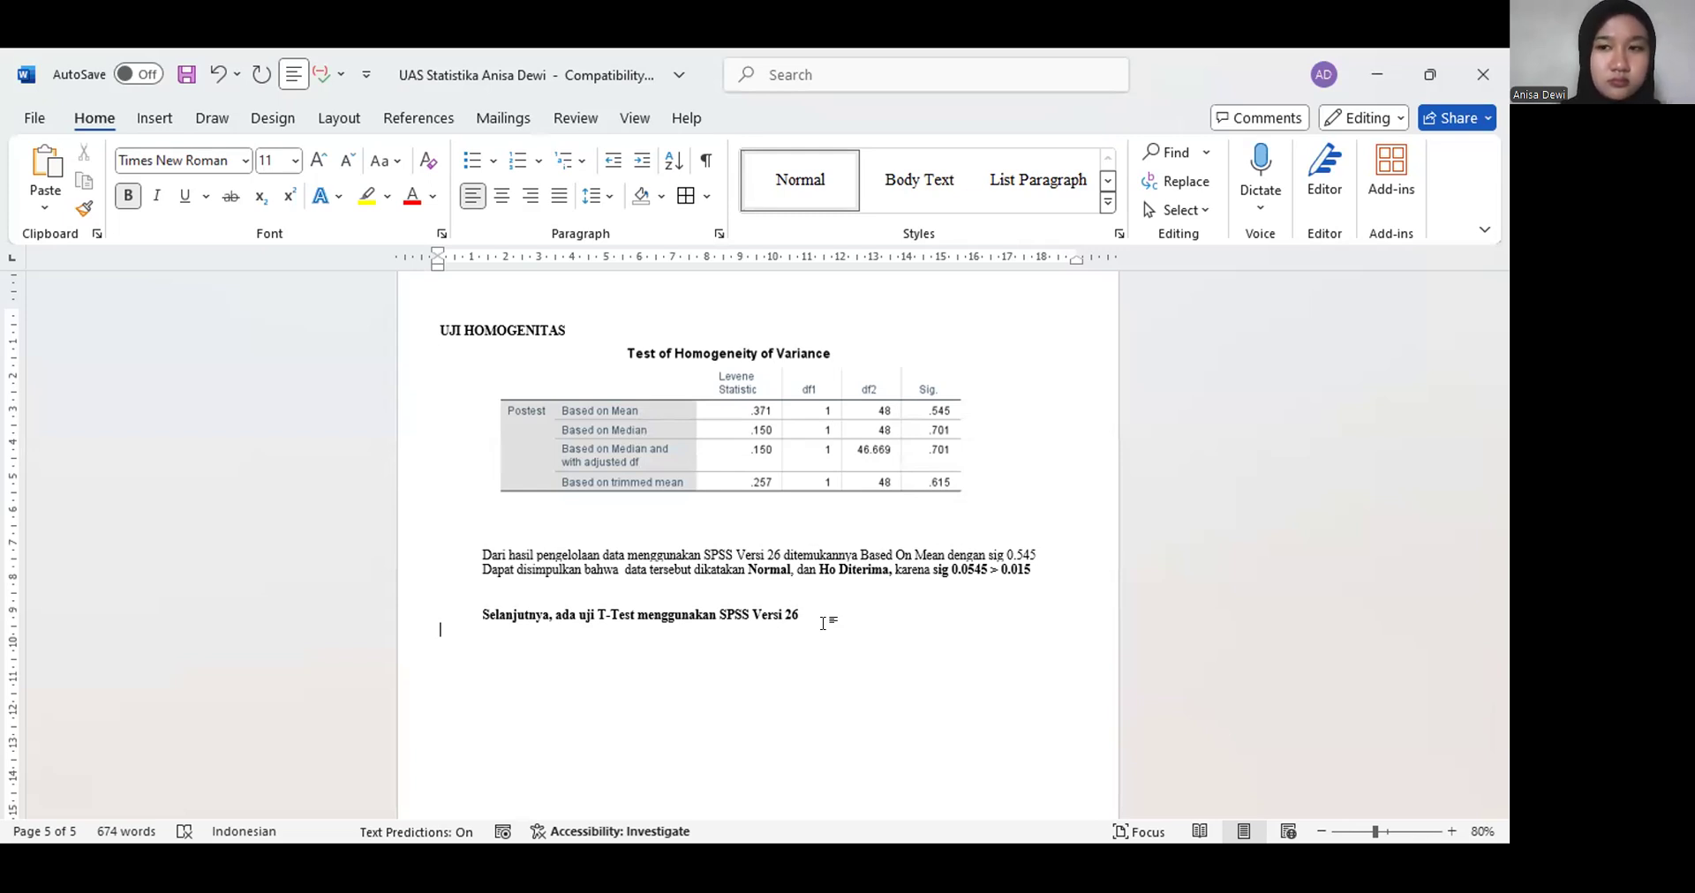
key("ctrl+v")
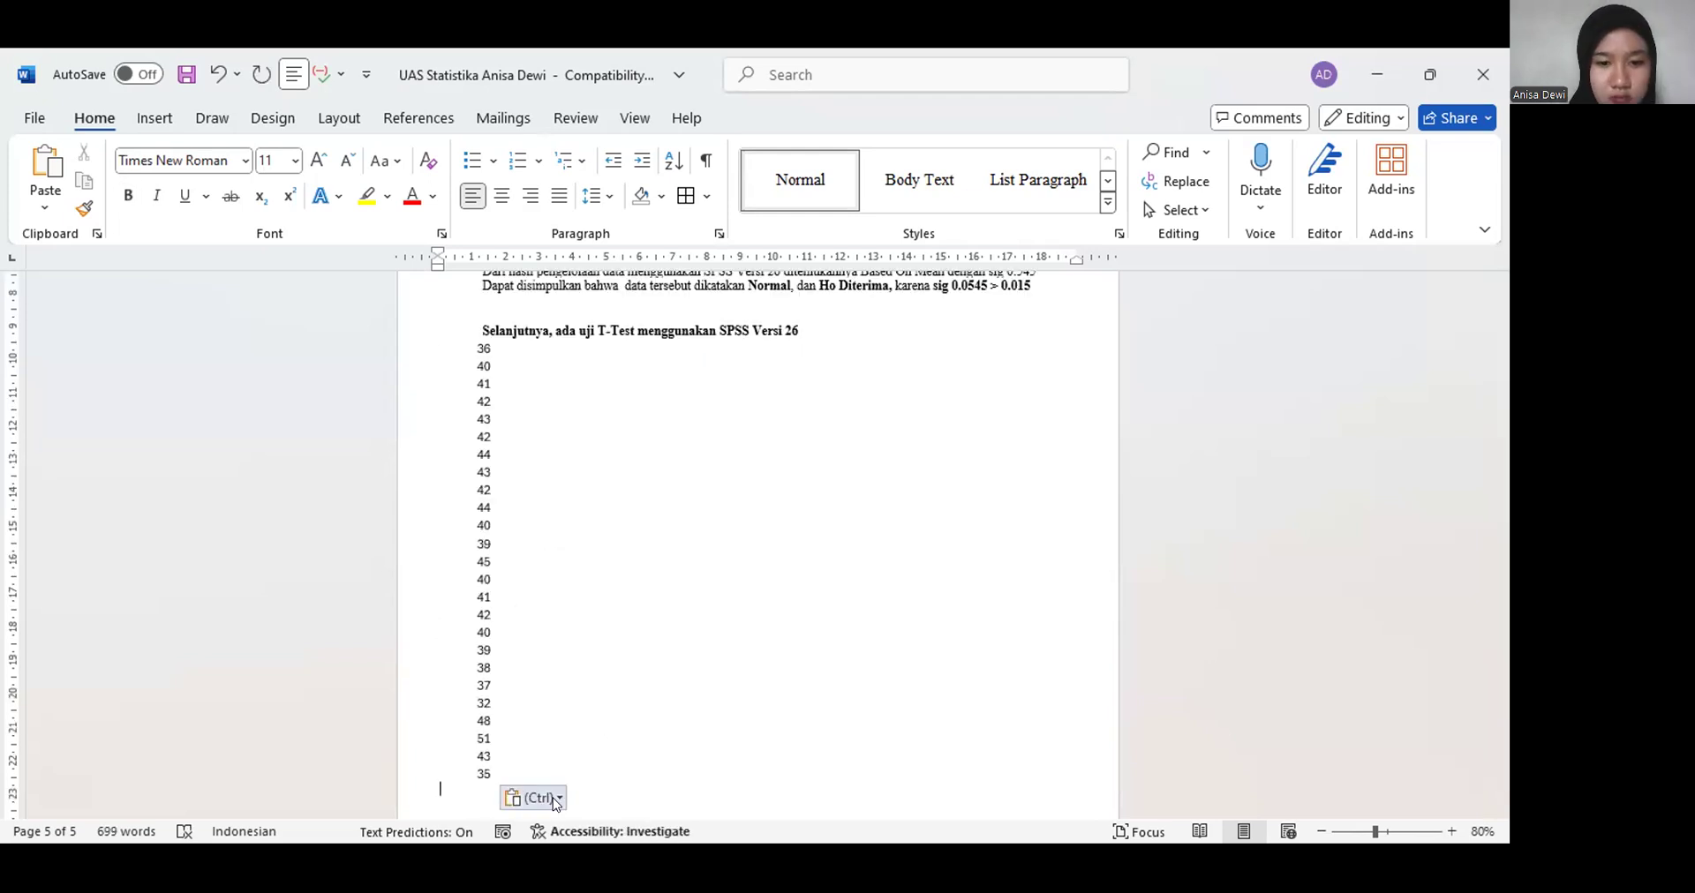
left_click(556, 799)
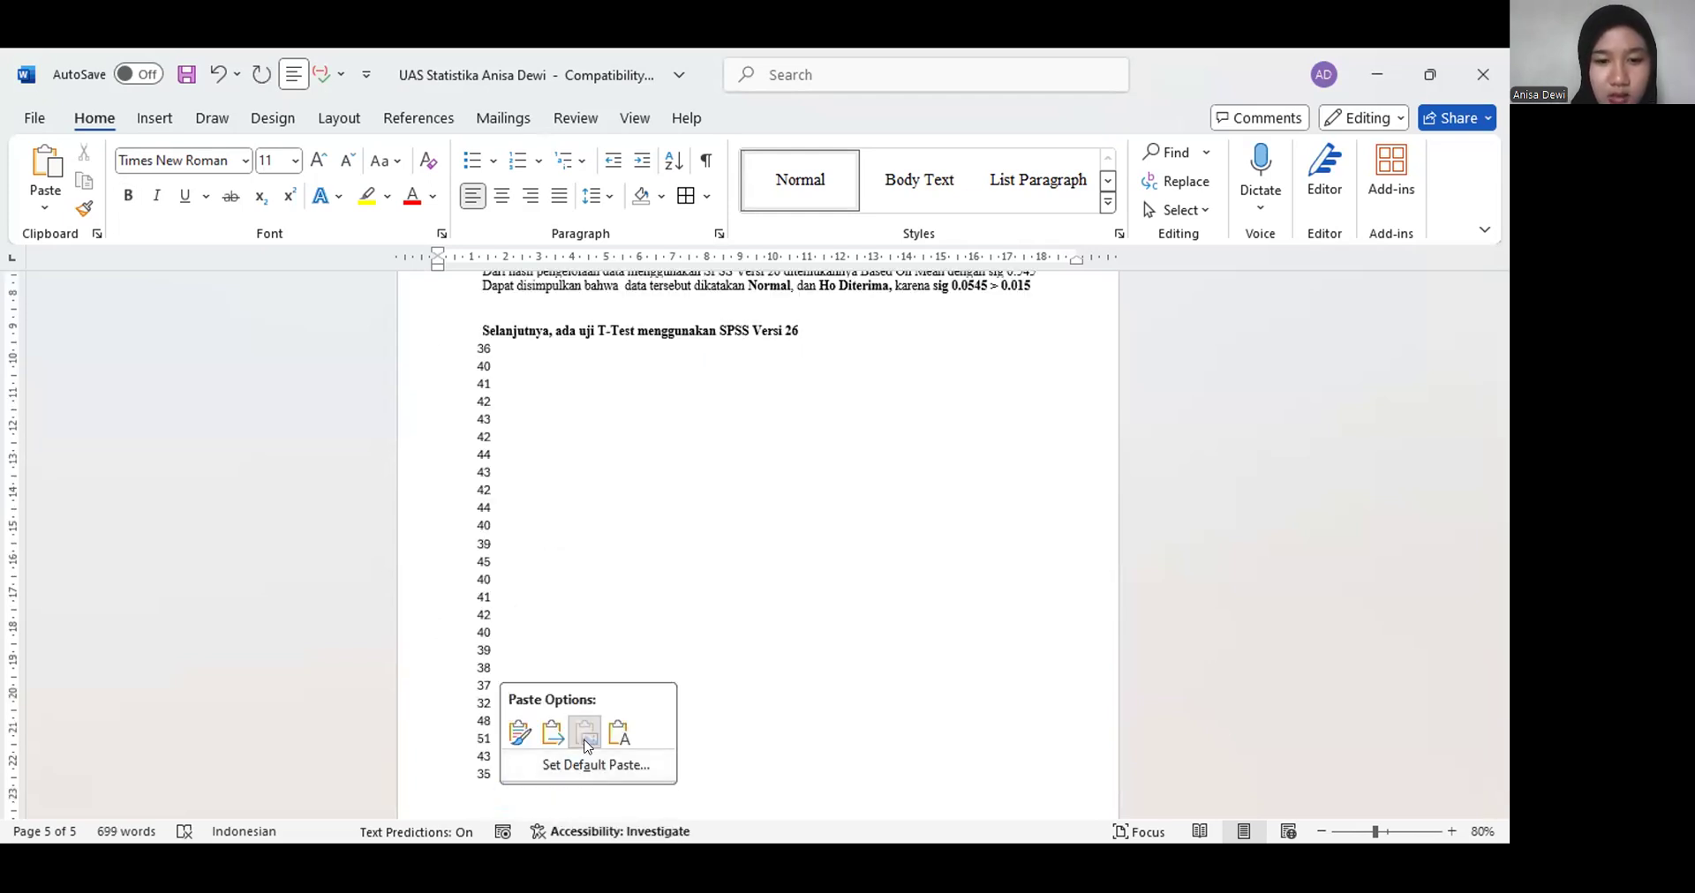
left_click(584, 741)
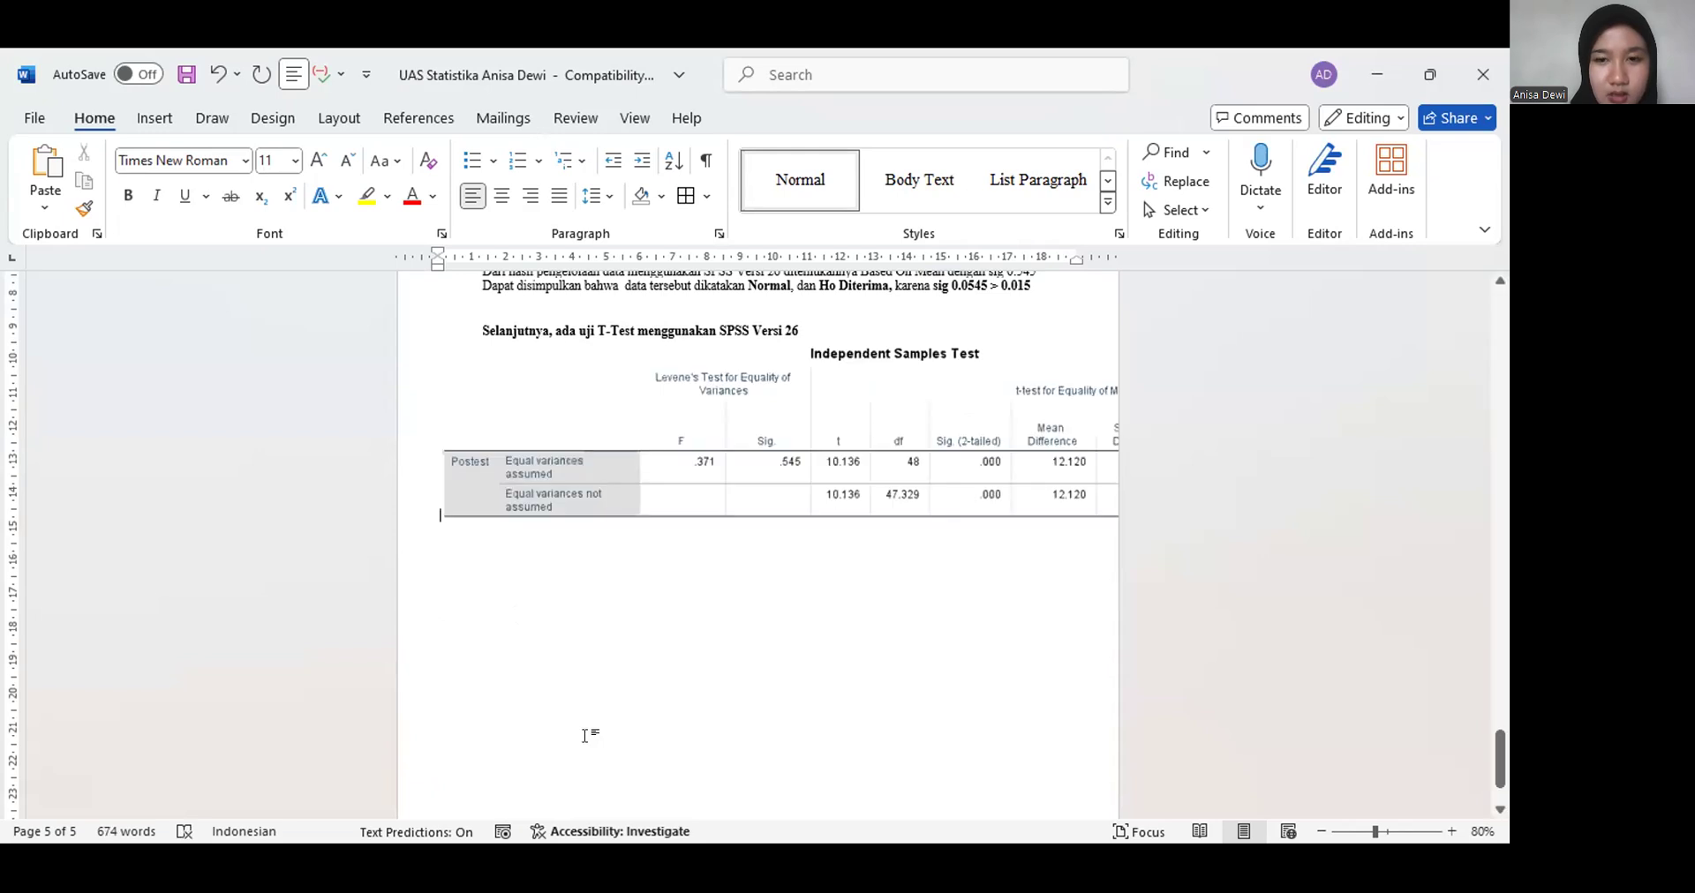
Shrink the pasted Independent Samples Test picture to fit within the page width and insert an empty line above it
left_click(830, 475)
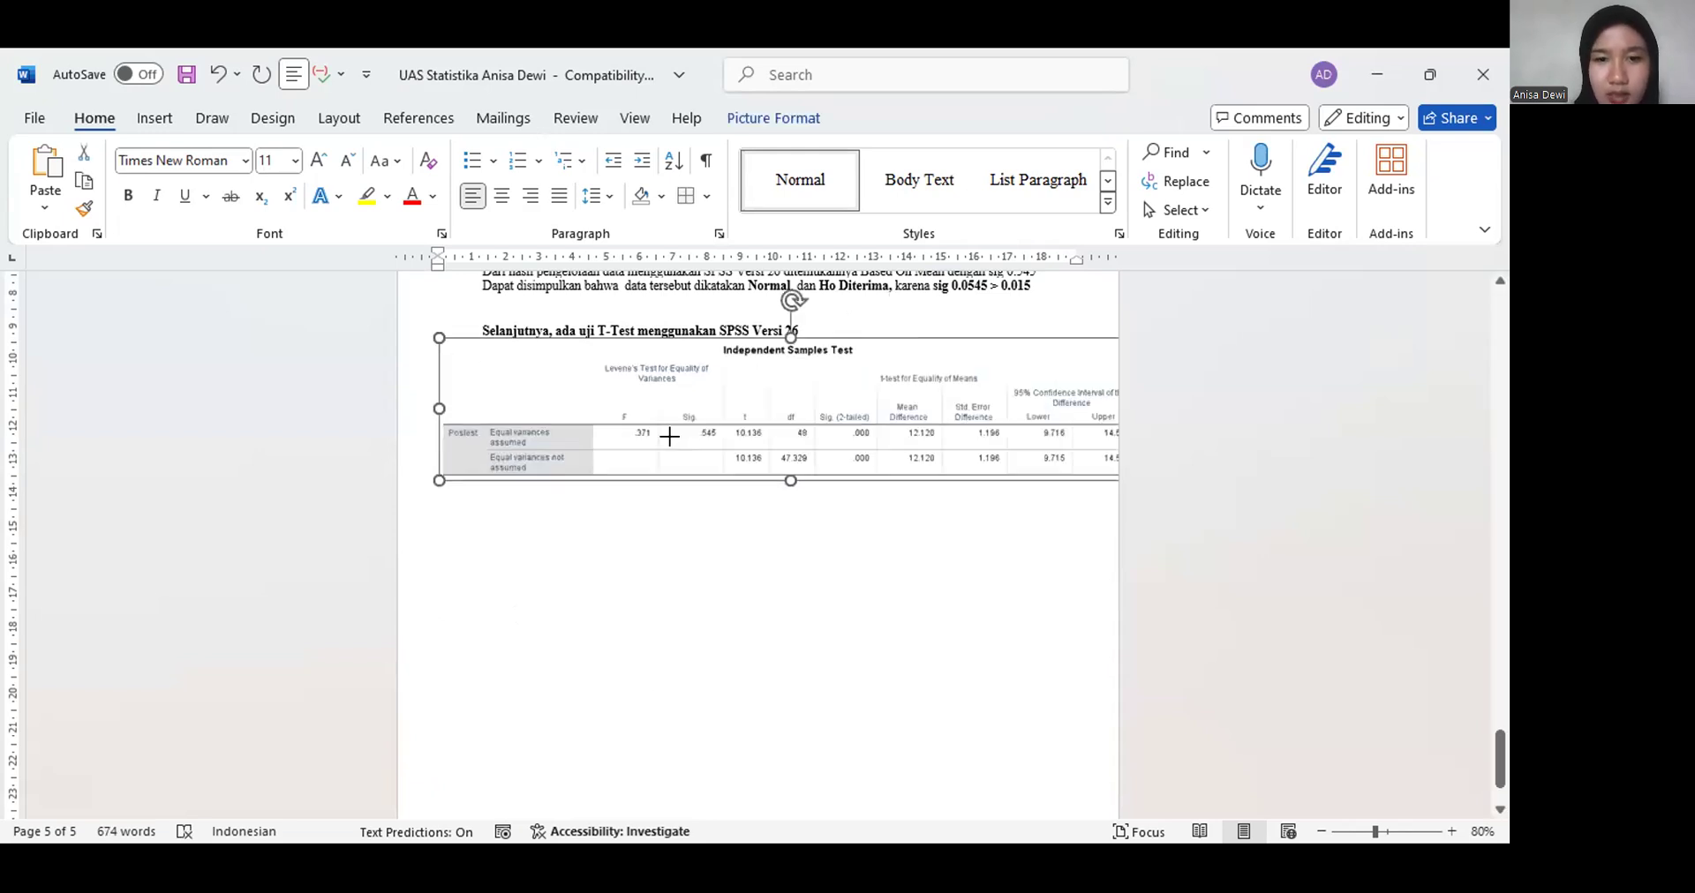
left_click_drag(719, 443, 719, 443)
left_click_drag(435, 335, 459, 368)
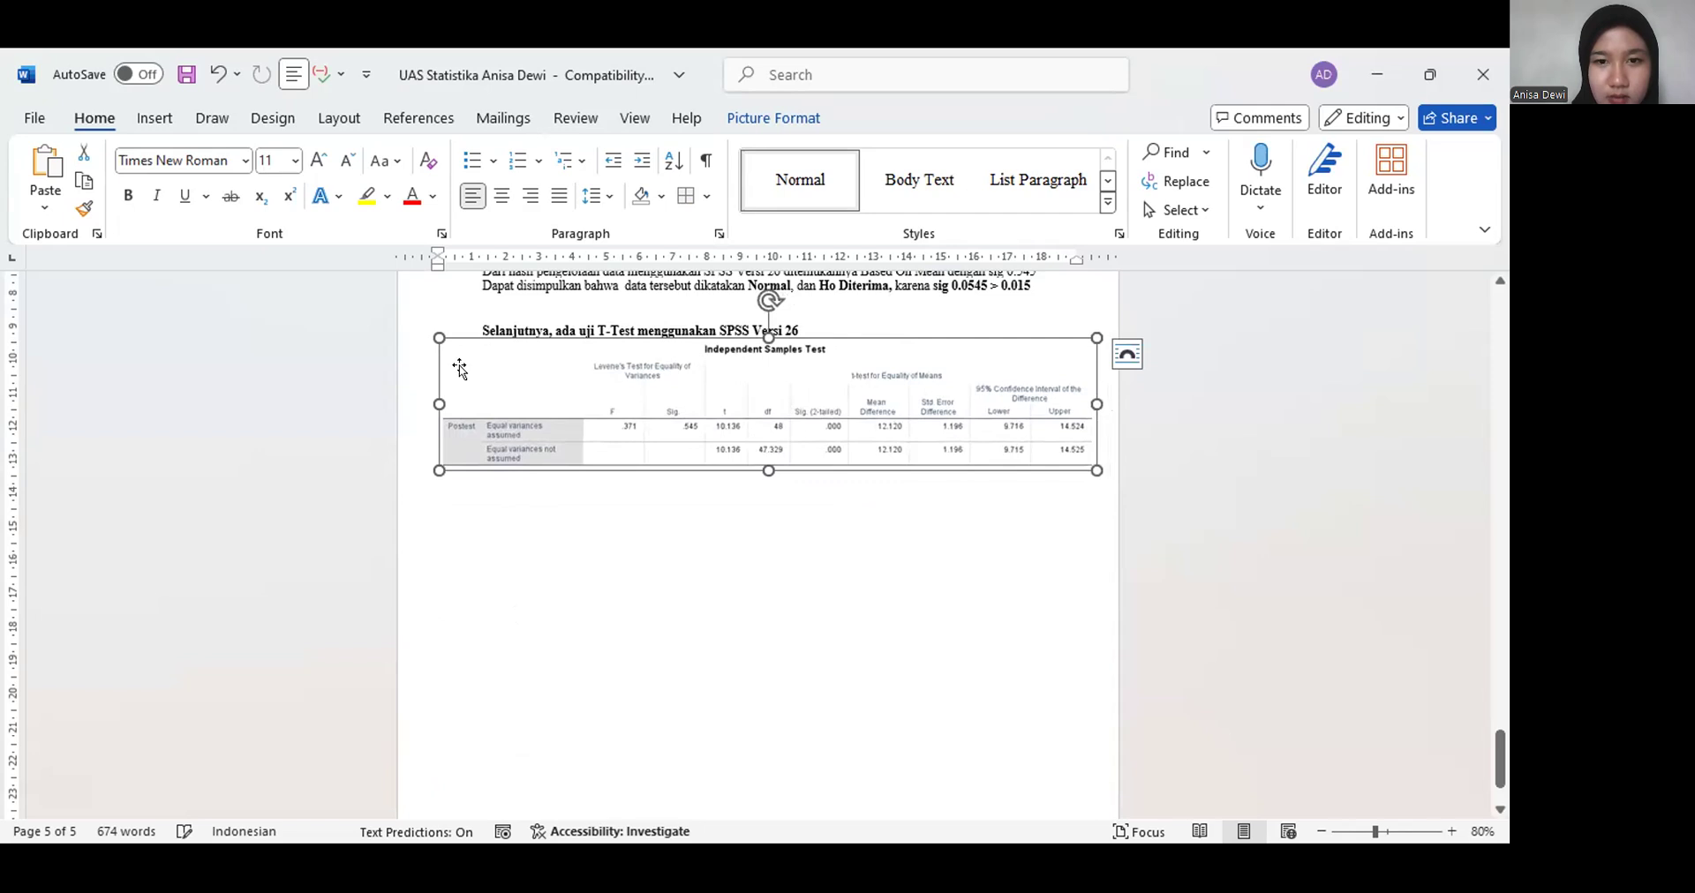
left_click(826, 320)
key("Return")
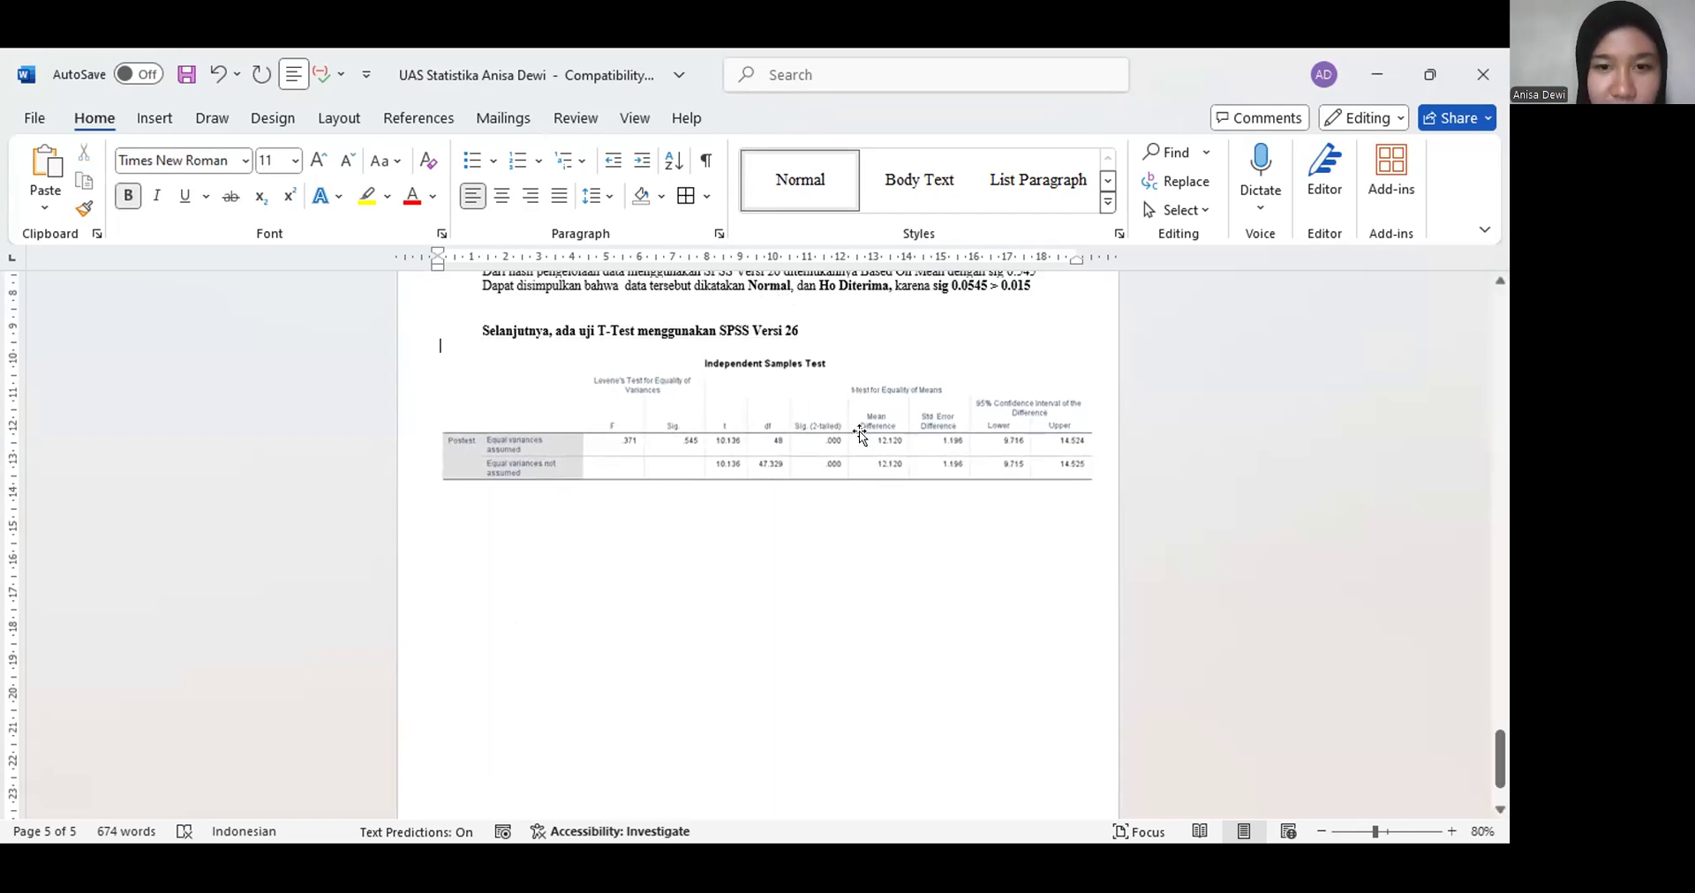
Write an indented regular-weight line below the table picture reading "Hasil pengolahan data Uji T-Test menggunakan SPSS Versi 26"
scroll(878, 514, "up", 3, "ctrl")
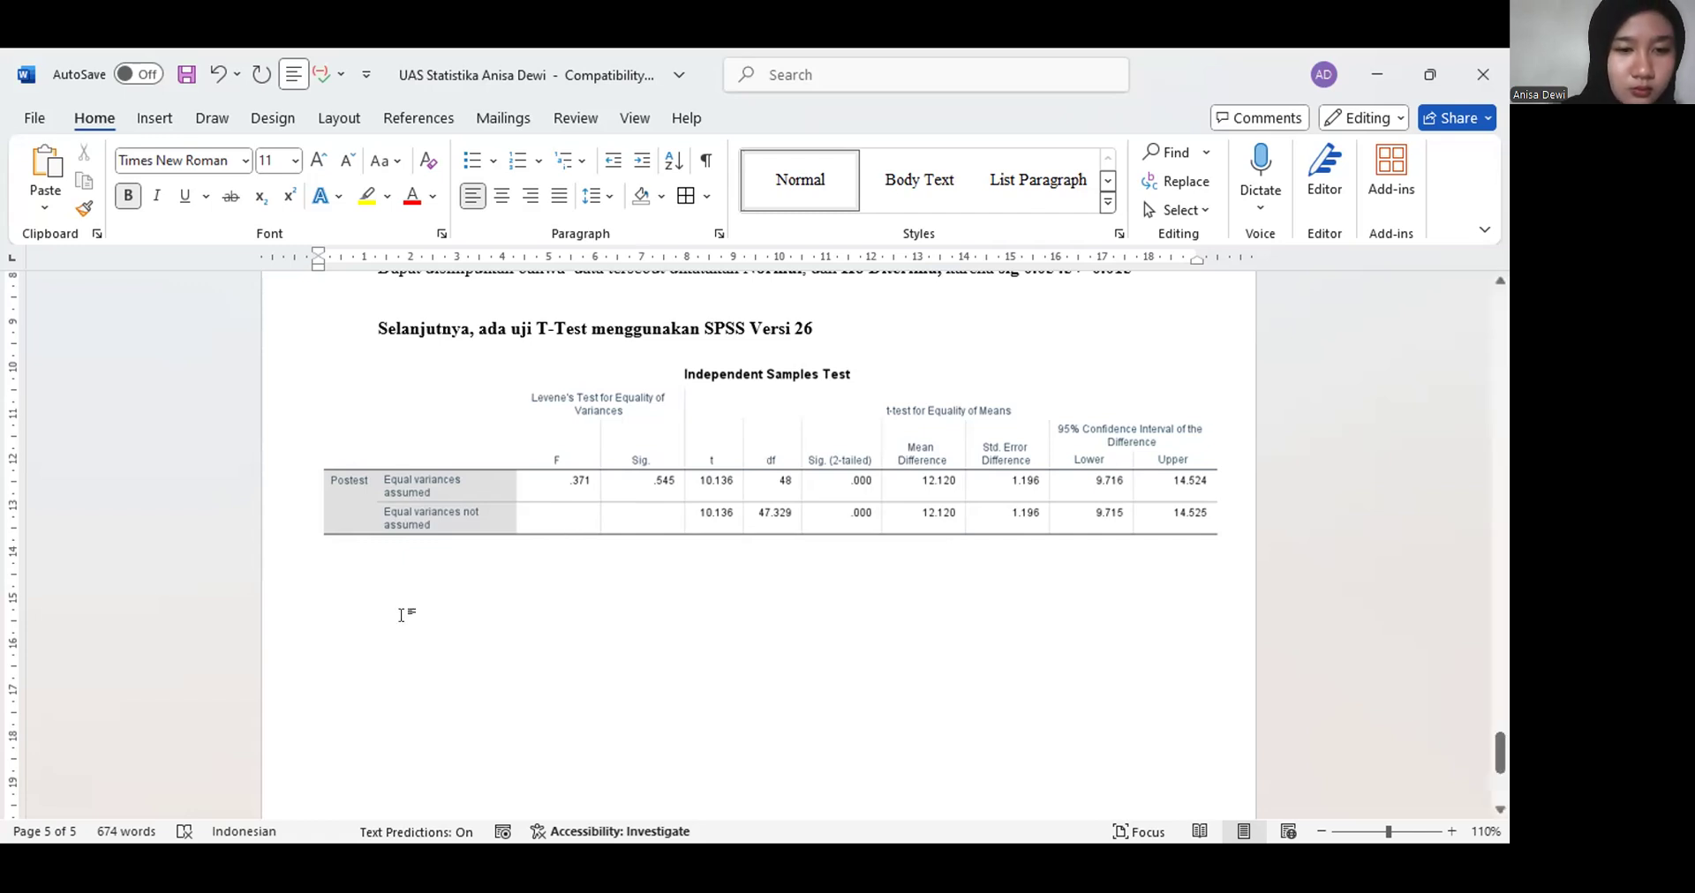
double_click(361, 627)
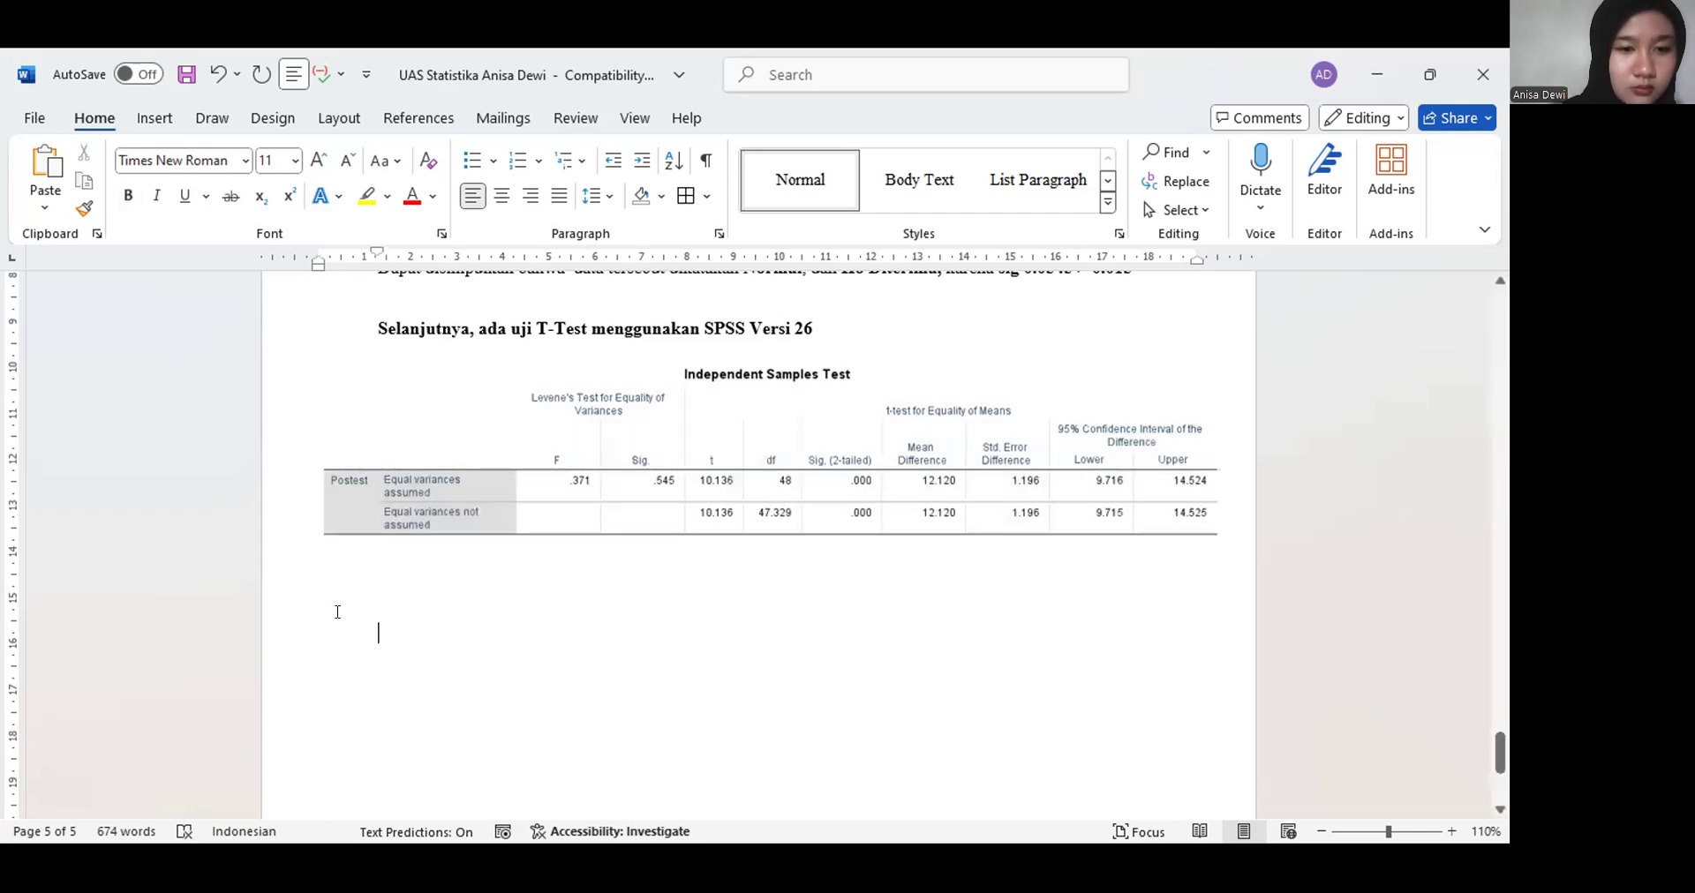
left_click(381, 613)
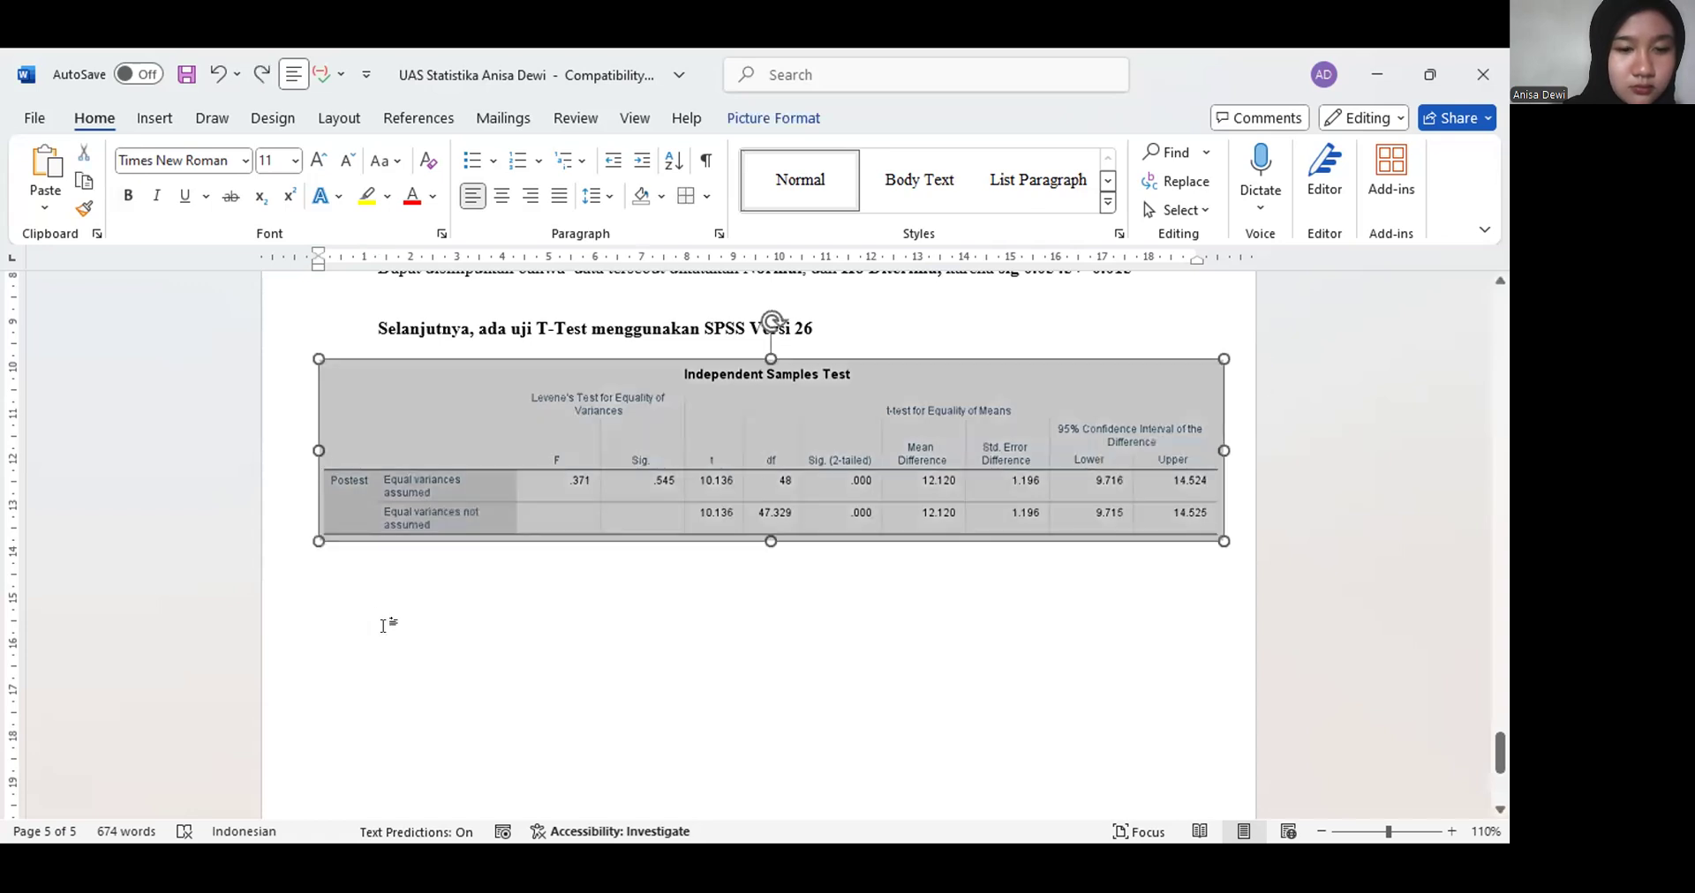
double_click(384, 626)
type("Hasil")
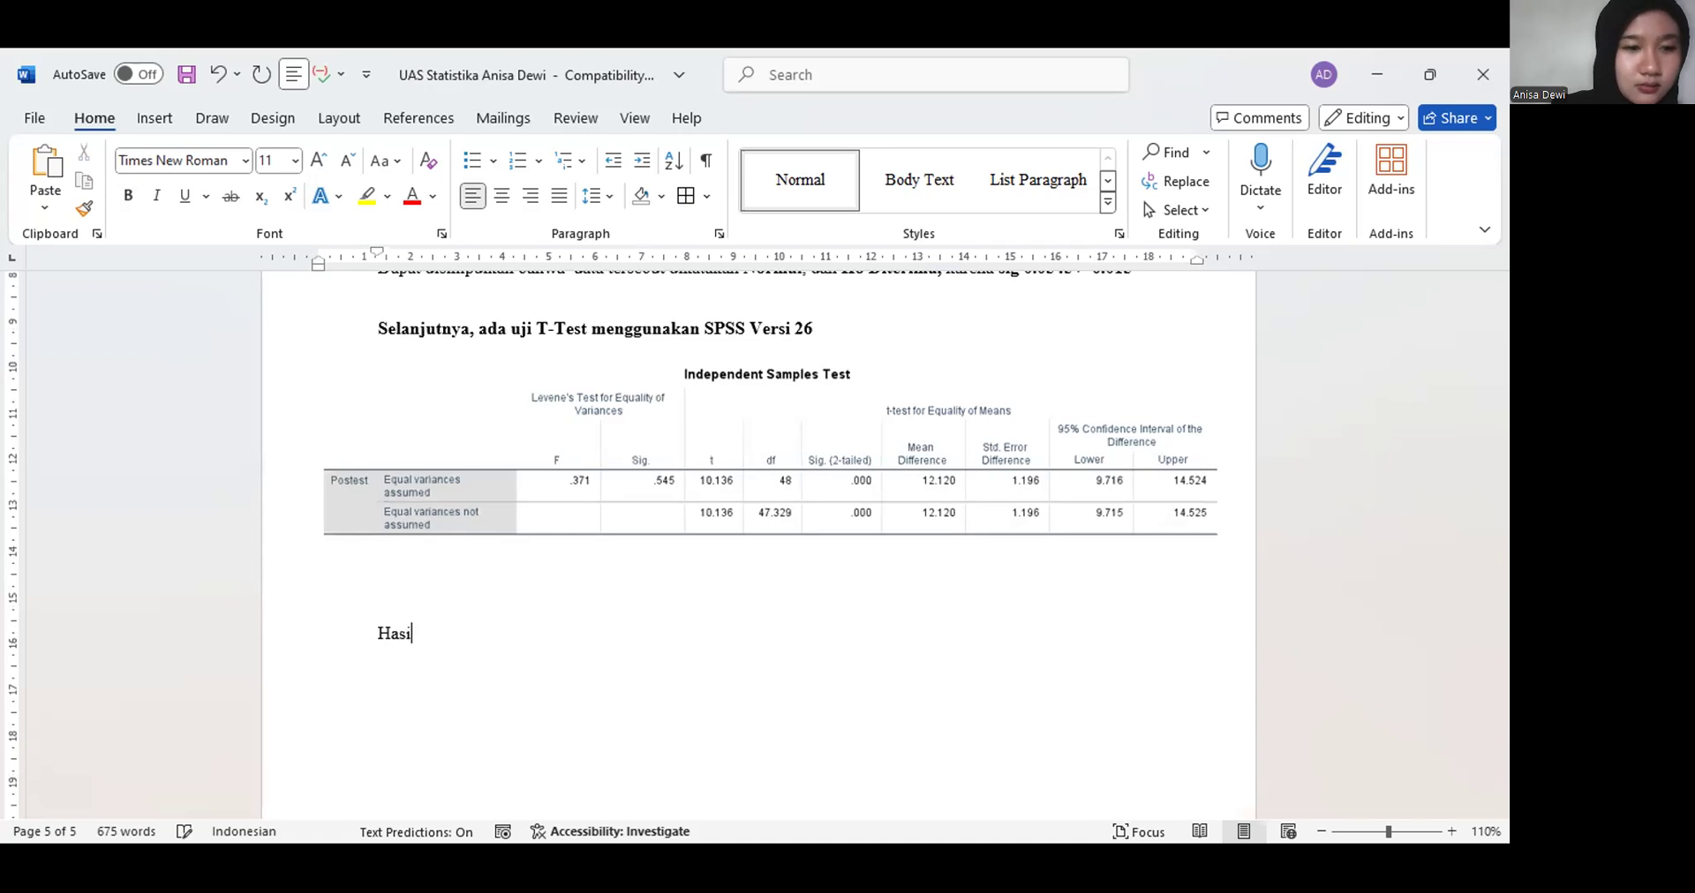
type("eng")
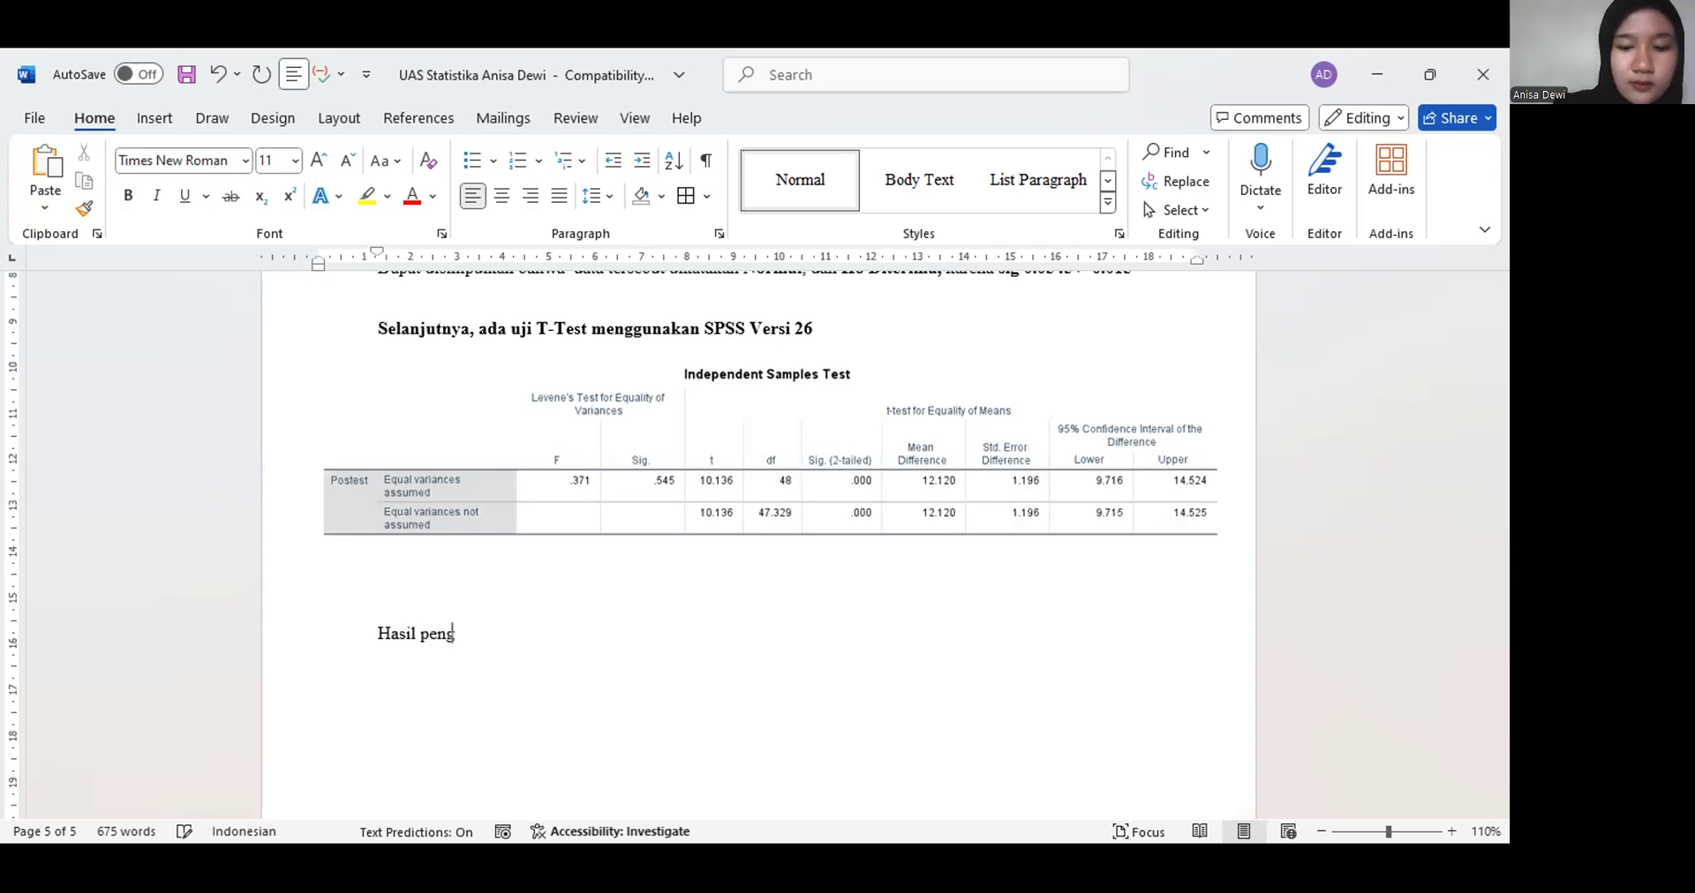
type("olahan data ")
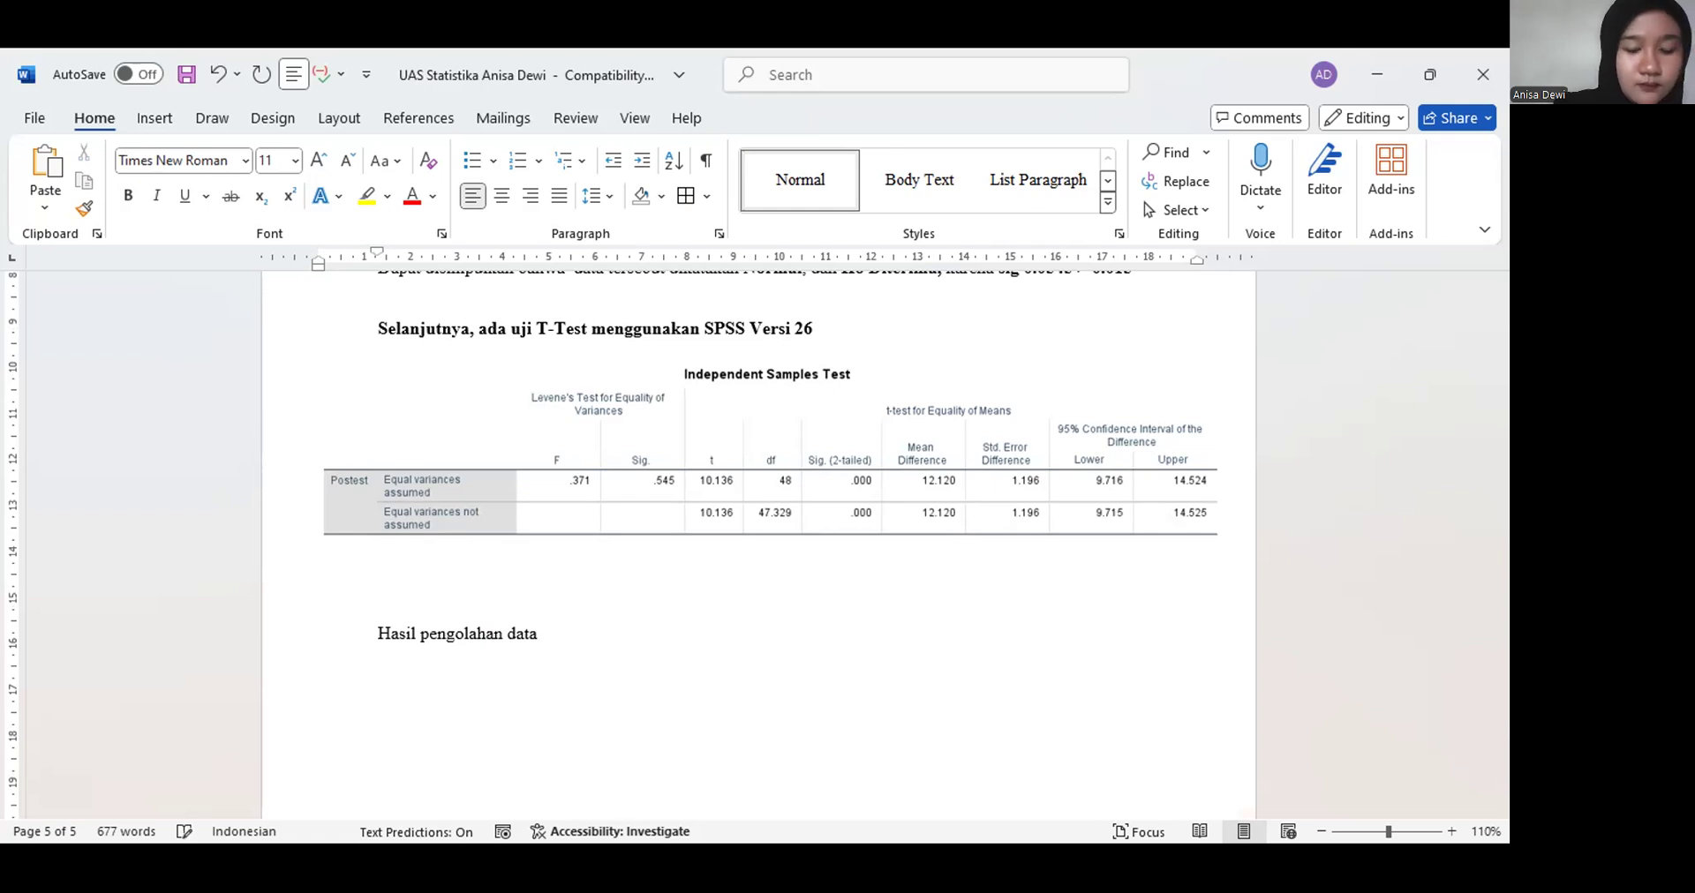
type("Uji T-")
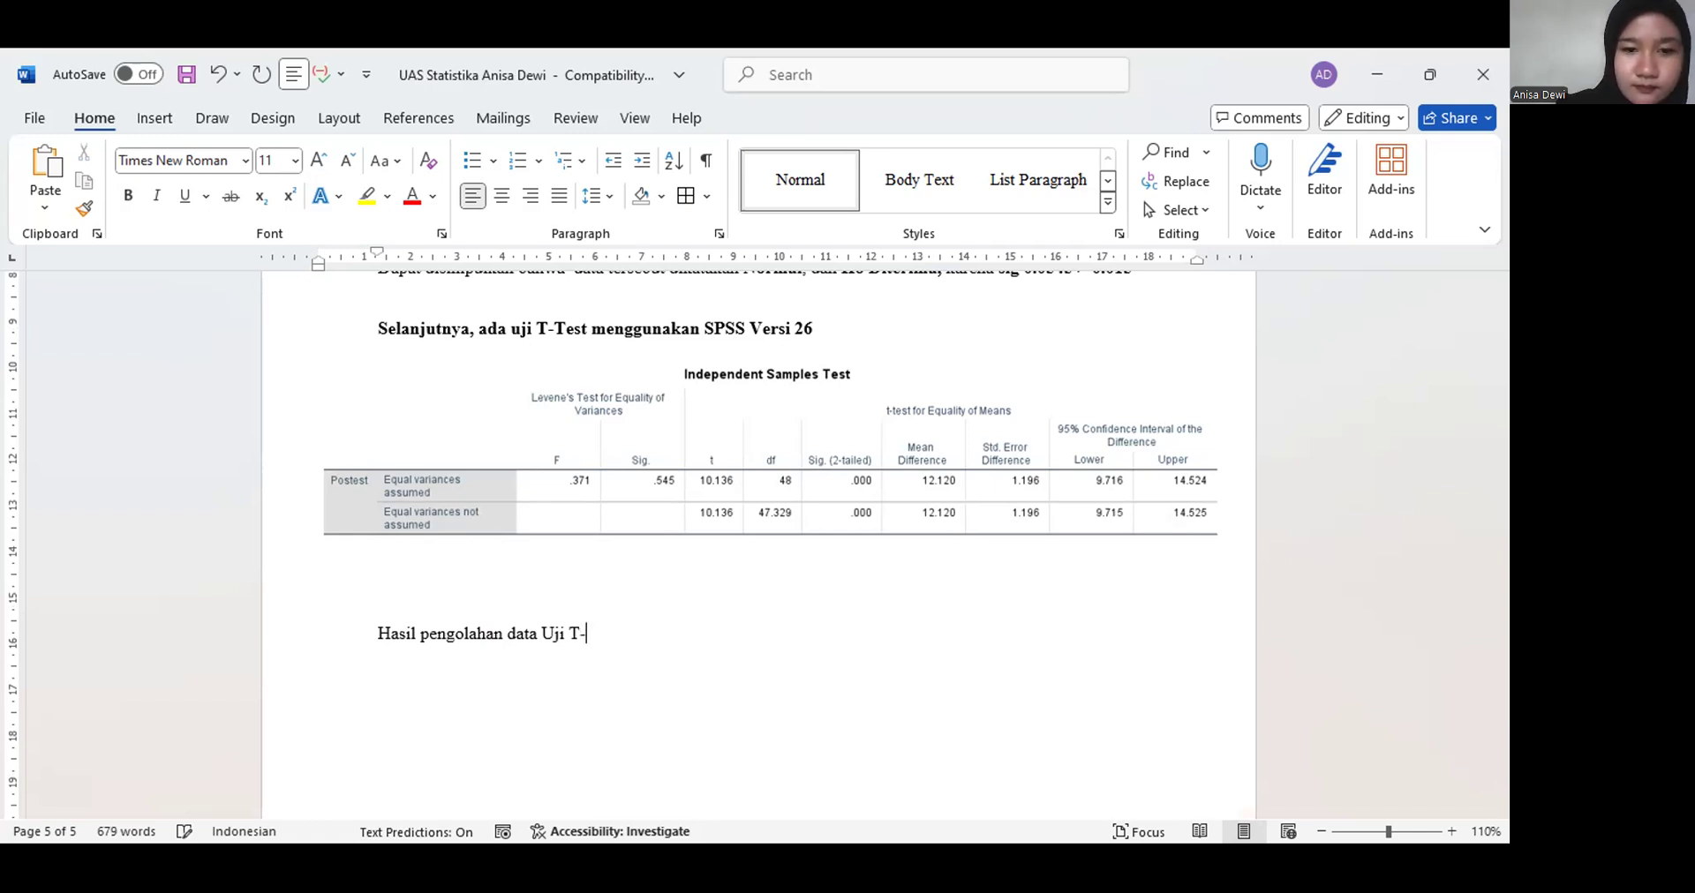
type("Test")
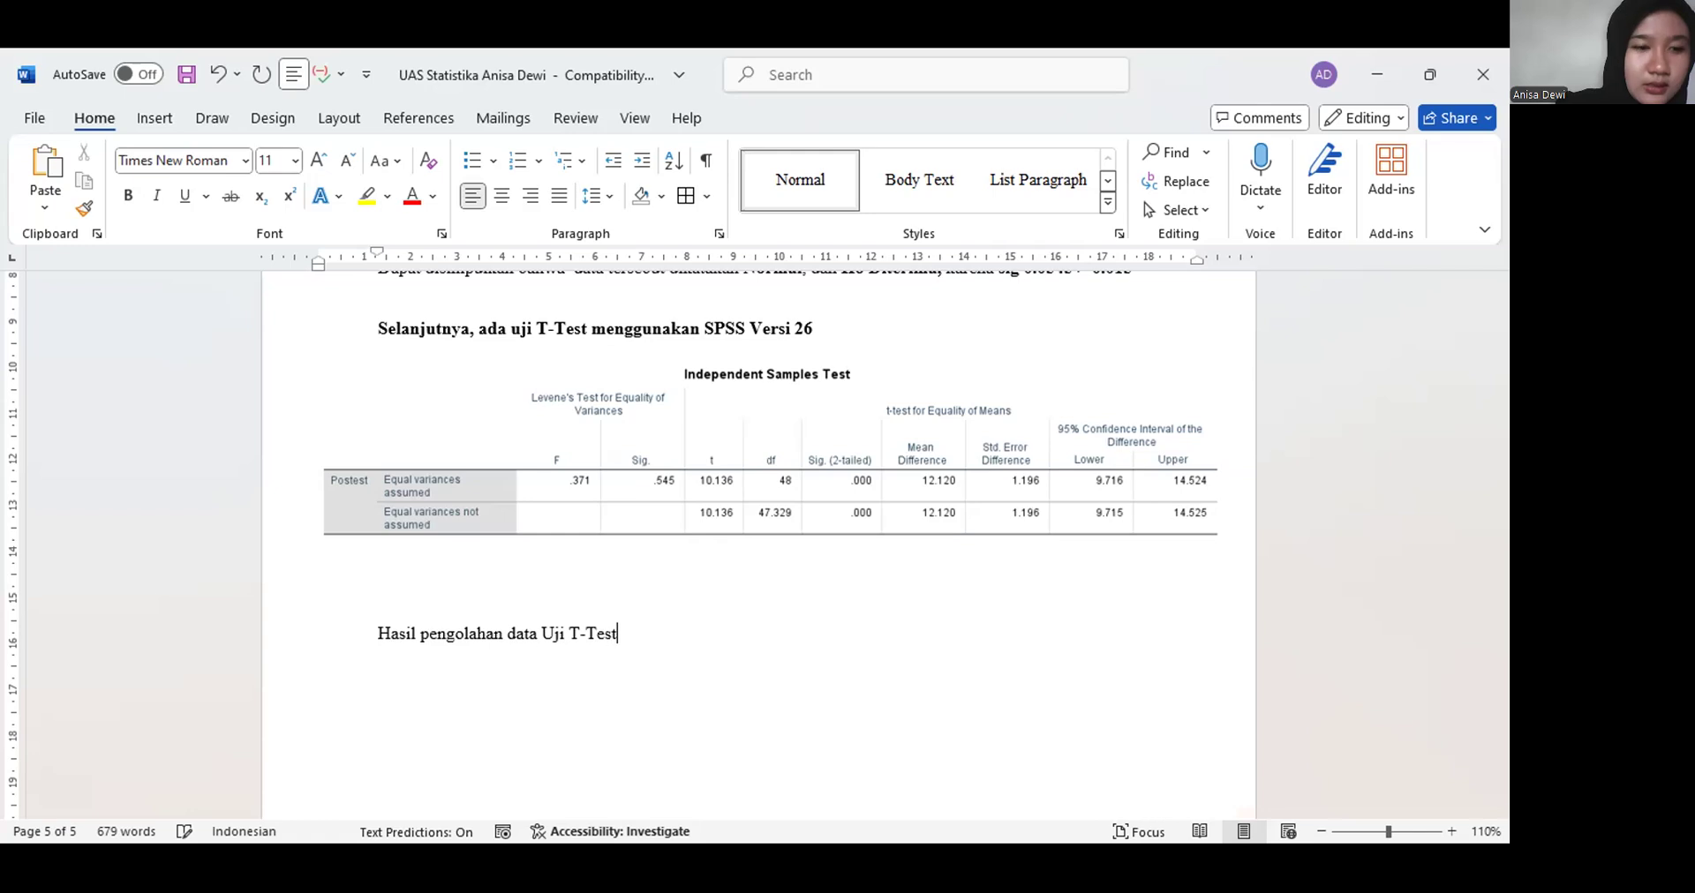
type(" menggunakan ")
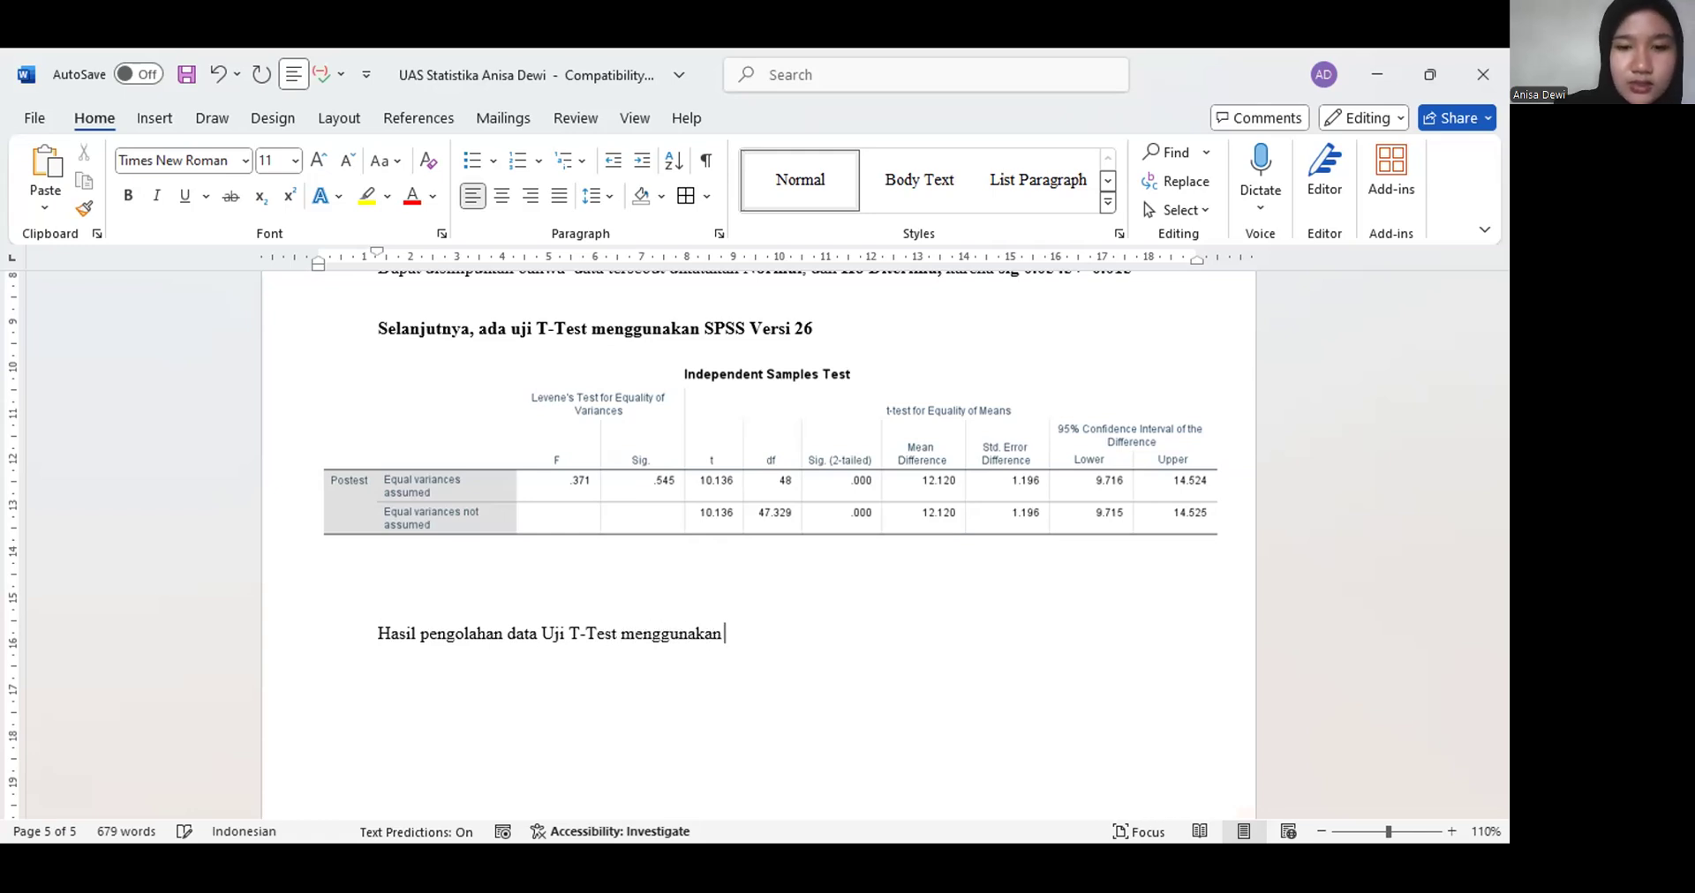
type("SPSS")
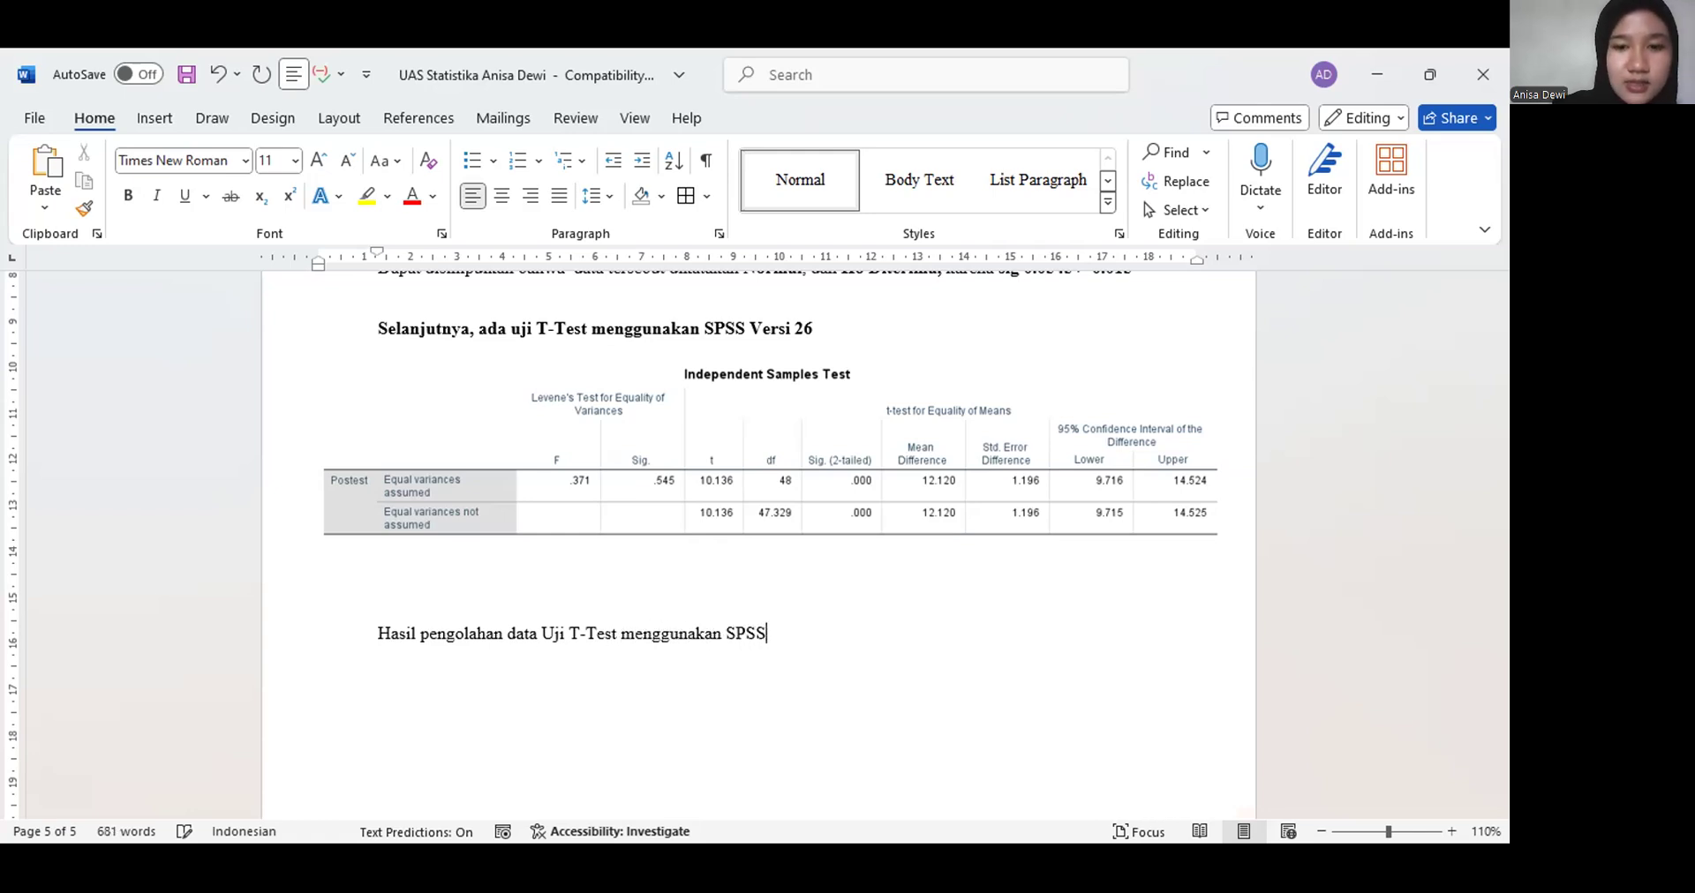
type(" Versi 26")
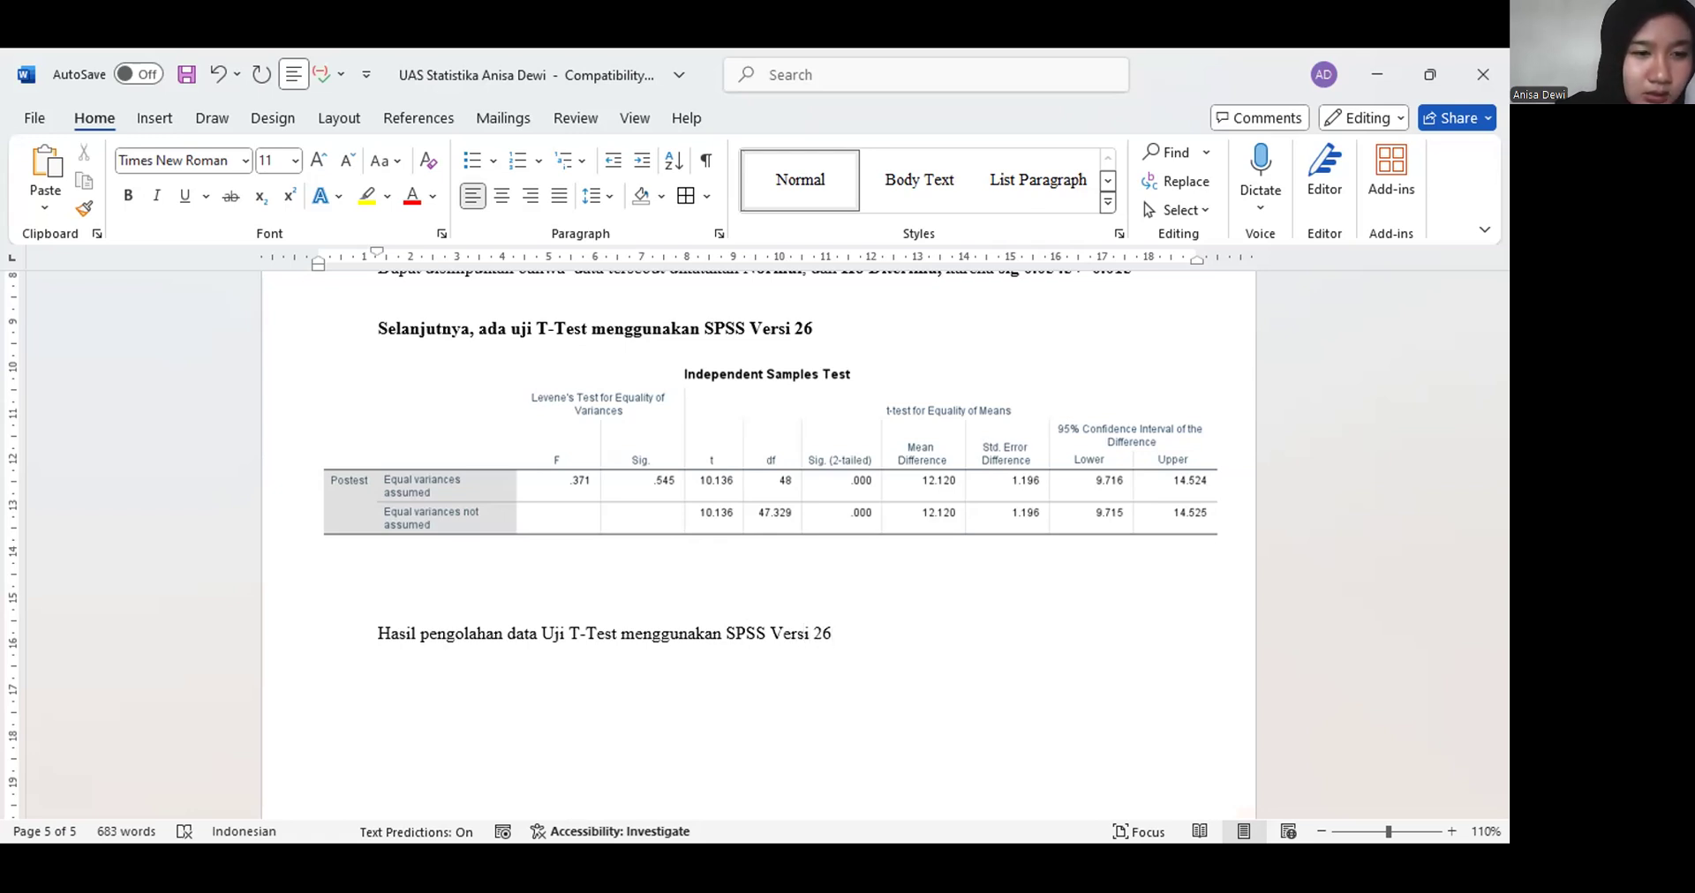
Continue the line below the T-Test table picture with "menghasilkan Sig 0.545"
type(" mengha")
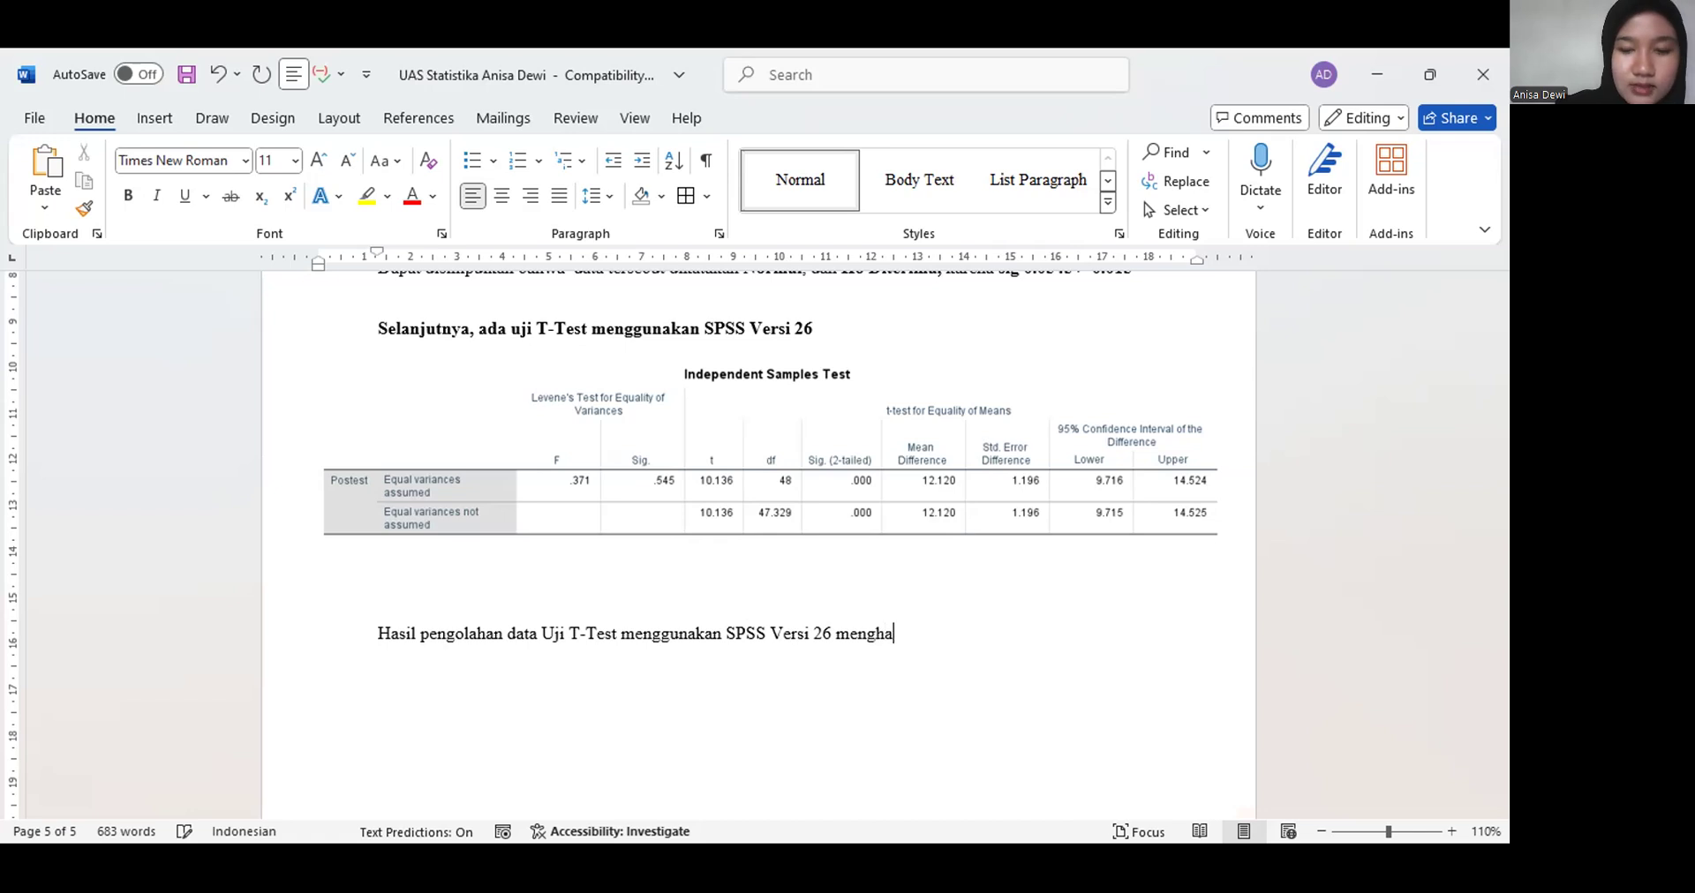
type("silkan")
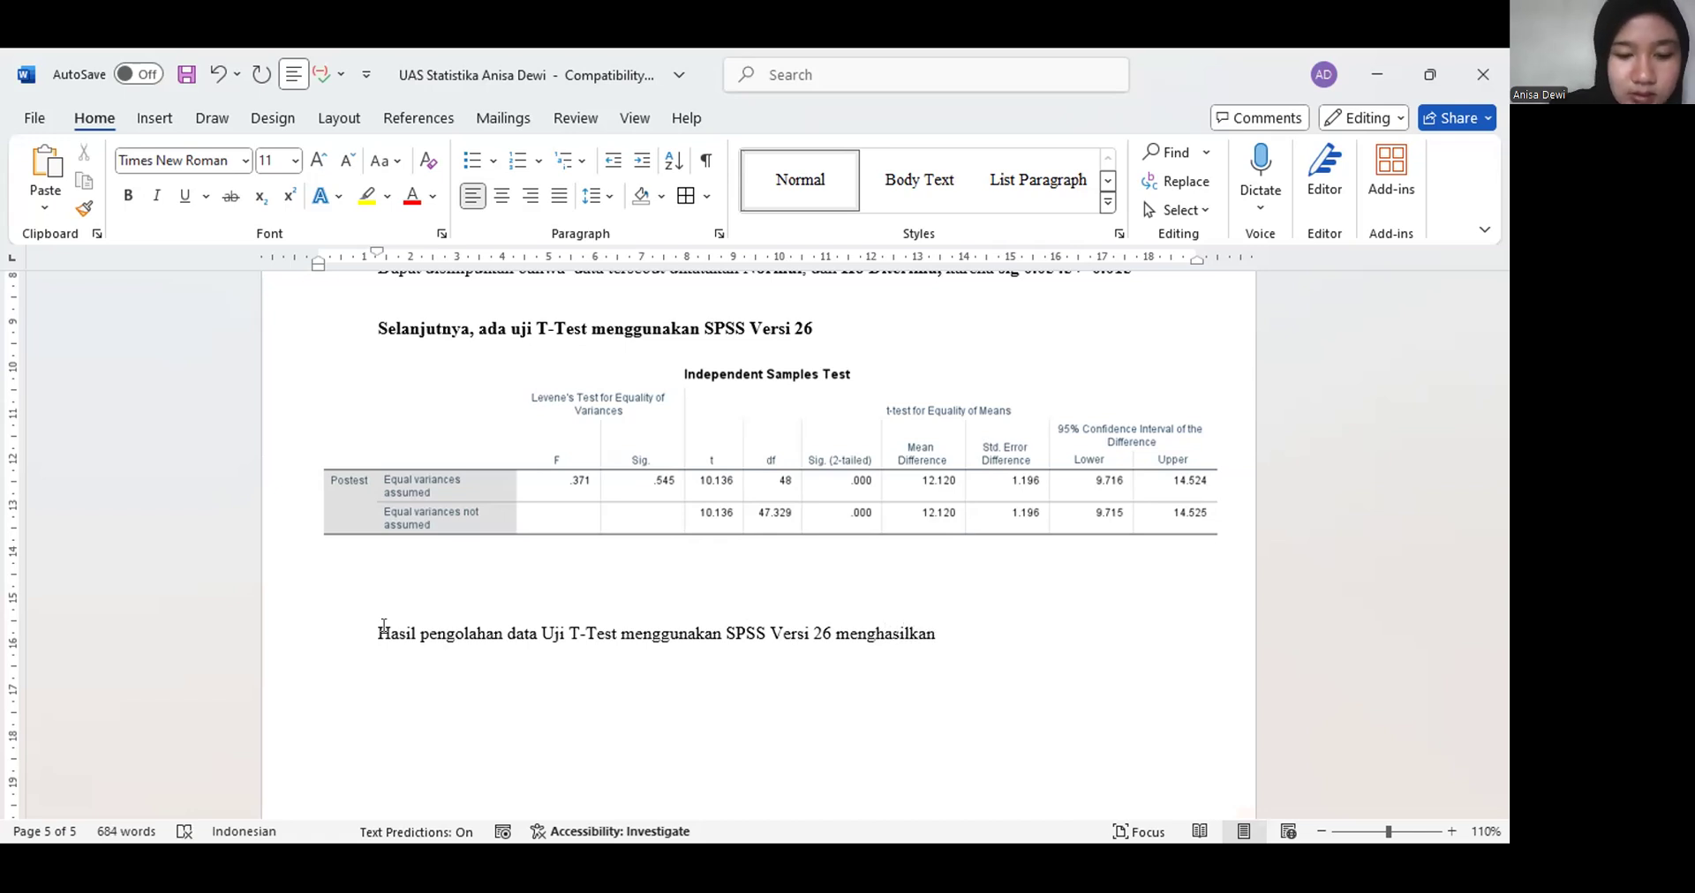
type(" Sig")
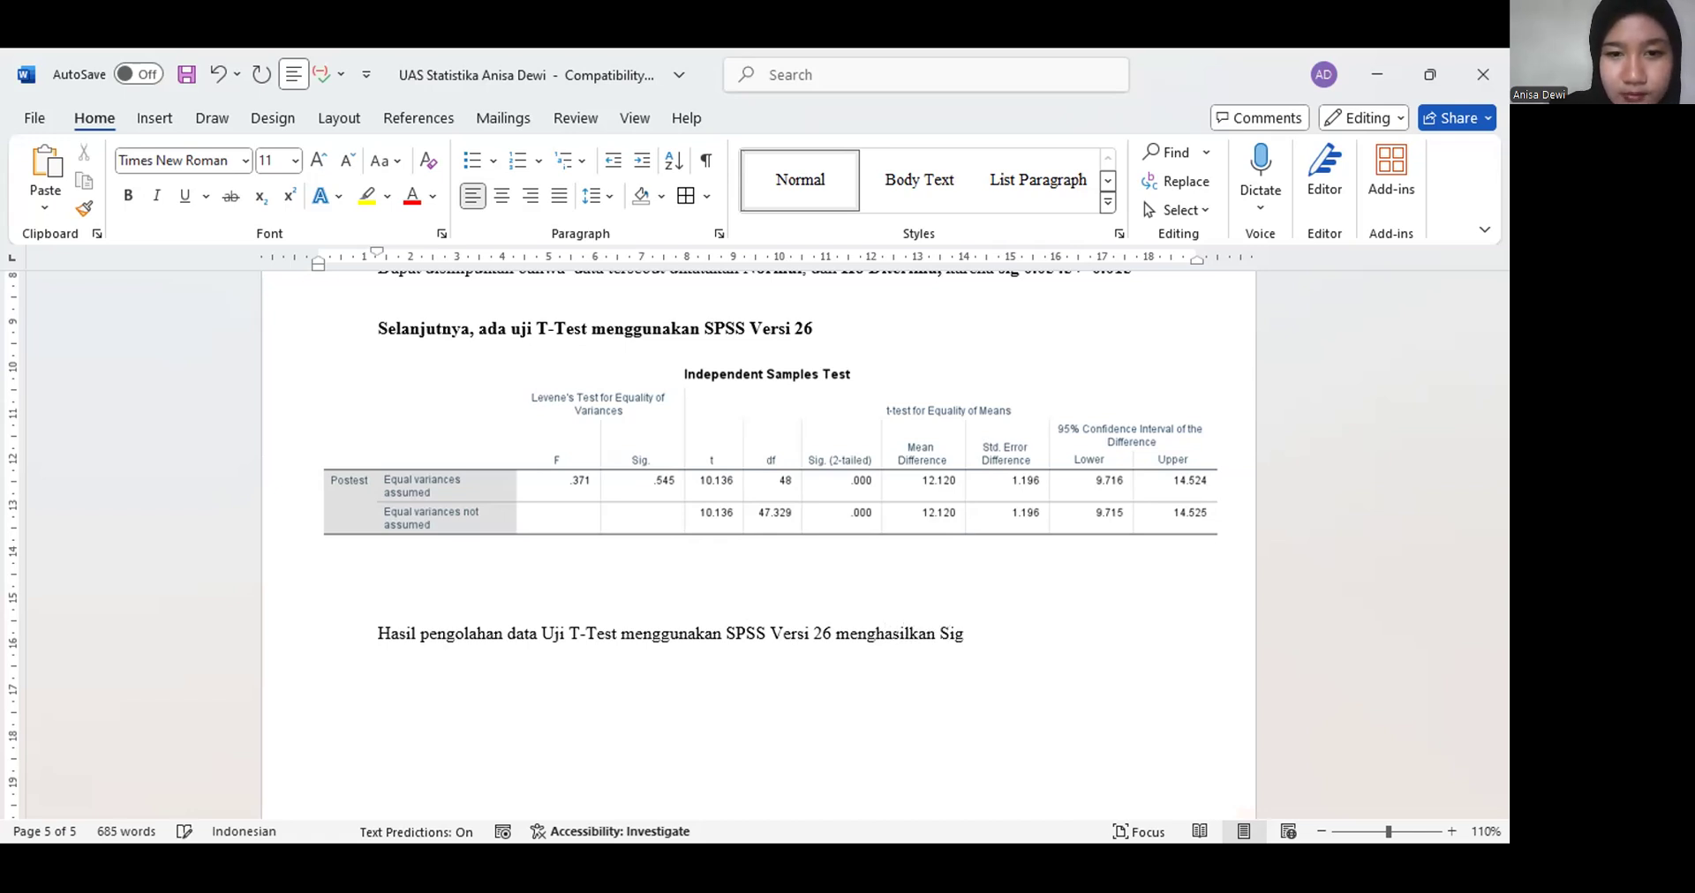
type(" 0.")
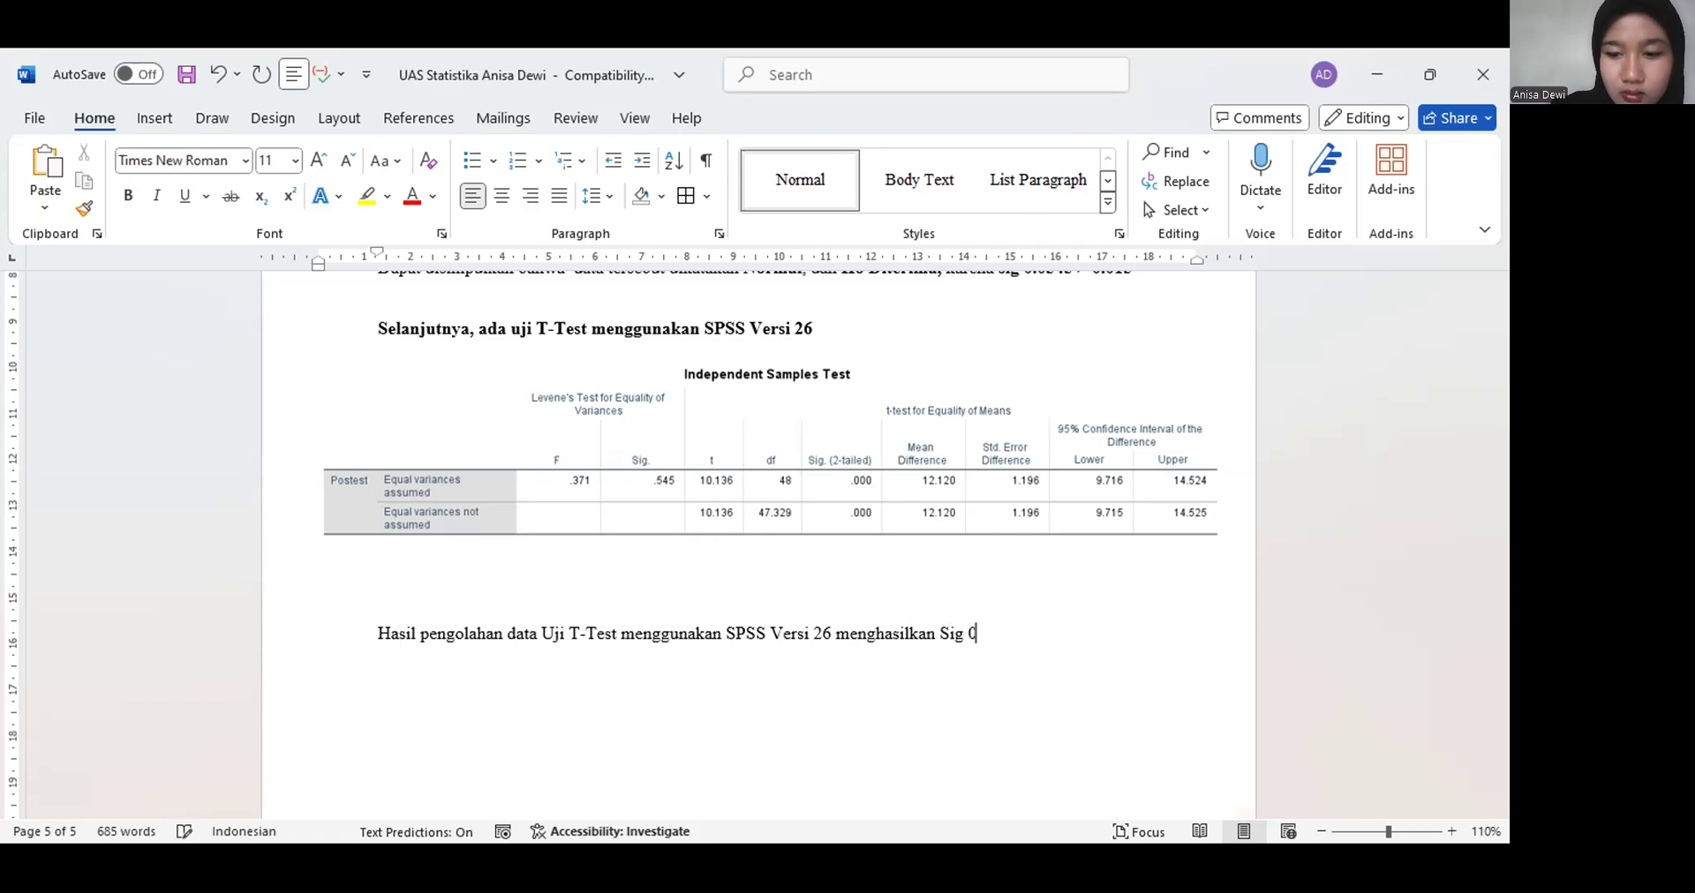
type("54")
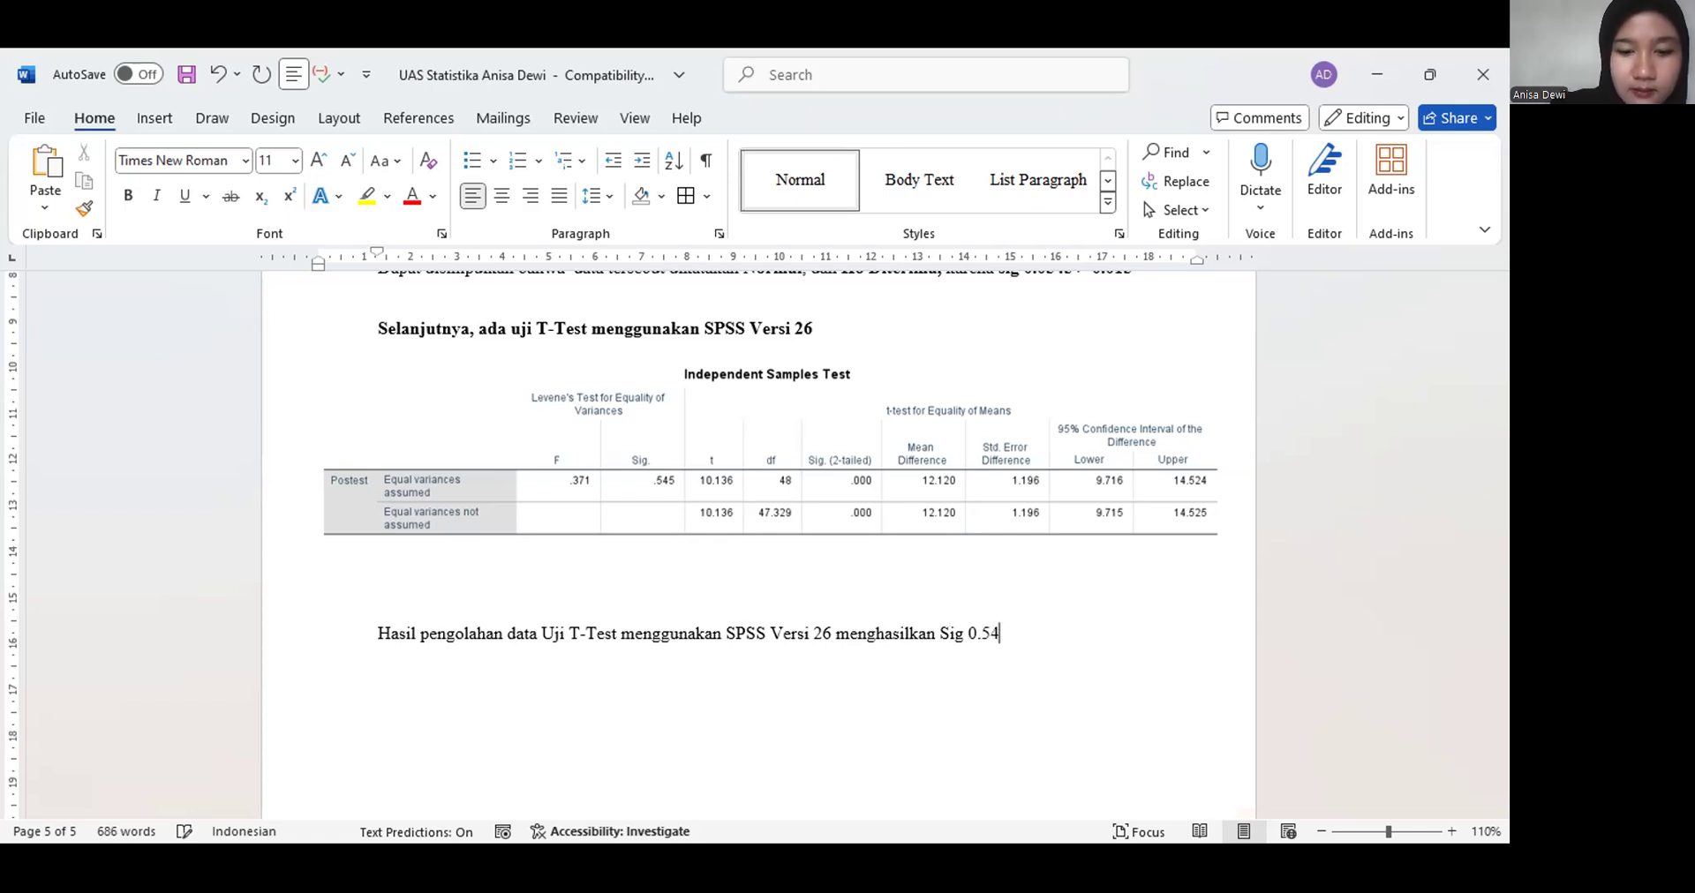
type("5")
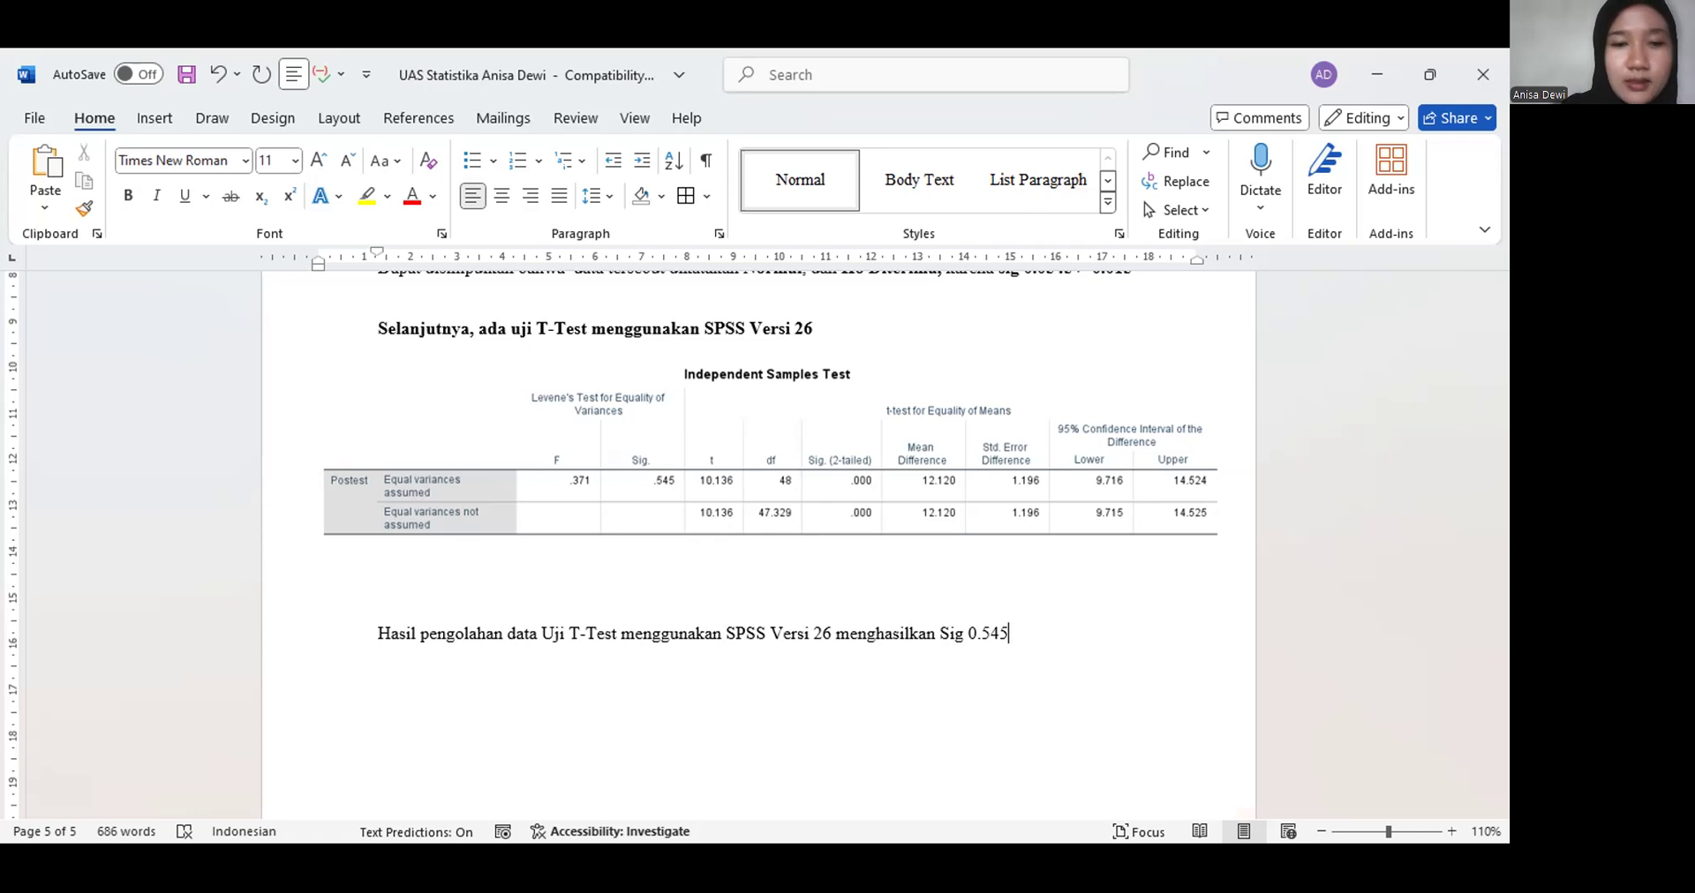
Add a new line below the T-Test result sentence reading "Maka, Sig 0.545 > 0.05, Jadi Ho Diterima"
key("Return")
type("Maka,")
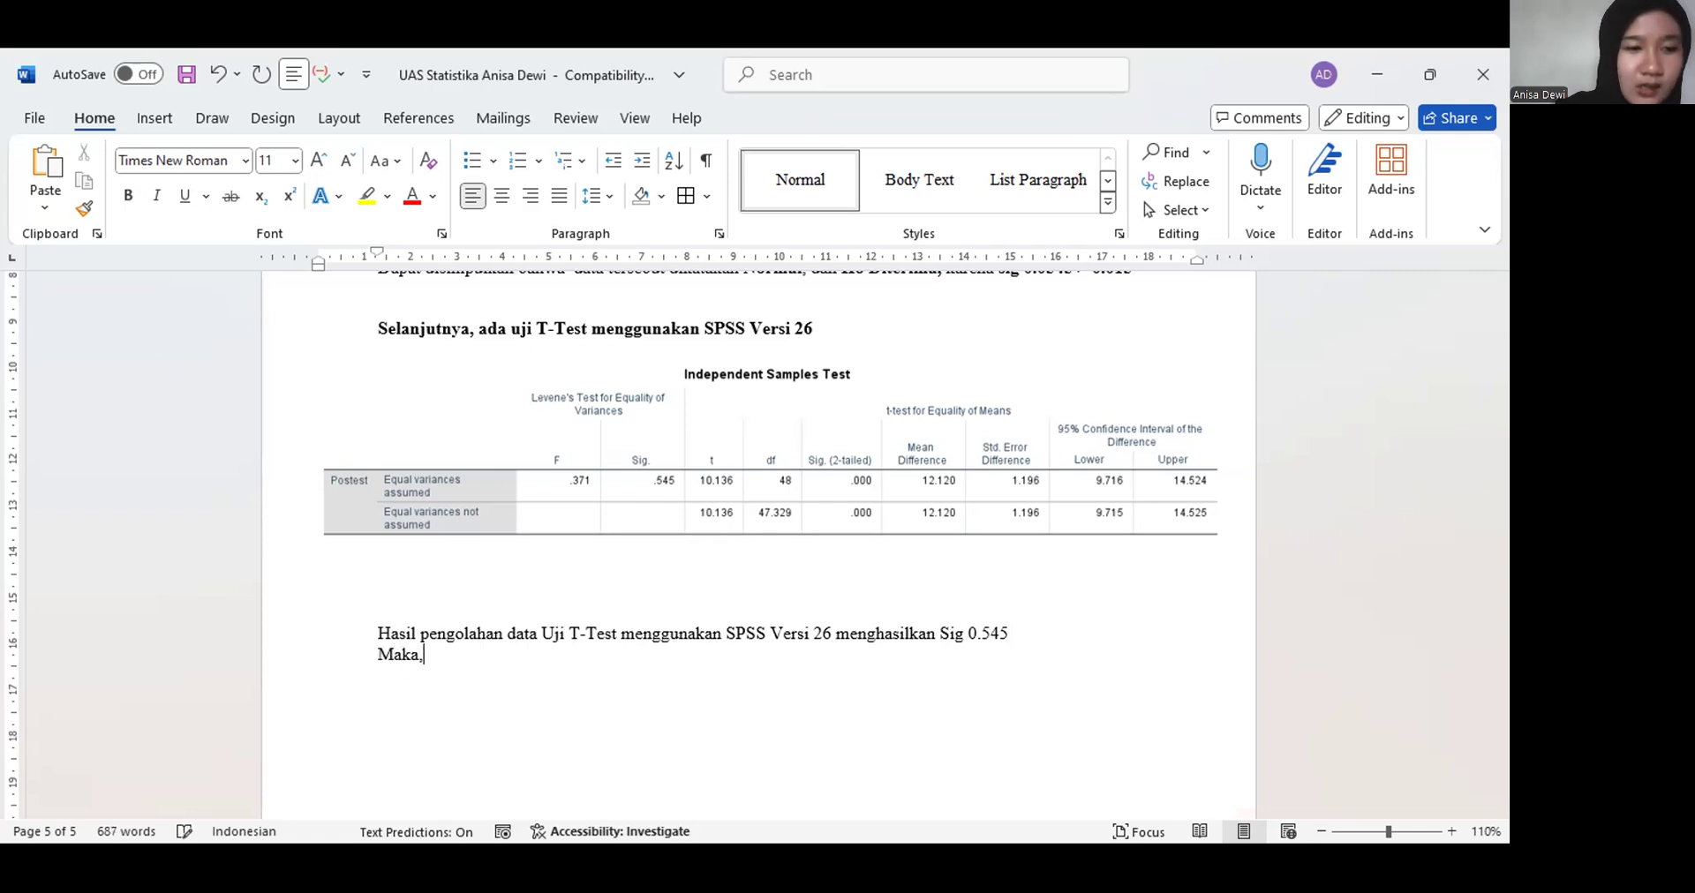
type(" S")
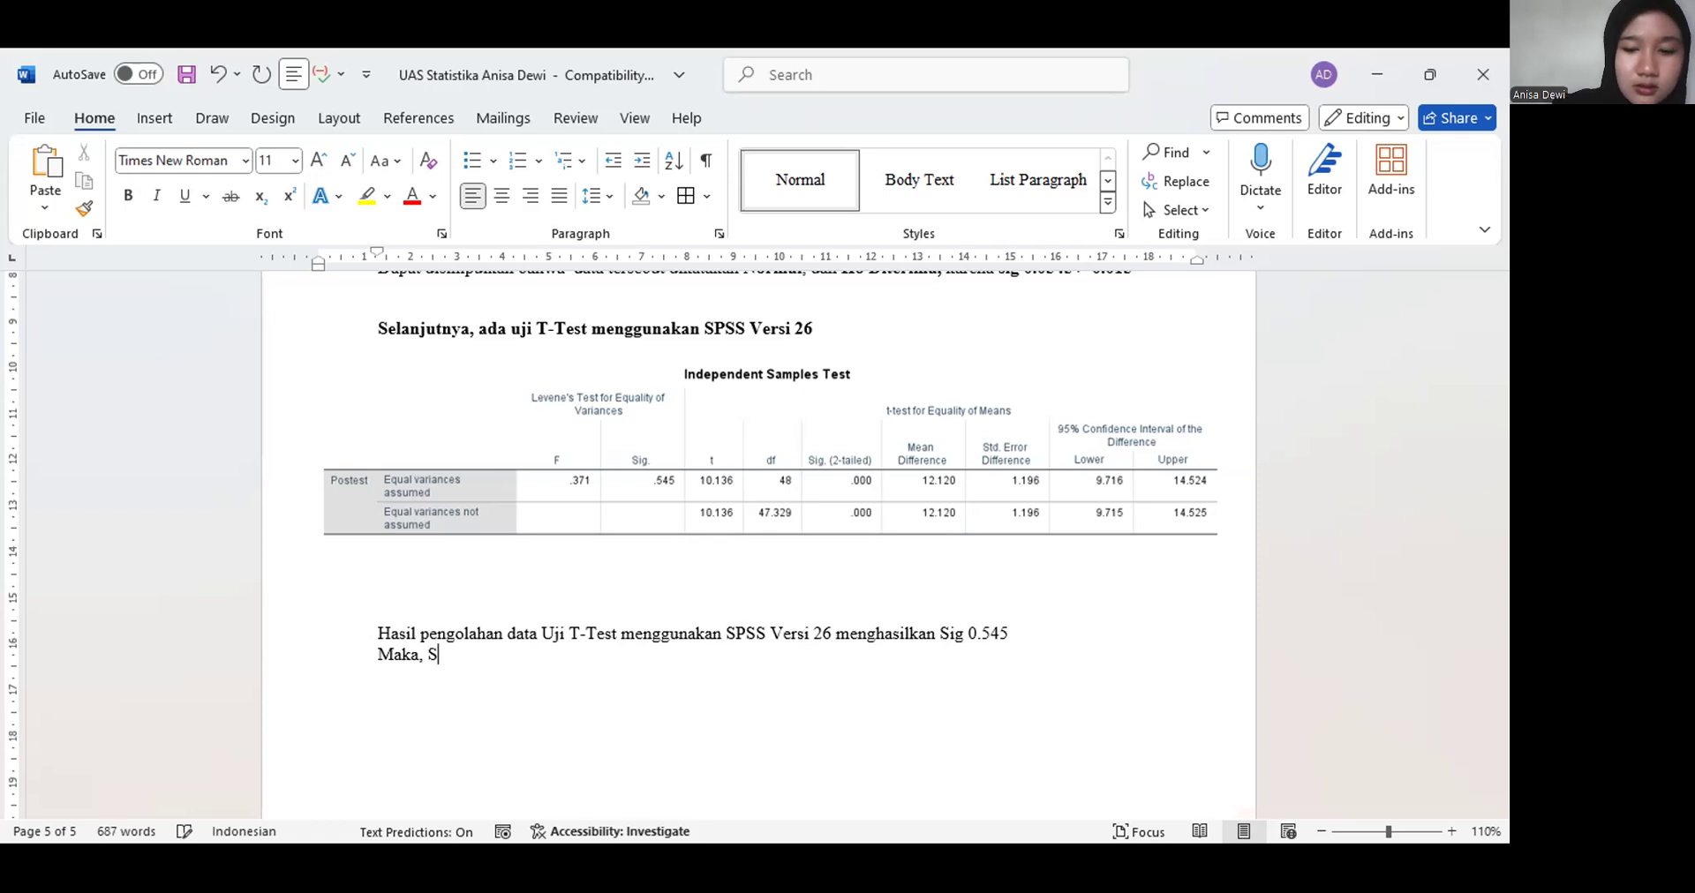
type("ig ")
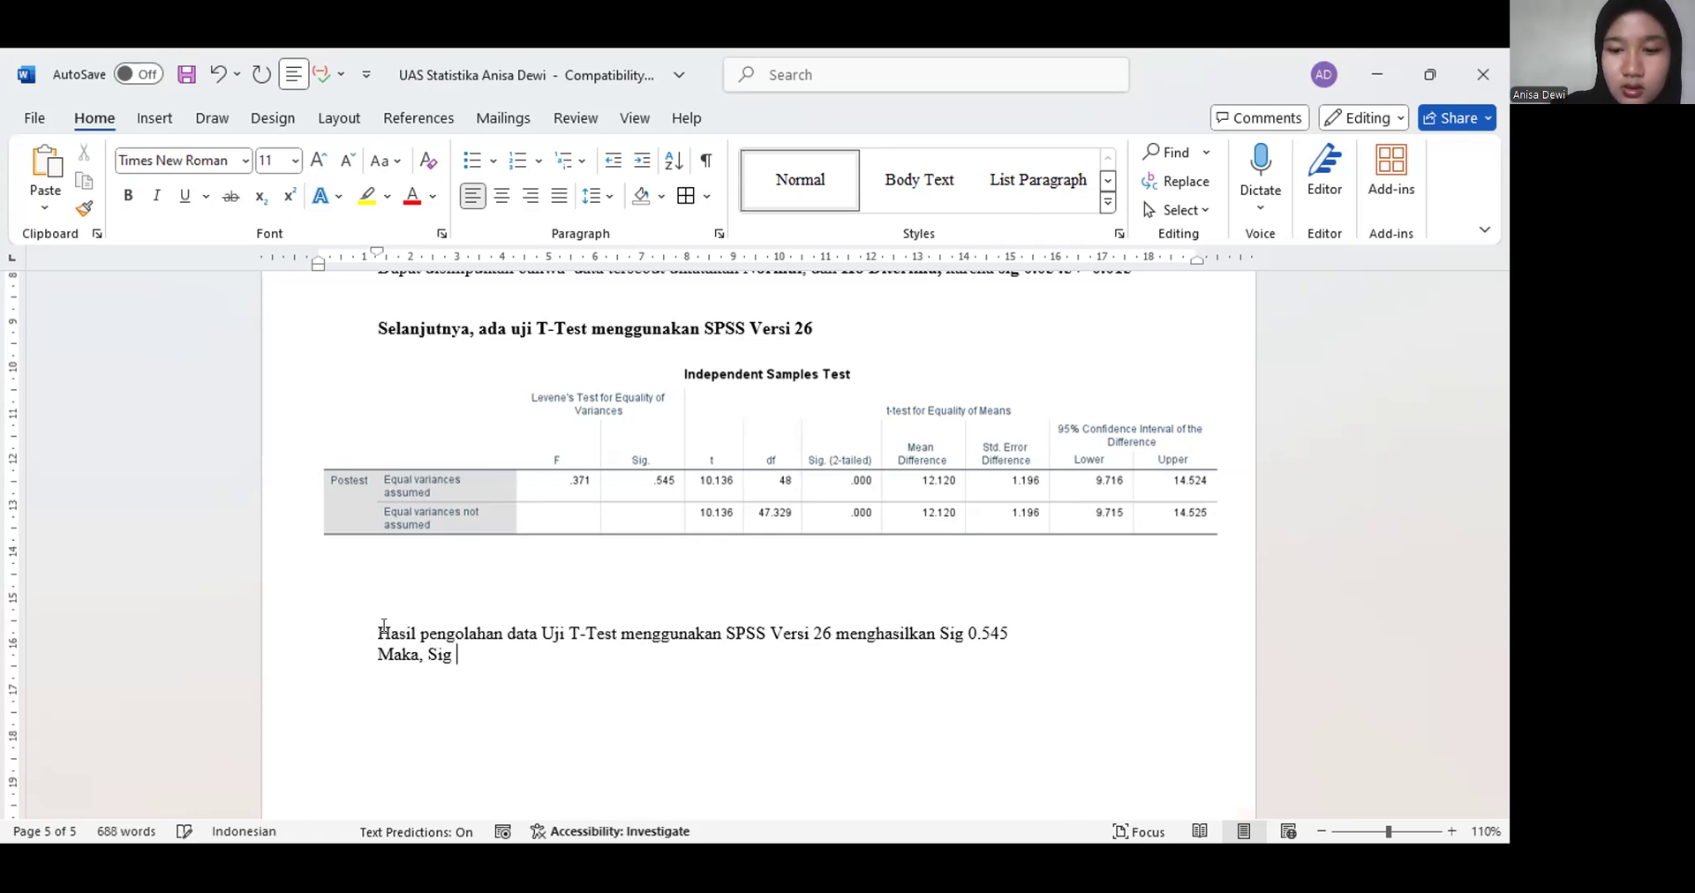
type("0.545")
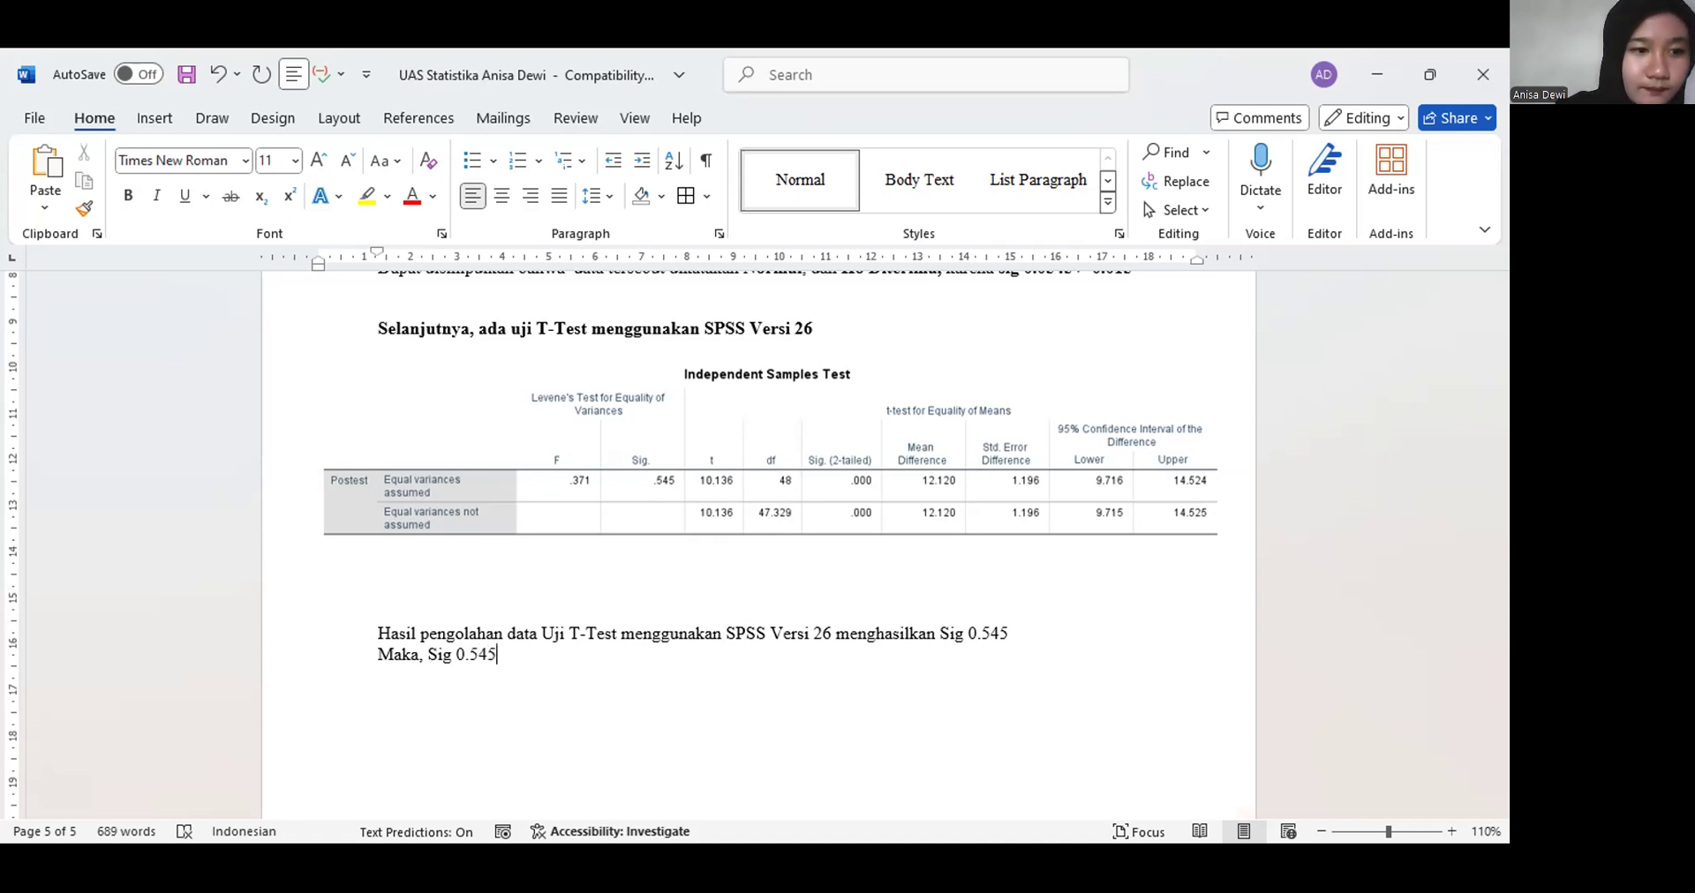
type(" >")
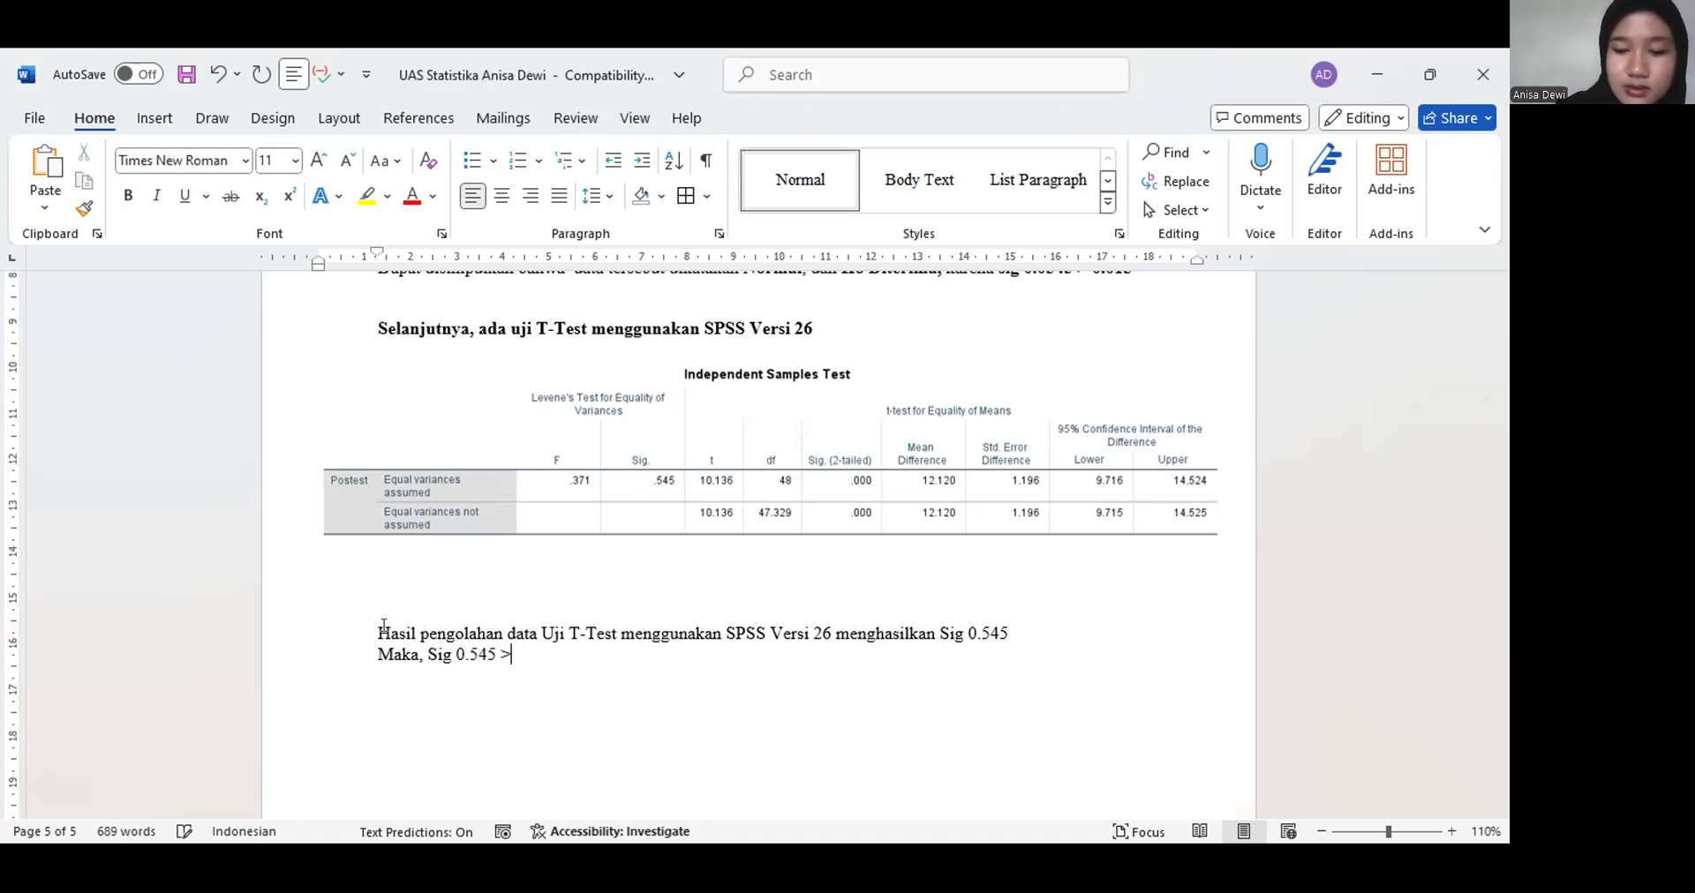
type(" 0.")
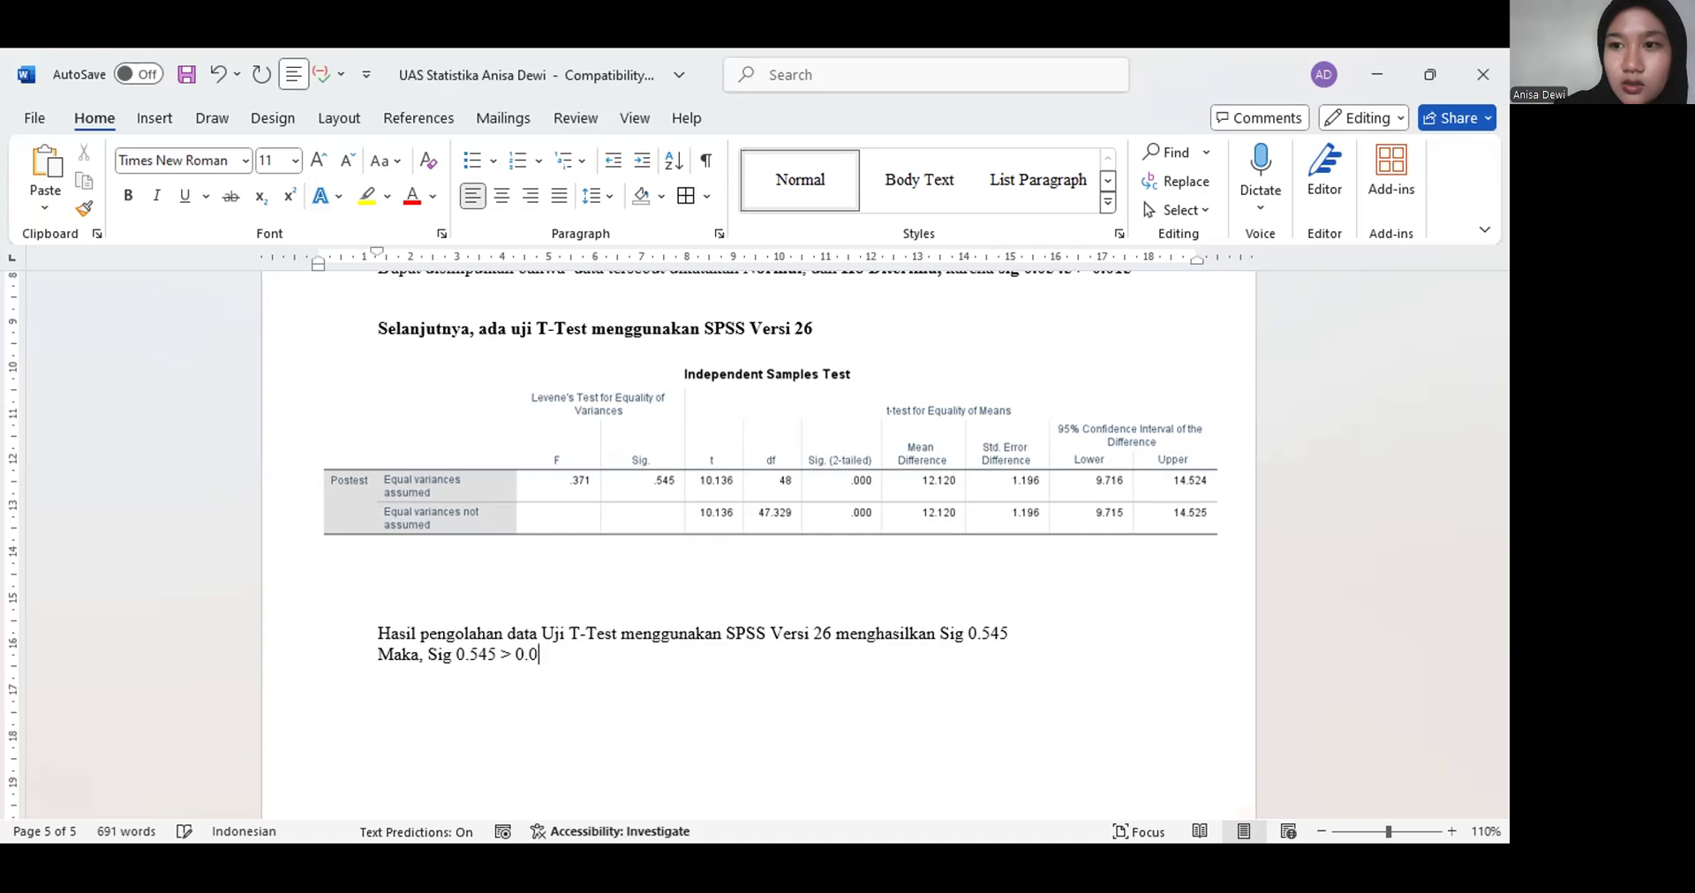
type("05")
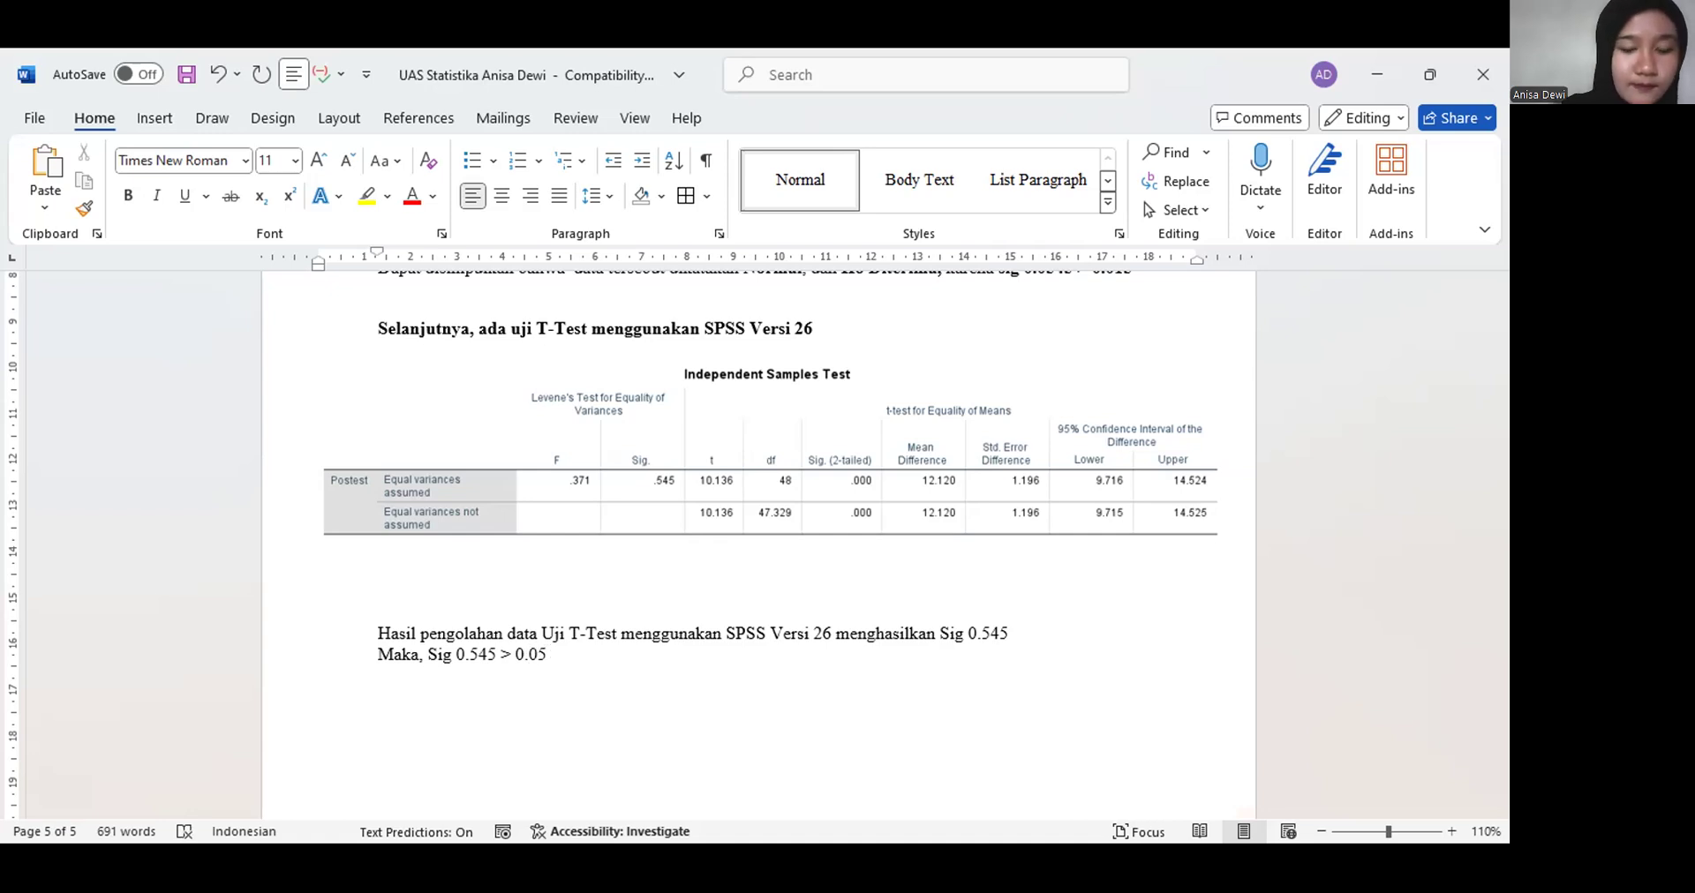
type(", Ja")
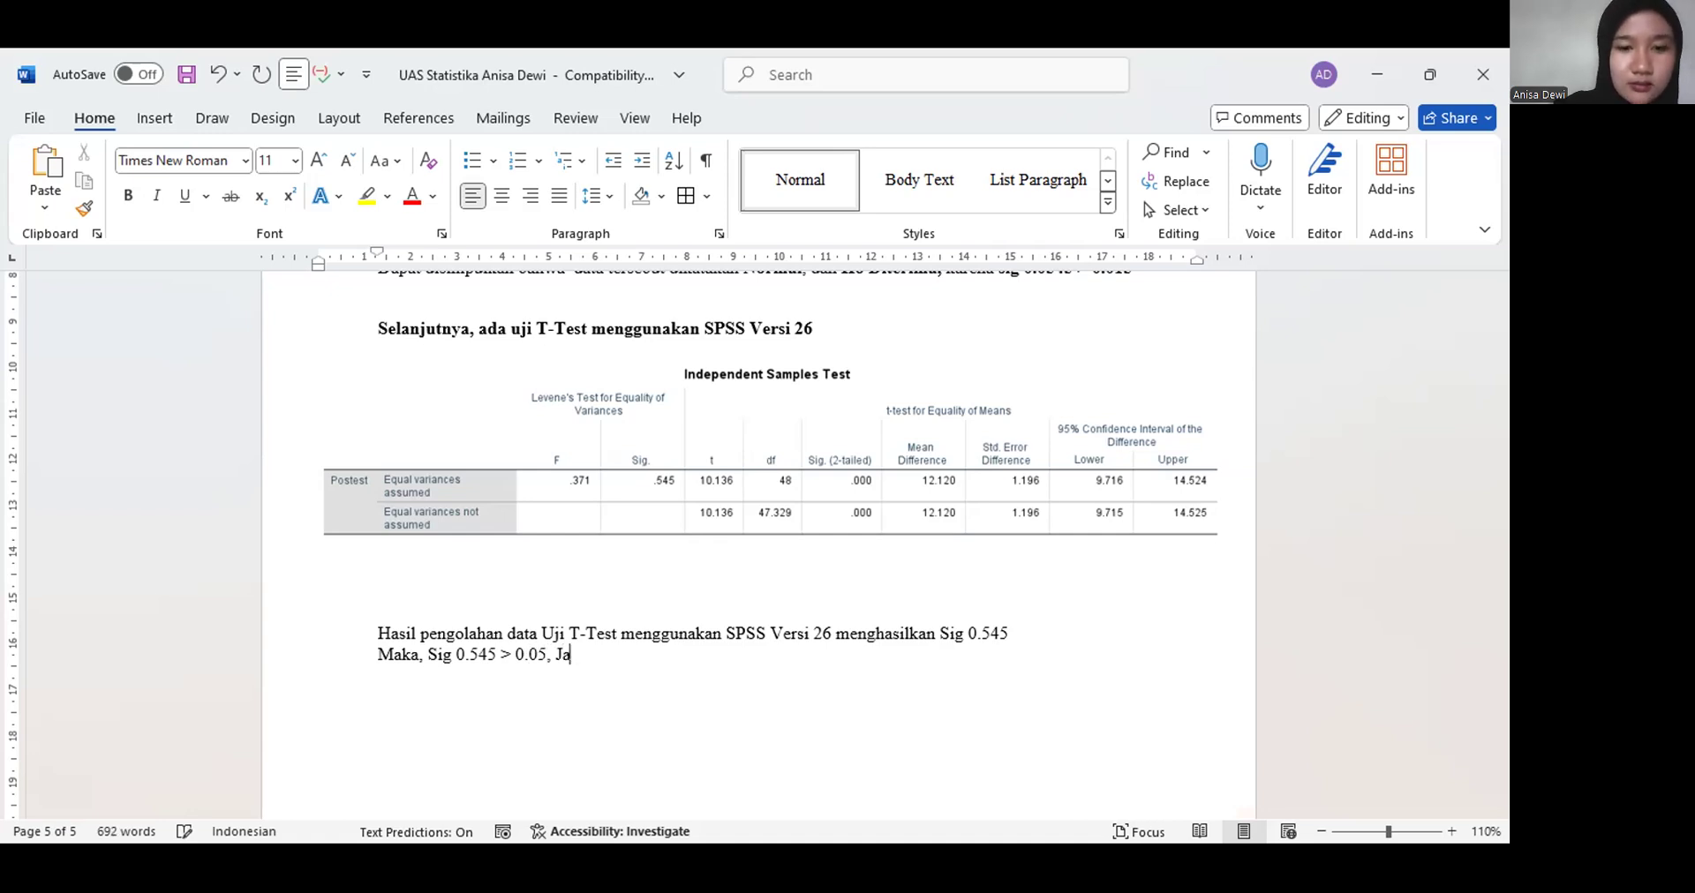
type("di")
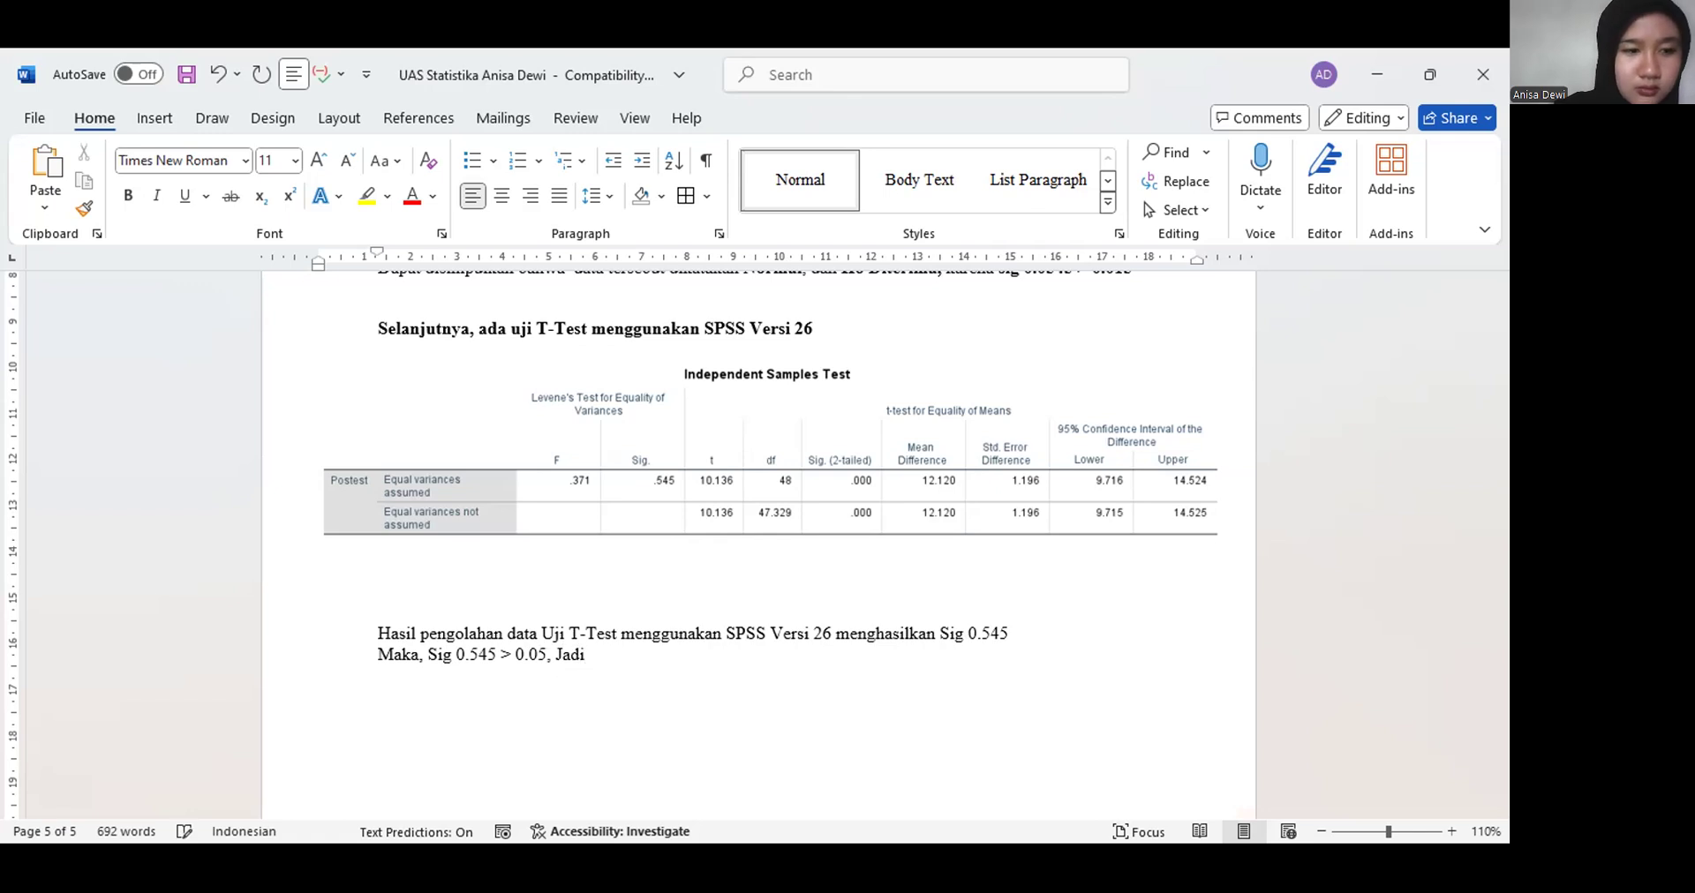
type(" Ho Diter")
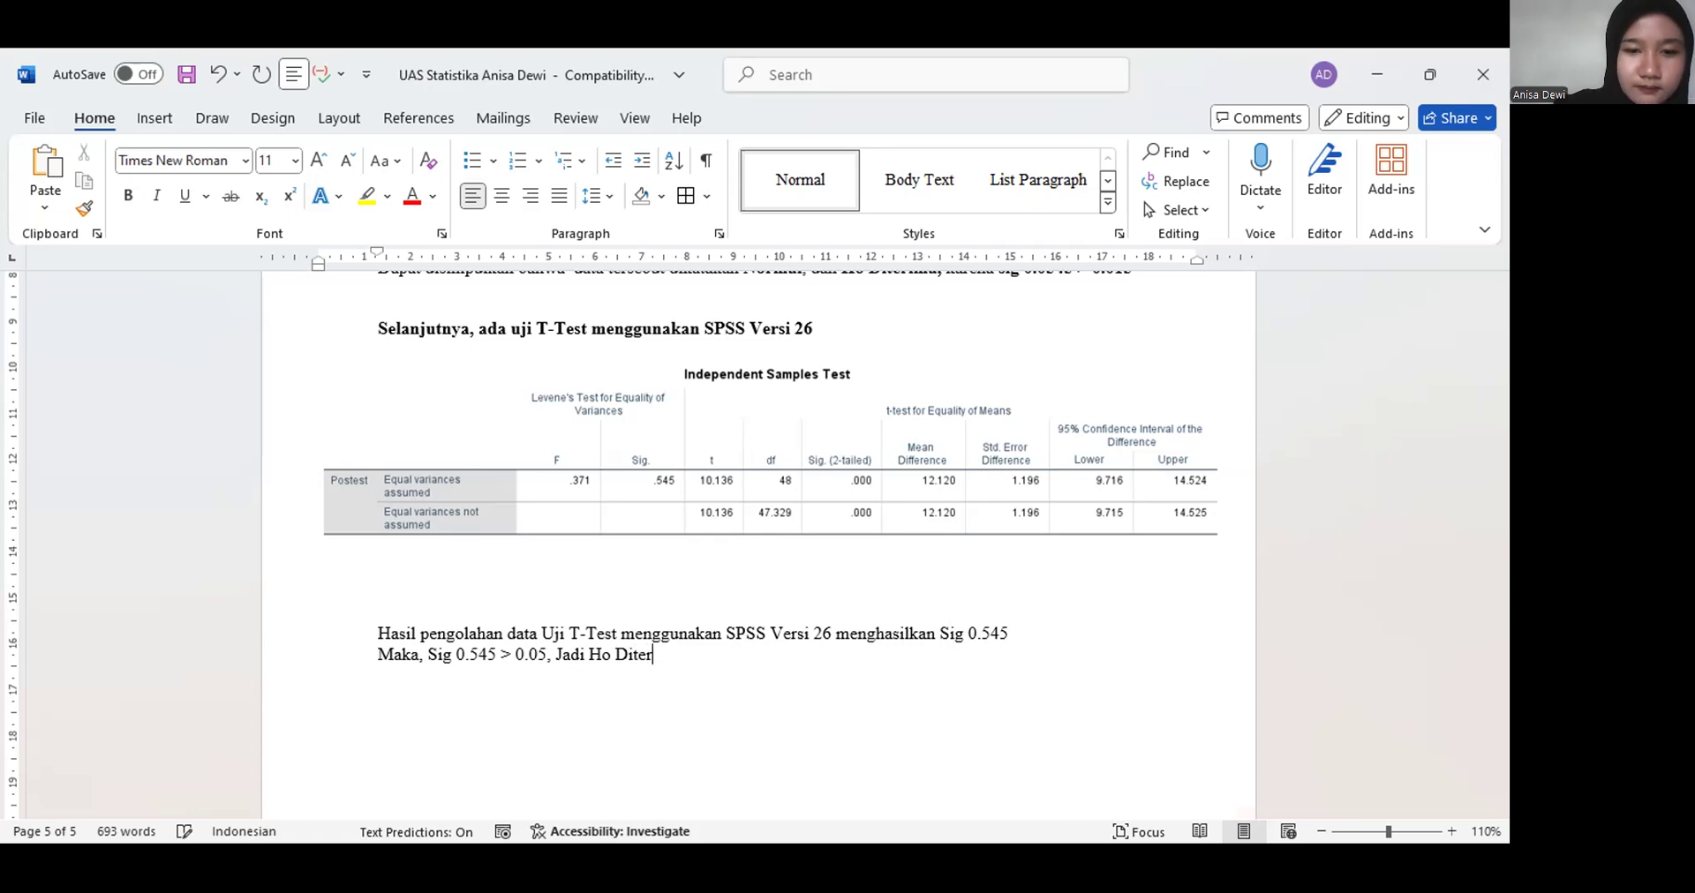
type("ima")
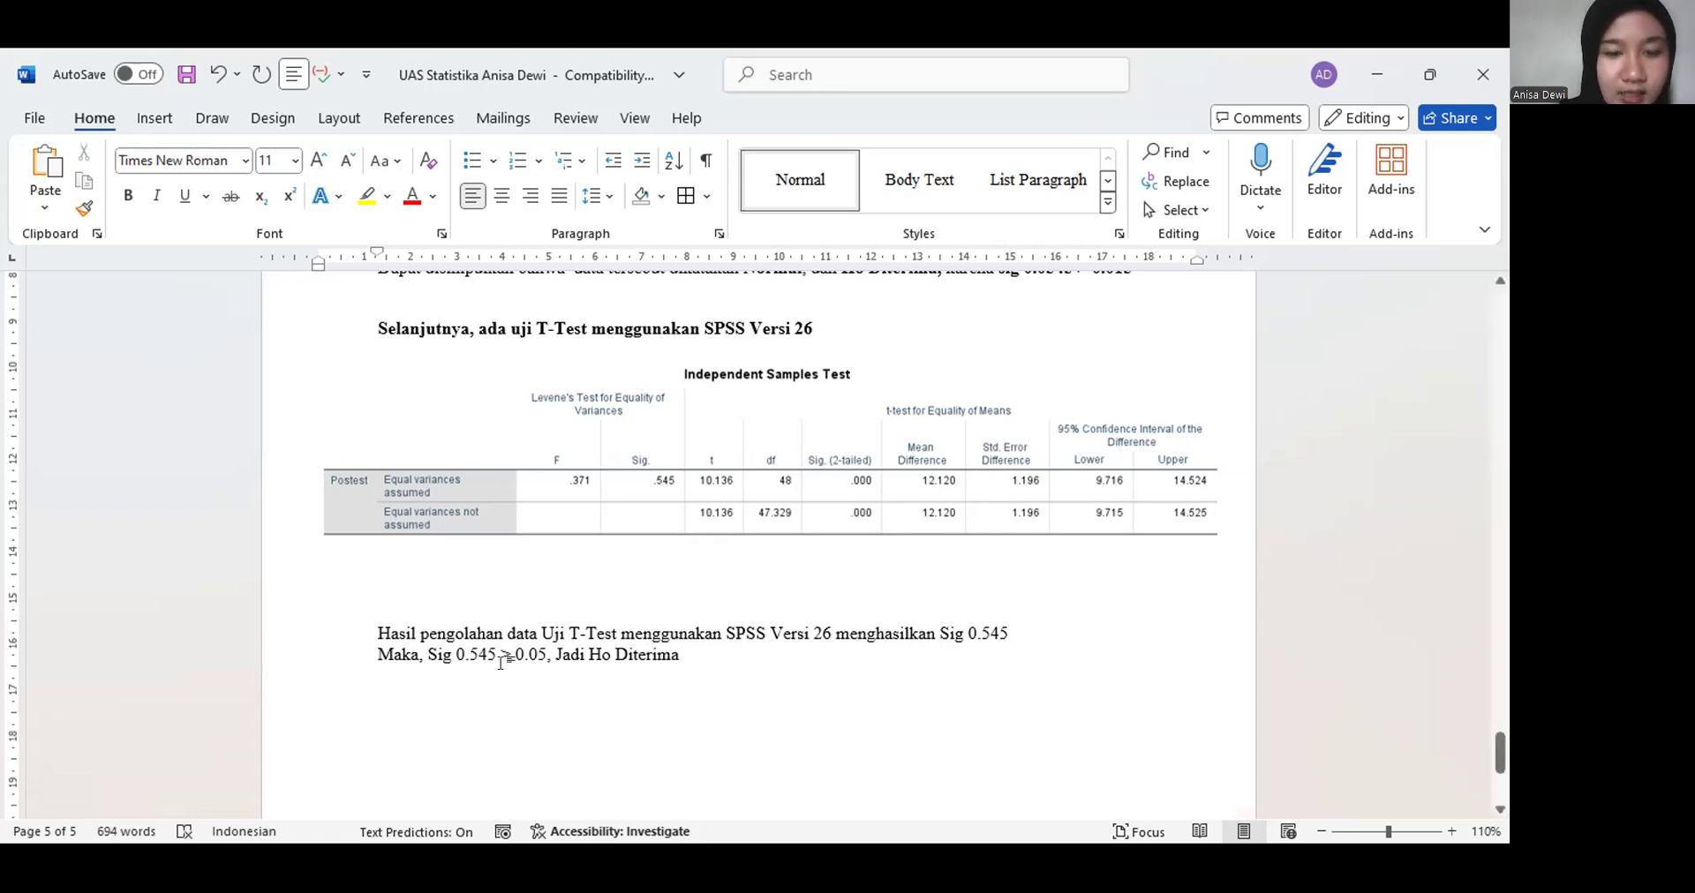
Bold "Sig 0.545 > 0.05" and "Ho Diterima" in the T-Test conclusion line and insert two empty lines below it
left_click_drag(425, 656, 697, 651)
key("ctrl+b")
key("ctrl+b")
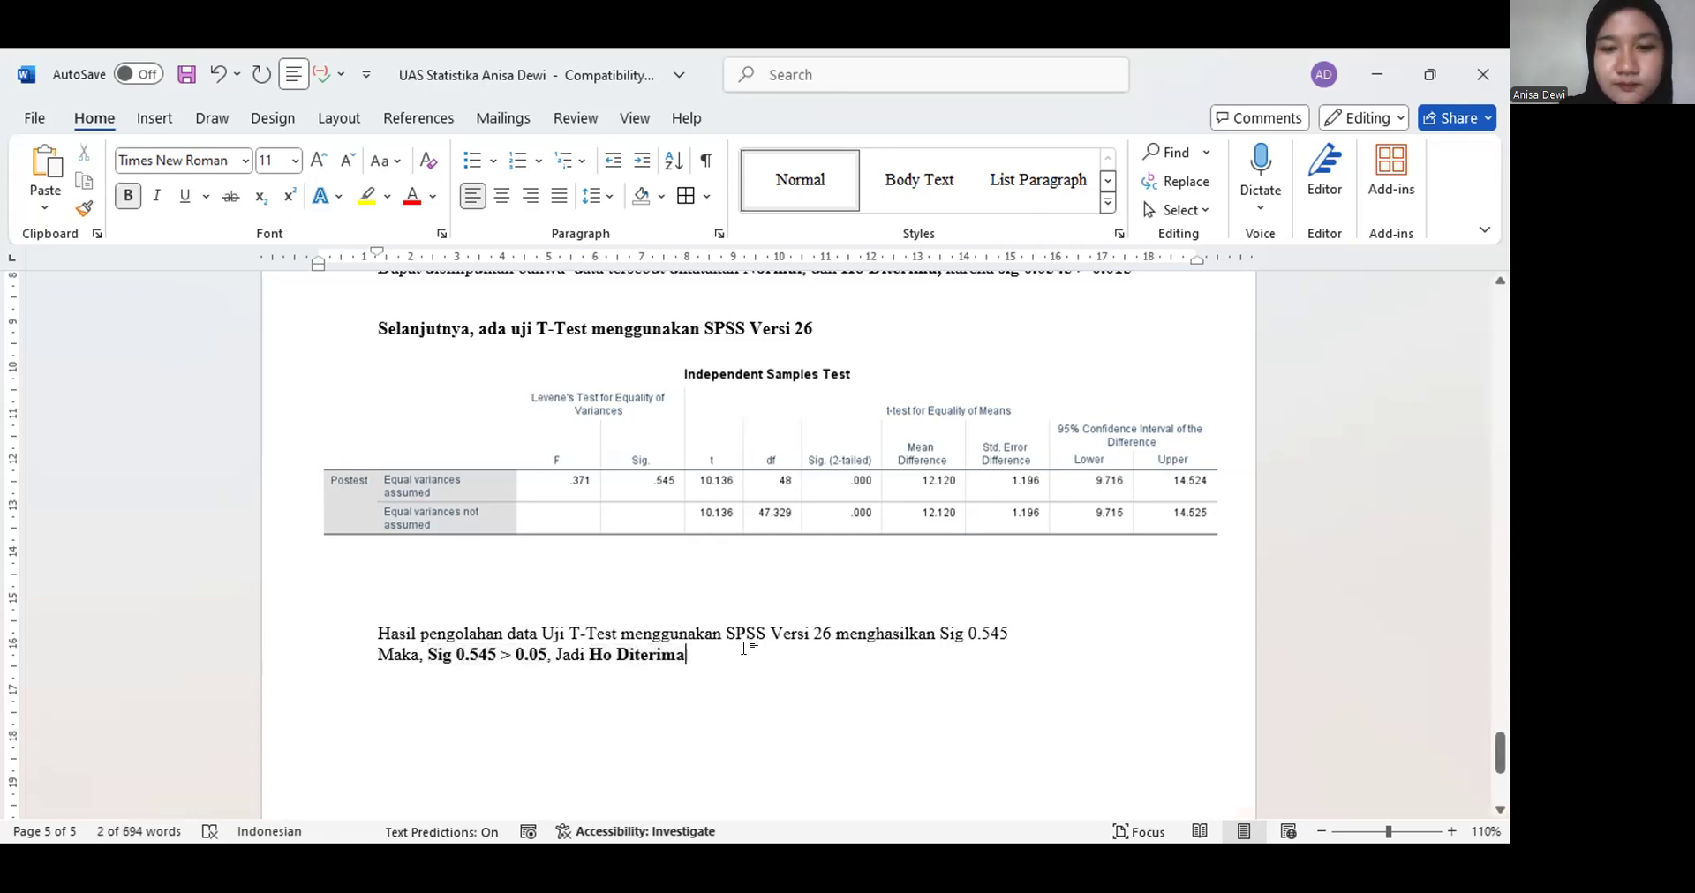
left_click(742, 651)
scroll(742, 651, "down", 5)
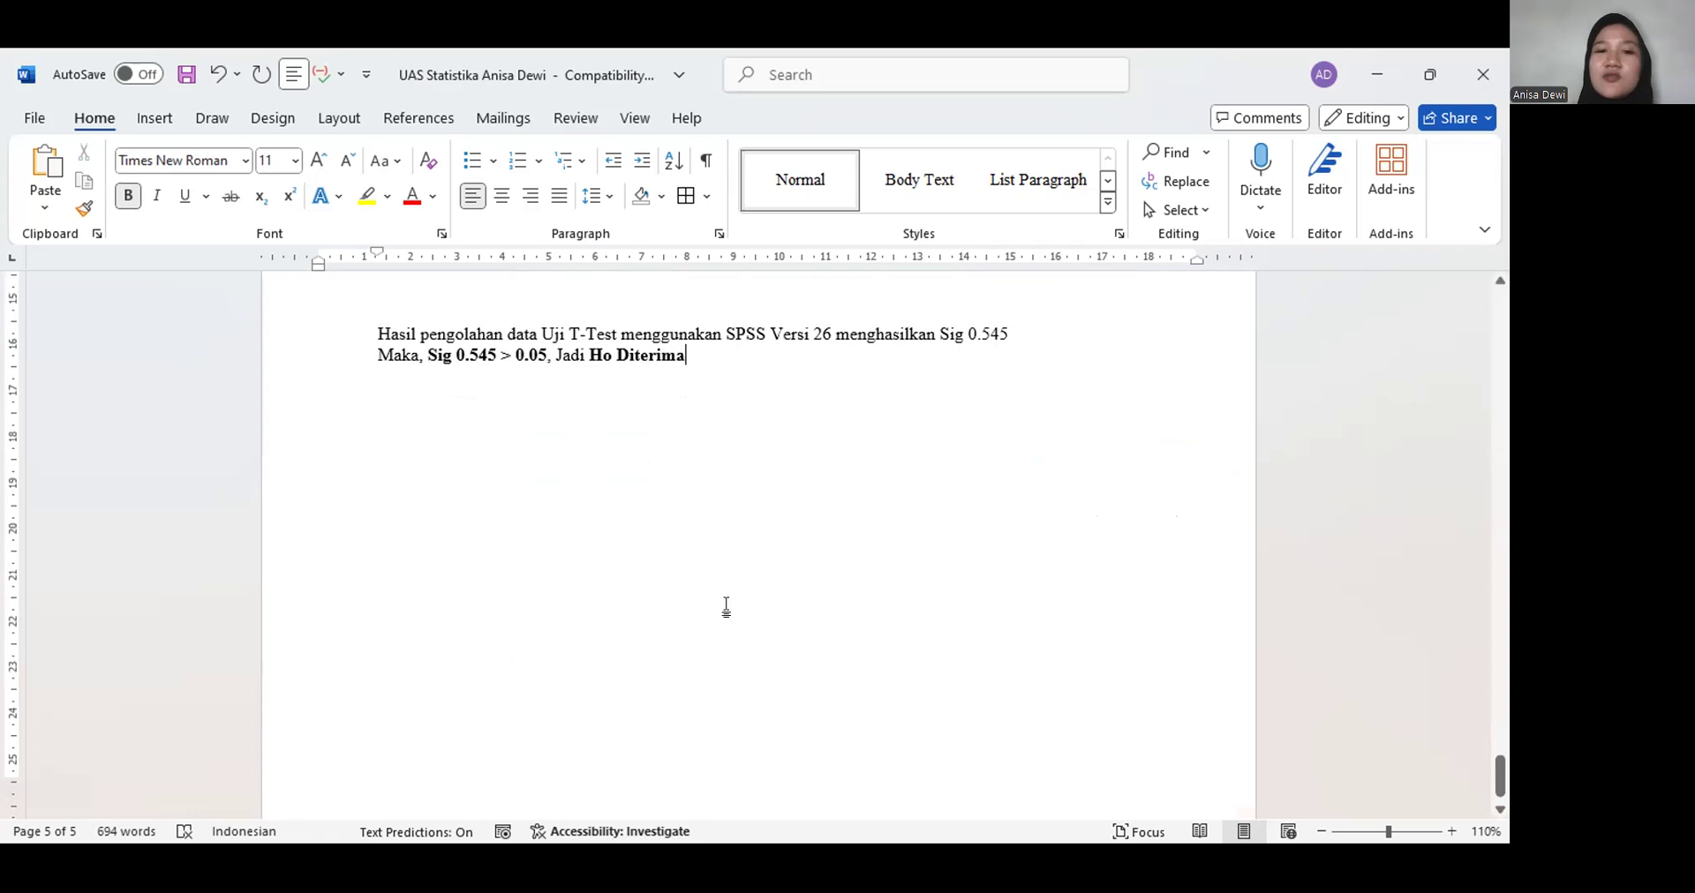
scroll(727, 575, "up", 5)
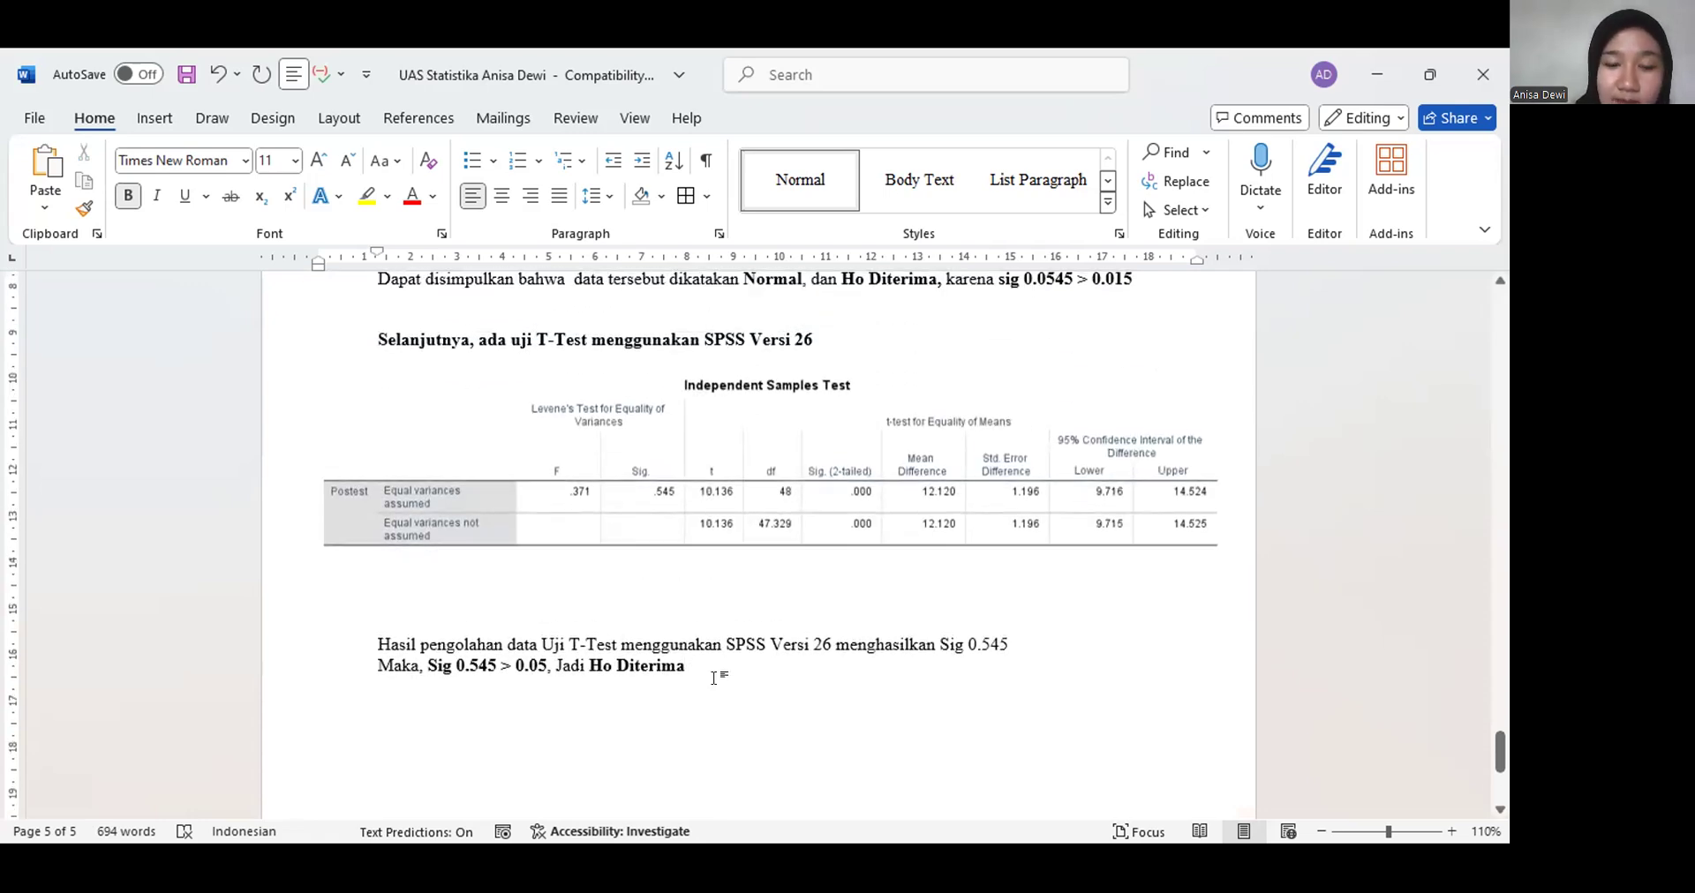
key("Return")
key("Return")
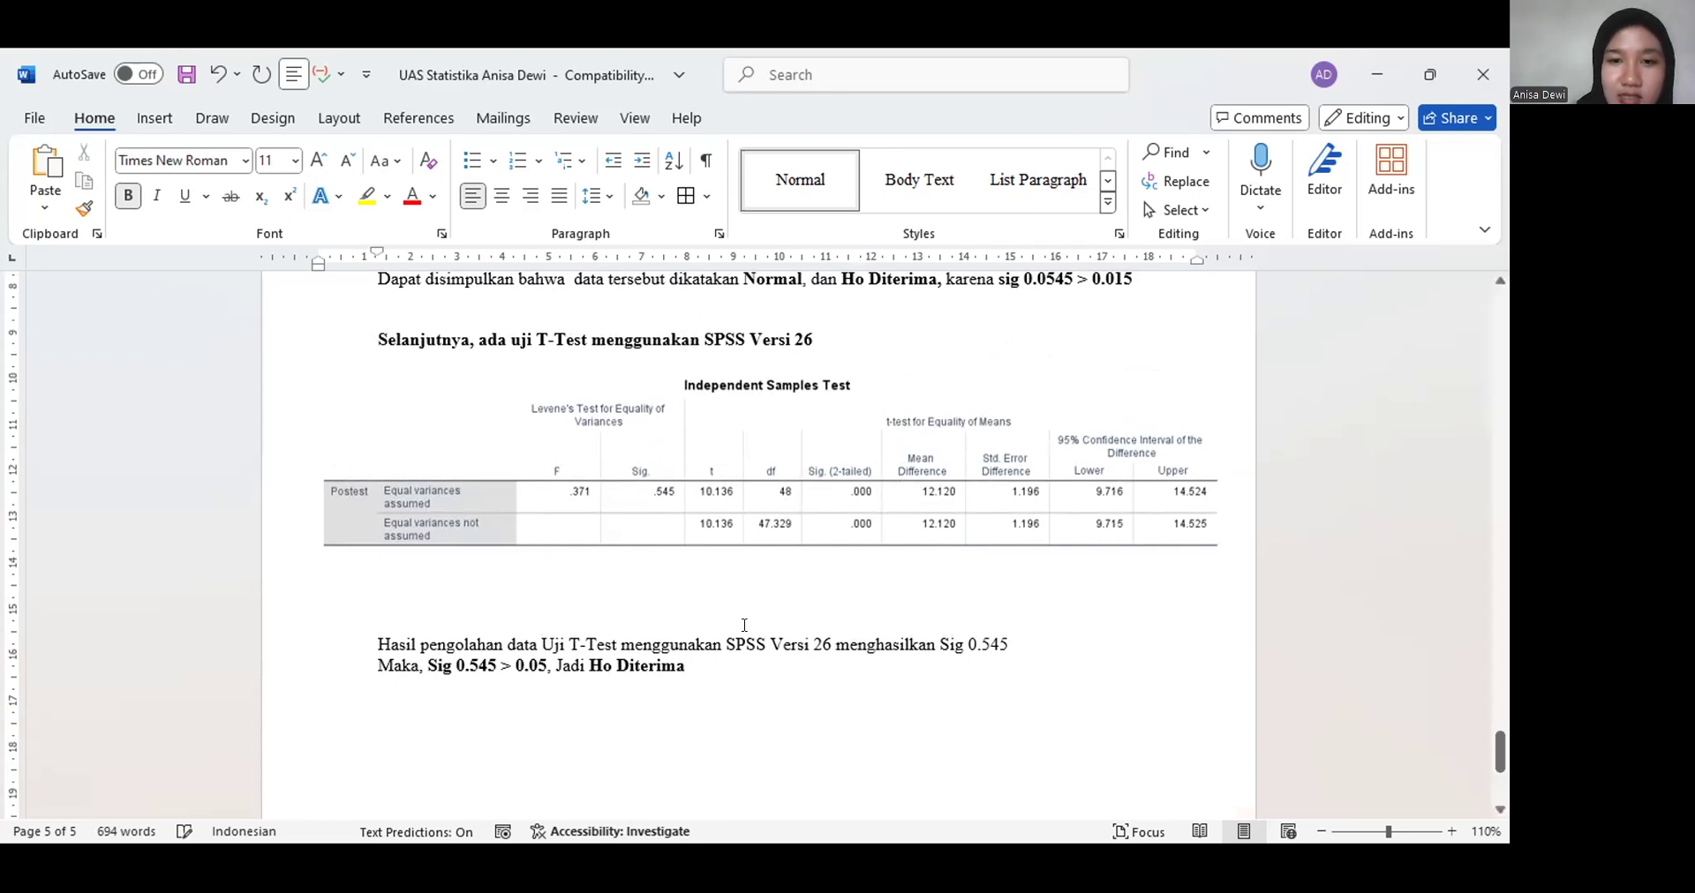
Apply the A. lettered list numbering to the heading HIPOTESISI PENELITIAN on page 2 and reduce its left indent
scroll(743, 628, "up", 3)
scroll(742, 628, "up", 15)
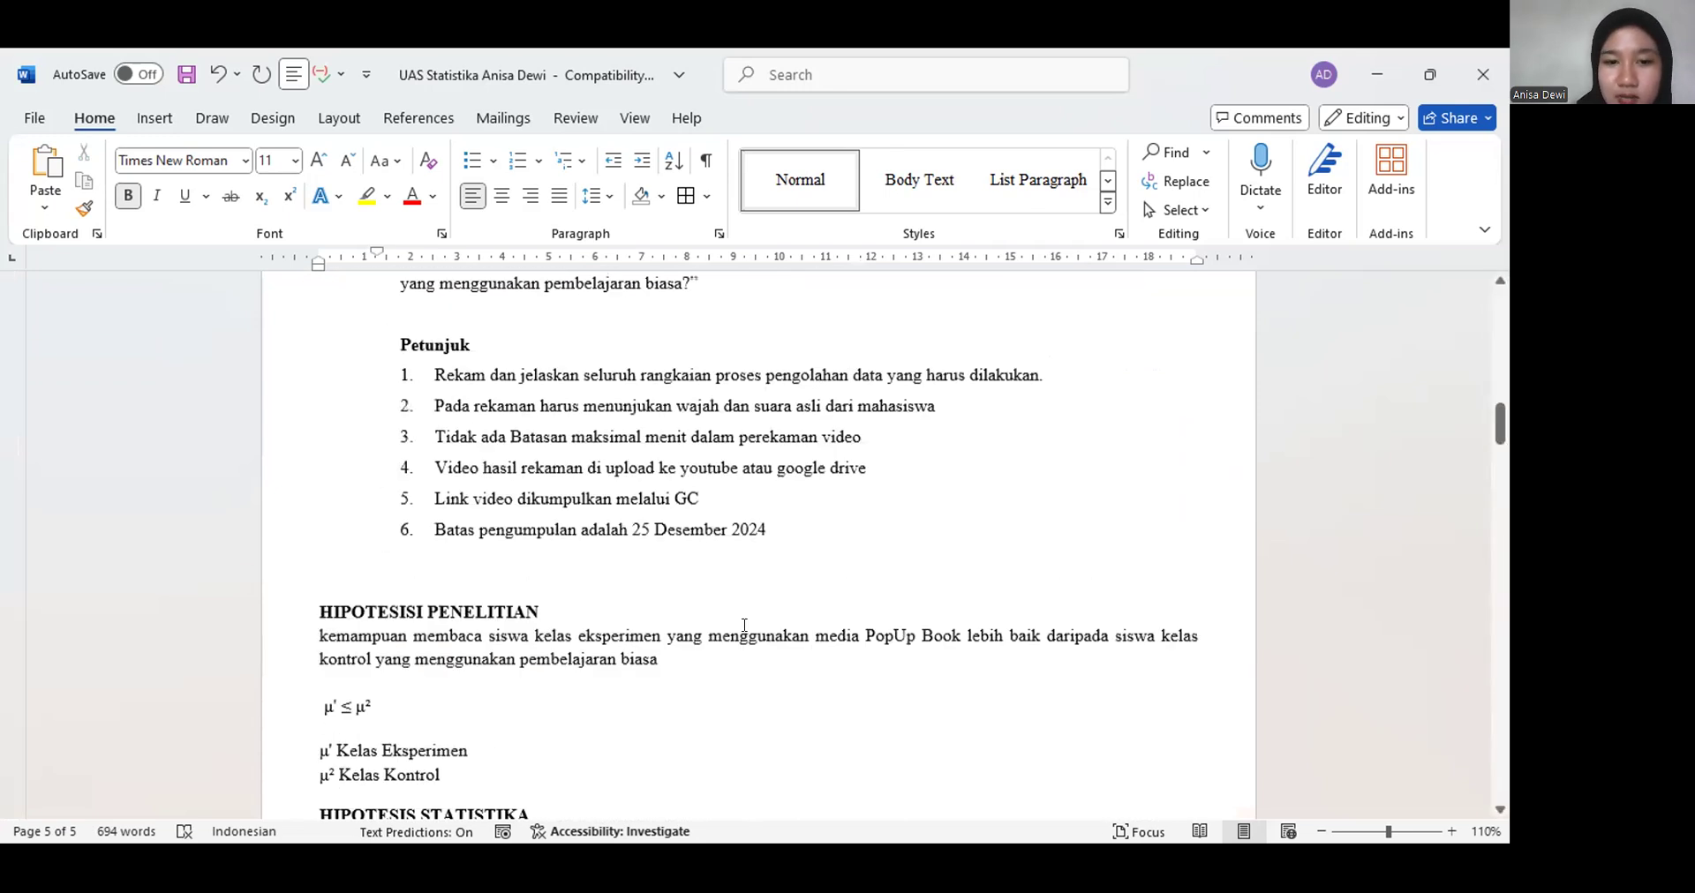
left_click(312, 613)
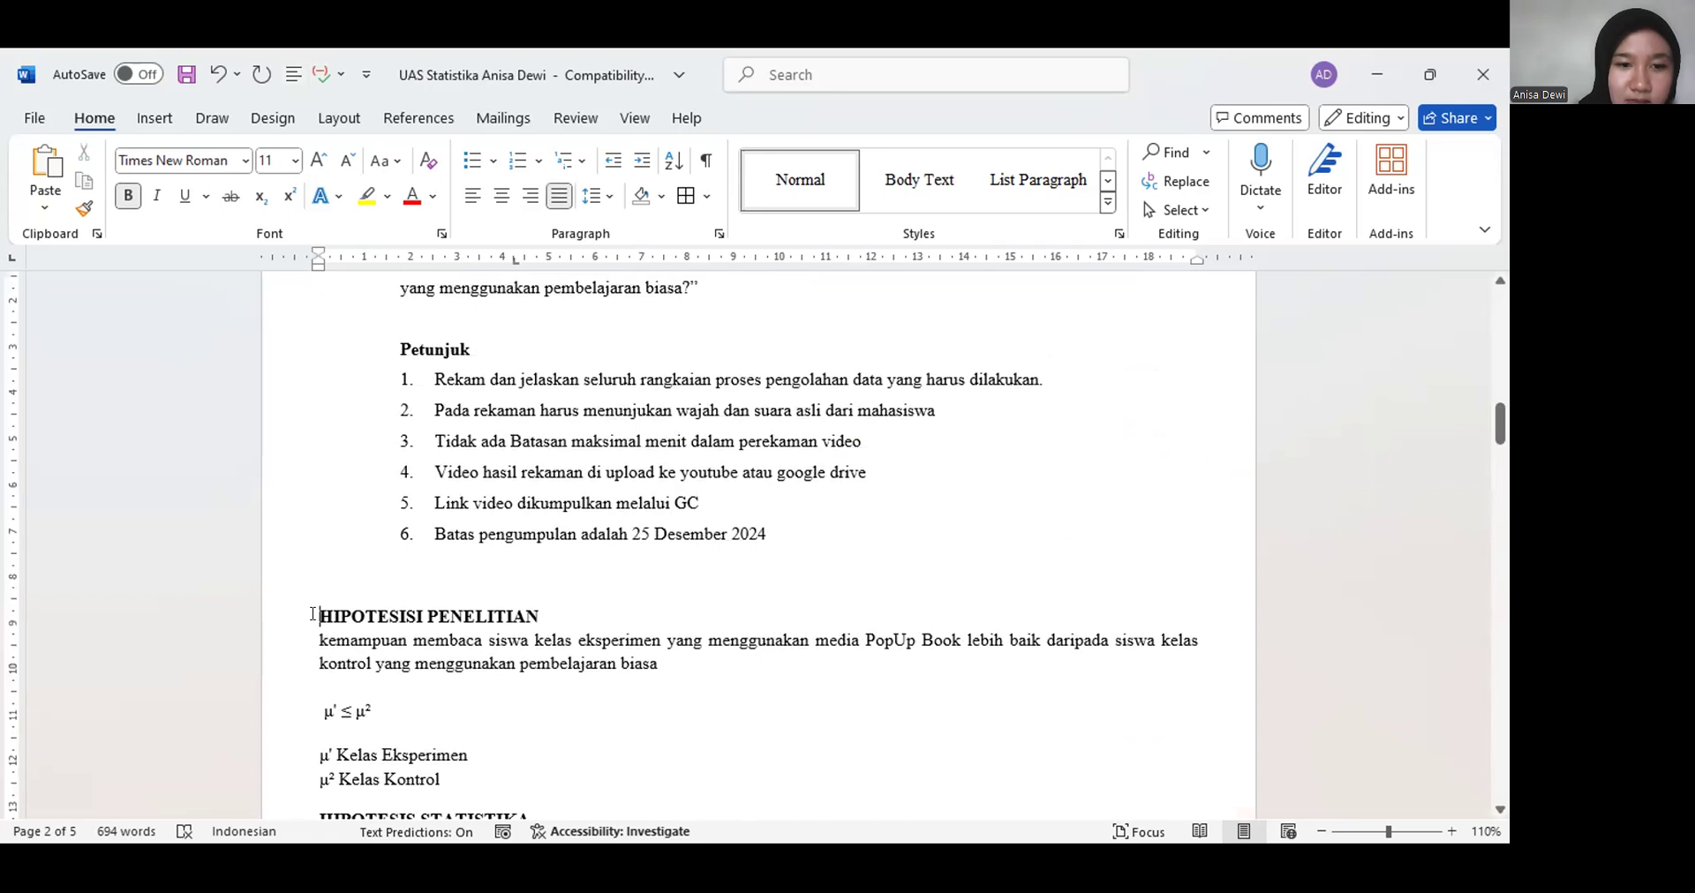
left_click(536, 163)
left_click(551, 431)
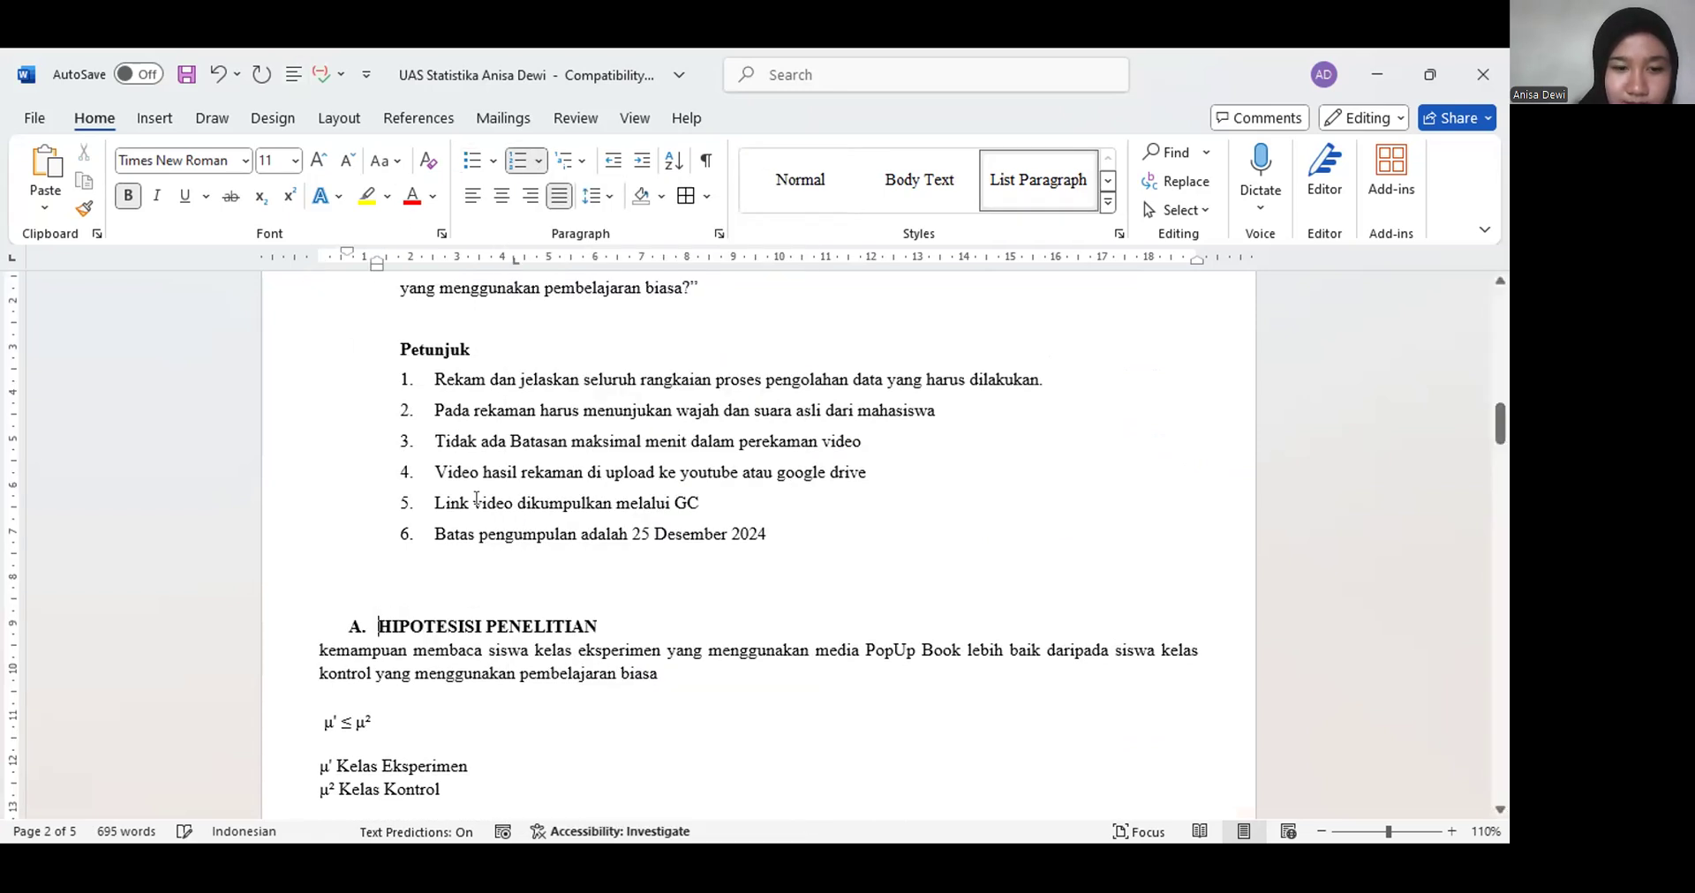
left_click_drag(376, 265, 317, 264)
Letter the heading HIPOTESIS STATISTIKA as item B. and shift its indent closer to the page margin
scroll(390, 538, "down", 5)
left_click(319, 421)
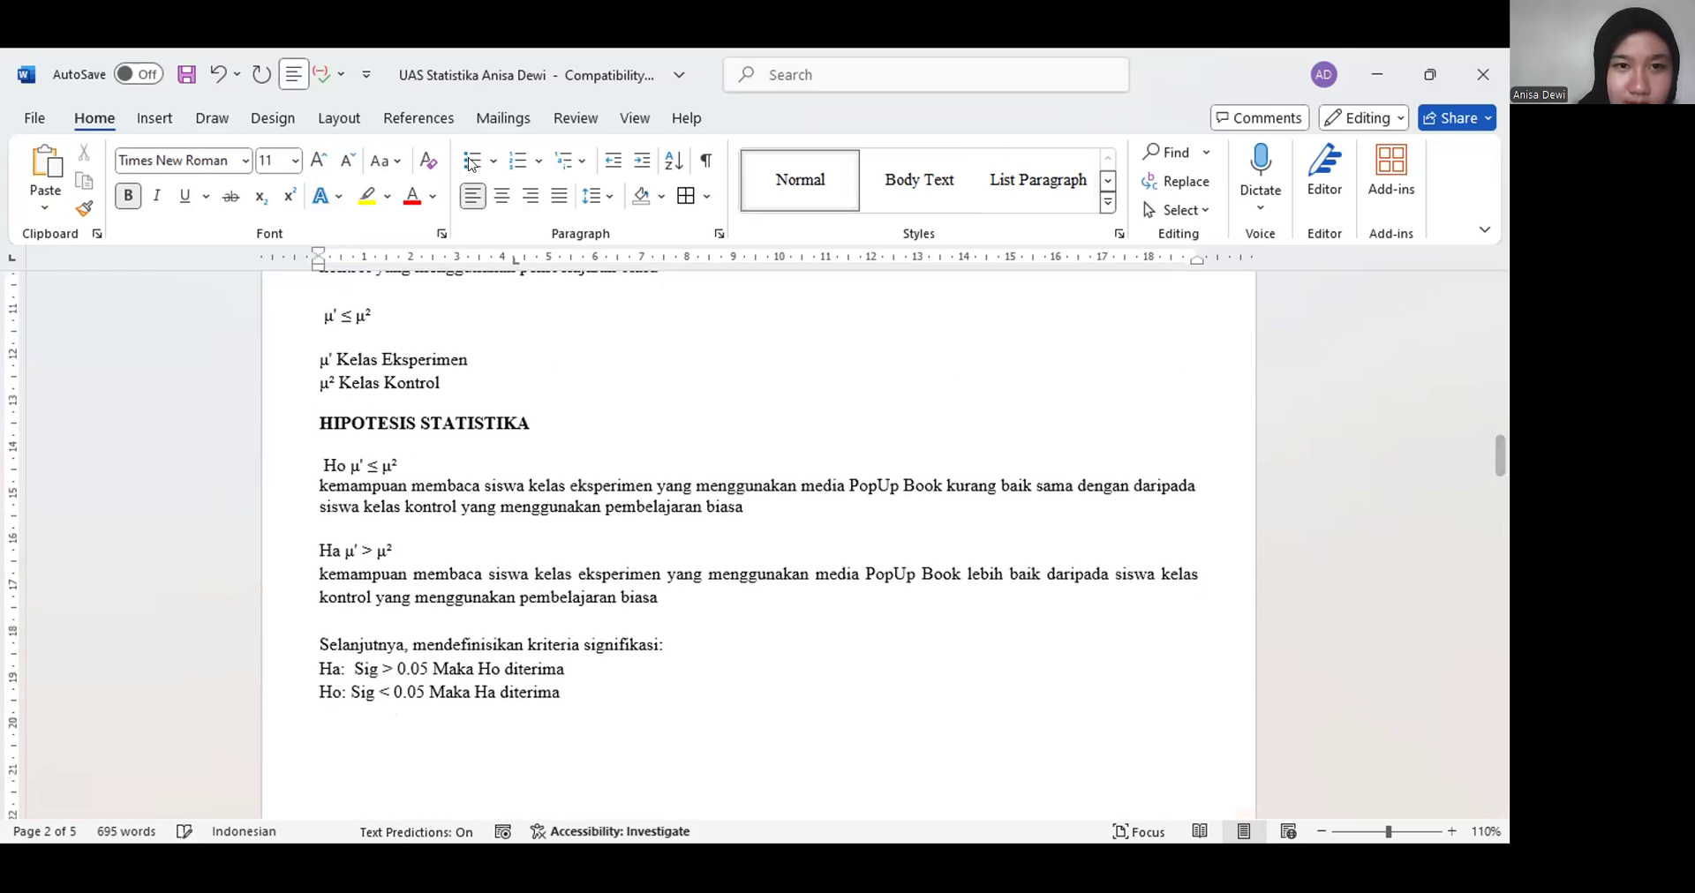
left_click(517, 160)
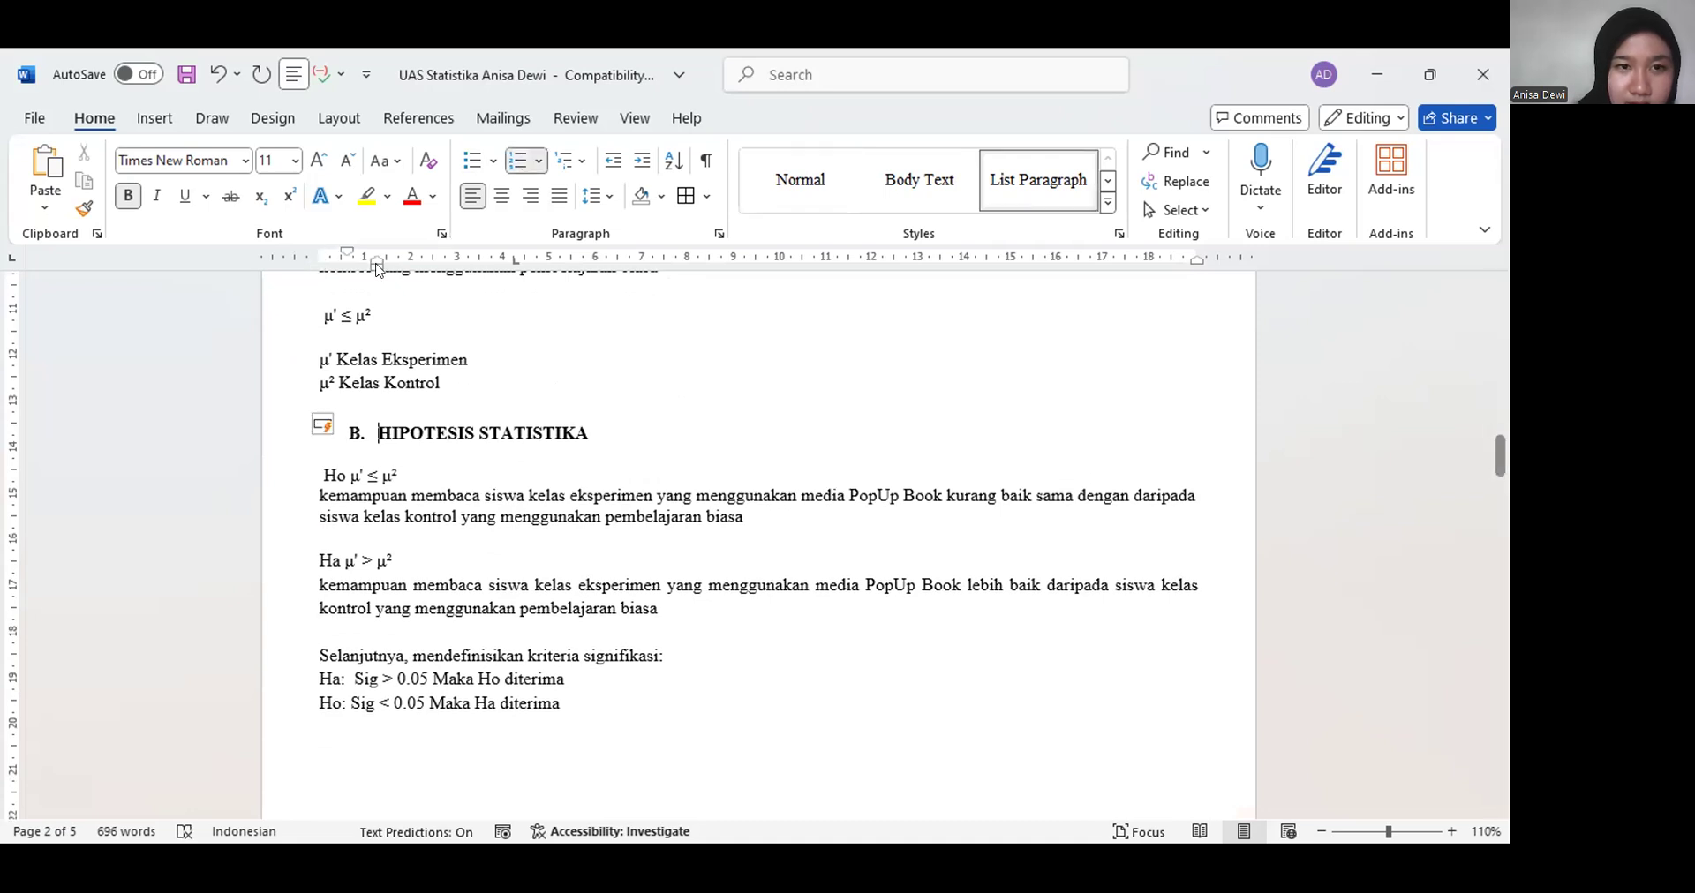
mouse_move(376, 271)
left_mouse_down()
mouse_move(301, 249)
mouse_move(343, 262)
left_mouse_up()
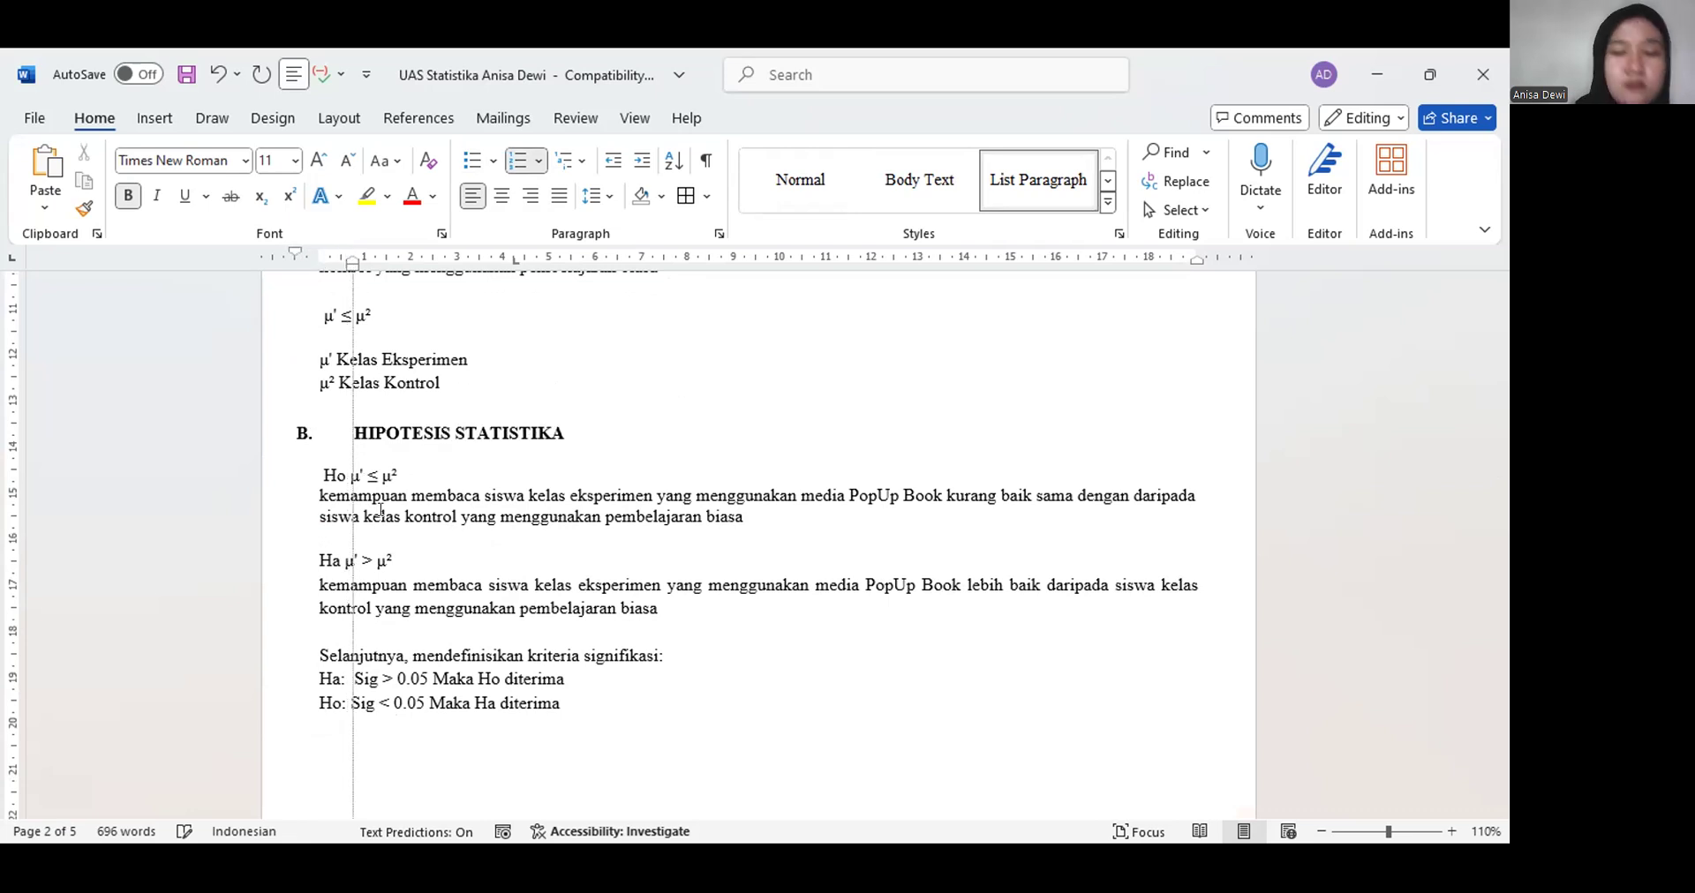
Add the bold heading "C. KESIMPULAN" below the T-Test conclusion, reduce its left indent, and start an unlettered line beneath it
scroll(381, 509, "down", 5)
scroll(381, 509, "down", 15)
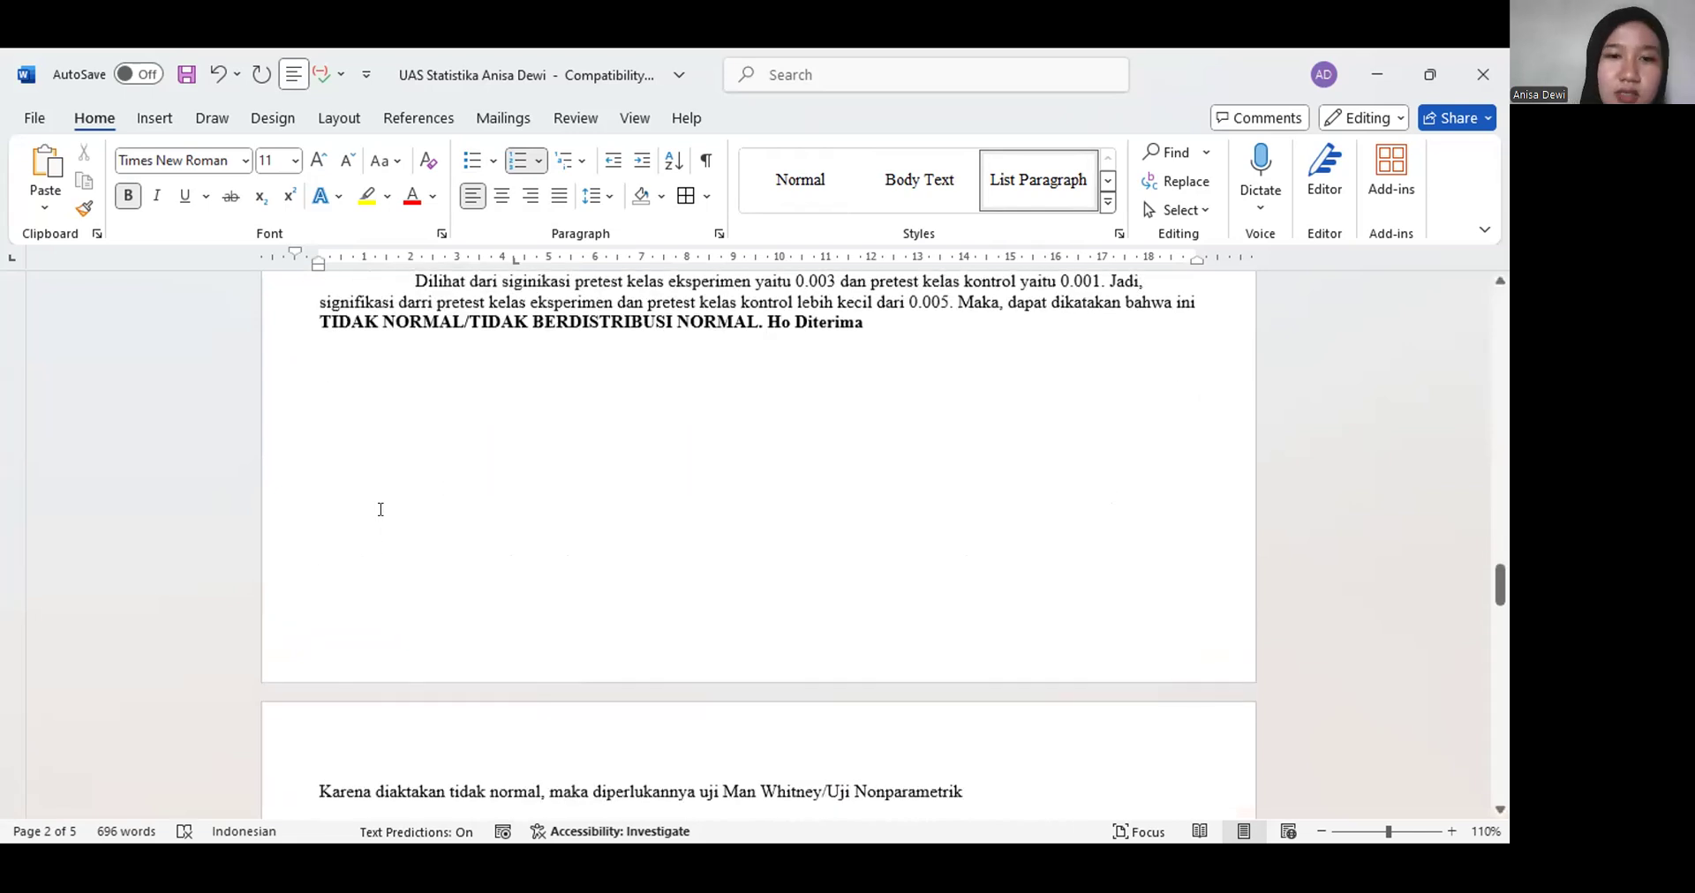
scroll(378, 511, "down", 10)
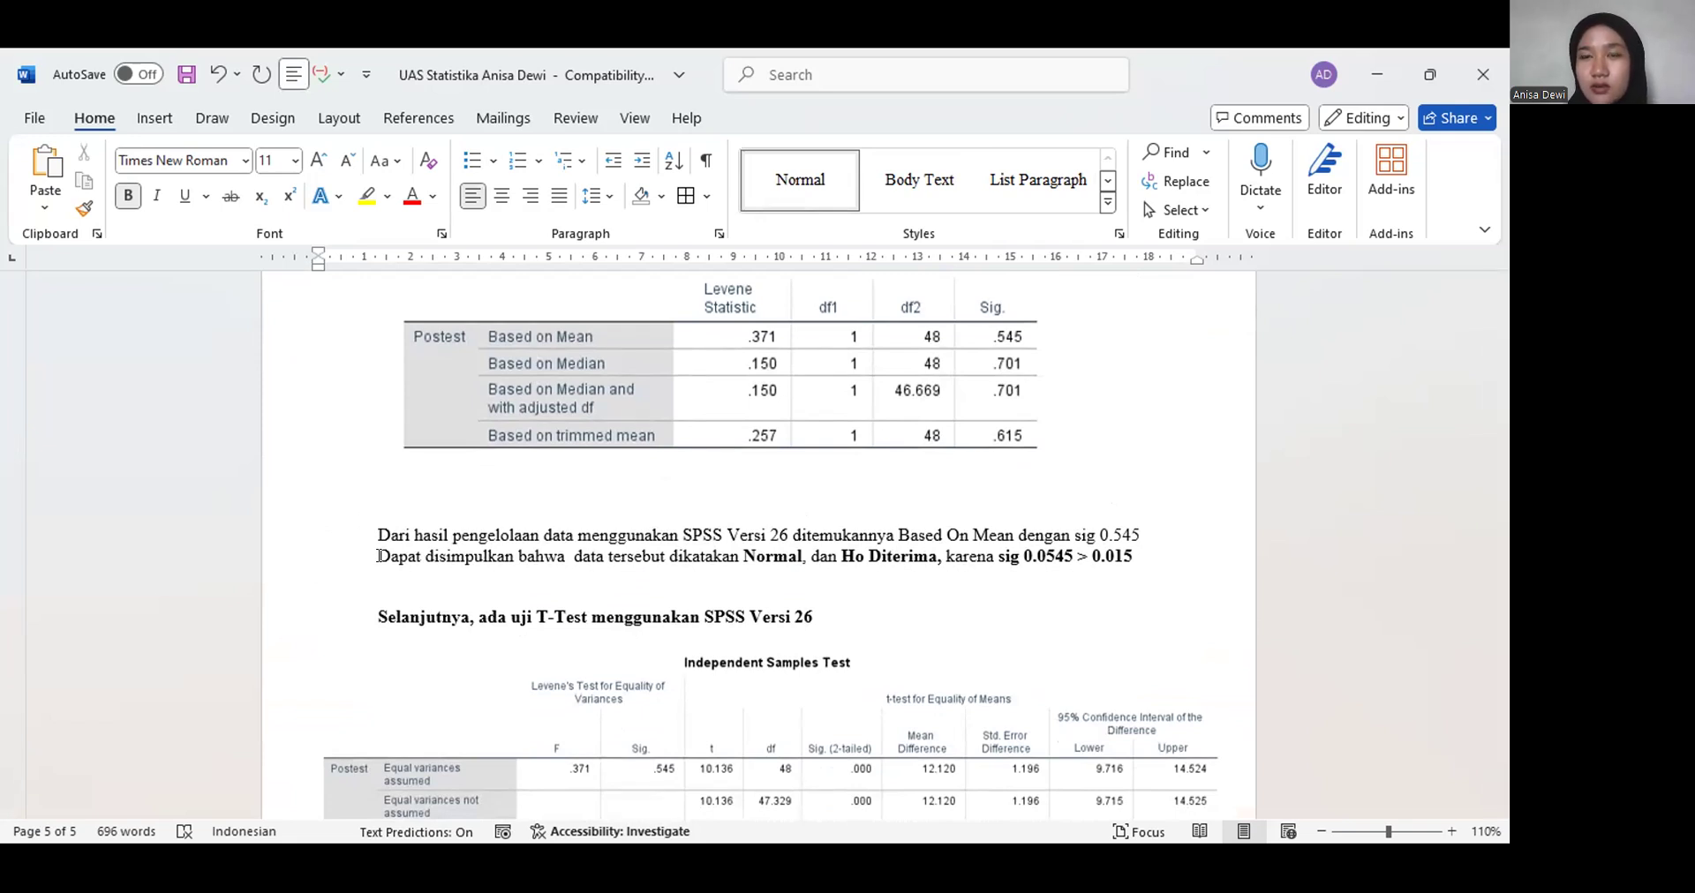
scroll(424, 459, "down", 8)
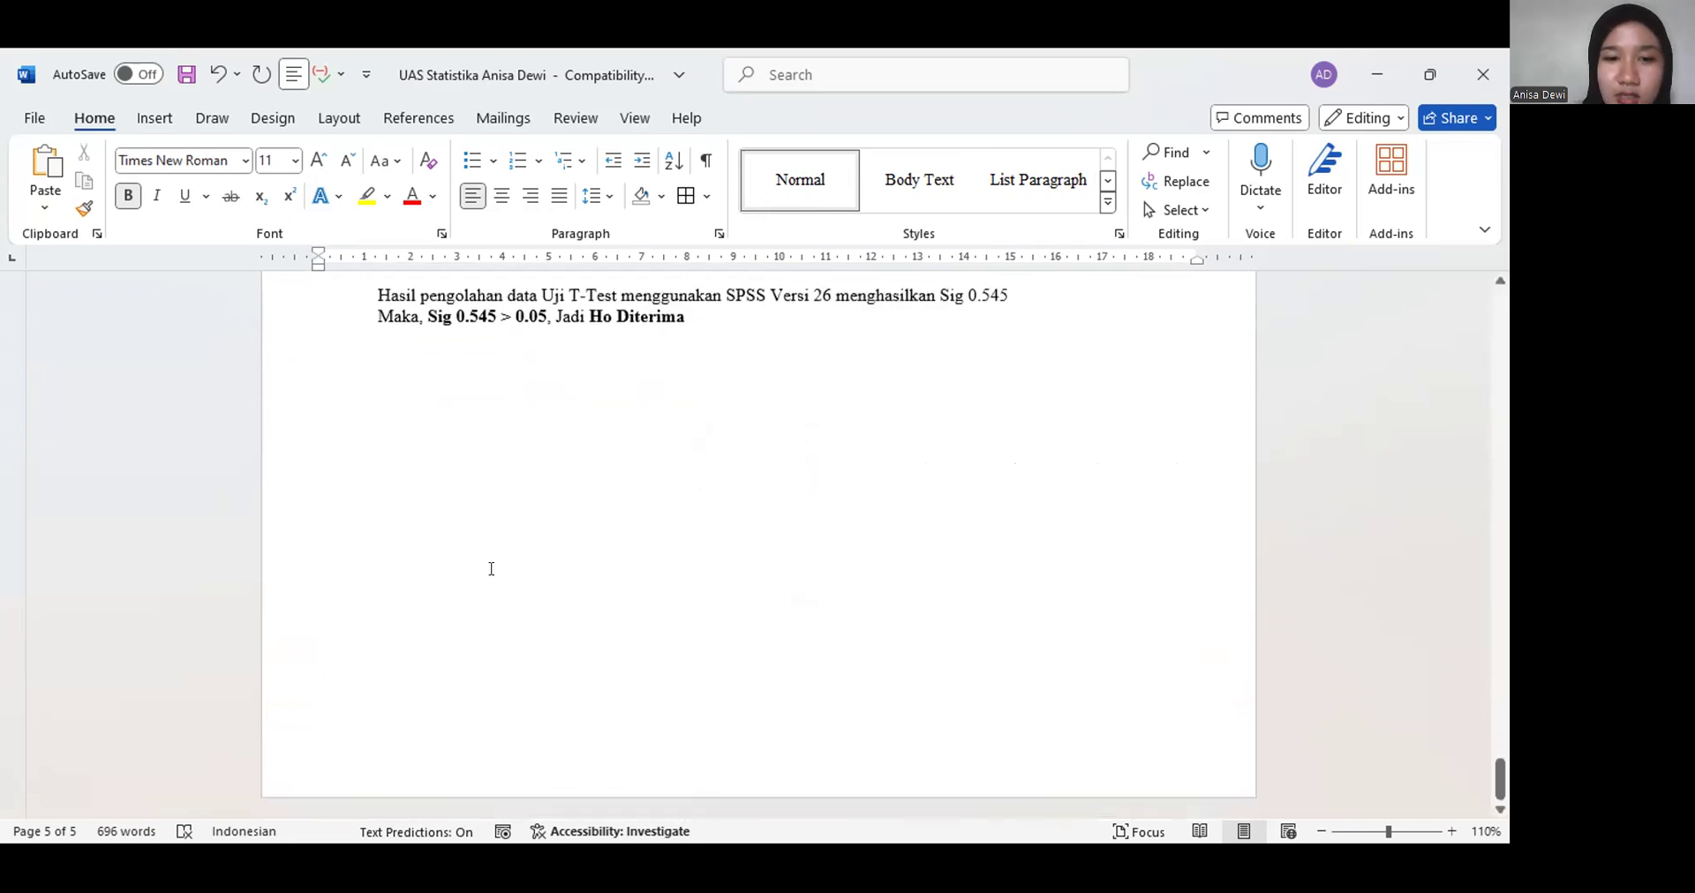
left_click(443, 404)
key("BackSpace")
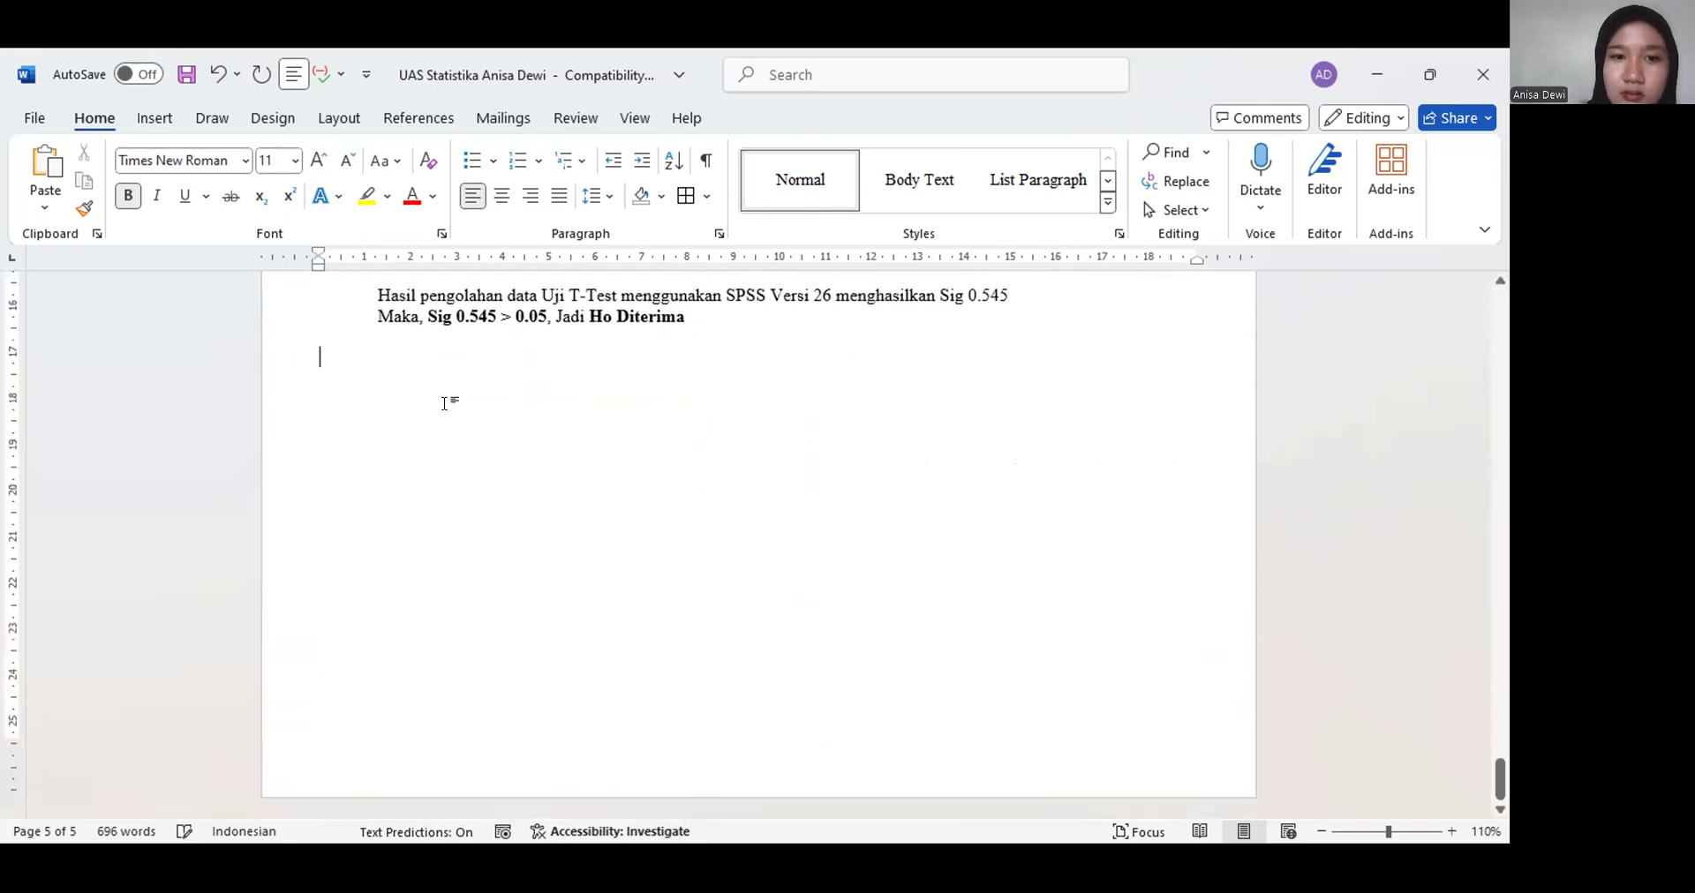
key("Return")
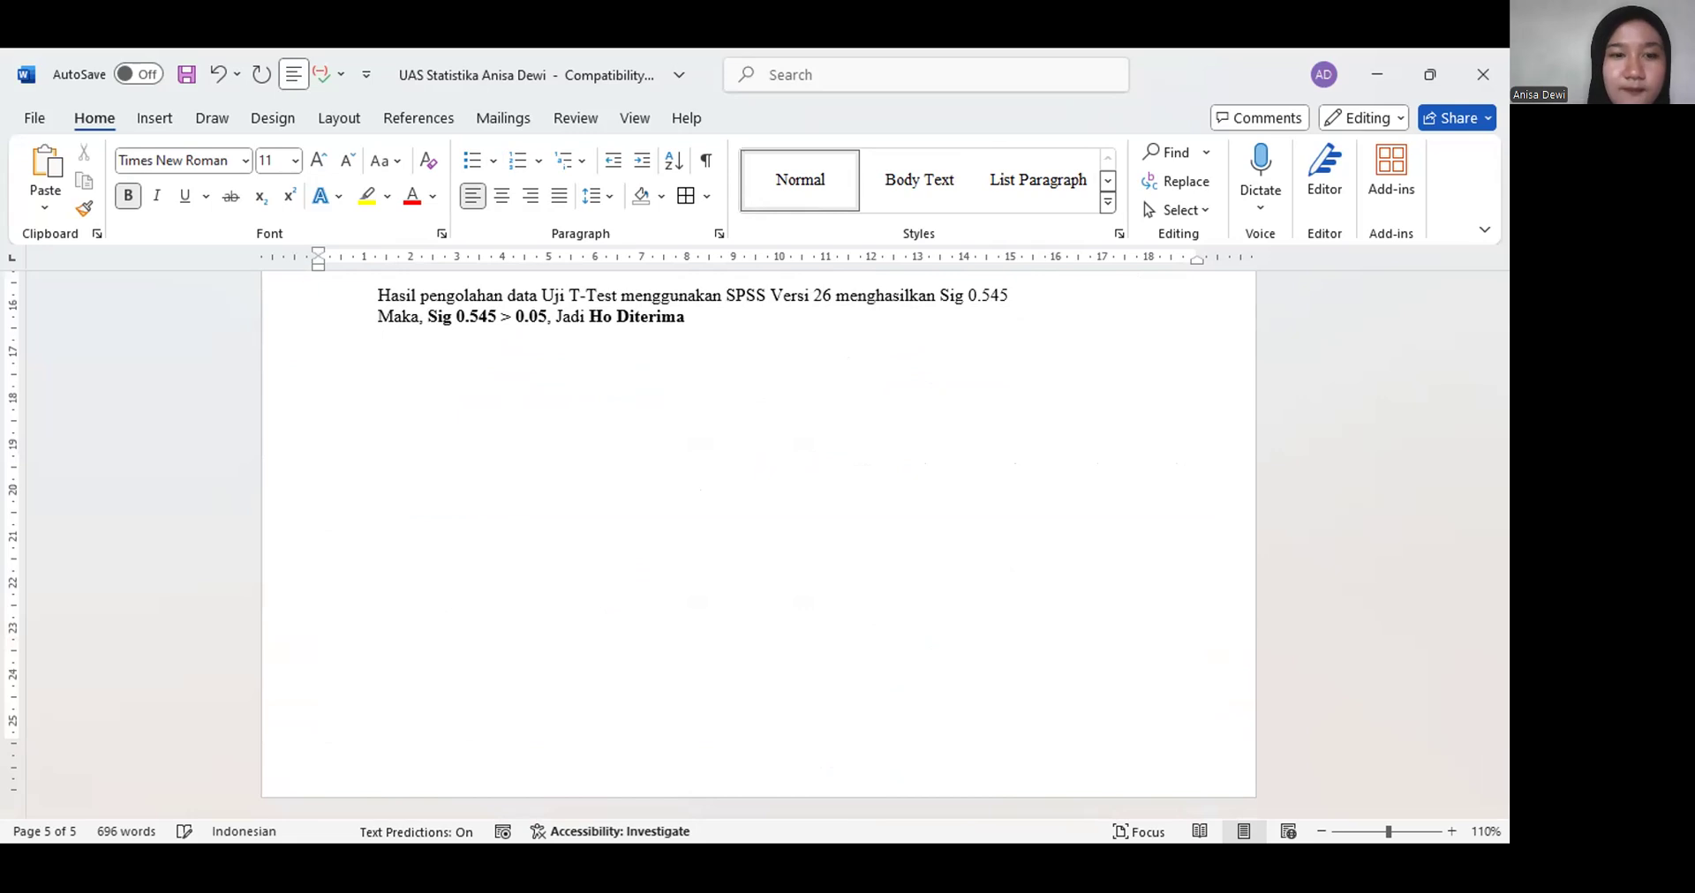
type("C.")
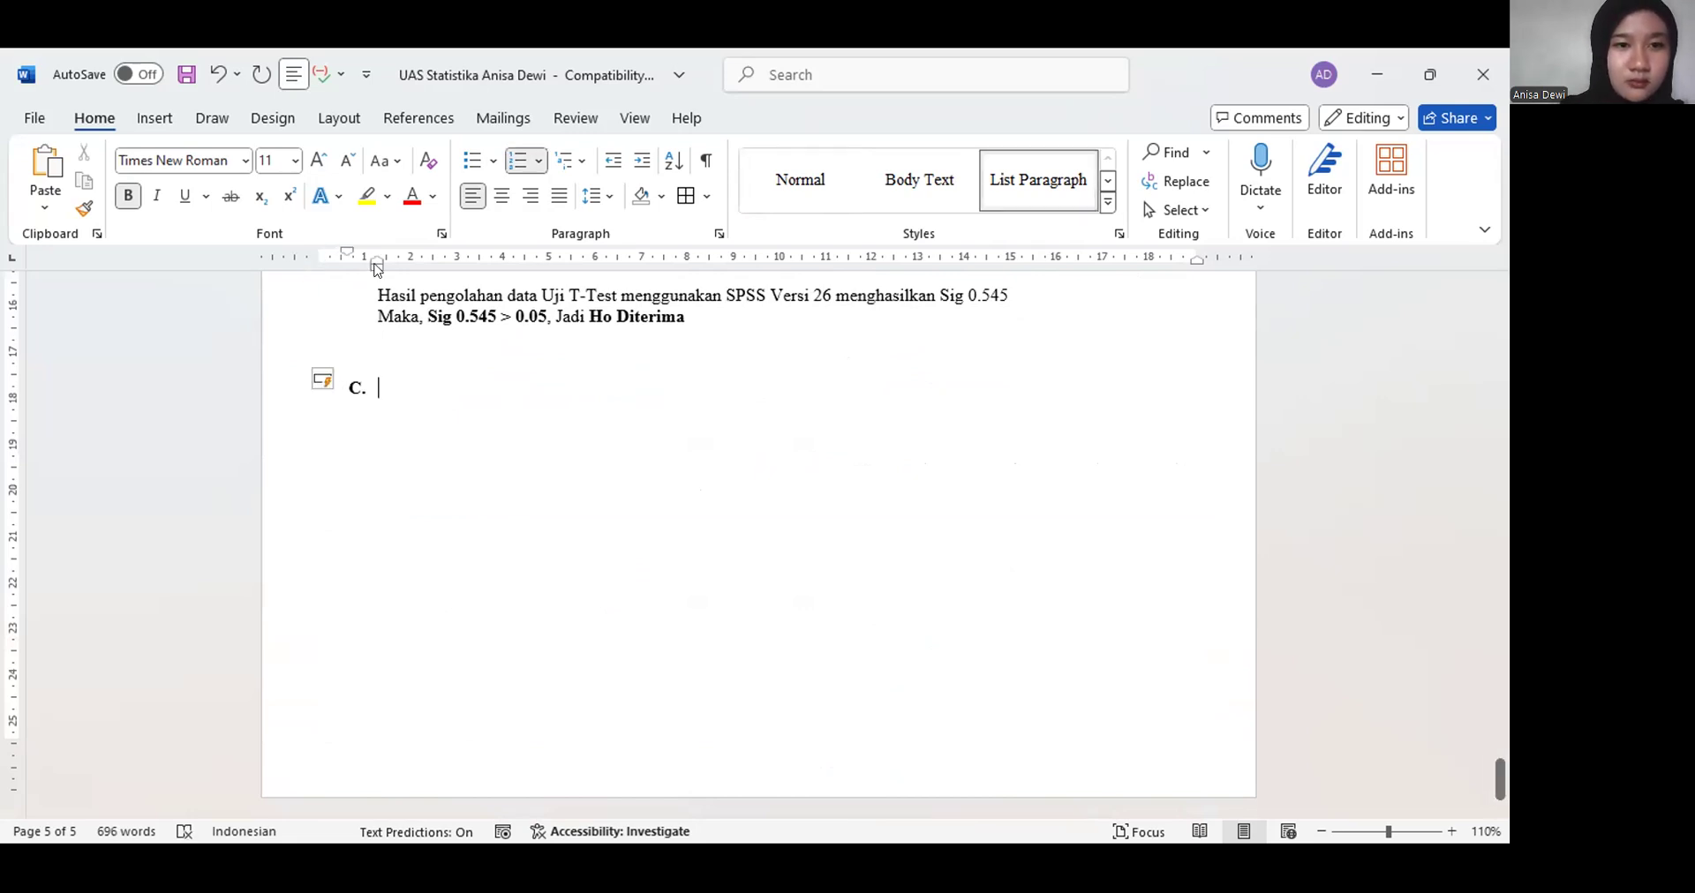
left_click_drag(376, 263, 330, 264)
type("KESIMPULAN")
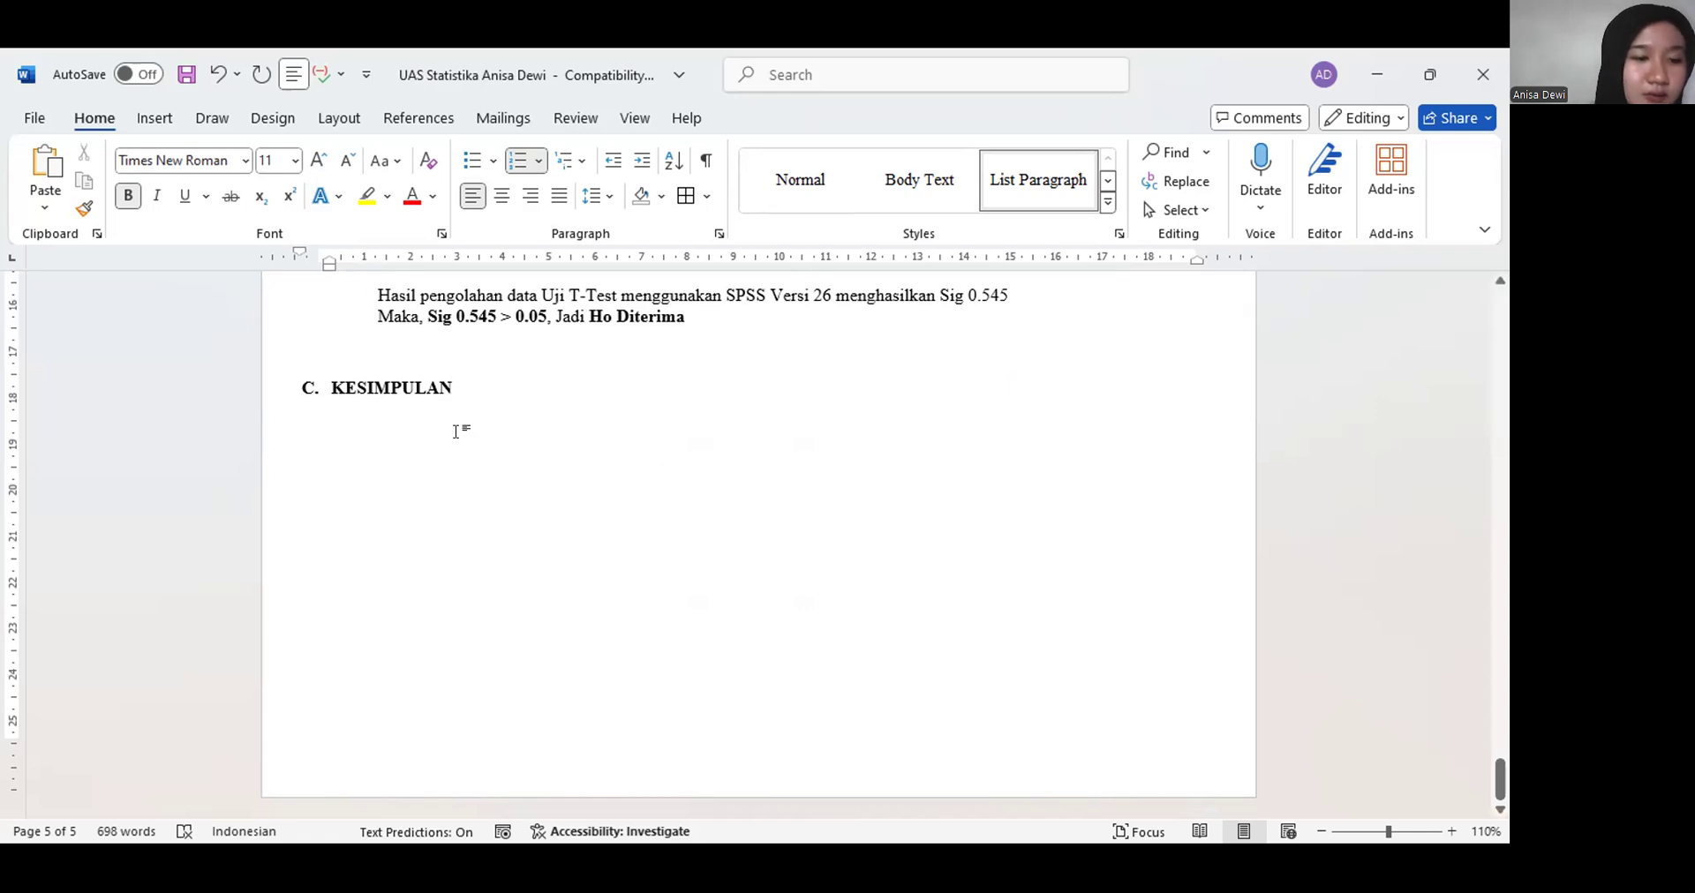
key("Return")
key("BackSpace")
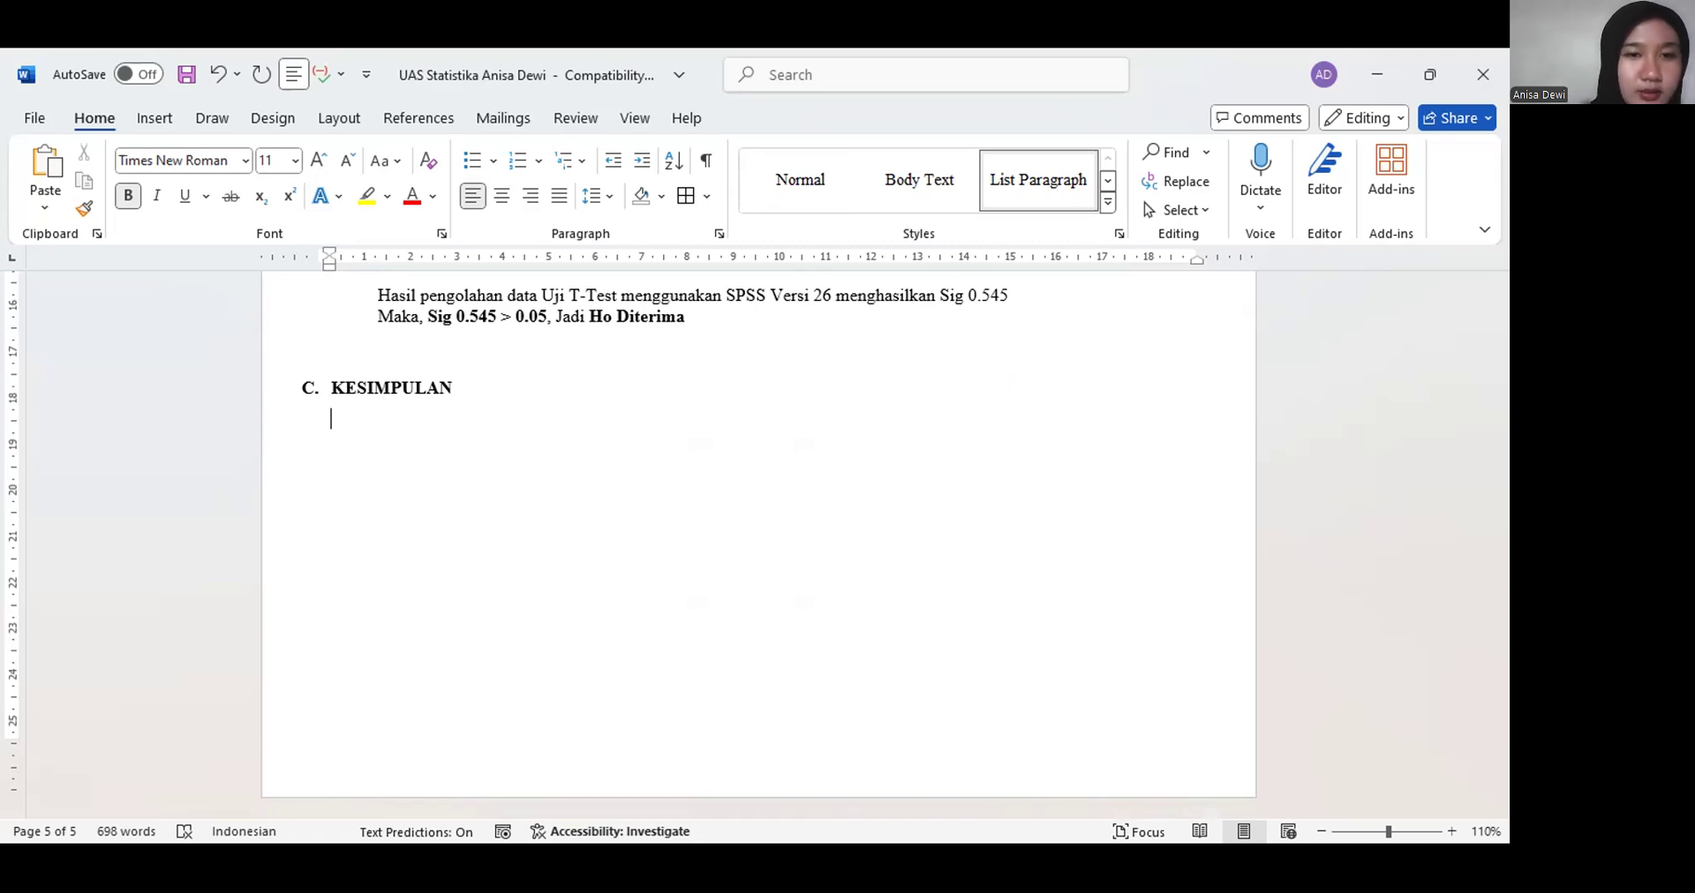
Add the bold lettered item "a. Prestest Kelas Eksperimen dan Kelas Kontrol" under the KESIMPULAN heading
type("a. ")
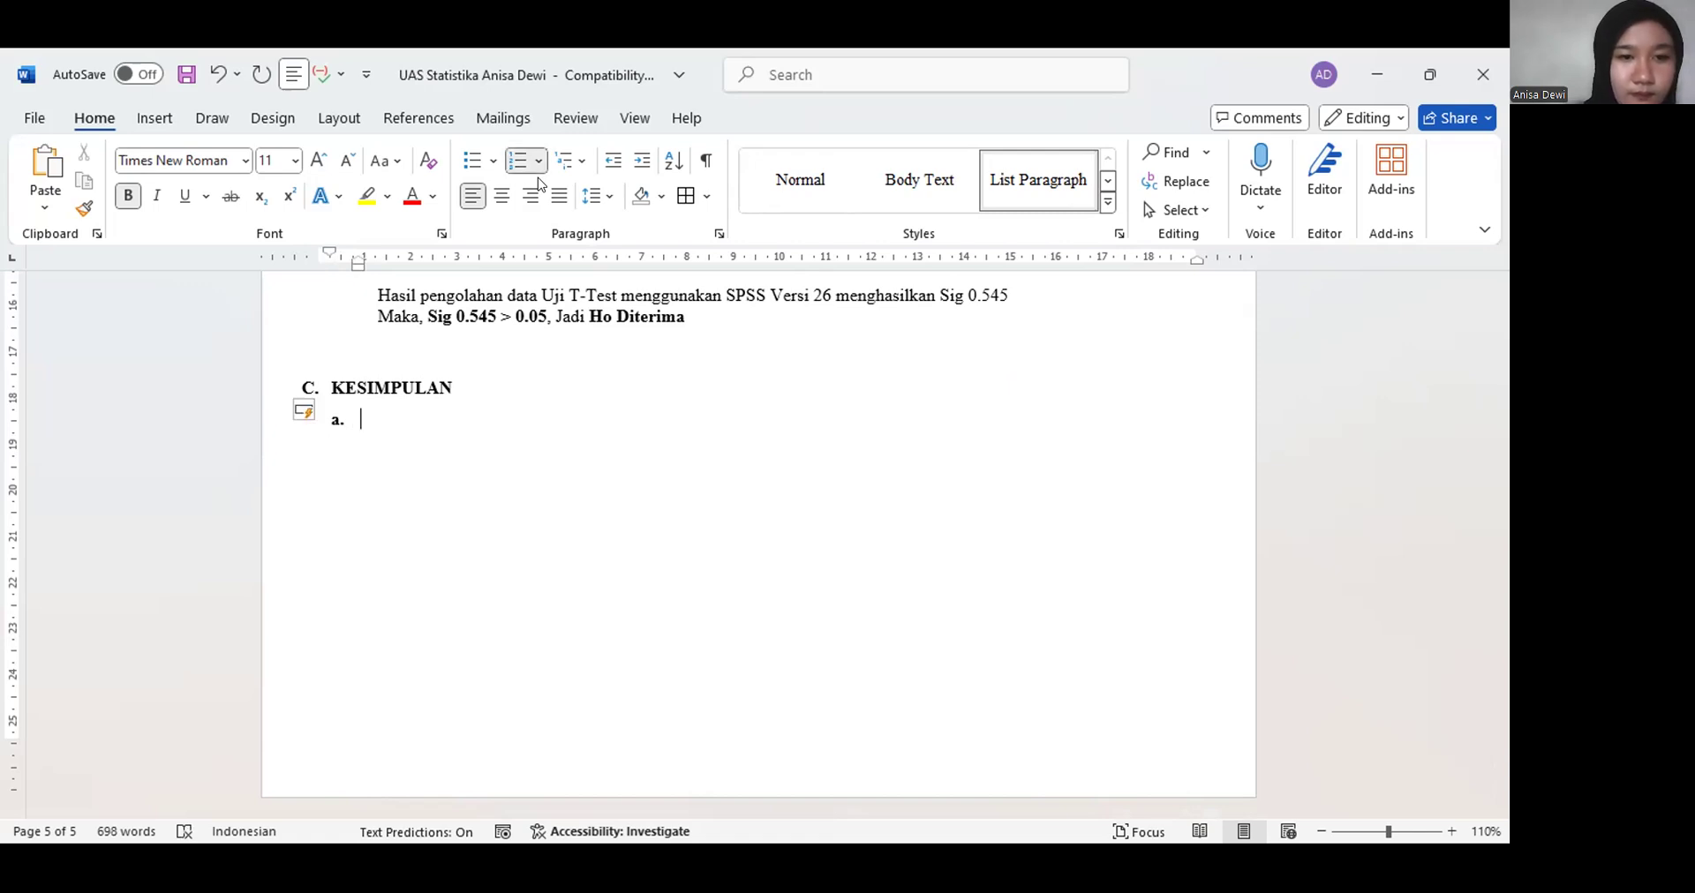
type("P")
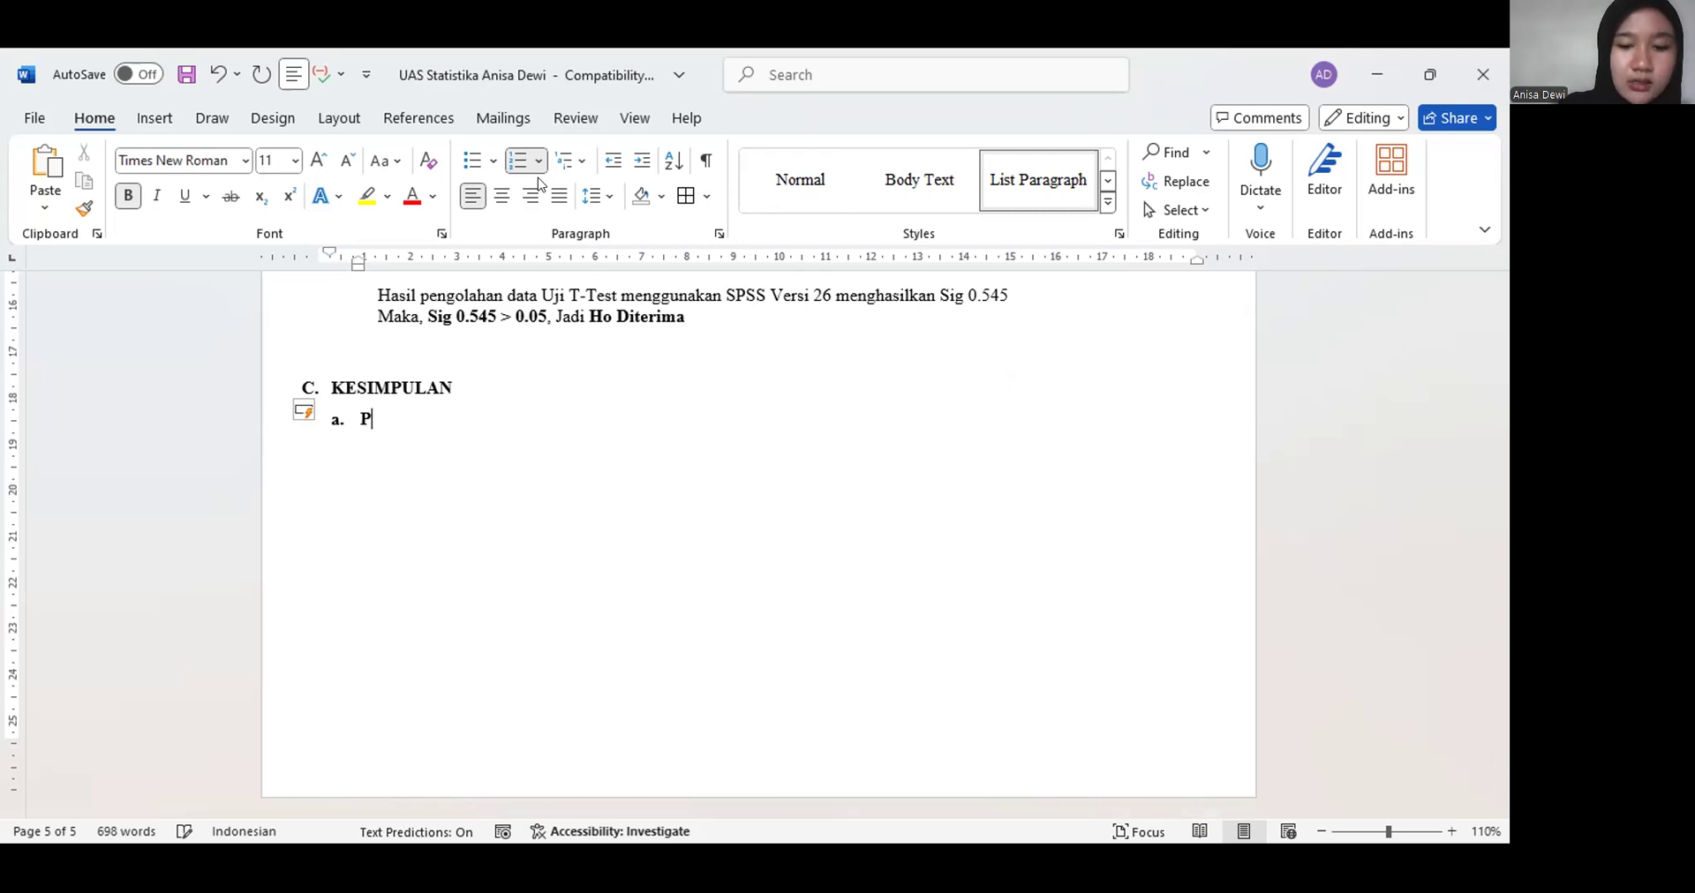
type("restest ")
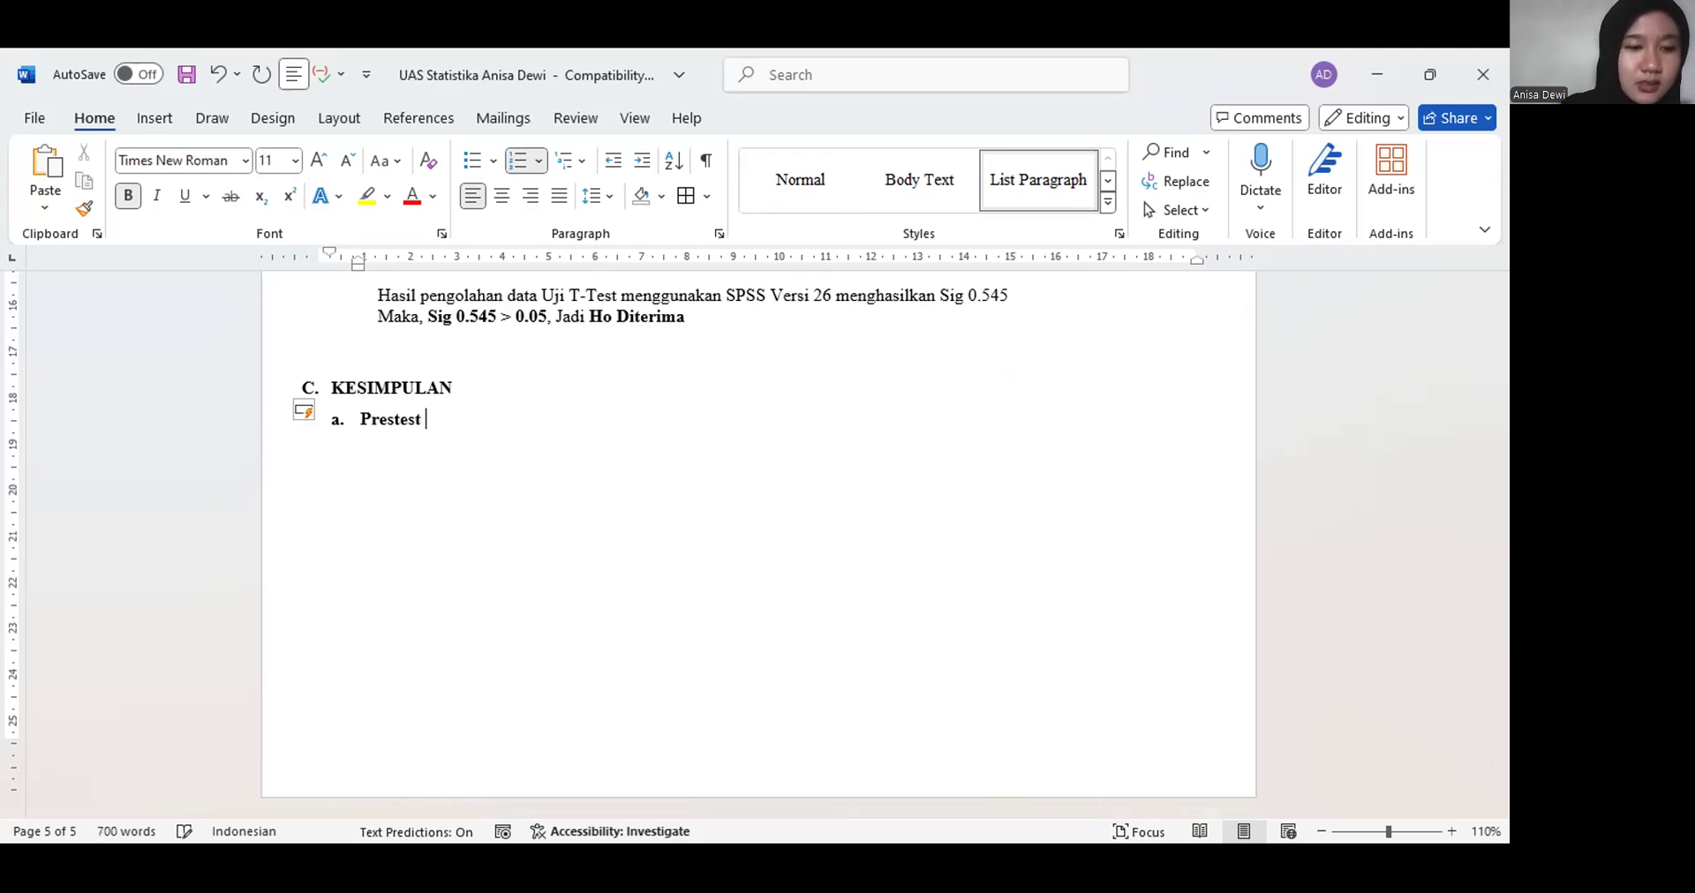
type("Kelas E")
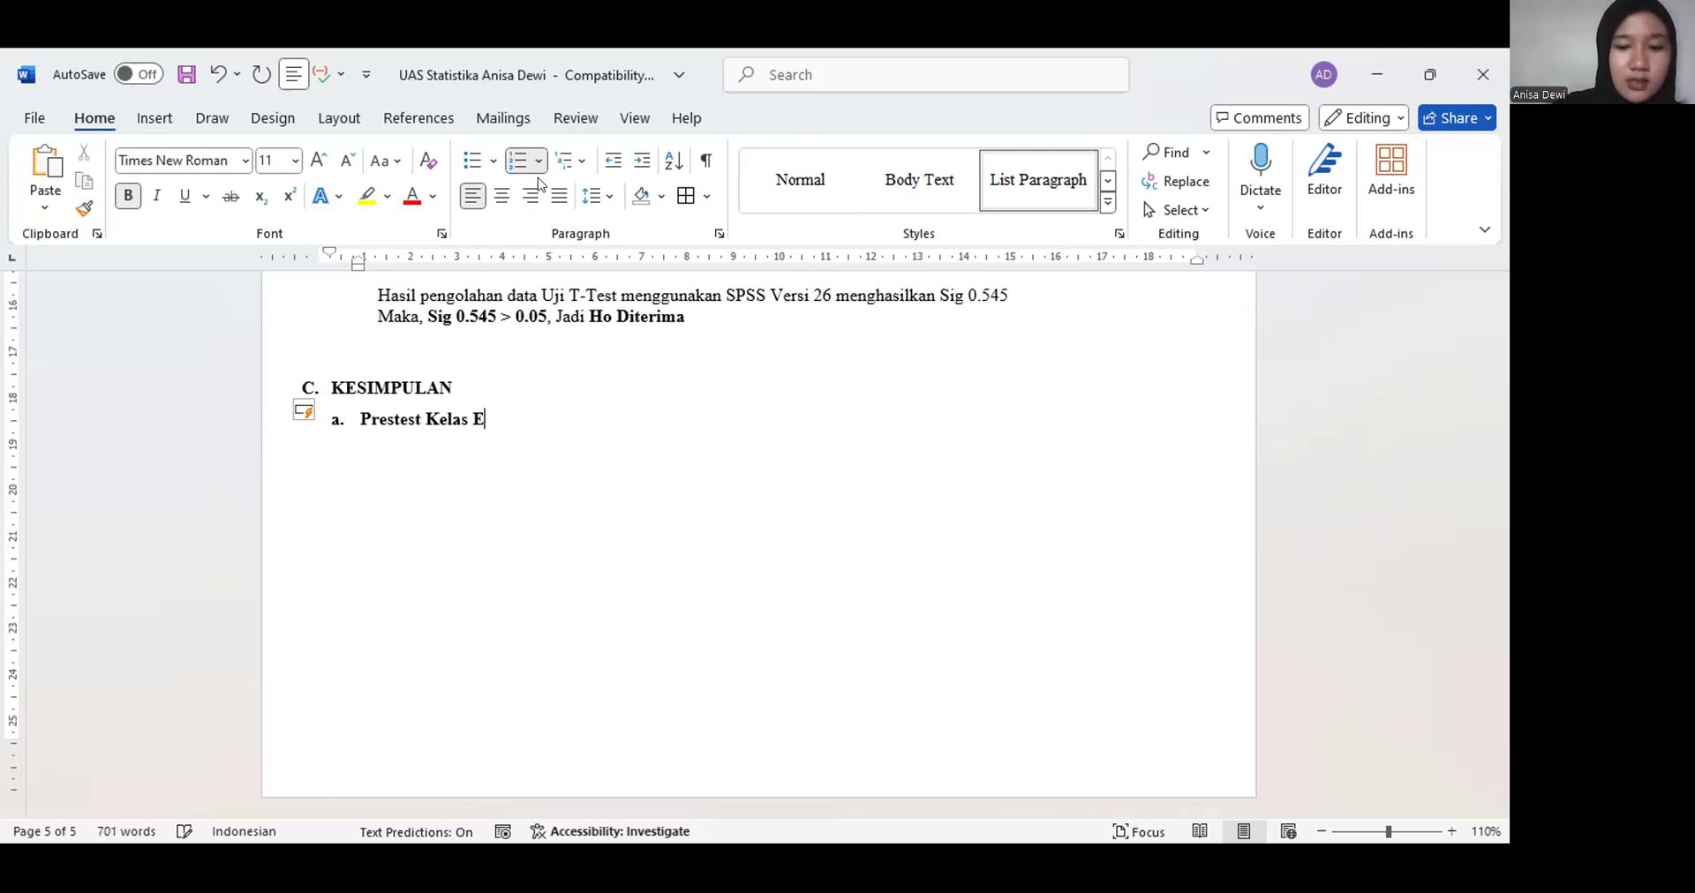
type("ksperime")
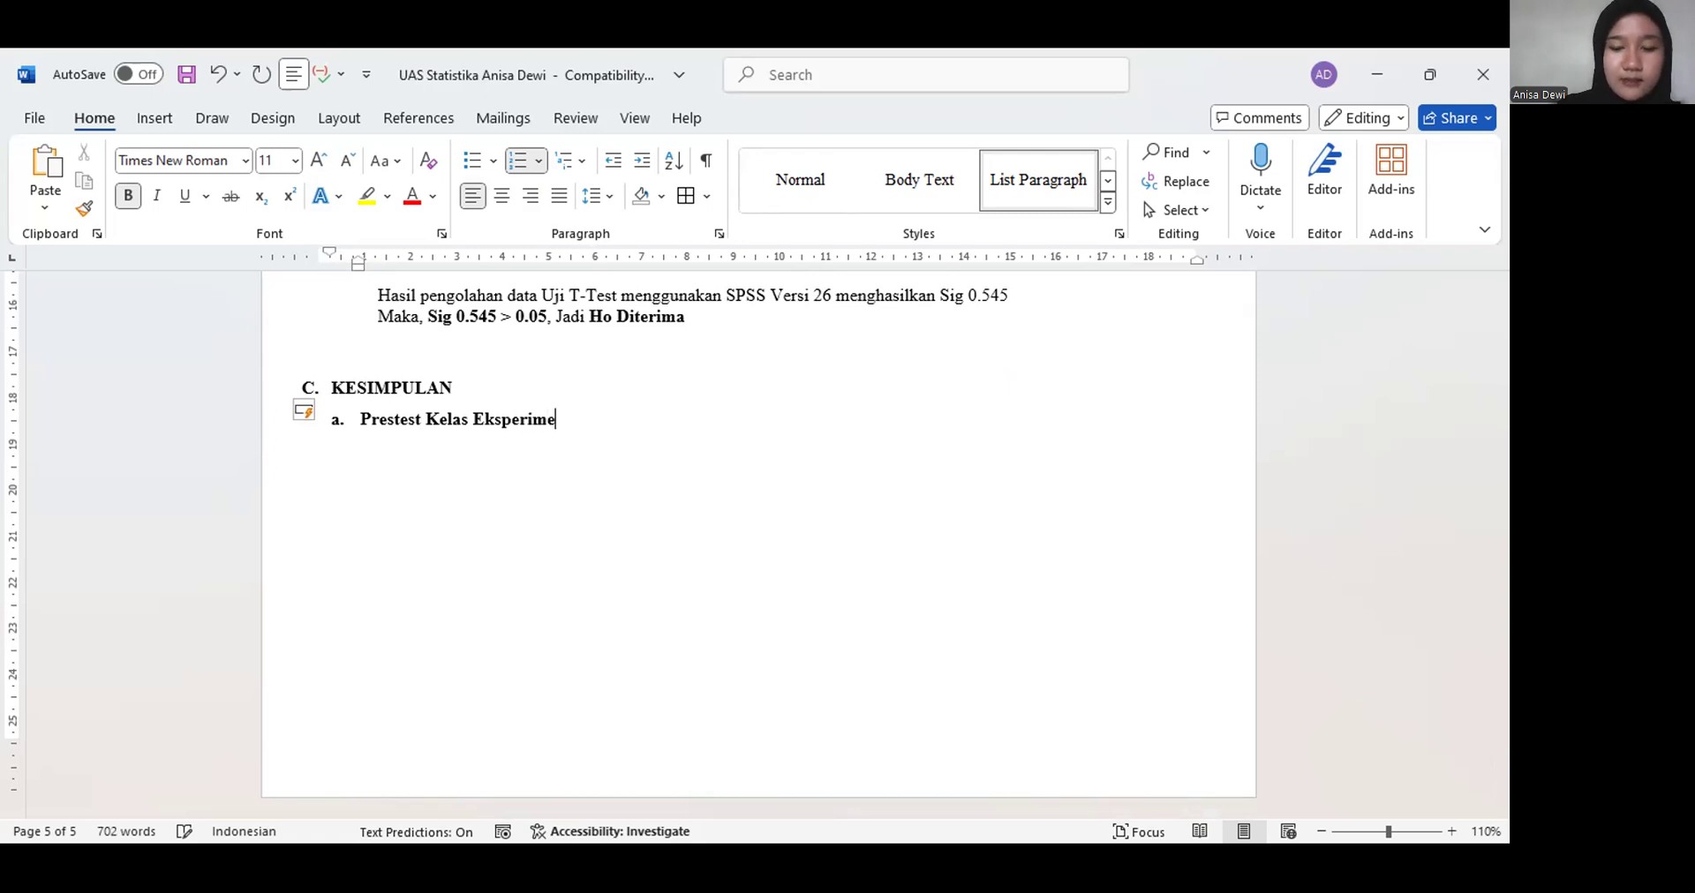
type("n dan Kelas K")
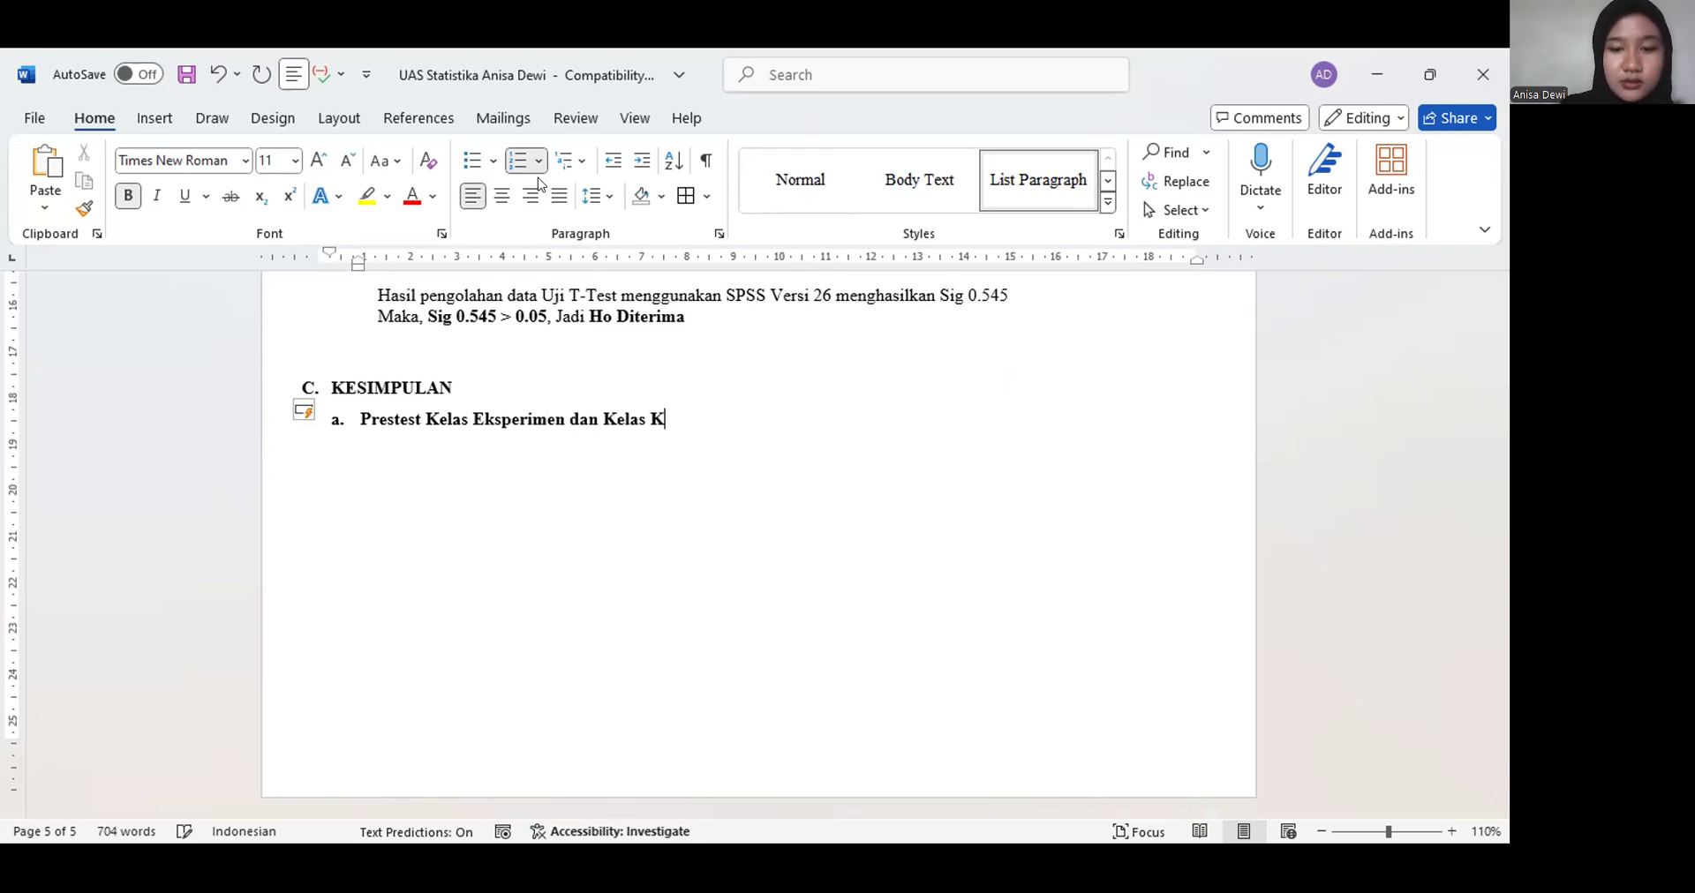
type("ontrol")
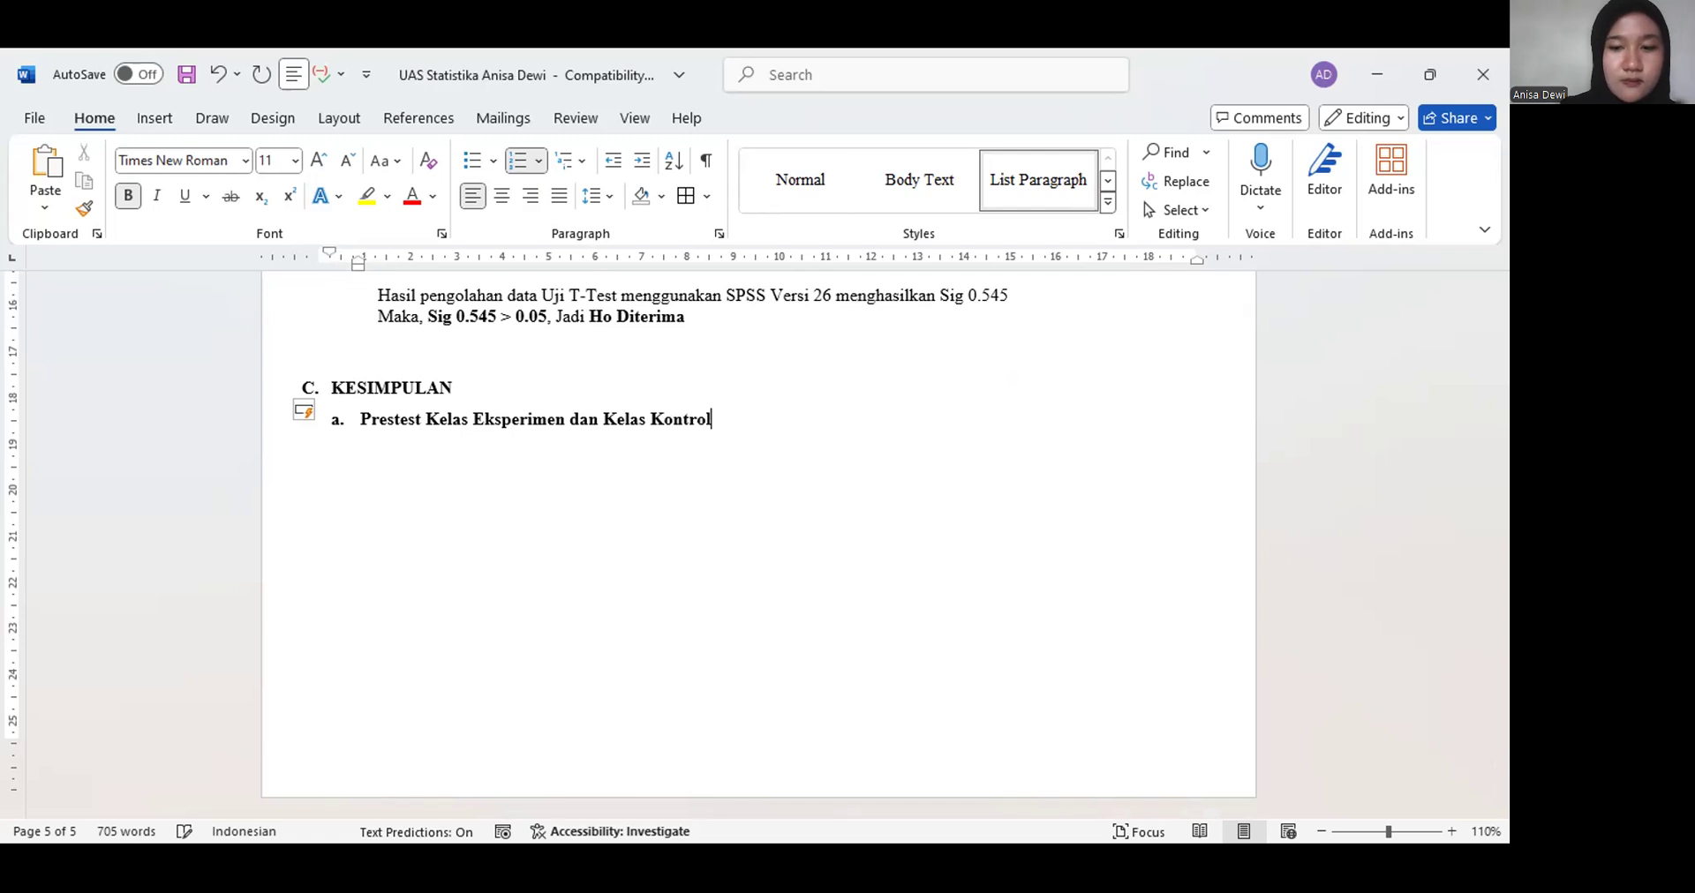
key("Return")
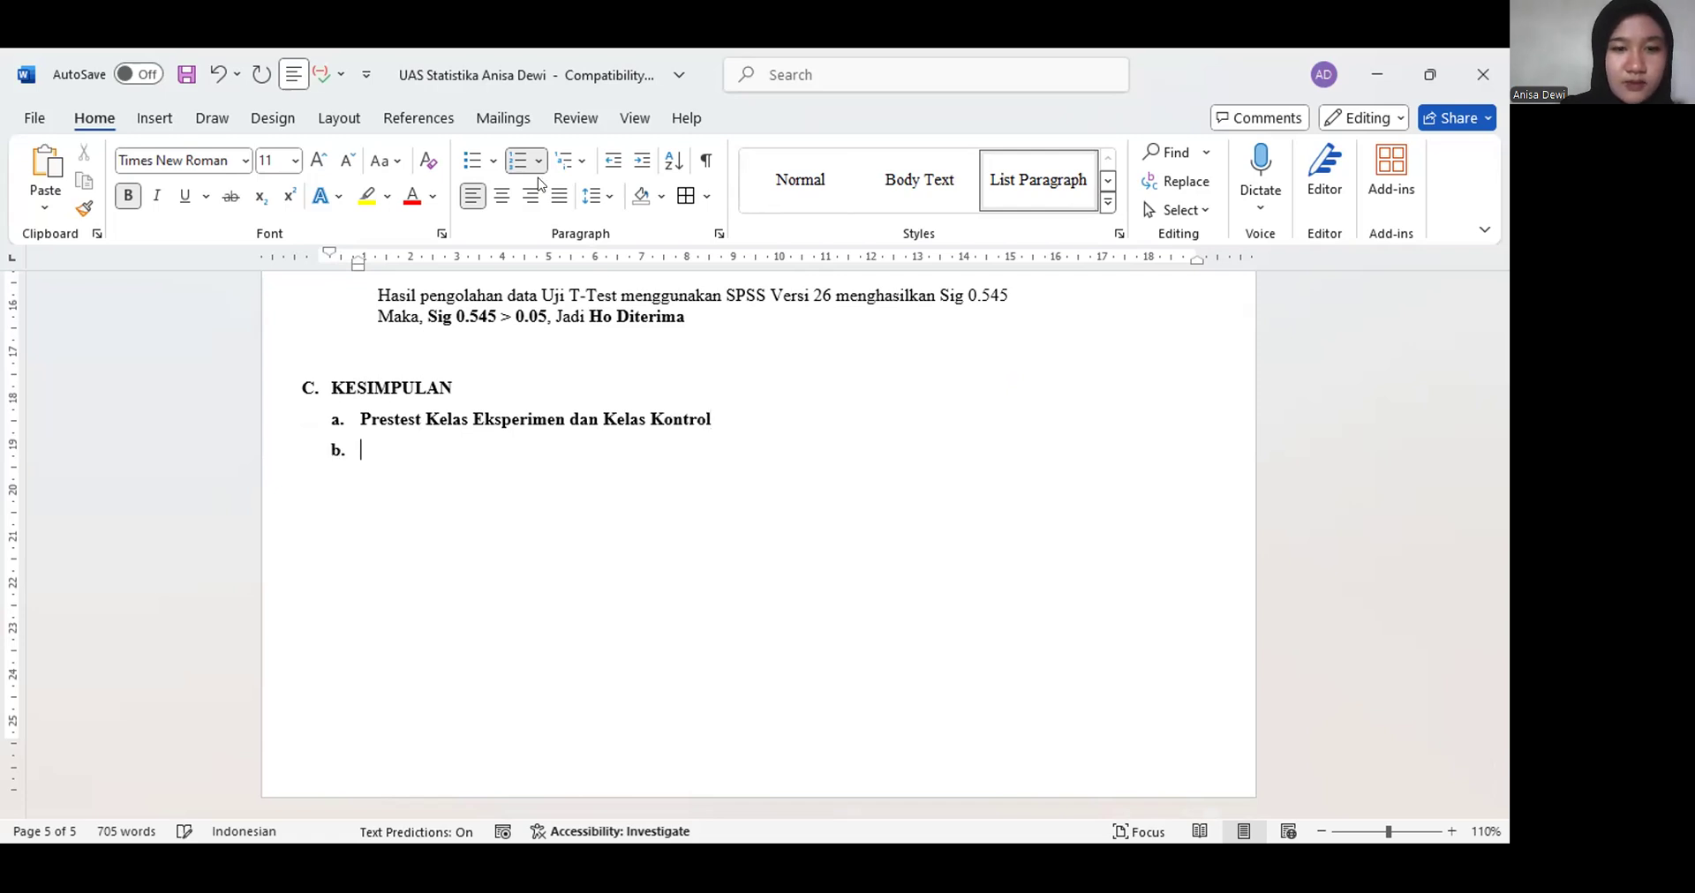
Write the unbolded, unlettered line "Menggunakan excel untuk mendapatkan nilai dari rata-rata, persentase, dan standar deviasi" beneath item a
key("BackSpace")
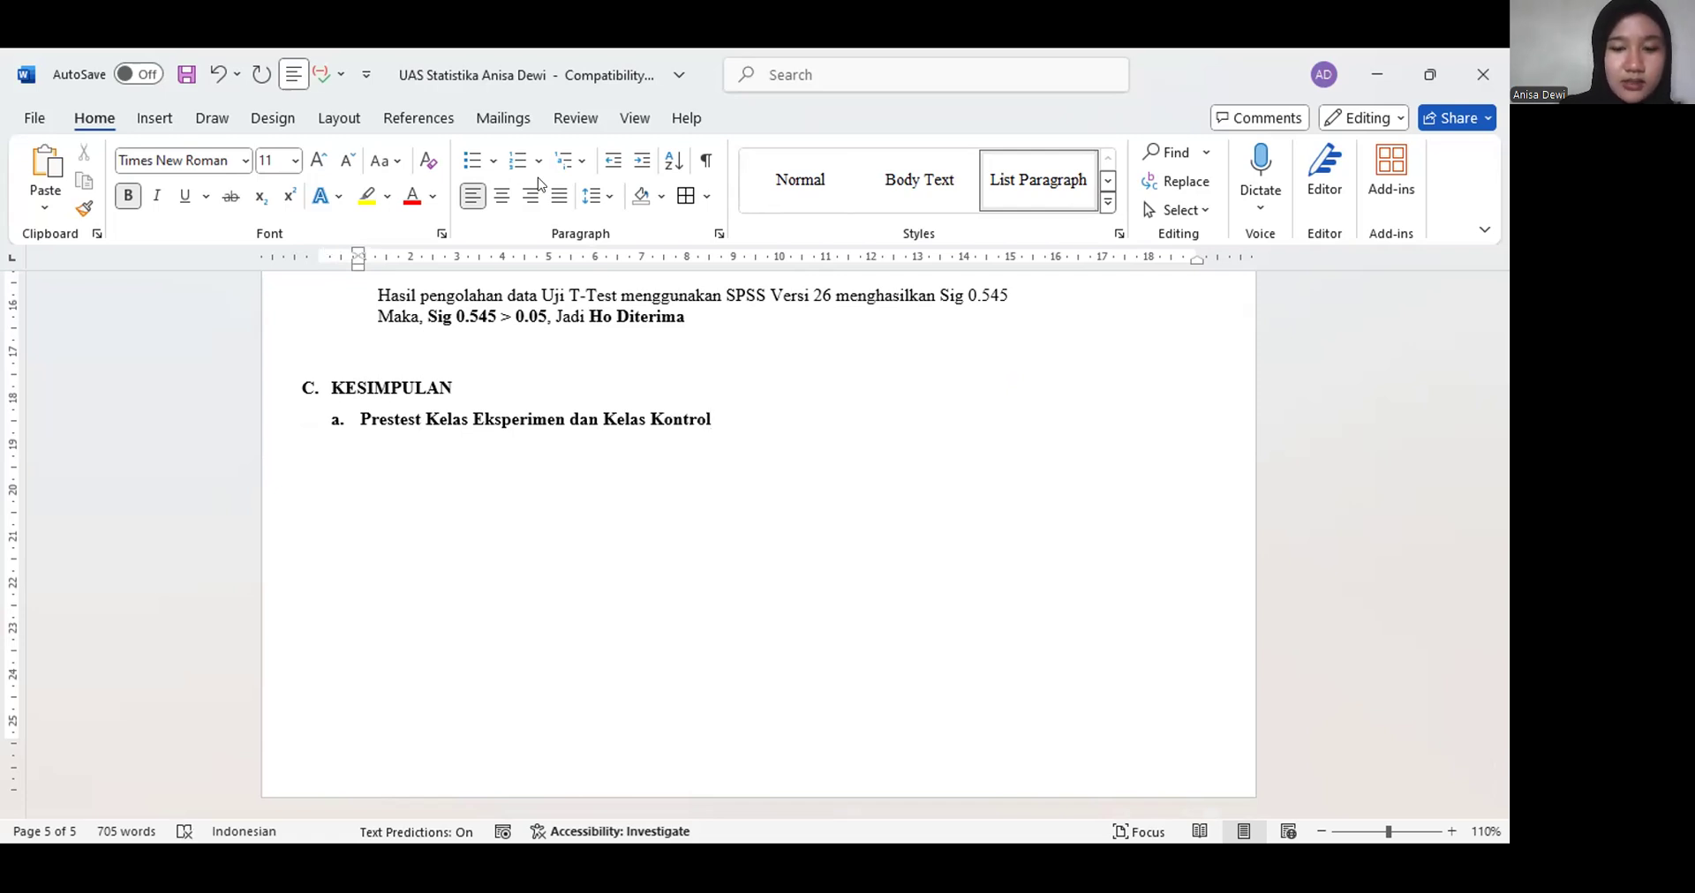
key("ctrl+b")
type("Men")
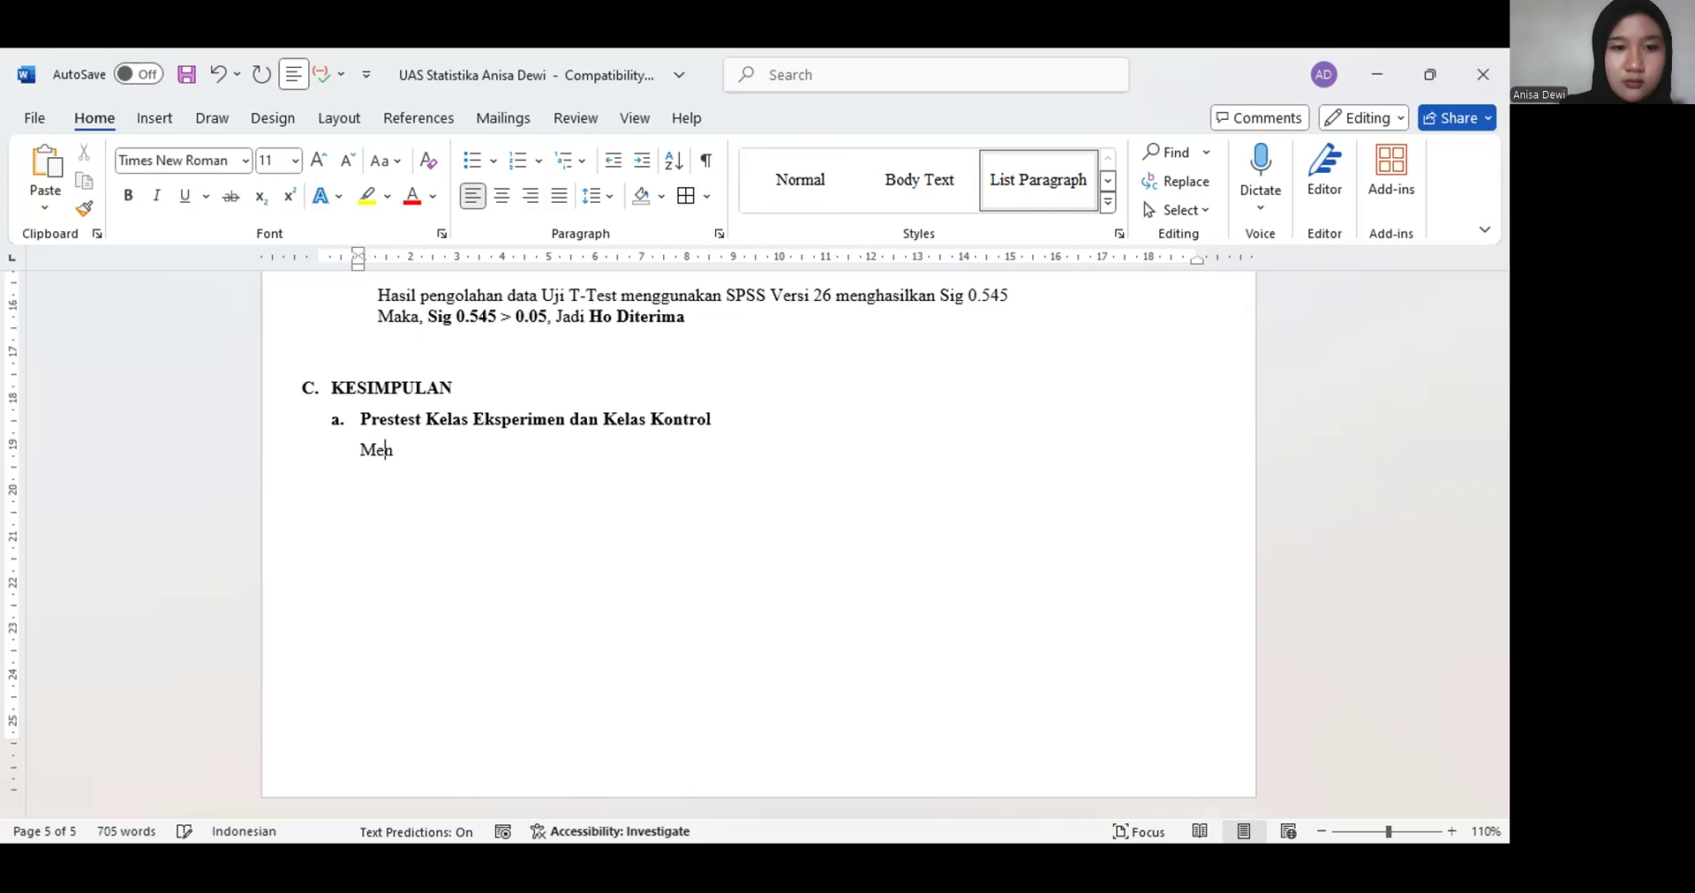
type("ggunakan ")
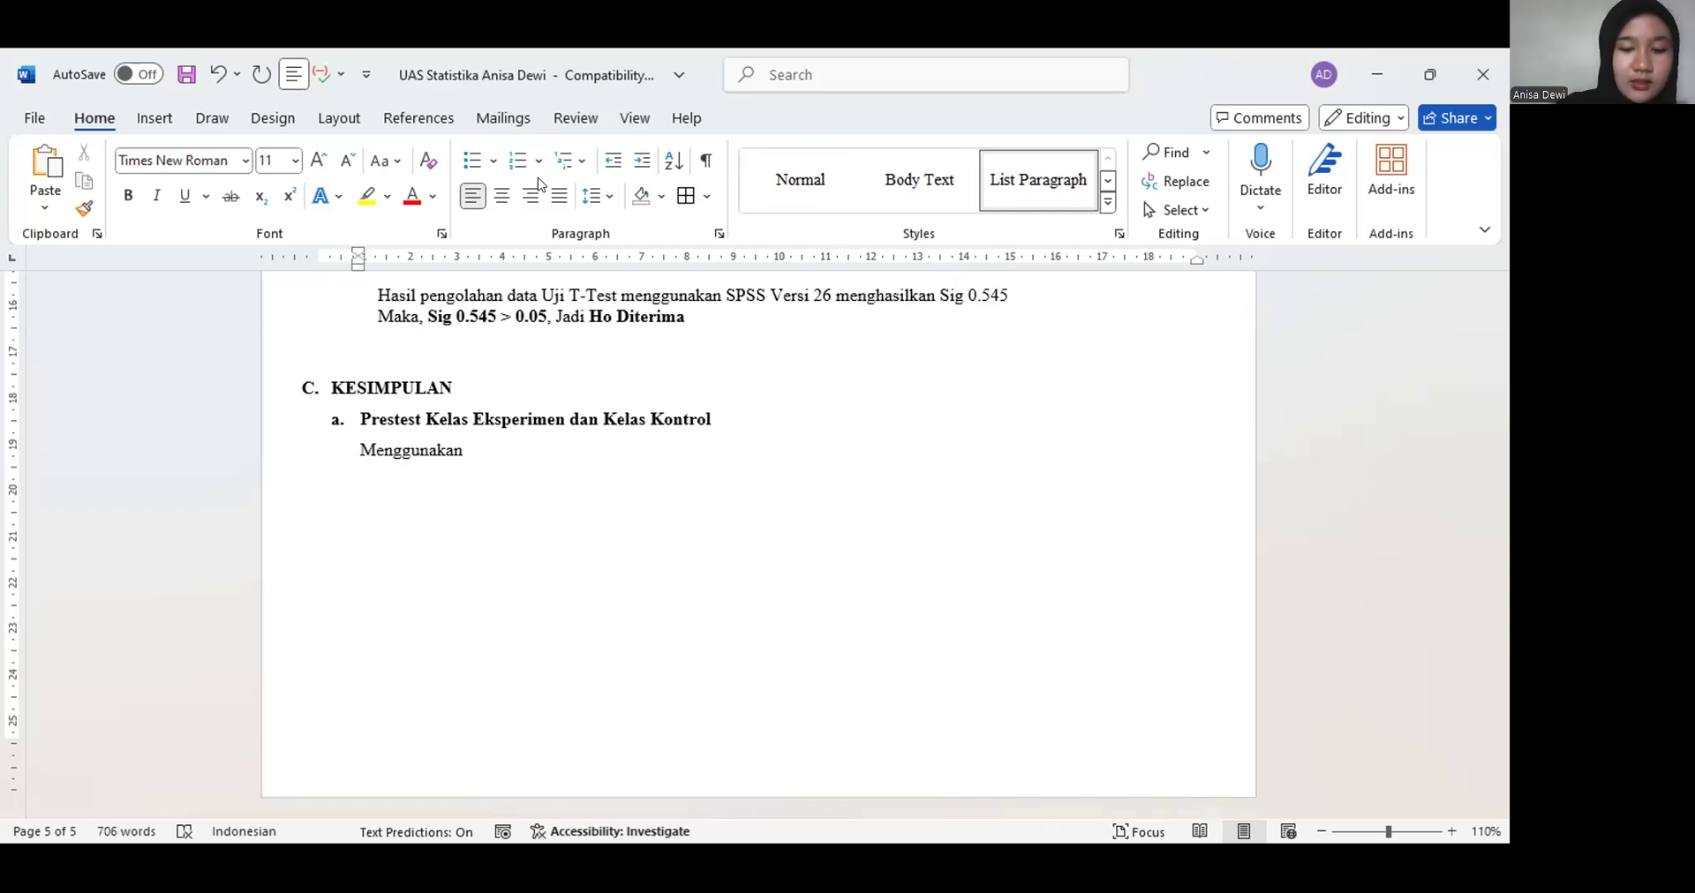
type("excel ")
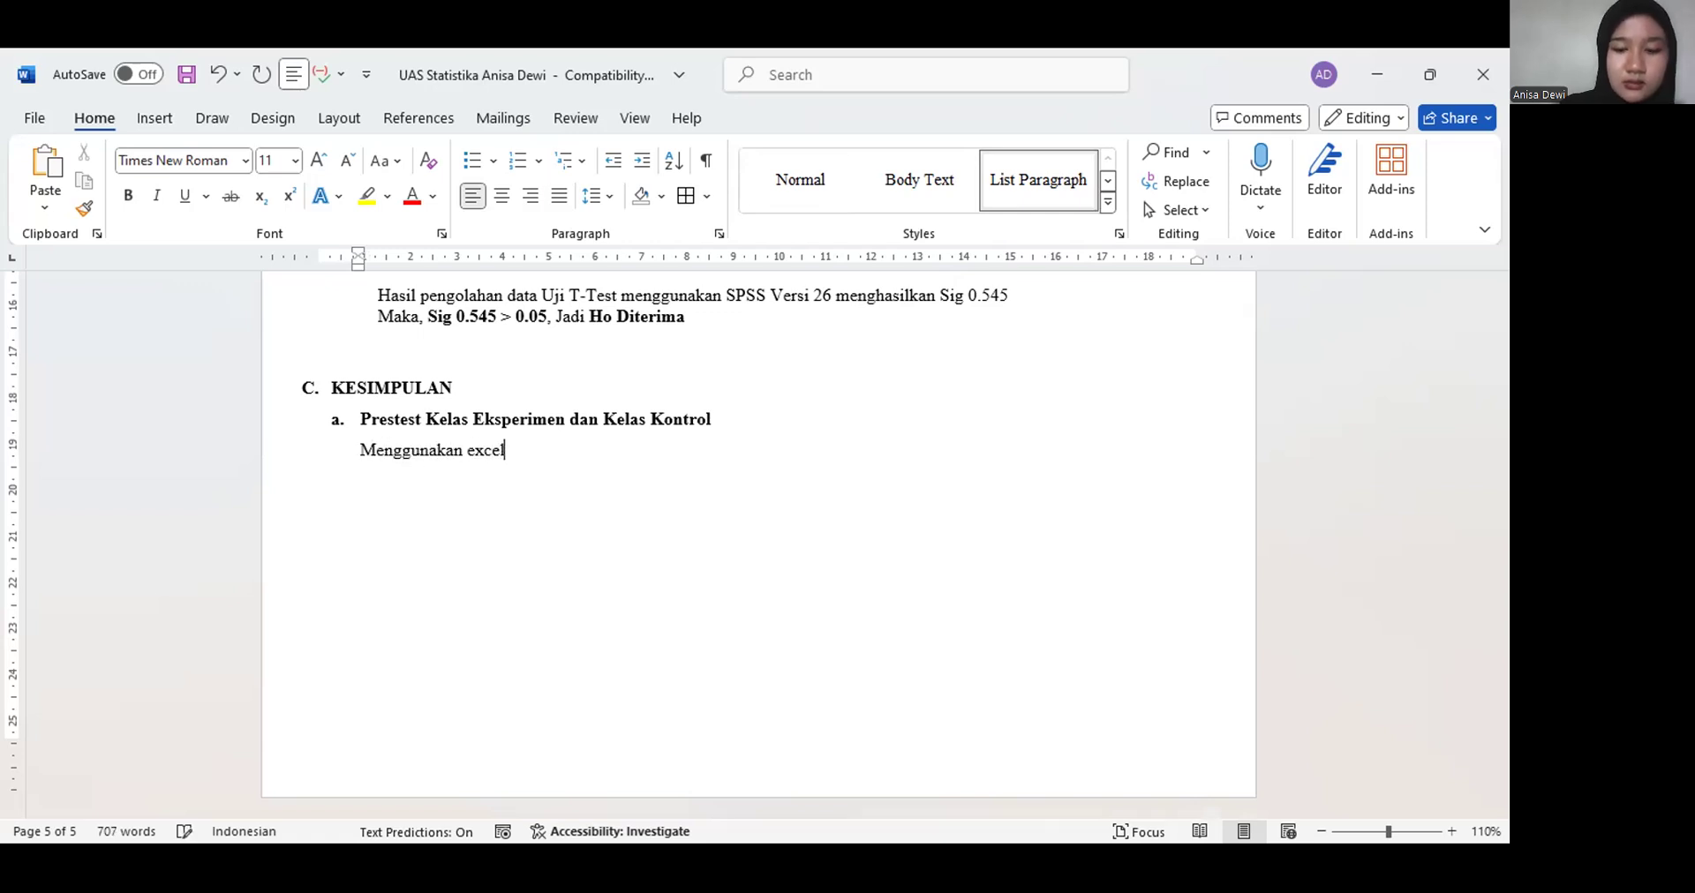
type("untuk men")
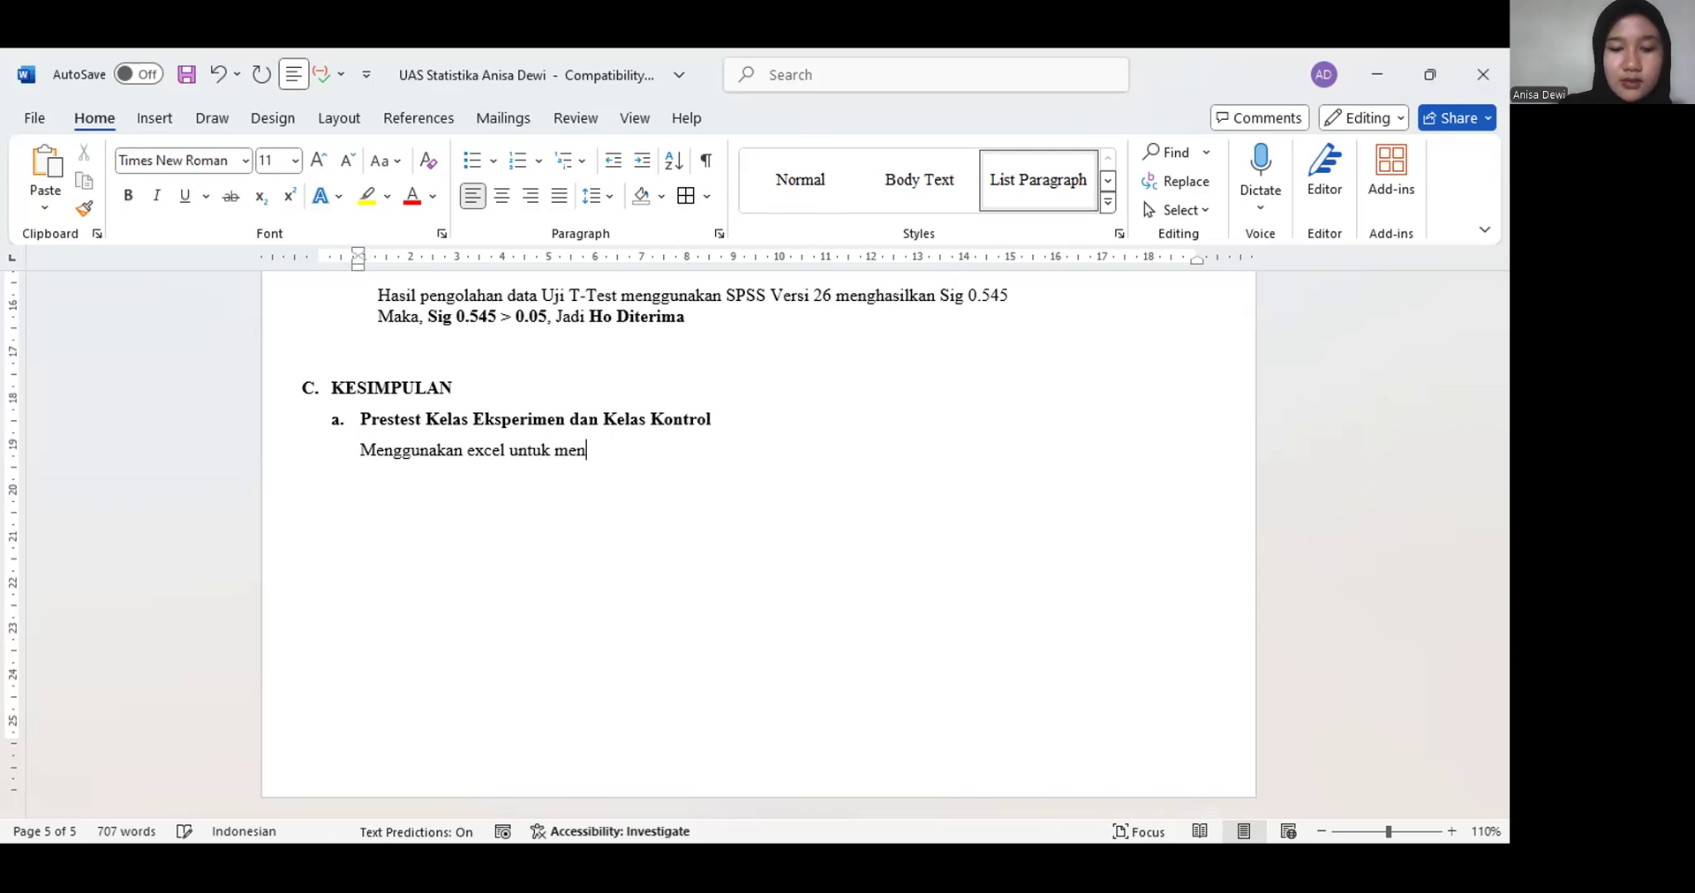
type("dapatkan")
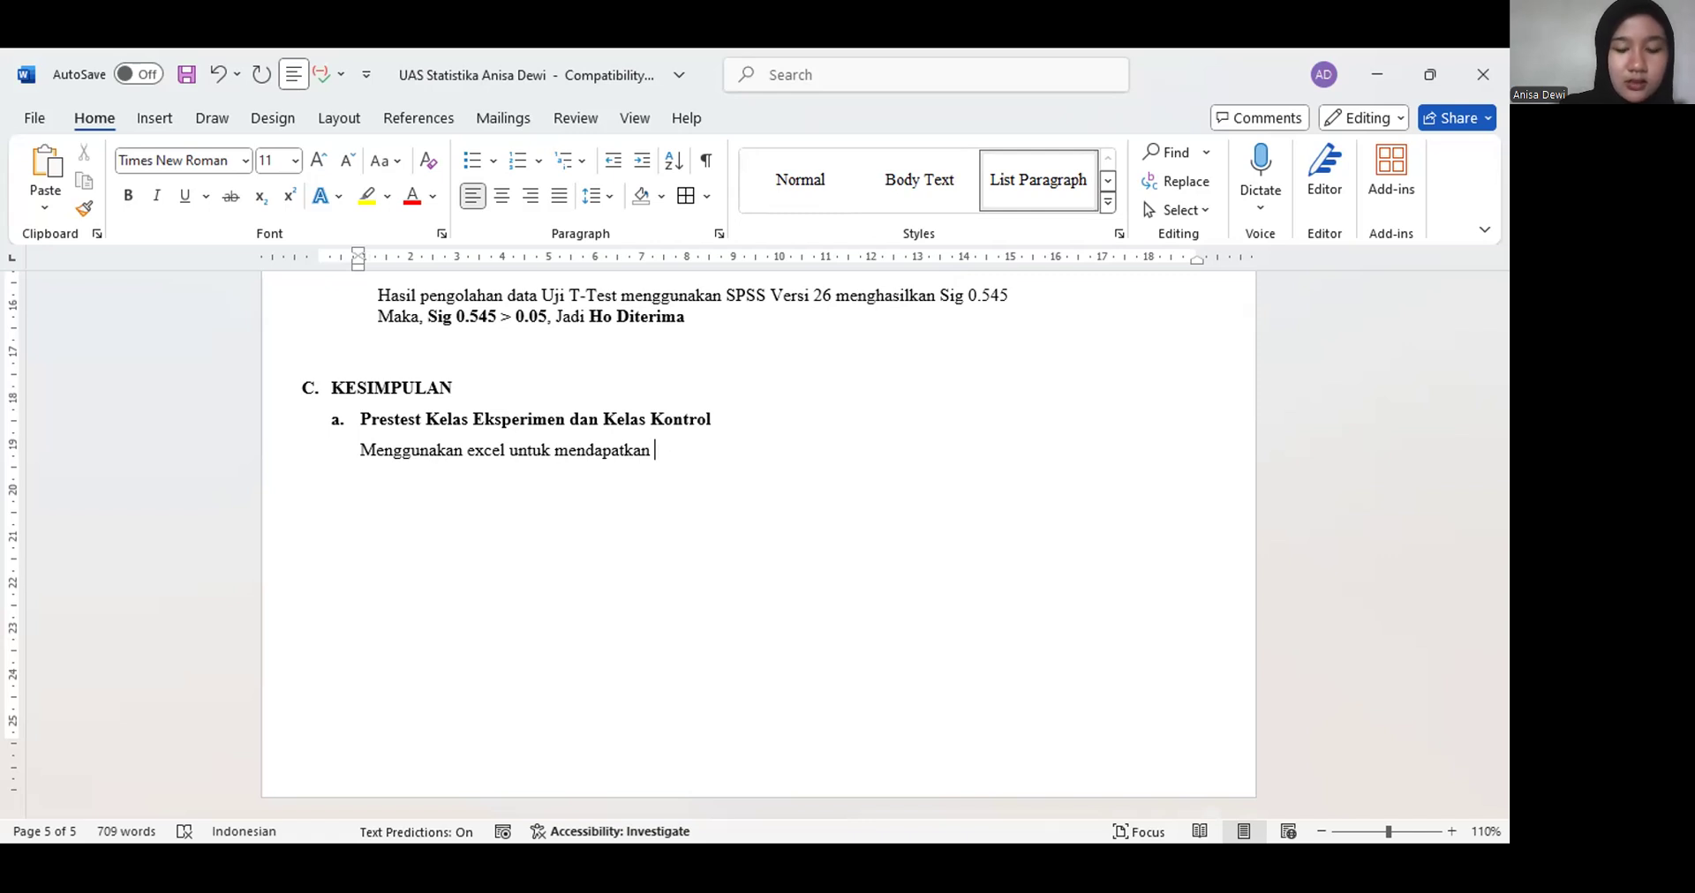
type("nilai ")
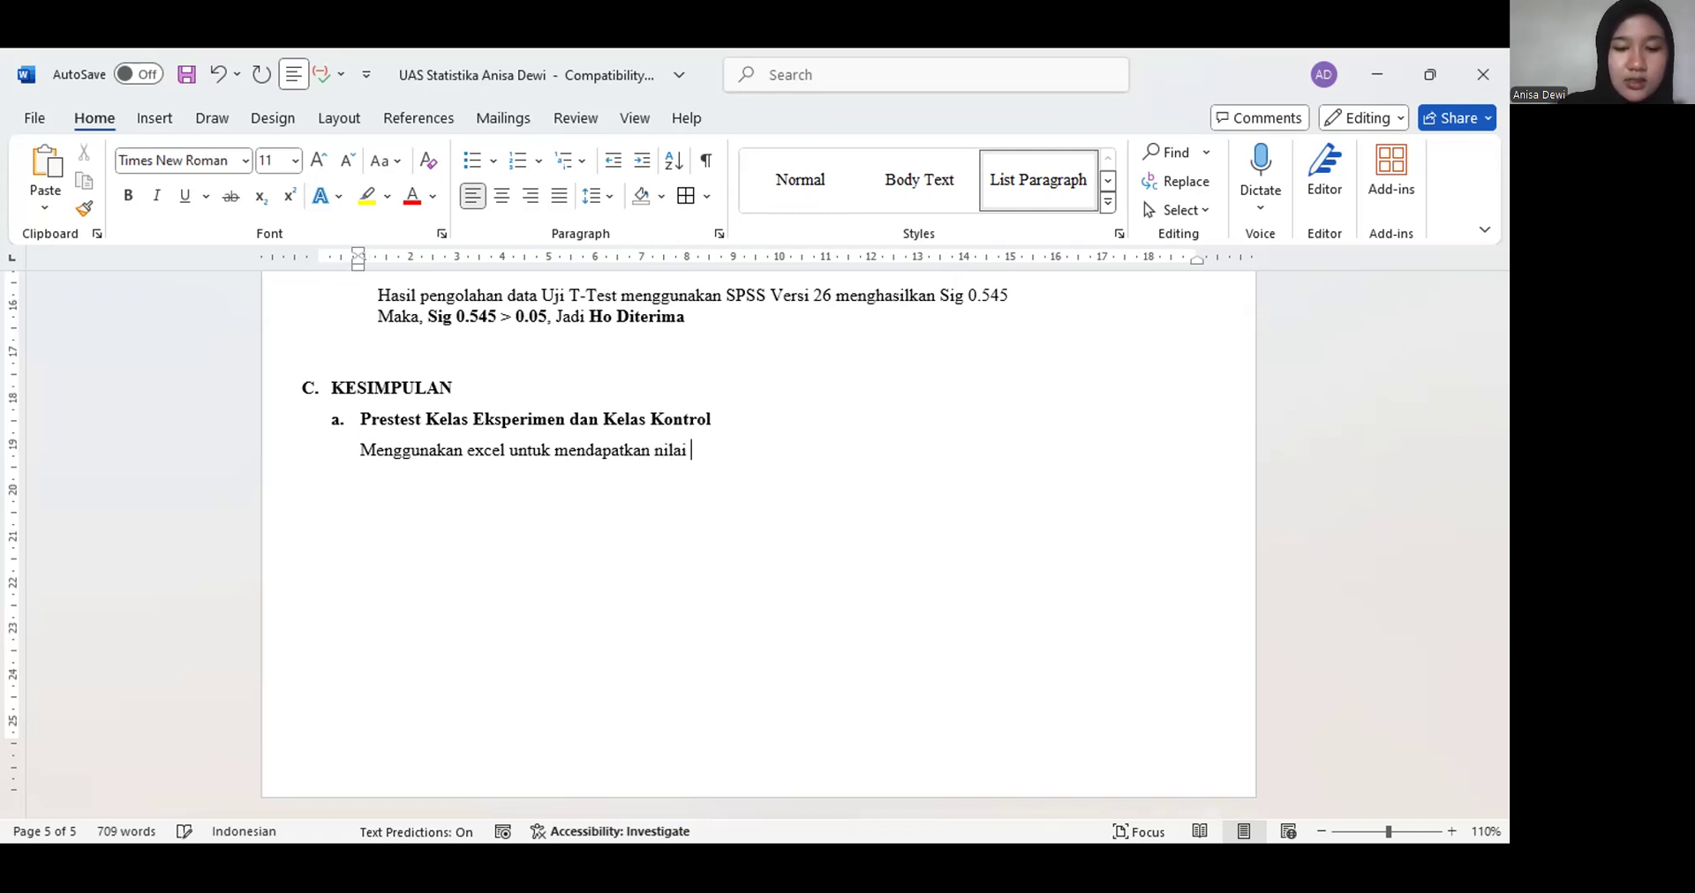
type("dari rata-rata")
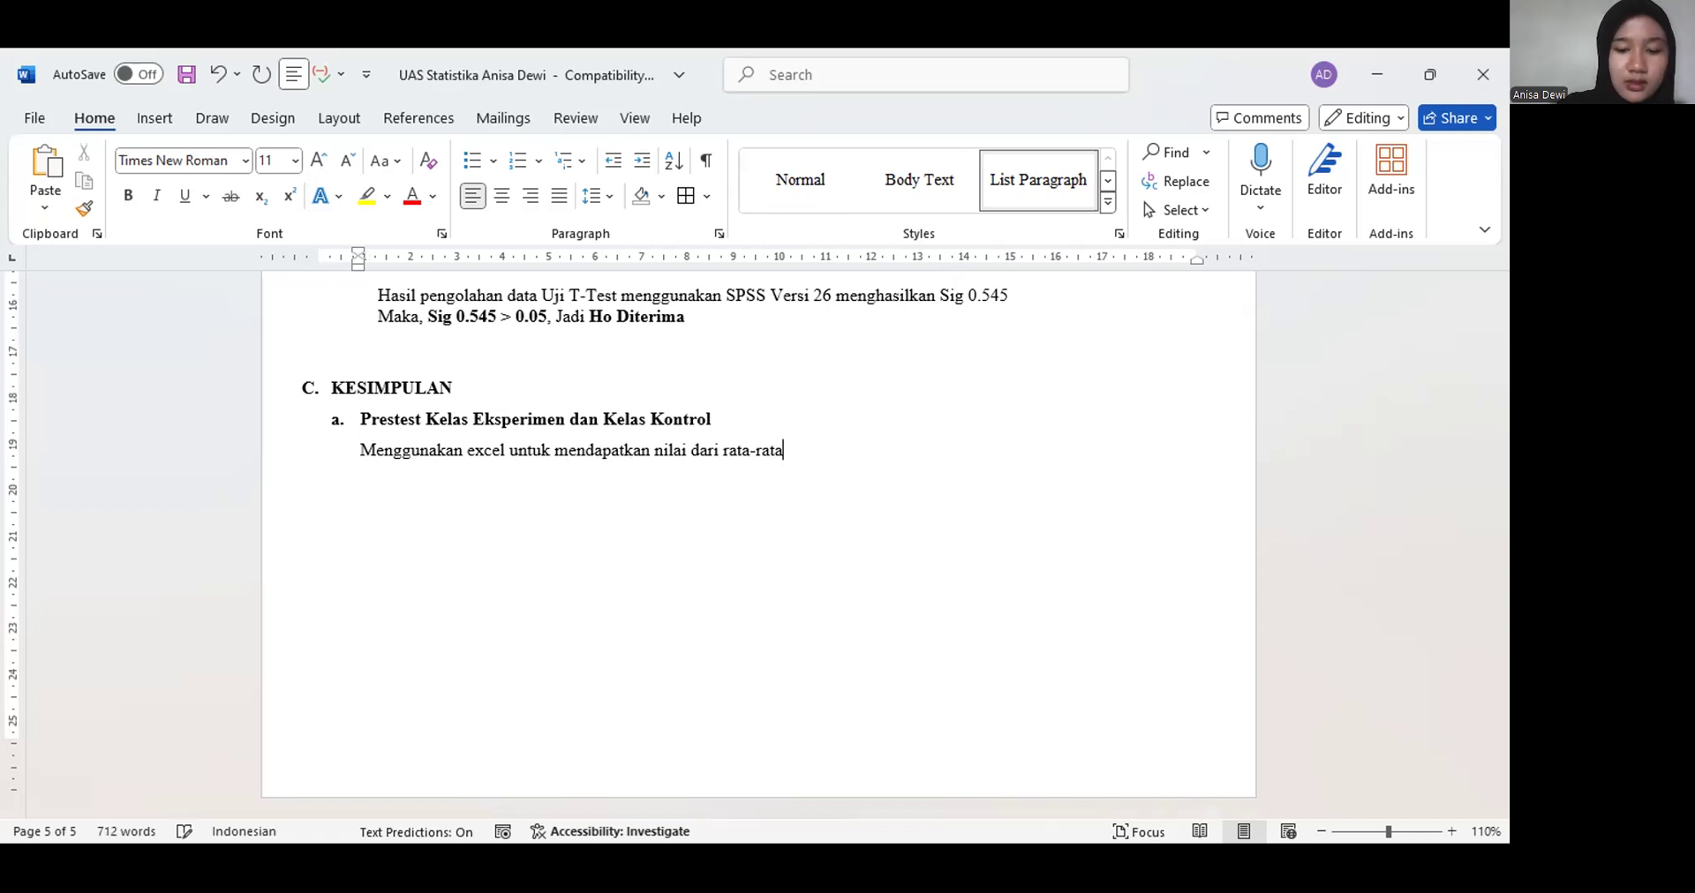
type(", persentase, ")
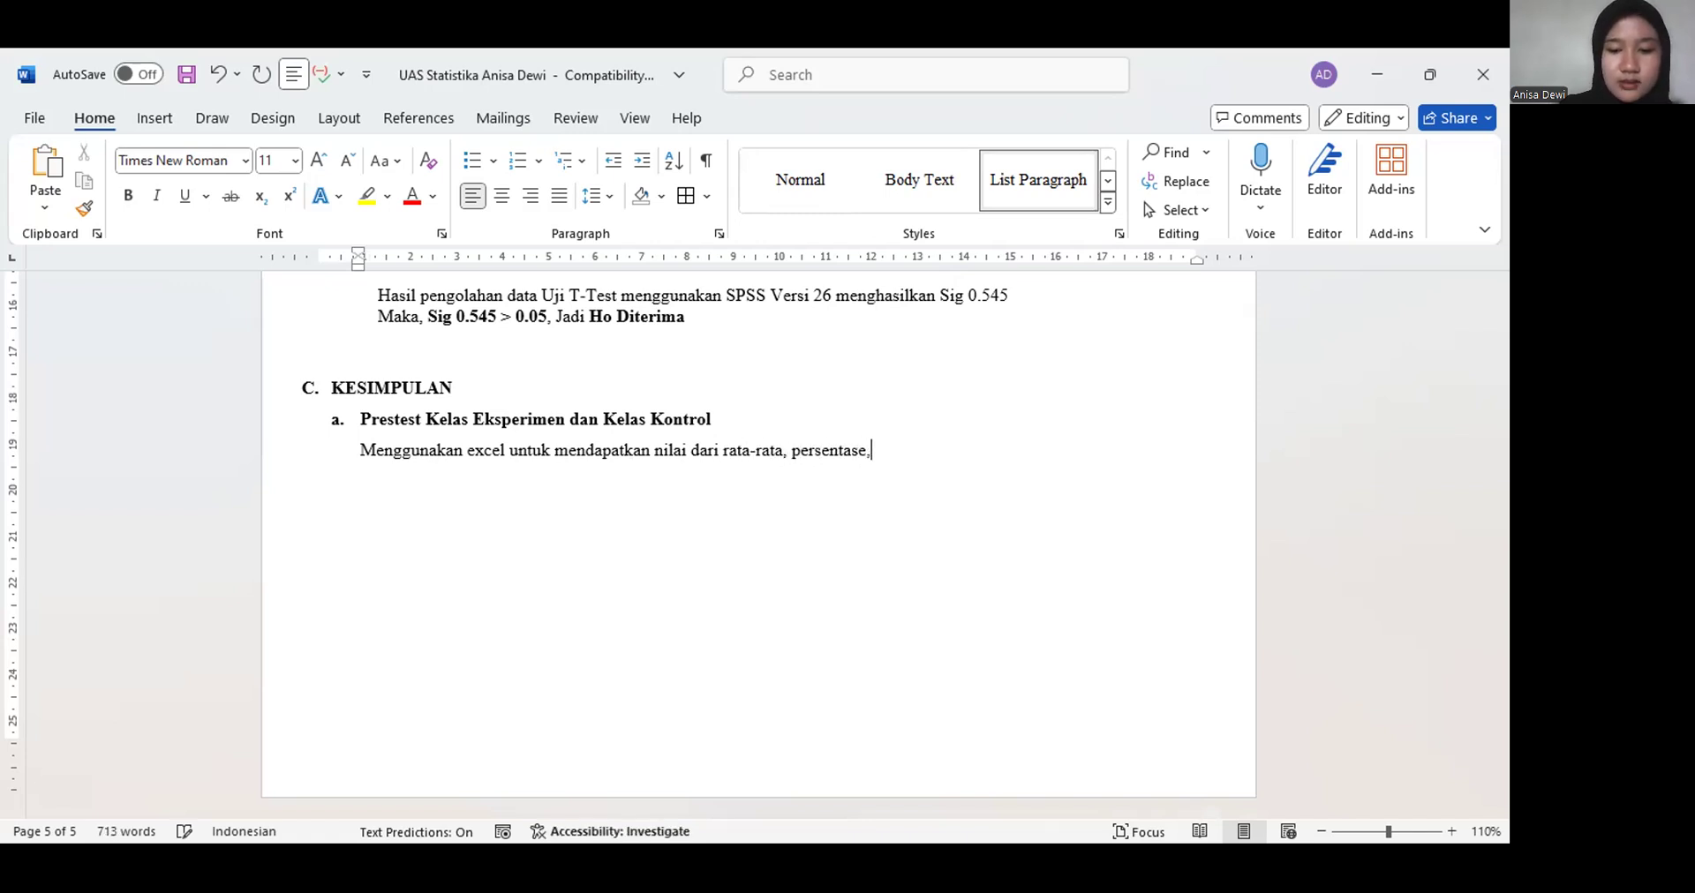
type("s")
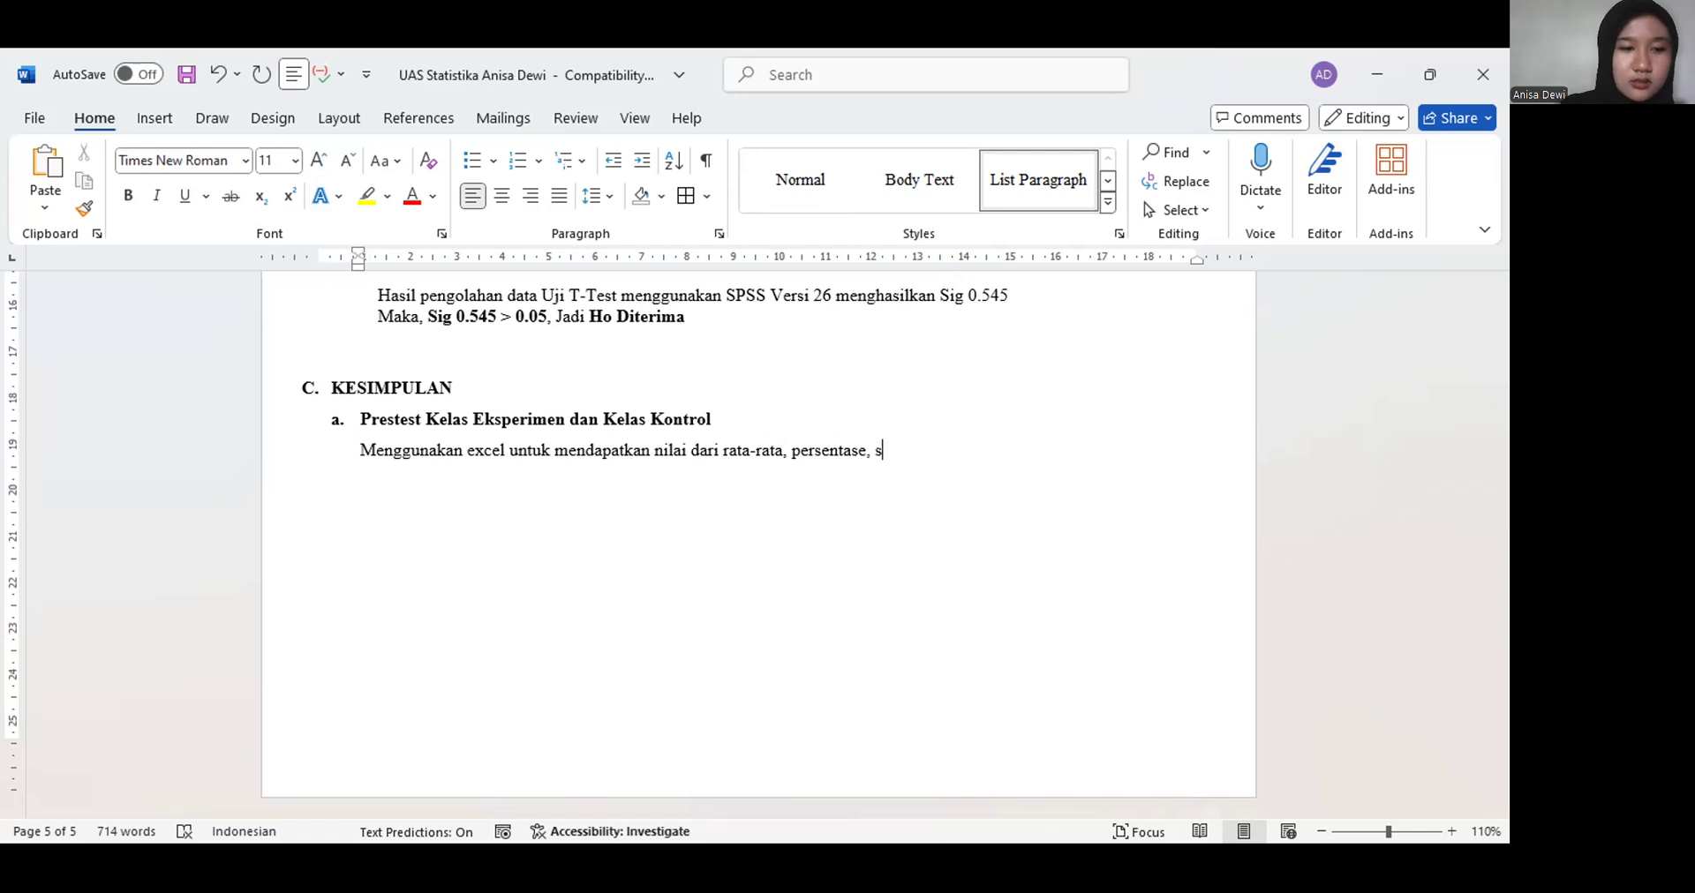
key("BackSpace")
type("da")
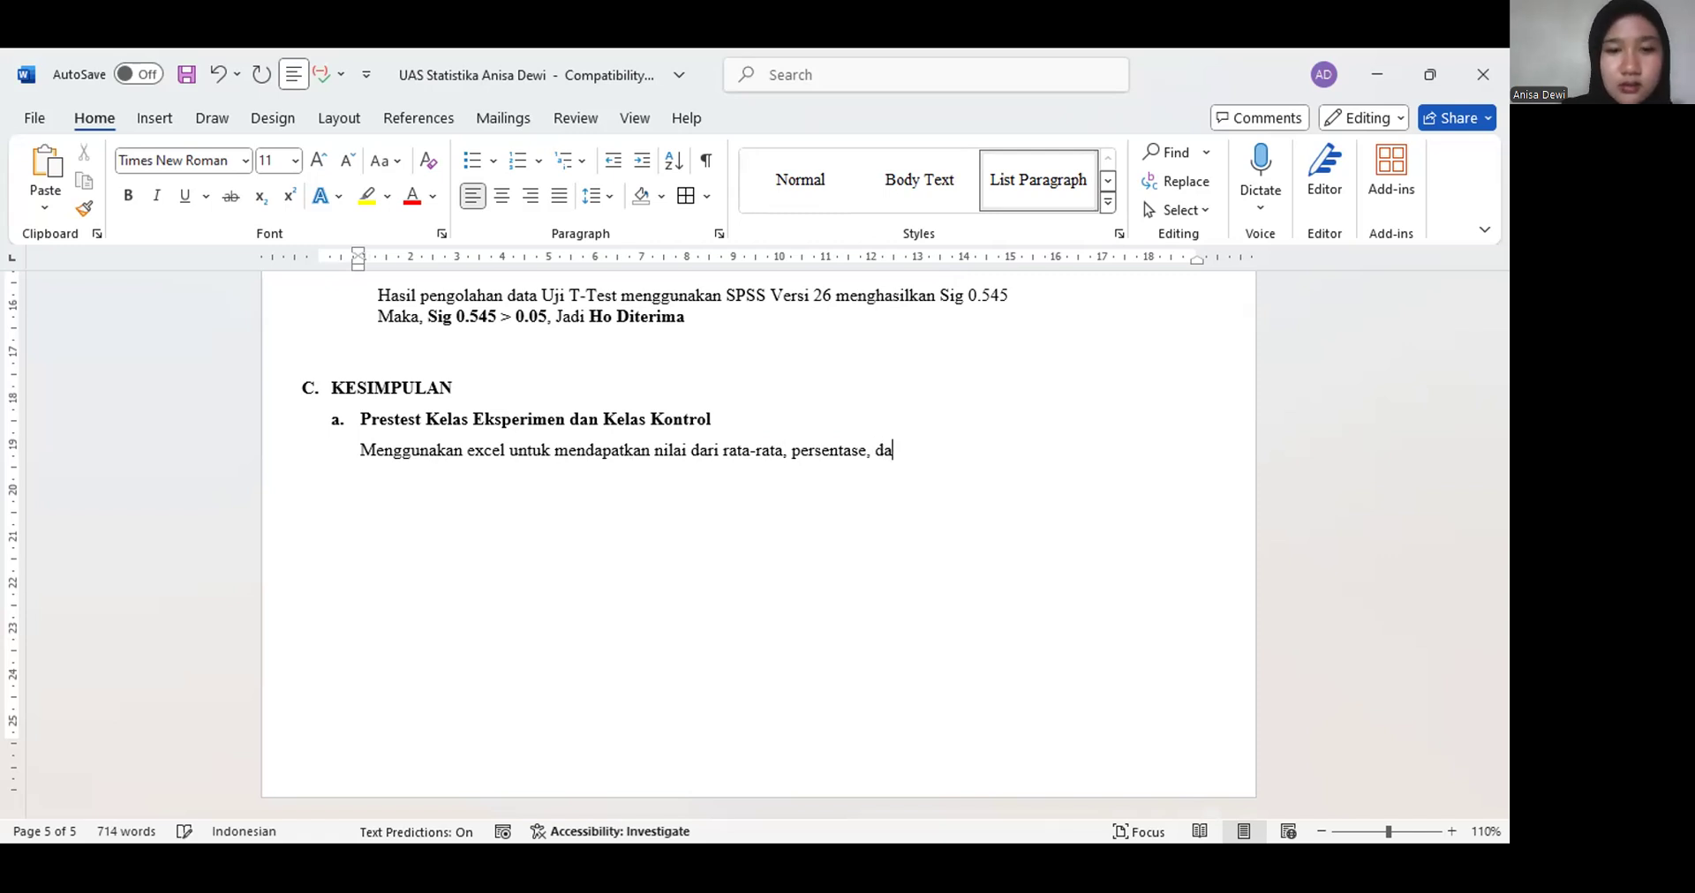
type("n standar deviasi")
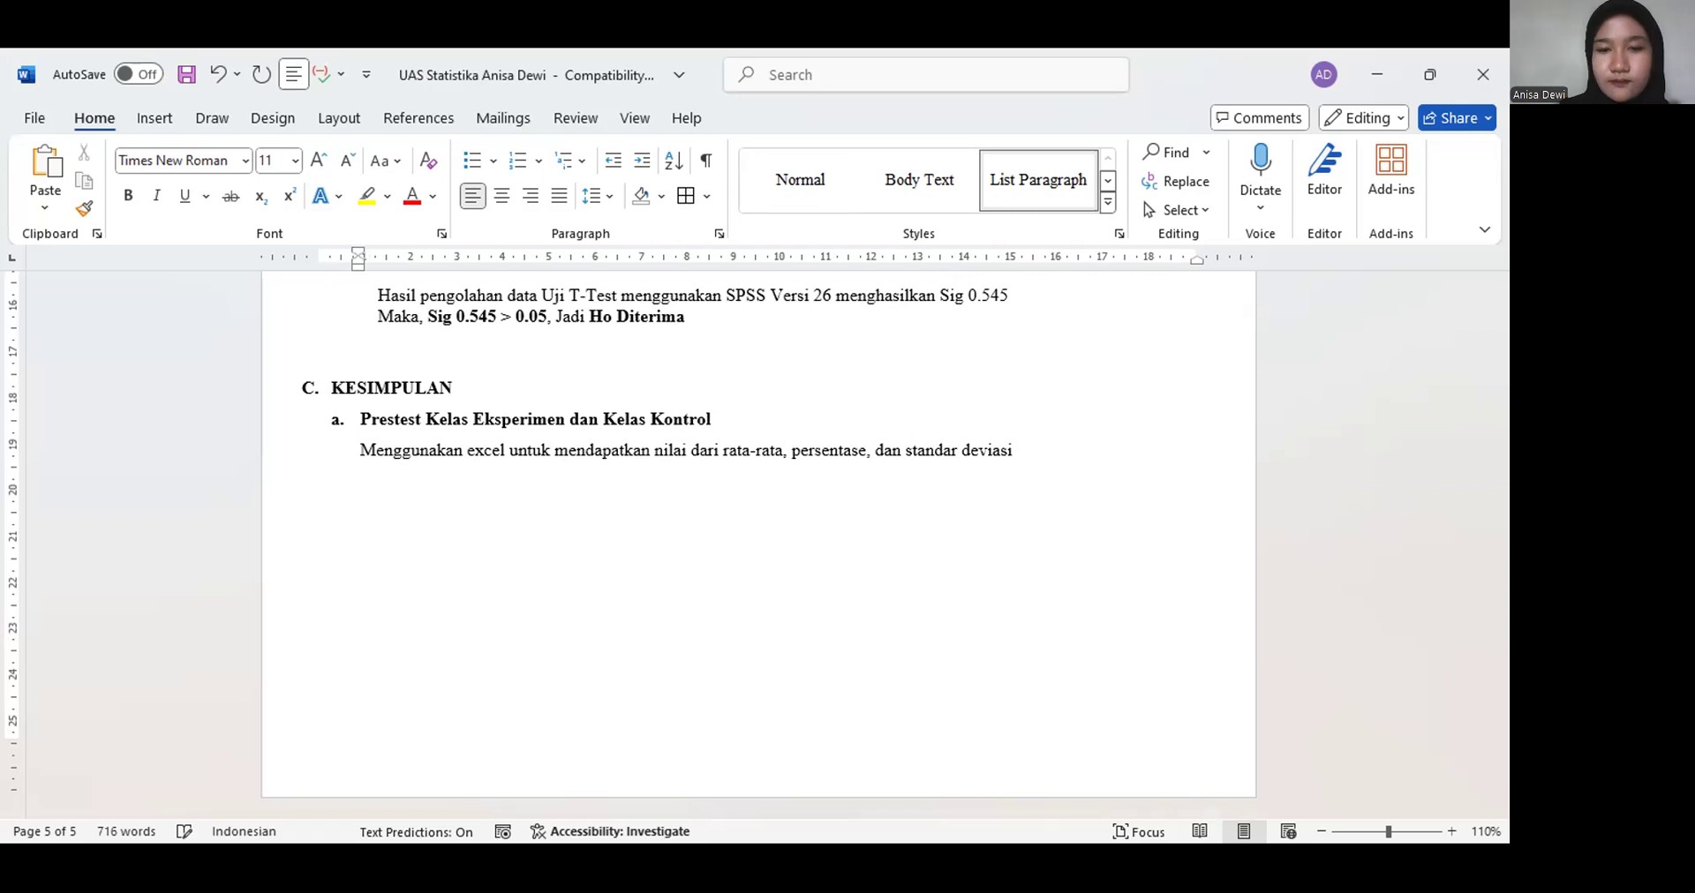
key("Down")
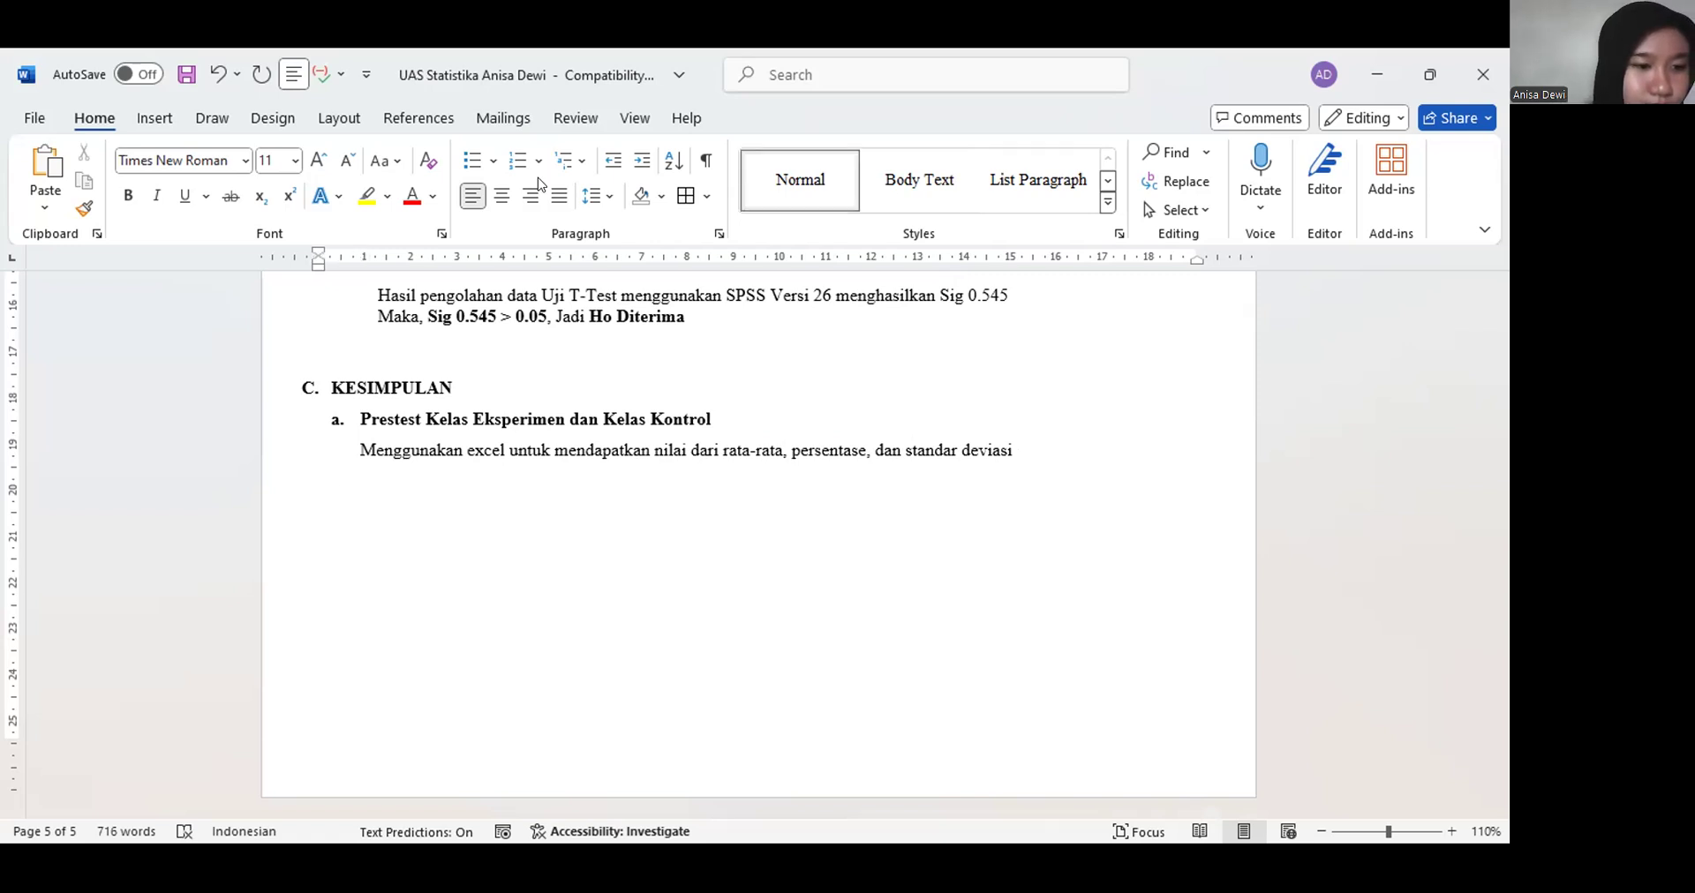
Insert the numbered item "1. Statistika Deskriptif" above the Menggunakan excel sentence, keeping that sentence as an unnumbered line beneath it
left_click(361, 451)
type("1.")
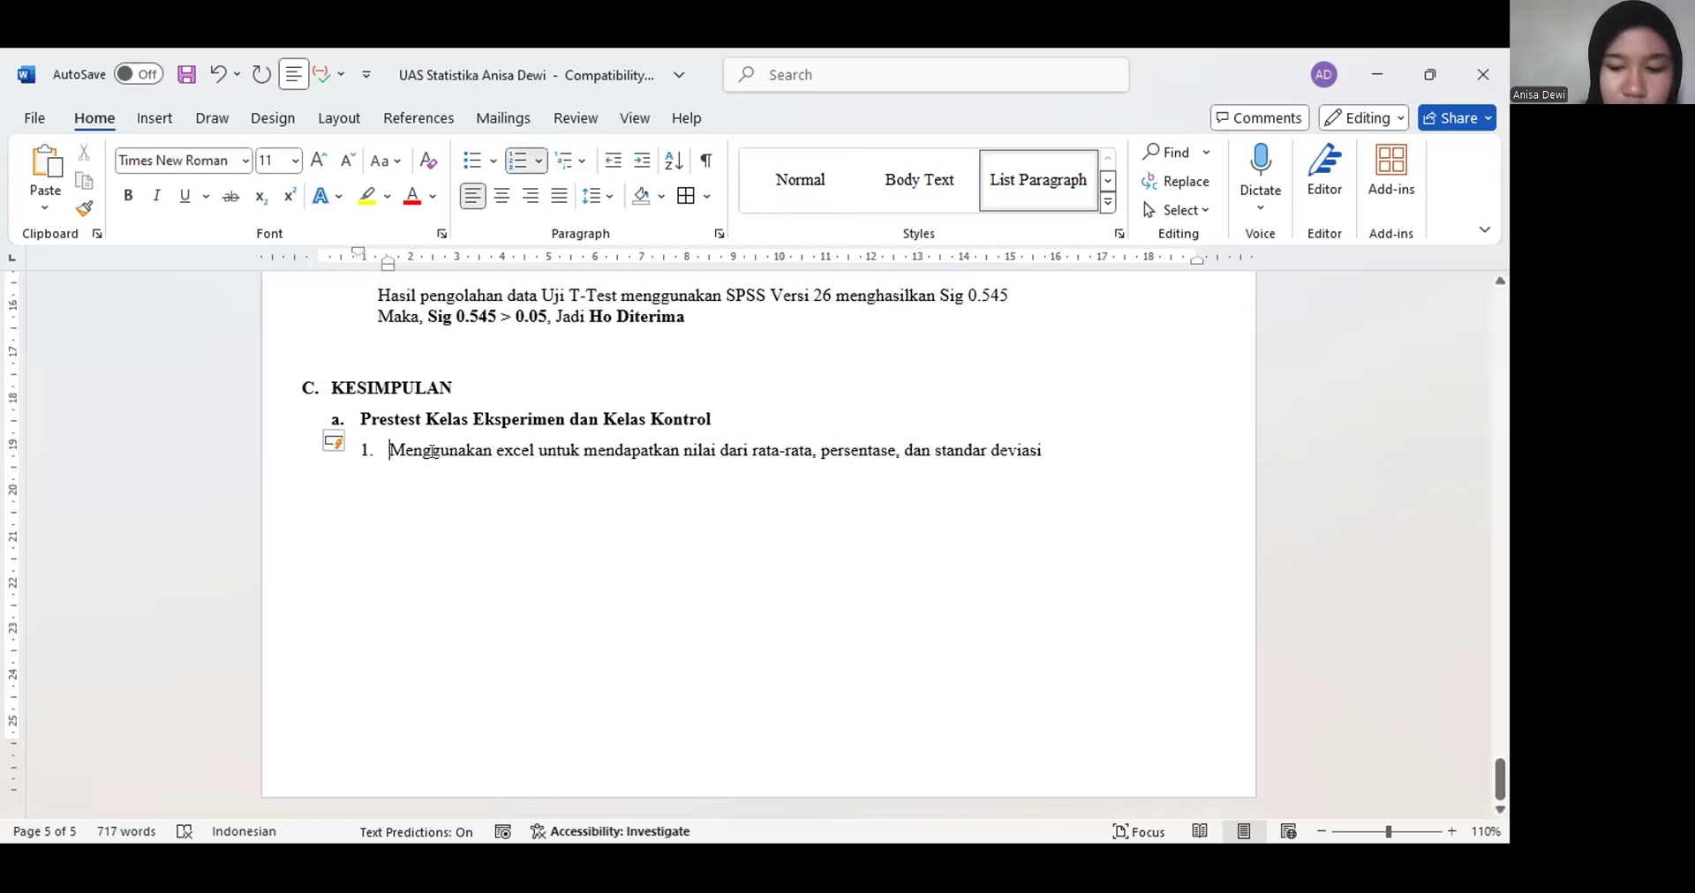
key("Return")
key("BackSpace")
left_click(473, 448)
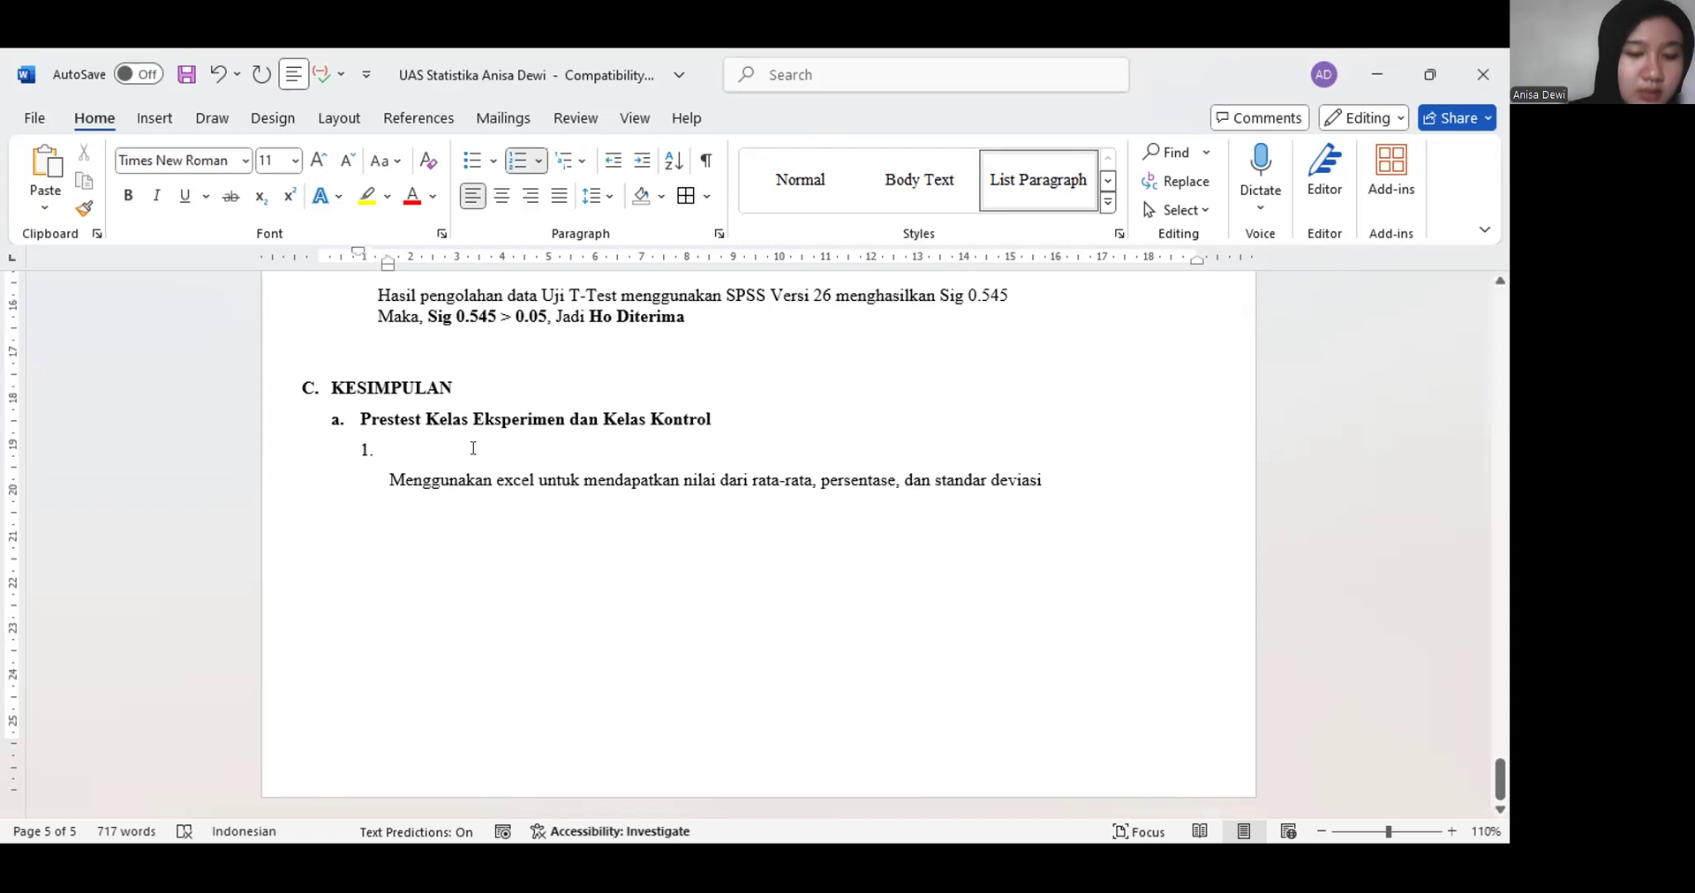
type("Statistika Deskriptif")
Add the item "2. Statistika Inferensial" below the excel sentence, aligned with item 1, and start an unnumbered line beneath it
left_click(1054, 489)
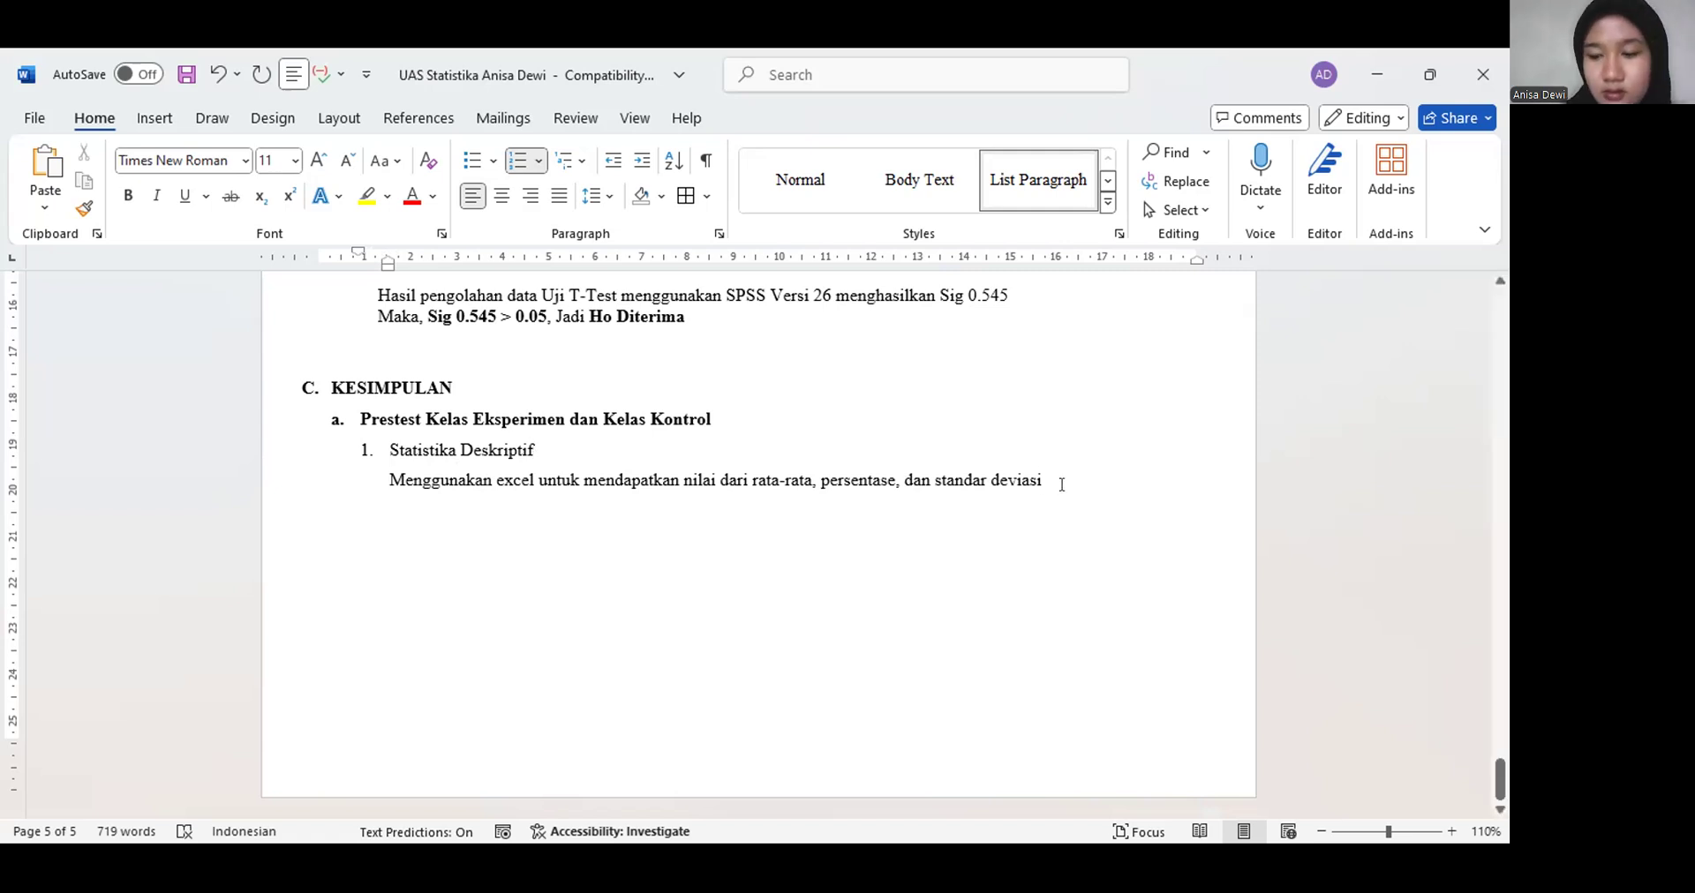
key("Return")
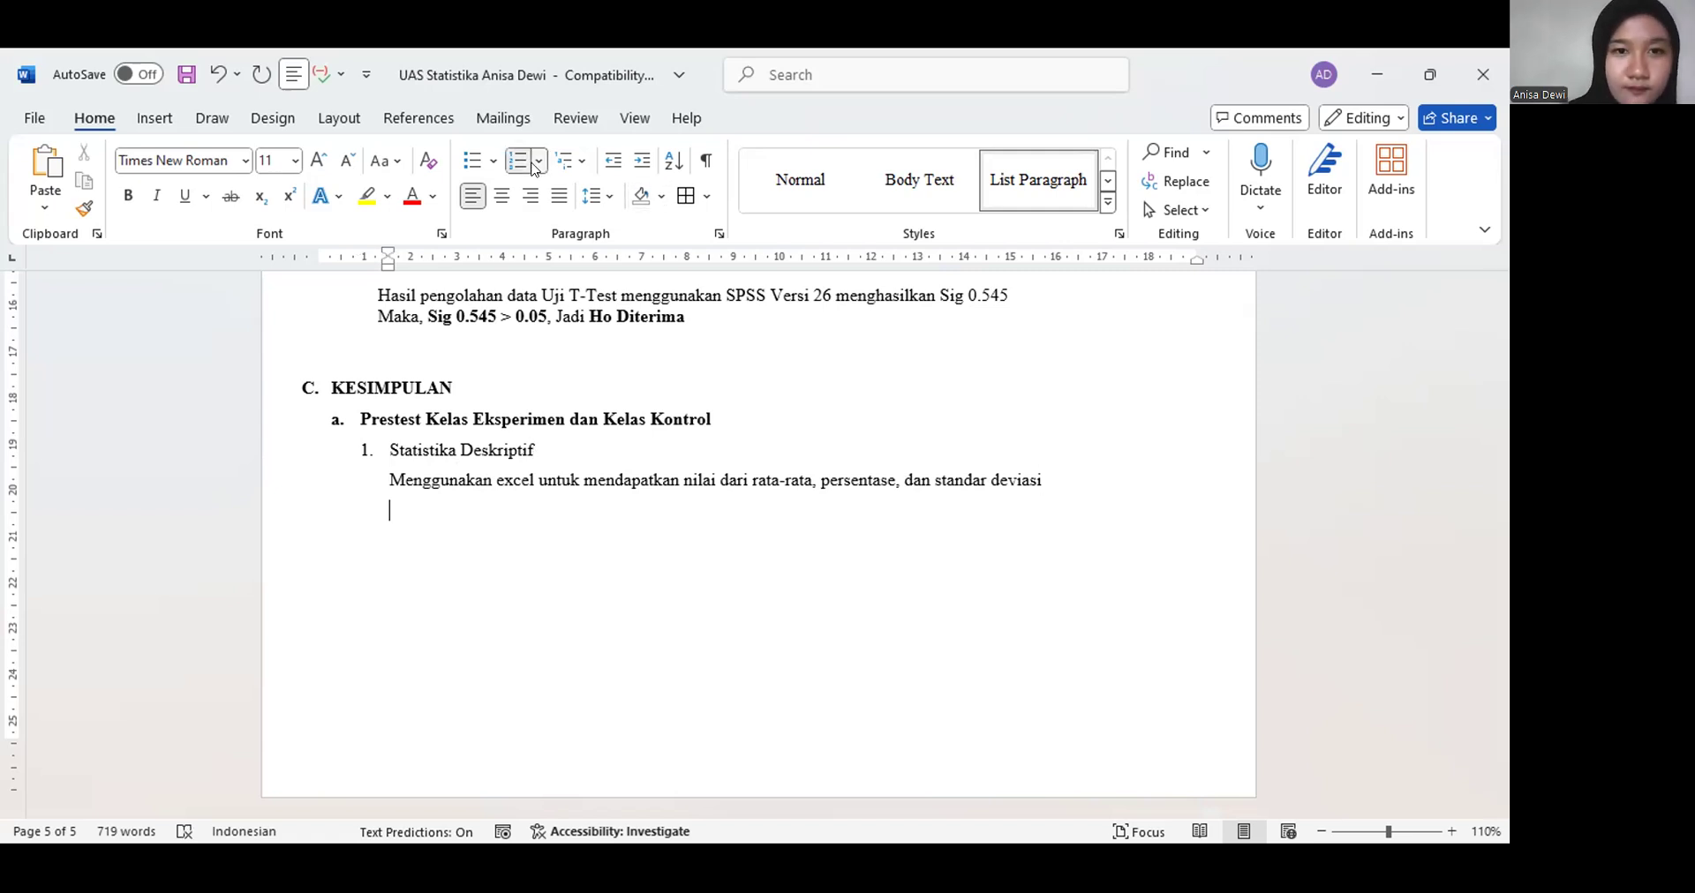
left_click(536, 162)
left_click(568, 482)
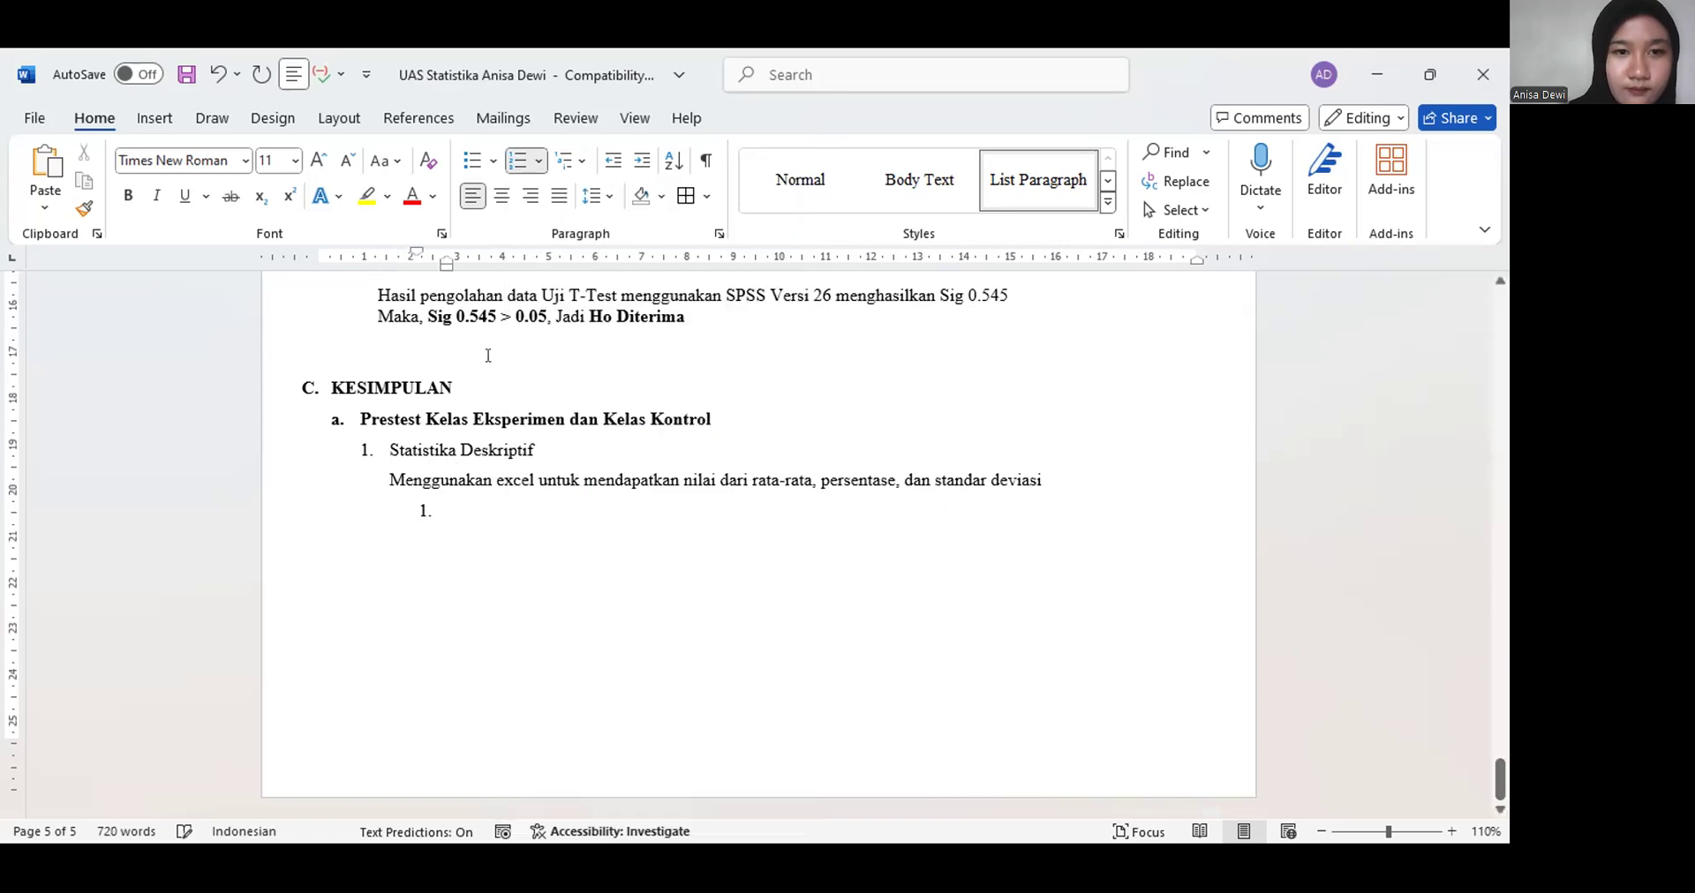
left_click_drag(446, 265, 387, 268)
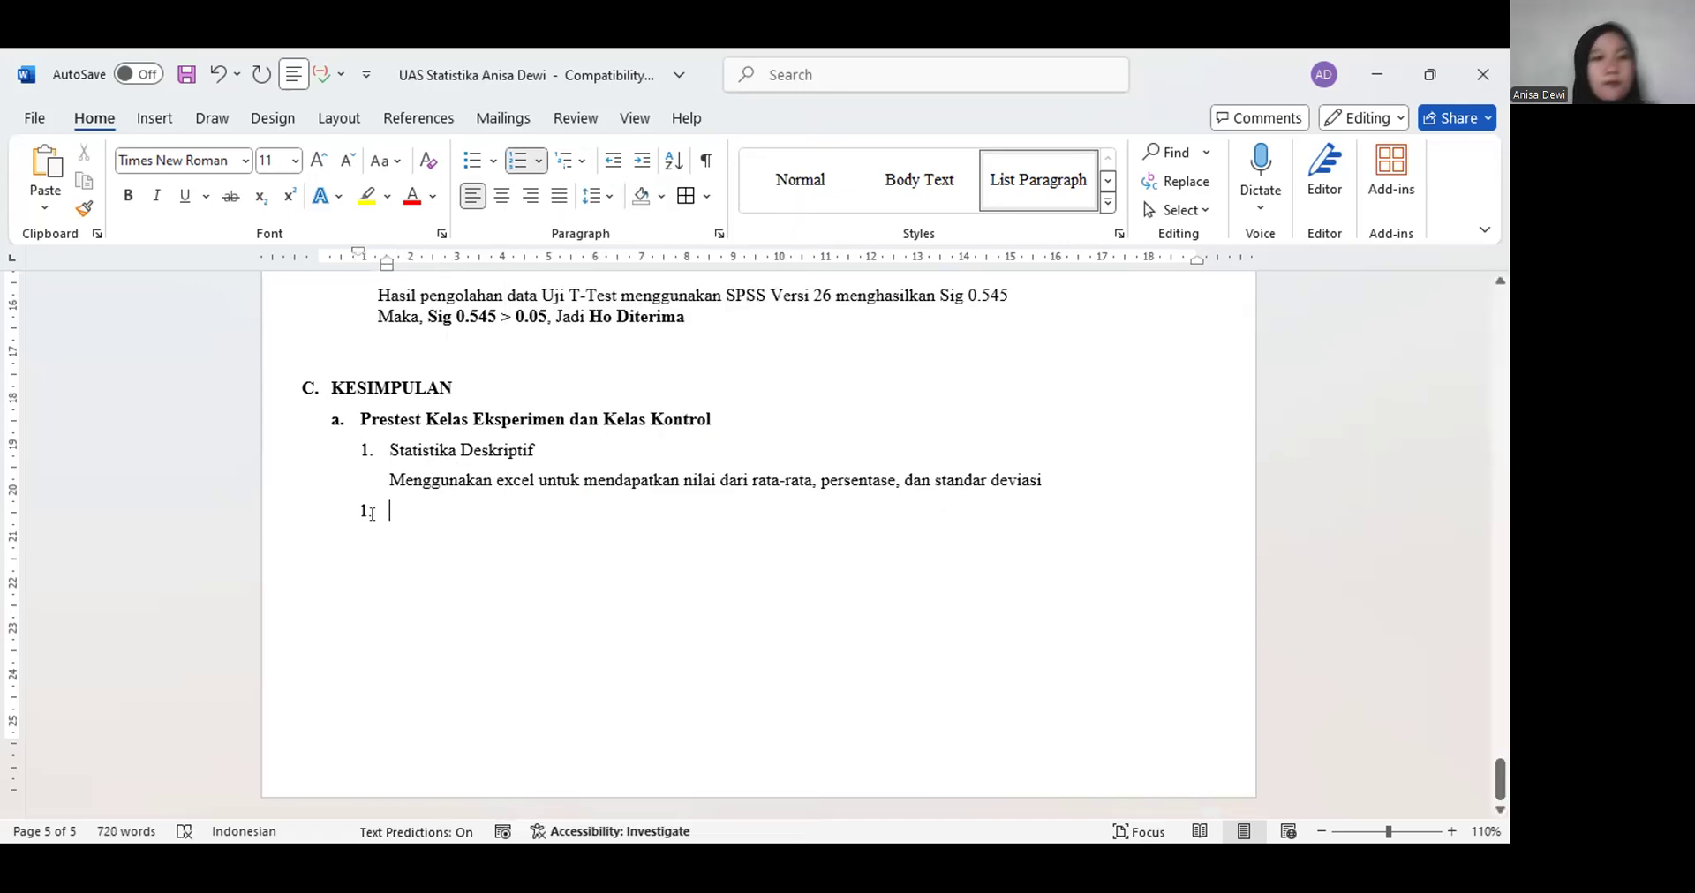
key("Return")
type("2. ")
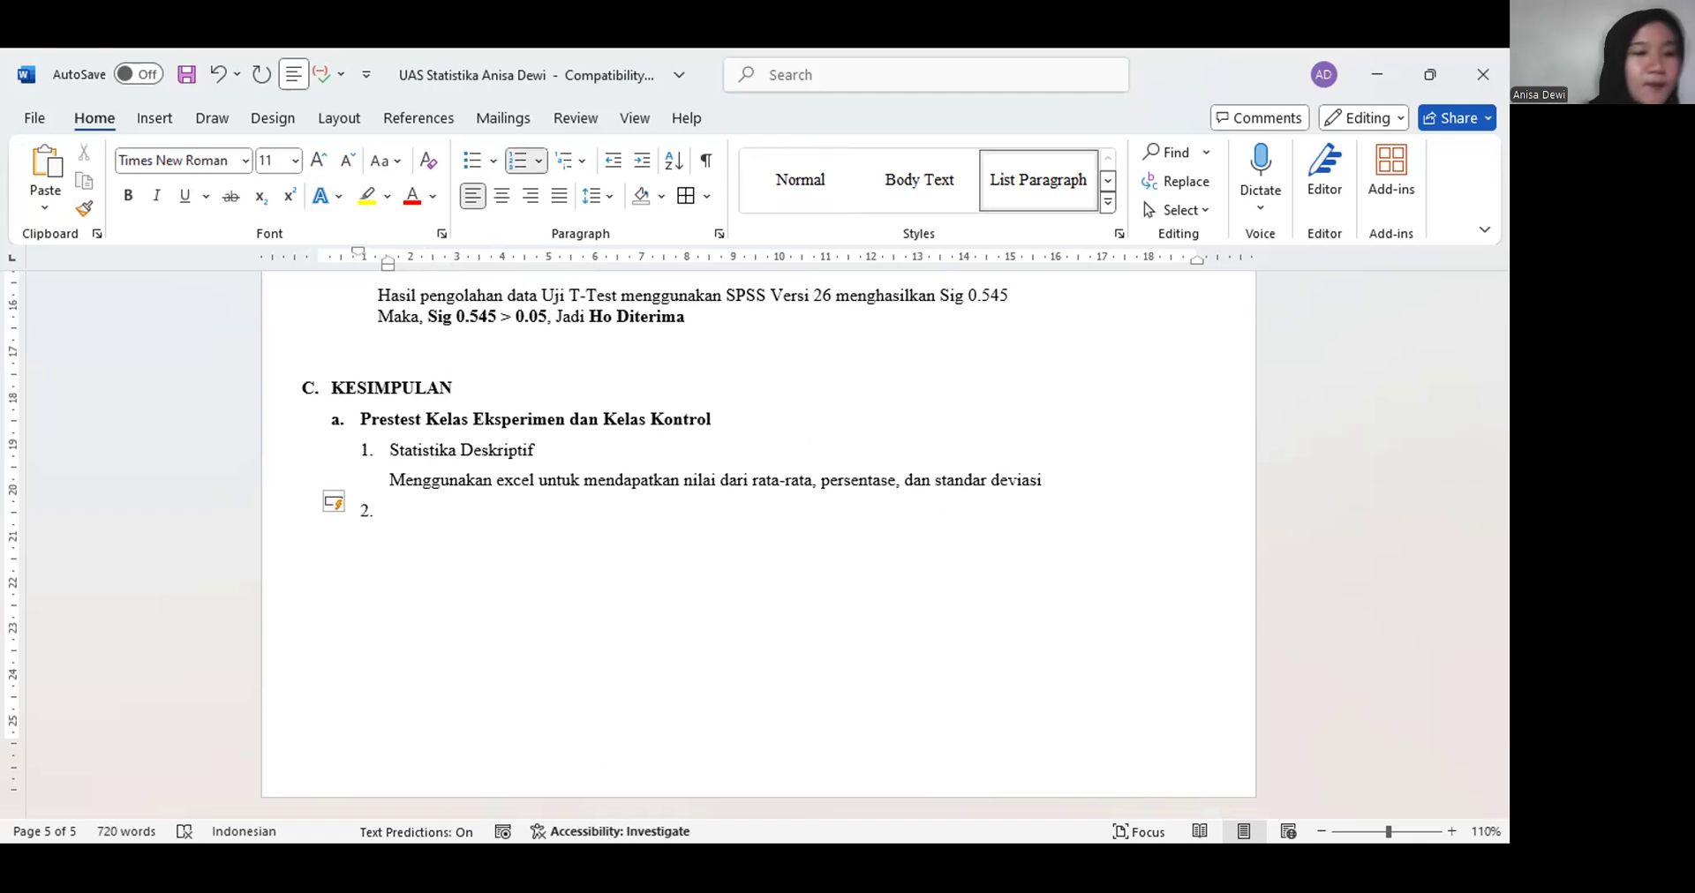
type("Statistika Inferensial")
key("Return")
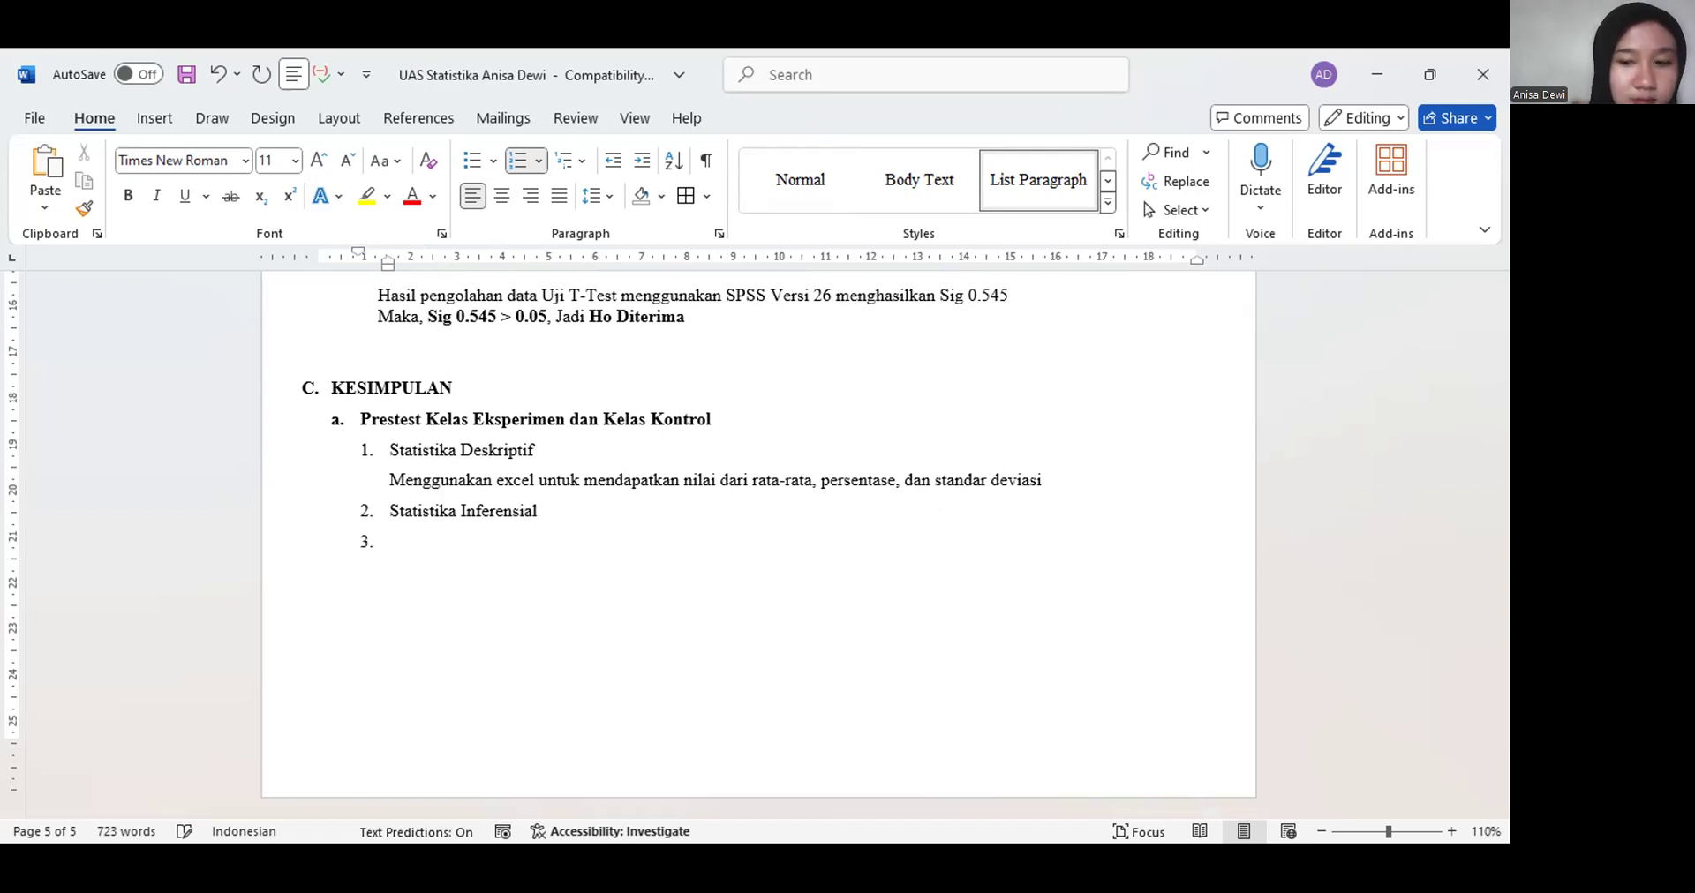
key("BackSpace")
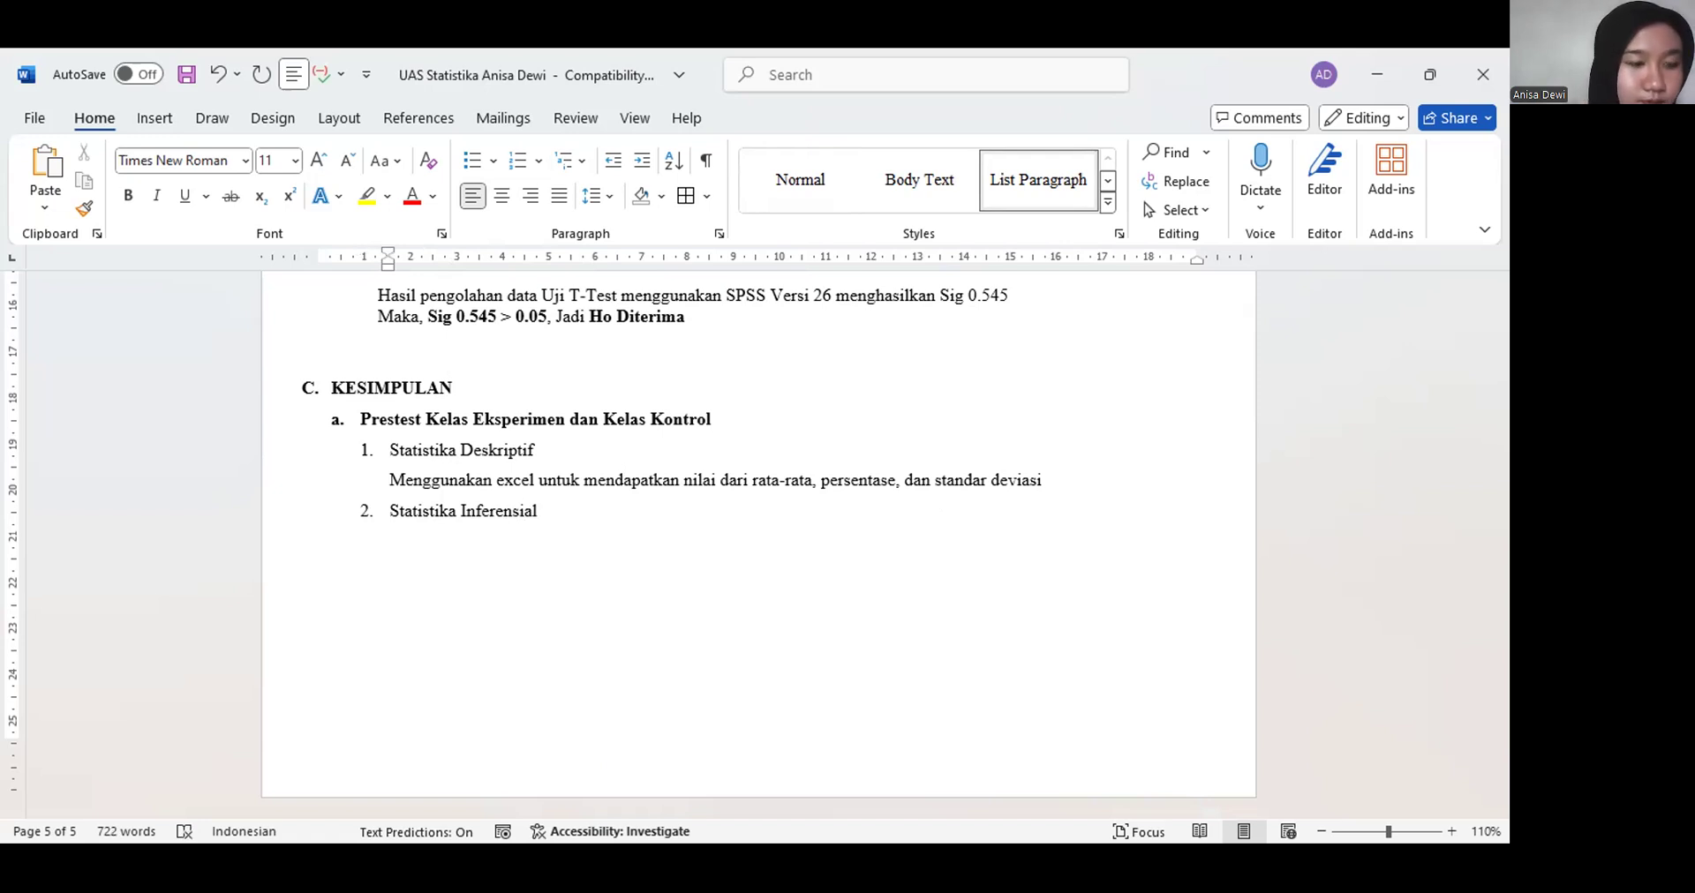
left_click(519, 161)
left_click(539, 166)
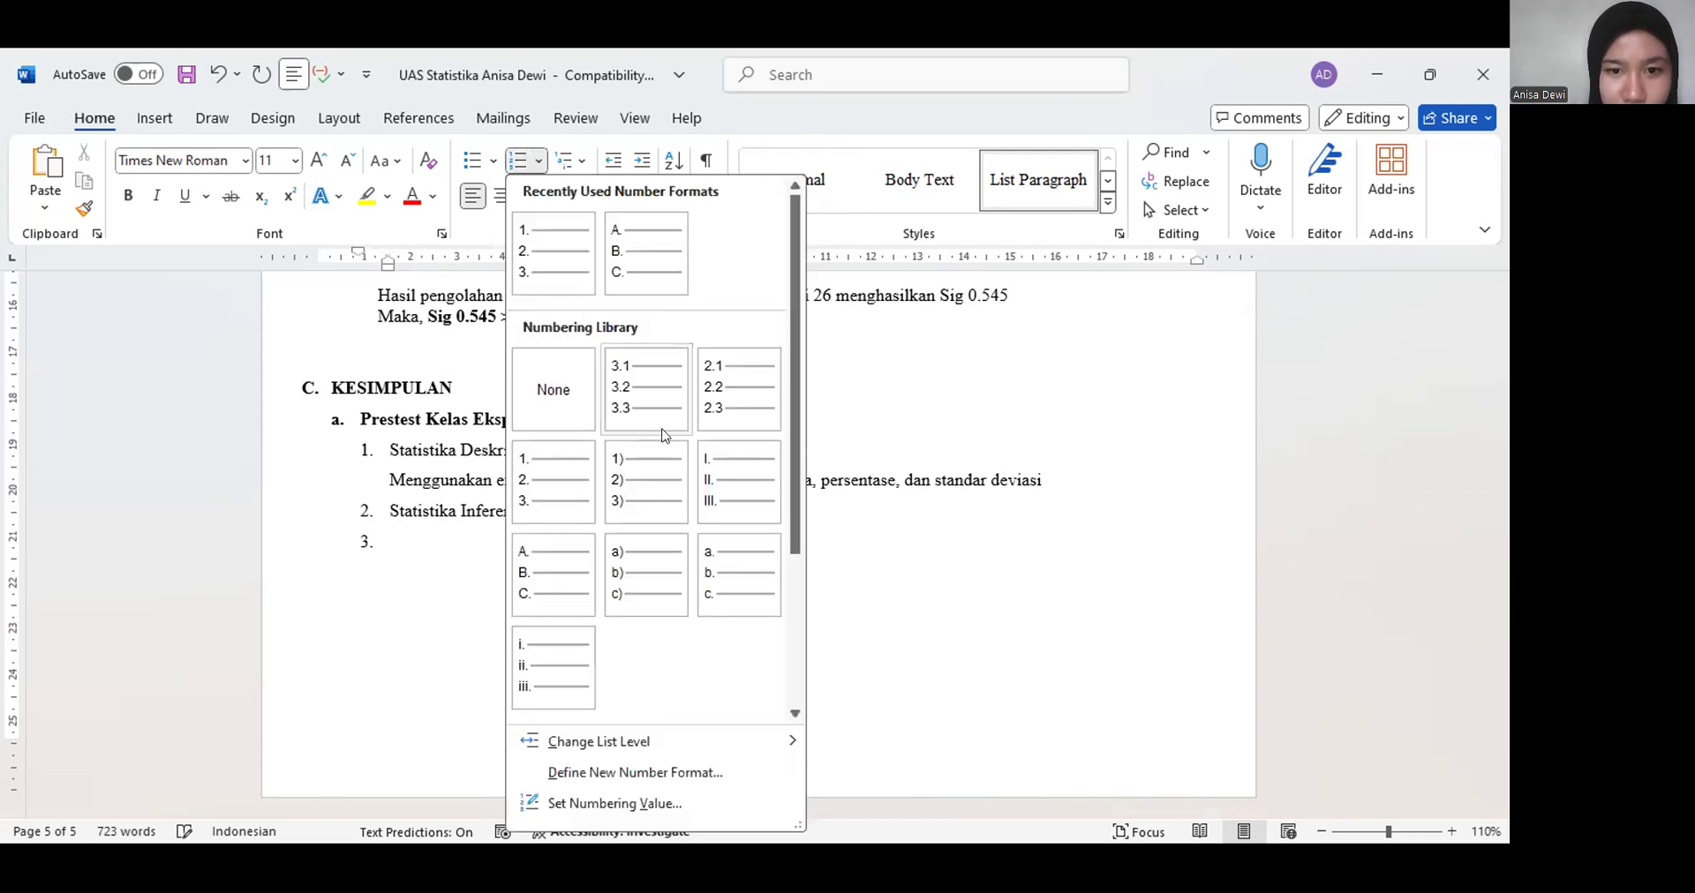
scroll(620, 566, "down", 3)
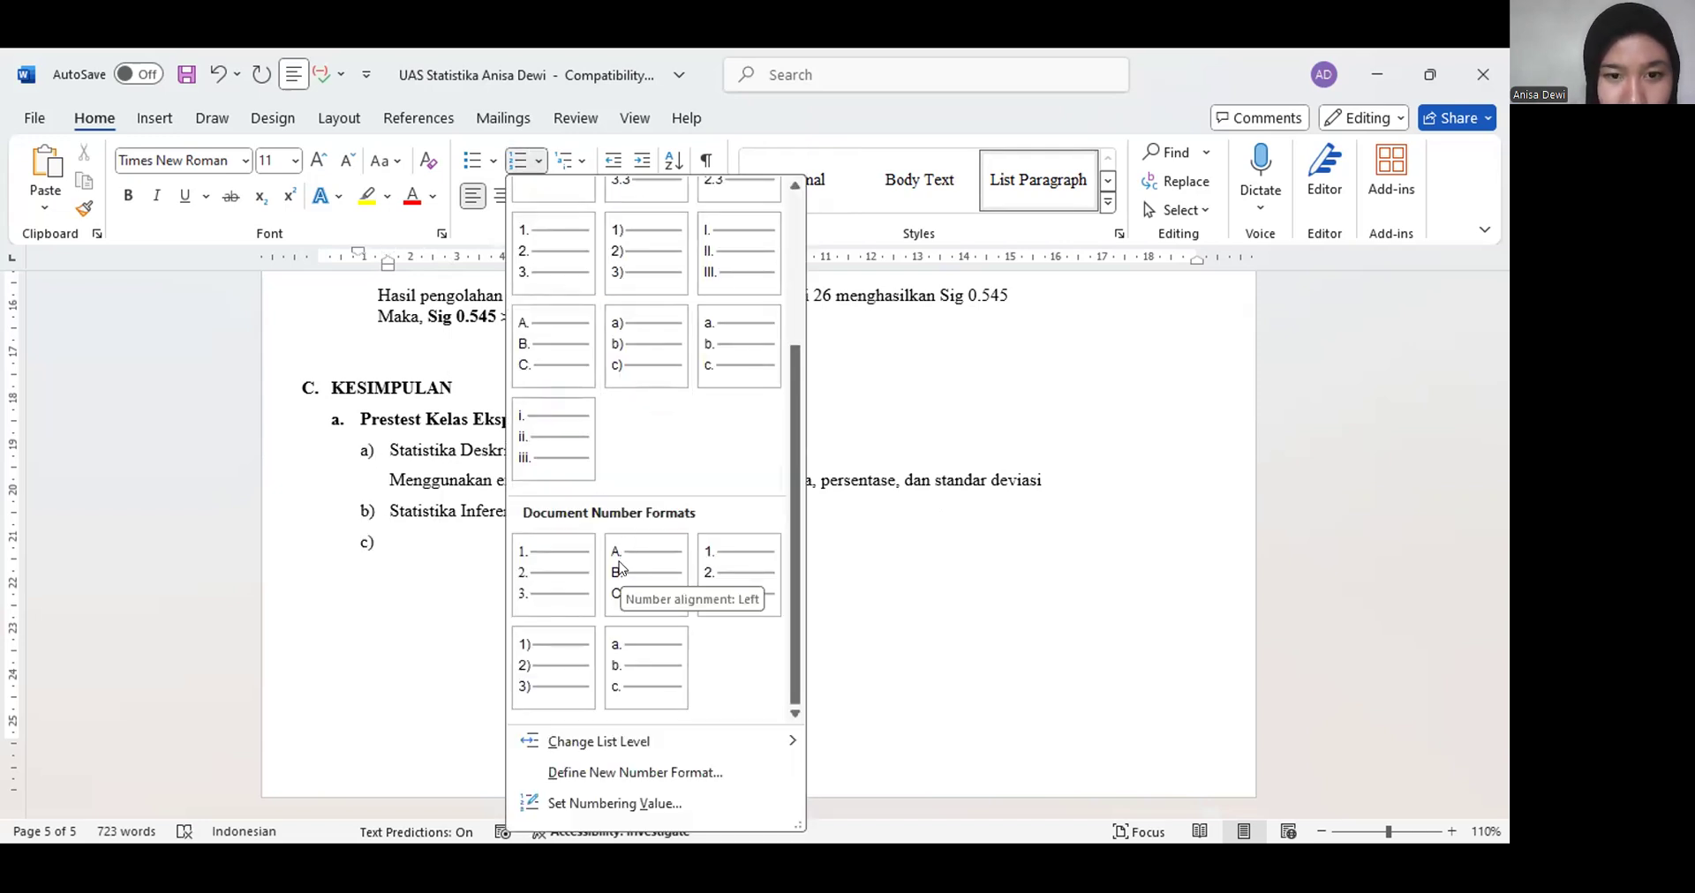
left_click(520, 628)
key("ctrl+z")
left_click(464, 545)
key("BackSpace")
key("BackSpace")
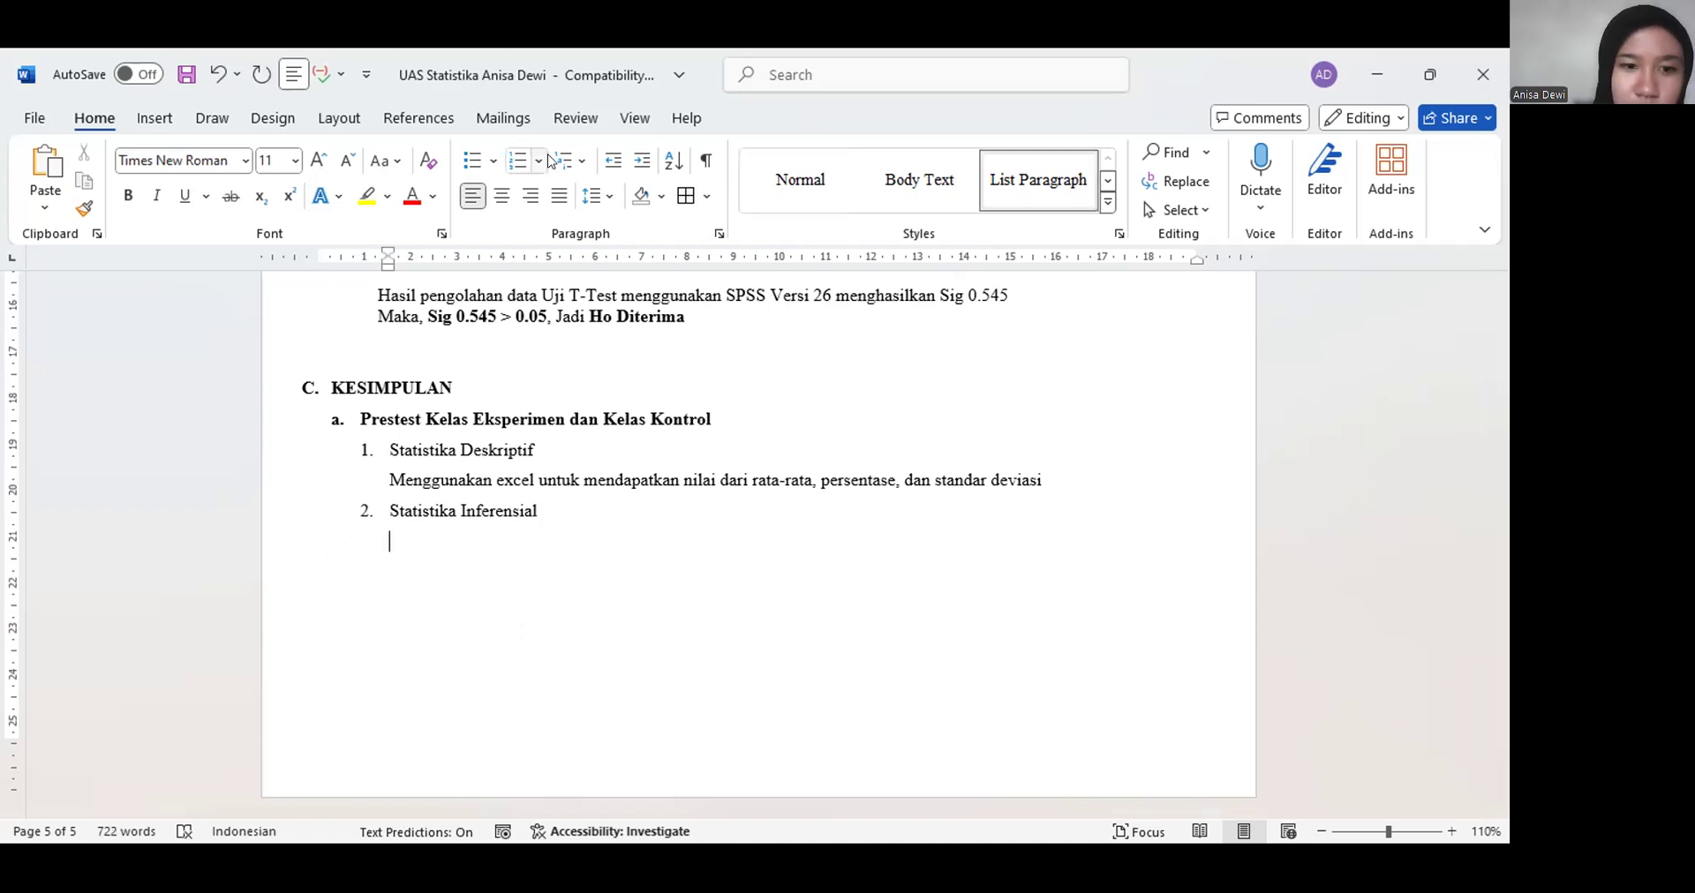
Start a sub-list in the 1) number format on the empty line below Statistika Inferensial
left_click(538, 161)
scroll(596, 542, "down", 3)
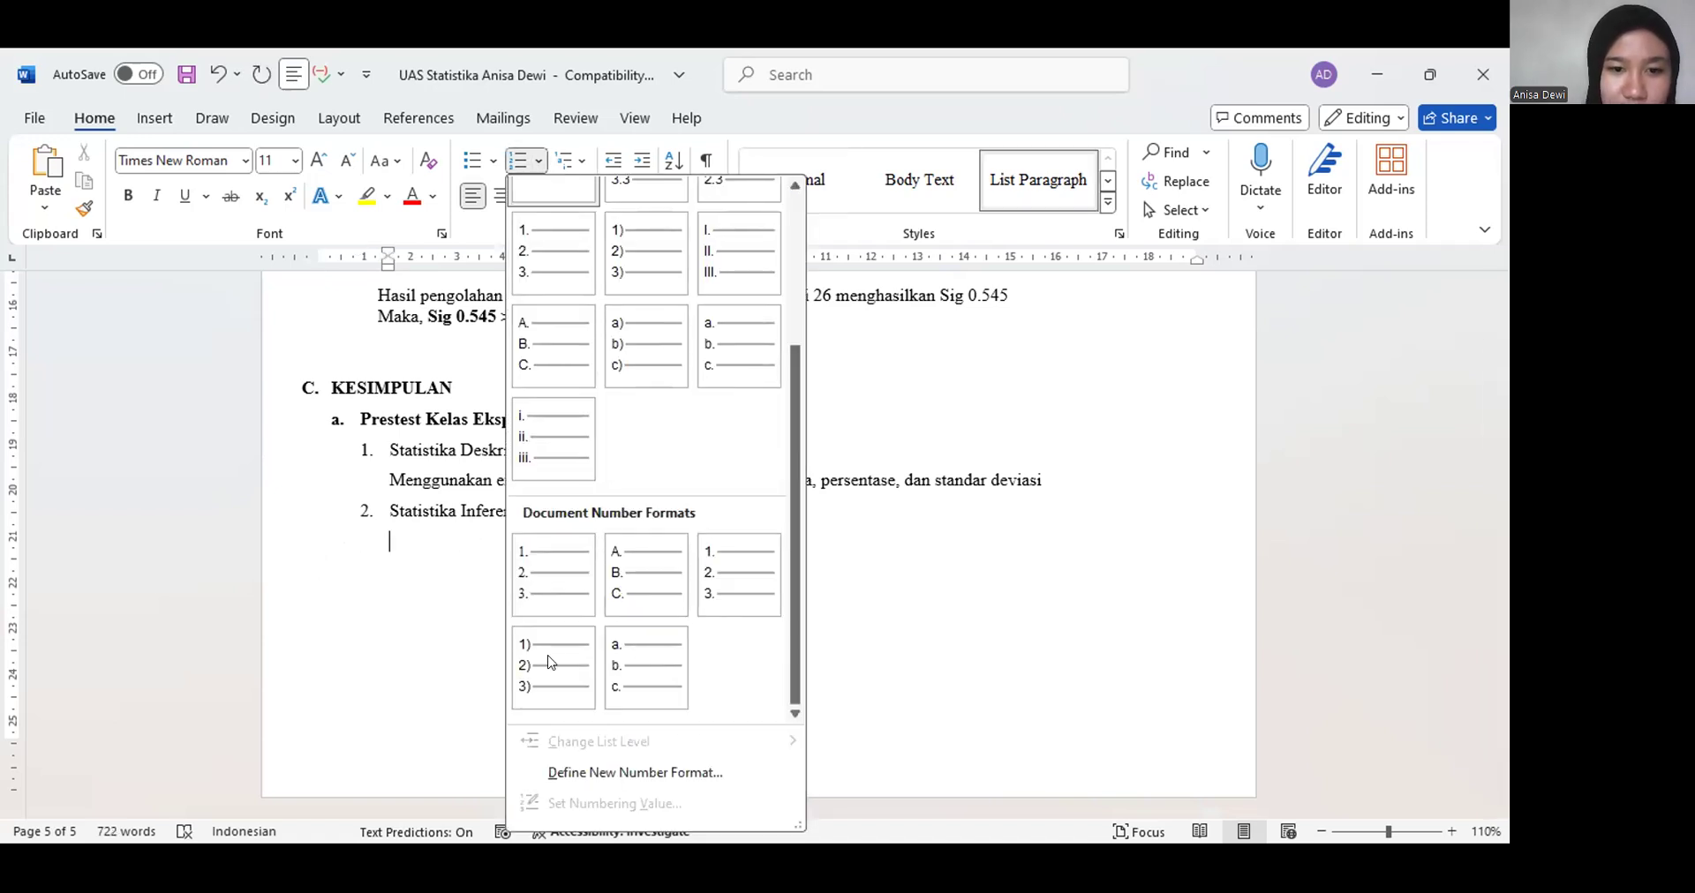
left_click(549, 662)
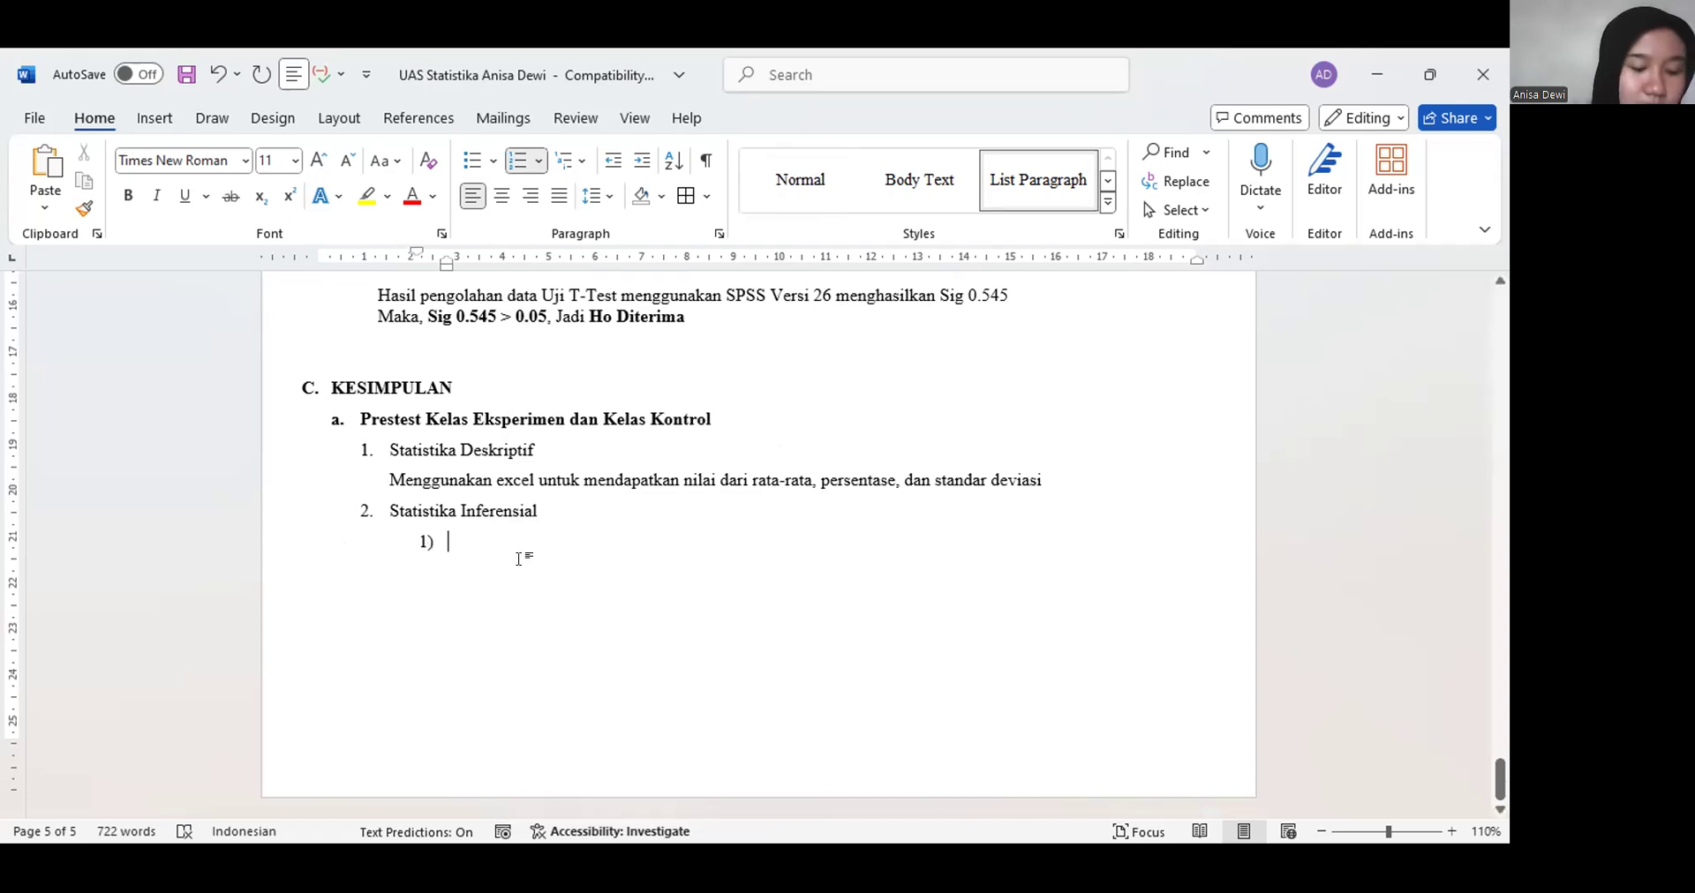
Enter "Uji Normalitas" as the text of item 1) under Statistika Inferensial
type("Uji Normalitas")
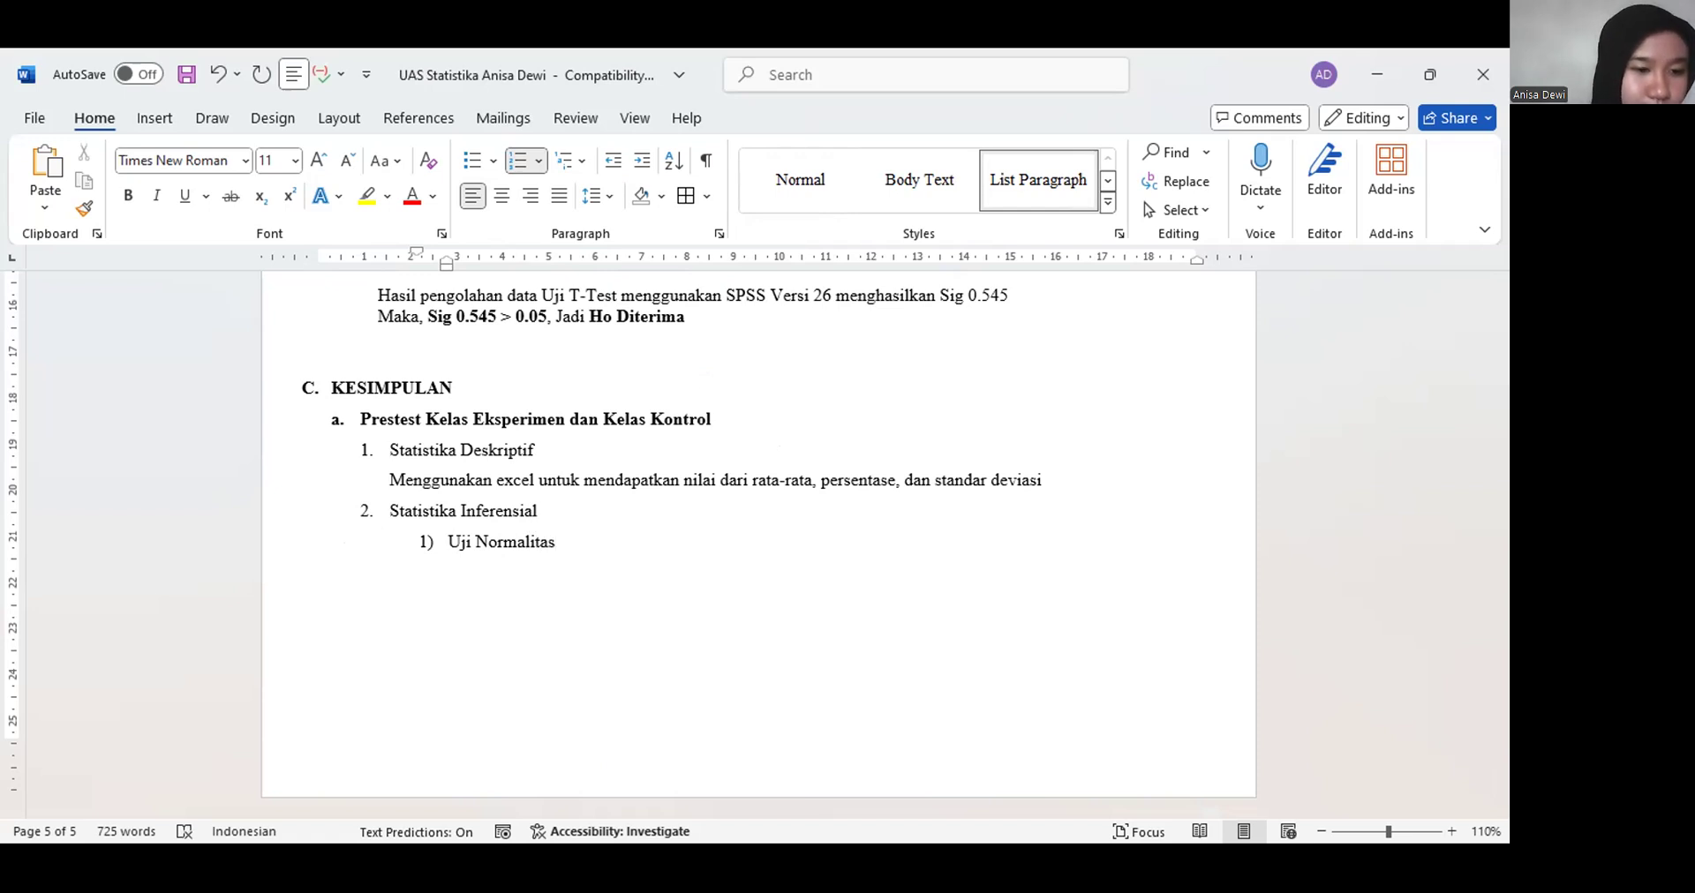
type("Kela")
key("BackSpace")
key("BackSpace")
key("BackSpace")
key("BackSpace")
Add the unnumbered lines "Kelas Eksperimen" and "Kelas Kontrol" beneath Uji Normalitas, aligned with its text
key("Return")
type("Kelas")
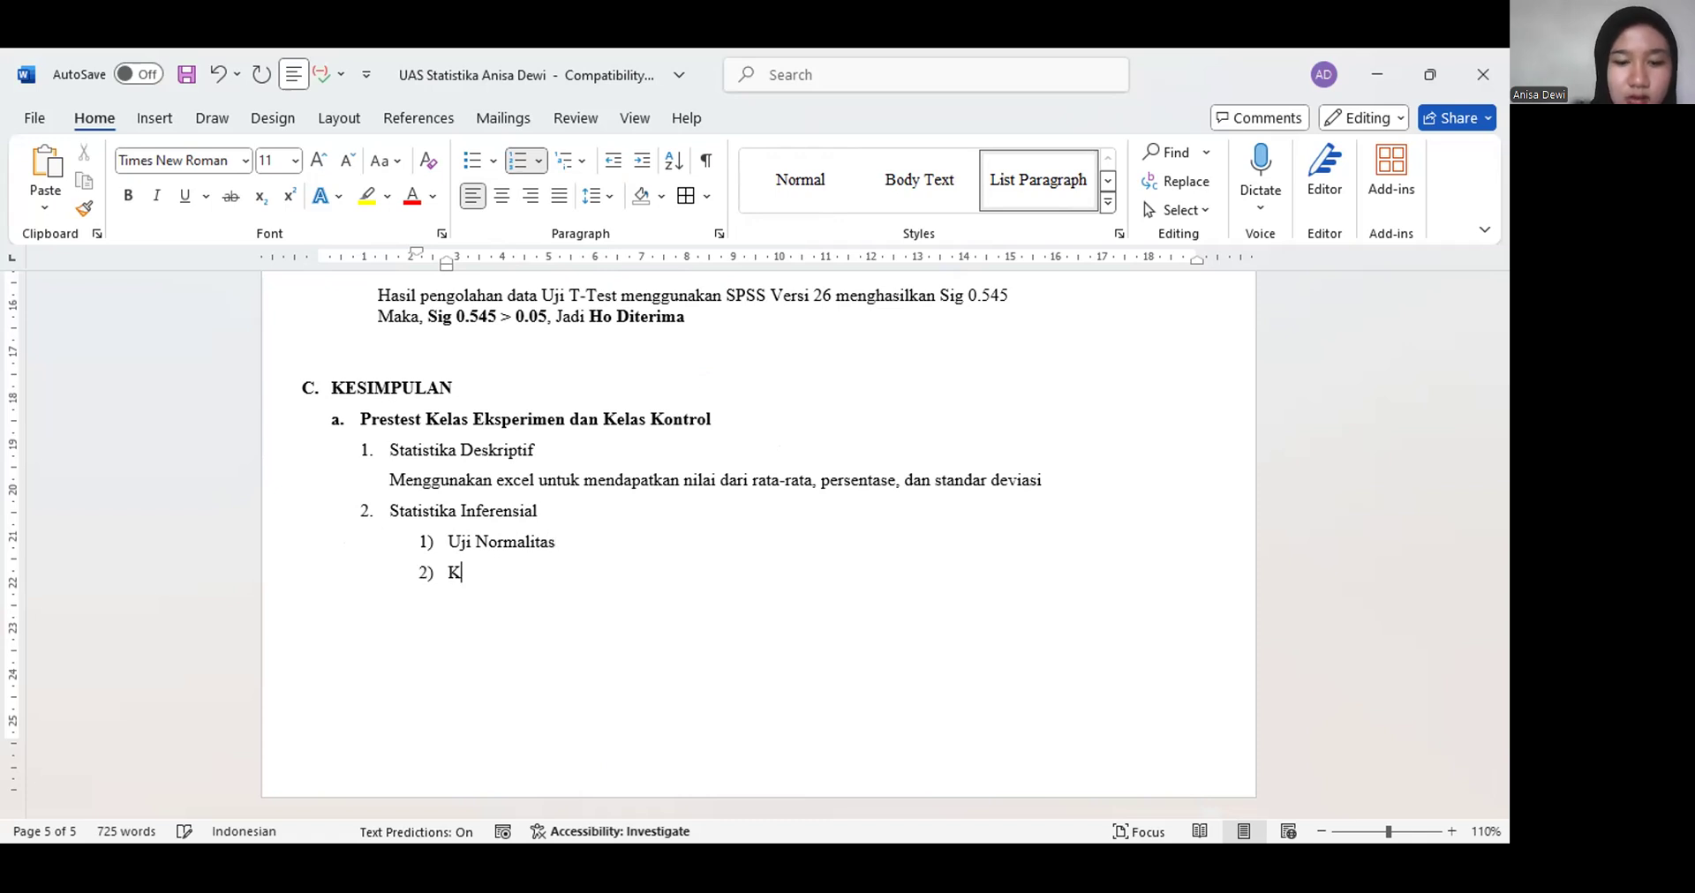
key("BackSpace")
key("BackSpace")
key("BackSpace")
key("BackSpace")
key("BackSpace")
key("BackSpace")
type("Kelas E")
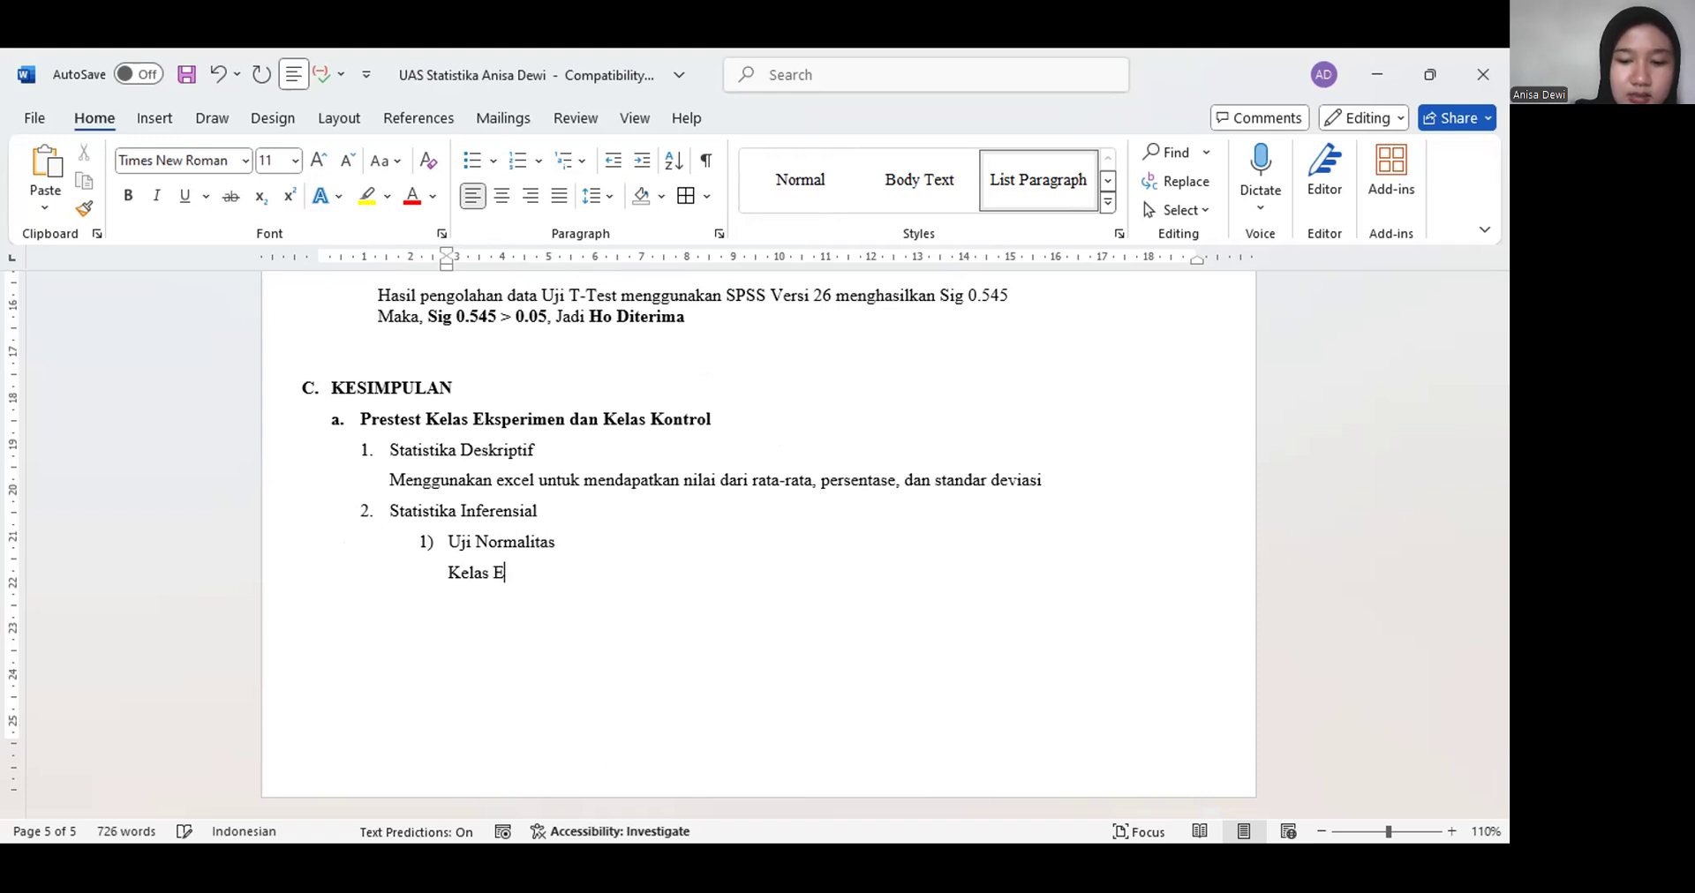
type("ksperimen d")
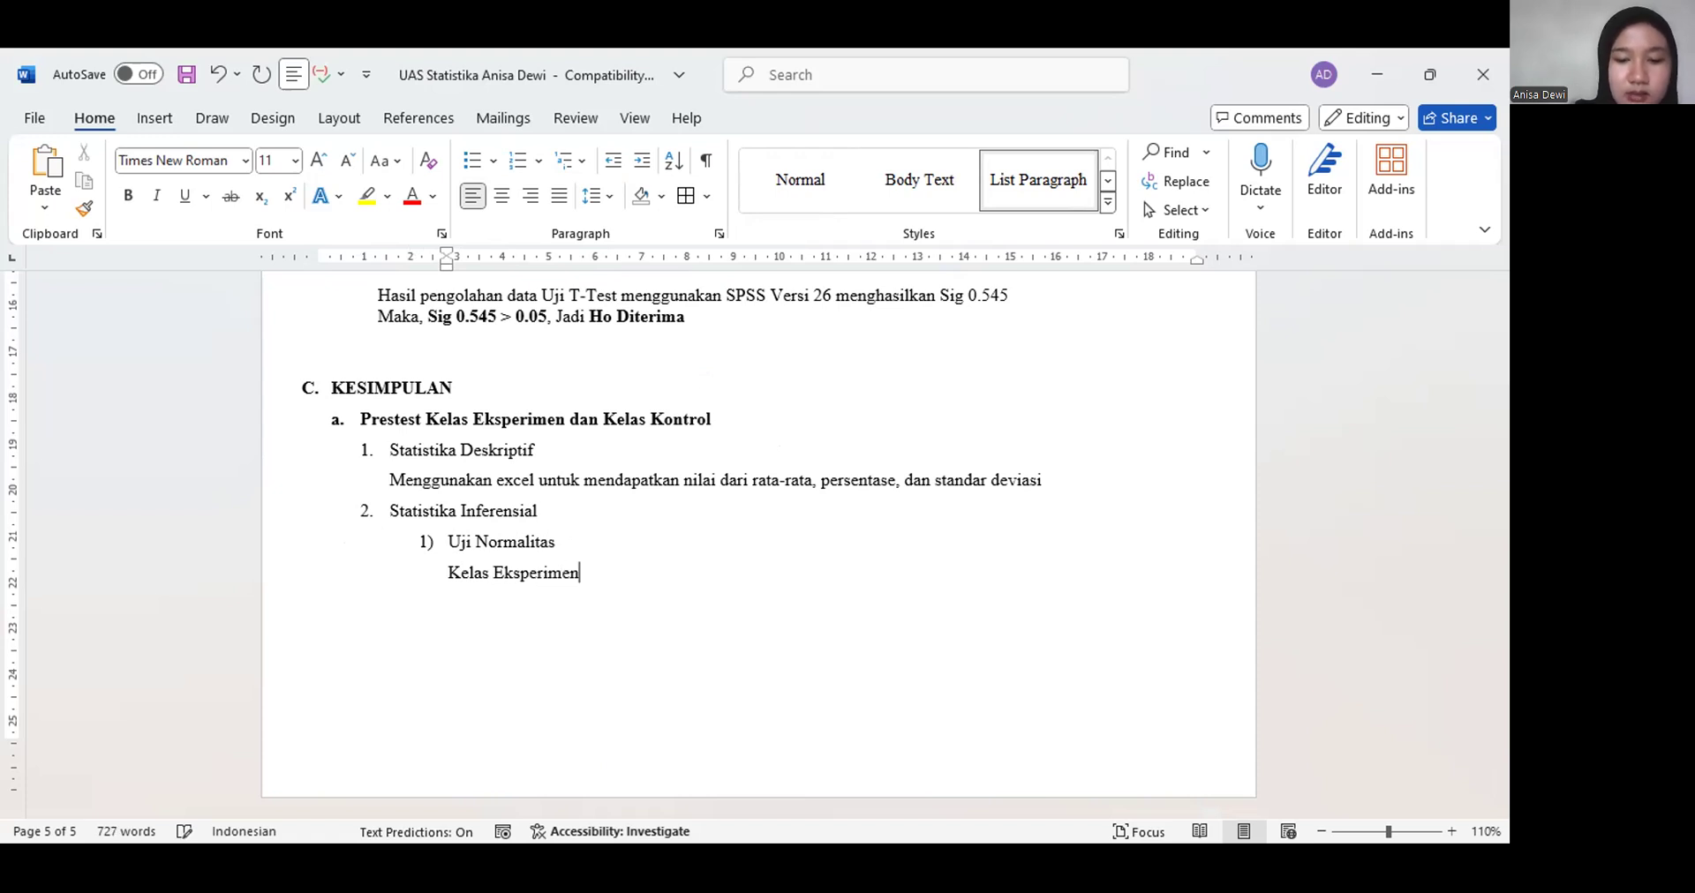
key("BackSpace")
key("Return")
type("Kelas Kontrol")
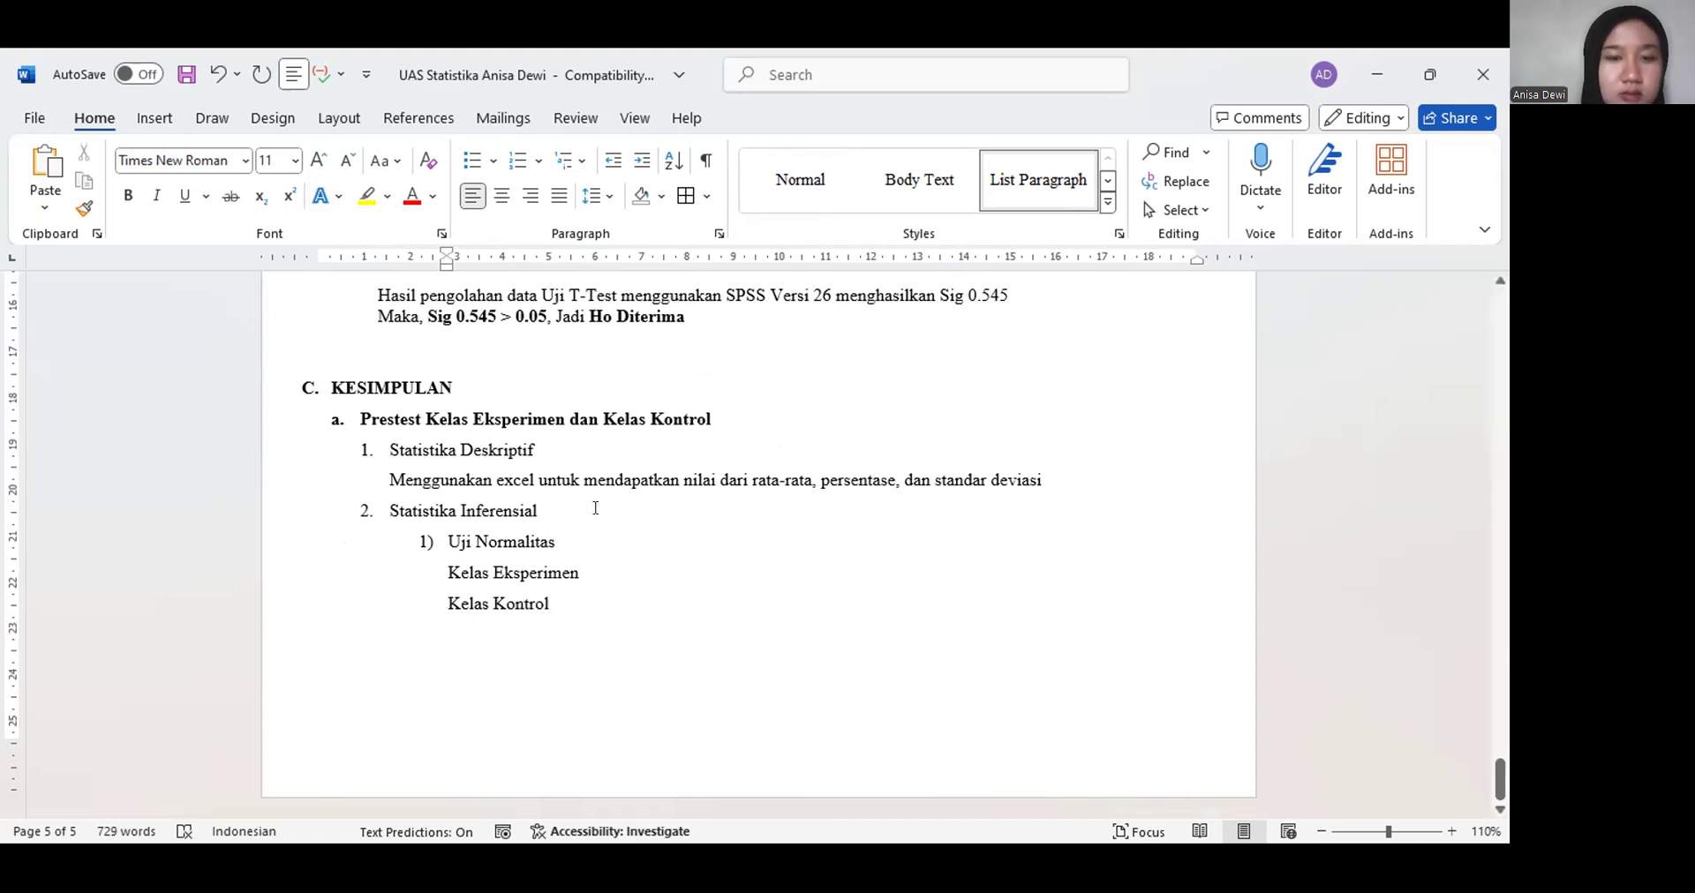
Look up the pretest normality significance in the report and append "Sig 0.003" to the Kelas Eksperimen line
scroll(595, 508, "up", 15)
scroll(595, 508, "up", 7)
scroll(595, 505, "down", 4)
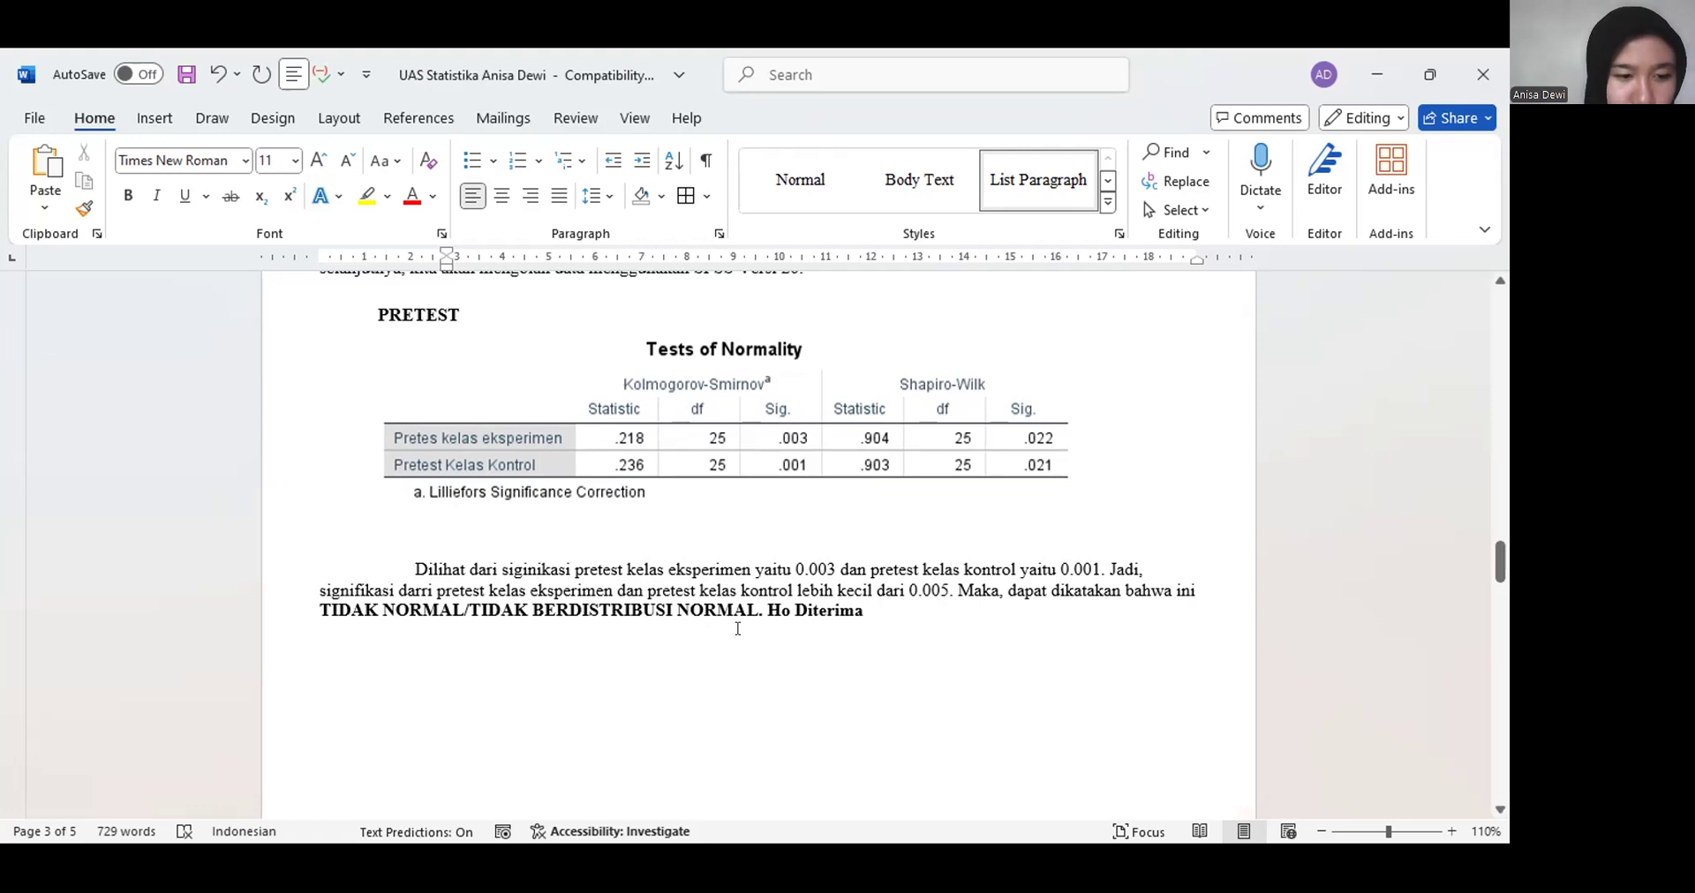
scroll(737, 629, "down", 20)
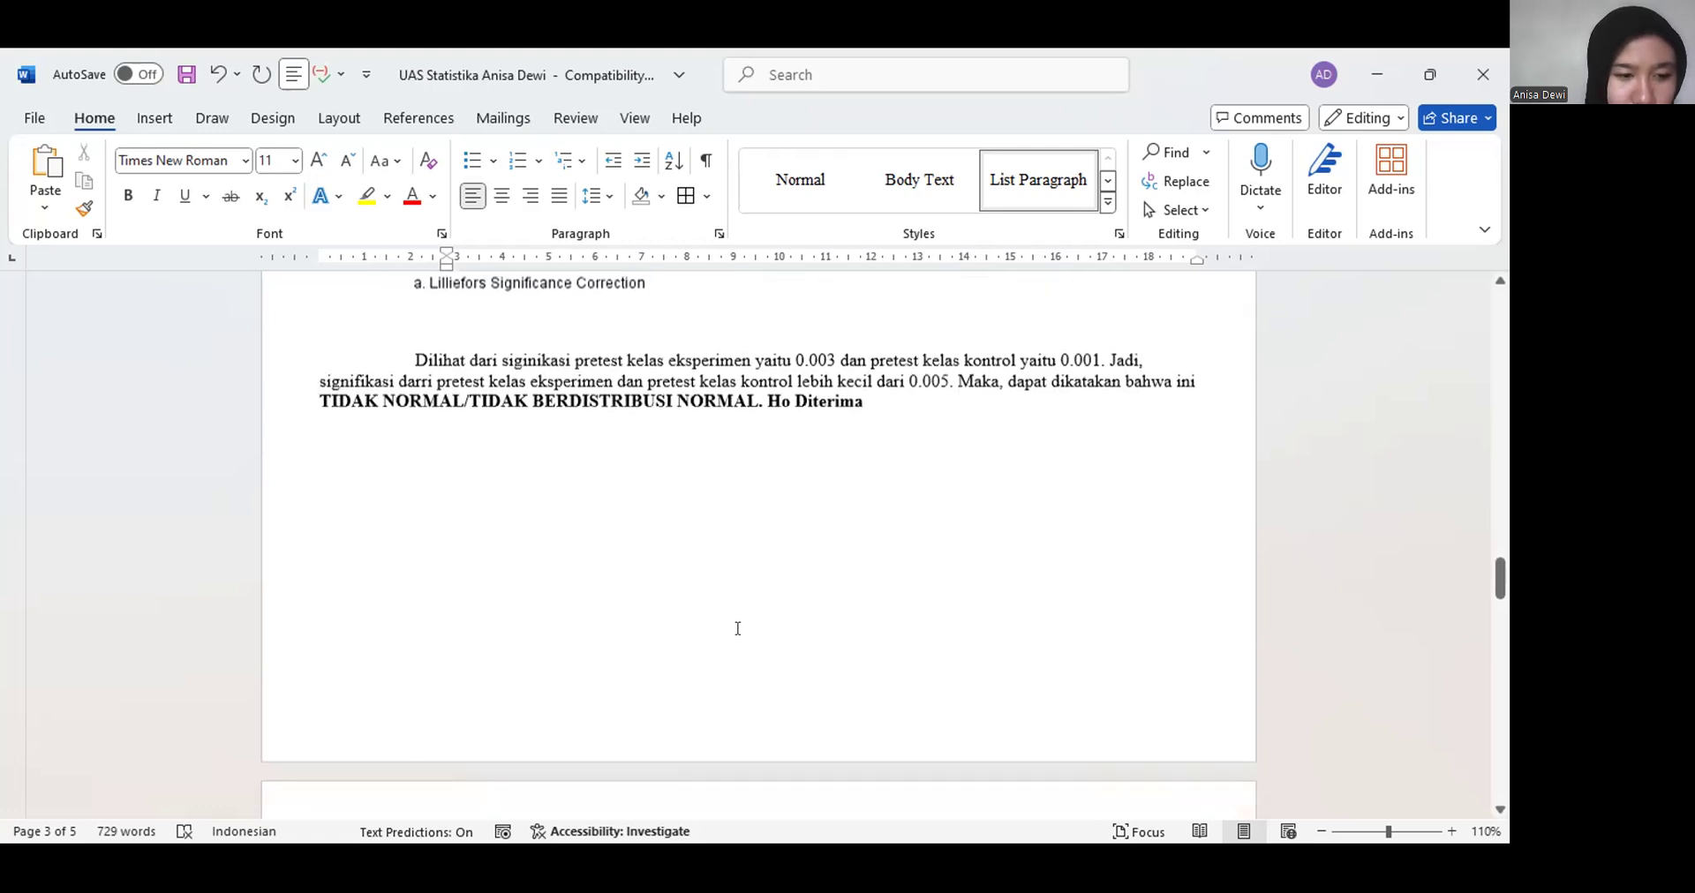
left_click(736, 629)
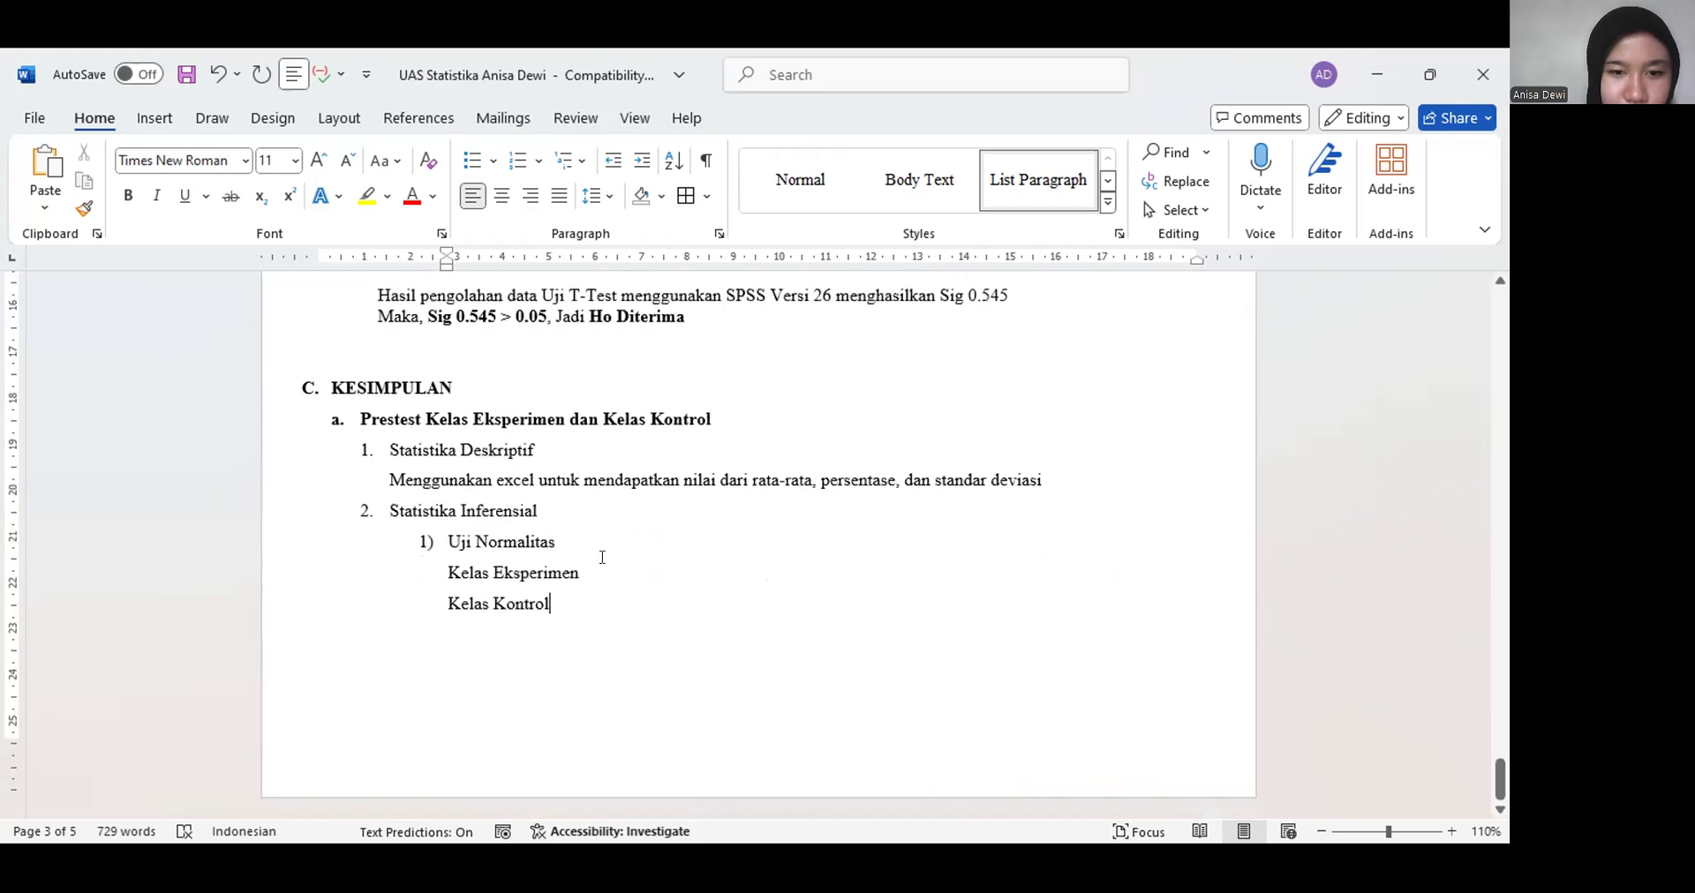
left_click(603, 563)
type("Sig 0.")
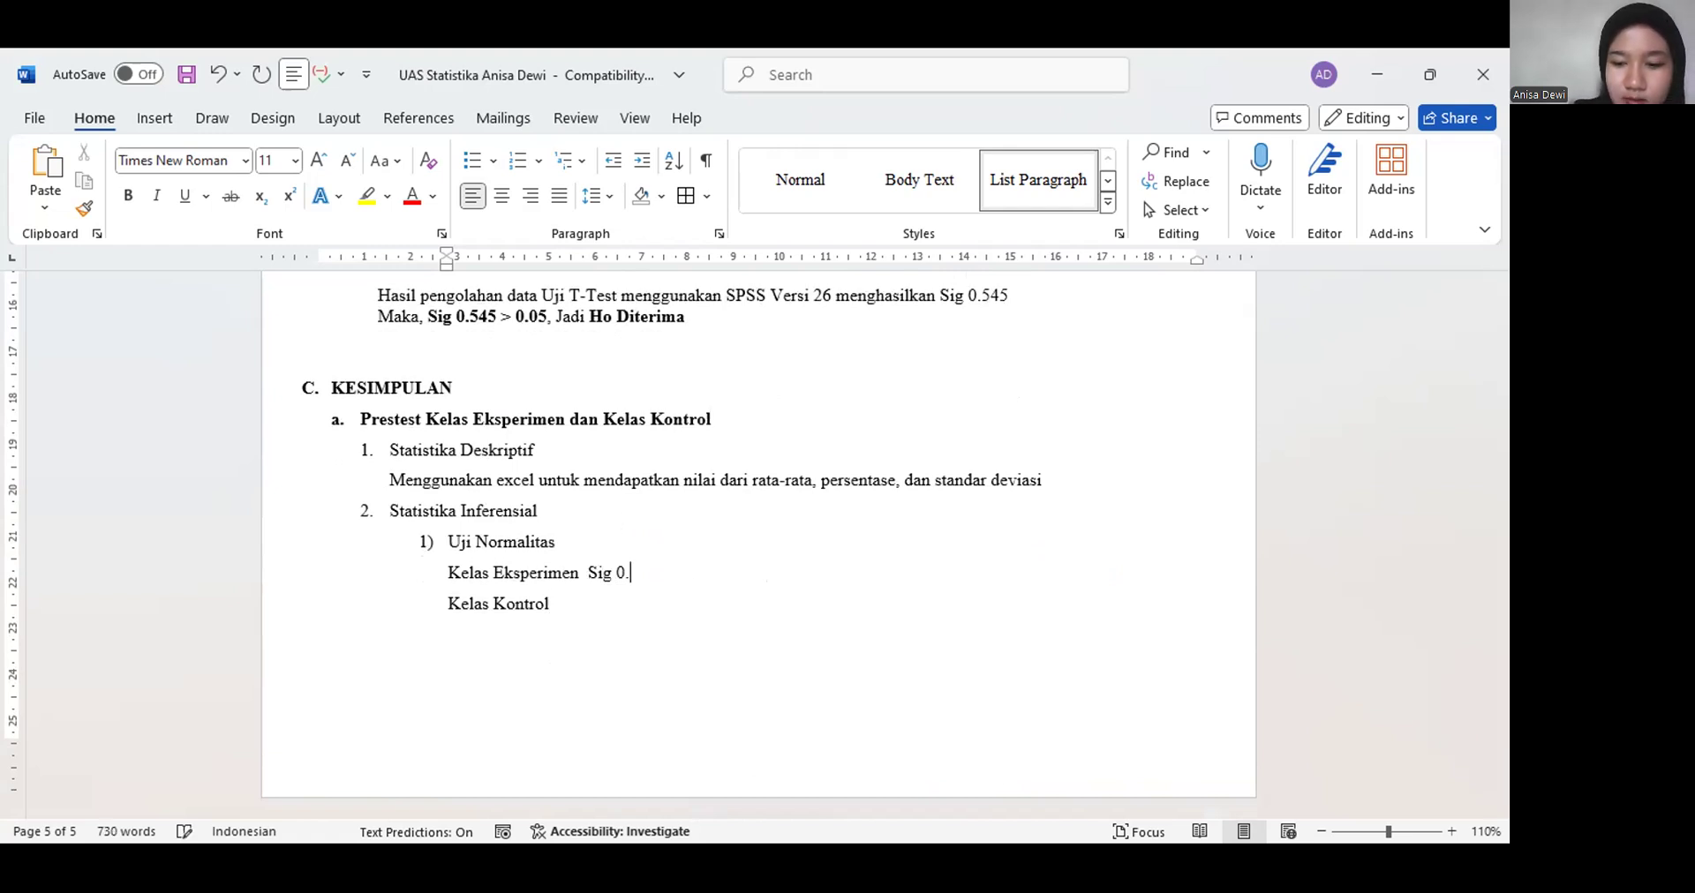
type("003")
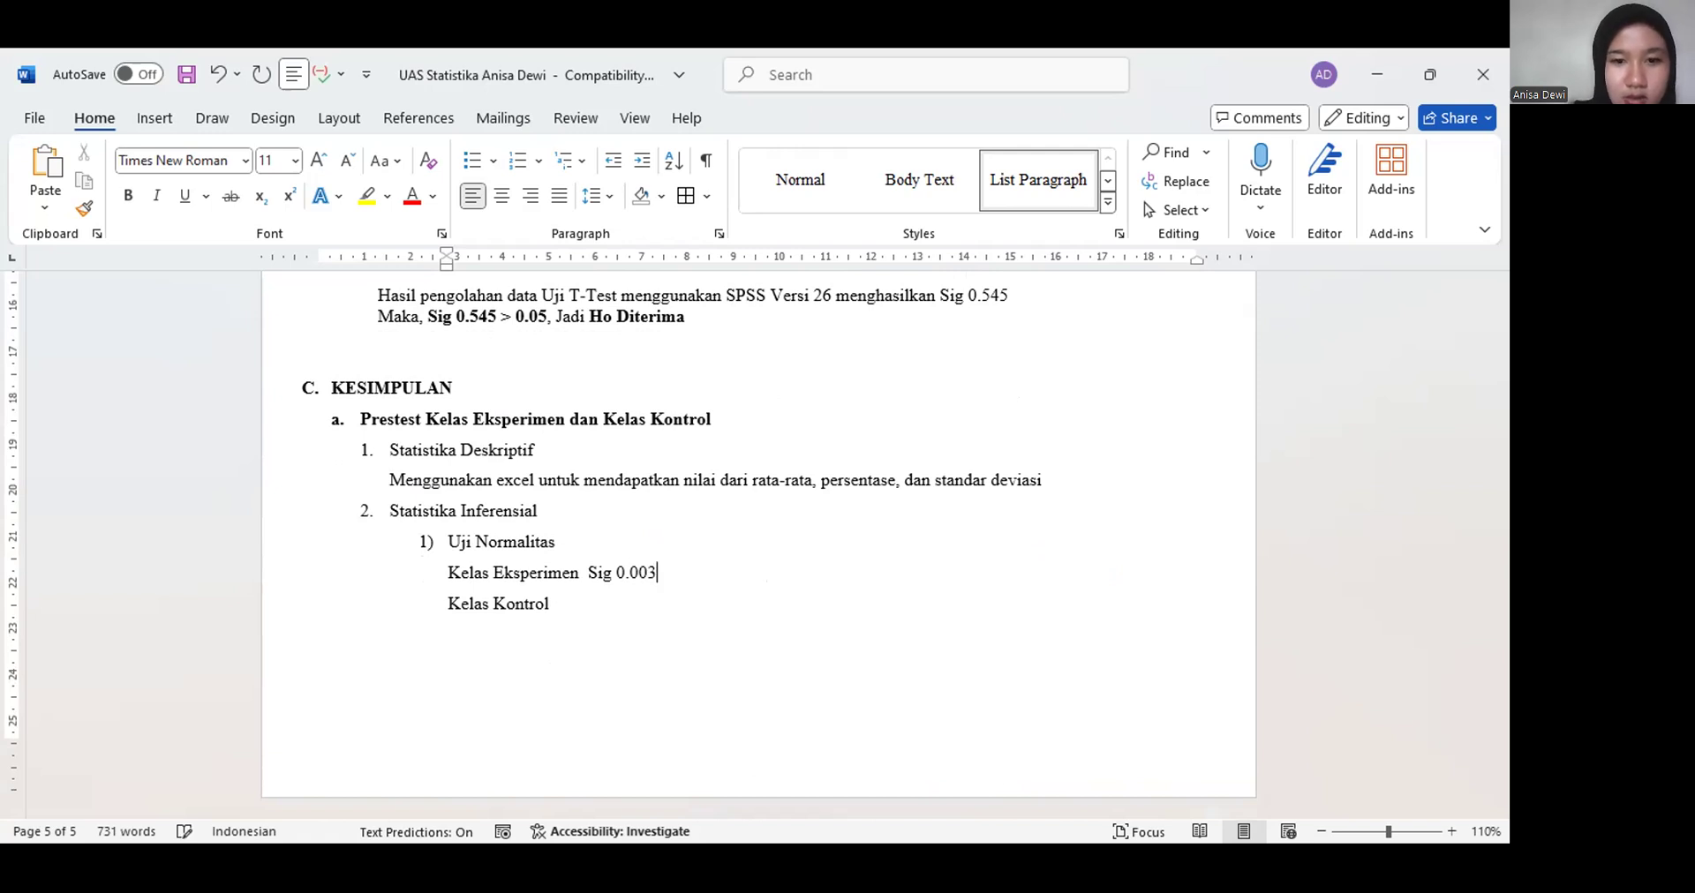
Extend the Kelas Eksperimen line with "artinya Sig 0.003 < 0.005"
type(" artiny")
type("a ")
type("SI")
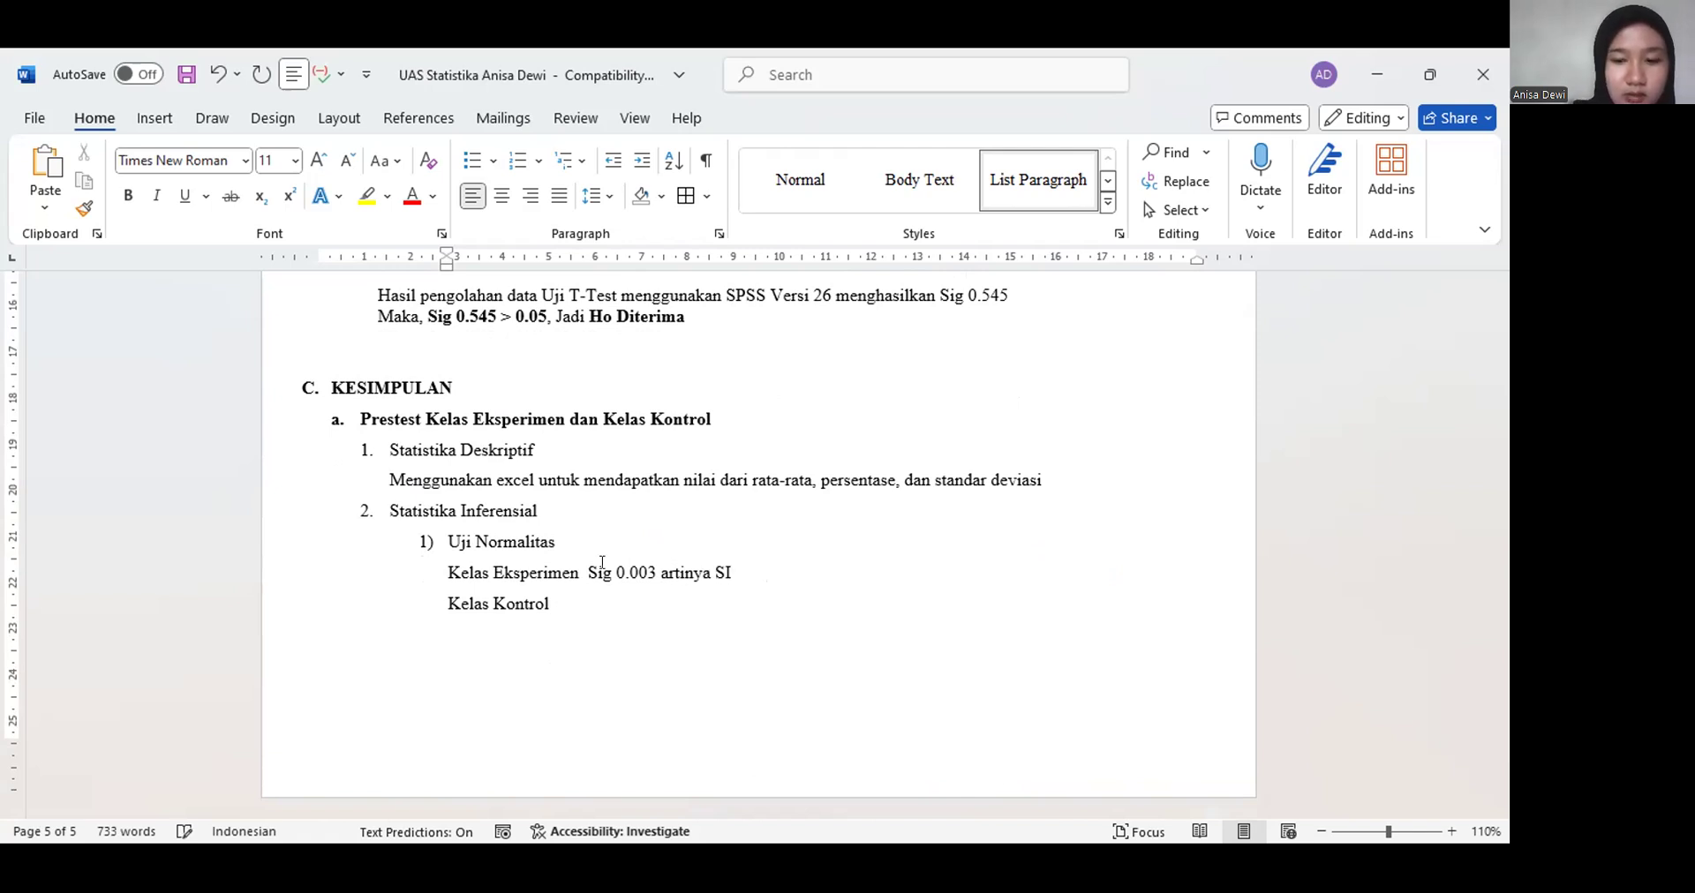
key("BackSpace")
type("ig 0.00")
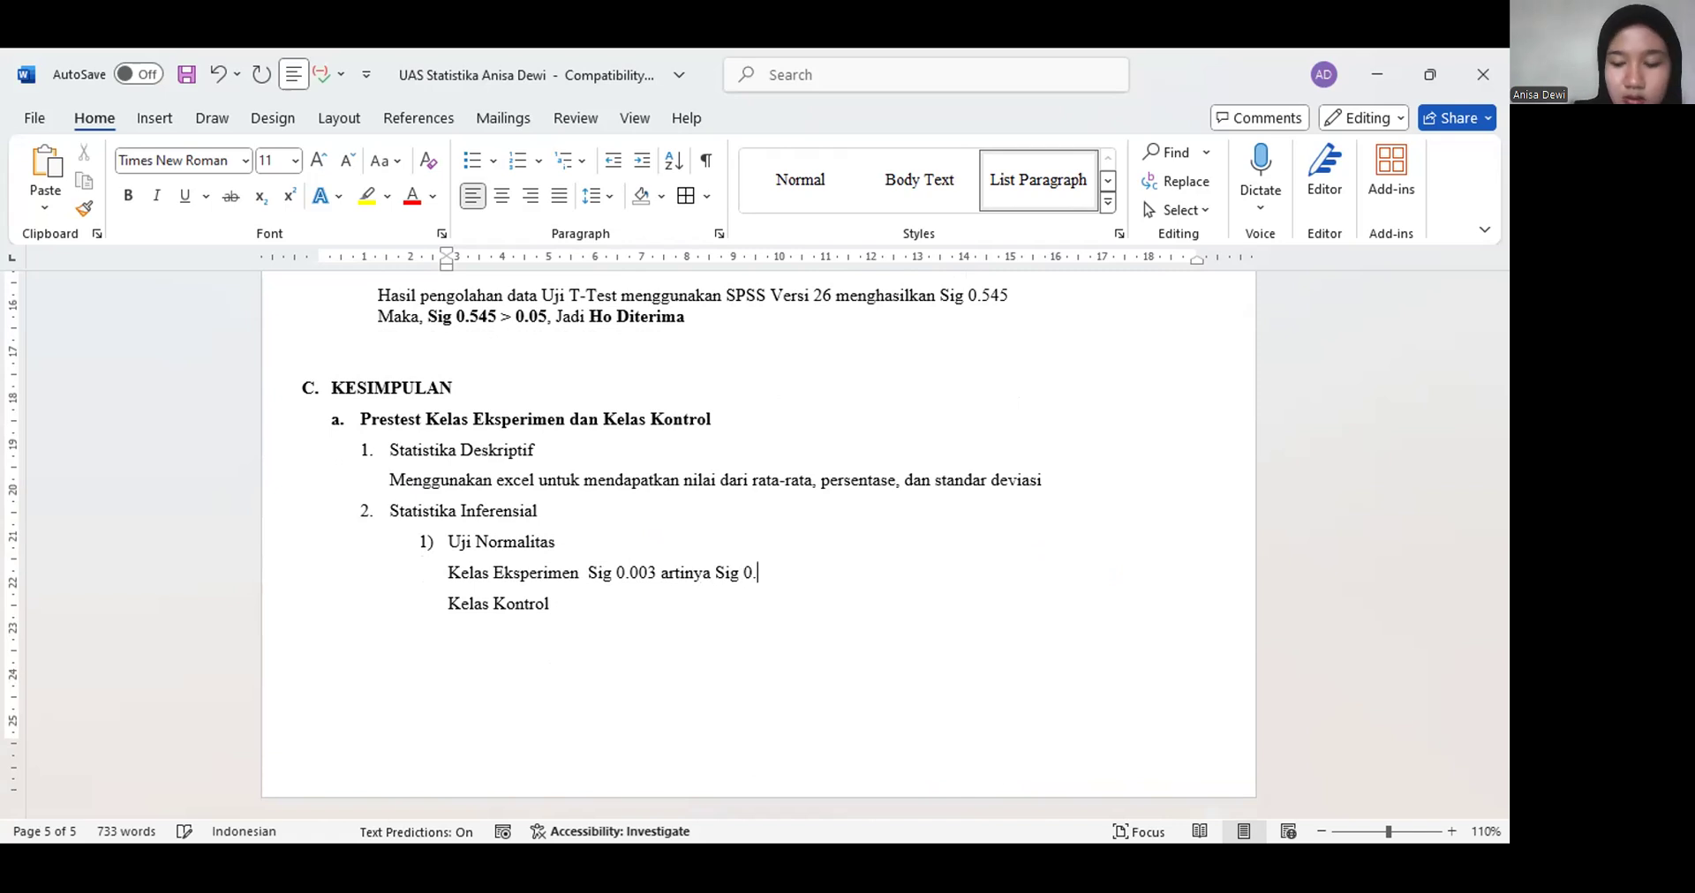
type("3 artinya Sig 0.003")
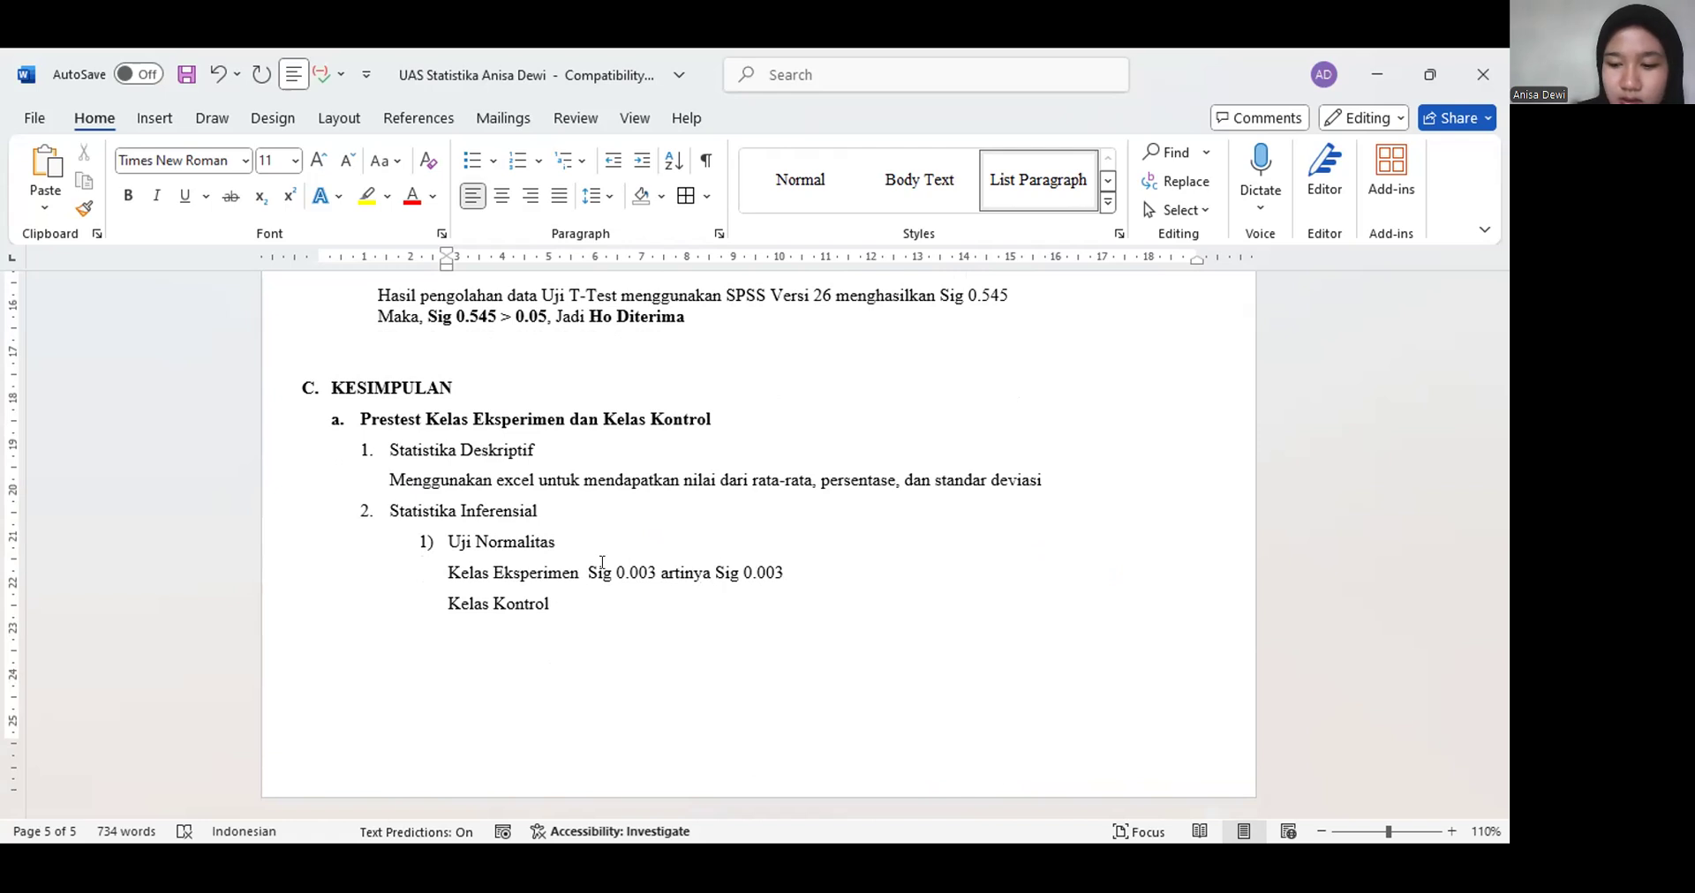
type(" < 0")
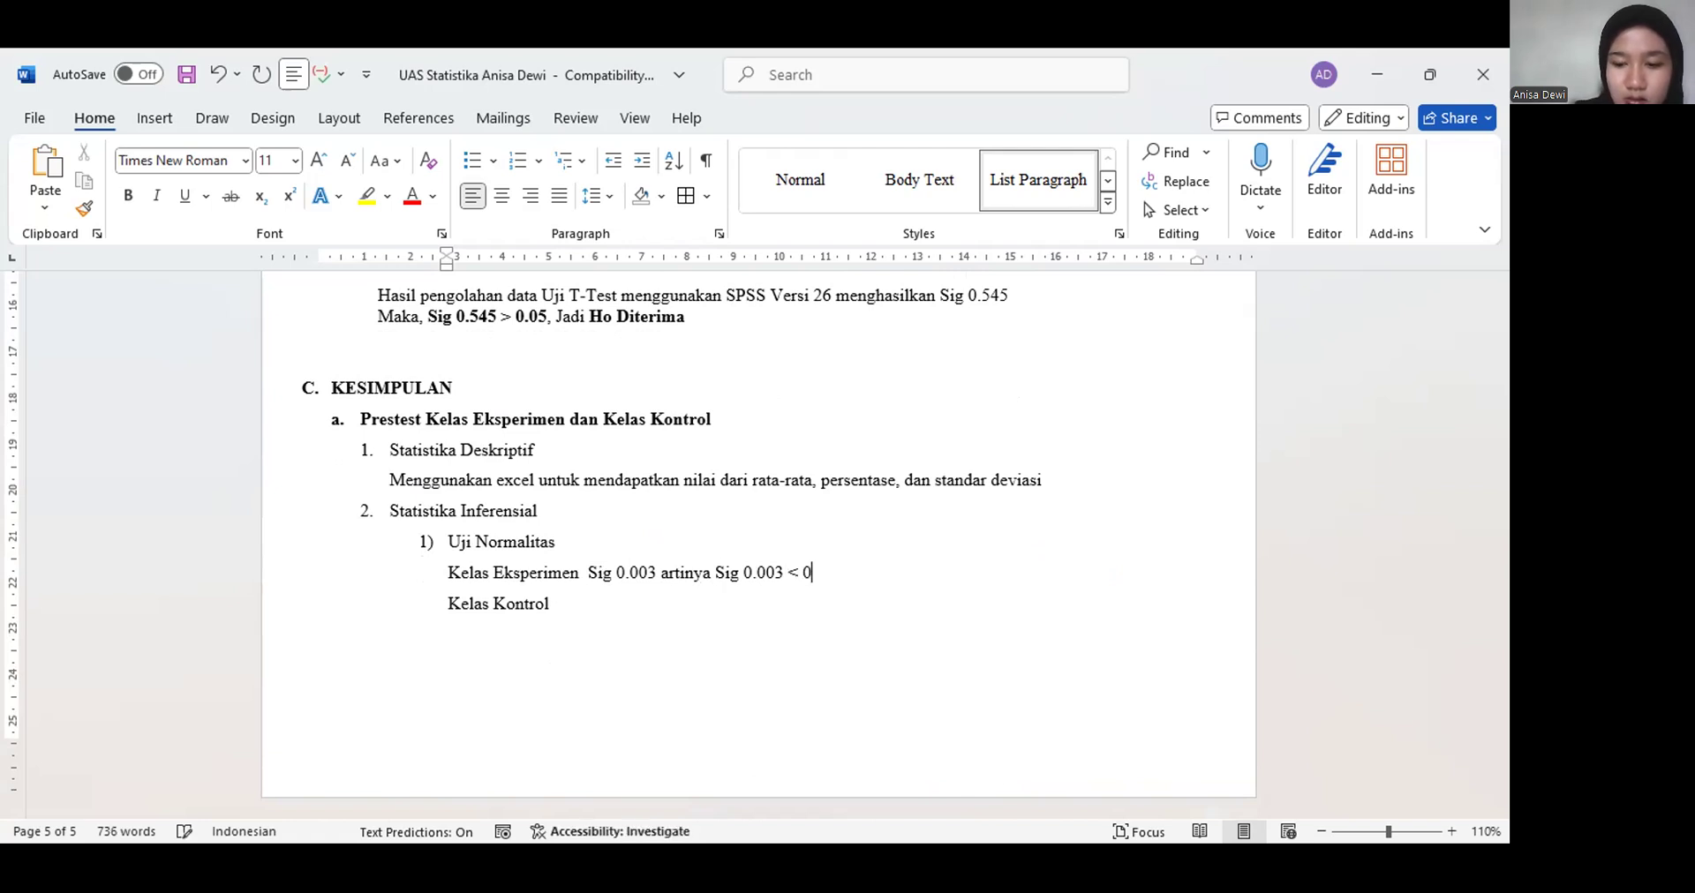
type(".005")
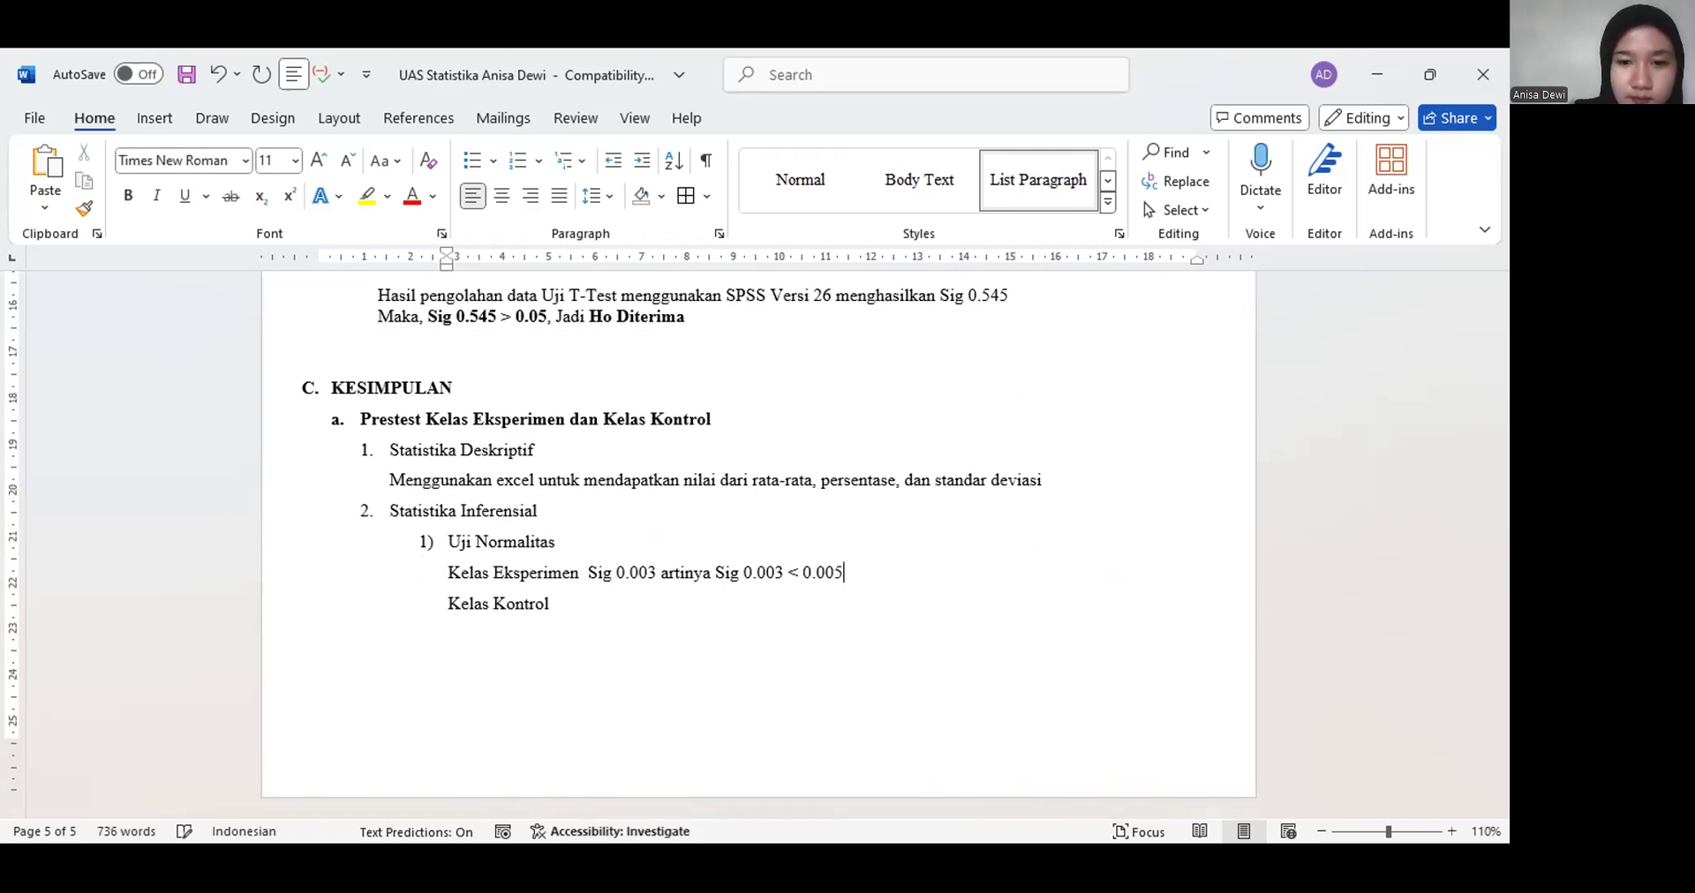
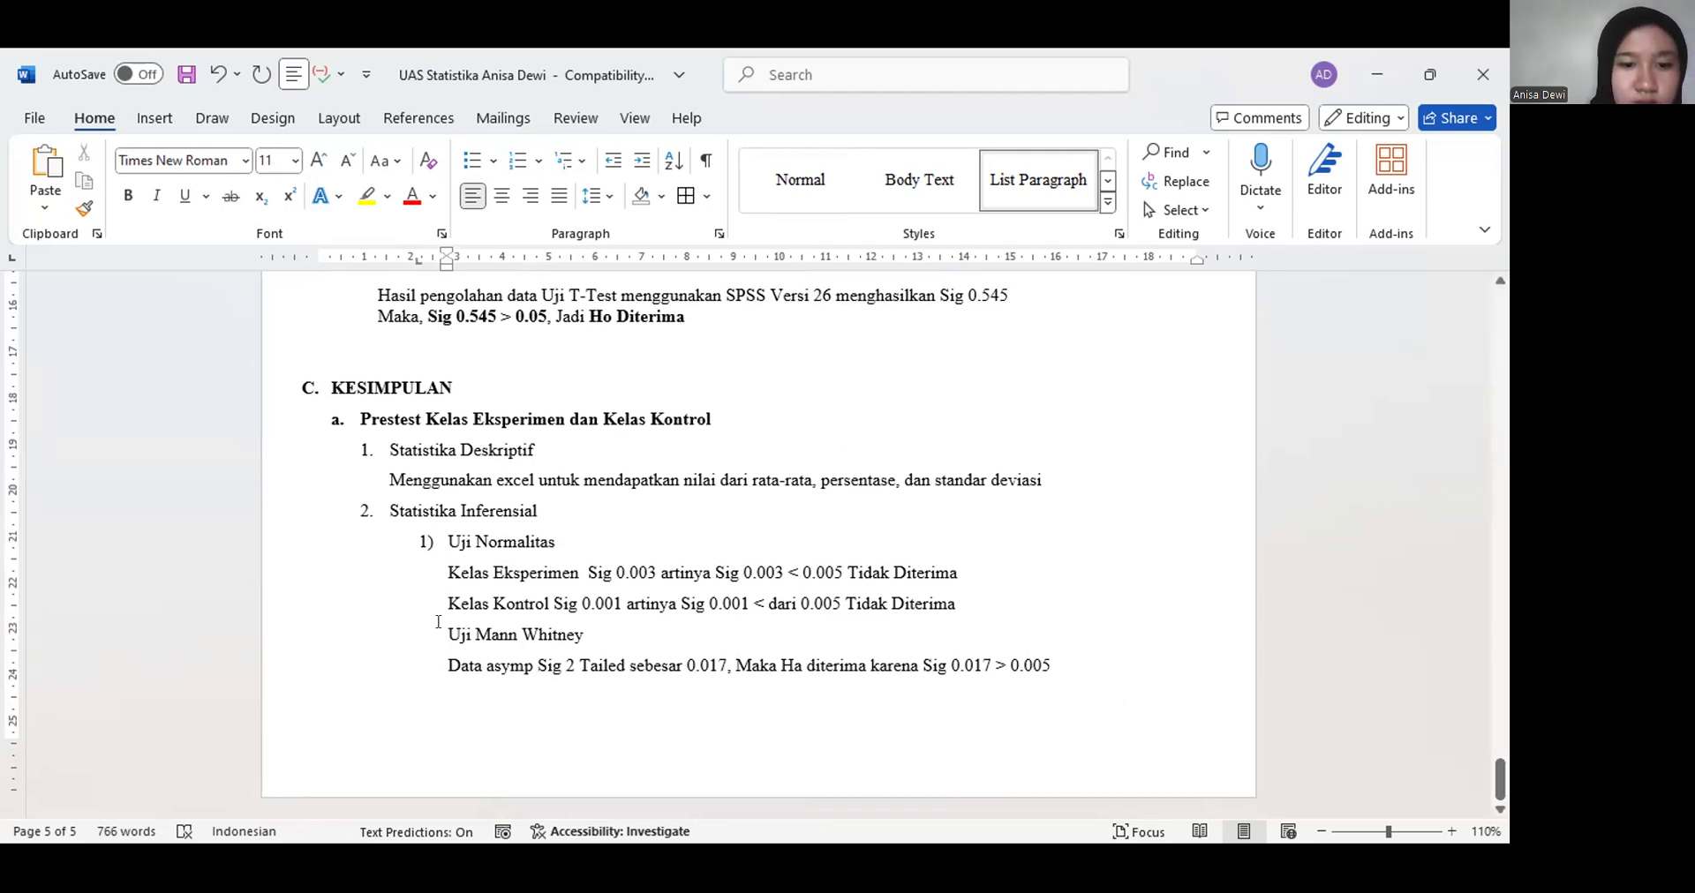
Number the Uji Mann Whitney line as item 2) and start an unindented empty line below the Data asymp sentence
left_click(539, 162)
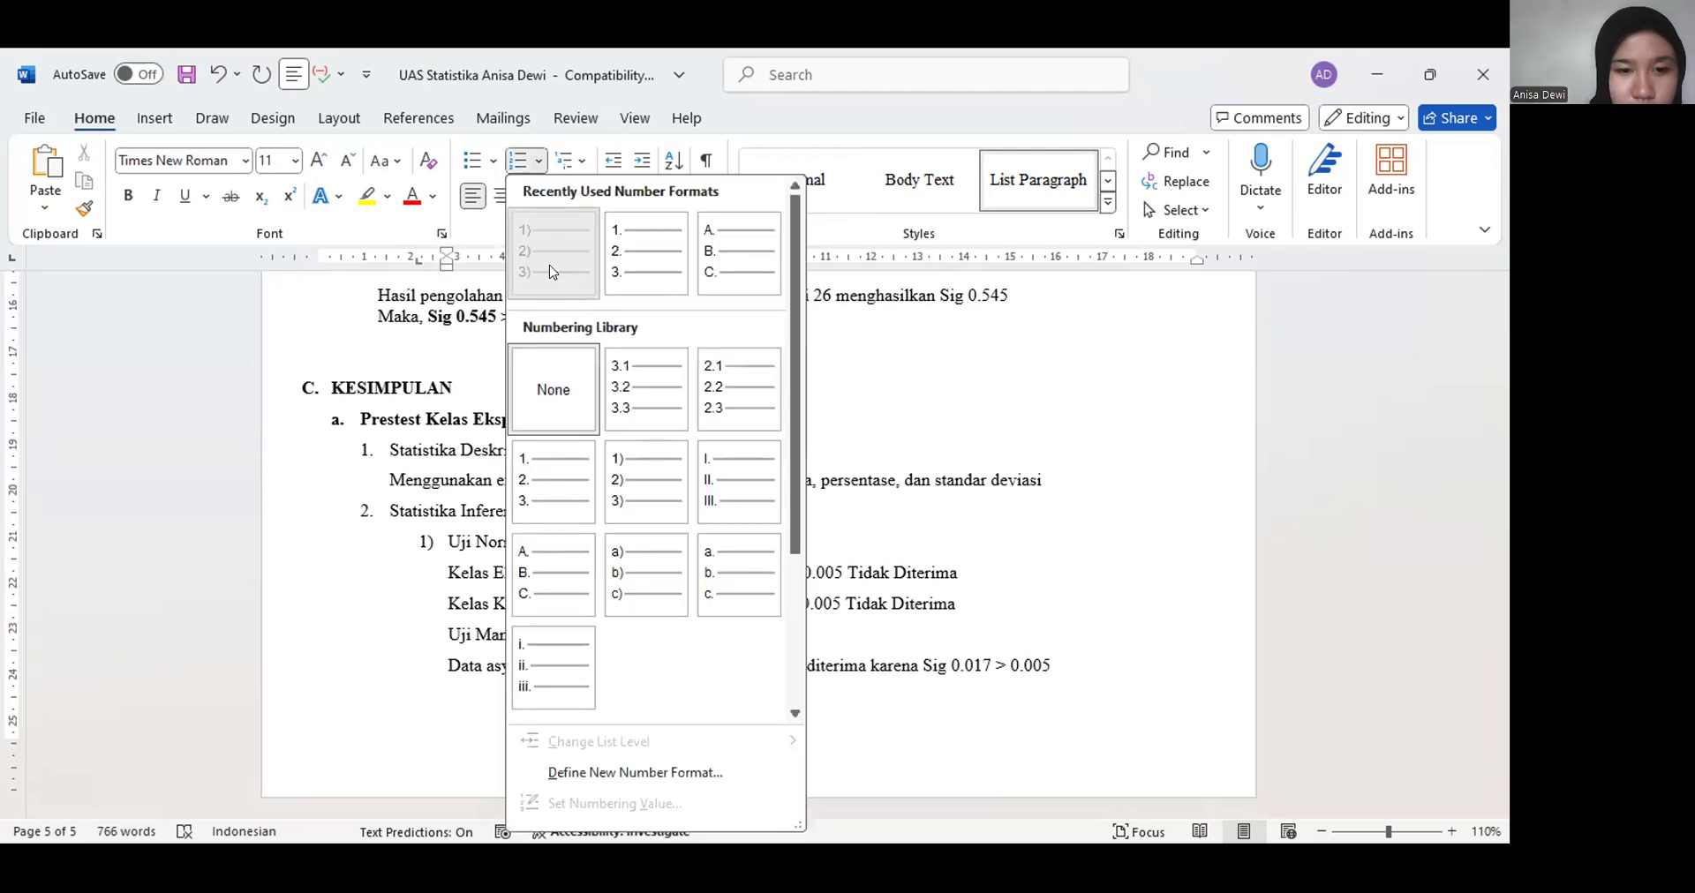
left_click(550, 271)
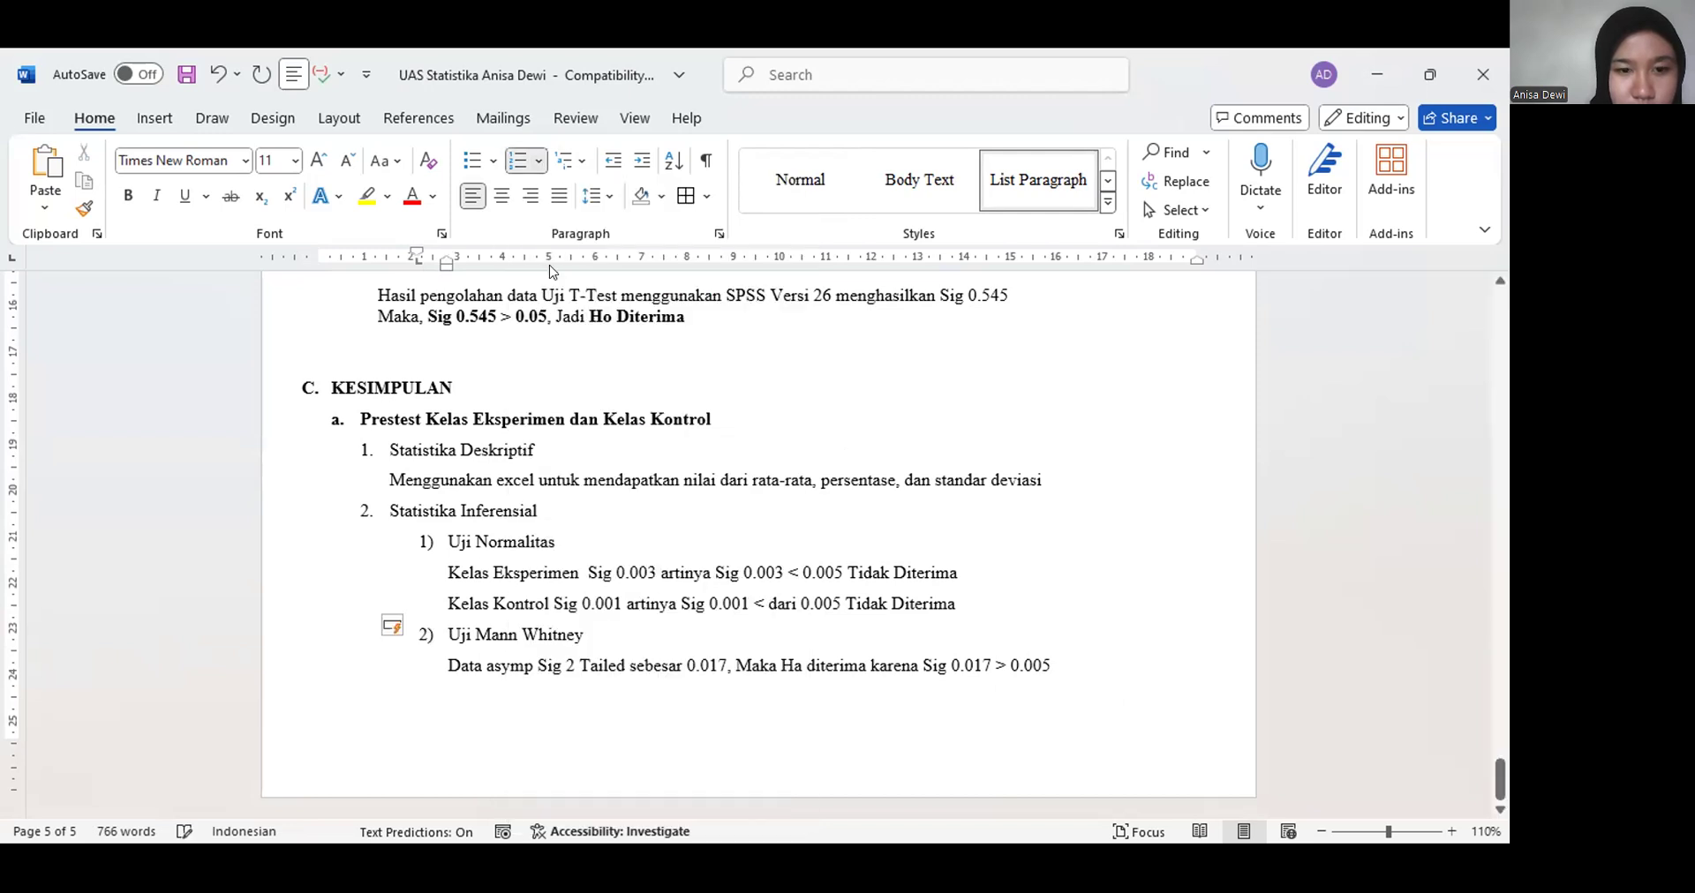
left_click(1047, 665)
key("Return")
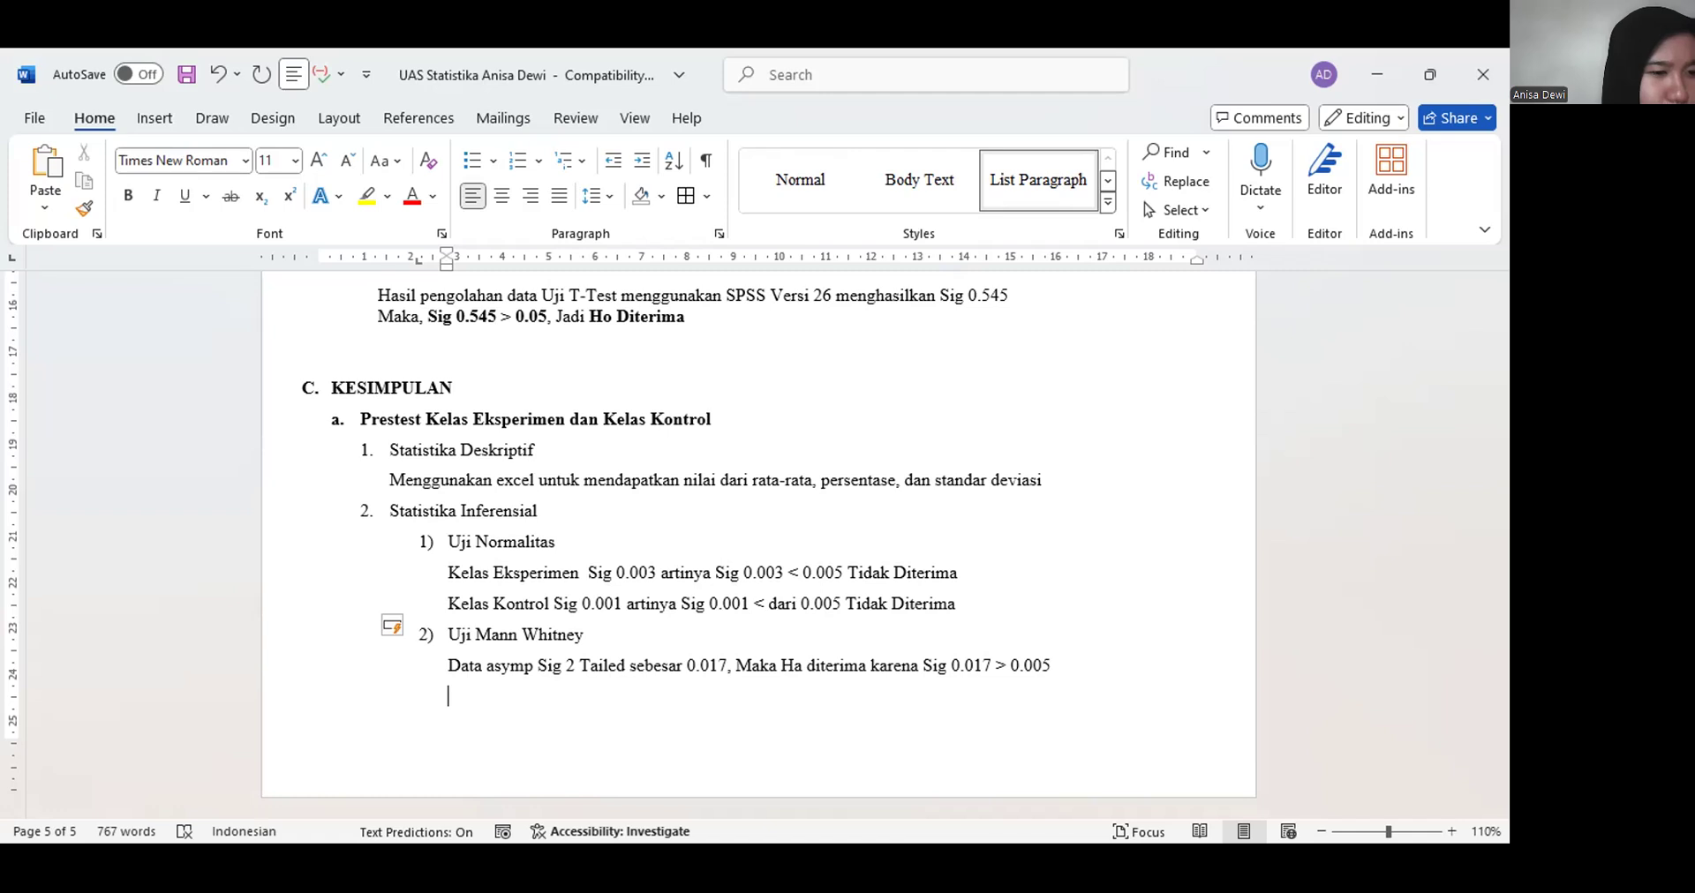
key("Delete")
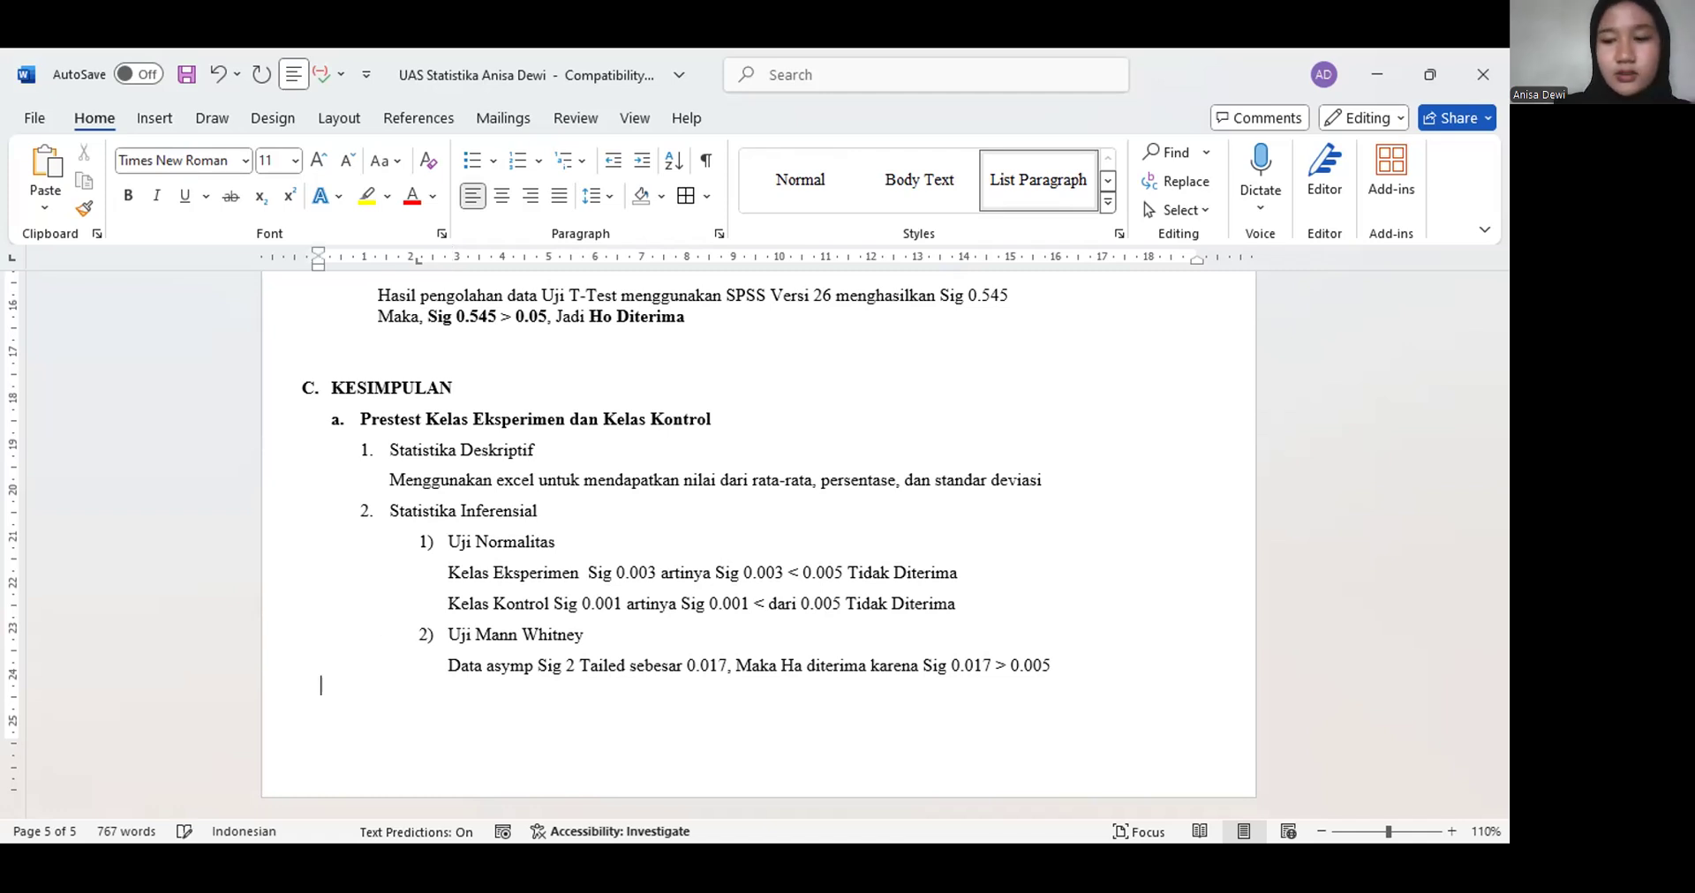
Make the empty line below the Data asymp sentence a bold lettered item "b.", aligned with item a
left_click(537, 161)
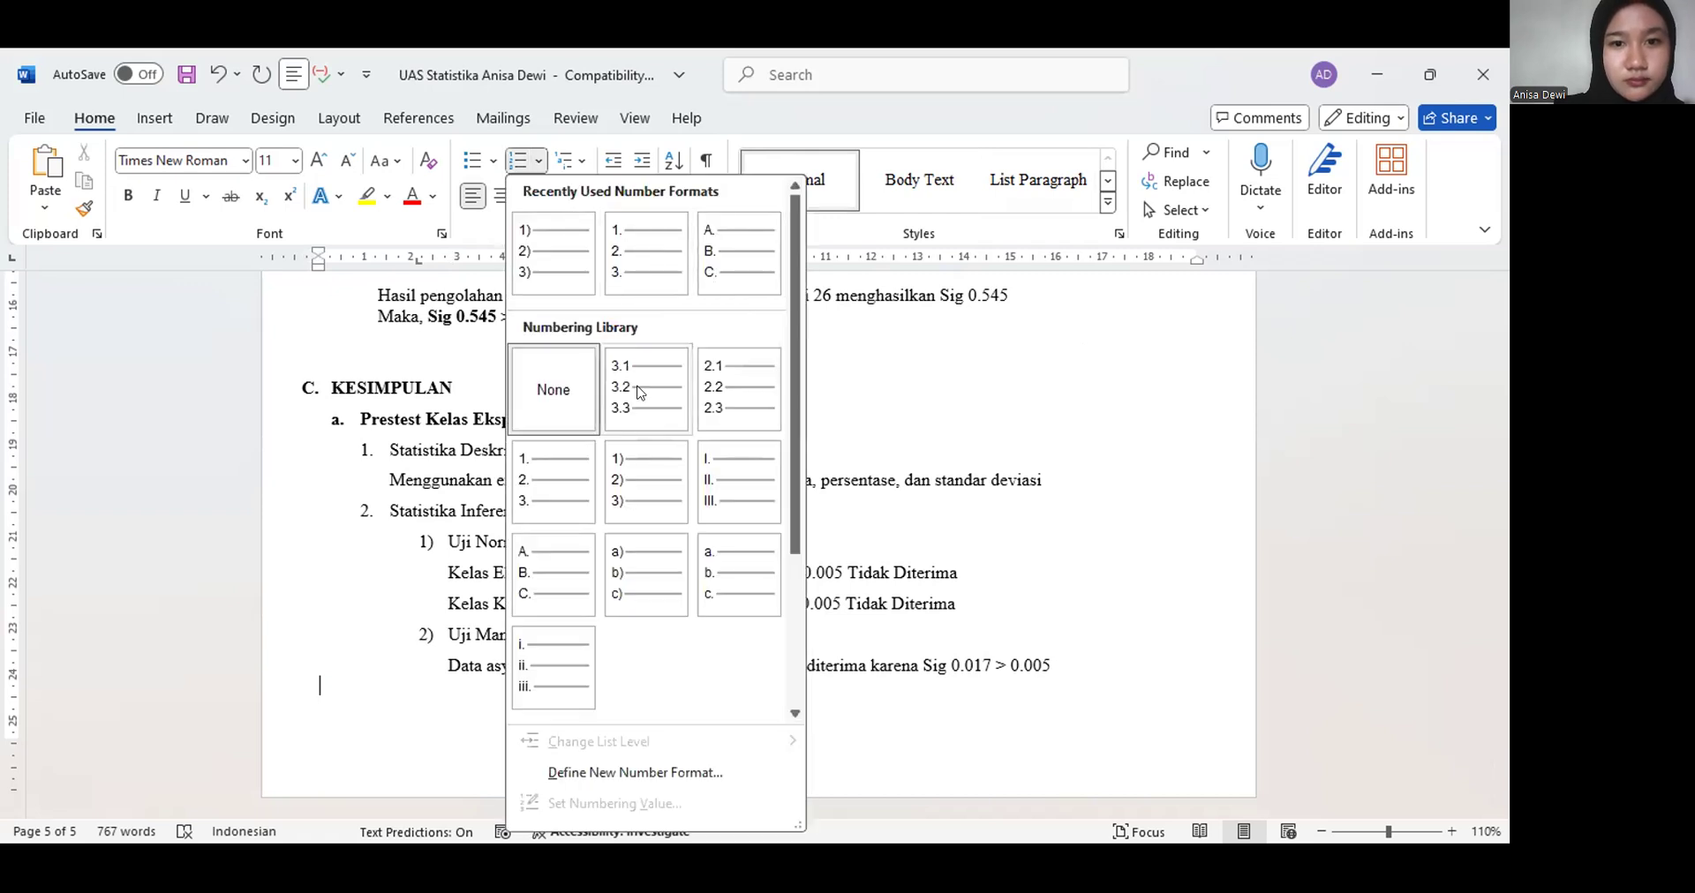
left_click(631, 578)
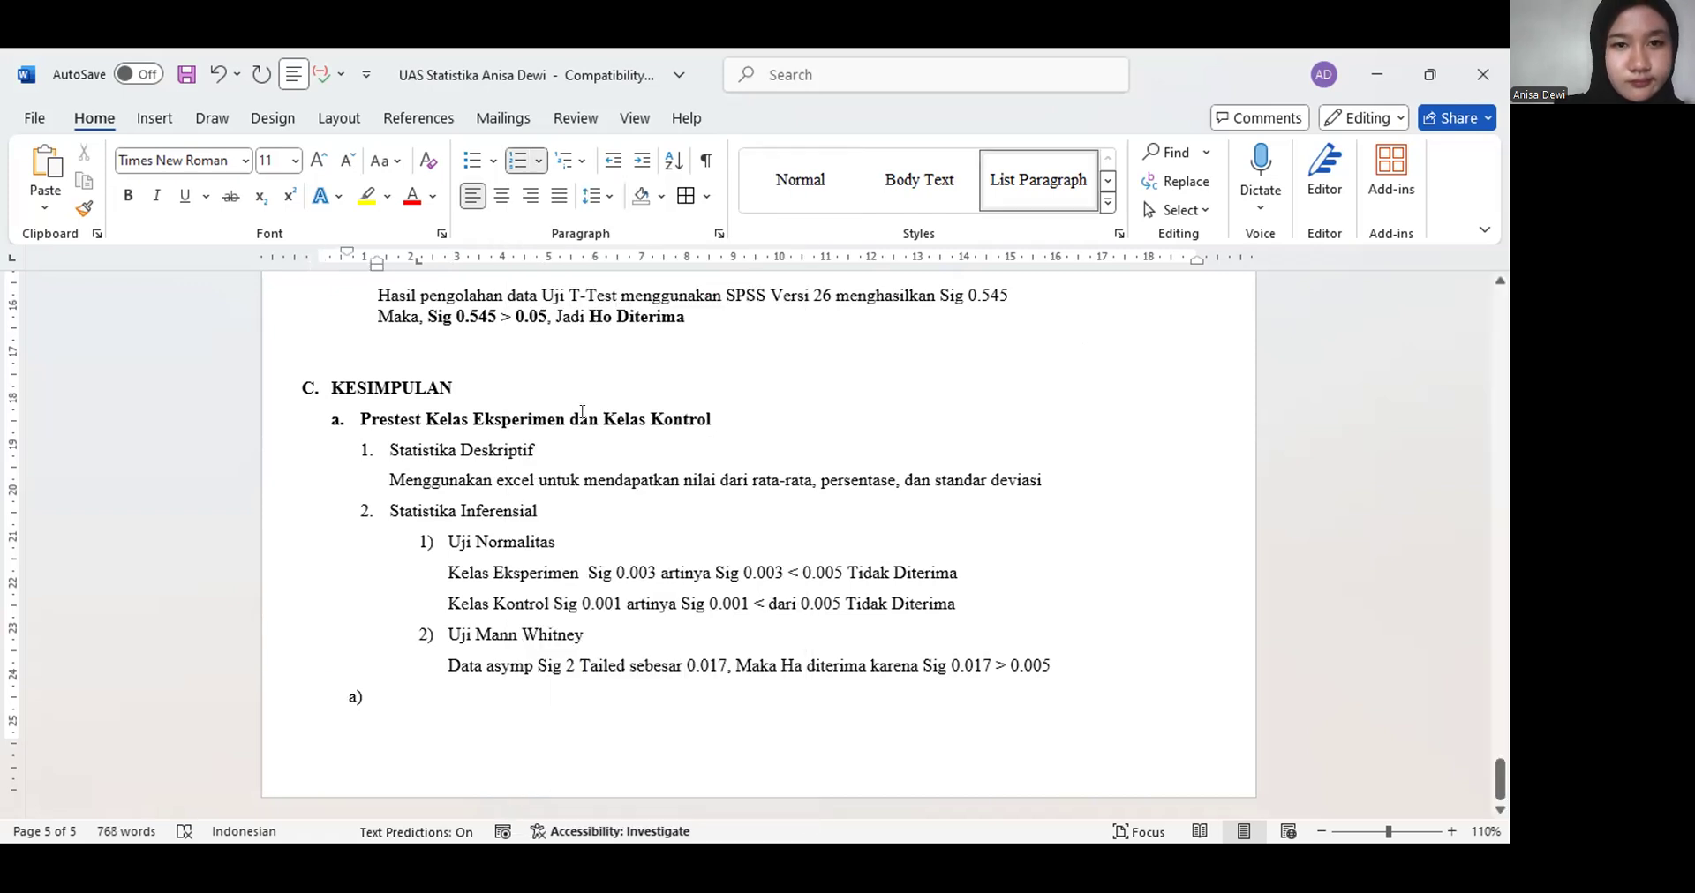
left_click(537, 161)
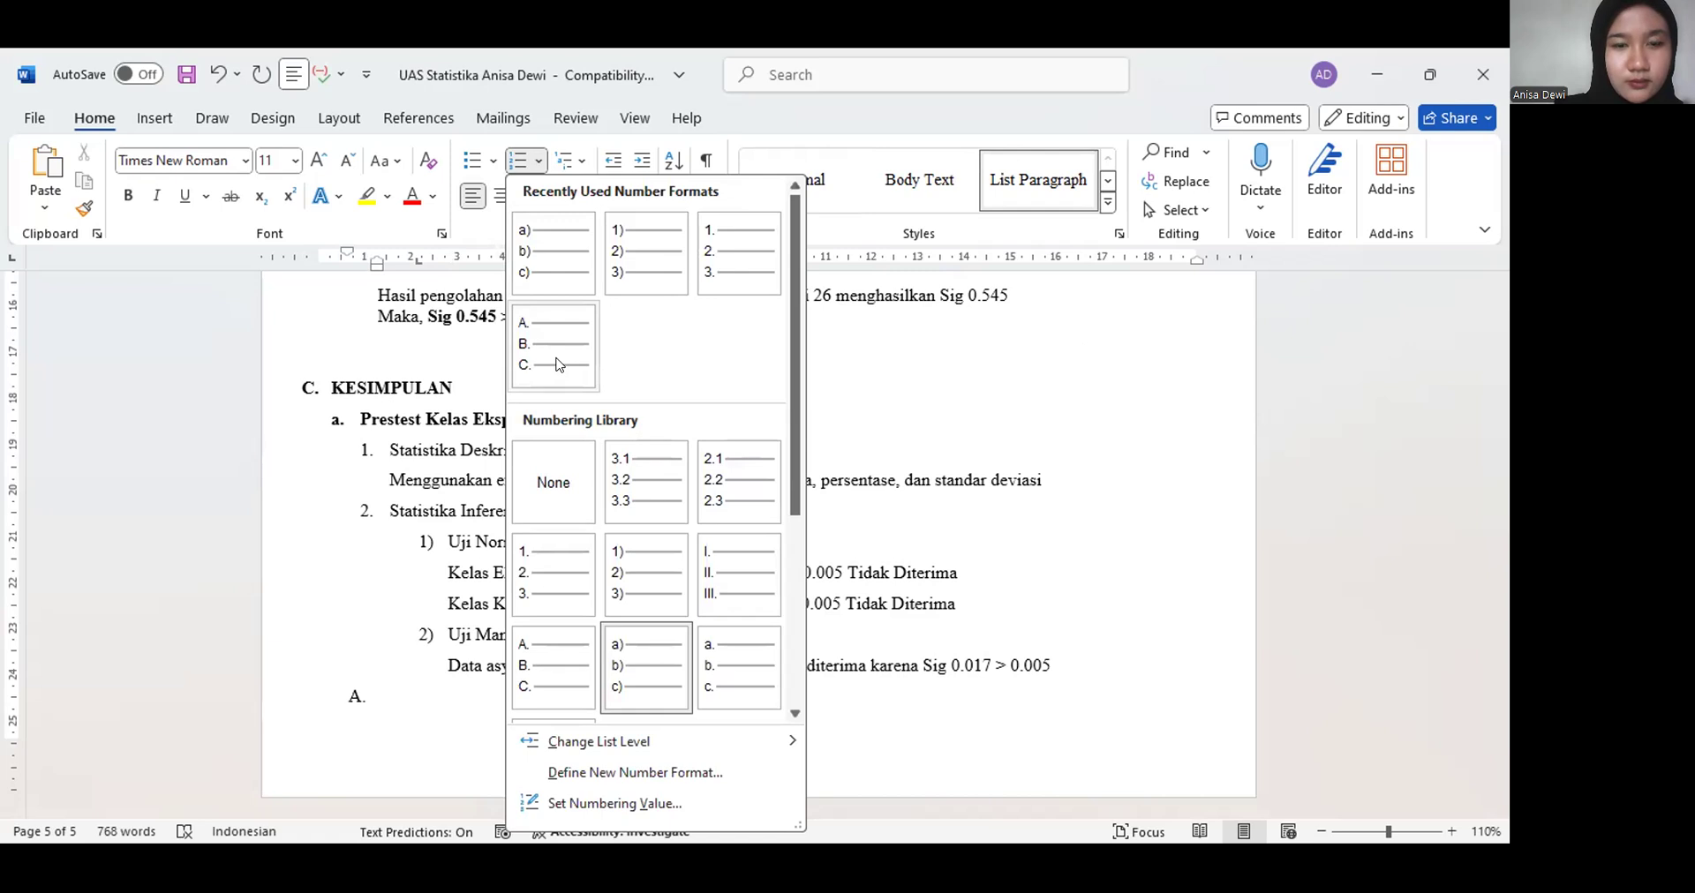
left_click(740, 675)
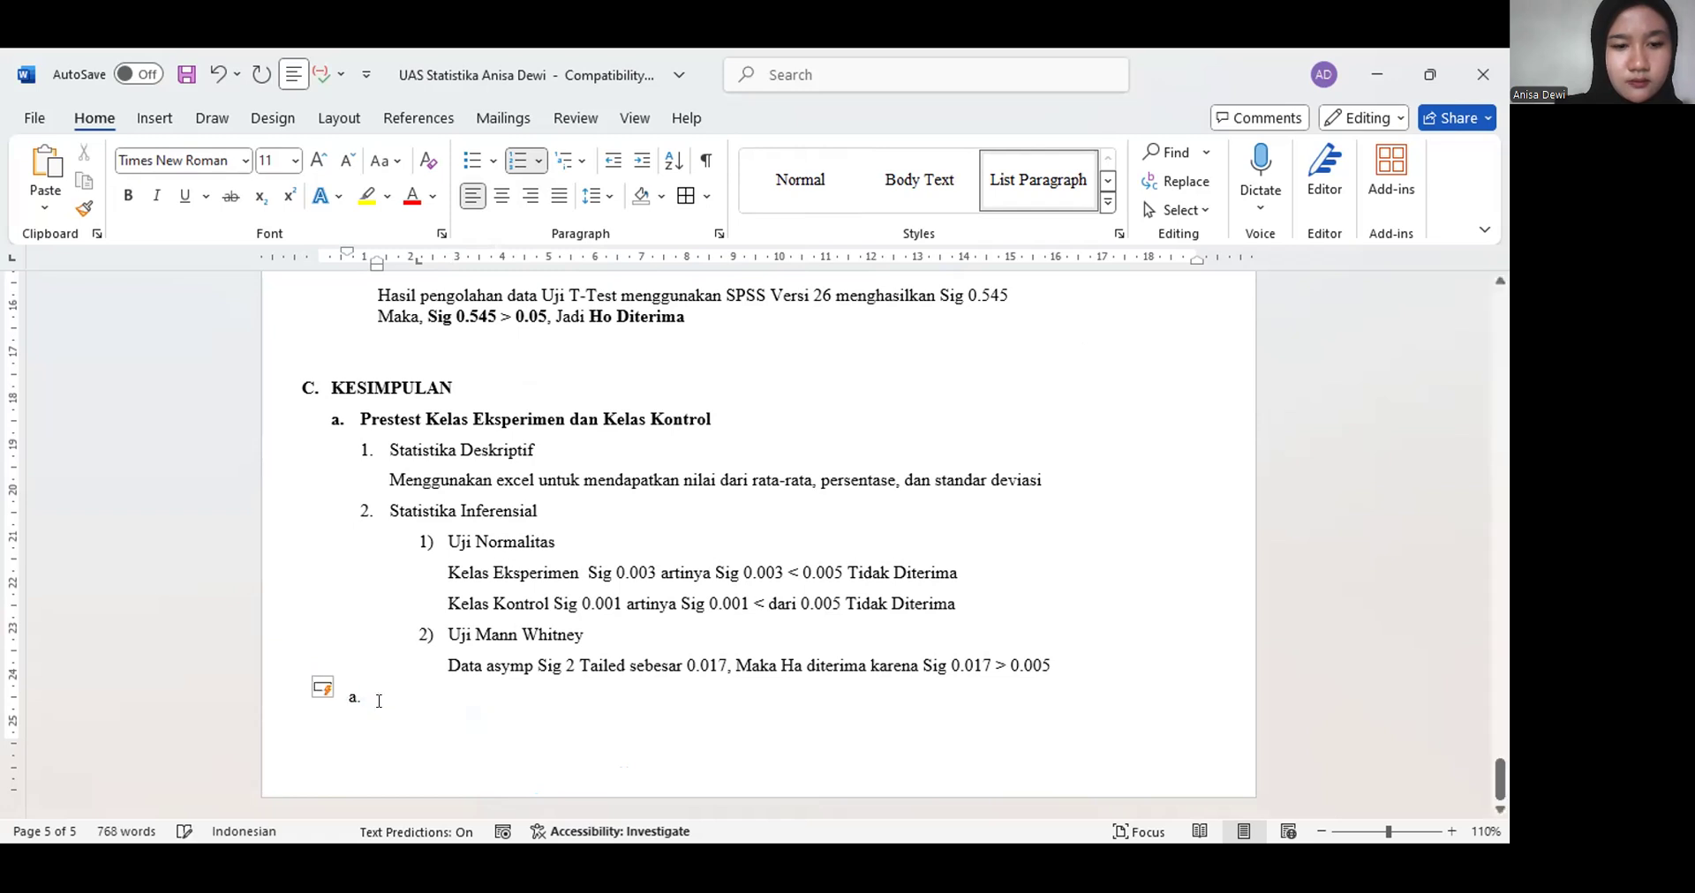
left_click_drag(353, 697, 339, 694)
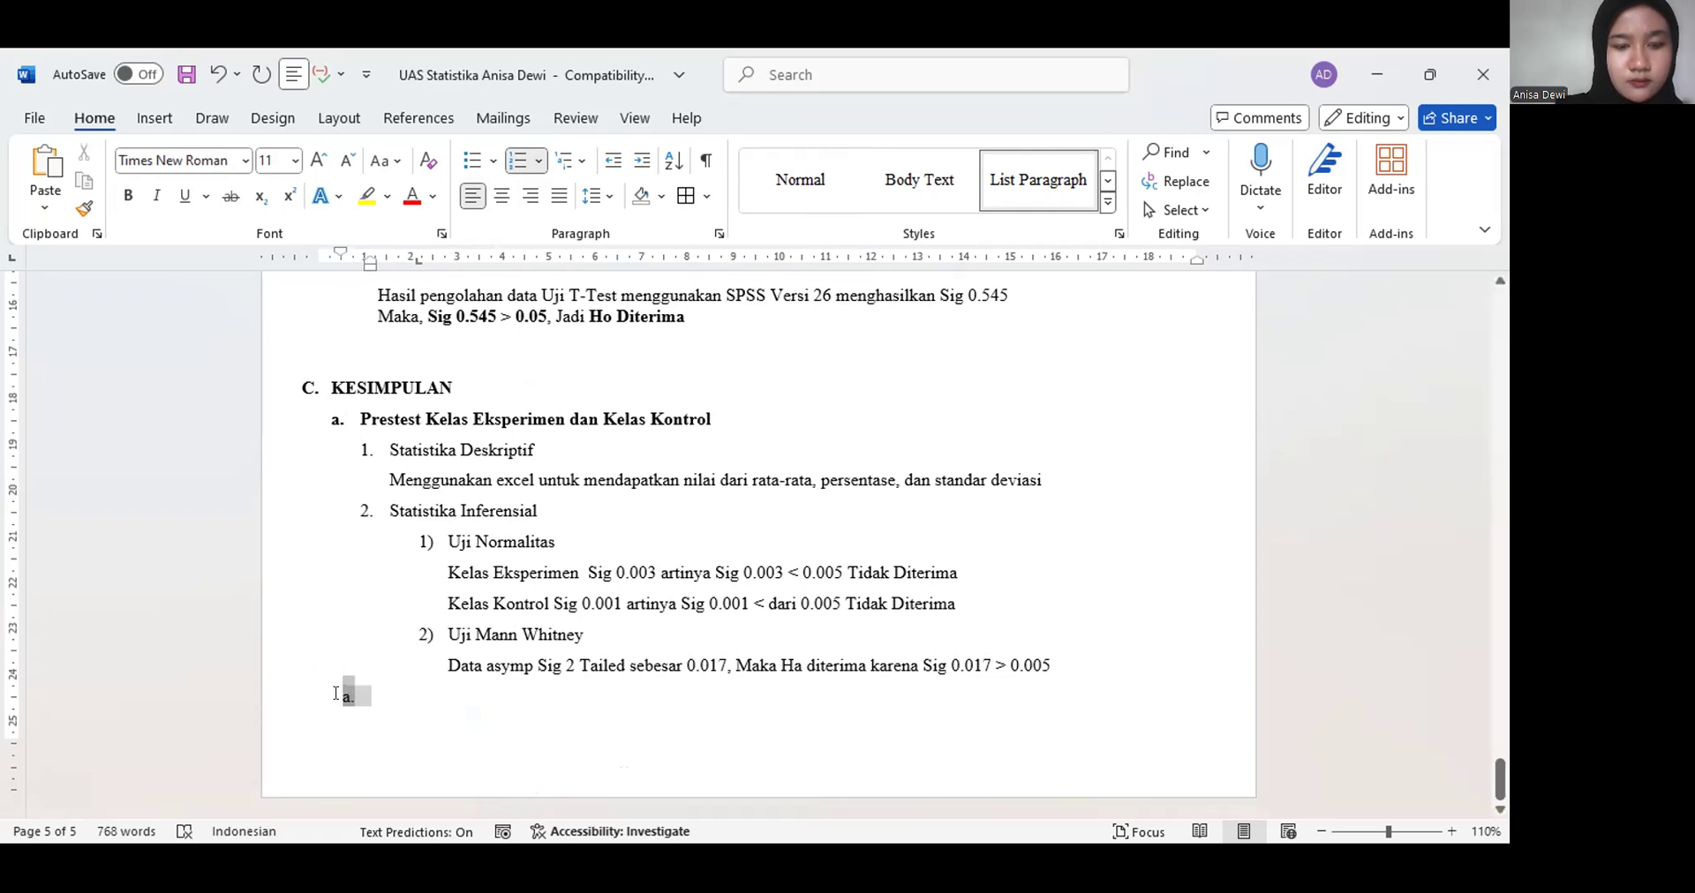
type("b.")
key("BackSpace")
key("BackSpace")
type("b. ")
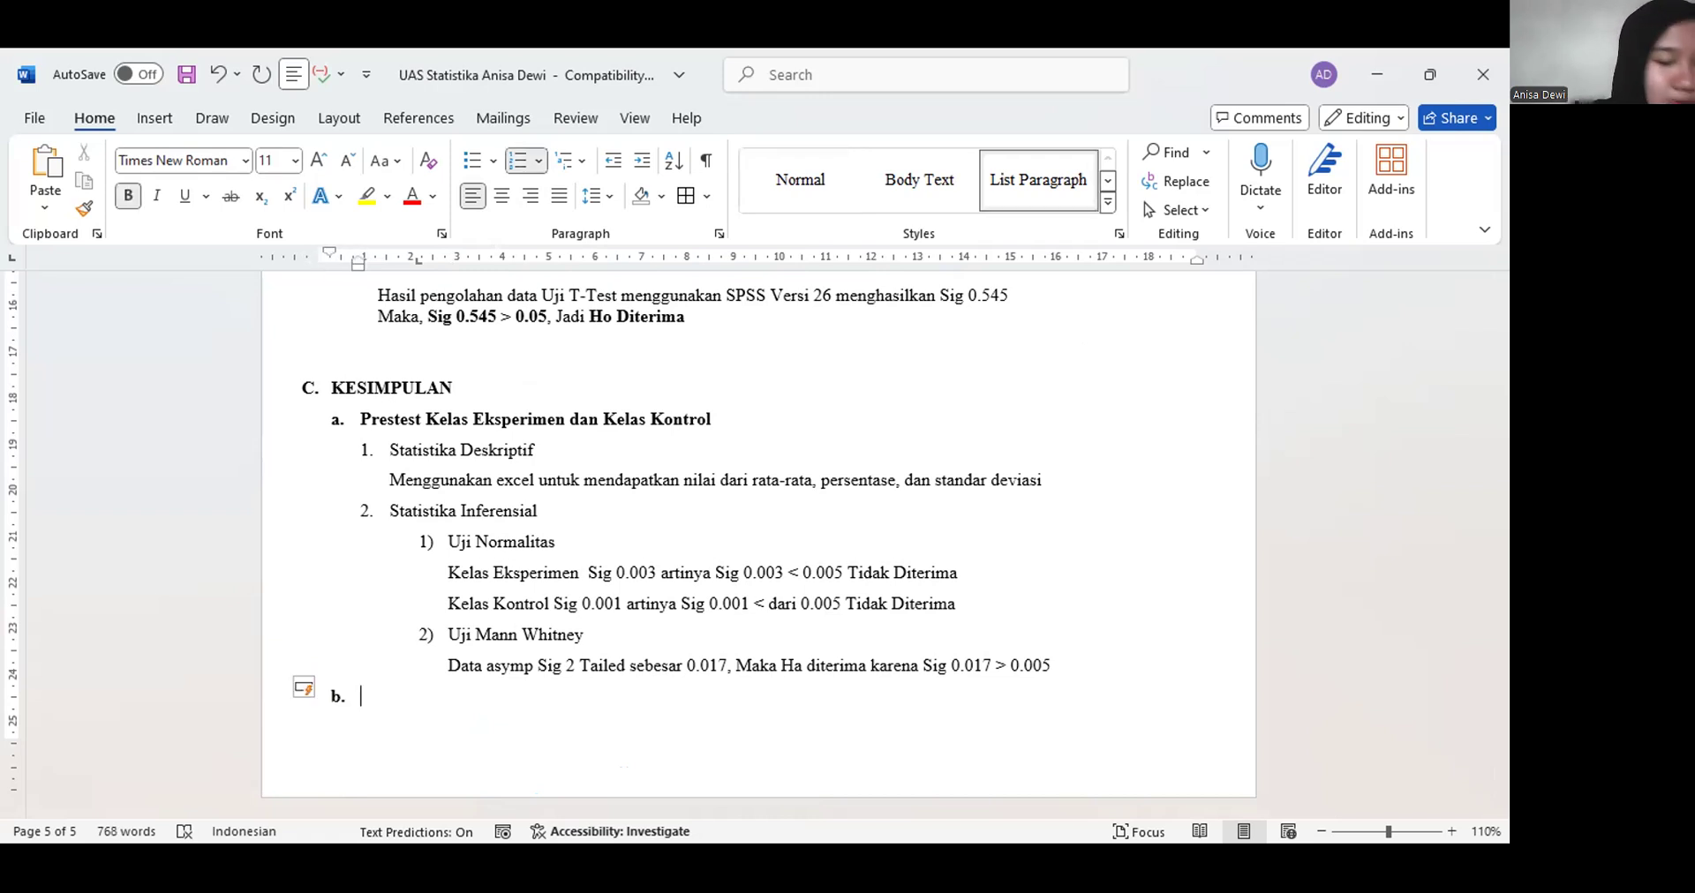
Enter the heading "Postest Kelas Eksperimen dan Kelas Kontrol" for item b
type("Postets")
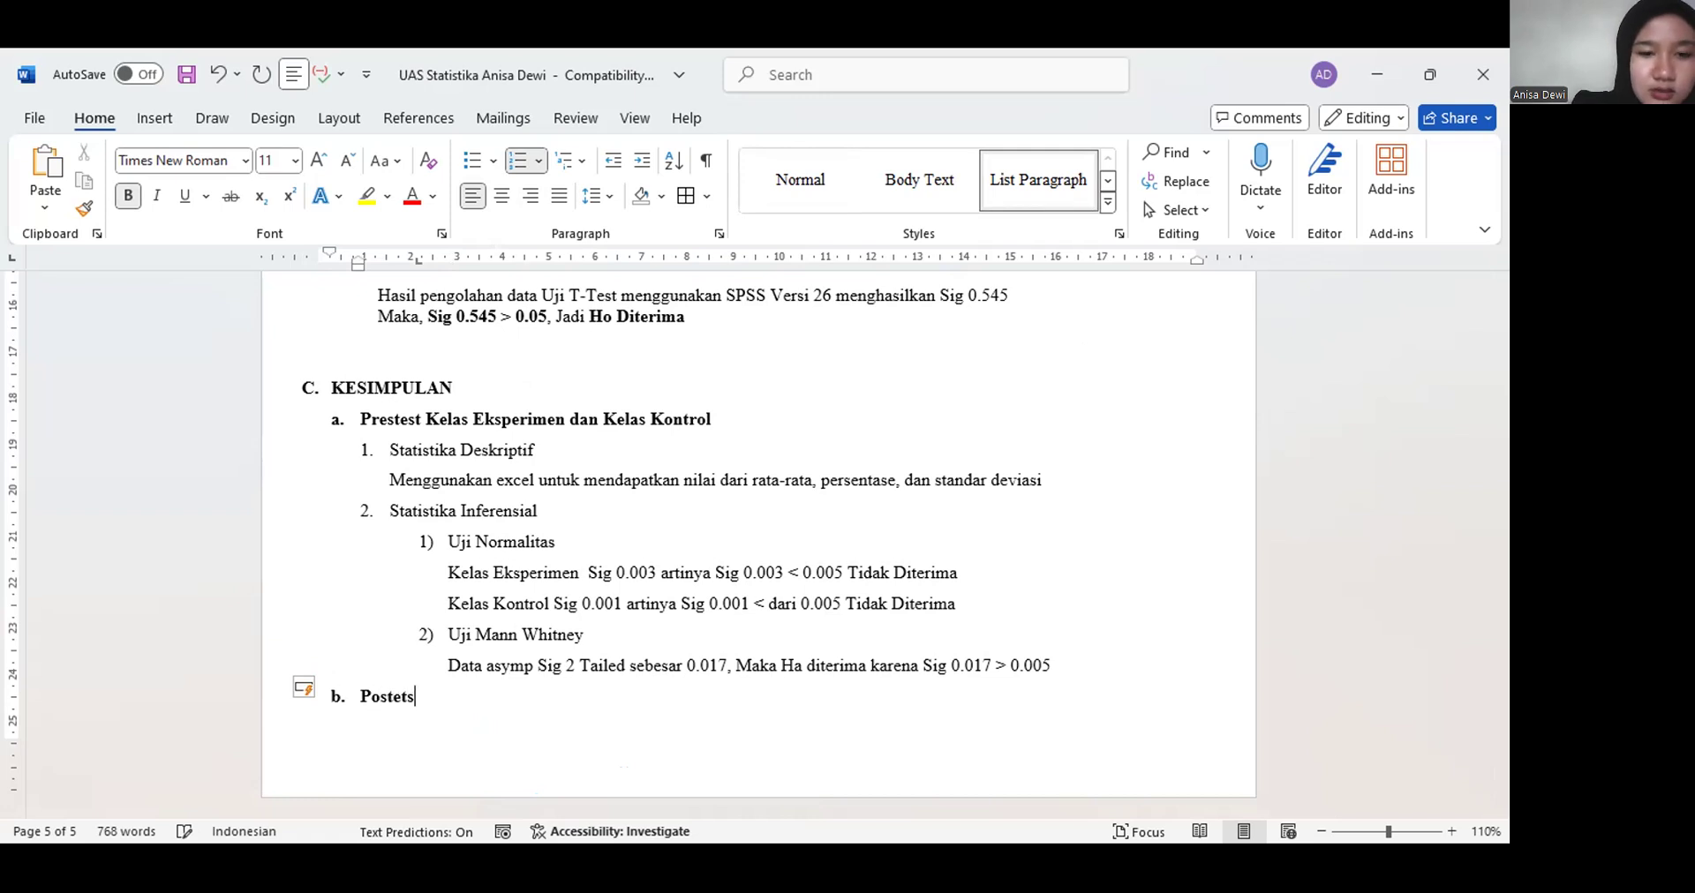
key("BackSpace")
key("BackSpace")
type("st d")
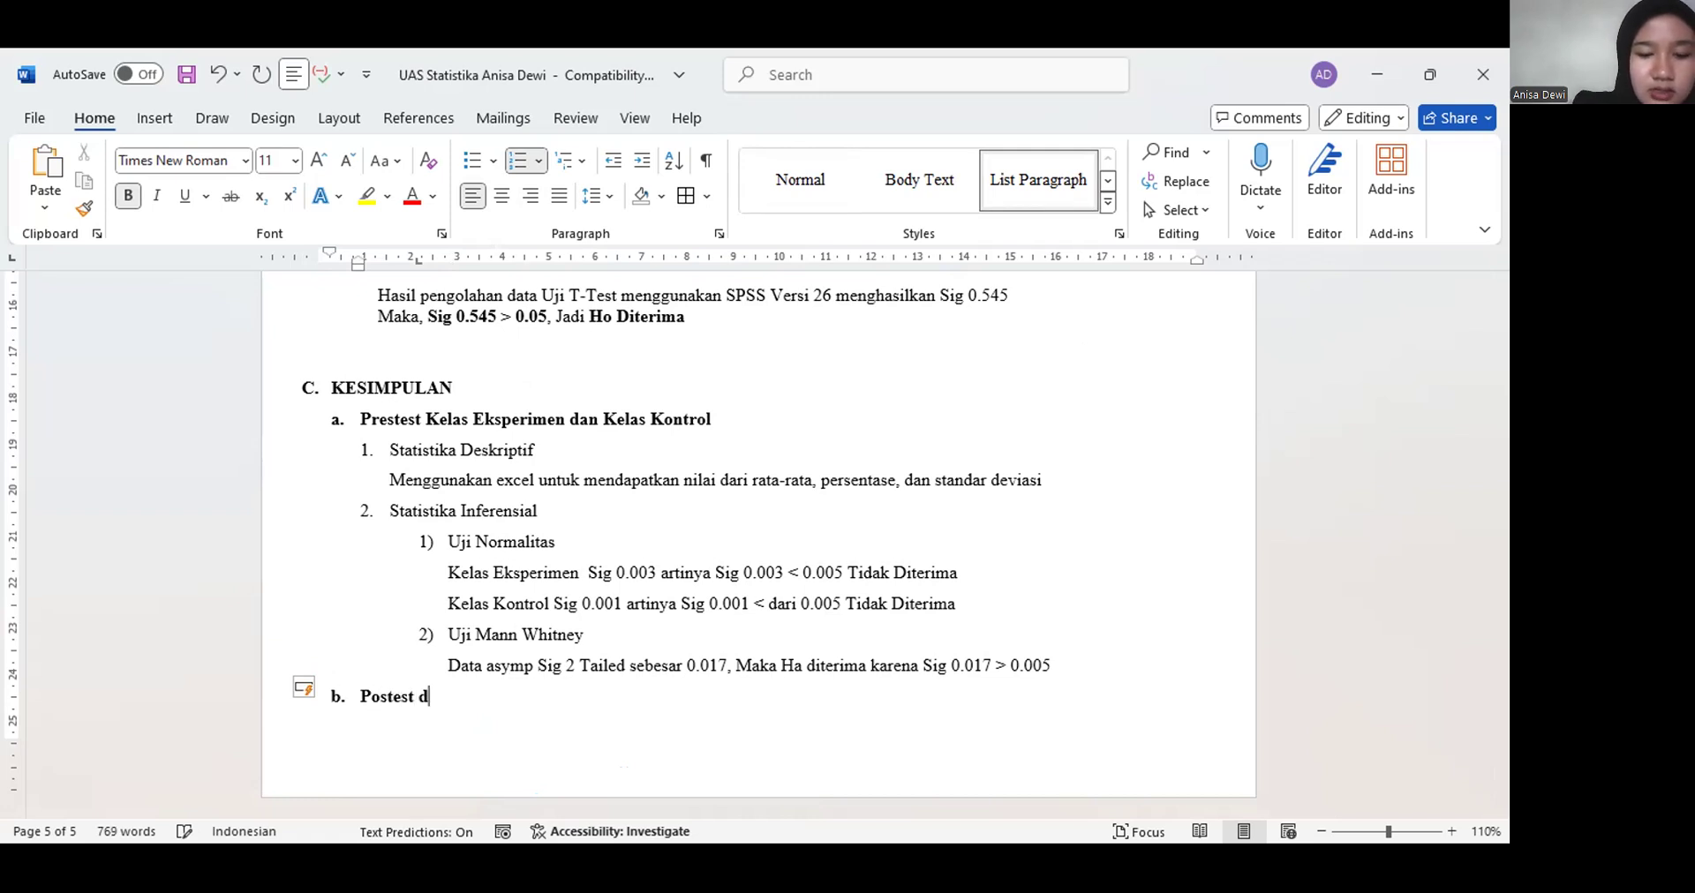
key("BackSpace")
type("Kel")
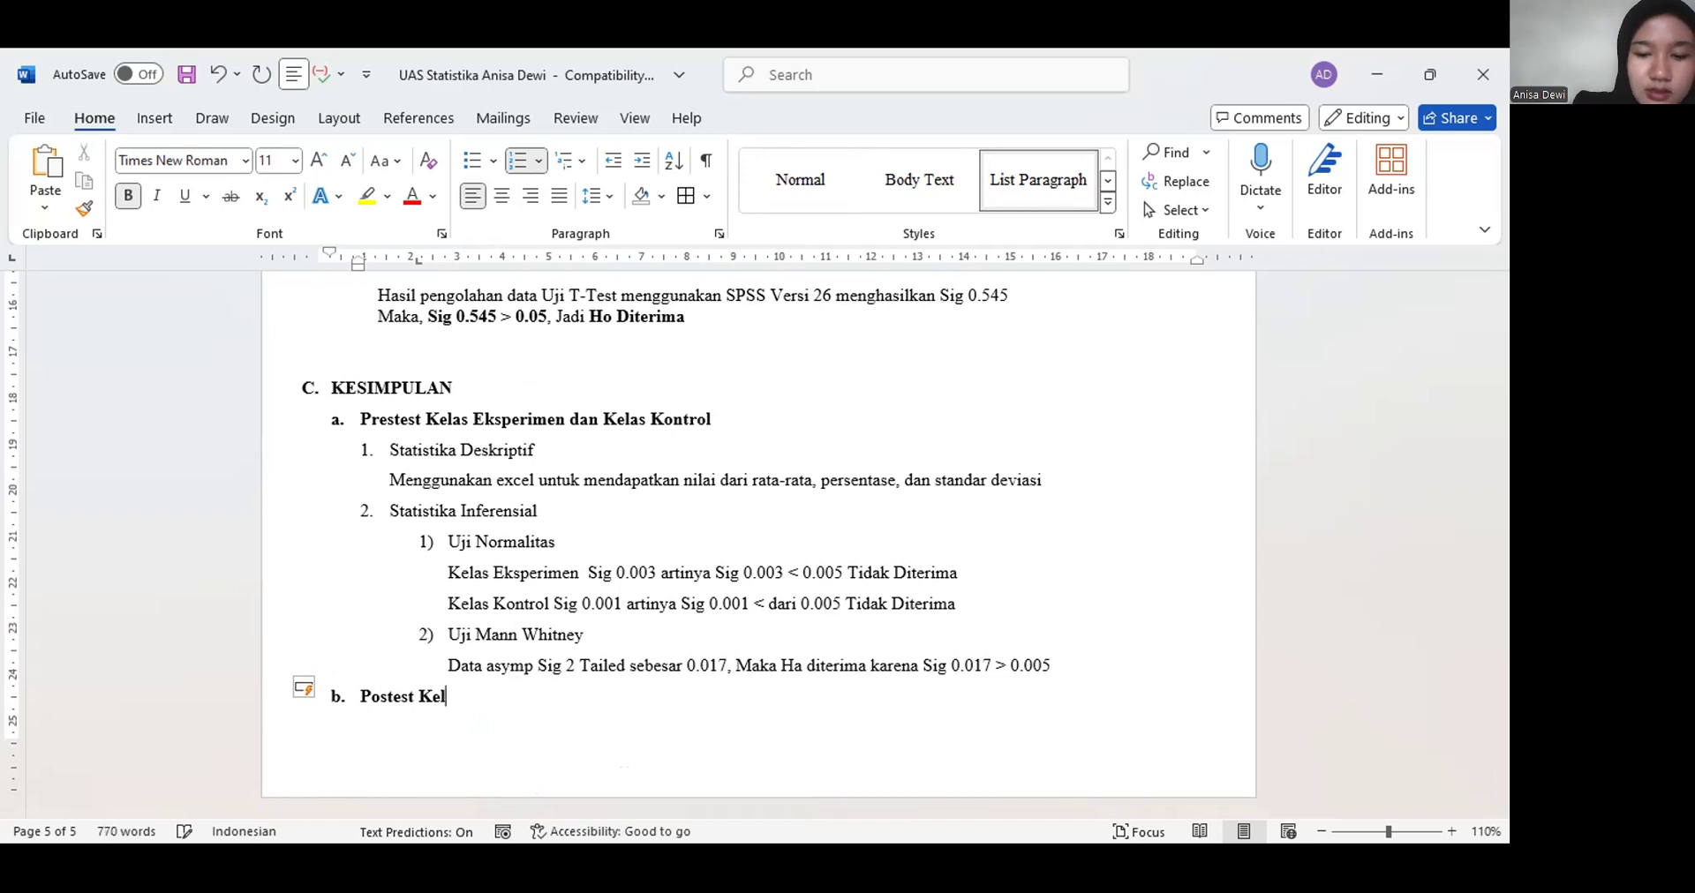
type("as Ekspe")
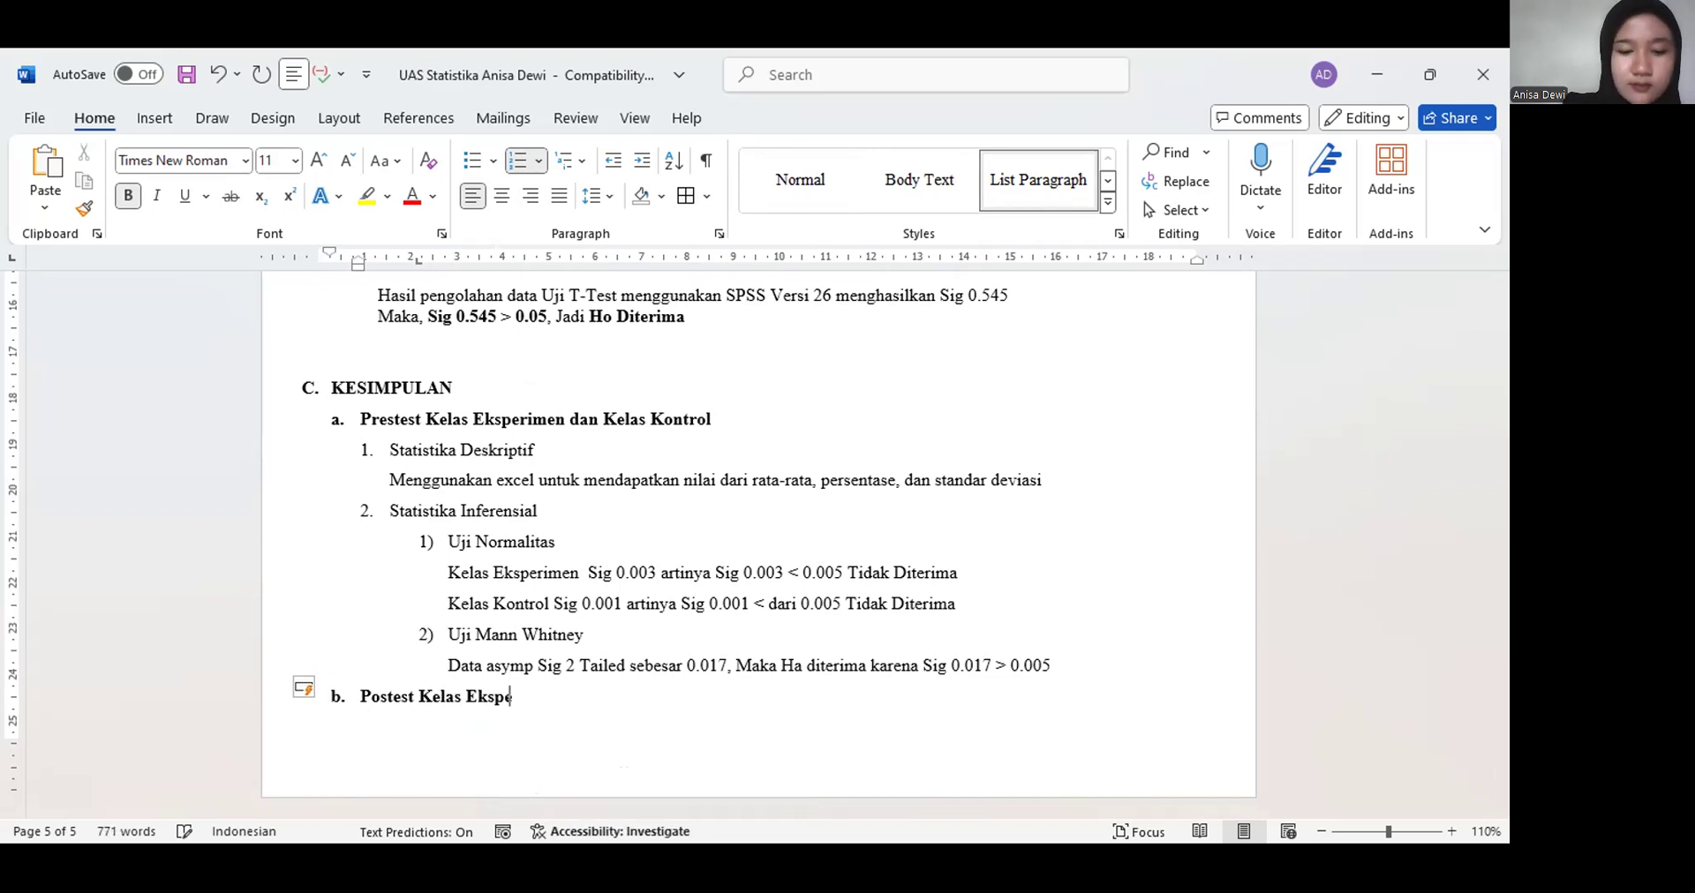
type("rimen dan K")
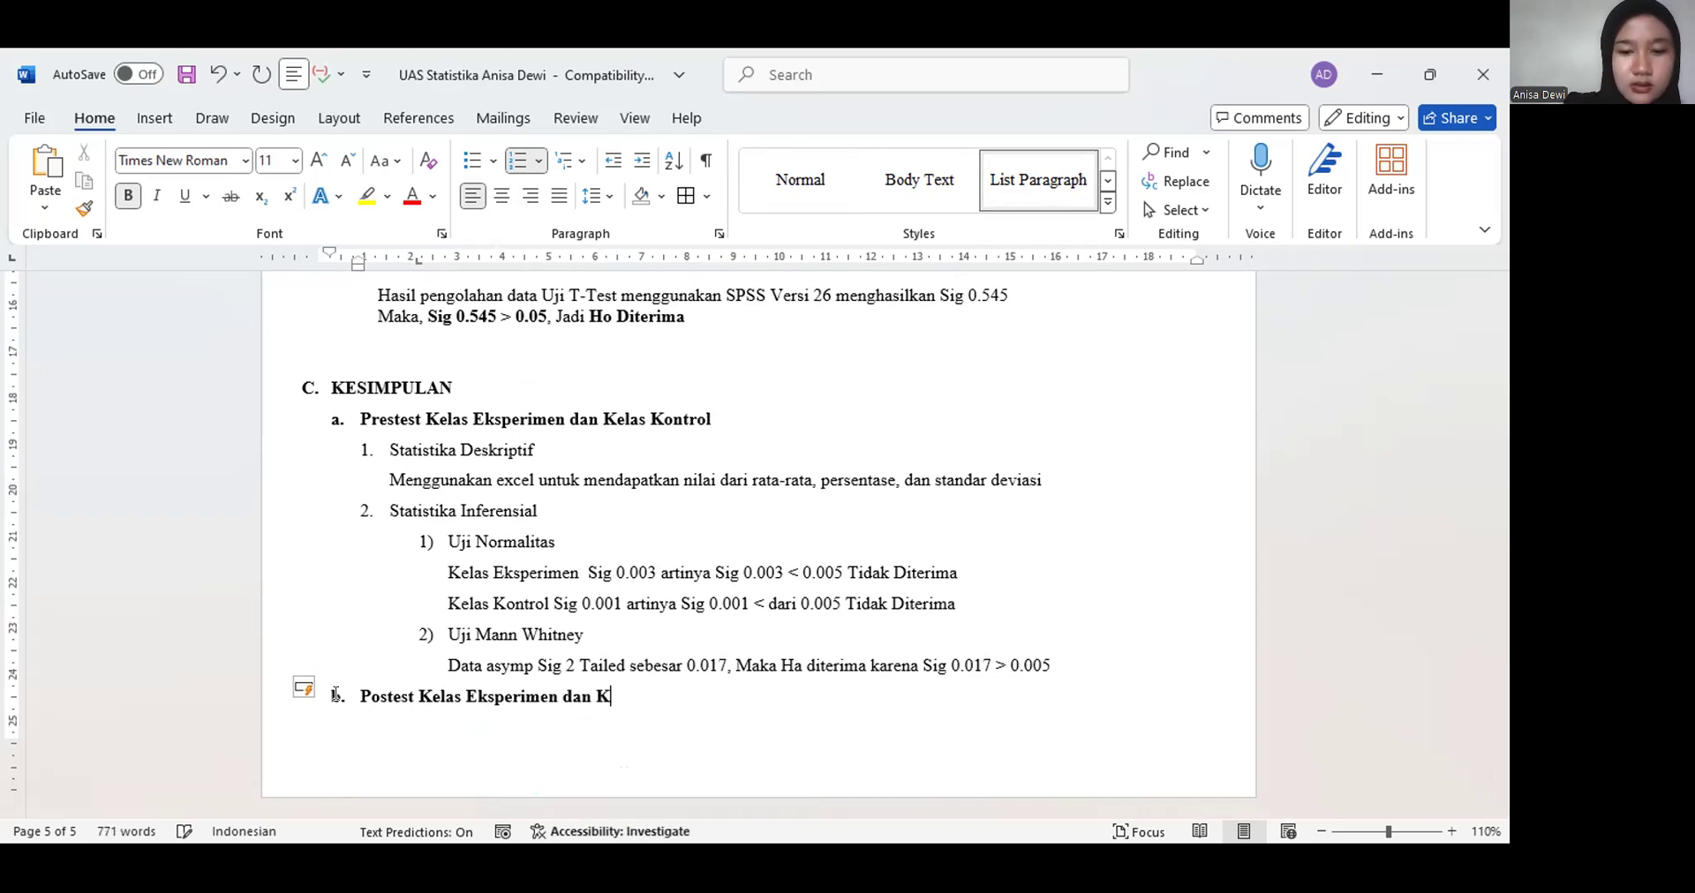
type("elas Kontrol")
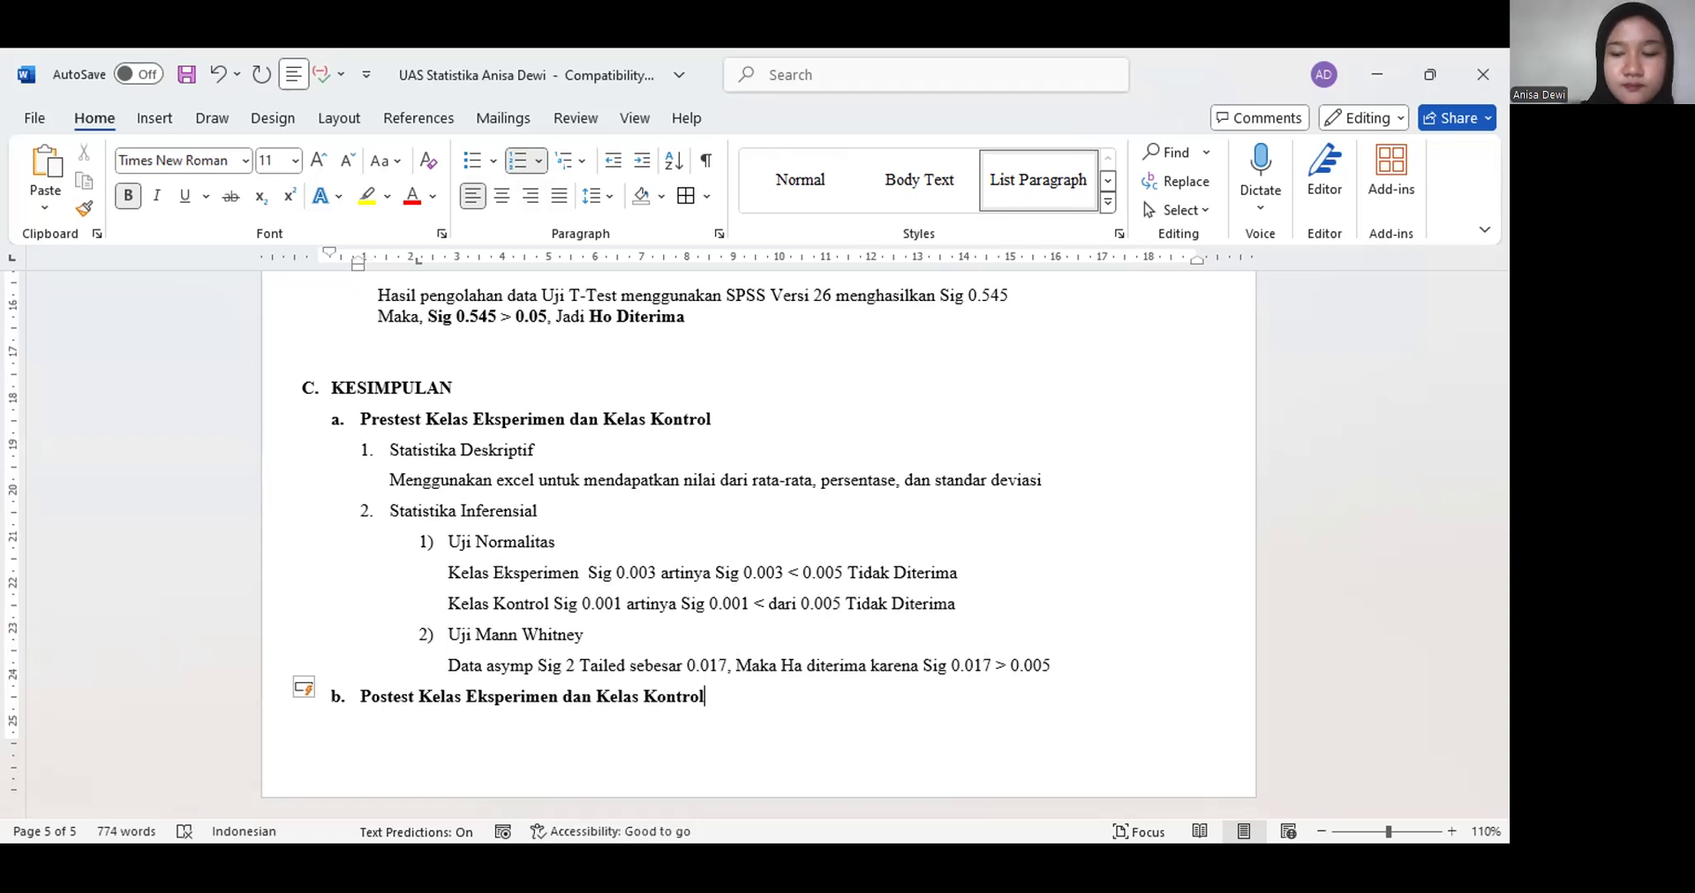
Start an unbolded numbered sub-list with an empty item "1." beneath the Postest heading
key("Return")
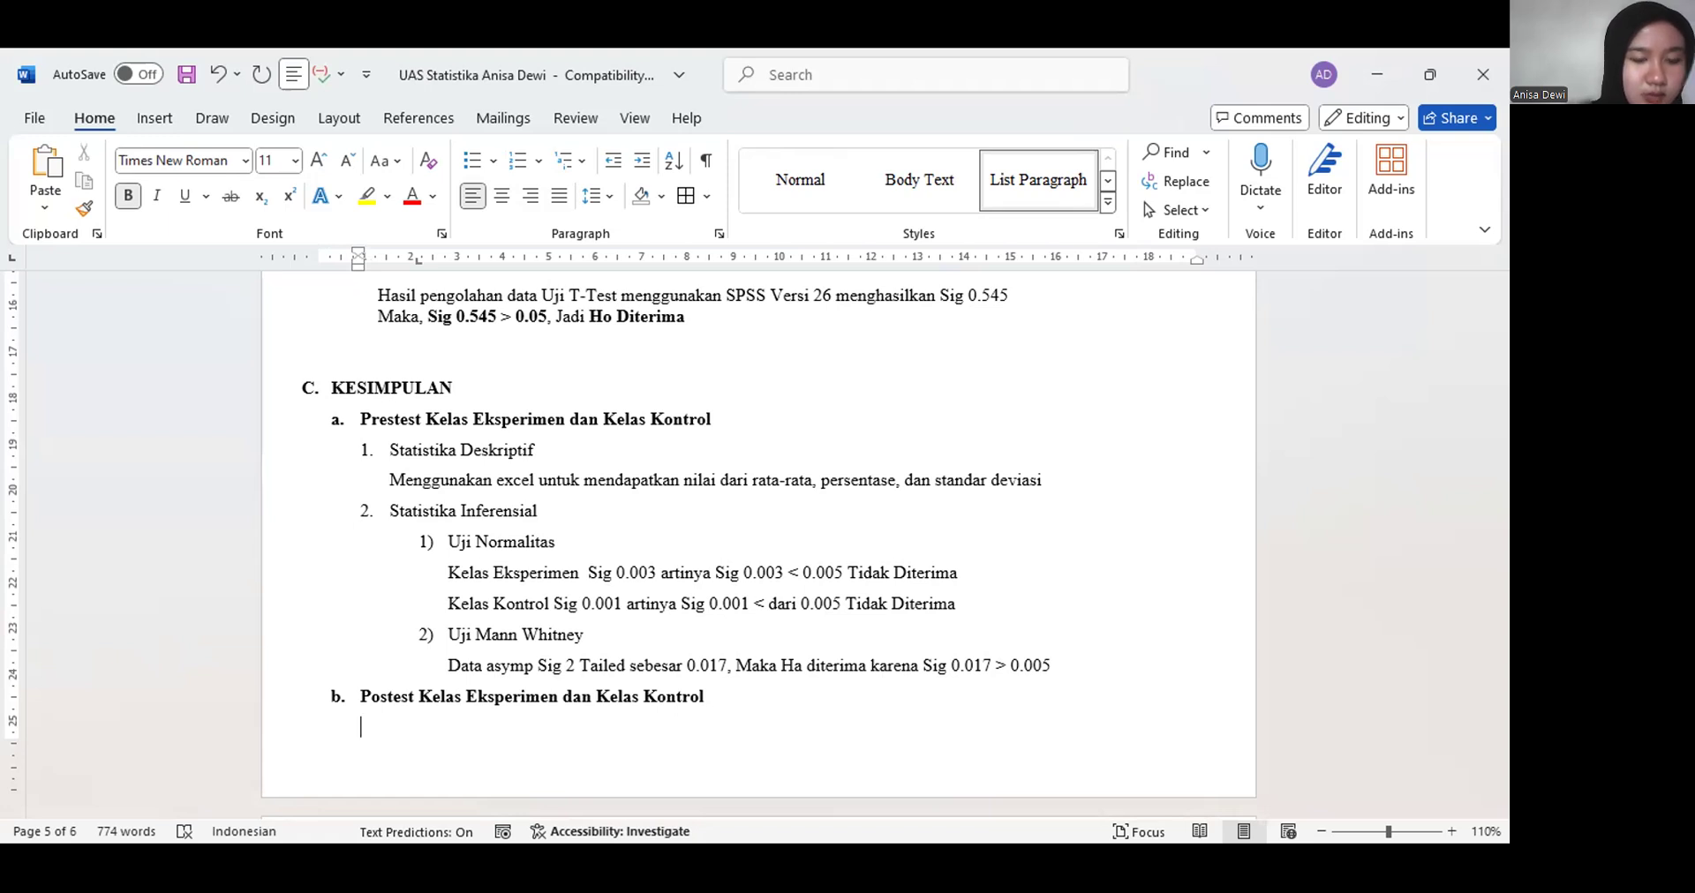
type("1")
key("ctrl+b")
type("1.")
key("BackSpace")
key("BackSpace")
key("BackSpace")
key("ctrl+b")
type("1")
key("BackSpace")
key("ctrl+b")
type(".1.")
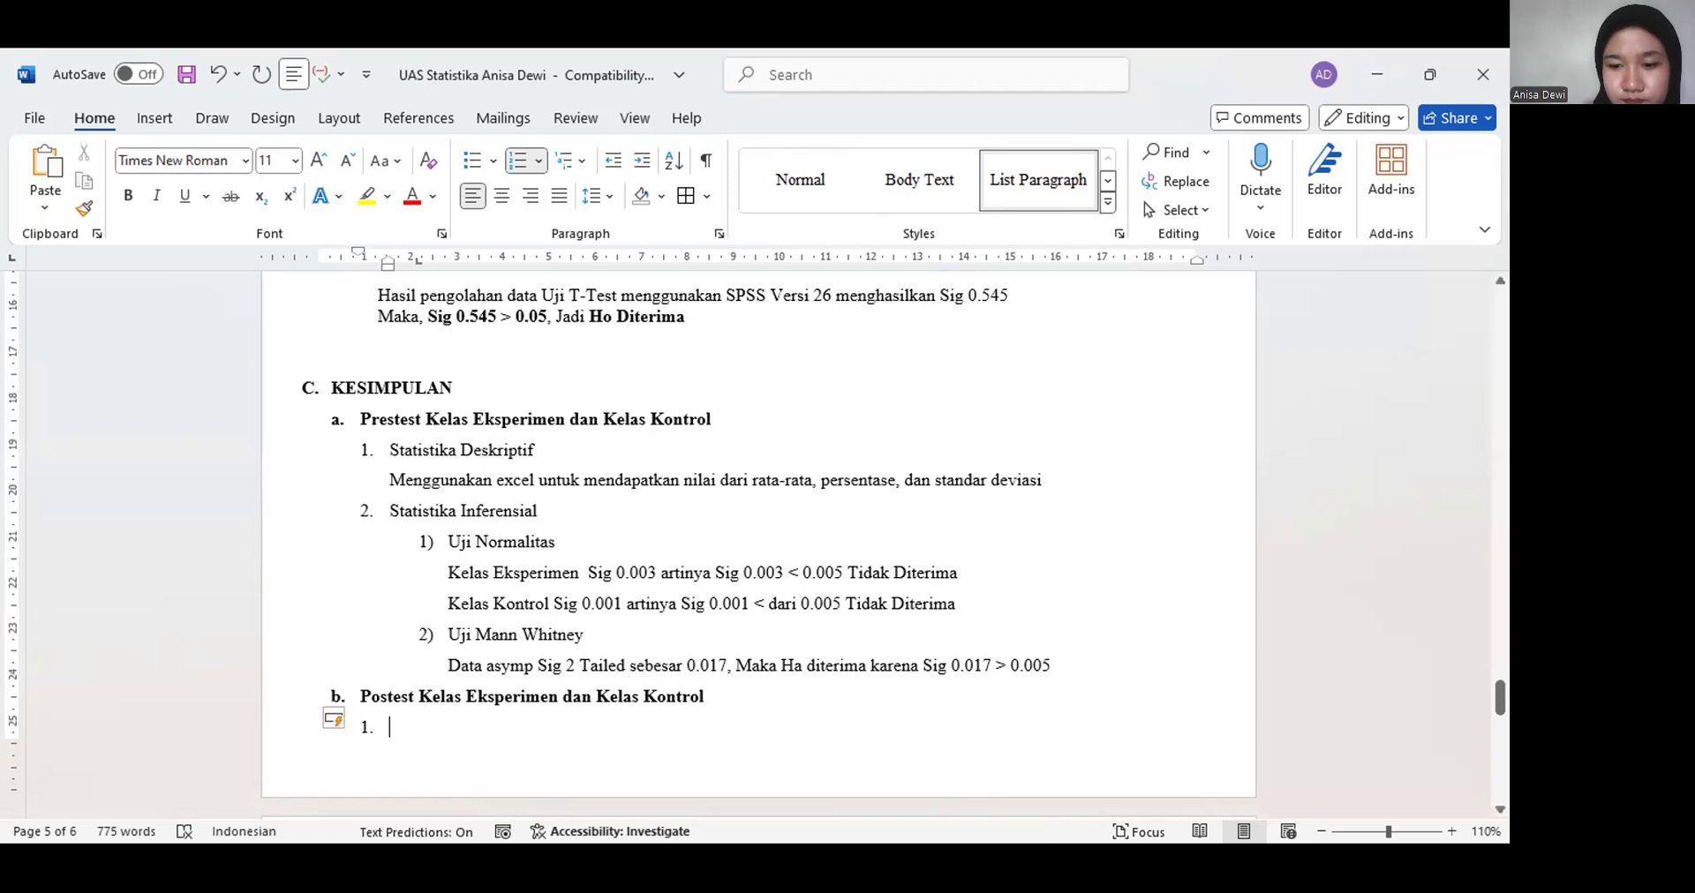
key("alt+Tab")
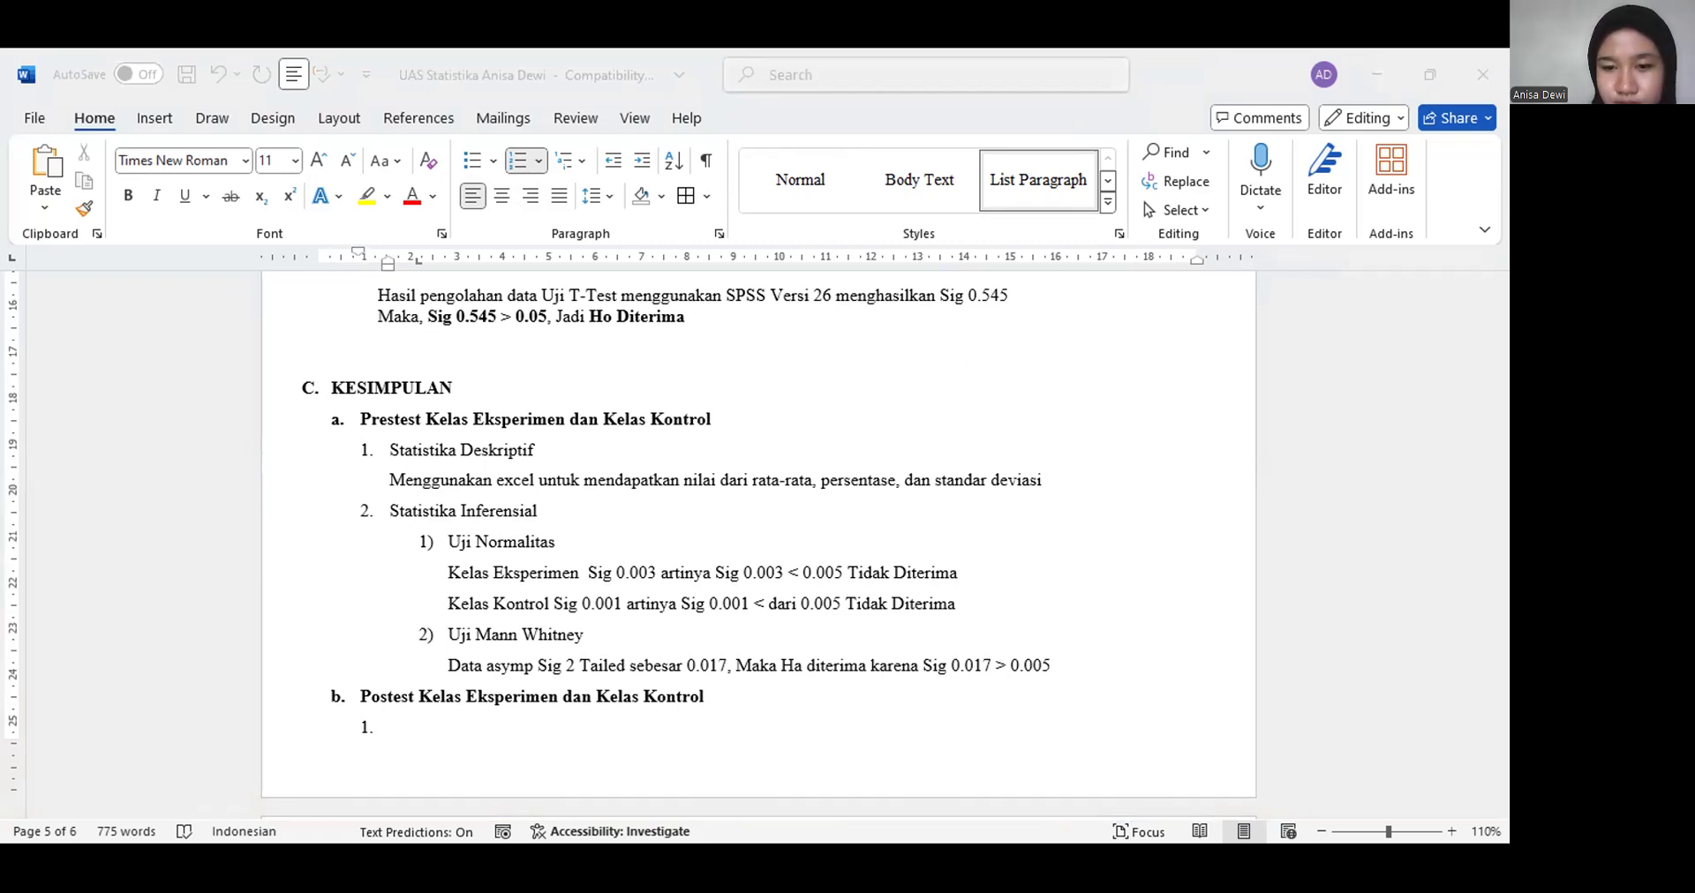
Paste the copied Uji Normalitas, Uji Homogenitas and Uji T-Test conclusions under the Postest heading and number them 1 to 3
left_click(698, 784)
key("ctrl+v")
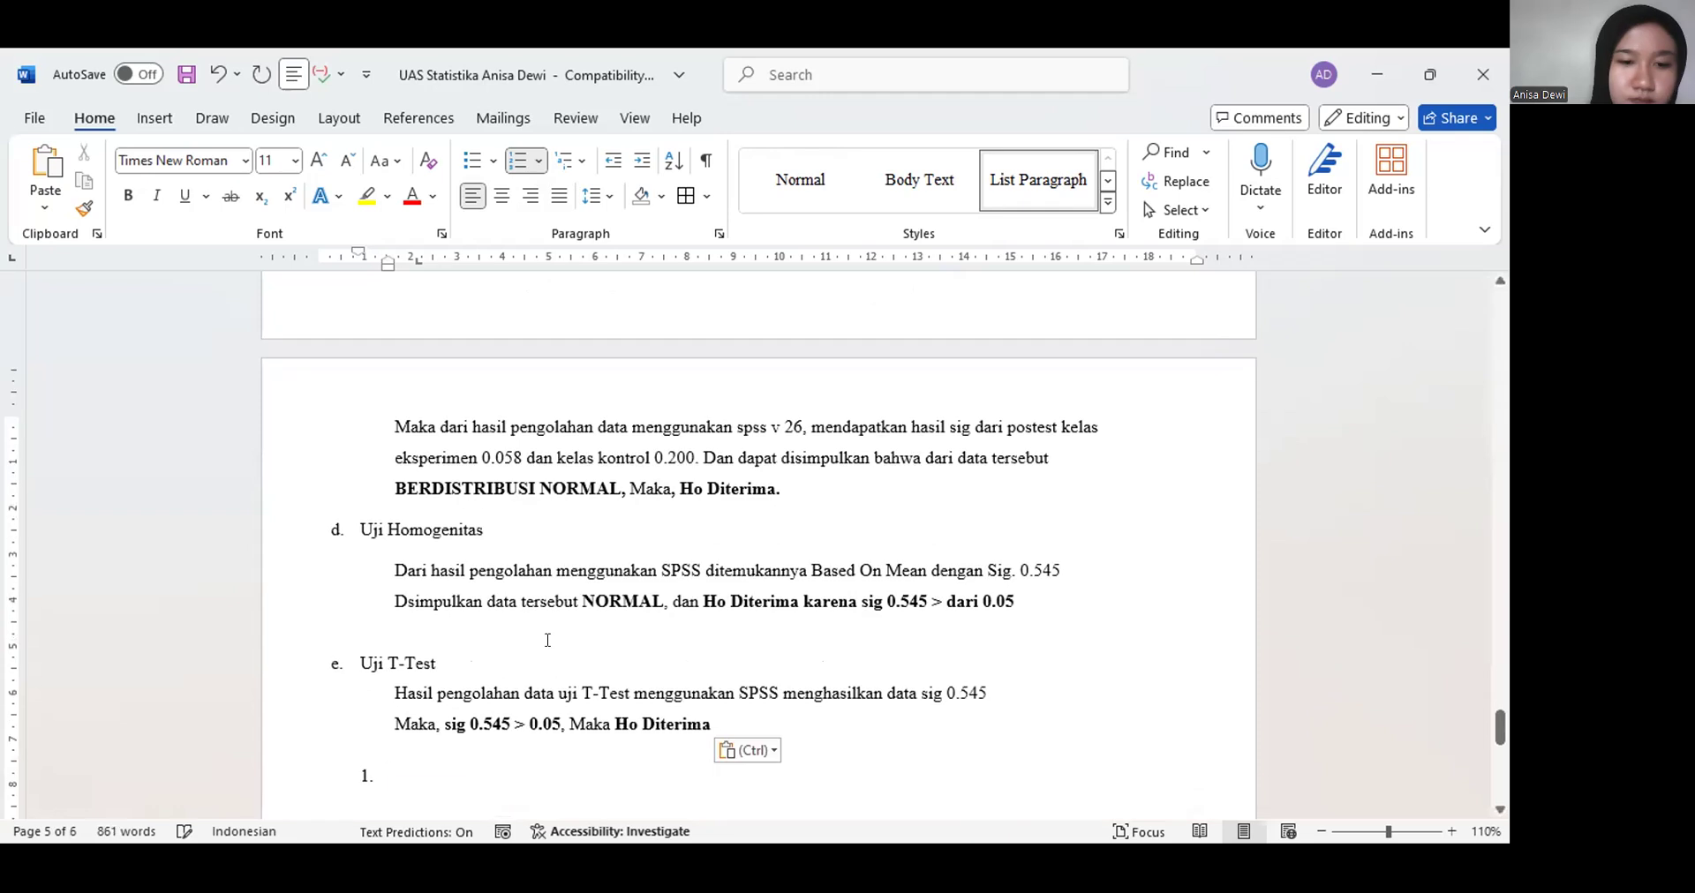
scroll(454, 609, "up", 4)
left_click(354, 593)
key("BackSpace")
type("1. Uji Normalitas")
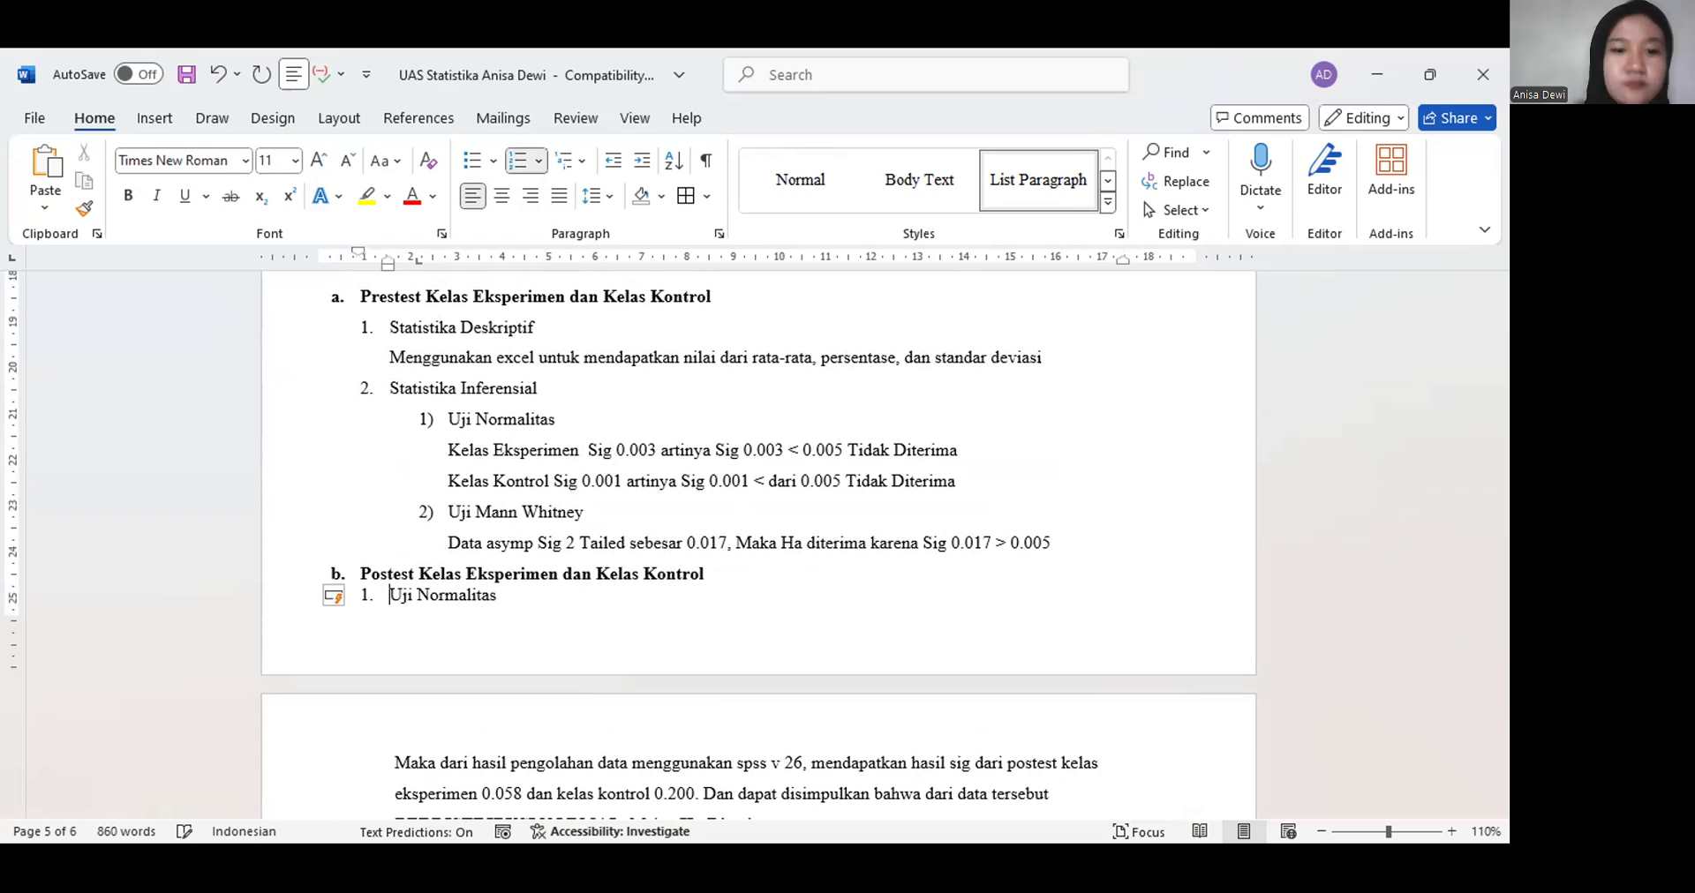
scroll(460, 604, "down", 2)
scroll(460, 604, "down", 3)
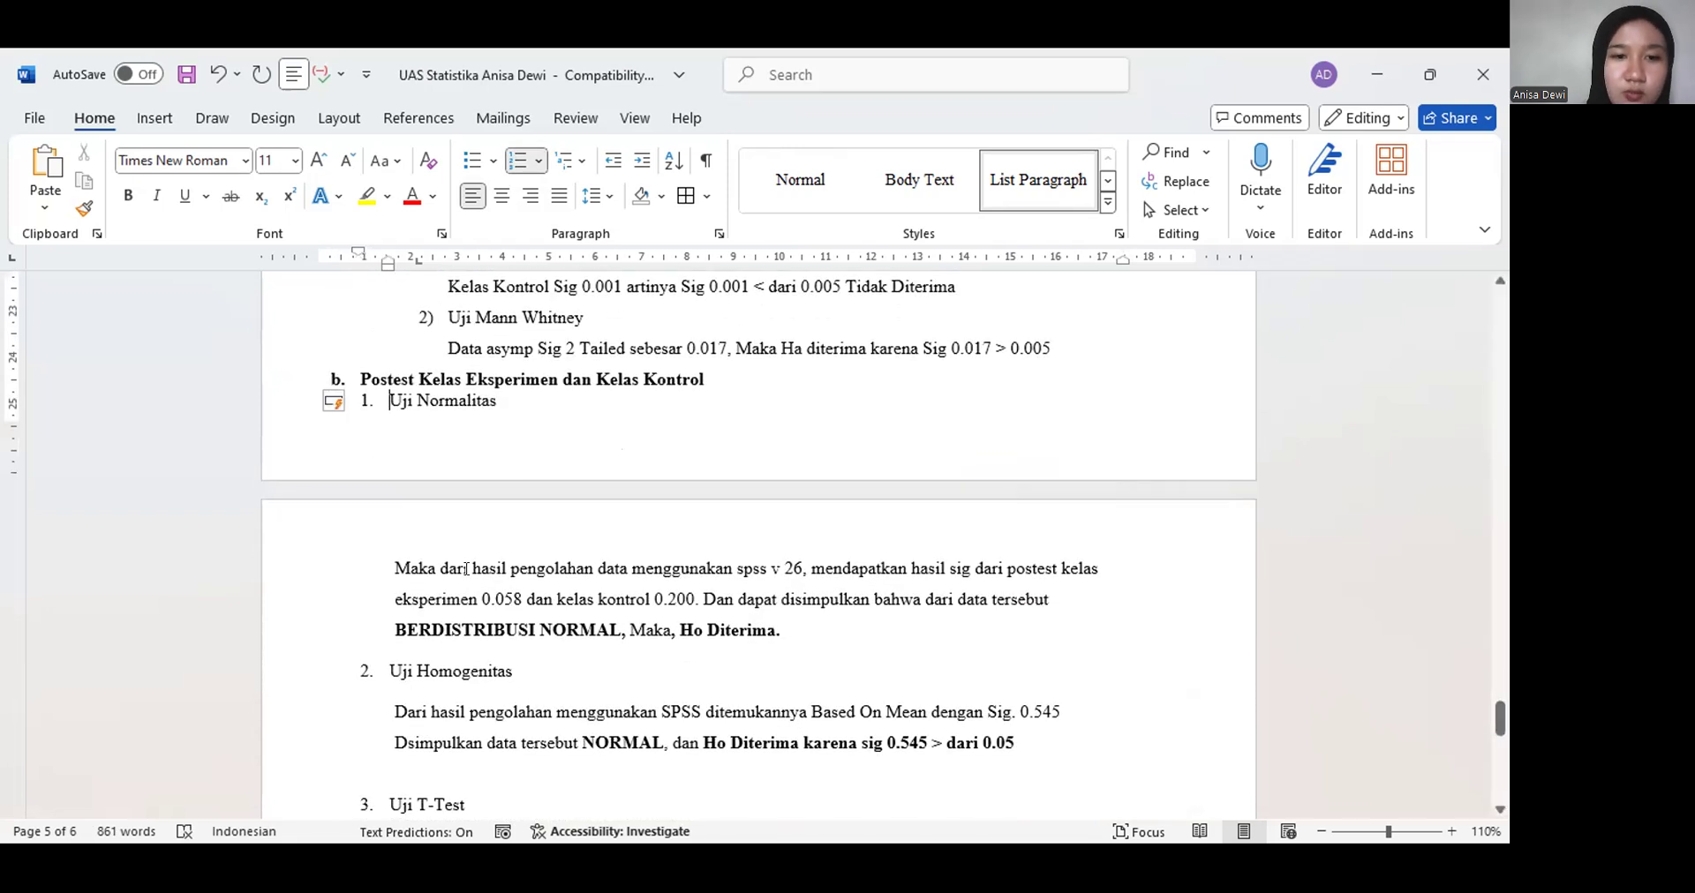
Insert an empty line after the Data asymp sentence so the Postest heading starts on the following page
scroll(436, 447, "up", 2)
left_click(1049, 390)
key("Return")
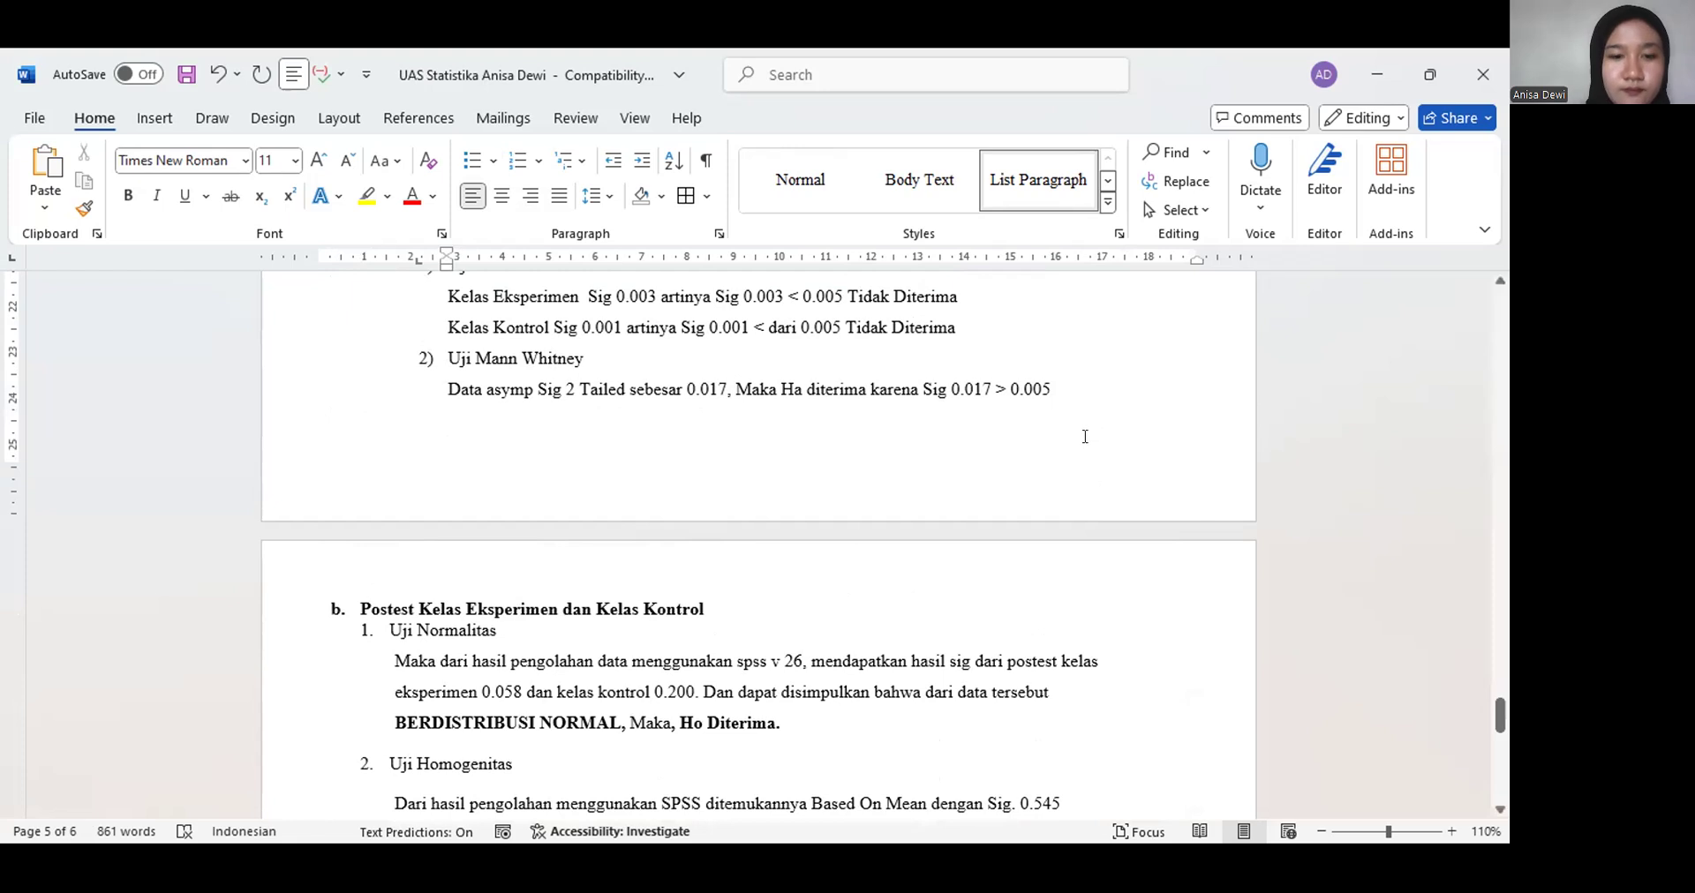
Replace the leftover empty list item below the Uji T-Test text with the bold heading "D. Hasil"
scroll(468, 604, "down", 7)
left_click(435, 589)
key("BackSpace")
key("BackSpace")
key("ctrl+b")
type("C.")
type(" Hasil")
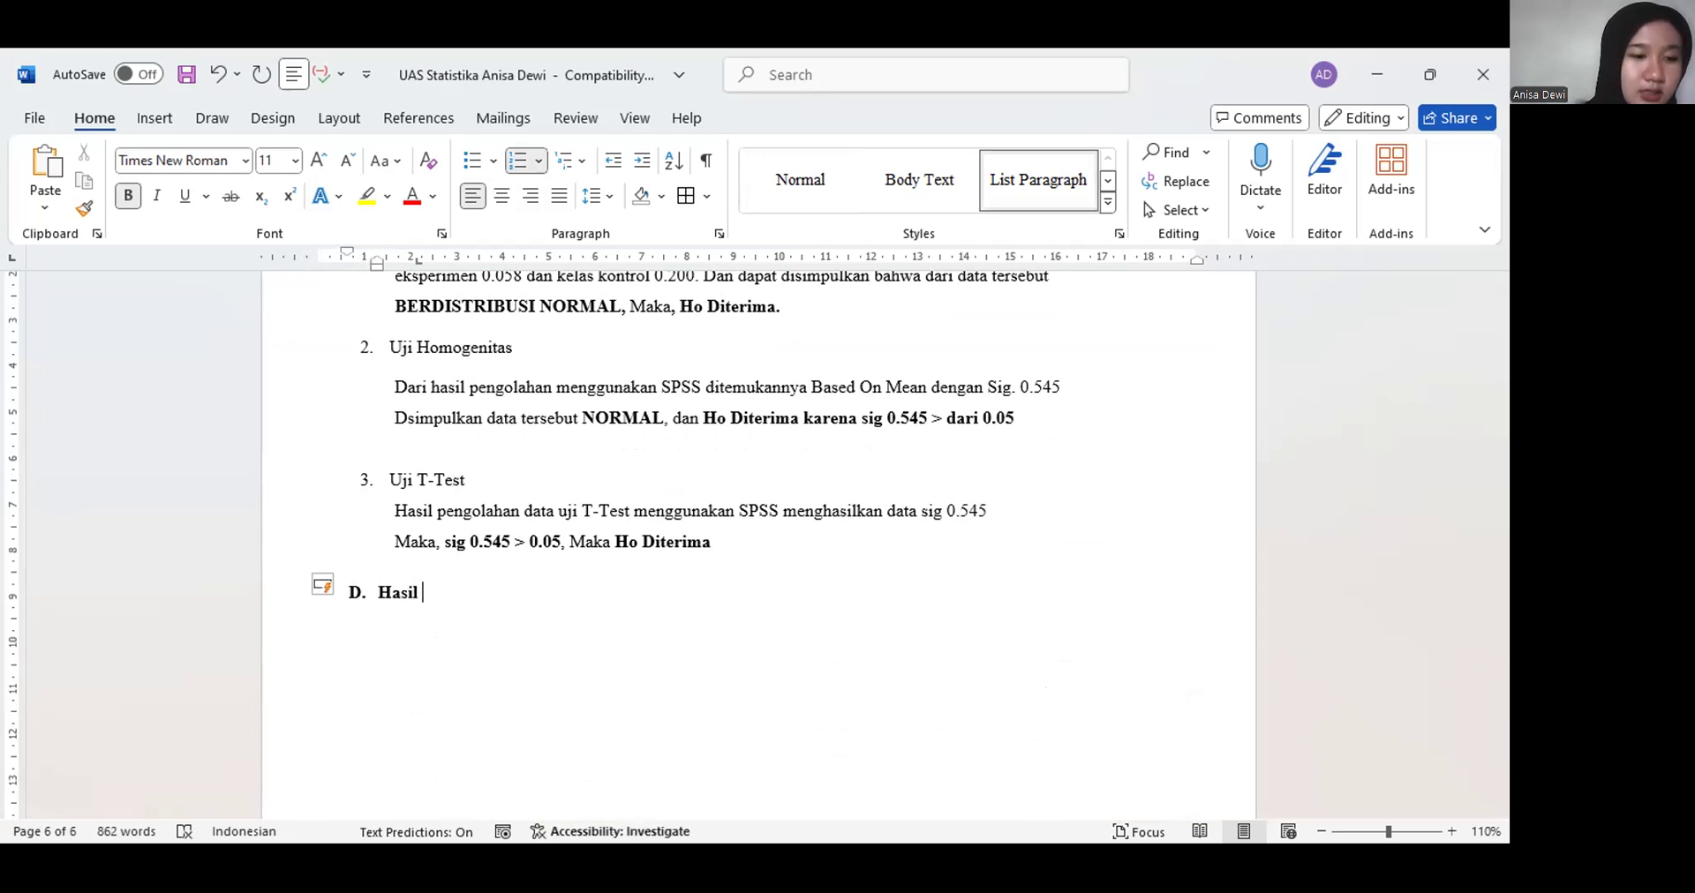
Below the Hasil heading, start an unbolded paragraph reading "Dari pengolahan data postest dan pretest kelas eksperimen dan kelas kontrol"
key("Return")
key("BackSpace")
key("ctrl+b")
type("Dari ")
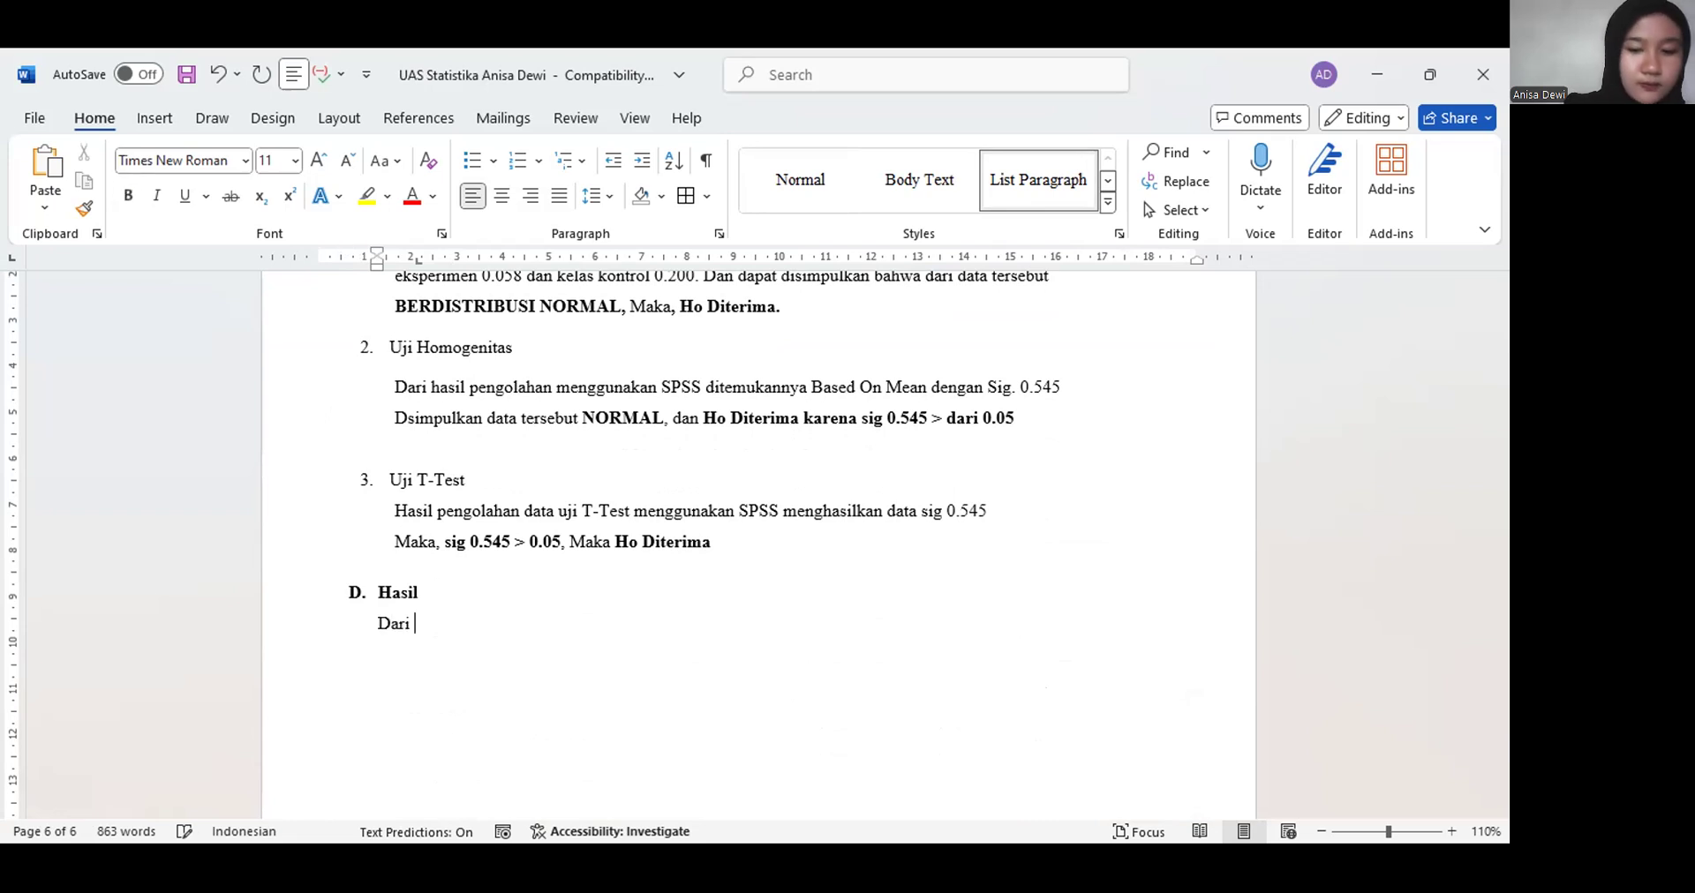
type("pengolahan ")
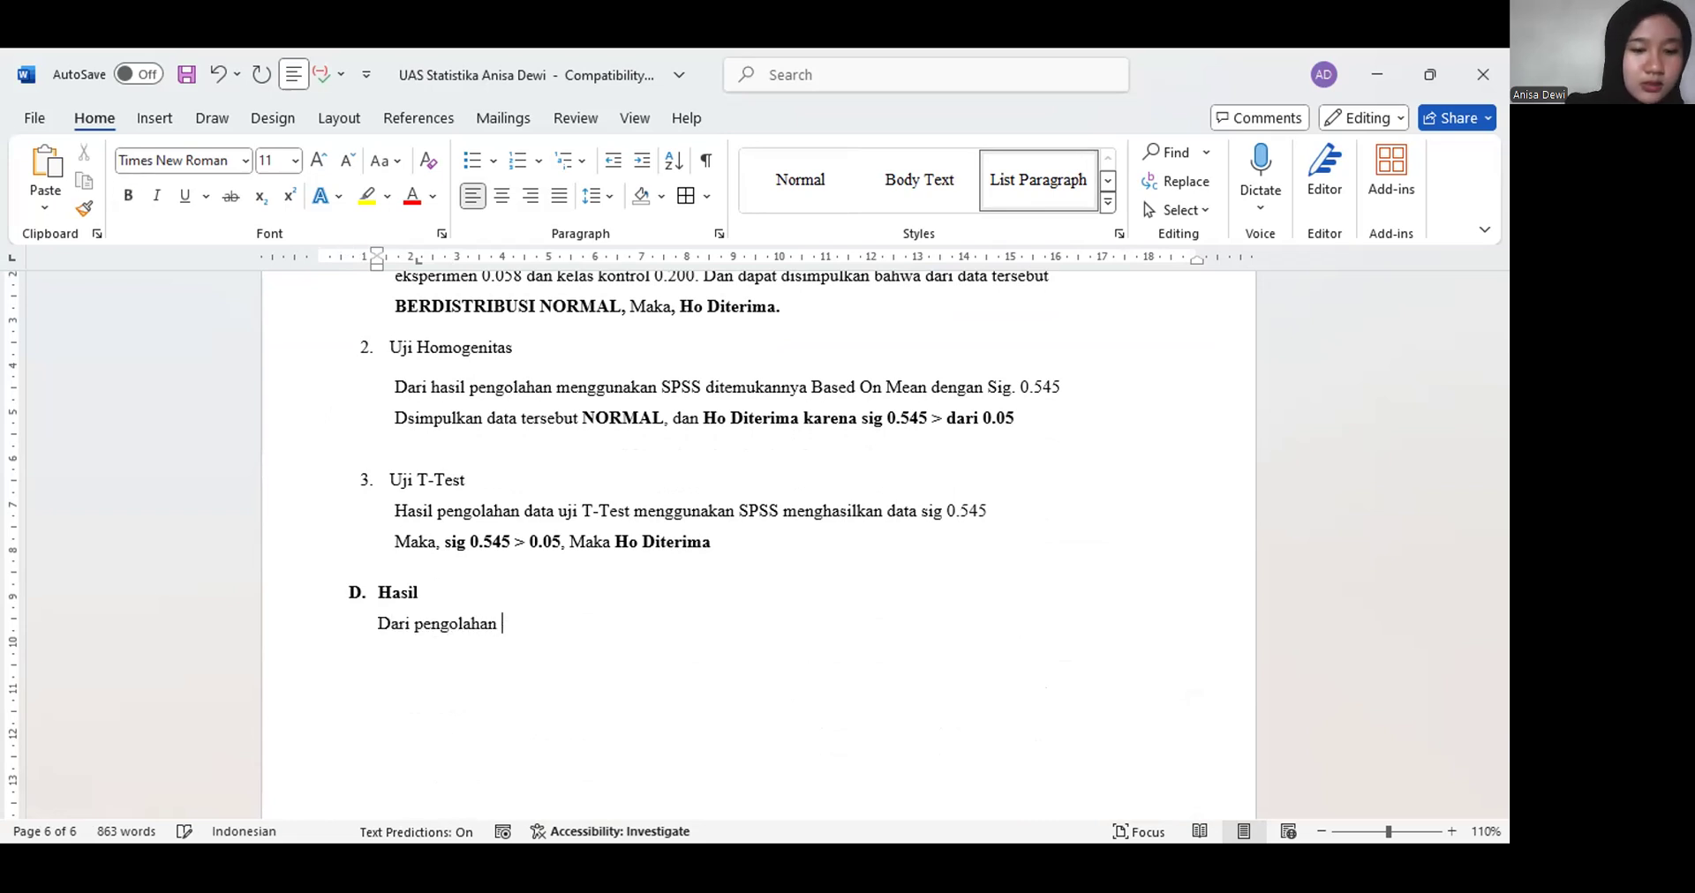
type("data po")
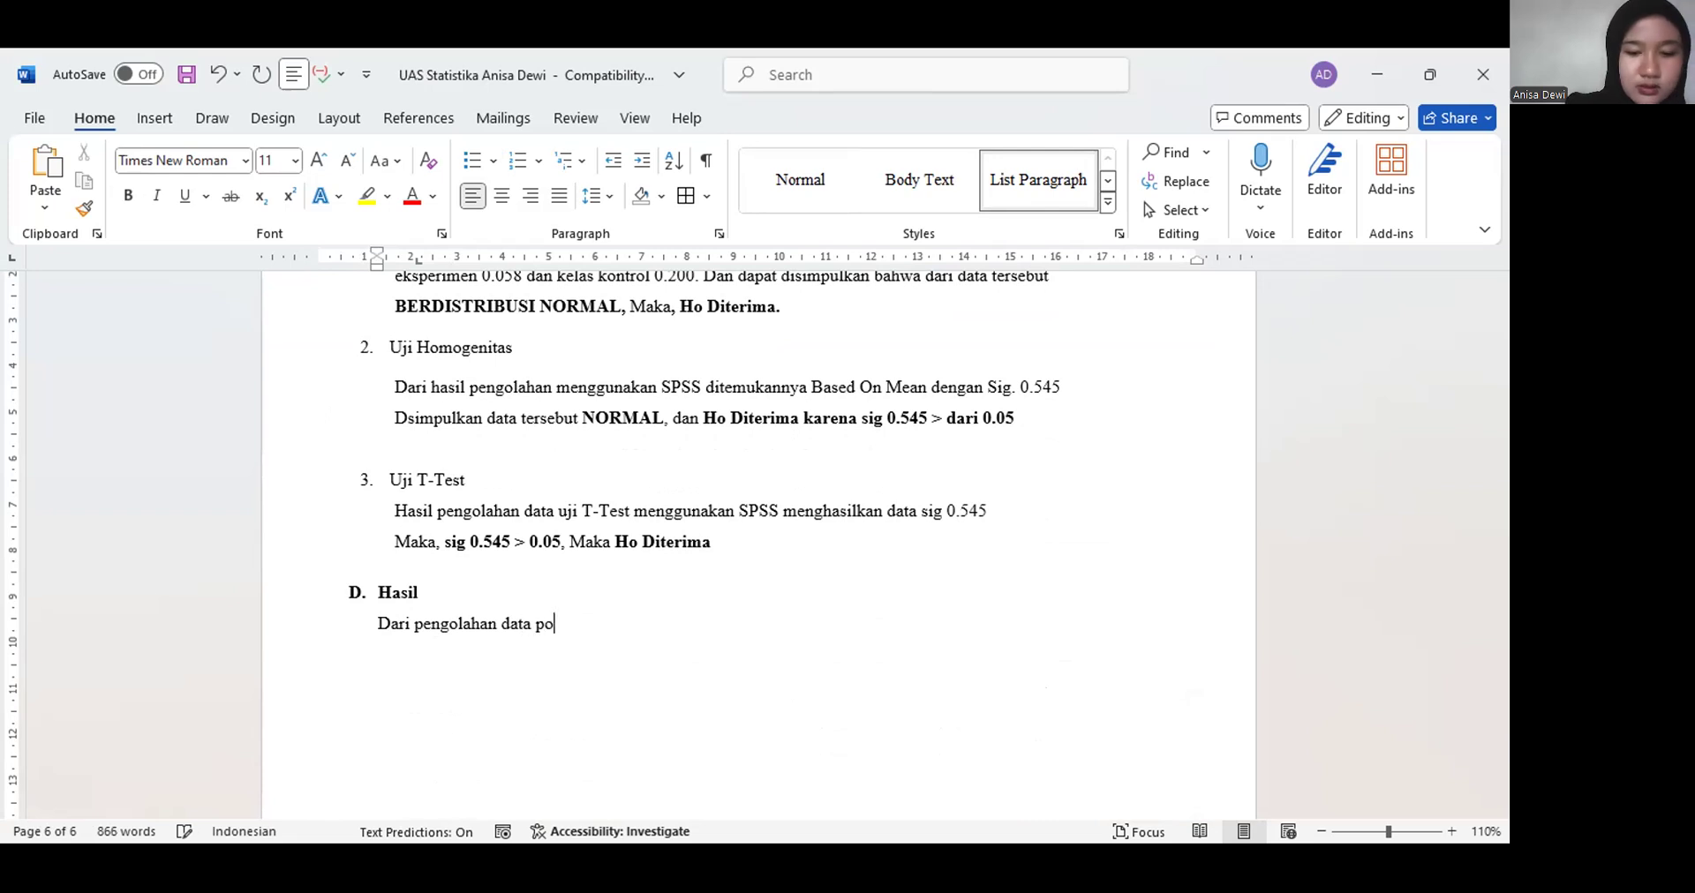
type("stest")
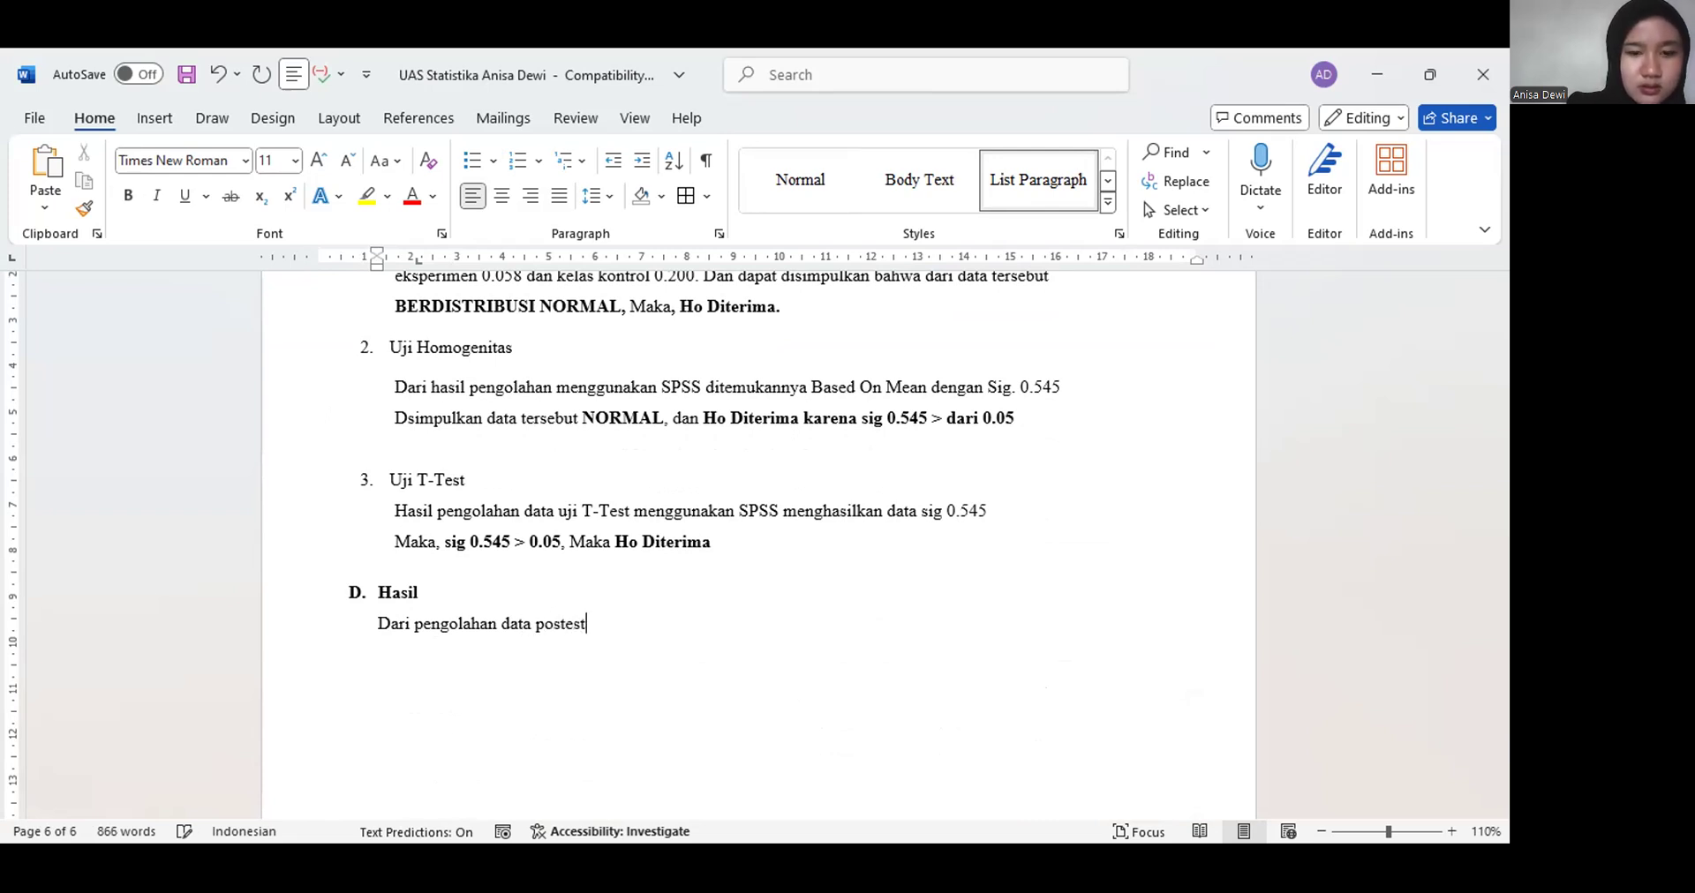
type(" dan pret")
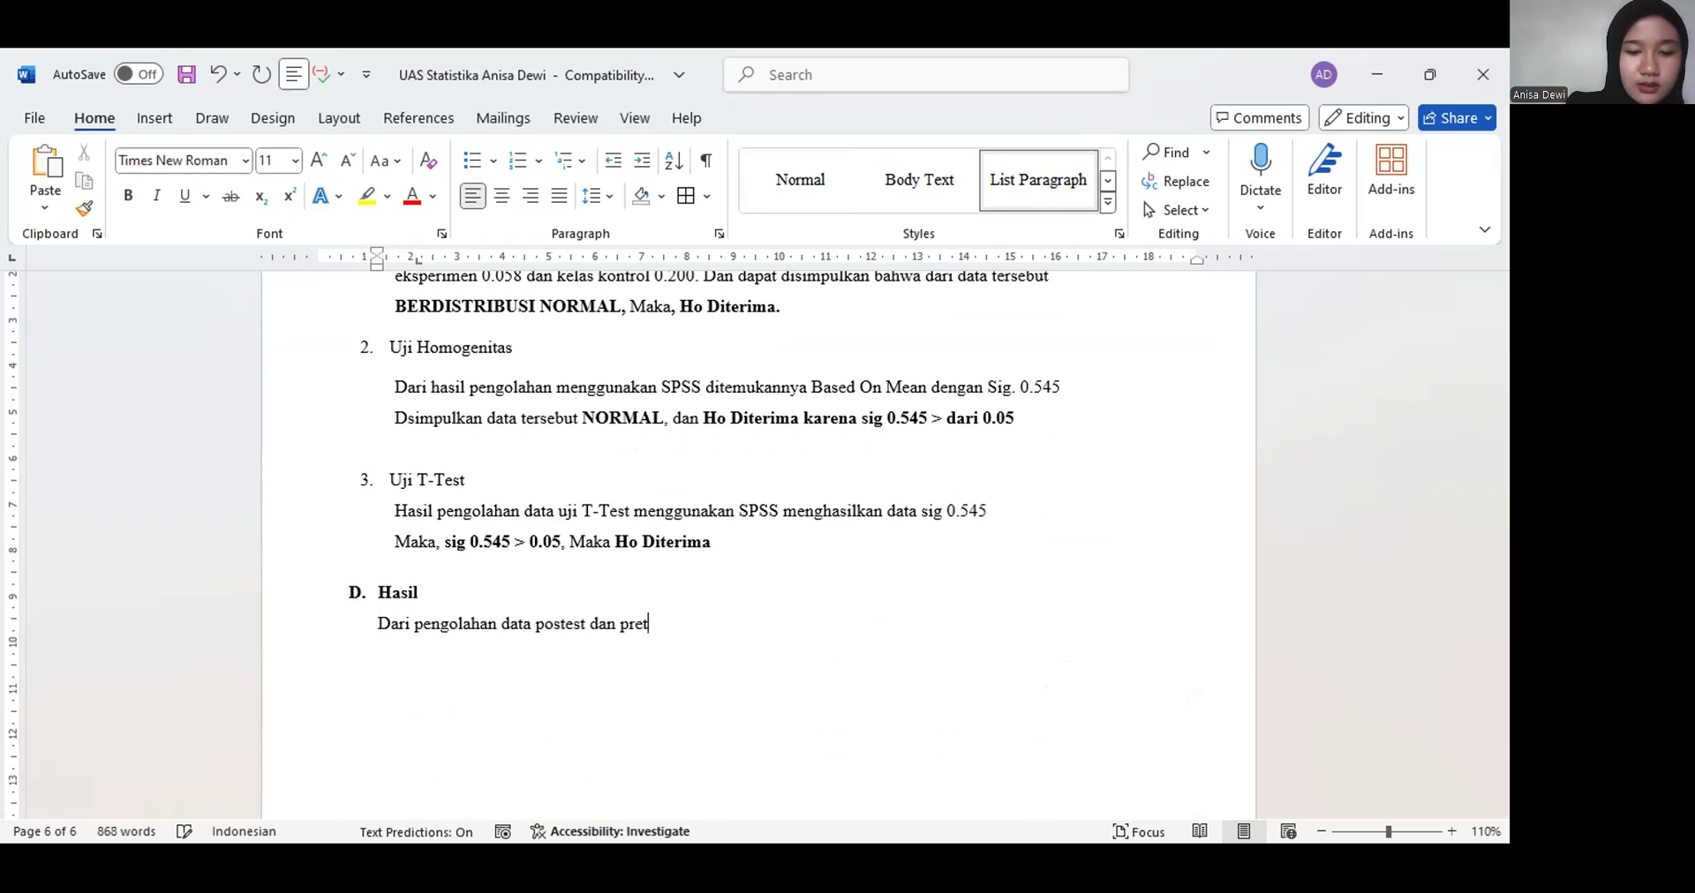
type("est kela")
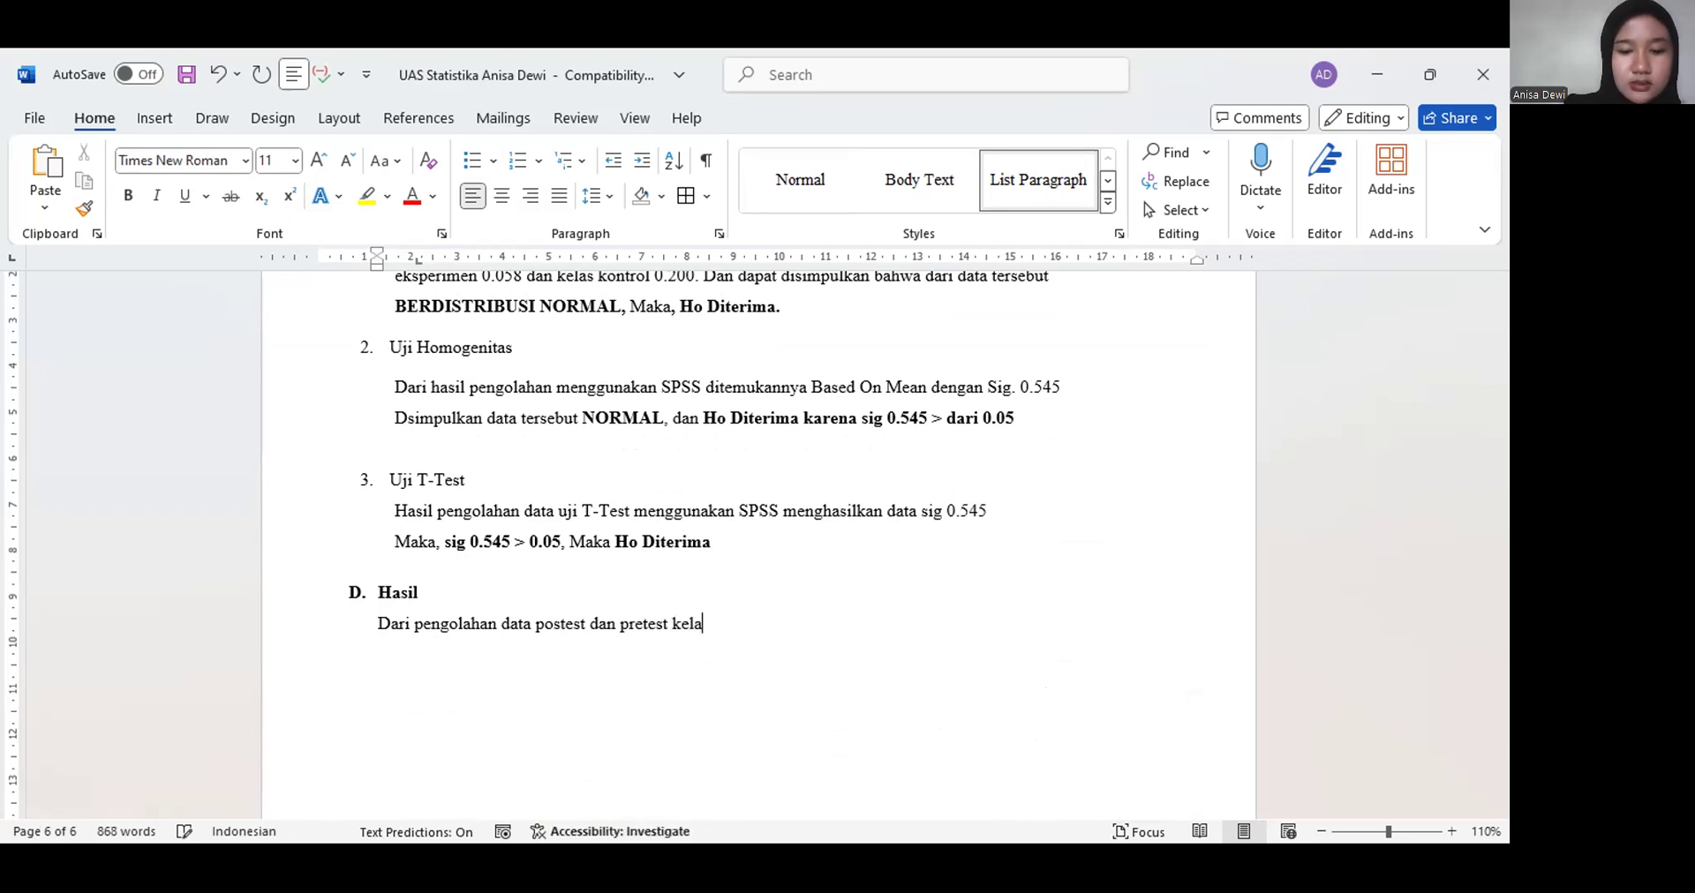
type("s eksper")
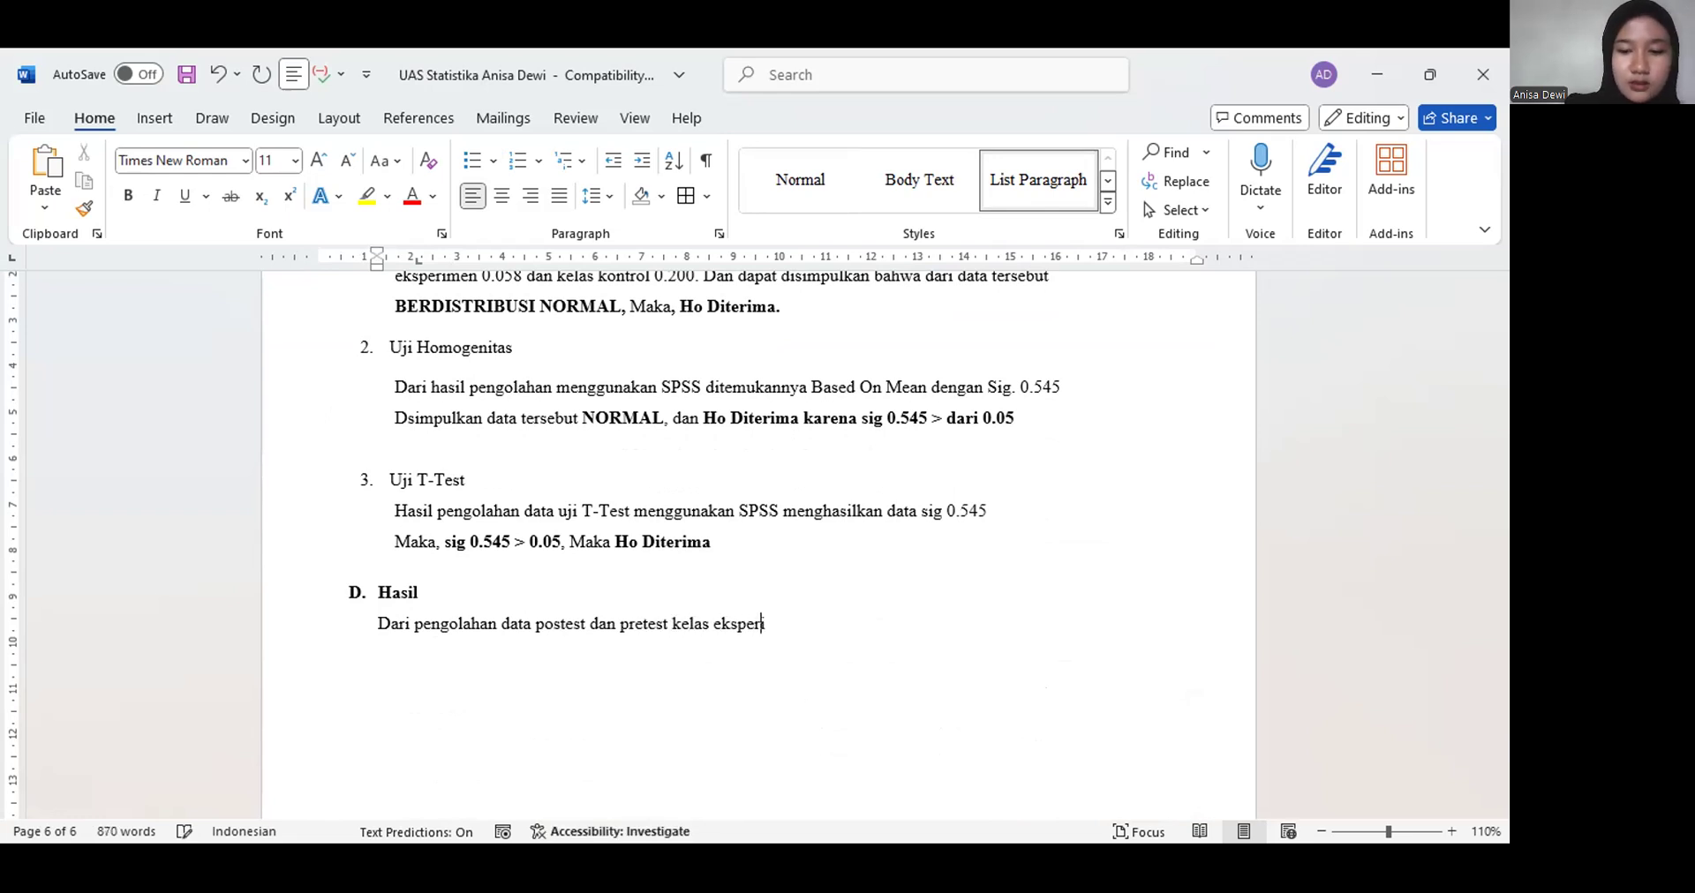
type("imen dan kelas")
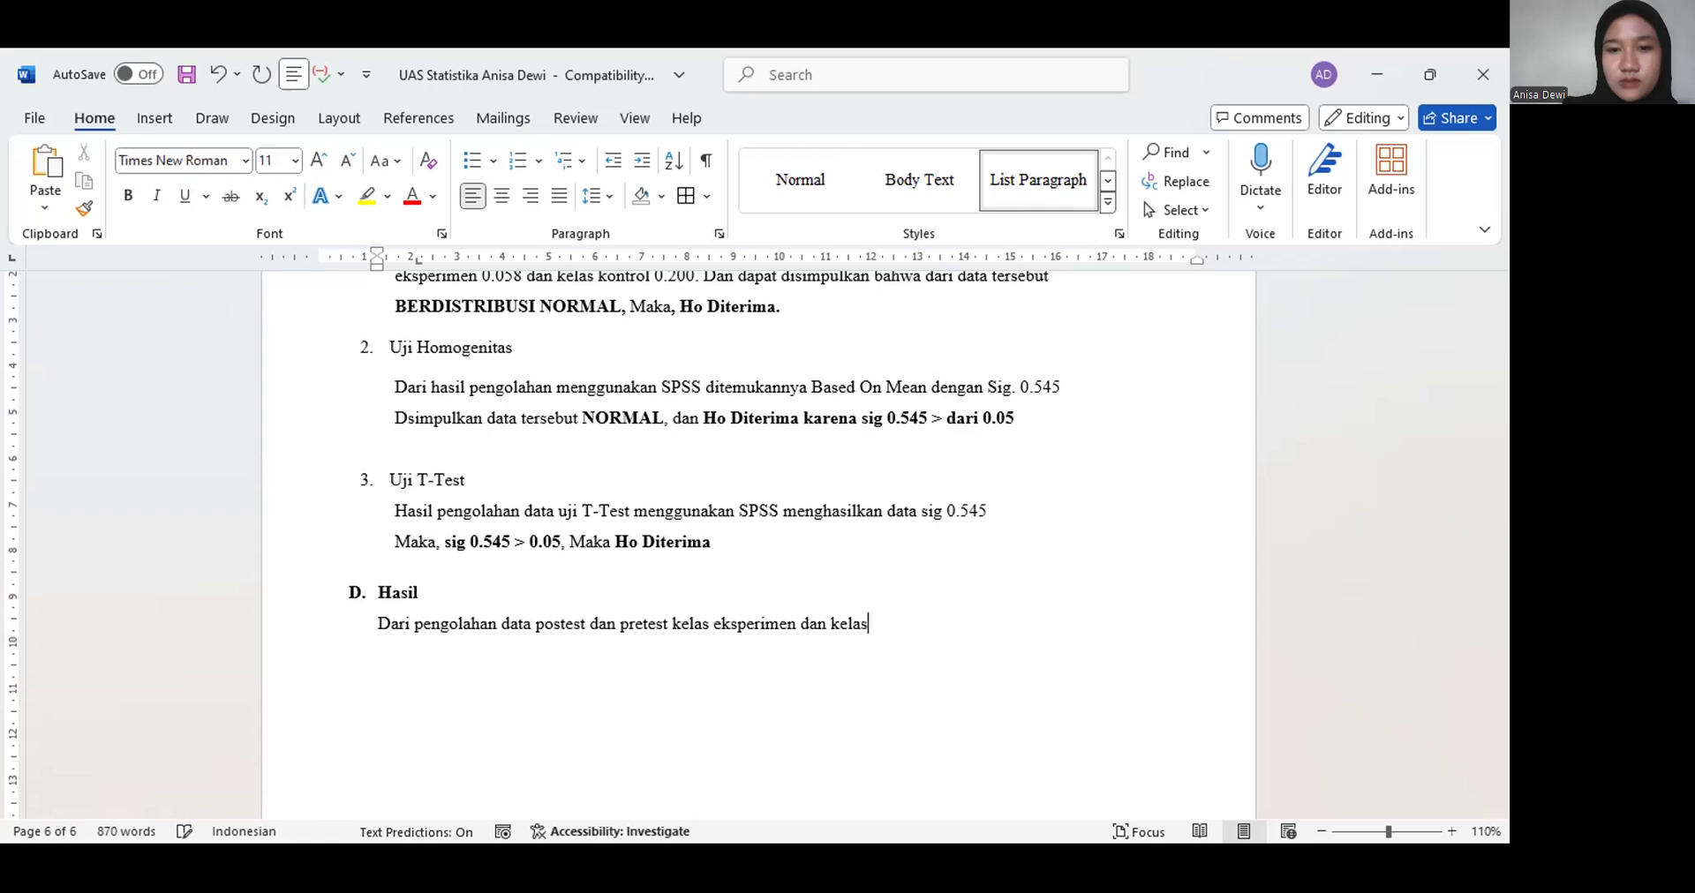
type(" kontrol")
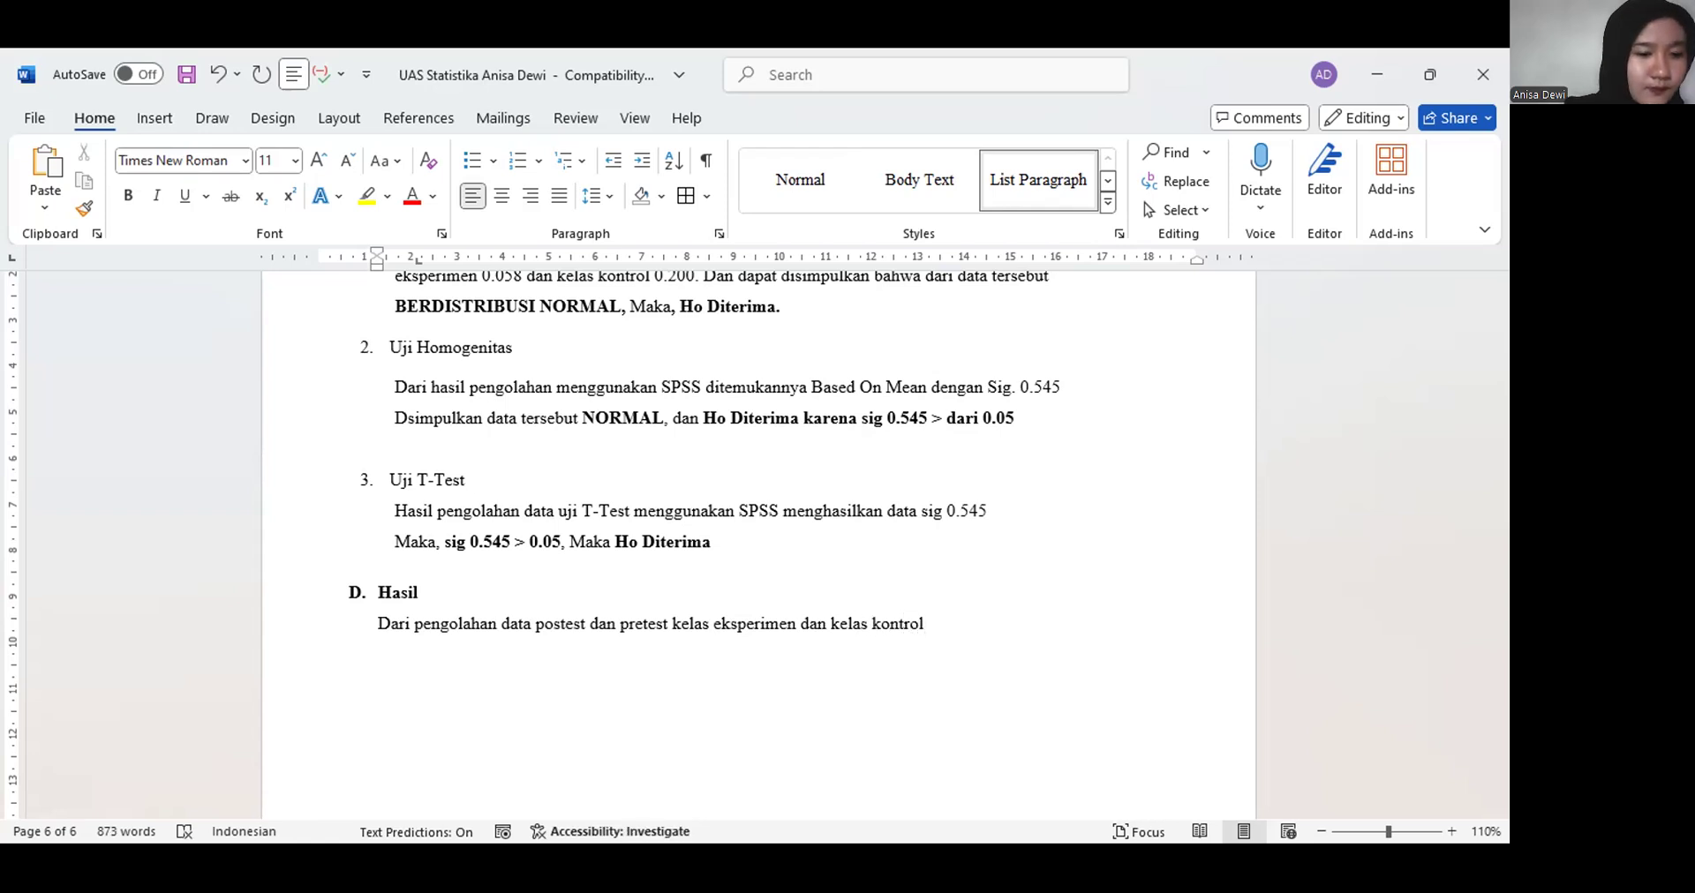
Check the significance value in the earlier results and finish the Hasil sentence with "bersignifikasi 0.0545"
type(" bersignifikasi")
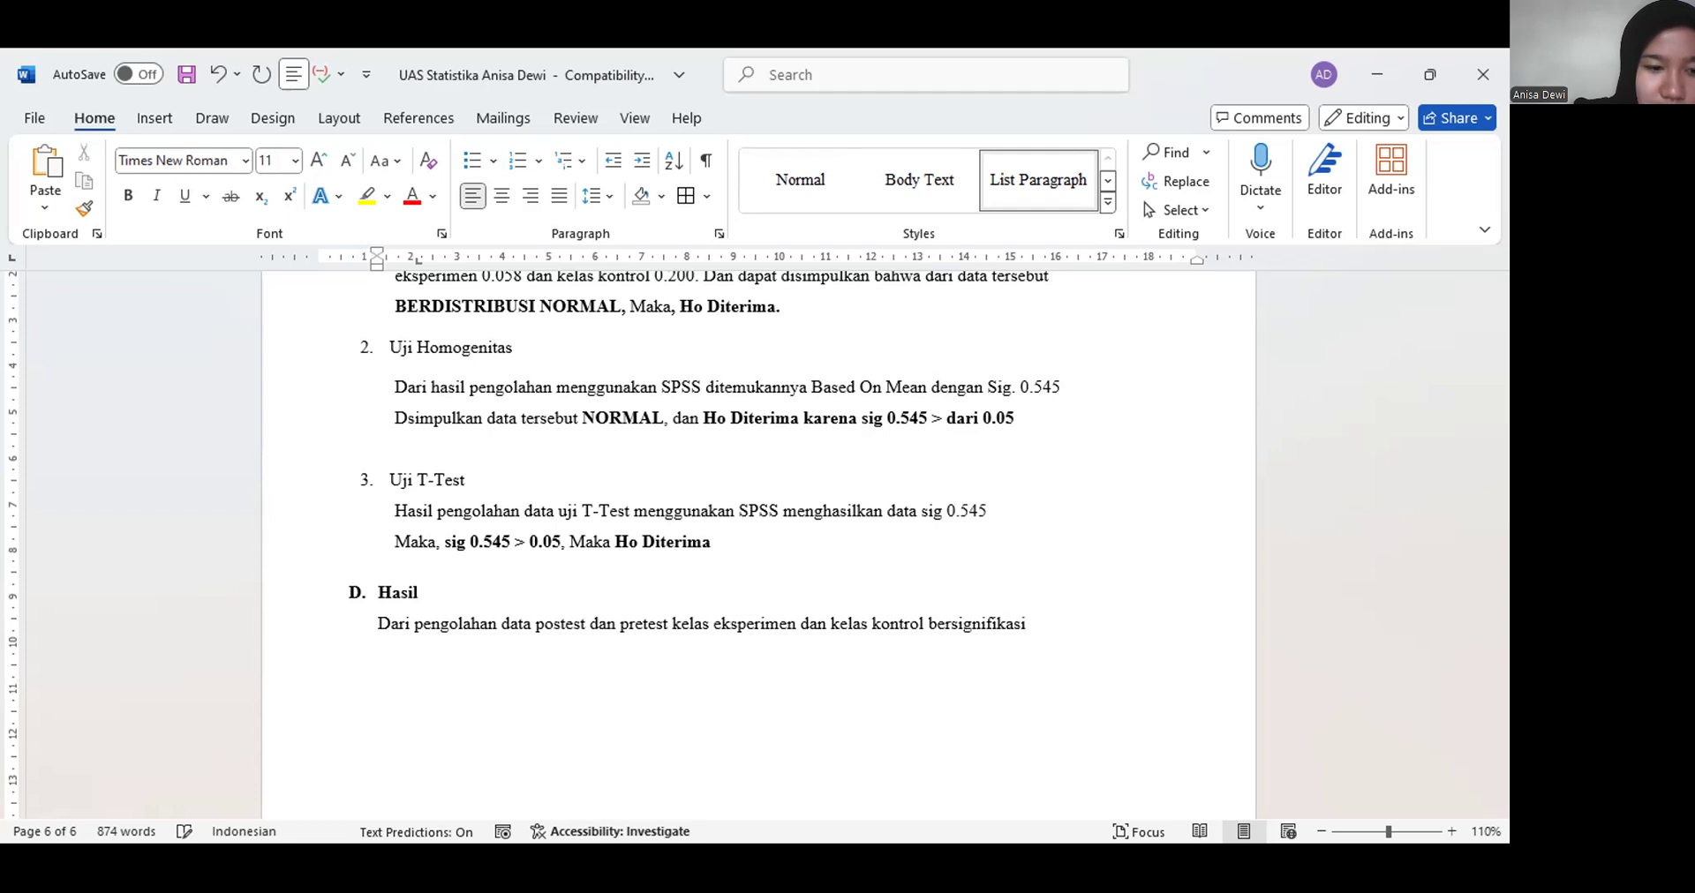
scroll(538, 508, "up", 15)
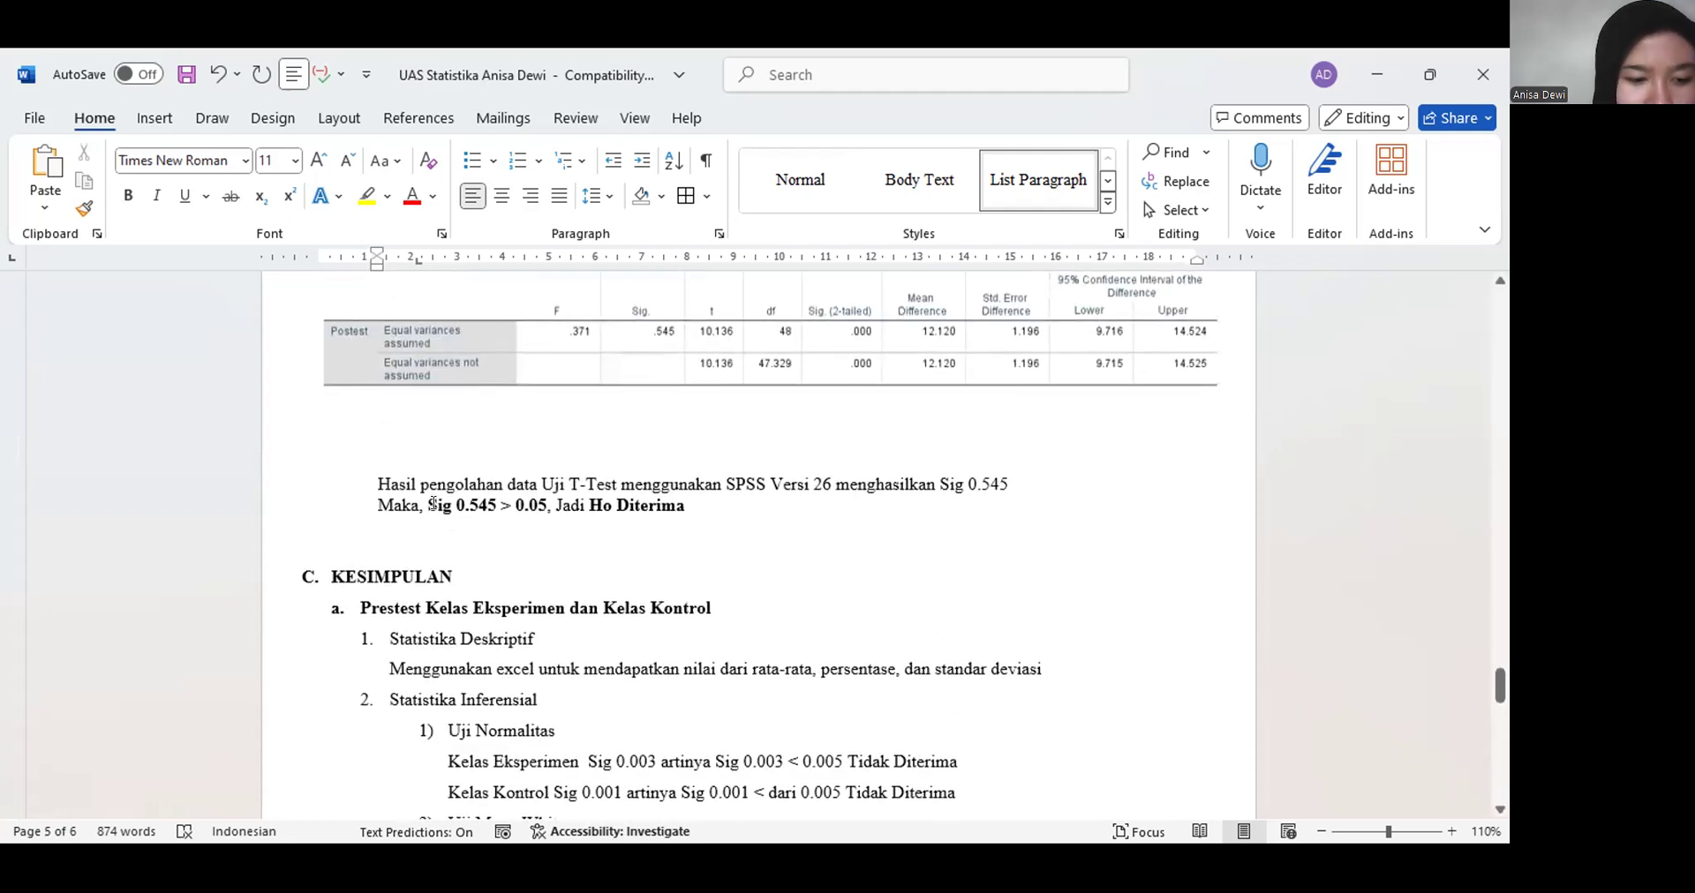
scroll(592, 609, "down", 12)
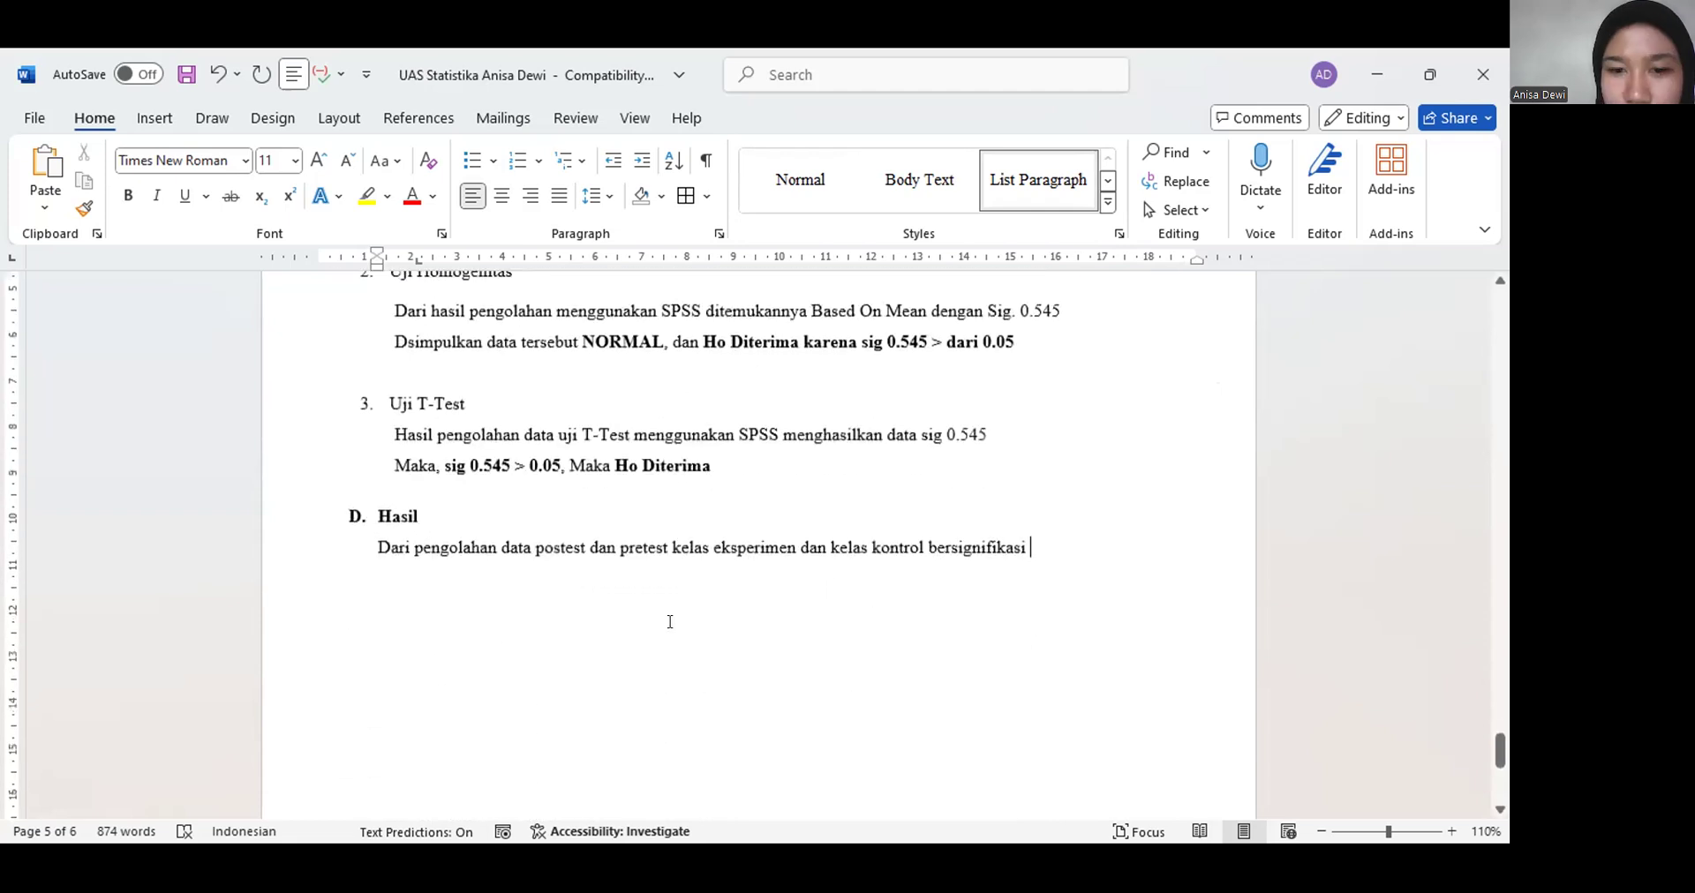
type("0.0")
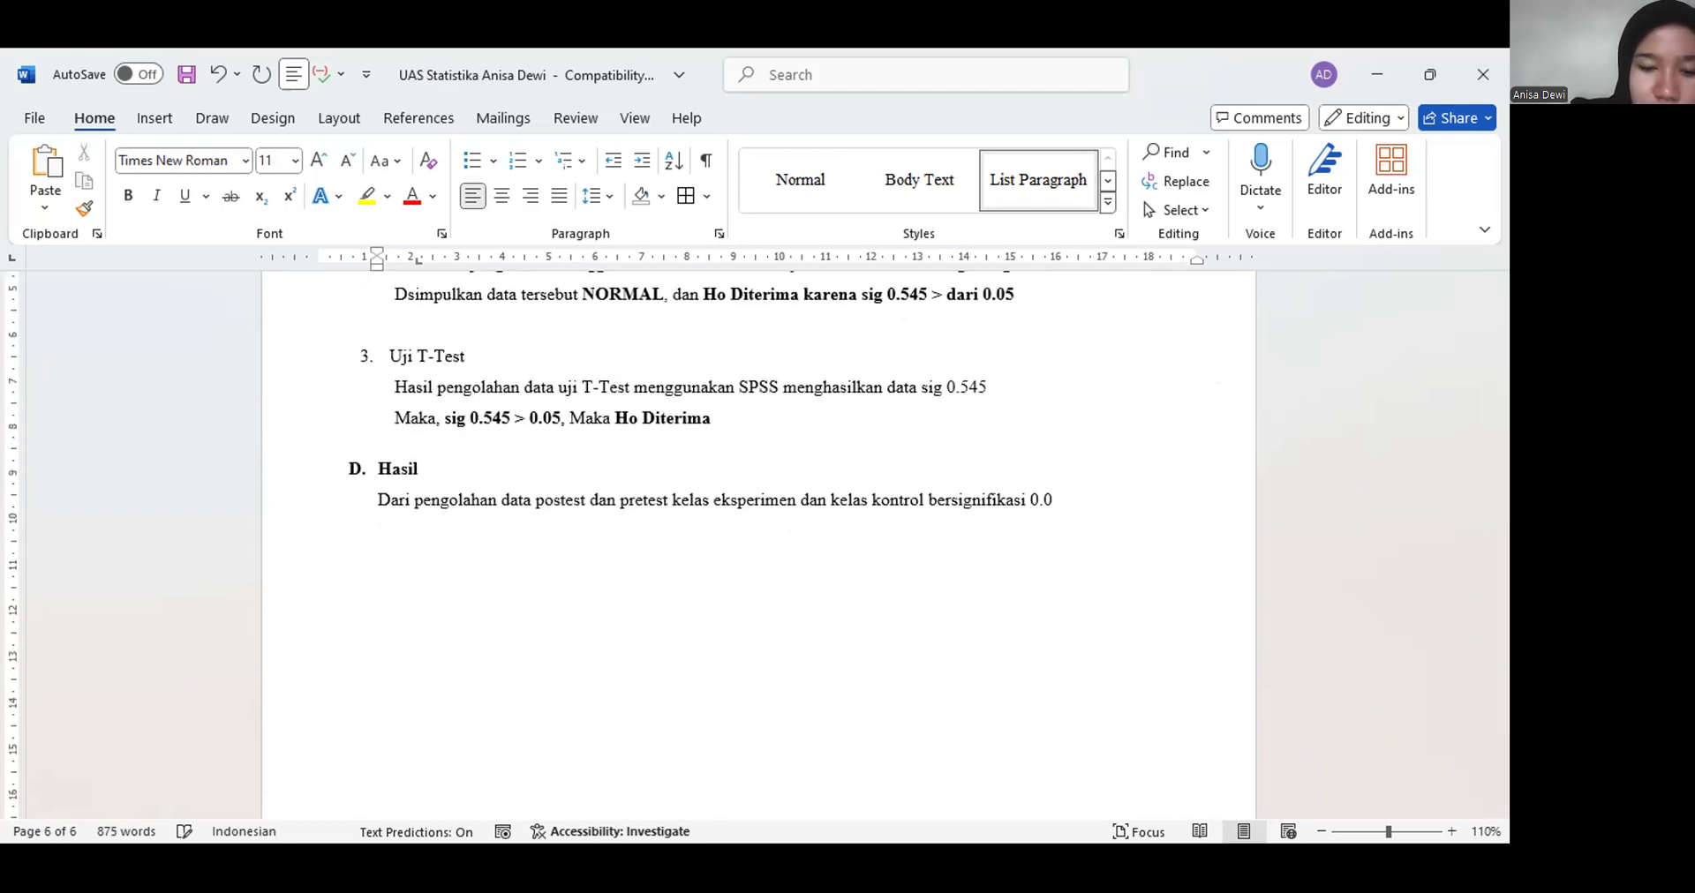
type("545")
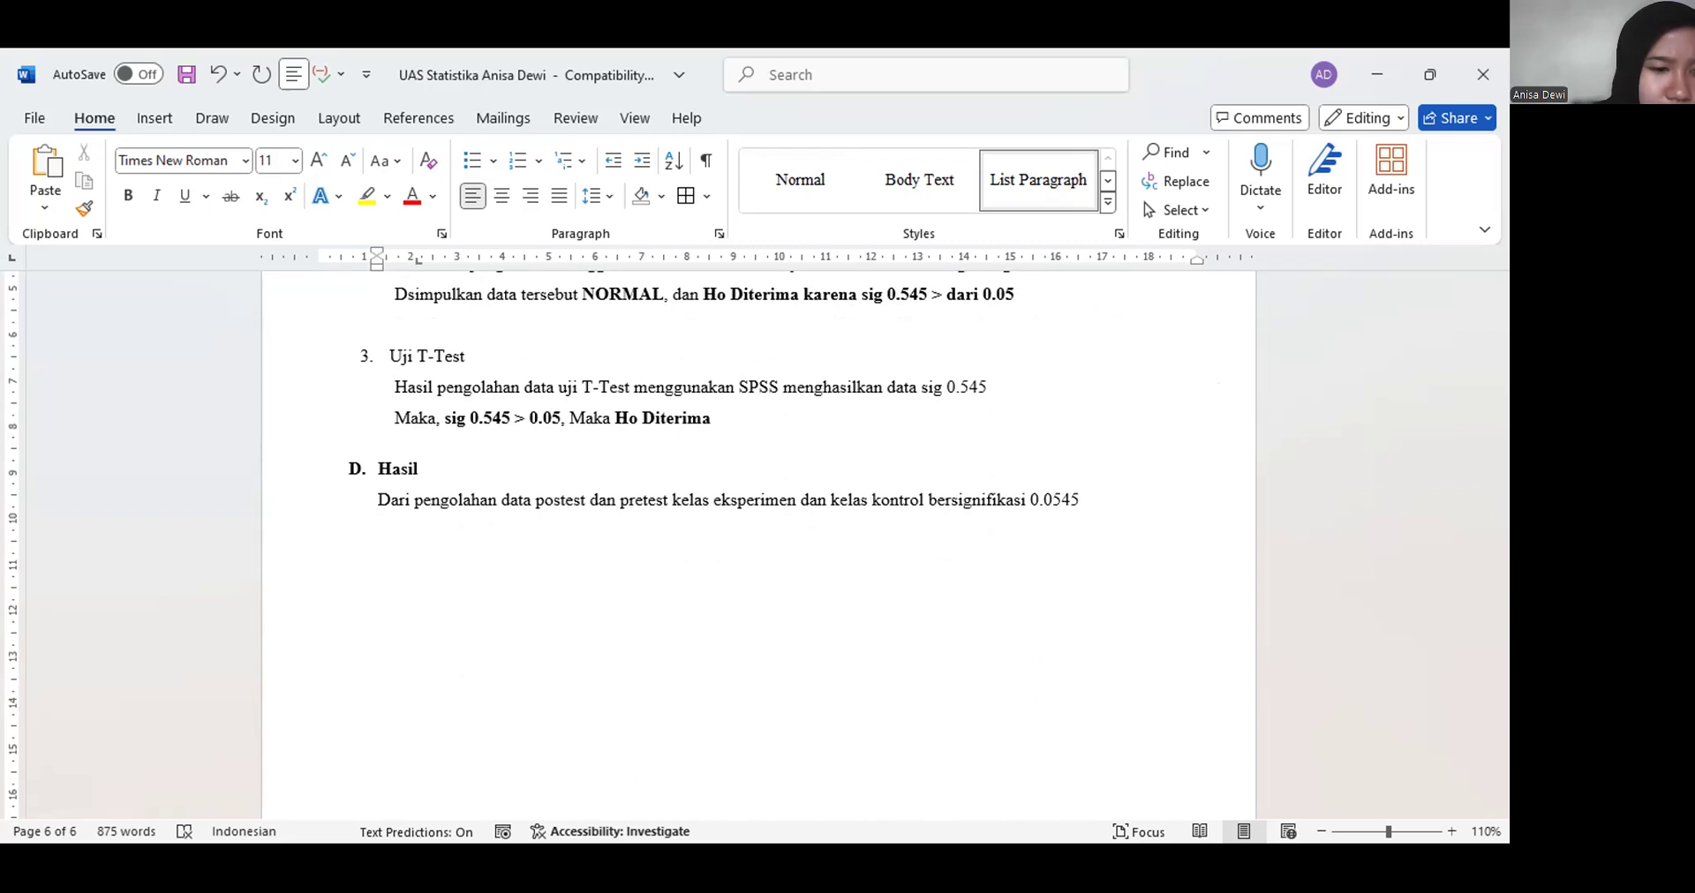
Add the sentence "Maka berdistribusi normal dan Ho diterima" to the Hasil paragraph, with "diterima" in lowercase
type(". Maka")
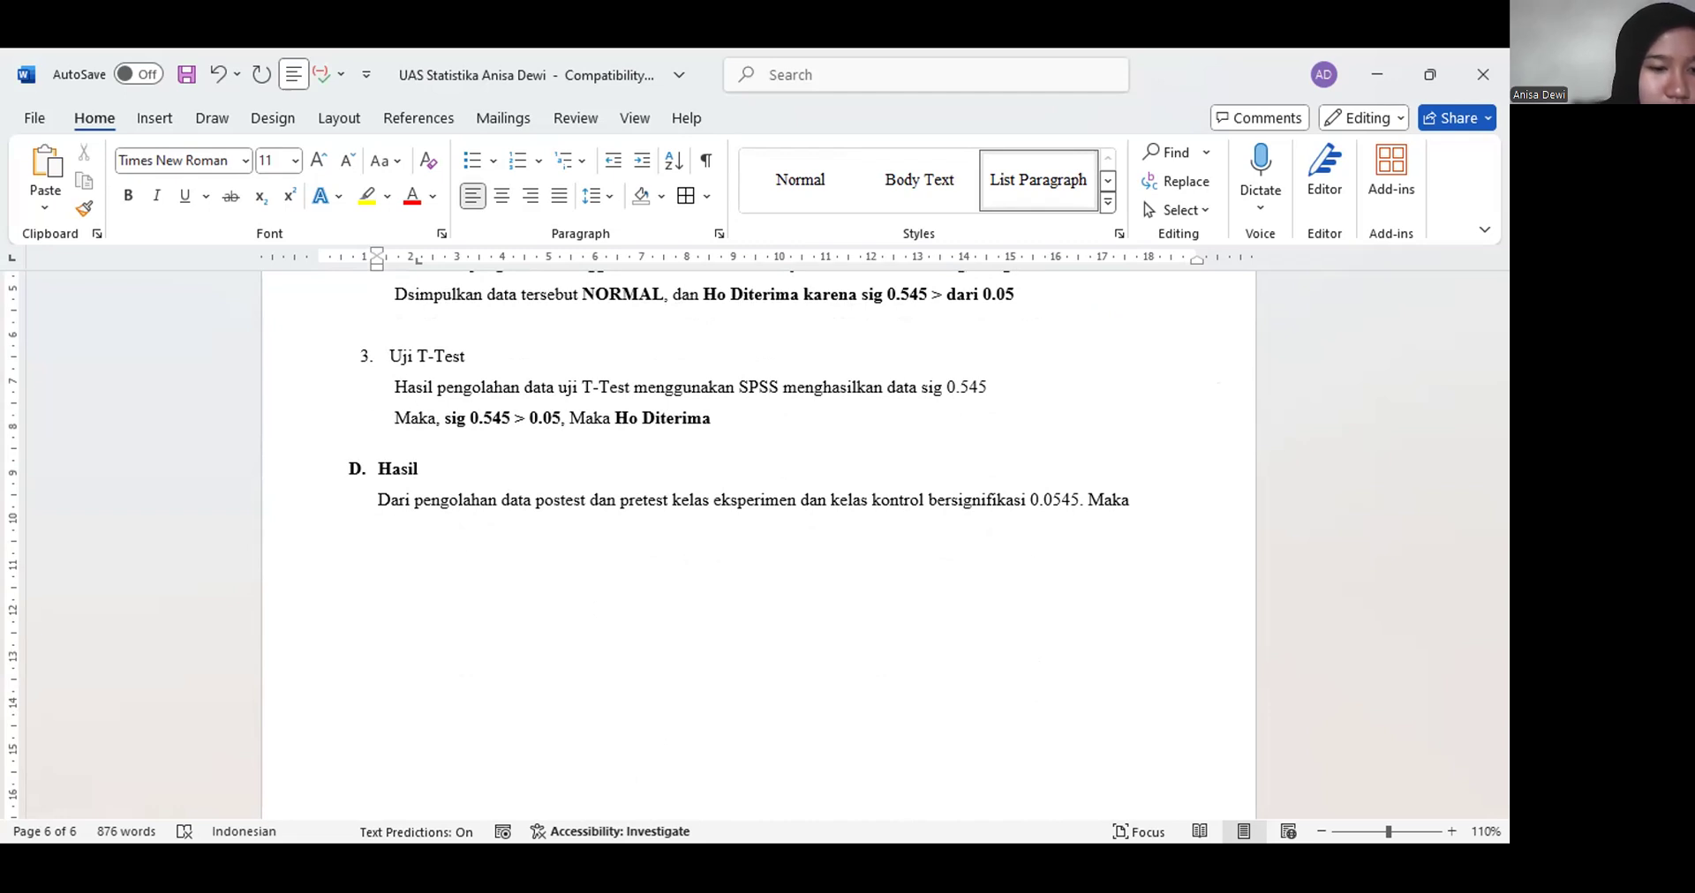
type("be")
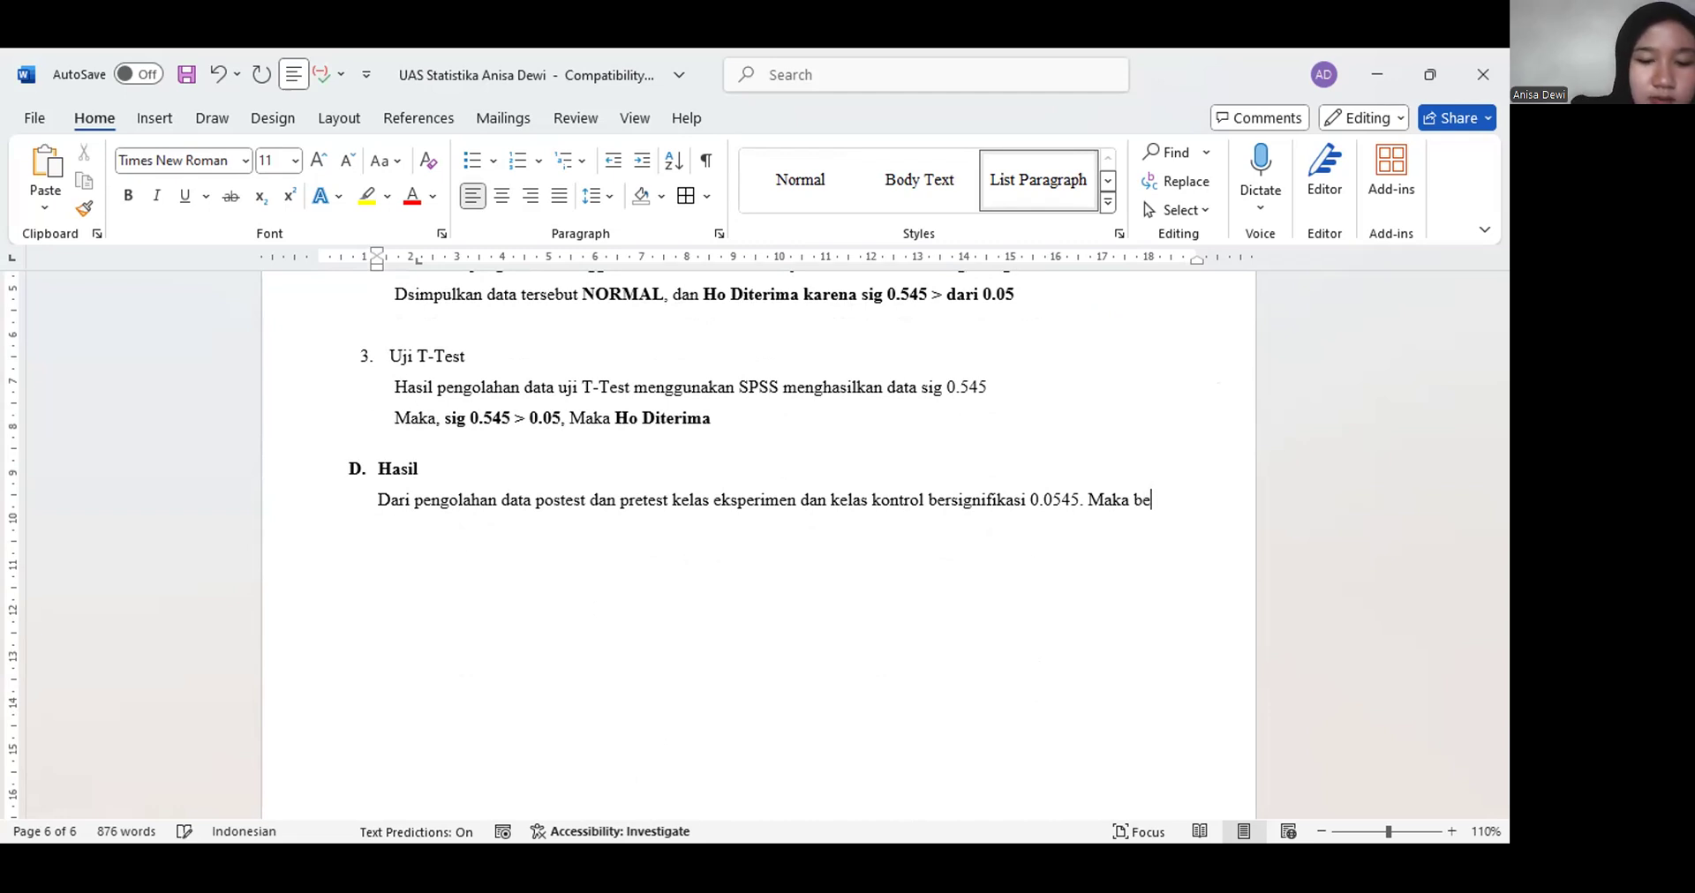
type("rdistrib")
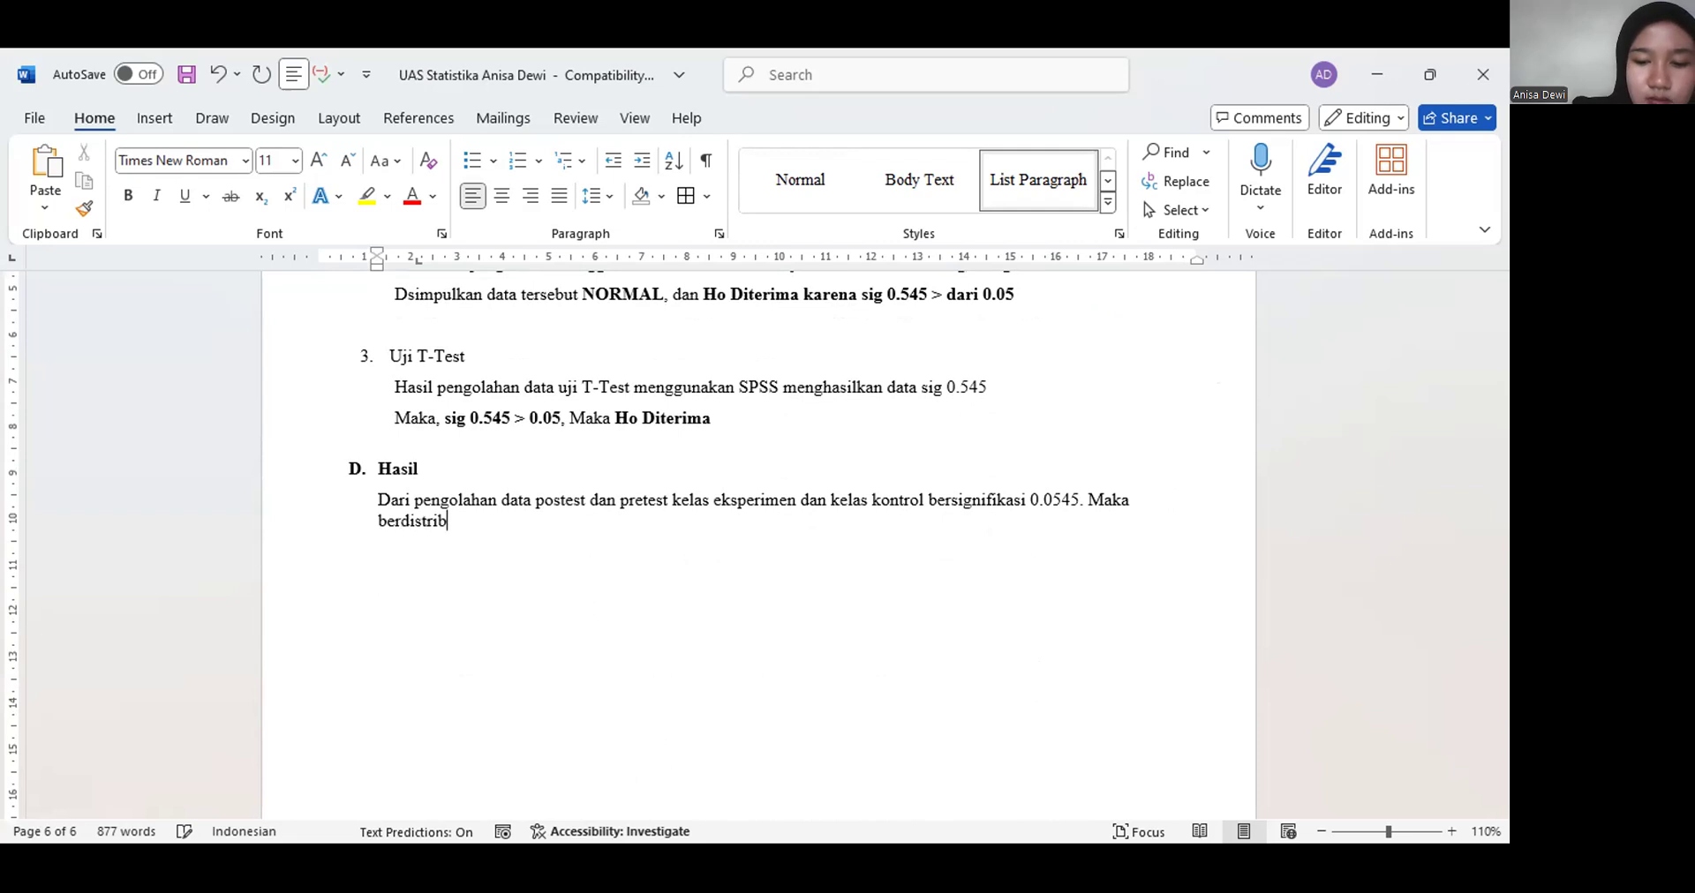
type("usi normal")
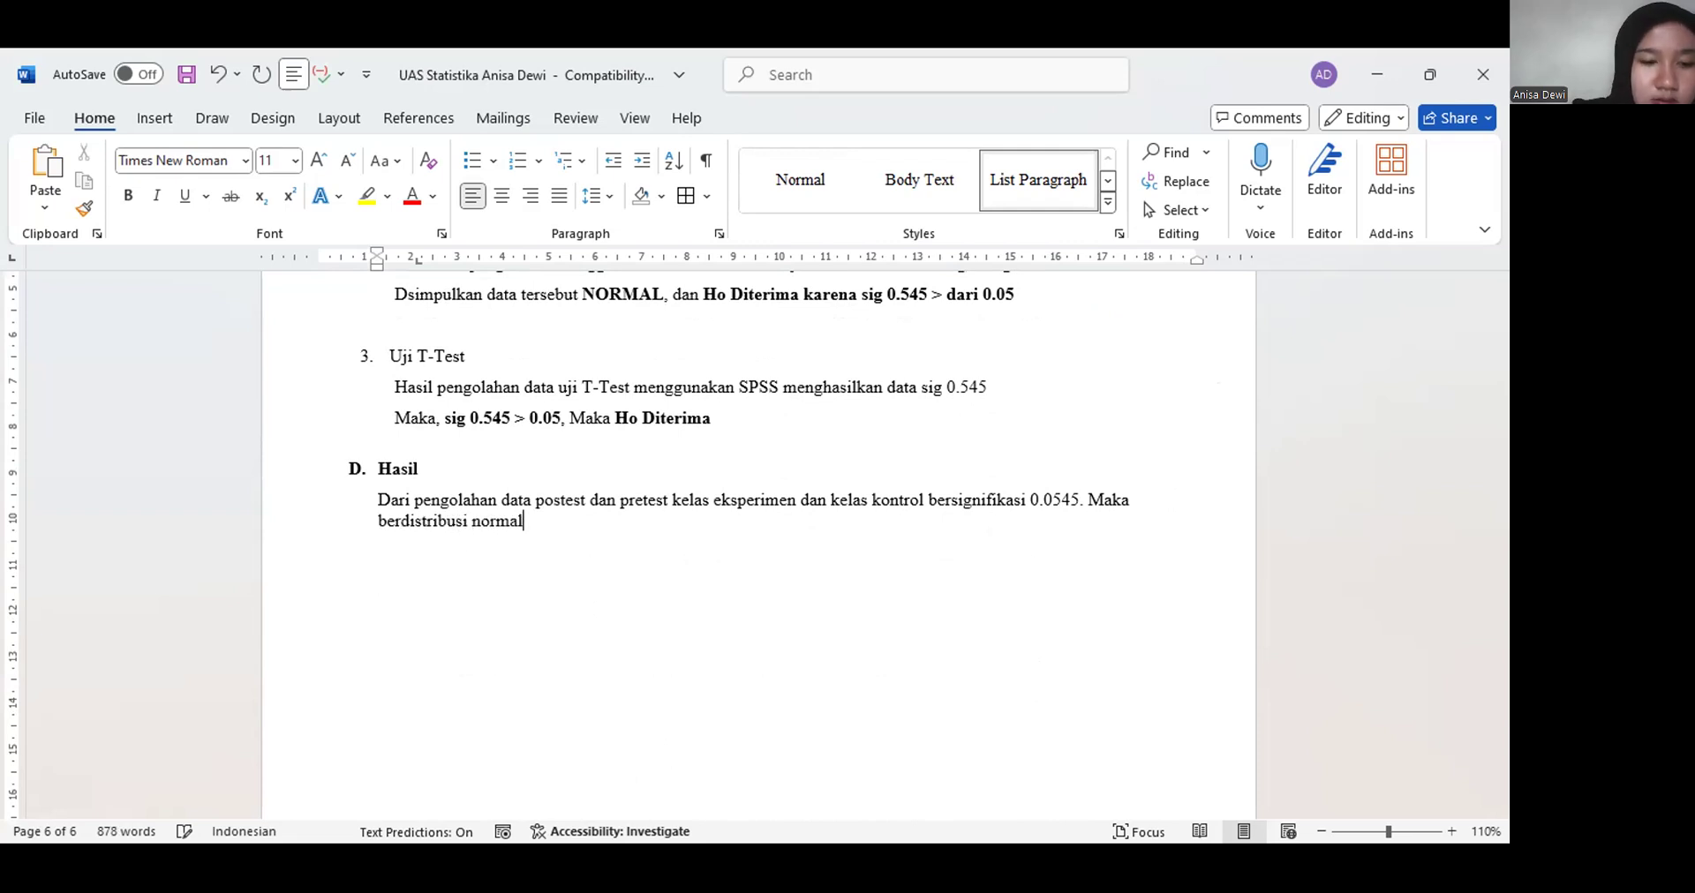
type(" da")
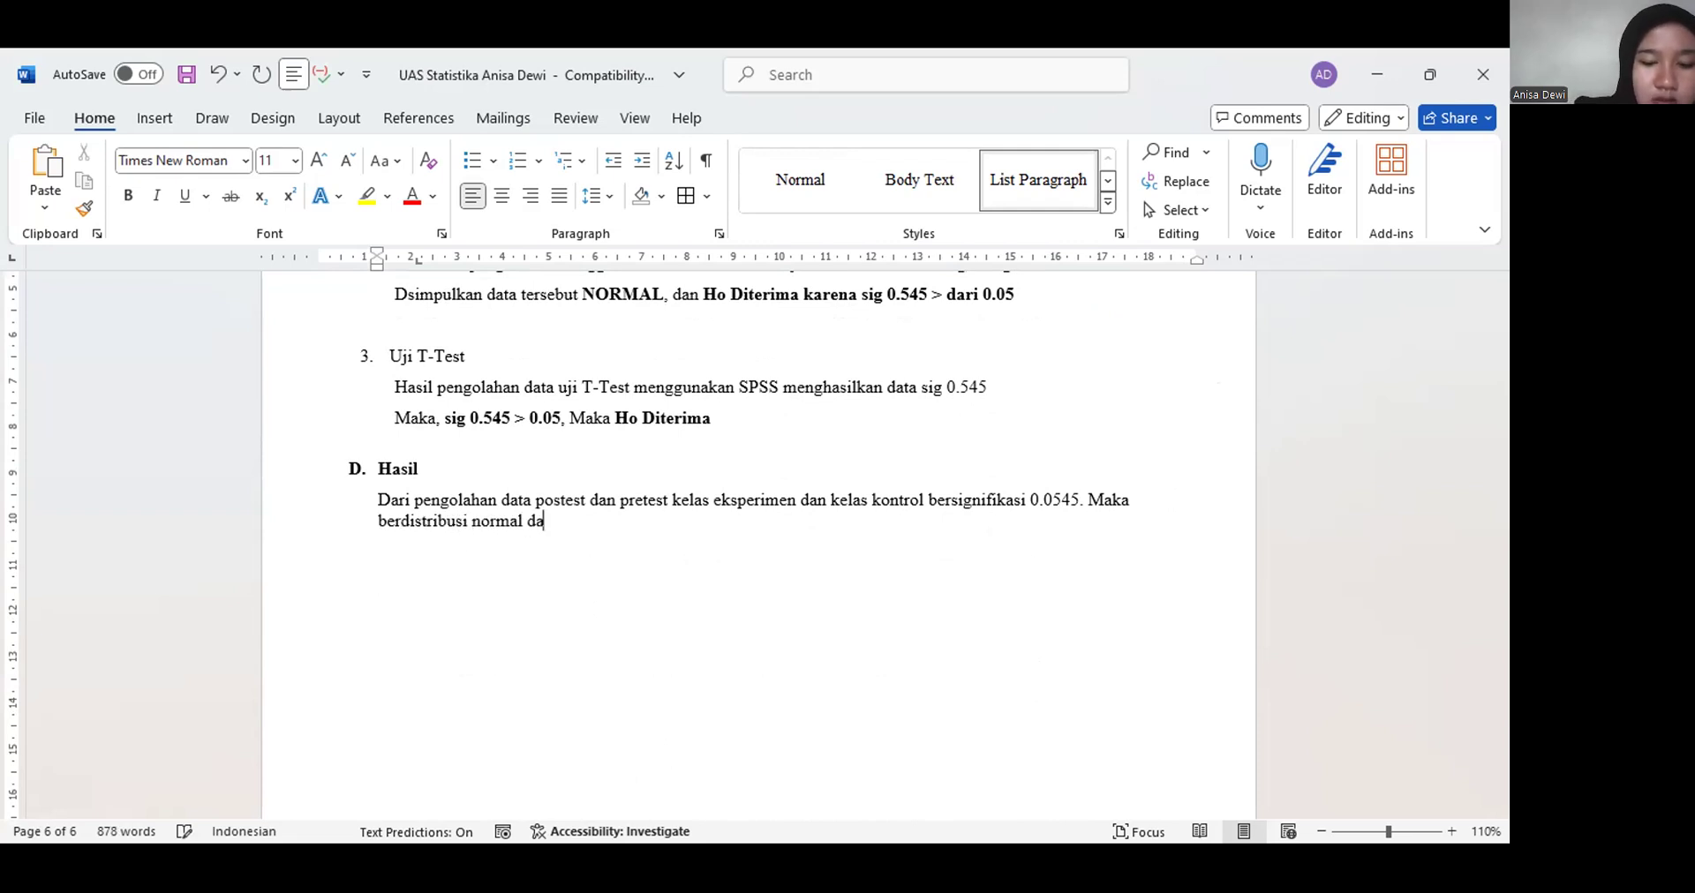
type("n Ho")
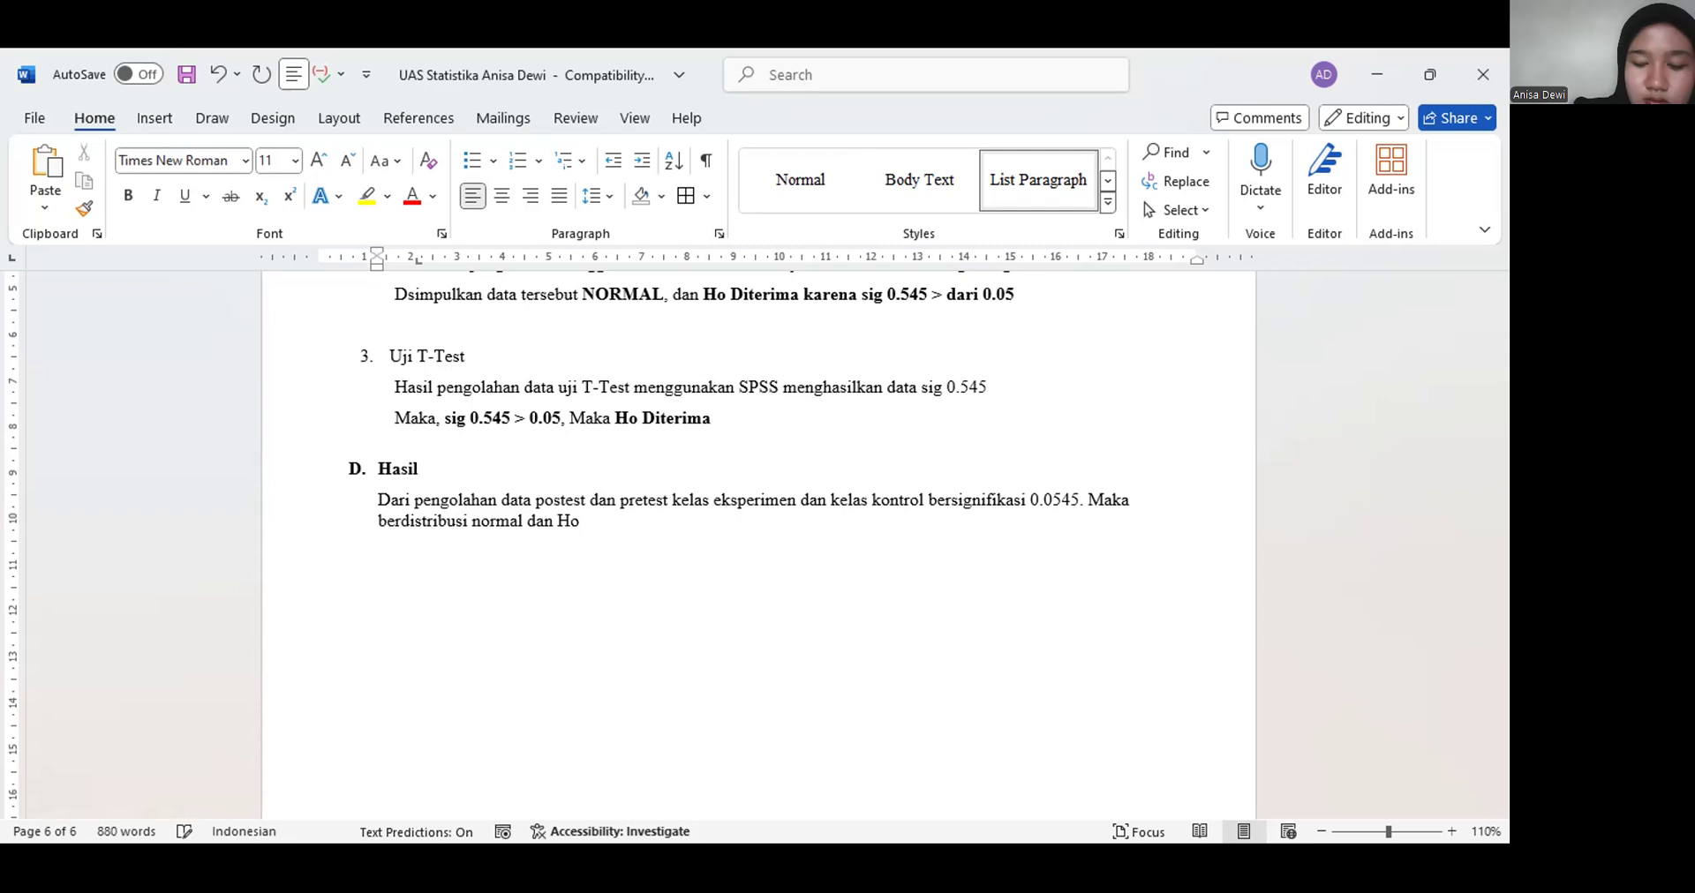
type(" Diterima")
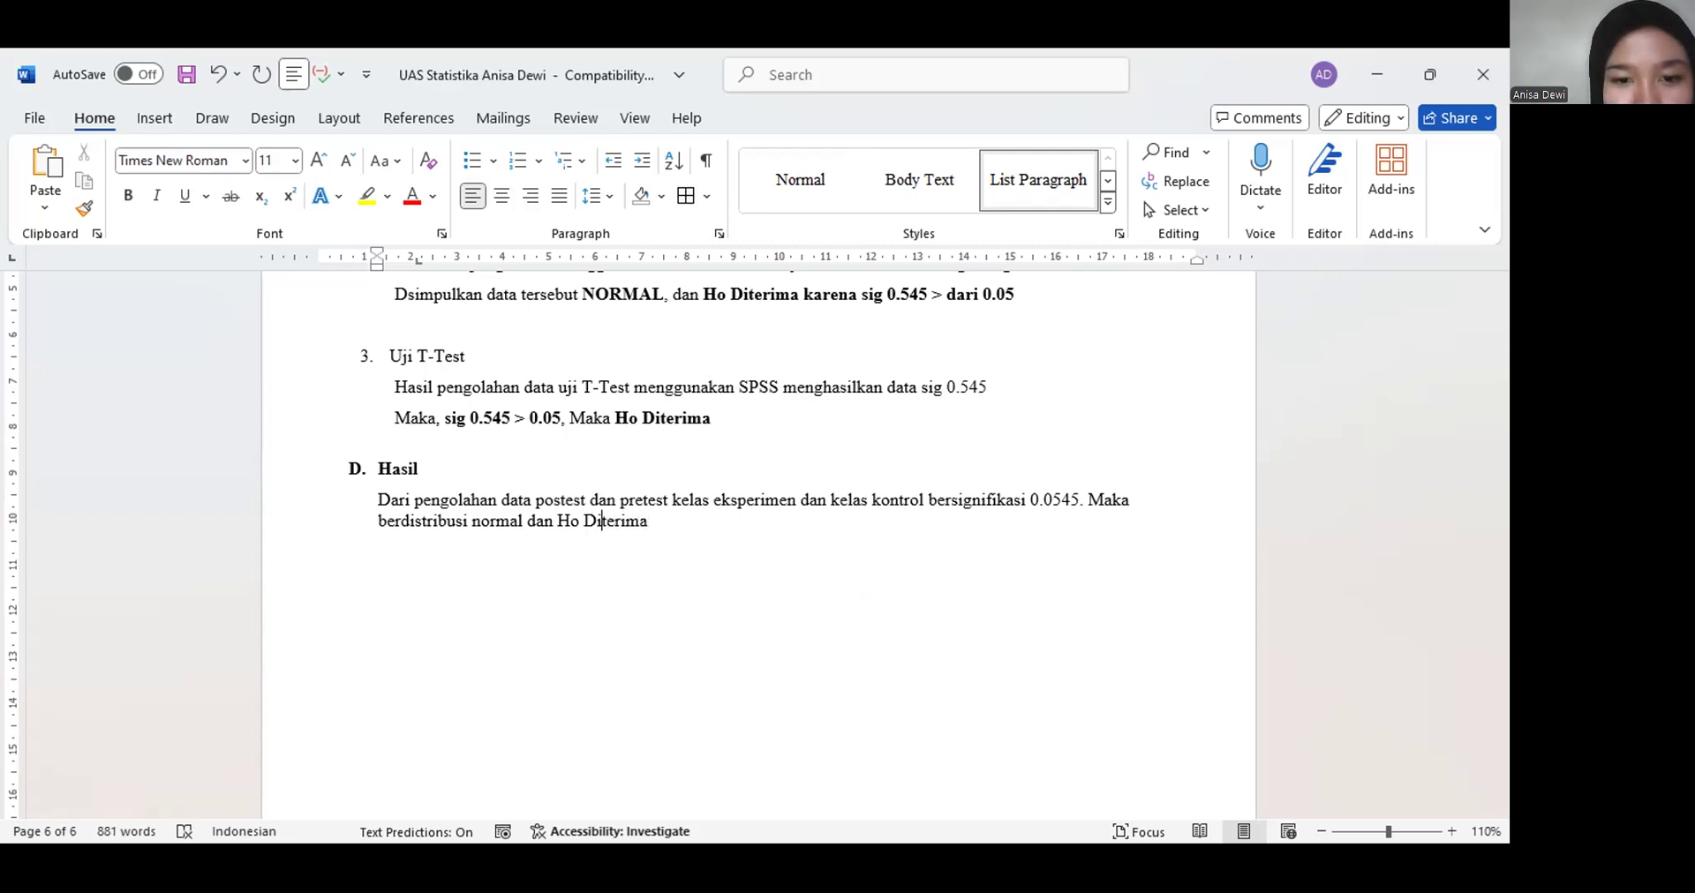
key("BackSpace")
type("d")
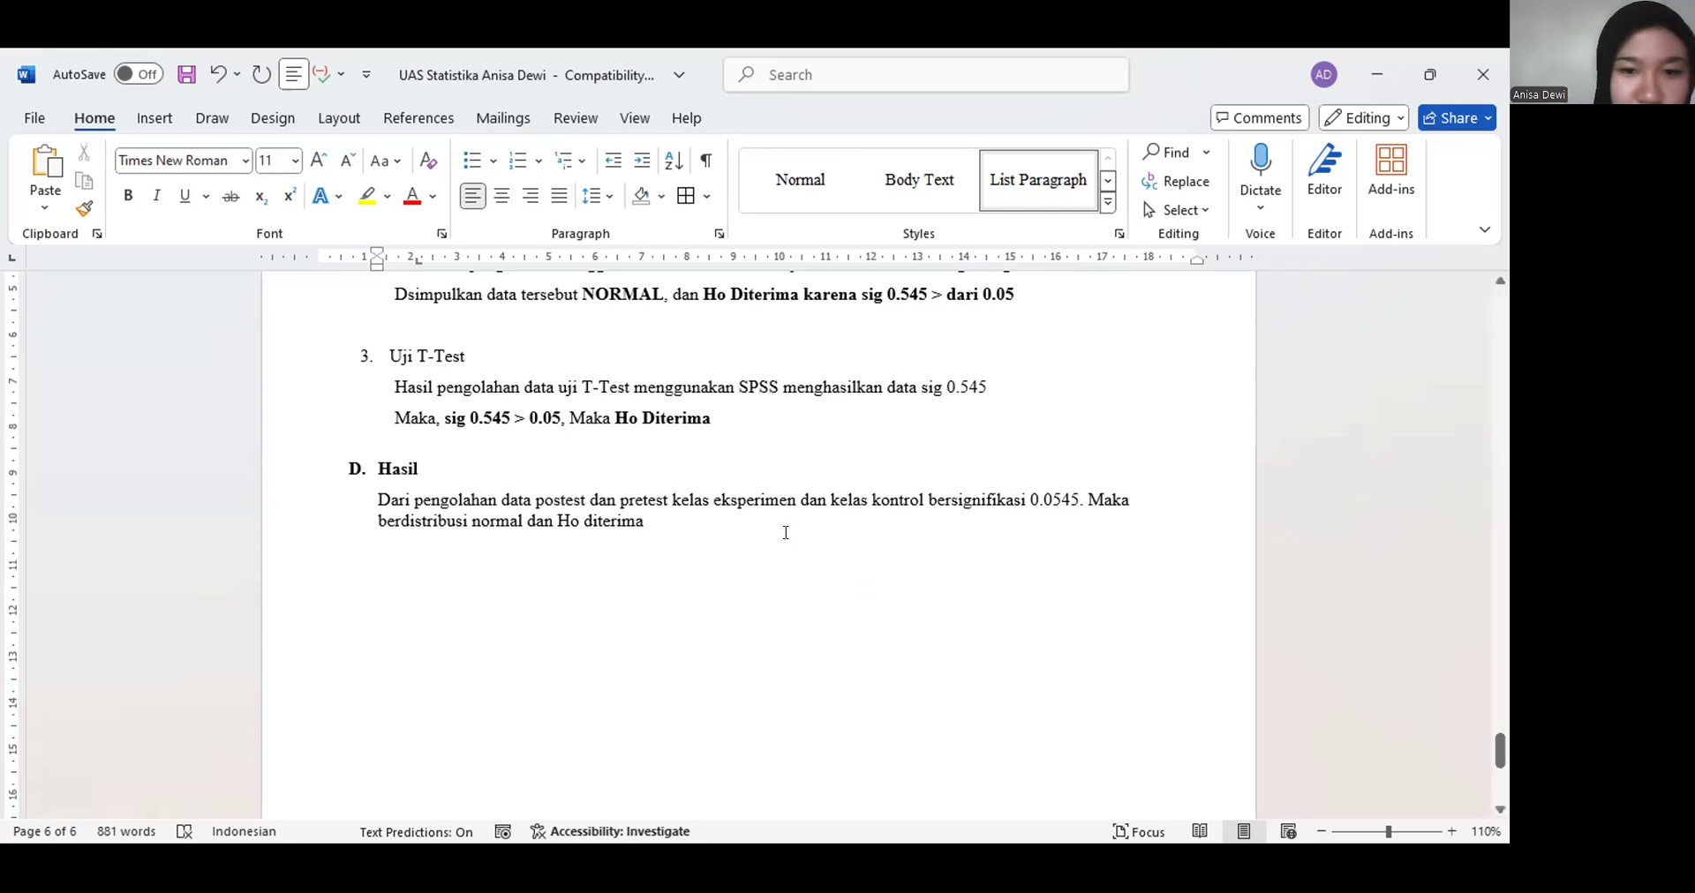
Continue the Hasil paragraph with ". Jadi, dapat disimpulkan bahwa" followed by an opening quotation mark
key("Down")
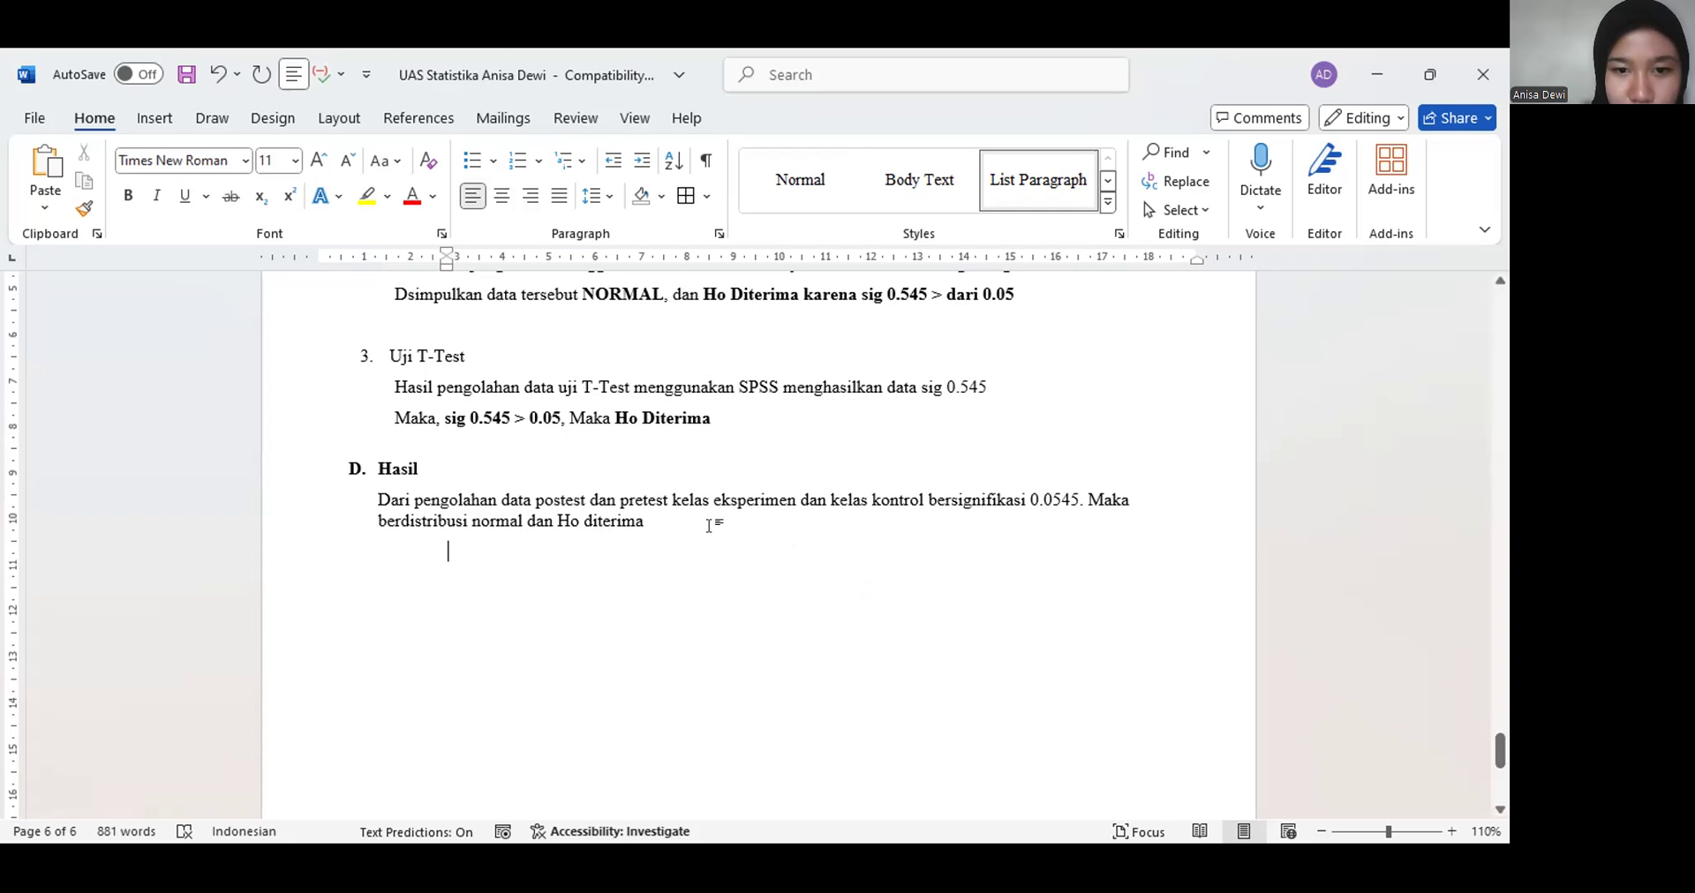
left_click(638, 520)
type(". Jad")
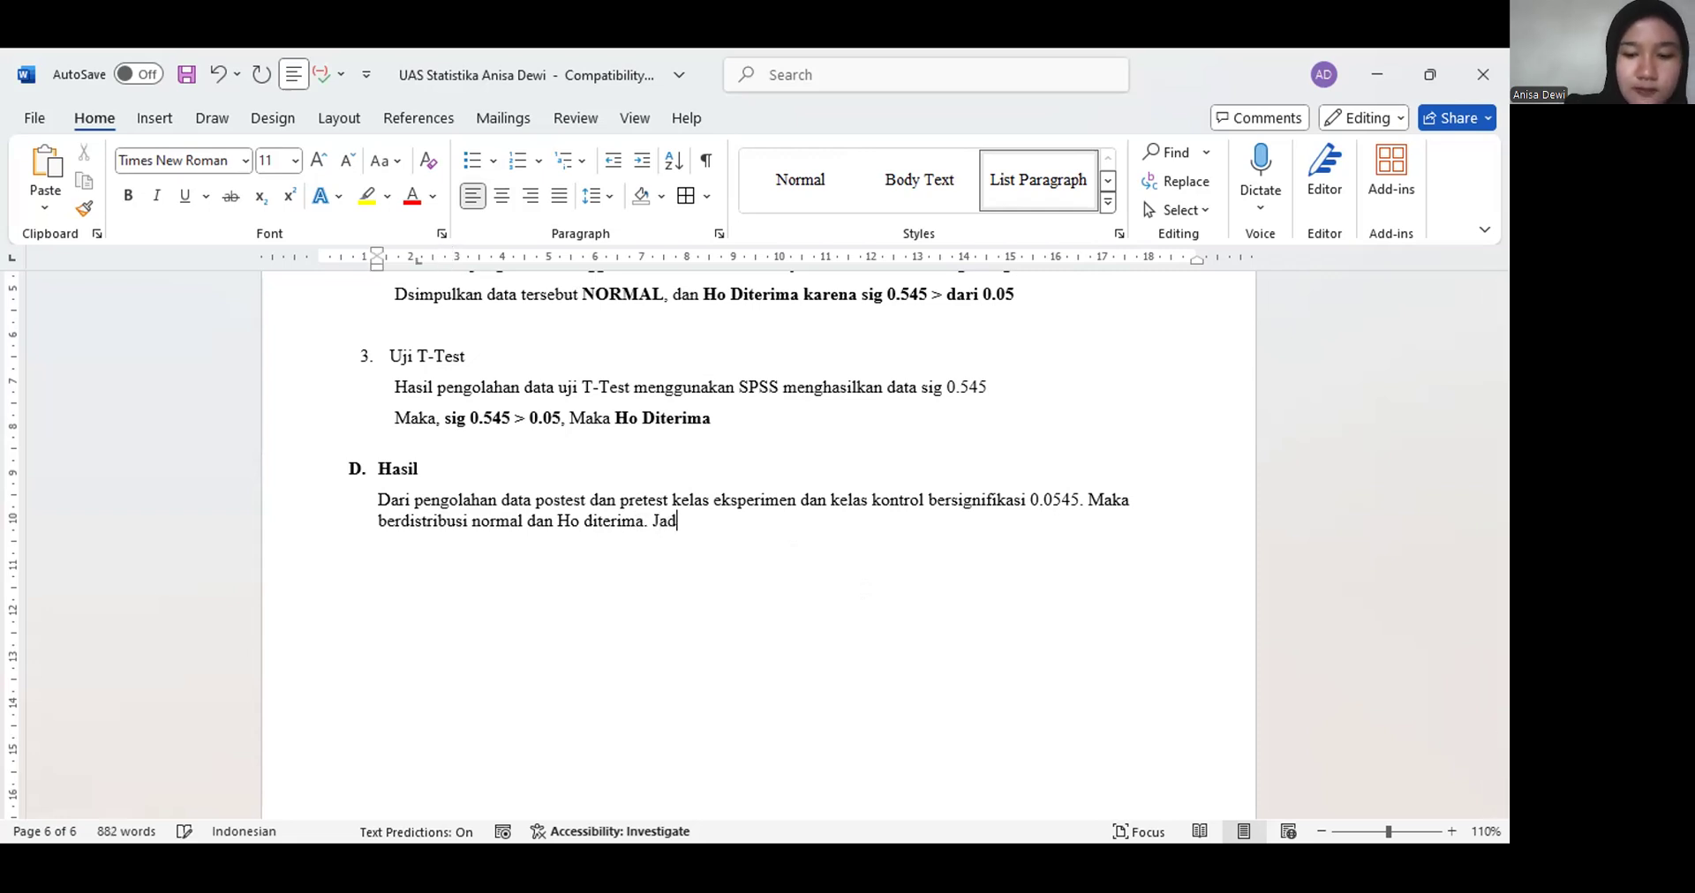
type("i, dapat d")
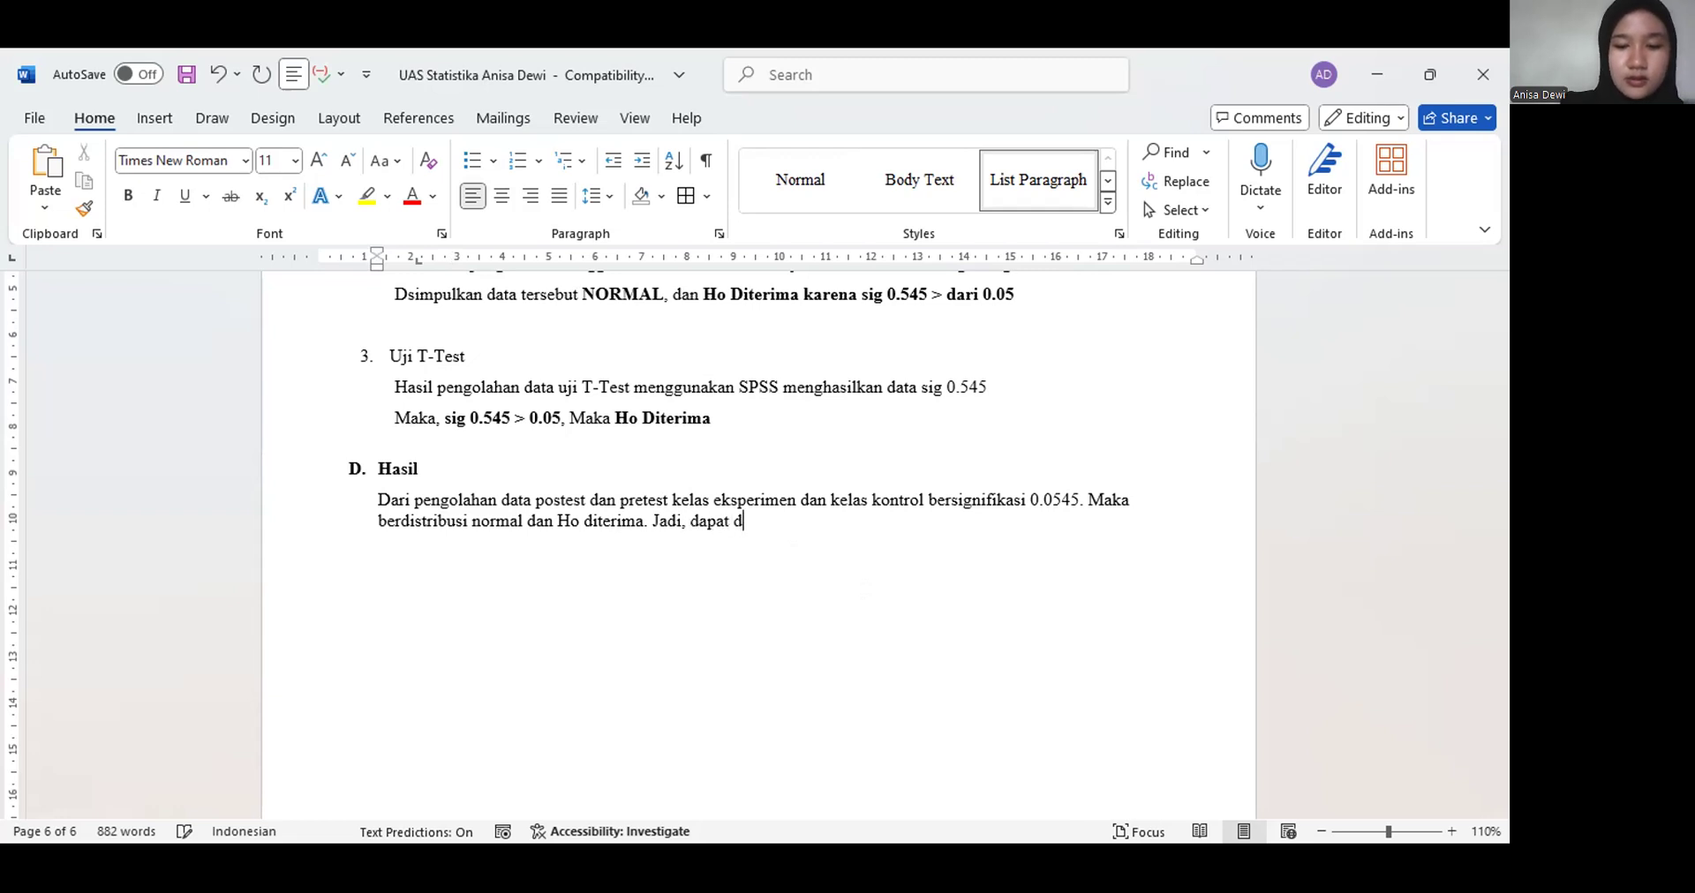
type("isimpulkan ")
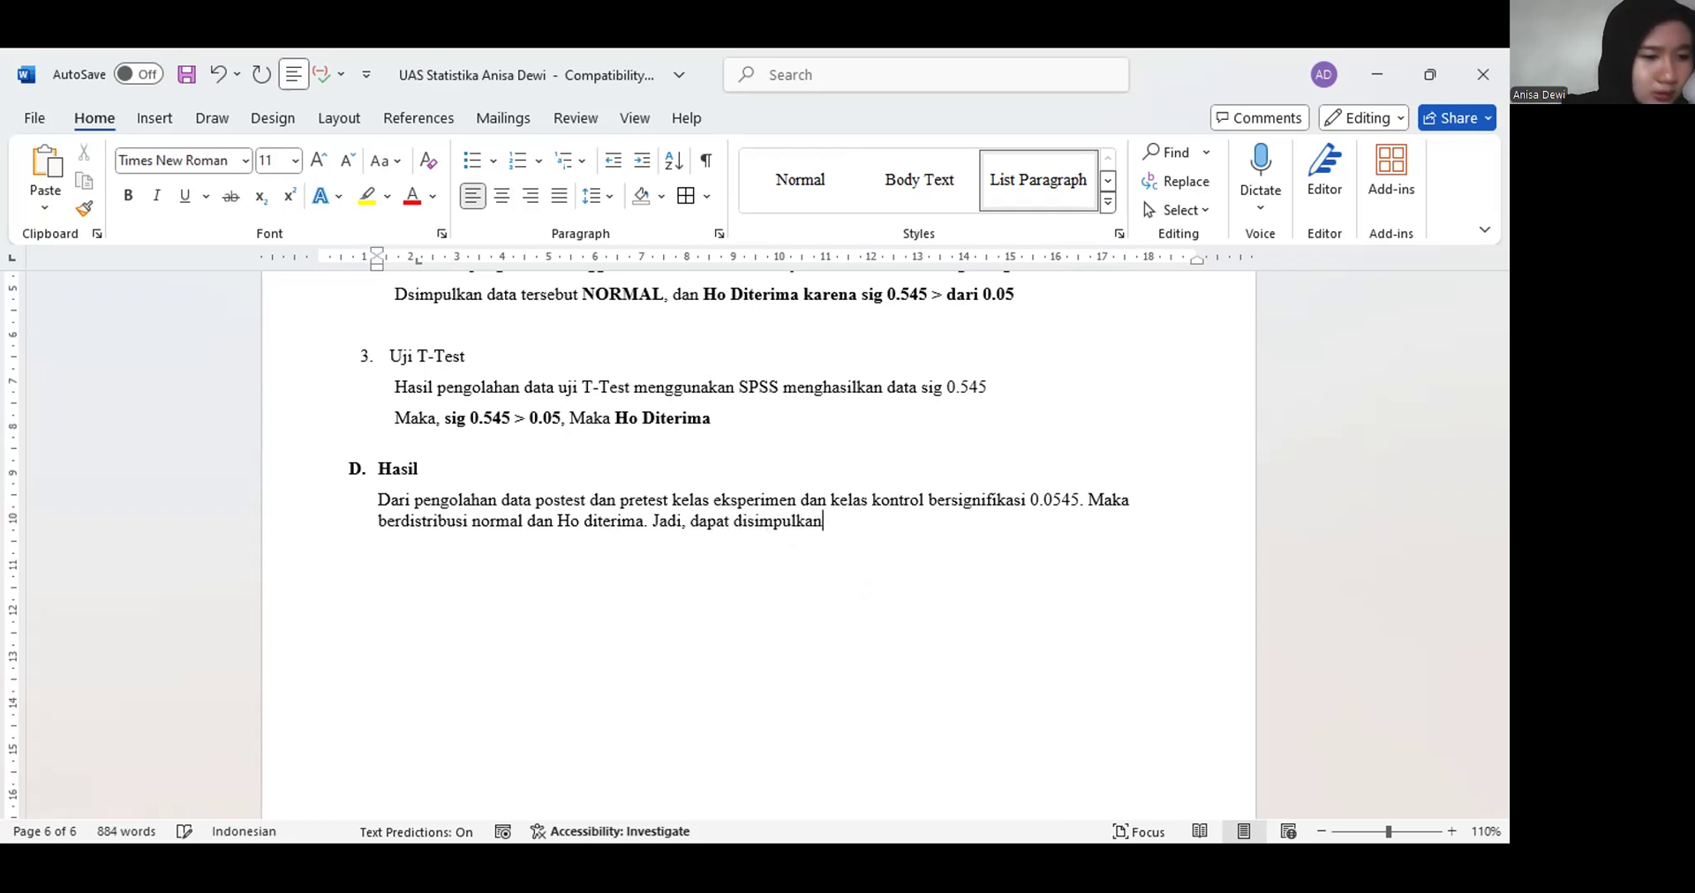
type("bahwa ")
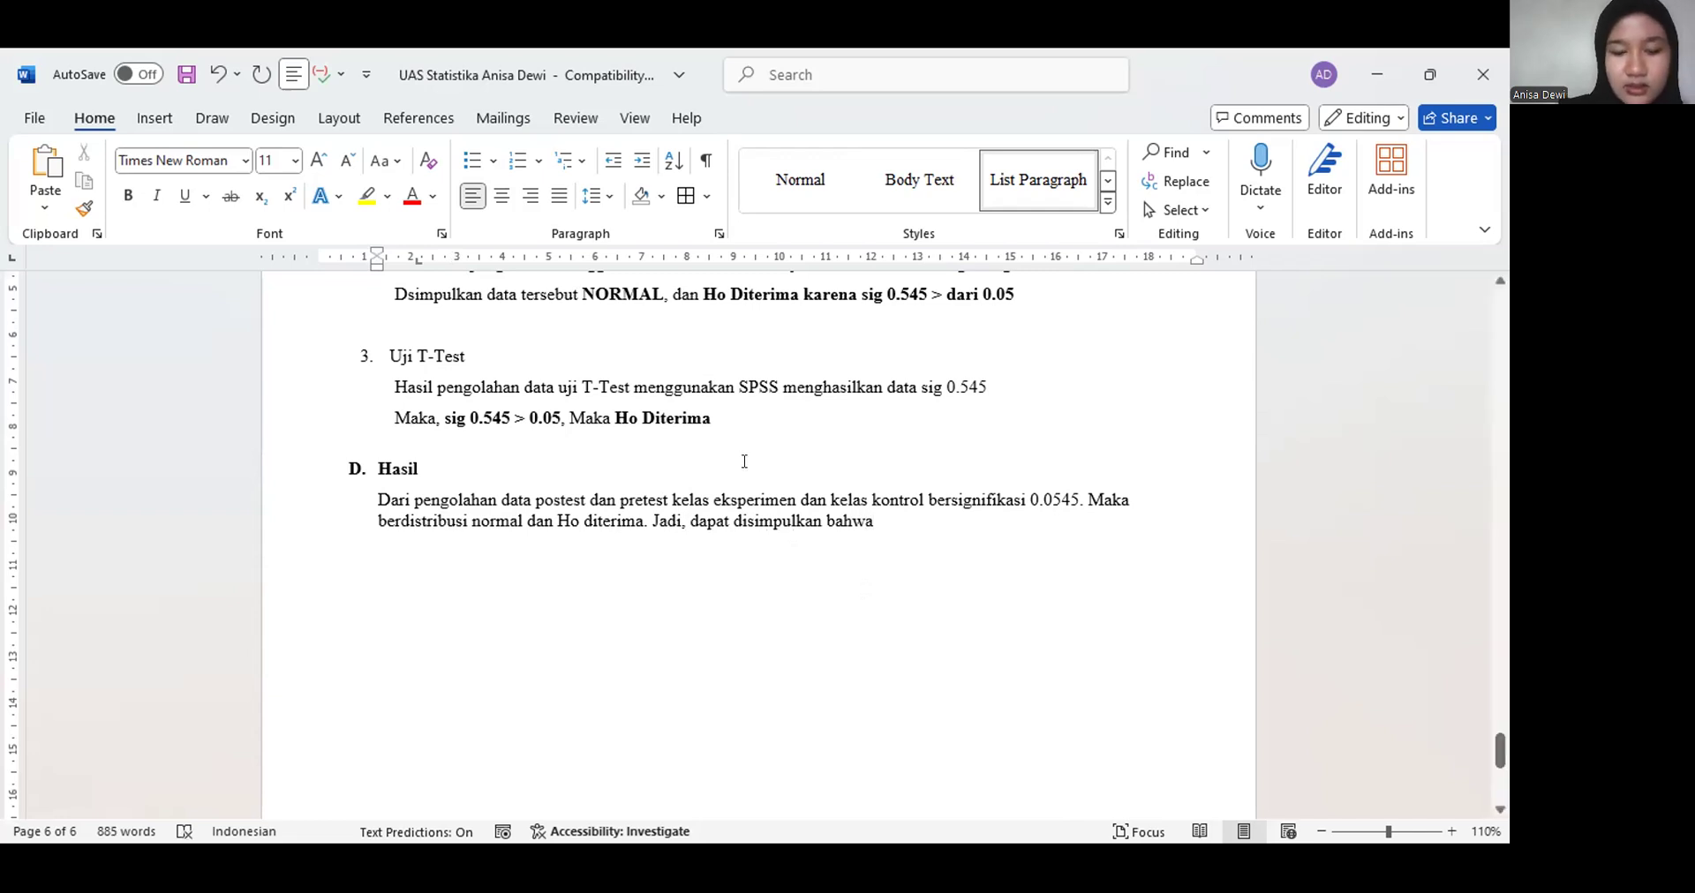
type("\"")
Copy the hypothesis sentence under HIPOTESISI PENELITIAN to the end of the Hasil paragraph and add a closing quotation mark
scroll(746, 462, "up", 15)
scroll(750, 463, "up", 15)
scroll(751, 463, "up", 15)
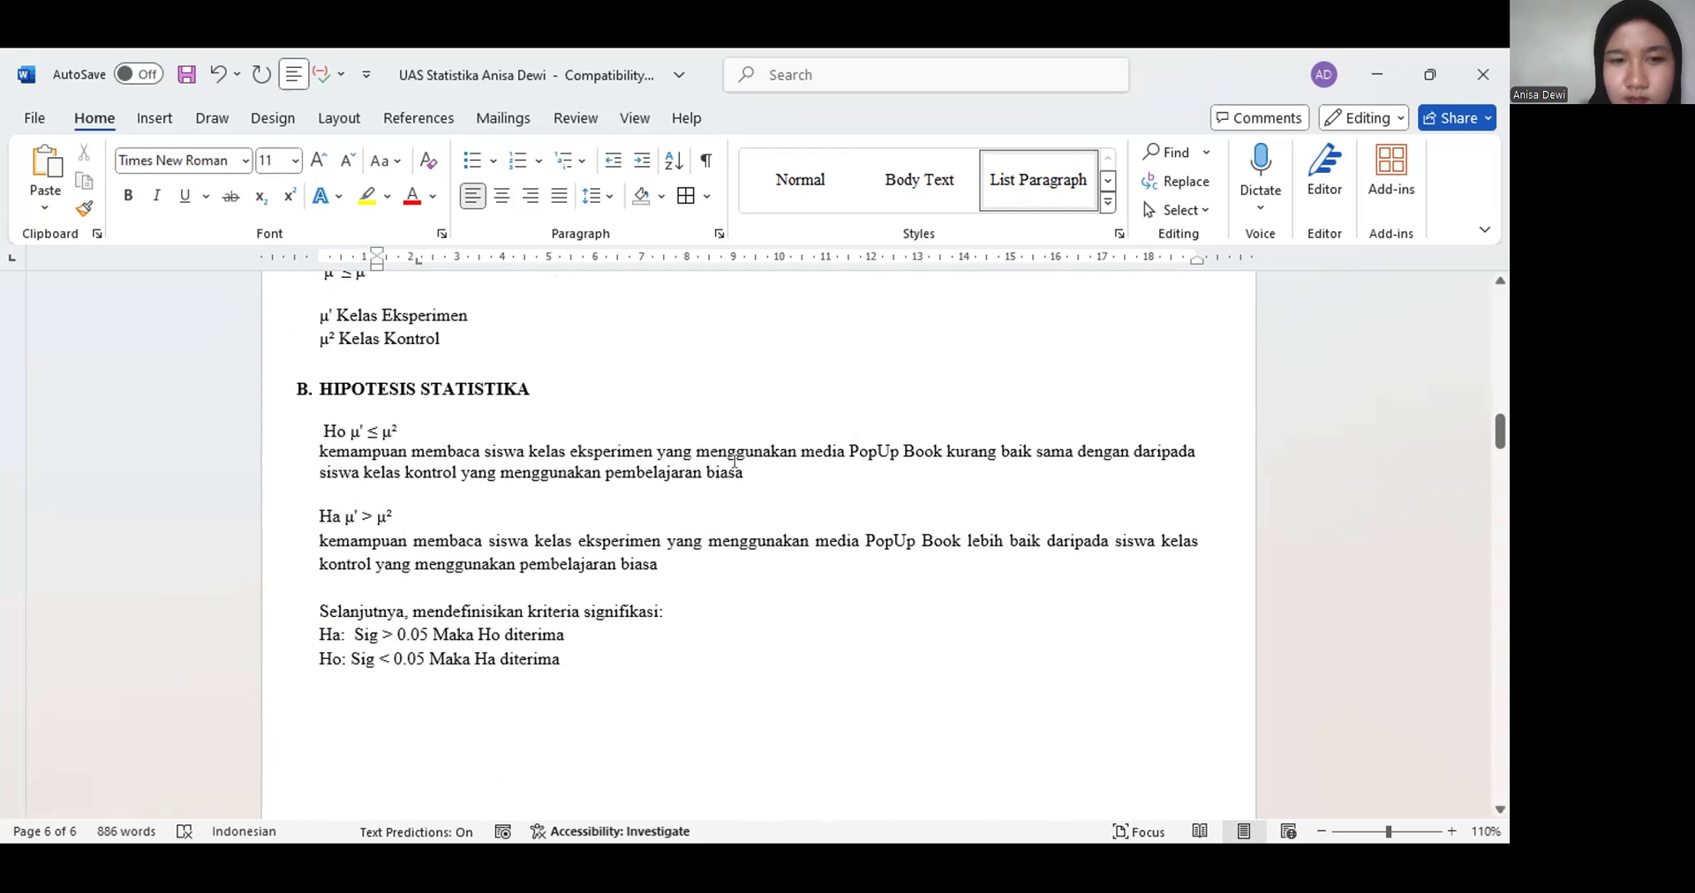
scroll(733, 460, "up", 5)
left_click_drag(315, 526, 659, 546)
key("ctrl+c")
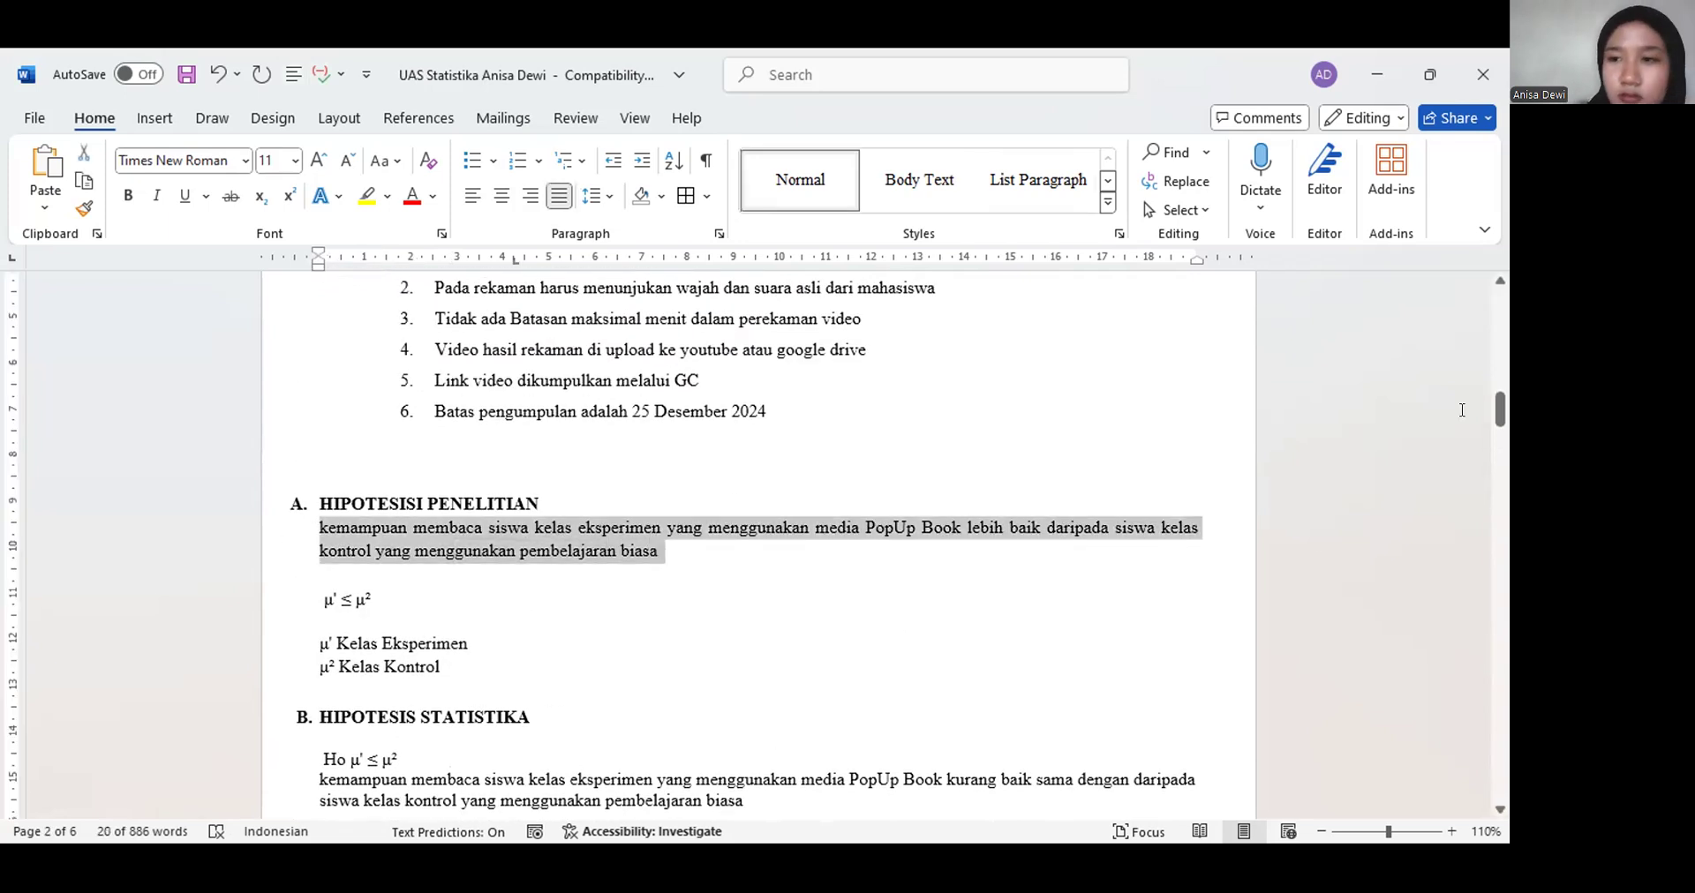
left_click_drag(1503, 415, 1507, 680)
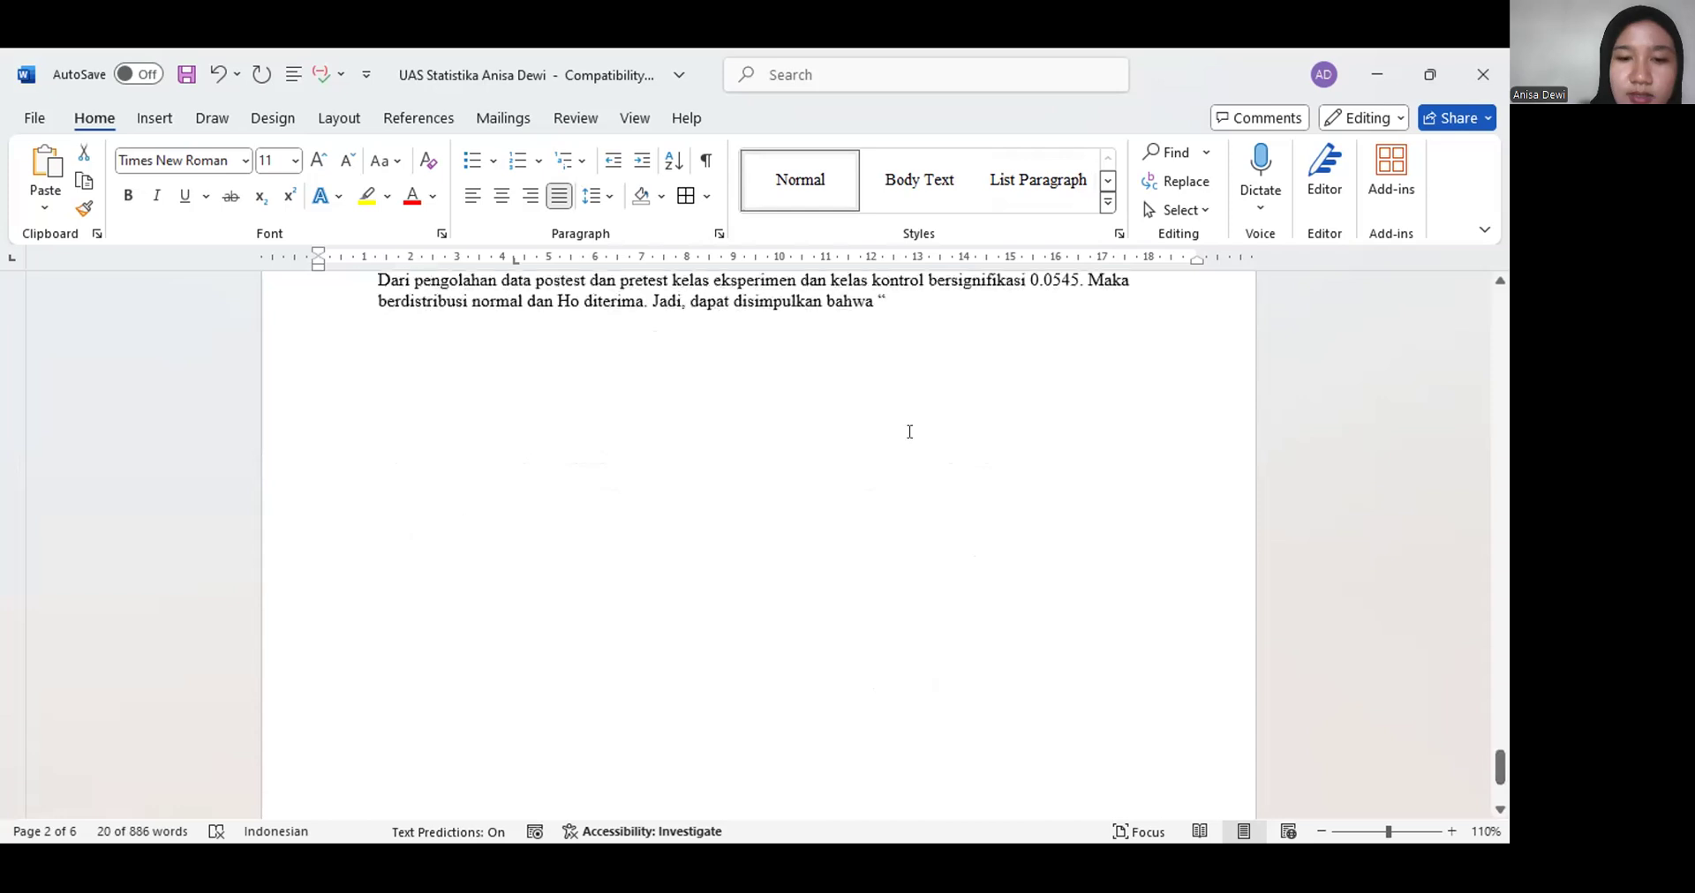
left_click(921, 397)
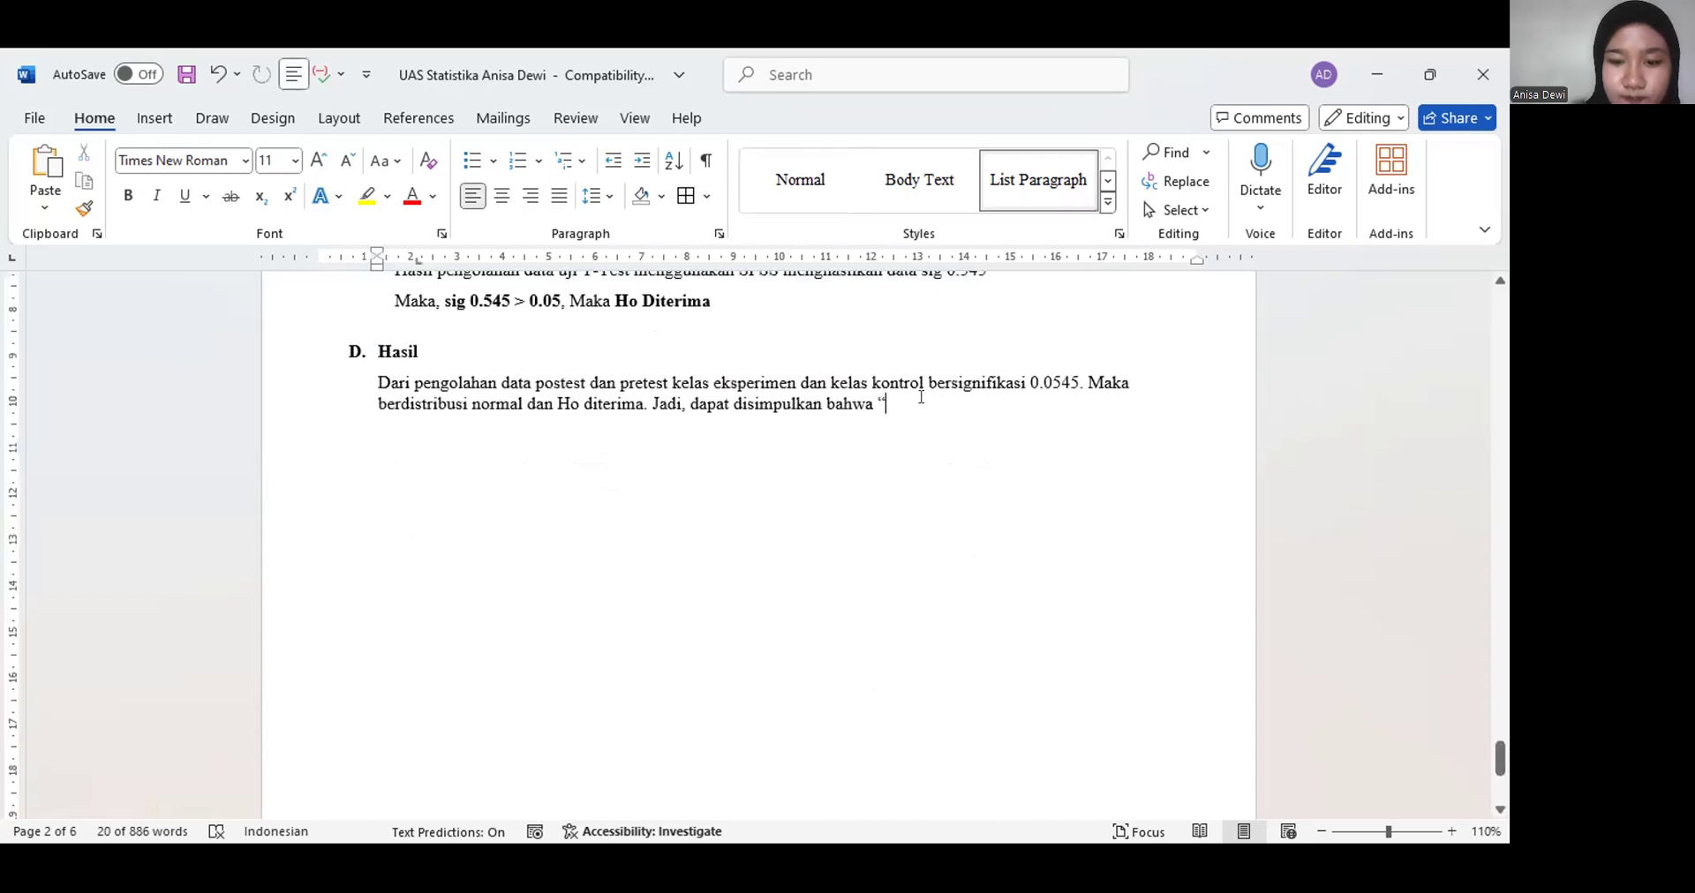
key("ctrl+v")
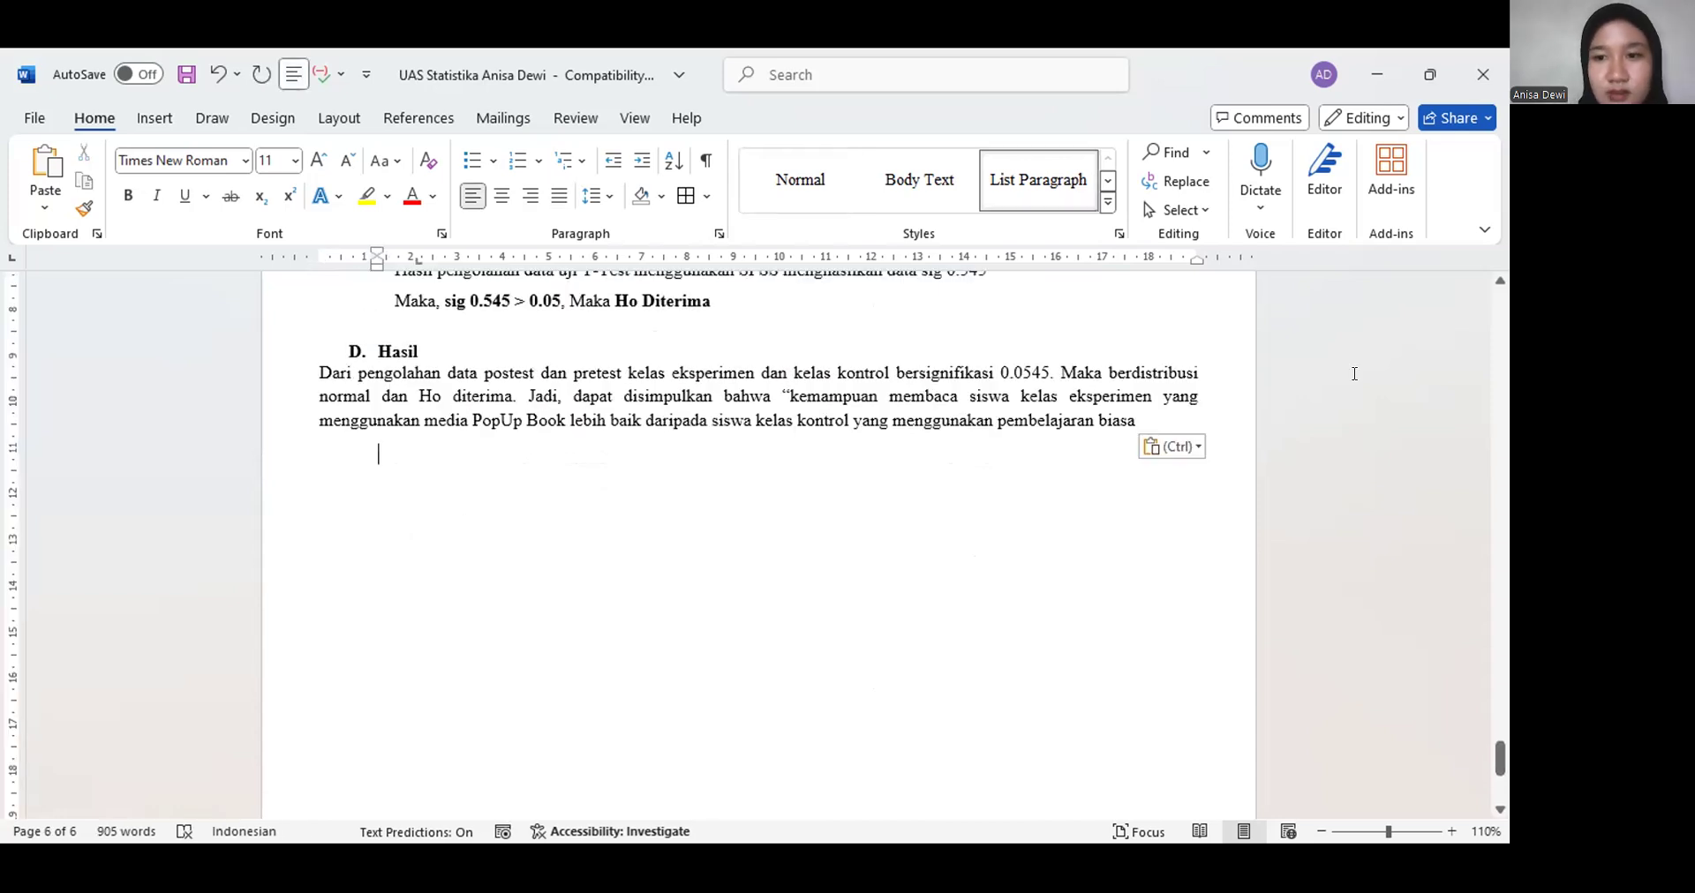
left_click(1161, 413)
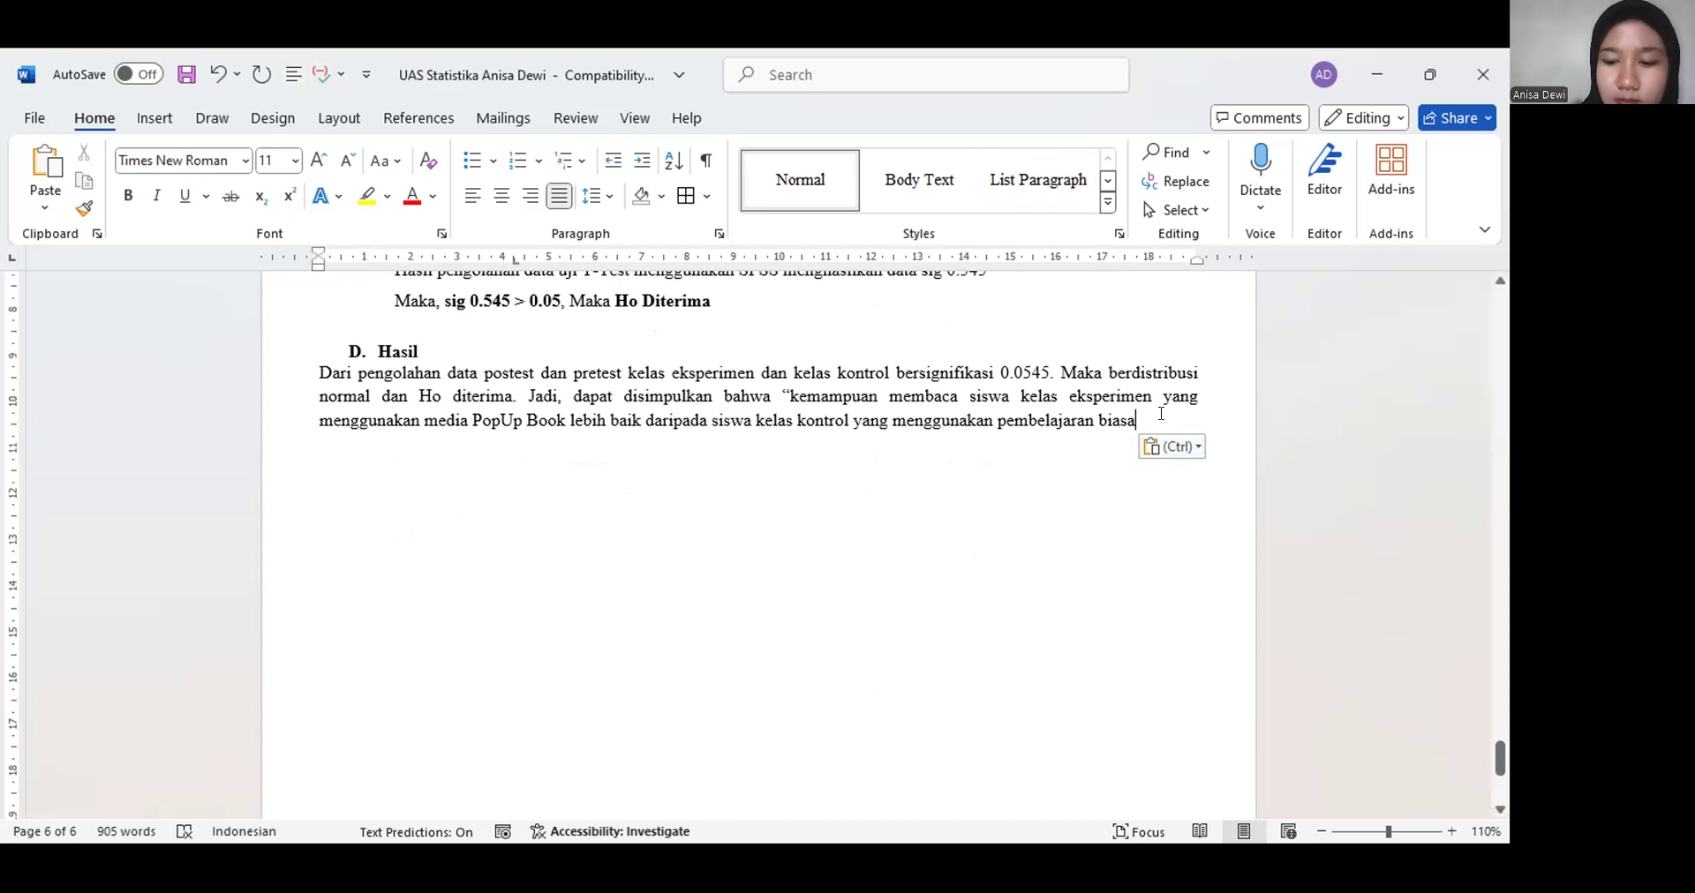
type("\"")
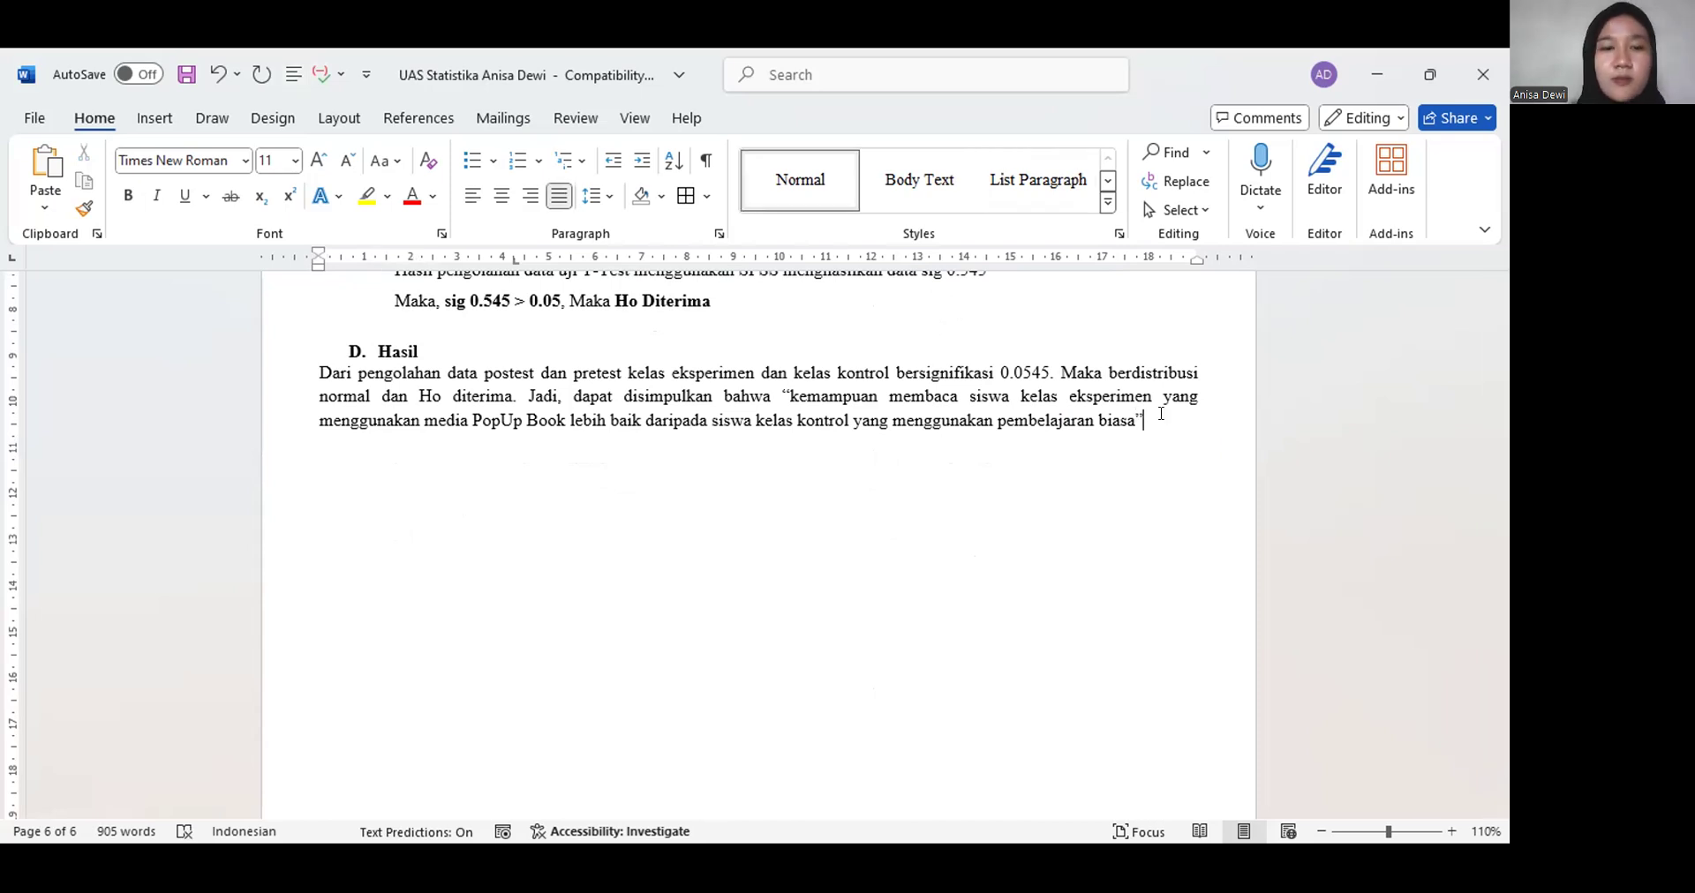
Reduce the Hasil heading's indent so its text lines up with the left edge of the paragraph below
scroll(386, 442, "up", 3)
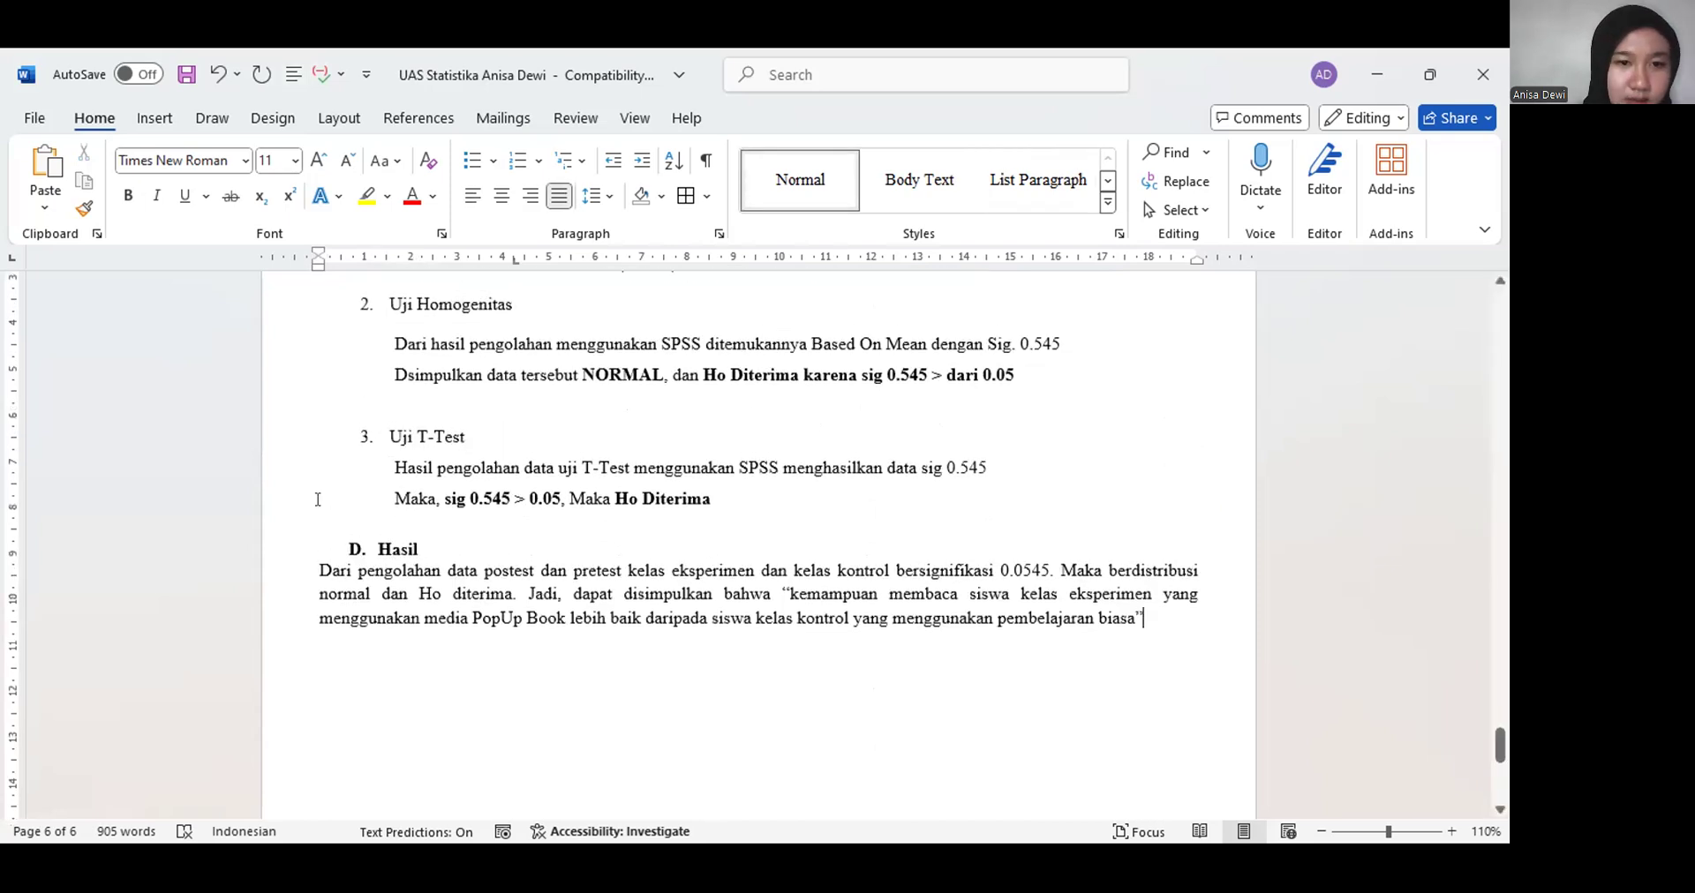
left_click(335, 559)
key("Up")
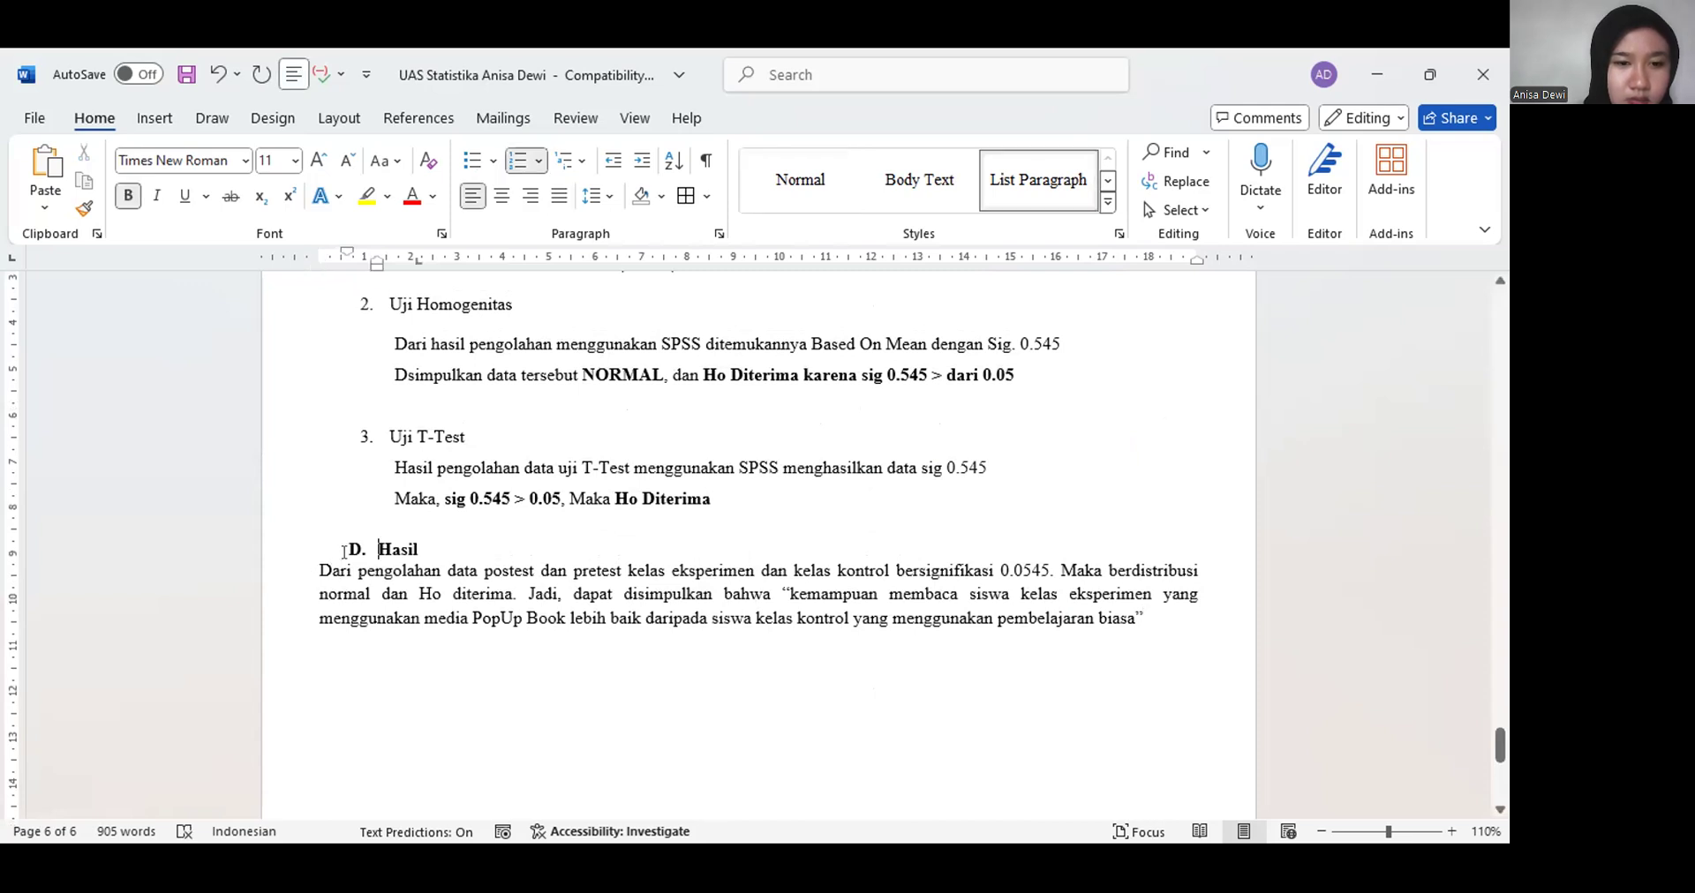
left_click_drag(377, 268, 320, 266)
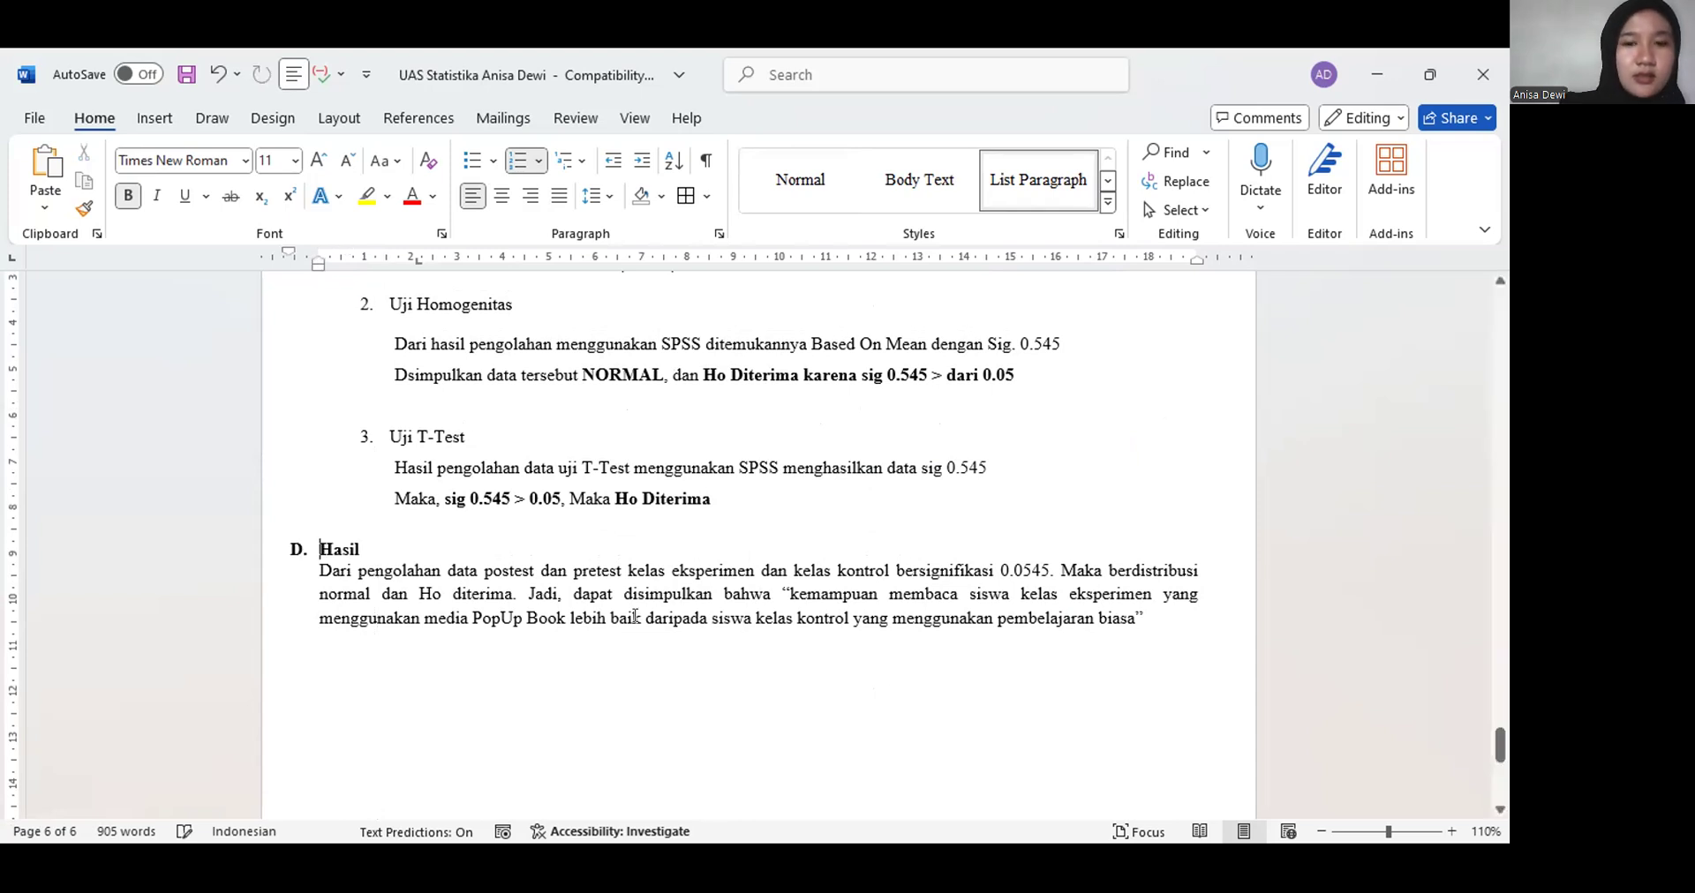
Review the finished report backwards through the postest conclusions, the KESIMPULAN section and the T-Test results
scroll(636, 616, "up", 3)
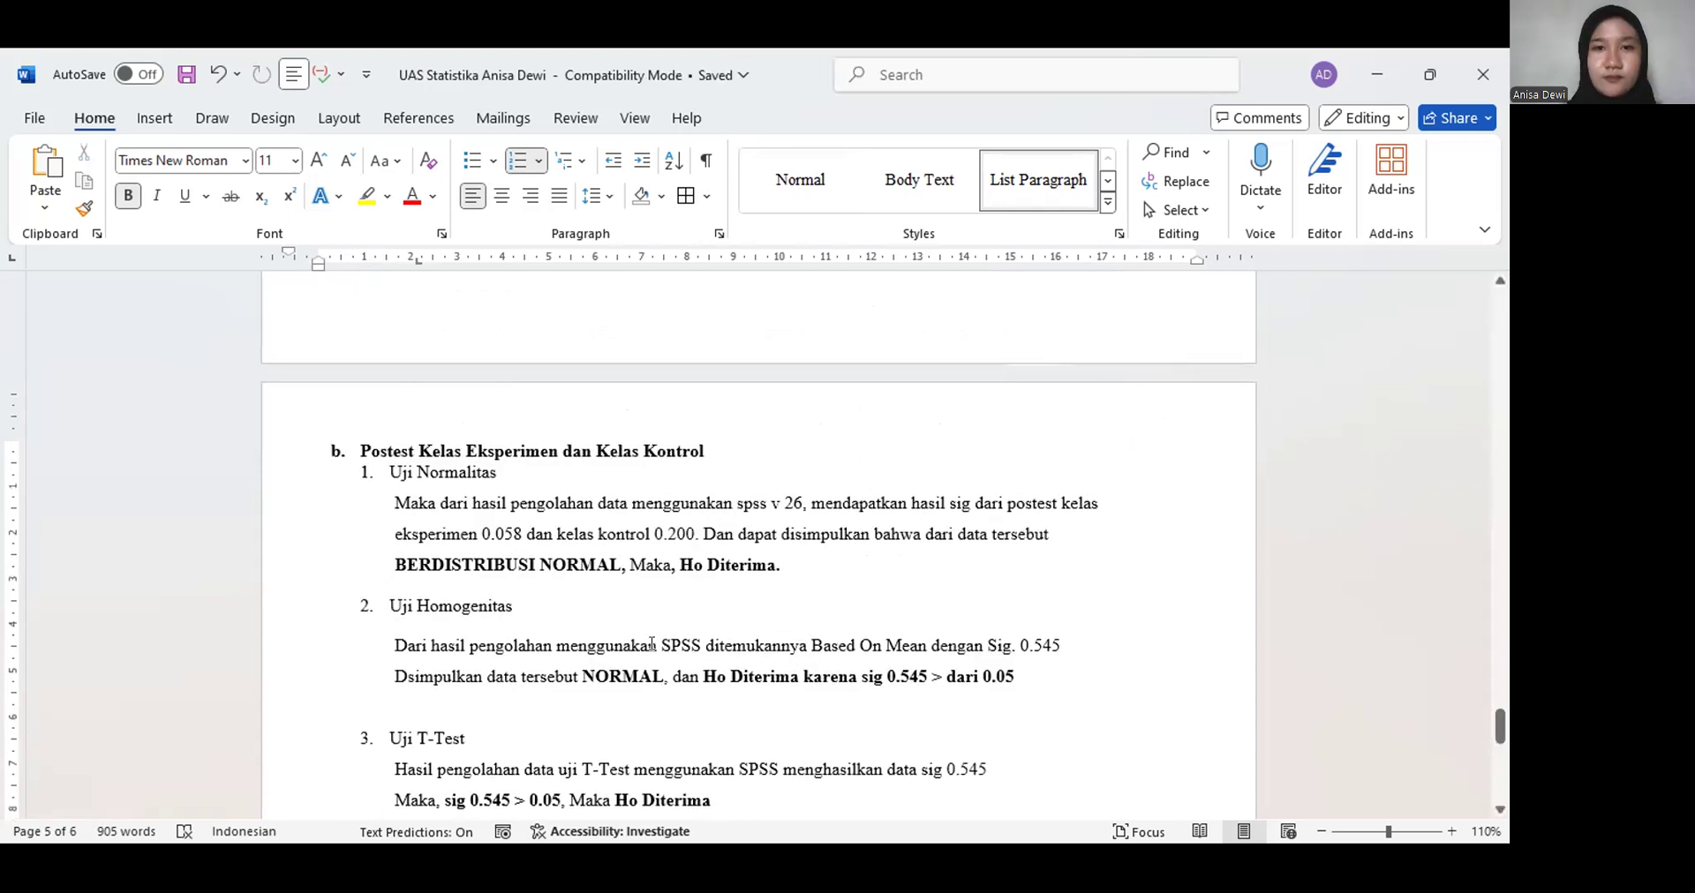
scroll(652, 644, "down", 4)
scroll(651, 644, "up", 7)
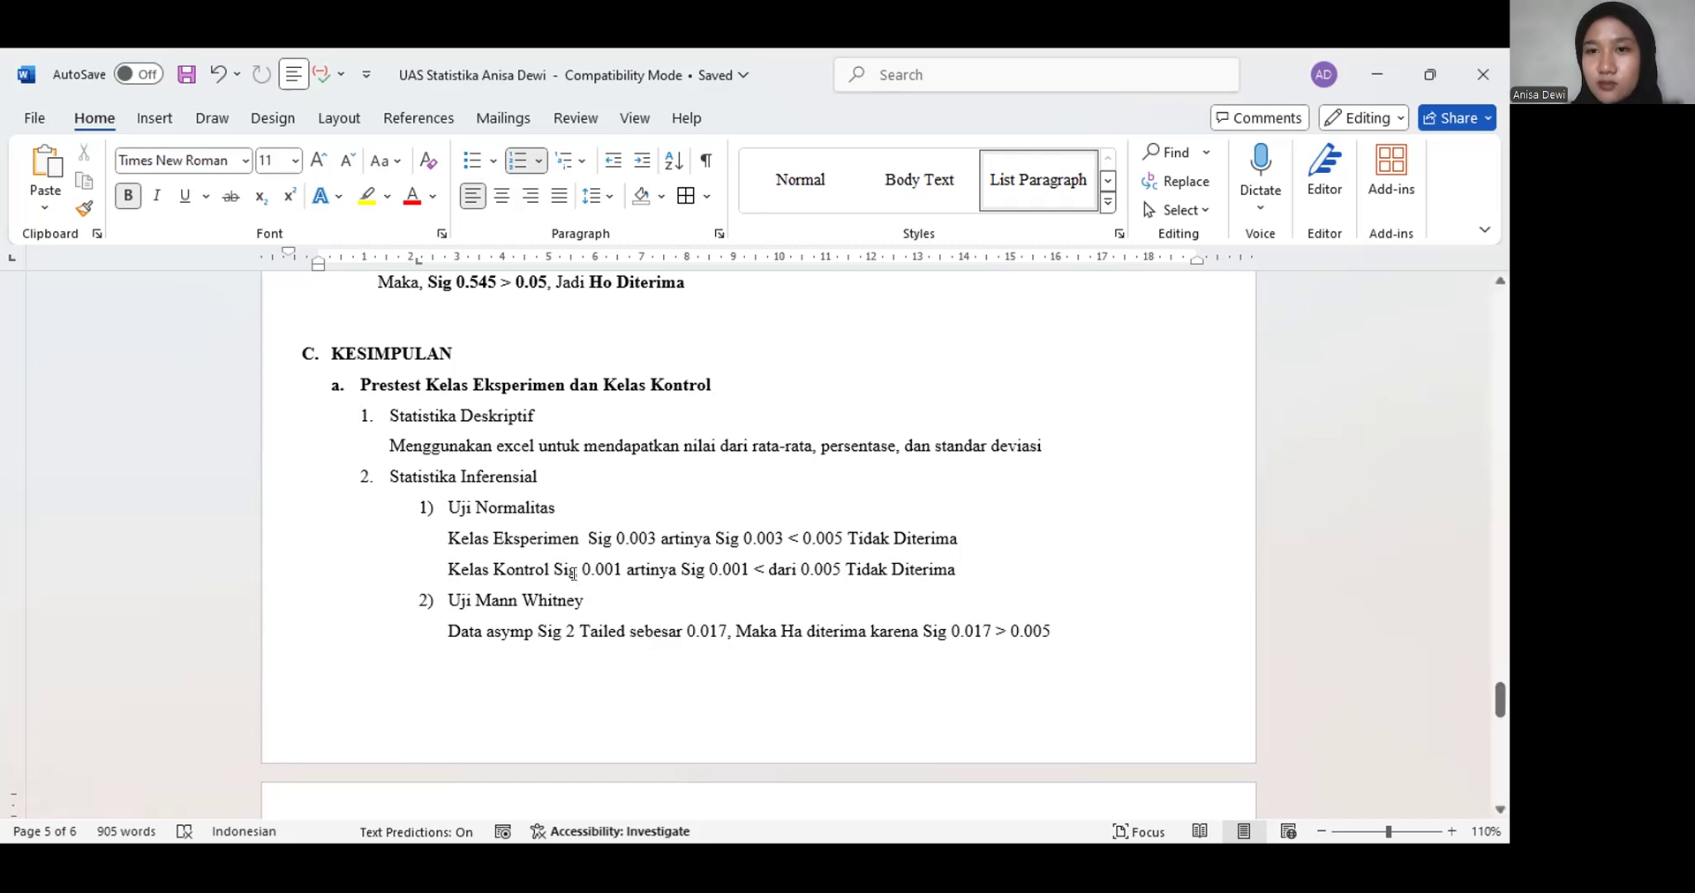
scroll(621, 558, "up", 2)
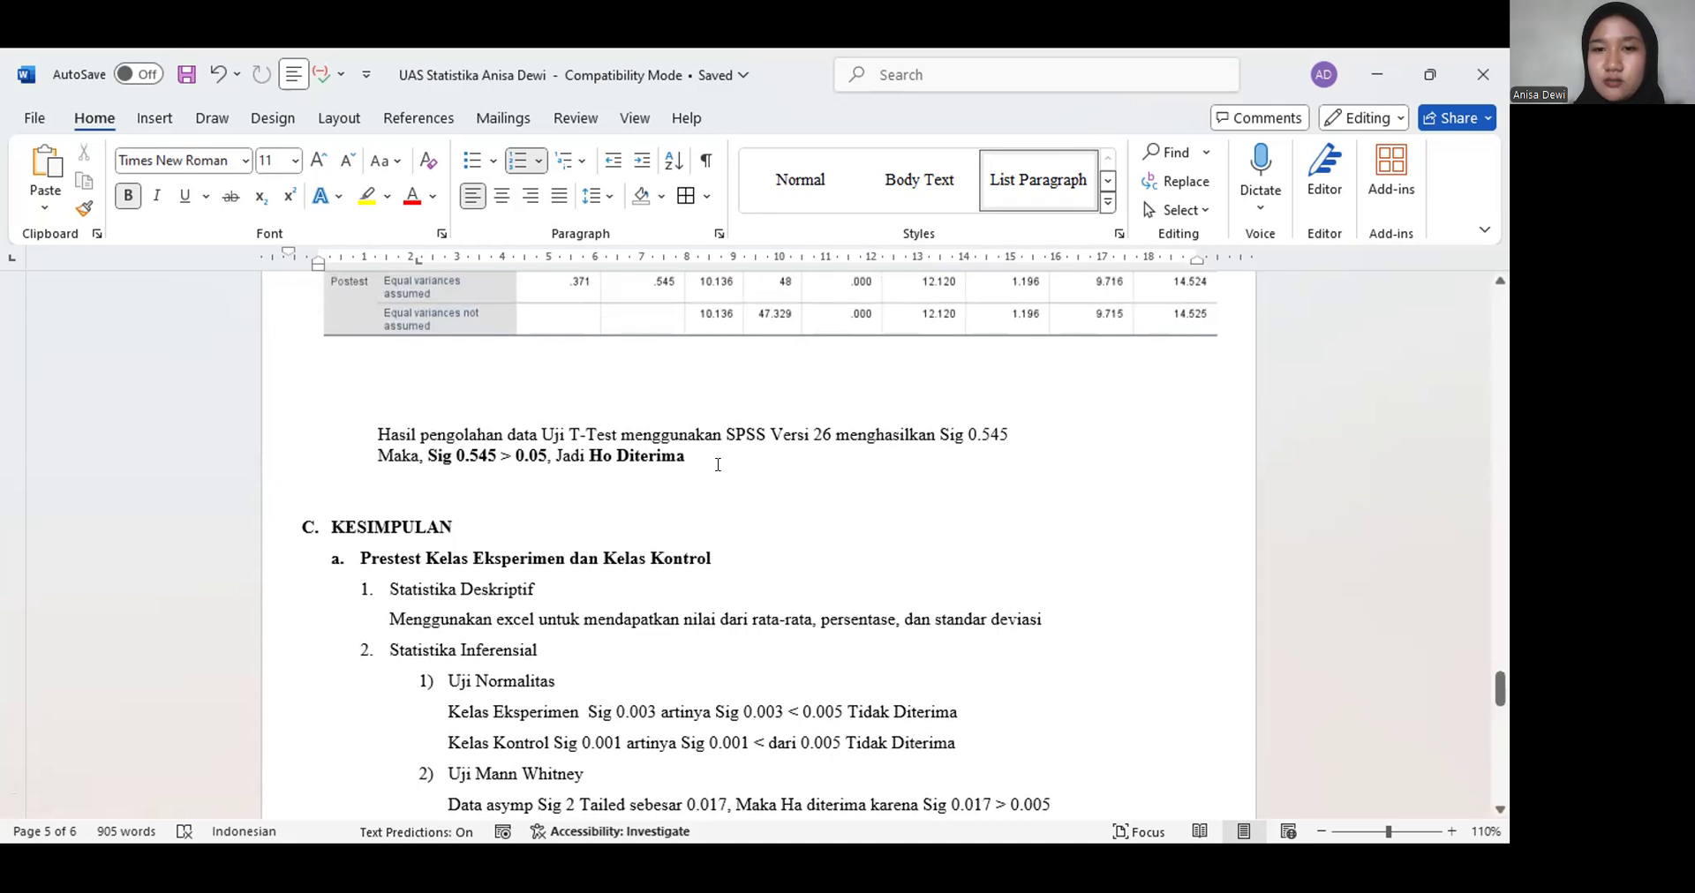
scroll(717, 468, "up", 2)
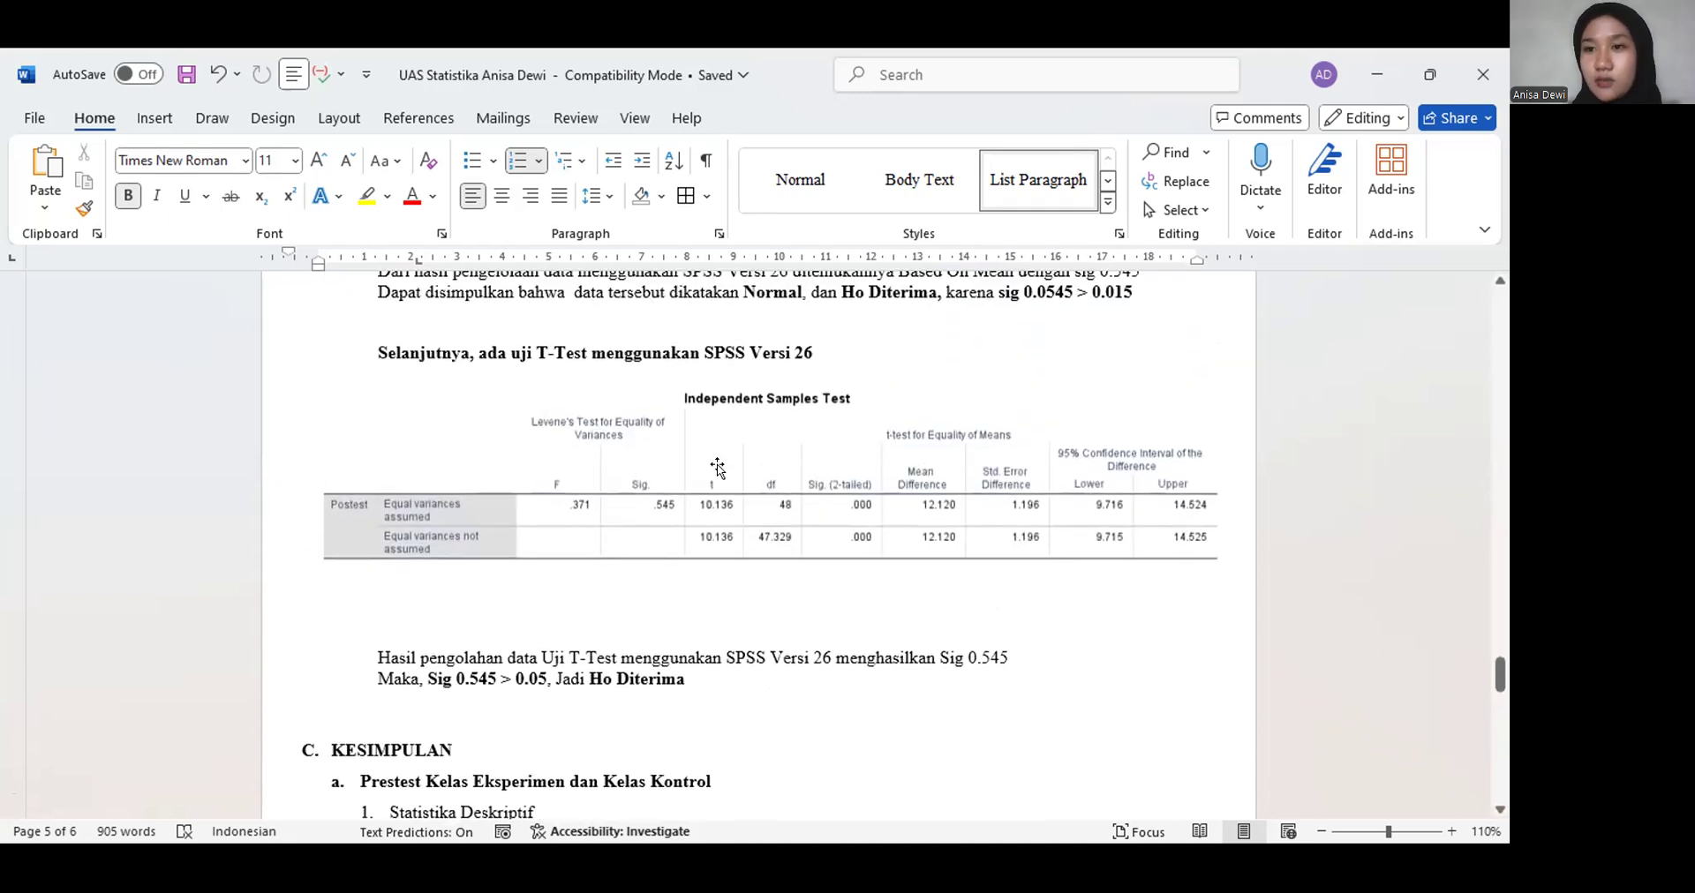